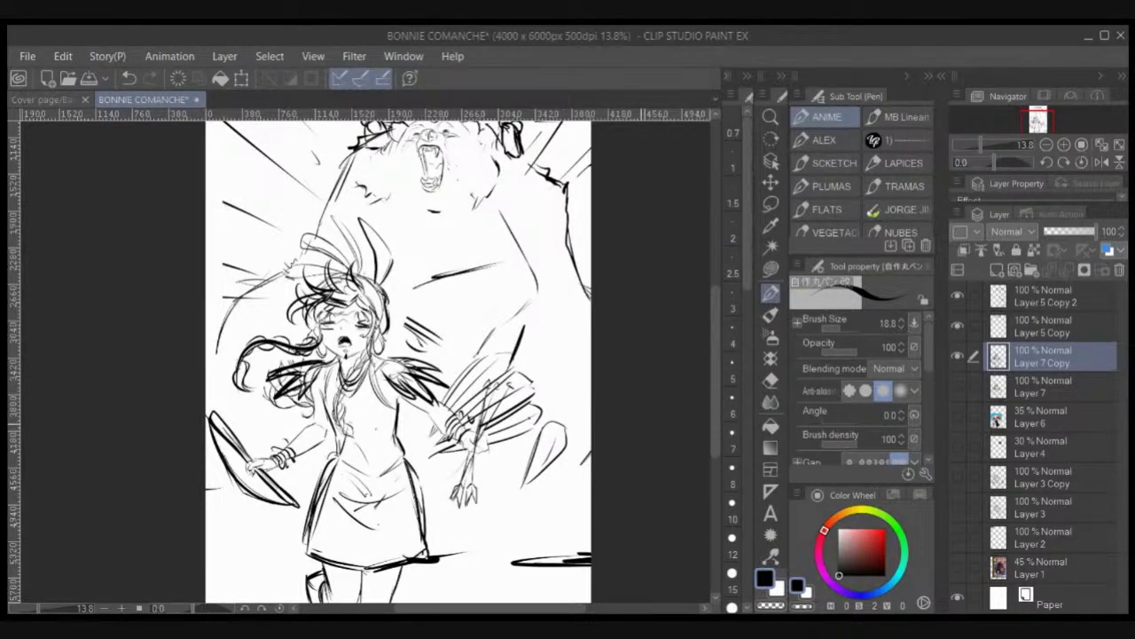
Step: Examine the cover sketch up close, from the girl to the roaring bear and back to the girl's face
scroll(590, 426, up, 2)
drag(355, 355, 428, 364)
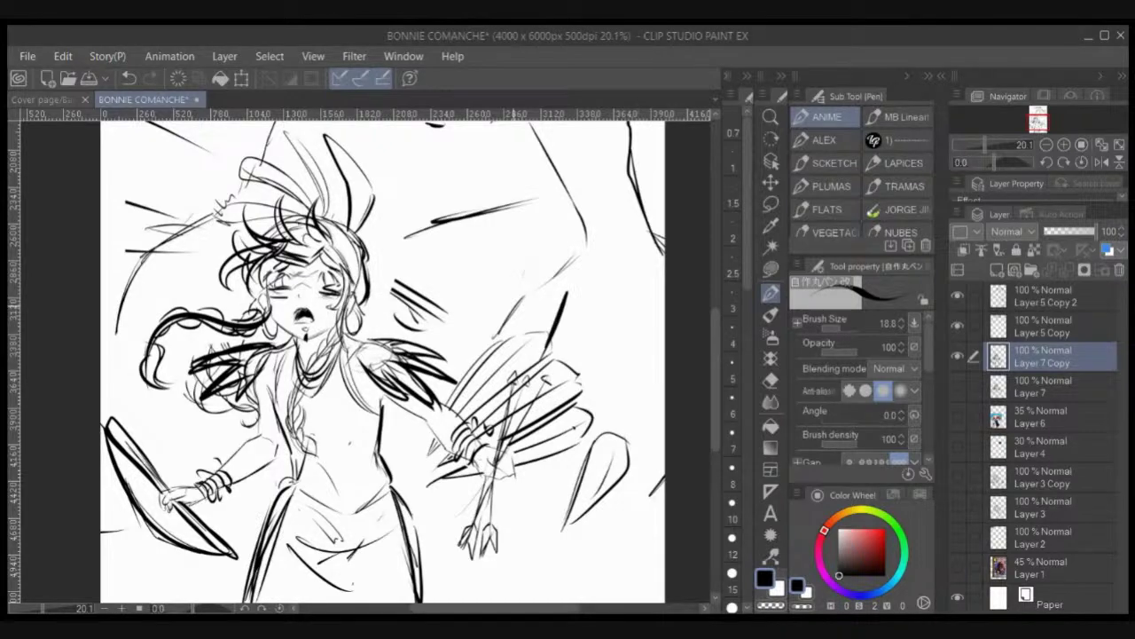
drag(515, 240, 495, 403)
scroll(497, 399, up, 1)
drag(470, 354, 484, 488)
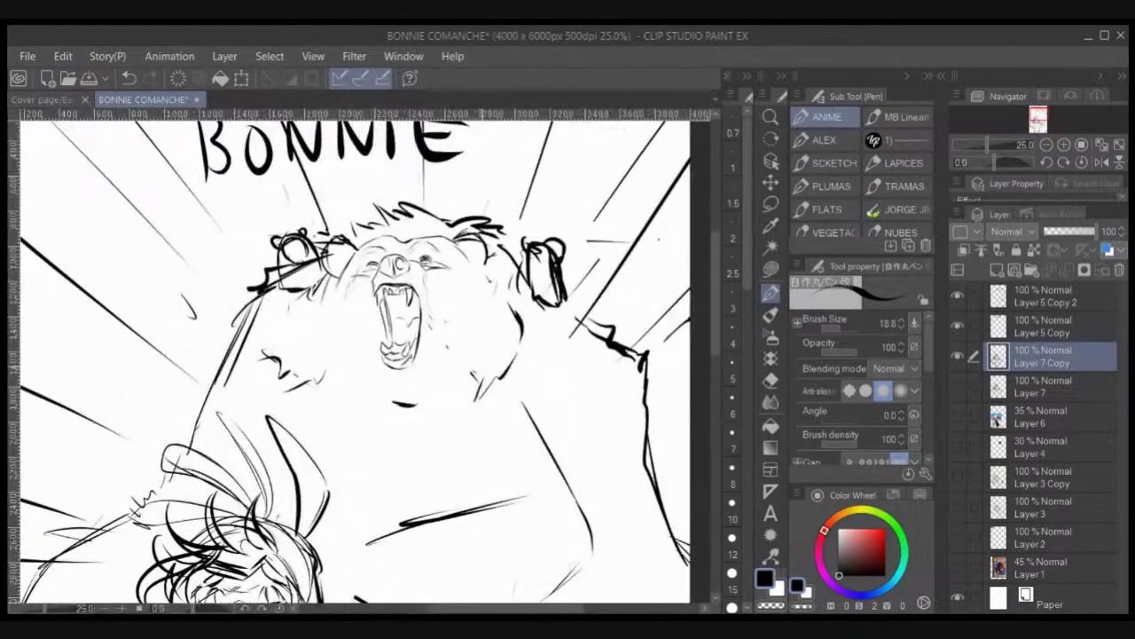
scroll(391, 195, up, 3)
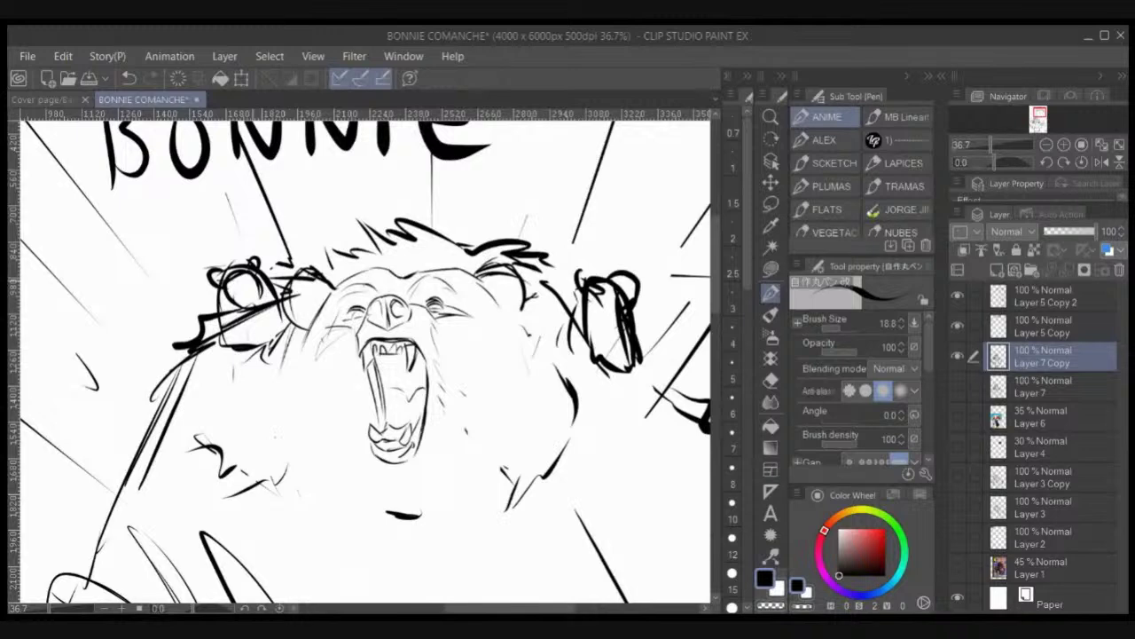
drag(372, 303, 384, 240)
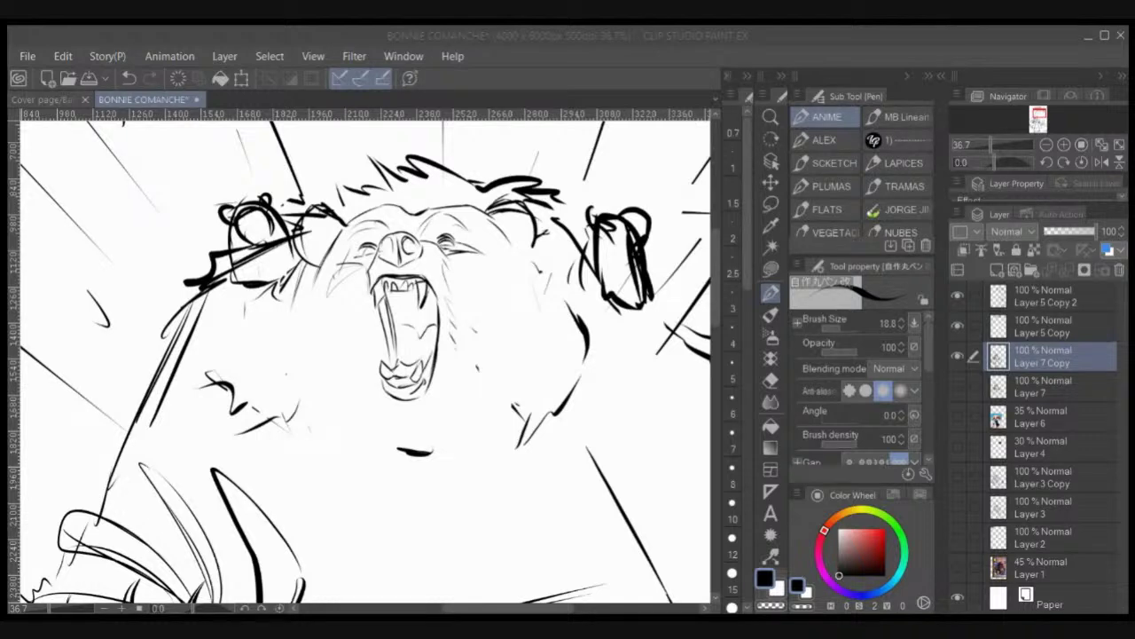
click(450, 365)
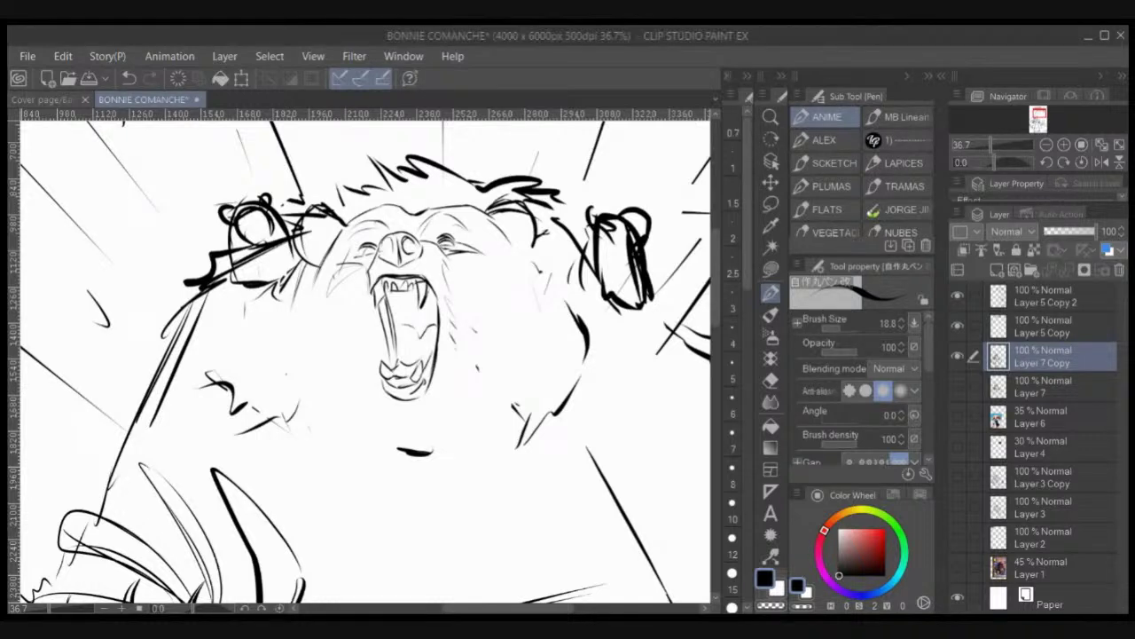
drag(450, 365, 517, 241)
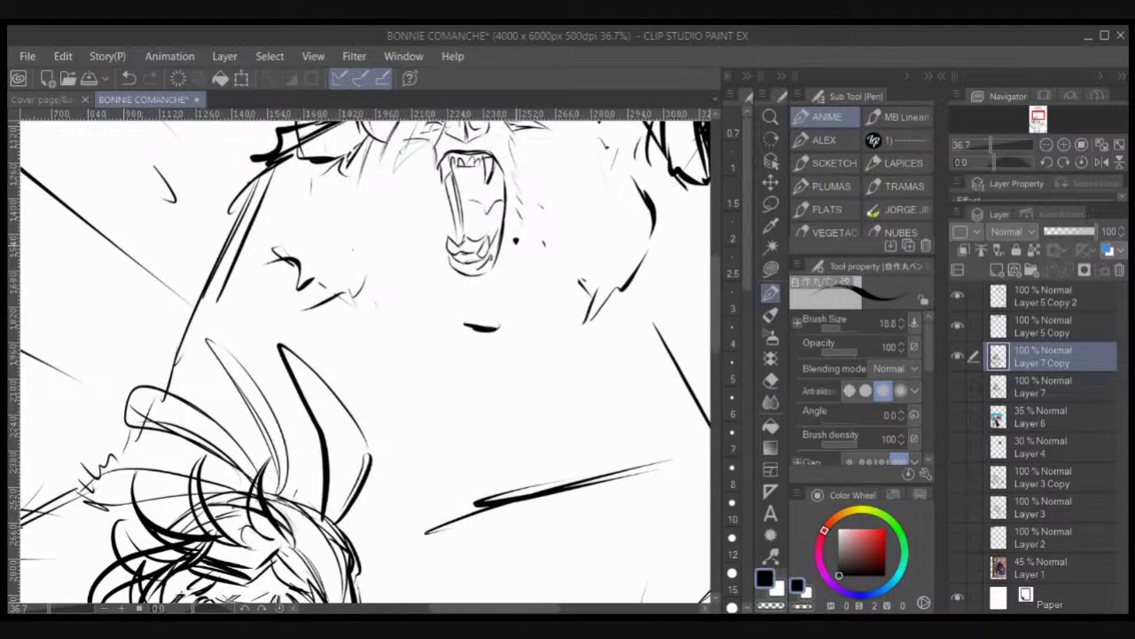
drag(383, 550, 527, 180)
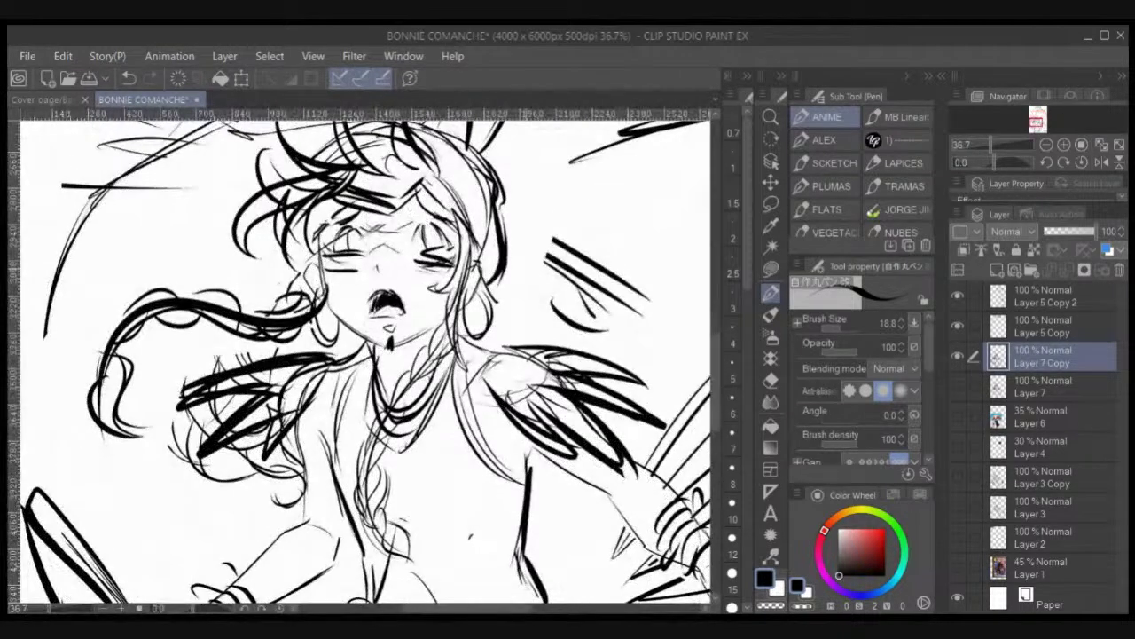
Step: Delete the unneeded layers Layer 6, Layer 4 and Layer 1
click(1051, 417)
click(1119, 270)
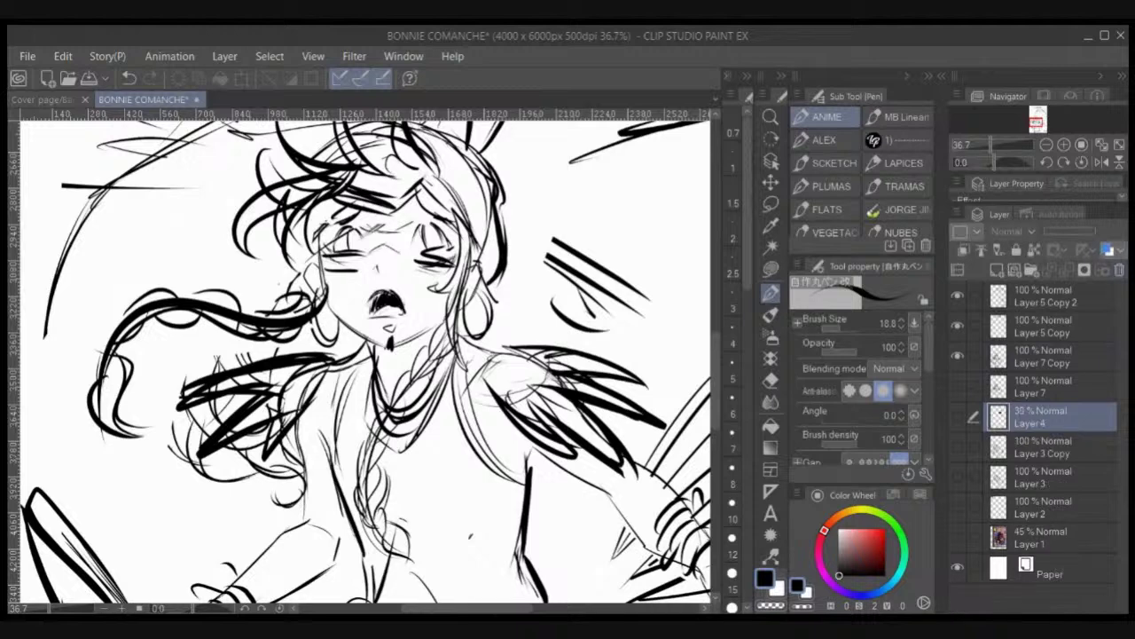
click(1119, 270)
click(1050, 508)
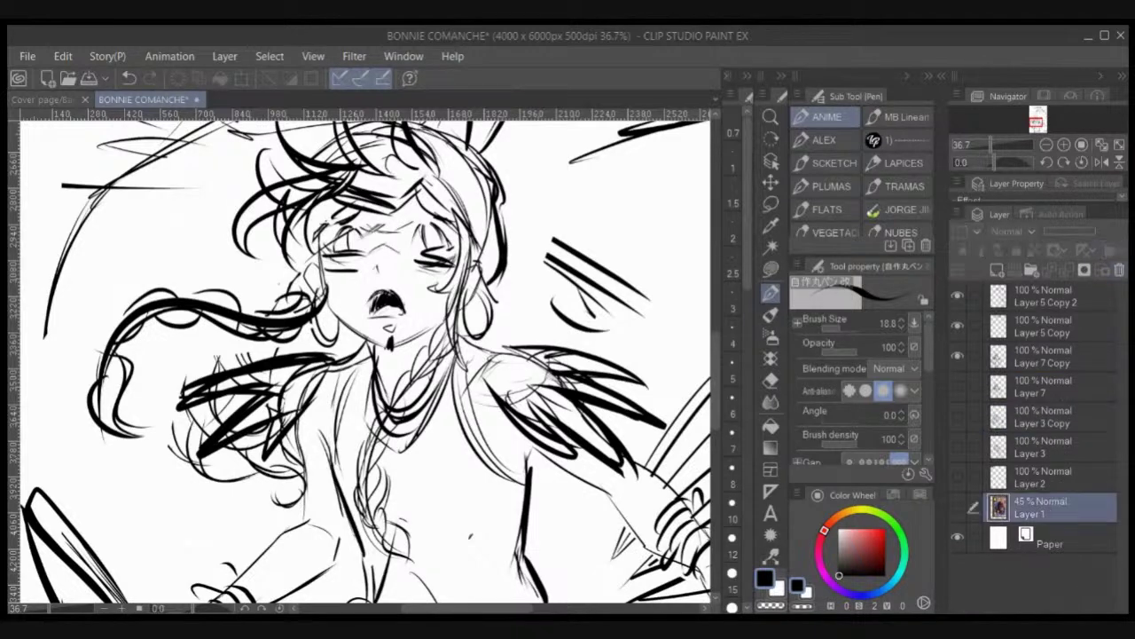
click(1120, 269)
Step: Delete Layer 3 Copy, Layer 3 and Layer 2 together, and remove Layer 7 as well
click(1042, 417)
shift+click(1042, 477)
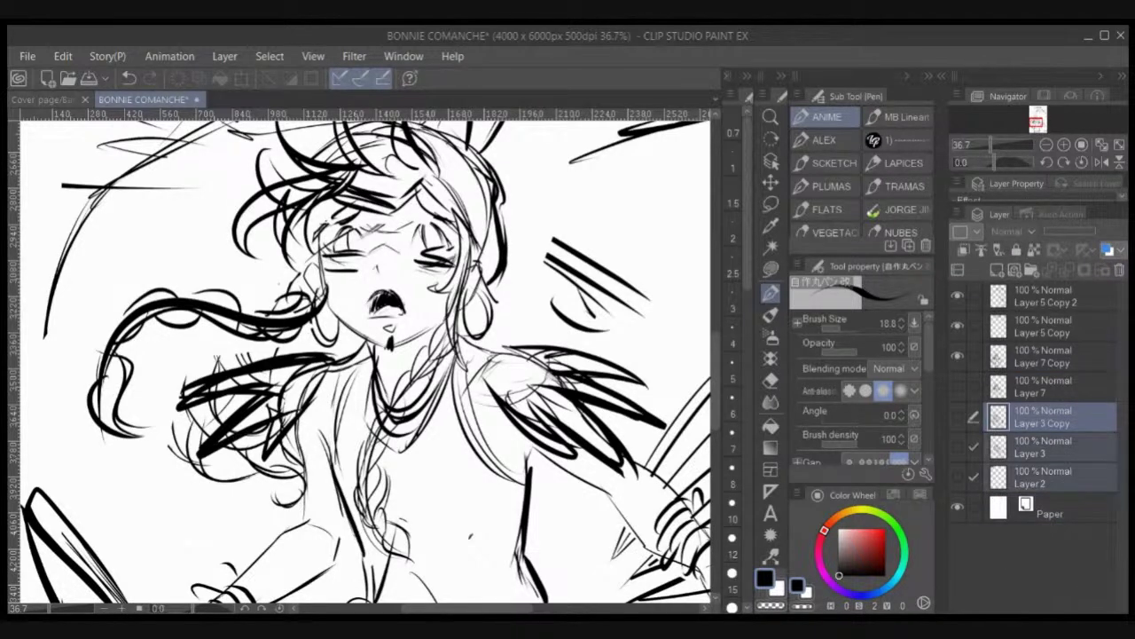
click(1119, 270)
click(1050, 386)
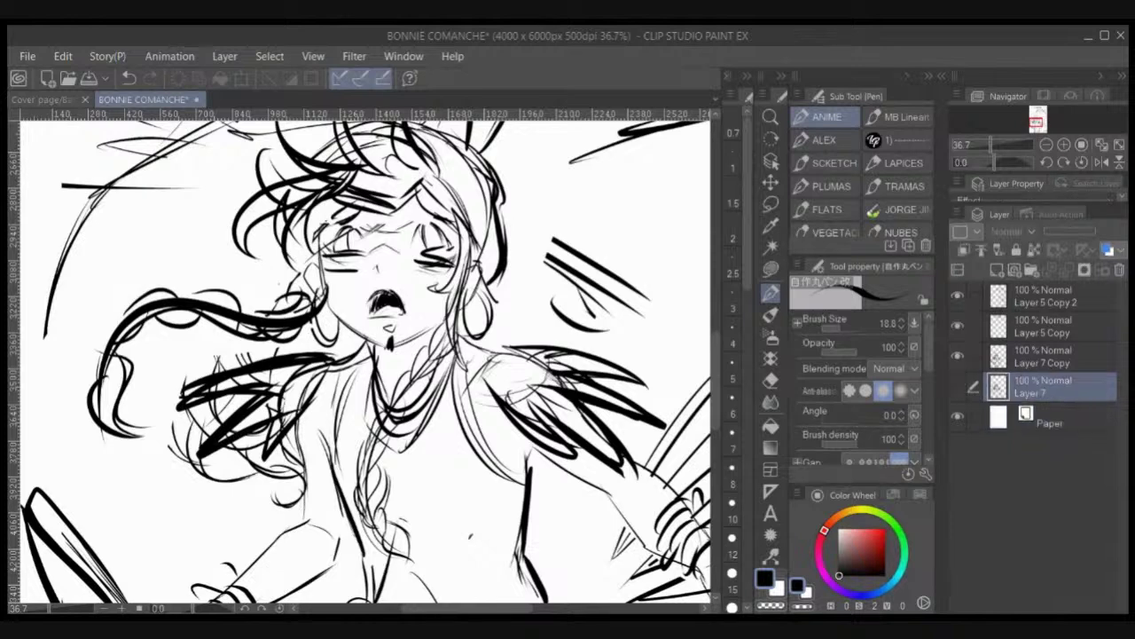
click(1120, 269)
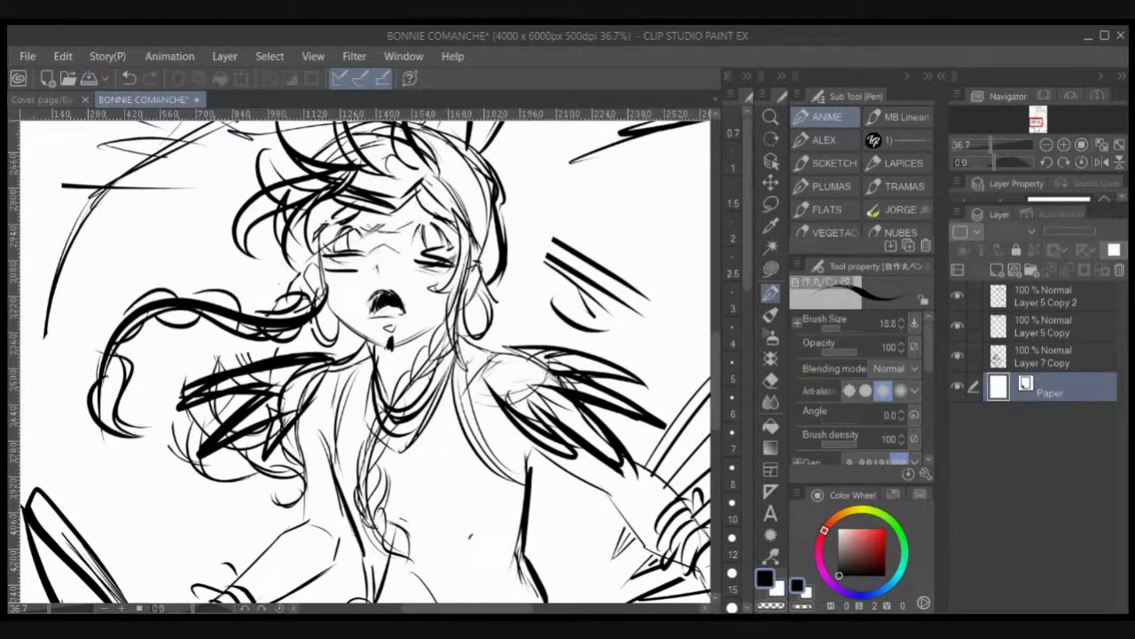
key(ctrl+minus)
key(ctrl+minus)
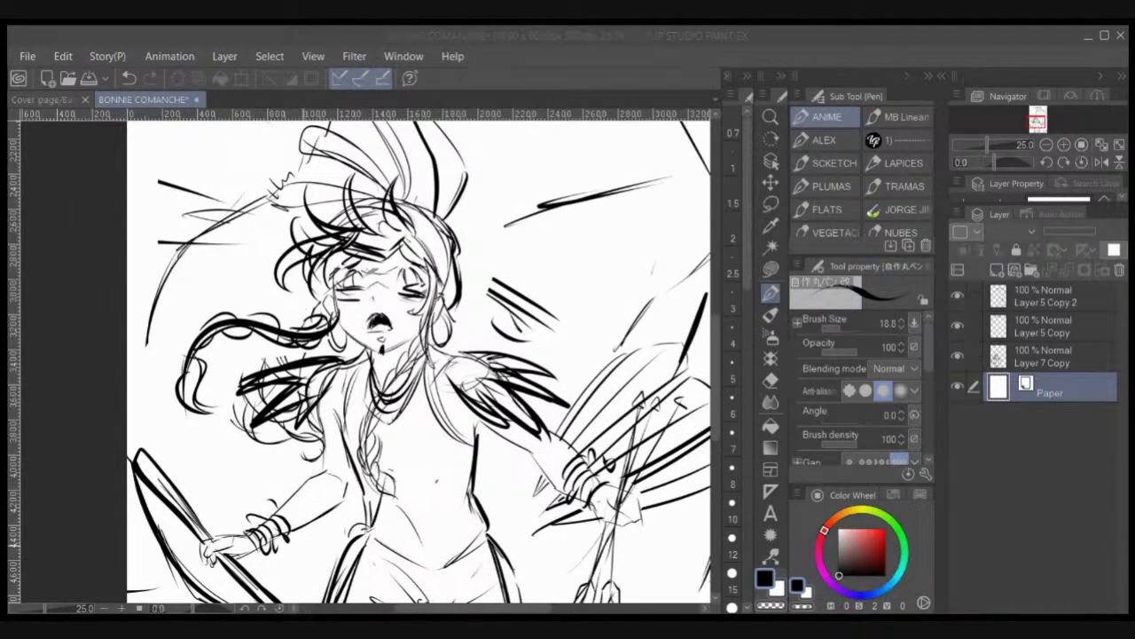
drag(613, 399, 626, 281)
click(771, 204)
mouse_move(180, 323)
mouse_down()
mouse_move(234, 521)
mouse_move(250, 435)
mouse_move(209, 451)
mouse_move(227, 364)
mouse_move(191, 332)
mouse_up()
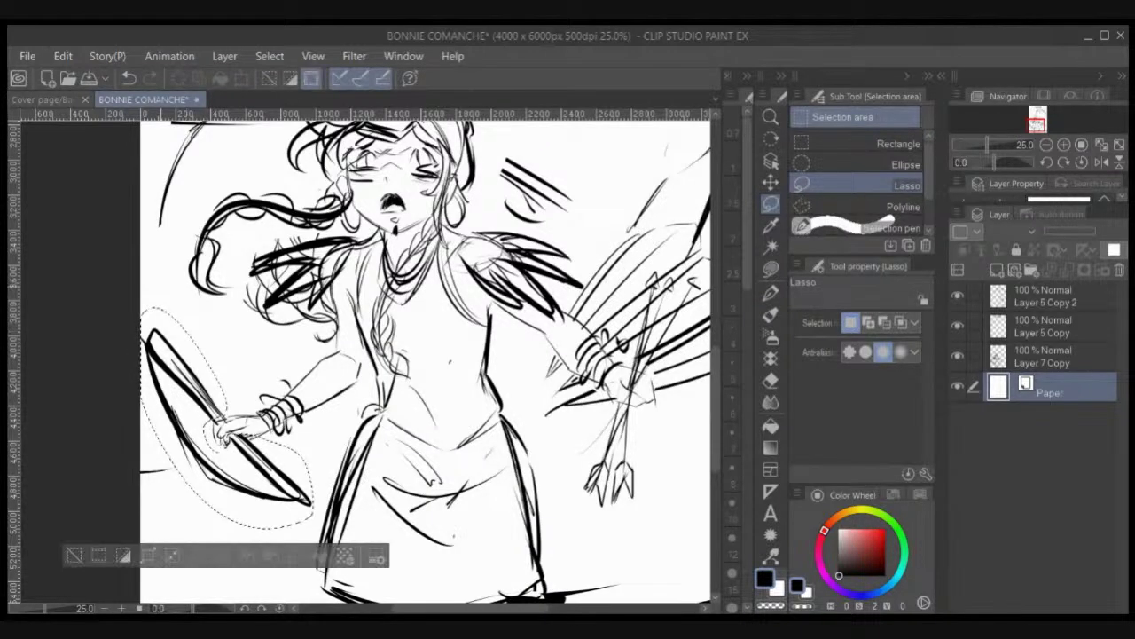
key(ctrl+d)
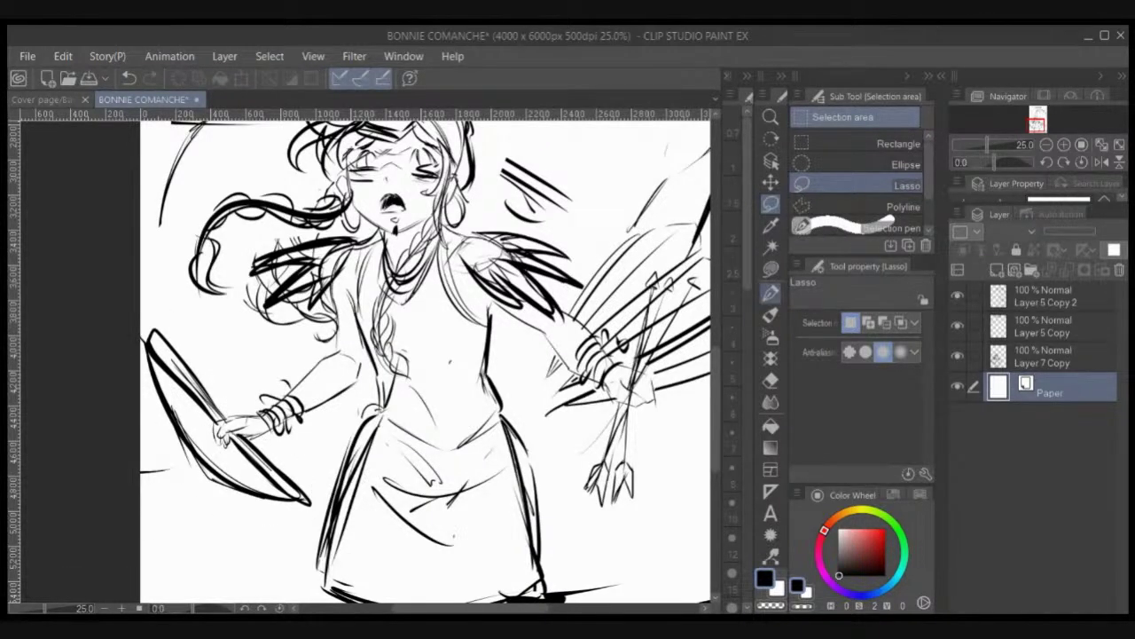
Step: Erase the old bow from Layer 7 Copy with Lasso fill in transparent colour, keeping the girl's hand
click(771, 292)
click(1046, 356)
click(1045, 297)
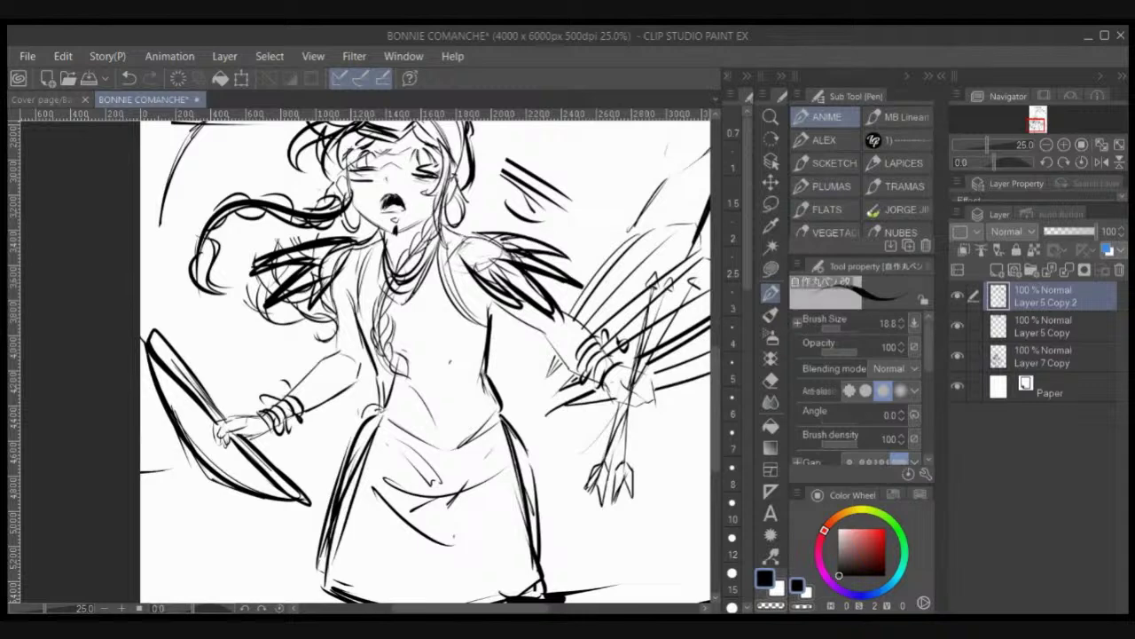
click(1045, 357)
key(u)
mouse_move(186, 329)
mouse_down()
mouse_move(216, 374)
mouse_move(218, 358)
mouse_up()
key(c)
mouse_move(225, 420)
mouse_down()
mouse_move(123, 334)
mouse_move(195, 445)
mouse_move(211, 424)
mouse_move(243, 439)
mouse_move(168, 470)
mouse_move(206, 433)
mouse_up()
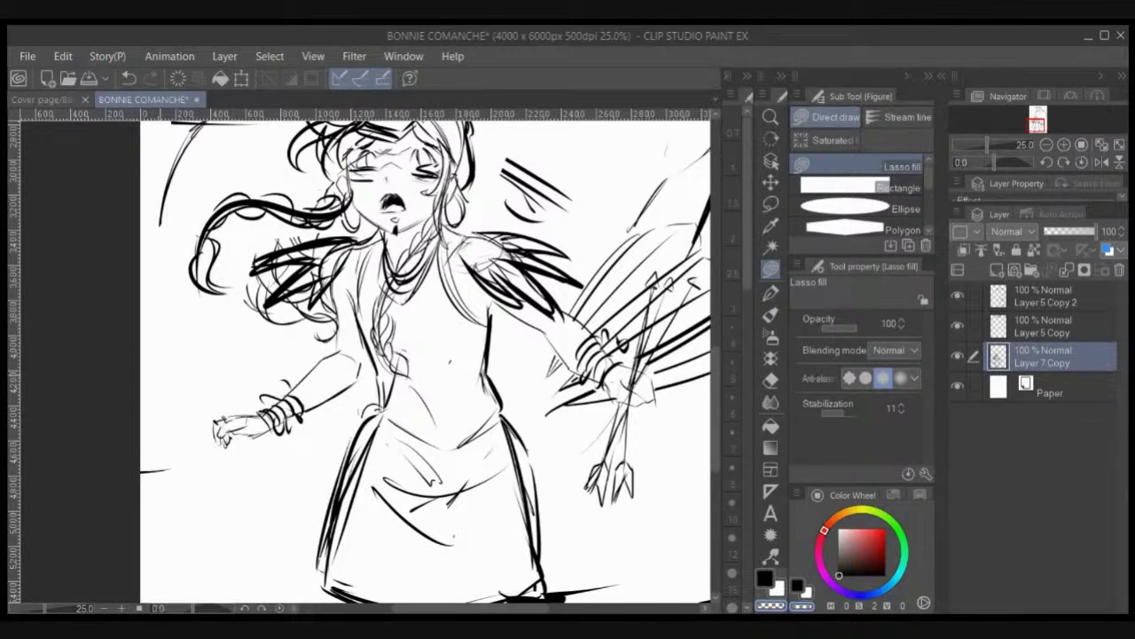
Step: Sketch the curved limb of a new bow through the girl's hand with the ANIME pen in black
key(p)
click(771, 293)
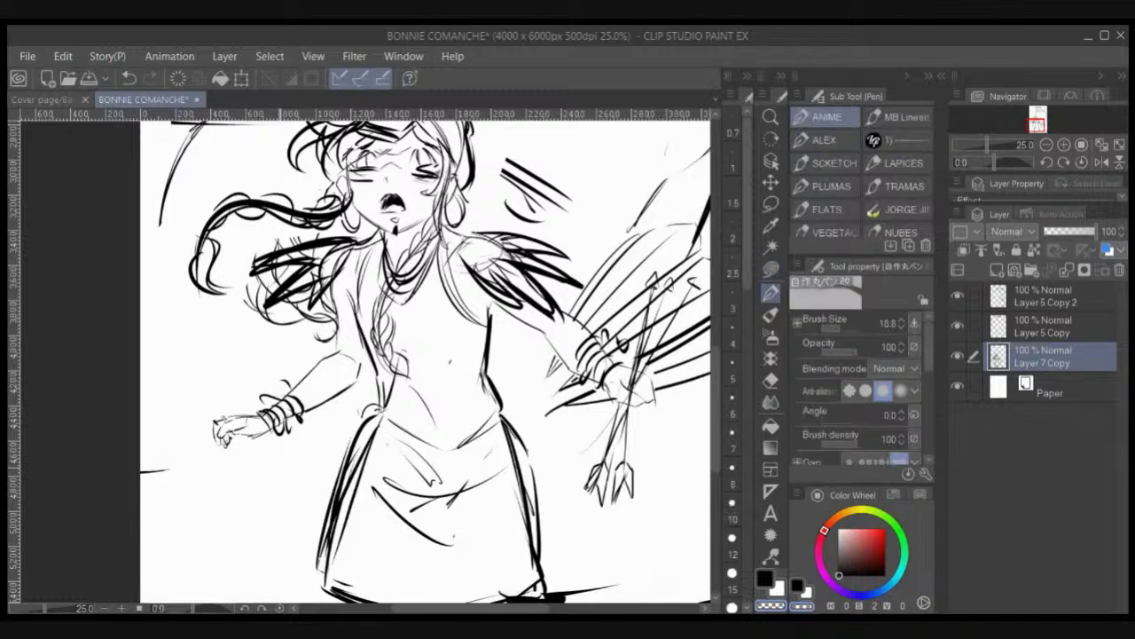
drag(298, 470, 197, 379)
mouse_move(330, 479)
mouse_down()
mouse_move(236, 426)
mouse_move(164, 309)
mouse_move(186, 389)
mouse_up()
drag(166, 321, 233, 443)
mouse_move(188, 391)
mouse_down()
mouse_move(282, 474)
mouse_move(333, 482)
mouse_up()
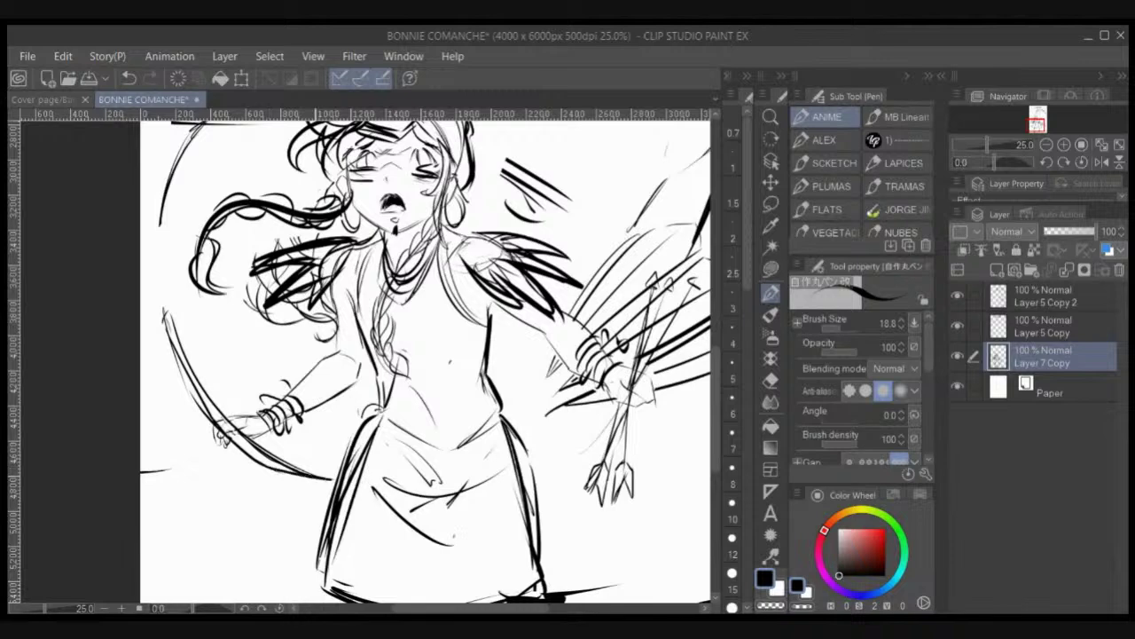
Step: Thicken the new bow's limb, shape both of its tips and draw the bowstring between them
mouse_move(231, 429)
mouse_down()
mouse_move(219, 432)
mouse_move(237, 429)
mouse_up()
key(c)
mouse_move(166, 308)
mouse_down()
mouse_move(329, 479)
mouse_move(163, 319)
mouse_move(207, 414)
mouse_up()
mouse_move(161, 293)
mouse_down()
mouse_move(177, 367)
mouse_move(196, 371)
mouse_move(231, 419)
mouse_up()
drag(316, 472, 337, 480)
drag(289, 445, 339, 481)
drag(275, 420, 293, 442)
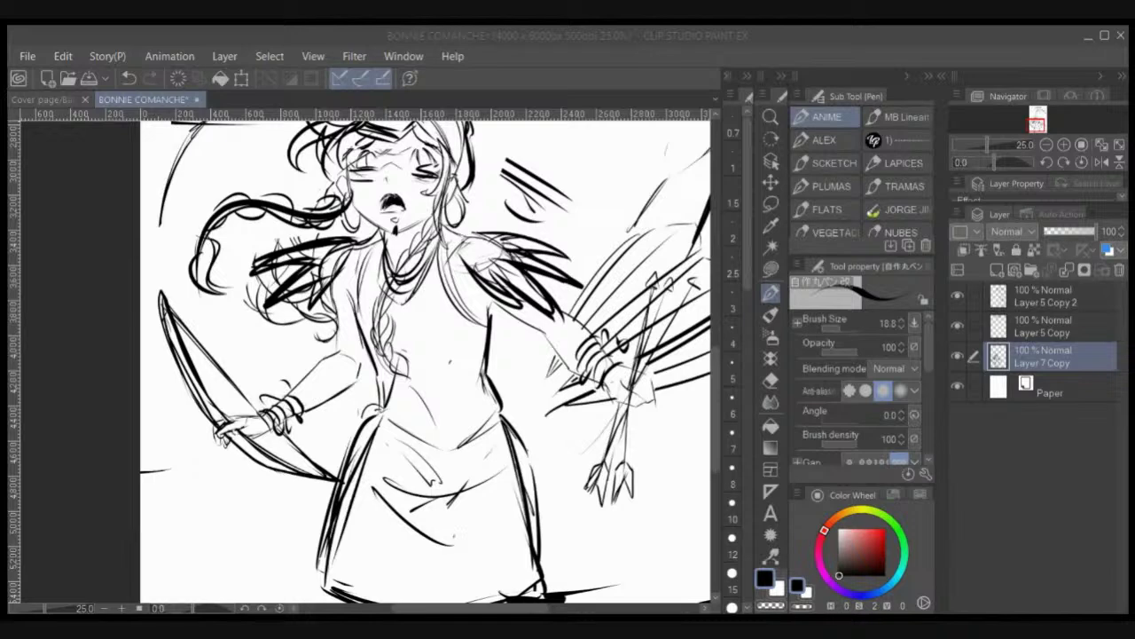
Step: Sketch a diagonal strap from the girl's shoulder to her hip and a curved belt line across her waist
mouse_move(356, 246)
mouse_down()
mouse_move(374, 332)
mouse_move(495, 410)
mouse_up()
drag(397, 371, 500, 418)
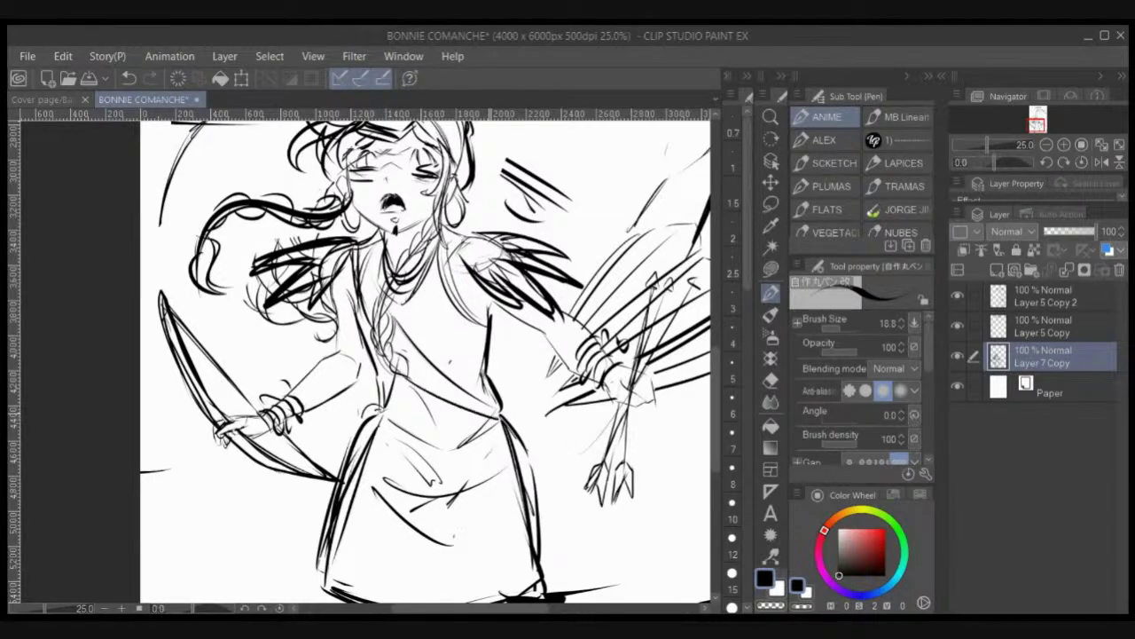
drag(397, 442, 484, 416)
Step: Sketch a sheathed dagger with handle and crossguard at the girl's hip where the strap meets the belt
mouse_move(456, 443)
mouse_down()
mouse_move(502, 415)
mouse_move(514, 474)
mouse_up()
drag(504, 403, 522, 465)
drag(491, 371, 501, 397)
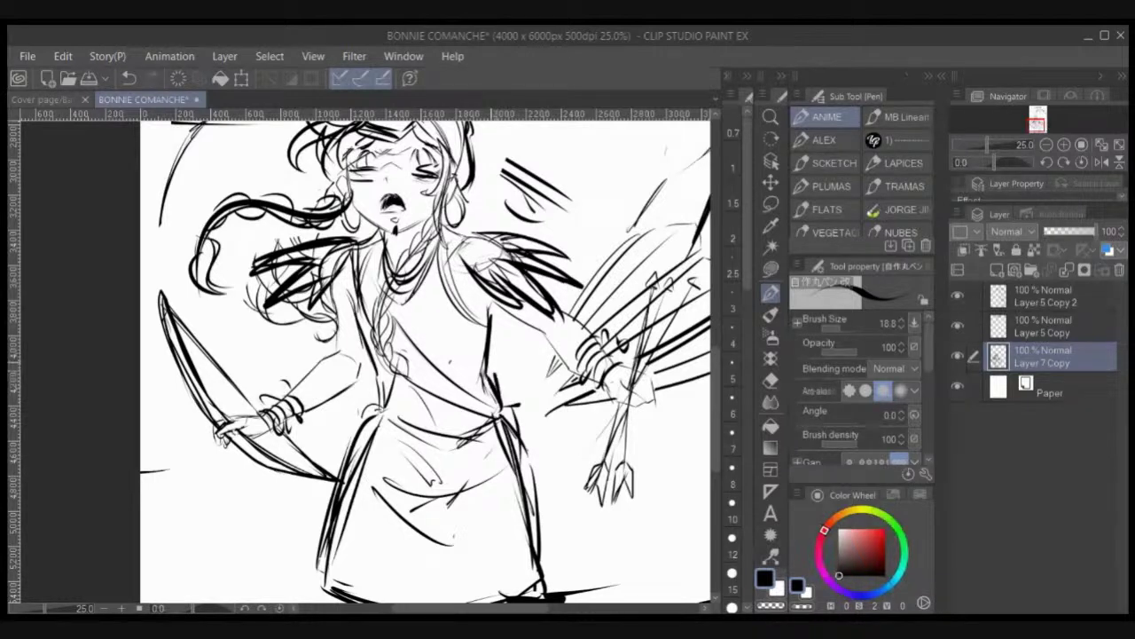
drag(486, 364, 493, 410)
mouse_move(502, 349)
mouse_down()
mouse_move(506, 409)
mouse_move(529, 400)
mouse_move(522, 408)
mouse_up()
key(c)
drag(521, 409, 500, 411)
drag(514, 472, 497, 427)
mouse_move(406, 363)
mouse_down()
mouse_move(492, 421)
mouse_move(482, 414)
mouse_up()
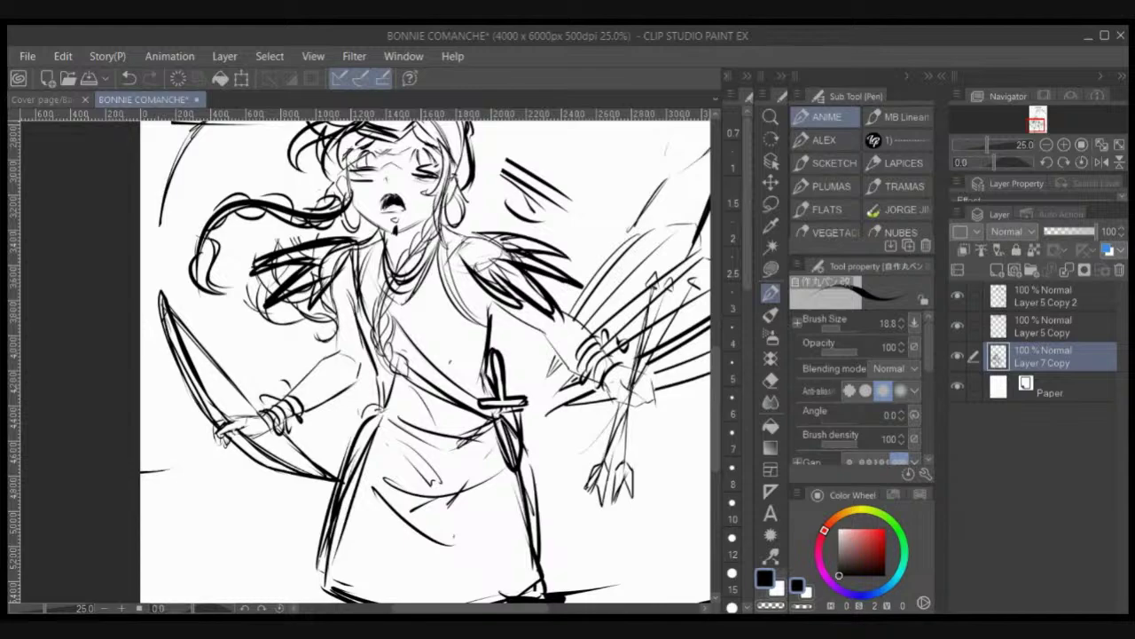
mouse_move(497, 399)
mouse_down()
mouse_move(352, 308)
mouse_move(399, 288)
mouse_move(409, 388)
mouse_up()
Step: Hide Layer 5 Copy 2 and Layer 5 Copy, and turn on the blue layer colour for Layer 7 Copy
scroll(359, 355, down, 3)
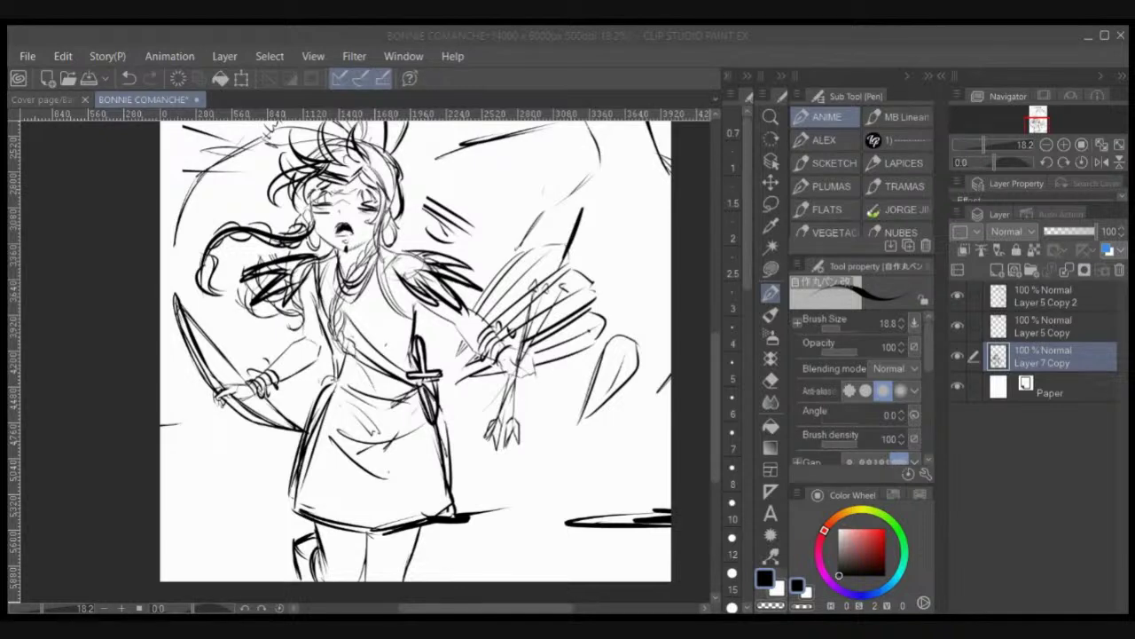
drag(381, 355, 346, 364)
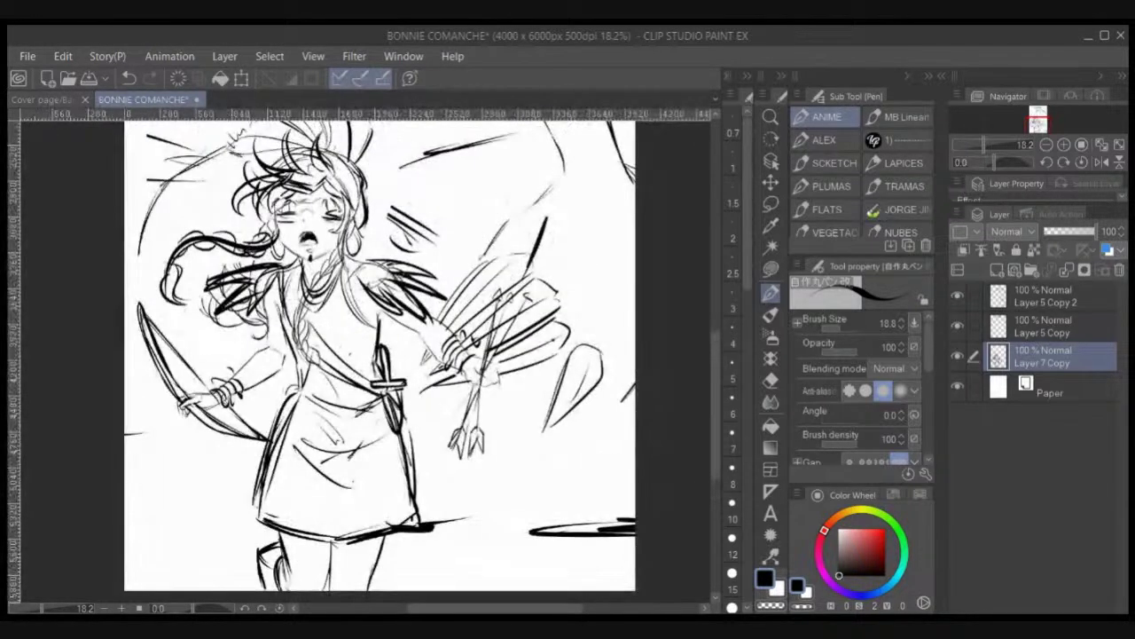
click(958, 296)
click(957, 326)
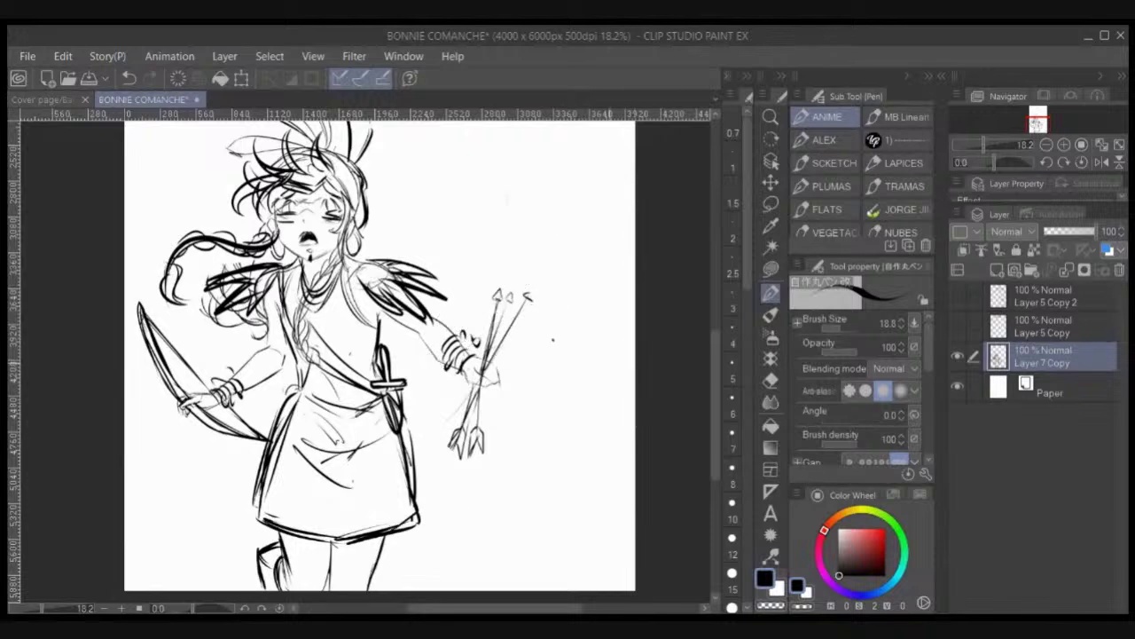
drag(372, 266, 411, 291)
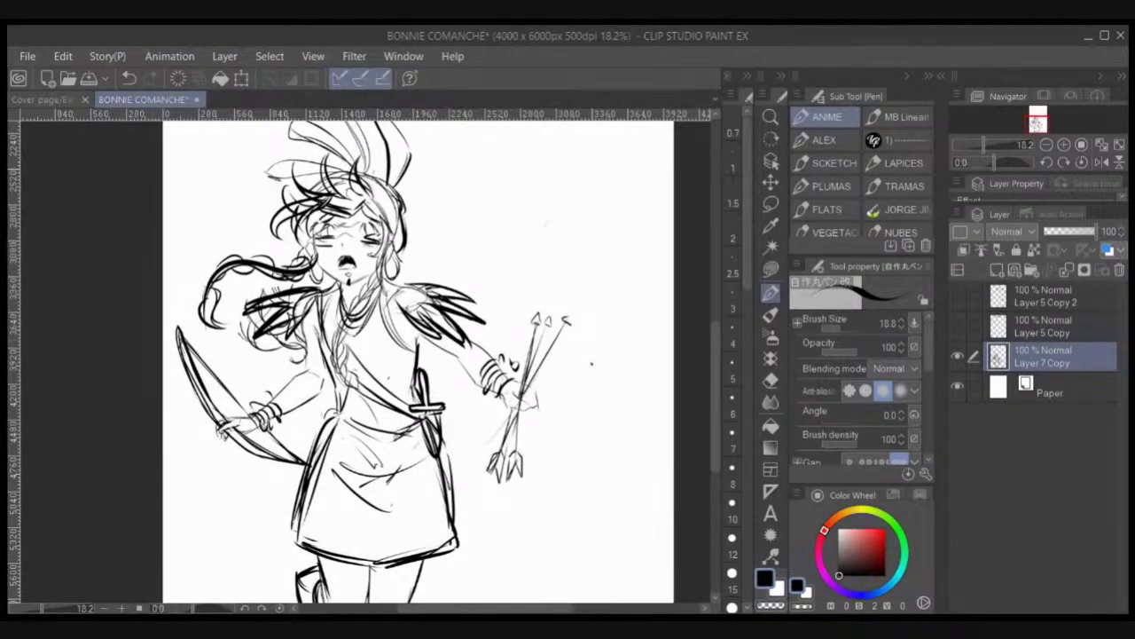
click(1107, 250)
Step: Show Layer 5 Copy 2 and Layer 5 Copy again with the whole page in view
scroll(330, 298, down, 5)
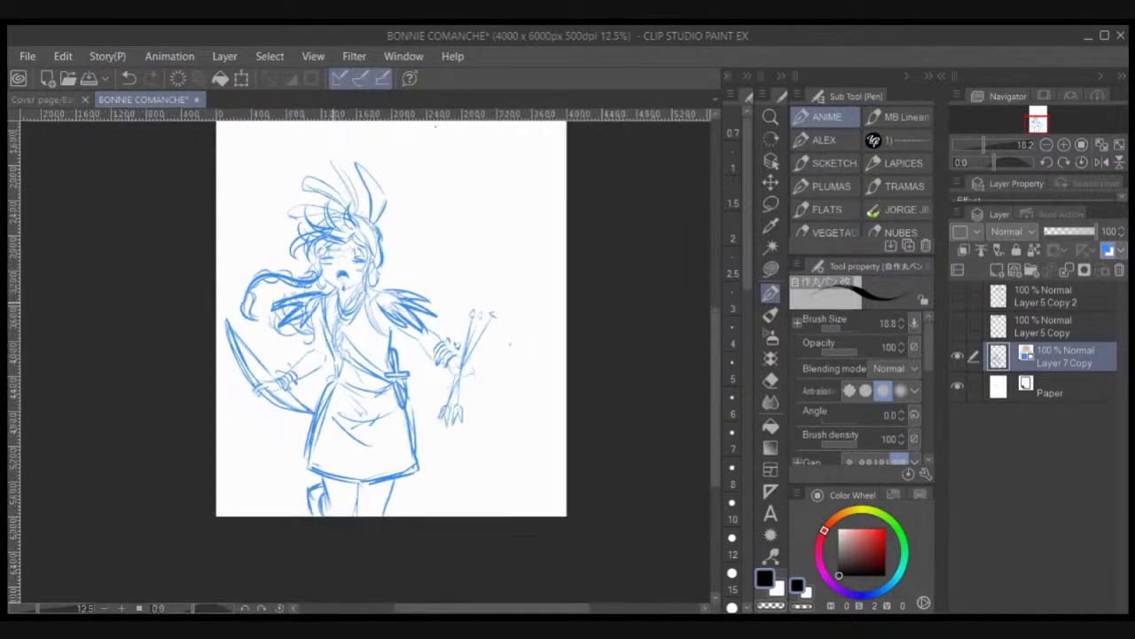
mouse_move(372, 306)
mouse_down()
mouse_move(375, 407)
mouse_move(378, 393)
mouse_up()
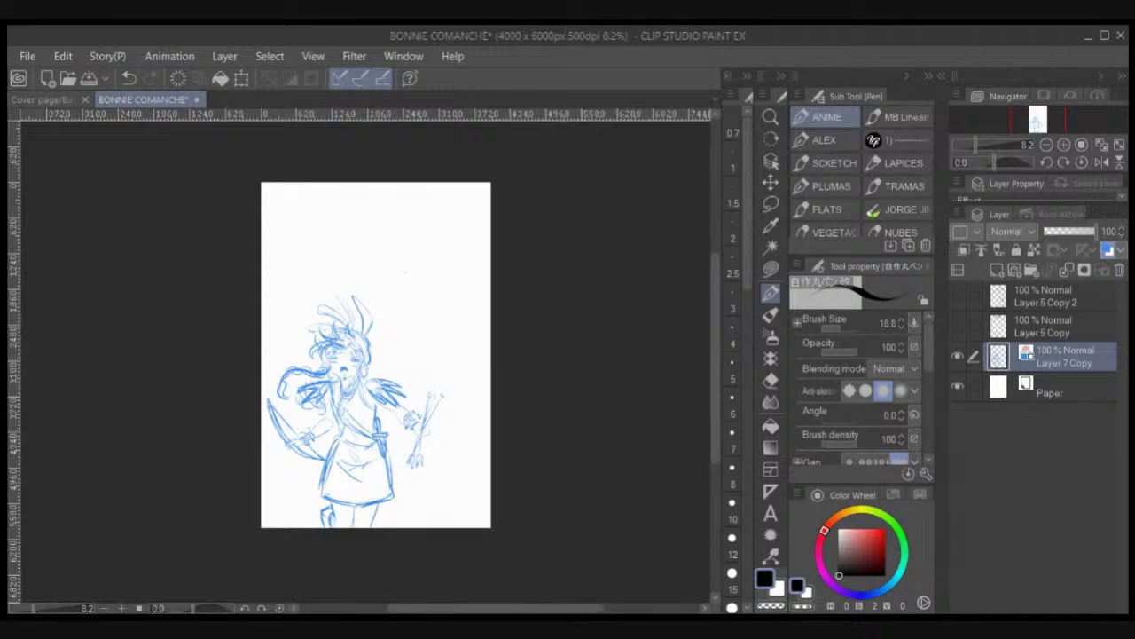
click(957, 296)
click(957, 326)
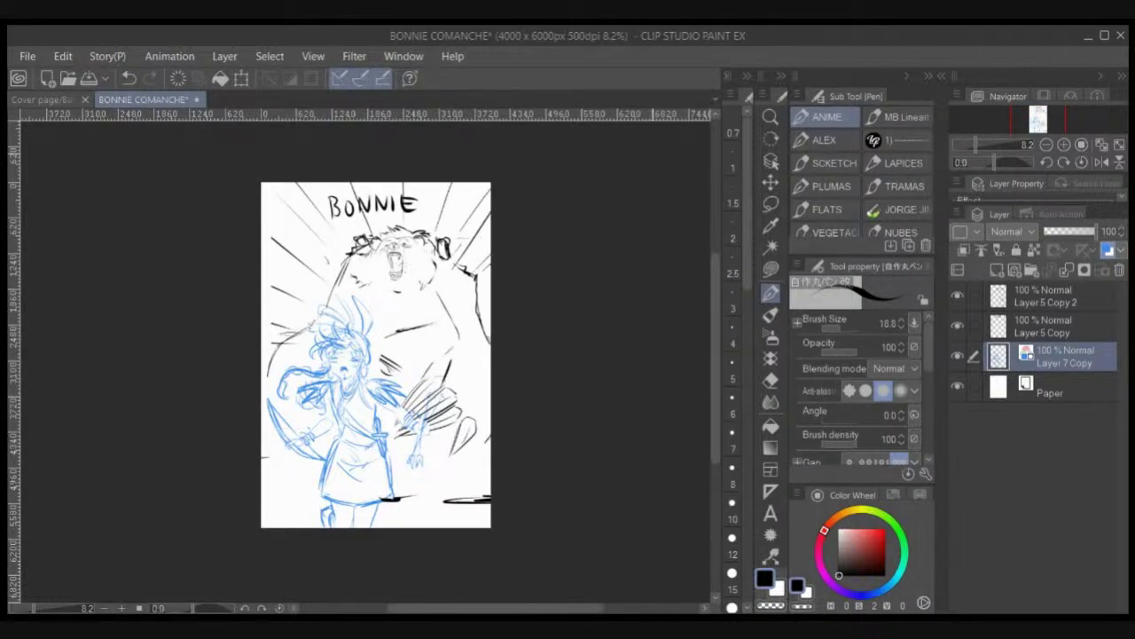
Step: Move the girl's sketch slightly up and extend her leg and boot lines to the page's lower edge
click(771, 182)
drag(353, 374, 353, 369)
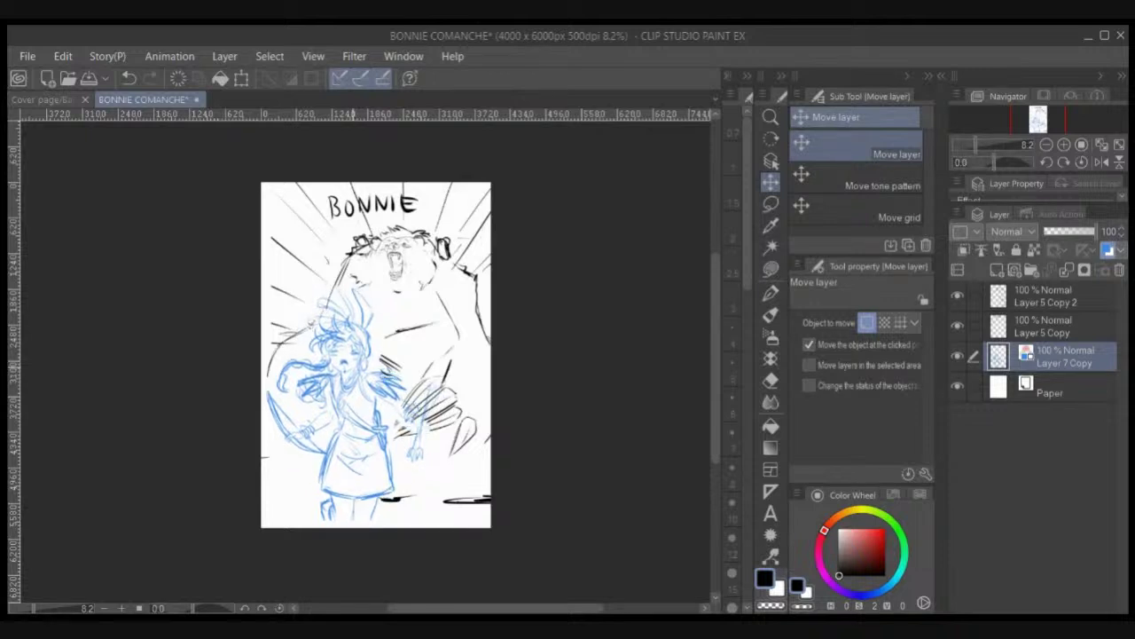
key(p)
mouse_move(330, 515)
mouse_down()
mouse_move(352, 523)
mouse_move(323, 524)
mouse_up()
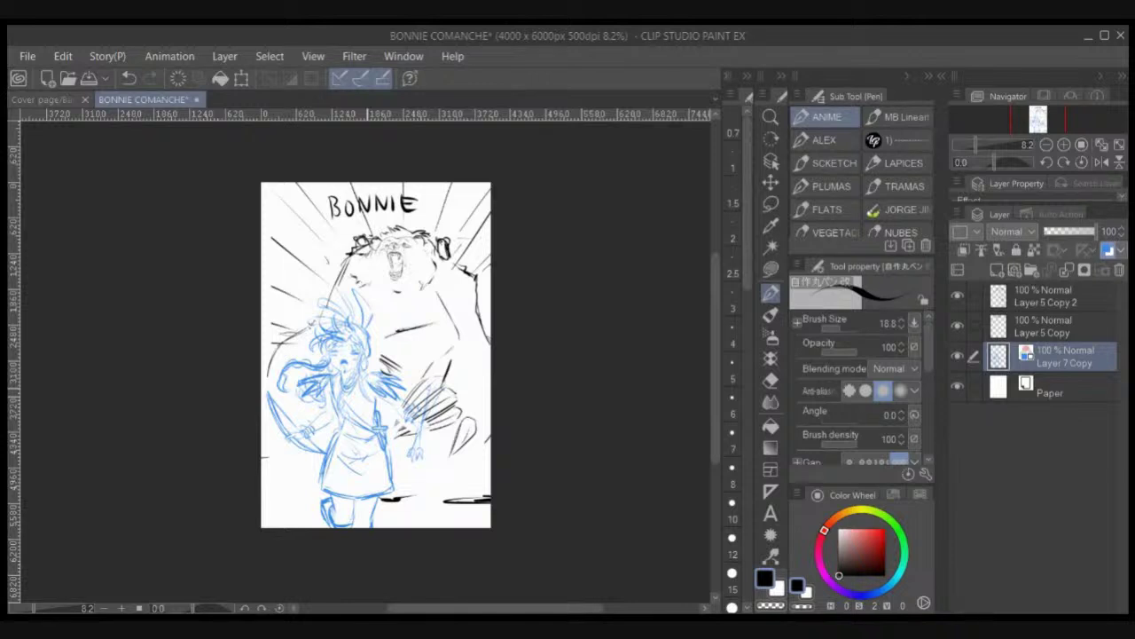
Step: Scale the girl's sketch to 105% and reposition it slightly within the page
key(ctrl+t)
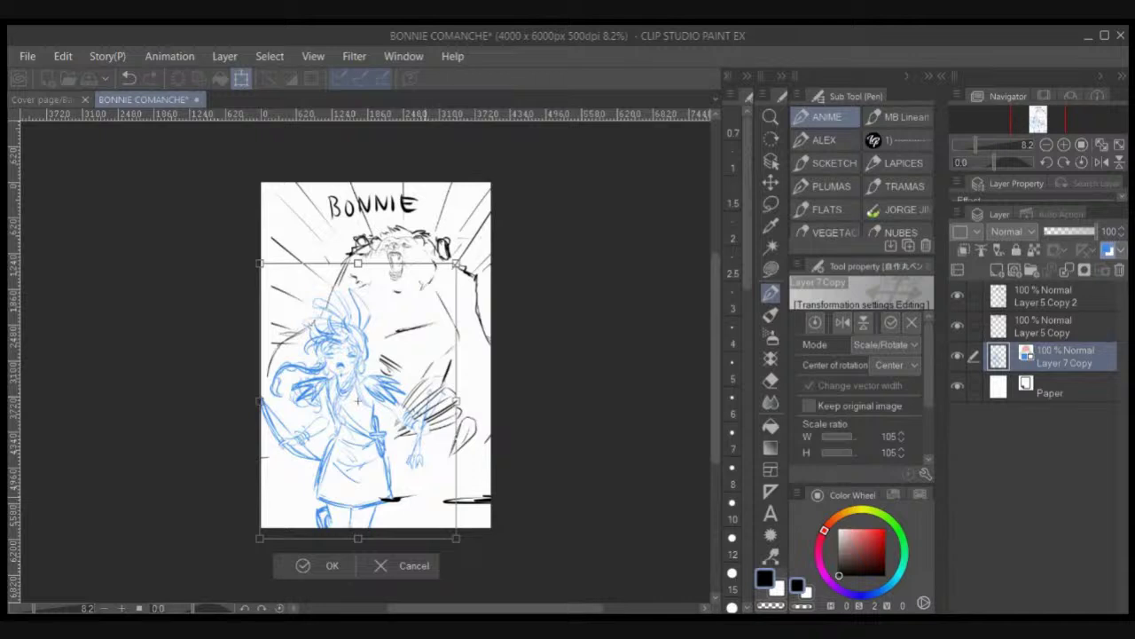
drag(426, 497, 429, 492)
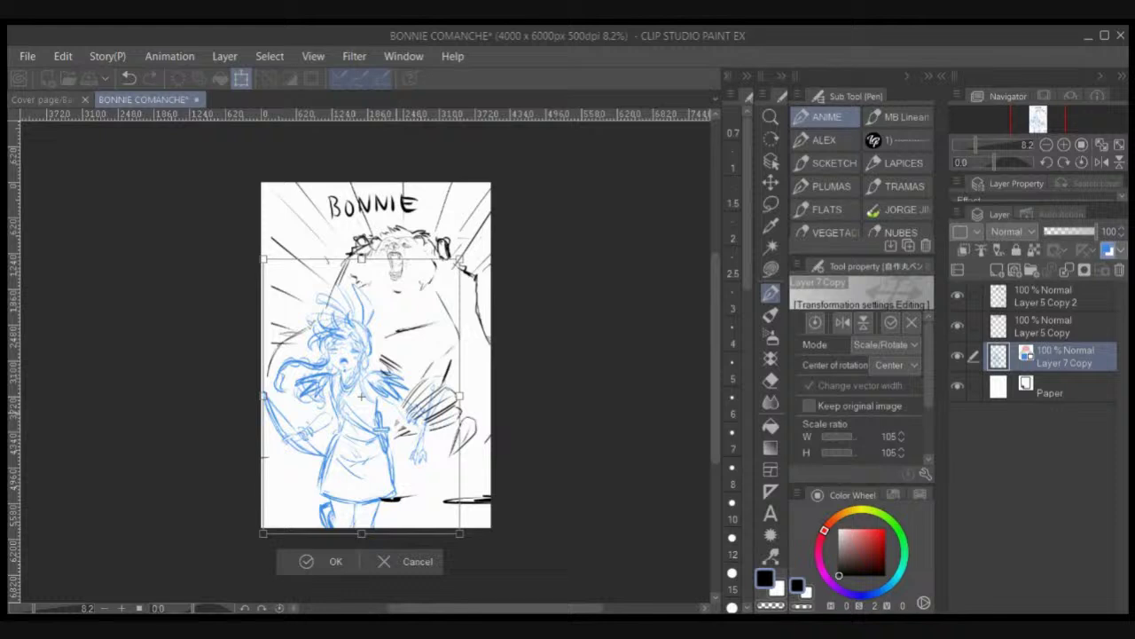
key(Return)
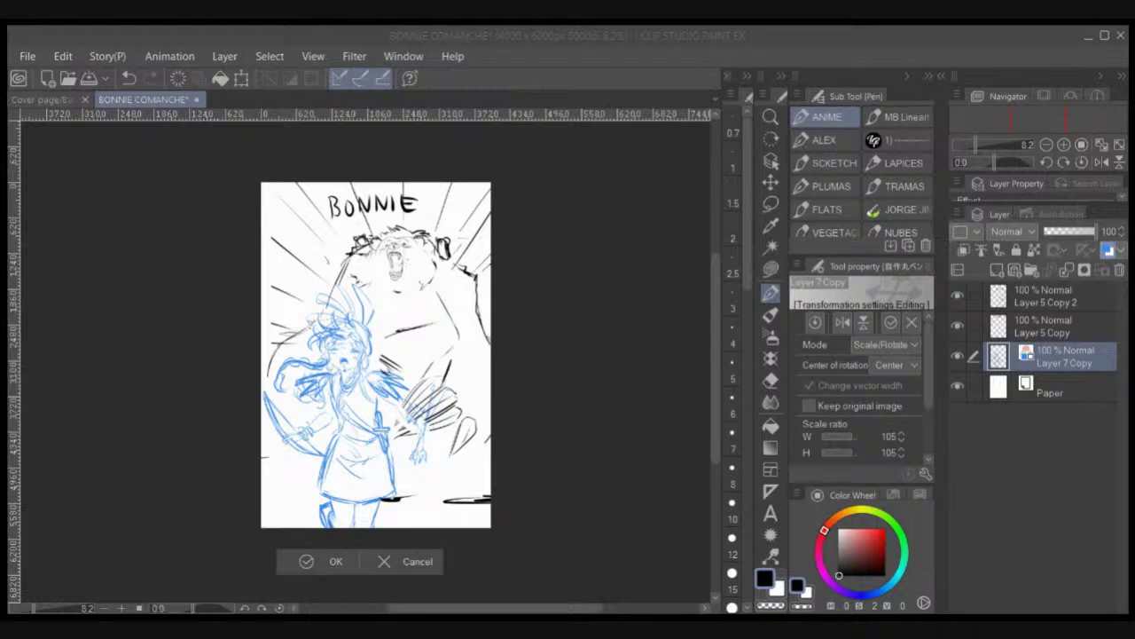
Step: Apply the transformation of the girl's sketch and hide Layer 5 Copy 2 and Layer 5 Copy
key(Return)
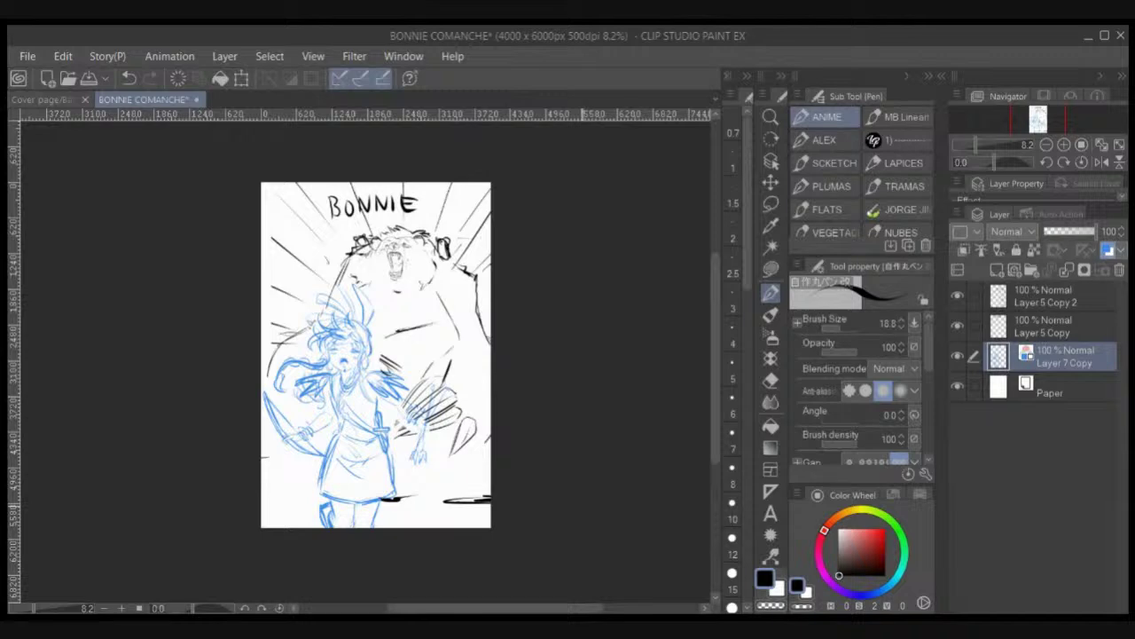
drag(397, 424, 424, 389)
drag(957, 326, 957, 296)
key(ctrl+plus)
key(ctrl+plus)
key(ctrl+plus)
key(ctrl+plus)
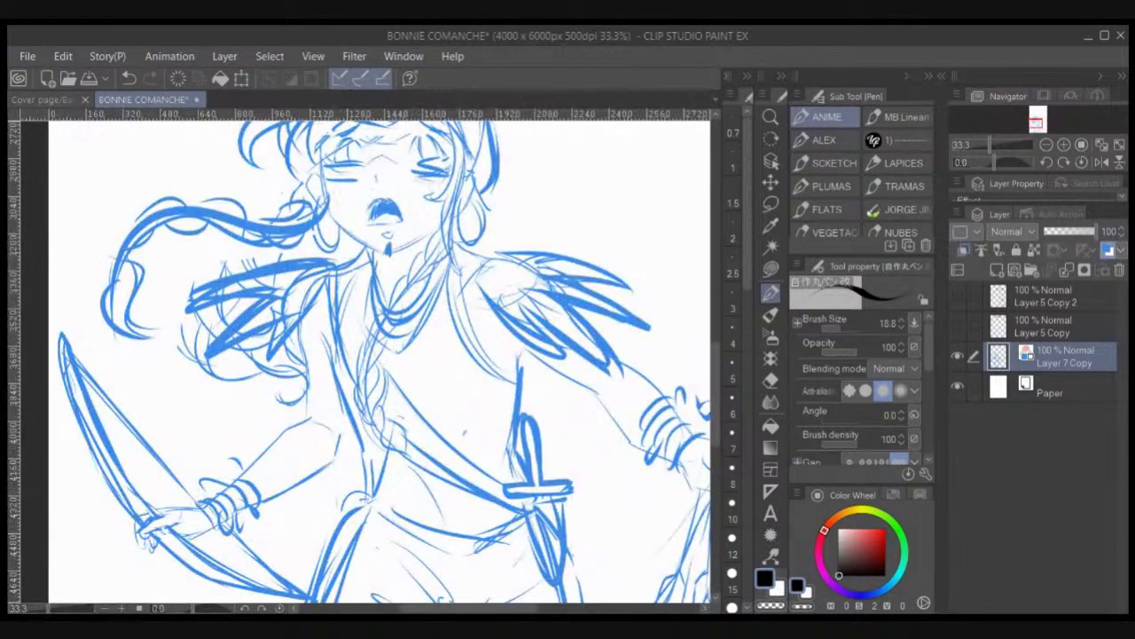
Step: Lower Layer 7 Copy's opacity to 45% and add a new raster layer above it
click(1068, 231)
click(997, 270)
drag(382, 293, 383, 429)
Step: Create a layer folder named BONNIE above Layer 7 Copy and move Layer 1 into it
click(1032, 269)
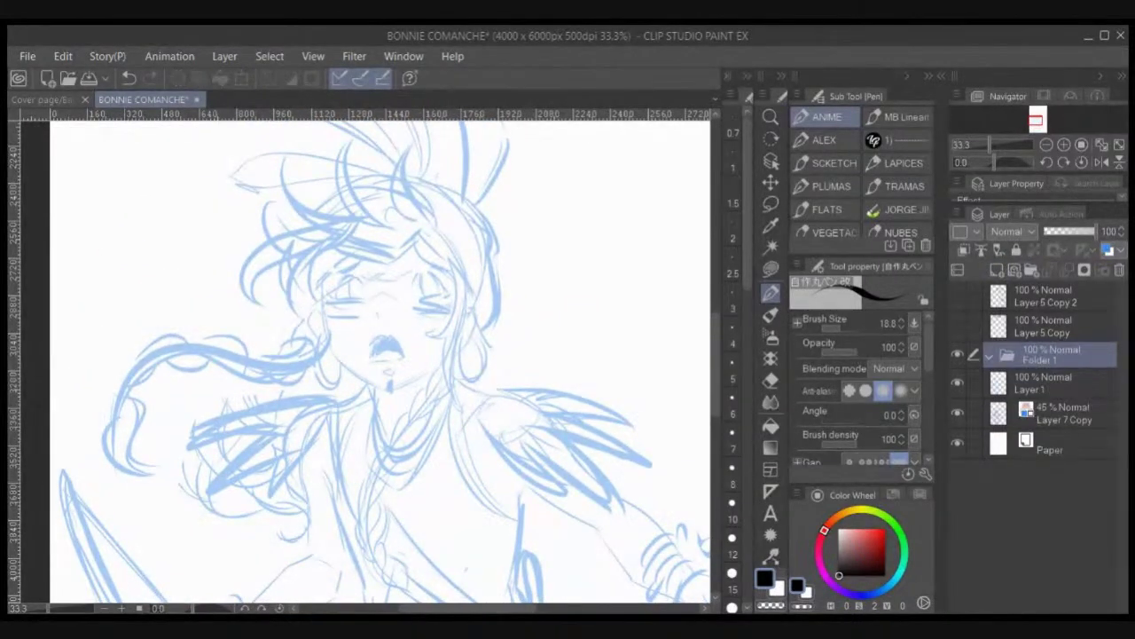
drag(1047, 383, 1047, 357)
click(1052, 355)
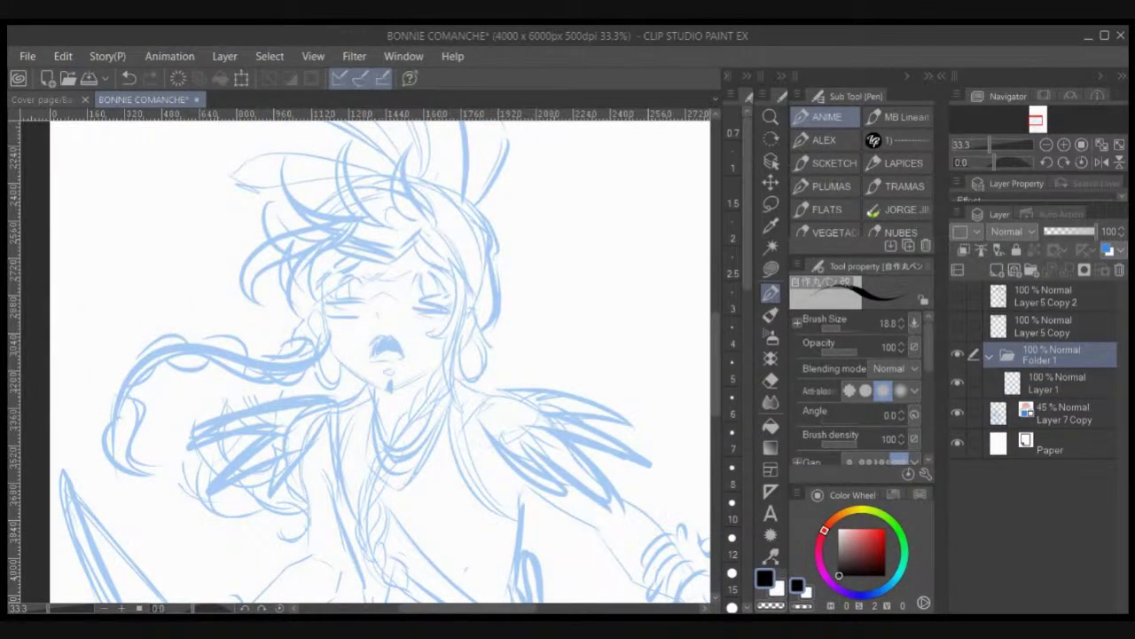
text(BONNIE)
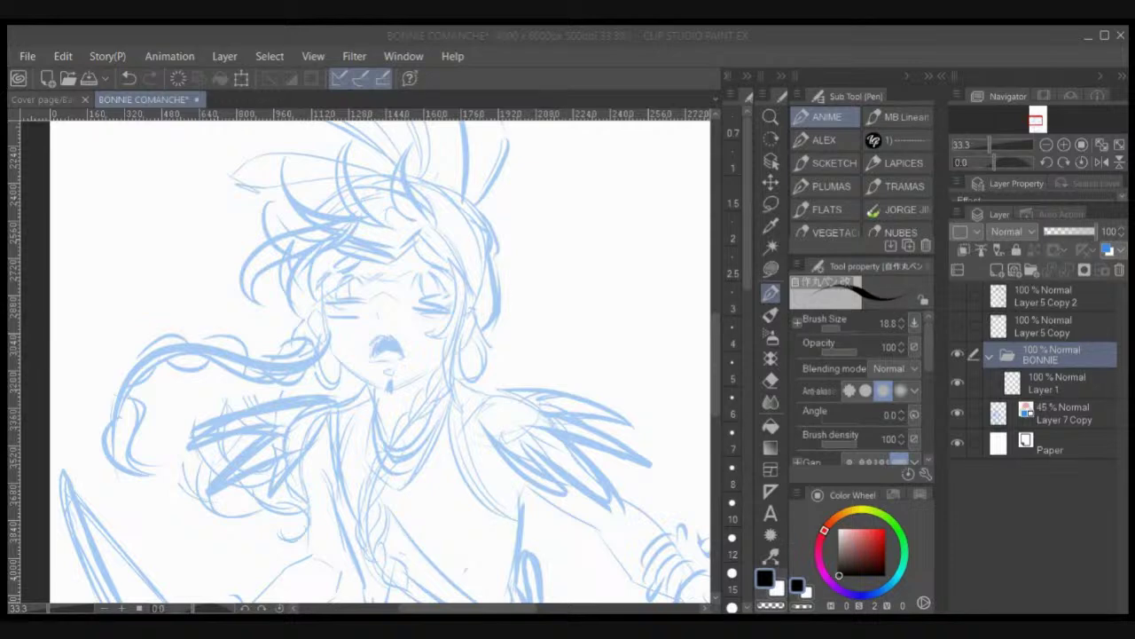
Step: Reduce the opacity of Layer 7 Copy to 26% so the blue sketch serves as a faint guide
drag(454, 373, 470, 329)
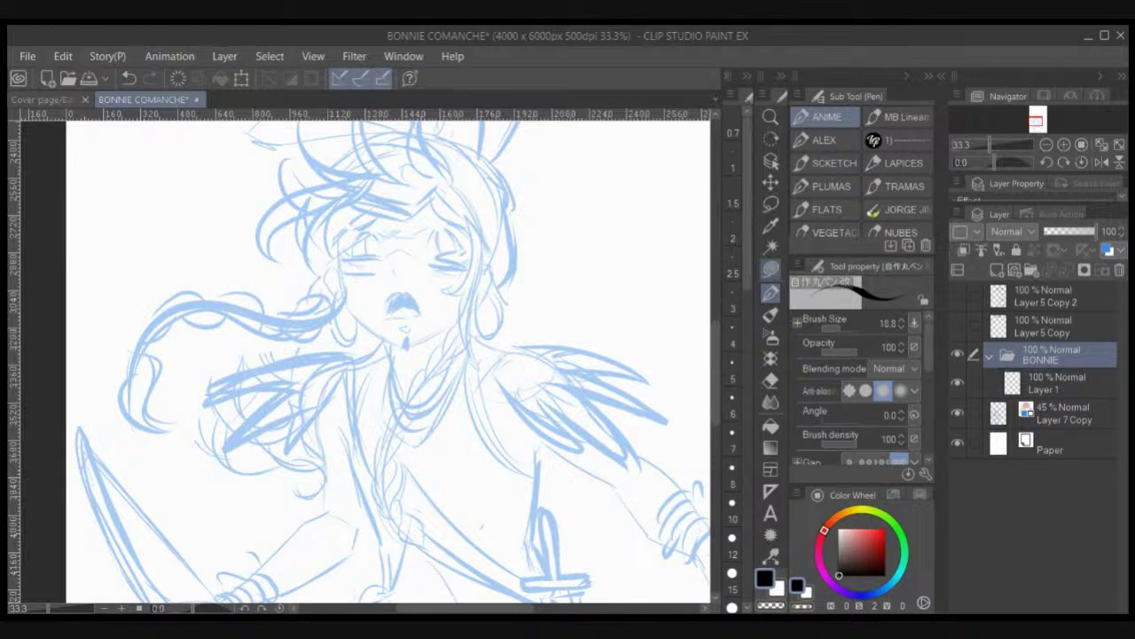
key(ctrl+plus)
key(ctrl+plus)
drag(434, 258, 428, 431)
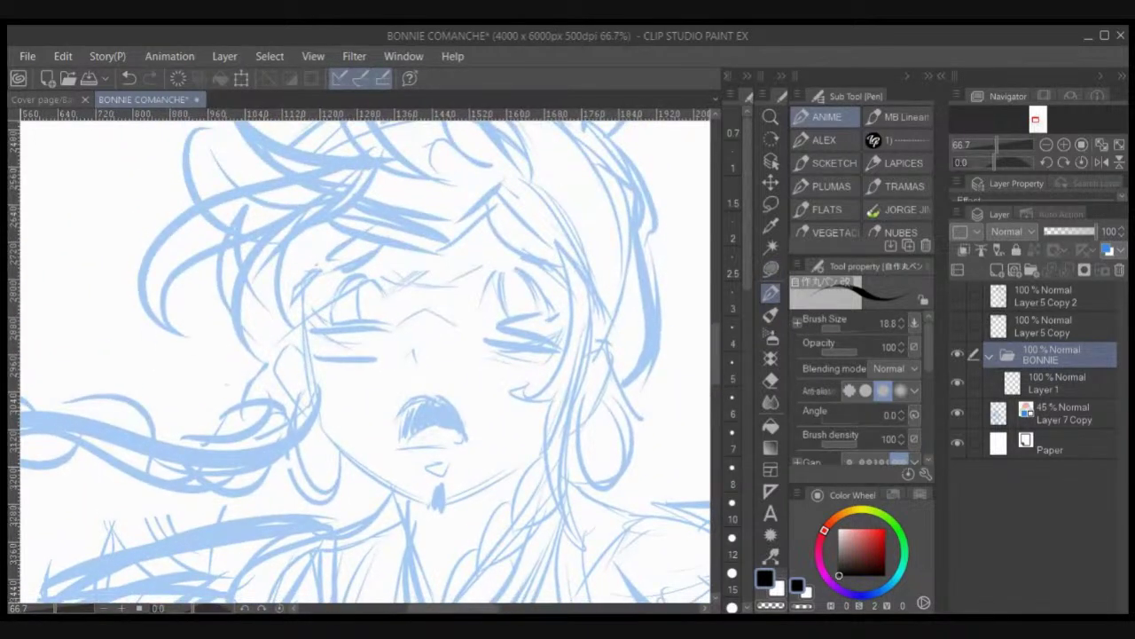
click(1064, 414)
drag(1068, 232, 1057, 232)
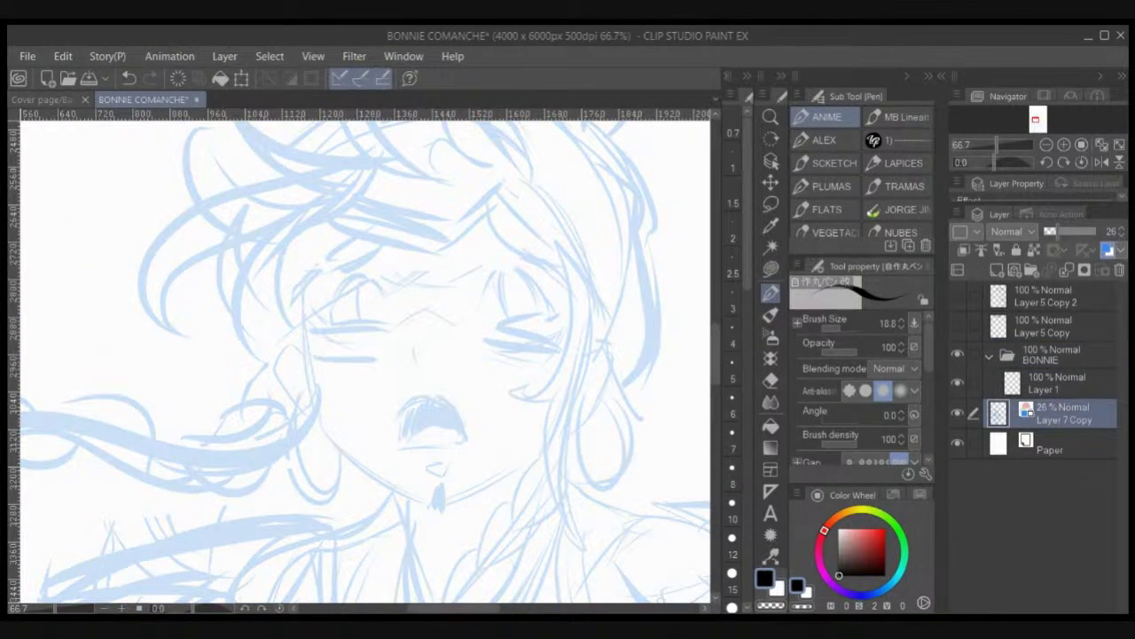
Step: Create a BODY folder above Layer 1 inside the BONNIE folder and add a new raster layer in it
click(1057, 383)
click(1032, 270)
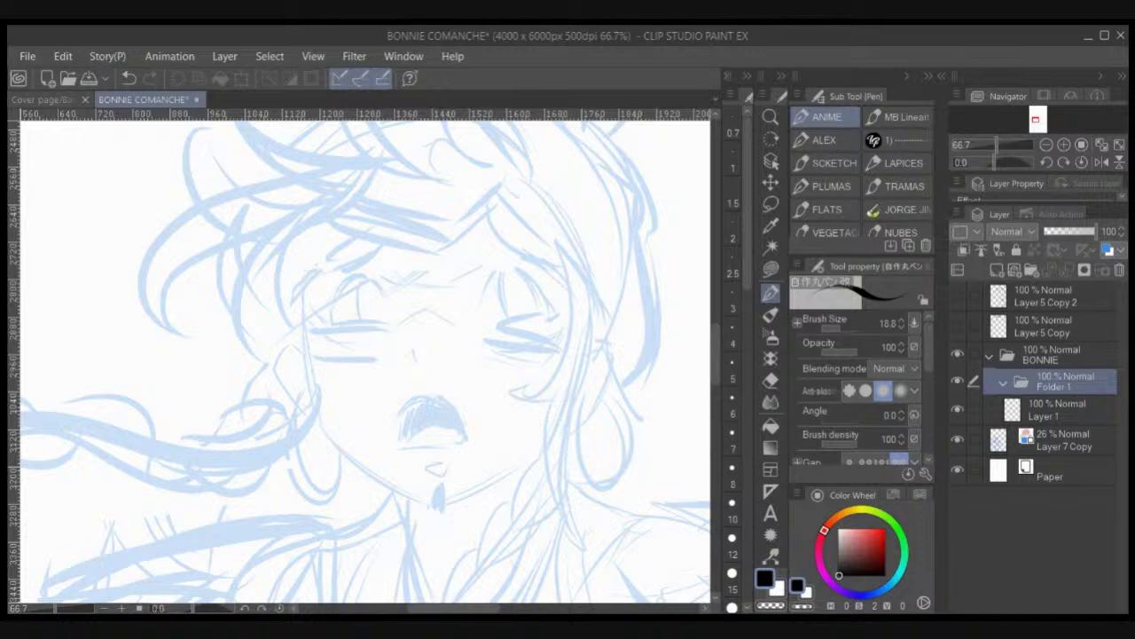
text(body)
key(Return)
text(BODY)
key(Return)
key(ctrl+z)
click(998, 270)
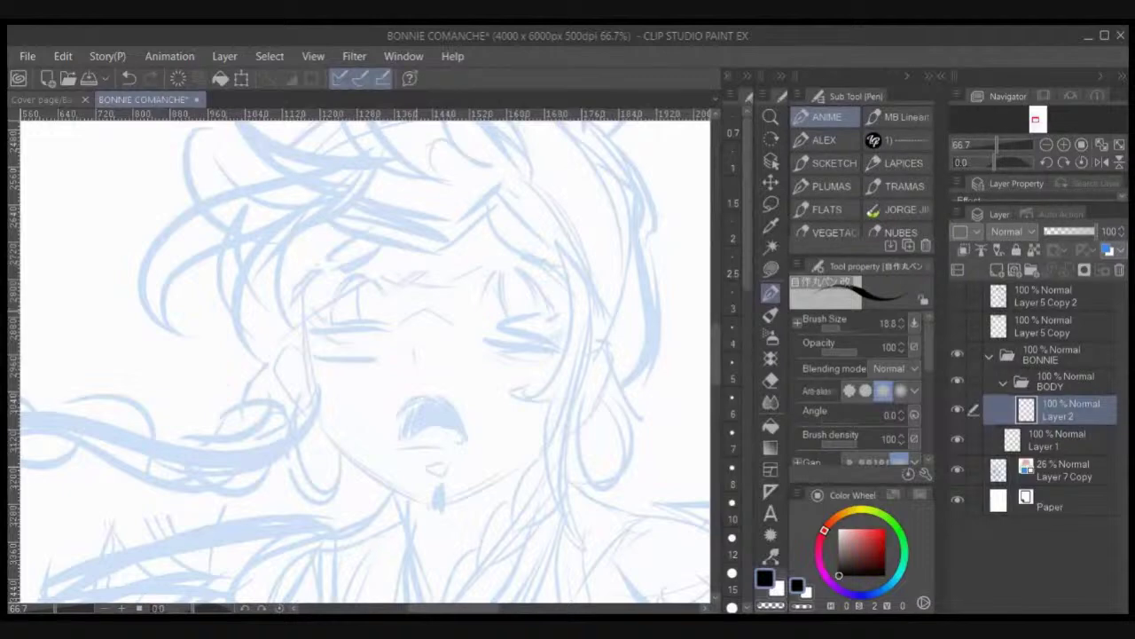
drag(332, 321, 346, 285)
key(ctrl+z)
key(])
key([)
key([)
key([)
key([)
key([)
key(ctrl+z)
mouse_move(376, 282)
mouse_down()
mouse_move(384, 294)
mouse_move(332, 315)
mouse_up()
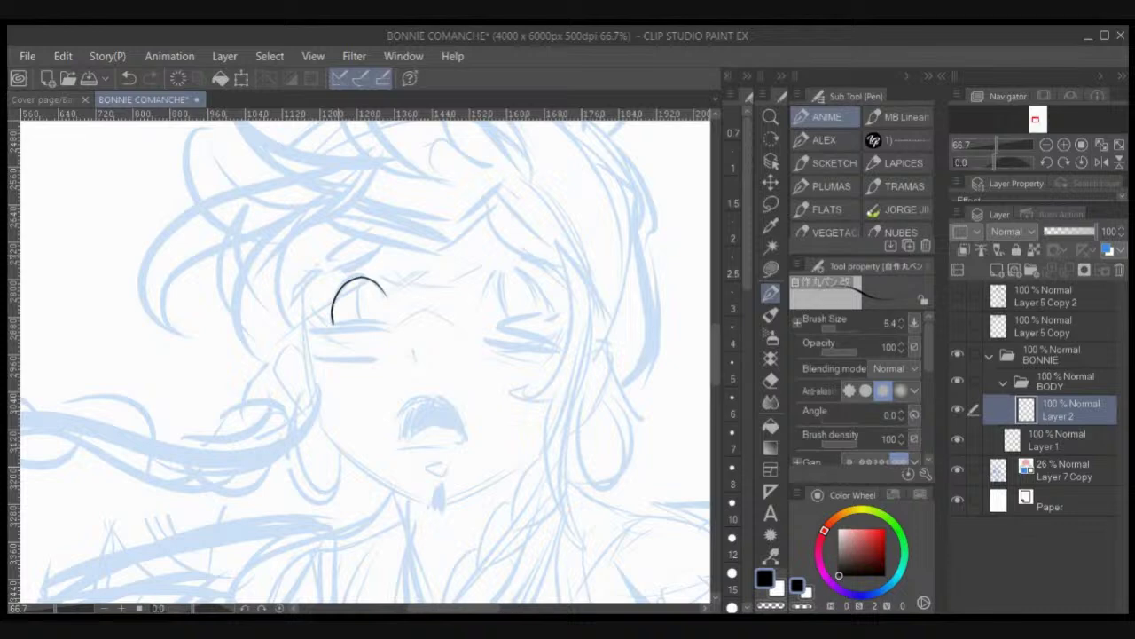
key(ctrl+plus)
drag(354, 421, 381, 348)
key(ctrl+z)
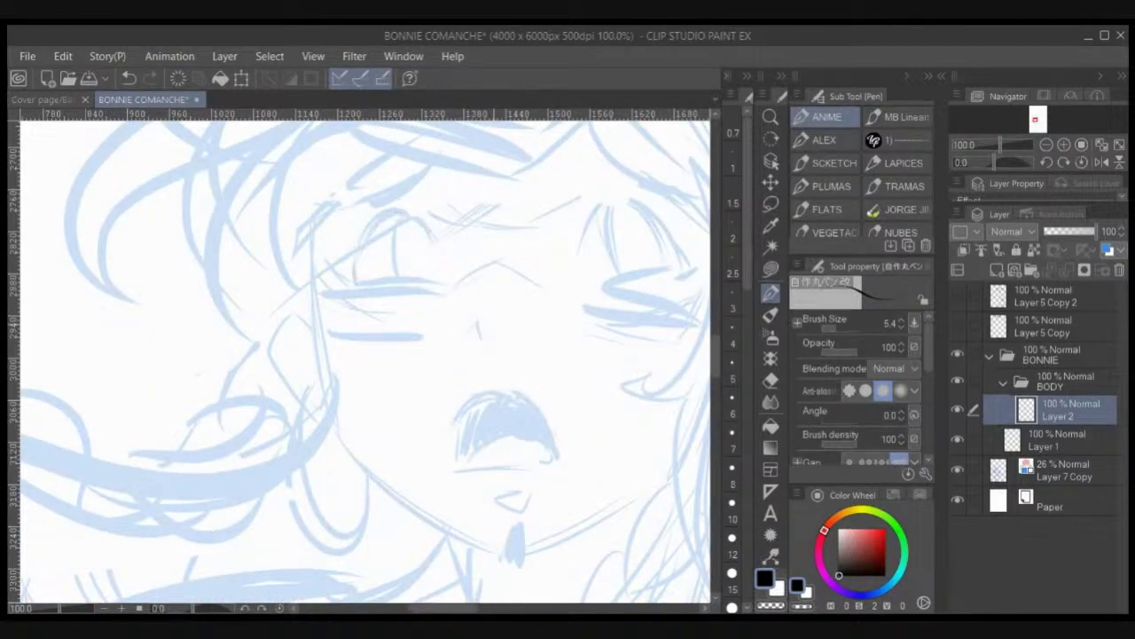
Step: Set the ANIME pen's brush size to 12.6 and its stabilization to 40
key(])
key(])
key(])
key(bracketleft)
key(bracketleft)
mouse_move(356, 282)
mouse_down()
mouse_move(372, 224)
mouse_move(395, 209)
mouse_move(423, 216)
mouse_up()
key(ctrl+z)
key(bracketright)
key(bracketright)
scroll(857, 391, down, 5)
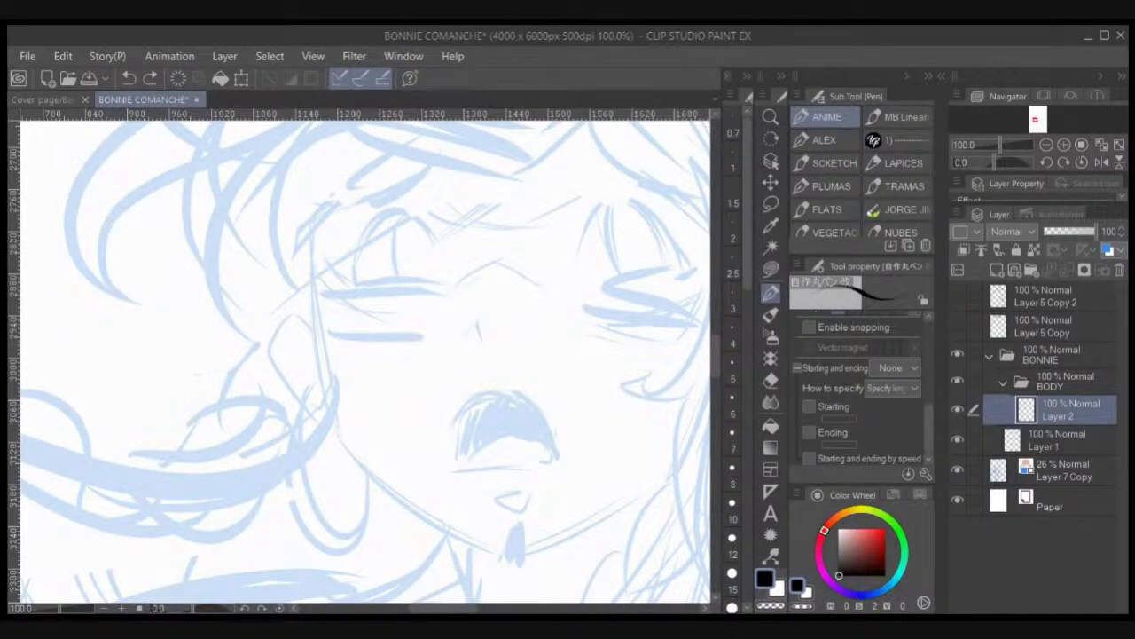
scroll(857, 391, up, 2)
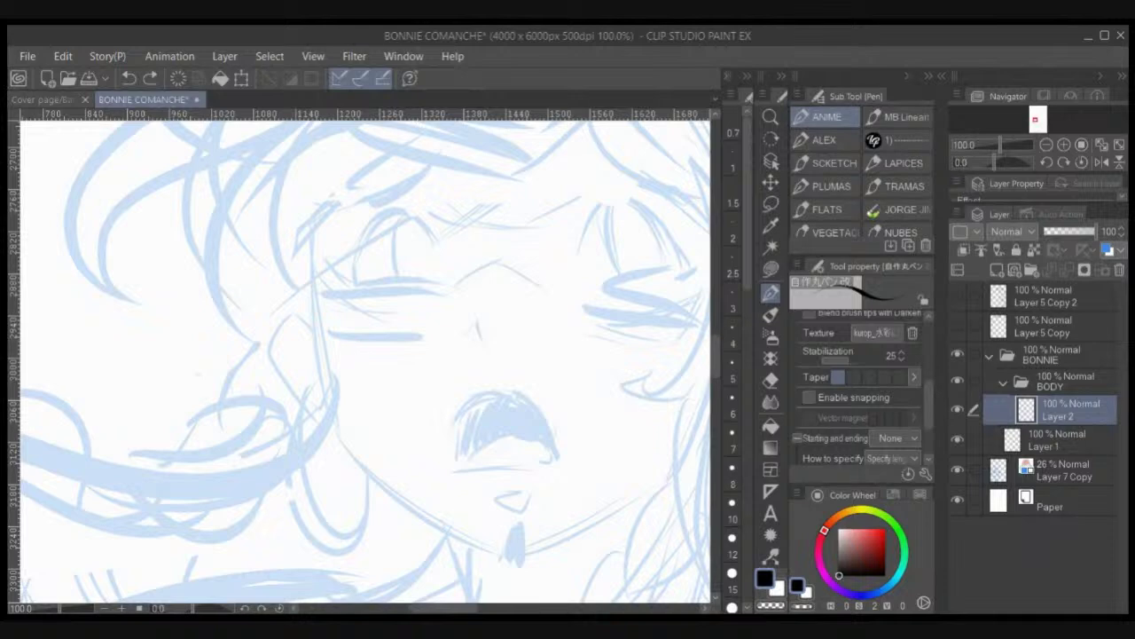
click(835, 362)
Step: Ink the arched upper outline of the girl's open eye, with its curved inner line and small oval highlight
mouse_move(357, 281)
mouse_down()
mouse_move(385, 215)
mouse_move(408, 216)
mouse_move(431, 241)
mouse_move(395, 210)
mouse_move(367, 223)
mouse_move(356, 282)
mouse_move(359, 248)
mouse_move(384, 215)
mouse_move(435, 238)
mouse_up()
key(ctrl+z)
key(ctrl+z)
mouse_move(355, 259)
mouse_down()
mouse_move(376, 216)
mouse_move(424, 213)
mouse_up()
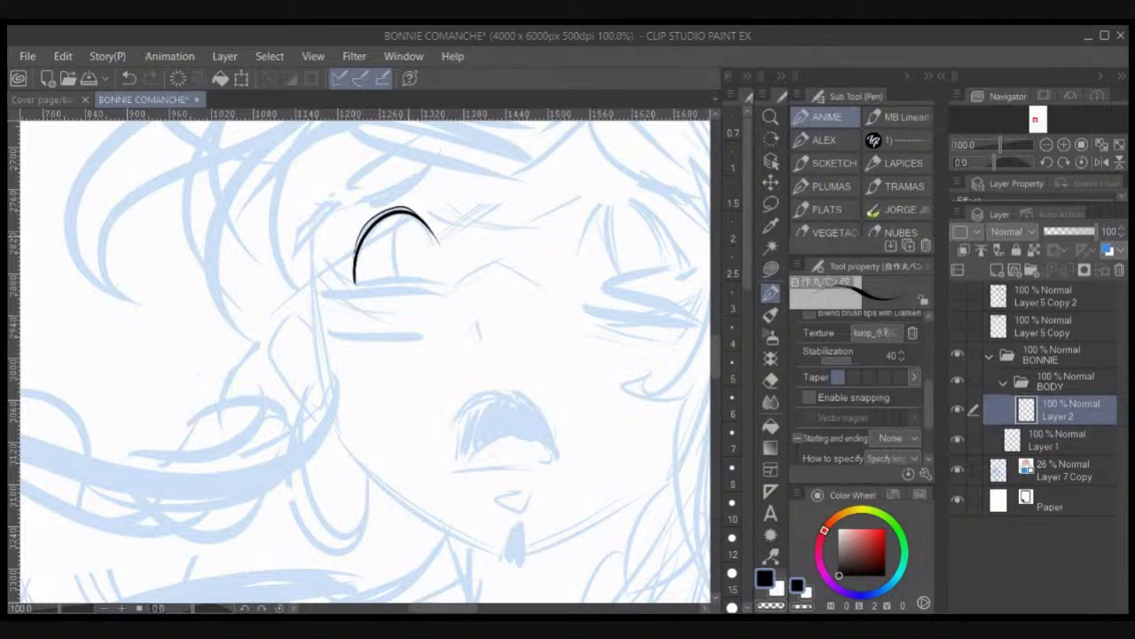
key(ctrl+z)
mouse_move(355, 280)
mouse_down()
mouse_move(376, 221)
mouse_move(397, 213)
mouse_move(434, 239)
mouse_up()
mouse_move(354, 281)
mouse_down()
mouse_move(369, 223)
mouse_move(397, 213)
mouse_up()
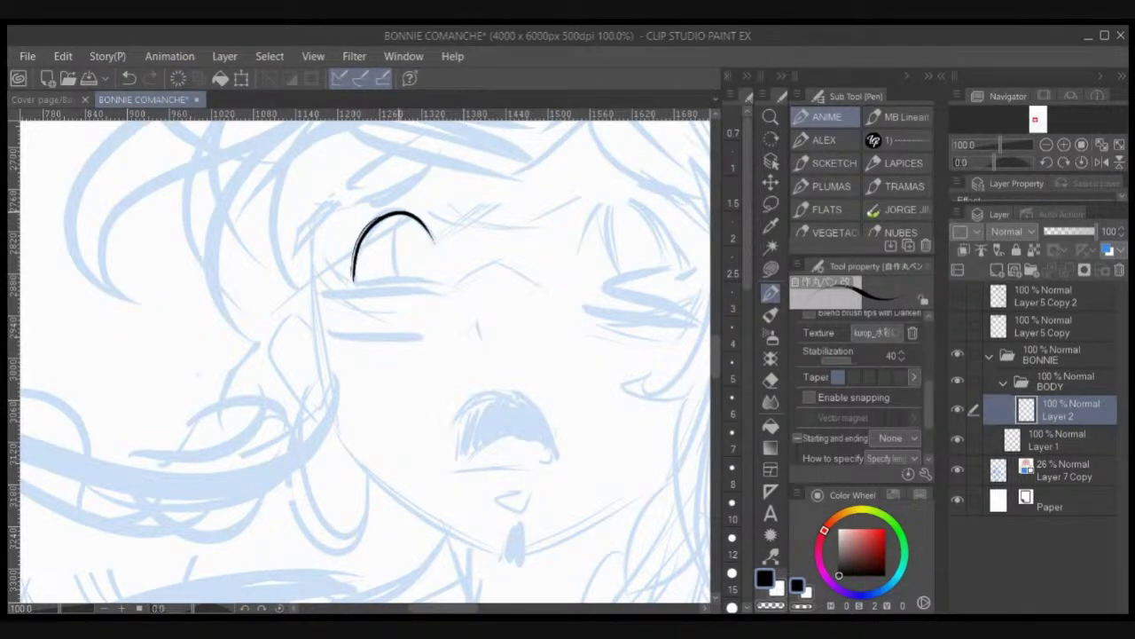
key(ctrl+z)
mouse_move(353, 281)
mouse_down()
mouse_move(365, 227)
mouse_move(396, 213)
mouse_move(382, 256)
mouse_move(399, 253)
mouse_move(406, 215)
mouse_up()
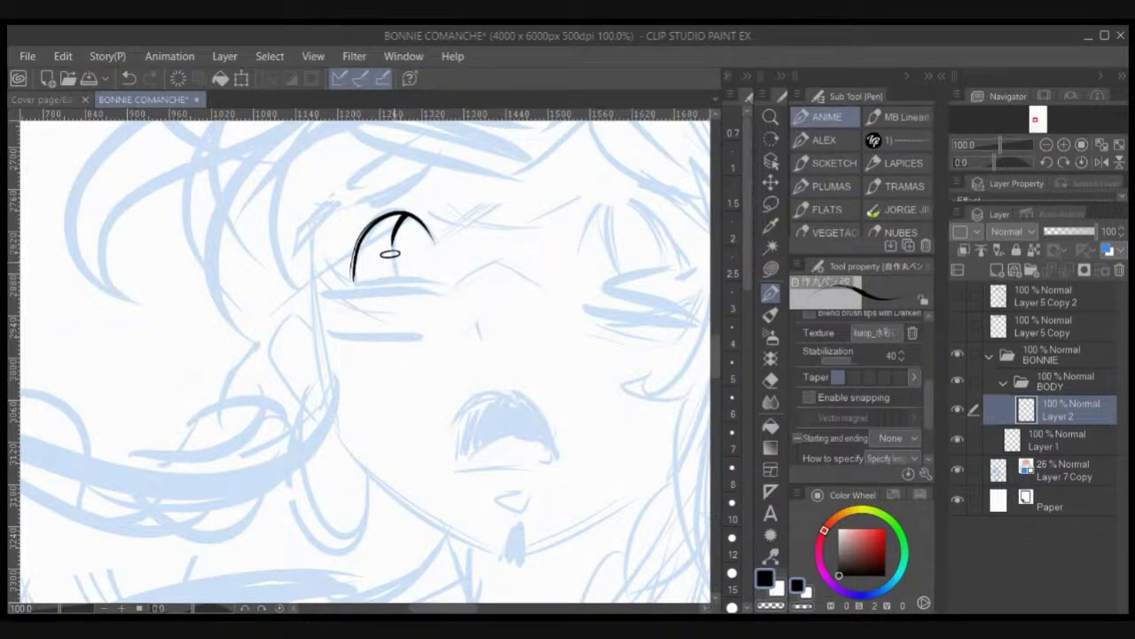
drag(393, 261, 395, 275)
Step: Ink the lower lid line of the open eye with the canvas rotated to about -47 degrees
scroll(432, 350, up, 3)
mouse_move(470, 332)
mouse_down()
mouse_move(359, 391)
mouse_move(391, 393)
mouse_up()
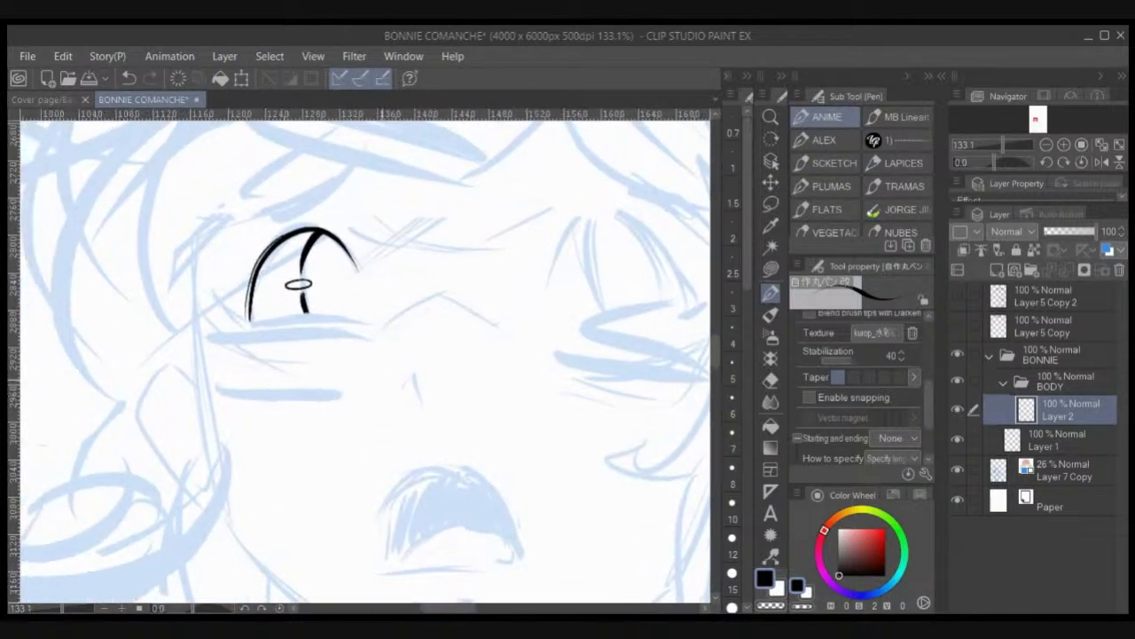
key(r)
drag(372, 275, 307, 298)
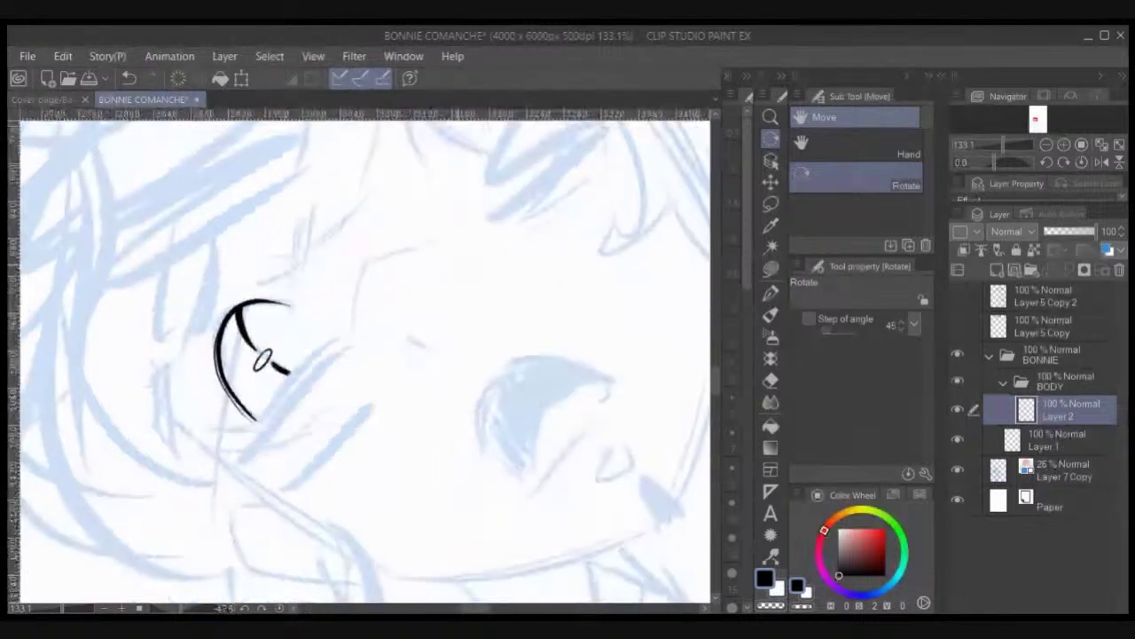
key(p)
mouse_move(259, 424)
mouse_down()
mouse_move(328, 342)
mouse_move(273, 405)
mouse_move(324, 348)
mouse_move(289, 392)
mouse_up()
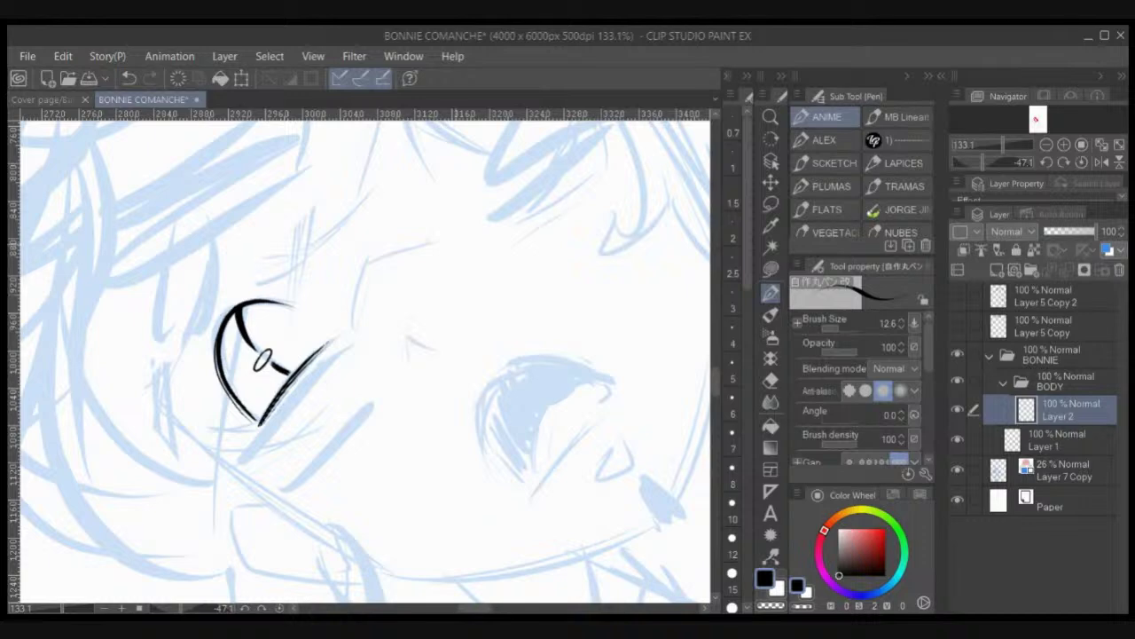
Step: Ink a double oval highlight and a short inner-corner line on the open eye, and reset the canvas rotation
mouse_move(244, 326)
mouse_down()
mouse_move(255, 348)
mouse_move(289, 335)
mouse_move(280, 323)
mouse_move(294, 340)
mouse_move(287, 318)
mouse_move(325, 330)
mouse_up()
key(ctrl+z)
key(ctrl+z)
key(ctrl+z)
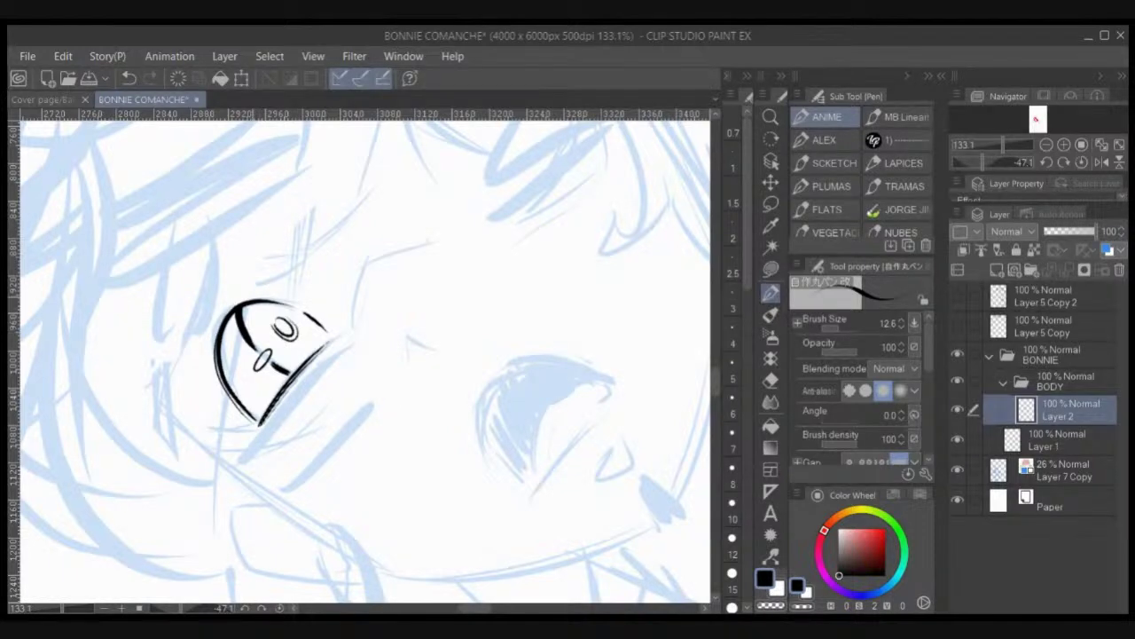
click(279, 608)
key(ctrl+alt+0)
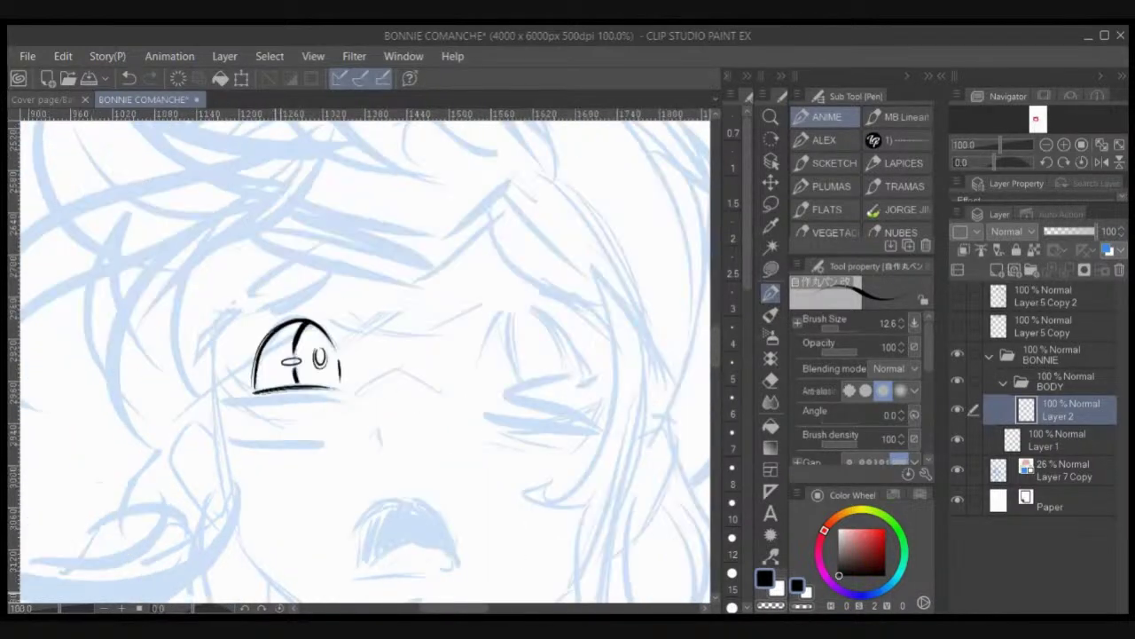
Step: Ink thick pointed eyelashes at the outer corner of the open eye
mouse_move(492, 389)
mouse_down()
mouse_move(512, 355)
mouse_move(578, 376)
mouse_up()
scroll(514, 378, up, 1)
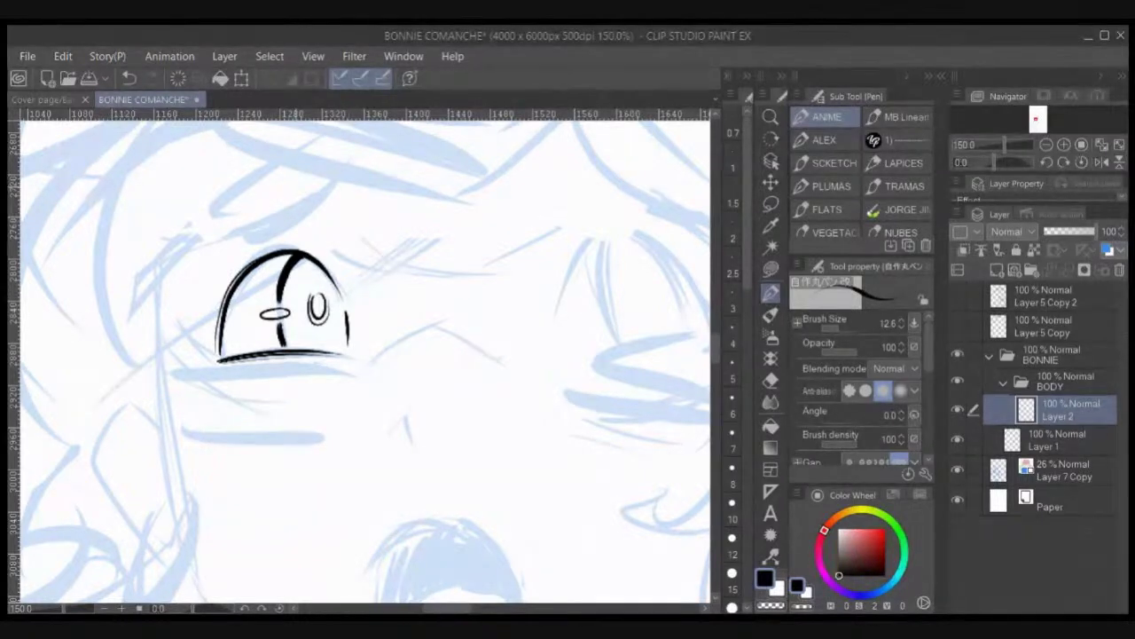
mouse_move(217, 359)
mouse_down()
mouse_move(178, 339)
mouse_move(215, 359)
mouse_move(200, 339)
mouse_up()
drag(204, 341, 177, 311)
key(ctrl+z)
mouse_move(213, 346)
mouse_down()
mouse_move(177, 312)
mouse_move(216, 343)
mouse_up()
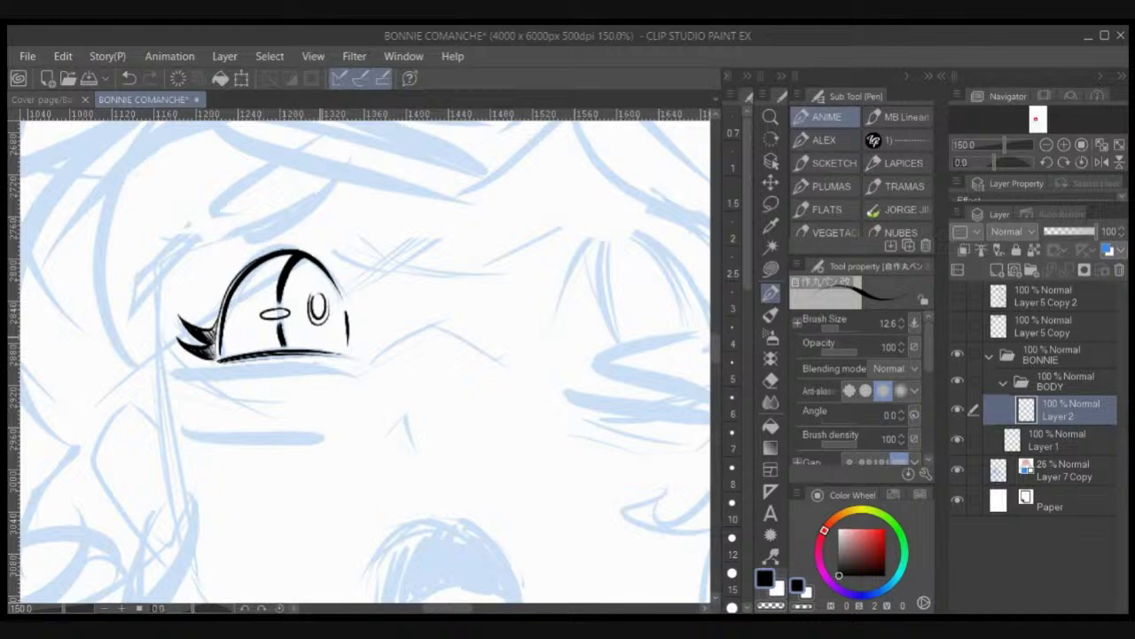
Step: Try inking curved eyelid crease lines above the open eye
mouse_move(209, 327)
mouse_down()
mouse_move(219, 287)
mouse_move(261, 250)
mouse_up()
key(ctrl+z)
key(r)
drag(468, 389, 449, 289)
drag(562, 289, 602, 308)
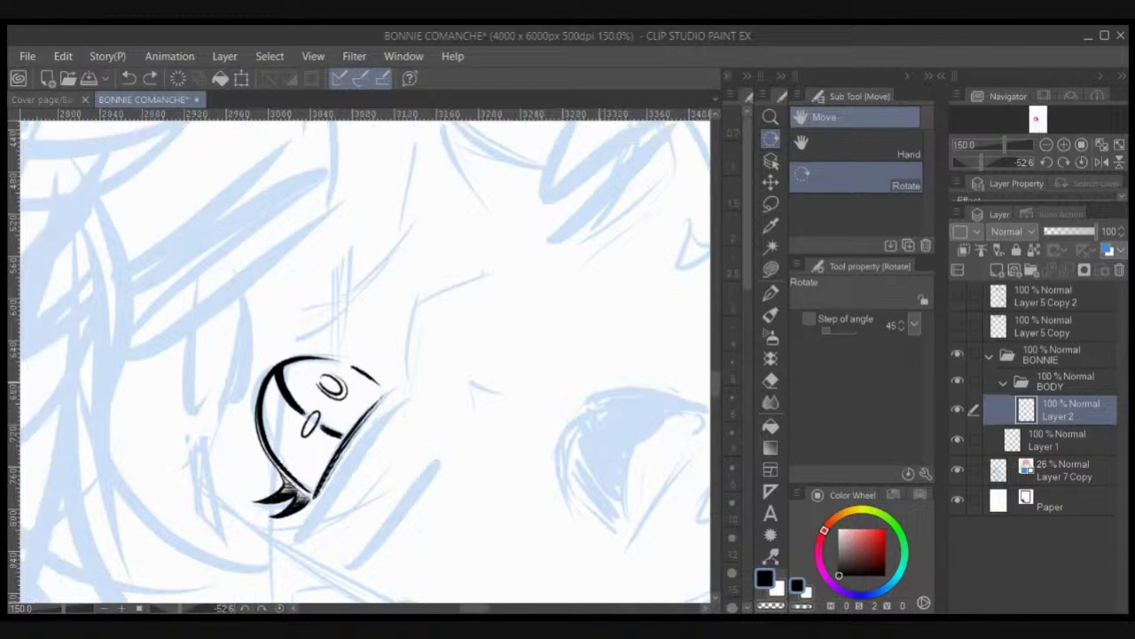
key(p)
mouse_move(255, 455)
mouse_down()
mouse_move(247, 419)
mouse_move(271, 356)
mouse_up()
key(ctrl+z)
mouse_move(254, 451)
mouse_down()
mouse_move(246, 397)
mouse_move(277, 353)
mouse_move(251, 371)
mouse_move(252, 447)
mouse_up()
click(280, 608)
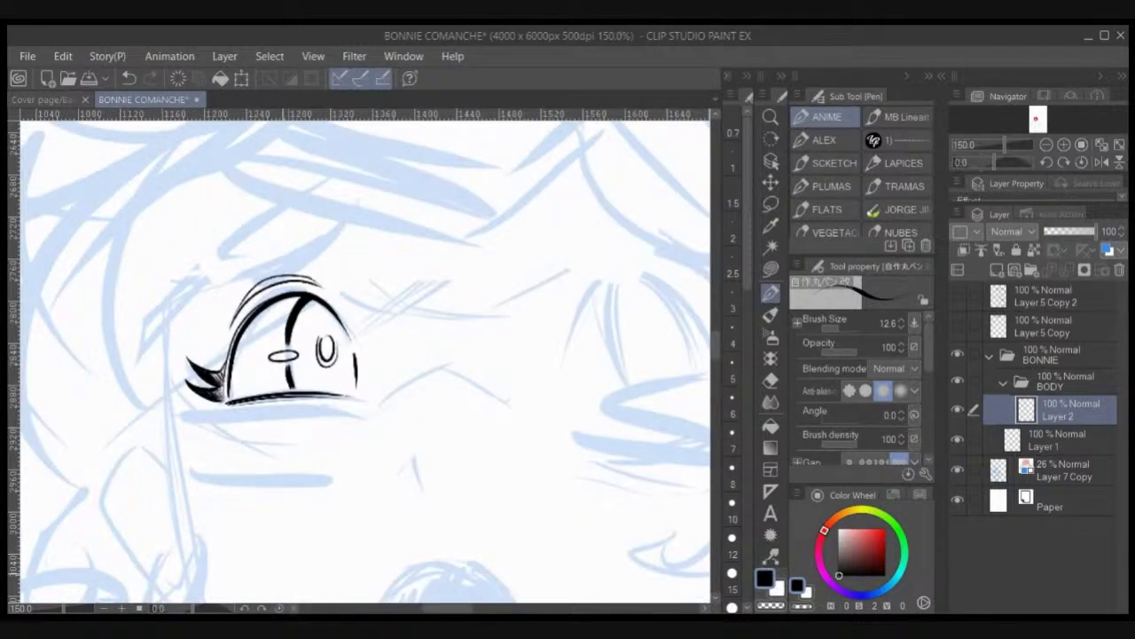
scroll(279, 574, down, 1)
key(ctrl+z)
key(ctrl+z)
Step: Add diagonal hatching beneath the lower lid of the open eye with the canvas rotated to about -12 degrees
mouse_move(261, 391)
mouse_down()
mouse_move(291, 379)
mouse_move(307, 384)
mouse_move(279, 384)
mouse_move(311, 388)
mouse_up()
key(ctrl+z)
mouse_move(441, 461)
mouse_down()
mouse_move(474, 412)
mouse_move(462, 442)
mouse_up()
key(shift+space)
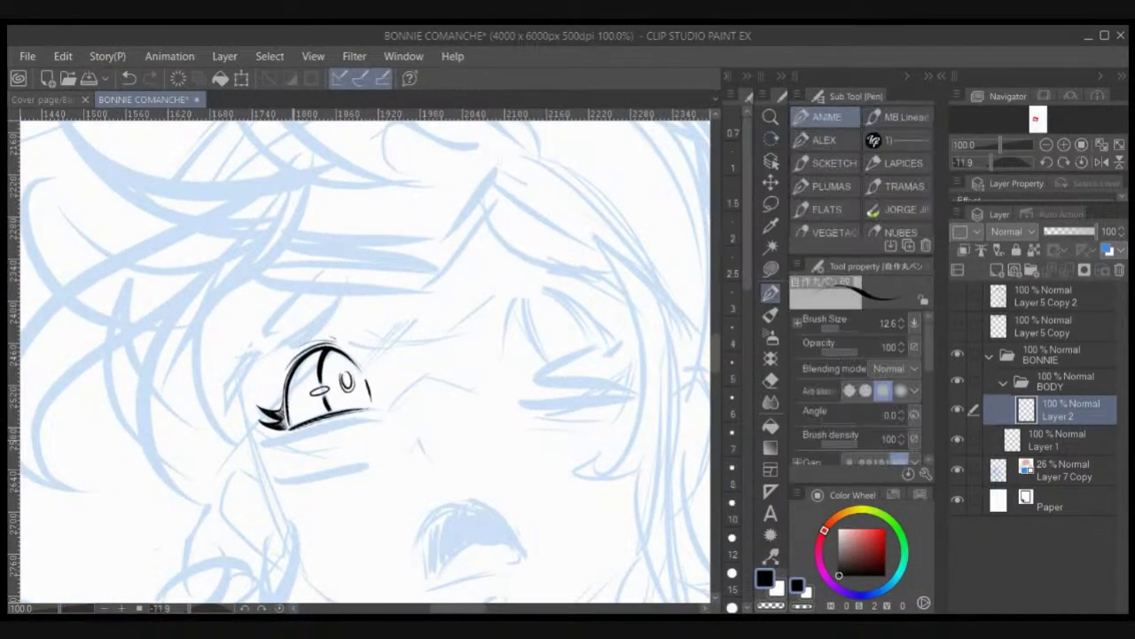
drag(281, 443, 375, 413)
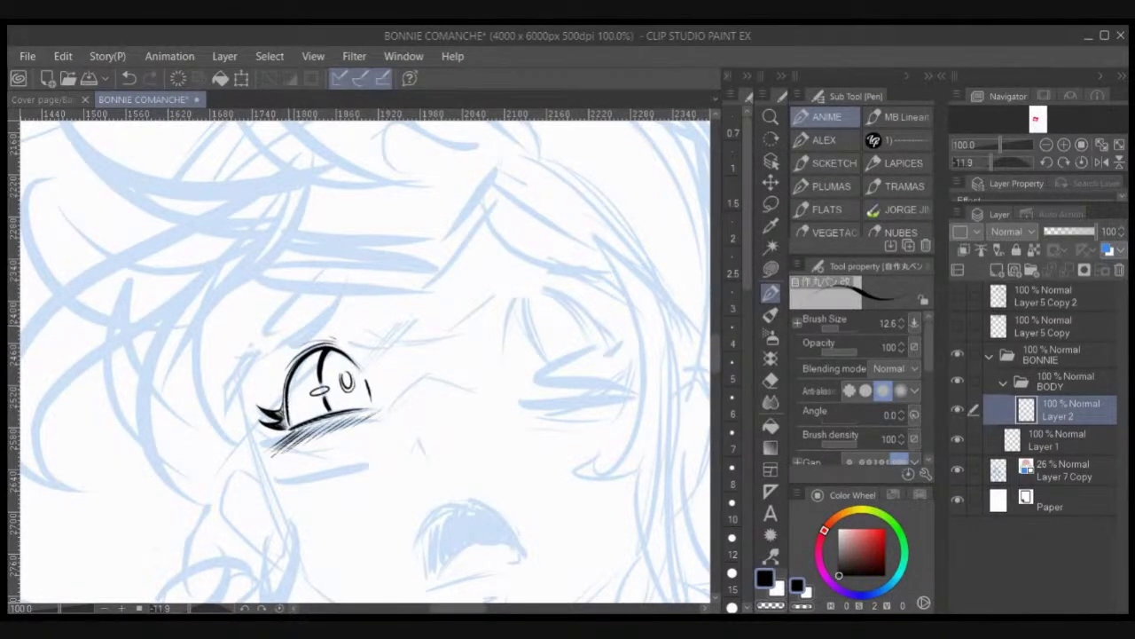
drag(350, 377, 355, 385)
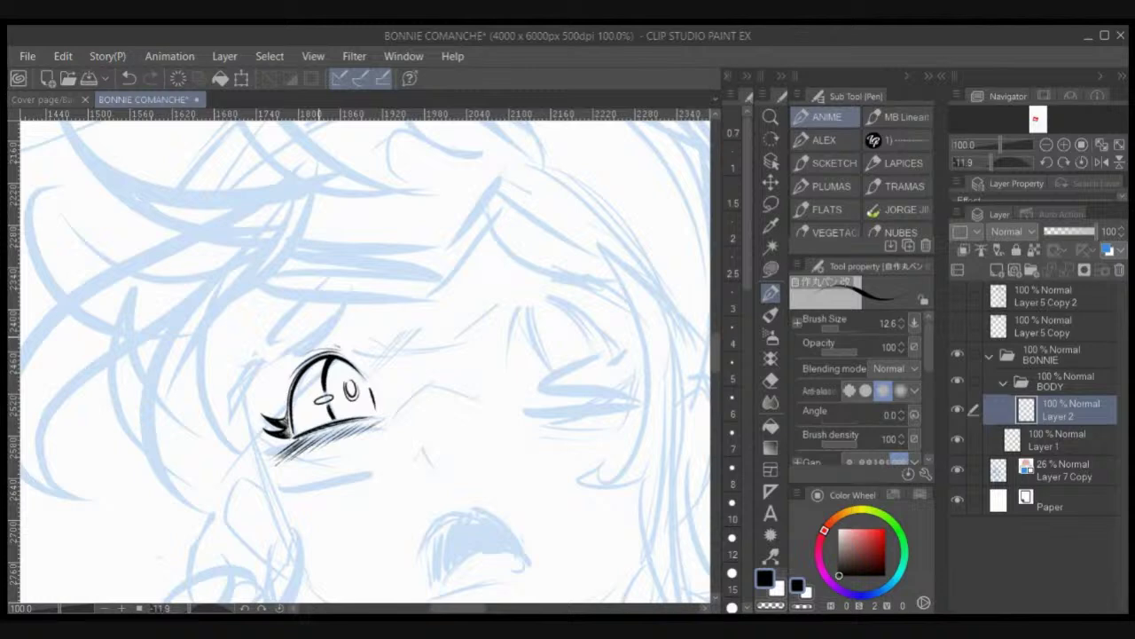
Step: Ink the curved lower eyebrow line rising above the open eye toward the forehead
mouse_move(268, 362)
mouse_down()
mouse_move(315, 335)
mouse_move(353, 282)
mouse_up()
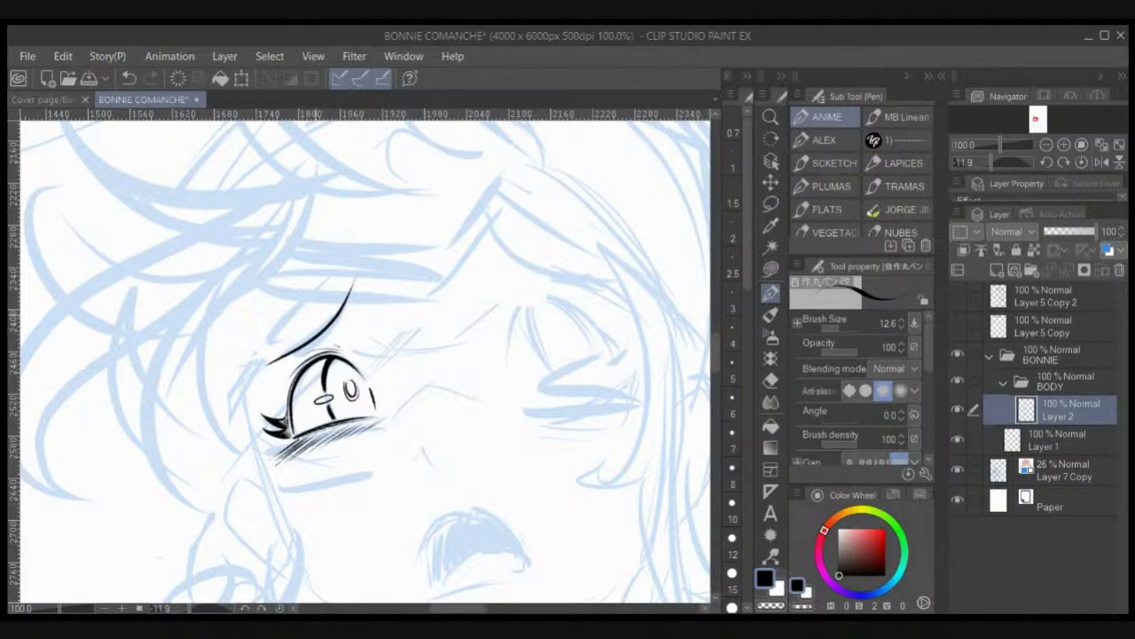
key(ctrl+z)
mouse_move(268, 362)
mouse_down()
mouse_move(341, 310)
mouse_move(357, 268)
mouse_up()
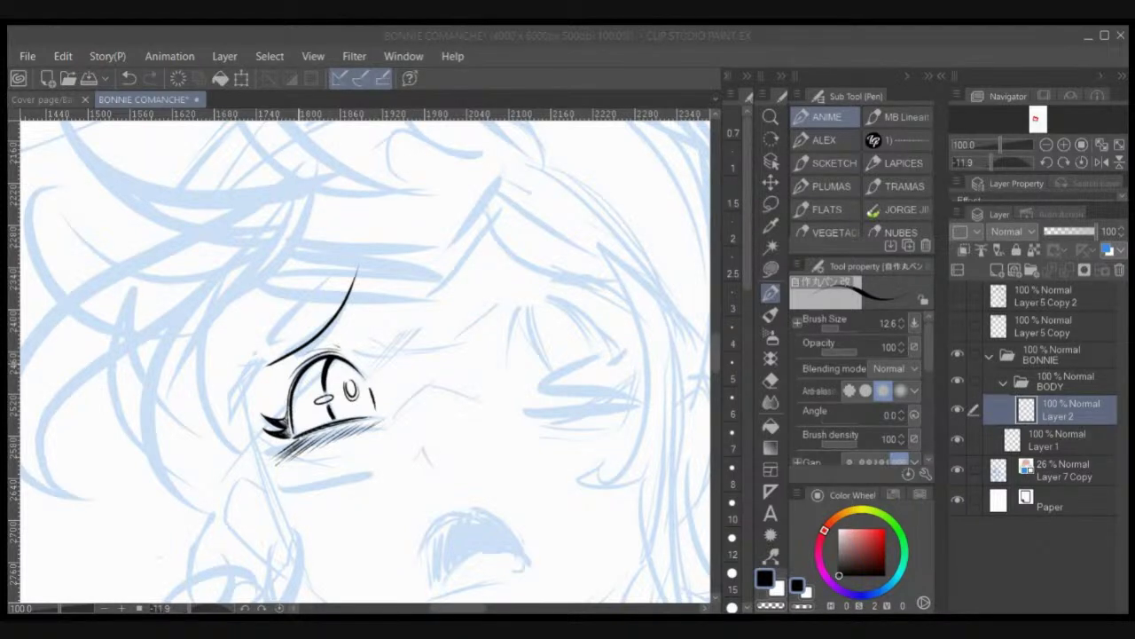
key(c)
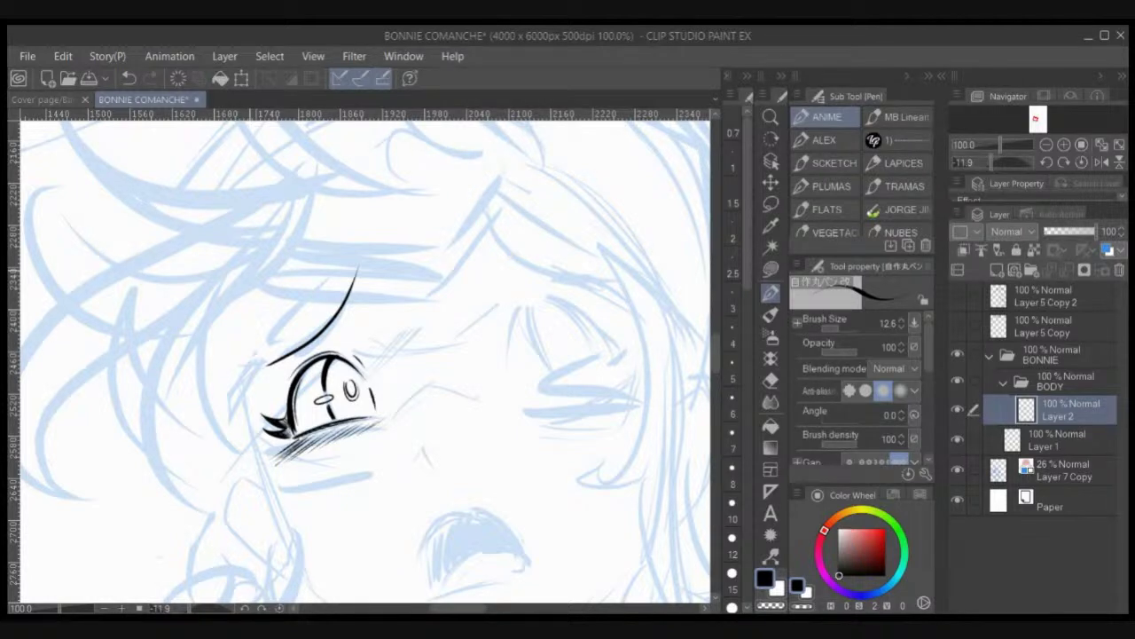
Step: Ink the girl's nose with short strokes along the bridge and tip
mouse_move(423, 448)
mouse_down()
mouse_move(435, 472)
mouse_move(413, 454)
mouse_up()
drag(420, 437, 413, 447)
drag(429, 409, 418, 422)
Step: Ink the arched upper lip and the near side of the open mouth over the sketch
drag(517, 496, 493, 325)
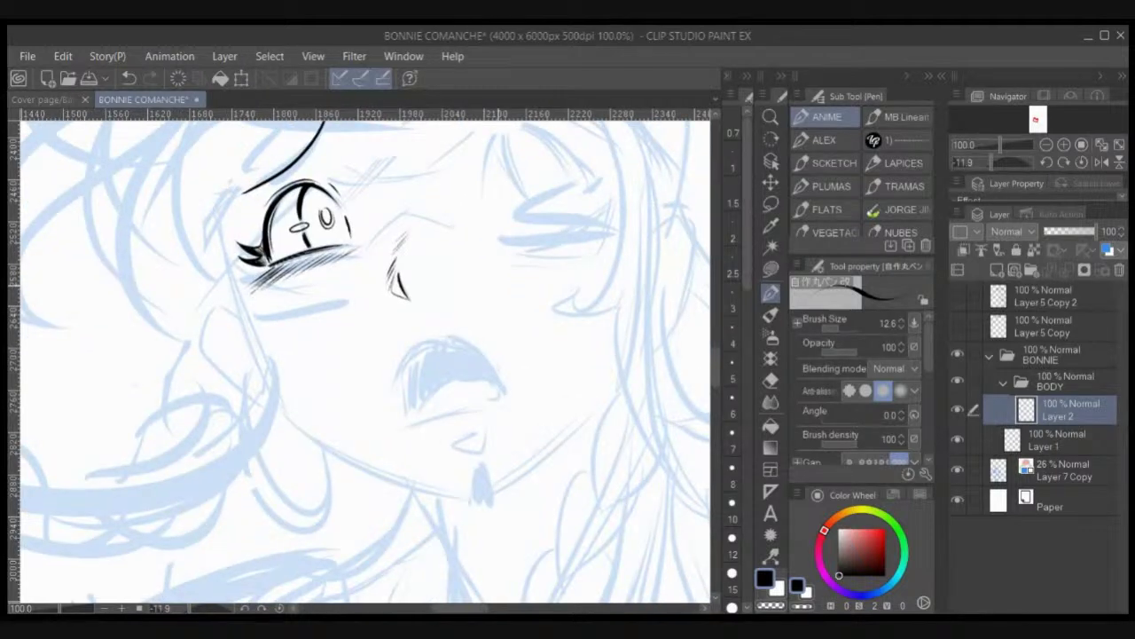
drag(501, 383, 506, 394)
mouse_move(399, 372)
mouse_down()
mouse_move(461, 340)
mouse_move(504, 392)
mouse_up()
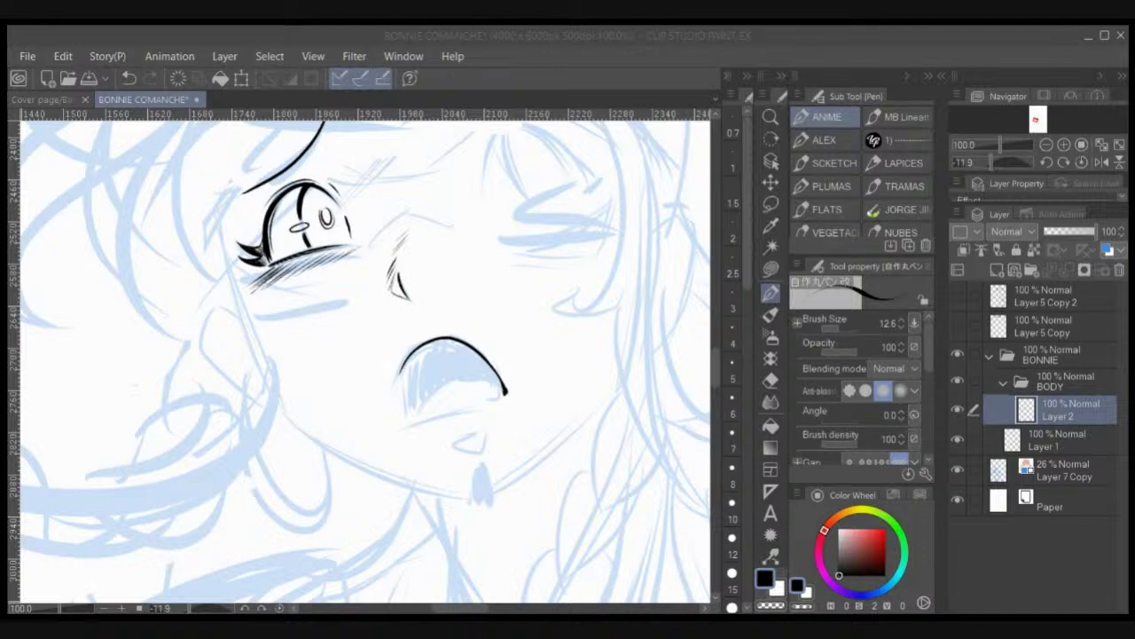
drag(405, 356, 402, 415)
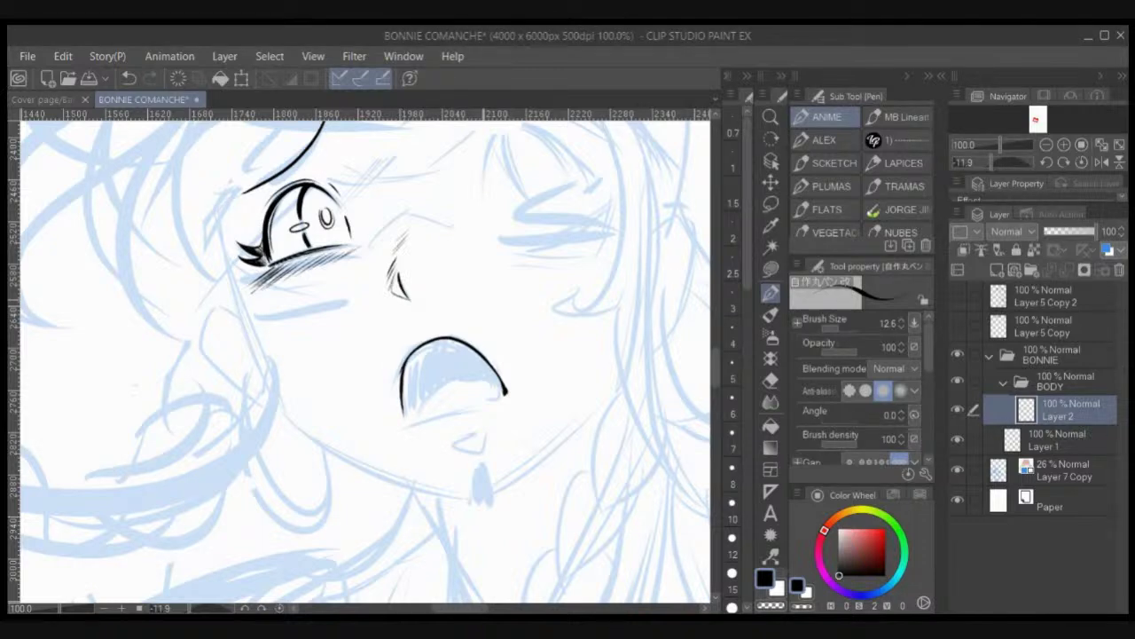
key(ctrl+z)
drag(402, 417, 408, 353)
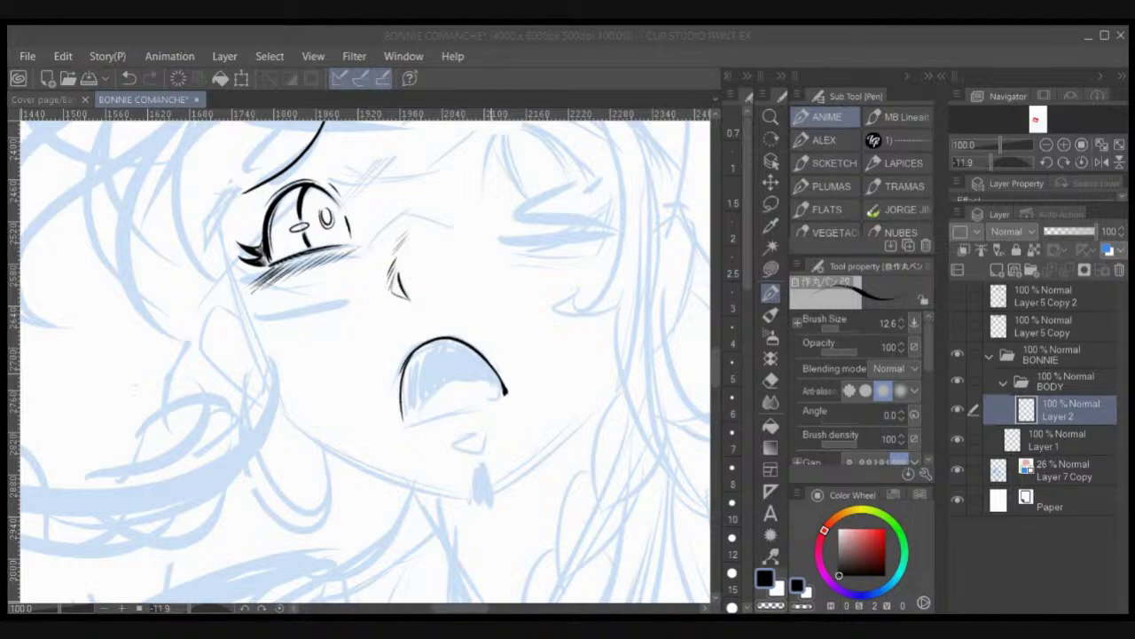
Step: Ink the curved tongue line inside the open mouth, redoing strokes until it meets the far side
mouse_move(418, 414)
mouse_down()
mouse_move(459, 380)
mouse_move(501, 380)
mouse_up()
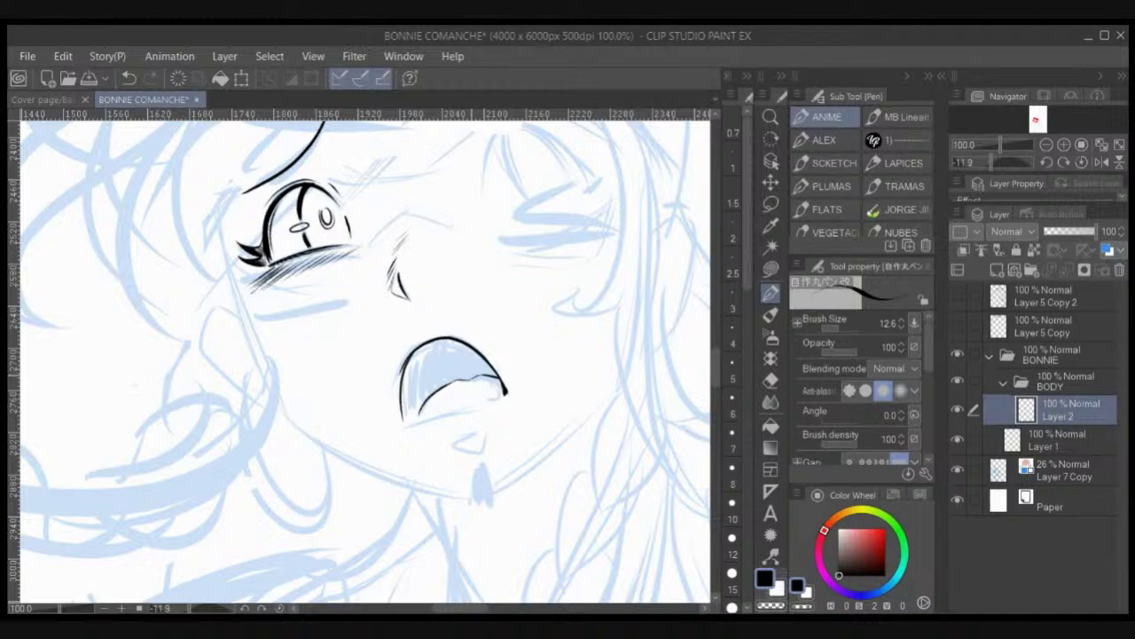
key(ctrl+z)
key(ctrl+z)
mouse_move(412, 422)
mouse_down()
mouse_move(450, 381)
mouse_move(498, 374)
mouse_up()
key(ctrl+z)
key(ctrl+z)
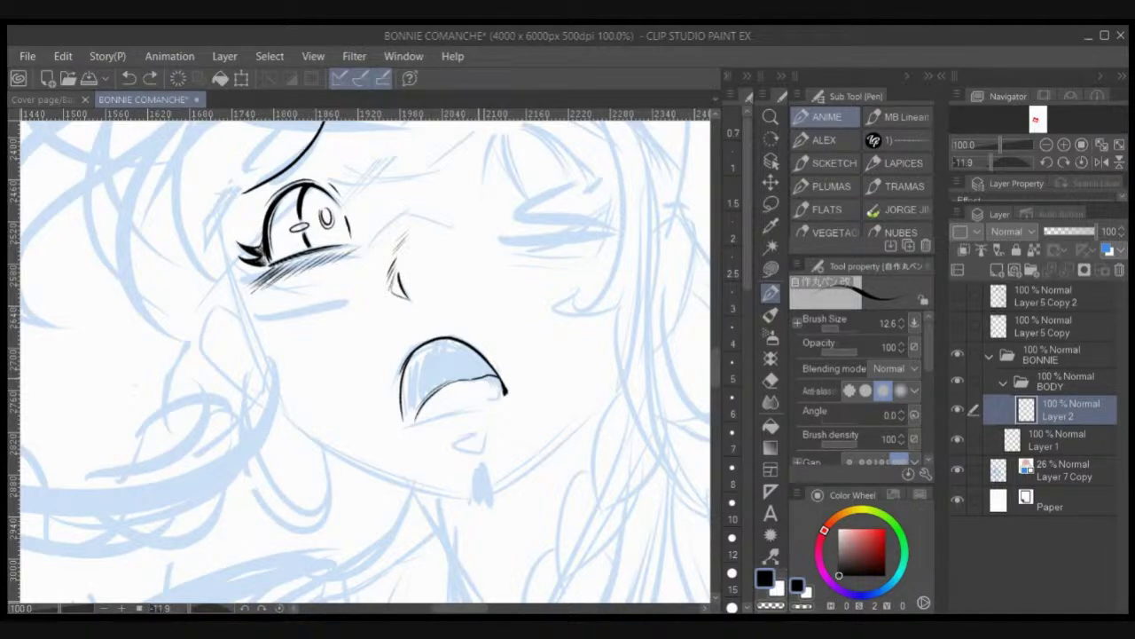
key(ctrl+z)
drag(468, 379, 497, 370)
Step: Try inking the lower lip line along the underside of the open mouth
drag(399, 434, 493, 404)
key(ctrl+z)
key(ctrl+z)
click(405, 425)
mouse_move(424, 423)
mouse_down()
mouse_move(502, 404)
mouse_move(529, 364)
mouse_move(521, 313)
mouse_up()
key(ctrl+z)
key(ctrl+z)
Step: Ink the lower lip between both mouth corners with the canvas rotated to about -52 degrees, then reset the rotation
key(shift+space)
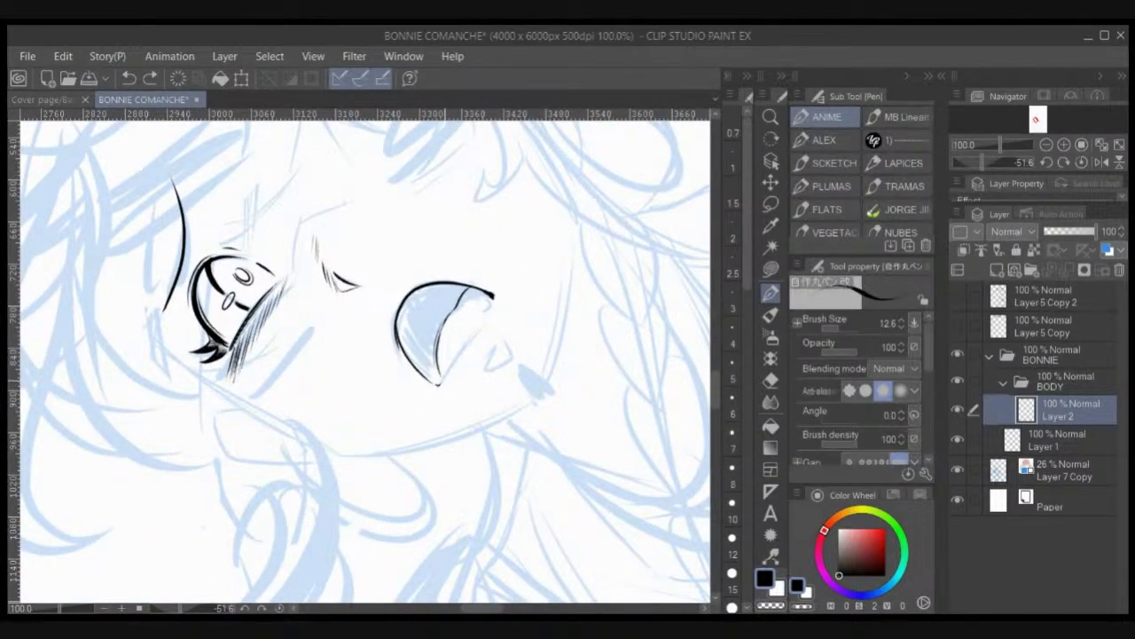
drag(444, 383, 493, 307)
key(ctrl+z)
drag(443, 383, 493, 301)
drag(493, 301, 447, 387)
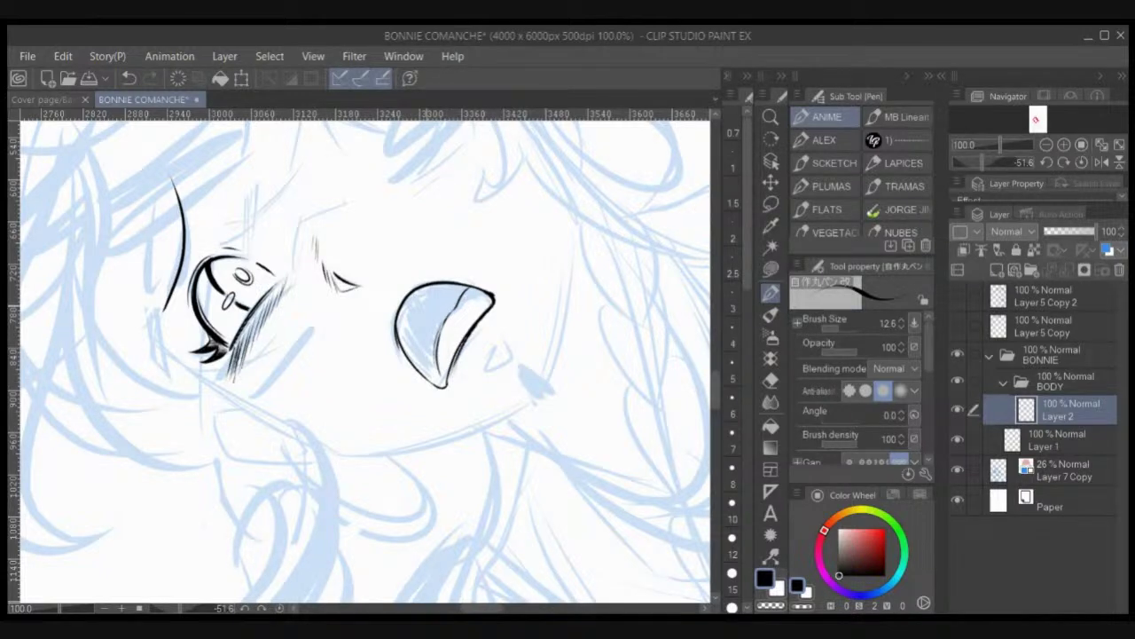
key(ctrl+at)
key(ctrl+z)
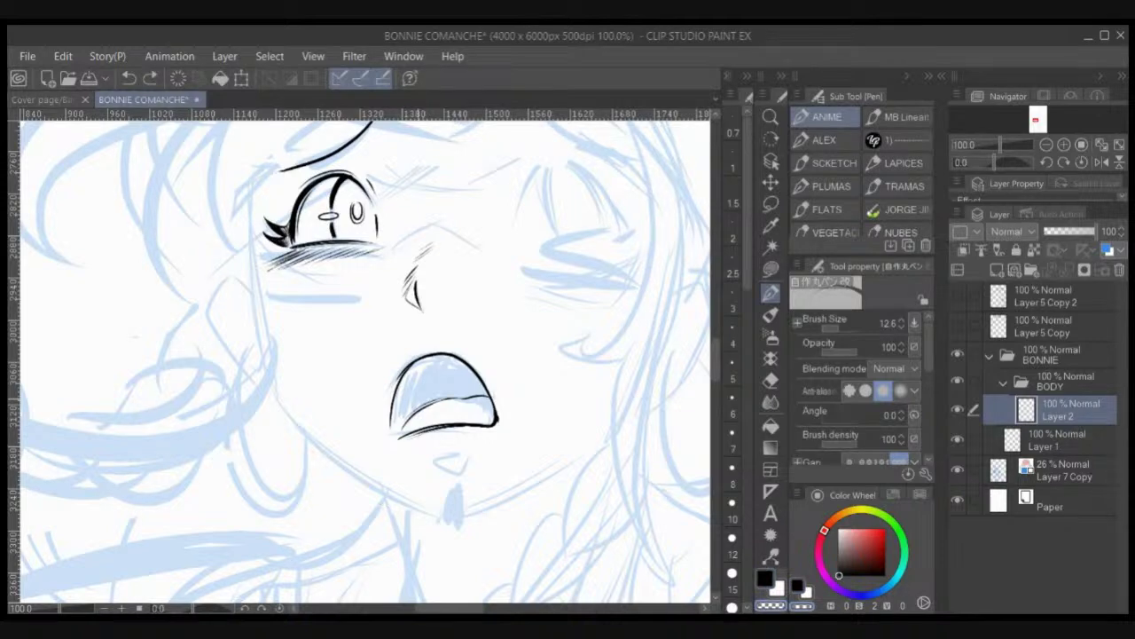
Step: Lasso the lower lip line and transform it slightly so it reaches the near mouth corner, then deselect
key(m)
mouse_move(448, 415)
mouse_down()
mouse_move(448, 452)
mouse_move(503, 413)
mouse_move(448, 414)
mouse_up()
key(ctrl+t)
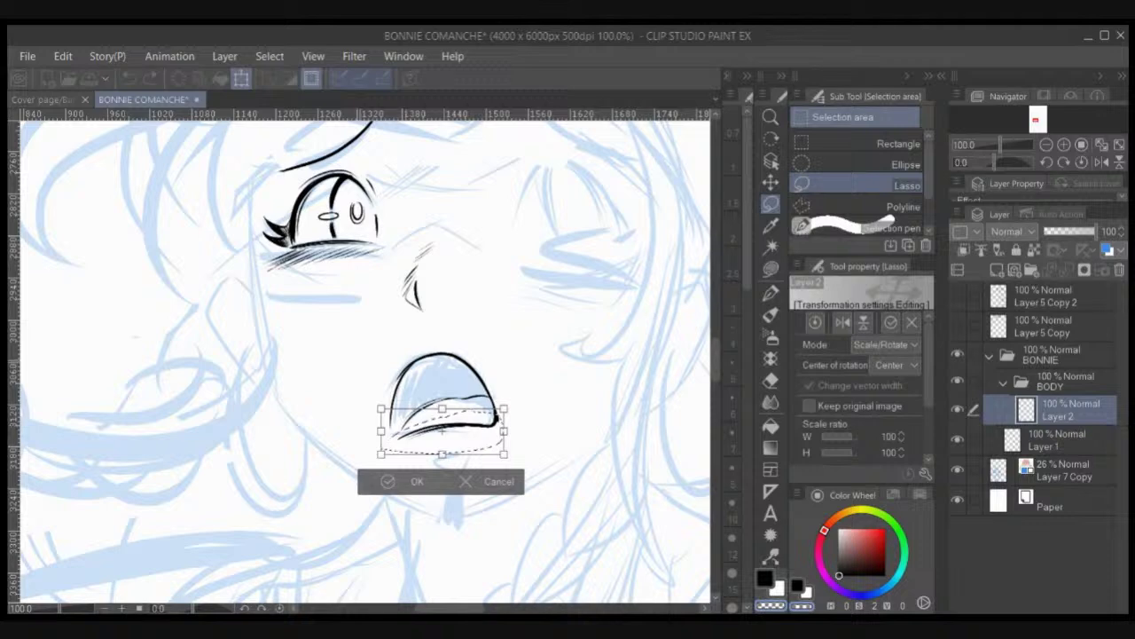
drag(382, 431, 376, 424)
key(Return)
key(ctrl+d)
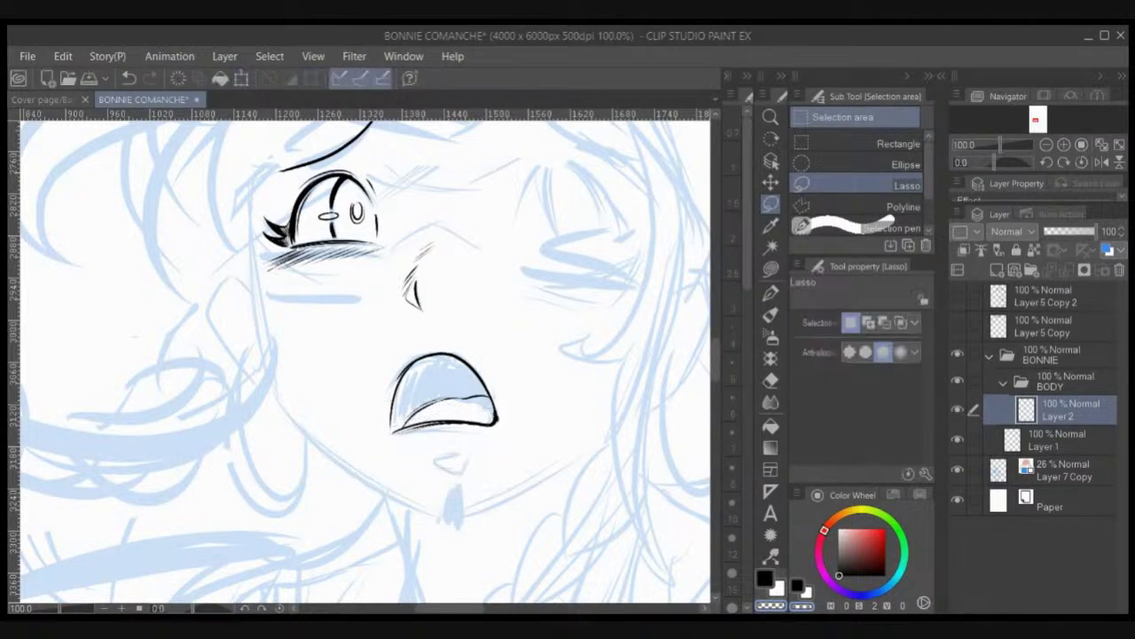
Step: Ink the near corner of the mouth so the side line joins the lower lip
key(p)
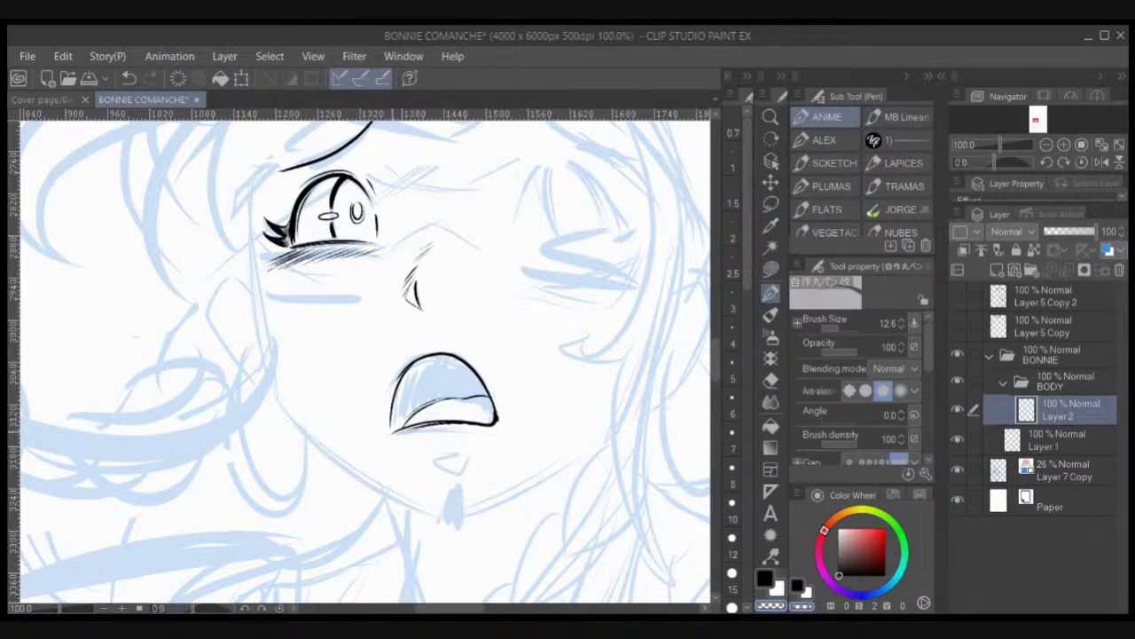
drag(391, 421, 400, 387)
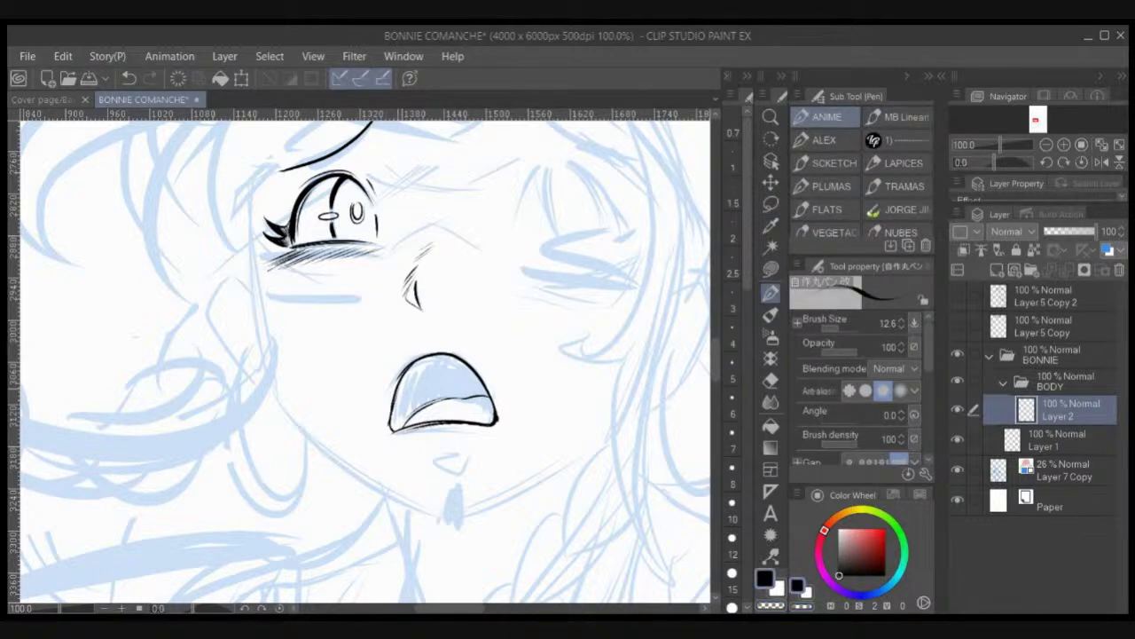
key(ctrl+z)
drag(391, 428, 400, 389)
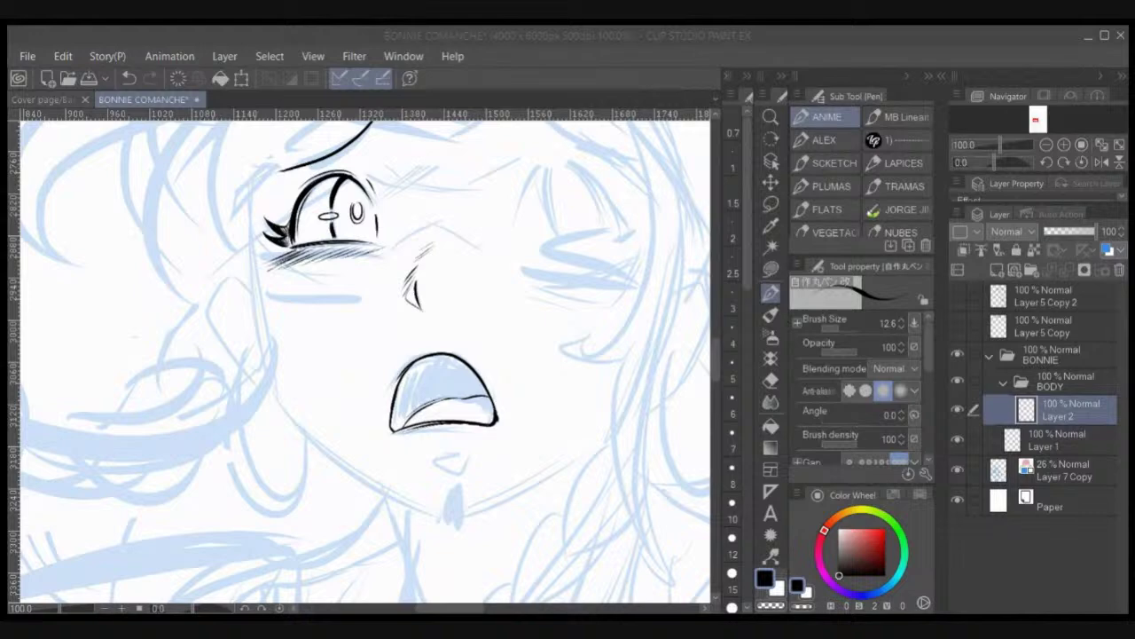
Step: Show the hidden Layer 5 Copy 2 and Layer 5 Copy sketches and view the girl against the whole cover
scroll(456, 424, down, 6)
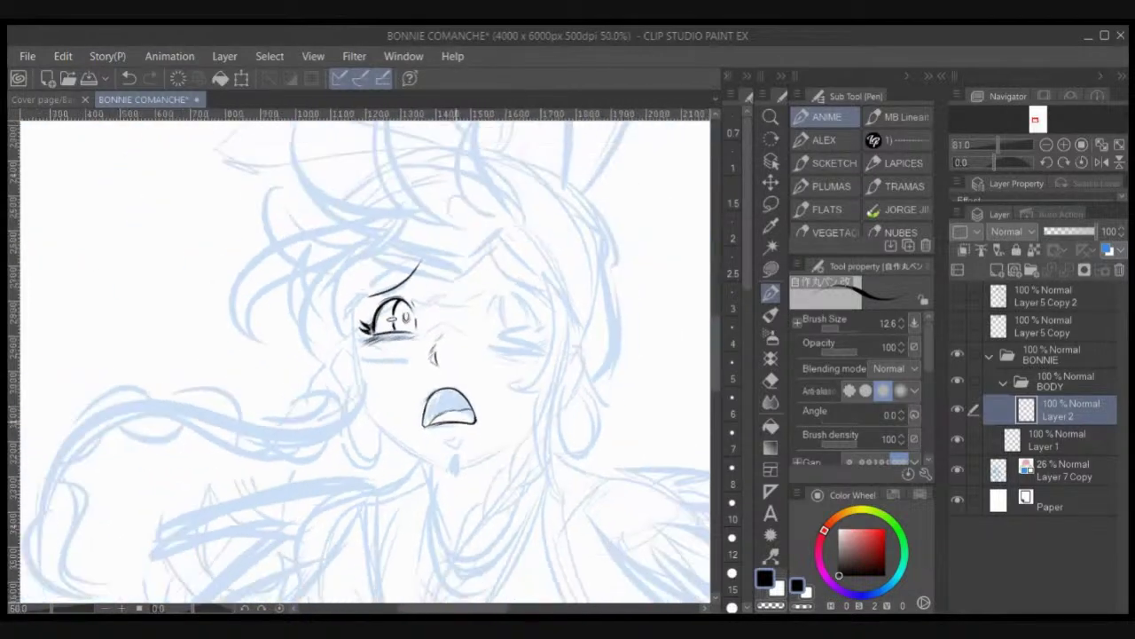
click(957, 295)
click(957, 326)
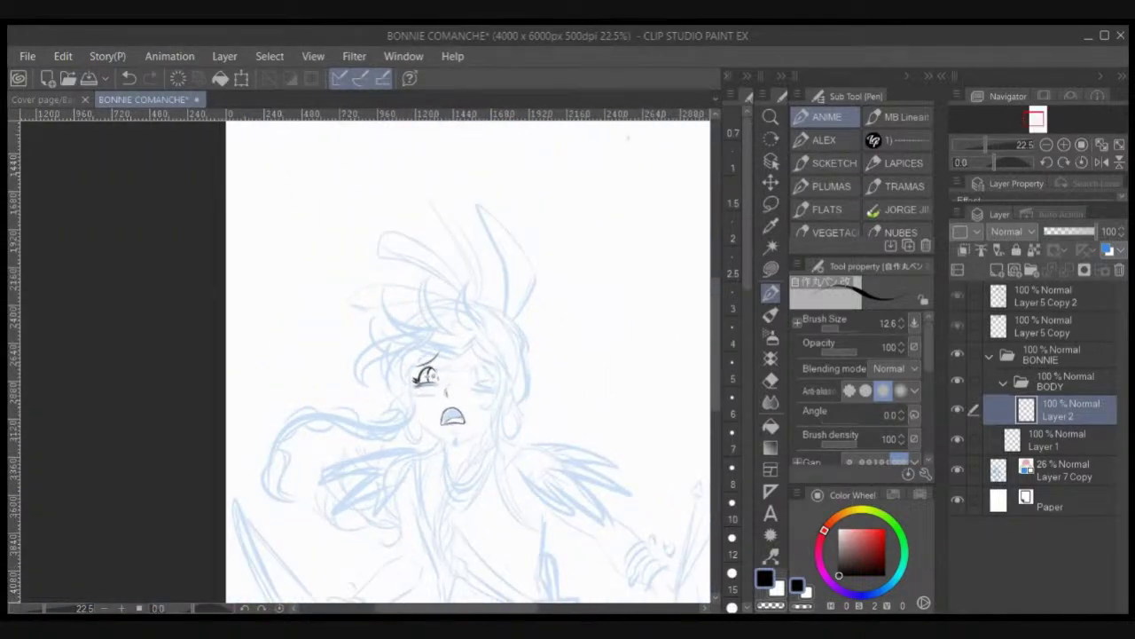
scroll(517, 356, down, 3)
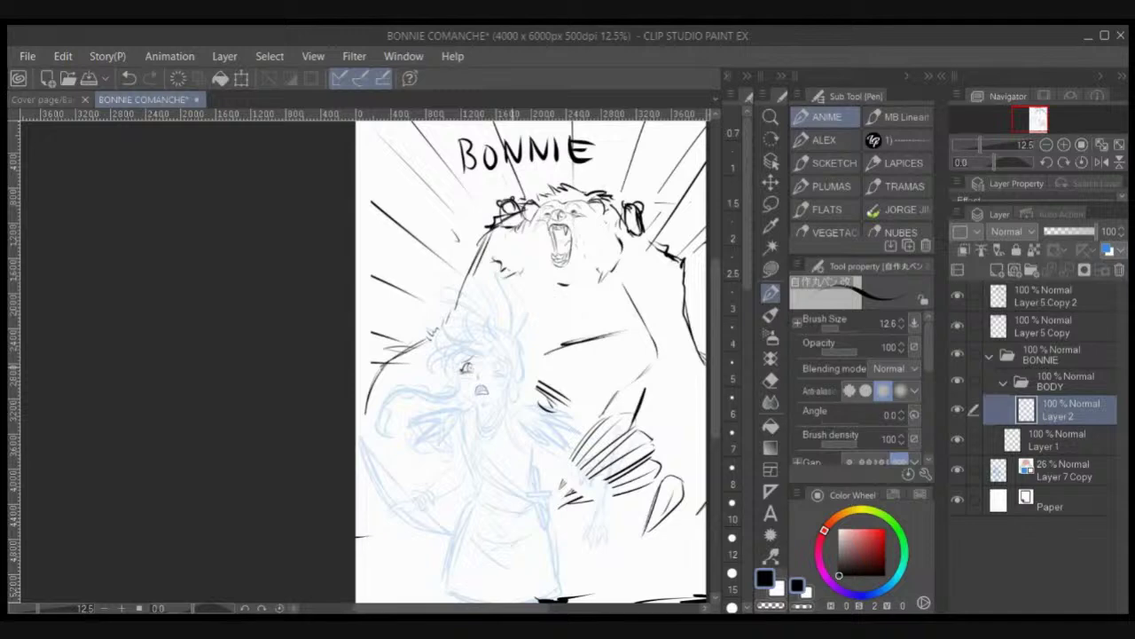
scroll(522, 363, up, 1)
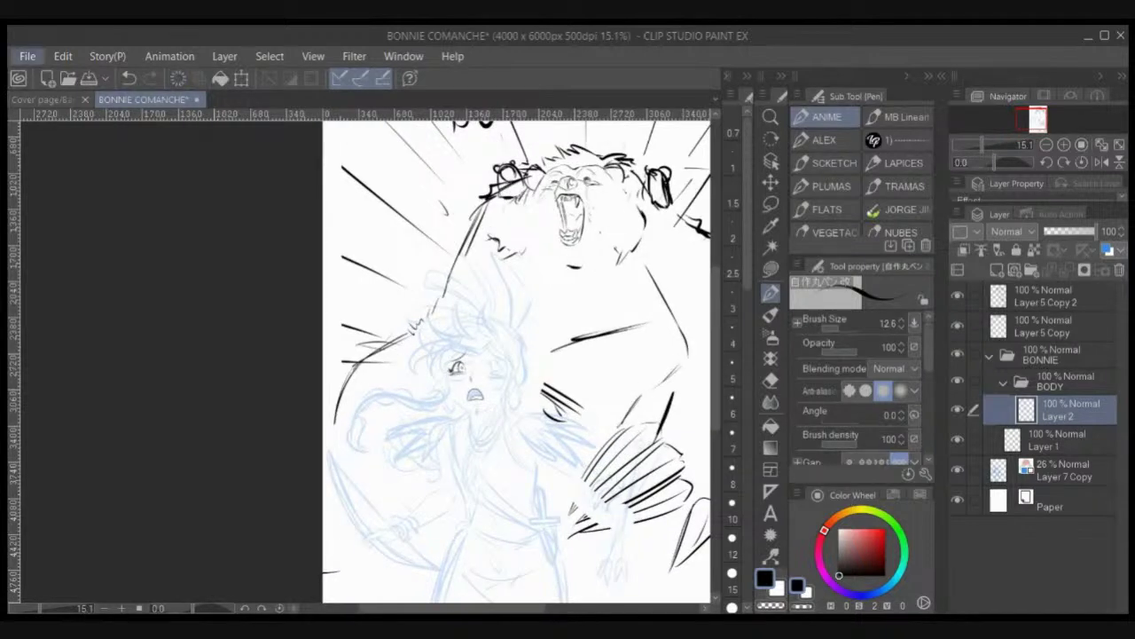
scroll(511, 406, up, 3)
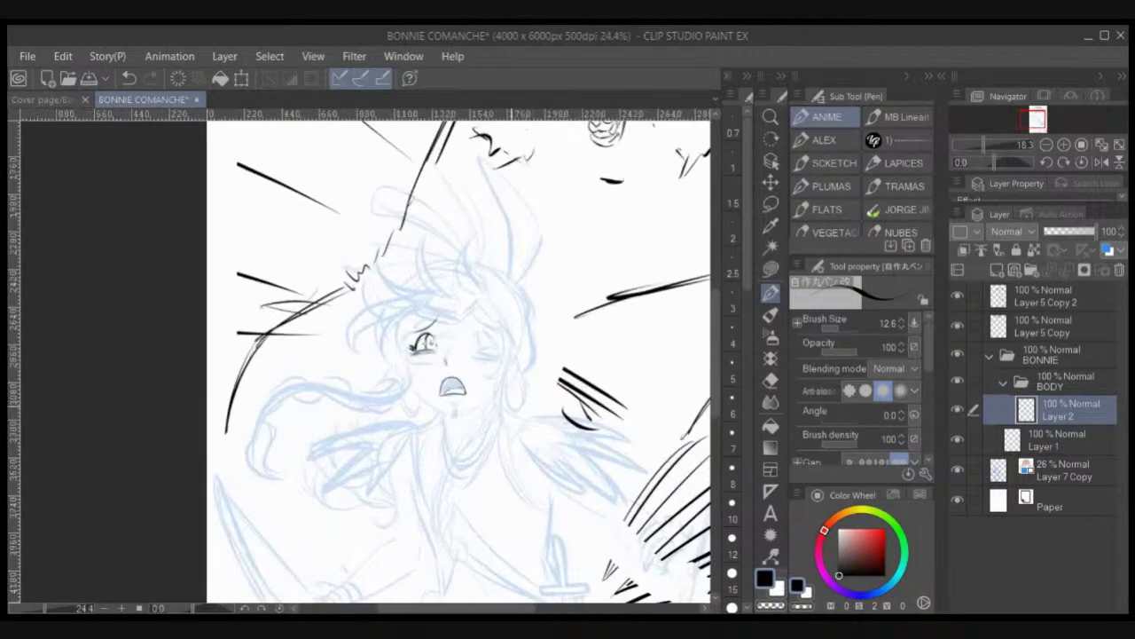
scroll(495, 391, up, 1)
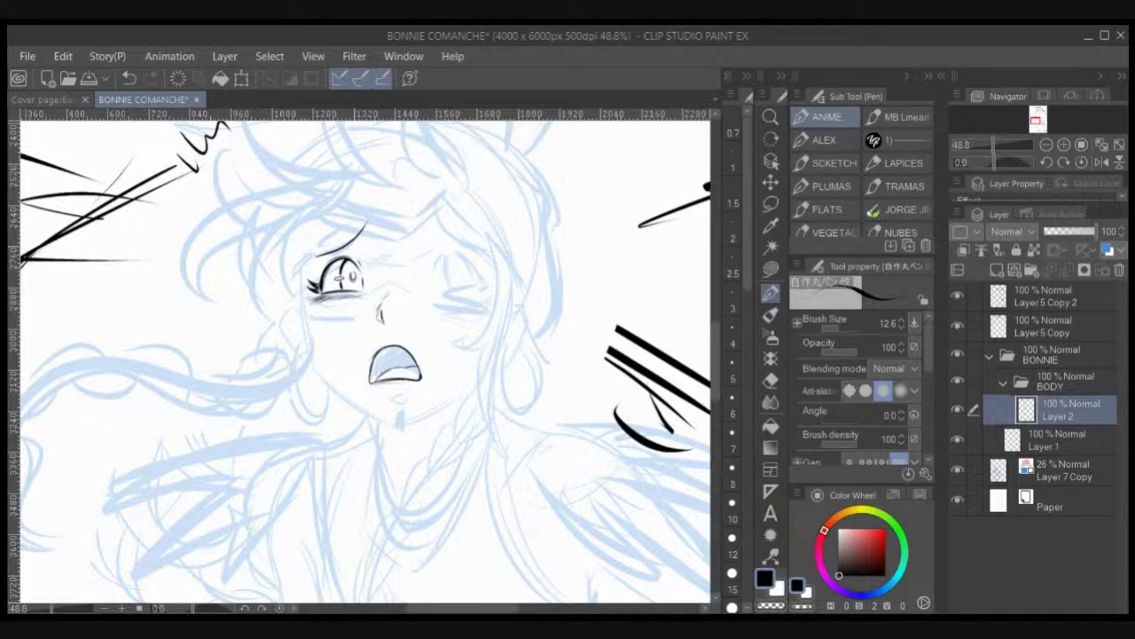
Step: Apply the blue layer colour to Layer 5 Copy 2 and Layer 5 Copy, then make Layer 2 active
click(1058, 296)
click(1108, 251)
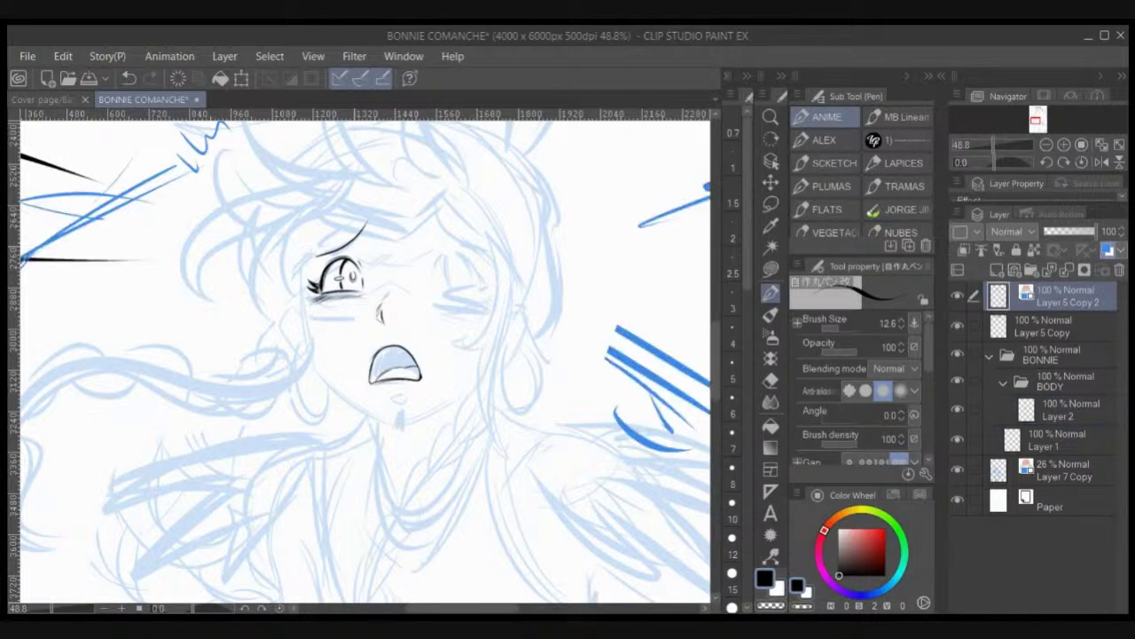
click(1055, 326)
click(1108, 251)
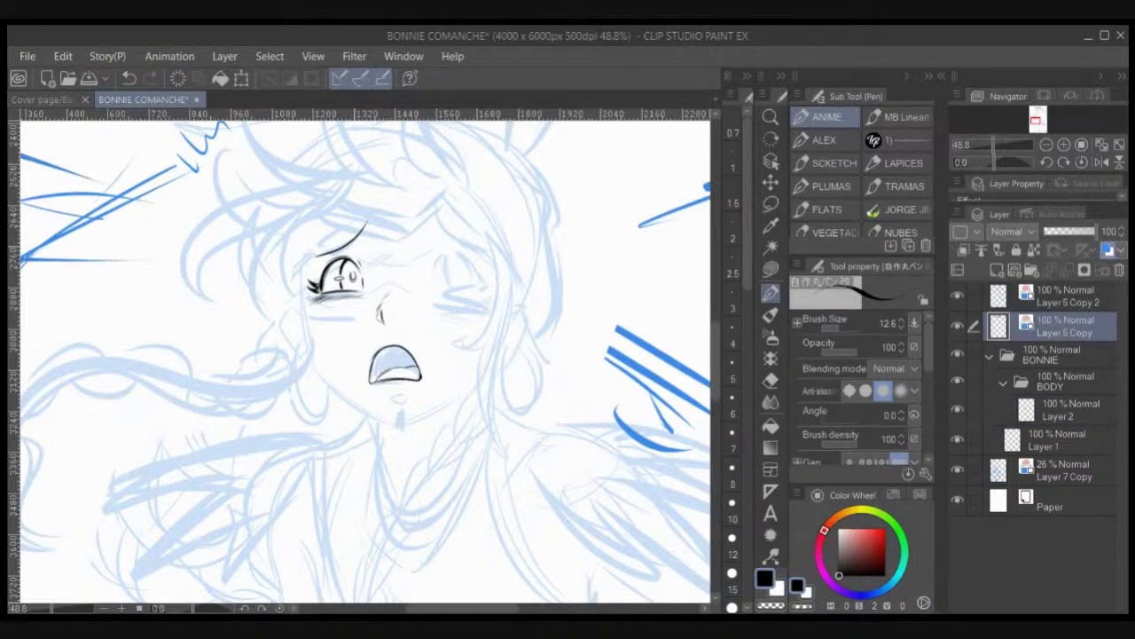
click(1070, 410)
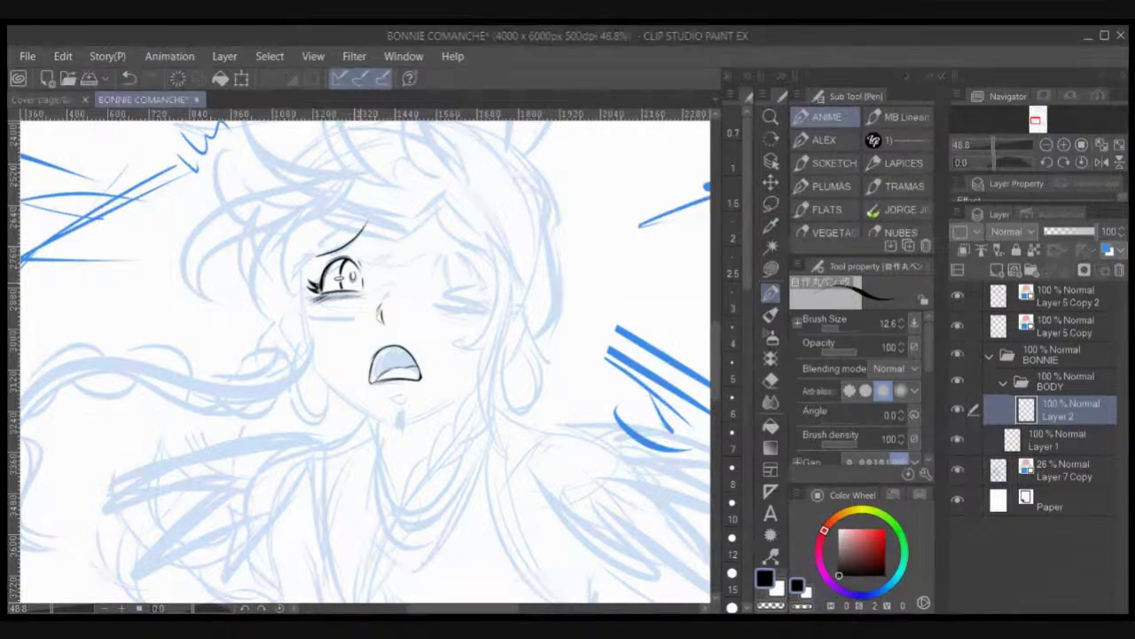
Step: Erase the curved eyebrow line with a transparent lasso fill and ink a thicker outlined eyebrow above the open eye
scroll(332, 216, up, 1)
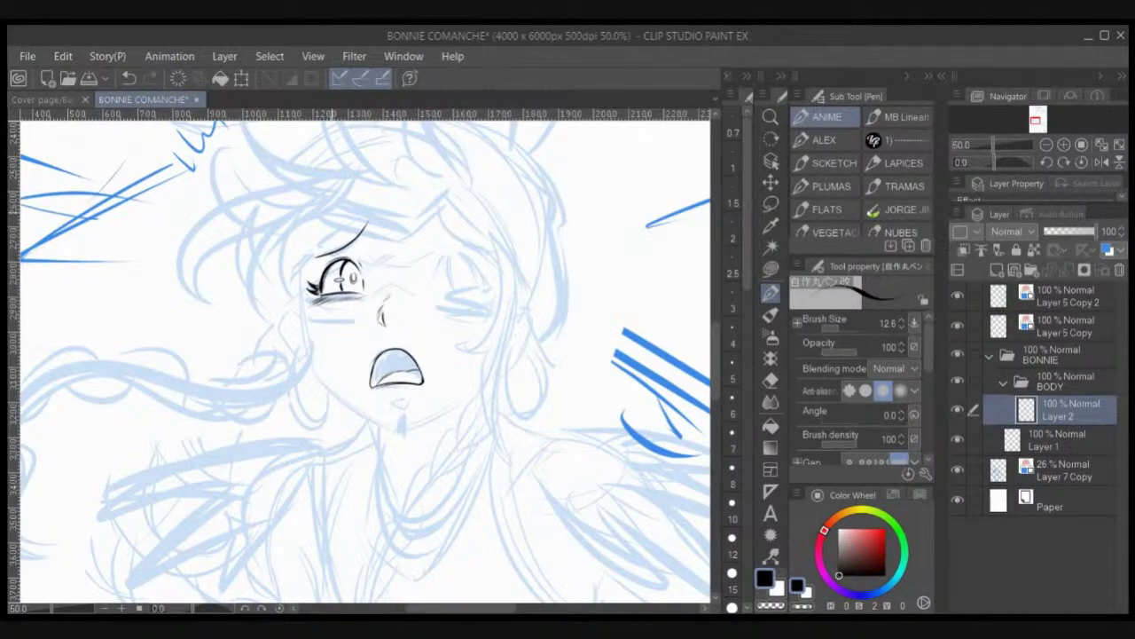
drag(371, 319, 396, 357)
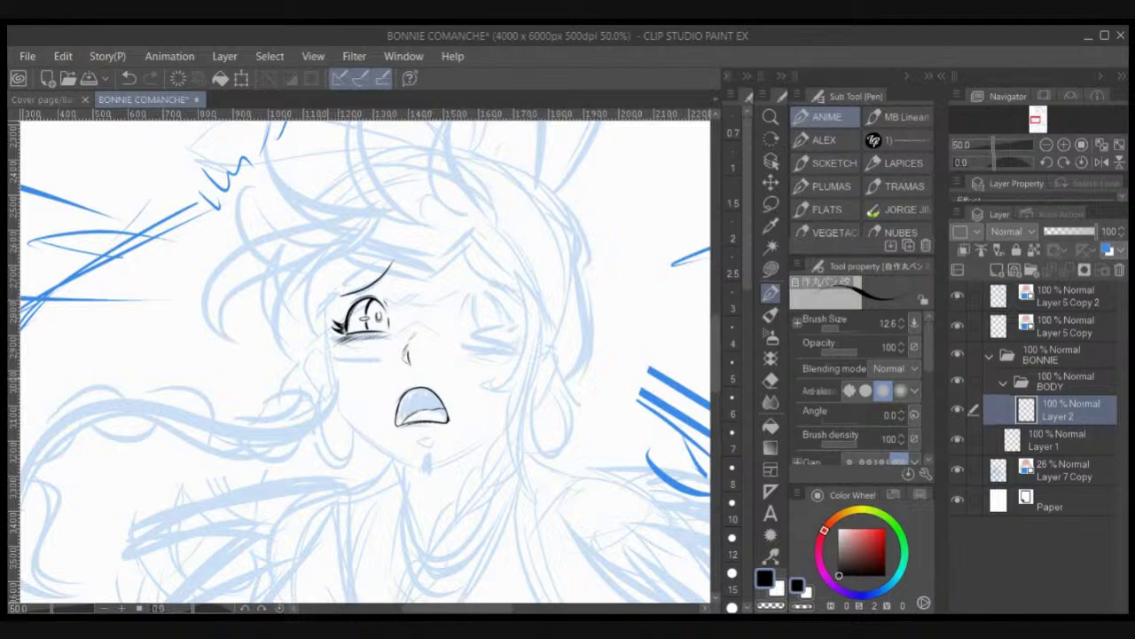
click(771, 270)
mouse_move(363, 270)
mouse_down()
mouse_move(335, 301)
mouse_move(408, 258)
mouse_move(364, 271)
mouse_move(347, 298)
mouse_move(408, 264)
mouse_up()
key(ctrl+z)
key(c)
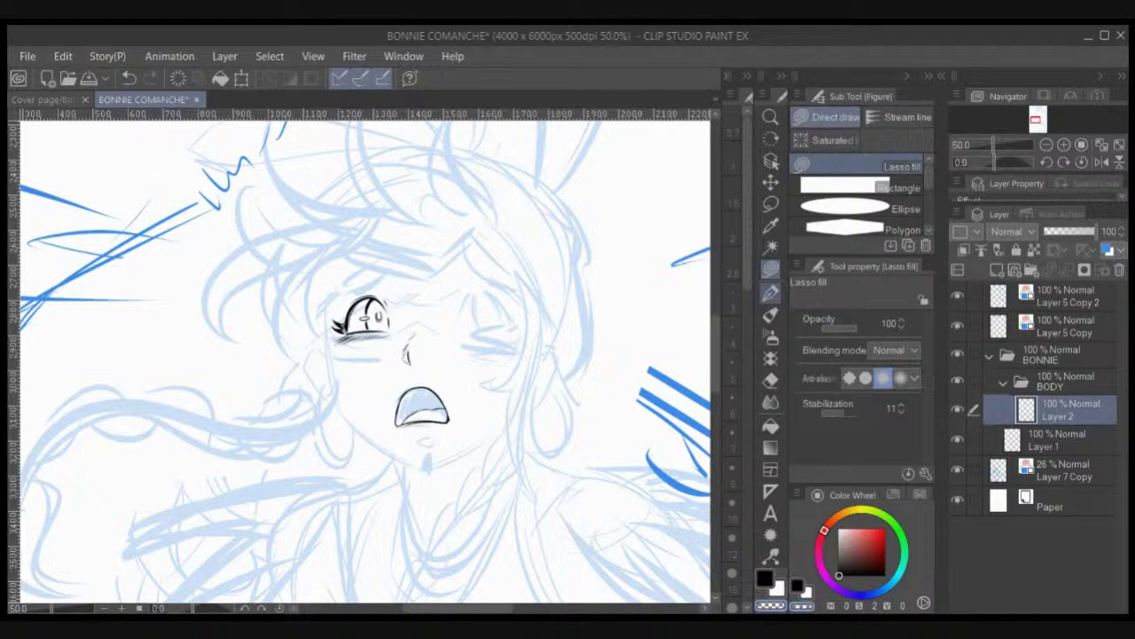
key(p)
mouse_move(343, 297)
mouse_down()
mouse_move(382, 285)
mouse_move(342, 294)
mouse_move(387, 271)
mouse_up()
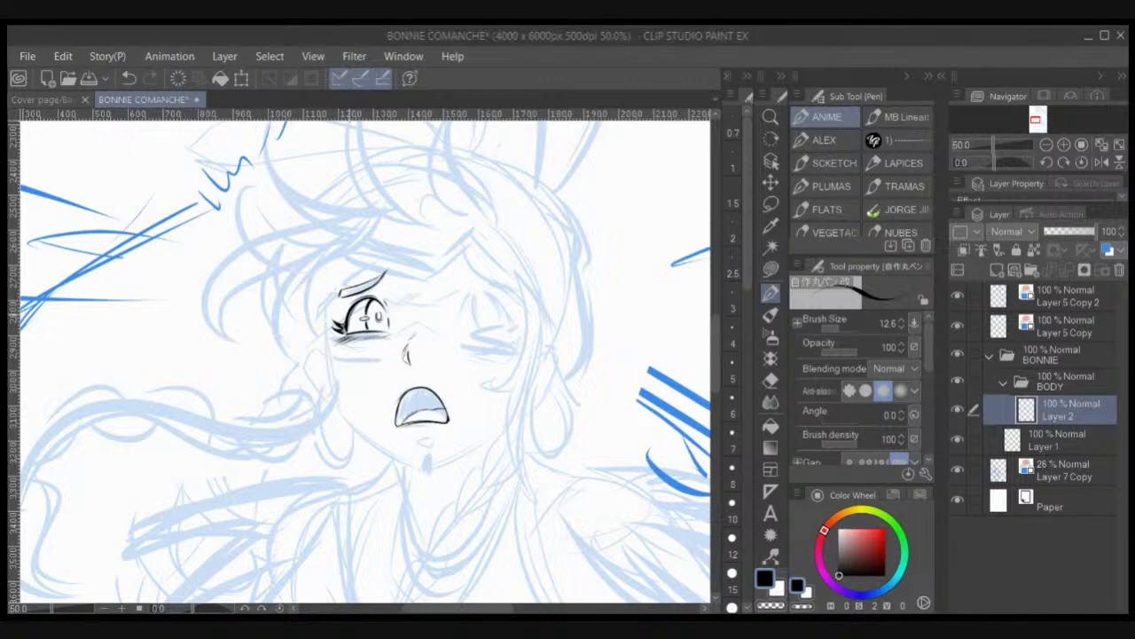
Step: Darken the open eye with strokes along the lower lid and pupil and dense black hatching across the upper iris
scroll(340, 275, up, 2)
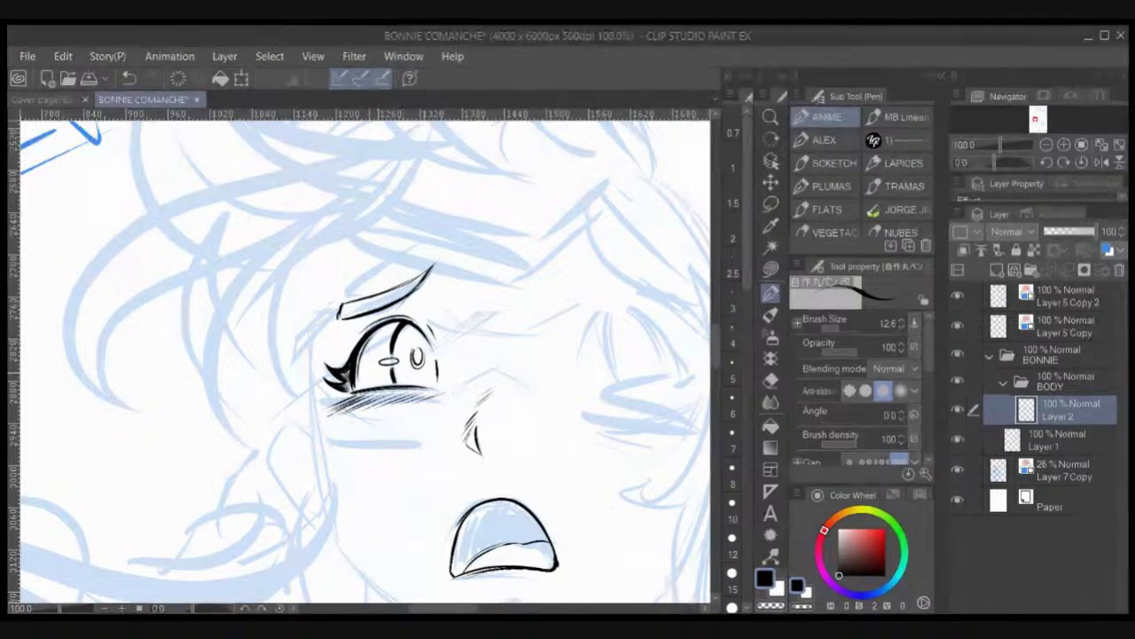
drag(380, 387, 349, 397)
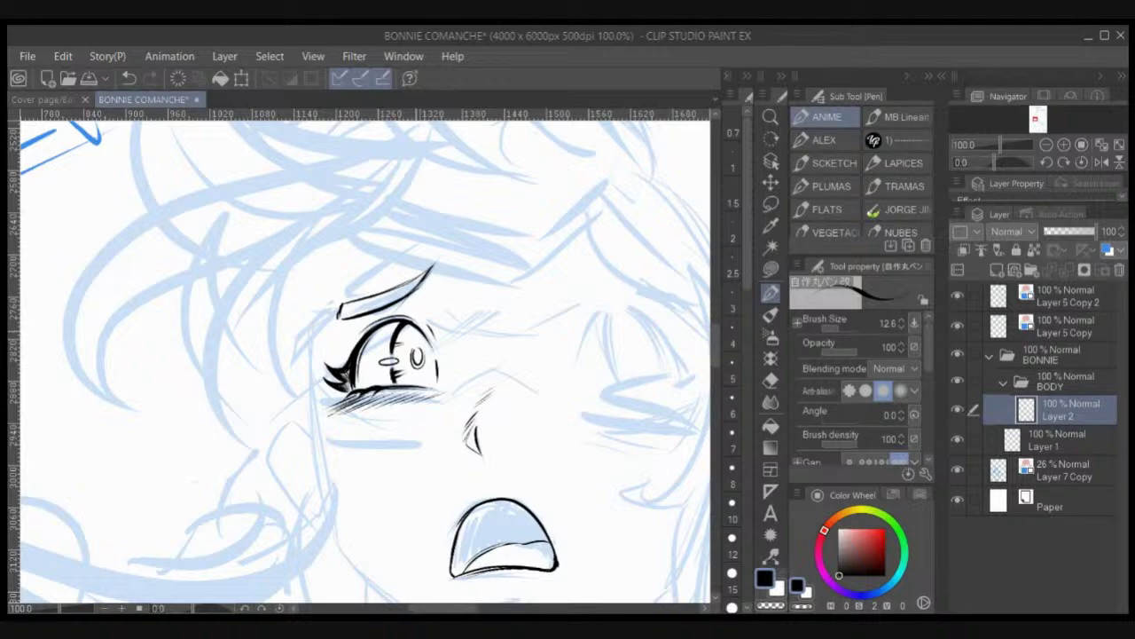
drag(399, 335, 427, 346)
scroll(477, 320, down, 1)
scroll(477, 319, up, 2)
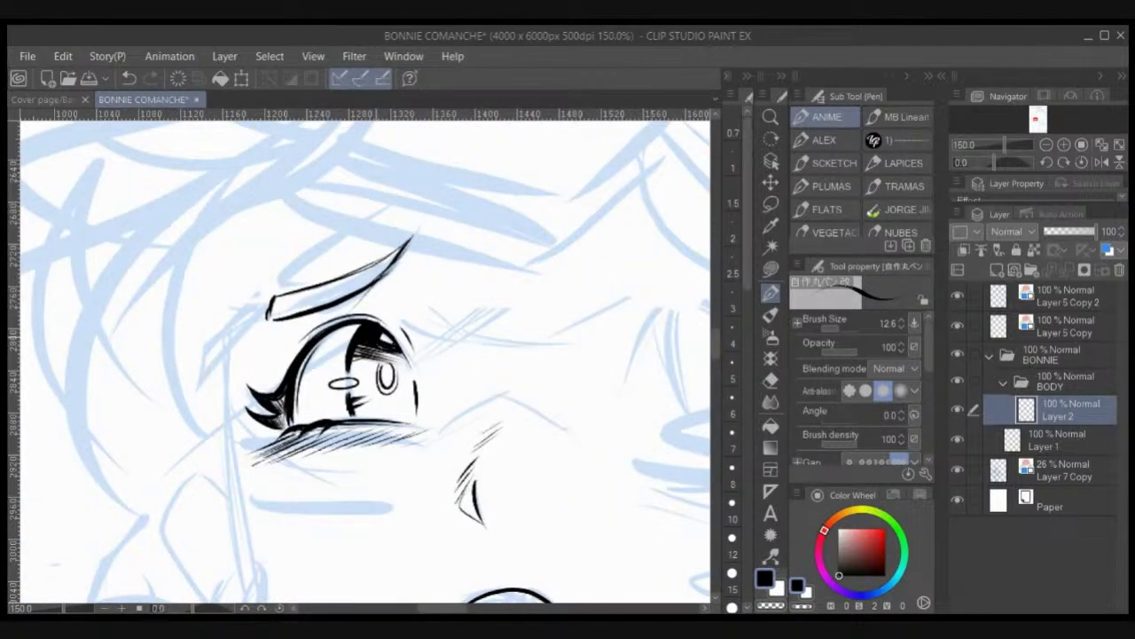
drag(380, 337, 390, 344)
mouse_move(381, 334)
mouse_down()
mouse_move(394, 345)
mouse_move(354, 363)
mouse_up()
drag(348, 325, 358, 360)
drag(340, 348, 346, 366)
drag(357, 325, 344, 356)
Step: Erase the outlined eyebrow above the open eye using Lasso fill with the transparent colour
click(771, 268)
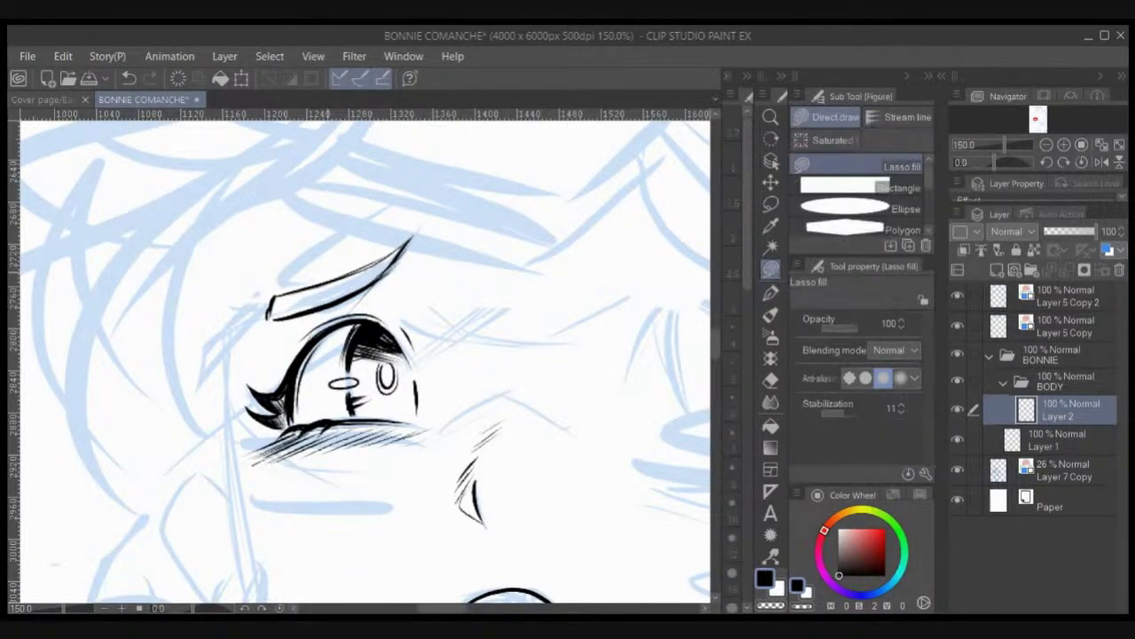
key(c)
mouse_move(344, 233)
mouse_down()
mouse_move(240, 306)
mouse_move(448, 231)
mouse_up()
mouse_move(298, 282)
mouse_down()
mouse_move(377, 294)
mouse_move(413, 277)
mouse_up()
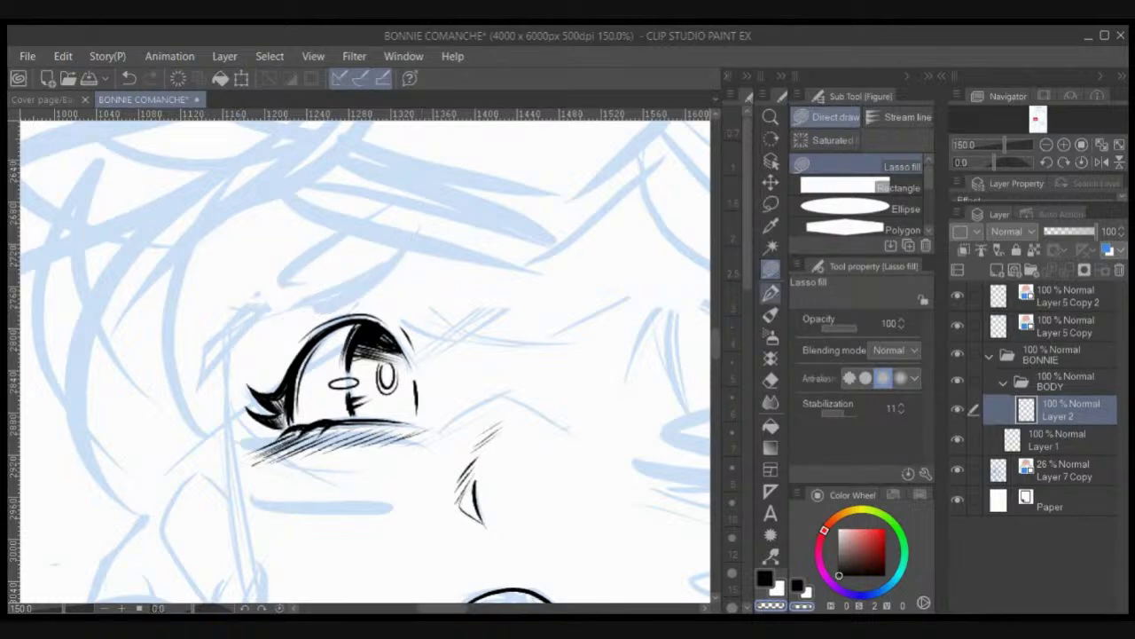
Step: Ink a new tapered eyebrow outline above the open eye with the ANIME pen, adding short hair strokes at its inner end
key(p)
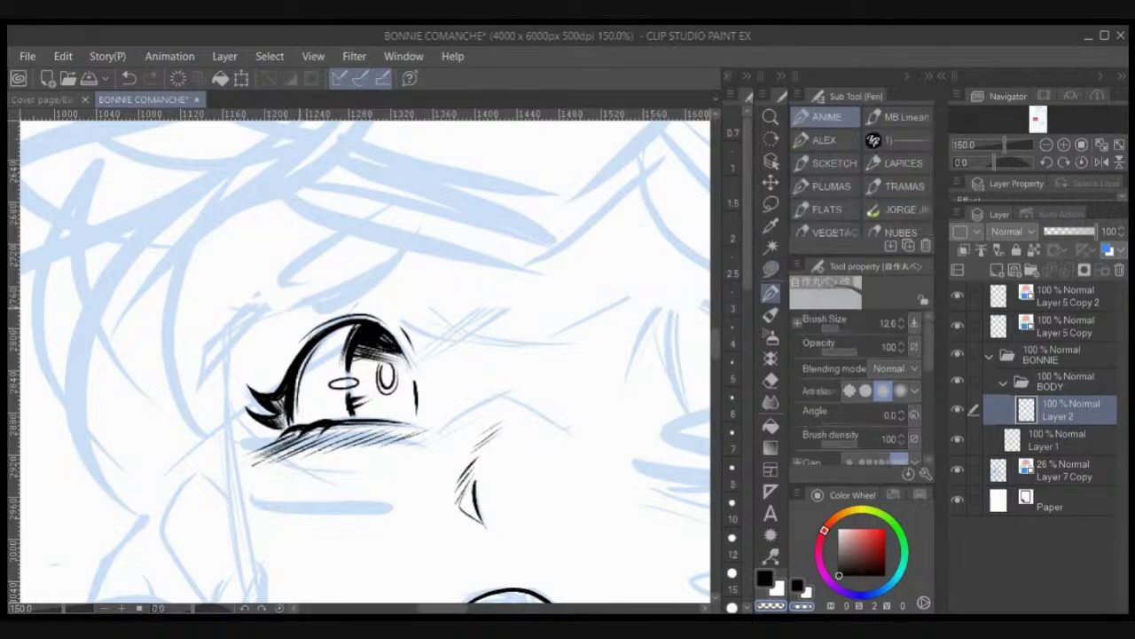
mouse_move(264, 330)
mouse_down()
mouse_move(358, 297)
mouse_move(399, 271)
mouse_move(436, 222)
mouse_move(360, 282)
mouse_move(283, 303)
mouse_move(257, 334)
mouse_move(392, 259)
mouse_up()
drag(344, 301, 401, 271)
drag(437, 221, 399, 272)
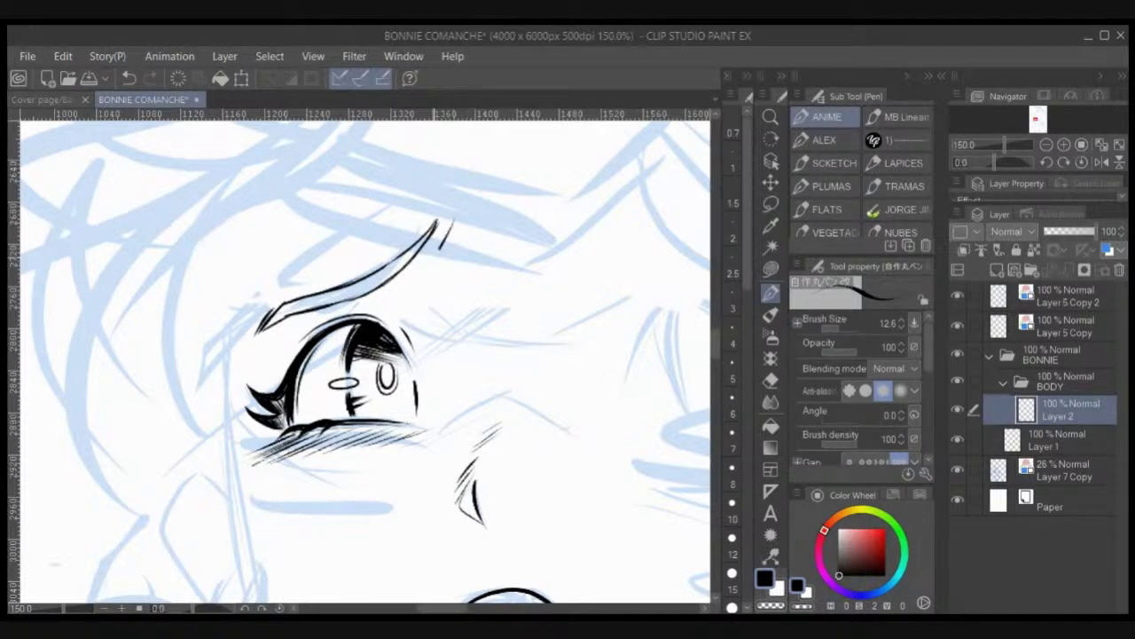
key(ctrl+z)
drag(448, 220, 418, 272)
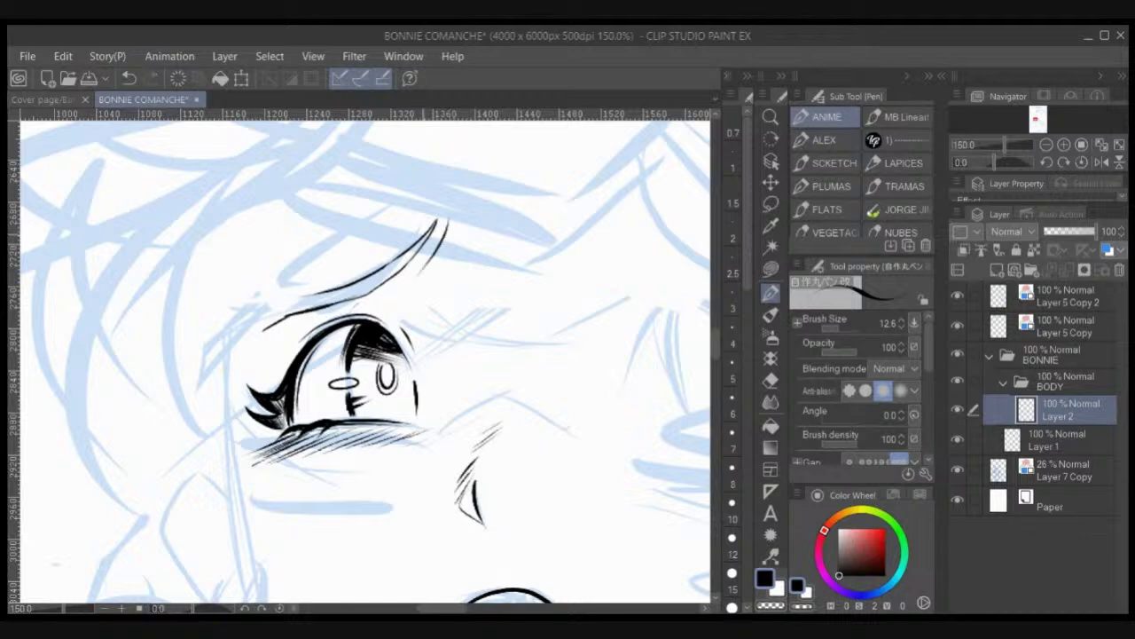
mouse_move(258, 335)
mouse_down()
mouse_move(291, 300)
mouse_move(323, 294)
mouse_up()
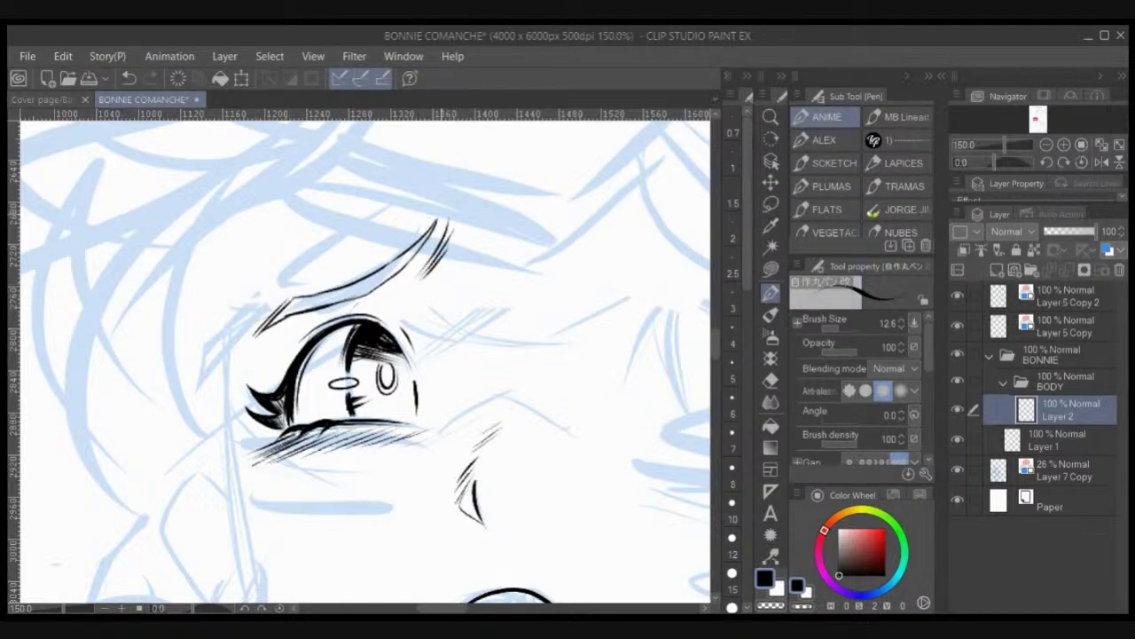
Step: Lasso the inked eyebrow, enlarge it slightly and reposition it above the open eye
scroll(441, 222, down, 3)
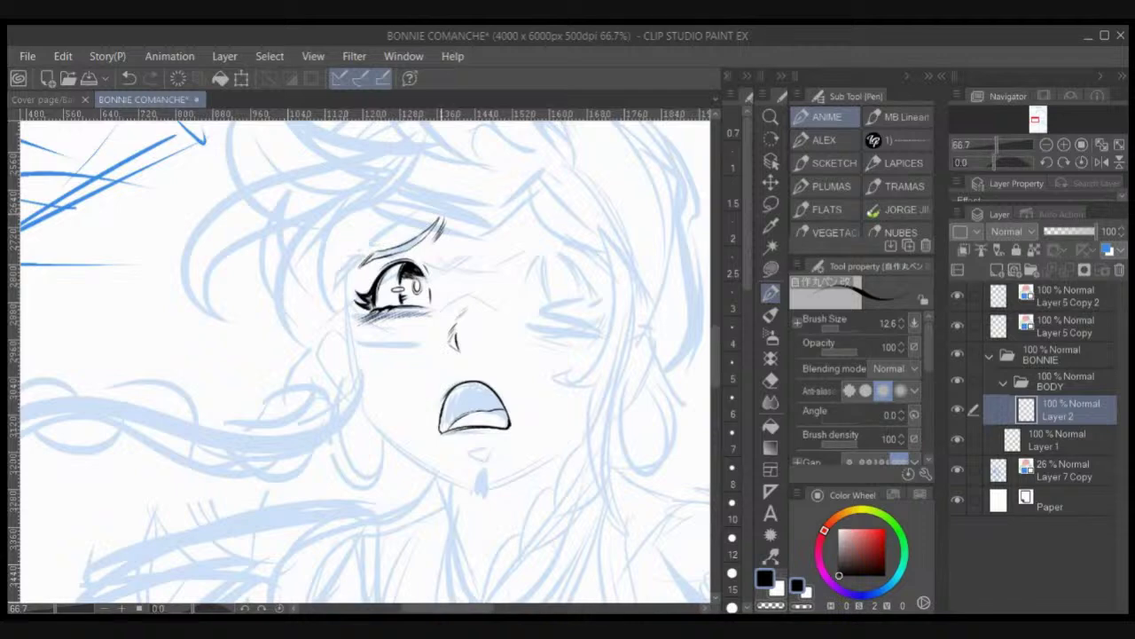
mouse_move(441, 222)
mouse_down()
mouse_move(454, 271)
mouse_move(364, 321)
mouse_move(458, 304)
mouse_move(496, 329)
mouse_up()
click(771, 205)
key(ctrl+t)
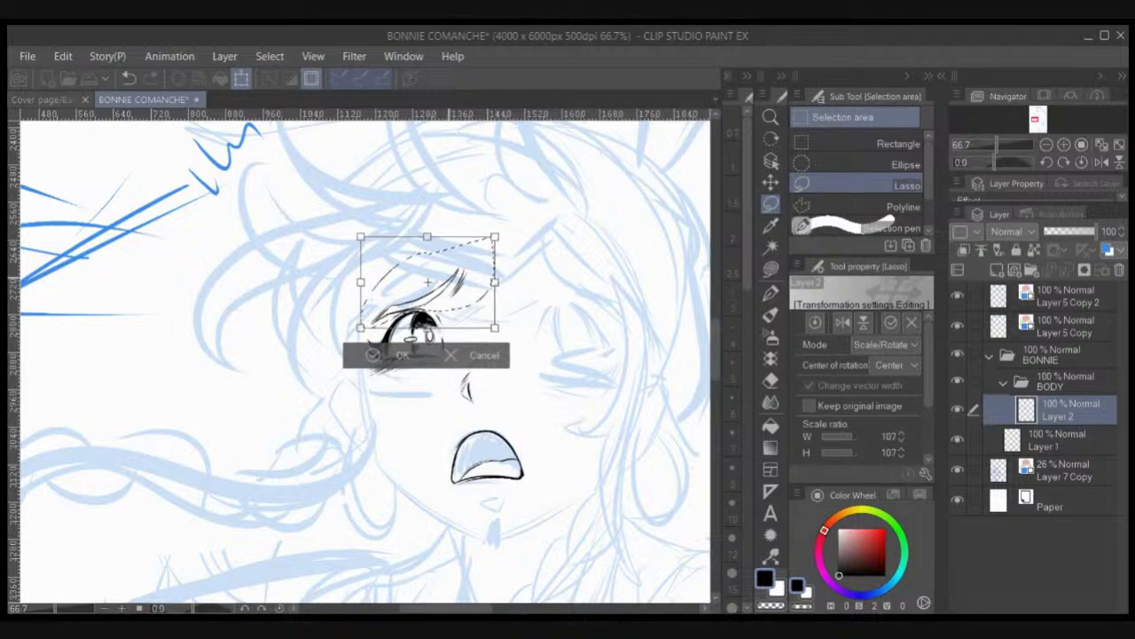
drag(448, 280, 450, 274)
drag(508, 324, 507, 329)
drag(441, 281, 440, 286)
key(Return)
key(ctrl+d)
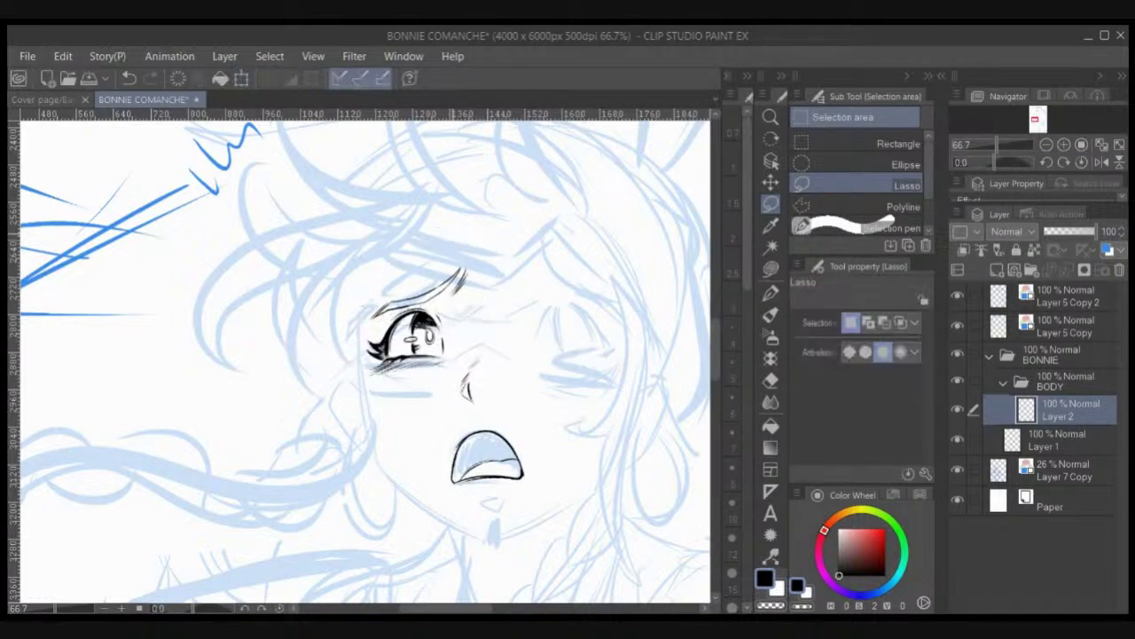
Step: Clean up and re-ink the strokes at the eyebrow's inner end, and ink a small shadow mark beneath the mouth
click(771, 293)
click(771, 270)
key(c)
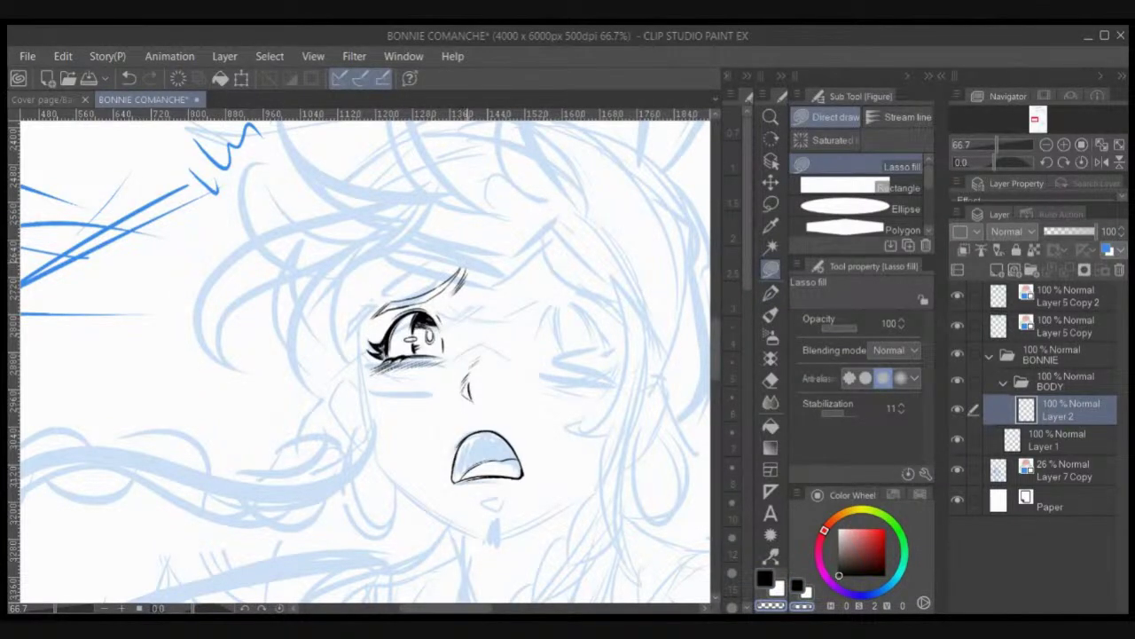
click(771, 293)
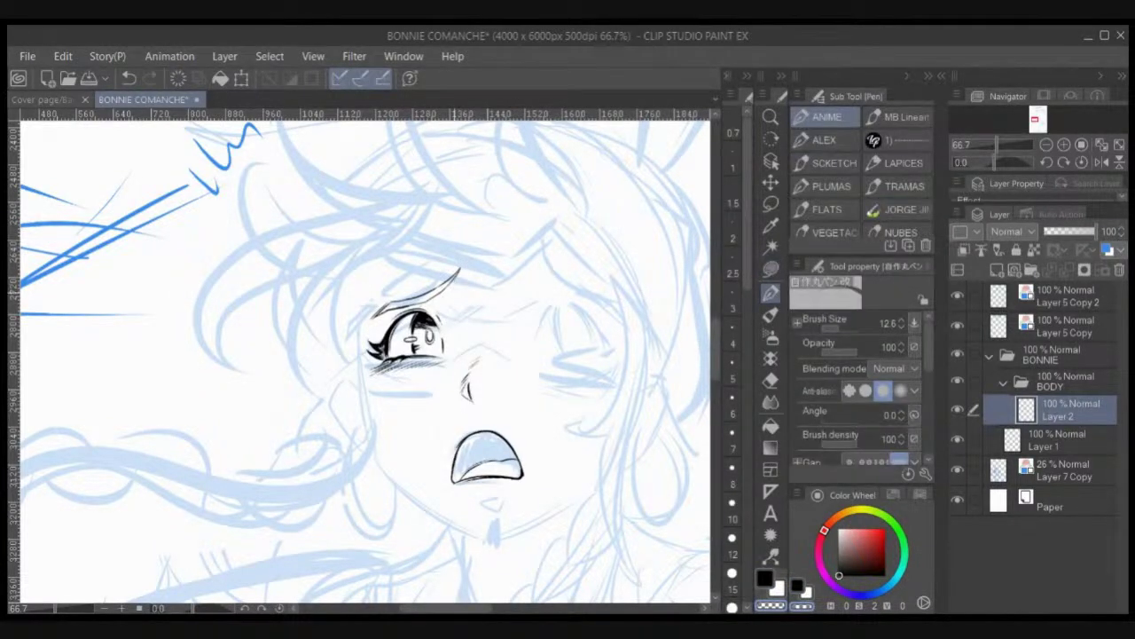
key(c)
drag(467, 263, 460, 289)
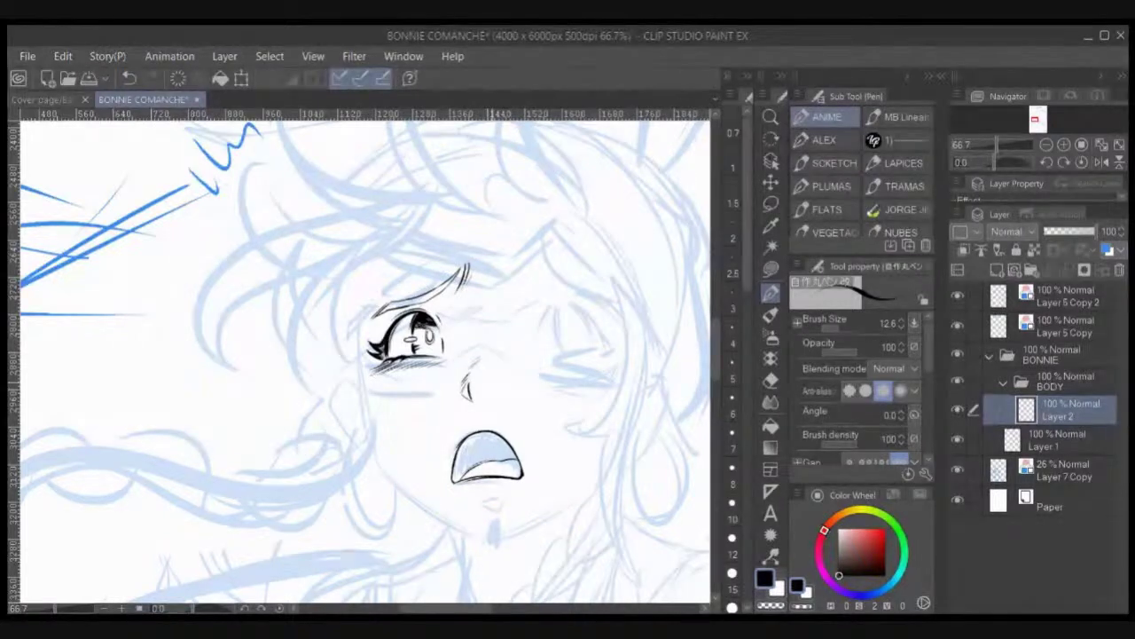
drag(480, 498, 496, 508)
Step: Auto-select the mouth's upper interior with the sketch layer temporarily hidden and shade it black with the MB Linear brush at size 40
key(w)
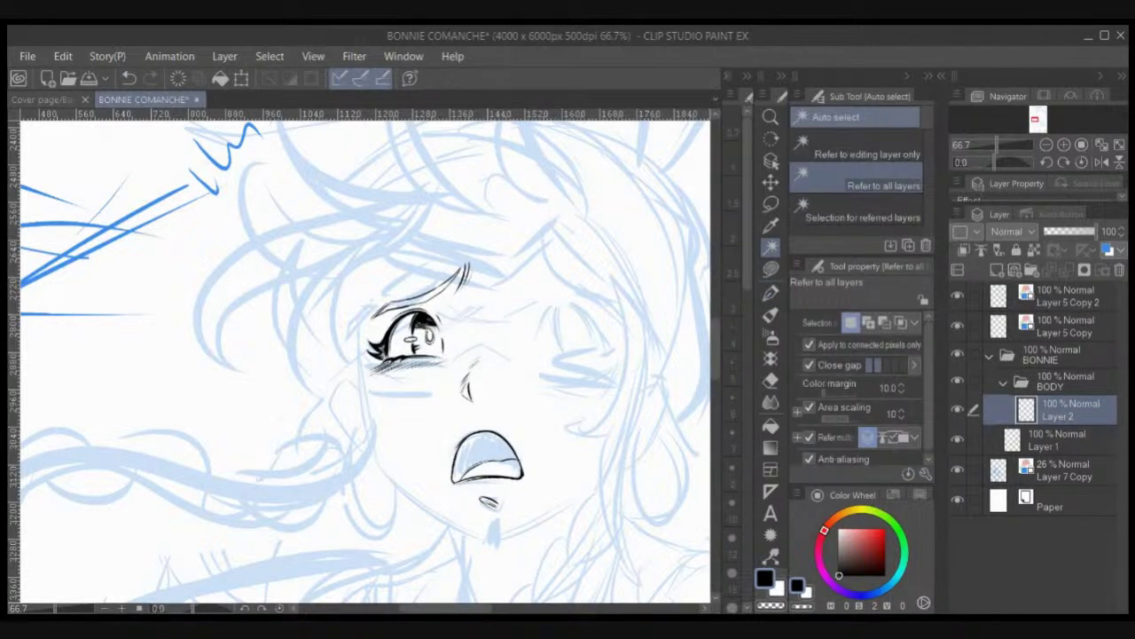
click(957, 470)
click(496, 448)
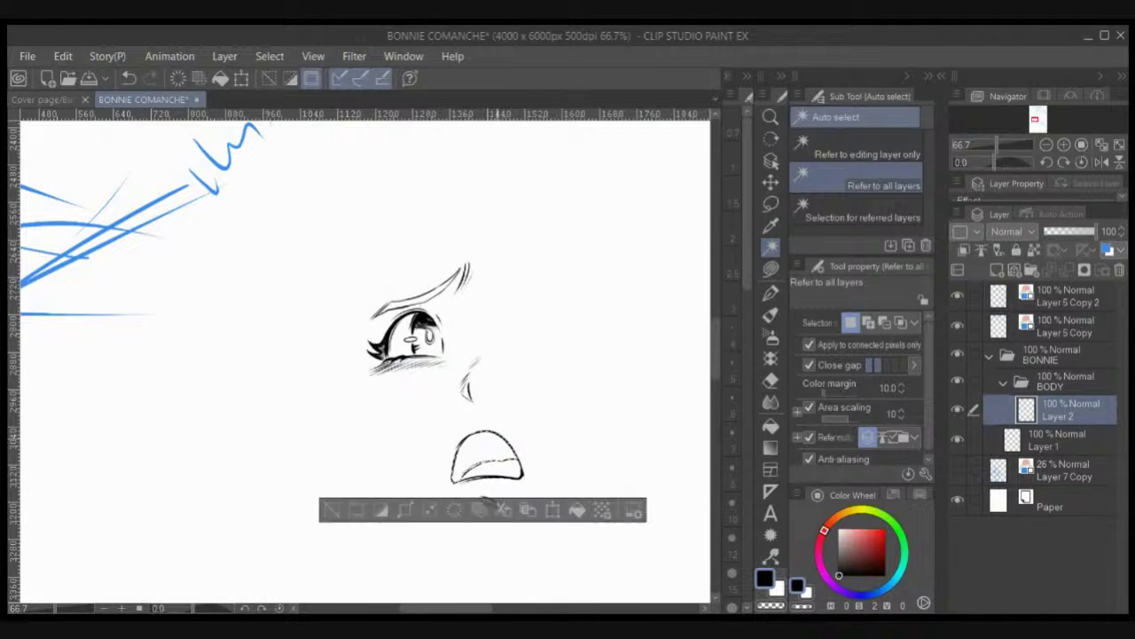
click(958, 469)
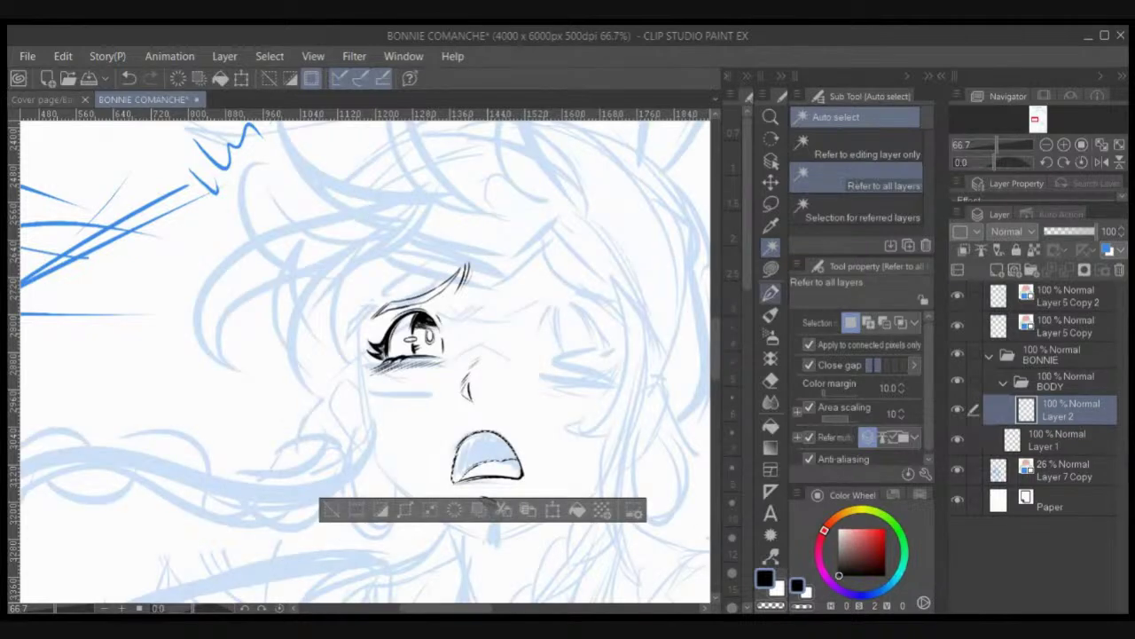
key(p)
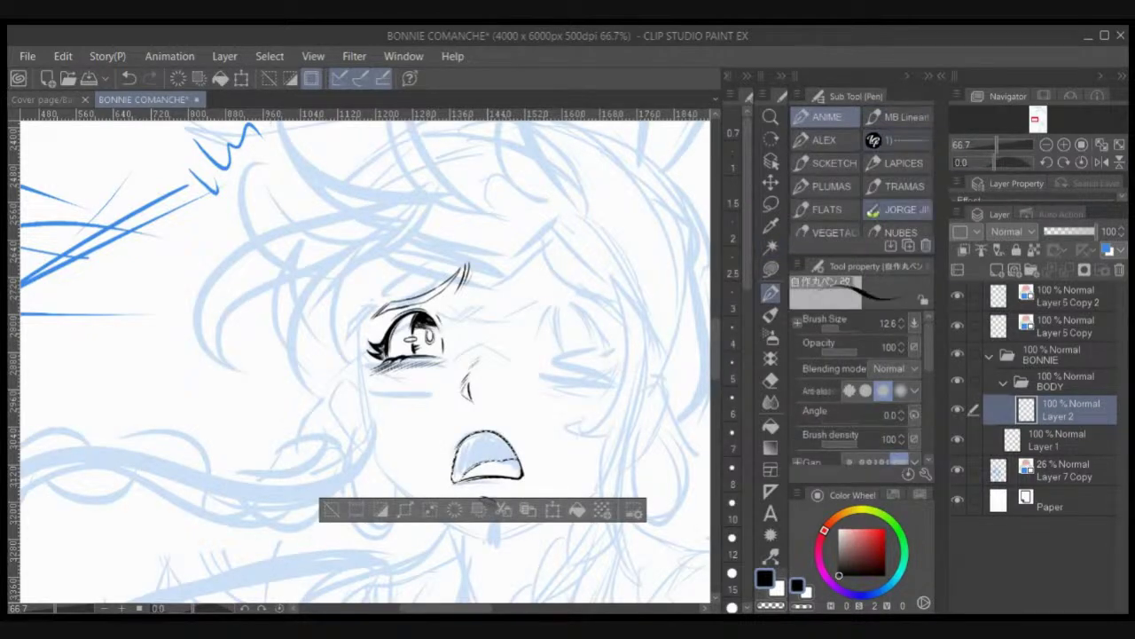
key([)
key([)
key([)
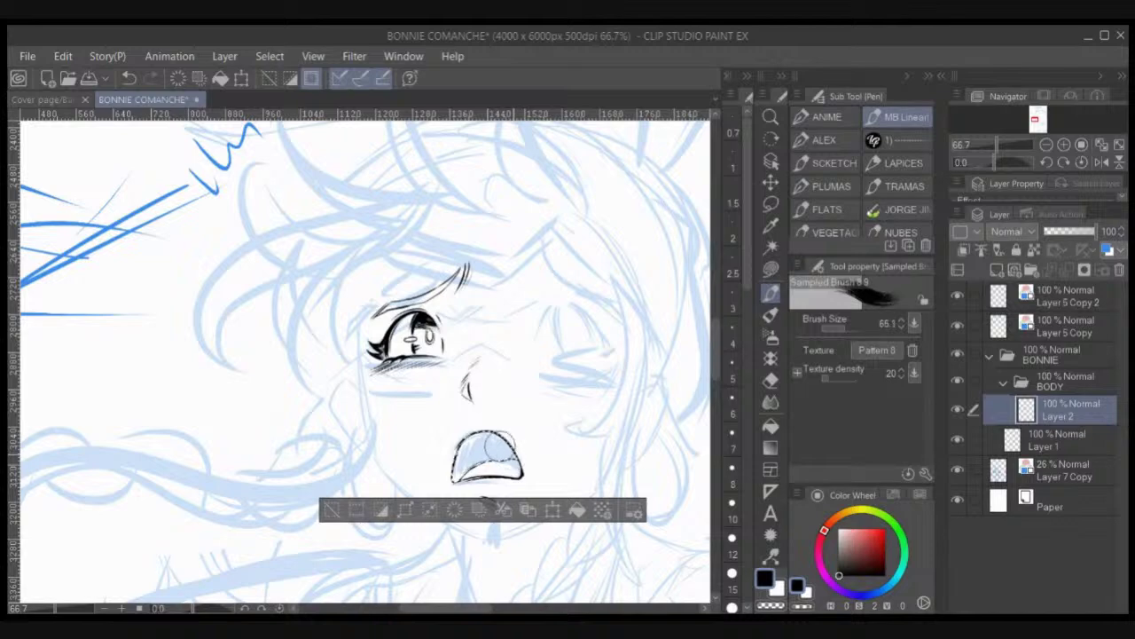
mouse_move(498, 448)
mouse_down()
mouse_move(516, 455)
mouse_move(469, 446)
mouse_move(460, 456)
mouse_up()
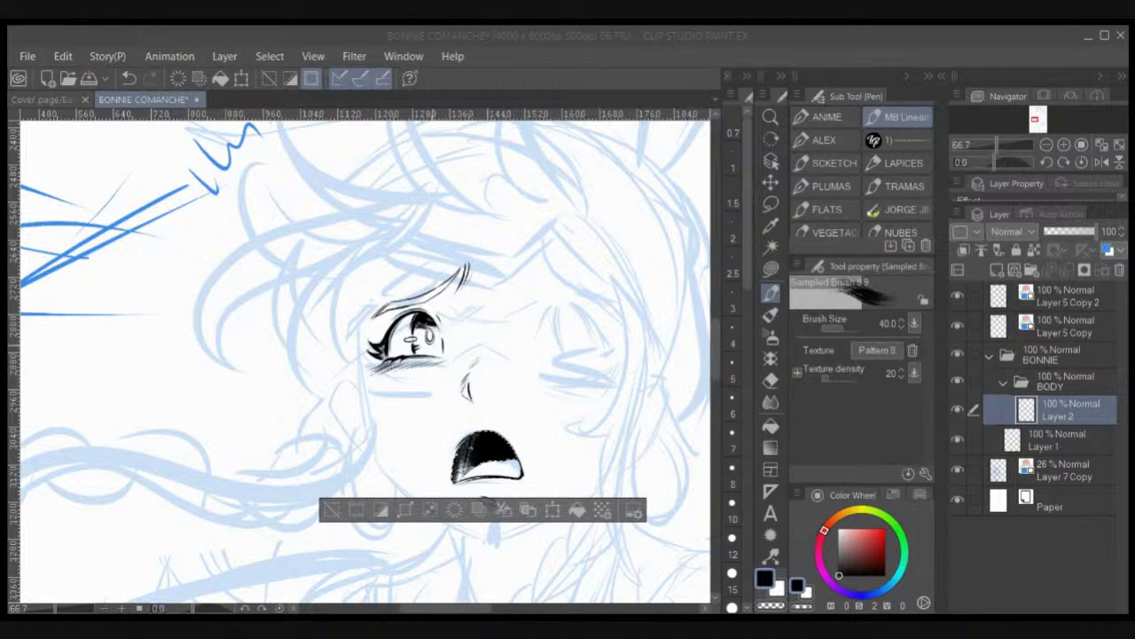
Step: Lasso the open eye with its lashes and enlarge it to about 106%
key(m)
mouse_move(454, 308)
mouse_down()
mouse_move(391, 309)
mouse_move(367, 382)
mouse_move(456, 330)
mouse_move(454, 309)
mouse_up()
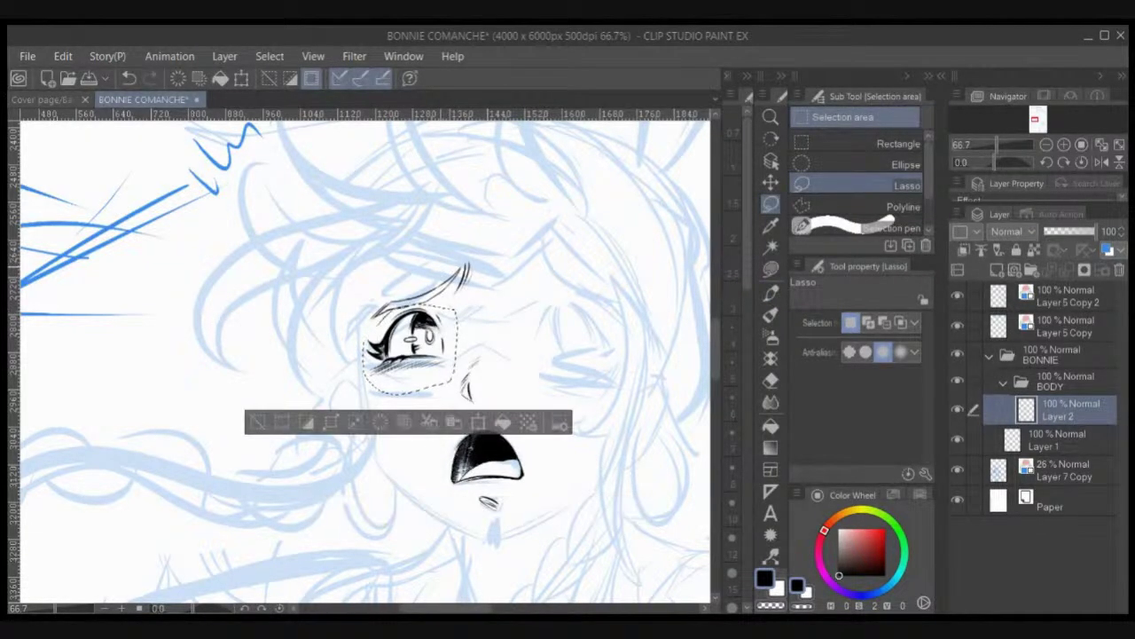
key(ctrl+t)
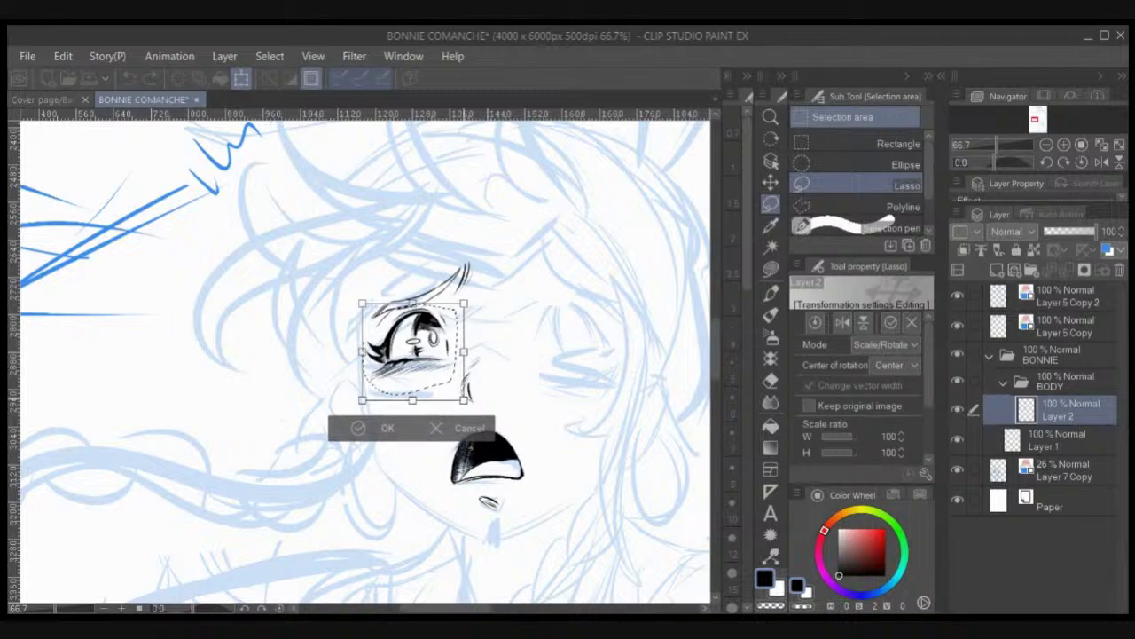
drag(475, 299, 484, 292)
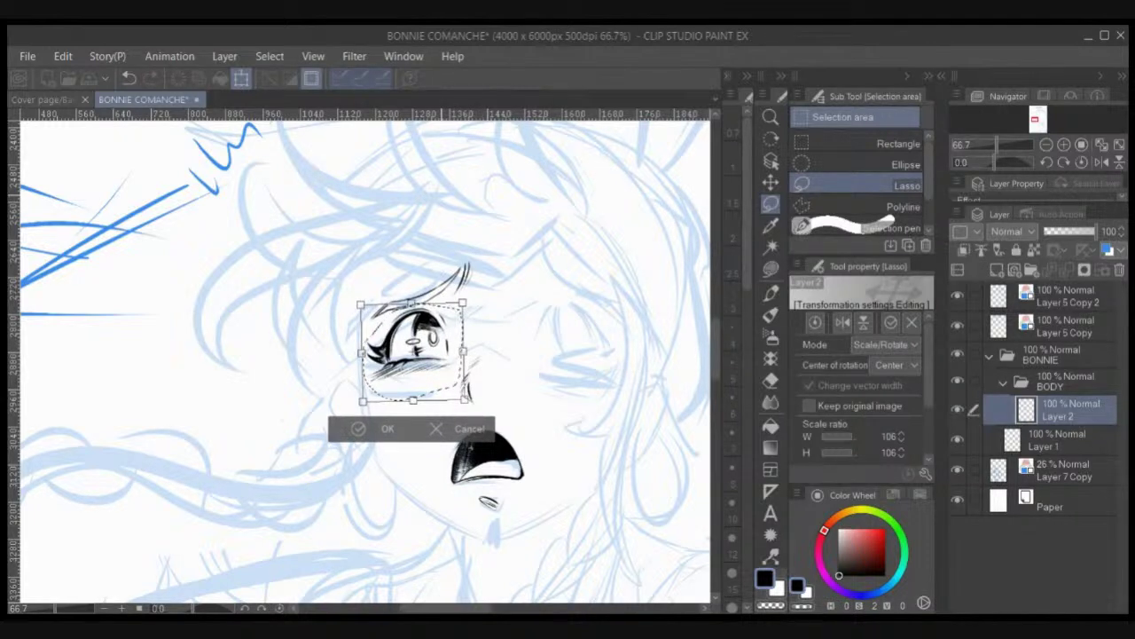
key(Return)
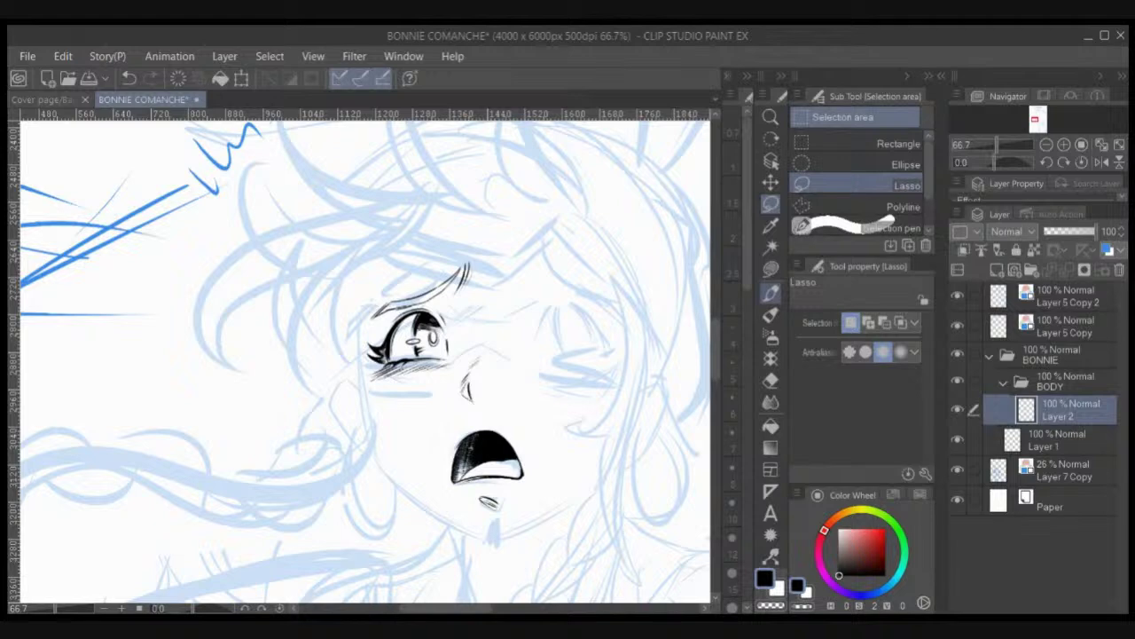
Step: Ink a curved upper eyelid for the second eye with the ANIME pen at size 12.6
key(p)
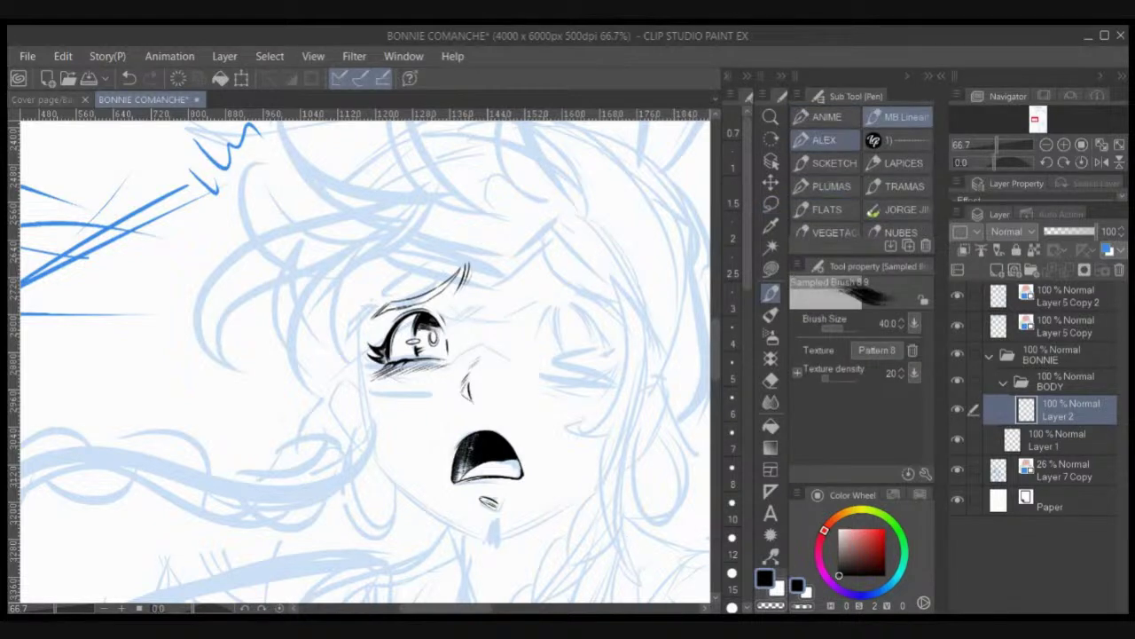
click(826, 118)
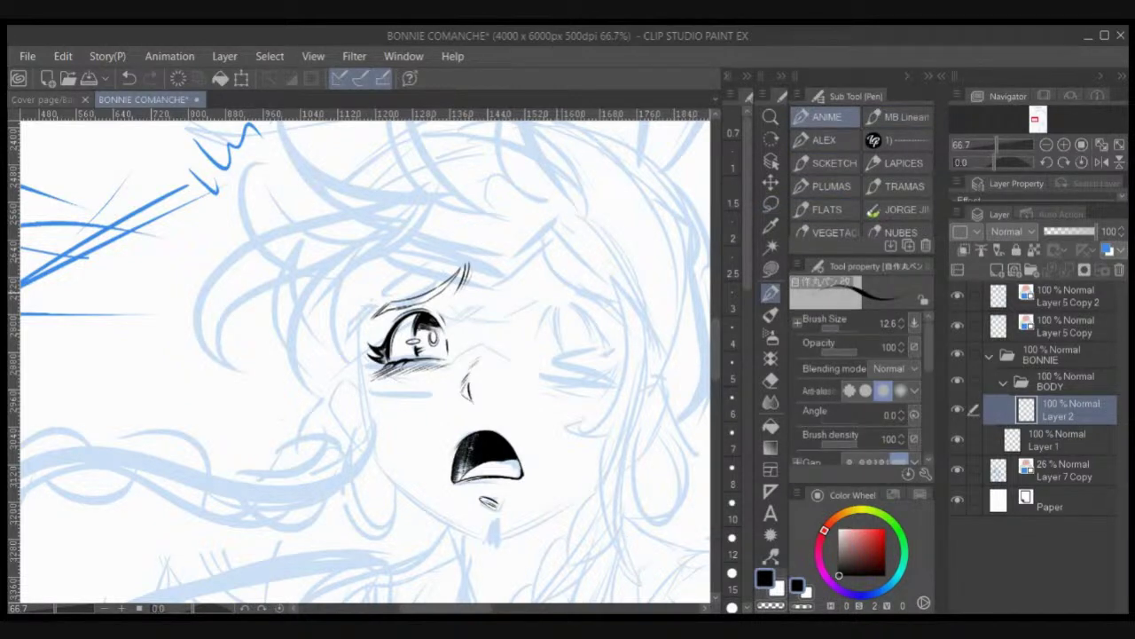
mouse_move(557, 307)
mouse_down()
mouse_move(538, 340)
mouse_move(570, 303)
mouse_move(584, 327)
mouse_move(540, 330)
mouse_move(596, 345)
mouse_move(590, 325)
mouse_move(596, 343)
mouse_move(539, 329)
mouse_up()
key(ctrl+z)
key(ctrl+z)
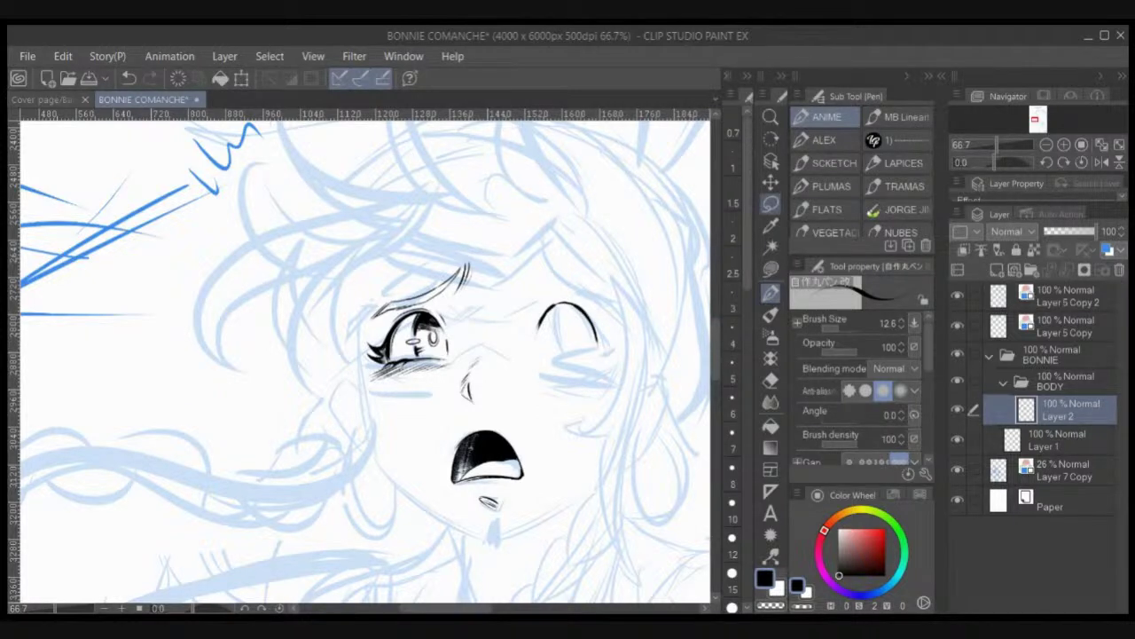
Step: Copy the first eye's iris onto its own layer and move the copy beneath the second eye's upper lid
click(770, 203)
mouse_move(444, 306)
mouse_down()
mouse_move(395, 310)
mouse_move(399, 344)
mouse_move(442, 360)
mouse_move(460, 341)
mouse_up()
key(ctrl+c)
key(ctrl+v)
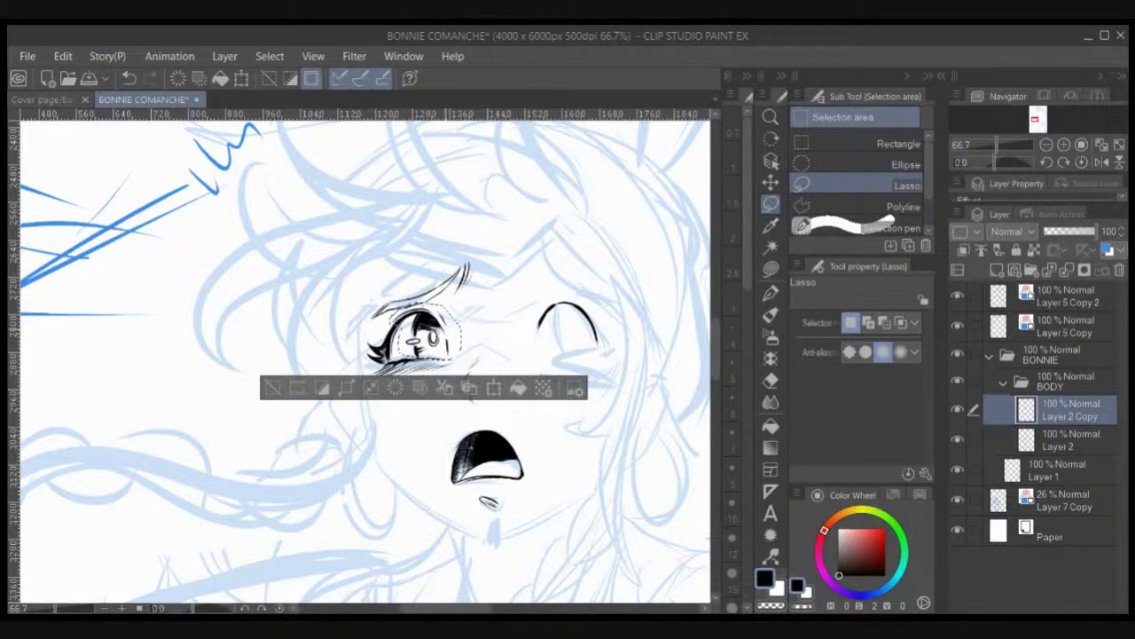
key(k)
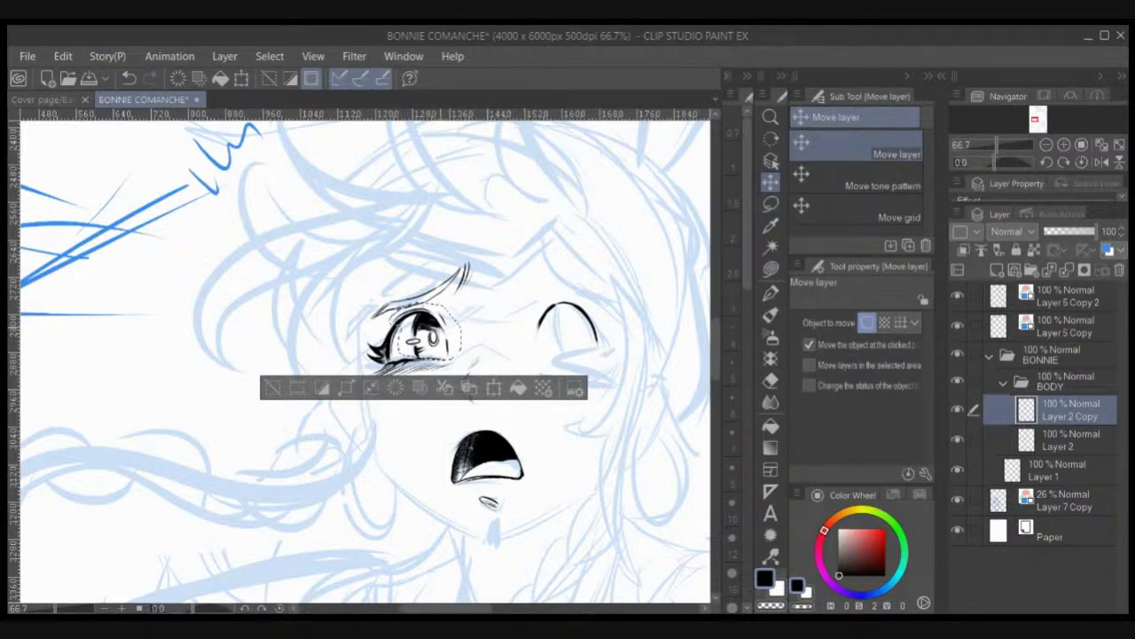
drag(387, 401, 468, 395)
drag(503, 311, 577, 311)
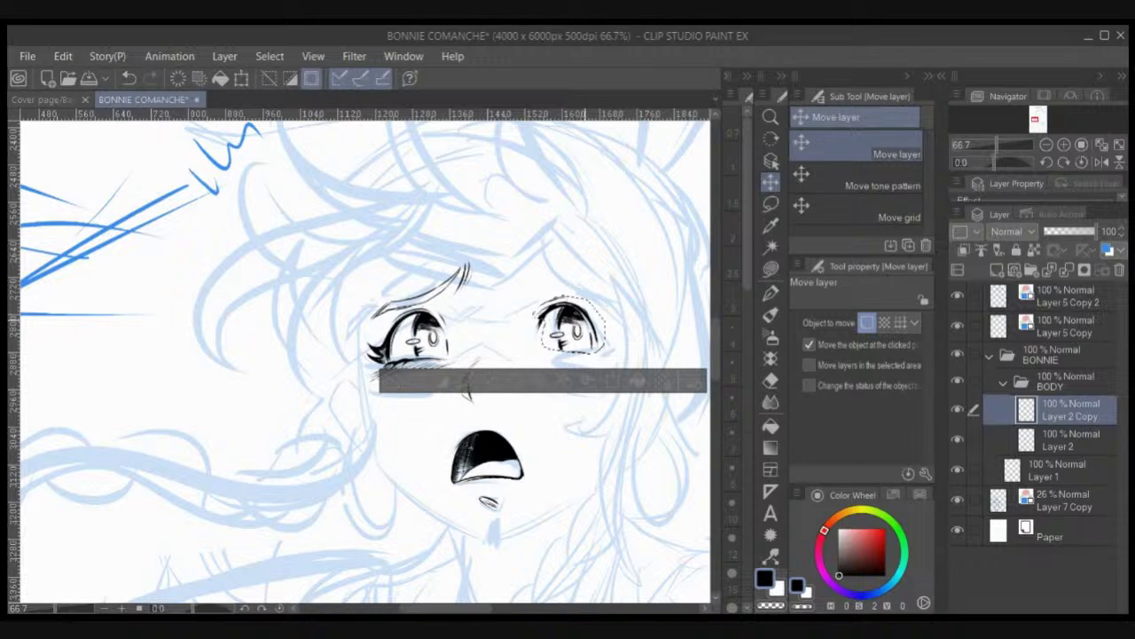
Step: Rotate the copied iris to fit the second eye and merge its layer down into Layer 2
key(ctrl+t)
drag(636, 344, 592, 328)
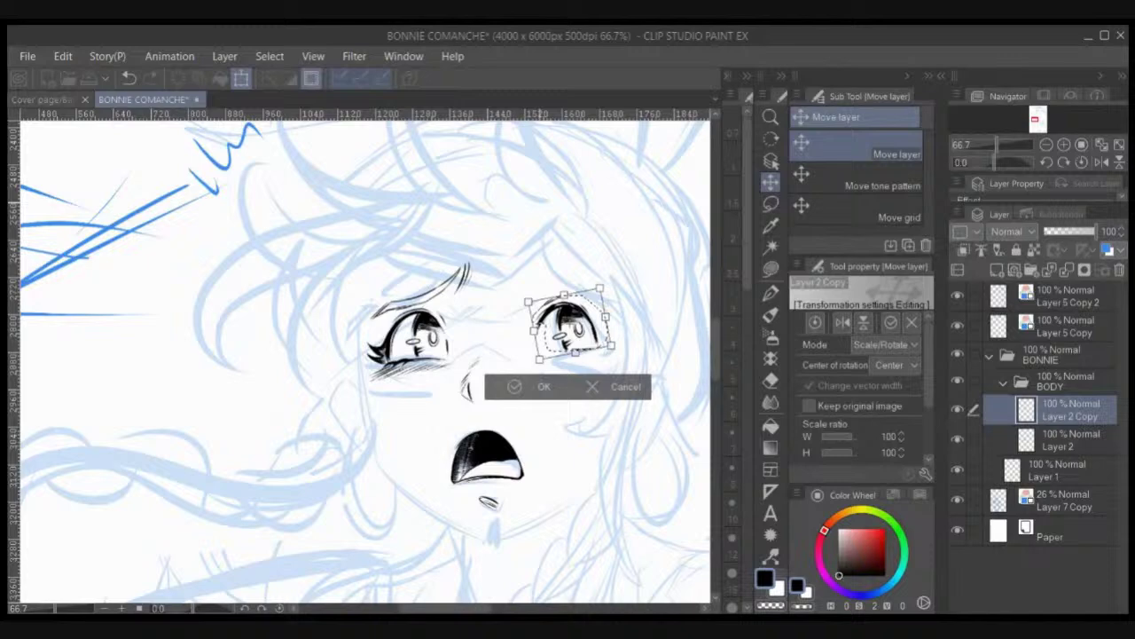
key(Return)
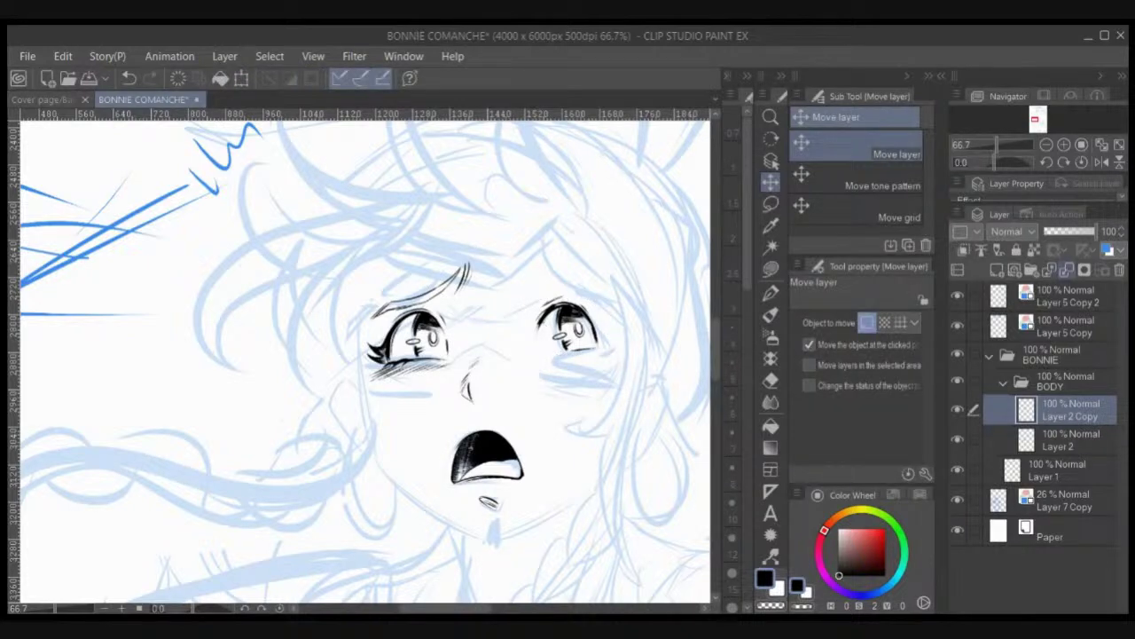
key(ctrl+e)
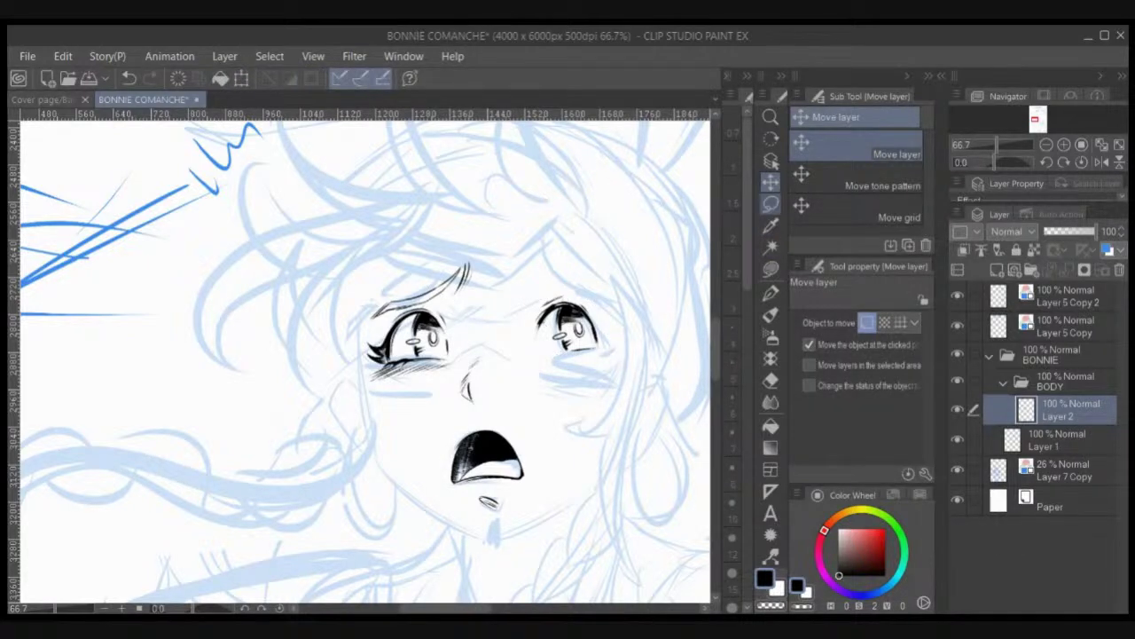
Step: Lasso the whole second eye, enlarge it to about 104% and adjust its position to match the first eye
key(m)
mouse_move(575, 283)
mouse_down()
mouse_move(587, 351)
mouse_move(542, 383)
mouse_move(525, 297)
mouse_up()
key(ctrl+t)
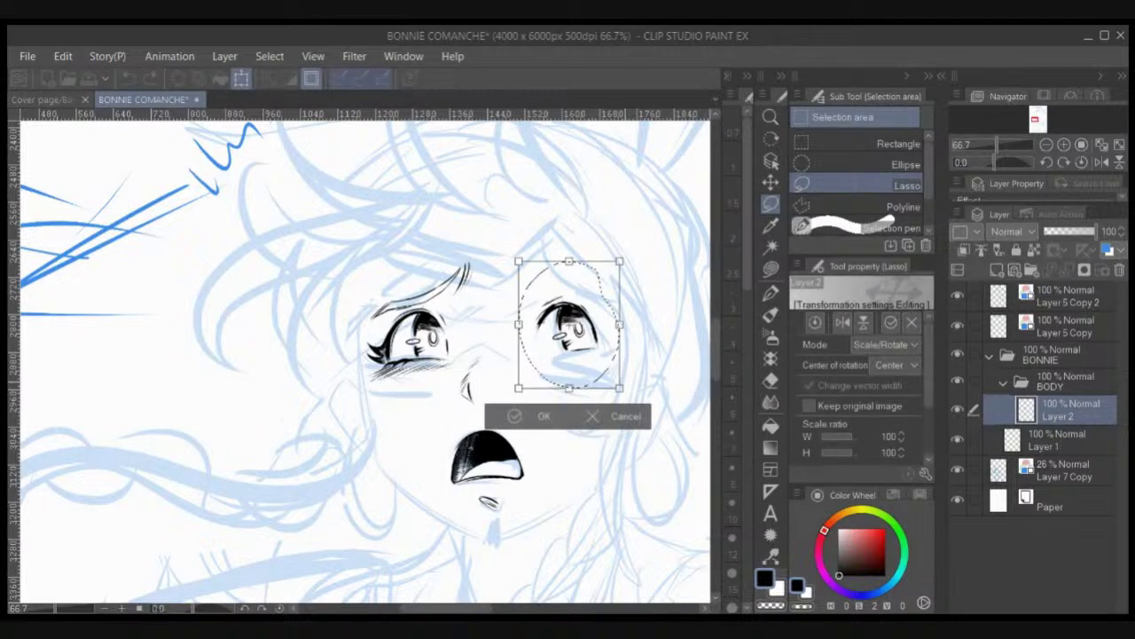
drag(620, 388, 622, 392)
drag(596, 336, 594, 335)
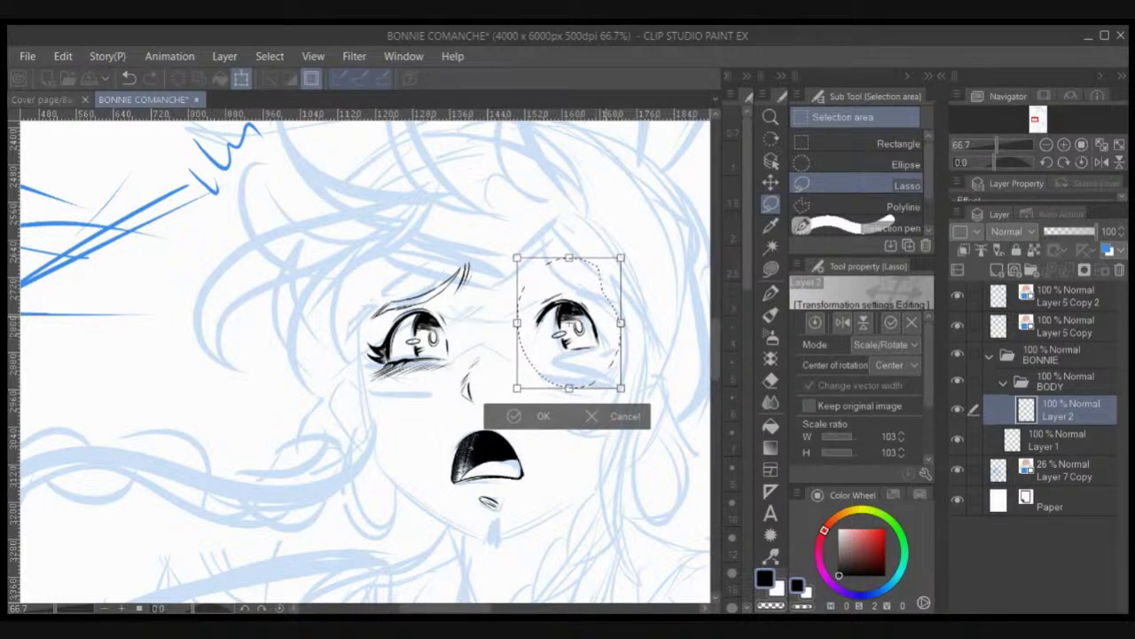
drag(621, 257, 624, 254)
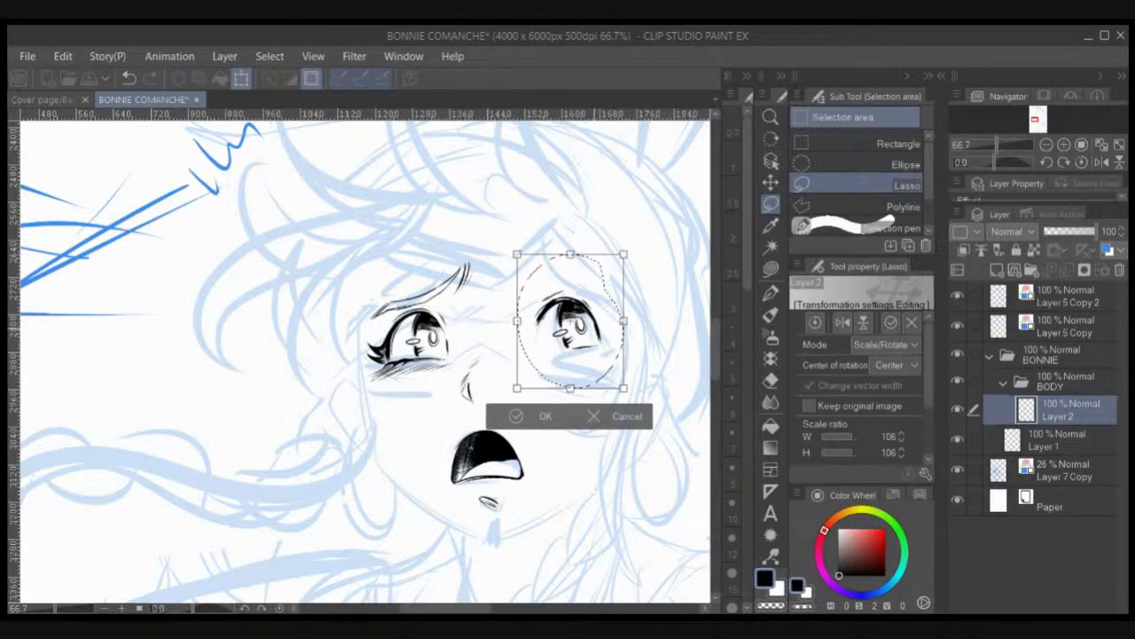
drag(586, 330, 586, 332)
drag(624, 257, 621, 260)
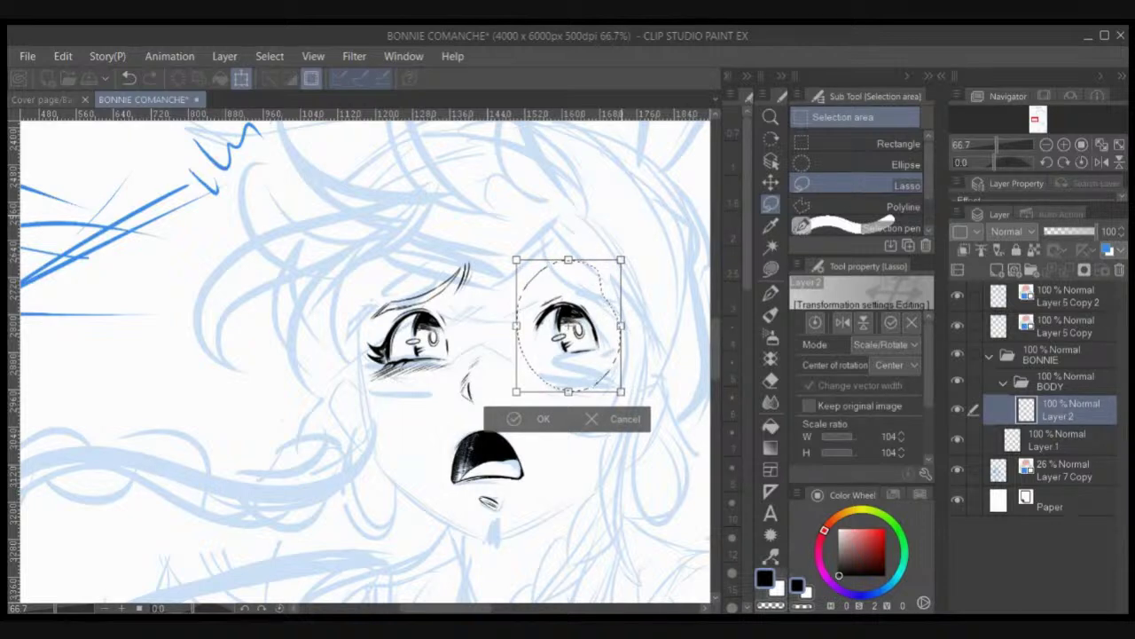
key(Return)
Step: Ink the second eye's lower lid and add diagonal shadow hatching beneath it
key(p)
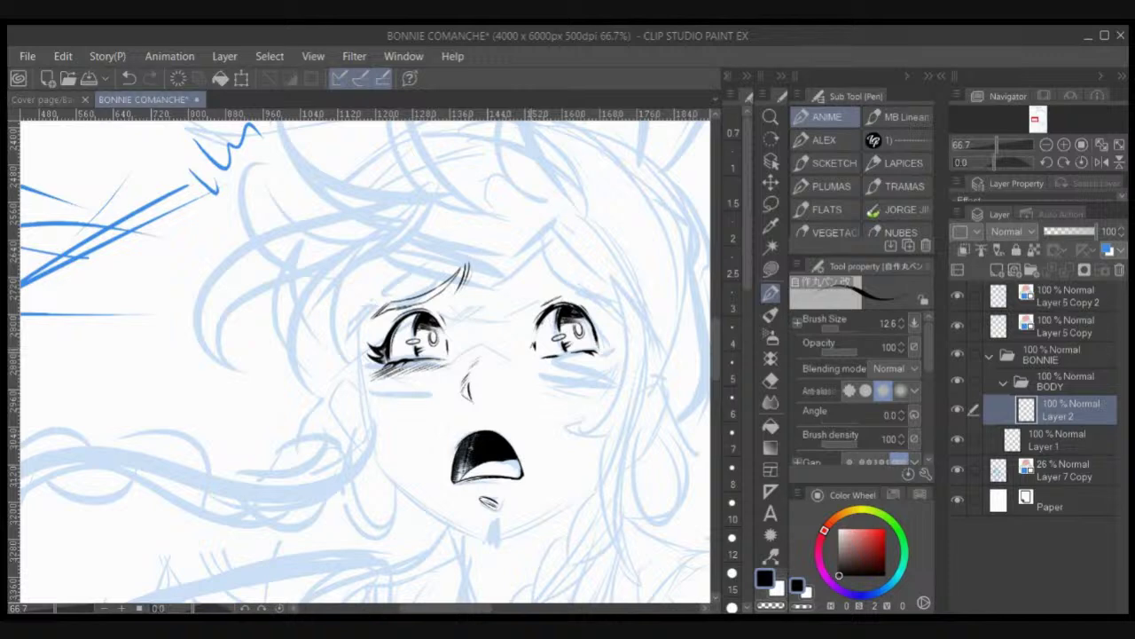
mouse_move(557, 360)
mouse_down()
mouse_move(539, 373)
mouse_move(590, 362)
mouse_move(531, 372)
mouse_up()
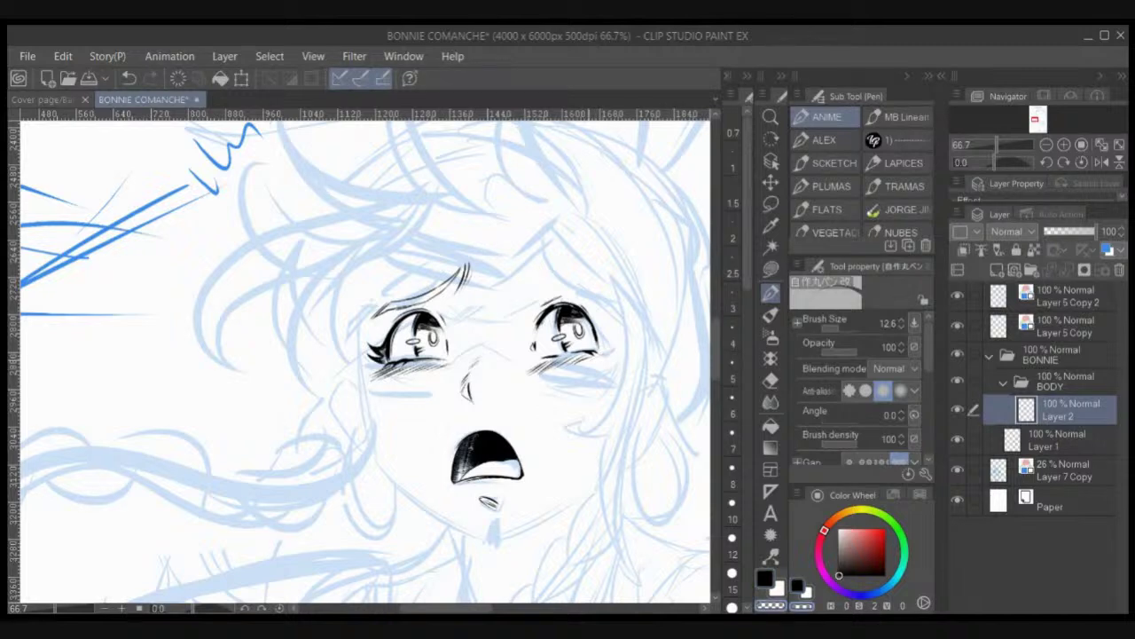
Step: Add one more hatch line beneath the second eye and create a new layer placed directly below Layer 2
mouse_move(587, 355)
mouse_down()
mouse_move(575, 365)
mouse_move(589, 366)
mouse_up()
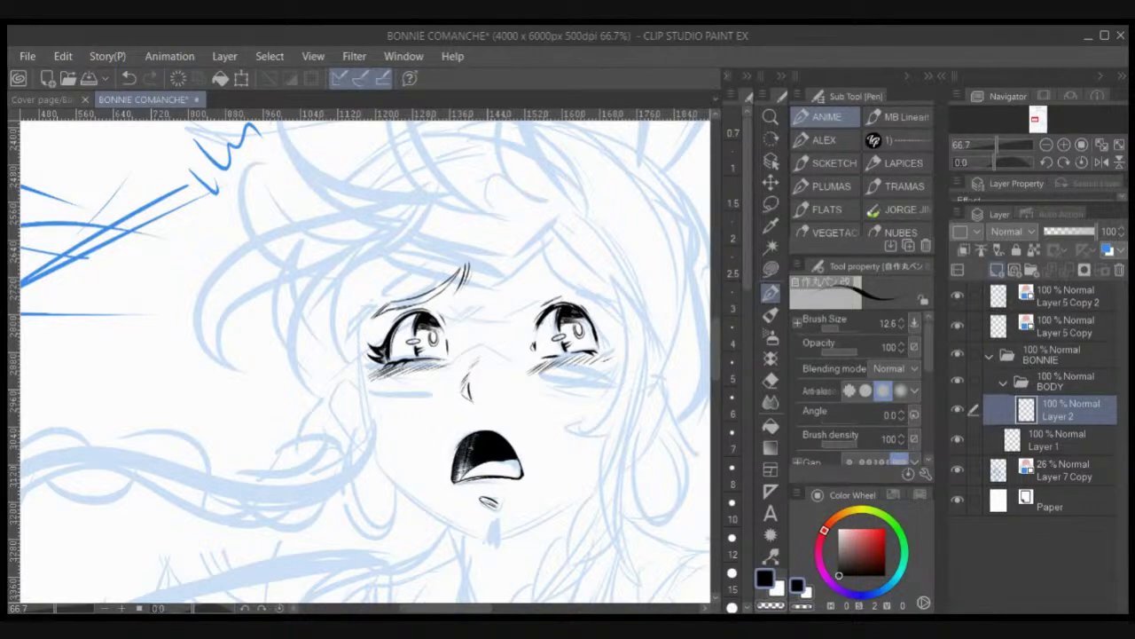
click(997, 270)
drag(1071, 411, 1070, 451)
click(1071, 411)
click(957, 409)
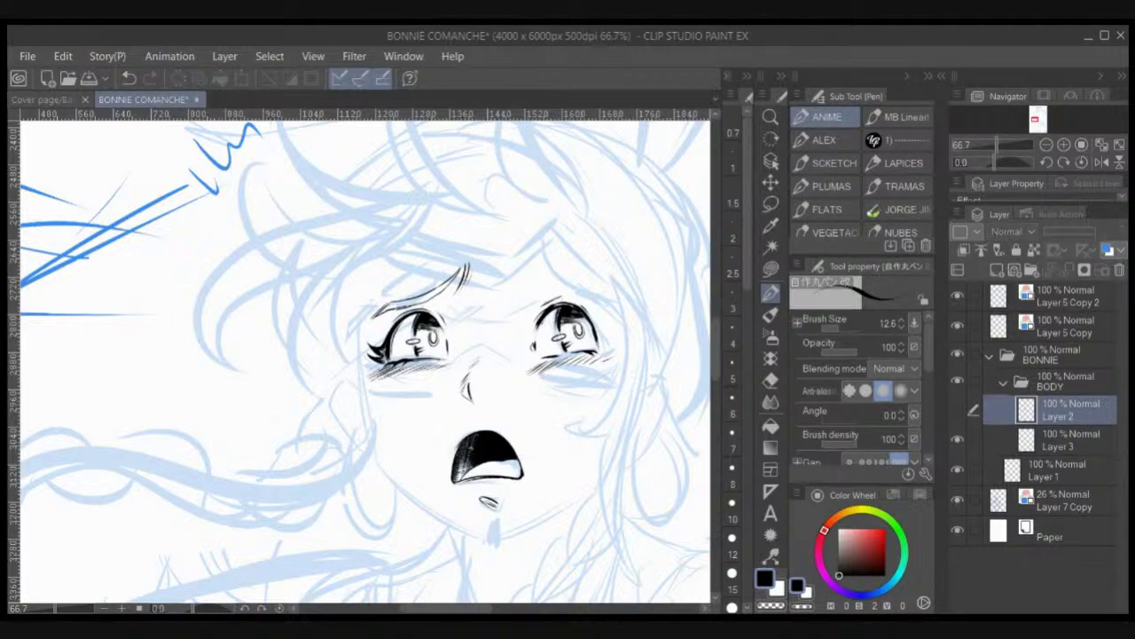
click(958, 409)
Step: Touch up the diagonal shadow hatching beneath both eyes on Layer 2
key(ctrl+y)
key(ctrl+y)
key(ctrl+y)
key(ctrl+y)
key(ctrl+y)
key(ctrl+y)
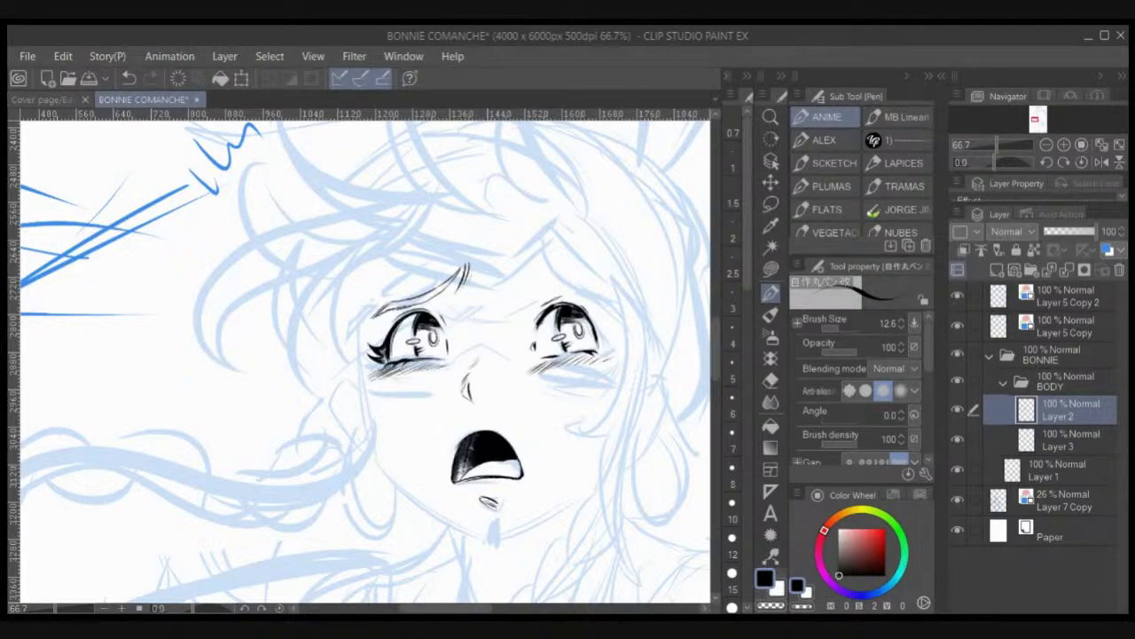
drag(617, 354, 603, 365)
key(ctrl+z)
key(ctrl+z)
key(ctrl+z)
drag(381, 396, 393, 380)
Step: Lasso the first eyebrow, copy it onto its own layer, flip it horizontally and fit it at a slight tilt above the second eye
click(771, 204)
mouse_move(434, 260)
mouse_down()
mouse_move(388, 268)
mouse_move(357, 309)
mouse_move(440, 305)
mouse_move(497, 215)
mouse_up()
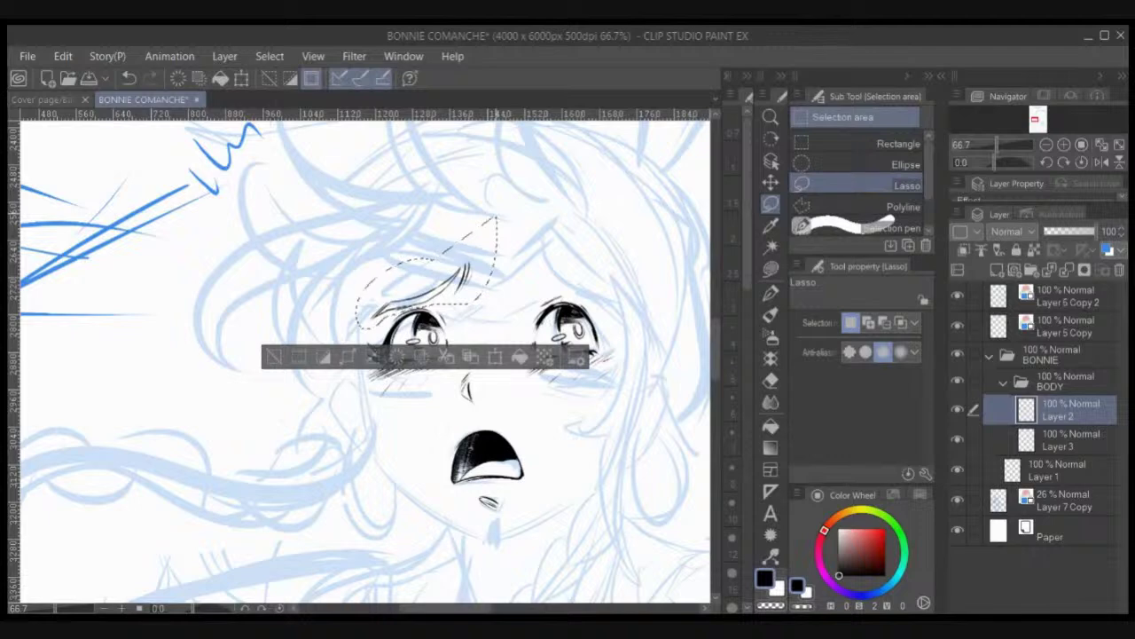
key(ctrl+c)
key(ctrl+v)
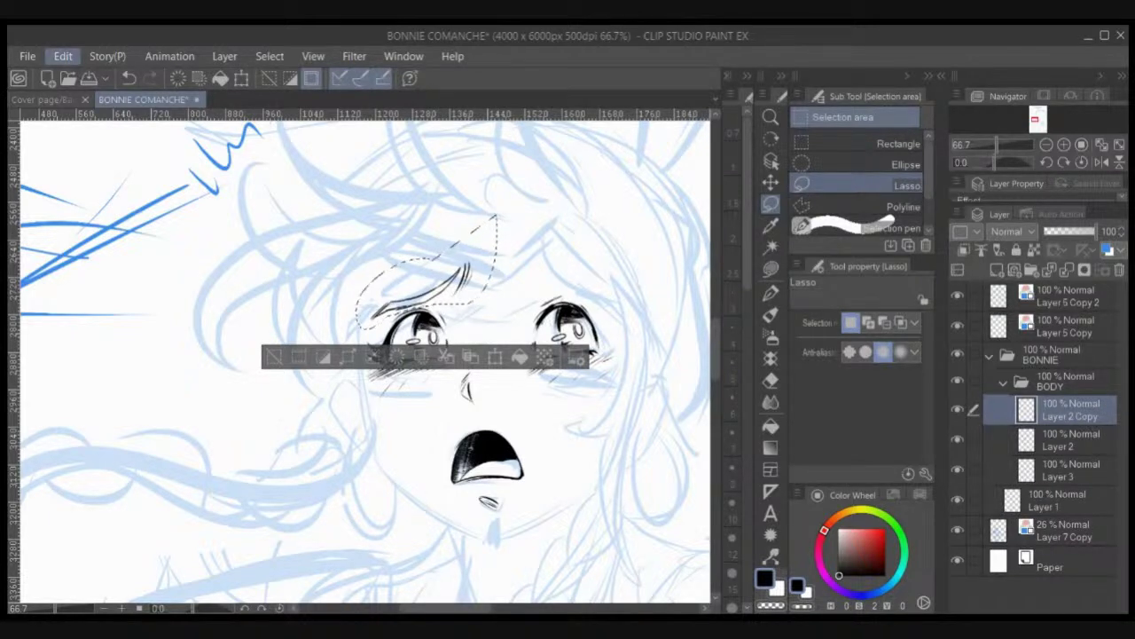
click(354, 524)
mouse_move(427, 271)
mouse_down()
mouse_move(571, 260)
mouse_move(545, 265)
mouse_up()
drag(630, 201, 623, 191)
drag(545, 265, 545, 258)
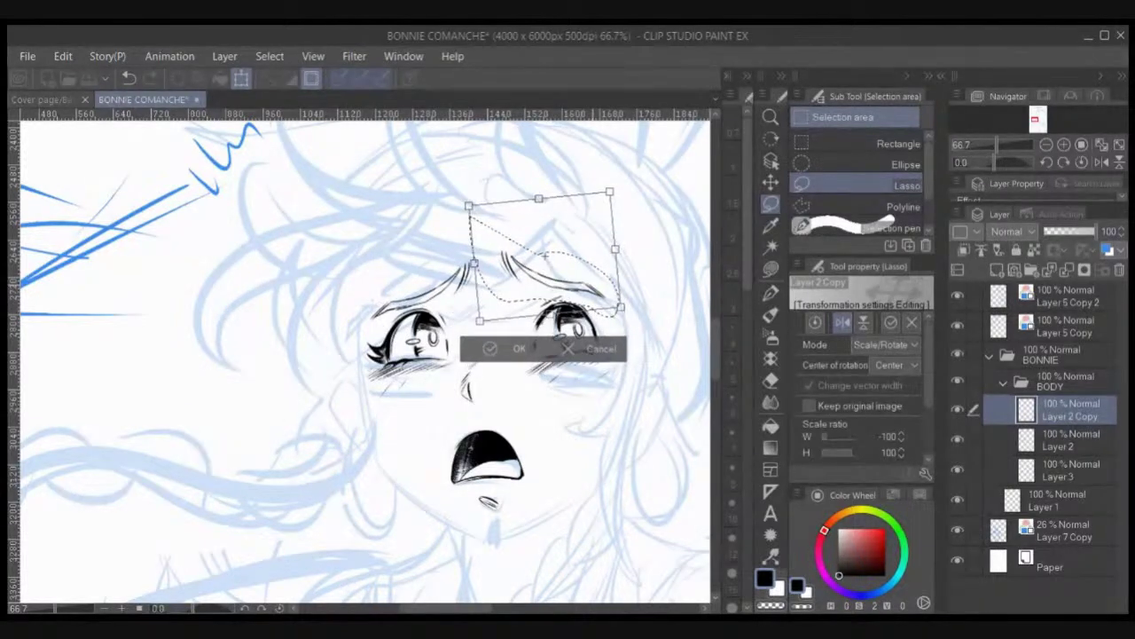
key(Return)
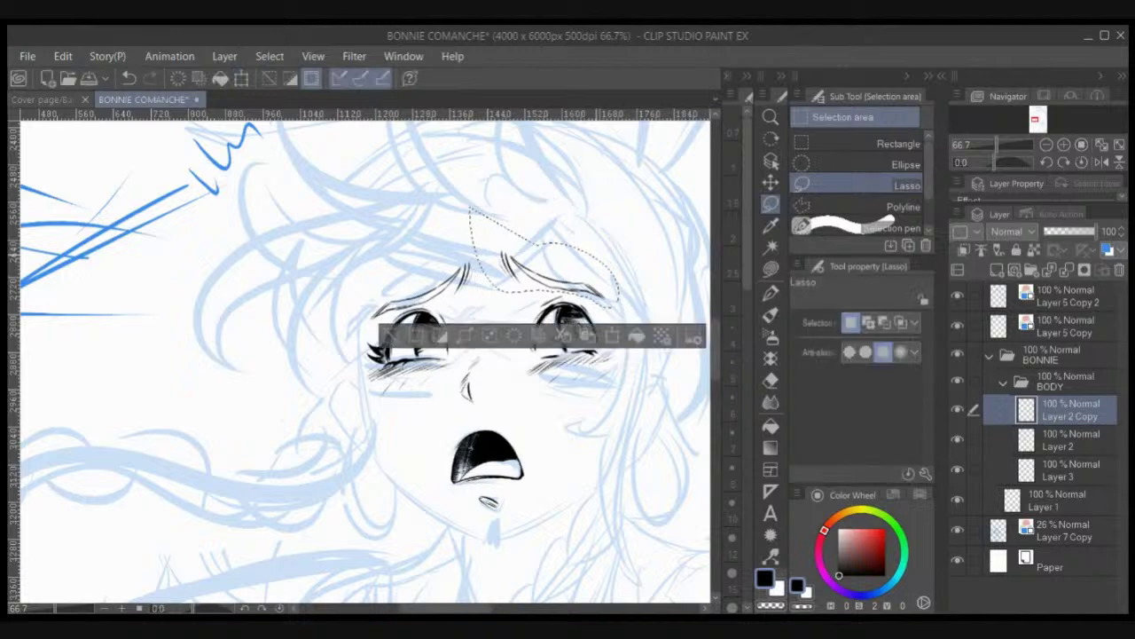
Step: Lasso the original eyebrow on Layer 2, shift it slightly upward and clear the selection
click(1071, 441)
key(ctrl+d)
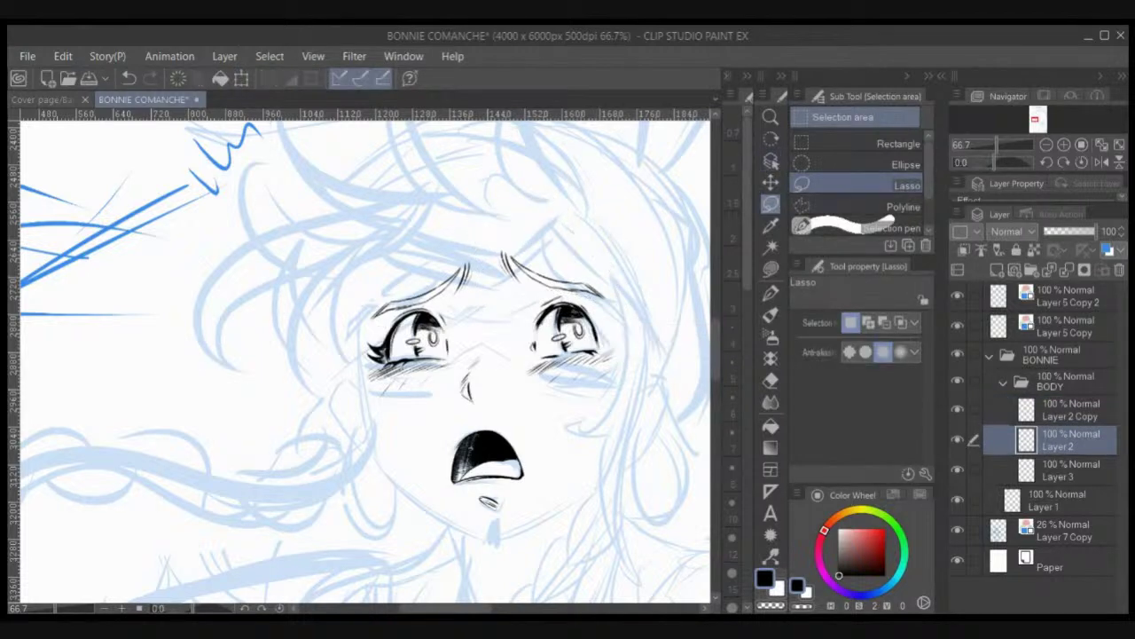
mouse_move(419, 257)
mouse_down()
mouse_move(378, 320)
mouse_move(416, 309)
mouse_move(486, 240)
mouse_up()
click(771, 183)
drag(426, 288, 425, 282)
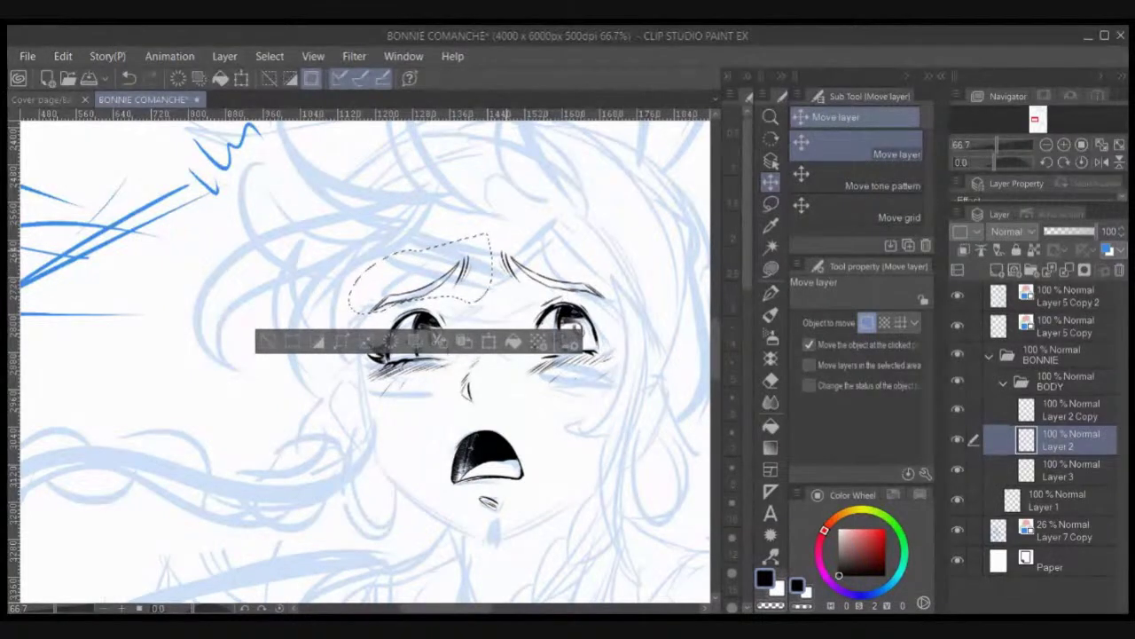
key(ctrl+d)
Step: Shift the mirrored eyebrow slightly toward the original one and merge its layer down into Layer 2
click(1071, 410)
key(ctrl+t)
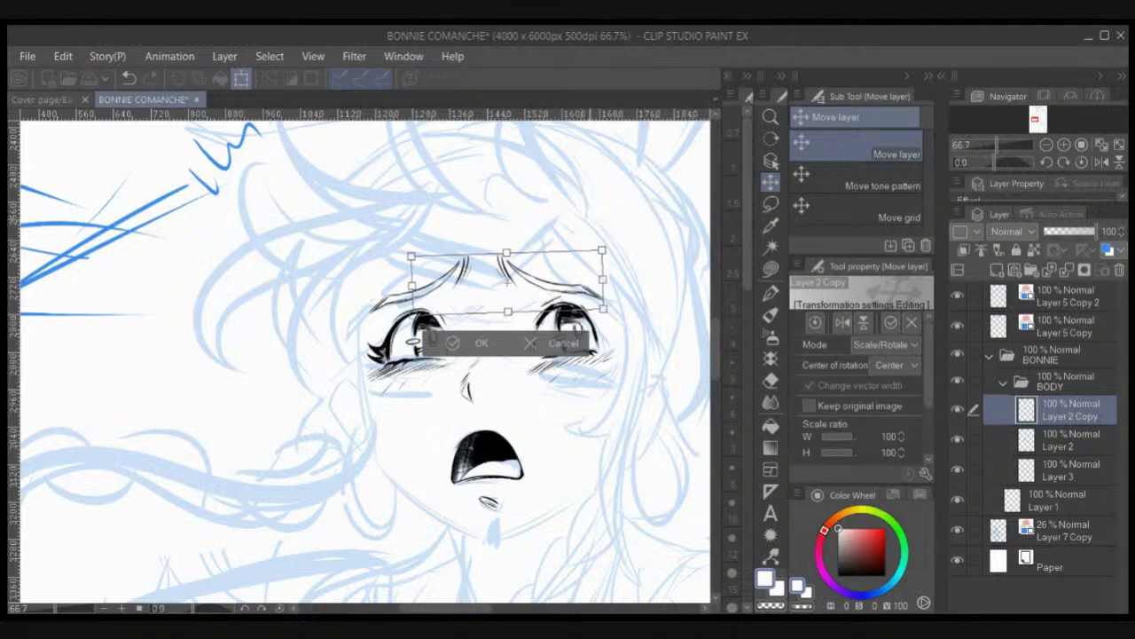
key(Return)
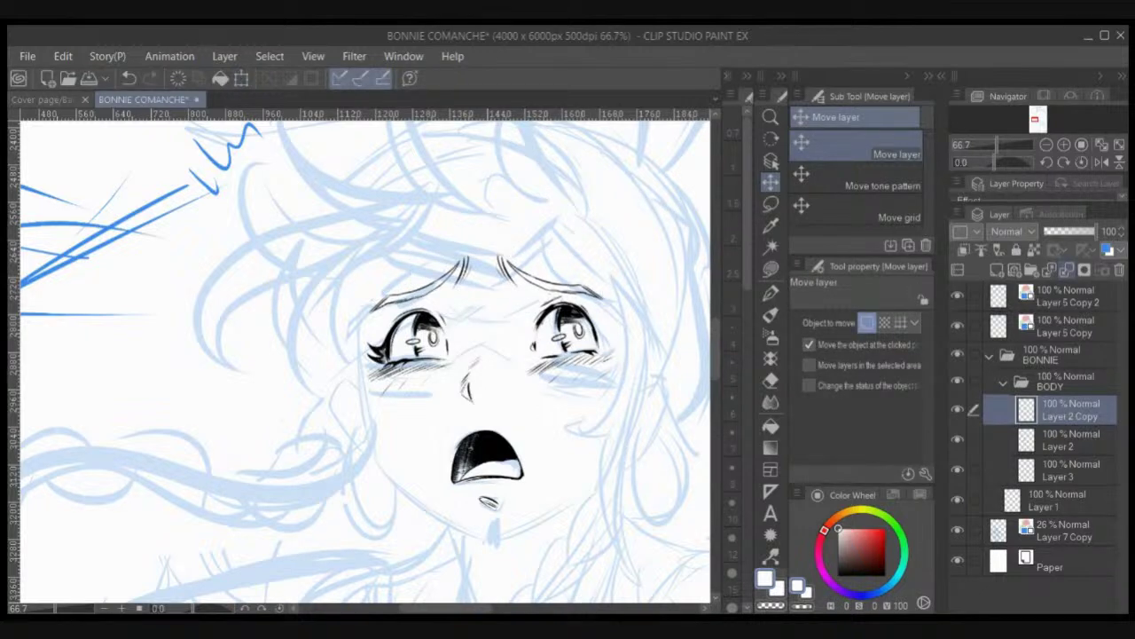
key(ctrl+e)
Step: Ink the face contour in black beside the first eye, from the temple down the cheek and jaw to the chin
key(p)
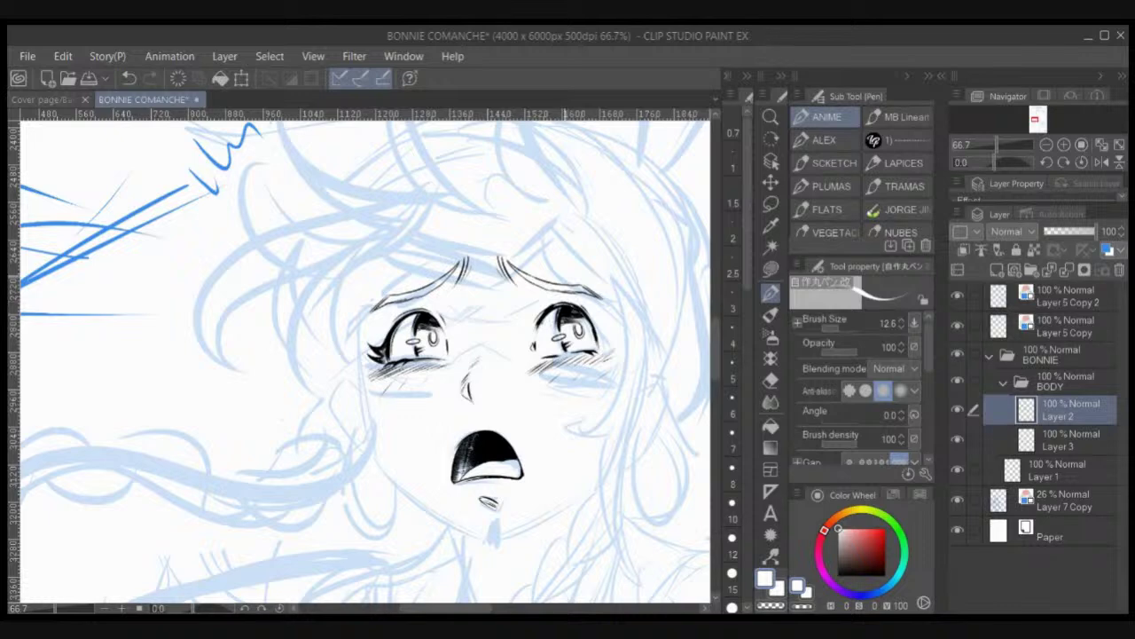
click(838, 576)
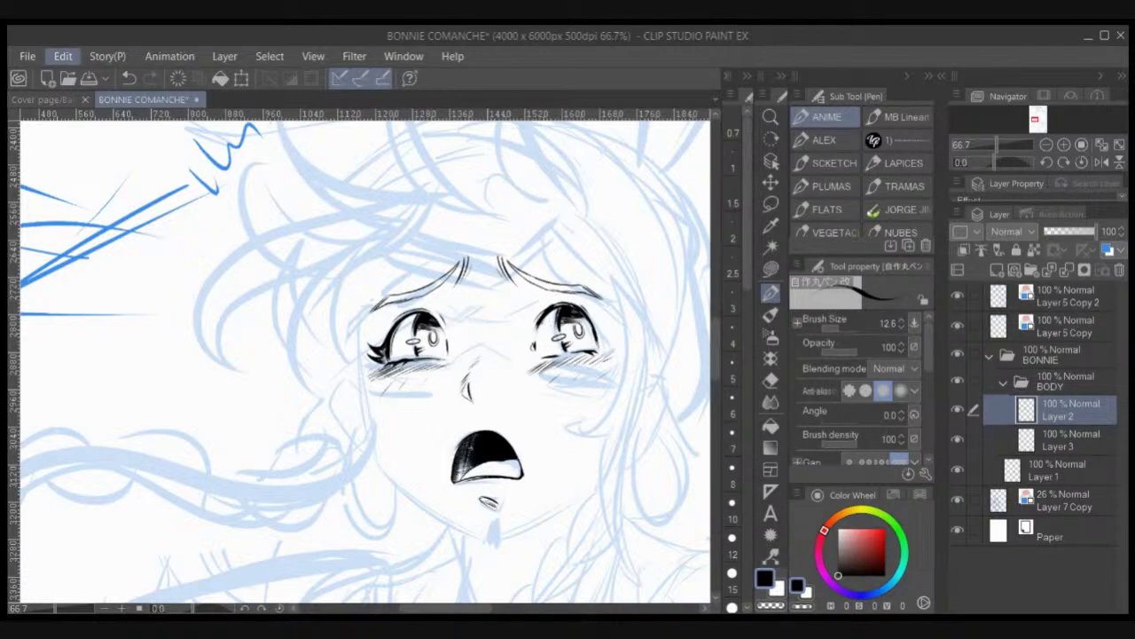
key(ctrl+z)
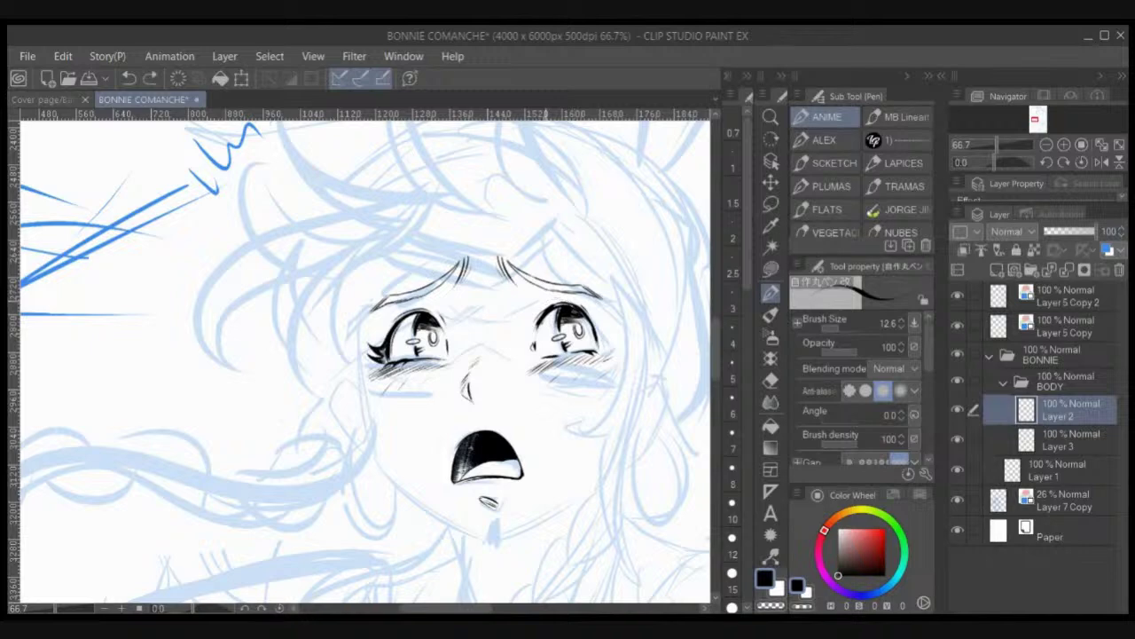
key(ctrl+y)
drag(381, 297, 372, 308)
drag(378, 386, 355, 337)
mouse_move(359, 419)
mouse_down()
mouse_move(452, 485)
mouse_move(355, 413)
mouse_move(361, 421)
mouse_move(338, 282)
mouse_up()
key(ctrl+z)
mouse_move(357, 419)
mouse_down()
mouse_move(342, 351)
mouse_move(380, 439)
mouse_move(369, 429)
mouse_move(453, 488)
mouse_up()
drag(388, 448, 474, 493)
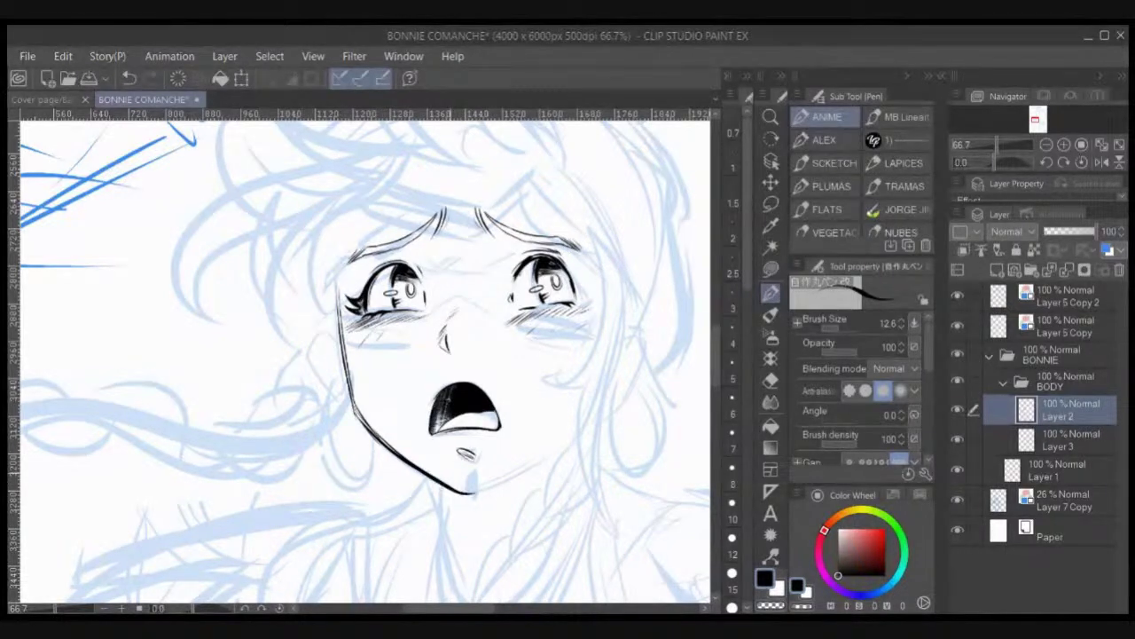
drag(353, 410, 391, 448)
Step: Ink the opposite jawline from the chin up the cheek beside the second eye, thickening the line
key(r)
drag(553, 355, 538, 289)
key(p)
mouse_move(499, 449)
mouse_down()
mouse_move(529, 436)
mouse_move(581, 366)
mouse_up()
drag(528, 436, 603, 328)
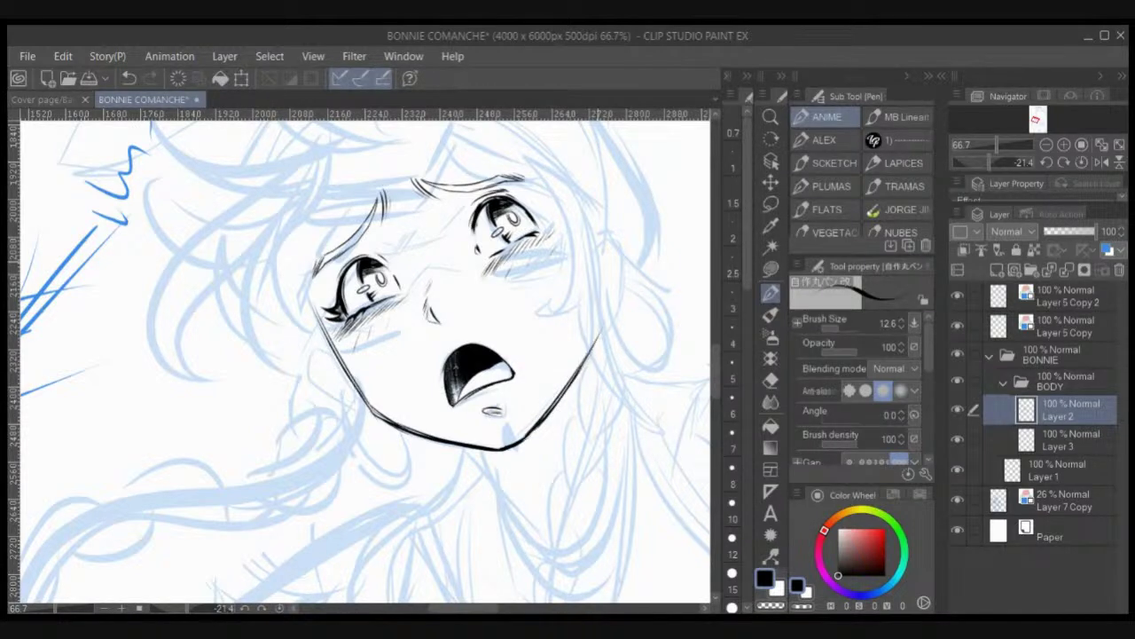
mouse_move(596, 281)
mouse_down()
mouse_move(597, 333)
mouse_move(520, 445)
mouse_up()
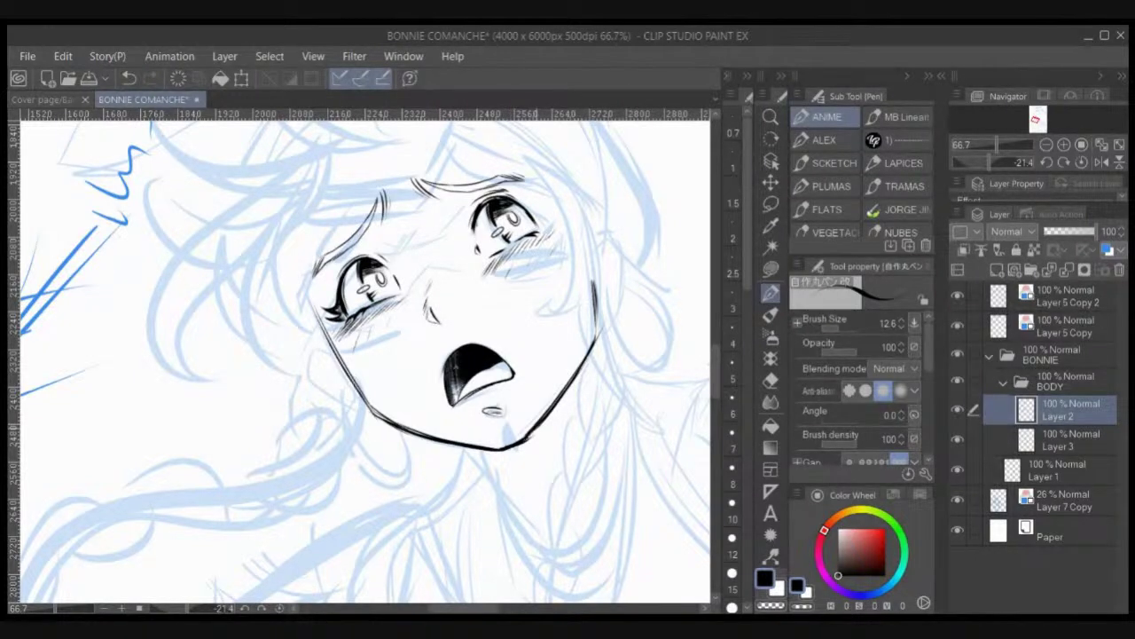
drag(552, 406, 527, 438)
key(c)
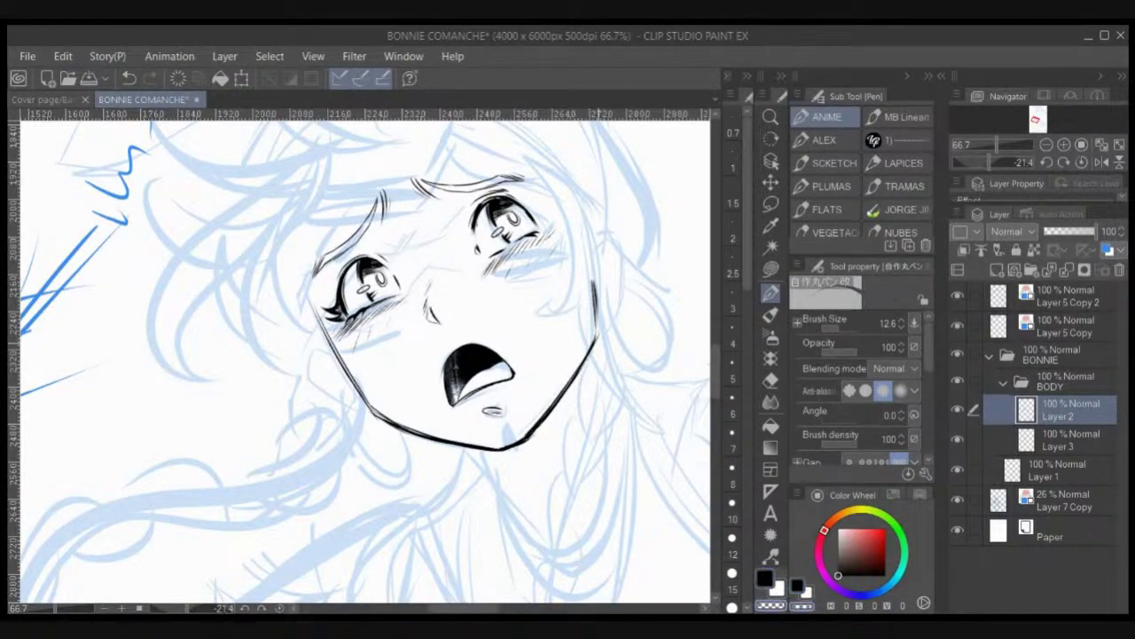
Step: Extend the face contour past the second eye and ink the outline of the ear attached to it
key(c)
mouse_move(578, 188)
mouse_down()
mouse_move(587, 267)
mouse_move(593, 277)
mouse_move(608, 237)
mouse_move(619, 313)
mouse_move(621, 296)
mouse_up()
drag(595, 336, 619, 299)
Step: Ink the ear outline beside the first eye and extend the face contour upward above it
drag(318, 358, 314, 373)
mouse_move(315, 354)
mouse_down()
mouse_move(311, 376)
mouse_move(338, 353)
mouse_move(316, 382)
mouse_up()
key(c)
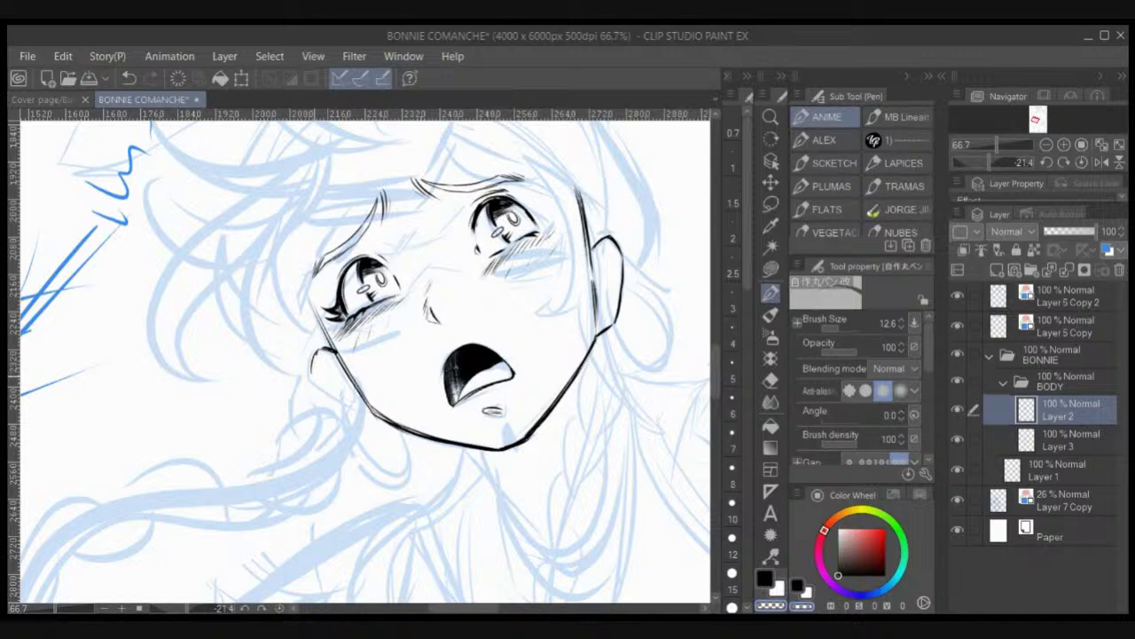
key(c)
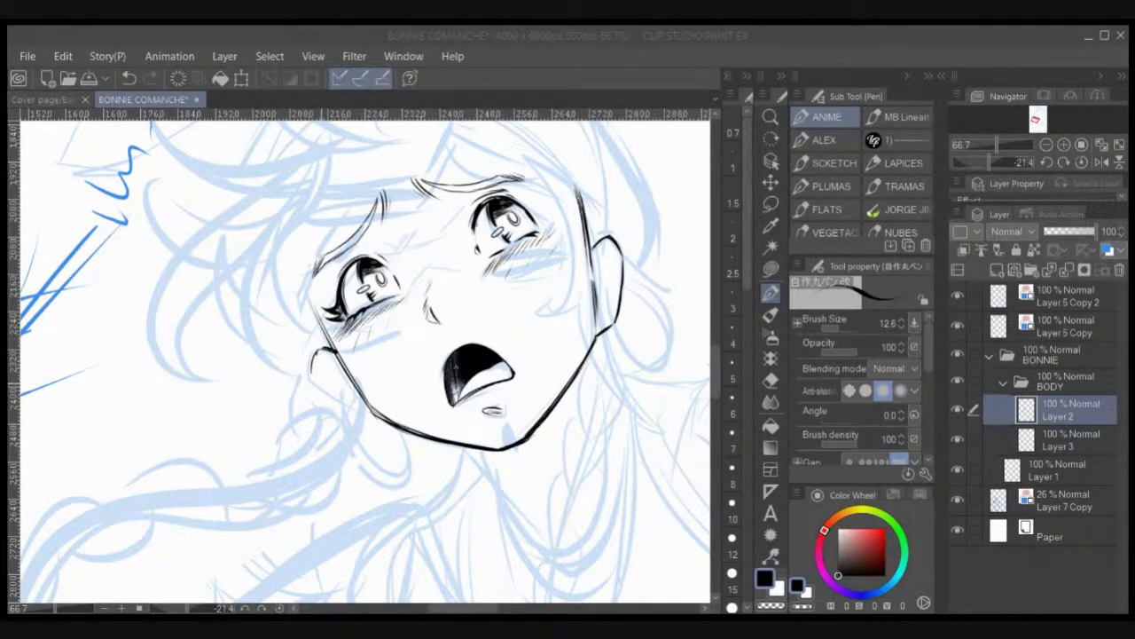
mouse_move(312, 371)
mouse_down()
mouse_move(324, 389)
mouse_move(364, 405)
mouse_up()
mouse_move(323, 330)
mouse_down()
mouse_move(346, 369)
mouse_move(311, 296)
mouse_up()
drag(576, 213, 544, 282)
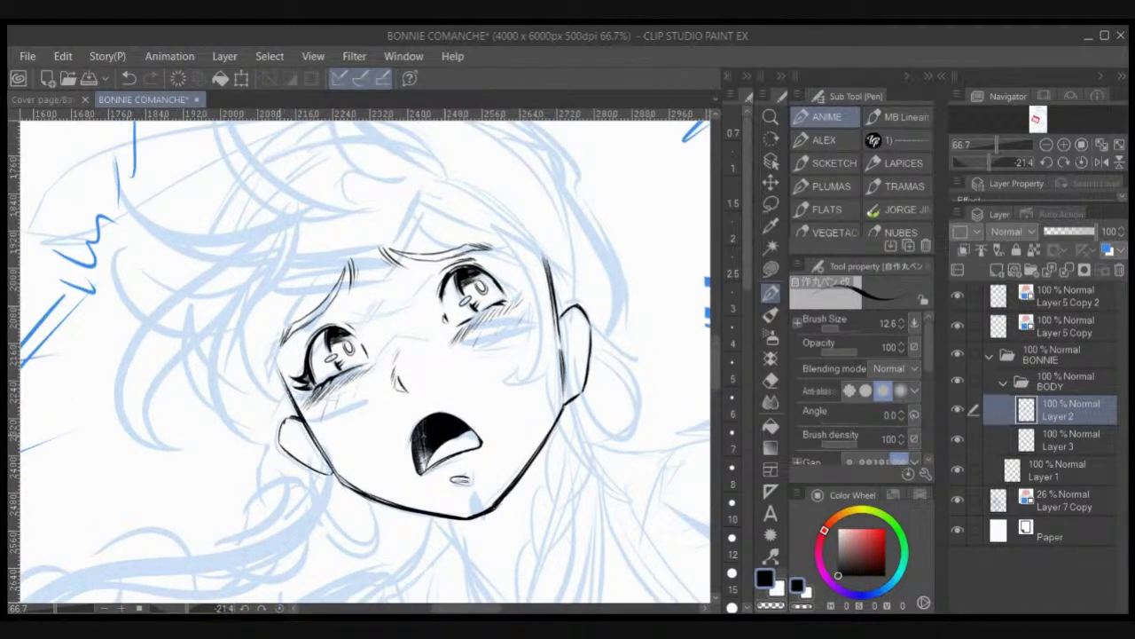
mouse_move(280, 422)
mouse_down()
mouse_move(300, 414)
mouse_move(280, 445)
mouse_up()
Step: Ink the inner folds and solid black shadows of the ear beside the second eye
mouse_move(569, 379)
mouse_down()
mouse_move(564, 331)
mouse_move(583, 323)
mouse_move(564, 330)
mouse_move(573, 353)
mouse_up()
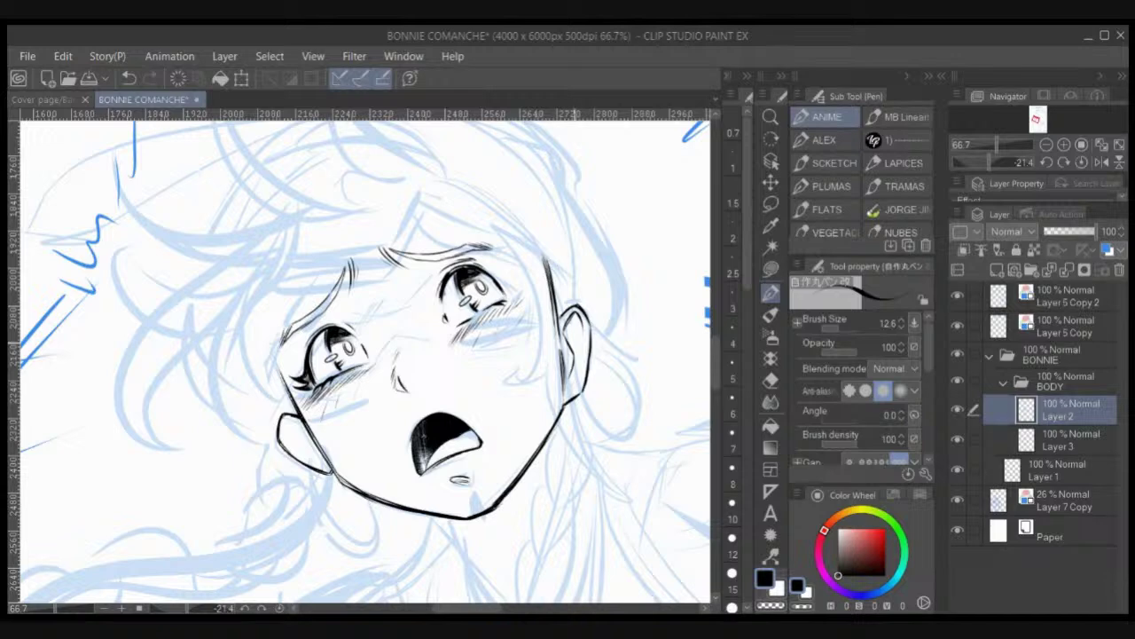
drag(577, 321, 574, 349)
drag(571, 382, 579, 365)
scroll(569, 307, up, 1)
mouse_move(573, 388)
mouse_down()
mouse_move(570, 346)
mouse_move(564, 362)
mouse_up()
drag(570, 367, 566, 357)
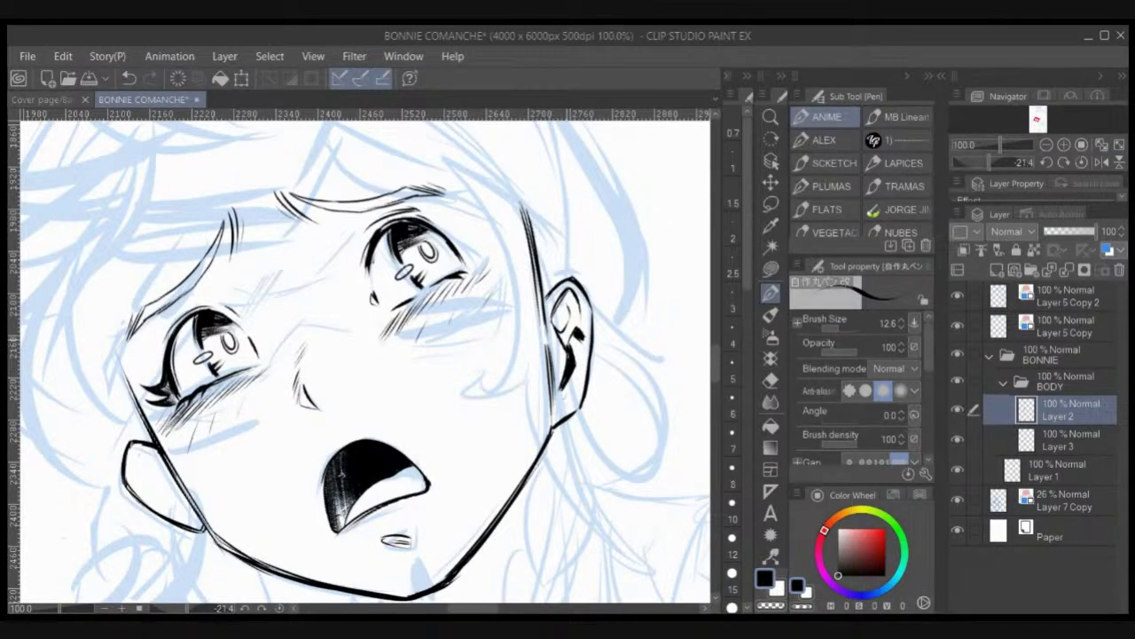
drag(563, 401, 580, 355)
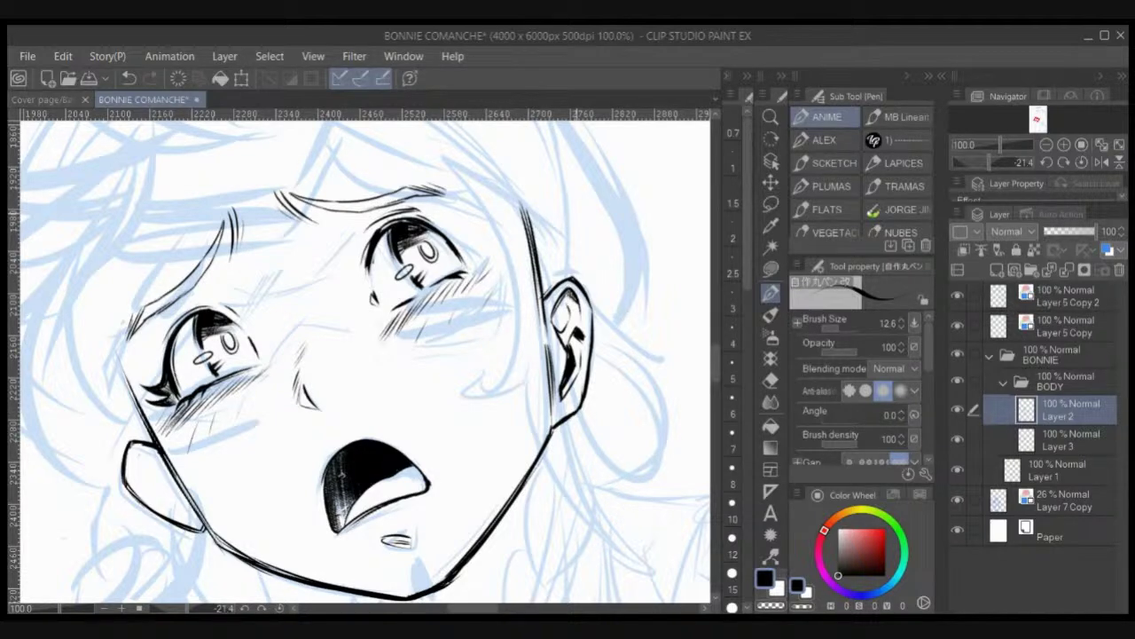
Step: Lasso the ear beside the first eye, try stretching its height to 117%, and remove that ear from Layer 2
scroll(578, 210, down, 1)
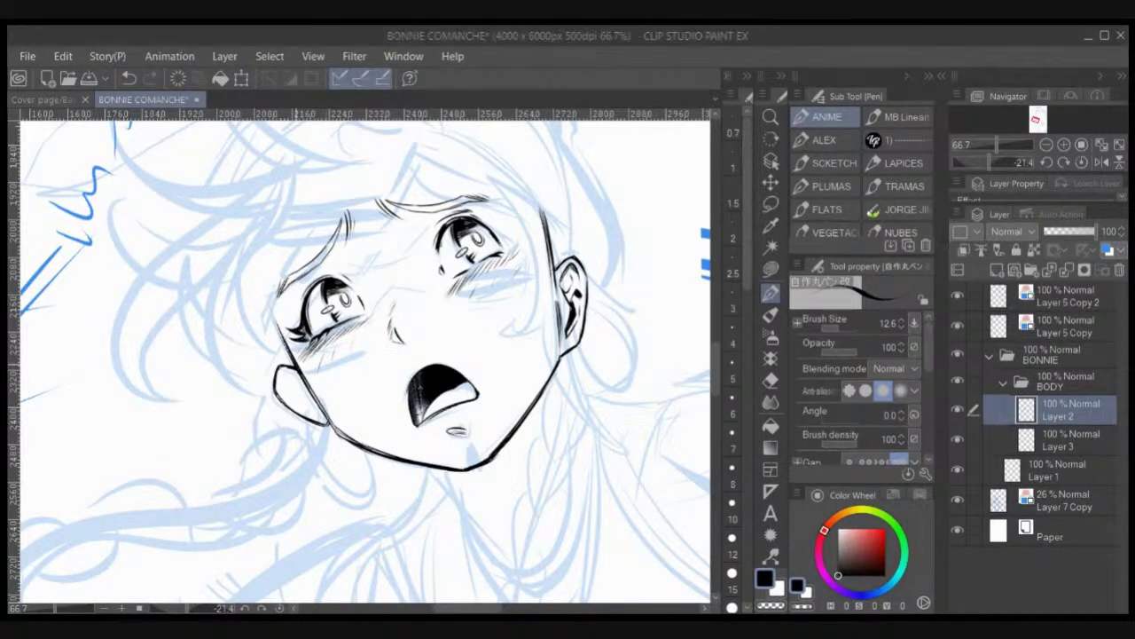
click(771, 203)
mouse_move(284, 349)
mouse_down()
mouse_move(258, 353)
mouse_move(327, 437)
mouse_move(330, 414)
mouse_up()
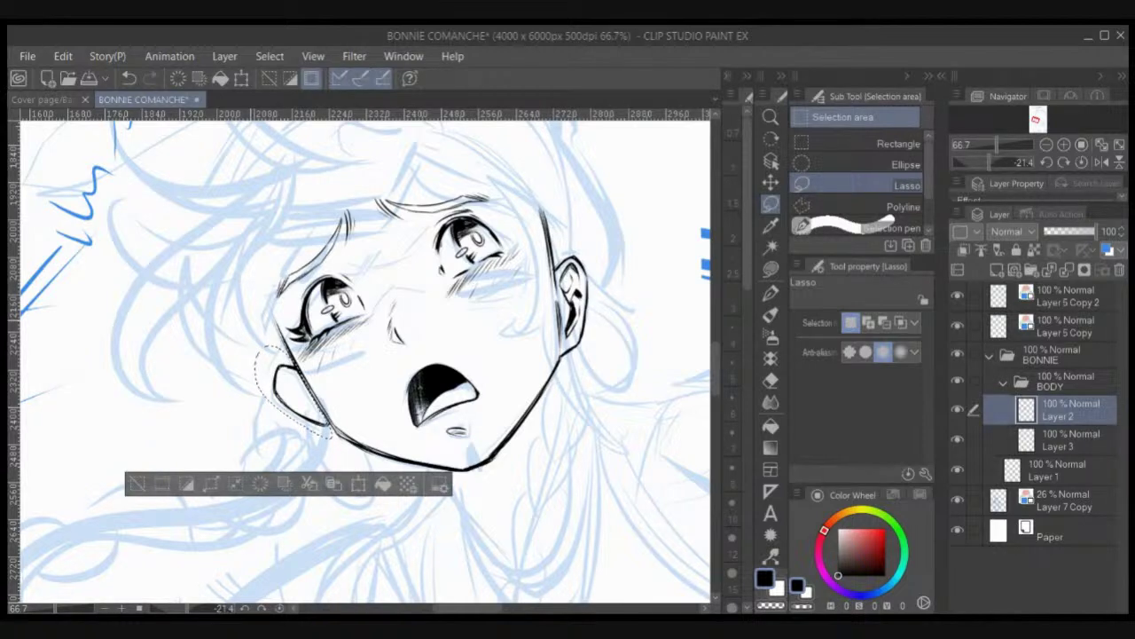
key(ctrl+t)
drag(268, 345, 263, 332)
drag(310, 447, 315, 450)
drag(289, 391, 293, 391)
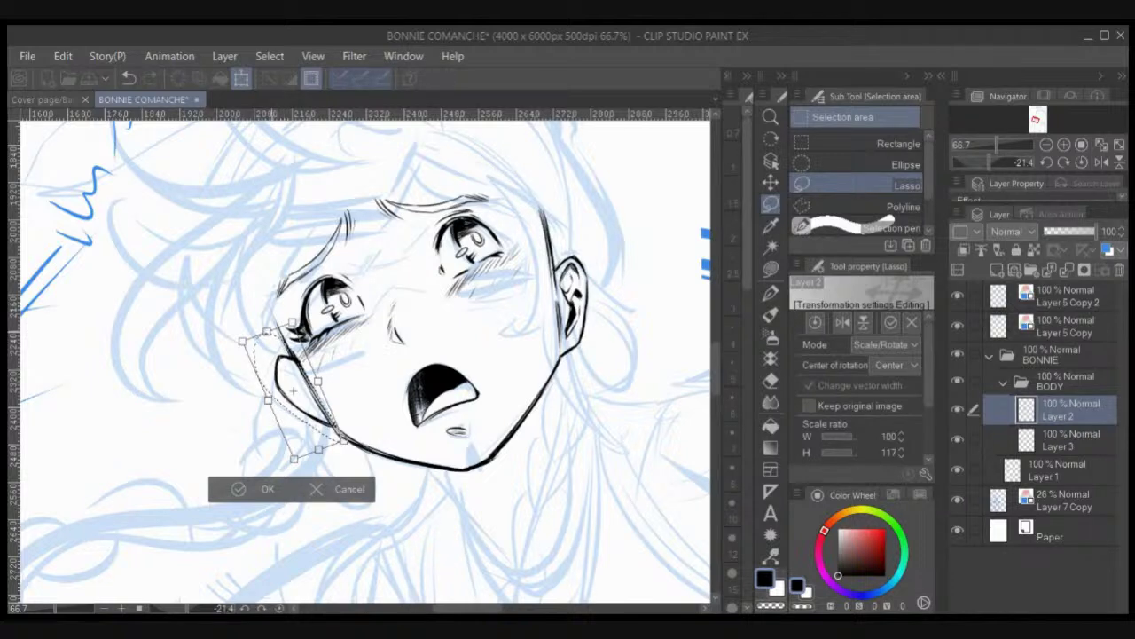
drag(293, 390, 288, 390)
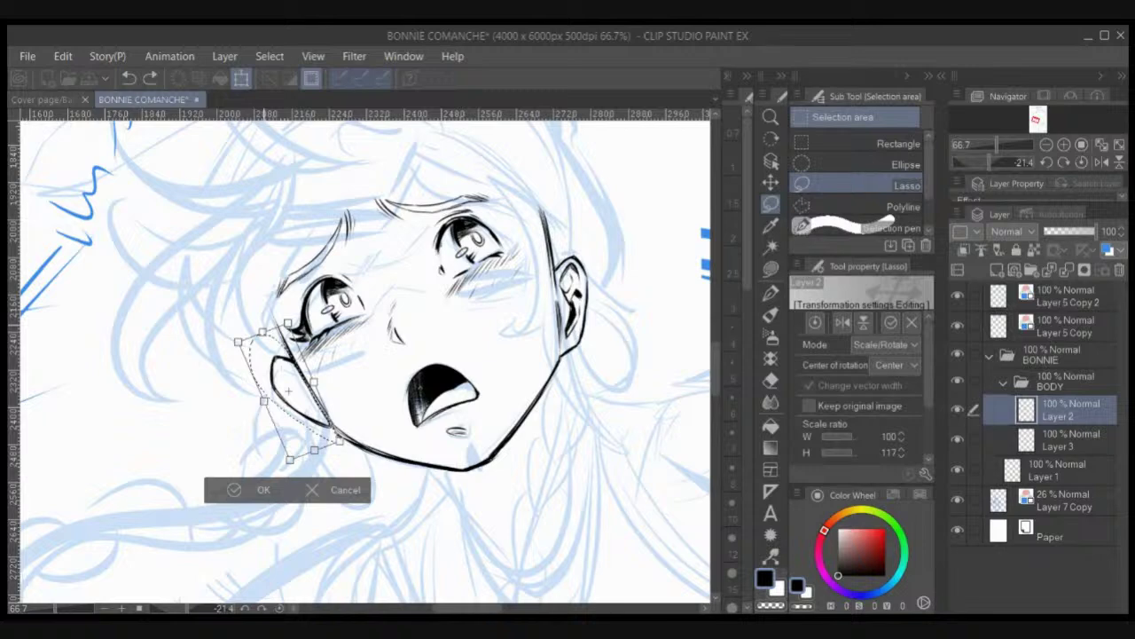
key(Return)
key(ctrl+d)
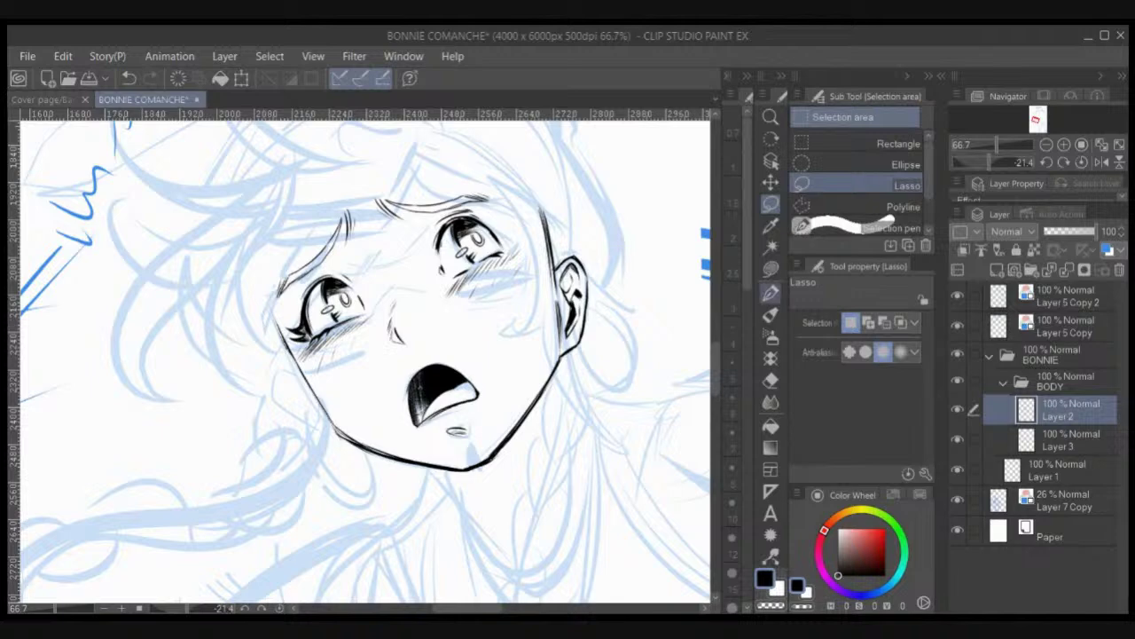
key(p)
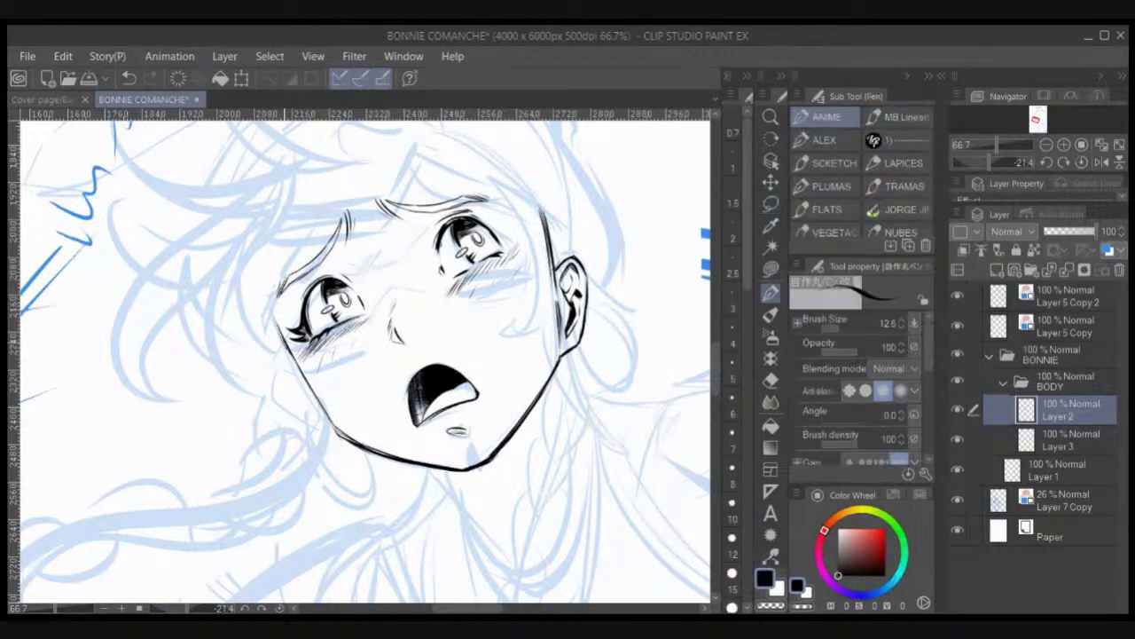
key(ctrl+minus)
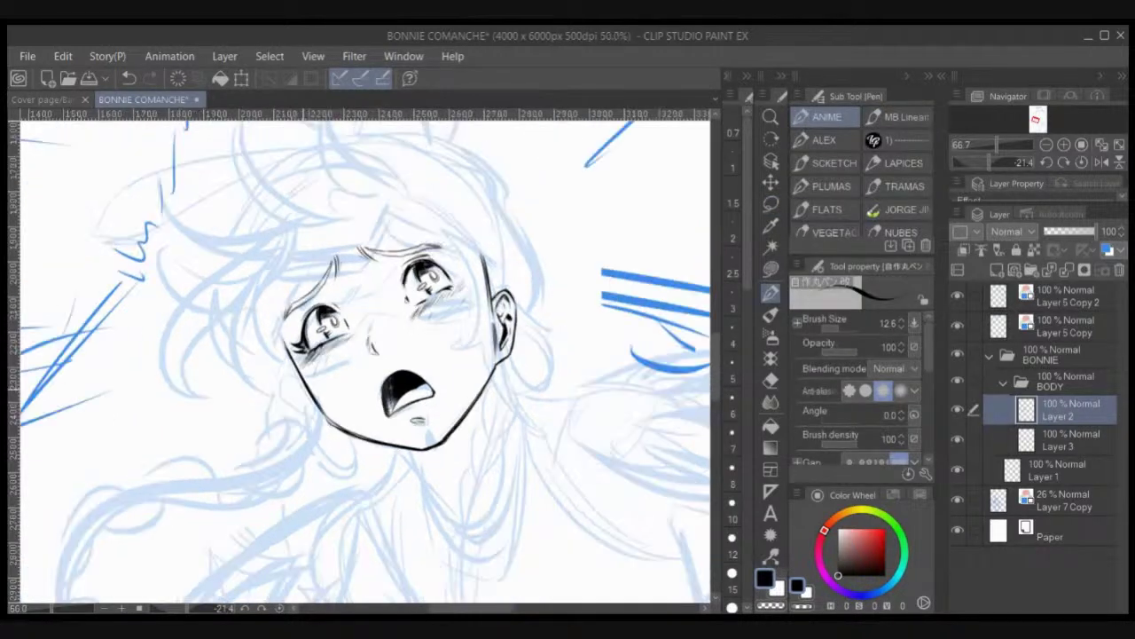
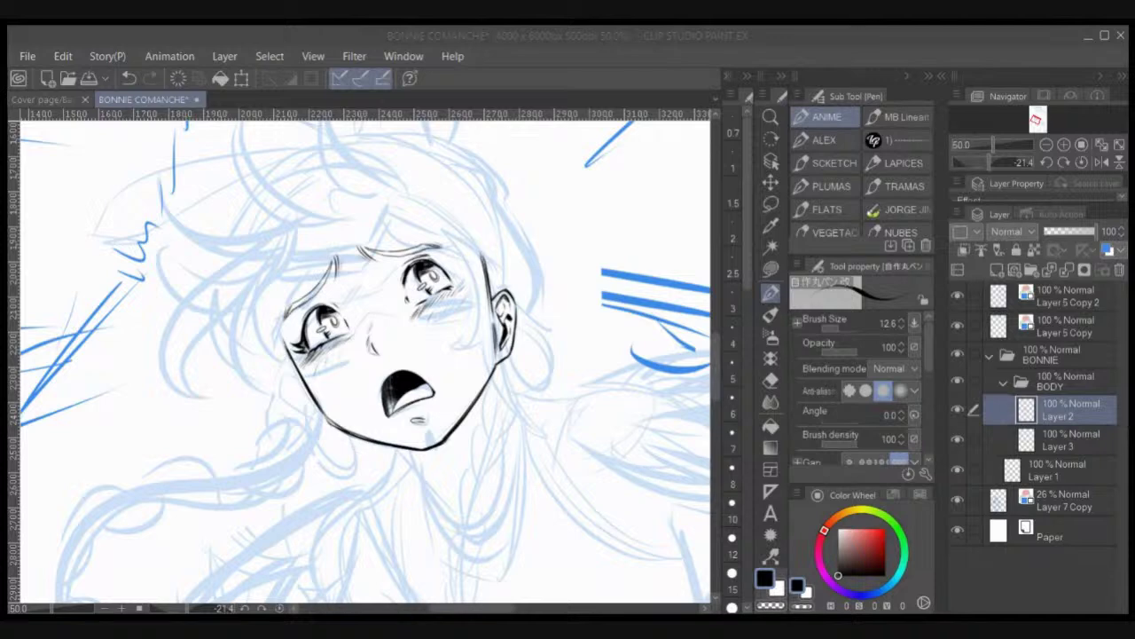
key(ctrl+z)
click(395, 451)
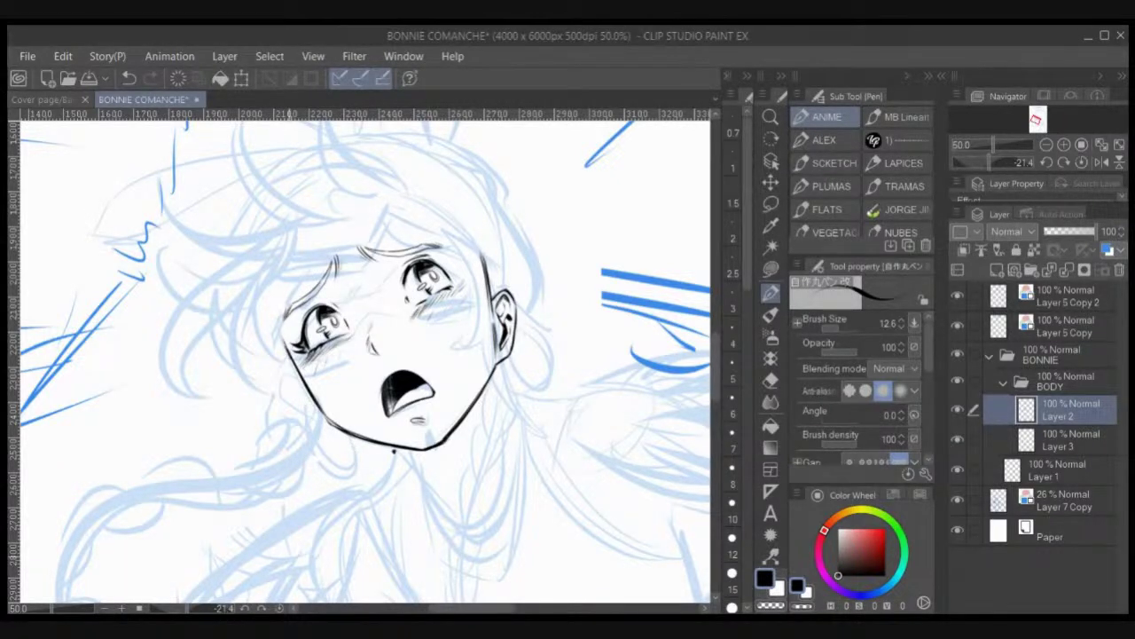
key(ctrl+z)
click(279, 609)
scroll(407, 390, down, 2)
scroll(407, 384, down, 6)
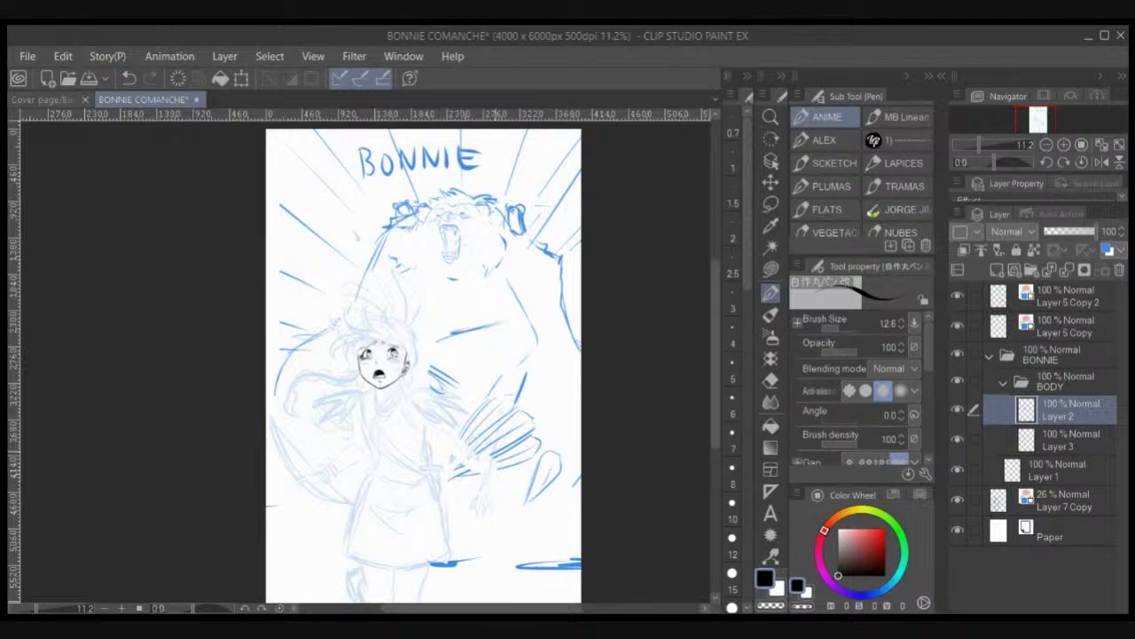
scroll(486, 444, up, 6)
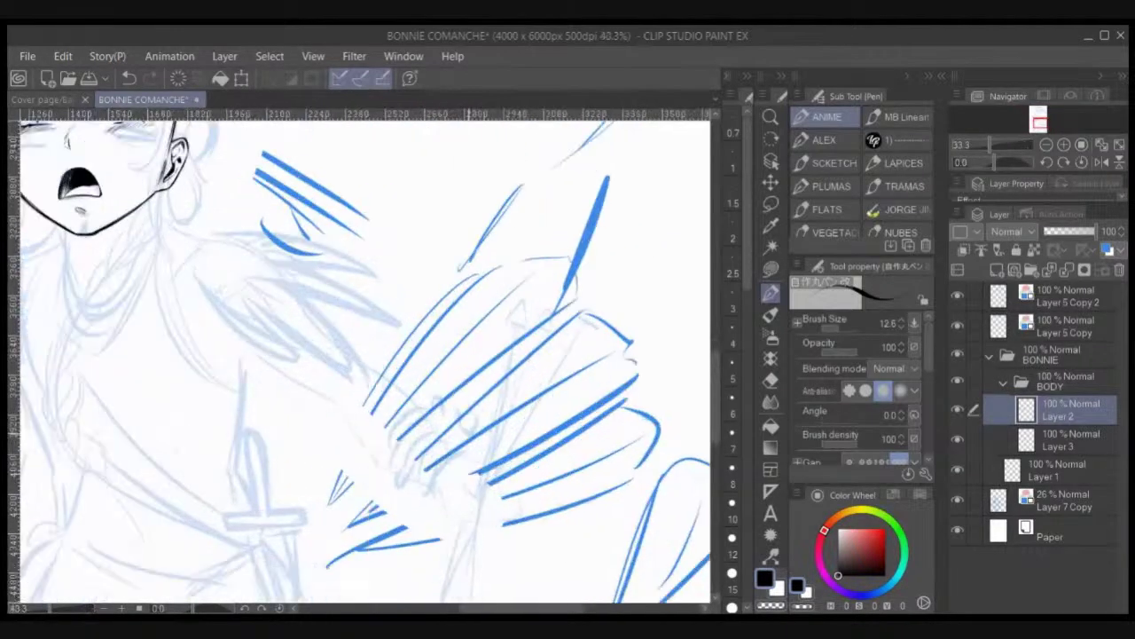
drag(121, 131, 559, 504)
scroll(558, 497, up, 2)
scroll(373, 399, up, 1)
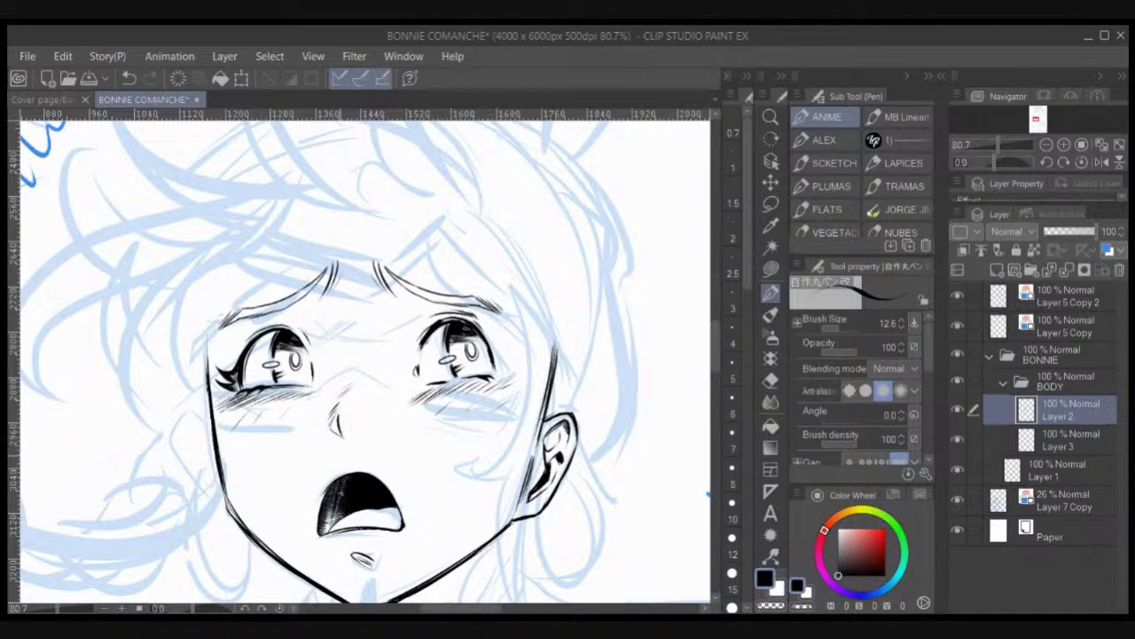
mouse_move(336, 493)
mouse_down()
mouse_move(416, 376)
mouse_move(449, 405)
mouse_up()
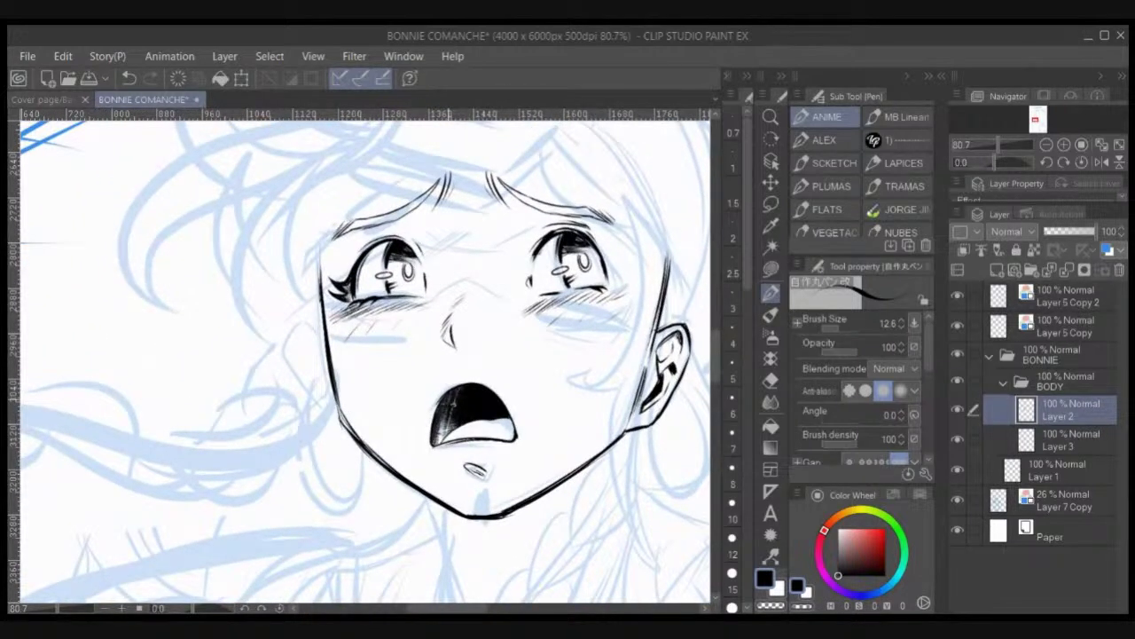
click(771, 204)
mouse_move(670, 312)
mouse_down()
mouse_move(642, 449)
mouse_move(711, 296)
mouse_up()
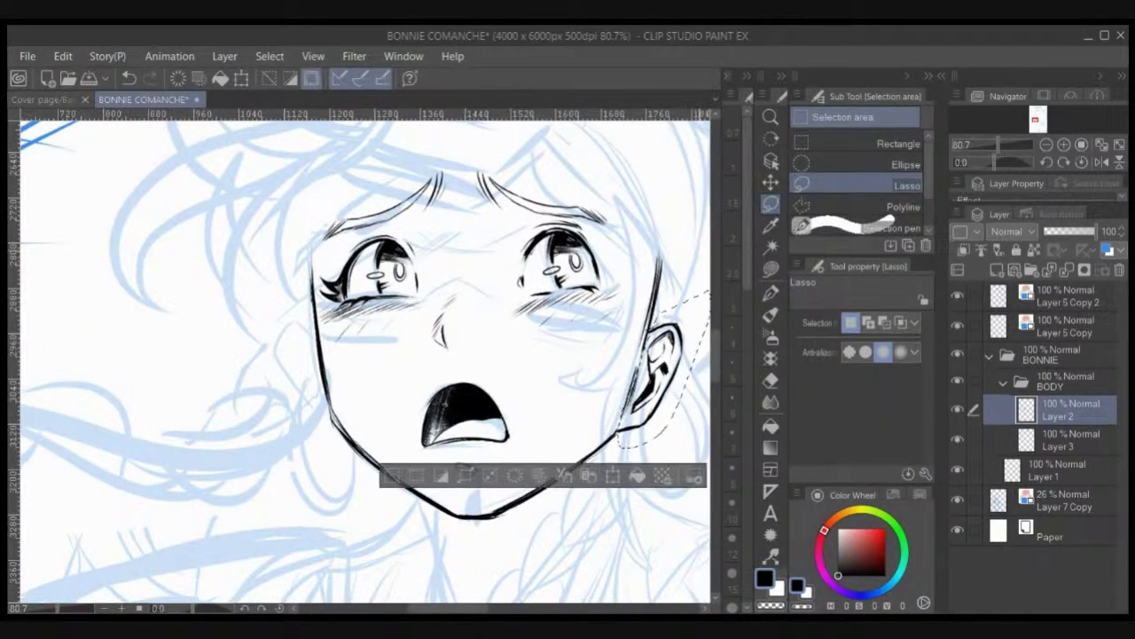
click(771, 290)
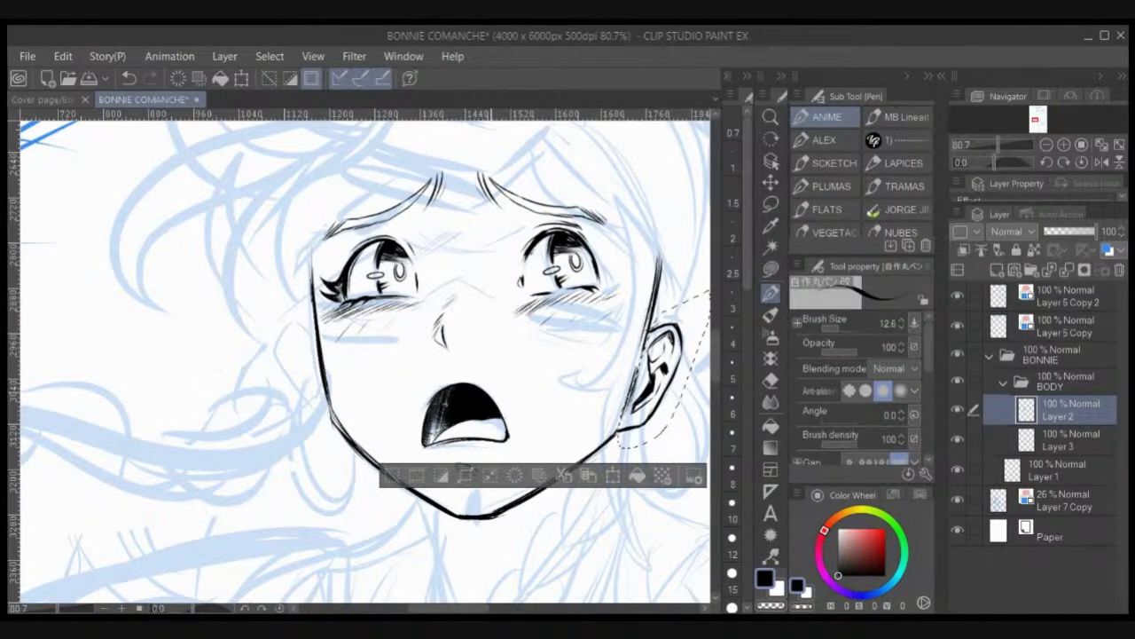
key(ctrl+d)
Step: Ink the outline and inner folds of the ear beside the first eye on Layer 2
drag(291, 344, 314, 401)
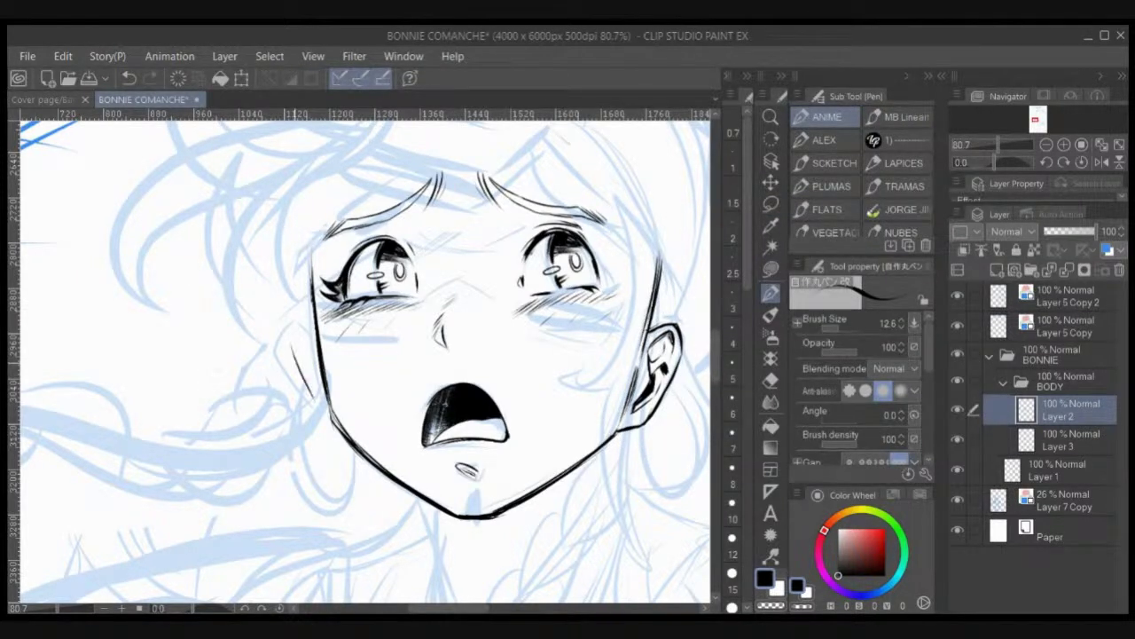
mouse_move(290, 344)
mouse_down()
mouse_move(333, 417)
mouse_move(323, 412)
mouse_up()
drag(298, 325, 291, 340)
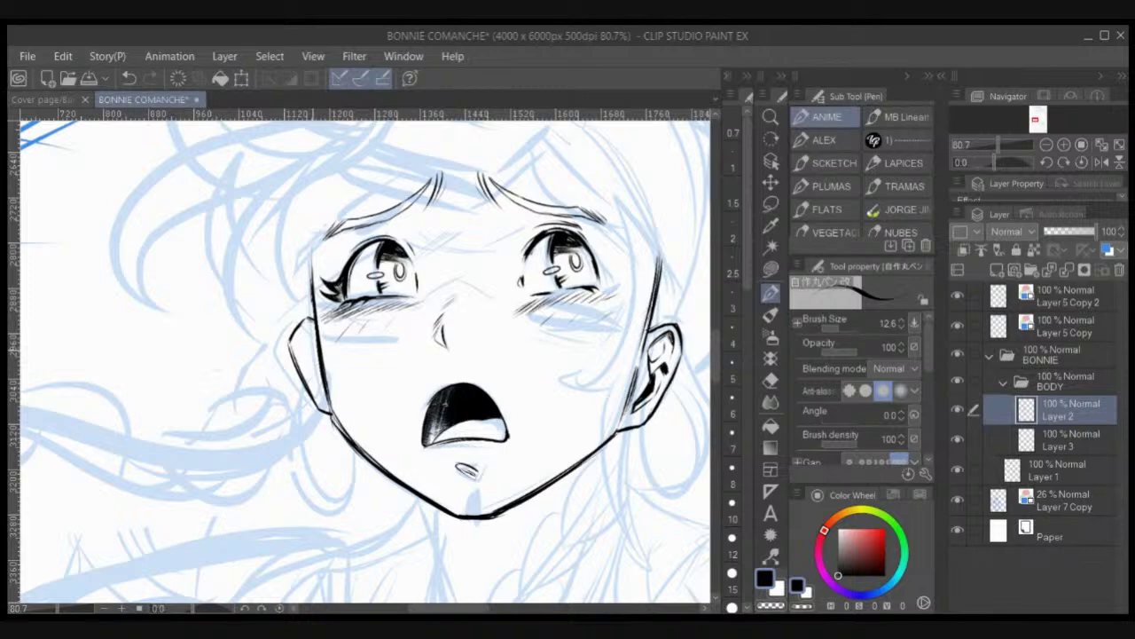
drag(312, 376, 325, 393)
mouse_move(307, 328)
mouse_down()
mouse_move(300, 341)
mouse_move(314, 353)
mouse_up()
mouse_move(308, 336)
mouse_down()
mouse_move(323, 397)
mouse_move(364, 450)
mouse_up()
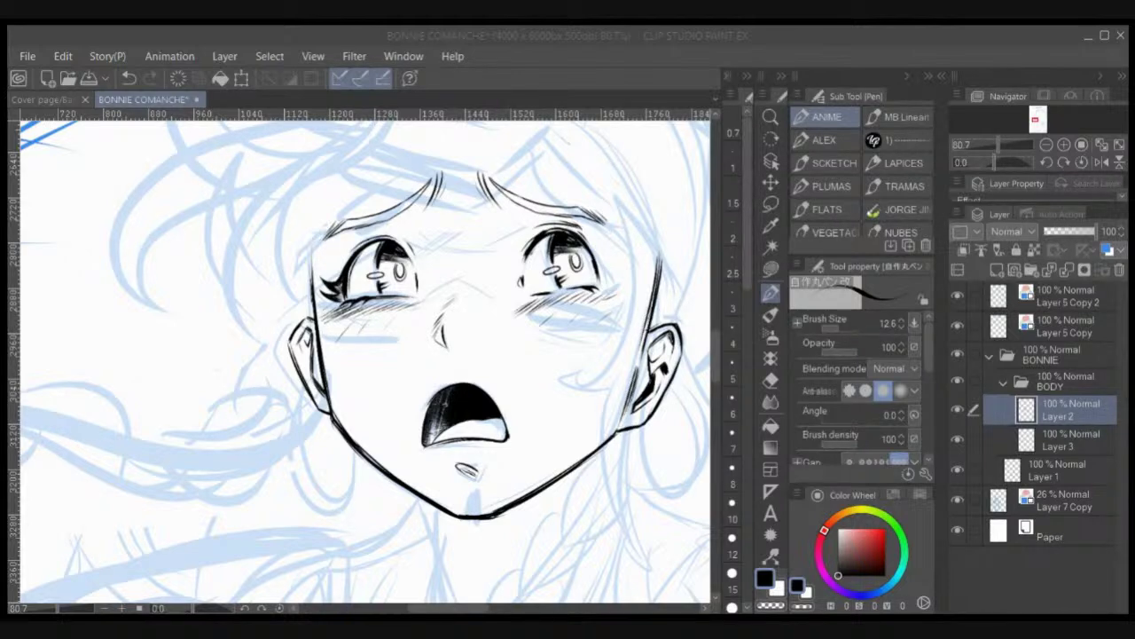
Step: Ink a short accent line just below the lower lip
drag(493, 345, 511, 361)
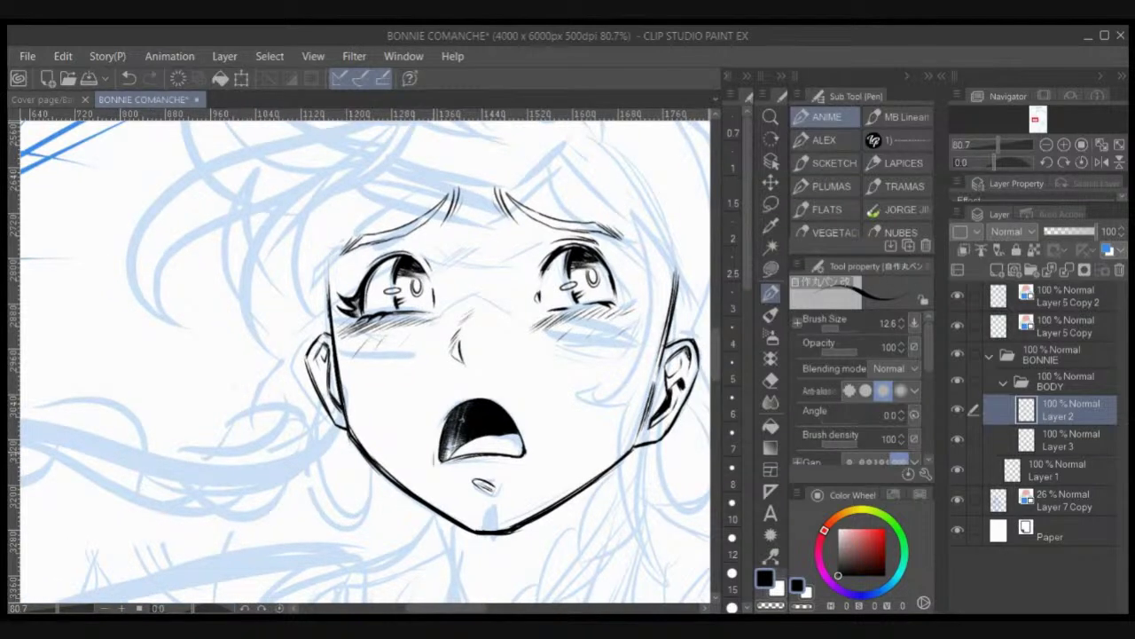
key(ctrl+z)
mouse_move(477, 481)
mouse_down()
mouse_move(495, 489)
mouse_move(511, 474)
mouse_up()
mouse_move(633, 445)
mouse_down()
mouse_move(641, 416)
mouse_move(579, 455)
mouse_up()
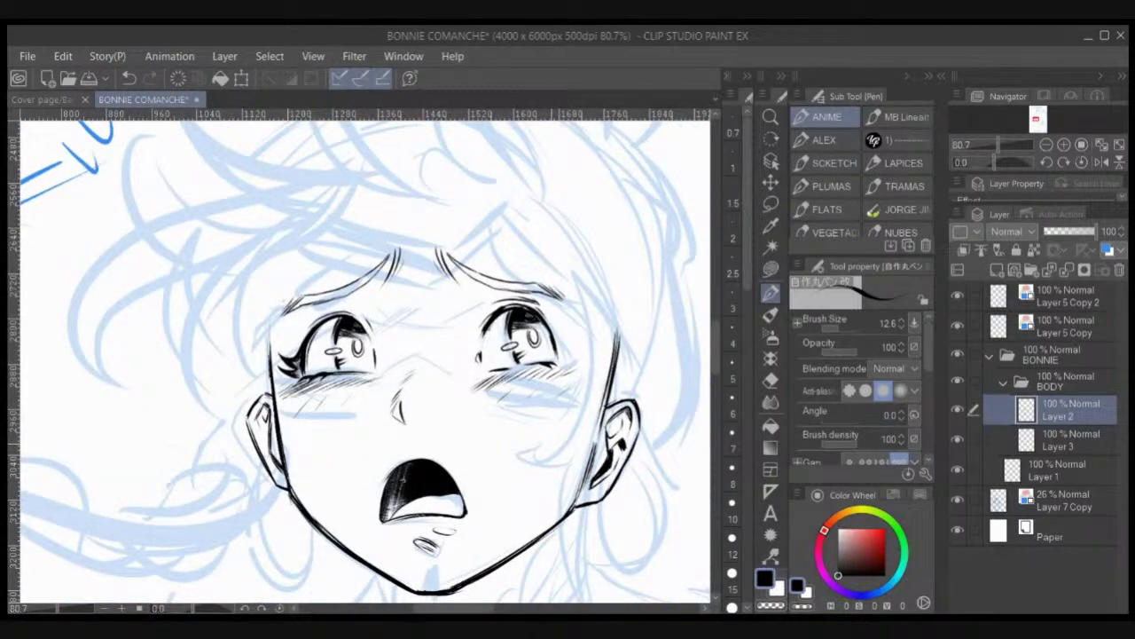
scroll(550, 453, down, 2)
drag(553, 447, 538, 434)
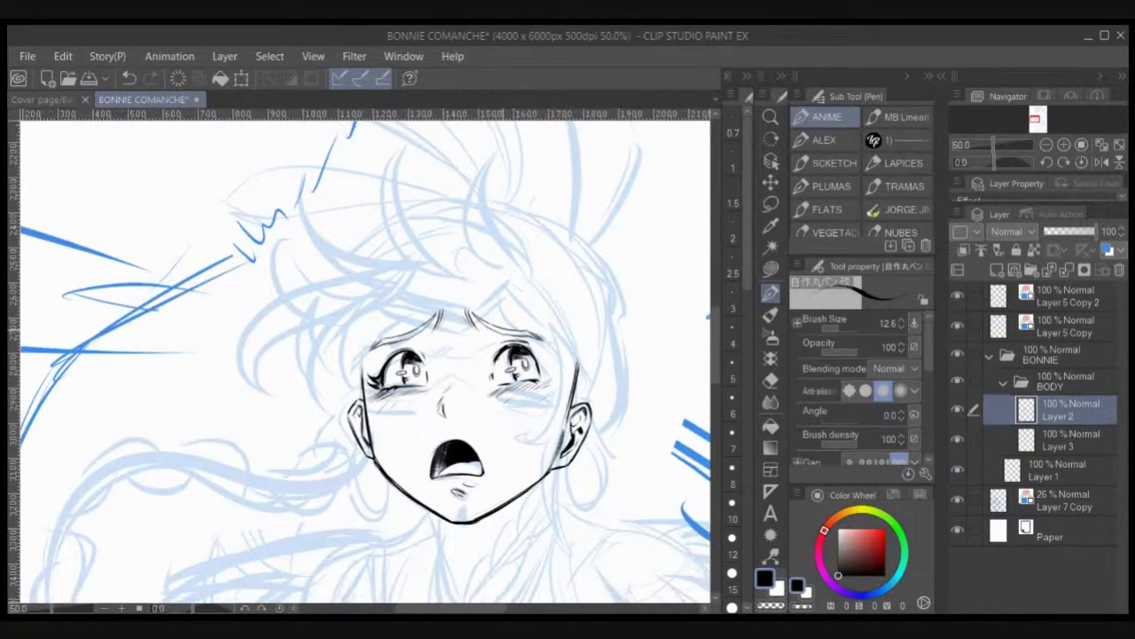
mouse_move(361, 358)
mouse_down()
mouse_move(360, 312)
mouse_move(429, 250)
mouse_move(486, 240)
mouse_up()
drag(432, 240, 501, 244)
key(ctrl+z)
key(ctrl+z)
key(ctrl+z)
key(ctrl+z)
Step: Ink the rounded skull contour over the forehead, joining both sides of the face outline
mouse_move(362, 318)
mouse_down()
mouse_move(406, 252)
mouse_move(473, 233)
mouse_move(553, 274)
mouse_move(580, 352)
mouse_up()
drag(573, 309, 577, 365)
drag(561, 288, 569, 304)
mouse_move(463, 232)
mouse_down()
mouse_move(529, 248)
mouse_move(559, 277)
mouse_move(578, 331)
mouse_up()
mouse_move(362, 324)
mouse_down()
mouse_move(359, 385)
mouse_move(360, 359)
mouse_up()
drag(382, 274, 361, 341)
drag(416, 247, 391, 264)
drag(362, 330, 360, 369)
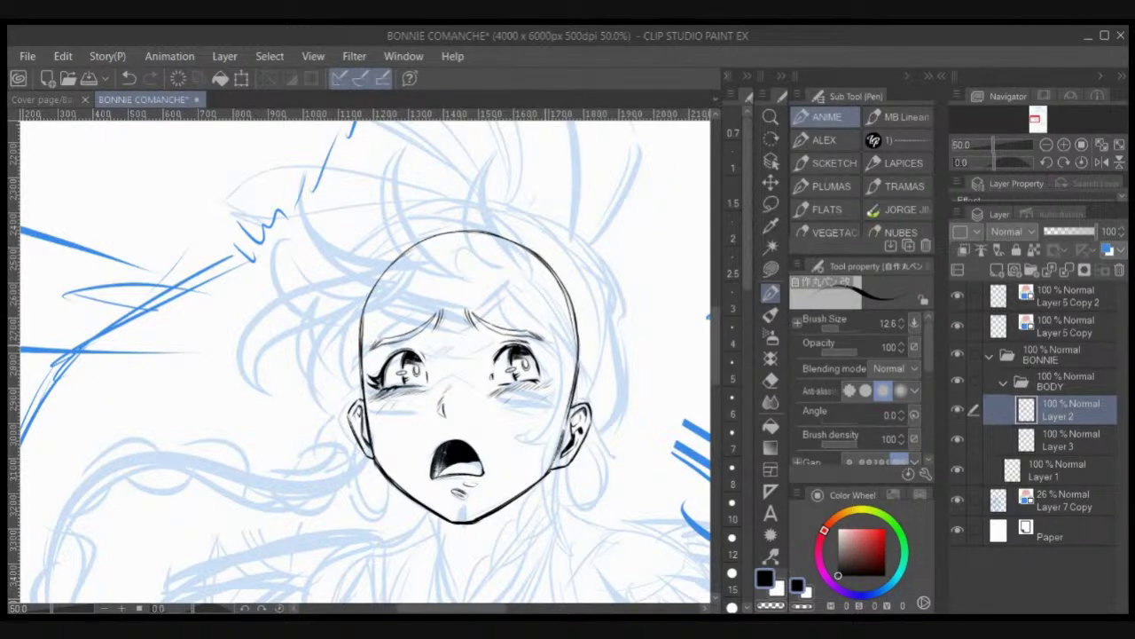
Step: Lasso the eyebrow above the second eye and adjust its placement slightly with a transform
click(770, 204)
mouse_move(472, 286)
mouse_down()
mouse_move(489, 345)
mouse_move(570, 346)
mouse_move(536, 320)
mouse_up()
key(ctrl+t)
key(Return)
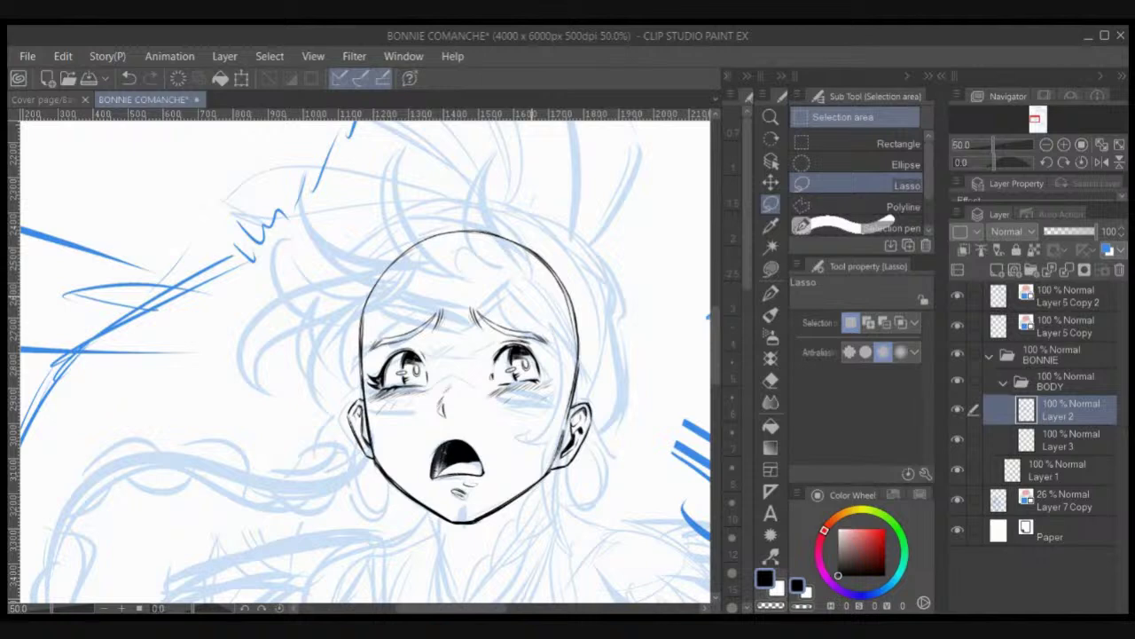
drag(532, 446, 461, 349)
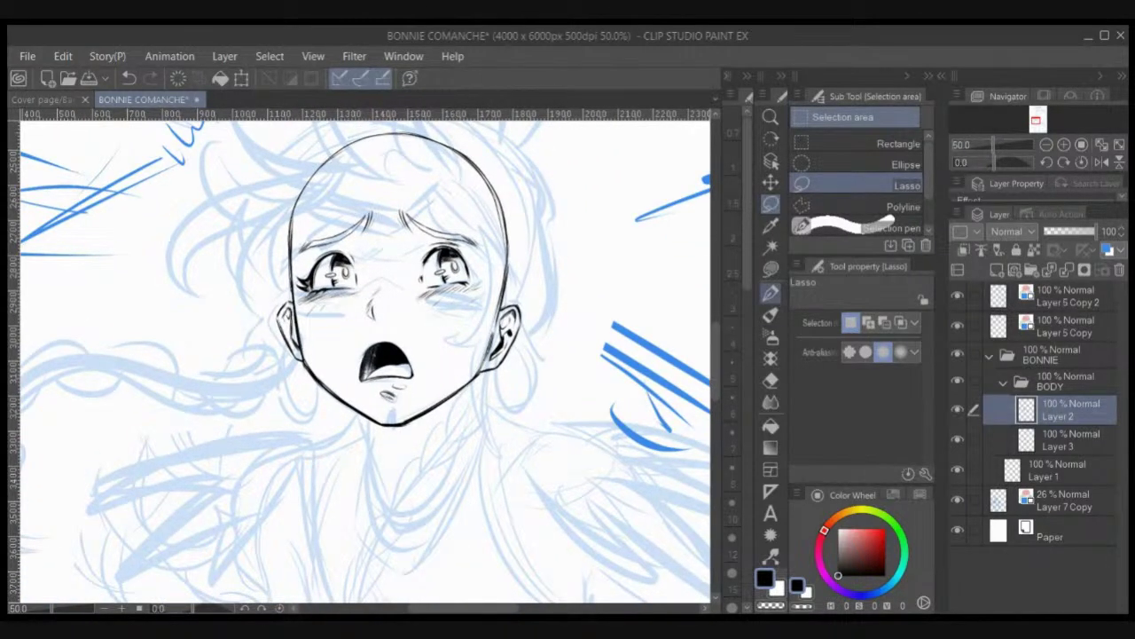
key(p)
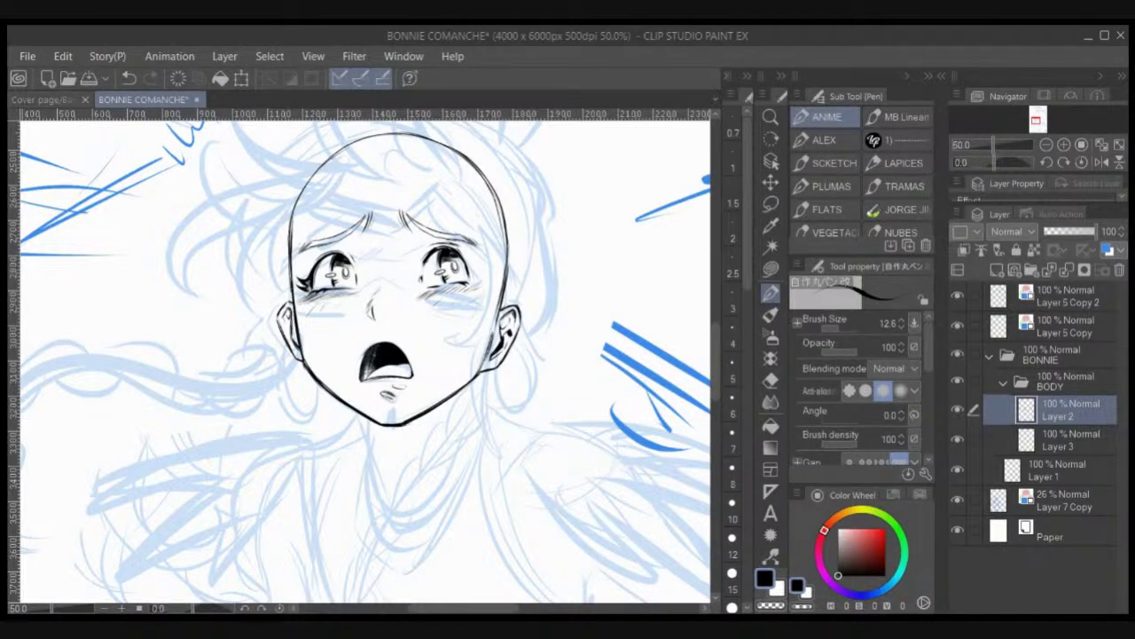
drag(353, 407, 376, 474)
key(ctrl+z)
key(ctrl+z)
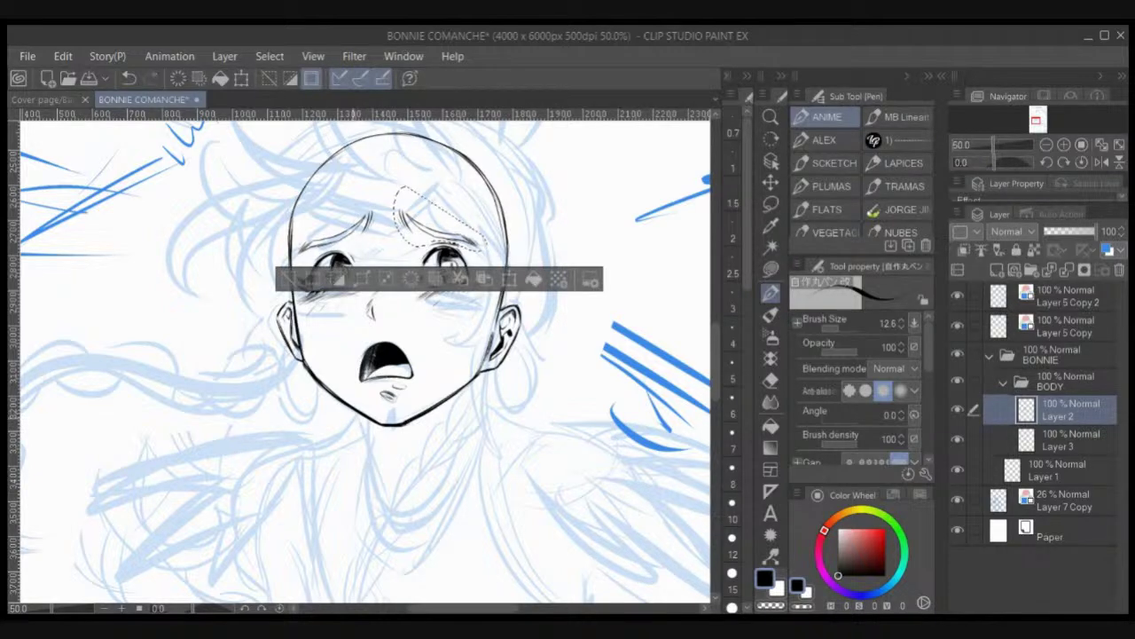
key(ctrl+z)
drag(353, 410, 383, 486)
drag(353, 412, 376, 473)
key(ctrl+z)
key(ctrl+z)
key(ctrl+z)
key(ctrl+d)
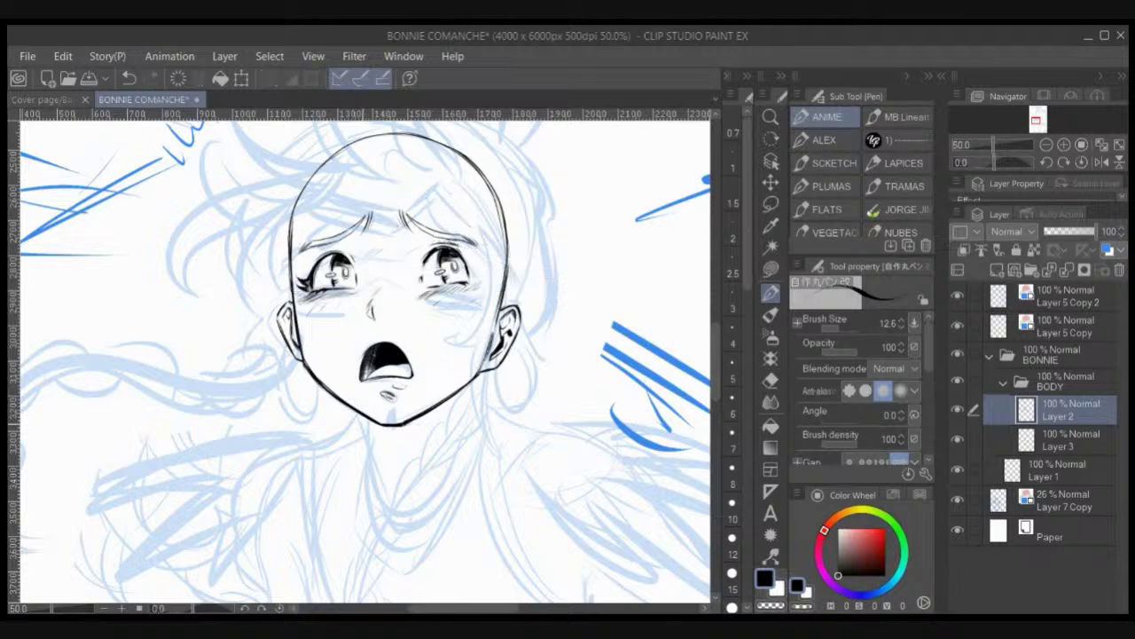
Step: Ink the neck line below the jaw on the first eye's side and outline the shadow shape under the chin
drag(354, 411, 377, 474)
mouse_move(357, 413)
mouse_down()
mouse_move(378, 435)
mouse_move(412, 438)
mouse_move(472, 381)
mouse_up()
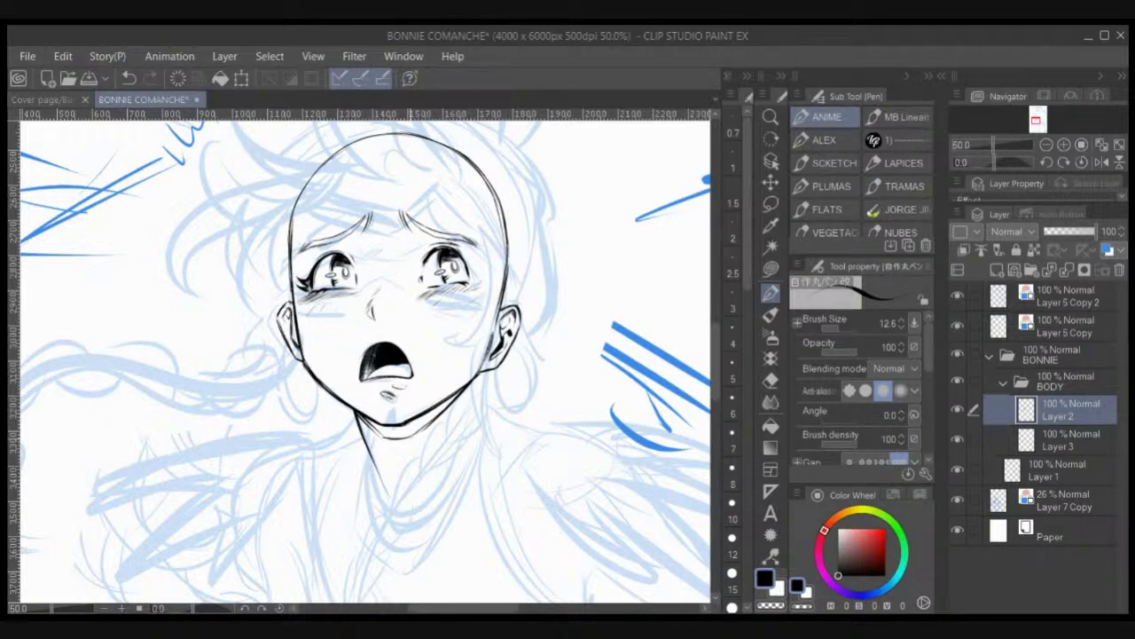
drag(414, 435, 449, 405)
Step: Auto-select the area under the chin with the sketch layer hidden, restore the sketch, and ink the shadow solid black
click(770, 247)
click(957, 500)
click(402, 432)
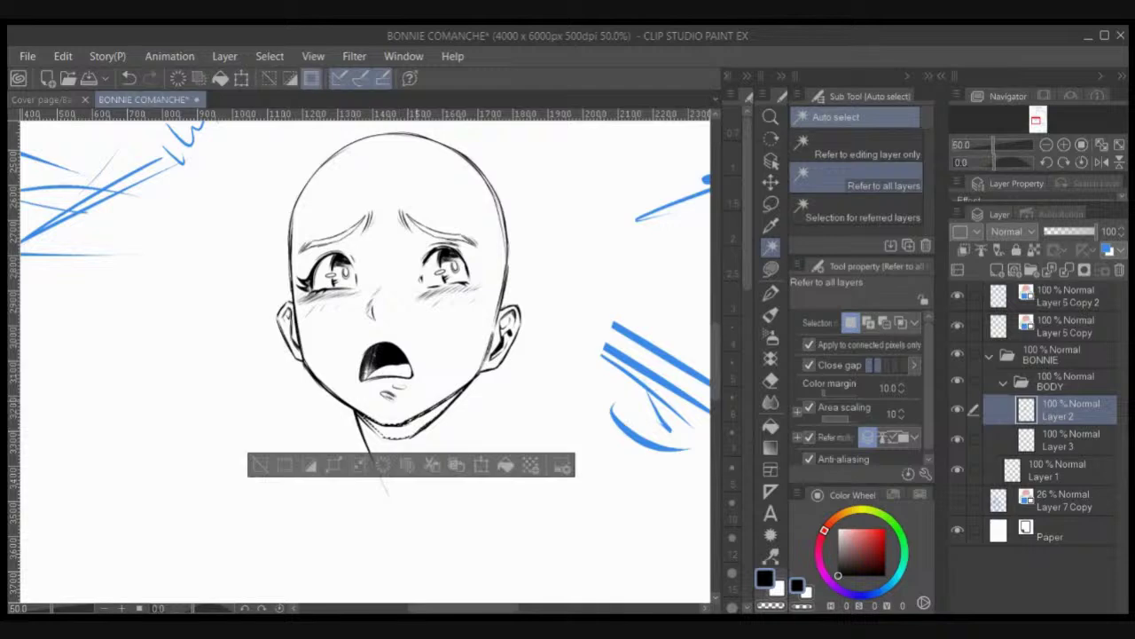
click(957, 500)
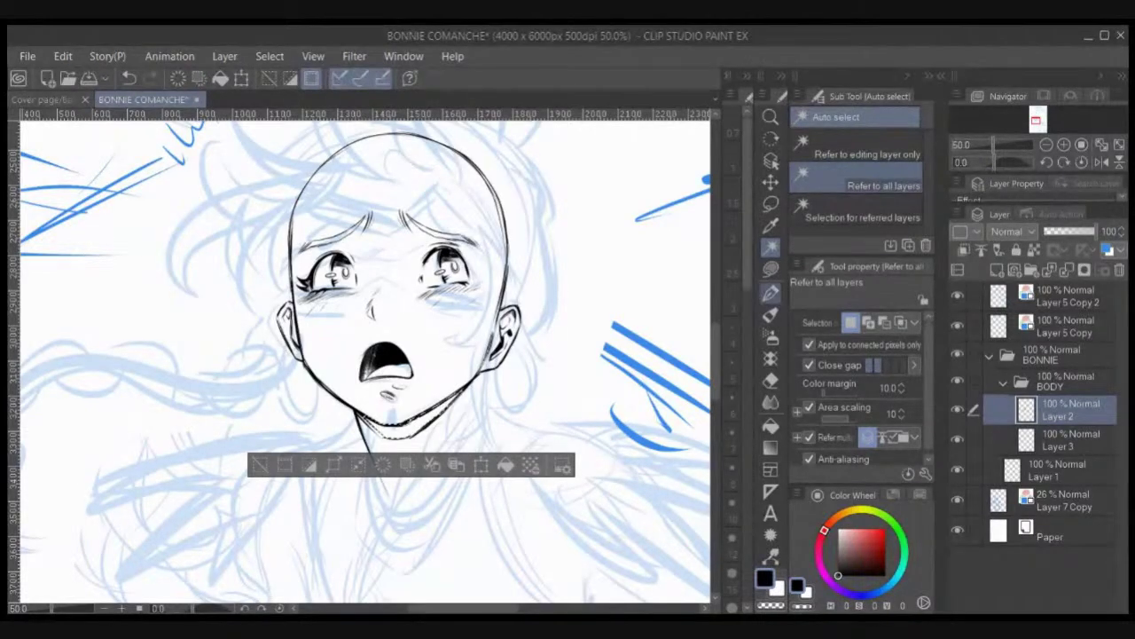
key(p)
mouse_move(405, 433)
mouse_down()
mouse_move(445, 407)
mouse_move(404, 428)
mouse_move(371, 419)
mouse_move(401, 432)
mouse_move(458, 396)
mouse_up()
key(ctrl+d)
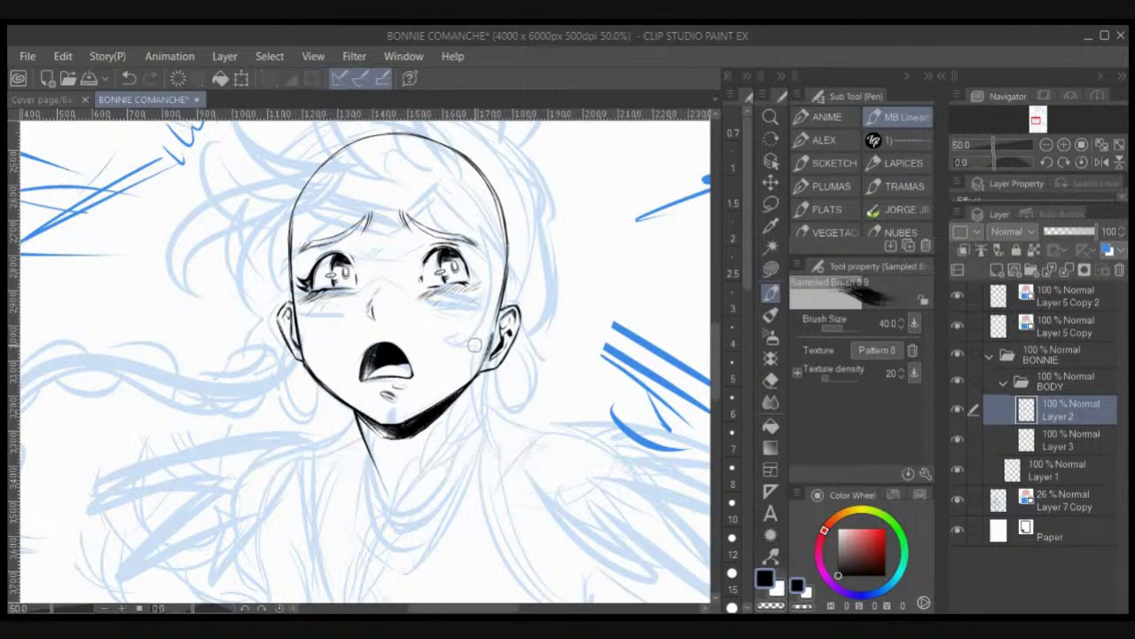
Step: Undo the stray MB Linear stroke and refine the chin shadow's edge with the ANIME pen in transparent colour
drag(474, 344, 689, 217)
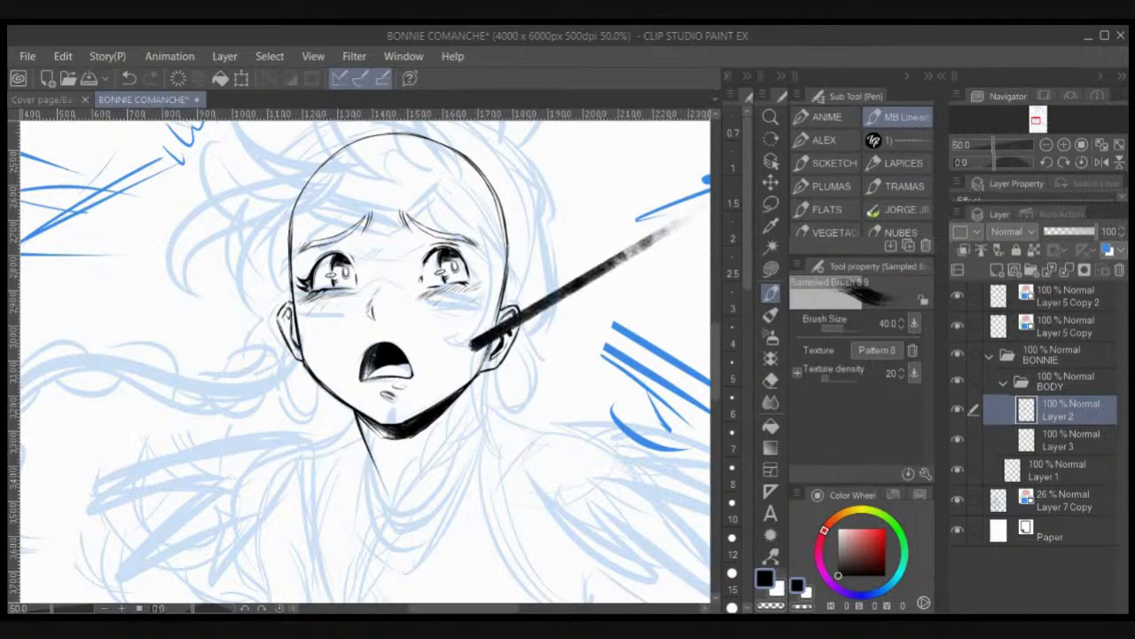
key(ctrl+z)
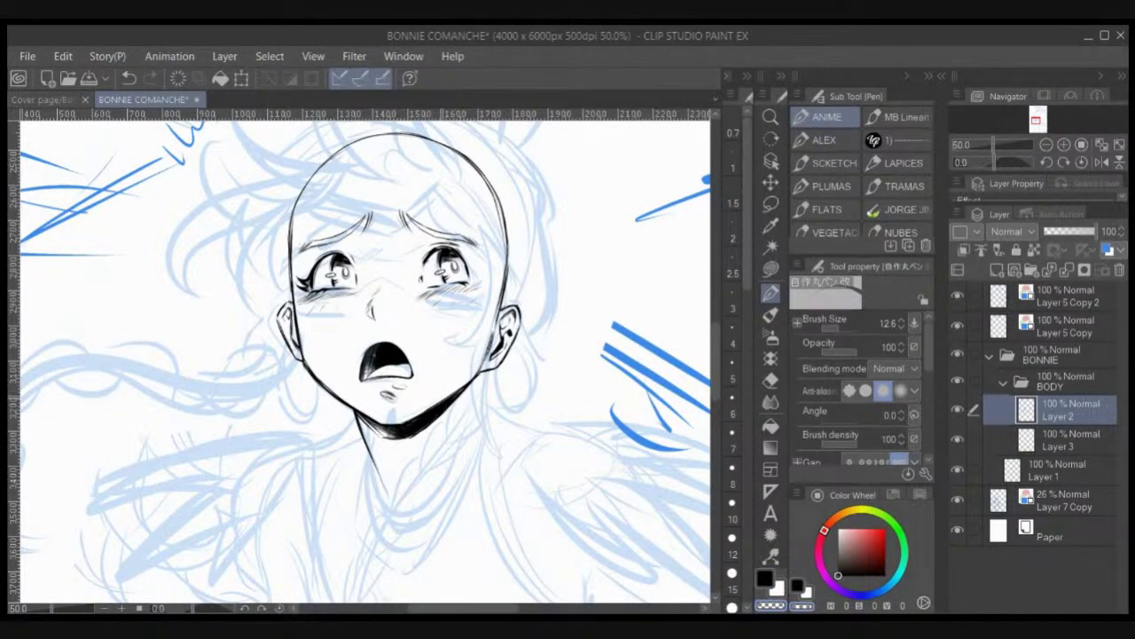
drag(410, 420, 449, 395)
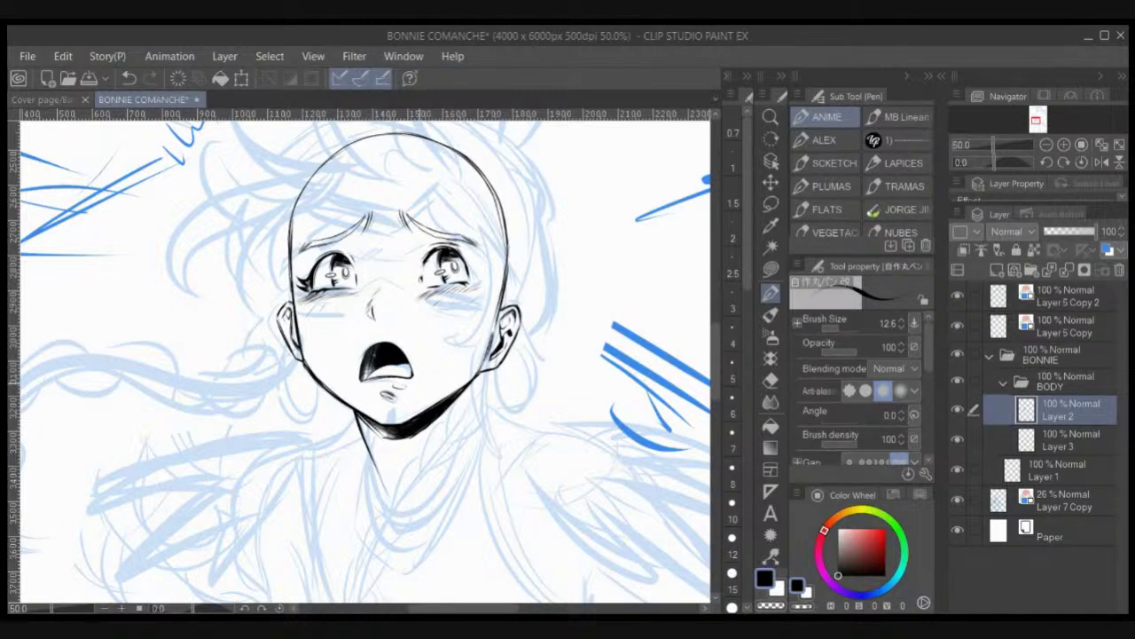
Step: Mirror the canvas view horizontally and slightly skew the head inking on Layer 2 with a transform
click(1102, 163)
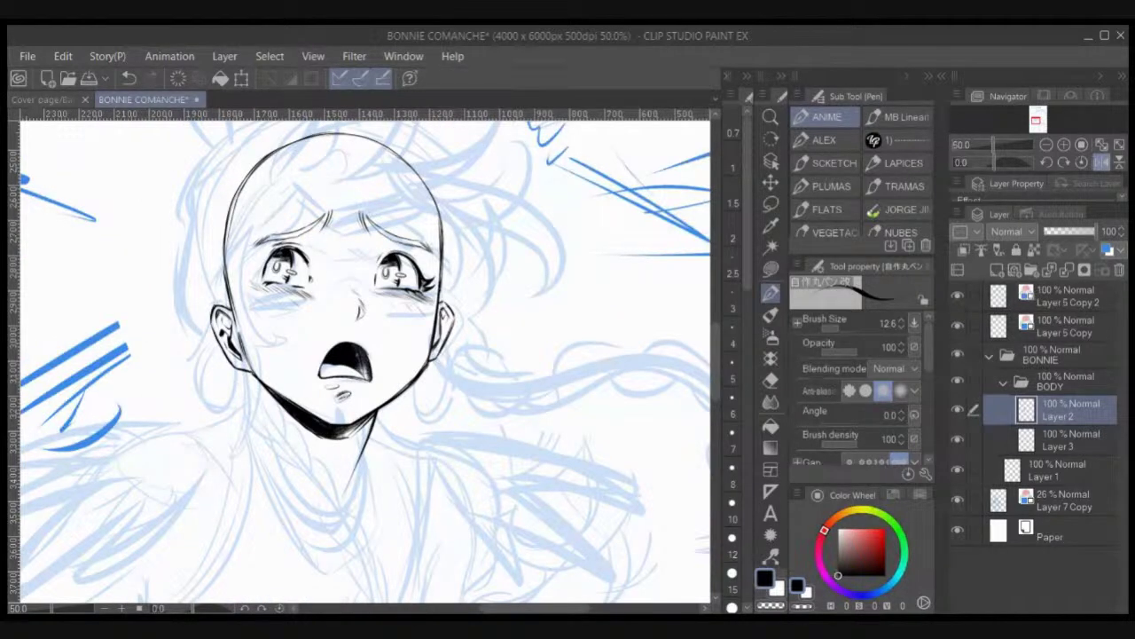
key(ctrl+t)
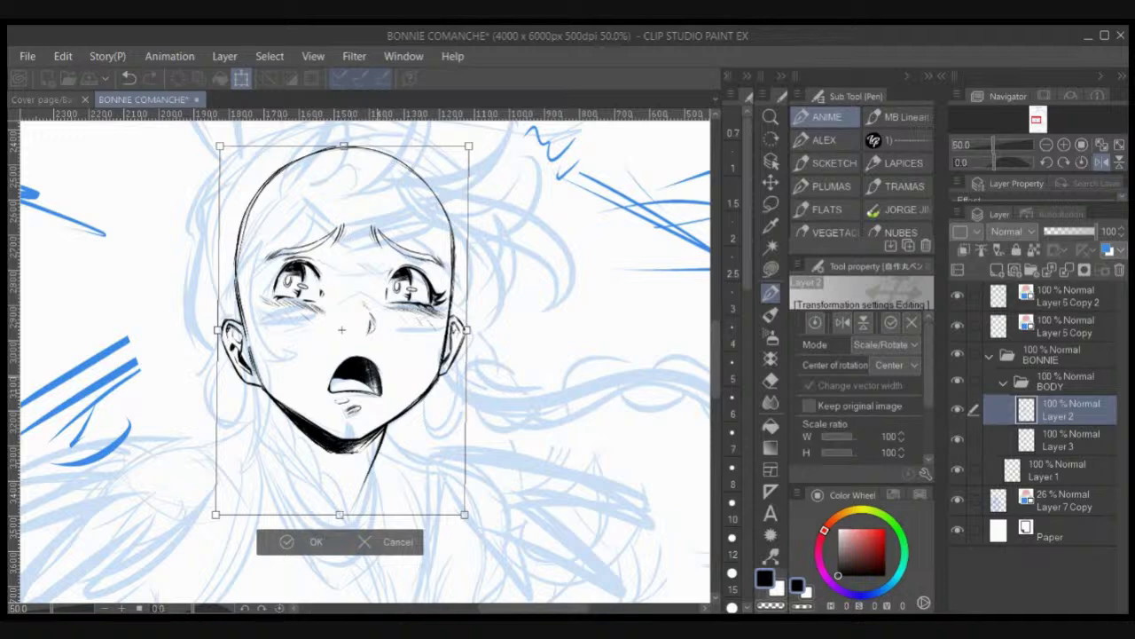
key(Return)
Step: Lasso the second eye with its eyebrow, scale it to 107% width and 103% height, nudge it, and unmirror the view
key(m)
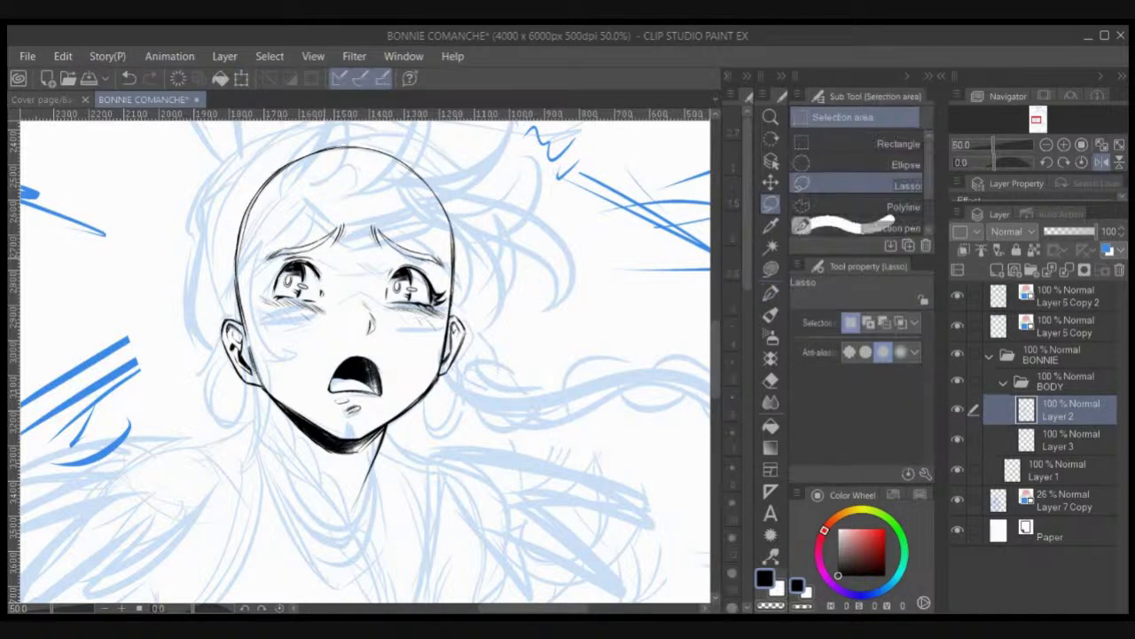
mouse_move(332, 212)
mouse_down()
mouse_move(253, 289)
mouse_move(349, 243)
mouse_move(342, 218)
mouse_up()
key(ctrl+t)
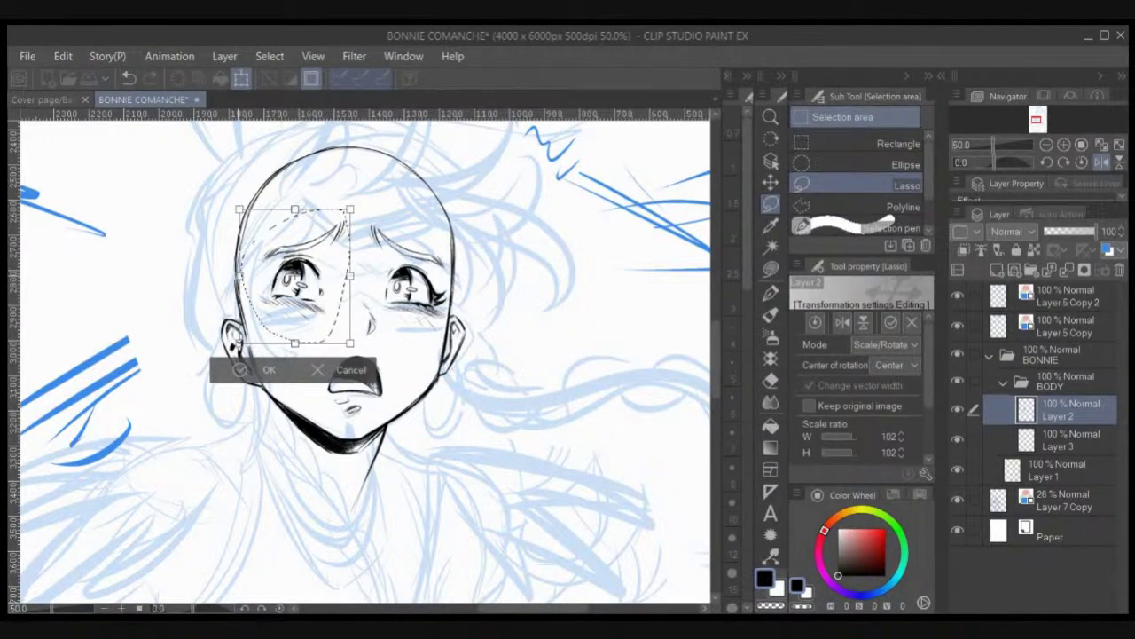
drag(240, 343, 233, 345)
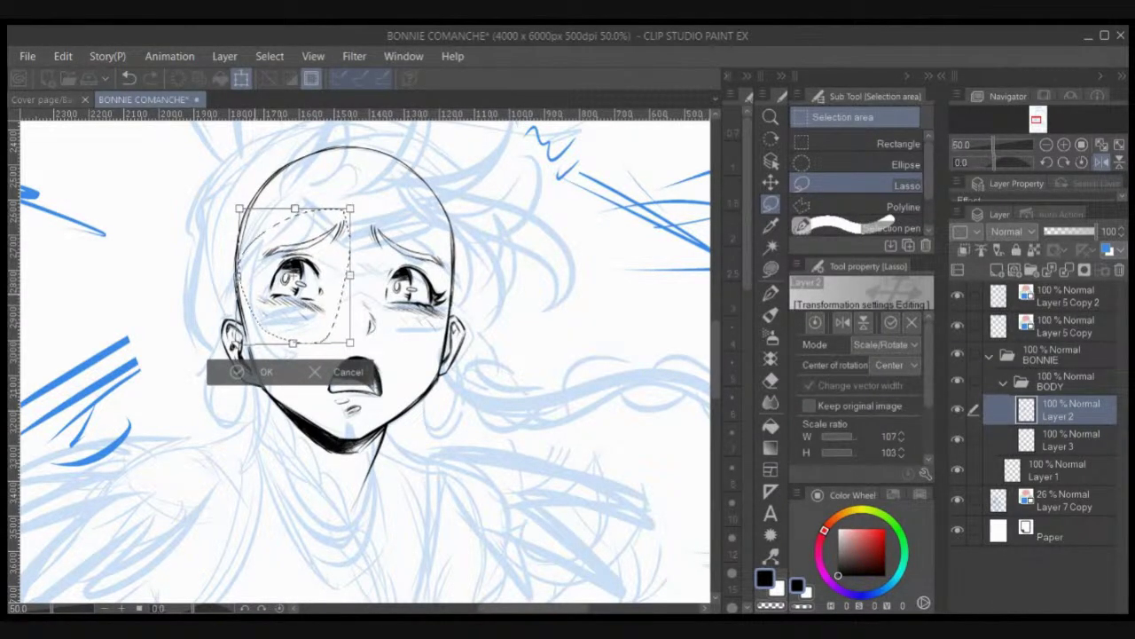
drag(302, 288, 300, 291)
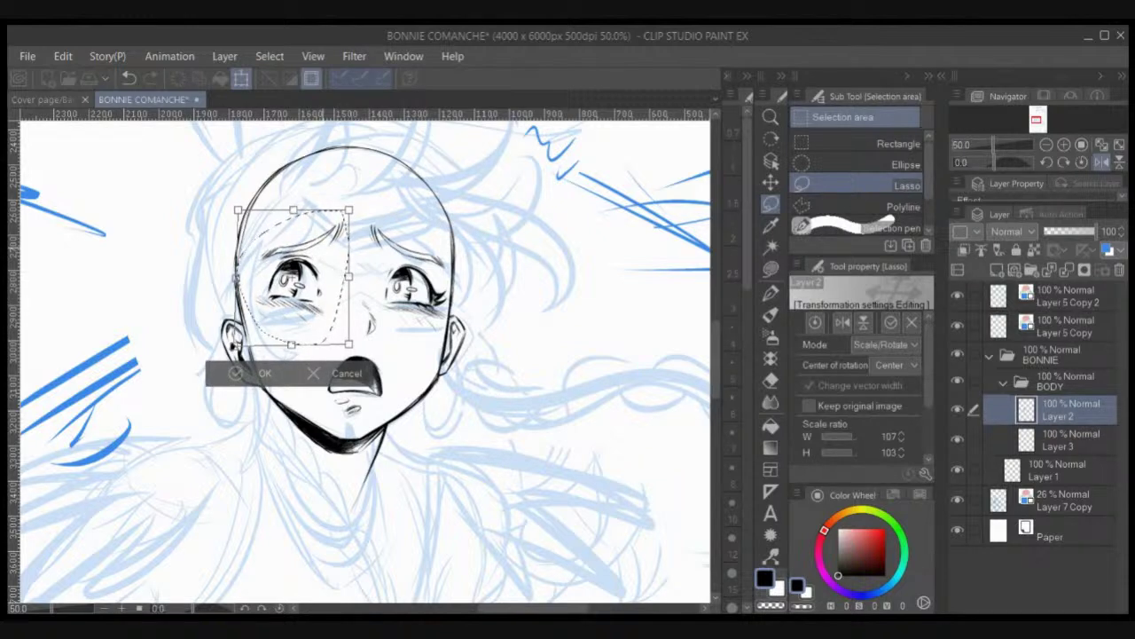
key(Return)
key(ctrl+d)
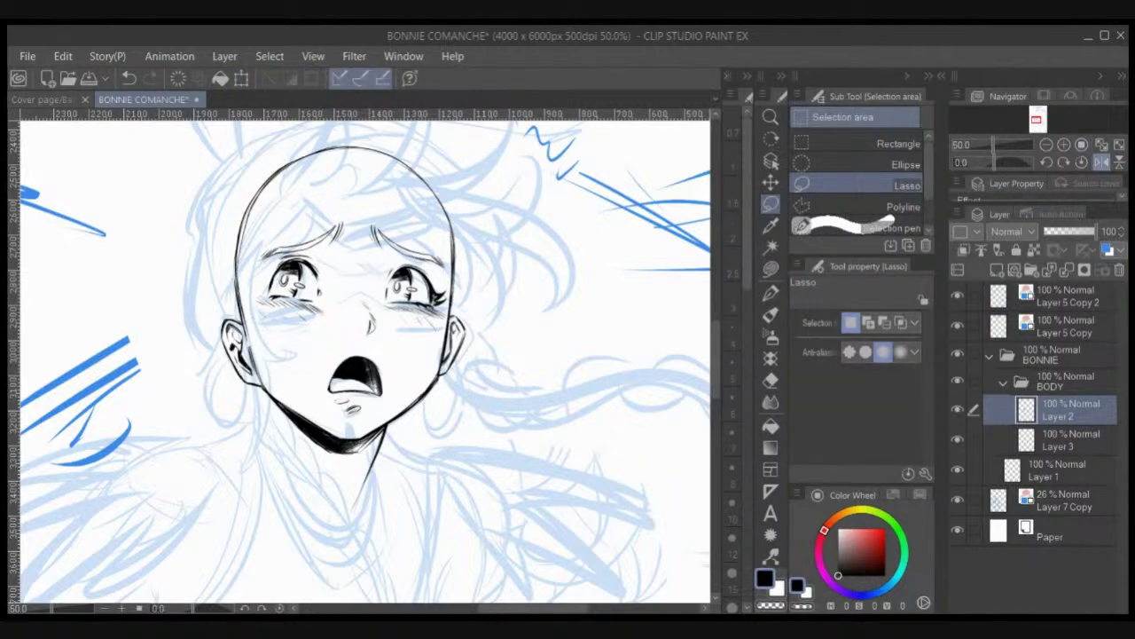
click(1101, 162)
Step: Ink lashes at the outer corner of the second eye, testing and undoing small corrections in transparent colour
key(p)
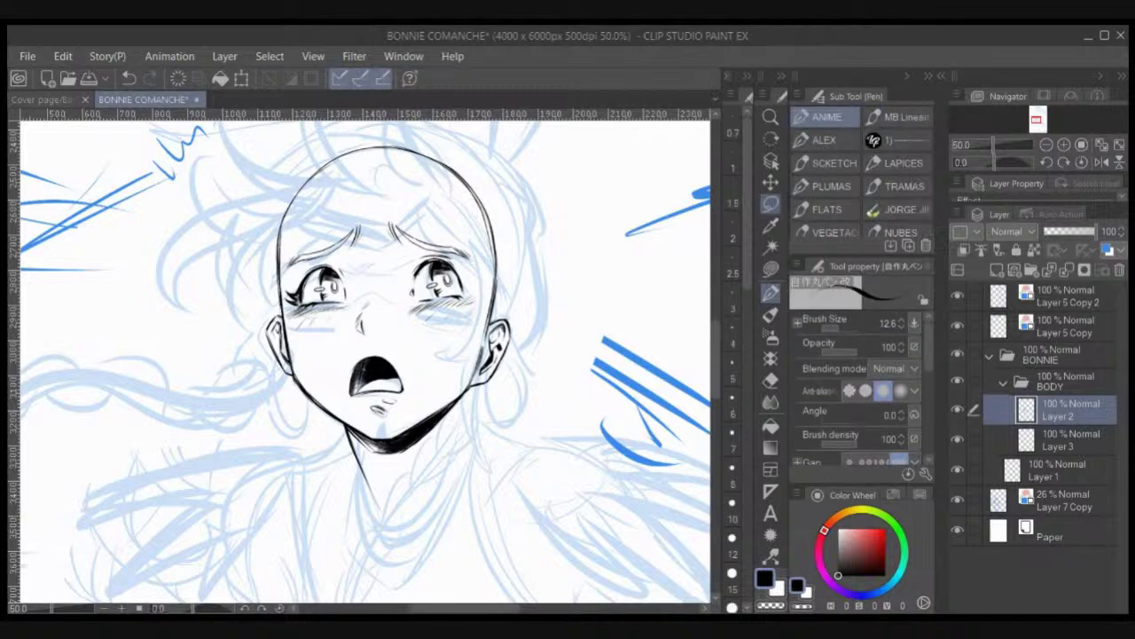
key(ctrl+plus)
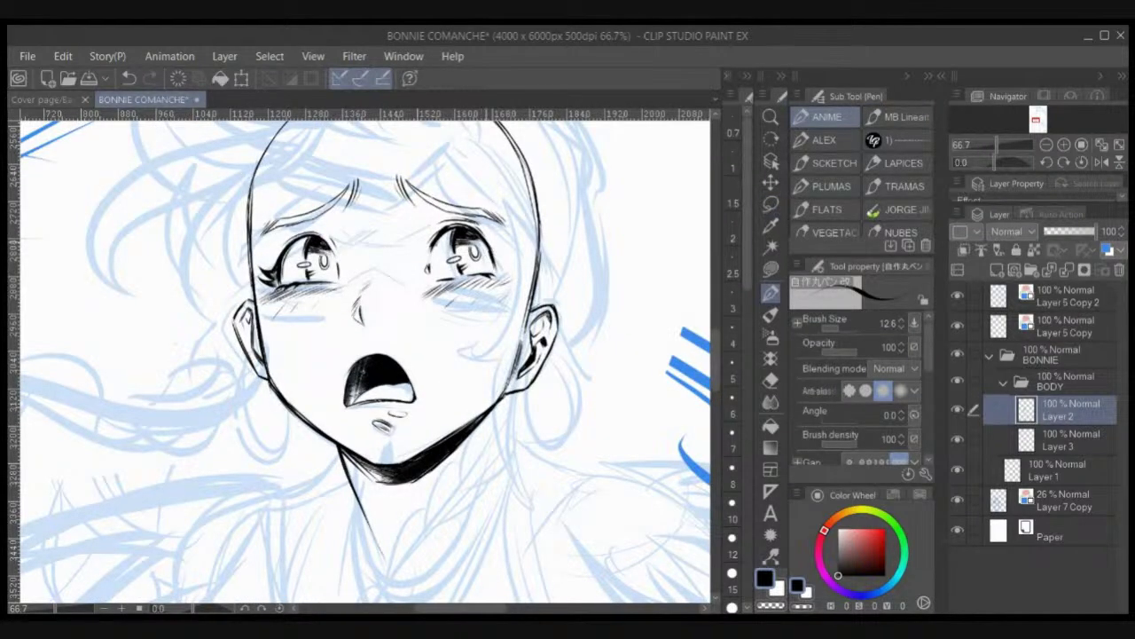
mouse_move(493, 249)
mouse_down()
mouse_move(517, 272)
mouse_move(500, 256)
mouse_move(510, 259)
mouse_up()
key(c)
drag(502, 256, 509, 275)
key(ctrl+z)
key(c)
key(ctrl+z)
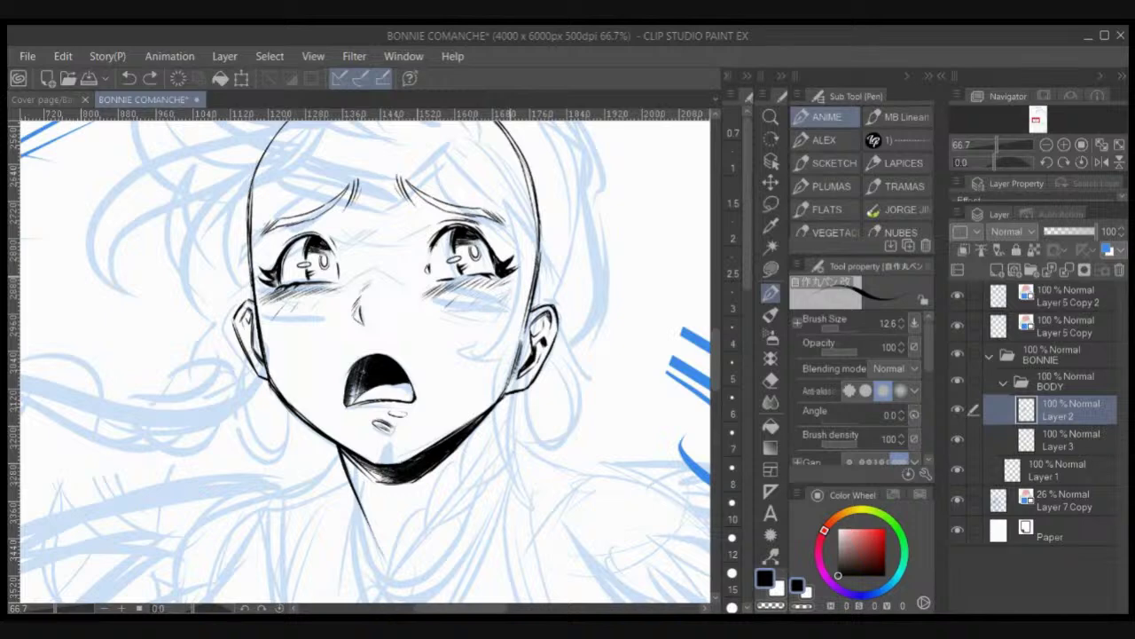
Step: Redo the second eye's lash tips with transparent trimming and black strokes, and add a lash stroke to the first eye
key(ctrl+z)
key(c)
drag(498, 263, 501, 276)
key(c)
drag(504, 276, 514, 269)
drag(272, 265, 266, 257)
Step: Thicken the inked neck line below the jaw and ink the neck-to-shoulder contour below the second eye's ear
drag(386, 373, 379, 267)
drag(334, 346, 371, 438)
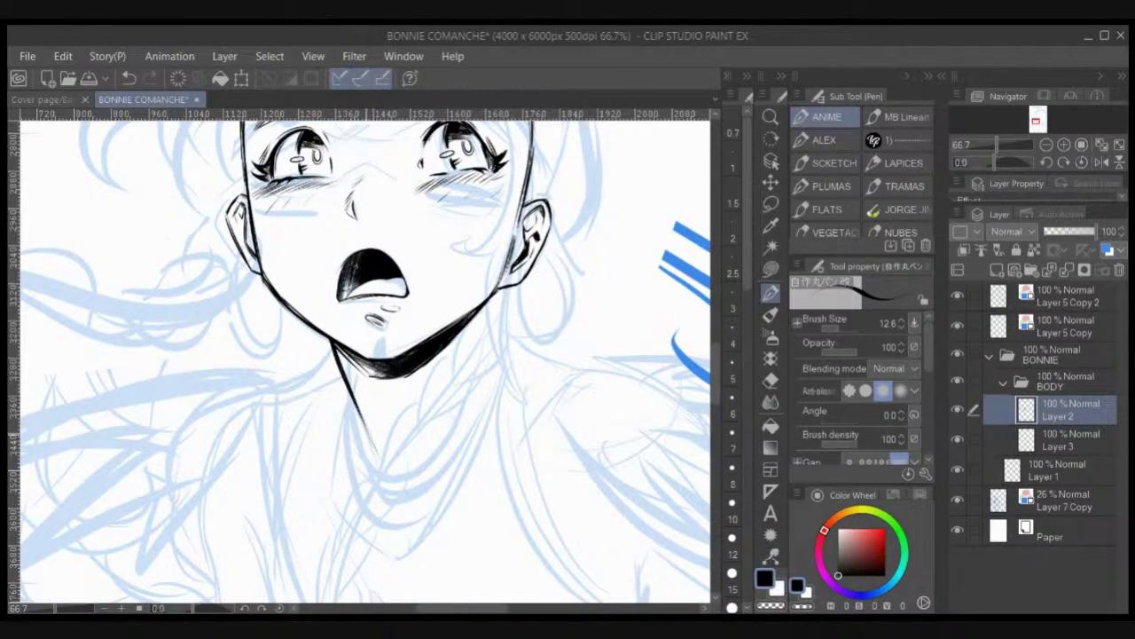
scroll(369, 438, down, 1)
scroll(369, 438, down, 1)
drag(459, 462, 465, 387)
key(ctrl+z)
mouse_move(440, 287)
mouse_down()
mouse_move(443, 317)
mouse_move(538, 351)
mouse_up()
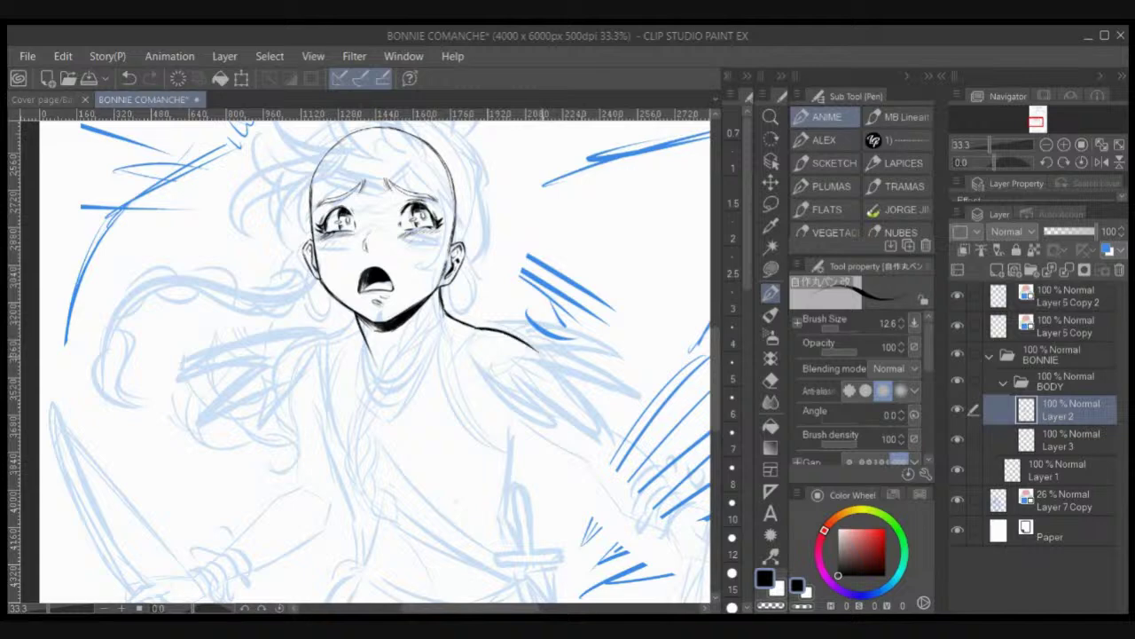
Step: Ink the shoulder contour on the bow-holding side and the torso's side line from that armpit down to the waist
drag(396, 387, 489, 355)
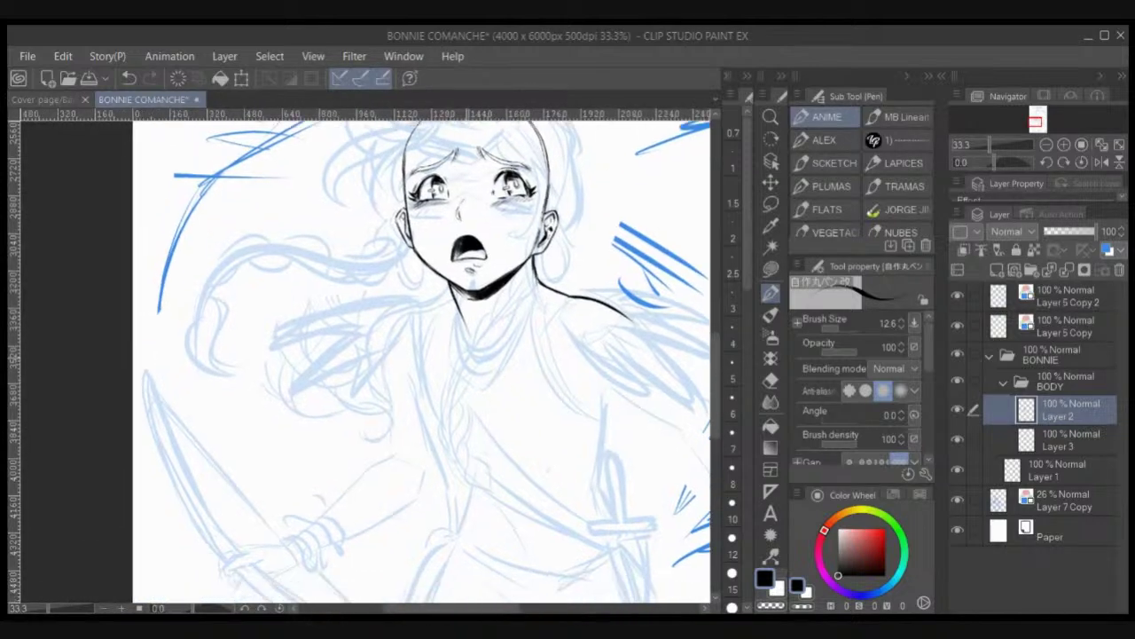
mouse_move(385, 347)
mouse_down()
mouse_move(408, 319)
mouse_move(454, 297)
mouse_up()
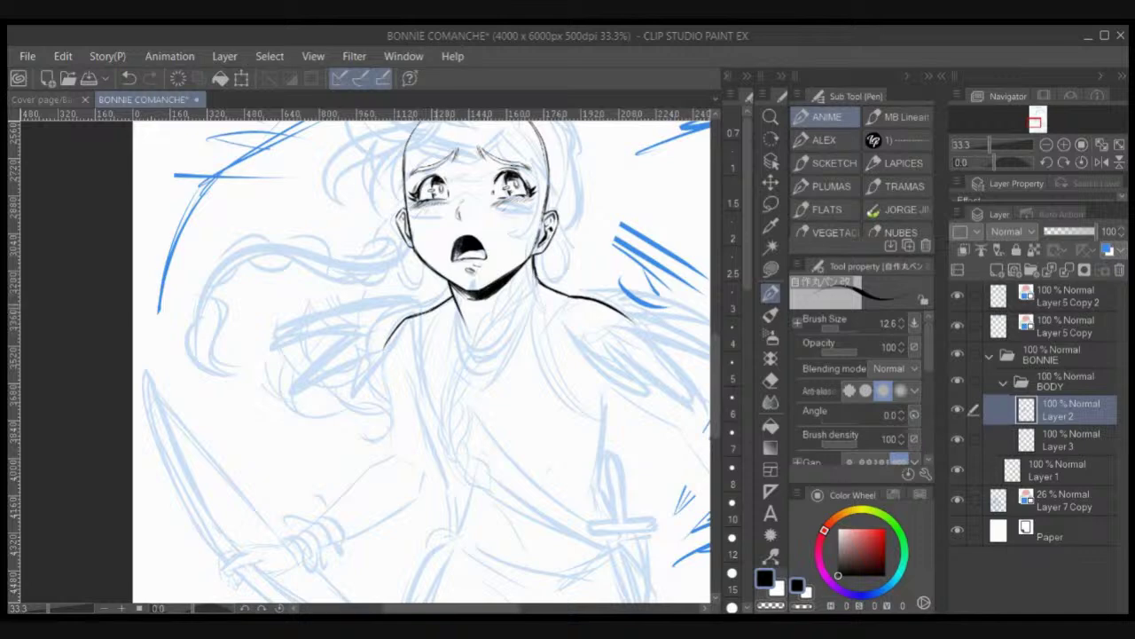
drag(488, 243, 475, 326)
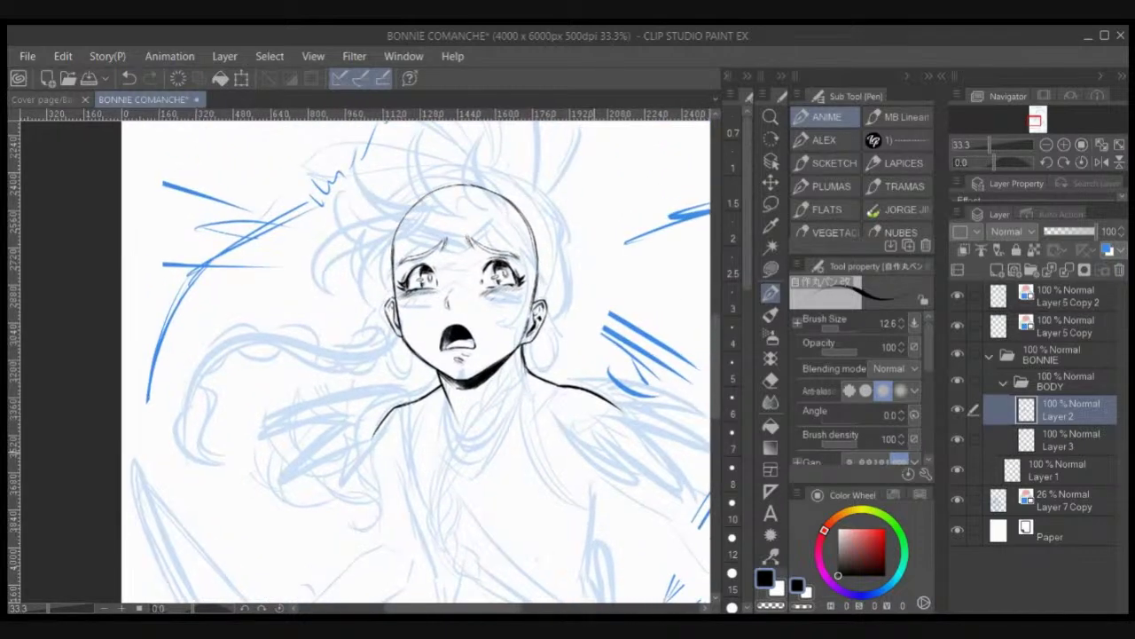
scroll(587, 420, up, 1)
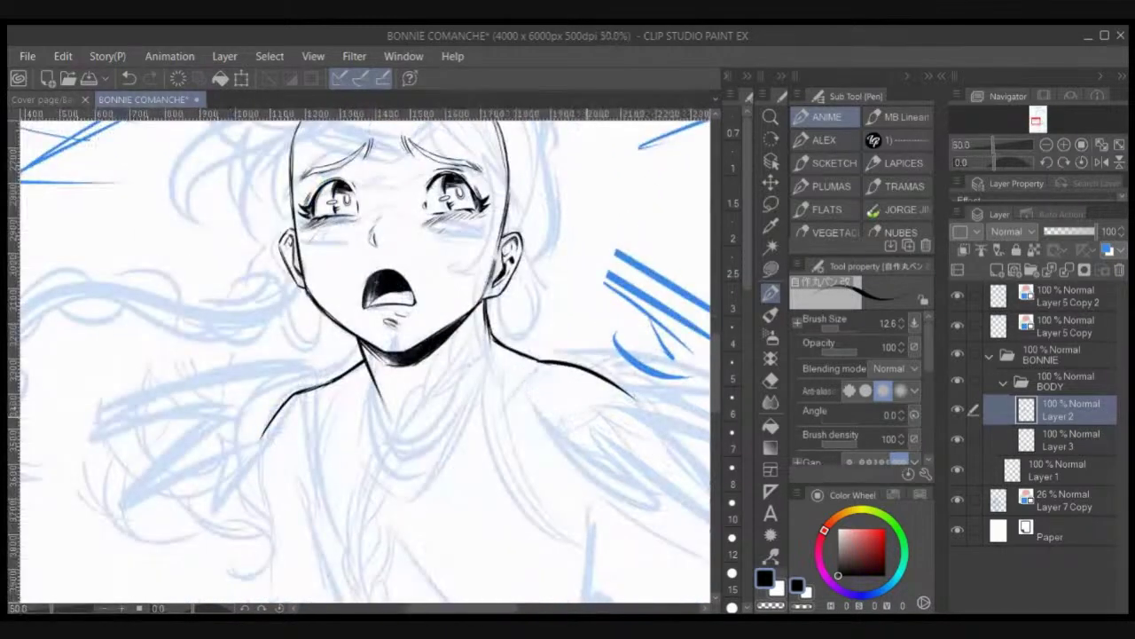
drag(457, 474, 477, 439)
drag(483, 227, 476, 193)
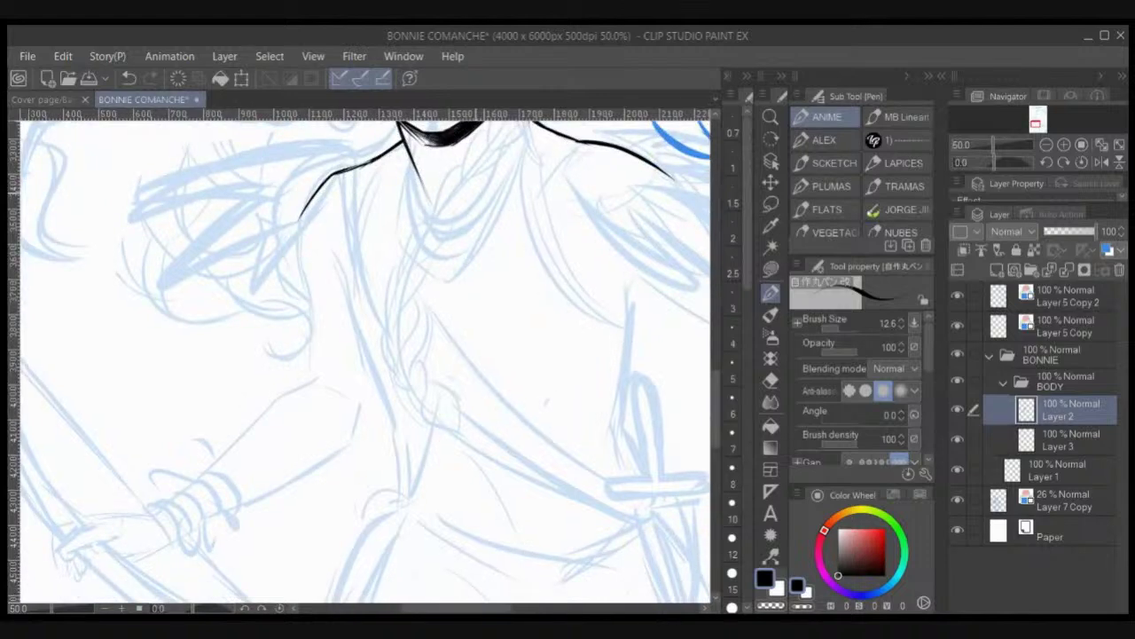
drag(350, 254, 355, 293)
drag(337, 253, 405, 499)
drag(399, 432, 405, 497)
drag(382, 373, 398, 432)
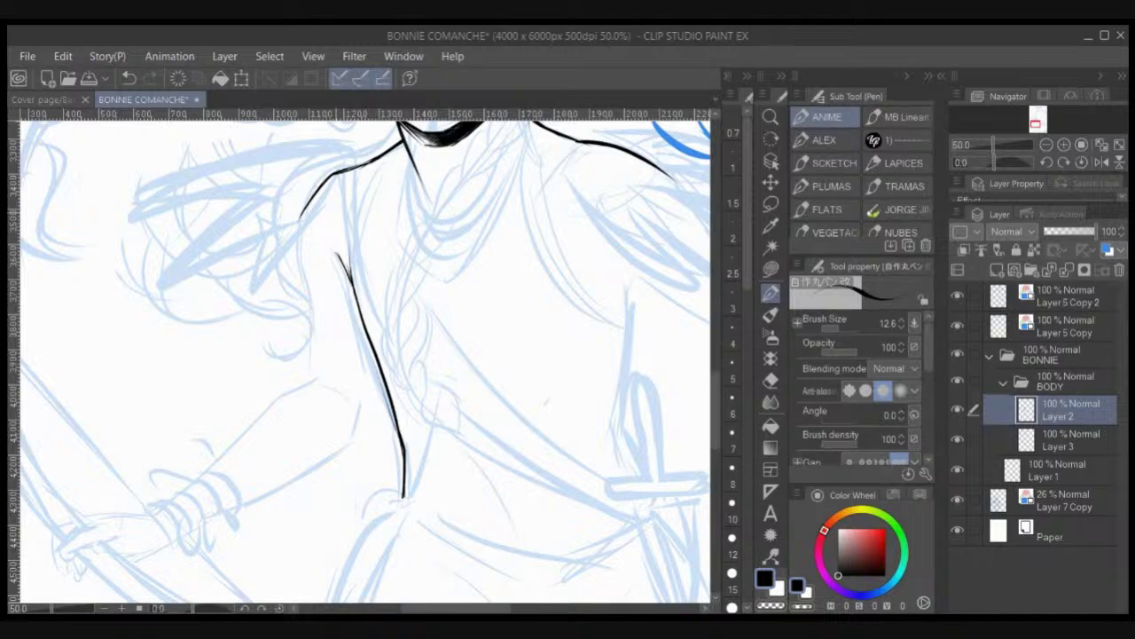
Step: Ink the torso's opposite side from armpit to waist and thicken the armpit stroke on the bow-holding side
scroll(338, 211, down, 1)
scroll(386, 355, up, 1)
mouse_move(536, 301)
mouse_down()
mouse_move(522, 401)
mouse_move(538, 438)
mouse_up()
drag(524, 393, 538, 294)
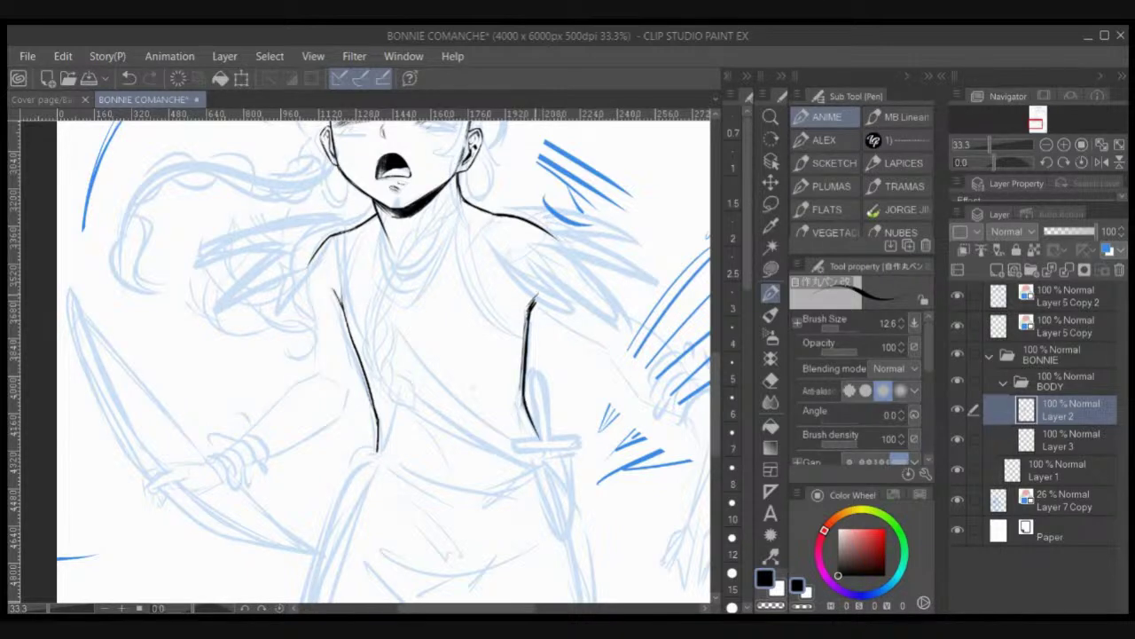
drag(328, 288, 340, 304)
Step: Ink both collarbones converging at the base of the neck and add neck tendon strokes, undoing the surplus ones
mouse_move(333, 243)
mouse_down()
mouse_move(330, 262)
mouse_move(397, 264)
mouse_up()
drag(428, 260, 481, 222)
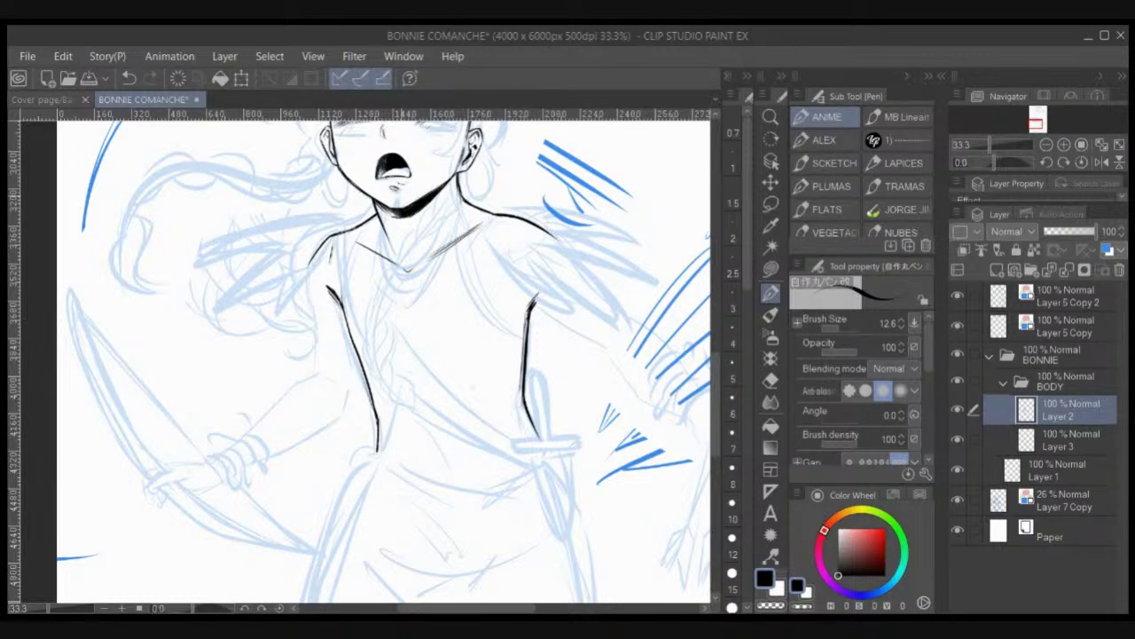
drag(353, 241, 390, 255)
drag(448, 186, 422, 252)
drag(443, 208, 423, 255)
drag(456, 169, 391, 320)
key(ctrl+z)
key(ctrl+z)
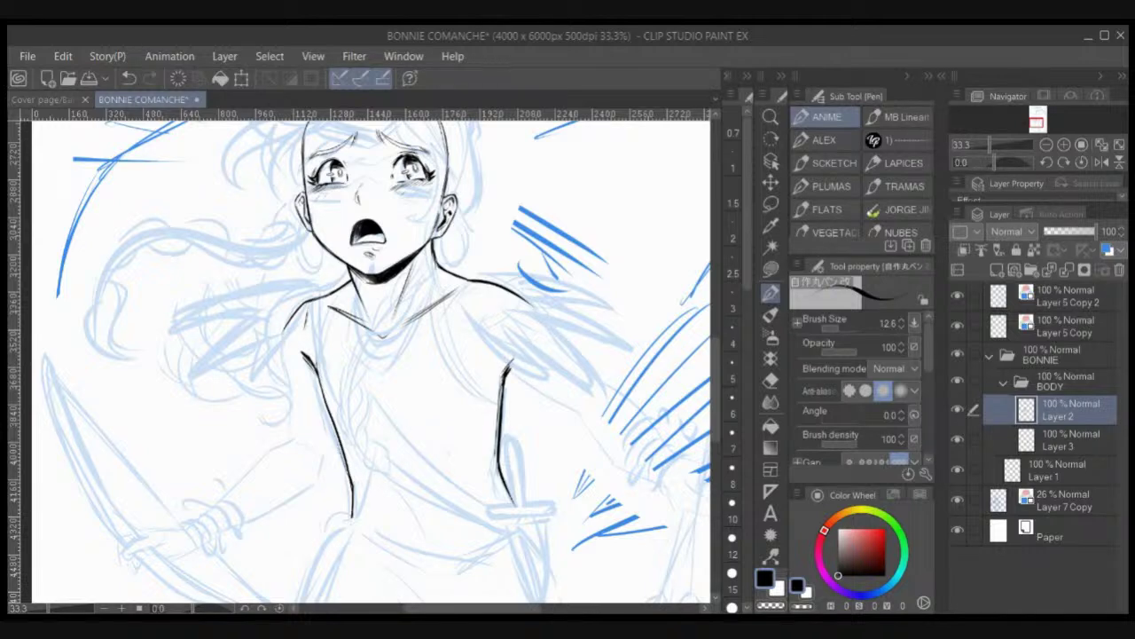
Step: Ink a small navel mark on the belly and try a first underarm stroke for the arrow-holding arm
mouse_move(479, 408)
mouse_down()
mouse_move(518, 292)
mouse_move(512, 304)
mouse_up()
drag(452, 424, 461, 428)
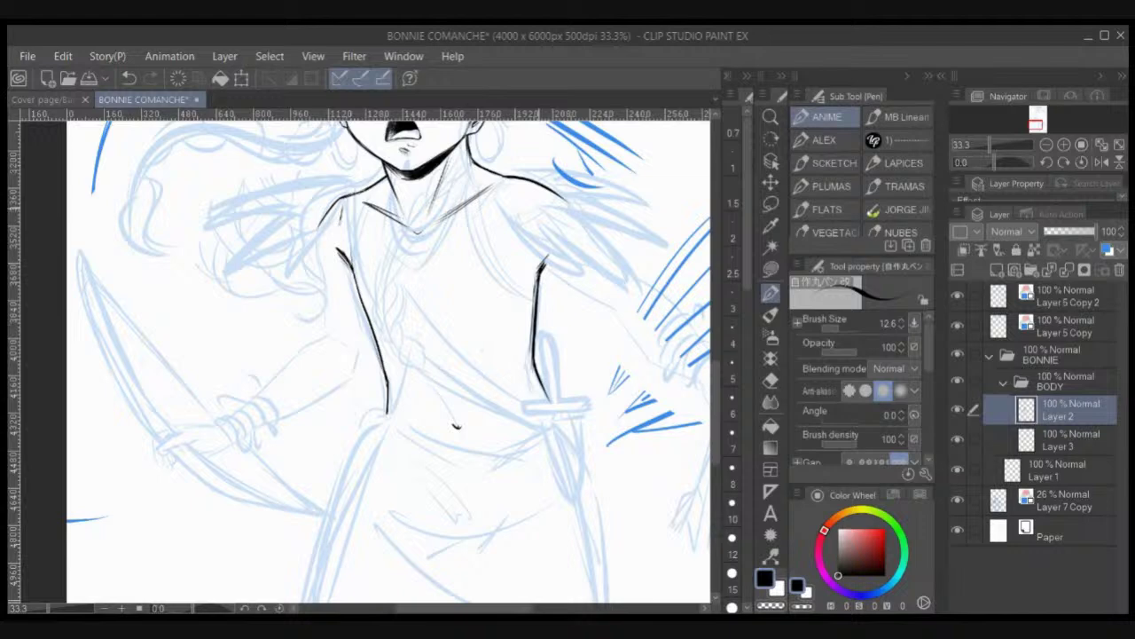
drag(547, 259, 609, 300)
key(ctrl+z)
key(ctrl+z)
Step: Ink the arrow-holding arm's upper and lower contours from shoulder and armpit to the wrist, with a short elbow crease
drag(557, 253, 543, 263)
mouse_move(564, 197)
mouse_down()
mouse_move(589, 235)
mouse_move(575, 286)
mouse_move(612, 306)
mouse_up()
mouse_move(563, 199)
mouse_down()
mouse_move(639, 280)
mouse_move(626, 310)
mouse_move(612, 308)
mouse_up()
mouse_move(559, 274)
mouse_down()
mouse_move(666, 366)
mouse_move(600, 328)
mouse_up()
drag(561, 231, 637, 303)
key(ctrl+z)
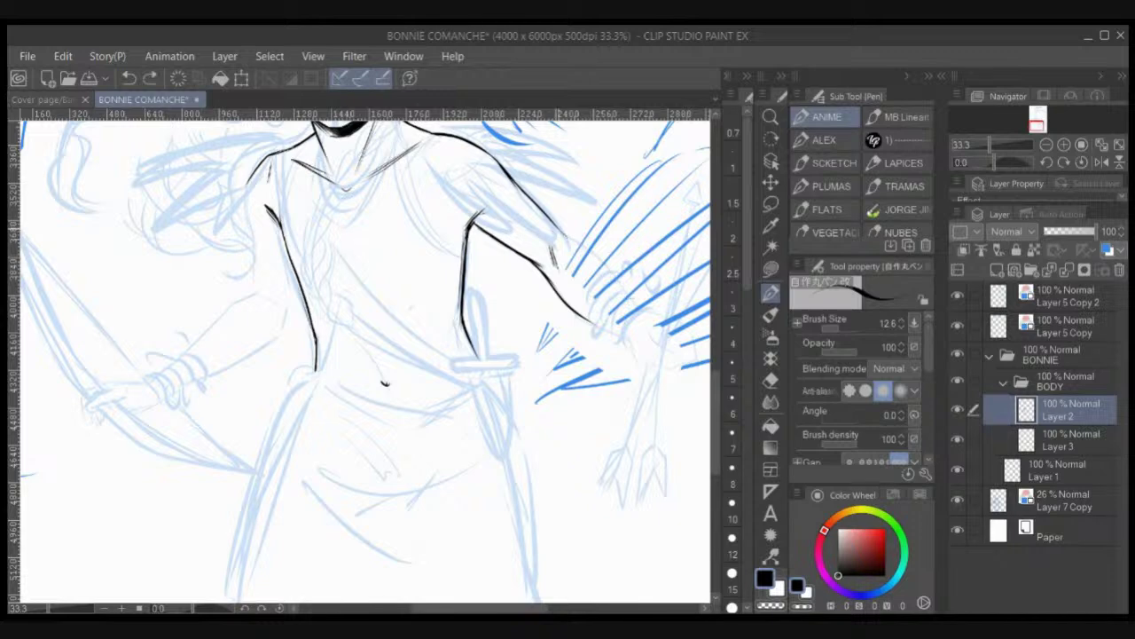
drag(566, 236, 637, 307)
drag(564, 302, 621, 331)
Step: Hide Layer 5 Copy 2 and Layer 5 Copy, and extend the arrow-holding arm's lines into the wrist and start of the hand
click(958, 295)
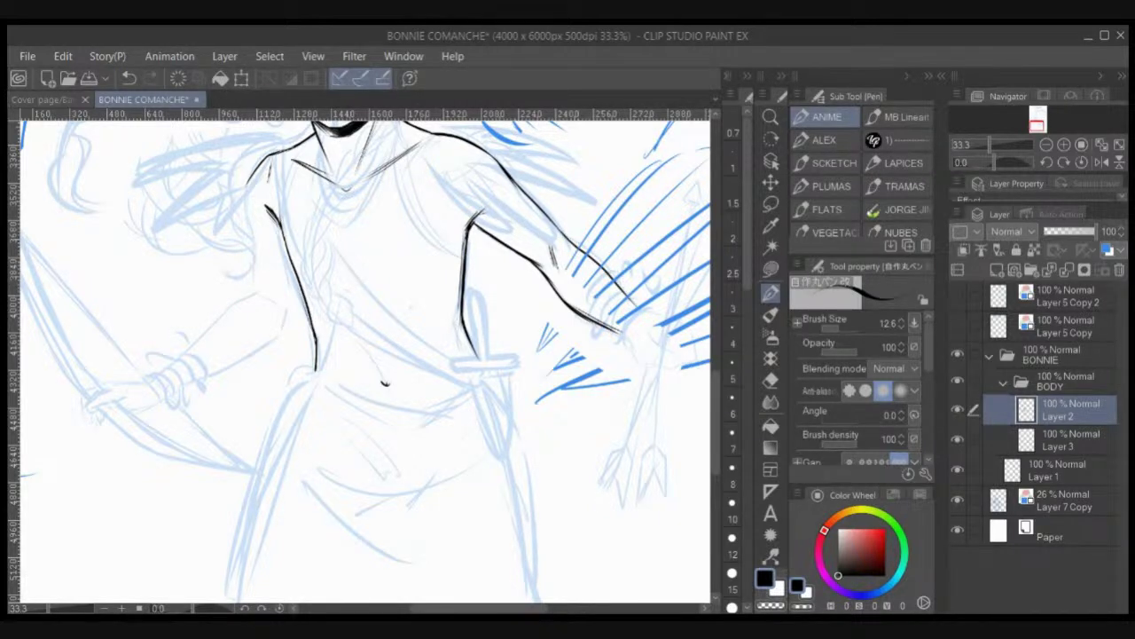
click(957, 324)
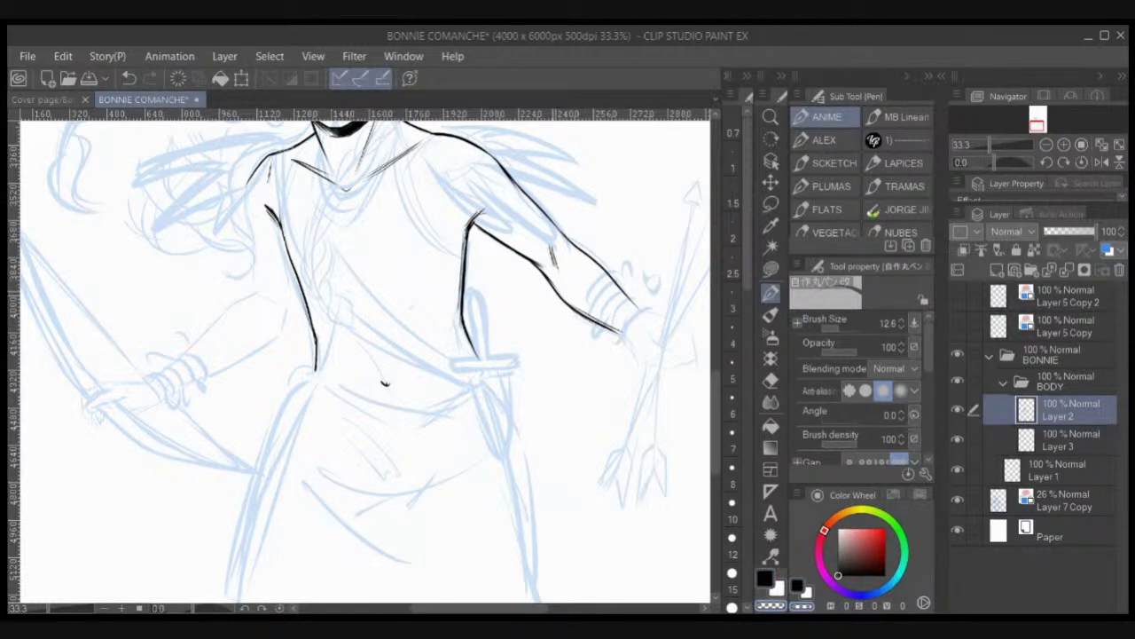
mouse_move(619, 289)
mouse_down()
mouse_move(642, 311)
mouse_move(627, 340)
mouse_move(639, 361)
mouse_move(667, 369)
mouse_up()
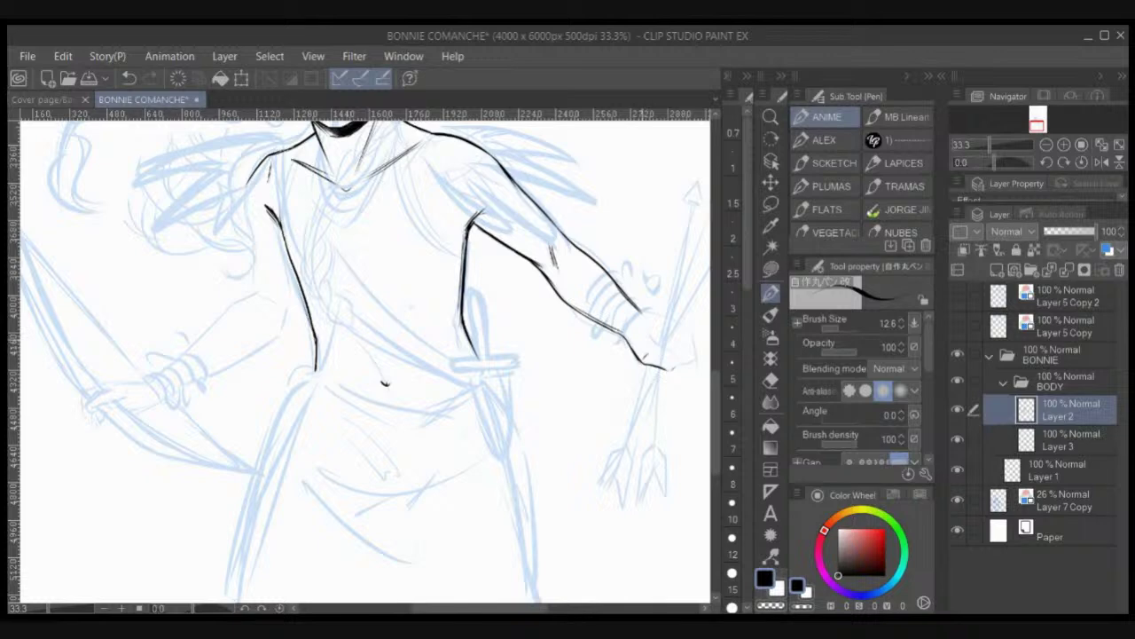
mouse_move(648, 344)
mouse_down()
mouse_move(671, 366)
mouse_move(661, 347)
mouse_up()
mouse_move(660, 348)
mouse_down()
mouse_move(676, 354)
mouse_move(672, 368)
mouse_move(646, 364)
mouse_up()
key(ctrl+z)
drag(673, 366, 663, 352)
Step: Show the two hidden background sketch layers again and lower Layer 5 Copy's opacity to 22%
scroll(593, 266, down, 3)
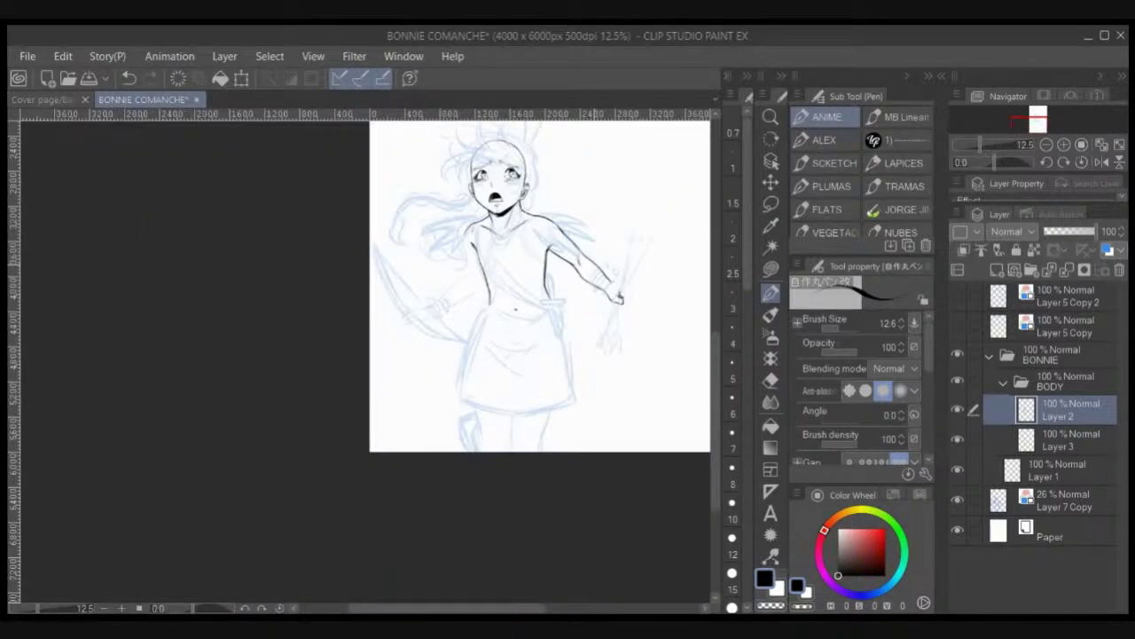
drag(594, 248, 497, 394)
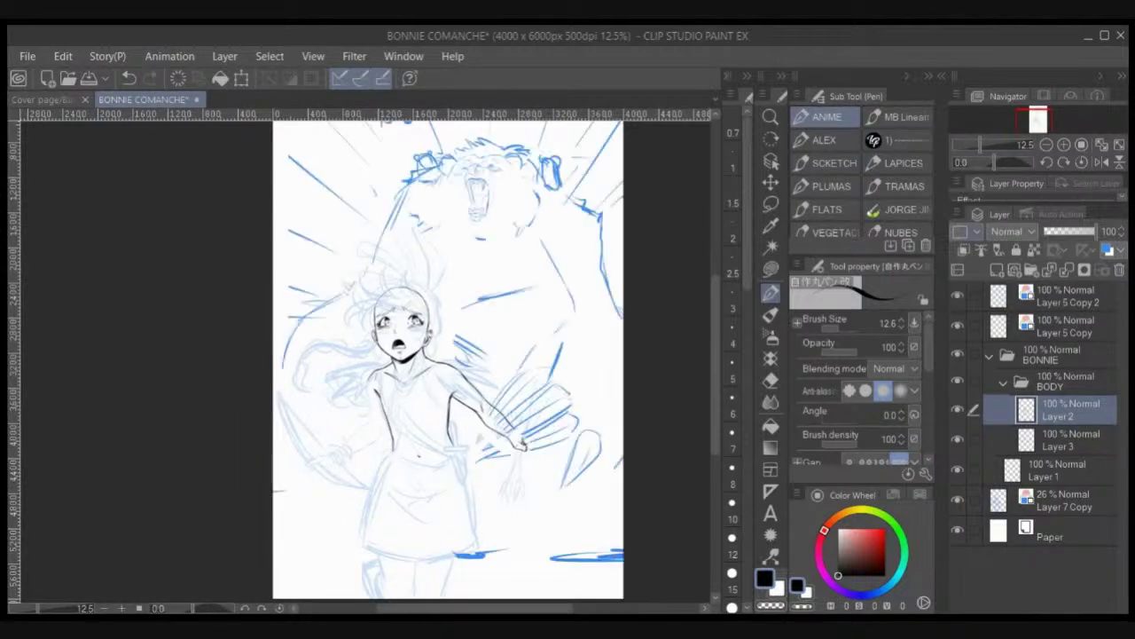
key(ctrl+minus)
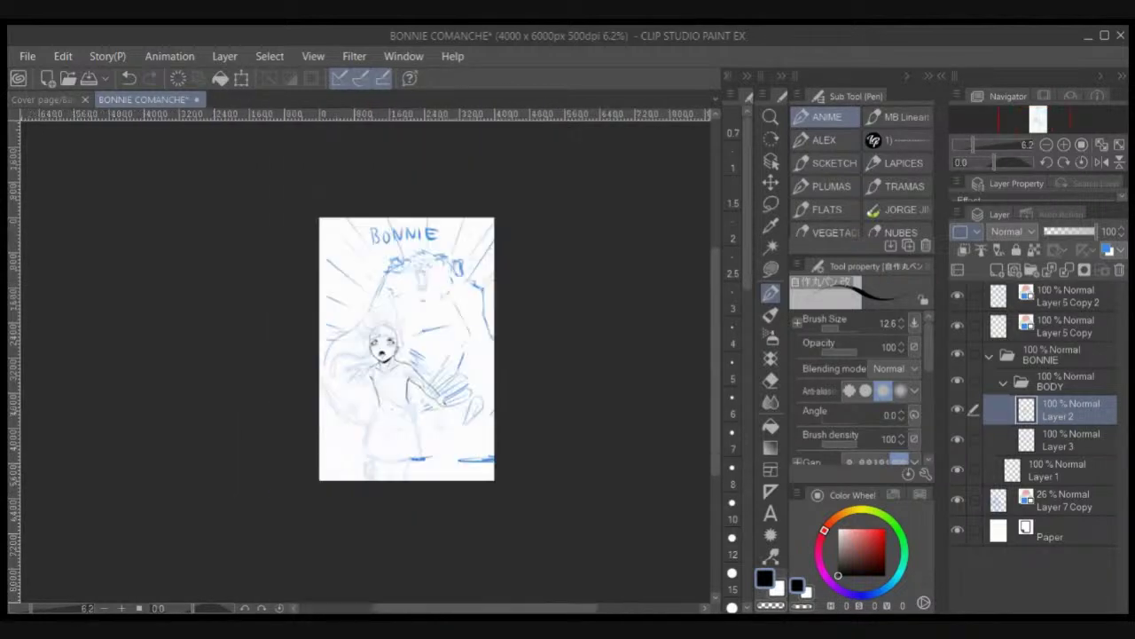
scroll(500, 271, up, 4)
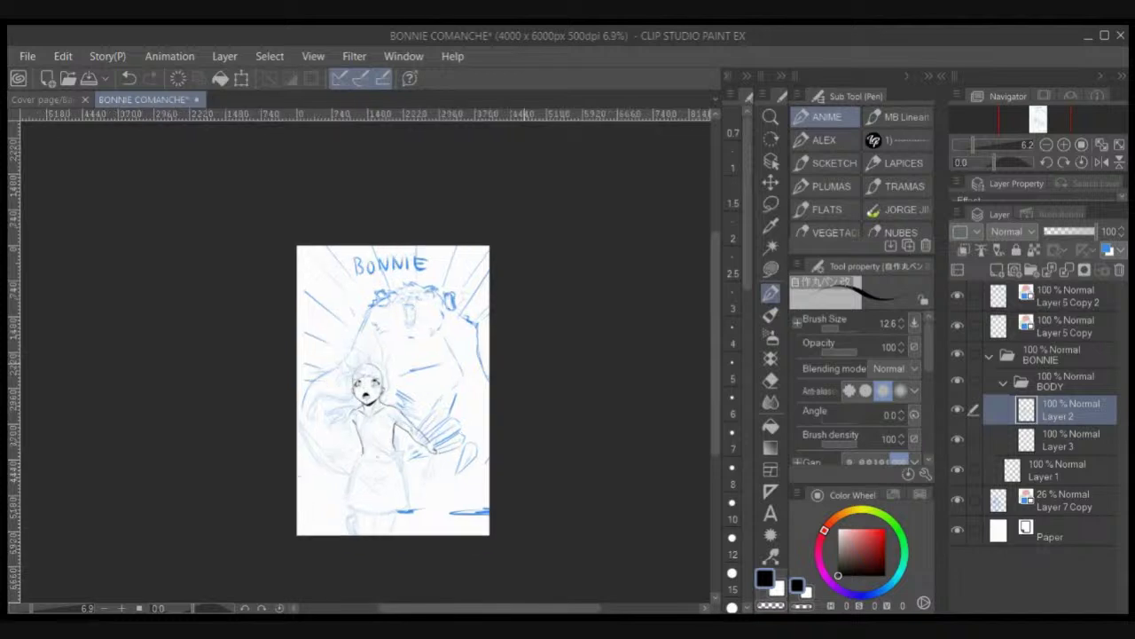
drag(510, 341, 527, 298)
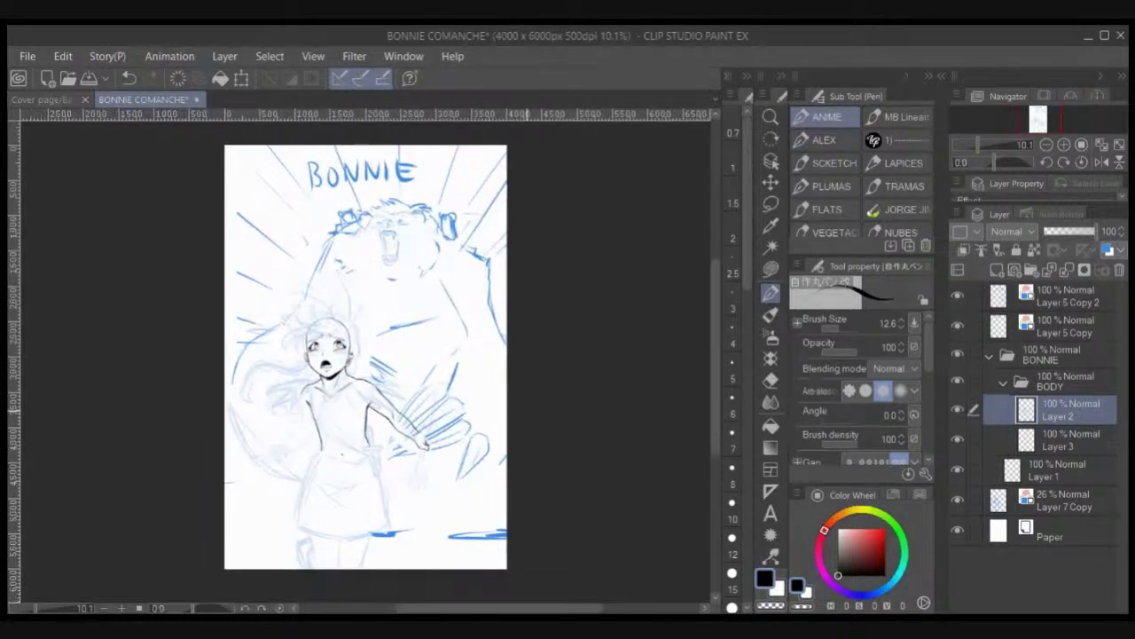
scroll(519, 414, up, 1)
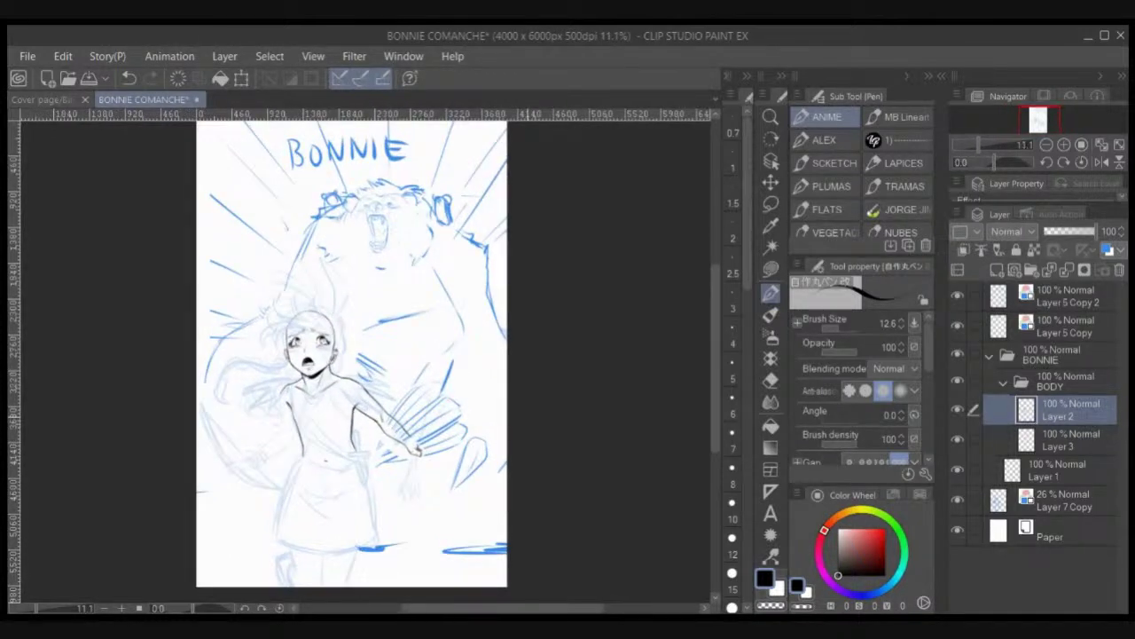
drag(530, 421, 548, 428)
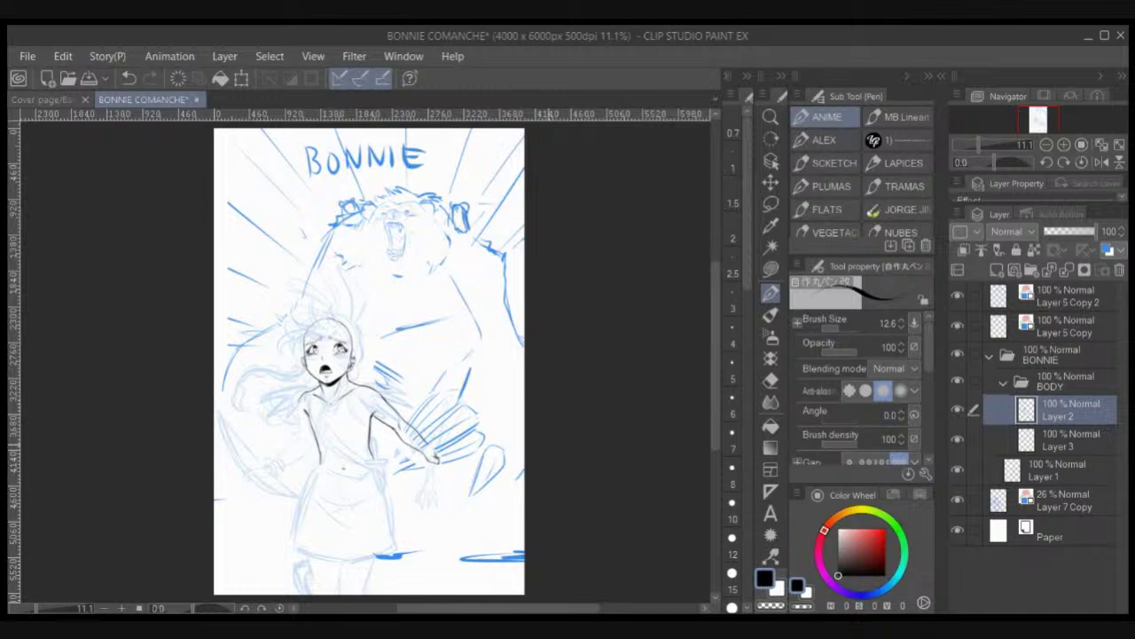
click(1068, 326)
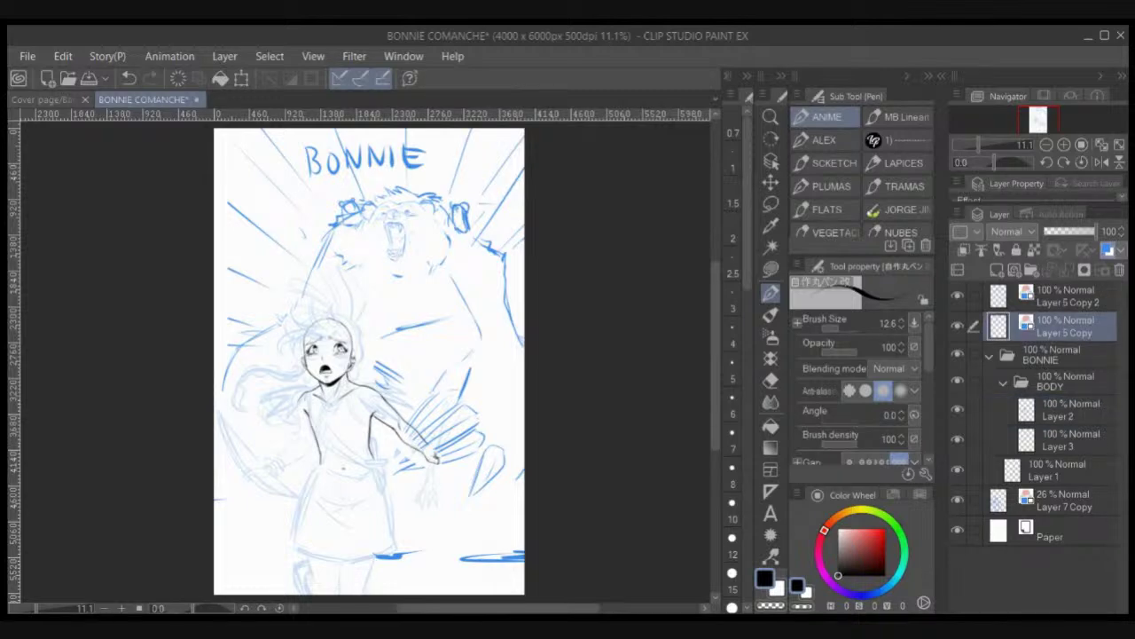
click(1070, 232)
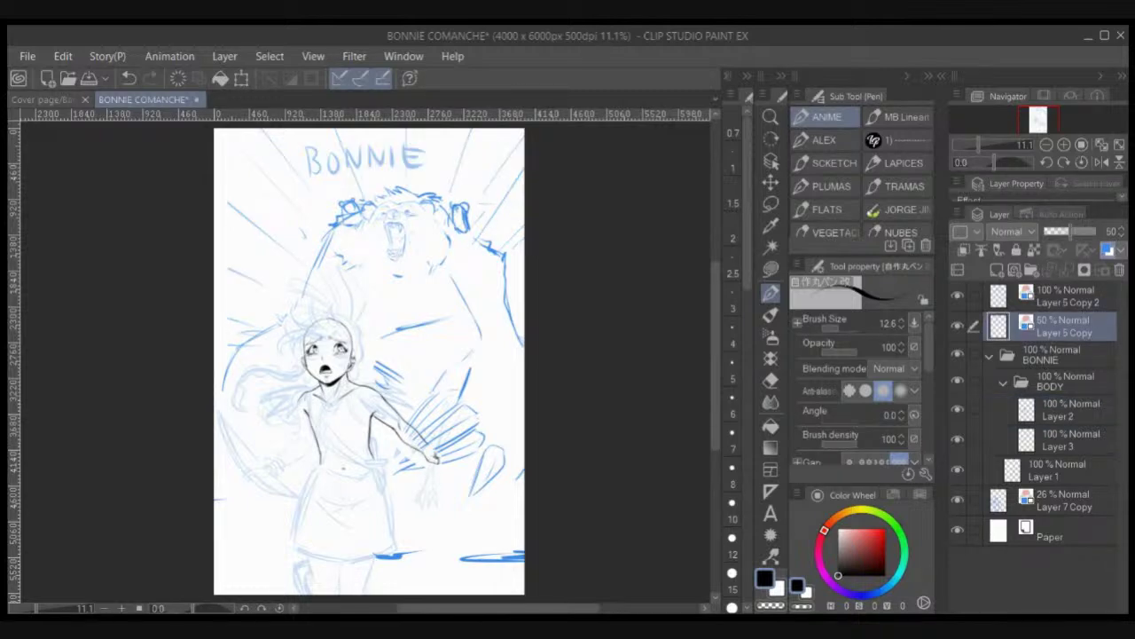
drag(1069, 232, 1055, 231)
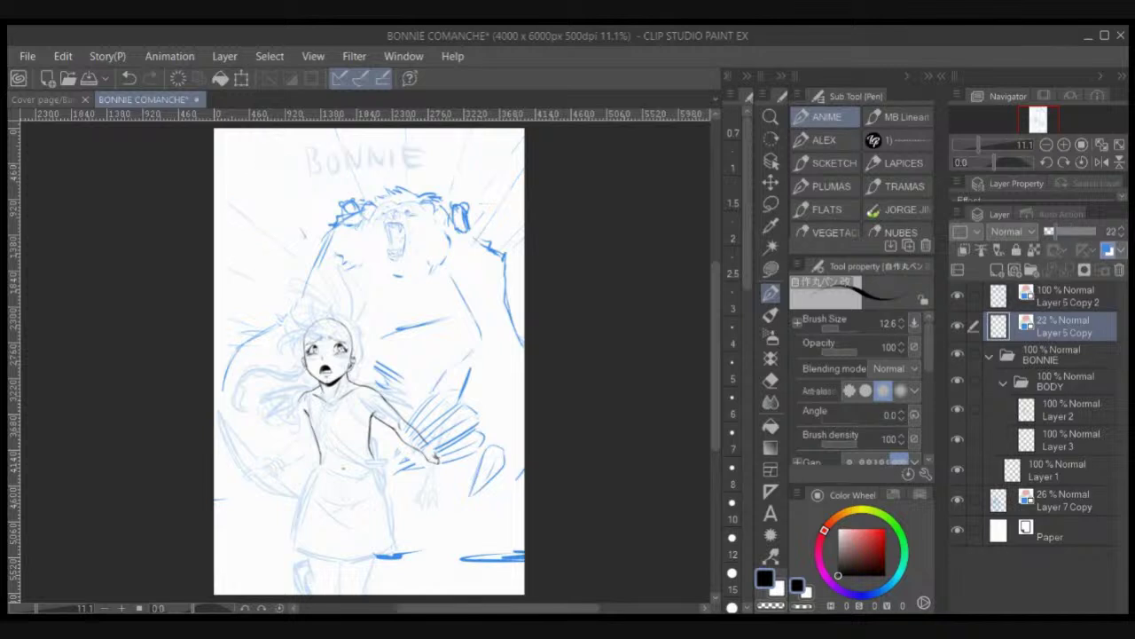
Step: Lower the opacity of Layer 5 Copy 2 to 51%
click(1068, 297)
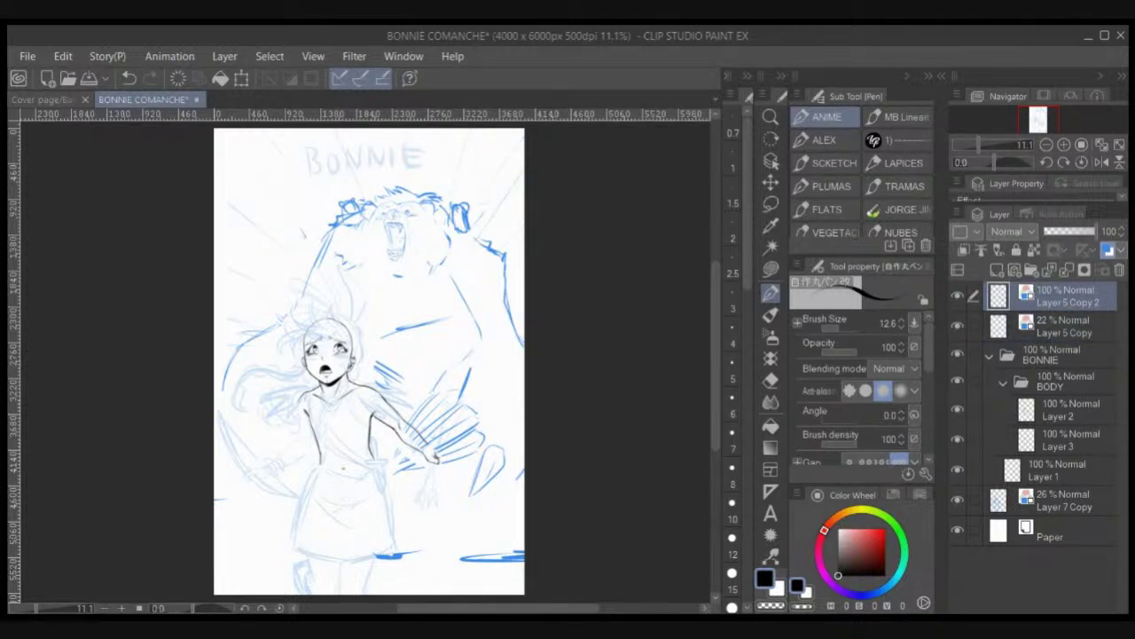
click(1050, 231)
drag(1050, 231, 1070, 231)
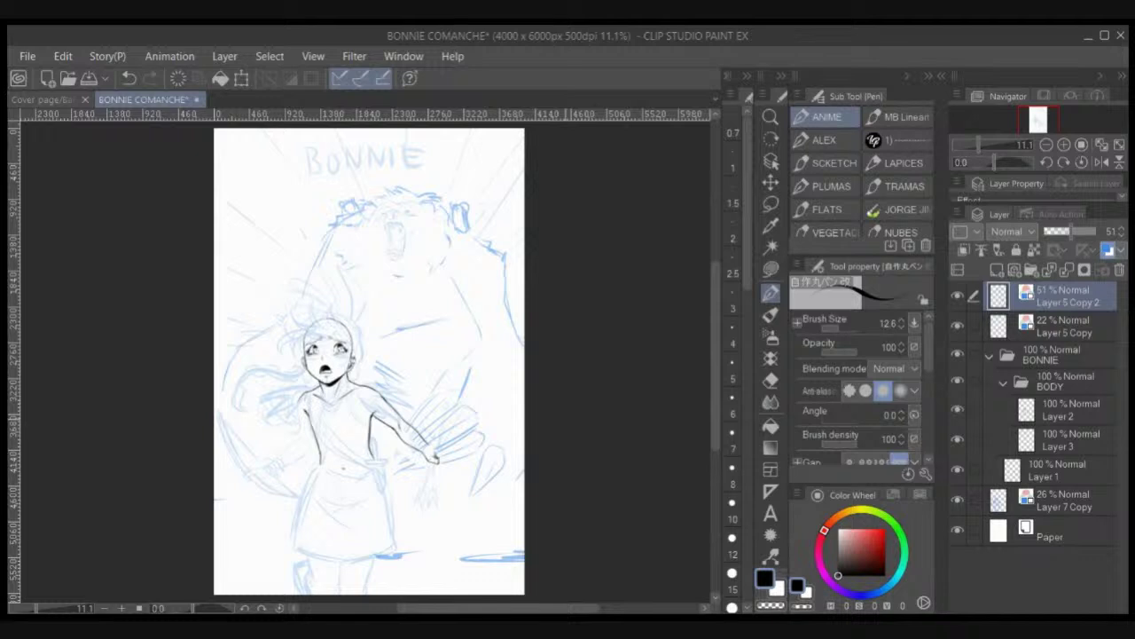
scroll(524, 399, up, 2)
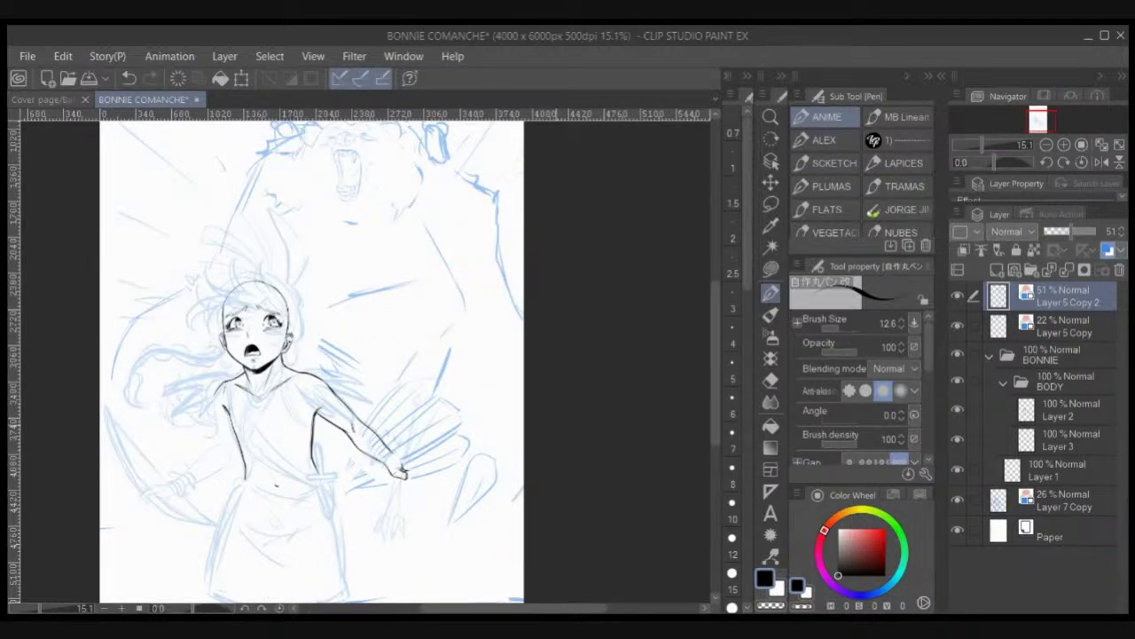
scroll(524, 399, down, 2)
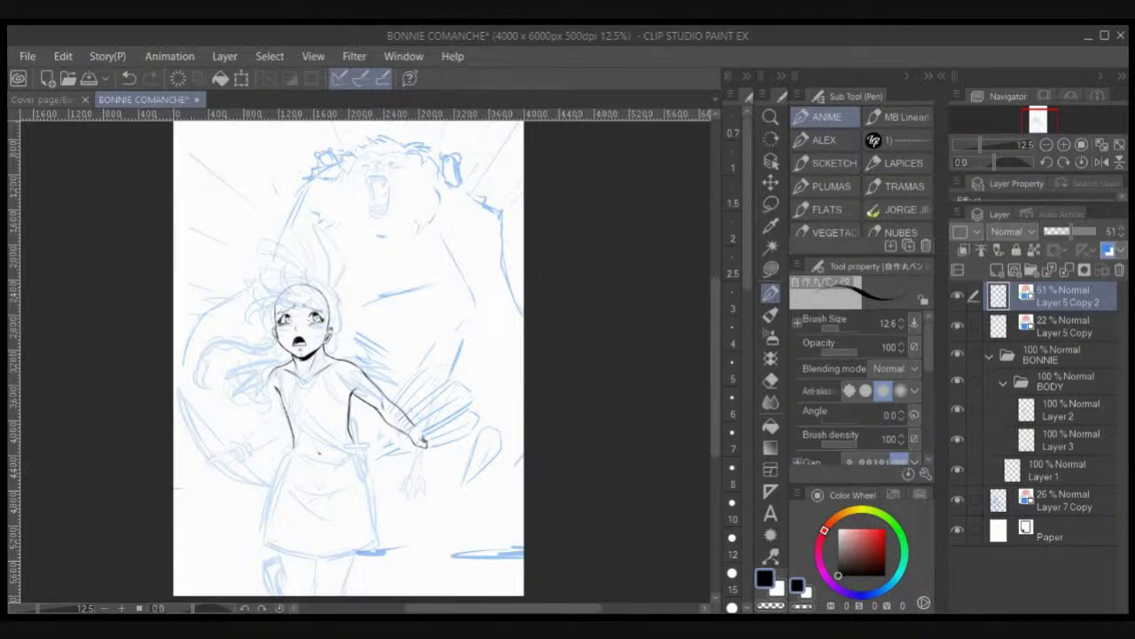
Step: Hide Layer 5 Copy 2 and Layer 5 Copy, and ink the bow-holding upper arm's contours on Layer 2
click(957, 295)
click(957, 326)
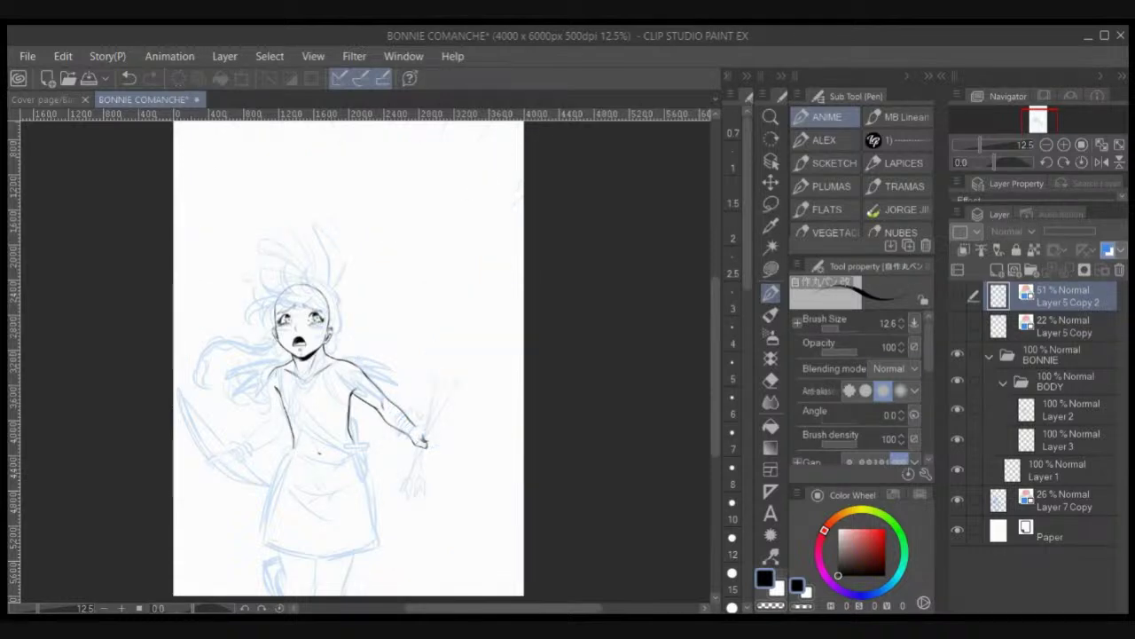
click(1070, 410)
key(ctrl+plus)
key(ctrl+plus)
key(ctrl+plus)
mouse_move(399, 444)
mouse_down()
mouse_move(532, 357)
mouse_move(696, 367)
mouse_up()
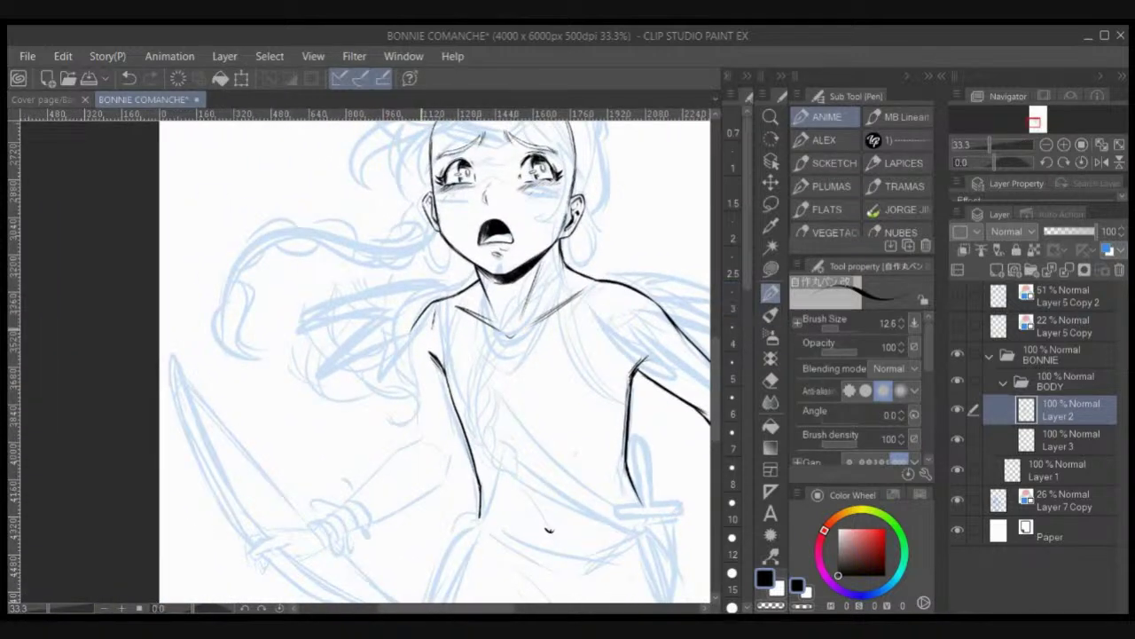
mouse_move(413, 326)
mouse_down()
mouse_move(421, 439)
mouse_move(456, 417)
mouse_move(459, 458)
mouse_up()
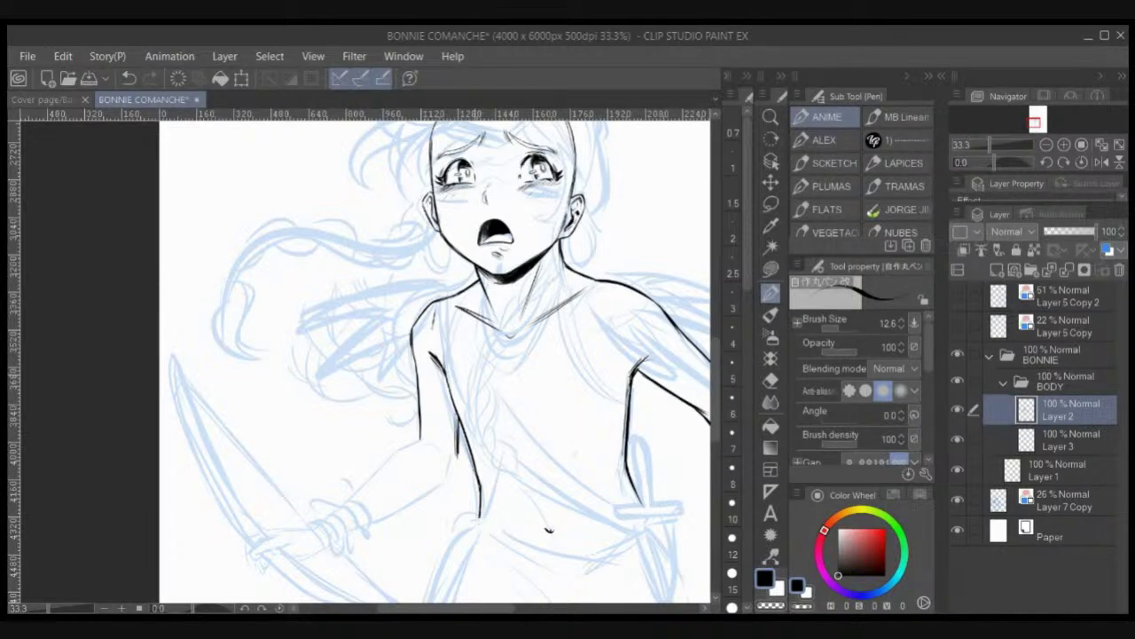
Step: Ink the bow-holding forearm's outer contour from elbow to bracelets and add a short crease inside the elbow
key(shift+space)
mouse_move(475, 376)
mouse_down()
mouse_move(473, 338)
mouse_move(526, 269)
mouse_up()
key(space)
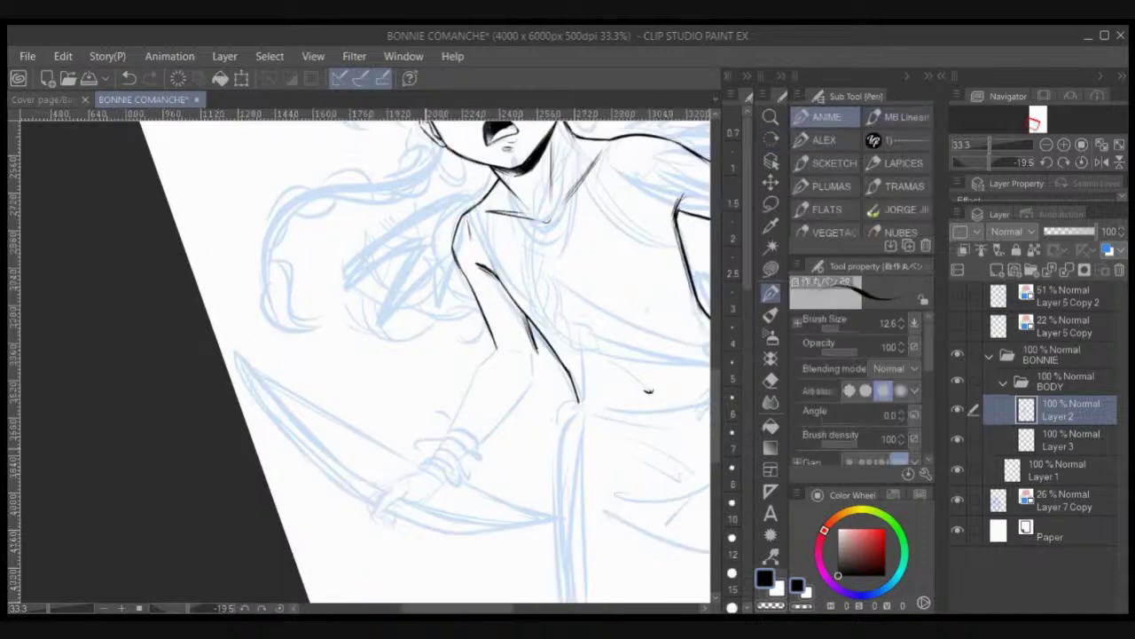
drag(435, 456, 495, 351)
mouse_move(442, 449)
mouse_down()
mouse_move(495, 353)
mouse_move(511, 356)
mouse_up()
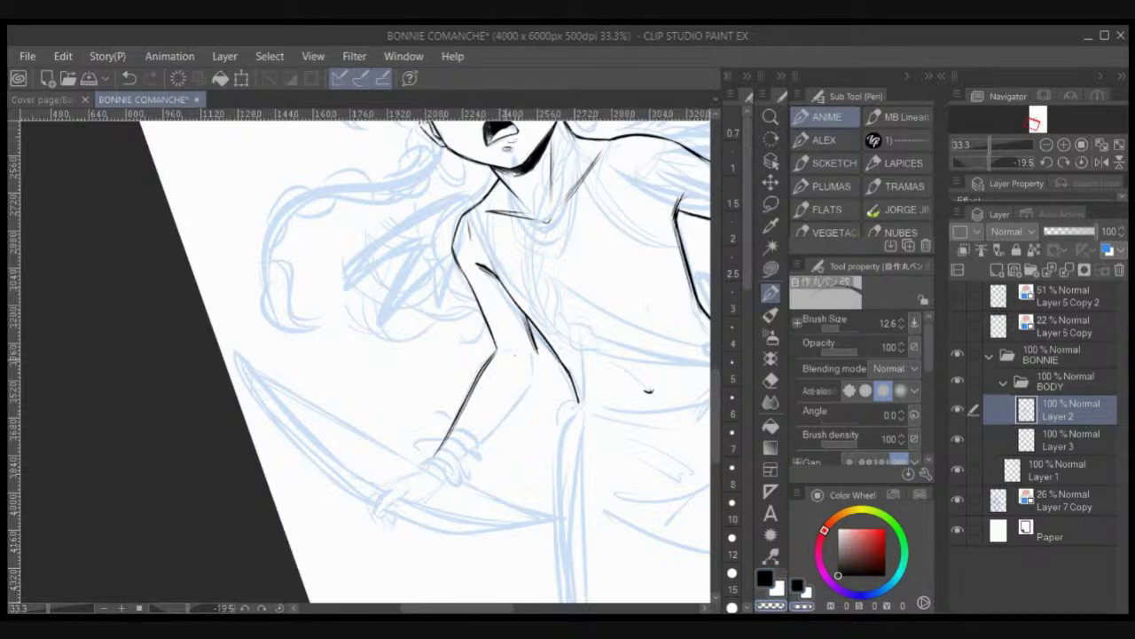
key(c)
drag(517, 342, 511, 352)
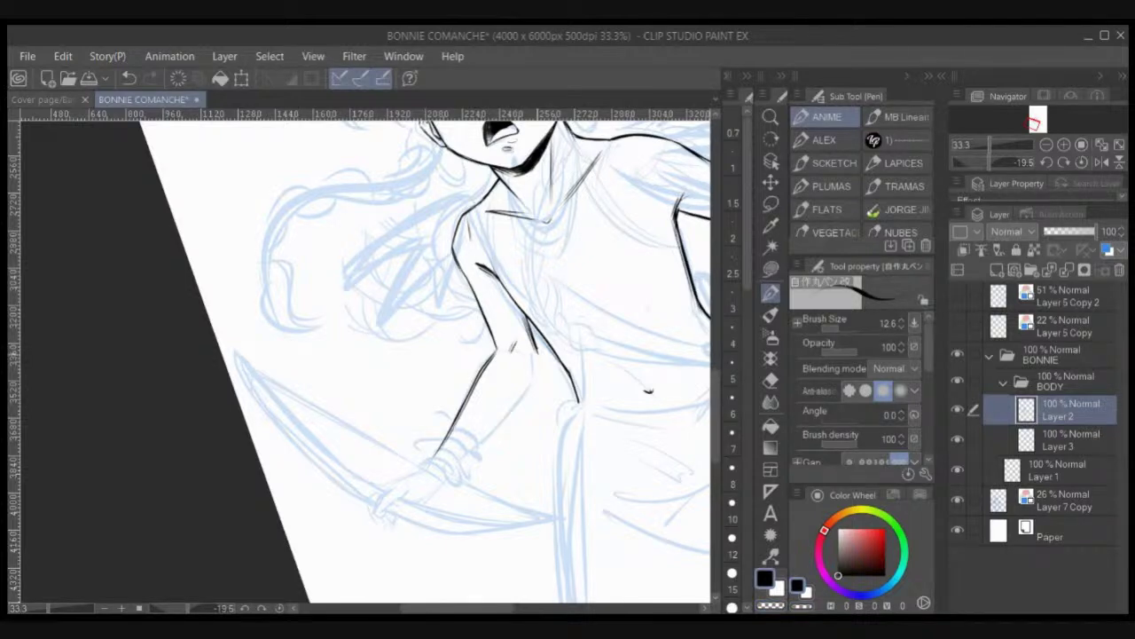
Step: Ink the bow-holding forearm's inner contour from the elbow to the bracelets, testing the elbow strokes with undo and redo
key(ctrl+z)
drag(535, 346, 539, 371)
key(ctrl+z)
key(ctrl+y)
drag(455, 472, 540, 367)
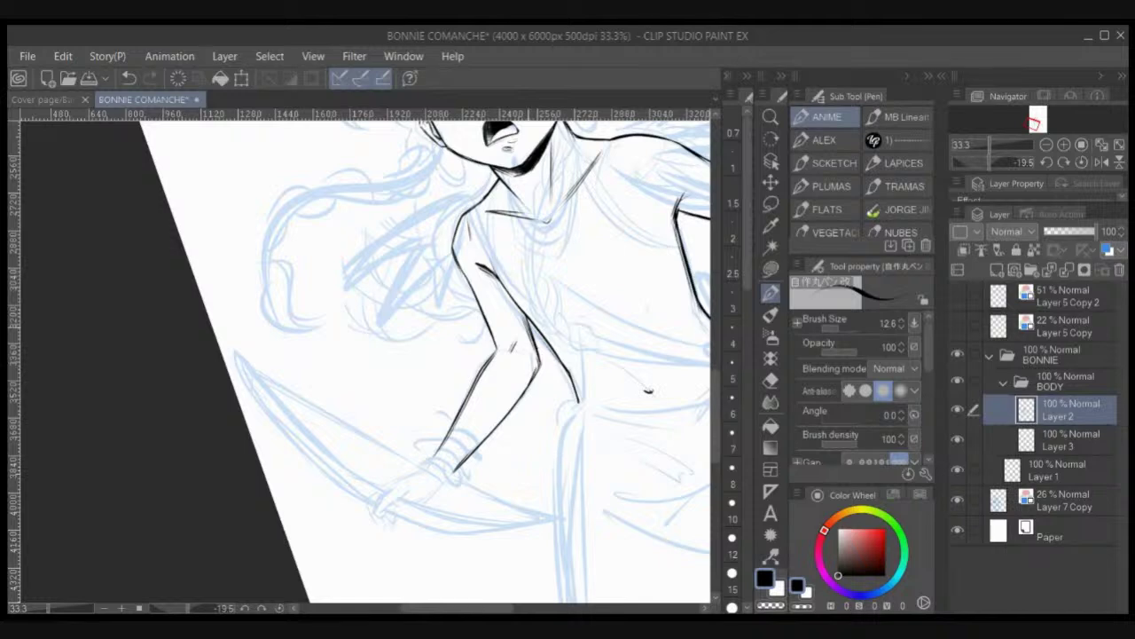
Step: Thicken the inner elbow of the bow-holding arm and ink short crease strokes on both sides of the waist
drag(530, 319, 540, 363)
mouse_move(533, 324)
mouse_down()
mouse_move(566, 368)
mouse_move(481, 362)
mouse_move(507, 356)
mouse_up()
mouse_move(591, 284)
mouse_down()
mouse_move(607, 337)
mouse_move(602, 387)
mouse_move(629, 368)
mouse_up()
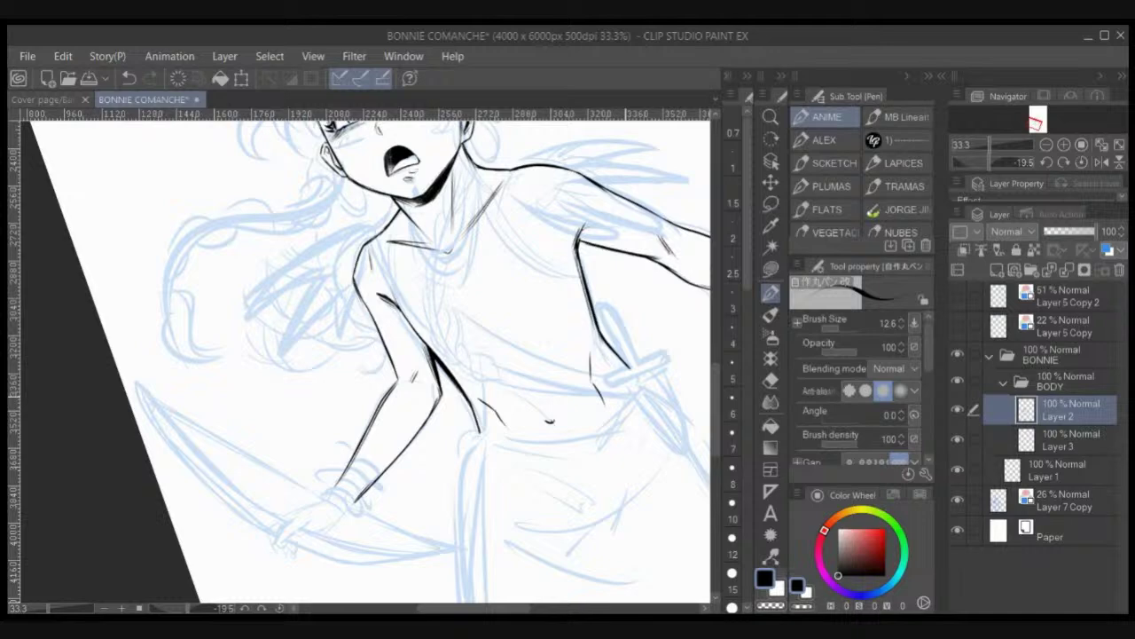
drag(502, 397, 464, 232)
drag(541, 378, 487, 325)
drag(456, 203, 479, 255)
drag(404, 255, 424, 420)
key(ctrl+minus)
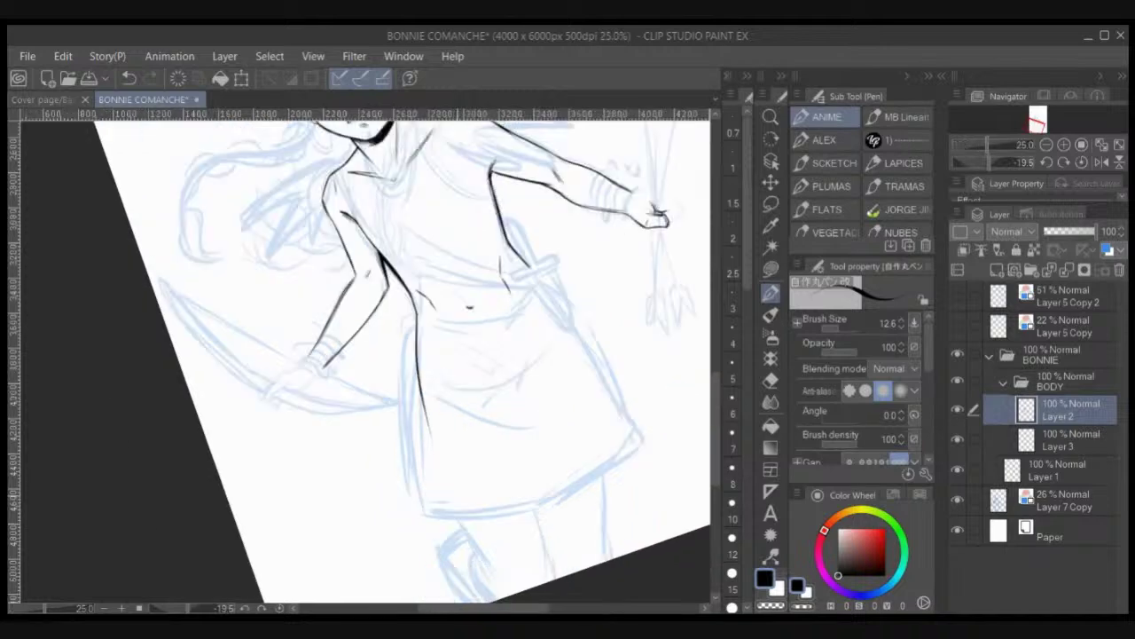
drag(486, 559, 417, 380)
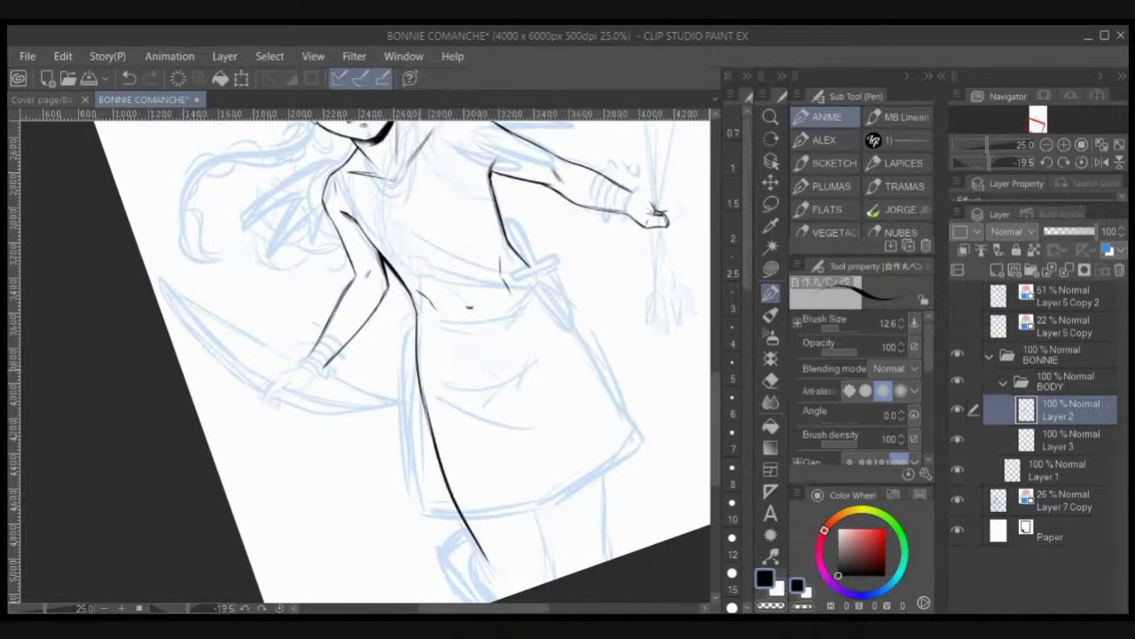
key(ctrl+z)
key(ctrl+z)
key(ctrl+z)
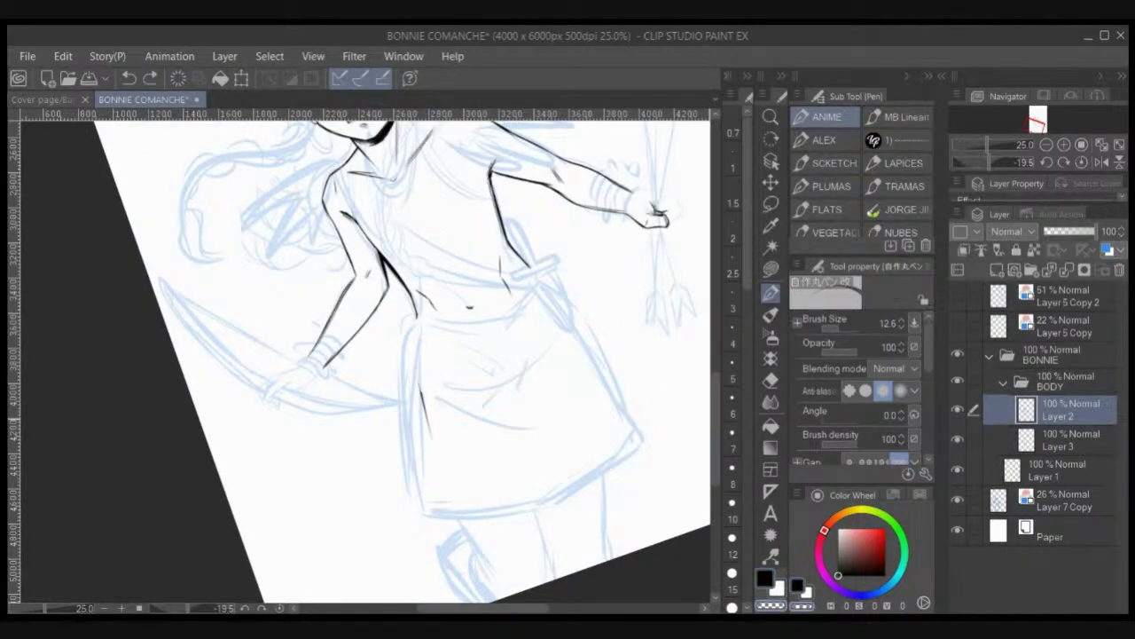
Step: Ink the outer contours of both hips and thighs from the waist to below the skirt hem and clean up the bow-side line
mouse_move(486, 559)
mouse_down()
mouse_move(448, 483)
mouse_move(415, 318)
mouse_move(419, 426)
mouse_up()
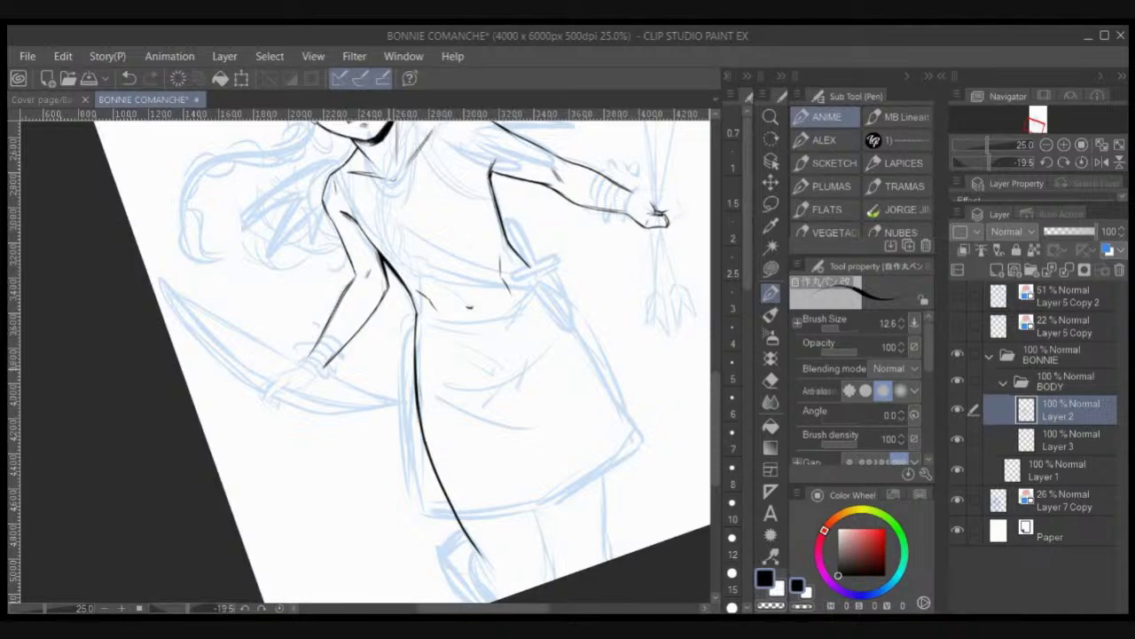
mouse_move(530, 265)
mouse_down()
mouse_move(559, 298)
mouse_move(597, 401)
mouse_move(607, 524)
mouse_up()
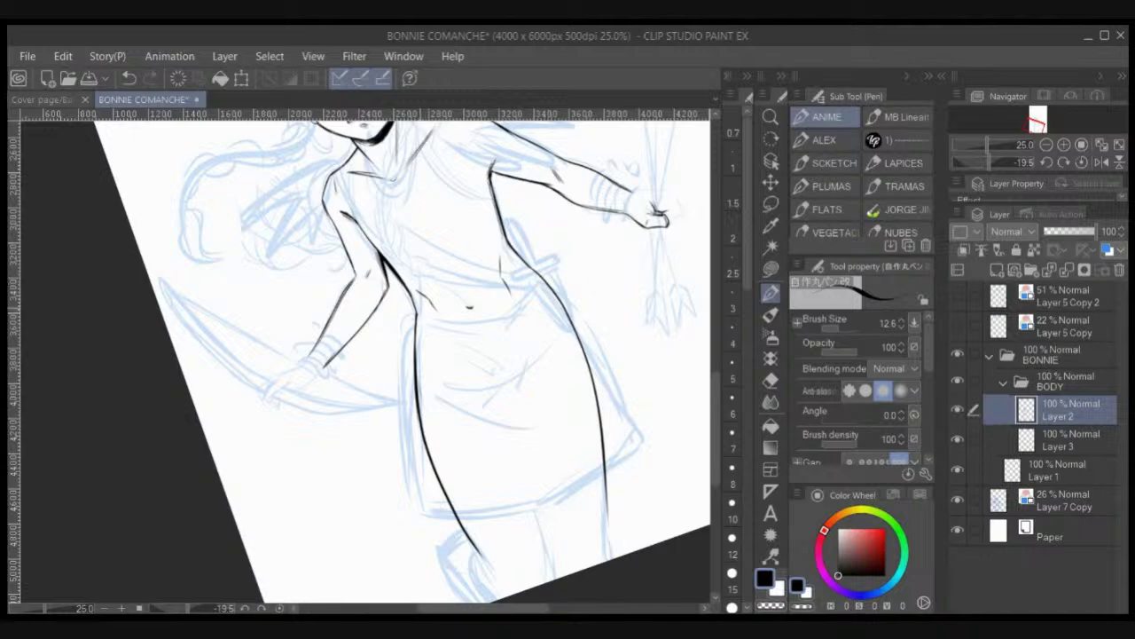
key(c)
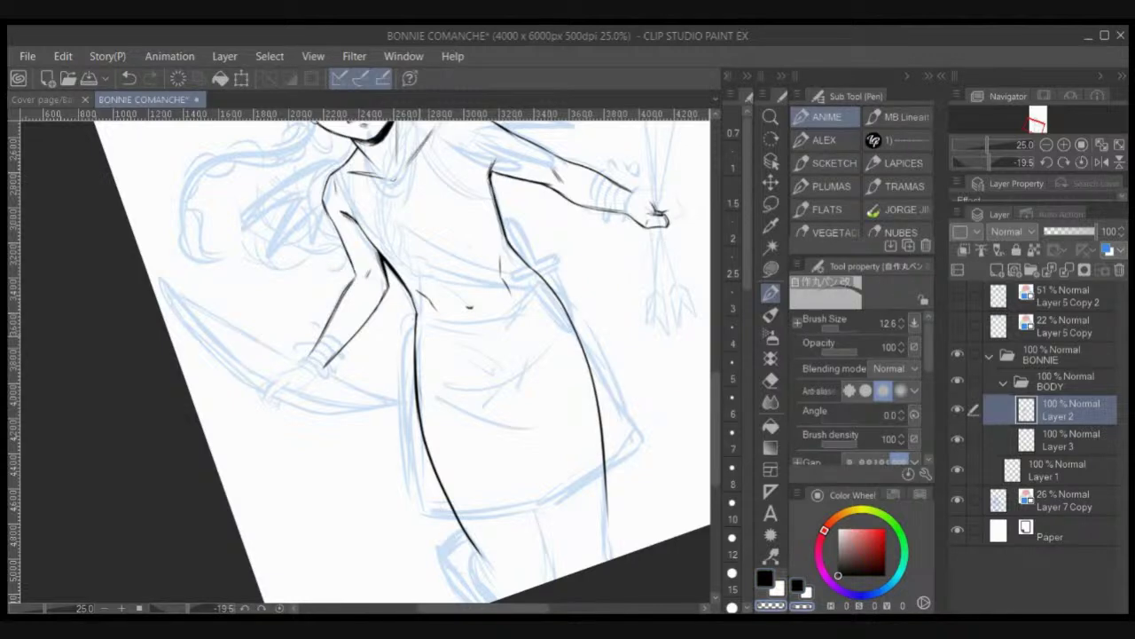
drag(416, 306, 419, 422)
key(c)
Step: Ink the dividing line between the thighs and add short crease strokes at the hips
drag(545, 543, 523, 461)
drag(541, 521, 507, 383)
key(ctrl+z)
drag(542, 513, 513, 419)
drag(531, 486, 506, 390)
drag(518, 279, 530, 312)
Step: Ink the bow-side knee contour and darken the inner leg line down to the page edge
mouse_move(431, 325)
mouse_down()
mouse_move(454, 340)
mouse_move(460, 210)
mouse_up()
mouse_move(444, 429)
mouse_down()
mouse_move(440, 449)
mouse_move(461, 487)
mouse_up()
drag(438, 446, 443, 425)
drag(515, 433, 521, 465)
drag(512, 412, 520, 467)
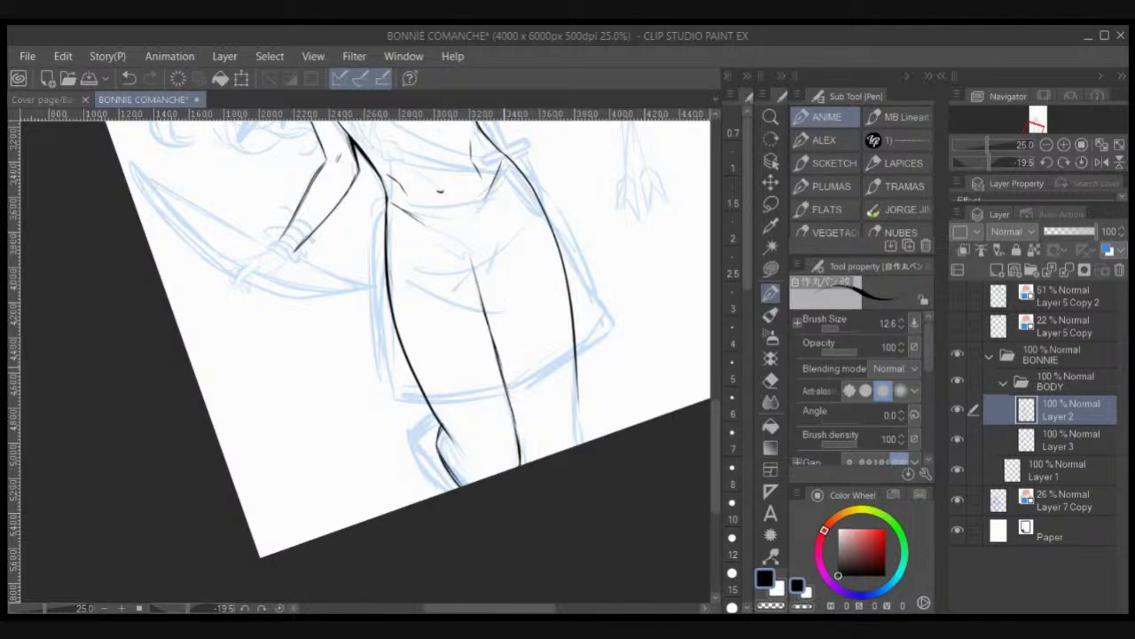
Step: Extend the outer contour of the leg opposite the bow down to the page edge, cleaning up the overlap
drag(575, 360, 577, 425)
key(c)
mouse_move(576, 364)
mouse_down()
mouse_move(577, 427)
mouse_move(578, 405)
mouse_up()
key(c)
drag(575, 366, 580, 447)
Step: Add dark tapered shading strokes between the knees along the page edge
drag(529, 453, 540, 460)
mouse_move(563, 450)
mouse_down()
mouse_move(569, 437)
mouse_move(530, 460)
mouse_up()
drag(520, 421, 530, 462)
key(ctrl+z)
mouse_move(522, 448)
mouse_down()
mouse_move(532, 462)
mouse_move(532, 451)
mouse_up()
drag(516, 419, 523, 454)
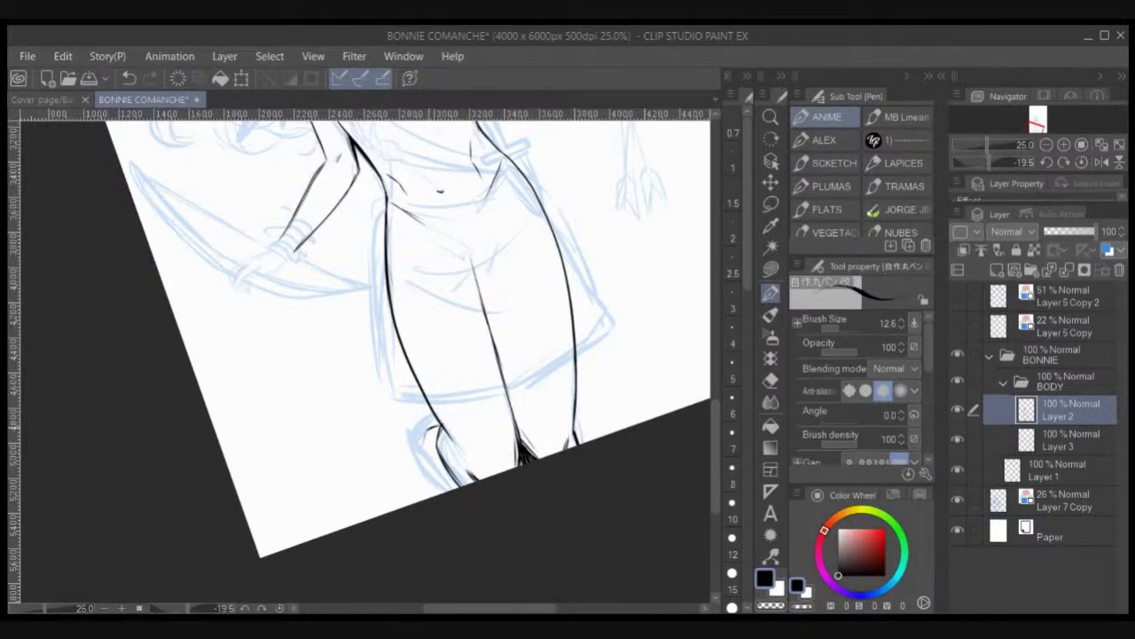
mouse_move(430, 425)
mouse_down()
mouse_move(423, 459)
mouse_move(428, 439)
mouse_move(449, 490)
mouse_move(426, 448)
mouse_move(438, 426)
mouse_up()
key(ctrl+z)
Step: Ink the upper edge of the thumb on the bow-holding hand
drag(482, 315, 567, 517)
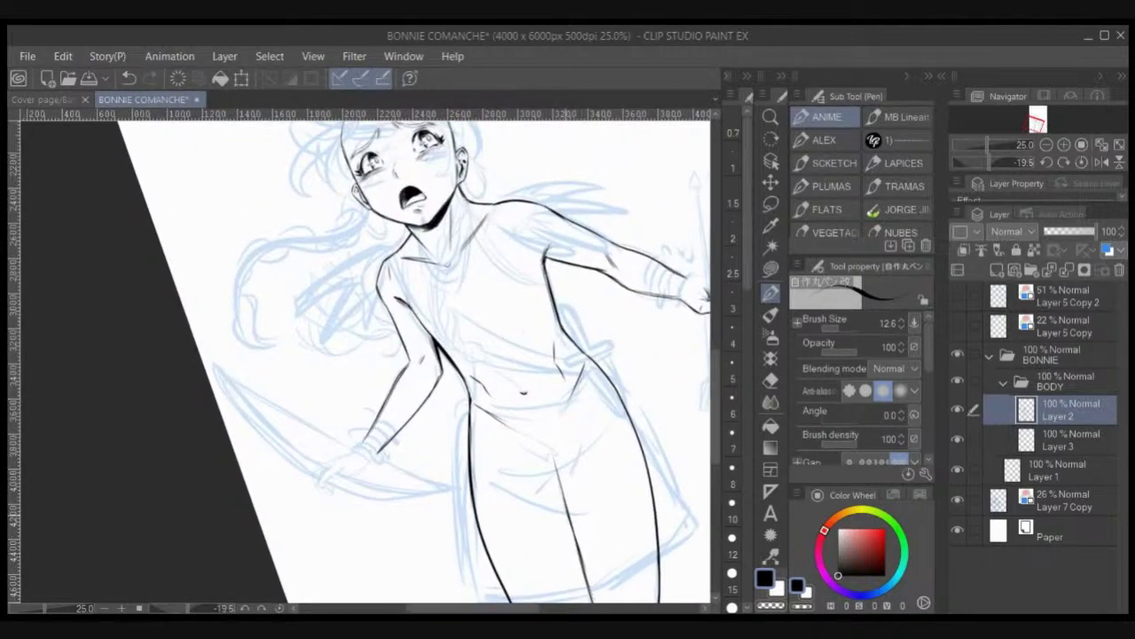
scroll(567, 517, up, 2)
mouse_move(380, 355)
mouse_down()
mouse_move(540, 293)
mouse_move(590, 340)
mouse_up()
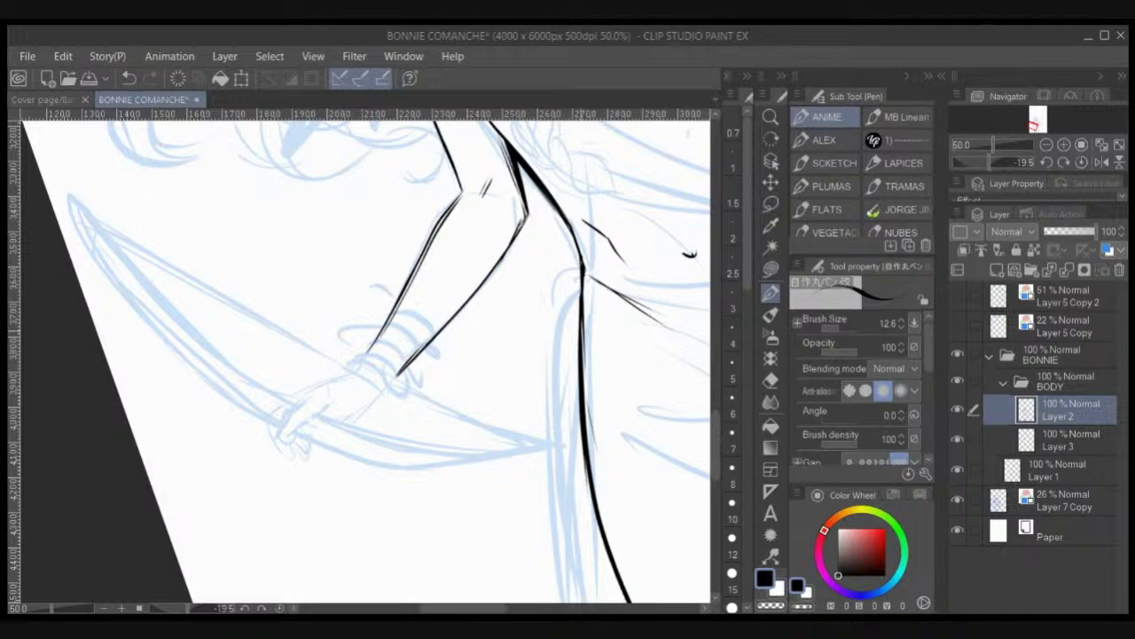
drag(392, 402, 556, 342)
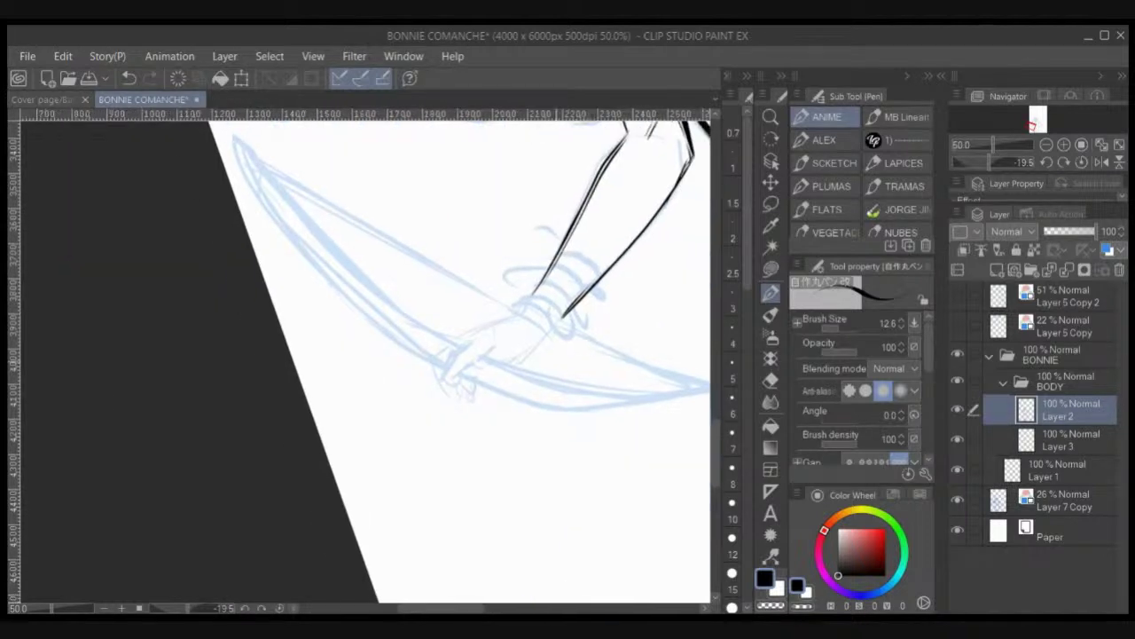
drag(474, 338, 446, 383)
scroll(469, 315, up, 1)
drag(539, 316, 599, 251)
scroll(590, 333, up, 1)
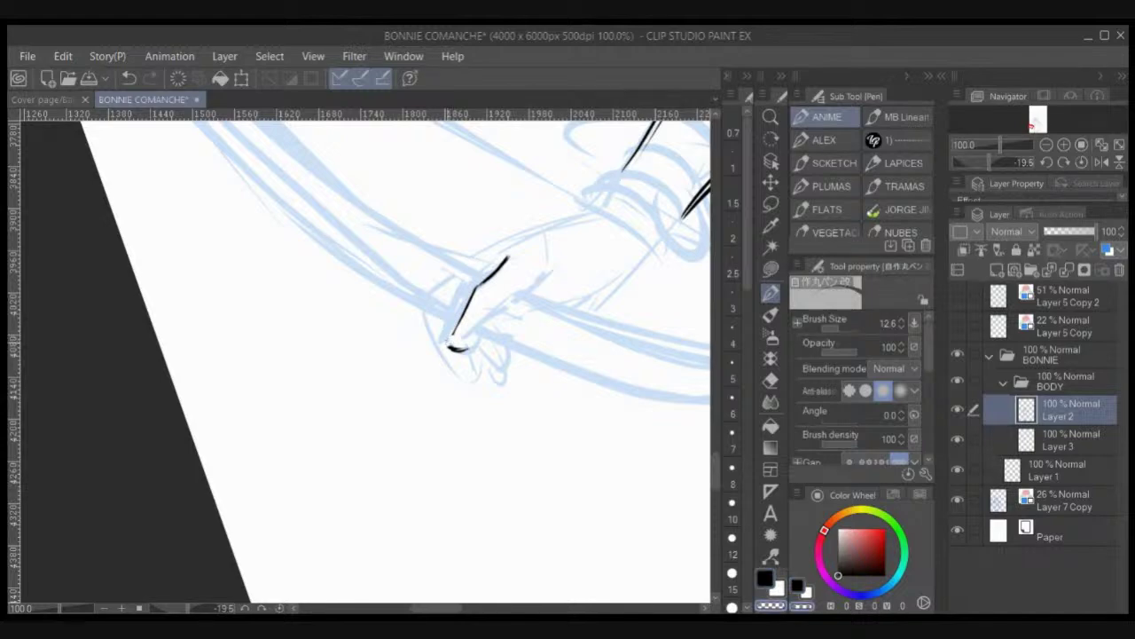
Step: Ink the thumb's tip, underside and nail on the bow-holding hand, tidying the overlapping strokes
mouse_move(450, 344)
mouse_down()
mouse_move(470, 347)
mouse_move(494, 309)
mouse_move(542, 289)
mouse_up()
key(c)
mouse_move(464, 310)
mouse_down()
mouse_move(453, 365)
mouse_move(494, 307)
mouse_move(454, 314)
mouse_move(480, 294)
mouse_move(451, 341)
mouse_move(471, 348)
mouse_up()
click(771, 269)
click(771, 292)
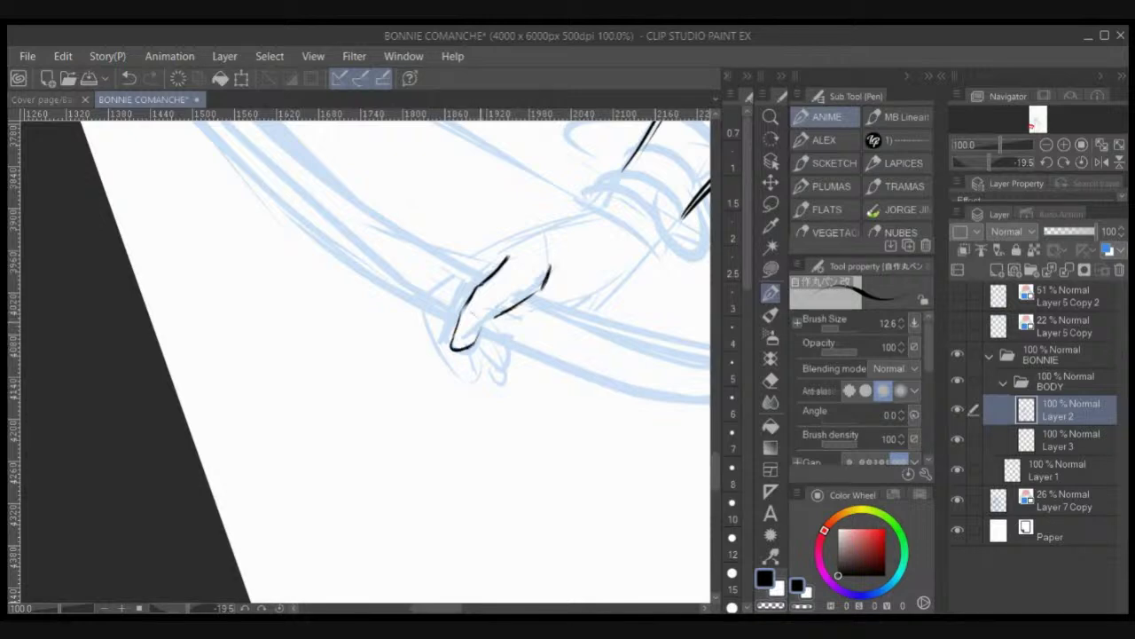
drag(463, 308, 479, 316)
key(c)
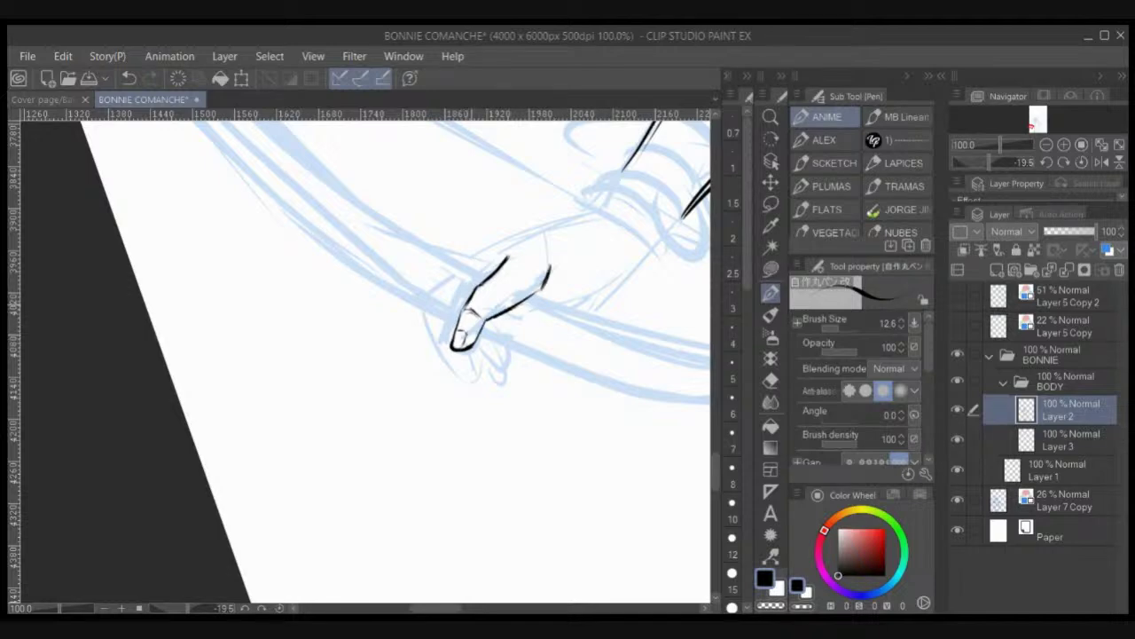
Step: Add crease strokes at the thumb's joint and base, and ink the palm's lower edge toward the wrist
drag(484, 286, 499, 281)
drag(543, 237, 555, 248)
mouse_move(515, 306)
mouse_down()
mouse_move(581, 296)
mouse_move(601, 278)
mouse_up()
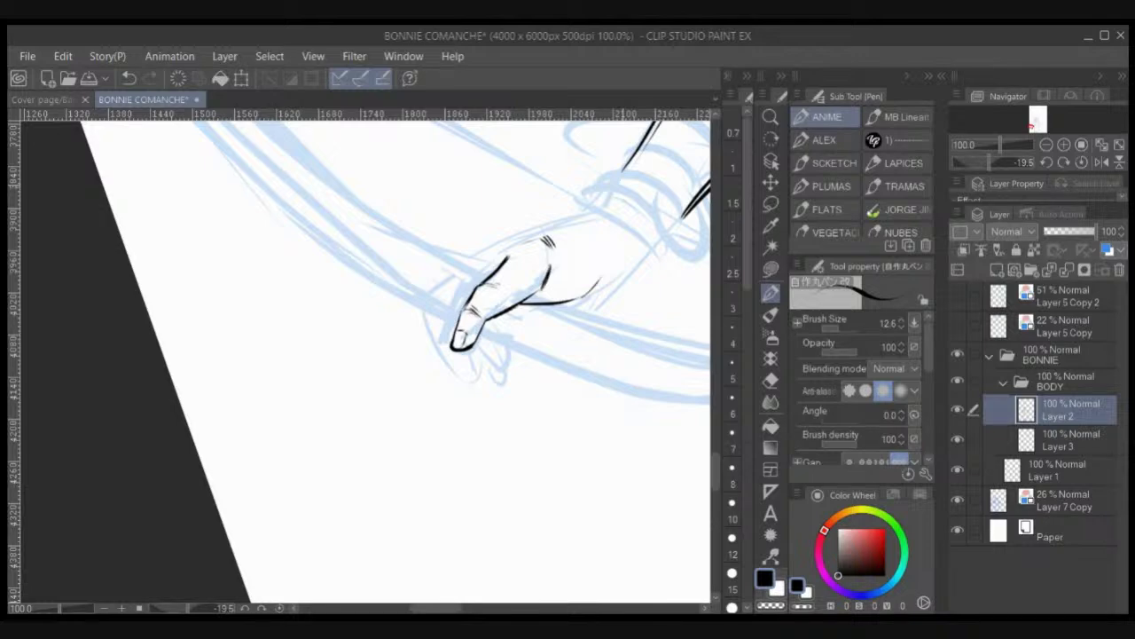
Step: Clean up and redraw the heel of the palm below the thumb
key(r)
drag(541, 293, 566, 259)
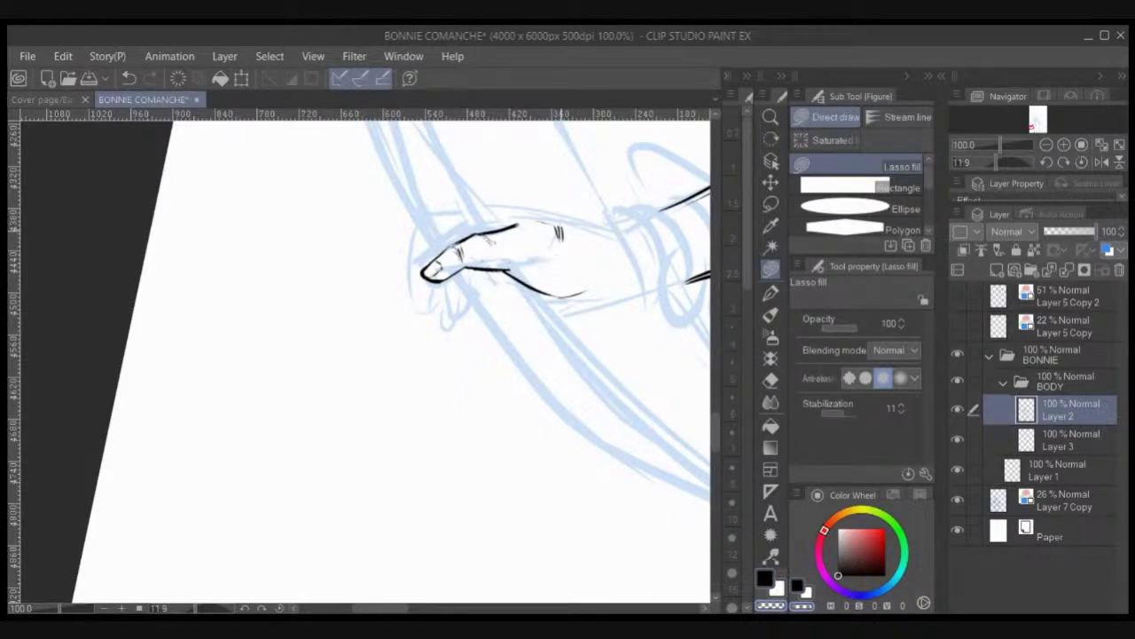
key(p)
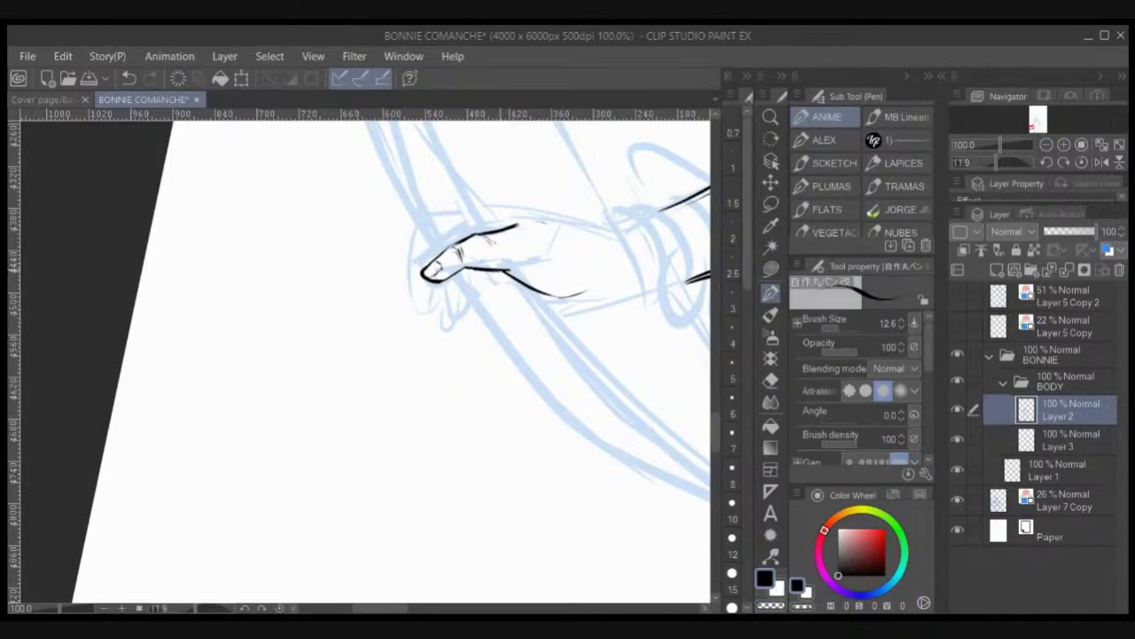
key(c)
mouse_move(474, 267)
mouse_down()
mouse_move(518, 264)
mouse_move(568, 296)
mouse_move(534, 289)
mouse_move(550, 295)
mouse_move(588, 291)
mouse_up()
key(c)
key(c)
key(c)
mouse_move(509, 268)
mouse_down()
mouse_move(552, 295)
mouse_move(585, 287)
mouse_up()
Step: Extend the thumb's upper contour toward the wrist
mouse_move(527, 223)
mouse_down()
mouse_move(558, 229)
mouse_move(490, 233)
mouse_move(566, 227)
mouse_up()
key(c)
key(c)
key(ctrl+z)
key(ctrl+z)
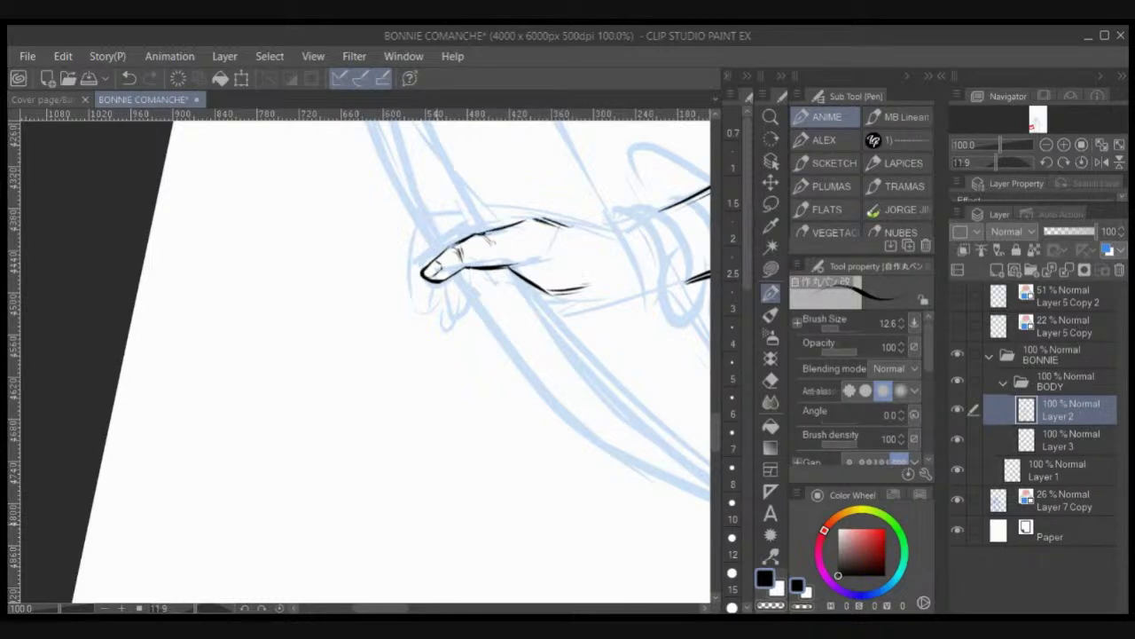
Step: Ink the bent index finger's outer contour from its knuckle to the tip beyond the thumb
drag(612, 484, 643, 396)
key(r)
key(p)
drag(497, 322, 468, 451)
mouse_move(339, 287)
mouse_down()
mouse_move(335, 349)
mouse_move(365, 375)
mouse_up()
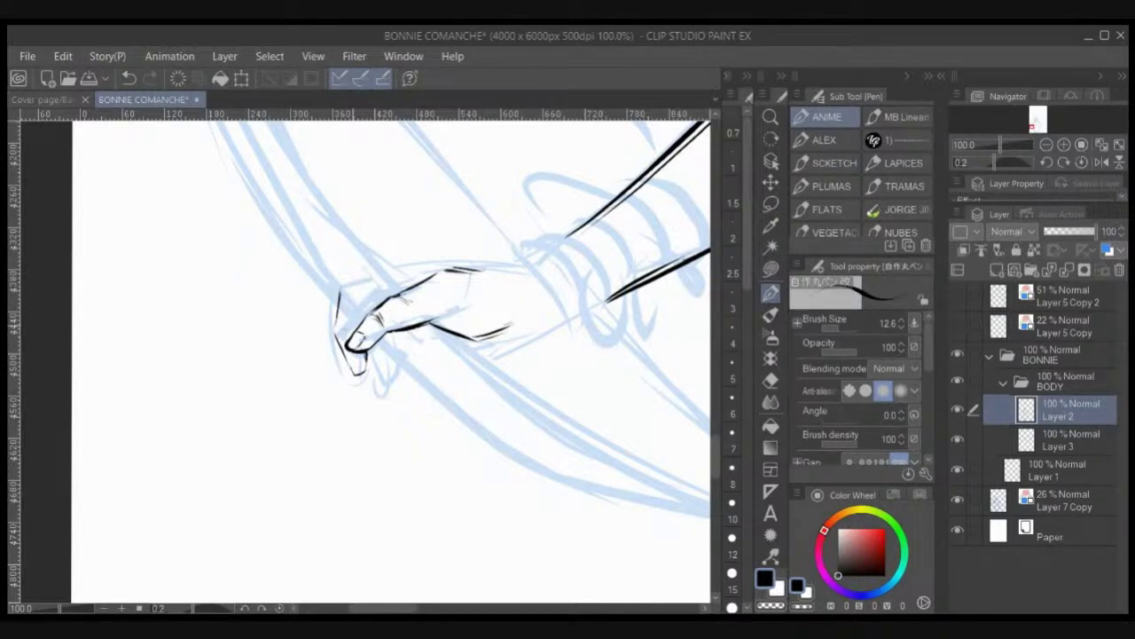
mouse_move(344, 286)
mouse_down()
mouse_move(440, 261)
mouse_move(507, 270)
mouse_up()
key(ctrl+z)
mouse_move(343, 287)
mouse_down()
mouse_move(468, 261)
mouse_move(460, 258)
mouse_move(532, 264)
mouse_up()
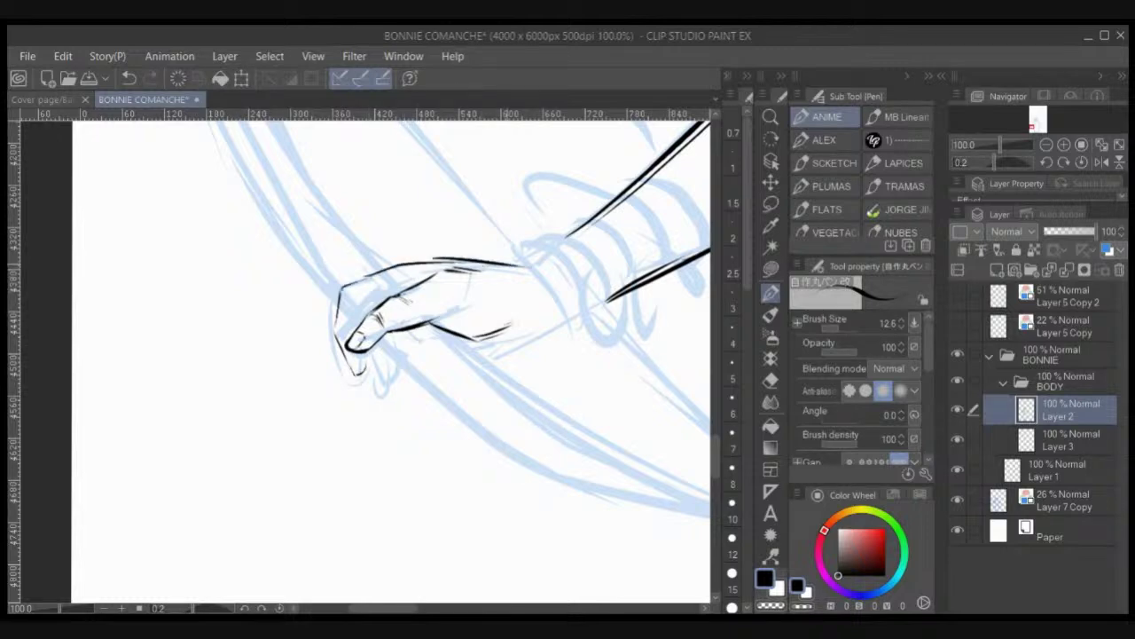
key(ctrl+z)
drag(364, 276, 479, 265)
Step: Ink the back of the bow-holding hand from the finger knuckle to the wrist and join it to the forearm contour
key(r)
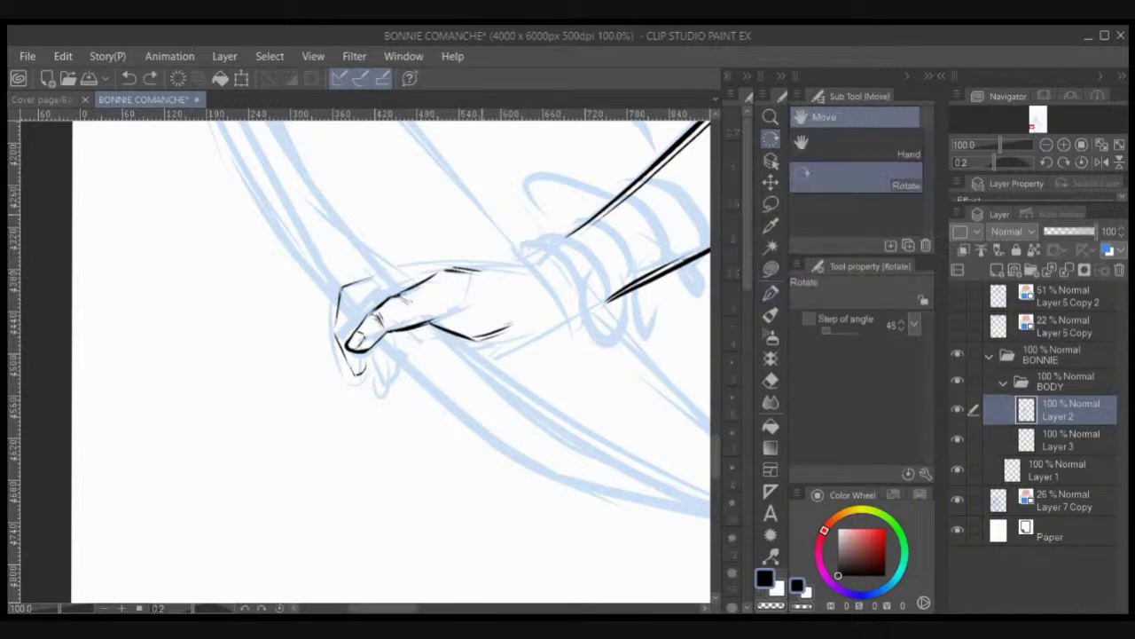
mouse_move(444, 222)
mouse_down()
mouse_move(527, 370)
mouse_move(516, 417)
mouse_move(440, 319)
mouse_up()
key(p)
mouse_move(417, 225)
mouse_down()
mouse_move(448, 289)
mouse_move(463, 372)
mouse_up()
drag(452, 300, 467, 404)
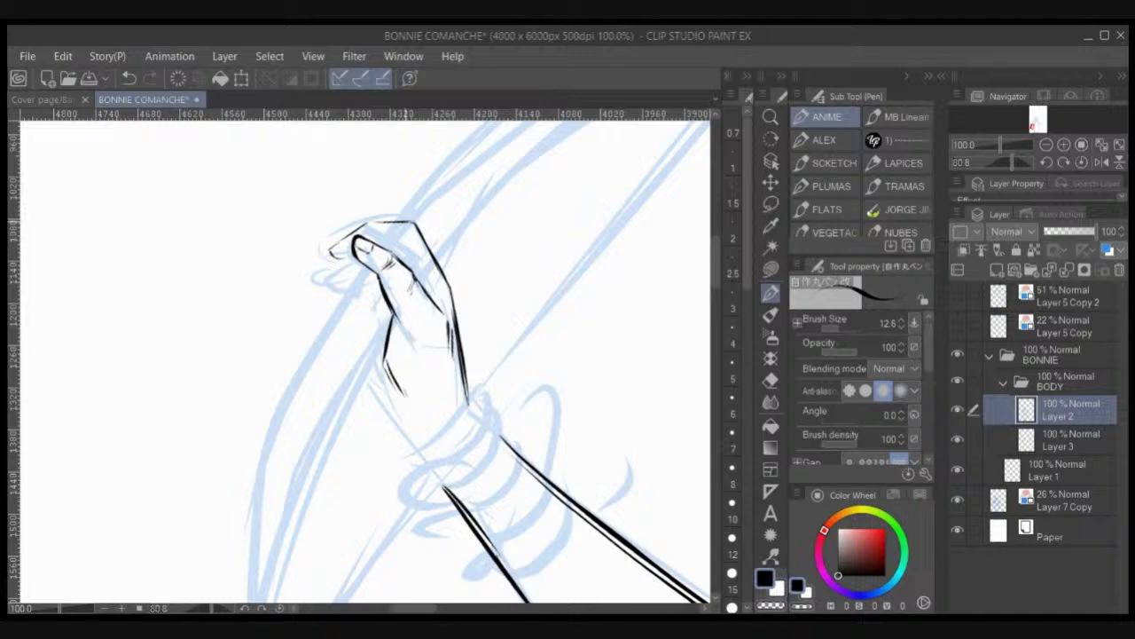
drag(466, 393, 543, 479)
Step: Refine the palm contour and ink the palm-side wrist line so that it joins the forearm
key(c)
mouse_move(397, 389)
mouse_down()
mouse_move(387, 362)
mouse_move(401, 410)
mouse_up()
key(c)
mouse_move(383, 371)
mouse_down()
mouse_move(412, 427)
mouse_move(429, 434)
mouse_up()
drag(367, 373, 450, 491)
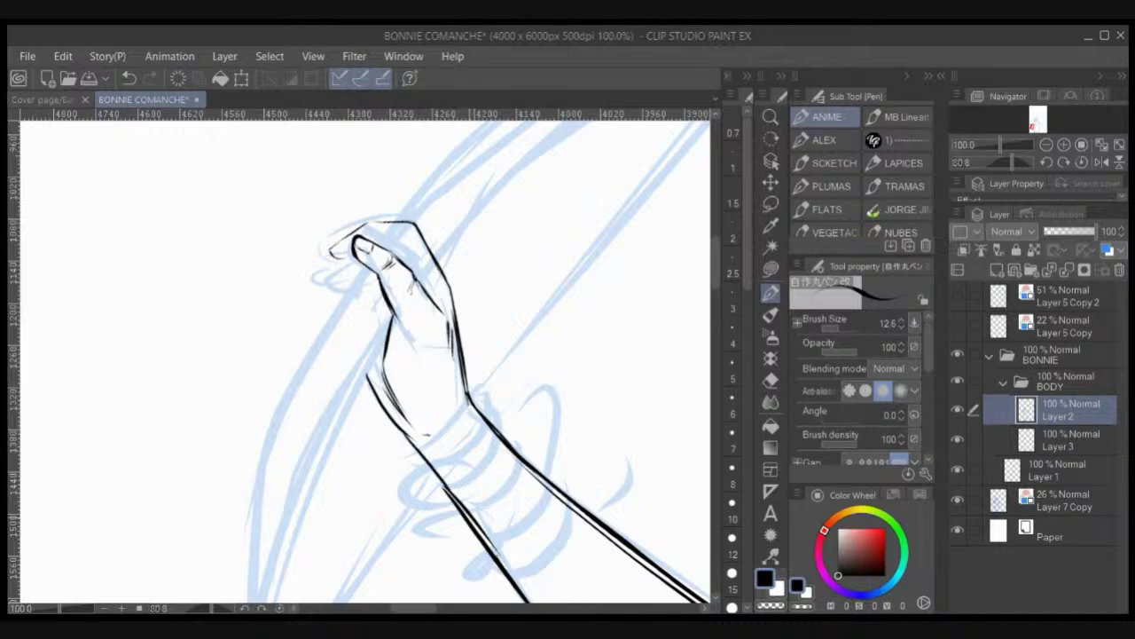
drag(401, 431, 452, 501)
key(ctrl+z)
drag(405, 434, 454, 499)
drag(368, 373, 378, 346)
Step: Ink the curled tip of the index finger in front of the thumb
key(r)
mouse_move(564, 426)
mouse_down()
mouse_move(603, 390)
mouse_move(597, 299)
mouse_move(573, 244)
mouse_up()
key(p)
drag(297, 291, 359, 296)
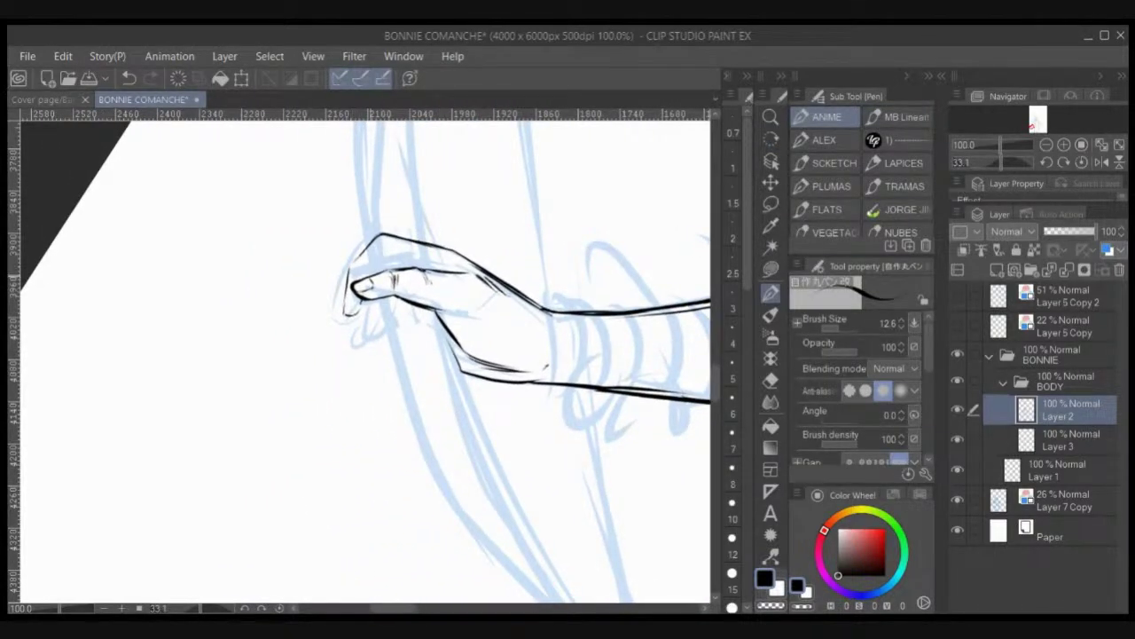
mouse_move(398, 260)
mouse_down()
mouse_move(352, 271)
mouse_move(413, 265)
mouse_up()
key(ctrl+z)
drag(374, 299, 364, 336)
key(ctrl+z)
key(ctrl+z)
key(ctrl+z)
Step: Ink the inner finger line above the thumb and the next curled finger below it, erasing stray strokes
drag(383, 268, 412, 263)
mouse_move(365, 309)
mouse_down()
mouse_move(369, 341)
mouse_move(388, 312)
mouse_up()
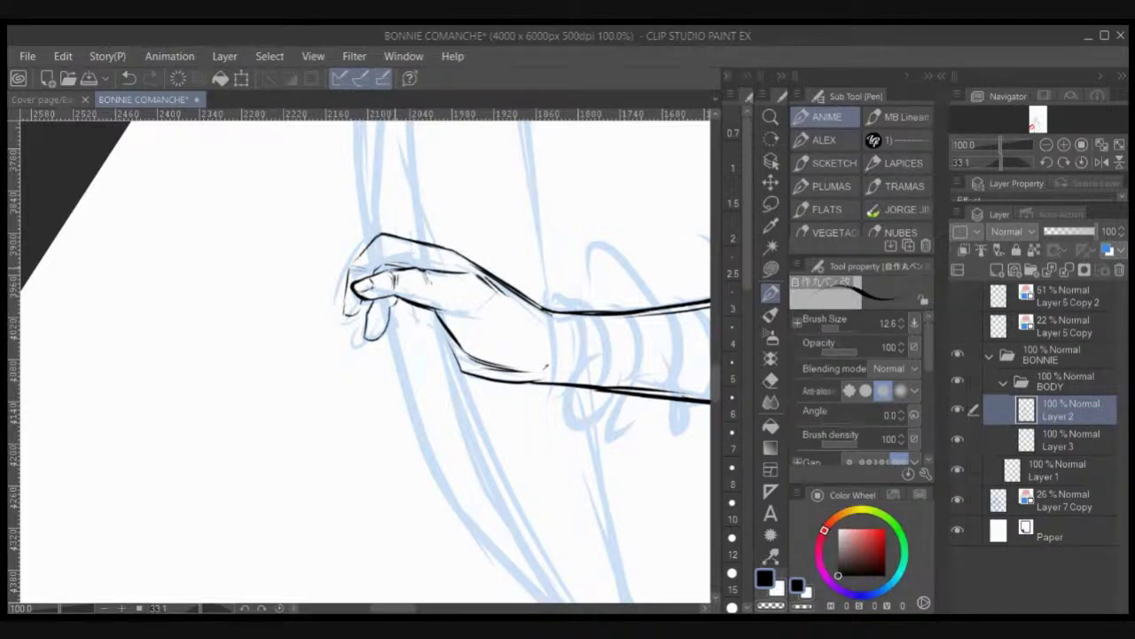
drag(357, 332, 356, 345)
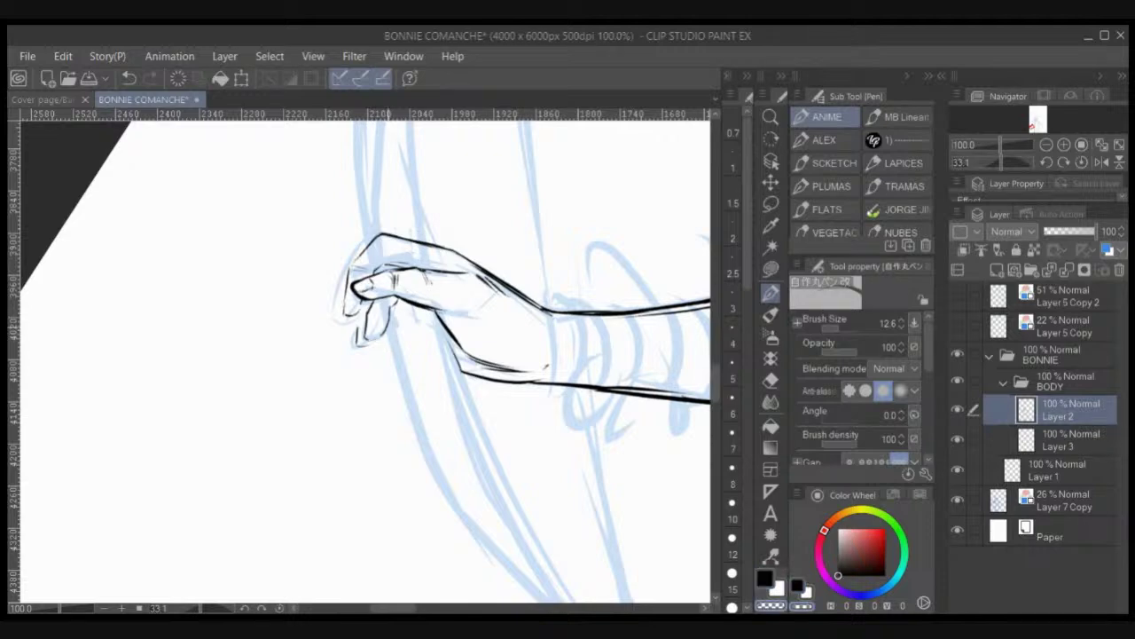
key(c)
key(c)
key(c)
key(c)
key(c)
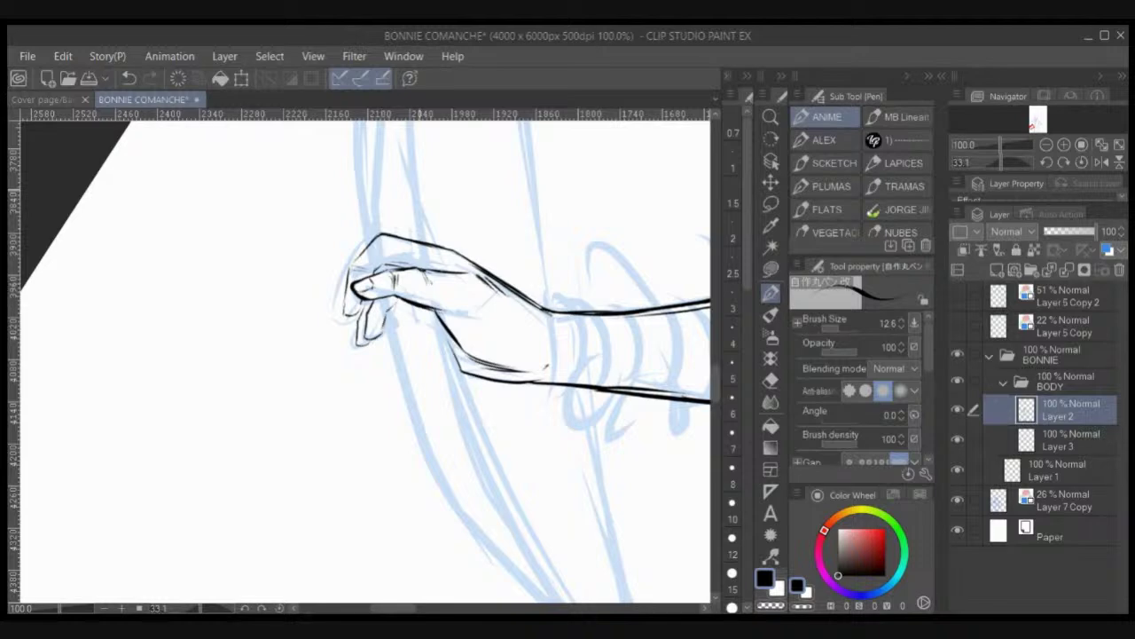
key(c)
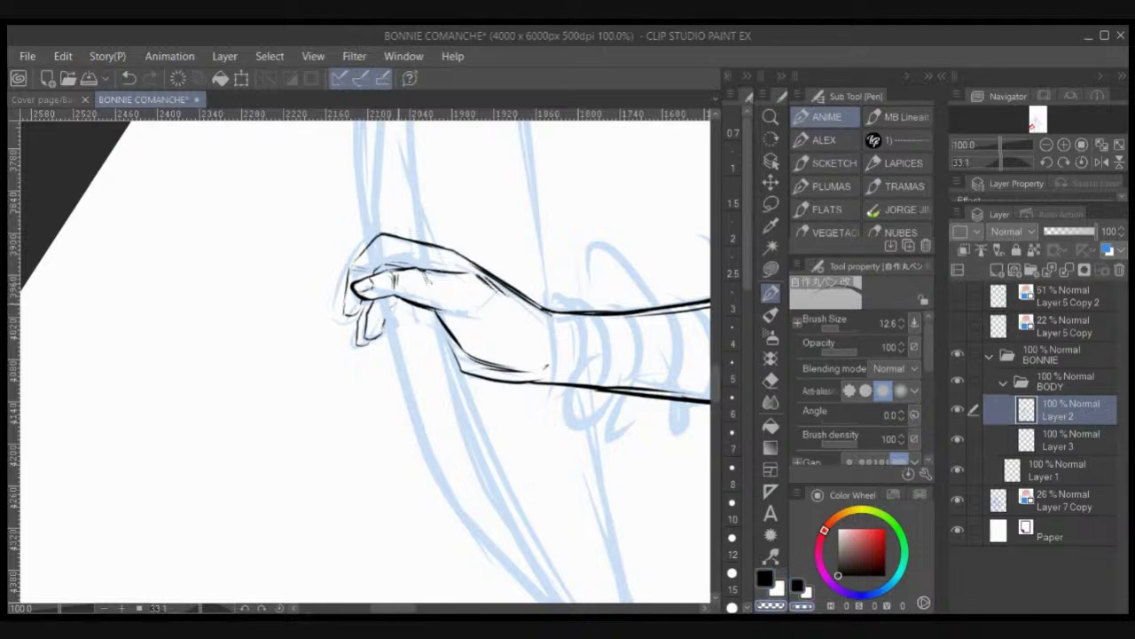
key(c)
Step: Ink the remaining folded finger behind the curled fingers and clean up the fingertip outlines
scroll(313, 276, up, 1)
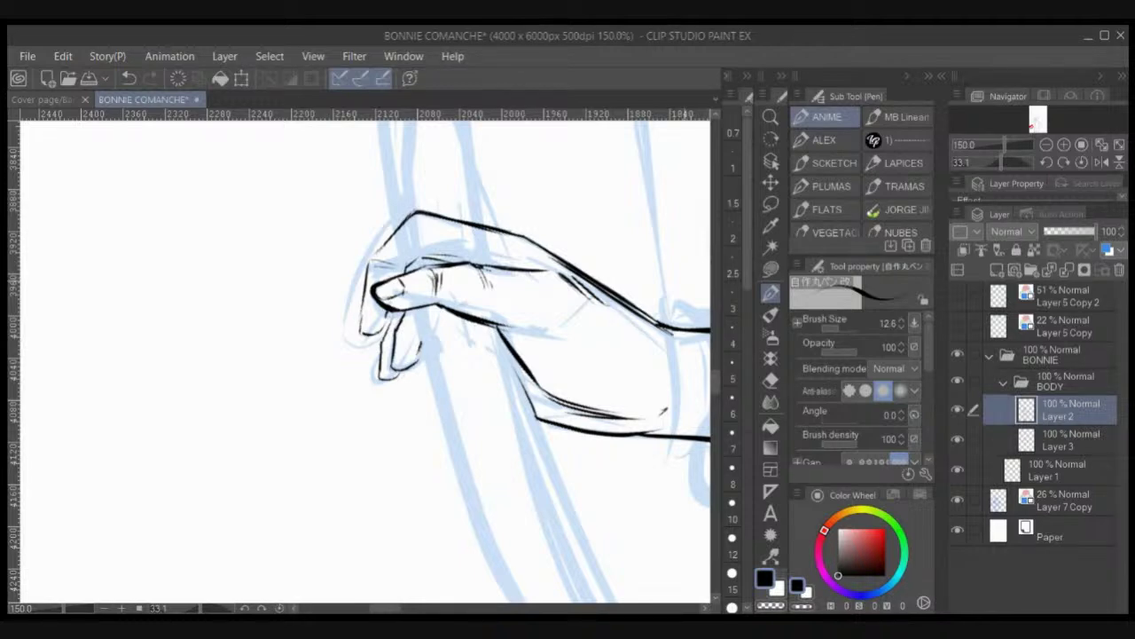
drag(575, 329, 608, 277)
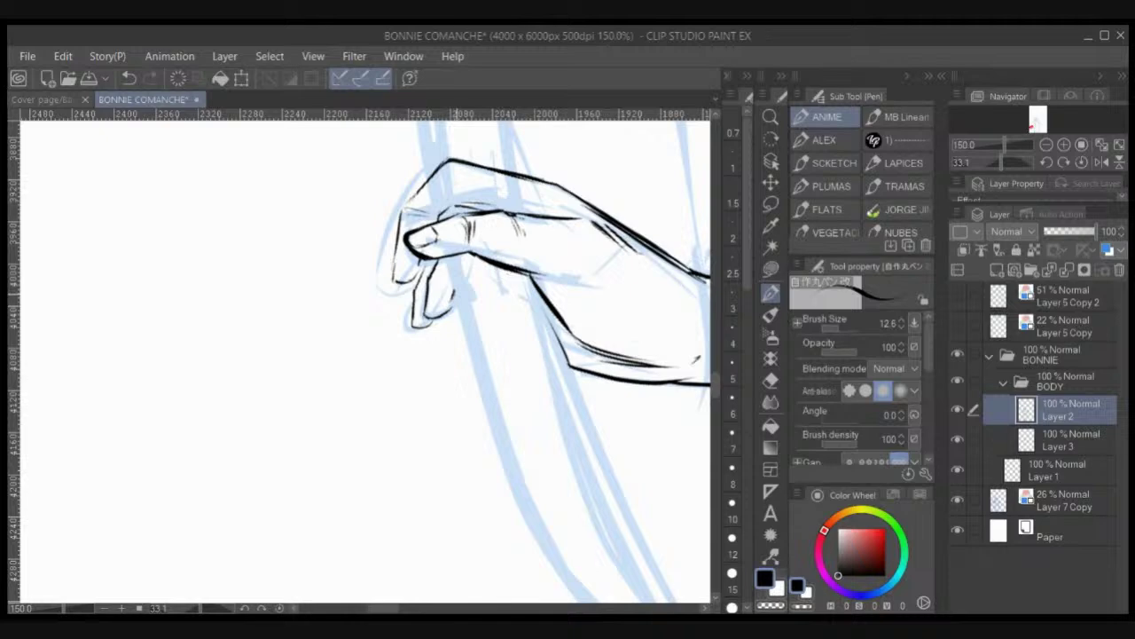
drag(432, 317, 460, 261)
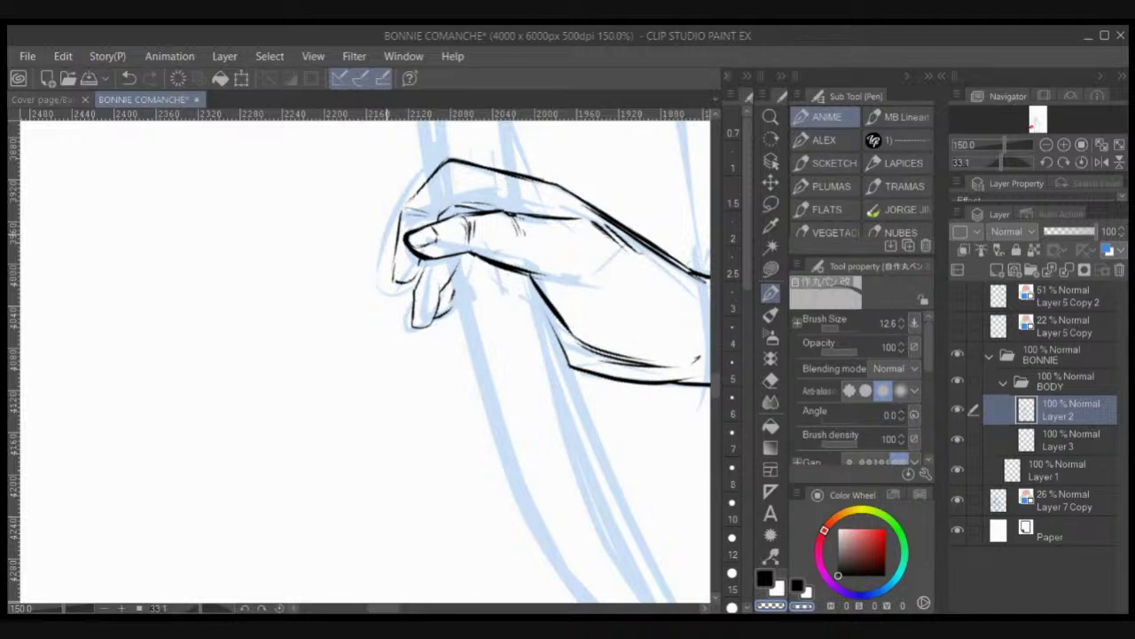
key(c)
drag(413, 322, 434, 323)
key(ctrl+z)
key(c)
drag(414, 327, 428, 323)
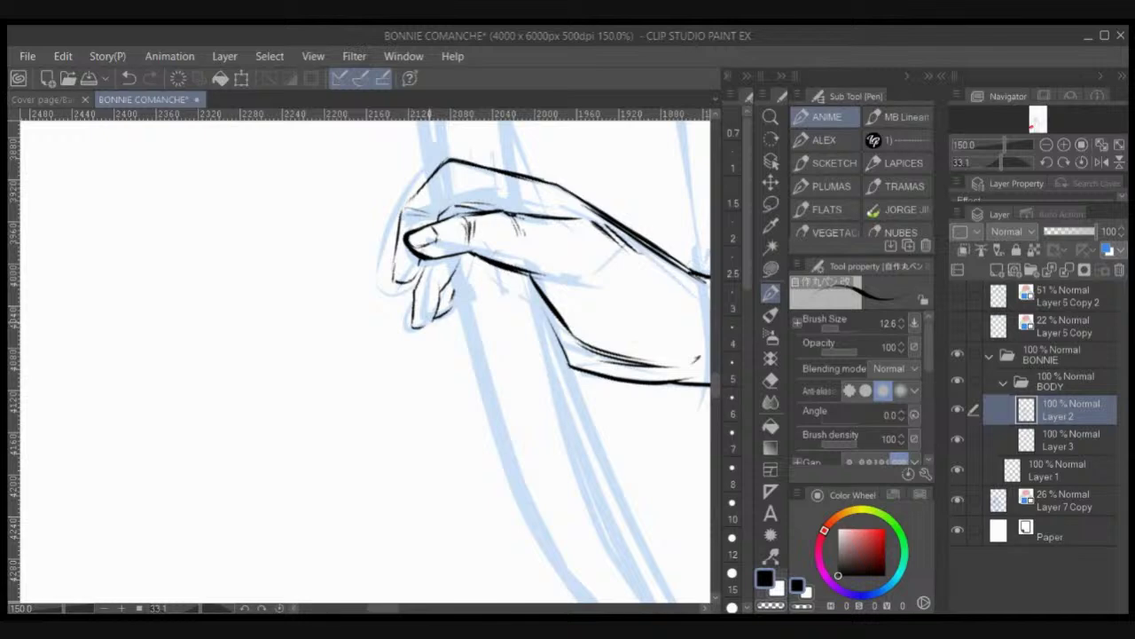
key(c)
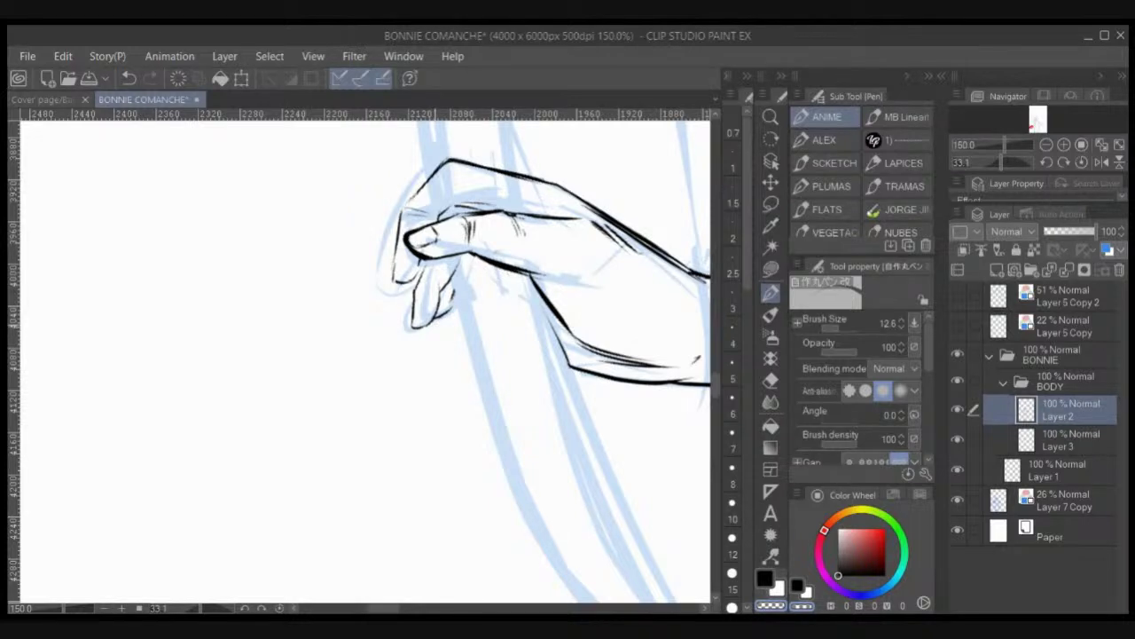
key(c)
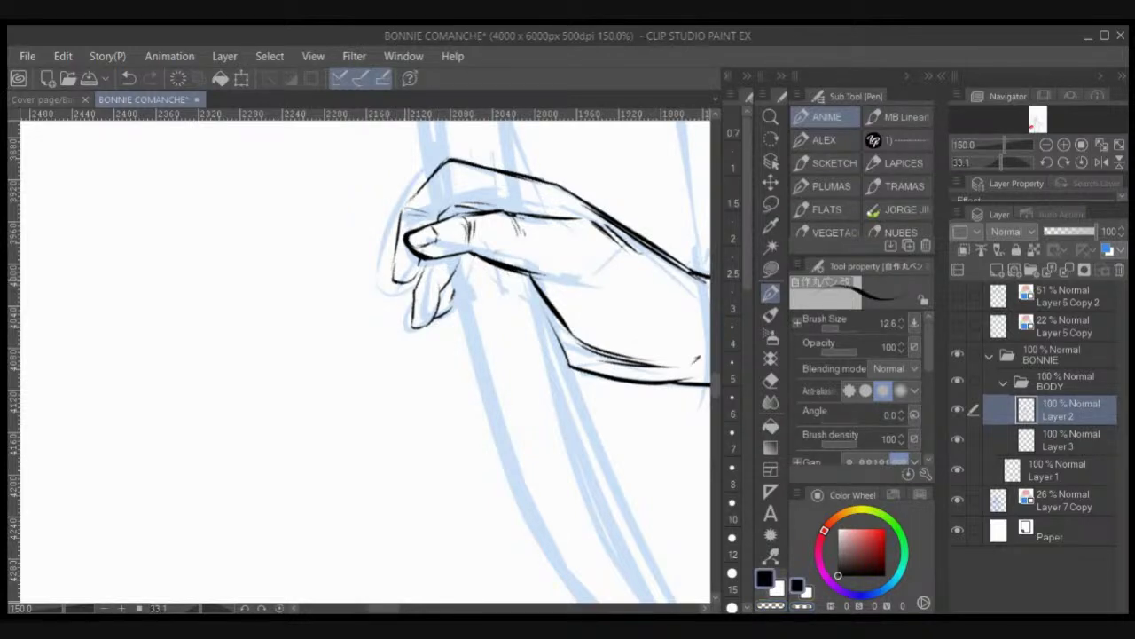
Step: Touch up the knuckle edge of the bow-holding hand where the back of the hand meets the index finger
key(c)
key(c)
drag(418, 193, 404, 209)
scroll(407, 170, down, 2)
drag(533, 388, 417, 347)
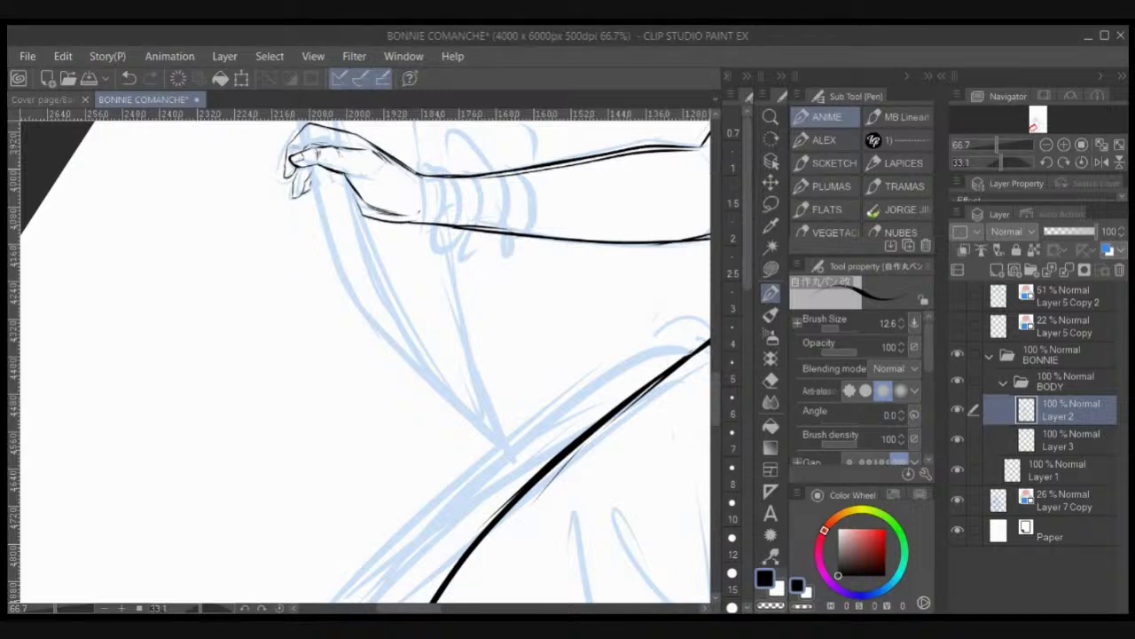
drag(406, 251, 417, 377)
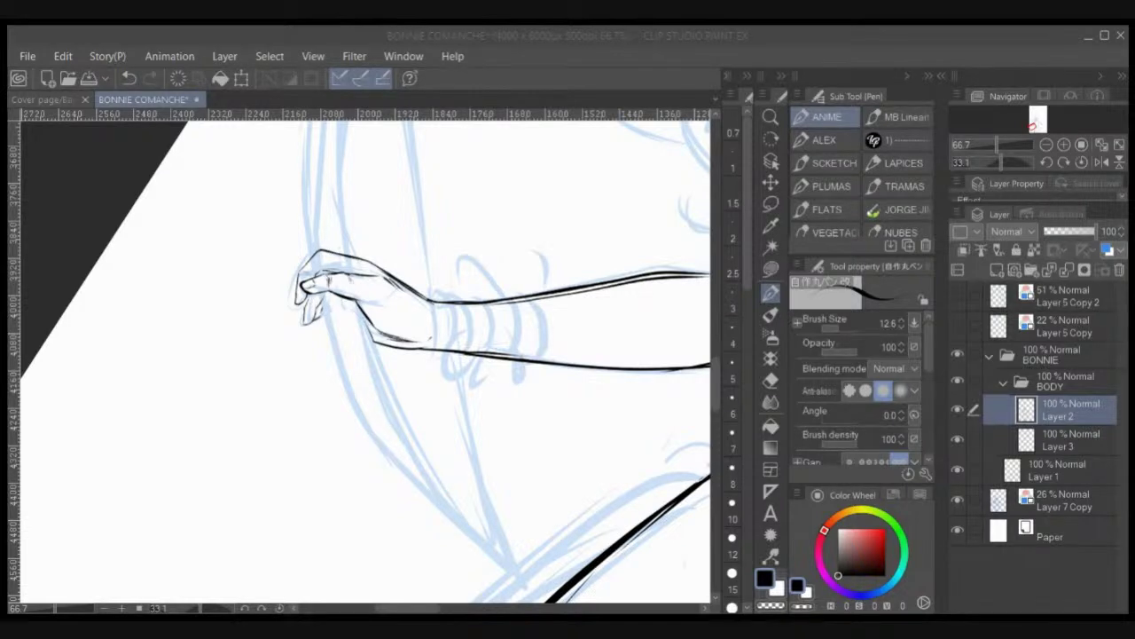
click(324, 323)
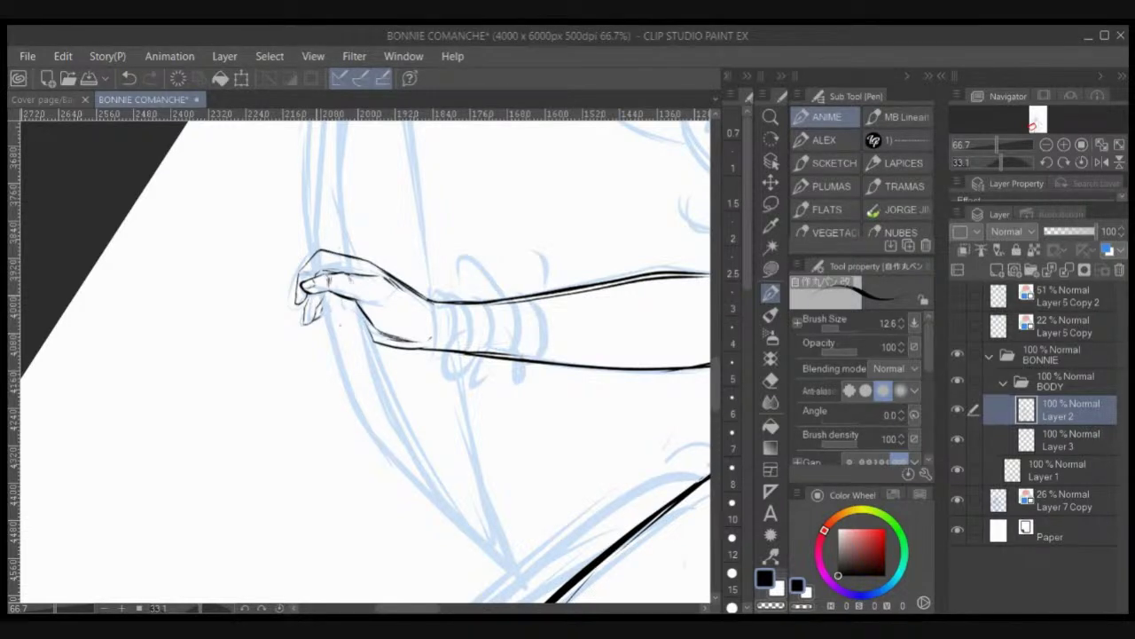
drag(321, 291, 348, 390)
key(ctrl+z)
Step: Shade the folded fingers below the thumb of the bow-holding hand with close parallel hatching
scroll(283, 285, up, 2)
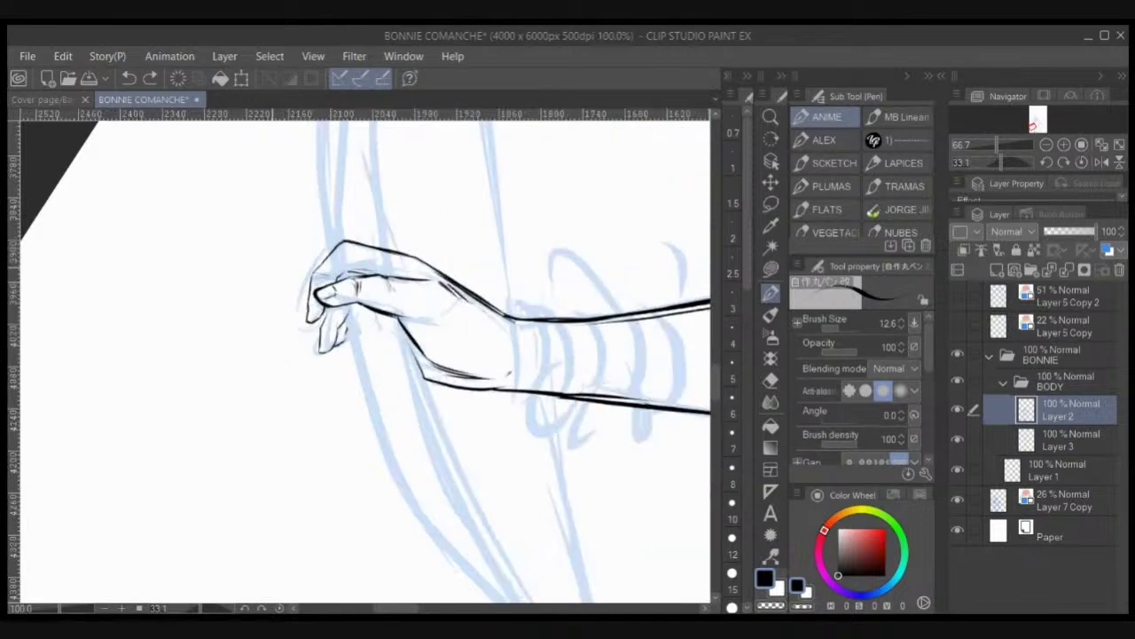
mouse_move(367, 383)
mouse_down()
mouse_move(383, 344)
mouse_move(347, 380)
mouse_move(347, 355)
mouse_up()
drag(347, 394, 349, 353)
mouse_move(350, 397)
mouse_down()
mouse_move(352, 341)
mouse_move(367, 334)
mouse_up()
drag(368, 379, 371, 330)
drag(373, 366, 376, 325)
drag(377, 348, 382, 322)
drag(382, 339, 393, 317)
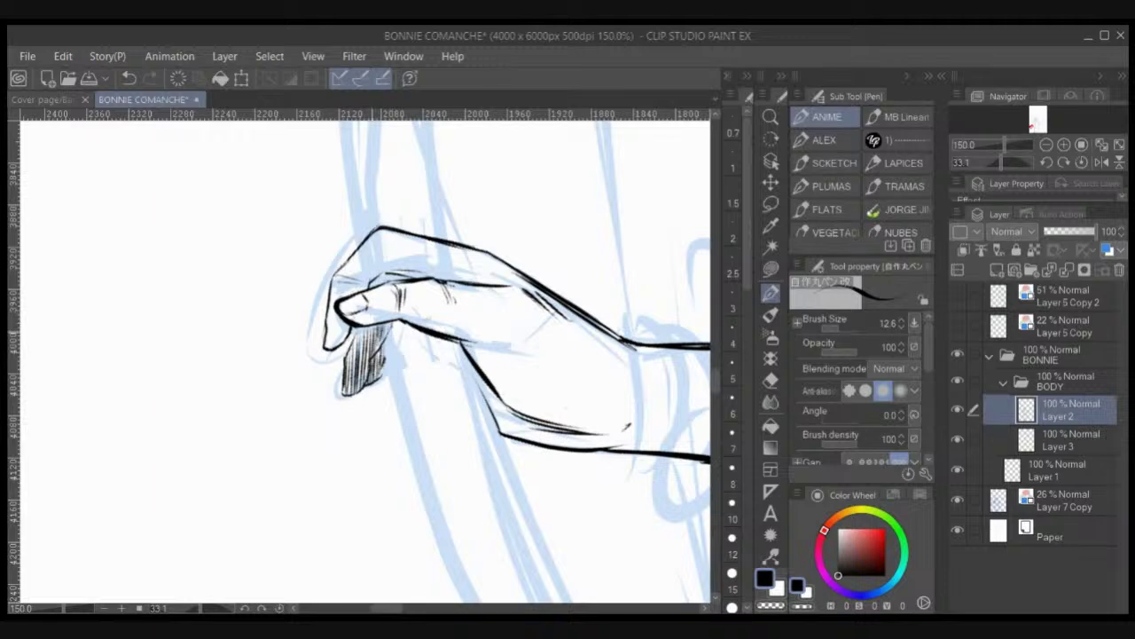
Step: Hatch the curled index fingertip and darken the shading on the folded fingers beneath it
mouse_move(345, 393)
mouse_down()
mouse_move(369, 374)
mouse_move(387, 328)
mouse_move(376, 376)
mouse_move(358, 327)
mouse_move(330, 336)
mouse_move(334, 300)
mouse_up()
mouse_move(335, 344)
mouse_down()
mouse_move(333, 307)
mouse_move(348, 323)
mouse_move(332, 341)
mouse_move(332, 316)
mouse_up()
drag(333, 347, 335, 319)
drag(347, 396, 356, 341)
mouse_move(348, 394)
mouse_down()
mouse_move(346, 359)
mouse_move(373, 334)
mouse_up()
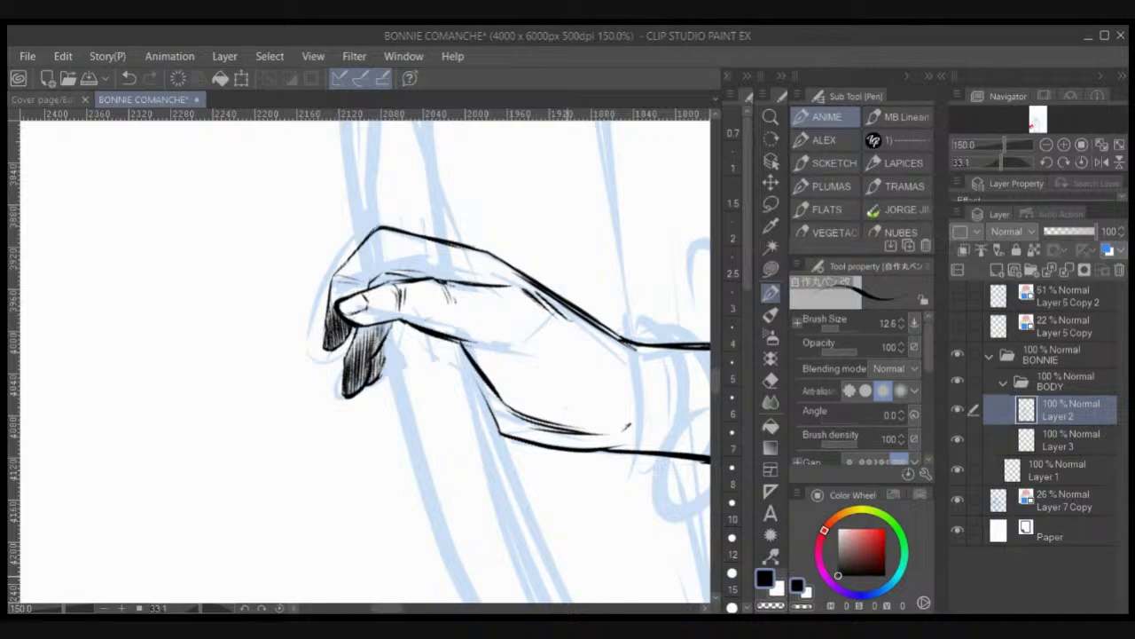
Step: Reset the canvas rotation so the figure is upright
scroll(559, 405, down, 2)
scroll(563, 408, down, 1)
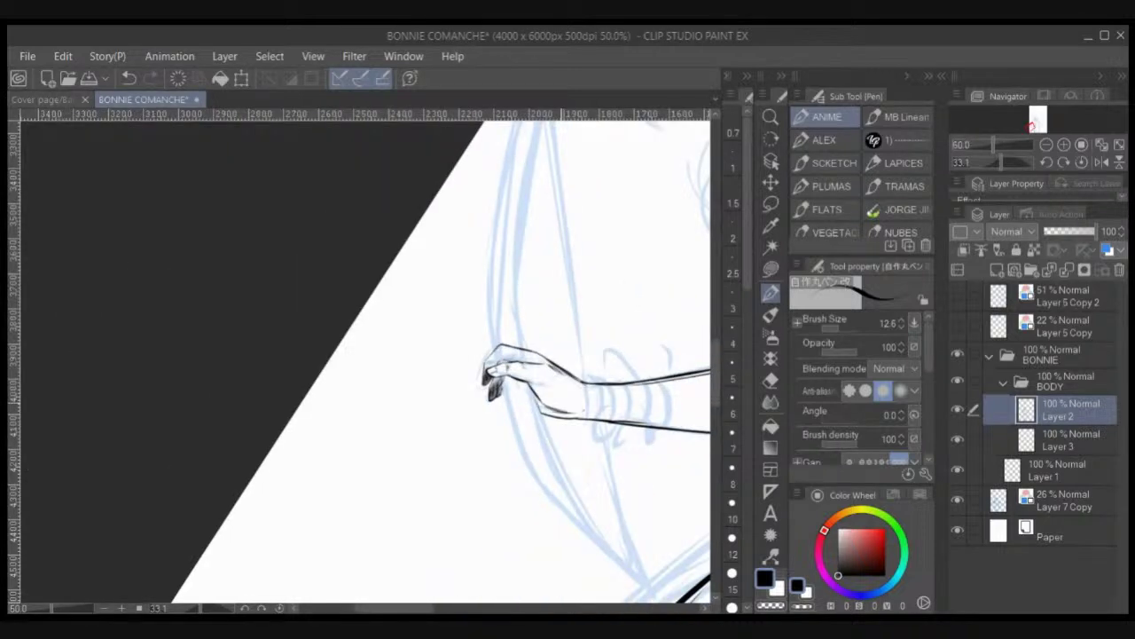
click(280, 607)
scroll(336, 581, down, 1)
drag(624, 393, 376, 468)
scroll(376, 468, down, 3)
drag(528, 399, 530, 317)
scroll(568, 330, up, 3)
drag(426, 373, 702, 321)
Step: Lasso the bow-holding hand and enlarge it to 110 wide by 115 high, slightly tilted and joined to the wrist
click(771, 204)
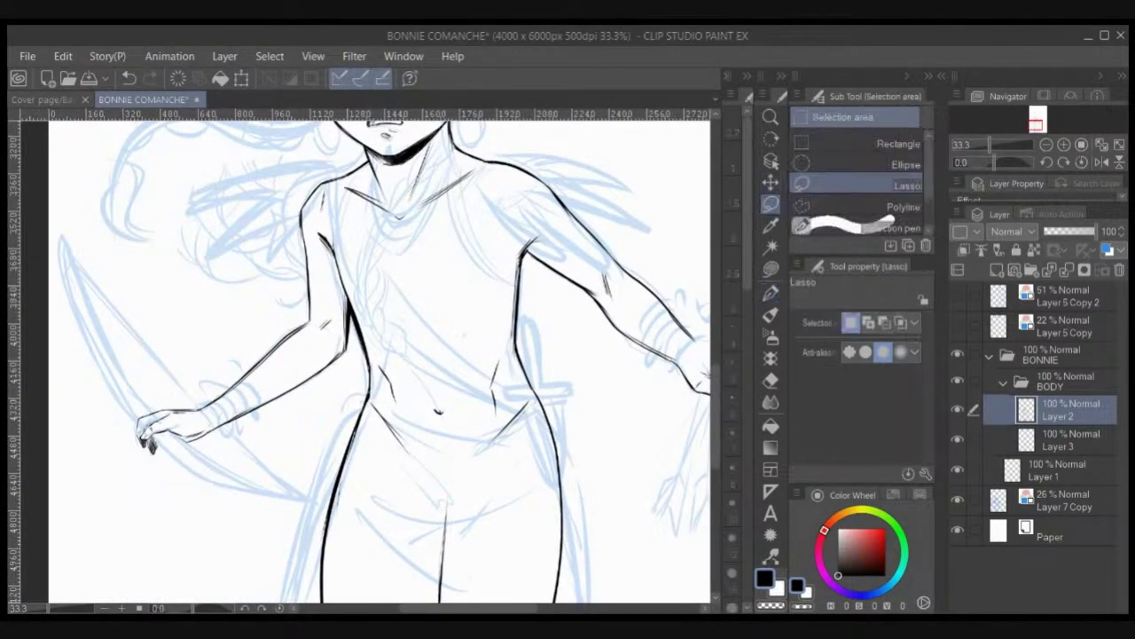
scroll(370, 361, up, 1)
drag(370, 361, 631, 284)
drag(334, 324, 354, 332)
mouse_move(248, 391)
mouse_down()
mouse_move(258, 359)
mouse_move(250, 386)
mouse_up()
key(ctrl+t)
drag(242, 321, 251, 312)
drag(241, 484, 237, 486)
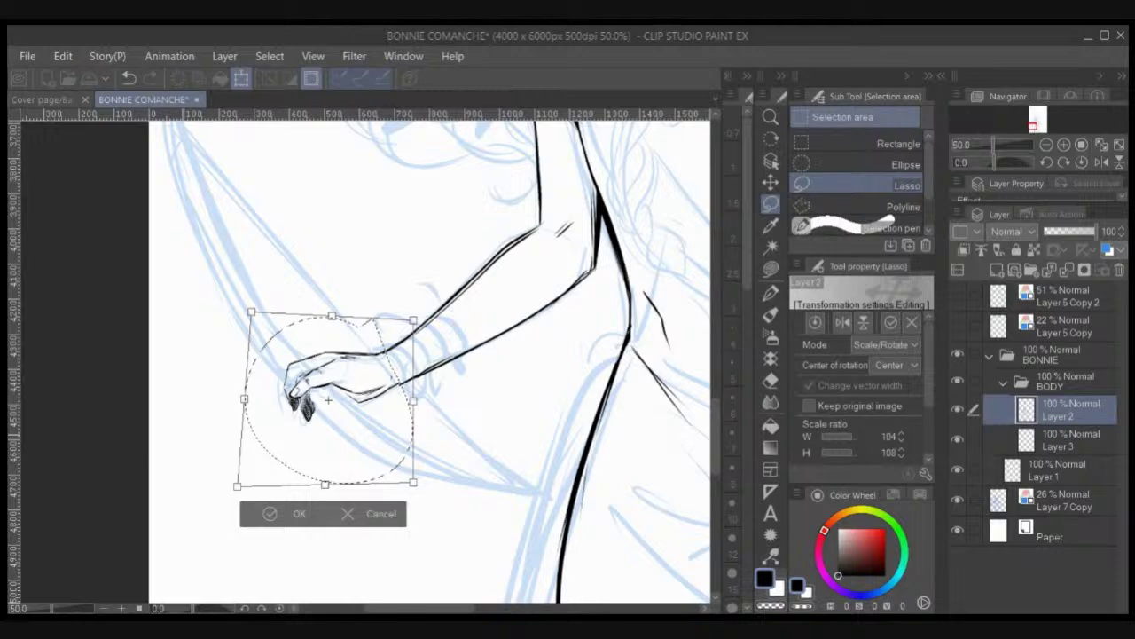
drag(413, 319, 415, 318)
drag(393, 385, 388, 392)
drag(410, 324, 420, 313)
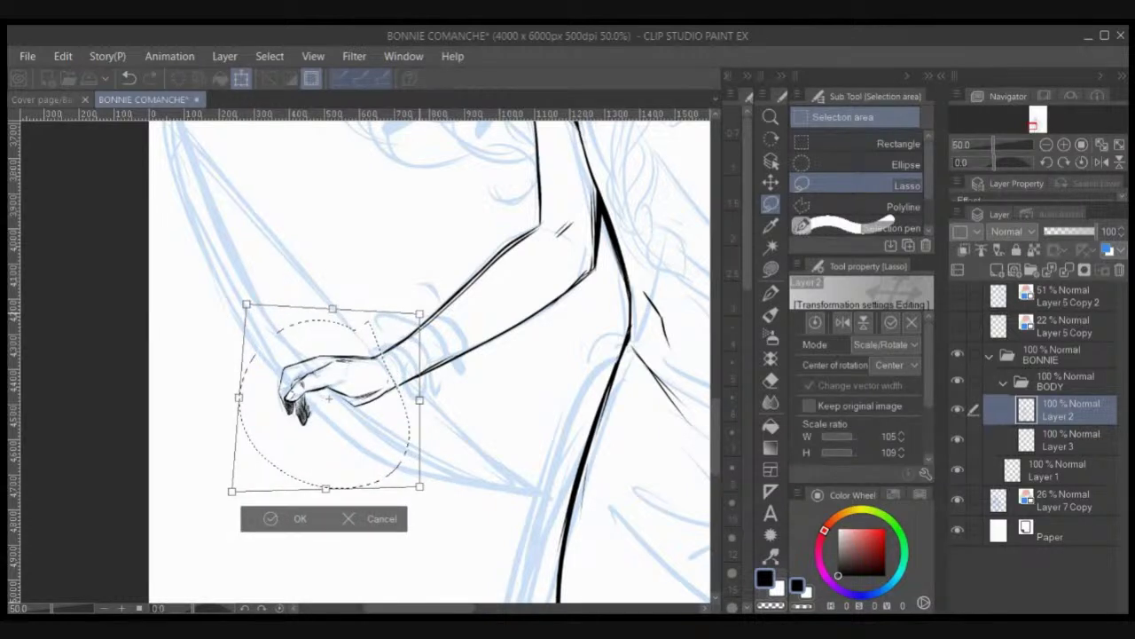
drag(400, 381, 394, 387)
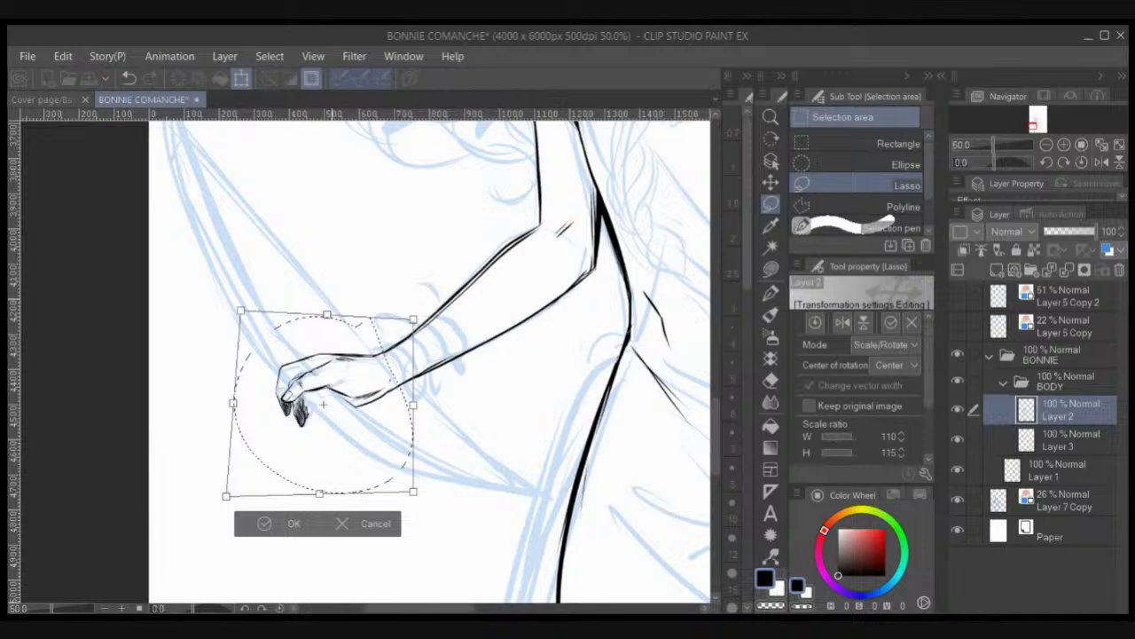
key(Return)
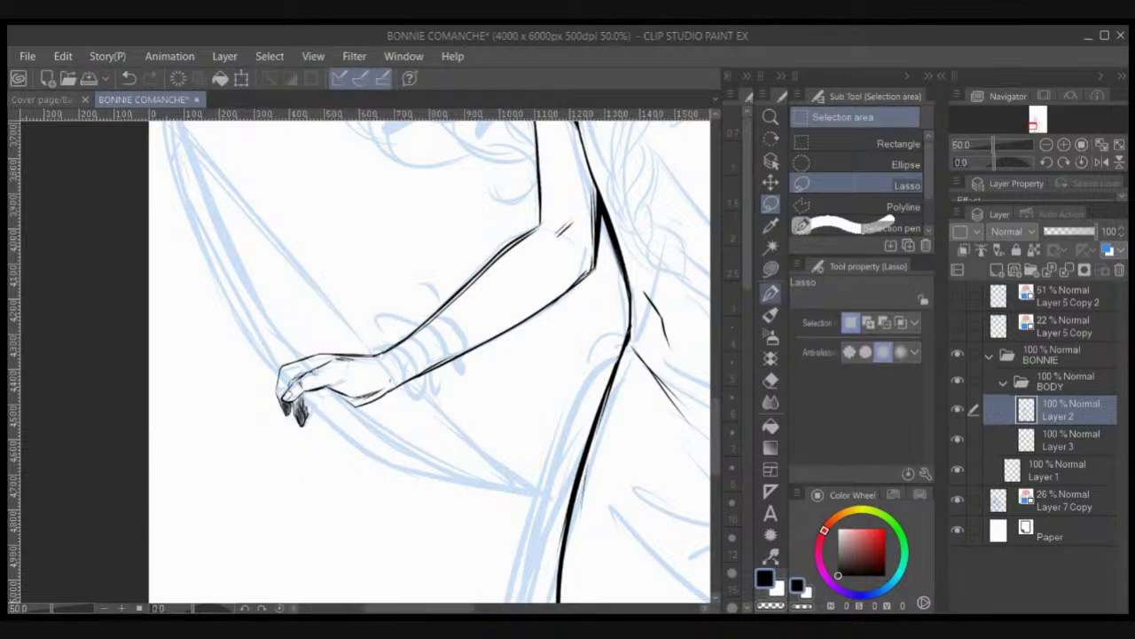
key(p)
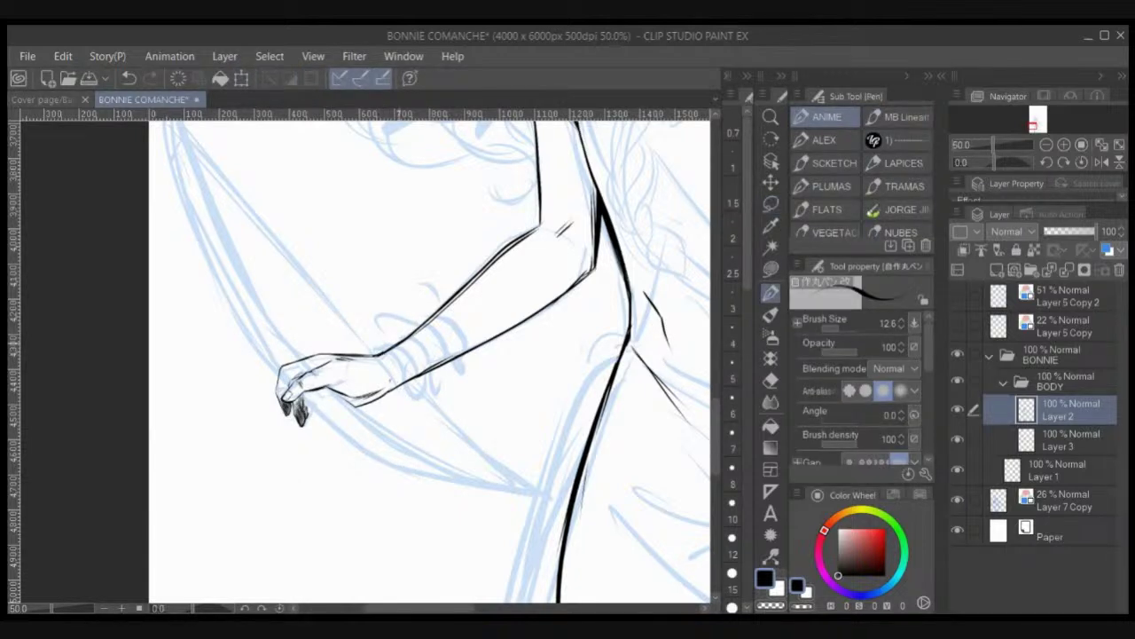
drag(637, 363, 479, 429)
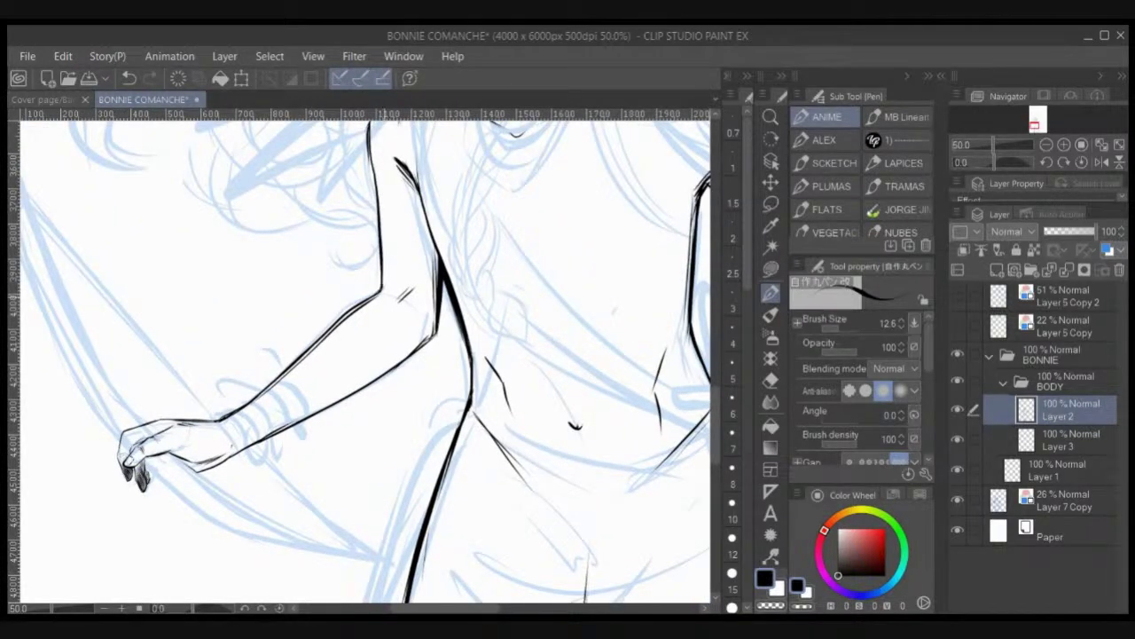
scroll(391, 288, down, 1)
drag(391, 288, 396, 369)
key(ctrl+z)
mouse_move(412, 303)
mouse_down()
mouse_move(427, 354)
mouse_move(420, 339)
mouse_up()
drag(550, 400, 266, 311)
scroll(475, 255, up, 2)
mouse_move(476, 372)
mouse_down()
mouse_move(344, 306)
mouse_move(442, 311)
mouse_up()
key(ctrl+z)
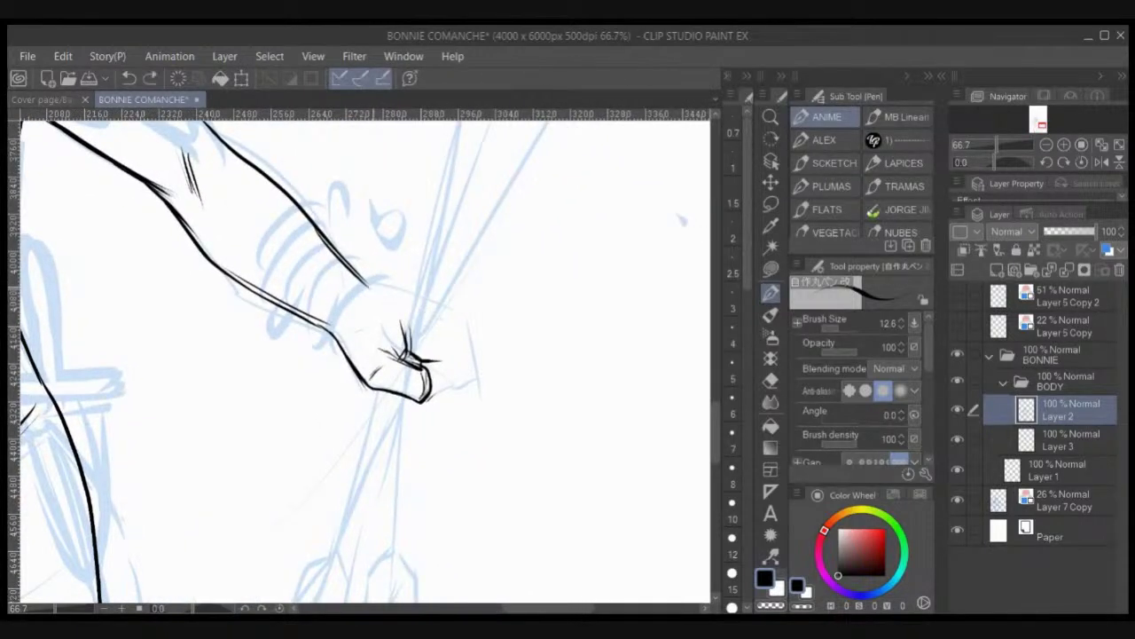
mouse_move(368, 286)
mouse_down()
mouse_move(453, 311)
mouse_move(460, 334)
mouse_up()
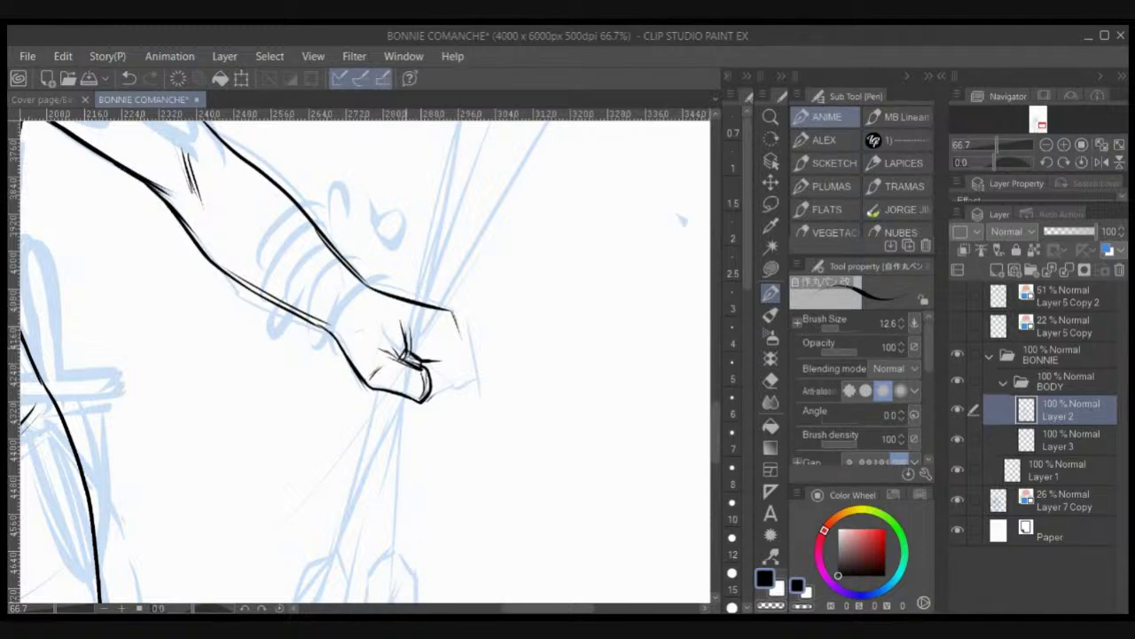
key(ctrl+z)
key(ctrl+z)
key(ctrl+z)
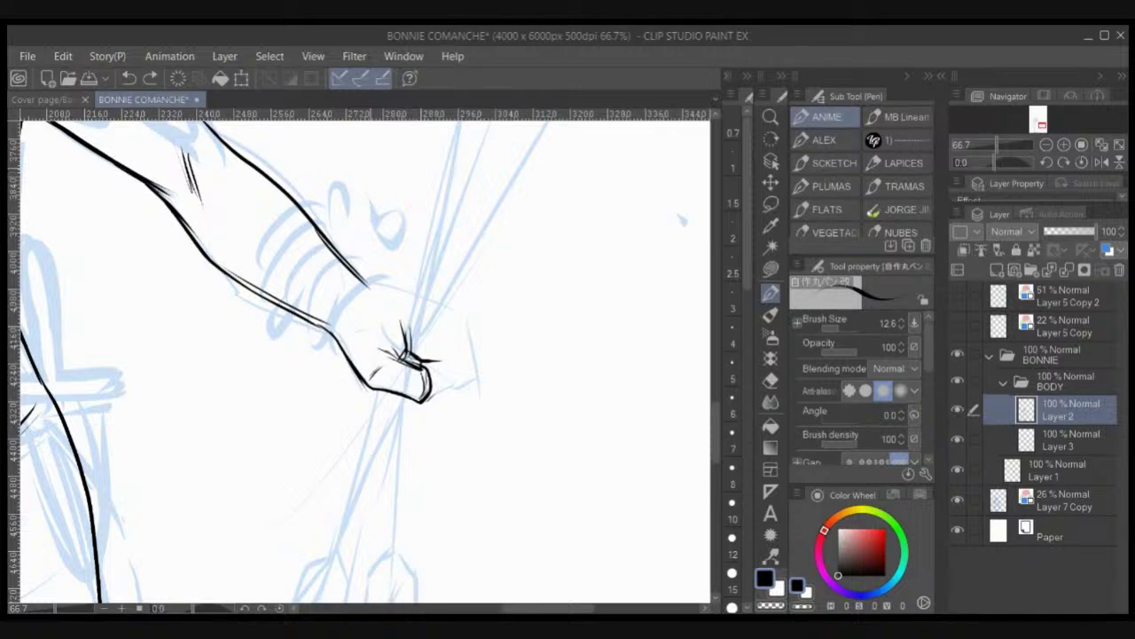
Step: Ink the back and knuckle edge of the other hand's fist, erasing stray strokes beside the thumb crease
mouse_move(383, 348)
mouse_down()
mouse_move(402, 357)
mouse_move(408, 346)
mouse_up()
mouse_move(366, 284)
mouse_down()
mouse_move(438, 308)
mouse_move(460, 368)
mouse_move(452, 379)
mouse_move(448, 318)
mouse_move(427, 305)
mouse_move(422, 353)
mouse_up()
drag(440, 346, 425, 352)
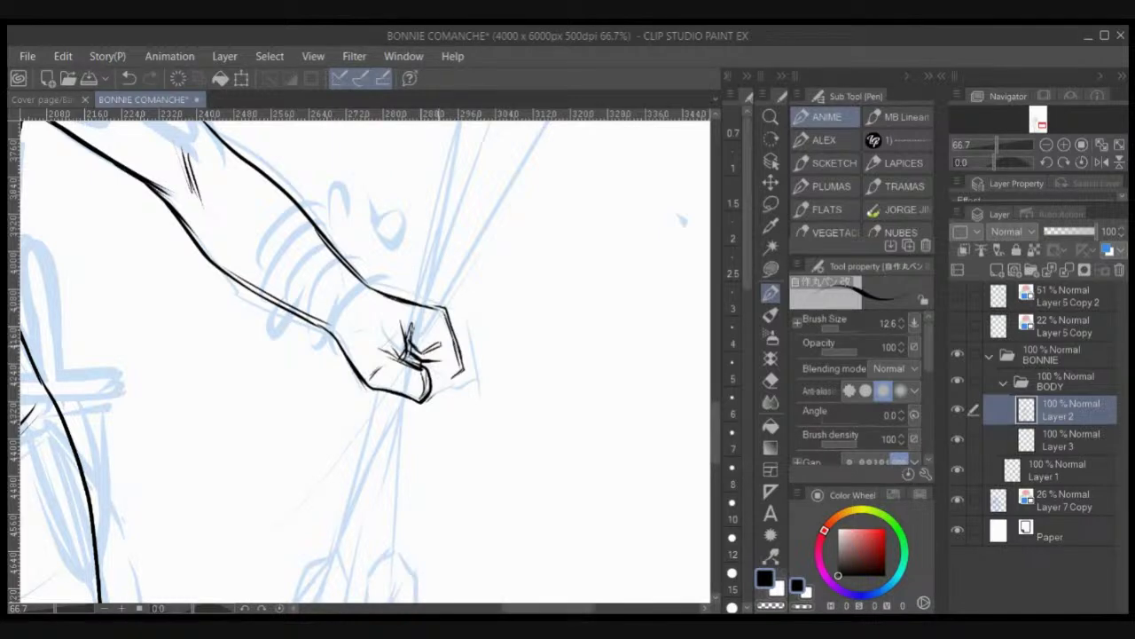
drag(413, 355, 440, 361)
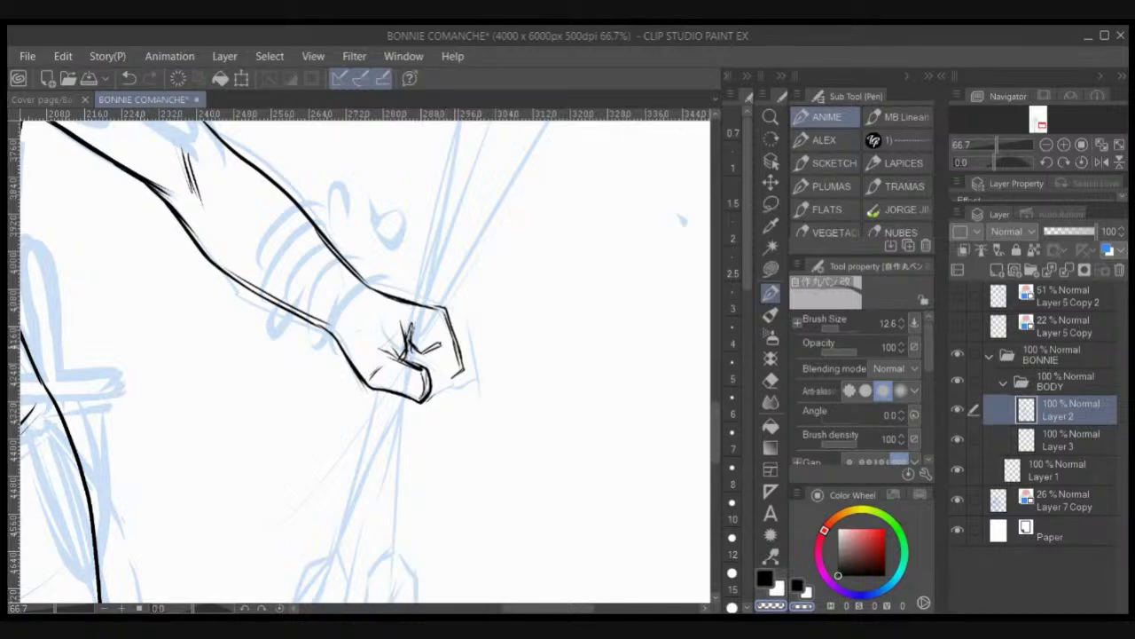
click(765, 580)
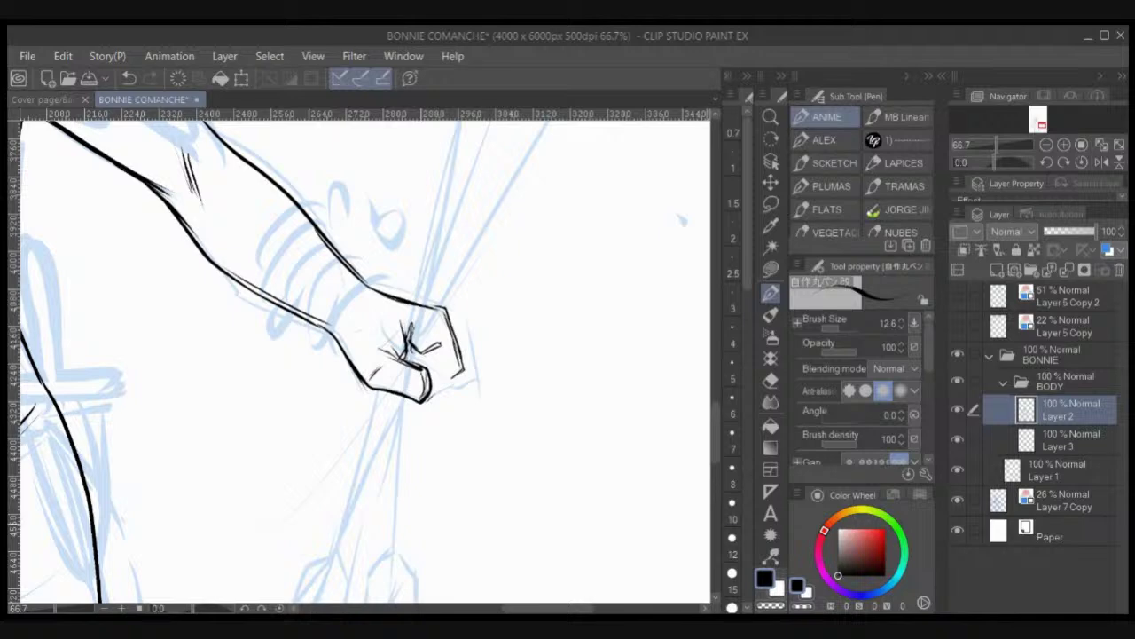
Step: Ink the lower finger edge closing the fist and darken the folds between the thumb and fingers
mouse_move(426, 352)
mouse_down()
mouse_move(449, 367)
mouse_move(434, 382)
mouse_move(464, 372)
mouse_up()
drag(408, 345, 413, 351)
drag(432, 384, 462, 373)
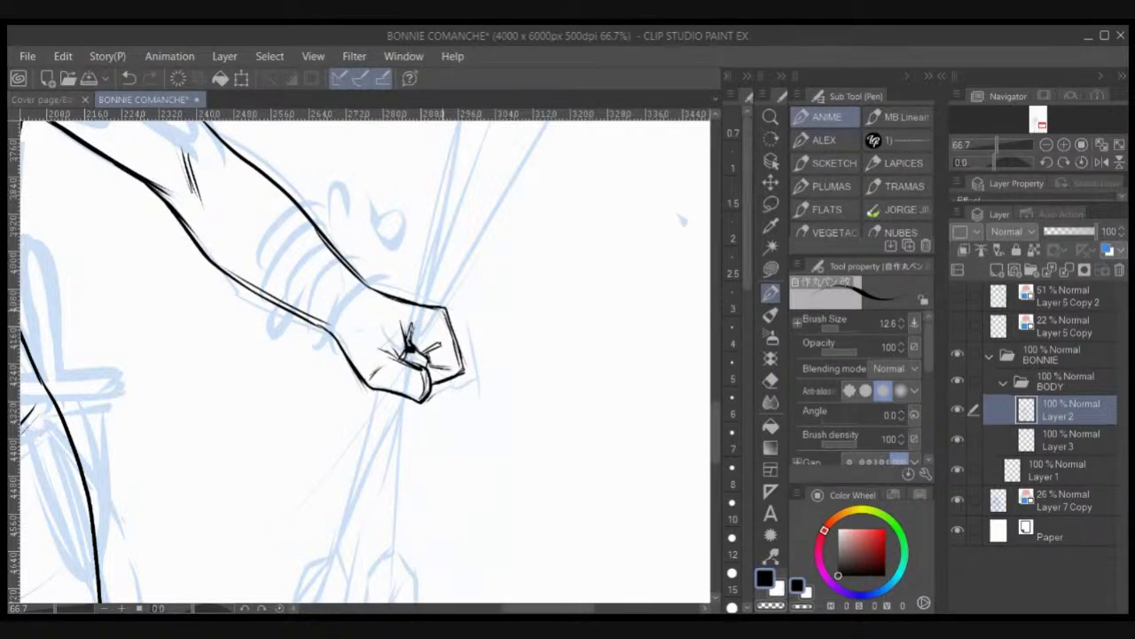
drag(426, 353, 450, 363)
key(c)
key(u)
mouse_move(213, 241)
mouse_down()
mouse_move(352, 344)
mouse_move(311, 259)
mouse_up()
key(ctrl+z)
key(p)
click(771, 294)
Step: Redraw the forearm's underside contour down to the fist and erase the doubled outer strokes
drag(356, 340, 389, 387)
mouse_move(210, 234)
mouse_down()
mouse_move(275, 301)
mouse_move(348, 334)
mouse_up()
drag(266, 292, 357, 339)
drag(220, 241, 296, 305)
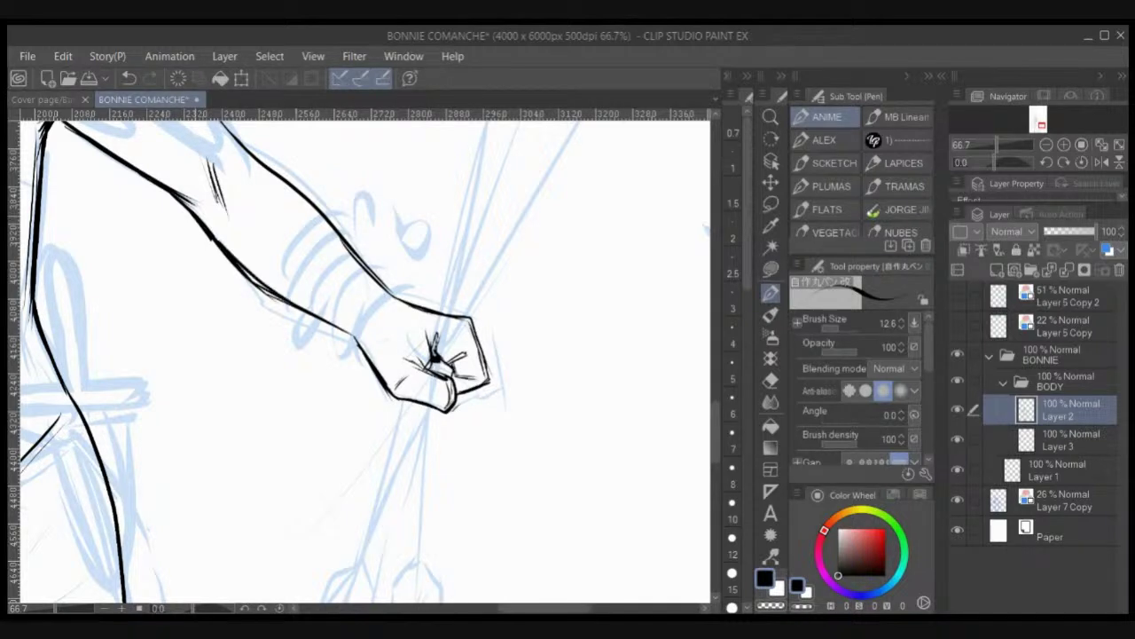
key(c)
drag(226, 260, 291, 307)
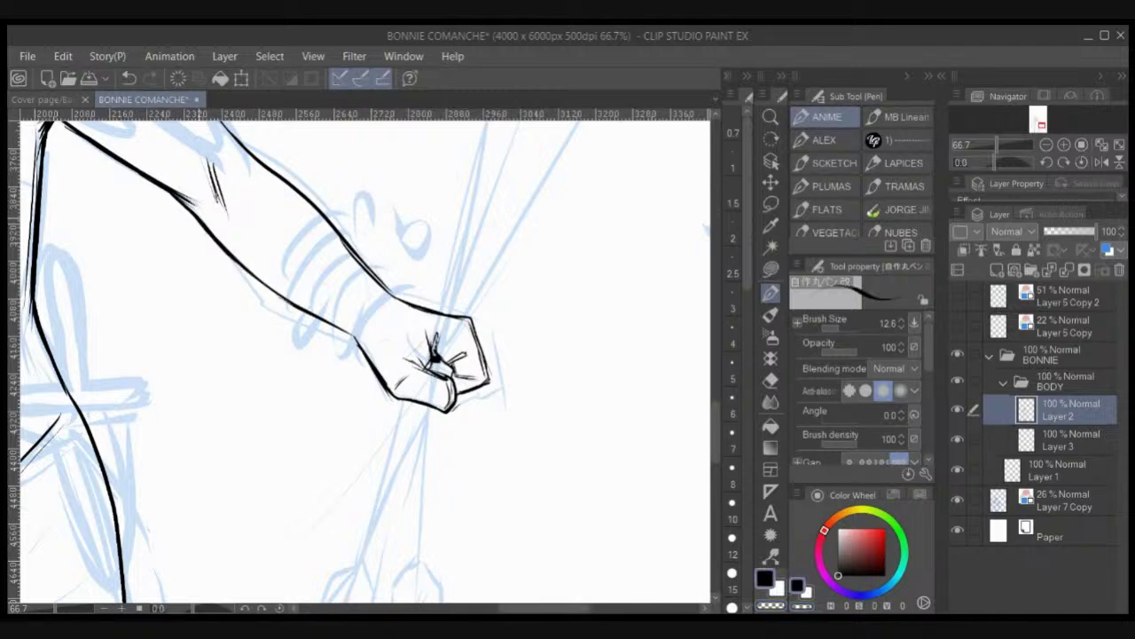
Step: Thicken the underside line near the wrist and clean up the corner where it meets the palm
drag(275, 290, 349, 334)
drag(356, 338, 362, 351)
key(c)
key(c)
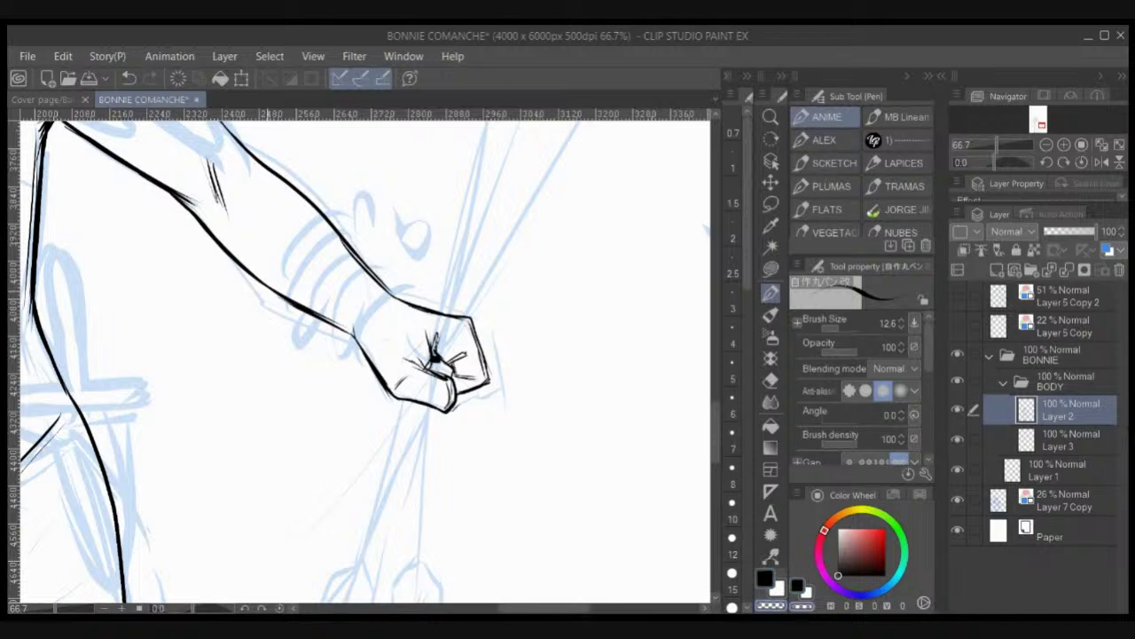
key(c)
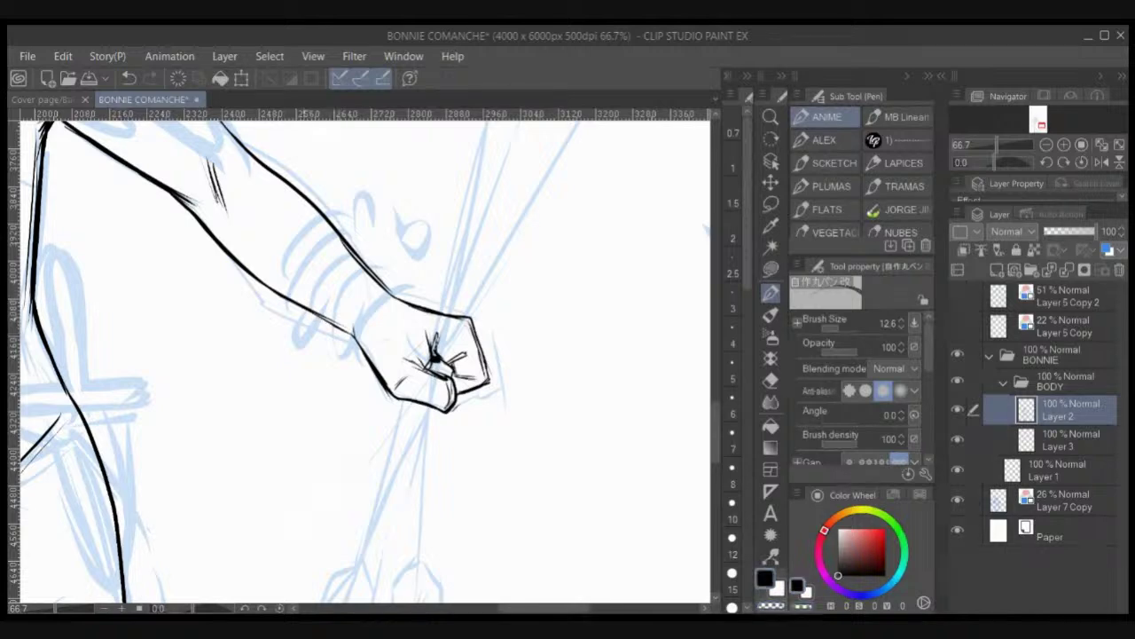
key(c)
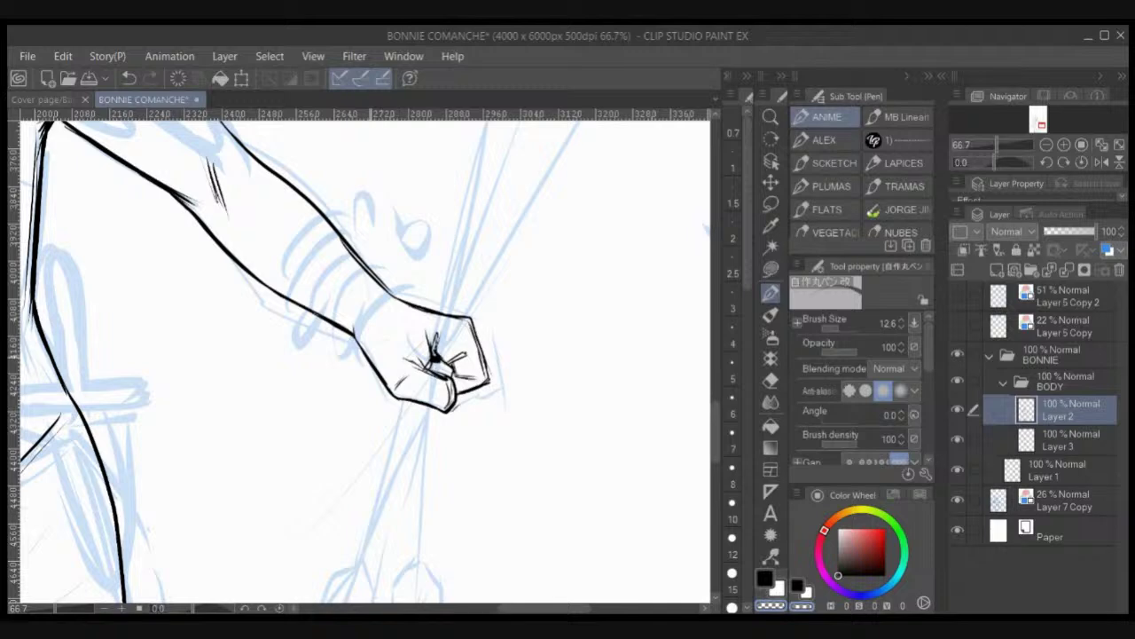
key(c)
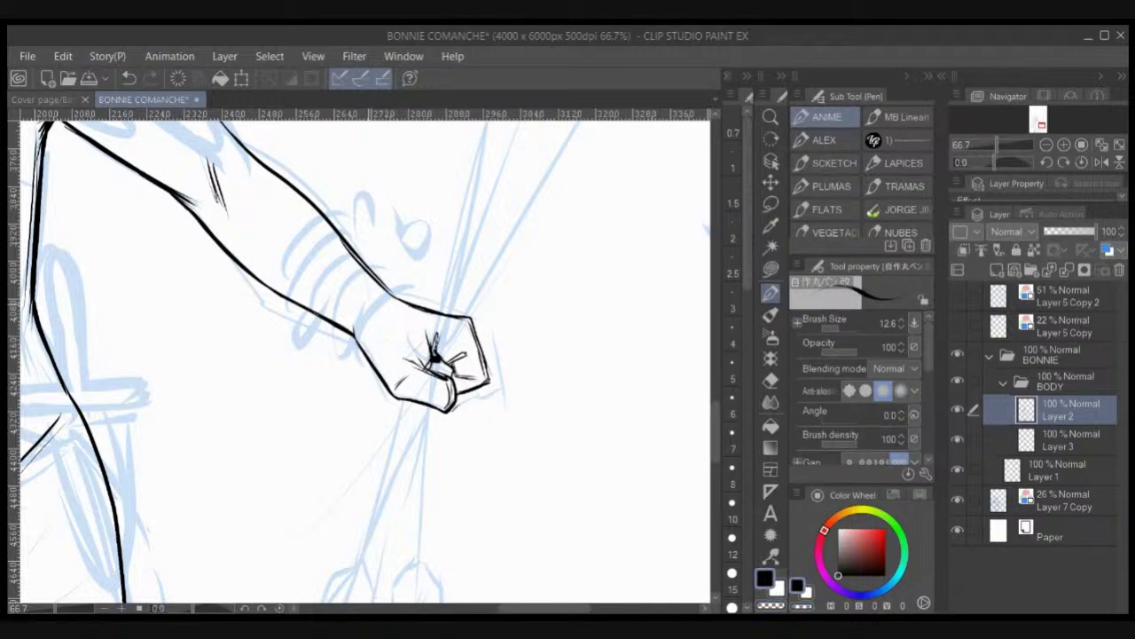
Step: Add a short crease on the upper wrist and clean up the contour along the back of the fist
drag(357, 302, 373, 294)
key(c)
drag(408, 308, 450, 319)
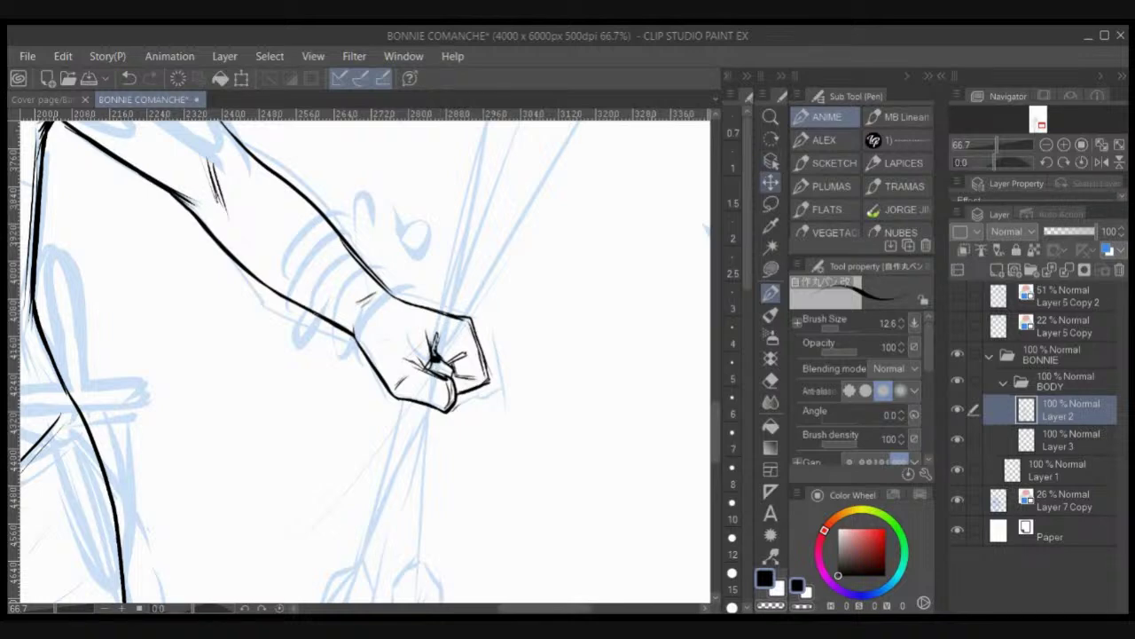
Step: Lasso the back and fingers of the fist and shrink them to 95 wide by 97 high
click(770, 203)
mouse_move(401, 292)
mouse_down()
mouse_move(485, 363)
mouse_move(501, 390)
mouse_up()
key(ctrl+t)
drag(501, 334, 496, 335)
mouse_move(495, 279)
mouse_down()
mouse_move(429, 284)
mouse_move(478, 290)
mouse_up()
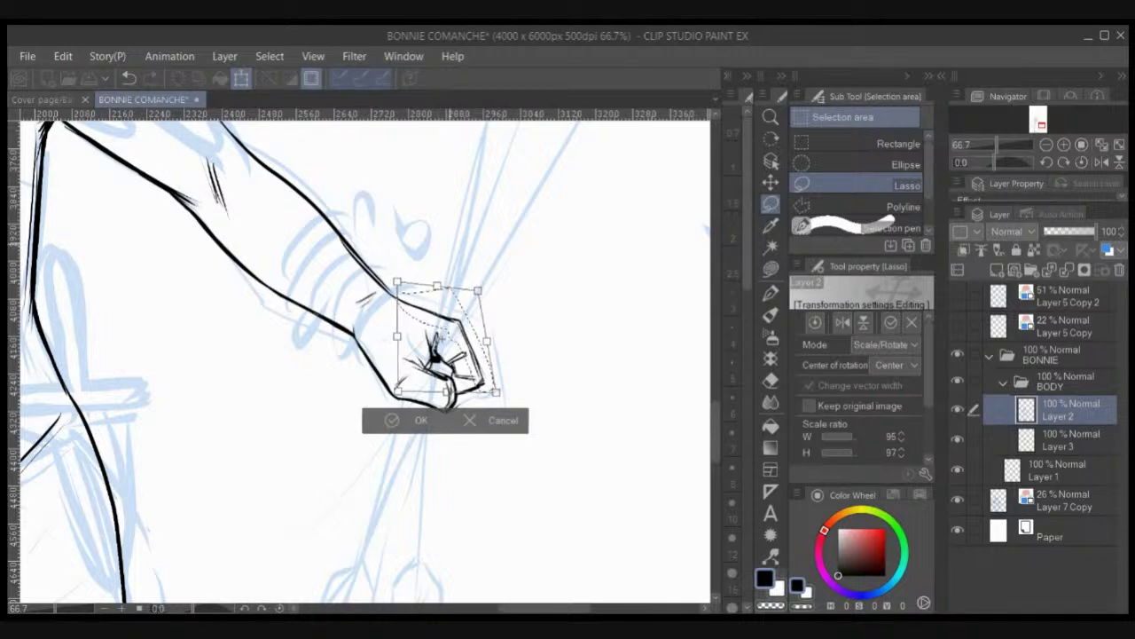
key(Return)
Step: Lasso the lower thumb edge of the fist and reduce its height to 94
mouse_move(387, 353)
mouse_down()
mouse_move(359, 341)
mouse_move(443, 424)
mouse_move(390, 360)
mouse_up()
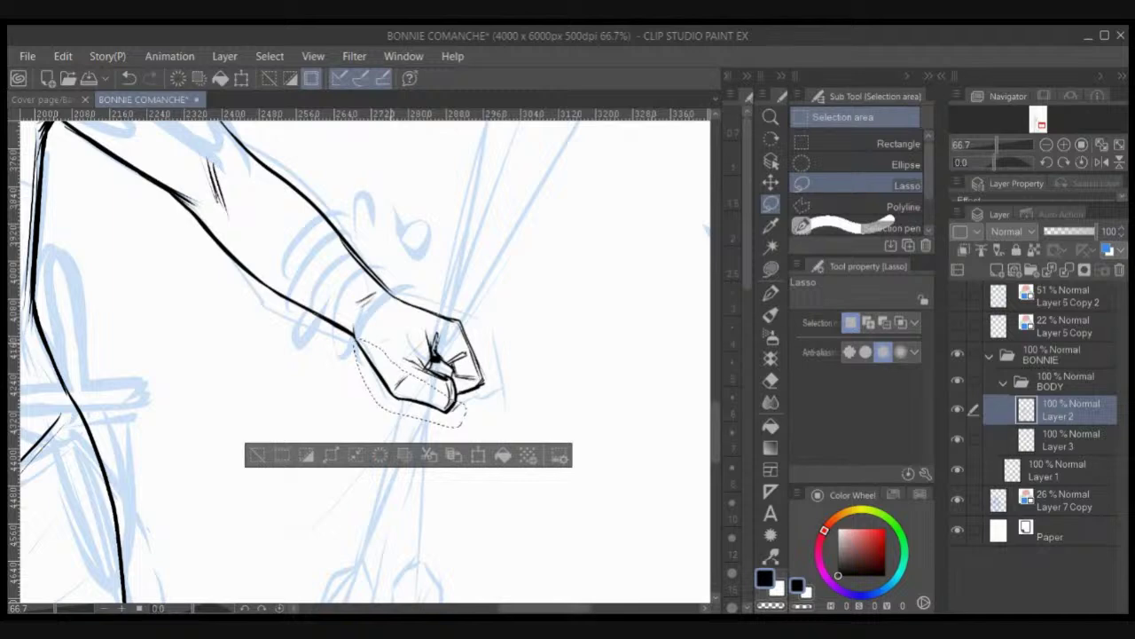
key(ctrl+t)
drag(410, 421, 410, 422)
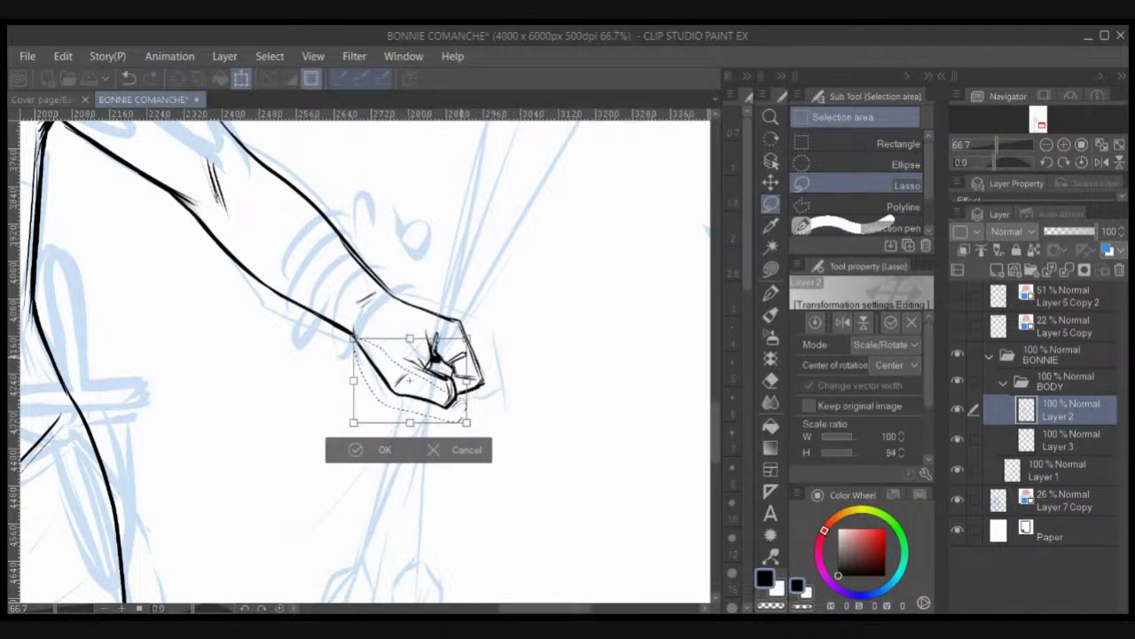
key(Return)
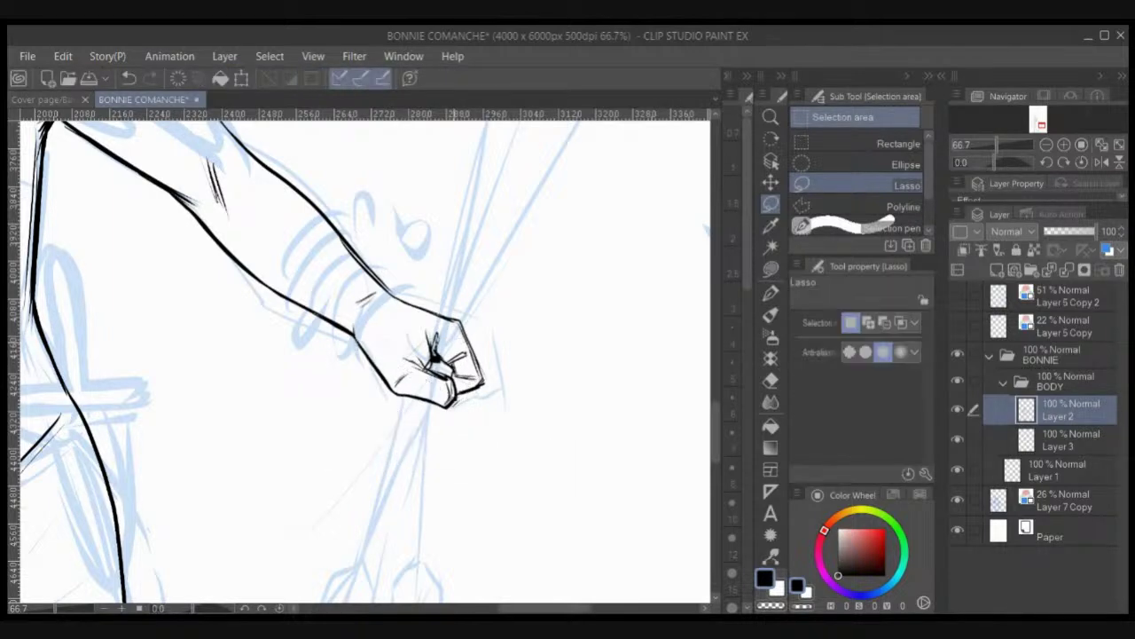
Step: Lasso the whole fist, enlarge it to 104 in width and height, and shift it slightly away from the wrist
key(p)
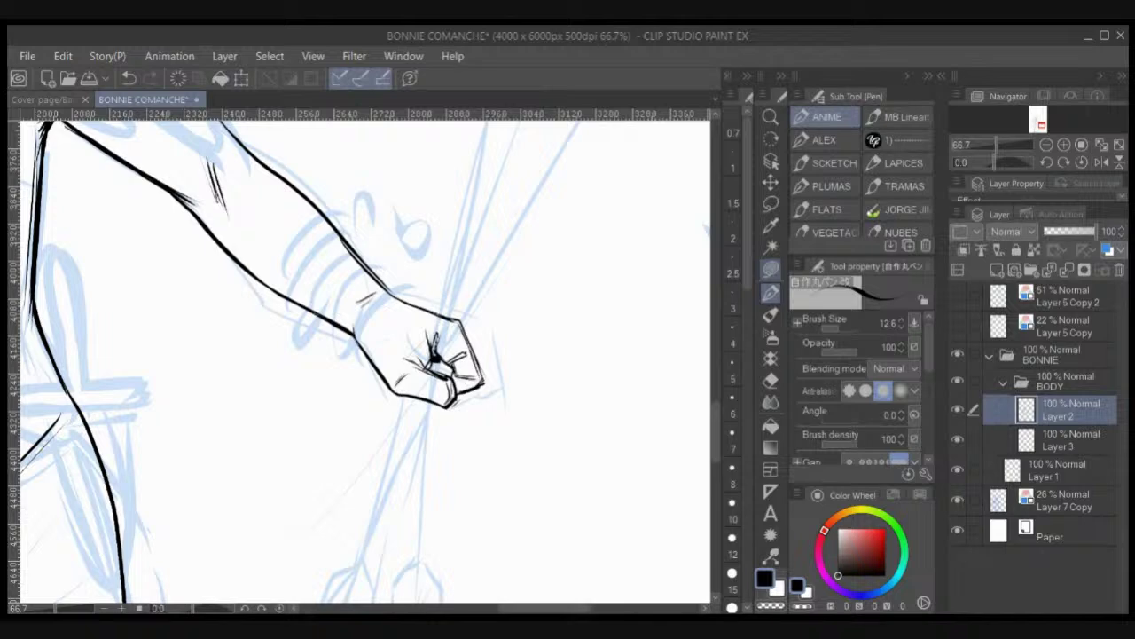
key(m)
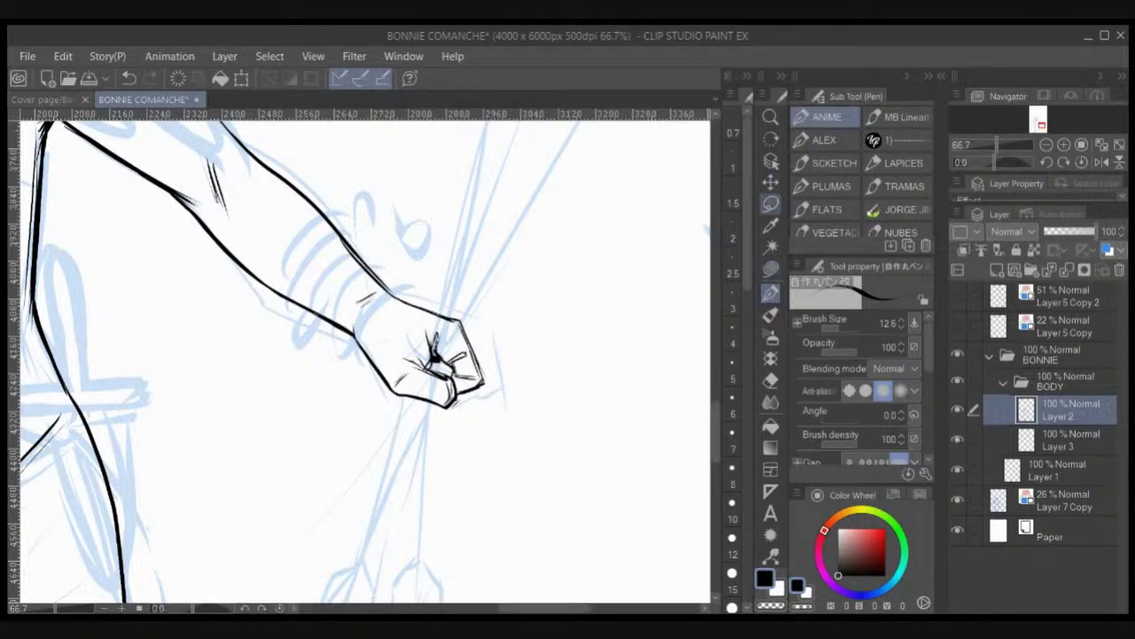
drag(395, 442, 525, 319)
key(ctrl+t)
drag(528, 456, 534, 462)
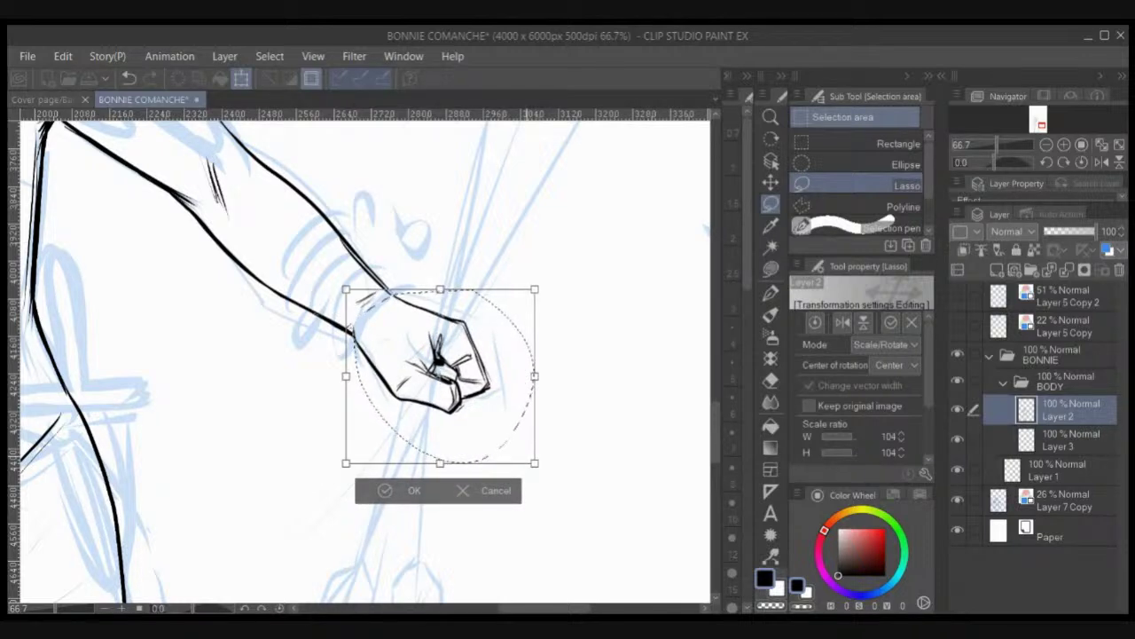
drag(483, 381, 487, 385)
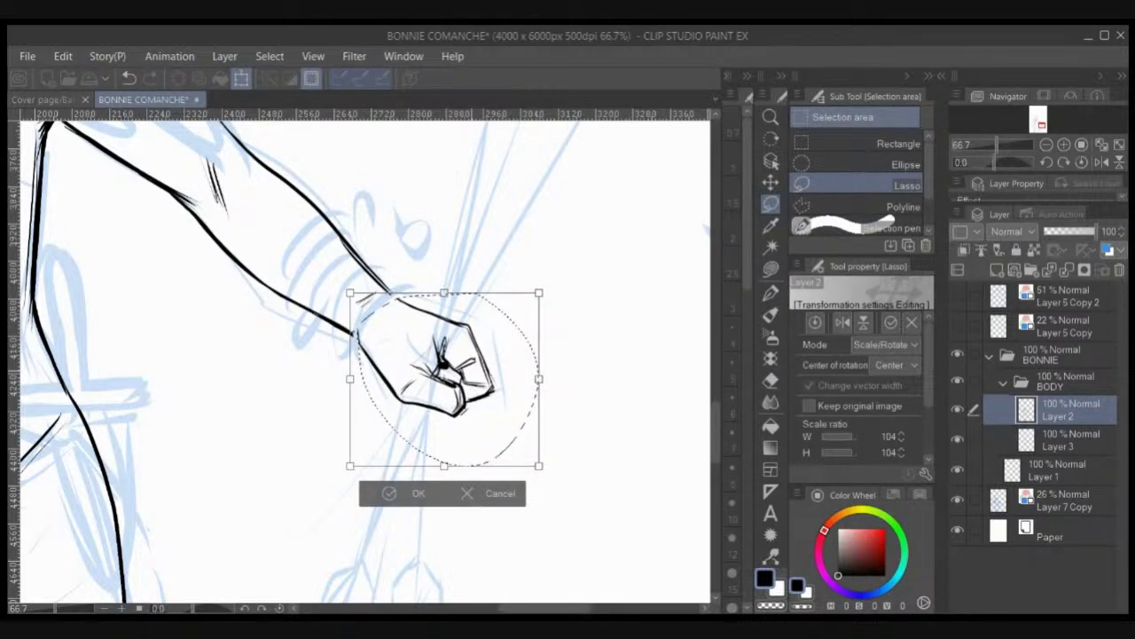
key(Return)
key(p)
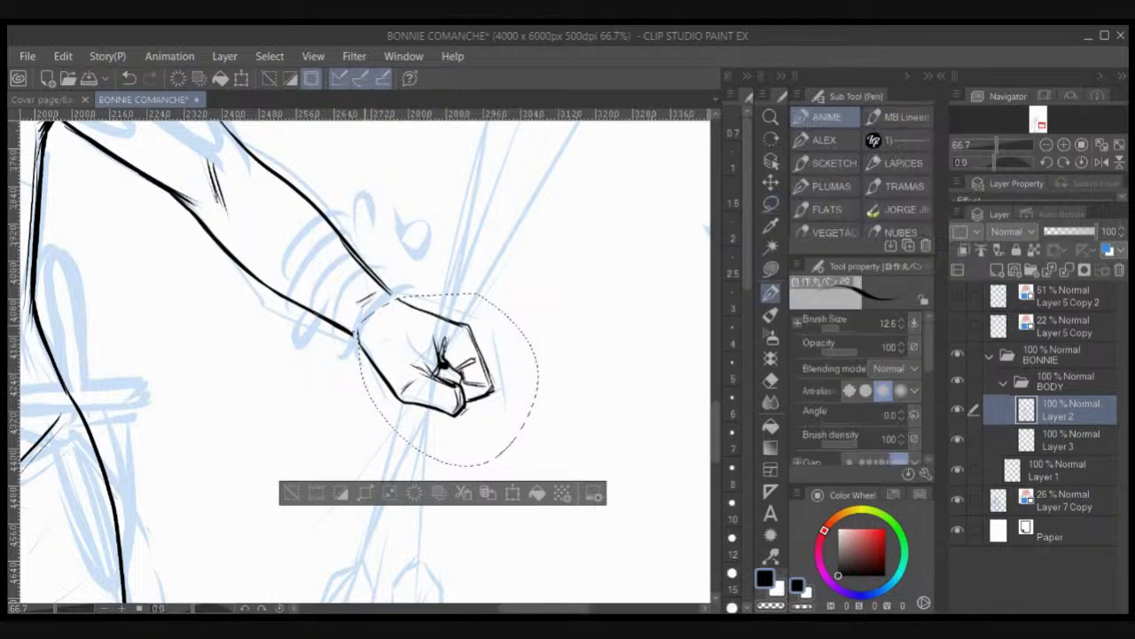
key(ctrl+d)
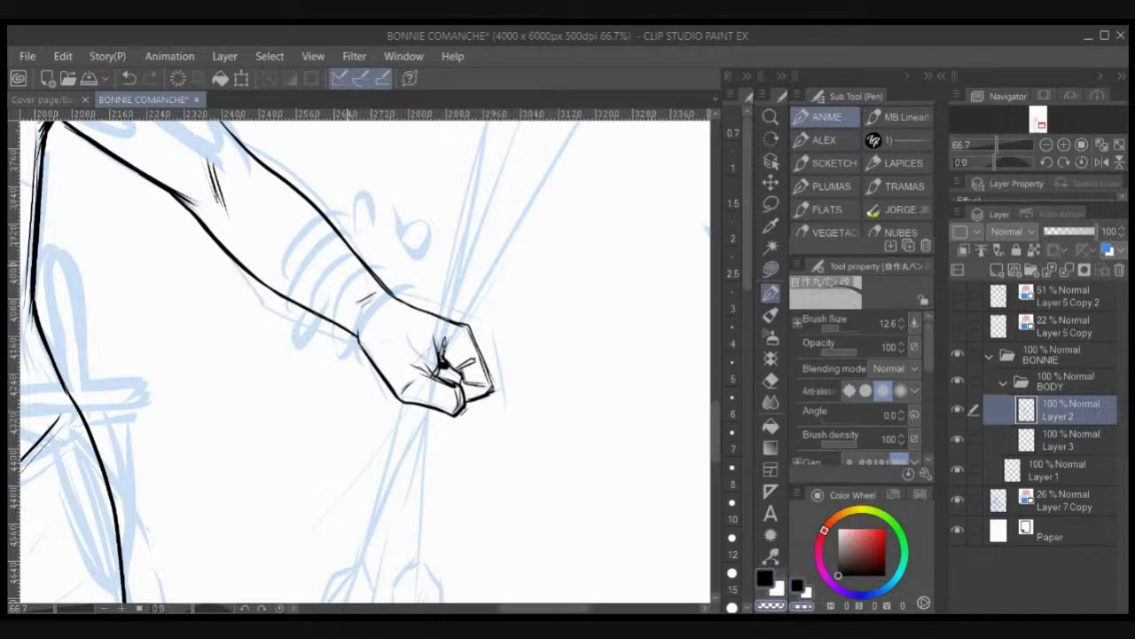
Step: Touch up the outer knuckle edge of the fist, keeping Layer 2 as the working layer
drag(489, 376, 481, 358)
scroll(450, 295, down, 2)
ctrl+shift+click(446, 294)
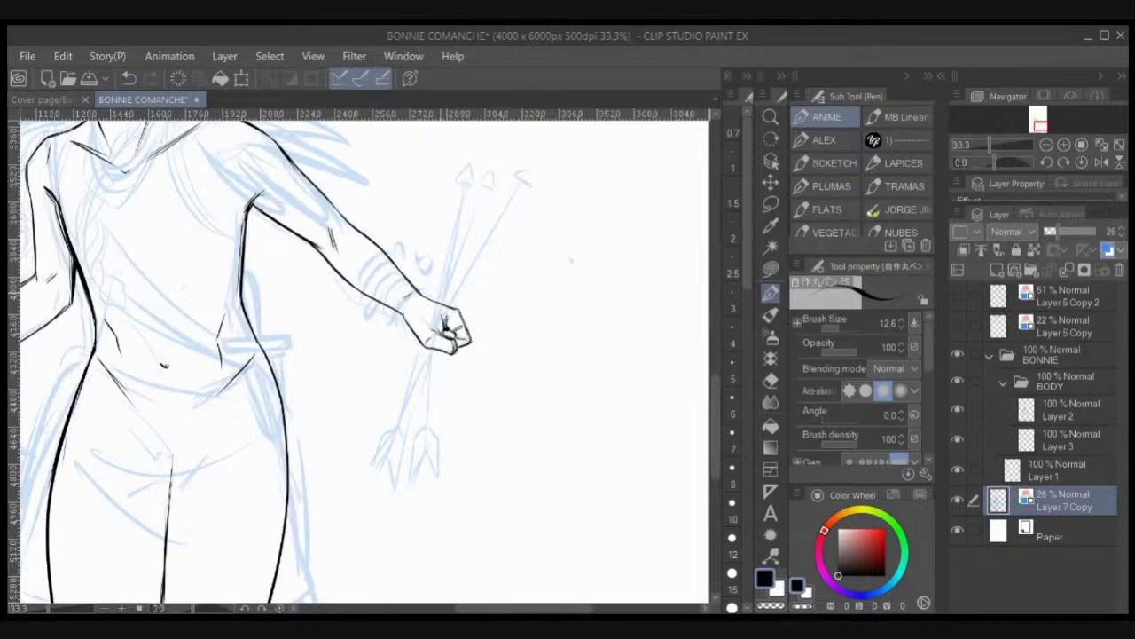
ctrl+shift+click(454, 310)
drag(455, 316, 573, 345)
scroll(573, 344, down, 1)
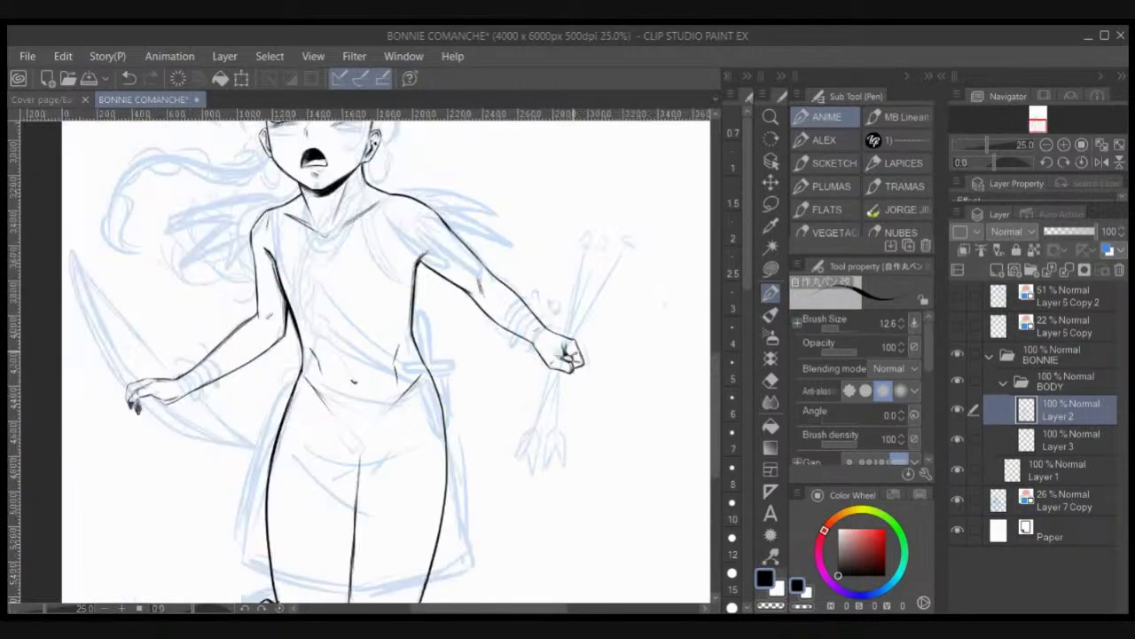
scroll(573, 351, down, 2)
scroll(585, 342, up, 2)
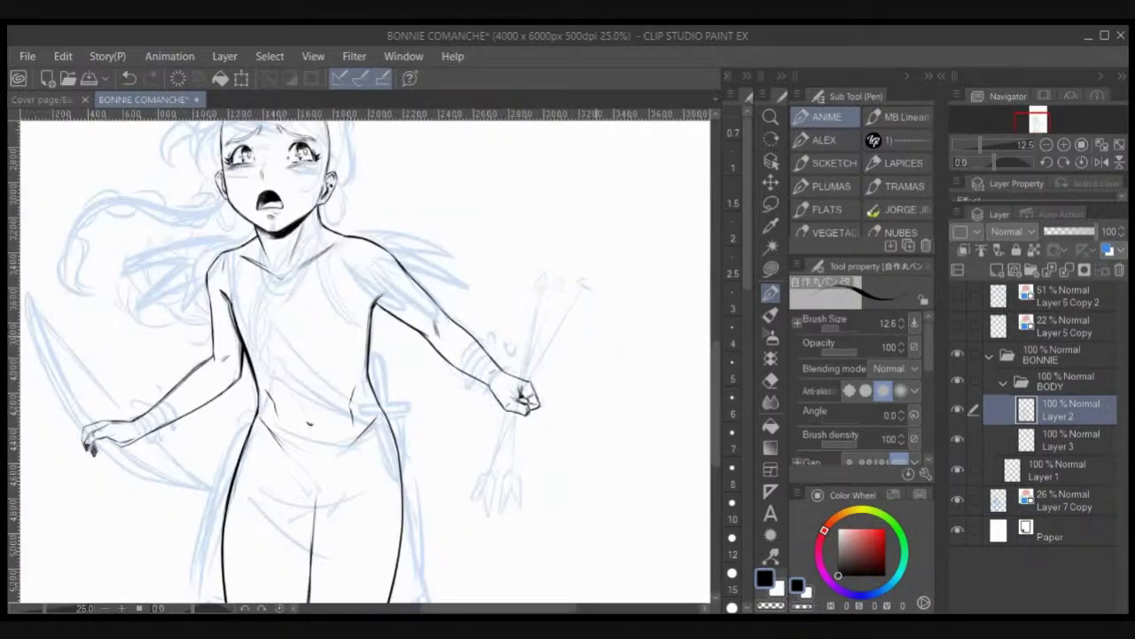
Step: Lasso the fist again, enlarge it to 115 in width and height, and realign it with the wrist
click(771, 203)
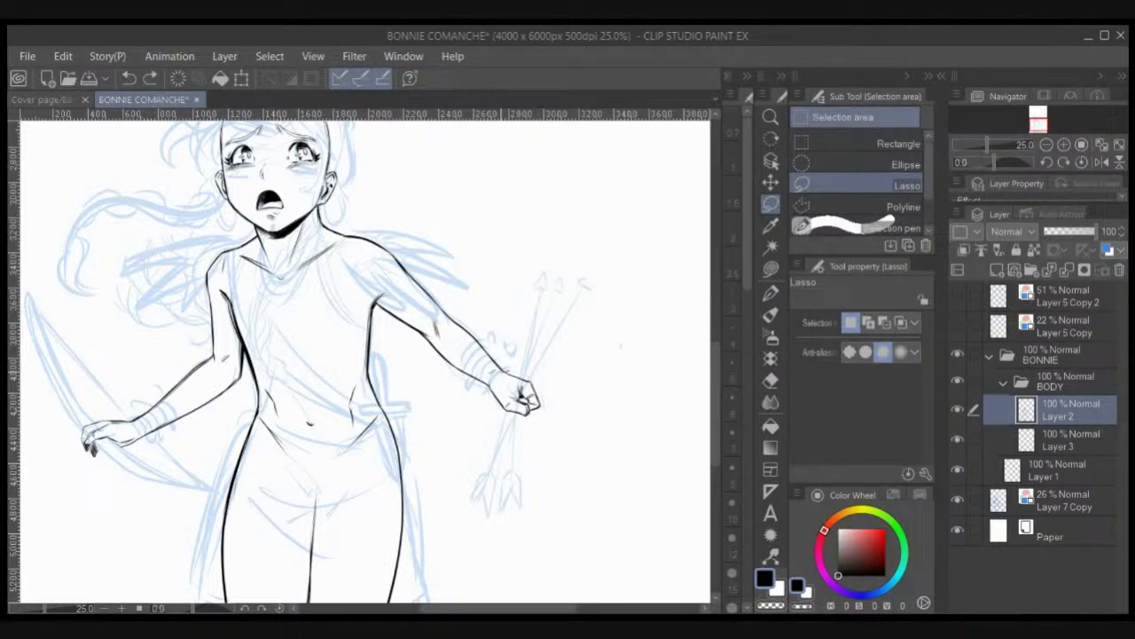
mouse_move(495, 364)
mouse_down()
mouse_move(486, 401)
mouse_move(495, 366)
mouse_up()
key(ctrl+t)
drag(568, 448, 581, 461)
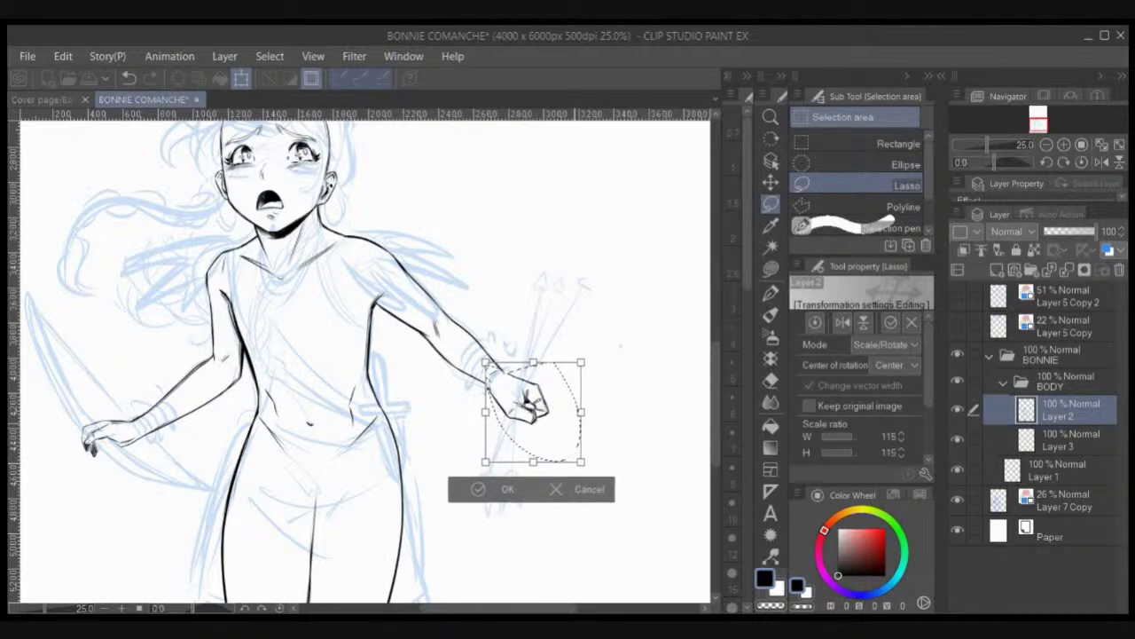
scroll(575, 423, up, 1)
drag(531, 396, 529, 392)
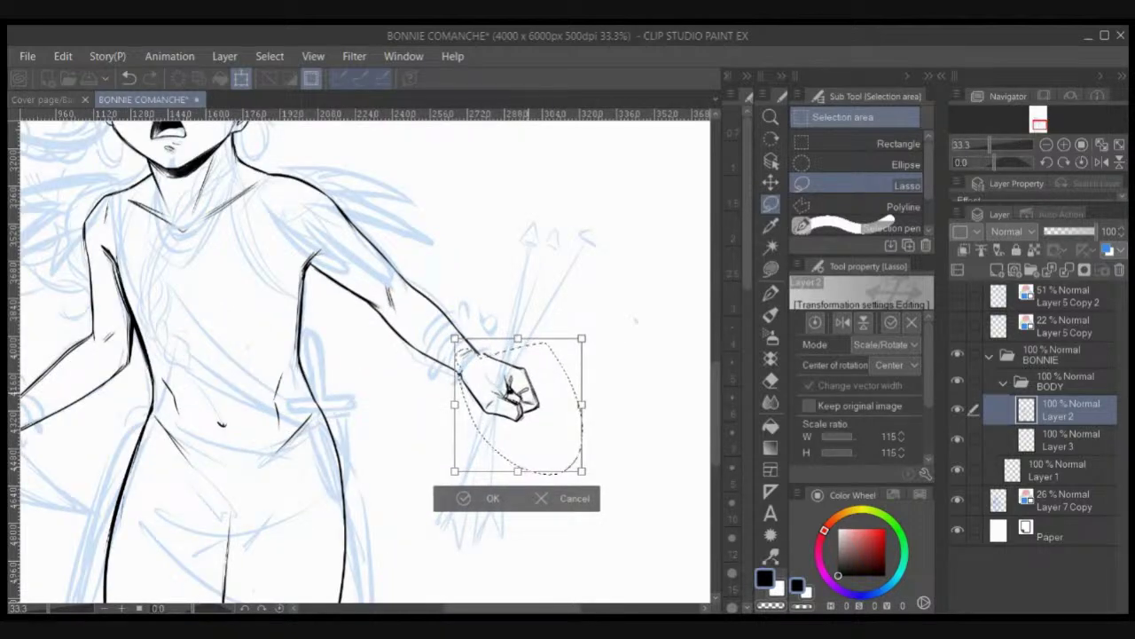
key(Return)
Step: Trim and redraw the lower forearm line so it joins the enlarged fist cleanly at the wrist
key(p)
key(ctrl+plus)
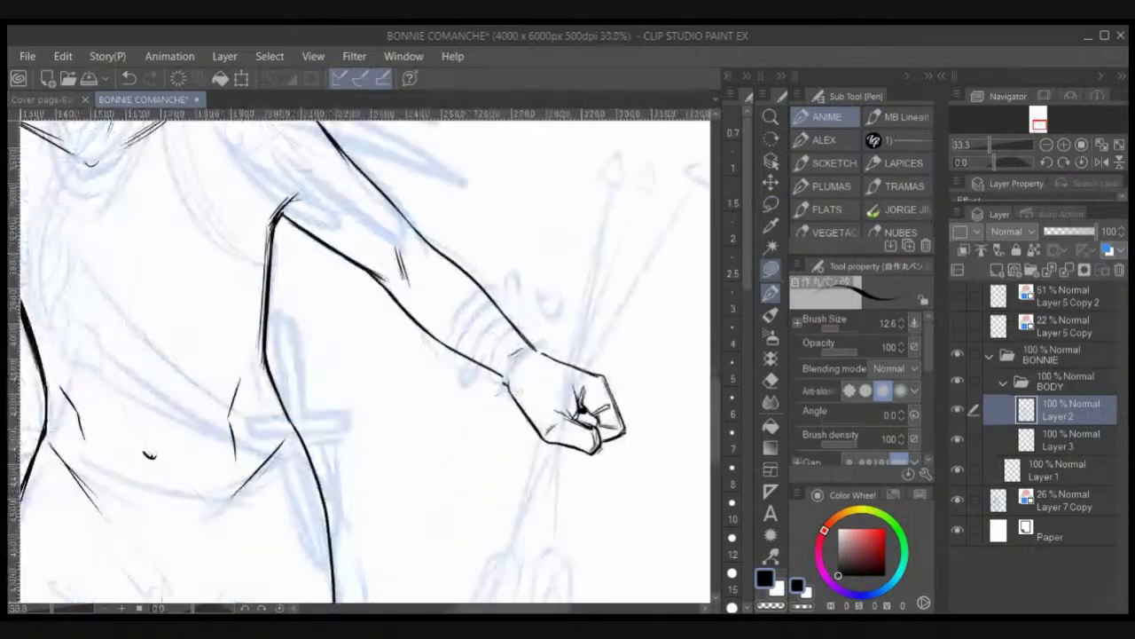
key(c)
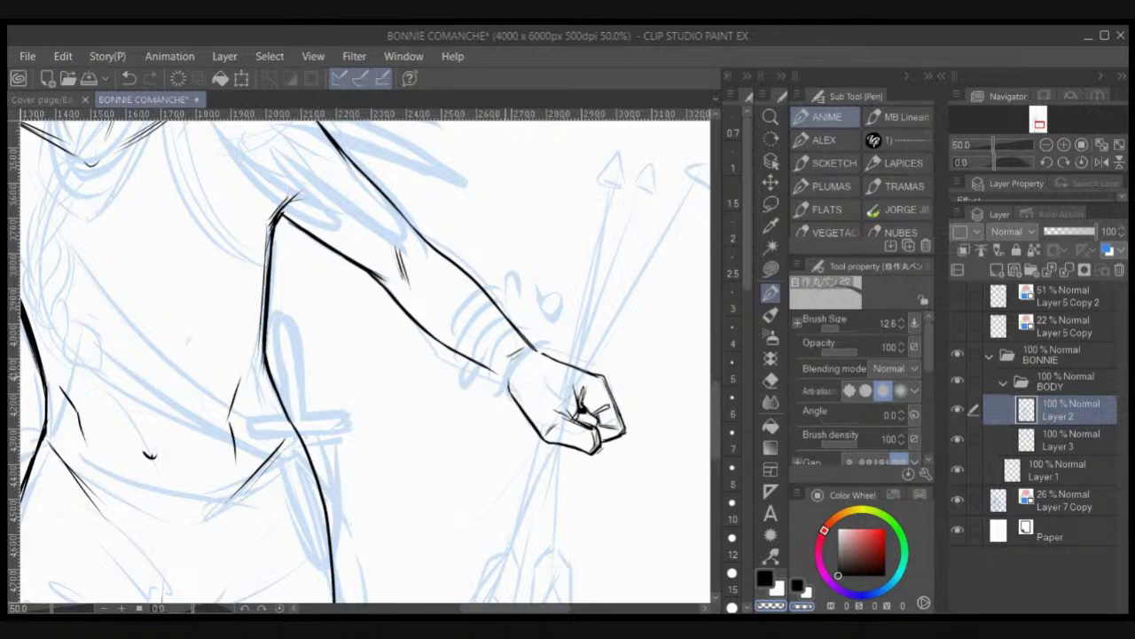
mouse_move(488, 369)
mouse_down()
mouse_move(509, 383)
mouse_move(454, 350)
mouse_move(510, 385)
mouse_move(550, 357)
mouse_up()
key(ctrl+z)
key(c)
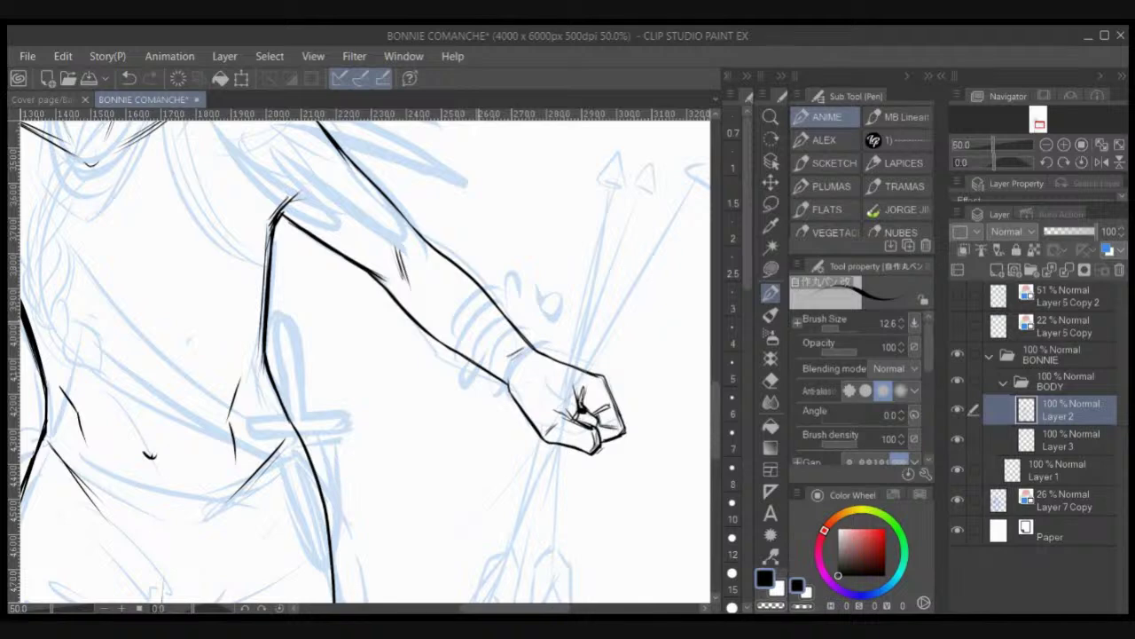
Step: Add a thin centre line down the torso and a short crease beside the shoulder, undoing the unwanted strokes
scroll(487, 306, down, 2)
drag(479, 321, 435, 380)
mouse_move(523, 442)
mouse_down()
mouse_move(478, 487)
mouse_move(561, 409)
mouse_up()
key(ctrl+z)
key(ctrl+z)
key(ctrl+z)
drag(625, 310, 692, 276)
drag(422, 320, 443, 393)
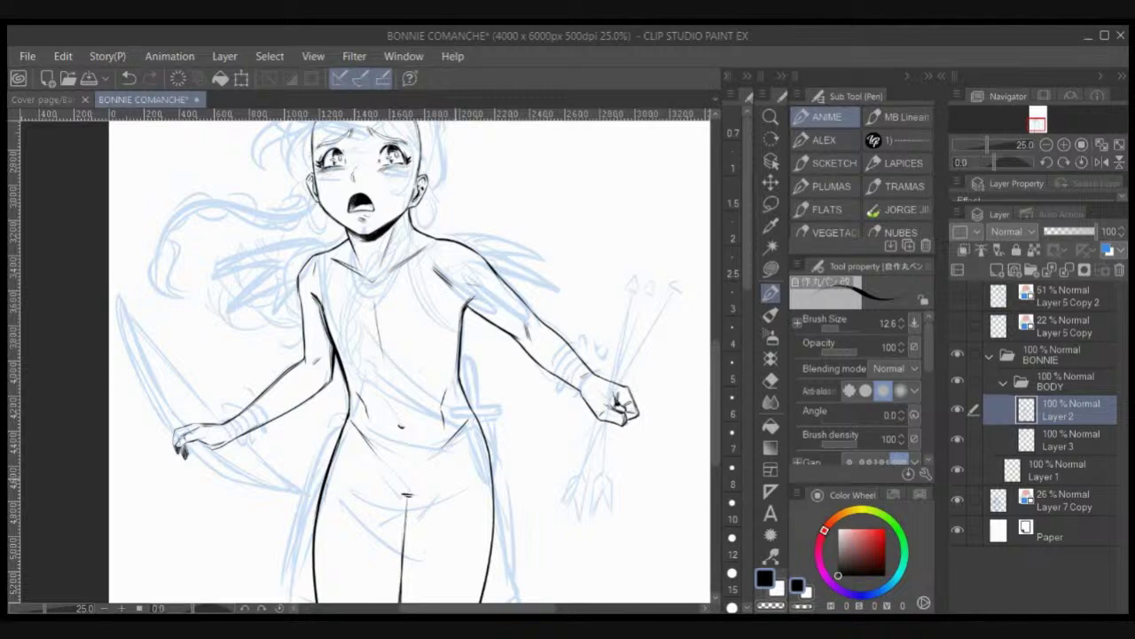
Step: Check the figure's outline for gaps by auto-selecting the background with the Layer 7 Copy sketch hidden
scroll(454, 461, down, 3)
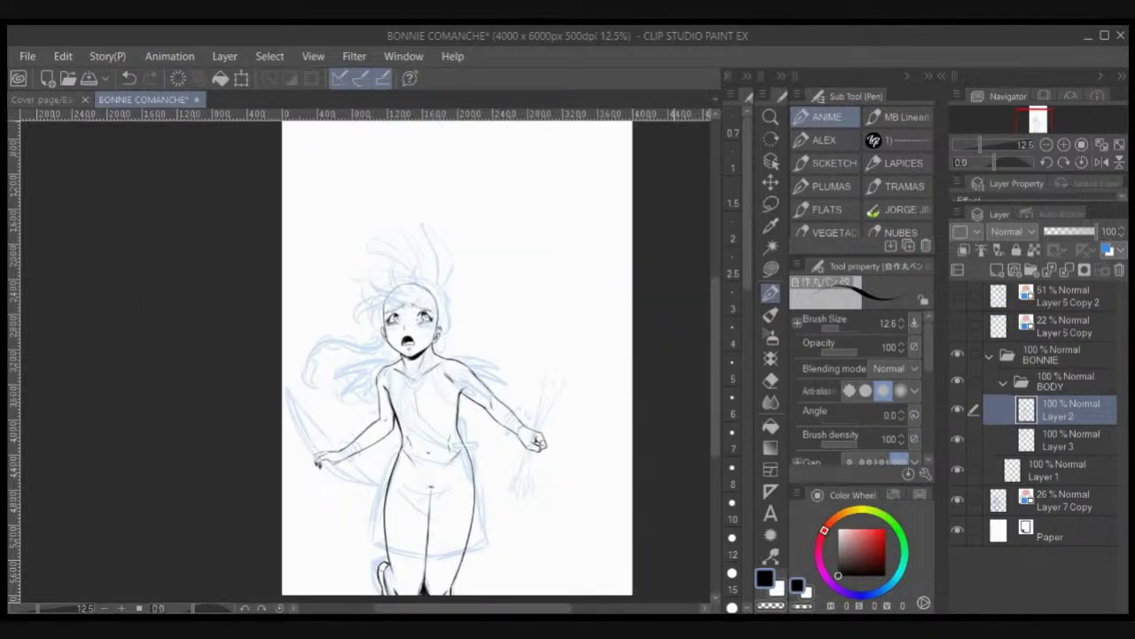
click(770, 245)
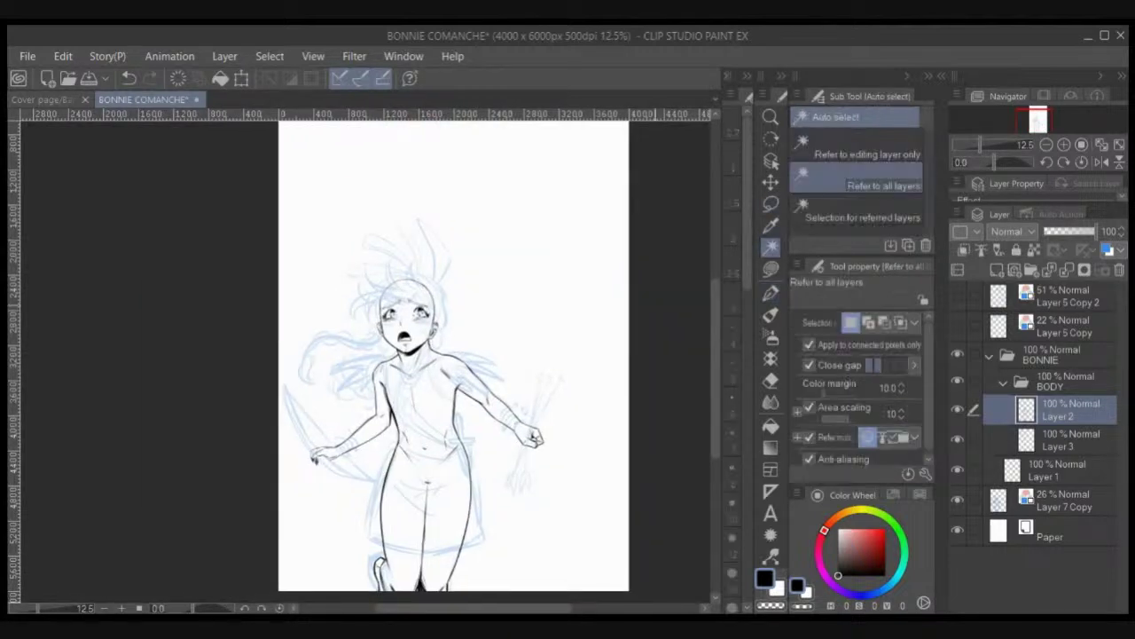
click(958, 500)
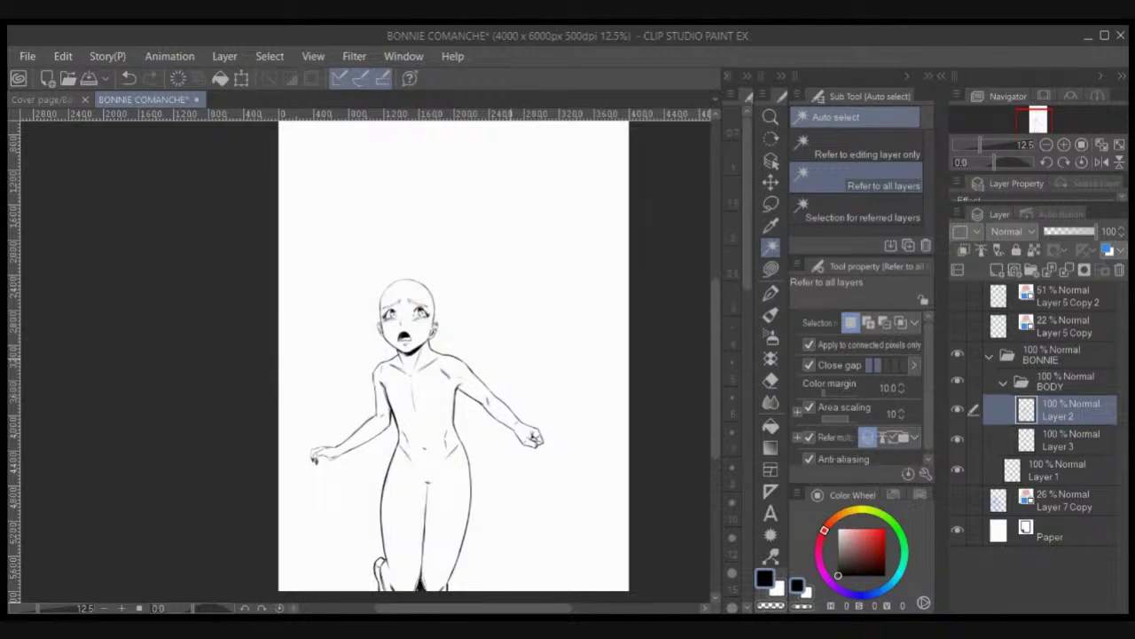
click(511, 306)
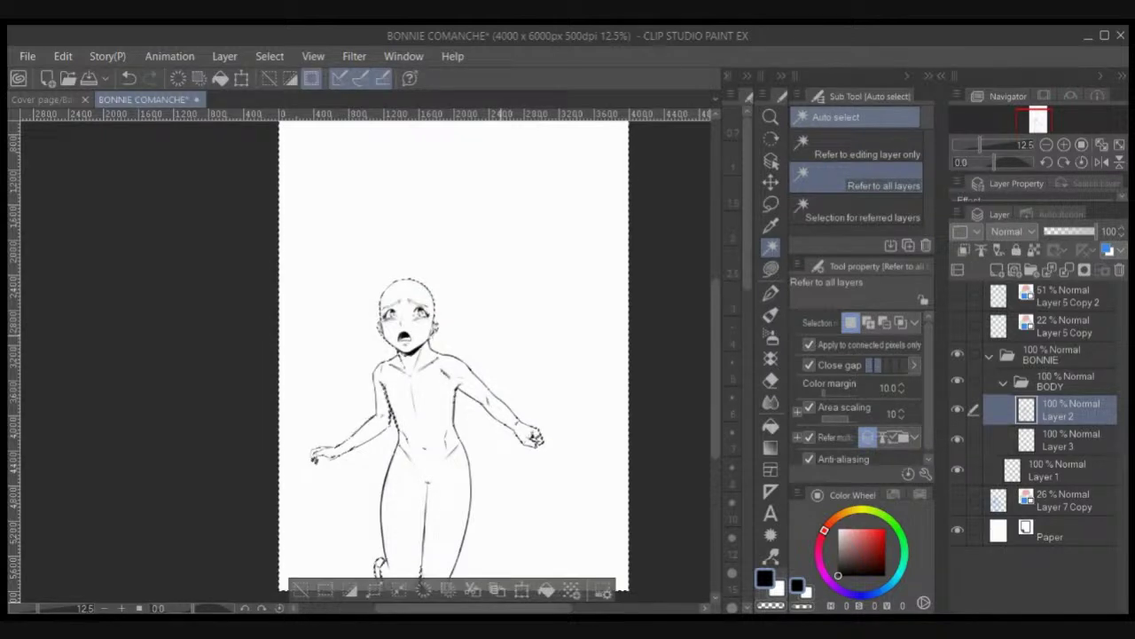
key(ctrl+d)
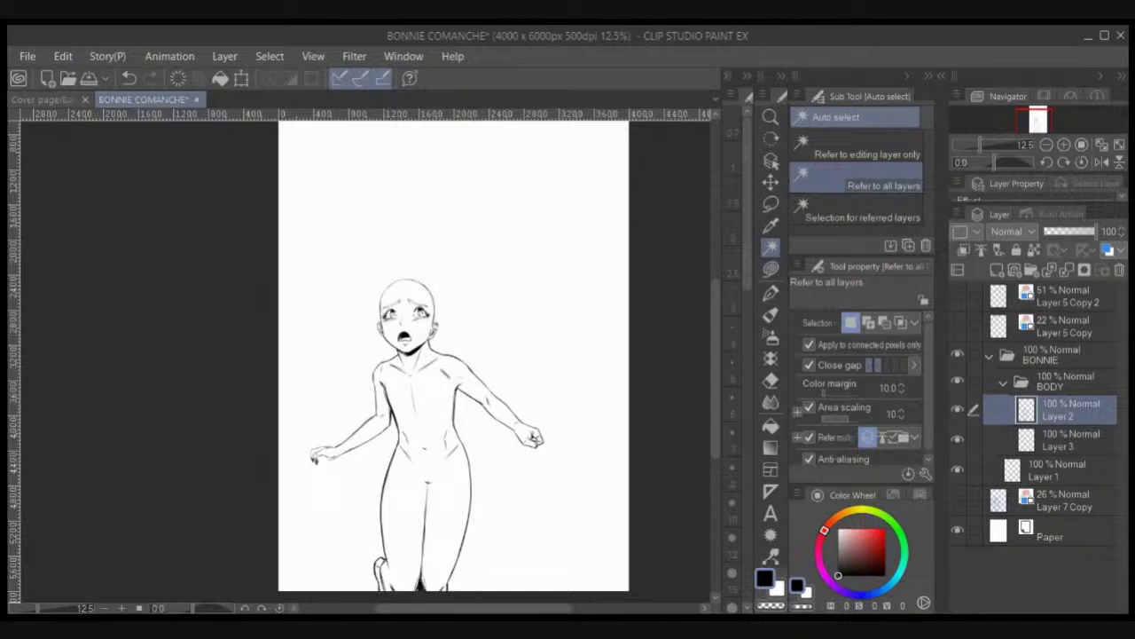
click(957, 410)
click(957, 410)
Step: Ink a dark wedge of shadow under the open hand's palm, between the thumb base and the heel of the hand
key(ctrl+plus)
key(ctrl+plus)
key(ctrl+plus)
key(ctrl+plus)
key(ctrl+plus)
drag(372, 541, 499, 124)
click(771, 293)
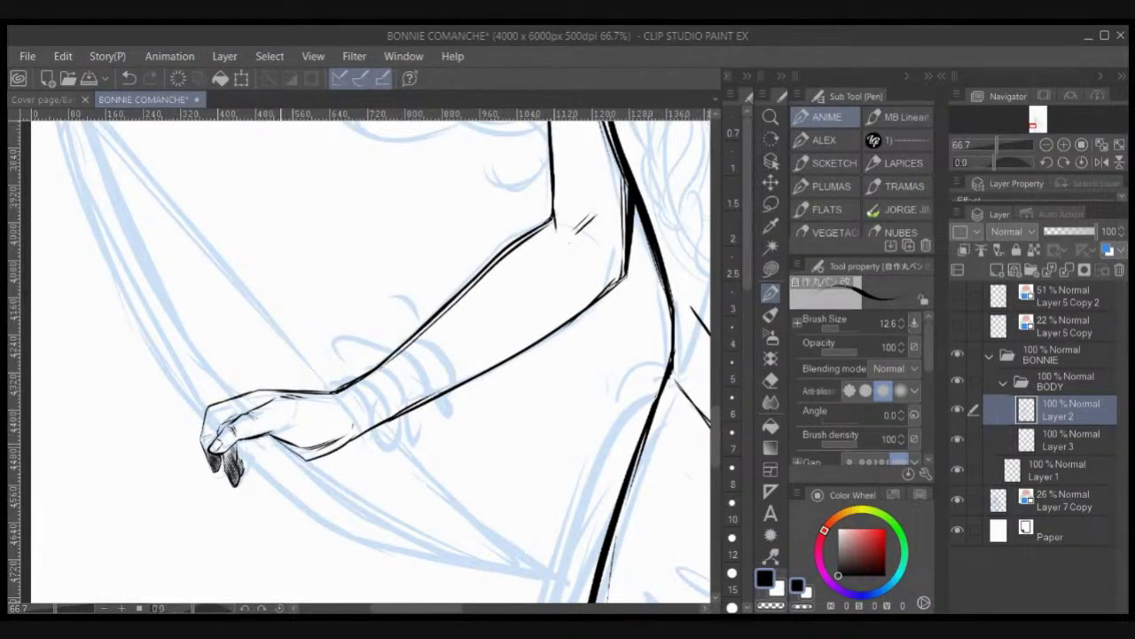
drag(268, 436, 310, 459)
key(ctrl+z)
drag(293, 447, 314, 457)
key(c)
drag(262, 431, 277, 430)
key(c)
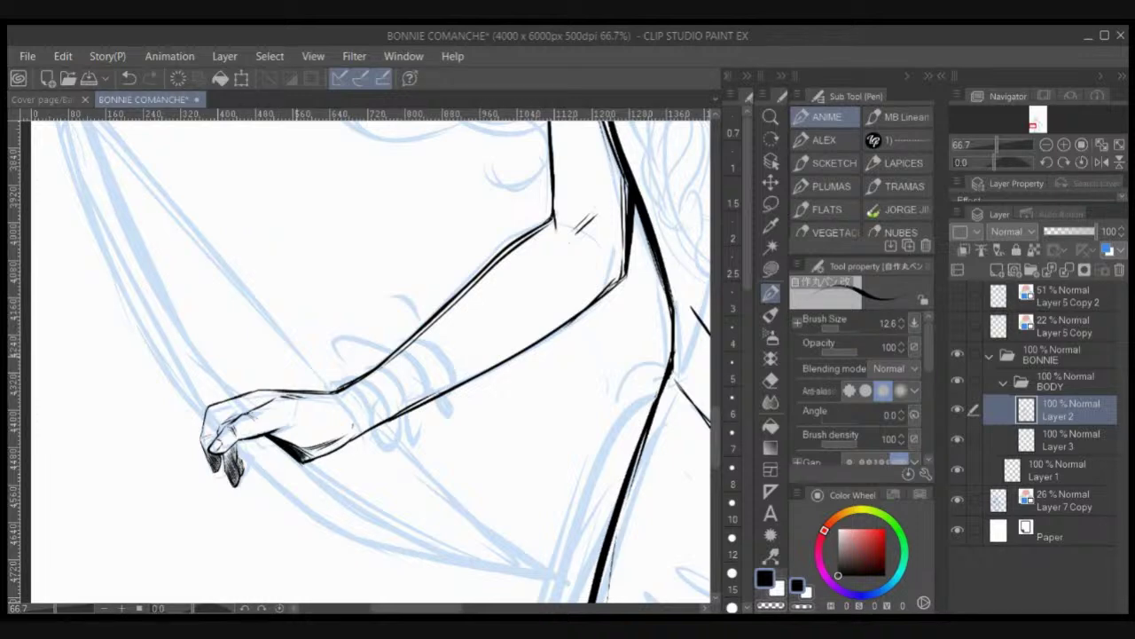
Step: Darken the hatching on the open hand's lower fingers and reinforce the contour along the back of the hand
mouse_move(238, 446)
mouse_down()
mouse_move(243, 458)
mouse_move(227, 471)
mouse_up()
scroll(209, 450, up, 2)
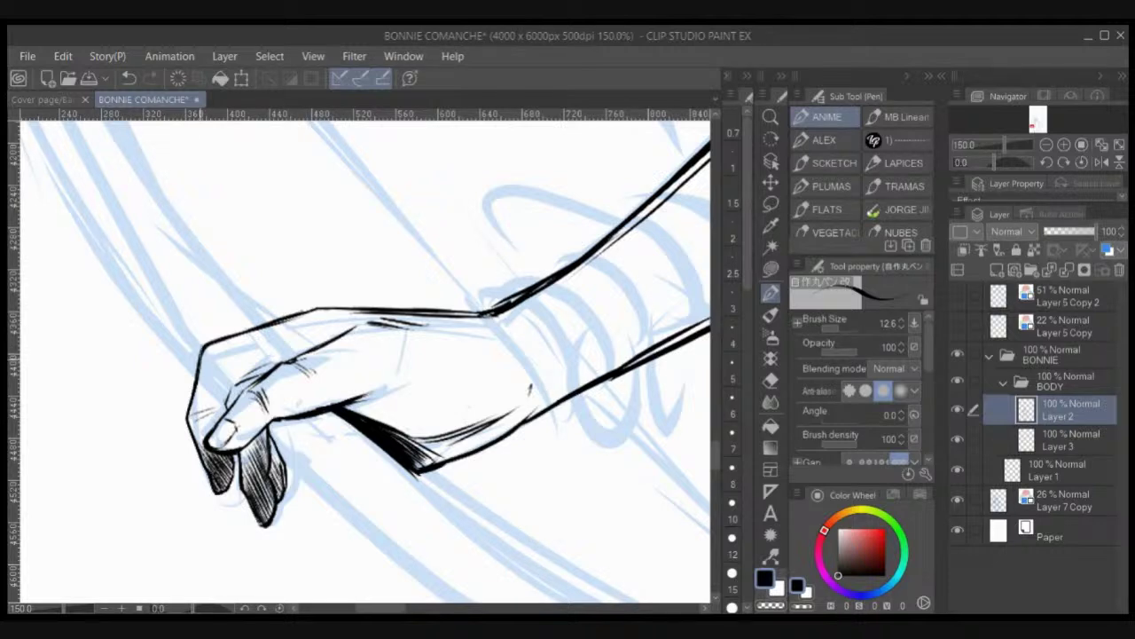
drag(301, 312, 357, 306)
key(ctrl+z)
drag(306, 309, 401, 317)
drag(483, 355, 364, 380)
Step: Rotate the canvas to about -76.3 degrees and refine the contour from the back of the open hand to the wrist
key(r)
drag(528, 421, 464, 222)
key(p)
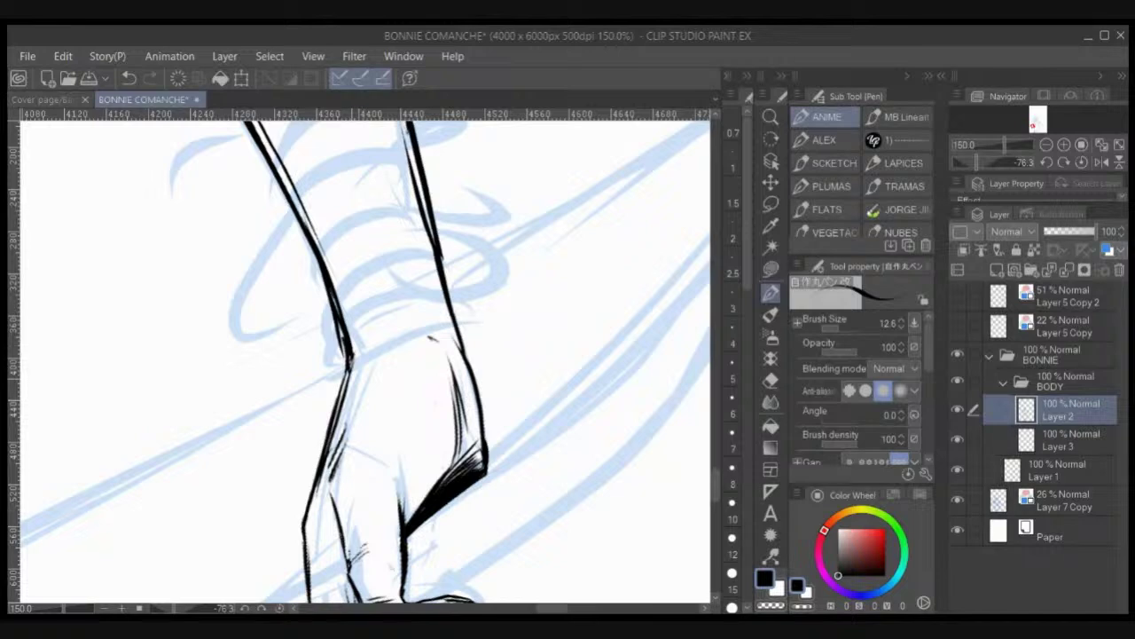
drag(315, 481, 346, 370)
key(c)
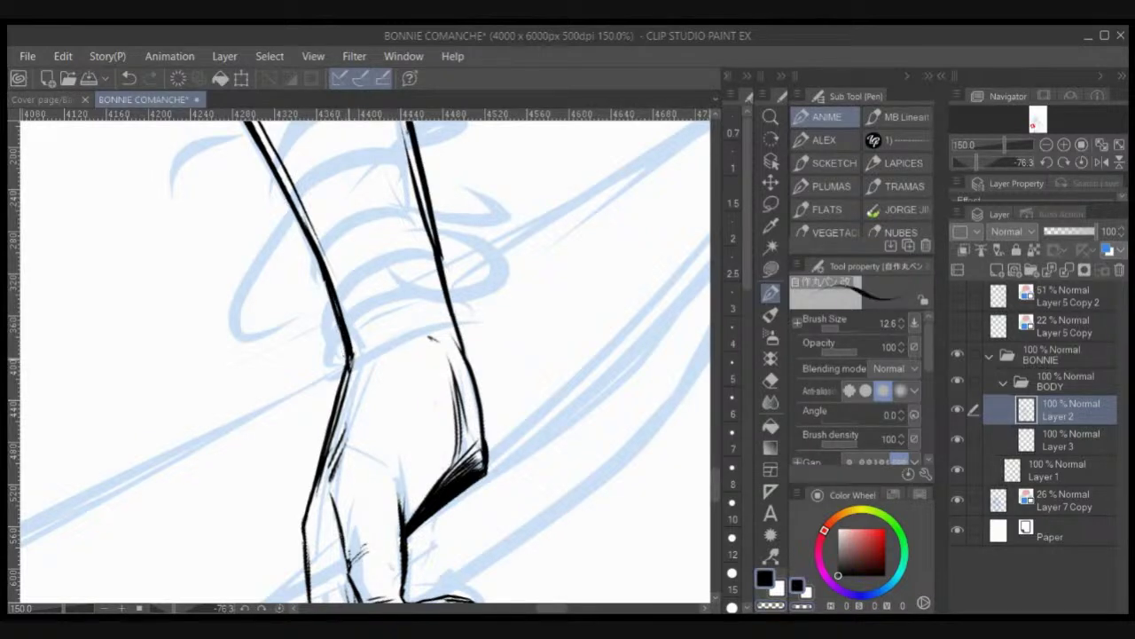
drag(312, 506, 349, 369)
mouse_move(460, 355)
mouse_down()
mouse_move(441, 241)
mouse_move(444, 257)
mouse_up()
key(ctrl+z)
key(c)
Step: Inspect the inked forearm, torso, neck, face and shoulders for lines that need touching up
scroll(446, 287, down, 1)
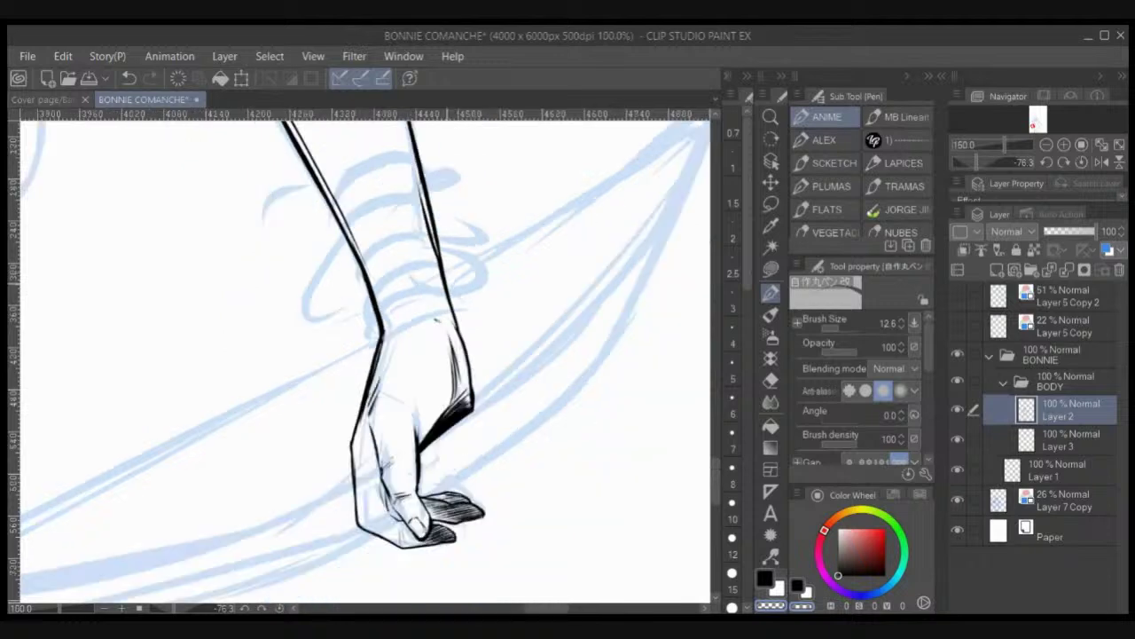
key(ctrl+minus)
drag(447, 285, 336, 533)
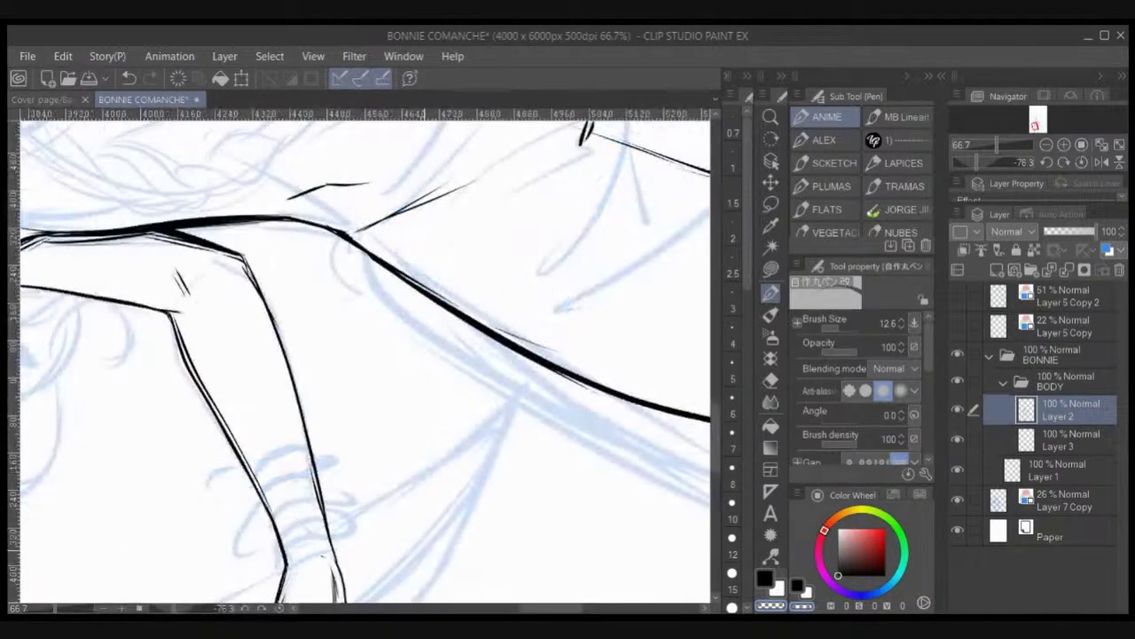
mouse_move(504, 291)
mouse_down()
mouse_move(545, 390)
mouse_move(535, 389)
mouse_up()
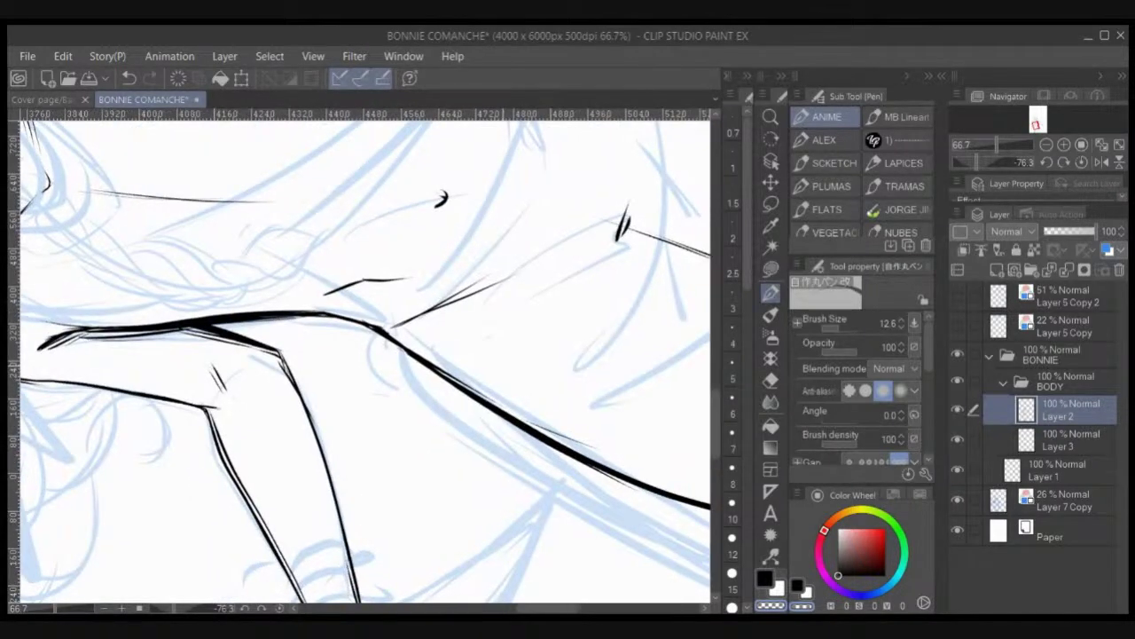
key(c)
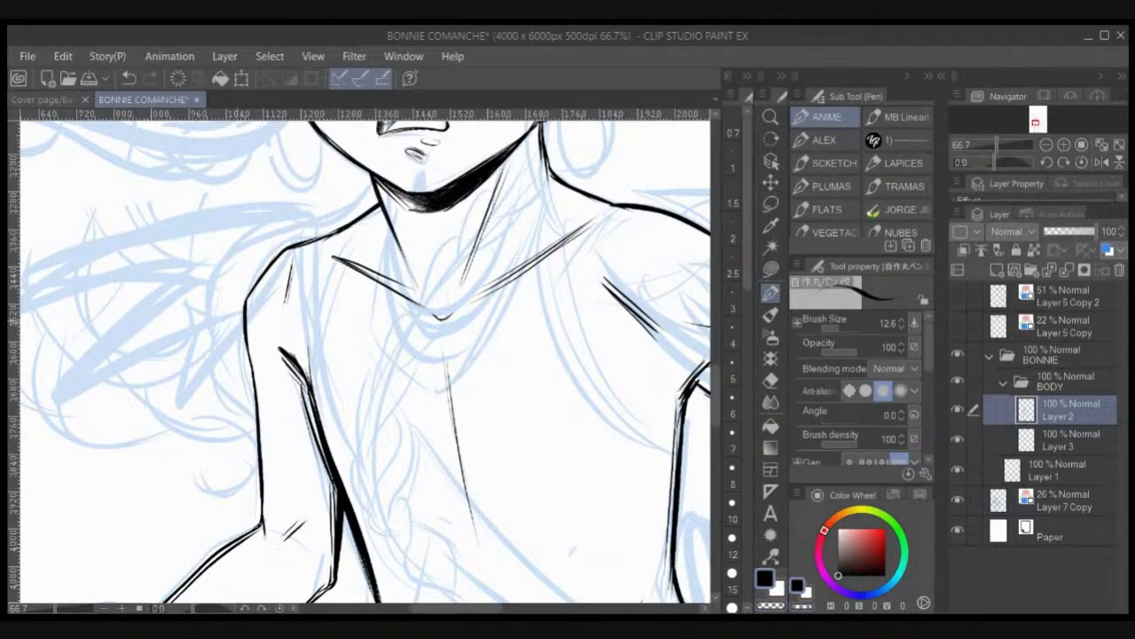
drag(477, 310, 495, 336)
drag(475, 282, 485, 300)
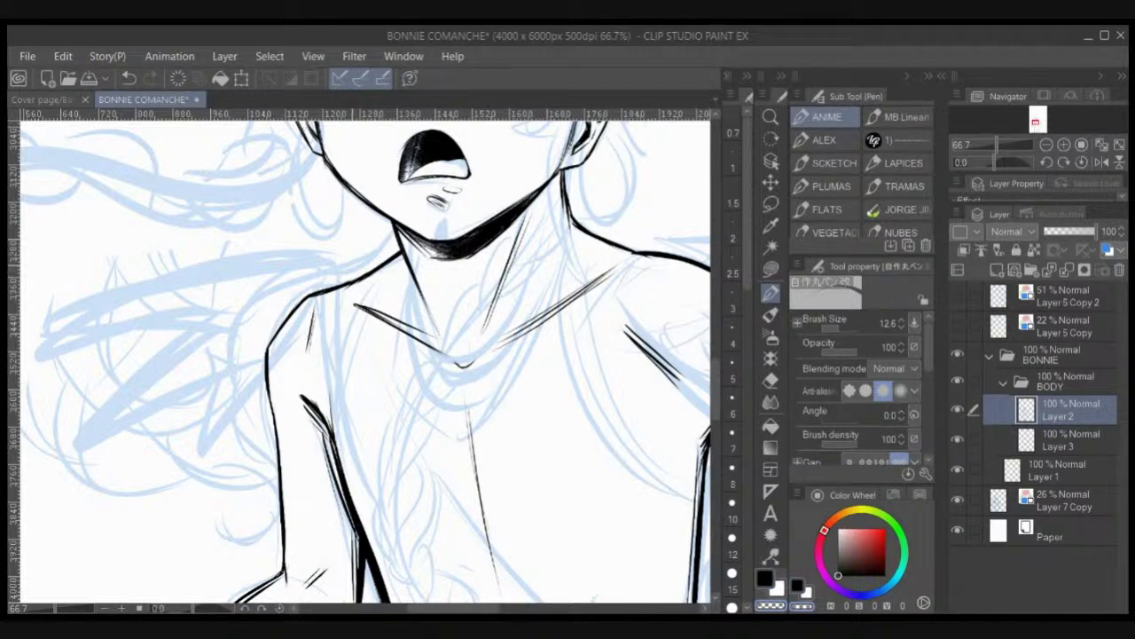
drag(466, 149, 418, 385)
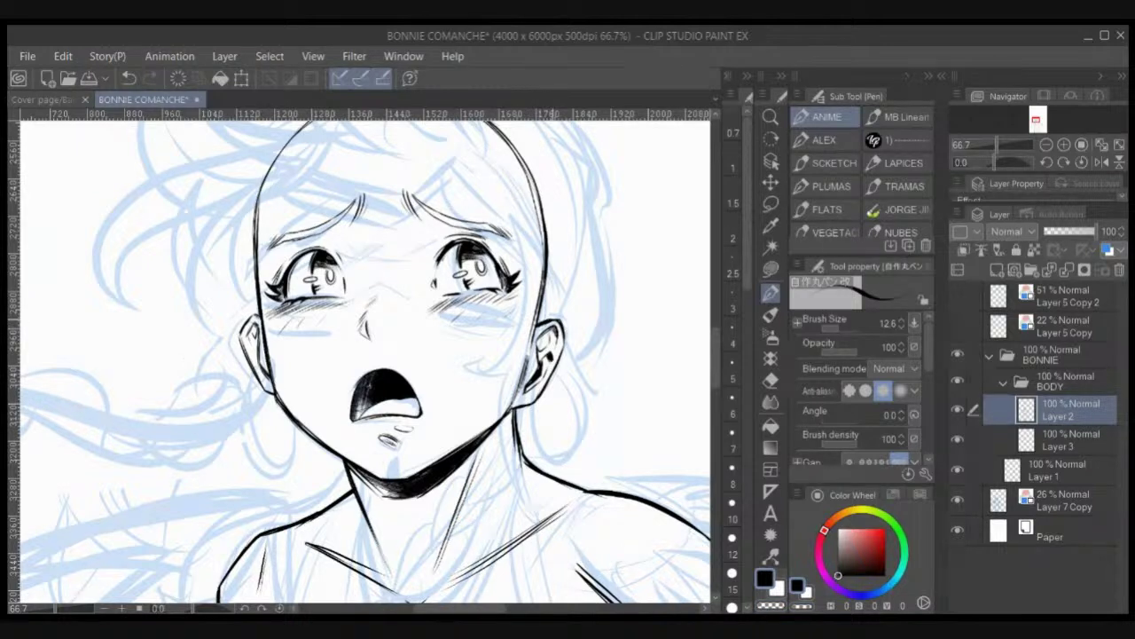
drag(550, 443, 399, 300)
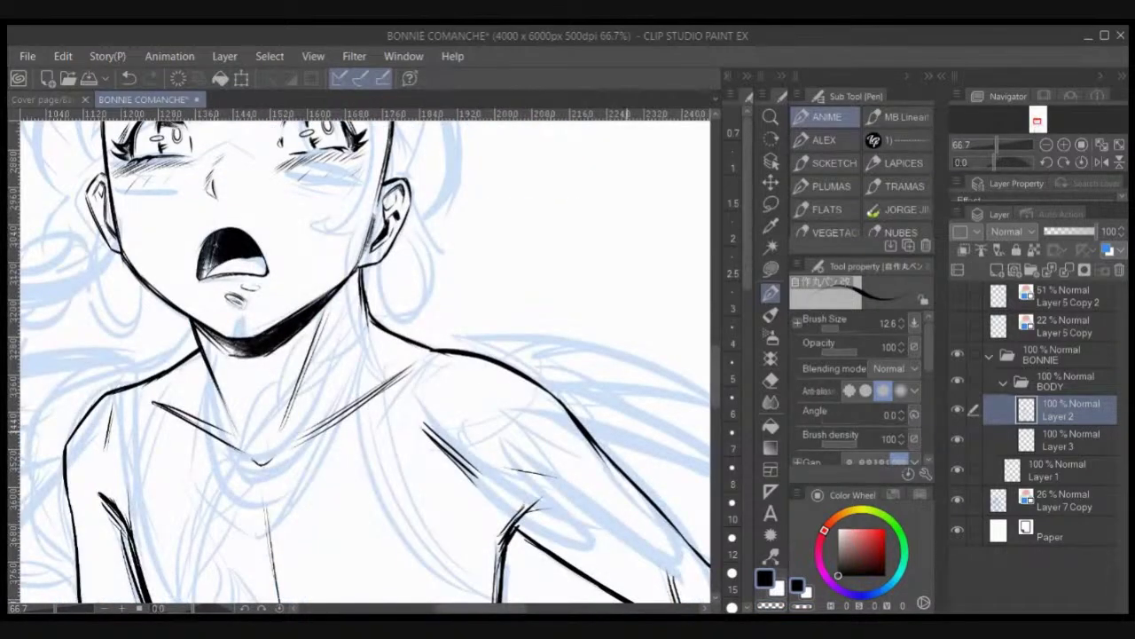
drag(550, 462, 350, 249)
drag(400, 355, 293, 266)
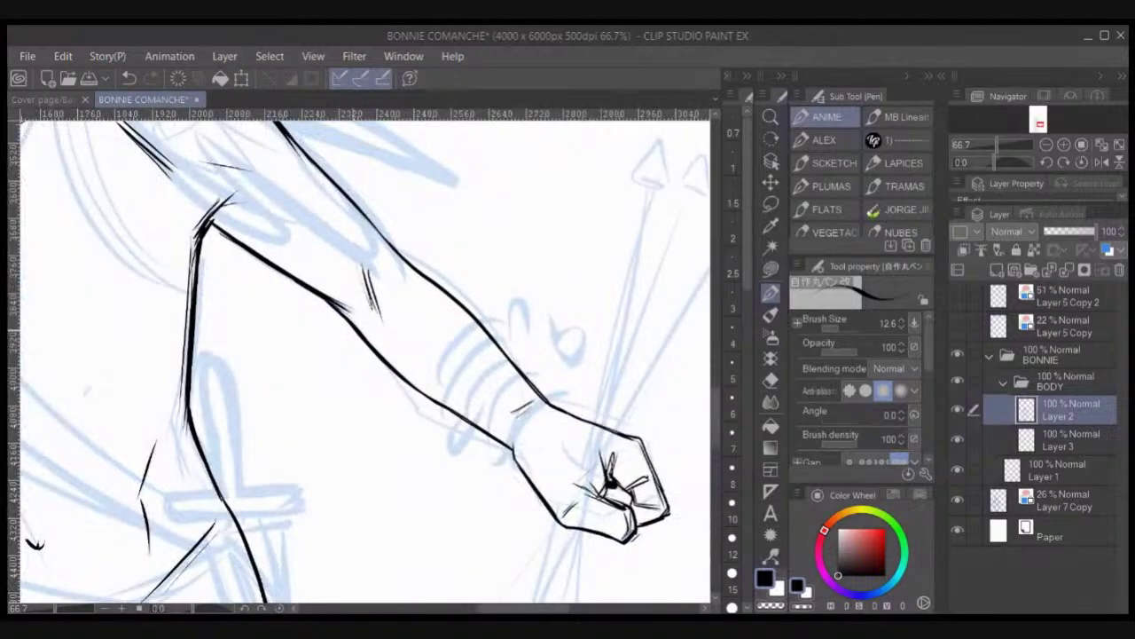
Step: Clean up the armpit corner and the underside line of the upper arm on the fist side
drag(218, 207, 208, 225)
drag(211, 222, 268, 263)
drag(506, 411, 402, 254)
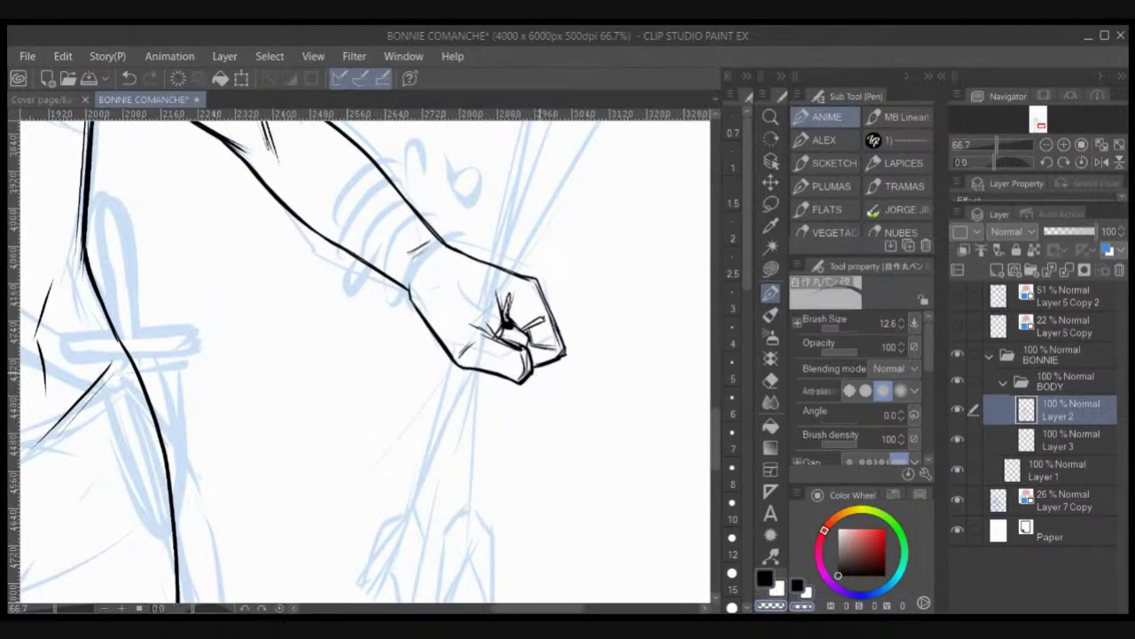
Step: Touch up the outer contour of the figure's thigh and knee near the page's bottom edge
drag(355, 426, 524, 171)
drag(355, 461, 533, 160)
drag(509, 444, 581, 210)
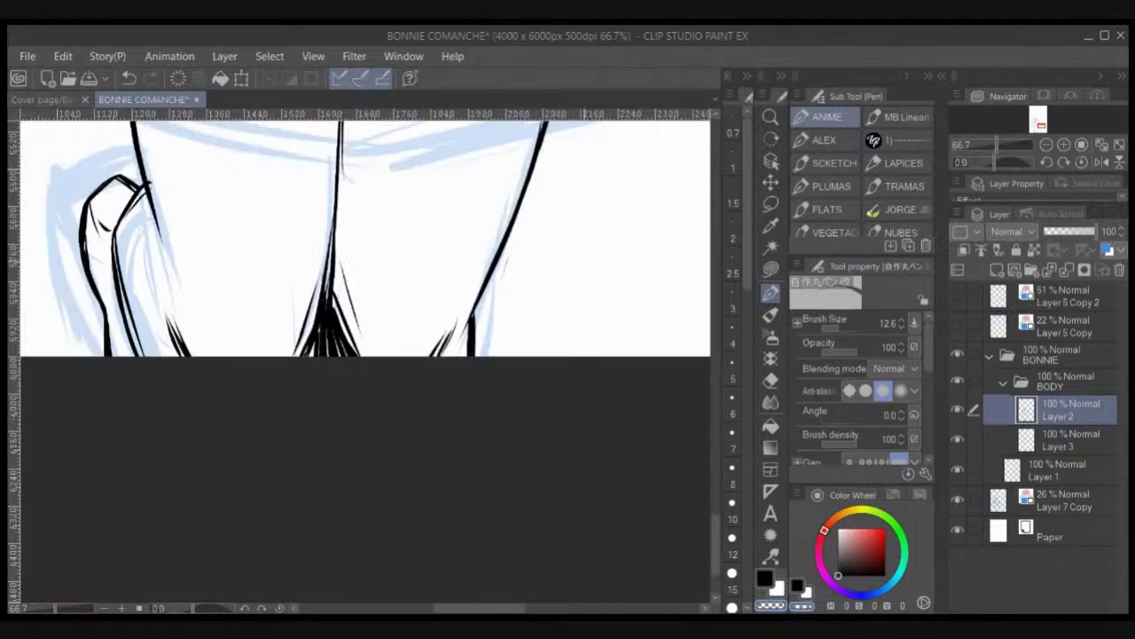
mouse_move(505, 269)
mouse_down()
mouse_move(499, 283)
mouse_move(517, 243)
mouse_move(499, 283)
mouse_up()
key(c)
key(c)
drag(473, 312, 472, 326)
Step: Temporarily show both Layer 5 Copy sketches and examine the inked figure against the whole cover composition
scroll(142, 147, down, 3)
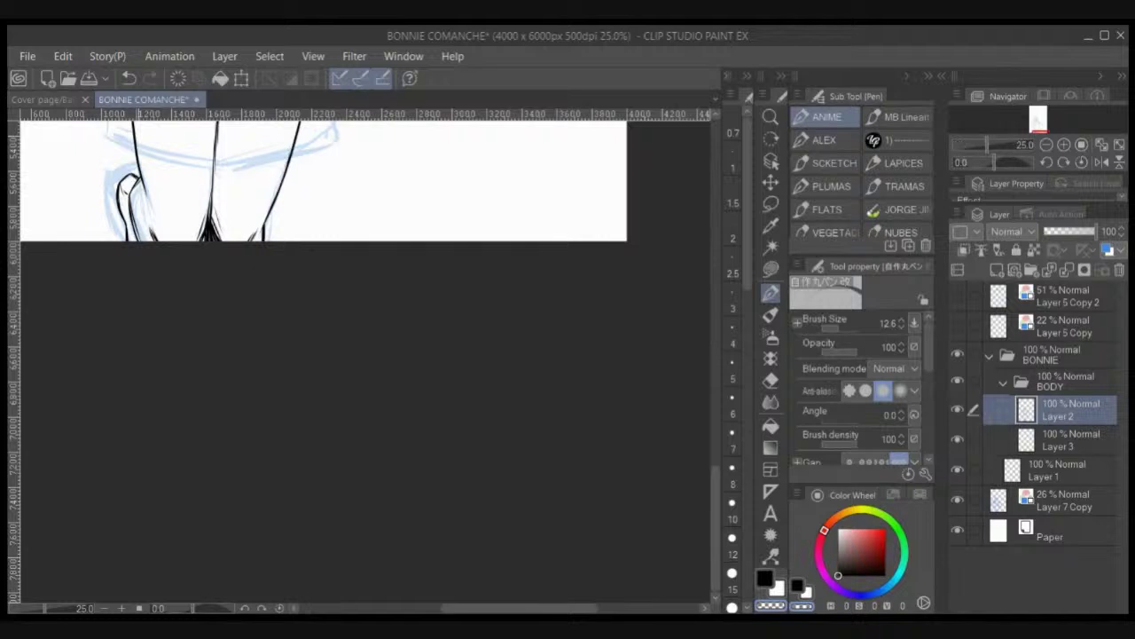
scroll(140, 244, down, 2)
drag(140, 246, 340, 584)
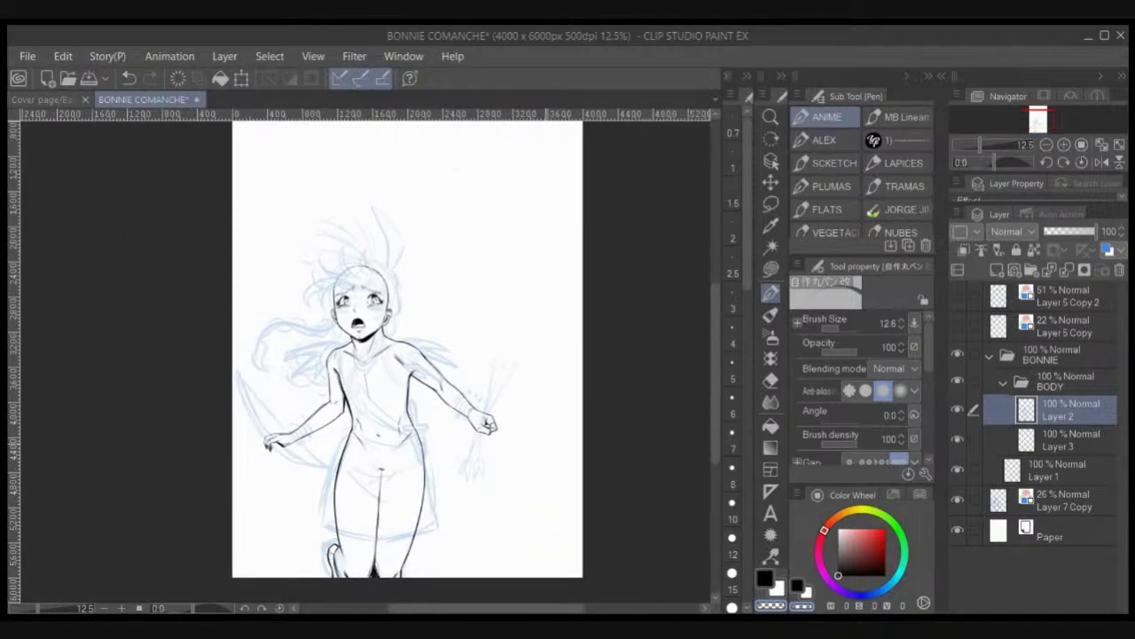
drag(958, 295, 958, 326)
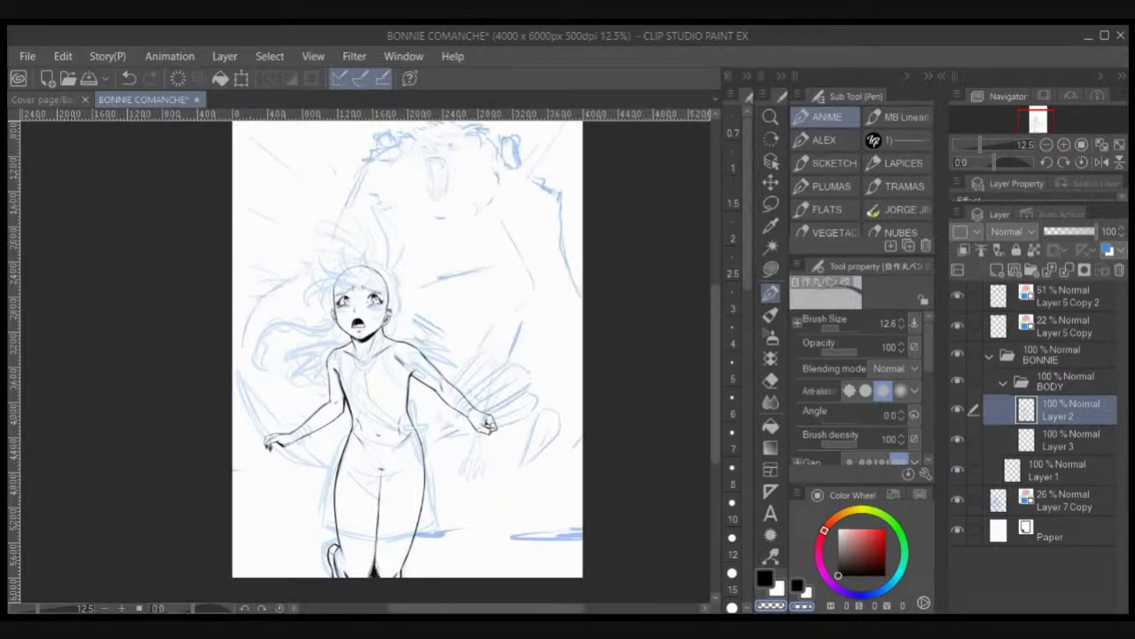
drag(633, 396, 616, 421)
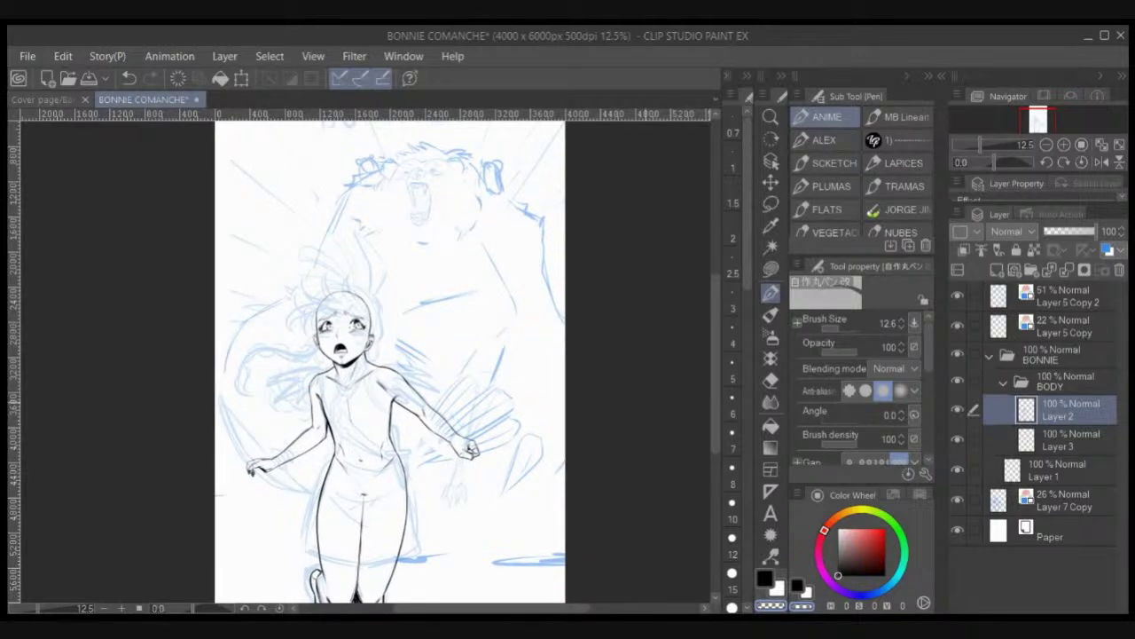
scroll(645, 420, down, 2)
drag(635, 406, 609, 424)
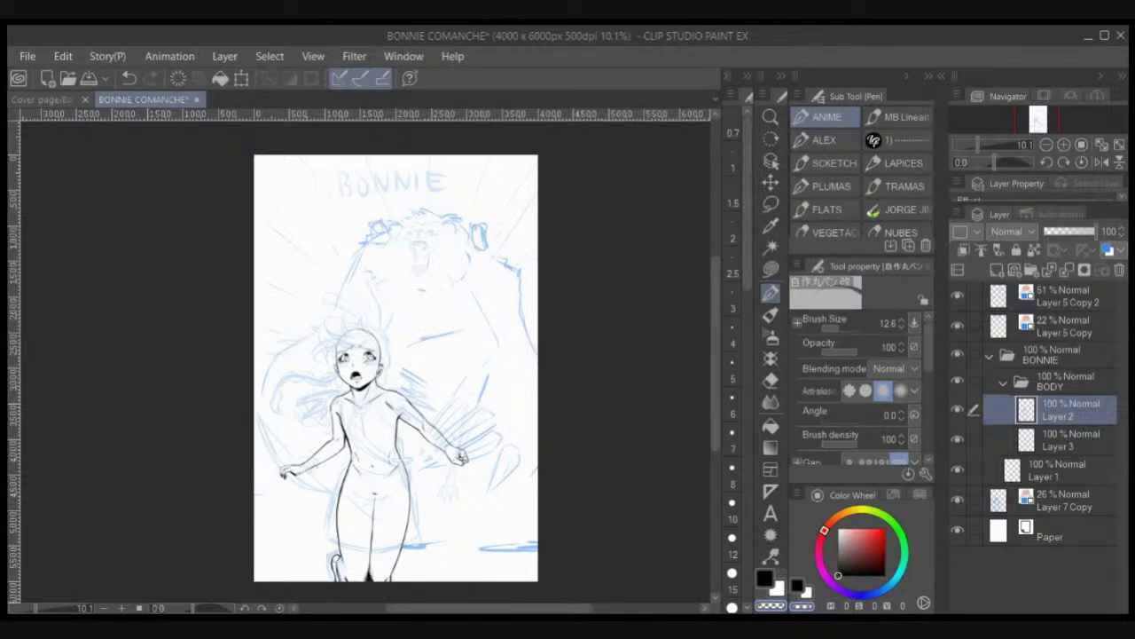
Step: Hide Layer 7 Copy and select the whole figure by auto-selecting the background around it and inverting the selection
click(957, 500)
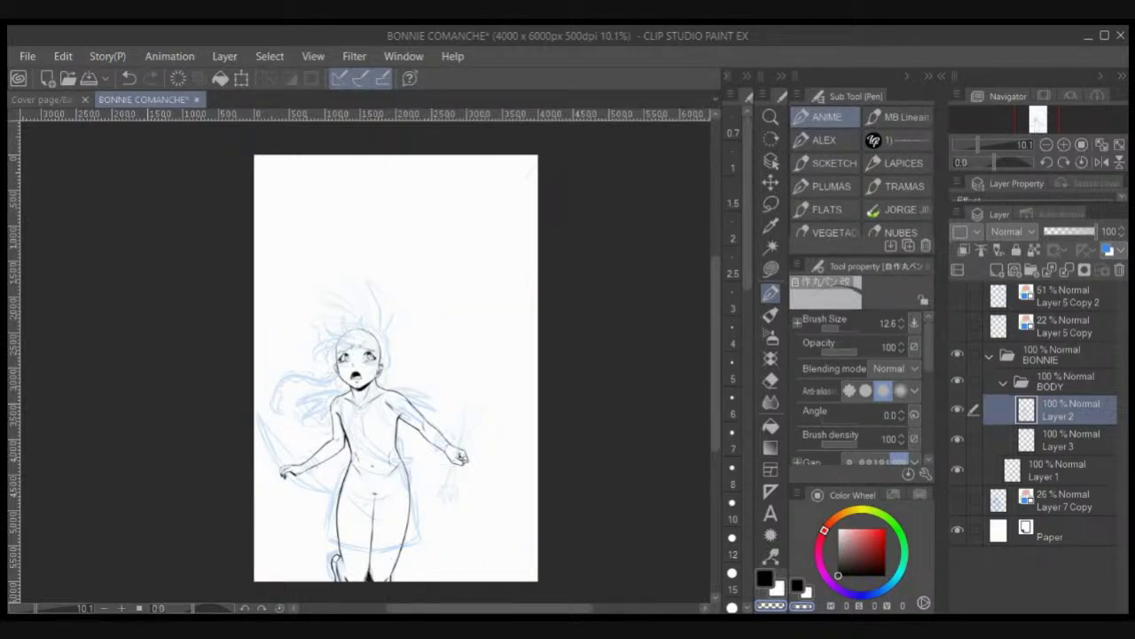
scroll(366, 360, up, 3)
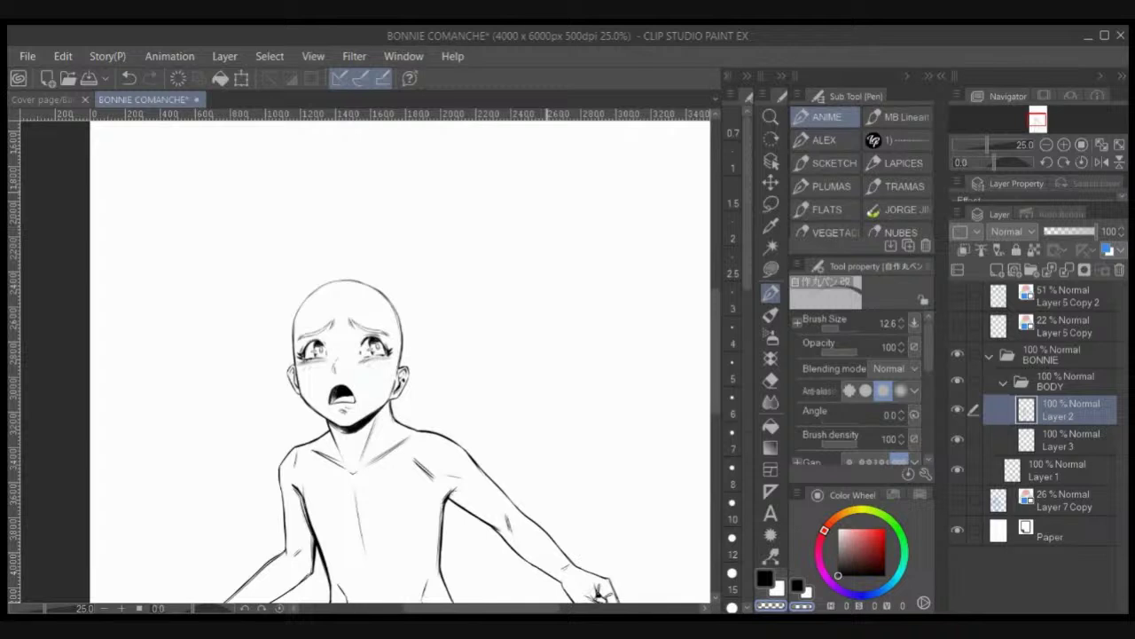
scroll(546, 193, down, 2)
click(771, 247)
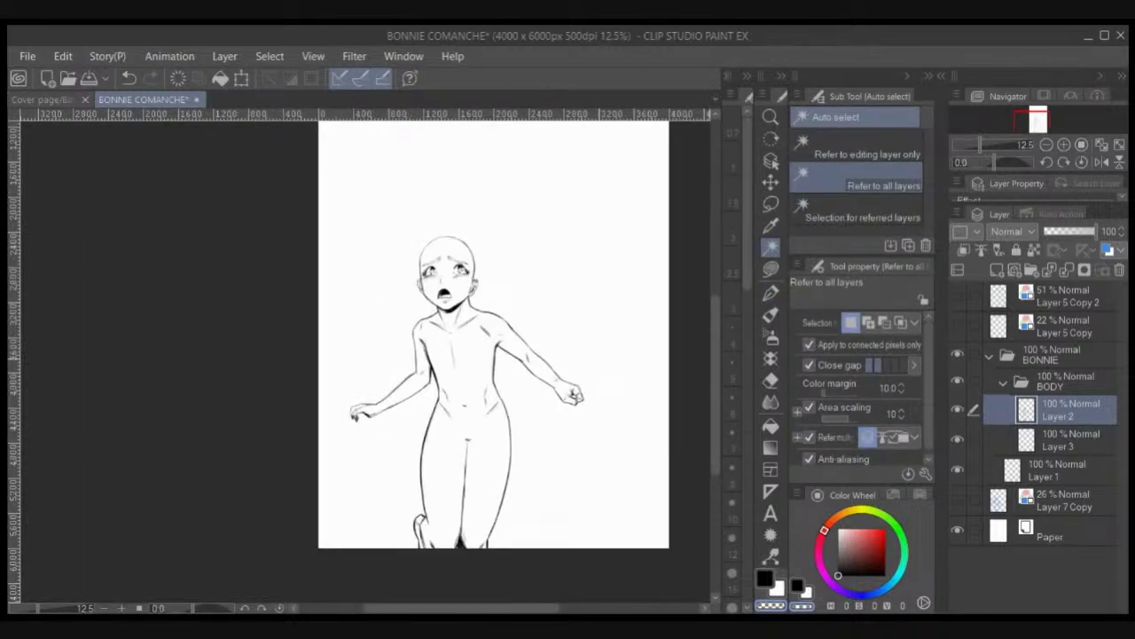
click(573, 444)
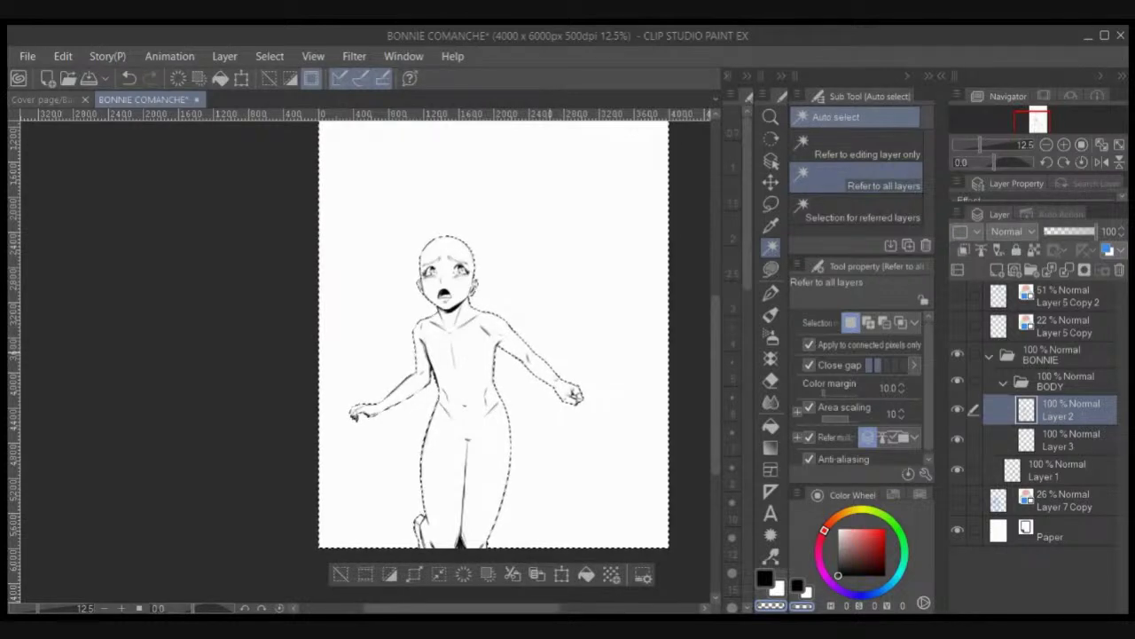
click(290, 78)
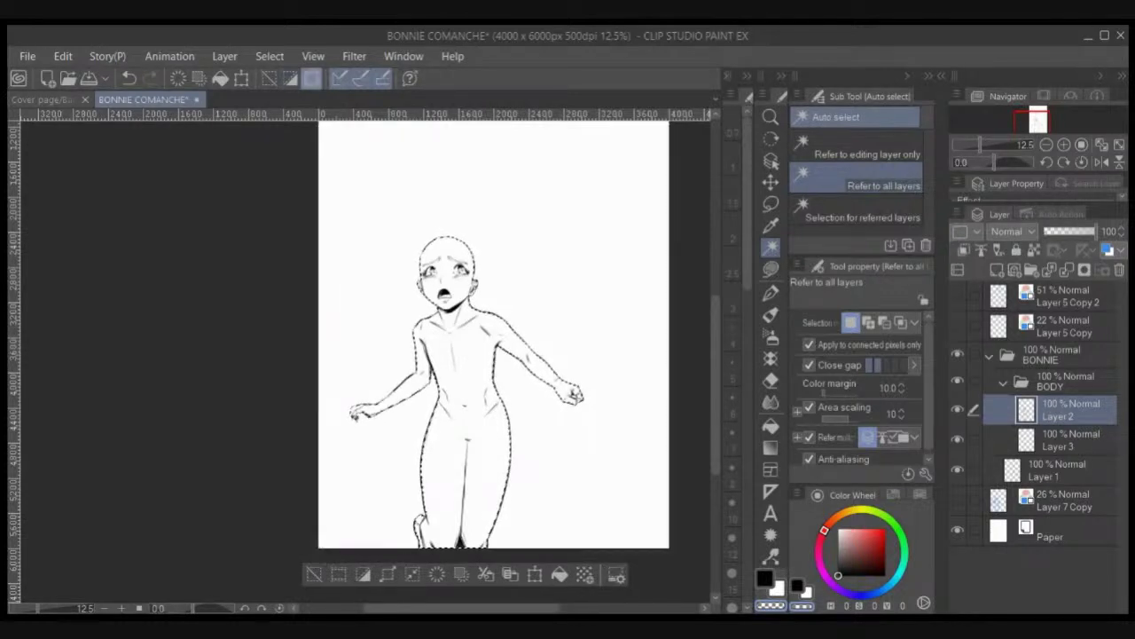
Step: Fill the selected figure silhouette with white on Layer 3 using Lasso fill
click(1069, 440)
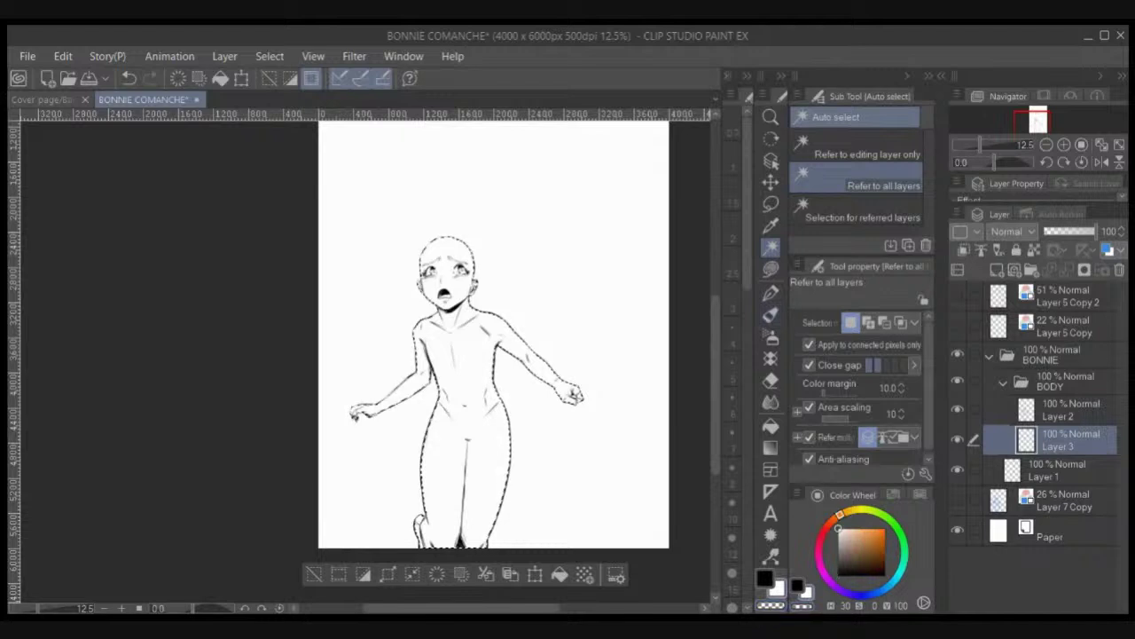
click(771, 268)
mouse_move(325, 497)
mouse_down()
mouse_move(603, 292)
mouse_move(337, 541)
mouse_move(326, 501)
mouse_up()
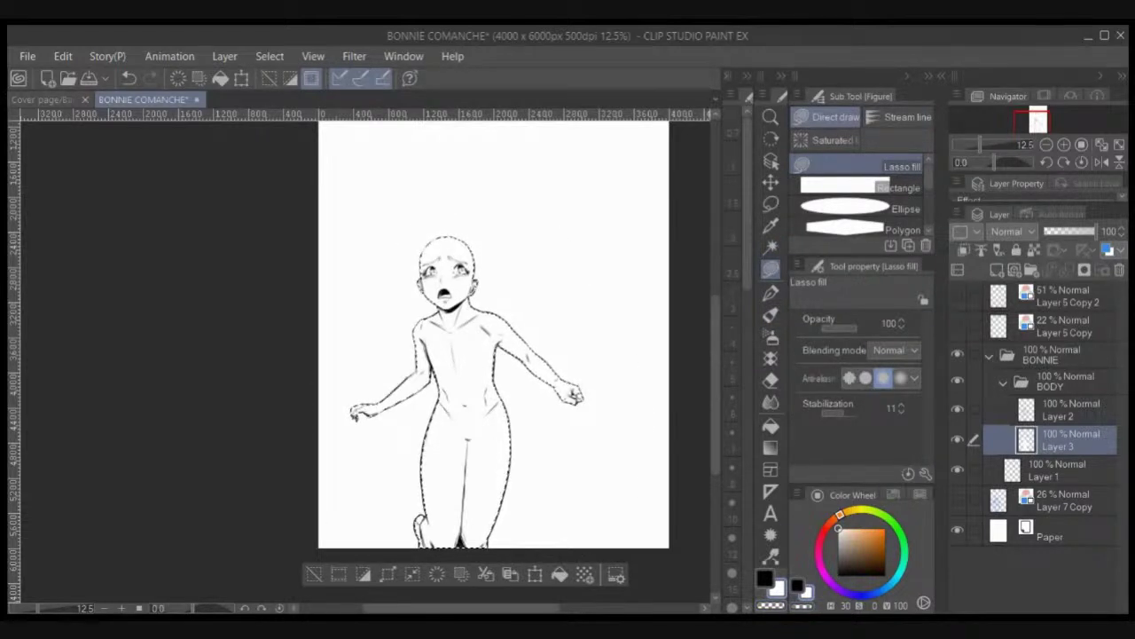
Step: Collapse the BODY folder and create a folder named HAIR above it inside BONNIE
click(1003, 383)
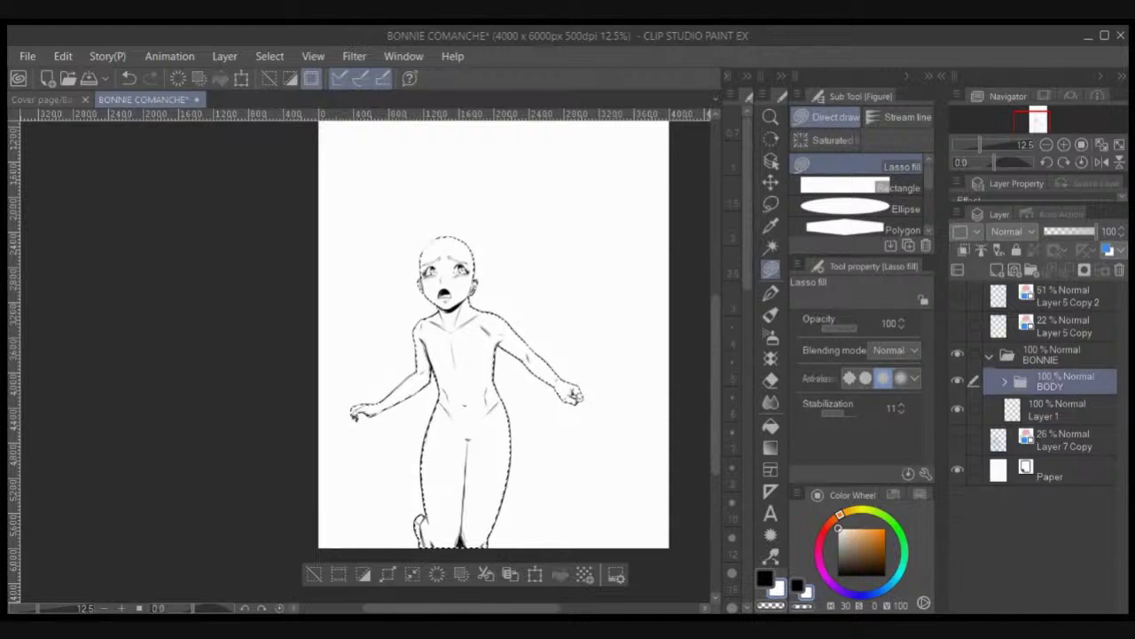
click(1032, 271)
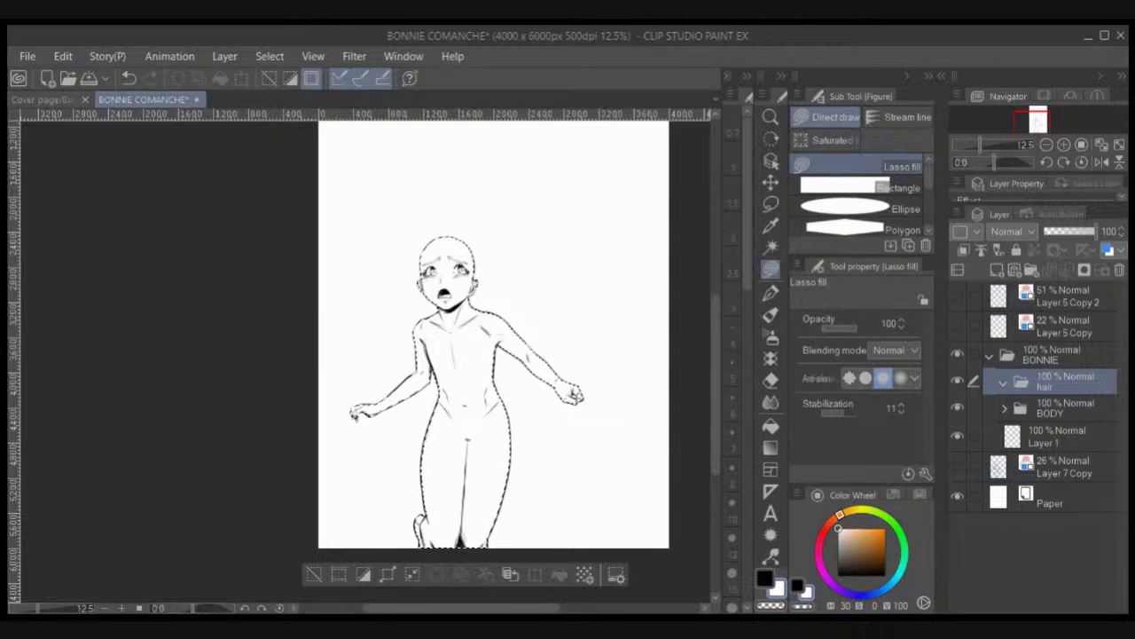
double_click(1047, 387)
text(HAIR)
key(Return)
Step: Lower the BODY folder's opacity to 53%, clear the selection and show the Layer 7 Copy sketch again
click(1059, 409)
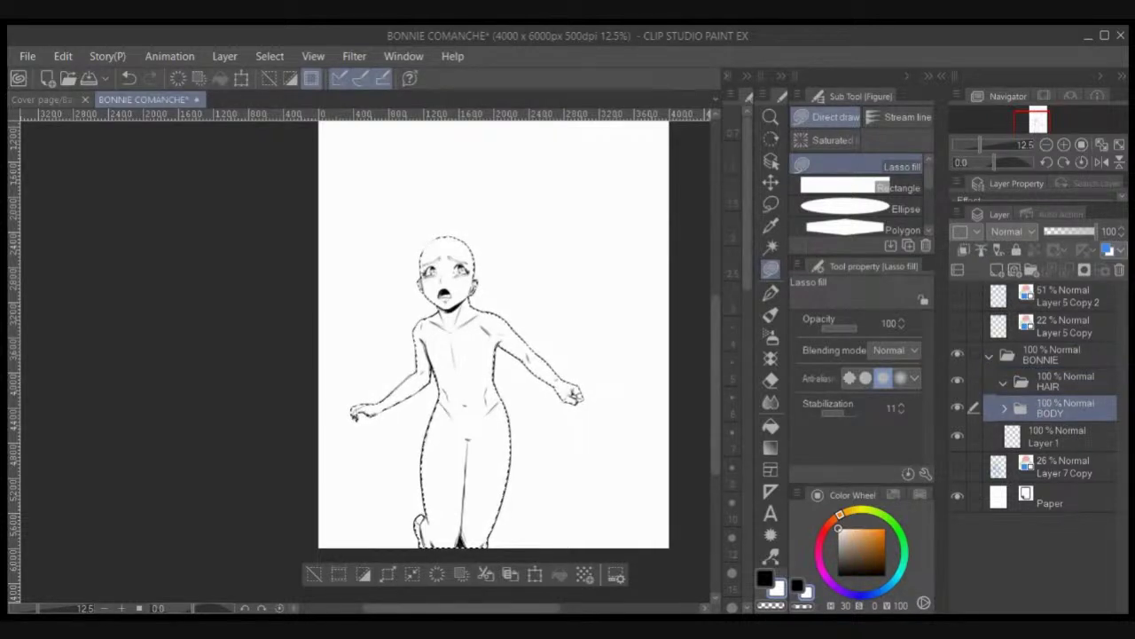
click(1071, 232)
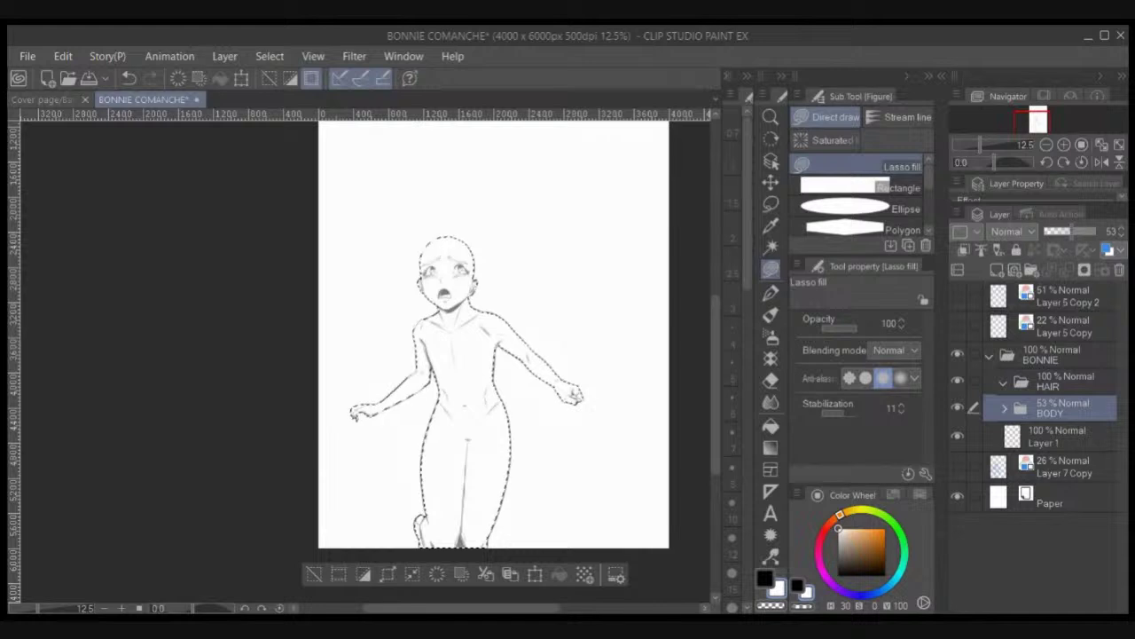
key(ctrl+d)
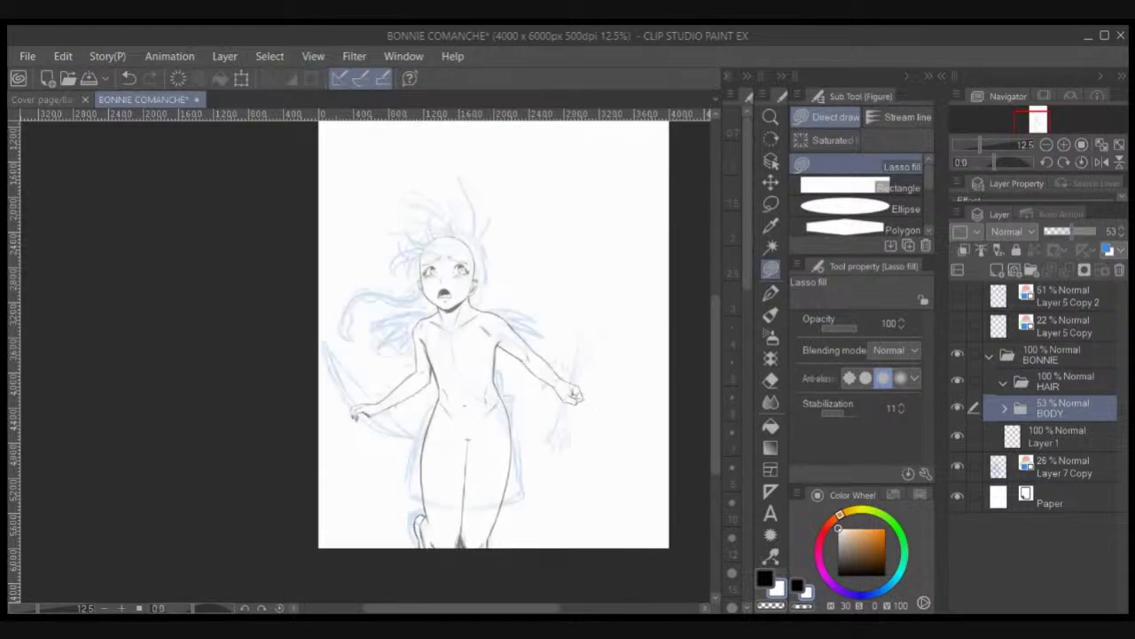
Step: Add a new raster layer in the HAIR folder and set up the ANIME pen with black for inking
key(ctrl+plus)
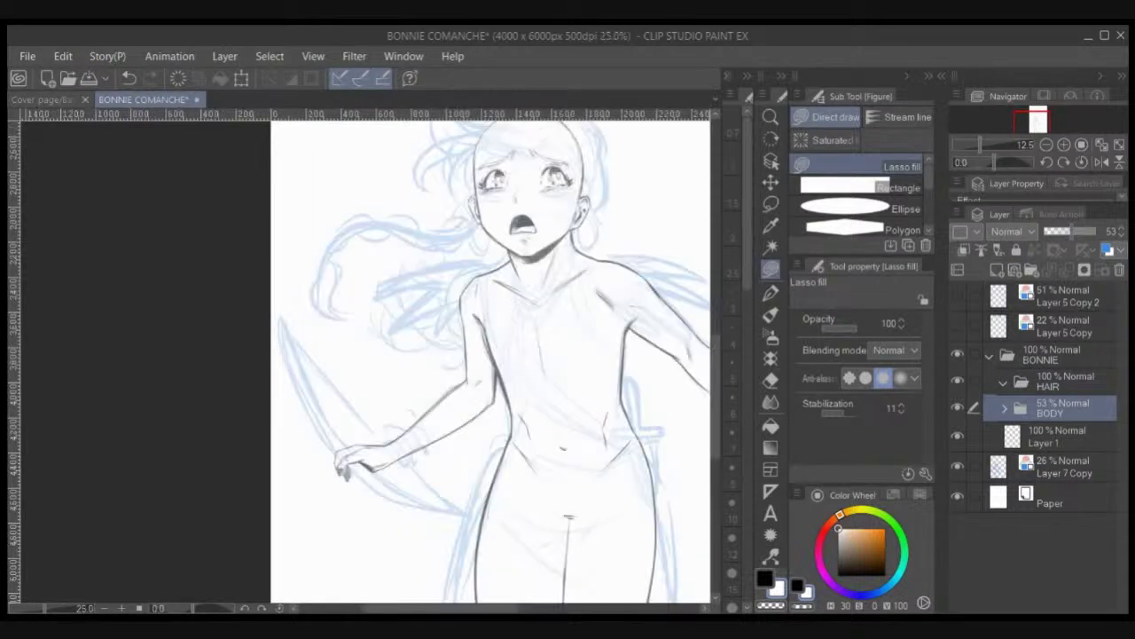
key(ctrl+plus)
drag(497, 302, 343, 428)
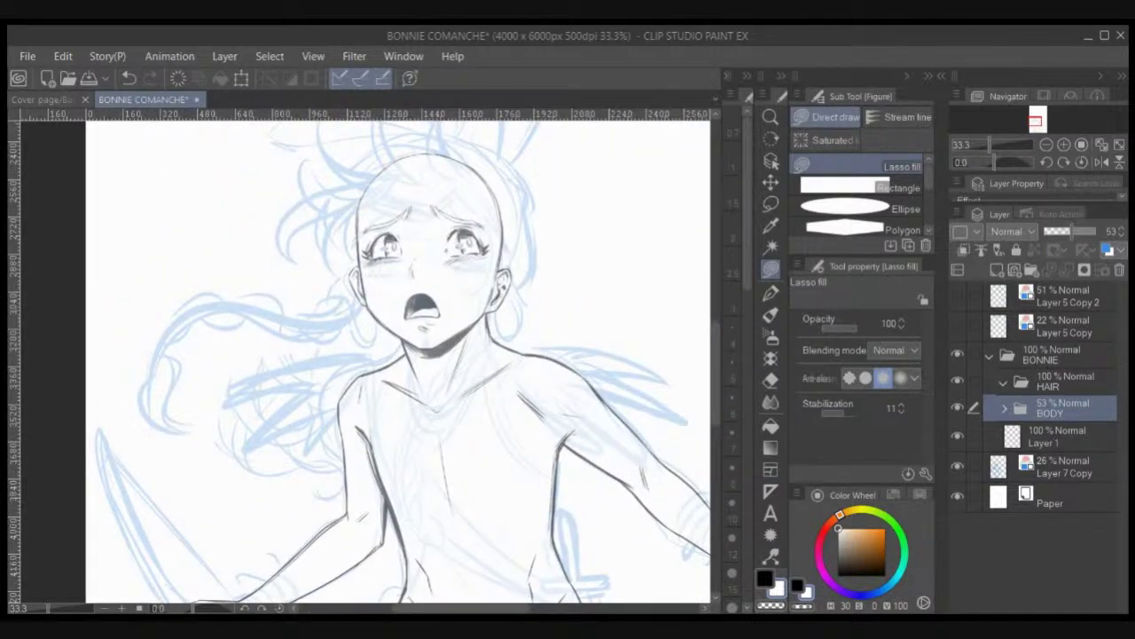
click(1062, 382)
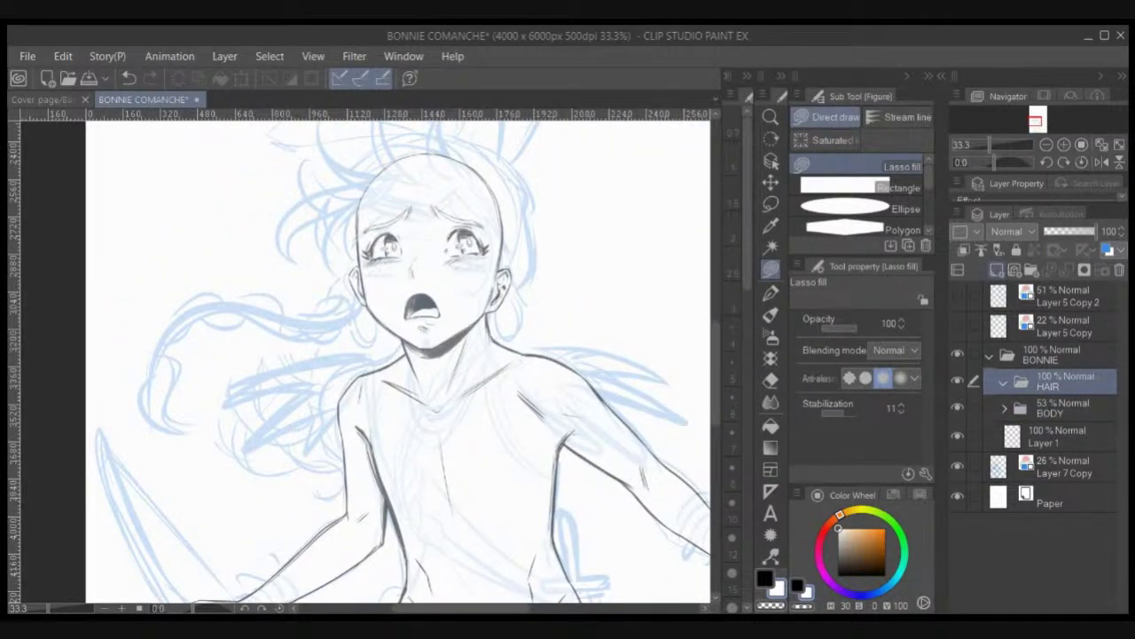
key(ctrl+shift+n)
key(ctrl+plus)
drag(509, 356, 492, 392)
click(771, 293)
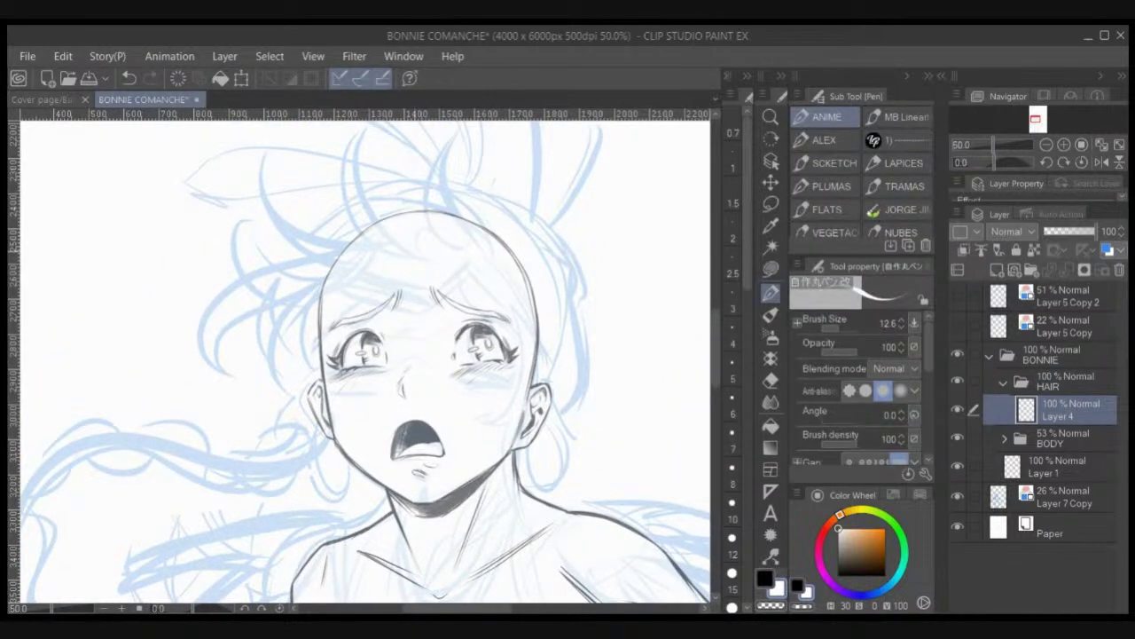
click(764, 578)
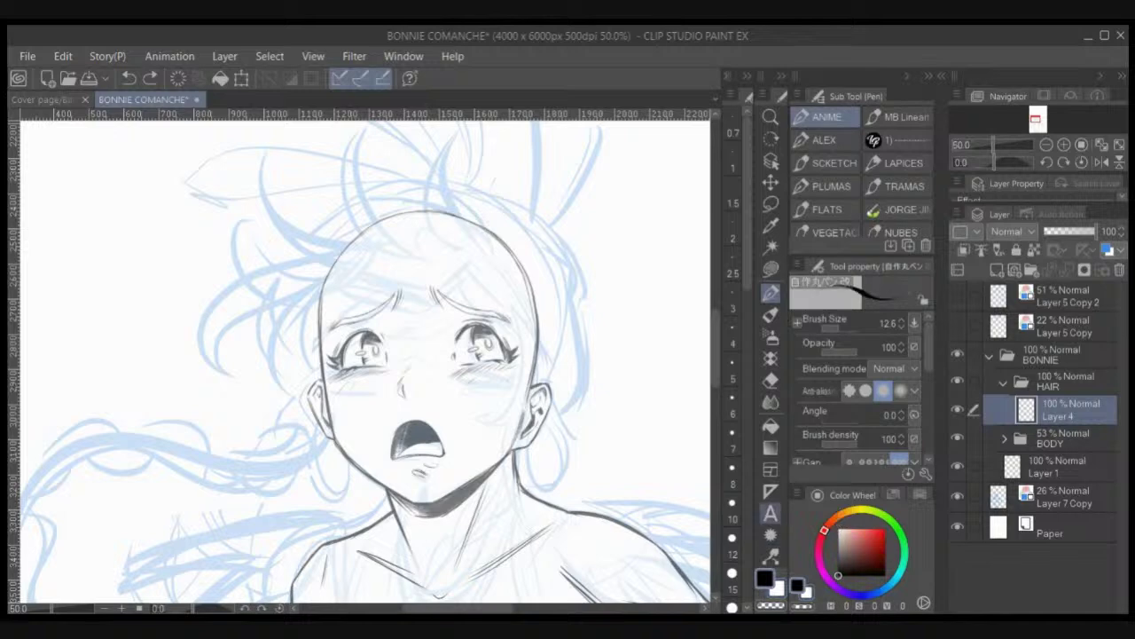
Step: Ink the tall pointed hair lock rising from the top of the forehead along the blue sketch
mouse_move(417, 259)
mouse_down()
mouse_move(346, 147)
mouse_move(353, 131)
mouse_move(422, 260)
mouse_move(424, 248)
mouse_up()
key(c)
key(c)
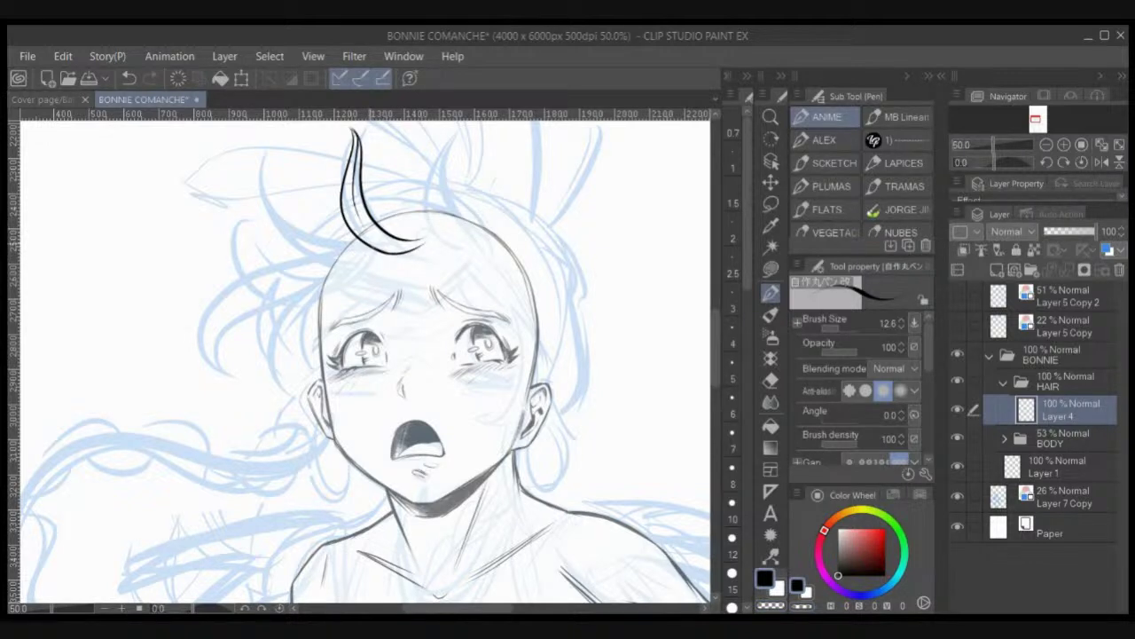
Step: Ink the second curved hair lock beside the tall one, redrawing its inner edge as a thinner double line
mouse_move(371, 252)
mouse_down()
mouse_move(316, 247)
mouse_move(265, 179)
mouse_move(267, 152)
mouse_move(341, 231)
mouse_up()
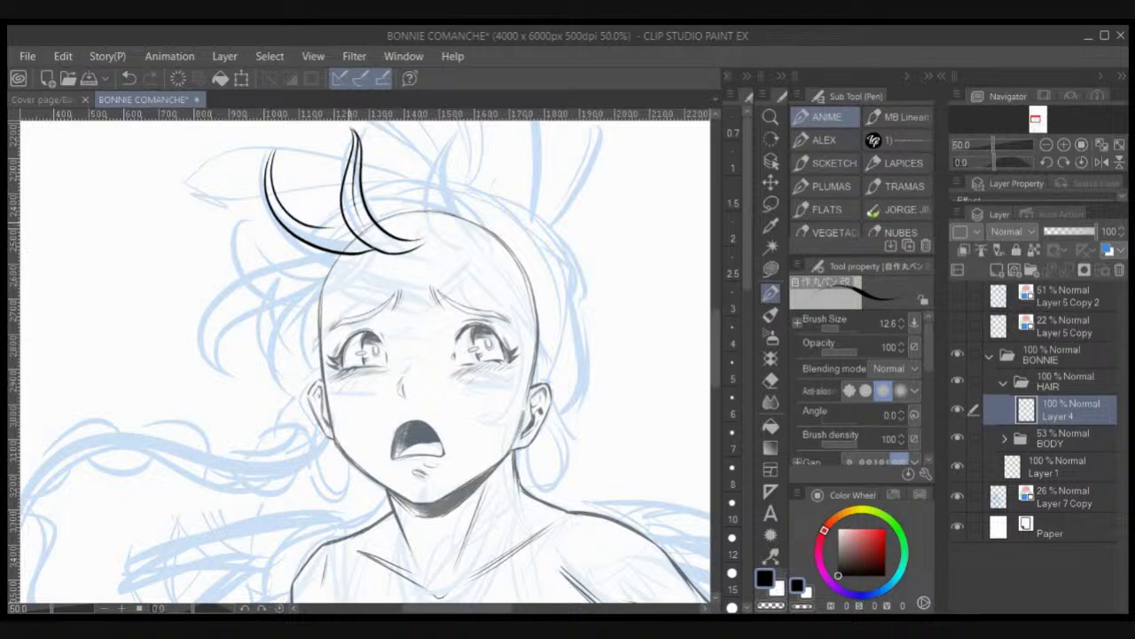
key(ctrl+z)
mouse_move(271, 152)
mouse_down()
mouse_move(269, 164)
mouse_move(341, 225)
mouse_up()
mouse_move(268, 158)
mouse_down()
mouse_move(268, 186)
mouse_move(347, 241)
mouse_up()
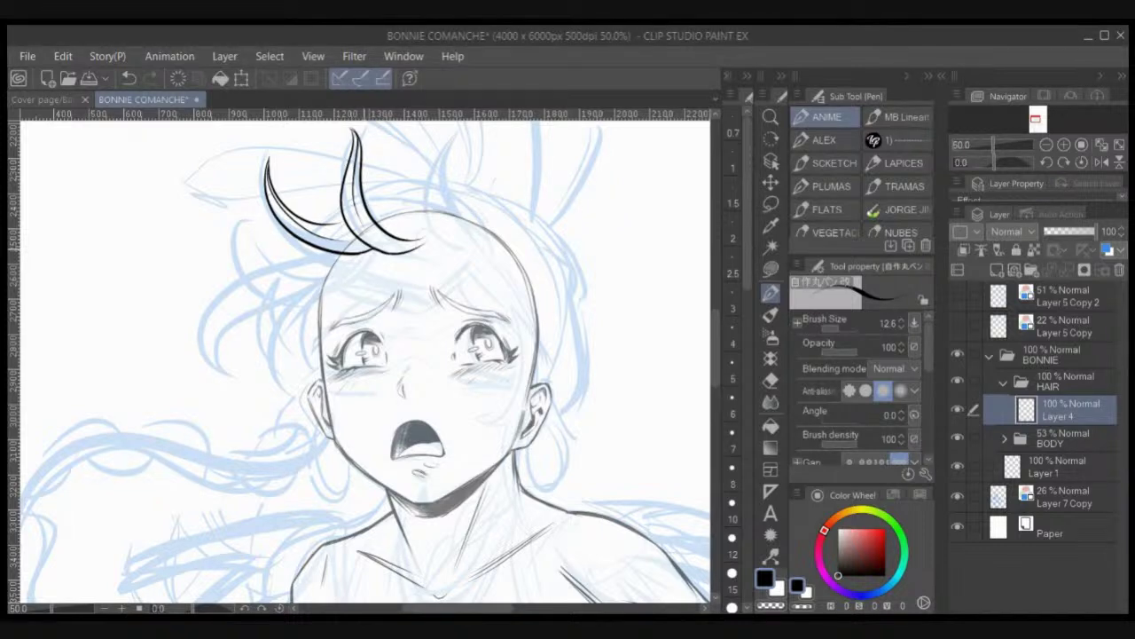
Step: Reinforce the tapered base of the tall hair lock where it sweeps onto the forehead
key(c)
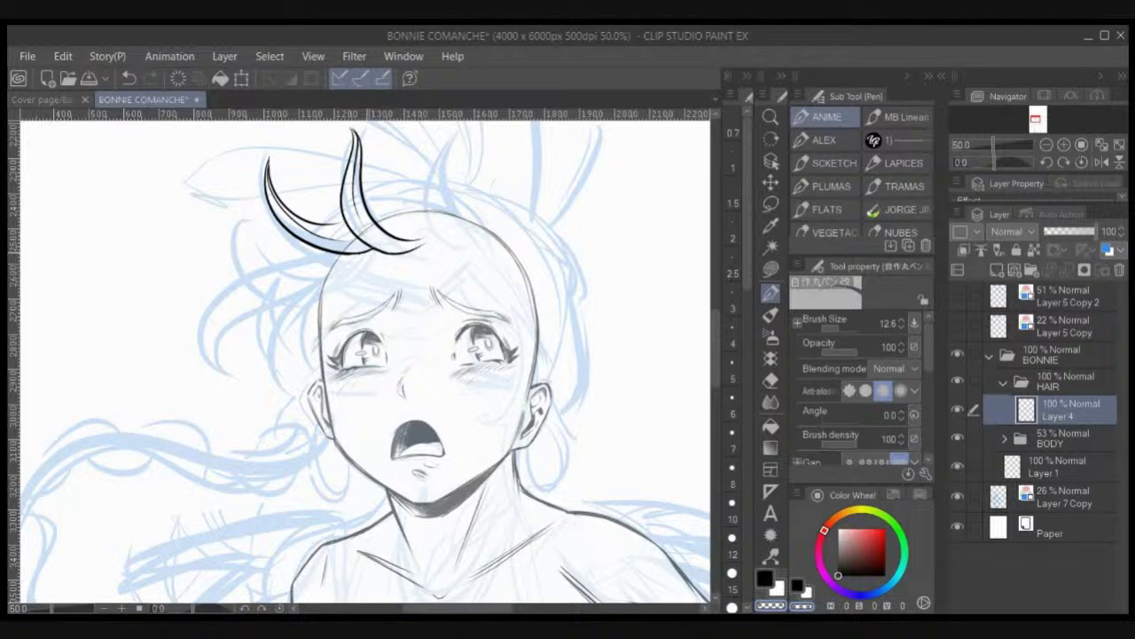
drag(374, 233, 426, 239)
scroll(391, 203, up, 1)
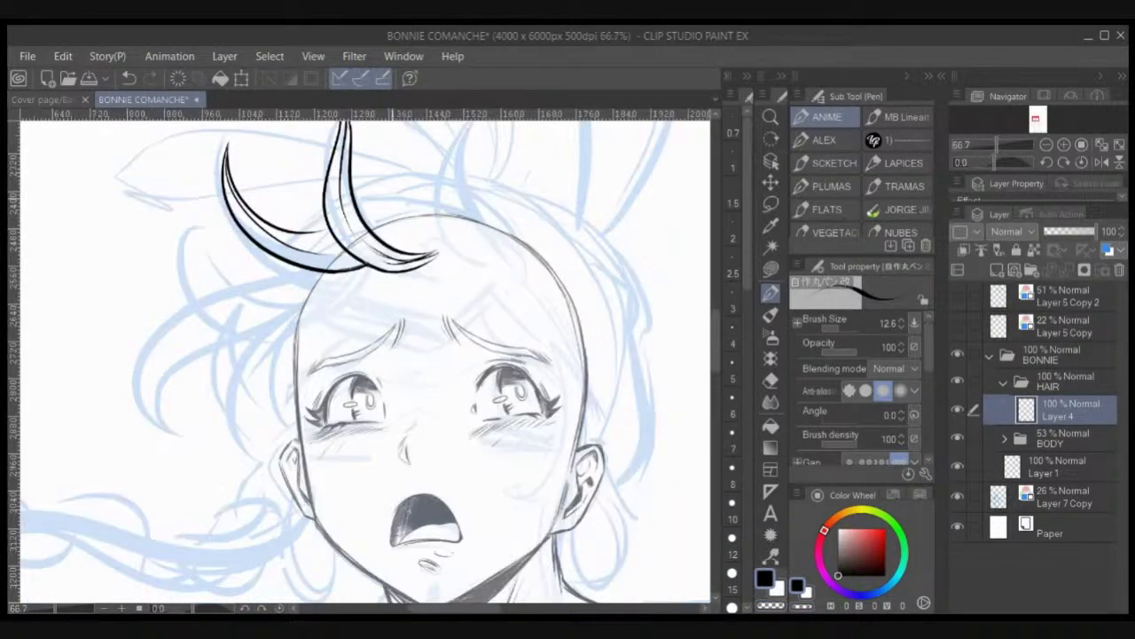
key(ctrl+minus)
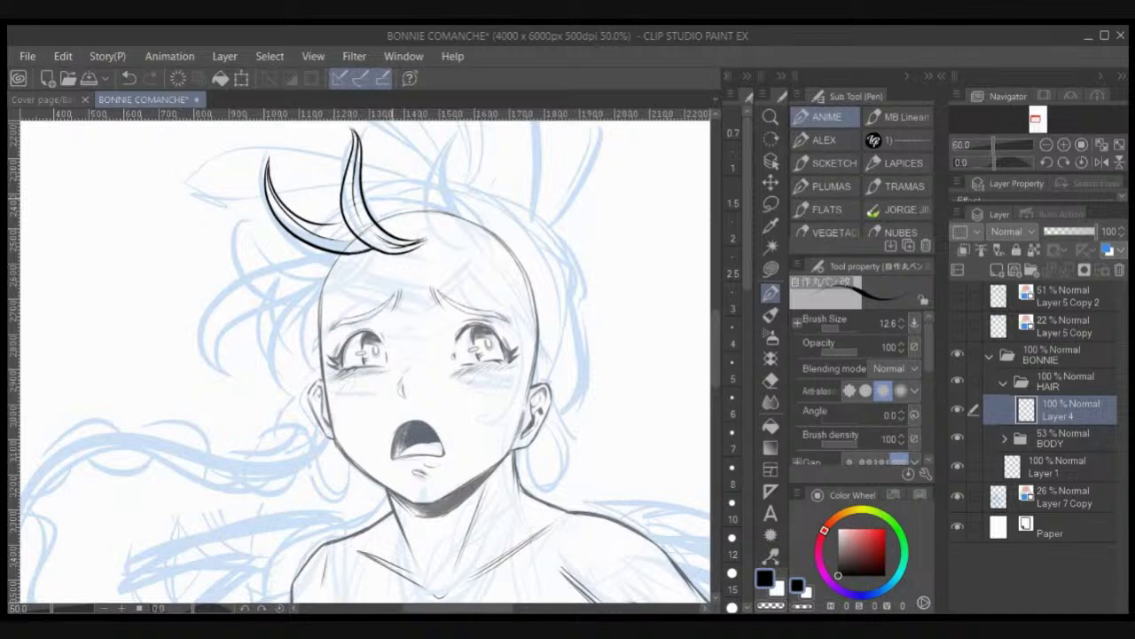
Step: Ink the third hair lock below the second, redoing its strokes so it curves outward from the temple
mouse_move(363, 253)
mouse_down()
mouse_move(296, 333)
mouse_move(373, 252)
mouse_move(339, 275)
mouse_move(248, 238)
mouse_up()
key(ctrl+z)
key(ctrl+z)
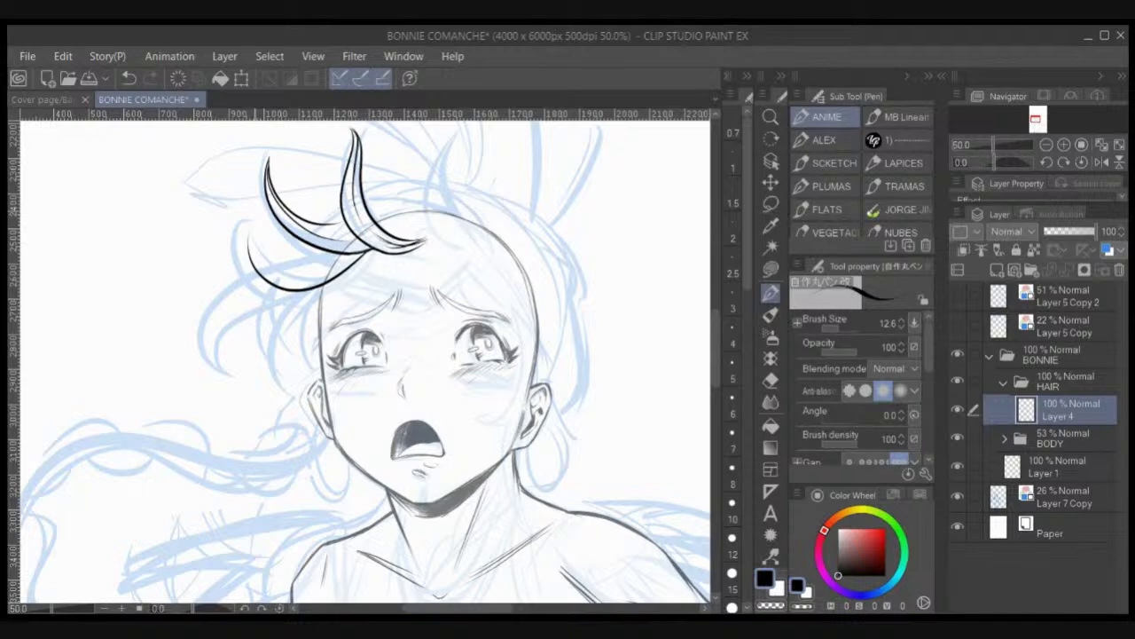
key(ctrl+z)
mouse_move(369, 252)
mouse_down()
mouse_move(353, 273)
mouse_move(236, 246)
mouse_move(236, 218)
mouse_move(263, 265)
mouse_move(301, 261)
mouse_move(291, 263)
mouse_move(311, 246)
mouse_up()
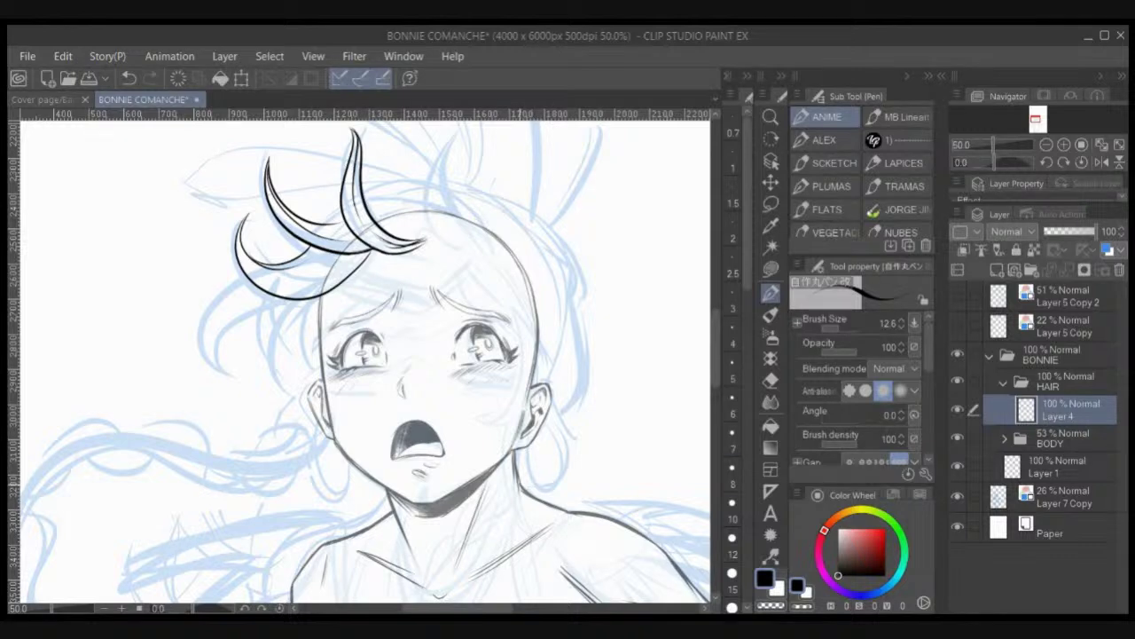
Step: Undo the third lock's inner line, thicken its outer tip and redraw the inner edge closer to the outer curve
drag(486, 499, 559, 460)
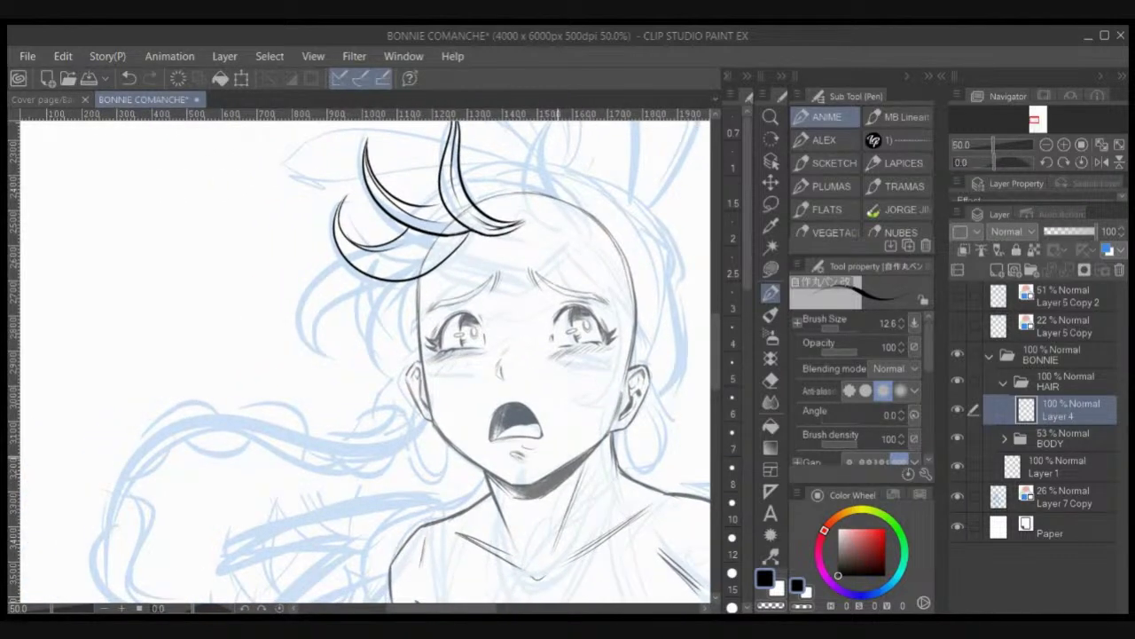
key(ctrl+z)
key(ctrl+z)
drag(342, 200, 358, 261)
key(ctrl+z)
drag(346, 197, 359, 259)
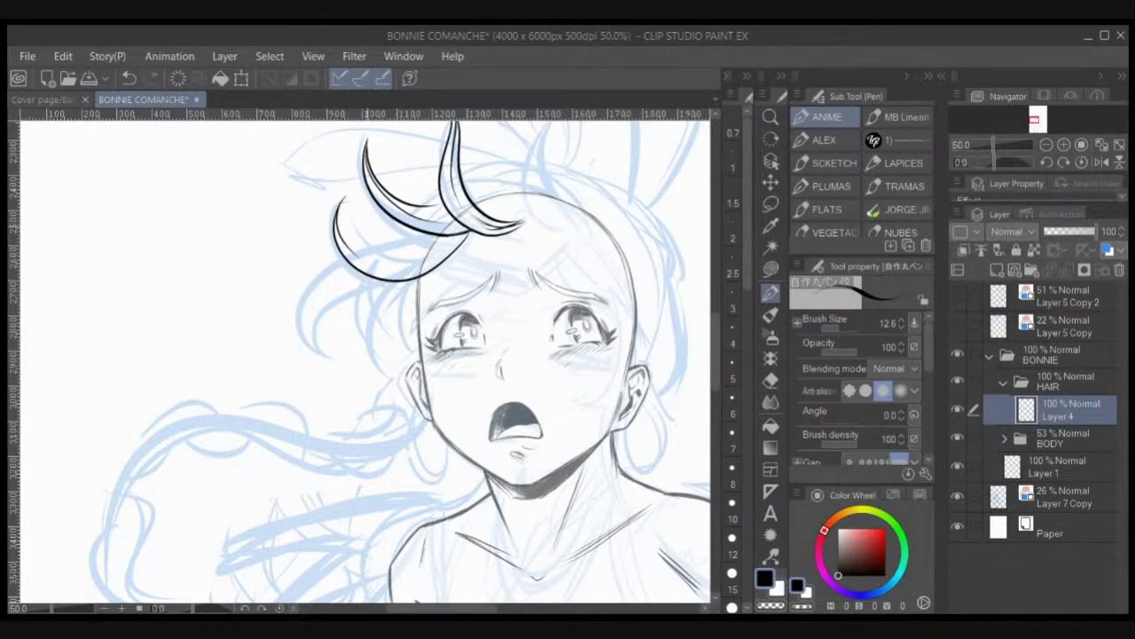
mouse_move(338, 220)
mouse_down()
mouse_move(404, 257)
mouse_move(374, 256)
mouse_move(422, 248)
mouse_move(442, 259)
mouse_move(470, 234)
mouse_up()
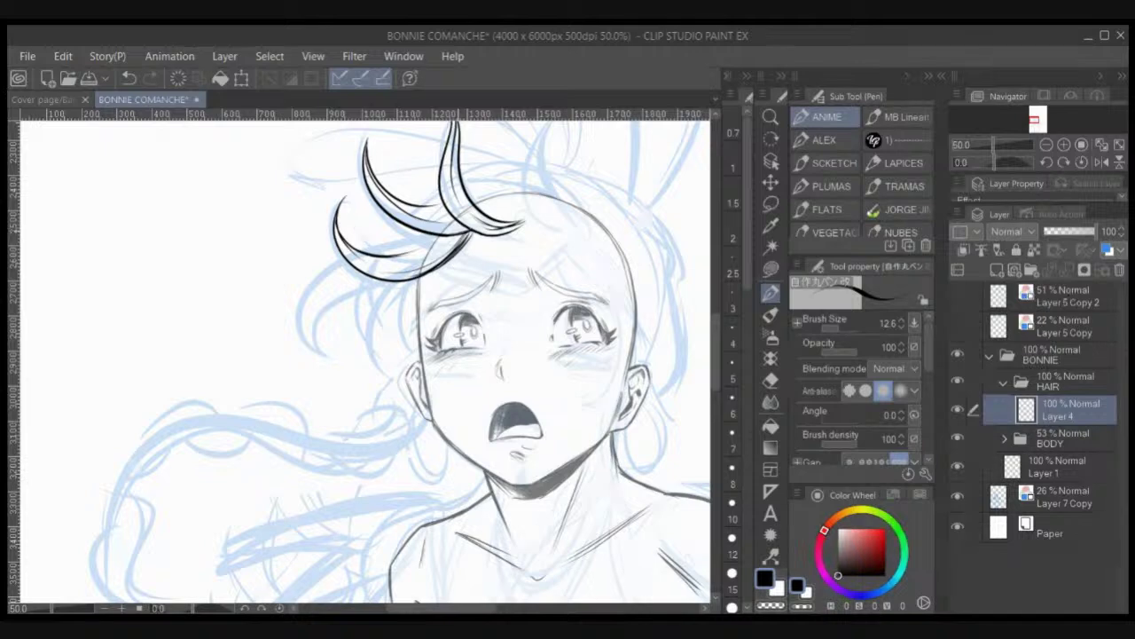
Step: Ink the outer edge of a fourth hair lock curling down beside the temple and thicken its tip
mouse_move(423, 242)
mouse_down()
mouse_move(333, 266)
mouse_move(304, 321)
mouse_move(321, 346)
mouse_up()
drag(307, 286, 325, 349)
key(ctrl+z)
mouse_move(334, 261)
mouse_down()
mouse_move(309, 333)
mouse_move(325, 355)
mouse_up()
drag(312, 291, 329, 353)
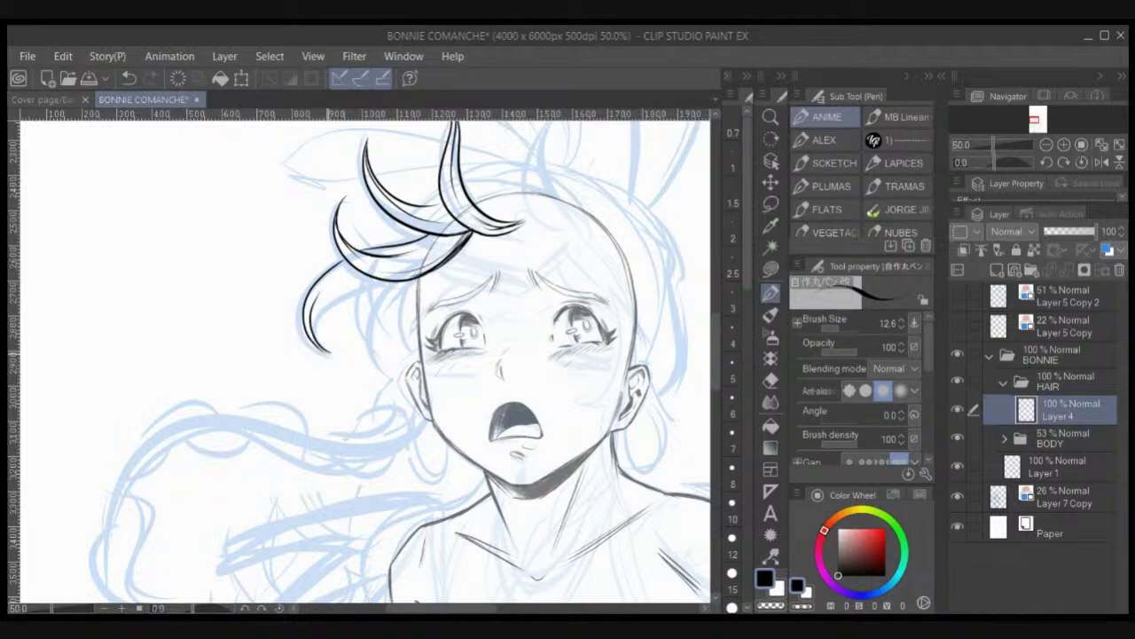
Step: Undo the last stroke and ink the inner edge of the fourth hair lock, tapering it toward the lower tip
key(ctrl+z)
mouse_move(315, 300)
mouse_down()
mouse_move(310, 318)
mouse_move(330, 353)
mouse_move(326, 289)
mouse_move(347, 276)
mouse_up()
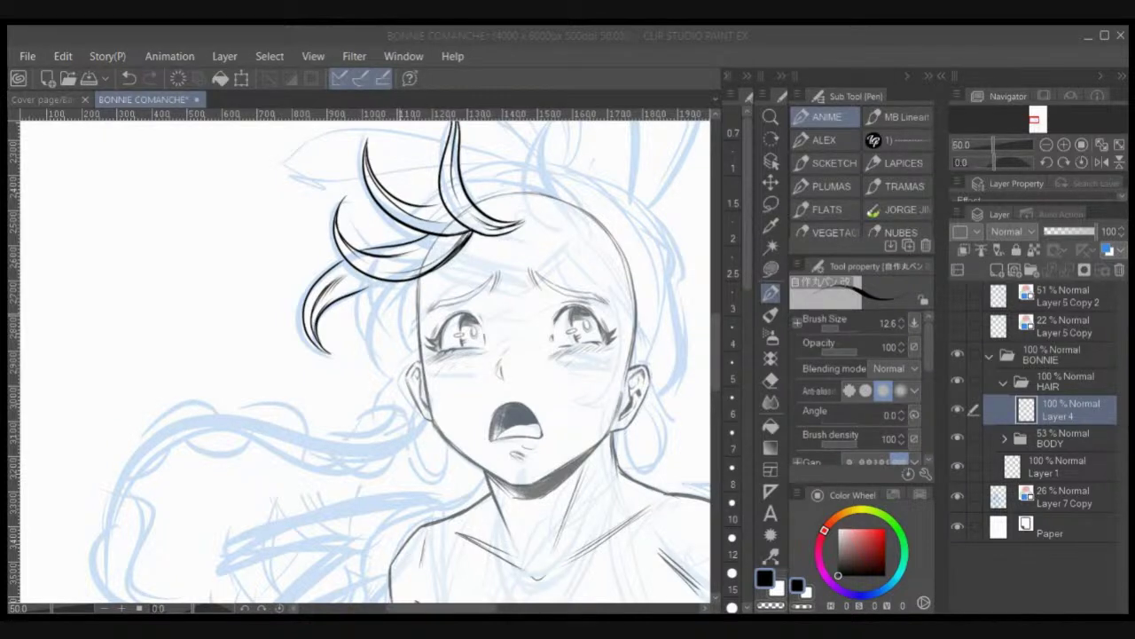
drag(414, 285, 404, 357)
drag(435, 273, 417, 340)
key(ctrl+z)
key(ctrl+z)
mouse_move(450, 260)
mouse_down()
mouse_move(430, 297)
mouse_move(441, 338)
mouse_up()
drag(447, 282, 426, 344)
key(ctrl+z)
key(ctrl+z)
mouse_move(407, 302)
mouse_down()
mouse_move(451, 261)
mouse_move(412, 296)
mouse_up()
key(ctrl+z)
Step: Ink a lock falling from the forehead to just above the ear, plus a narrower curved lock beside it
mouse_move(451, 261)
mouse_down()
mouse_move(409, 303)
mouse_move(413, 291)
mouse_move(403, 327)
mouse_up()
mouse_move(408, 286)
mouse_down()
mouse_move(397, 328)
mouse_move(421, 360)
mouse_up()
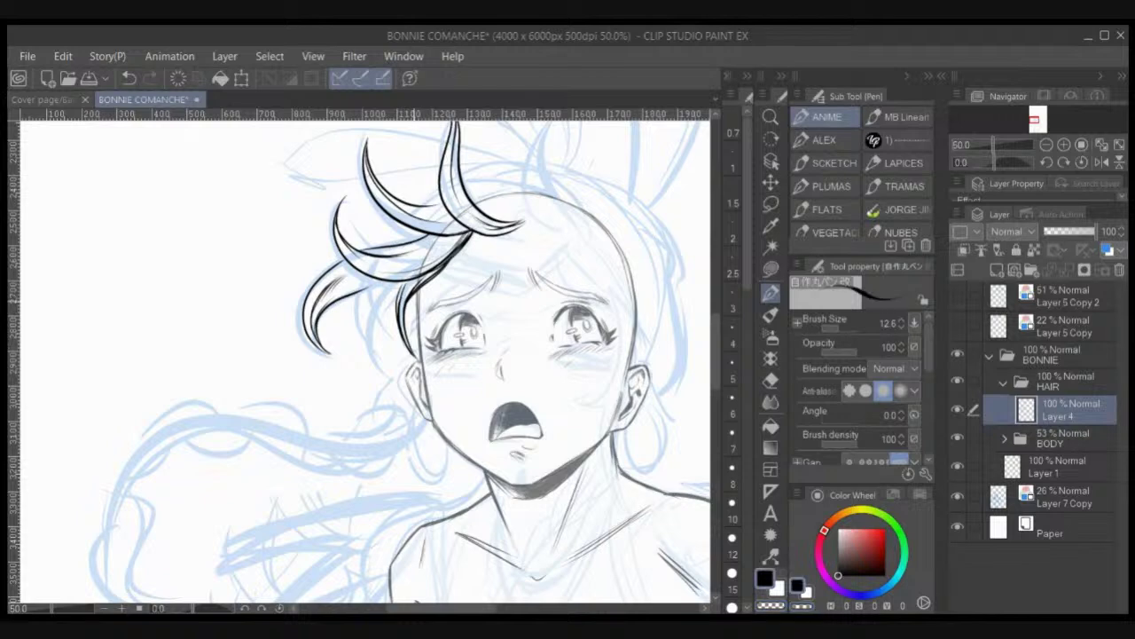
drag(388, 284, 372, 374)
drag(387, 324, 370, 375)
drag(391, 292, 374, 324)
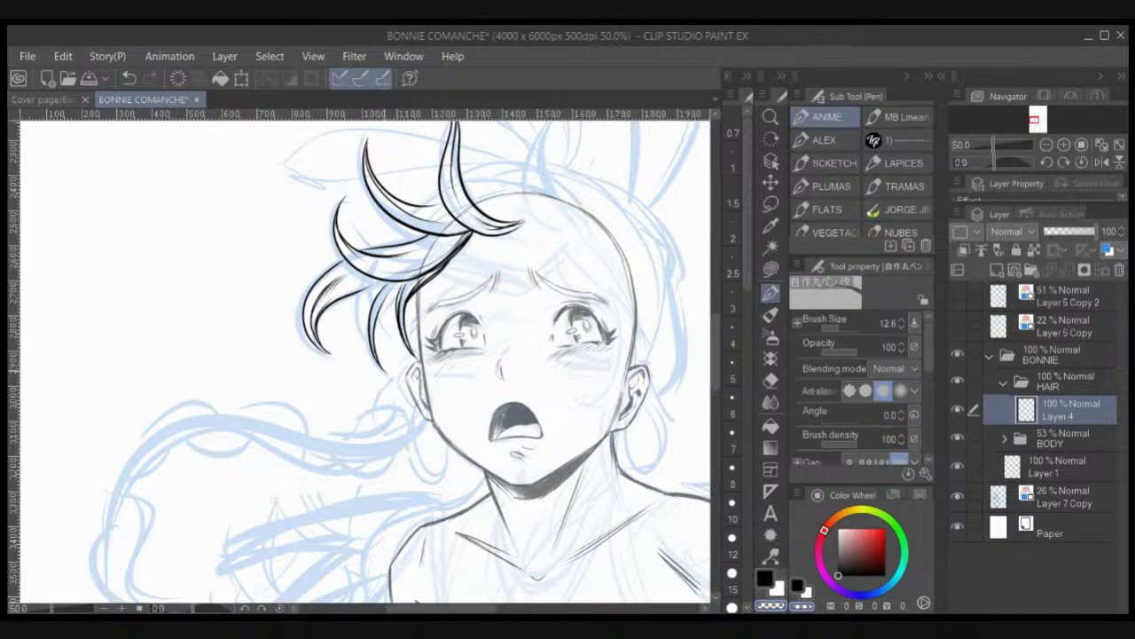
Step: Reinforce the narrow lock's inner lines and ink a short strand in the gap between it and the fourth lock
drag(393, 302, 376, 358)
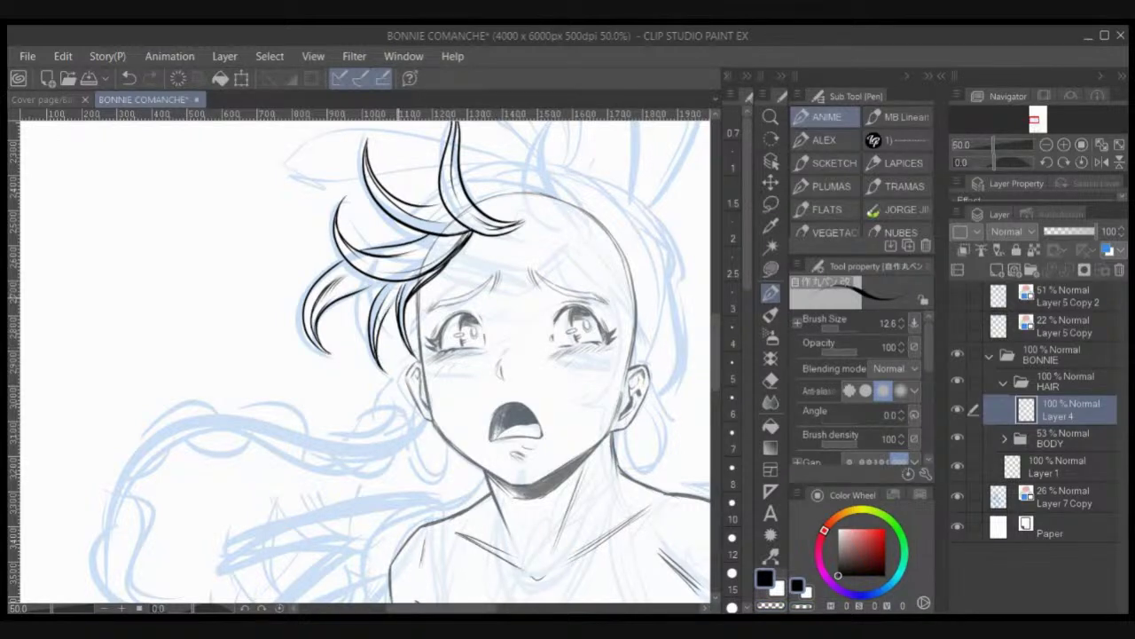
drag(393, 303, 380, 333)
mouse_move(360, 289)
mouse_down()
mouse_move(357, 344)
mouse_move(362, 332)
mouse_up()
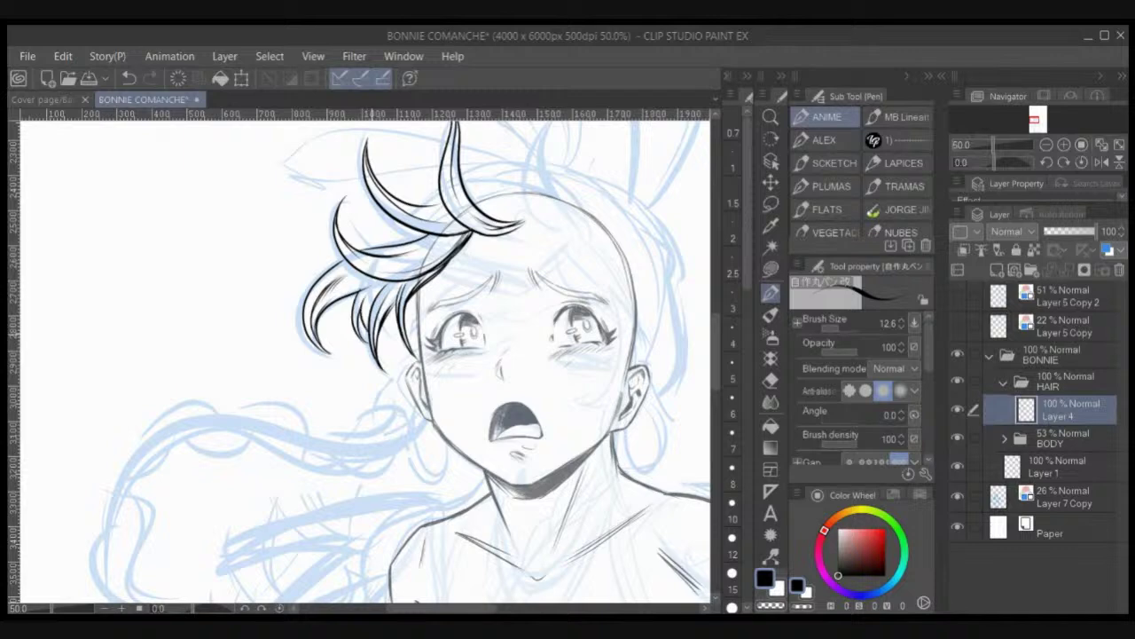
scroll(350, 257, up, 1)
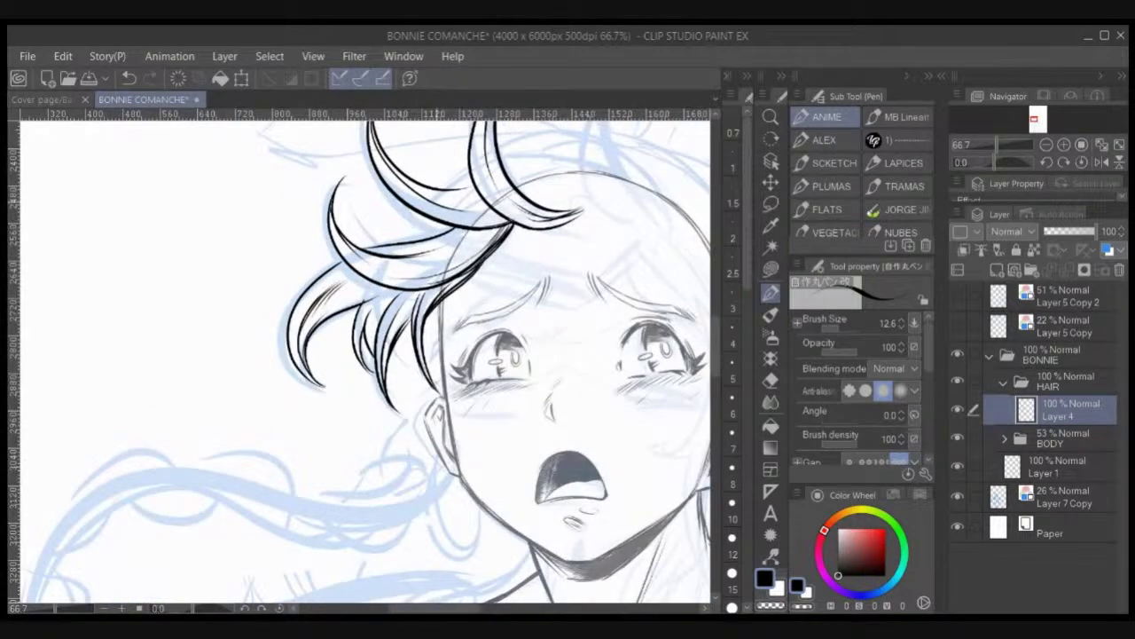
mouse_move(372, 330)
mouse_down()
mouse_move(341, 364)
mouse_move(346, 407)
mouse_move(301, 420)
mouse_up()
key(c)
key(c)
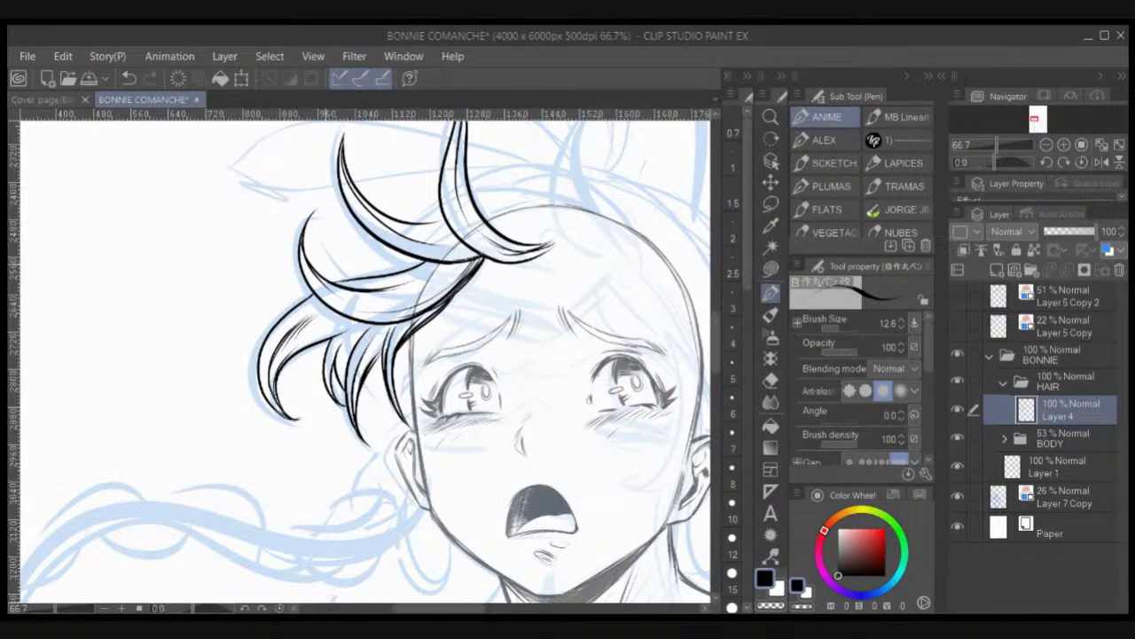
Step: Ink both edges of a pointed lock rising above the mid-forehead, sweeping its far edge across to the opposite hairline
scroll(324, 249, down, 2)
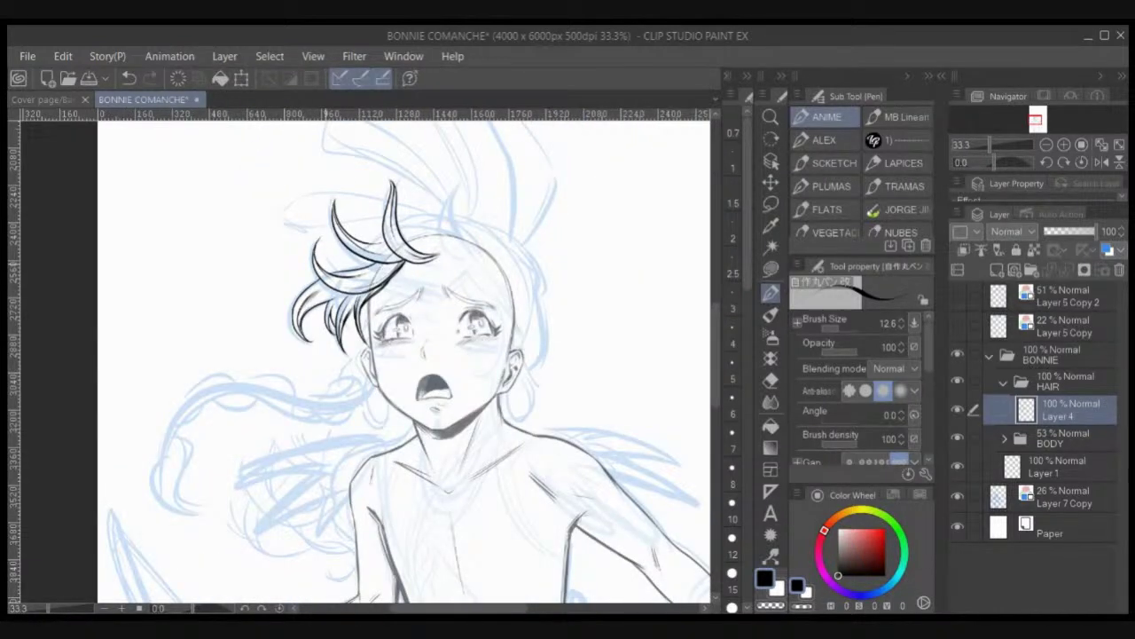
scroll(319, 262, up, 1)
mouse_move(532, 258)
mouse_down()
mouse_move(513, 256)
mouse_move(518, 164)
mouse_move(494, 226)
mouse_move(523, 259)
mouse_up()
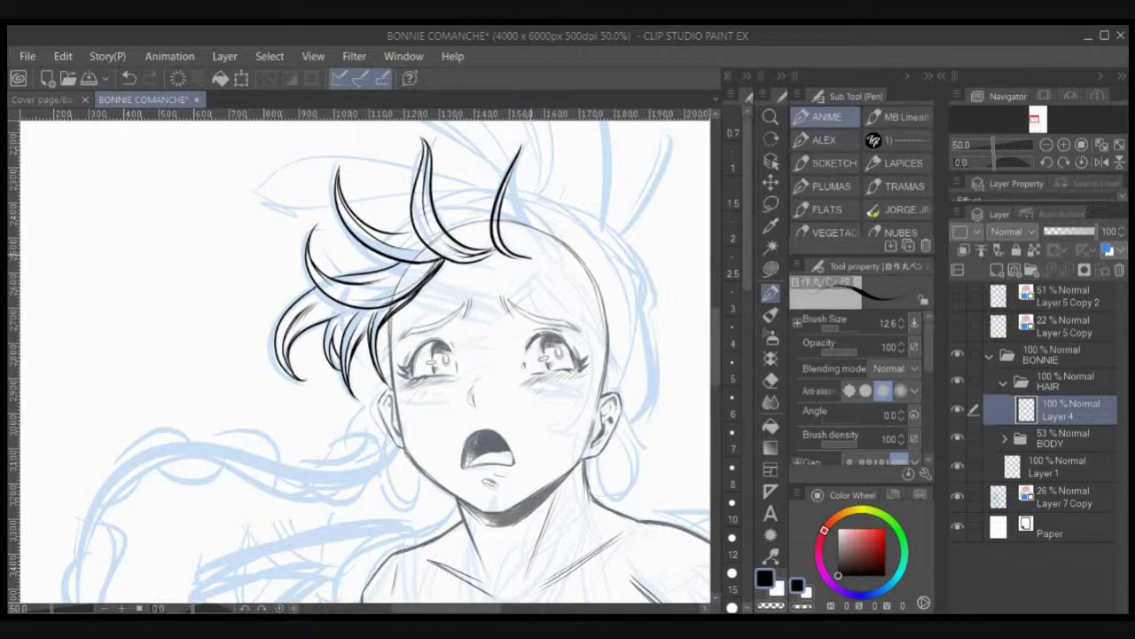
mouse_move(523, 144)
mouse_down()
mouse_move(540, 249)
mouse_move(581, 267)
mouse_up()
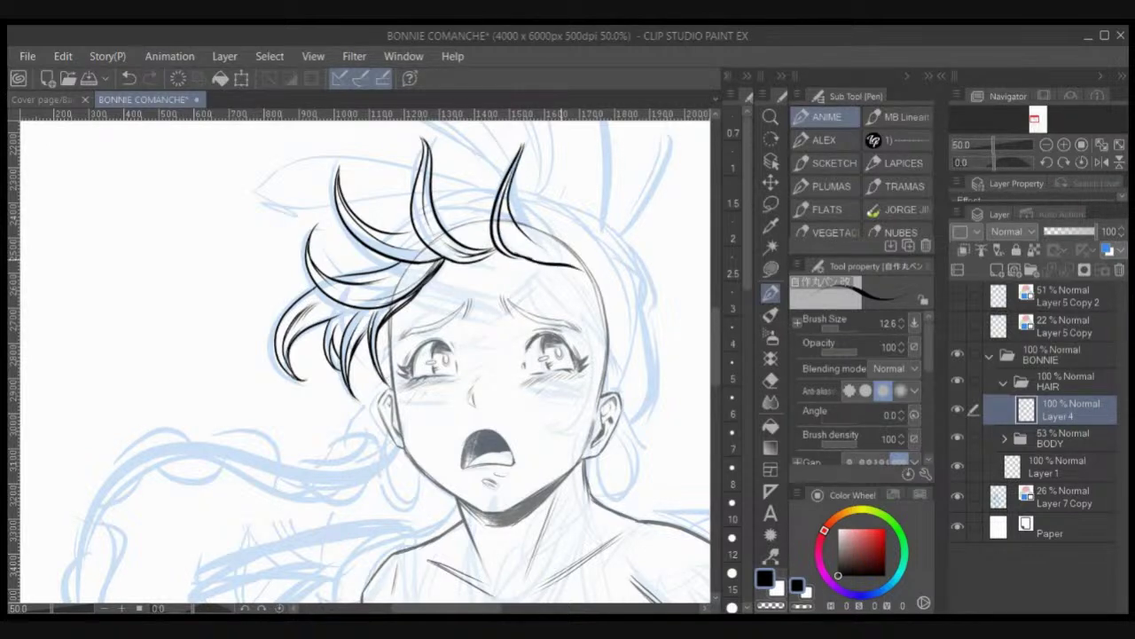
Step: Undo the last strokes of the raised lock above the forehead and re-ink it with a curl at its base
key(ctrl+z)
key(ctrl+z)
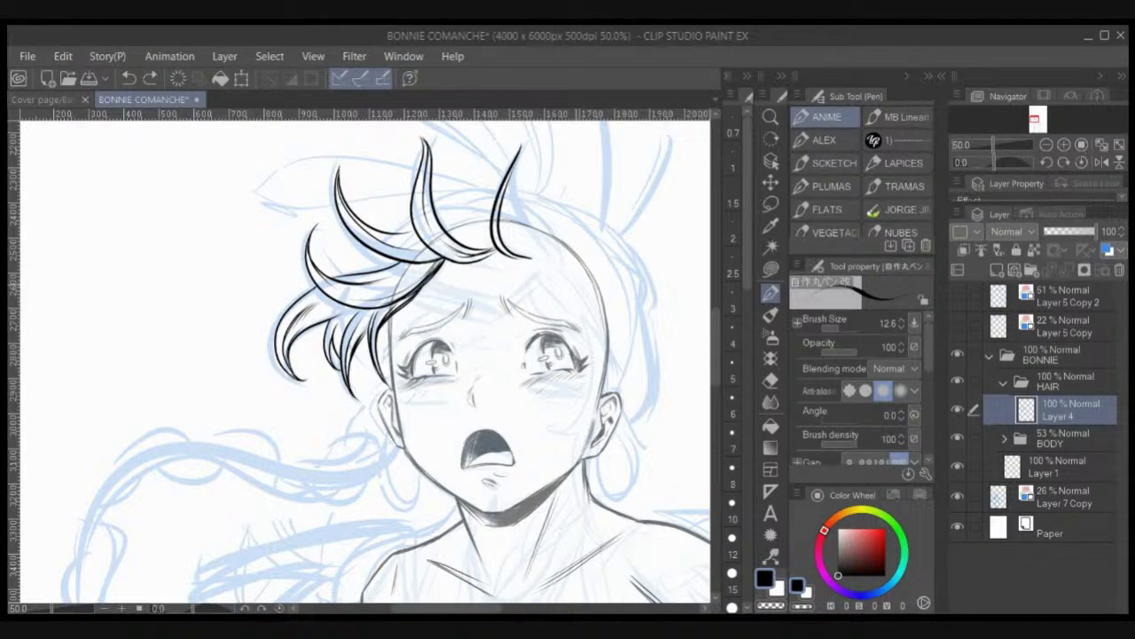
mouse_move(498, 247)
mouse_down()
mouse_move(529, 259)
mouse_move(505, 170)
mouse_move(524, 225)
mouse_move(543, 236)
mouse_up()
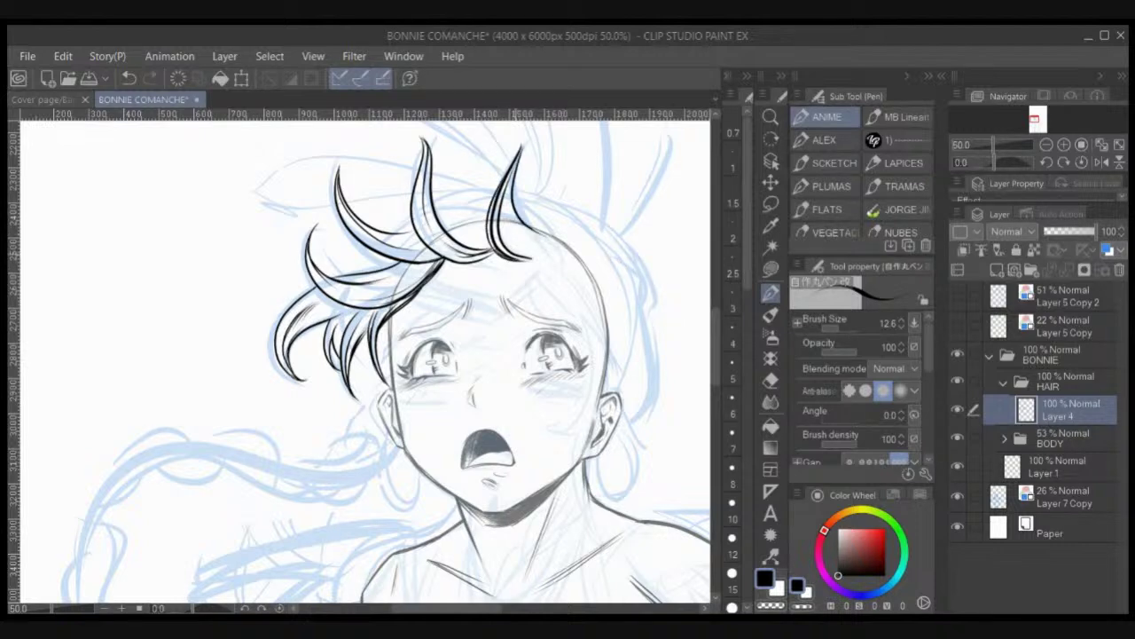
key(ctrl+z)
mouse_move(520, 148)
mouse_down()
mouse_move(522, 250)
mouse_move(541, 250)
mouse_move(547, 230)
mouse_move(556, 262)
mouse_up()
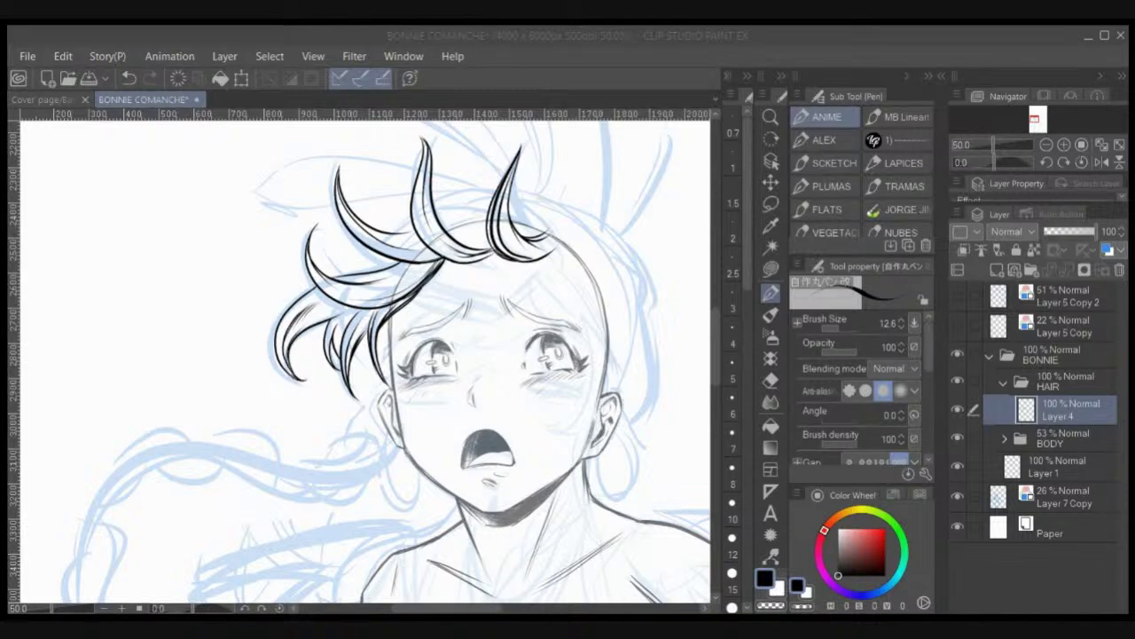
Step: Make the hidden sketch layers Layer 5 Copy 2 and Layer 5 Copy visible
key(ctrl+minus)
key(ctrl+minus)
key(ctrl+minus)
key(ctrl+minus)
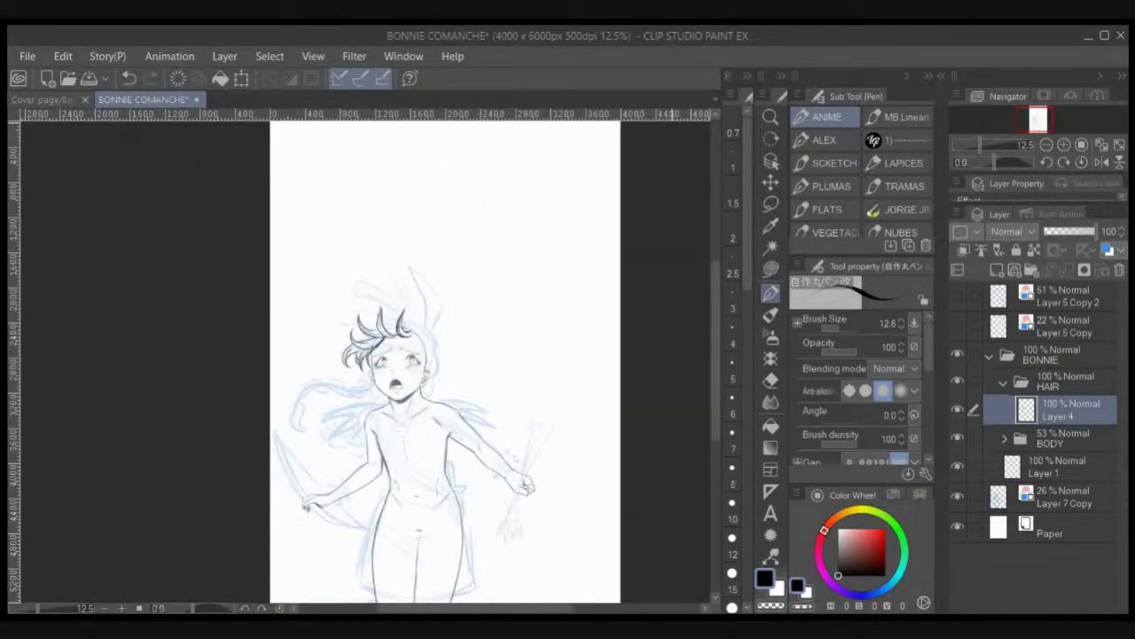
click(957, 295)
click(957, 326)
scroll(488, 351, down, 1)
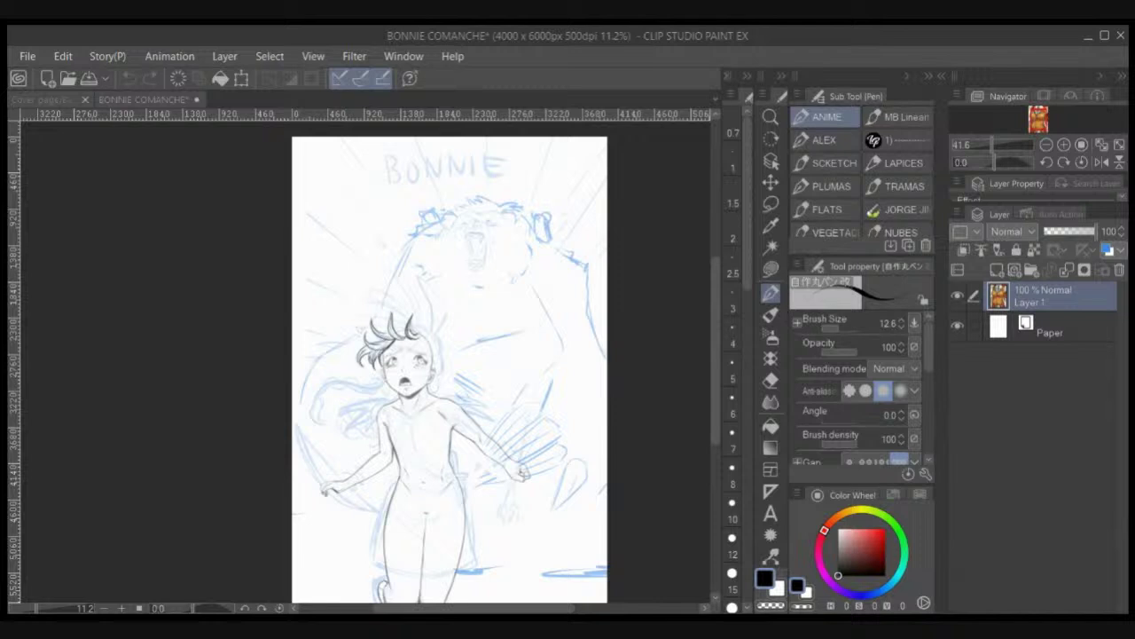
scroll(368, 359, down, 1)
scroll(368, 360, down, 2)
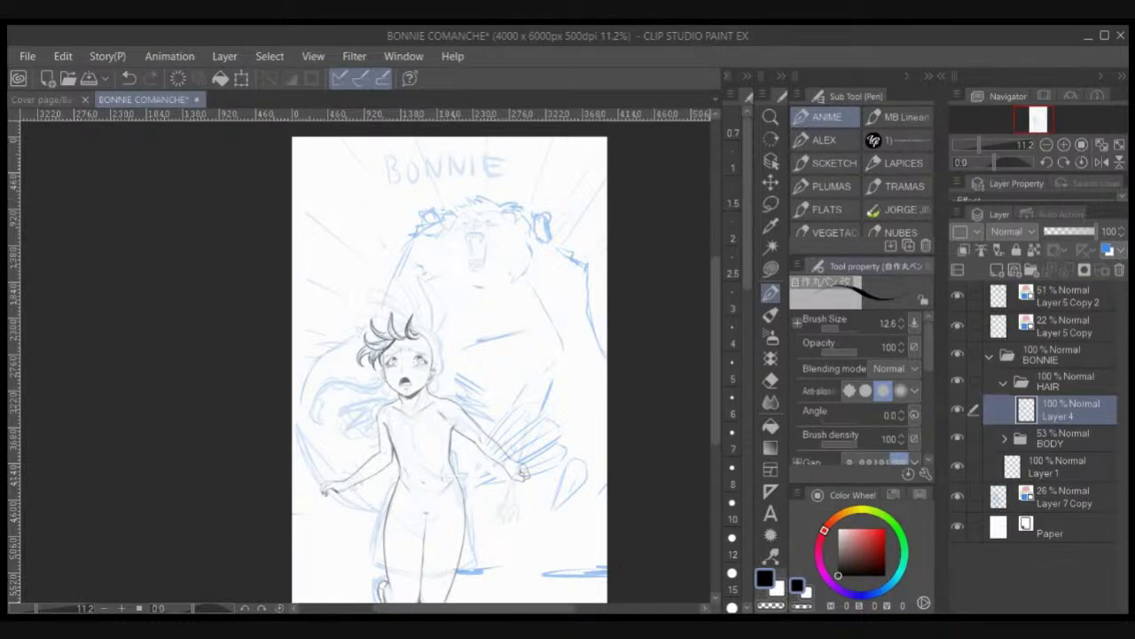
scroll(701, 313, up, 3)
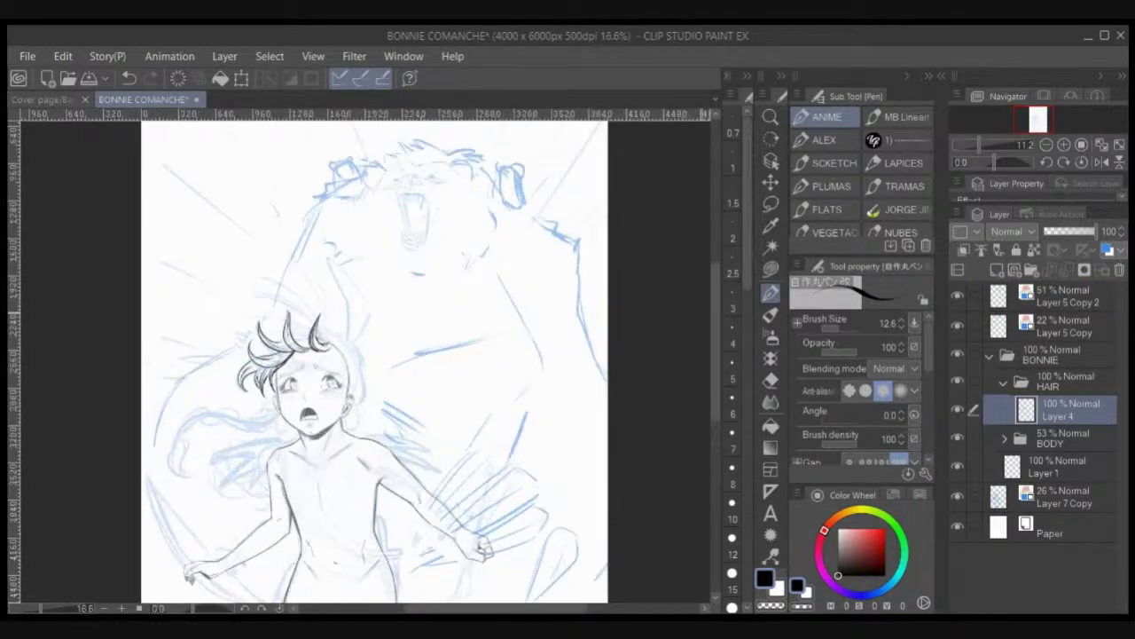
scroll(601, 313, up, 3)
drag(352, 328, 600, 313)
scroll(601, 307, up, 3)
drag(355, 425, 528, 246)
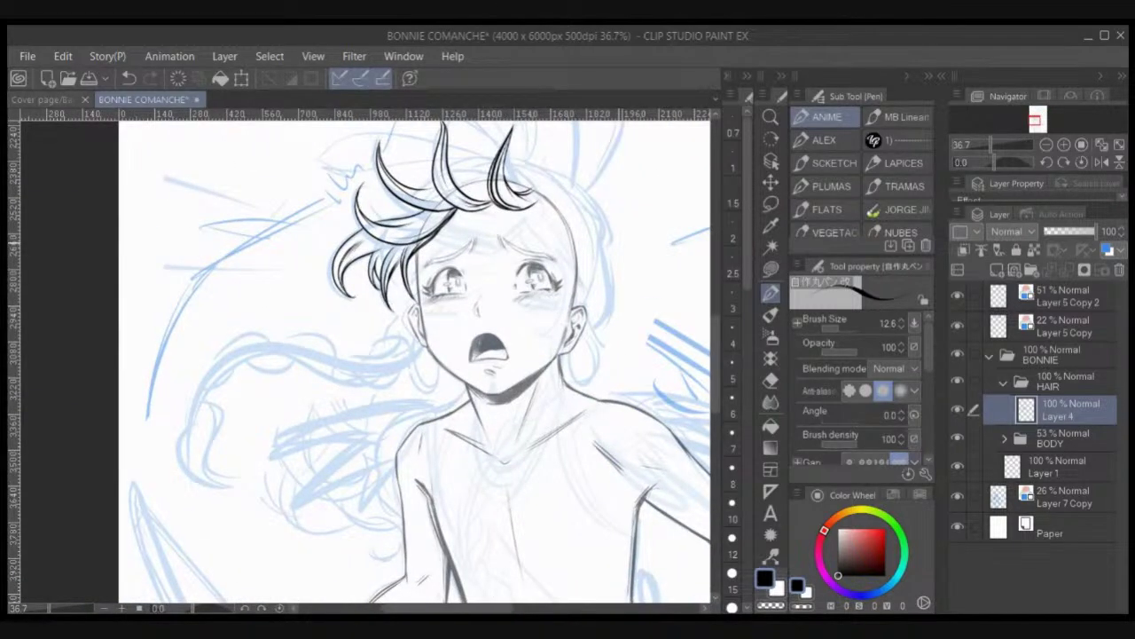
scroll(488, 270, up, 2)
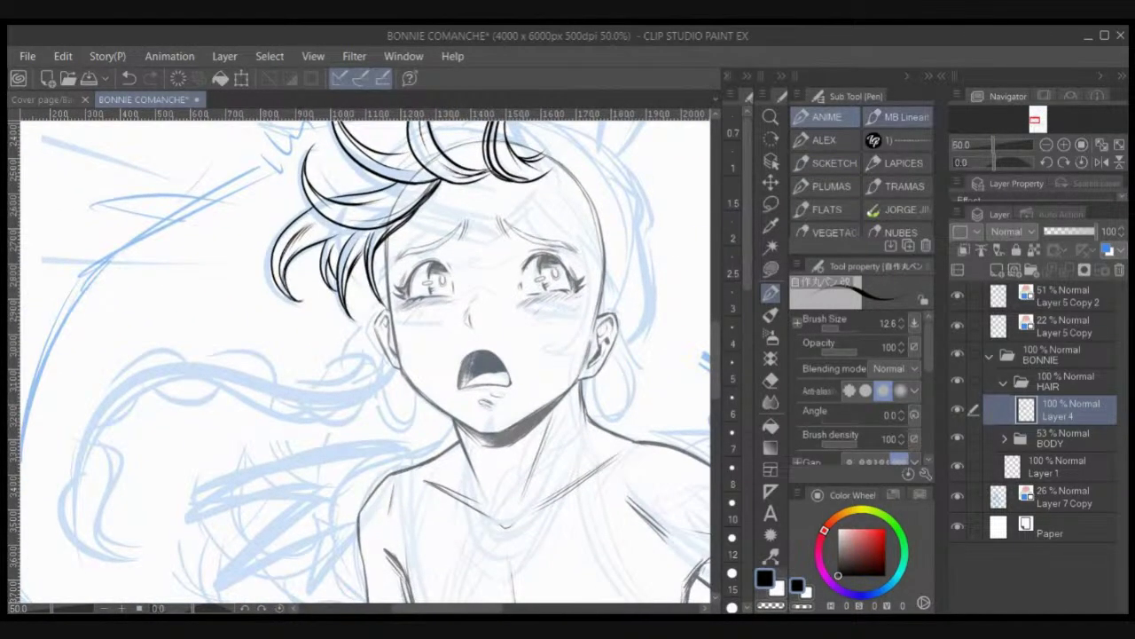
click(928, 76)
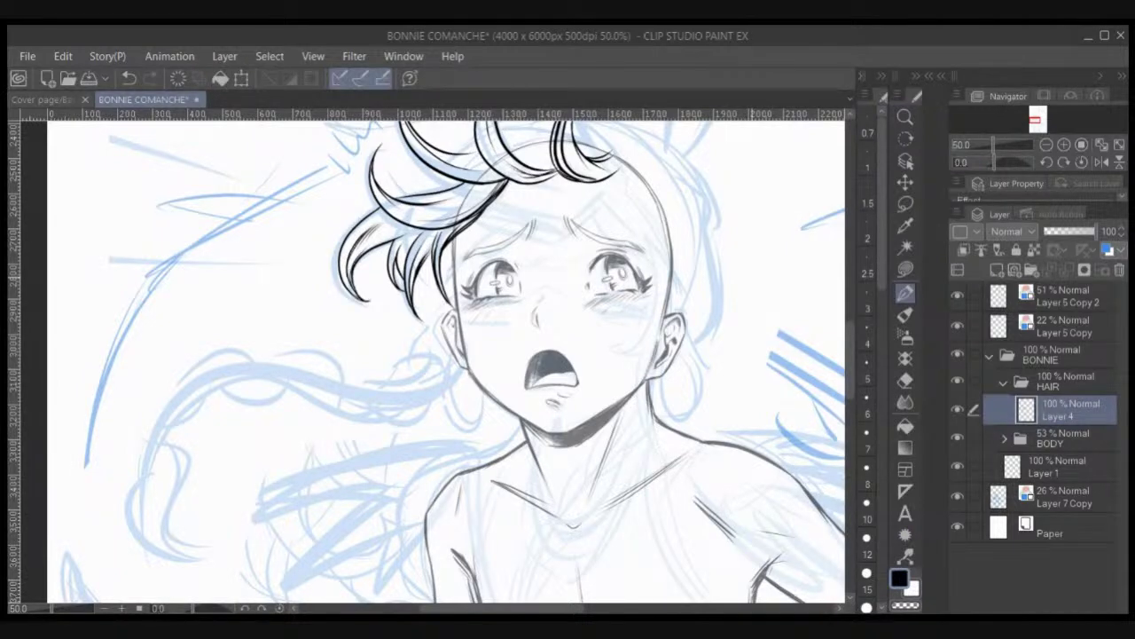
click(916, 76)
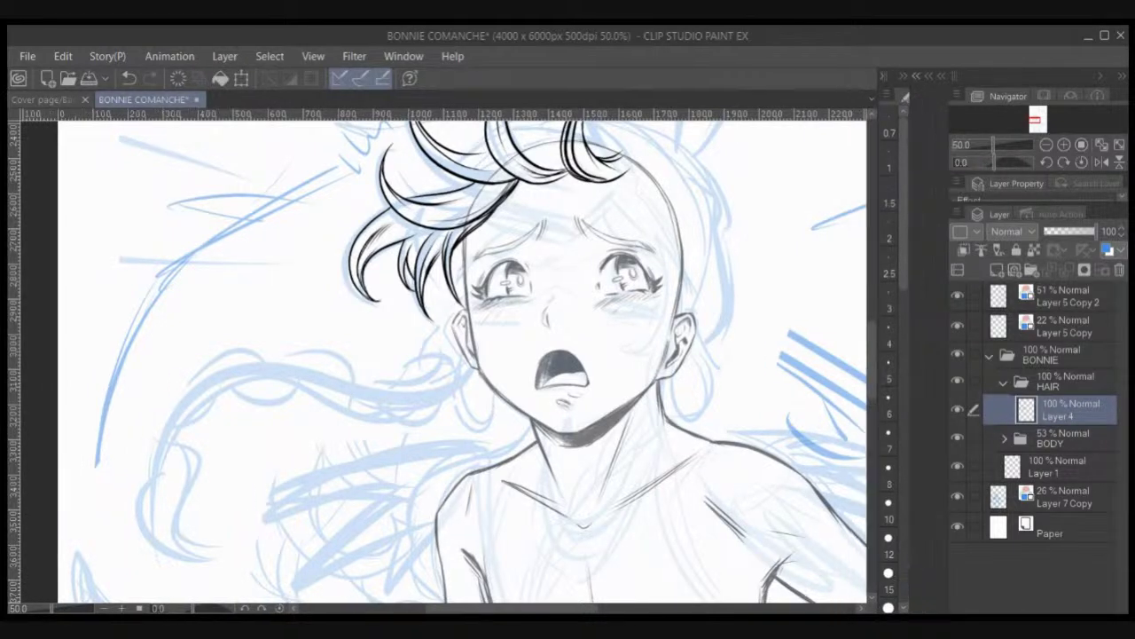
click(917, 76)
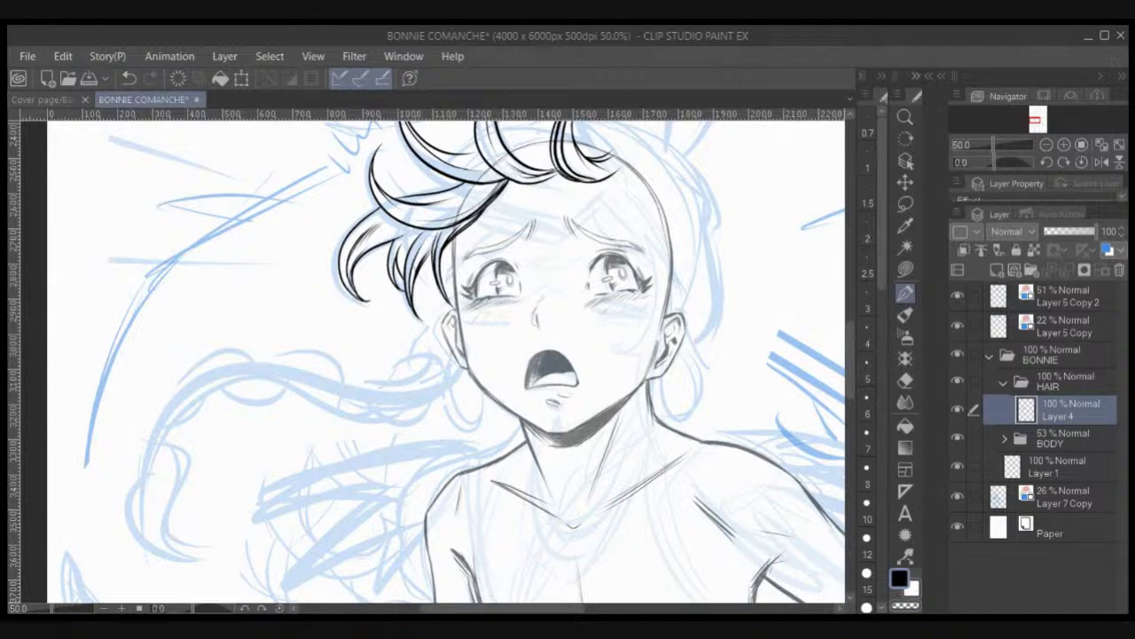
click(929, 75)
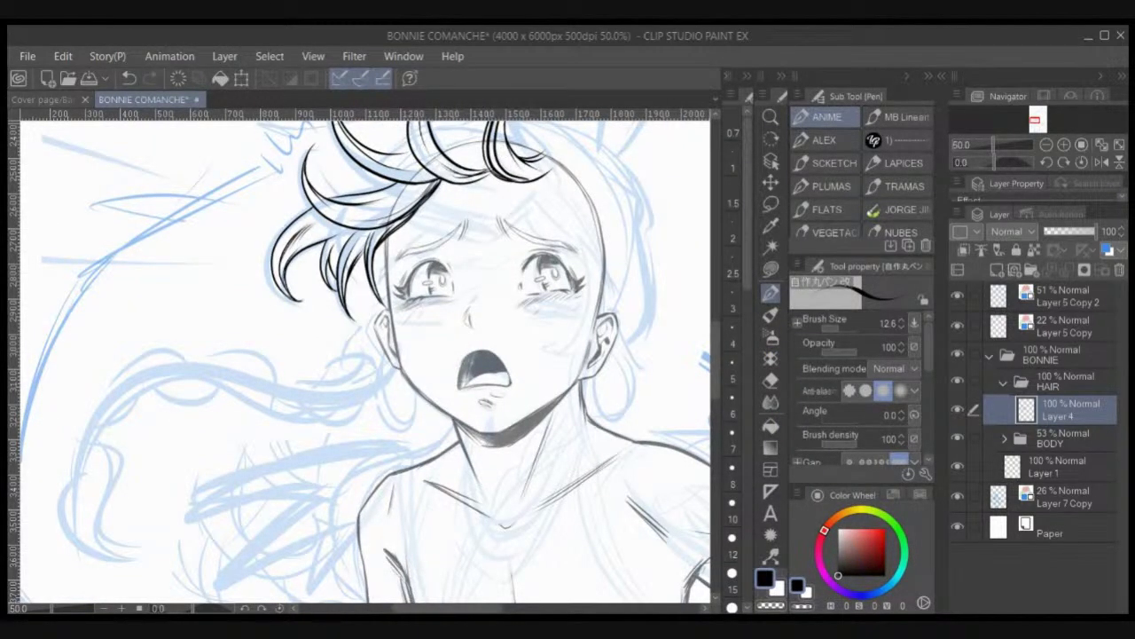
Step: Hide all the palettes and frame the girl's head and face in the enlarged canvas
key(Tab)
drag(567, 355, 464, 399)
scroll(725, 364, up, 1)
drag(568, 354, 665, 409)
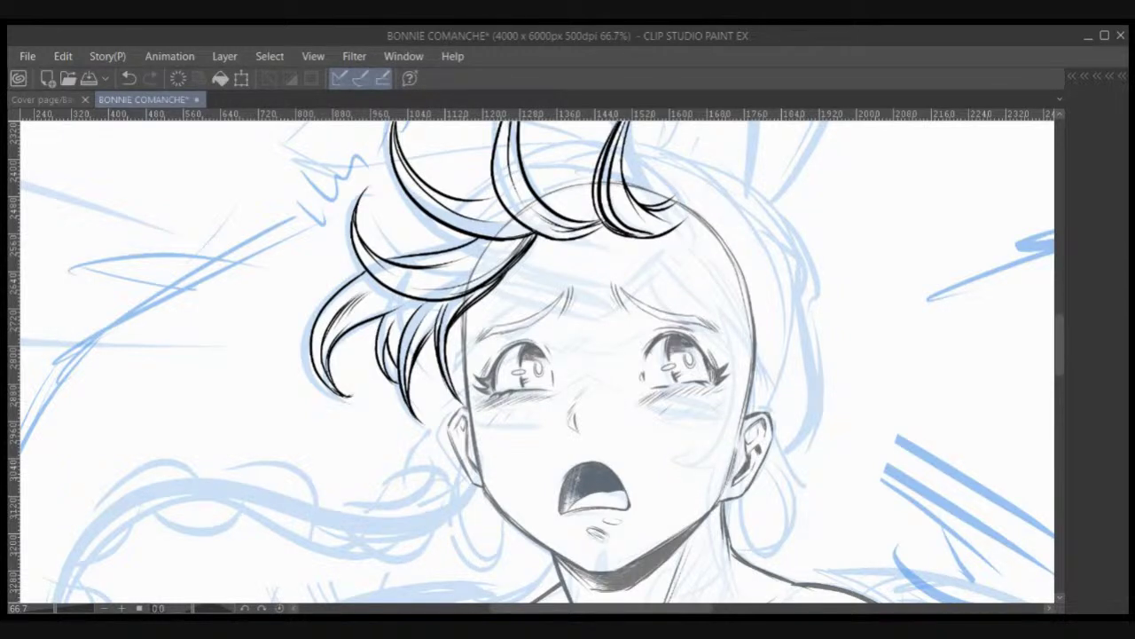
key(alt)
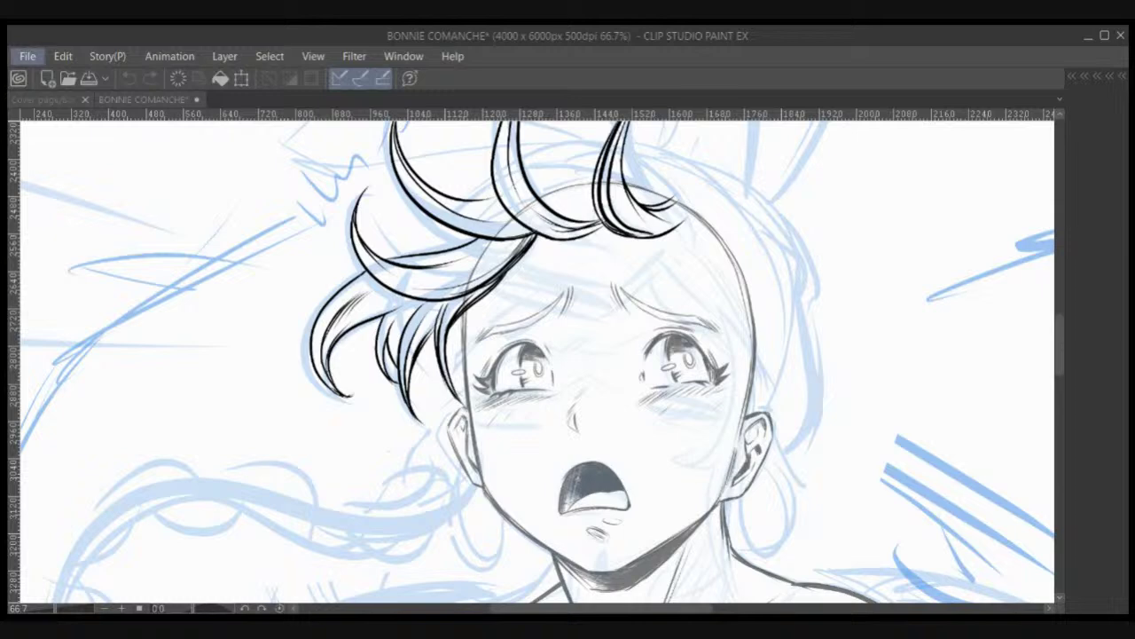
key(alt)
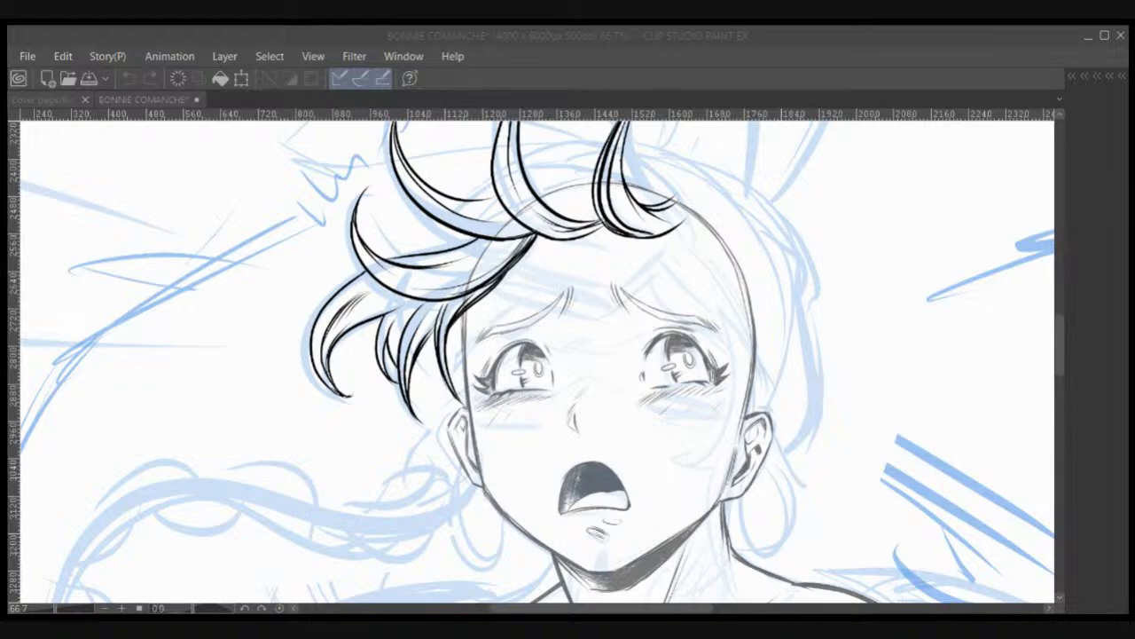
click(149, 99)
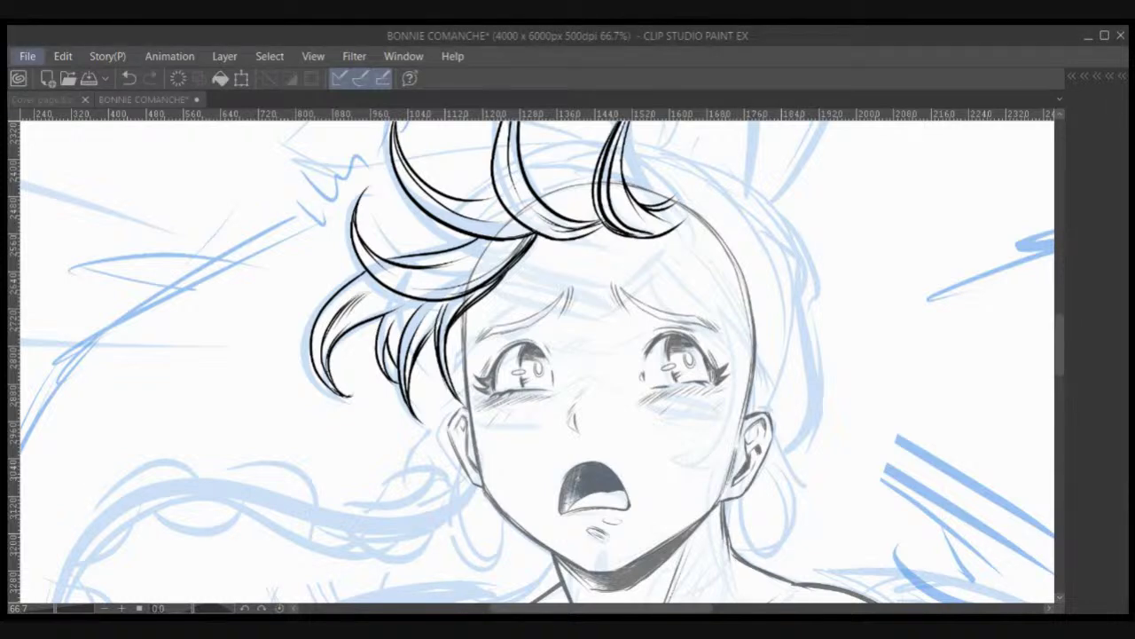
click(88, 79)
key(alt+Tab)
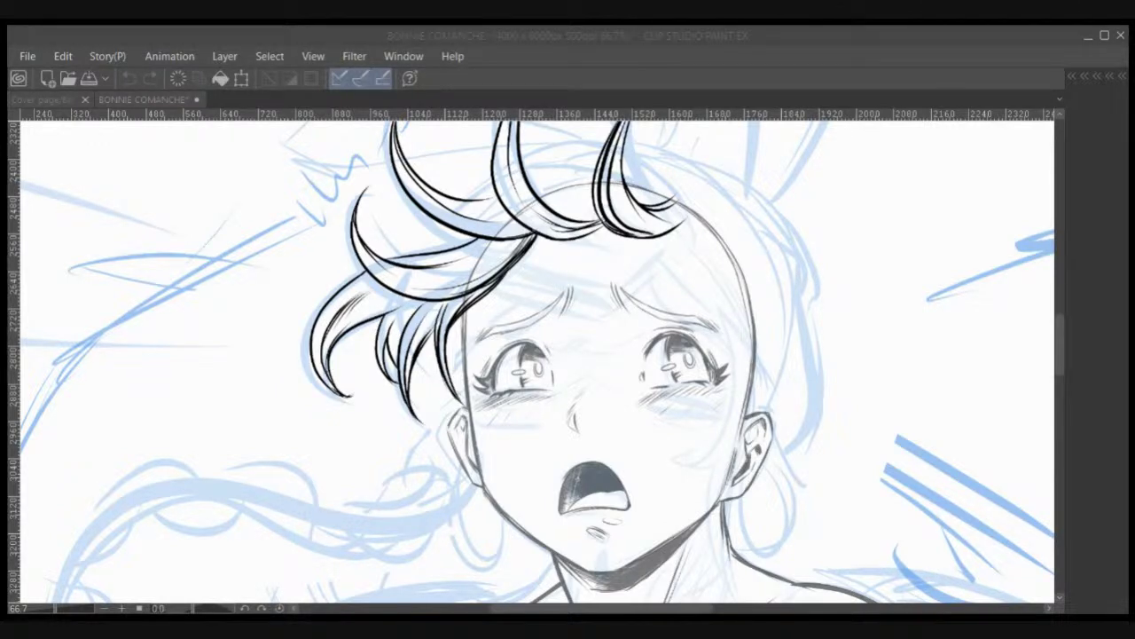
key(alt+Tab)
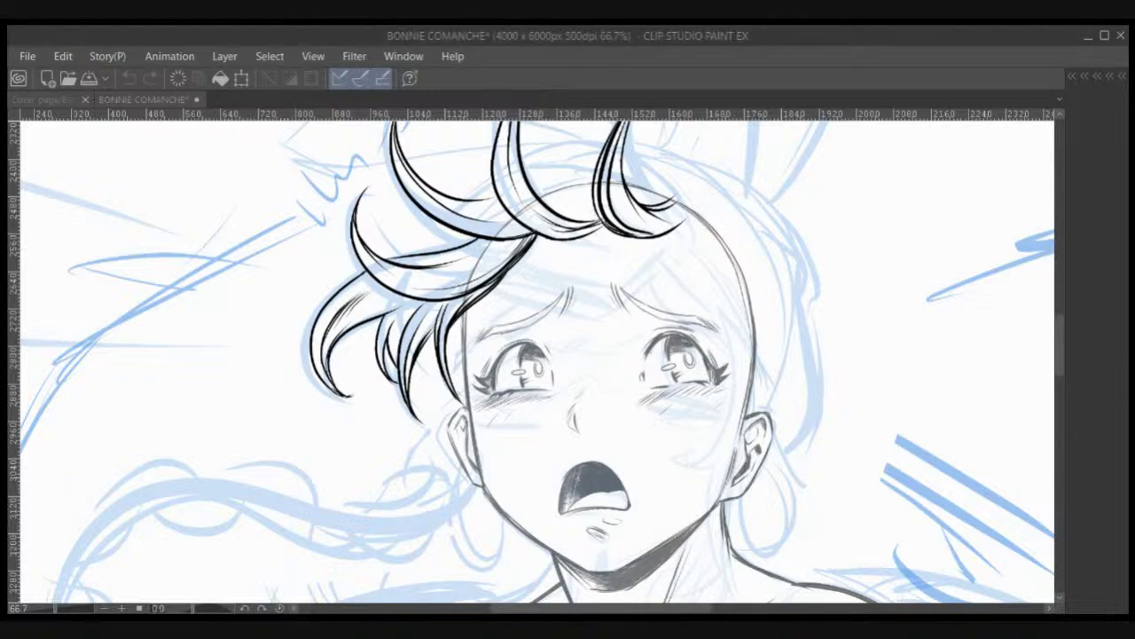
key(alt)
key(Escape)
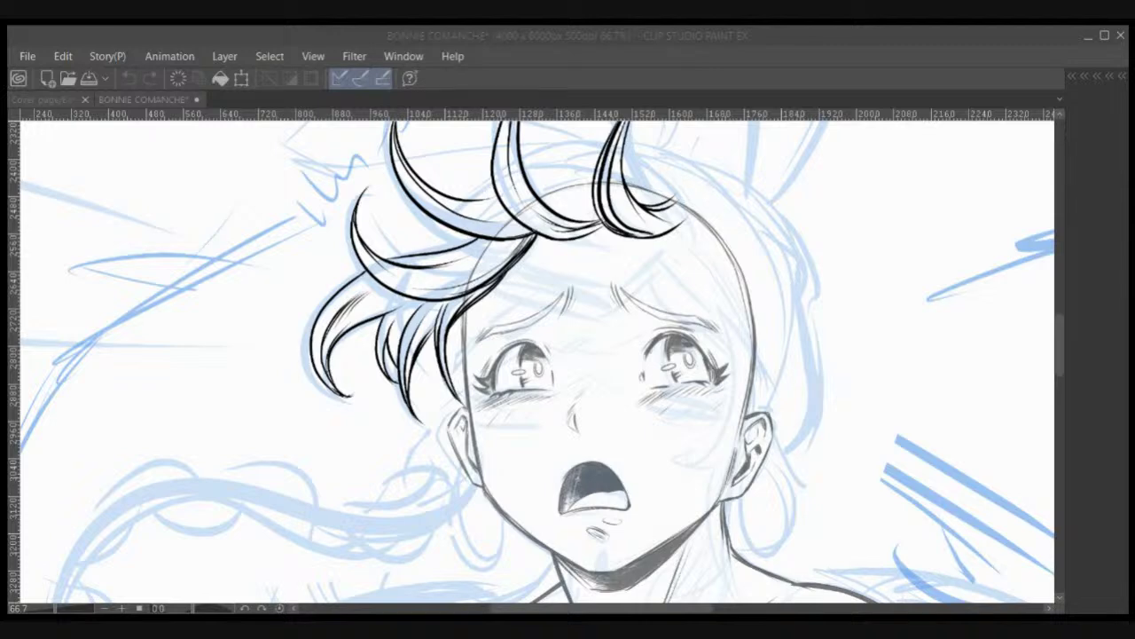
click(28, 56)
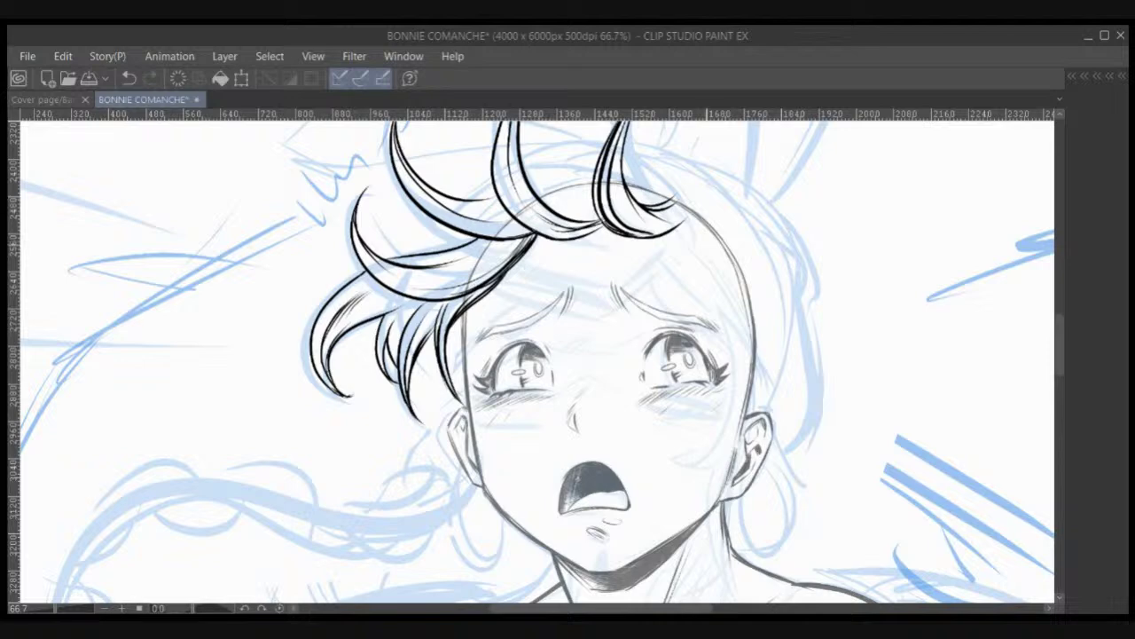
drag(673, 232, 770, 321)
key(ctrl+z)
drag(671, 233, 741, 342)
drag(720, 280, 744, 353)
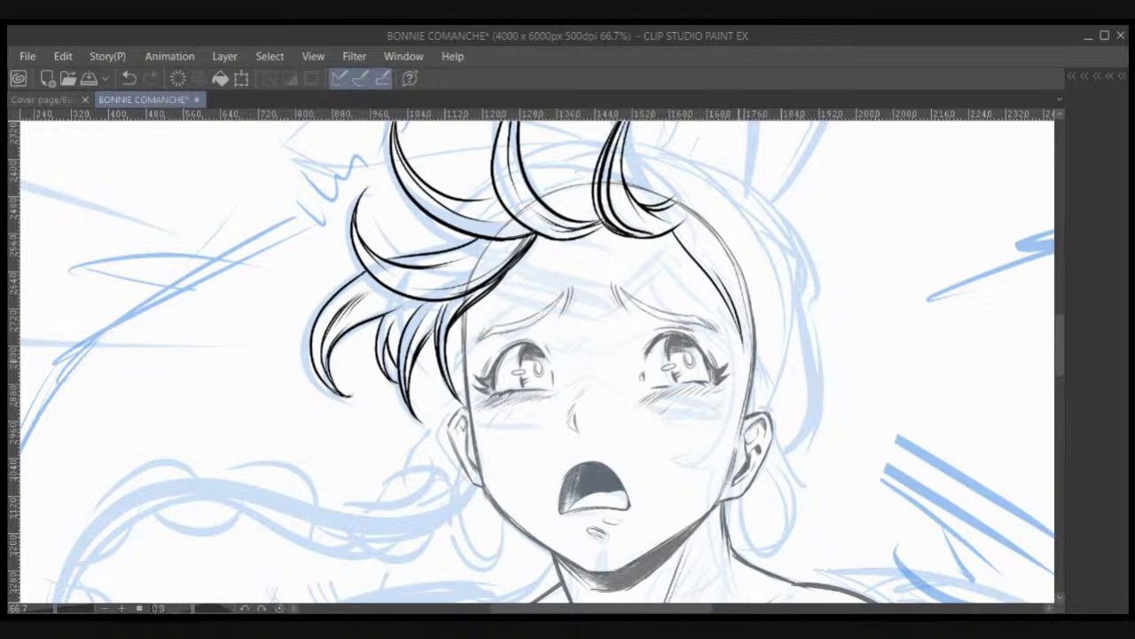
scroll(672, 207, down, 1)
drag(674, 208, 654, 187)
key(ctrl+z)
key(ctrl+z)
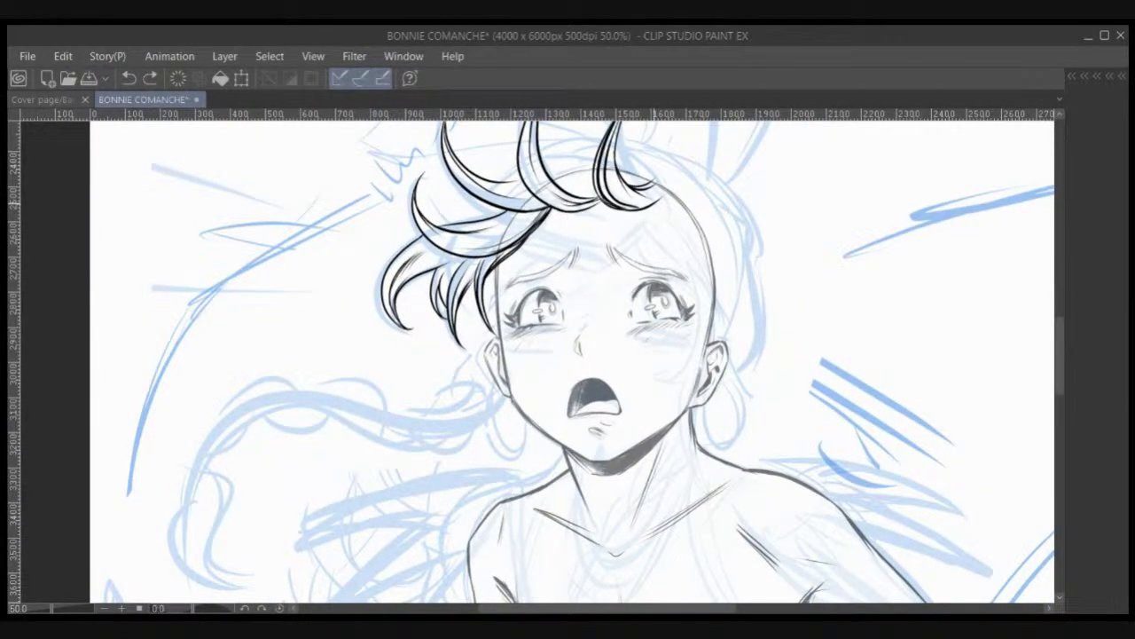
Step: Ink the long side lock from the forehead curl past the eye, ending in a hook on the cheek, with strand lines beside it
mouse_move(629, 212)
mouse_down()
mouse_move(670, 201)
mouse_move(658, 207)
mouse_move(681, 242)
mouse_move(700, 356)
mouse_move(654, 377)
mouse_move(680, 383)
mouse_move(707, 357)
mouse_move(724, 252)
mouse_move(701, 300)
mouse_up()
key(ctrl+z)
key(ctrl+z)
key(ctrl+z)
mouse_move(717, 222)
mouse_down()
mouse_move(692, 320)
mouse_move(708, 291)
mouse_up()
mouse_move(689, 151)
mouse_down()
mouse_move(712, 219)
mouse_move(710, 208)
mouse_up()
key(ctrl+z)
key(ctrl+z)
key(ctrl+z)
key(ctrl+z)
drag(693, 152, 713, 221)
drag(696, 154, 714, 220)
drag(652, 153, 655, 229)
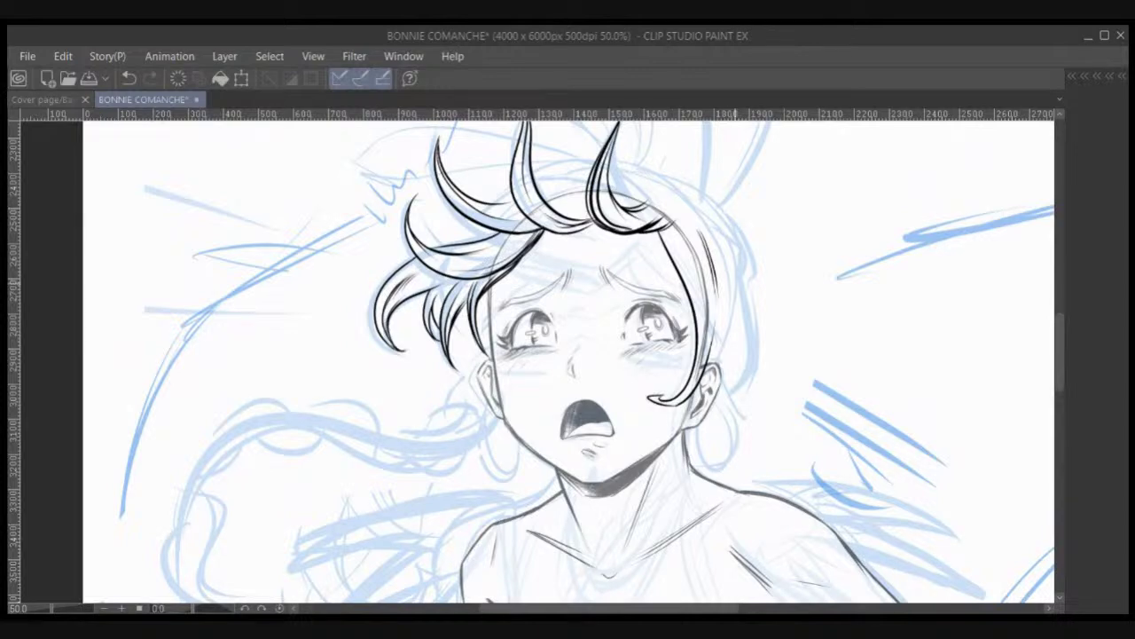
Step: Ink a thin pointed lock hanging in front of the ear down to the shoulder, redrawing it until it fits
drag(736, 267, 708, 201)
mouse_move(657, 335)
mouse_down()
mouse_move(650, 423)
mouse_move(674, 311)
mouse_up()
key(ctrl+z)
key(ctrl+z)
mouse_move(657, 335)
mouse_down()
mouse_move(646, 439)
mouse_move(680, 297)
mouse_move(657, 410)
mouse_move(671, 443)
mouse_move(655, 398)
mouse_up()
key(ctrl+z)
key(ctrl+z)
drag(667, 440, 653, 364)
key(ctrl+z)
mouse_move(667, 439)
mouse_down()
mouse_move(653, 368)
mouse_move(667, 330)
mouse_up()
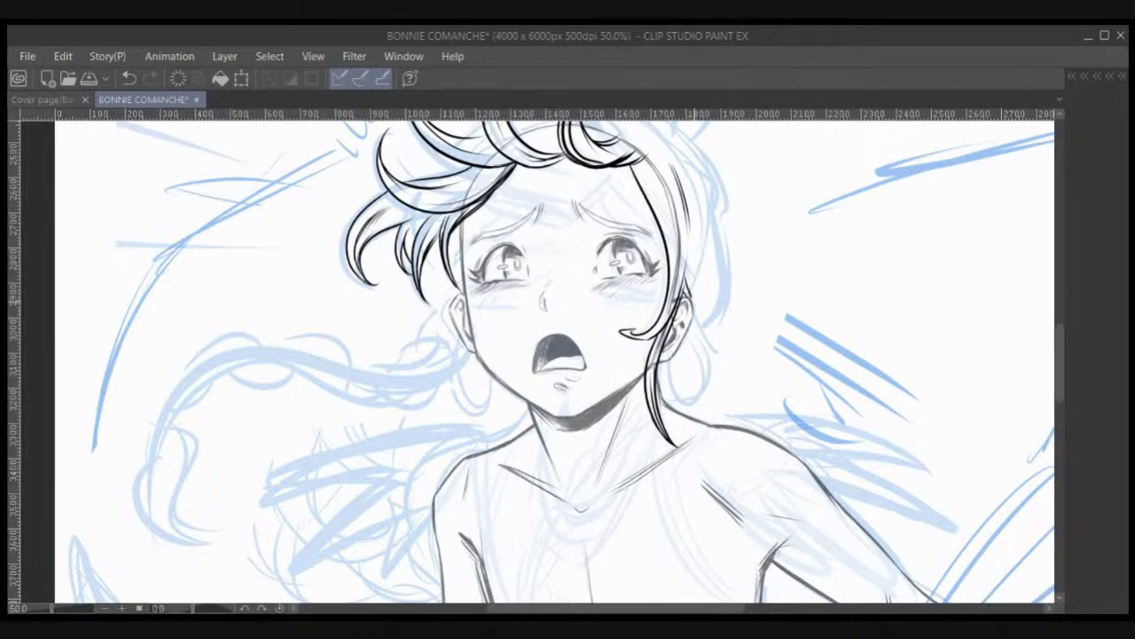
key(ctrl+z)
key(ctrl+y)
Step: Ink the lower outer contour of the hair curving behind the ear and sweeping in under the earlobe
scroll(647, 253, up, 1)
mouse_move(685, 322)
mouse_down()
mouse_move(578, 262)
mouse_move(570, 253)
mouse_move(585, 236)
mouse_move(580, 220)
mouse_move(596, 270)
mouse_move(582, 310)
mouse_move(588, 364)
mouse_up()
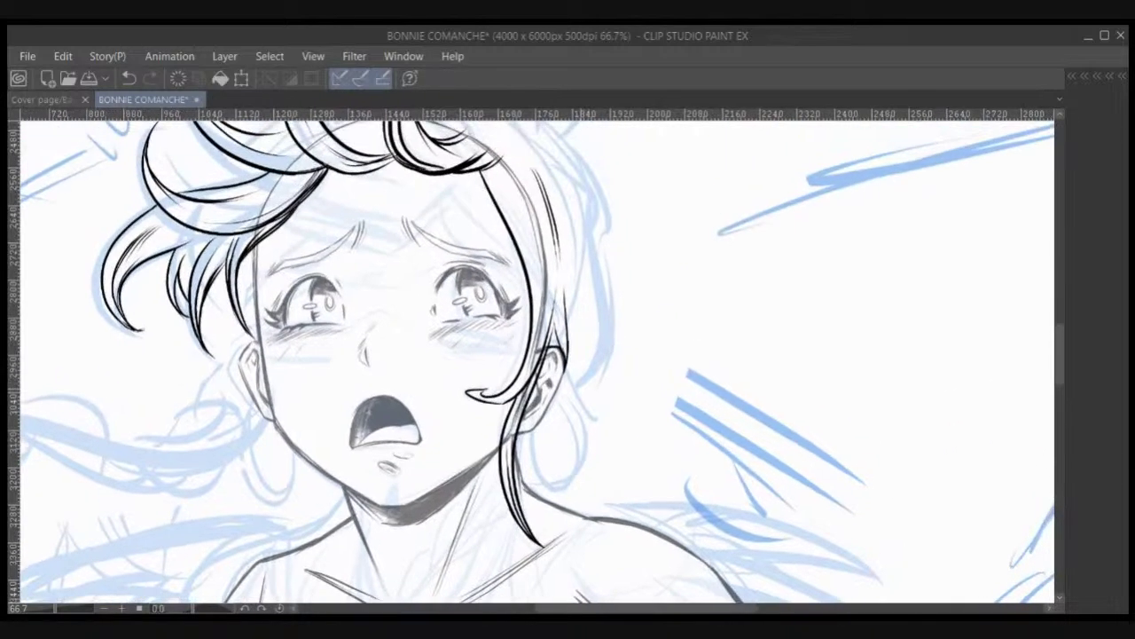
mouse_move(544, 418)
mouse_down()
mouse_move(572, 409)
mouse_move(597, 248)
mouse_move(607, 334)
mouse_move(566, 420)
mouse_move(548, 420)
mouse_move(596, 421)
mouse_move(603, 298)
mouse_up()
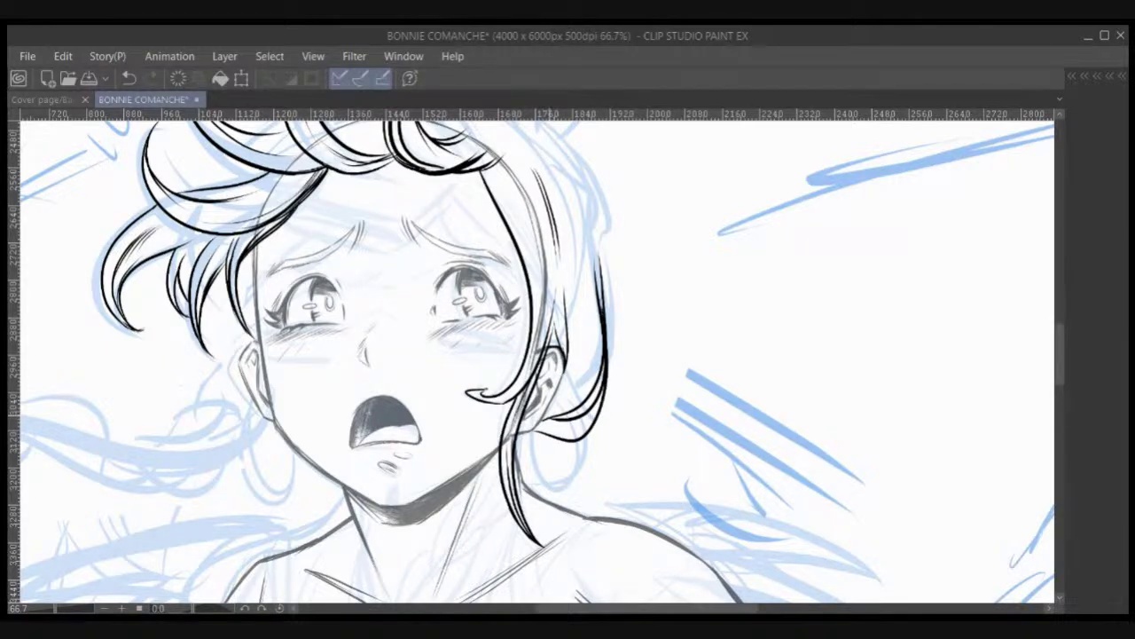
mouse_move(534, 430)
mouse_down()
mouse_move(563, 371)
mouse_move(567, 393)
mouse_move(618, 312)
mouse_up()
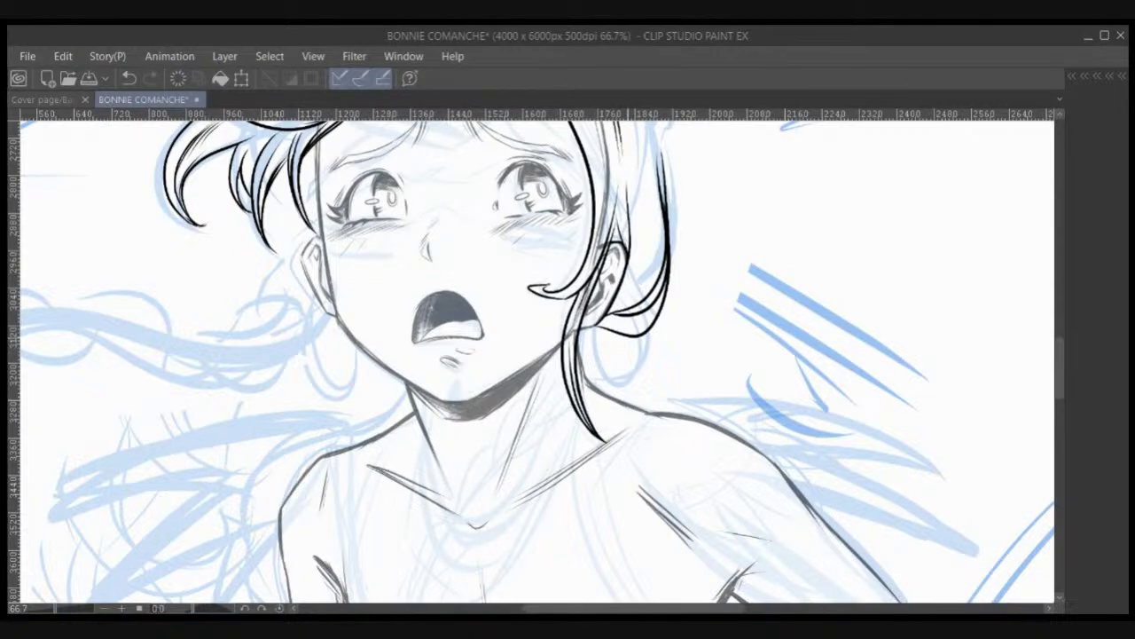
Step: Ink the small tuft of hair below the ear with inner strand lines, following the blue sketch
mouse_move(631, 338)
mouse_down()
mouse_move(608, 376)
mouse_move(624, 340)
mouse_move(622, 398)
mouse_up()
key(ctrl+z)
mouse_move(622, 398)
mouse_down()
mouse_move(612, 383)
mouse_move(624, 346)
mouse_move(619, 401)
mouse_up()
key(ctrl+z)
mouse_move(621, 341)
mouse_down()
mouse_move(619, 364)
mouse_move(577, 394)
mouse_move(612, 372)
mouse_move(624, 347)
mouse_move(609, 338)
mouse_up()
key(ctrl+z)
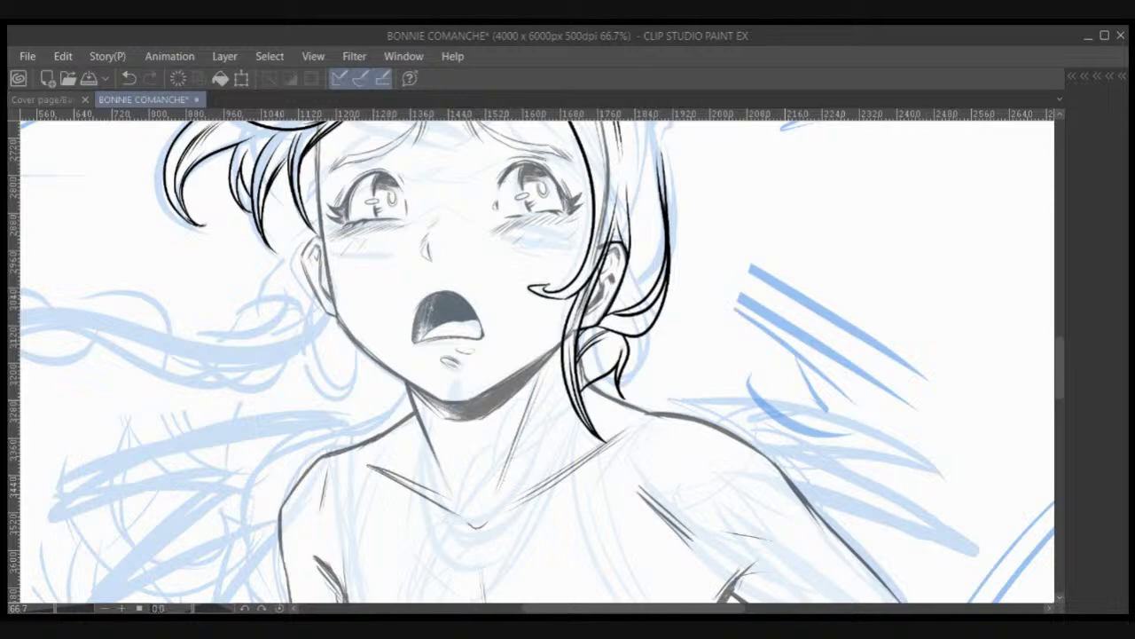
drag(581, 381, 617, 344)
Step: Add an inner strand line to the hair behind the ear and remove the stroke beside the face above the ear
scroll(533, 354, up, 2)
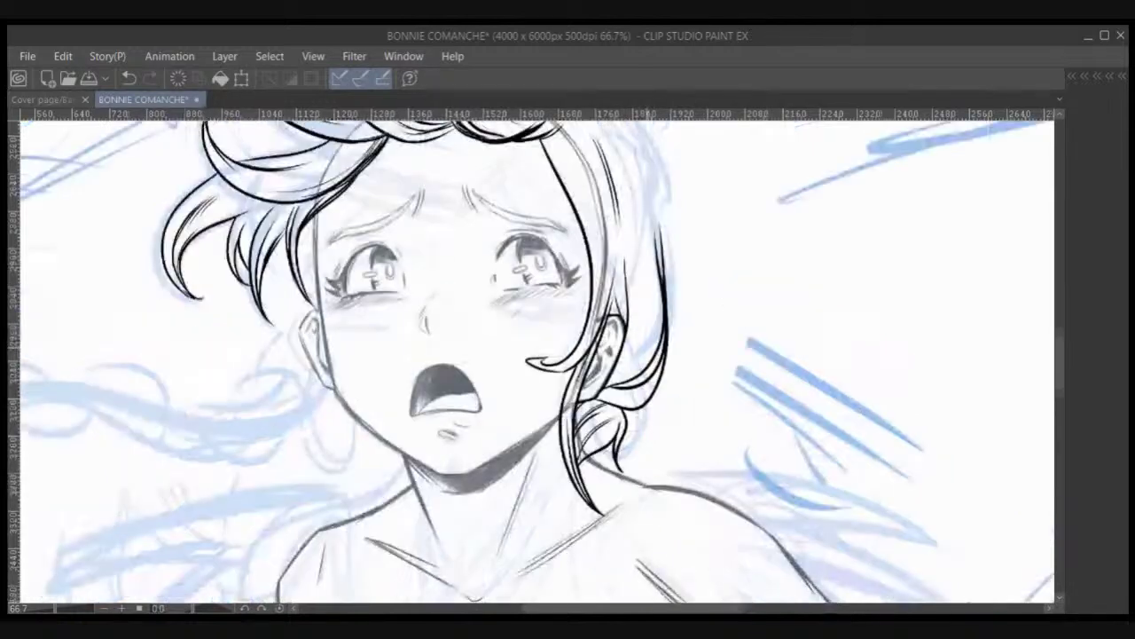
drag(650, 243, 625, 359)
scroll(532, 355, up, 3)
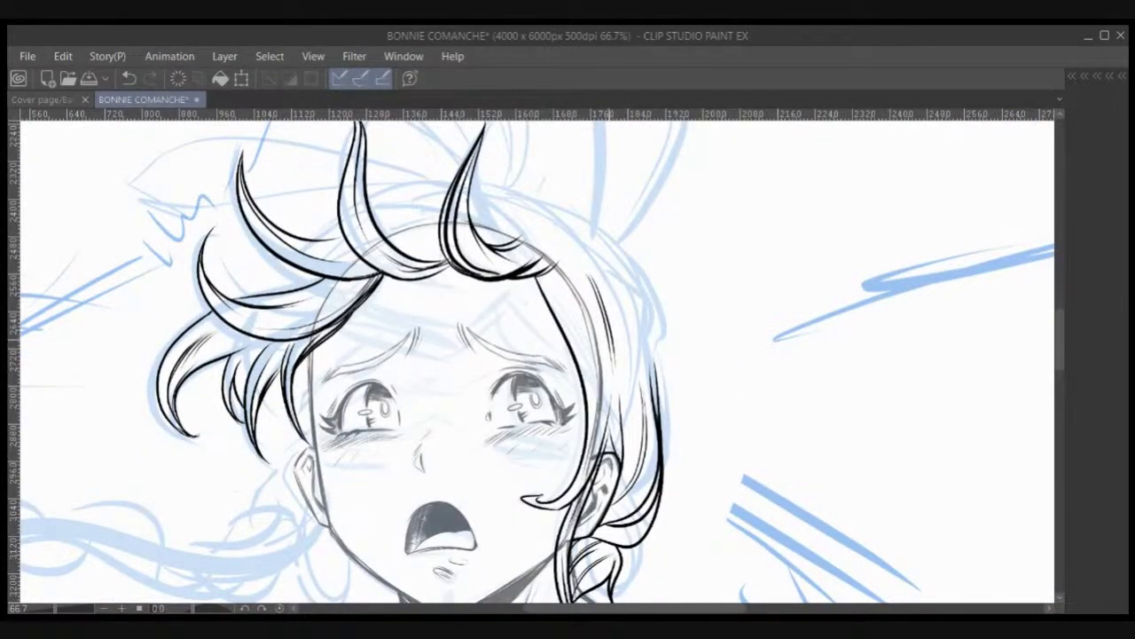
mouse_move(606, 314)
mouse_down()
mouse_move(655, 360)
mouse_move(657, 339)
mouse_up()
key(ctrl+z)
drag(592, 277, 612, 370)
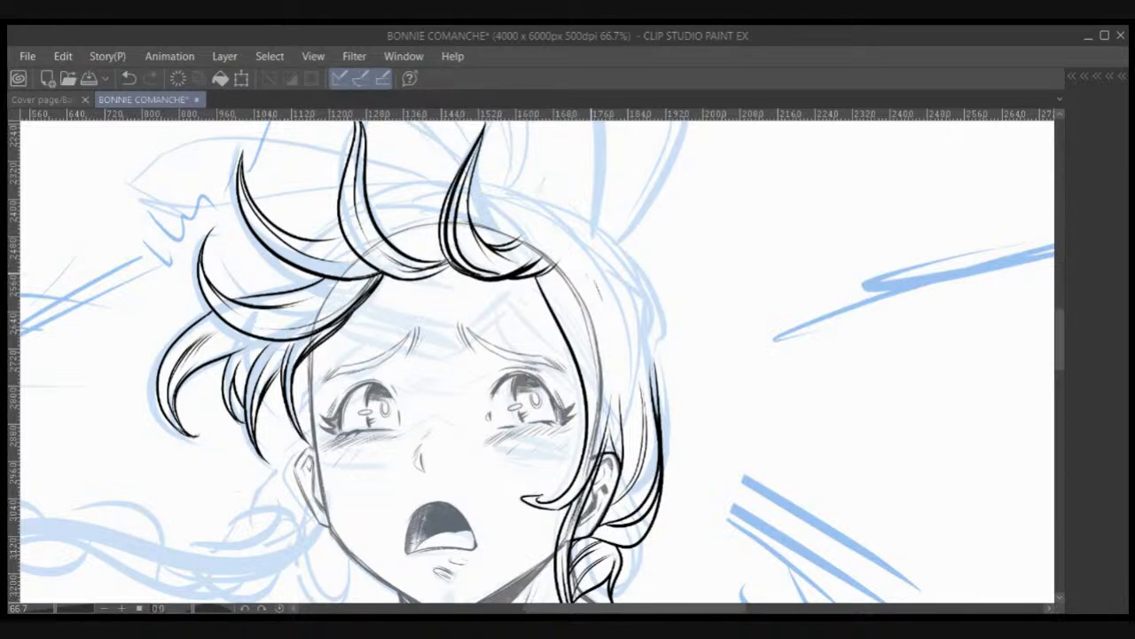
Step: Ink the outer hair contour from the crown down to the lock behind the ear, then try an inner strand and undo it
scroll(572, 211, down, 1)
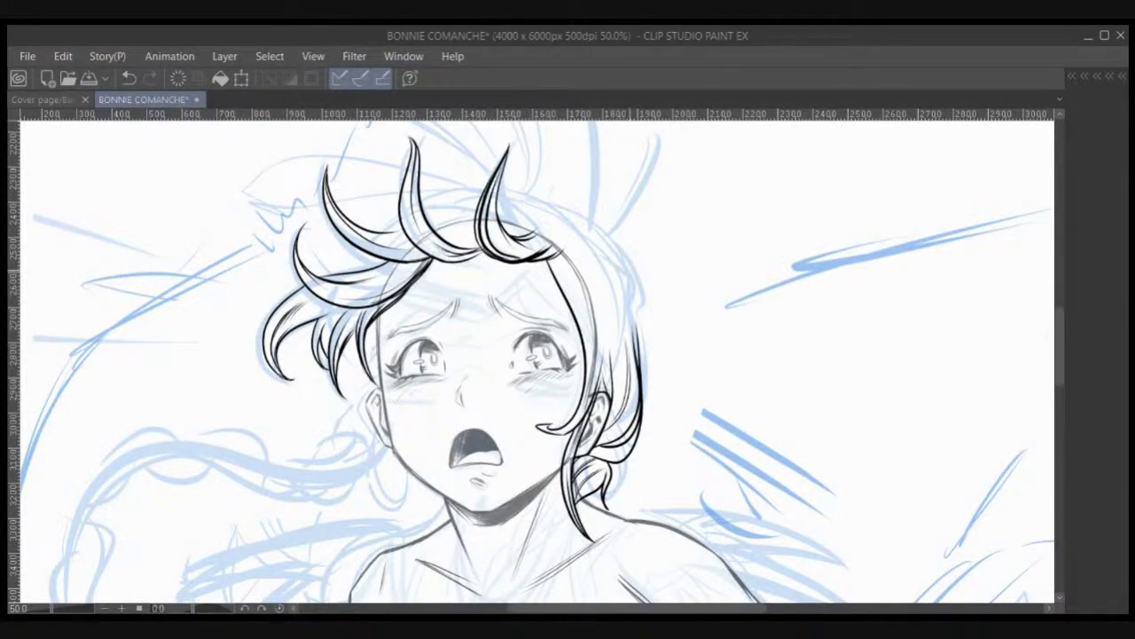
mouse_move(516, 195)
mouse_down()
mouse_move(541, 198)
mouse_move(635, 275)
mouse_move(641, 327)
mouse_up()
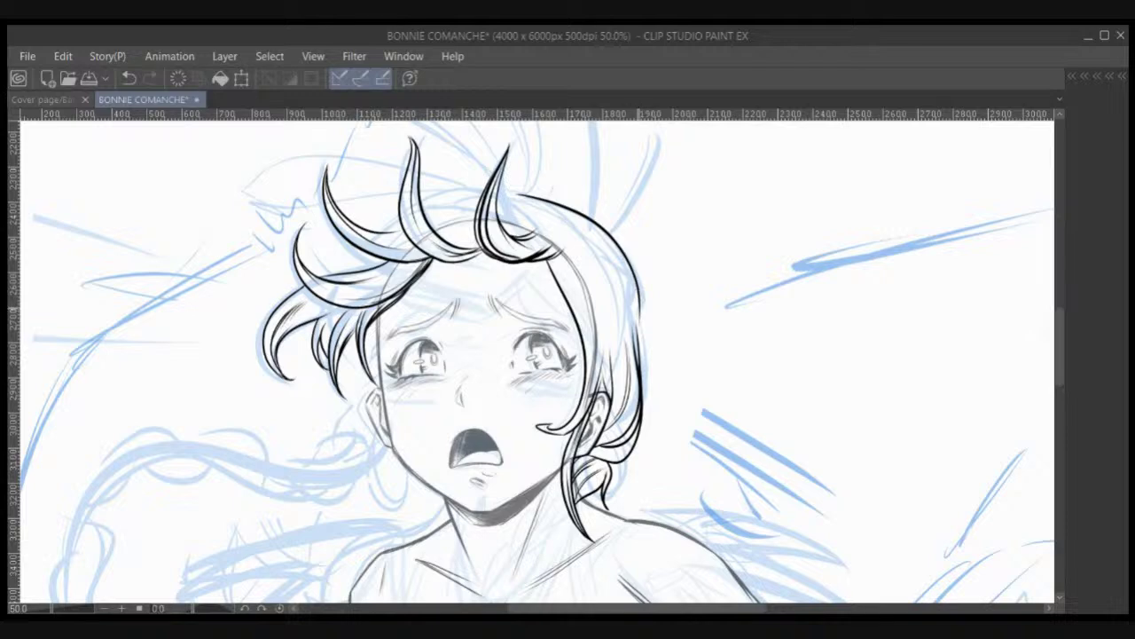
drag(621, 243, 644, 359)
mouse_move(557, 257)
mouse_down()
mouse_move(616, 321)
mouse_move(632, 323)
mouse_up()
key(ctrl+z)
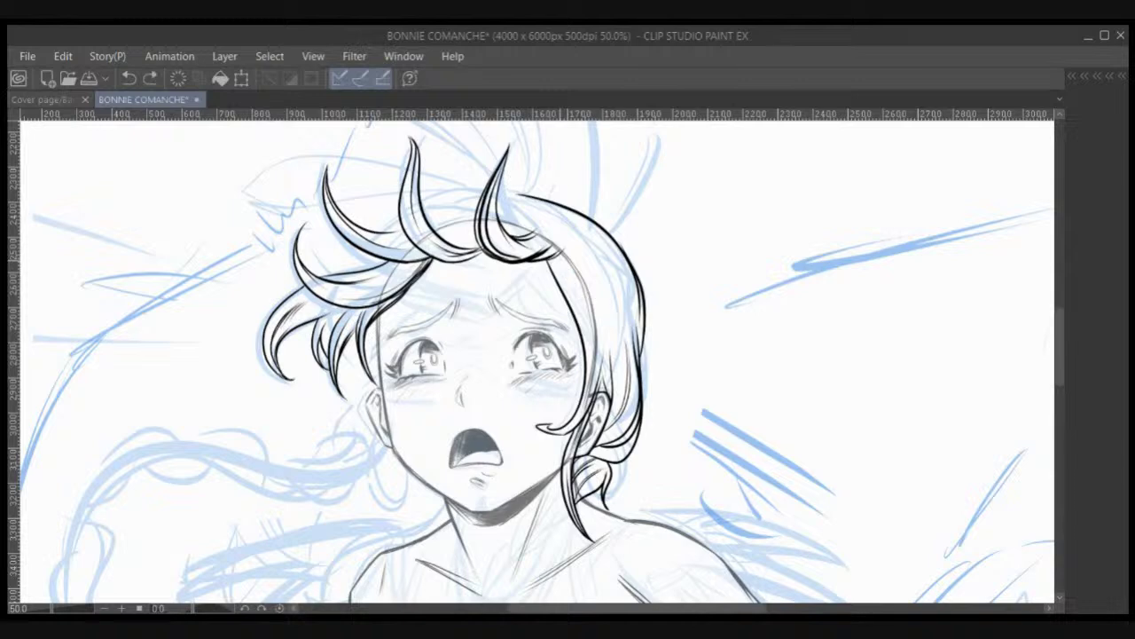
Step: Ink curved lines across the hair at the side of the crown, running from the parting to the outer contour
mouse_move(556, 259)
mouse_down()
mouse_move(603, 310)
mouse_move(637, 317)
mouse_move(568, 274)
mouse_move(625, 312)
mouse_move(573, 261)
mouse_move(628, 274)
mouse_up()
drag(565, 249, 602, 228)
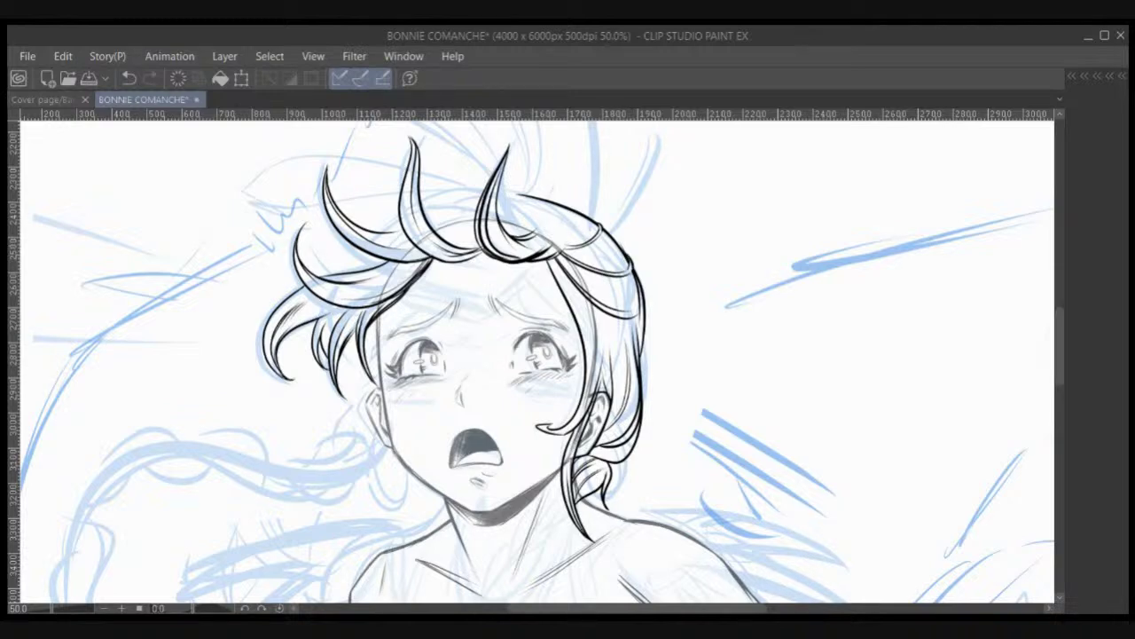
drag(541, 280, 711, 302)
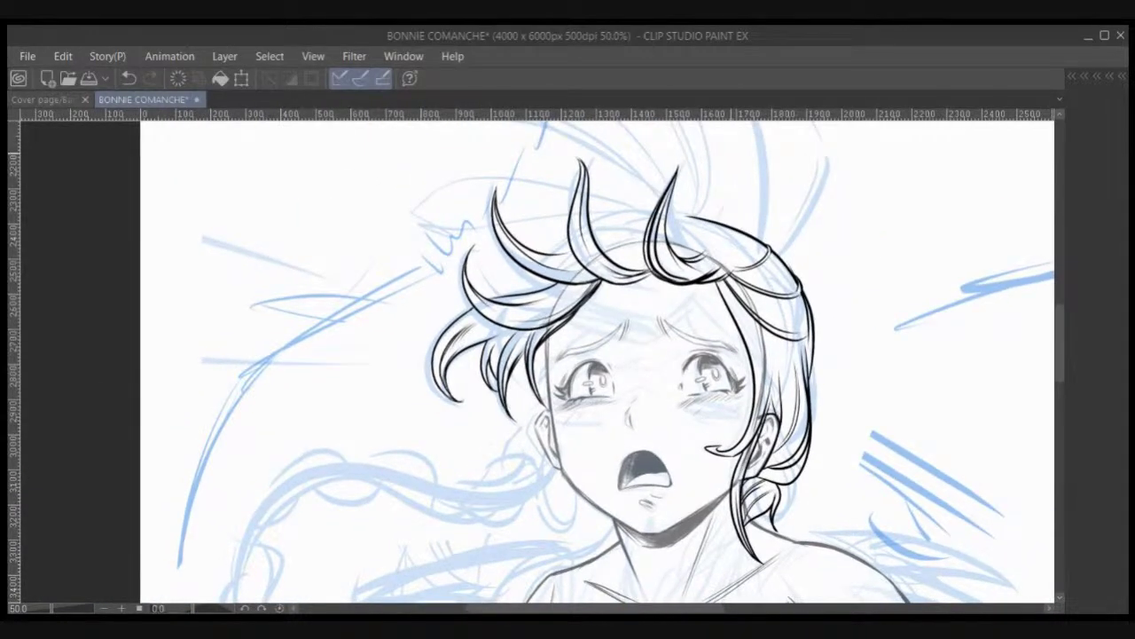
Step: Lasso the wind-swept locks beside the face, rotate them slightly clockwise, widen them to 102% and lift them closer to the forehead
key(Tab)
key(m)
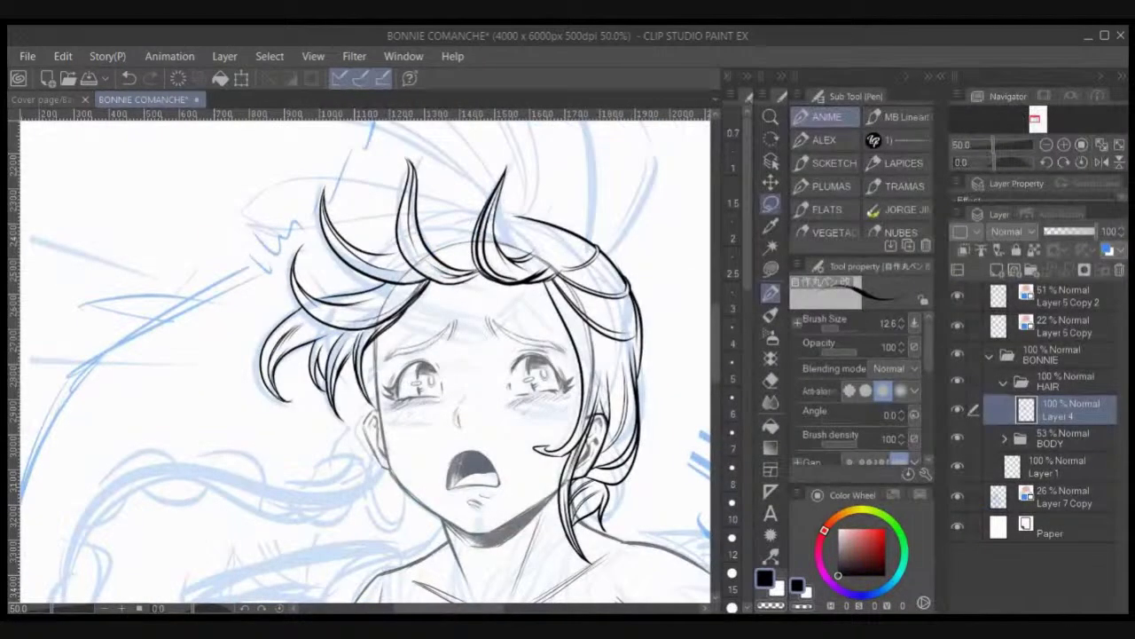
key(x)
drag(499, 344, 608, 362)
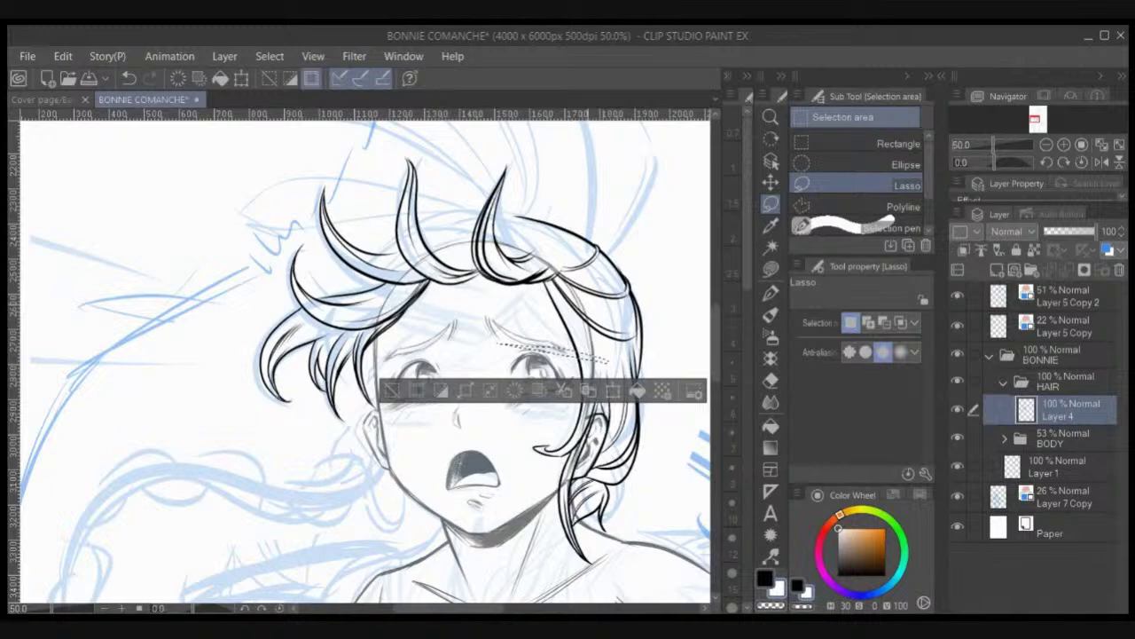
mouse_move(475, 279)
mouse_down()
mouse_move(565, 291)
mouse_move(467, 130)
mouse_move(473, 454)
mouse_move(553, 401)
mouse_move(567, 293)
mouse_up()
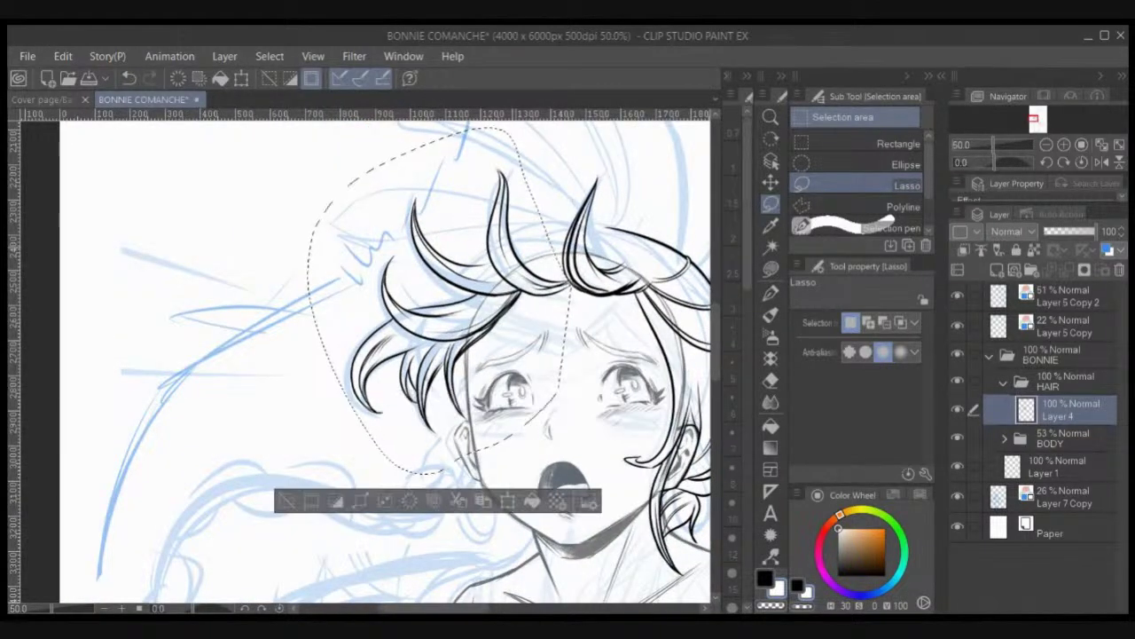
key(ctrl+t)
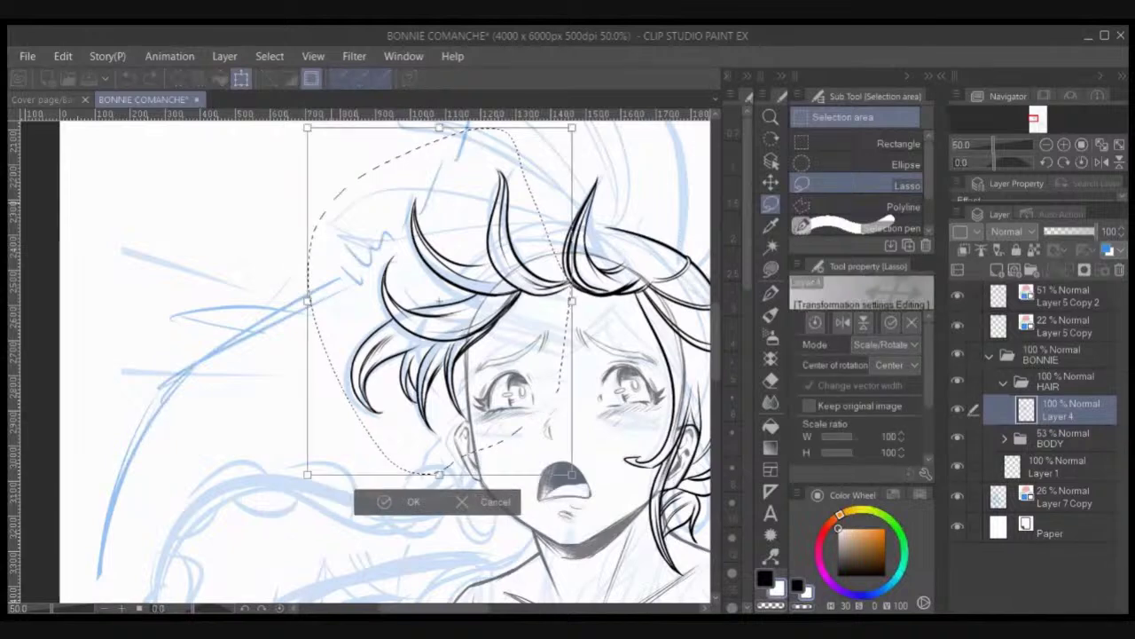
drag(308, 302, 296, 277)
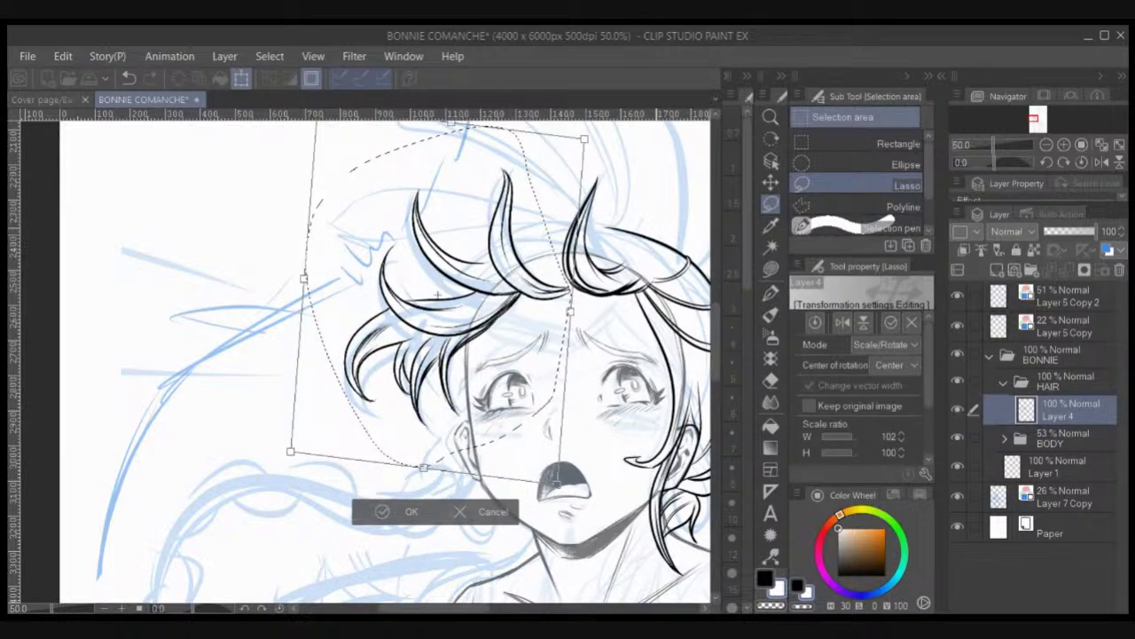
drag(291, 451, 291, 441)
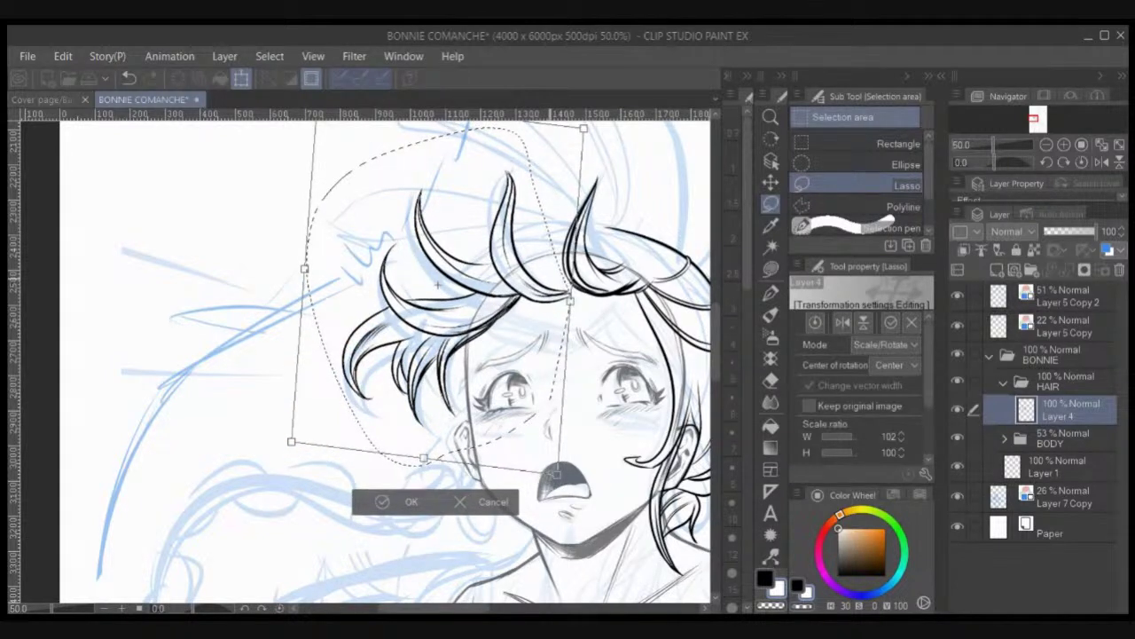
drag(551, 475, 554, 472)
drag(295, 438, 293, 442)
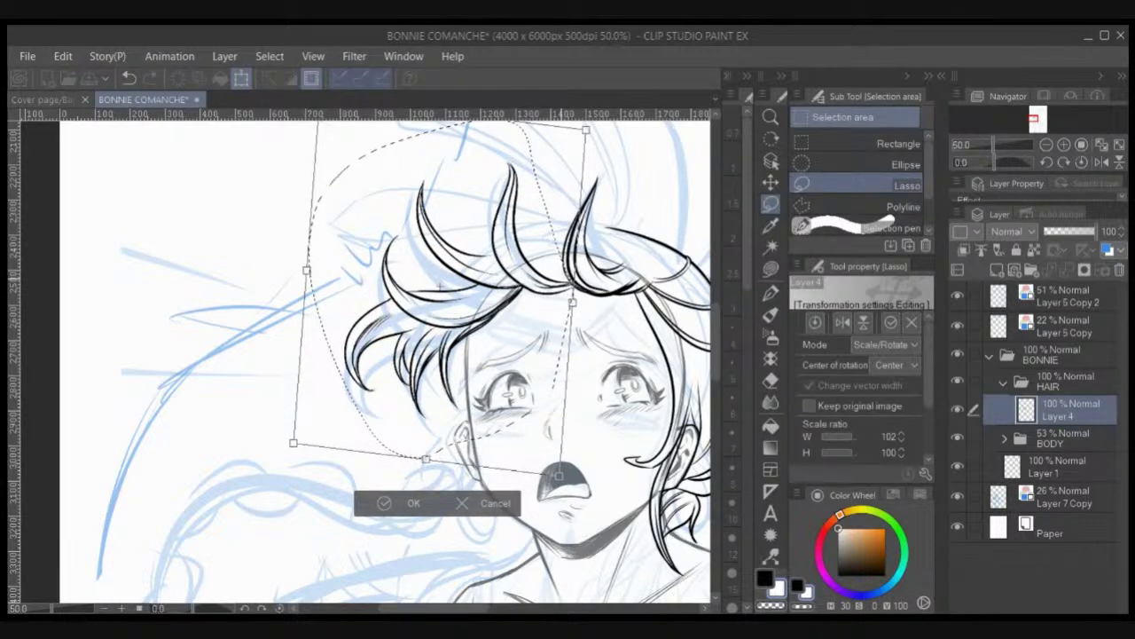
key(Return)
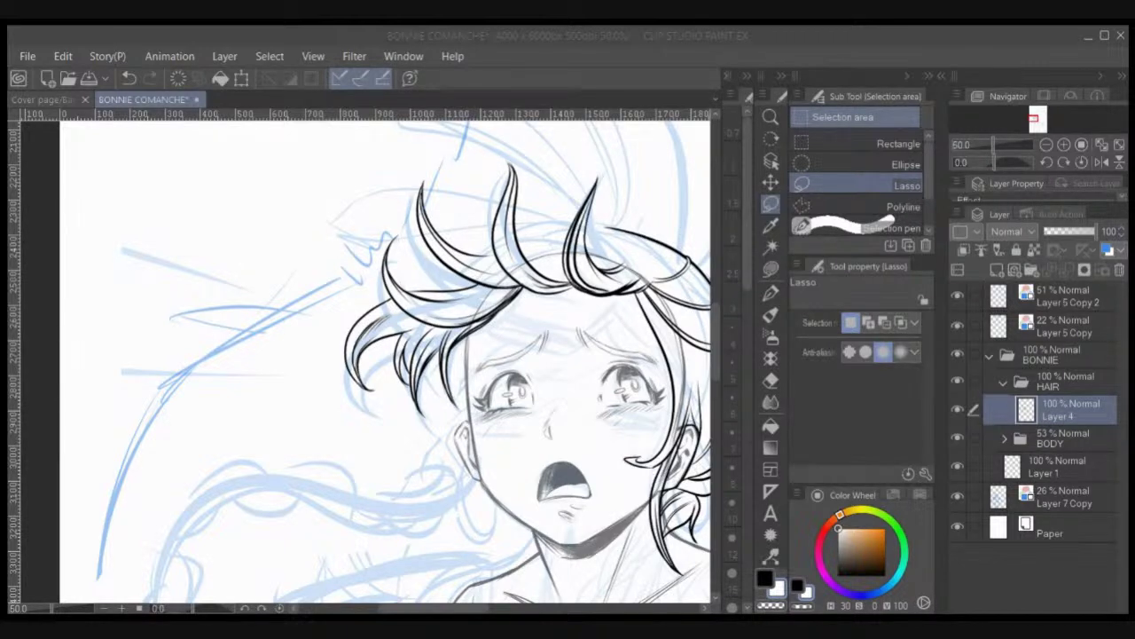
Step: Switch back to the ANIME pen with black as the drawing colour
click(473, 373)
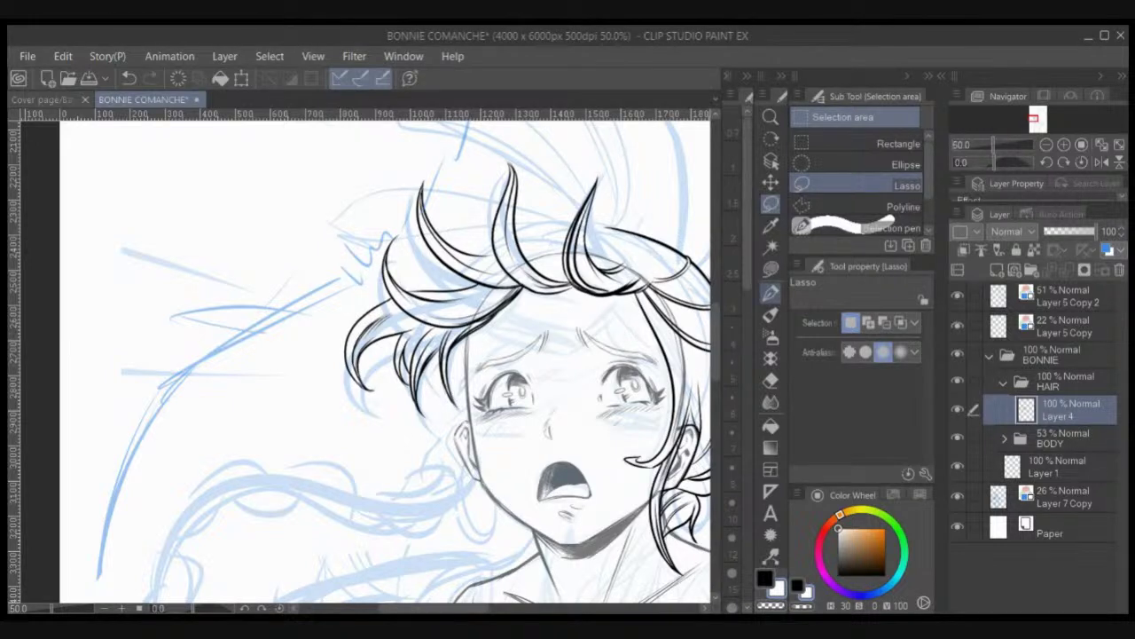
click(770, 293)
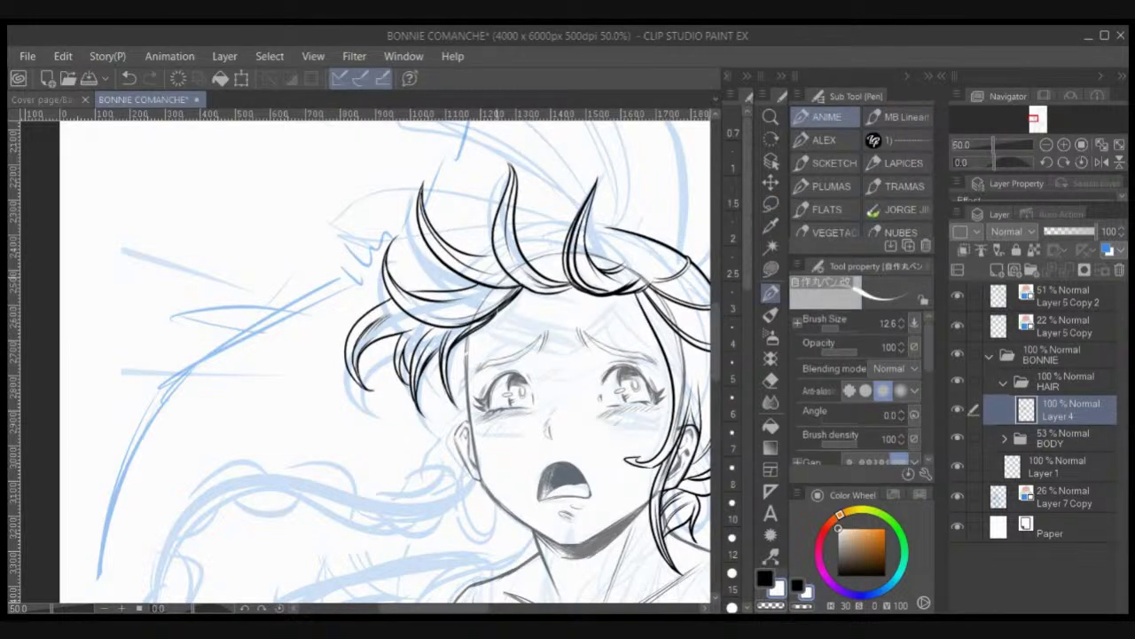
key(x)
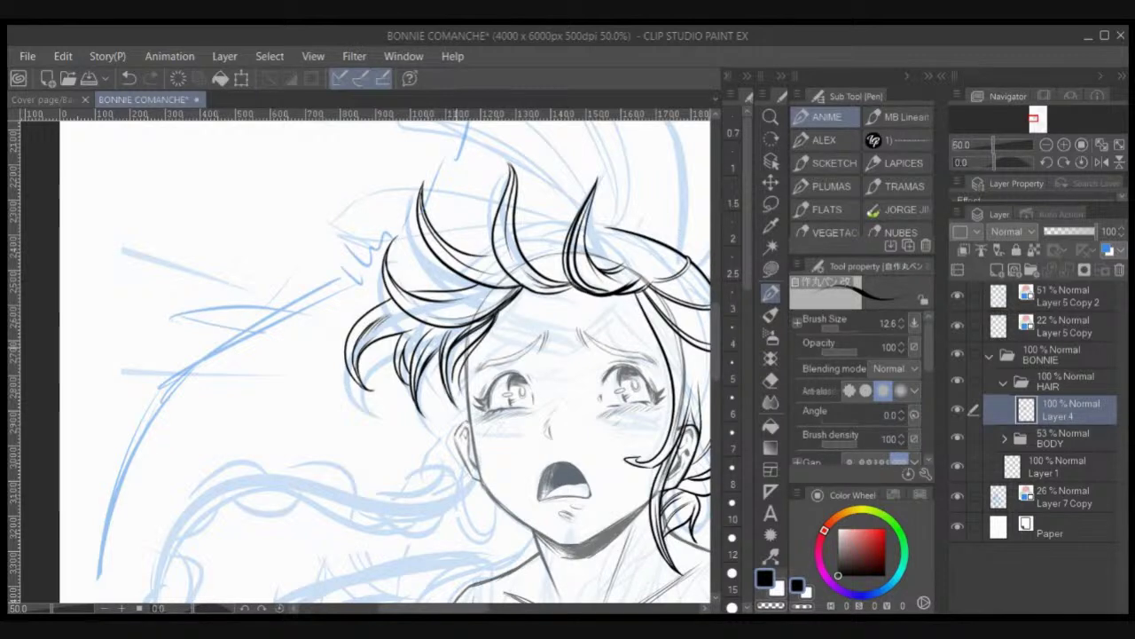
mouse_move(452, 348)
mouse_down()
mouse_move(450, 378)
mouse_move(478, 411)
mouse_up()
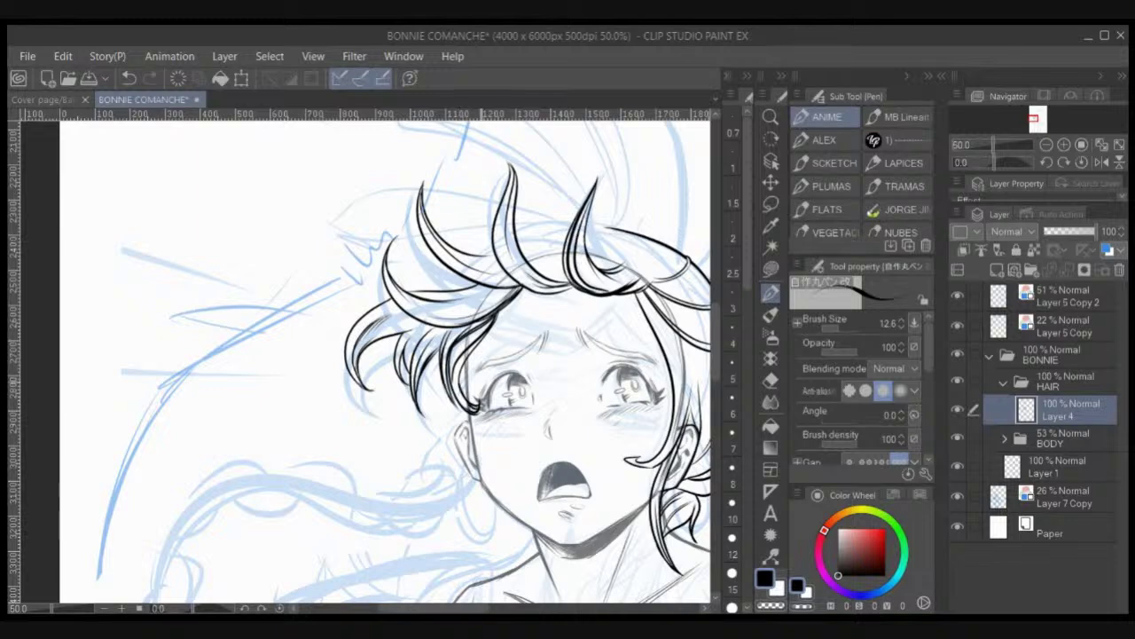
key(ctrl+z)
key(ctrl+z)
key(ctrl+z)
key(ctrl+z)
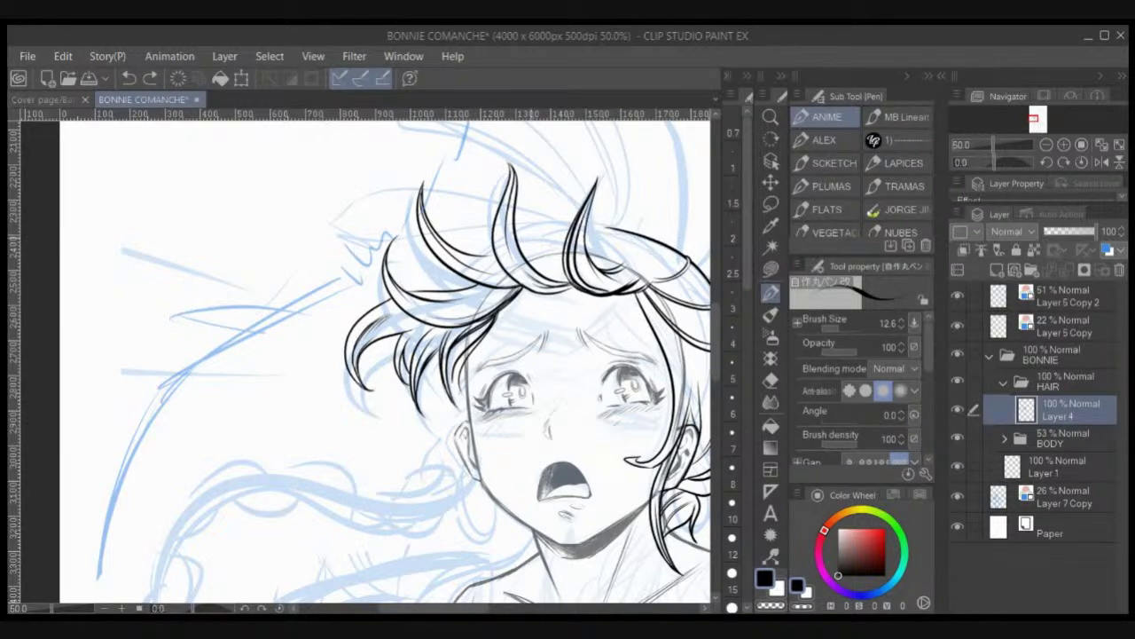
mouse_move(459, 385)
mouse_down()
mouse_move(479, 413)
mouse_move(455, 376)
mouse_up()
key(ctrl+z)
Step: Ink thin hair strands at the temple, curving down toward the outer corner of the eye beside the swept locks
scroll(456, 359, down, 1)
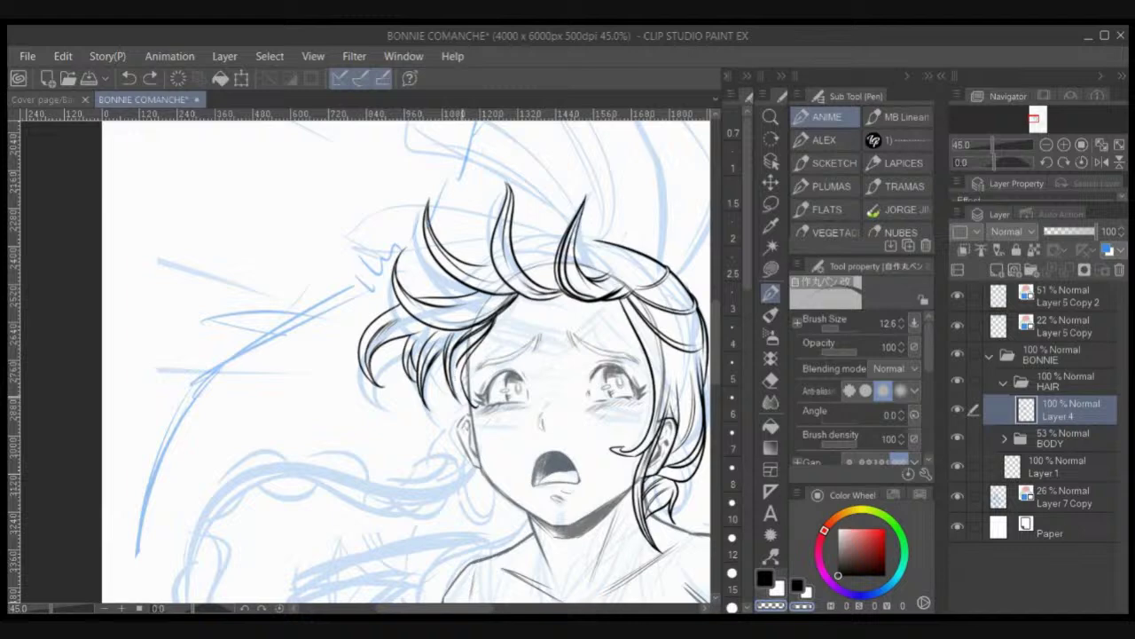
key(c)
drag(454, 358, 467, 402)
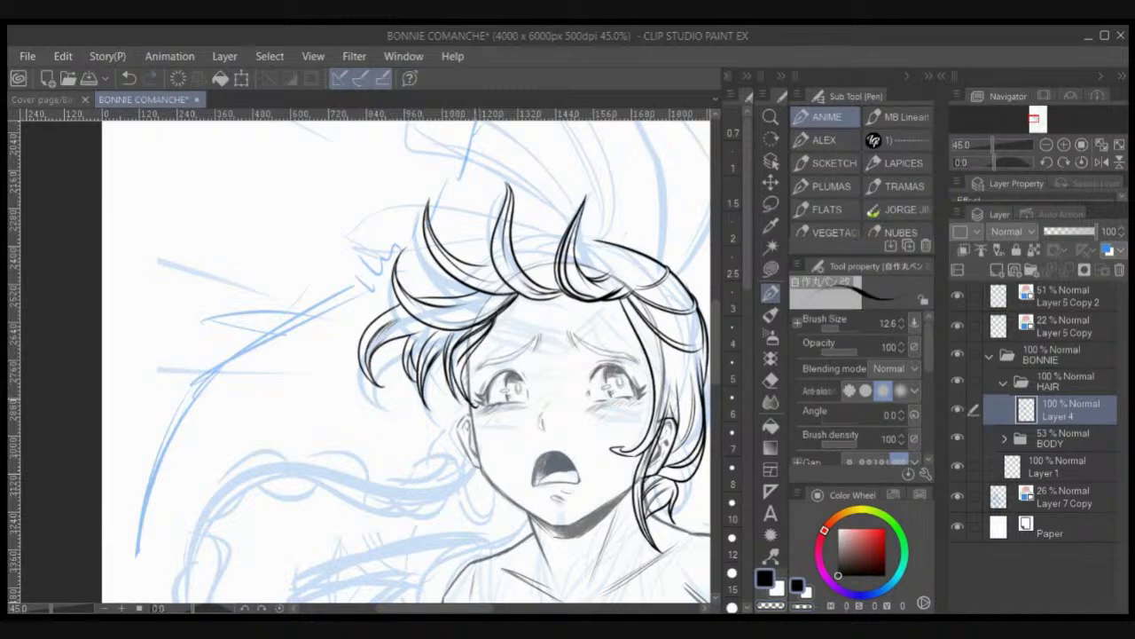
drag(456, 361, 462, 388)
mouse_move(582, 372)
mouse_down()
mouse_move(510, 283)
mouse_move(441, 279)
mouse_move(443, 249)
mouse_up()
drag(526, 352, 553, 348)
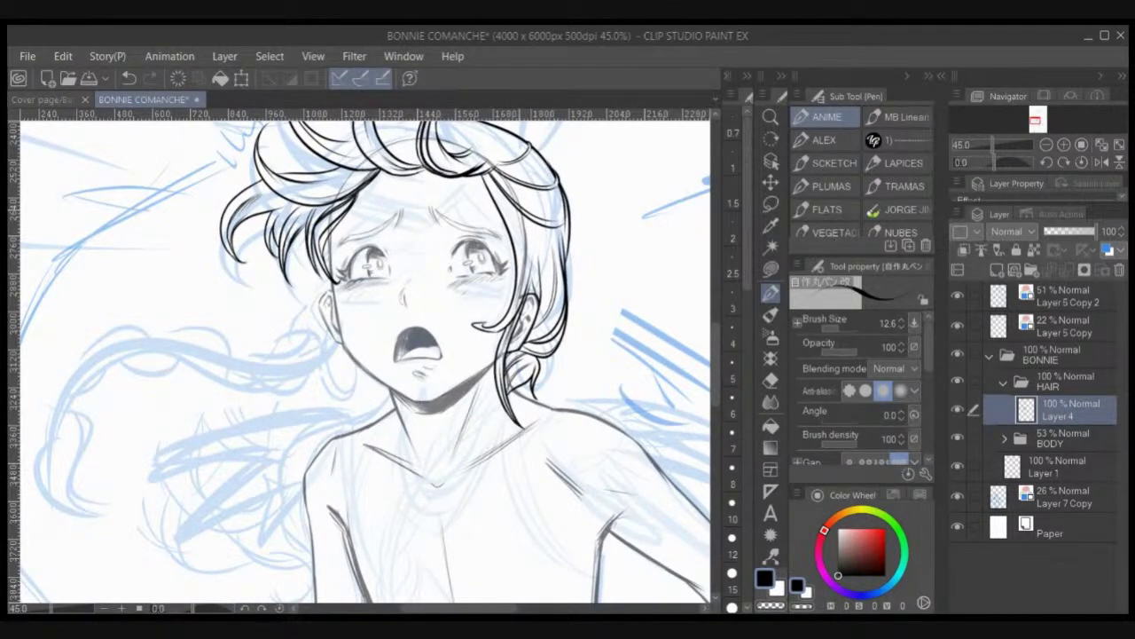
drag(528, 233, 654, 343)
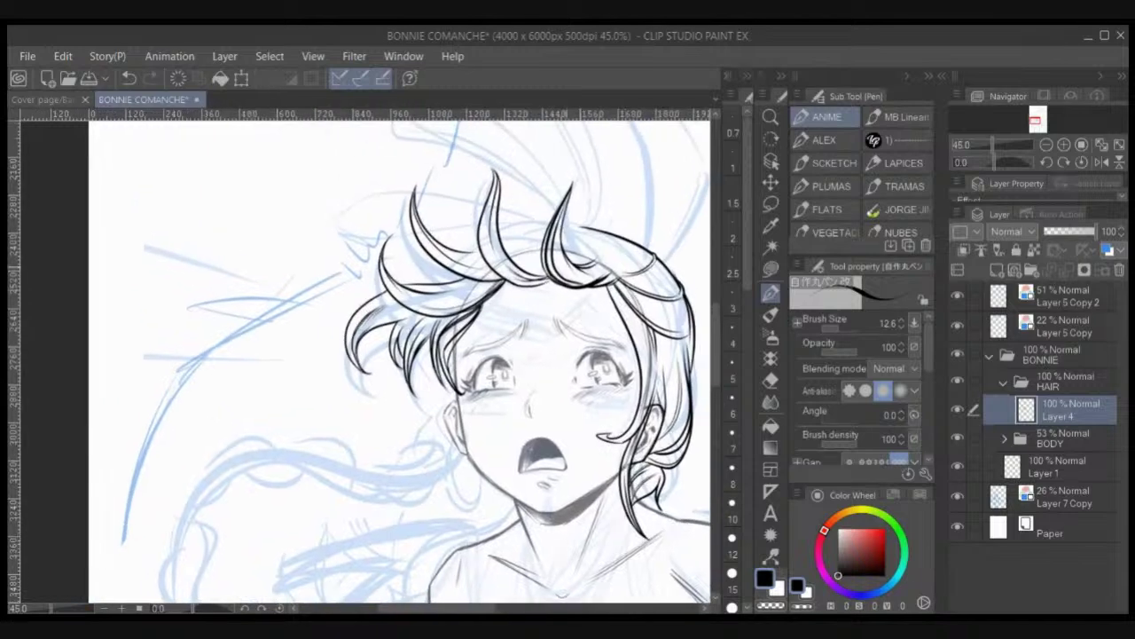
drag(503, 242, 529, 240)
drag(459, 253, 478, 237)
key(ctrl+z)
key(ctrl+z)
key(ctrl+z)
Step: Rotate the canvas and ink the crown contour of the hair between the upswept locks
key(r)
mouse_move(496, 207)
mouse_down()
mouse_move(456, 181)
mouse_move(341, 161)
mouse_up()
key(p)
mouse_move(383, 211)
mouse_down()
mouse_move(478, 291)
mouse_move(501, 352)
mouse_move(469, 356)
mouse_up()
mouse_move(493, 281)
mouse_down()
mouse_move(481, 309)
mouse_move(508, 265)
mouse_move(559, 231)
mouse_move(506, 265)
mouse_up()
key(ctrl+z)
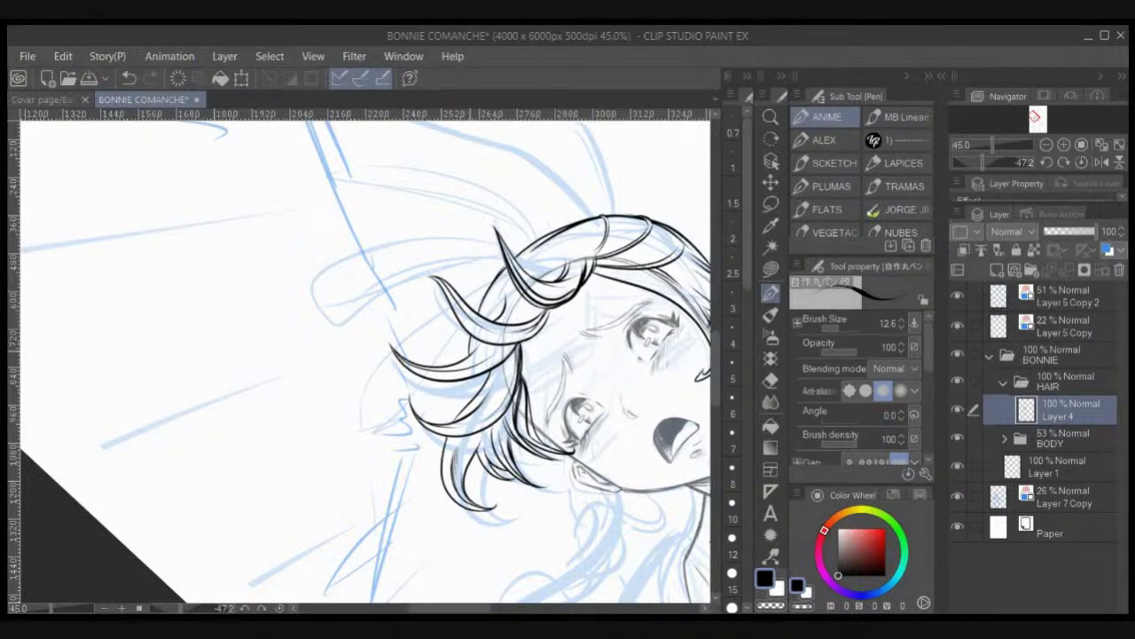
scroll(472, 345, up, 1)
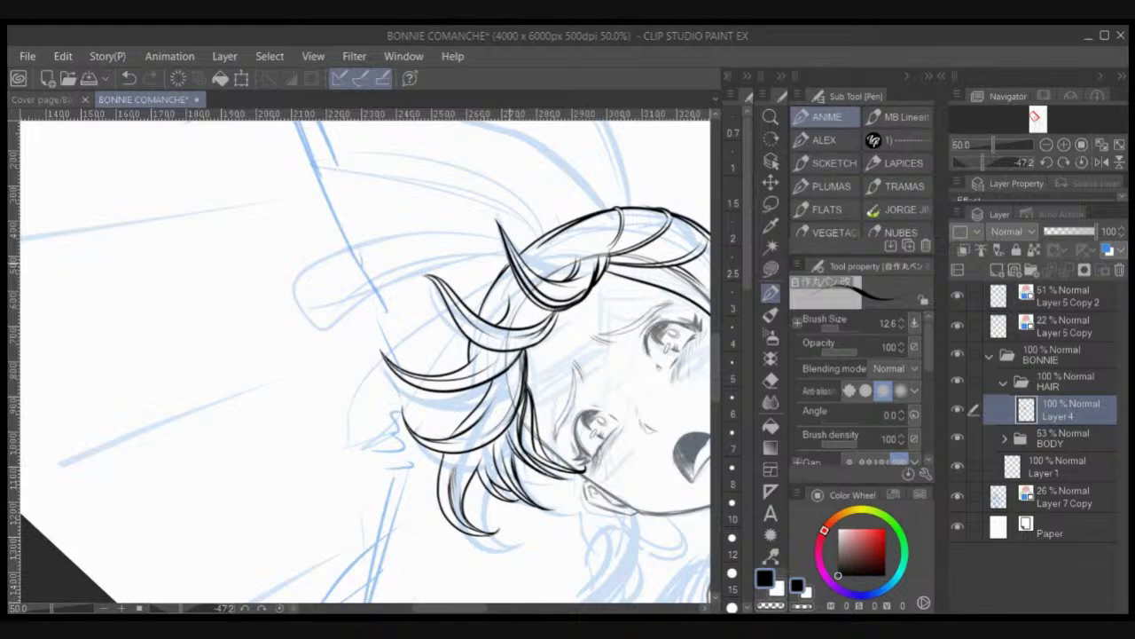
key(c)
drag(541, 247, 572, 224)
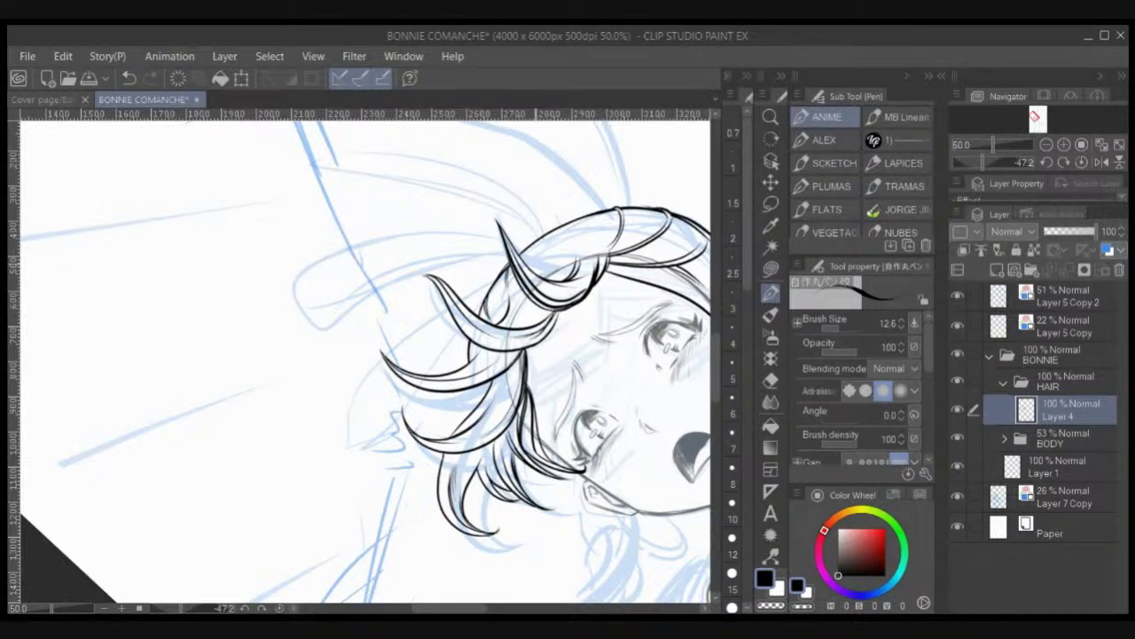
Step: Ink an inner strand line below the crown contour, replacing the first attempt, and reset the canvas rotation
drag(590, 216, 573, 248)
key(ctrl+z)
key(ctrl+z)
mouse_move(613, 210)
mouse_down()
mouse_move(587, 219)
mouse_move(568, 254)
mouse_up()
key(c)
key(ctrl+@)
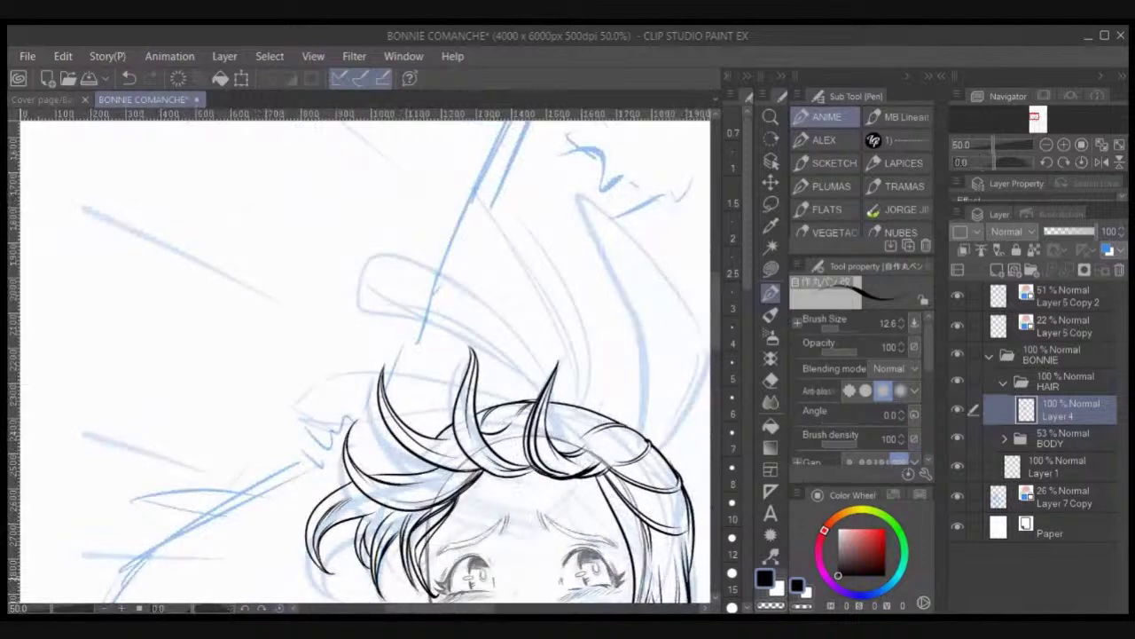
Step: Ink a long lock hanging from the temple in front of the ear, ending in a curled tip beside the jaw
scroll(267, 592, down, 1)
drag(266, 592, 332, 376)
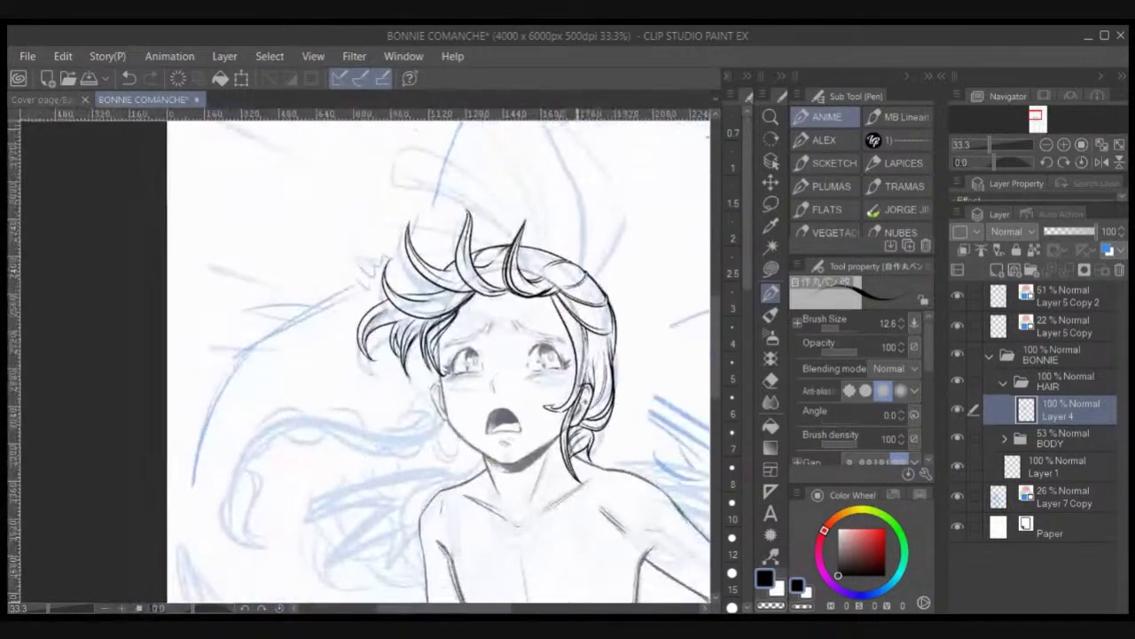
key(ctrl+plus)
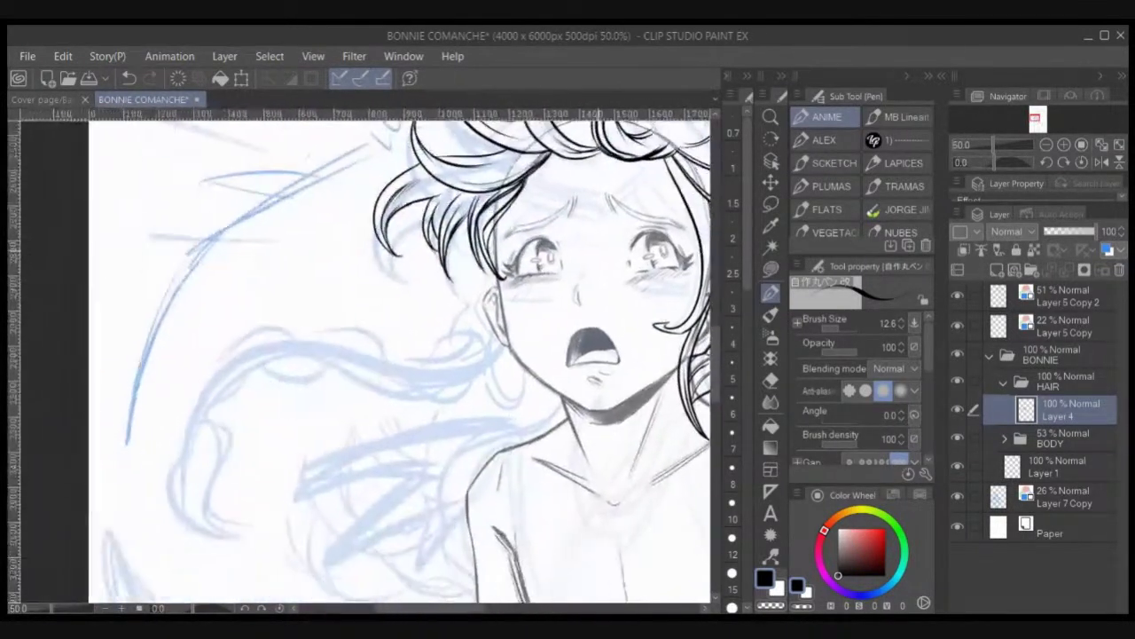
drag(492, 223, 516, 414)
key(ctrl+z)
mouse_move(488, 360)
mouse_down()
mouse_move(520, 370)
mouse_move(496, 391)
mouse_move(489, 266)
mouse_up()
mouse_move(496, 220)
mouse_down()
mouse_move(496, 389)
mouse_move(499, 220)
mouse_up()
key(ctrl+z)
key(c)
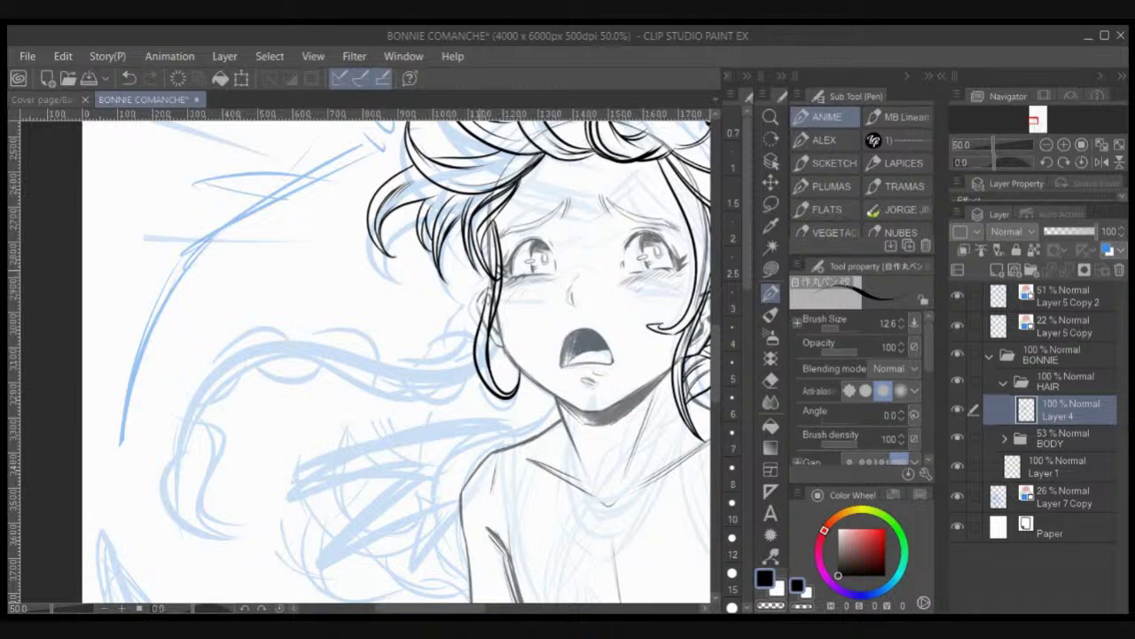
Step: Ink the outer edge of the hanging lock over the ear and refine its upper strand
mouse_move(479, 261)
mouse_down()
mouse_move(463, 382)
mouse_move(493, 393)
mouse_move(465, 330)
mouse_move(481, 268)
mouse_move(467, 332)
mouse_up()
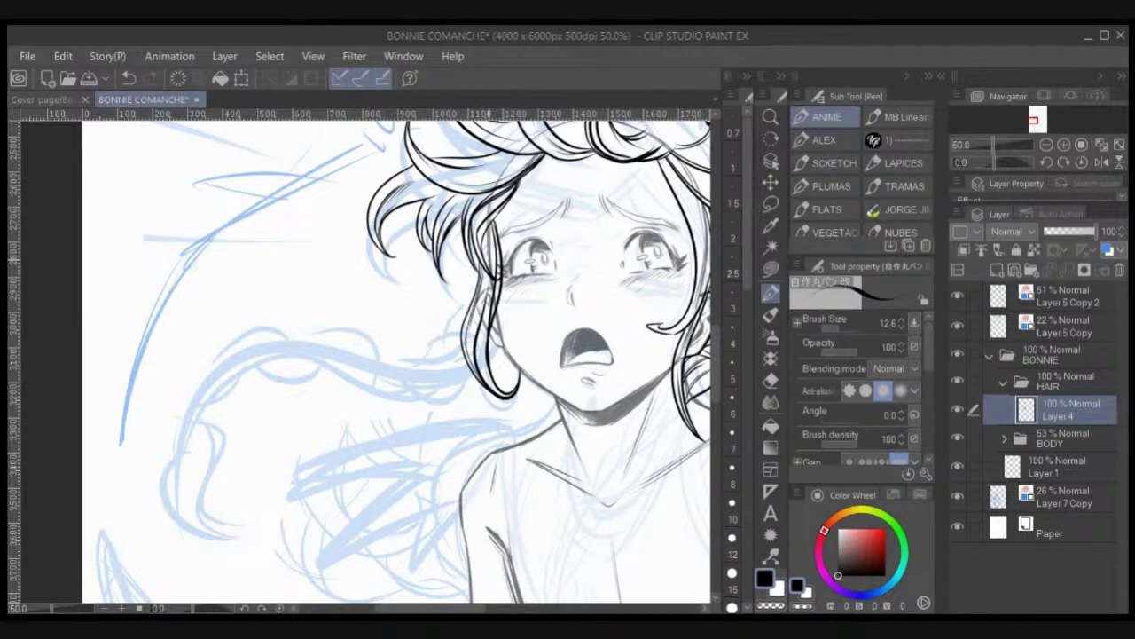
key(ctrl+z)
drag(485, 236, 485, 255)
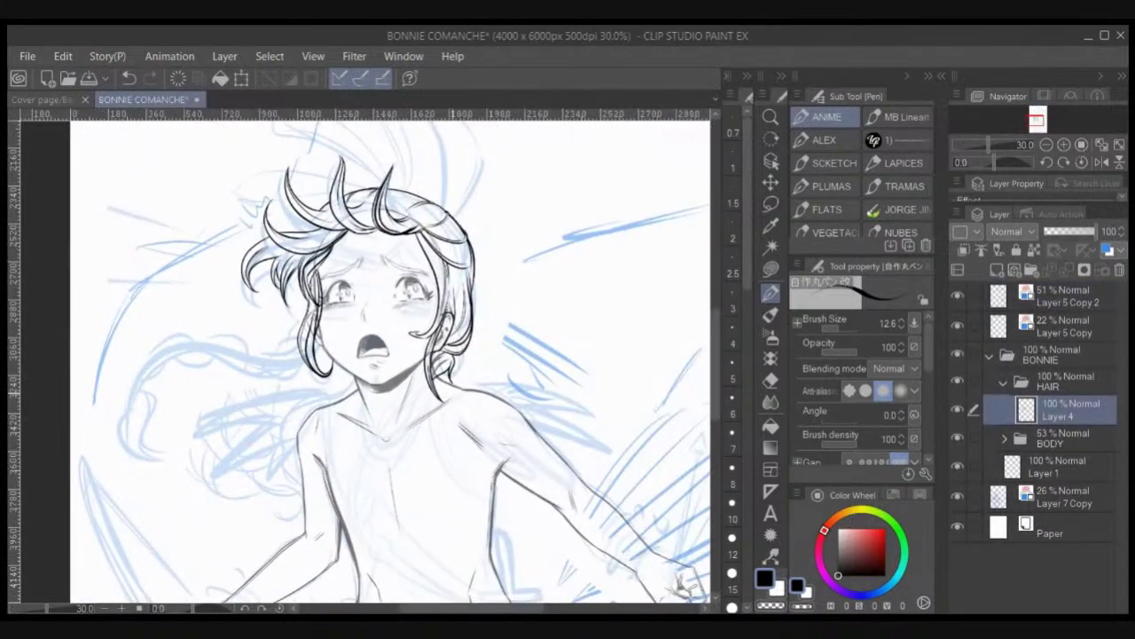
Step: Examine the whole cover composition and the bear sketch, then return to the girl's head
key(ctrl+plus)
scroll(390, 354, down, 2)
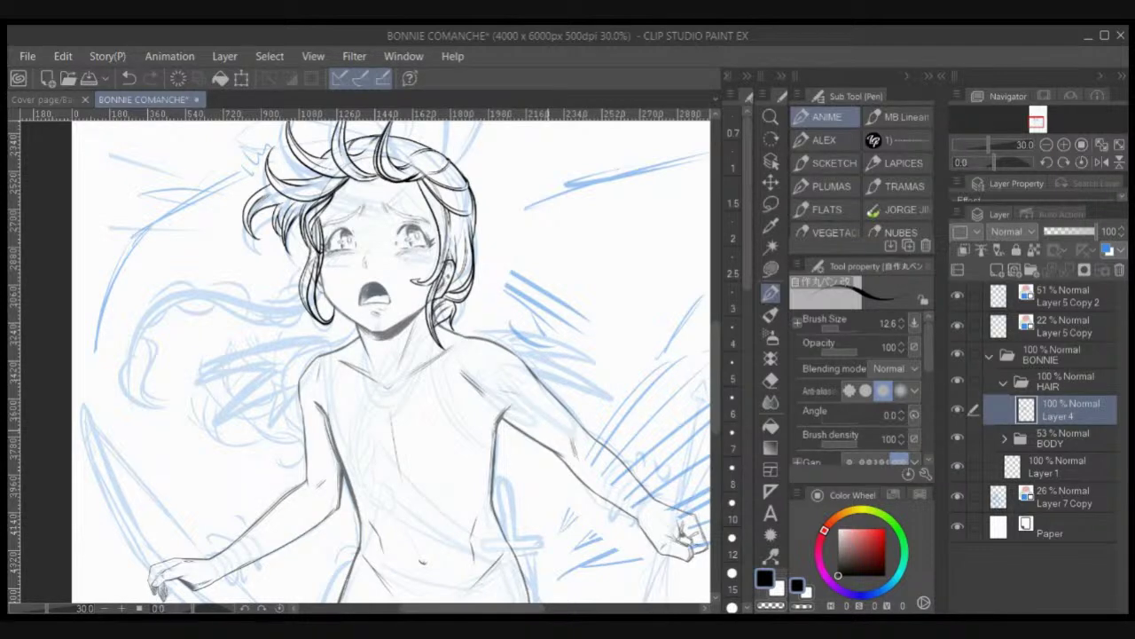
scroll(549, 430, down, 3)
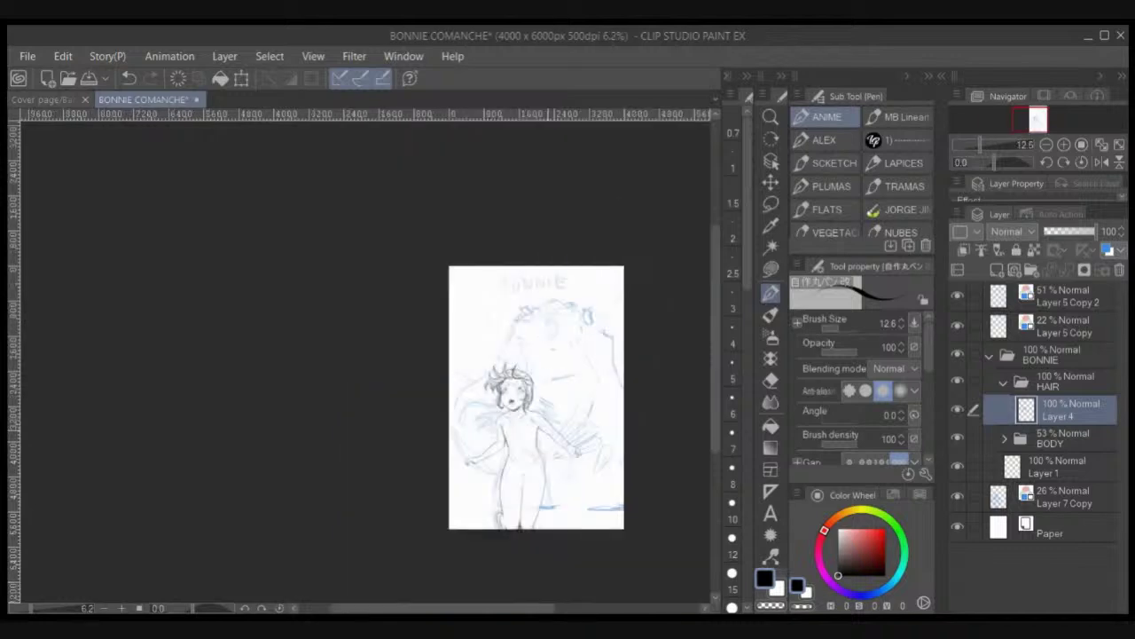
scroll(549, 430, up, 1)
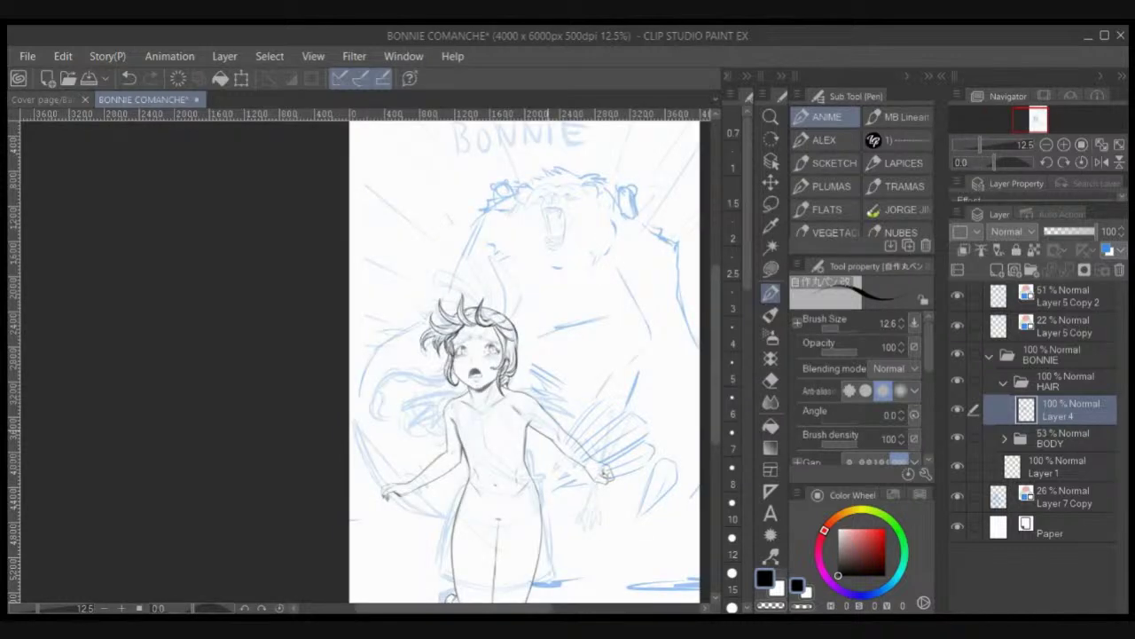
drag(548, 430, 525, 464)
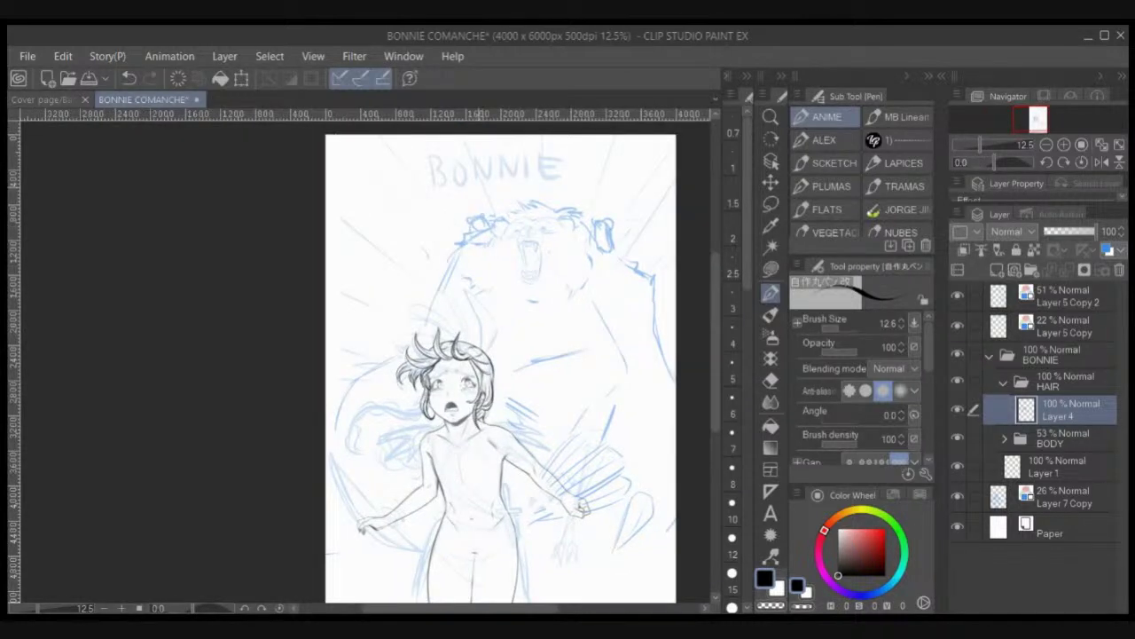
scroll(486, 192, up, 5)
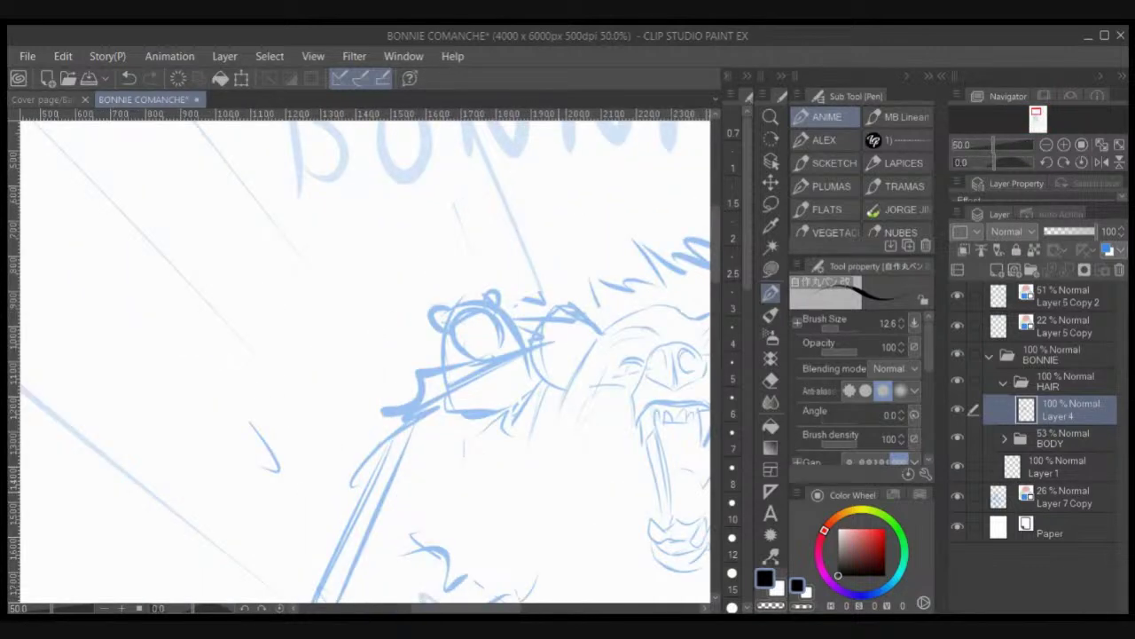
drag(399, 524, 425, 189)
drag(382, 479, 497, 204)
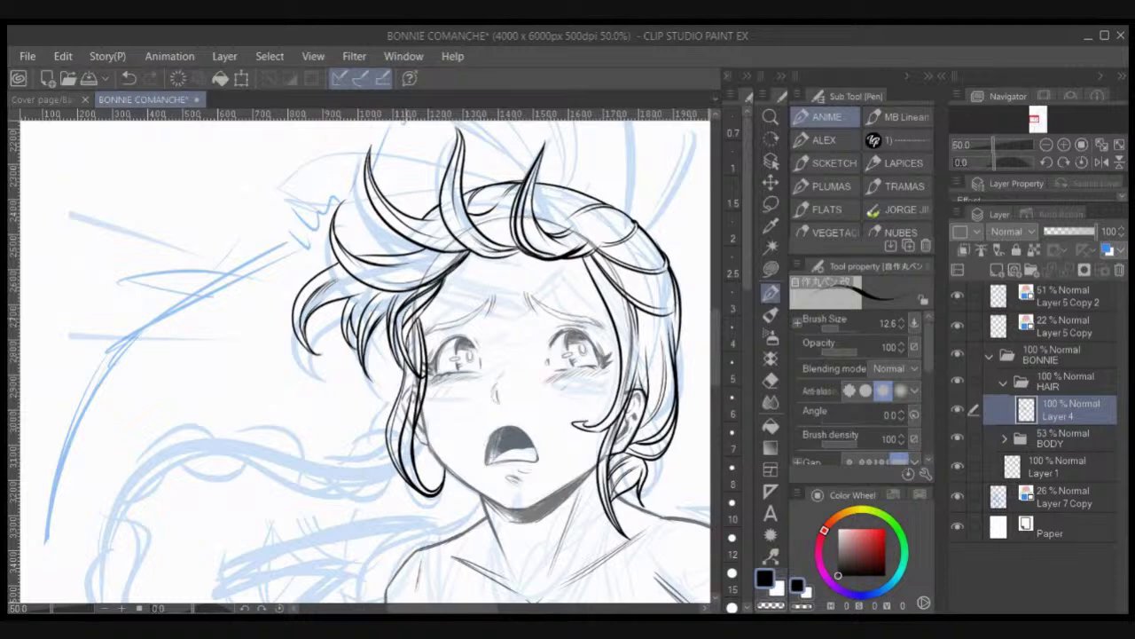
Step: Ink several small pointed strands between the swept locks and the hanging lock above the ear
drag(405, 343, 413, 369)
mouse_move(383, 318)
mouse_down()
mouse_move(364, 383)
mouse_move(387, 404)
mouse_up()
drag(387, 309, 392, 395)
drag(384, 337, 385, 394)
mouse_move(510, 417)
mouse_down()
mouse_move(512, 343)
mouse_move(485, 380)
mouse_up()
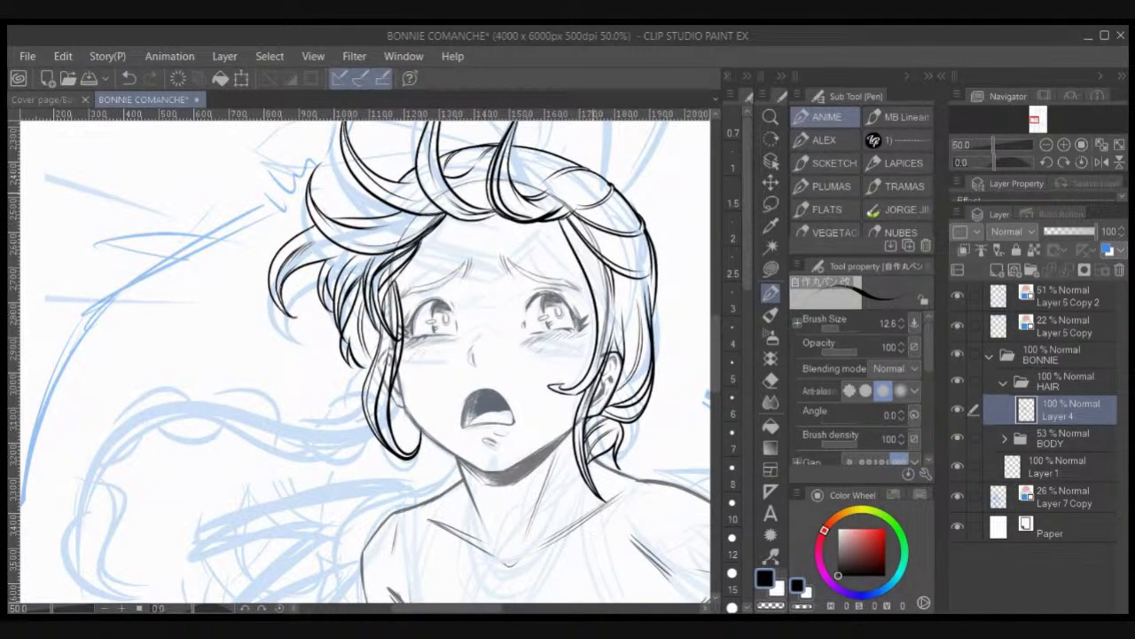
Step: Ink additional strands along the lock that falls from the parting beside the forehead and outer eye corner
key(u)
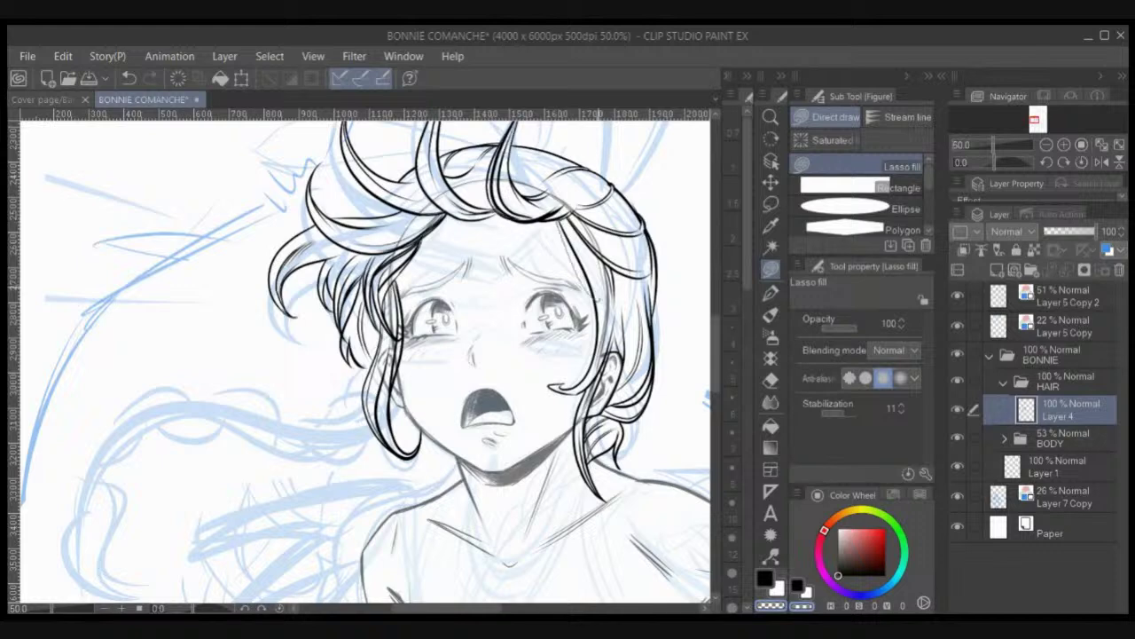
key(p)
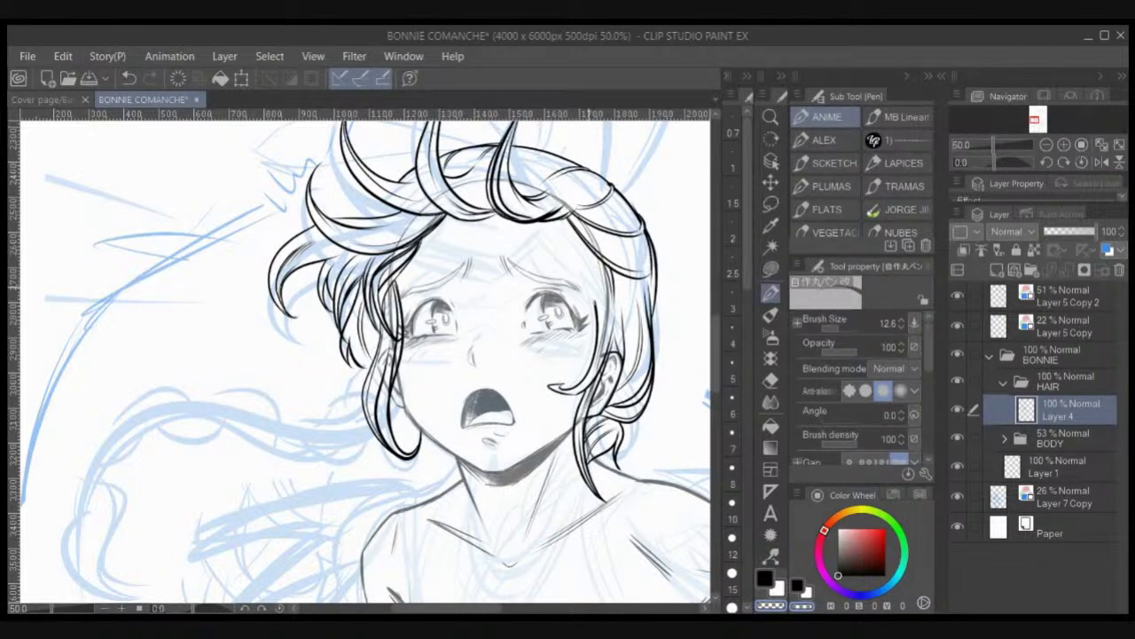
drag(548, 221, 596, 304)
drag(550, 221, 602, 274)
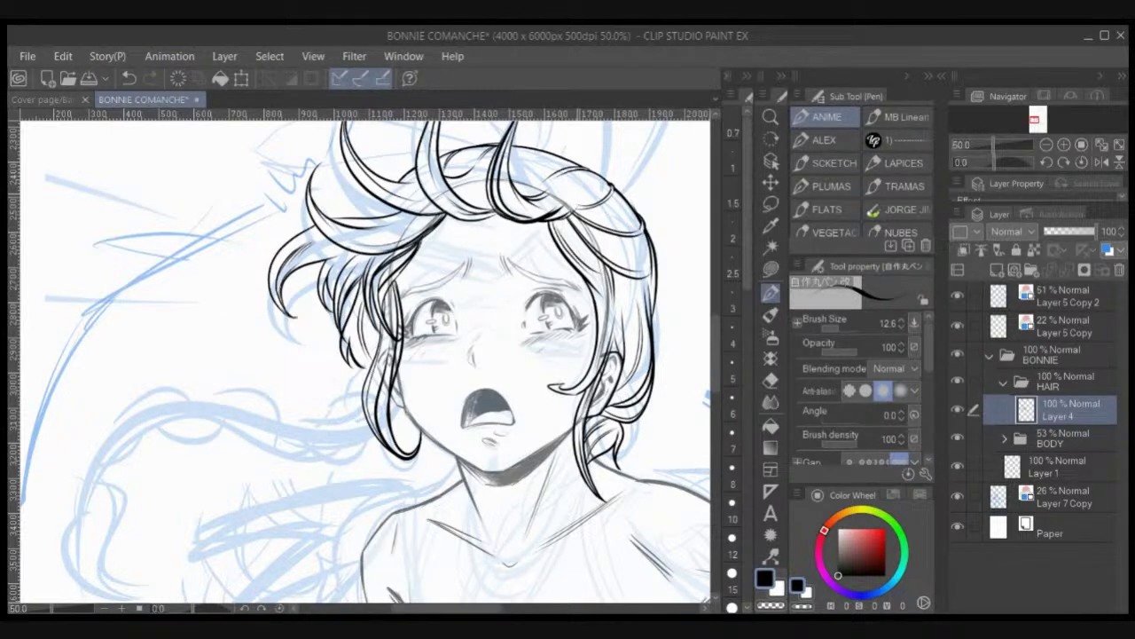
key(k)
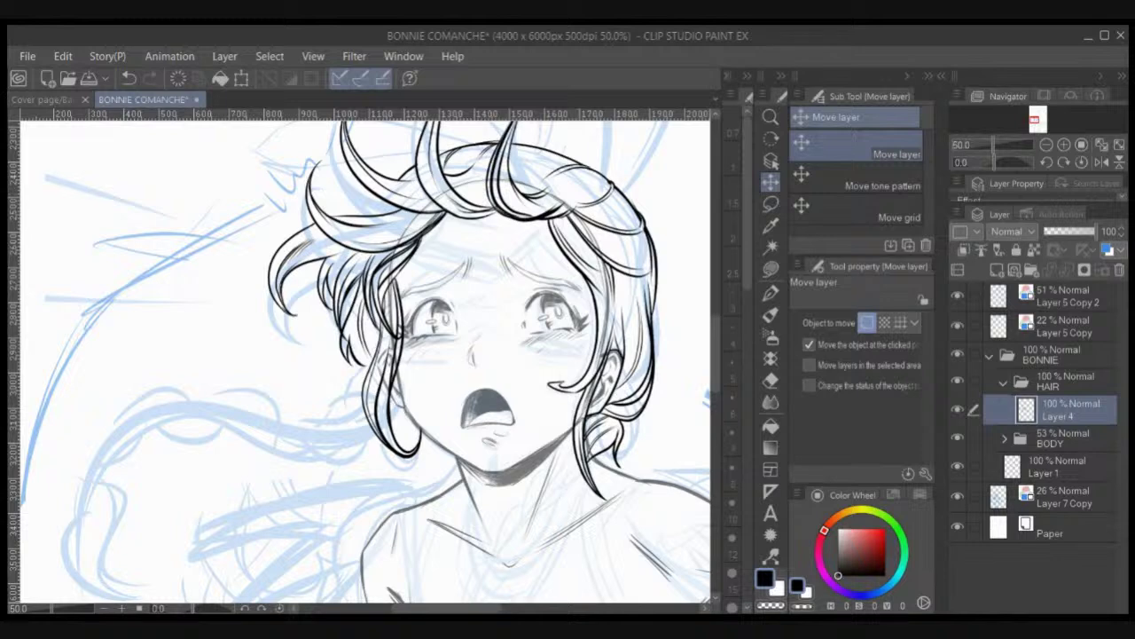
click(771, 293)
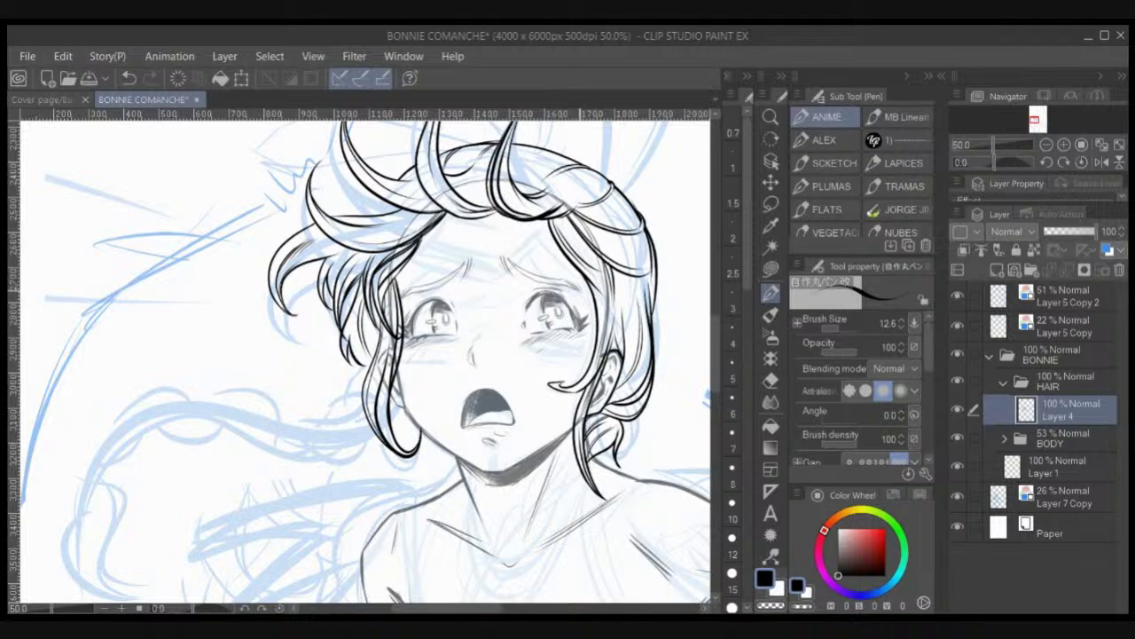
Step: Ink the first overlapping strands of a braid emerging from behind the ear beside the neck
mouse_move(497, 533)
mouse_down()
mouse_move(624, 425)
mouse_move(627, 466)
mouse_move(645, 469)
mouse_up()
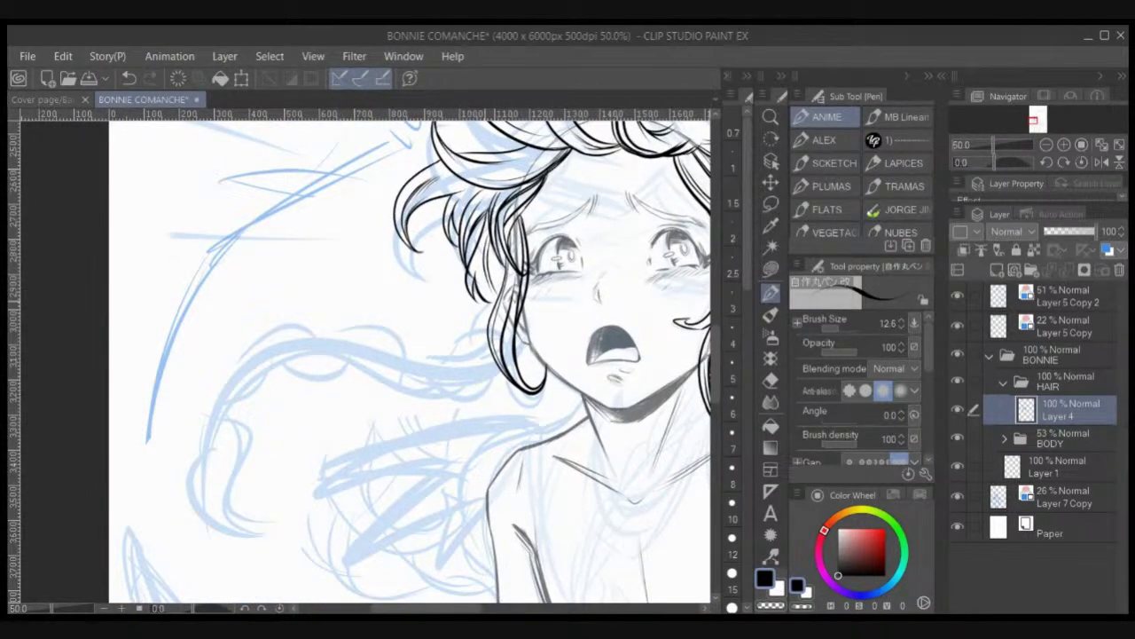
drag(489, 304, 481, 334)
scroll(491, 300, down, 1)
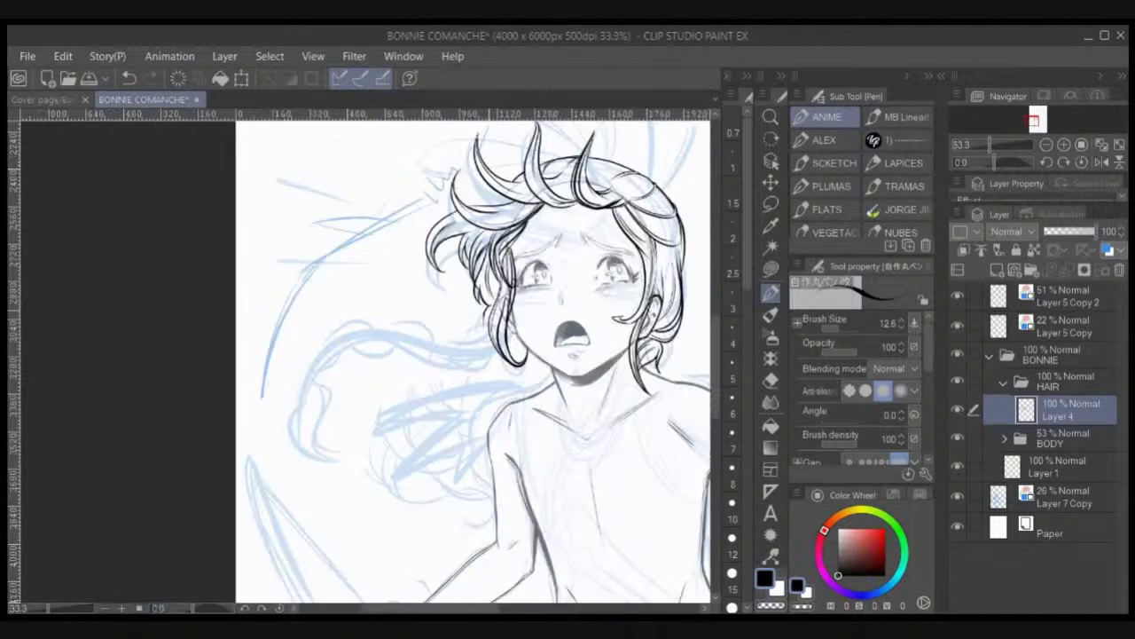
drag(633, 321, 538, 332)
scroll(538, 332, up, 1)
mouse_move(538, 377)
mouse_down()
mouse_move(527, 276)
mouse_move(502, 322)
mouse_move(526, 307)
mouse_up()
key(ctrl+z)
key(ctrl+z)
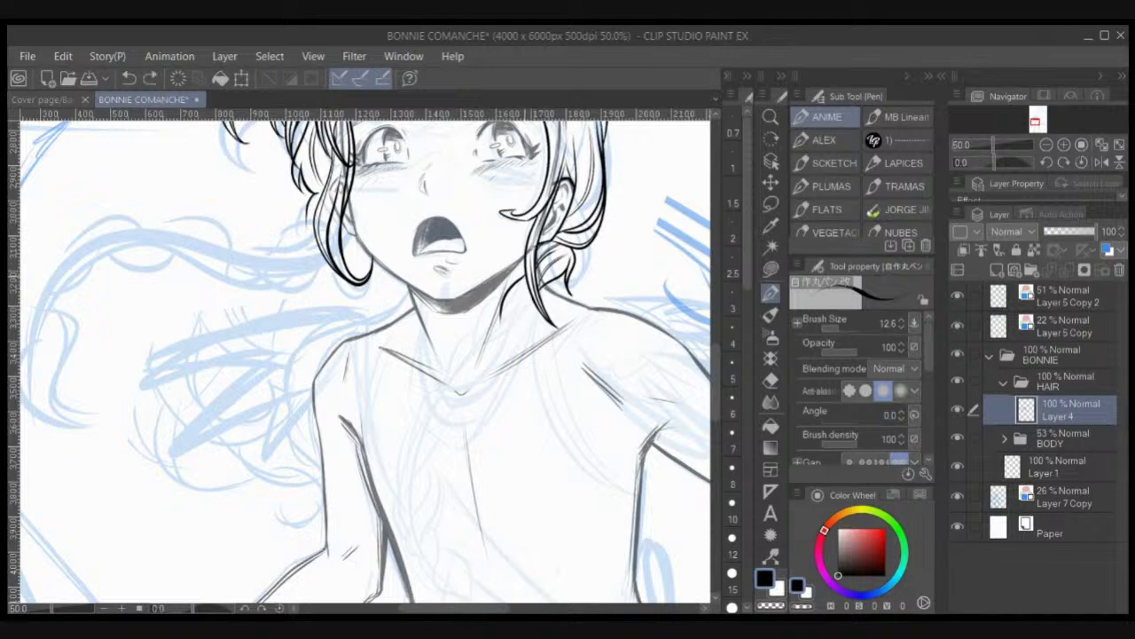
mouse_move(502, 304)
mouse_down()
mouse_move(512, 285)
mouse_move(524, 288)
mouse_move(512, 311)
mouse_move(498, 302)
mouse_up()
mouse_move(518, 260)
mouse_down()
mouse_move(499, 289)
mouse_move(512, 293)
mouse_up()
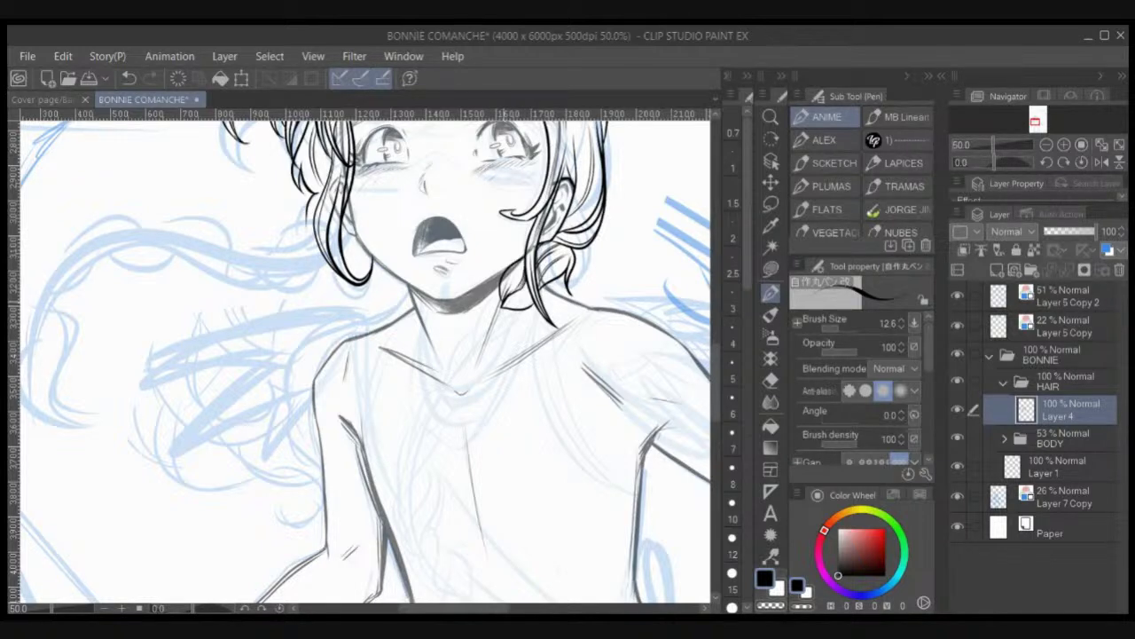
Step: Extend the braid with more interlocking segments down to the collarbone, erasing overlapping lines
mouse_move(495, 289)
mouse_down()
mouse_move(481, 337)
mouse_move(495, 346)
mouse_move(499, 325)
mouse_move(531, 300)
mouse_move(512, 322)
mouse_move(486, 320)
mouse_move(487, 299)
mouse_up()
key(c)
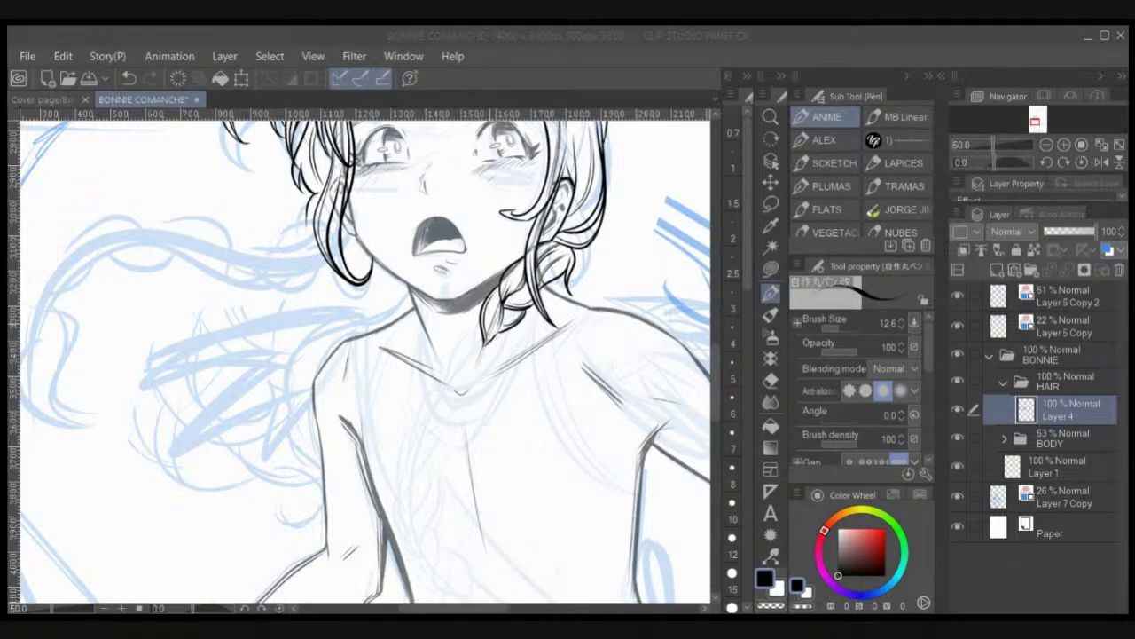
key(c)
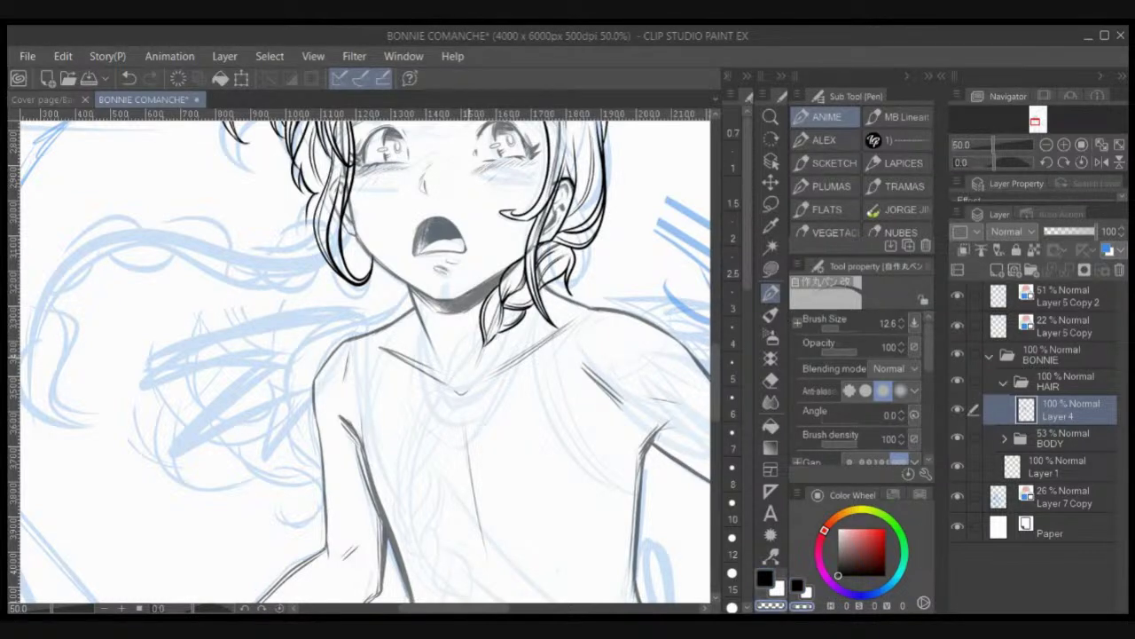
drag(470, 373, 477, 325)
mouse_move(482, 375)
mouse_down()
mouse_move(487, 343)
mouse_move(485, 372)
mouse_move(512, 332)
mouse_up()
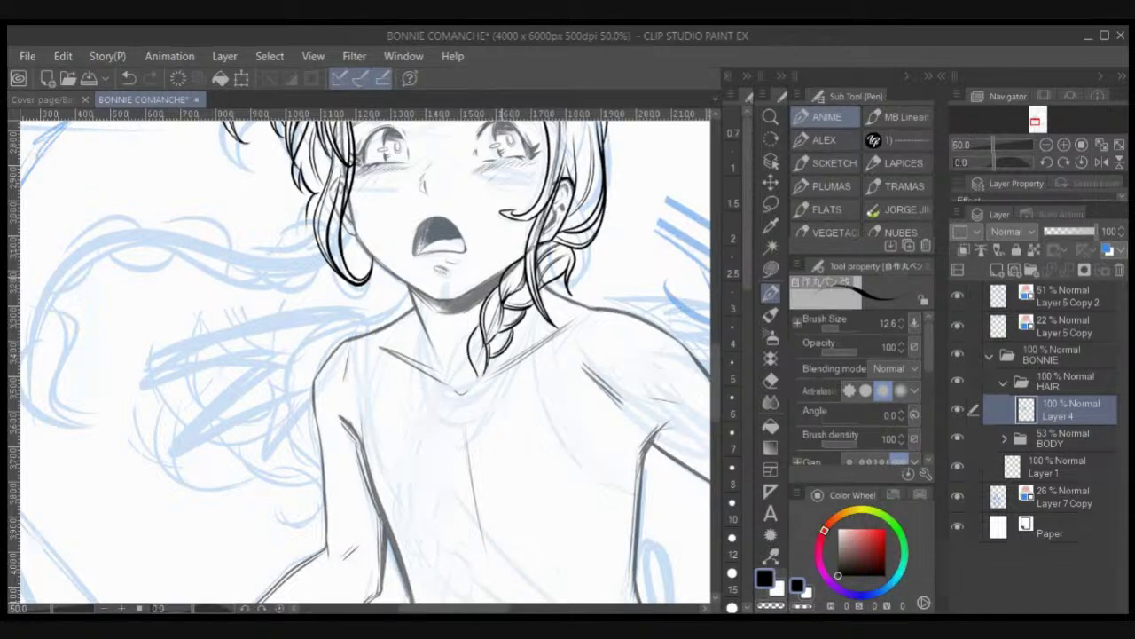
Step: Continue the braid below the collarbone with alternating segments and inner hair lines, following the sketch
scroll(503, 271, down, 1)
mouse_move(586, 291)
mouse_down()
mouse_move(582, 273)
mouse_move(577, 282)
mouse_up()
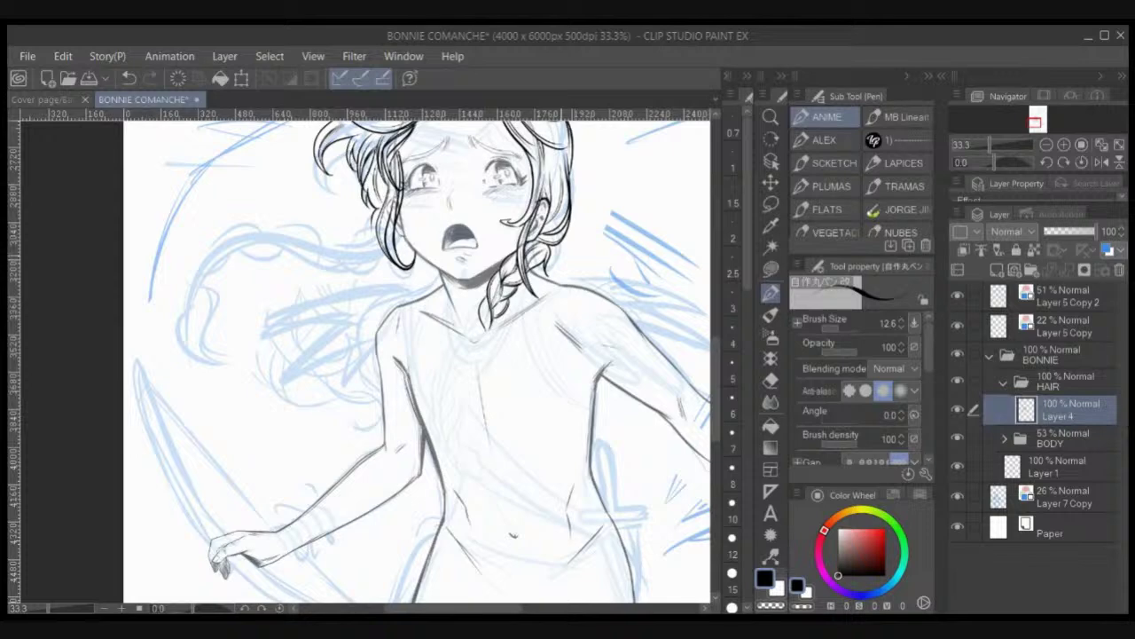
mouse_move(477, 316)
mouse_down()
mouse_move(479, 360)
mouse_move(498, 337)
mouse_up()
drag(507, 312, 486, 359)
mouse_move(500, 339)
mouse_down()
mouse_move(485, 359)
mouse_move(471, 351)
mouse_up()
key(c)
key(c)
drag(481, 351, 481, 380)
mouse_move(493, 362)
mouse_down()
mouse_move(491, 380)
mouse_move(476, 371)
mouse_move(500, 398)
mouse_move(497, 371)
mouse_move(488, 395)
mouse_move(502, 407)
mouse_up()
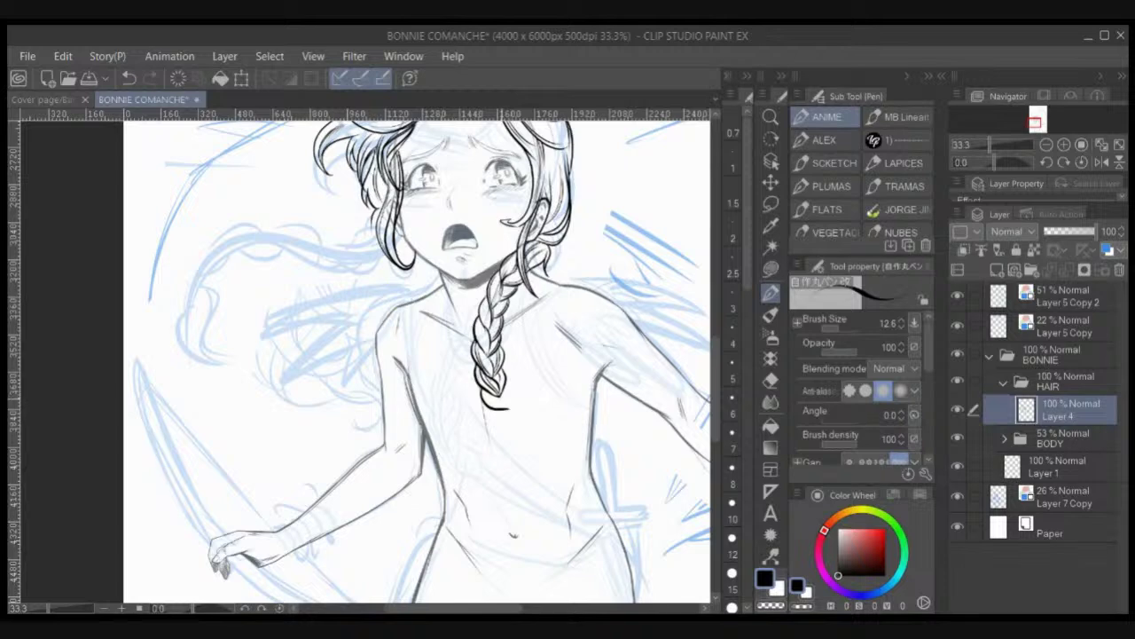
Step: Undo the last strokes at the braid's lower end and redraw its final segments curving outward
key(ctrl+z)
key(ctrl+z)
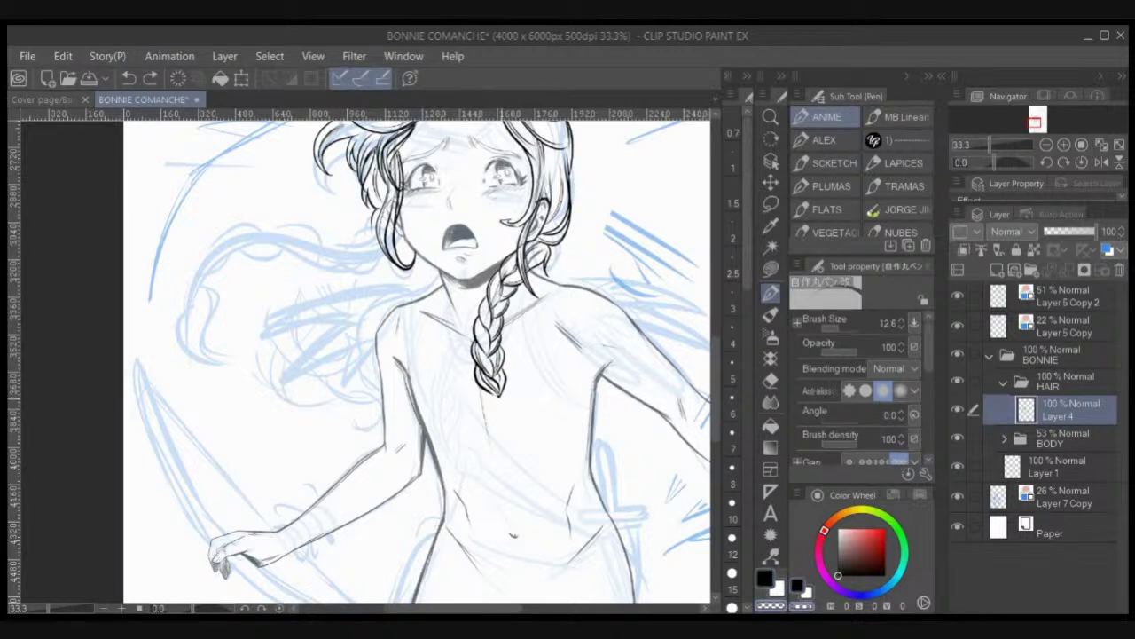
mouse_move(485, 388)
mouse_down()
mouse_move(530, 416)
mouse_move(499, 403)
mouse_move(525, 410)
mouse_move(502, 414)
mouse_up()
key(c)
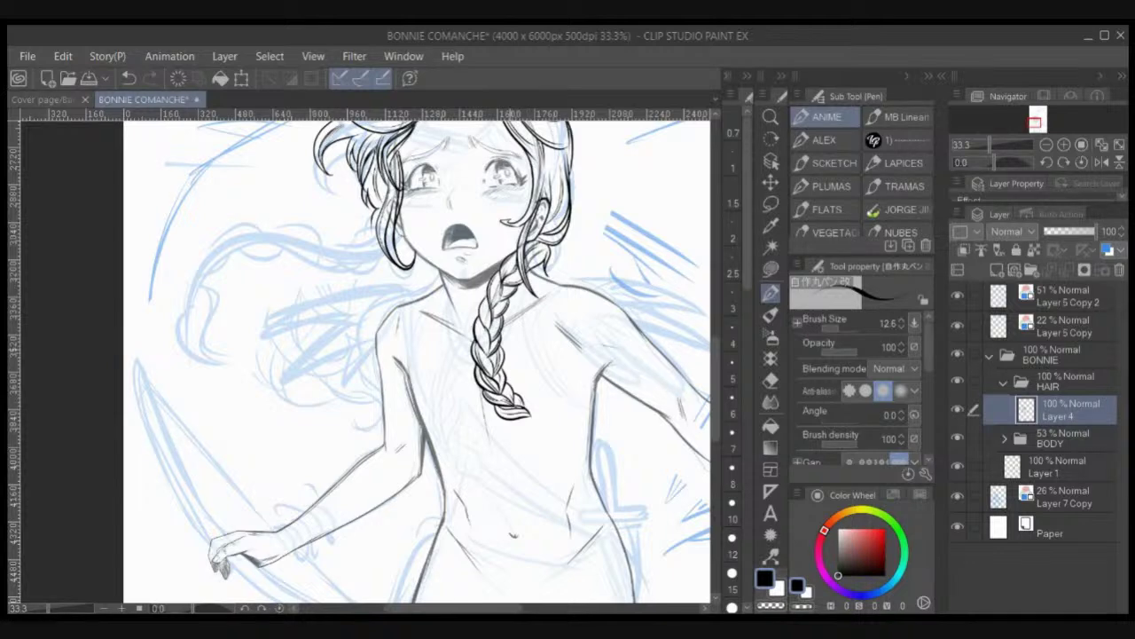
key(c)
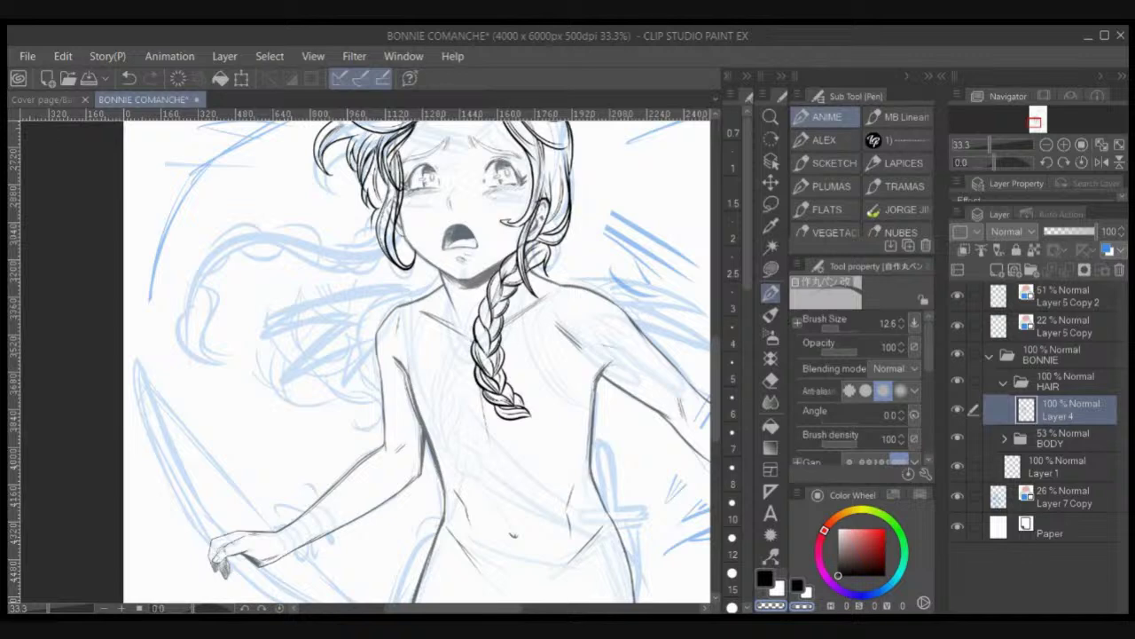
Step: Glance at the other open illustration, then ink a small knotted tie with a hanging end around the braid's tip
click(42, 99)
scroll(359, 362, up, 7)
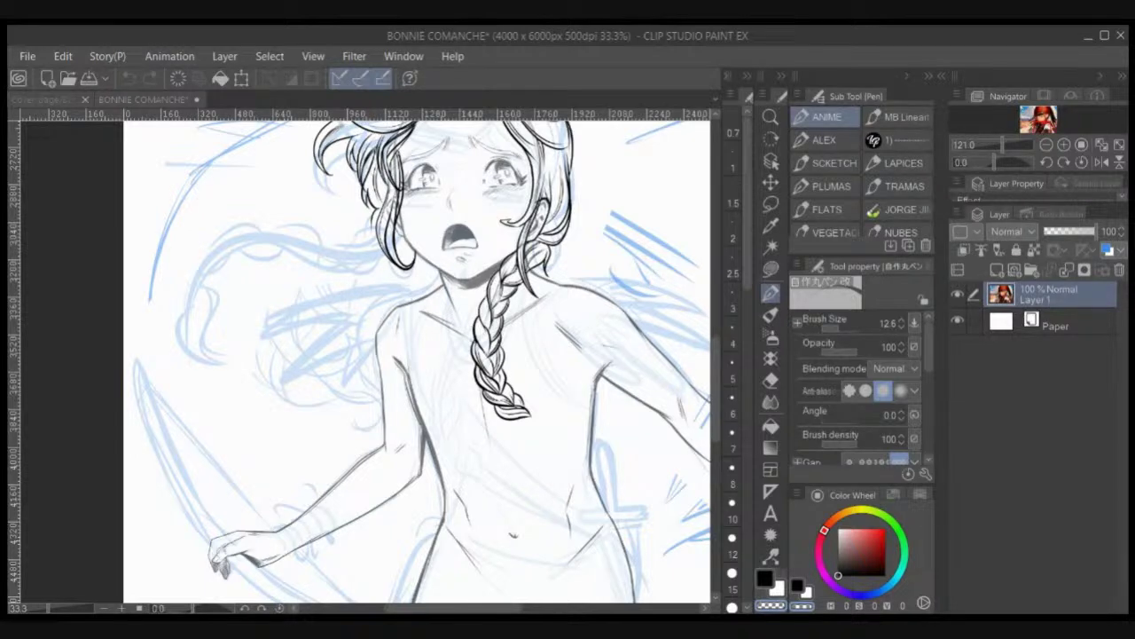
key(ctrl+Tab)
key(ctrl+Tab)
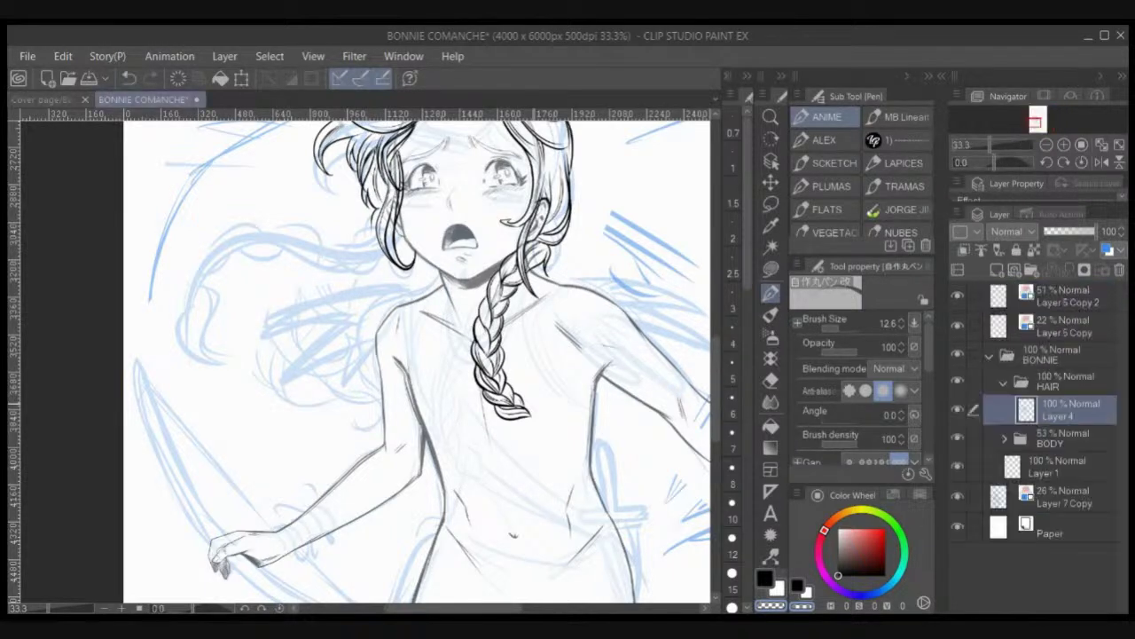
scroll(503, 362, up, 2)
drag(537, 397, 473, 310)
scroll(473, 311, down, 1)
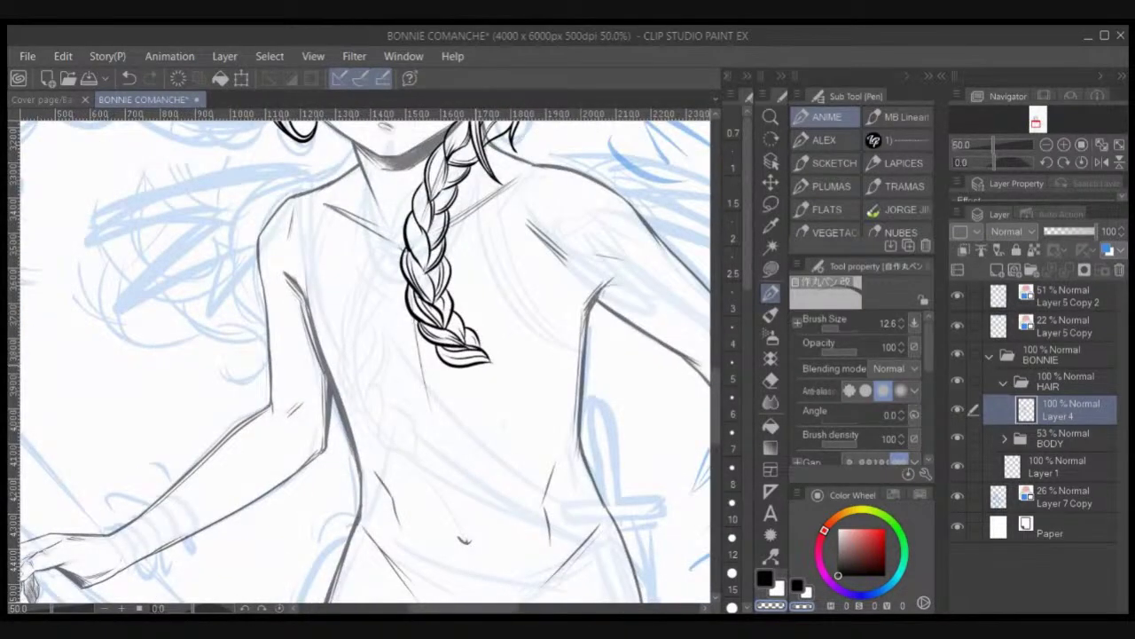
mouse_move(478, 364)
mouse_down()
mouse_move(490, 375)
mouse_move(498, 362)
mouse_up()
mouse_move(479, 367)
mouse_down()
mouse_move(472, 374)
mouse_move(493, 349)
mouse_move(463, 383)
mouse_move(477, 389)
mouse_up()
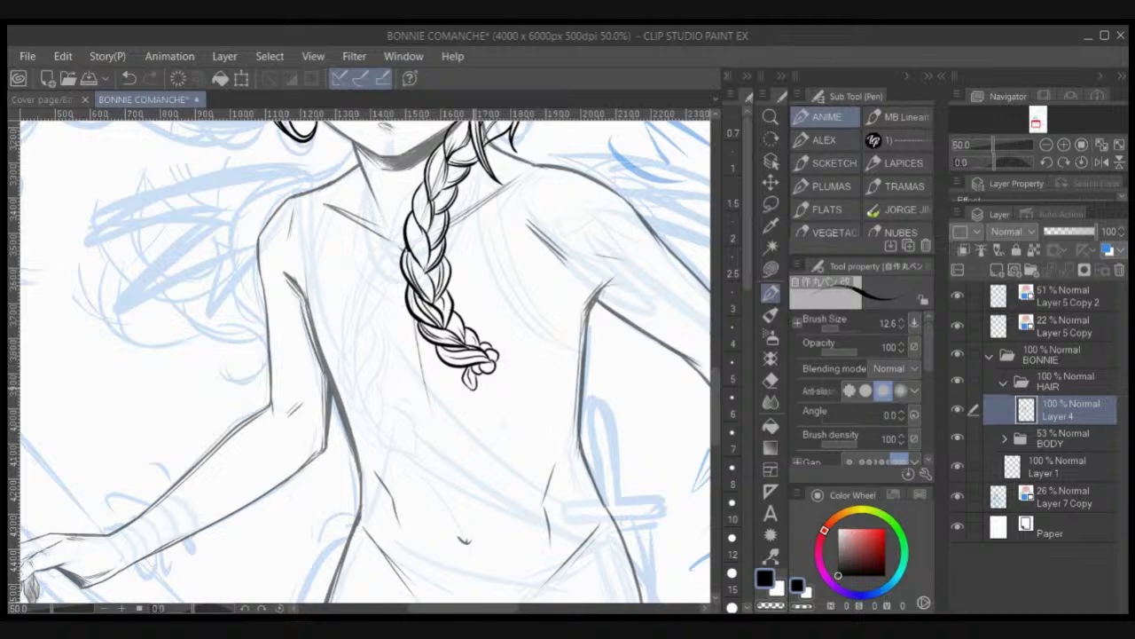
drag(476, 376, 469, 388)
key(c)
key(x)
Step: Ink the tie's upper loop and a curled tuft of loose hair extending from the knot
mouse_move(499, 344)
mouse_down()
mouse_move(505, 354)
mouse_move(505, 341)
mouse_up()
key(ctrl+z)
mouse_move(502, 357)
mouse_down()
mouse_move(530, 408)
mouse_move(507, 417)
mouse_move(524, 399)
mouse_move(508, 362)
mouse_move(501, 415)
mouse_move(520, 418)
mouse_up()
mouse_move(491, 375)
mouse_down()
mouse_move(508, 384)
mouse_move(513, 410)
mouse_move(490, 374)
mouse_move(488, 390)
mouse_move(510, 397)
mouse_move(510, 353)
mouse_move(529, 375)
mouse_up()
key(c)
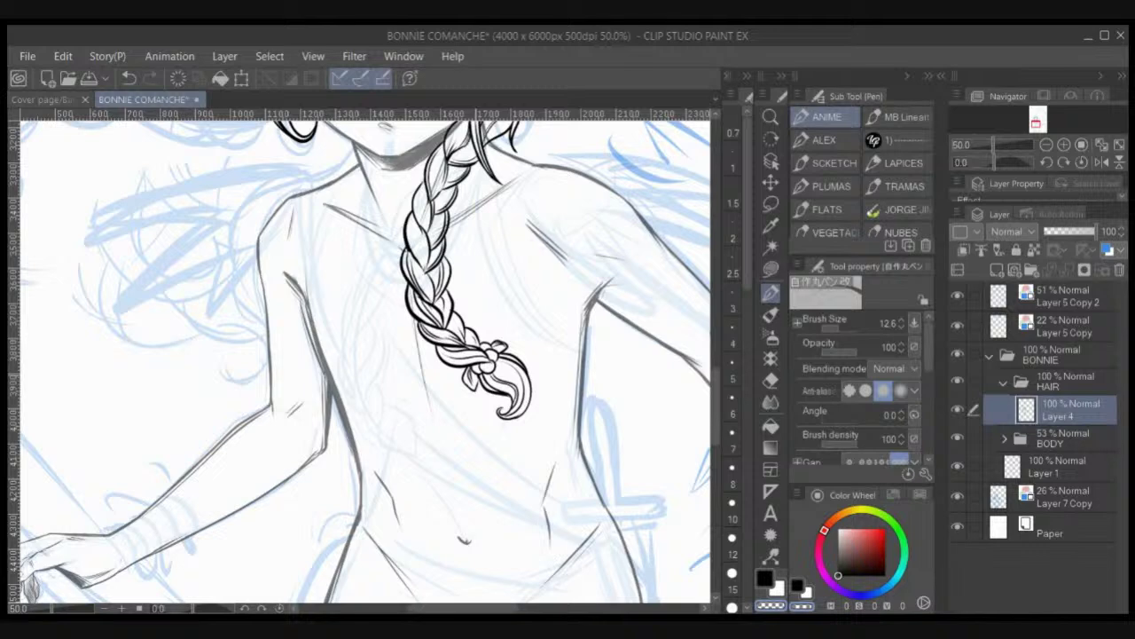
Step: Clean up the knot of the hair tie and add detail lines to it and the surrounding strands
key(c)
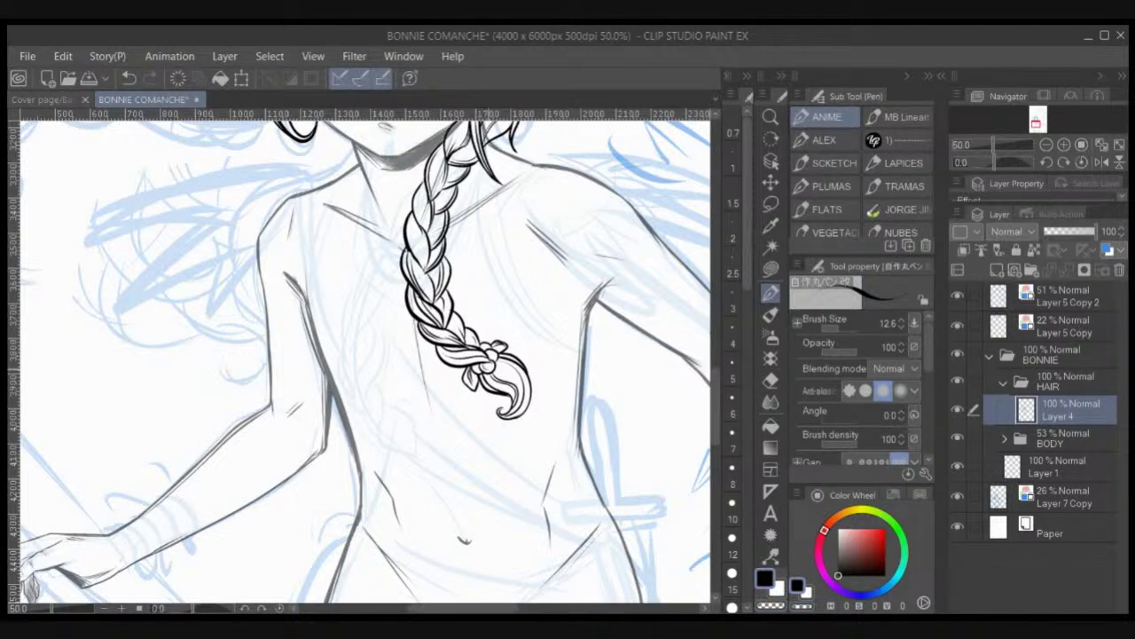
drag(495, 353, 492, 362)
key(c)
drag(479, 346, 525, 398)
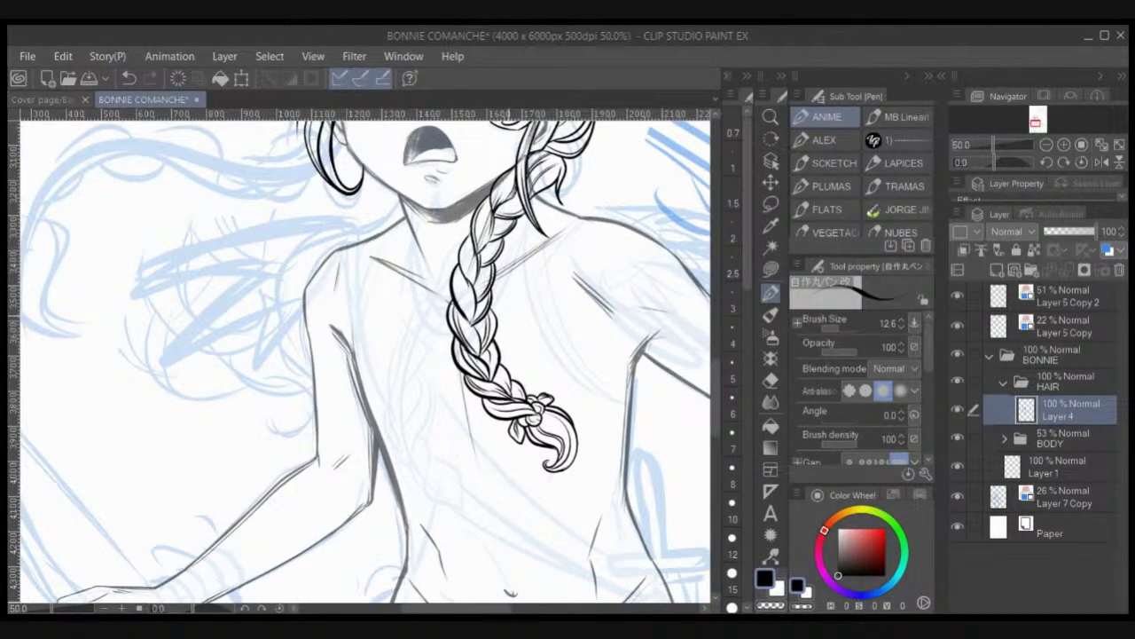
Step: Rotate the canvas slightly, lasso the finished braid and duplicate it onto a new layer
mouse_move(562, 275)
mouse_down()
mouse_move(578, 428)
mouse_move(608, 511)
mouse_move(638, 493)
mouse_up()
key(shift+space)
mouse_move(603, 381)
mouse_down()
mouse_move(588, 275)
mouse_move(604, 351)
mouse_up()
click(771, 204)
drag(532, 426, 456, 300)
mouse_move(493, 212)
mouse_down()
mouse_move(578, 559)
mouse_move(495, 215)
mouse_up()
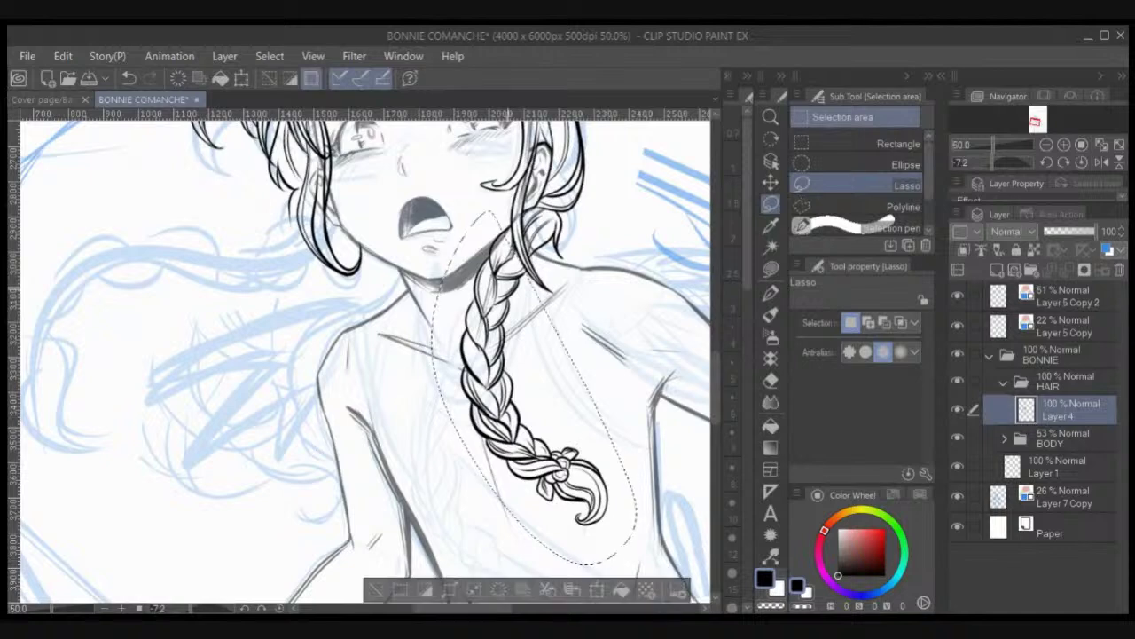
key(ctrl+c)
key(ctrl+v)
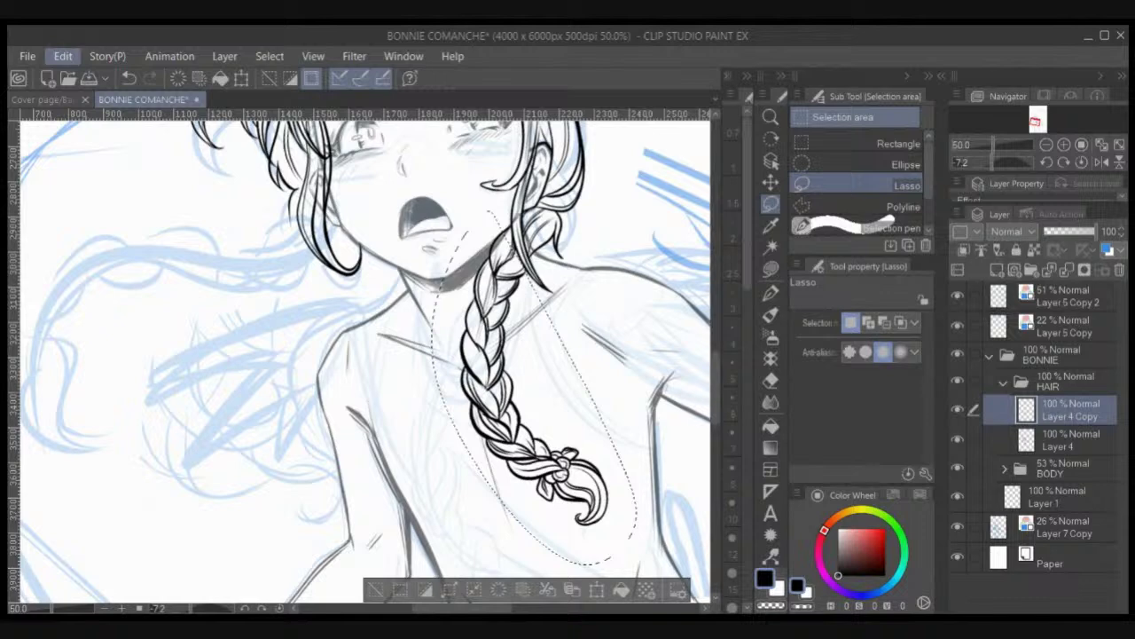
Step: Start transforming the copied braid and place it unmirrored over the sketched braid blown out beside the head
key(ctrl+t)
key(space)
drag(364, 355, 488, 421)
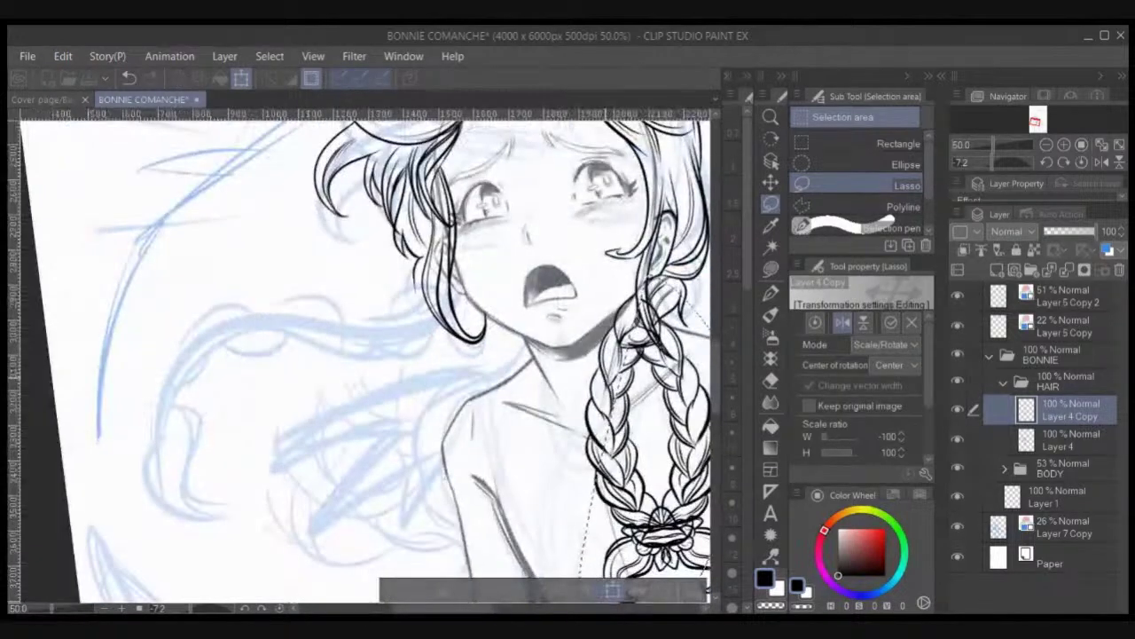
drag(621, 443, 236, 397)
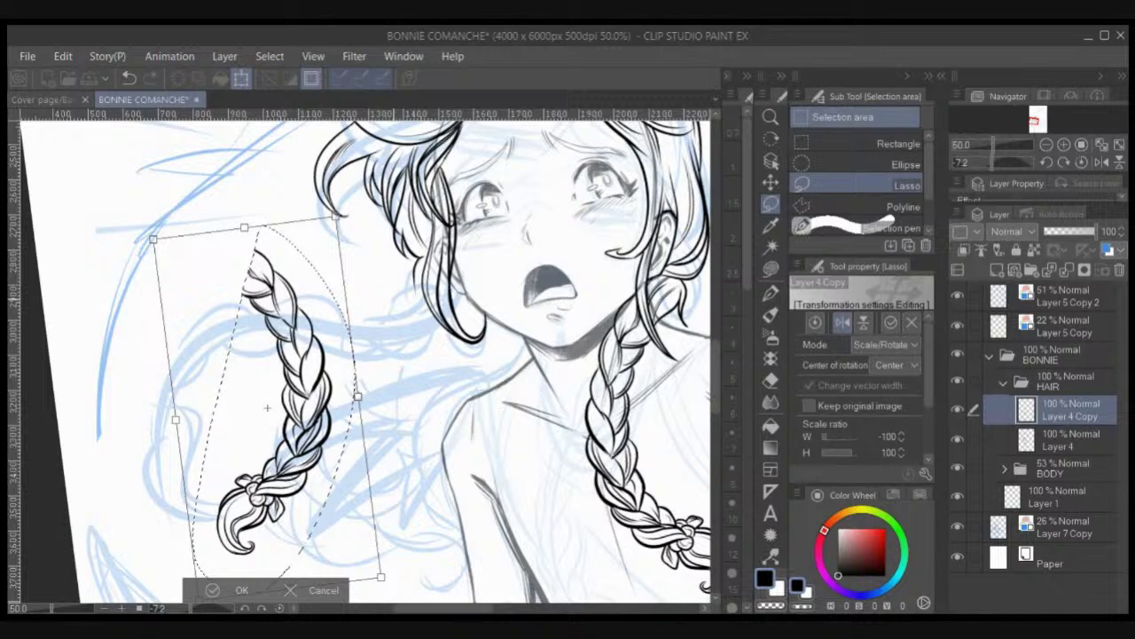
key(ctrl+z)
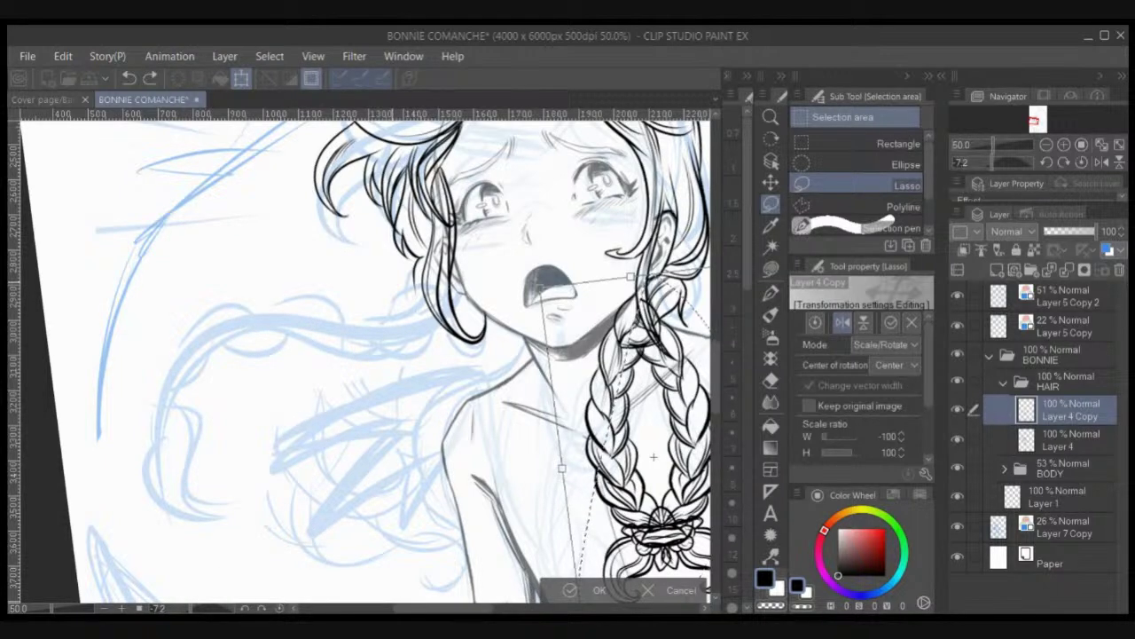
key(ctrl+z)
key(ctrl+y)
key(ctrl+y)
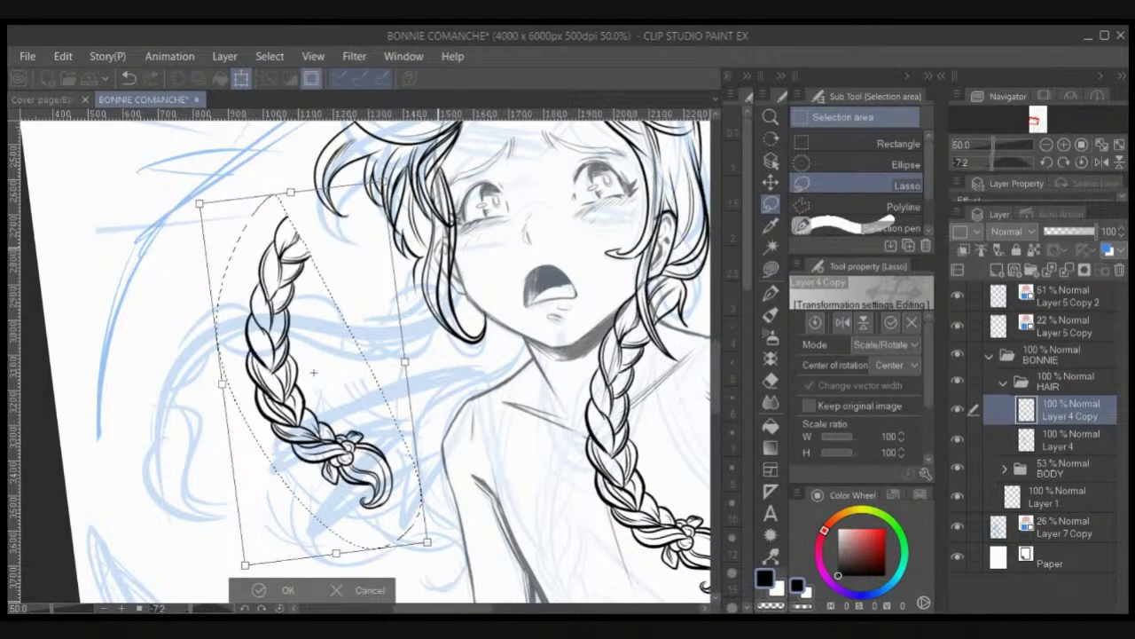
Step: Rotate the copied braid to follow the arc of the sketched flying braid and reduce its height scale to 89%
drag(452, 218, 509, 307)
drag(420, 332, 354, 339)
drag(424, 333, 390, 351)
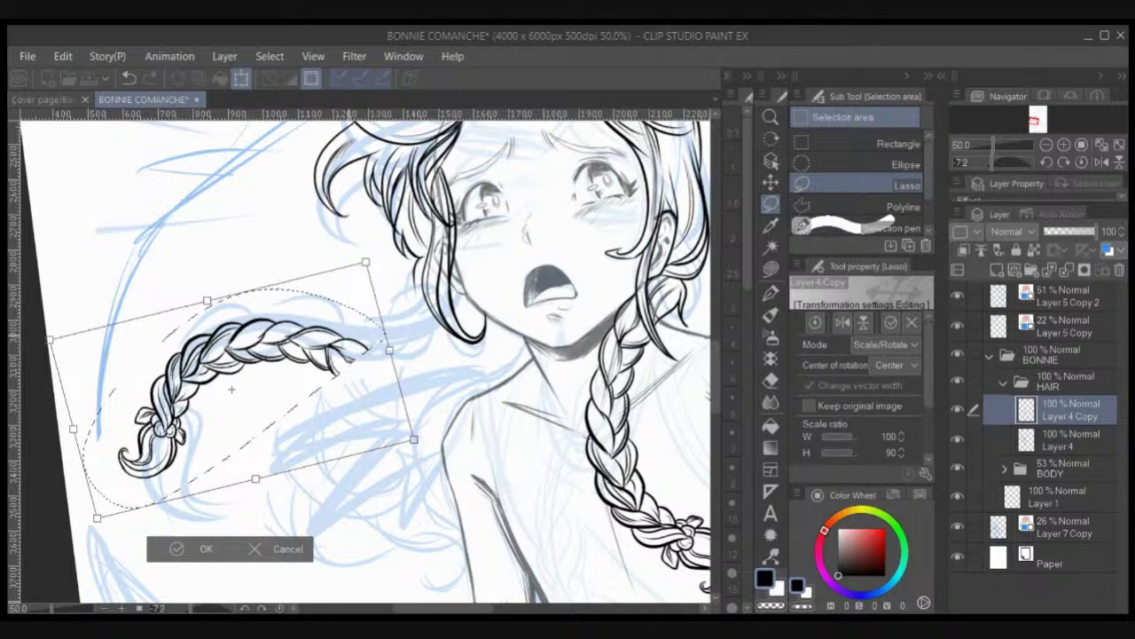
key(ctrl+y)
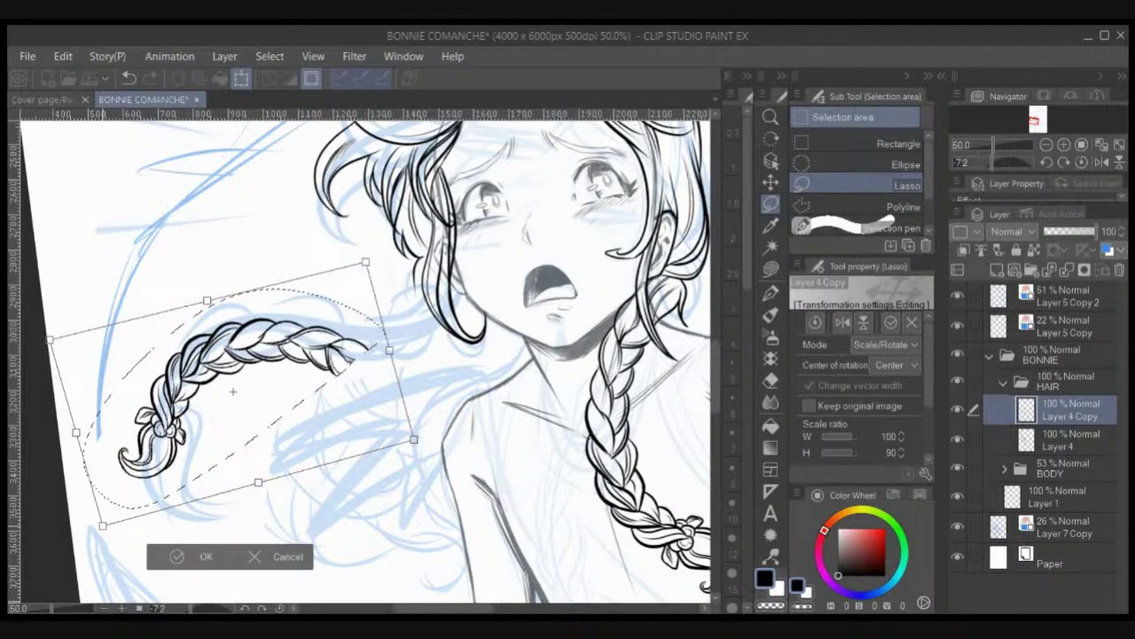
key(ctrl+y)
drag(74, 432, 81, 440)
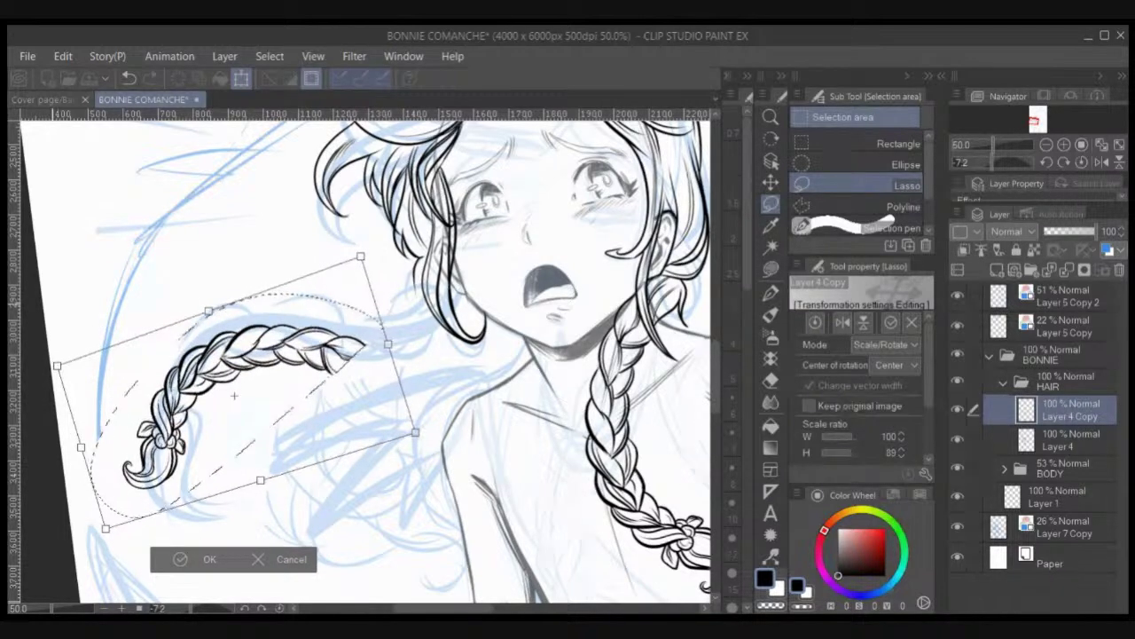
Step: Shift the copied braid closer to the head along the sketched arc, set its height scale to 87%, apply the transformation and deselect
drag(390, 351, 388, 326)
drag(107, 528, 107, 510)
drag(332, 330, 375, 314)
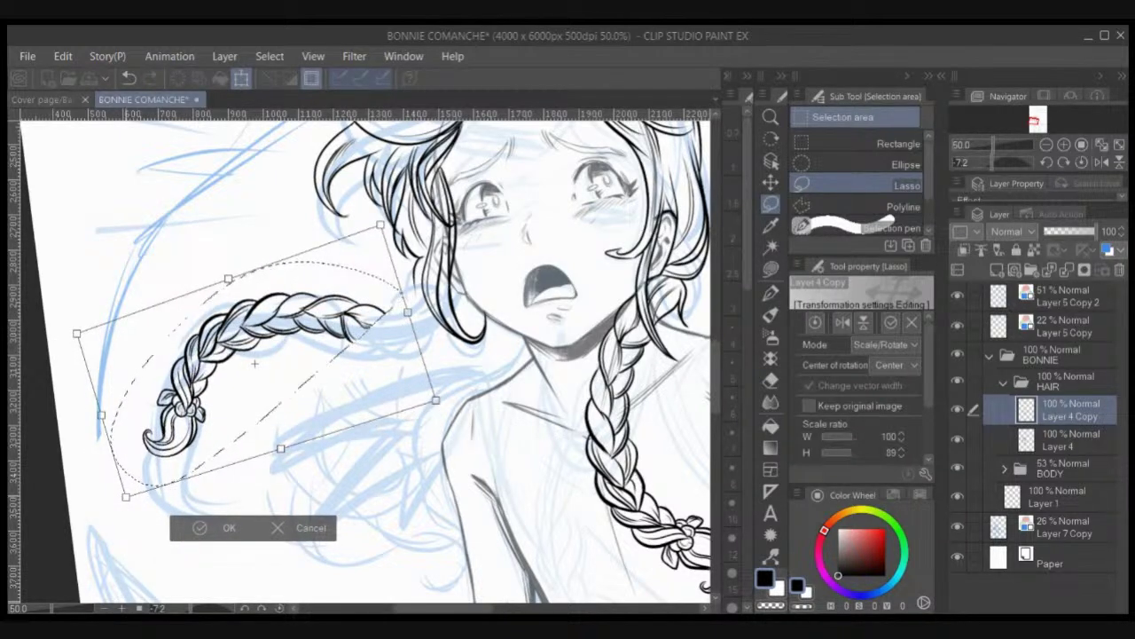
drag(101, 415, 104, 412)
key(ctrl+y)
key(ctrl+y)
key(ctrl+y)
key(ctrl+y)
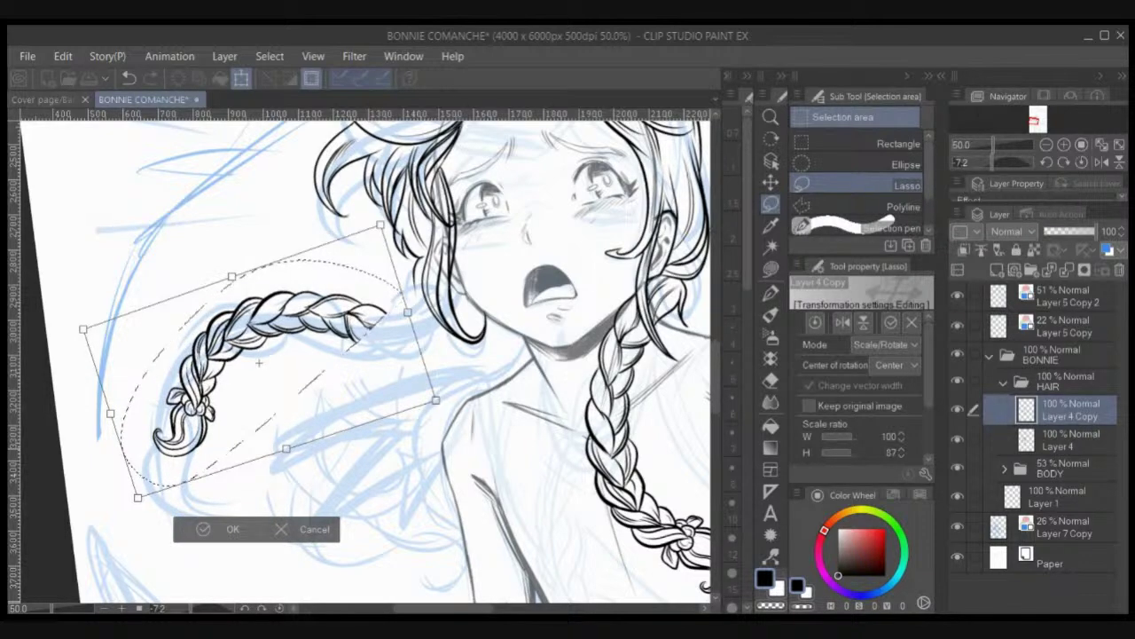
key(Return)
click(771, 293)
key(ctrl+d)
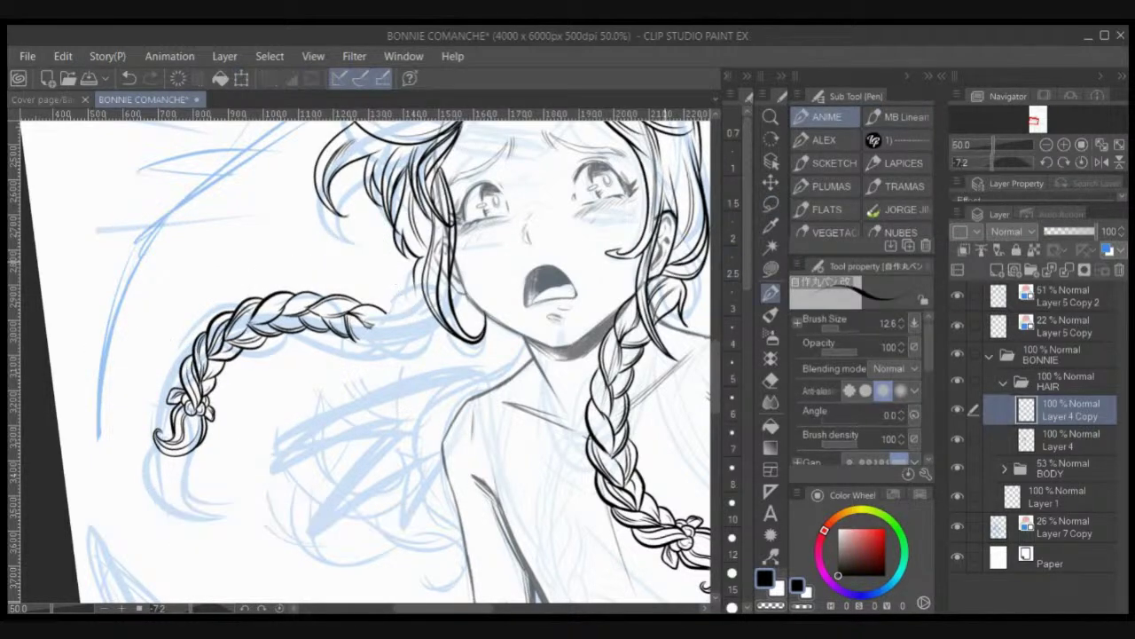
Step: Ink the missing upper segments that join the flying braid to the hair beside the head, with the canvas rotated for drawing, then restore its angle
key(r)
mouse_move(497, 462)
mouse_down()
mouse_move(434, 222)
mouse_move(482, 260)
mouse_up()
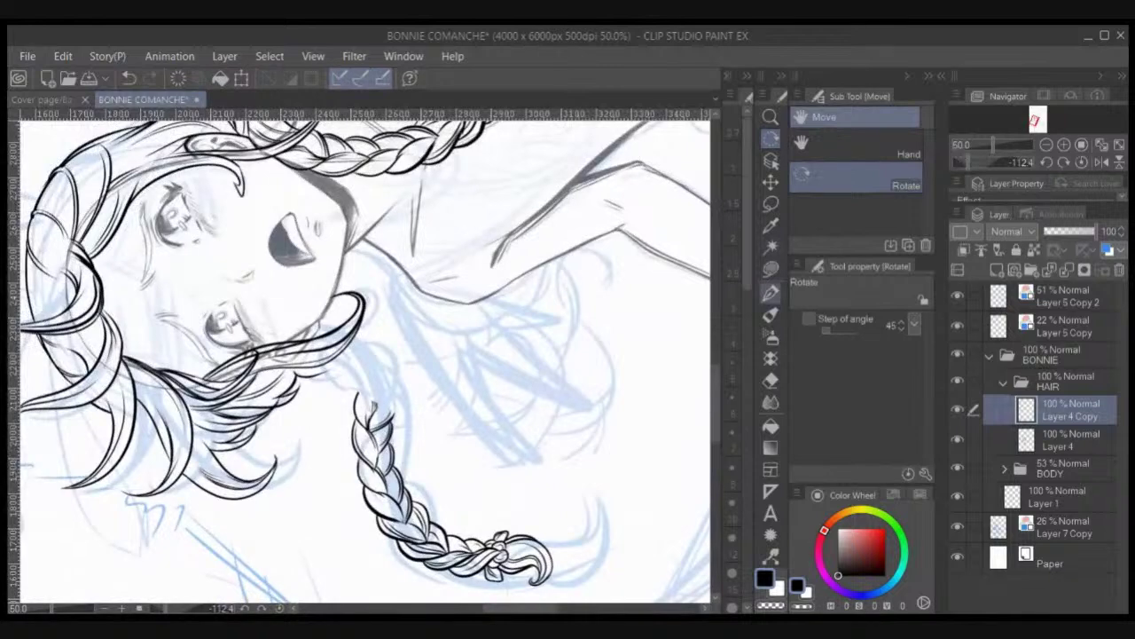
click(771, 293)
mouse_move(363, 382)
mouse_down()
mouse_move(393, 418)
mouse_move(395, 402)
mouse_up()
mouse_move(330, 371)
mouse_down()
mouse_move(365, 390)
mouse_move(369, 358)
mouse_move(392, 405)
mouse_up()
drag(328, 379, 335, 363)
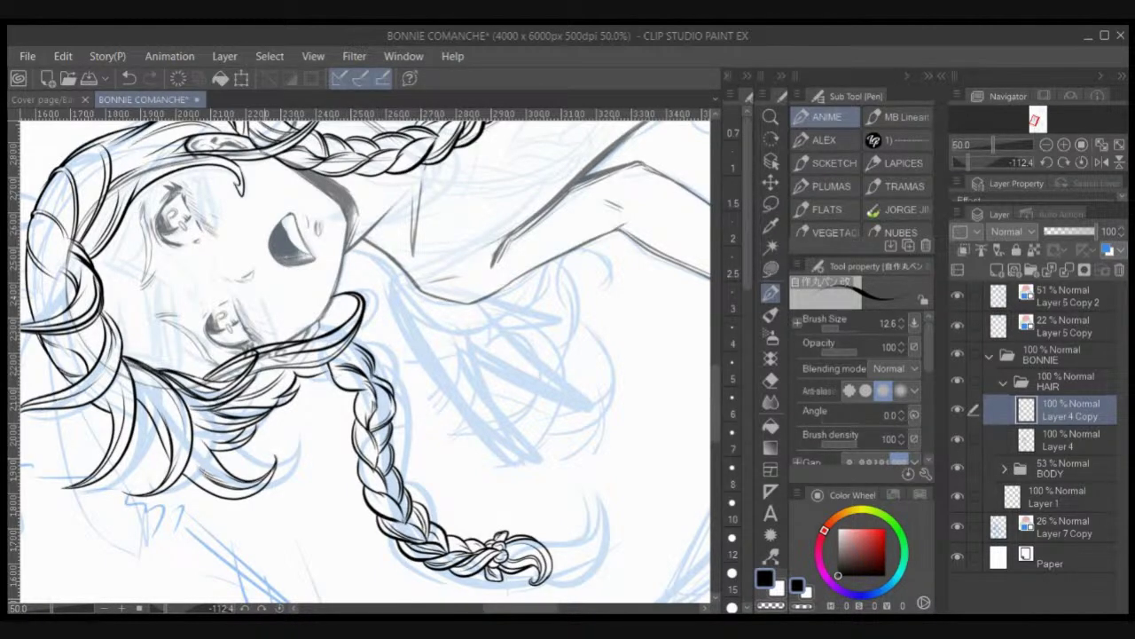
click(279, 608)
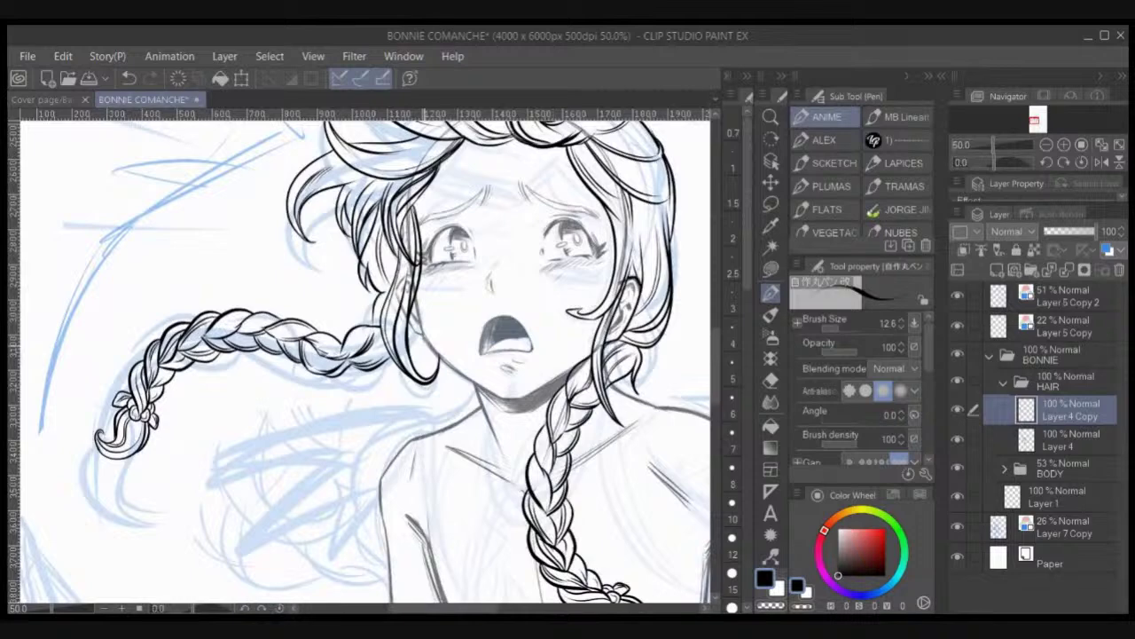
mouse_move(412, 355)
mouse_down()
mouse_move(425, 335)
mouse_move(428, 345)
mouse_move(411, 340)
mouse_move(423, 336)
mouse_up()
key(ctrl+z)
key(ctrl+z)
key(ctrl+z)
key(ctrl+z)
Step: Hatch the gap between the long front lock and the jaw in black and add short strand lines at the base of the flying braid
scroll(391, 266, up, 1)
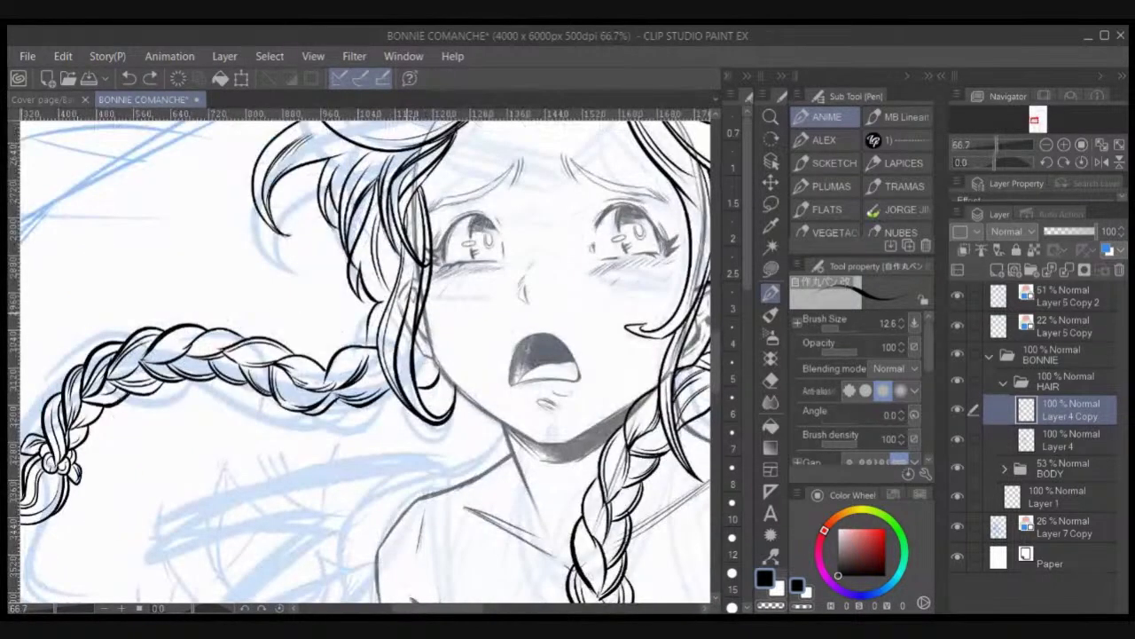
mouse_move(428, 354)
mouse_down()
mouse_move(434, 380)
mouse_move(415, 376)
mouse_up()
drag(416, 349, 414, 369)
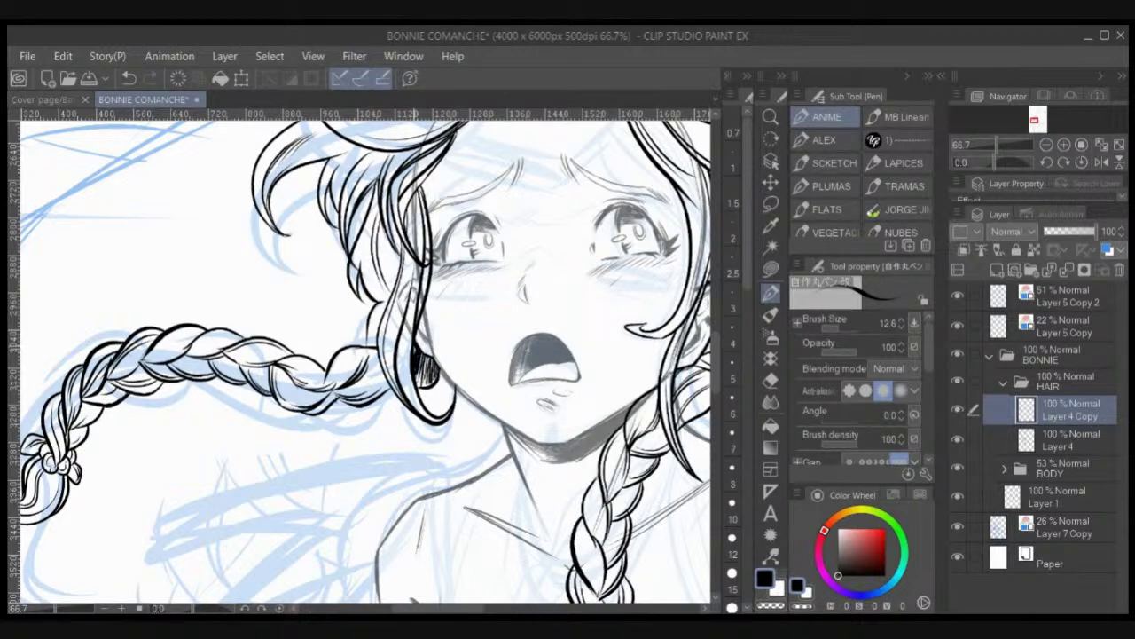
drag(427, 357, 426, 383)
drag(431, 362, 433, 381)
drag(356, 384, 379, 378)
drag(373, 311, 372, 345)
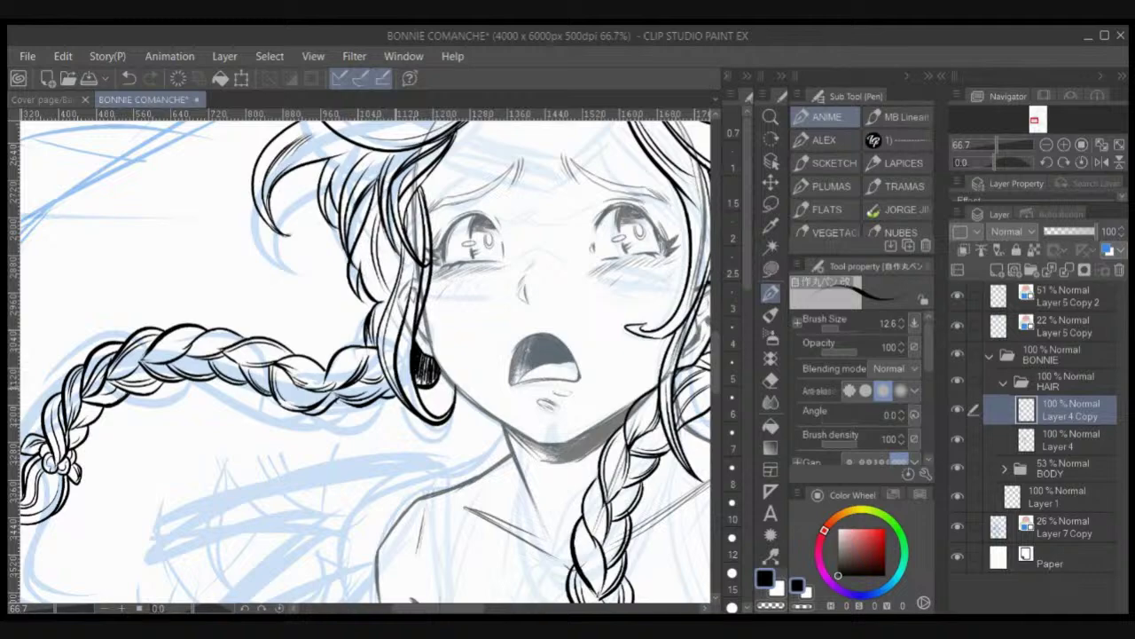
Step: Add a small curled strand inside the windblown hair at the temple, undoing and redrawing its lines
drag(369, 248, 381, 318)
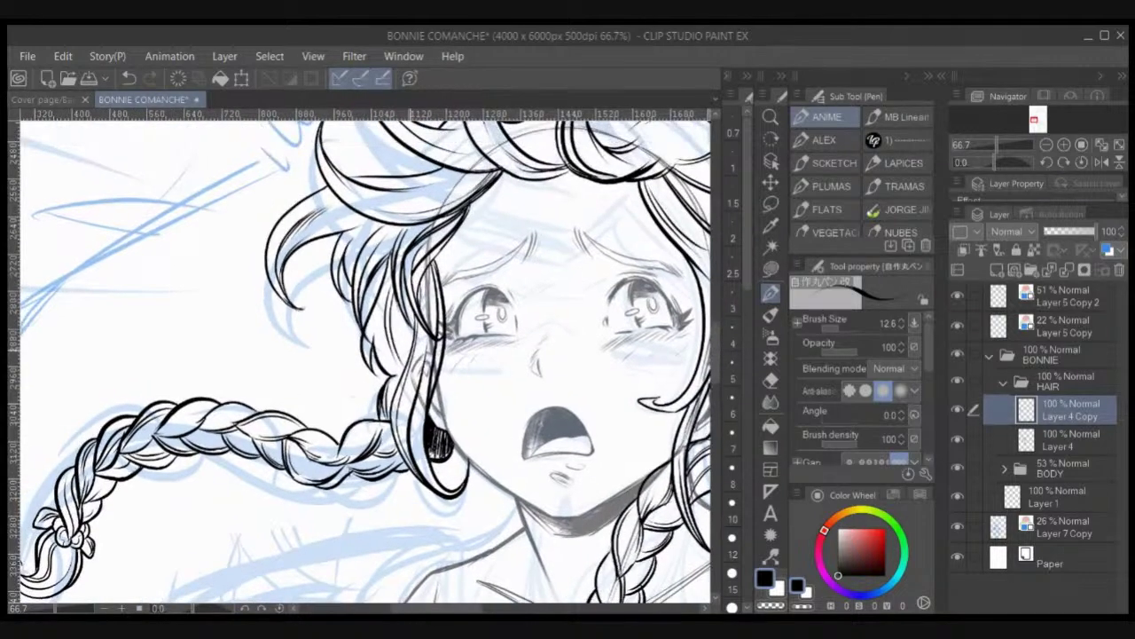
scroll(365, 287, down, 1)
key(ctrl+minus)
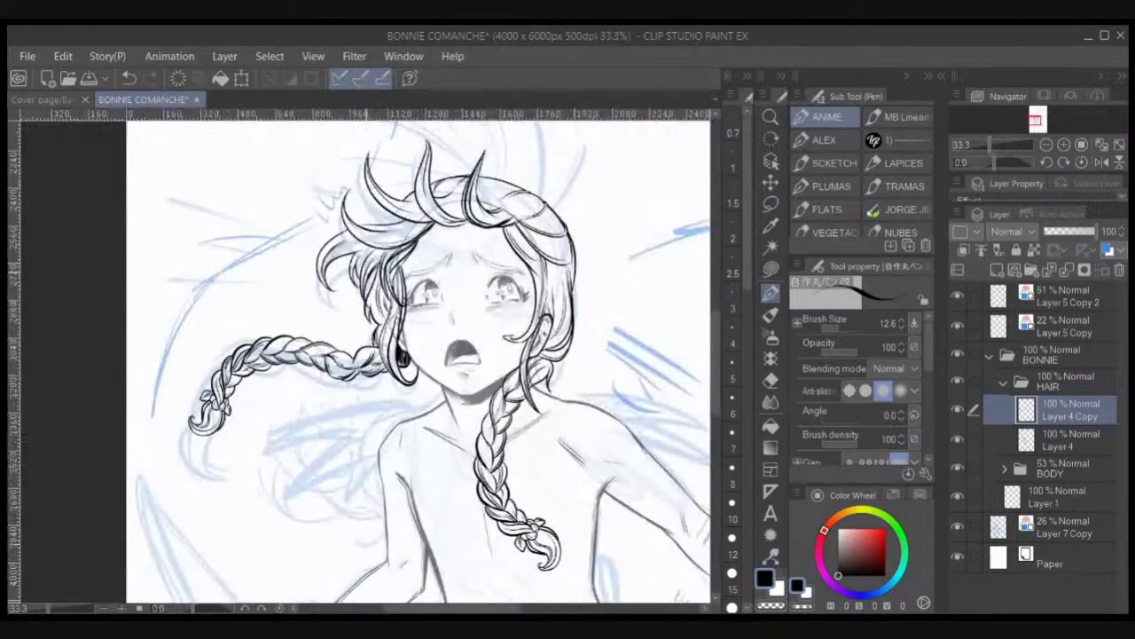
scroll(363, 277, up, 2)
drag(427, 263, 485, 385)
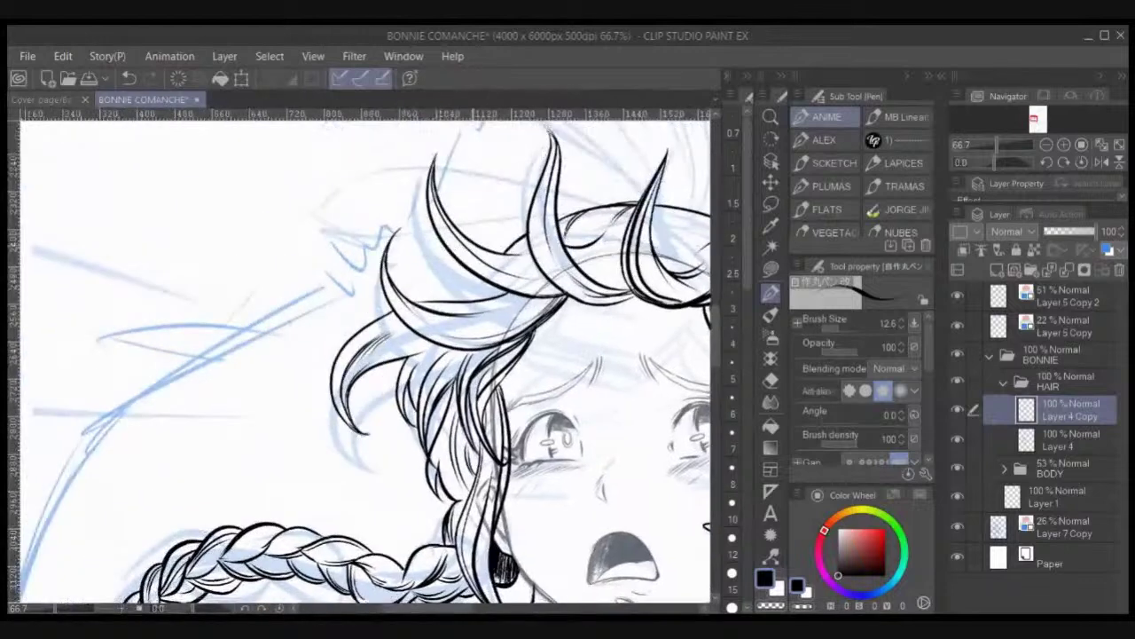
mouse_move(487, 282)
mouse_down()
mouse_move(418, 267)
mouse_move(414, 253)
mouse_up()
key(ctrl+z)
mouse_move(476, 276)
mouse_down()
mouse_move(407, 256)
mouse_move(421, 292)
mouse_move(460, 291)
mouse_move(441, 291)
mouse_up()
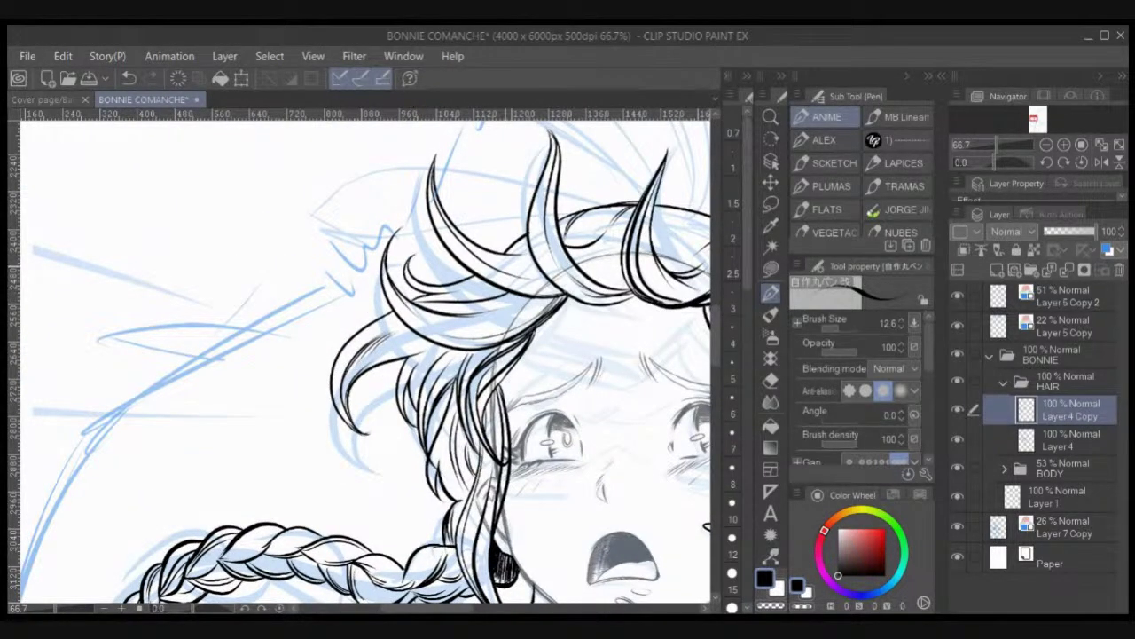
key(ctrl+z)
key(ctrl+z)
key(ctrl+z)
mouse_move(476, 273)
mouse_down()
mouse_move(442, 291)
mouse_move(417, 273)
mouse_move(425, 300)
mouse_move(486, 285)
mouse_up()
key(ctrl+minus)
key(ctrl+minus)
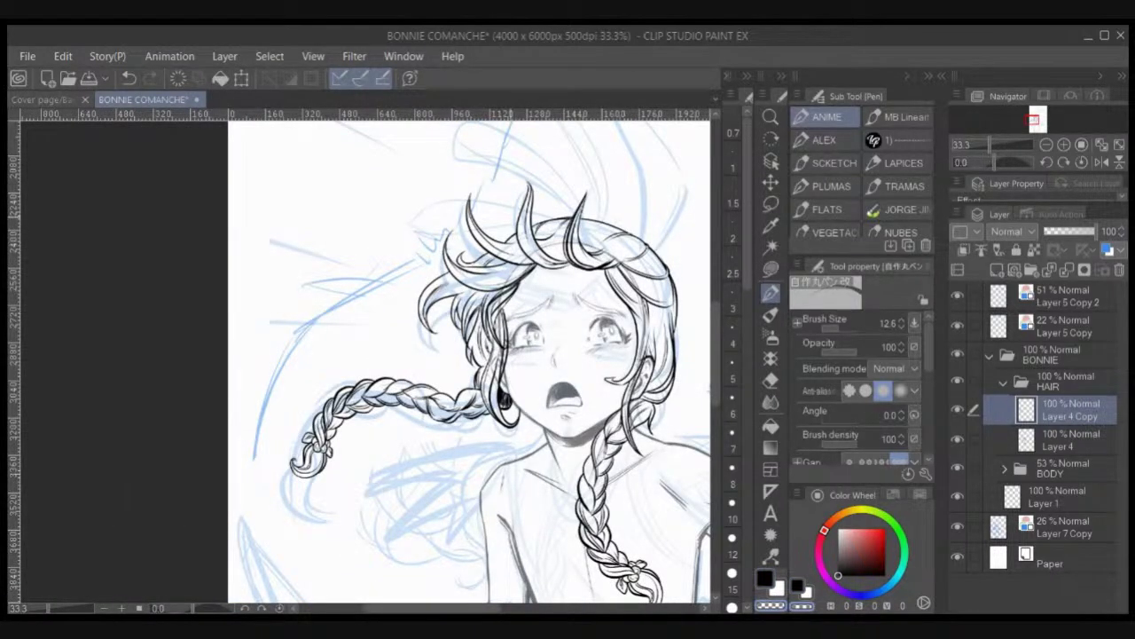
Step: Merge the copied braid layer into Layer 4 and switch the pen from transparent back to black for a short hair stroke
key(ctrl+e)
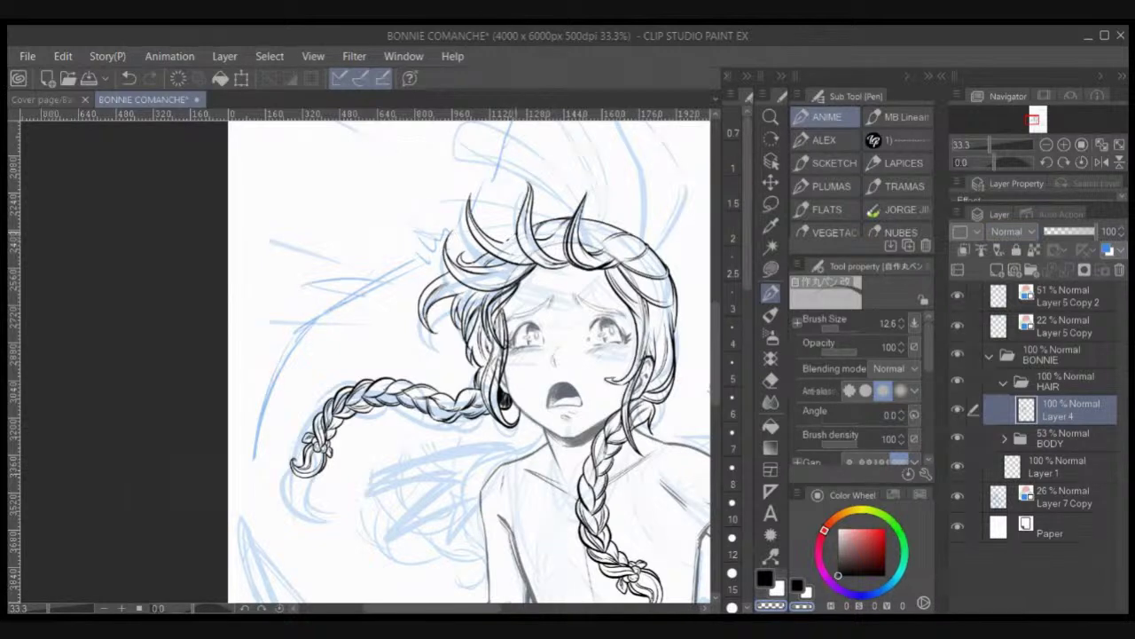
key(c)
drag(484, 231, 513, 240)
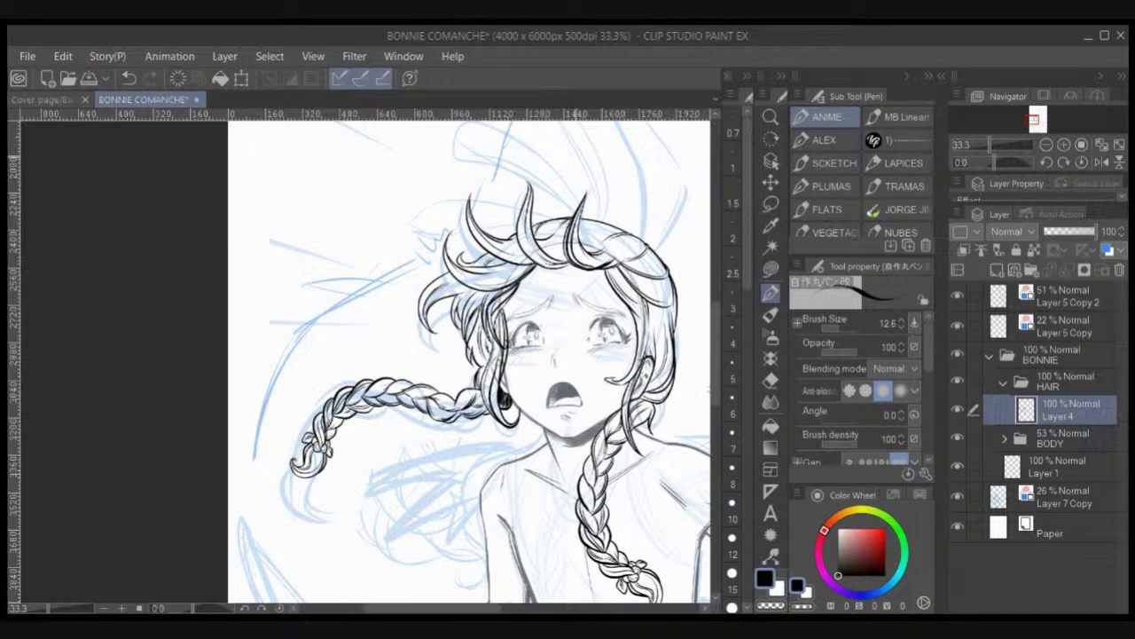
Step: Make Layer 2 in the BODY folder active and lasso the facial features inside the face outline
drag(577, 280, 546, 186)
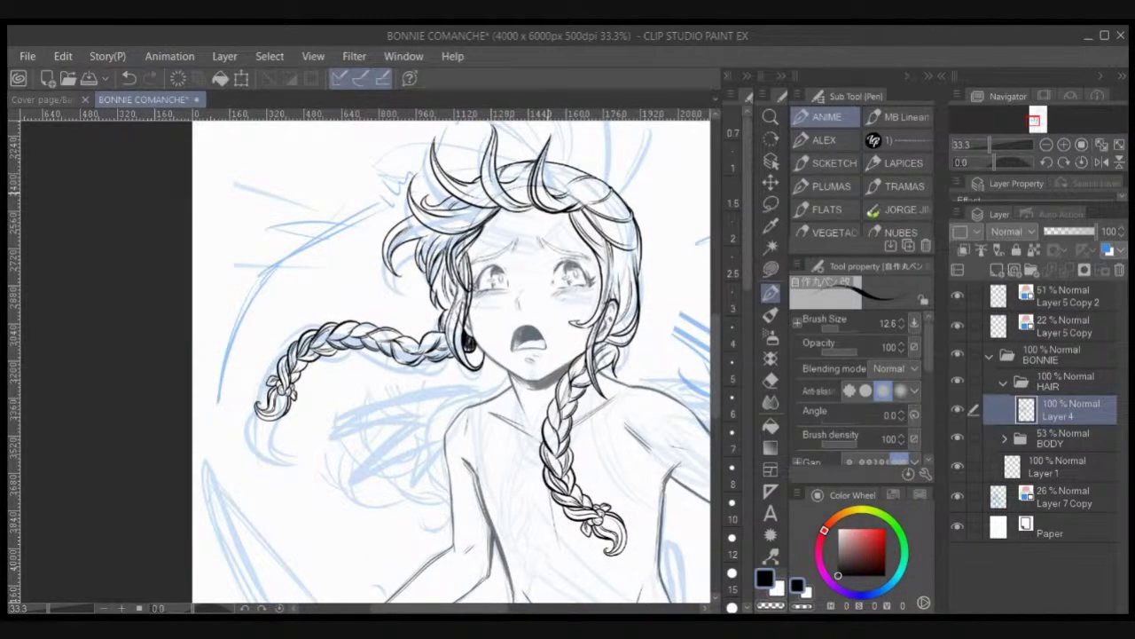
scroll(546, 190, down, 1)
drag(614, 341, 593, 385)
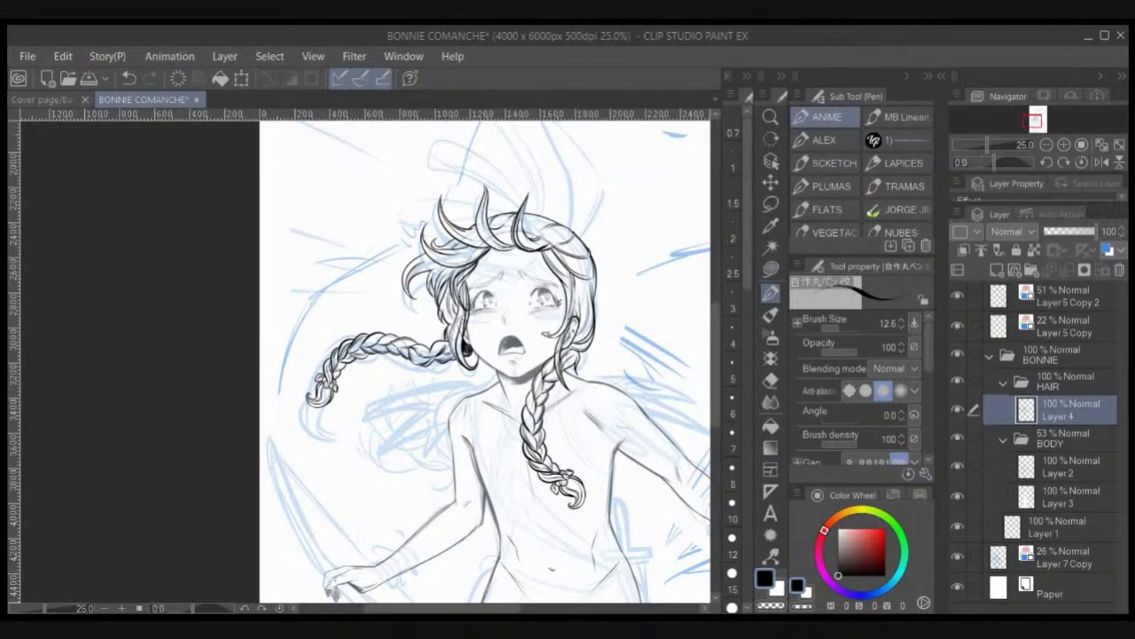
click(1069, 467)
click(771, 204)
scroll(679, 158, up, 2)
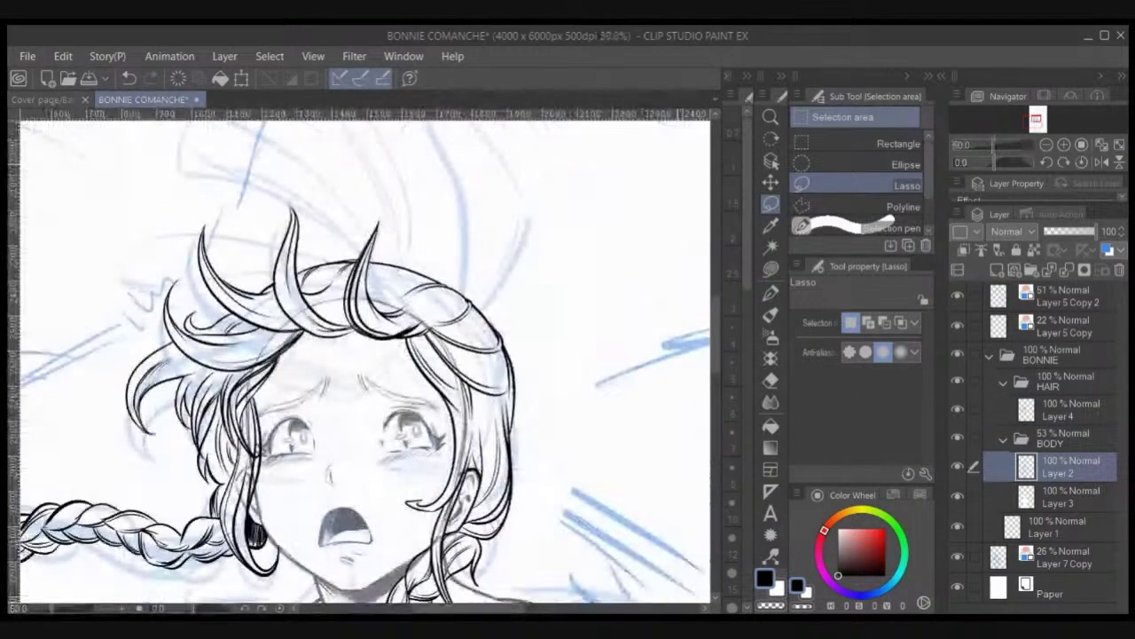
mouse_move(274, 401)
mouse_down()
mouse_move(341, 300)
mouse_move(322, 329)
mouse_move(317, 372)
mouse_move(368, 471)
mouse_move(499, 409)
mouse_move(519, 355)
mouse_move(479, 275)
mouse_move(430, 251)
mouse_up()
key(k)
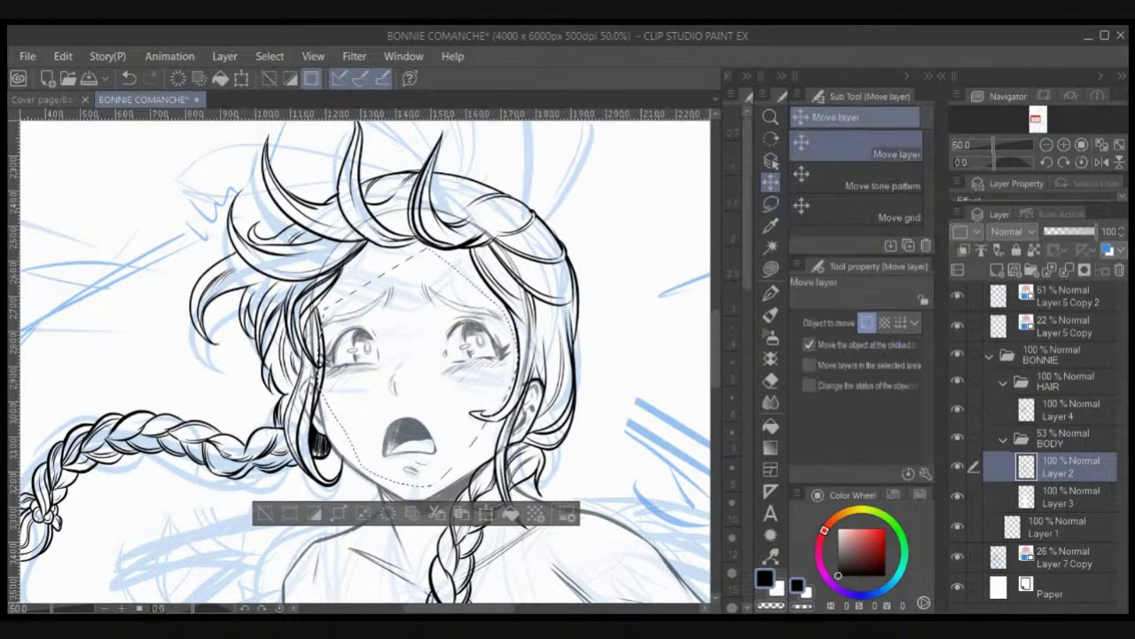
Step: Transform the selected facial features by nudging them slightly right and up inside the hair outline, and apply the change
key(ctrl+t)
drag(497, 352, 501, 352)
key(Right)
key(Right)
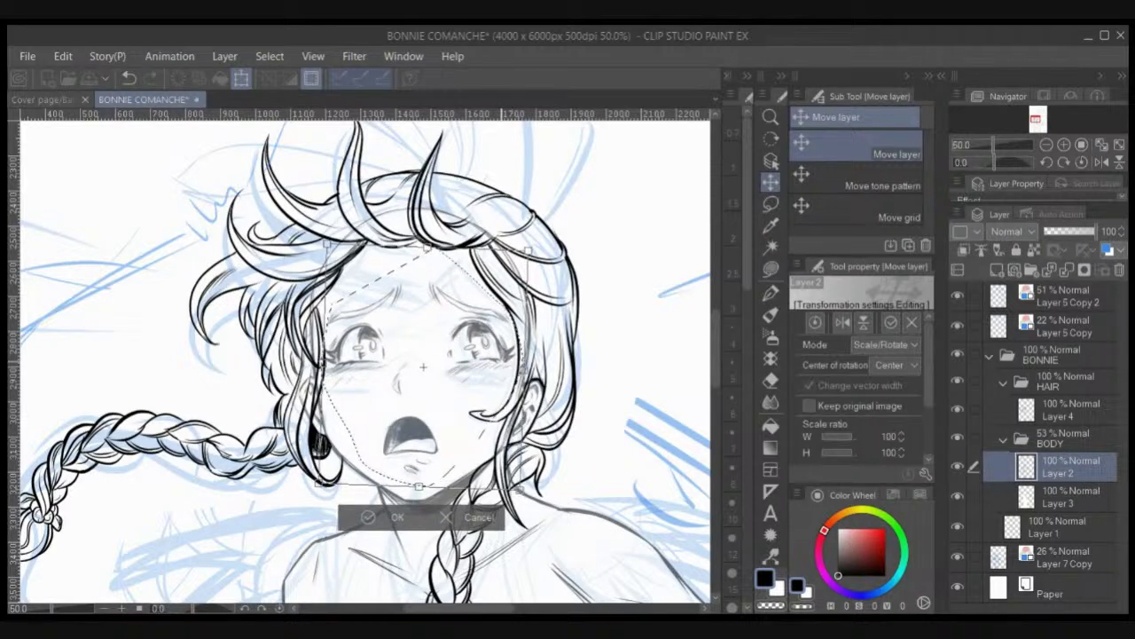
key(Up)
key(Up)
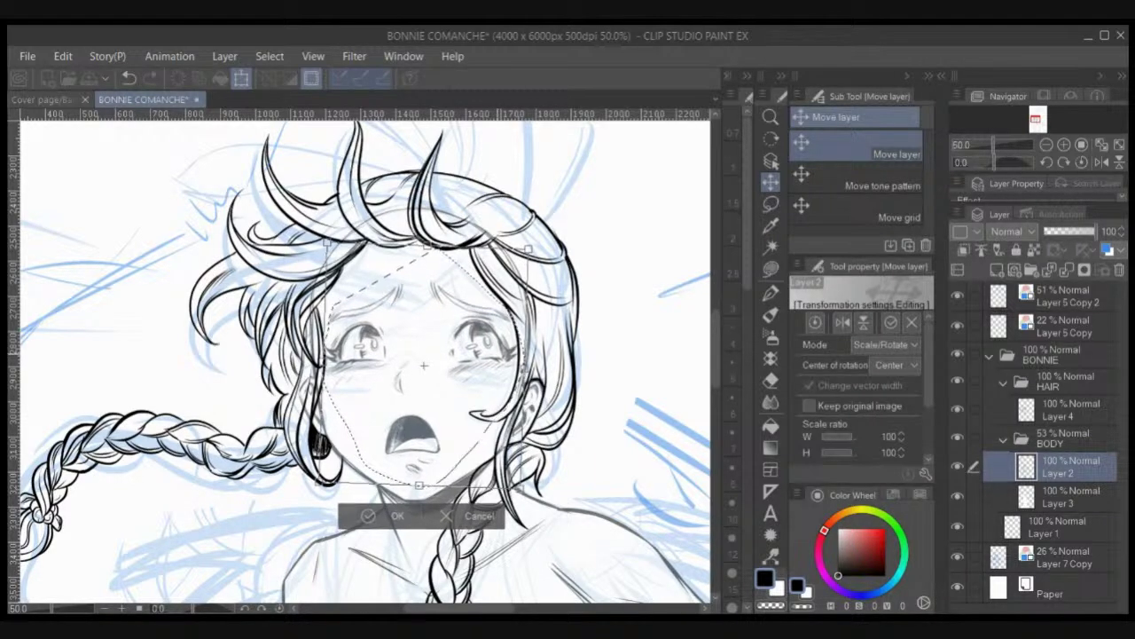
key(Return)
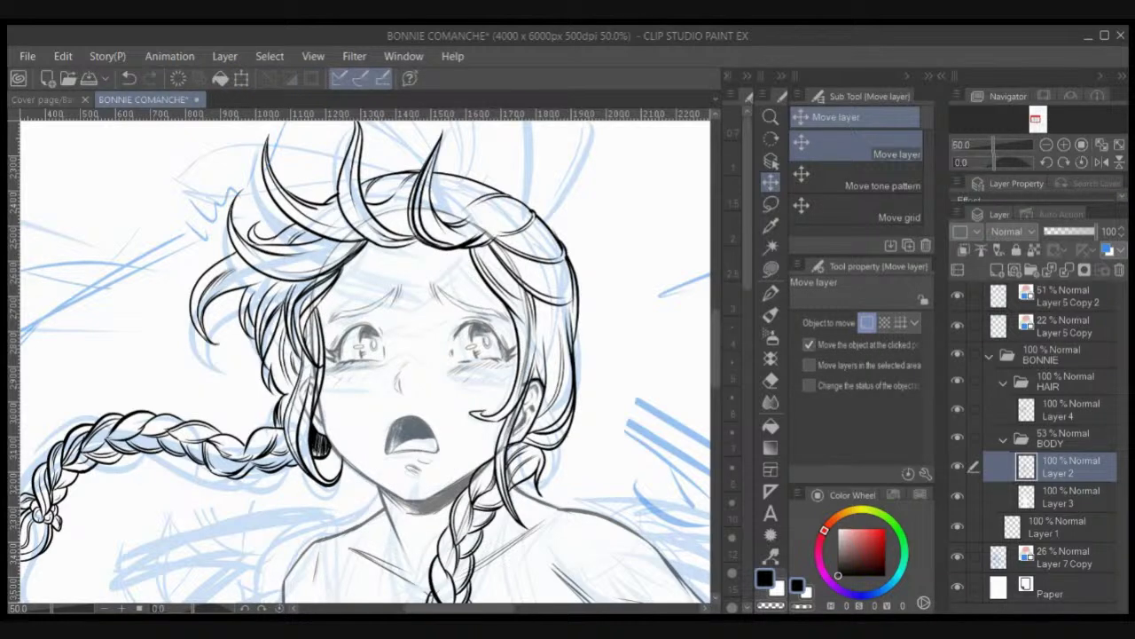
Step: Enlarge the selected facial features to 103% width and 102% height, adjust their position slightly and apply the transformation
key(ctrl+t)
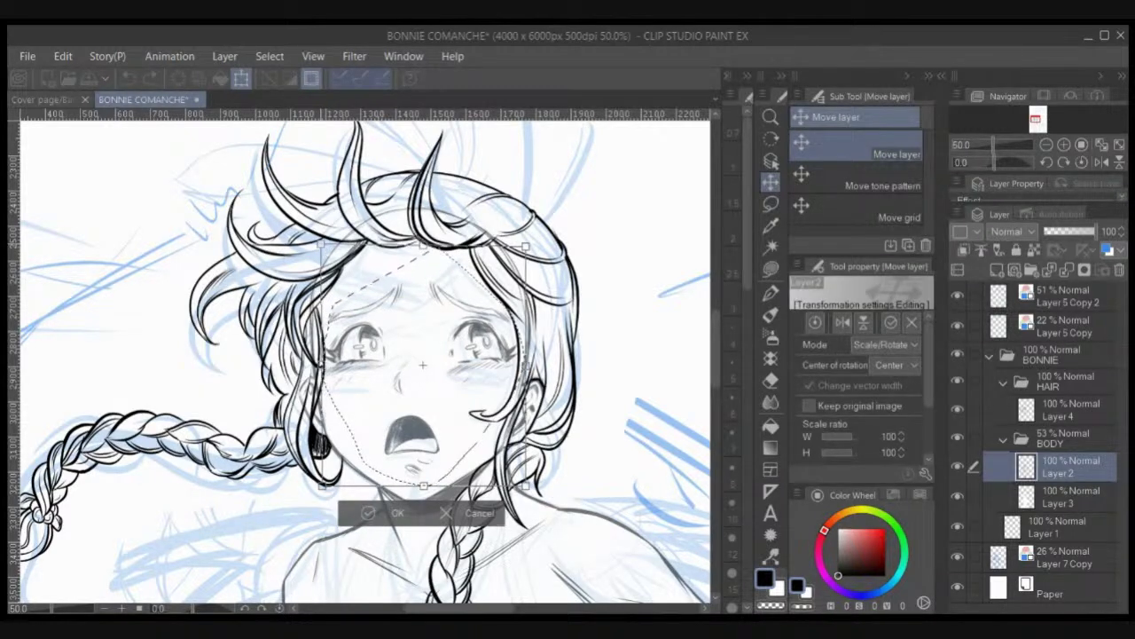
drag(321, 246, 317, 241)
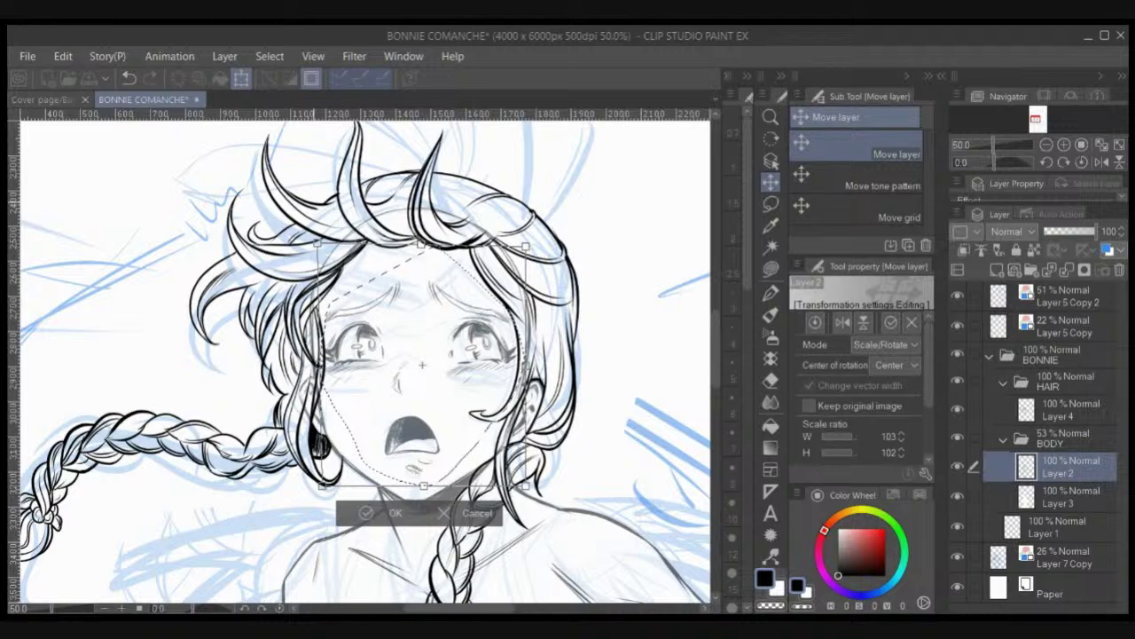
drag(430, 449, 422, 432)
key(Return)
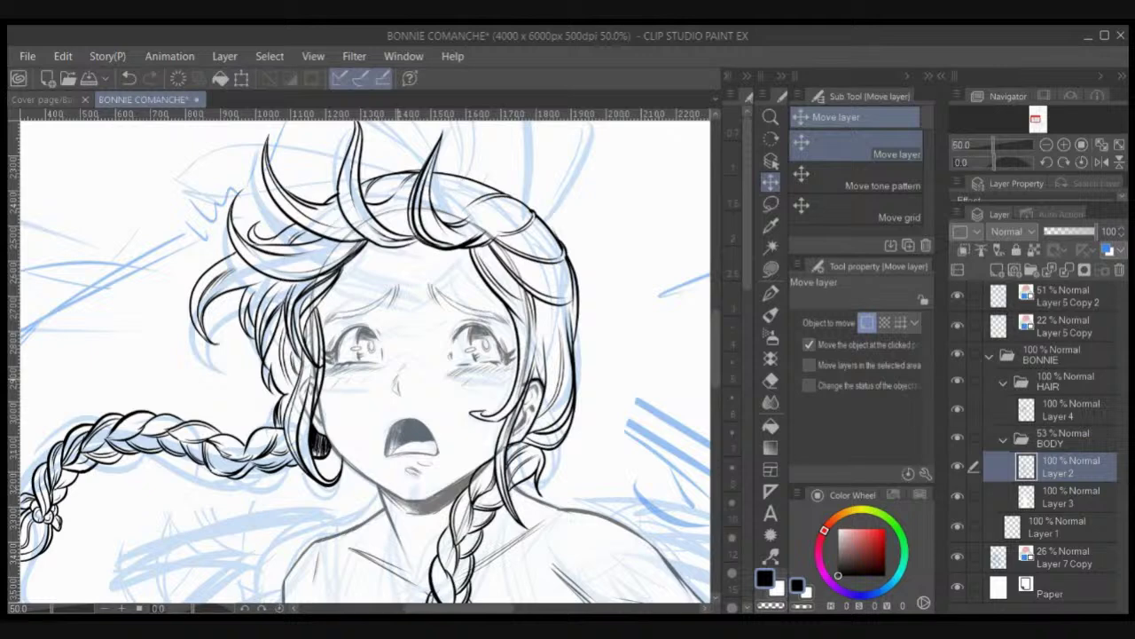
Step: Collapse the BODY folder and hide it together with the sketch layers Layer 7 Copy, Layer 5 and Layer 5 Copy
click(1004, 438)
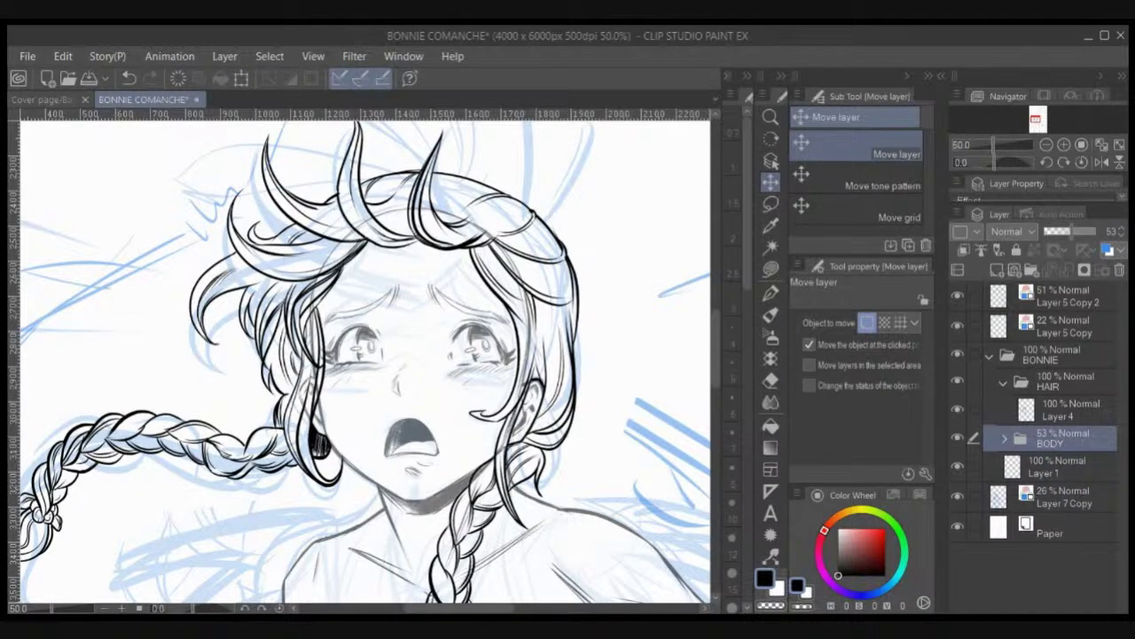
click(958, 408)
click(957, 379)
key(ctrl+minus)
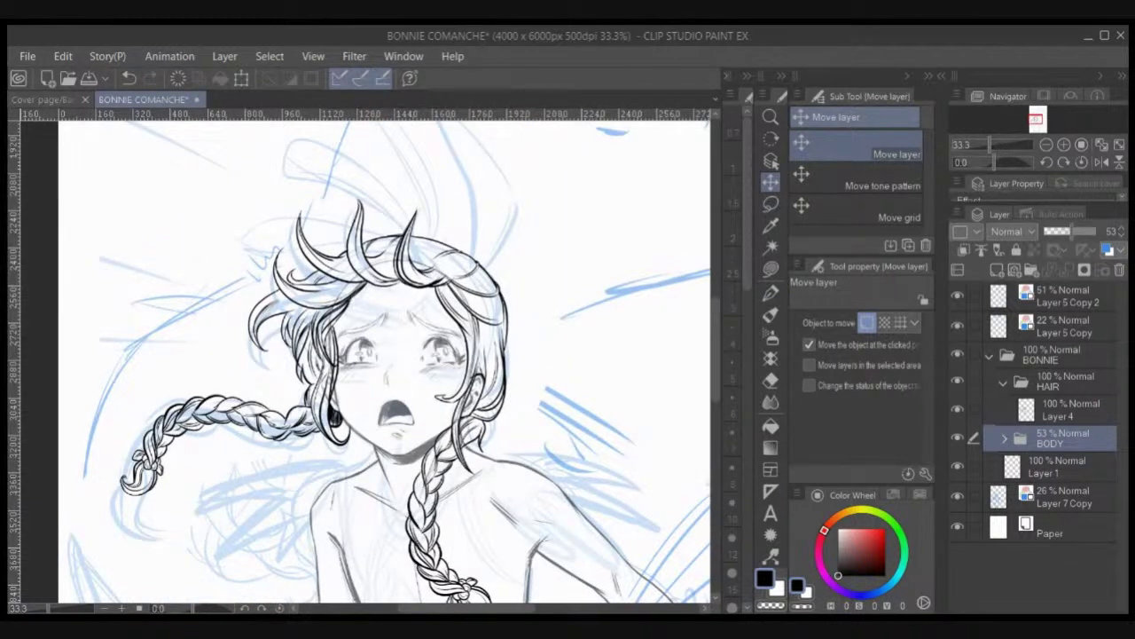
click(957, 496)
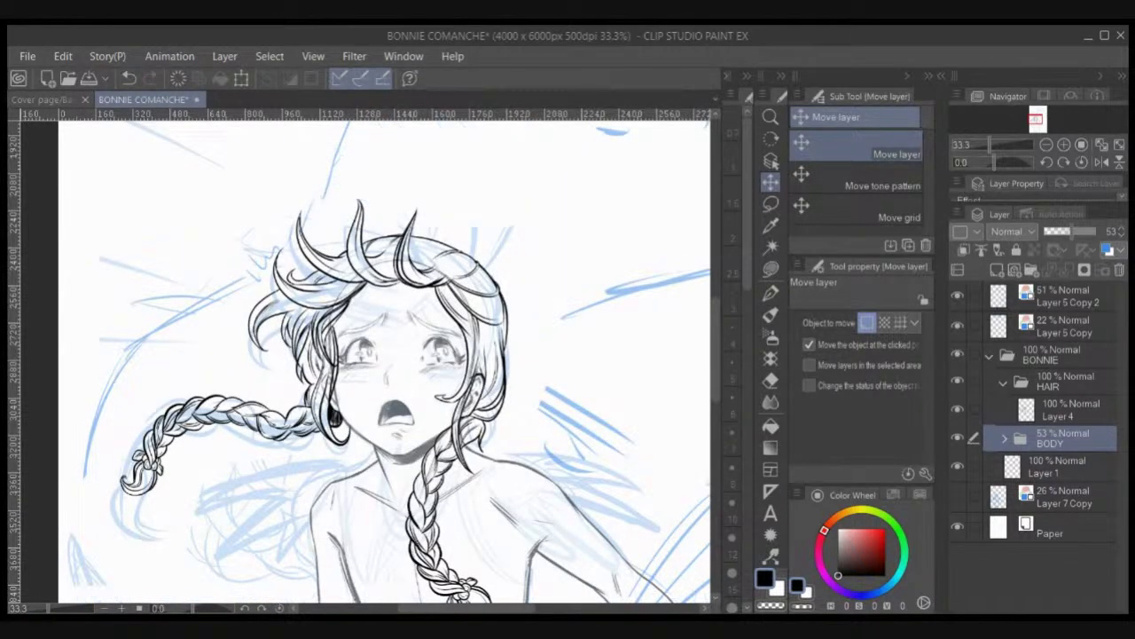
click(1003, 438)
click(1004, 438)
click(957, 438)
drag(957, 326, 957, 296)
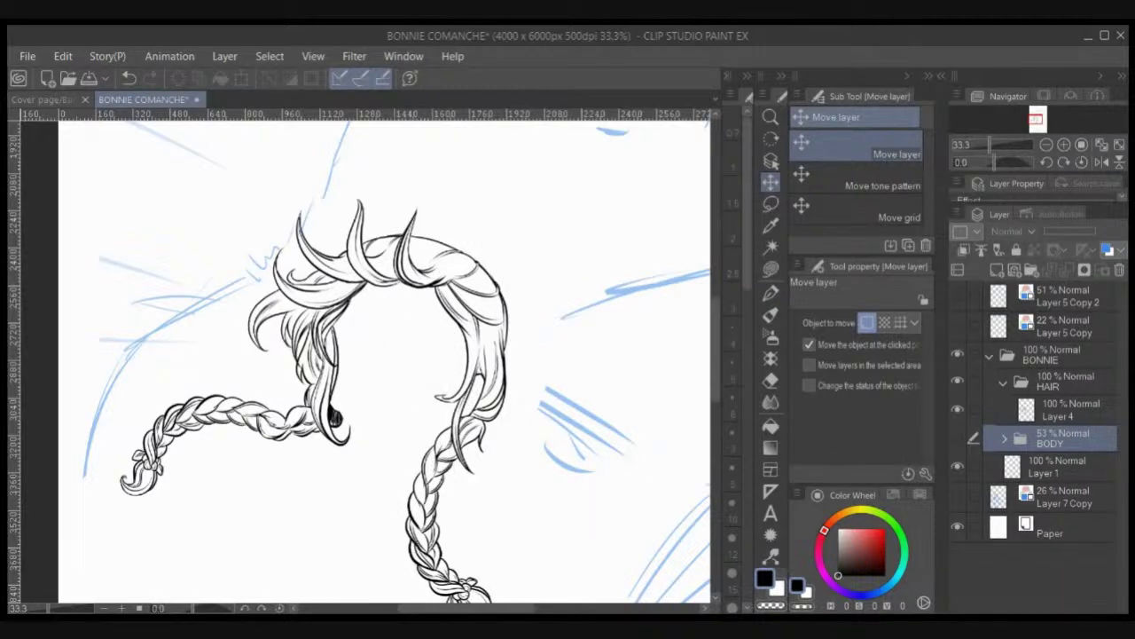
Step: Create a new layer in the HAIR folder and place it beneath the hair line art on Layer 4
click(1070, 410)
click(997, 269)
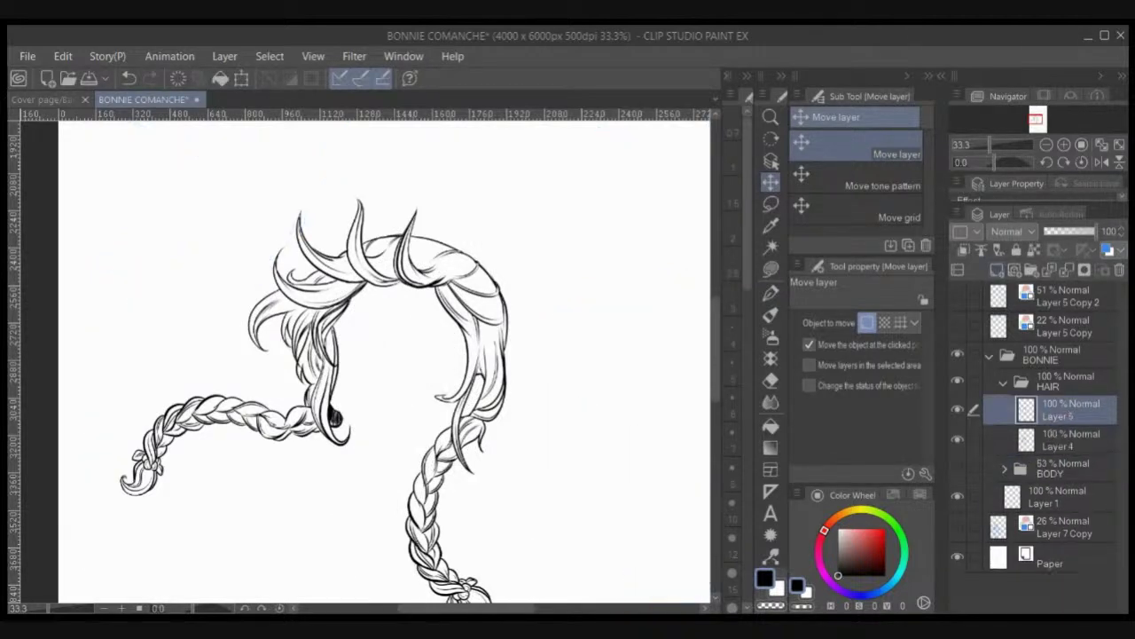
drag(1064, 409, 1065, 454)
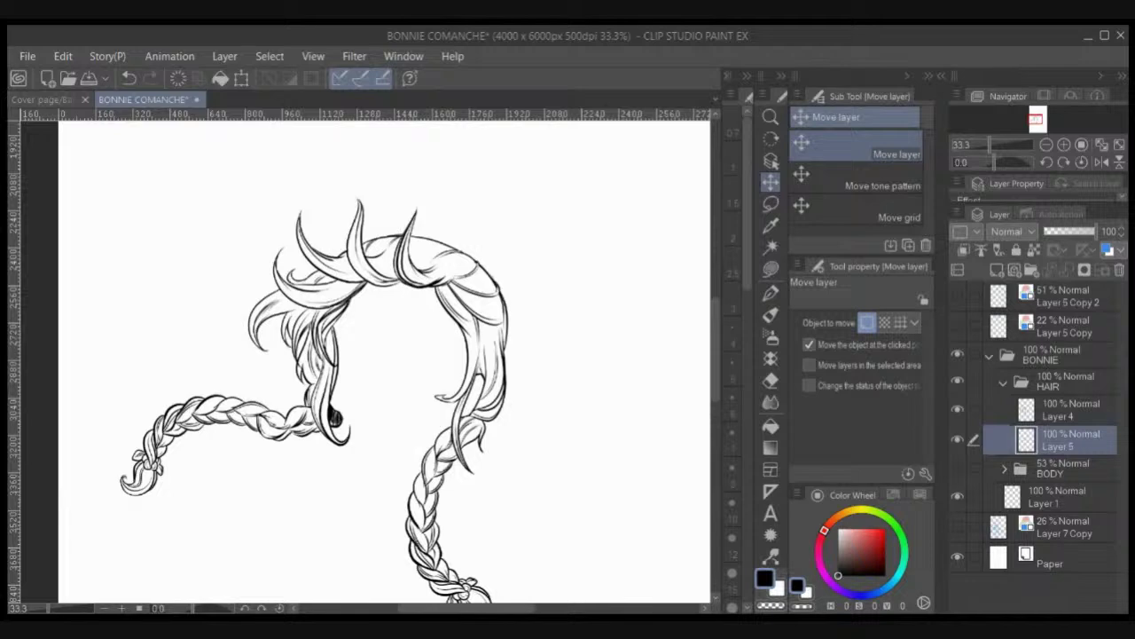
Step: With Layer 4 active, auto-select the blank area outside the hair by referring to all layers and invert the selection to the hair shape
click(1070, 410)
click(771, 269)
click(771, 247)
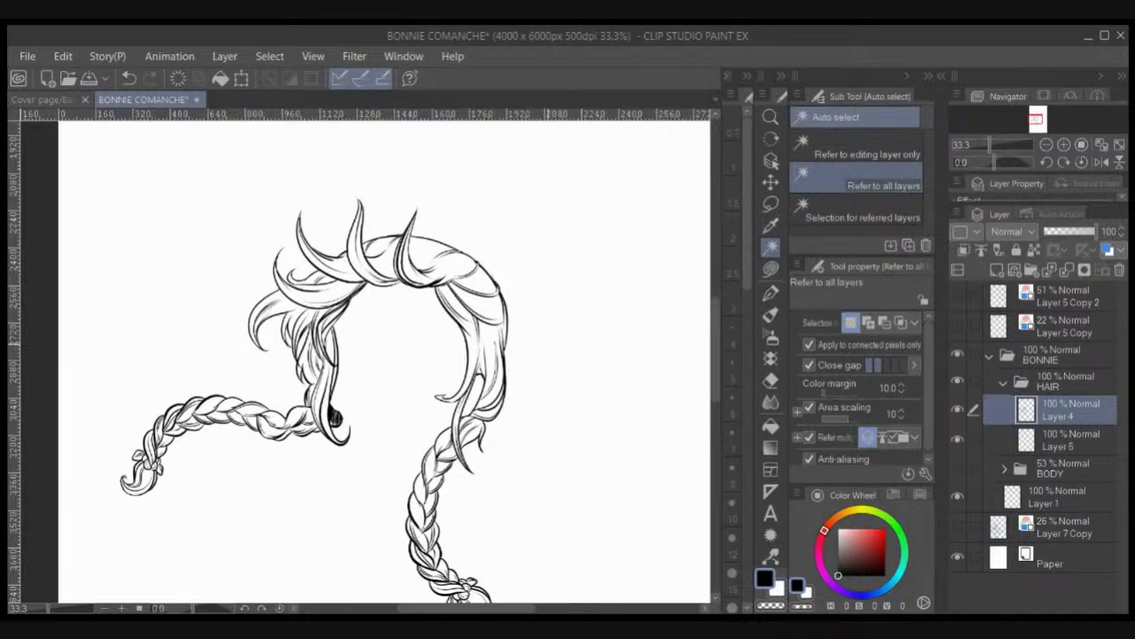
click(539, 337)
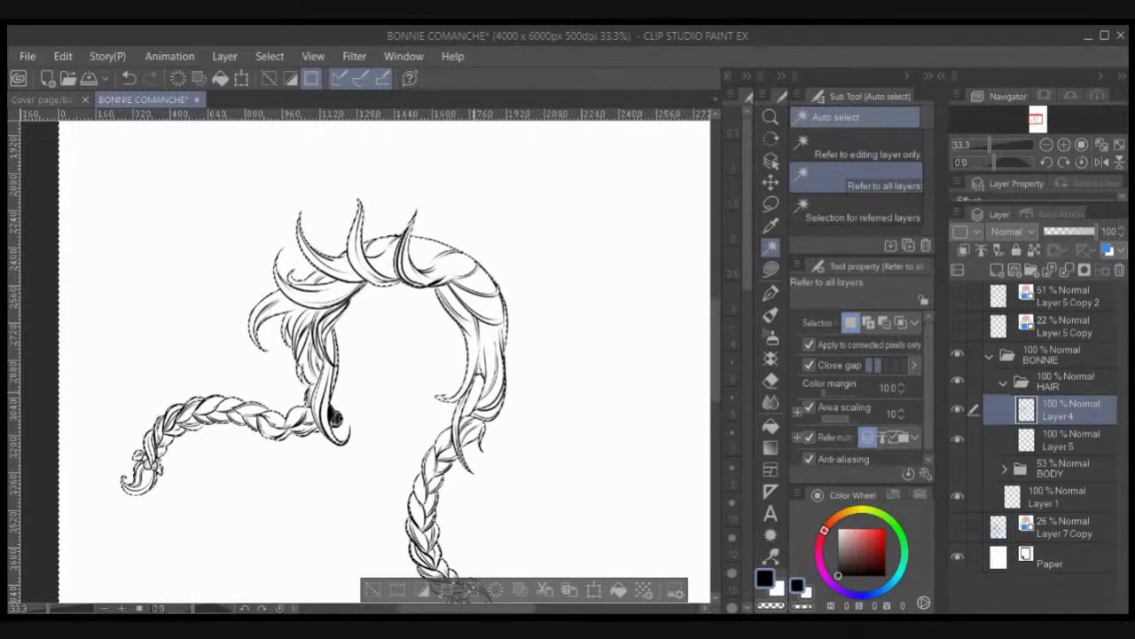
click(290, 79)
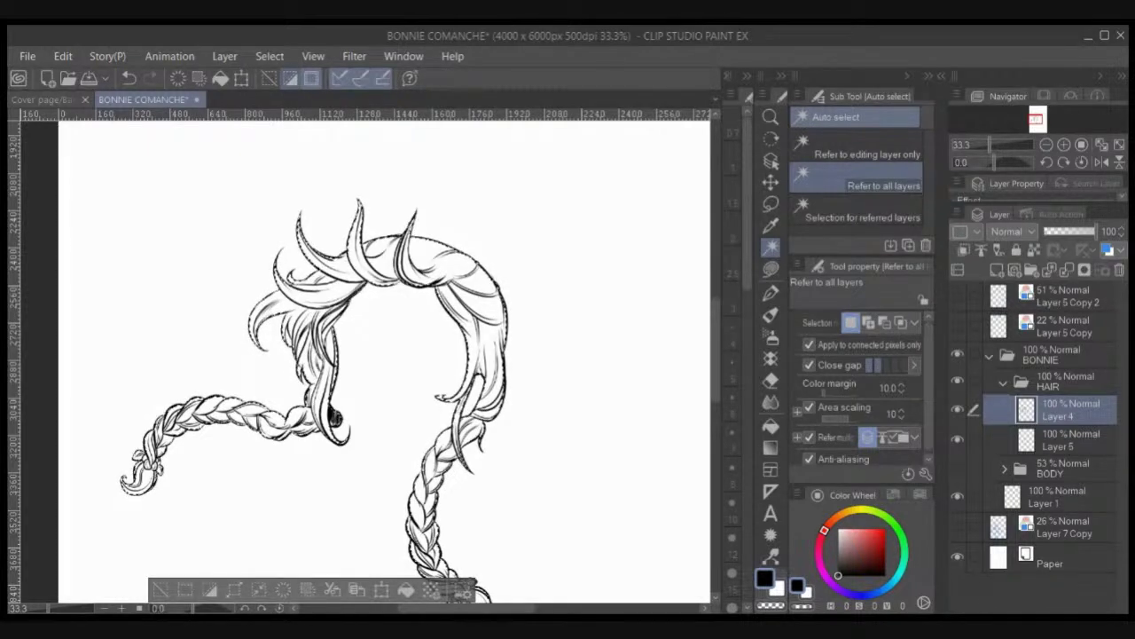
Step: Fill the hair selection with white on Layer 5, beneath the hair line art, using Lasso fill
click(1064, 440)
click(771, 268)
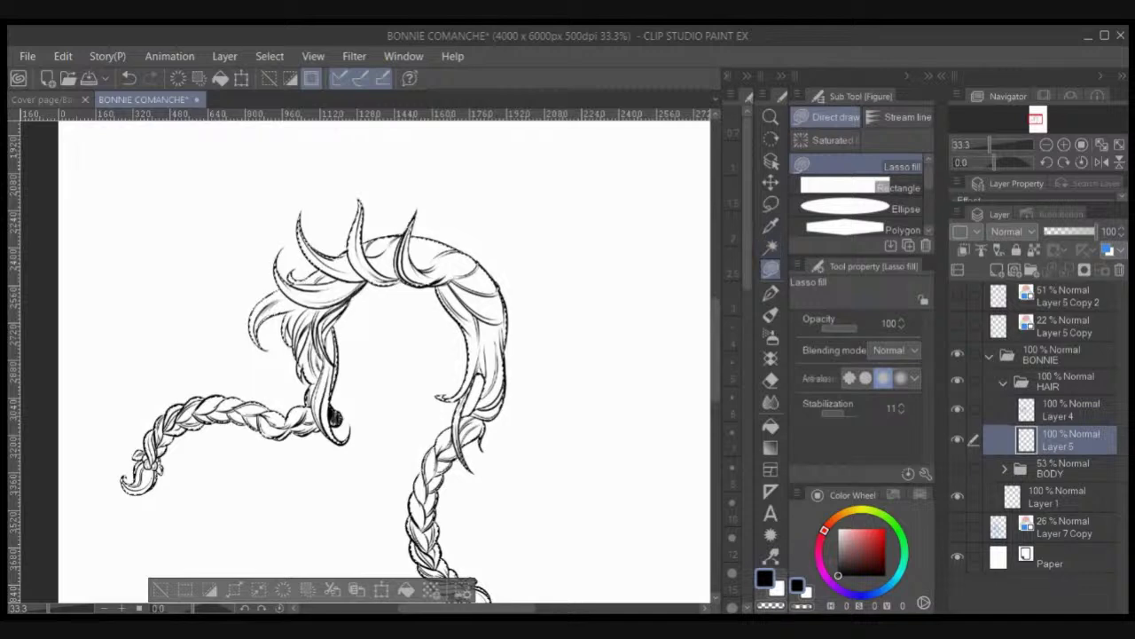
key(x)
key(ctrl+minus)
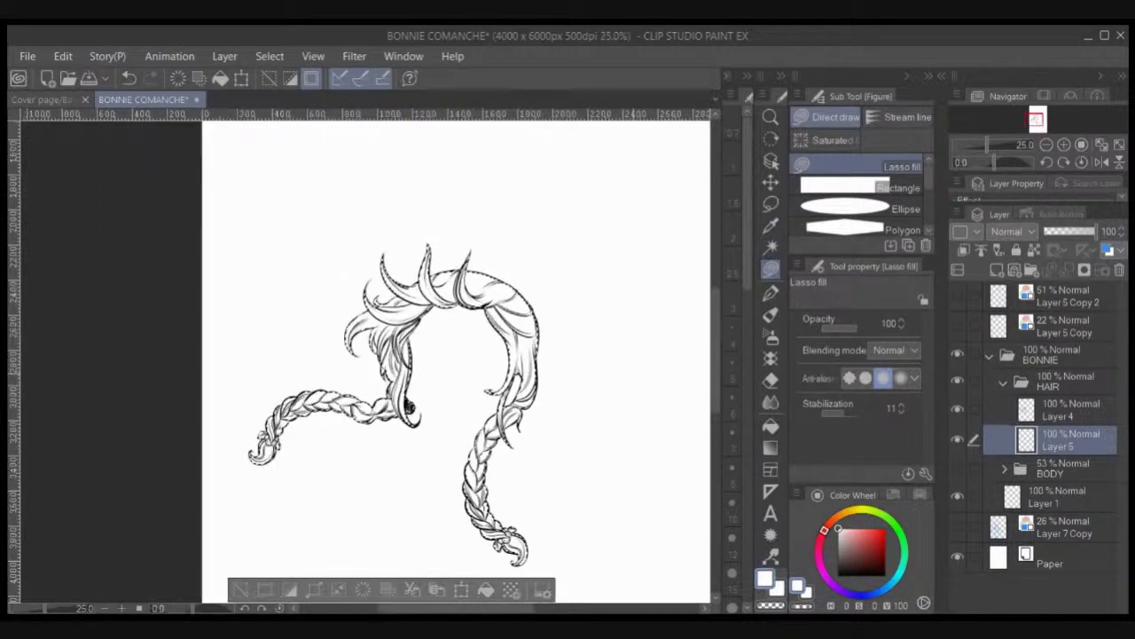
drag(410, 406, 364, 369)
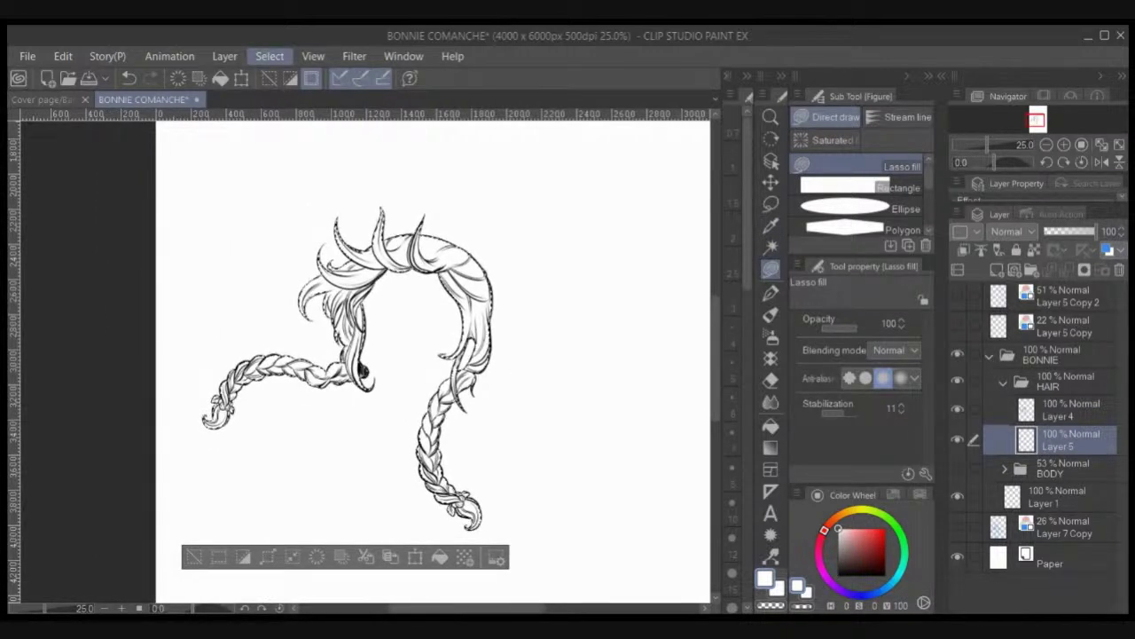
click(306, 142)
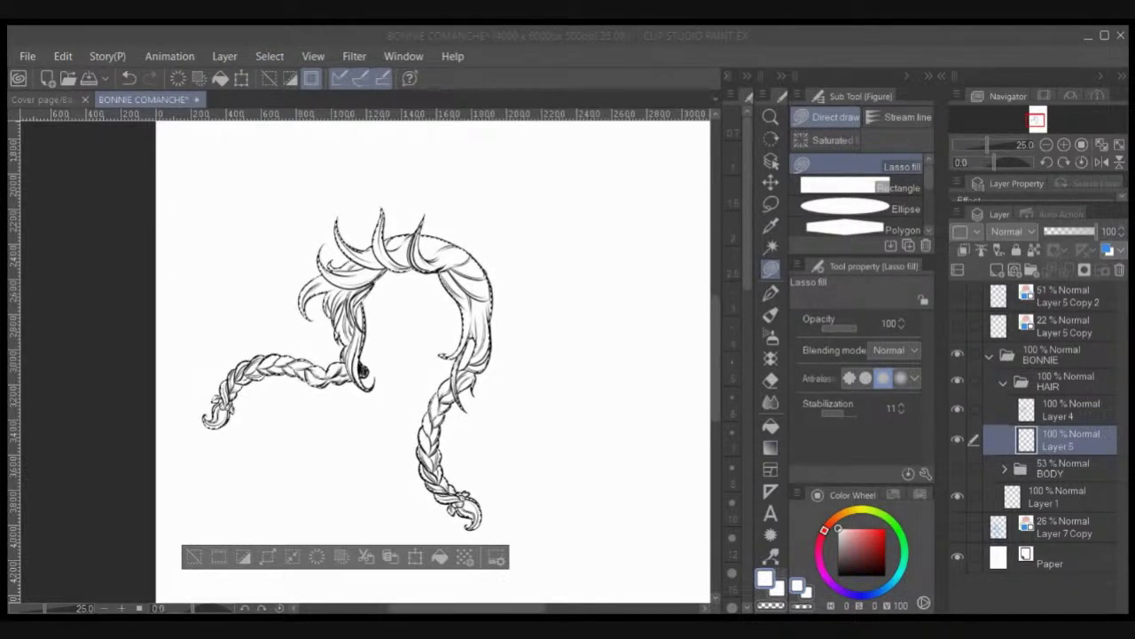
key(Return)
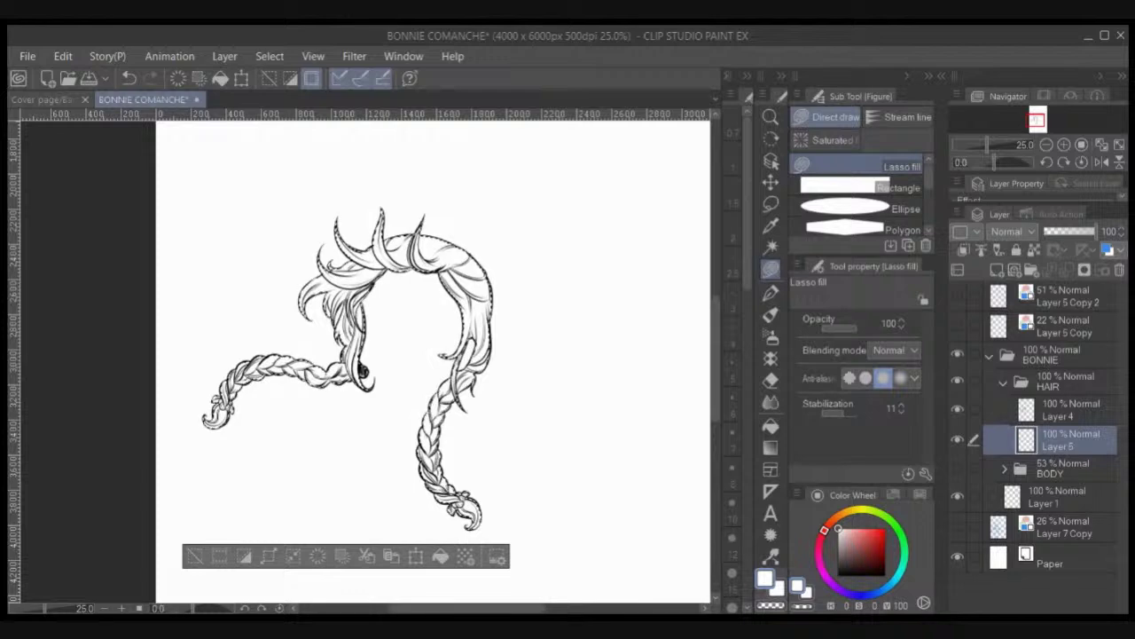
key(ctrl+z)
click(1070, 410)
click(1070, 440)
mouse_move(537, 276)
mouse_down()
mouse_move(516, 228)
mouse_move(564, 570)
mouse_move(537, 232)
mouse_up()
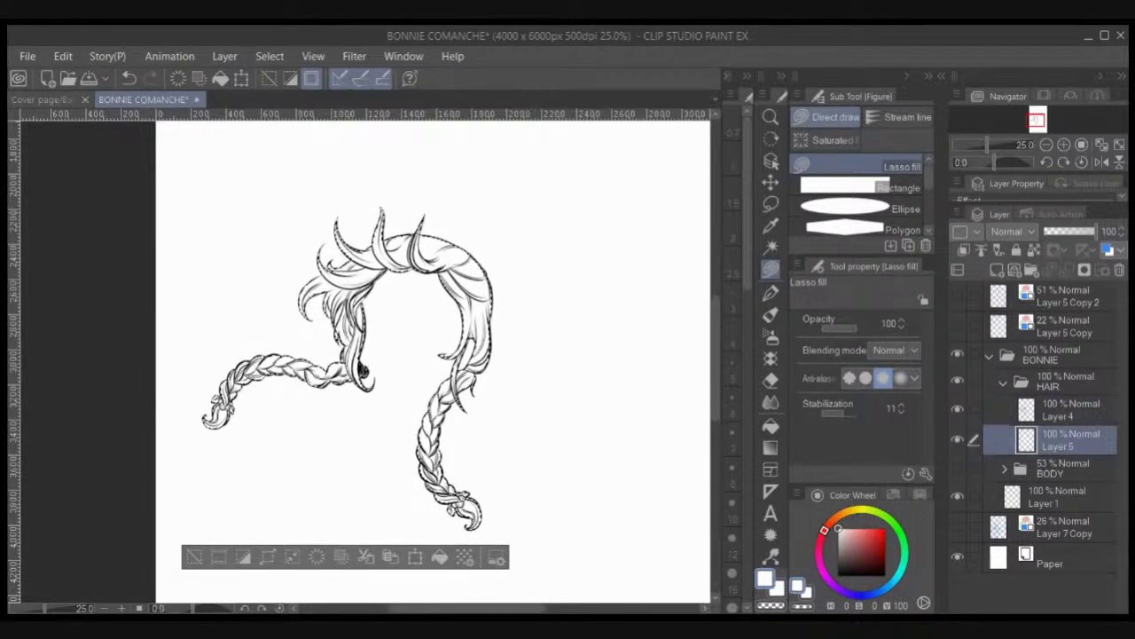
Step: Collapse the HAIR folder, show the BODY folder at 100% opacity and clear the selection
click(1003, 382)
click(958, 406)
click(1064, 407)
drag(1072, 232, 1097, 232)
key(ctrl+d)
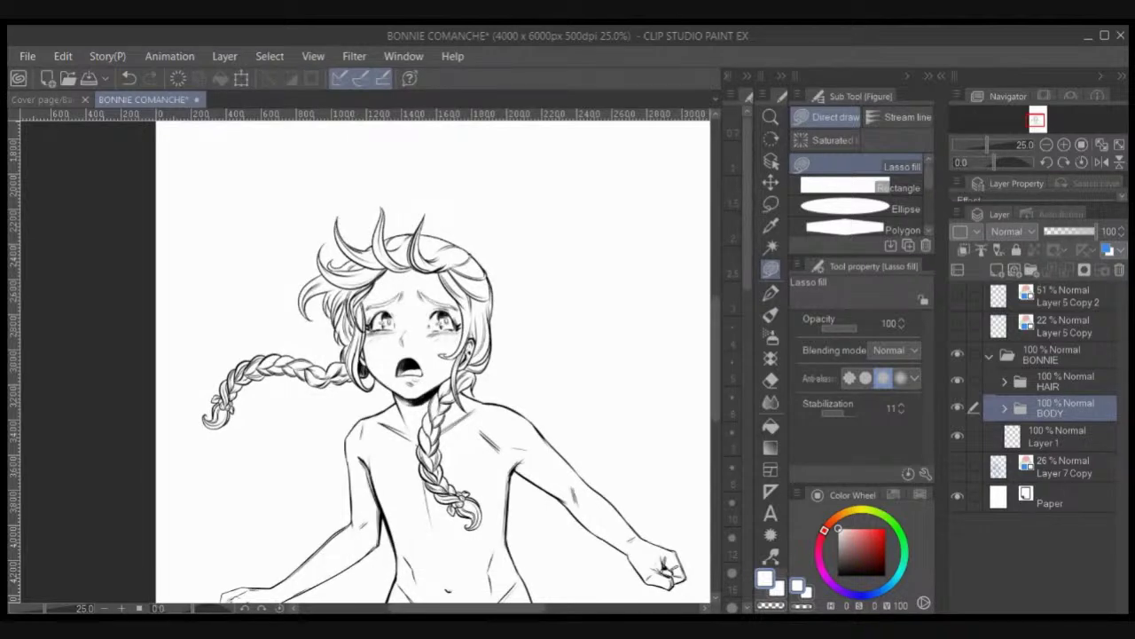
Step: Transform the HAIR folder at its original scale, fine-tune the hair's position over the head and apply the change
click(1064, 381)
key(ctrl+t)
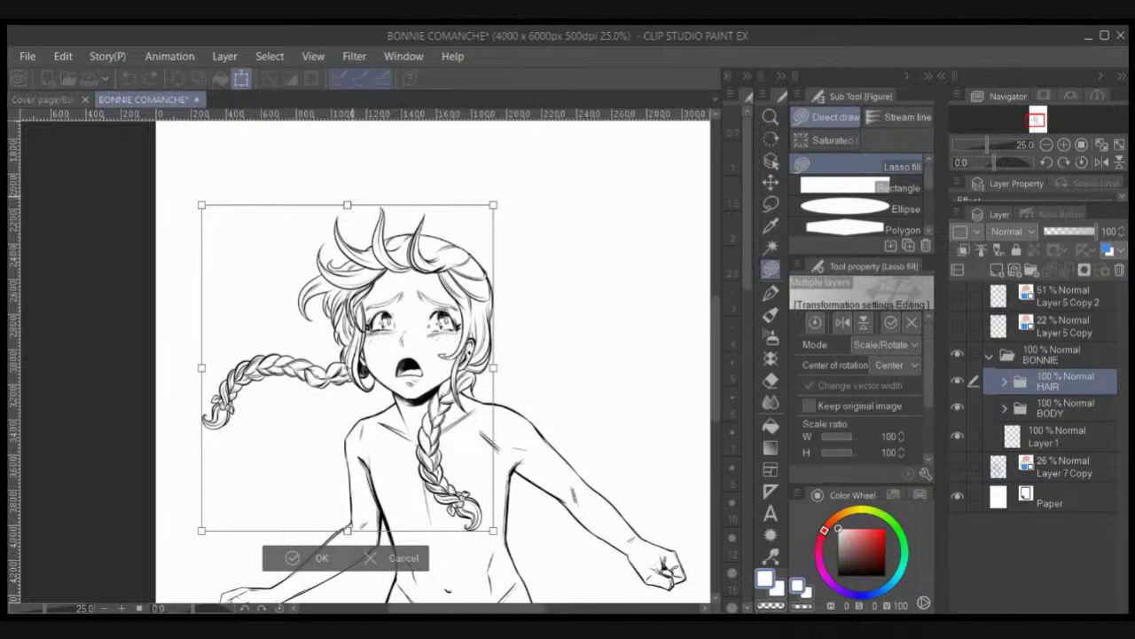
key(ctrl+plus)
drag(350, 220, 351, 221)
key(Right)
key(Right)
key(Left)
key(Left)
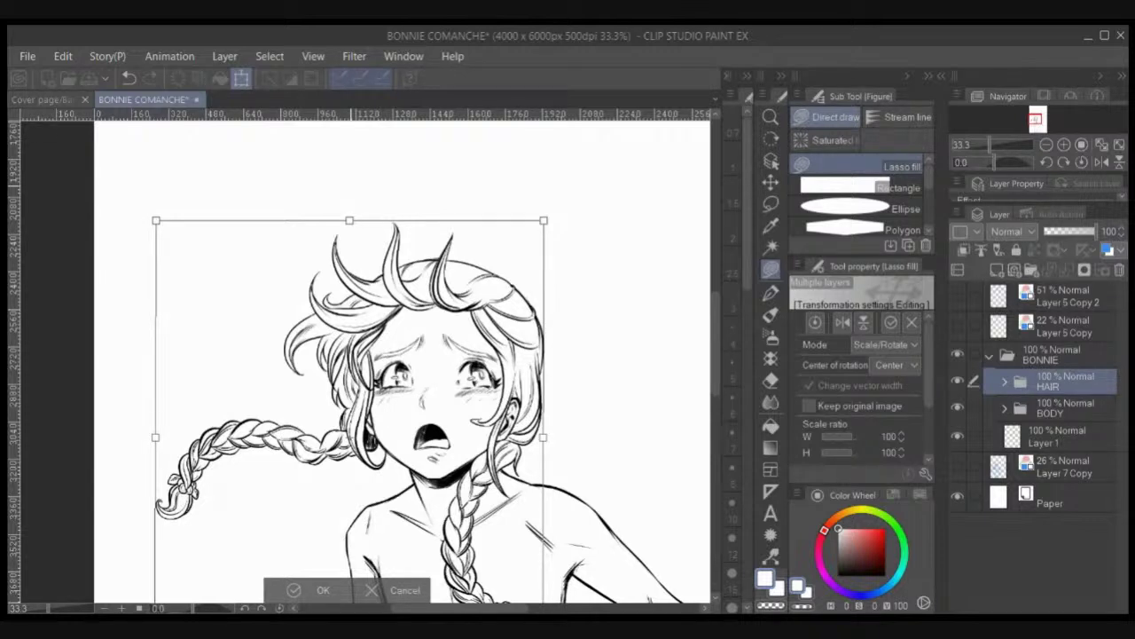
key(Return)
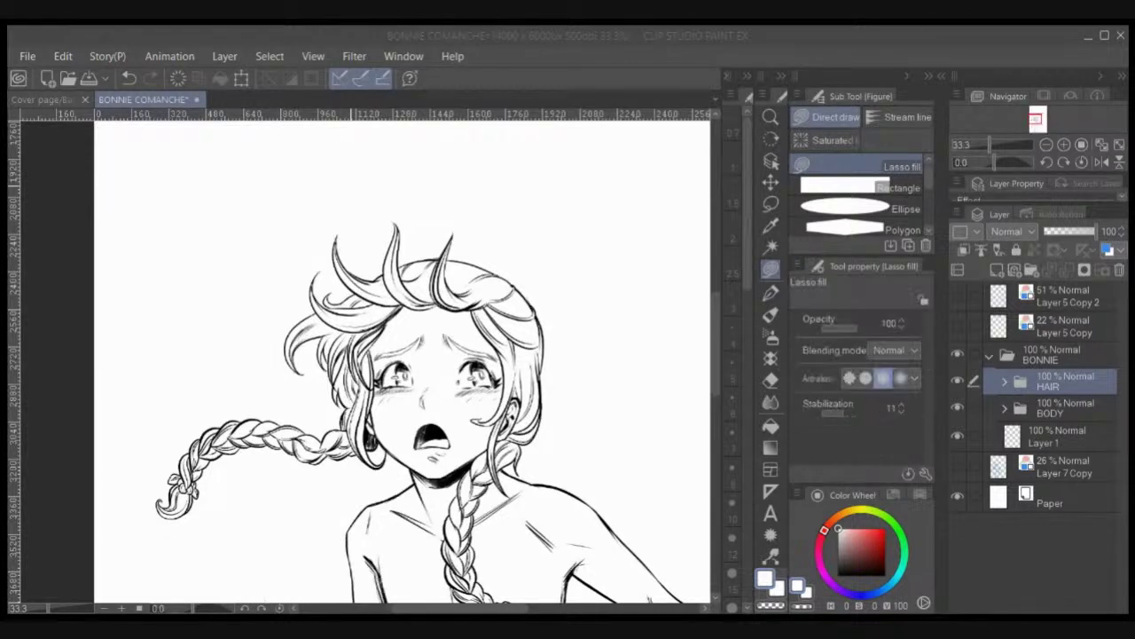
Step: Show the sketch layers Layer 7 Copy, Layer 5 Copy and Layer 5 Copy 2 to compare the whole cover with the inked figure
key(ctrl+minus)
key(ctrl+minus)
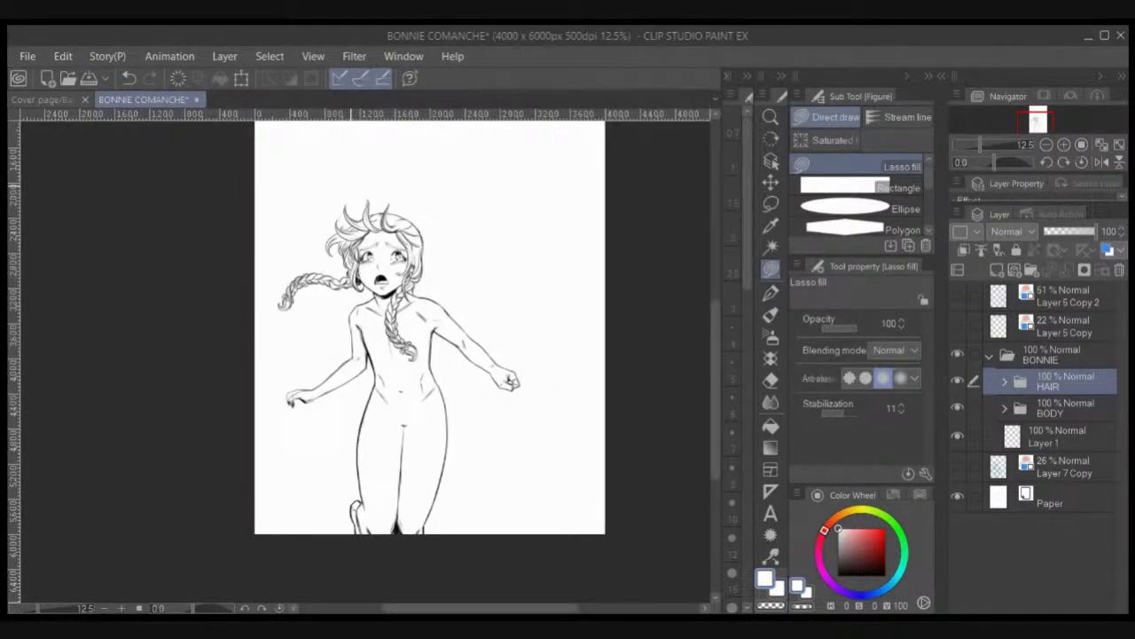
scroll(352, 187, up, 1)
click(957, 467)
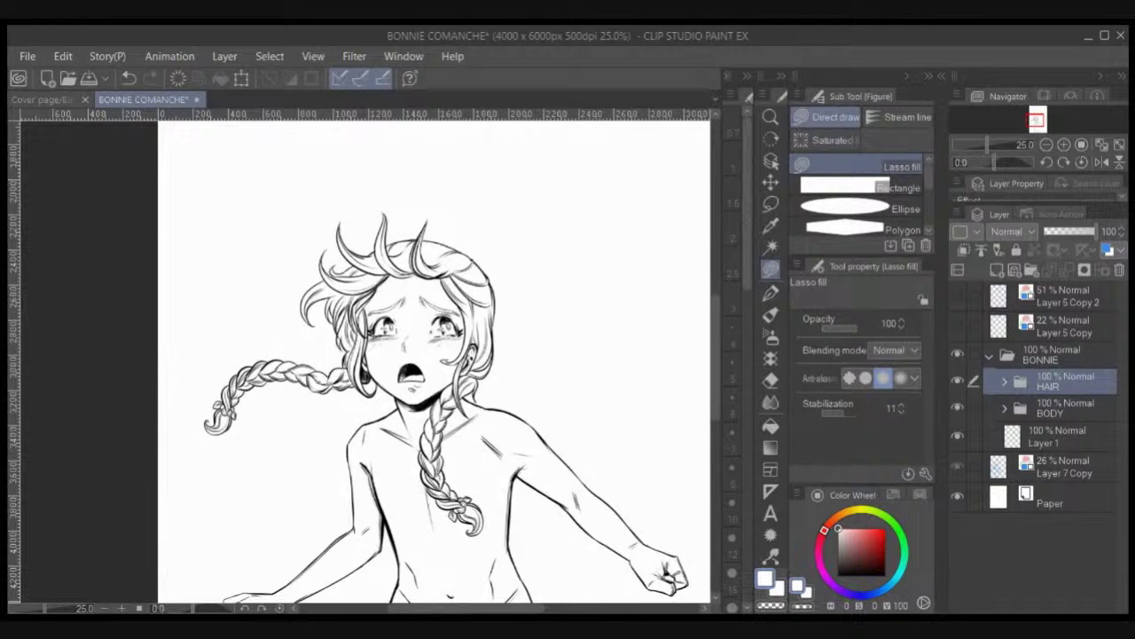
click(958, 326)
click(958, 295)
key(ctrl+minus)
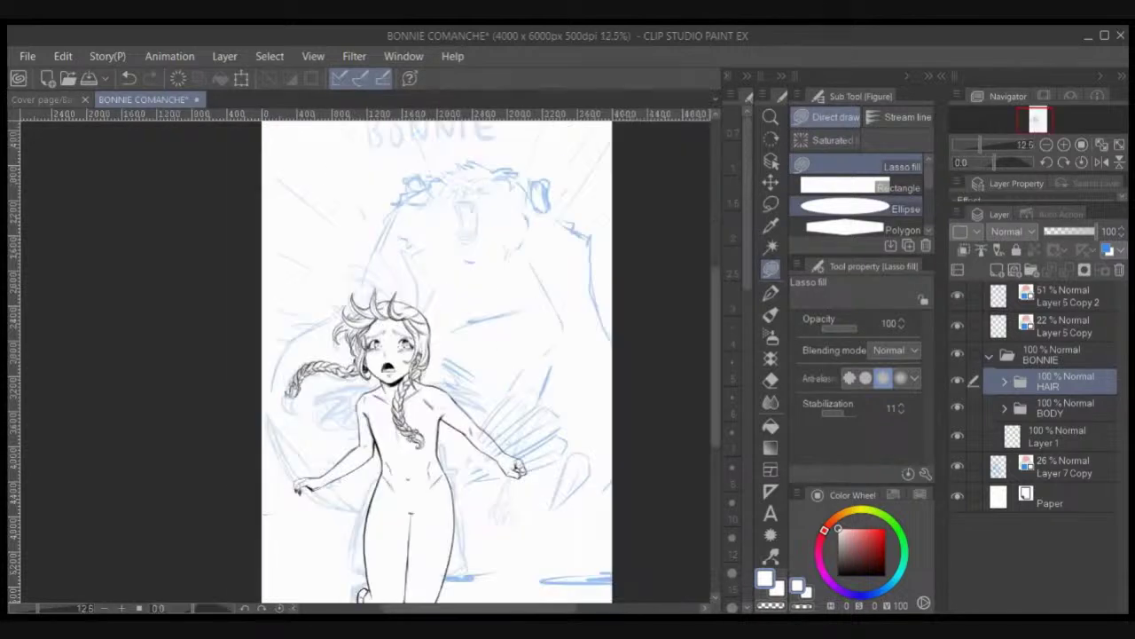
key(ctrl+minus)
key(ctrl+plus)
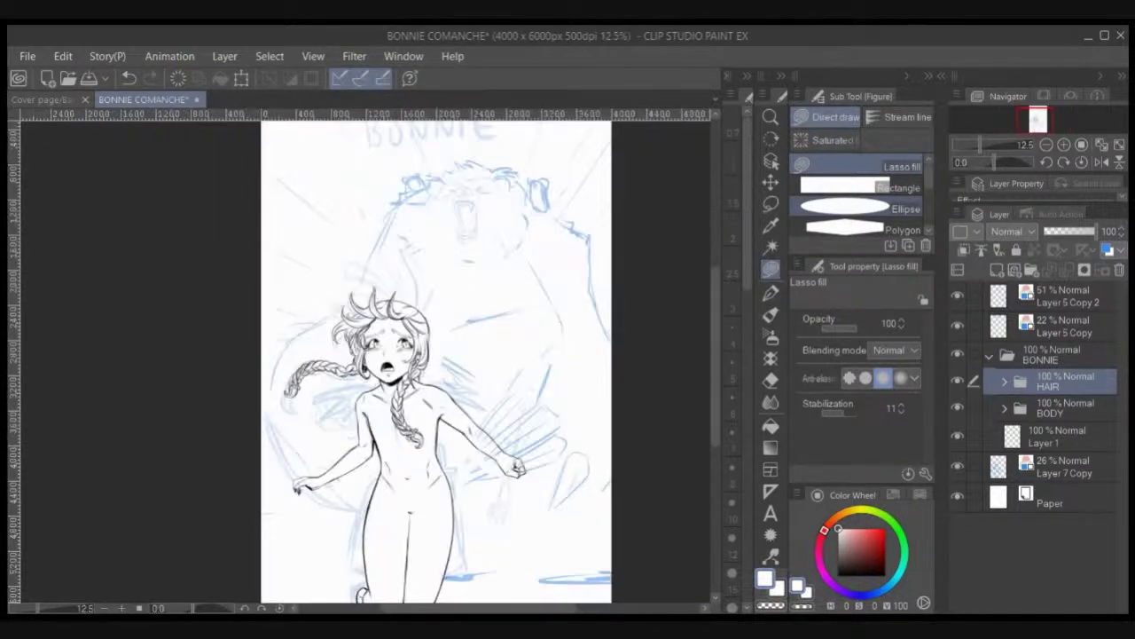
scroll(312, 382, down, 1)
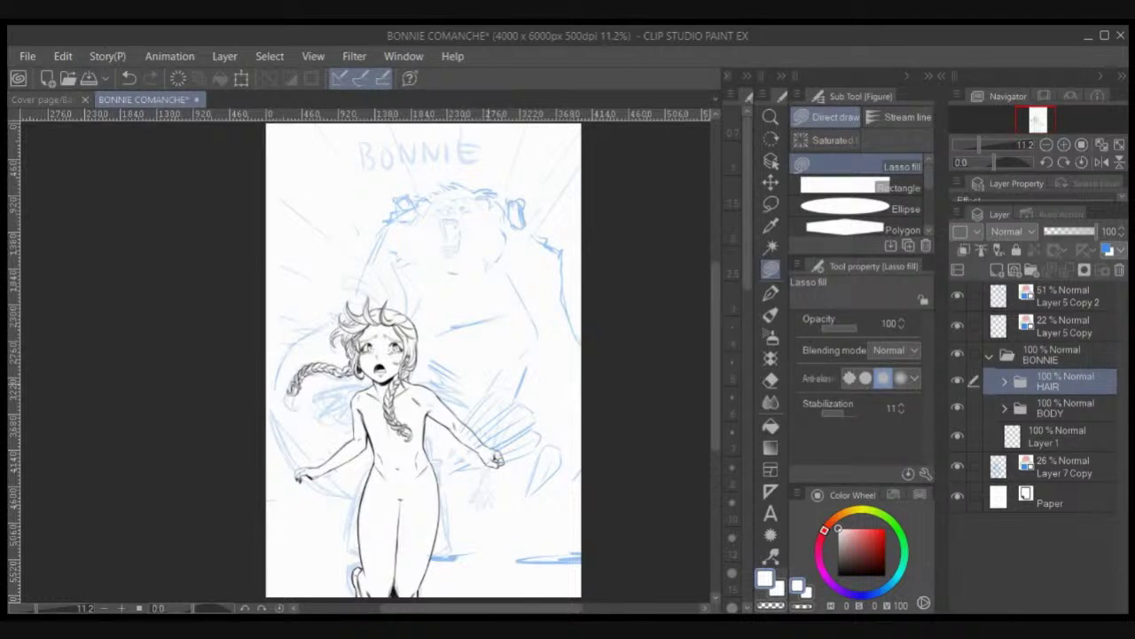
Step: Try to adjust the placement of the BONNIE folder's figure on its own with a transformation
click(1054, 355)
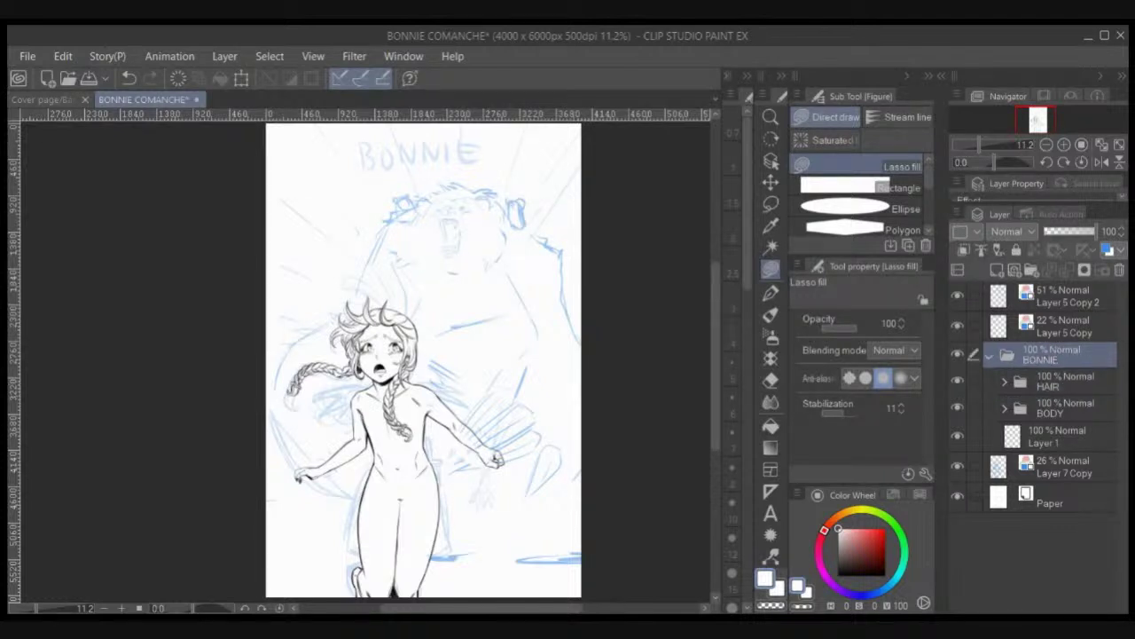
key(ctrl+t)
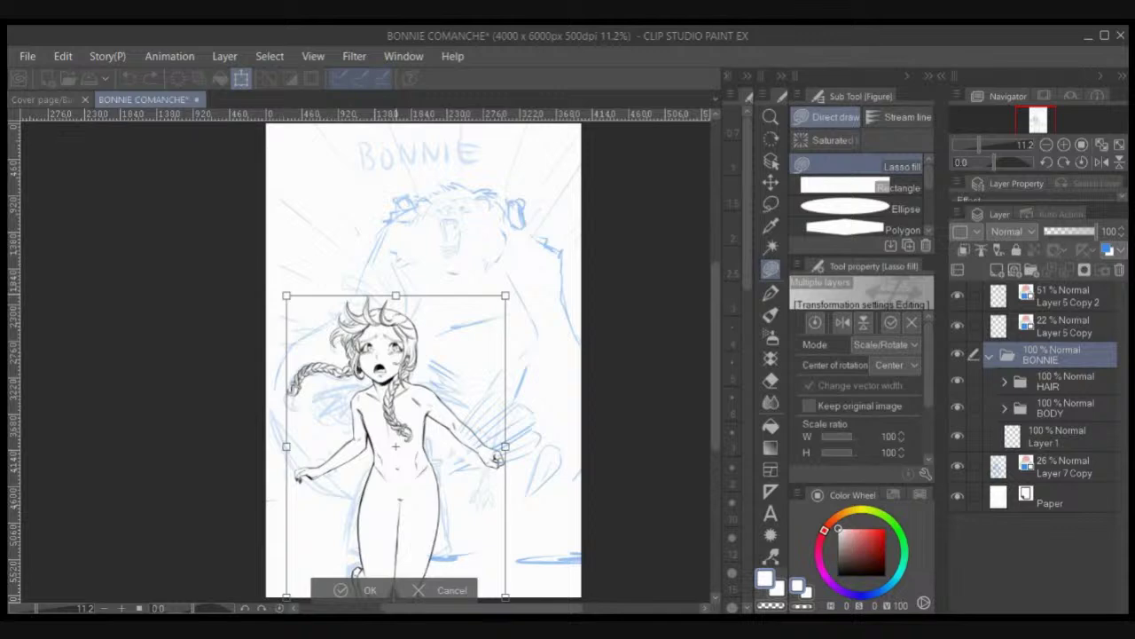
drag(396, 293, 395, 296)
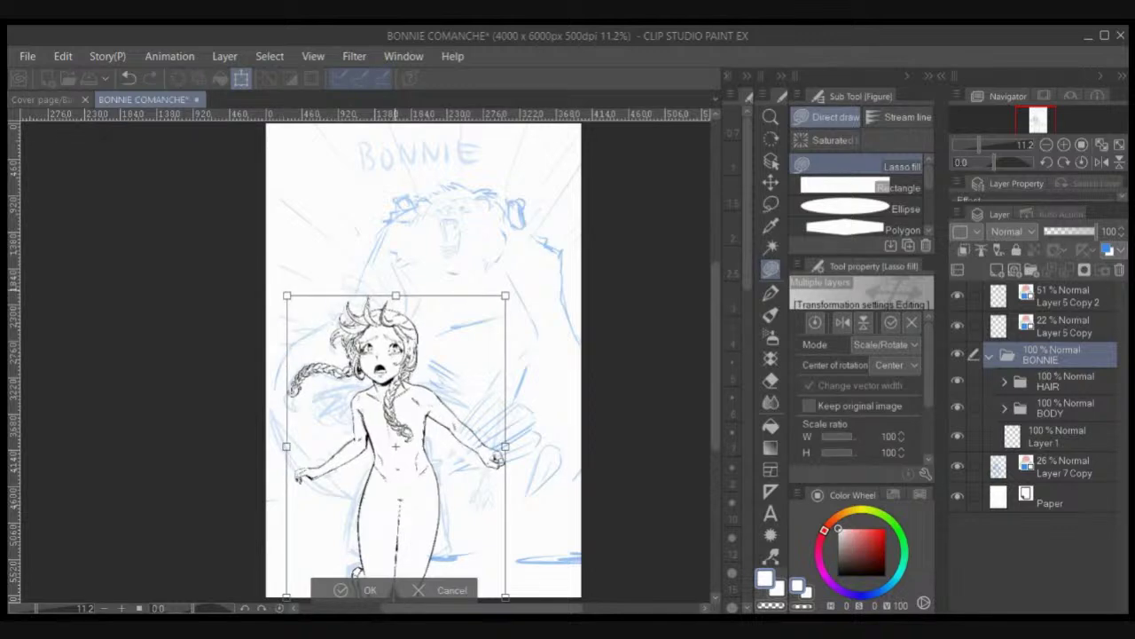
key(Down)
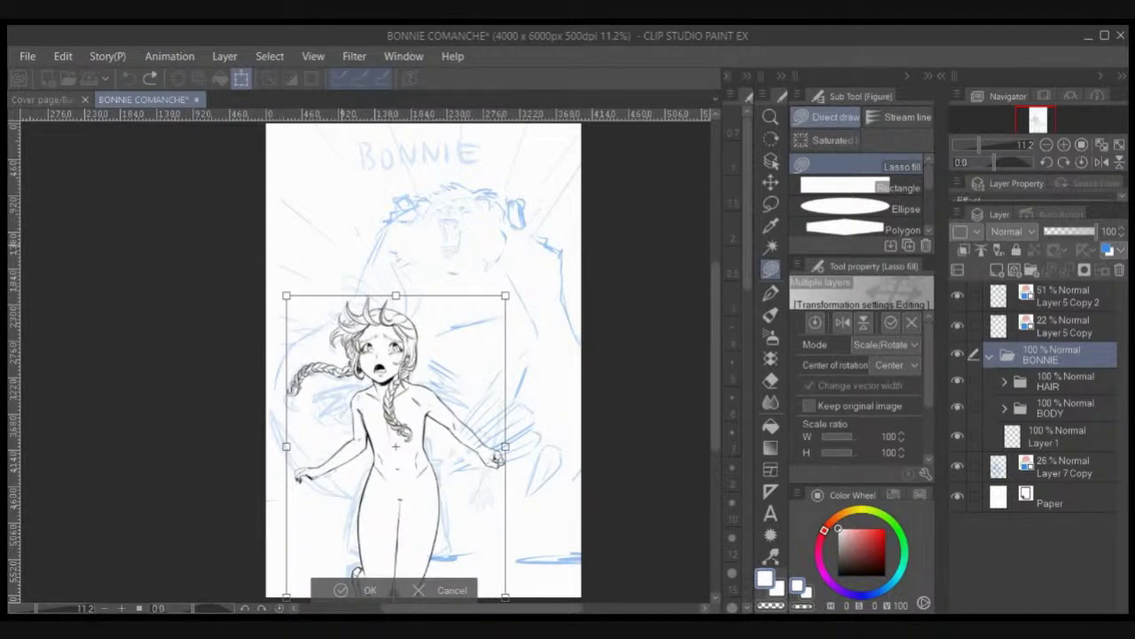
key(Return)
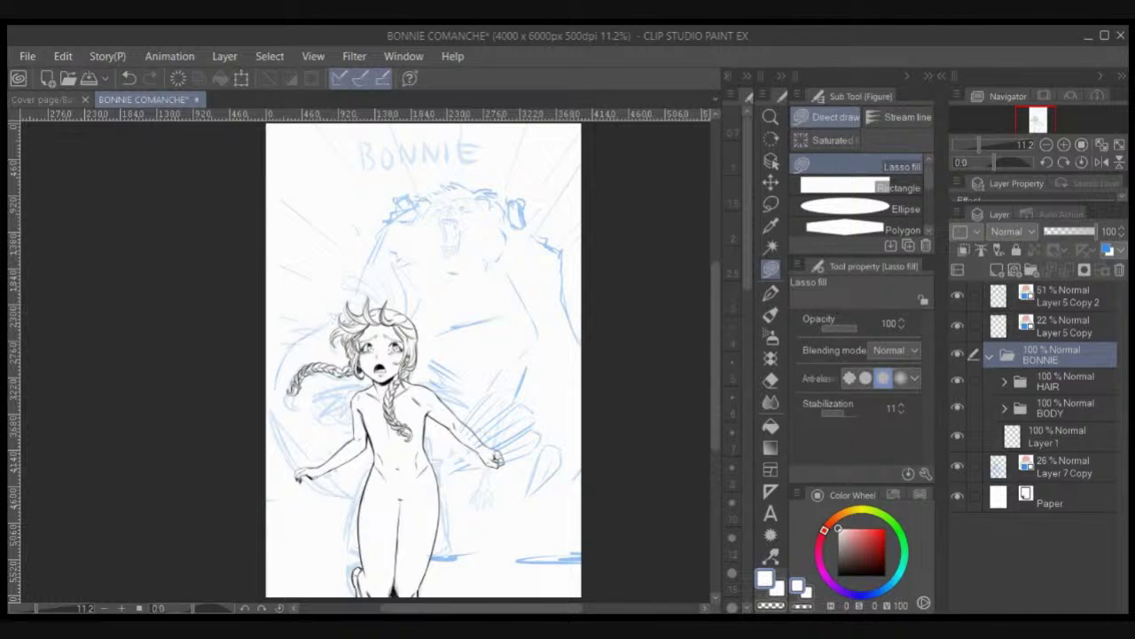
Step: Select the BONNIE folder through the sketch layer Layer 7 Copy, transform them together with a very slight adjustment and apply it
shift+click(1065, 466)
key(ctrl+t)
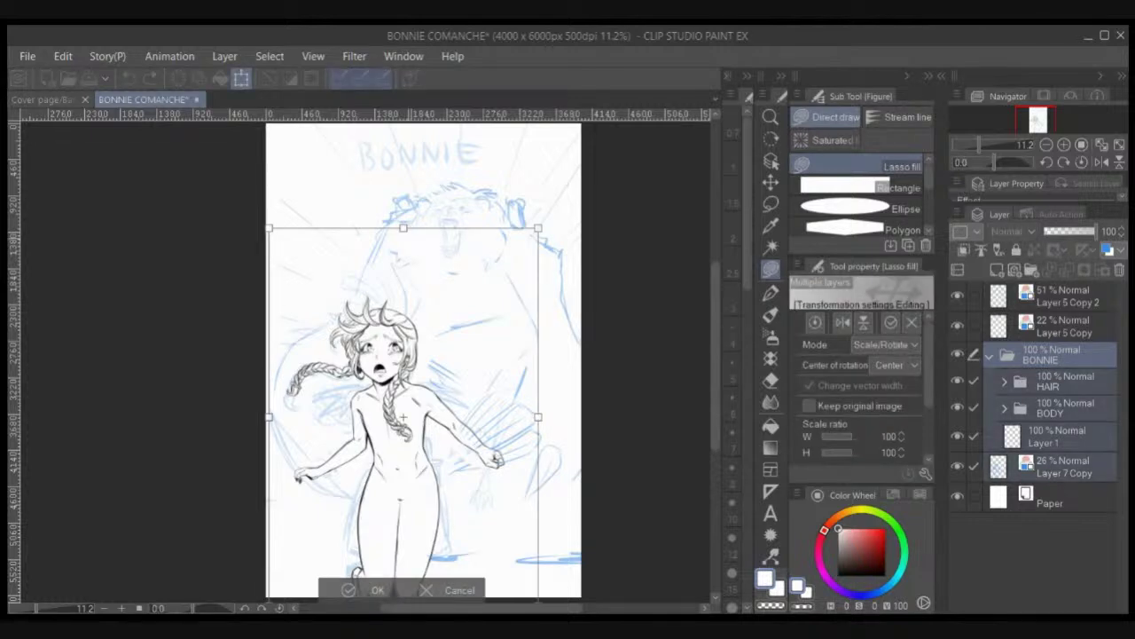
drag(403, 228, 405, 228)
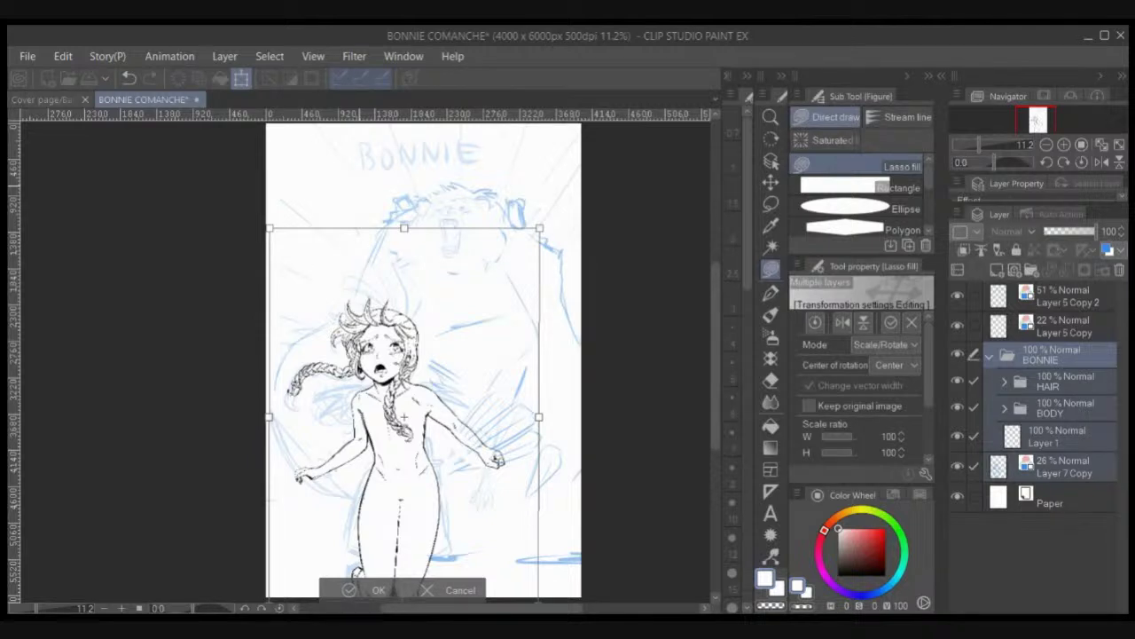
key(Return)
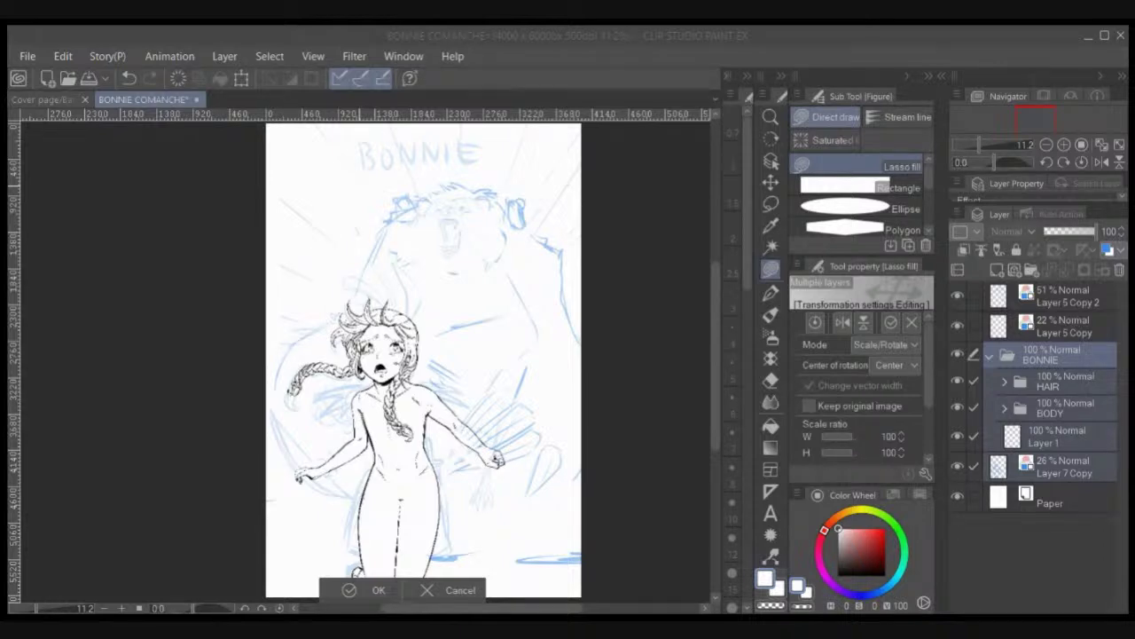
key(Return)
Step: Hide the HAIR folder and create a new folder named CLOTHES directly above the BODY folder
scroll(360, 186, up, 3)
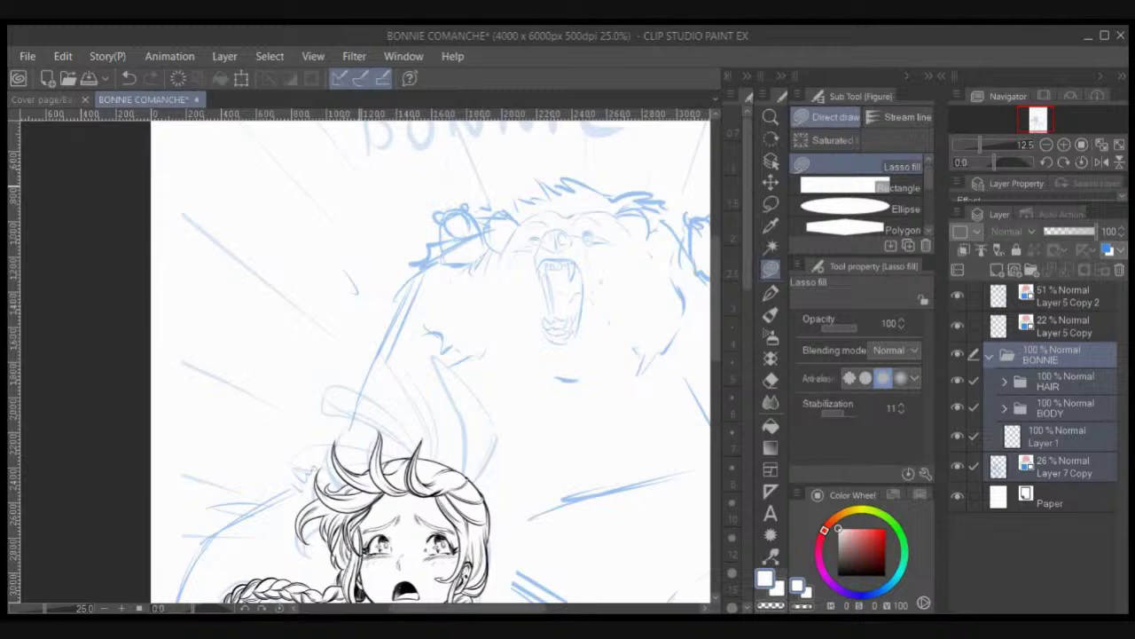
key(ctrl+plus)
drag(408, 515, 331, 225)
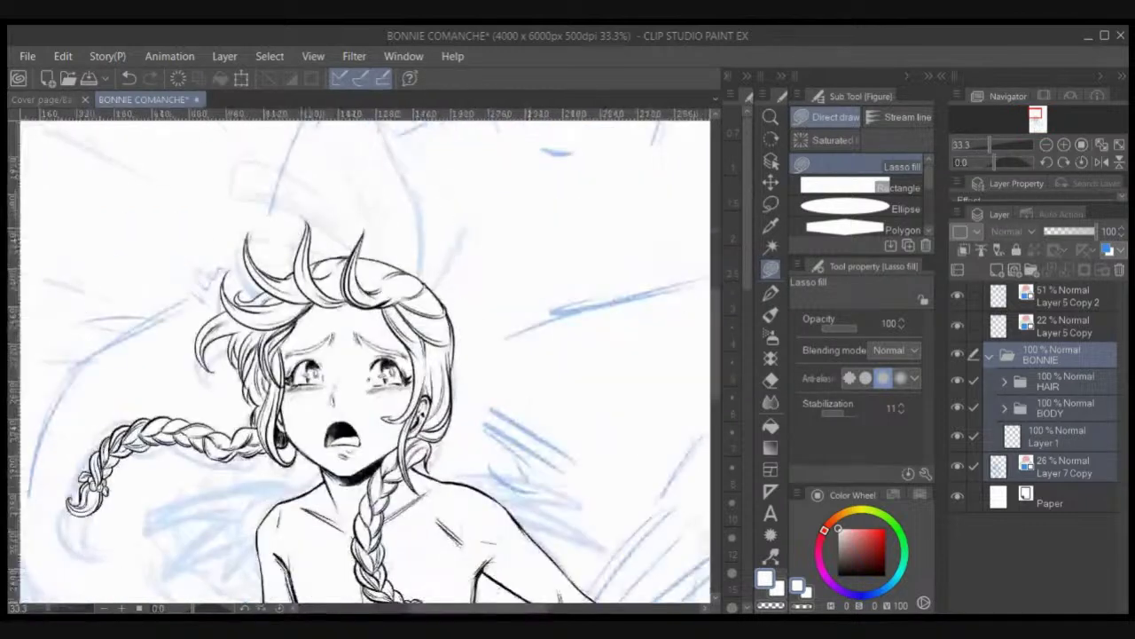
drag(340, 408, 369, 286)
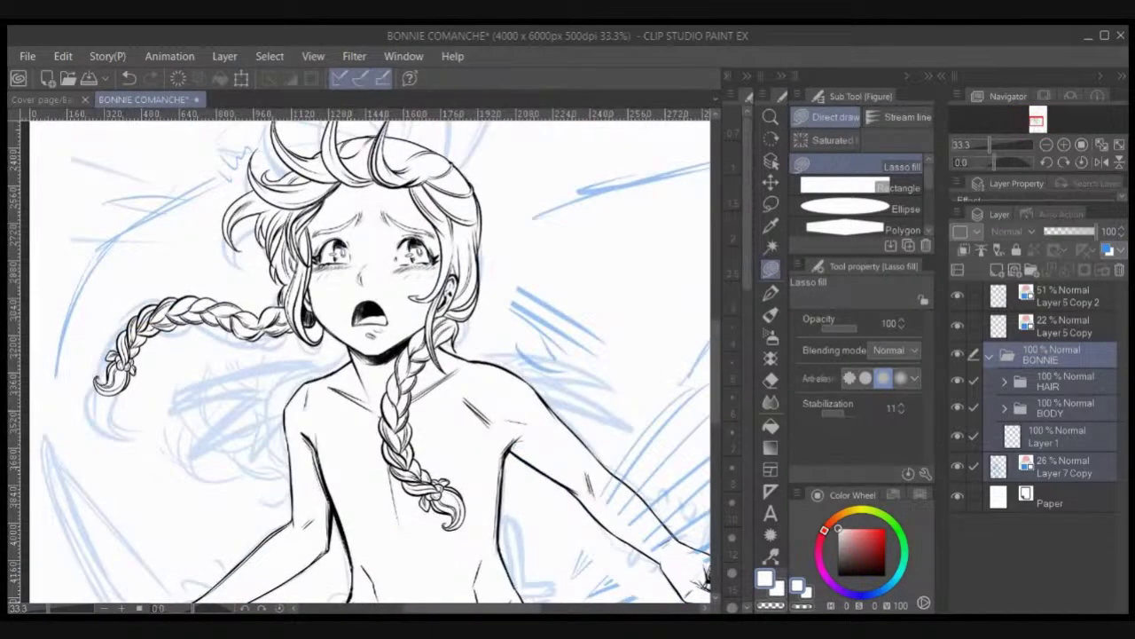
click(1064, 409)
click(958, 381)
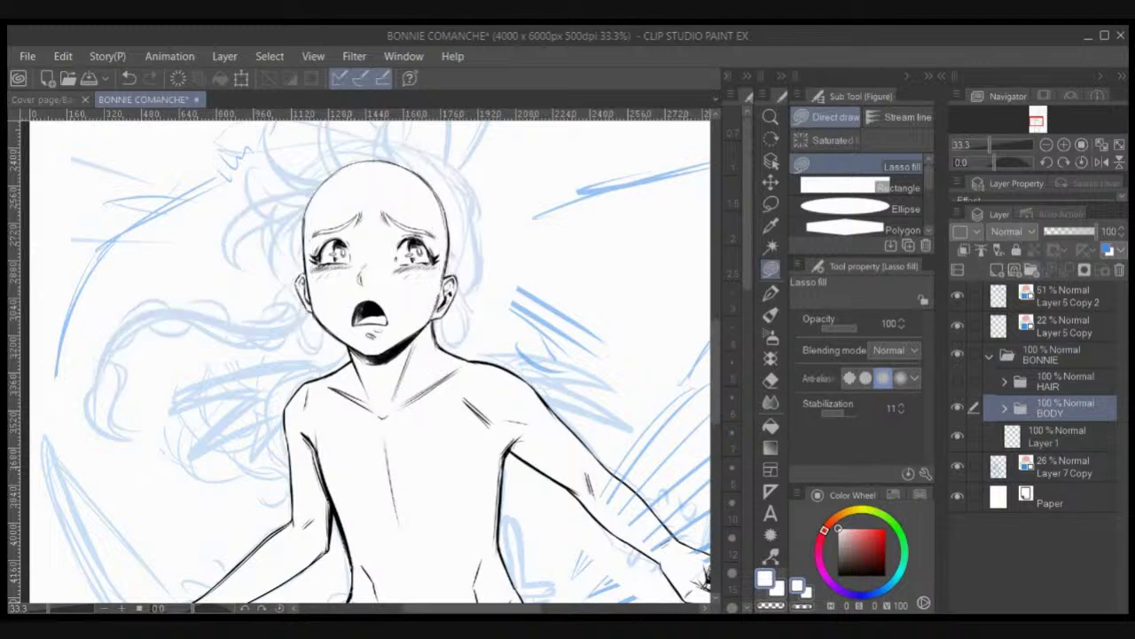
click(1031, 270)
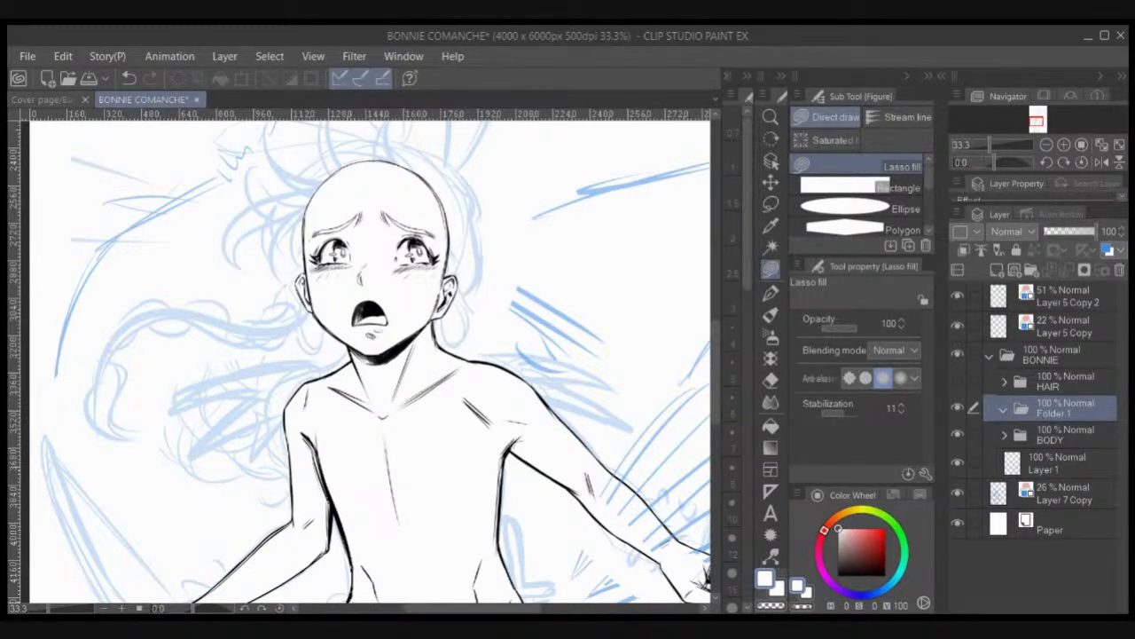
double_click(1055, 413)
text(CLOTHES)
key(Return)
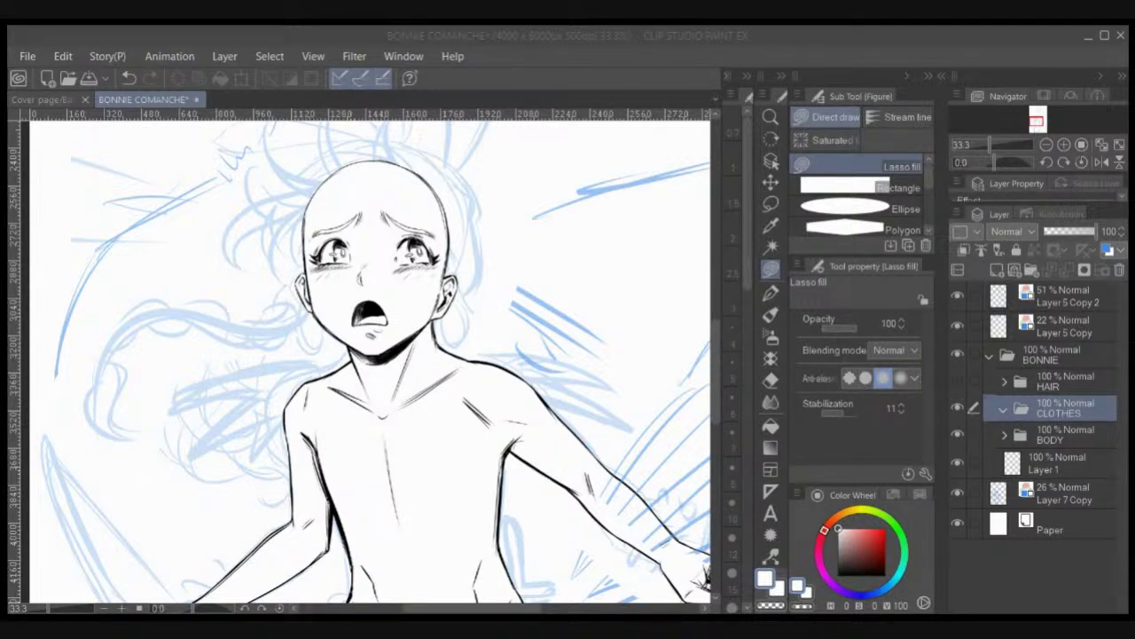
Step: Create a subfolder inside the CLOTHES folder and add a new empty layer in it
click(1031, 270)
drag(1055, 409, 1055, 436)
click(997, 269)
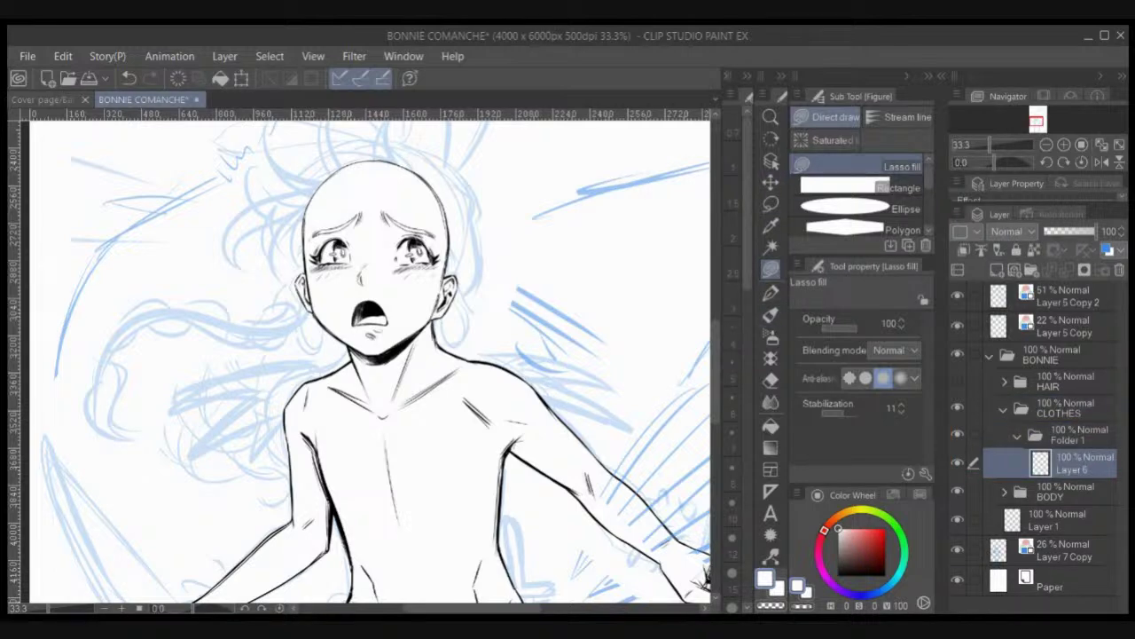
Step: Set the drawing colour to black and choose the Design pencil from the LAPICES pen group
click(839, 575)
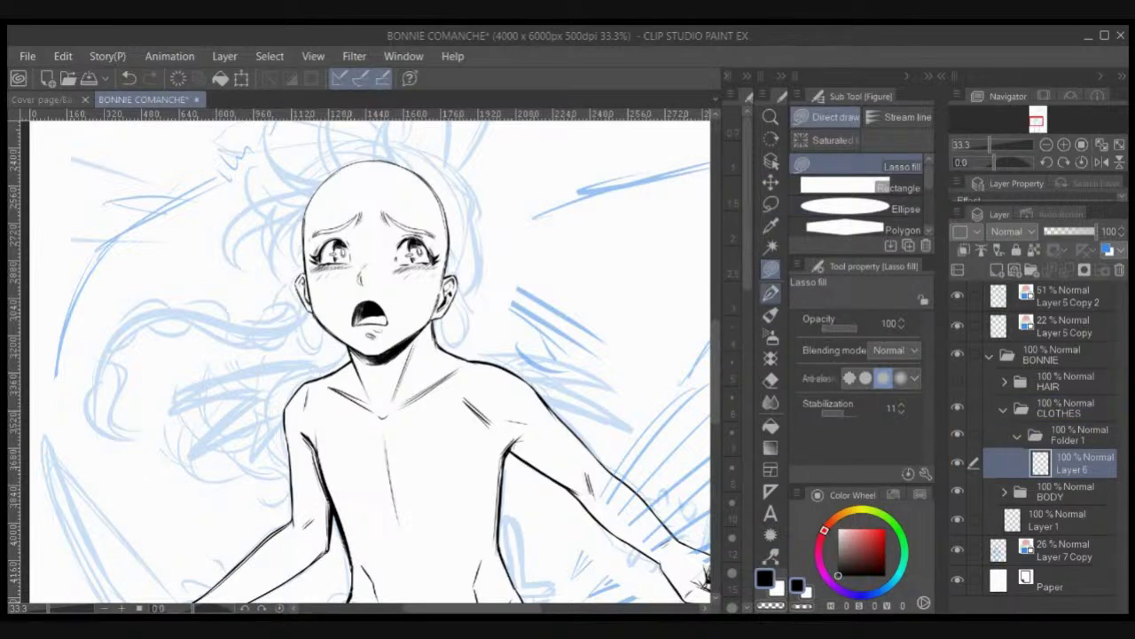
click(771, 294)
click(897, 116)
click(825, 139)
click(826, 186)
click(827, 163)
click(903, 162)
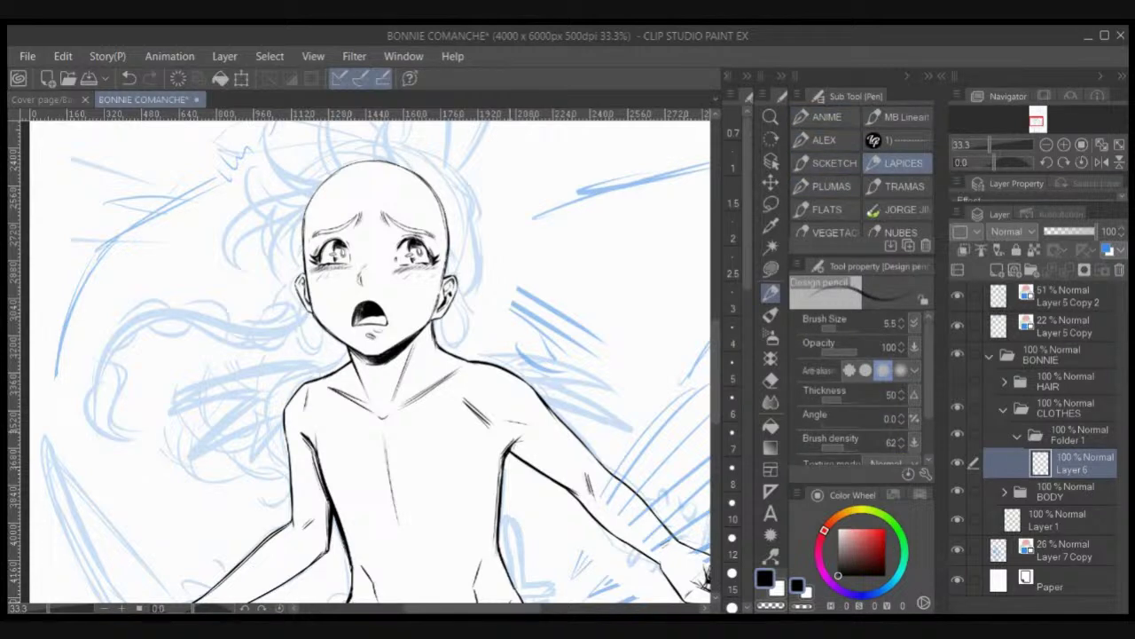
Step: Lower the BODY folder's opacity to 31% so the clothing sketch can be traced over it
scroll(373, 355, down, 3)
drag(365, 373, 363, 355)
click(1064, 491)
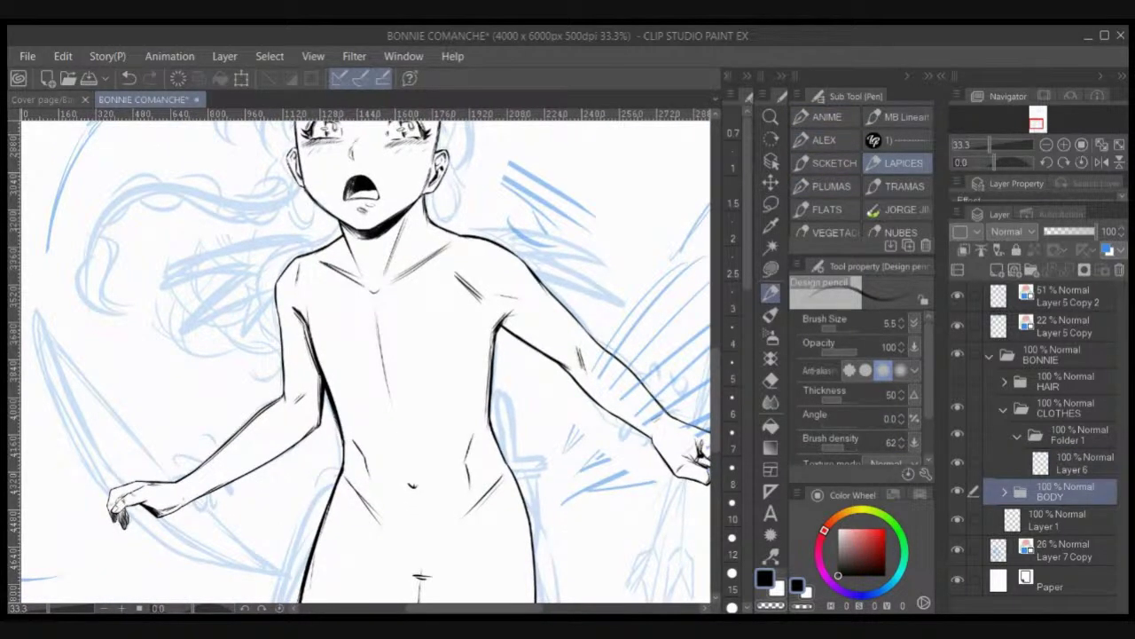
click(1060, 231)
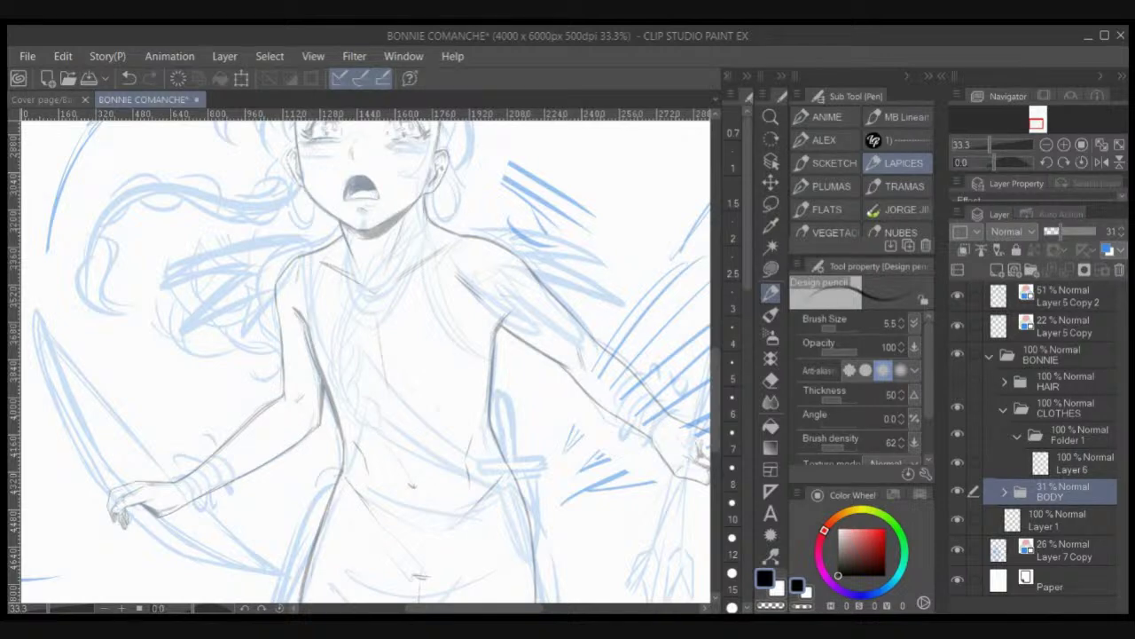
Step: Select the empty layer in the CLOTHES subfolder and set the Design pencil to dark pink (H 330, S 73, V 51) at size 29.9
click(1071, 463)
drag(307, 263, 299, 311)
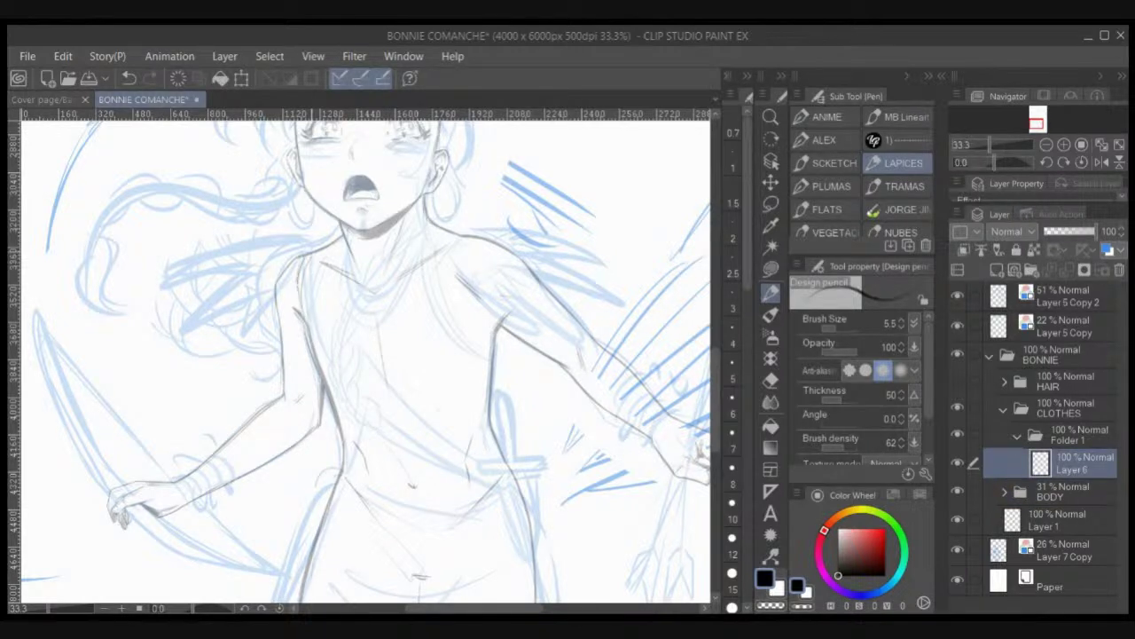
key(ctrl+z)
key(ctrl+z)
click(874, 543)
click(873, 551)
click(818, 552)
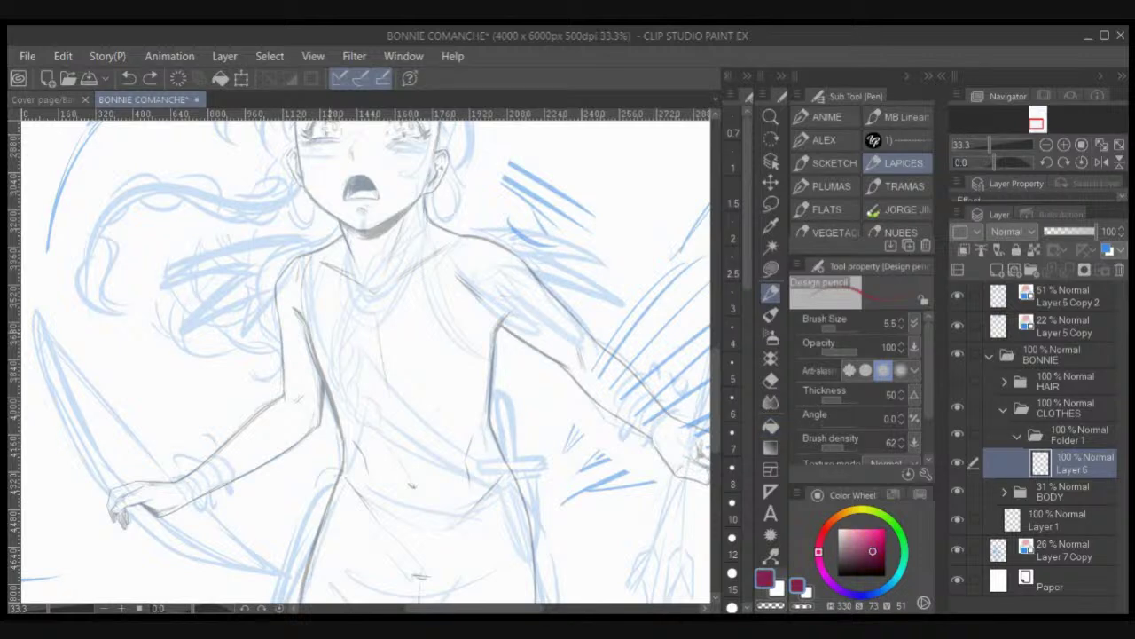
drag(343, 349, 347, 348)
key(bracketleft)
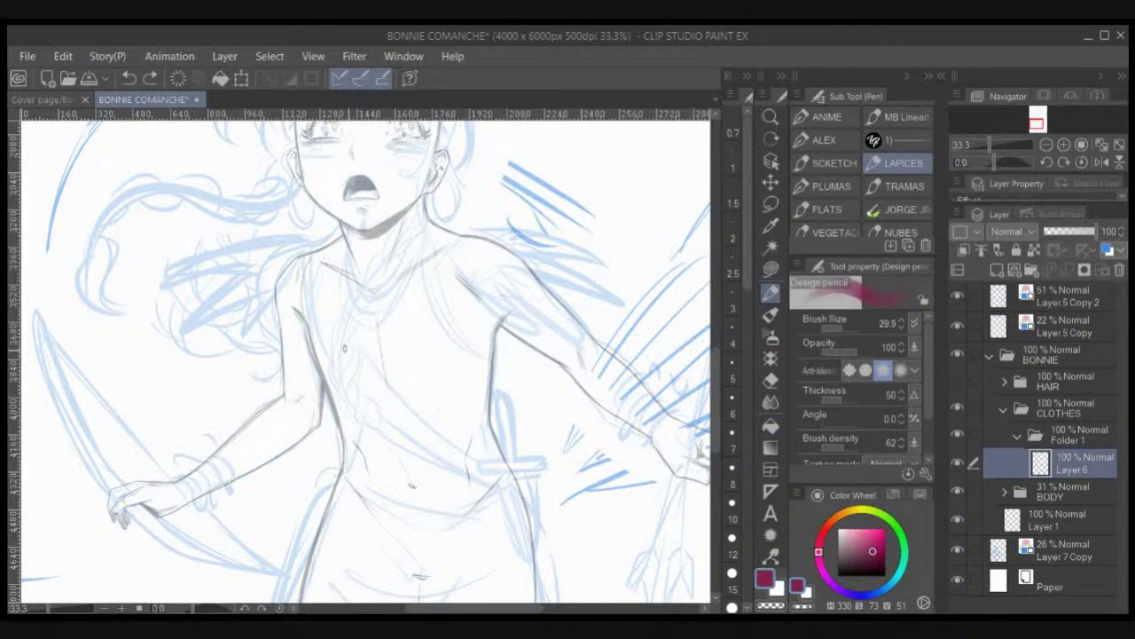
Step: Sketch the dress's round neckline, short shoulder seams and both armhole lines over the girl's torso
mouse_move(303, 315)
mouse_down()
mouse_move(307, 258)
mouse_move(302, 288)
mouse_up()
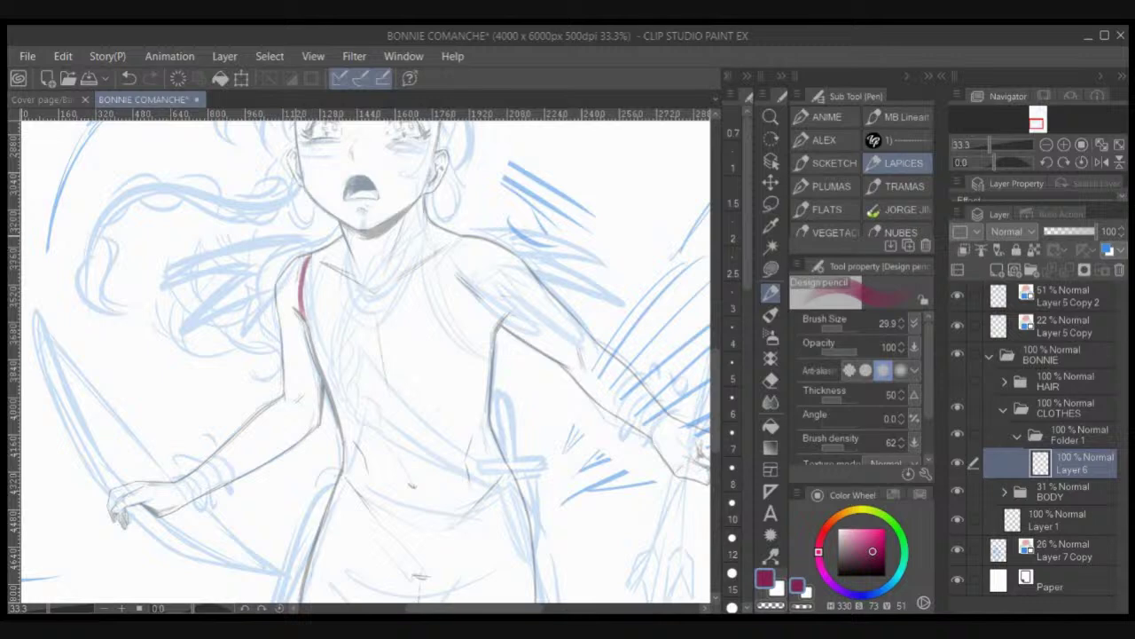
mouse_move(338, 243)
mouse_down()
mouse_move(355, 265)
mouse_move(399, 270)
mouse_move(441, 222)
mouse_move(493, 324)
mouse_up()
drag(437, 223, 468, 234)
drag(308, 253, 339, 236)
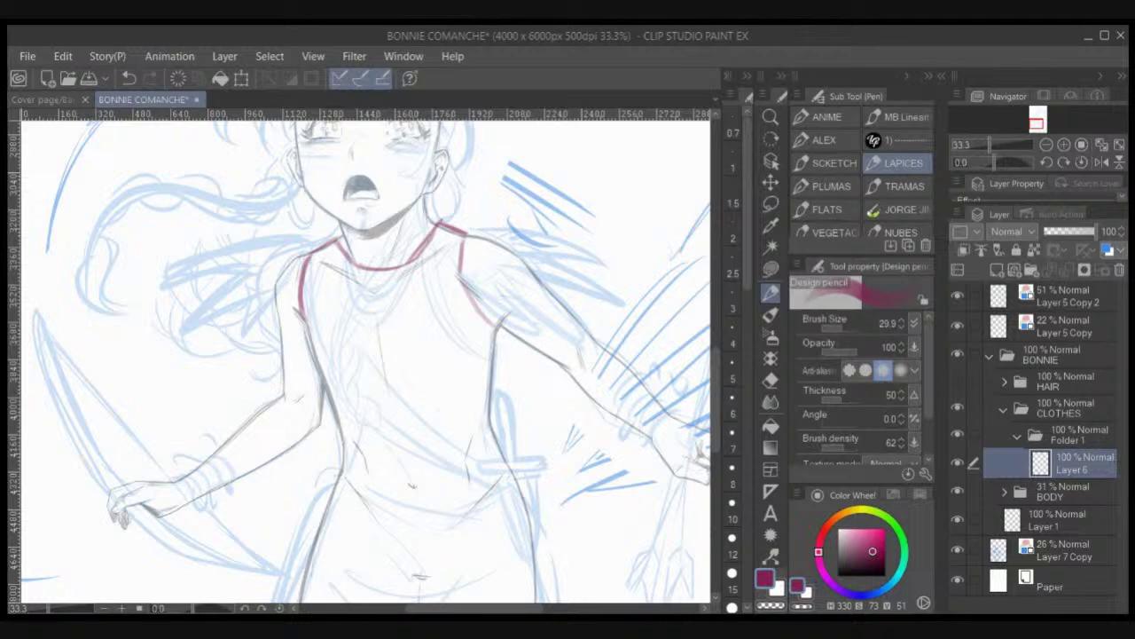
Step: Consult the cover page reference and sketch the upper and lower sleeve edges along the girl's left upper arm
click(42, 100)
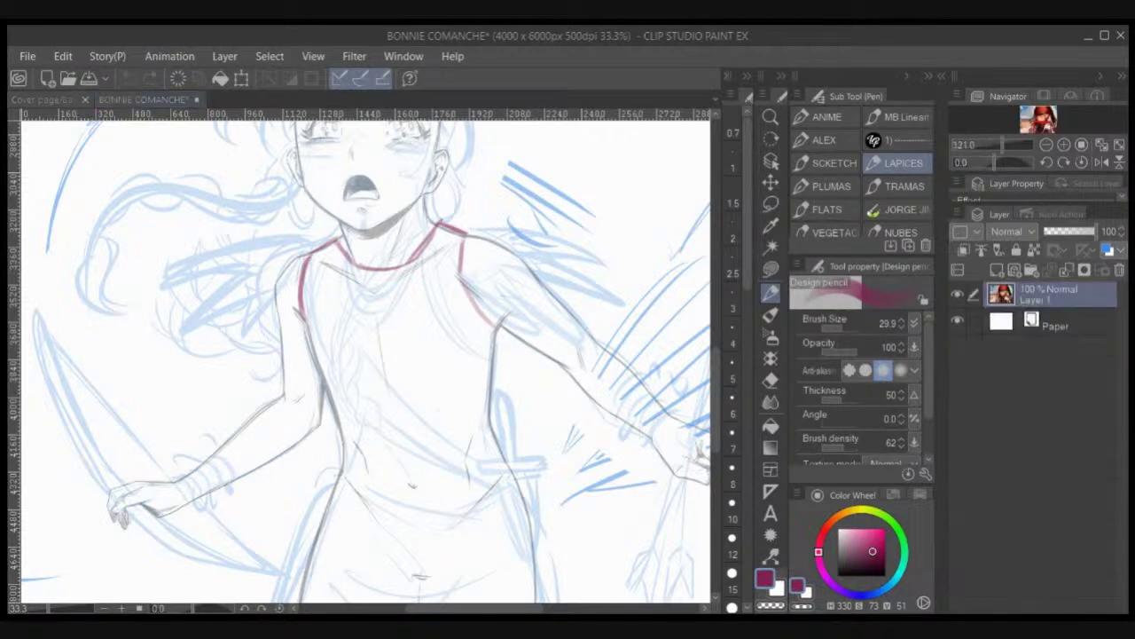
scroll(365, 362, down, 5)
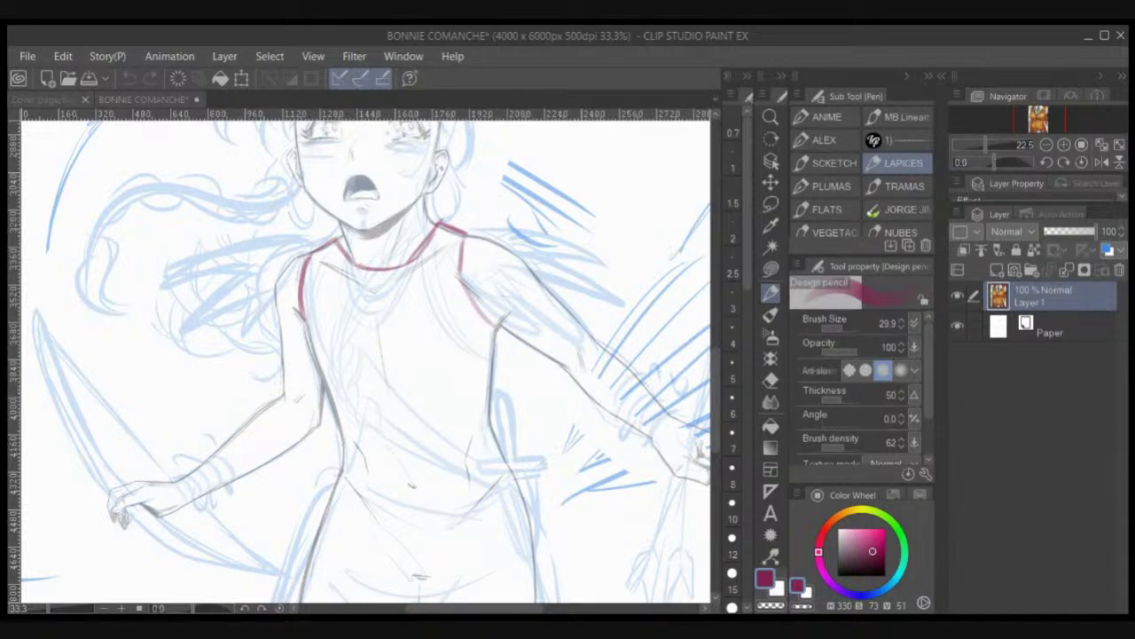
mouse_move(464, 234)
mouse_down()
mouse_move(508, 244)
mouse_move(579, 328)
mouse_up()
drag(533, 276, 597, 345)
drag(501, 322, 567, 366)
mouse_move(340, 235)
mouse_down()
mouse_move(356, 262)
mouse_move(381, 269)
mouse_move(423, 243)
mouse_up()
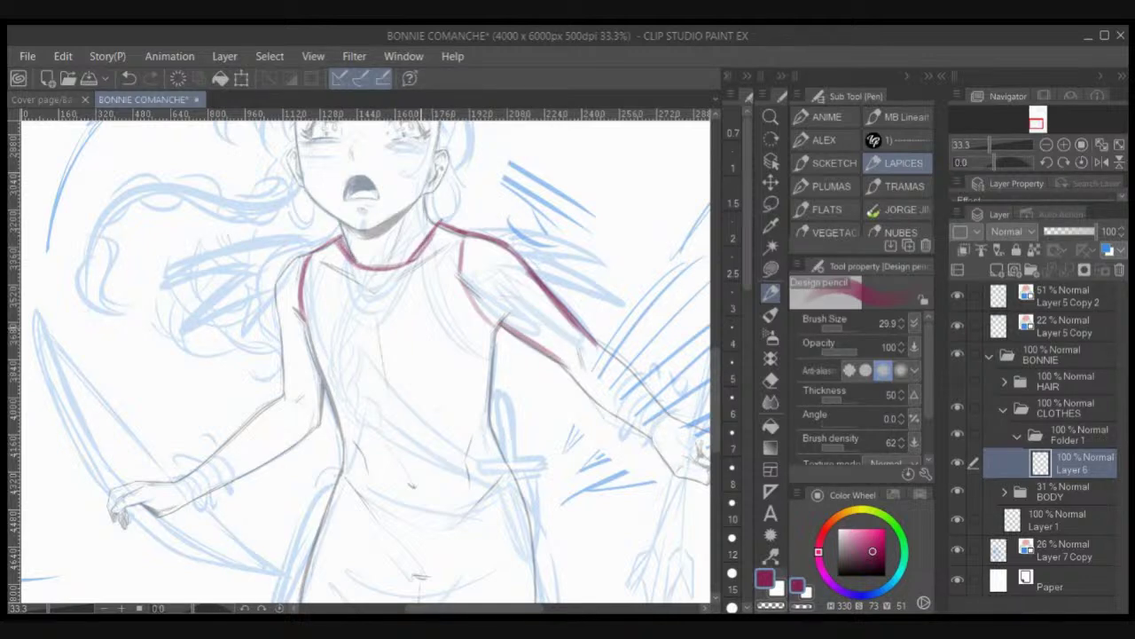
Step: Sketch a fringe of short strips around the dress's neckline from one shoulder to the other
mouse_move(404, 268)
mouse_down()
mouse_move(422, 289)
mouse_move(445, 280)
mouse_move(472, 219)
mouse_up()
mouse_move(390, 296)
mouse_down()
mouse_move(409, 268)
mouse_move(421, 271)
mouse_move(384, 267)
mouse_up()
mouse_move(380, 305)
mouse_down()
mouse_move(398, 277)
mouse_move(370, 271)
mouse_up()
mouse_move(376, 305)
mouse_down()
mouse_move(382, 287)
mouse_move(353, 266)
mouse_move(361, 288)
mouse_up()
mouse_move(357, 300)
mouse_down()
mouse_move(362, 282)
mouse_move(334, 244)
mouse_move(347, 268)
mouse_up()
mouse_move(315, 248)
mouse_down()
mouse_move(321, 236)
mouse_move(335, 240)
mouse_up()
drag(327, 252, 335, 223)
drag(334, 242, 356, 213)
scroll(344, 229, down, 1)
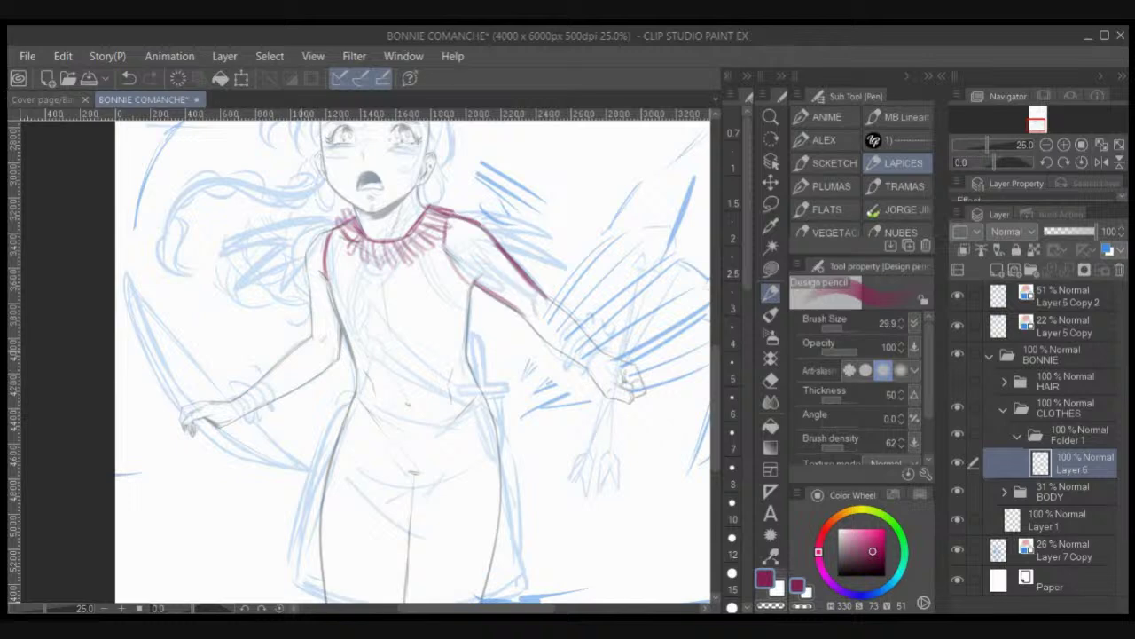
Step: Sketch the sleeve on the girl's right arm, with folds at the elbow and a fringed flared opening
mouse_move(307, 259)
mouse_down()
mouse_move(337, 227)
mouse_move(310, 285)
mouse_move(312, 328)
mouse_up()
mouse_move(268, 377)
mouse_down()
mouse_move(337, 390)
mouse_move(256, 379)
mouse_up()
mouse_move(307, 341)
mouse_down()
mouse_move(252, 383)
mouse_move(348, 389)
mouse_move(323, 331)
mouse_up()
drag(313, 310, 304, 341)
mouse_move(263, 380)
mouse_down()
mouse_move(314, 404)
mouse_move(358, 395)
mouse_move(344, 333)
mouse_up()
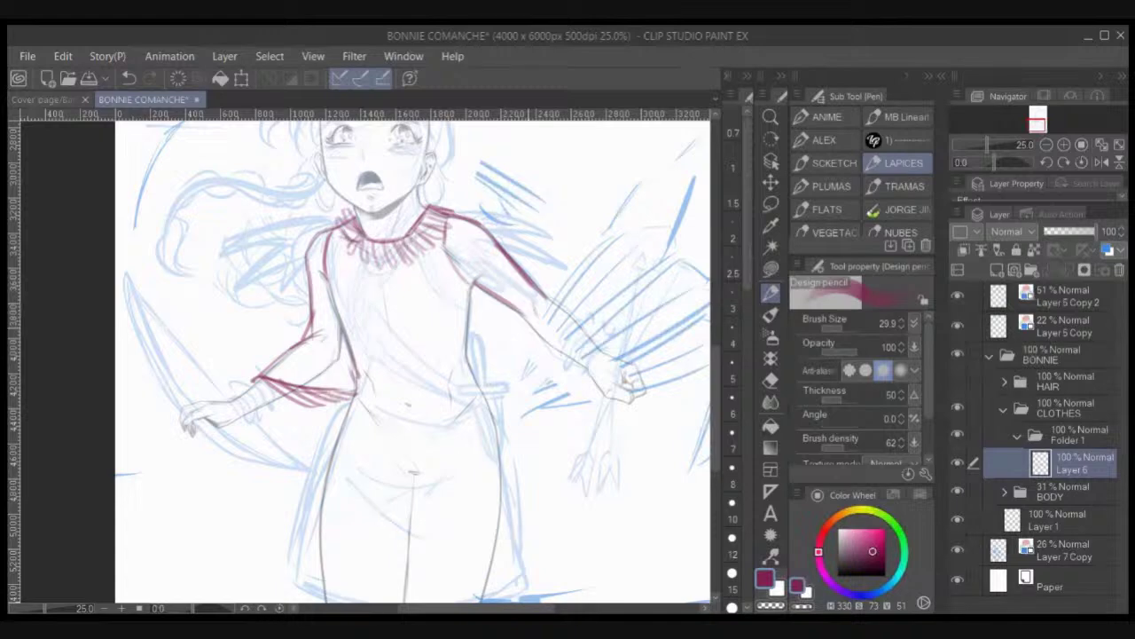
Step: Sketch the flared, wind-blown cuff opening of the sleeve on the girl's left forearm
mouse_move(504, 307)
mouse_down()
mouse_move(518, 337)
mouse_move(561, 364)
mouse_up()
key(ctrl+z)
key(ctrl+z)
mouse_move(516, 314)
mouse_down()
mouse_move(554, 348)
mouse_move(611, 359)
mouse_move(595, 348)
mouse_move(625, 328)
mouse_up()
drag(539, 295, 569, 312)
mouse_move(565, 310)
mouse_down()
mouse_move(614, 319)
mouse_move(619, 296)
mouse_move(587, 302)
mouse_move(628, 293)
mouse_move(637, 310)
mouse_move(618, 332)
mouse_move(639, 291)
mouse_up()
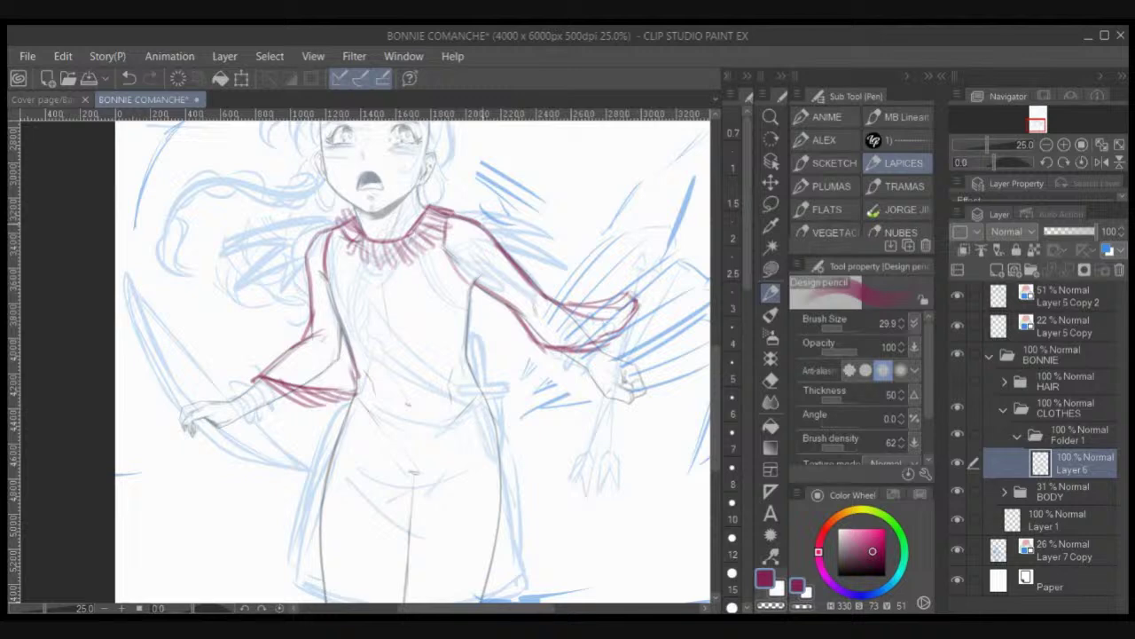
Step: Sketch the dress's waistline, its two sides over the hips and a hem across the thighs
drag(486, 392, 483, 381)
drag(355, 367, 410, 376)
mouse_move(410, 372)
mouse_down()
mouse_move(468, 354)
mouse_move(470, 277)
mouse_up()
key(ctrl+z)
drag(448, 421, 447, 241)
mouse_move(293, 393)
mouse_down()
mouse_move(333, 421)
mouse_move(424, 430)
mouse_move(486, 418)
mouse_move(494, 363)
mouse_up()
drag(484, 418, 495, 344)
mouse_move(466, 179)
mouse_down()
mouse_move(491, 245)
mouse_move(495, 367)
mouse_up()
drag(358, 346, 390, 415)
mouse_move(332, 468)
mouse_down()
mouse_move(336, 401)
mouse_move(381, 259)
mouse_up()
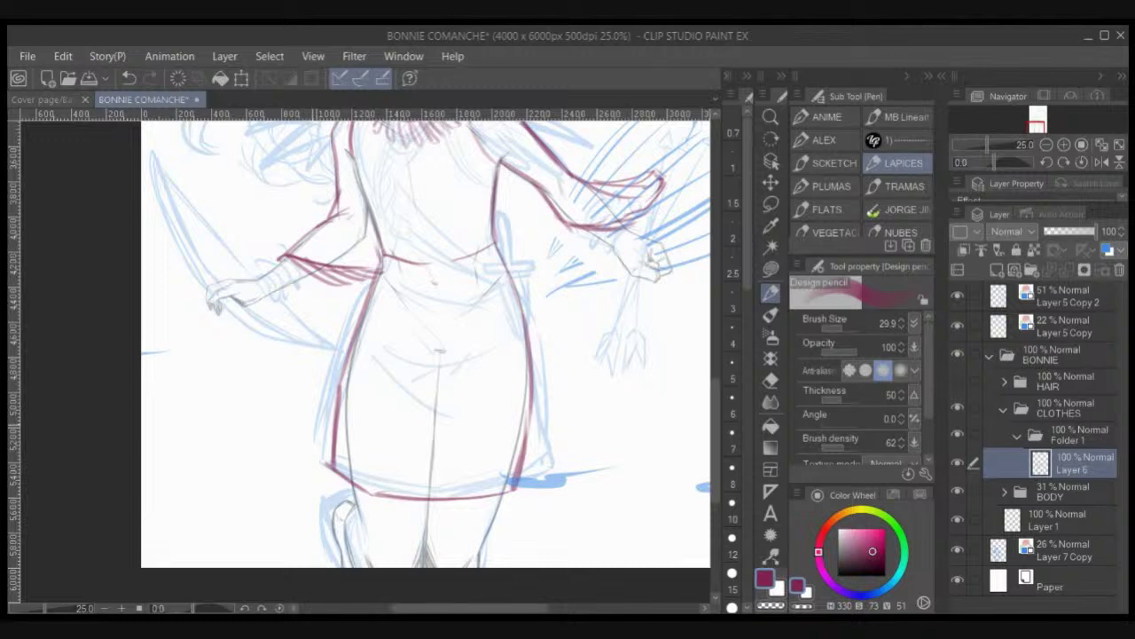
Step: Erase the dress's hem line with the transparent colour and redraw it slightly higher as a curve in dark pink
key(u)
key(c)
mouse_move(316, 438)
mouse_down()
mouse_move(535, 480)
mouse_move(470, 458)
mouse_up()
key(p)
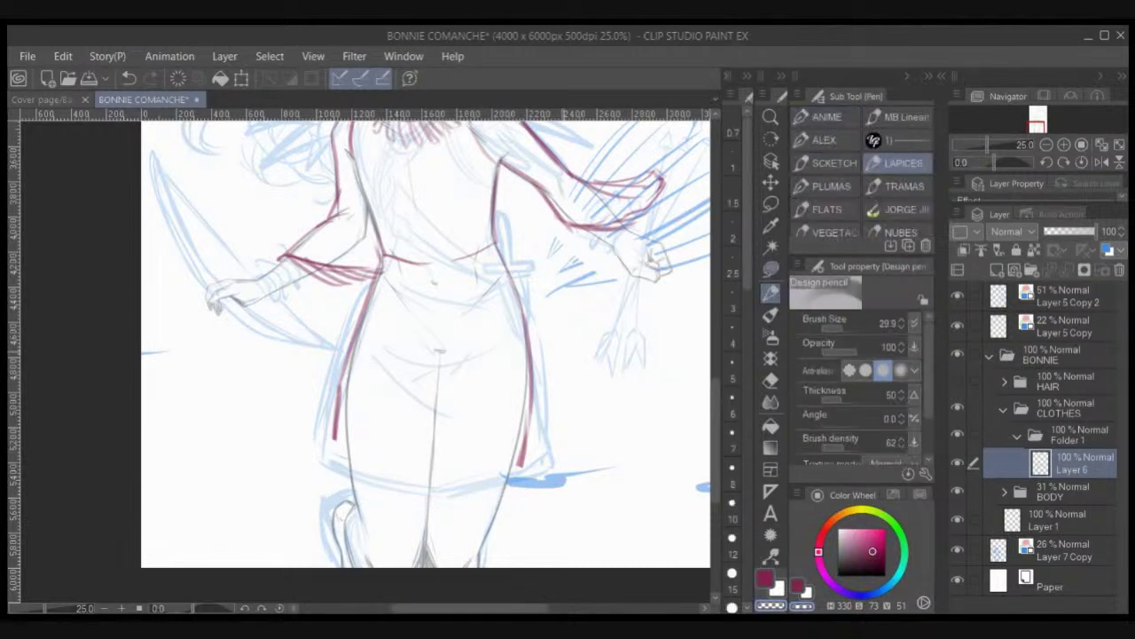
mouse_move(333, 448)
mouse_down()
mouse_move(432, 483)
mouse_move(521, 465)
mouse_up()
drag(435, 483, 519, 466)
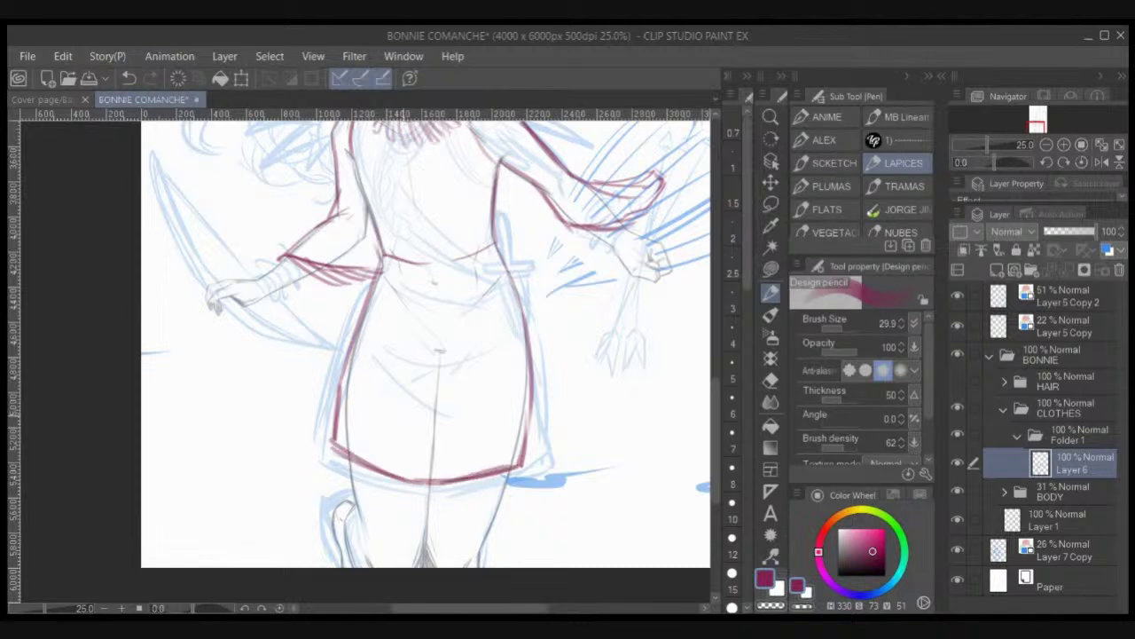
Step: Sketch a centre fold on the skirt, a border line above the hem and a slanted fringe hanging below it
drag(437, 335, 422, 467)
mouse_move(341, 424)
mouse_down()
mouse_move(417, 458)
mouse_move(518, 442)
mouse_up()
mouse_move(339, 443)
mouse_down()
mouse_move(373, 507)
mouse_move(410, 507)
mouse_up()
drag(378, 461, 452, 512)
drag(410, 480, 487, 515)
mouse_move(434, 482)
mouse_down()
mouse_move(499, 510)
mouse_move(529, 490)
mouse_up()
drag(455, 477, 536, 512)
drag(497, 474, 556, 496)
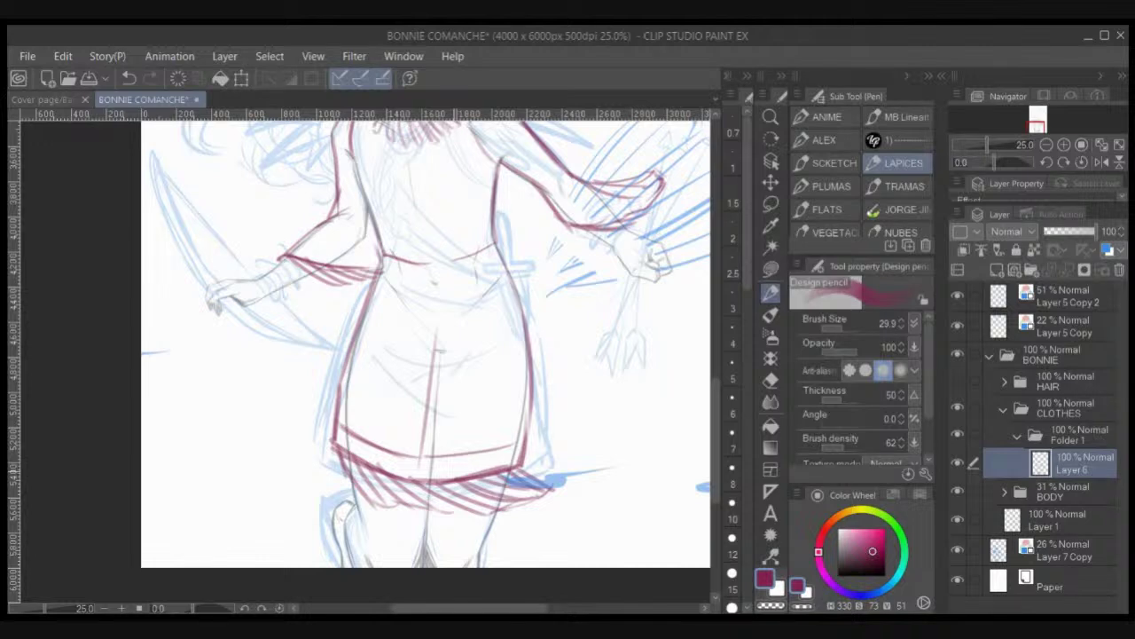
mouse_move(522, 463)
mouse_down()
mouse_move(560, 473)
mouse_move(558, 483)
mouse_move(562, 441)
mouse_up()
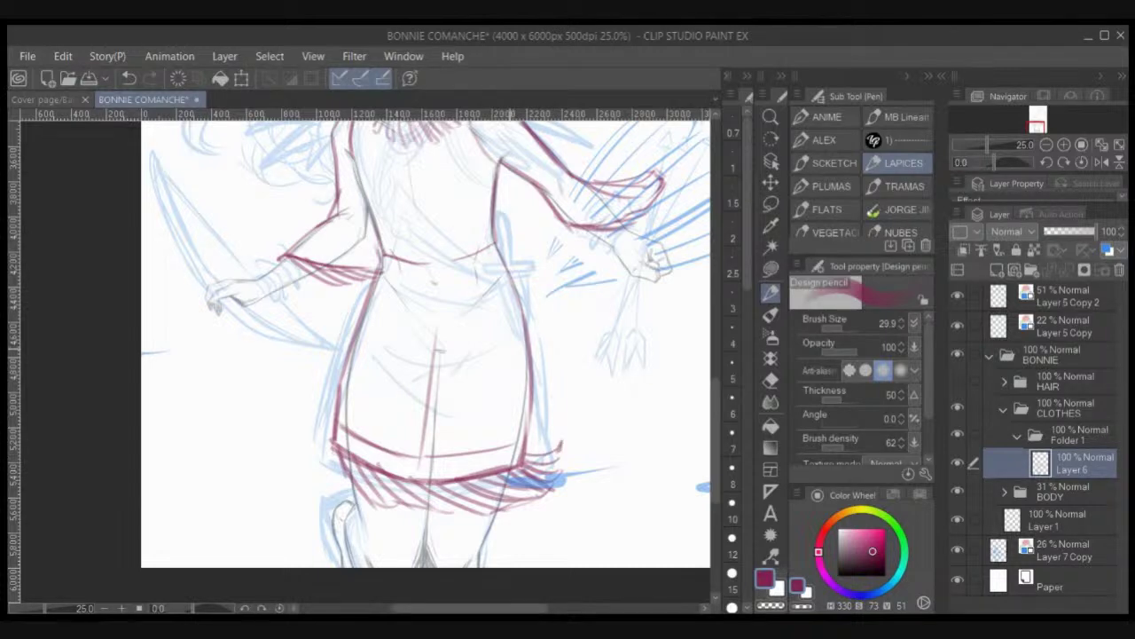
mouse_move(533, 328)
mouse_down()
mouse_move(573, 394)
mouse_move(581, 474)
mouse_up()
drag(596, 436, 542, 405)
scroll(521, 404, down, 2)
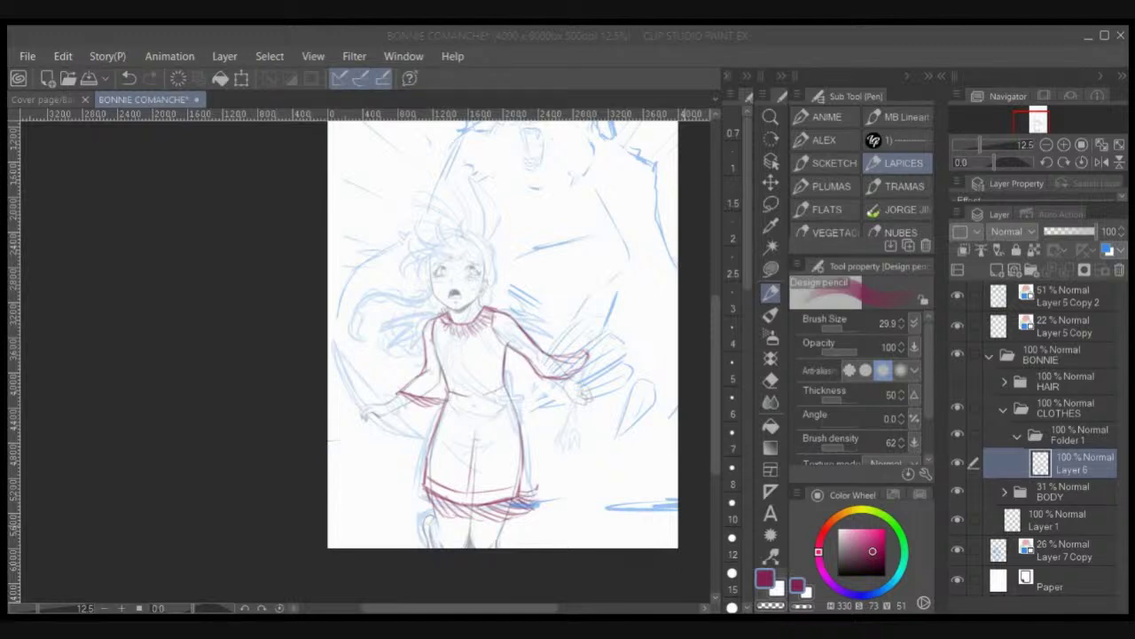
Step: Add a new layer above the pink clothing sketch and lower the sketch layer's opacity to 59%
scroll(644, 506, up, 2)
scroll(650, 521, up, 1)
drag(319, 191, 575, 561)
drag(566, 493, 564, 474)
click(997, 269)
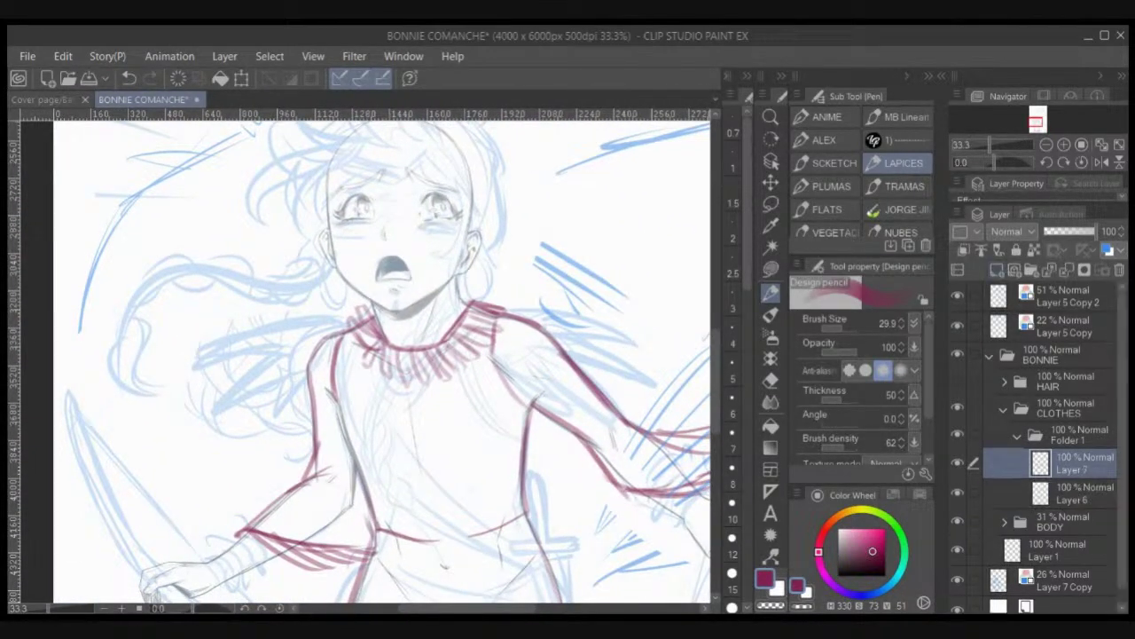
click(1083, 495)
click(1075, 232)
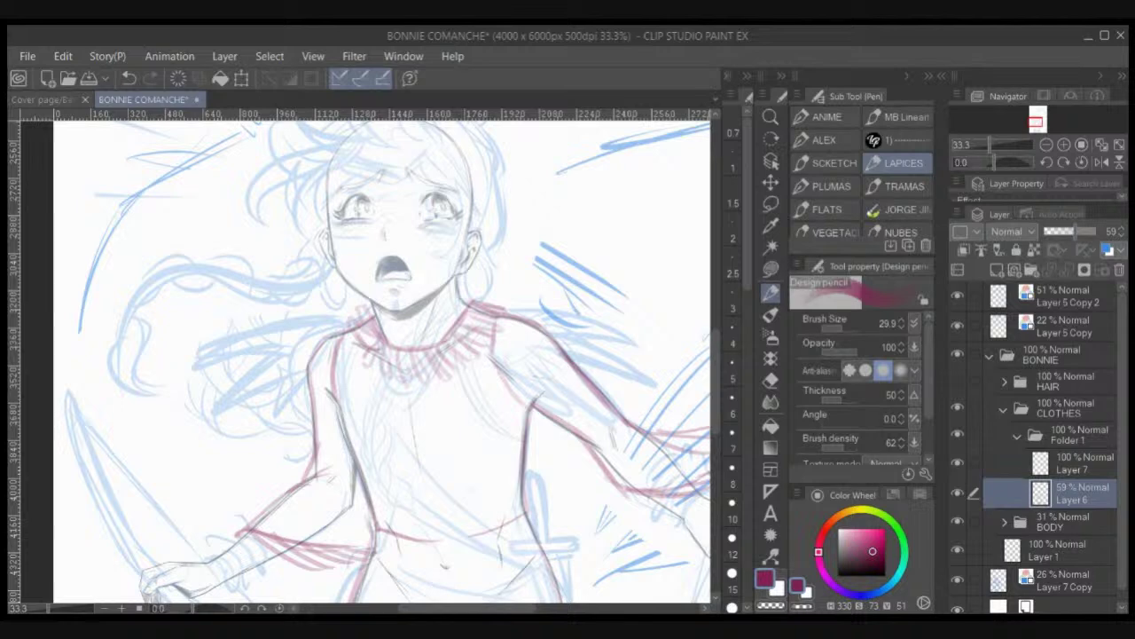
Step: Select the new empty layer for inking, set the colour to black and choose the pen in the ANIME group
click(840, 575)
click(1082, 463)
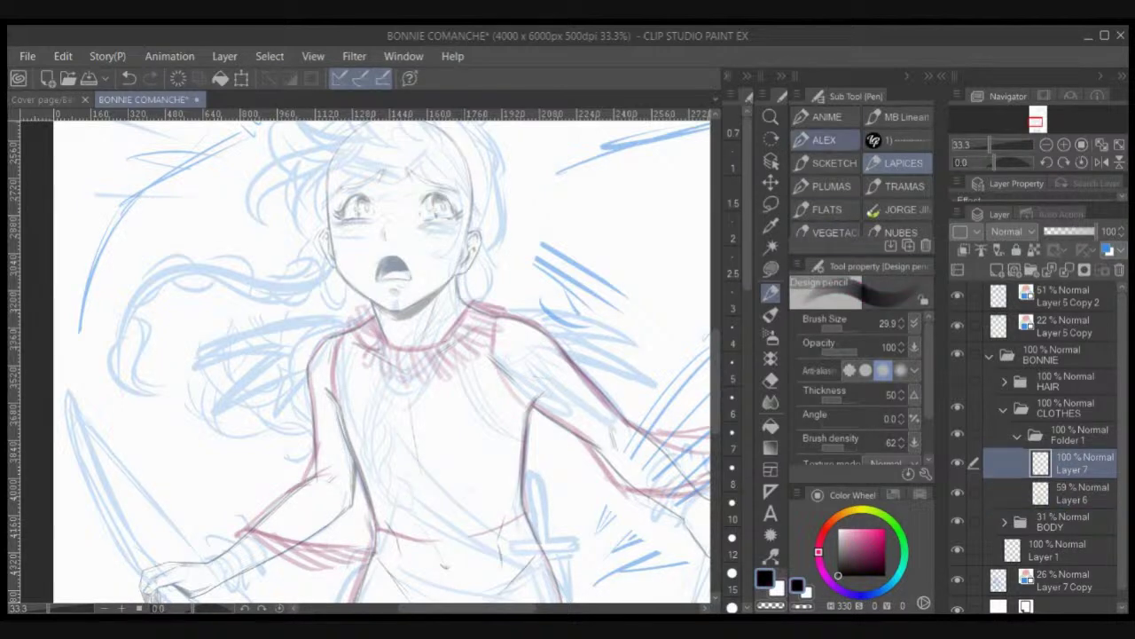
click(827, 118)
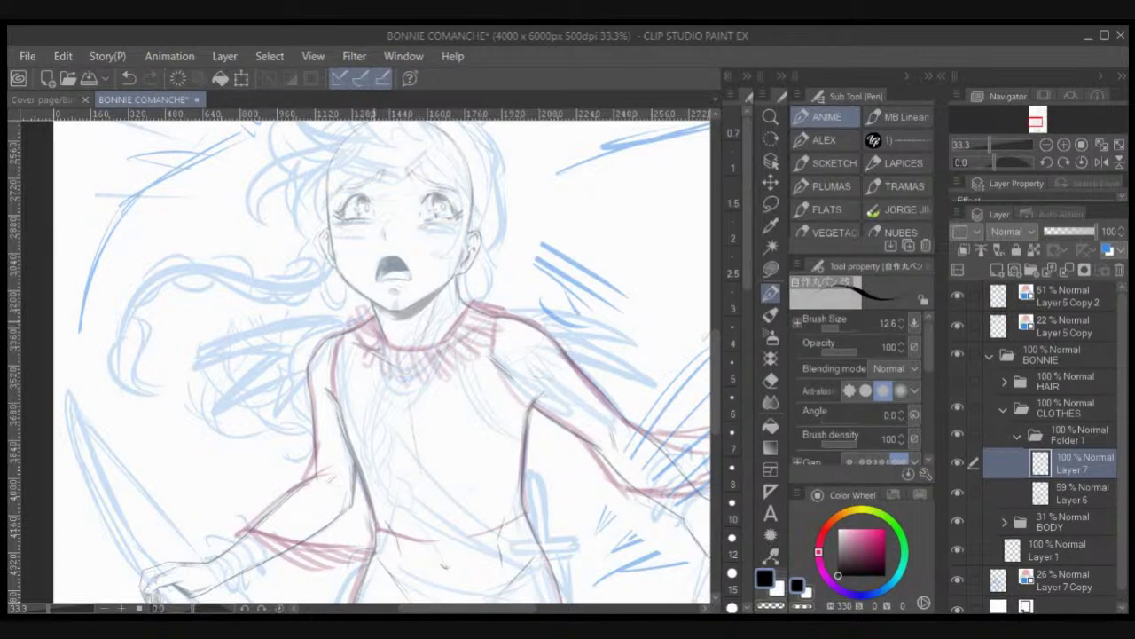
mouse_move(373, 317)
mouse_down()
mouse_move(398, 347)
mouse_move(443, 347)
mouse_move(465, 304)
mouse_up()
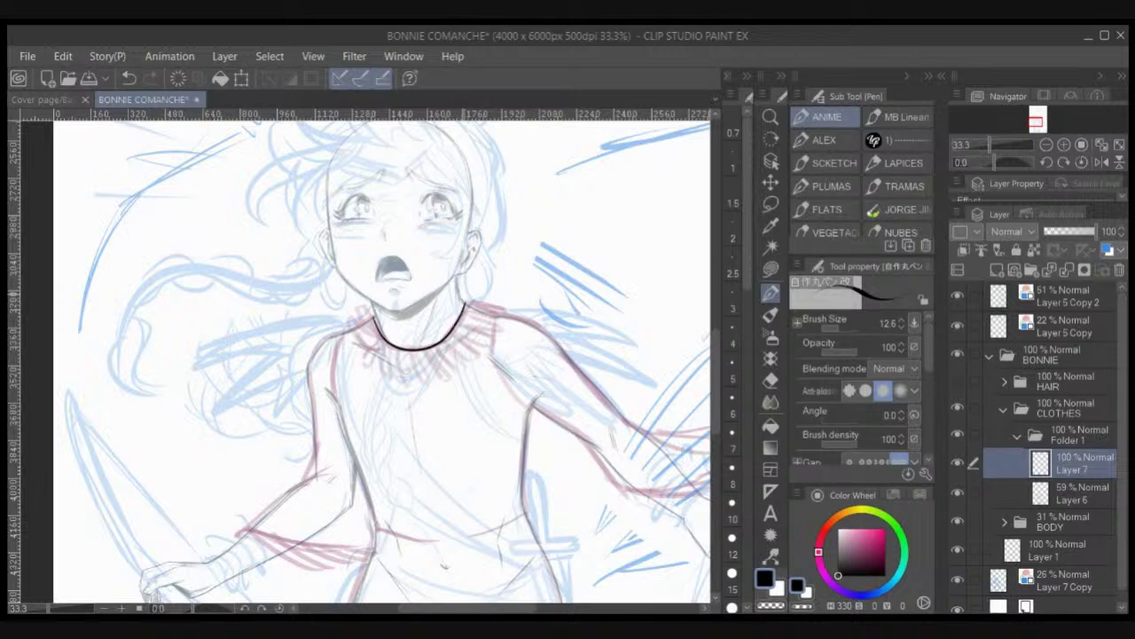
scroll(426, 257, up, 1)
key(ctrl+z)
mouse_move(343, 342)
mouse_down()
mouse_move(368, 381)
mouse_move(404, 390)
mouse_move(451, 376)
mouse_move(479, 336)
mouse_up()
key(ctrl+z)
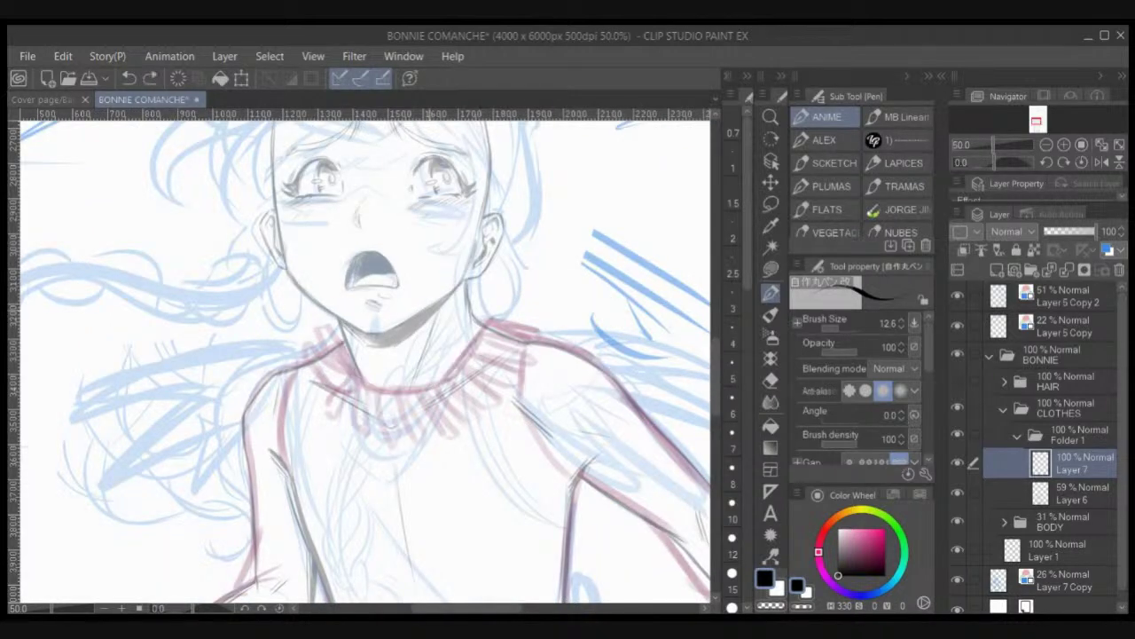
Step: Rotate the canvas about 30 degrees counterclockwise and ink the neckline curve in black from both sides of the neck
key(r)
drag(532, 372, 515, 288)
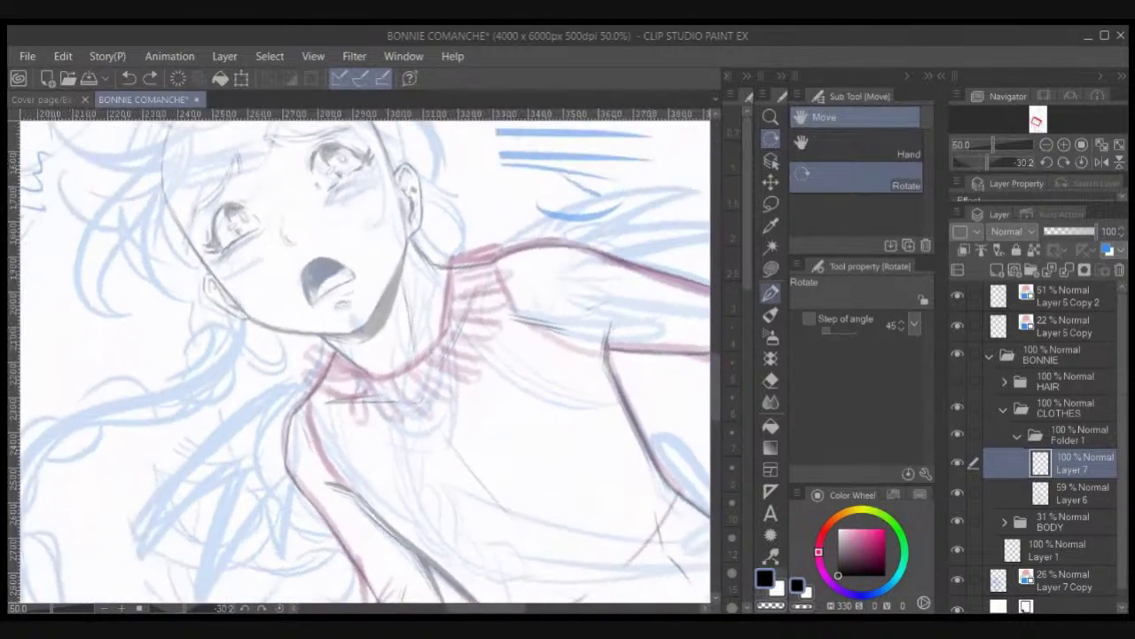
key(p)
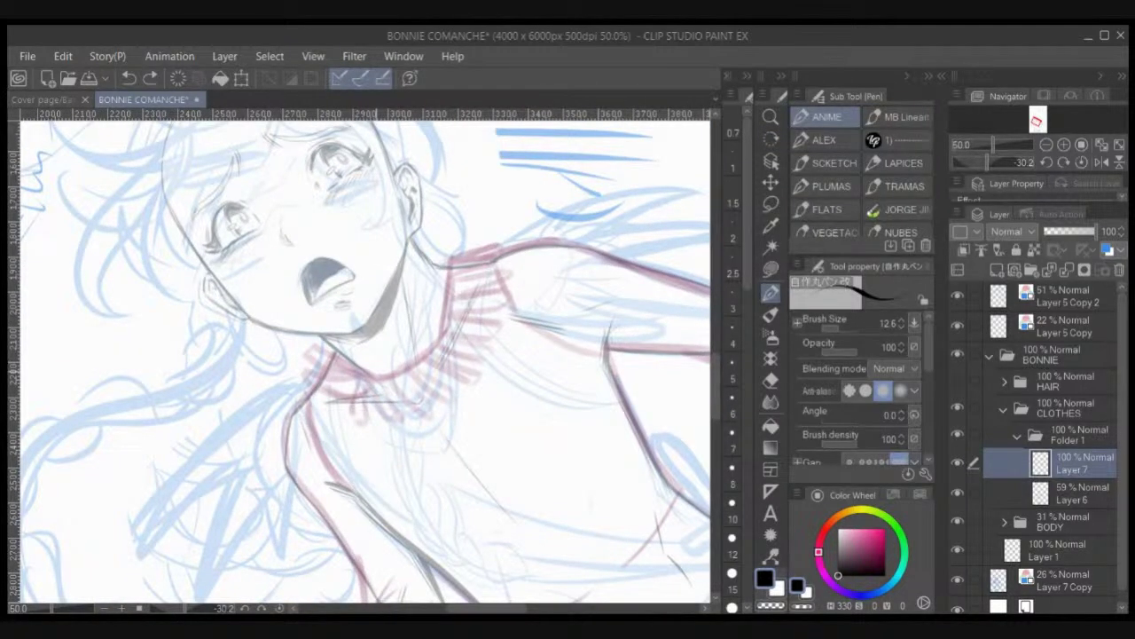
mouse_move(382, 381)
mouse_down()
mouse_move(433, 351)
mouse_move(452, 271)
mouse_up()
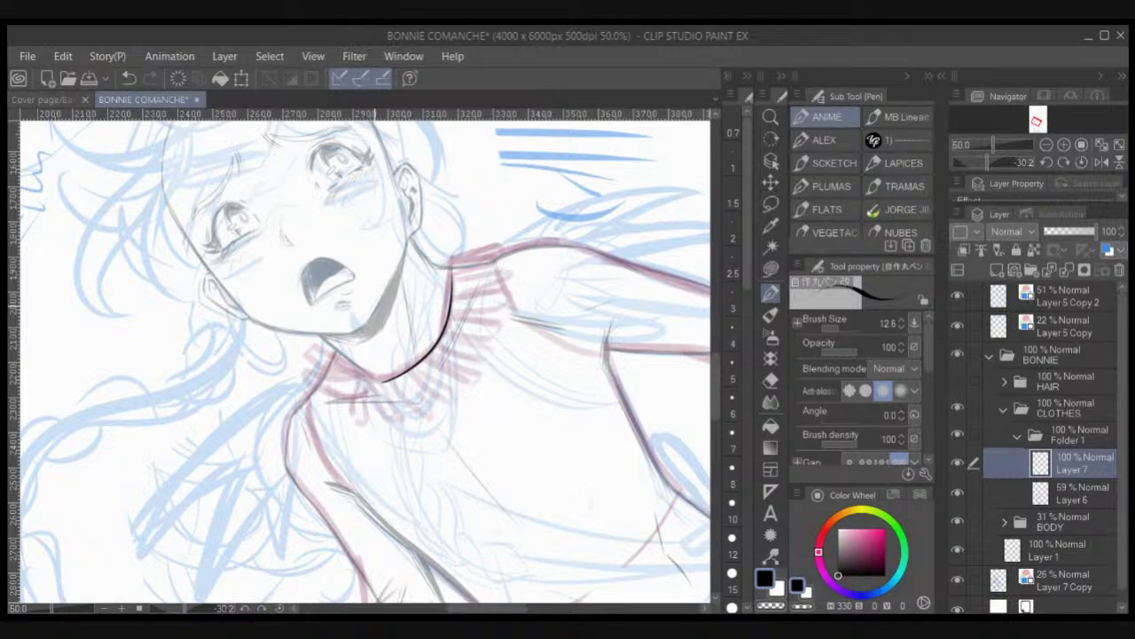
drag(337, 355, 389, 382)
key(ctrl+z)
key(ctrl+plus)
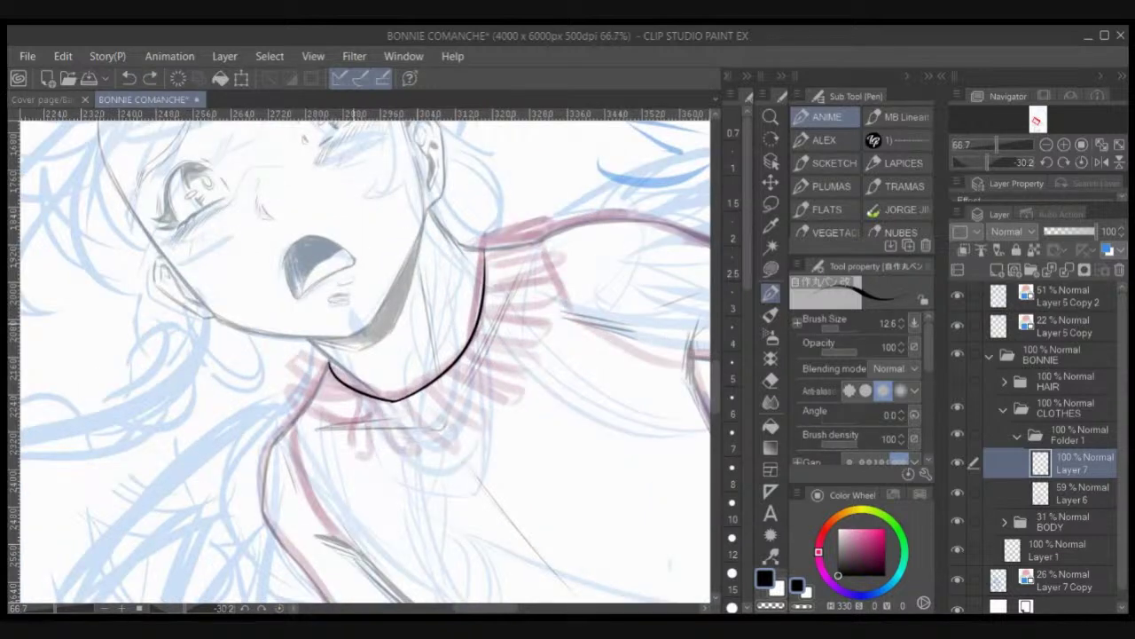
Step: Touch up the inked neckline where the strokes meet and thicken its ends at the sides of the neck
key(c)
drag(385, 400, 410, 396)
key(c)
key(ctrl+z)
drag(328, 359, 331, 366)
mouse_move(484, 267)
mouse_down()
mouse_move(483, 249)
mouse_move(484, 299)
mouse_up()
drag(480, 248, 511, 204)
Step: Ink the first fringe strips hanging from the centre of the neckline and reset the canvas rotation
mouse_move(437, 353)
mouse_down()
mouse_move(472, 389)
mouse_move(502, 401)
mouse_move(502, 391)
mouse_up()
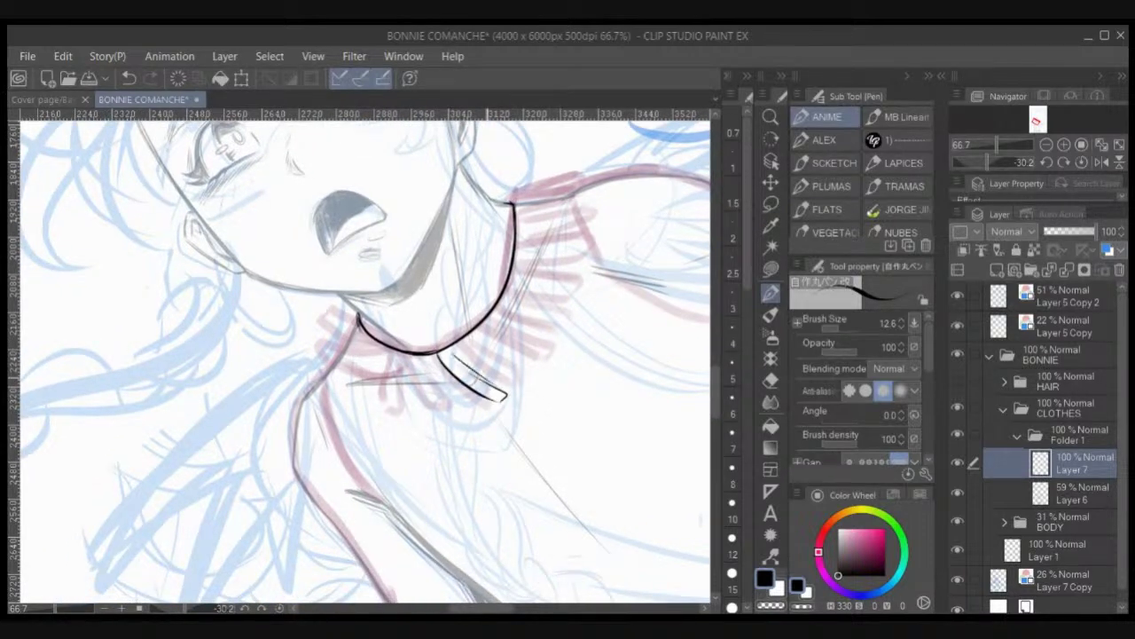
drag(454, 354, 504, 391)
key(ctrl+z)
key(ctrl+z)
drag(456, 355, 502, 390)
mouse_move(458, 356)
mouse_down()
mouse_move(490, 382)
mouse_move(525, 385)
mouse_move(471, 349)
mouse_up()
mouse_move(470, 346)
mouse_down()
mouse_move(518, 368)
mouse_move(452, 369)
mouse_move(423, 353)
mouse_move(475, 433)
mouse_move(499, 426)
mouse_up()
key(ctrl+at)
drag(433, 383, 476, 420)
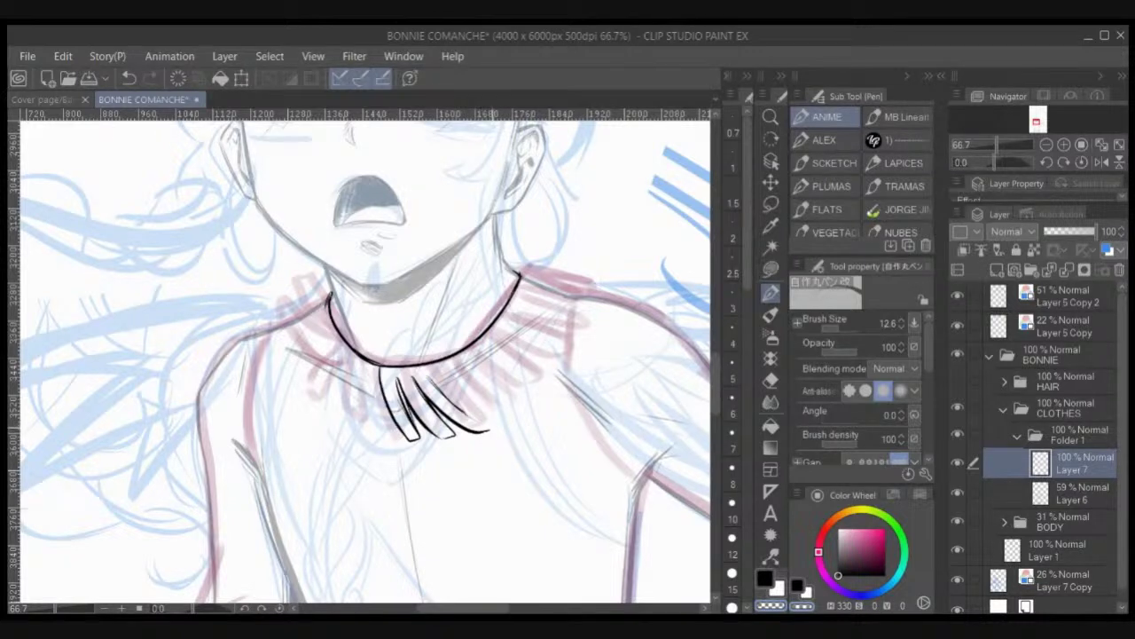
Step: Hide the palettes and ink the next collar fringe strips from the centre towards the girl's left shoulder
key(Tab)
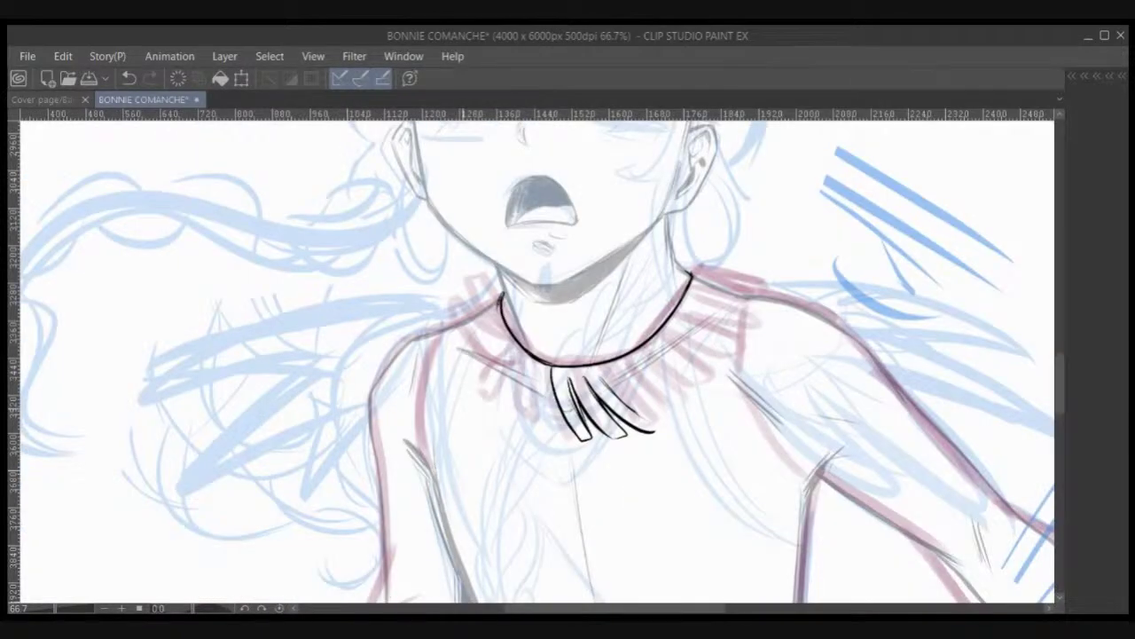
drag(639, 417, 656, 431)
mouse_move(607, 382)
mouse_down()
mouse_move(649, 420)
mouse_move(669, 428)
mouse_move(666, 415)
mouse_up()
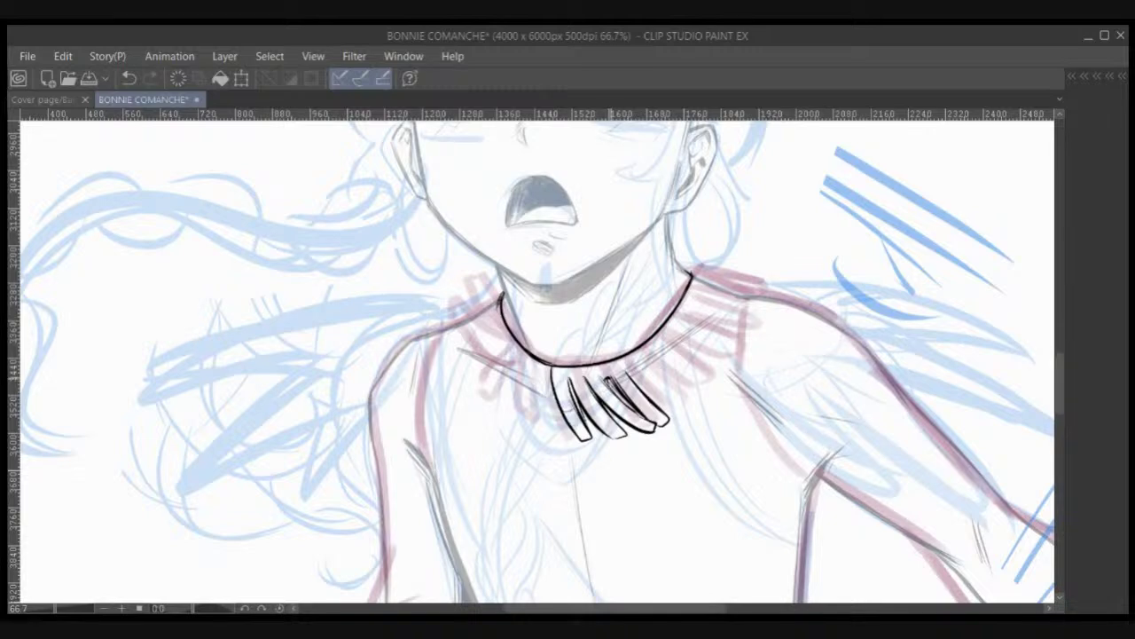
key(ctrl+z)
mouse_move(607, 379)
mouse_down()
mouse_move(620, 396)
mouse_move(642, 387)
mouse_move(670, 410)
mouse_move(690, 405)
mouse_up()
drag(639, 364, 688, 409)
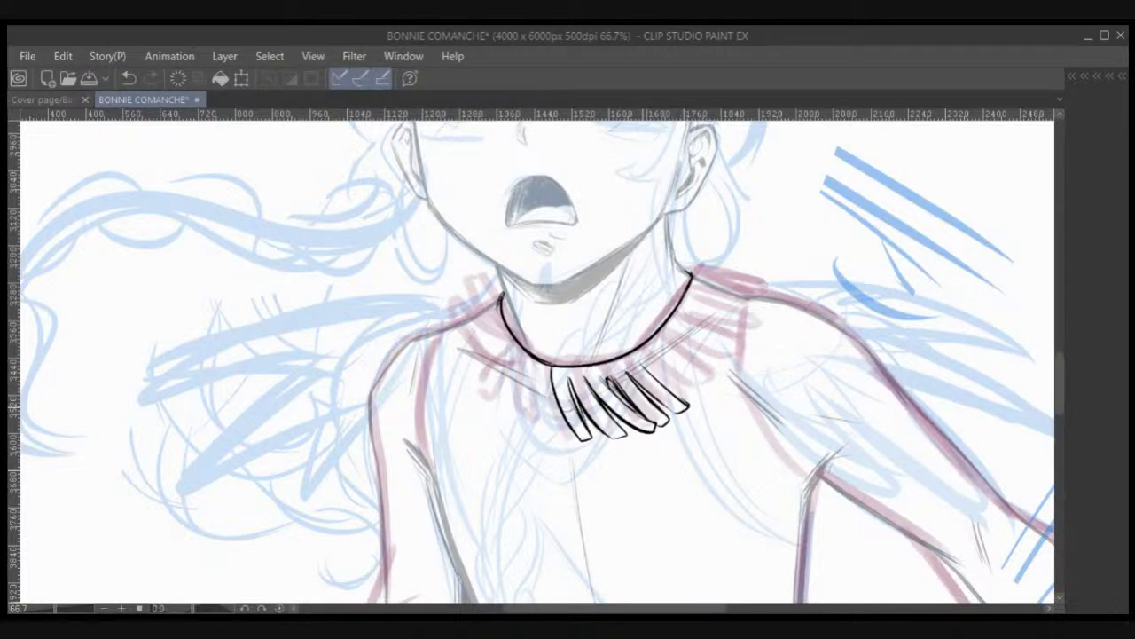
Step: Ink more fringe strips along the rising curve of the neckline on the girl's left side, redoing one stroke
mouse_move(643, 362)
mouse_down()
mouse_move(685, 401)
mouse_move(681, 412)
mouse_up()
drag(656, 373, 706, 392)
drag(655, 353, 715, 385)
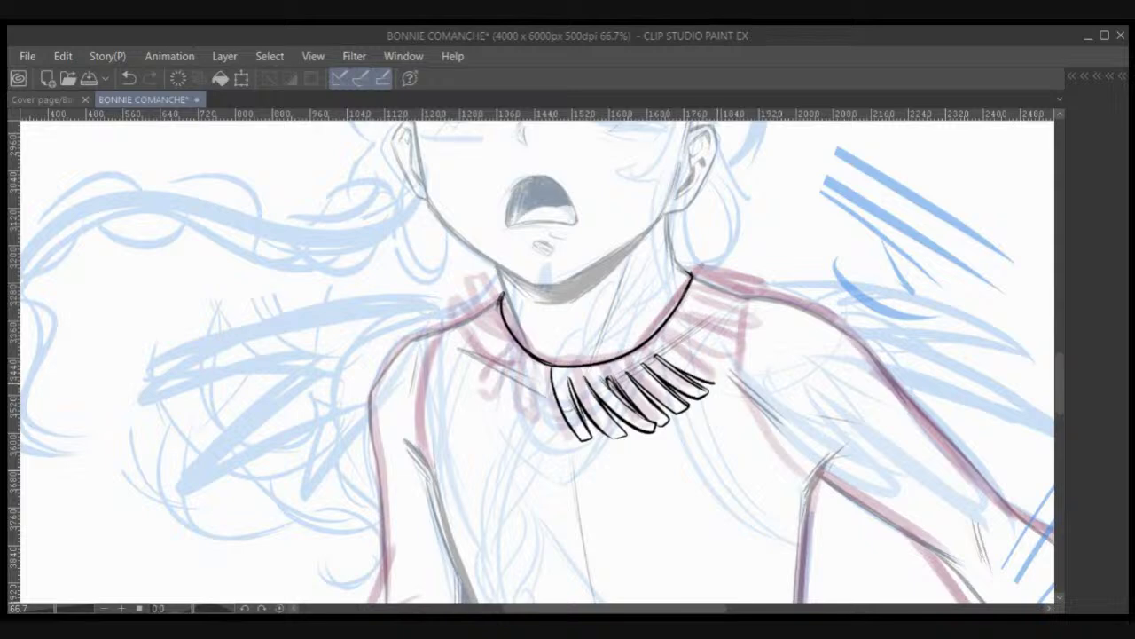
key(ctrl+z)
drag(663, 356, 723, 378)
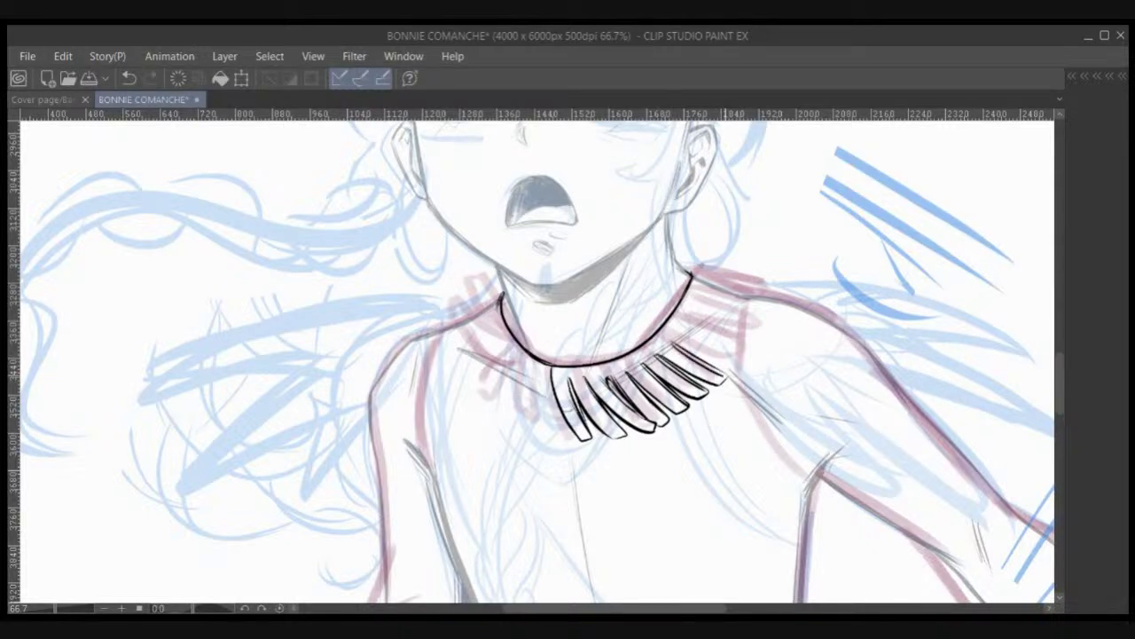
Step: Ink further fringe strips along the rising neckline towards the girl's left shoulder, redoing strokes that miss the shape
key(ctrl+z)
drag(670, 342, 727, 376)
drag(671, 342, 738, 371)
mouse_move(685, 330)
mouse_down()
mouse_move(741, 352)
mouse_move(737, 368)
mouse_move(694, 335)
mouse_move(741, 355)
mouse_up()
mouse_move(687, 330)
mouse_down()
mouse_move(748, 346)
mouse_move(742, 354)
mouse_up()
mouse_move(694, 316)
mouse_down()
mouse_move(755, 333)
mouse_move(753, 345)
mouse_up()
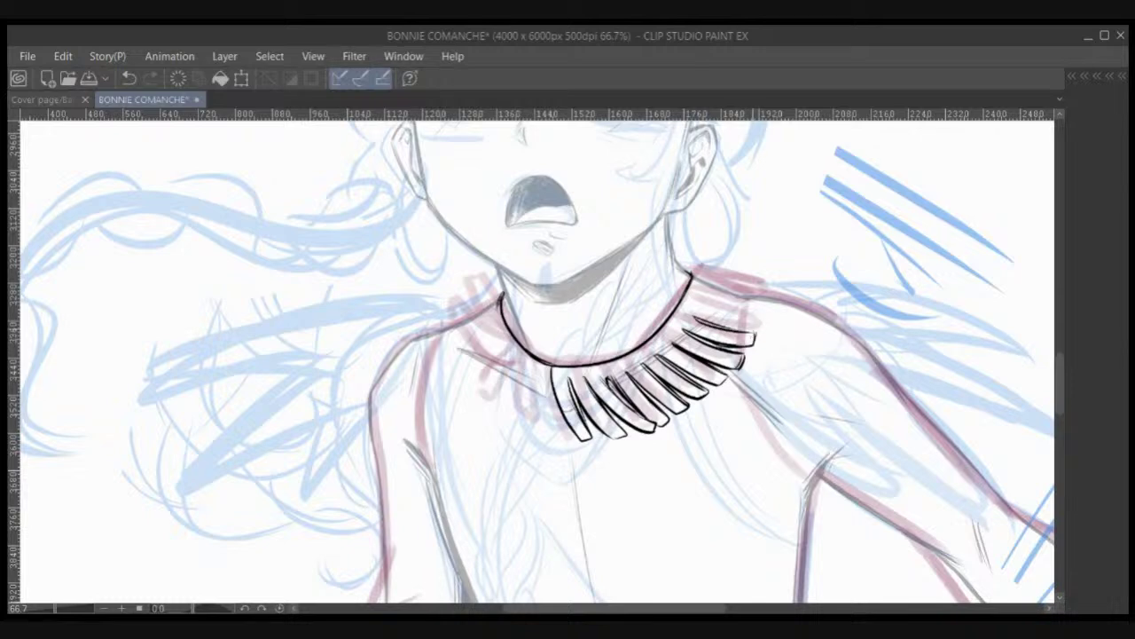
drag(695, 317, 757, 332)
key(ctrl+z)
mouse_move(695, 316)
mouse_down()
mouse_move(756, 332)
mouse_move(741, 311)
mouse_move(761, 316)
mouse_up()
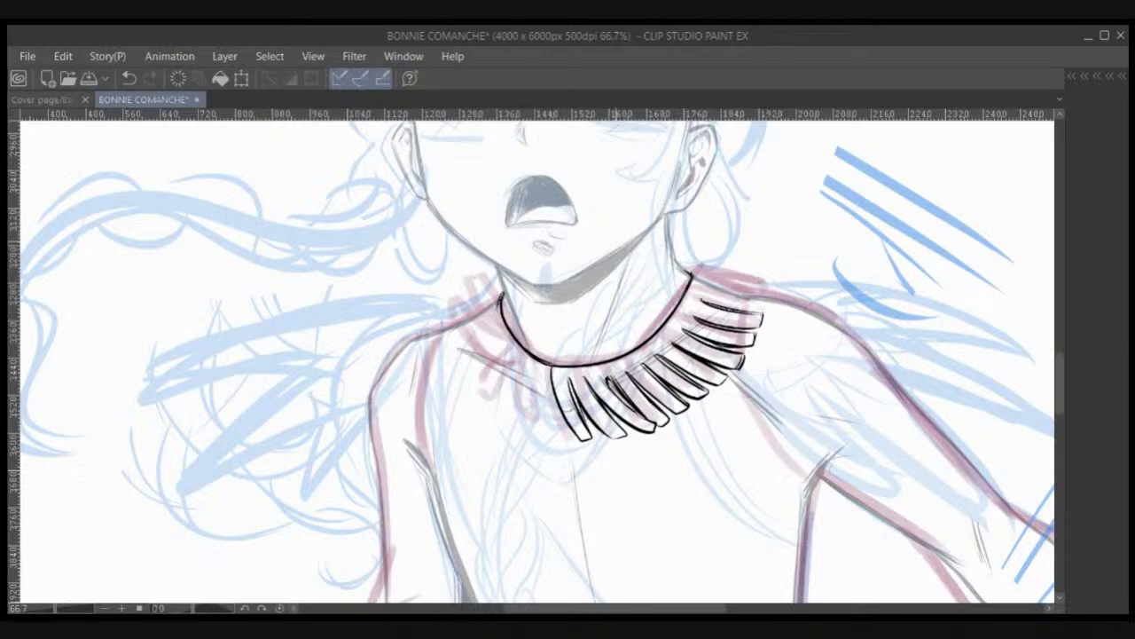
Step: Ink the collar fringe strips from the centre of the neckline up to the girl's right shoulder
mouse_move(518, 371)
mouse_down()
mouse_move(533, 436)
mouse_move(552, 429)
mouse_up()
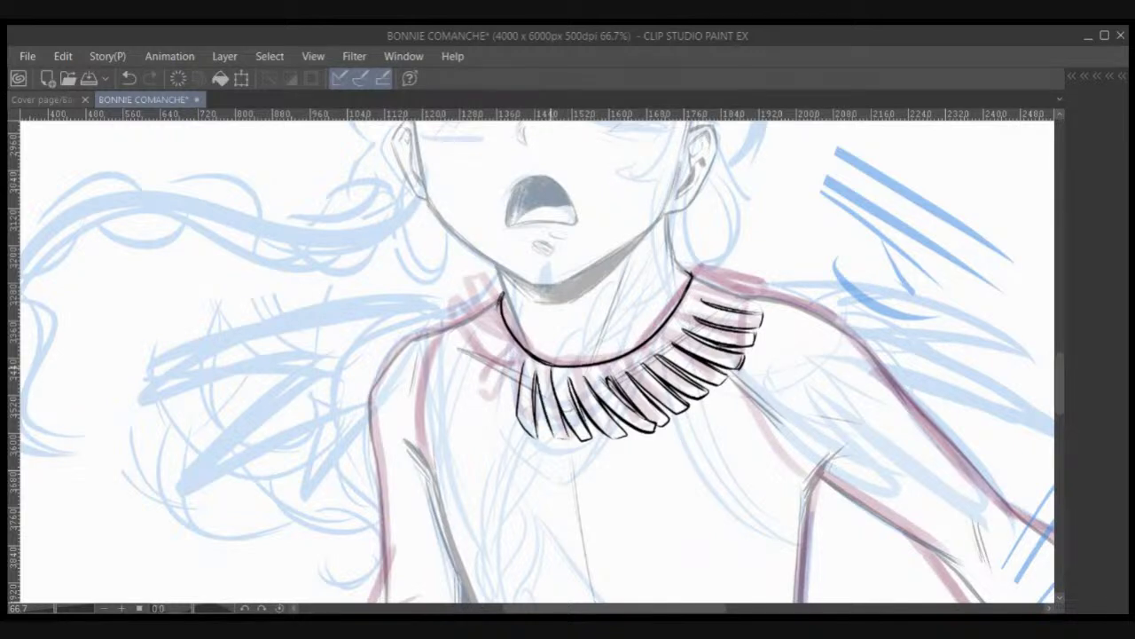
mouse_move(551, 427)
mouse_down()
mouse_move(570, 441)
mouse_move(562, 416)
mouse_up()
drag(551, 370, 552, 384)
mouse_move(522, 359)
mouse_down()
mouse_move(488, 399)
mouse_move(498, 406)
mouse_up()
mouse_move(500, 404)
mouse_down()
mouse_move(504, 371)
mouse_move(520, 359)
mouse_move(504, 355)
mouse_move(489, 374)
mouse_move(487, 405)
mouse_move(498, 408)
mouse_move(501, 384)
mouse_move(521, 372)
mouse_move(474, 340)
mouse_move(449, 293)
mouse_move(507, 336)
mouse_up()
key(ctrl+z)
mouse_move(450, 300)
mouse_down()
mouse_move(478, 340)
mouse_move(506, 347)
mouse_move(472, 304)
mouse_move(467, 276)
mouse_move(479, 268)
mouse_up()
mouse_move(490, 310)
mouse_down()
mouse_move(479, 268)
mouse_move(504, 291)
mouse_move(493, 286)
mouse_move(493, 307)
mouse_move(479, 264)
mouse_move(489, 291)
mouse_move(472, 295)
mouse_move(494, 298)
mouse_up()
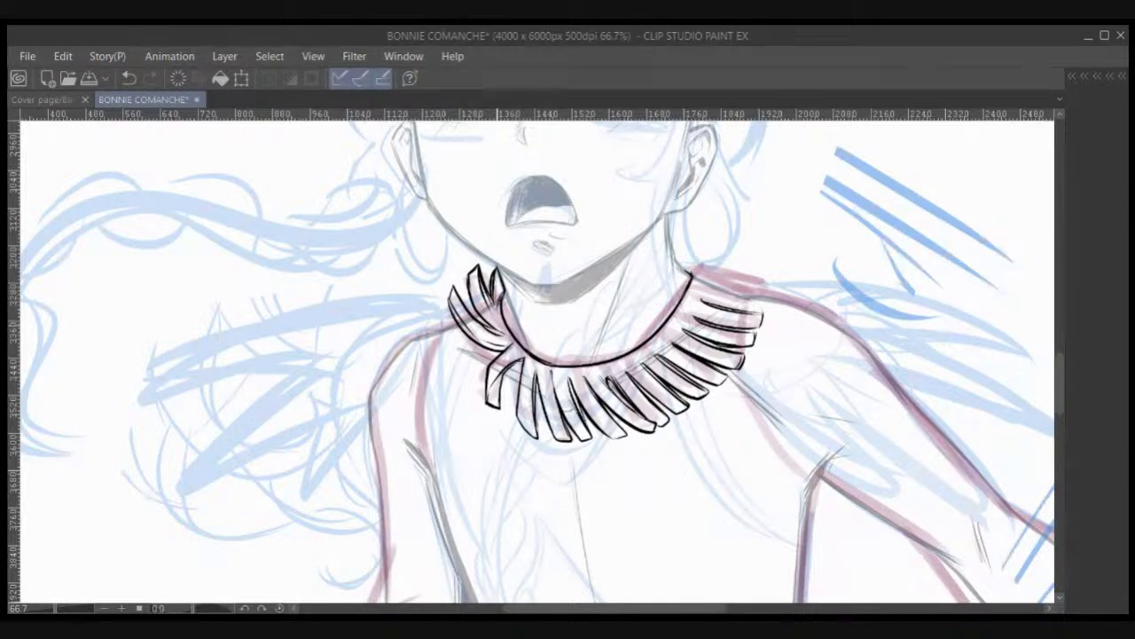
Step: Ink a curved fringe strip rising over the girl's left shoulder, undoing and redrawing the first attempts
mouse_move(702, 303)
mouse_down()
mouse_move(760, 286)
mouse_move(751, 292)
mouse_move(763, 276)
mouse_move(719, 289)
mouse_move(756, 261)
mouse_move(766, 273)
mouse_move(737, 267)
mouse_move(748, 254)
mouse_up()
key(ctrl+z)
key(ctrl+z)
key(ctrl+z)
key(ctrl+z)
key(ctrl+z)
drag(721, 289, 747, 254)
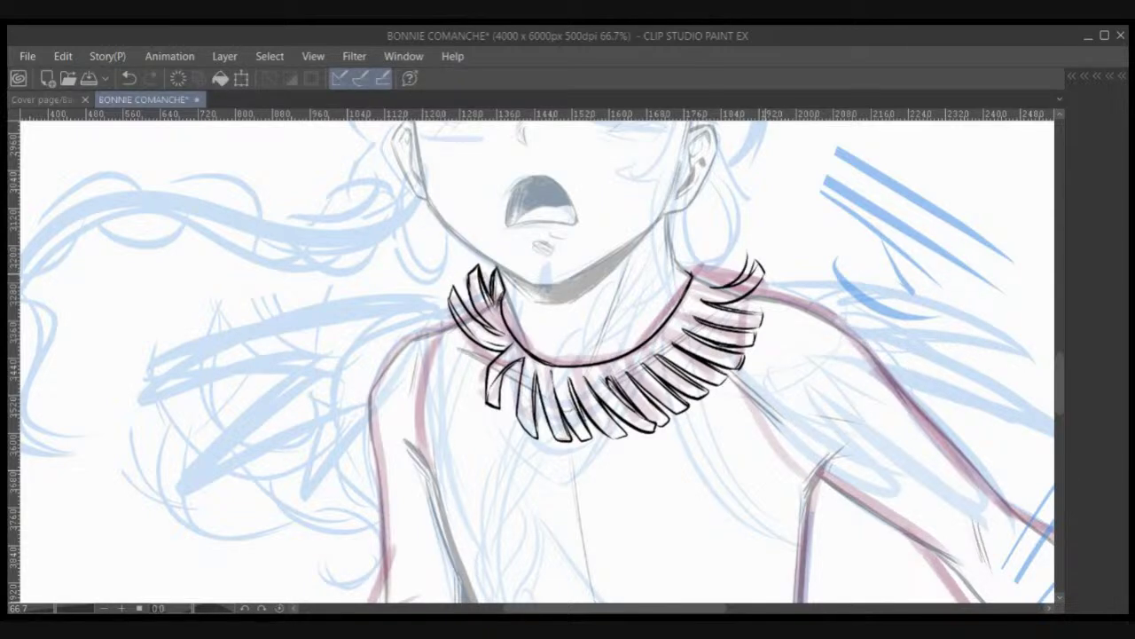
Step: Redo the strip at the girl's left shoulder and ink the last fringe strips curling round the side of her neck
key(ctrl+z)
mouse_move(713, 278)
mouse_down()
mouse_move(739, 238)
mouse_move(748, 255)
mouse_up()
mouse_move(715, 277)
mouse_down()
mouse_move(736, 267)
mouse_move(729, 252)
mouse_up()
mouse_move(734, 252)
mouse_down()
mouse_move(720, 234)
mouse_move(711, 268)
mouse_move(707, 232)
mouse_move(726, 244)
mouse_up()
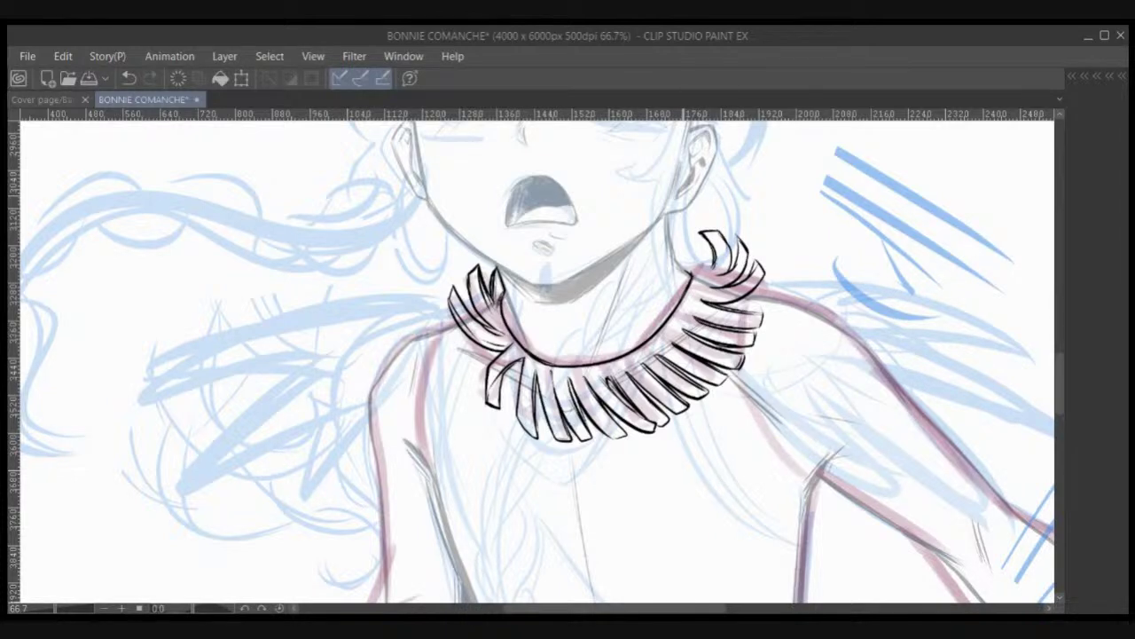
mouse_move(673, 239)
mouse_down()
mouse_move(700, 266)
mouse_move(702, 234)
mouse_move(709, 254)
mouse_move(691, 238)
mouse_move(685, 266)
mouse_up()
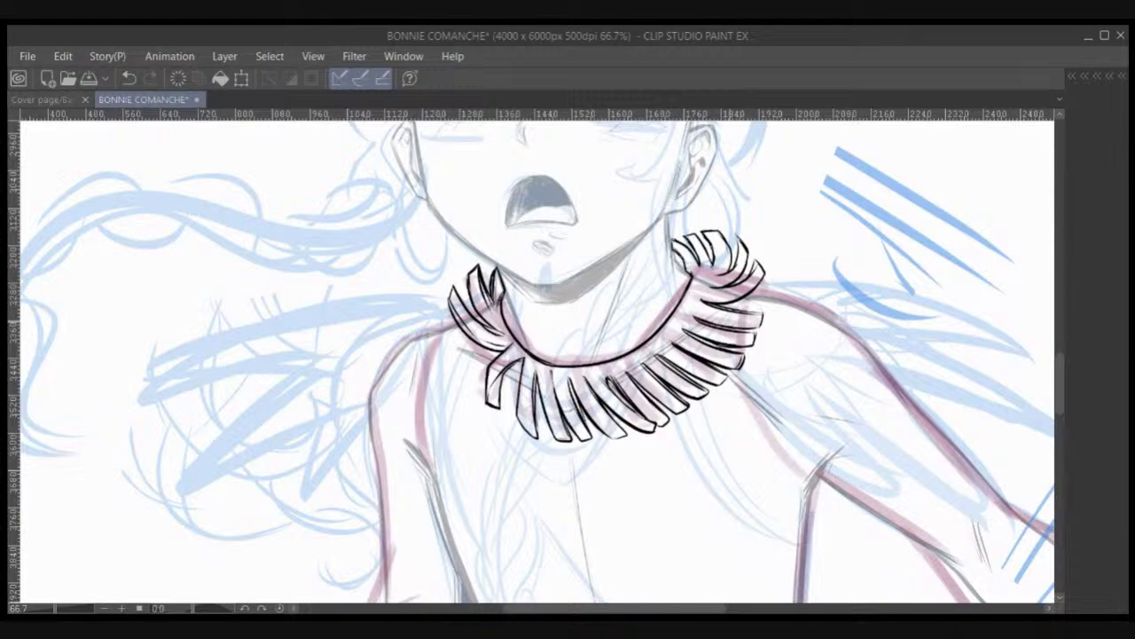
key(ctrl+z)
key(ctrl+z)
drag(699, 300, 710, 311)
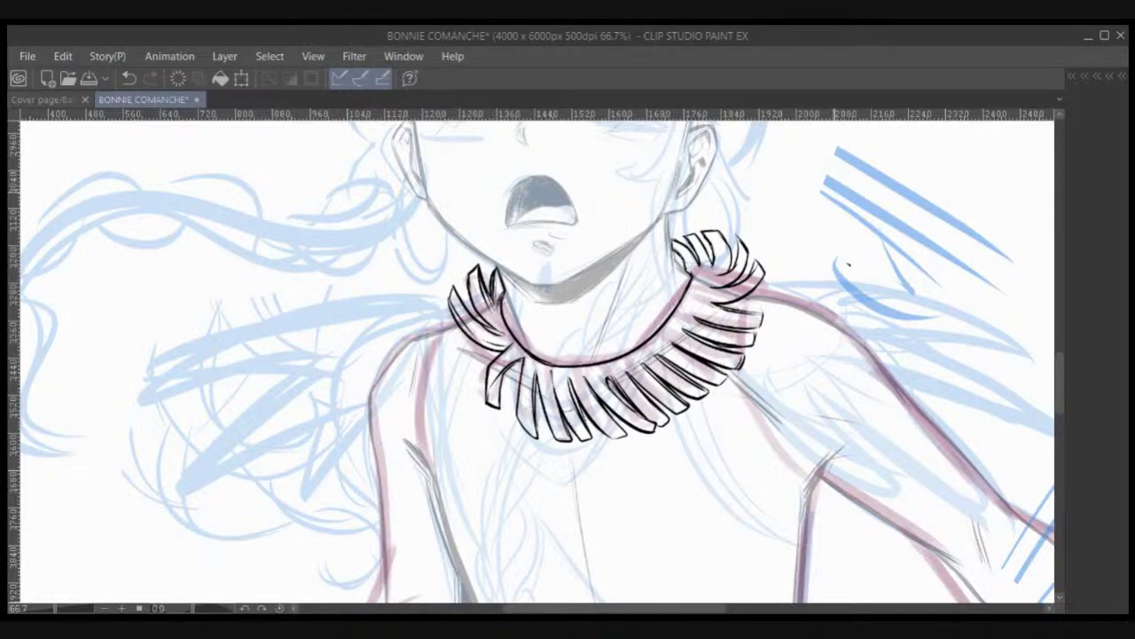
Step: Clear the inked neckline and all its fringe strips from the layer
scroll(839, 191, down, 1)
scroll(833, 199, down, 1)
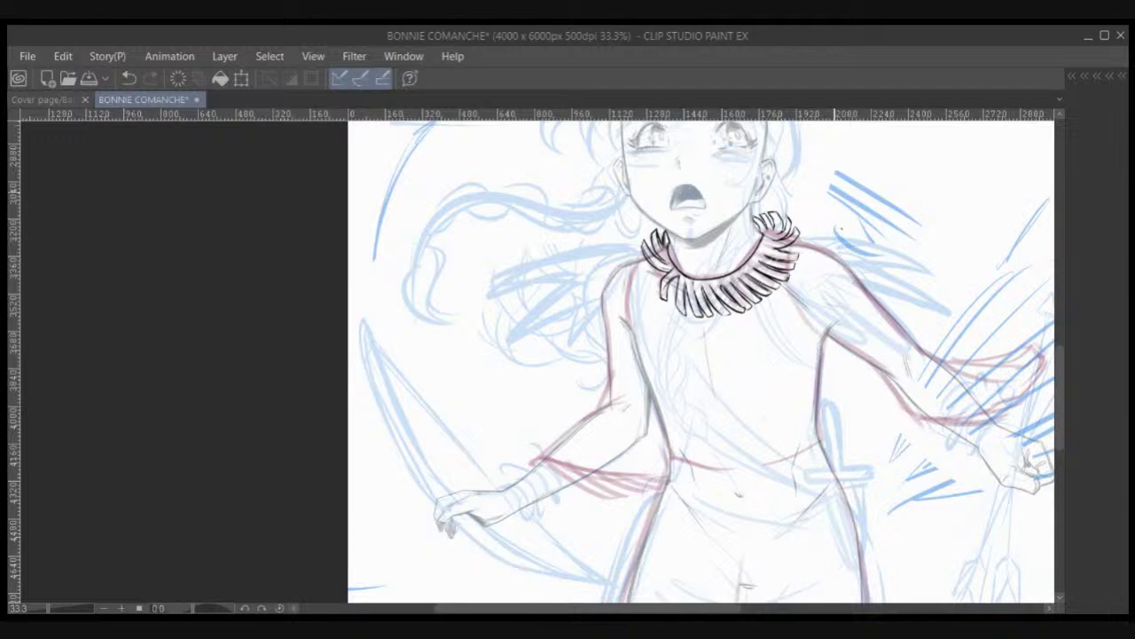
drag(721, 363, 652, 352)
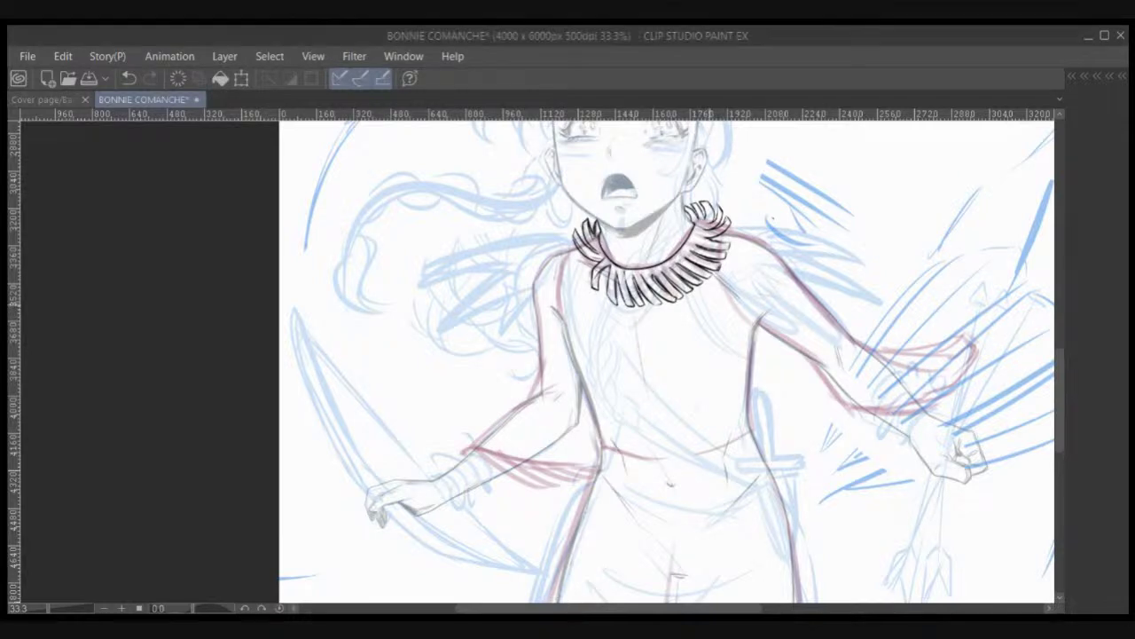
key(Delete)
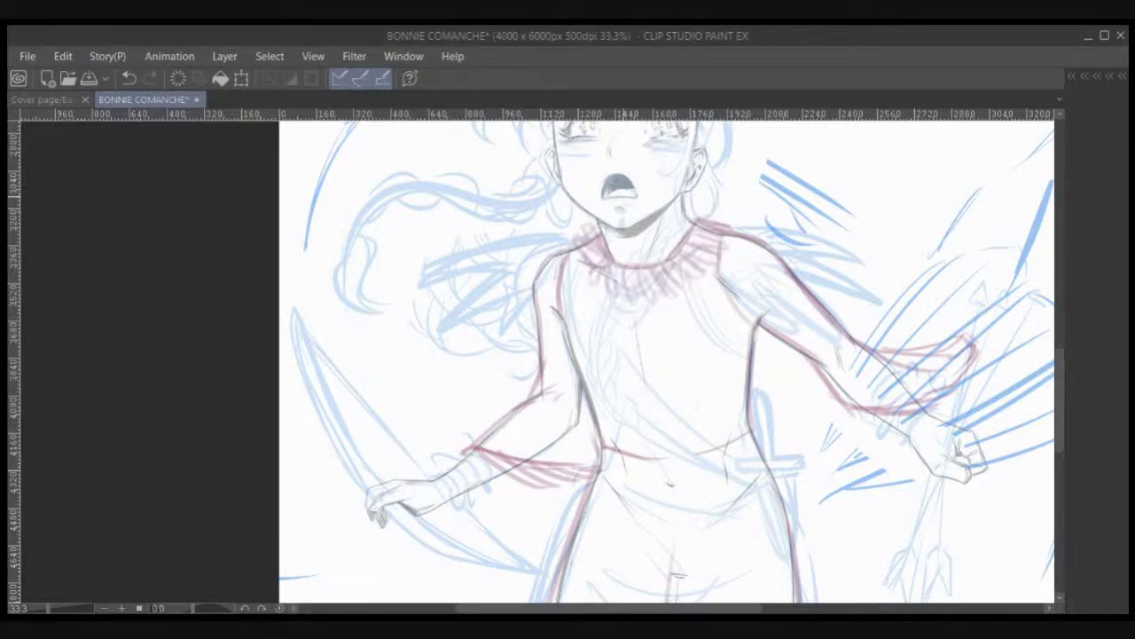
Step: Ink a plain neckline curve, the shoulder edge and a thickened armhole line on the girl's right side
mouse_move(603, 232)
mouse_down()
mouse_move(616, 264)
mouse_move(648, 267)
mouse_move(690, 227)
mouse_up()
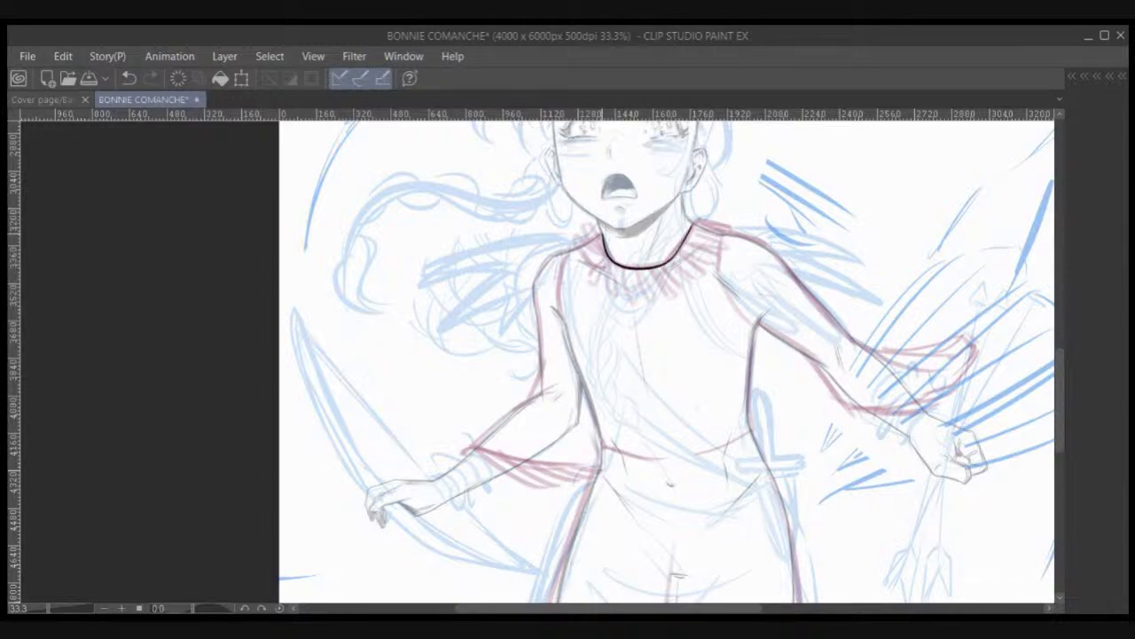
drag(575, 249, 600, 234)
scroll(597, 217, up, 1)
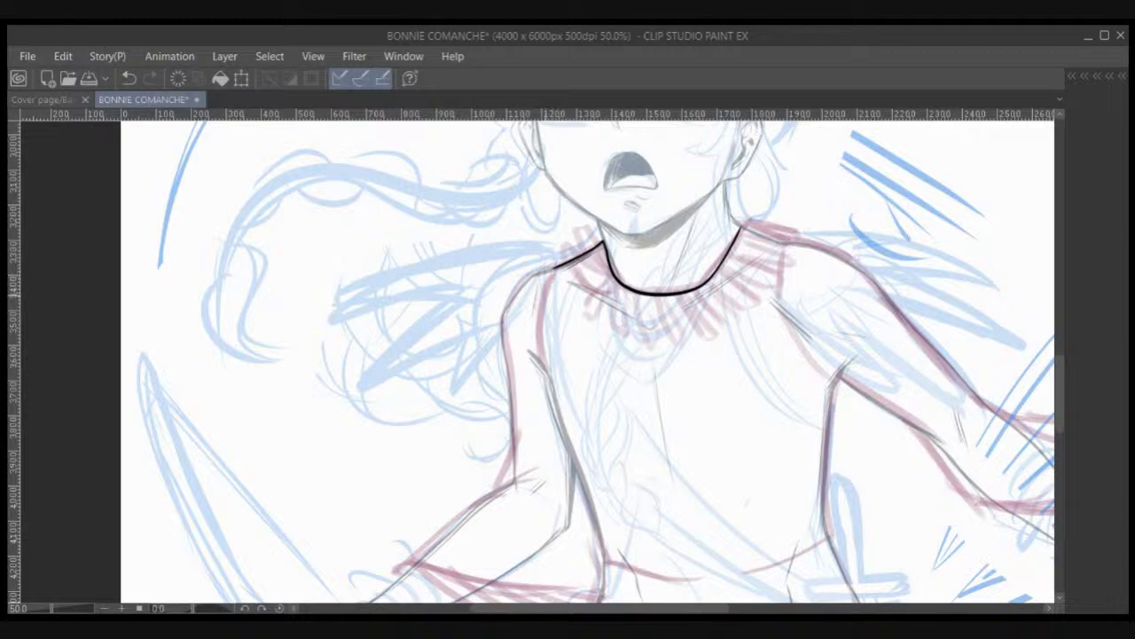
mouse_move(556, 266)
mouse_down()
mouse_move(538, 364)
mouse_move(555, 269)
mouse_up()
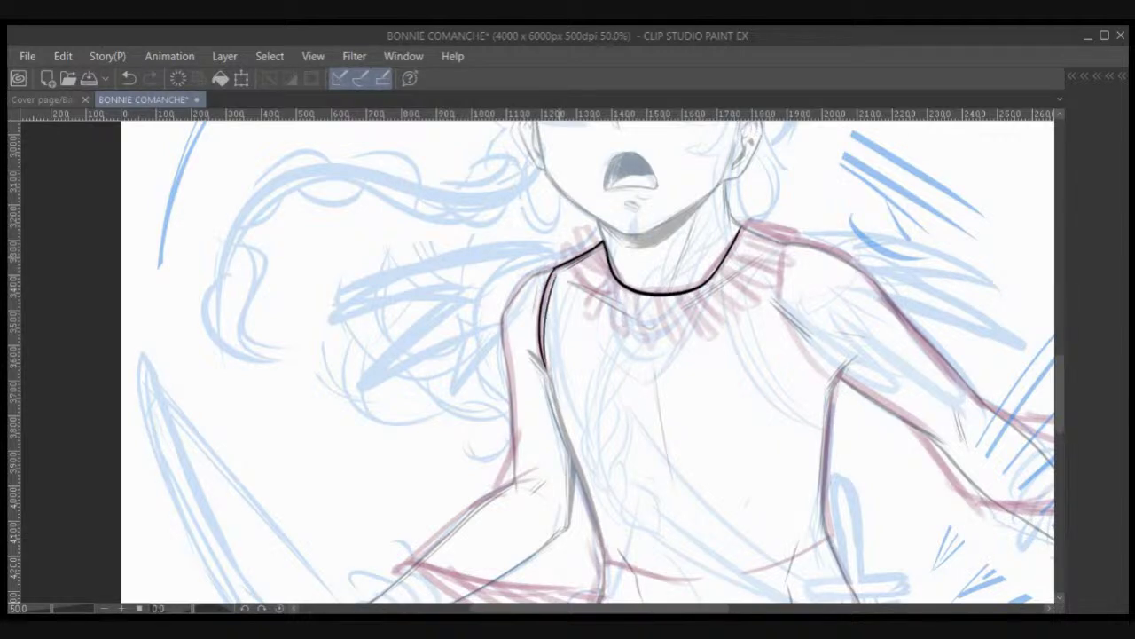
mouse_move(543, 355)
mouse_down()
mouse_move(549, 284)
mouse_move(544, 330)
mouse_up()
drag(553, 275, 545, 305)
Step: Ink the shoulder edge and armhole on the girl's left side and thicken the lower armhole curve
mouse_move(683, 254)
mouse_down()
mouse_move(655, 268)
mouse_move(542, 232)
mouse_up()
drag(644, 311, 549, 281)
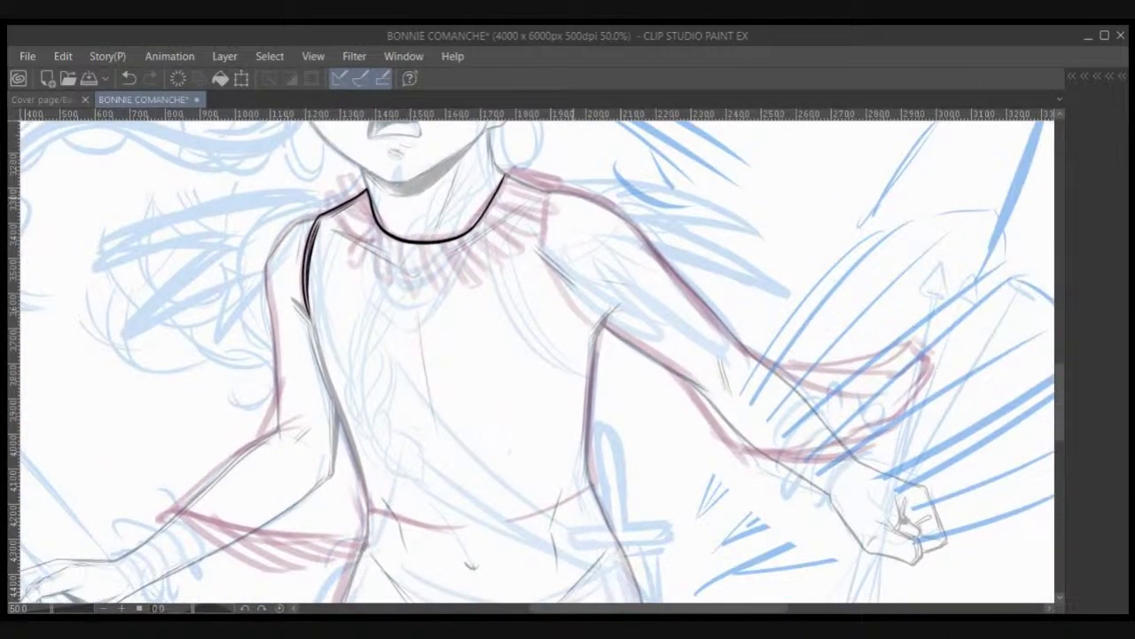
mouse_move(507, 173)
mouse_down()
mouse_move(556, 187)
mouse_move(560, 284)
mouse_move(596, 327)
mouse_up()
key(ctrl+z)
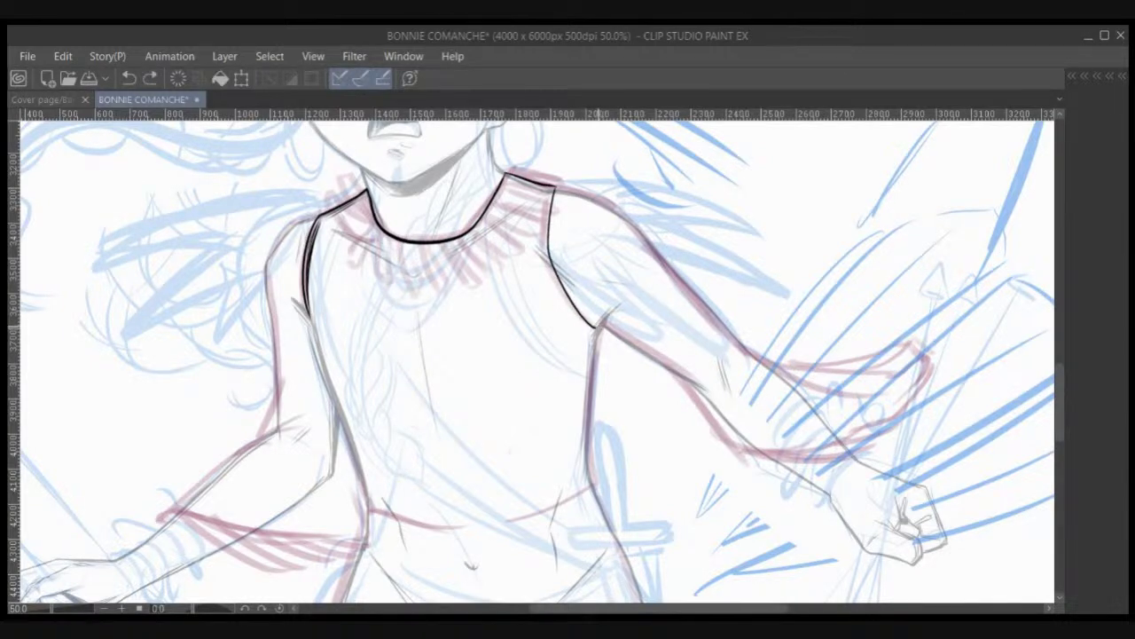
key(ctrl+y)
mouse_move(552, 192)
mouse_down()
mouse_move(547, 264)
mouse_move(563, 291)
mouse_up()
drag(547, 257, 591, 328)
drag(550, 277, 593, 332)
Step: Ink the start of the waist hem and the long side edge from it up to the girl's right armhole
drag(509, 251, 471, 131)
mouse_move(330, 391)
mouse_down()
mouse_move(404, 413)
mouse_move(432, 408)
mouse_up()
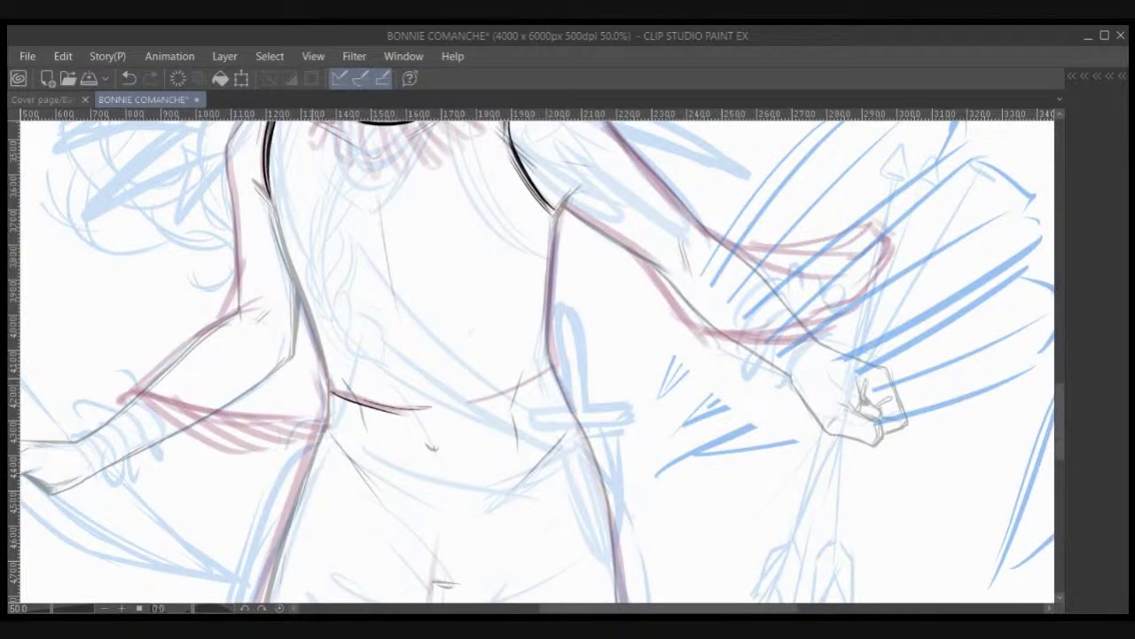
mouse_move(330, 389)
mouse_down()
mouse_move(278, 249)
mouse_move(266, 160)
mouse_up()
key(ctrl+z)
drag(353, 239, 311, 380)
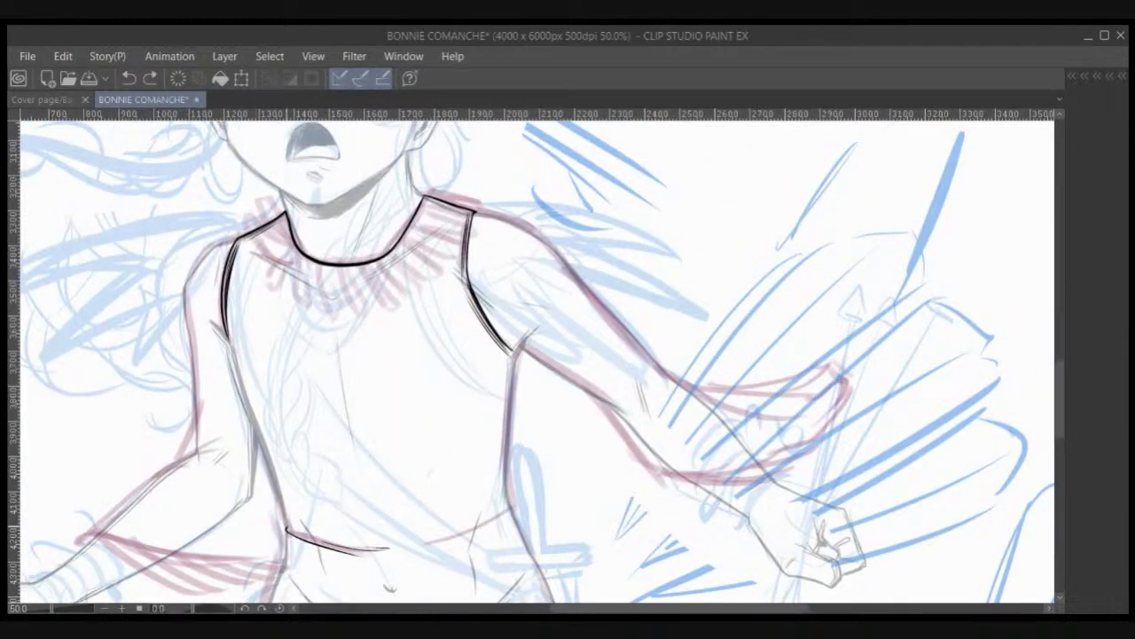
drag(284, 527, 261, 445)
key(ctrl+z)
mouse_move(285, 528)
mouse_down()
mouse_move(241, 392)
mouse_move(223, 277)
mouse_up()
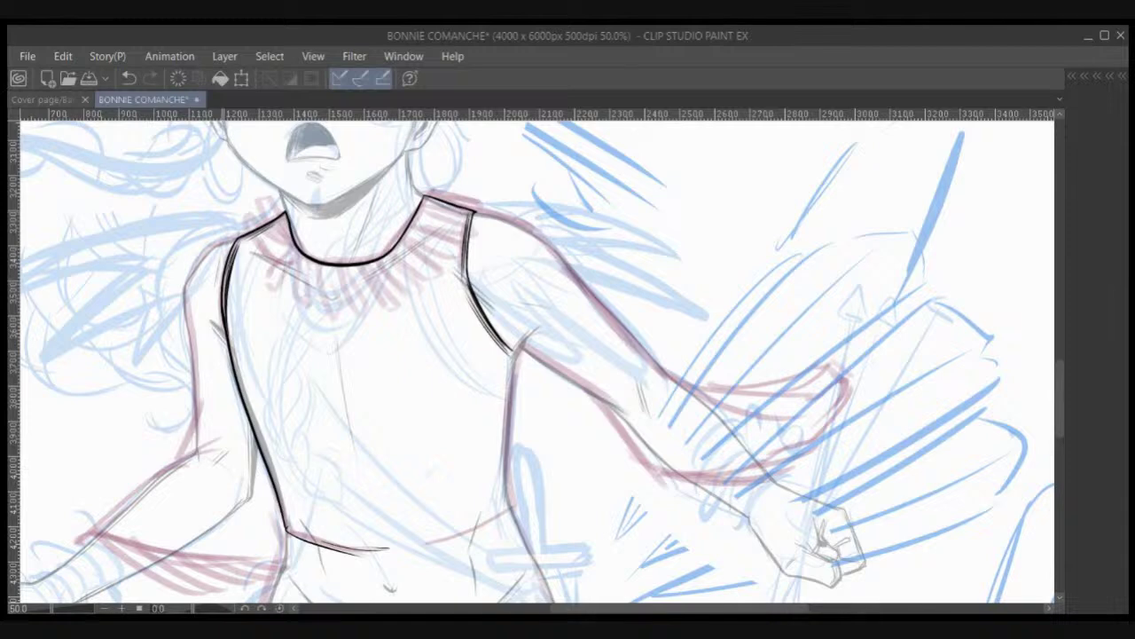
Step: Touch up the corner of the waist hem and ink more of the hem towards the girl's left side
drag(568, 354, 487, 228)
drag(214, 409, 213, 407)
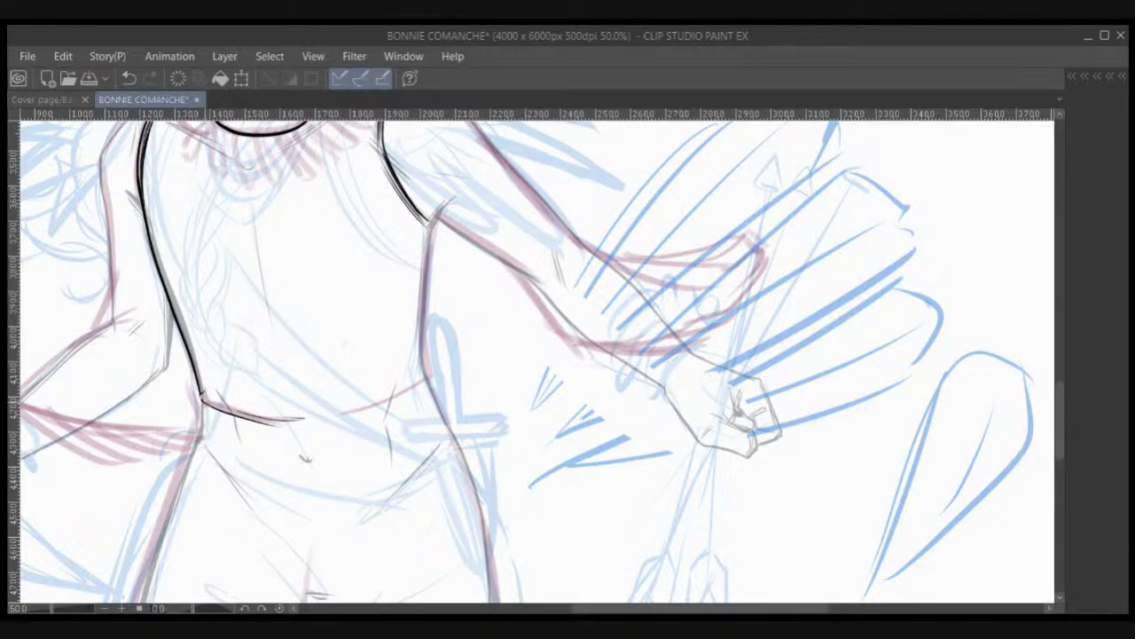
key(ctrl+z)
drag(202, 394, 212, 405)
mouse_move(306, 419)
mouse_down()
mouse_move(398, 398)
mouse_move(362, 406)
mouse_up()
drag(565, 410, 587, 380)
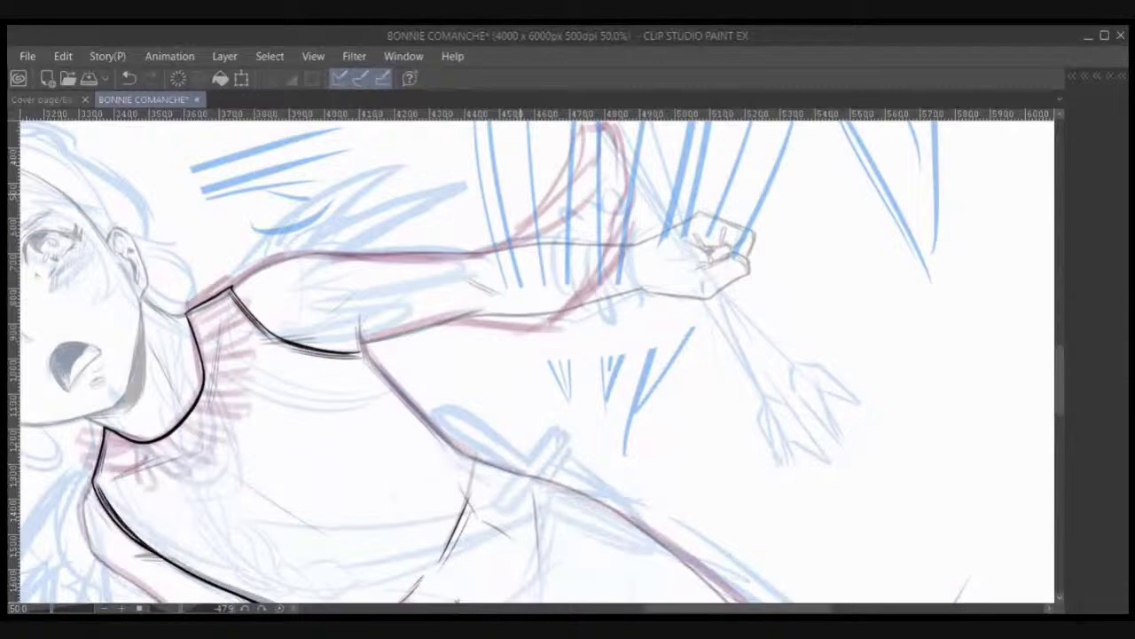
Step: Show the palettes again, hide Layer 7 and add a new layer above it in Folder 1
key(Tab)
click(958, 463)
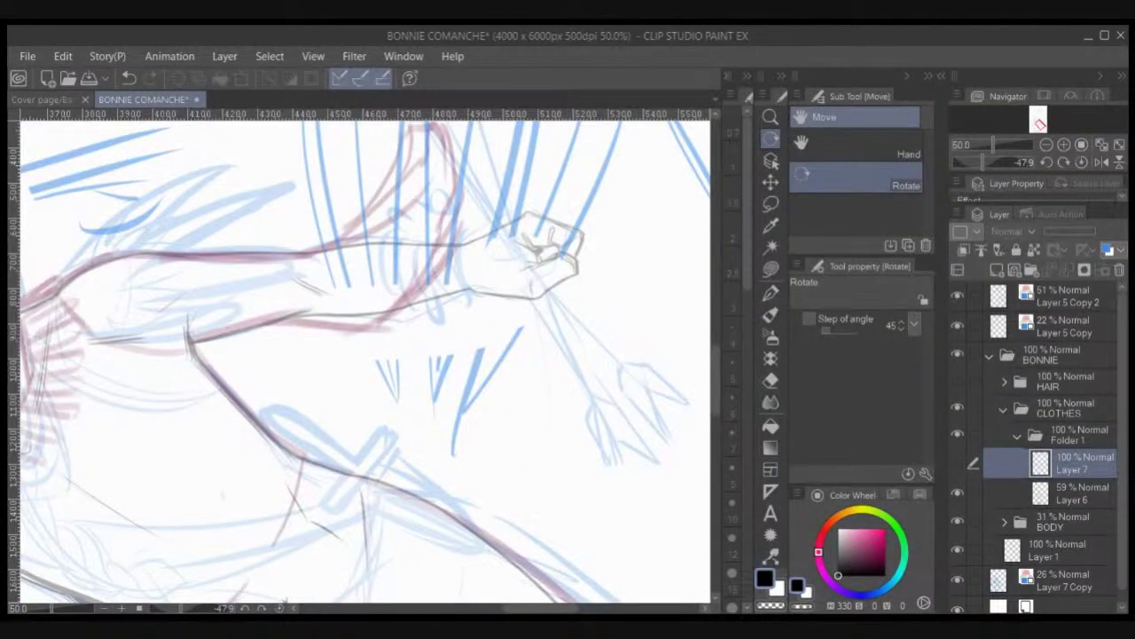
key(ctrl+shift+n)
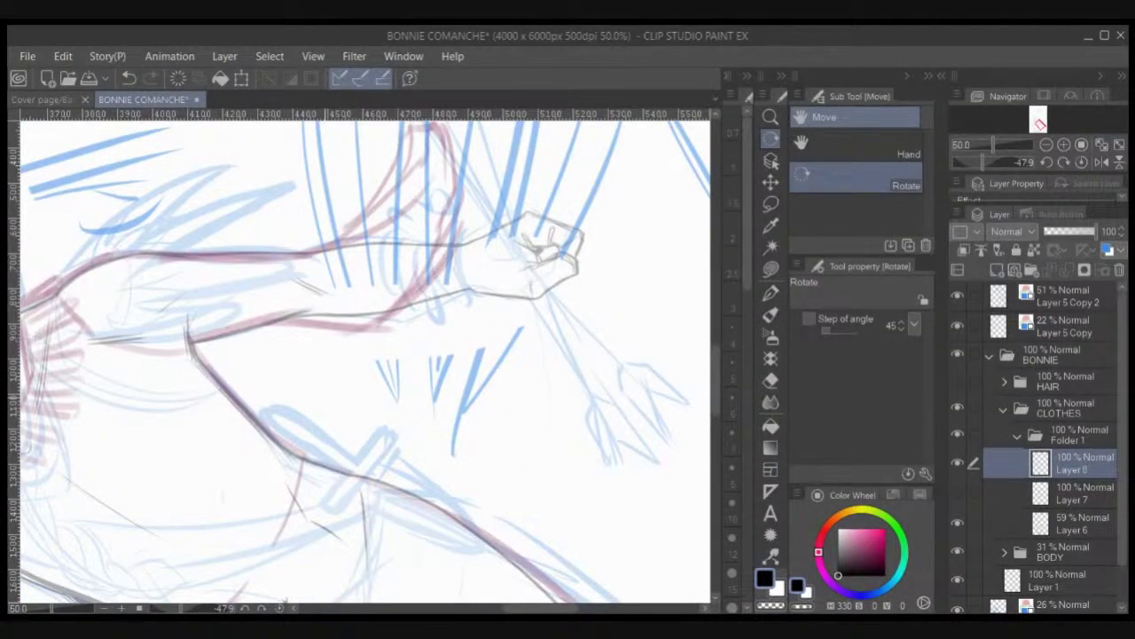
drag(401, 344, 513, 388)
drag(337, 355, 549, 372)
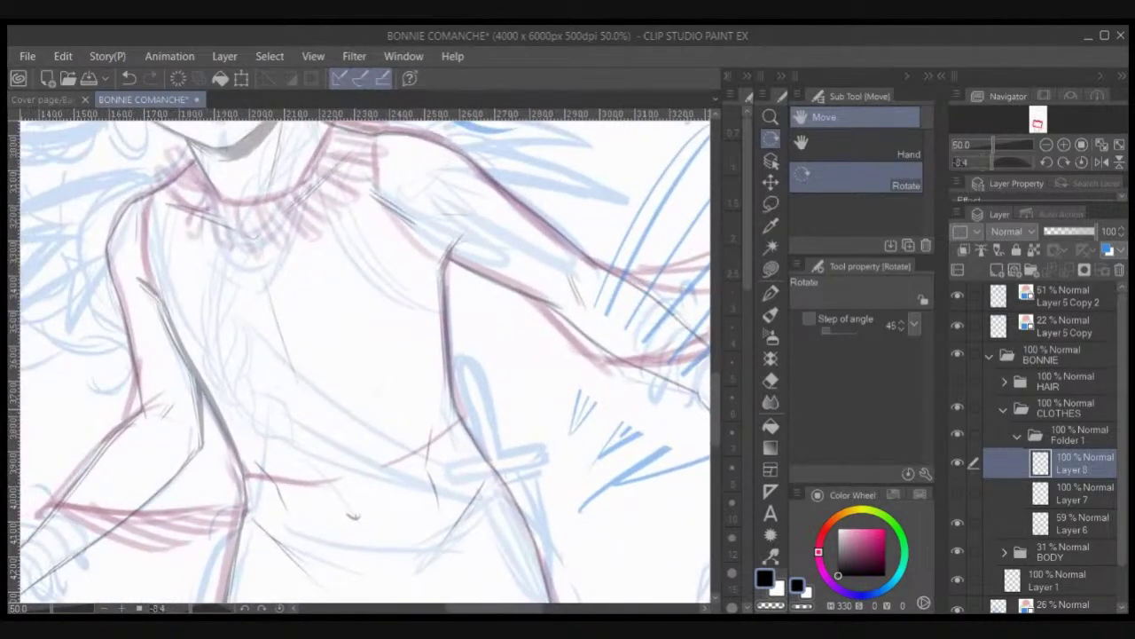
Step: Sketch the top's centre line and side panel seams in dark pink on Layer 6 with the LAPICES pencil
click(870, 548)
click(1073, 493)
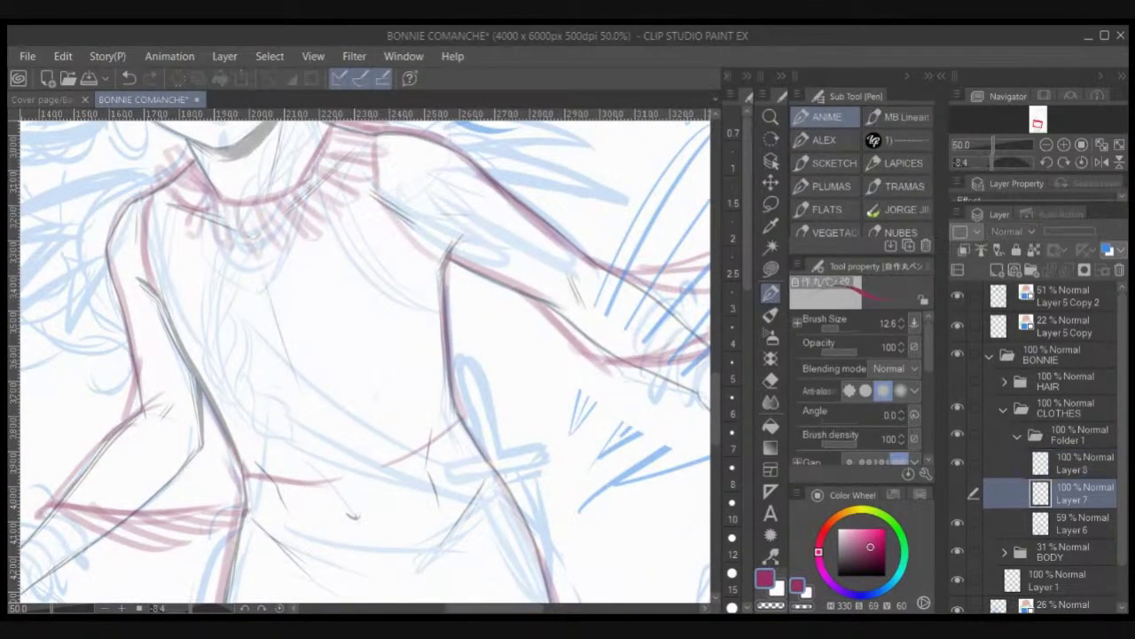
click(1074, 524)
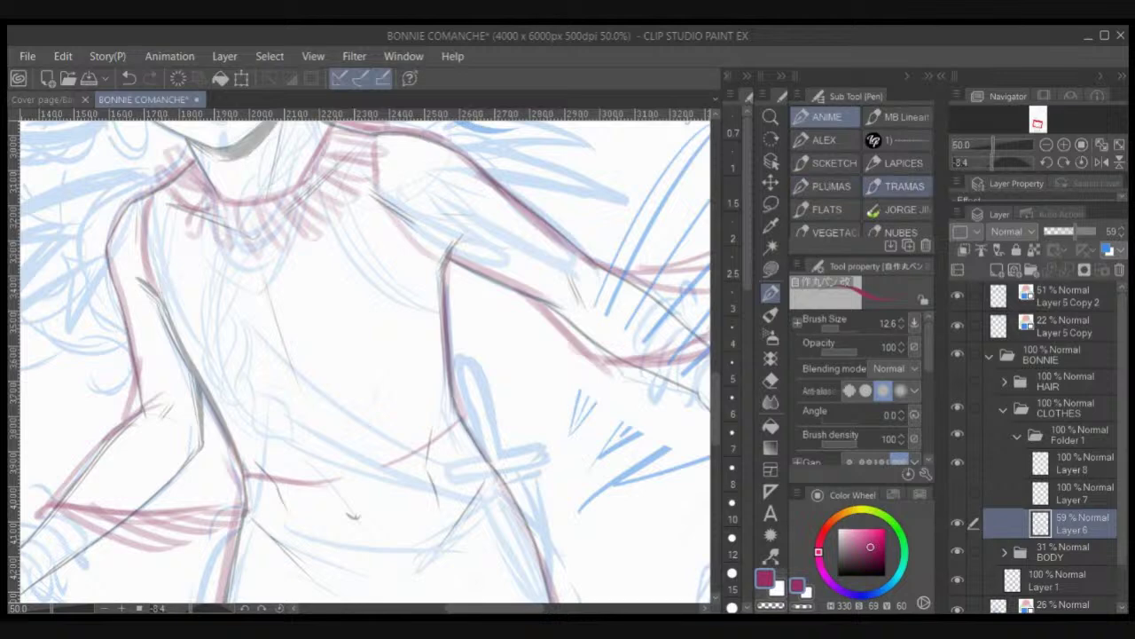
click(898, 163)
mouse_move(342, 486)
mouse_down()
mouse_move(260, 214)
mouse_move(336, 483)
mouse_move(279, 344)
mouse_move(254, 213)
mouse_up()
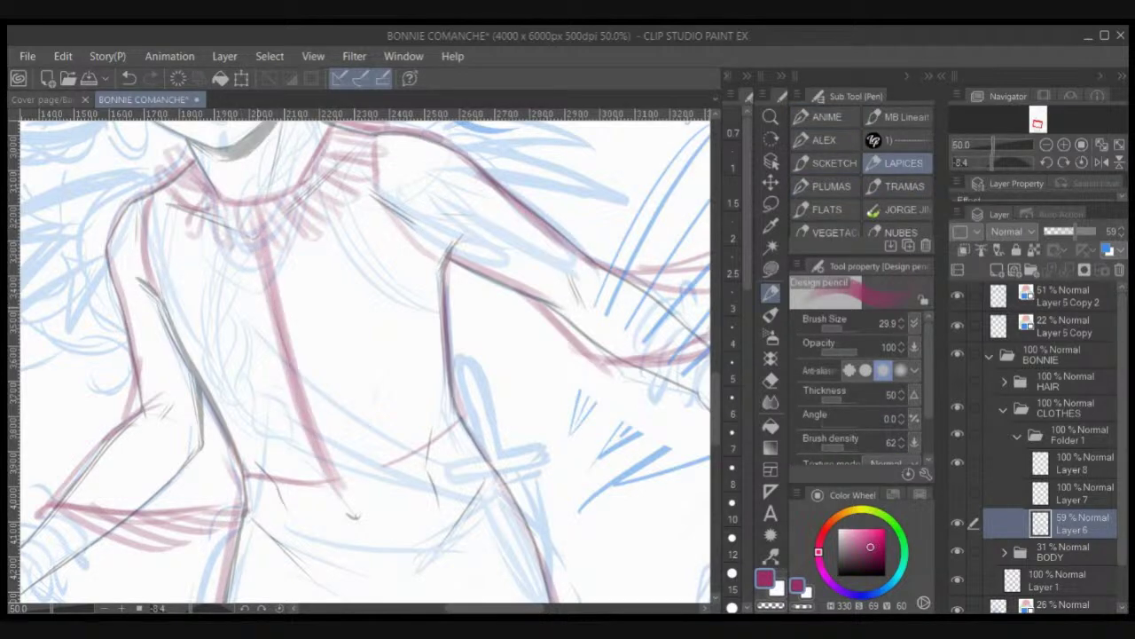
drag(172, 211, 271, 470)
drag(419, 451, 368, 314)
drag(328, 169, 395, 397)
Step: Sketch the two pointed hem flaps at the waist and the side edge under the girl's left arm
drag(394, 451, 360, 390)
mouse_move(312, 438)
mouse_down()
mouse_move(355, 467)
mouse_move(430, 391)
mouse_move(357, 467)
mouse_up()
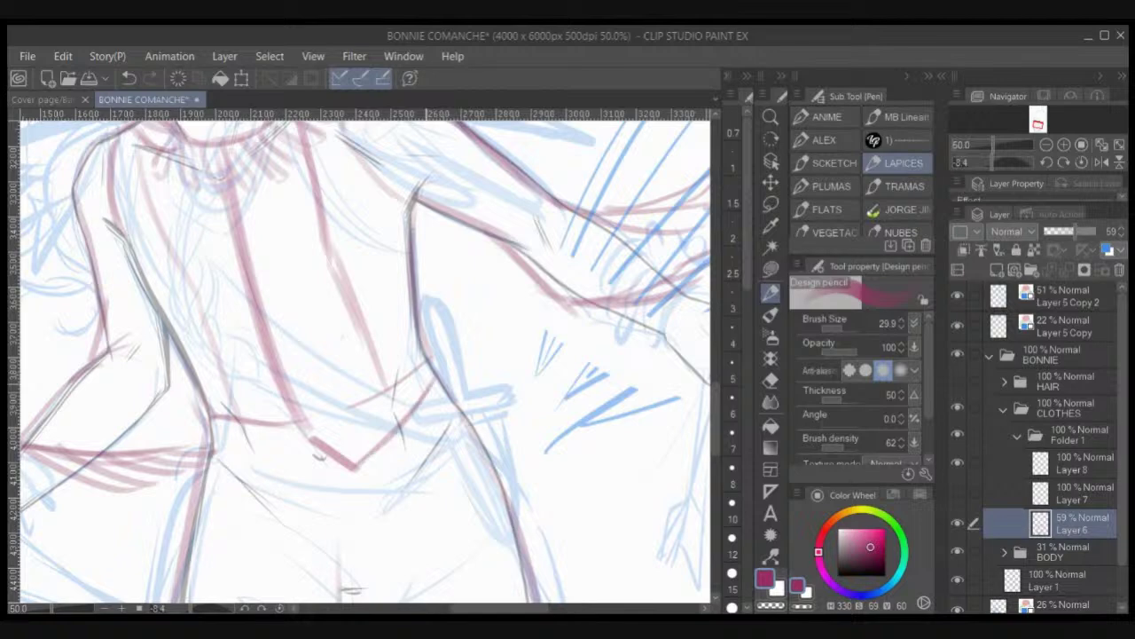
mouse_move(308, 431)
mouse_down()
mouse_move(277, 479)
mouse_move(300, 441)
mouse_up()
drag(206, 438, 345, 520)
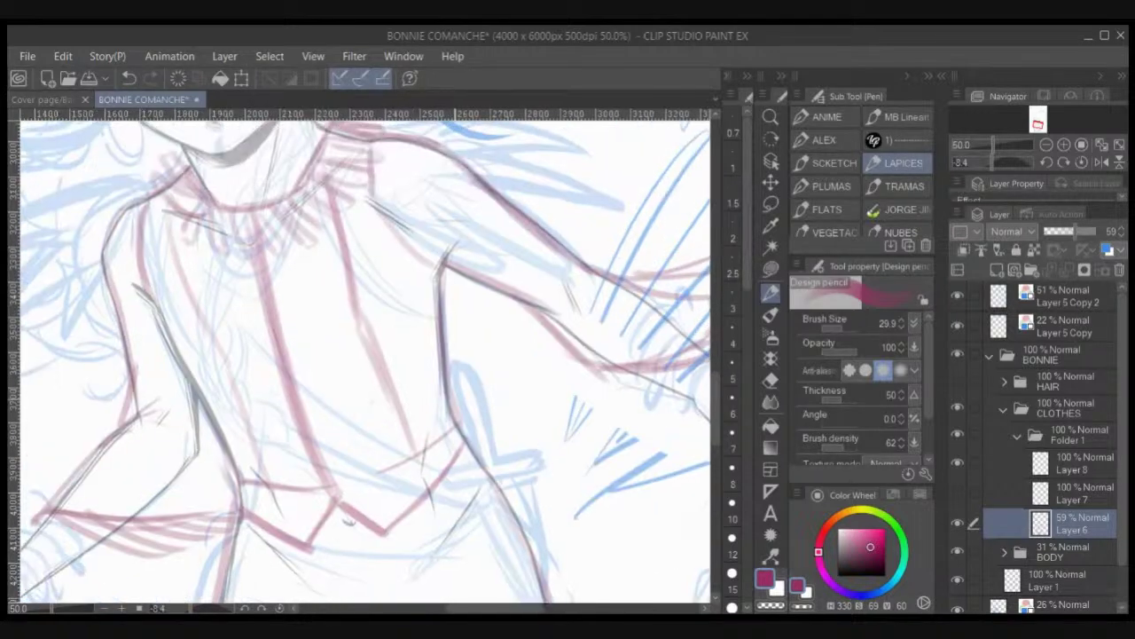
mouse_move(470, 437)
mouse_down()
mouse_move(454, 396)
mouse_move(445, 262)
mouse_move(443, 277)
mouse_up()
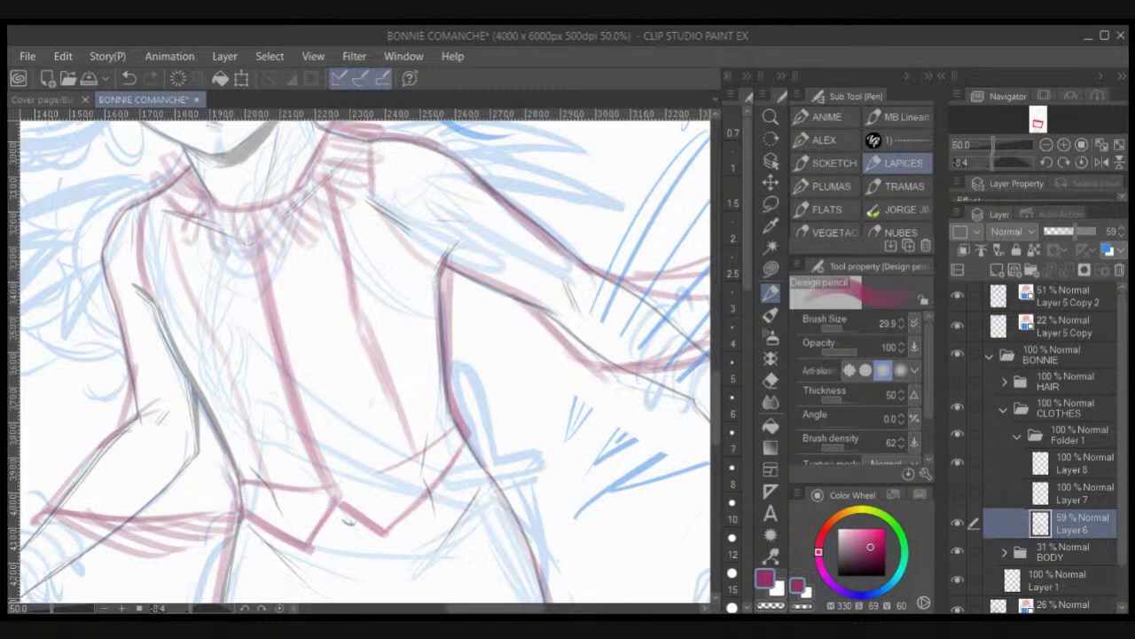
Step: Check the Cover page document and sketch the seams running across both sides of the chest
click(42, 100)
drag(167, 307, 383, 245)
mouse_move(273, 279)
mouse_down()
mouse_move(409, 229)
mouse_move(383, 245)
mouse_up()
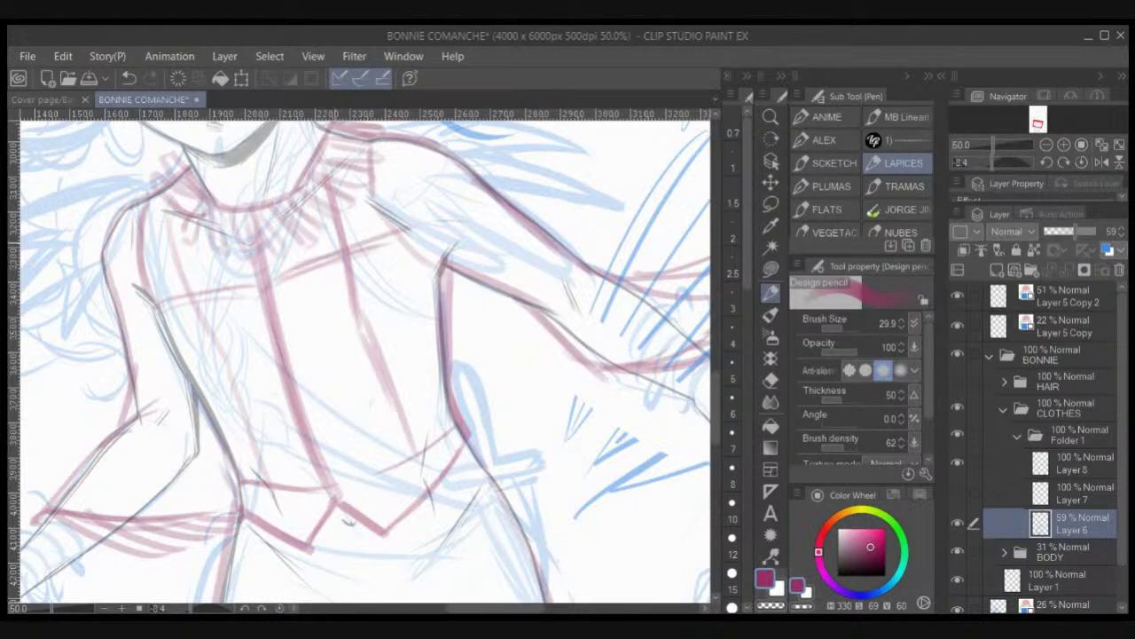
Step: Sketch a deep V-shaped neck opening from both sides of the neck down to the centre line
drag(215, 229, 257, 285)
drag(187, 173, 266, 293)
drag(318, 193, 275, 298)
drag(328, 142, 271, 309)
mouse_move(313, 172)
mouse_down()
mouse_move(277, 289)
mouse_move(214, 225)
mouse_up()
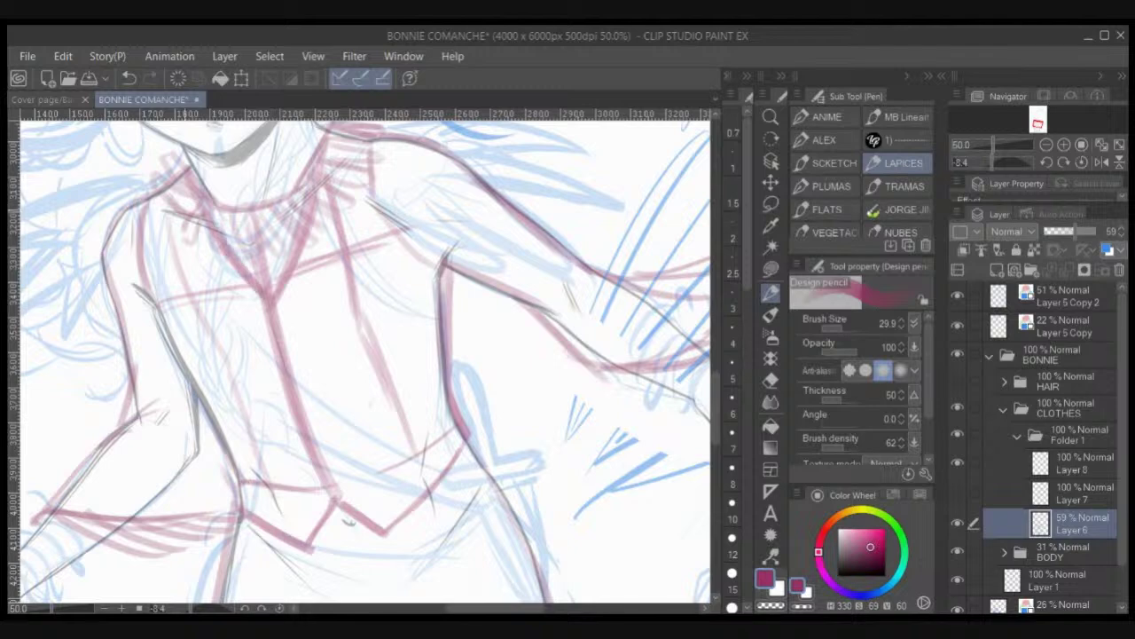
Step: Sketch the yoke seams across both shoulders and redraw the armhole line on the girl's left side
drag(146, 248, 208, 227)
mouse_move(144, 250)
mouse_down()
mouse_move(194, 229)
mouse_move(192, 200)
mouse_up()
mouse_move(314, 207)
mouse_down()
mouse_move(389, 192)
mouse_move(369, 194)
mouse_up()
drag(385, 137, 430, 265)
drag(326, 163, 387, 164)
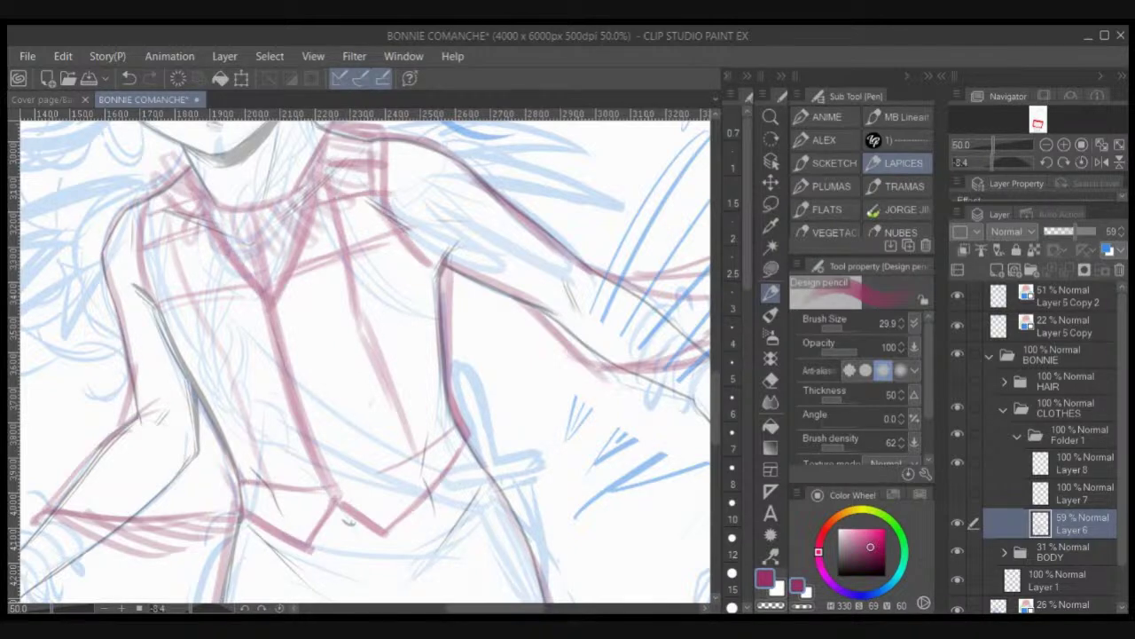
Step: Strengthen the lower panel seams on both sides of the top down to the hem
drag(366, 339, 396, 408)
drag(399, 419, 445, 473)
drag(252, 423, 259, 514)
mouse_move(229, 355)
mouse_down()
mouse_move(264, 467)
mouse_move(231, 358)
mouse_up()
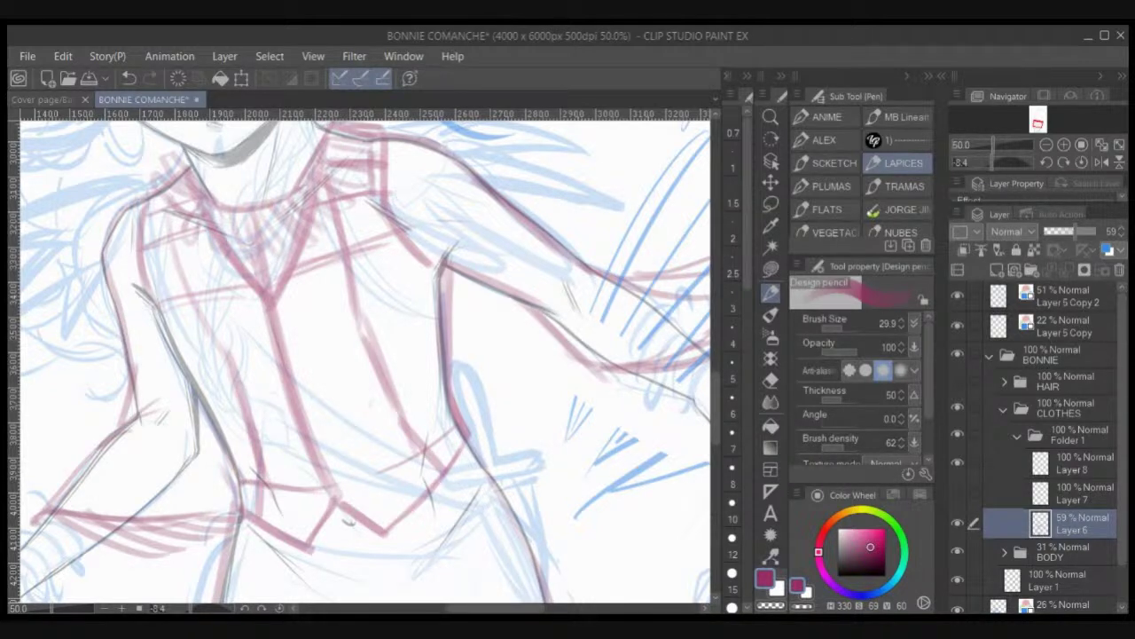
Step: Ink the armhole on the girl's left side in black on Layer 8 with the ANIME pen
click(1075, 463)
click(825, 117)
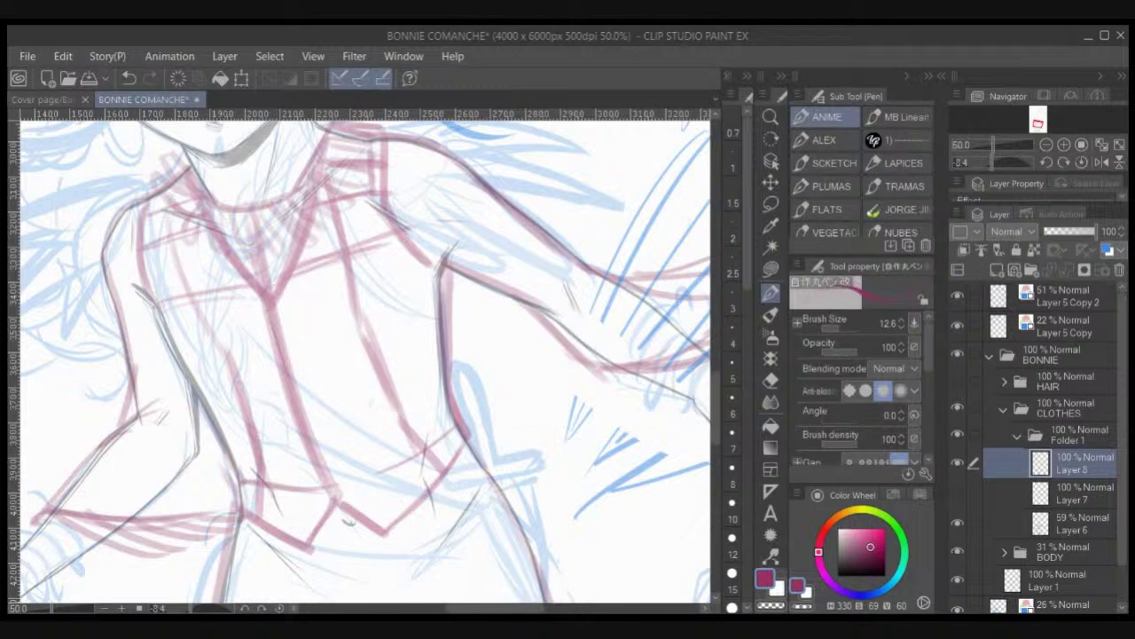
click(839, 576)
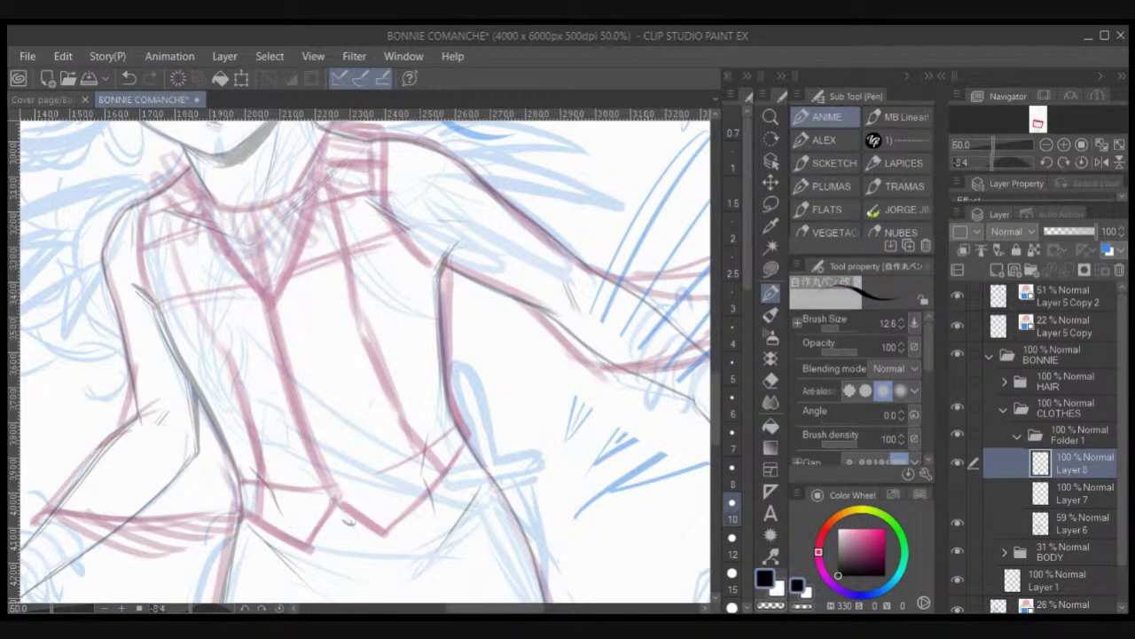
drag(443, 293, 453, 353)
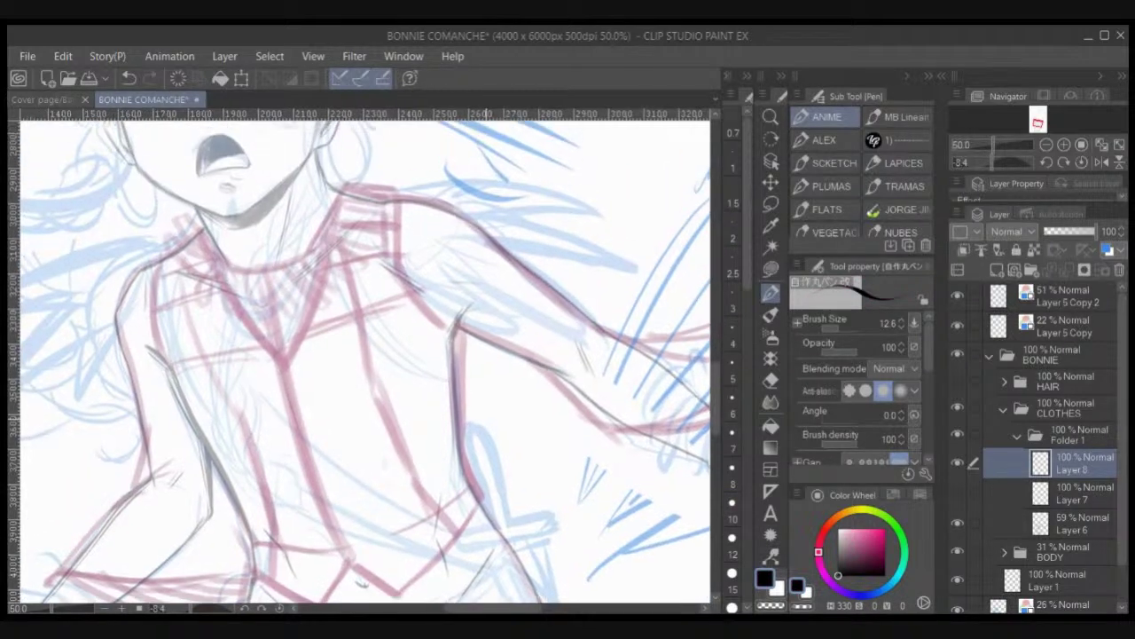
mouse_move(396, 197)
mouse_down()
mouse_move(403, 284)
mouse_move(443, 330)
mouse_up()
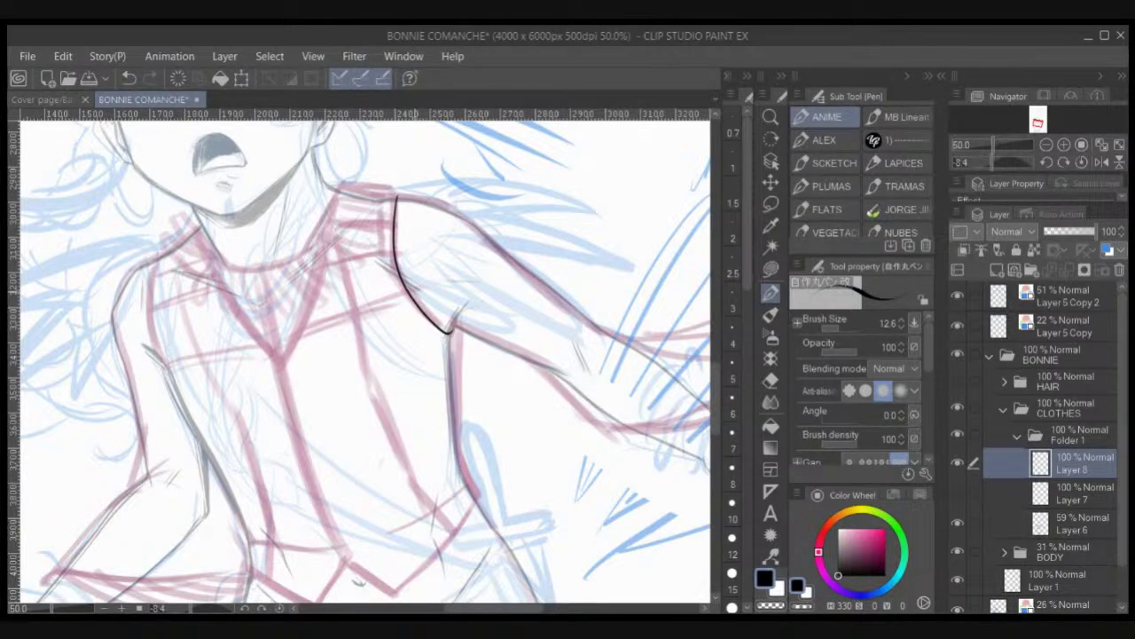
drag(402, 287, 440, 330)
Step: Ink the top's edge from the left armpit to the waist and outline a first fringe strand flaring outward there
mouse_move(473, 496)
mouse_down()
mouse_move(454, 455)
mouse_move(446, 334)
mouse_up()
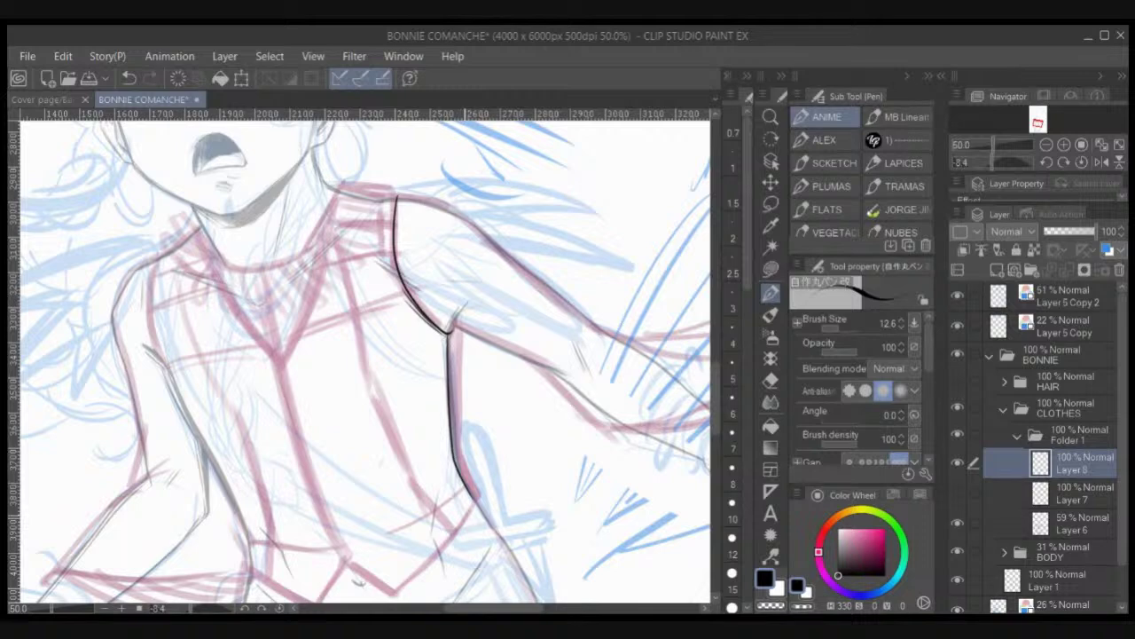
drag(453, 447, 485, 486)
key(ctrl+z)
drag(451, 444, 496, 509)
key(ctrl+z)
drag(451, 445, 506, 525)
drag(451, 440, 507, 527)
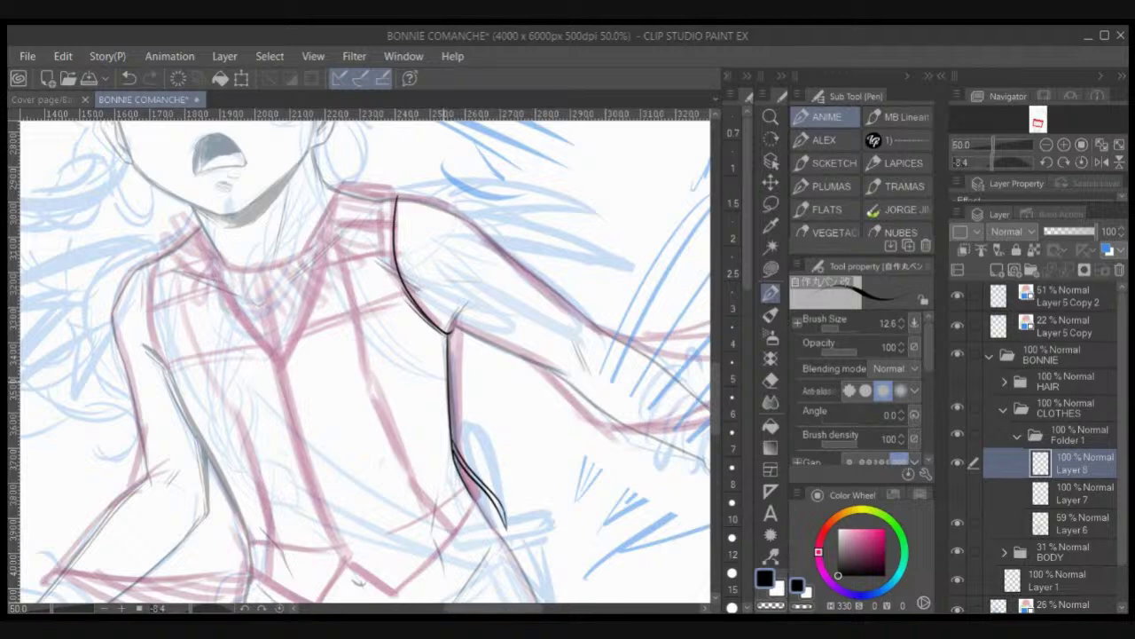
scroll(442, 382, up, 1)
key(x)
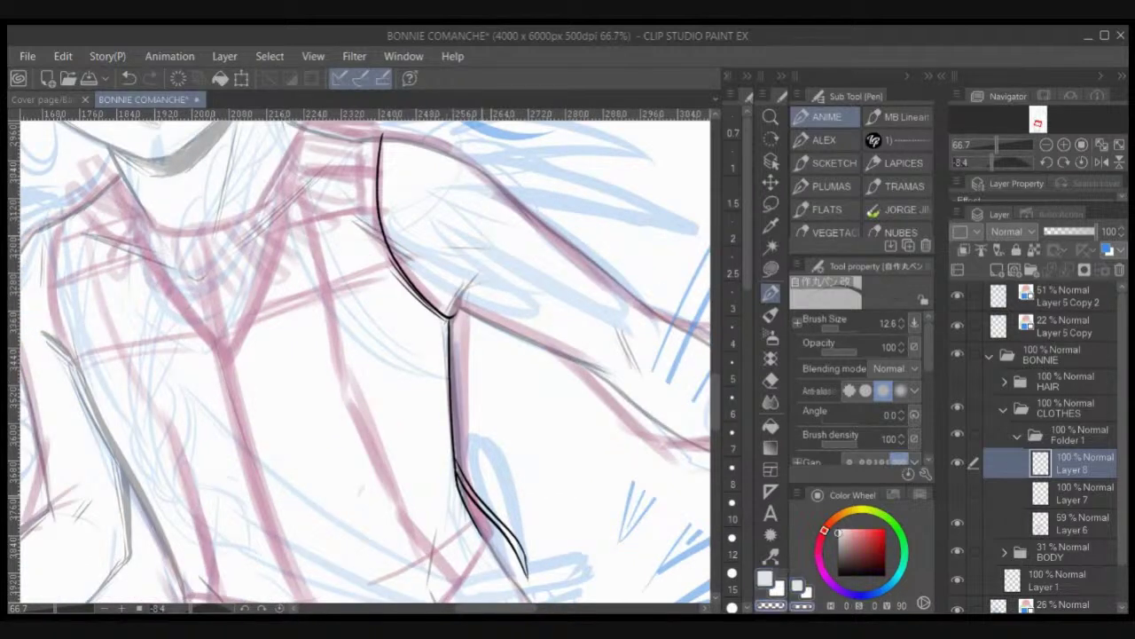
drag(496, 524, 508, 537)
key(c)
drag(458, 476, 507, 541)
key(ctrl+z)
key(c)
drag(458, 475, 486, 520)
key(x)
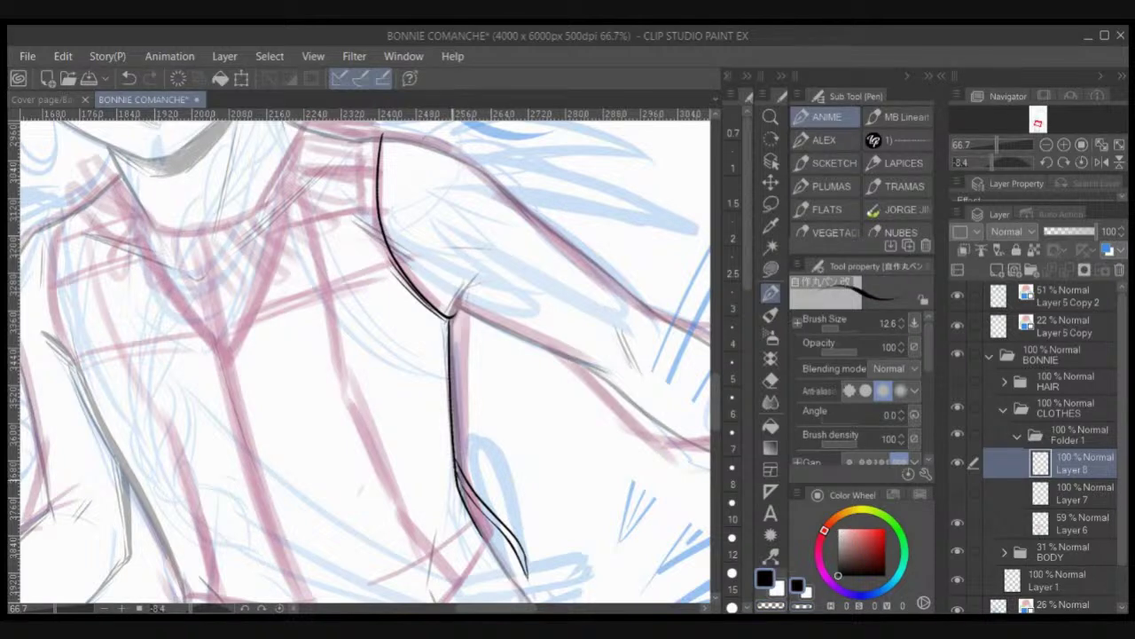
key(ctrl+z)
drag(457, 477, 495, 527)
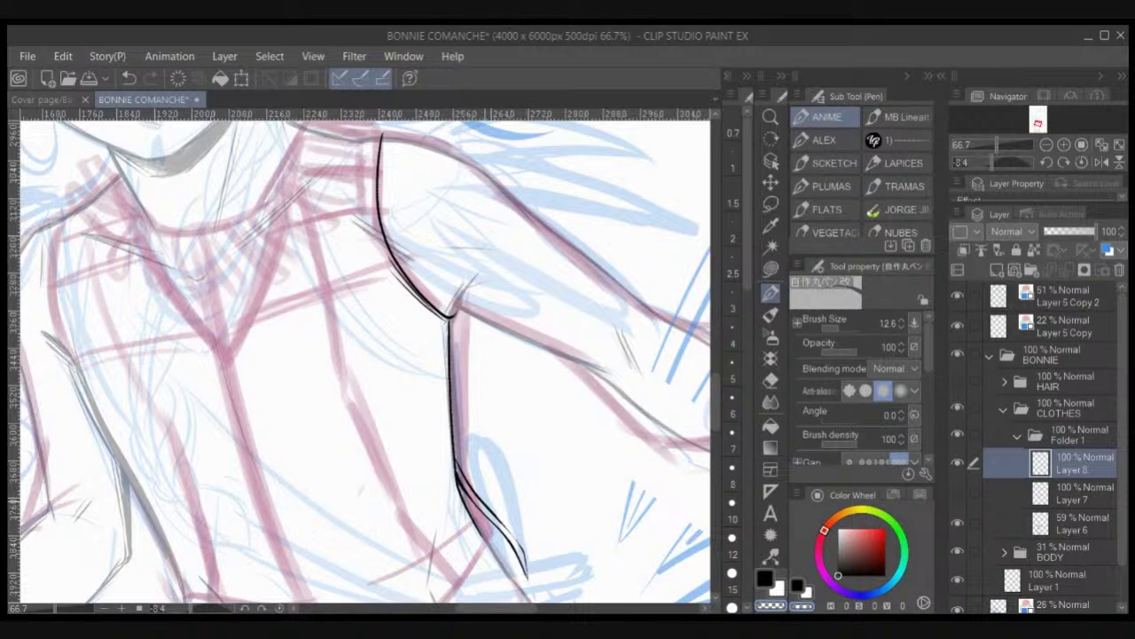
key(ctrl+z)
drag(476, 500, 500, 523)
key(ctrl+z)
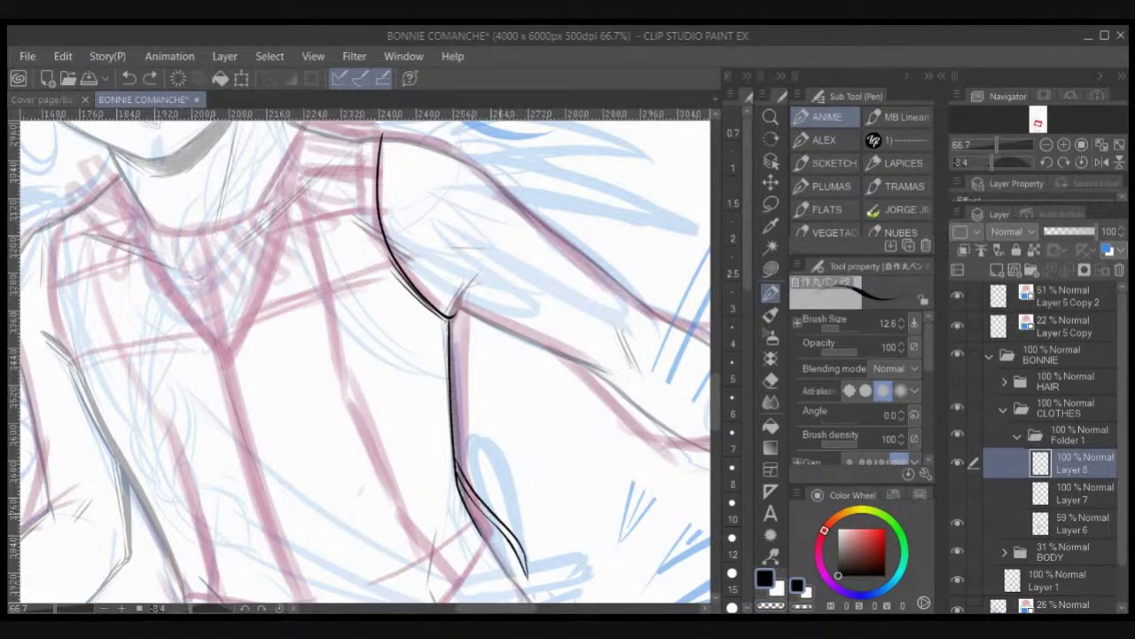
Step: Rework the outline and tip of the fringe strand at the left side of the waist
mouse_move(458, 476)
mouse_down()
mouse_move(511, 542)
mouse_move(521, 533)
mouse_move(526, 576)
mouse_up()
key(c)
key(c)
key(ctrl+z)
key(c)
drag(502, 528, 525, 576)
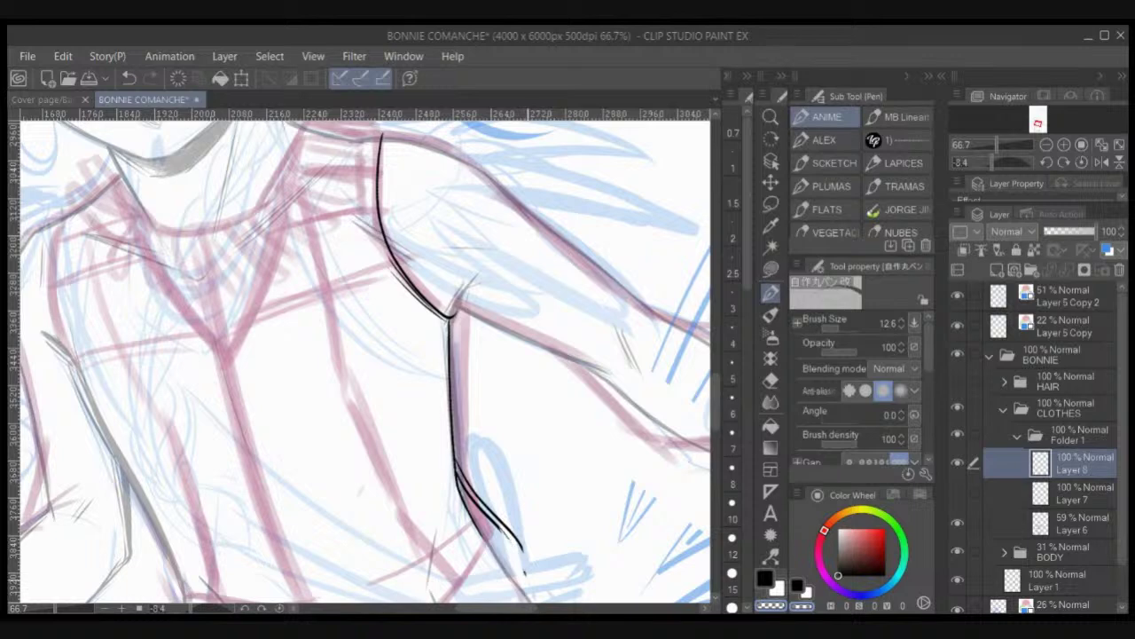
key(c)
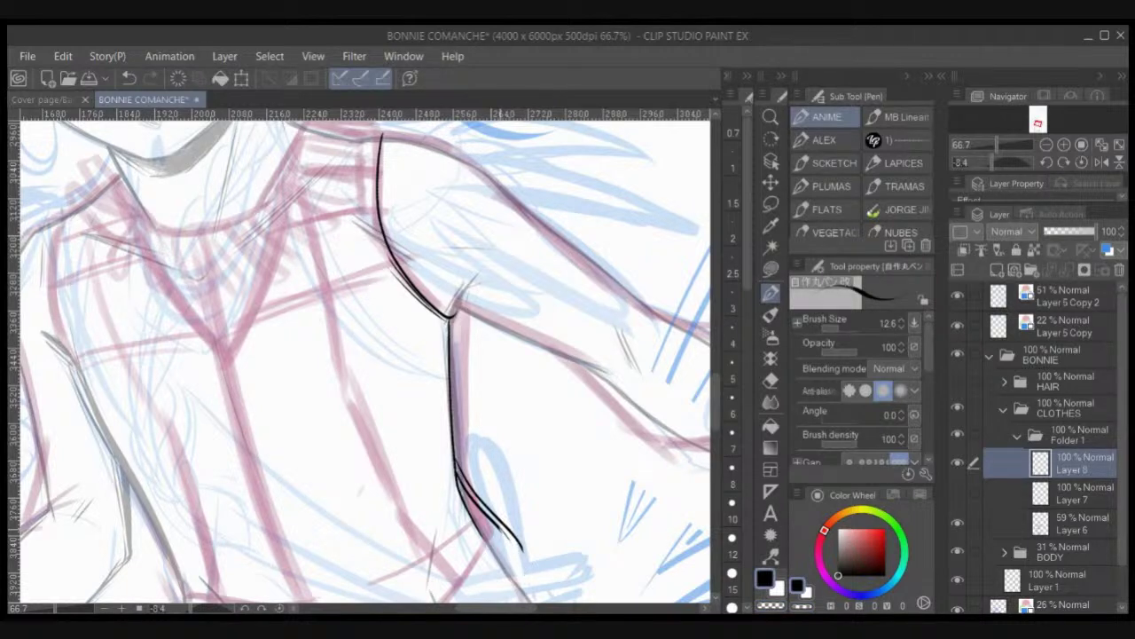
drag(521, 559, 492, 520)
key(ctrl+z)
key(ctrl+z)
scroll(430, 494, up, 1)
drag(437, 494, 353, 385)
mouse_move(451, 440)
mouse_down()
mouse_move(484, 488)
mouse_move(483, 467)
mouse_up()
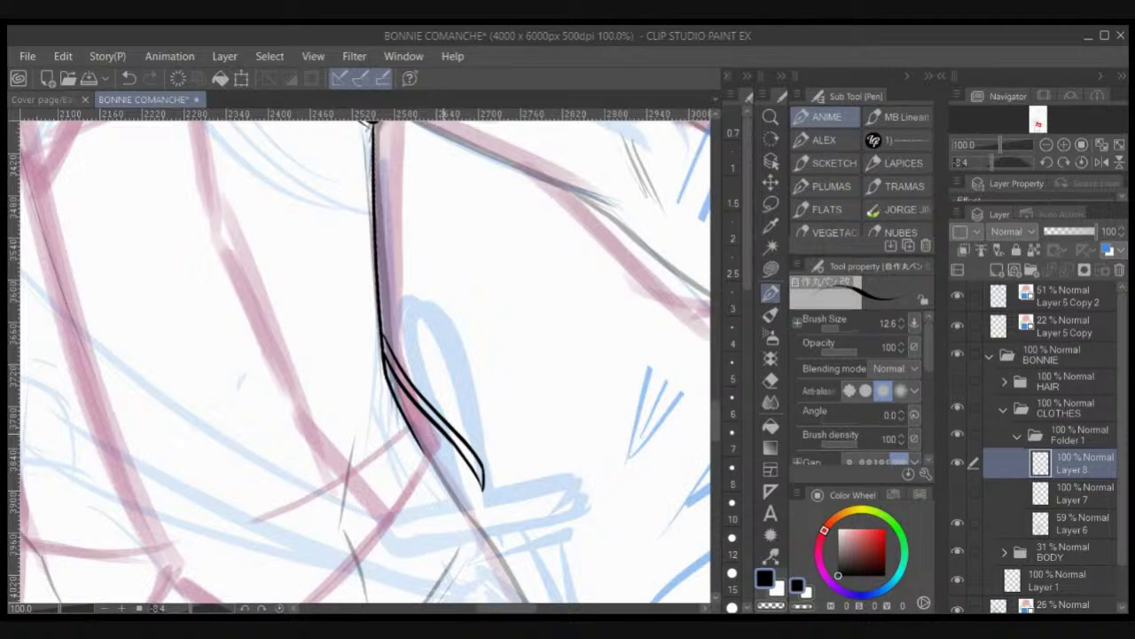
Step: Ink two more curved fringe strands along the side edge just above the waist strand
scroll(448, 444, up, 1)
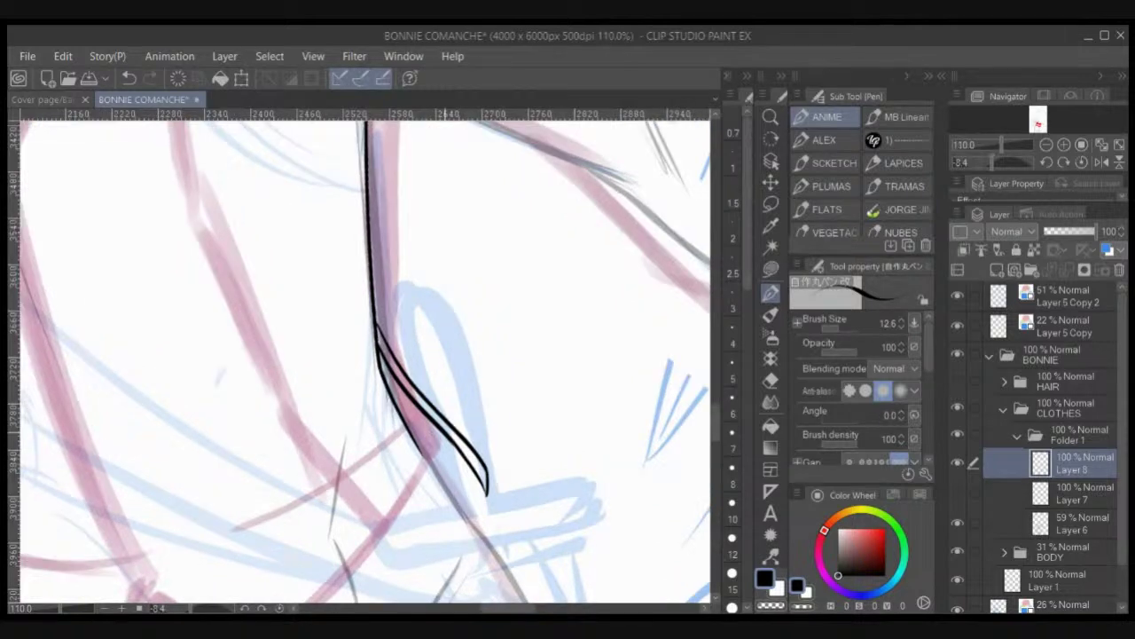
mouse_move(376, 315)
mouse_down()
mouse_move(405, 358)
mouse_move(475, 416)
mouse_move(409, 355)
mouse_move(502, 417)
mouse_up()
key(ctrl+z)
mouse_move(374, 298)
mouse_down()
mouse_move(426, 372)
mouse_move(505, 412)
mouse_move(539, 520)
mouse_up()
drag(405, 406, 532, 510)
mouse_move(523, 472)
mouse_down()
mouse_move(531, 504)
mouse_move(408, 383)
mouse_up()
scroll(351, 268, down, 1)
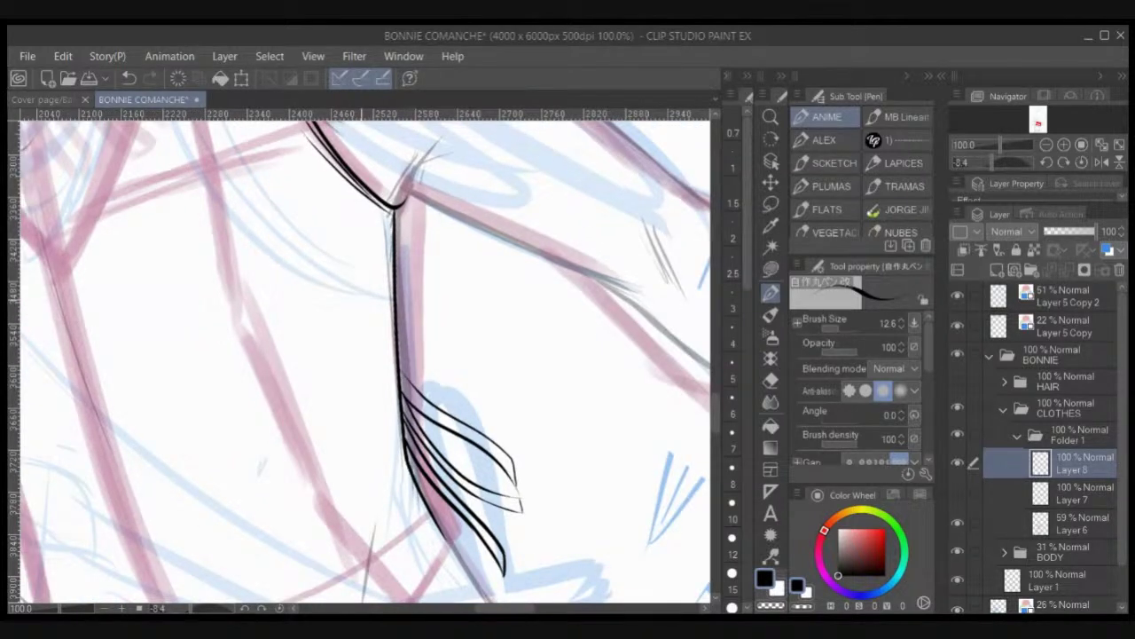
key(ctrl+z)
mouse_move(400, 371)
mouse_down()
mouse_move(436, 411)
mouse_move(511, 465)
mouse_up()
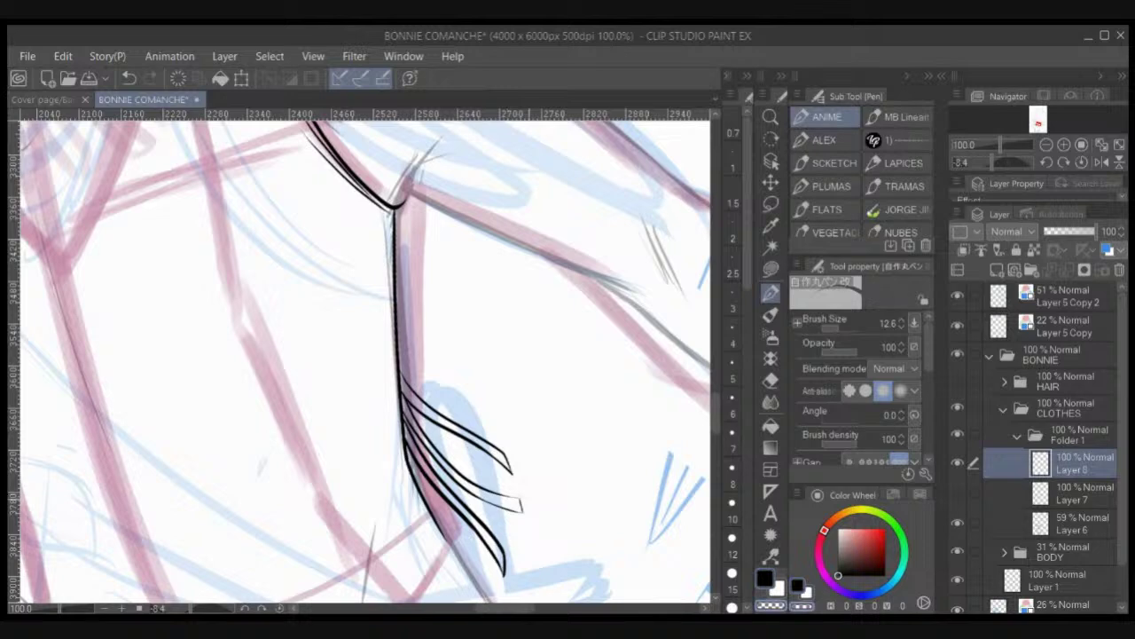
Step: Continue the fringe up the side edge with two closely spaced wavy strands ending in angled tips
drag(401, 366, 507, 435)
mouse_move(398, 346)
mouse_down()
mouse_move(413, 371)
mouse_move(502, 412)
mouse_move(508, 430)
mouse_move(504, 411)
mouse_up()
drag(398, 340, 523, 428)
key(ctrl+z)
drag(401, 344, 513, 418)
mouse_move(399, 321)
mouse_down()
mouse_move(430, 363)
mouse_move(506, 388)
mouse_move(515, 418)
mouse_up()
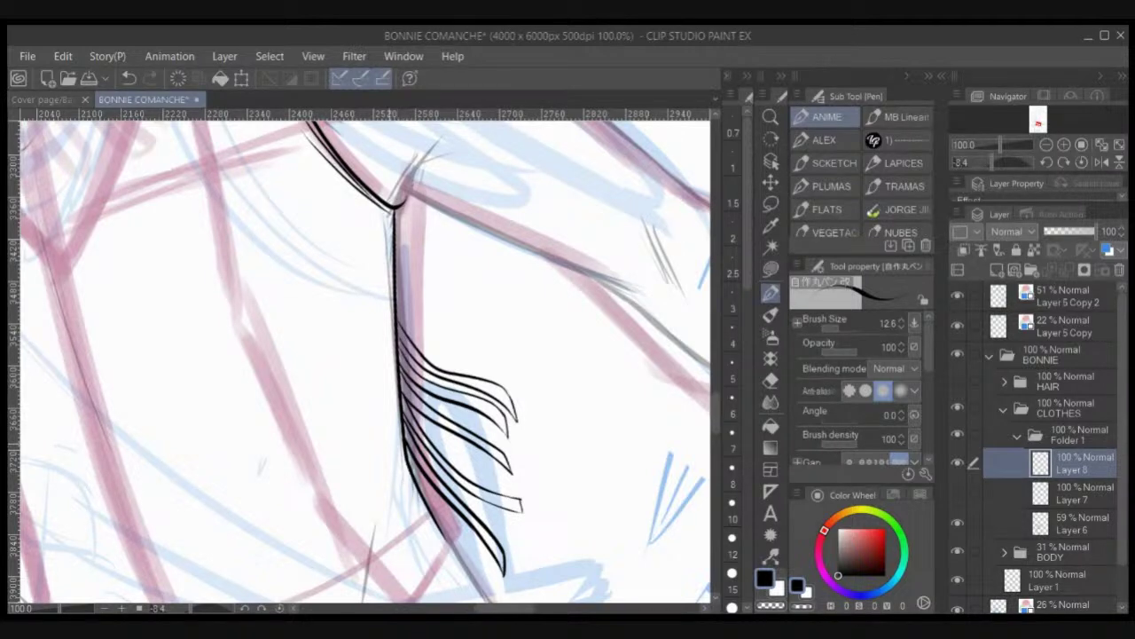
Step: Fill the gap between the two lowest fringe strands with another strand, tucking its lines behind its neighbours
drag(408, 460, 429, 482)
key(ctrl+z)
key(c)
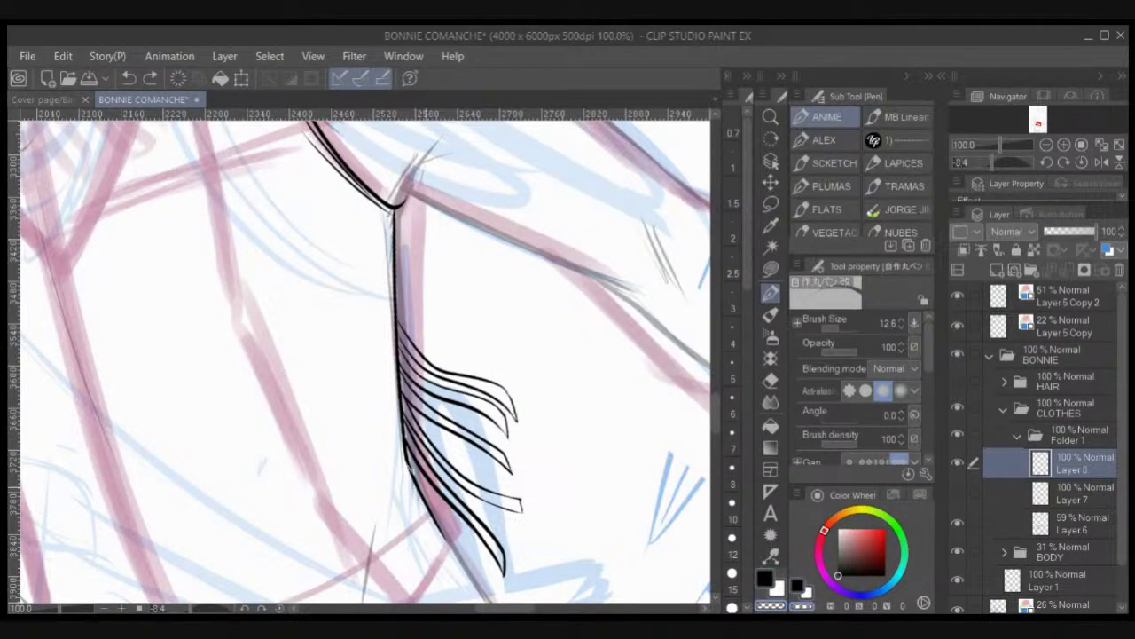
key(x)
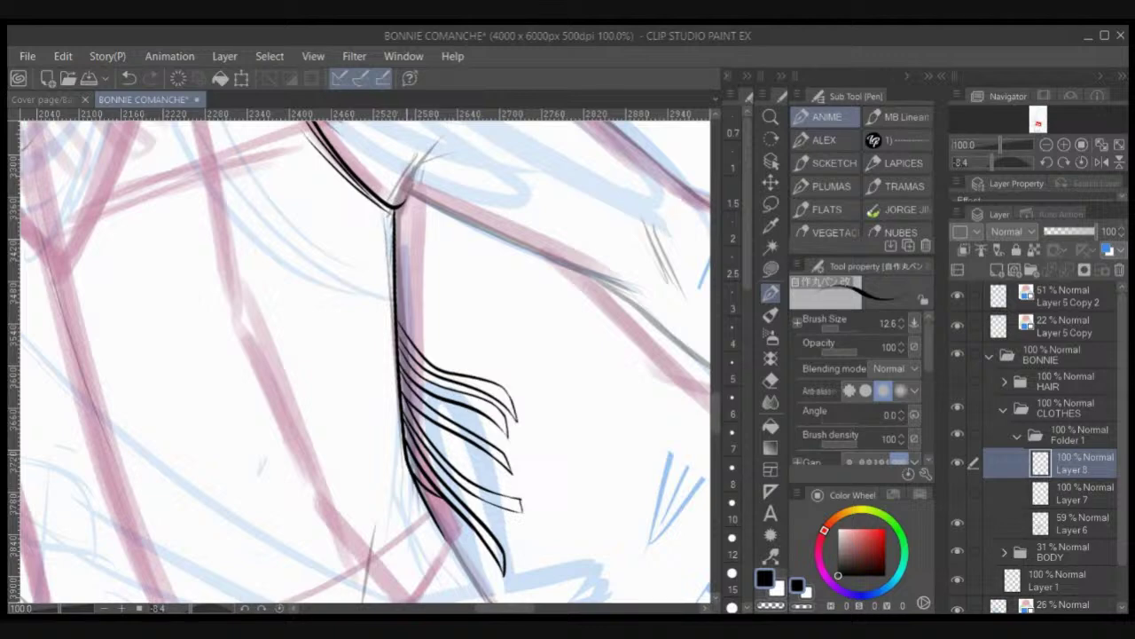
mouse_move(408, 452)
mouse_down()
mouse_move(428, 488)
mouse_move(495, 515)
mouse_move(521, 549)
mouse_up()
key(c)
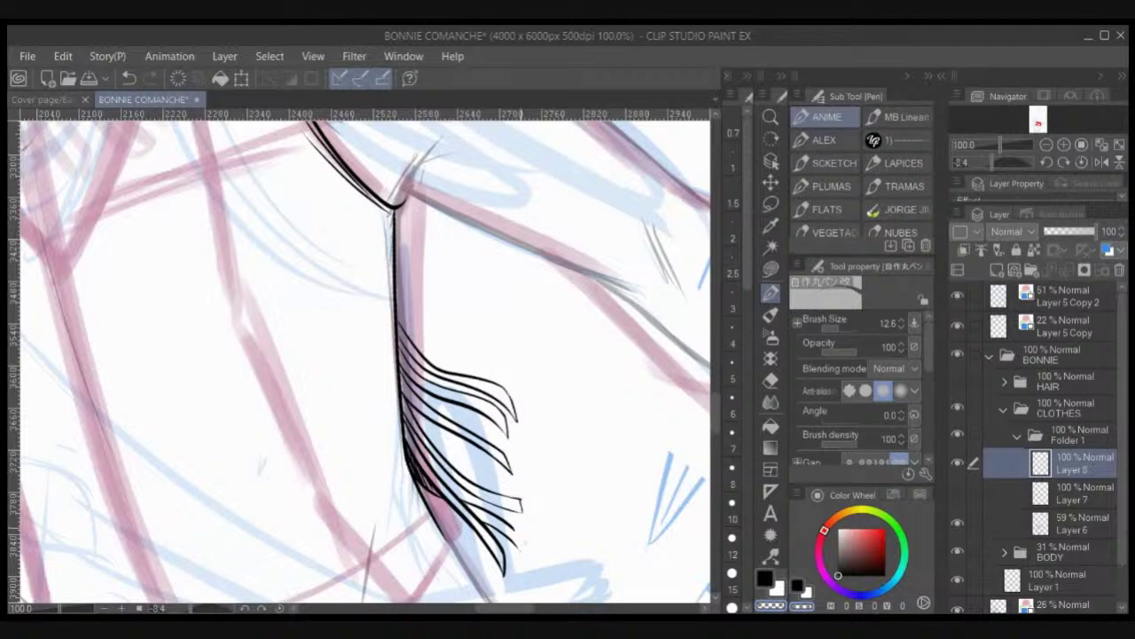
key(x)
Step: Extend the fringe along the upper part of the side edge with further wavy, pointed strands
drag(413, 313, 452, 387)
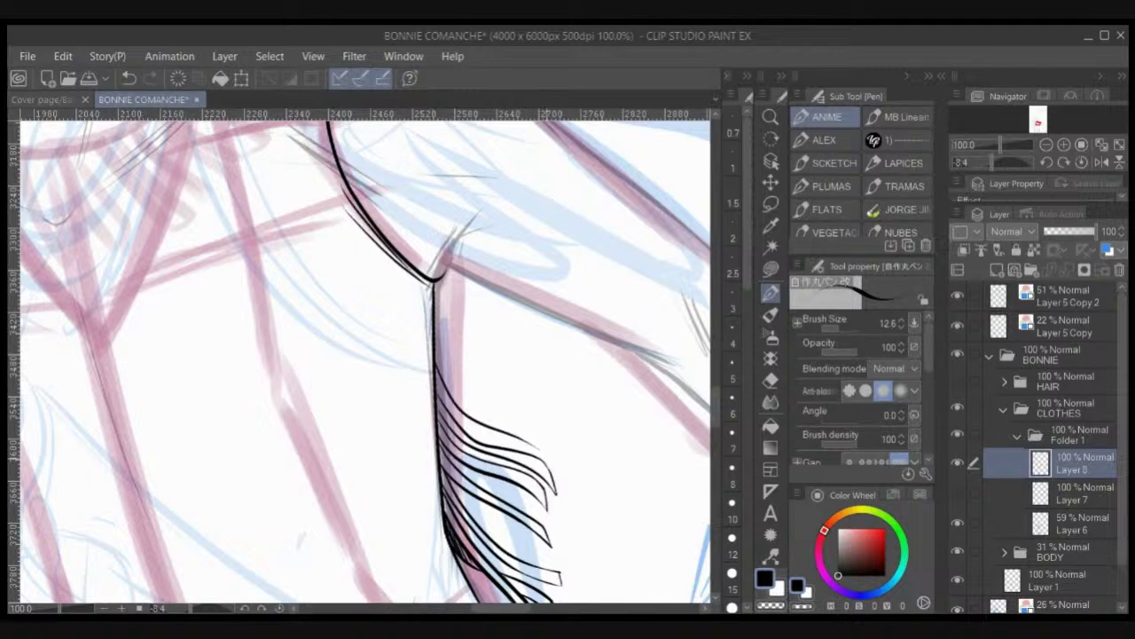
mouse_move(436, 342)
mouse_down()
mouse_move(467, 397)
mouse_move(538, 437)
mouse_up()
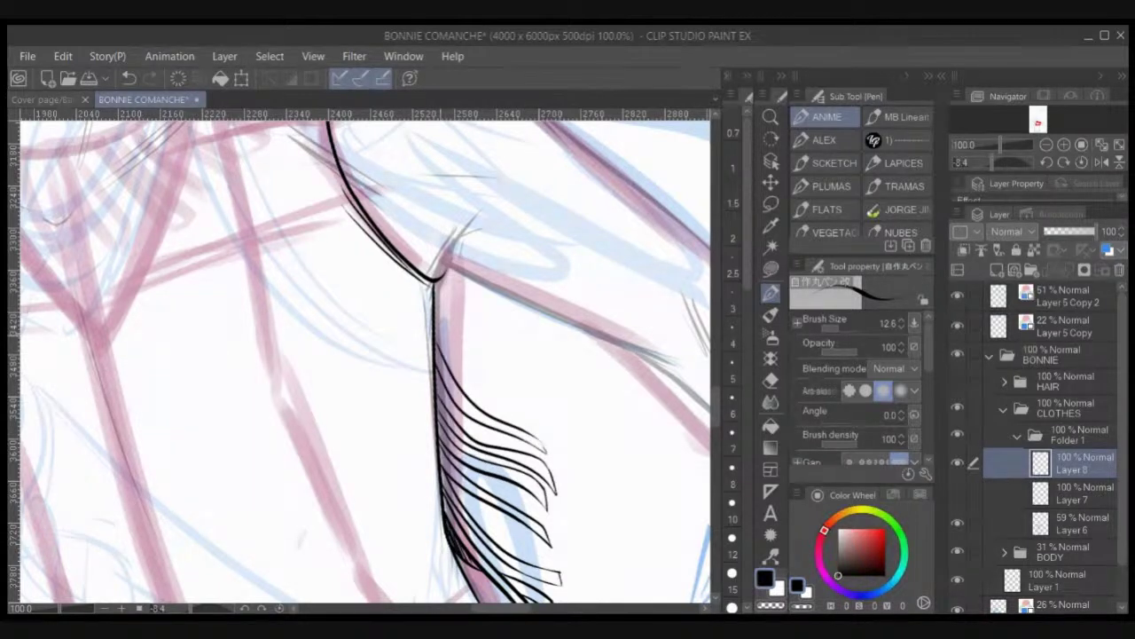
key(ctrl+z)
mouse_move(544, 451)
mouse_down()
mouse_move(527, 427)
mouse_move(485, 411)
mouse_move(434, 350)
mouse_move(481, 408)
mouse_move(544, 445)
mouse_move(536, 435)
mouse_up()
key(ctrl+z)
key(ctrl+z)
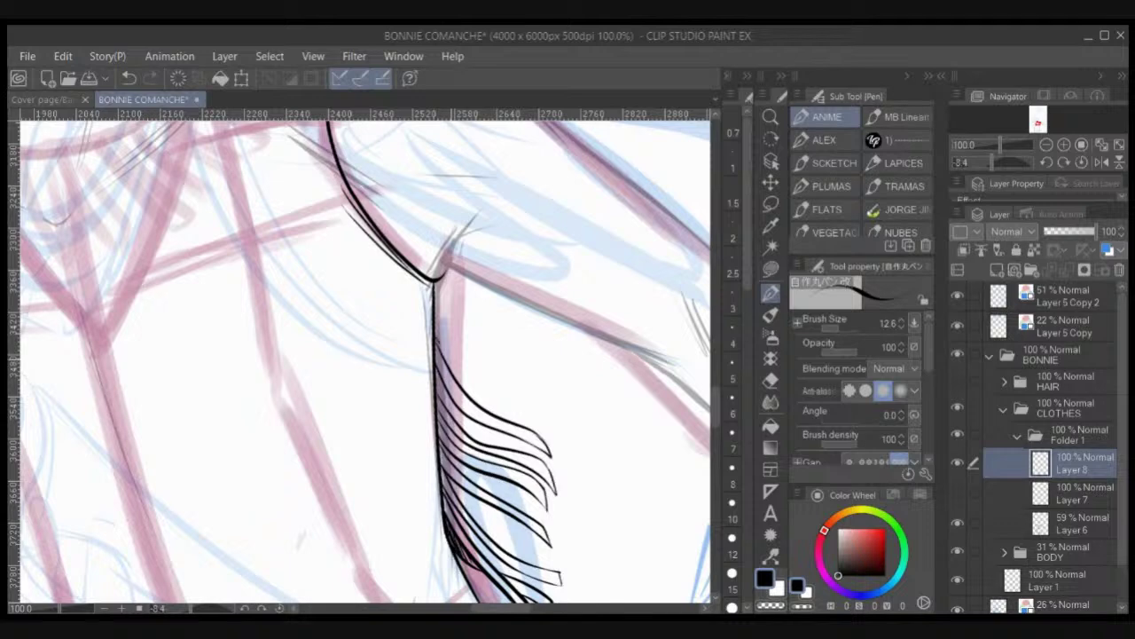
drag(440, 344, 554, 420)
drag(438, 323, 555, 422)
Step: Ink a fringe strand just below the left armpit with its tip curling upward
scroll(506, 389, down, 2)
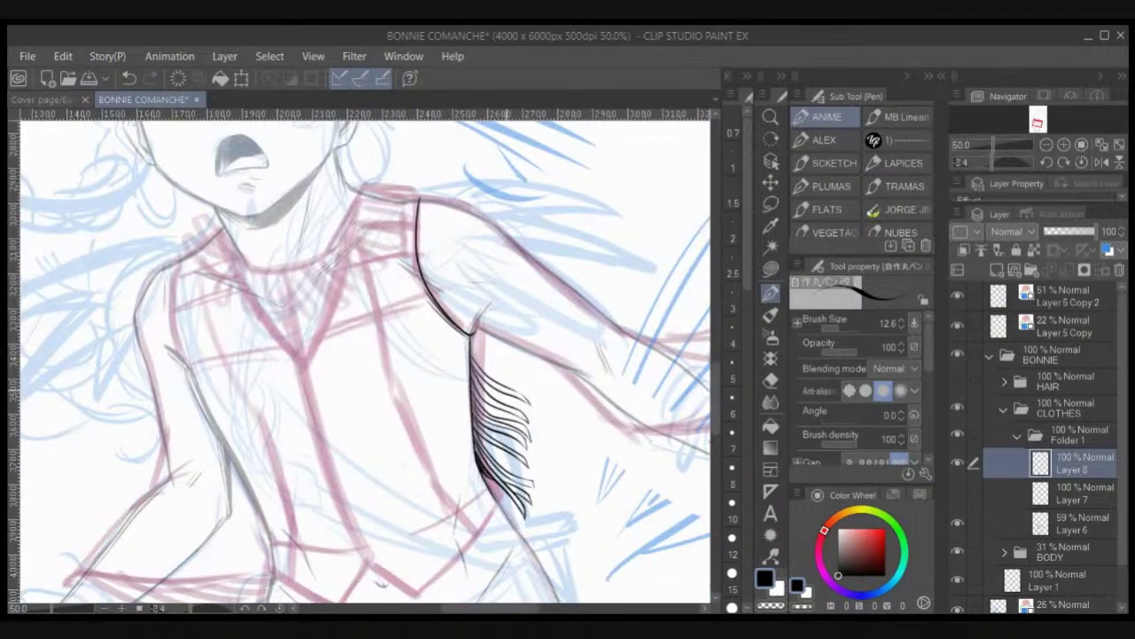
scroll(502, 399, up, 1)
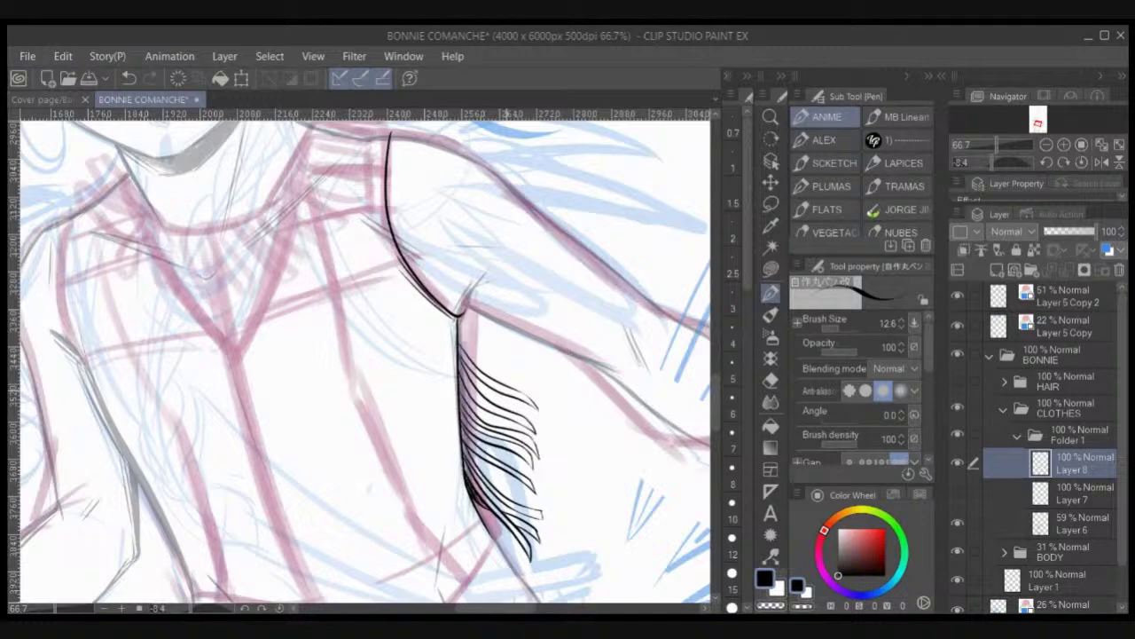
drag(458, 339, 527, 369)
mouse_move(460, 329)
mouse_down()
mouse_move(516, 356)
mouse_move(521, 344)
mouse_up()
key(ctrl+z)
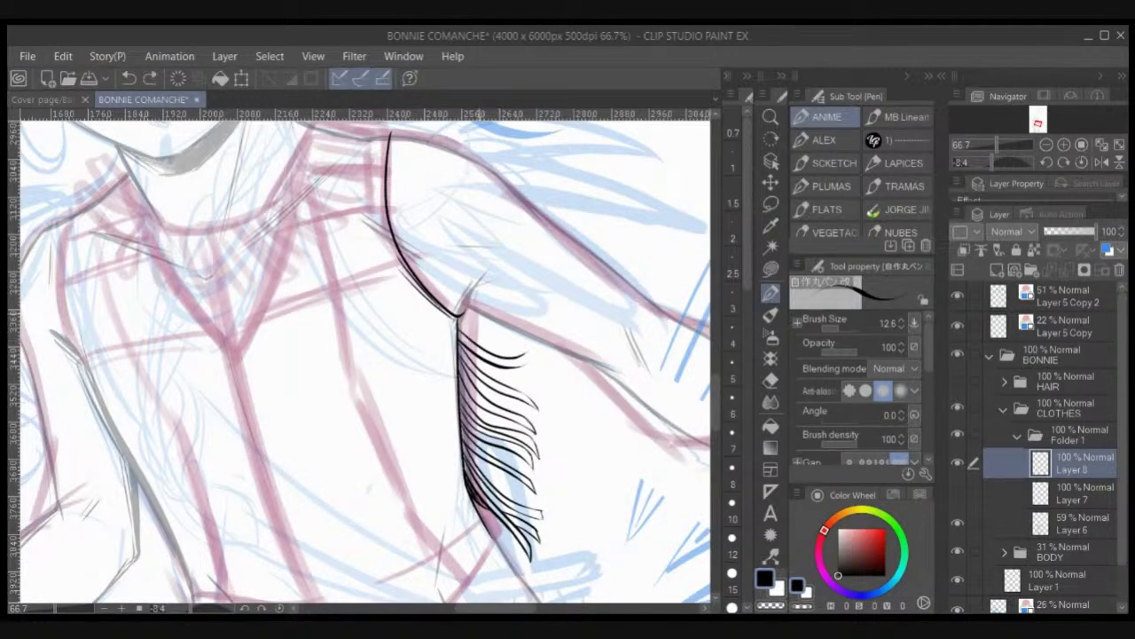
scroll(486, 317, up, 1)
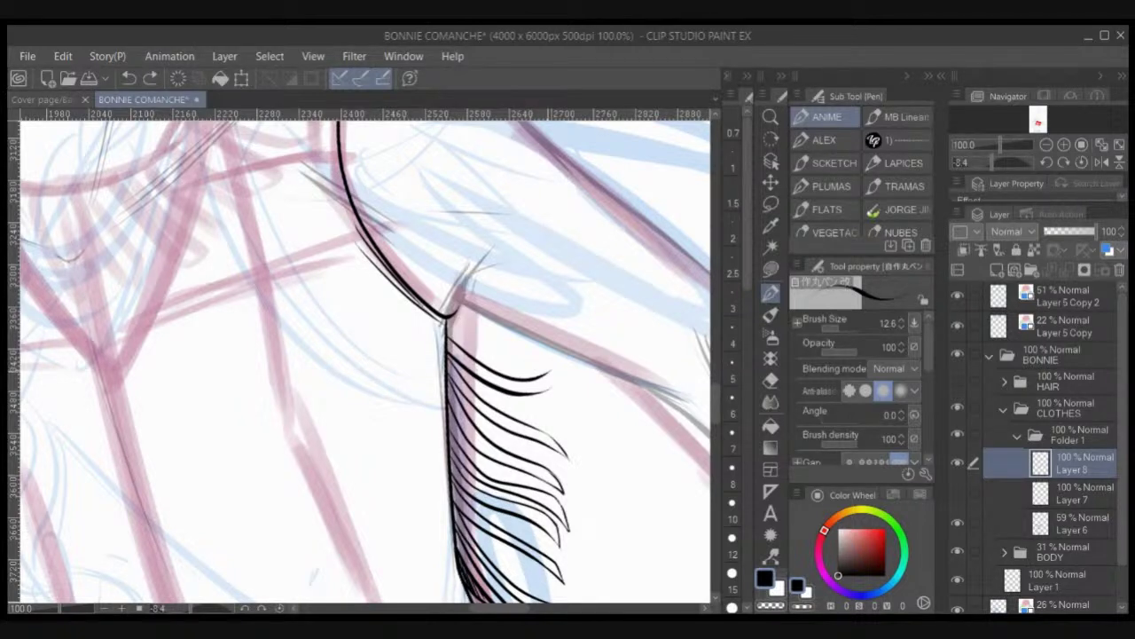
mouse_move(538, 358)
mouse_down()
mouse_move(544, 374)
mouse_move(554, 370)
mouse_move(535, 393)
mouse_move(555, 364)
mouse_up()
key(c)
key(c)
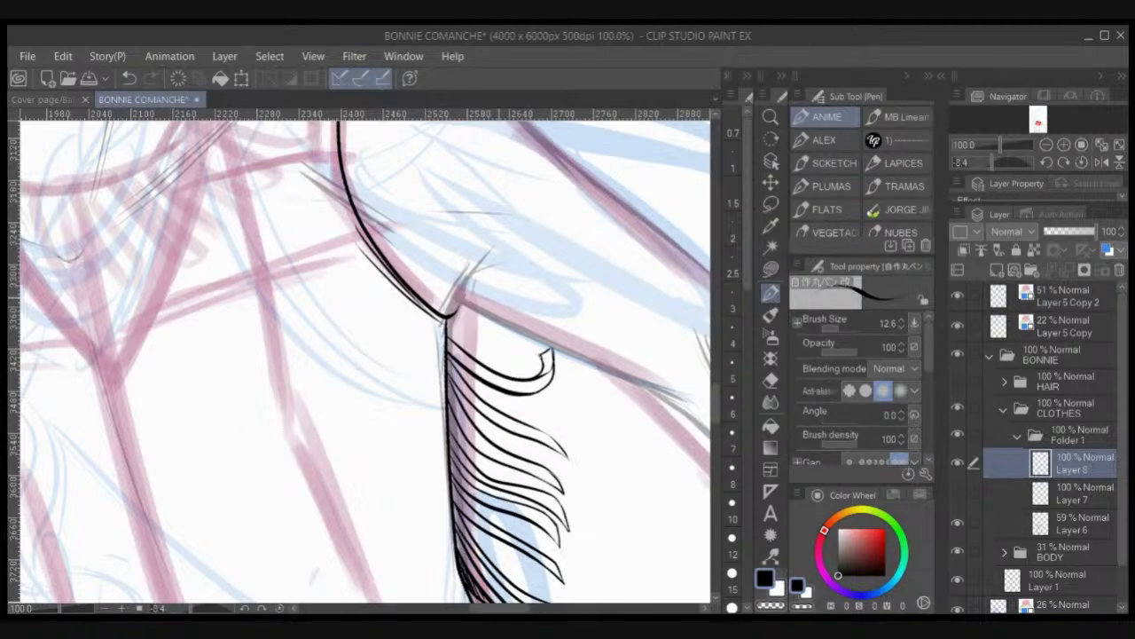
Step: Add a short fringe tip directly beneath the upward-curling strand
scroll(510, 337, down, 2)
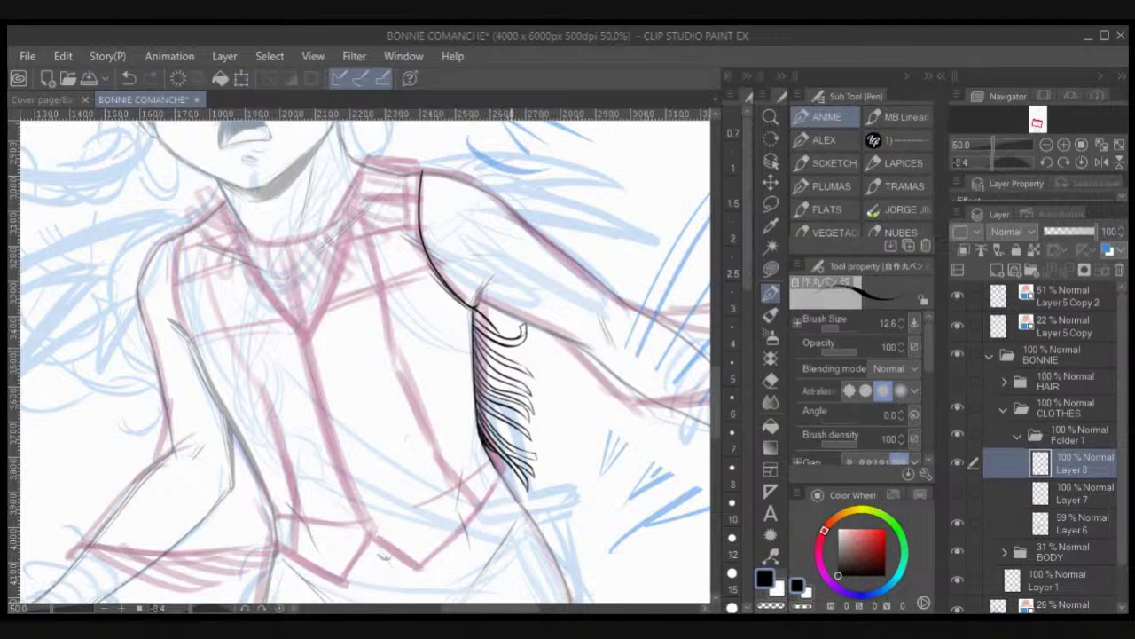
drag(498, 345, 528, 357)
key(ctrl+z)
scroll(510, 354, up, 1)
drag(508, 356, 546, 368)
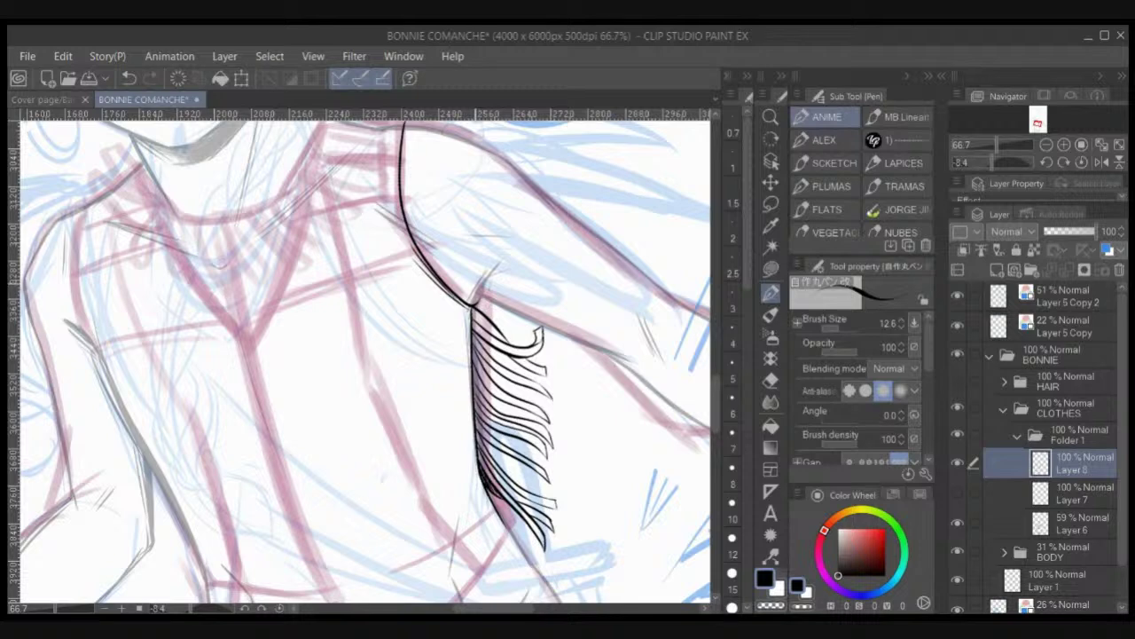
Step: Ink a short, rounded fringe strand at the very top of the side fringe, directly under the armpit
drag(477, 308, 517, 321)
drag(507, 310, 519, 319)
key(ctrl+z)
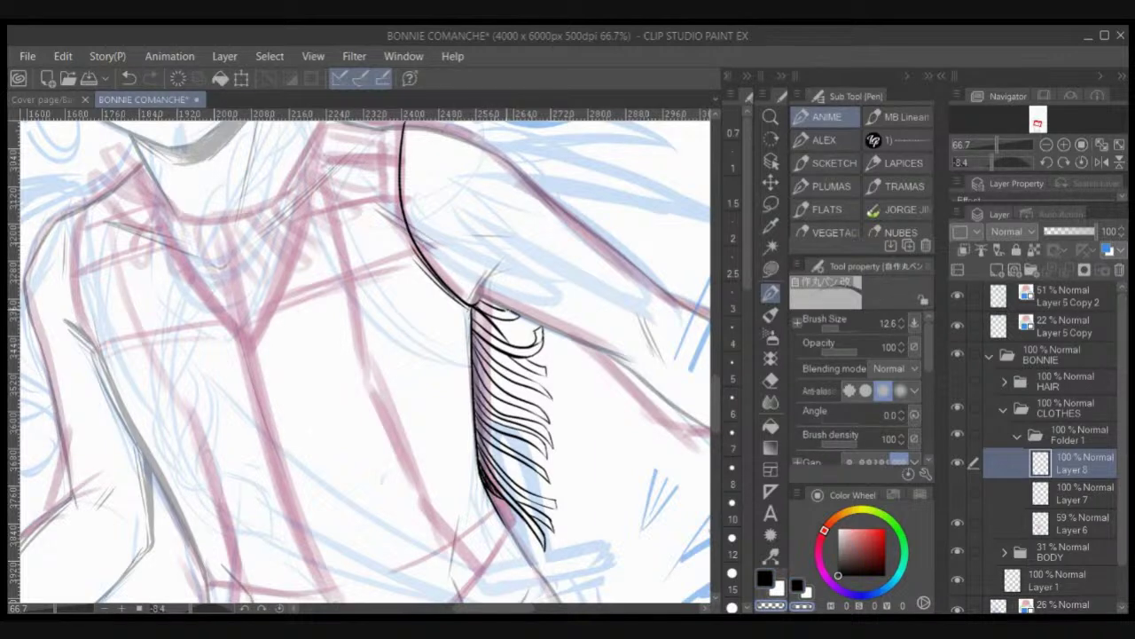
scroll(502, 276, up, 1)
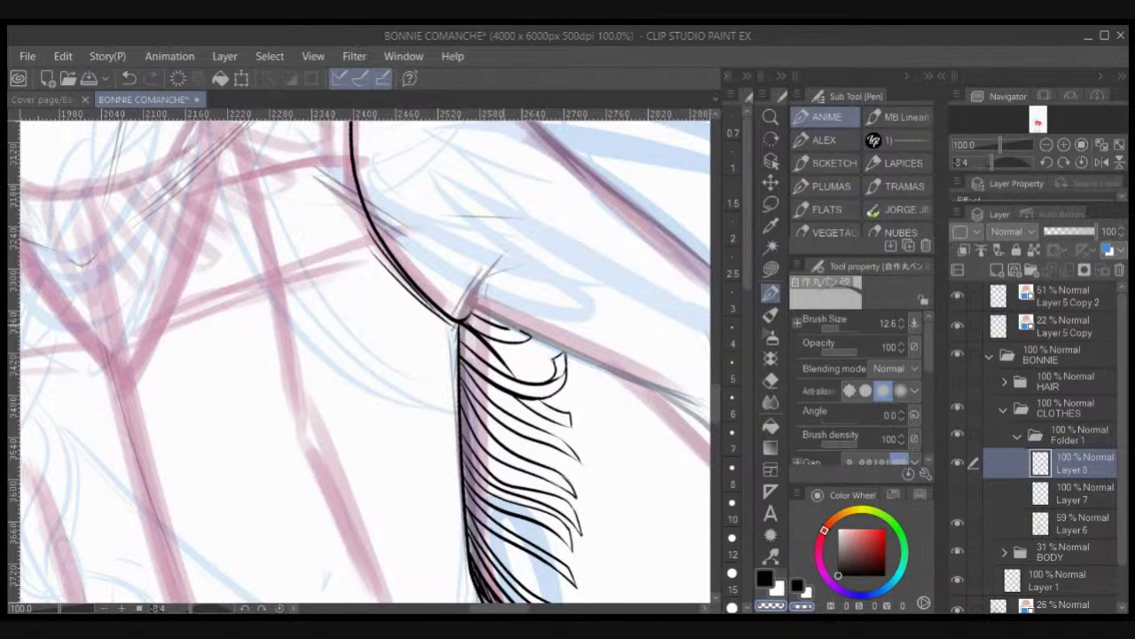
key(c)
key(ctrl+z)
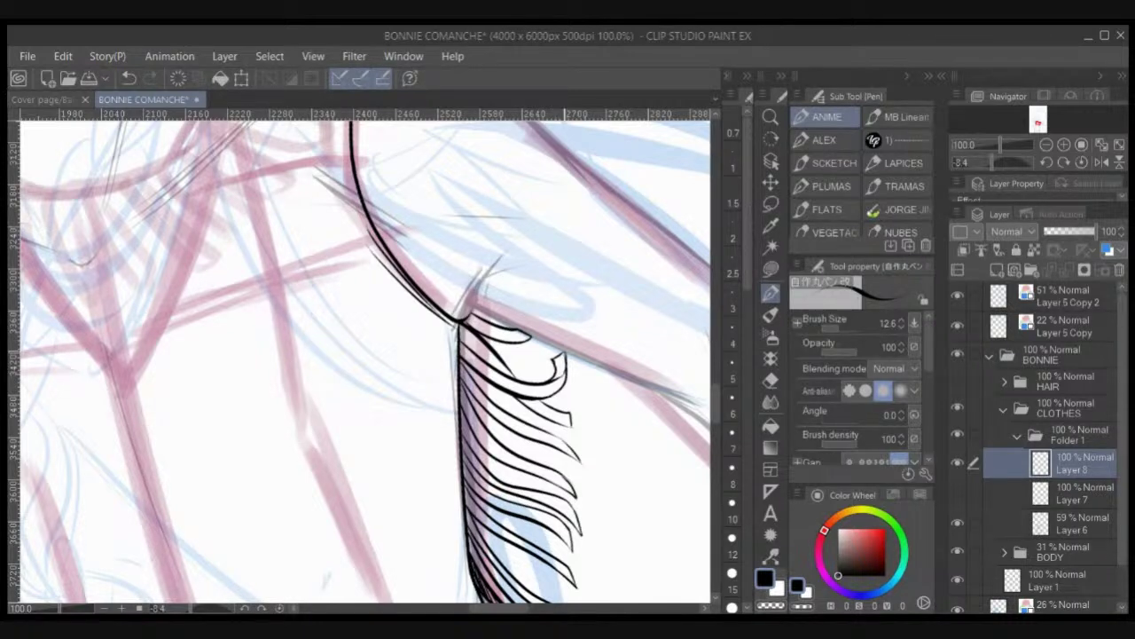
key(ctrl+minus)
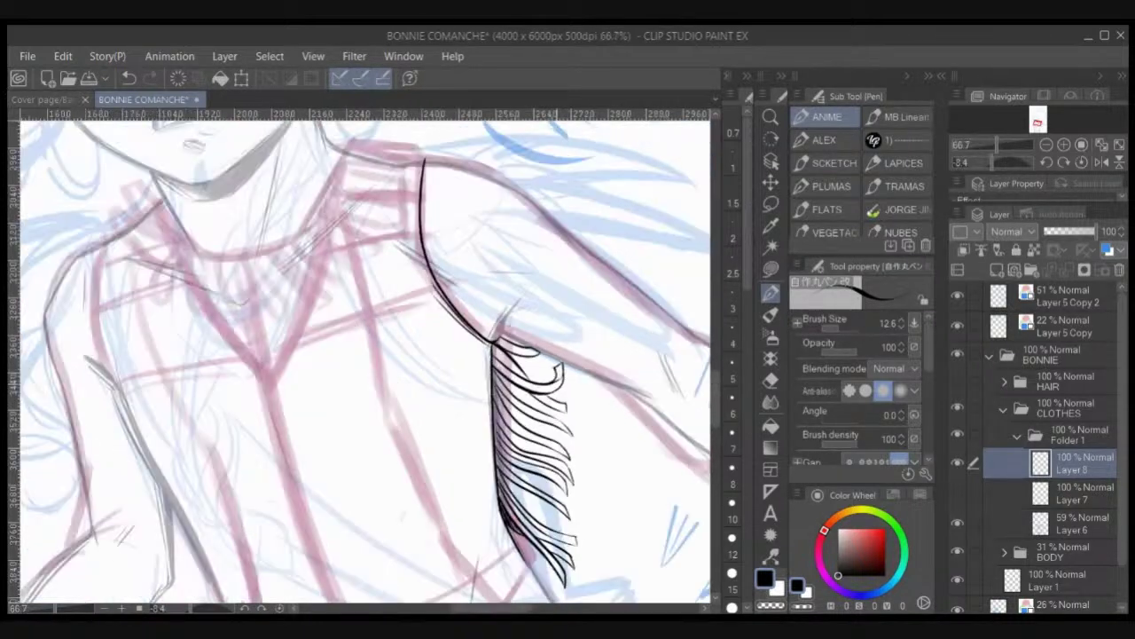
scroll(561, 383, up, 2)
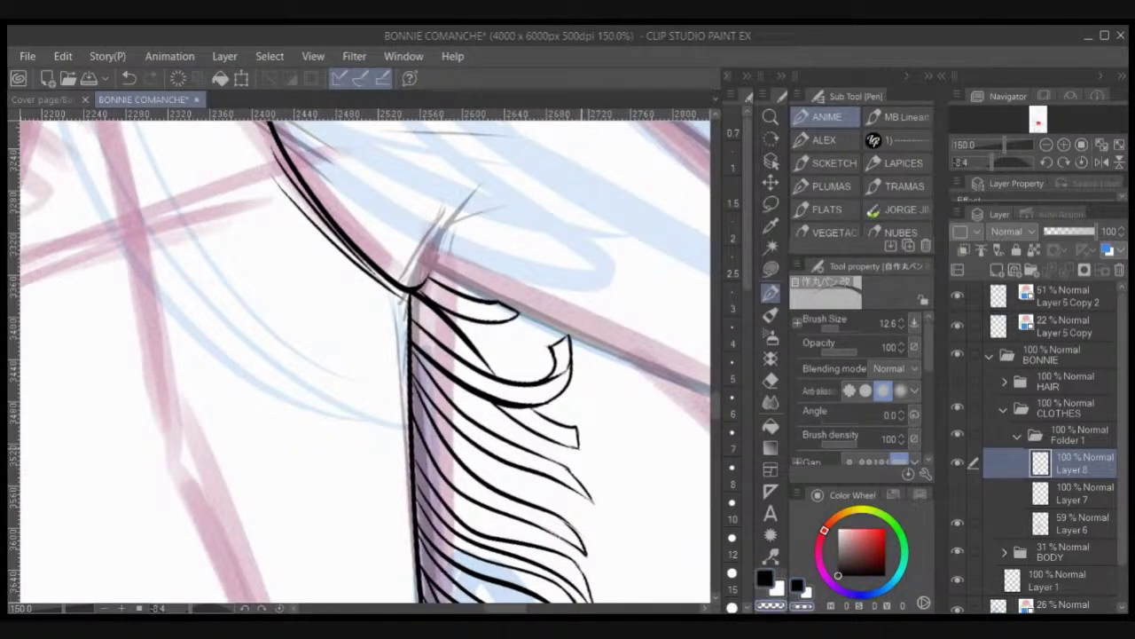
drag(581, 437, 556, 300)
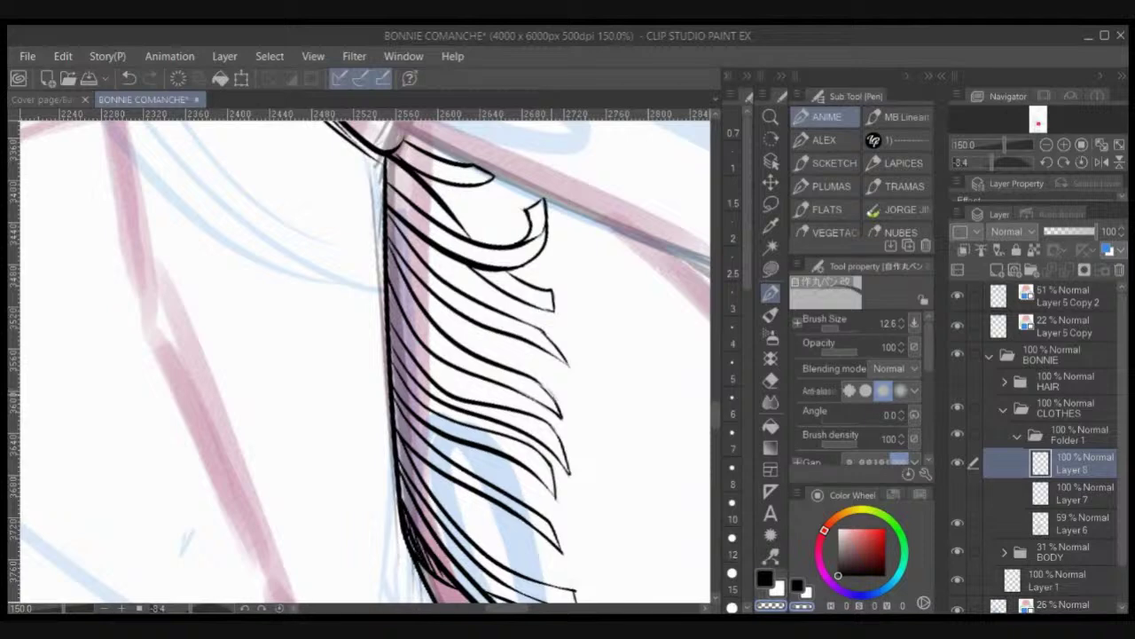
key(ctrl+z)
Step: Add another pointed fringe strand at the bottom end of the side fringe
scroll(360, 354, down, 3)
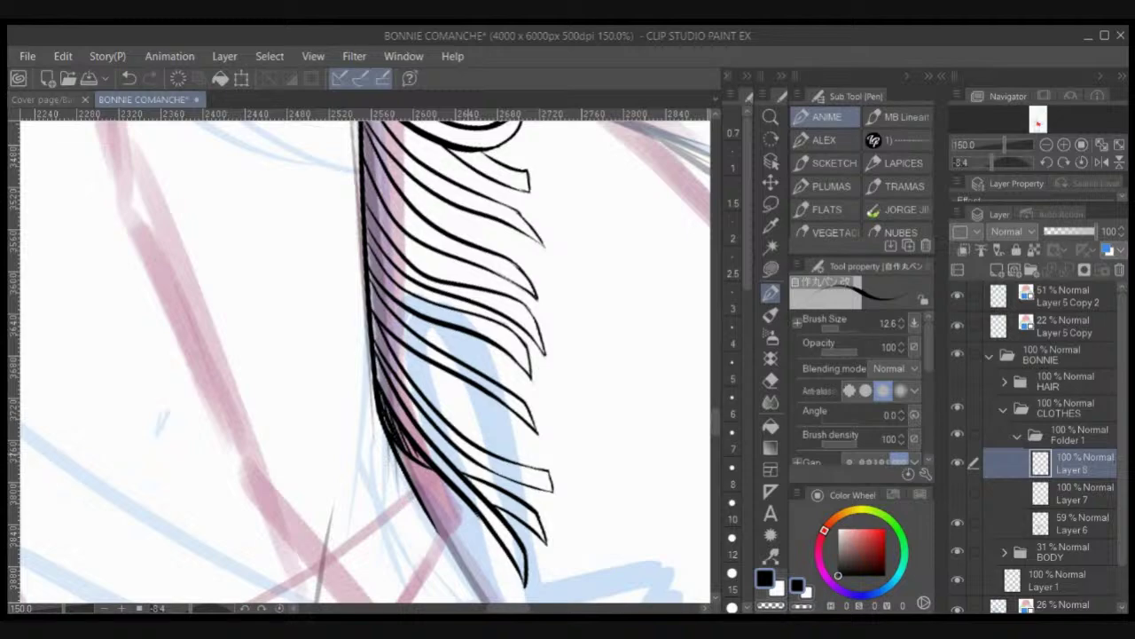
scroll(464, 455, down, 2)
scroll(461, 417, down, 1)
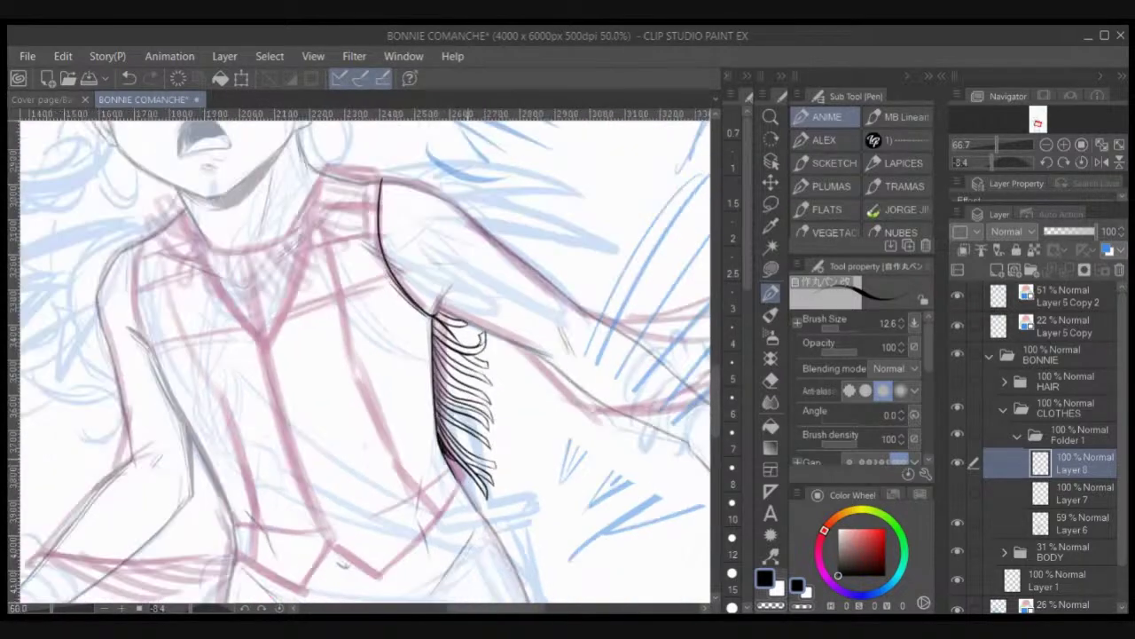
scroll(462, 417, up, 2)
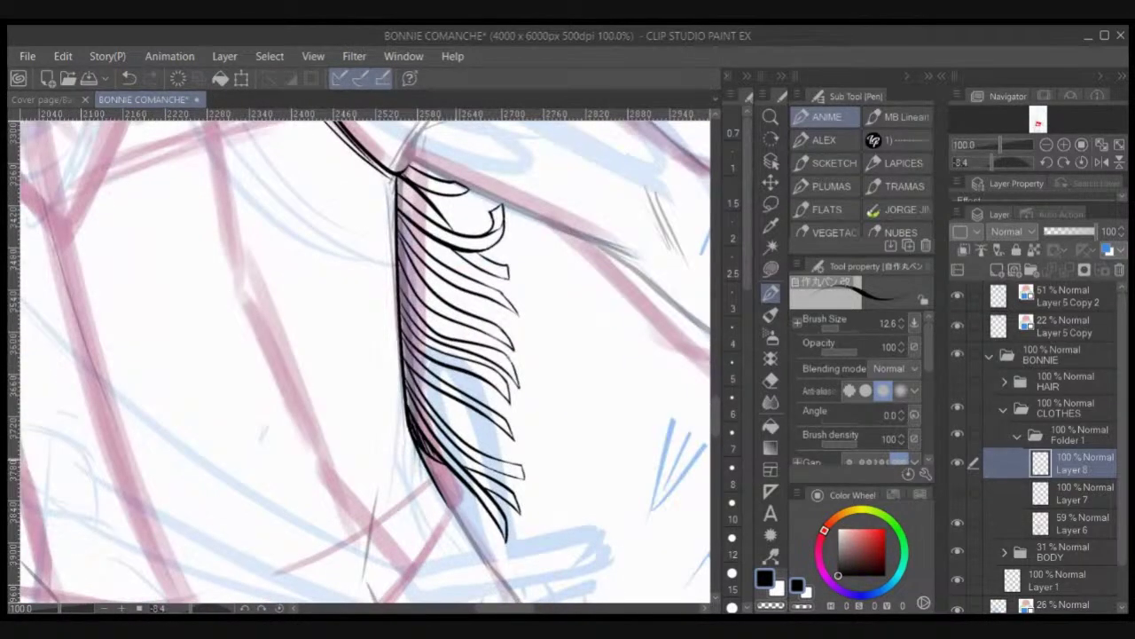
mouse_move(428, 462)
mouse_down()
mouse_move(468, 495)
mouse_move(482, 530)
mouse_up()
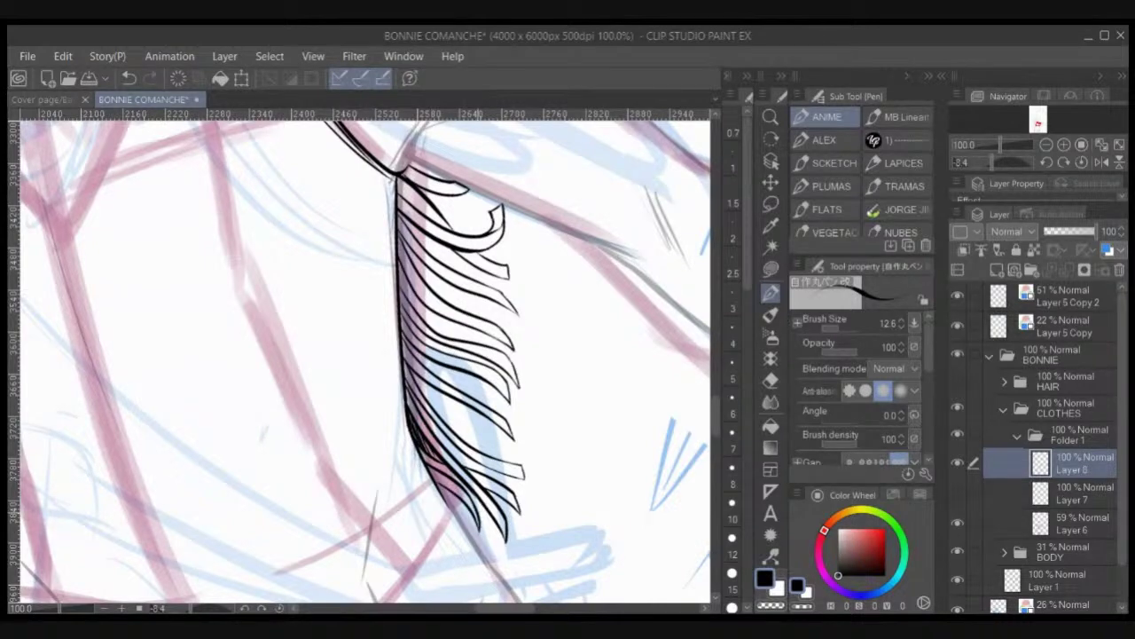
scroll(482, 509, down, 3)
scroll(483, 509, up, 1)
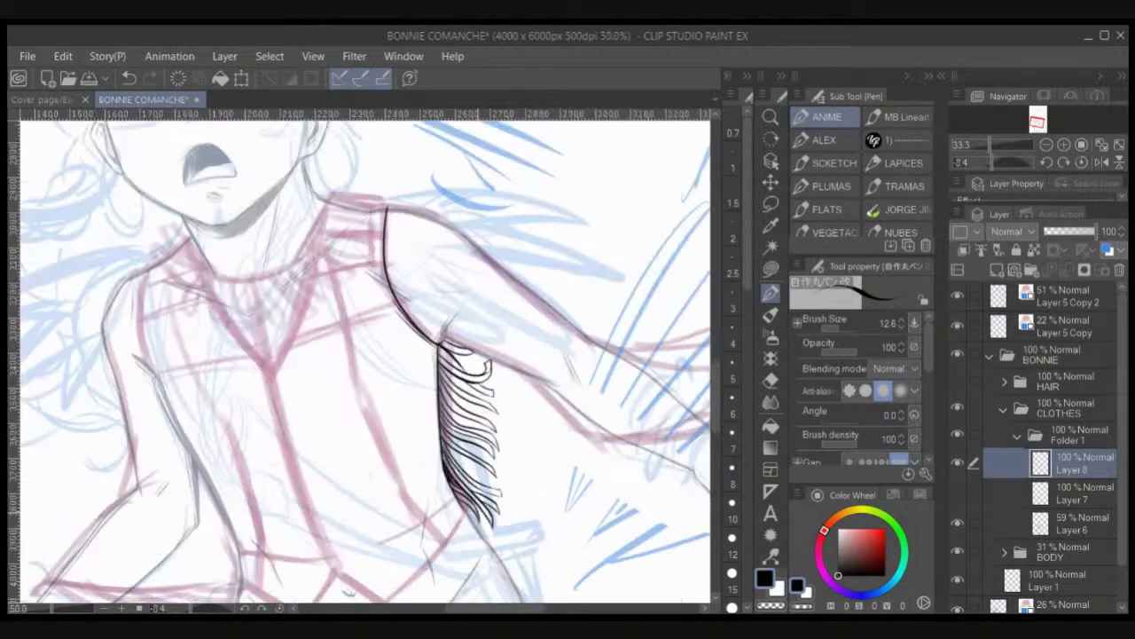
Step: Ink the side of the V-neck nearest the fringe and the shoulder edge joining it to the armhole
drag(477, 422, 643, 447)
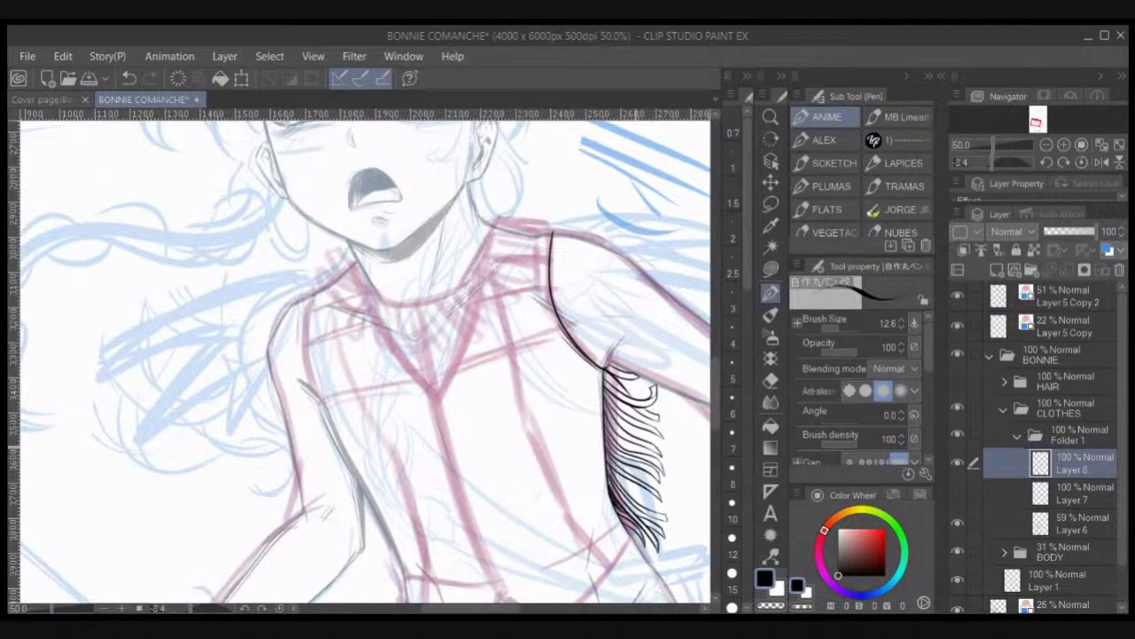
mouse_move(461, 376)
mouse_down()
mouse_move(494, 485)
mouse_move(524, 318)
mouse_move(587, 321)
mouse_up()
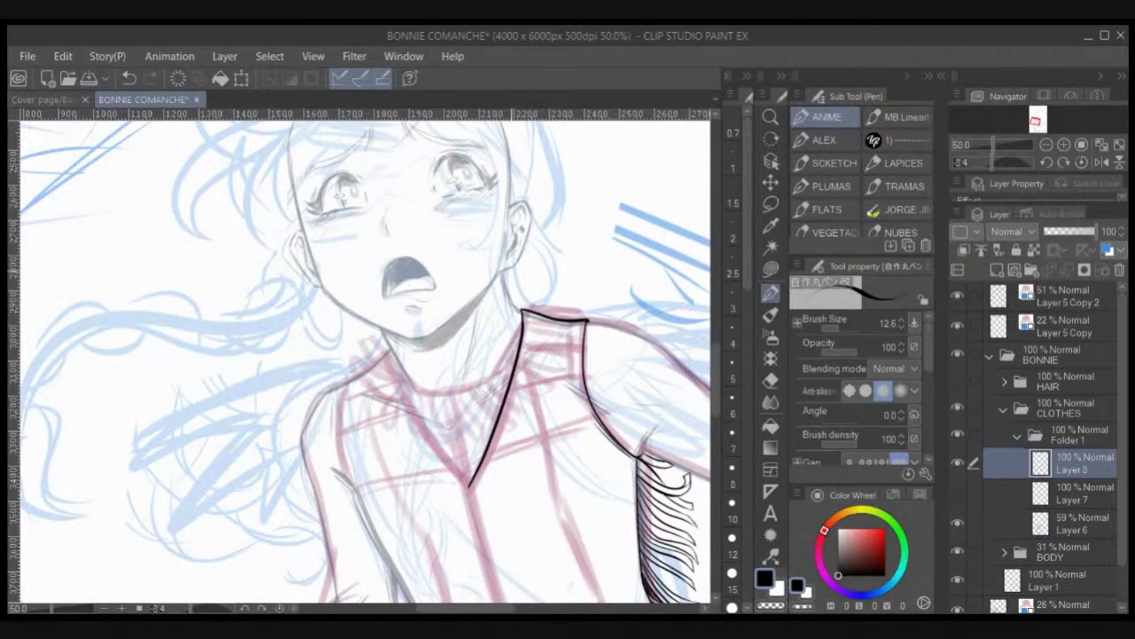
scroll(516, 271, up, 1)
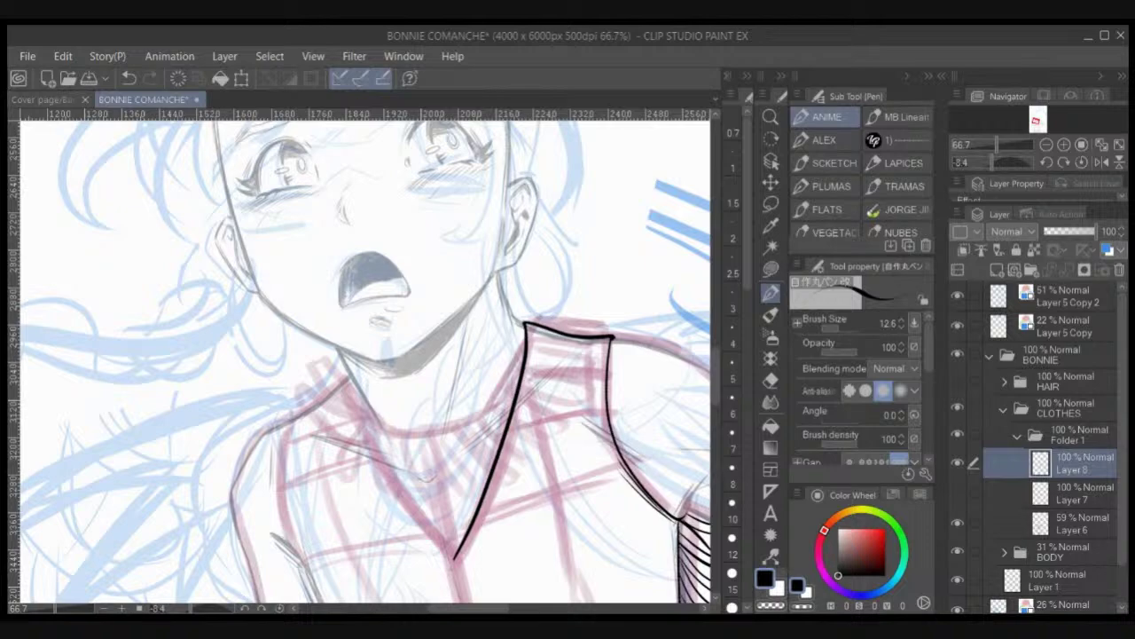
mouse_move(618, 436)
mouse_down()
mouse_move(542, 238)
mouse_move(479, 124)
mouse_up()
scroll(501, 159, up, 2)
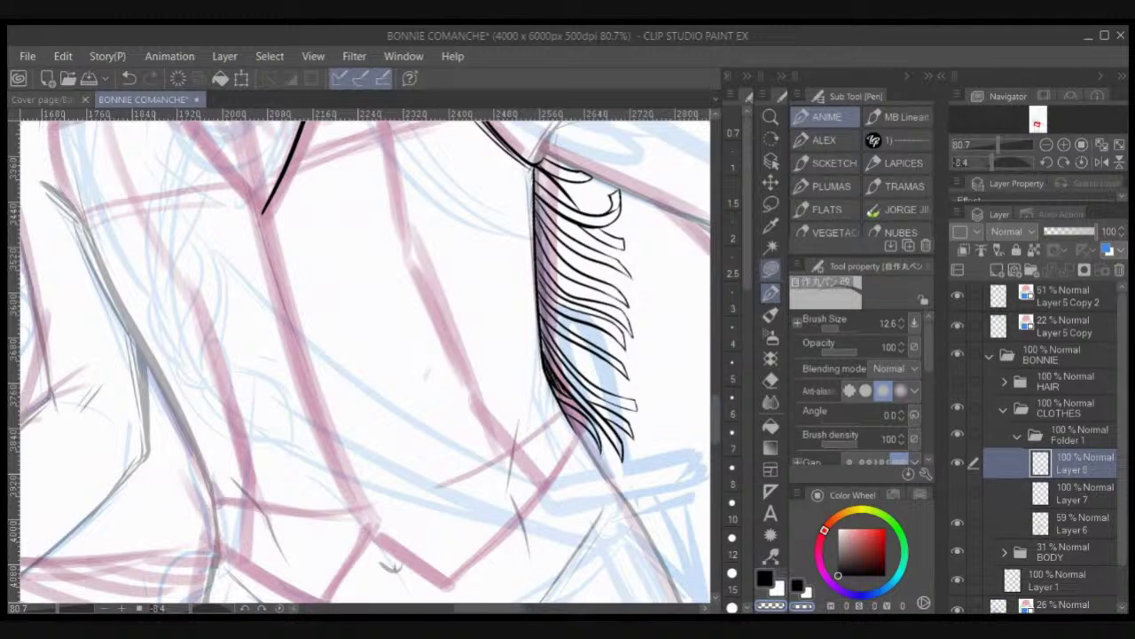
mouse_move(530, 404)
mouse_down()
mouse_move(548, 372)
mouse_move(521, 388)
mouse_up()
key(ctrl+z)
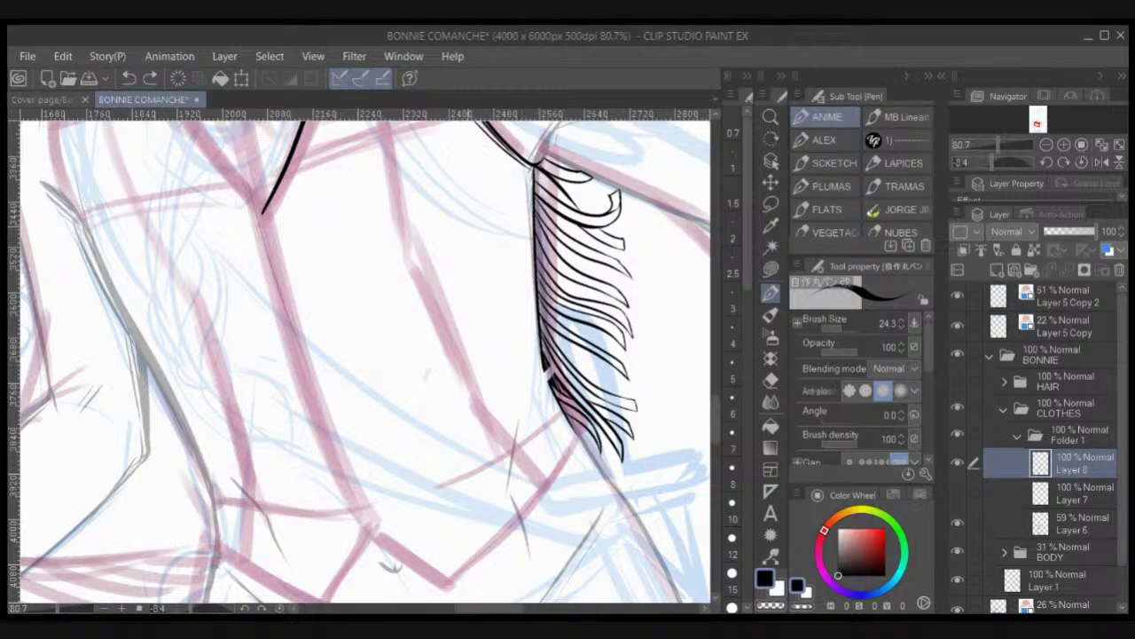
key(ctrl+z)
drag(546, 374, 505, 397)
key(ctrl+z)
Step: Rotate the canvas and ink a short strip with a closed end running inward from the lower side edge
key(r)
mouse_move(623, 459)
mouse_down()
mouse_move(639, 334)
mouse_move(631, 289)
mouse_up()
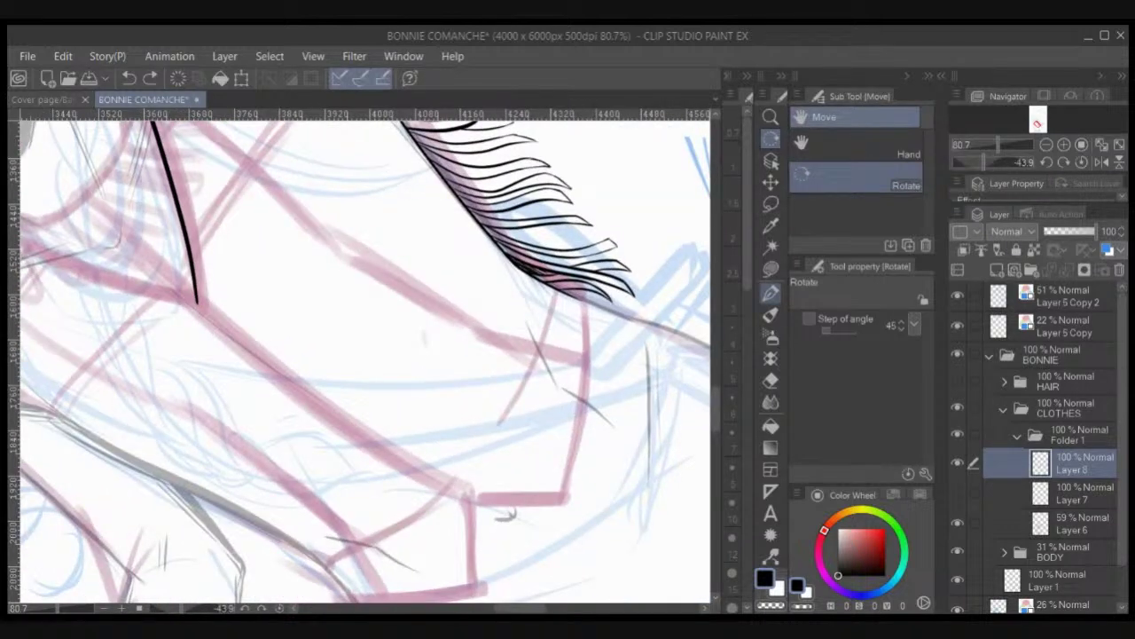
key(p)
drag(507, 354, 521, 374)
mouse_move(531, 290)
mouse_down()
mouse_move(518, 345)
mouse_move(540, 293)
mouse_up()
key(c)
drag(531, 337, 539, 291)
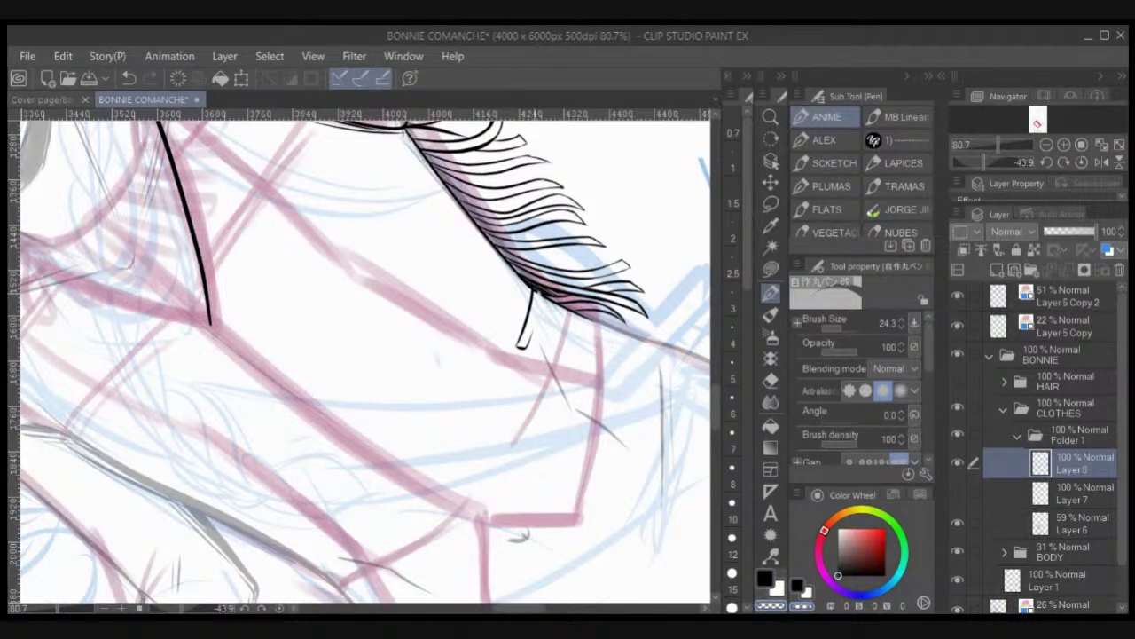
key(c)
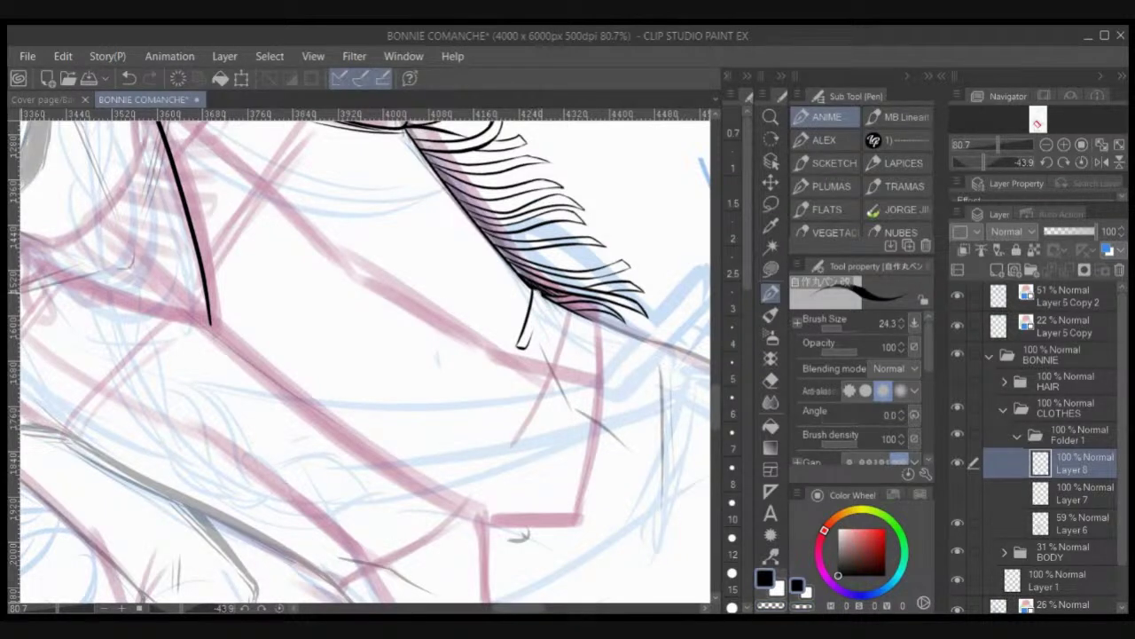
Step: Ink further short parallel lines beside the first strip along the lower side edge
drag(528, 346, 538, 307)
drag(533, 350, 545, 296)
key(ctrl+z)
key(c)
key(c)
drag(532, 347, 547, 298)
key(ctrl+z)
drag(533, 351, 544, 302)
drag(543, 353, 554, 302)
key(ctrl+z)
drag(540, 353, 553, 304)
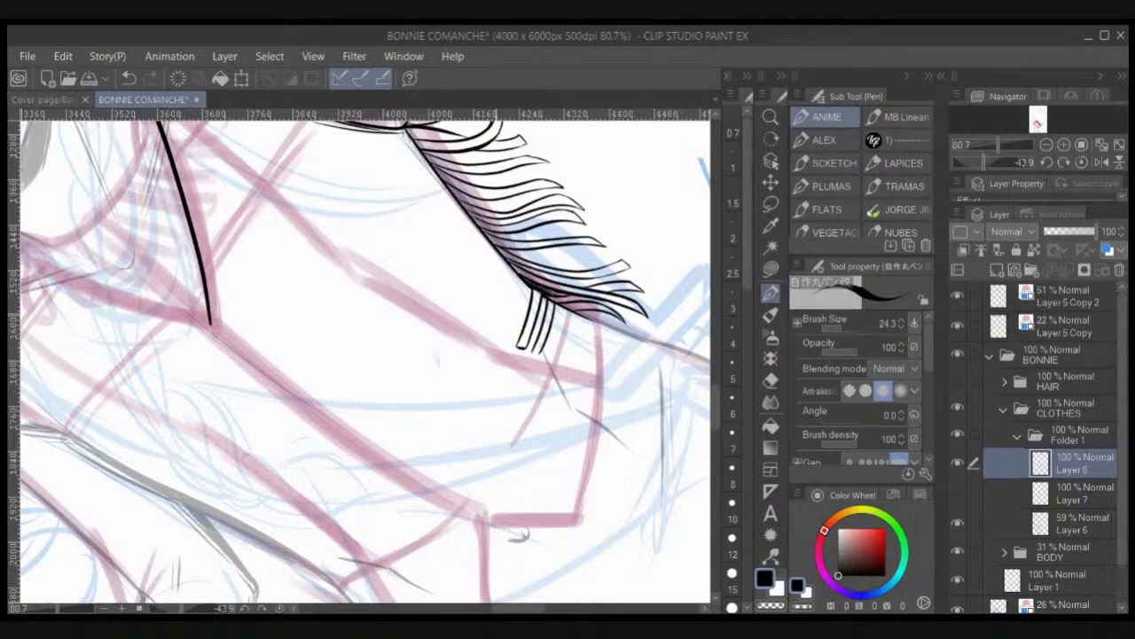
Step: Close off and clean up the inner ends of the short strips at the lower side edge
scroll(506, 310, up, 3)
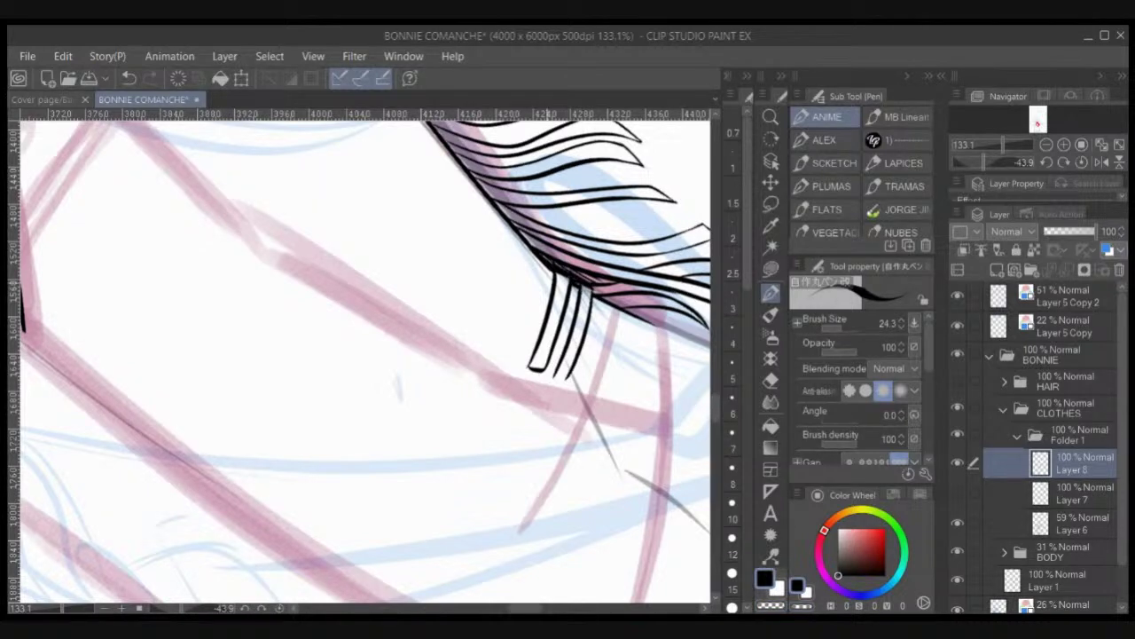
mouse_move(556, 376)
mouse_down()
mouse_move(569, 382)
mouse_move(544, 371)
mouse_up()
key(c)
mouse_move(554, 379)
mouse_down()
mouse_move(569, 384)
mouse_move(544, 369)
mouse_move(570, 380)
mouse_up()
key(c)
scroll(585, 329, down, 3)
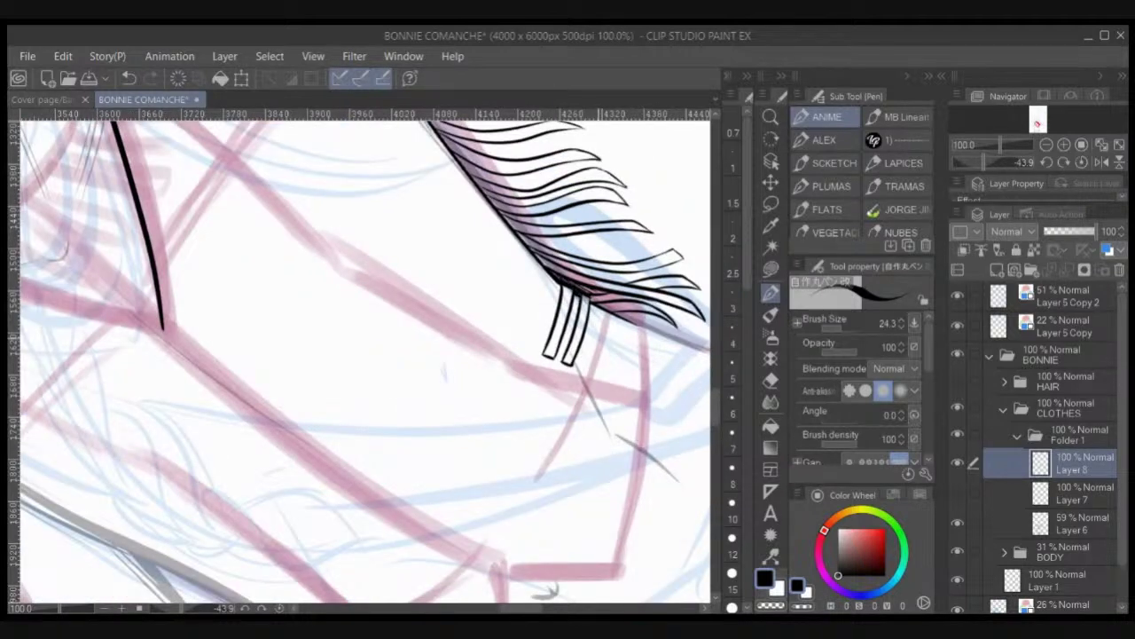
Step: Add one more closed strip at the lower end of the row of short strips
drag(584, 364, 603, 311)
key(c)
key(c)
mouse_move(581, 368)
mouse_down()
mouse_move(592, 373)
mouse_move(607, 312)
mouse_up()
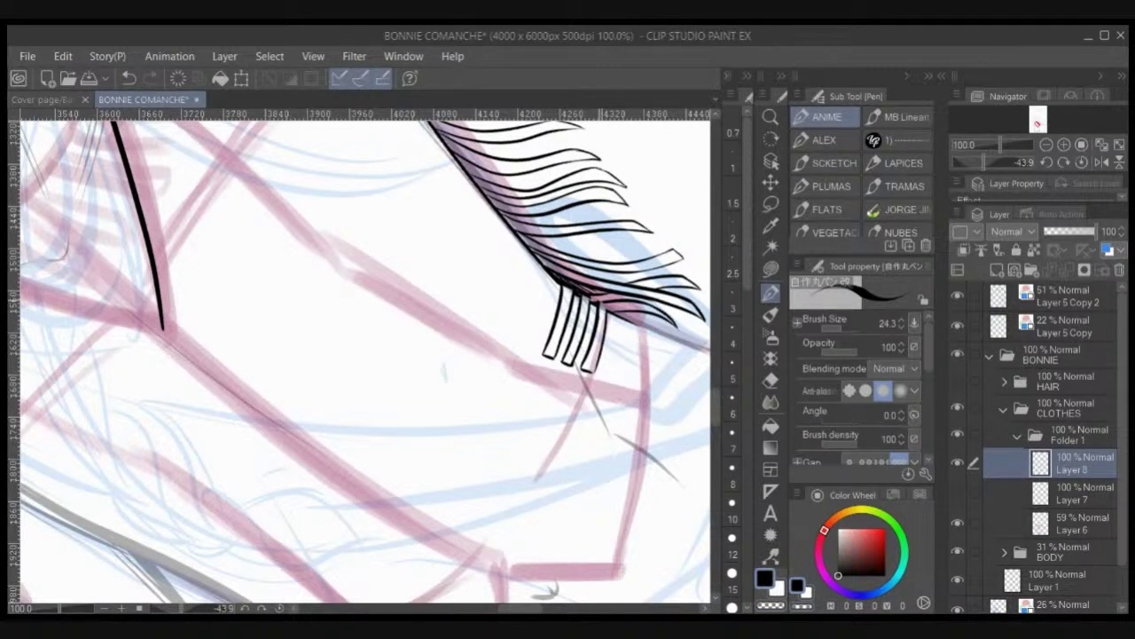
key(c)
mouse_move(587, 355)
mouse_down()
mouse_move(599, 303)
mouse_move(589, 356)
mouse_up()
key(c)
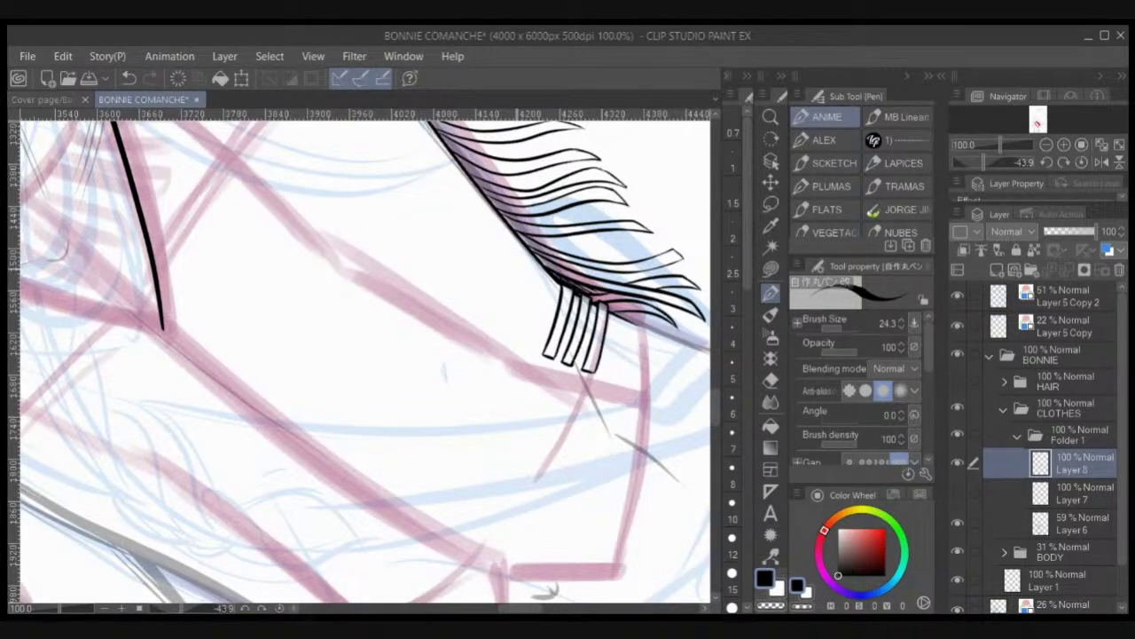
drag(366, 355, 370, 388)
drag(479, 368, 603, 406)
drag(479, 363, 621, 415)
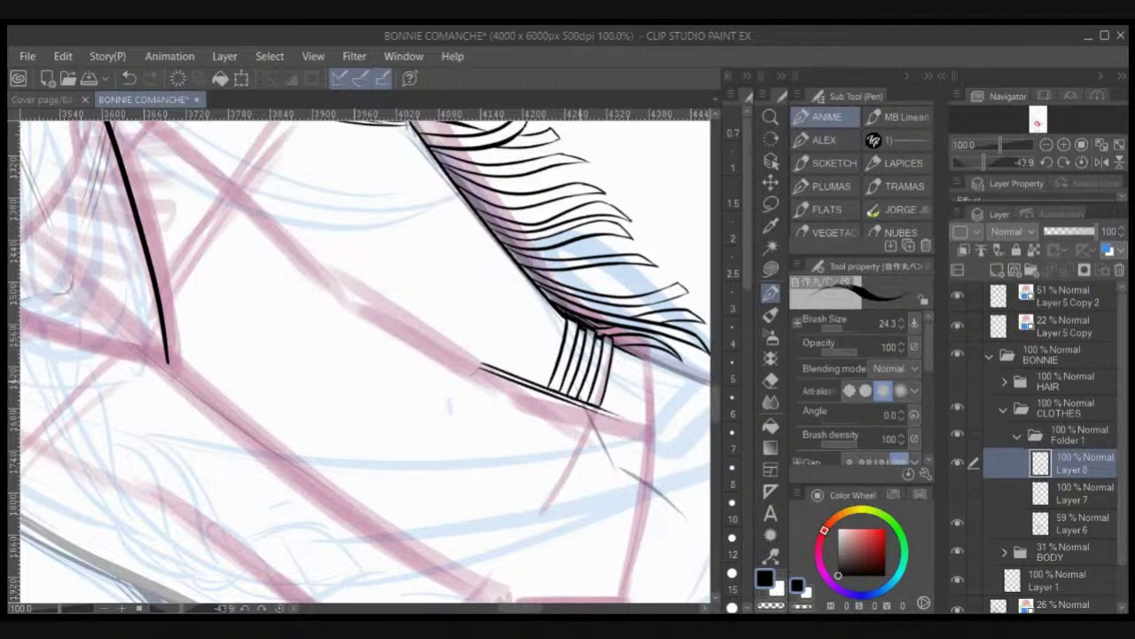
key(ctrl+at)
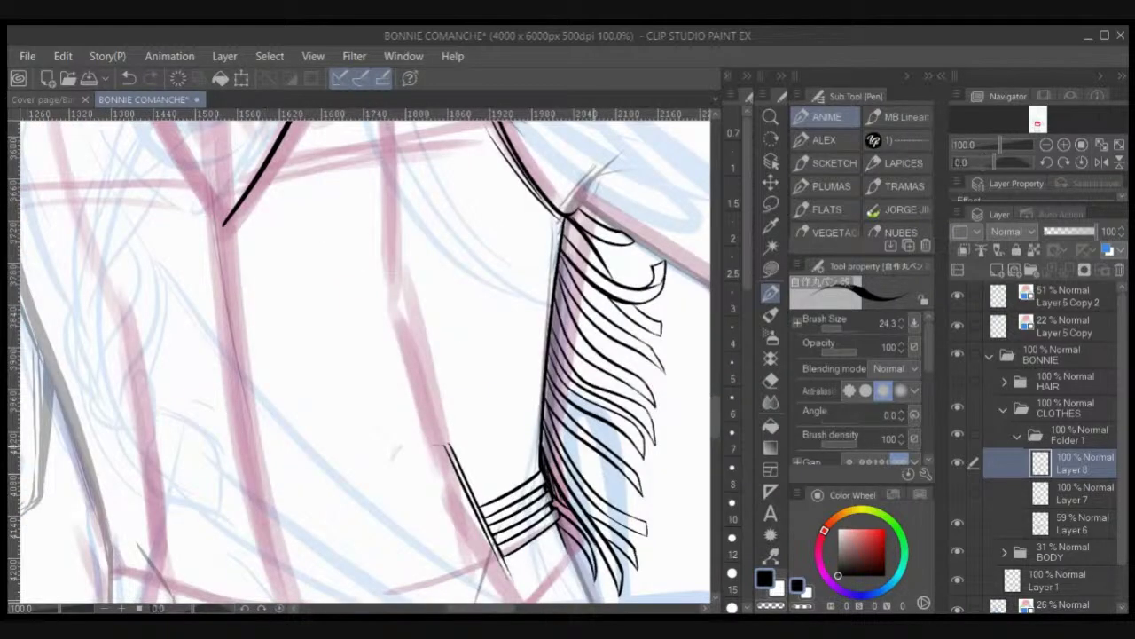
drag(364, 408, 424, 302)
key(ctrl+z)
key(ctrl+z)
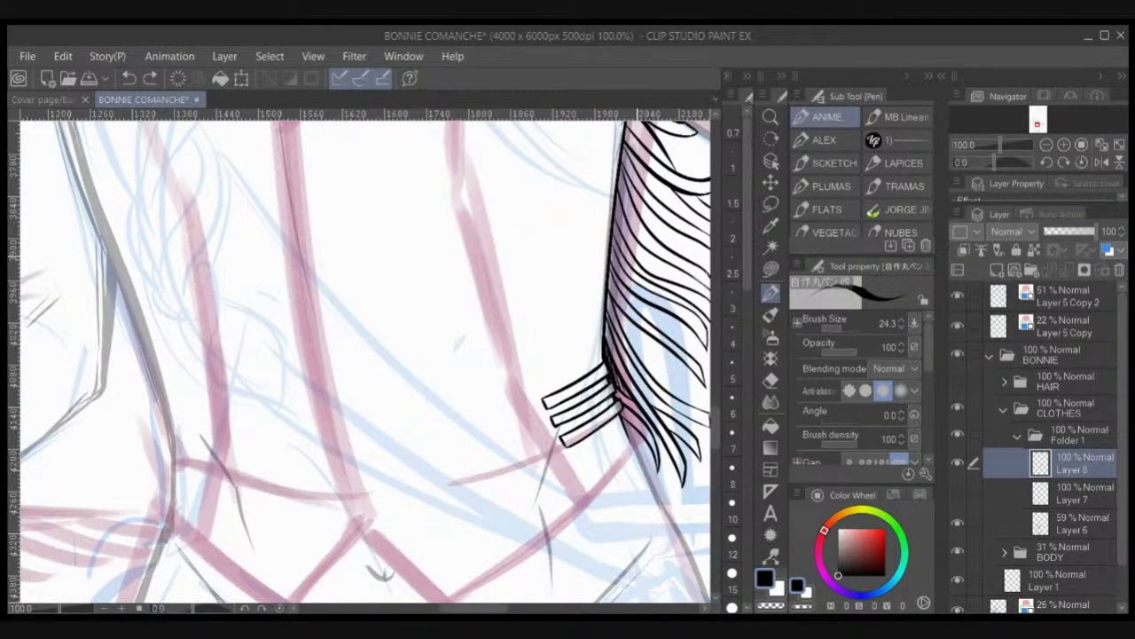
Step: Even out the inner ends of the short strips along one slanted line
mouse_move(548, 391)
mouse_down()
mouse_move(570, 448)
mouse_move(551, 412)
mouse_move(575, 442)
mouse_move(564, 421)
mouse_up()
key(c)
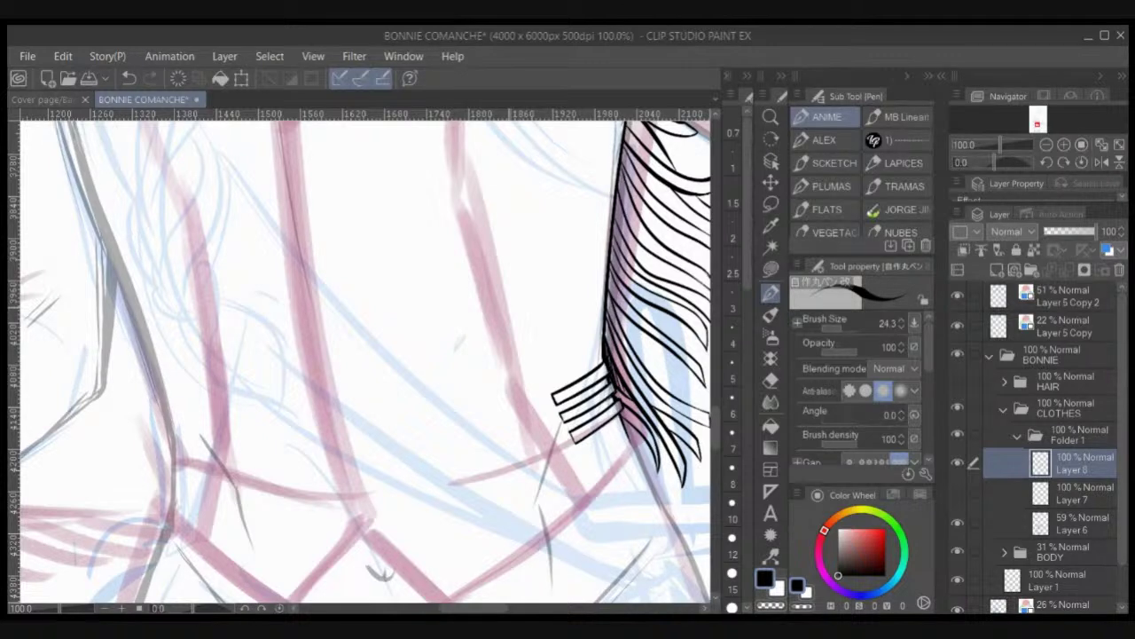
Step: Ink the long front panel seam from the shoulder down the torso, doubling its line near the shoulder
scroll(515, 339, down, 1)
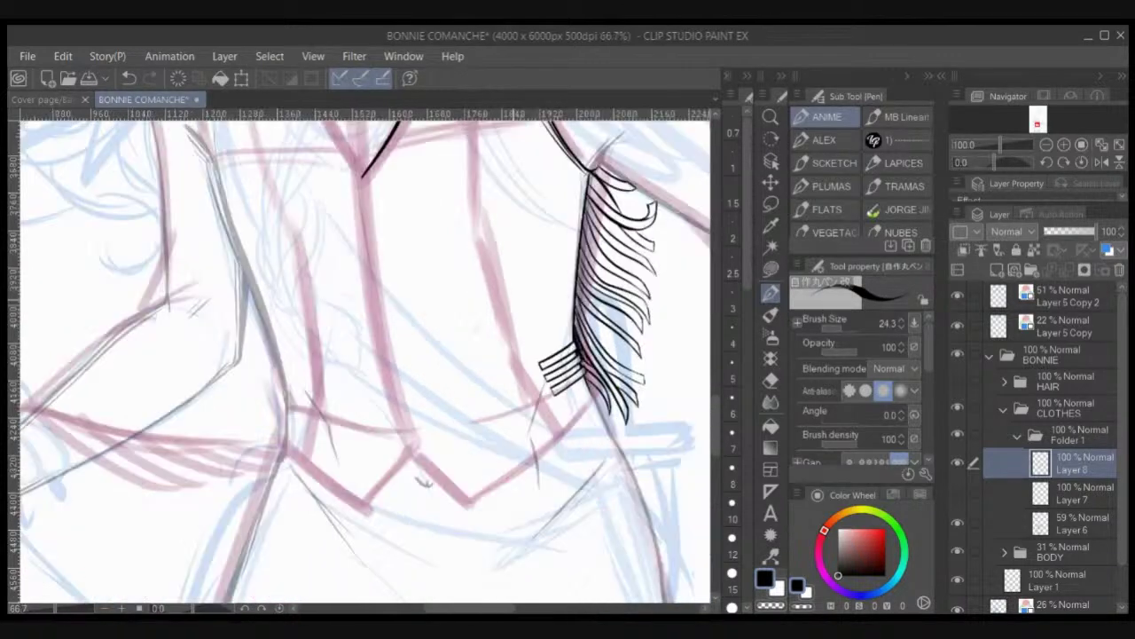
drag(550, 360, 577, 451)
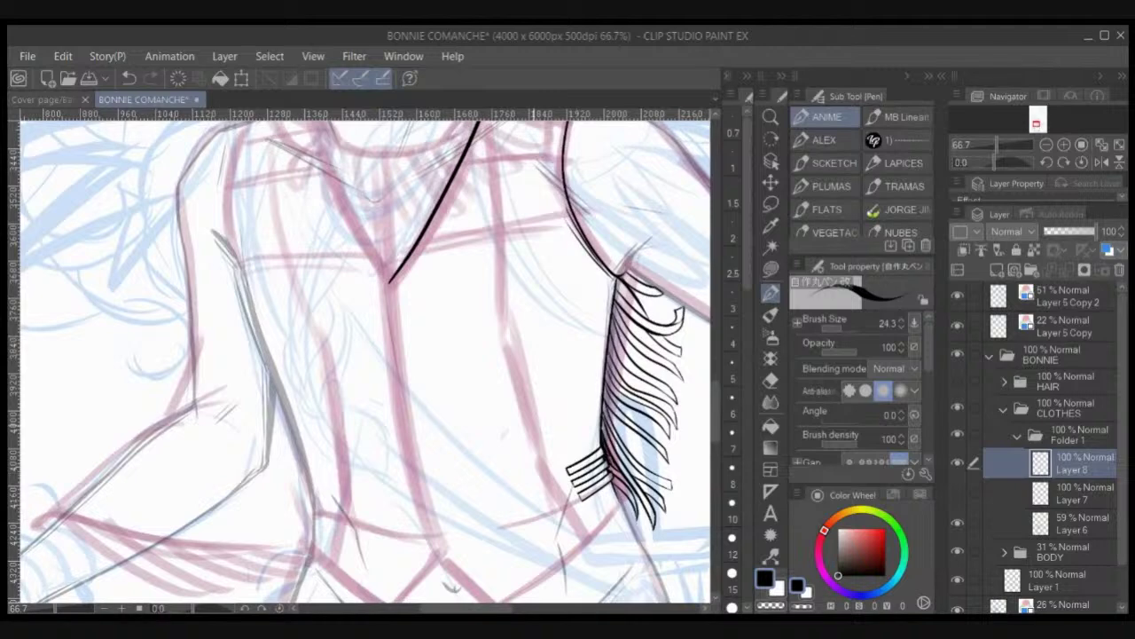
mouse_move(576, 542)
mouse_down()
mouse_move(535, 463)
mouse_move(501, 333)
mouse_move(497, 164)
mouse_up()
mouse_move(497, 155)
mouse_down()
mouse_move(545, 306)
mouse_move(561, 228)
mouse_up()
key(ctrl+z)
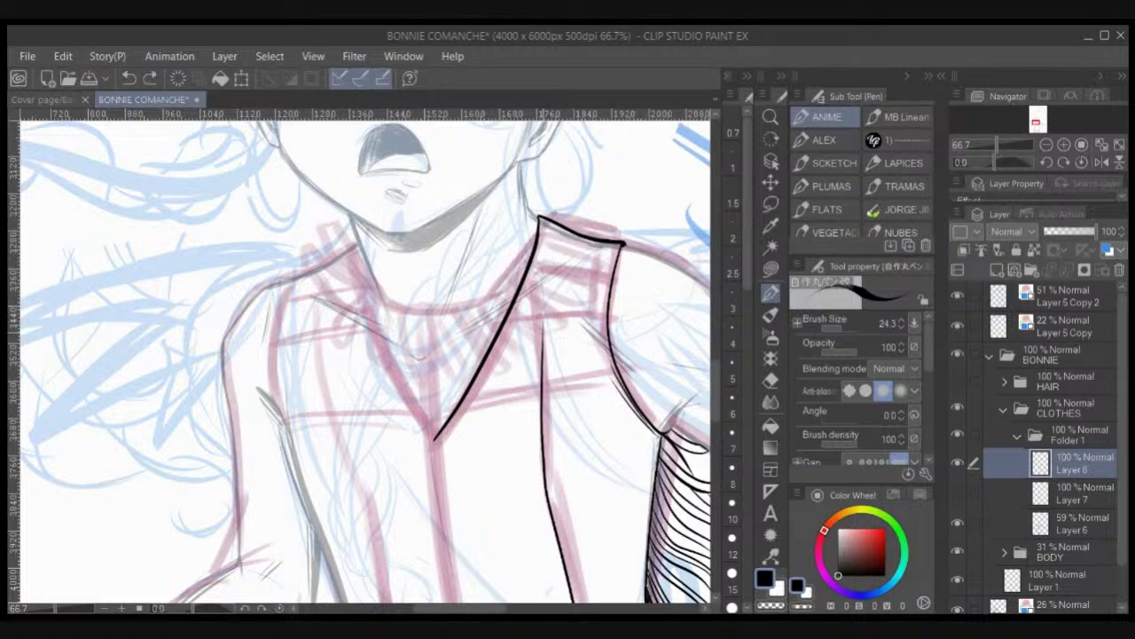
drag(544, 341, 561, 231)
drag(550, 305, 563, 234)
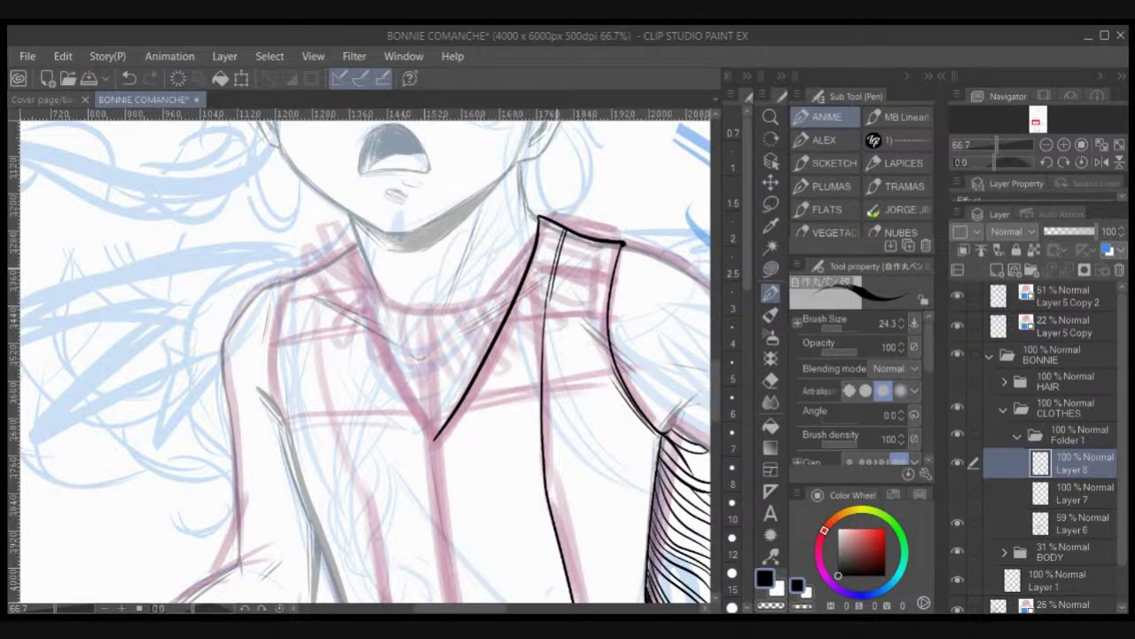
Step: Continue the second, parallel line of the panel seam down the torso toward the hem
key(ctrl+z)
key(c)
drag(548, 383, 548, 298)
mouse_move(550, 403)
mouse_down()
mouse_move(476, 296)
mouse_move(476, 371)
mouse_move(473, 282)
mouse_move(478, 378)
mouse_move(506, 495)
mouse_move(479, 389)
mouse_move(470, 259)
mouse_up()
key(ctrl+z)
key(ctrl+z)
key(ctrl+z)
key(ctrl+z)
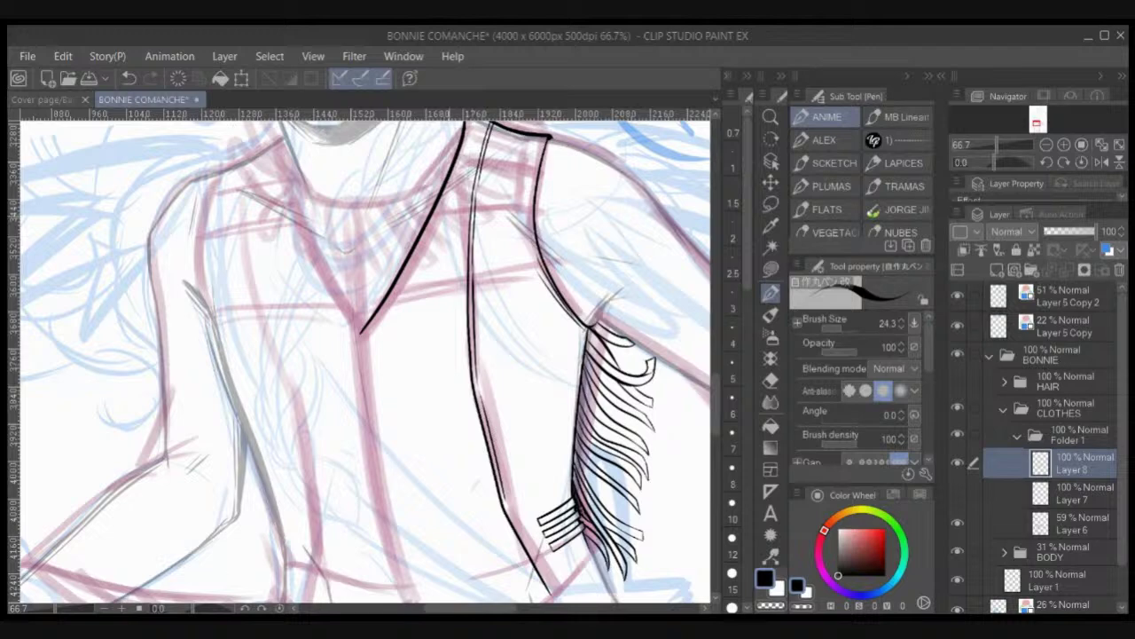
Step: Redraw the lower stretch of the double panel seam so it slants down to the hem
drag(479, 426, 444, 325)
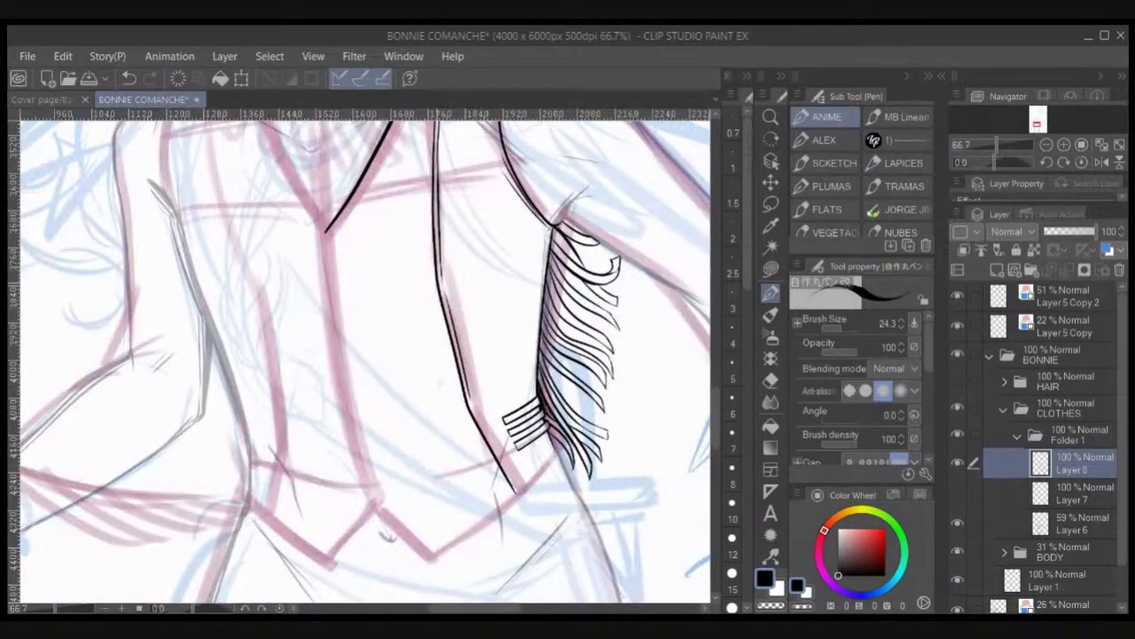
drag(473, 401, 519, 489)
key(ctrl+z)
drag(472, 405, 517, 488)
scroll(470, 399, down, 1)
drag(471, 399, 569, 456)
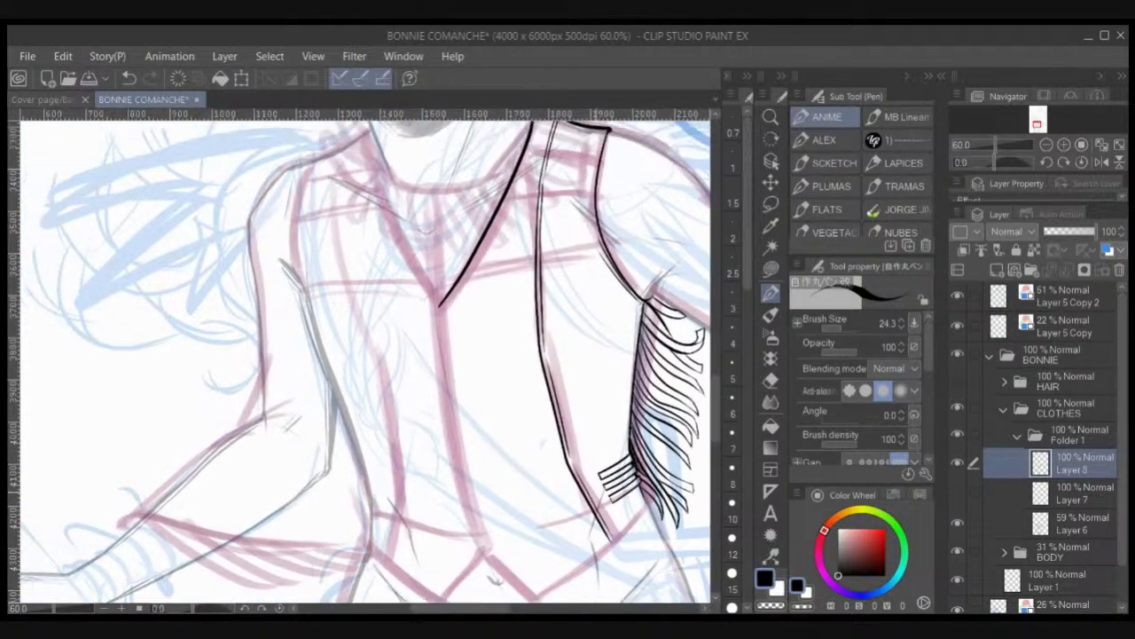
Step: Ink the top's centre front line from the point of the V neckline down to the hem
scroll(570, 456, up, 1)
drag(474, 559, 424, 285)
scroll(401, 332, down, 2)
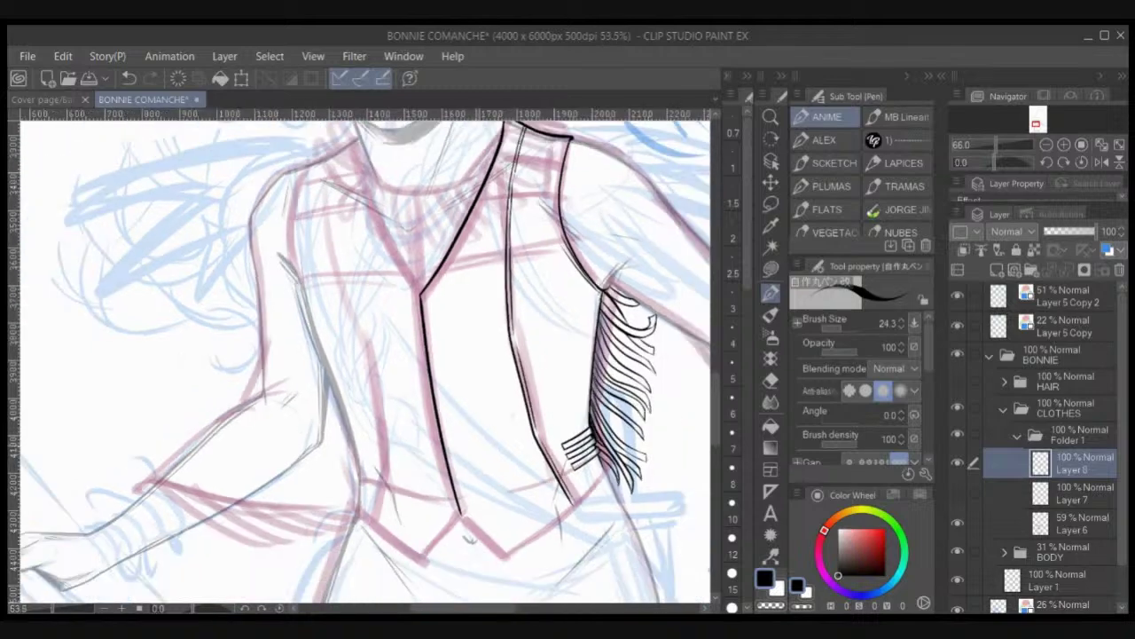
drag(443, 408, 393, 302)
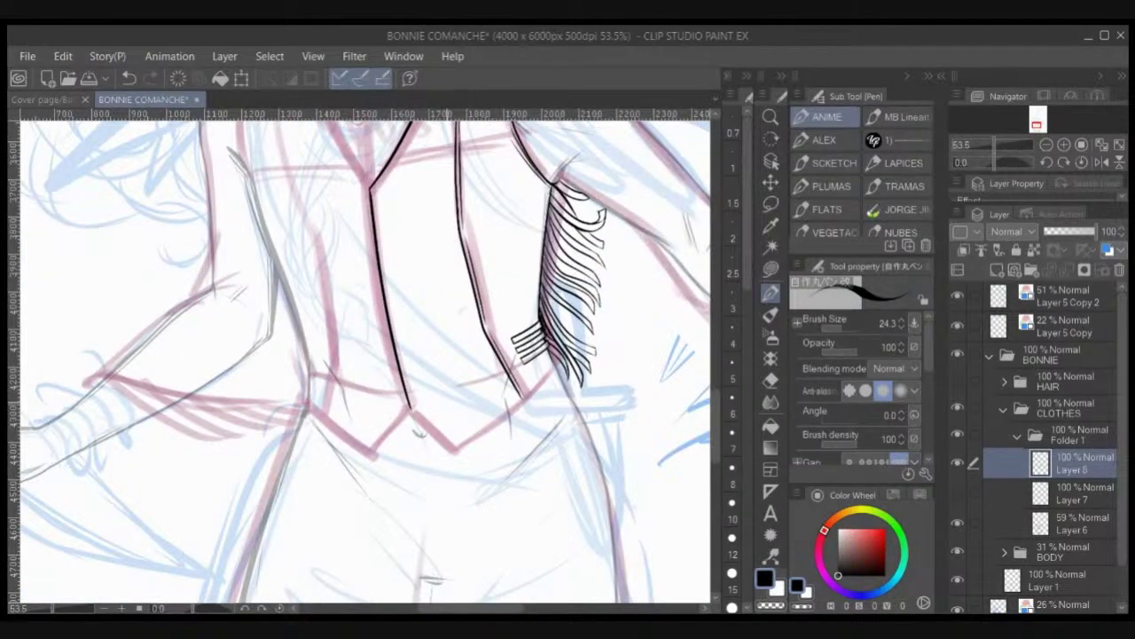
Step: Ink the pointed hem on the fringed half of the top, from the centre front line to the panel seam
scroll(417, 432, up, 2)
key(ctrl+z)
drag(414, 412, 461, 459)
scroll(568, 383, down, 3)
key(r)
mouse_move(566, 385)
mouse_down()
mouse_move(557, 304)
mouse_move(519, 234)
mouse_up()
click(771, 293)
mouse_move(520, 326)
mouse_down()
mouse_move(537, 396)
mouse_move(535, 282)
mouse_up()
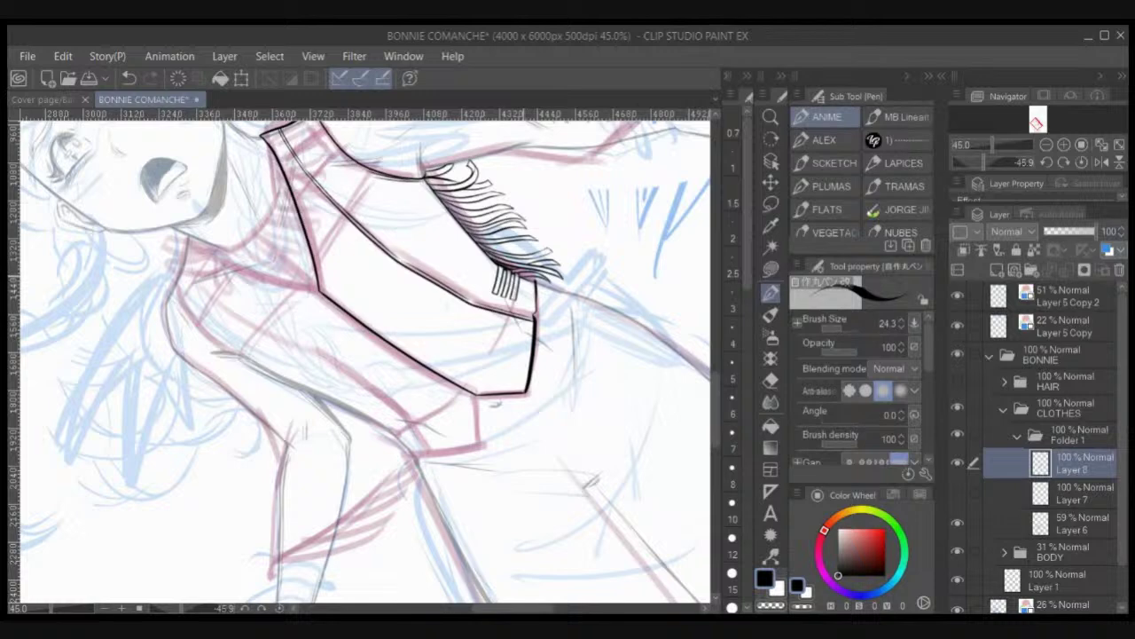
key(ctrl+z)
scroll(475, 228, up, 1)
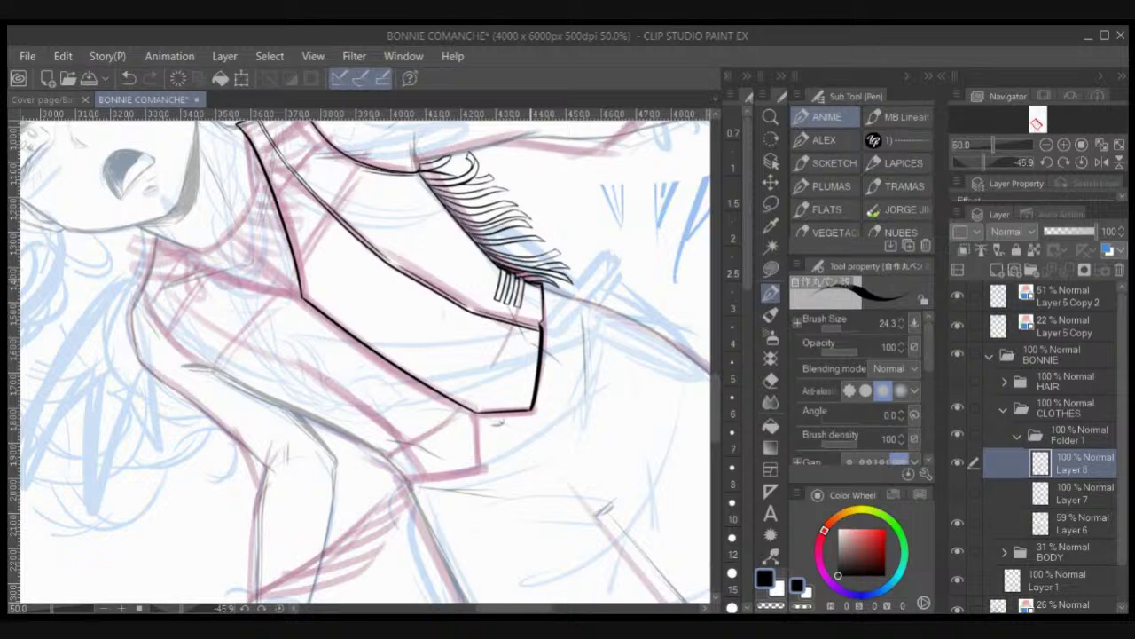
Step: Touch up the side edge below the fringe where it meets the panel seam and hem
key(ctrl+plus)
key(ctrl+plus)
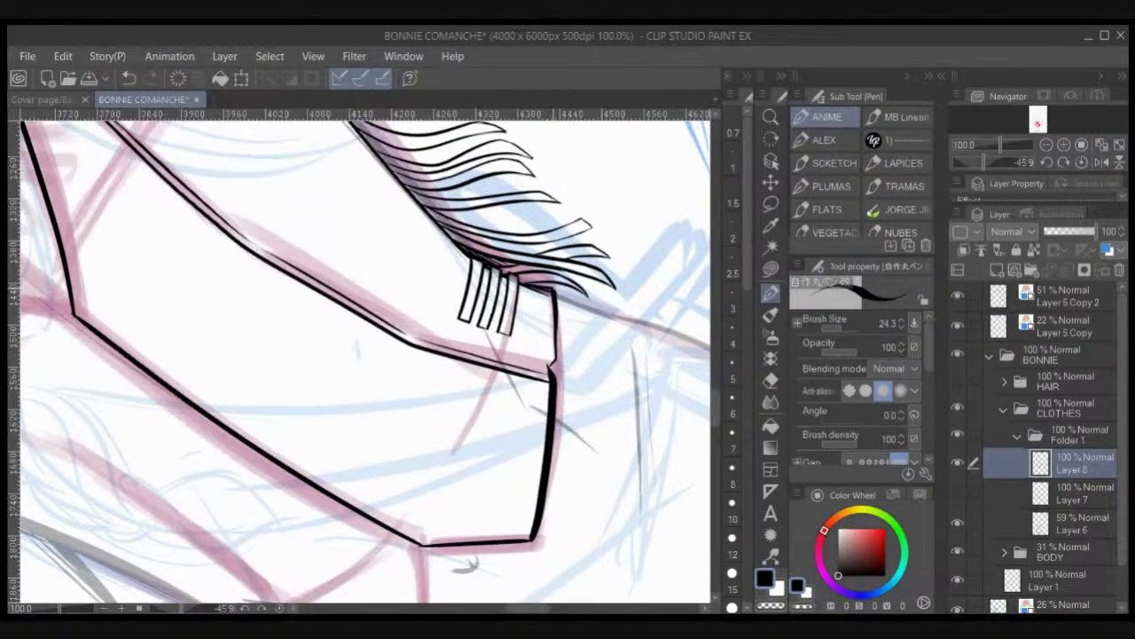
drag(543, 286, 553, 291)
key(c)
key(c)
drag(550, 369, 555, 328)
key(ctrl+z)
scroll(267, 579, down, 1)
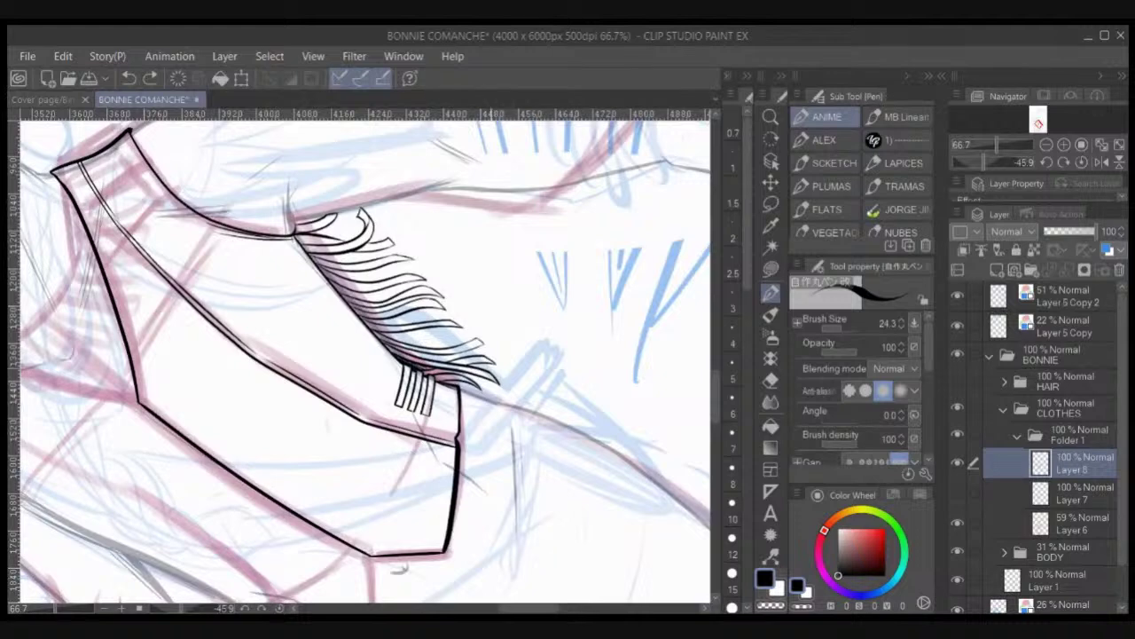
Step: Try a short line alongside the lower panel seam, just below the short strips
drag(399, 569, 447, 611)
drag(416, 451, 496, 465)
key(ctrl+z)
key(ctrl+z)
key(ctrl+z)
drag(419, 452, 493, 465)
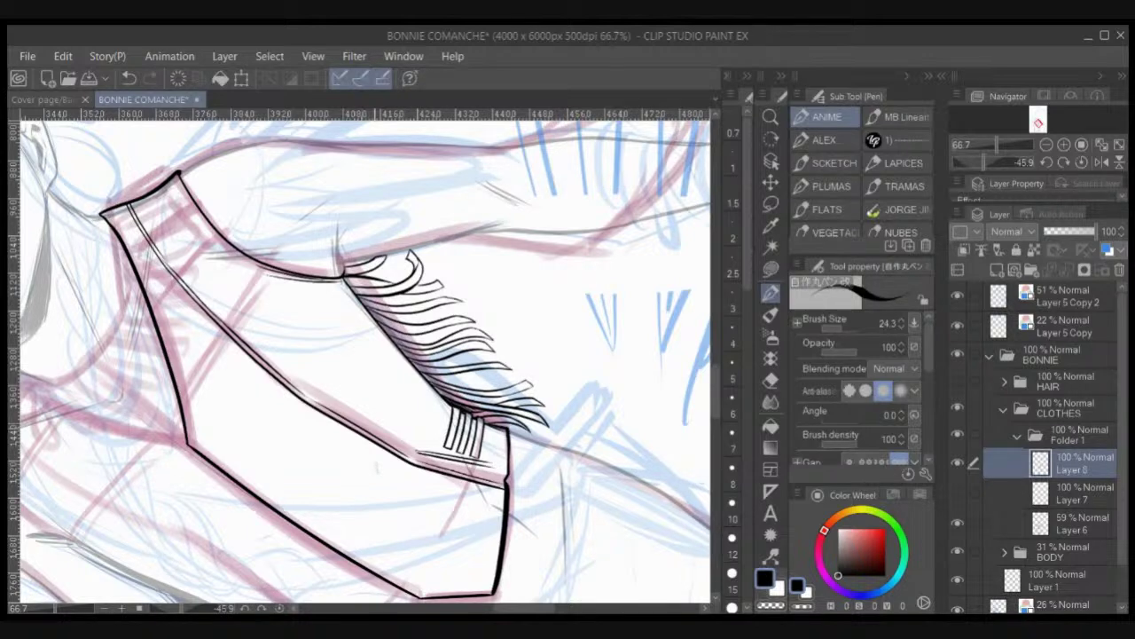
scroll(432, 430, down, 1)
scroll(434, 442, up, 1)
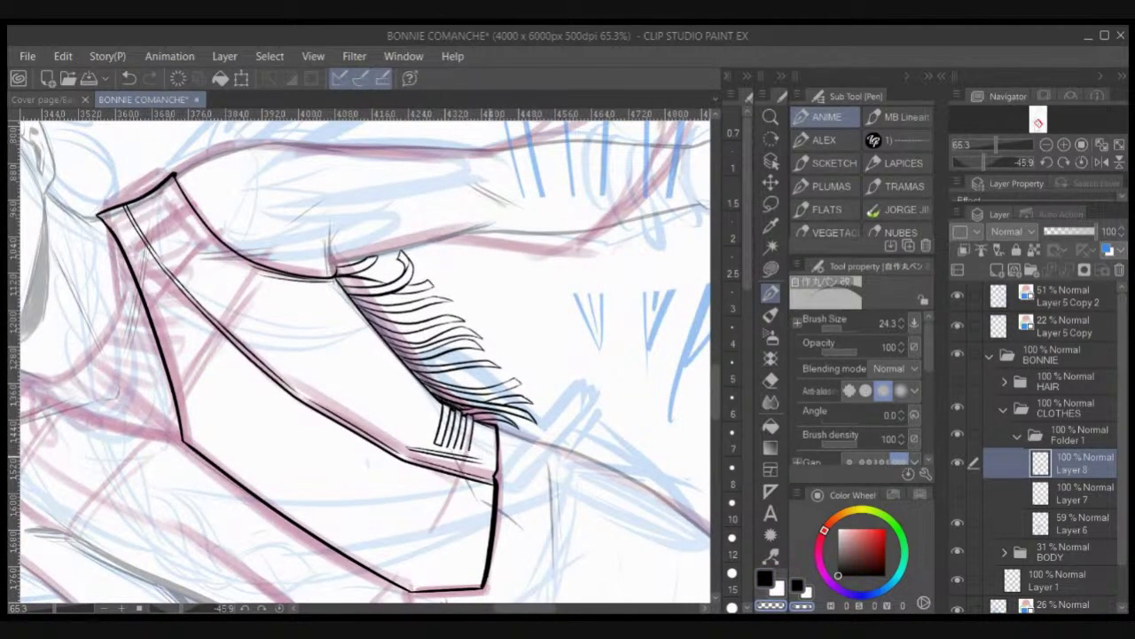
key(ctrl+z)
drag(428, 450, 481, 460)
key(ctrl+z)
Step: Ink a narrow strip alongside the lower panel seam, next to the inner ends of the short strips
key(c)
drag(409, 447, 481, 460)
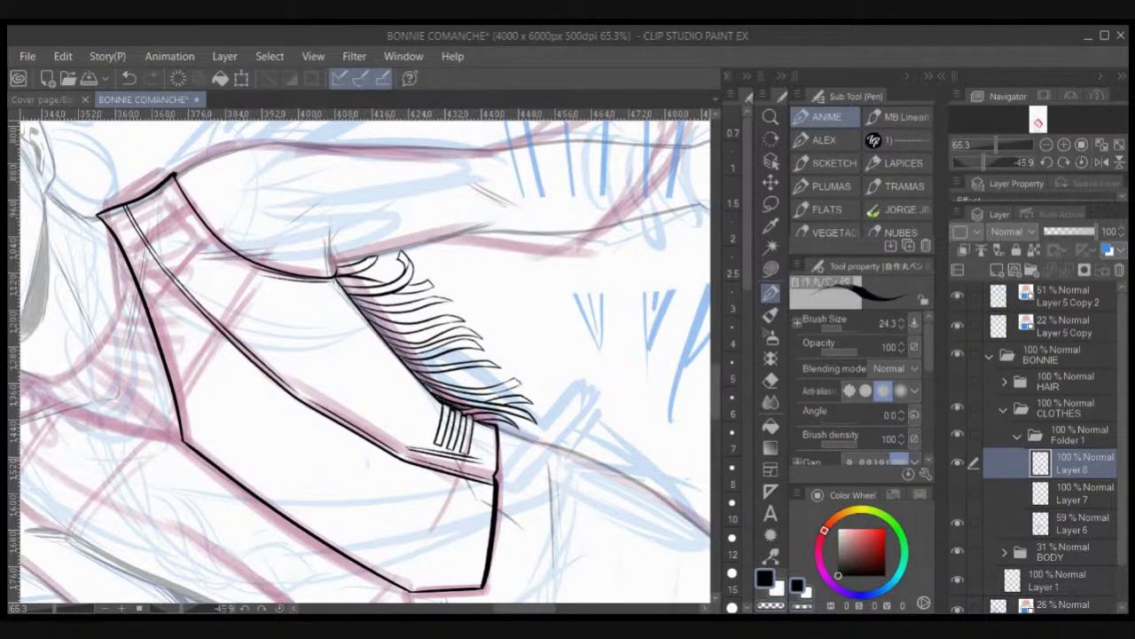
key(ctrl+z)
drag(412, 448, 463, 457)
key(ctrl+z)
key(ctrl+z)
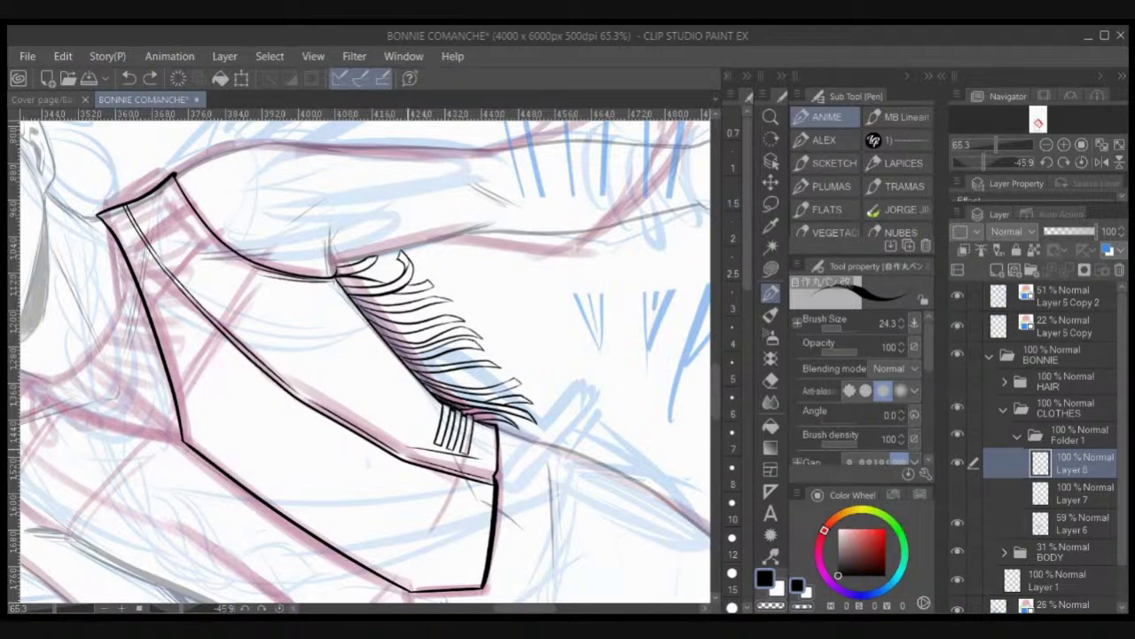
key(ctrl+z)
drag(413, 454, 487, 472)
key(ctrl+z)
click(279, 609)
mouse_move(341, 470)
mouse_down()
mouse_move(376, 520)
mouse_move(343, 469)
mouse_up()
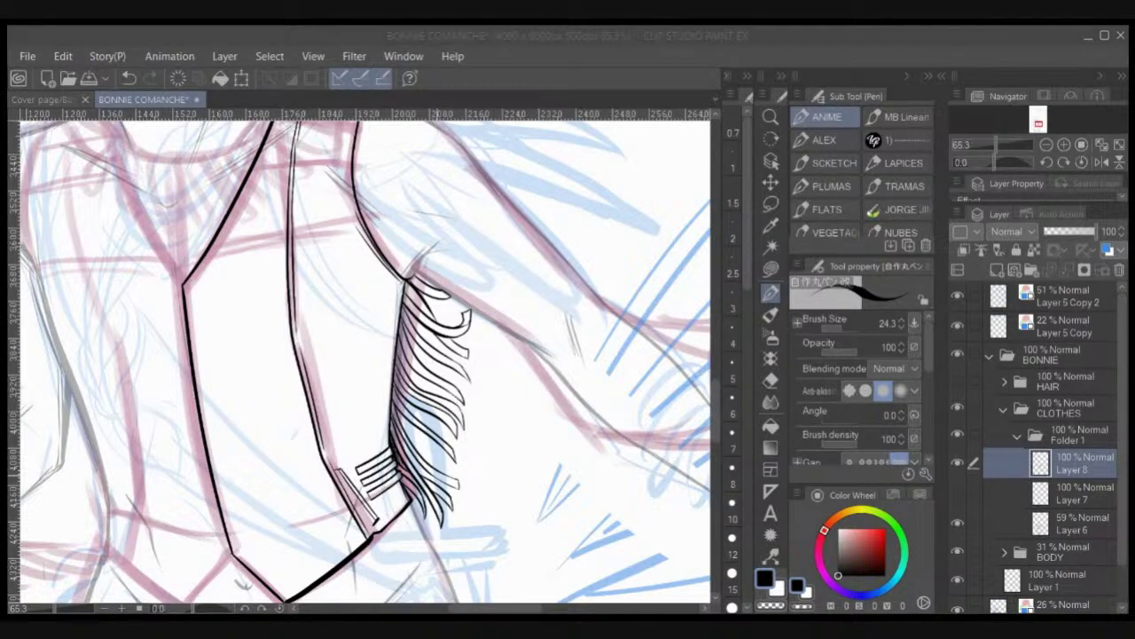
Step: Ink fine lines from the short strips up along the fringed side edge to the armhole
drag(357, 463, 384, 412)
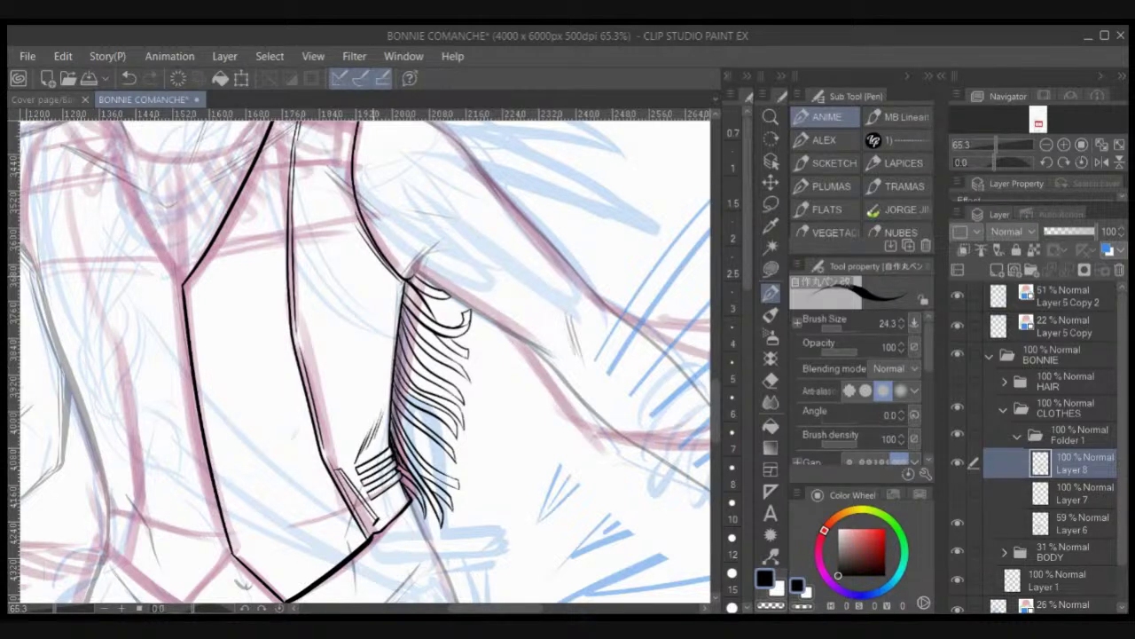
drag(381, 419, 400, 277)
drag(383, 429, 385, 406)
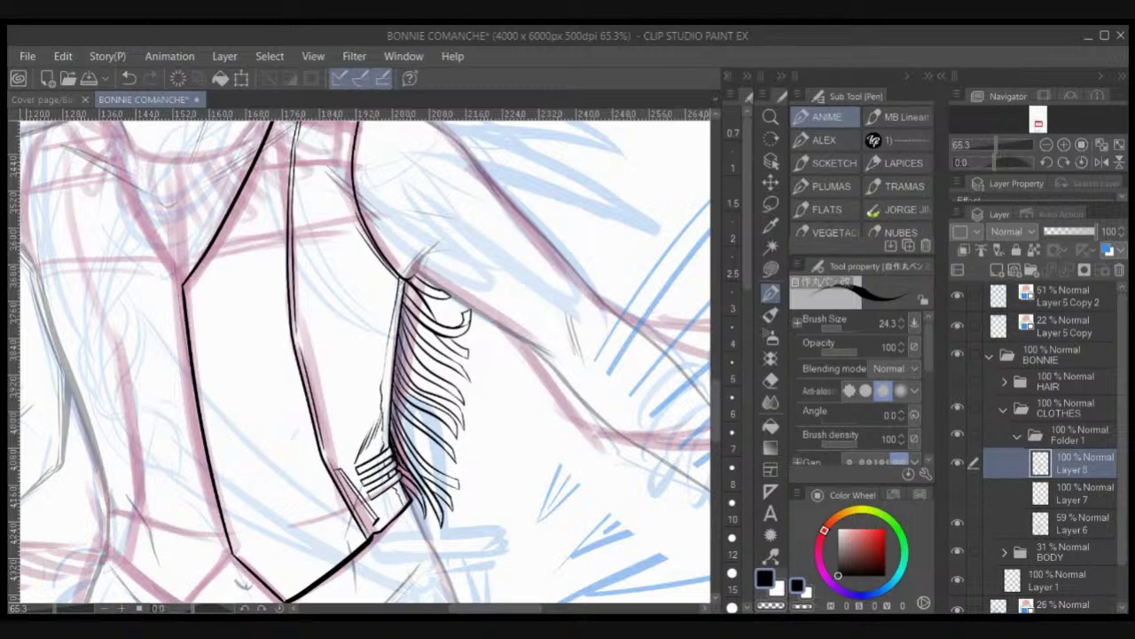
Step: Ink a double chest seam from near the neckline's point across the panel seam to the armhole on the fringed side
drag(473, 355, 485, 265)
key(r)
drag(588, 396, 518, 245)
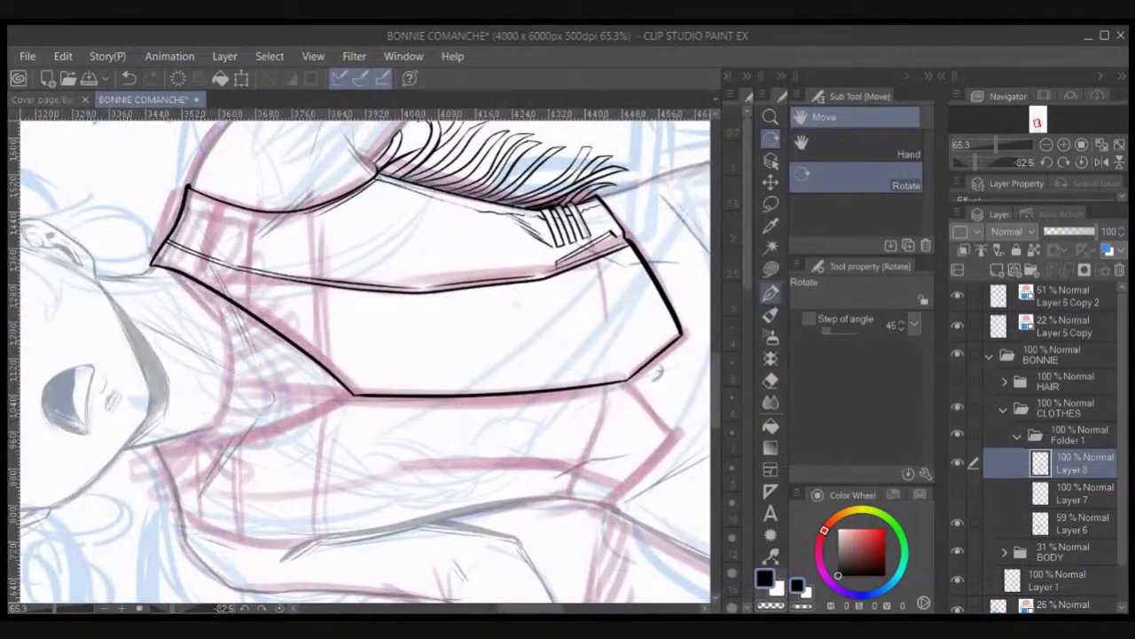
mouse_move(348, 389)
mouse_down()
mouse_move(386, 443)
mouse_move(355, 374)
mouse_move(361, 257)
mouse_up()
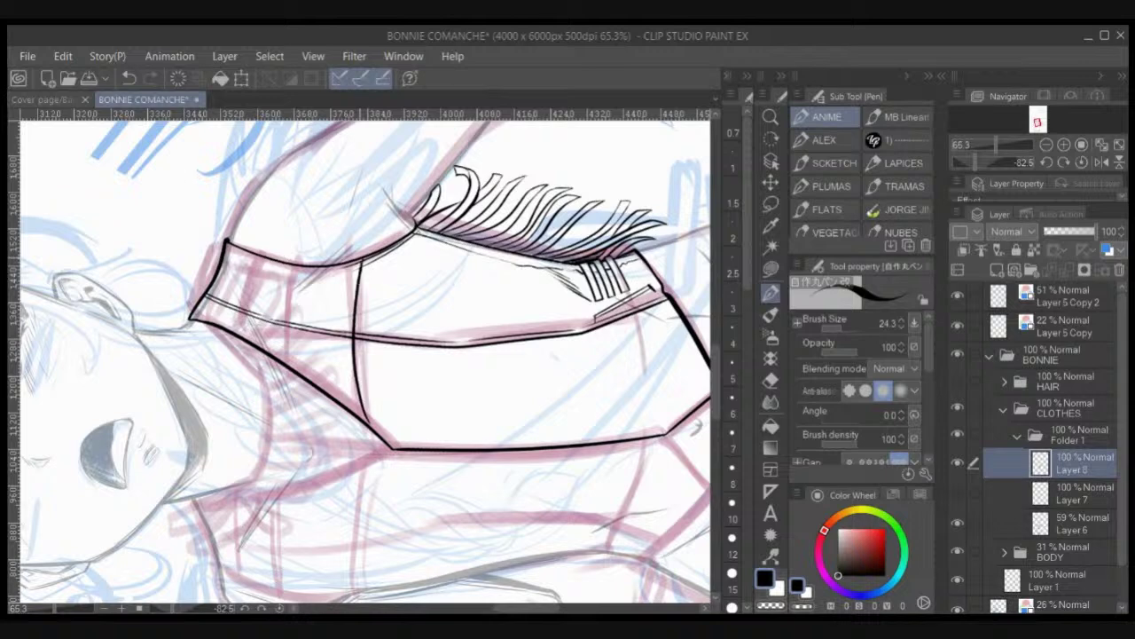
key(ctrl+z)
mouse_move(371, 423)
mouse_down()
mouse_move(361, 302)
mouse_move(370, 257)
mouse_up()
mouse_move(367, 424)
mouse_down()
mouse_move(356, 325)
mouse_move(364, 258)
mouse_up()
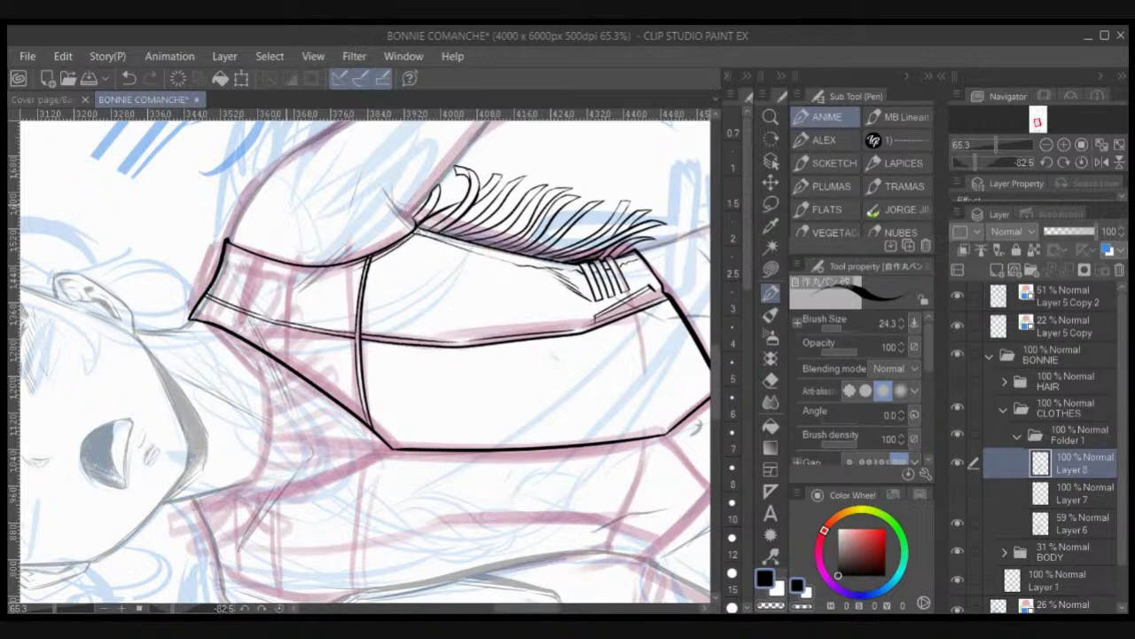
Step: Ink the other edge of the V neckline, from its point up to the opposite shoulder
scroll(365, 361, down, 1)
drag(514, 504, 600, 407)
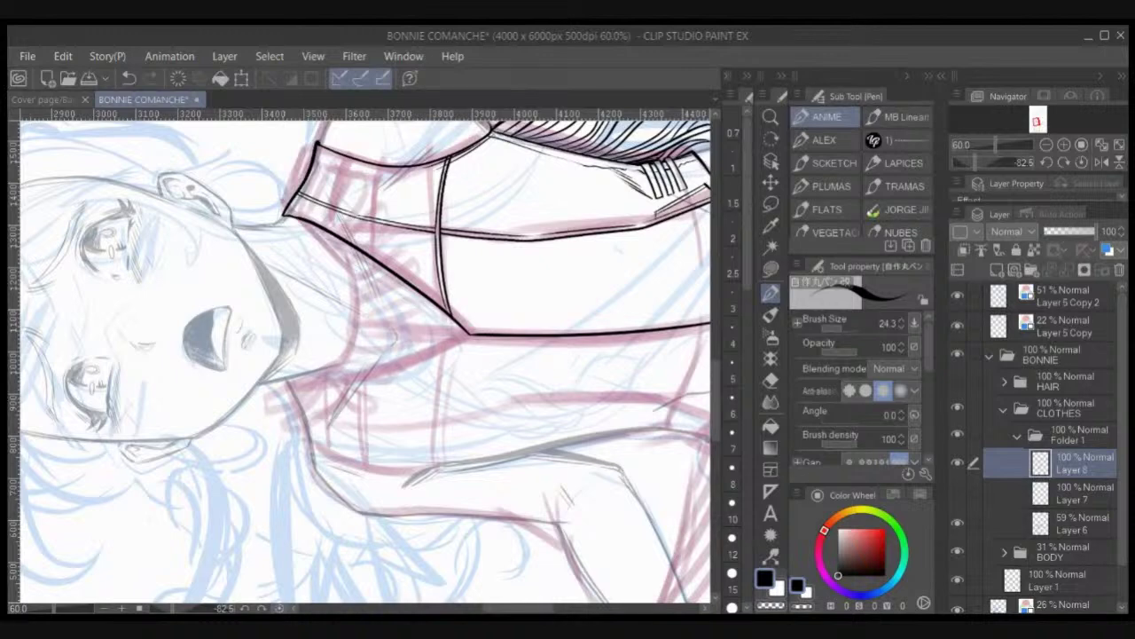
click(280, 609)
mouse_move(404, 461)
mouse_down()
mouse_move(364, 395)
mouse_move(335, 286)
mouse_move(343, 340)
mouse_move(403, 459)
mouse_move(343, 352)
mouse_move(333, 284)
mouse_up()
key(ctrl+z)
key(ctrl+z)
scroll(326, 286, down, 2)
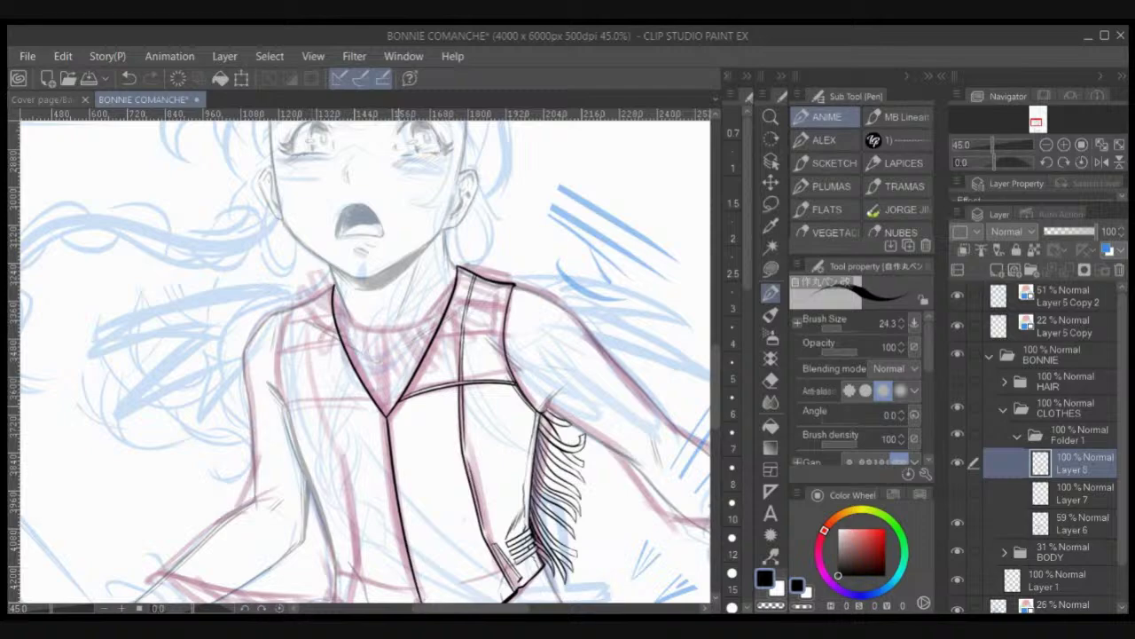
Step: Double both edges of the V neckline with a second, closely parallel line
key(r)
drag(419, 421, 452, 373)
key(p)
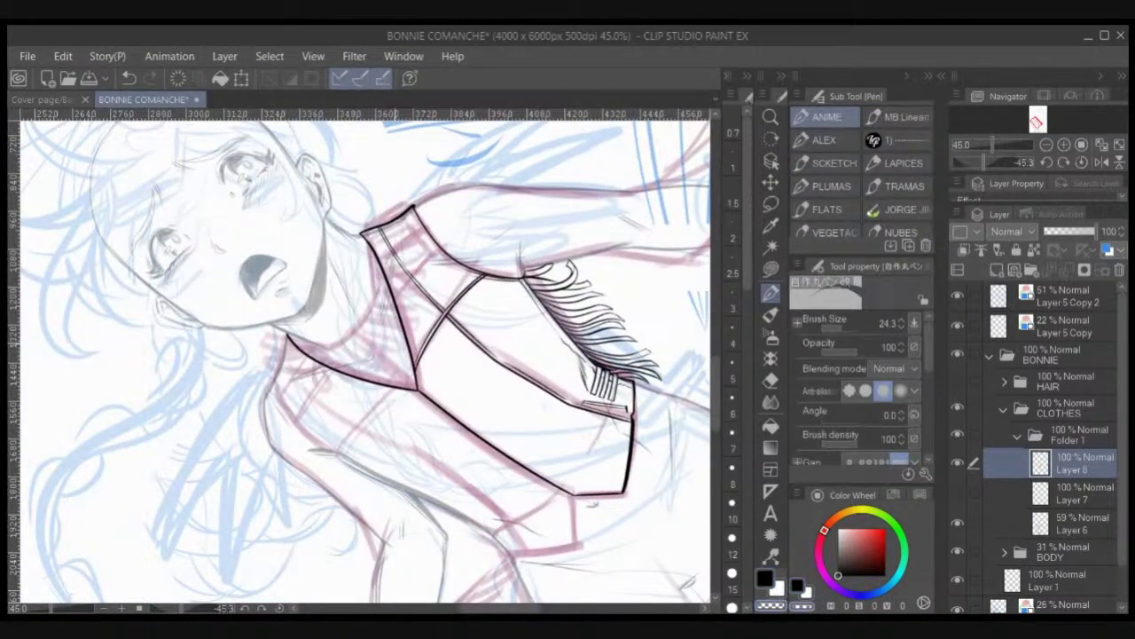
key(ctrl+z)
key(ctrl+y)
key(c)
drag(420, 389, 408, 332)
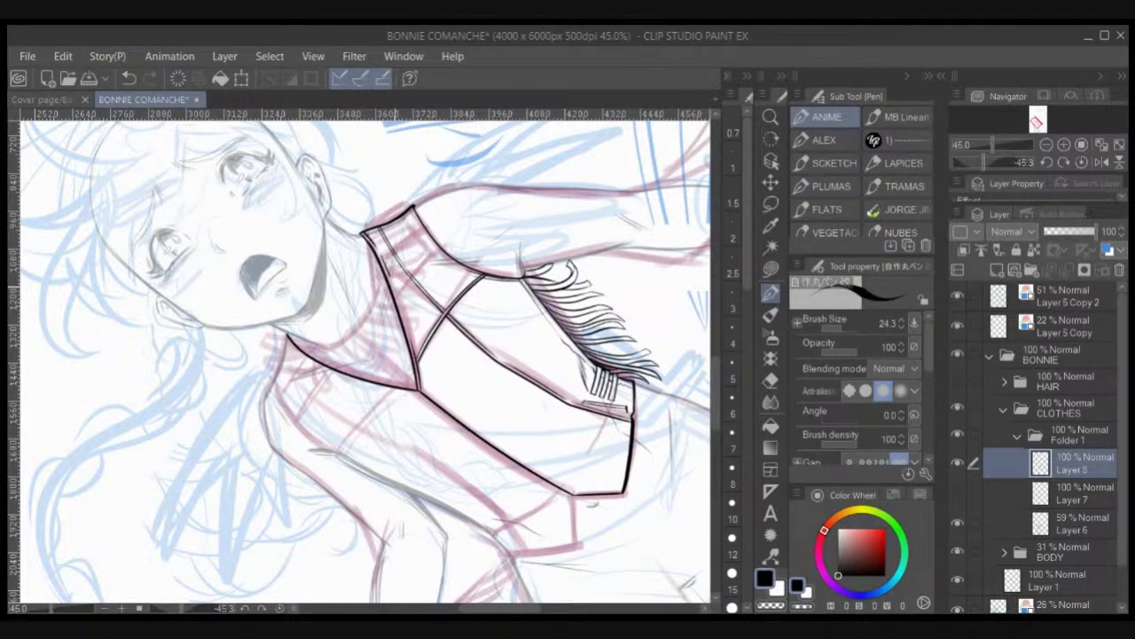
key(ctrl+z)
key(ctrl+y)
scroll(313, 284, up, 1)
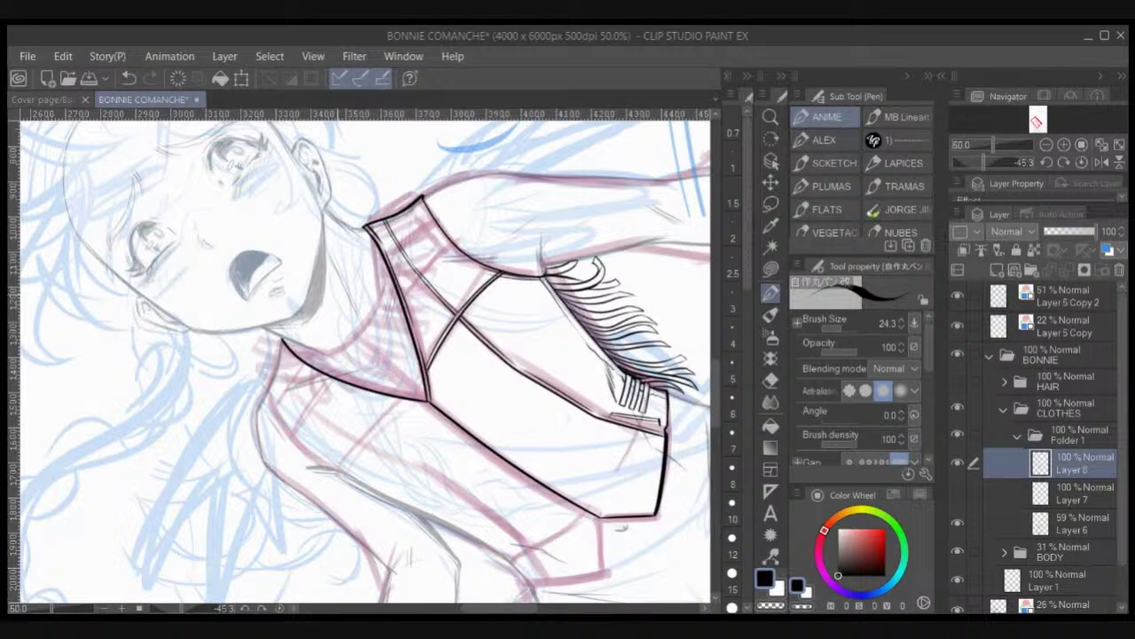
scroll(337, 297, up, 1)
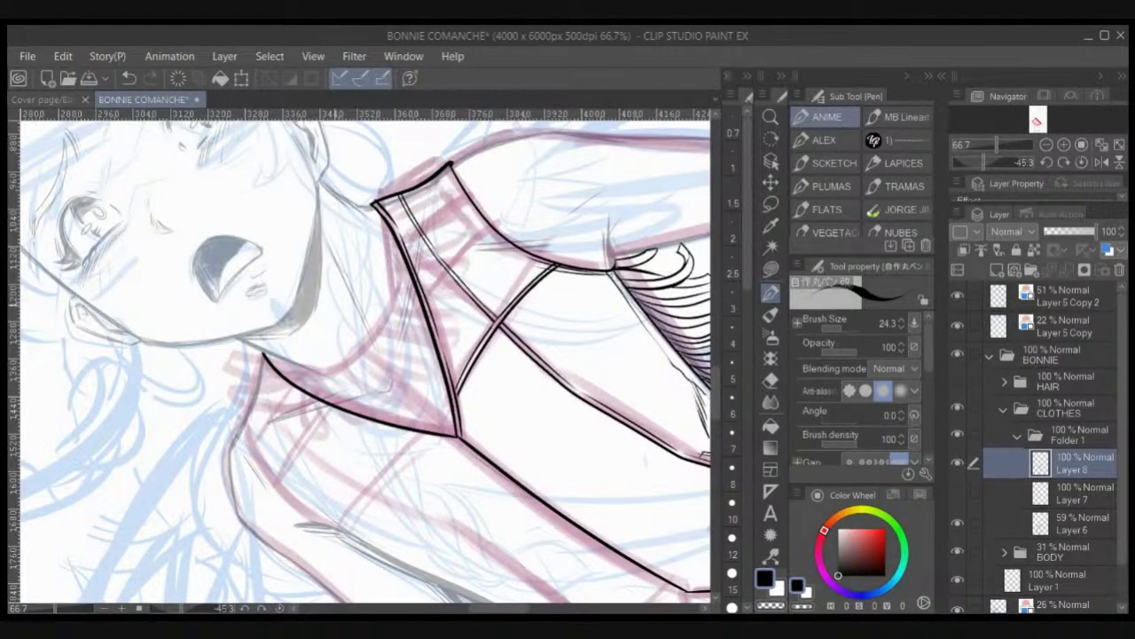
mouse_move(263, 355)
mouse_down()
mouse_move(294, 389)
mouse_move(348, 417)
mouse_move(455, 443)
mouse_up()
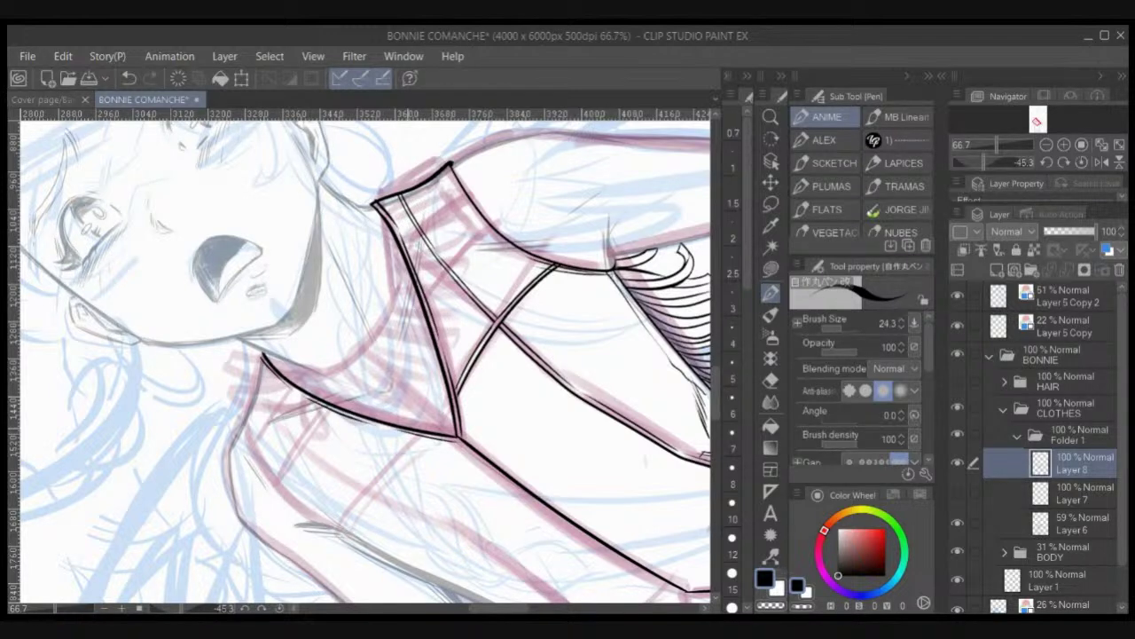
Step: Ink the matching double chest seam on the side without fringe, from the neckline to the side of the top
key(r)
drag(584, 326, 527, 240)
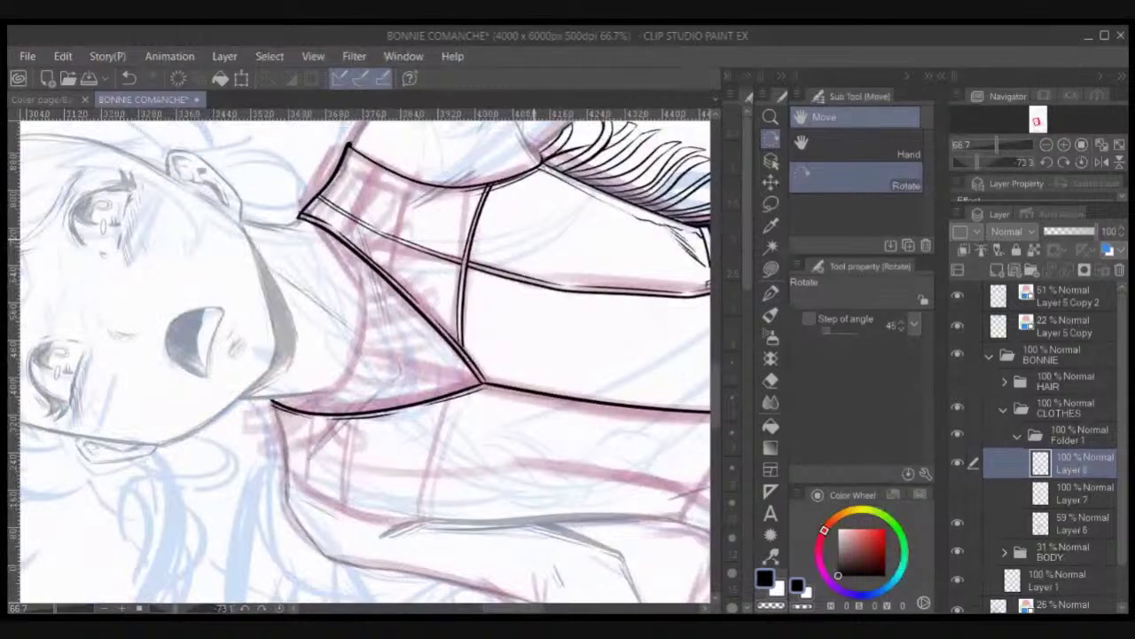
drag(510, 354, 527, 294)
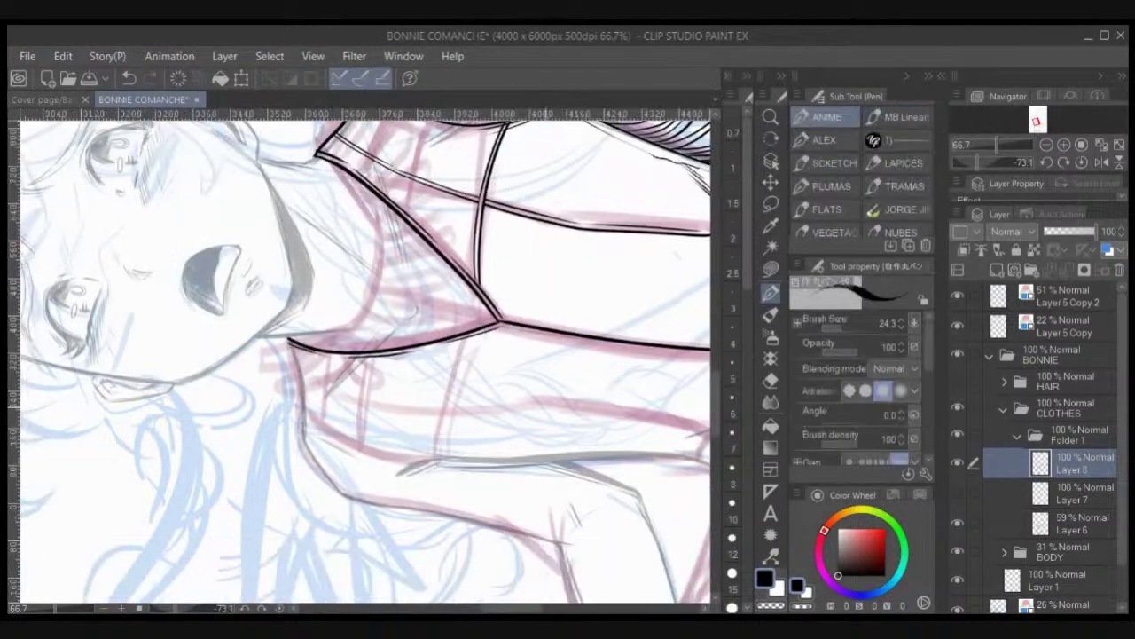
drag(448, 458, 472, 335)
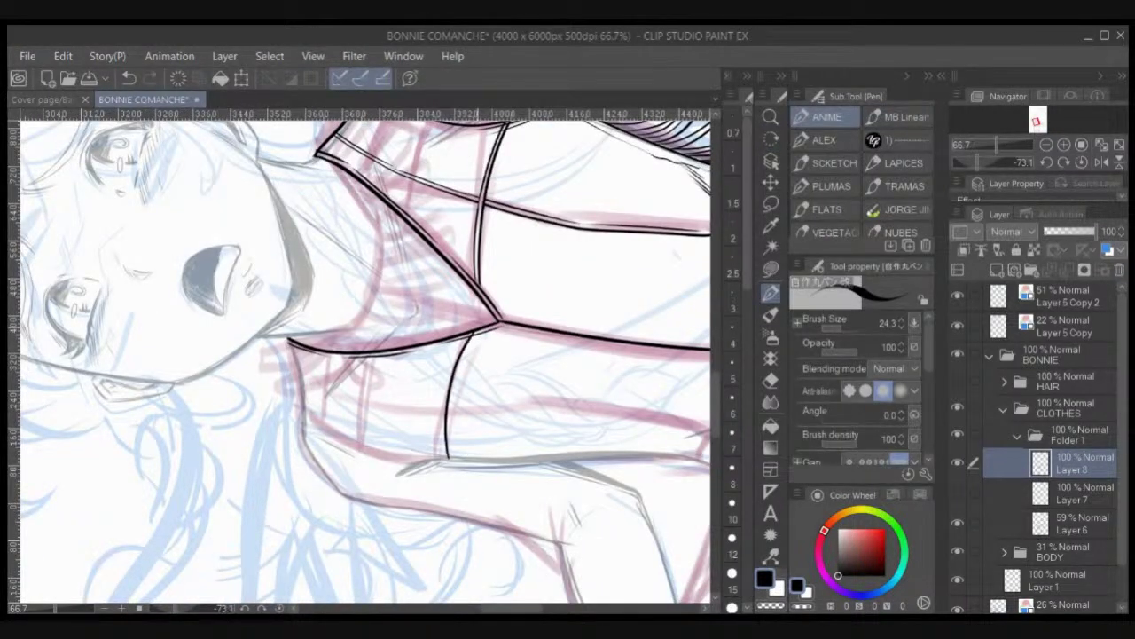
key(ctrl+z)
drag(447, 458, 475, 331)
drag(444, 457, 472, 332)
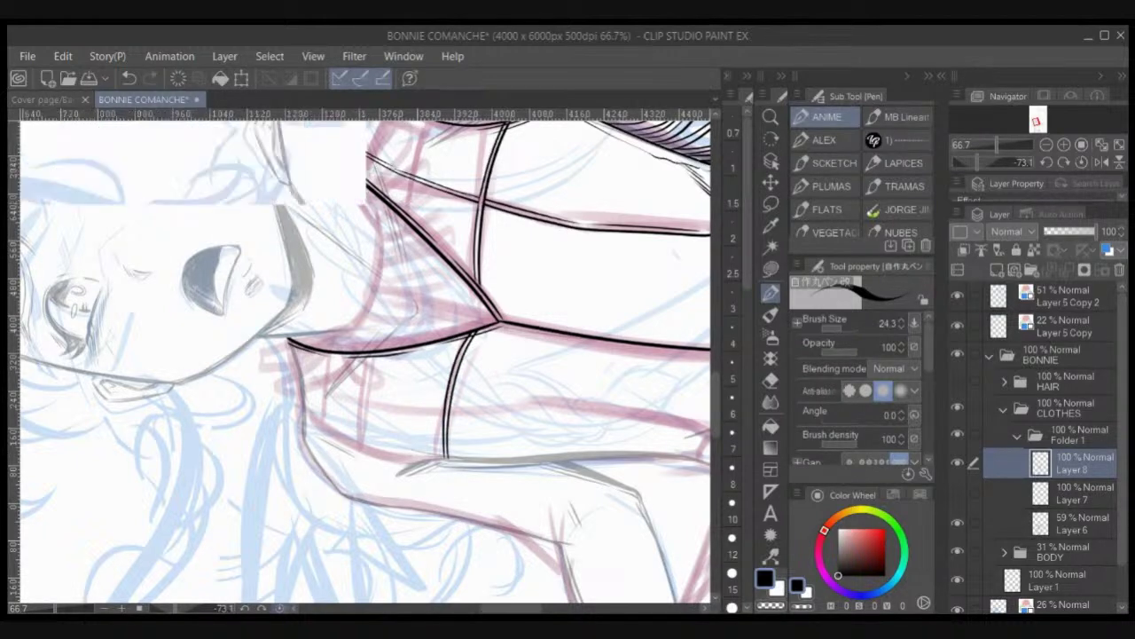
Step: Ink two shorter double seams above the chest seam on the side without fringe, reaching from the neckline toward the armhole
click(280, 609)
key(r)
drag(549, 443, 477, 194)
key(p)
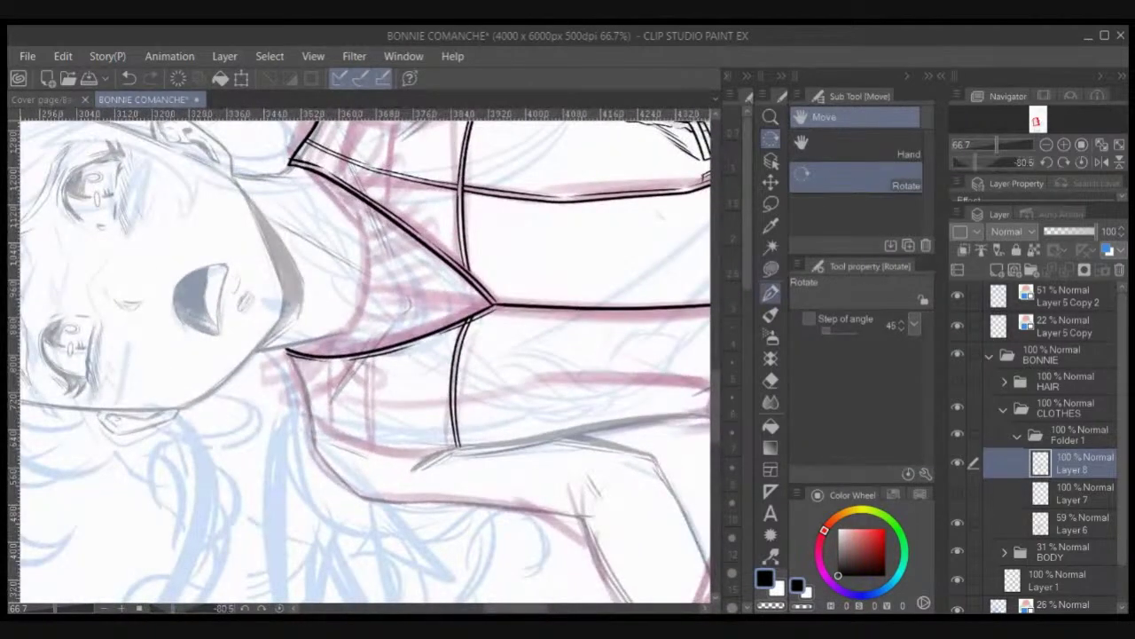
mouse_move(380, 447)
mouse_down()
mouse_move(376, 351)
mouse_move(362, 416)
mouse_move(366, 353)
mouse_up()
key(ctrl+z)
drag(367, 444, 373, 354)
mouse_move(336, 427)
mouse_down()
mouse_move(332, 359)
mouse_move(321, 385)
mouse_move(322, 360)
mouse_up()
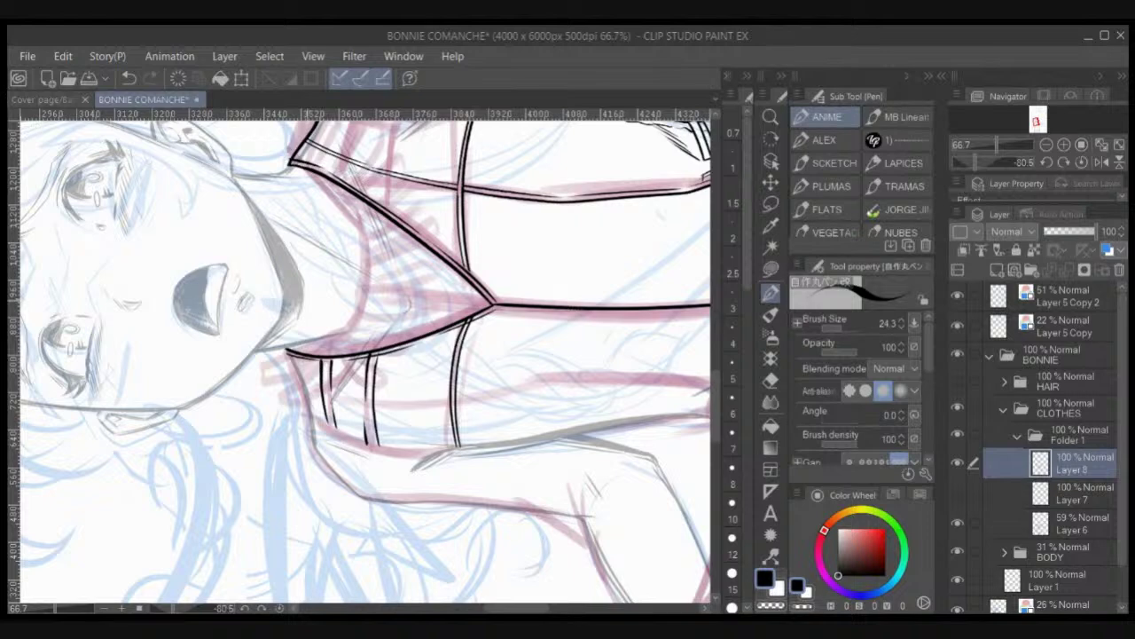
Step: Ink a double seam above the chest seam on the fringed side, between the neckline and armhole
drag(321, 300, 381, 459)
drag(447, 371, 460, 272)
drag(437, 362, 460, 271)
key(ctrl+z)
key(ctrl+z)
key(ctrl+z)
drag(439, 366, 454, 264)
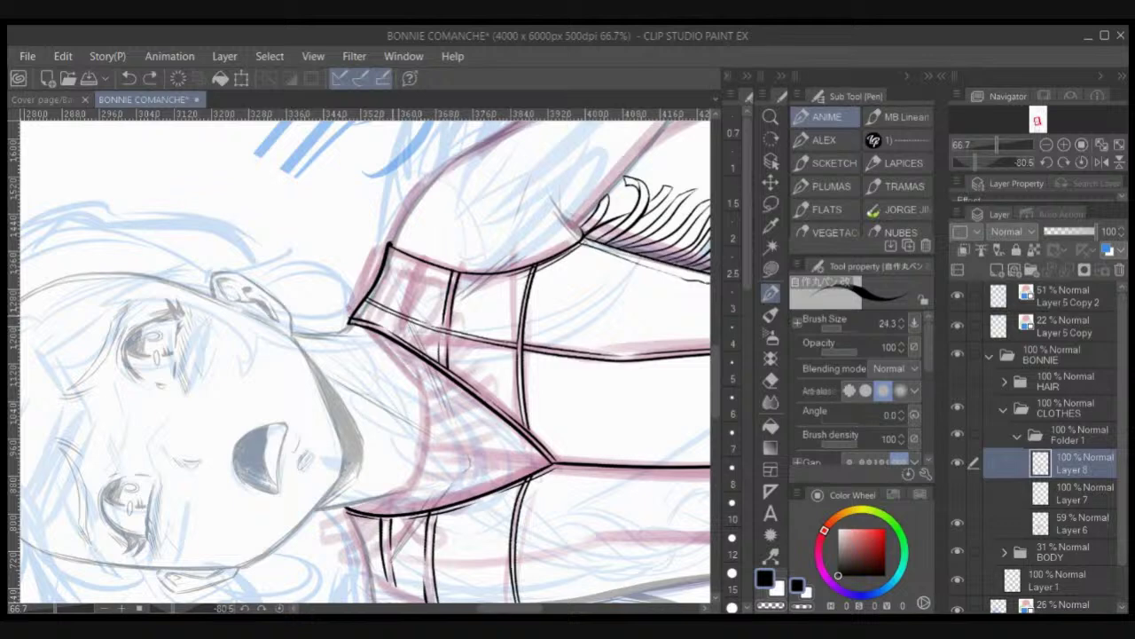
Step: Ink the uppermost double seam near the fringed-side shoulder and complete the doubled lower part of the seam beneath it
drag(396, 311, 410, 263)
drag(391, 312, 405, 253)
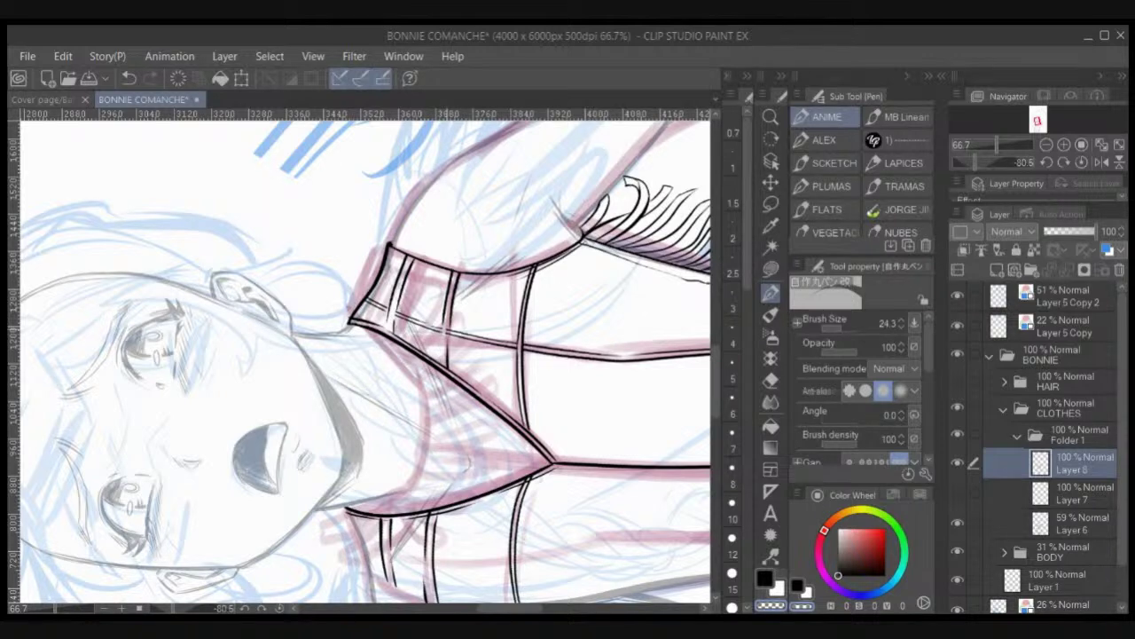
drag(444, 326, 440, 364)
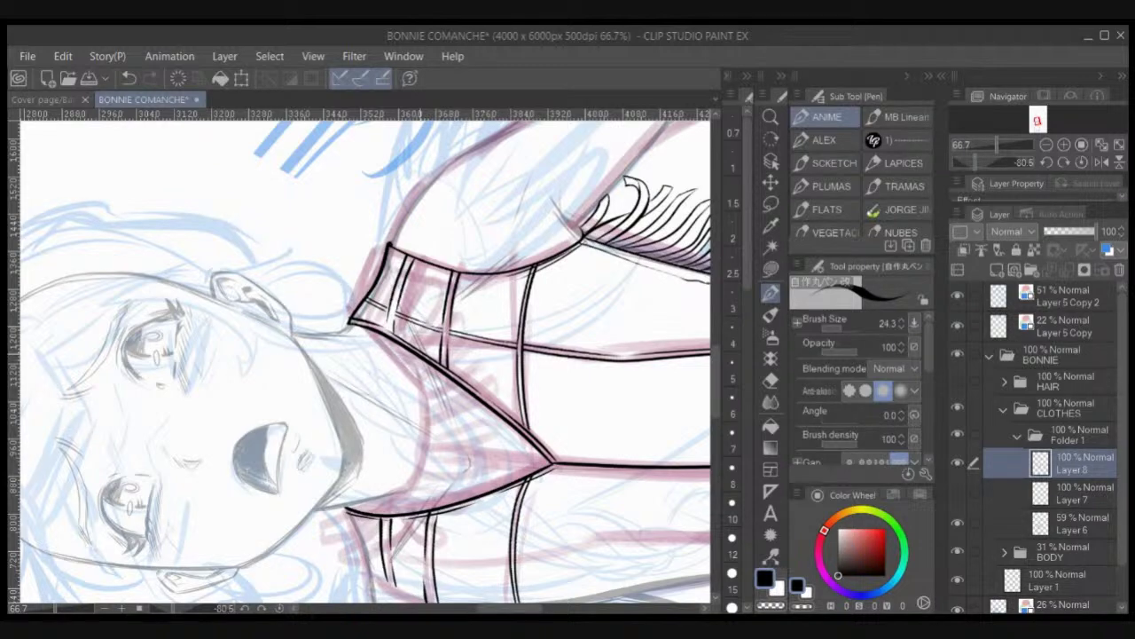
scroll(355, 311, up, 1)
key(ctrl+plus)
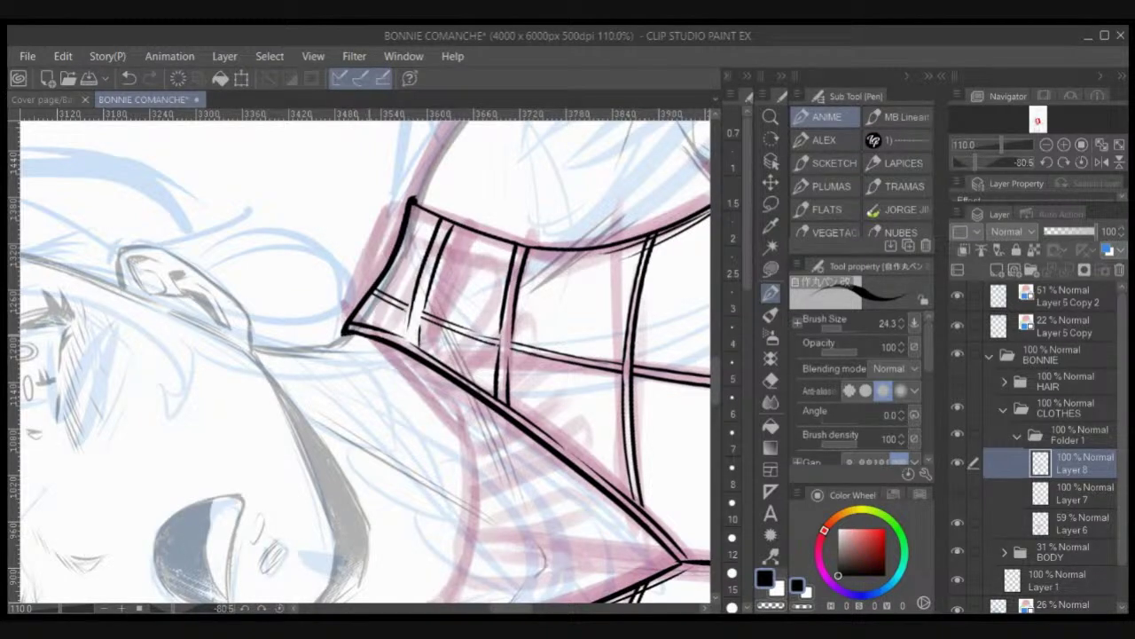
key(ctrl+minus)
key(ctrl+minus)
key(ctrl+minus)
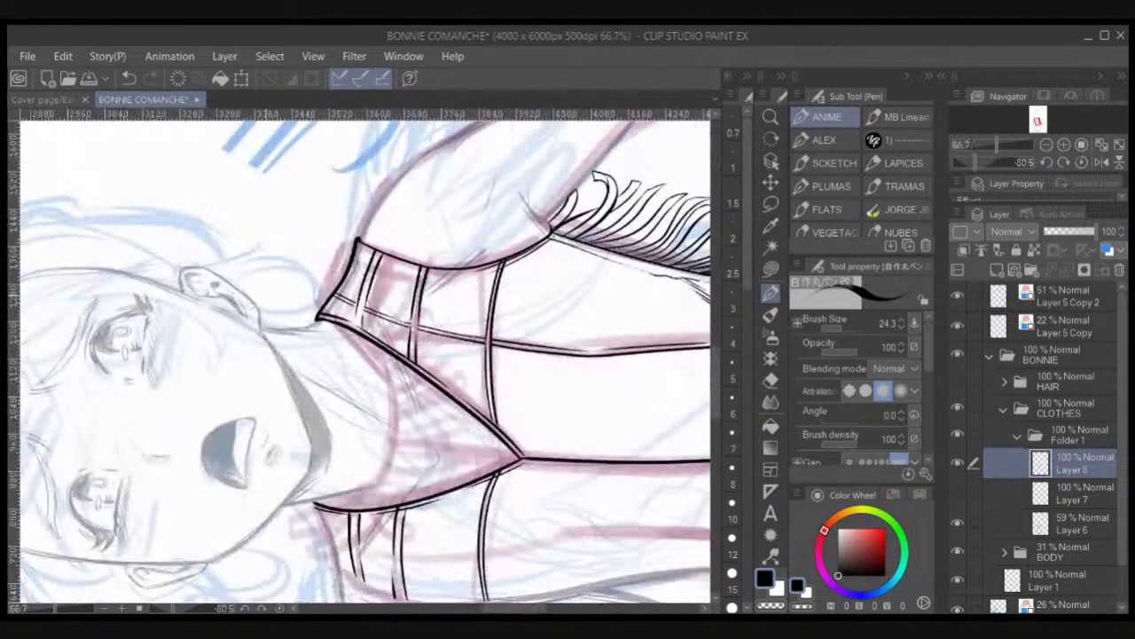
click(279, 609)
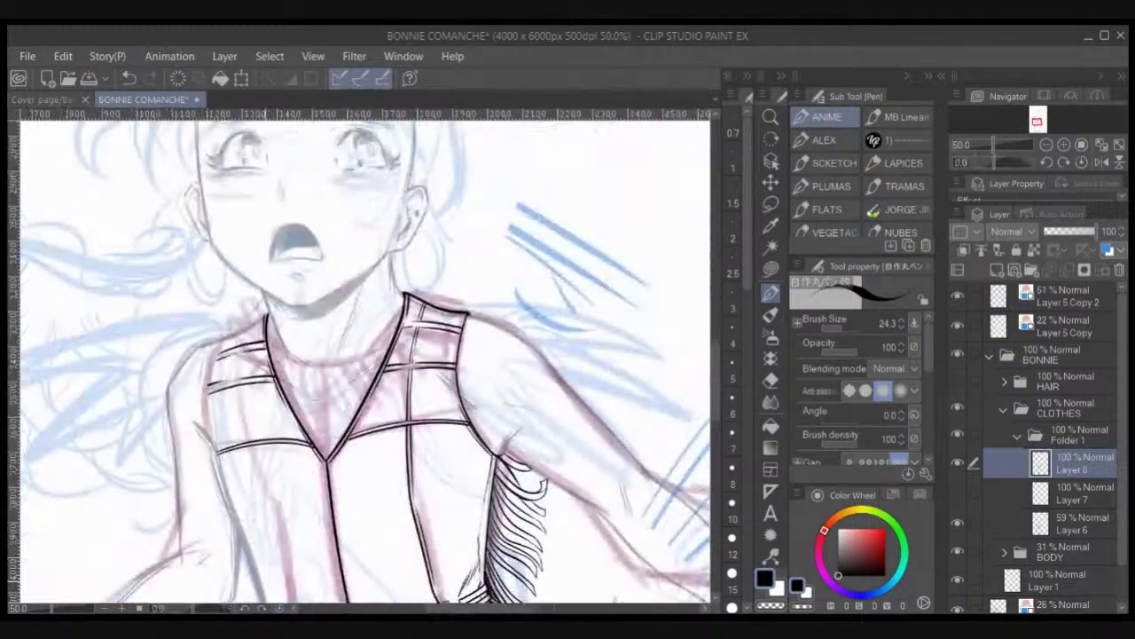
Step: Ink the armhole edge on the side without fringe, from the chest seam up to the shoulder
drag(518, 444, 631, 399)
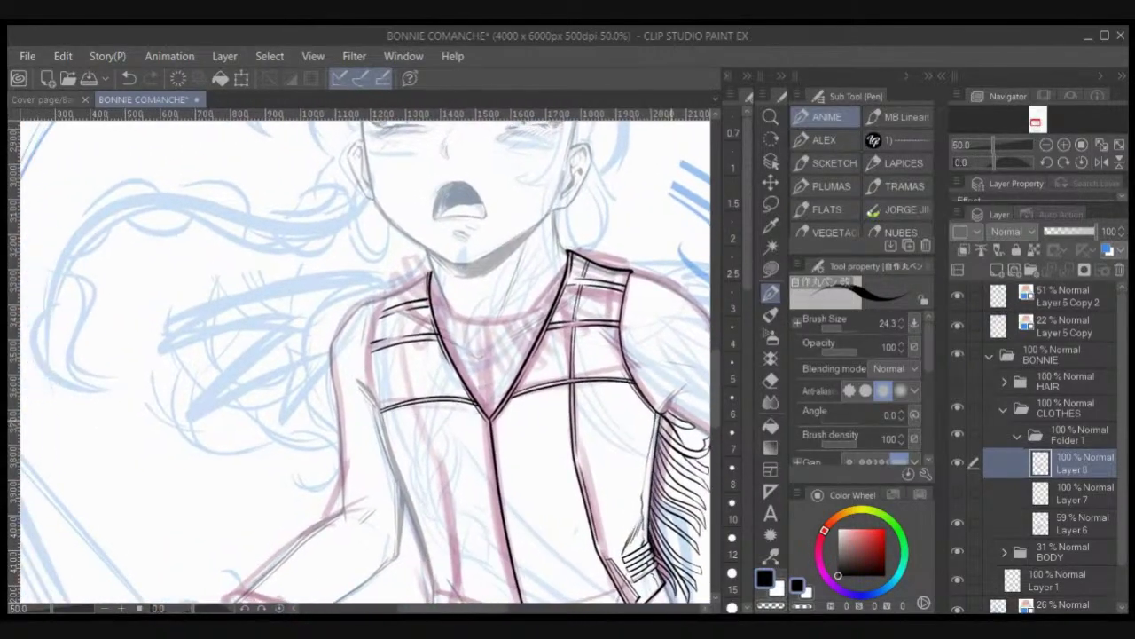
key(ctrl+plus)
key(ctrl+plus)
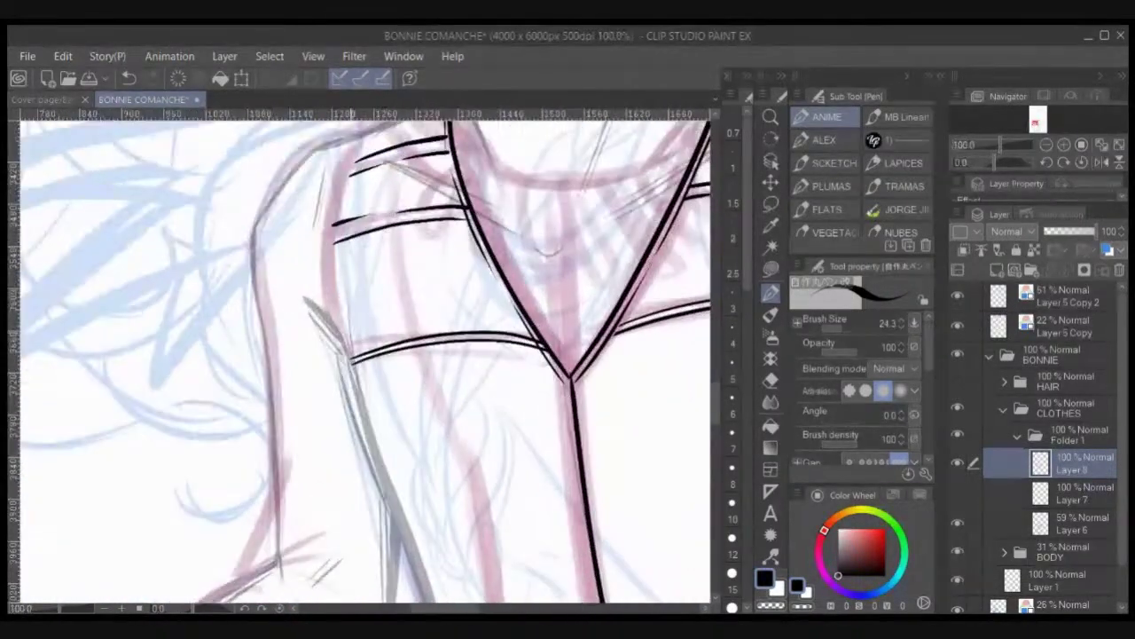
drag(351, 354, 352, 364)
mouse_move(353, 353)
mouse_down()
mouse_move(366, 411)
mouse_move(343, 346)
mouse_move(372, 194)
mouse_up()
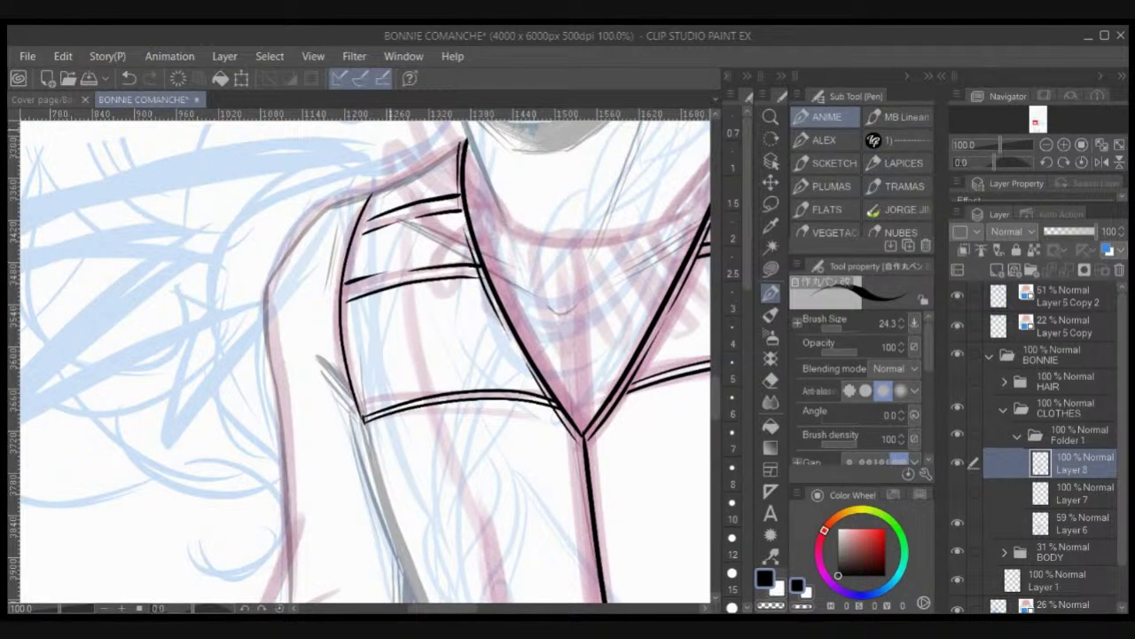
Step: Ink the shoulder edge between the armhole and the neckline on the side without fringe, and clean up its outer corner
key(r)
drag(497, 443, 535, 389)
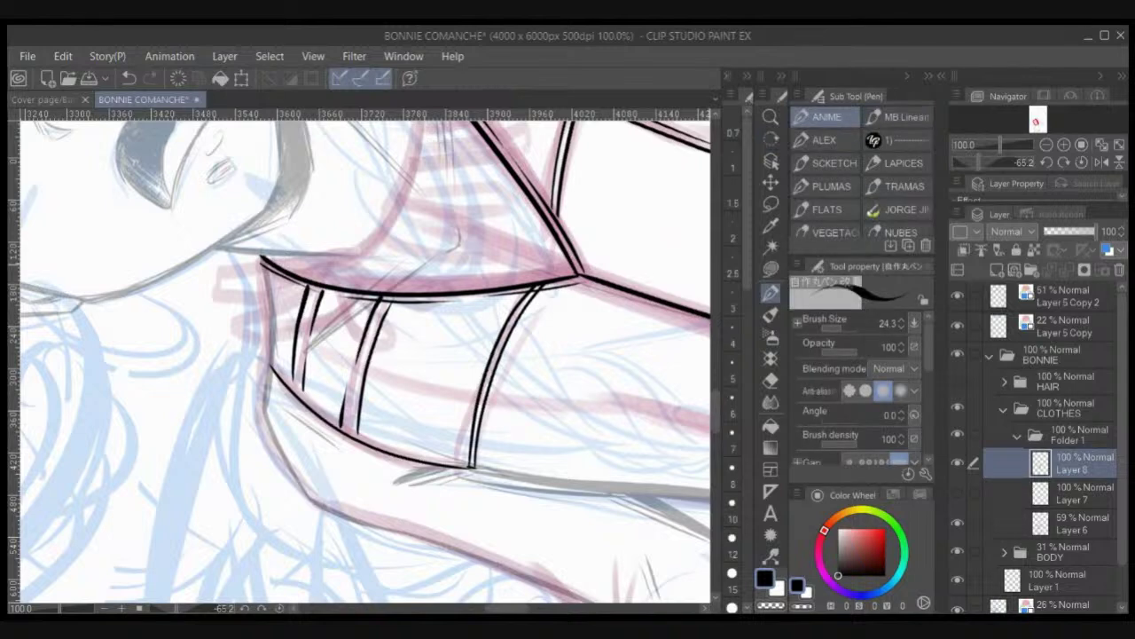
drag(270, 368, 259, 252)
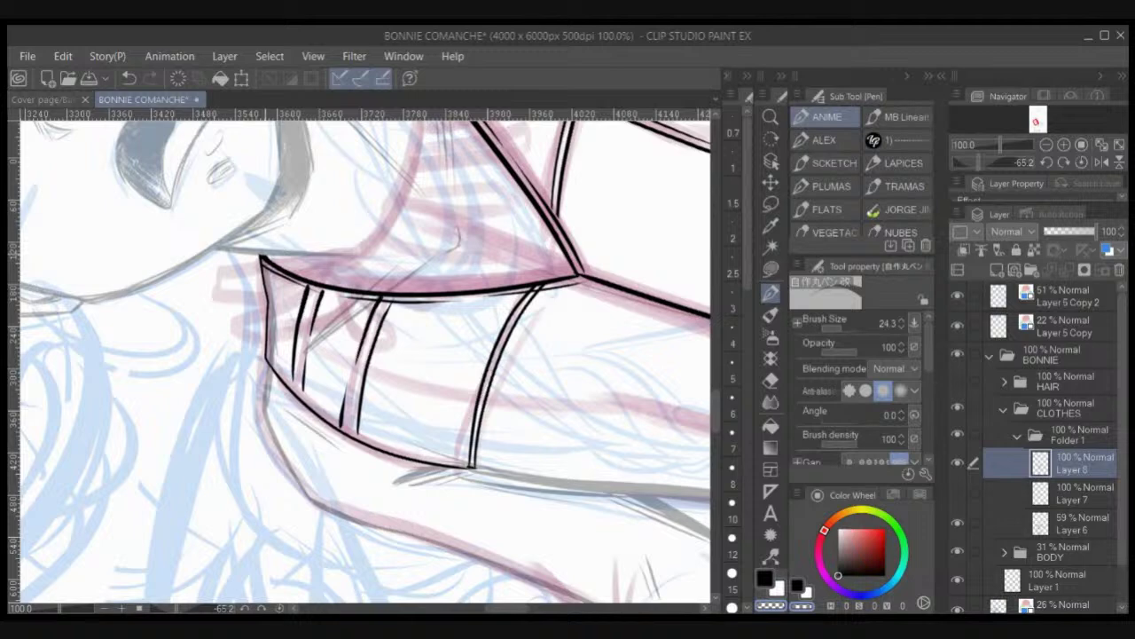
drag(266, 360, 310, 410)
key(ctrl+z)
mouse_move(264, 358)
mouse_down()
mouse_move(276, 377)
mouse_move(267, 305)
mouse_up()
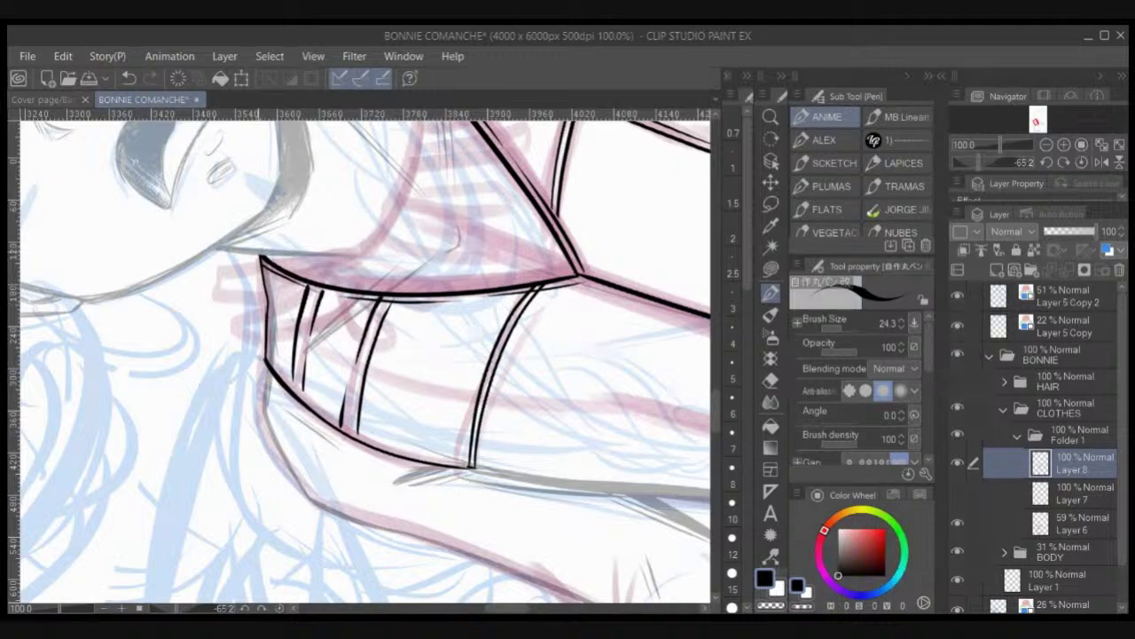
Step: Ink the side edge of the top on the side without fringe, from the armhole down toward the waist
drag(462, 355, 291, 318)
key(r)
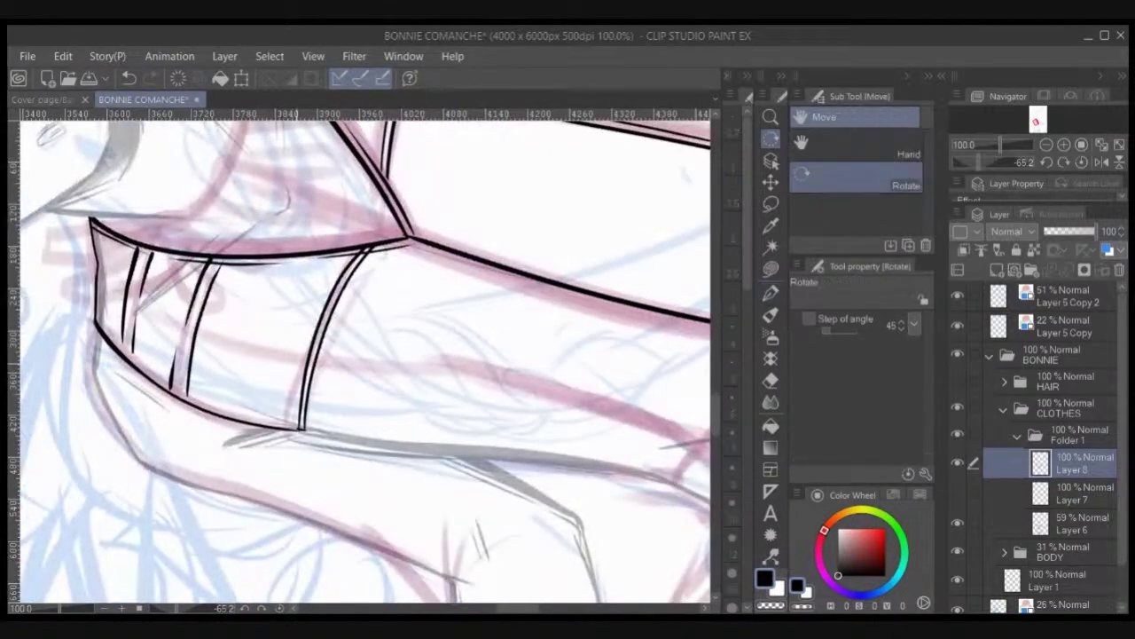
drag(532, 355, 460, 403)
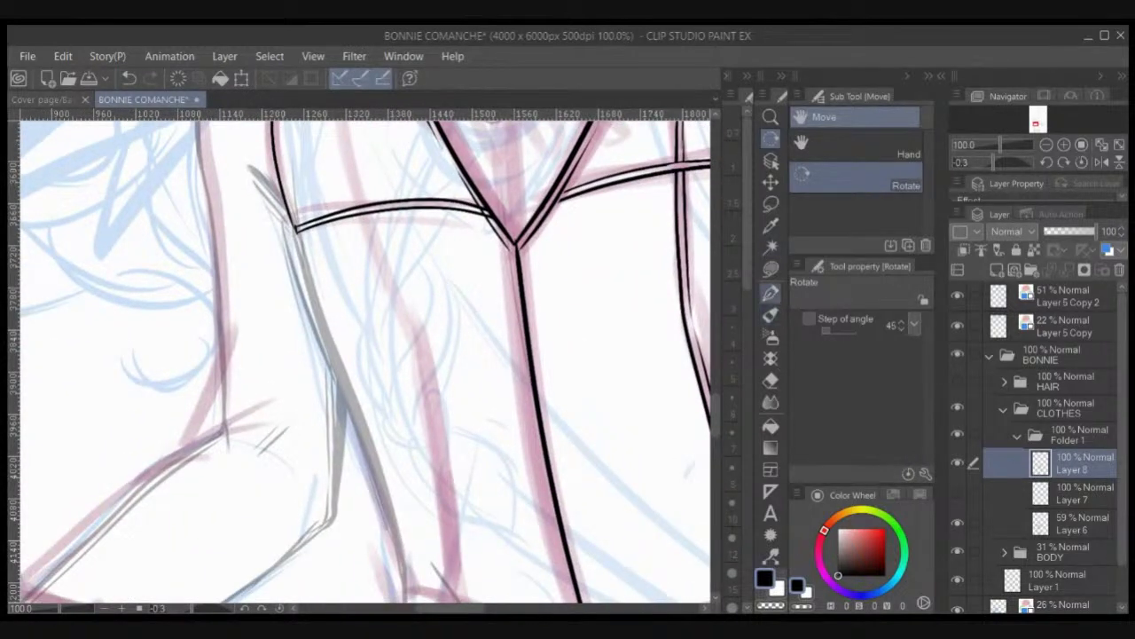
click(770, 293)
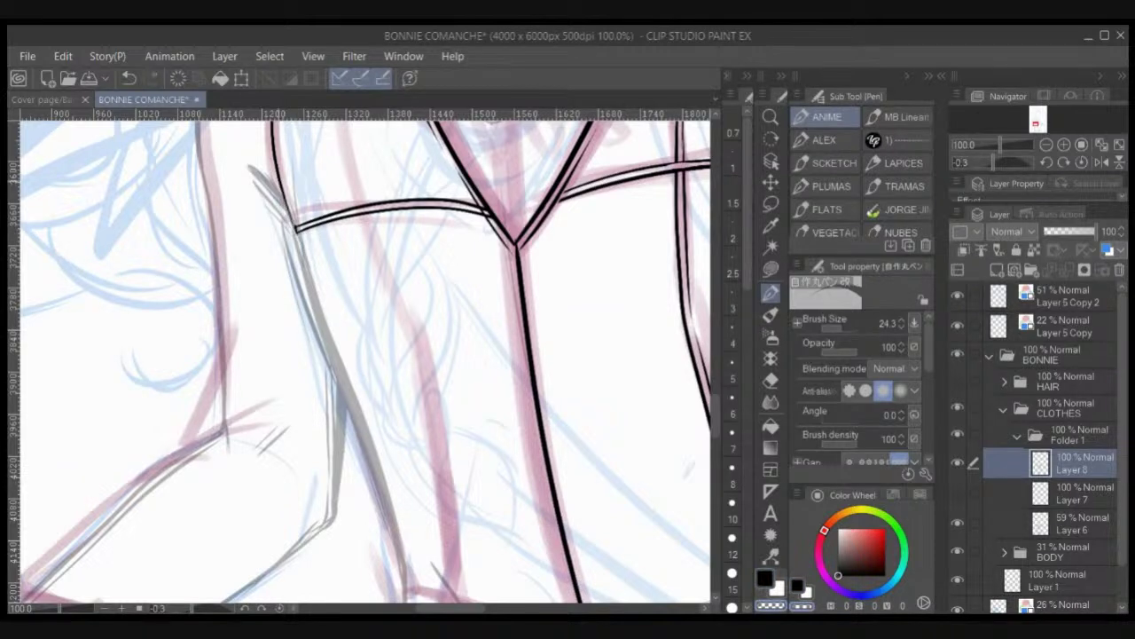
mouse_move(297, 241)
mouse_down()
mouse_move(376, 465)
mouse_move(311, 307)
mouse_move(277, 173)
mouse_up()
key(ctrl+z)
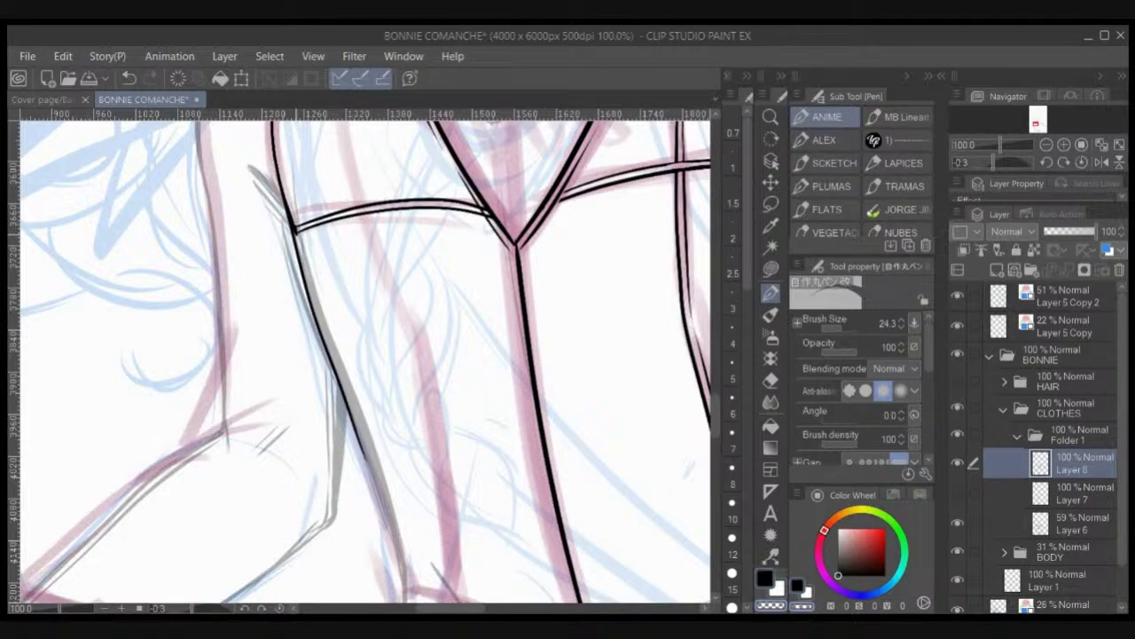
Step: Extend the unfringed side edge to its lower corner and ink that half's pointed hem up to the centre front
drag(400, 415, 328, 196)
mouse_move(326, 413)
mouse_down()
mouse_move(325, 348)
mouse_move(282, 193)
mouse_up()
mouse_move(321, 413)
mouse_down()
mouse_move(374, 475)
mouse_move(448, 525)
mouse_move(420, 532)
mouse_move(193, 404)
mouse_move(529, 428)
mouse_move(539, 399)
mouse_move(520, 278)
mouse_up()
key(r)
key(p)
scroll(503, 284, down, 1)
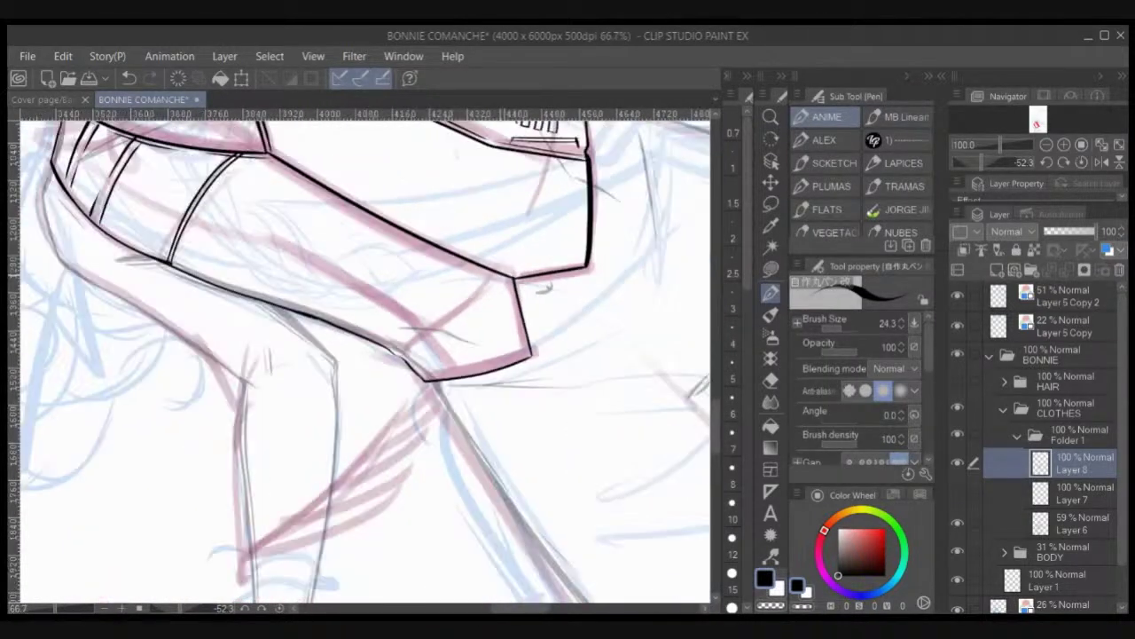
Step: Double the hem lines of both halves with thin inner lines and add a short fold at the unfringed side's waist
drag(583, 259, 586, 167)
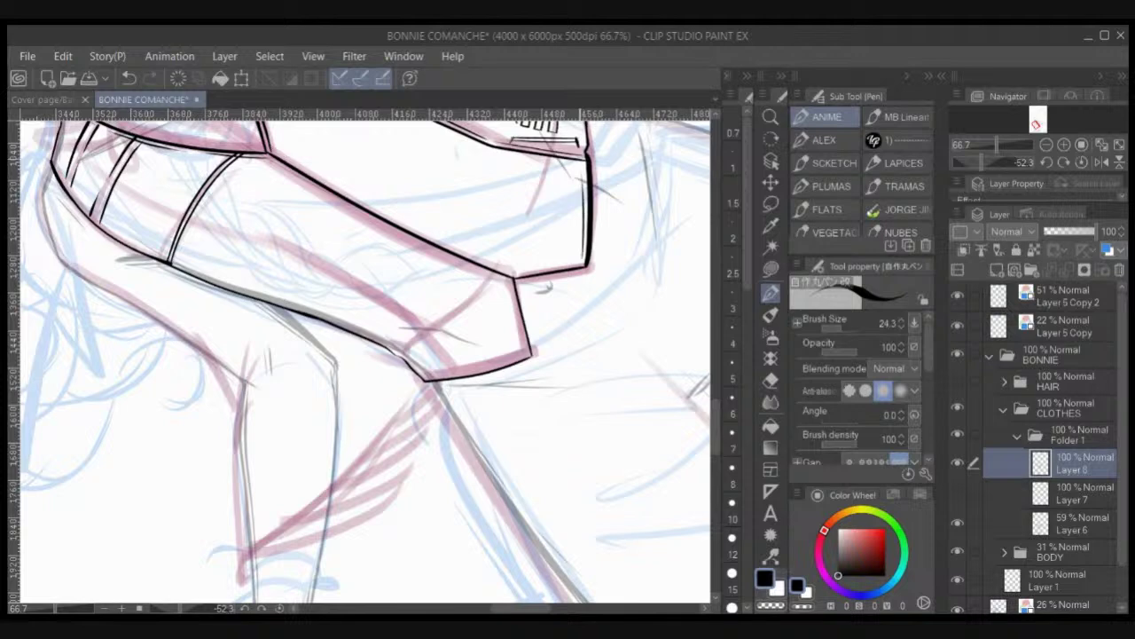
drag(429, 372, 526, 349)
key(ctrl+z)
drag(429, 376, 525, 351)
key(ctrl+z)
drag(401, 353, 433, 356)
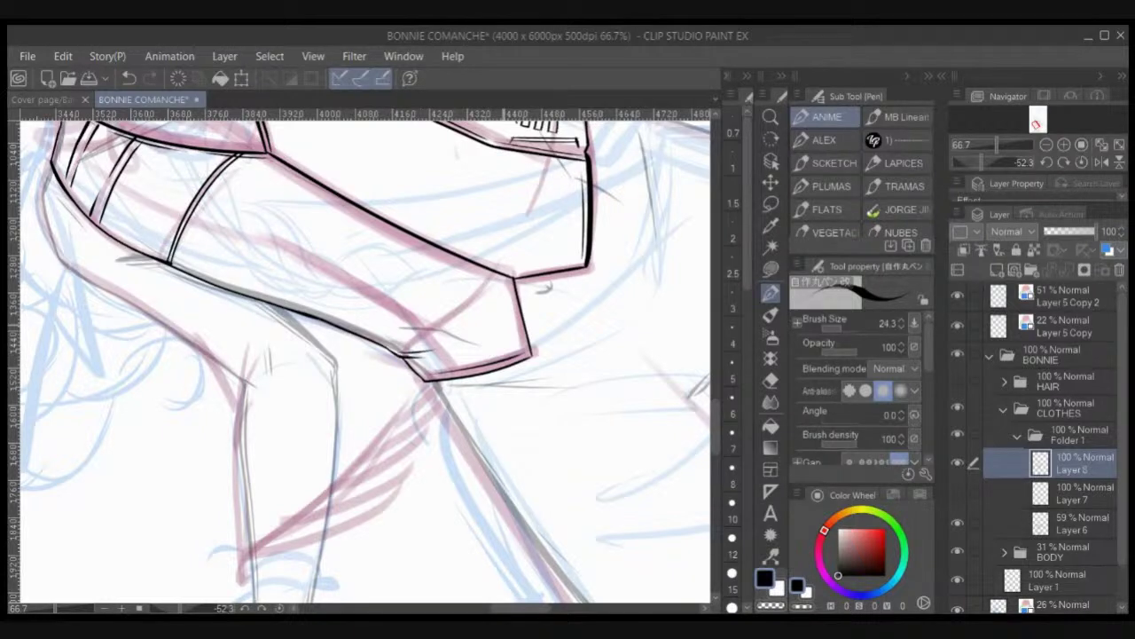
Step: Ink a second line along the centre front with a row of small round buttons from the neckline point to the hem
drag(503, 333, 523, 403)
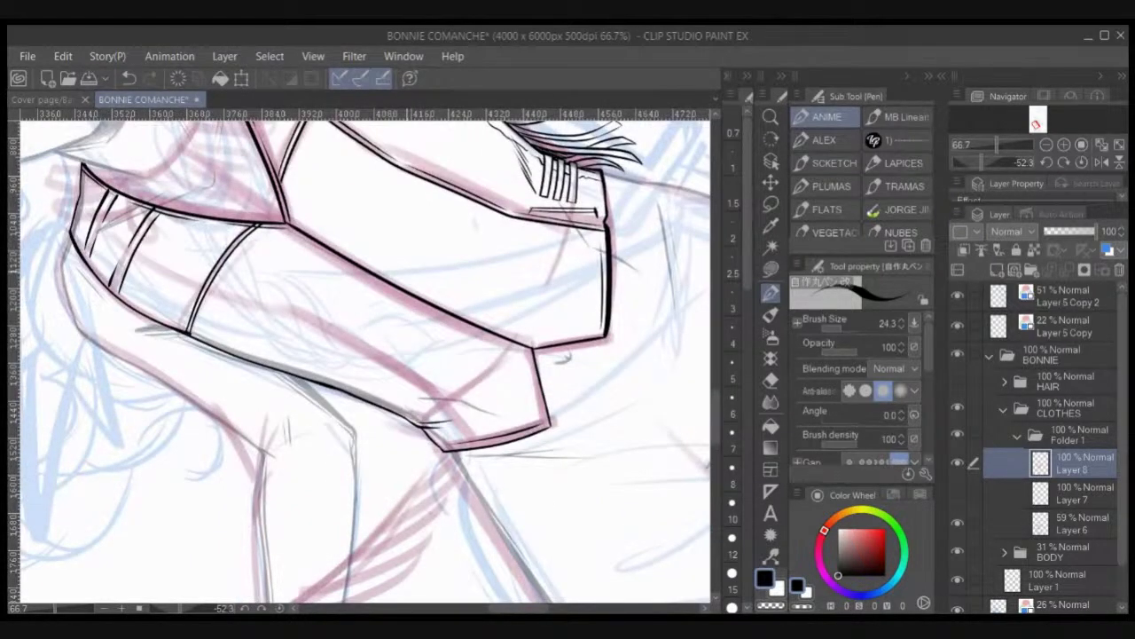
key(r)
drag(443, 147, 572, 217)
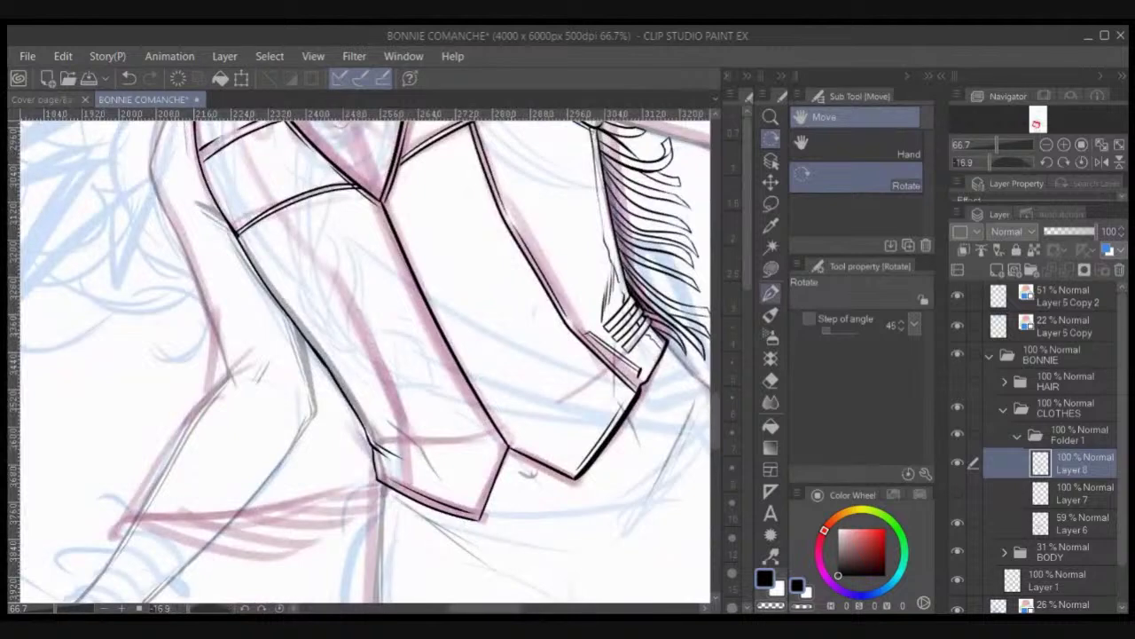
key(p)
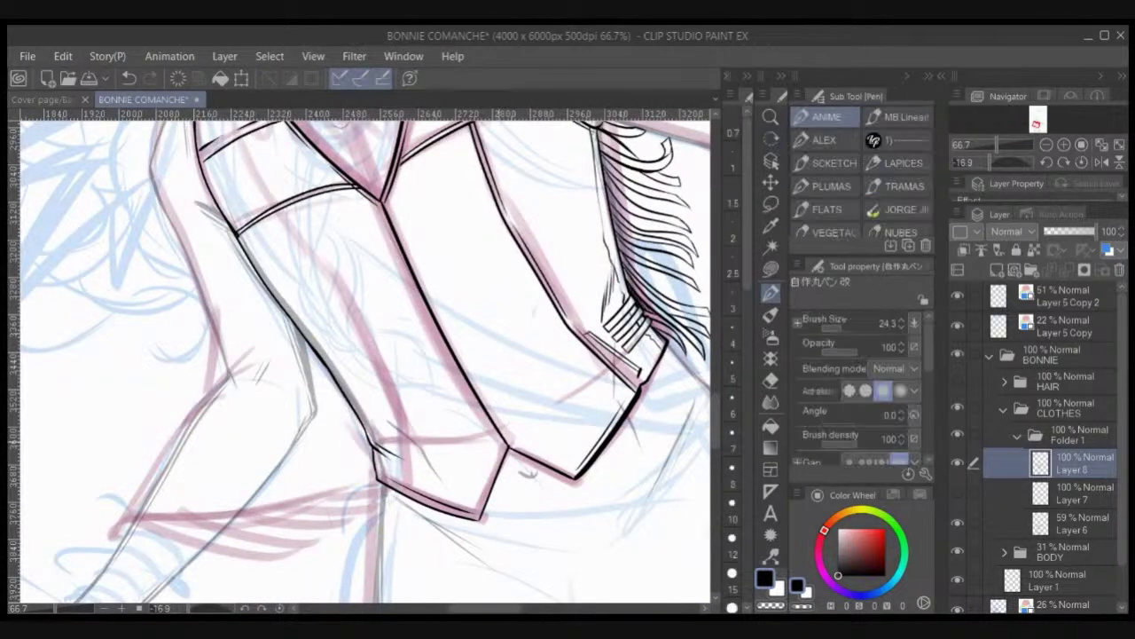
drag(450, 359, 381, 207)
scroll(357, 187, up, 1)
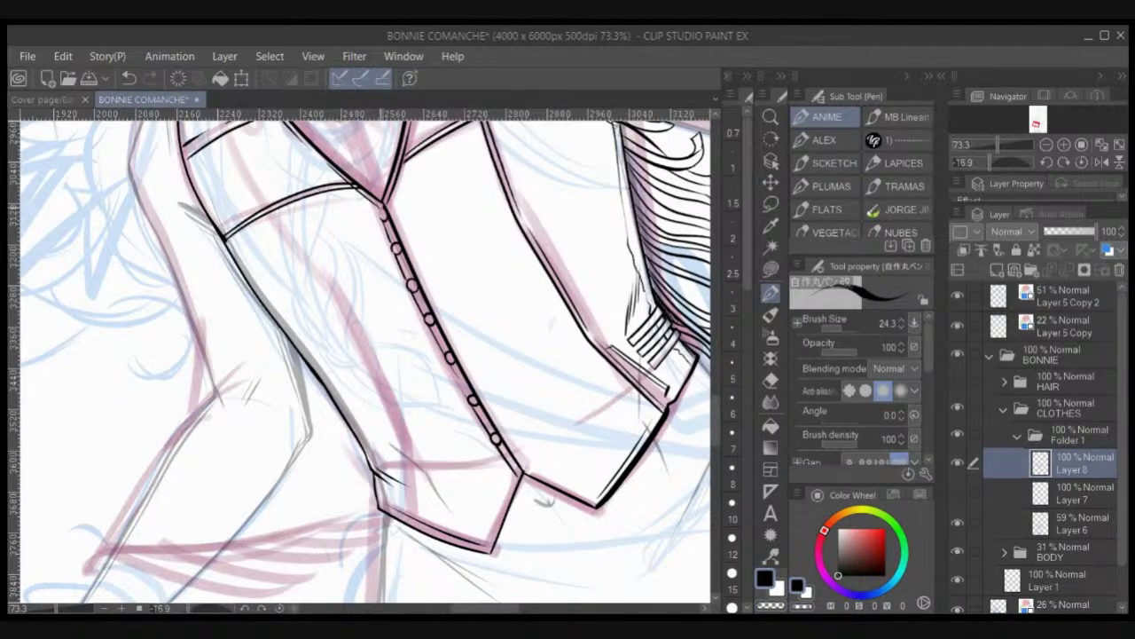
Step: Copy the inked side fringe, mirror the copy horizontally and place it along the opposite side edge of the top
scroll(382, 203, down, 3)
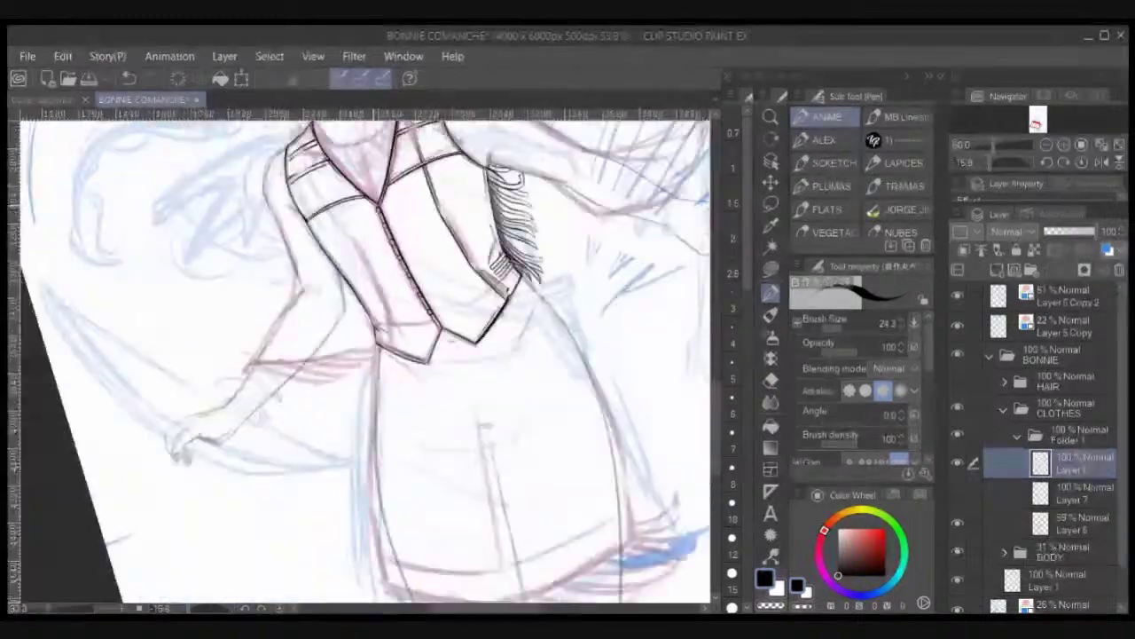
scroll(381, 203, up, 1)
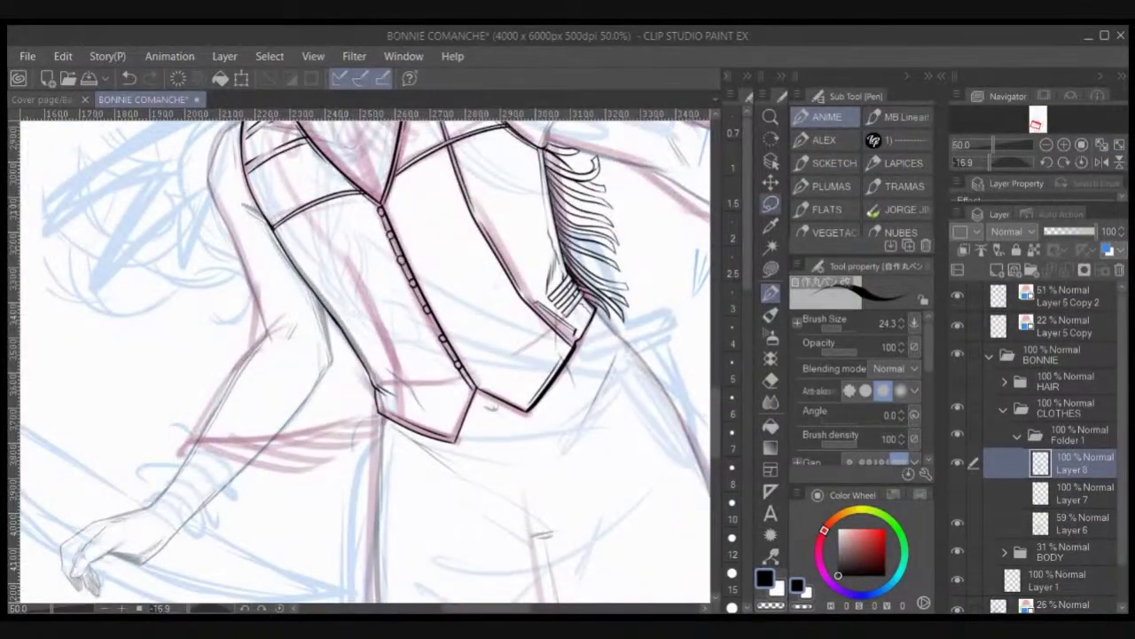
click(771, 204)
mouse_move(554, 188)
mouse_down()
mouse_move(629, 211)
mouse_move(658, 291)
mouse_move(638, 336)
mouse_move(612, 330)
mouse_up()
key(ctrl+c)
key(ctrl+v)
scroll(590, 188, down, 1)
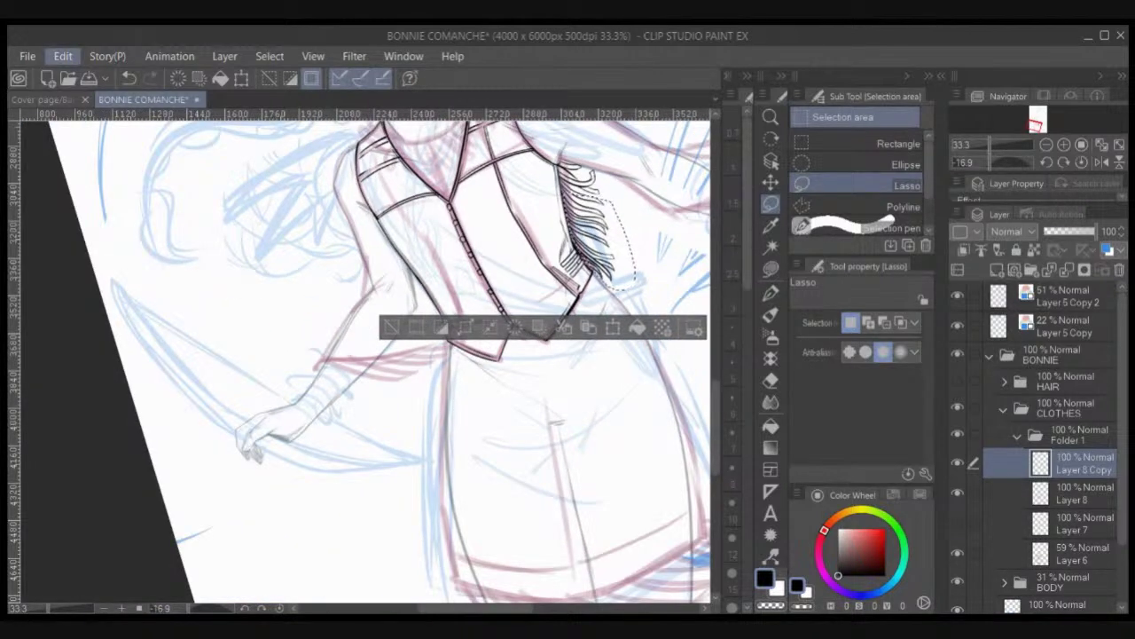
click(372, 523)
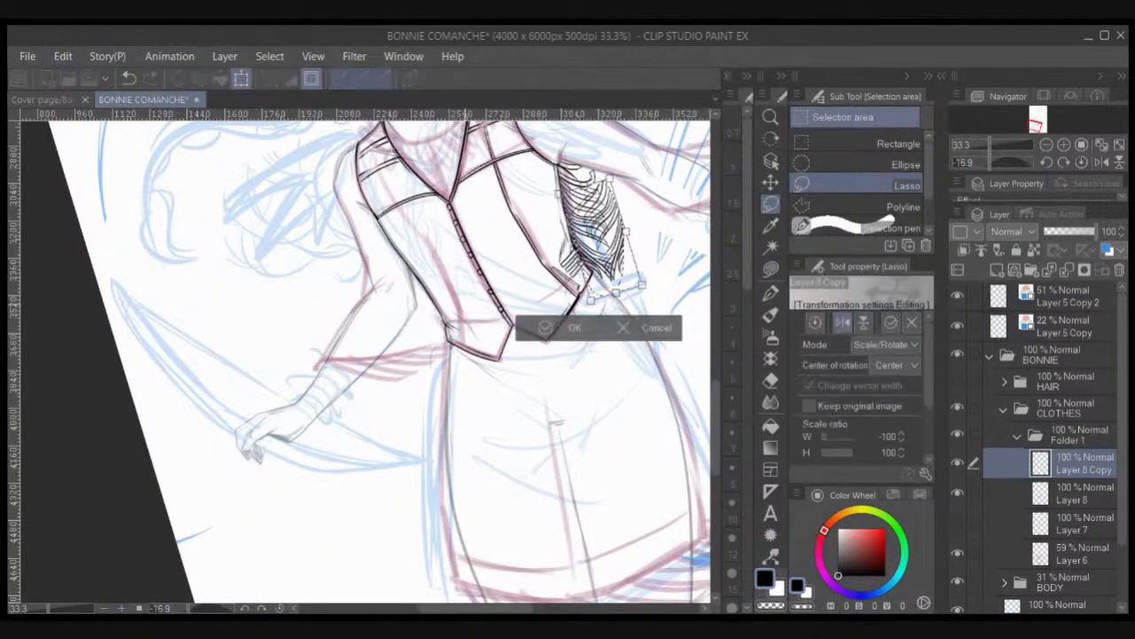
mouse_move(615, 232)
mouse_down()
mouse_move(440, 321)
mouse_move(407, 315)
mouse_move(417, 308)
mouse_up()
key(Return)
Step: Deselect and erase the parts of the mirrored fringe that overlap the inside of the top and the lowered arm
click(771, 269)
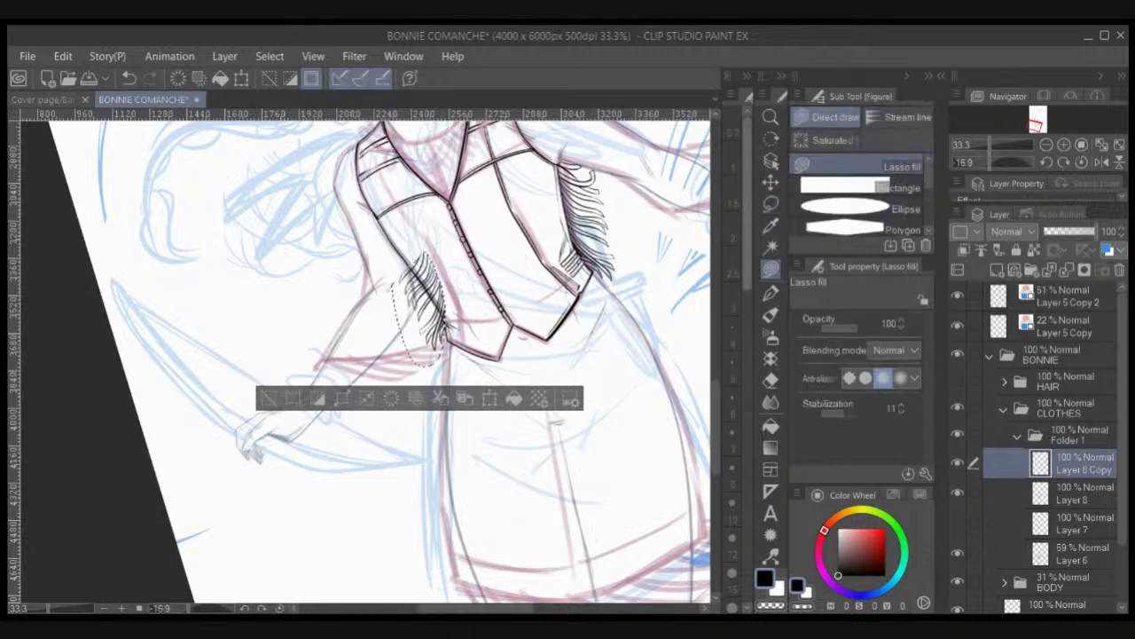
key(ctrl+plus)
key(ctrl+d)
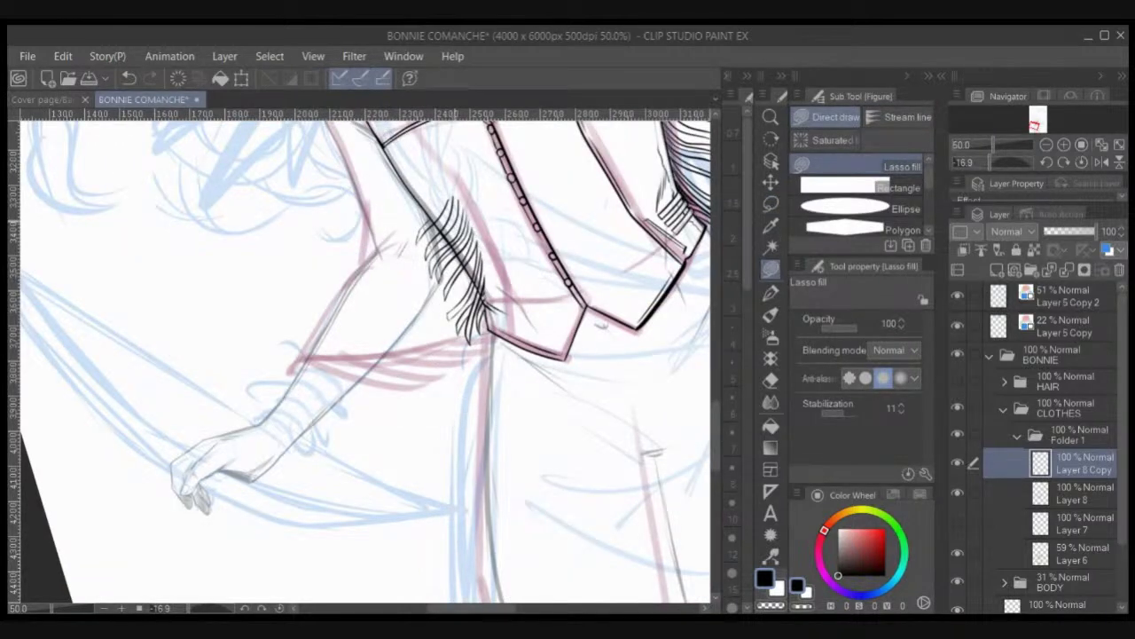
mouse_move(431, 219)
mouse_down()
mouse_move(488, 262)
mouse_move(433, 213)
mouse_up()
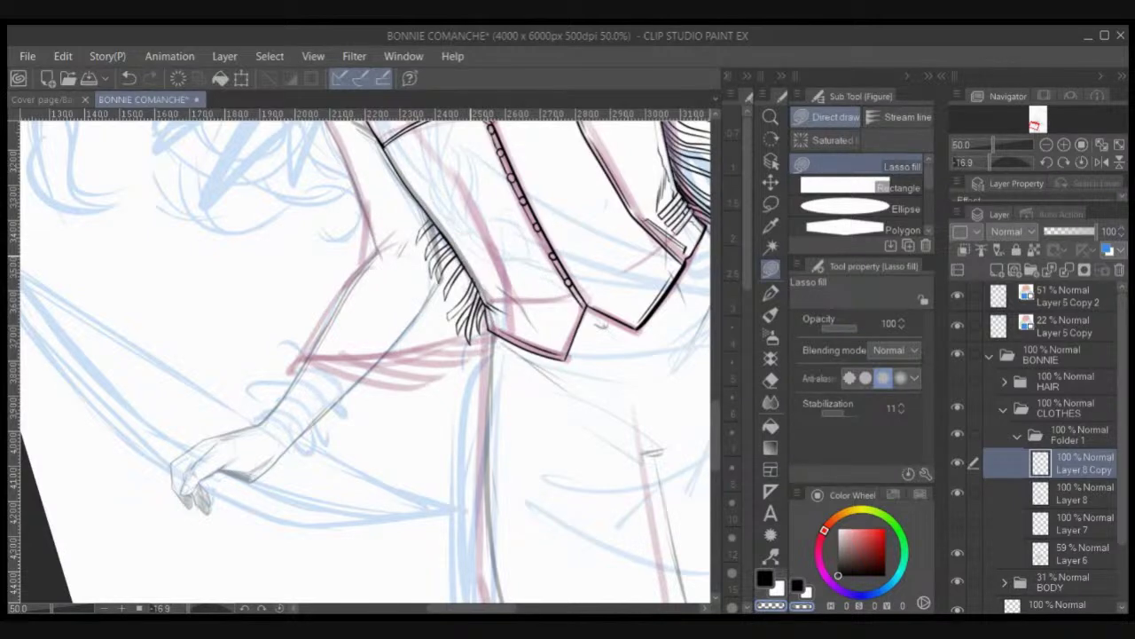
mouse_move(427, 211)
mouse_down()
mouse_move(421, 289)
mouse_move(432, 218)
mouse_up()
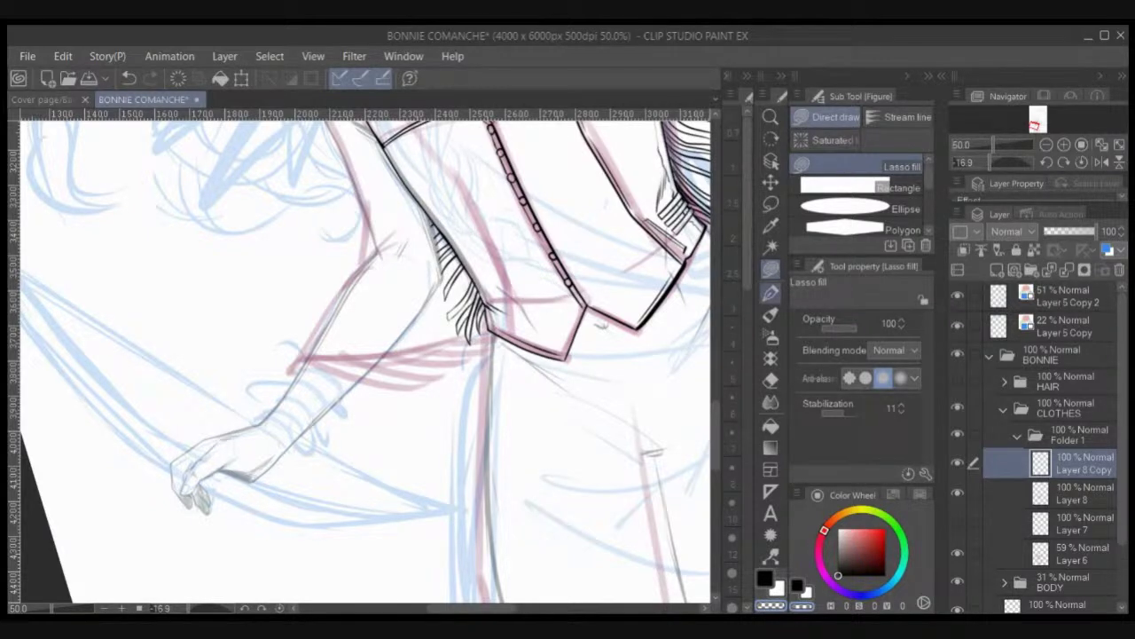
Step: Retouch the mirrored fringe with the ANIME pen, closing the strand ends and adding short strands at its upper end beside the arm
click(770, 293)
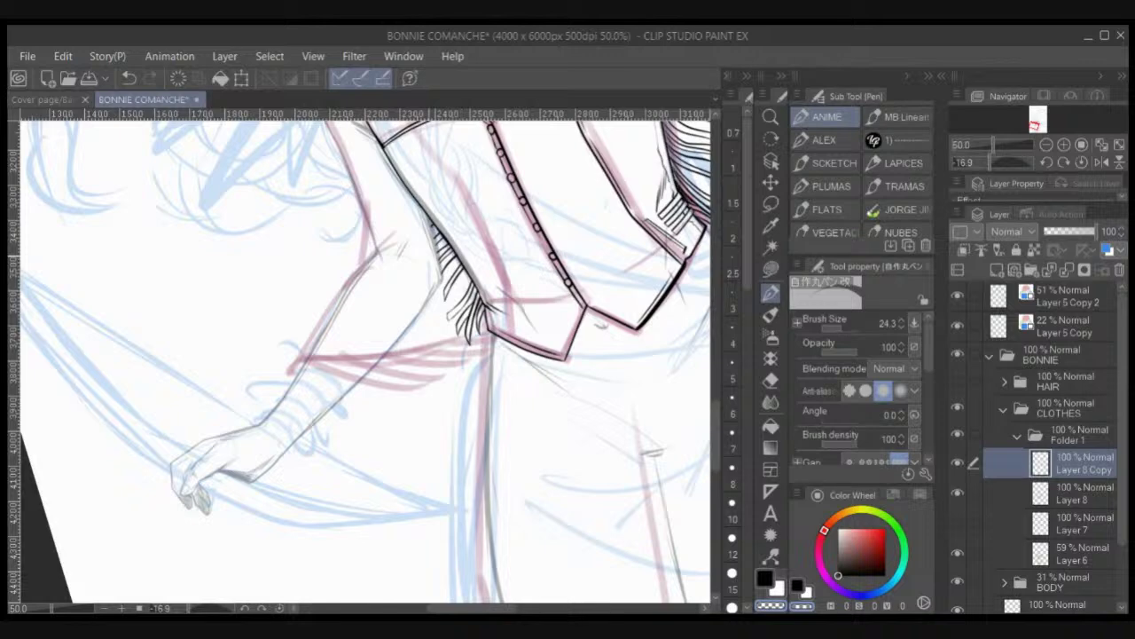
scroll(397, 229, up, 1)
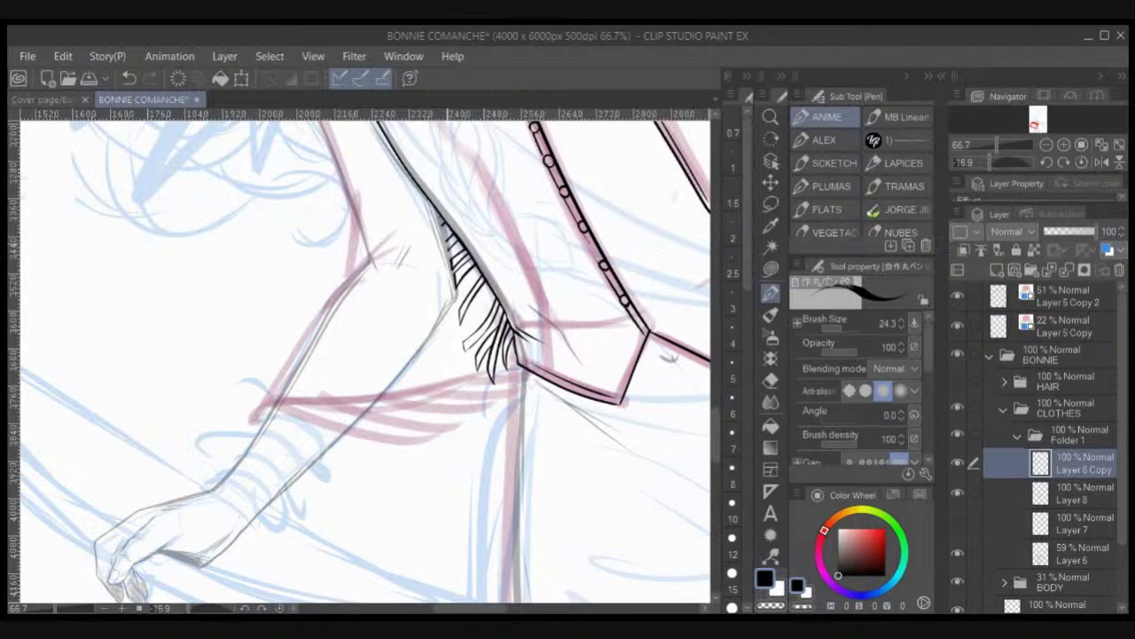
scroll(424, 296, up, 3)
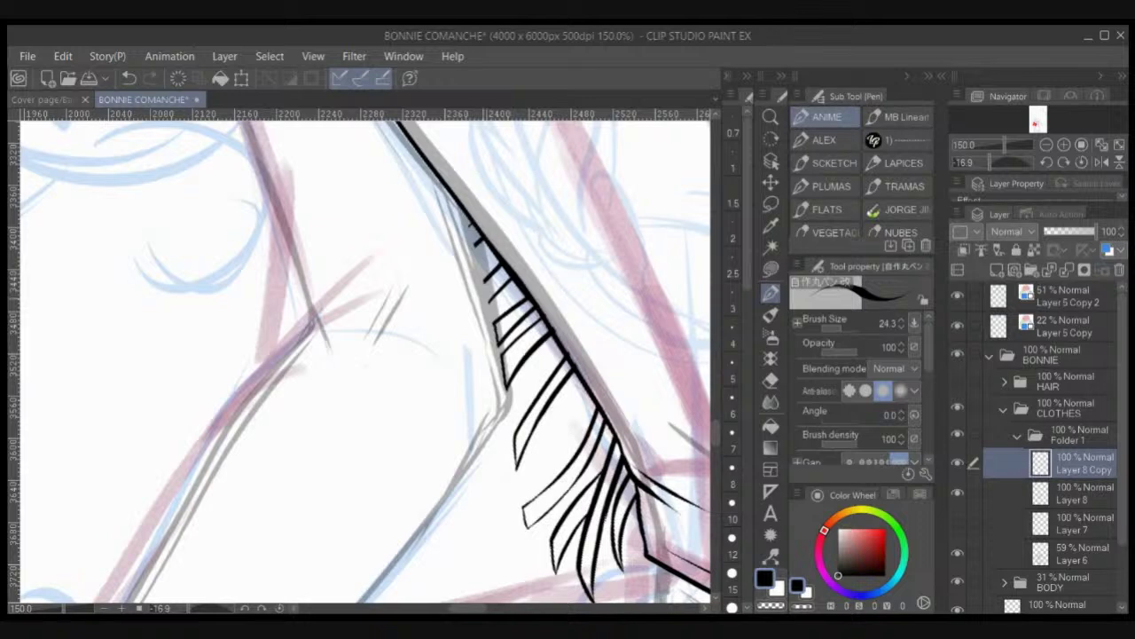
drag(471, 228, 474, 244)
scroll(364, 359, down, 6)
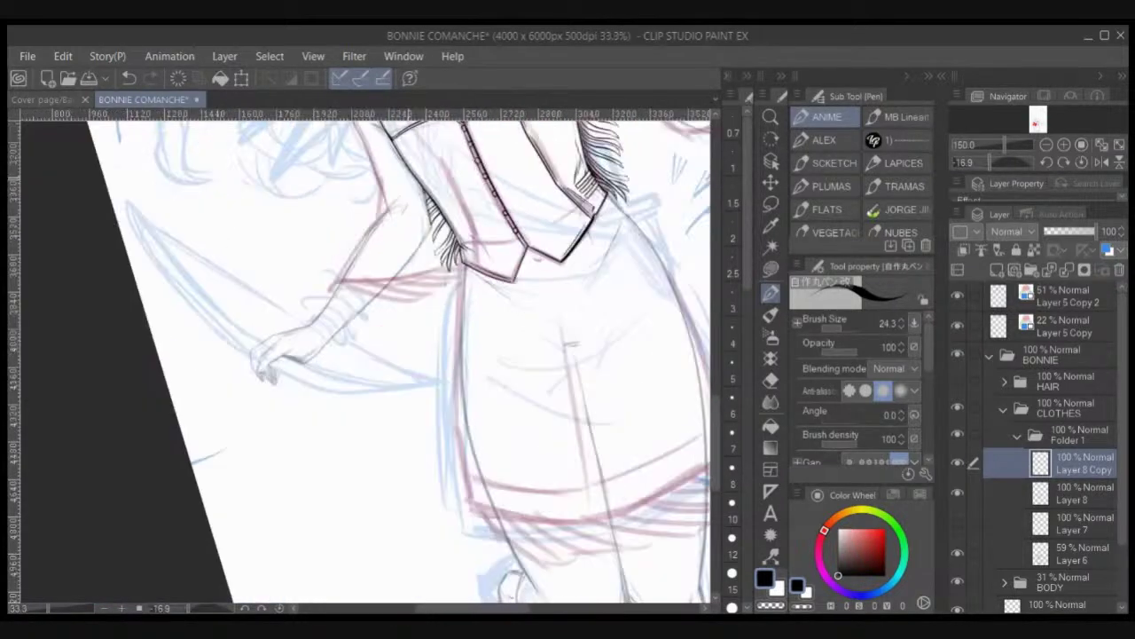
Step: Merge the mirrored fringe layer into Layer 8 and toggle the merged layer's visibility to check it
drag(444, 292, 463, 440)
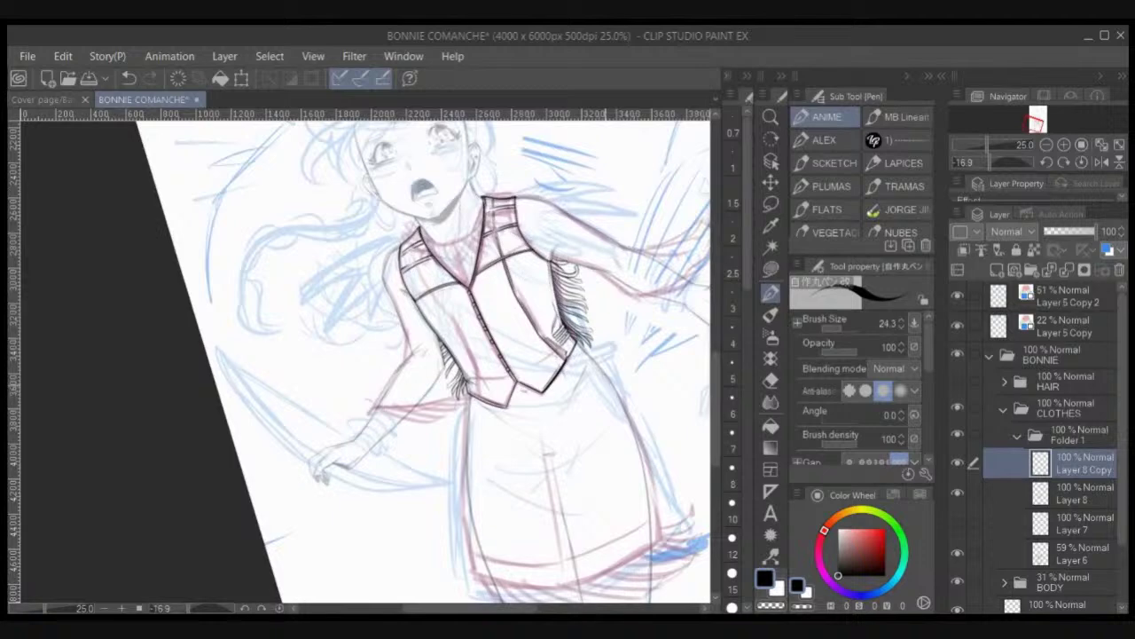
key(ctrl+e)
click(957, 462)
click(957, 462)
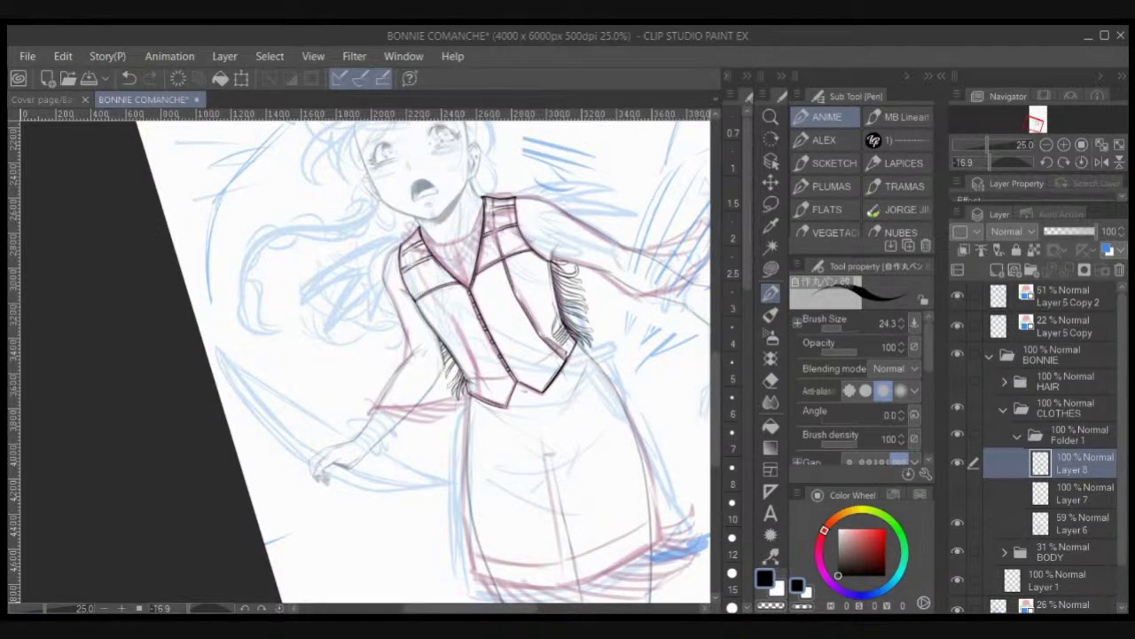
Step: Ink the long vertical panel seam on the mirrored-fringe side, from the chest seam down to the hem
key(ctrl+plus)
mouse_move(454, 270)
mouse_down()
mouse_move(502, 339)
mouse_move(516, 392)
mouse_up()
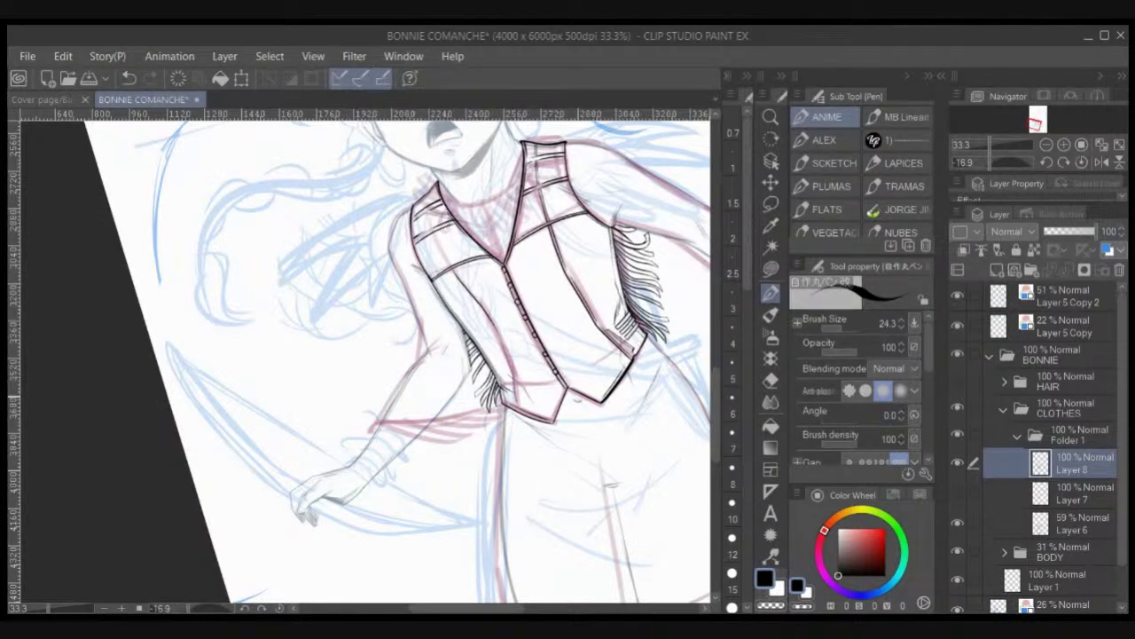
key(ctrl+plus)
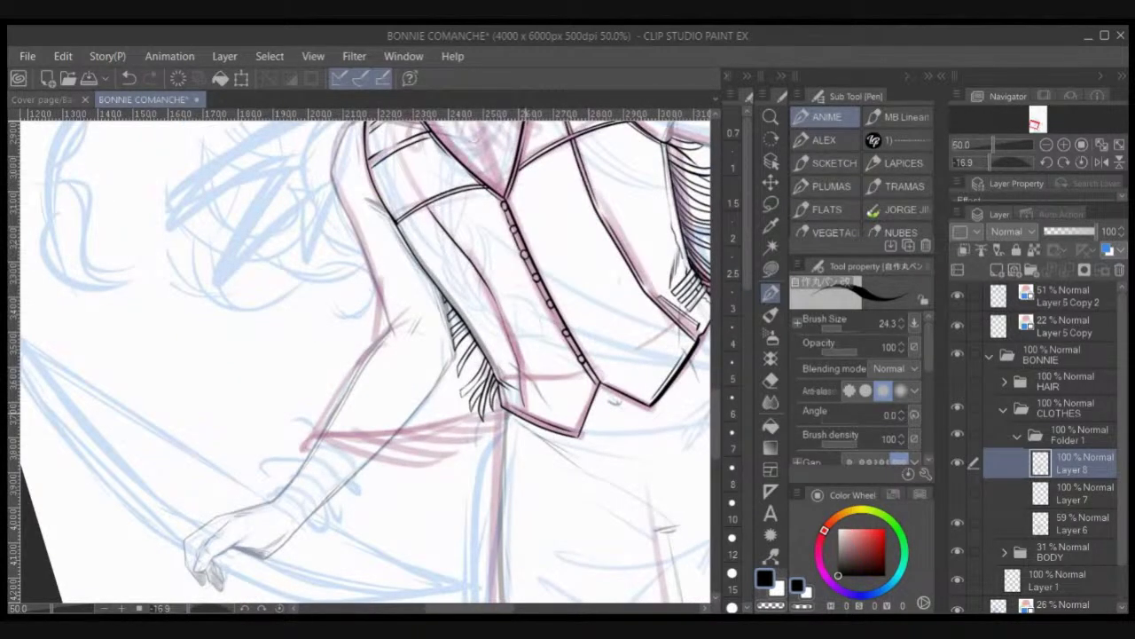
mouse_move(526, 405)
mouse_down()
mouse_move(502, 306)
mouse_move(485, 334)
mouse_up()
drag(442, 228, 505, 315)
key(ctrl+z)
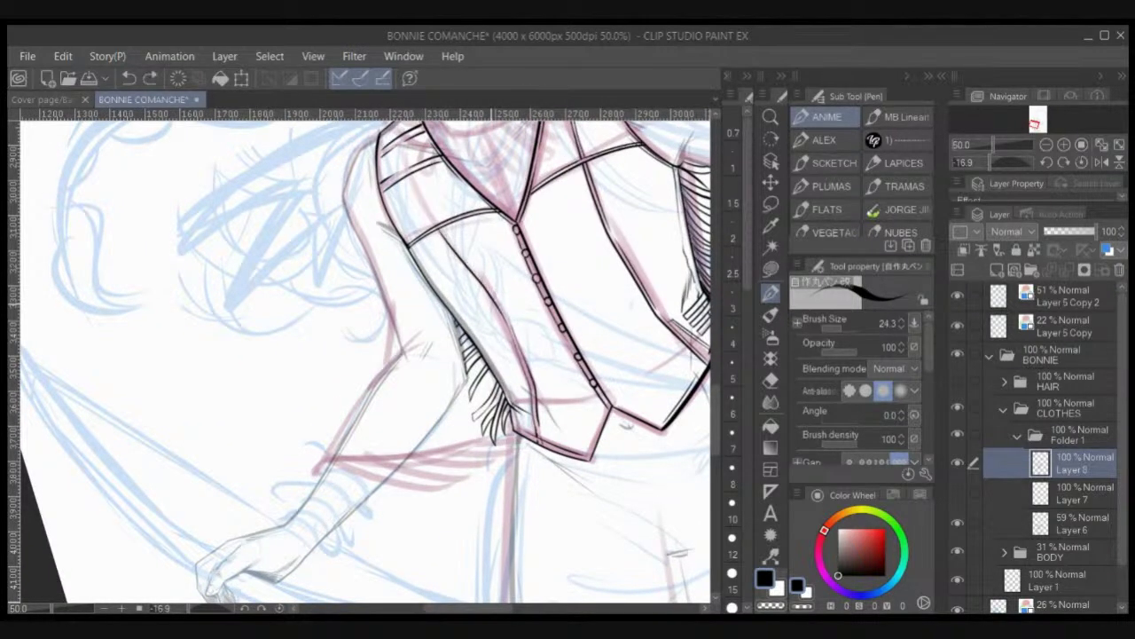
scroll(497, 297, up, 1)
key(c)
key(c)
drag(522, 338, 481, 272)
key(ctrl+z)
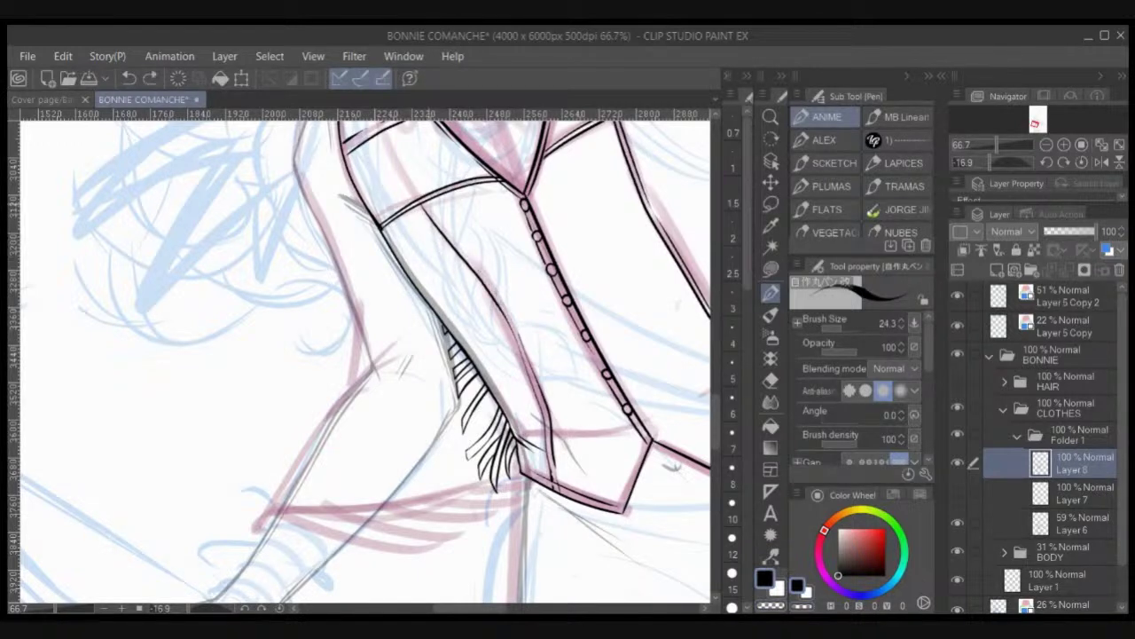
Step: Ink the second line of the vertical panel seam below the chest and continue the double seam up through the chest and shoulder panels
drag(428, 202, 512, 323)
scroll(416, 259, up, 3)
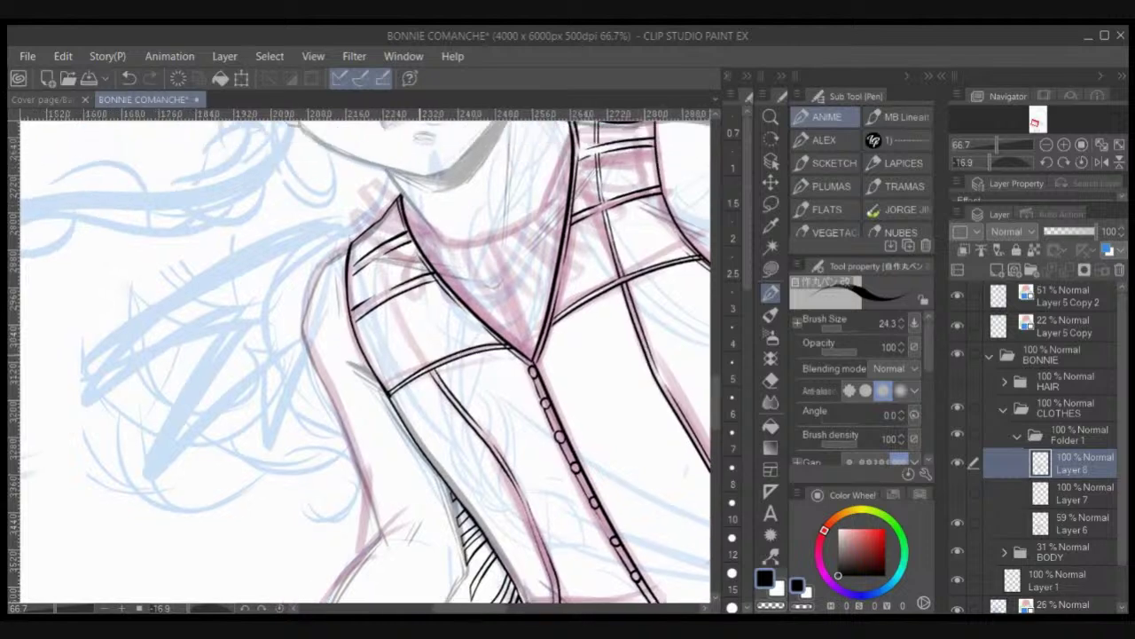
drag(426, 369, 389, 302)
drag(430, 366, 398, 306)
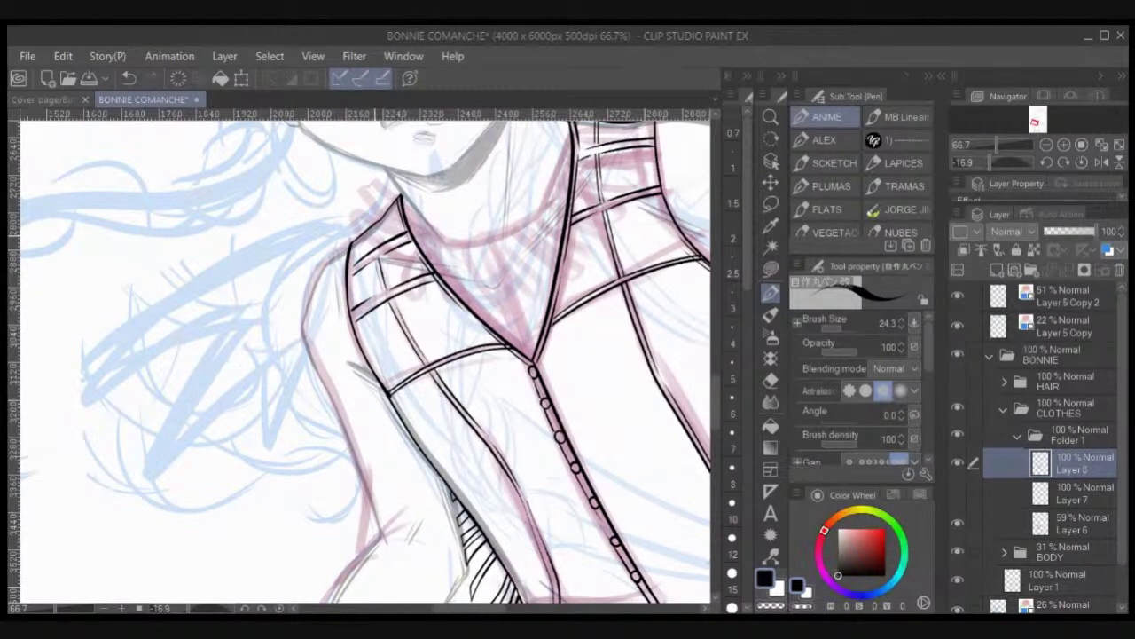
mouse_move(374, 223)
mouse_down()
mouse_move(378, 245)
mouse_move(354, 301)
mouse_up()
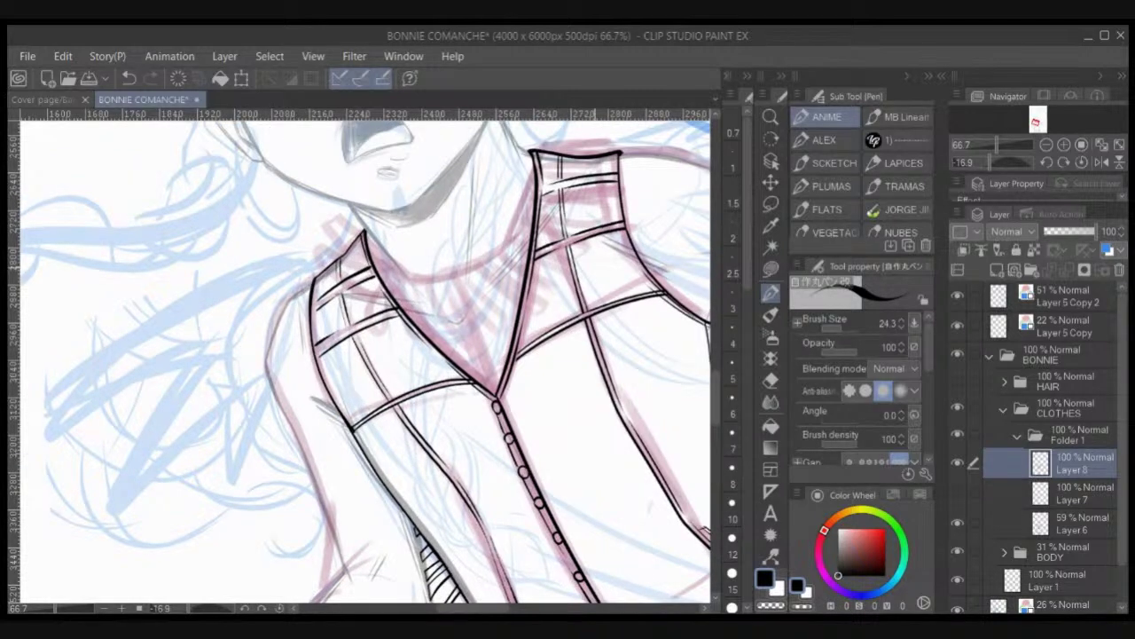
Step: Erase excess ink along the V neckline where the chest seam meets it, using the pen with transparent colour
key(c)
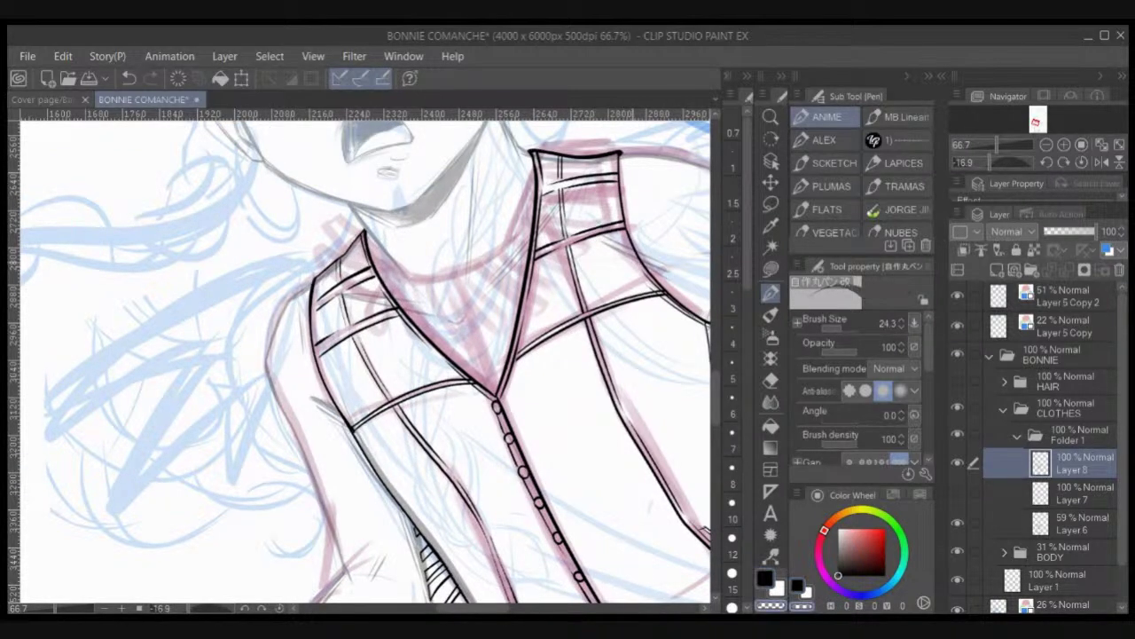
drag(451, 364, 484, 392)
key(c)
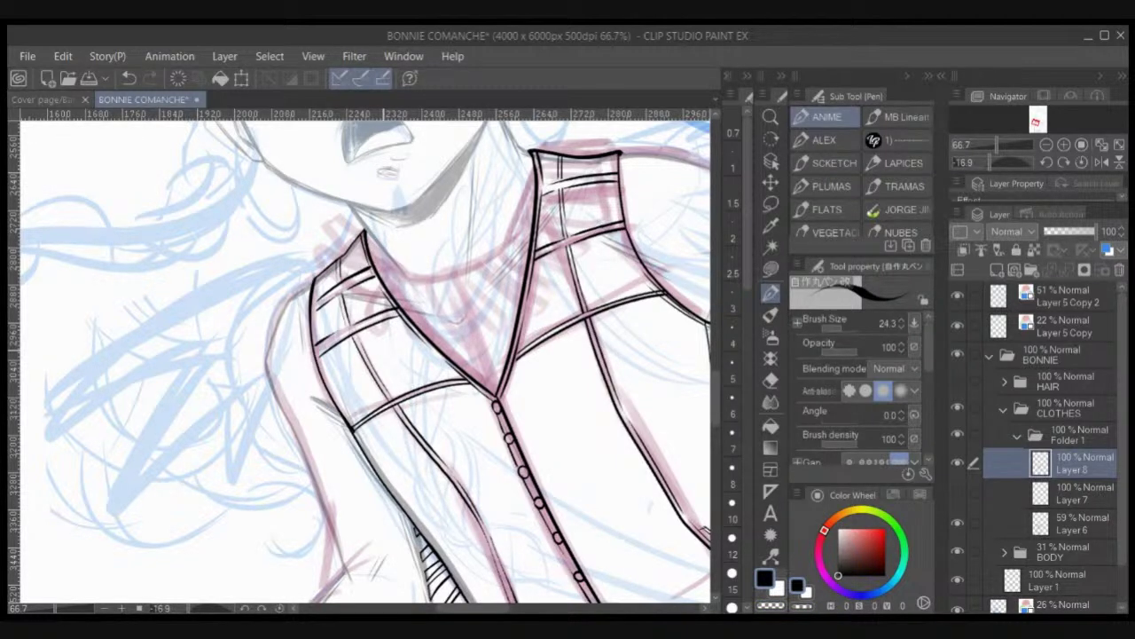
Step: Ink short fold lines near the hem on both front panels of the top with the ANIME pen
drag(611, 456, 575, 301)
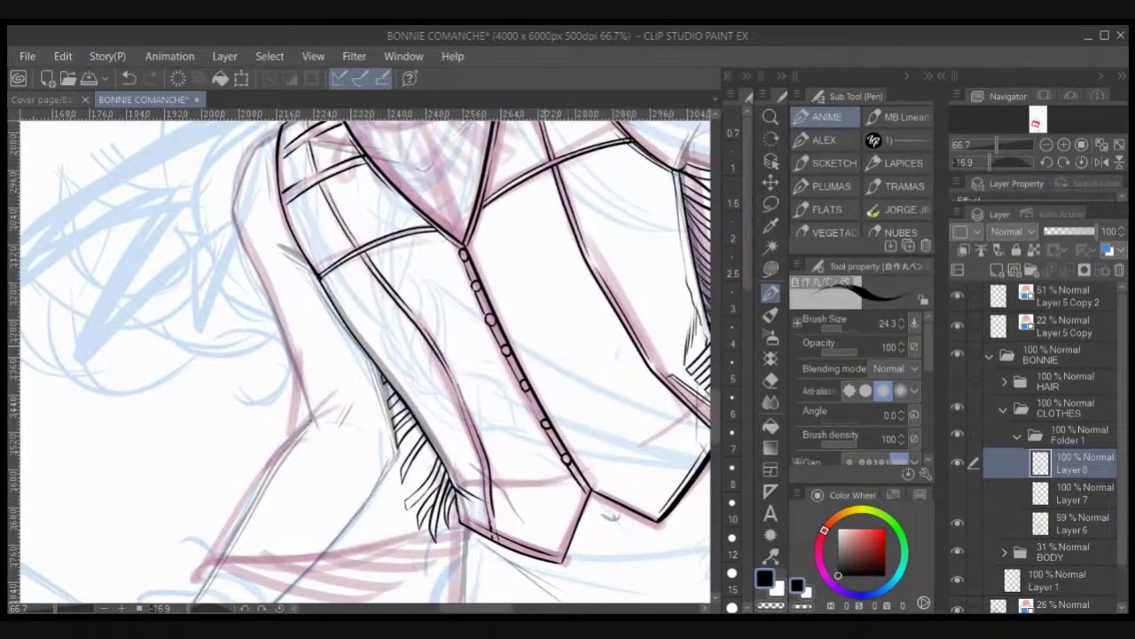
drag(512, 497, 551, 529)
drag(648, 497, 650, 404)
drag(652, 458, 654, 408)
key(ctrl+z)
key(ctrl+z)
drag(649, 501, 649, 401)
mouse_move(654, 469)
mouse_down()
mouse_move(654, 403)
mouse_move(652, 488)
mouse_up()
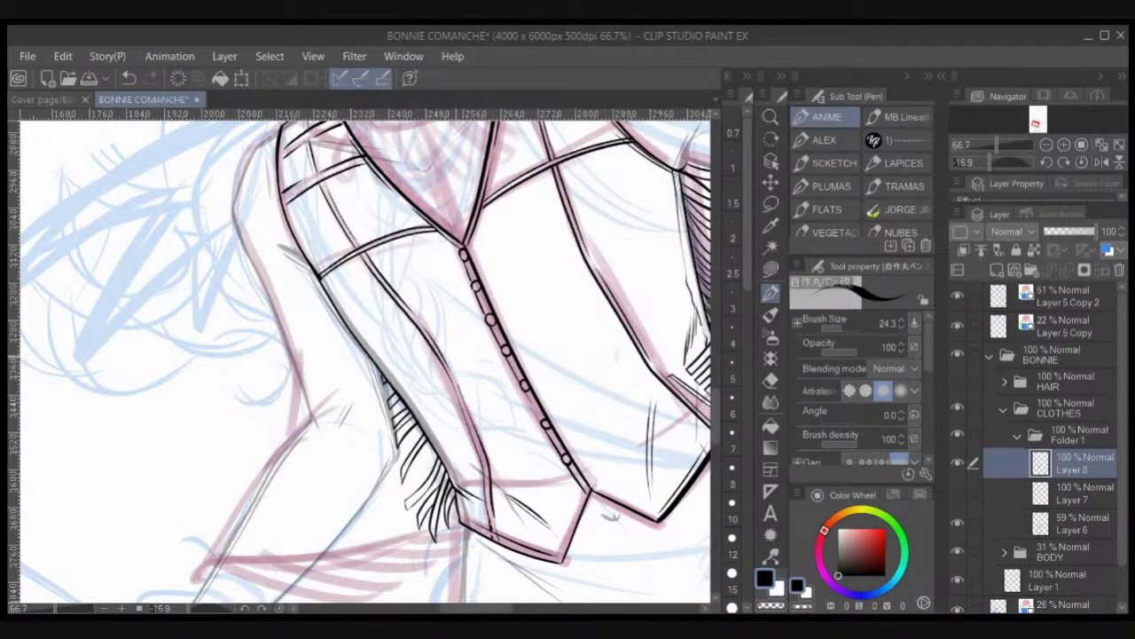
Step: Add short wrinkle strokes on both sides of the button strip, from the chest down to the waist
mouse_move(501, 358)
mouse_down()
mouse_move(471, 358)
mouse_move(500, 355)
mouse_up()
mouse_move(521, 294)
mouse_down()
mouse_move(504, 323)
mouse_move(511, 305)
mouse_up()
drag(457, 269, 413, 268)
drag(573, 411, 607, 380)
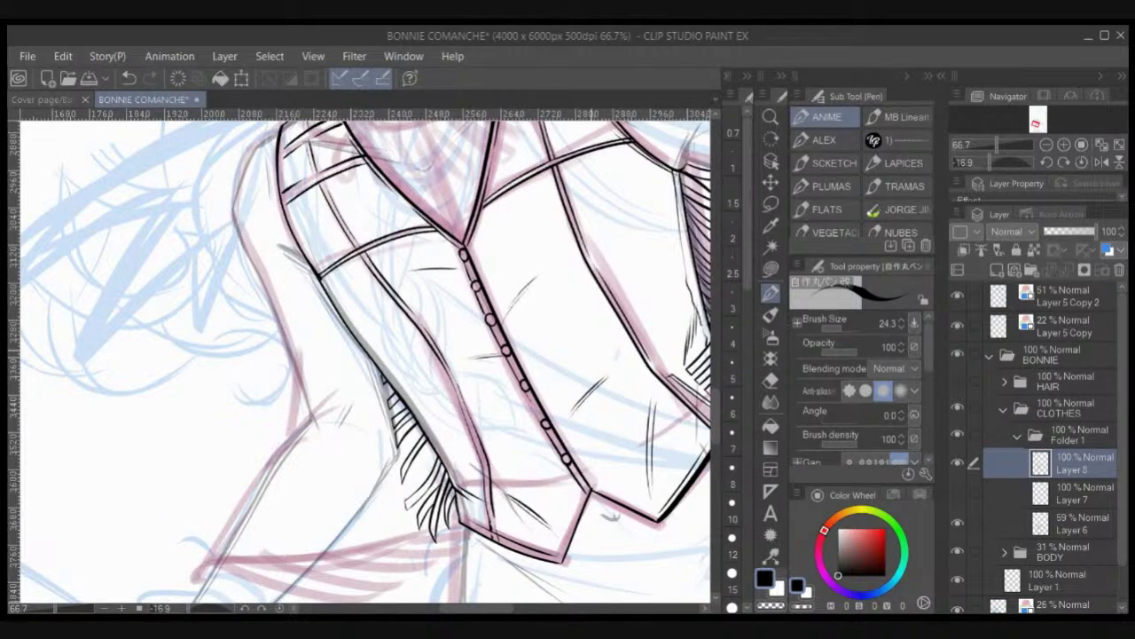
Step: Hide Layer 6 and the 26% sketch layer, and switch to Auto select with Refer to all layers
scroll(595, 349, down, 2)
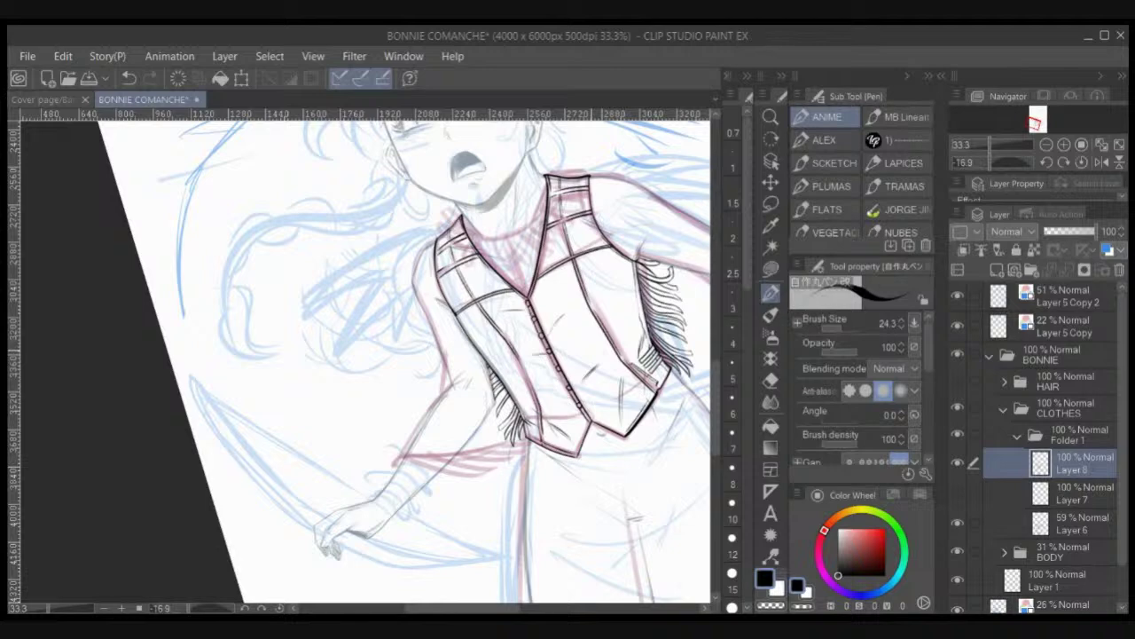
drag(578, 349, 448, 331)
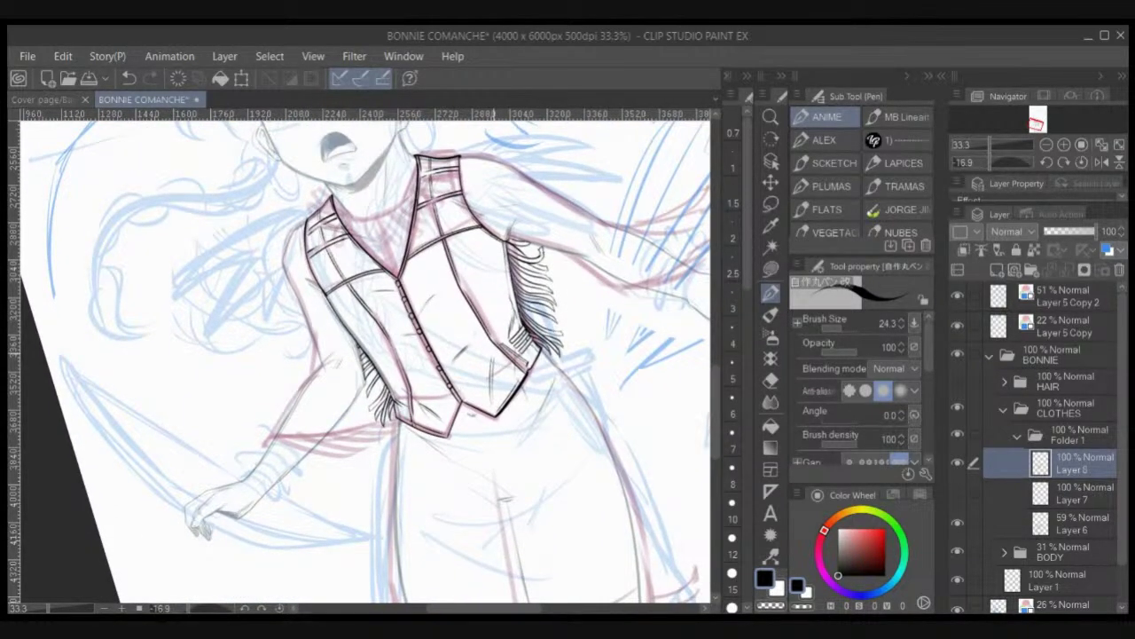
click(957, 609)
click(957, 522)
key(w)
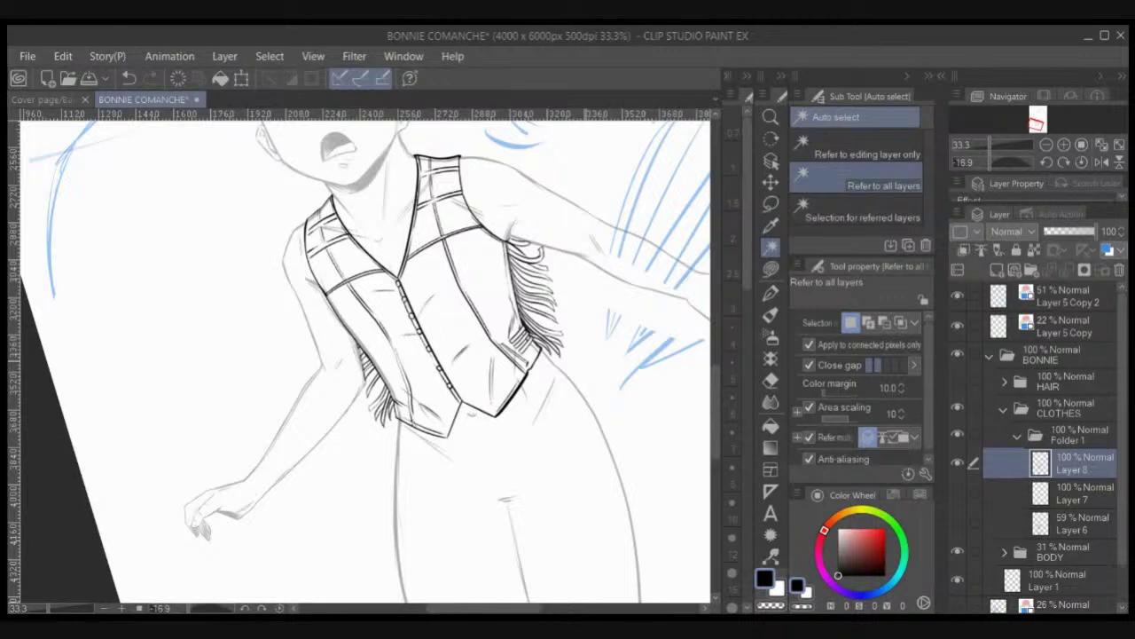
Step: Hide the two sketch layers Layer 5 Copy 2 and Layer 5 Copy
click(646, 435)
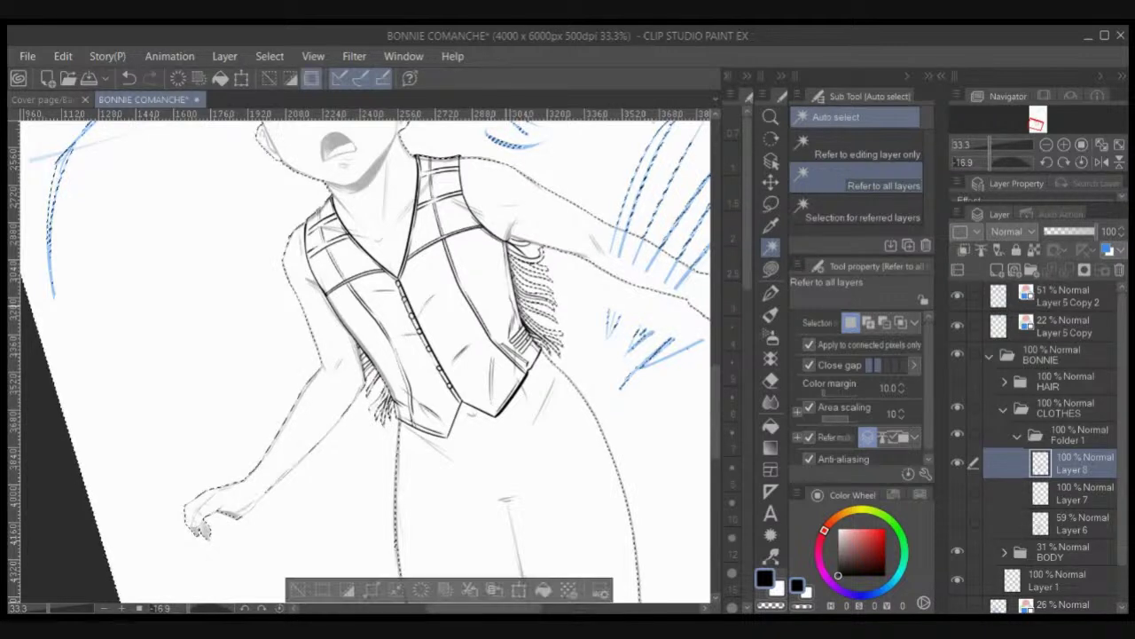
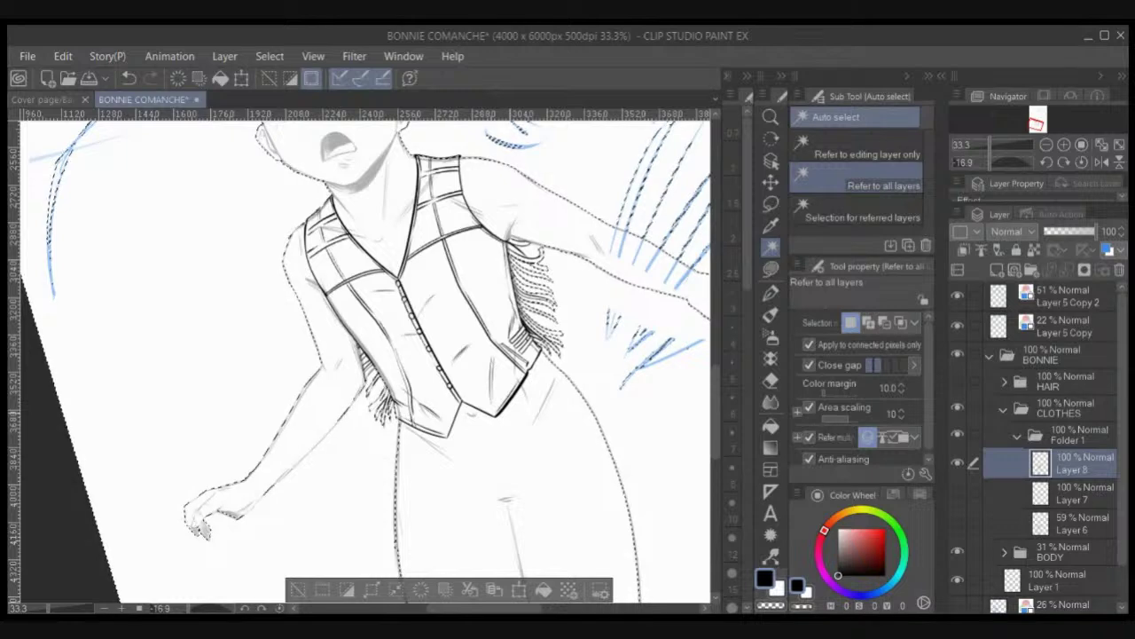
key(ctrl+d)
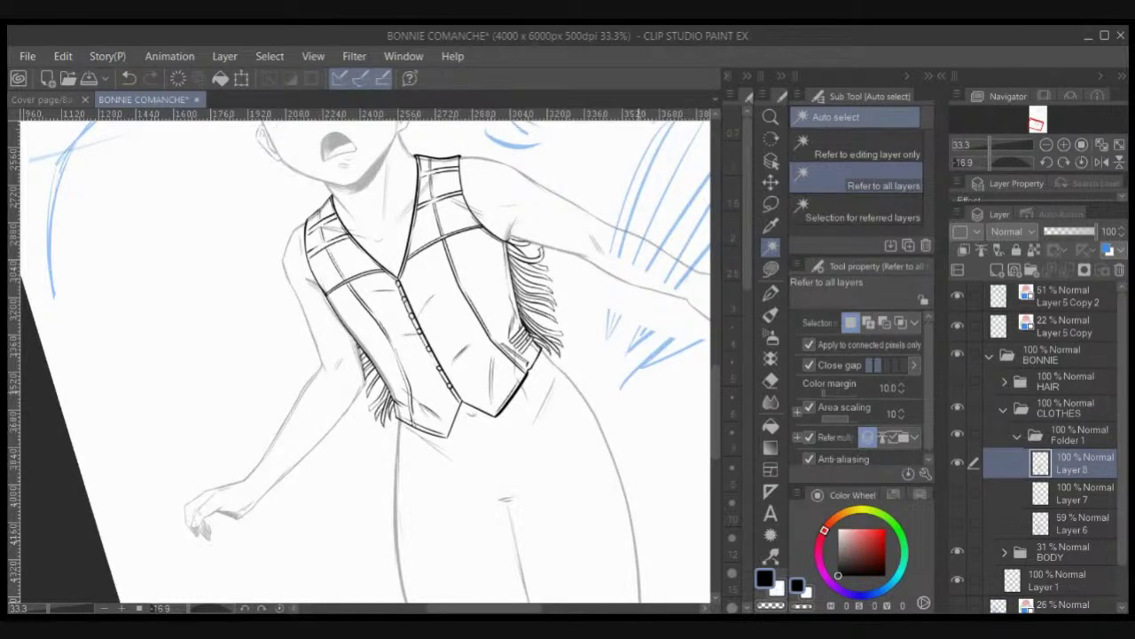
drag(651, 393, 647, 463)
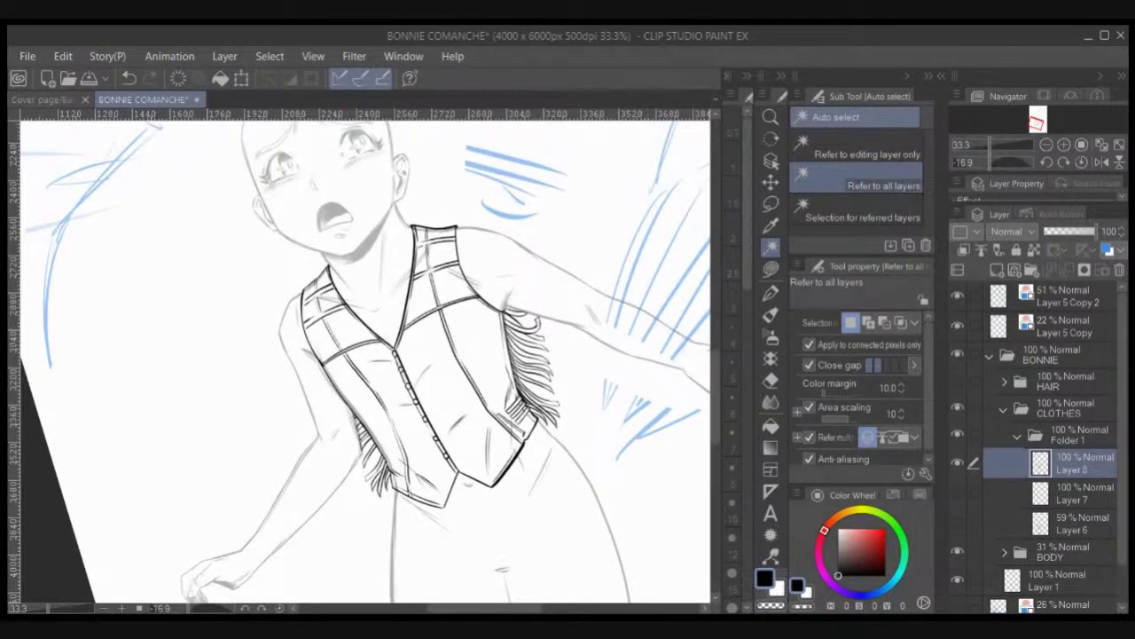
drag(957, 296, 957, 326)
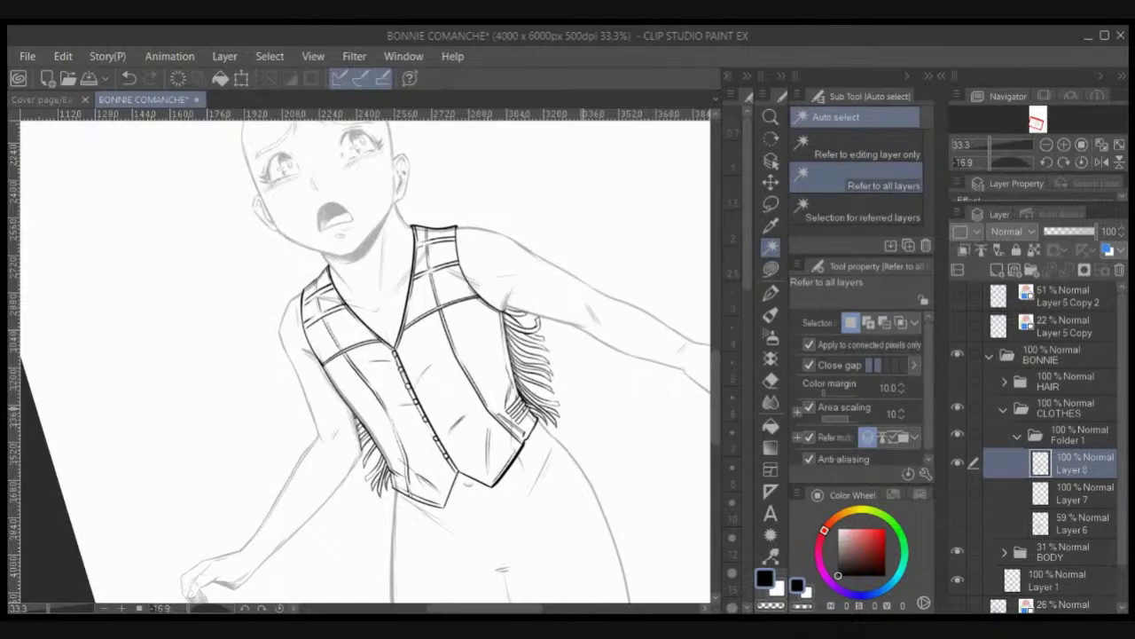
Step: Hide the BODY folder and auto-select the empty canvas area around the vest line art
click(514, 184)
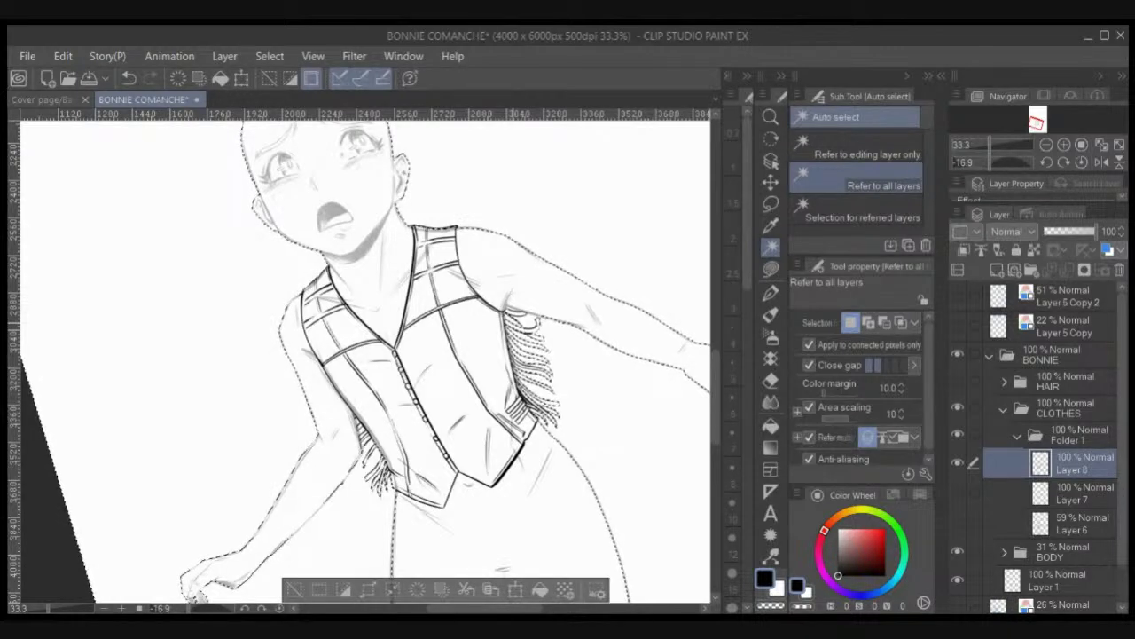
key(ctrl+z)
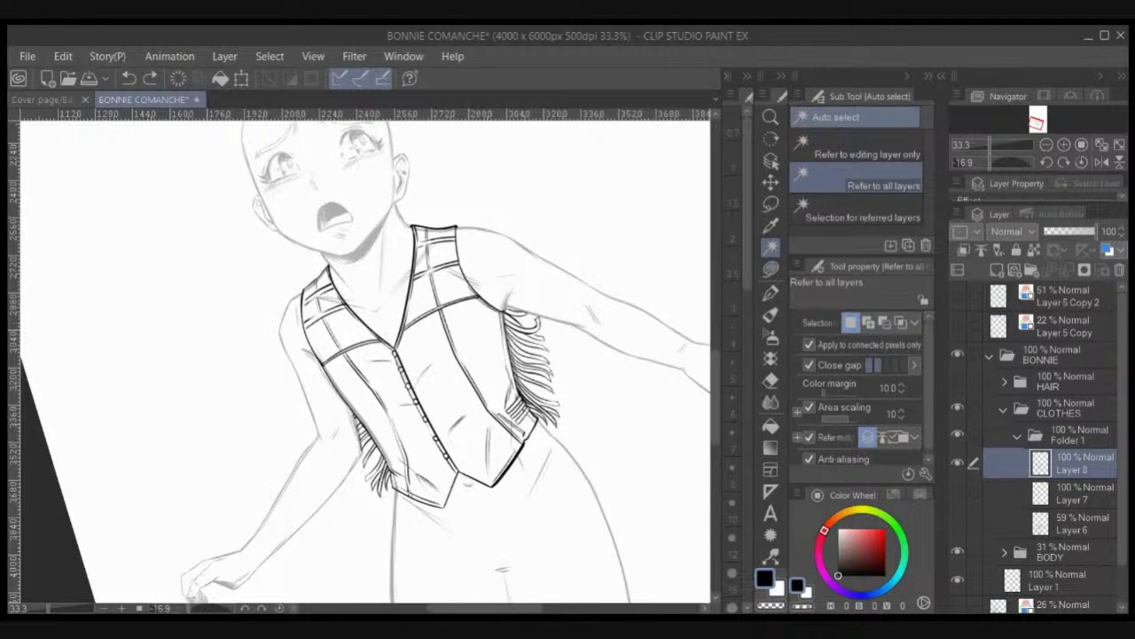
click(957, 551)
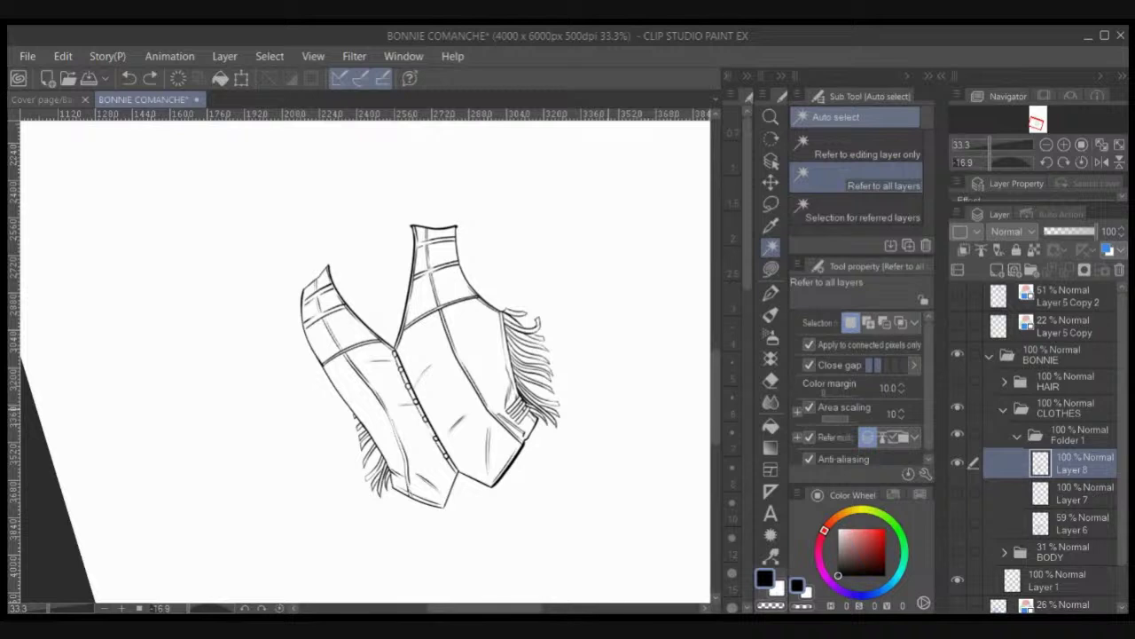
click(235, 382)
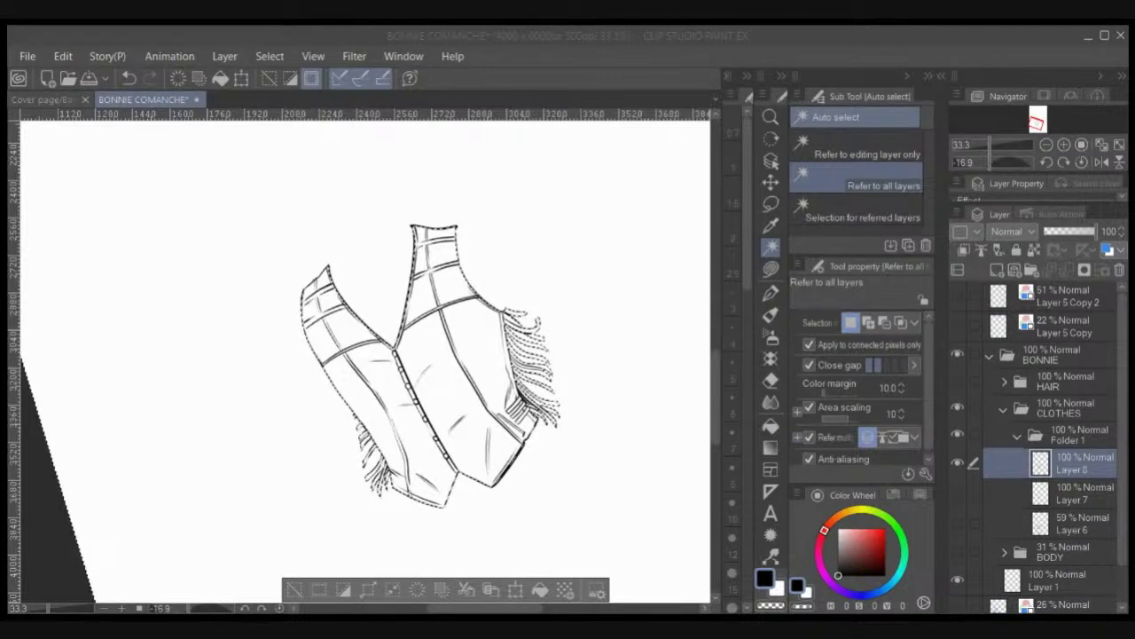
click(291, 79)
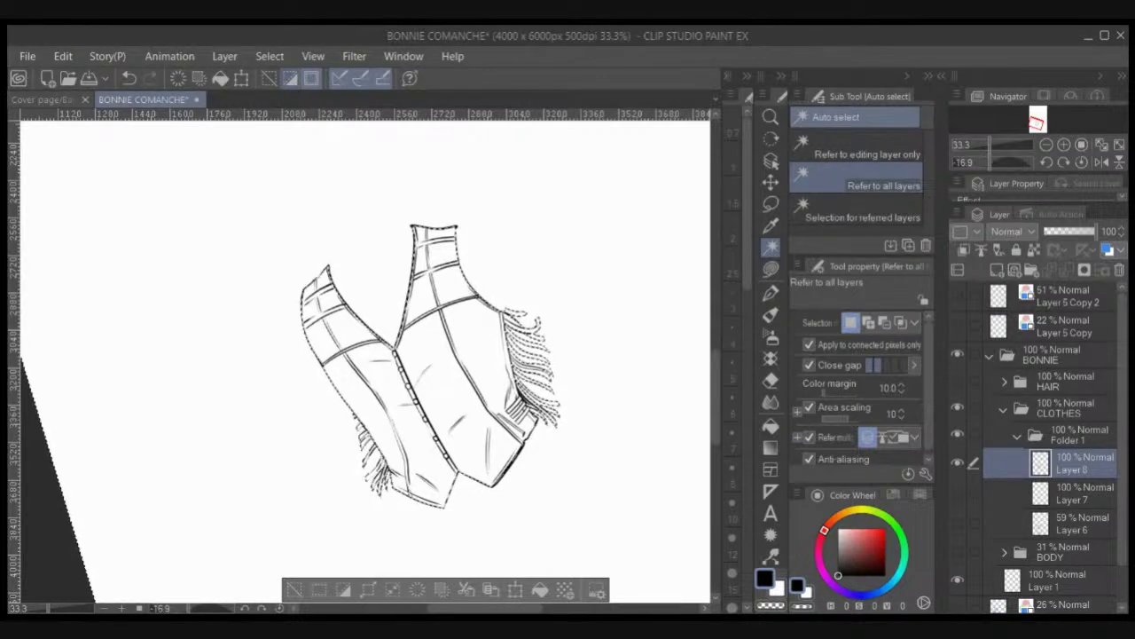
Step: Add a new raster layer directly beneath Layer 8 and choose the Lasso fill tool with white as the colour
key(ctrl+plus)
key(ctrl+plus)
key(ctrl+minus)
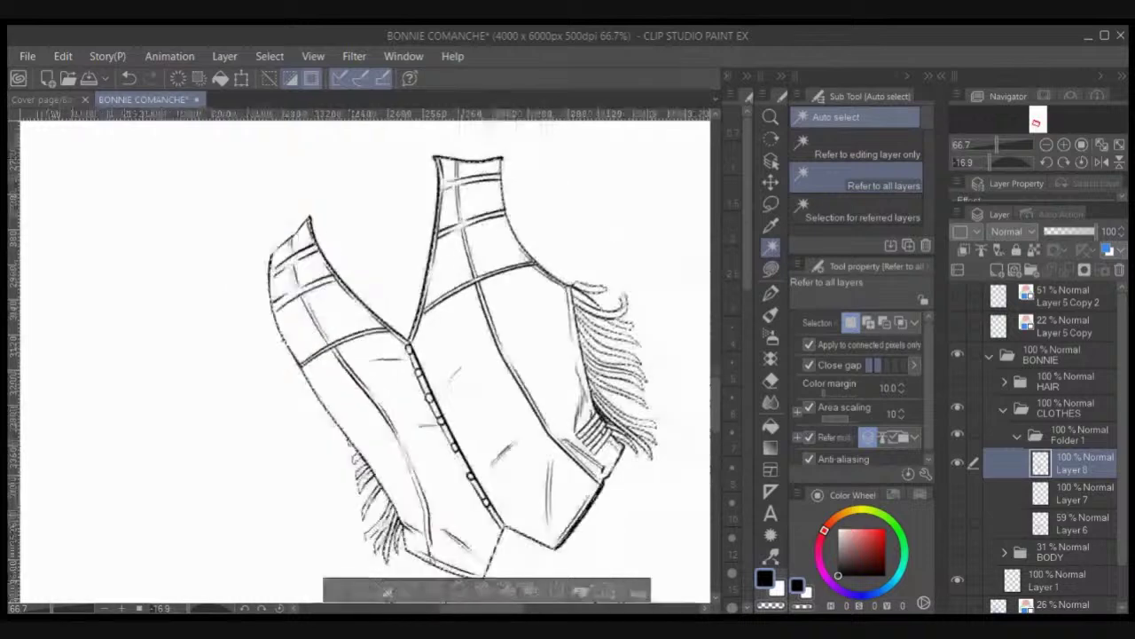
key(ctrl+shift+n)
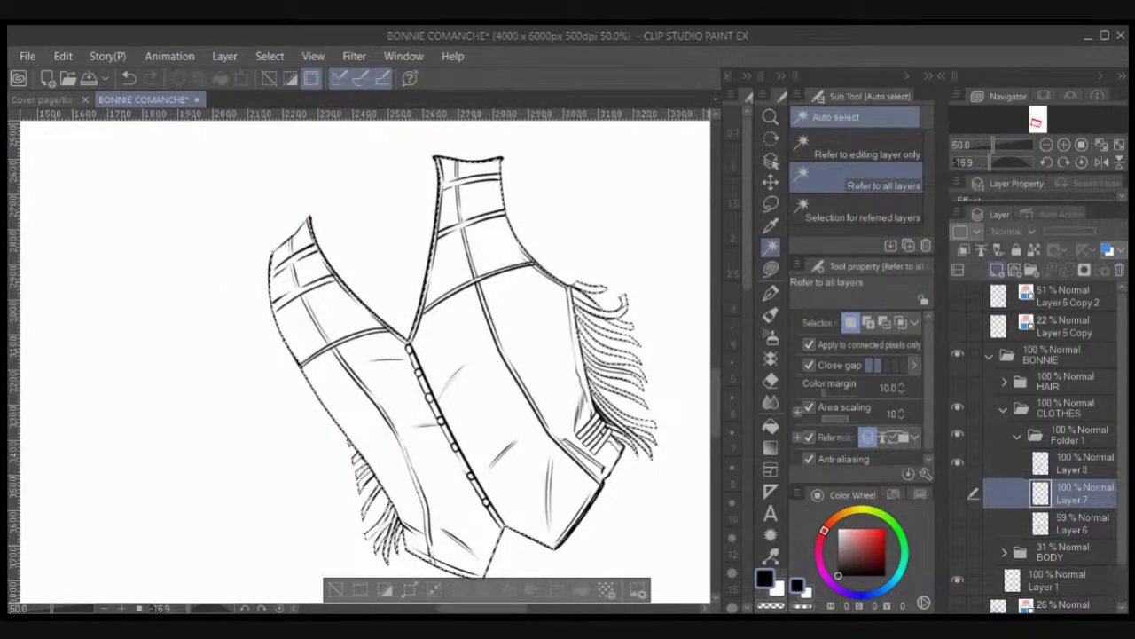
click(771, 269)
click(839, 530)
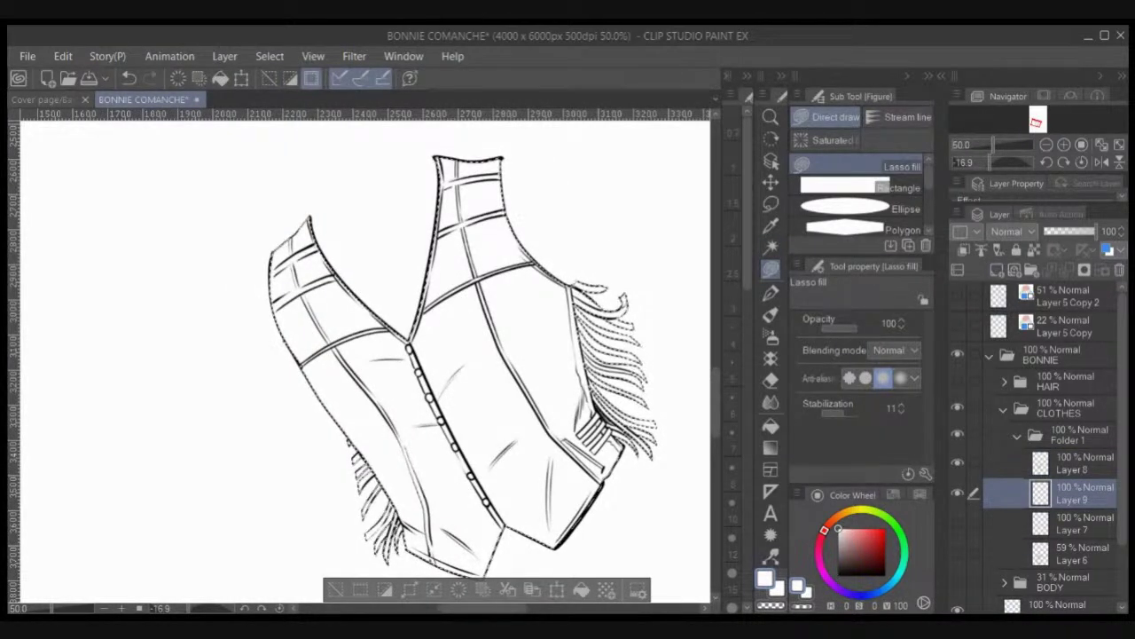
Step: Try a white lasso fill over the vest, show the BODY folder again, and undo the fill
mouse_move(643, 253)
mouse_down()
mouse_move(218, 306)
mouse_move(660, 537)
mouse_move(692, 324)
mouse_up()
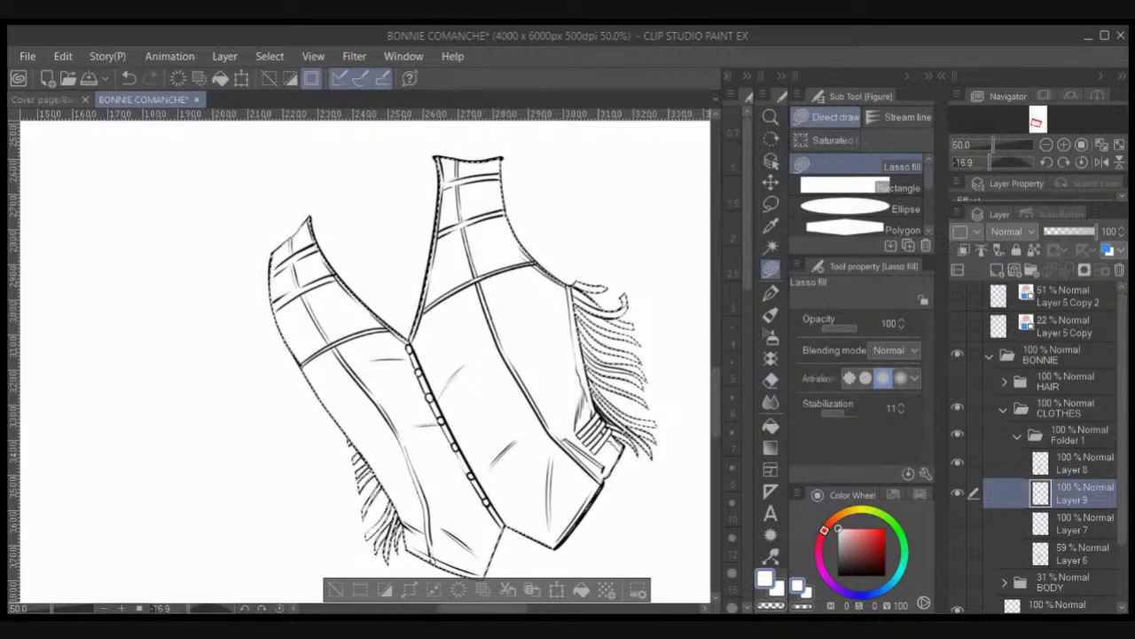
click(957, 582)
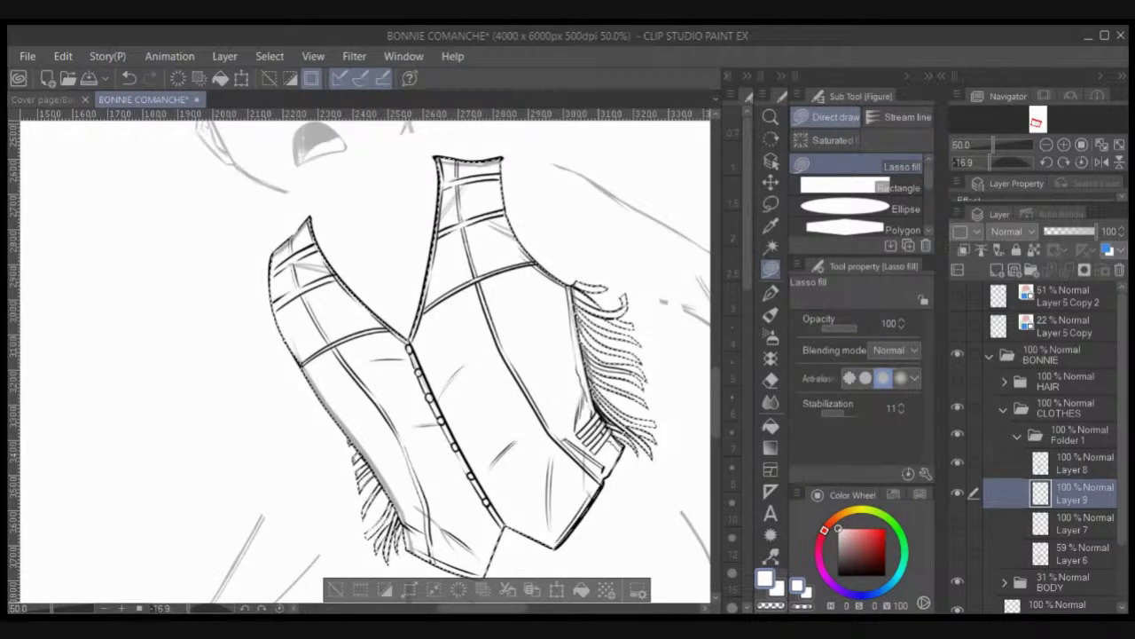
key(ctrl+z)
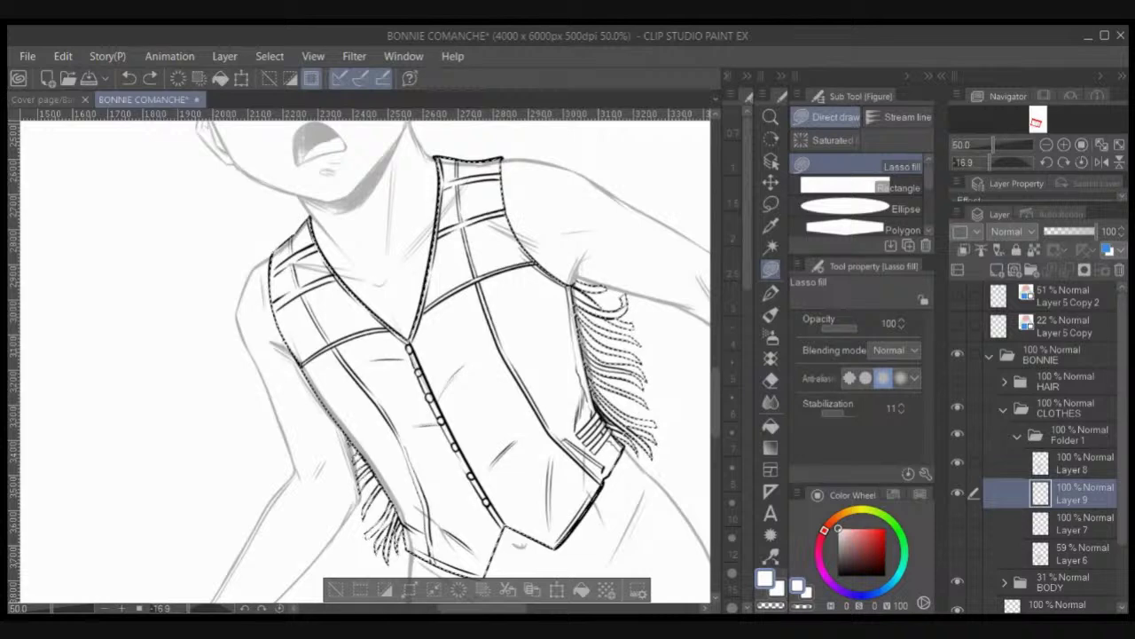
Step: Invert the selection to cover the vest, lasso-fill it with white on Layer 9, and deselect
click(290, 78)
mouse_move(690, 418)
mouse_down()
mouse_move(256, 181)
mouse_move(597, 598)
mouse_move(686, 390)
mouse_up()
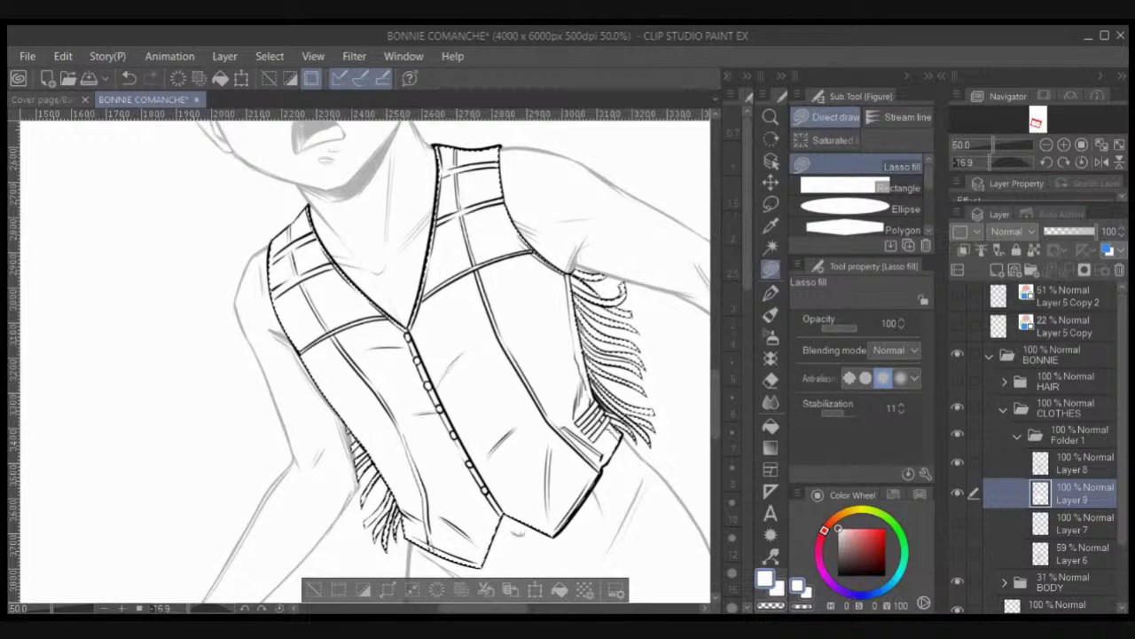
key(ctrl+d)
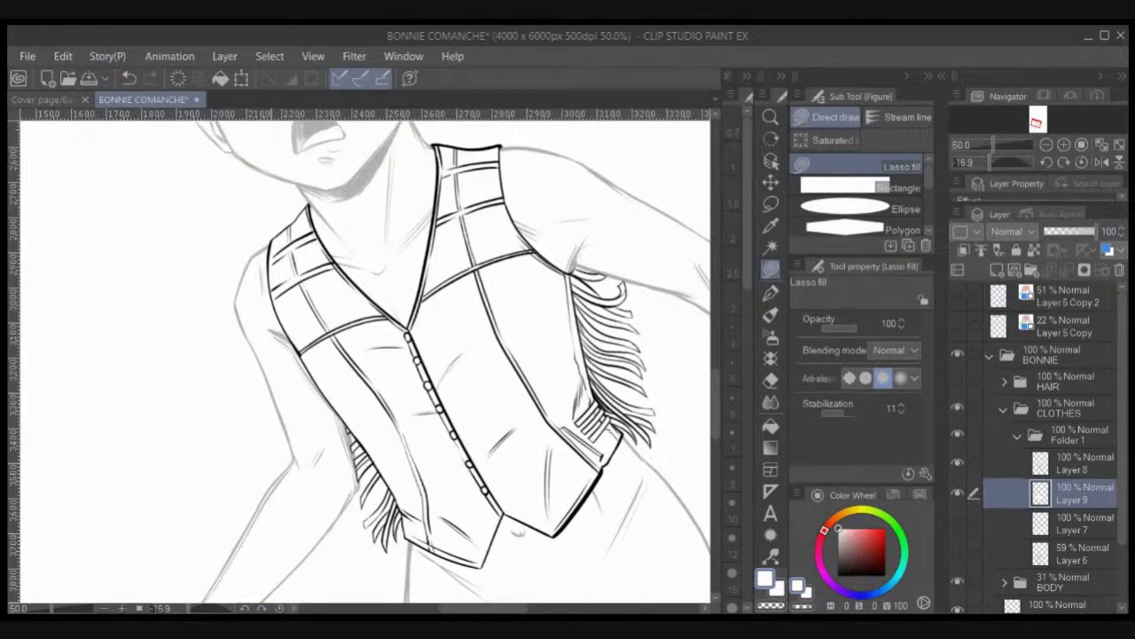
Step: Set the BODY folder's opacity to 100%, show the HAIR folder, and save the document
click(280, 609)
key(ctrl+minus)
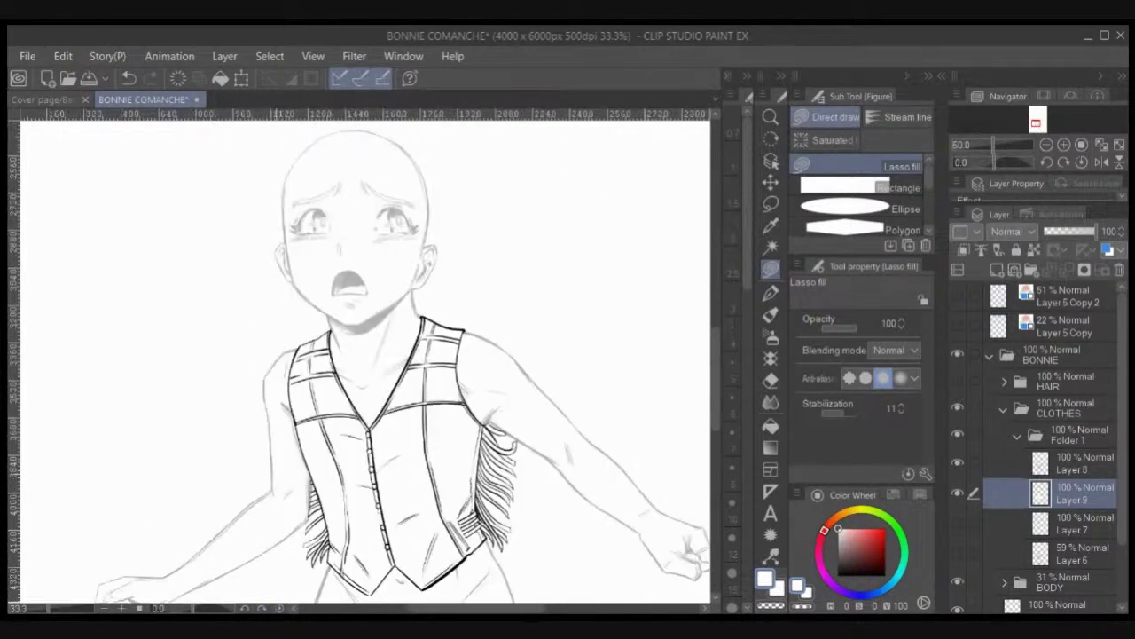
click(1061, 582)
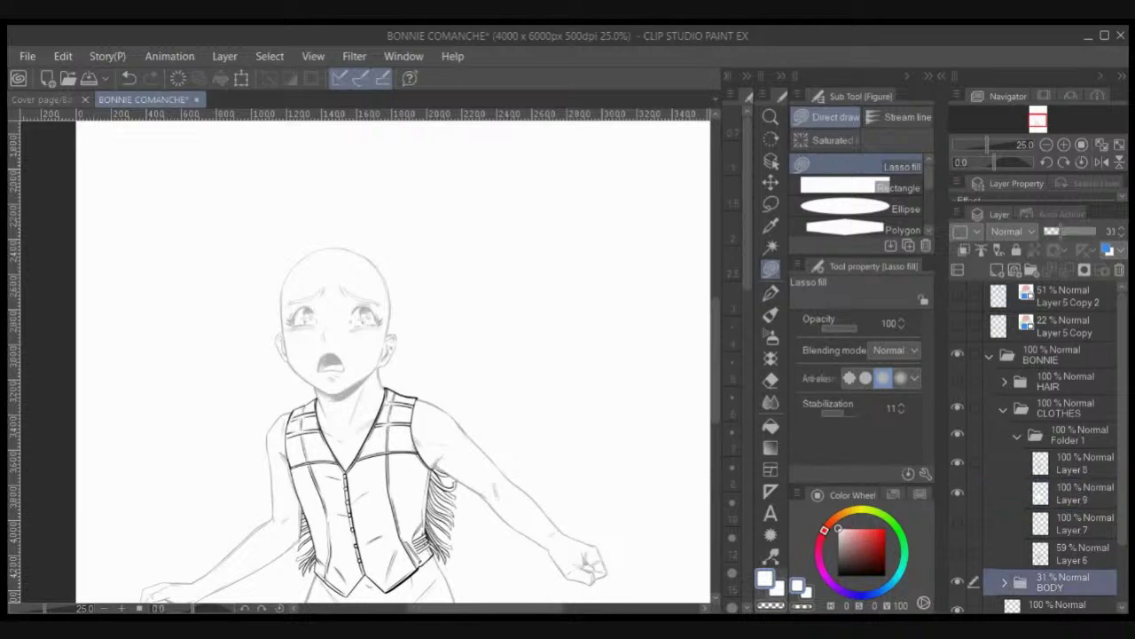
click(1095, 232)
click(958, 380)
drag(586, 435, 615, 355)
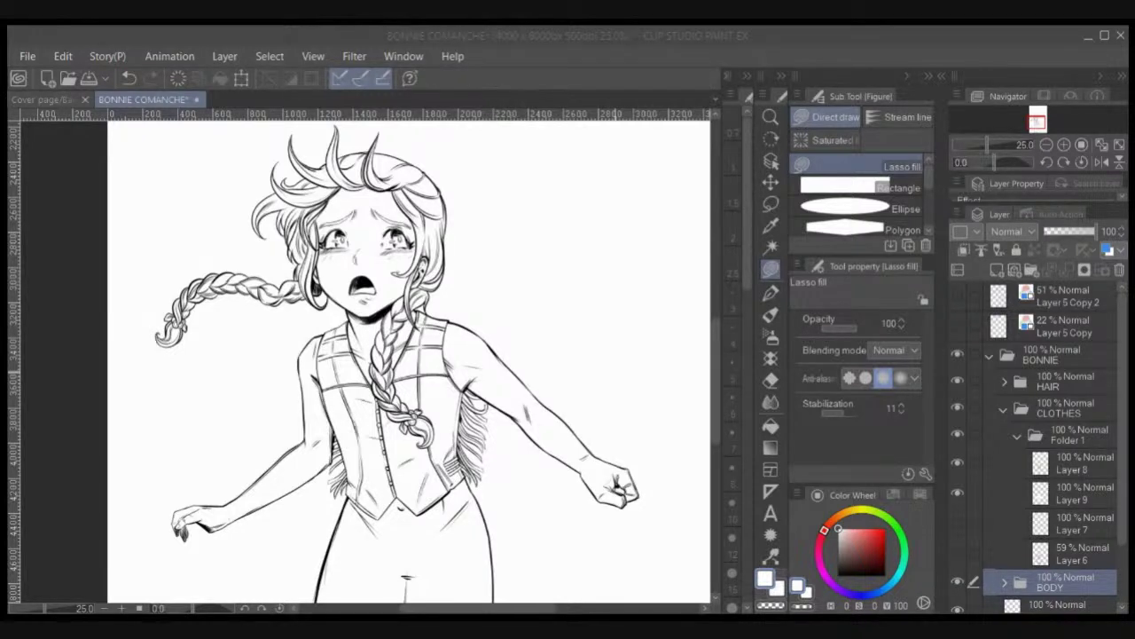
key(ctrl+s)
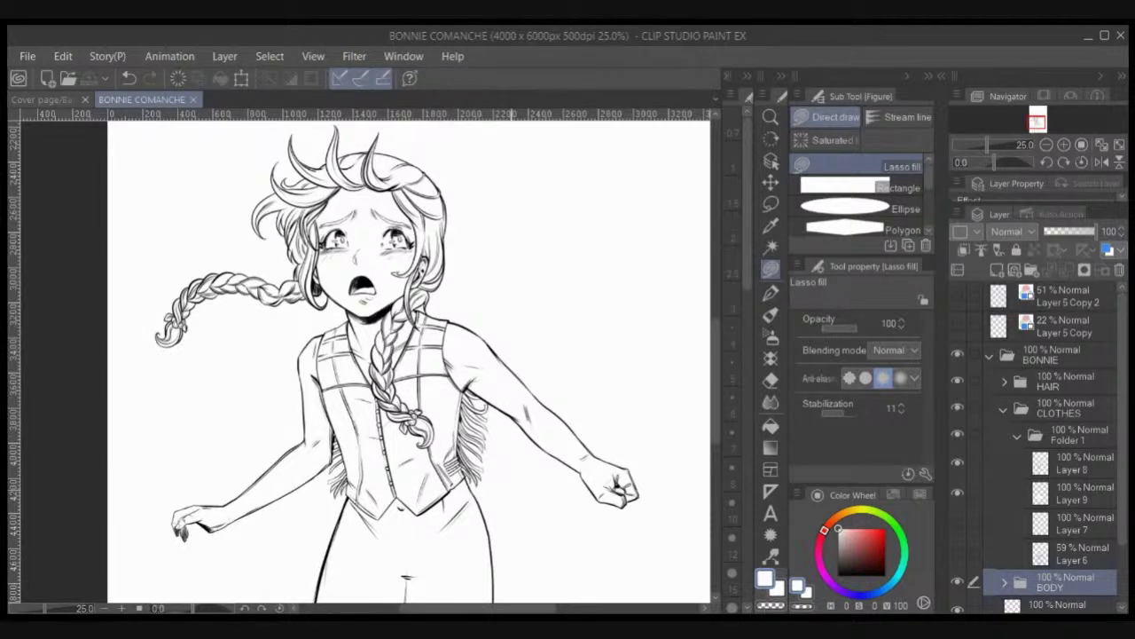
Step: Delete the unneeded Layer 7 and Layer 6 from the clothes folder
drag(512, 424, 541, 273)
scroll(422, 355, down, 1)
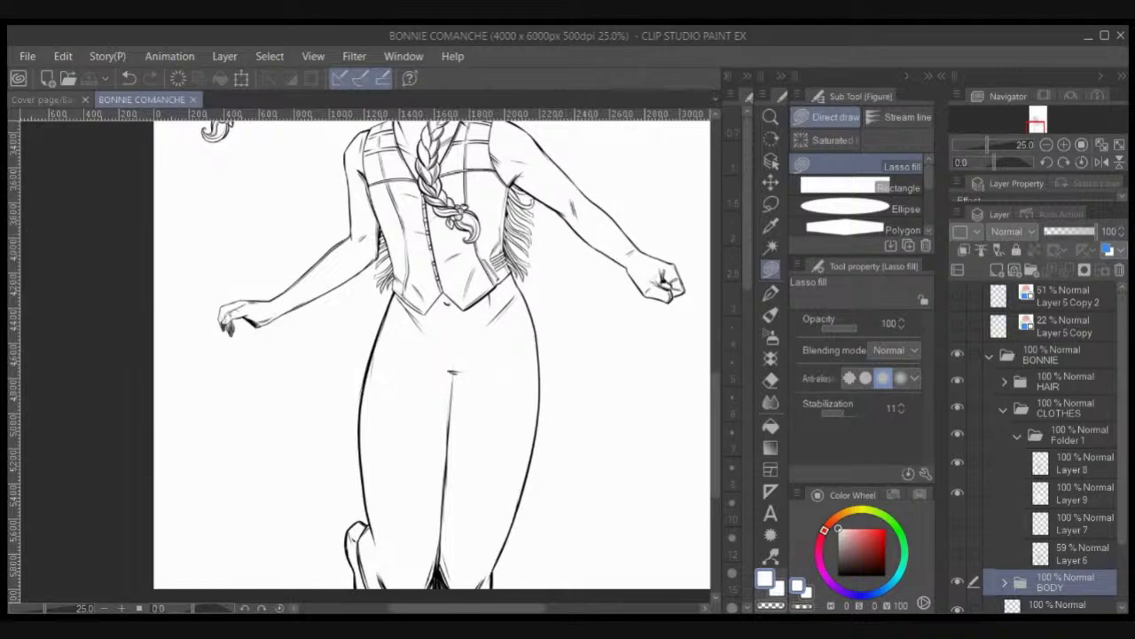
click(1073, 524)
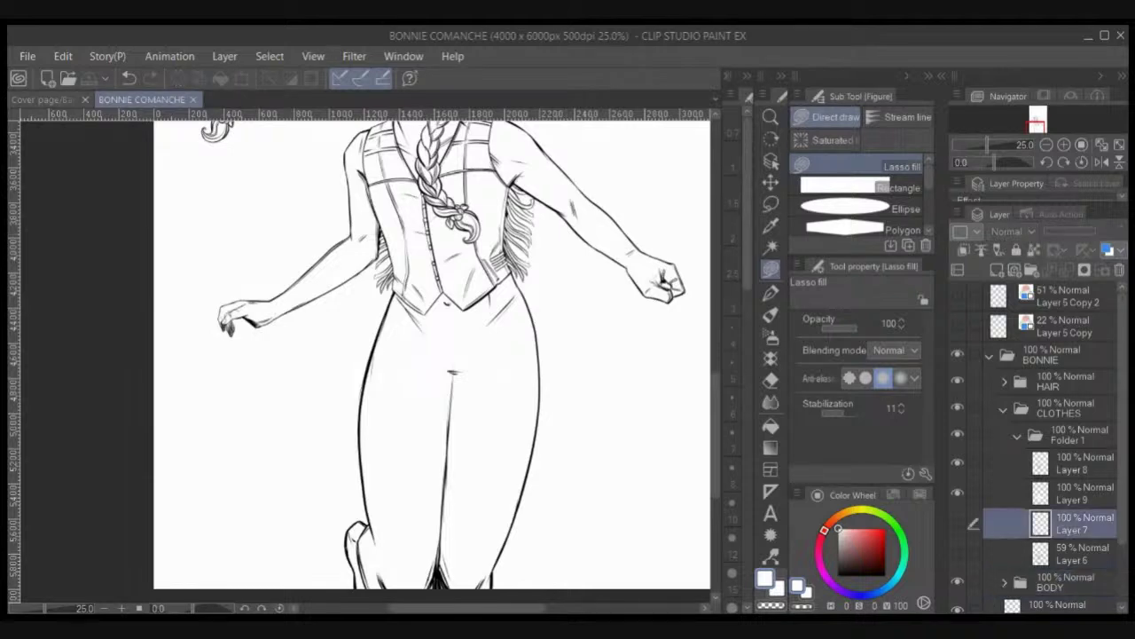
shift+click(1074, 555)
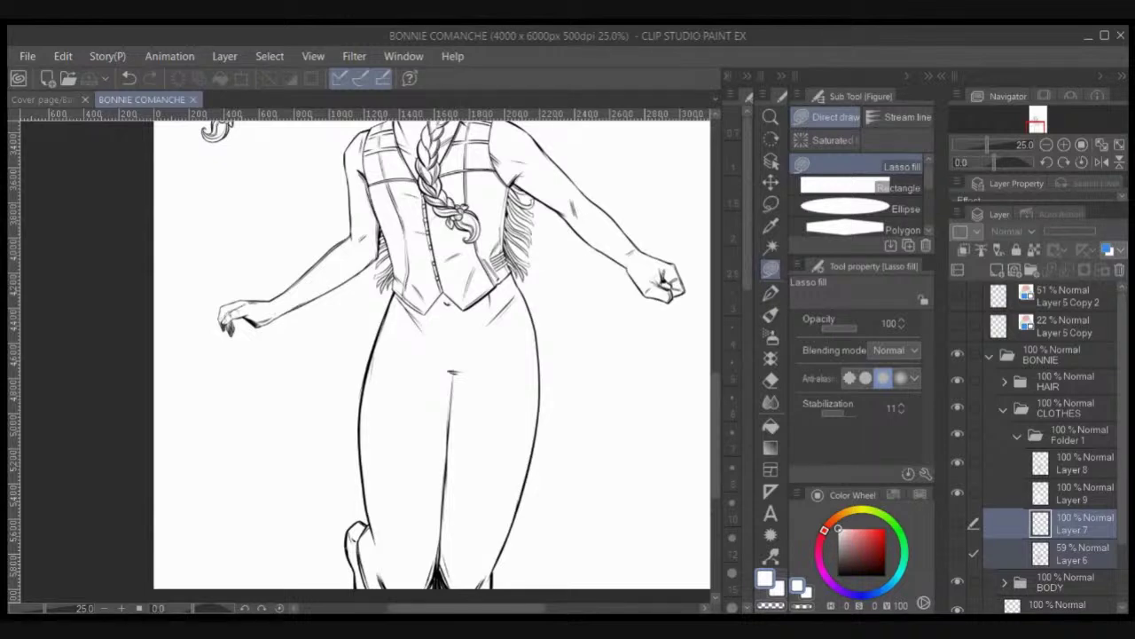
click(1073, 493)
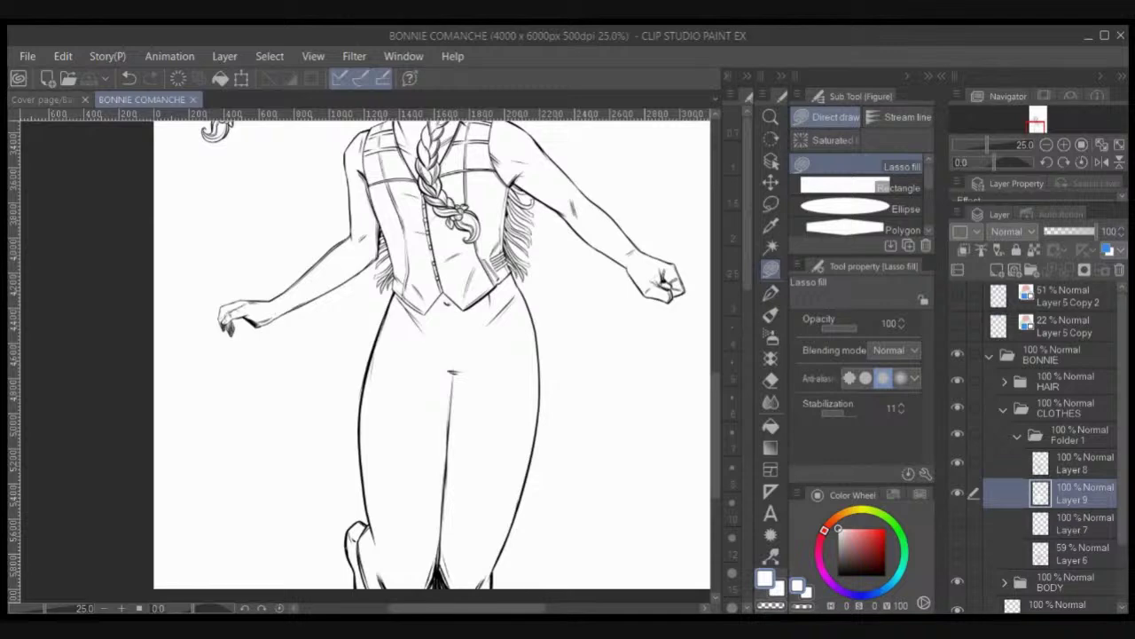
click(1074, 524)
shift+click(1073, 554)
click(1119, 270)
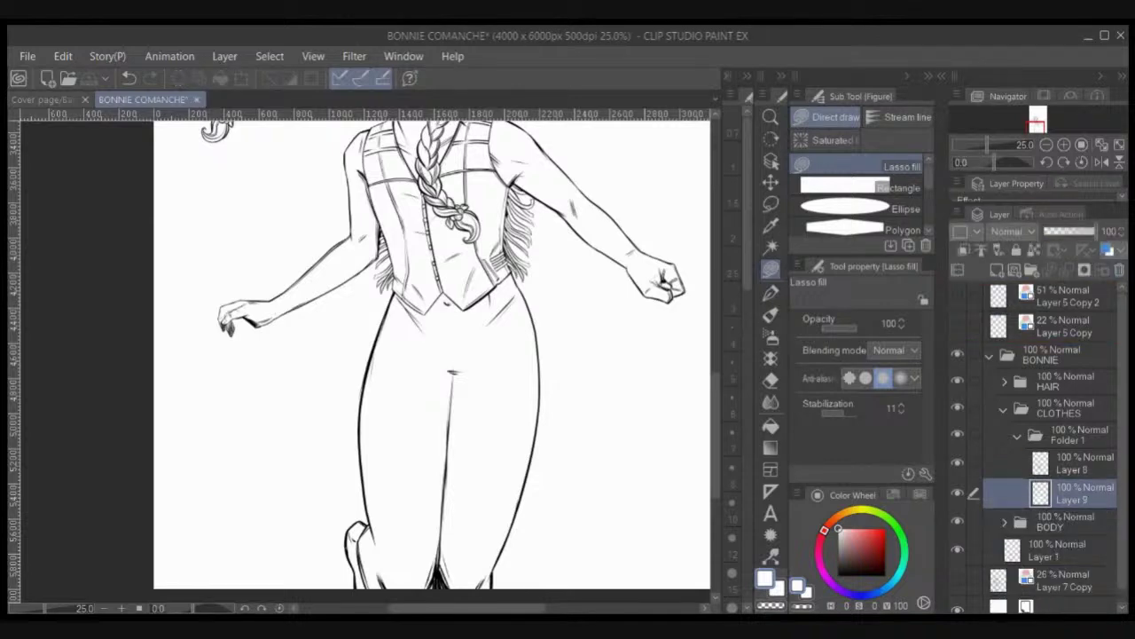
Step: Rename Folder 1 inside CLOTHES as VEST and collapse it
click(1080, 435)
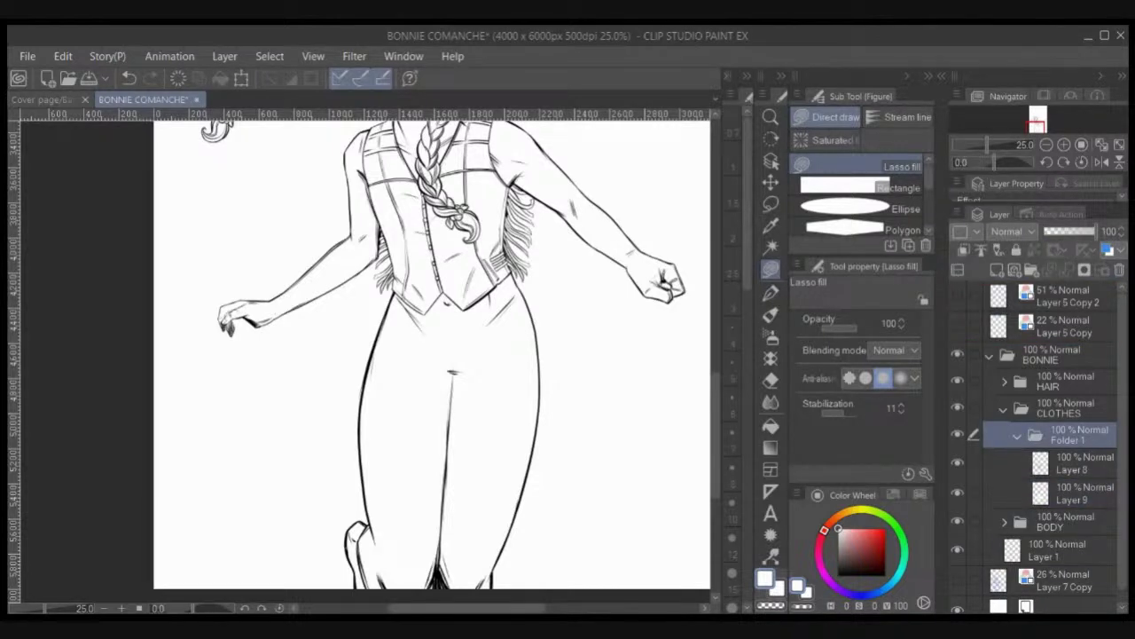
text(VEST)
click(1018, 436)
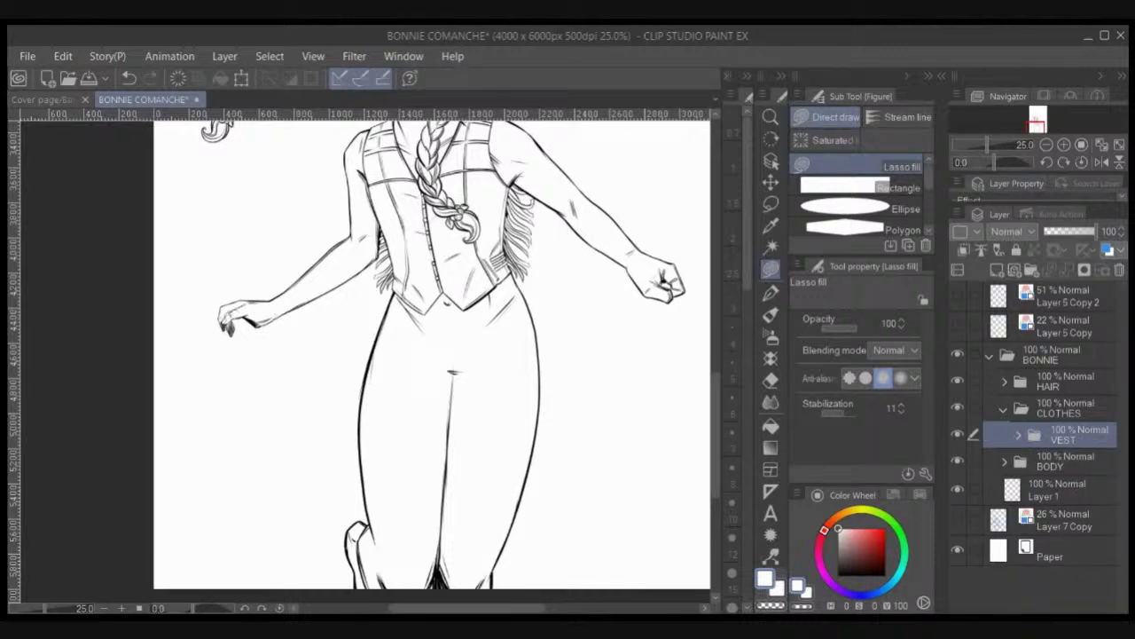
Step: Create a new folder named SKIRT inside CLOTHES and place it below the VEST folder
click(1032, 269)
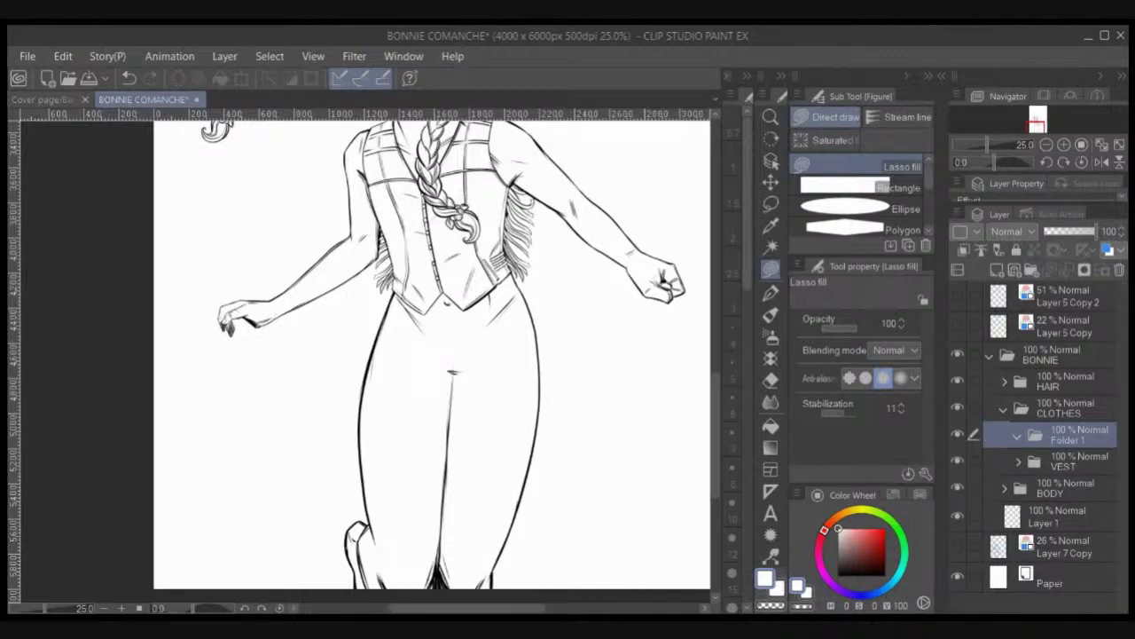
text(SKIRT)
drag(1069, 436, 1065, 470)
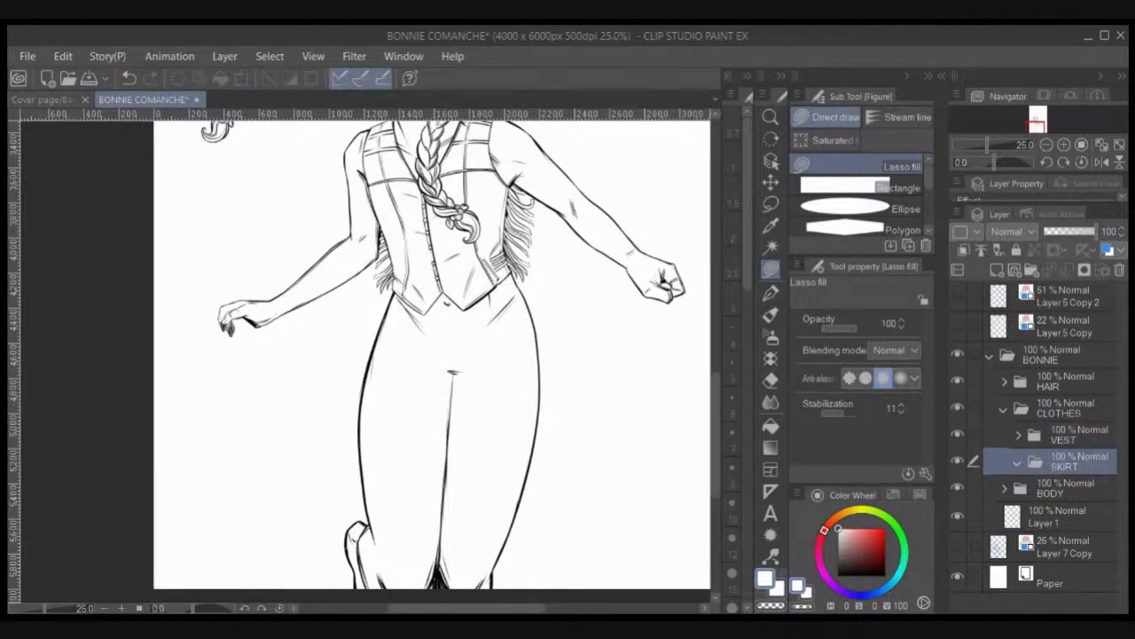
Step: Add a new raster layer inside the SKIRT folder and set the drawing colour to black
click(998, 270)
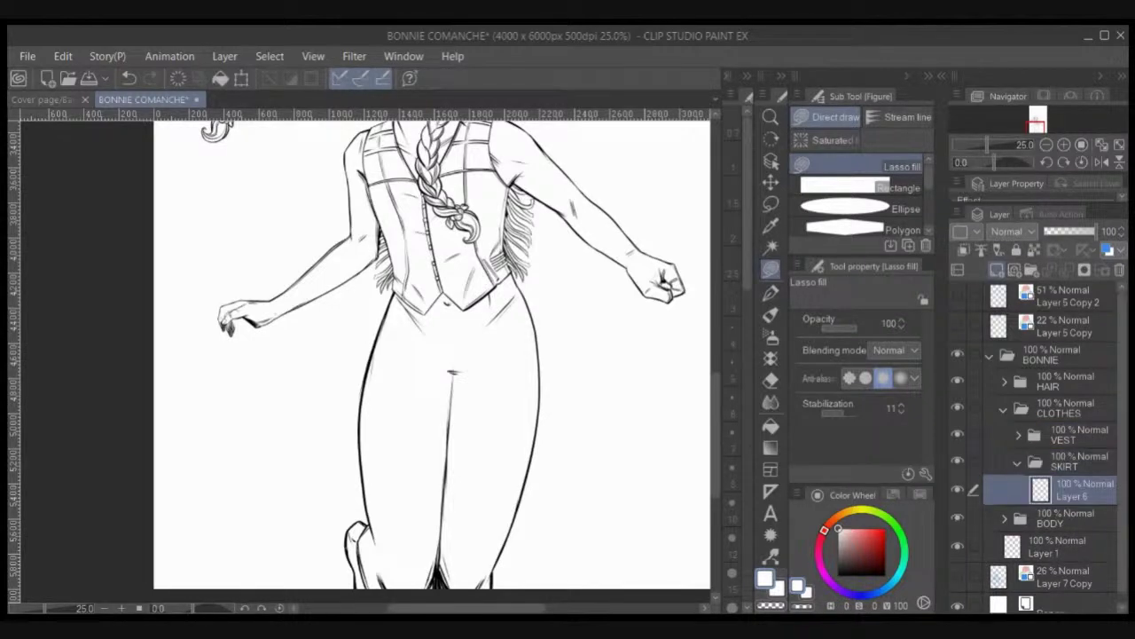
click(839, 574)
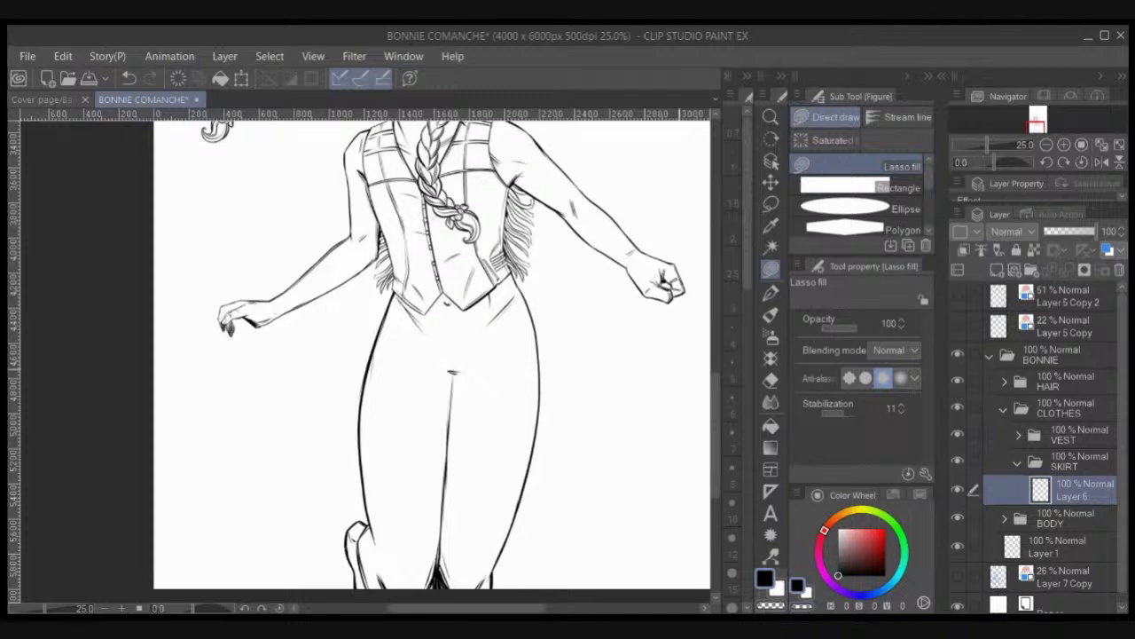
key(Tab)
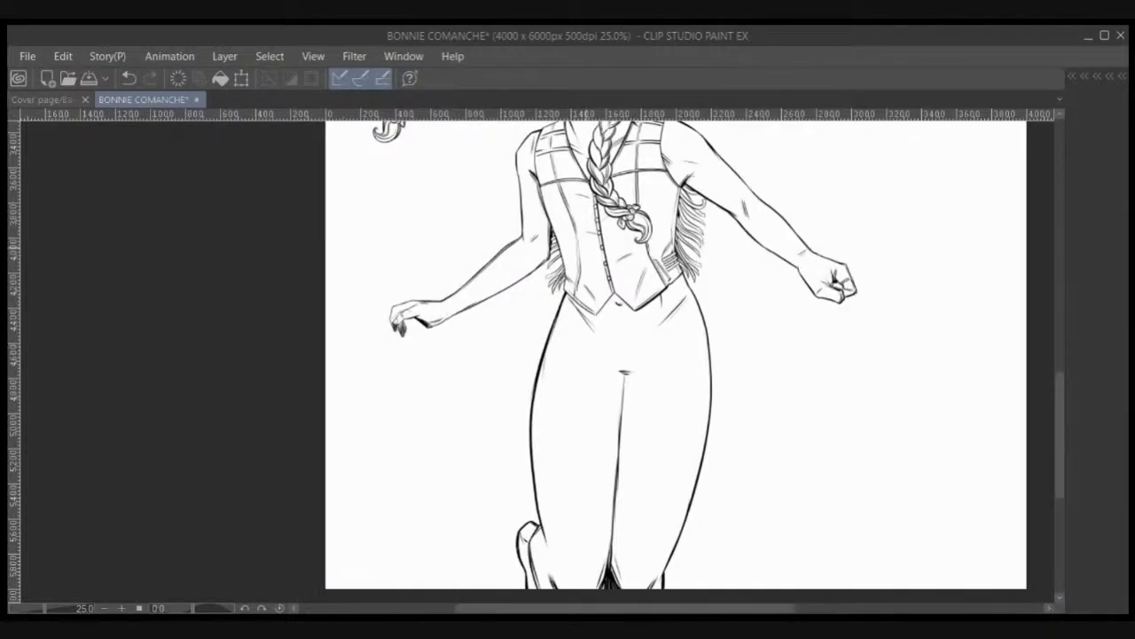
key(Tab)
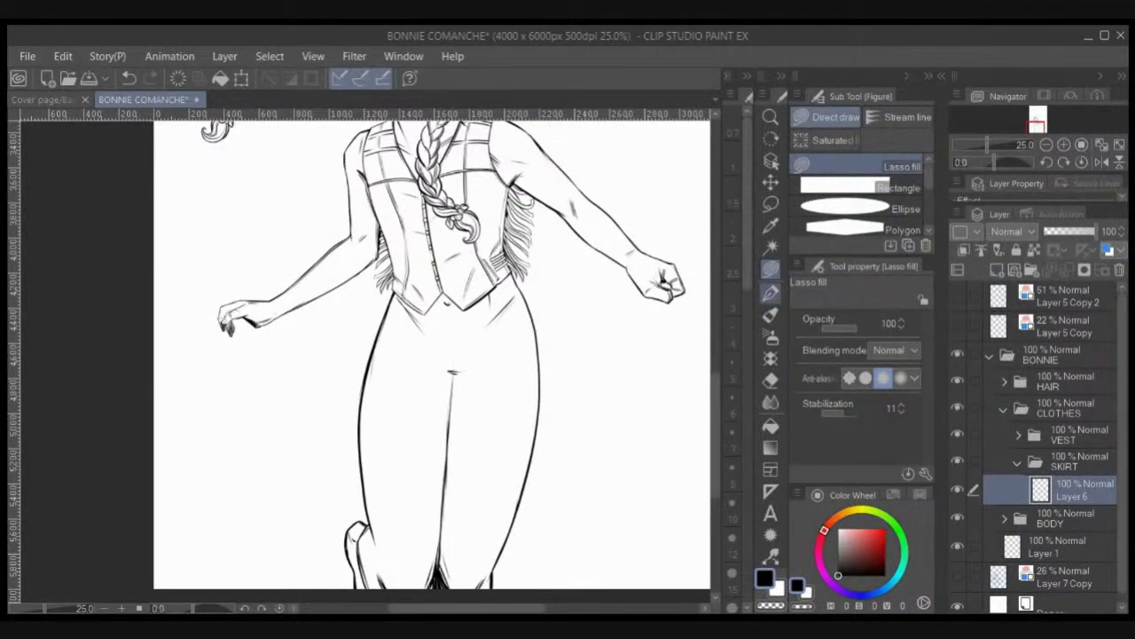
Step: Try to sketch the skirt's waistline in dark red with the LAPICES pencil on Layer 6
click(770, 293)
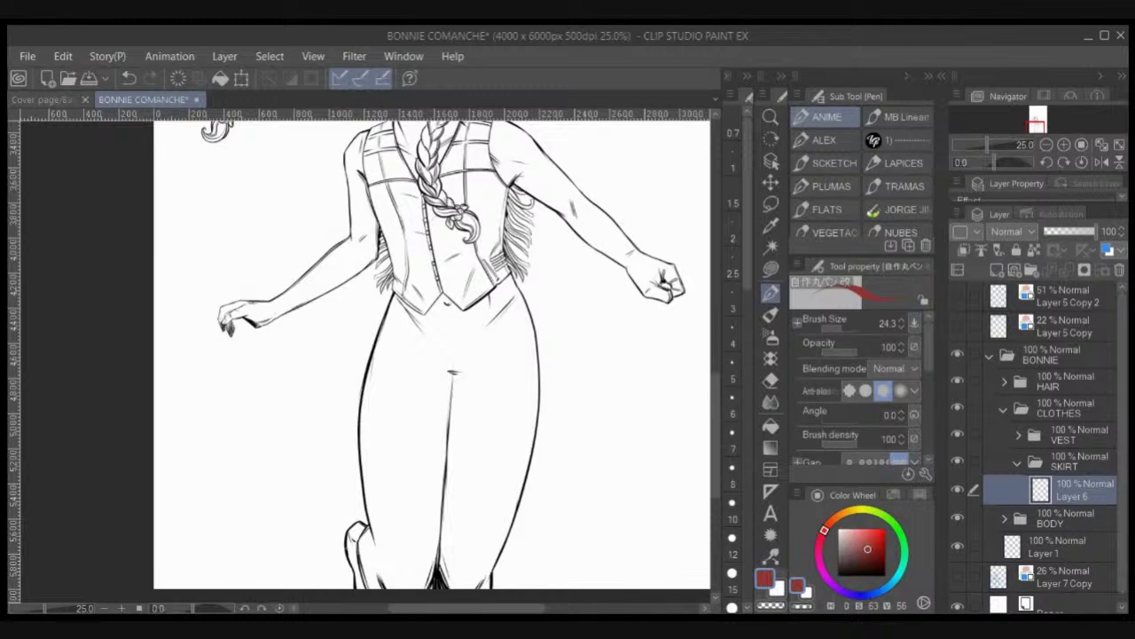
click(900, 162)
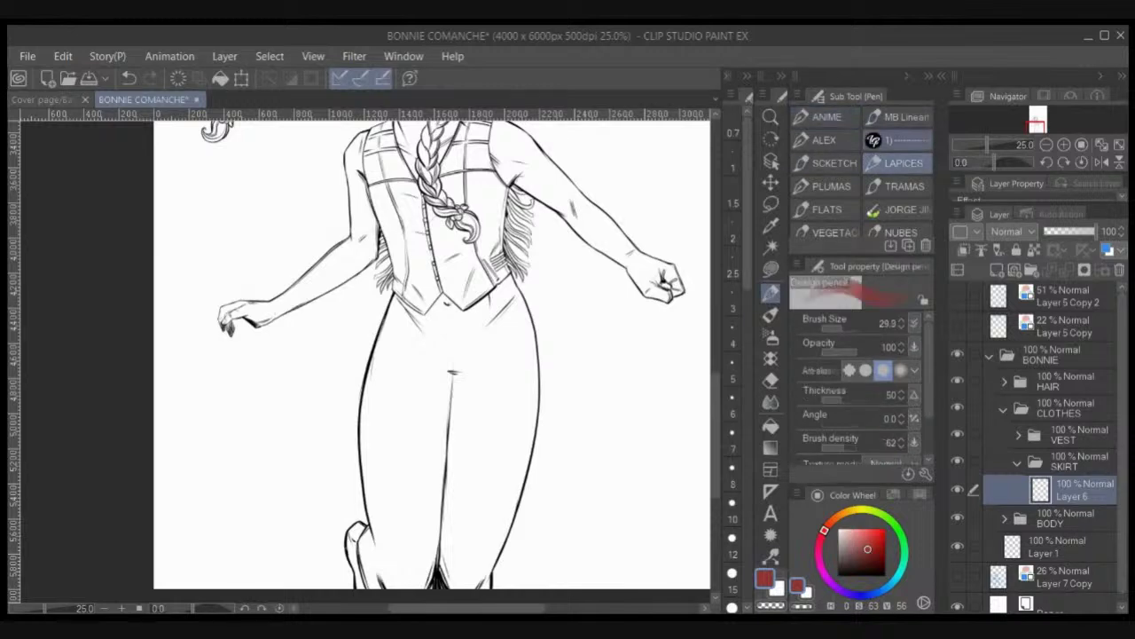
drag(392, 305, 446, 336)
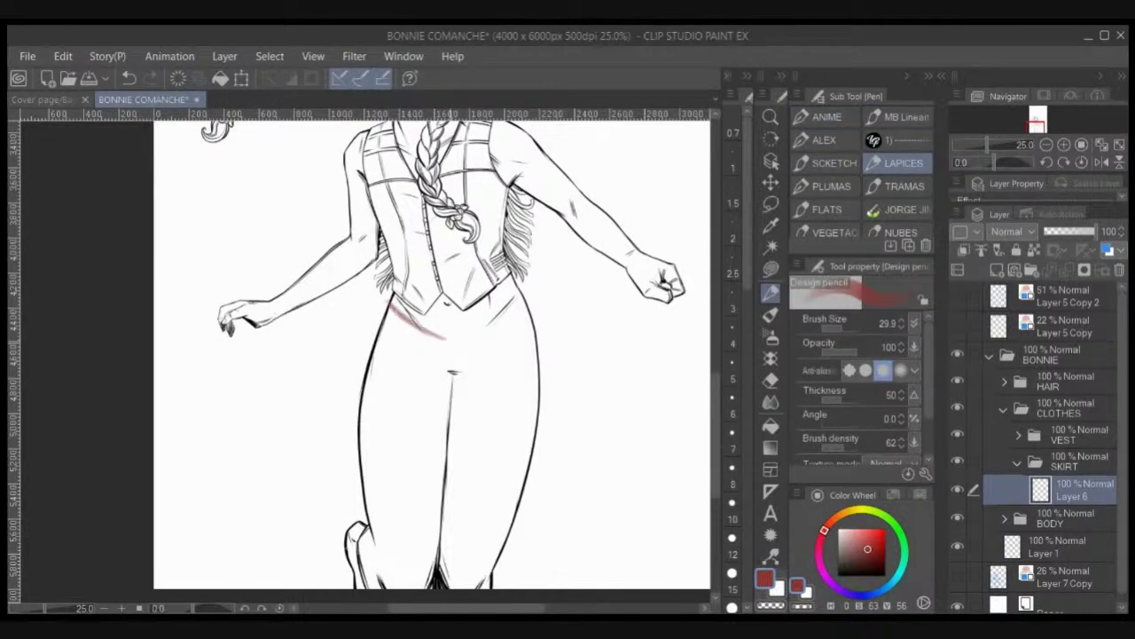
mouse_move(391, 304)
mouse_down()
mouse_move(492, 321)
mouse_move(518, 295)
mouse_up()
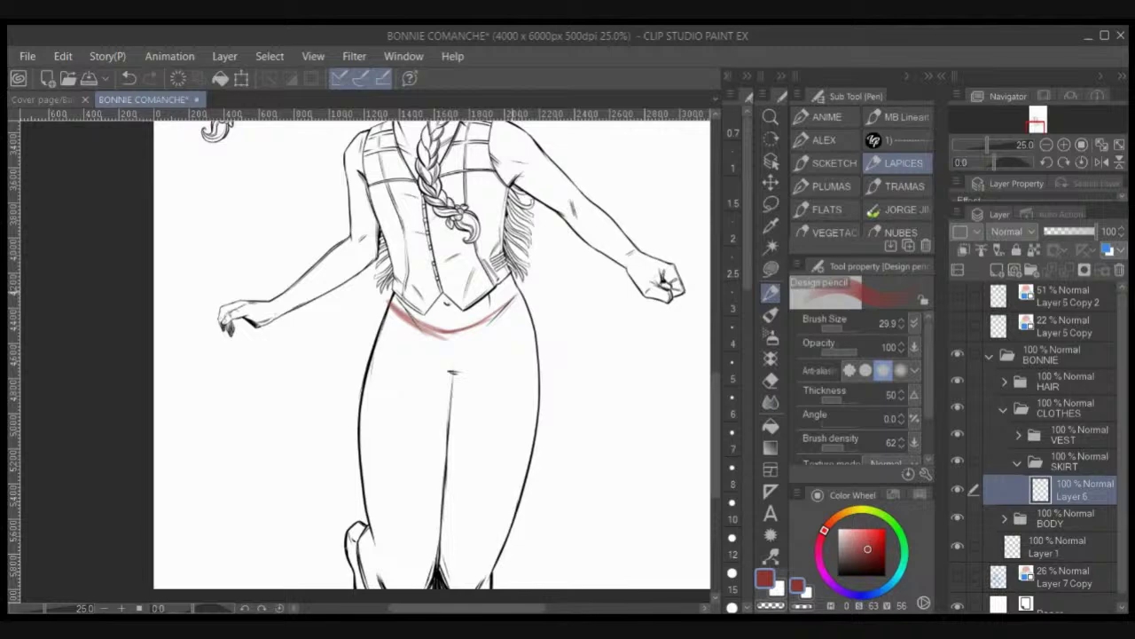
key(ctrl+z)
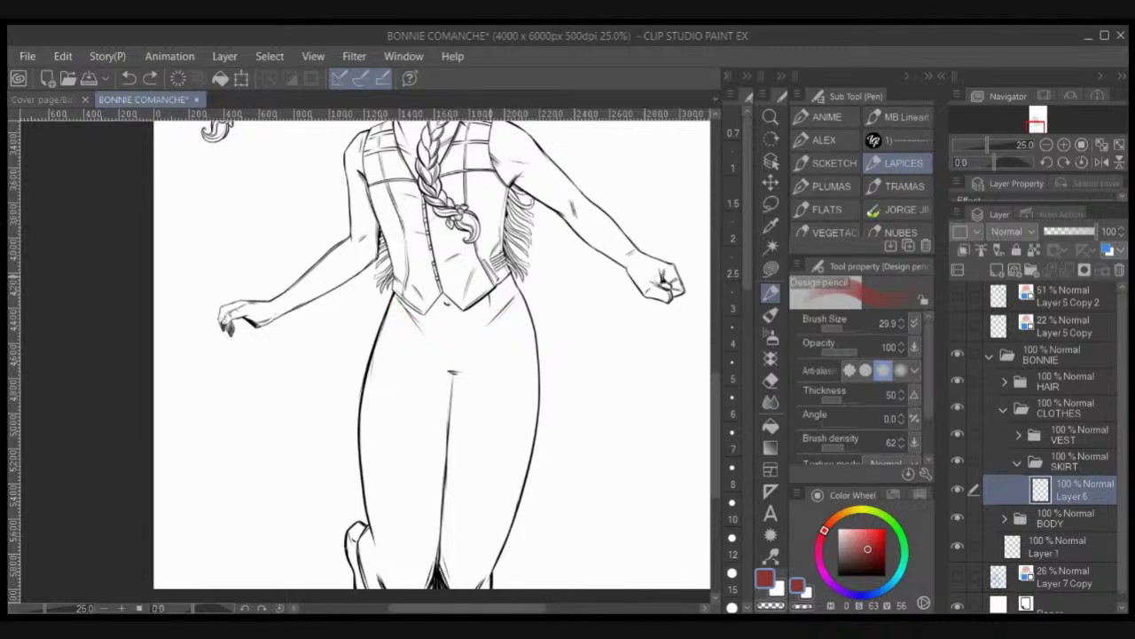
drag(438, 298, 449, 301)
scroll(432, 354, down, 2)
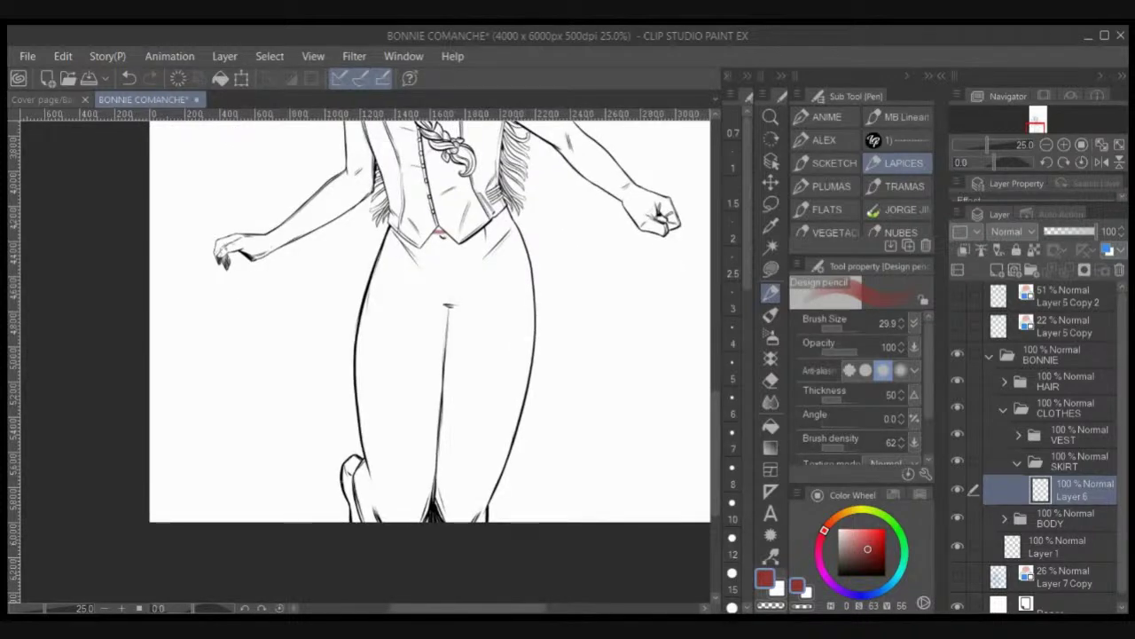
Step: Undo the recent sketching, layer deletions and folder changes to restore the pink clothes sketch in Folder 1
key(ctrl+z)
key(ctrl+z)
key(ctrl+z)
key(ctrl+z)
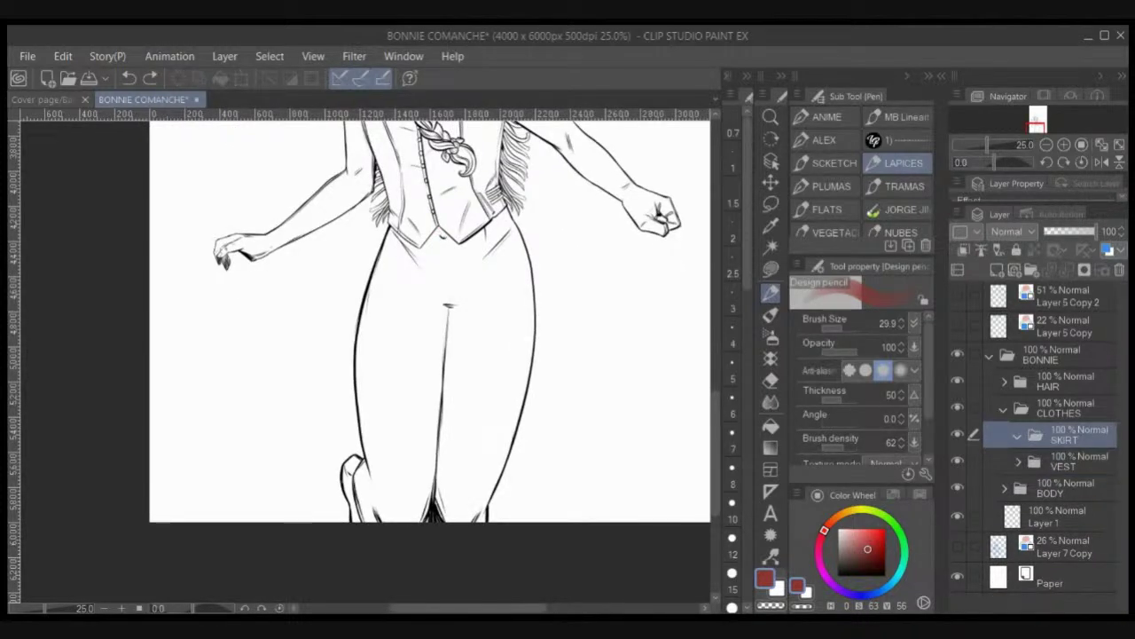
key(ctrl+z)
key(ctrl+z)
key(ctrl+z)
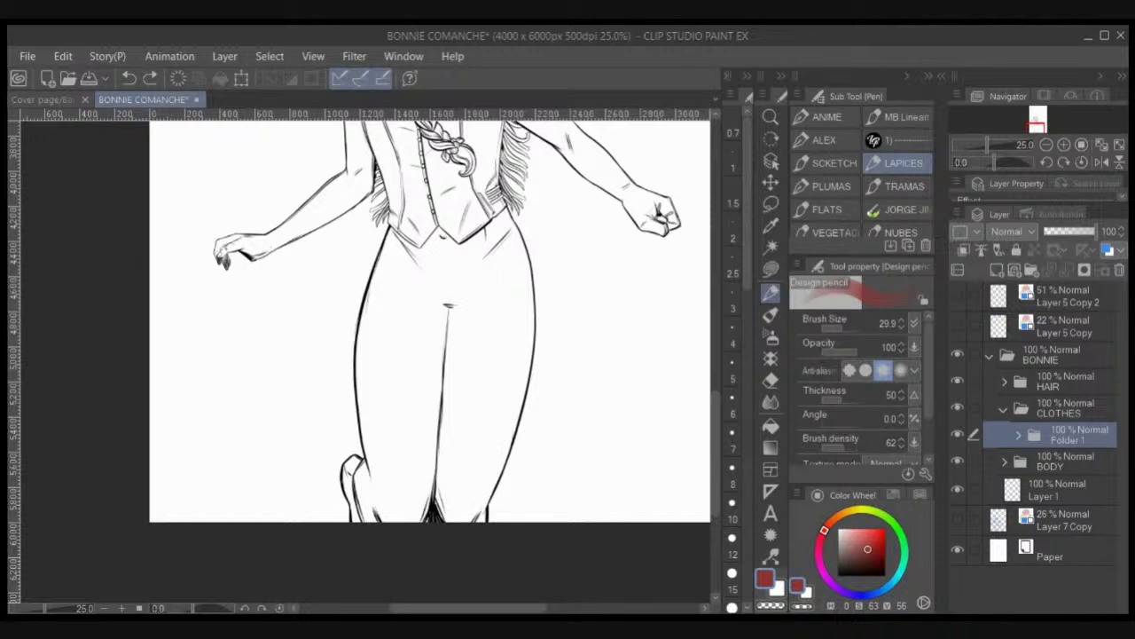
key(ctrl+z)
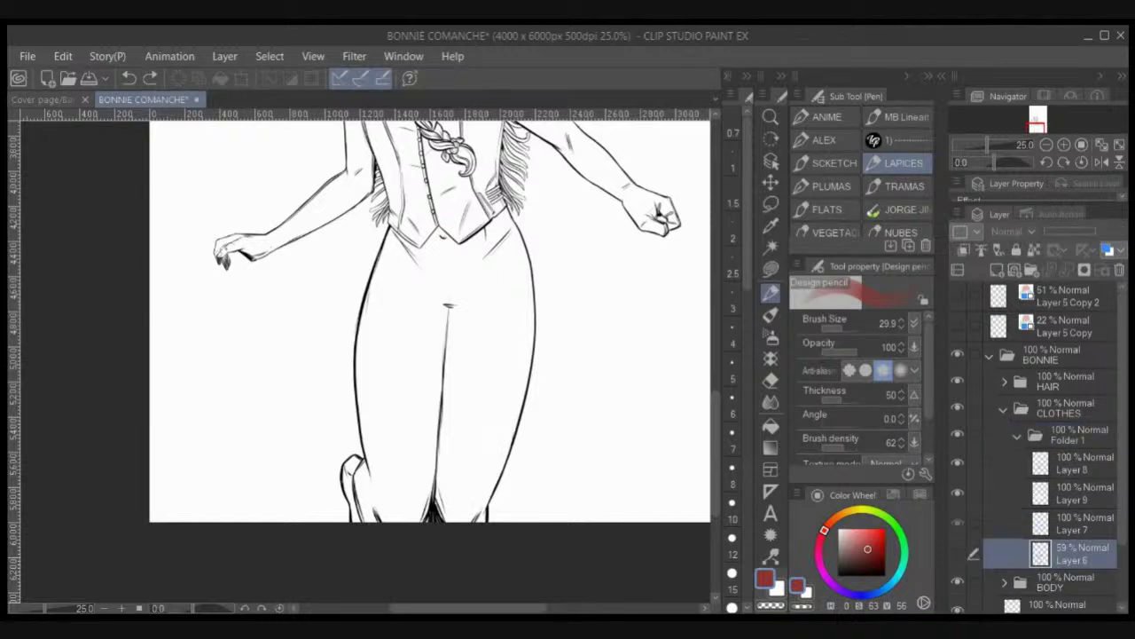
key(ctrl+z)
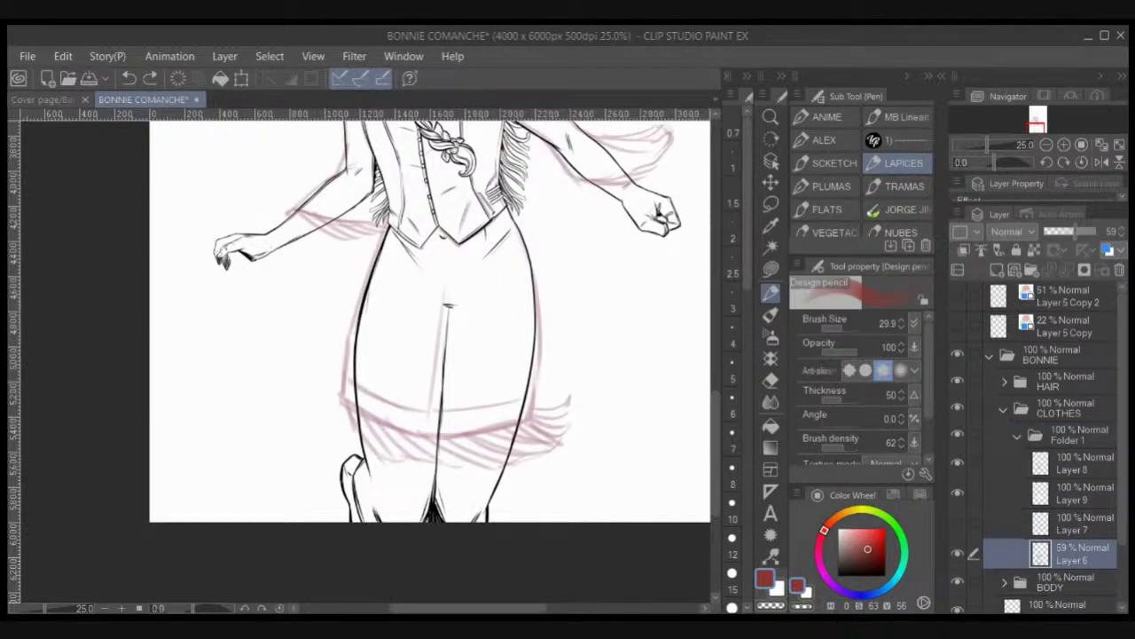
Step: Move the sketch Layer 6 out of Folder 1 to just above it in CLOTHES, and delete Layer 7
drag(1071, 448, 1072, 422)
click(1071, 554)
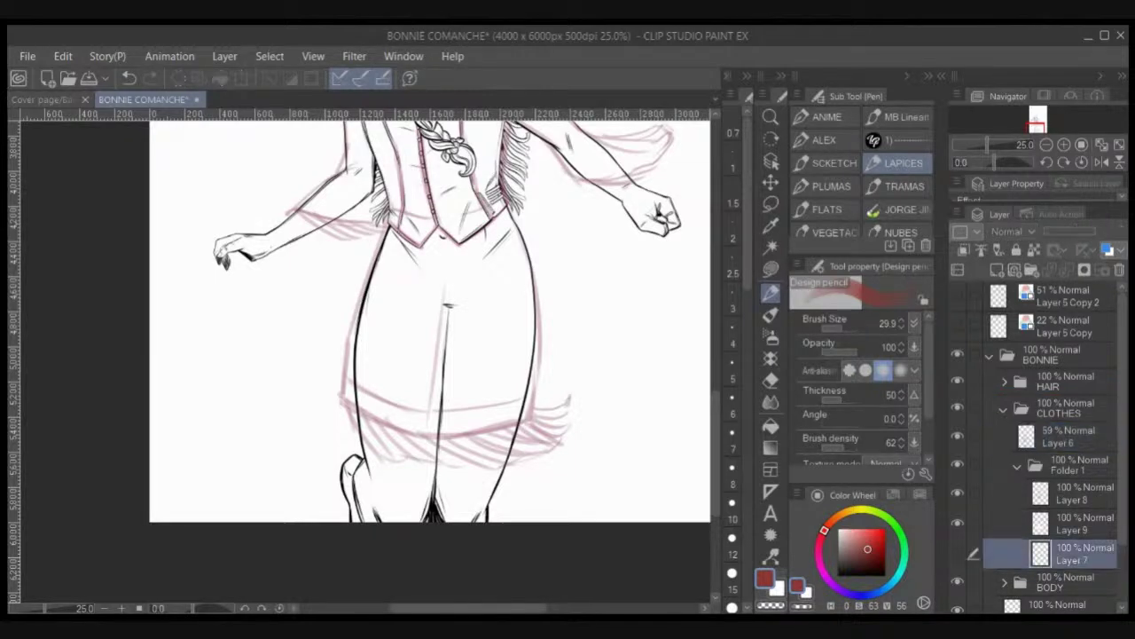
click(1120, 270)
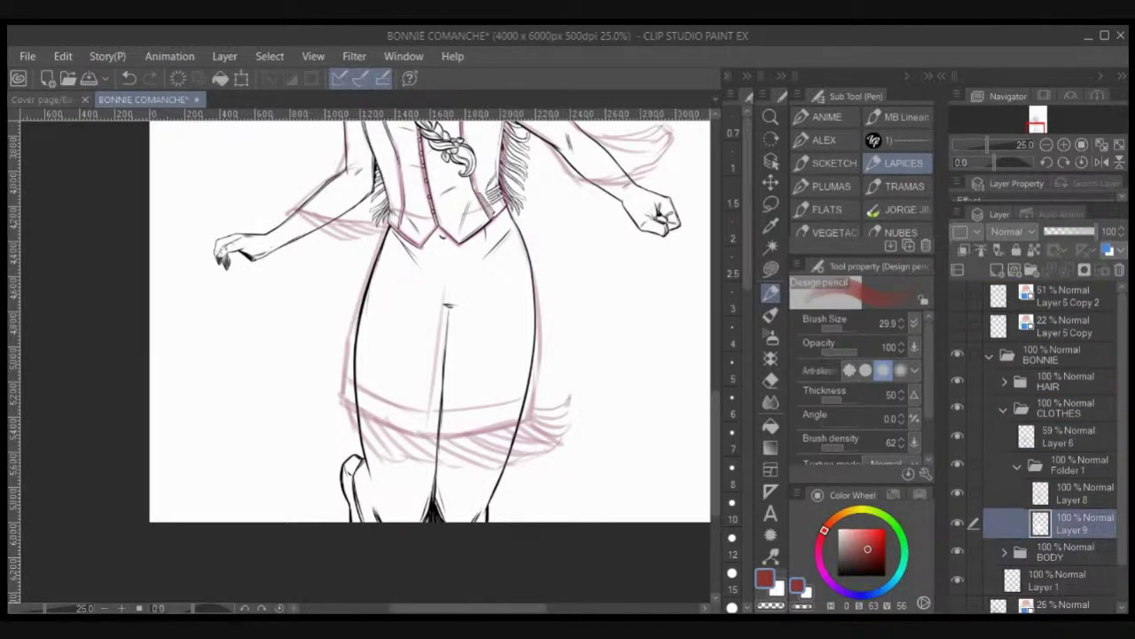
Step: Collapse Folder 1 inside CLOTHES and rename it VEST
click(1018, 466)
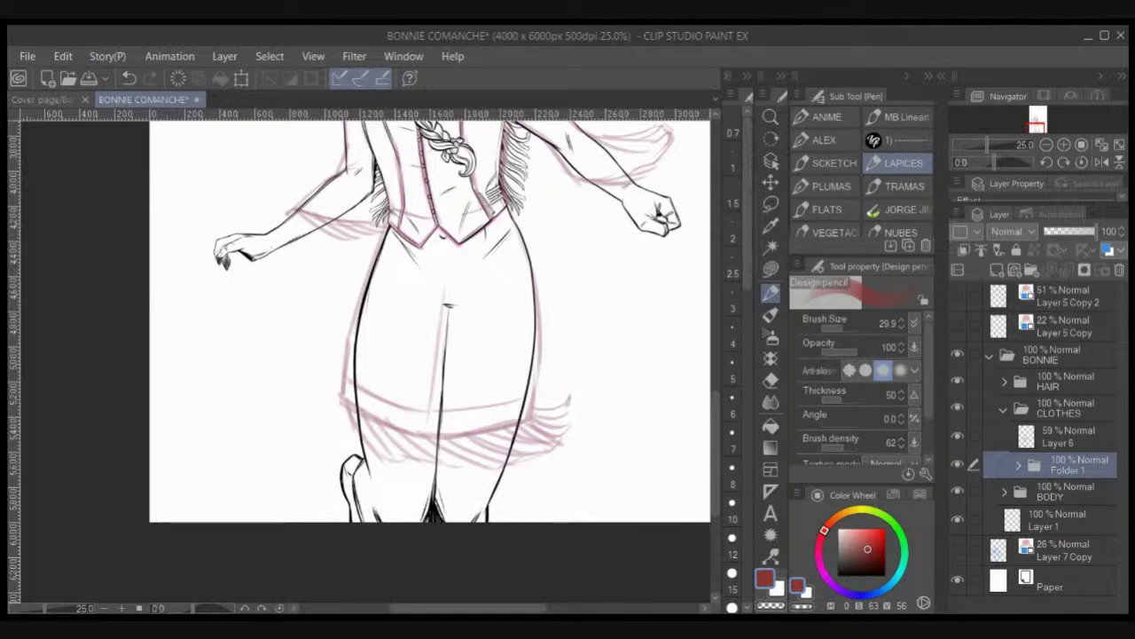
text(VEST)
key(Return)
Step: Create a new folder inside CLOTHES above VEST and name it SKIRT
click(1032, 270)
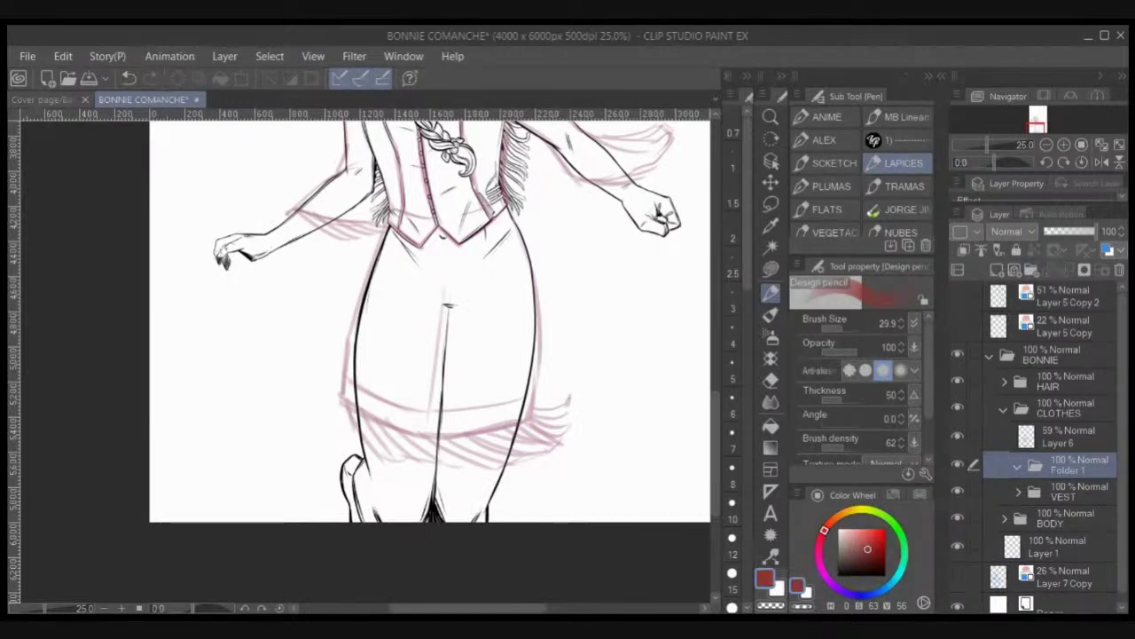
double_click(1069, 470)
text(SKIRT)
key(Return)
Step: Add a raster layer to the SKIRT folder, place the sketch Layer 6 beneath it, and make the new layer active
click(997, 269)
drag(1070, 437, 1075, 508)
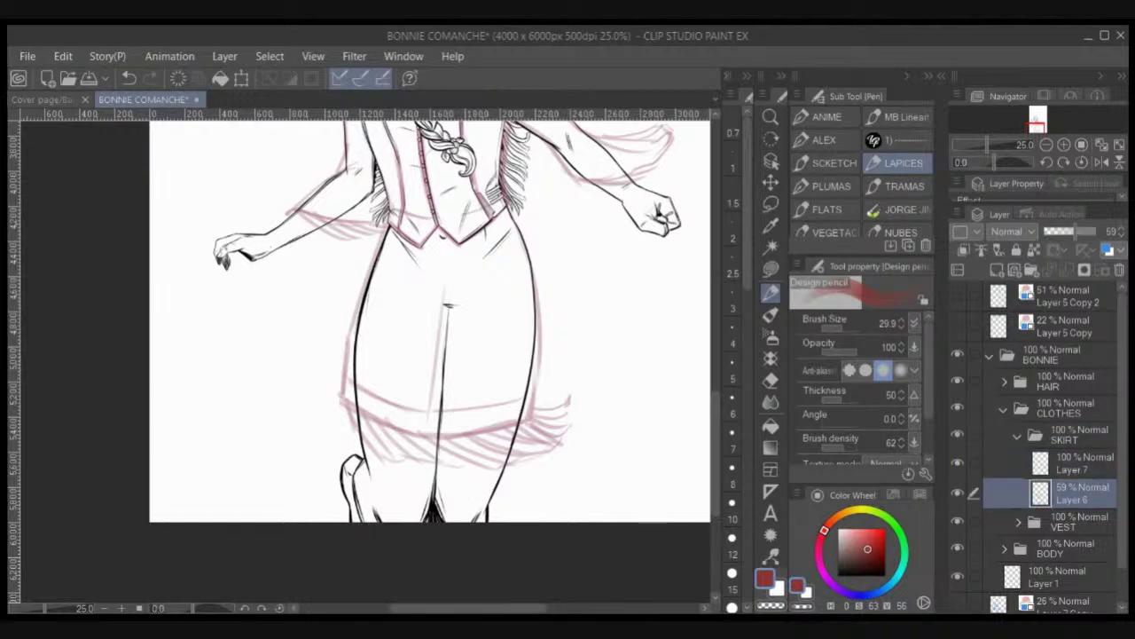
click(1074, 463)
Step: Apply the blue layer colour to the BODY folder and return to Layer 7 in SKIRT
key(r)
drag(541, 434, 555, 333)
key(p)
drag(470, 355, 495, 367)
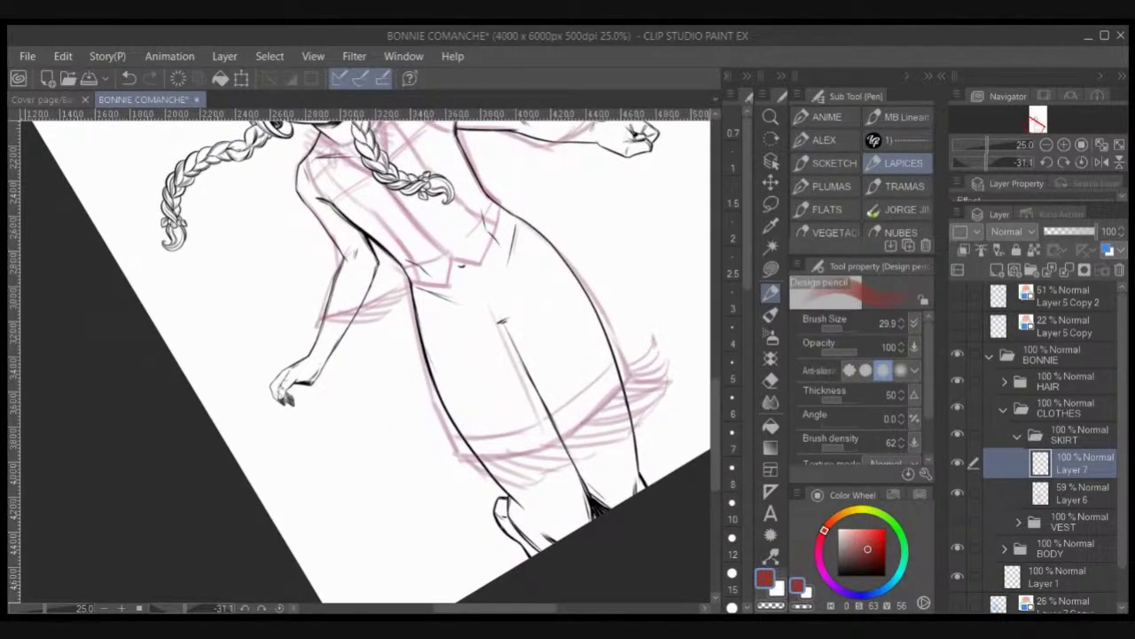
click(1056, 549)
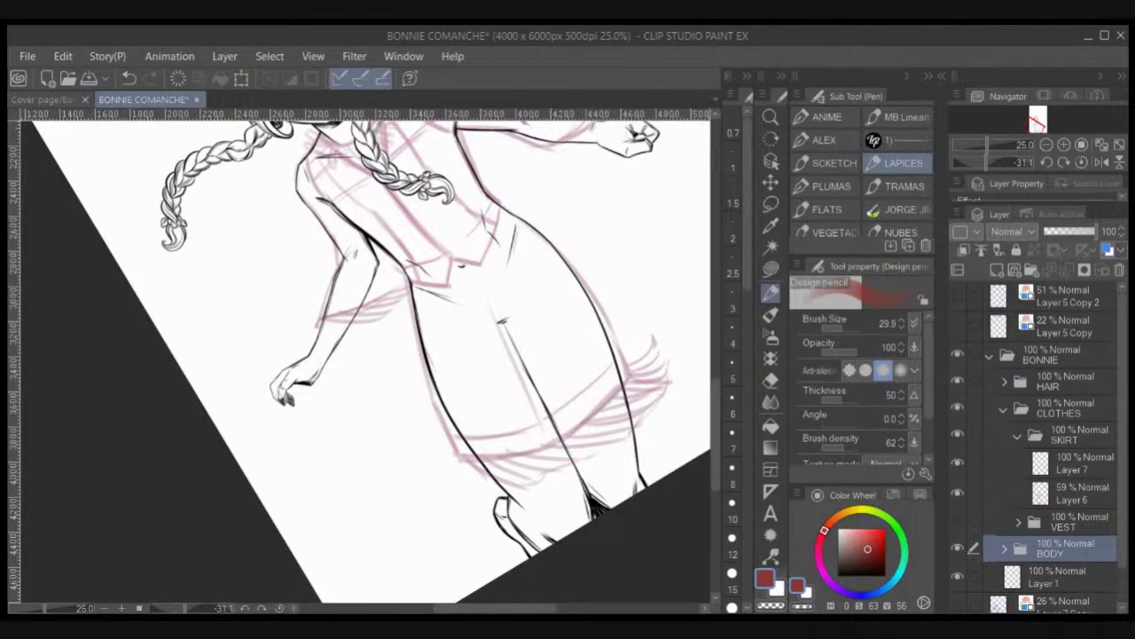
click(1107, 250)
click(1075, 463)
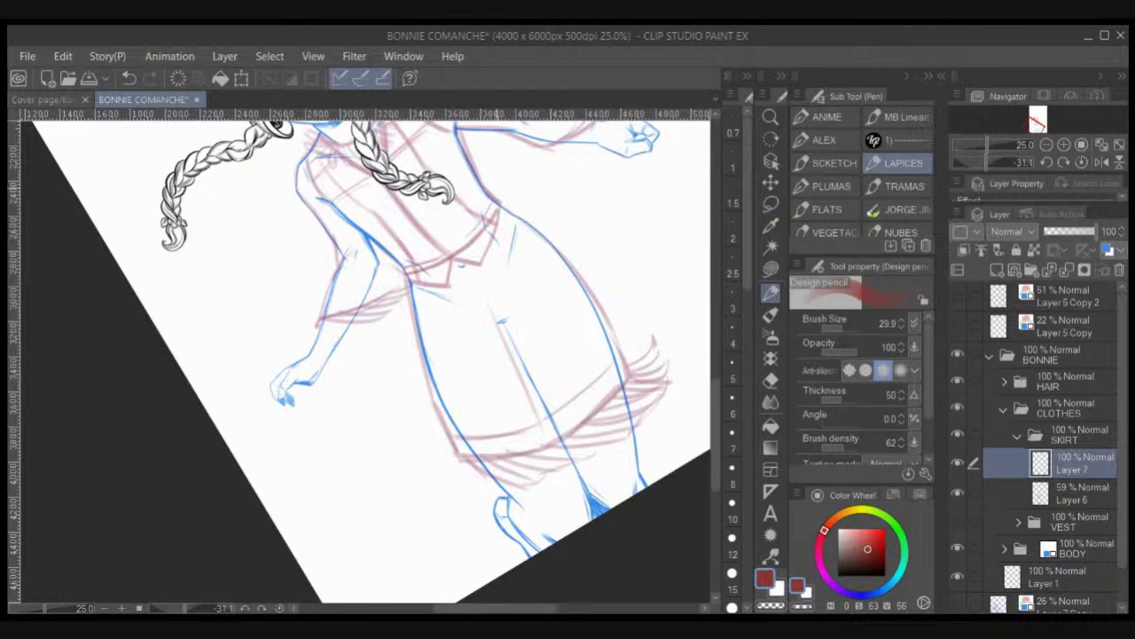
Step: Ink the skirt's curved waistline from hip to hip in black with the ANIME pen
click(820, 117)
click(838, 576)
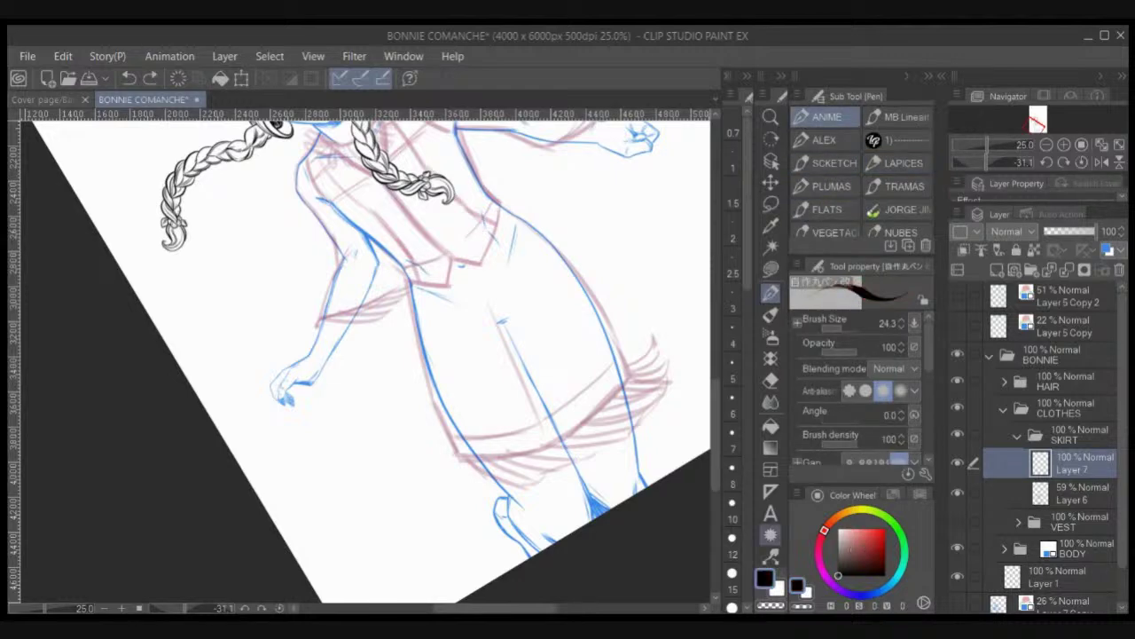
mouse_move(406, 273)
mouse_down()
mouse_move(460, 248)
mouse_move(496, 206)
mouse_up()
scroll(499, 178, up, 1)
key(ctrl+z)
mouse_move(374, 306)
mouse_down()
mouse_move(432, 279)
mouse_move(489, 214)
mouse_up()
mouse_move(376, 309)
mouse_down()
mouse_move(467, 252)
mouse_move(490, 217)
mouse_up()
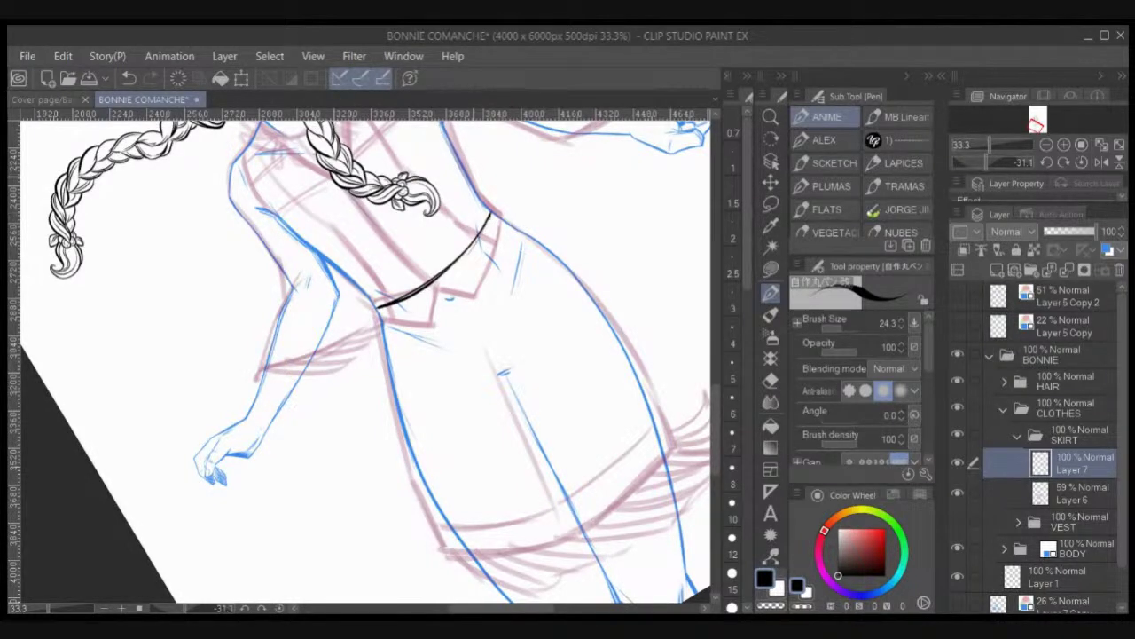
Step: Ink the skirt's left hip corner with its short fold line, and the left side edge down toward the hem
drag(378, 325, 329, 255)
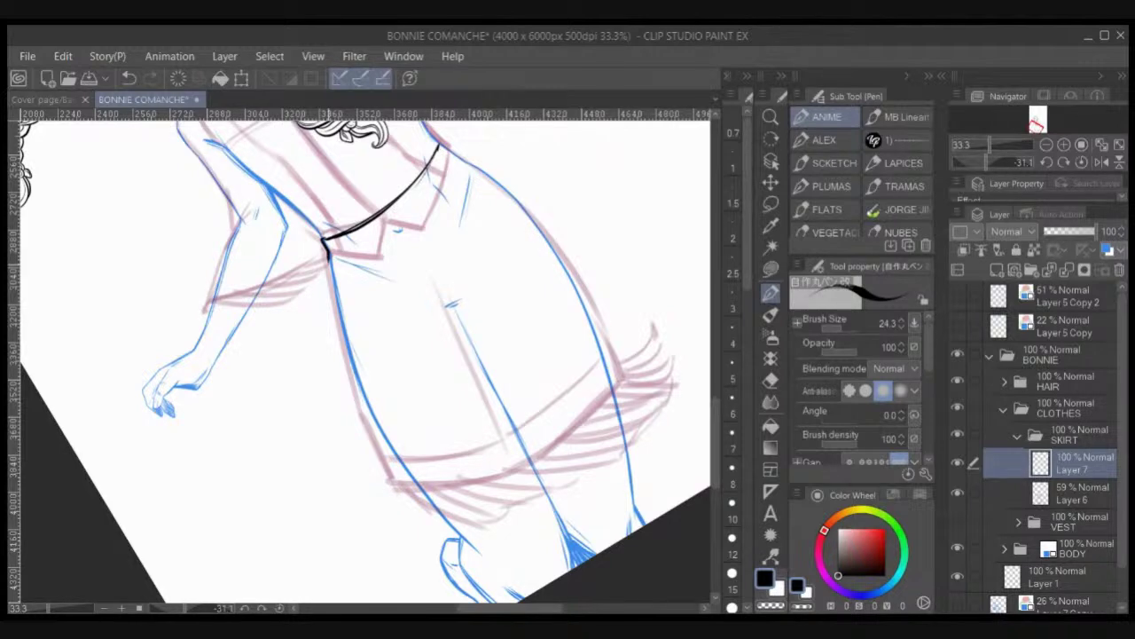
key(ctrl+z)
scroll(303, 201, up, 1)
mouse_move(326, 257)
mouse_down()
mouse_move(341, 291)
mouse_move(367, 304)
mouse_move(459, 316)
mouse_up()
mouse_move(391, 305)
mouse_down()
mouse_move(458, 316)
mouse_move(311, 223)
mouse_move(308, 242)
mouse_up()
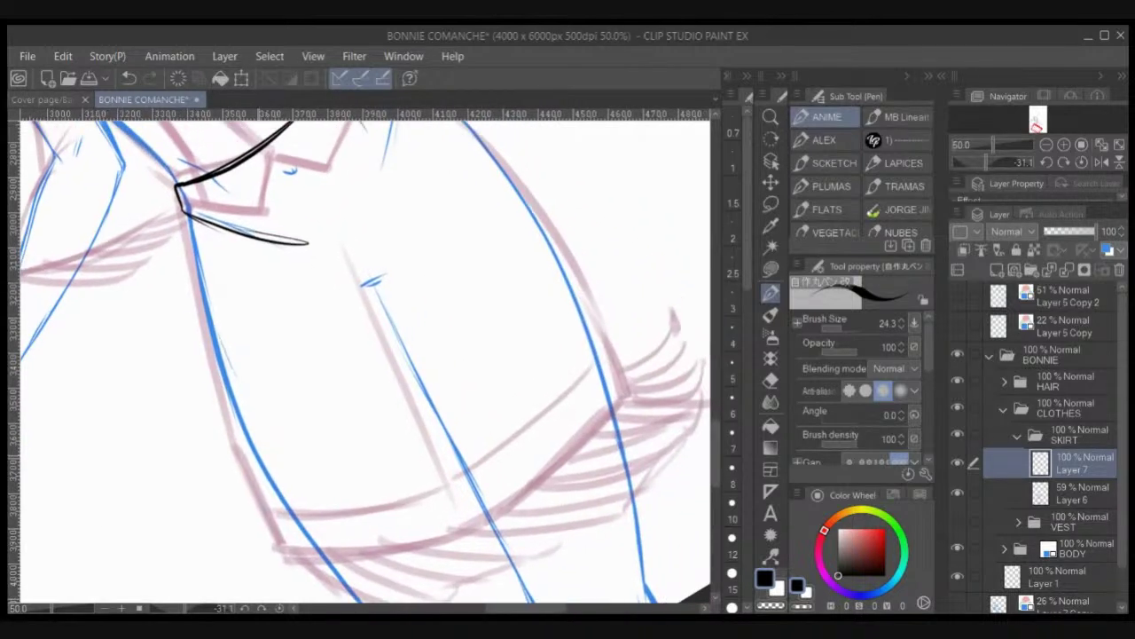
mouse_move(270, 512)
mouse_down()
mouse_move(230, 423)
mouse_move(183, 207)
mouse_up()
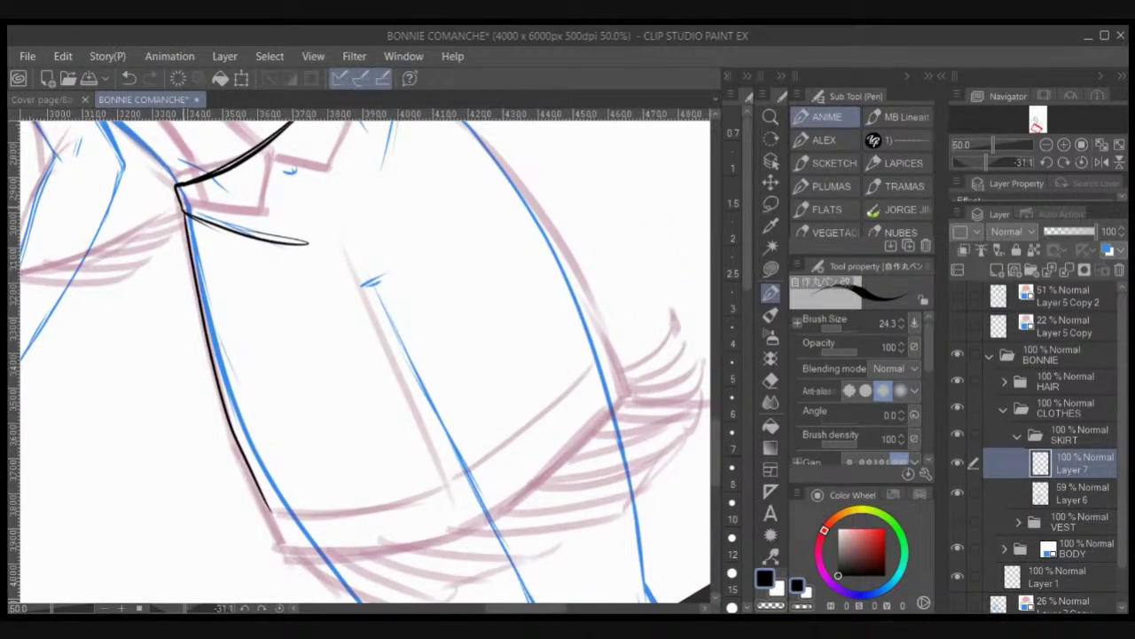
Step: Ink the V-shaped crease lines at the front centre of the skirt
drag(342, 231, 357, 380)
drag(284, 414, 368, 416)
mouse_move(382, 404)
mouse_down()
mouse_move(405, 302)
mouse_move(386, 420)
mouse_up()
drag(302, 432, 387, 444)
drag(408, 362, 388, 444)
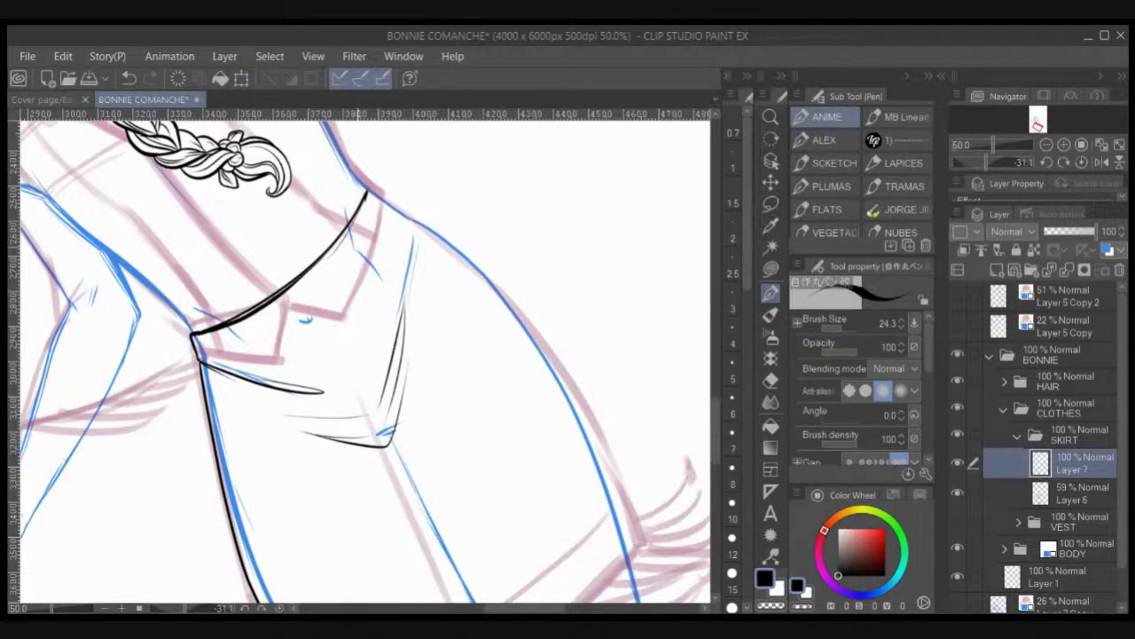
Step: Ink the skirt's right side edge from the waist along the hip down to the hem
mouse_move(366, 194)
mouse_down()
mouse_move(370, 184)
mouse_move(391, 205)
mouse_move(397, 278)
mouse_move(396, 208)
mouse_move(511, 298)
mouse_up()
key(ctrl+z)
mouse_move(397, 208)
mouse_down()
mouse_move(451, 240)
mouse_move(525, 314)
mouse_up()
drag(536, 363, 471, 228)
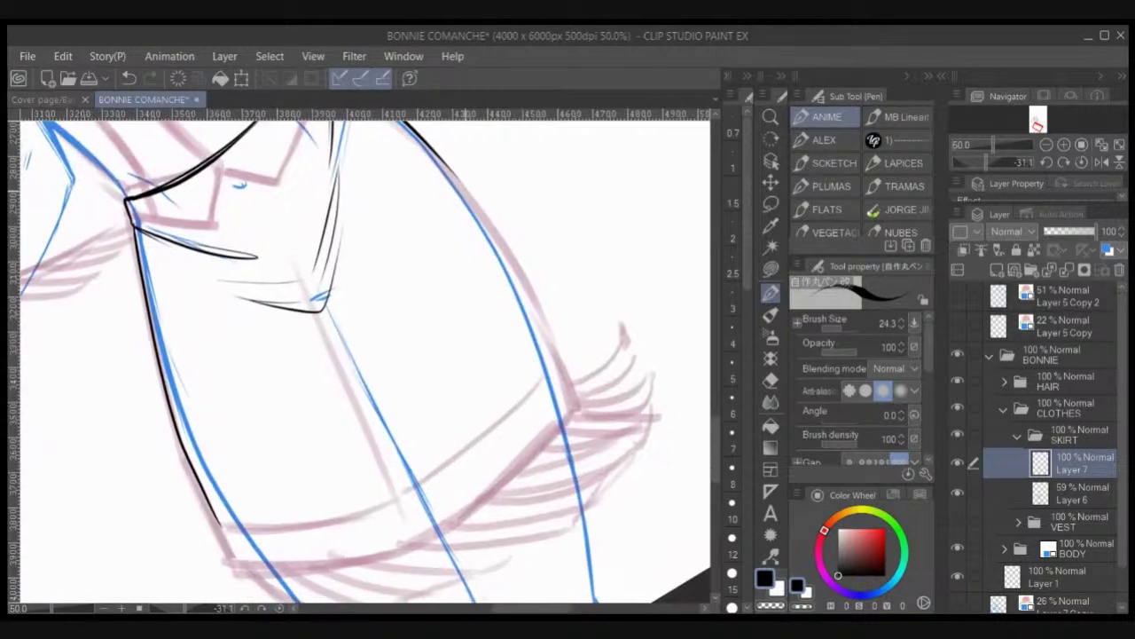
drag(449, 171, 575, 408)
drag(518, 363, 536, 359)
drag(424, 390, 474, 372)
Step: Erase and redraw the lower part of the skirt's left side edge so it runs cleanly to the hem corner
key(c)
drag(288, 505, 239, 404)
mouse_move(273, 474)
mouse_down()
mouse_move(236, 394)
mouse_move(222, 324)
mouse_up()
key(c)
drag(315, 544, 248, 418)
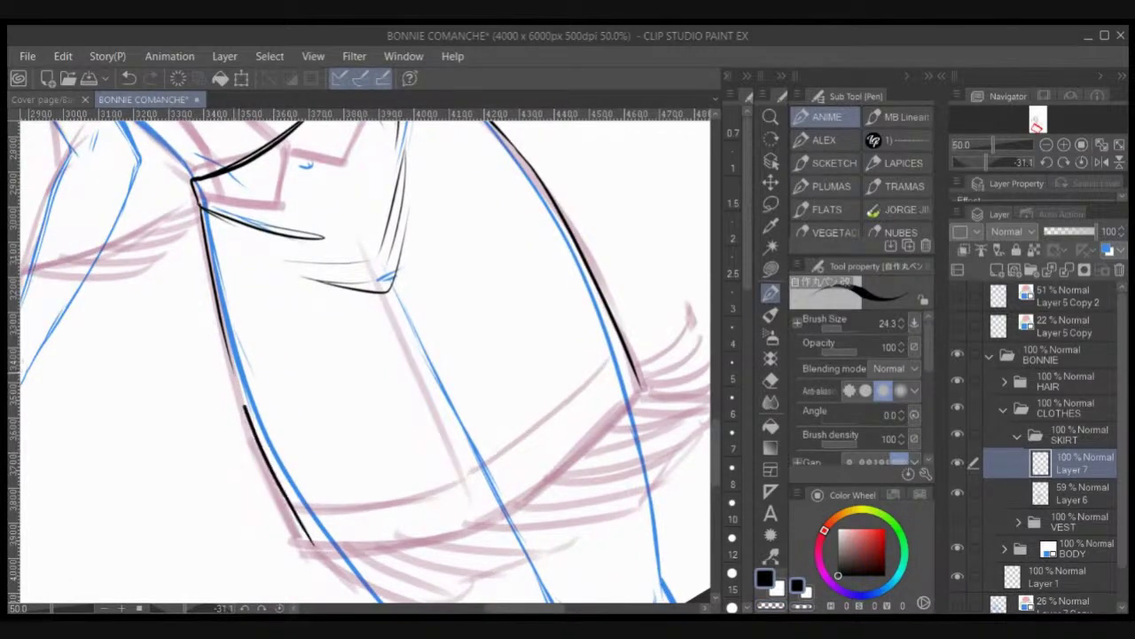
key(ctrl+z)
mouse_move(312, 545)
mouse_down()
mouse_move(259, 441)
mouse_move(215, 306)
mouse_up()
key(c)
drag(311, 543, 270, 465)
key(c)
key(ctrl+z)
Step: Ink the skirt's curved hemline from the left corner to the right side edge, redrawing it until smooth
key(r)
drag(586, 293, 586, 433)
drag(578, 497, 603, 359)
key(p)
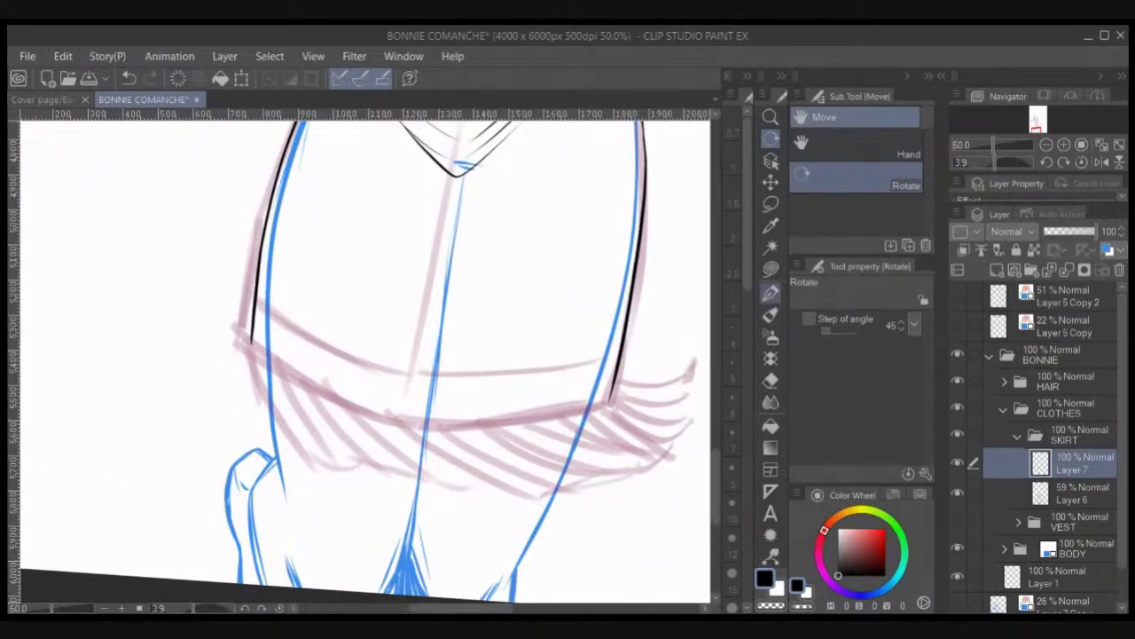
mouse_move(252, 342)
mouse_down()
mouse_move(410, 420)
mouse_move(559, 404)
mouse_up()
key(ctrl+z)
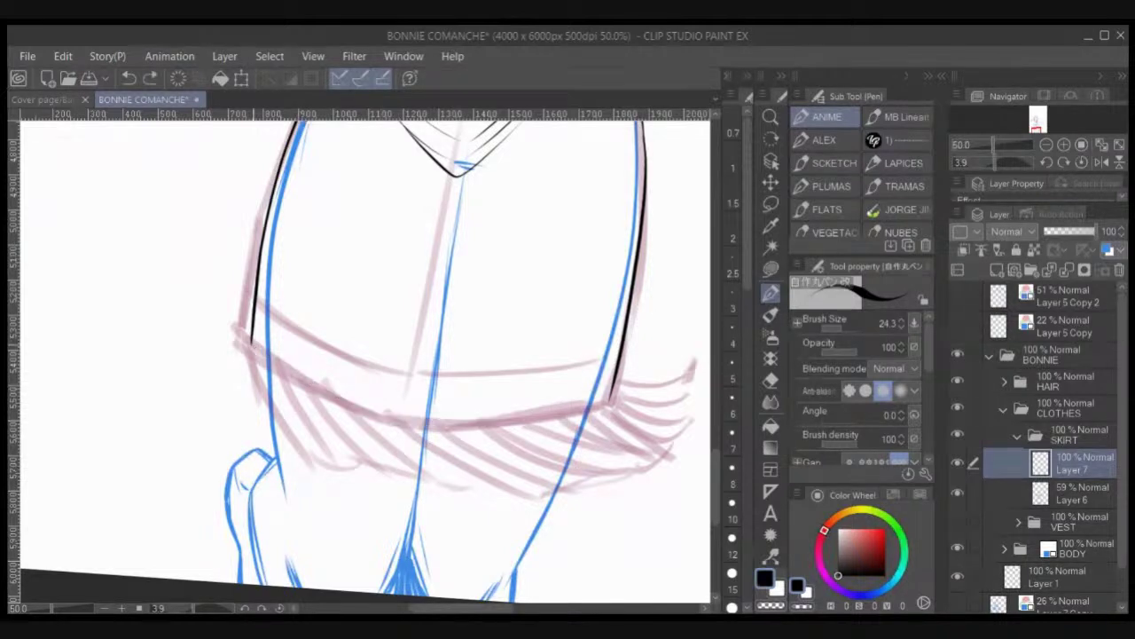
mouse_move(252, 344)
mouse_down()
mouse_move(483, 426)
mouse_move(572, 419)
mouse_up()
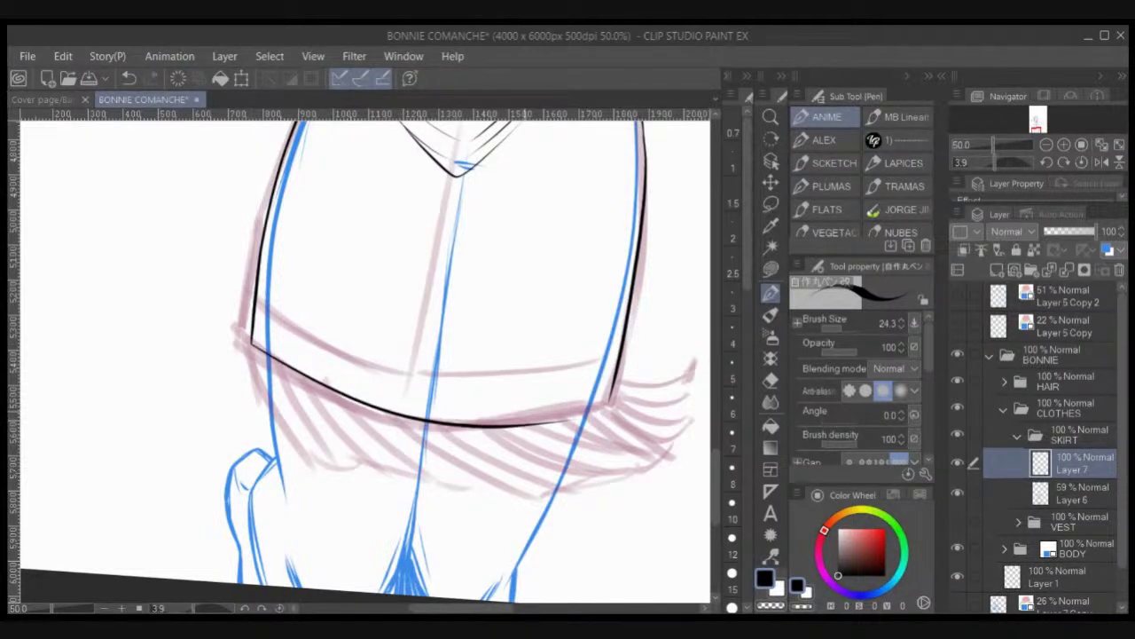
key(ctrl+z)
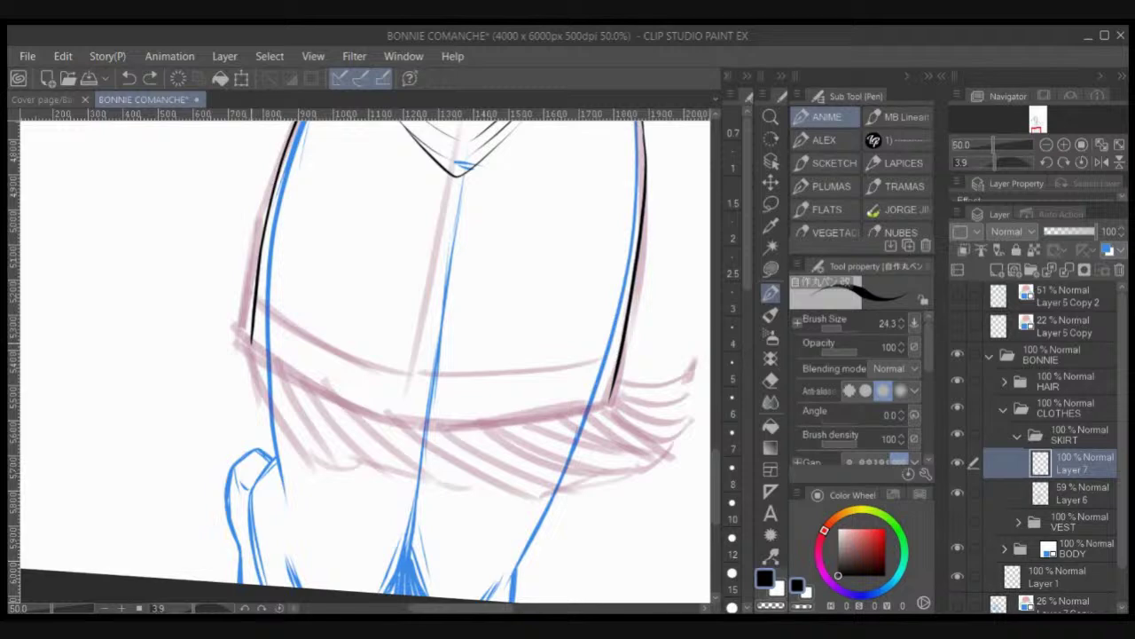
mouse_move(252, 344)
mouse_down()
mouse_move(496, 419)
mouse_move(612, 401)
mouse_up()
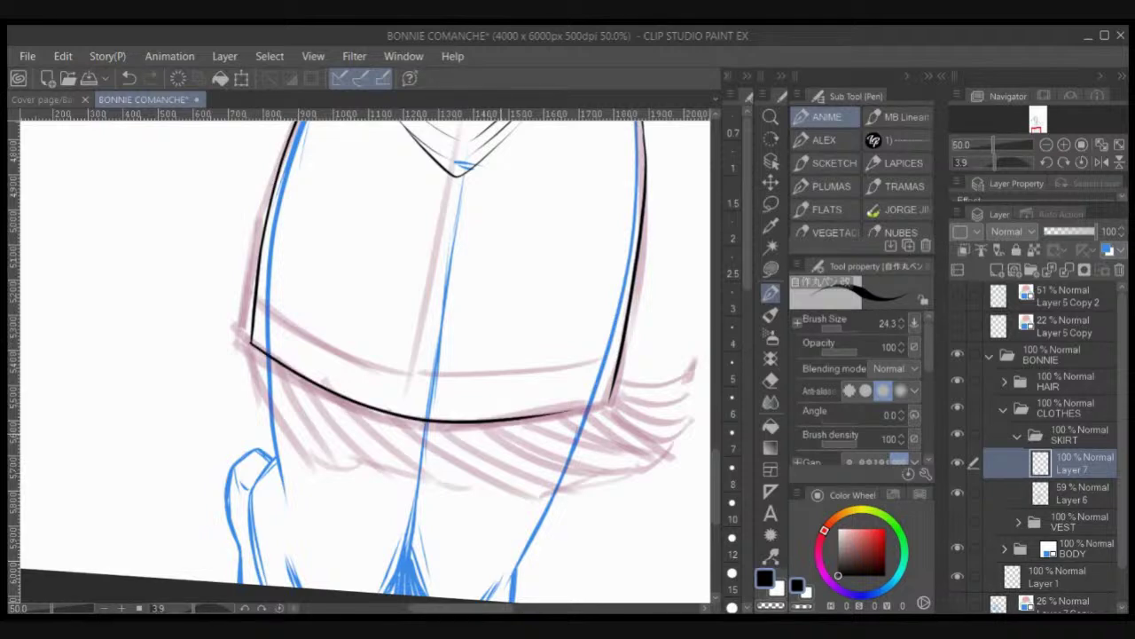
Step: Close the hemline at the skirt's right corner and thicken the right half of the hem with extra strokes
key(r)
drag(548, 490, 568, 266)
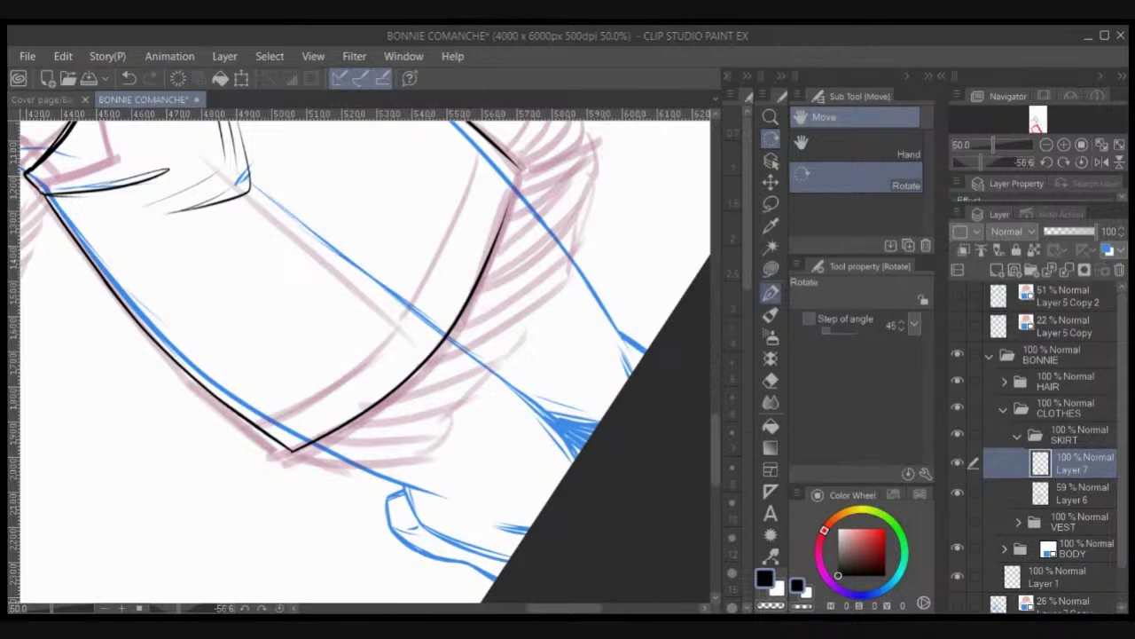
key(p)
drag(544, 337, 596, 403)
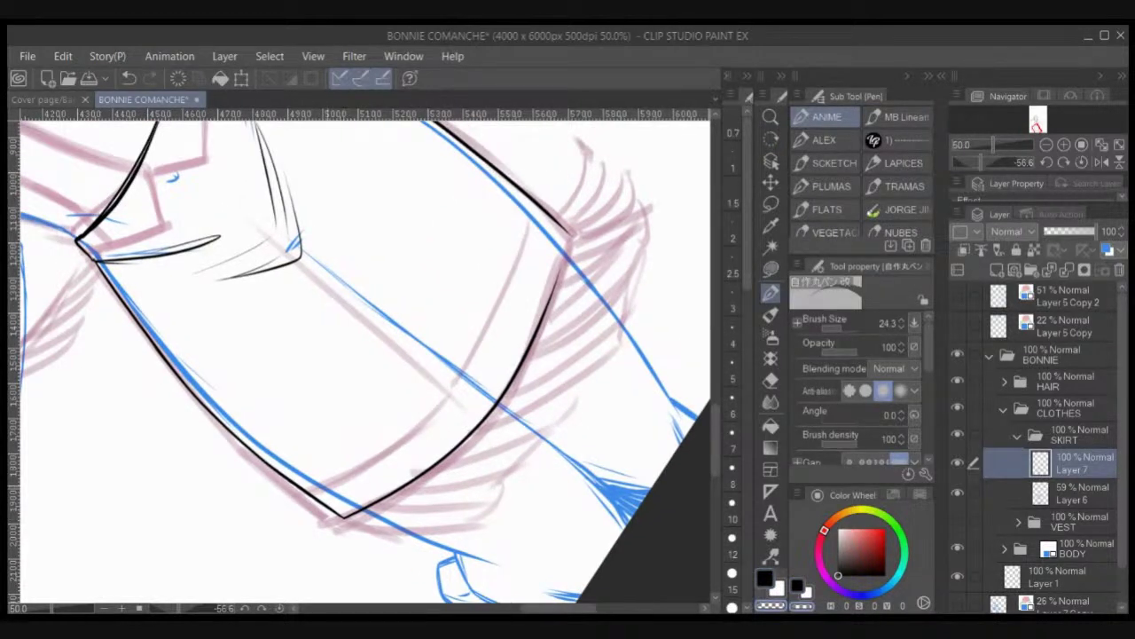
mouse_move(557, 276)
mouse_down()
mouse_move(569, 234)
mouse_move(555, 300)
mouse_up()
key(ctrl+z)
drag(567, 232, 541, 320)
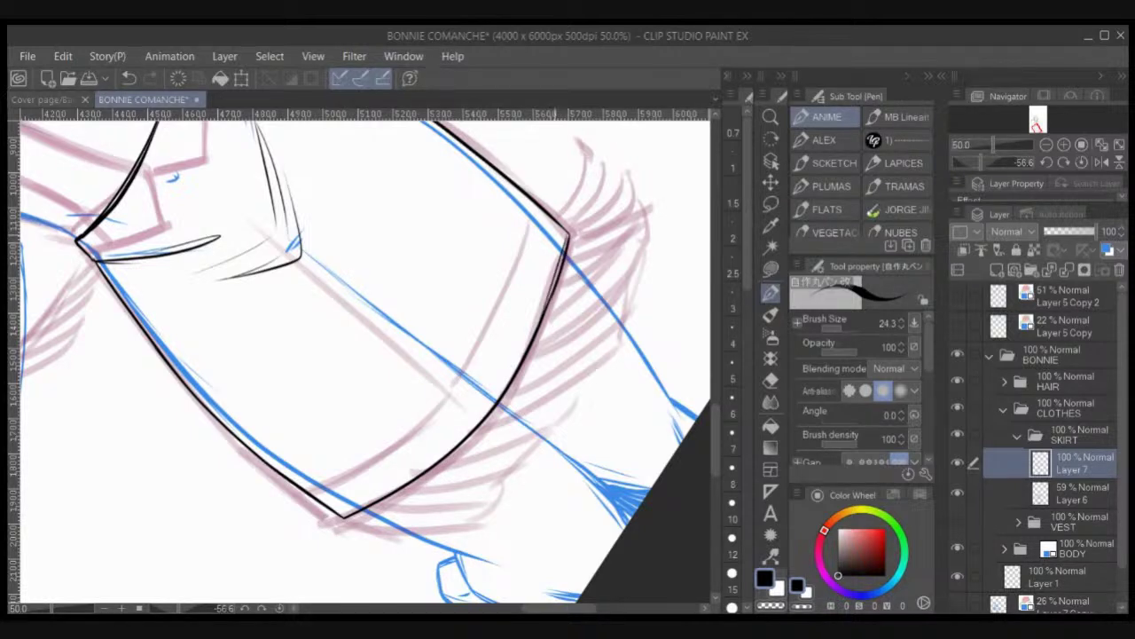
key(ctrl+z)
mouse_move(410, 470)
mouse_down()
mouse_move(472, 420)
mouse_move(533, 315)
mouse_move(563, 229)
mouse_up()
drag(547, 298, 564, 234)
Step: Ink the first slanted fringe strands below the skirt's hem, from the left corner to about the middle
mouse_move(554, 332)
mouse_down()
mouse_move(493, 269)
mouse_move(510, 349)
mouse_move(492, 388)
mouse_move(482, 332)
mouse_up()
key(shift+space)
scroll(364, 355, down, 3)
key(p)
mouse_move(239, 213)
mouse_down()
mouse_move(316, 310)
mouse_move(352, 320)
mouse_up()
mouse_move(312, 282)
mouse_down()
mouse_move(327, 304)
mouse_move(269, 228)
mouse_move(343, 301)
mouse_move(389, 319)
mouse_move(304, 238)
mouse_move(354, 283)
mouse_move(442, 320)
mouse_move(347, 253)
mouse_move(446, 321)
mouse_up()
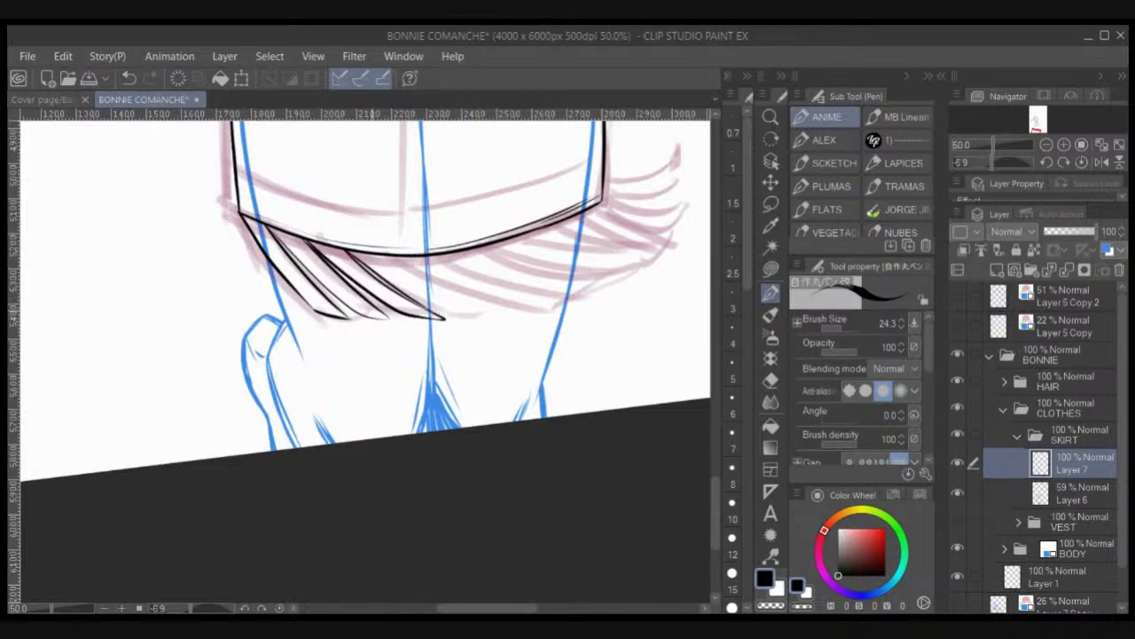
drag(370, 317, 390, 321)
mouse_move(408, 300)
mouse_down()
mouse_move(483, 319)
mouse_move(385, 254)
mouse_up()
drag(387, 254, 487, 318)
scroll(376, 229, down, 4)
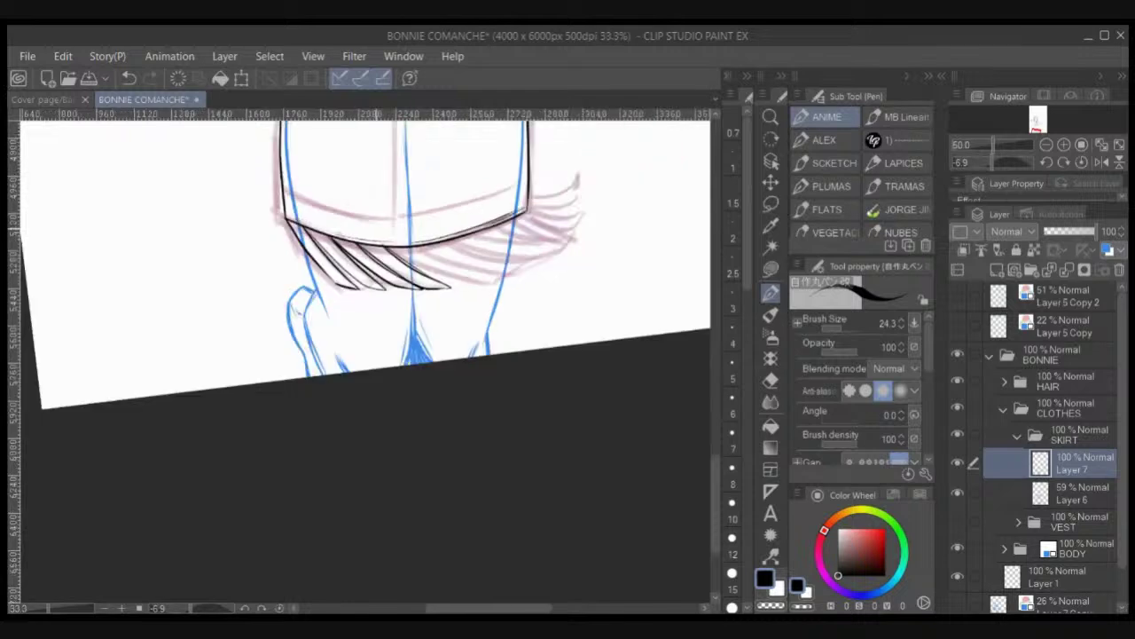
Step: Reset the canvas rotation and show the Layer 5 Copy and Layer 5 Copy 2 background sketch layers
click(279, 609)
drag(633, 149, 619, 446)
drag(958, 326, 958, 296)
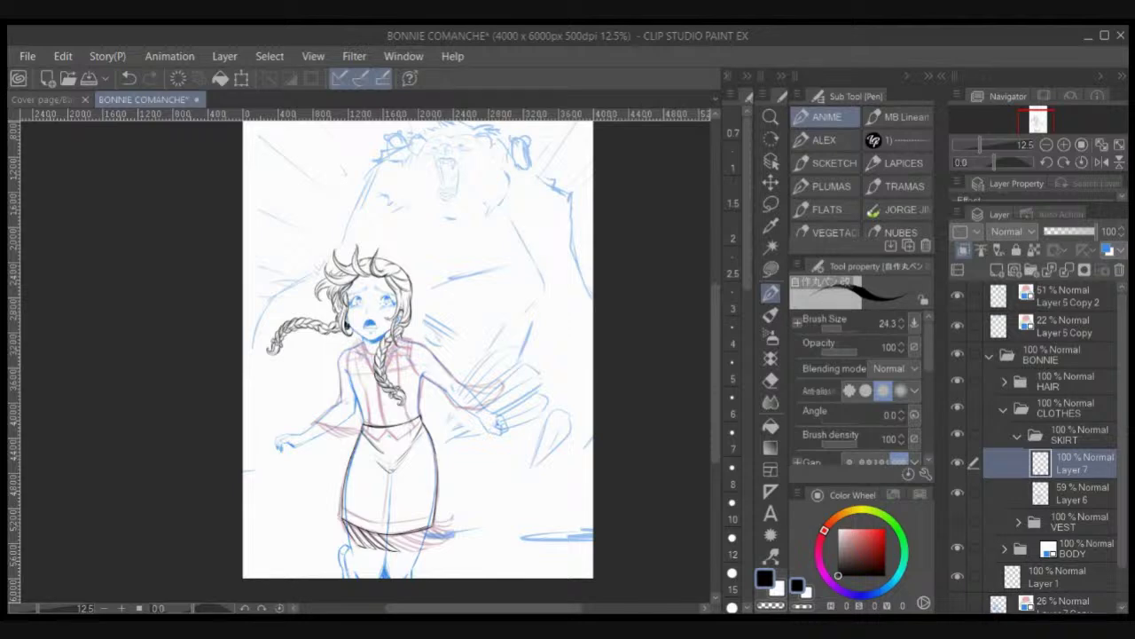
scroll(364, 362, up, 4)
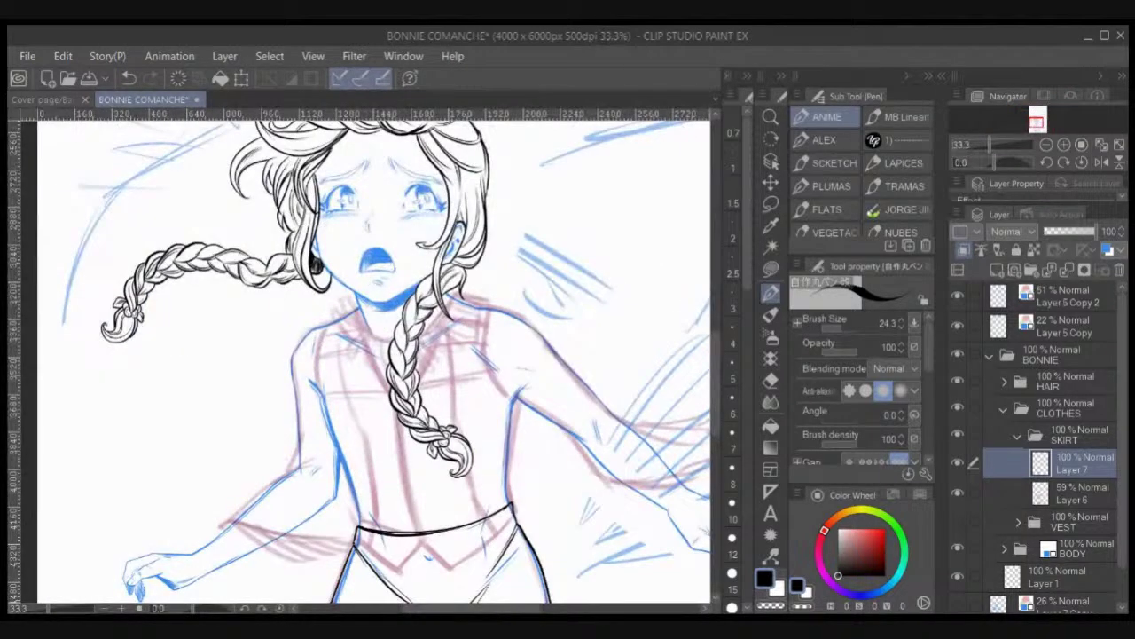
scroll(373, 355, down, 5)
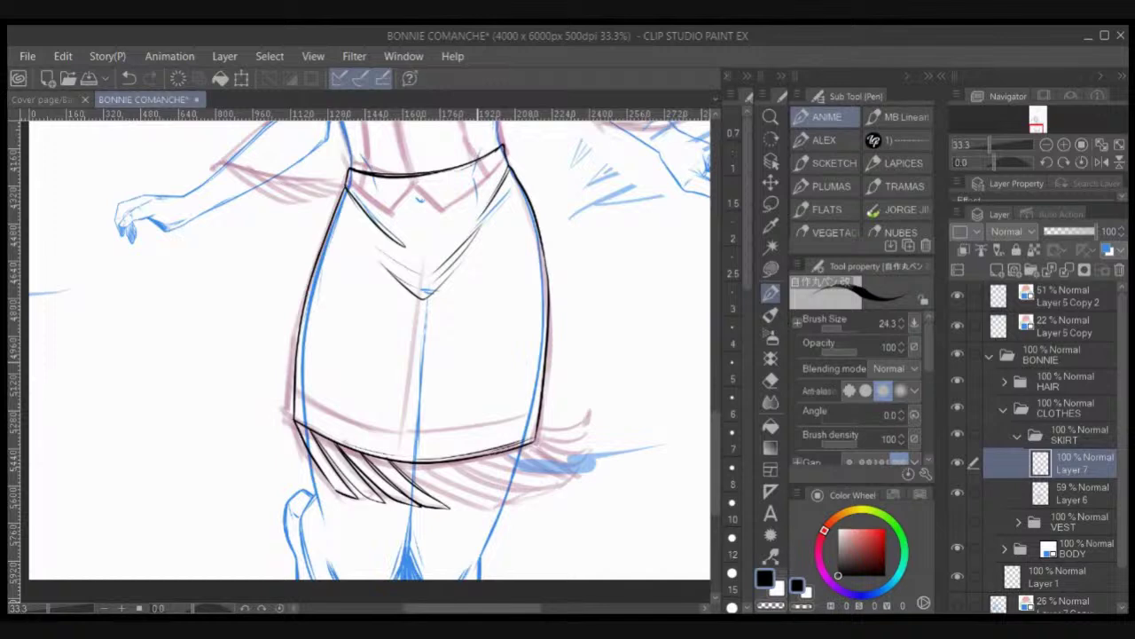
Step: Ink curved fold lines across the lower part of the skirt above the hem, redrawing the ones right of the centre
drag(306, 300, 317, 397)
mouse_move(312, 352)
mouse_down()
mouse_move(369, 430)
mouse_move(387, 431)
mouse_up()
mouse_move(336, 381)
mouse_down()
mouse_move(353, 402)
mouse_move(467, 442)
mouse_move(494, 438)
mouse_up()
drag(412, 364, 452, 411)
drag(416, 365, 499, 425)
key(ctrl+z)
key(ctrl+z)
key(ctrl+z)
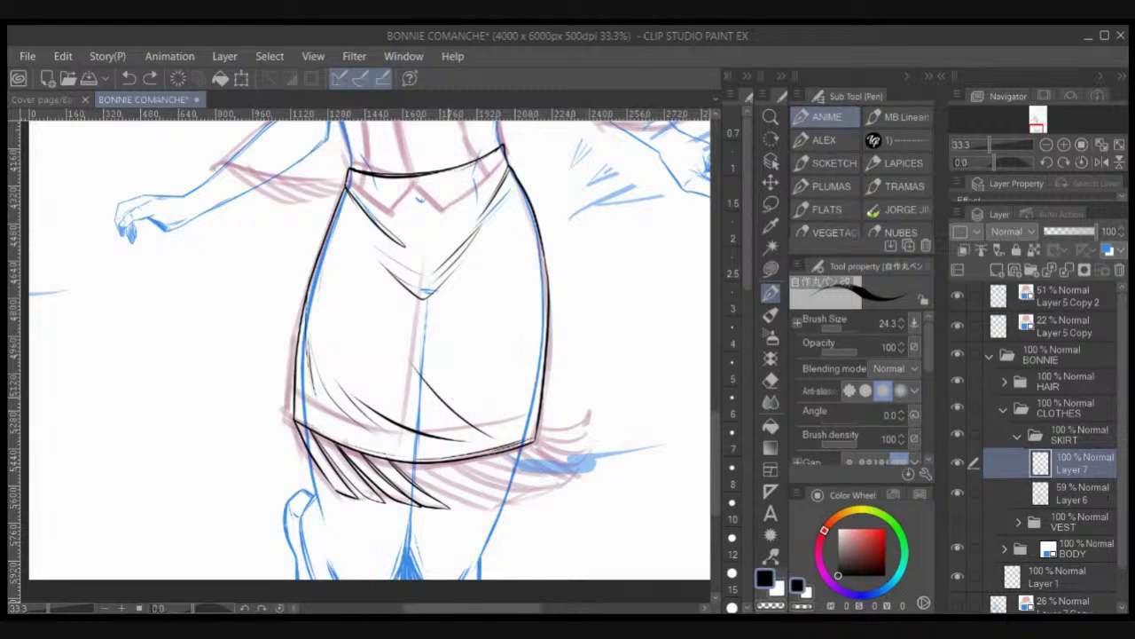
key(ctrl+z)
mouse_move(418, 379)
mouse_down()
mouse_move(491, 423)
mouse_move(516, 422)
mouse_up()
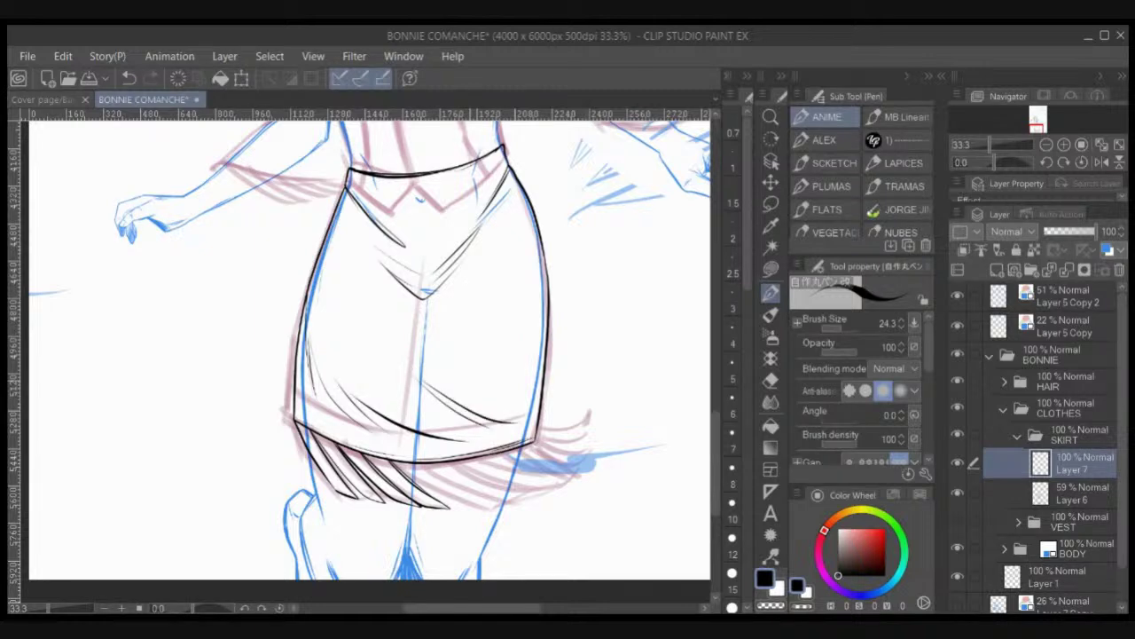
Step: Ink the fringe strands below the hem from the middle to the skirt's right corner, closing their tips
drag(400, 464, 484, 513)
mouse_move(424, 463)
mouse_down()
mouse_move(477, 498)
mouse_move(524, 501)
mouse_move(452, 464)
mouse_move(518, 502)
mouse_up()
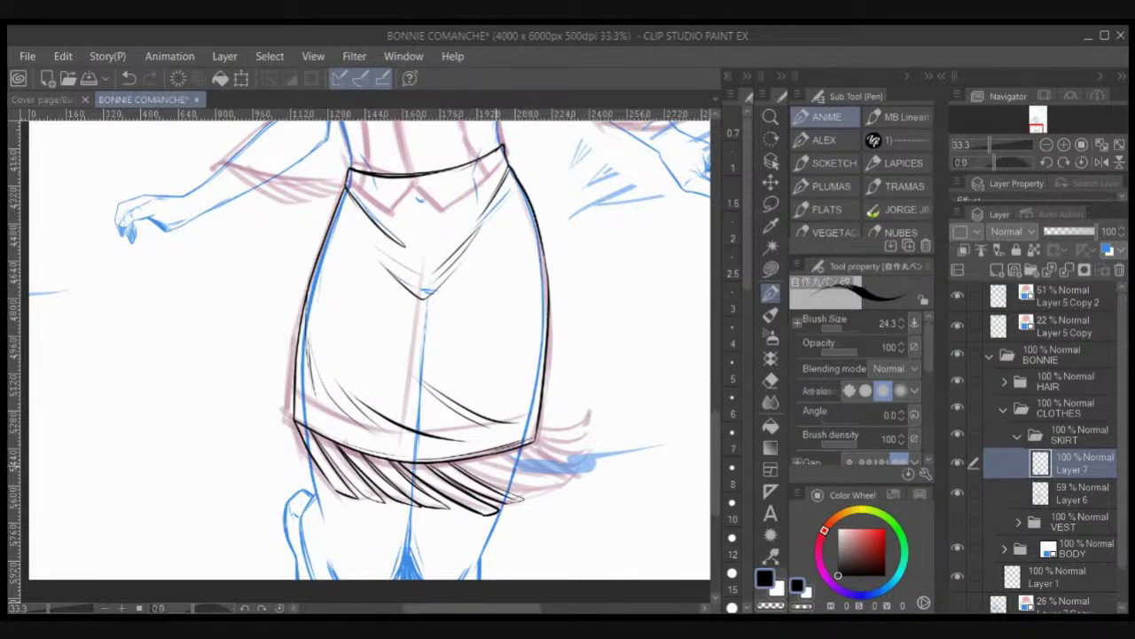
drag(454, 462, 556, 497)
drag(488, 465, 547, 486)
drag(479, 462, 550, 489)
mouse_move(484, 458)
mouse_down()
mouse_move(564, 486)
mouse_move(577, 486)
mouse_move(511, 461)
mouse_move(578, 476)
mouse_up()
drag(575, 454, 589, 474)
drag(521, 442, 573, 458)
drag(571, 452, 587, 458)
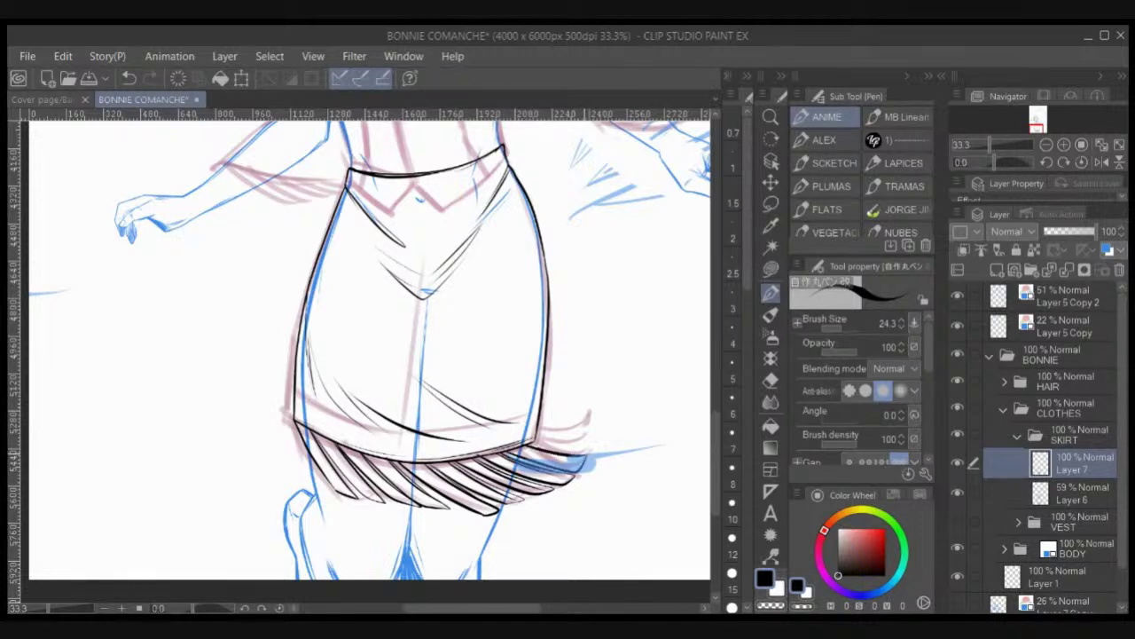
Step: Redo the stray corner stroke and ink a strand curving outward and up from the skirt's right corner
mouse_move(521, 447)
mouse_down()
mouse_move(585, 459)
mouse_move(629, 497)
mouse_up()
scroll(474, 377, up, 1)
key(ctrl+z)
key(c)
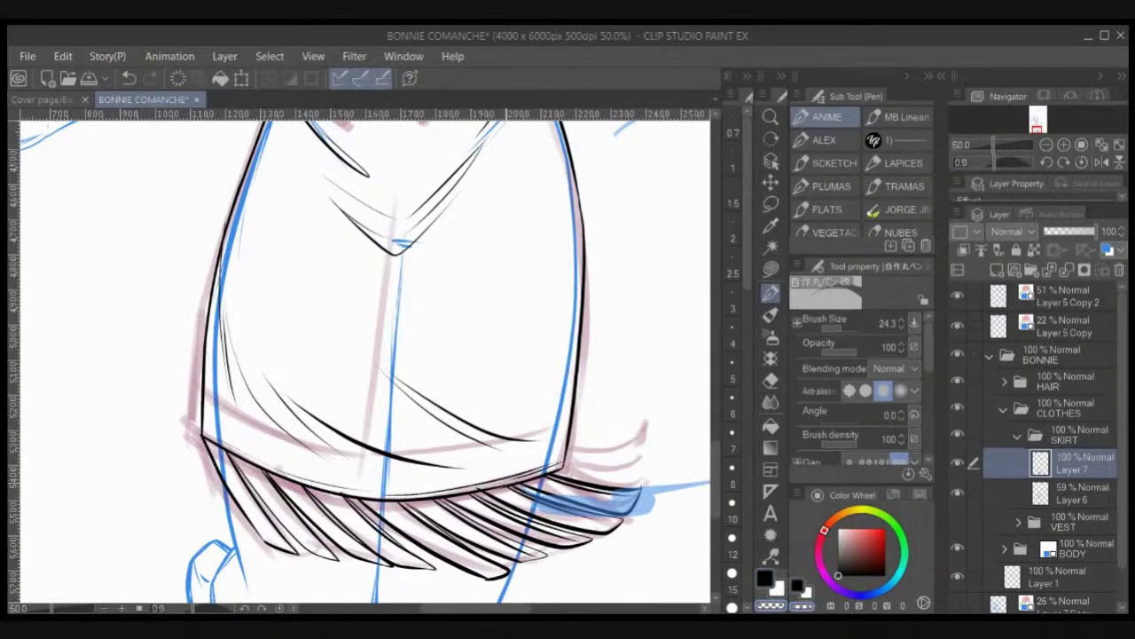
drag(559, 484, 648, 459)
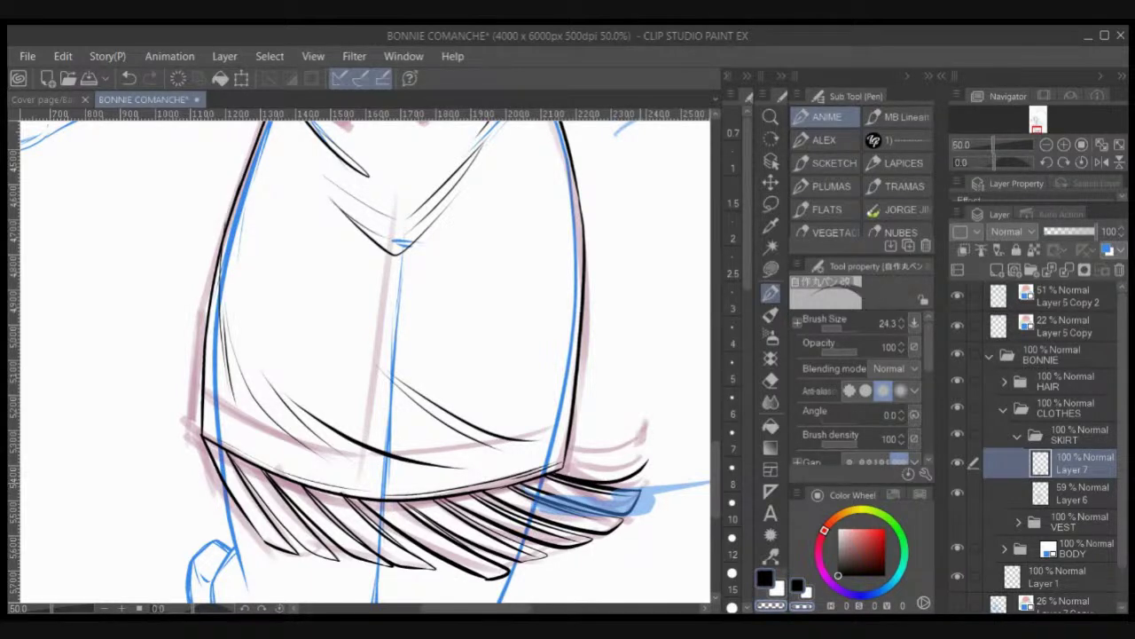
mouse_move(566, 467)
mouse_down()
mouse_move(647, 440)
mouse_move(620, 473)
mouse_up()
Step: Ink the short upturned fringe strands above the skirt's right corner, redrawing the uppermost one
drag(566, 461, 624, 425)
key(ctrl+z)
drag(565, 461, 615, 424)
key(ctrl+z)
mouse_move(567, 458)
mouse_down()
mouse_move(623, 432)
mouse_move(636, 449)
mouse_move(575, 439)
mouse_move(595, 434)
mouse_up()
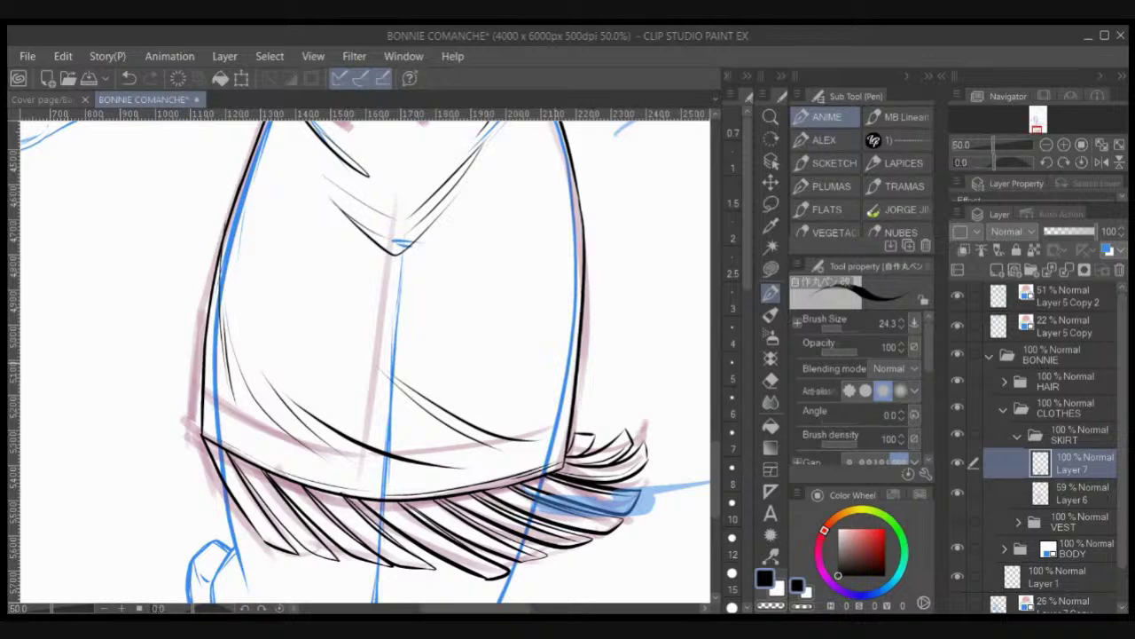
key(ctrl+z)
key(ctrl+z)
key(ctrl+z)
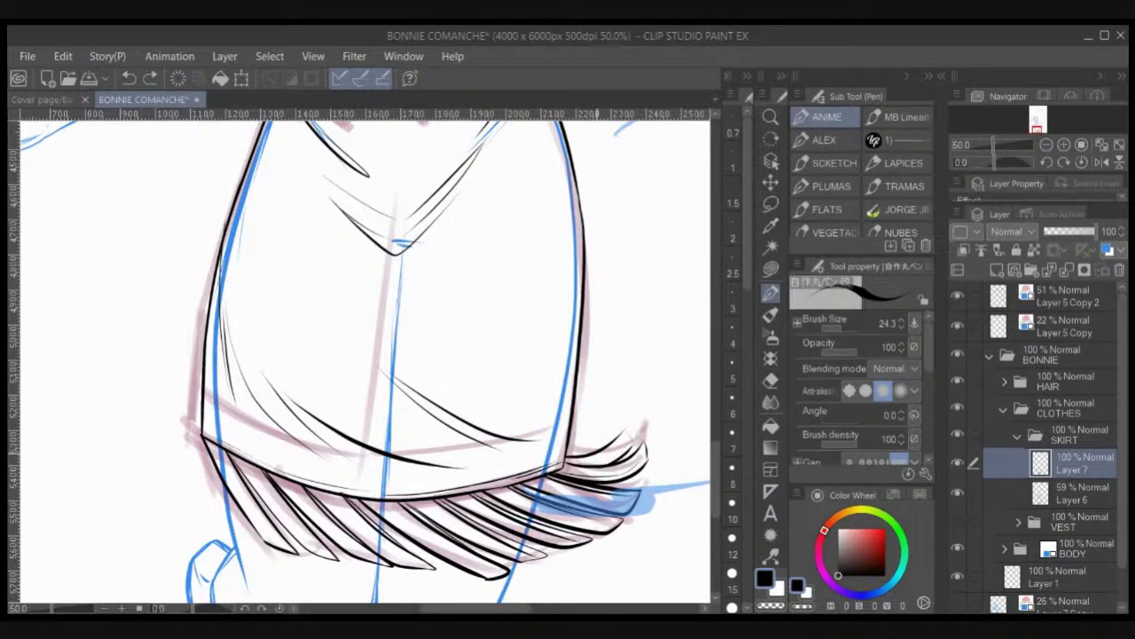
mouse_move(581, 456)
mouse_down()
mouse_move(606, 431)
mouse_move(587, 430)
mouse_up()
Step: Hide the Layer 6 sketch, auto-select the uppermost strand at the right corner and shade it black with the MB Linear brush
click(771, 246)
click(589, 434)
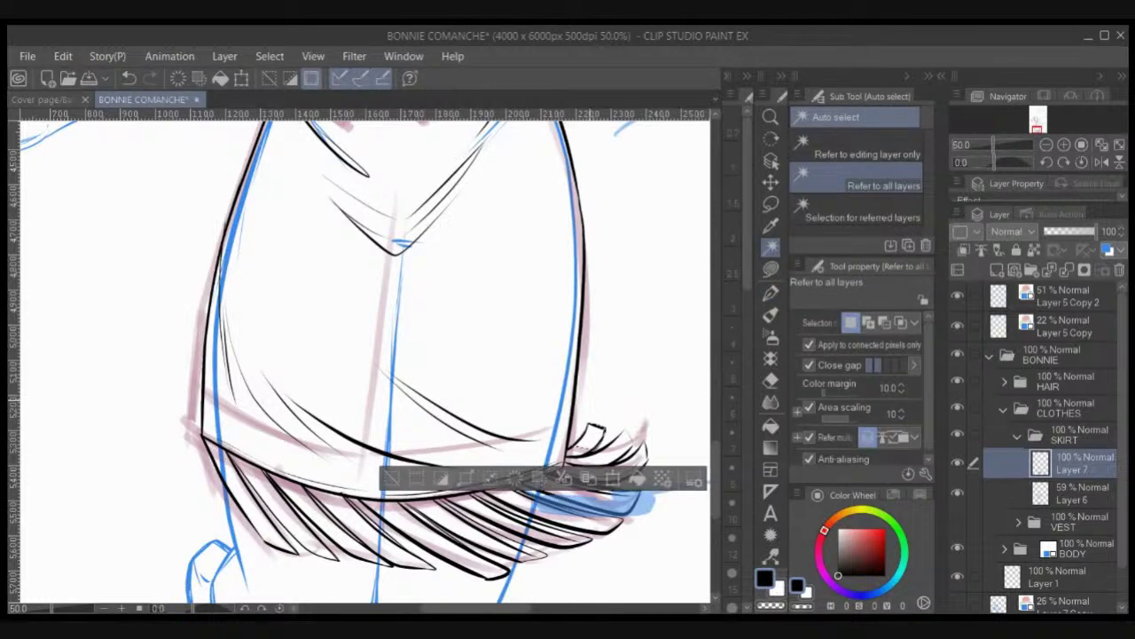
click(958, 492)
click(579, 449)
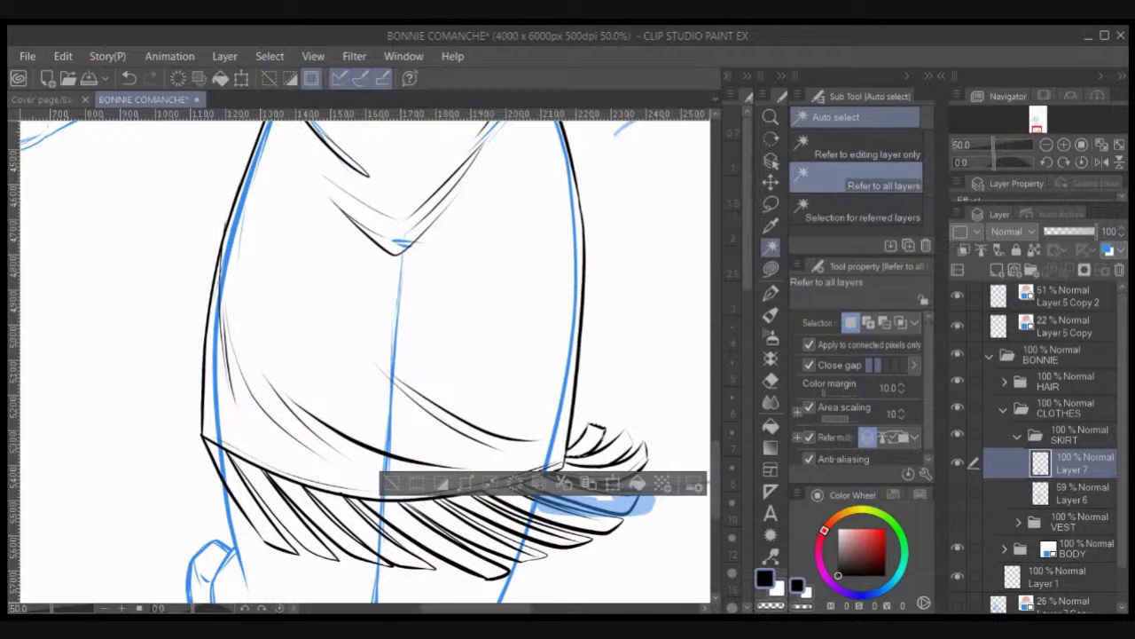
click(771, 291)
click(900, 117)
drag(570, 455, 592, 434)
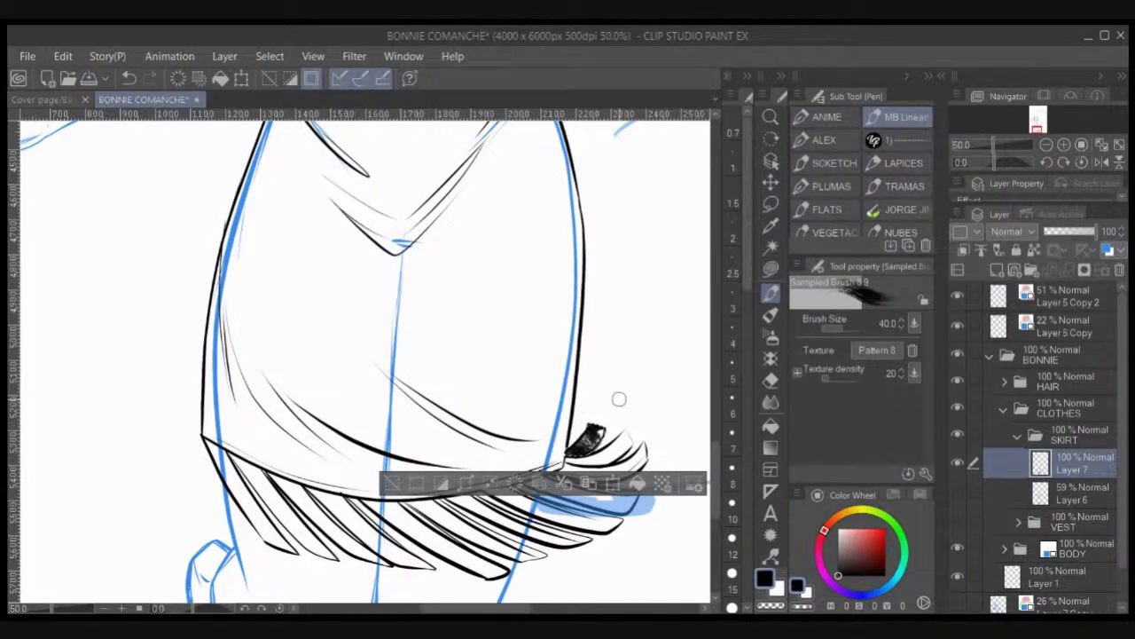
Step: Auto-select the next two upturned strands in turn, shade their bases with the textured brush, and clear the selection
click(771, 245)
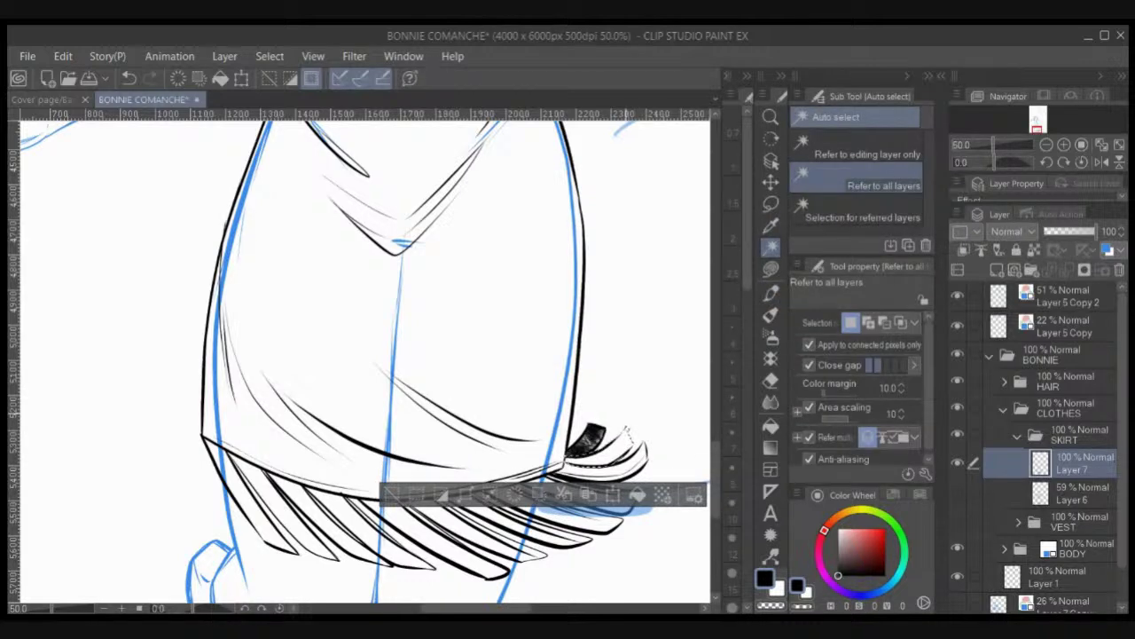
click(771, 293)
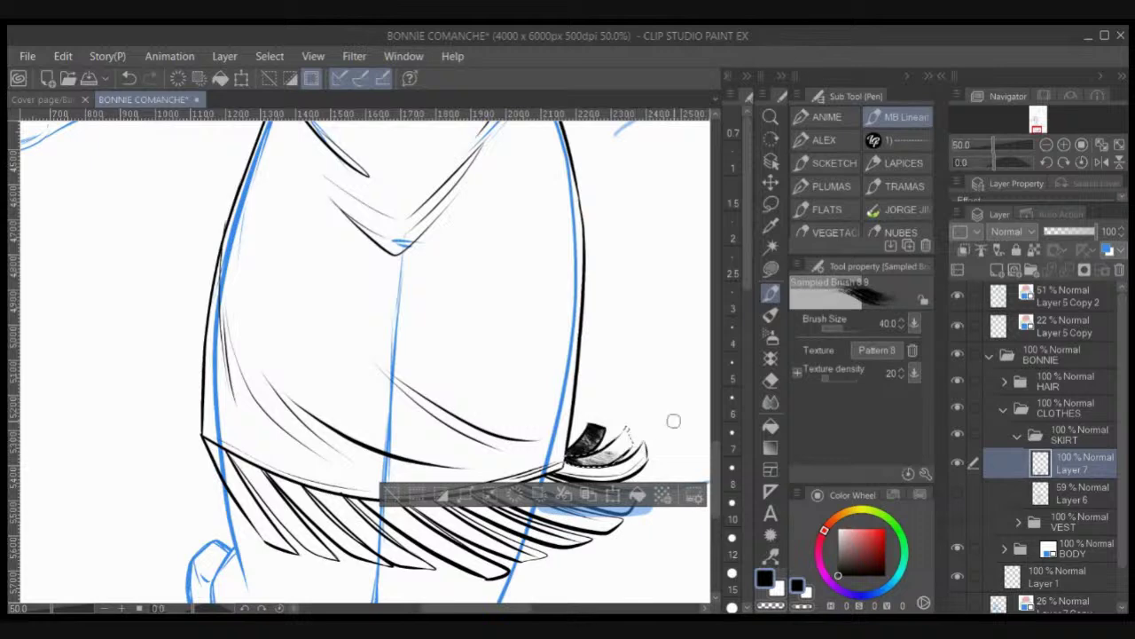
click(771, 245)
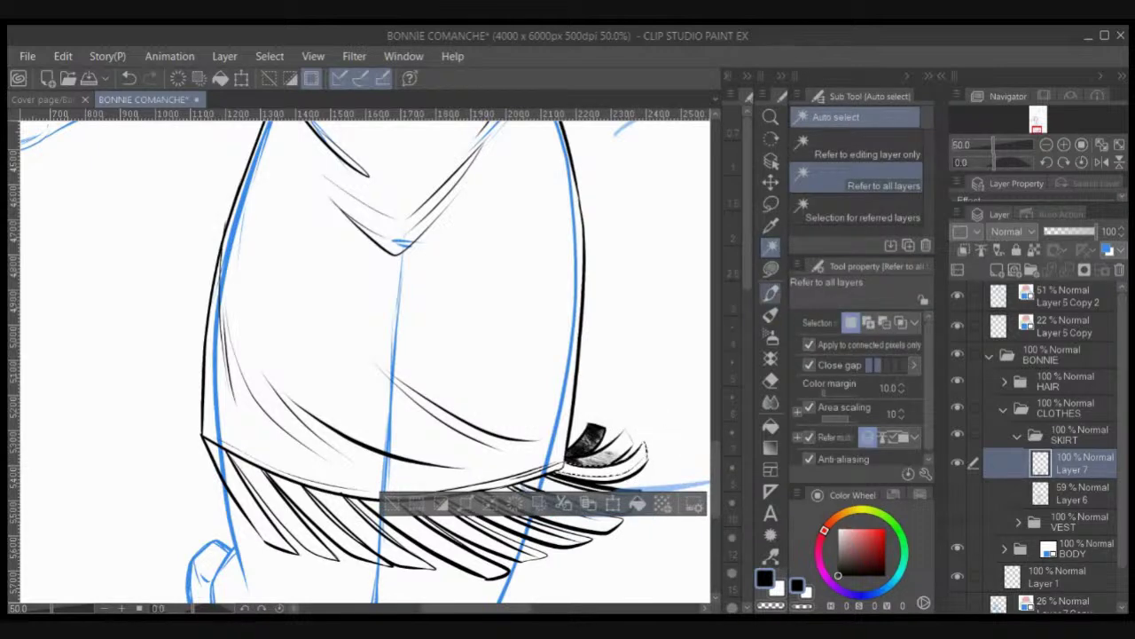
click(770, 293)
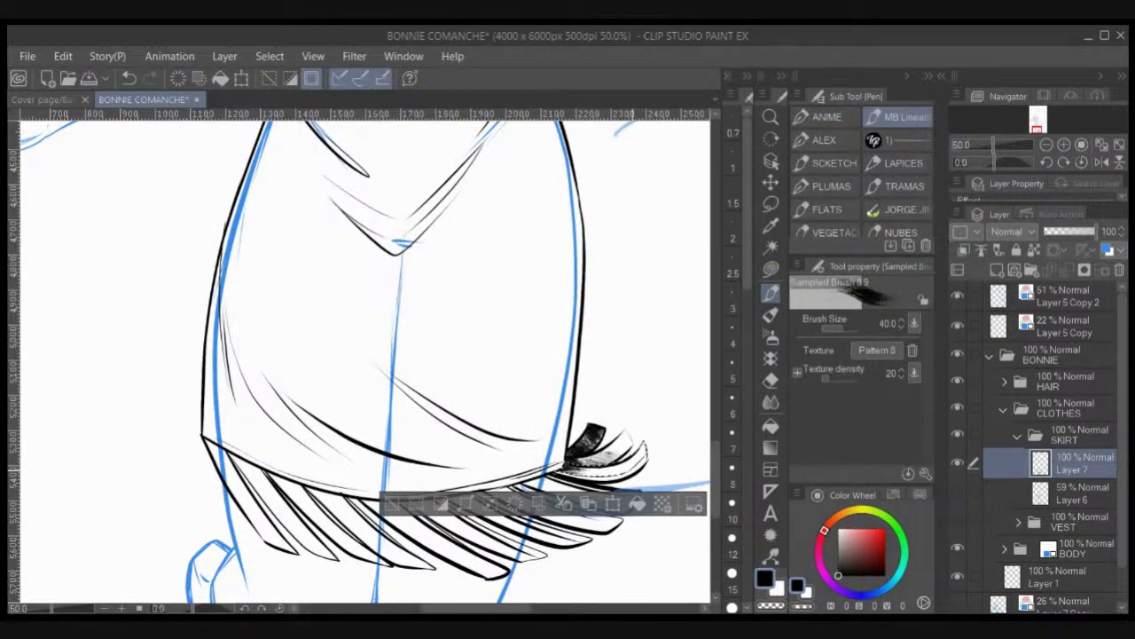
key(ctrl+d)
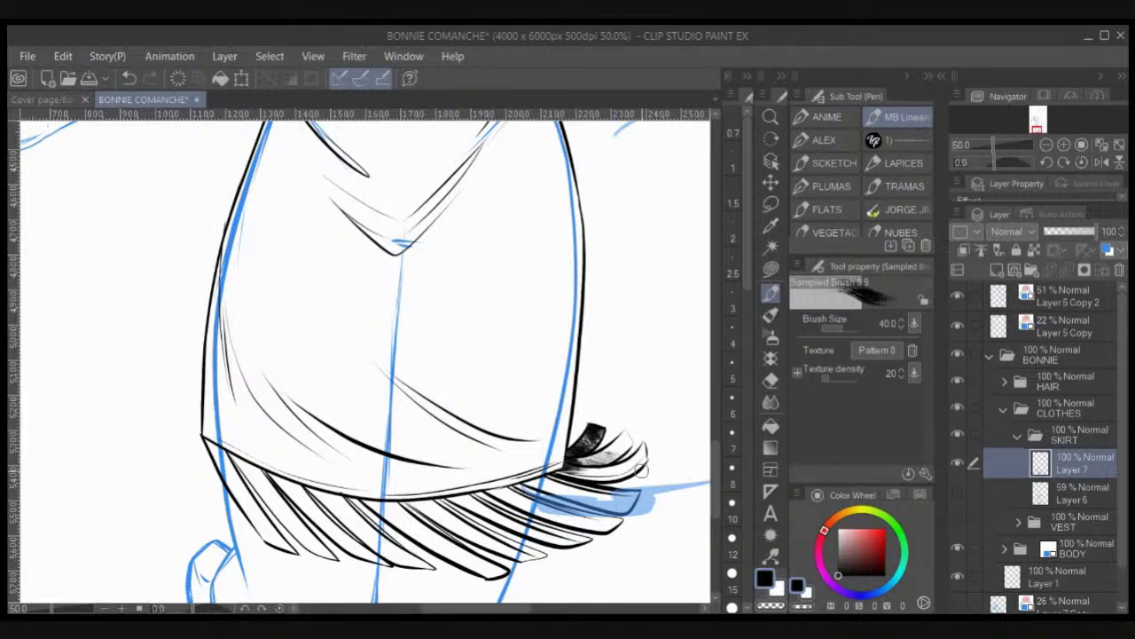
Step: Add thin inner lines with the ANIME pen to the fringe strands below the left and middle of the hem
click(827, 116)
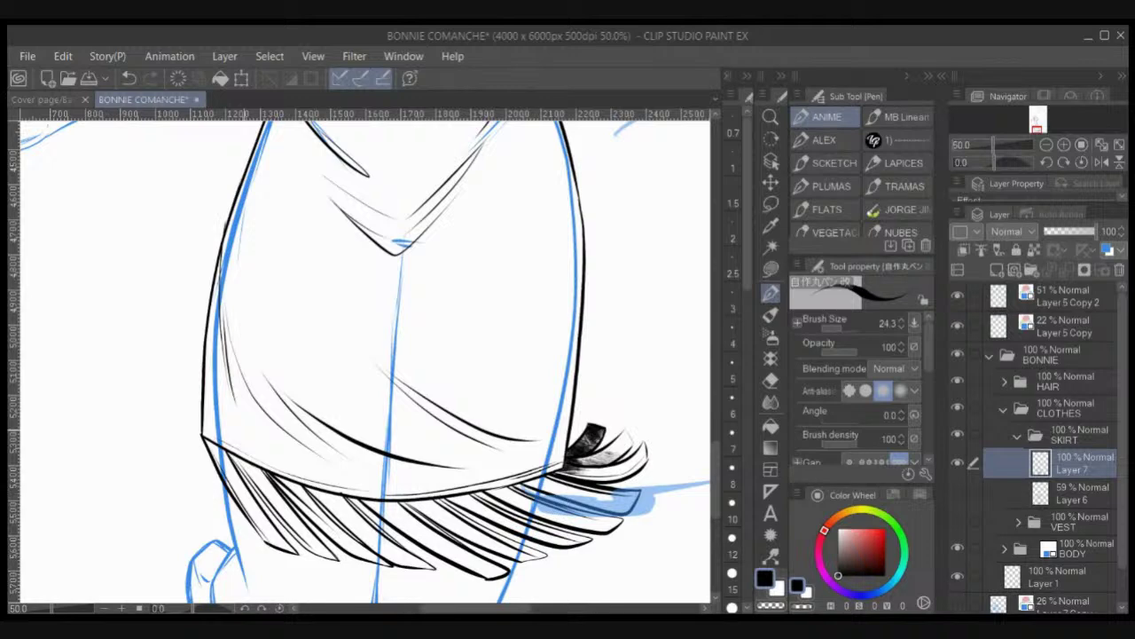
drag(314, 492, 377, 552)
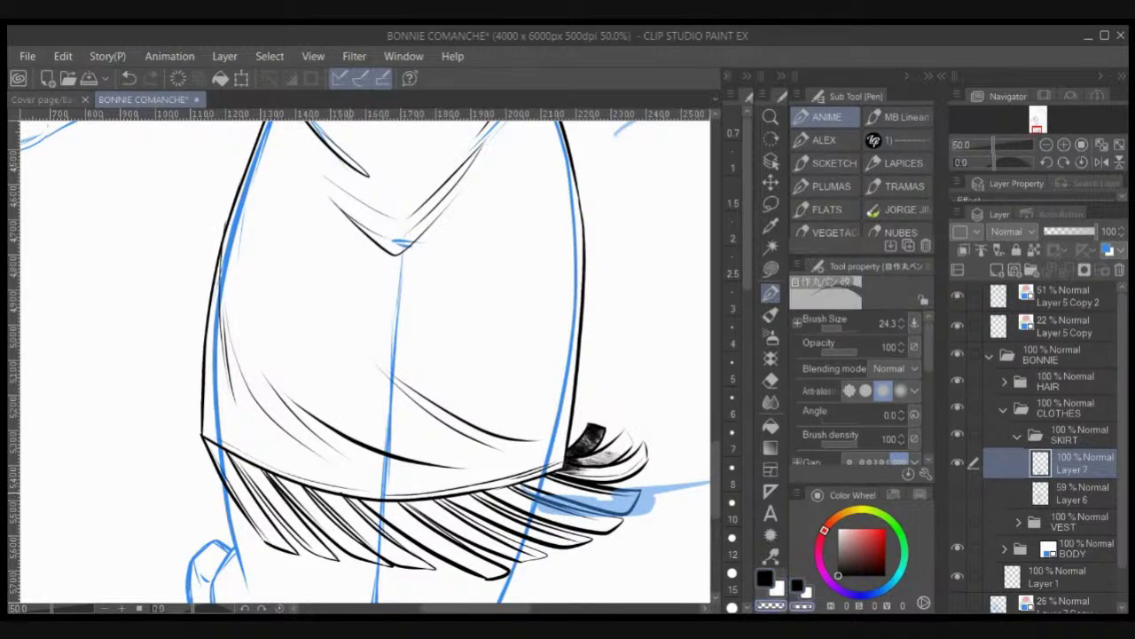
drag(359, 499, 449, 556)
key(ctrl+z)
drag(366, 500, 431, 545)
drag(409, 500, 437, 520)
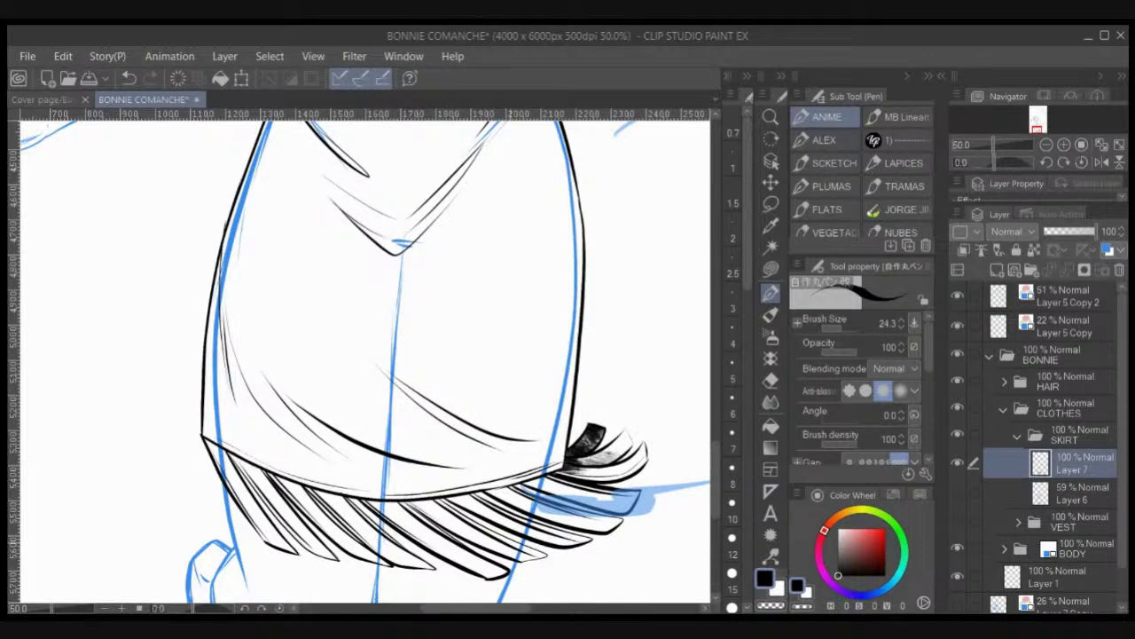
key(ctrl+z)
Step: Trim and close the fringe strand tips below the middle and right of the hem, alternating ink and transparent colour
key(c)
drag(488, 580, 510, 572)
key(c)
drag(522, 560, 550, 555)
key(ctrl+z)
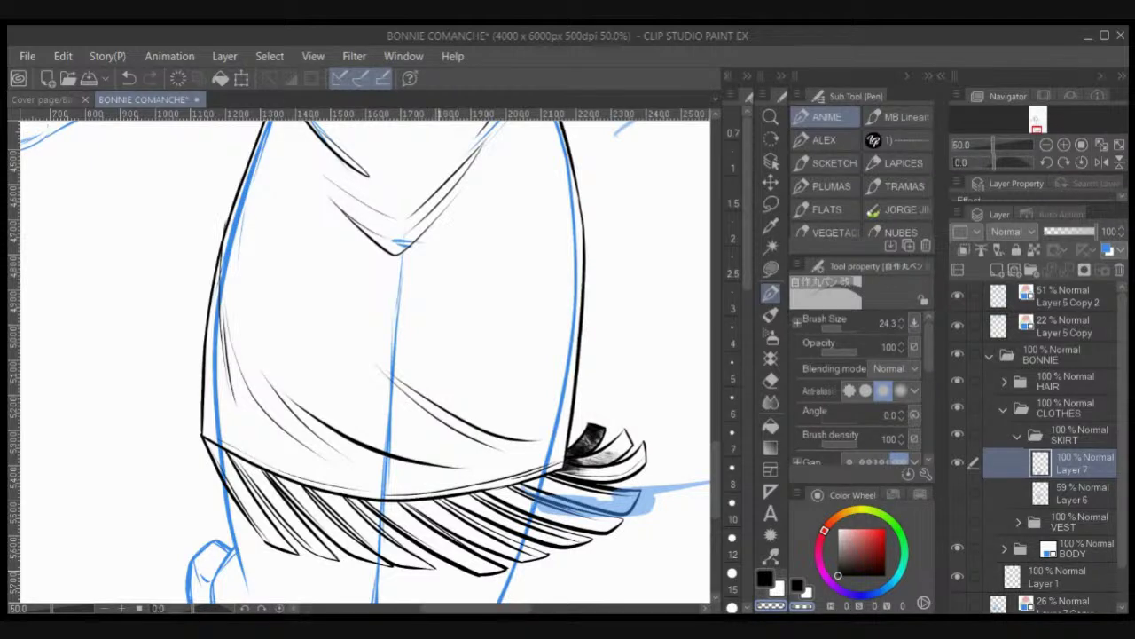
key(c)
drag(421, 567, 434, 568)
key(ctrl+z)
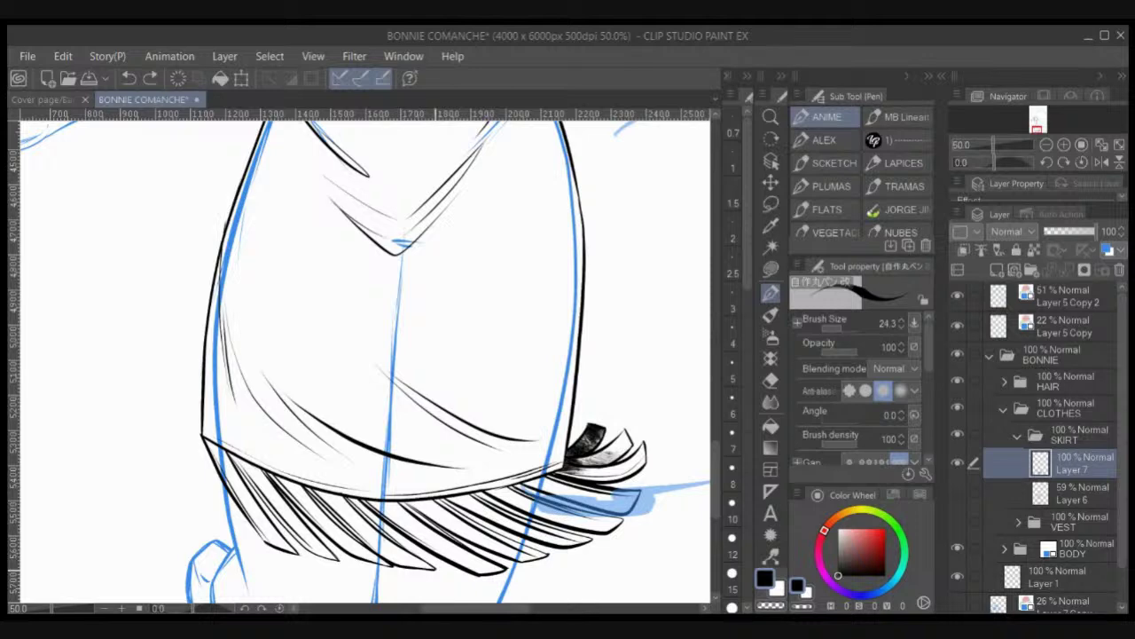
key(ctrl+y)
key(ctrl+z)
key(ctrl+y)
Step: Ink a short extra fringe strand hanging from the skirt's left corner
drag(203, 435, 225, 502)
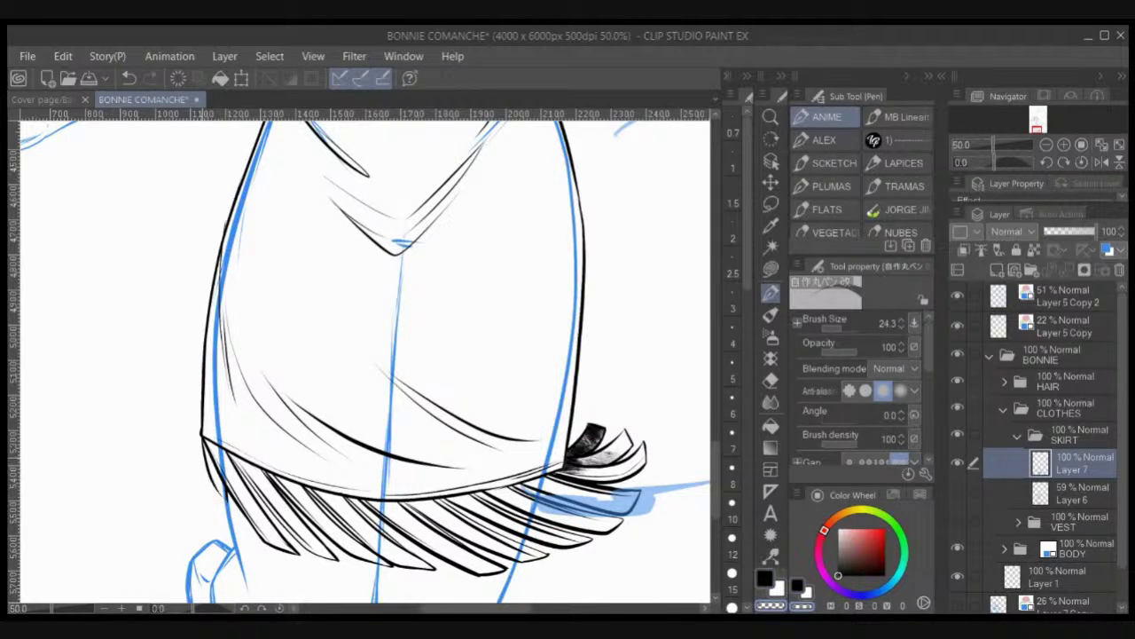
key(ctrl+minus)
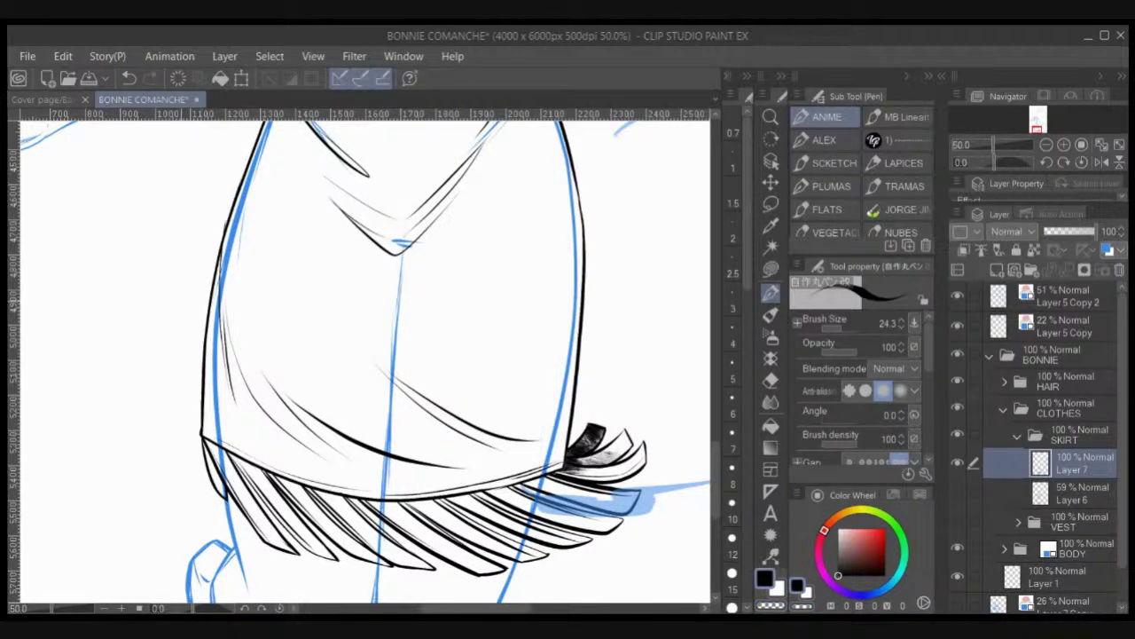
key(ctrl+minus)
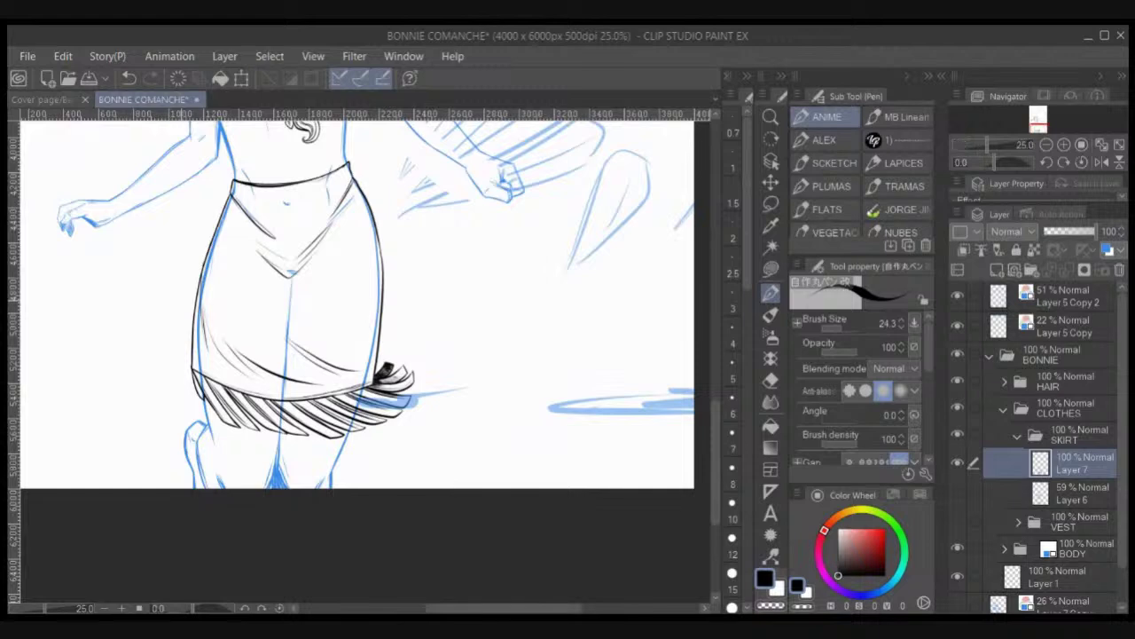
drag(483, 266, 527, 356)
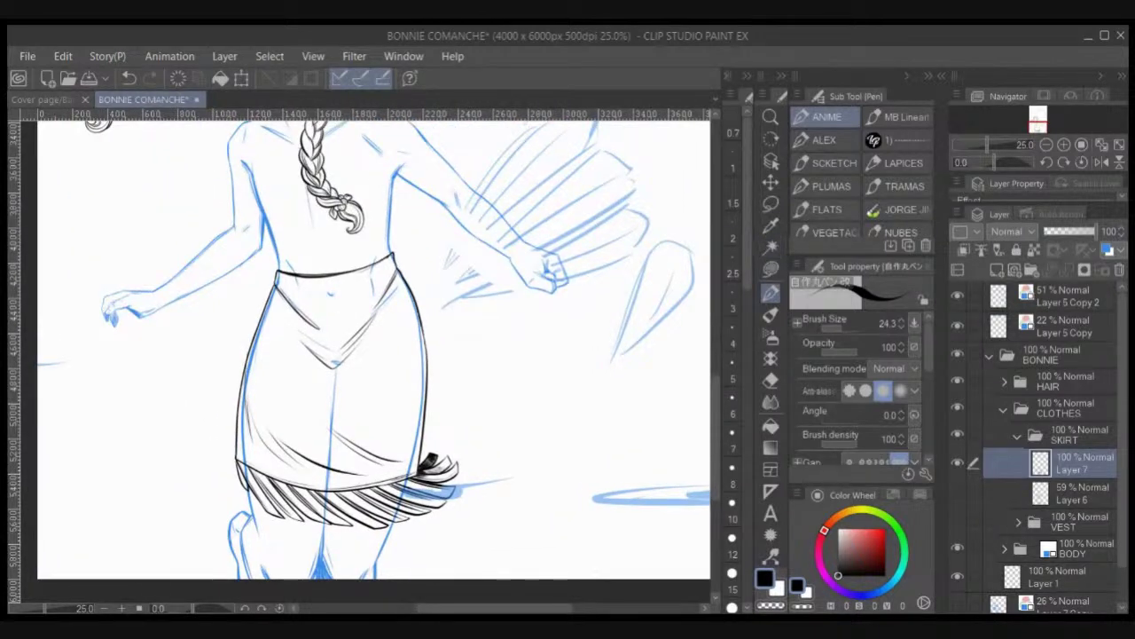
Step: Hide the BODY folder, Layer 1, both Layer 5 copies and the HAIR folder, leaving only the skirt line art
click(958, 548)
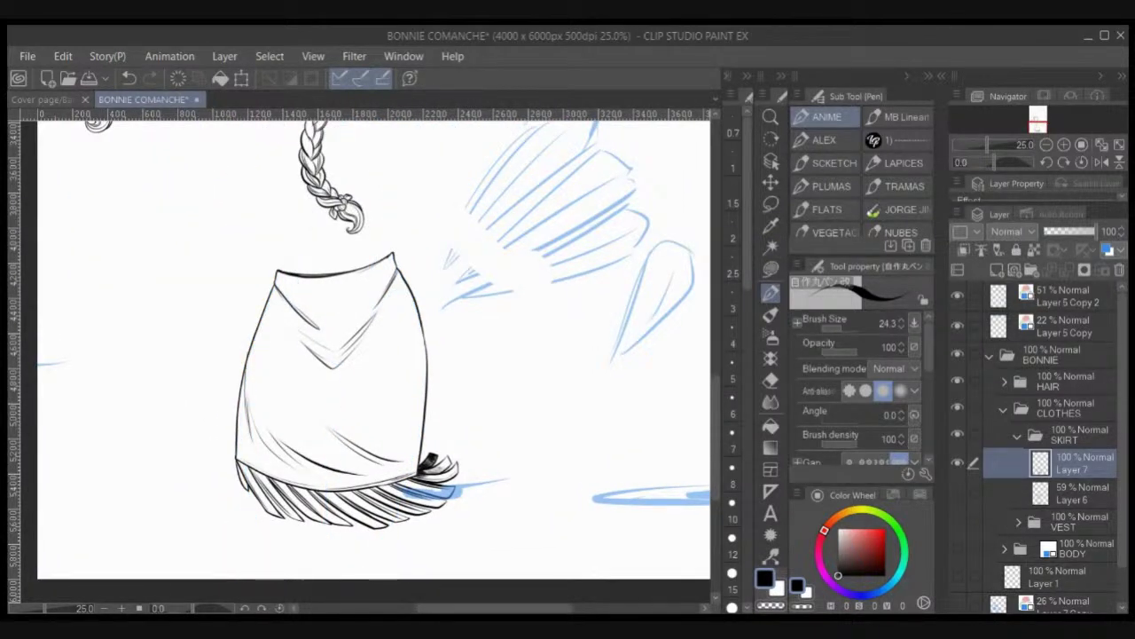
drag(958, 295, 958, 325)
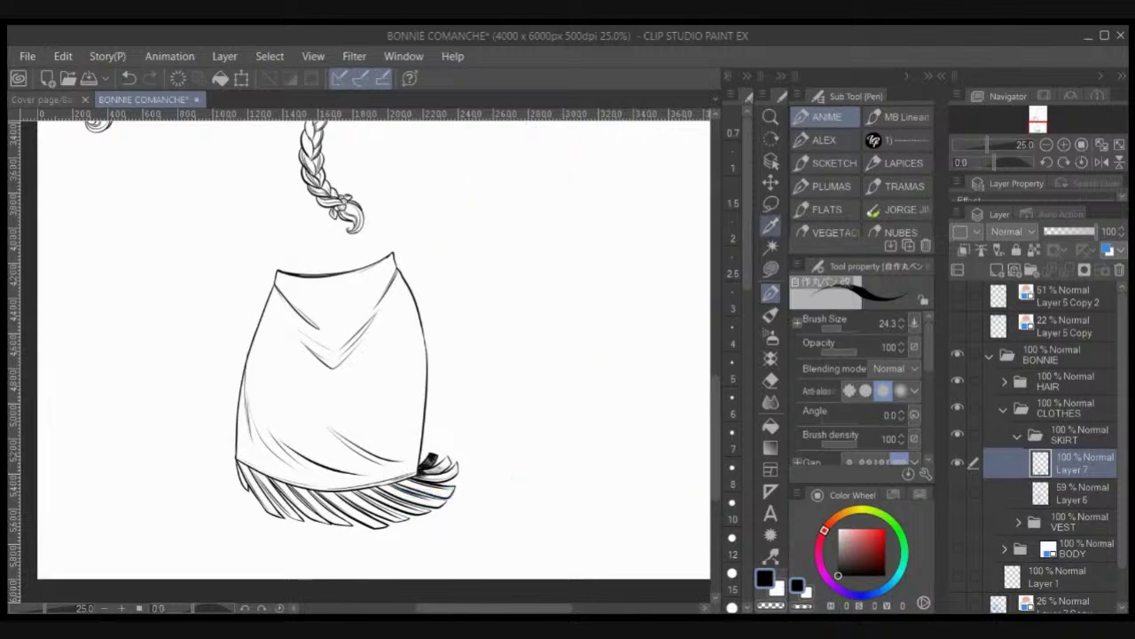
click(770, 248)
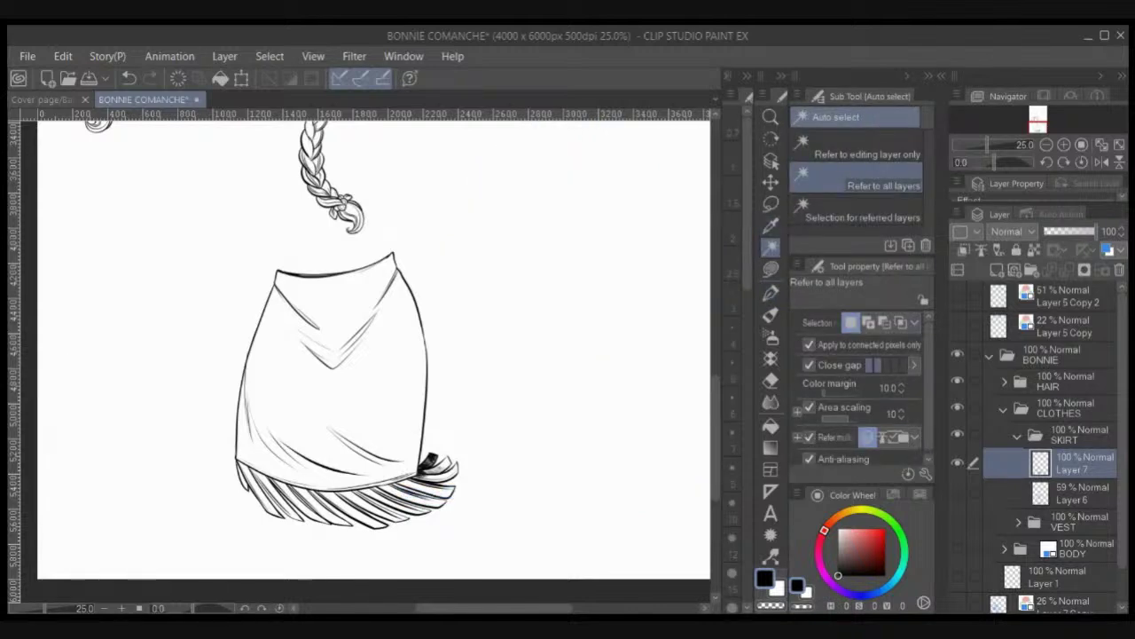
click(957, 379)
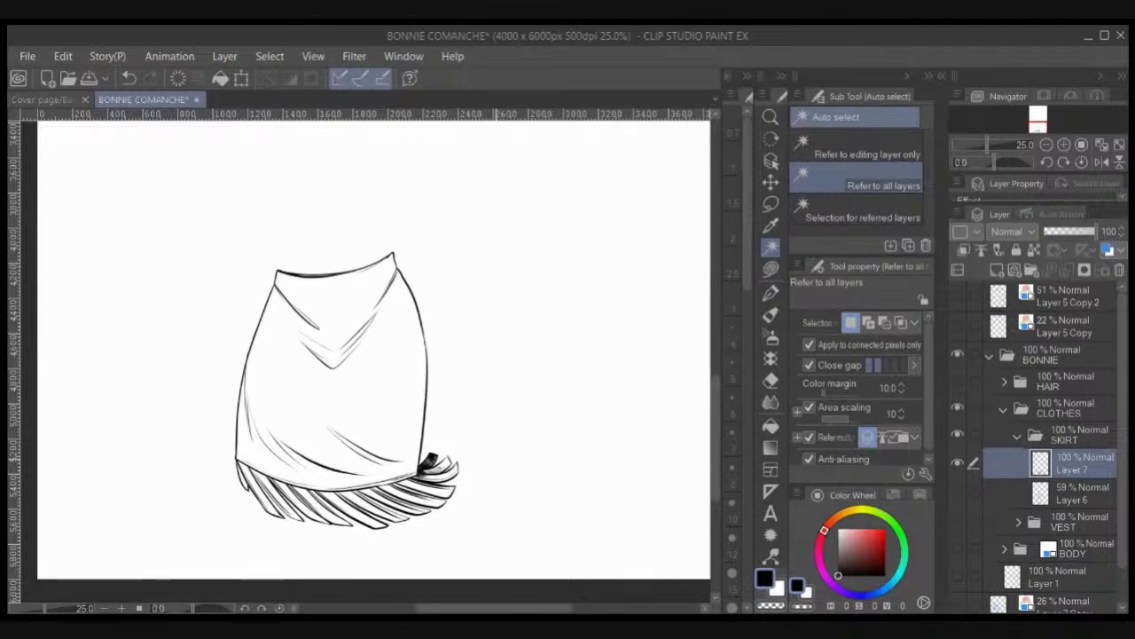
Step: Fill the skirt's silhouette with white on a new layer beneath its line art, using a selection of the surrounding area, and deselect
click(517, 366)
click(1074, 493)
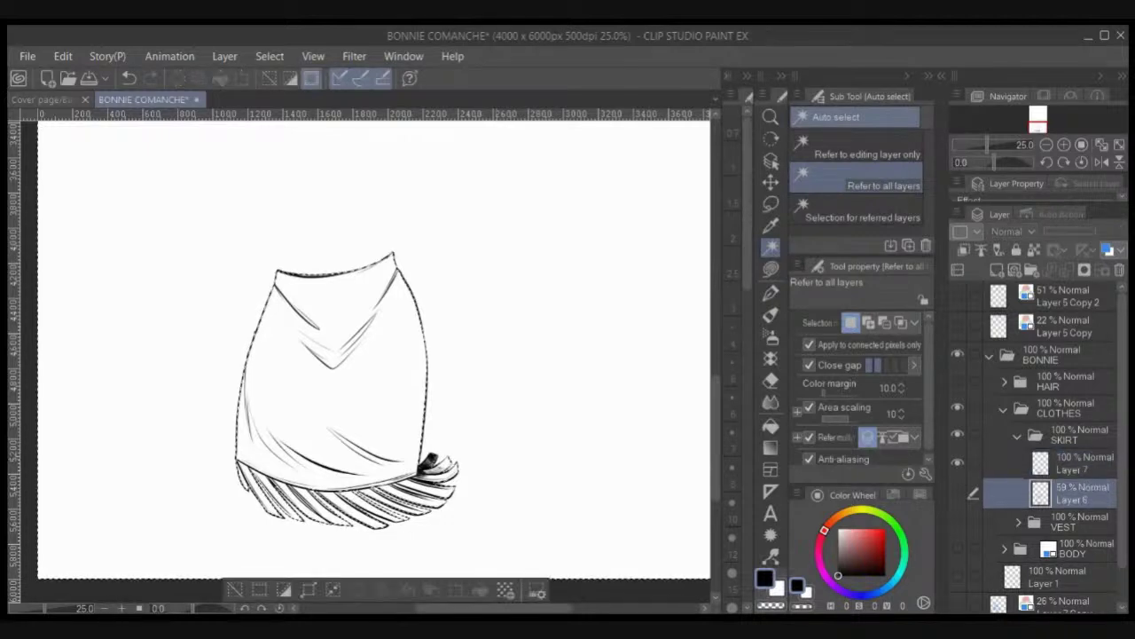
key(ctrl+shift+n)
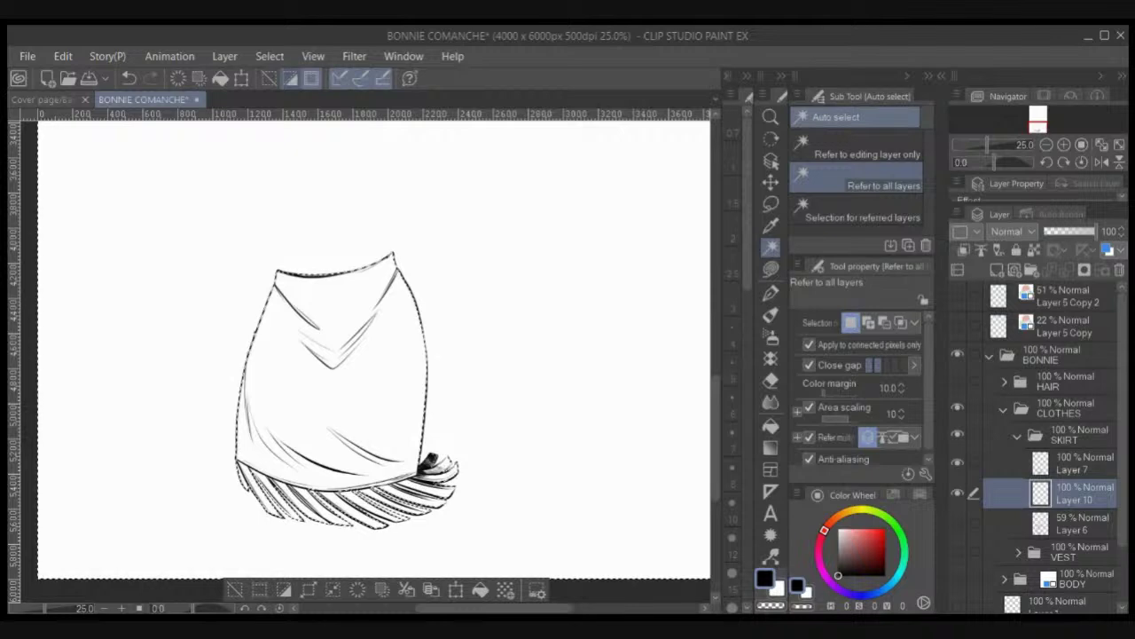
click(770, 268)
click(839, 514)
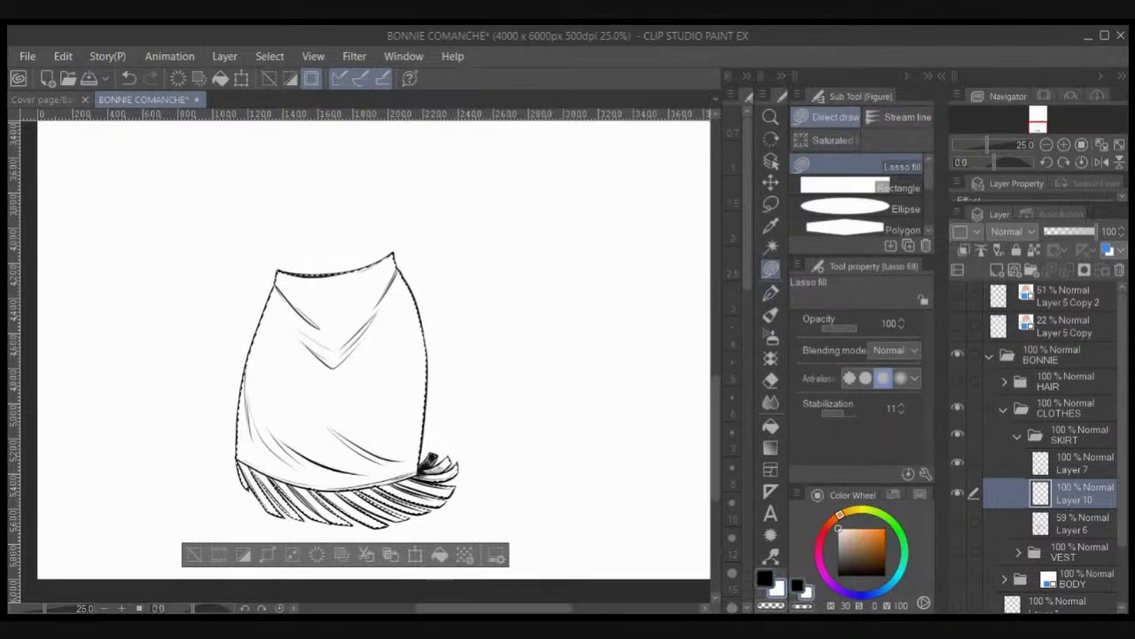
mouse_move(534, 277)
mouse_down()
mouse_move(188, 335)
mouse_move(538, 435)
mouse_move(534, 277)
mouse_up()
key(ctrl+d)
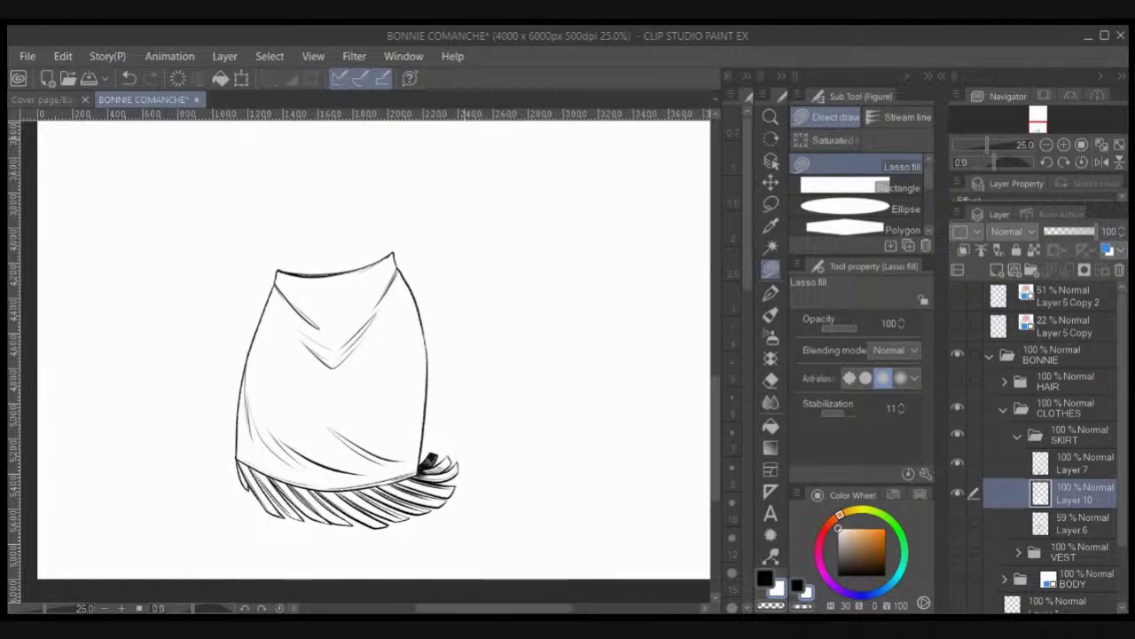
Step: Show the VEST folder and delete the 59% opacity sketch layer from the SKIRT folder, leaving that folder collapsed
click(959, 552)
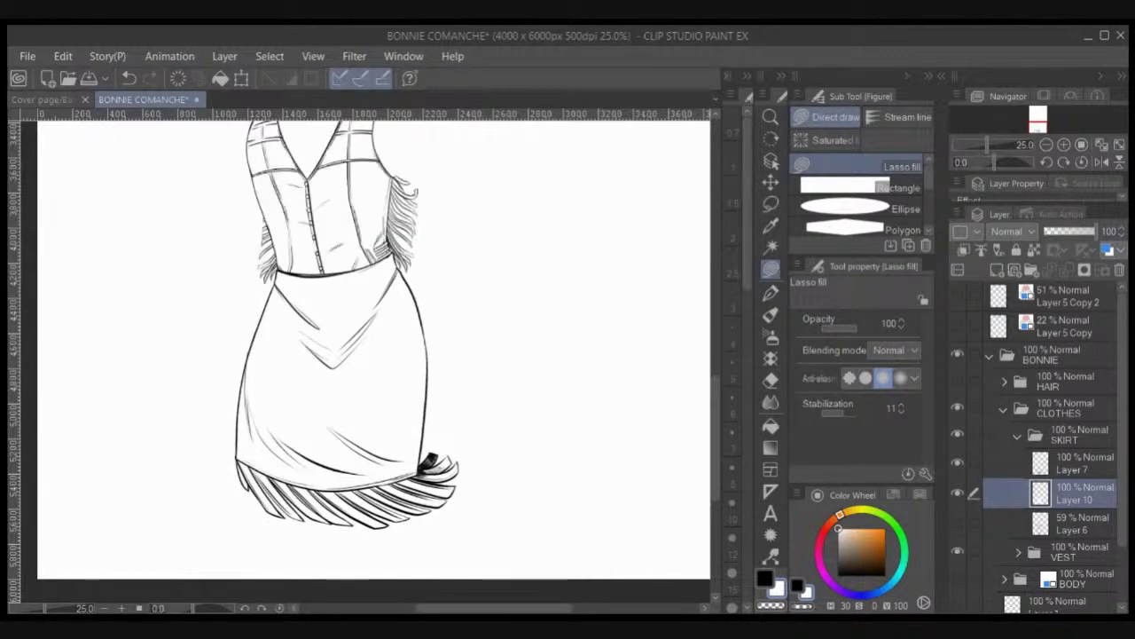
click(1073, 524)
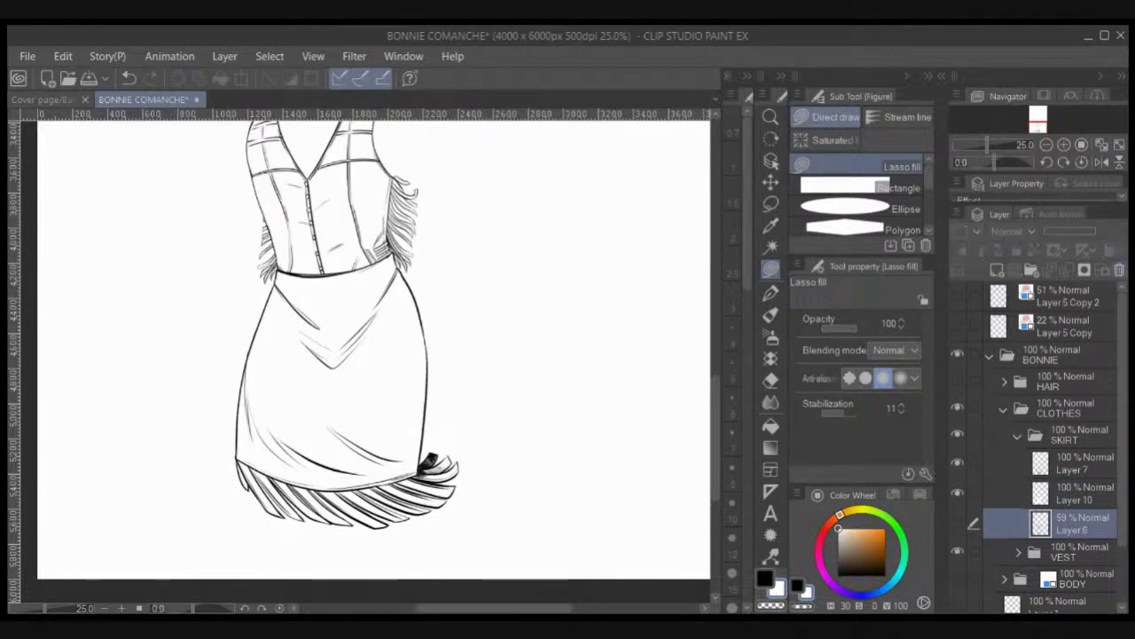
click(1119, 269)
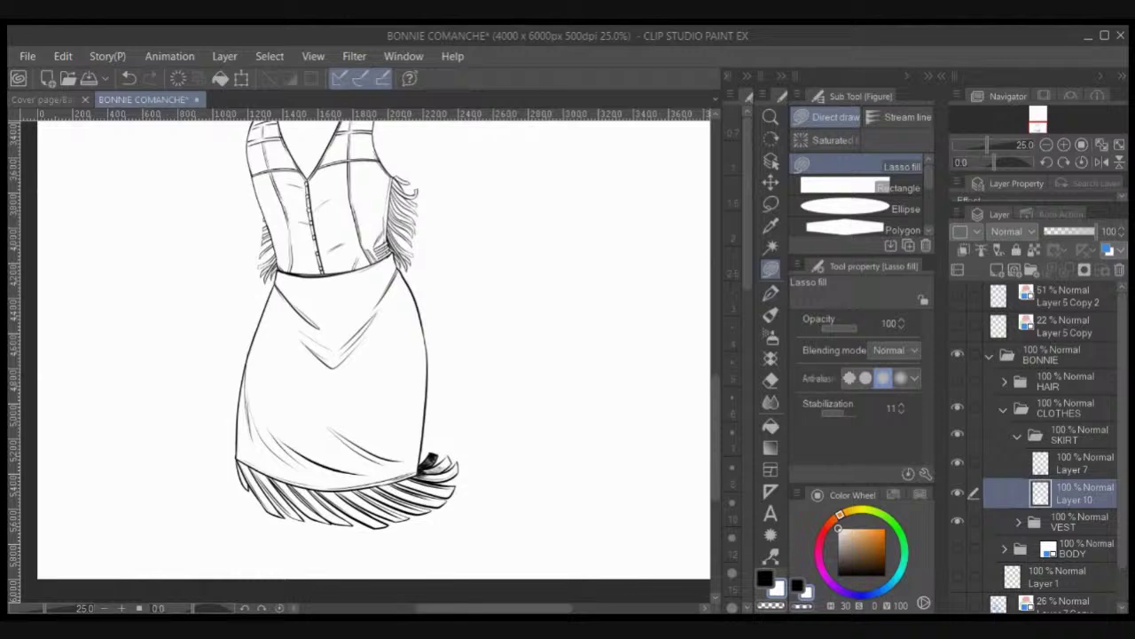
click(1069, 436)
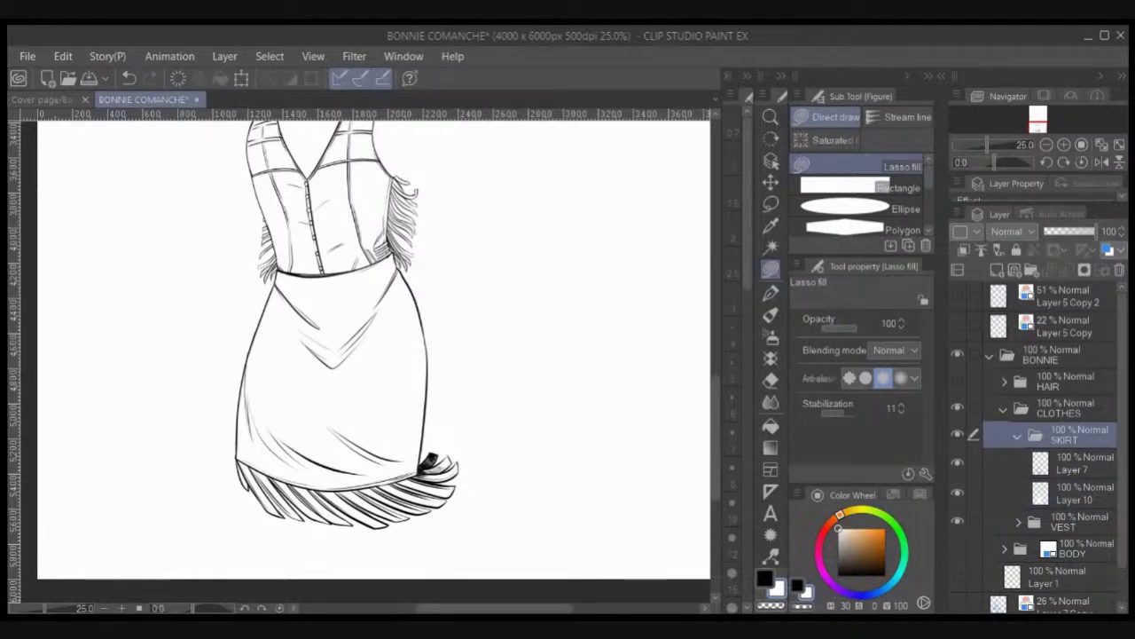
click(1017, 435)
click(771, 182)
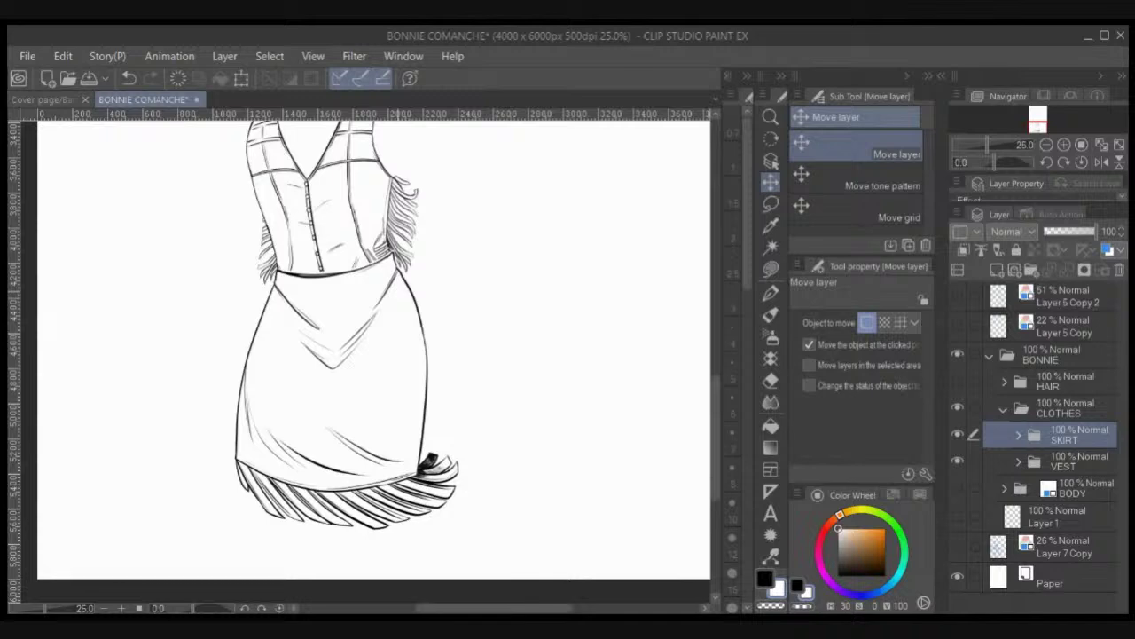
key(ctrl+z)
key(ctrl+t)
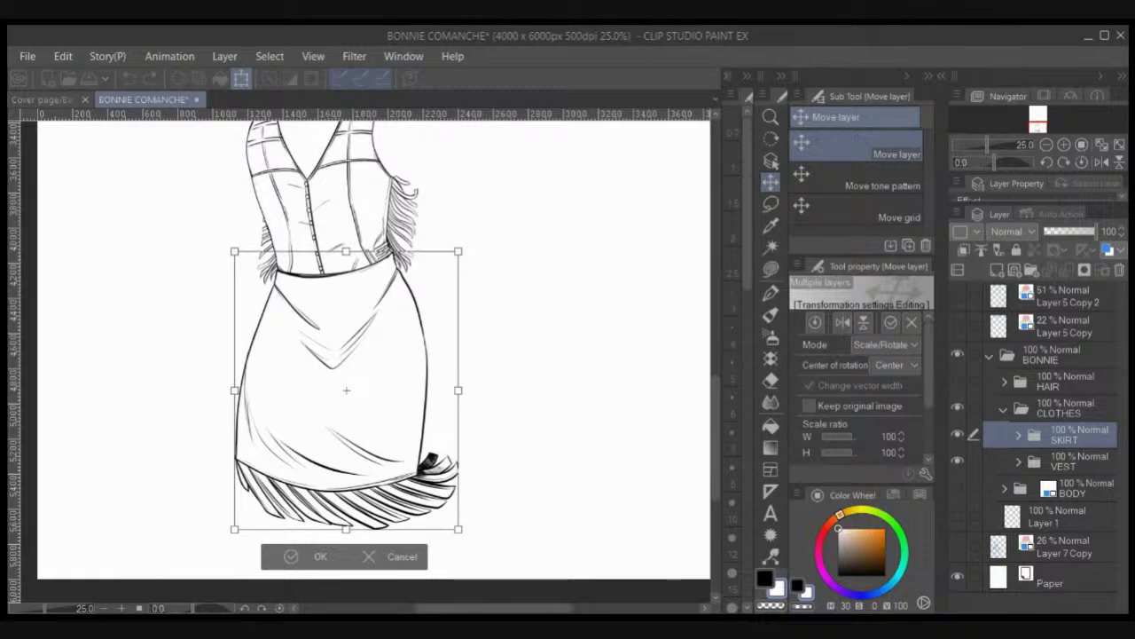
key(Return)
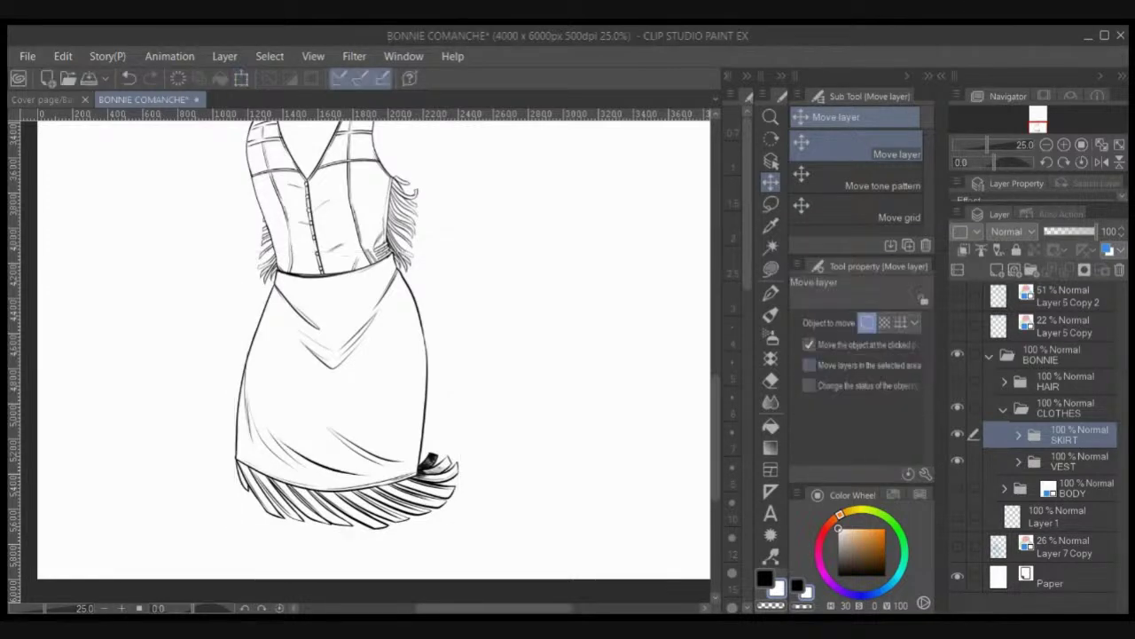
Step: Move the VEST folder above the SKIRT folder so the vest overlaps the skirt's waist
drag(1064, 461, 1065, 423)
click(1068, 461)
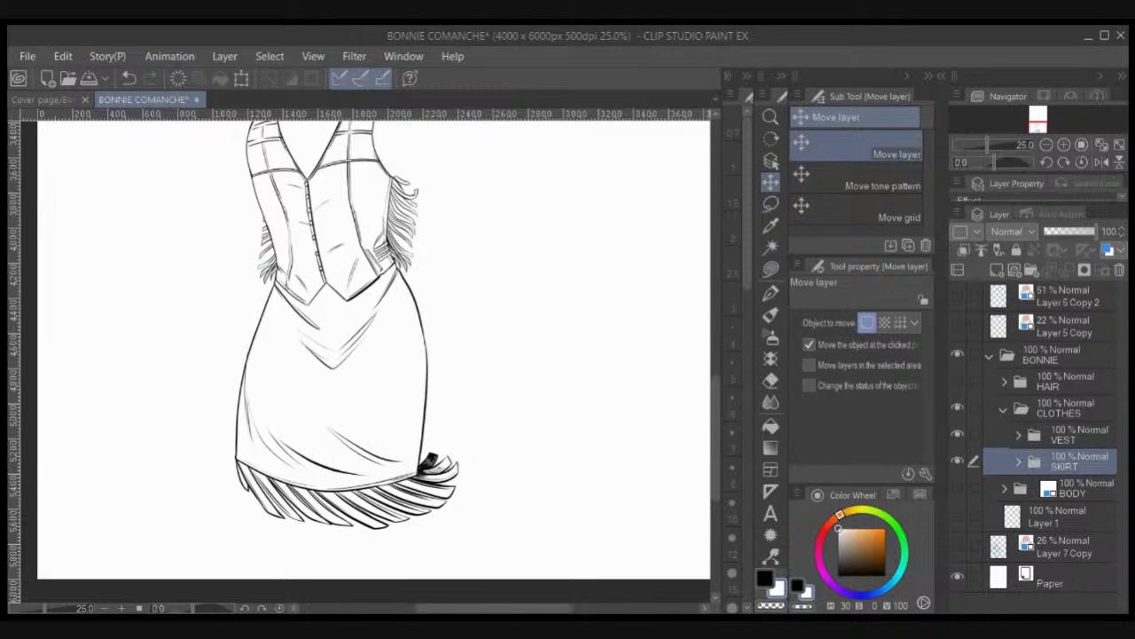
click(1068, 434)
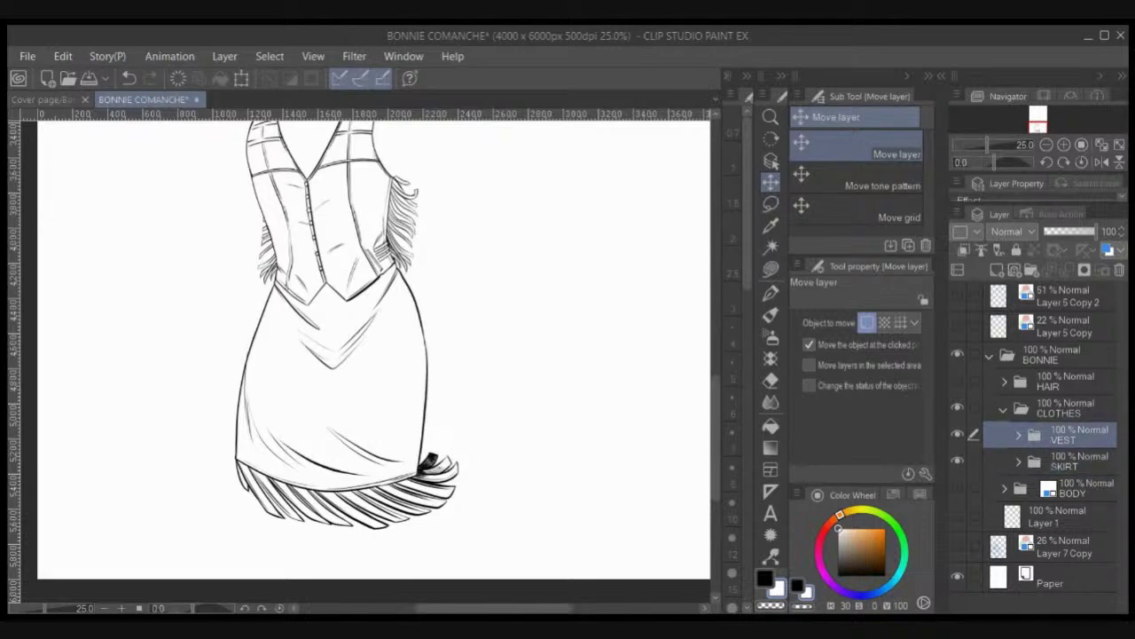
Step: Show the BODY folder and turn off its blue layer colour
drag(523, 244, 559, 337)
click(958, 488)
click(1071, 489)
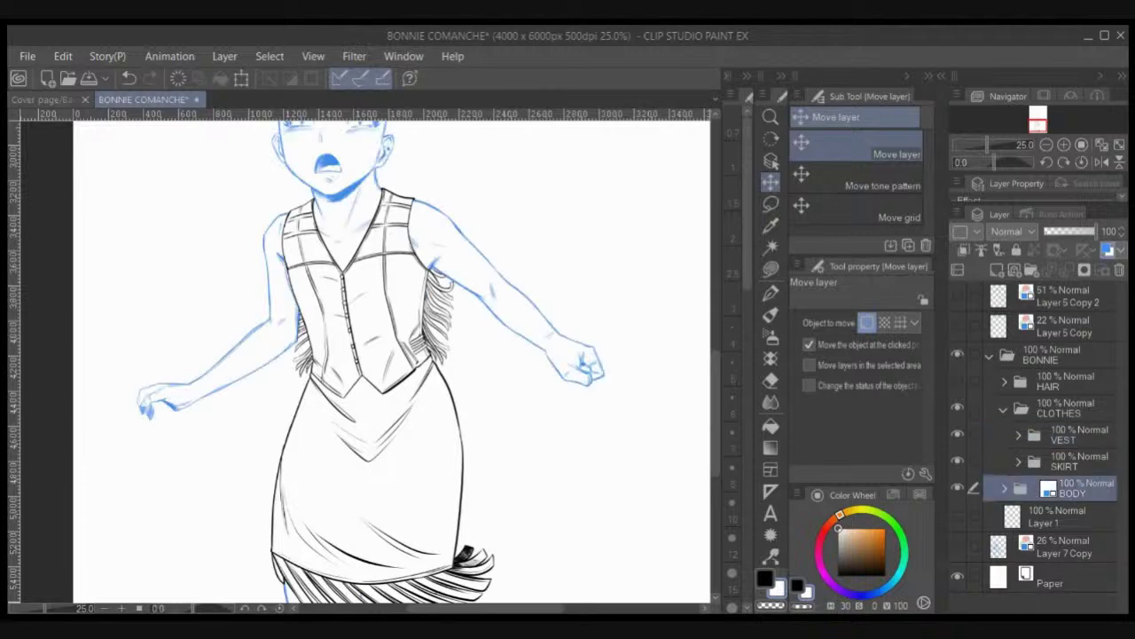
click(1107, 250)
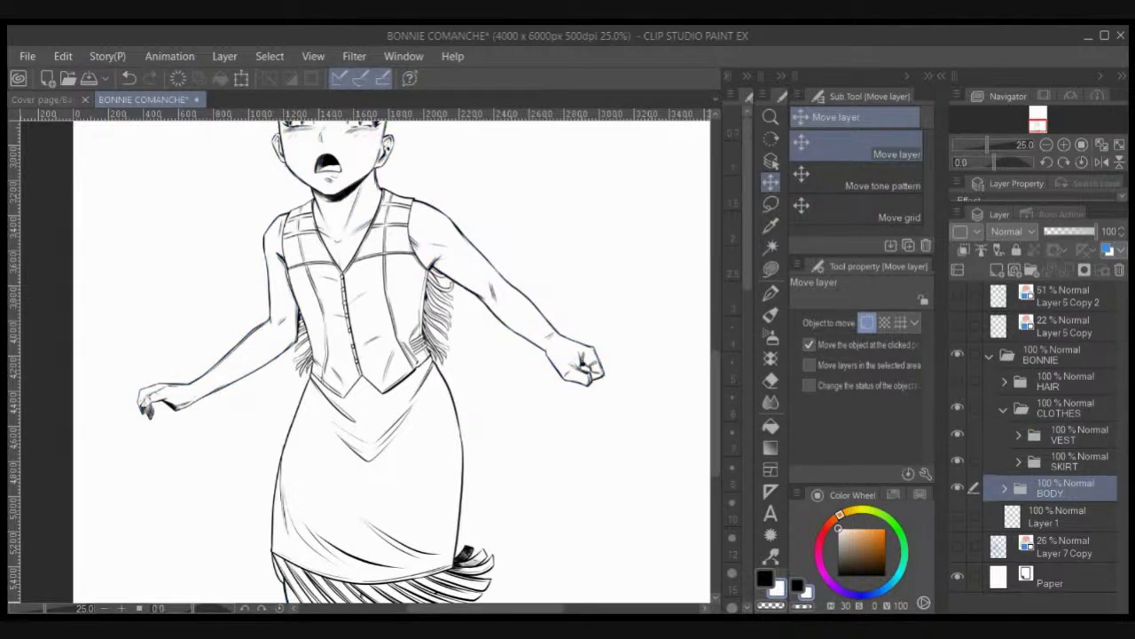
Step: Show the HAIR folder and save the illustration
click(957, 380)
key(ctrl+minus)
key(ctrl+minus)
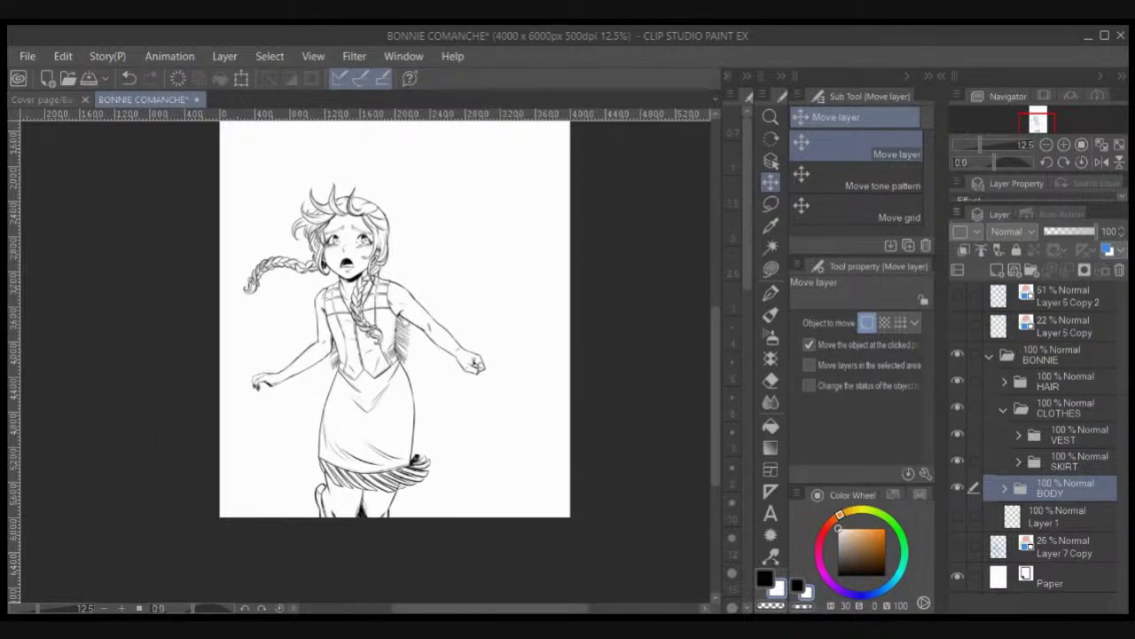
key(ctrl+s)
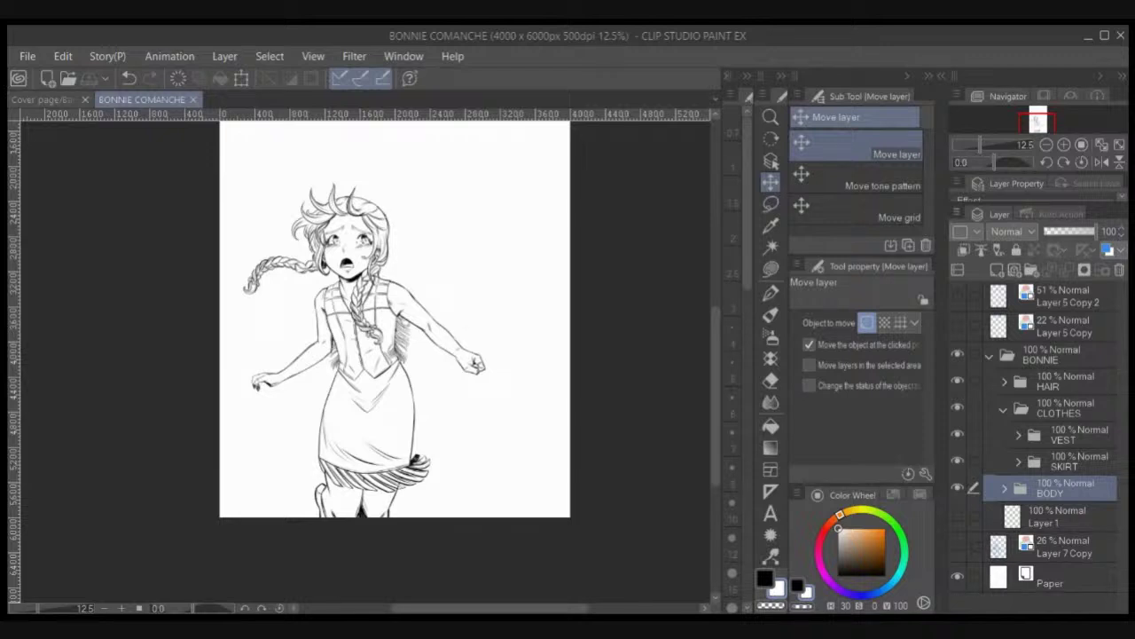
Step: Create a folder named JEWELRY above the VEST folder inside CLOTHES
click(1069, 435)
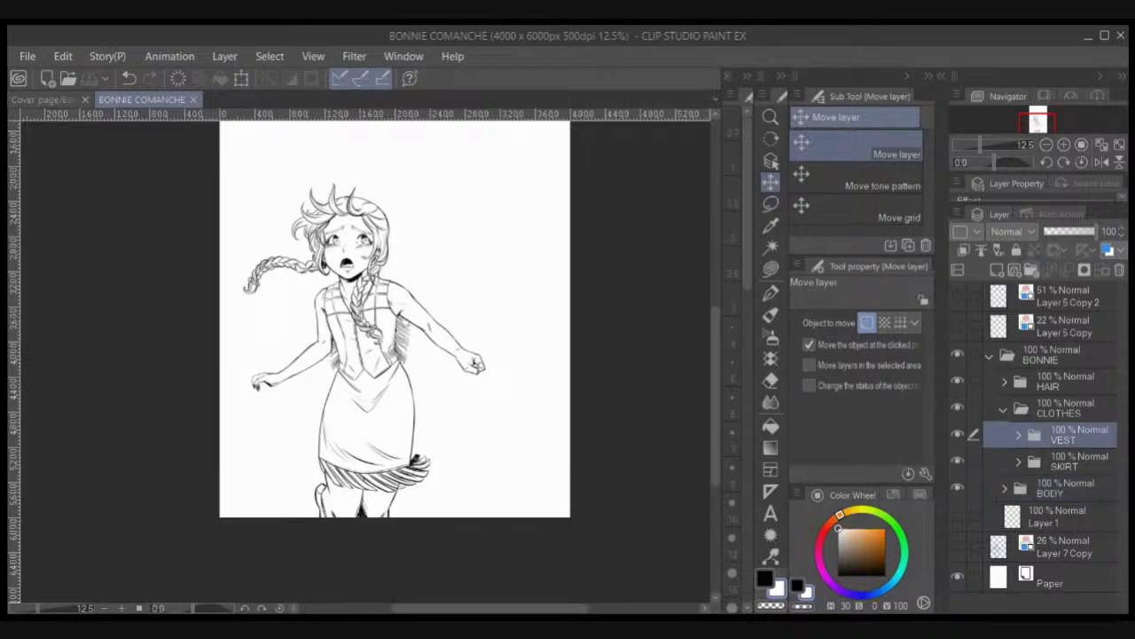
click(1032, 270)
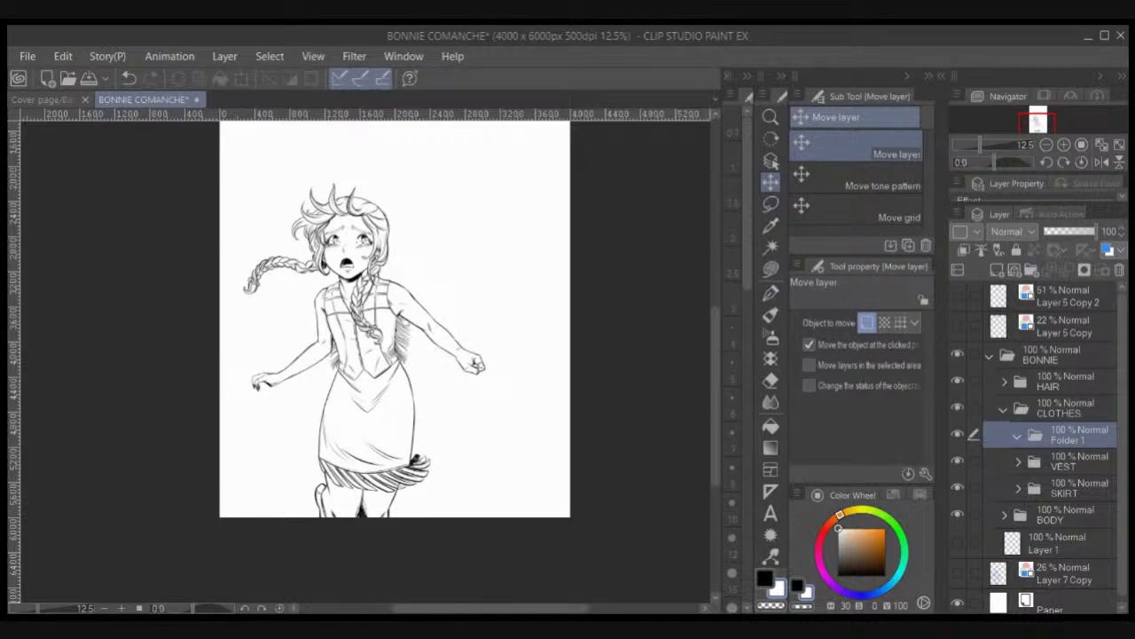
text(JEWELRY)
key(Return)
Step: Expand the BODY folder and add a new raster layer above Layer 2
click(771, 292)
key(ctrl+plus)
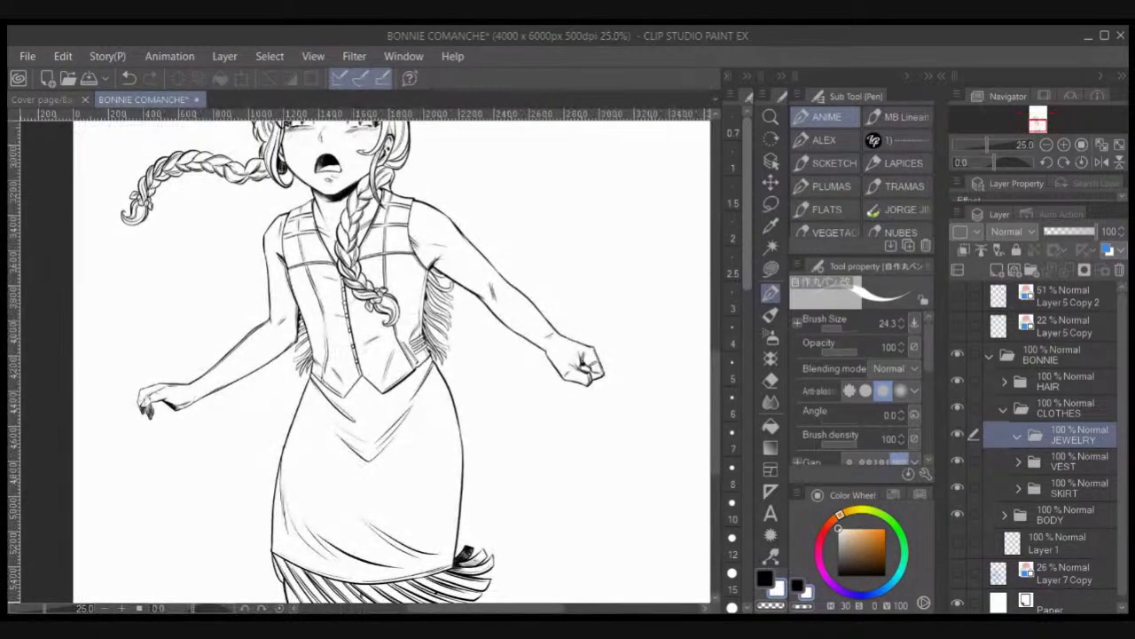
drag(390, 302, 448, 419)
drag(610, 429, 616, 419)
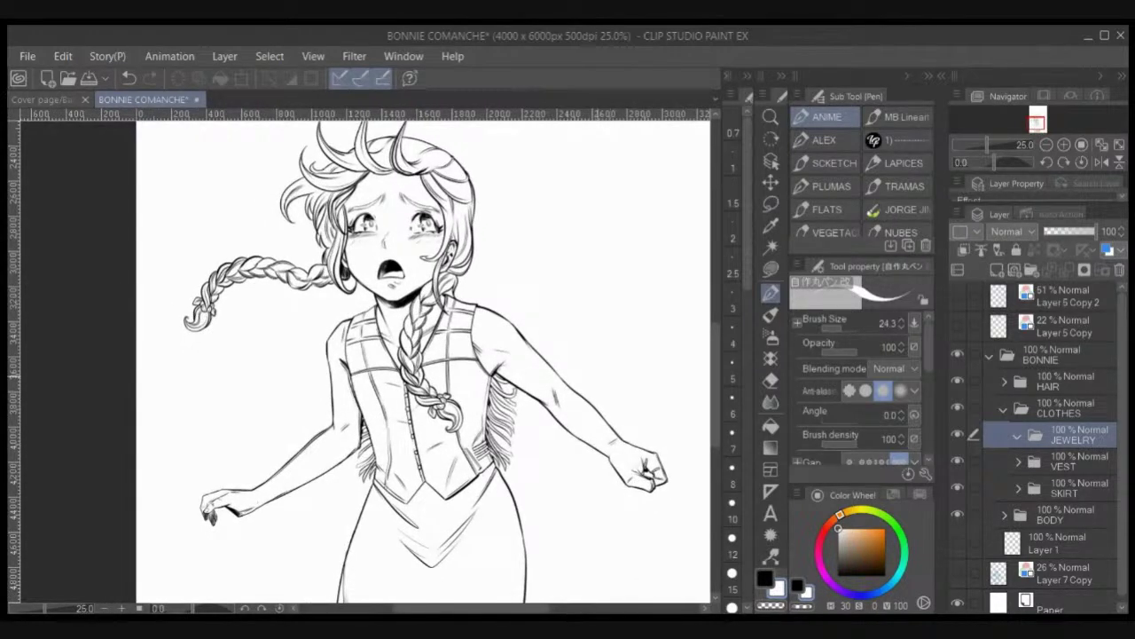
drag(593, 352, 608, 414)
scroll(592, 371, up, 2)
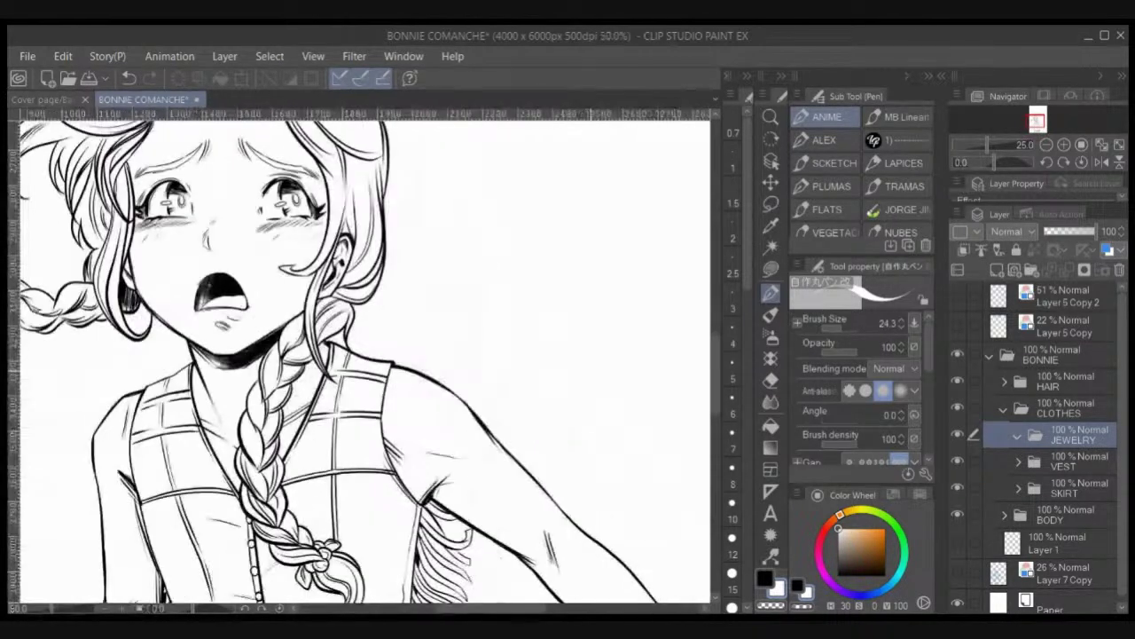
click(1004, 515)
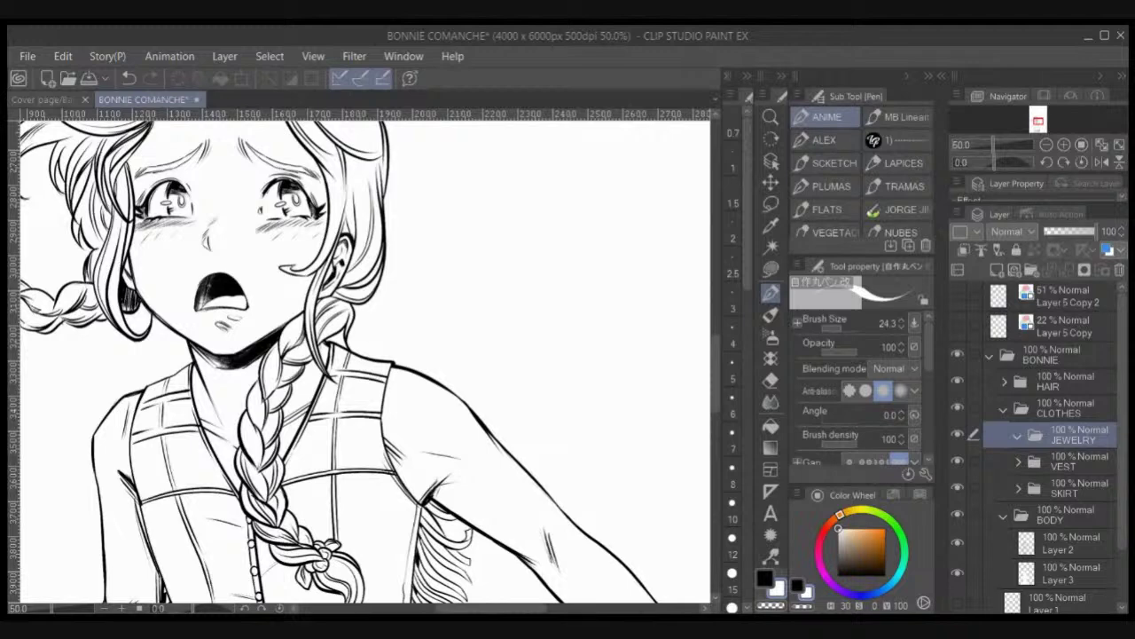
click(1071, 543)
click(997, 270)
Step: Select the body's area from Layer 3 with the Selection for referred layers tool, and make the new top BODY layer active
click(771, 204)
drag(497, 372, 589, 388)
click(1060, 604)
click(771, 247)
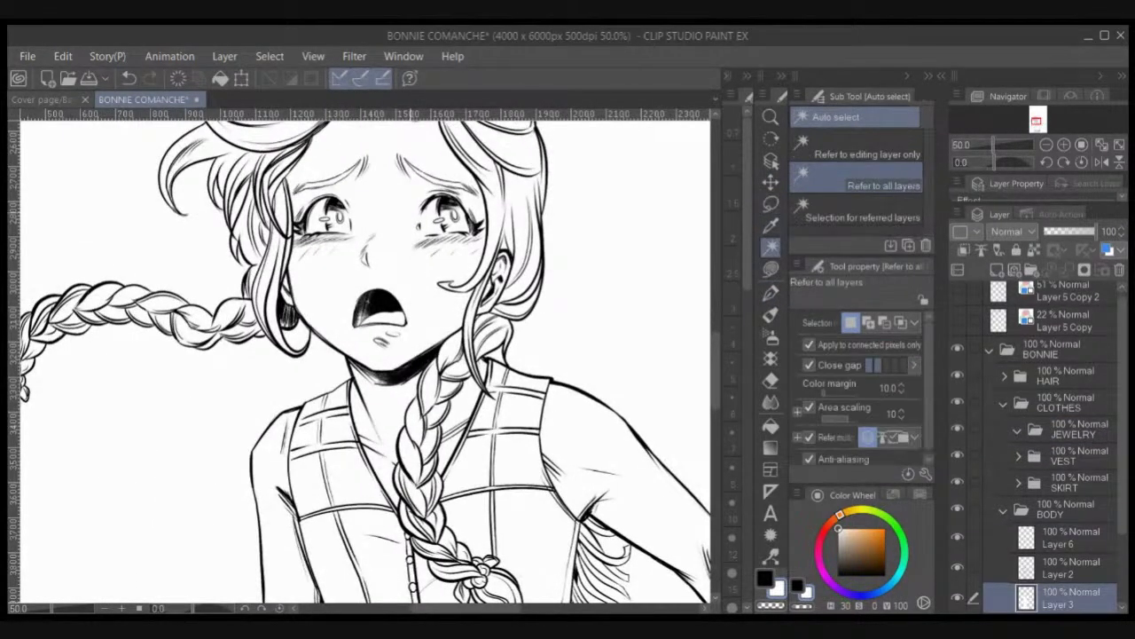
click(399, 266)
key(ctrl+z)
click(856, 212)
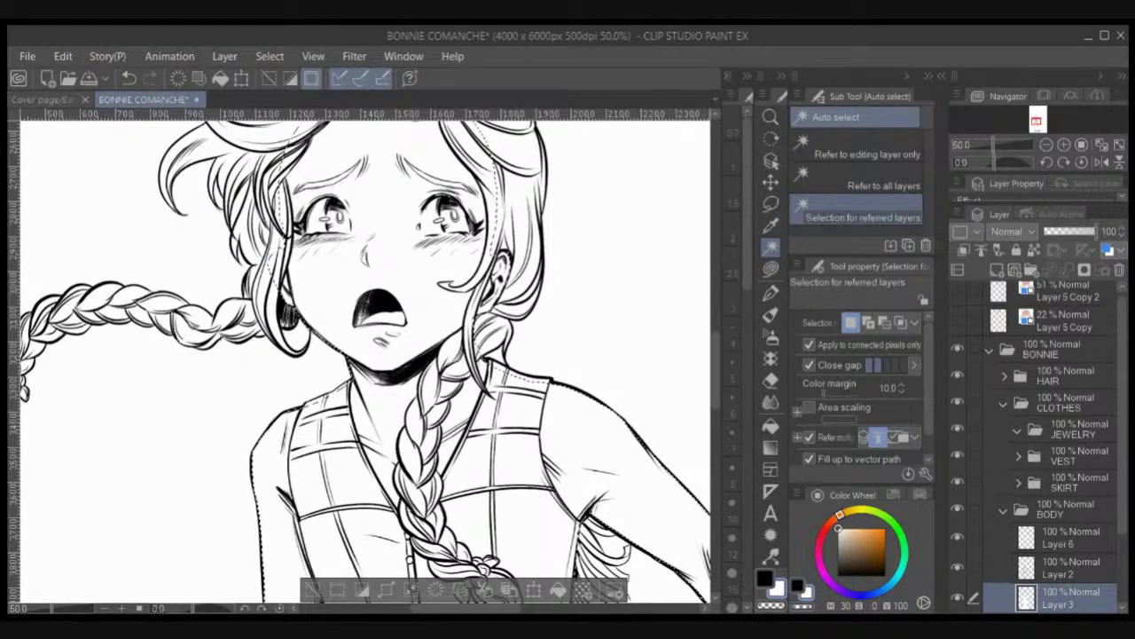
click(1071, 537)
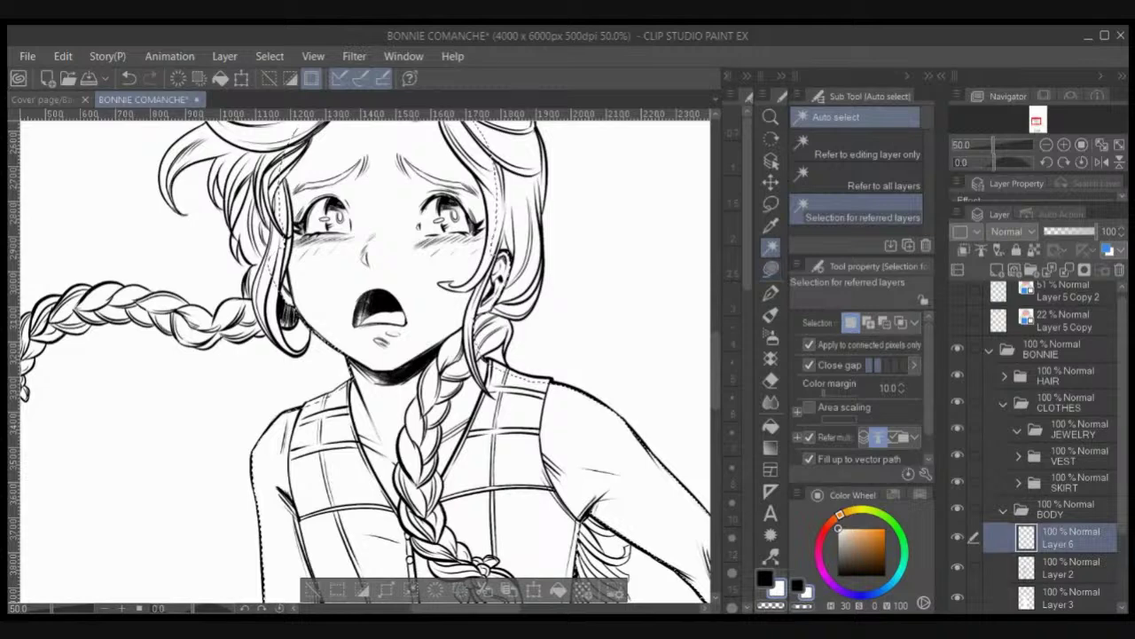
Step: Paint a black face-paint band between the eyes with the textured MB Linear pen at size 40
click(771, 293)
click(898, 116)
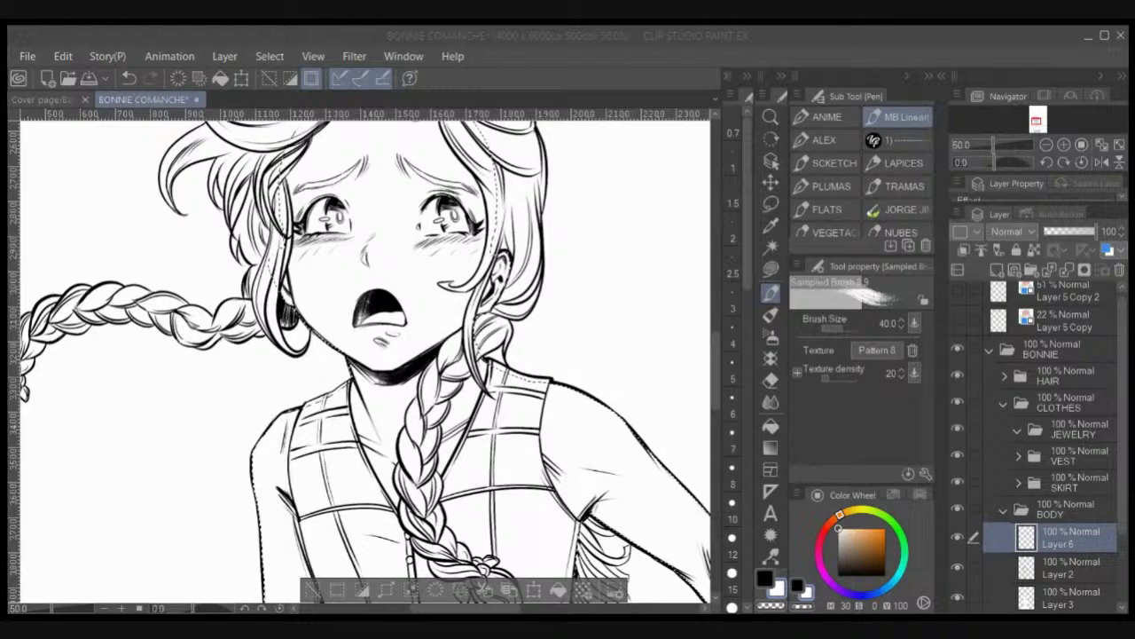
click(393, 231)
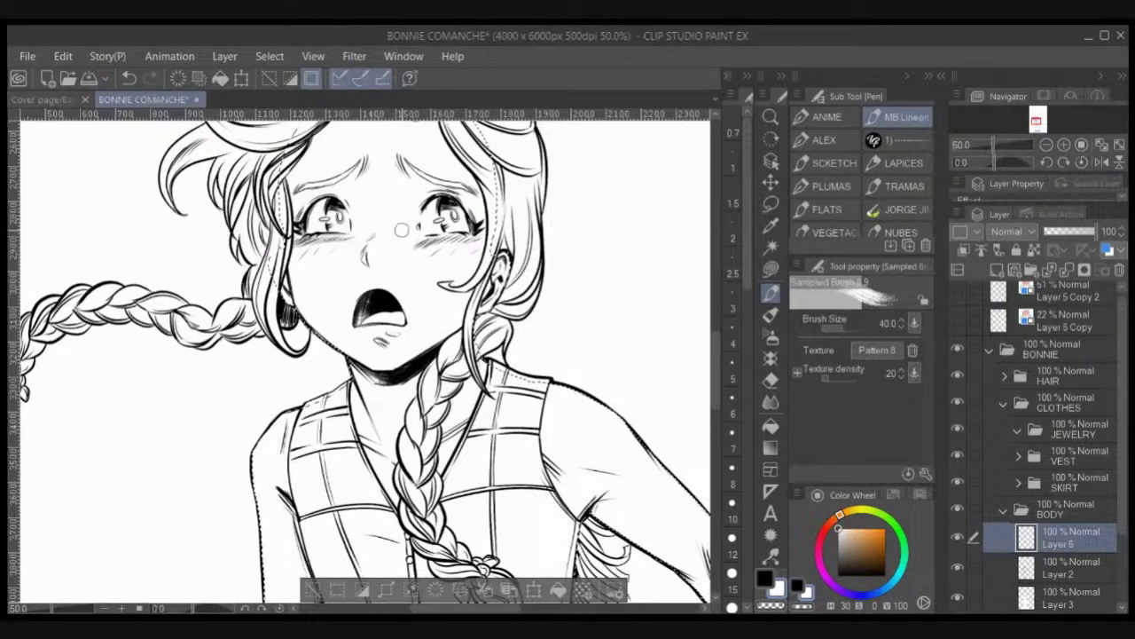
click(765, 579)
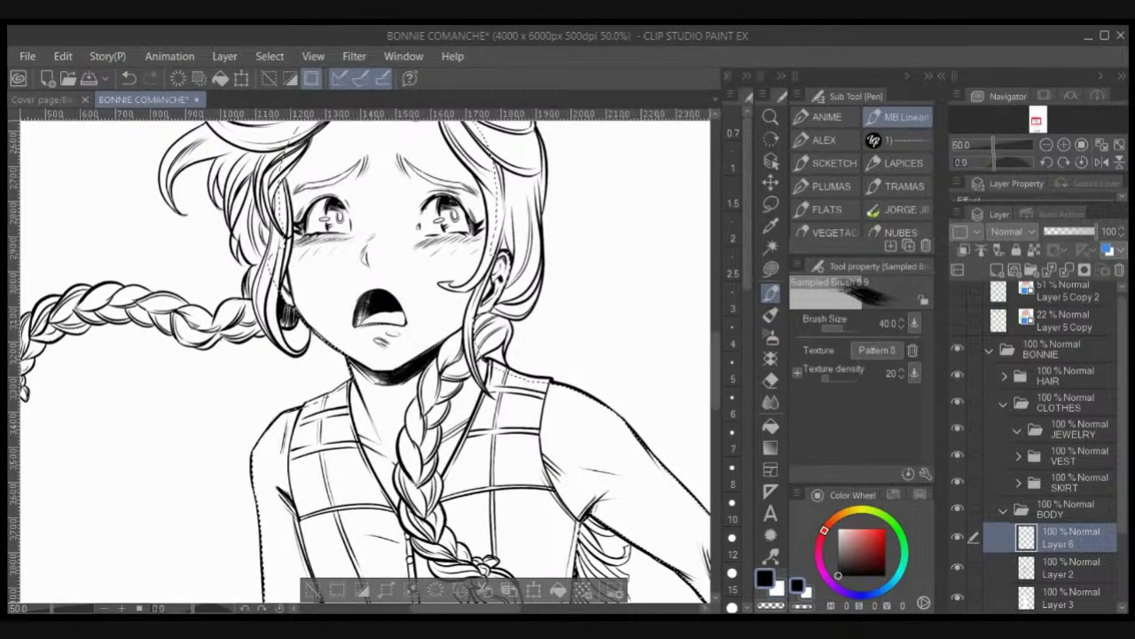
mouse_move(370, 213)
mouse_down()
mouse_move(410, 229)
mouse_move(421, 212)
mouse_move(356, 232)
mouse_move(412, 236)
mouse_up()
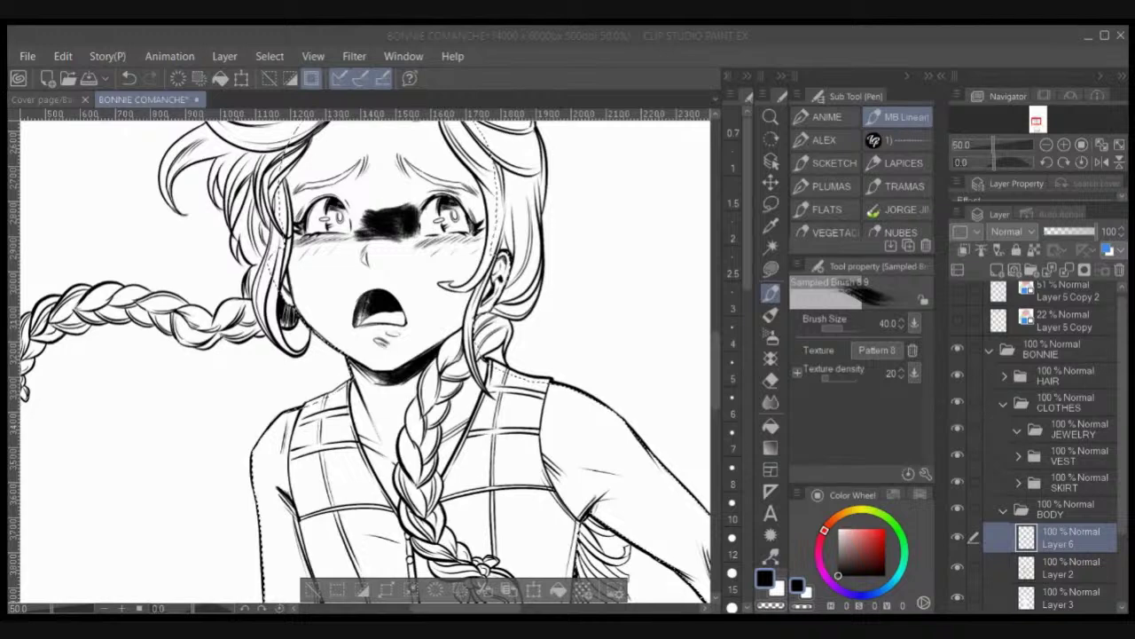
click(770, 204)
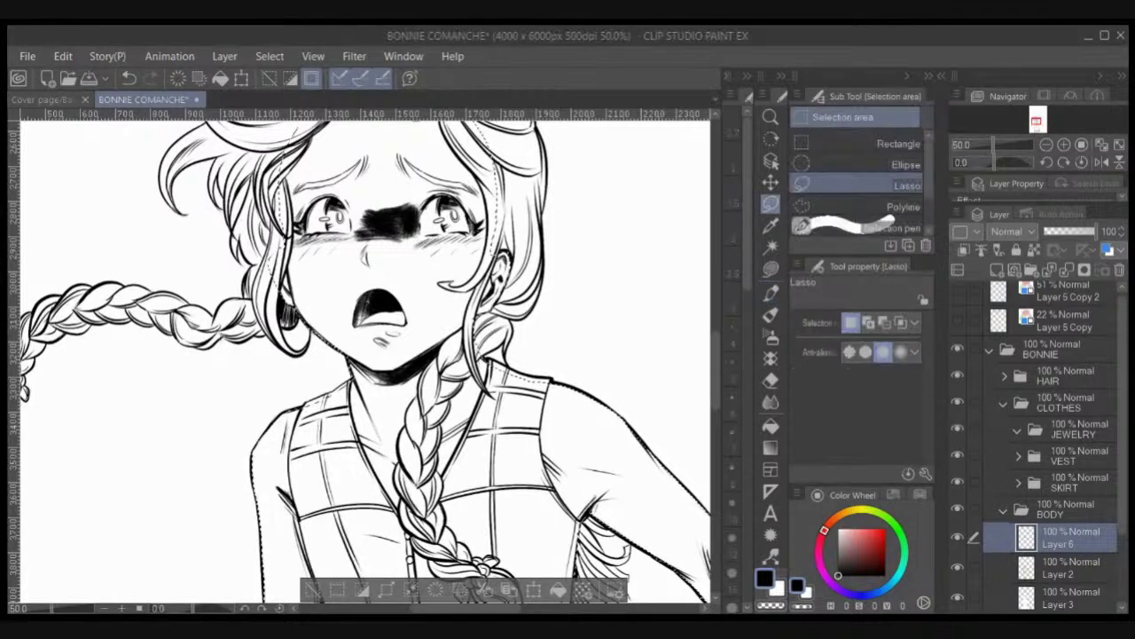
key(p)
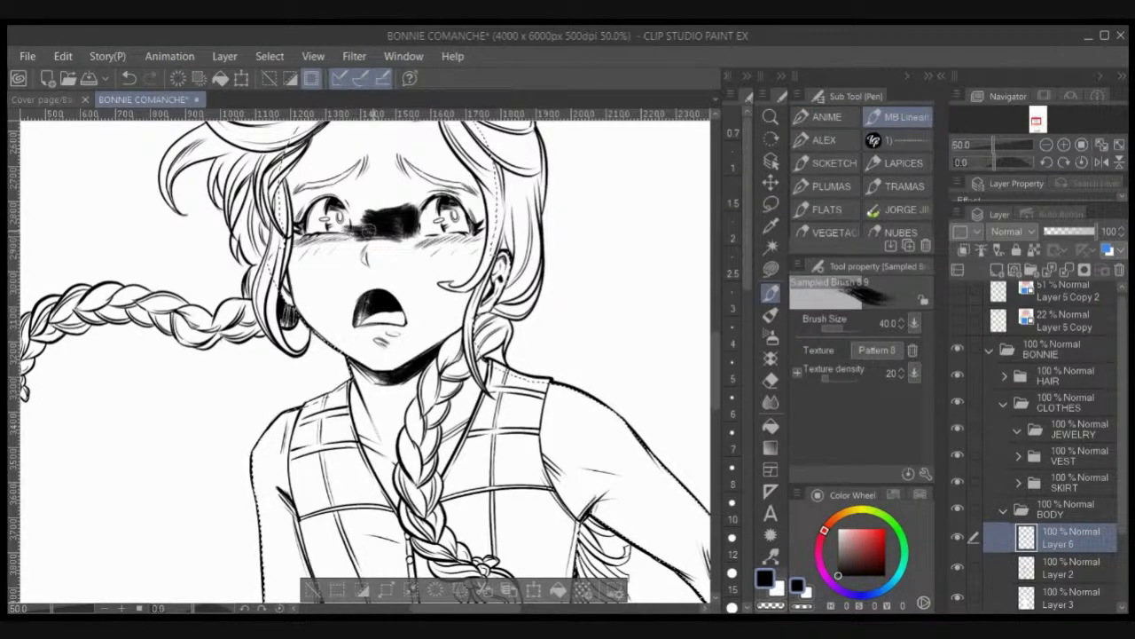
mouse_move(346, 209)
mouse_down()
mouse_move(385, 213)
mouse_move(354, 207)
mouse_move(408, 206)
mouse_move(406, 197)
mouse_move(358, 207)
mouse_move(376, 231)
mouse_up()
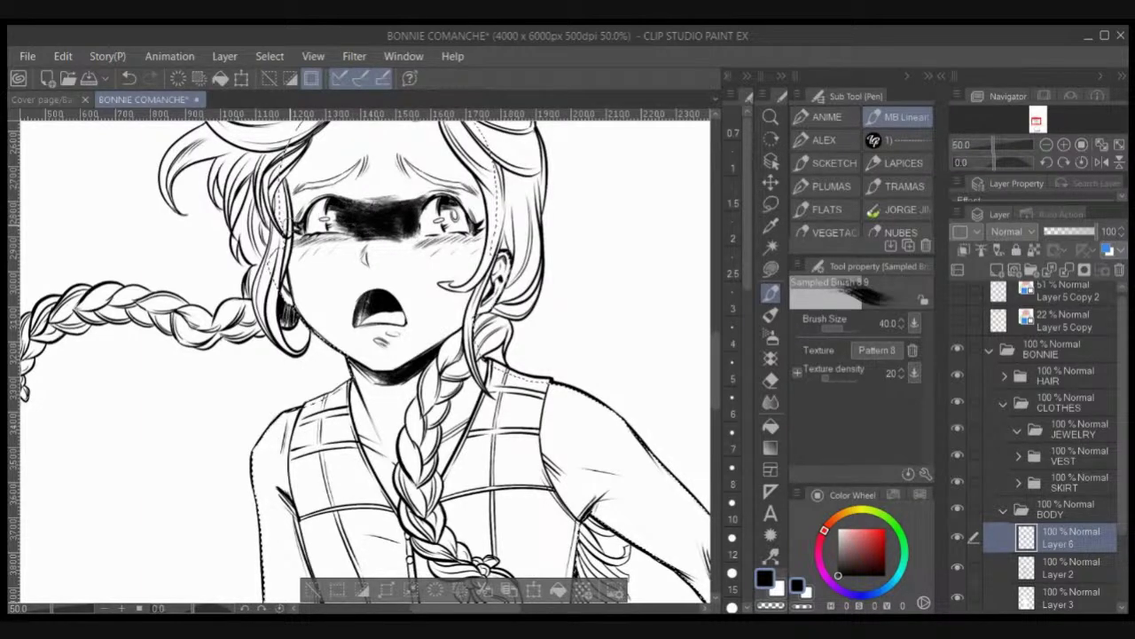
Step: Hide the HAIR folder and extend the black band past both eyes to the edges of the face and over the nose bridge
click(957, 375)
drag(301, 228, 301, 208)
key(ctrl+z)
key(ctrl+z)
key(ctrl+z)
key(ctrl+z)
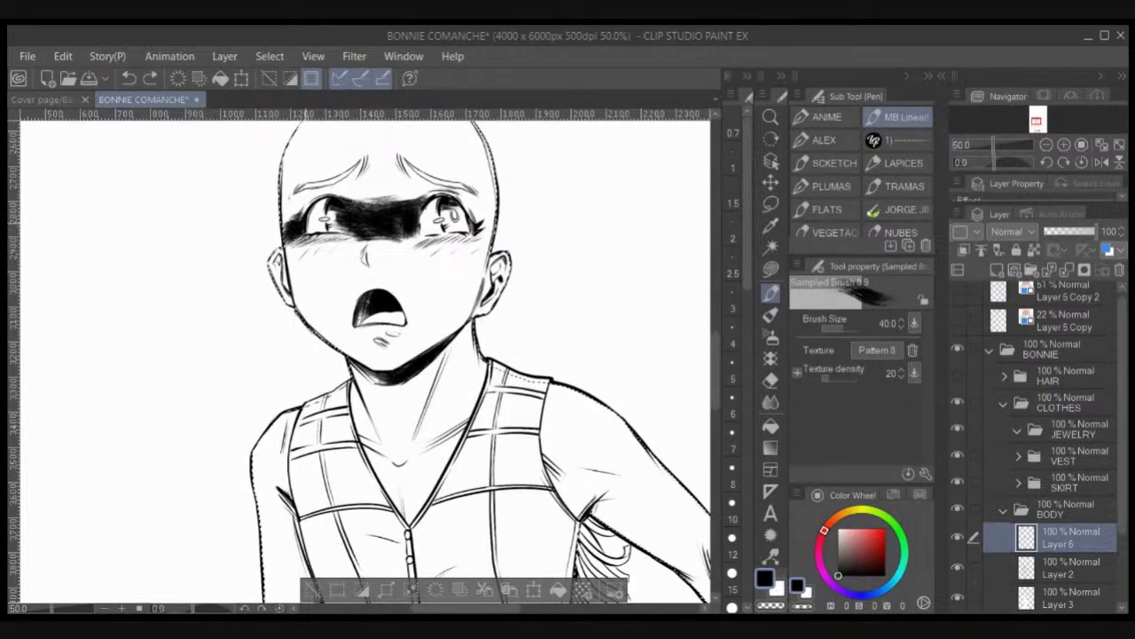
key(ctrl+z)
mouse_move(296, 217)
mouse_down()
mouse_move(300, 207)
mouse_move(291, 218)
mouse_up()
mouse_move(472, 209)
mouse_down()
mouse_move(494, 226)
mouse_move(486, 220)
mouse_up()
drag(372, 236, 400, 238)
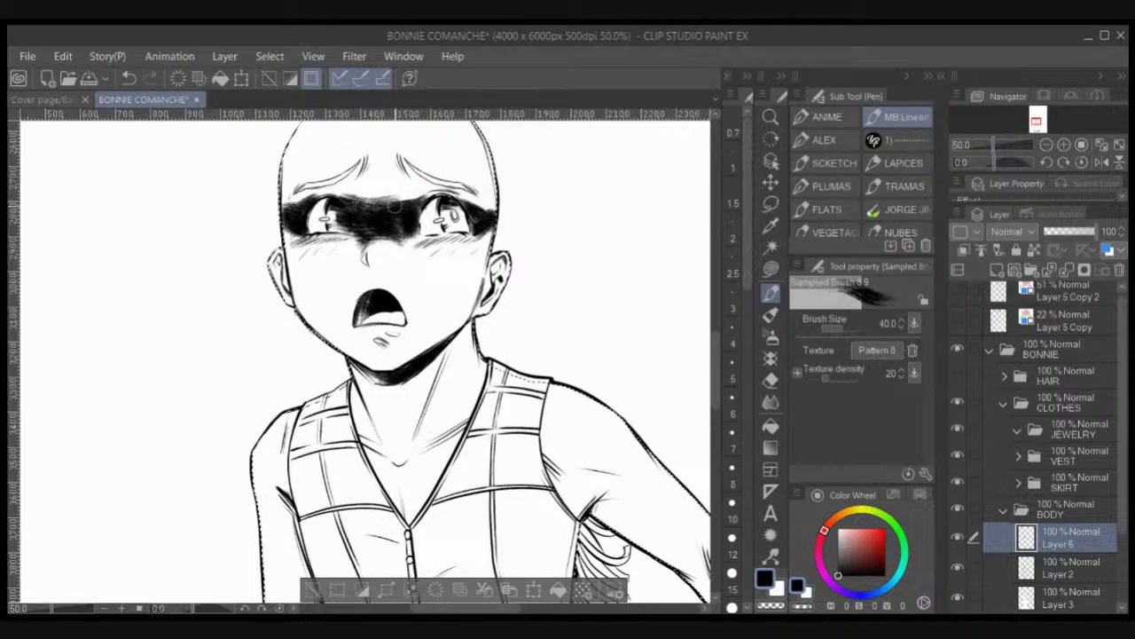
Step: Lower the face-paint layer's opacity to 62% and clear the paint over the left eye's iris with a transparent Lasso fill
click(1076, 231)
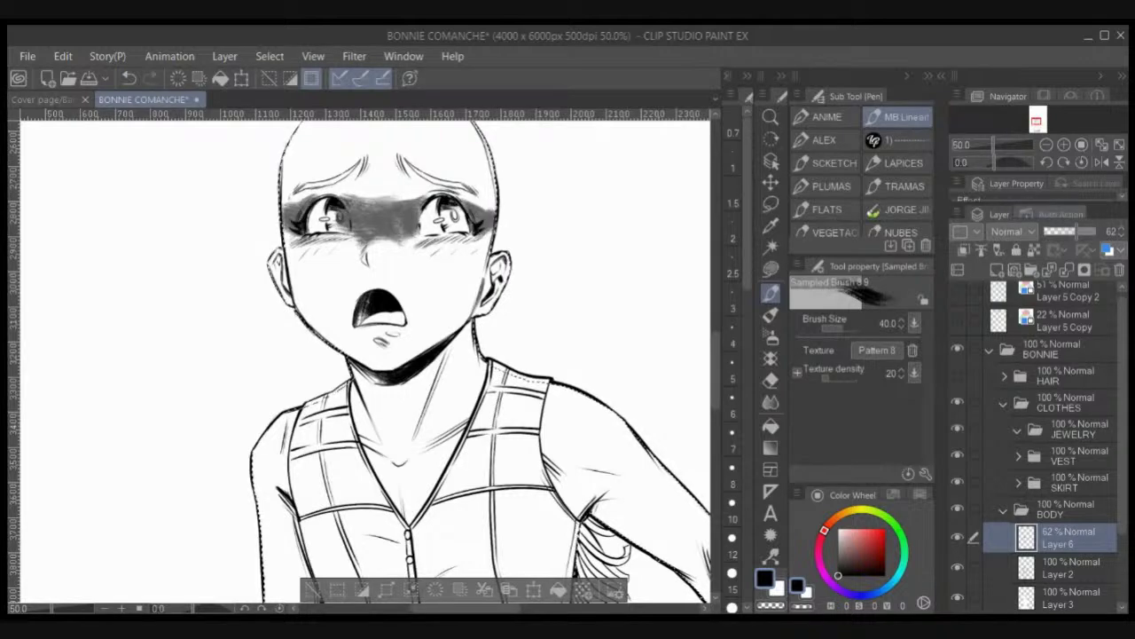
click(771, 268)
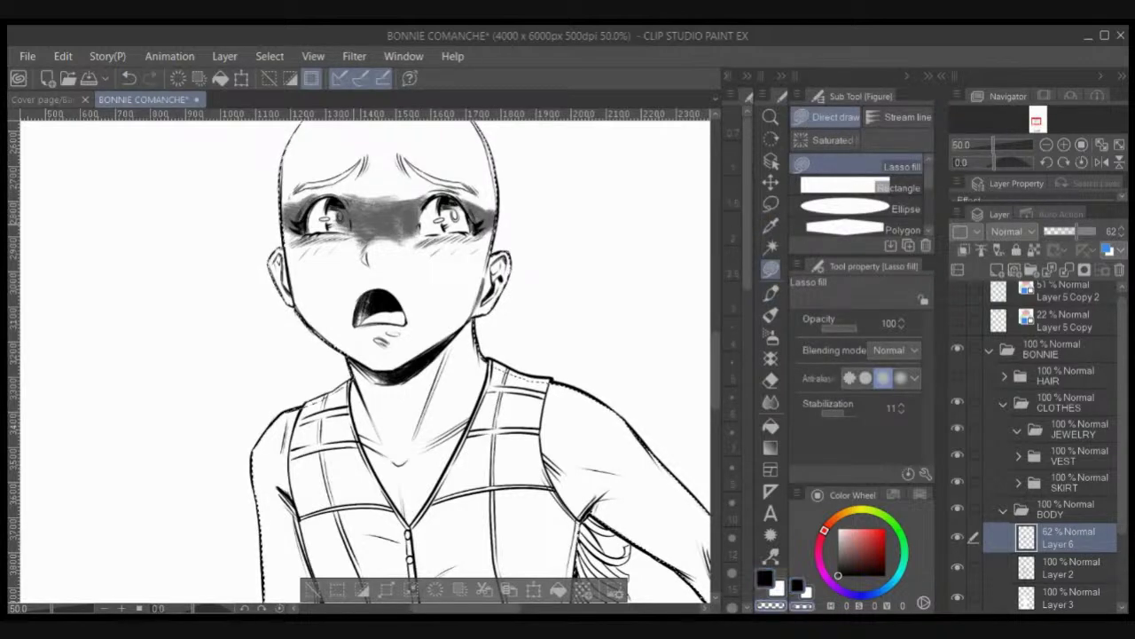
scroll(334, 175, up, 2)
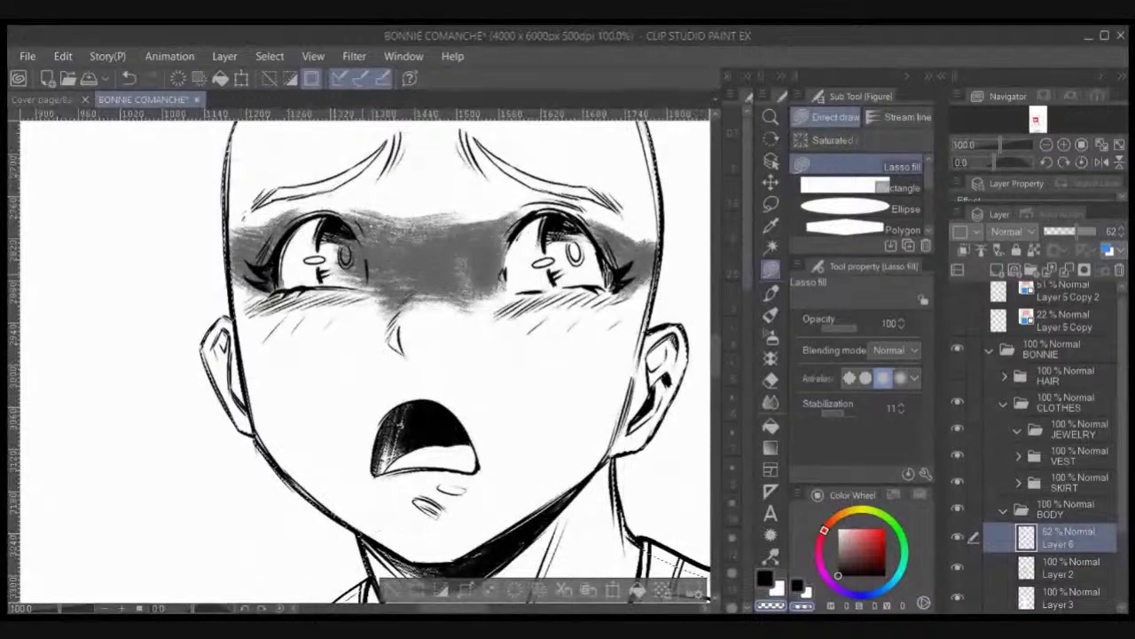
mouse_move(308, 241)
mouse_down()
mouse_move(351, 287)
mouse_move(366, 274)
mouse_move(336, 227)
mouse_up()
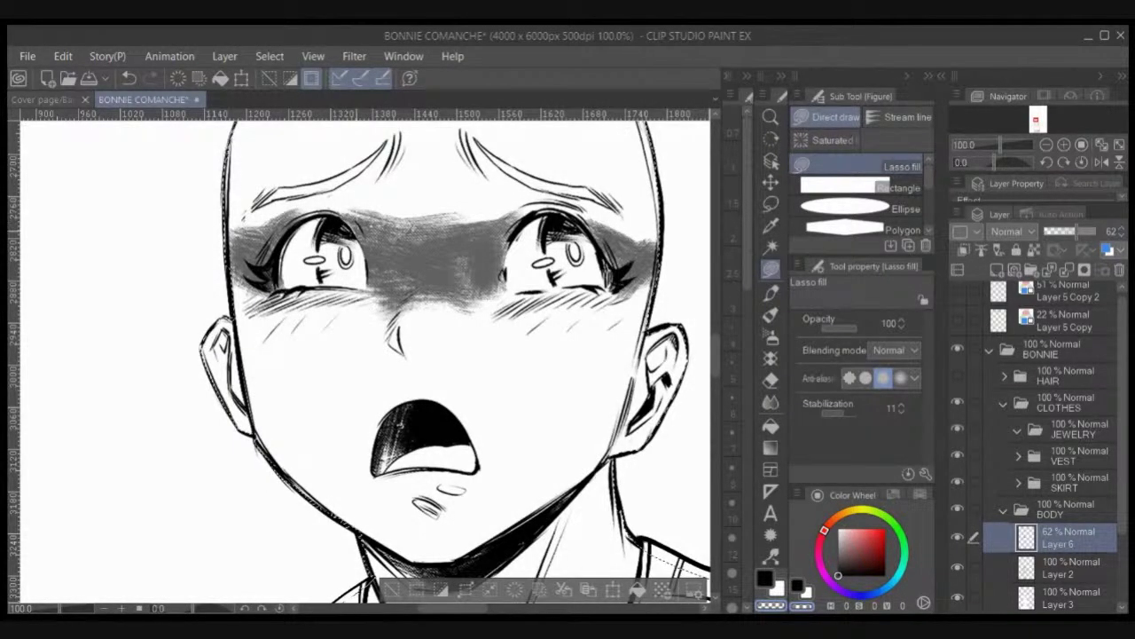
key(ctrl+z)
key(ctrl+y)
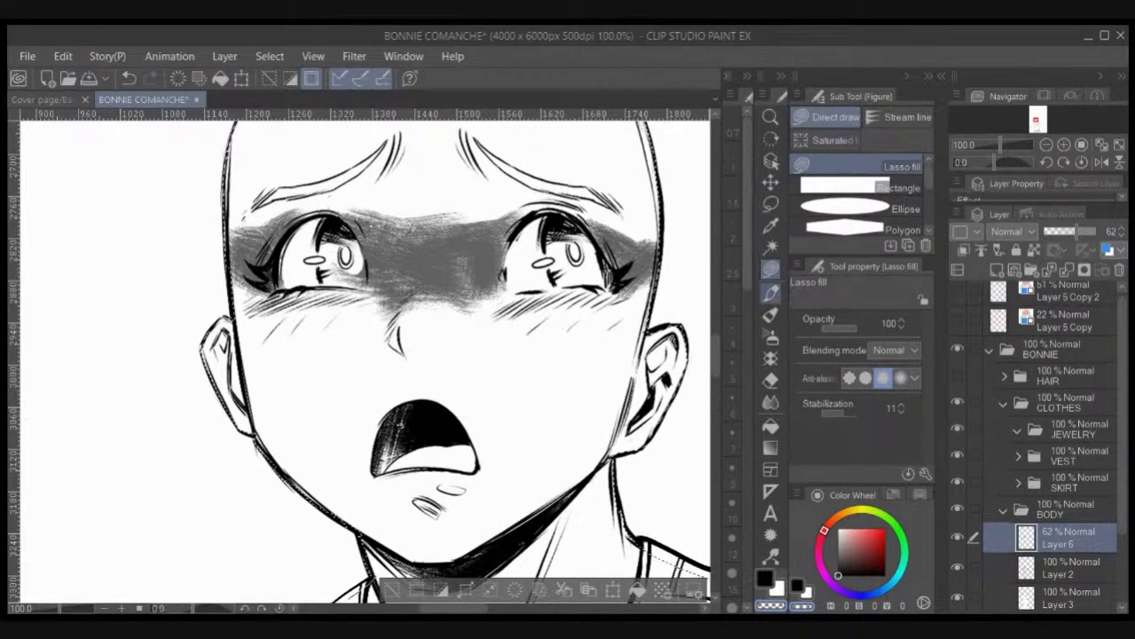
Step: Clear the leftover paint from inside the left eye and along its upper and lower lids using transparent Lasso fill
click(770, 292)
click(826, 116)
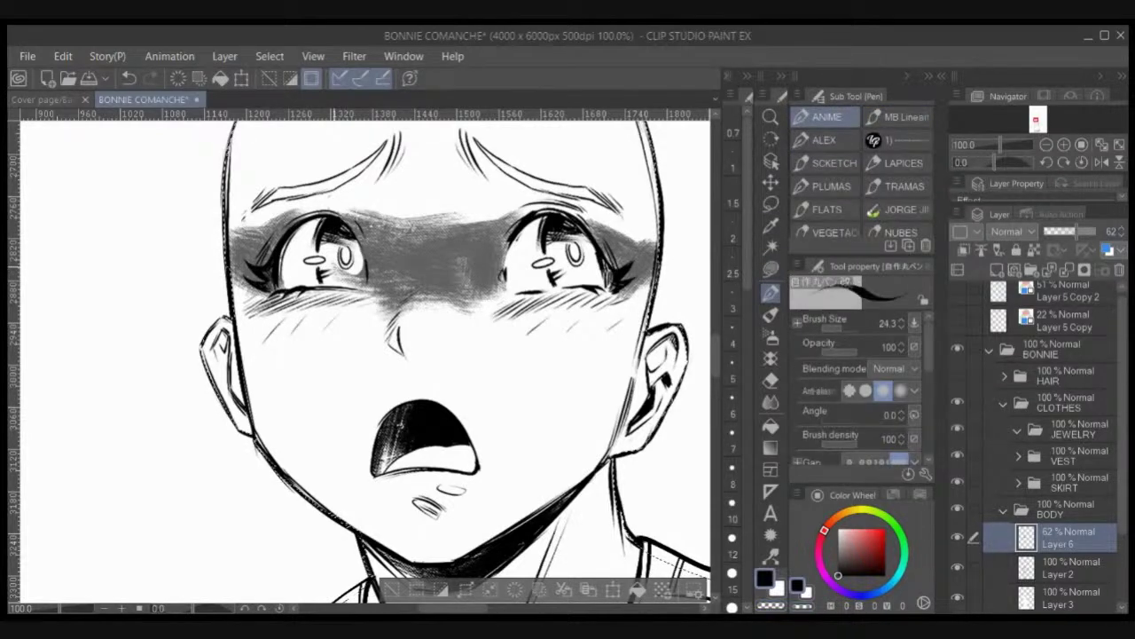
key(ctrl+z)
key(c)
drag(353, 237, 365, 269)
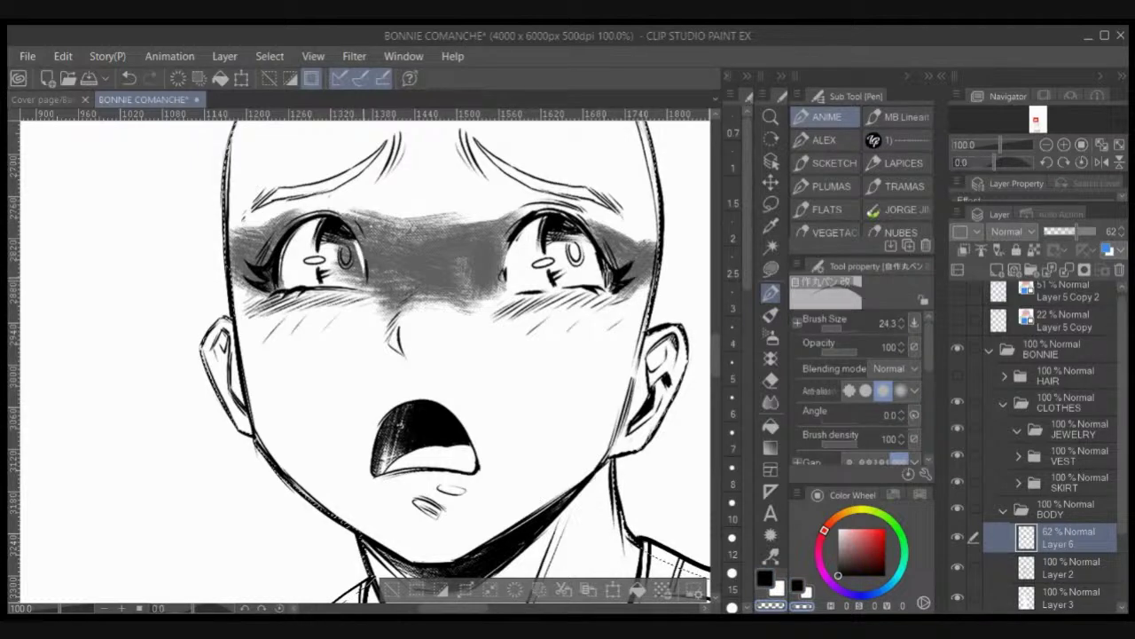
key(u)
mouse_move(358, 241)
mouse_down()
mouse_move(319, 226)
mouse_move(324, 252)
mouse_up()
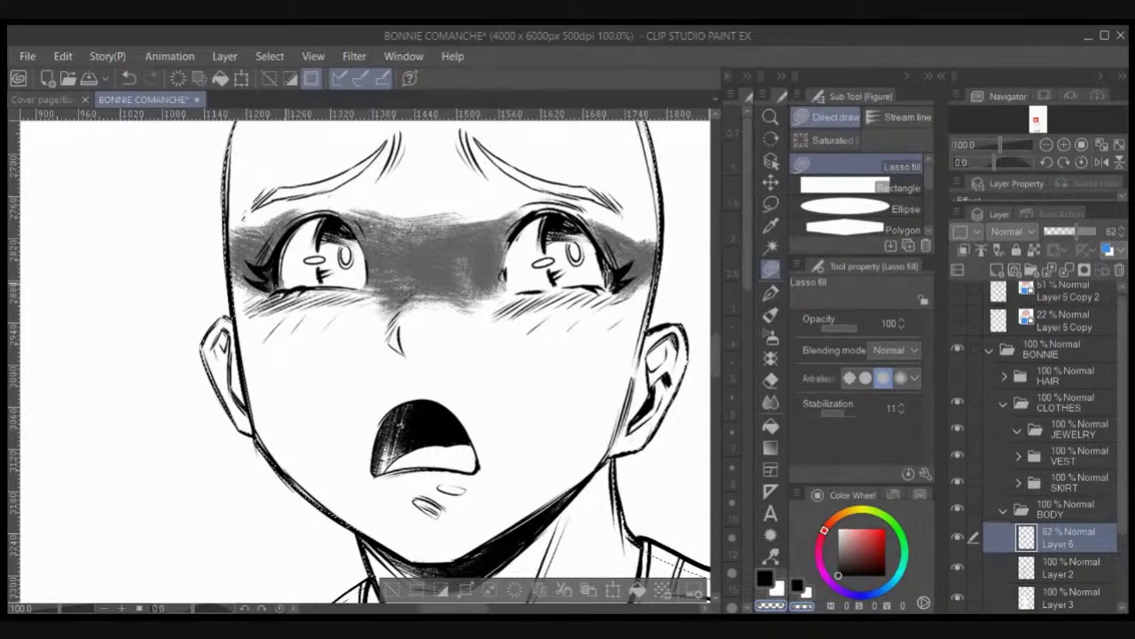
mouse_move(282, 291)
mouse_down()
mouse_move(293, 237)
mouse_move(285, 282)
mouse_up()
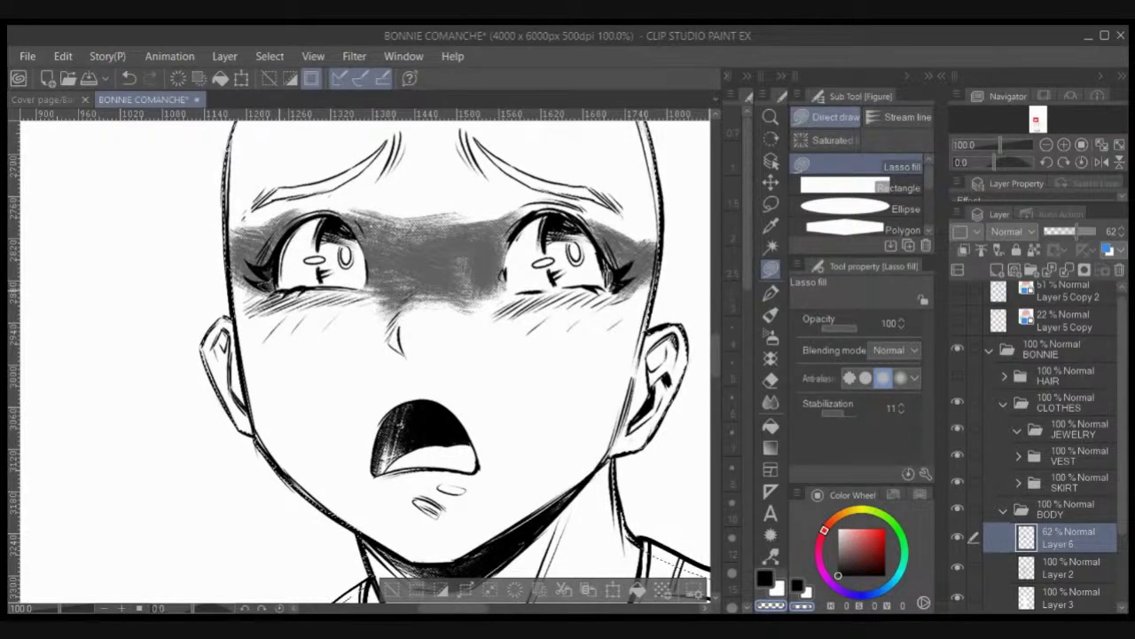
drag(324, 225, 290, 252)
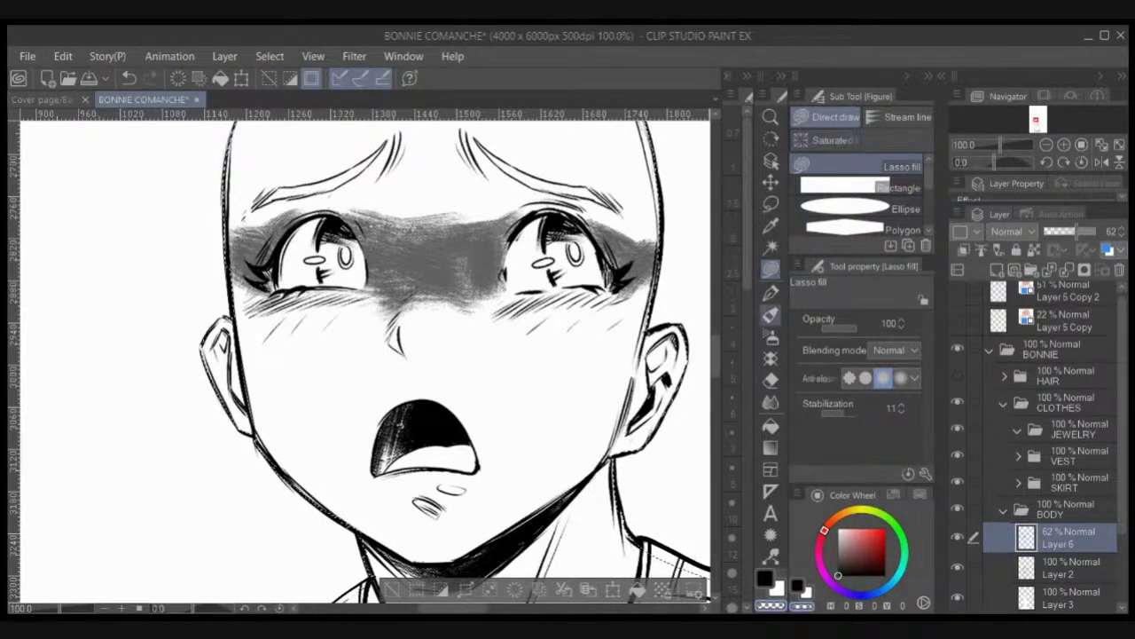
Step: Erase thin light lines around the outer lashes of both eyes with the ANIME pen in transparent colour at size 24.3
click(771, 293)
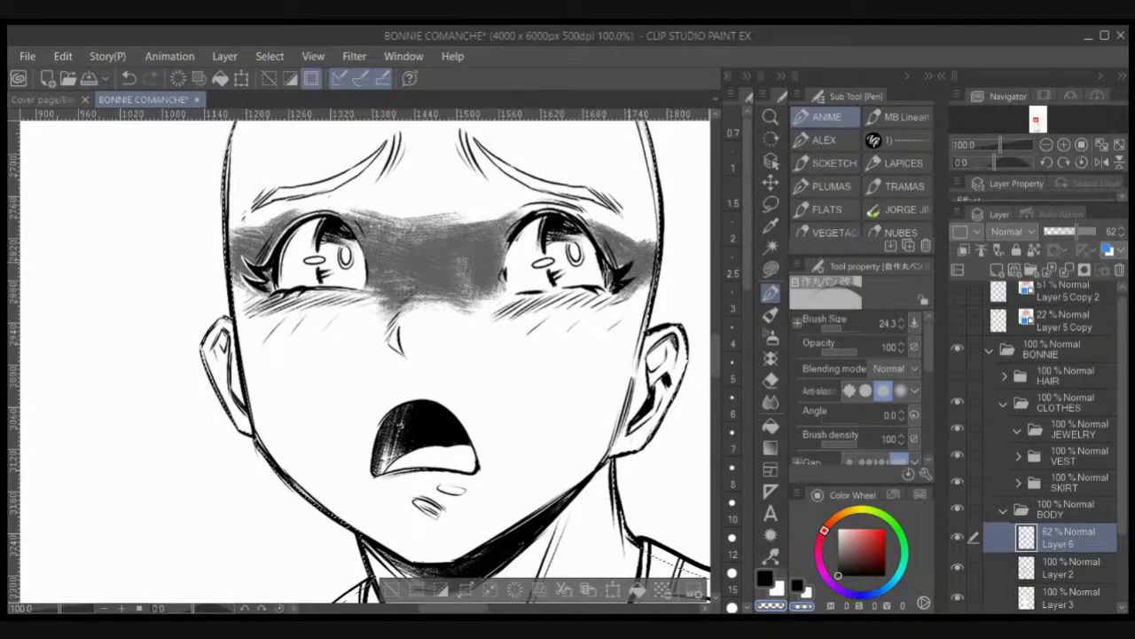
key(ctrl+z)
drag(606, 259, 614, 270)
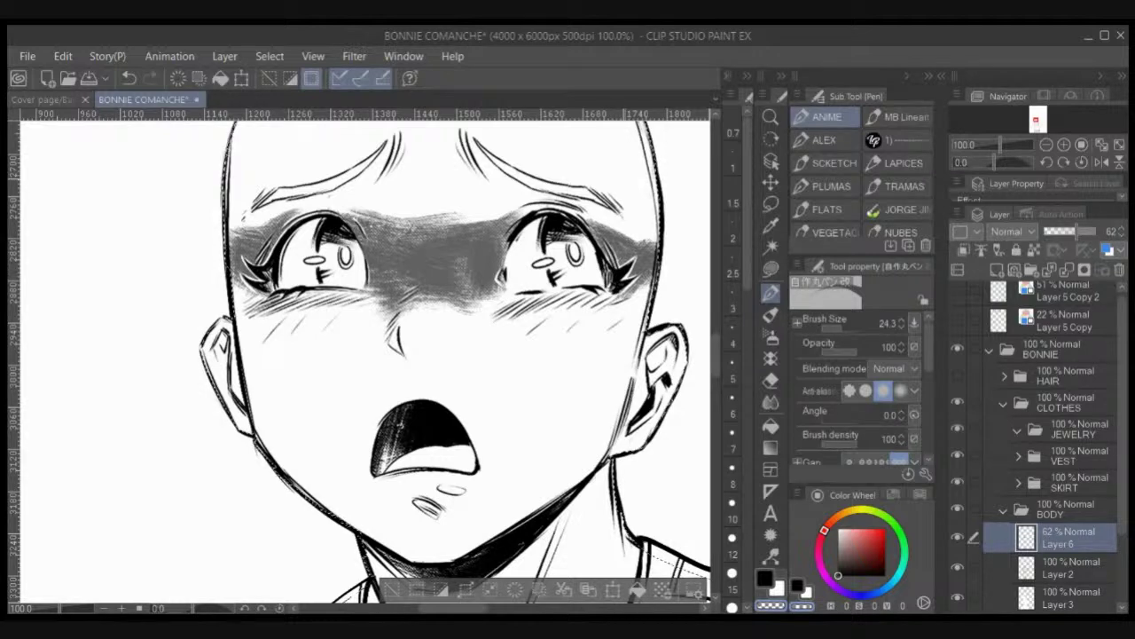
Step: Restore the face-paint layer's opacity to 100% and deselect the body area
drag(1077, 231, 1098, 232)
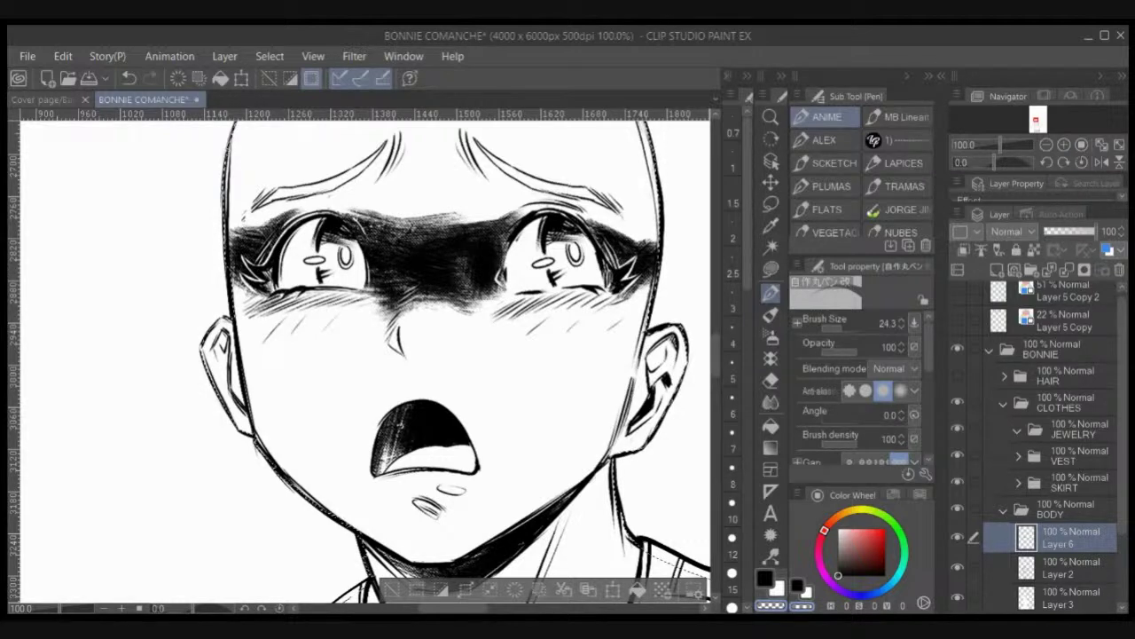
key(ctrl+d)
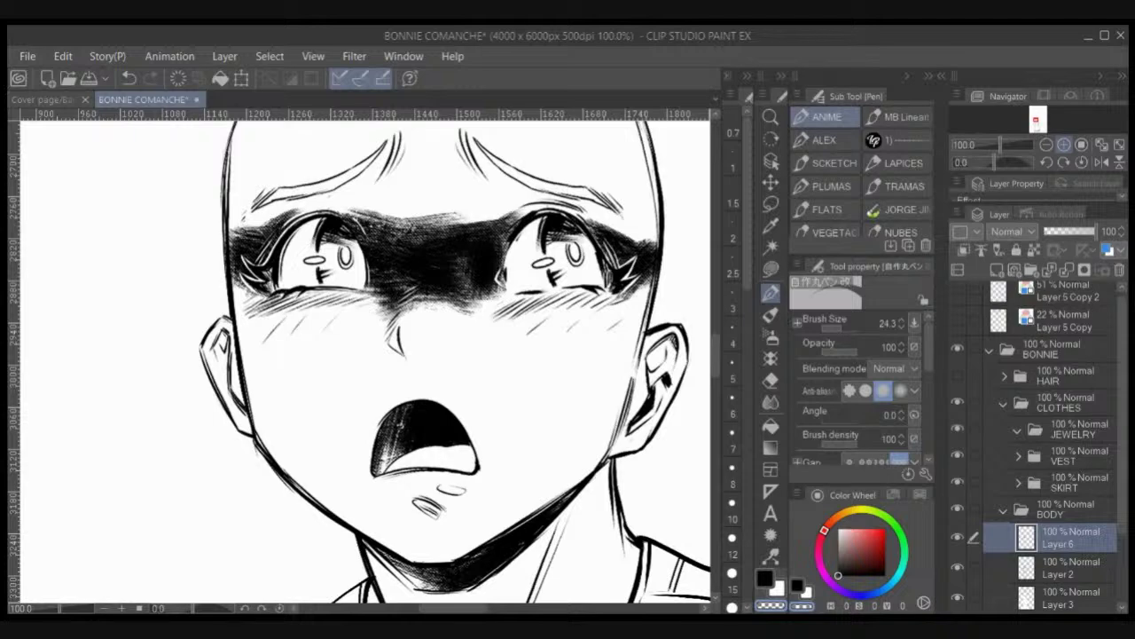
key(ctrl+minus)
key(ctrl+minus)
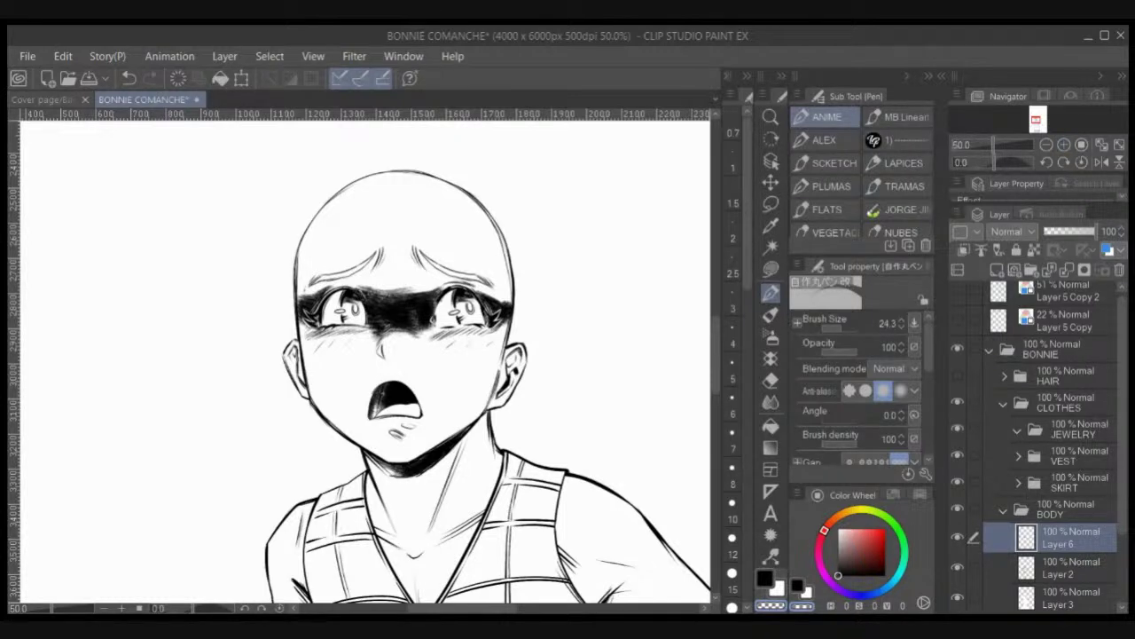
key(ctrl+Tab)
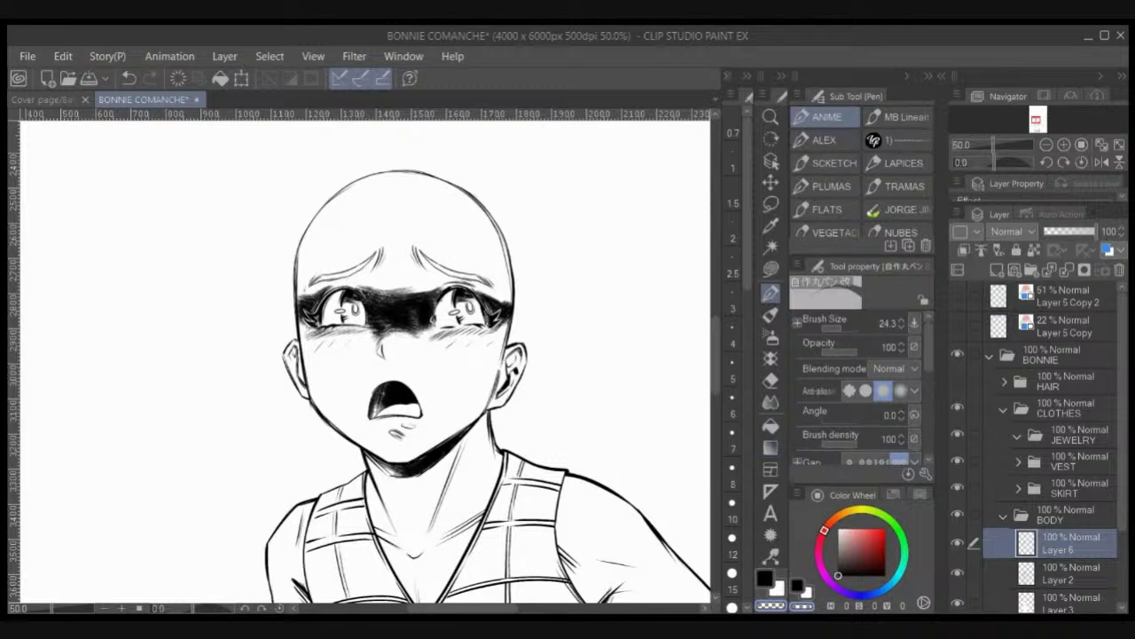
Step: Add a new raster layer above Layer 6 and choose the Chalk 36 pixels 2 brush
drag(486, 390, 495, 327)
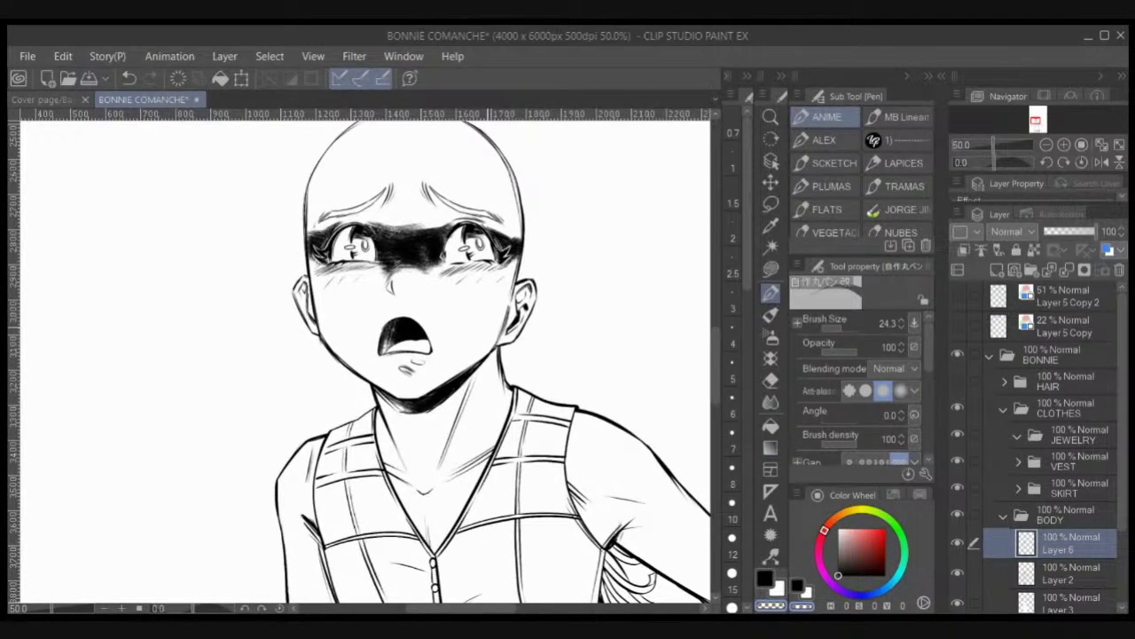
click(997, 269)
click(827, 209)
click(897, 117)
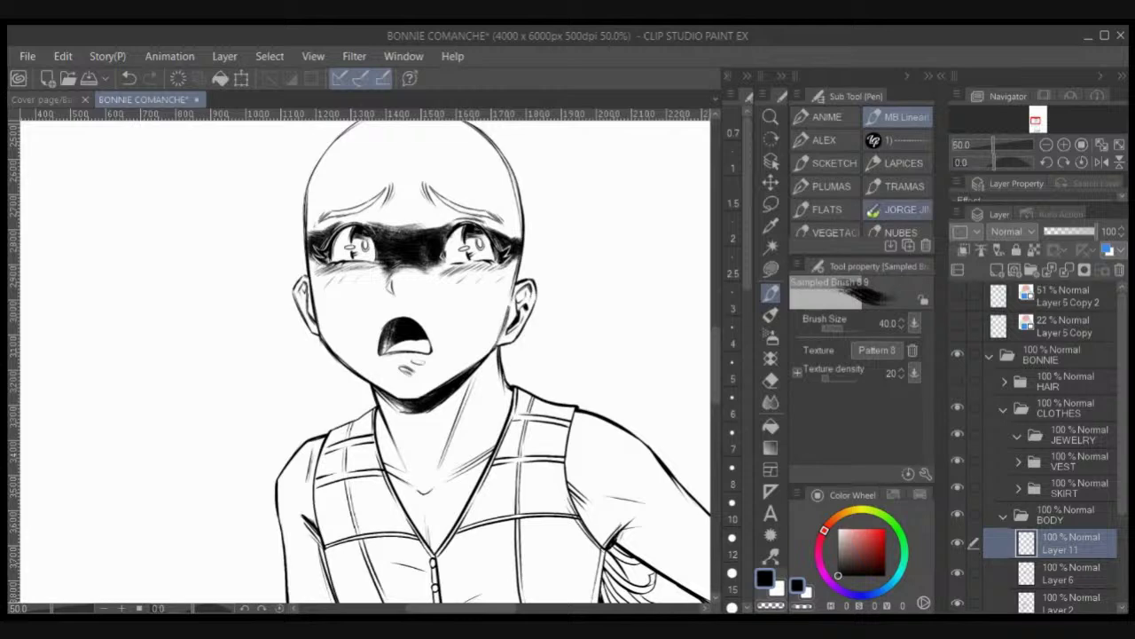
click(897, 210)
drag(862, 257, 862, 394)
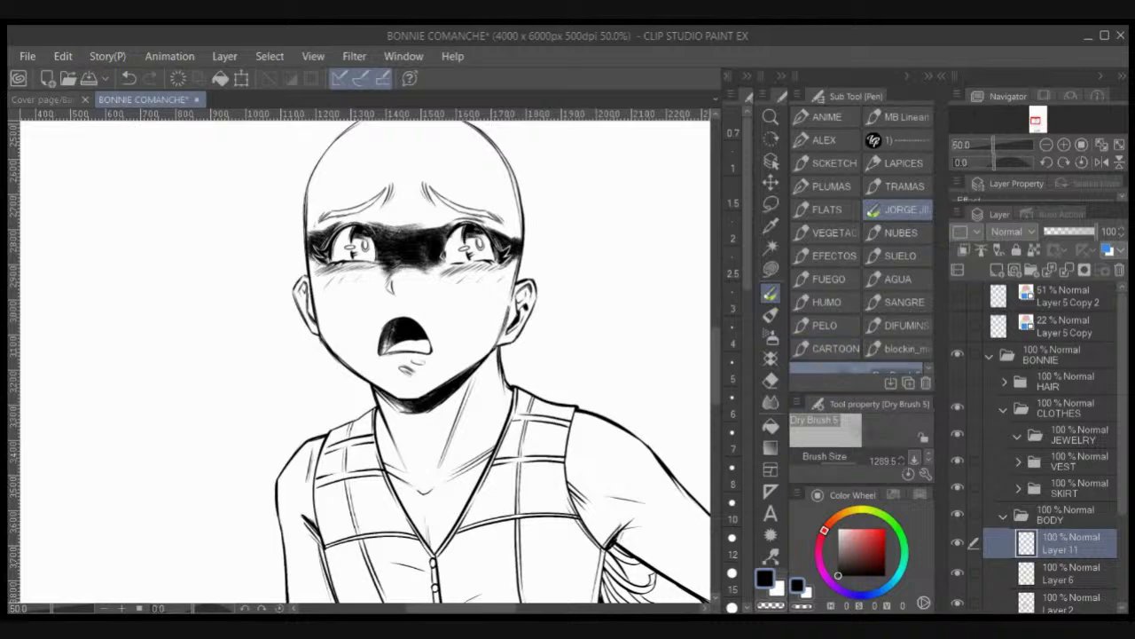
drag(788, 257, 627, 257)
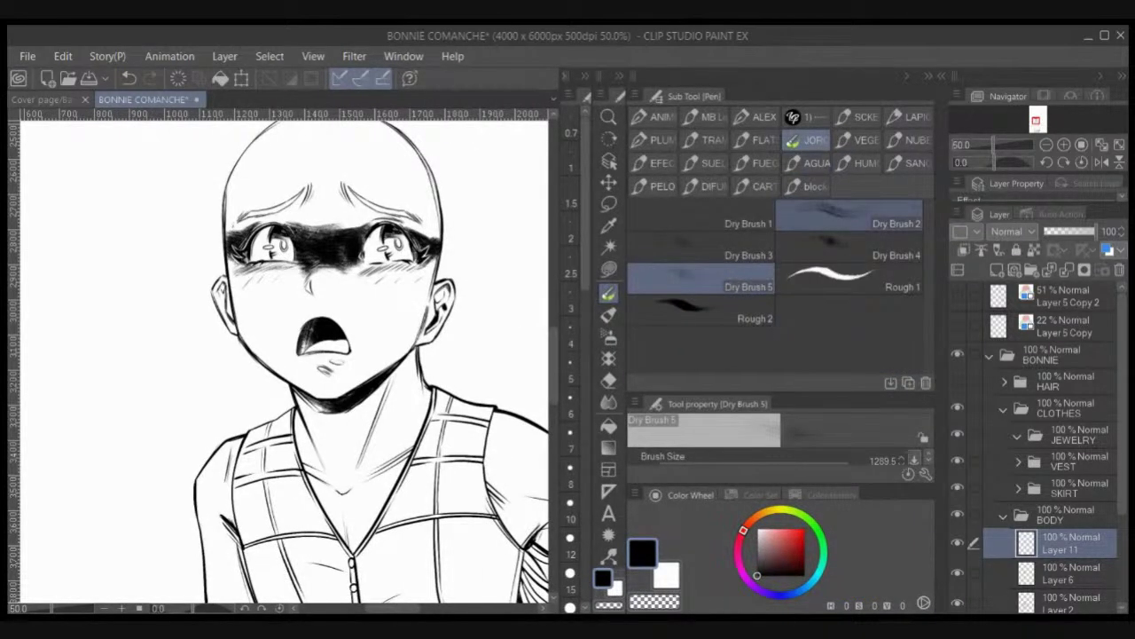
click(609, 315)
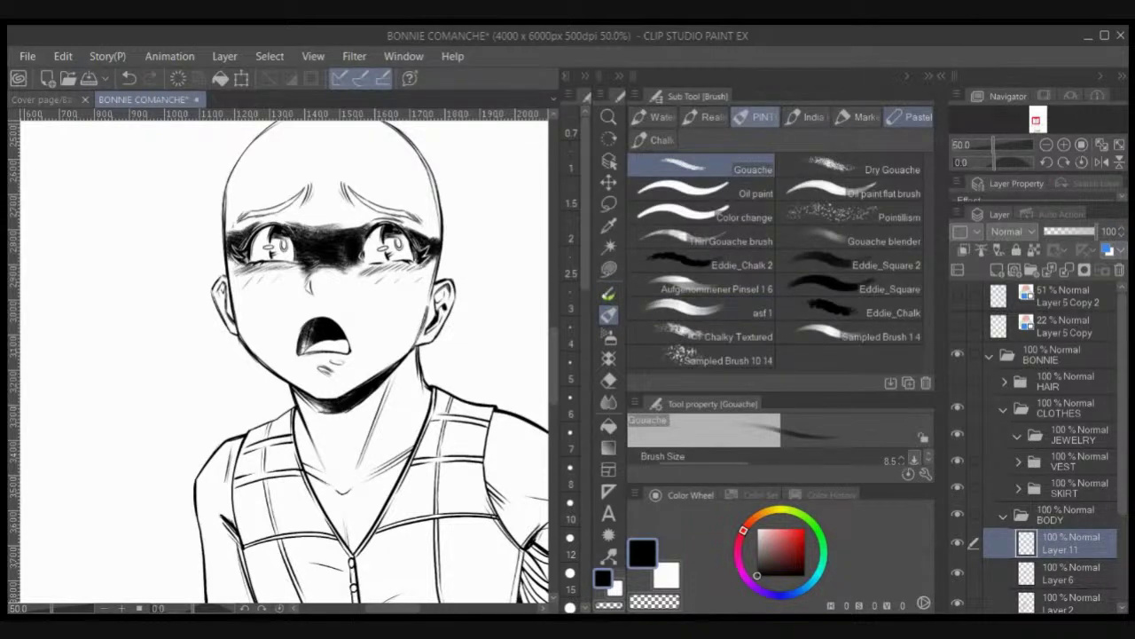
click(915, 116)
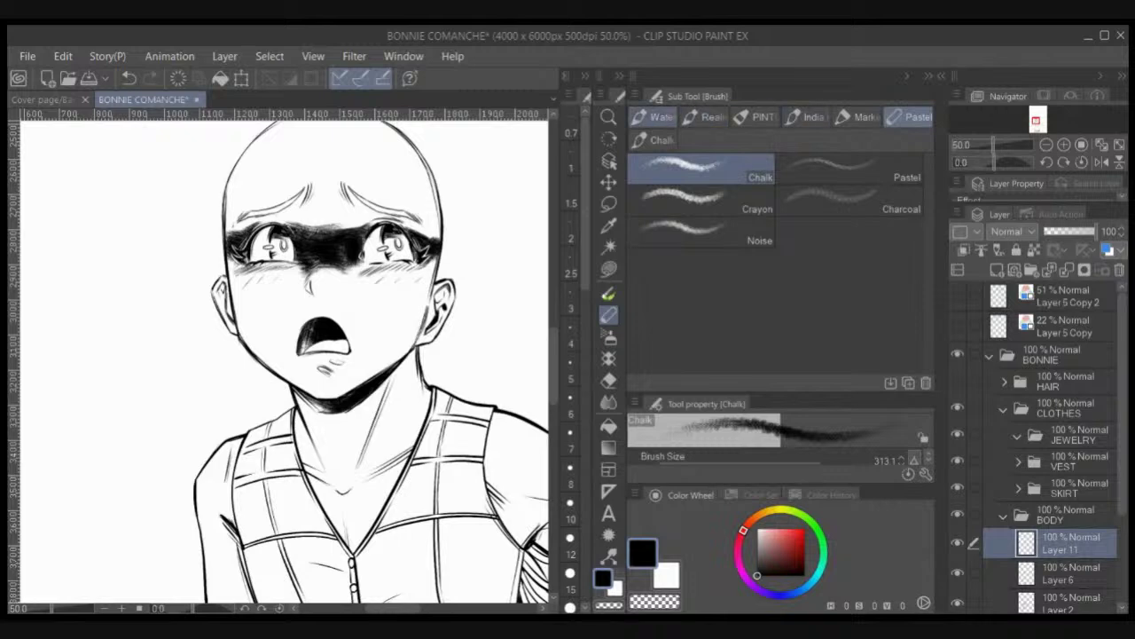
click(654, 140)
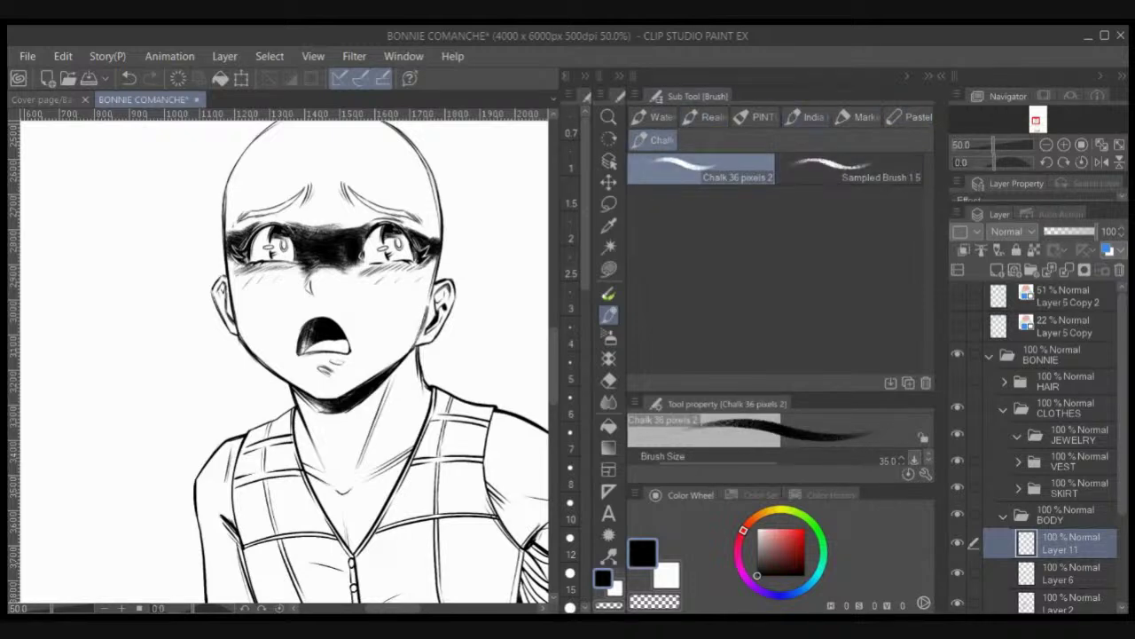
Step: Paint a short, slanted black chalk stripe on the left cheek at brush size 35
mouse_move(263, 291)
mouse_down()
mouse_move(241, 284)
mouse_move(263, 290)
mouse_up()
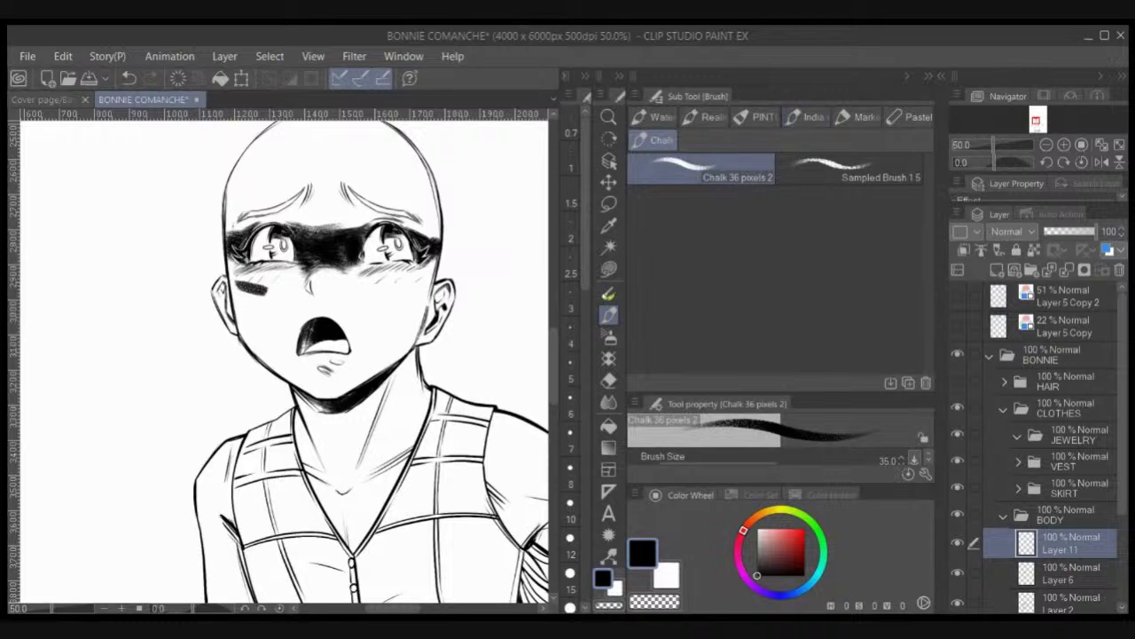
drag(626, 213, 789, 212)
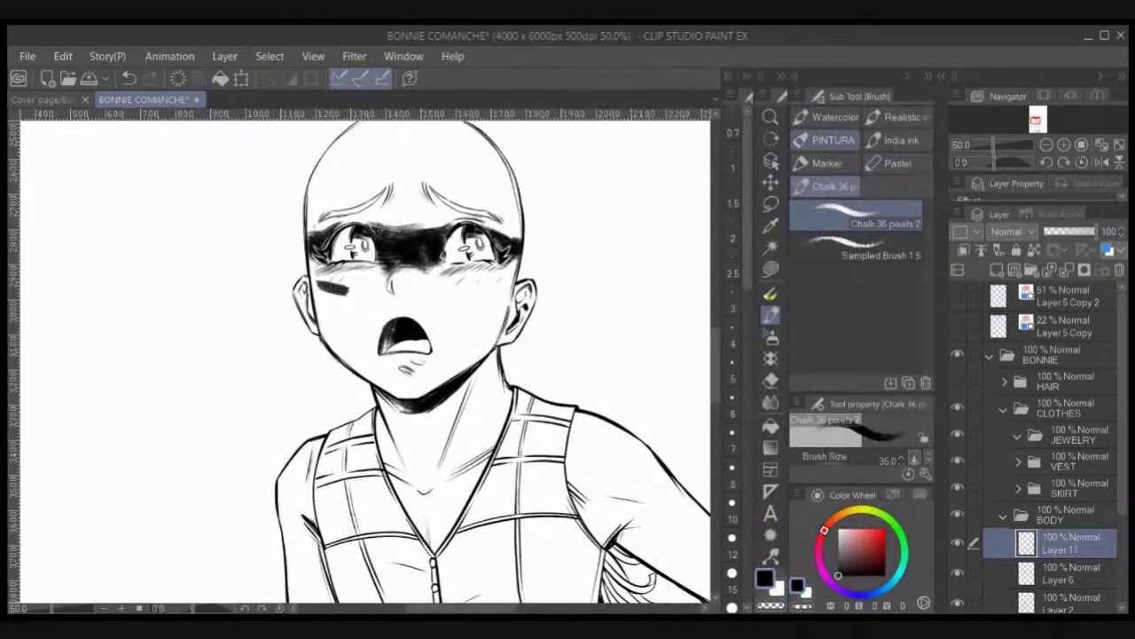
key(ctrl+plus)
key(ctrl+plus)
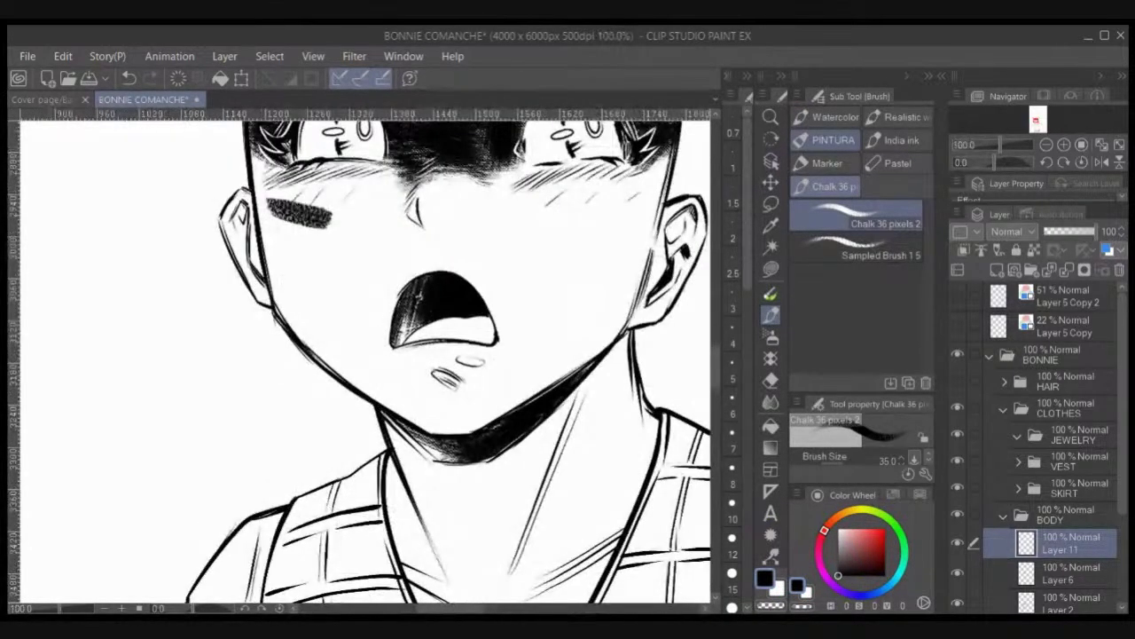
drag(327, 236, 340, 289)
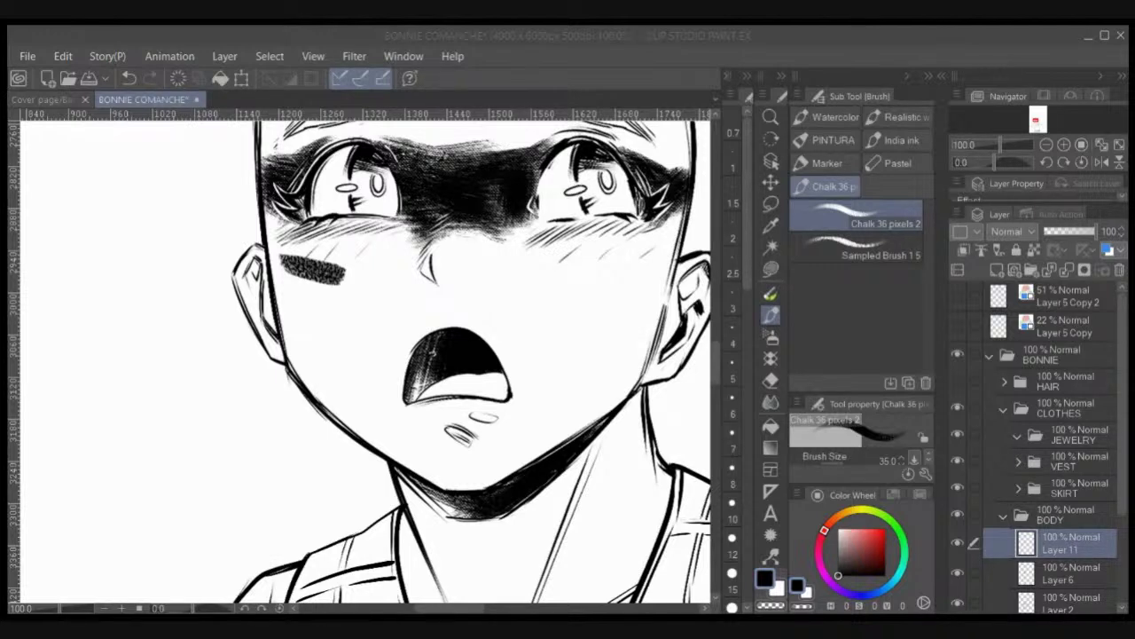
Step: Paint a vertical black chalk band from below the lower lip down to the chin's edge
drag(464, 456, 469, 485)
drag(471, 430, 479, 496)
drag(467, 456, 470, 486)
drag(454, 426, 456, 493)
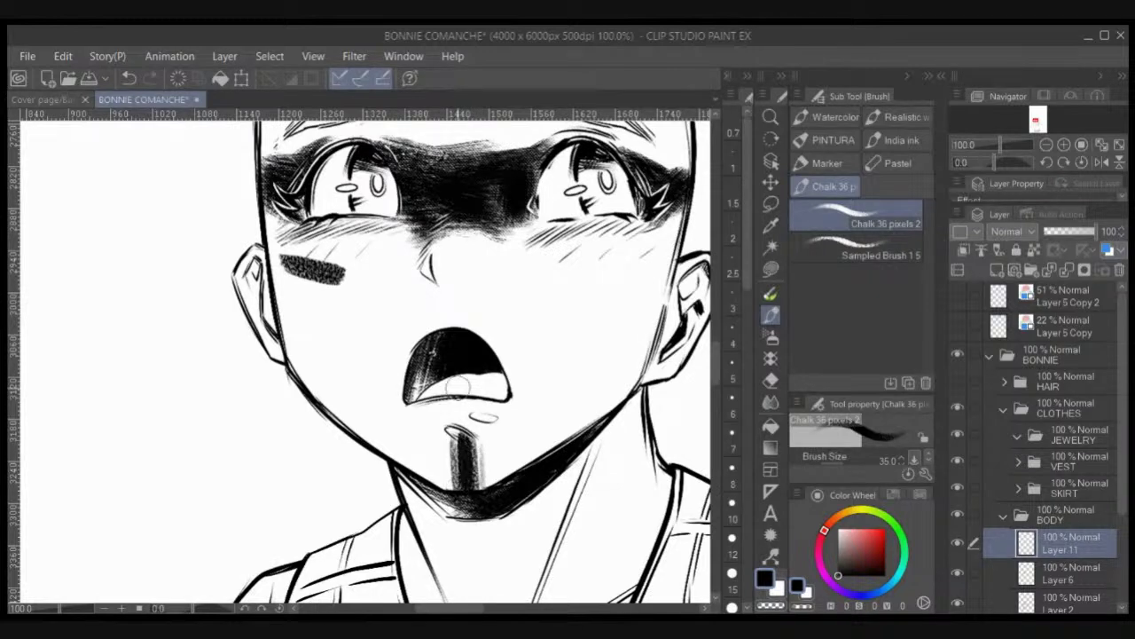
Step: Add another chalk stroke to the left cheek's paint and paint two slanted stripes on the right cheek
mouse_move(276, 236)
mouse_down()
mouse_move(328, 255)
mouse_move(346, 286)
mouse_up()
mouse_move(646, 251)
mouse_down()
mouse_move(591, 268)
mouse_move(655, 246)
mouse_up()
mouse_move(575, 268)
mouse_down()
mouse_move(662, 238)
mouse_move(663, 258)
mouse_up()
Step: Paint an inverted-V black chalk mark on the forehead above the eyebrows and show the HAIR folder
drag(566, 128, 554, 253)
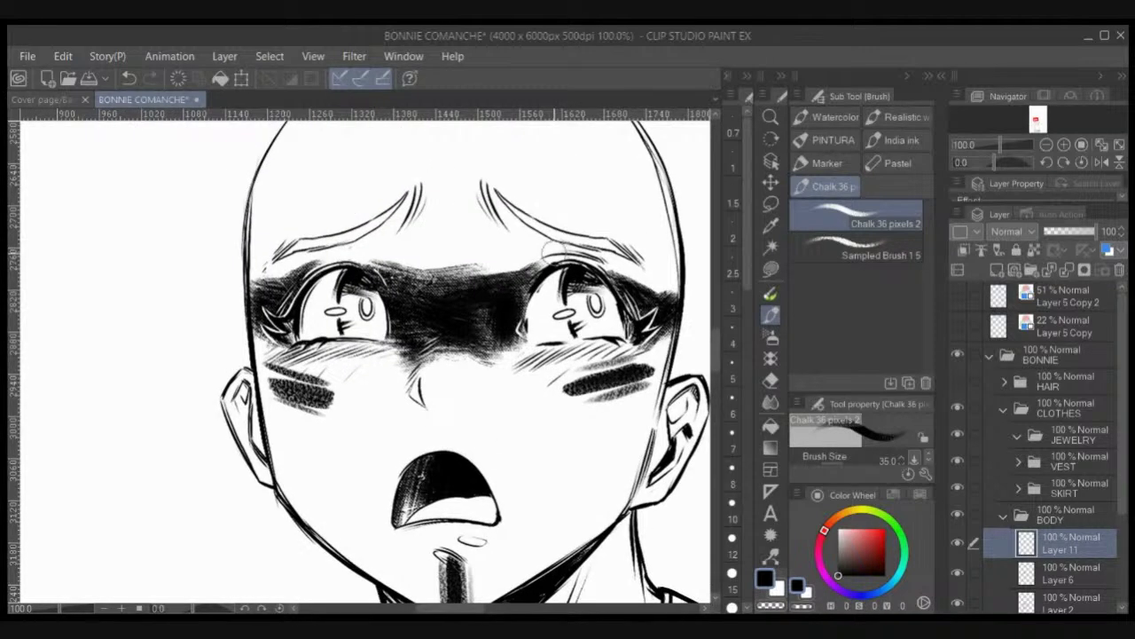
drag(346, 211, 460, 147)
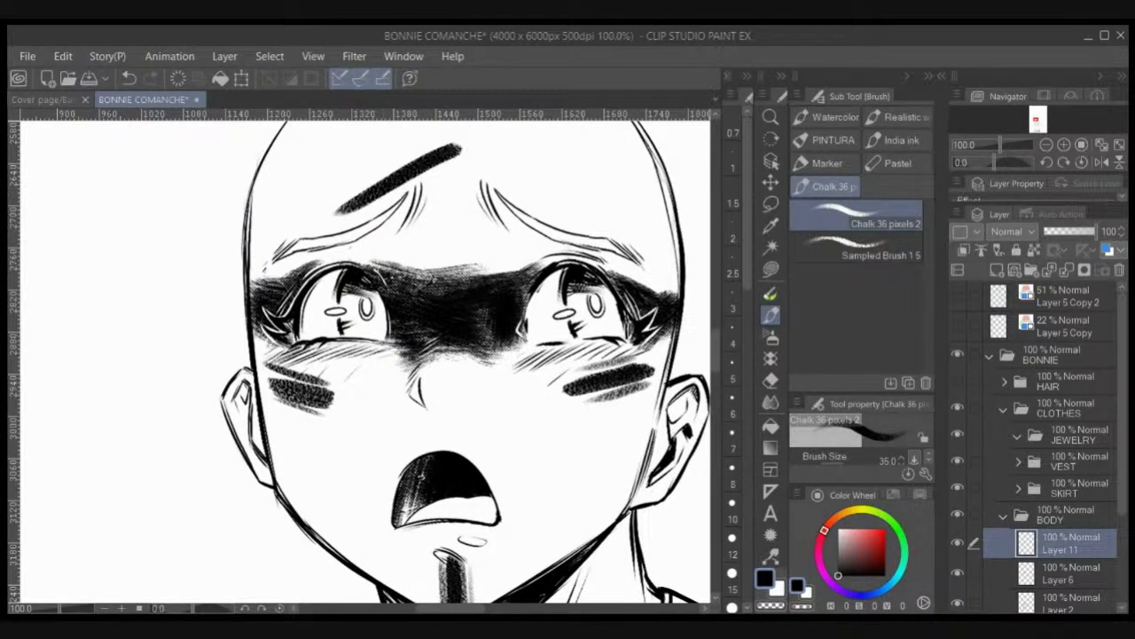
key(ctrl+minus)
drag(424, 222, 499, 257)
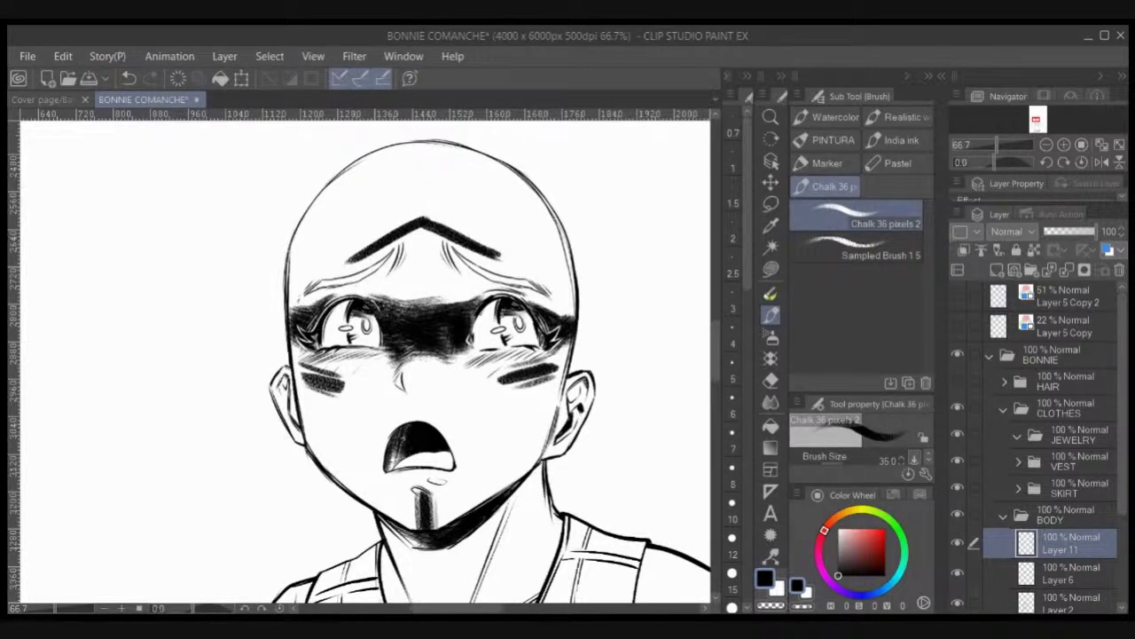
click(957, 380)
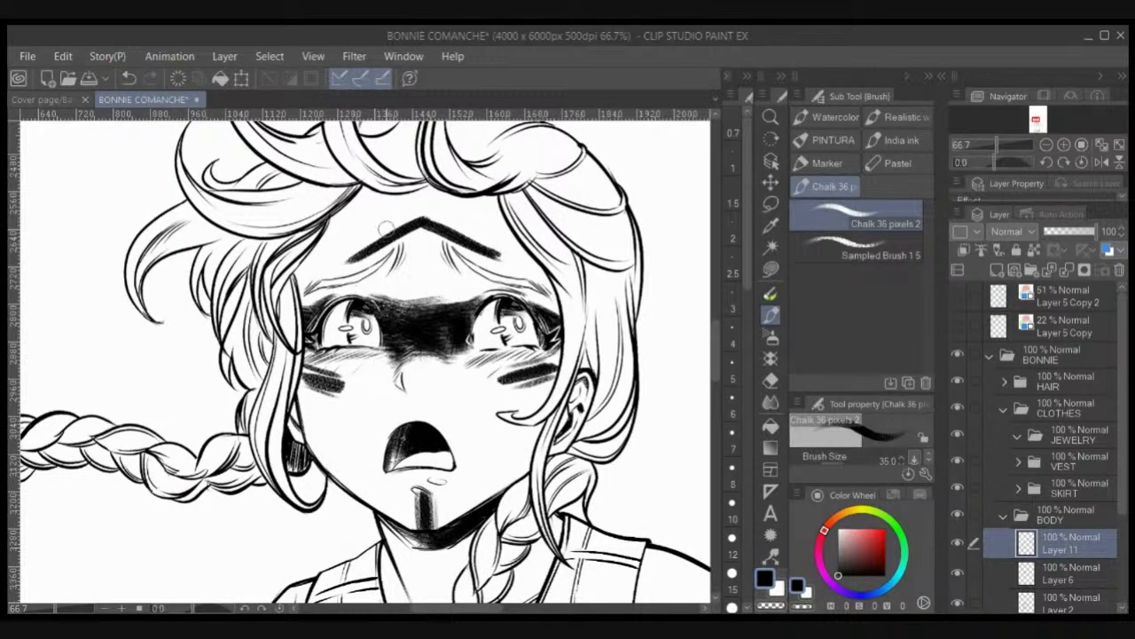
drag(349, 252, 422, 204)
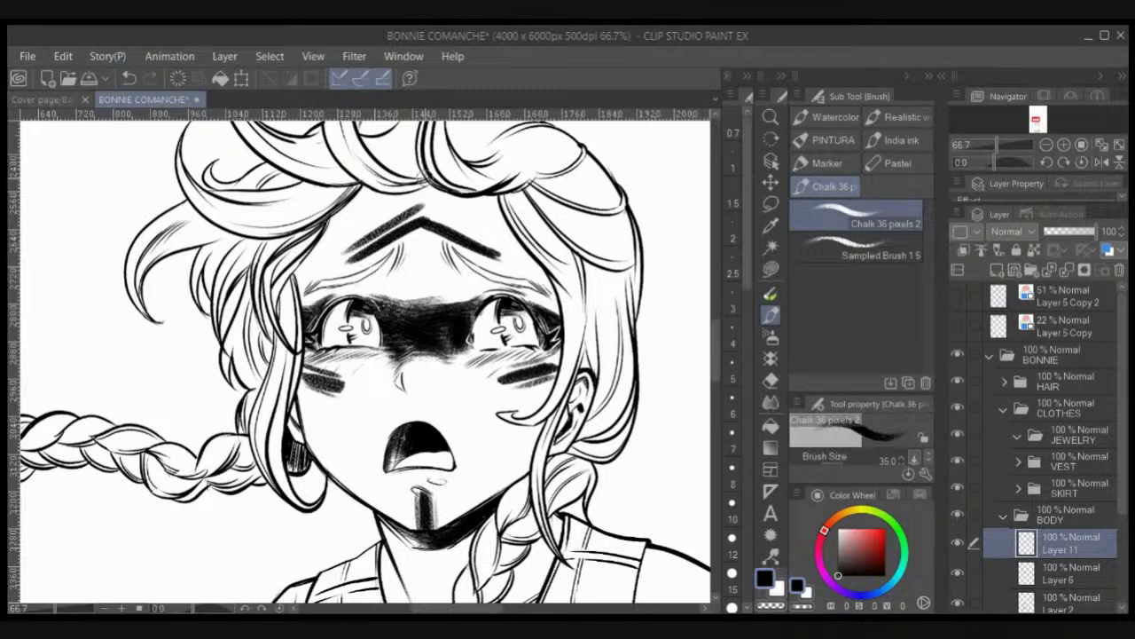
key(ctrl+z)
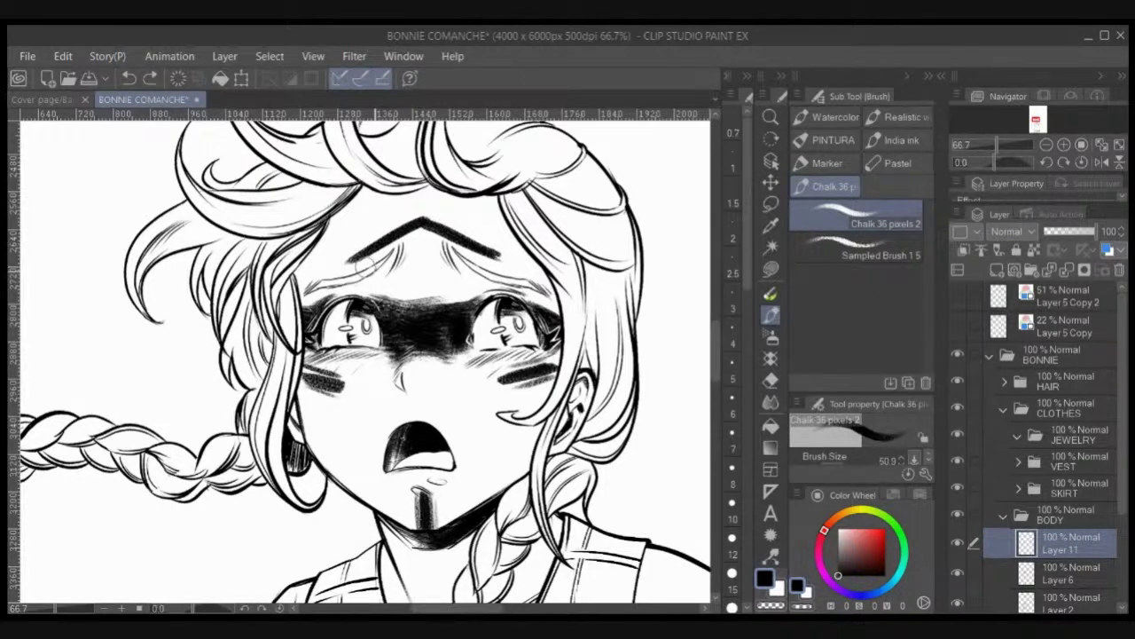
drag(347, 259, 420, 215)
key(ctrl+z)
Step: Thicken the inverted-V forehead mark along both arms with the chalk brush at size 46.9
key(bracketleft)
key(bracketright)
key(bracketright)
drag(347, 259, 422, 218)
key(ctrl+z)
mouse_move(338, 258)
mouse_down()
mouse_move(401, 224)
mouse_move(494, 244)
mouse_up()
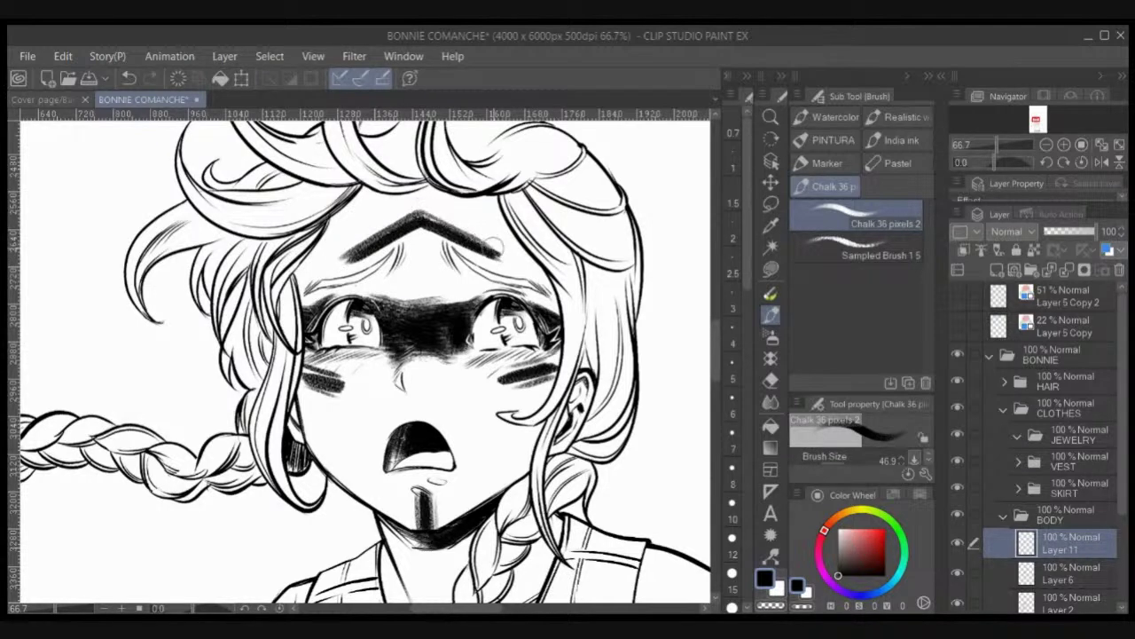
Step: Undo the last forehead strokes and repaint the right arm of the inverted-V mark with the chalk brush
key(ctrl+z)
drag(420, 211, 497, 245)
key(ctrl+z)
key(ctrl+z)
key(ctrl+z)
drag(443, 224, 496, 246)
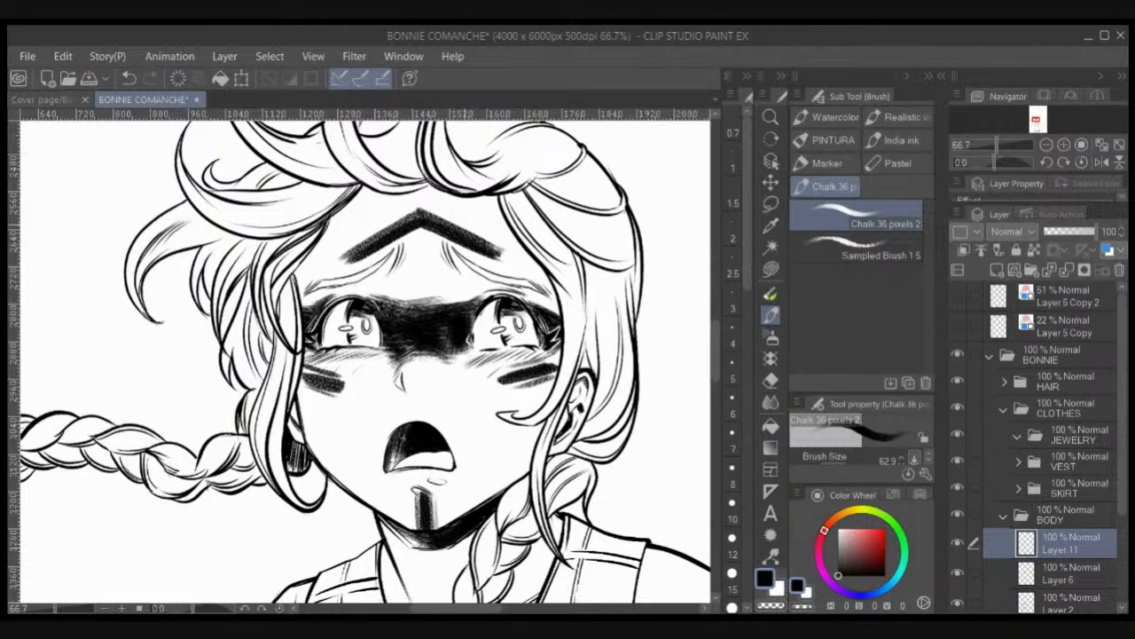
Step: Lasso the inverted-V forehead mark and transform it to be slightly wider and taller, reaching closer to the hairline
scroll(472, 235, down, 1)
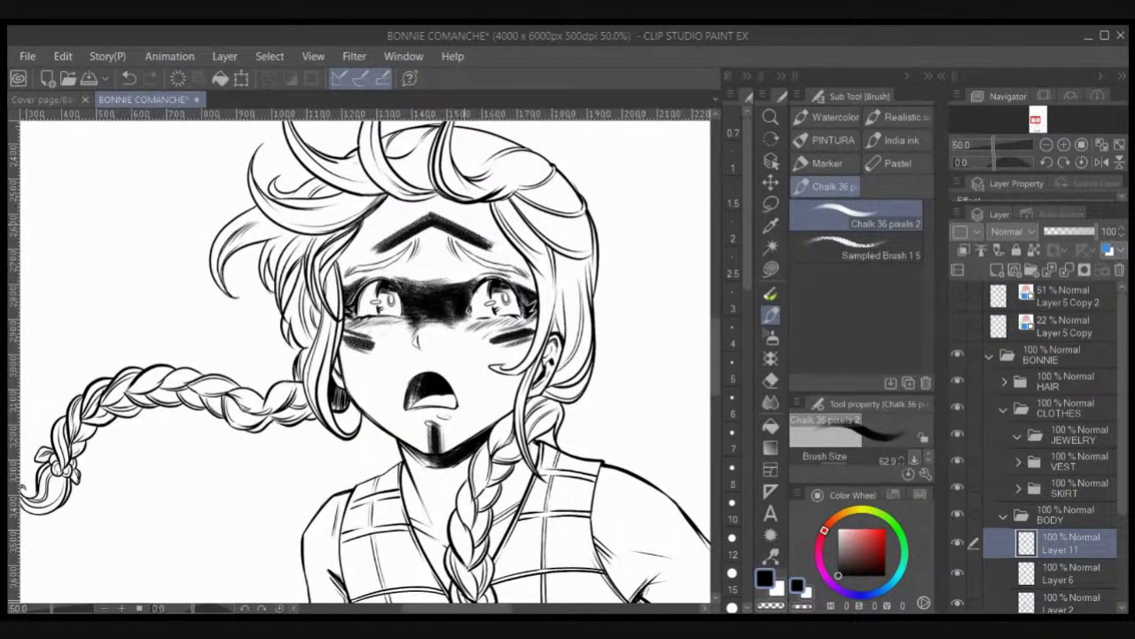
key(m)
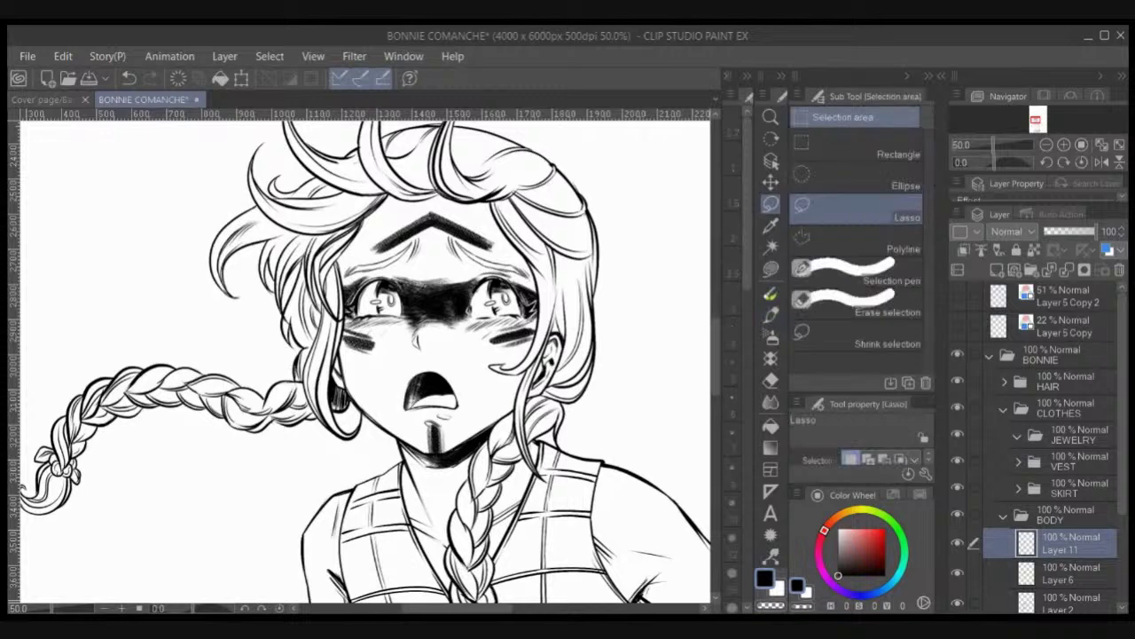
drag(511, 259, 428, 197)
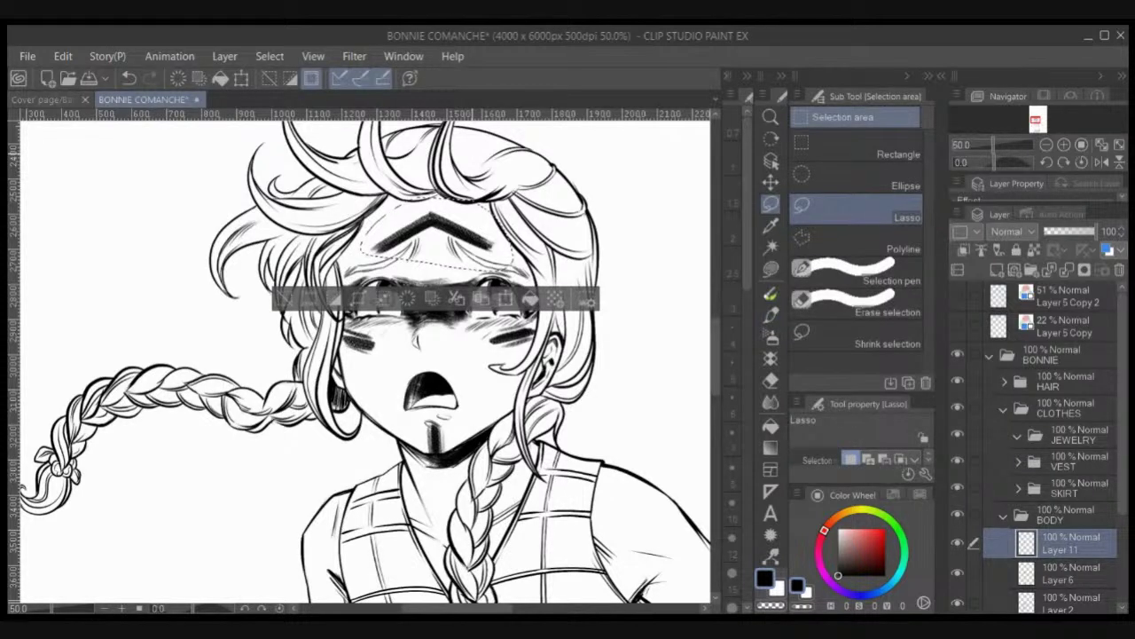
key(ctrl+t)
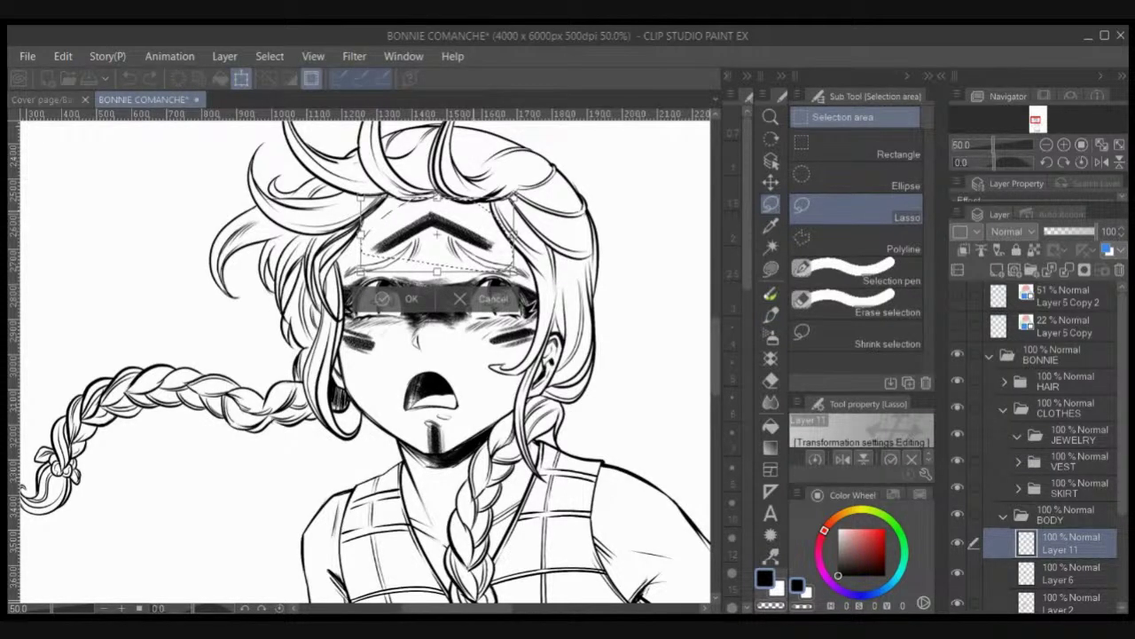
drag(438, 198, 437, 184)
drag(361, 271, 349, 275)
drag(467, 230, 474, 229)
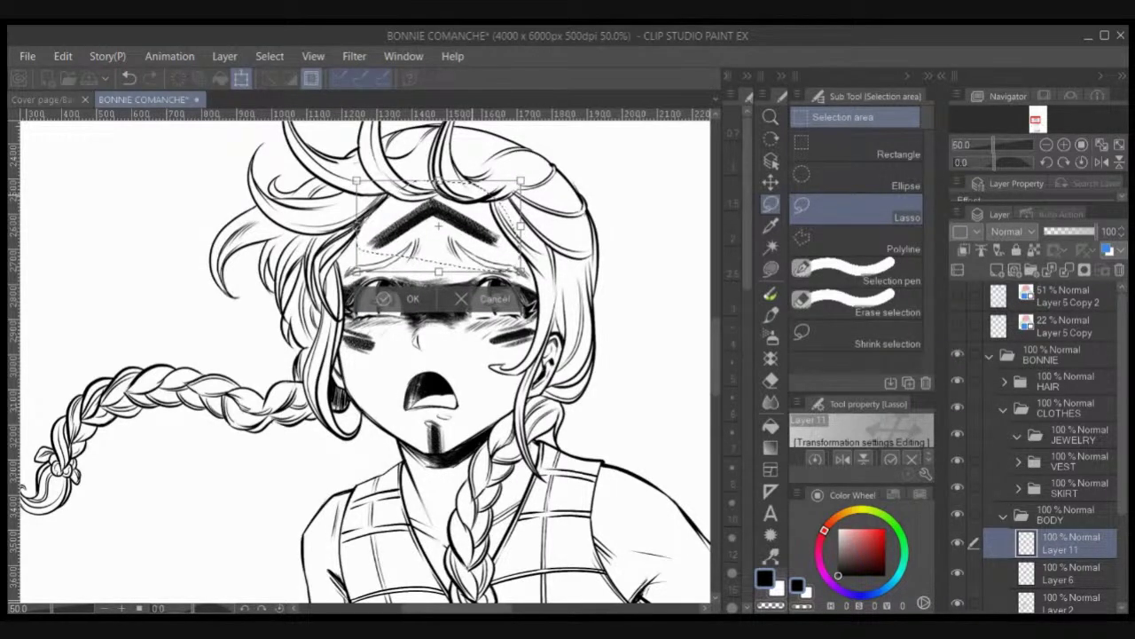
key(Return)
Step: Collapse the BODY and JEWELRY folders and create a folder named FEATHERS above JEWELRY inside CLOTHES
drag(626, 491, 587, 461)
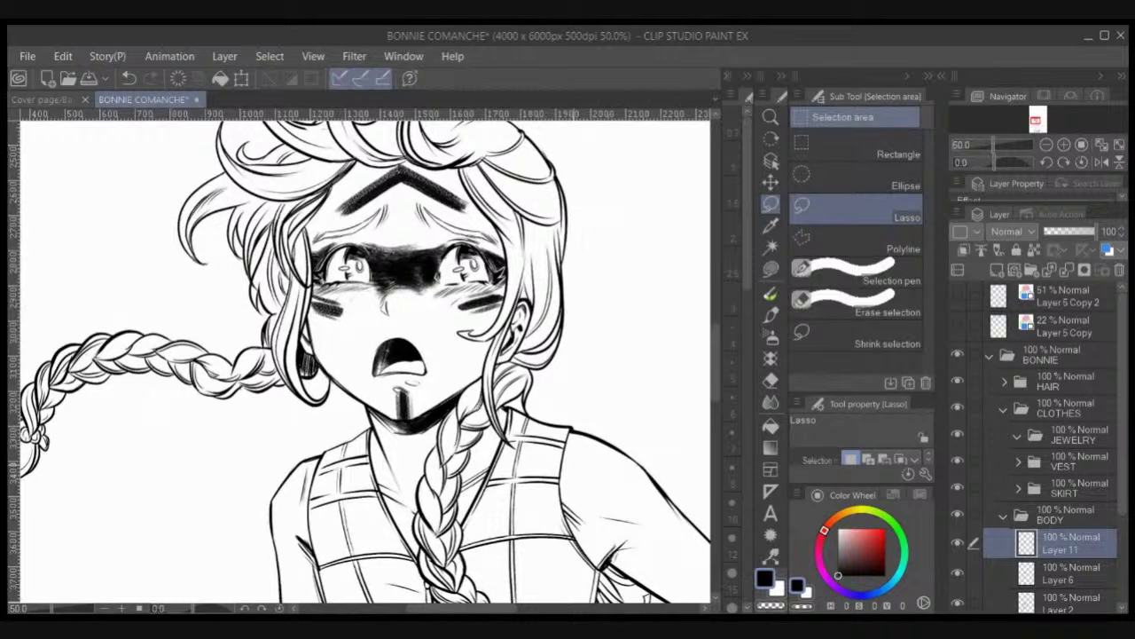
scroll(587, 461, down, 1)
scroll(574, 468, down, 1)
mouse_move(610, 504)
mouse_down()
mouse_move(455, 379)
mouse_move(495, 477)
mouse_up()
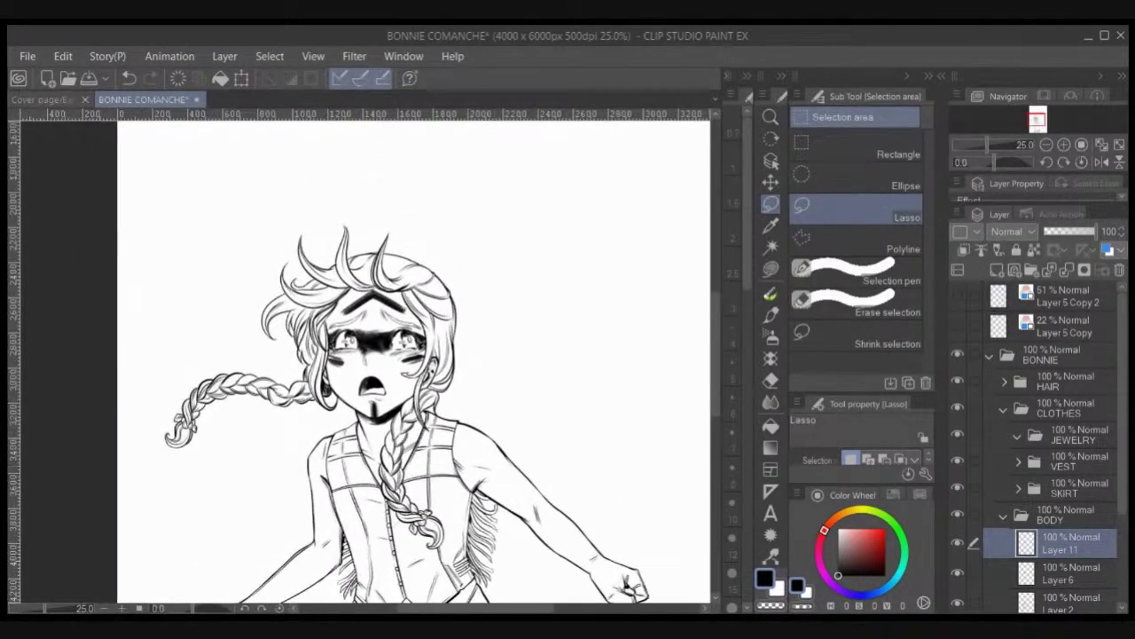
click(1004, 515)
click(1069, 435)
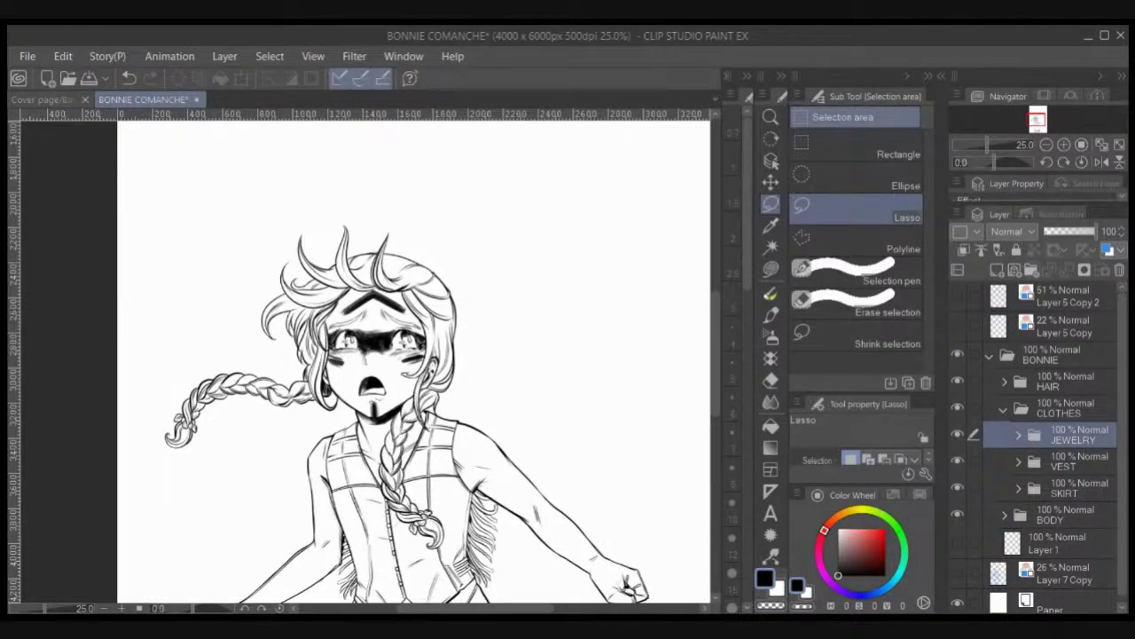
click(1032, 270)
click(1032, 269)
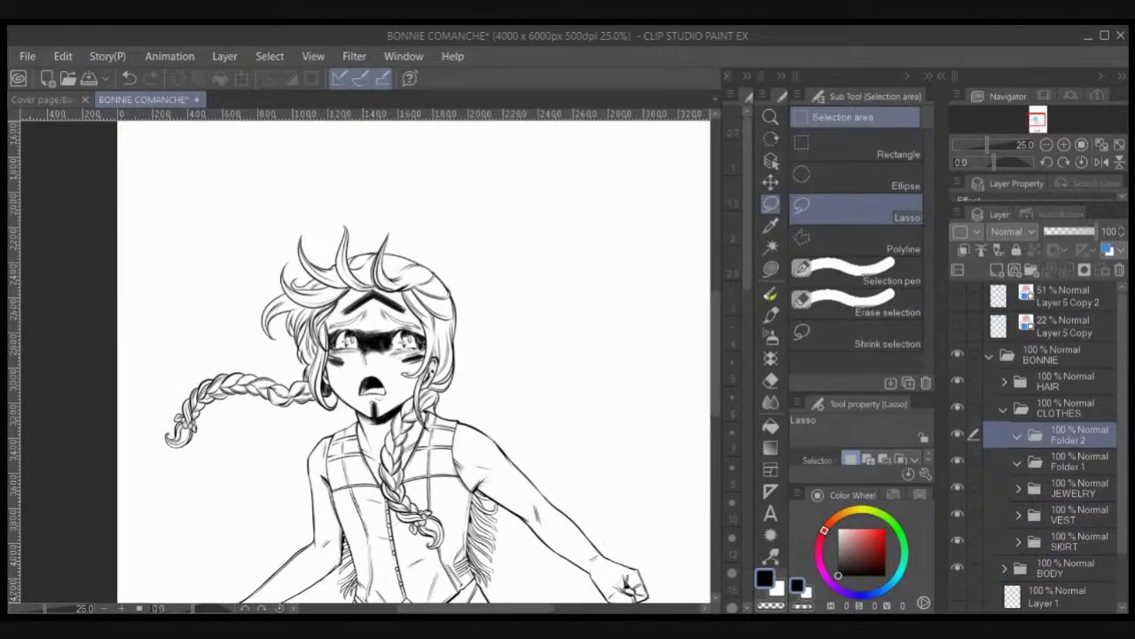
key(ctrl+z)
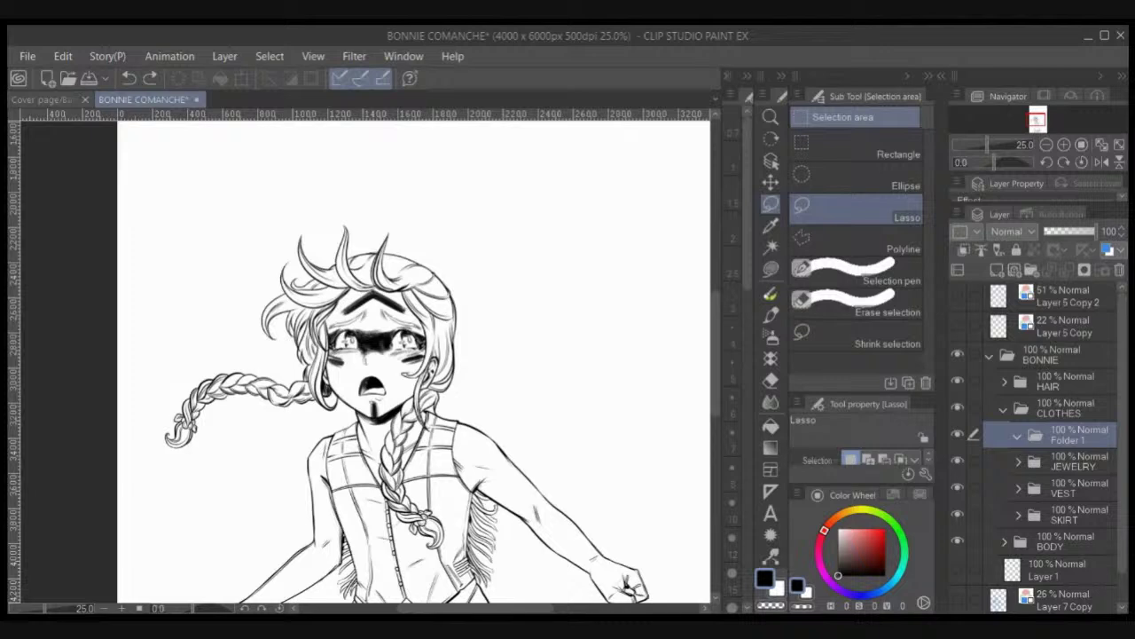
text(FEATHERS)
key(Return)
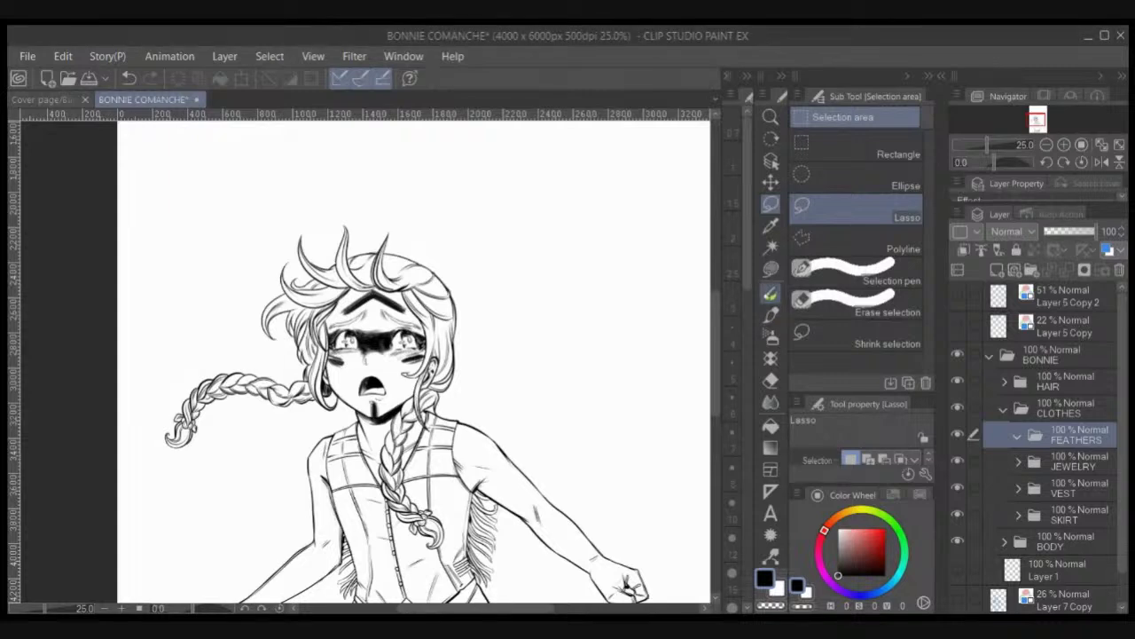
Step: Add two new layers inside the FEATHERS folder and make the lower one active
key(p)
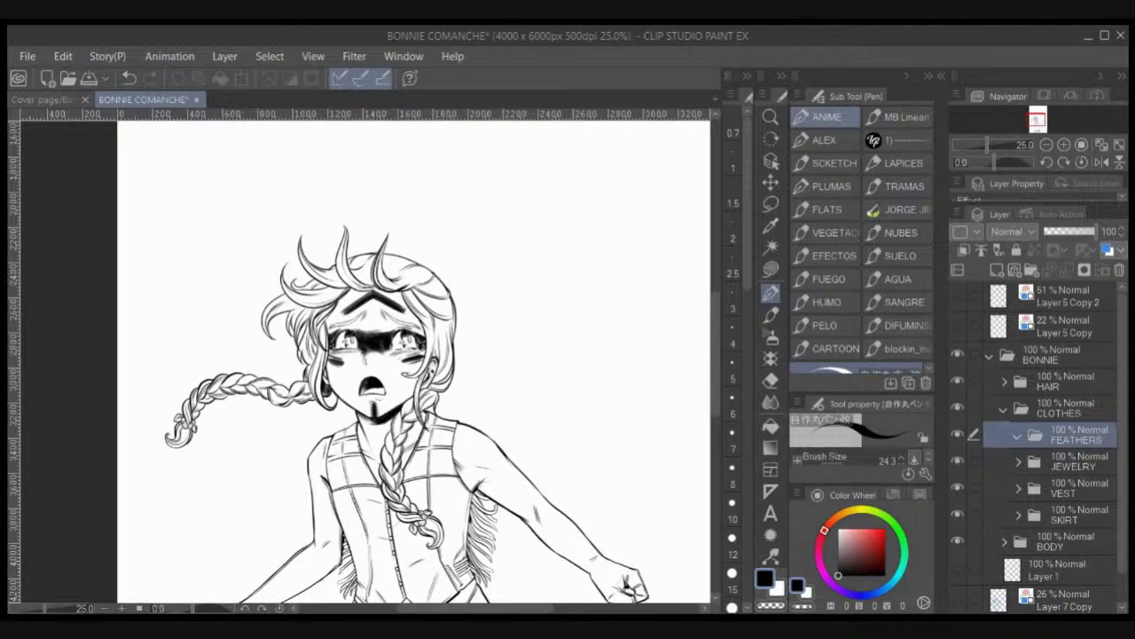
key(ctrl+shift+n)
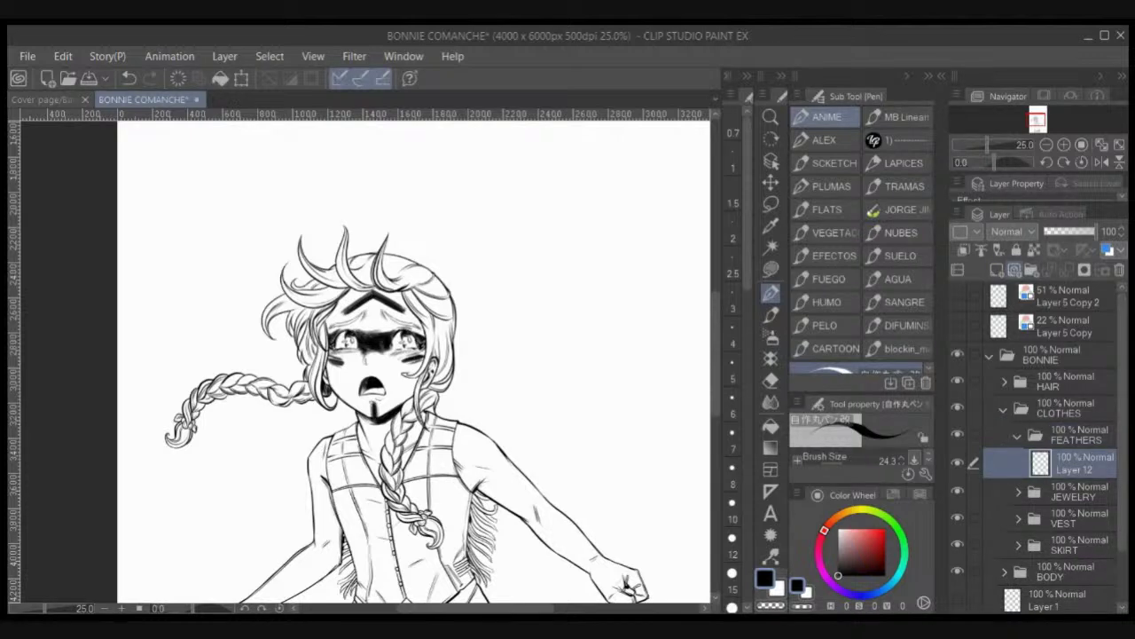
key(ctrl+shift+n)
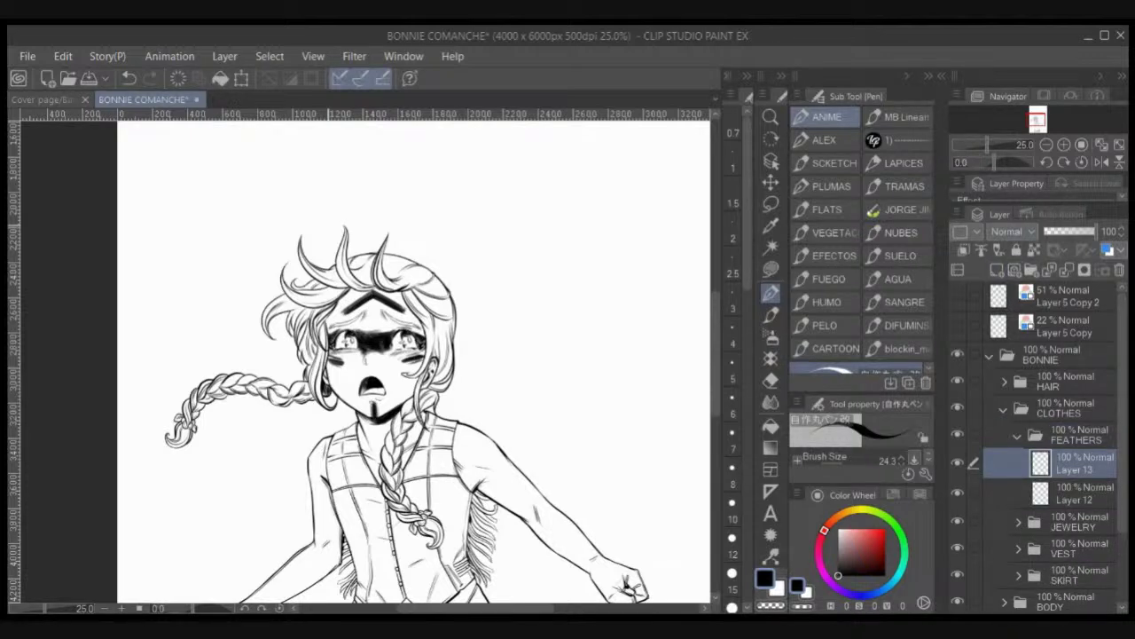
click(1075, 494)
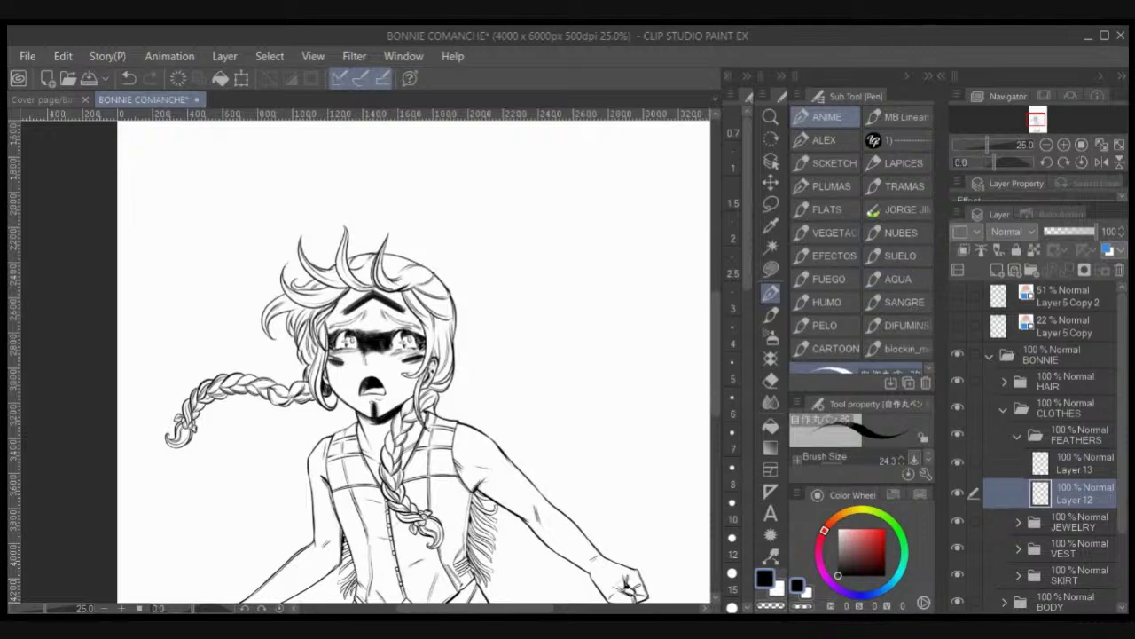
Step: Sketch four feathers fanning up from the top of the head in muted red with the Design pencil at size 29.9
click(862, 548)
click(898, 117)
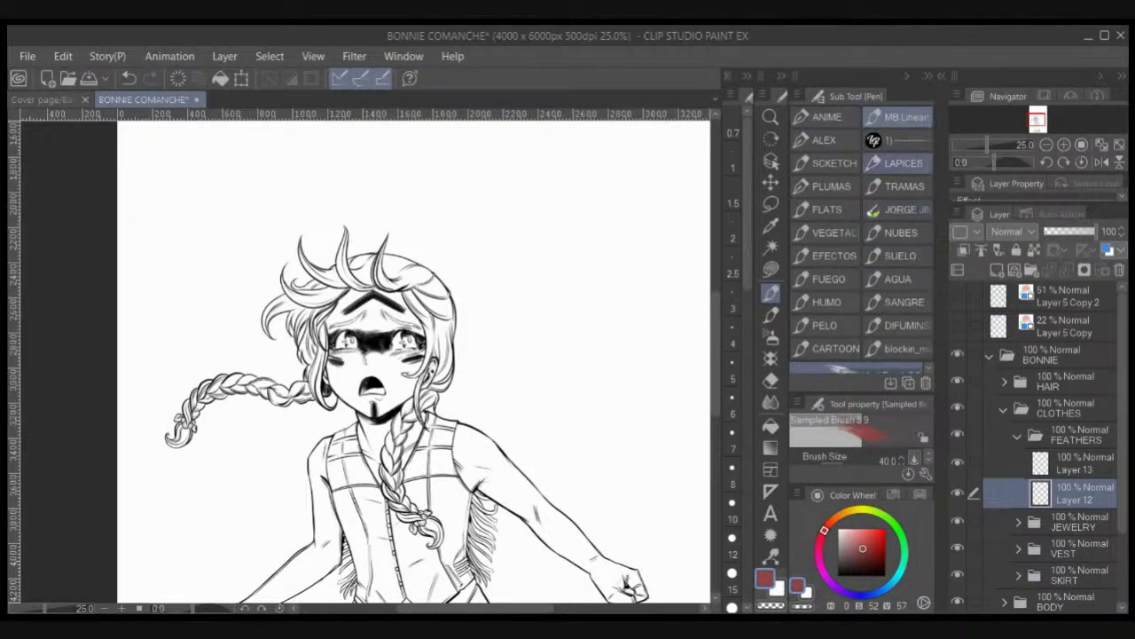
click(898, 164)
mouse_move(311, 277)
mouse_down()
mouse_move(252, 223)
mouse_move(246, 180)
mouse_move(261, 232)
mouse_move(310, 278)
mouse_up()
mouse_move(282, 258)
mouse_down()
mouse_move(252, 211)
mouse_move(301, 244)
mouse_up()
drag(249, 181, 300, 241)
drag(268, 202, 314, 260)
drag(291, 220, 319, 266)
mouse_move(326, 190)
mouse_down()
mouse_move(335, 261)
mouse_move(345, 161)
mouse_move(358, 186)
mouse_up()
drag(370, 144, 352, 251)
mouse_move(357, 199)
mouse_down()
mouse_move(349, 259)
mouse_move(447, 165)
mouse_move(400, 250)
mouse_up()
drag(438, 190, 392, 254)
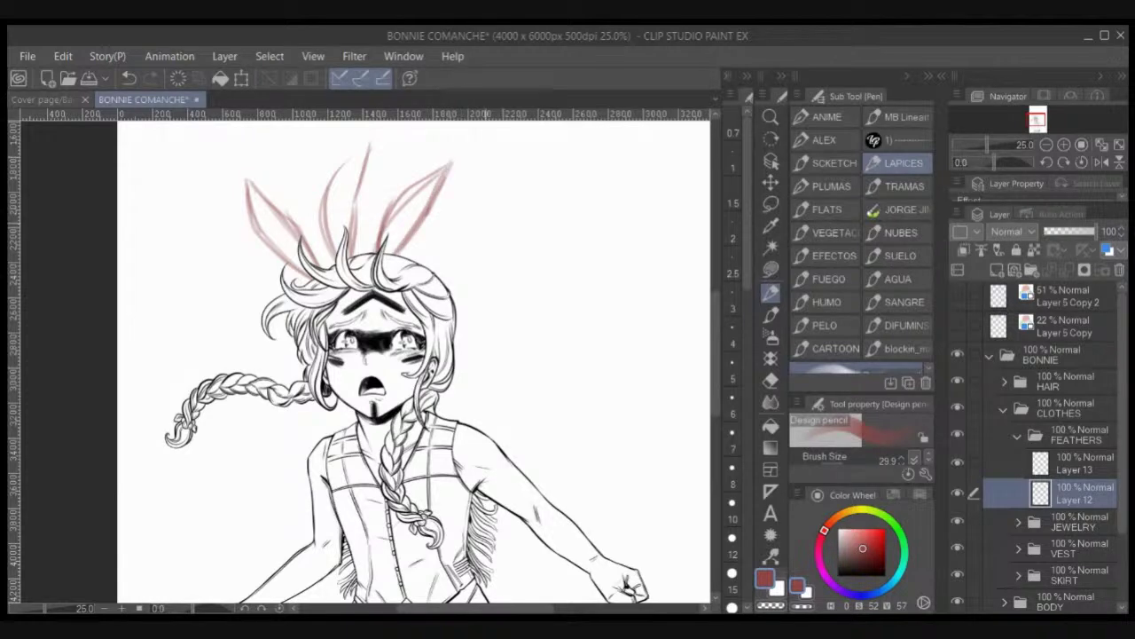
mouse_move(423, 264)
mouse_down()
mouse_move(510, 213)
mouse_move(448, 265)
mouse_move(476, 248)
mouse_move(507, 218)
mouse_up()
mouse_move(472, 254)
mouse_down()
mouse_move(523, 197)
mouse_move(417, 264)
mouse_up()
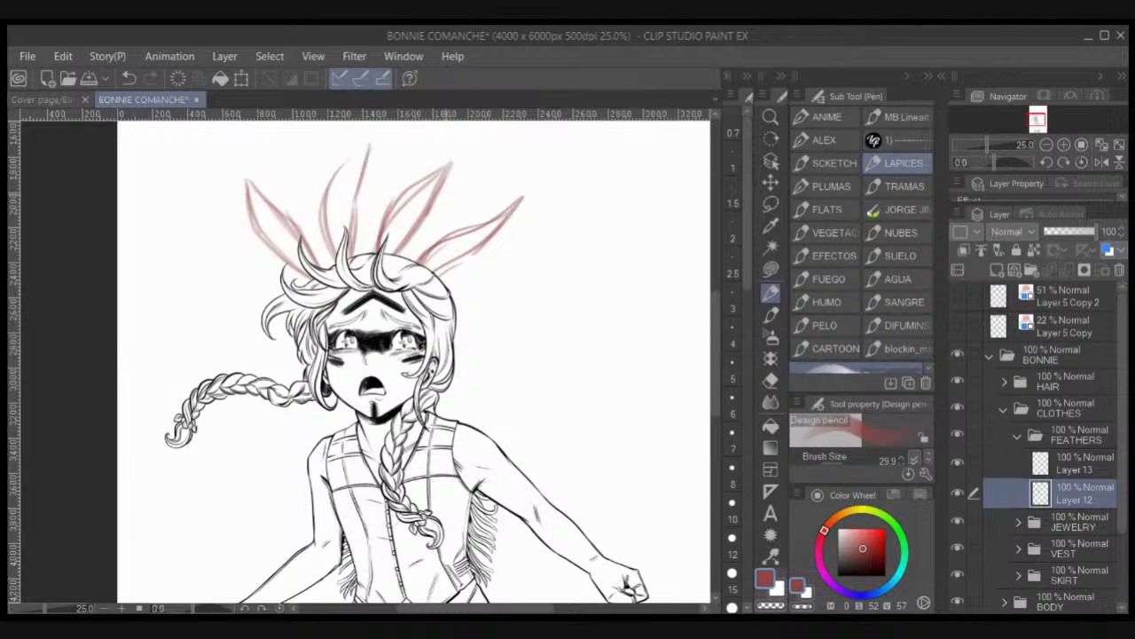
Step: Lasso the third sketched feather from the left, rotate it more upright, shift it slightly and clear the selection
click(770, 203)
mouse_move(424, 153)
mouse_down()
mouse_move(405, 168)
mouse_move(477, 147)
mouse_move(427, 149)
mouse_up()
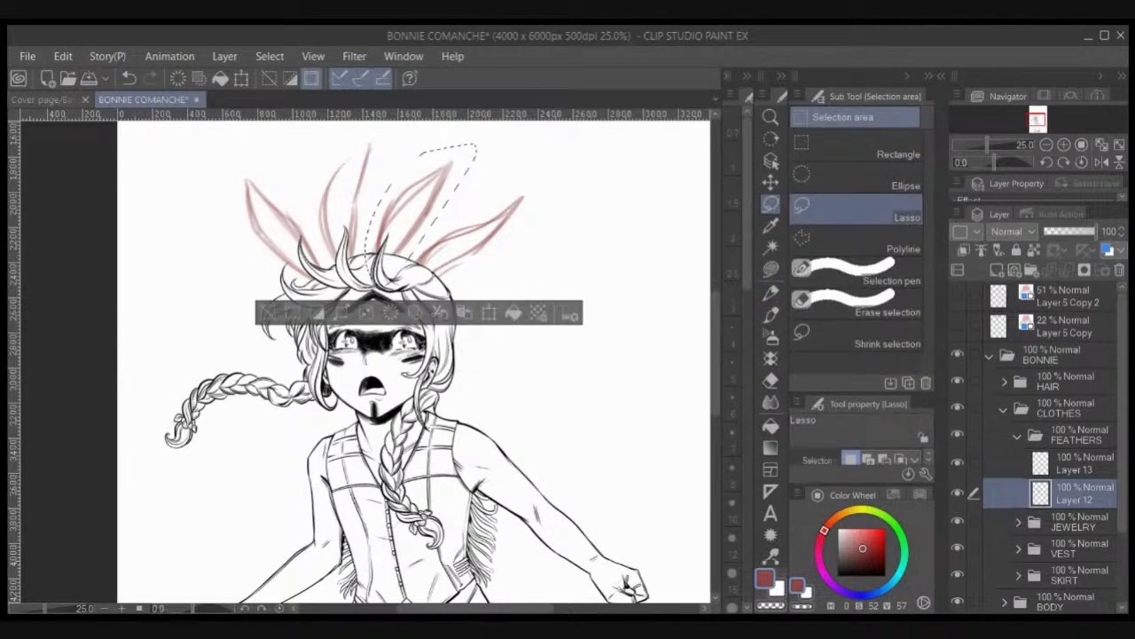
key(ctrl+t)
drag(515, 168, 493, 138)
drag(428, 215, 418, 206)
key(Return)
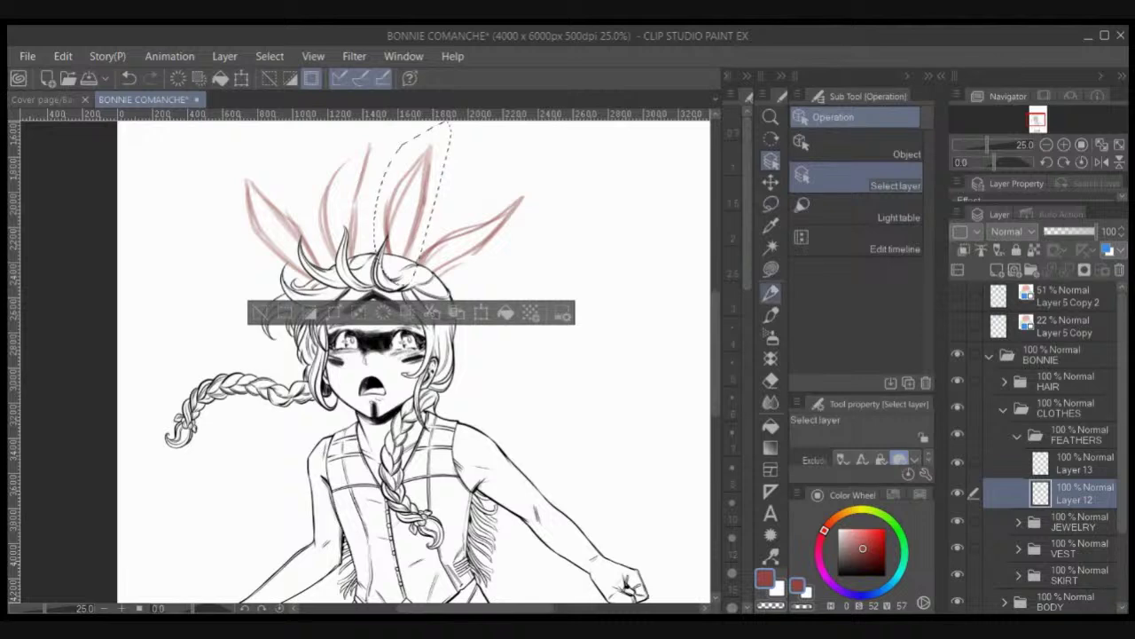
key(p)
key(ctrl+d)
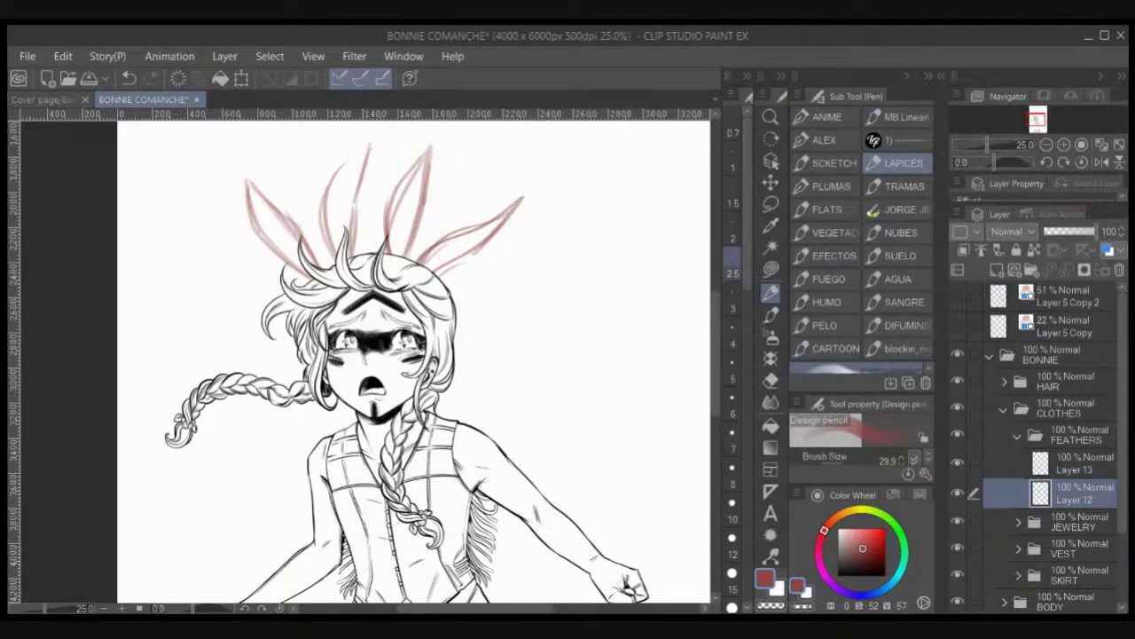
Step: Lasso the second sketched feather from the left and rotate it slightly counterclockwise so it stands upright
click(771, 204)
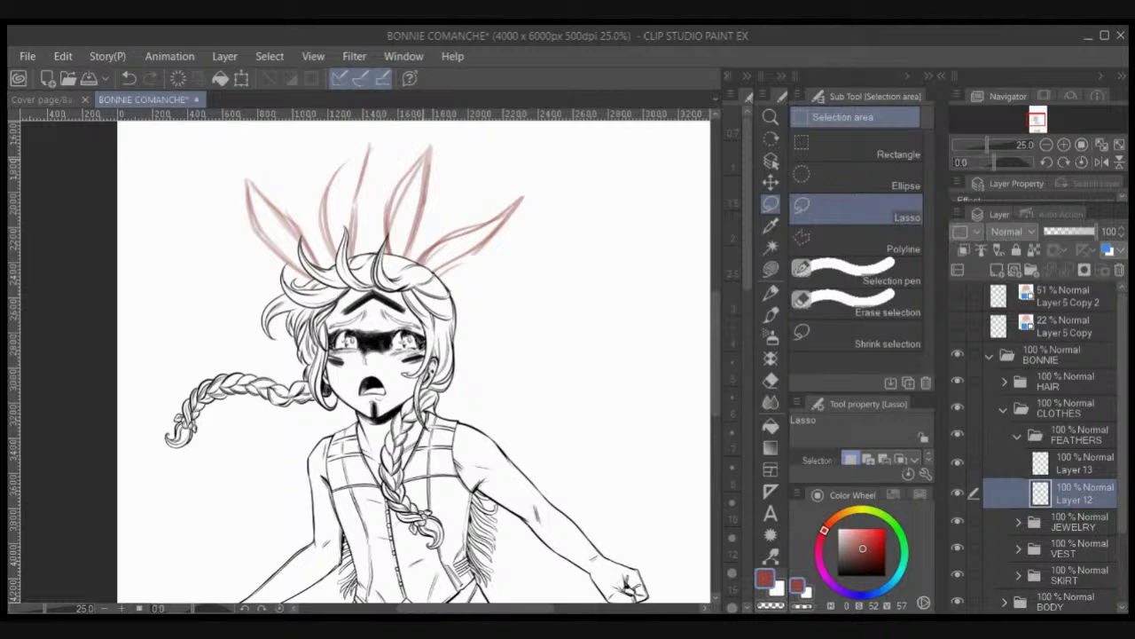
mouse_move(368, 264)
mouse_down()
mouse_move(374, 225)
mouse_move(317, 188)
mouse_move(352, 308)
mouse_up()
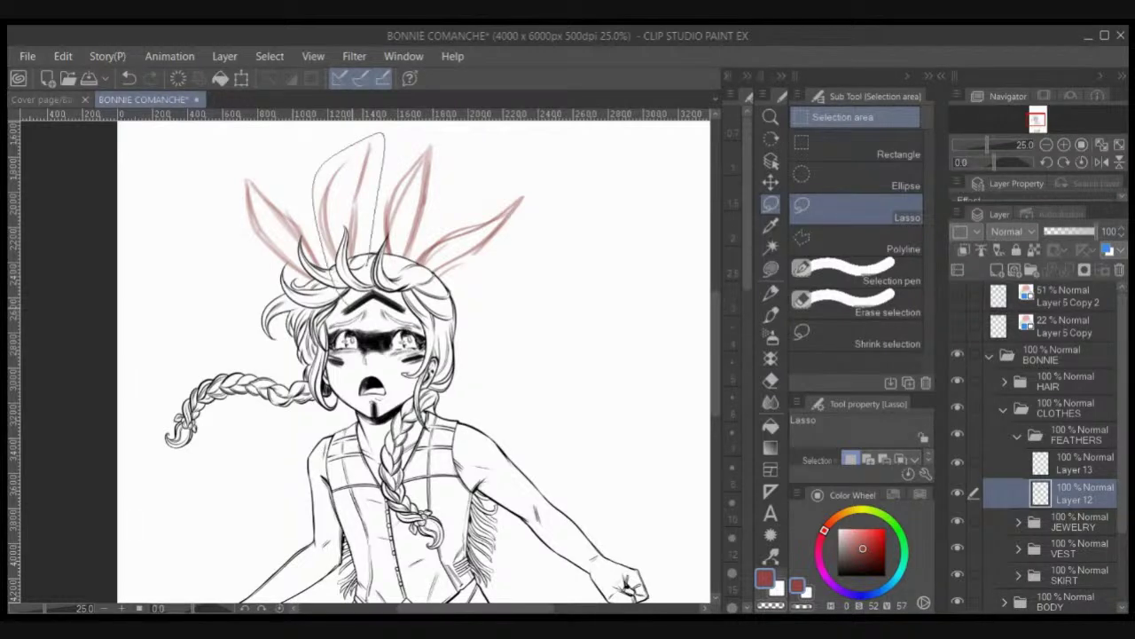
drag(334, 267, 366, 257)
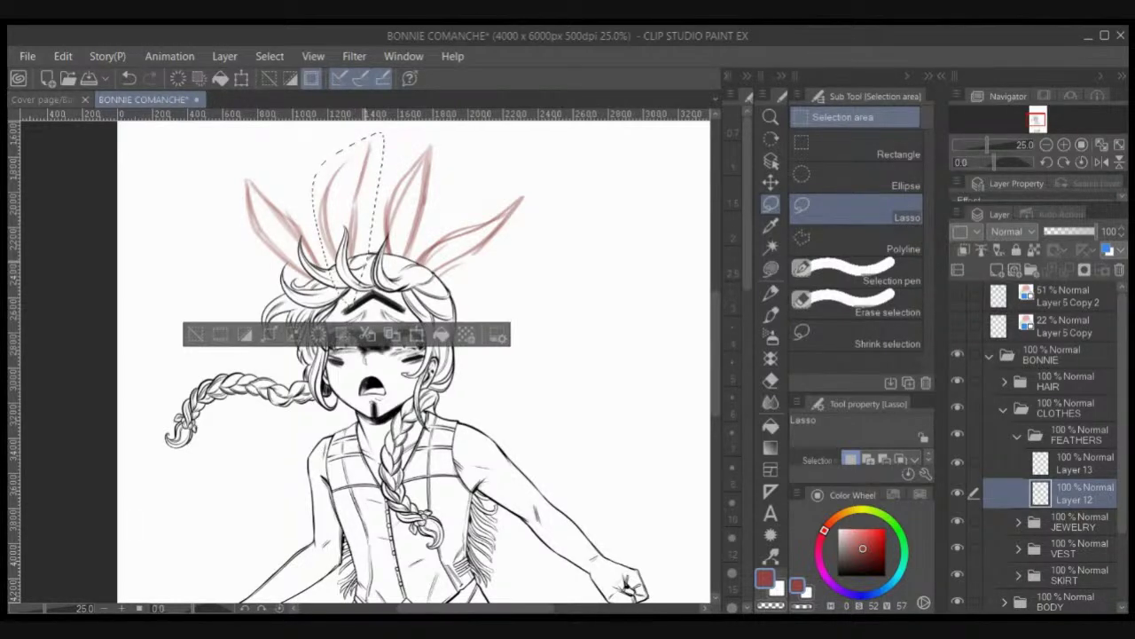
key(ctrl+t)
drag(355, 219, 360, 216)
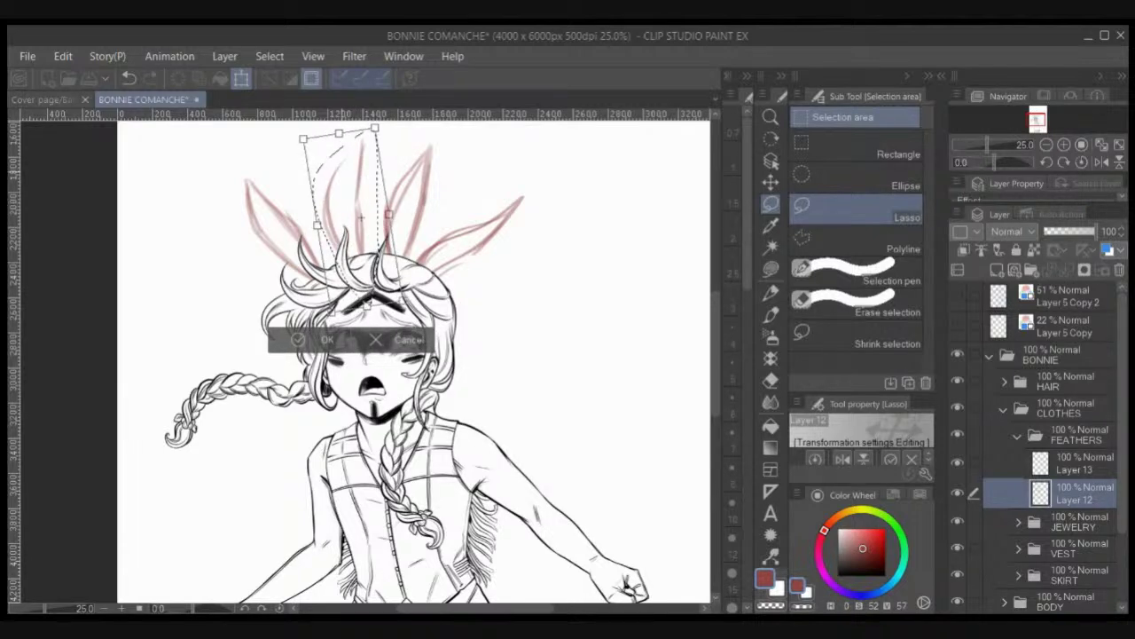
key(Return)
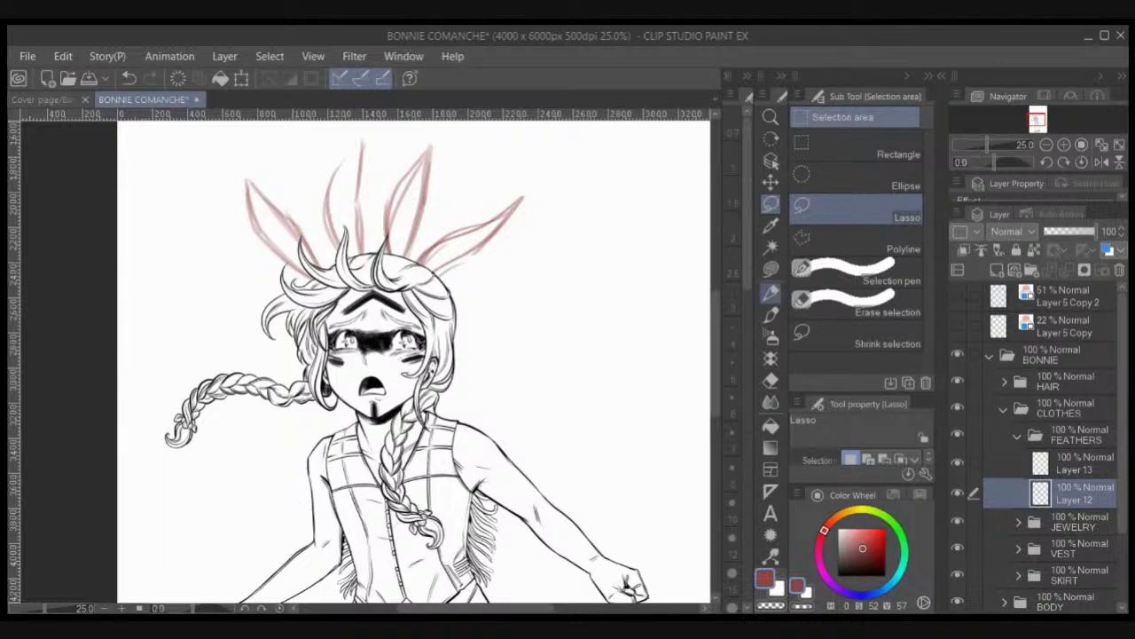
Step: Sketch a fan of red feathers spreading outward from the shoulder on the right side of the figure
key(p)
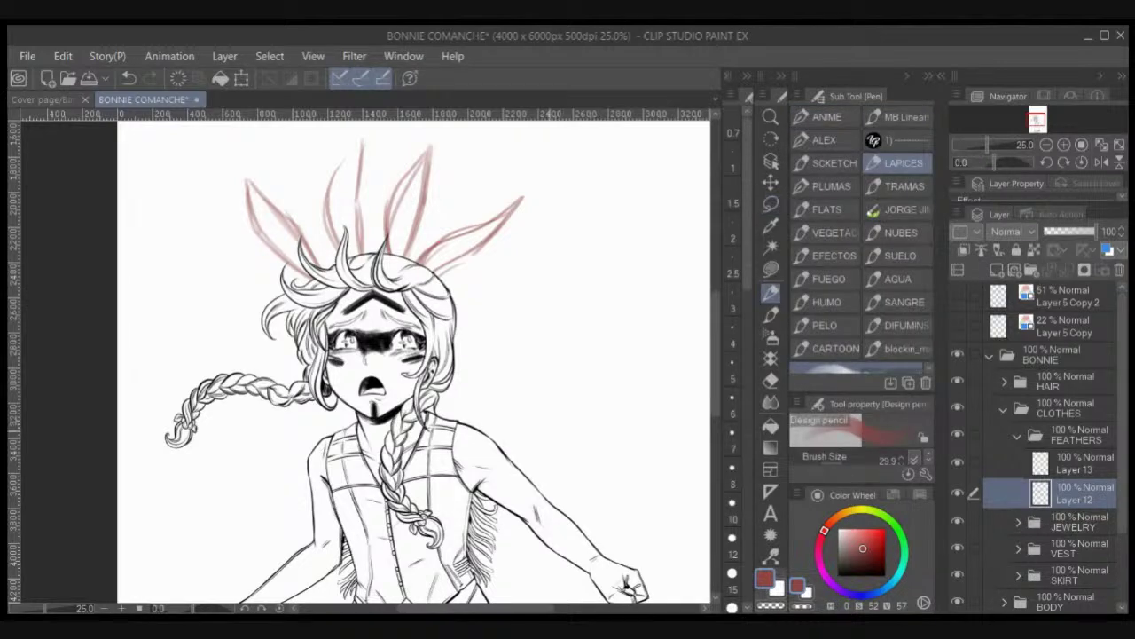
drag(552, 445, 517, 335)
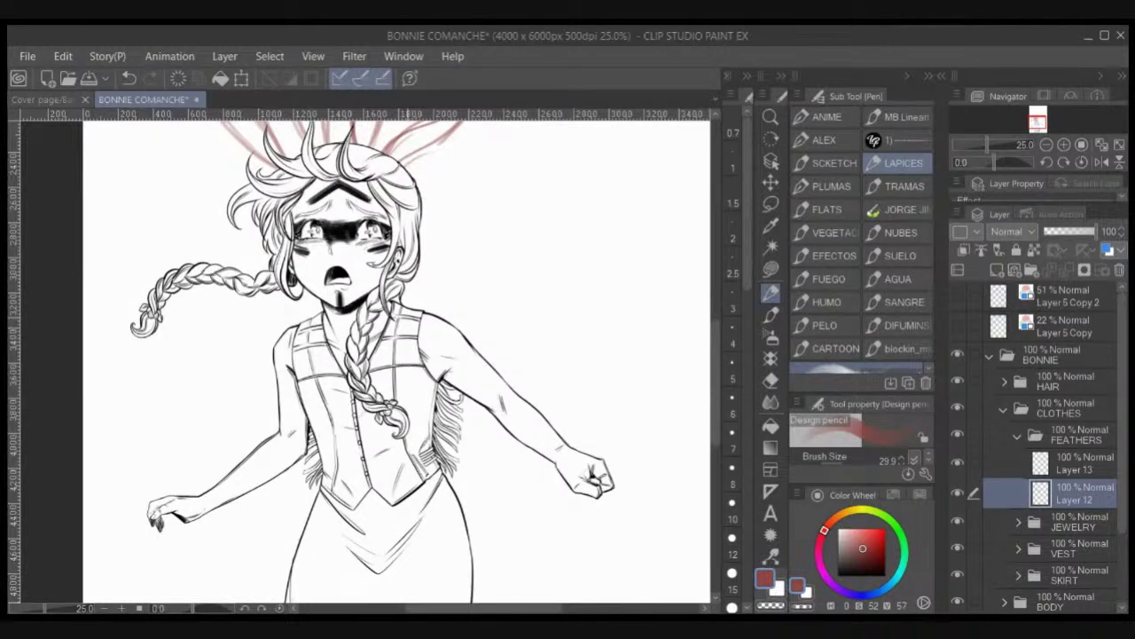
mouse_move(421, 339)
mouse_down()
mouse_move(431, 354)
mouse_move(500, 371)
mouse_move(481, 356)
mouse_up()
mouse_move(423, 326)
mouse_down()
mouse_move(457, 340)
mouse_move(498, 333)
mouse_move(490, 311)
mouse_move(504, 325)
mouse_up()
key(ctrl+z)
key(ctrl+z)
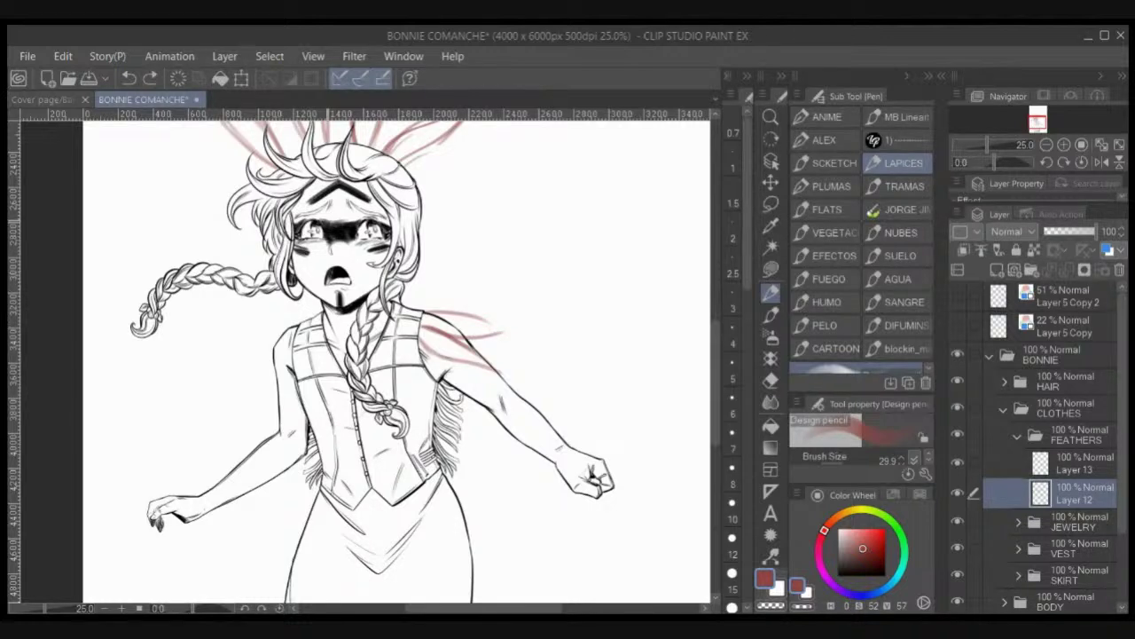
key(ctrl+z)
key(ctrl+z)
mouse_move(424, 326)
mouse_down()
mouse_move(504, 333)
mouse_move(490, 288)
mouse_move(506, 276)
mouse_up()
mouse_move(461, 305)
mouse_down()
mouse_move(499, 288)
mouse_move(516, 308)
mouse_up()
mouse_move(468, 355)
mouse_down()
mouse_move(505, 326)
mouse_move(508, 342)
mouse_up()
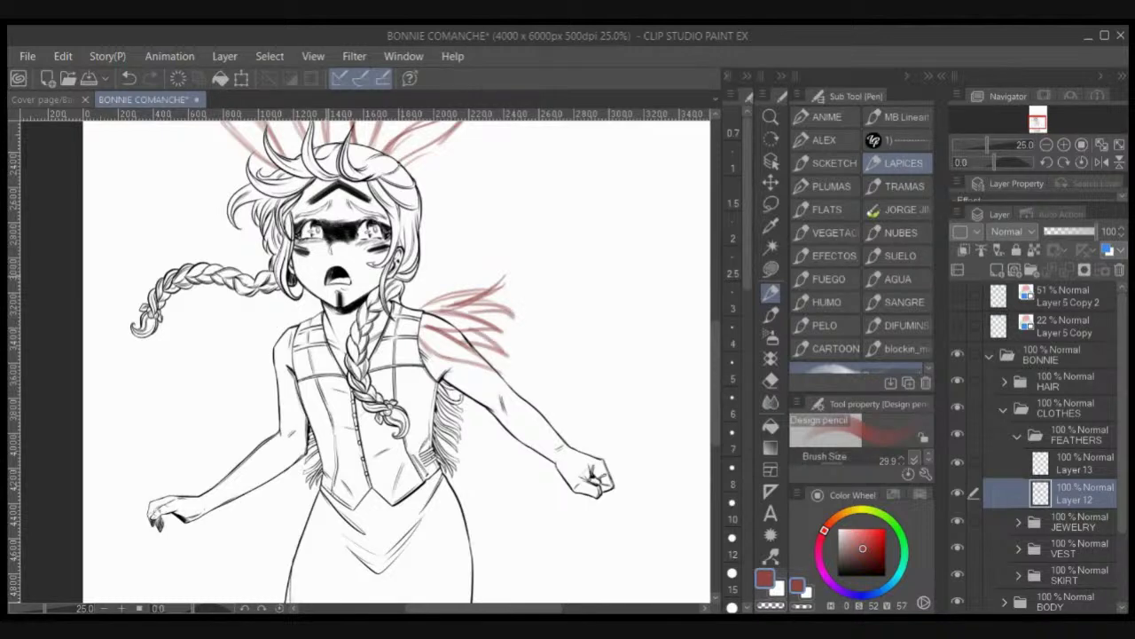
Step: Sketch a matching fan of red feathers outward from the shoulder on the left side of the figure
mouse_move(295, 317)
mouse_down()
mouse_move(221, 334)
mouse_move(249, 364)
mouse_move(240, 384)
mouse_move(275, 360)
mouse_up()
drag(282, 353, 270, 396)
mouse_move(296, 330)
mouse_down()
mouse_move(292, 351)
mouse_move(252, 310)
mouse_move(228, 352)
mouse_up()
key(ctrl+z)
mouse_move(301, 319)
mouse_down()
mouse_move(237, 305)
mouse_move(252, 322)
mouse_move(229, 316)
mouse_move(266, 321)
mouse_up()
key(ctrl+z)
key(ctrl+z)
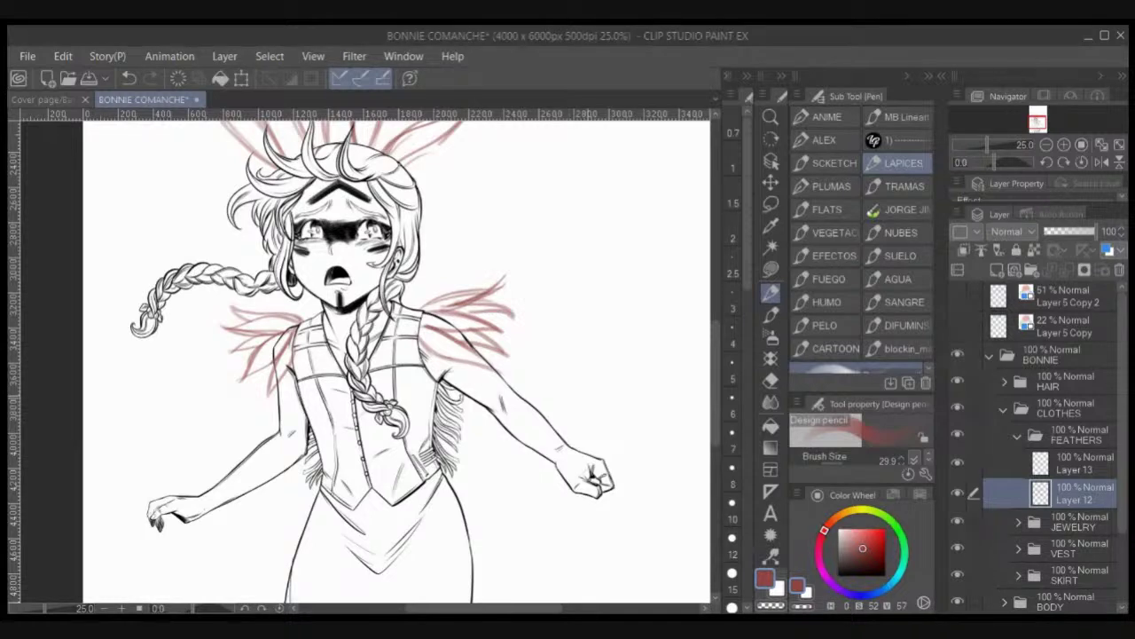
Step: Sketch a red band of crisscrossing shapes around the waist over the vest's lower edge, undoing the unwanted strokes
mouse_move(332, 479)
mouse_down()
mouse_move(352, 386)
mouse_move(378, 396)
mouse_up()
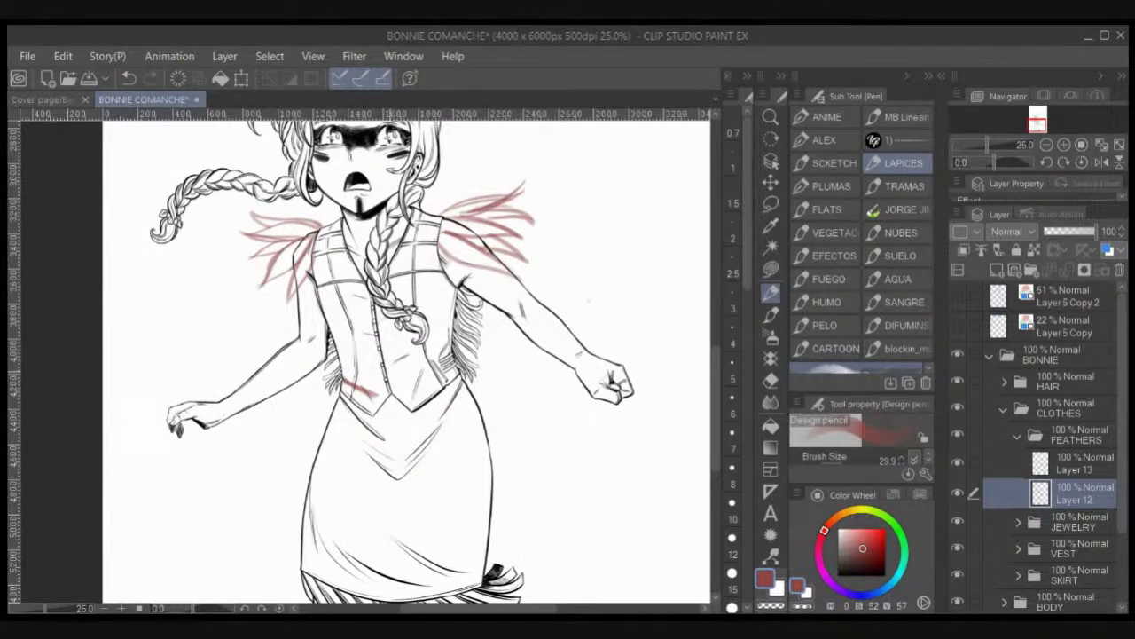
mouse_move(387, 368)
mouse_down()
mouse_move(365, 381)
mouse_move(366, 397)
mouse_move(385, 376)
mouse_up()
mouse_move(417, 370)
mouse_down()
mouse_move(390, 399)
mouse_move(335, 373)
mouse_move(336, 390)
mouse_move(376, 399)
mouse_move(424, 357)
mouse_move(429, 392)
mouse_move(463, 371)
mouse_move(453, 431)
mouse_move(443, 397)
mouse_move(443, 432)
mouse_move(428, 428)
mouse_up()
drag(447, 401, 459, 426)
mouse_move(415, 393)
mouse_down()
mouse_move(464, 427)
mouse_move(450, 389)
mouse_move(477, 436)
mouse_up()
key(ctrl+z)
key(ctrl+z)
key(ctrl+z)
key(ctrl+z)
key(ctrl+z)
key(ctrl+z)
key(ctrl+z)
key(ctrl+z)
mouse_move(463, 394)
mouse_down()
mouse_move(496, 426)
mouse_move(492, 409)
mouse_up()
mouse_move(425, 396)
mouse_down()
mouse_move(481, 428)
mouse_move(494, 415)
mouse_up()
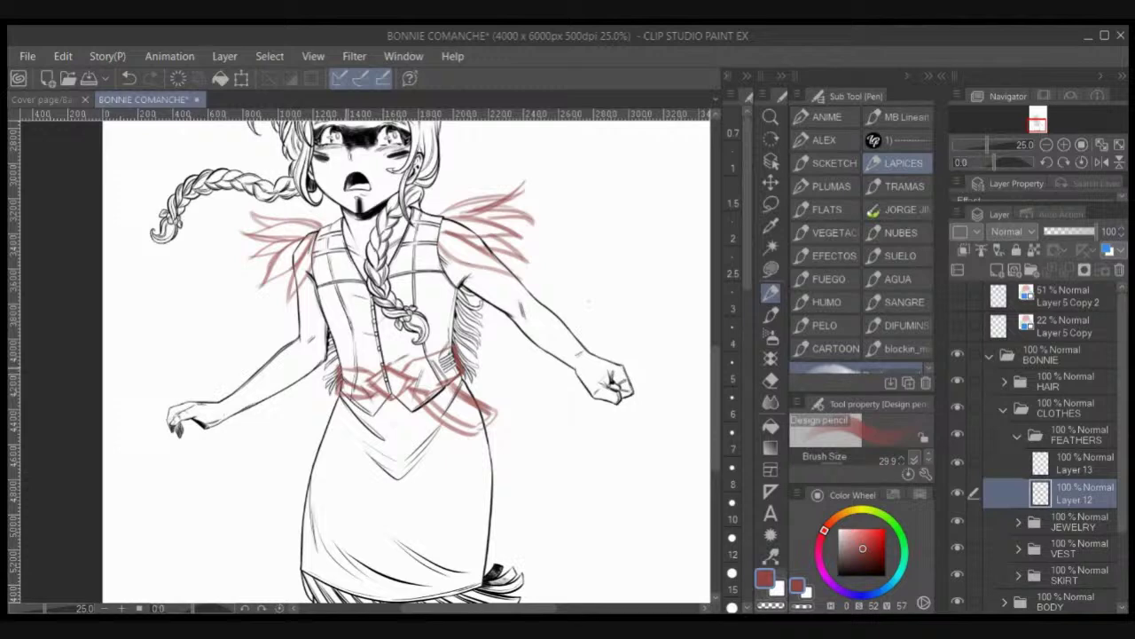
key(ctrl+z)
key(ctrl+z)
key(ctrl+z)
key(ctrl+z)
key(ctrl+z)
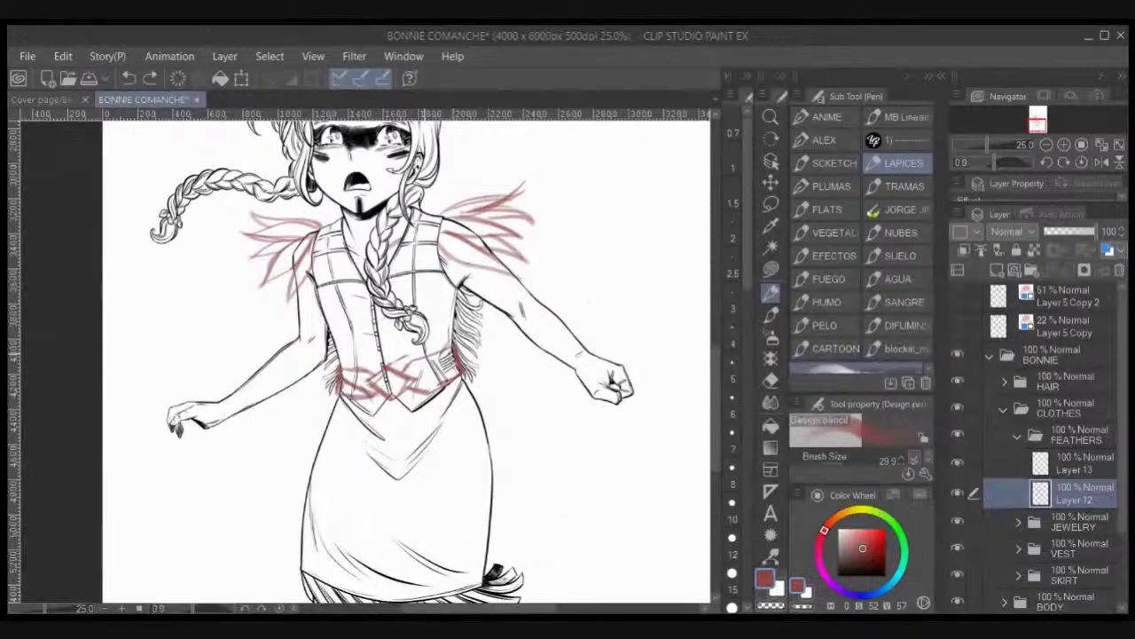
Step: Sketch two red loops hanging from the waist band over the hip on the right side of the figure, undoing the rejected first strokes
drag(442, 365, 459, 408)
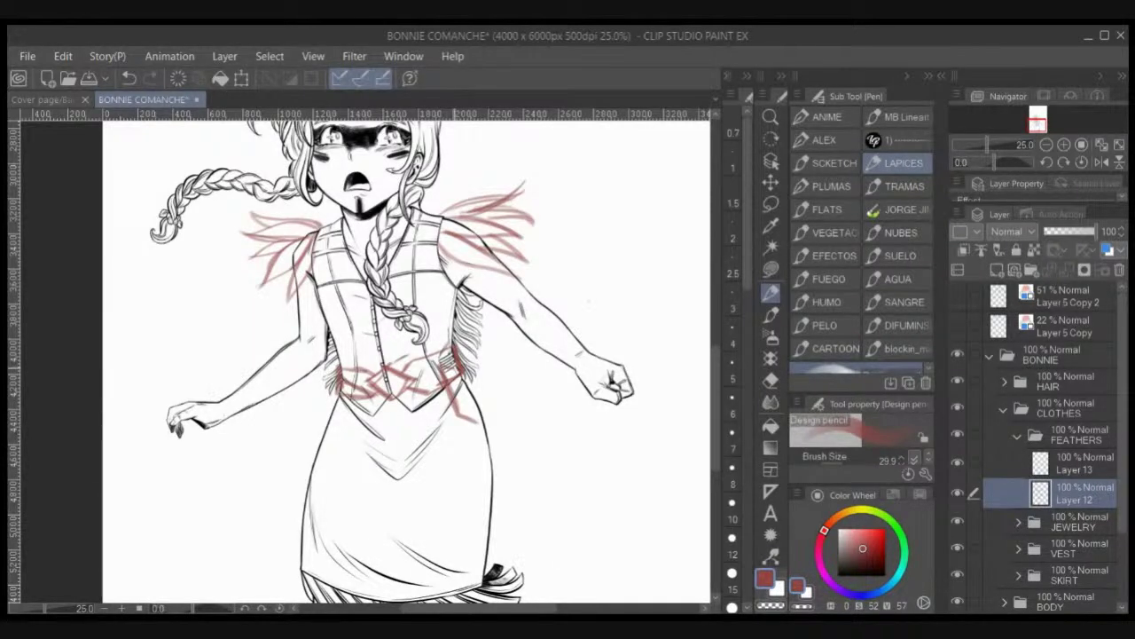
key(ctrl+z)
key(ctrl+z)
mouse_move(435, 355)
mouse_down()
mouse_move(466, 417)
mouse_move(479, 418)
mouse_up()
drag(472, 375, 470, 395)
mouse_move(448, 359)
mouse_down()
mouse_move(470, 401)
mouse_move(435, 385)
mouse_up()
mouse_move(445, 389)
mouse_down()
mouse_move(460, 410)
mouse_move(417, 404)
mouse_move(456, 443)
mouse_move(450, 433)
mouse_move(470, 419)
mouse_up()
mouse_move(456, 358)
mouse_down()
mouse_move(442, 371)
mouse_move(456, 362)
mouse_move(474, 388)
mouse_up()
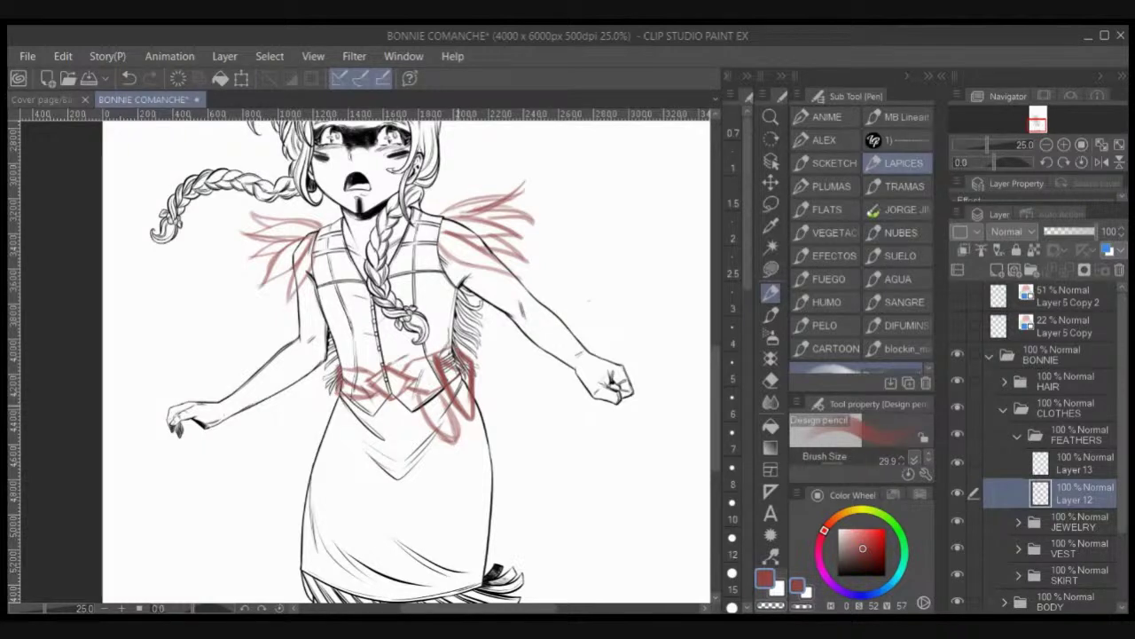
mouse_move(421, 395)
mouse_down()
mouse_move(457, 443)
mouse_move(446, 407)
mouse_up()
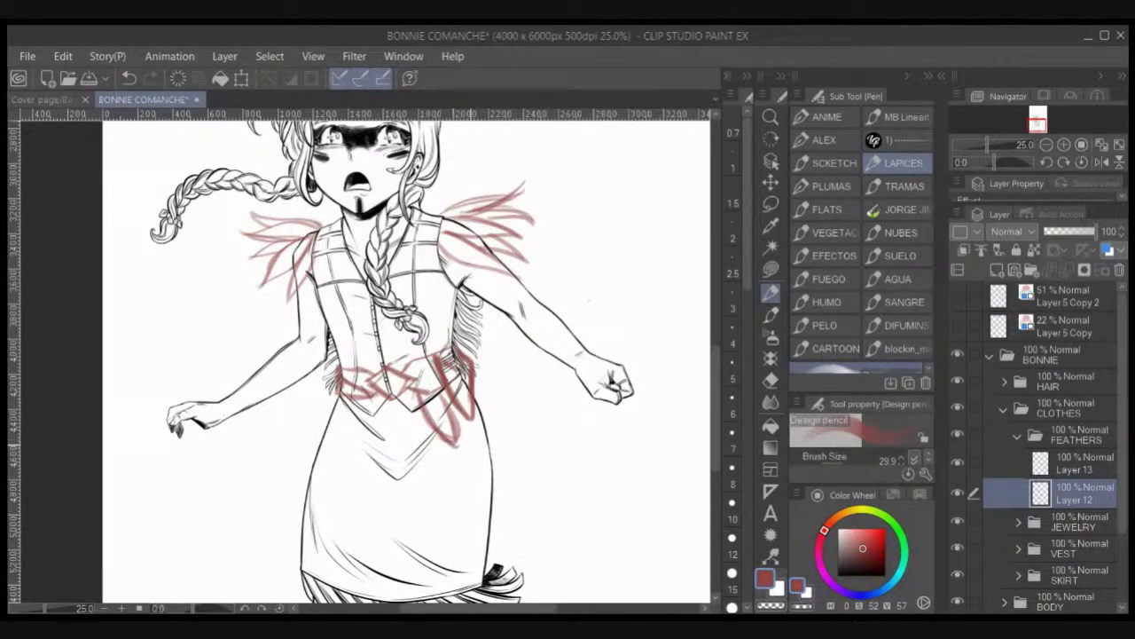
mouse_move(493, 481)
mouse_down()
mouse_move(508, 392)
mouse_move(513, 504)
mouse_up()
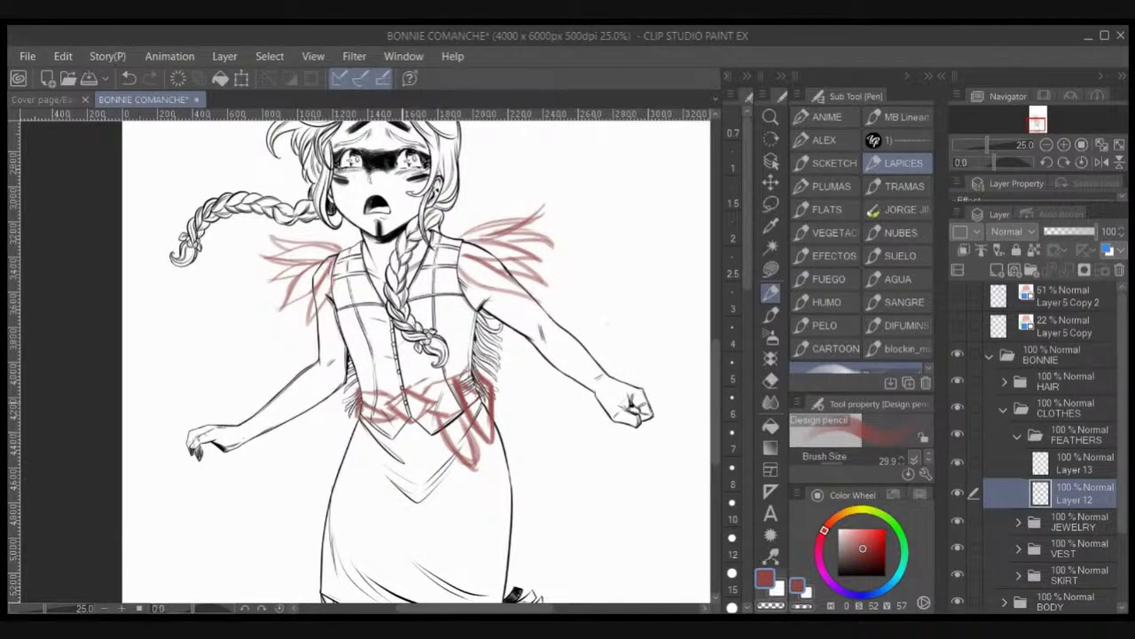
Step: Show the blue rough sketch on Layer 7 Copy and make it the active layer
scroll(1038, 444, down, 3)
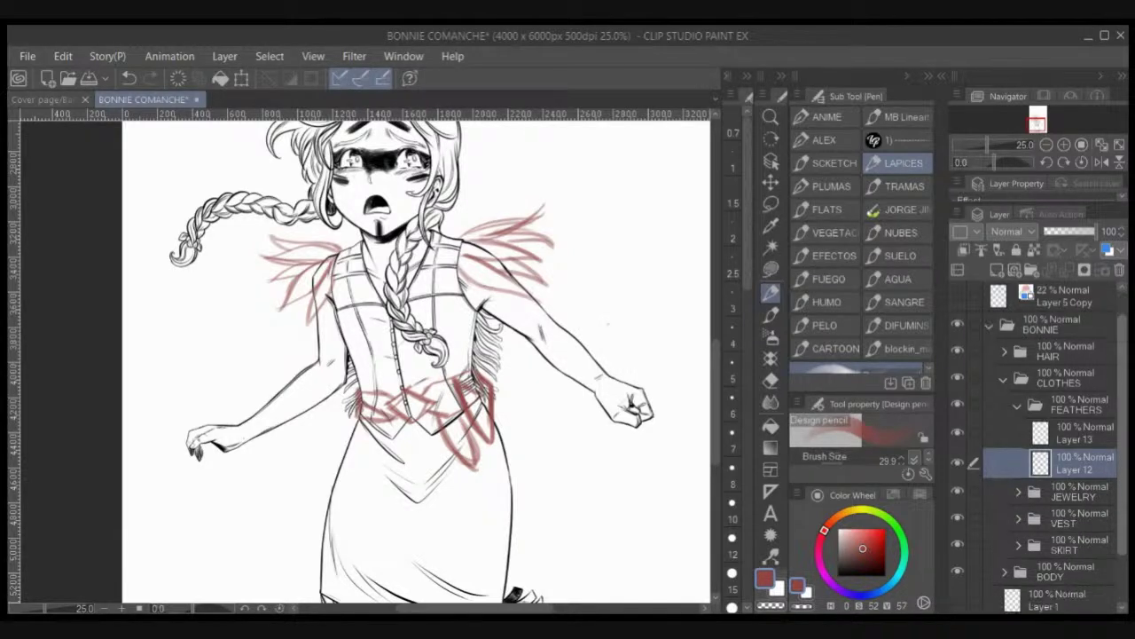
click(957, 566)
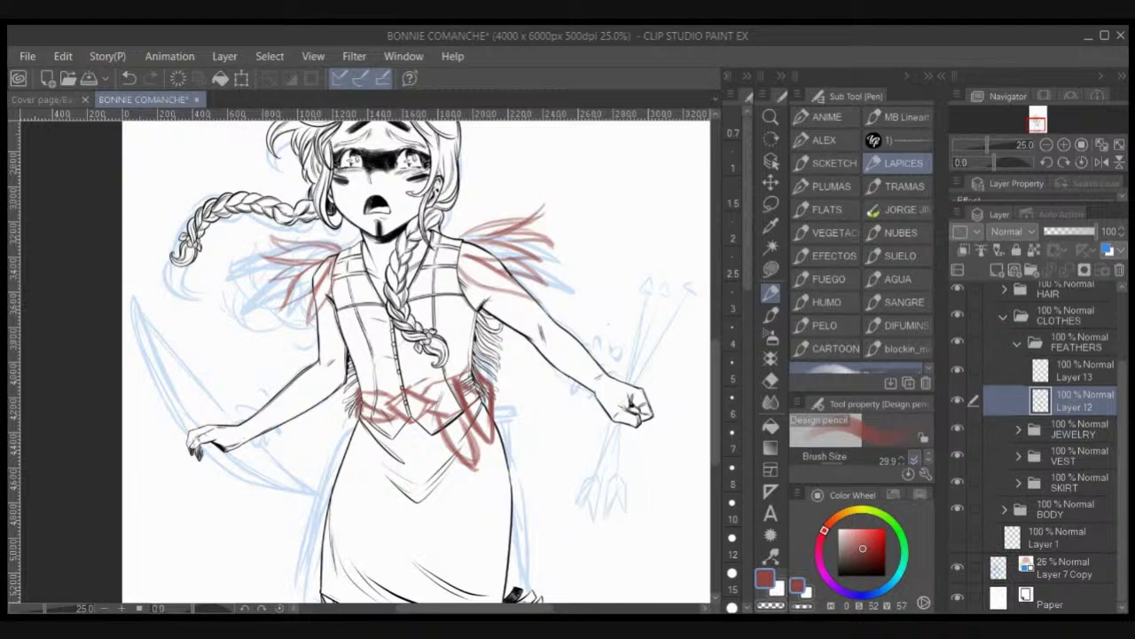
key(ctrl+minus)
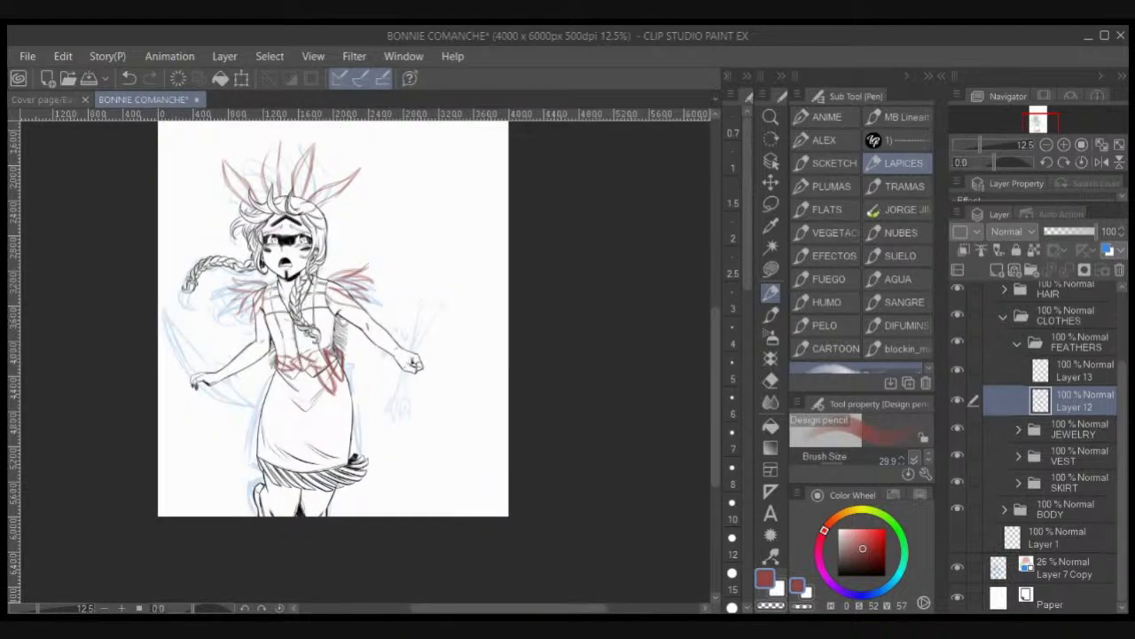
click(1065, 568)
Step: Lasso the blue sketched bow on the left side of the figure and reposition it slightly against the hand
click(771, 204)
mouse_move(178, 310)
mouse_down()
mouse_move(205, 399)
mouse_move(253, 417)
mouse_move(197, 383)
mouse_move(179, 310)
mouse_up()
click(299, 448)
drag(255, 421, 294, 471)
drag(247, 430, 244, 413)
drag(224, 366, 213, 355)
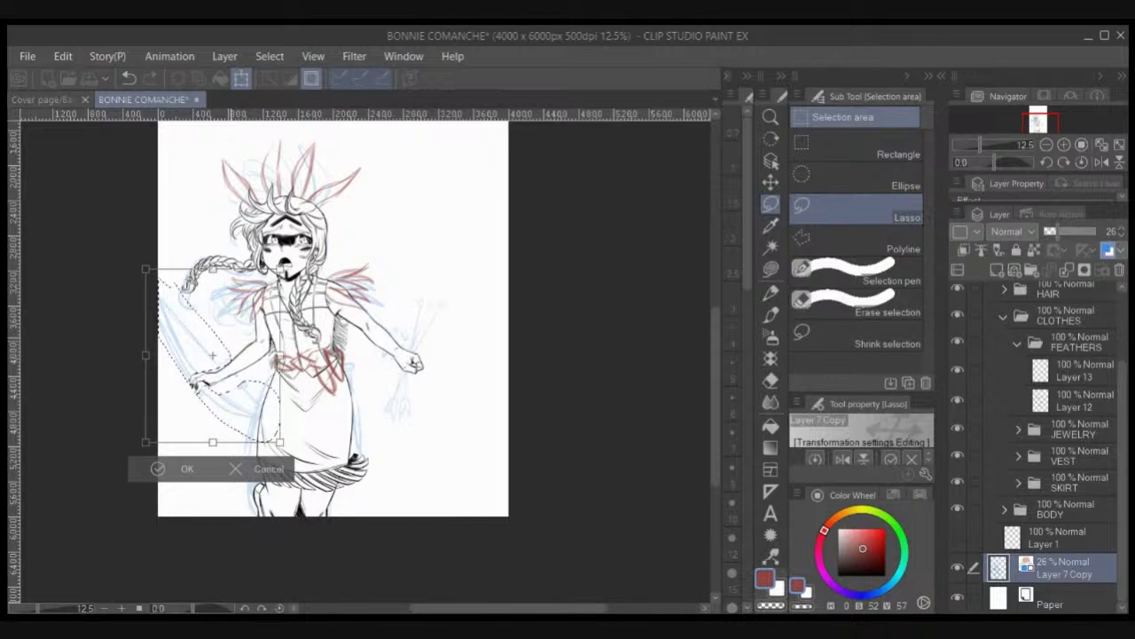
key(Return)
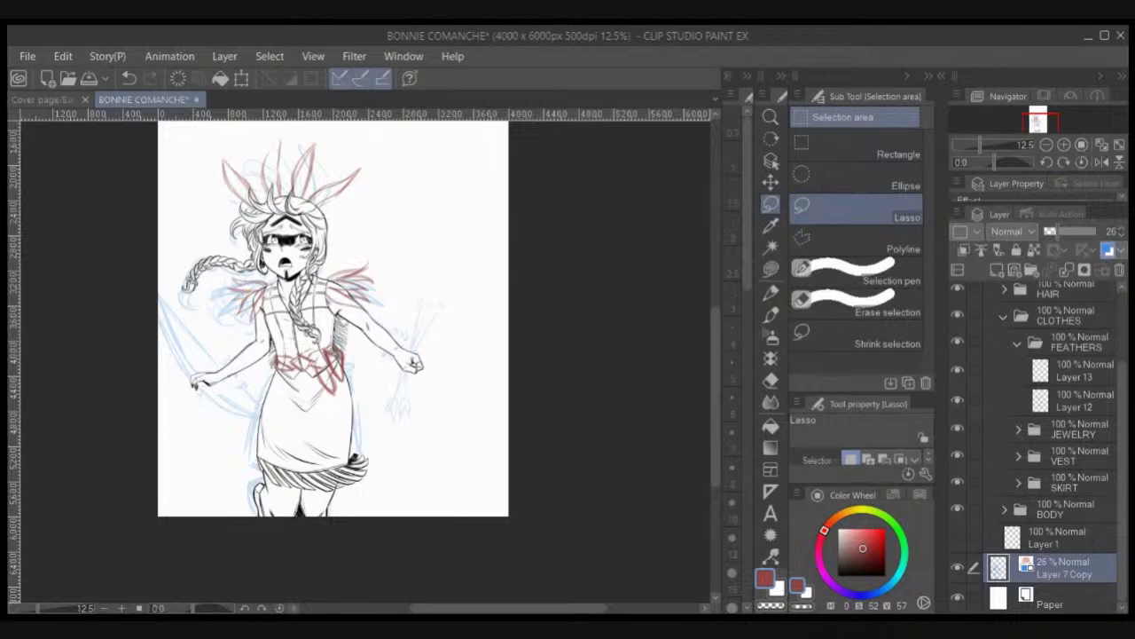
Step: Identify the feather sketch on Layer 12, display it in blue layer colour and hide the Layer 7 Copy rough
key(ctrl+plus)
key(ctrl+plus)
key(ctrl+plus)
drag(292, 266, 488, 472)
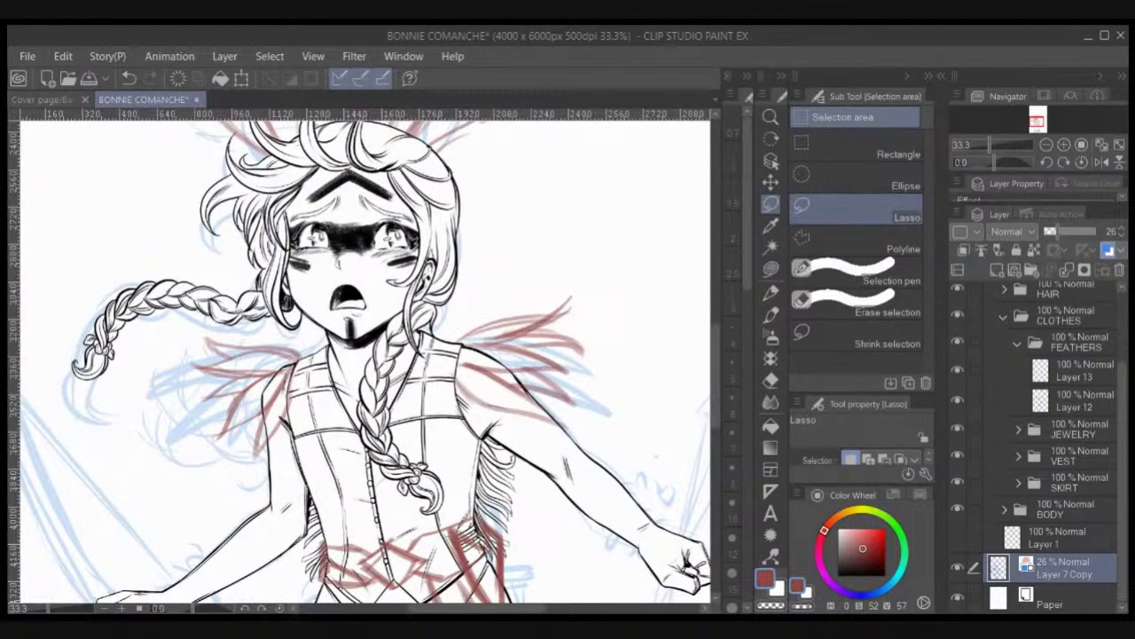
click(957, 400)
click(957, 400)
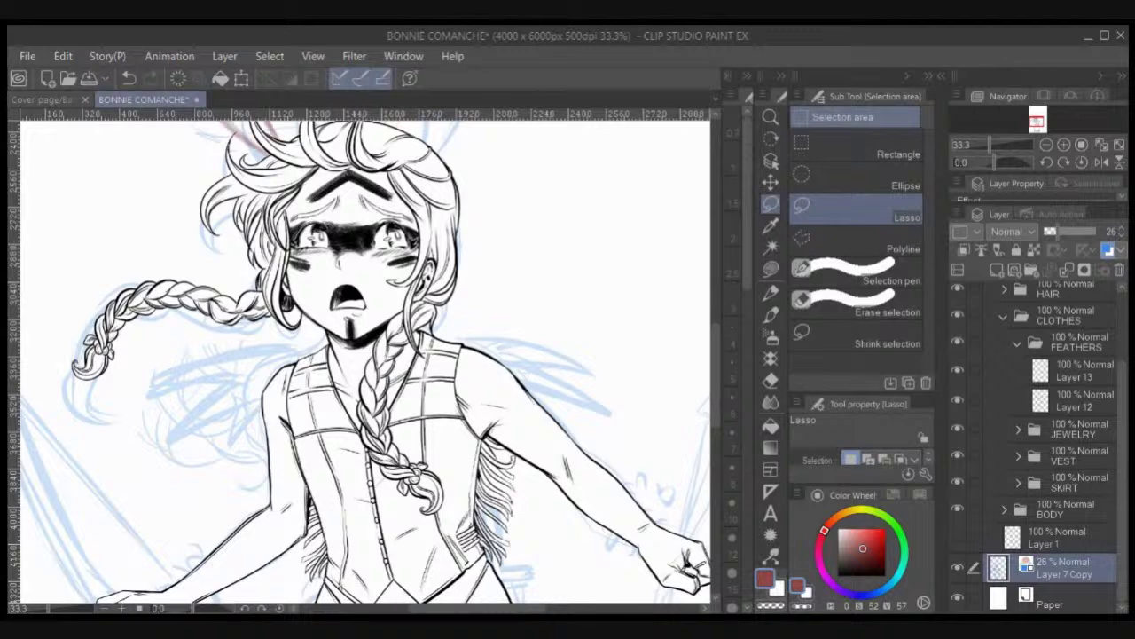
click(1073, 400)
click(957, 370)
click(1108, 250)
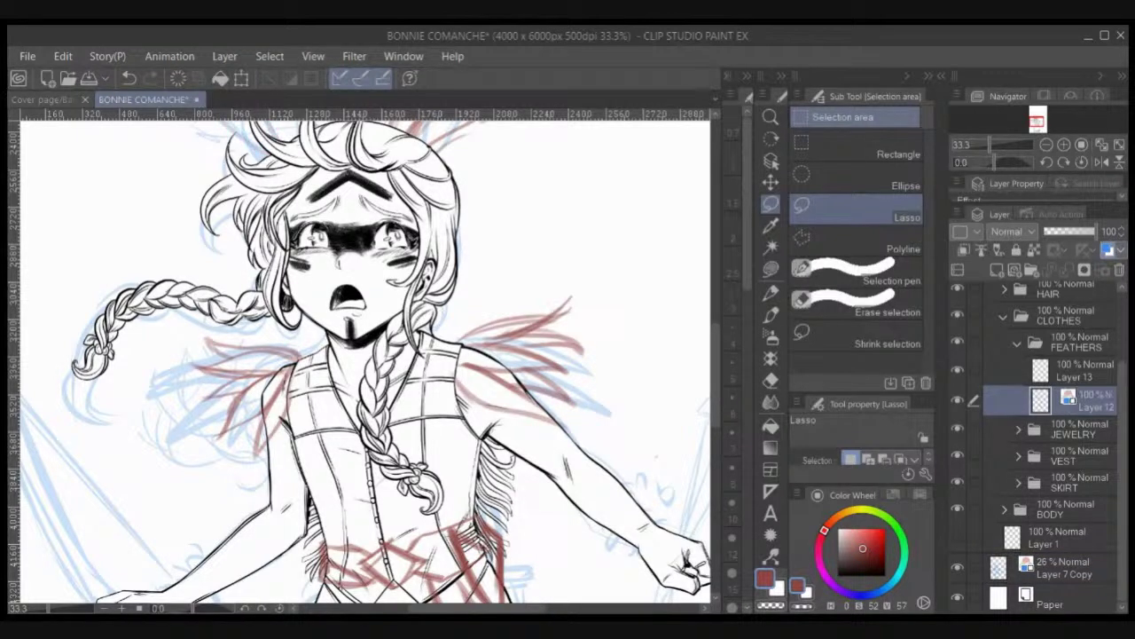
click(957, 568)
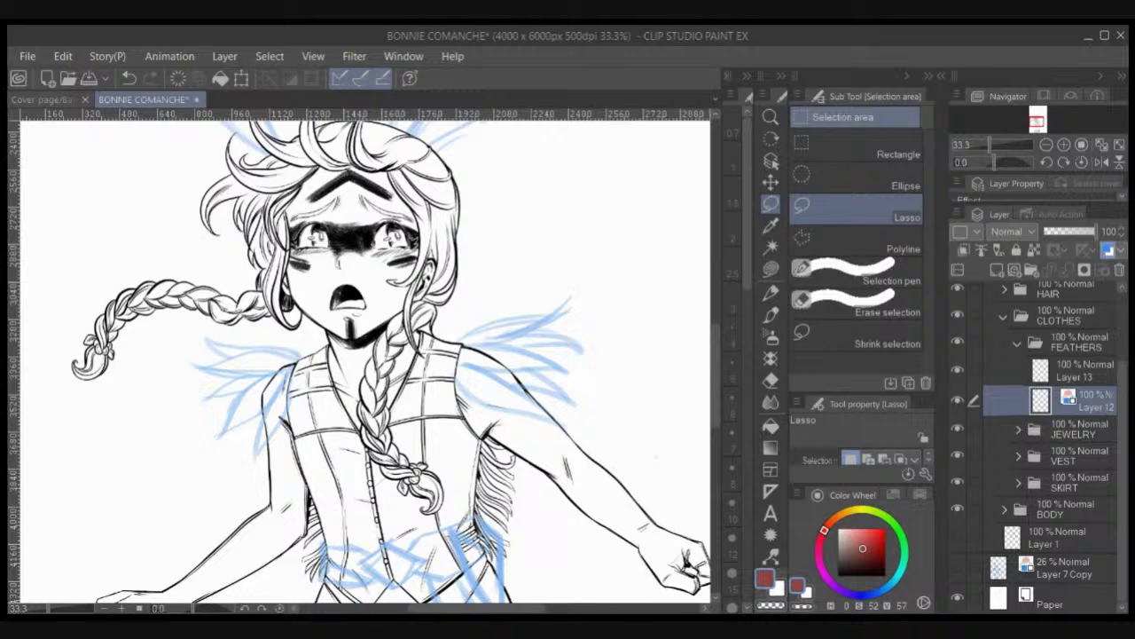
Step: On Layer 13, ink the first outline strokes of the lowest right-shoulder feather in black with the ANIME pen
click(1075, 370)
drag(862, 548, 838, 575)
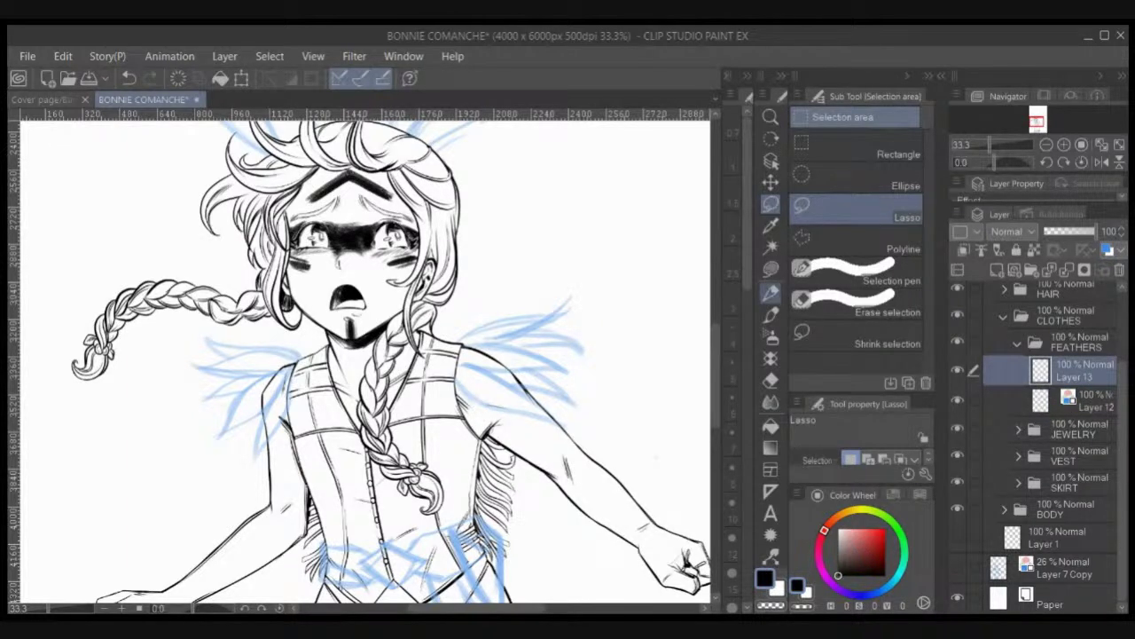
click(771, 292)
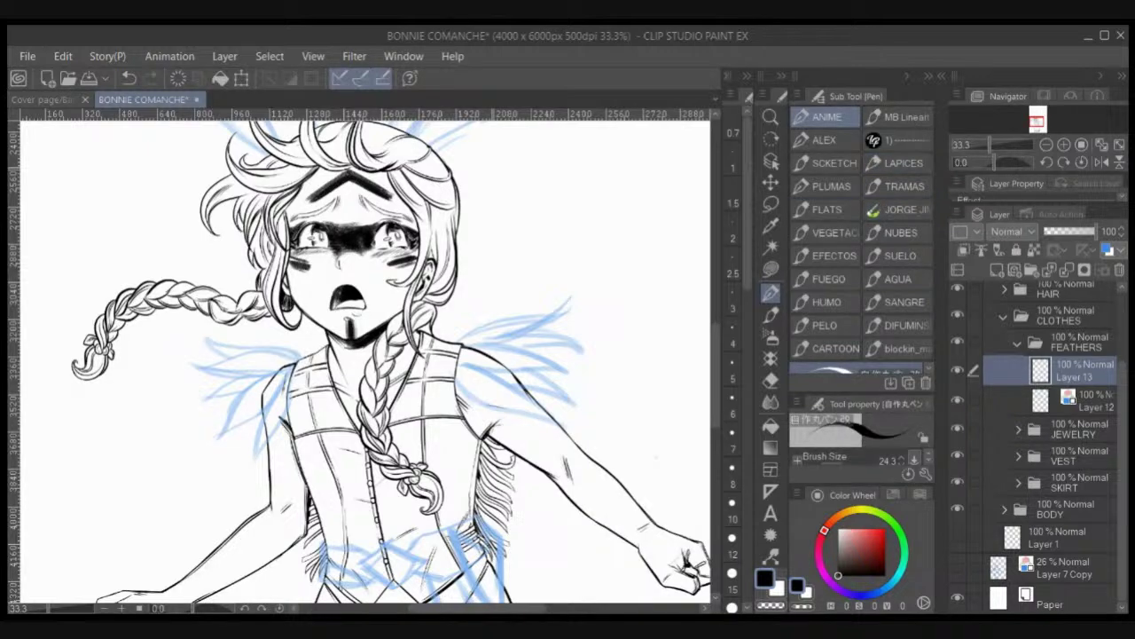
key(ctrl+minus)
scroll(561, 125, up, 2)
drag(375, 444, 335, 300)
mouse_move(331, 380)
mouse_down()
mouse_move(377, 426)
mouse_move(500, 461)
mouse_move(409, 392)
mouse_up()
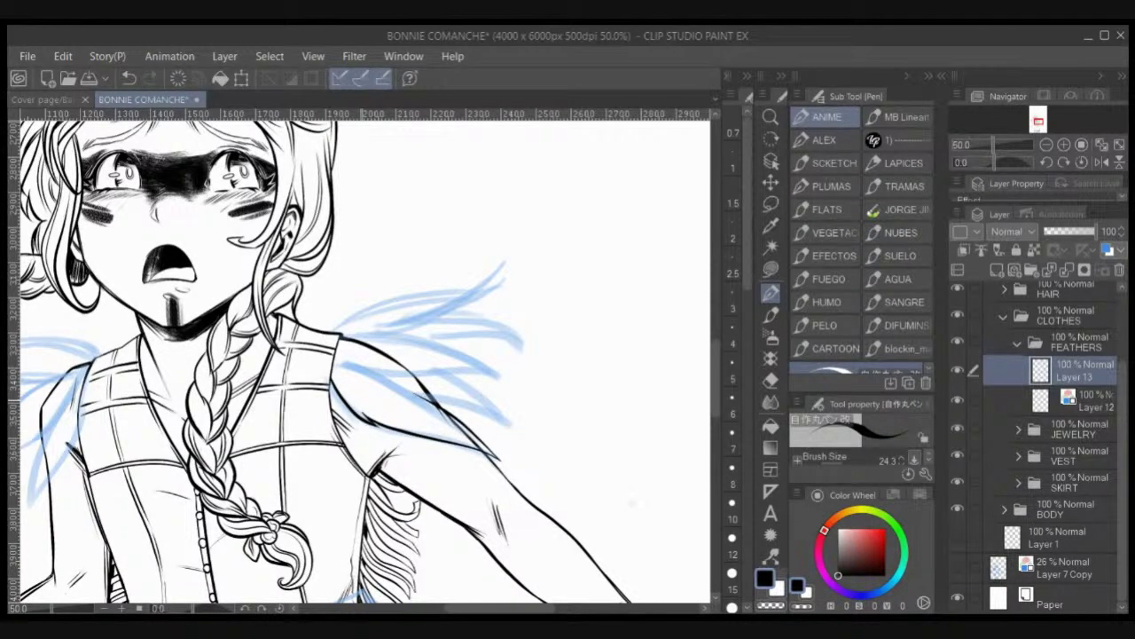
Step: Apply the blue layer colour to the BODY, VEST and SKIRT folders
click(1073, 509)
click(1107, 250)
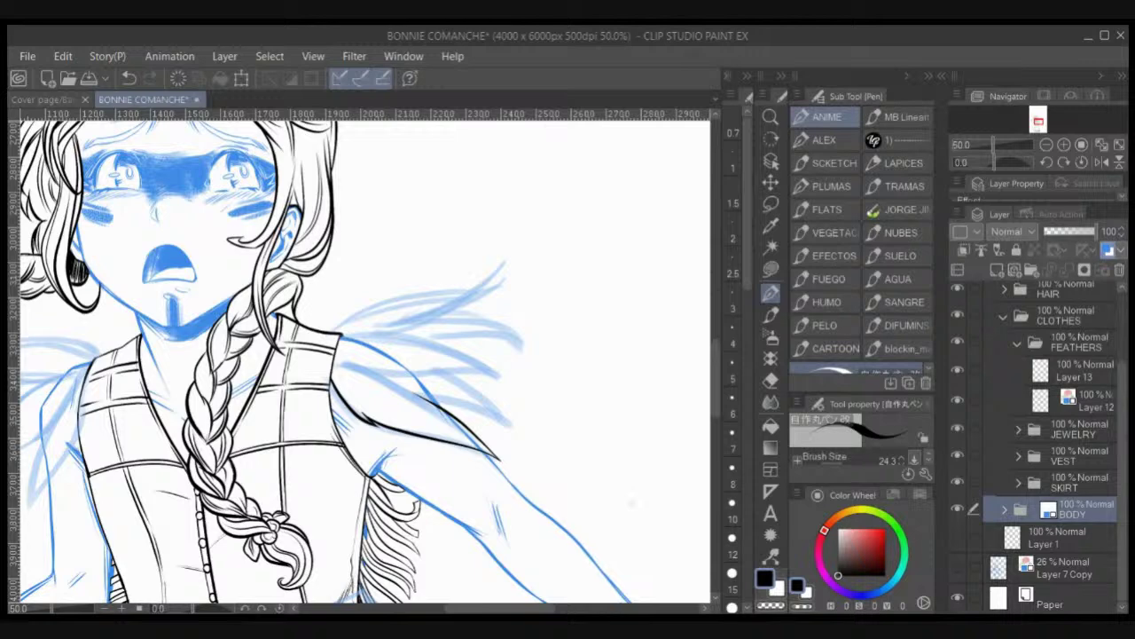
click(1075, 456)
click(1107, 250)
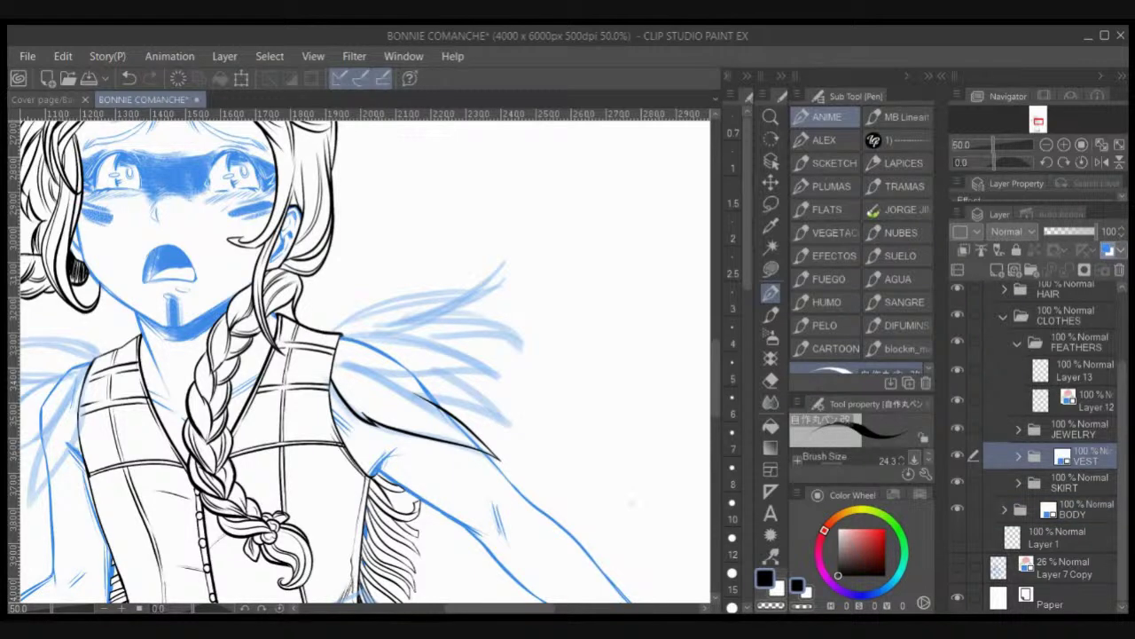
click(1075, 482)
click(1107, 250)
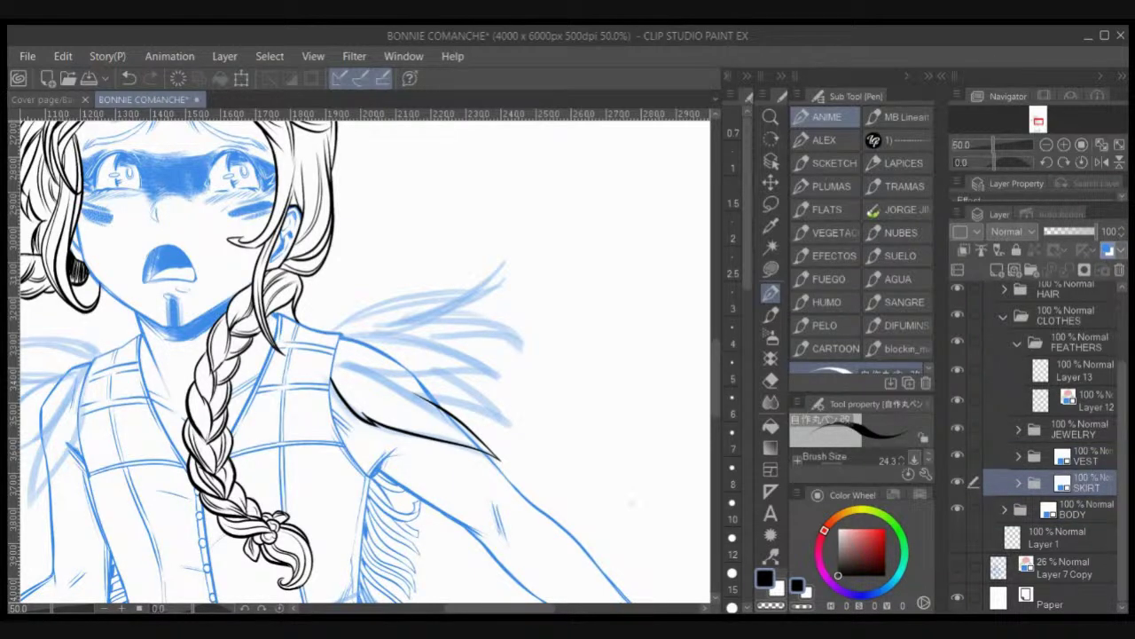
Step: Ink the upper outline of the lowest right-shoulder feather on Layer 13 and the short armhole edge above its base
click(1074, 371)
drag(333, 363, 428, 400)
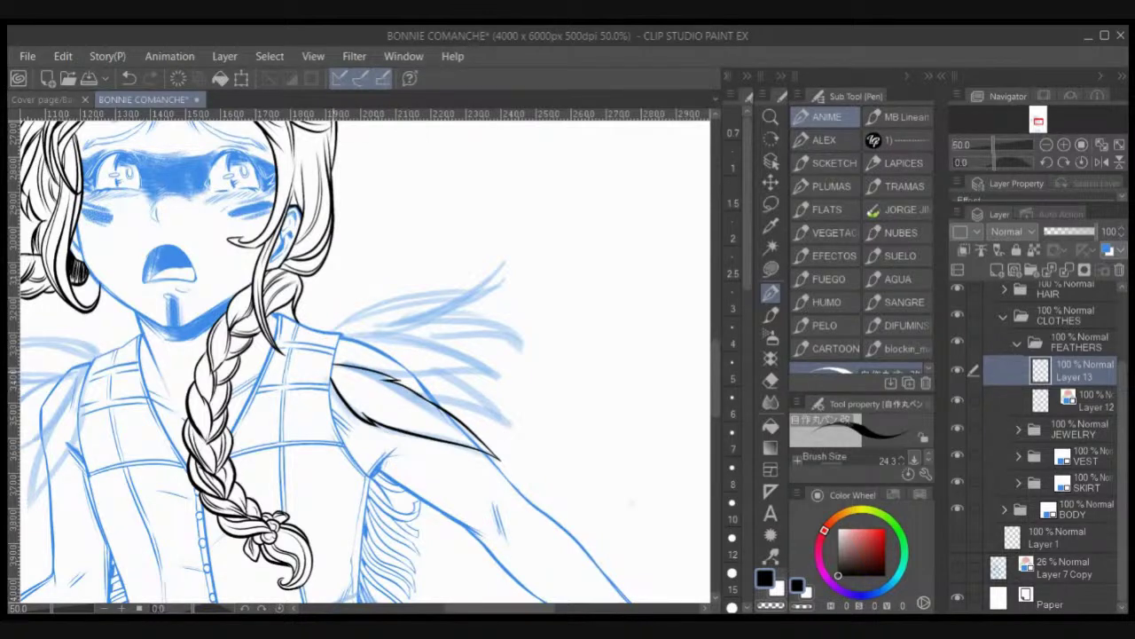
mouse_move(334, 371)
mouse_down()
mouse_move(487, 446)
mouse_move(332, 371)
mouse_move(341, 334)
mouse_up()
key(ctrl+z)
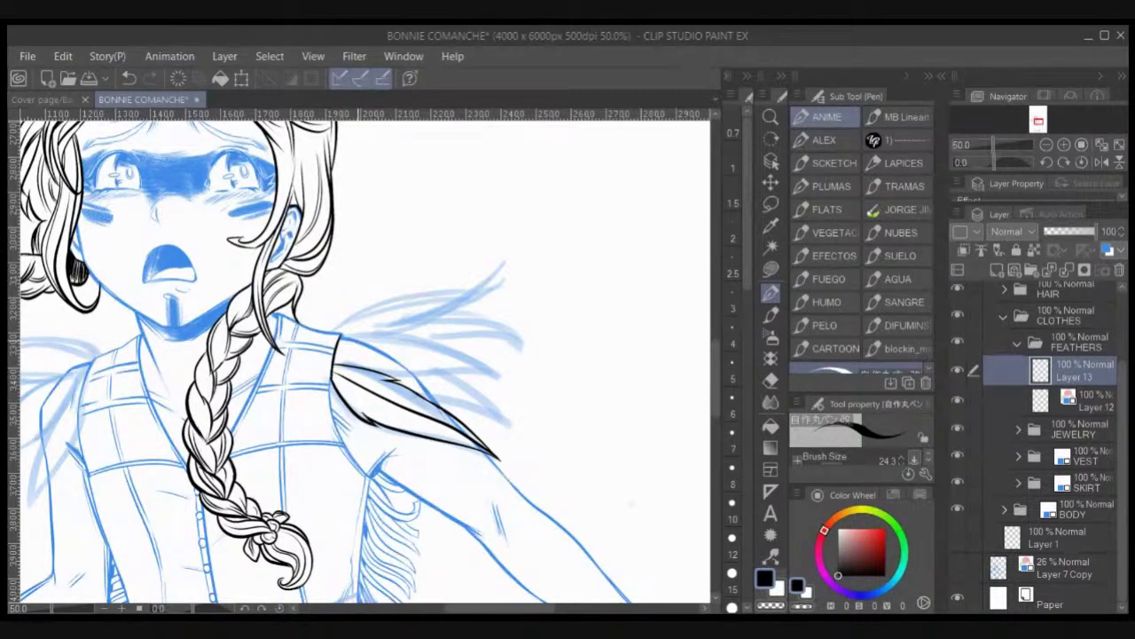
Step: Ink the central shaft and barb lines inside the lowest right-shoulder feather, undoing and redrawing the unwanted strokes
drag(334, 374, 364, 415)
mouse_move(337, 374)
mouse_down()
mouse_move(373, 417)
mouse_move(446, 438)
mouse_move(421, 423)
mouse_move(444, 439)
mouse_up()
drag(391, 398, 436, 406)
drag(352, 379, 386, 379)
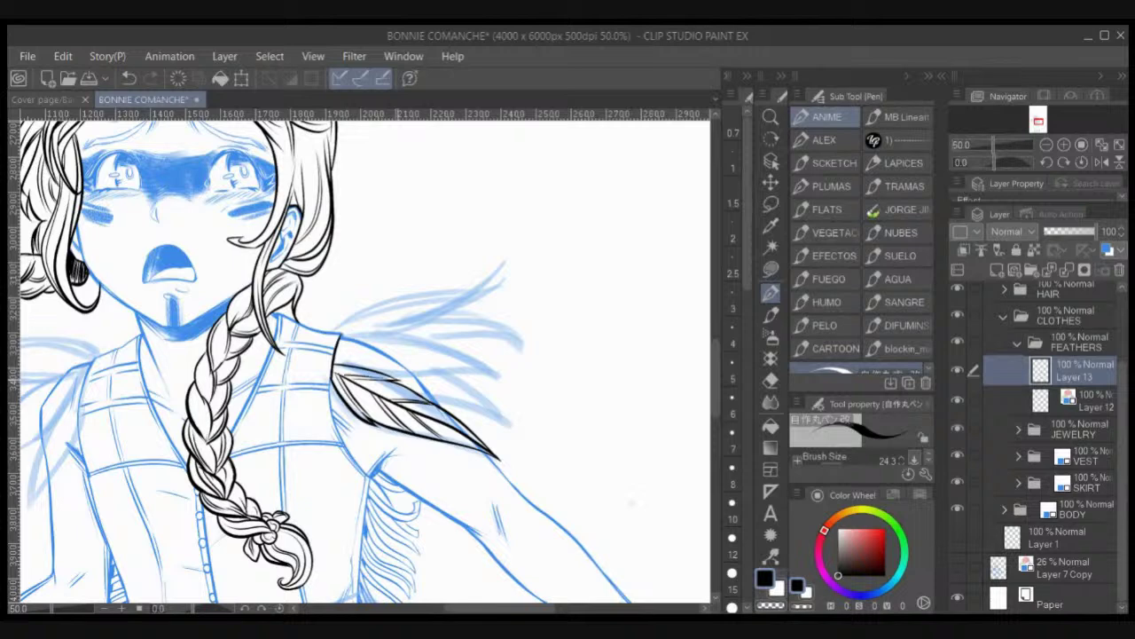
key(ctrl+z)
key(ctrl+z)
key(ctrl+z)
key(ctrl+z)
key(ctrl+z)
drag(352, 377, 391, 374)
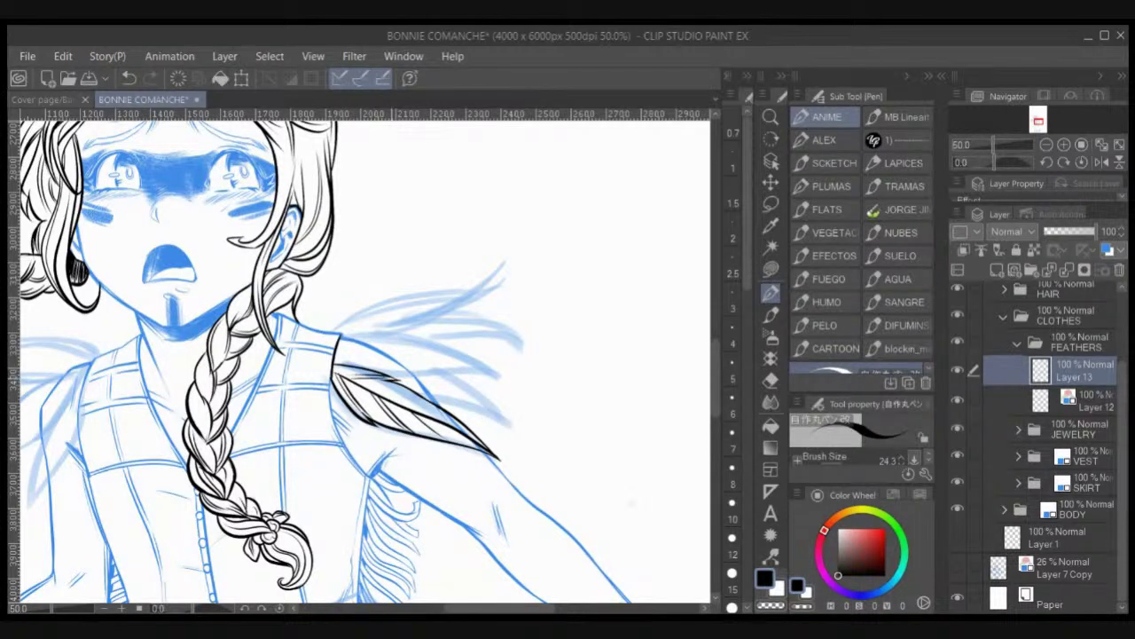
Step: Turn the canvas to about 82 degrees and ink the barbs along the other half of the first shoulder feather
key(r)
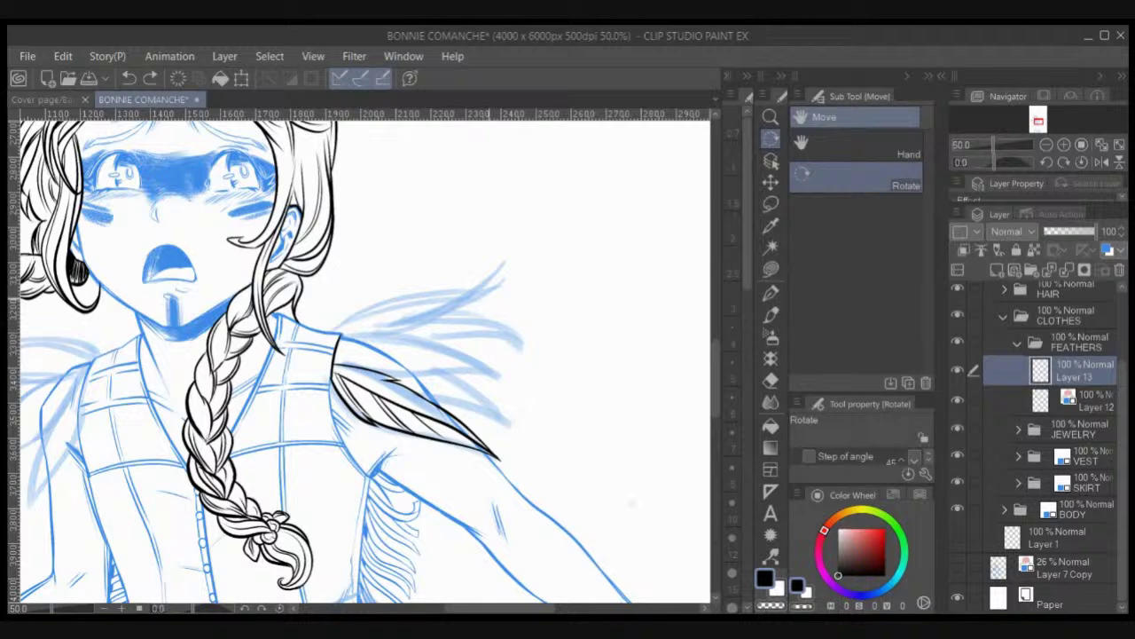
drag(632, 503, 293, 563)
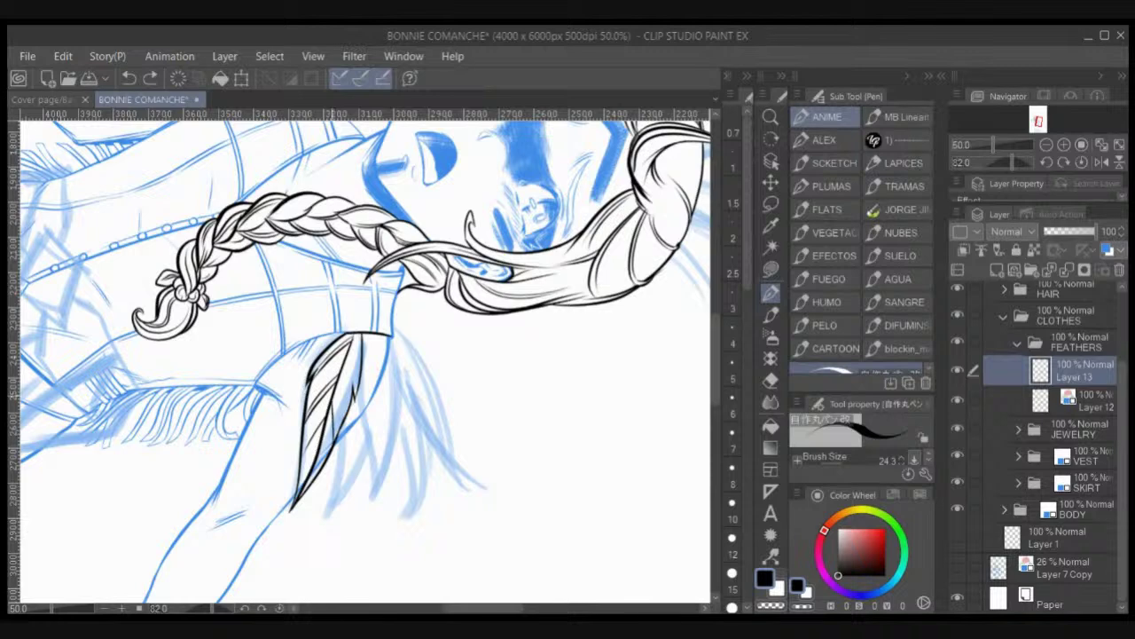
drag(350, 405, 354, 349)
drag(320, 465, 320, 430)
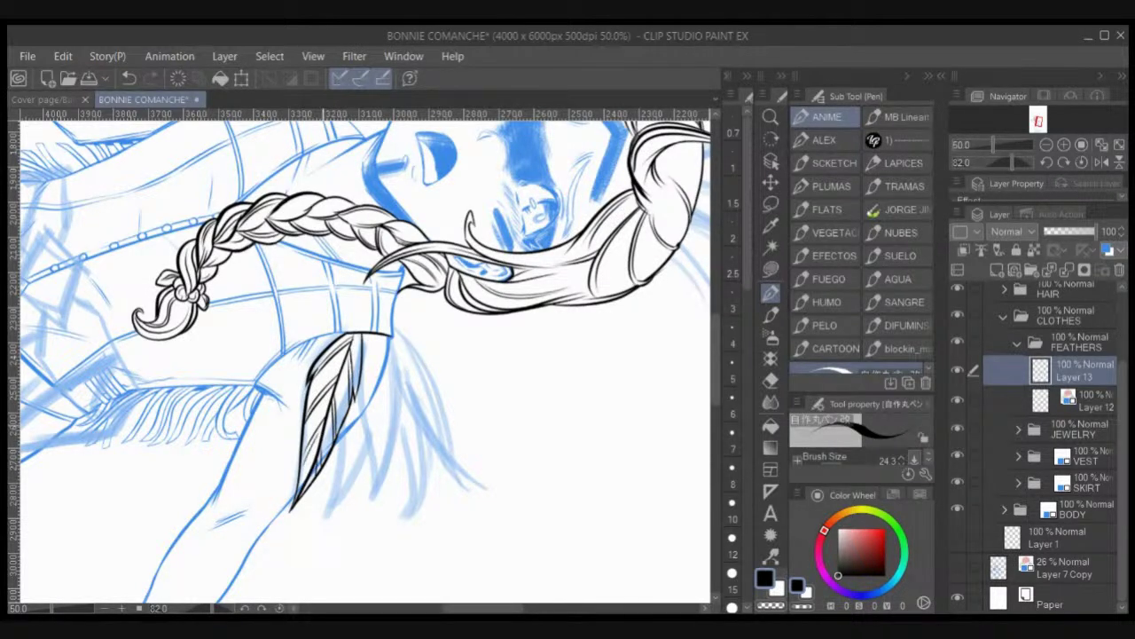
Step: Ink the second and third feathers beside the first one, following the blue shoulder sketch
drag(355, 358, 358, 330)
mouse_move(346, 422)
mouse_down()
mouse_move(327, 520)
mouse_move(366, 441)
mouse_up()
drag(330, 512, 356, 416)
mouse_move(341, 473)
mouse_down()
mouse_move(359, 390)
mouse_move(375, 500)
mouse_move(398, 422)
mouse_move(400, 355)
mouse_move(387, 335)
mouse_move(380, 495)
mouse_up()
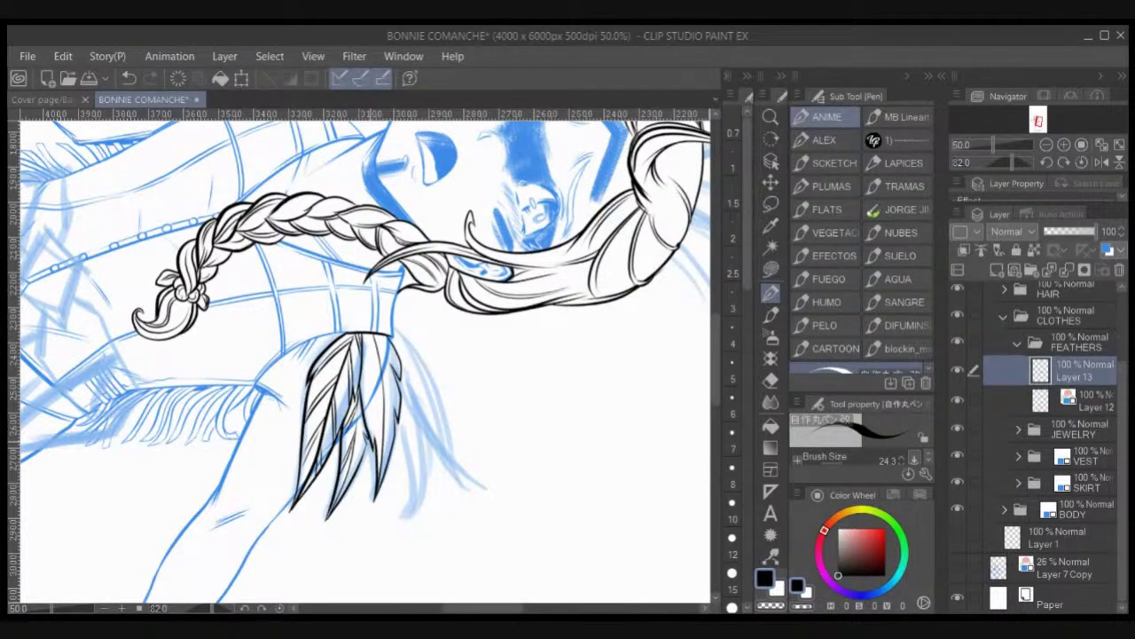
Step: Darken the overlapping area between the first three shoulder feathers with short black strokes
drag(356, 424, 362, 441)
drag(358, 438, 364, 447)
drag(357, 401, 360, 424)
drag(354, 397, 350, 436)
mouse_move(364, 417)
mouse_down()
mouse_move(350, 439)
mouse_move(344, 428)
mouse_up()
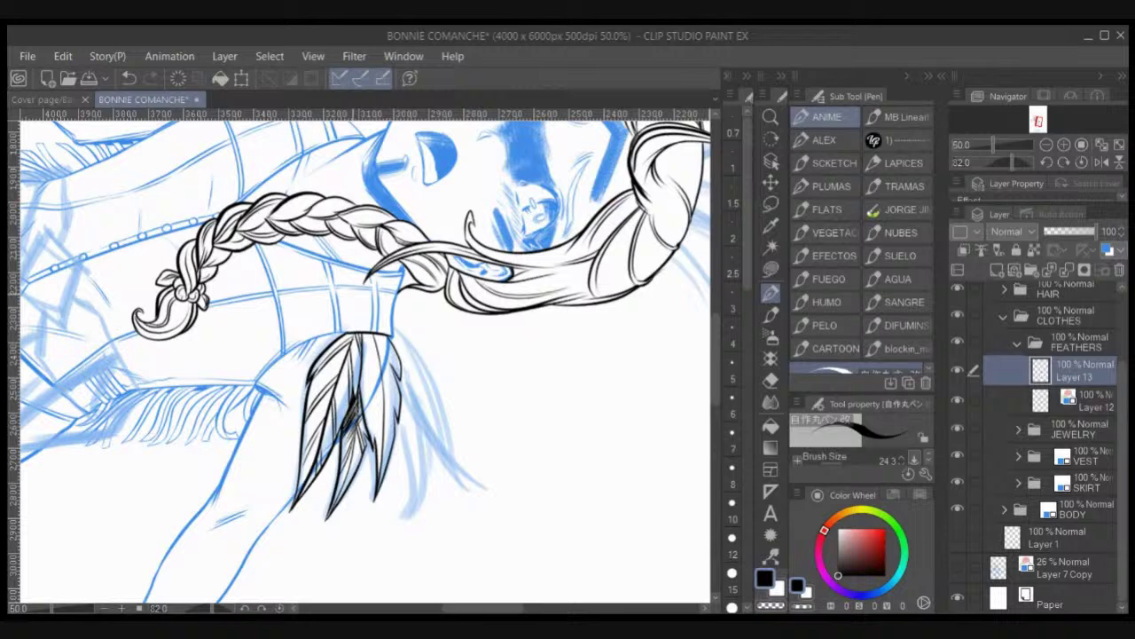
Step: Ink the shaft and barb lines inside the third shoulder feather, redoing one unwanted stroke
mouse_move(376, 351)
mouse_down()
mouse_move(365, 374)
mouse_move(363, 343)
mouse_move(400, 371)
mouse_move(372, 428)
mouse_up()
mouse_move(384, 391)
mouse_down()
mouse_move(370, 431)
mouse_move(385, 464)
mouse_move(384, 450)
mouse_up()
key(ctrl+z)
drag(381, 392, 365, 423)
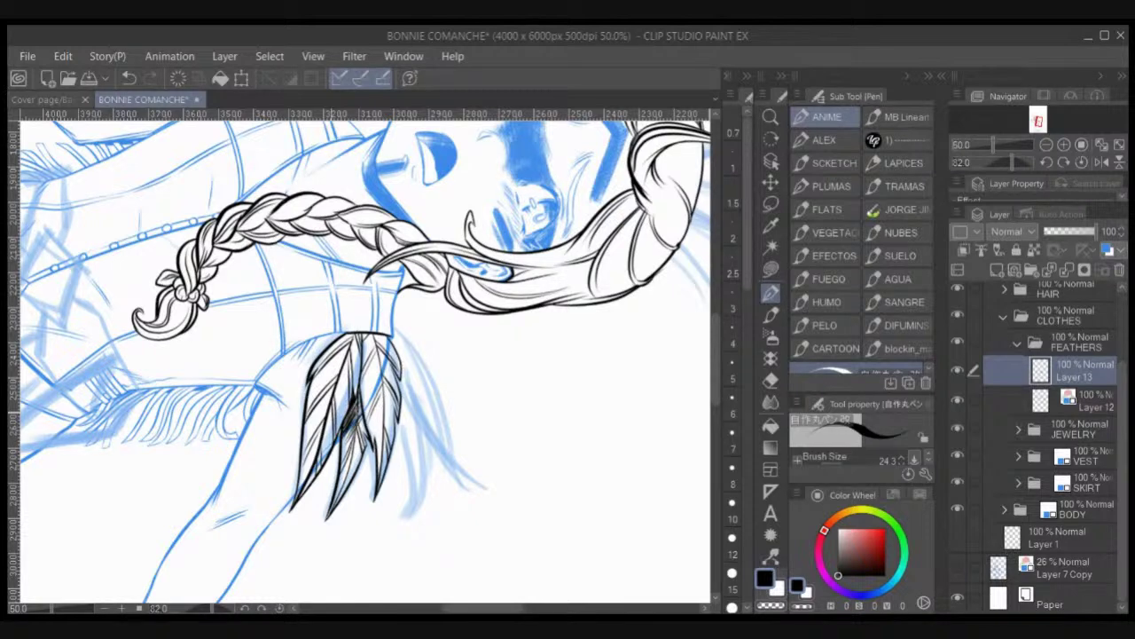
Step: Ink the fourth and fifth feathers to extend the fan along the armhole
mouse_move(401, 424)
mouse_down()
mouse_move(408, 513)
mouse_move(414, 408)
mouse_up()
mouse_move(392, 337)
mouse_down()
mouse_move(444, 443)
mouse_move(471, 471)
mouse_move(407, 406)
mouse_up()
drag(400, 346, 410, 412)
mouse_move(413, 369)
mouse_down()
mouse_move(413, 414)
mouse_move(429, 433)
mouse_move(407, 512)
mouse_move(411, 485)
mouse_up()
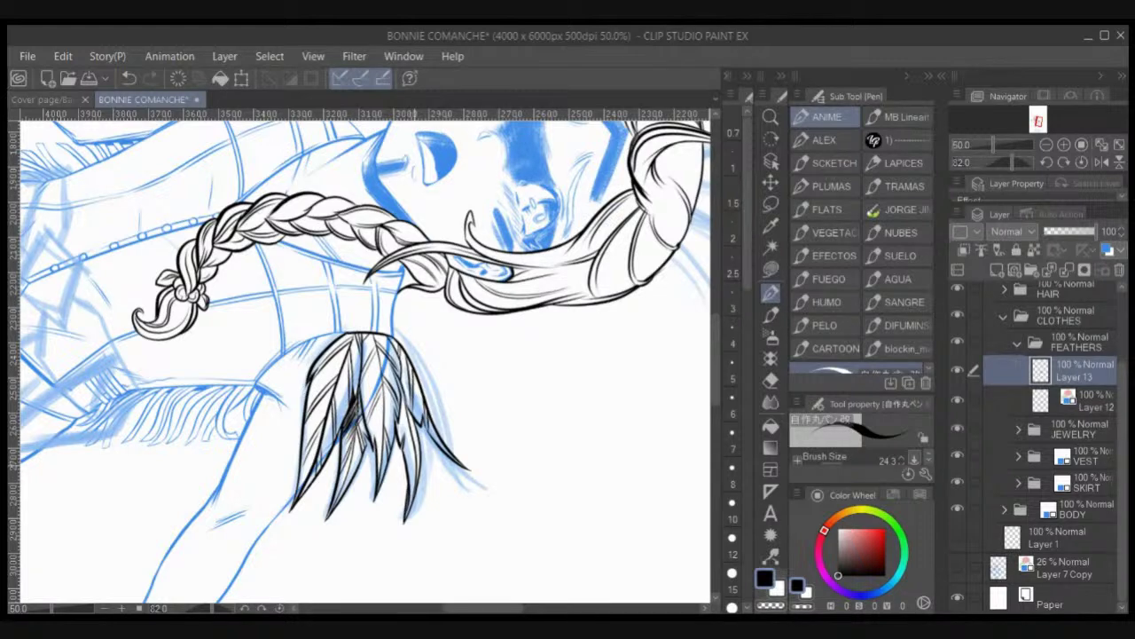
Step: Undo the last two strokes and redraw the tip and inner barbs of the fourth shoulder feather
key(ctrl+z)
key(ctrl+z)
mouse_move(404, 523)
mouse_down()
mouse_move(416, 471)
mouse_move(410, 480)
mouse_up()
drag(410, 432, 403, 445)
mouse_move(407, 407)
mouse_down()
mouse_move(399, 424)
mouse_move(393, 389)
mouse_move(400, 401)
mouse_up()
drag(404, 394, 398, 412)
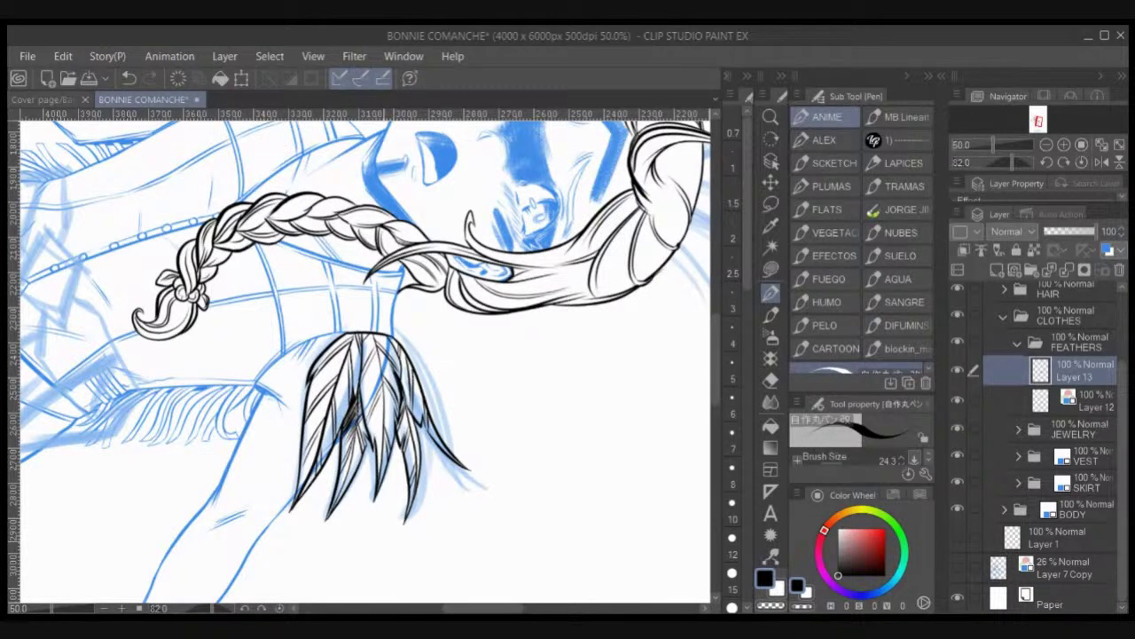
Step: Reset the canvas rotation and touch up the inked feathers' base at the right-side armhole
click(279, 609)
drag(458, 390, 579, 410)
drag(454, 412, 477, 438)
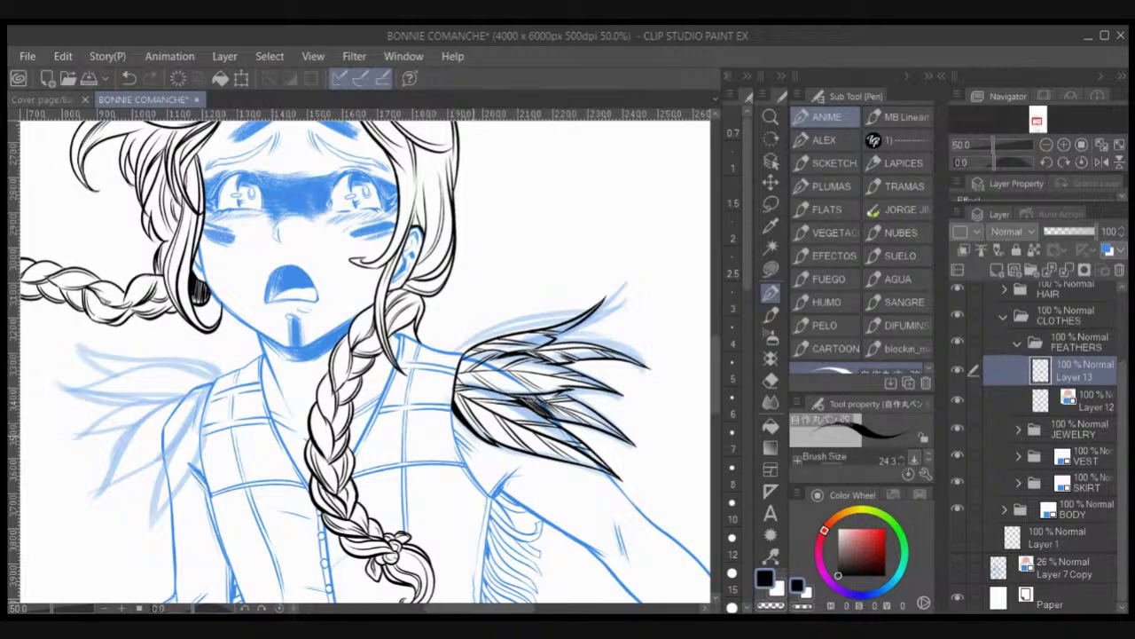
Step: Ink the outline and inner barb lines of the lowest feather at the left-side armhole with the ANIME pen
key(c)
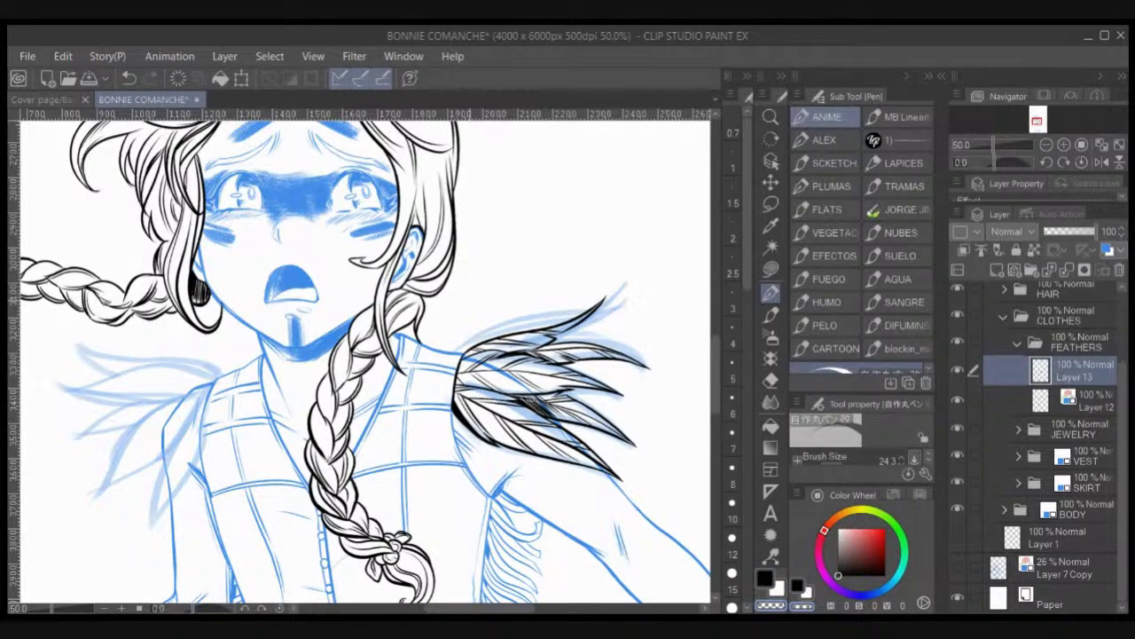
drag(461, 366, 502, 183)
key(r)
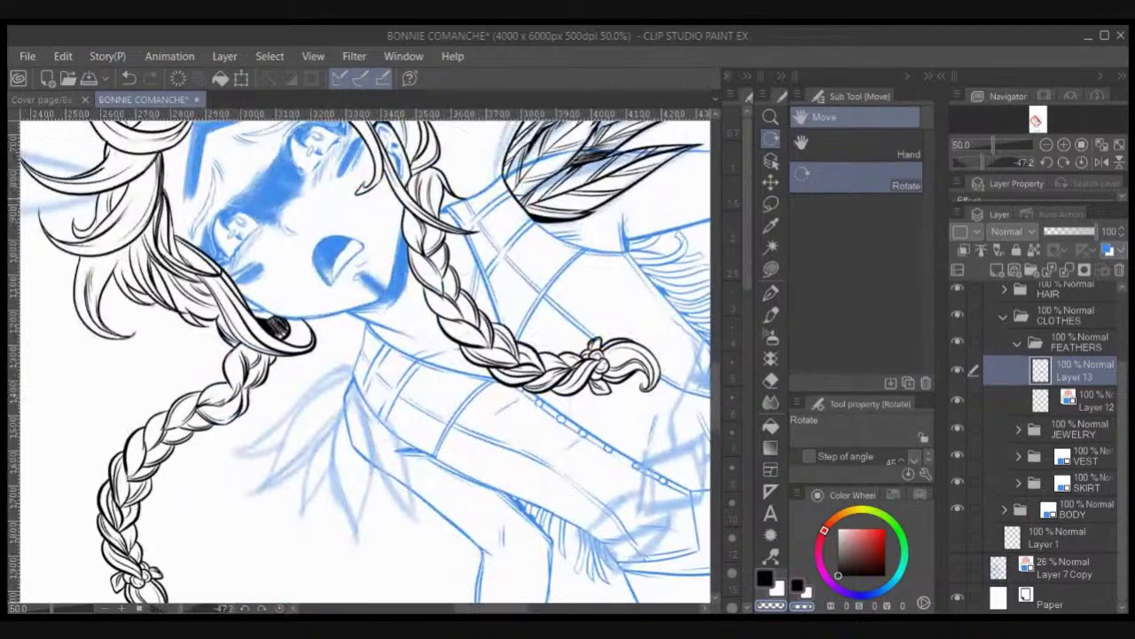
key(p)
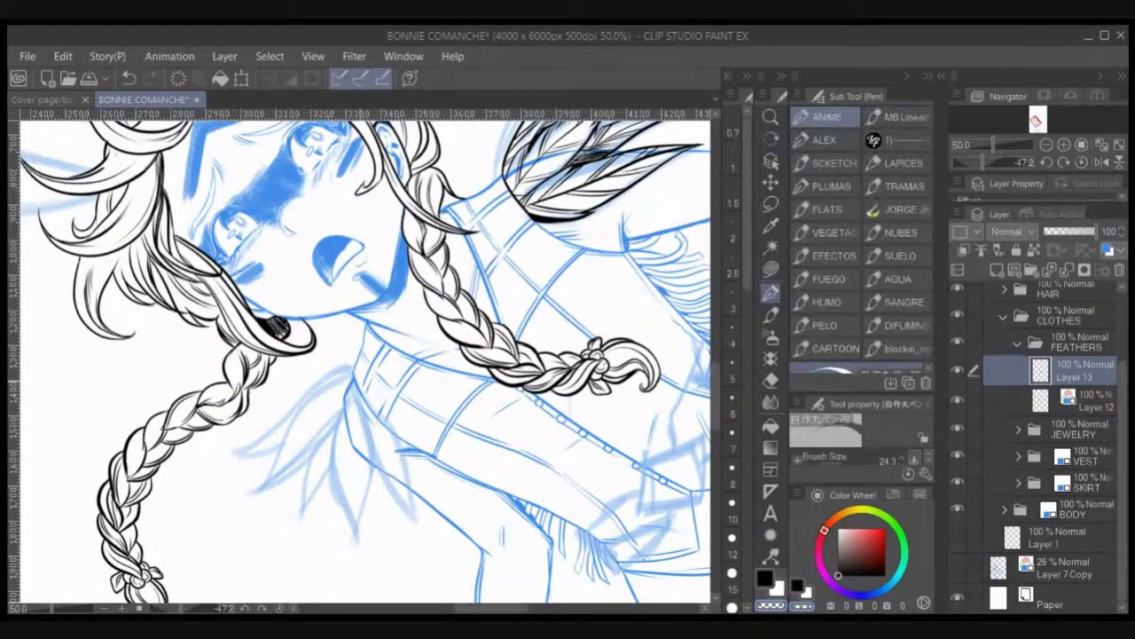
mouse_move(357, 390)
mouse_down()
mouse_move(371, 452)
mouse_move(408, 513)
mouse_move(403, 449)
mouse_move(353, 372)
mouse_move(413, 514)
mouse_up()
mouse_move(393, 460)
mouse_down()
mouse_move(387, 488)
mouse_move(388, 474)
mouse_up()
mouse_move(398, 445)
mouse_down()
mouse_move(383, 465)
mouse_move(395, 483)
mouse_move(383, 474)
mouse_up()
mouse_move(400, 420)
mouse_down()
mouse_move(378, 445)
mouse_move(363, 428)
mouse_up()
mouse_move(355, 378)
mouse_down()
mouse_move(333, 468)
mouse_move(356, 537)
mouse_move(353, 390)
mouse_up()
Step: Ink the second feather from the bottom at the left-side armhole, including its inner lines
drag(364, 507, 357, 537)
mouse_move(369, 463)
mouse_down()
mouse_move(349, 525)
mouse_move(349, 513)
mouse_up()
mouse_move(347, 438)
mouse_down()
mouse_move(337, 469)
mouse_move(338, 451)
mouse_move(353, 489)
mouse_move(352, 475)
mouse_up()
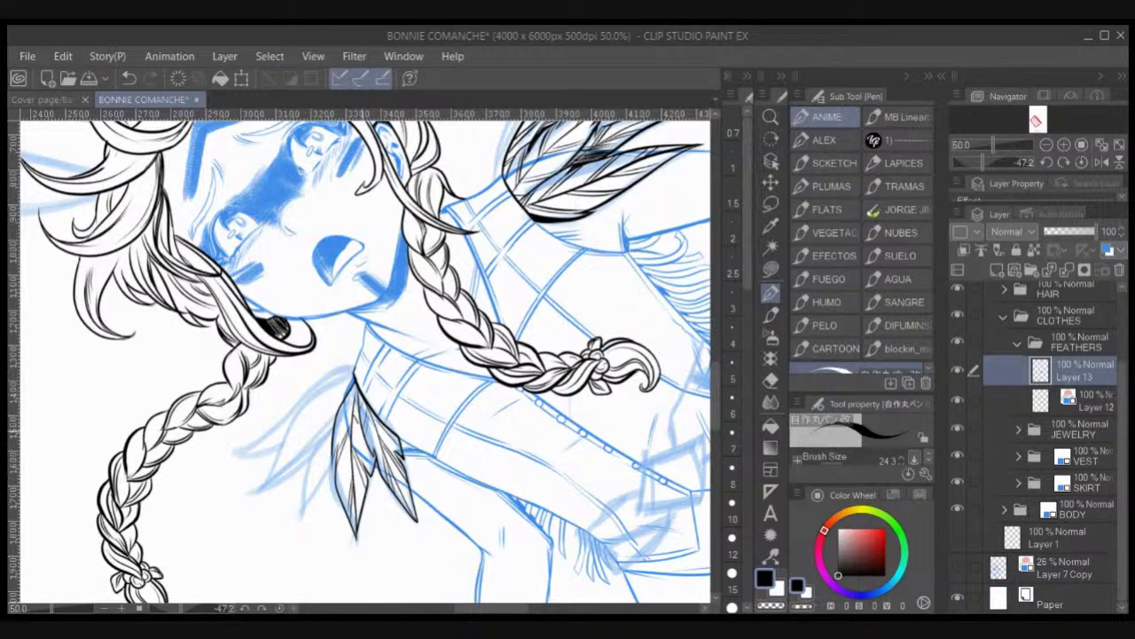
Step: Ink the third left-side shoulder feather with its pointed tip and barb lines
drag(350, 398, 306, 510)
drag(306, 510, 317, 486)
drag(325, 442, 307, 510)
drag(324, 460, 317, 479)
drag(323, 454, 319, 473)
Step: Ink the fourth left-side shoulder feather, redoing its first outline stroke and adding the shaft and barbs
mouse_move(254, 490)
mouse_down()
mouse_move(325, 435)
mouse_move(336, 417)
mouse_move(277, 468)
mouse_move(337, 392)
mouse_up()
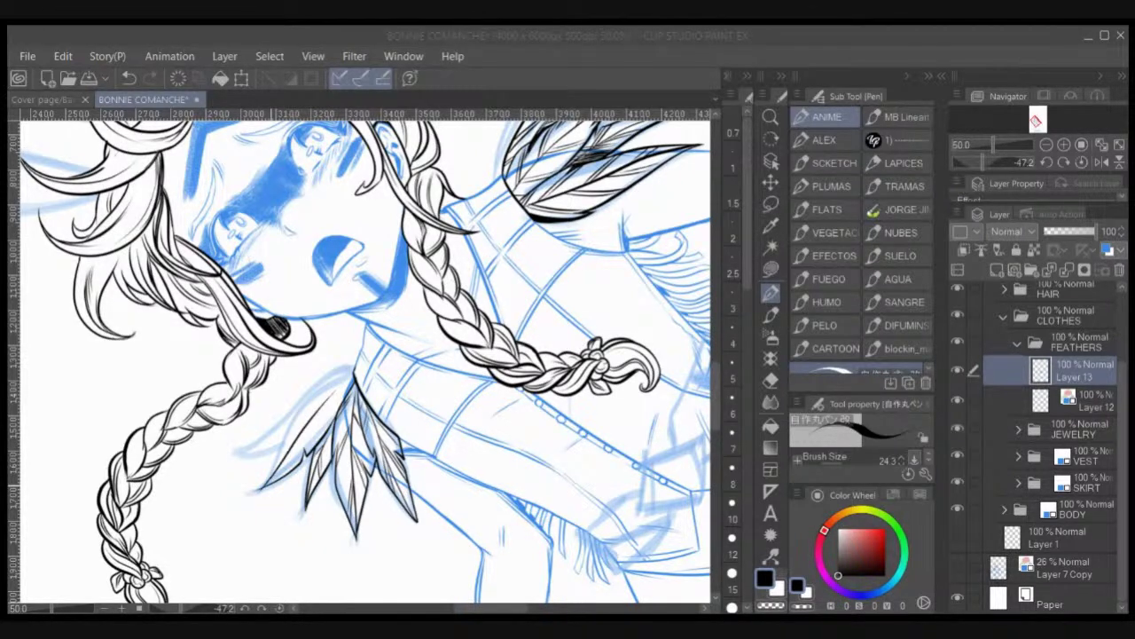
key(ctrl+z)
mouse_move(255, 491)
mouse_down()
mouse_move(348, 390)
mouse_move(285, 441)
mouse_move(300, 417)
mouse_move(349, 375)
mouse_up()
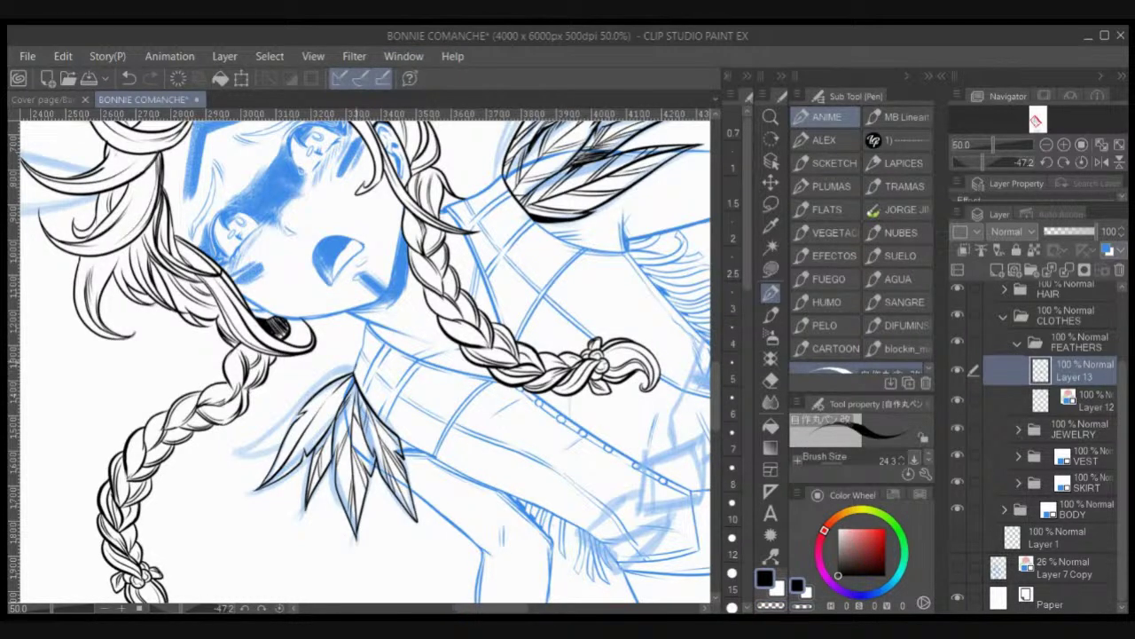
drag(304, 432, 296, 464)
drag(324, 411, 317, 439)
mouse_move(327, 402)
mouse_down()
mouse_move(320, 439)
mouse_move(299, 423)
mouse_move(306, 416)
mouse_up()
mouse_move(341, 383)
mouse_down()
mouse_move(324, 390)
mouse_move(345, 397)
mouse_up()
Step: Ink the edge and tip of the uppermost left-side feather, redoing the tip stroke, and reset the canvas rotation
mouse_move(284, 439)
mouse_down()
mouse_move(257, 440)
mouse_move(348, 372)
mouse_up()
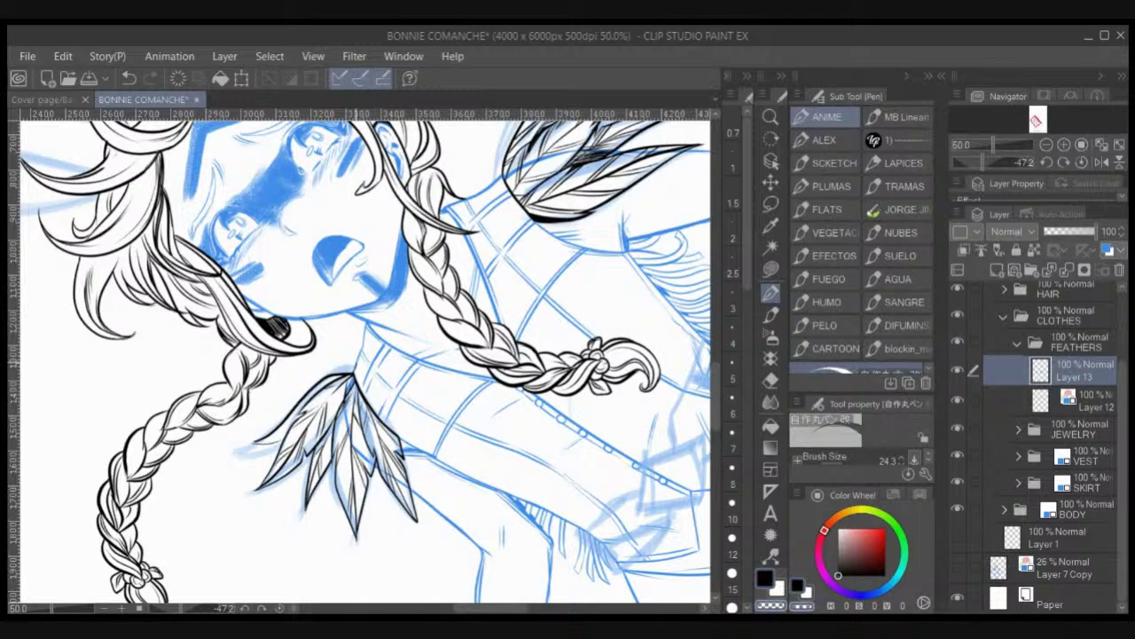
key(c)
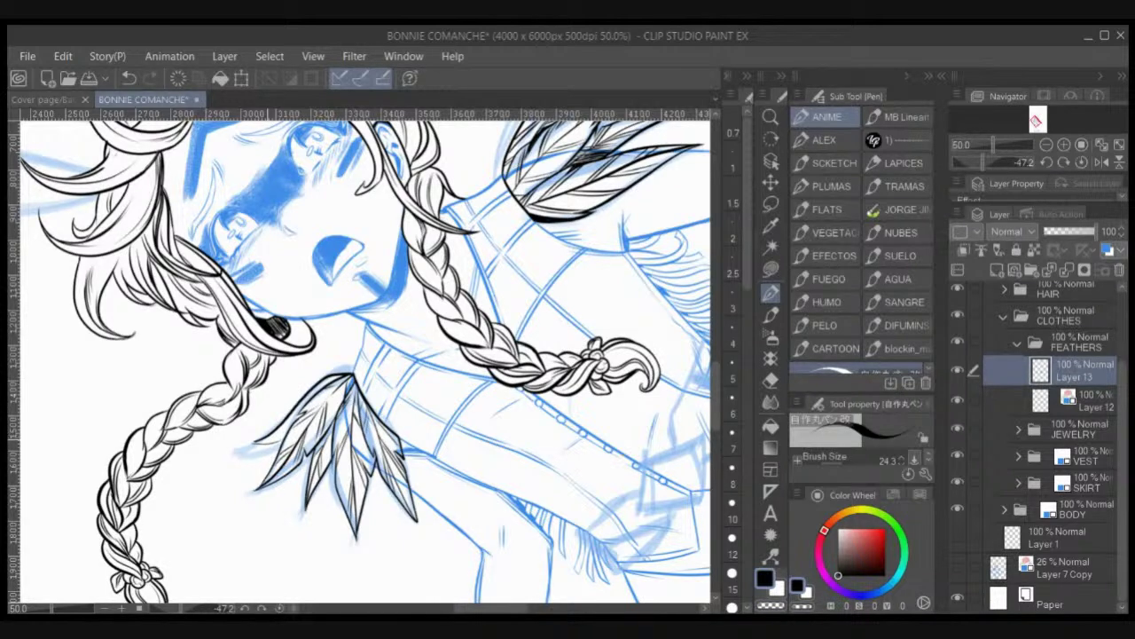
drag(254, 442, 284, 441)
key(ctrl+z)
drag(252, 442, 284, 443)
click(279, 607)
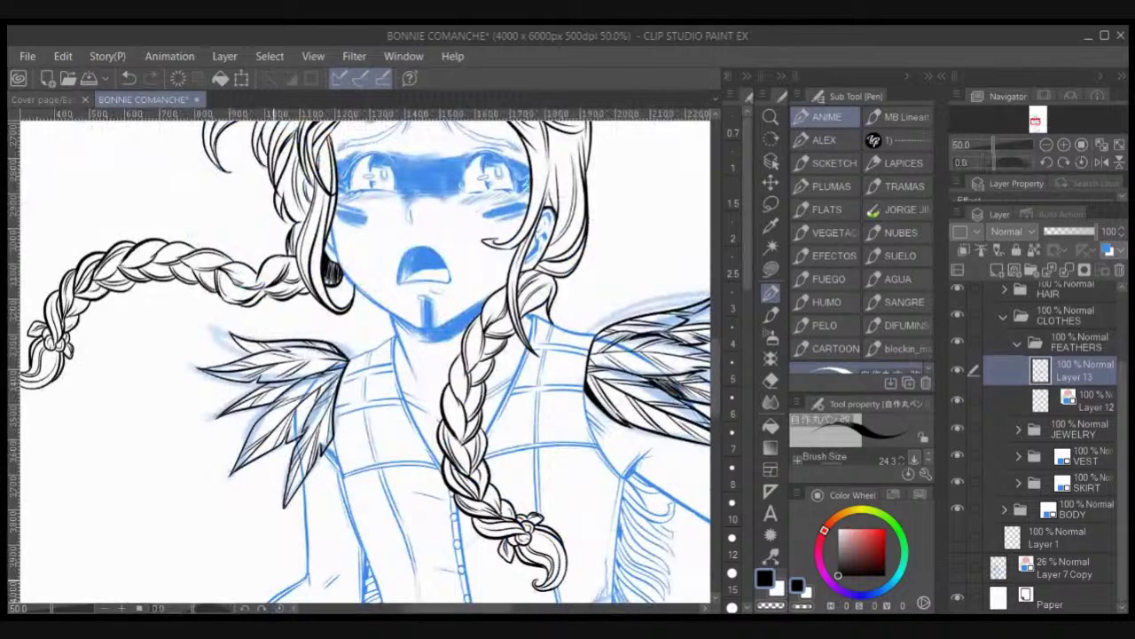
Step: Hide the HAIR, JEWELRY, VEST, SKIRT and BODY folders and Layer 12 to isolate the inked shoulder feathers
scroll(275, 578, down, 1)
drag(521, 527, 486, 452)
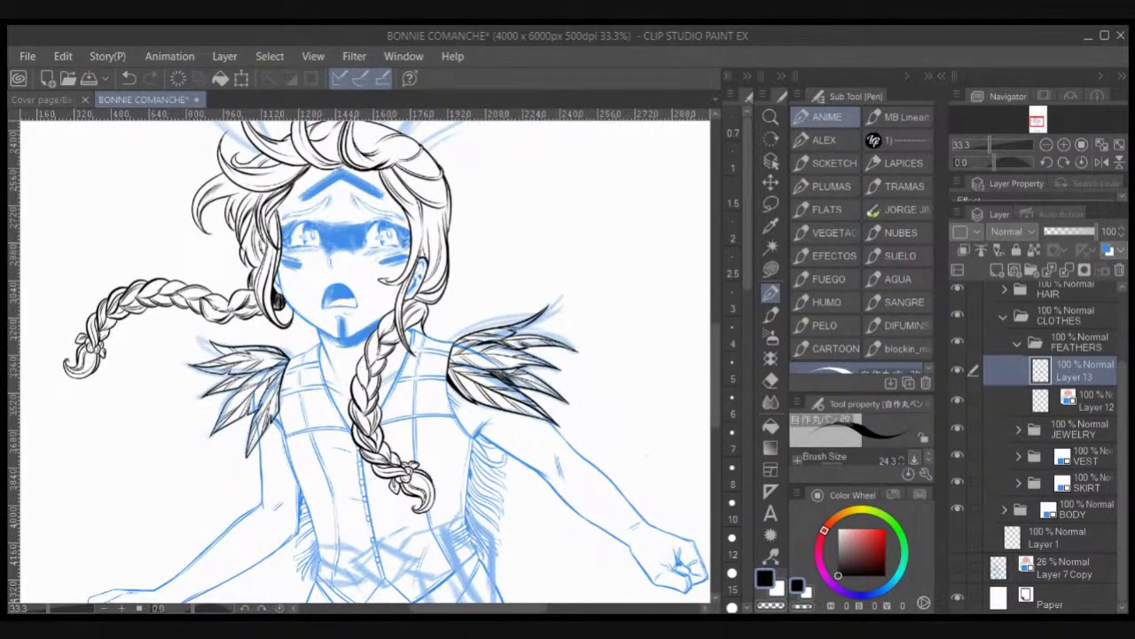
click(957, 288)
click(770, 247)
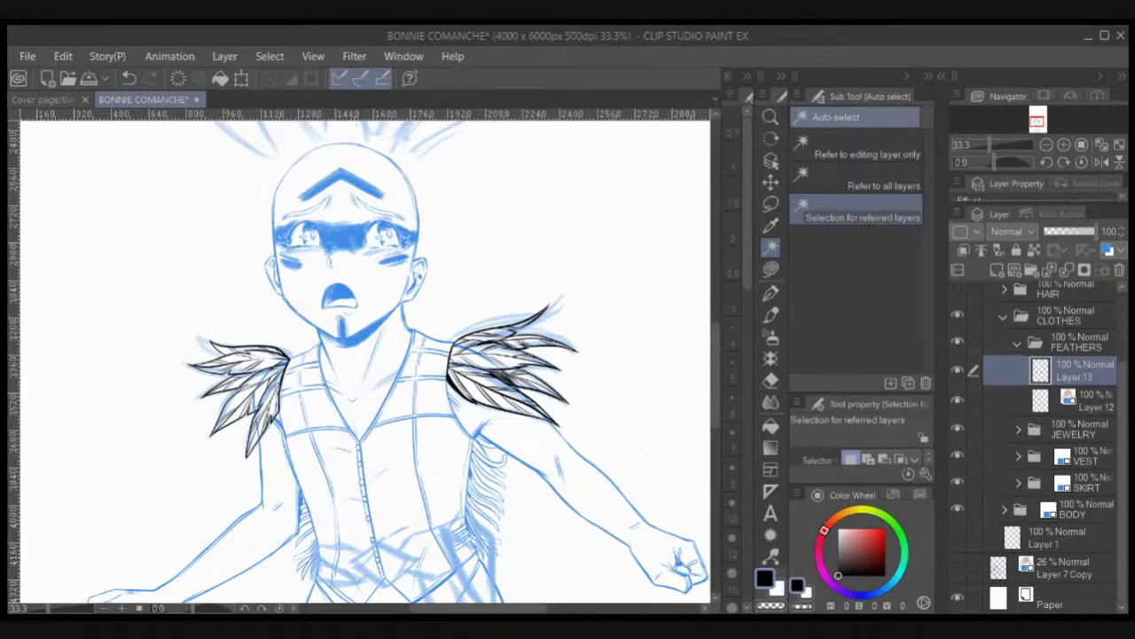
drag(957, 427, 957, 507)
click(957, 399)
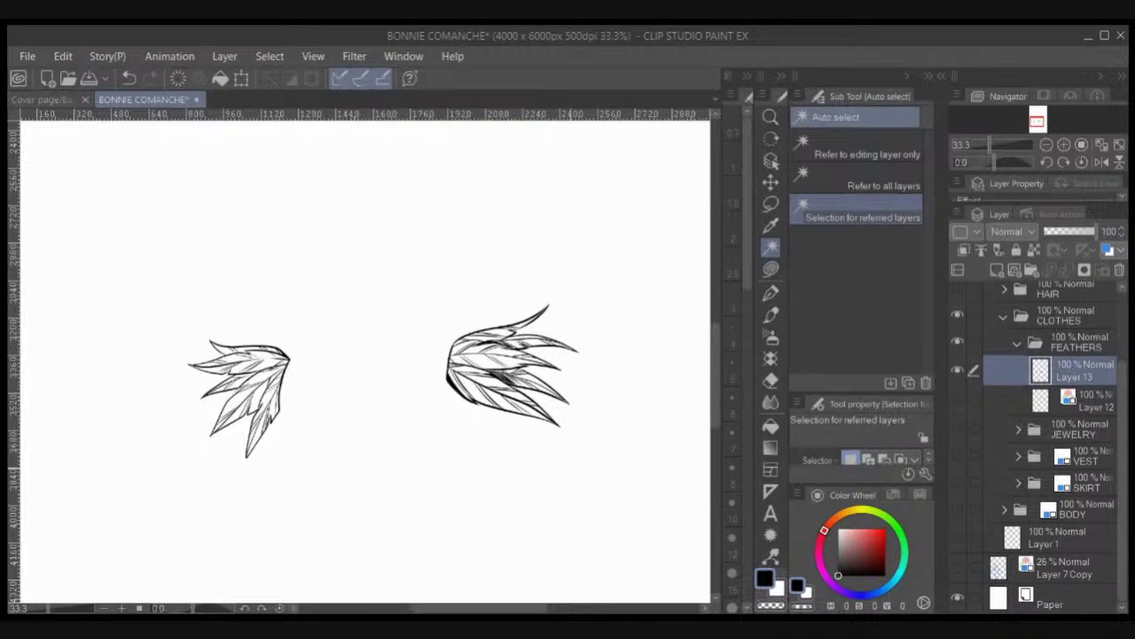
Step: Select the feather shapes by inverting an outside selection and fill them white on a new layer beneath the line art
click(487, 270)
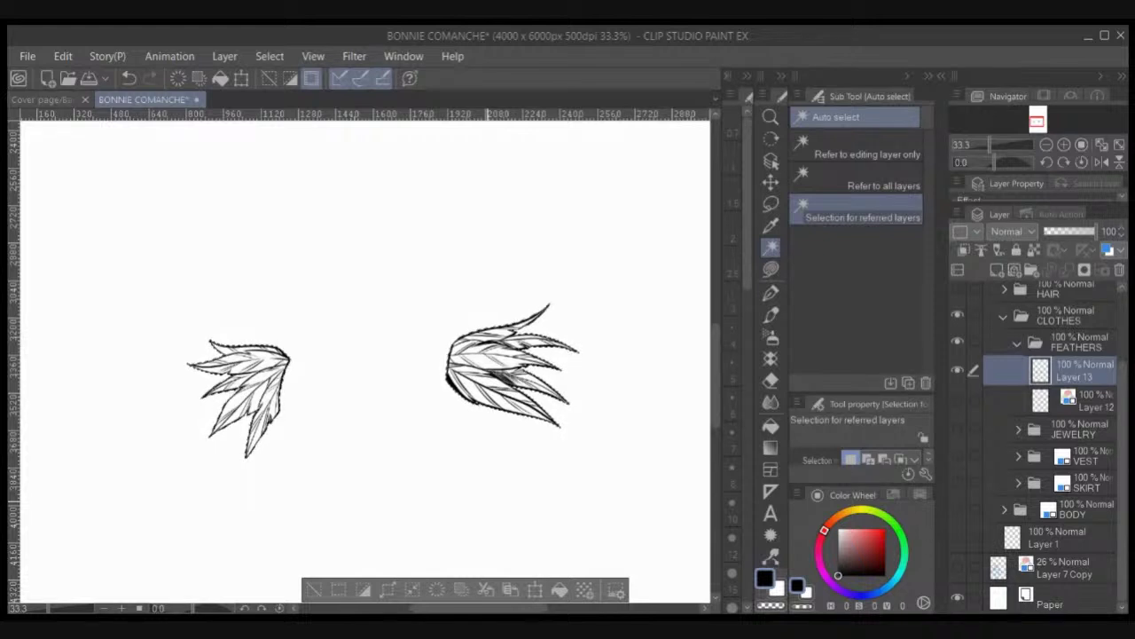
click(290, 78)
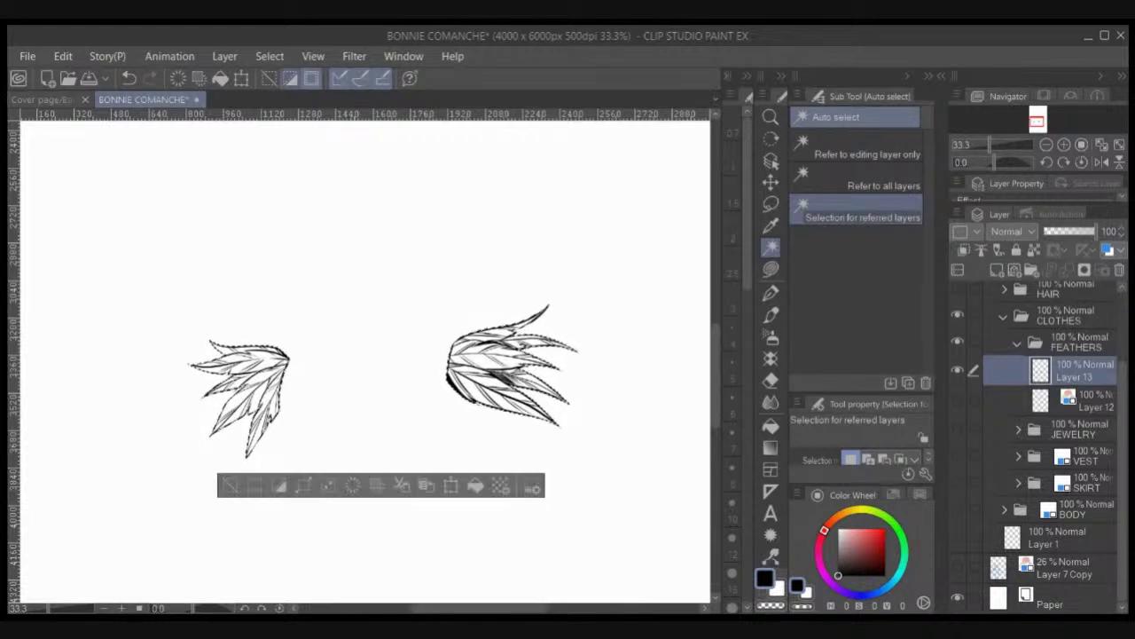
click(771, 270)
key(x)
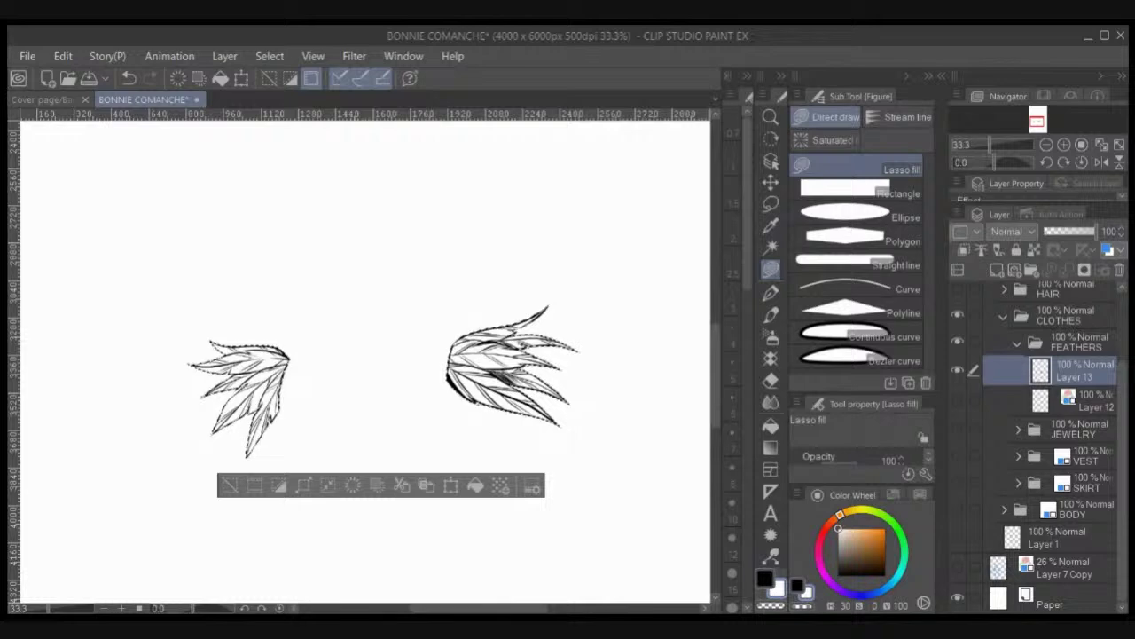
click(1084, 401)
click(997, 270)
mouse_move(620, 365)
mouse_down()
mouse_move(268, 508)
mouse_move(607, 406)
mouse_up()
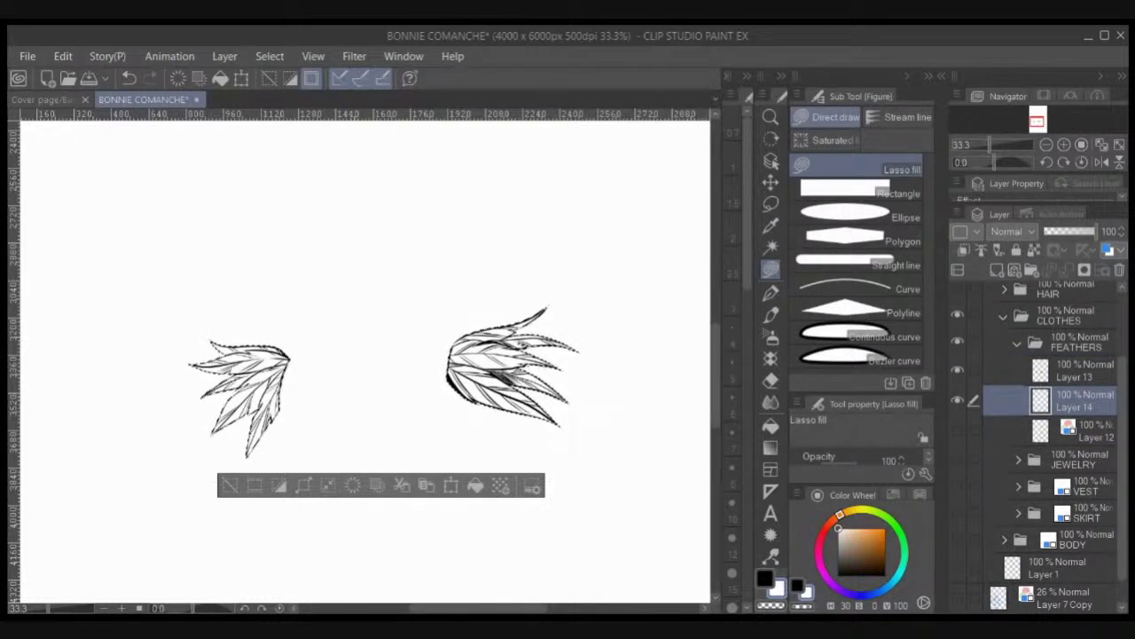
click(1084, 432)
click(1120, 270)
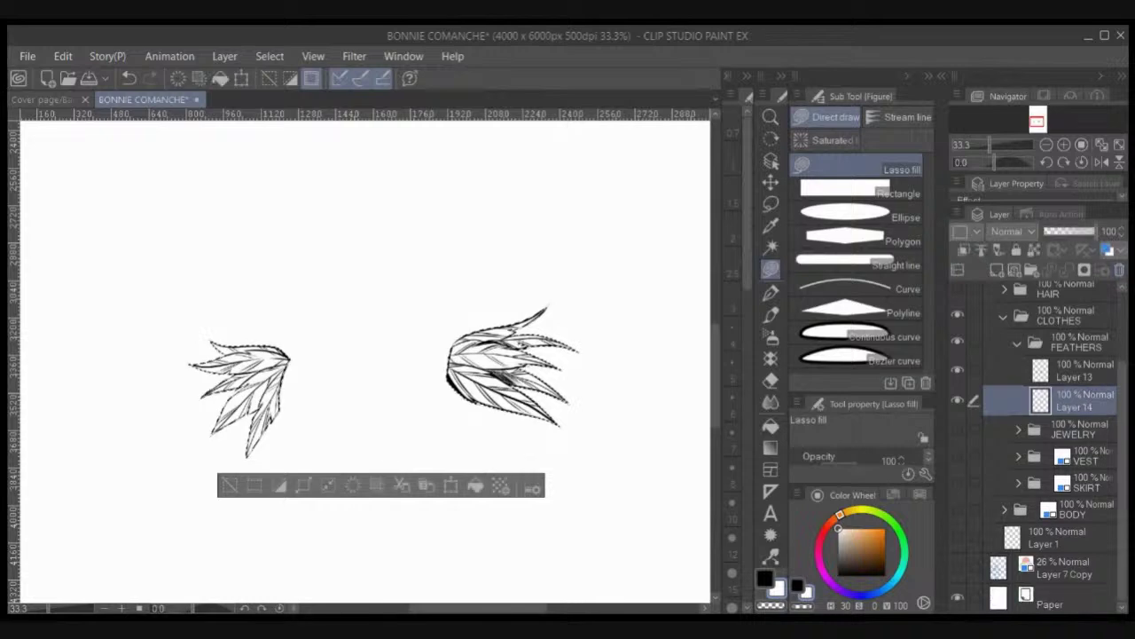
key(ctrl+z)
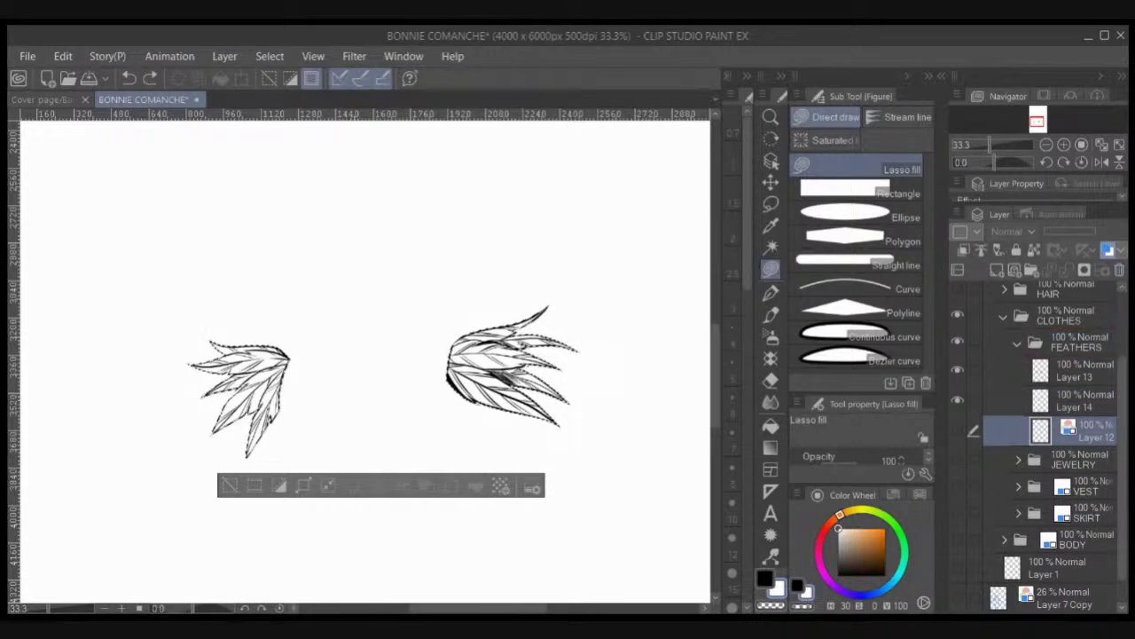
Step: Move Layer 12 above the FEATHERS folder and show the JEWELRY, VEST, SKIRT and BODY folders again without a selection
drag(1084, 431, 1065, 329)
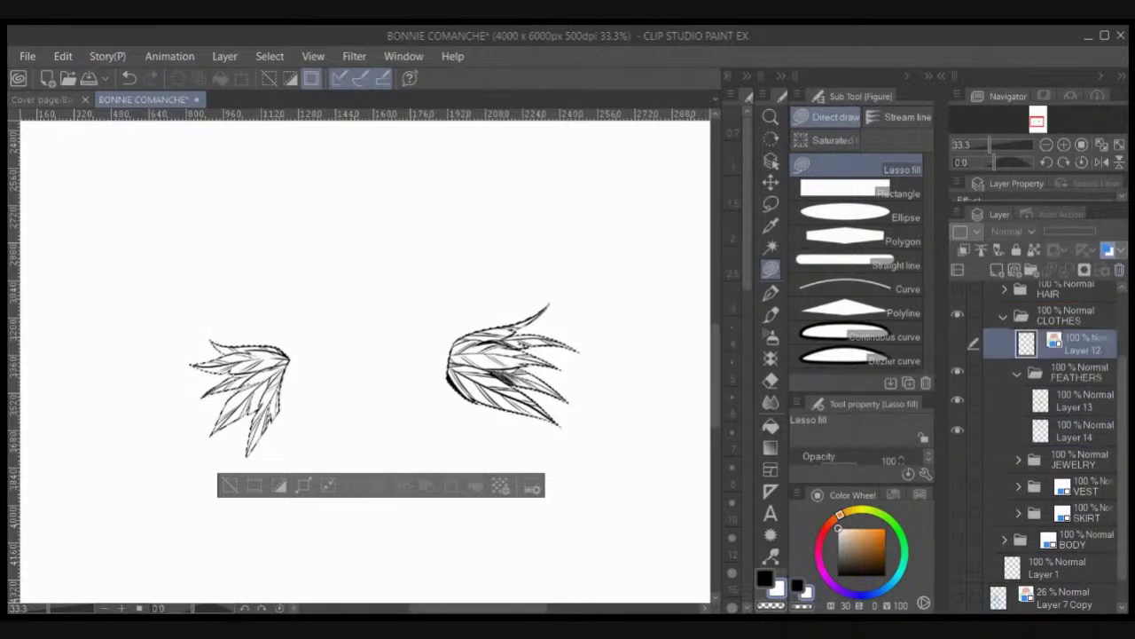
click(1018, 374)
click(958, 430)
click(958, 456)
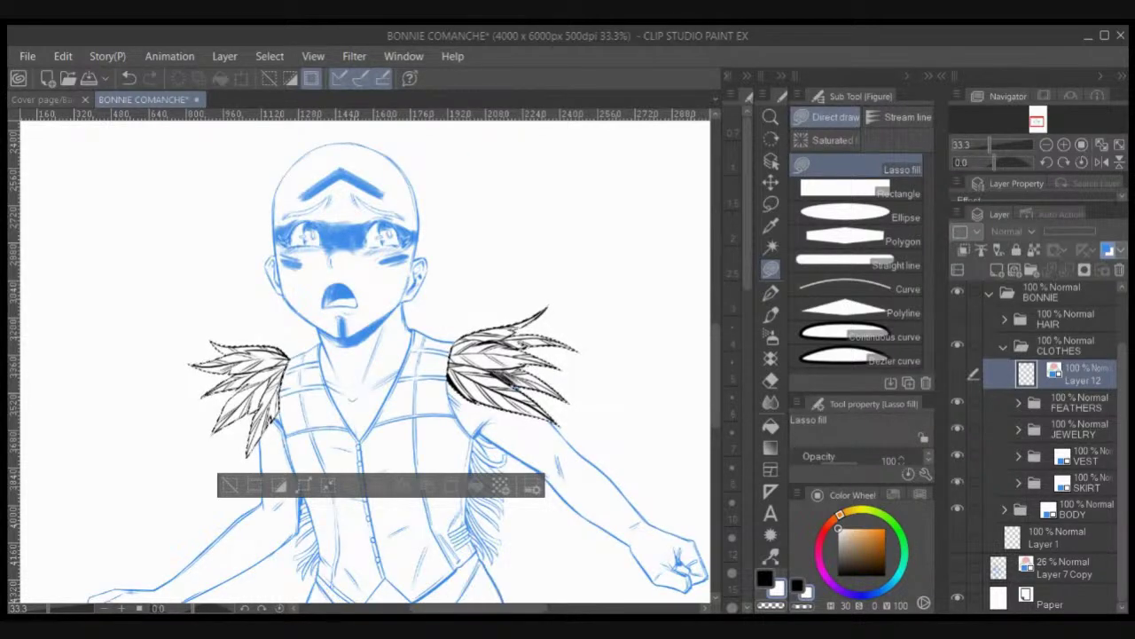
key(ctrl+d)
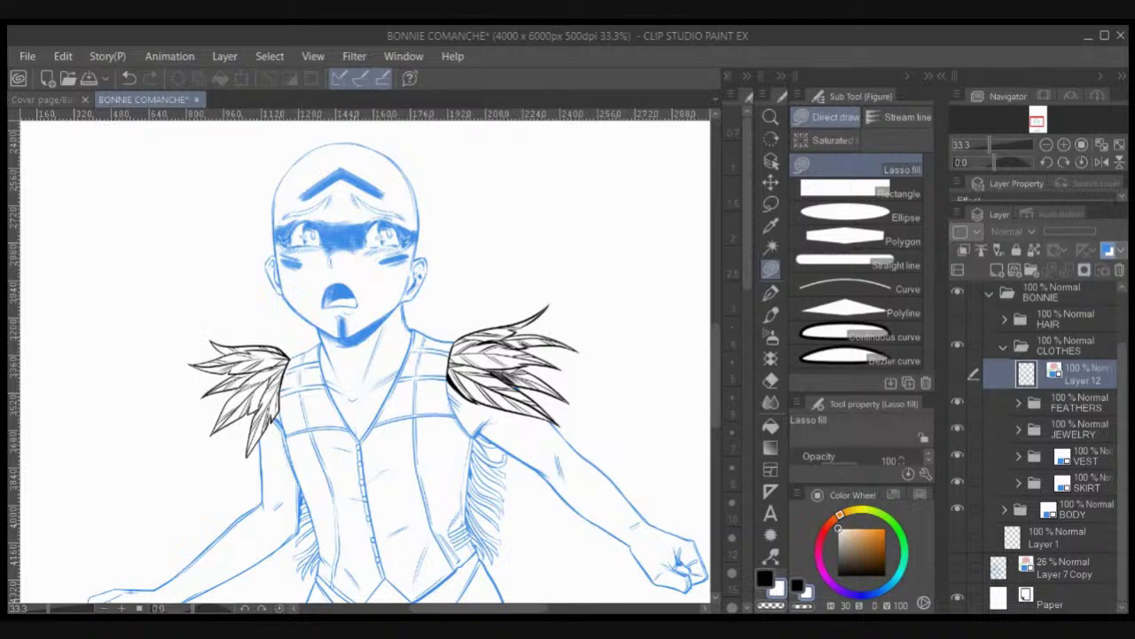
Step: Add a new layer inside the JEWELRY folder
click(1018, 430)
click(1073, 430)
click(1018, 430)
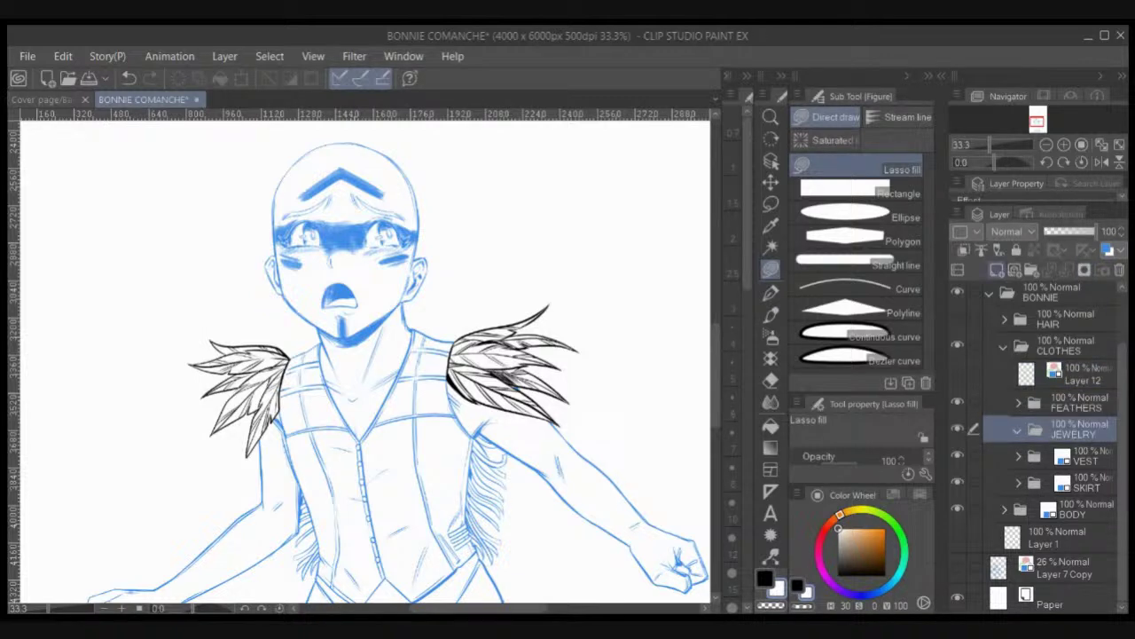
click(997, 270)
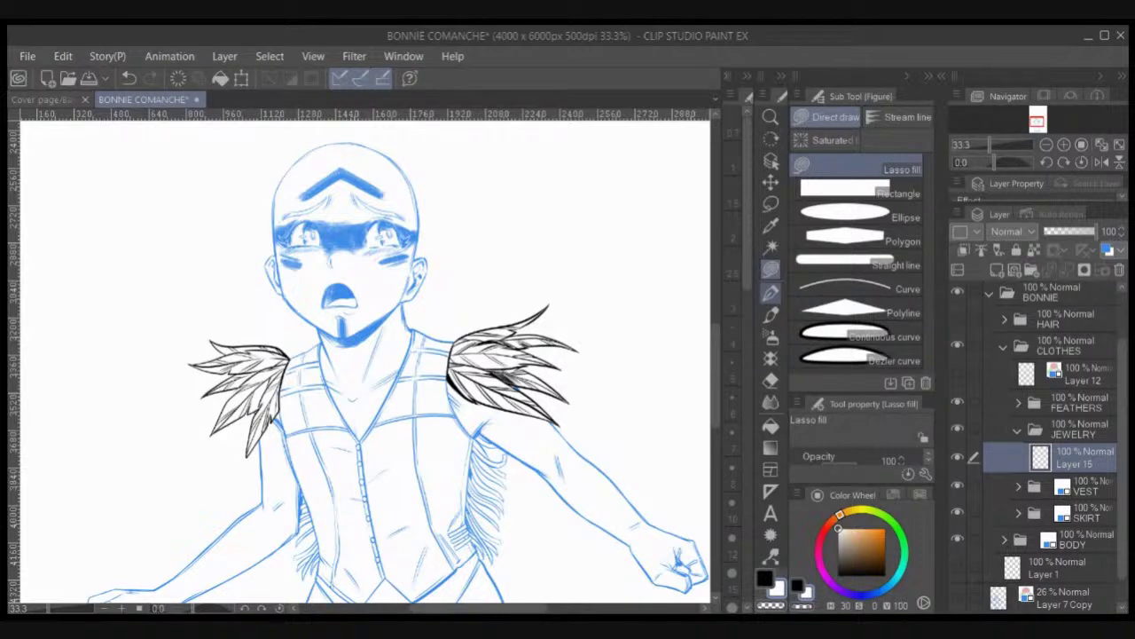
Step: Sketch a choker band, a V-shaped collar and a round pendant at the neck with the dark red Design pencil
click(770, 293)
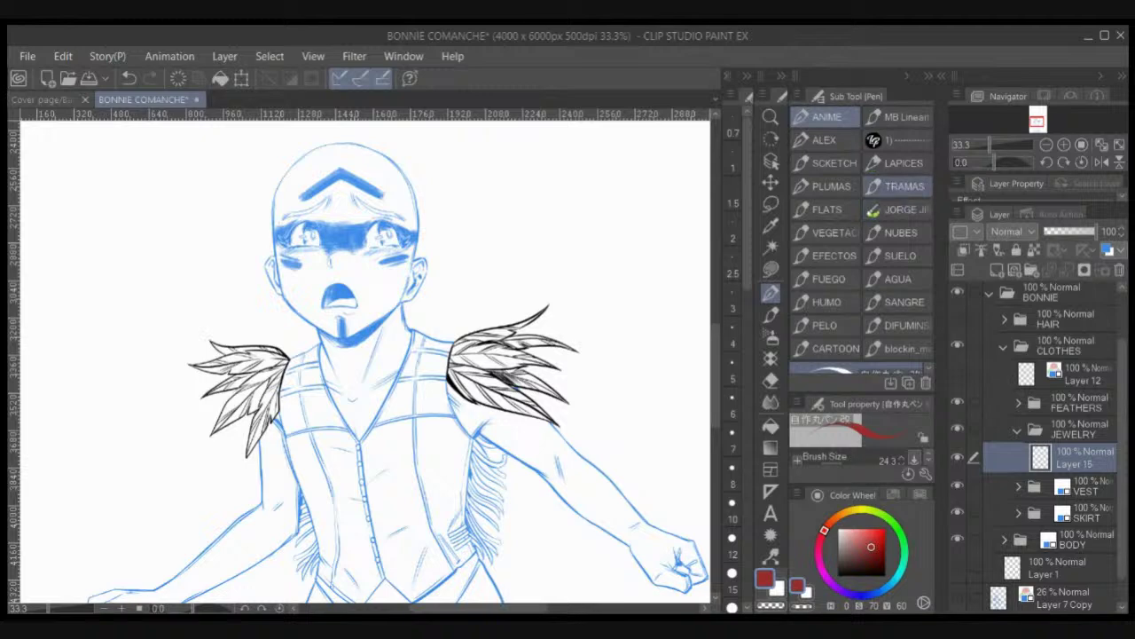
click(900, 162)
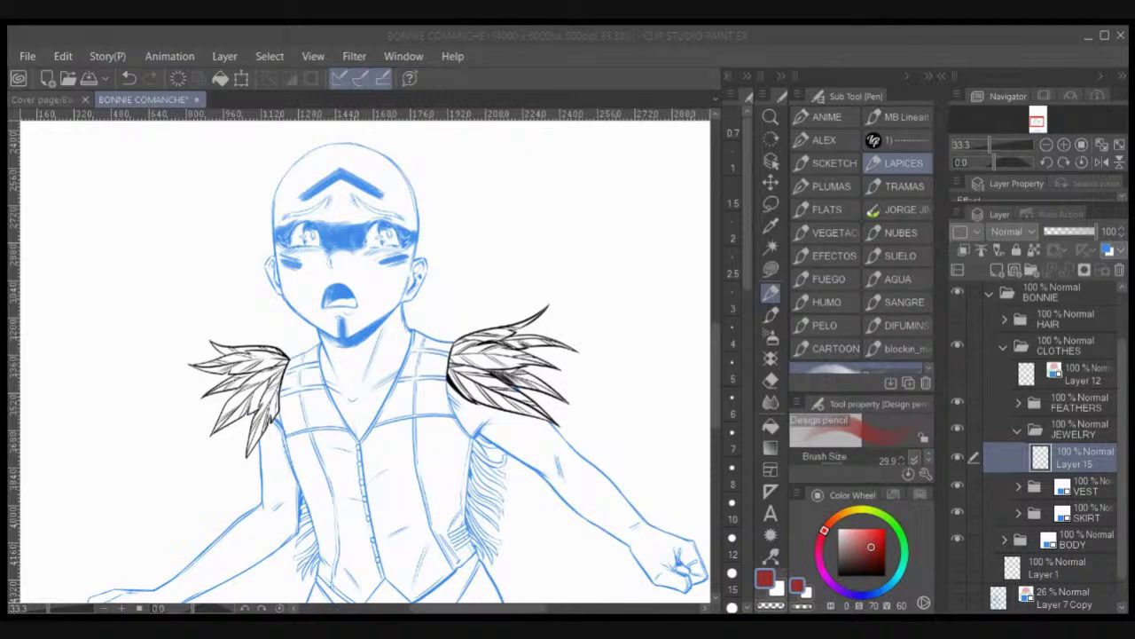
mouse_move(324, 339)
mouse_down()
mouse_move(343, 355)
mouse_move(387, 337)
mouse_move(401, 316)
mouse_up()
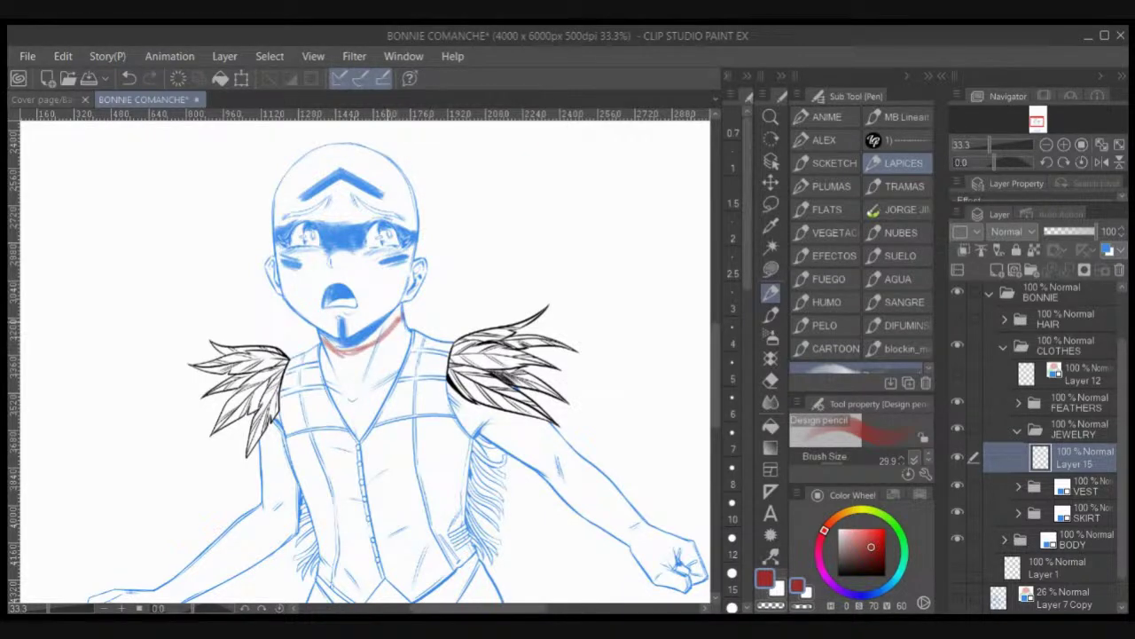
mouse_move(320, 339)
mouse_down()
mouse_move(335, 359)
mouse_move(360, 364)
mouse_move(387, 353)
mouse_move(405, 326)
mouse_move(354, 352)
mouse_move(397, 318)
mouse_up()
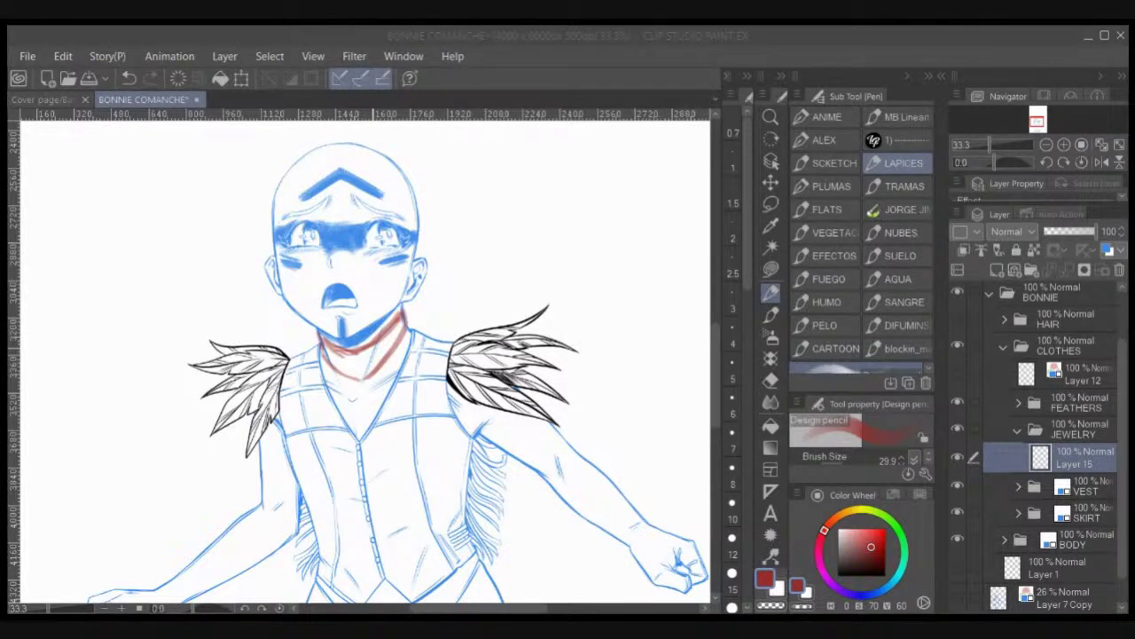
mouse_move(347, 364)
mouse_down()
mouse_move(345, 385)
mouse_move(346, 366)
mouse_move(358, 388)
mouse_up()
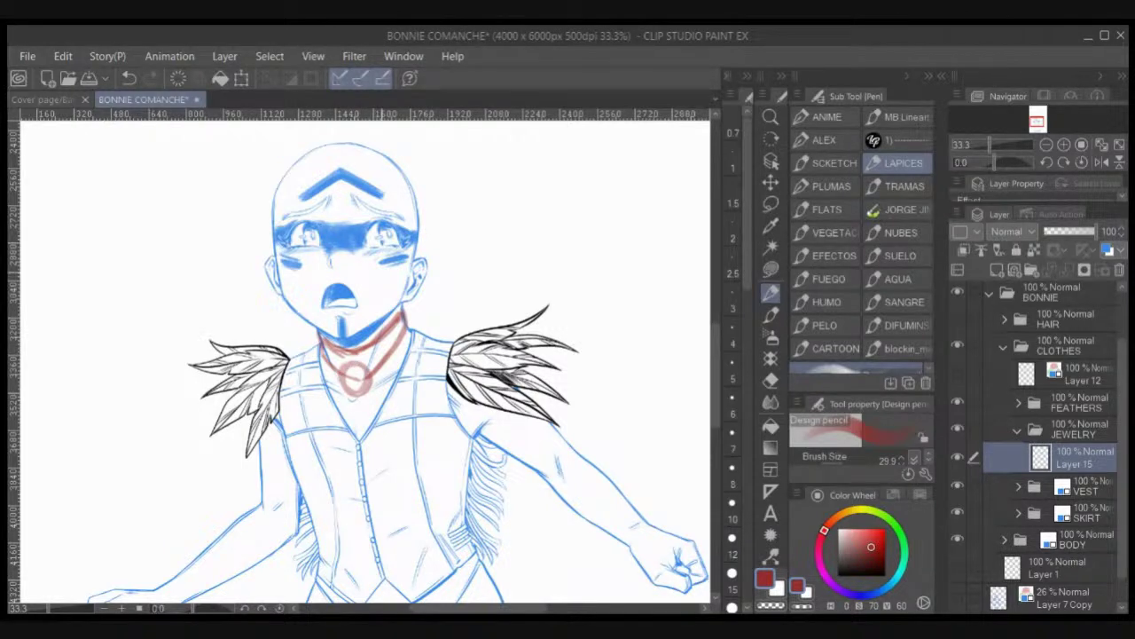
Step: Undo the round pendant and re-sketch it slightly lower with short pieces radiating around it
key(ctrl+z)
mouse_move(366, 381)
mouse_down()
mouse_move(351, 403)
mouse_move(367, 392)
mouse_move(360, 424)
mouse_move(341, 414)
mouse_move(333, 396)
mouse_move(379, 406)
mouse_up()
key(ctrl+z)
mouse_move(370, 386)
mouse_down()
mouse_move(380, 389)
mouse_move(403, 336)
mouse_up()
drag(329, 361, 345, 388)
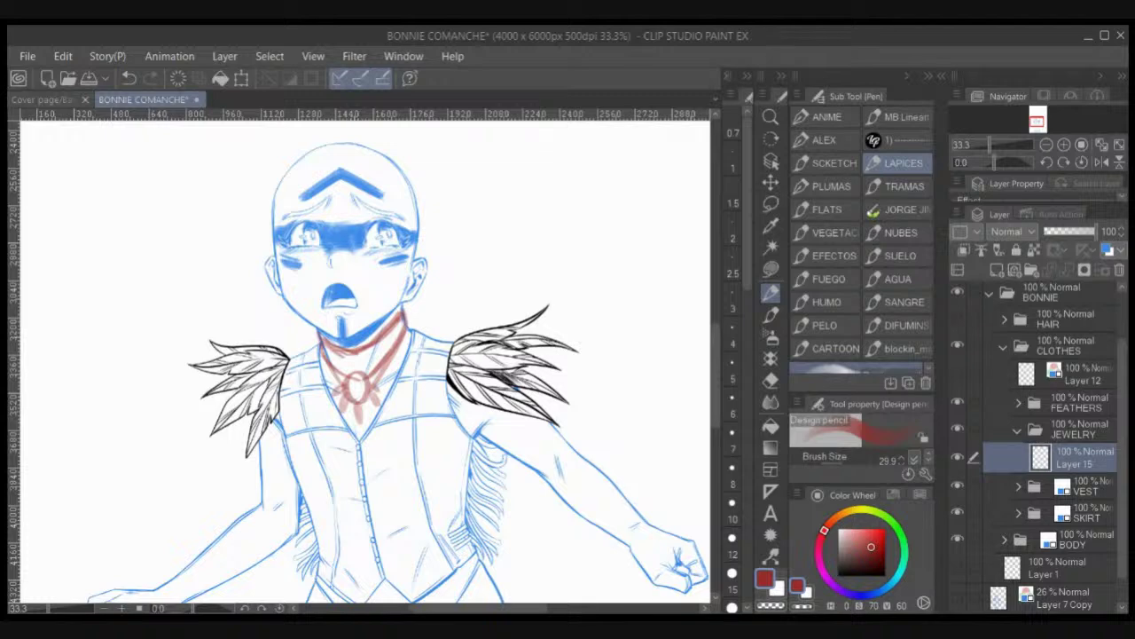
Step: Try sketching longer necklace strands hanging from the neck over the vest, undoing the attempts
mouse_move(321, 351)
mouse_down()
mouse_move(385, 399)
mouse_move(403, 342)
mouse_up()
mouse_move(399, 394)
mouse_down()
mouse_move(335, 452)
mouse_move(321, 353)
mouse_move(371, 463)
mouse_move(375, 454)
mouse_up()
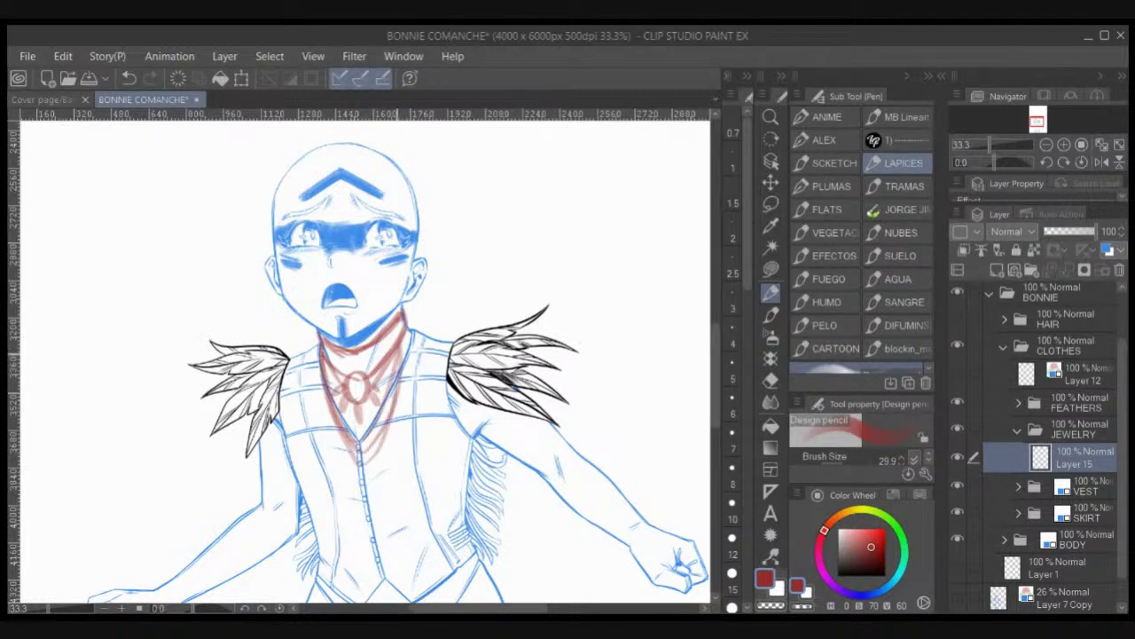
key(ctrl+z)
key(ctrl+z)
mouse_move(325, 355)
mouse_down()
mouse_move(428, 431)
mouse_move(407, 352)
mouse_up()
key(ctrl+z)
mouse_move(330, 370)
mouse_down()
mouse_move(422, 419)
mouse_move(408, 348)
mouse_up()
key(ctrl+z)
key(ctrl+z)
Step: Sketch a necklace loop swinging across the chest toward the right-side armhole, with dangling pieces at its end
mouse_move(330, 364)
mouse_down()
mouse_move(351, 383)
mouse_move(428, 405)
mouse_move(410, 349)
mouse_move(443, 417)
mouse_move(414, 346)
mouse_up()
mouse_move(352, 385)
mouse_down()
mouse_move(447, 417)
mouse_move(414, 342)
mouse_up()
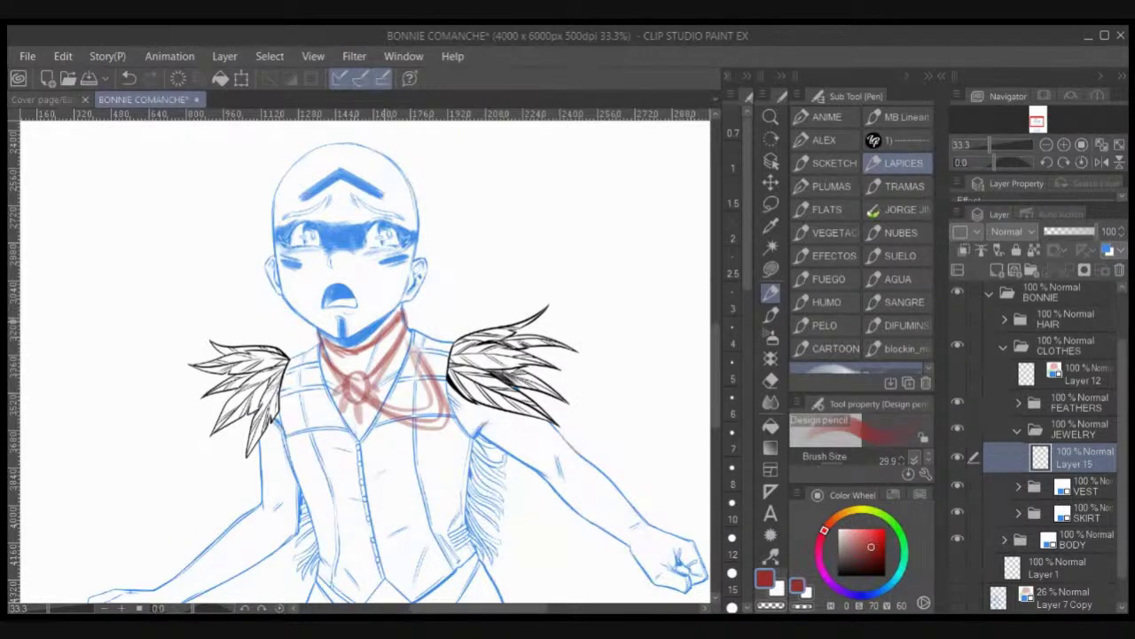
mouse_move(429, 422)
mouse_down()
mouse_move(467, 447)
mouse_move(440, 421)
mouse_move(452, 397)
mouse_up()
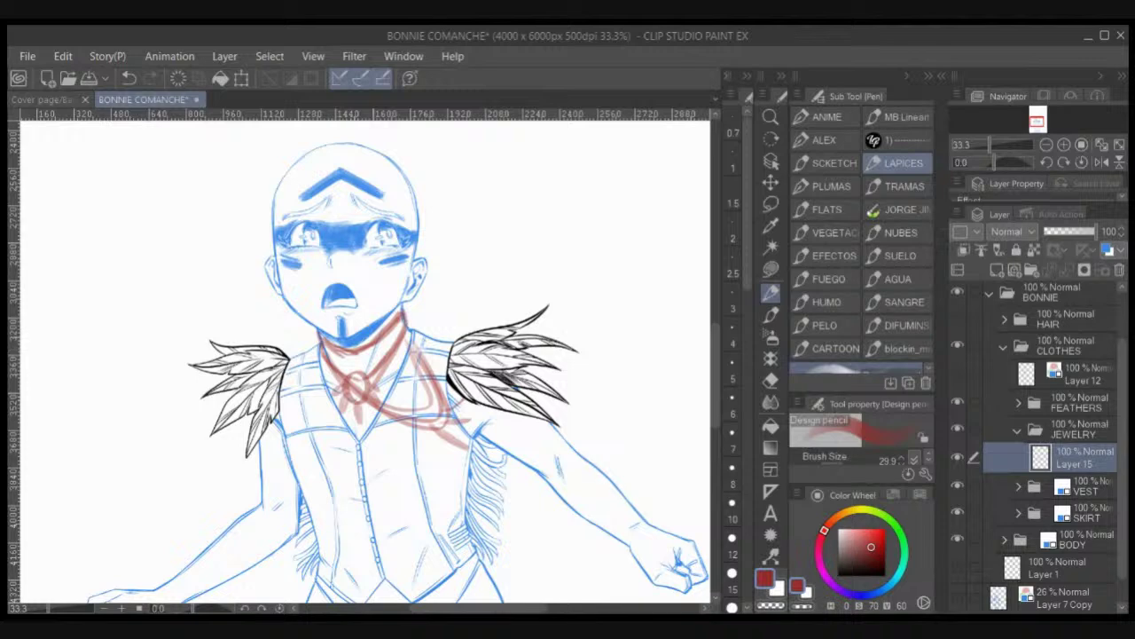
Step: Add a new layer above the red jewelry sketch and set up the black ANIME pen for inking the neck area
click(997, 270)
click(839, 575)
click(826, 117)
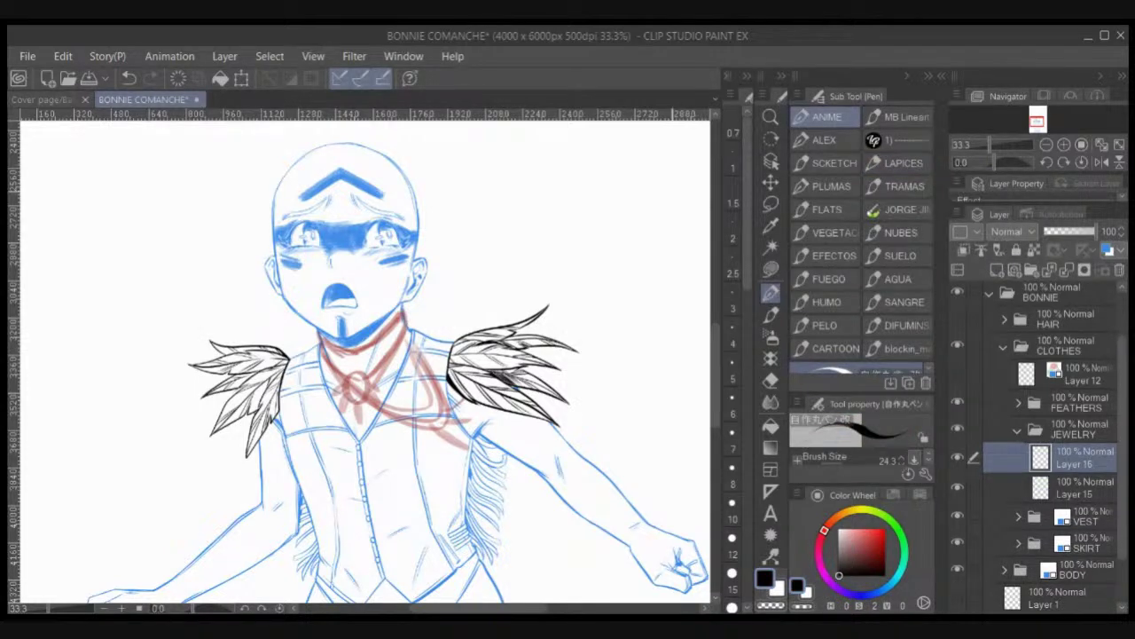
scroll(497, 281, up, 3)
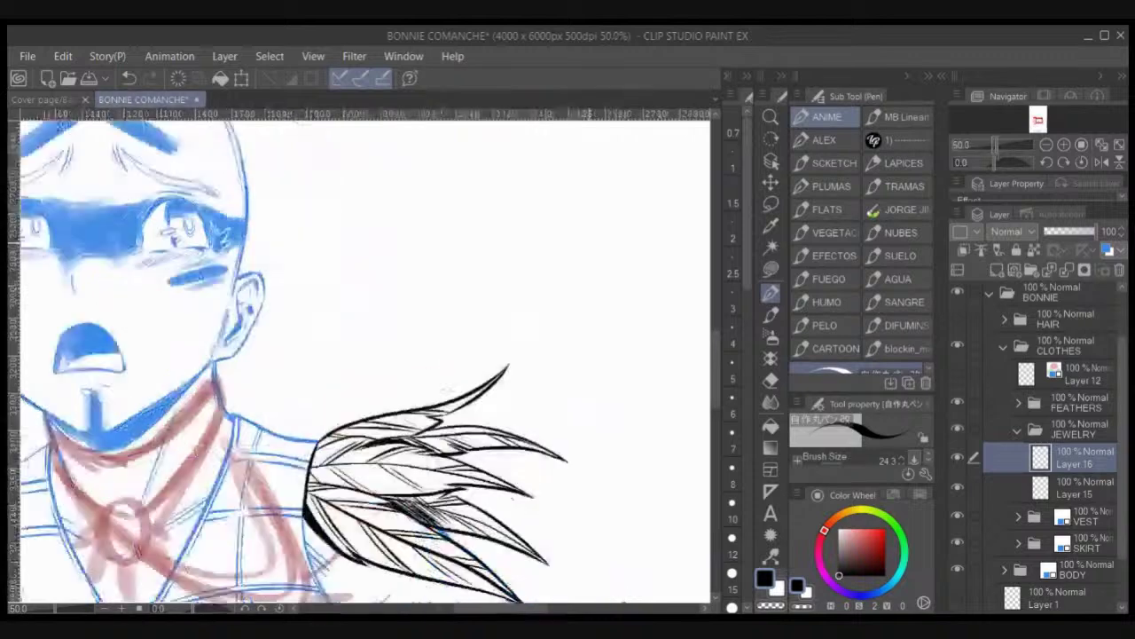
drag(514, 445, 657, 383)
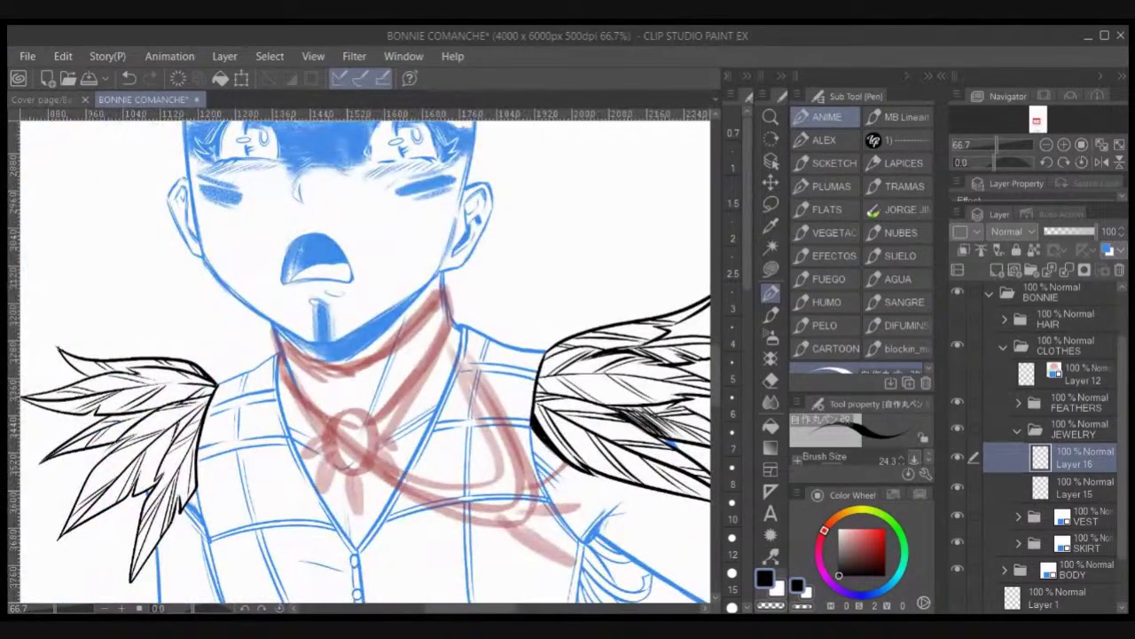
Step: Lower the red jewelry sketch layer's opacity to 41% and return to the ink layer above it
click(1082, 488)
click(1065, 231)
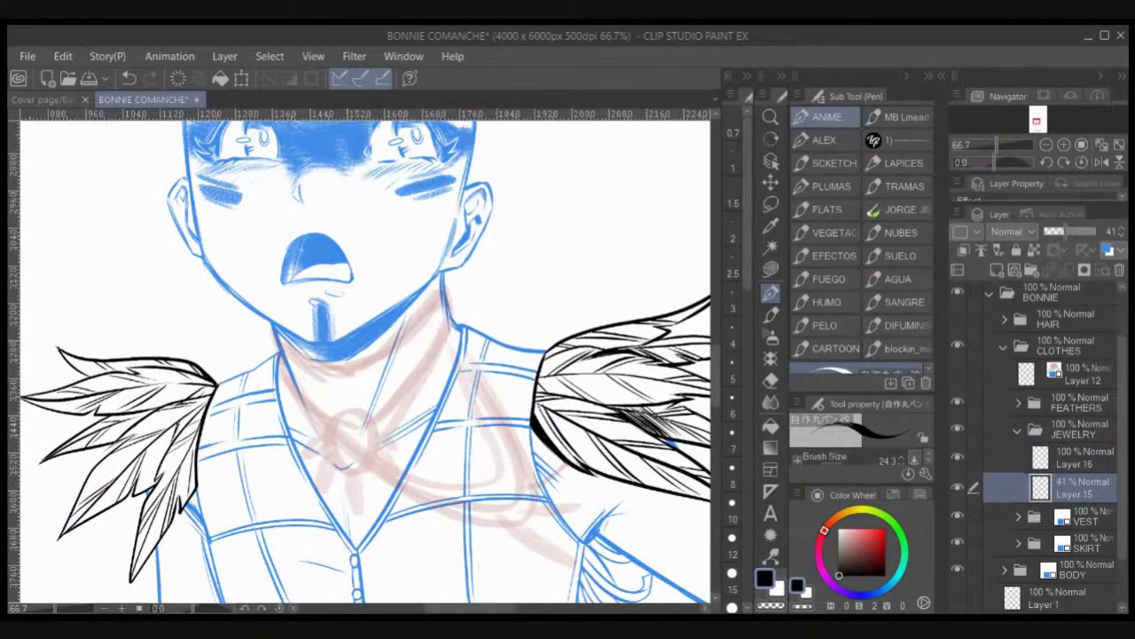
click(1082, 458)
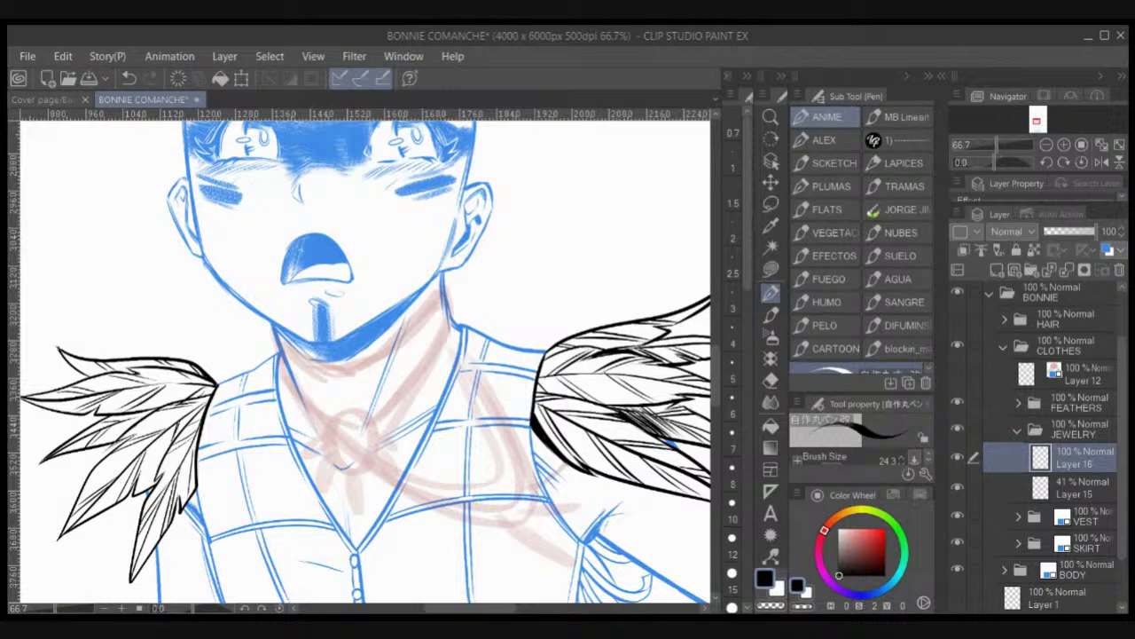
Step: Ink the lower and upper edges of the choker along the neck over the faded sketch
mouse_move(280, 355)
mouse_down()
mouse_move(339, 423)
mouse_move(402, 395)
mouse_move(449, 323)
mouse_up()
drag(373, 422, 449, 320)
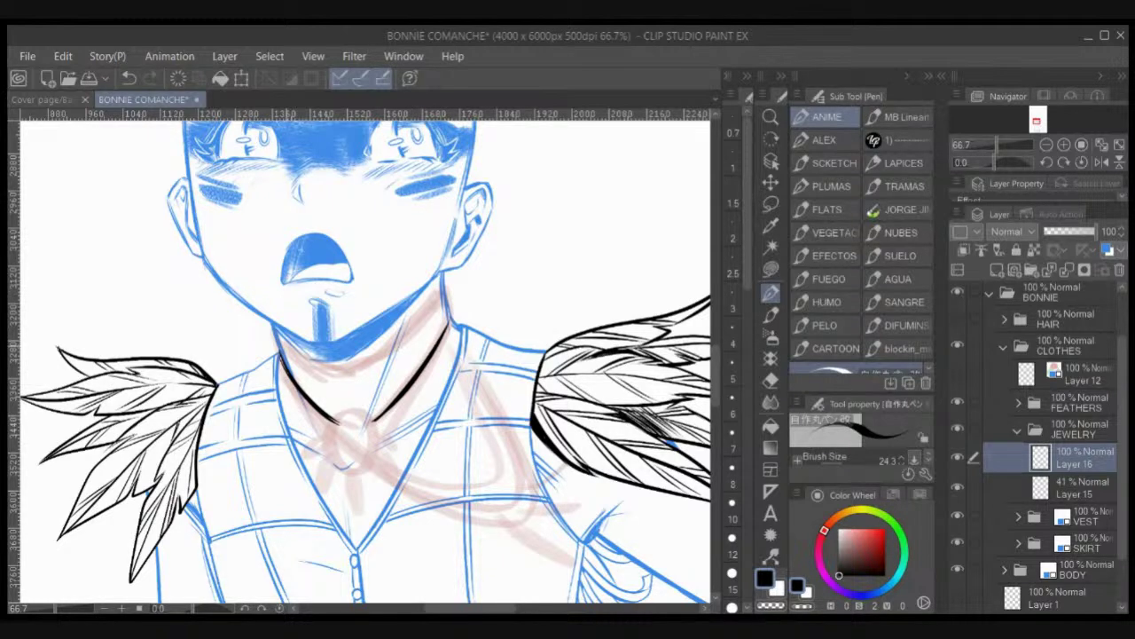
mouse_move(277, 327)
mouse_down()
mouse_move(347, 362)
mouse_move(442, 291)
mouse_up()
drag(365, 360, 441, 285)
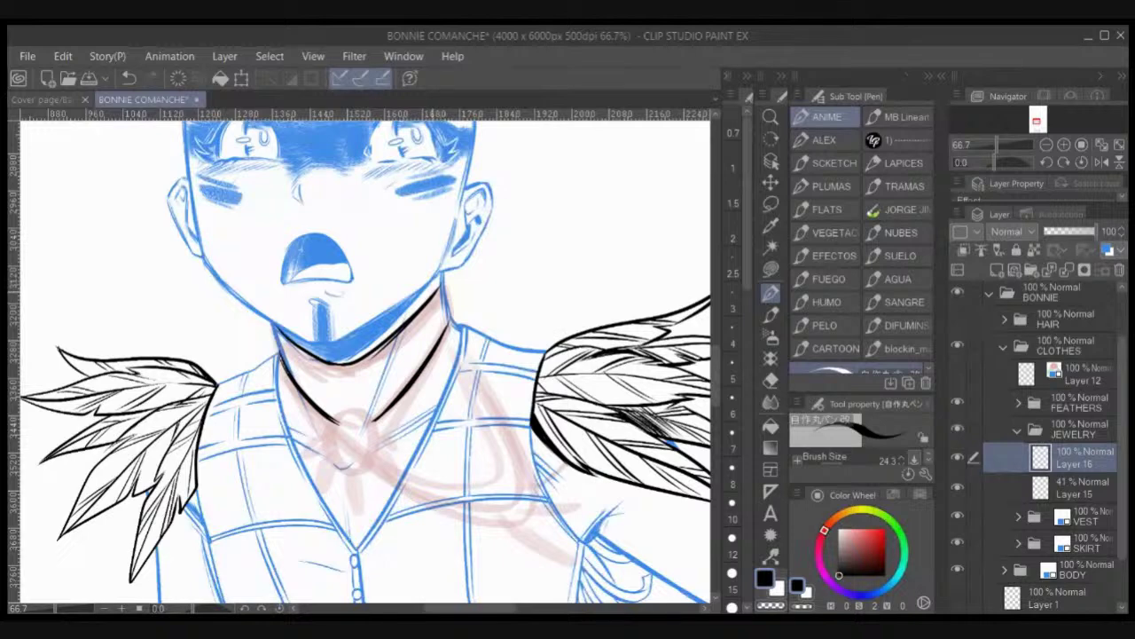
Step: Ink the parallel curved strands that fill the choker between its upper and lower edges
drag(276, 328, 326, 365)
mouse_move(277, 333)
mouse_down()
mouse_move(330, 373)
mouse_move(334, 401)
mouse_move(444, 293)
mouse_up()
drag(378, 374, 447, 296)
mouse_move(304, 364)
mouse_down()
mouse_move(334, 375)
mouse_move(377, 360)
mouse_move(346, 378)
mouse_move(383, 367)
mouse_up()
drag(322, 389, 392, 360)
mouse_move(310, 390)
mouse_down()
mouse_move(351, 399)
mouse_move(448, 311)
mouse_up()
mouse_move(422, 349)
mouse_down()
mouse_move(356, 399)
mouse_move(318, 391)
mouse_move(360, 413)
mouse_move(418, 357)
mouse_move(449, 306)
mouse_move(450, 323)
mouse_up()
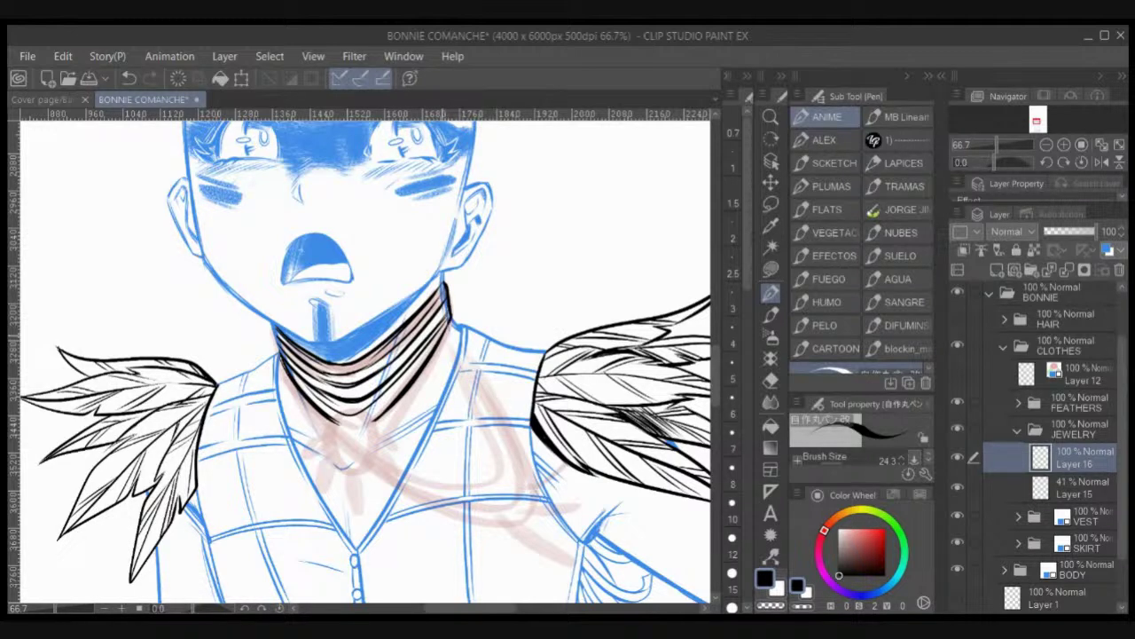
Step: Close the choker's end beneath the ear and ink a vertical column of stacked beads at its centre
drag(445, 281, 437, 291)
mouse_move(358, 361)
mouse_down()
mouse_move(338, 396)
mouse_move(367, 390)
mouse_move(340, 410)
mouse_move(360, 412)
mouse_up()
mouse_move(359, 411)
mouse_down()
mouse_move(367, 401)
mouse_move(333, 415)
mouse_up()
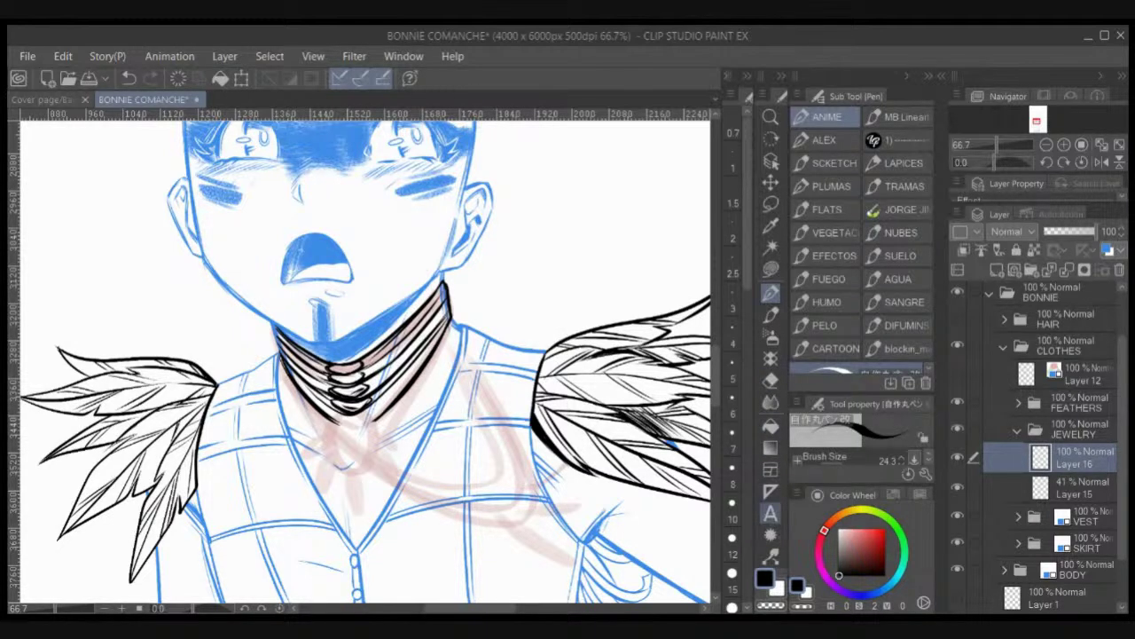
Step: Place a five-line symmetrical ruler at the pendant's centre and switch to the PLUMAS pen, undoing the trial stroke
click(771, 491)
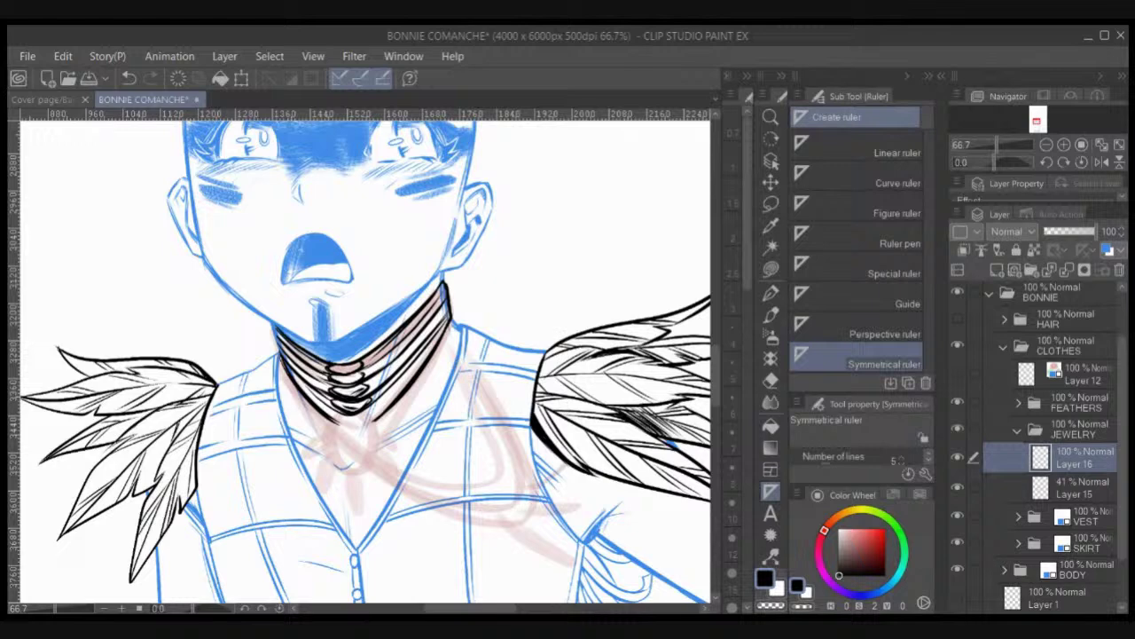
click(352, 443)
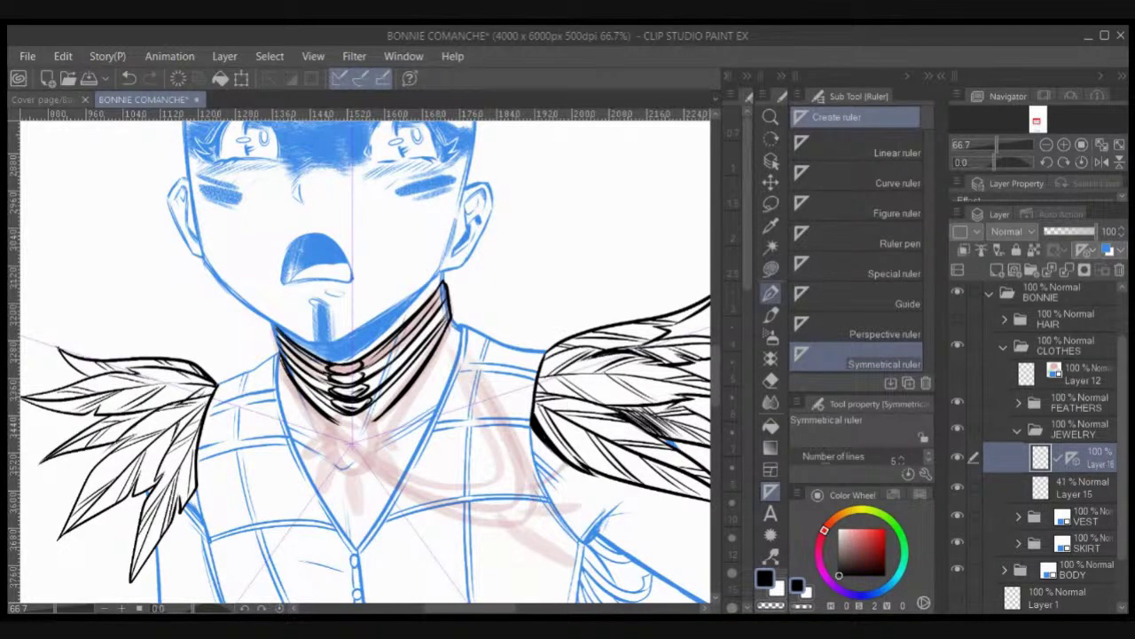
drag(350, 440, 355, 447)
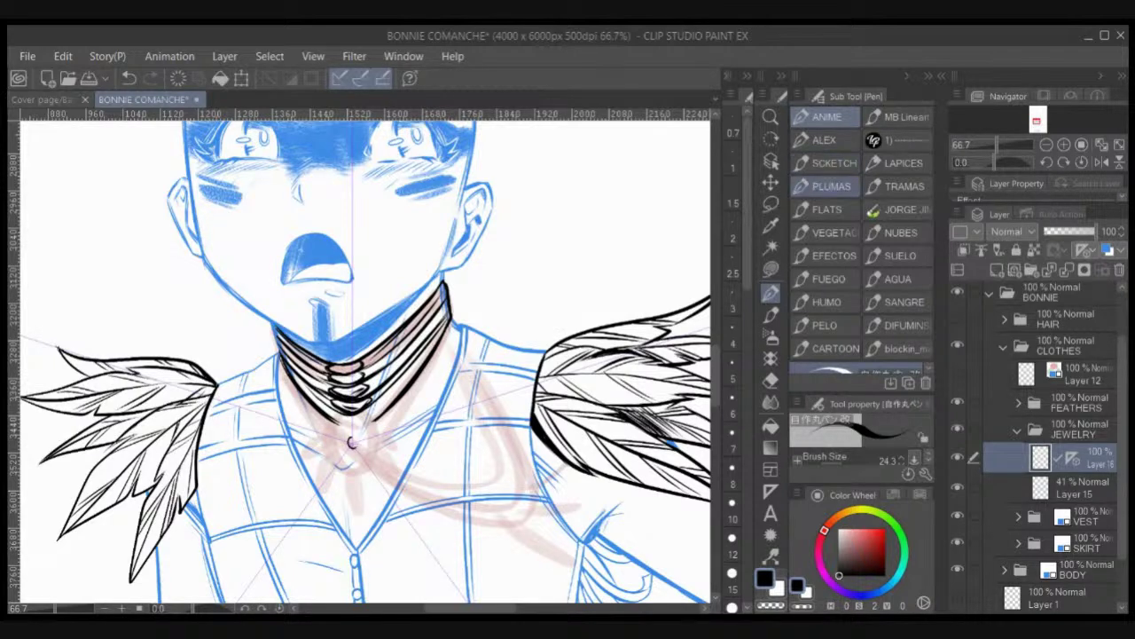
click(832, 186)
key(ctrl+z)
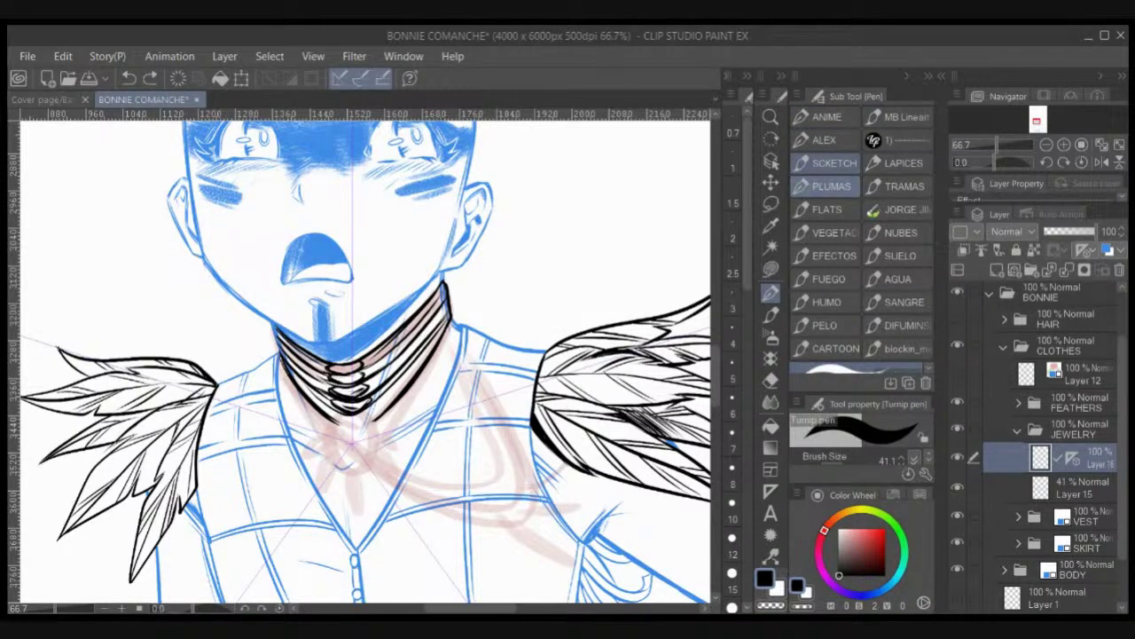
Step: Reduce the Turnip pen's brush size to 6.5 and ink a small flower at the pendant's centre using the symmetry ruler
key(bracketleft)
key(bracketleft)
key(bracketleft)
key(bracketleft)
key(bracketleft)
key(bracketleft)
key(bracketleft)
key(bracketleft)
key(bracketleft)
key(bracketleft)
key(bracketleft)
key(bracketleft)
key(bracketleft)
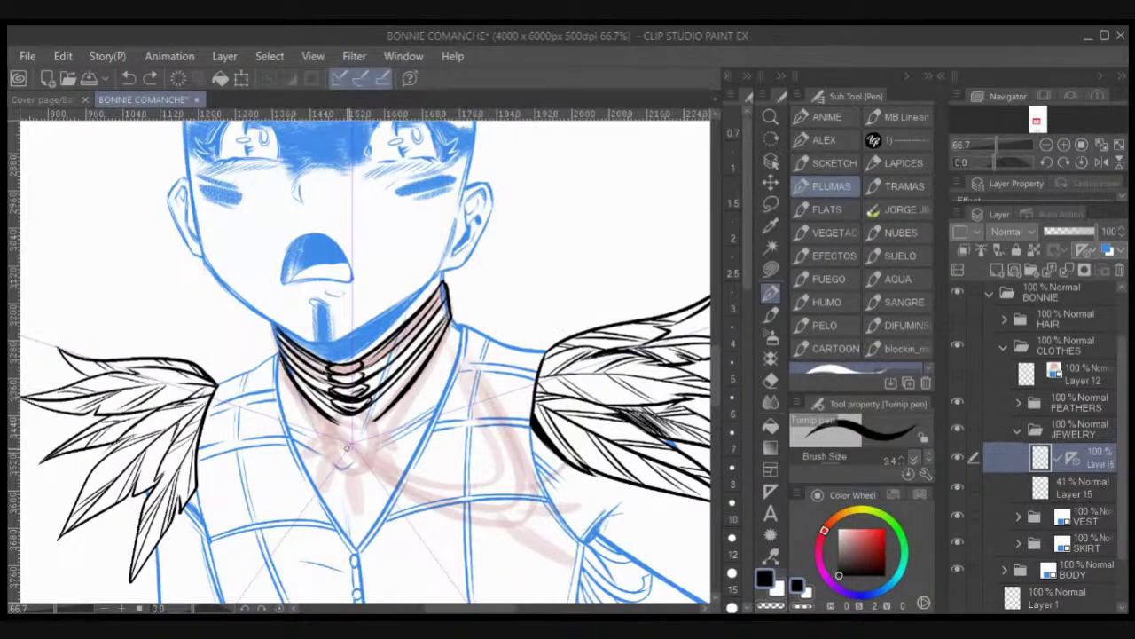
mouse_move(347, 444)
mouse_down()
mouse_move(355, 437)
mouse_move(352, 450)
mouse_up()
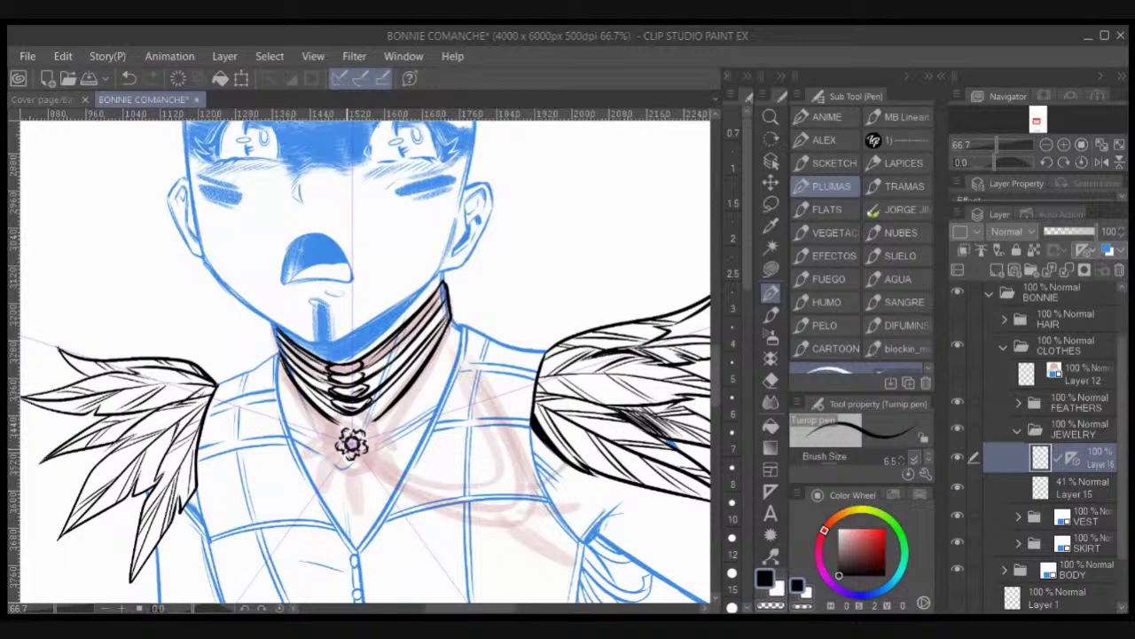
Step: Ink an outer ring of petals around the pendant flower, replacing the narrow first attempt with fuller, rounded petals
drag(357, 422, 362, 431)
mouse_move(335, 451)
mouse_down()
mouse_move(339, 460)
mouse_move(372, 440)
mouse_up()
drag(353, 424, 333, 442)
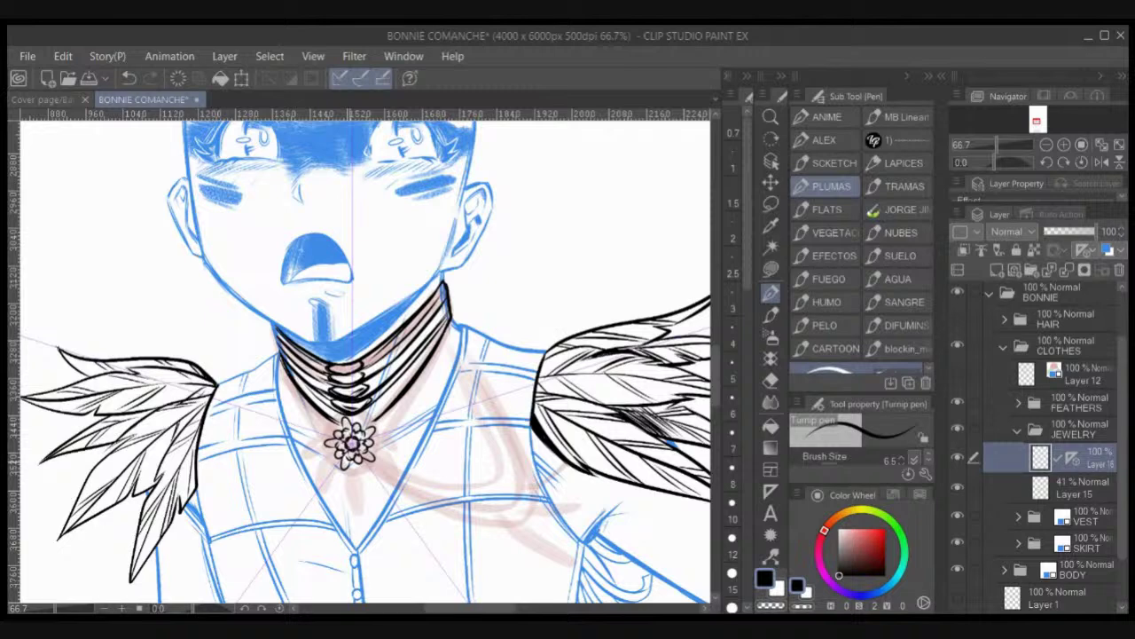
key(ctrl+z)
key(ctrl+z)
drag(363, 420, 372, 429)
drag(325, 447, 349, 471)
mouse_move(364, 426)
mouse_down()
mouse_move(371, 439)
mouse_move(333, 446)
mouse_up()
mouse_move(343, 416)
mouse_down()
mouse_move(352, 425)
mouse_move(334, 459)
mouse_up()
drag(358, 417, 368, 425)
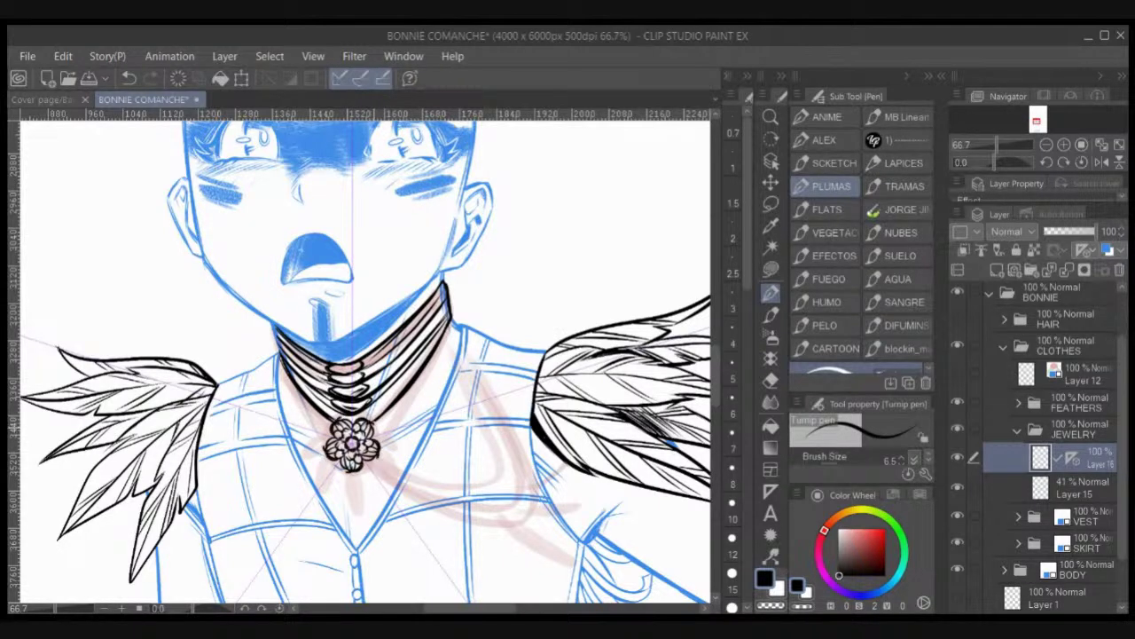
Step: Remove the symmetrical ruler and ink three pointed drops hanging below the flower with the ANIME pen, redoing the first attempt
click(1073, 458)
click(827, 117)
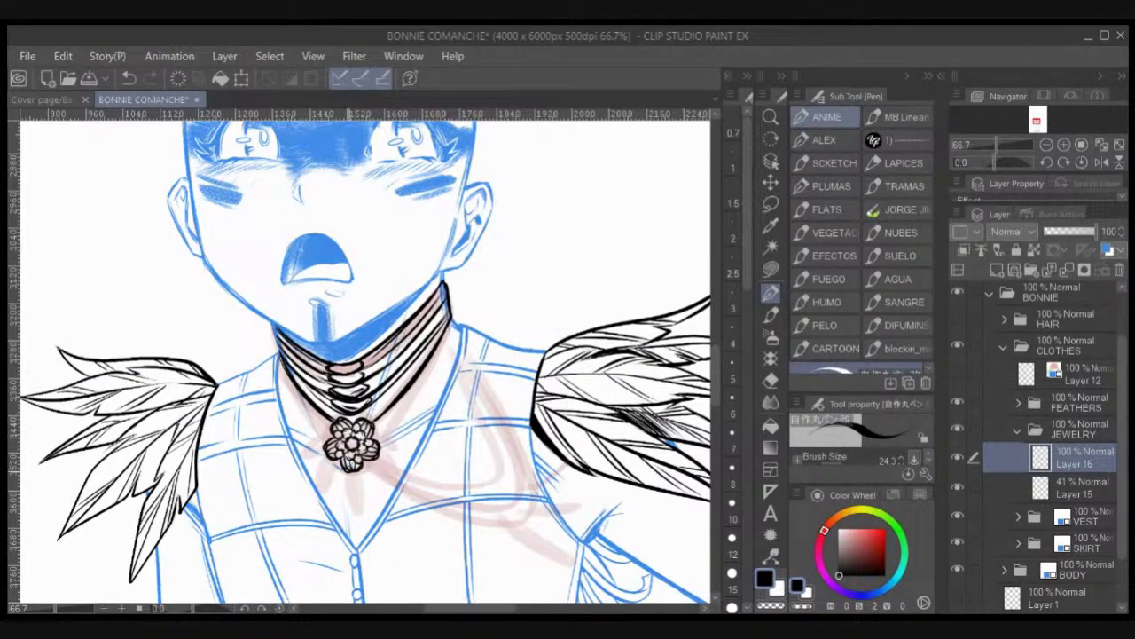
mouse_move(352, 473)
mouse_down()
mouse_move(359, 507)
mouse_move(362, 473)
mouse_up()
key(ctrl+z)
key(ctrl+z)
mouse_move(345, 473)
mouse_down()
mouse_move(353, 508)
mouse_move(359, 477)
mouse_move(355, 505)
mouse_up()
mouse_move(337, 460)
mouse_down()
mouse_move(324, 479)
mouse_move(332, 493)
mouse_move(340, 462)
mouse_move(383, 494)
mouse_up()
mouse_move(383, 493)
mouse_down()
mouse_move(371, 457)
mouse_move(383, 492)
mouse_up()
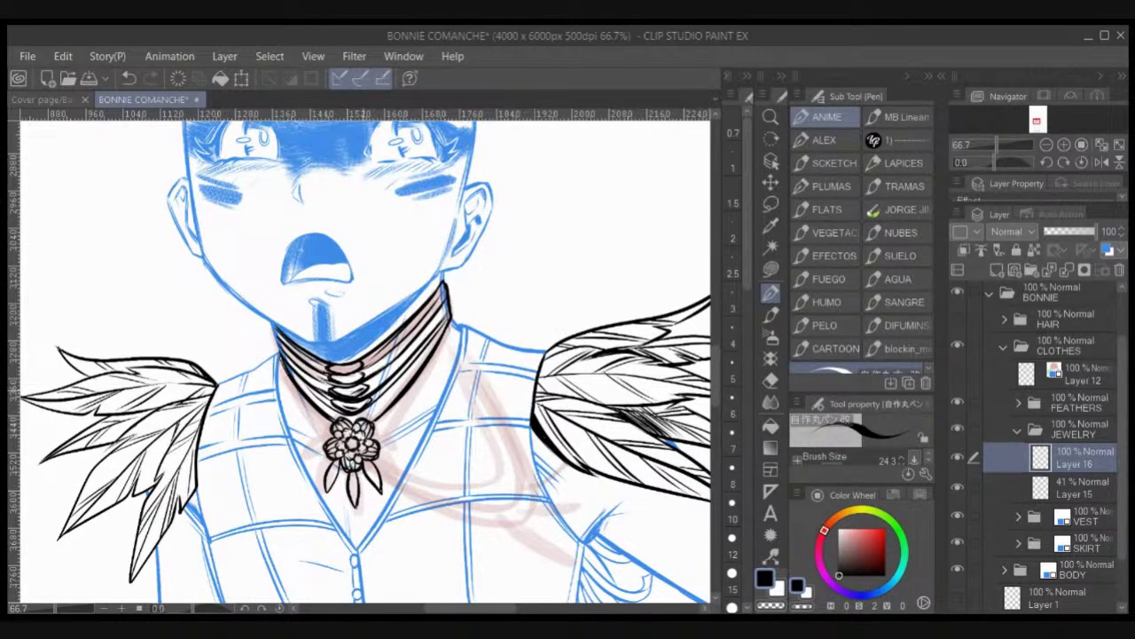
Step: Ink the outer strands running from both sides of the choker down to the flower pendant
mouse_move(374, 432)
mouse_down()
mouse_move(409, 391)
mouse_move(383, 443)
mouse_up()
drag(304, 398, 332, 440)
mouse_move(285, 373)
mouse_down()
mouse_move(327, 445)
mouse_move(314, 433)
mouse_move(330, 438)
mouse_up()
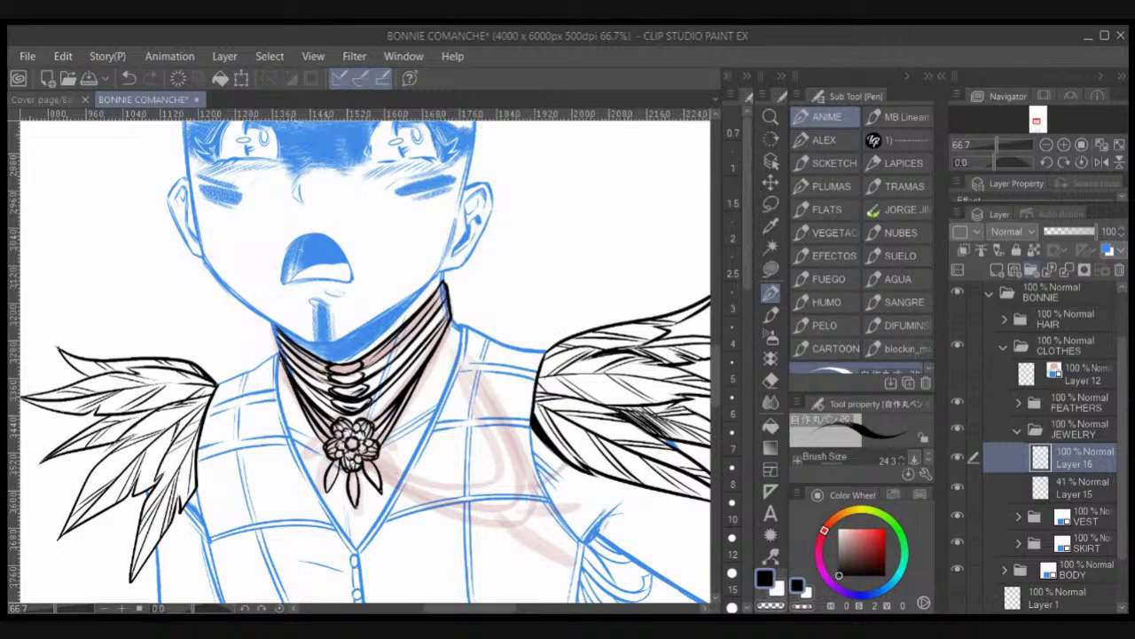
Step: Create a folder inside the JEWELRY folder and move the necklace's ink layer into it
click(1032, 270)
click(1084, 484)
shift+click(1084, 515)
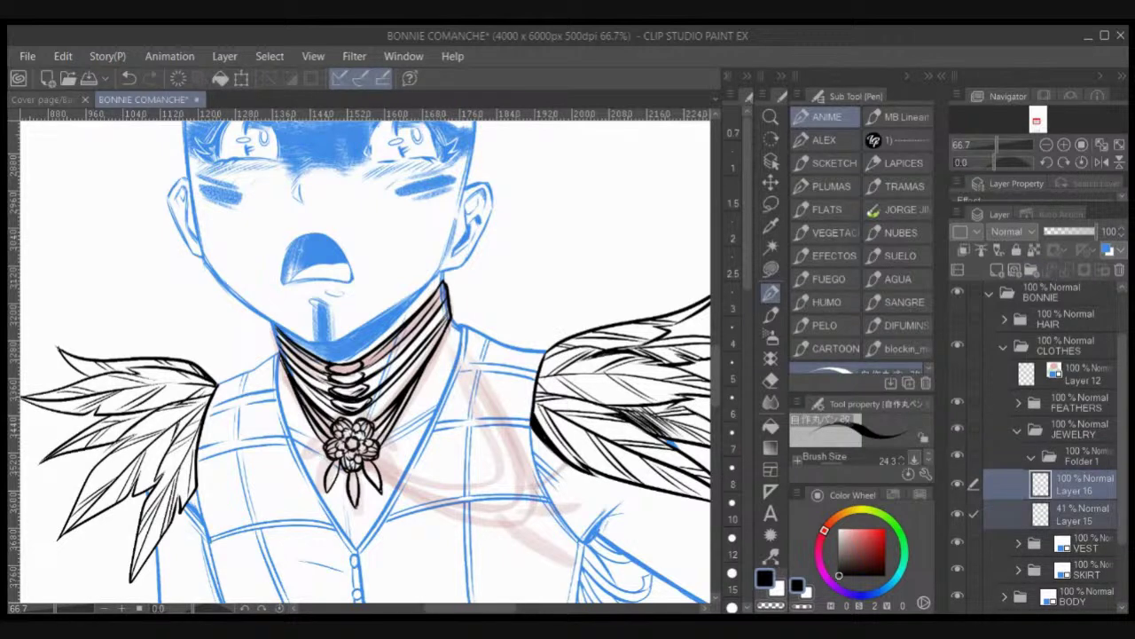
click(1031, 457)
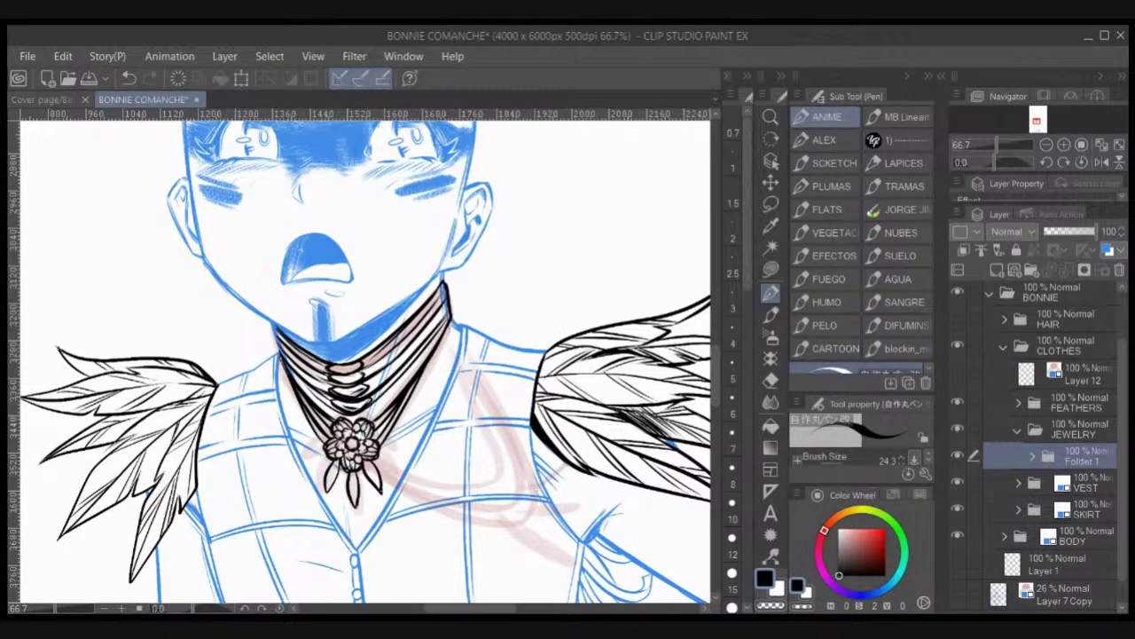
click(1032, 457)
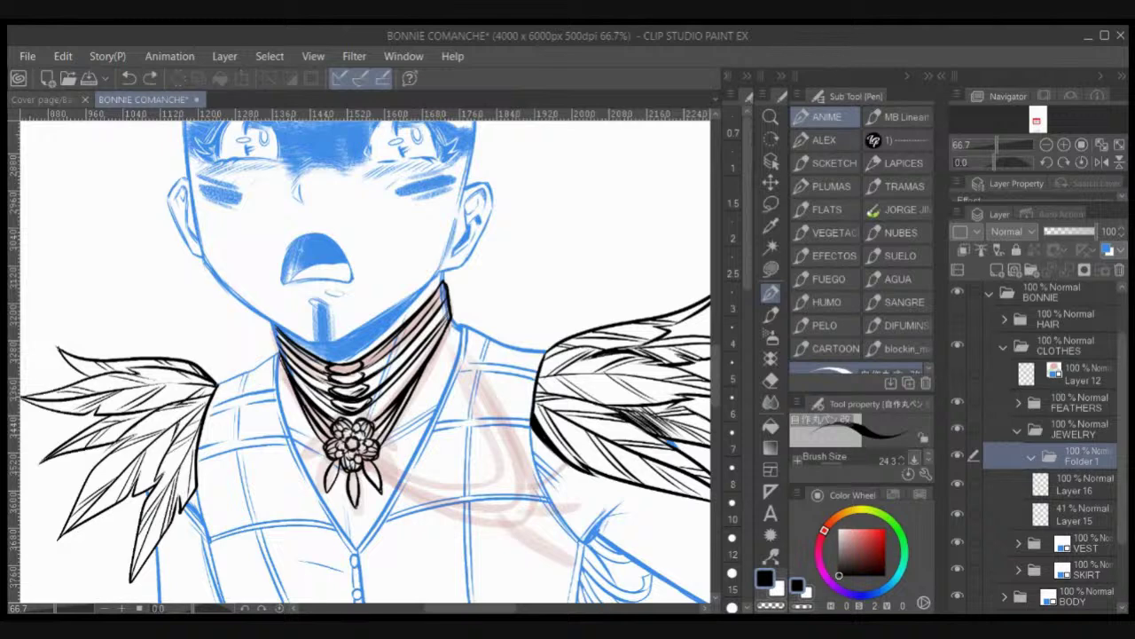
click(1082, 484)
drag(1083, 485, 1081, 459)
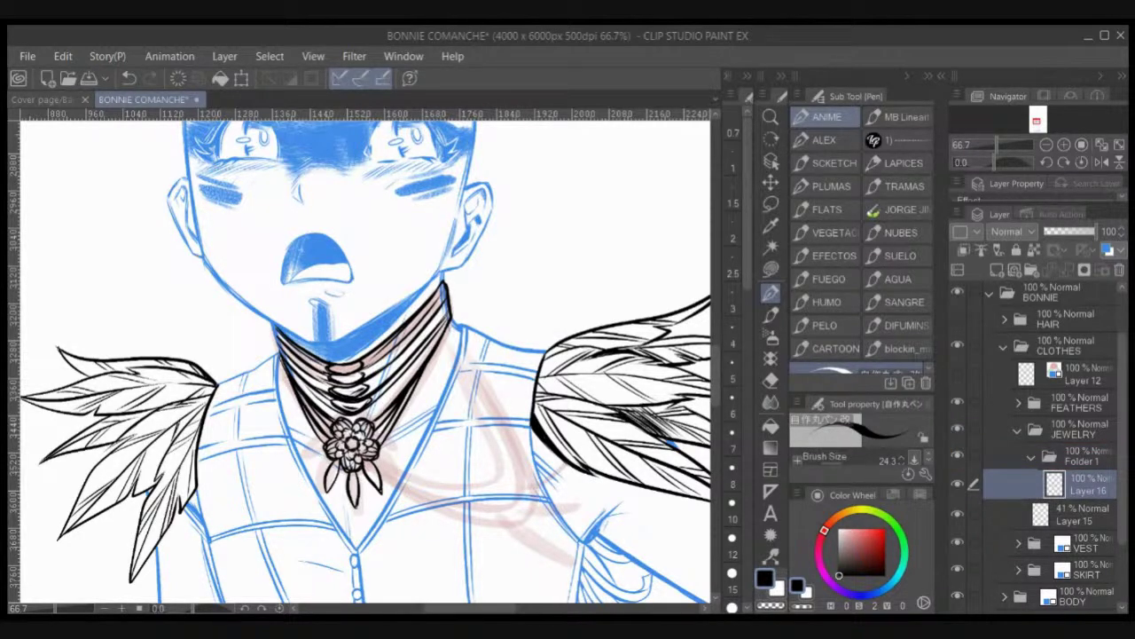
Step: Add a second jewelry folder, name the two folders 1 and 2, and create an empty layer inside folder 2
click(1083, 457)
key(ctrl+g)
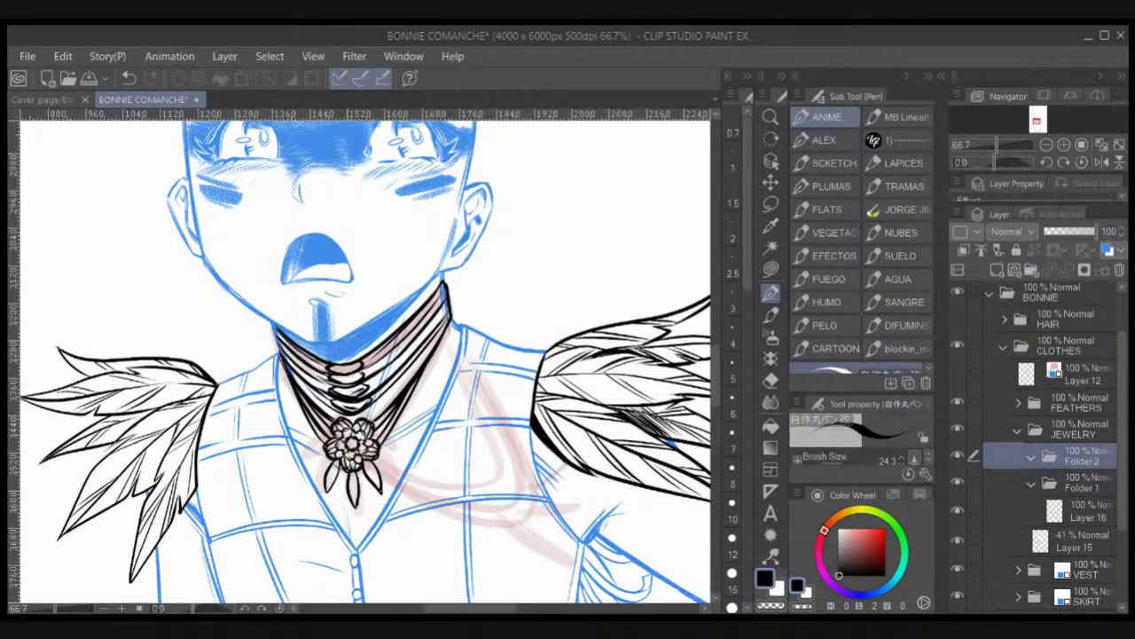
click(1082, 484)
key(BackSpace)
double_click(1083, 461)
text(2)
key(Return)
click(1082, 456)
click(997, 269)
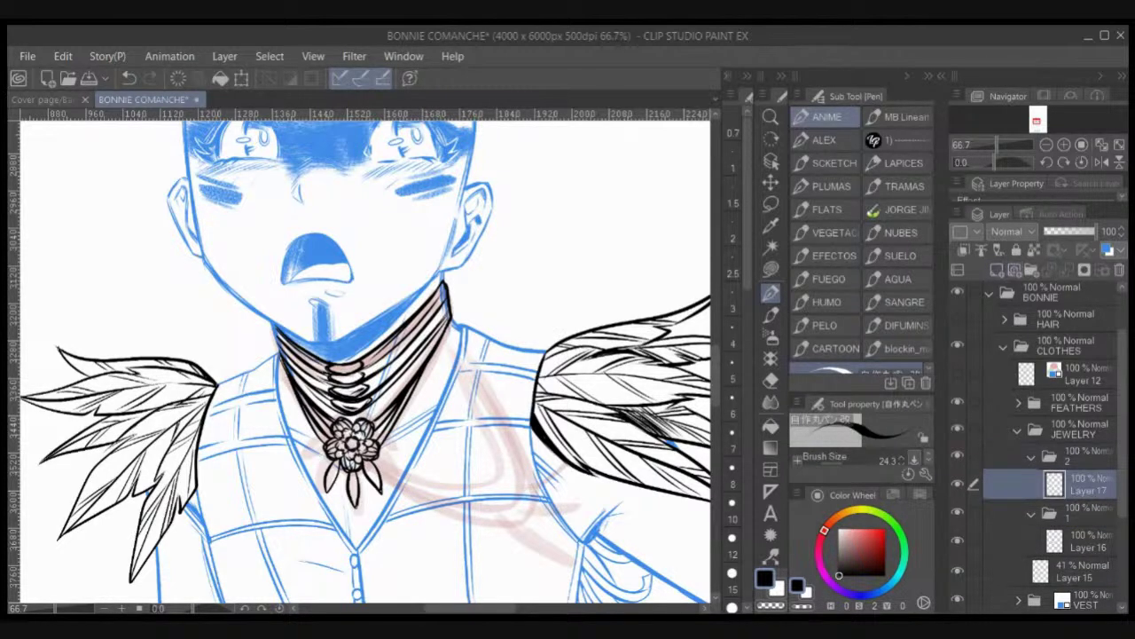
Step: Add an empty layer in folder 1 beneath the necklace's ink layer and reselect the ink layer
click(1077, 539)
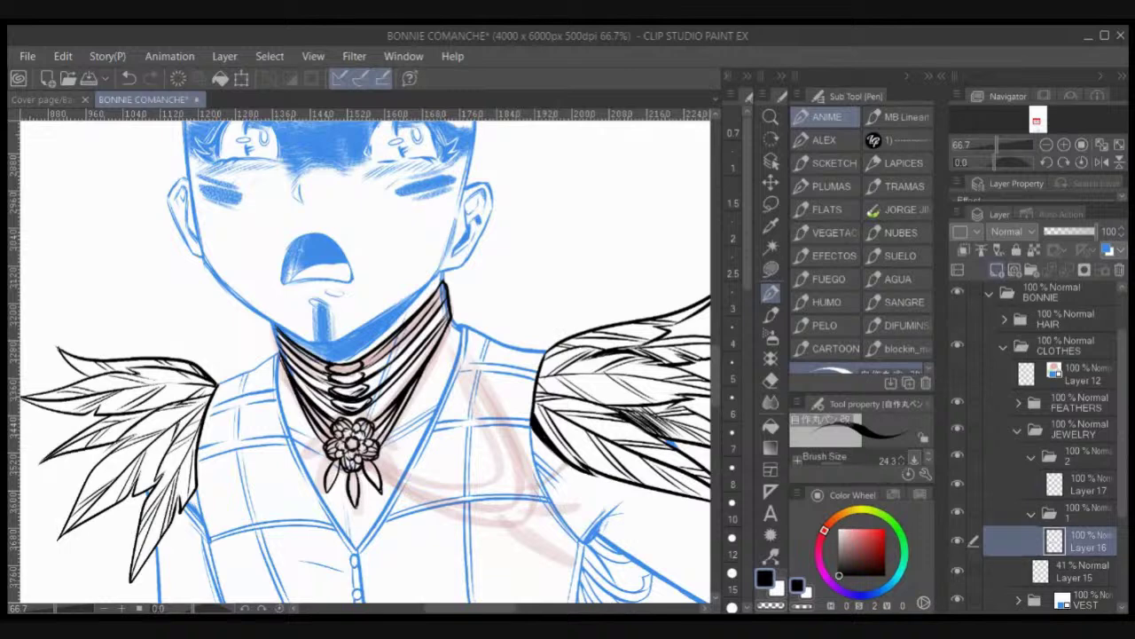
click(998, 270)
drag(1080, 542, 1078, 587)
click(1082, 542)
Step: Hide the body, clothing, feather and red sketch layers to isolate the inked necklace
drag(1123, 425, 1122, 513)
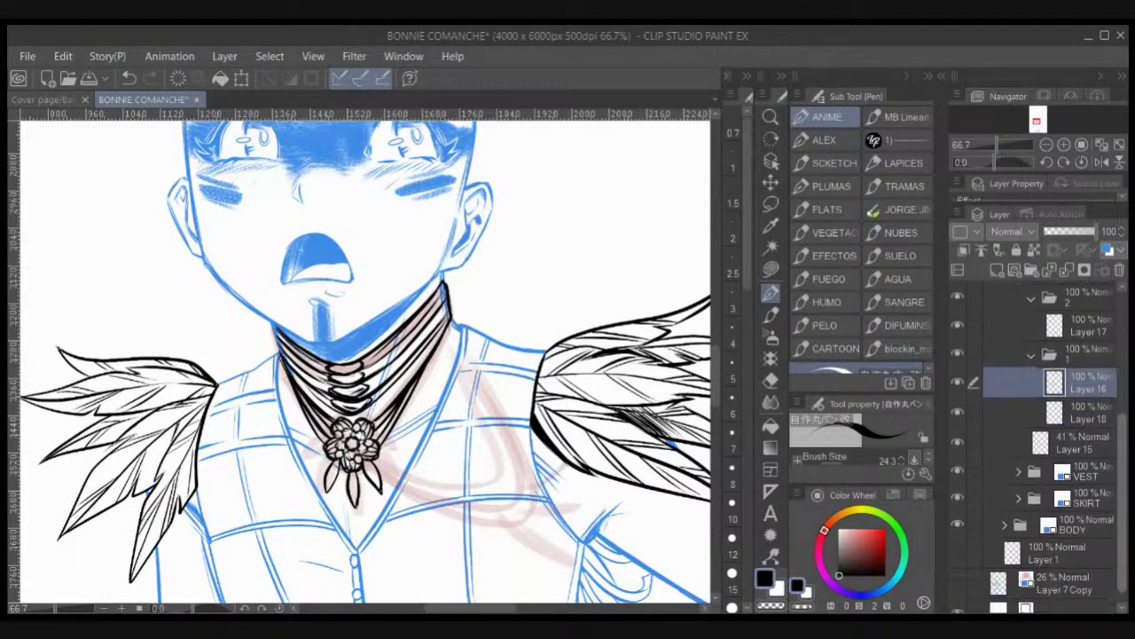
scroll(1038, 444, down, 1)
drag(958, 455, 958, 509)
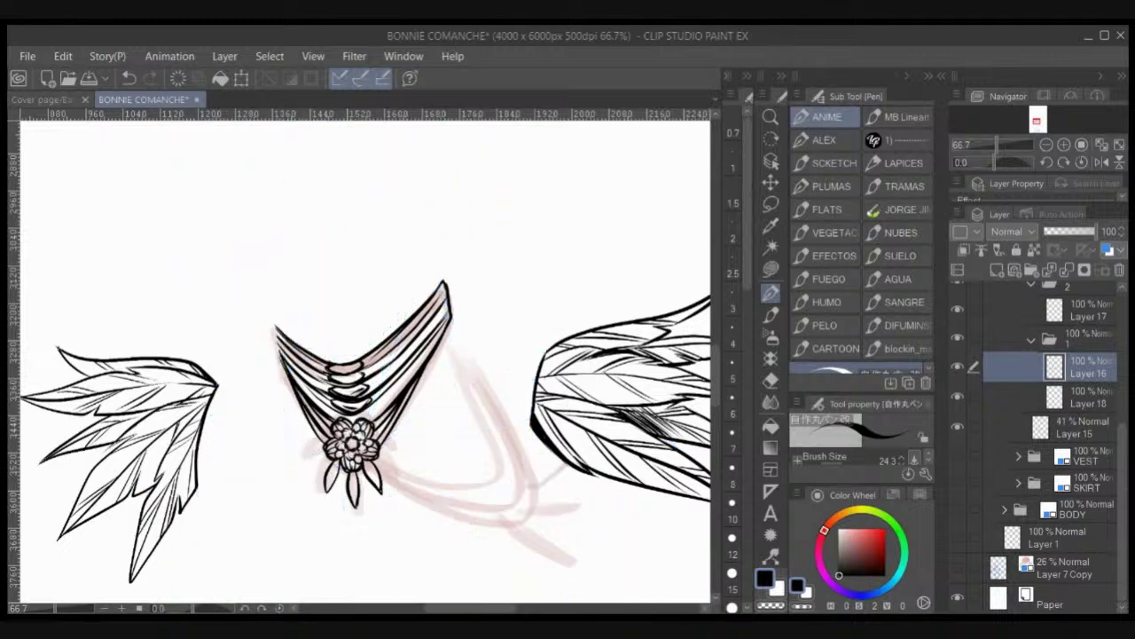
click(957, 426)
scroll(1038, 443, up, 1)
drag(1122, 497, 1122, 439)
click(957, 353)
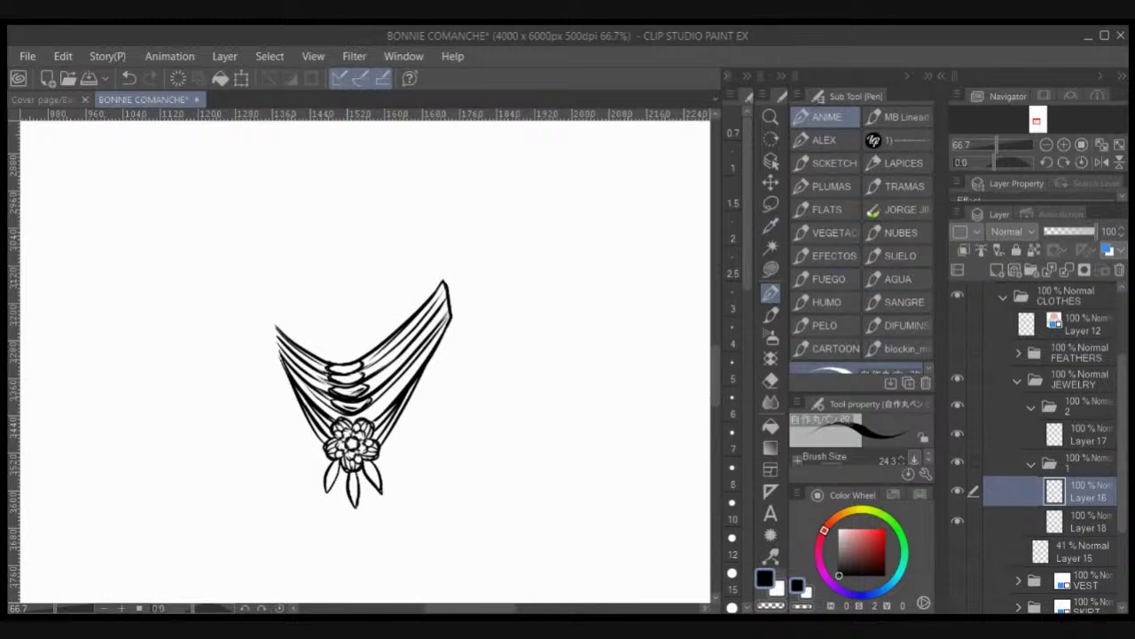
Step: Close the gaps in the necklace's outline and select its silhouette by inverting an auto selection of the surrounding background
drag(276, 327, 280, 360)
drag(371, 421, 395, 396)
click(770, 248)
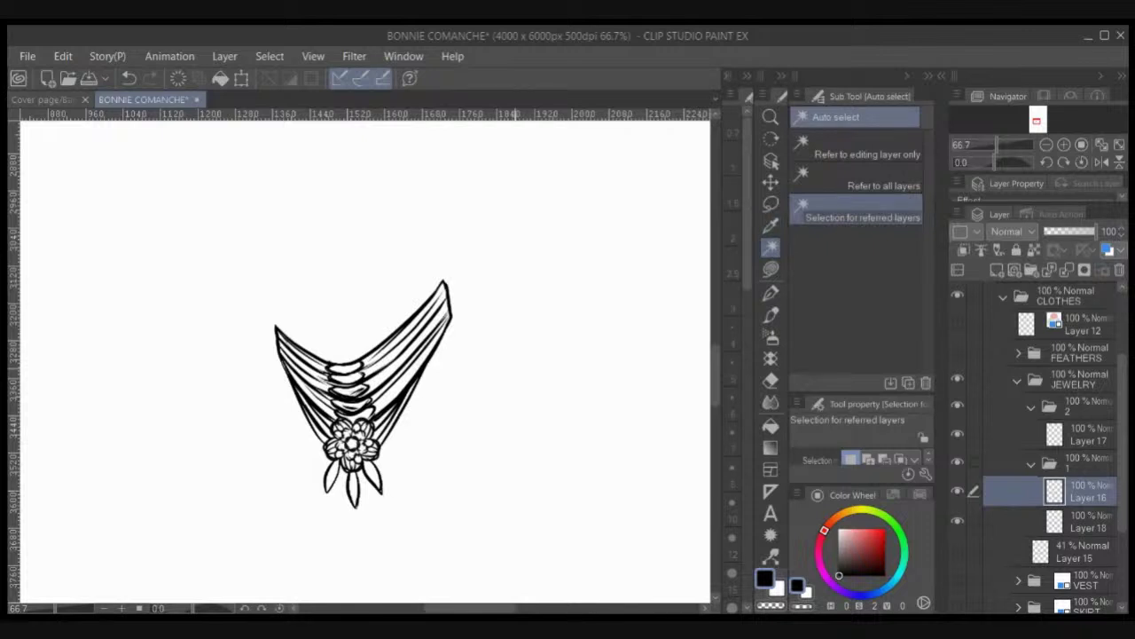
click(513, 381)
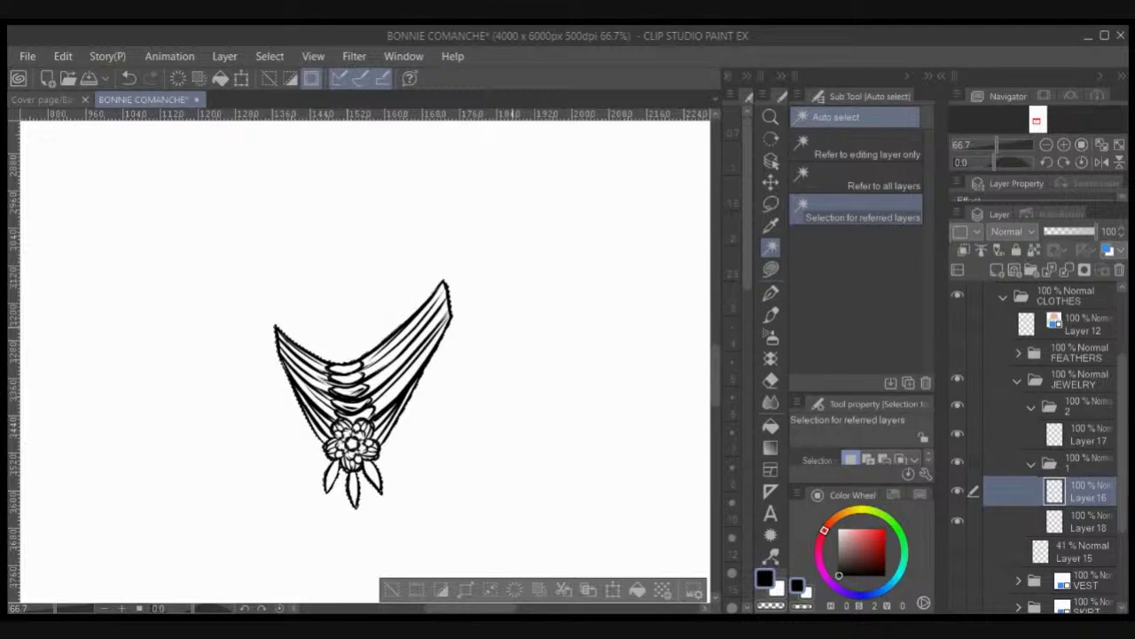
click(291, 79)
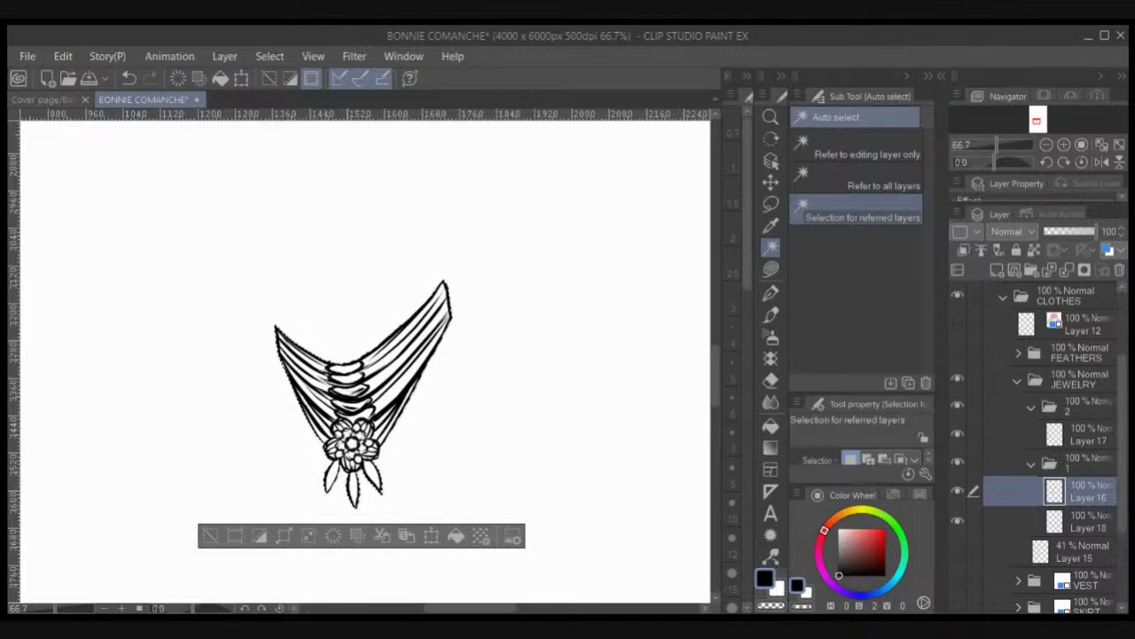
Step: Fill the selected silhouette with white on the layer beneath the ink using Lasso fill, and toggle the paper to check it
click(1088, 522)
click(771, 270)
click(779, 590)
mouse_move(529, 325)
mouse_down()
mouse_move(517, 293)
mouse_move(209, 479)
mouse_move(532, 337)
mouse_up()
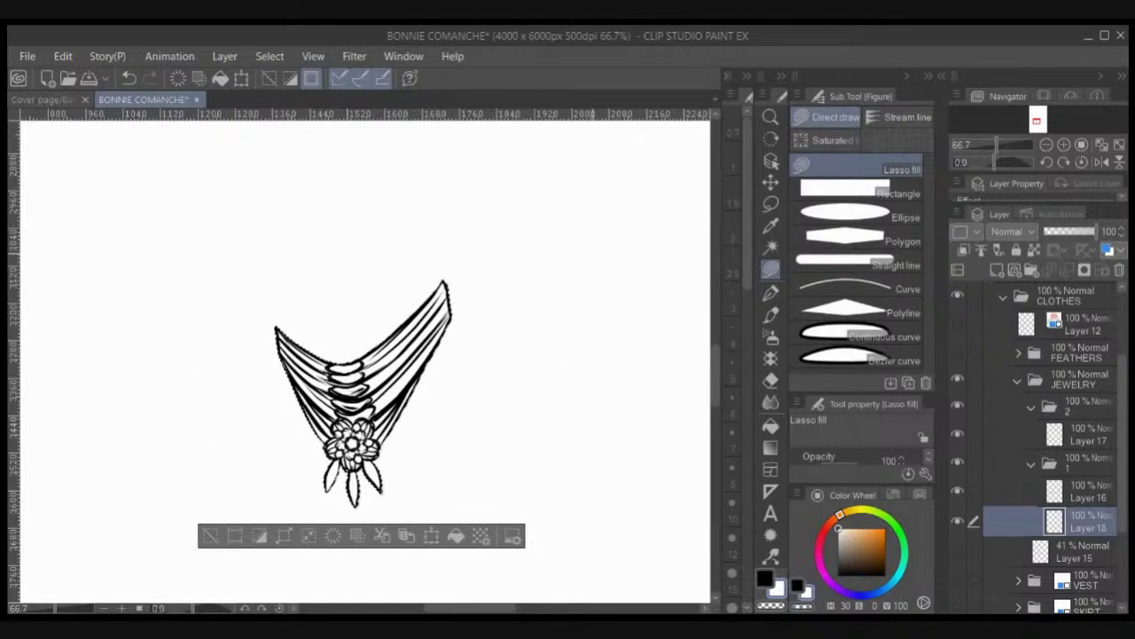
drag(1123, 443, 1123, 511)
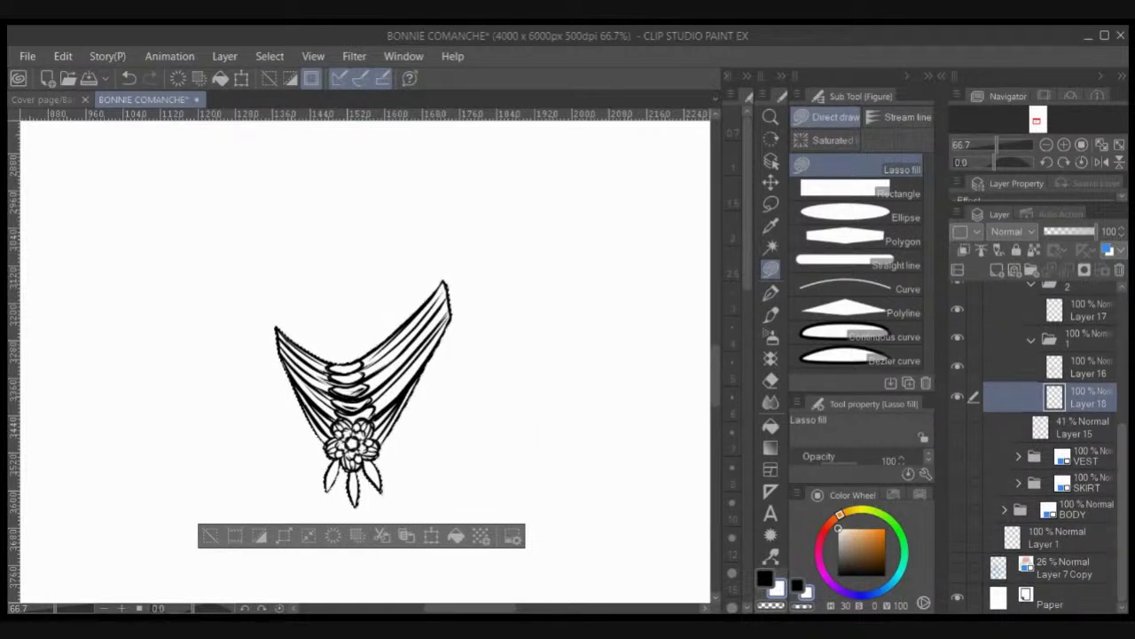
click(958, 598)
click(958, 598)
drag(1123, 511, 1123, 427)
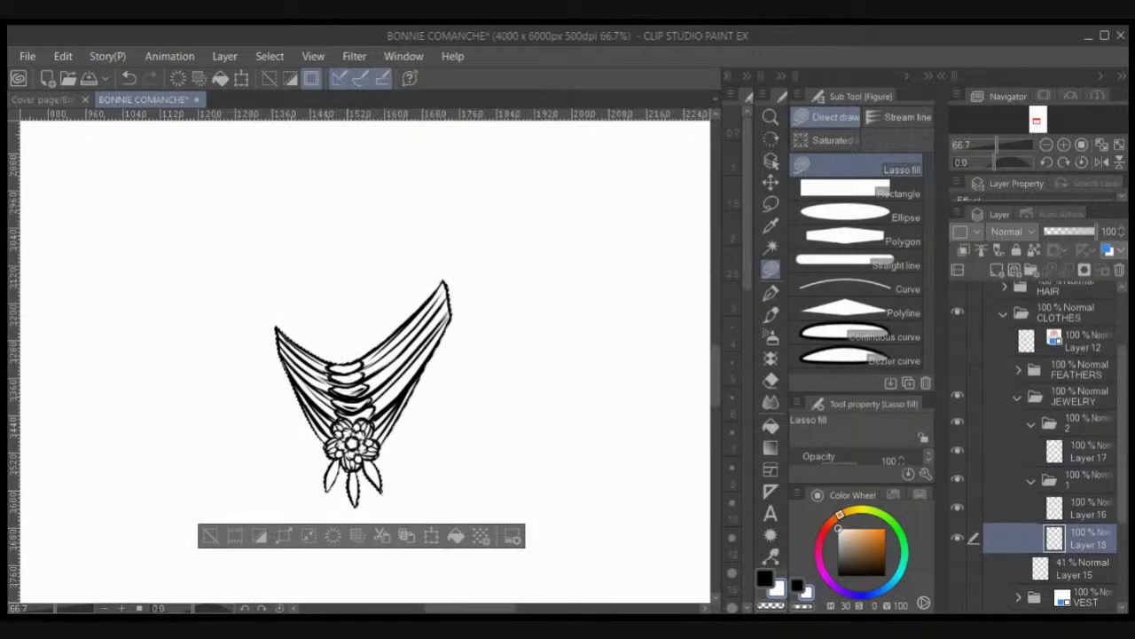
Step: Collapse folder 1, show the red jewelry sketch again and clear the selection
click(1032, 480)
click(959, 507)
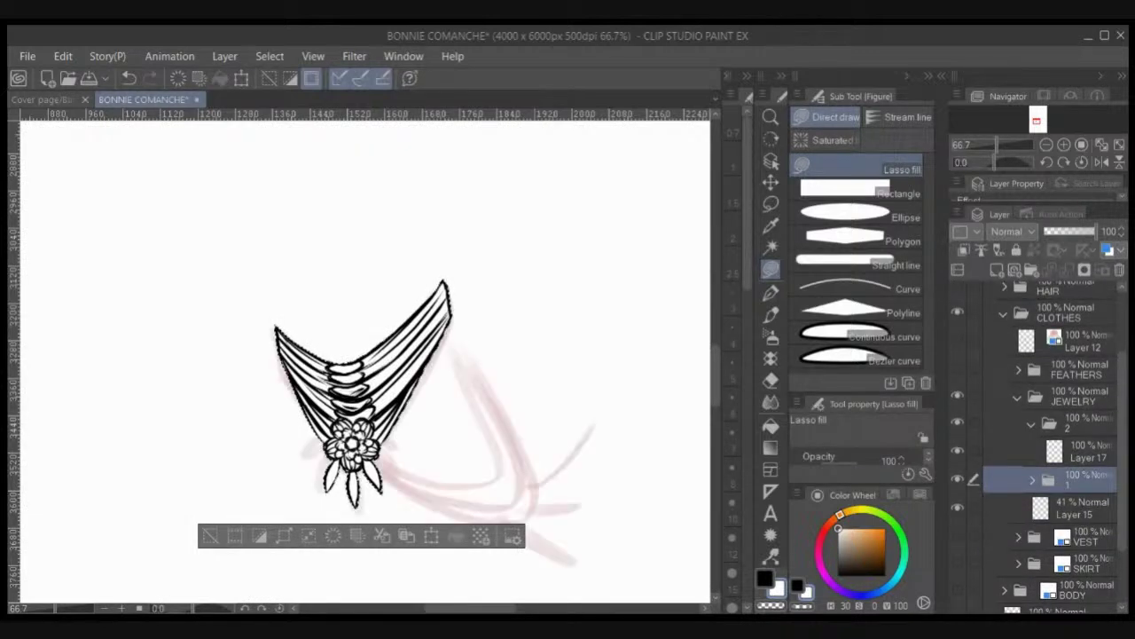
key(ctrl+d)
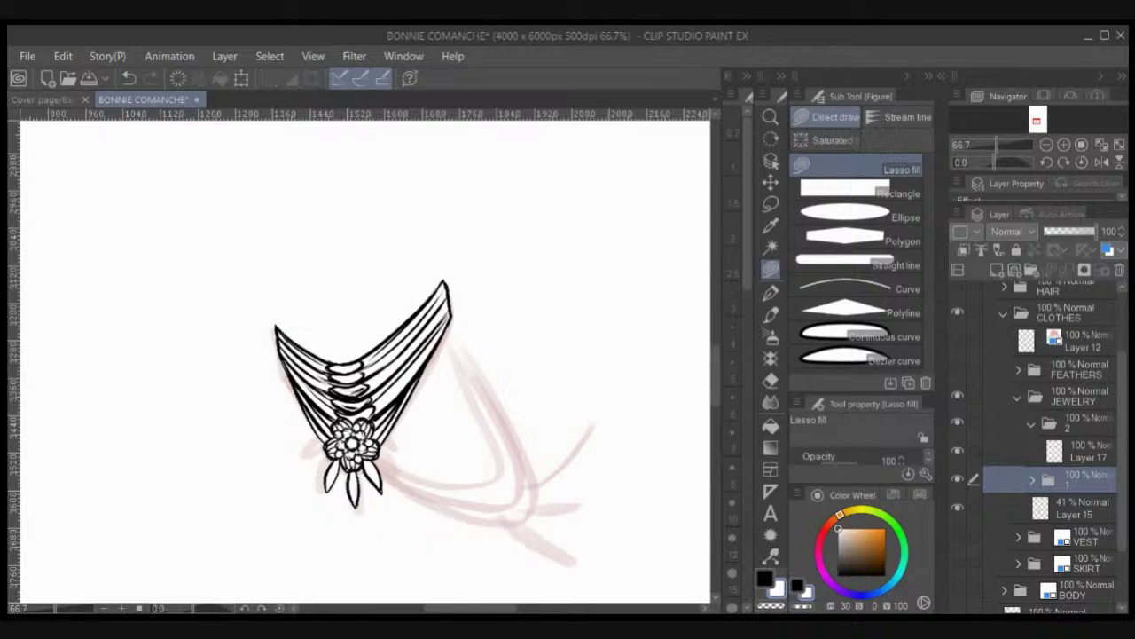
Step: Lower the finished necklace's folder 1 to 39% opacity, tint it with the blue layer color, and make Layer 17 in folder 2 active
click(1065, 231)
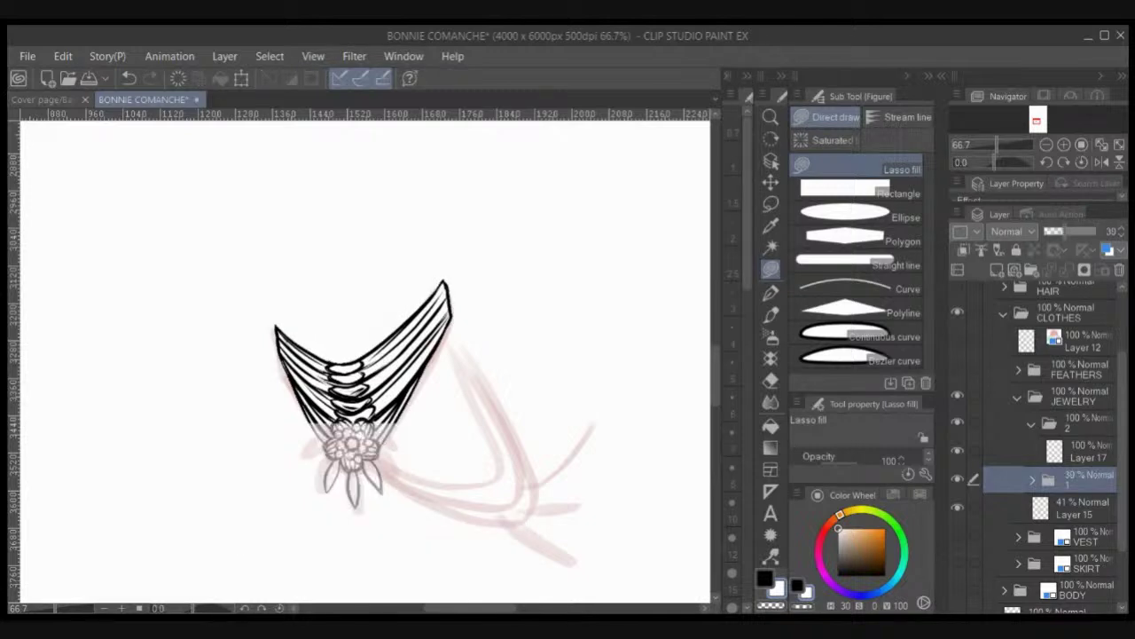
click(1107, 250)
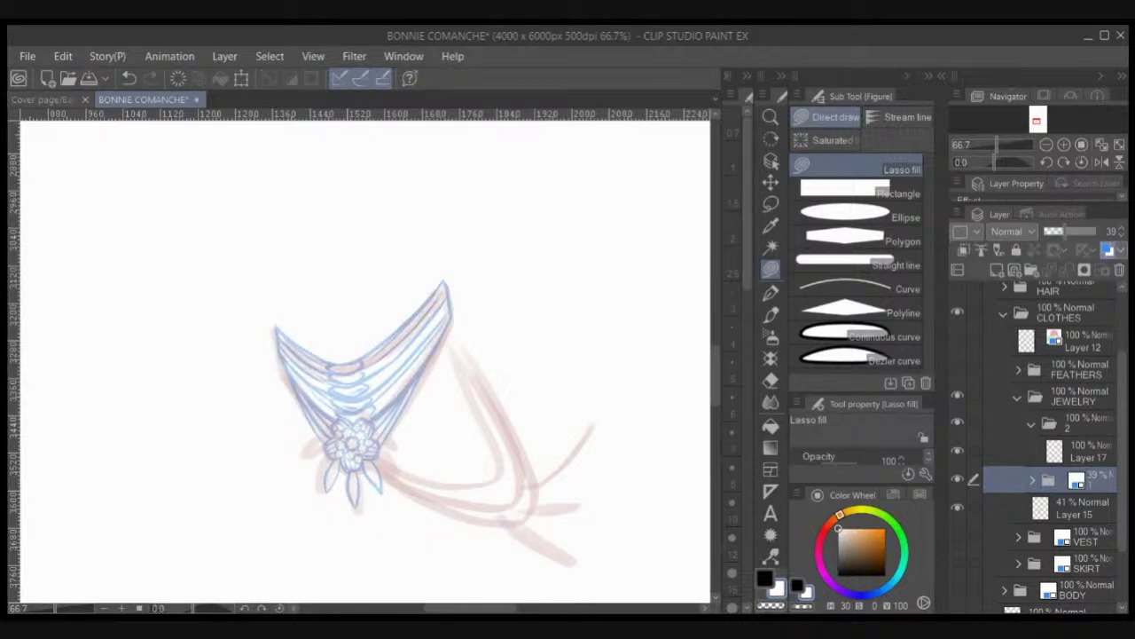
click(1086, 451)
Step: Ink the second necklace's inner banded strand in black over the red sketch, with the feather-like tassels fanning out at its lower end
key(p)
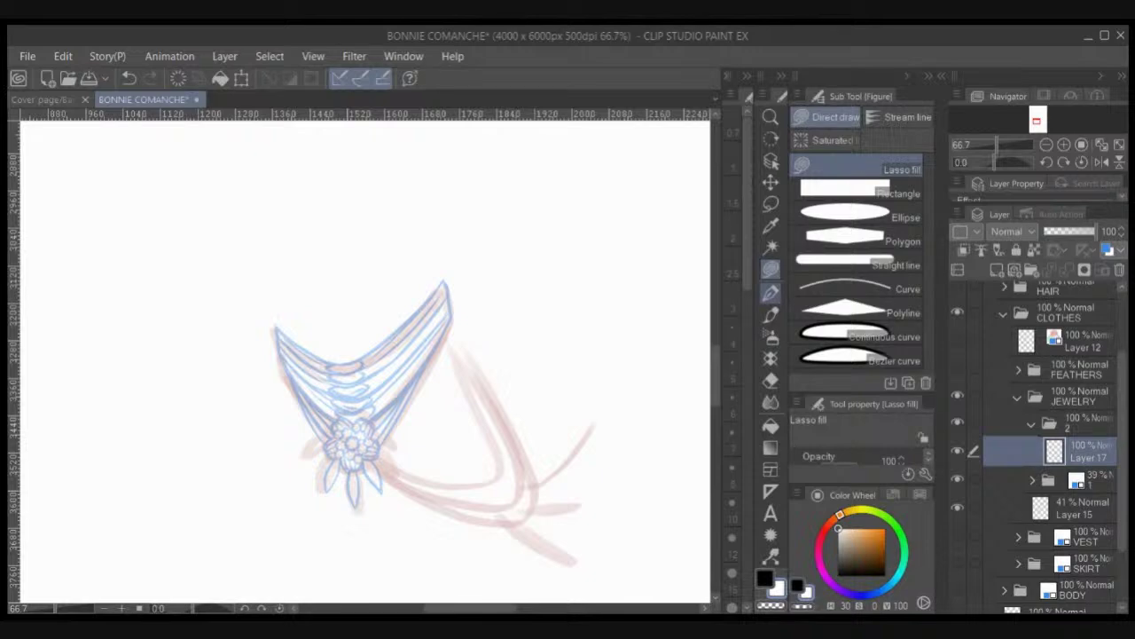
click(770, 293)
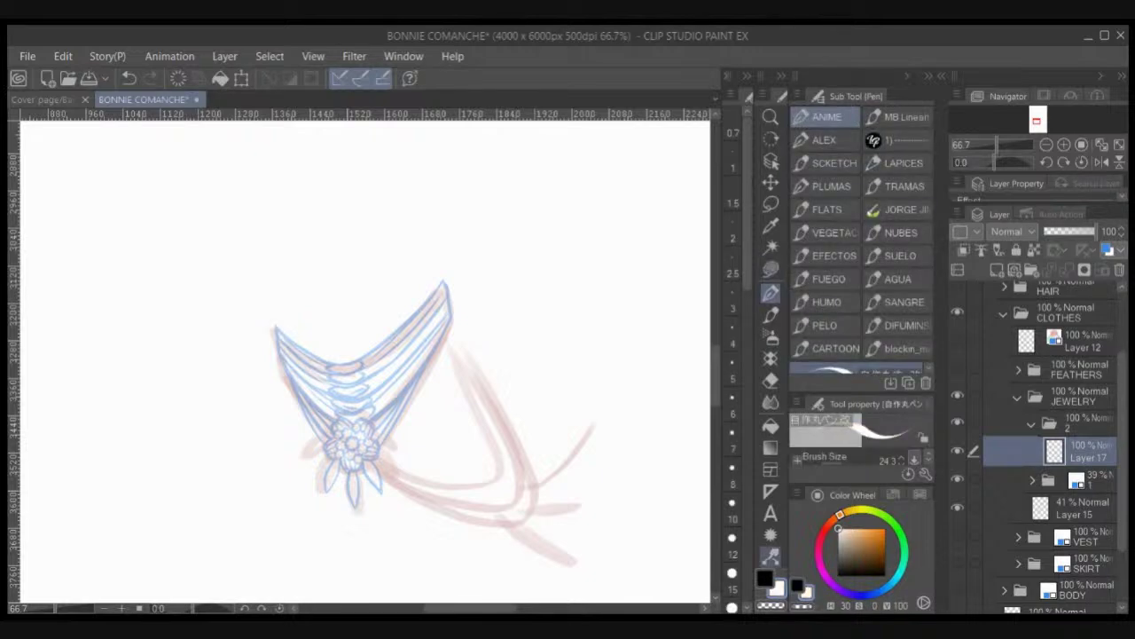
click(765, 578)
mouse_move(286, 377)
mouse_down()
mouse_move(318, 419)
mouse_move(404, 476)
mouse_up()
drag(286, 374, 392, 467)
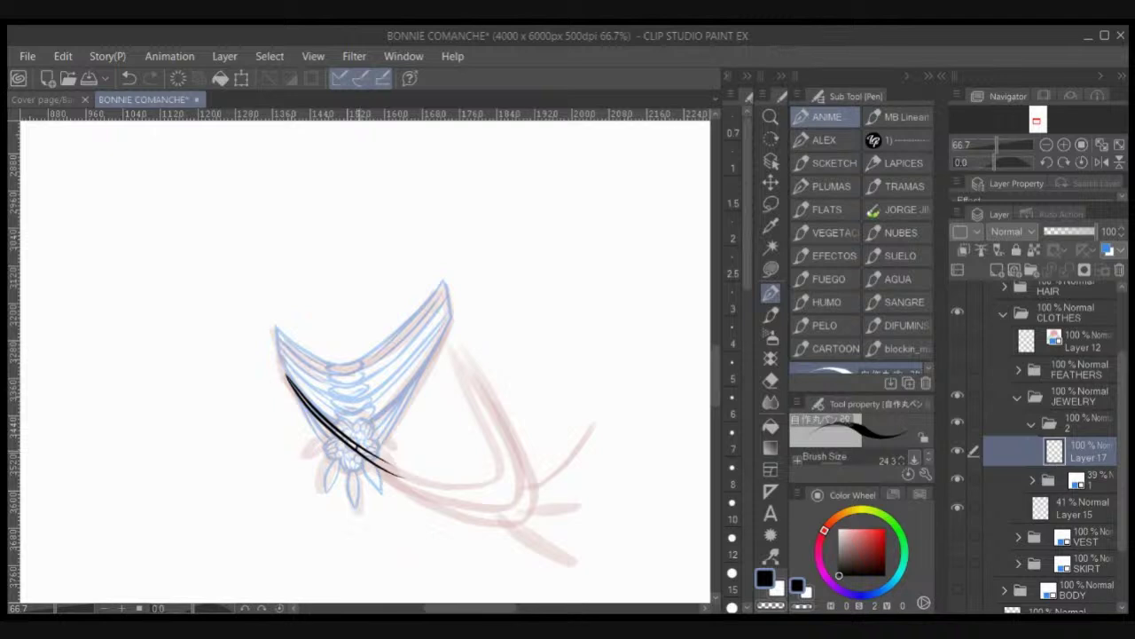
mouse_move(363, 448)
mouse_down()
mouse_move(425, 479)
mouse_move(488, 483)
mouse_move(479, 413)
mouse_move(449, 342)
mouse_move(499, 469)
mouse_move(475, 488)
mouse_move(392, 474)
mouse_up()
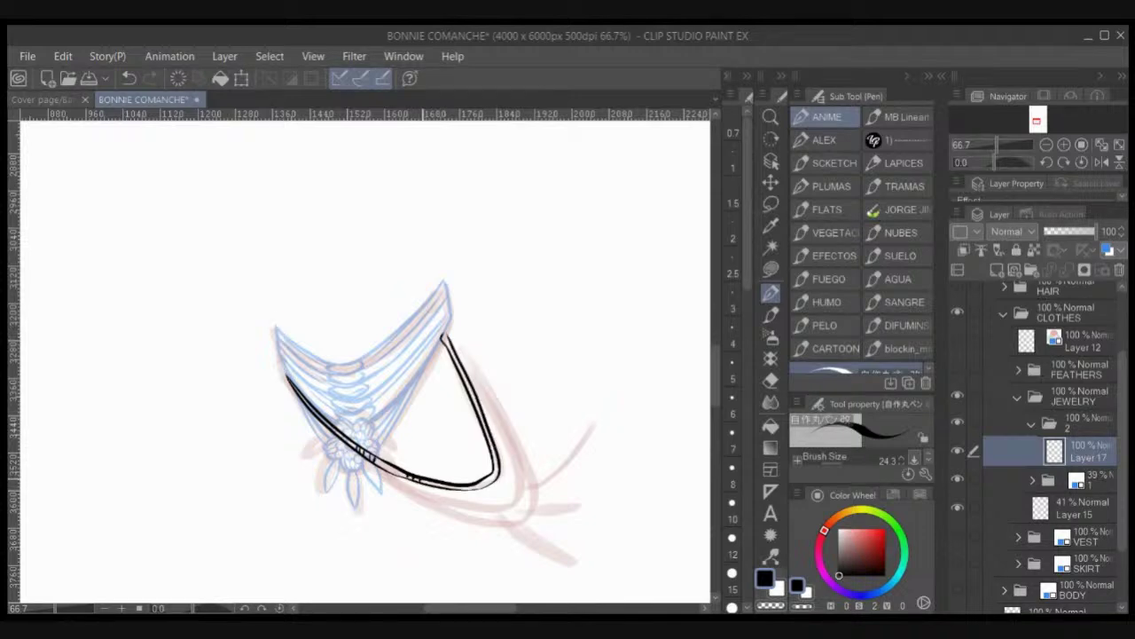
drag(481, 480, 491, 484)
mouse_move(490, 484)
mouse_down()
mouse_move(585, 536)
mouse_move(531, 518)
mouse_move(600, 473)
mouse_move(537, 490)
mouse_move(605, 424)
mouse_move(537, 477)
mouse_up()
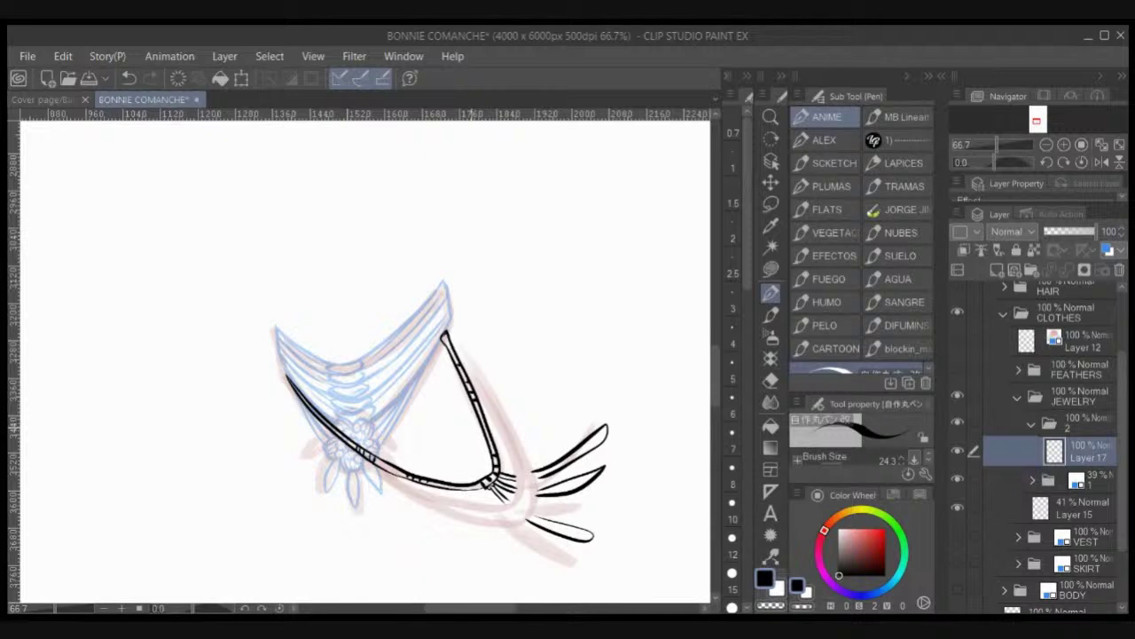
Step: Ink the second necklace's outer strand with rings at the corner and elongated beads running along both sides
mouse_move(502, 511)
mouse_down()
mouse_move(482, 521)
mouse_move(508, 512)
mouse_up()
drag(508, 516, 524, 523)
mouse_move(519, 522)
mouse_down()
mouse_move(533, 528)
mouse_move(535, 499)
mouse_up()
mouse_move(533, 514)
mouse_down()
mouse_move(547, 511)
mouse_move(519, 503)
mouse_move(539, 511)
mouse_move(521, 501)
mouse_move(536, 494)
mouse_move(533, 482)
mouse_move(537, 492)
mouse_move(517, 483)
mouse_move(533, 475)
mouse_move(535, 484)
mouse_move(518, 460)
mouse_up()
mouse_move(516, 452)
mouse_down()
mouse_move(524, 457)
mouse_move(479, 396)
mouse_move(483, 383)
mouse_move(499, 413)
mouse_up()
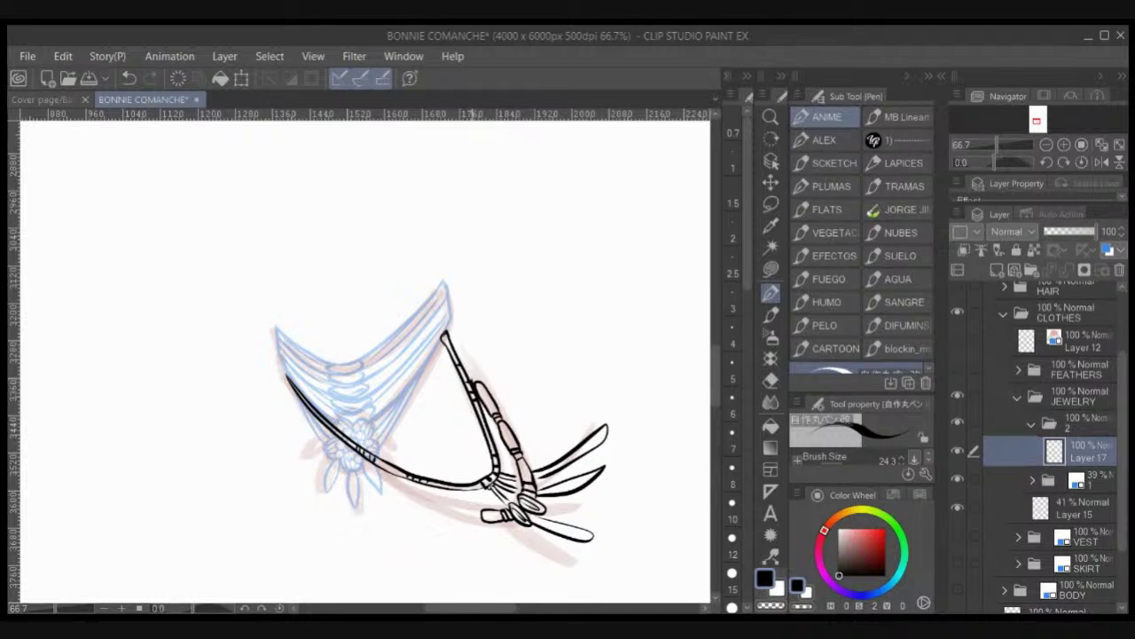
drag(472, 371, 448, 337)
mouse_move(478, 509)
mouse_down()
mouse_move(474, 520)
mouse_move(467, 506)
mouse_move(457, 515)
mouse_move(434, 499)
mouse_move(467, 507)
mouse_move(429, 504)
mouse_up()
key(ctrl+z)
mouse_move(426, 496)
mouse_down()
mouse_move(436, 505)
mouse_move(371, 461)
mouse_move(385, 476)
mouse_up()
drag(435, 506, 481, 520)
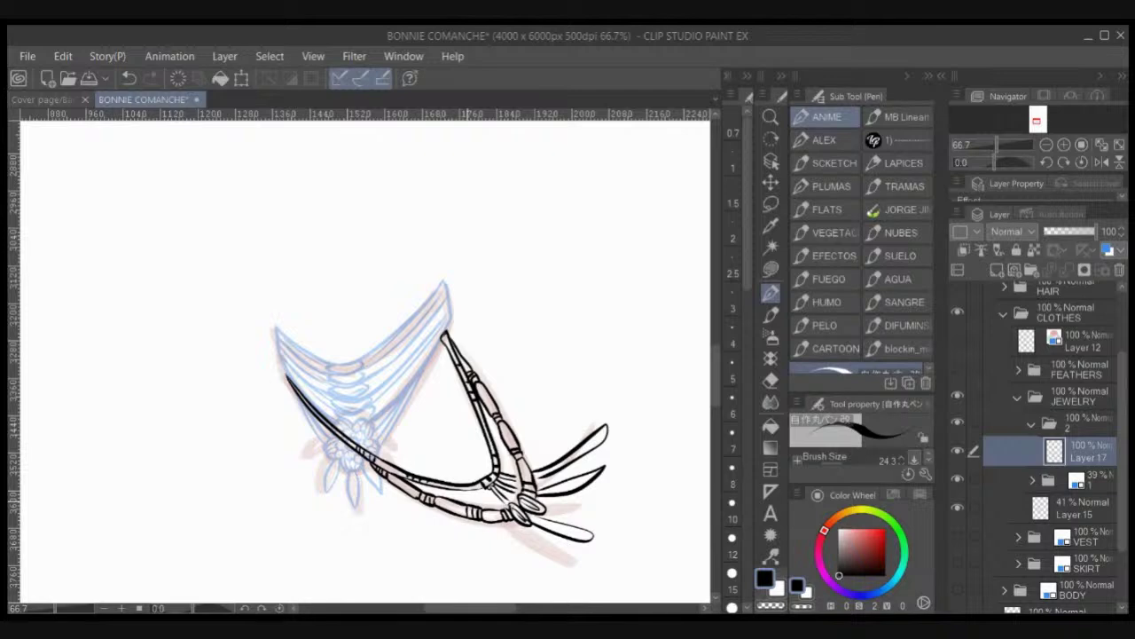
Step: Hide folder 1 and sketch Layer 15, touch up the second necklace's corner, and select its silhouette by inverting an auto selection of the background
click(957, 479)
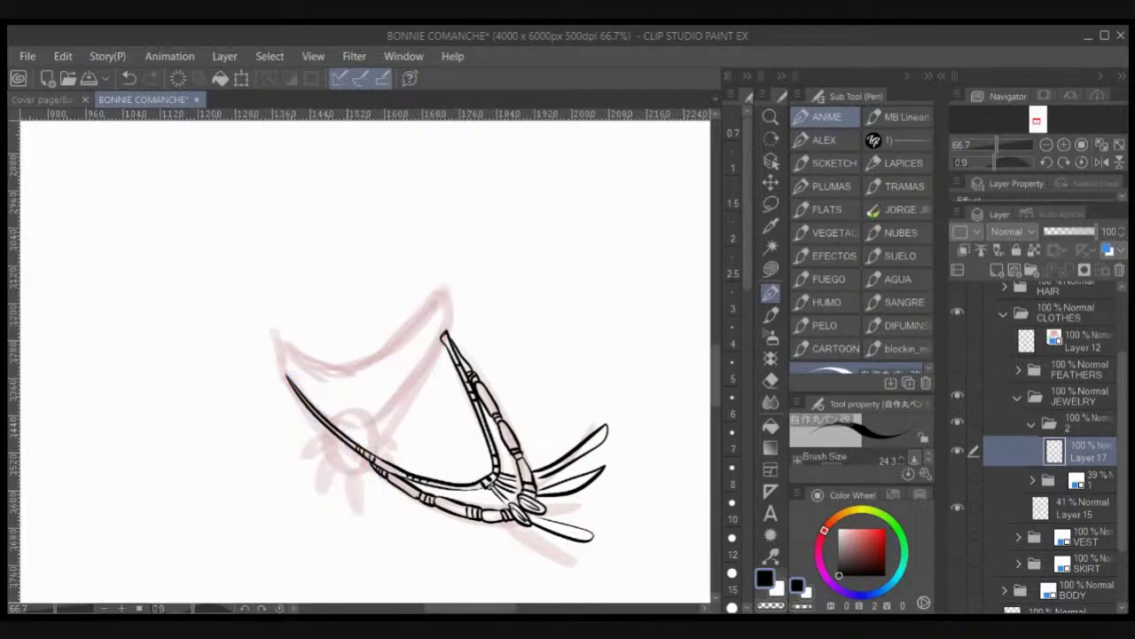
drag(491, 492, 510, 503)
key(w)
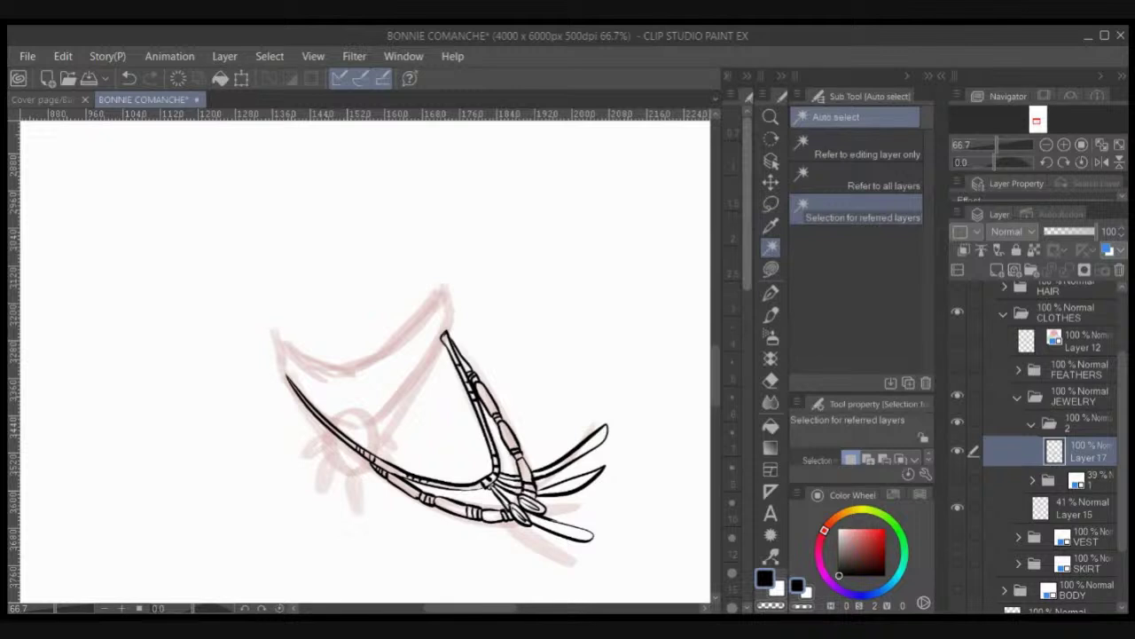
click(957, 507)
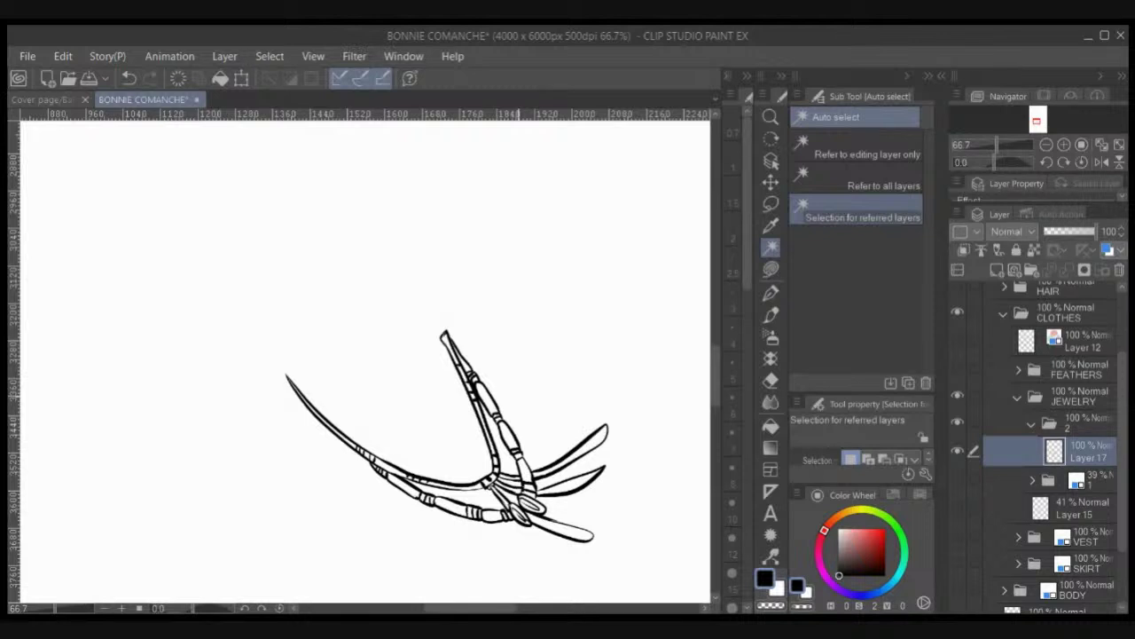
click(519, 555)
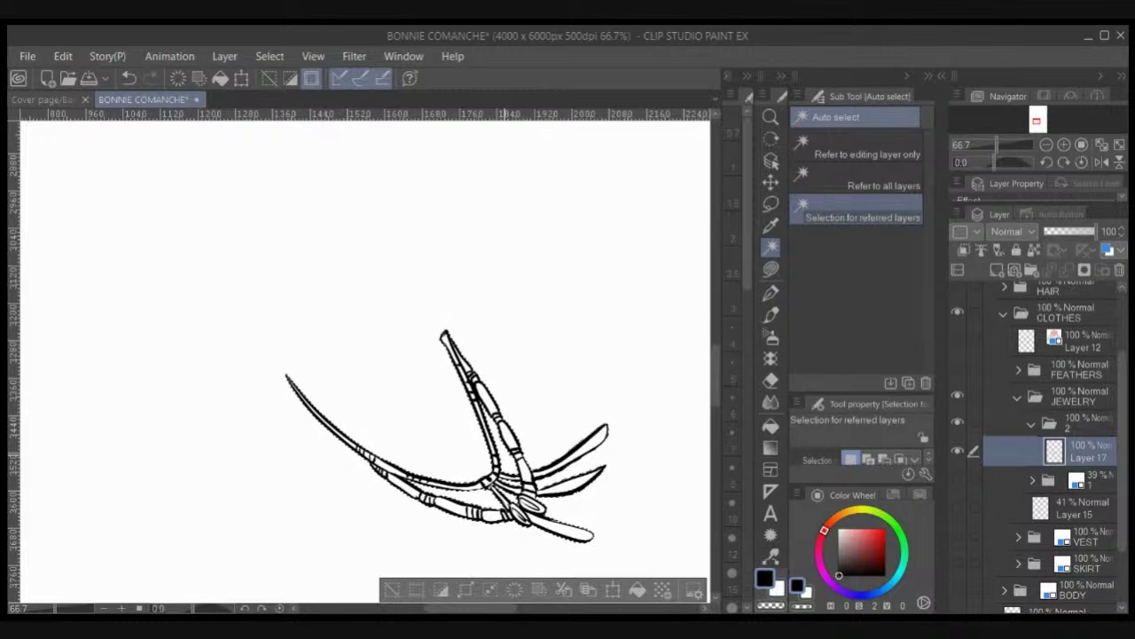
click(290, 79)
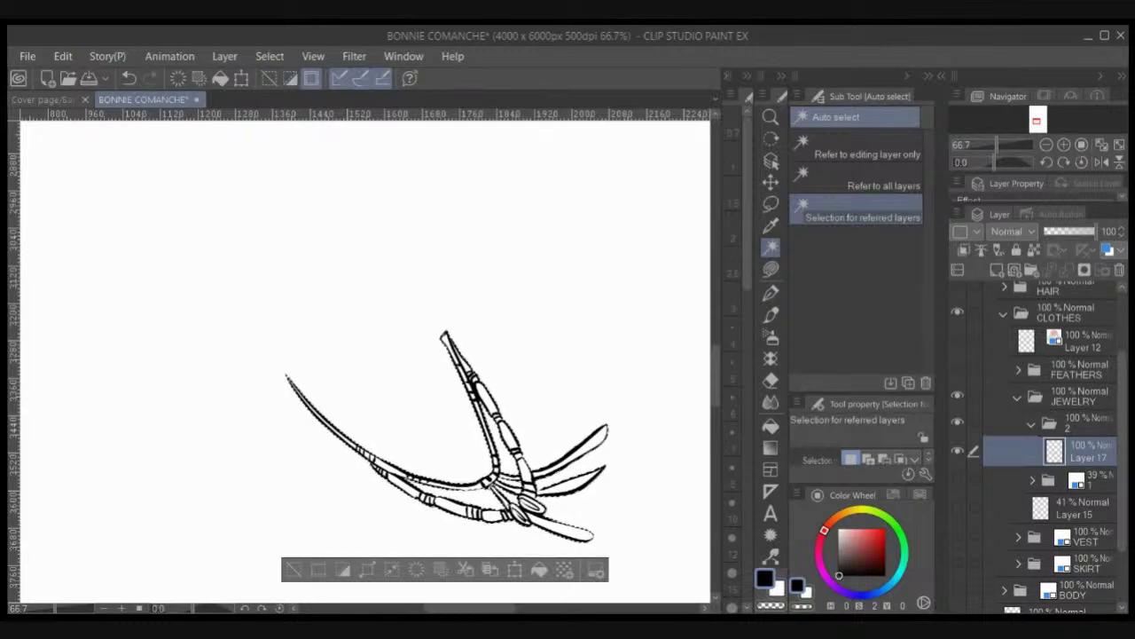
Step: Fill the selected silhouette with white using Lasso fill on a new layer beneath the ink, and clear the selection
click(997, 271)
drag(1088, 453, 1089, 496)
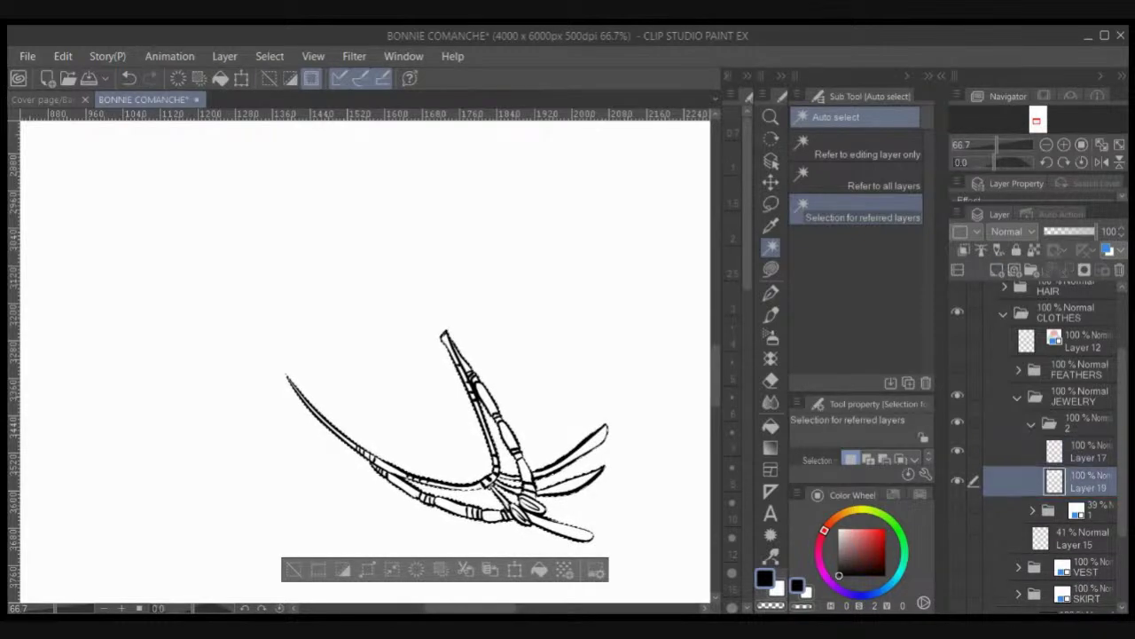
click(771, 270)
click(778, 589)
mouse_move(571, 327)
mouse_down()
mouse_move(251, 353)
mouse_move(447, 558)
mouse_move(626, 322)
mouse_move(587, 315)
mouse_up()
key(ctrl+d)
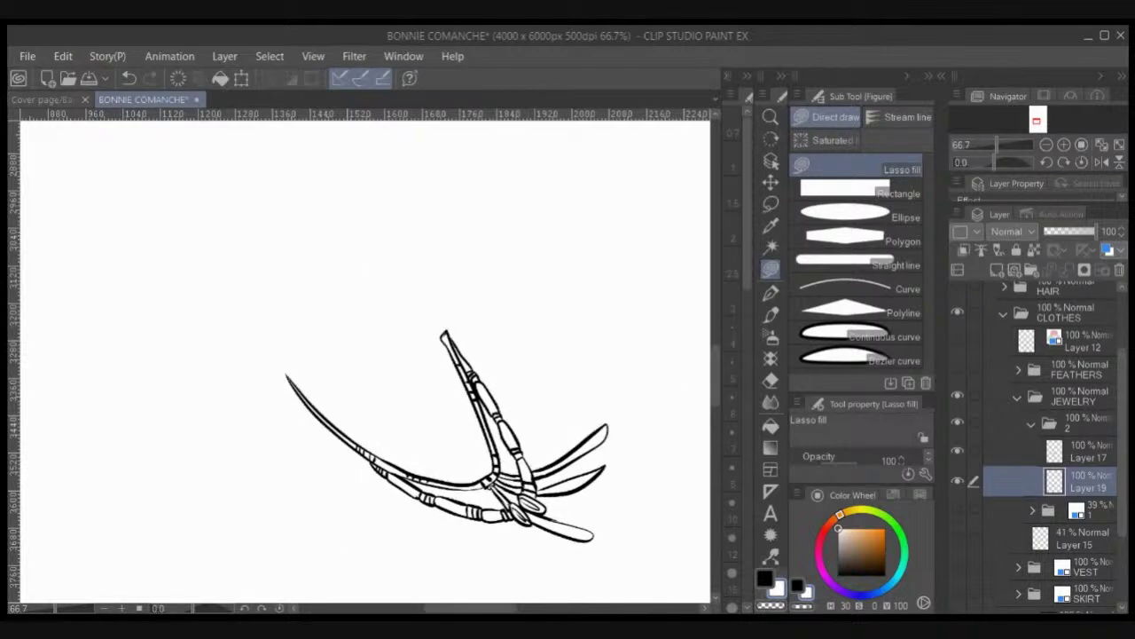
Step: Show folder 1 again at 100% opacity without the blue layer color, and delete the red jewelry sketch, Layer 15
click(1032, 424)
click(1087, 450)
click(1108, 250)
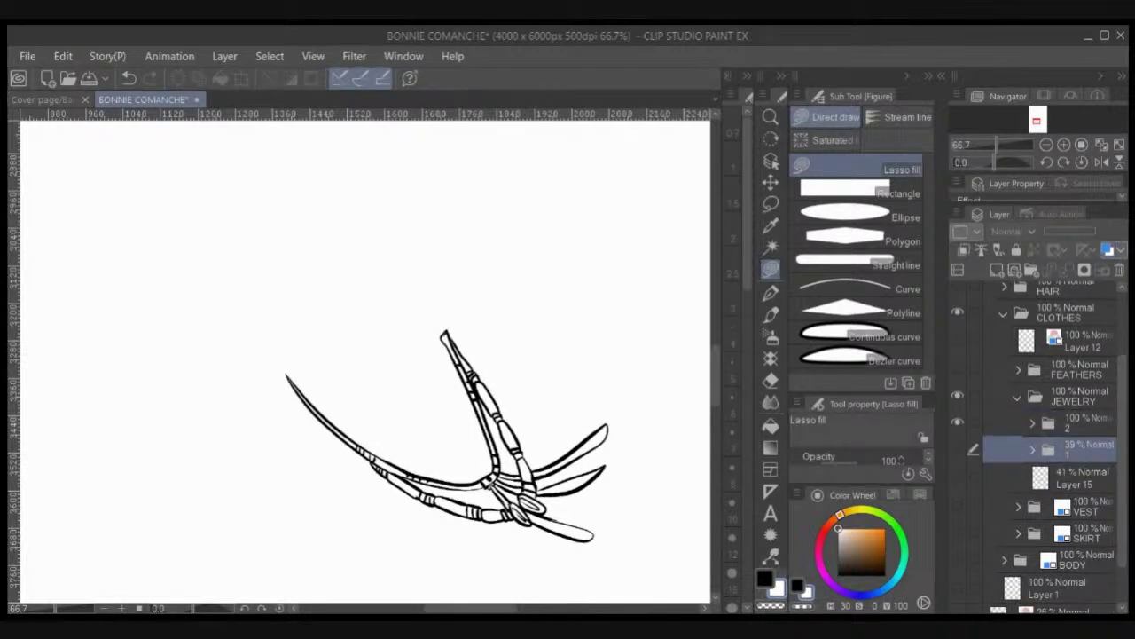
click(957, 449)
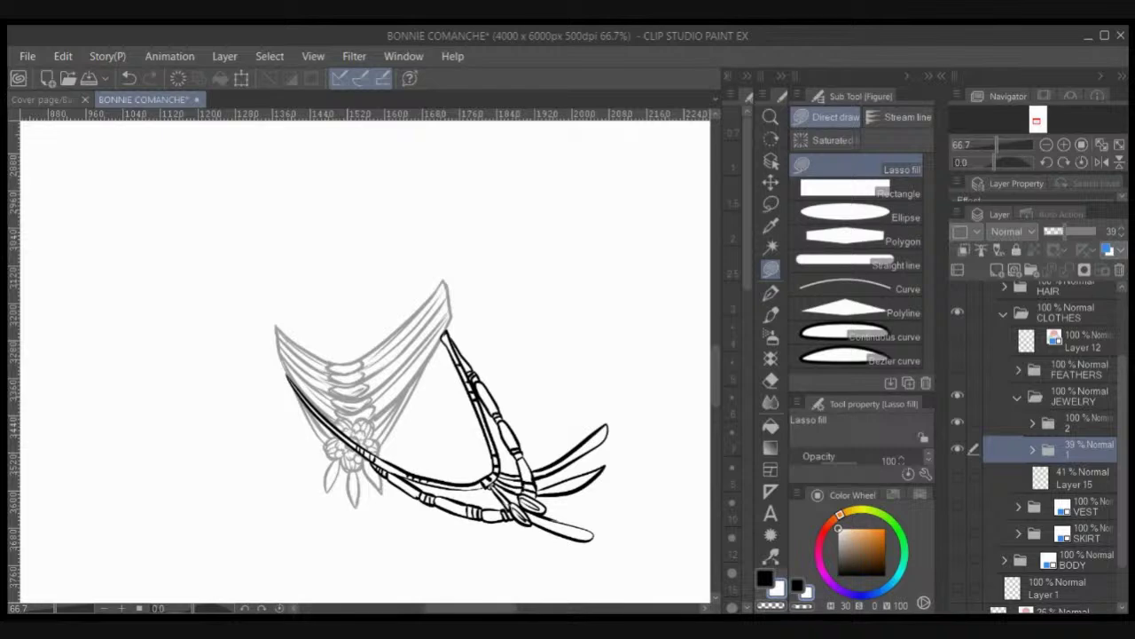
drag(1064, 232, 1098, 232)
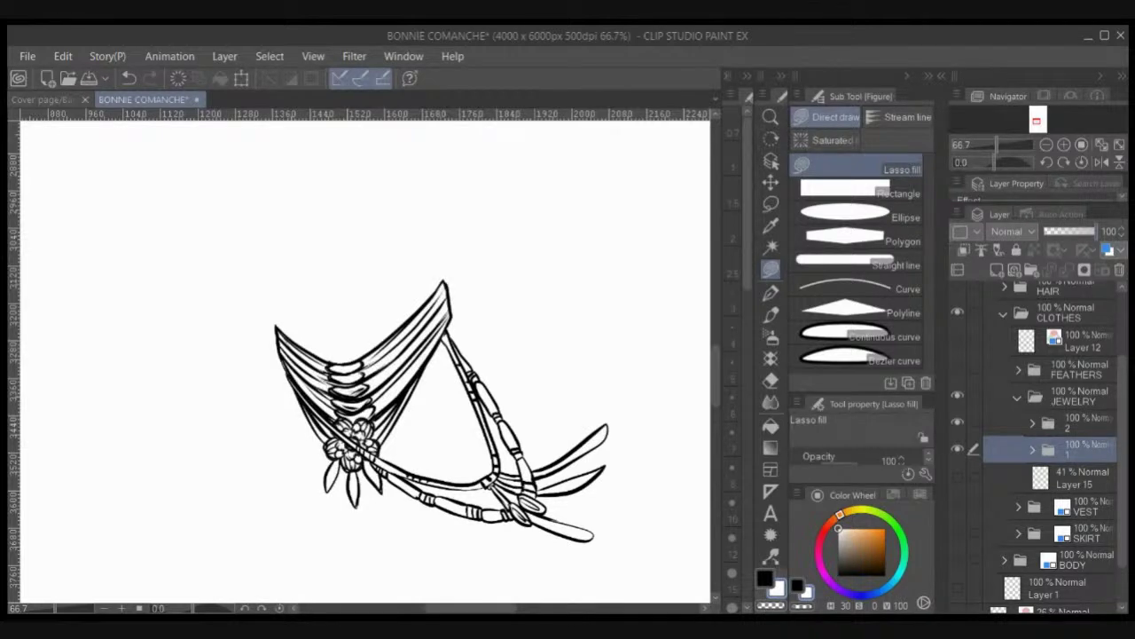
drag(1075, 478, 1120, 269)
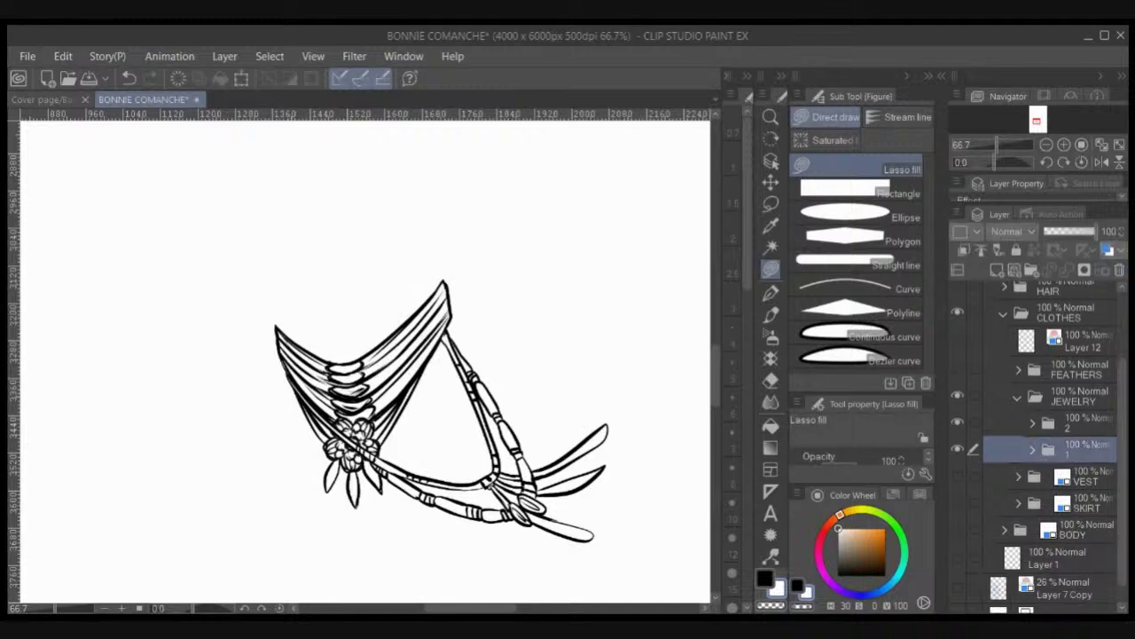
Step: Show the VEST, BODY and SKIRT folders and turn off their blue layer color
click(957, 476)
click(957, 529)
click(1087, 477)
click(1108, 250)
click(1088, 504)
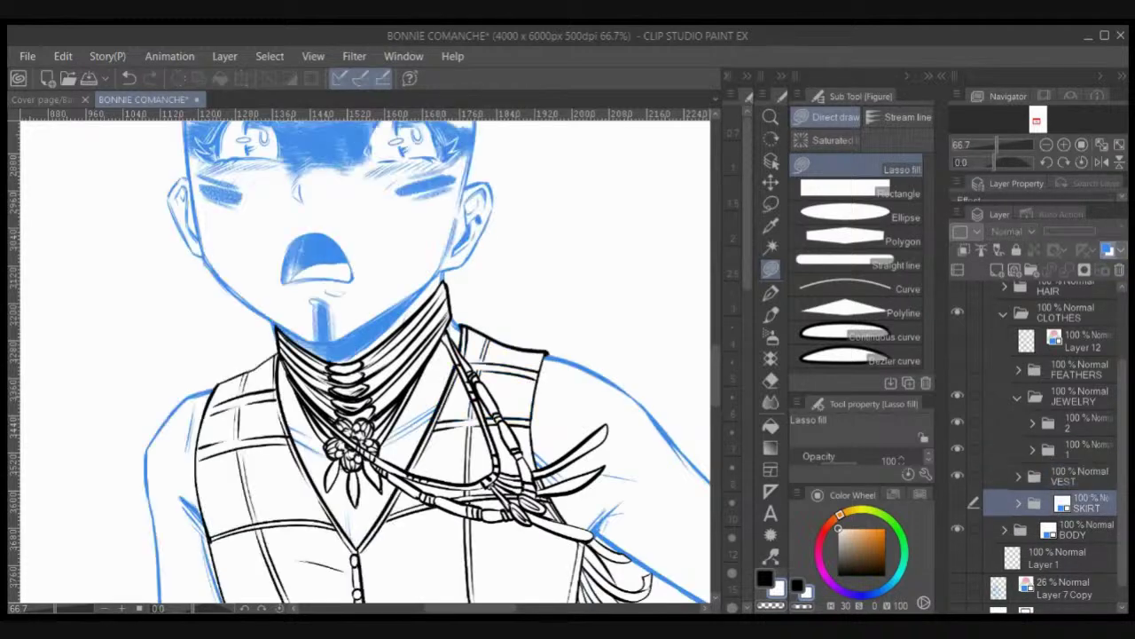
click(1108, 250)
click(1087, 531)
click(1108, 251)
click(958, 503)
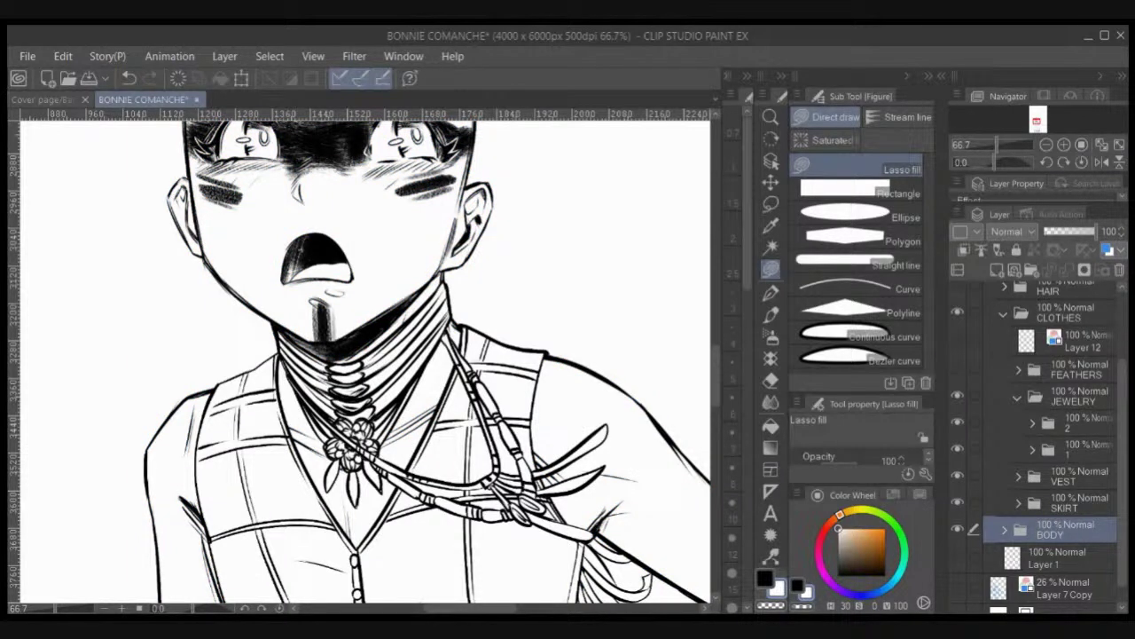
Step: Show the FEATHERS and HAIR folders to complete the figure, and save the file
key(ctrl+minus)
key(ctrl+minus)
key(ctrl+minus)
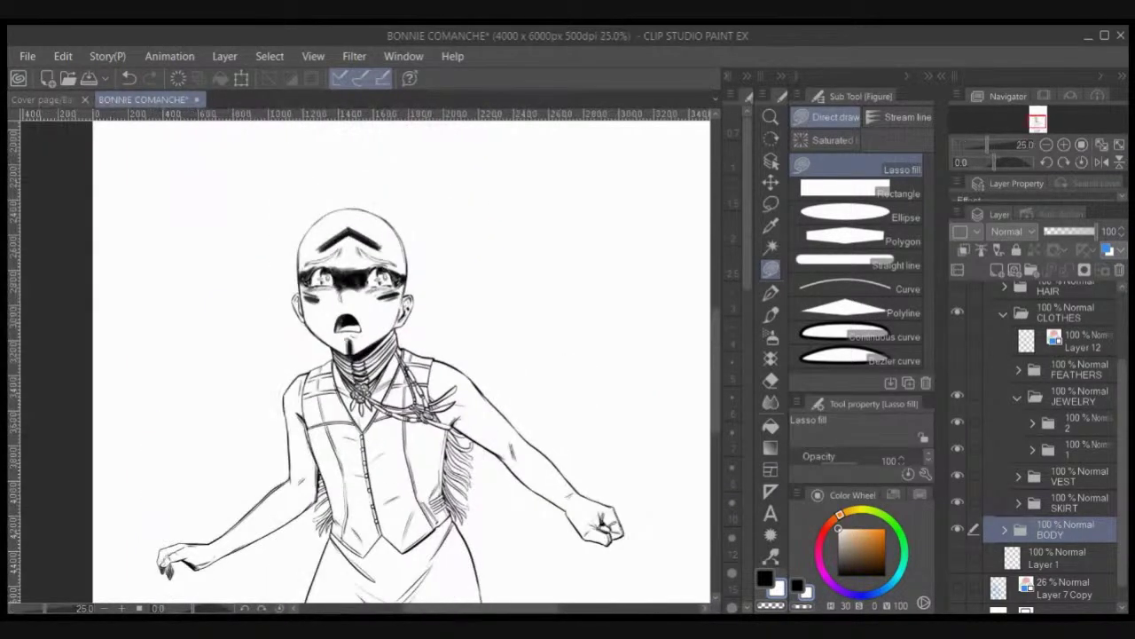
click(957, 369)
click(957, 285)
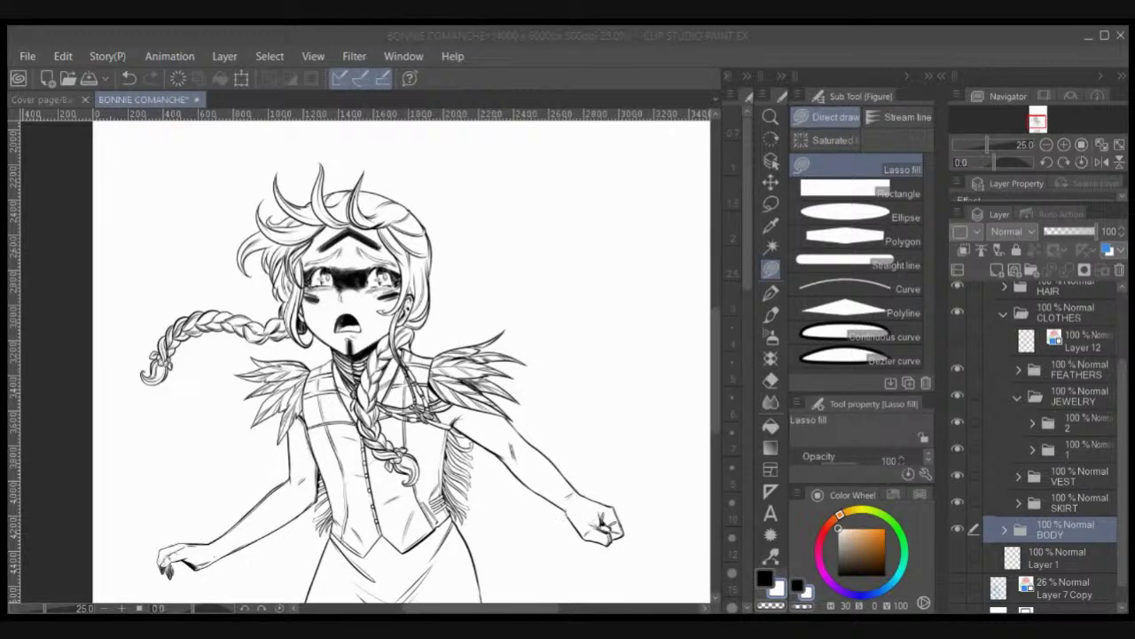
key(ctrl+s)
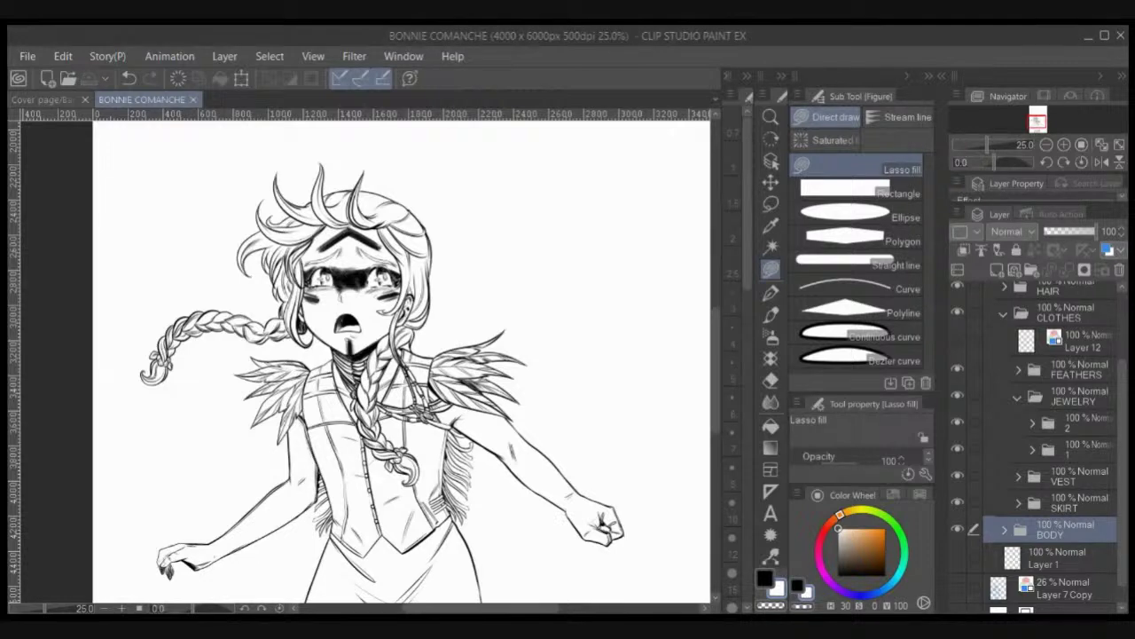
Step: Rename the FEATHERS folder as FEATHERS 1, collapse JEWELRY, and add a new folder named FEATHERS 2 above FEATHERS 1
click(1078, 370)
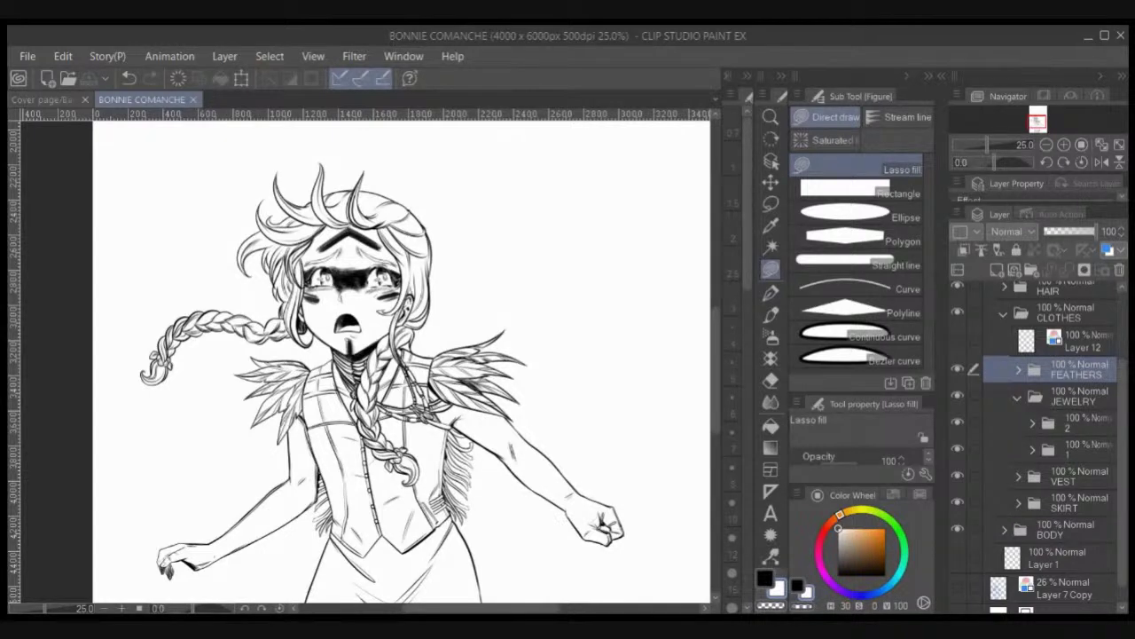
click(1018, 398)
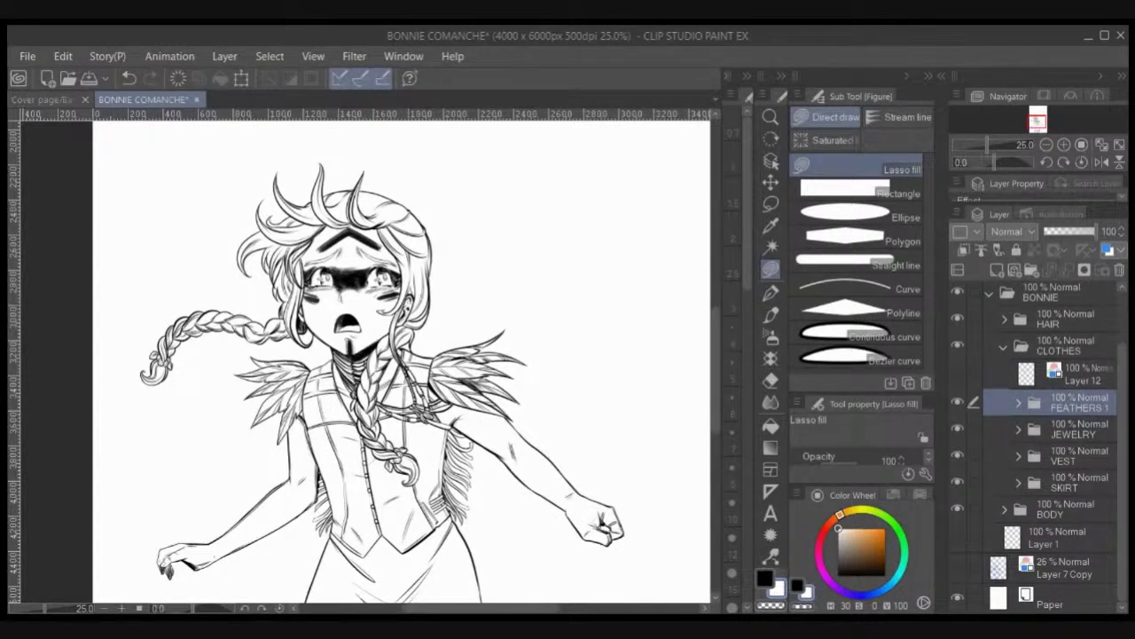
click(1032, 270)
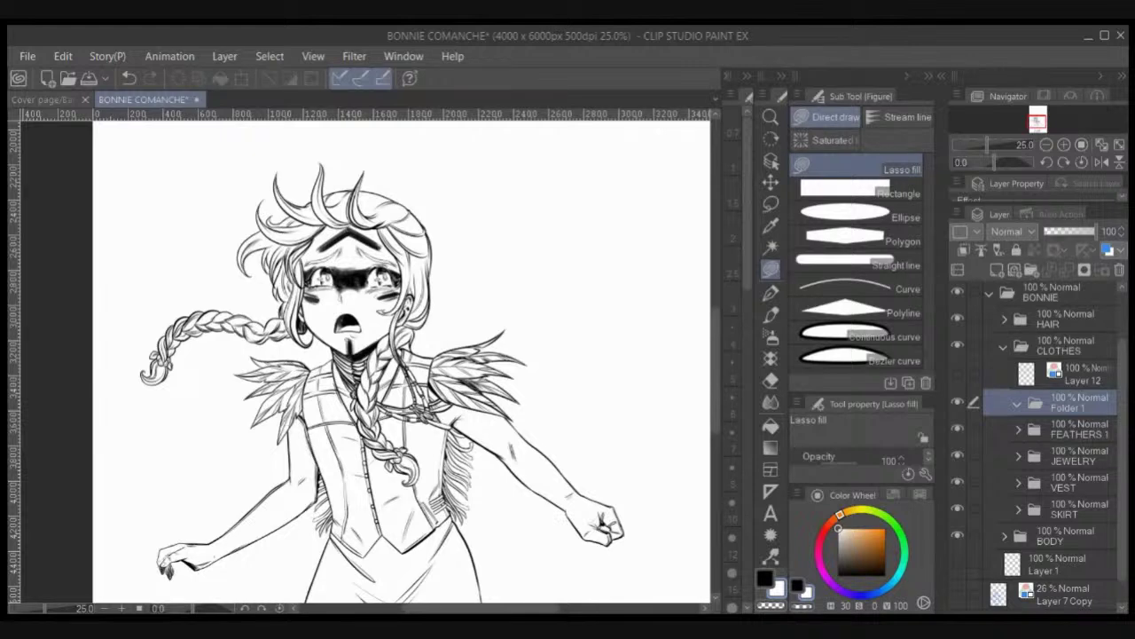
text(FEATHERS 2)
key(Return)
Step: Show the blue sketch layers Layer 5 Copy and Layer 5 Copy 2 around the inked character
scroll(673, 496, down, 2)
drag(674, 495, 593, 354)
drag(493, 344, 481, 380)
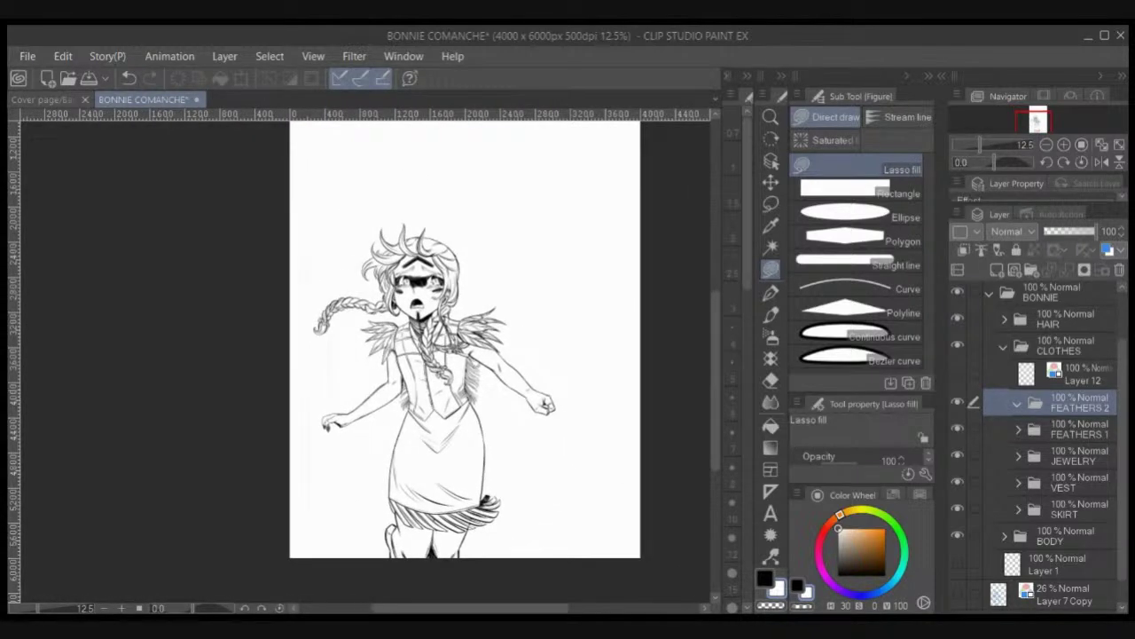
drag(1123, 417, 1123, 373)
drag(957, 326, 957, 296)
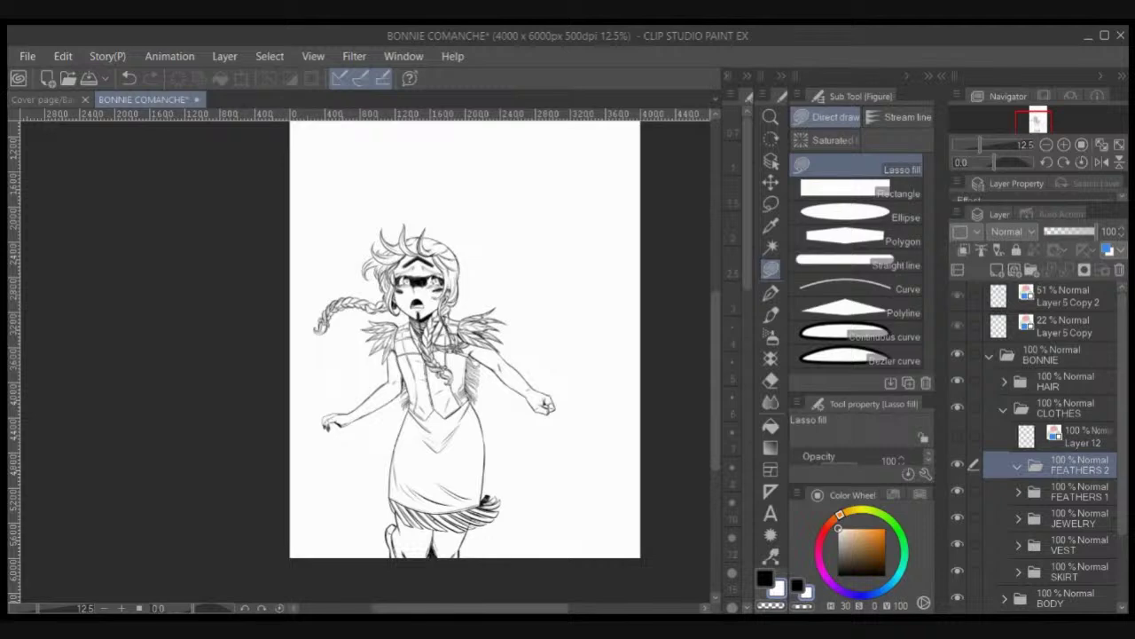
key(ctrl+minus)
mouse_move(507, 333)
mouse_down()
mouse_move(493, 407)
mouse_move(528, 370)
mouse_move(538, 333)
mouse_move(547, 345)
mouse_move(573, 321)
mouse_move(642, 313)
mouse_move(610, 358)
mouse_up()
scroll(494, 407, up, 2)
scroll(548, 344, up, 1)
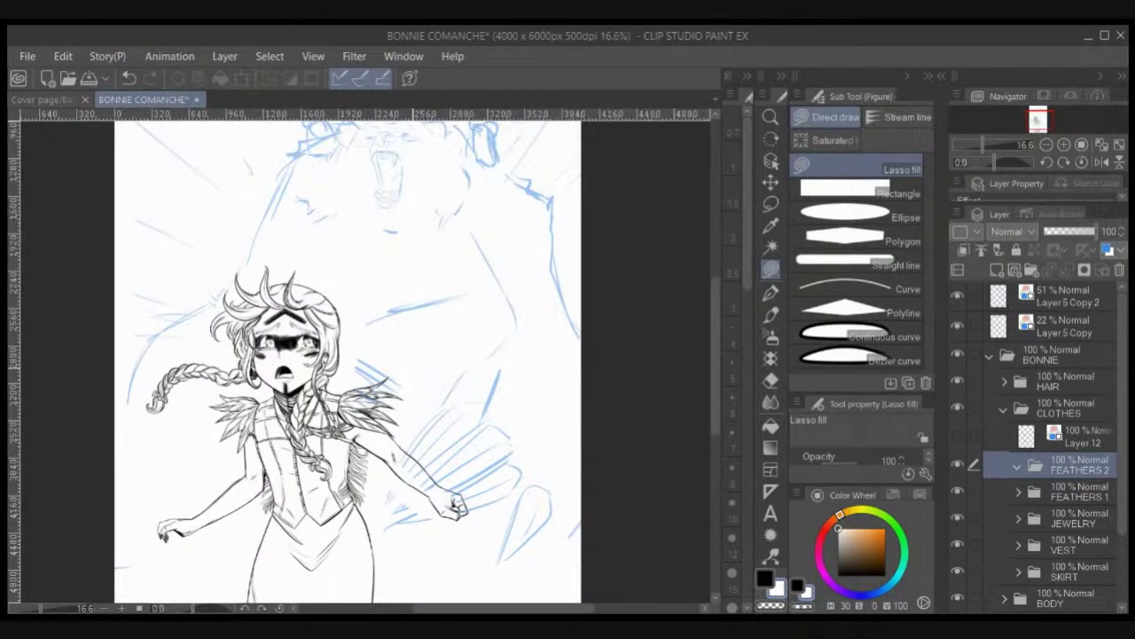
drag(415, 456, 425, 569)
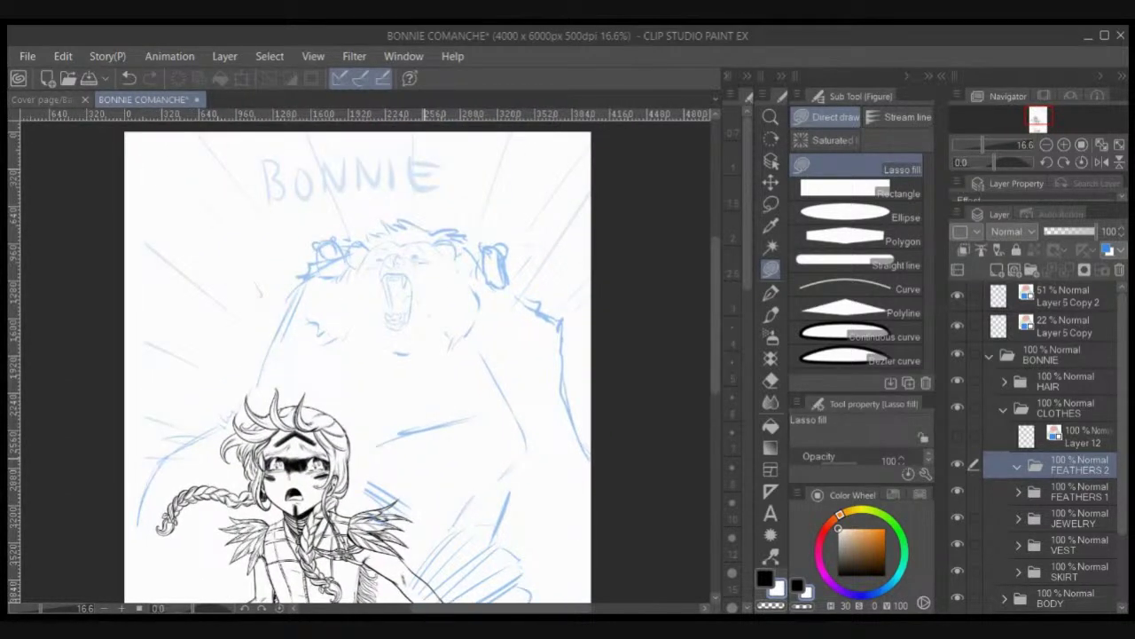
scroll(425, 459, up, 1)
mouse_move(425, 459)
mouse_down()
mouse_move(462, 254)
mouse_move(482, 365)
mouse_up()
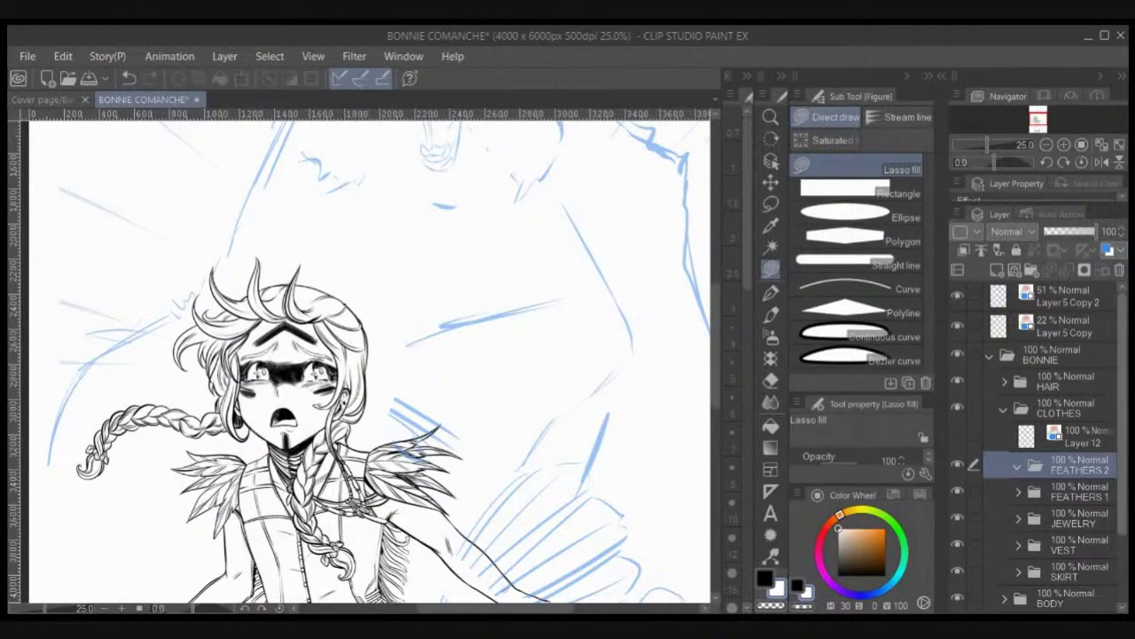
Step: Toggle the Paper layer off and on to check the character's white base fills
scroll(1038, 444, down, 3)
click(957, 597)
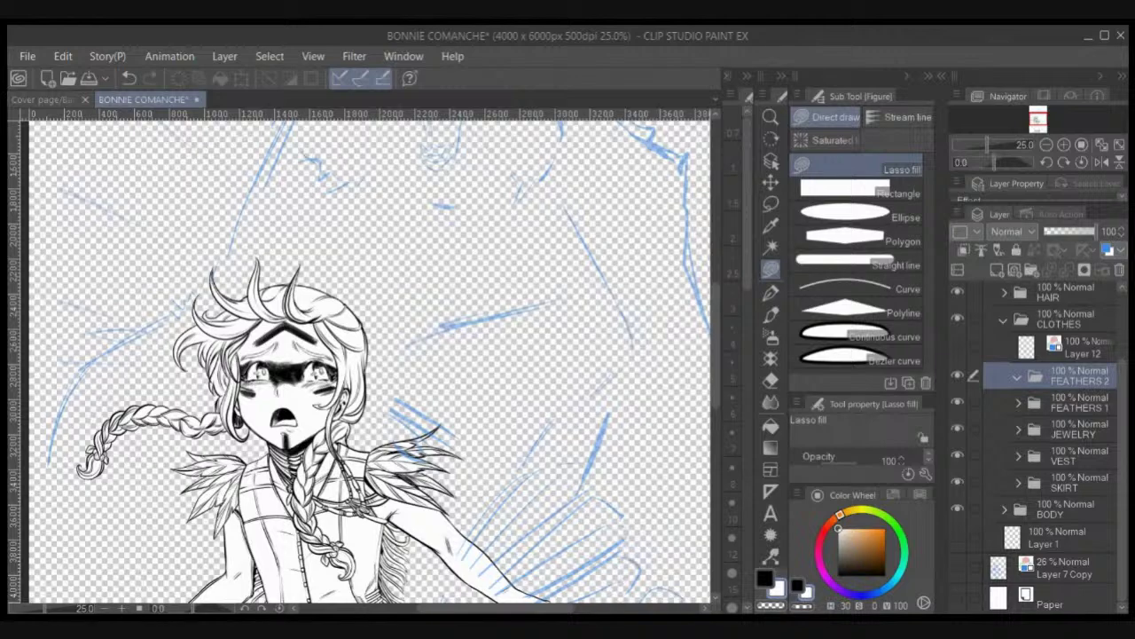
click(958, 597)
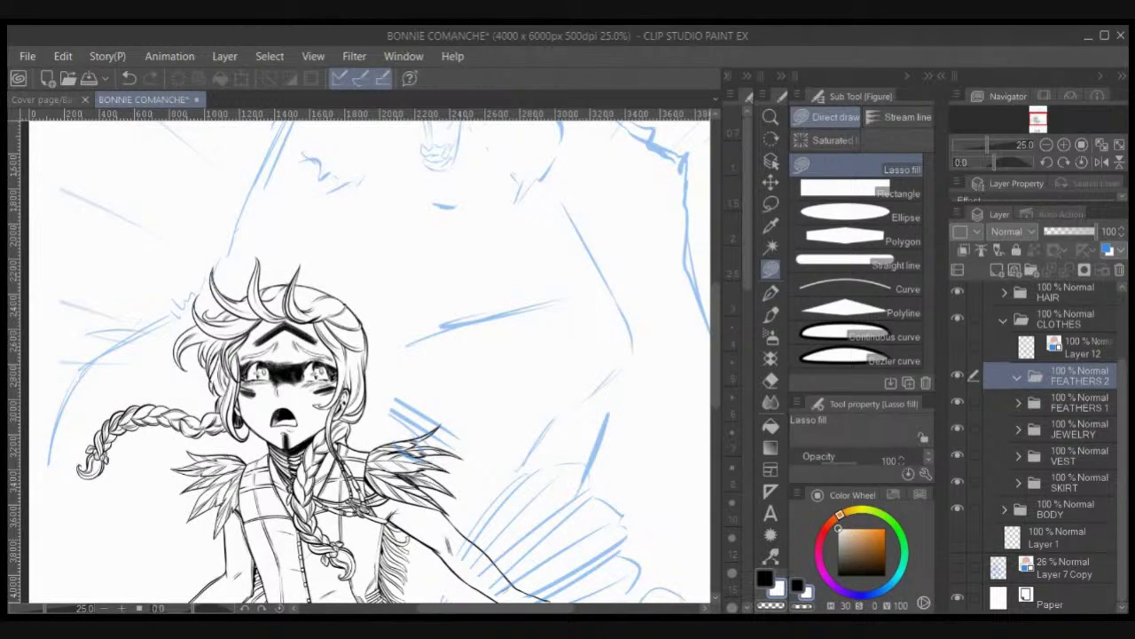
Step: Check the Paper layer's visibility, and add two new raster layers inside the FEATHERS 2 folder
click(957, 597)
click(957, 598)
scroll(426, 448, up, 2)
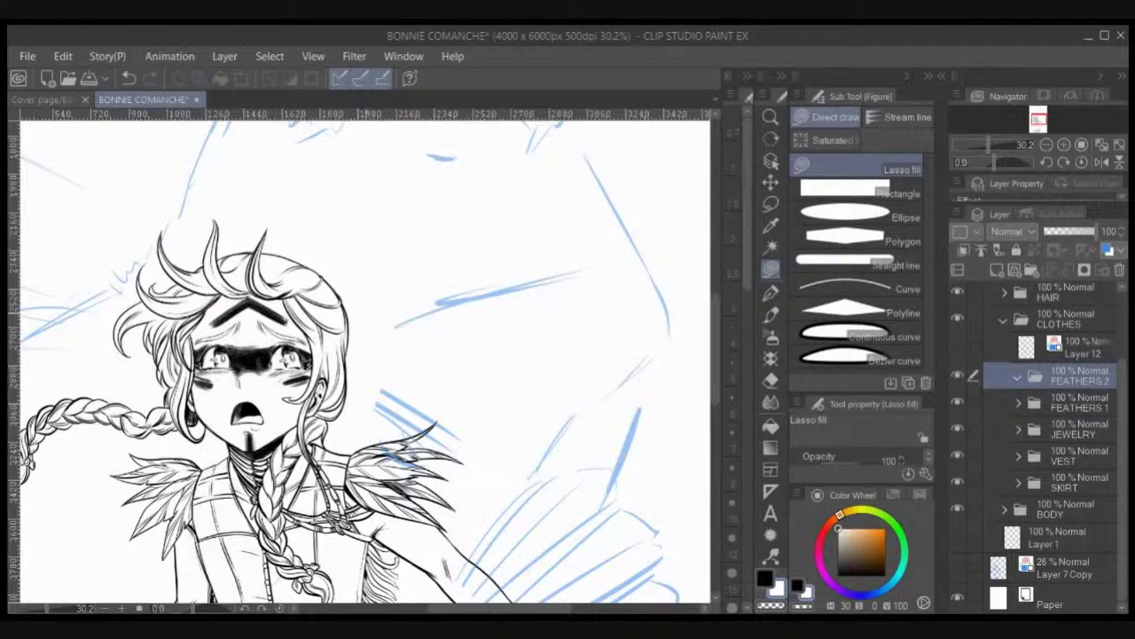
drag(426, 448, 502, 545)
click(997, 269)
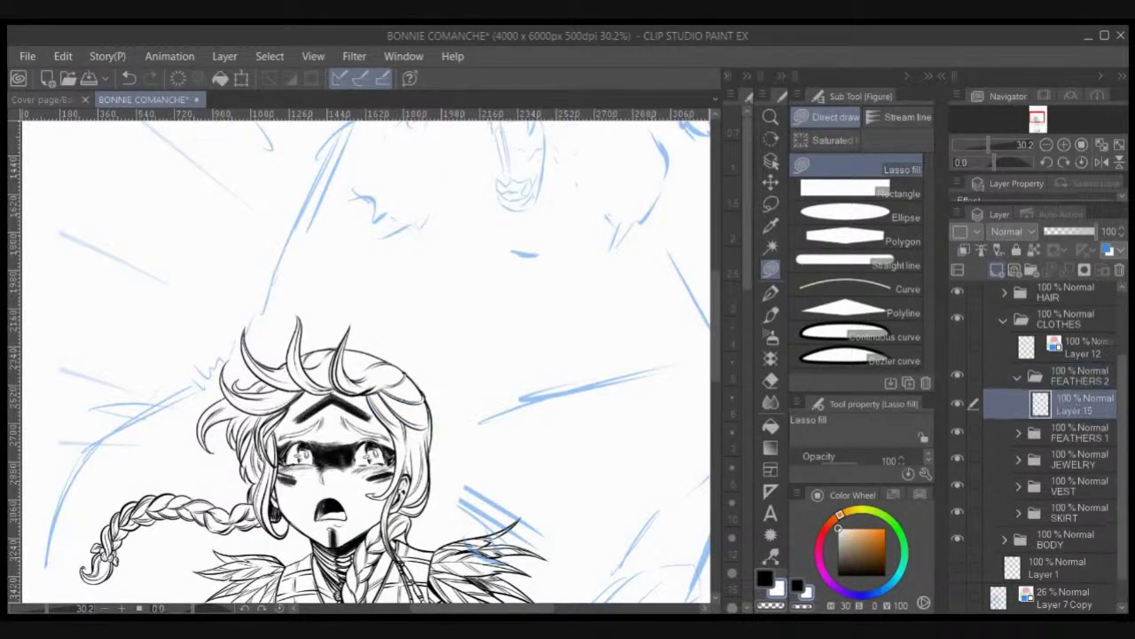
click(997, 270)
Step: Sketch four feathers fanning out above the character's hair on Layer 20, using the Design pencil in muted red
click(771, 292)
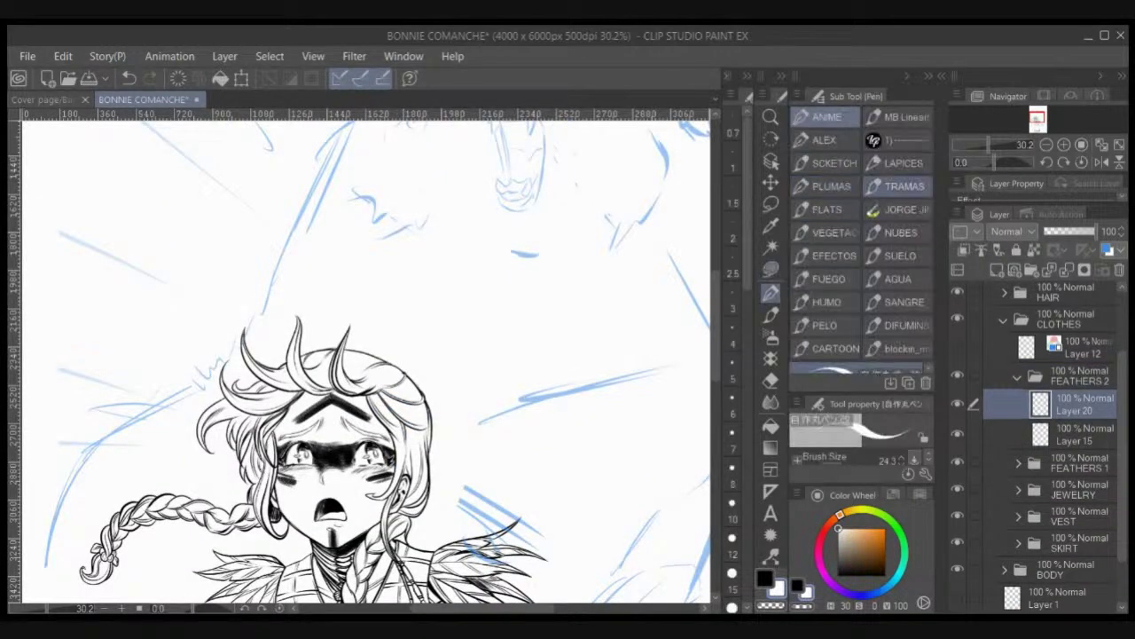
click(899, 164)
click(822, 533)
drag(845, 539, 856, 545)
mouse_move(272, 354)
mouse_down()
mouse_move(296, 401)
mouse_move(239, 287)
mouse_move(303, 413)
mouse_up()
mouse_move(241, 293)
mouse_down()
mouse_move(327, 361)
mouse_move(359, 277)
mouse_up()
drag(330, 399, 346, 298)
mouse_move(328, 390)
mouse_down()
mouse_move(381, 261)
mouse_move(368, 391)
mouse_move(383, 246)
mouse_up()
mouse_move(369, 395)
mouse_down()
mouse_move(475, 268)
mouse_move(410, 387)
mouse_up()
mouse_move(469, 293)
mouse_down()
mouse_move(399, 405)
mouse_move(527, 346)
mouse_move(440, 430)
mouse_move(515, 359)
mouse_up()
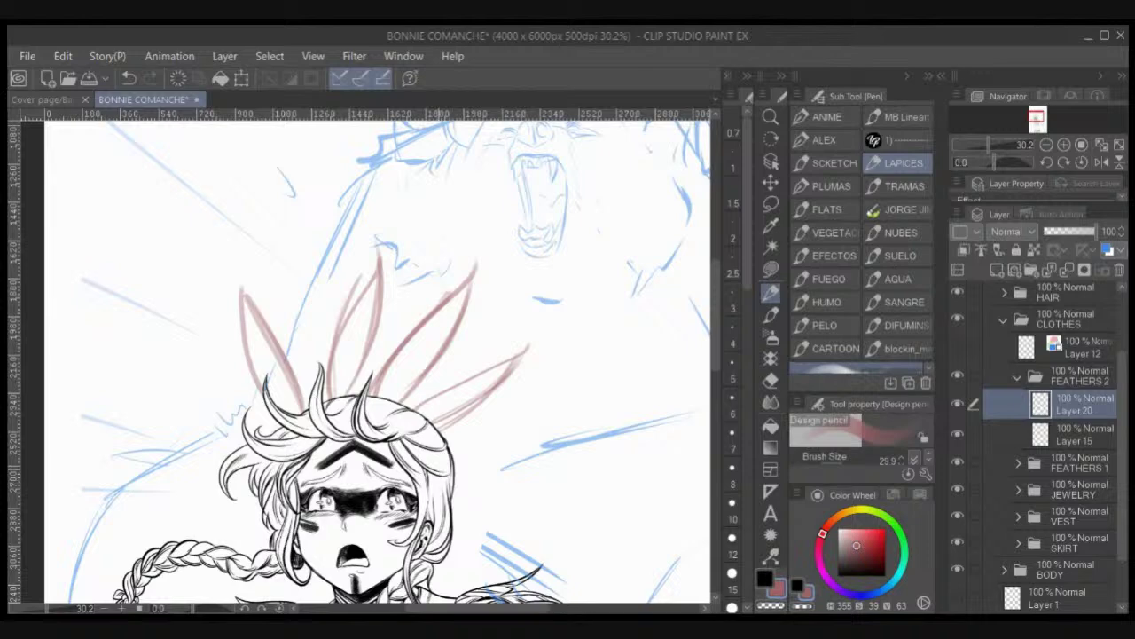
Step: Place Layer 15 above the feather sketch on Layer 20, make Layer 15 active, and set the drawing colour to black
drag(1076, 406, 1076, 447)
click(1075, 405)
click(844, 567)
click(837, 575)
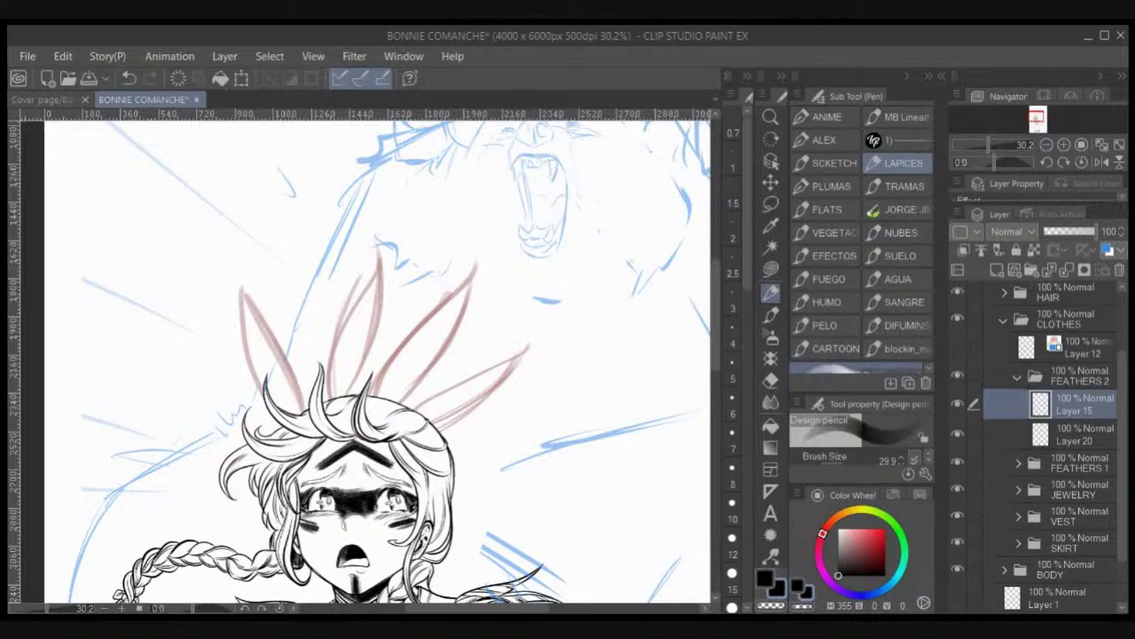
Step: Hide the FEATHERS 1, JEWELRY, VEST, SKIRT and BODY folders, and lower the HAIR folder's opacity to 38%
click(1065, 570)
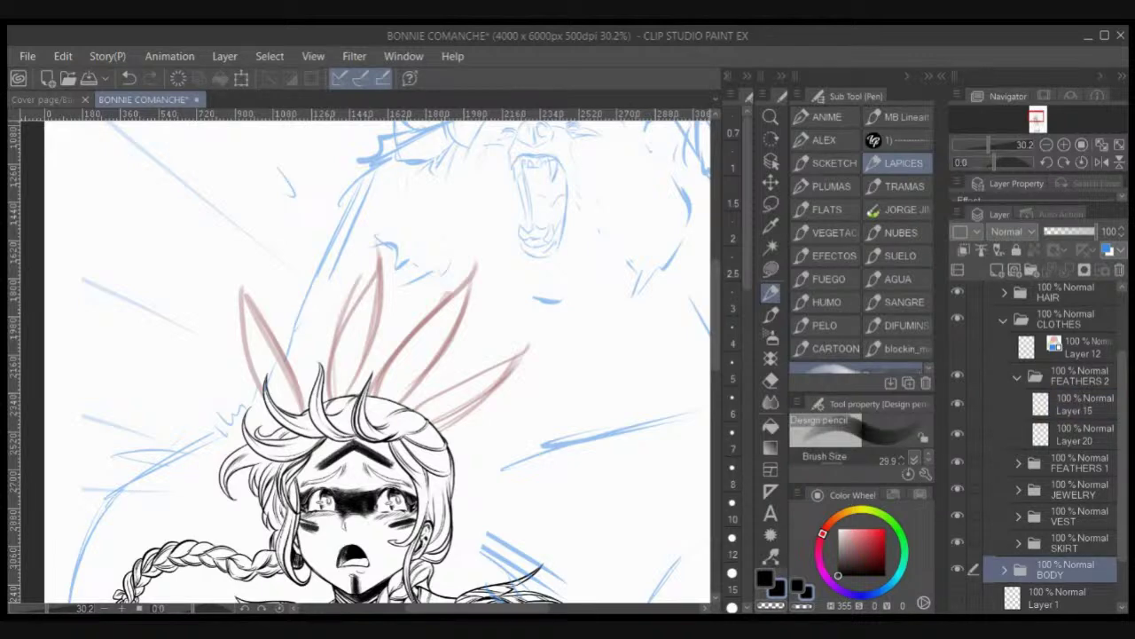
drag(958, 462, 957, 570)
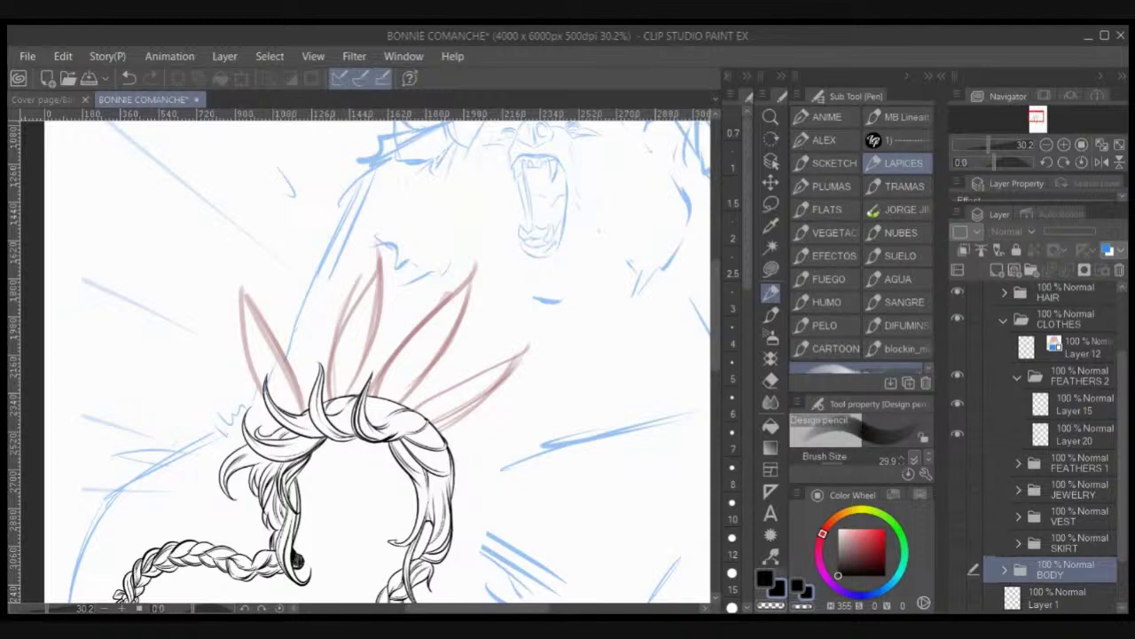
click(1066, 294)
click(1063, 231)
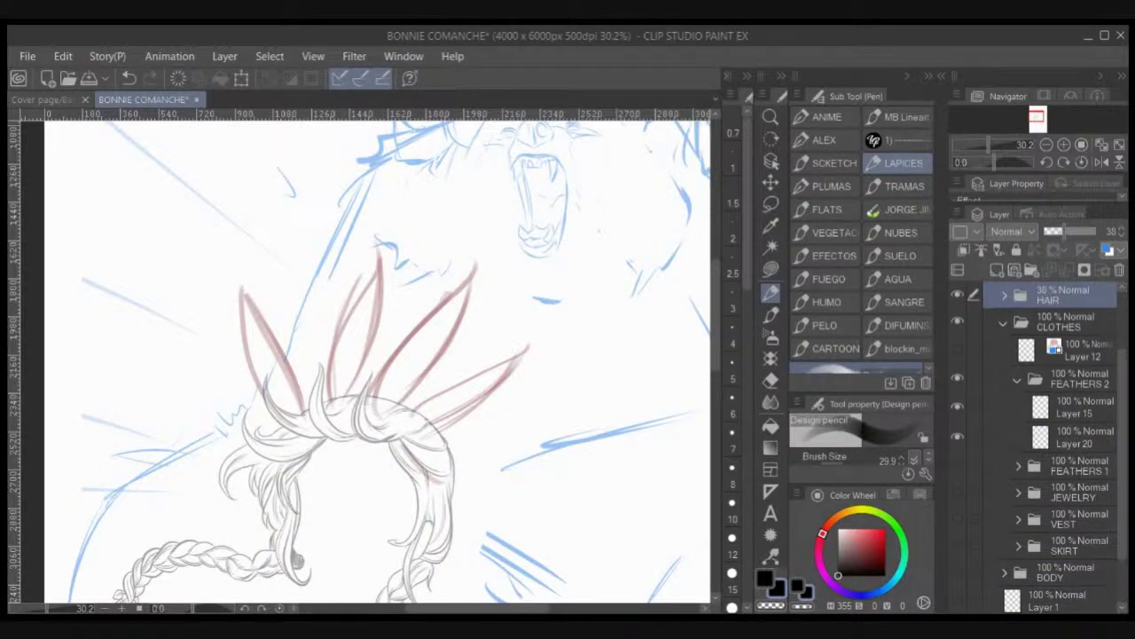
Step: Ink the notched outline and central shaft of the second feather from the left on Layer 15 with the ANIME pen
click(1078, 406)
drag(330, 410, 330, 350)
key(ctrl+z)
click(827, 117)
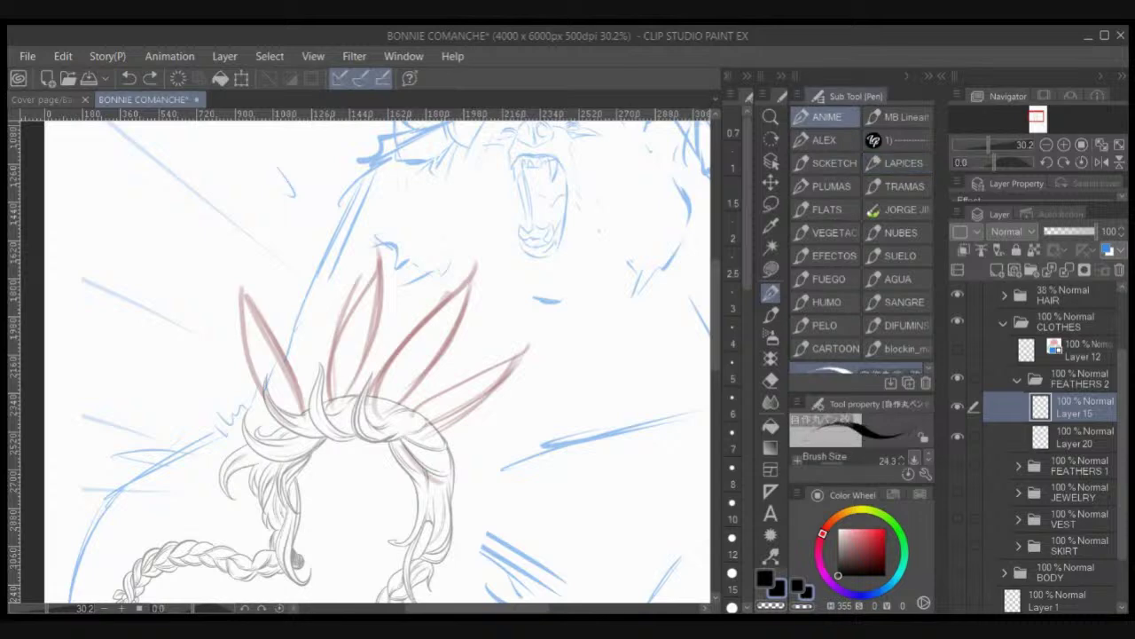
mouse_move(330, 405)
mouse_down()
mouse_move(333, 353)
mouse_move(373, 274)
mouse_move(372, 337)
mouse_up()
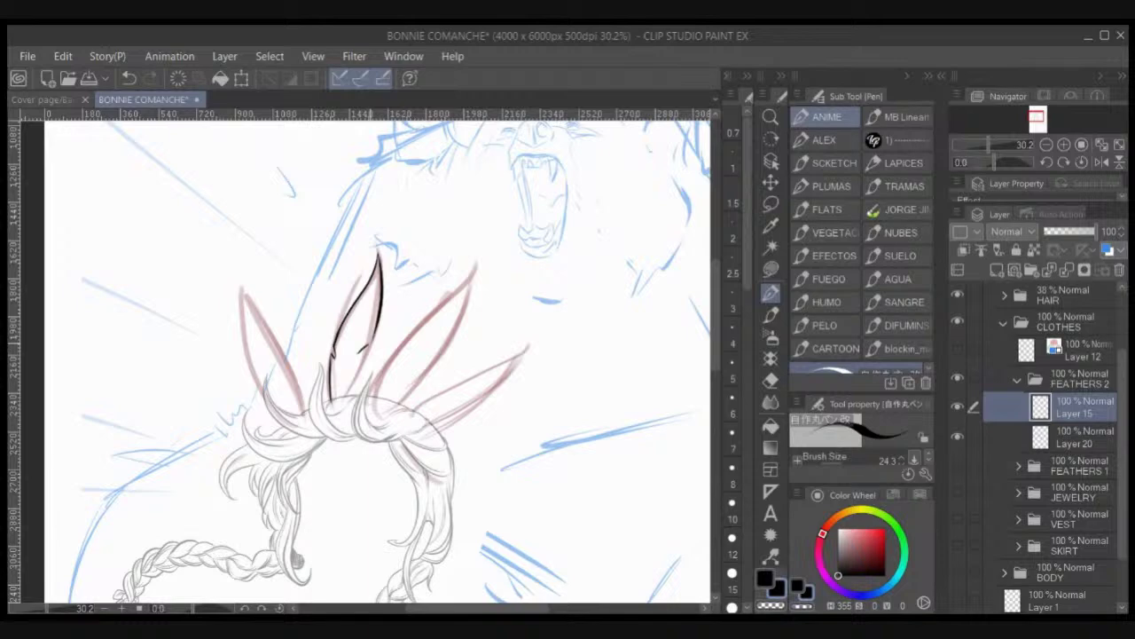
mouse_move(365, 352)
mouse_down()
mouse_move(334, 396)
mouse_move(379, 253)
mouse_up()
scroll(332, 204, up, 1)
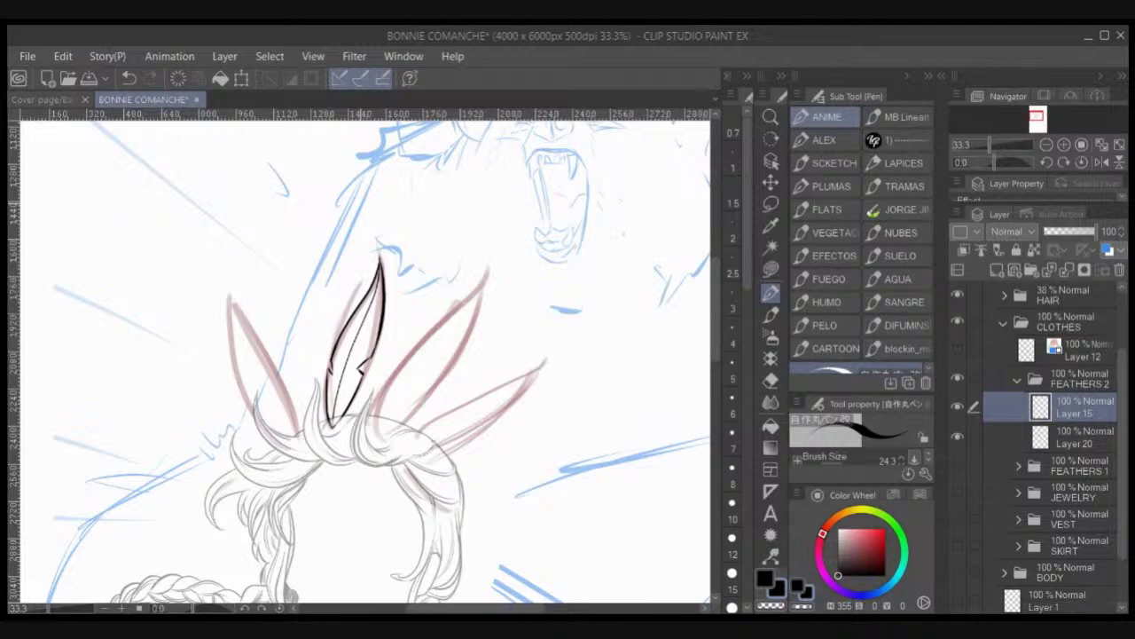
Step: Ink the barb lines and inner notches along both sides of the outlined feather
drag(329, 365, 336, 397)
mouse_move(345, 341)
mouse_down()
mouse_move(343, 379)
mouse_move(348, 369)
mouse_up()
mouse_move(379, 306)
mouse_down()
mouse_move(360, 326)
mouse_move(364, 310)
mouse_up()
mouse_move(358, 380)
mouse_down()
mouse_move(337, 412)
mouse_move(341, 399)
mouse_up()
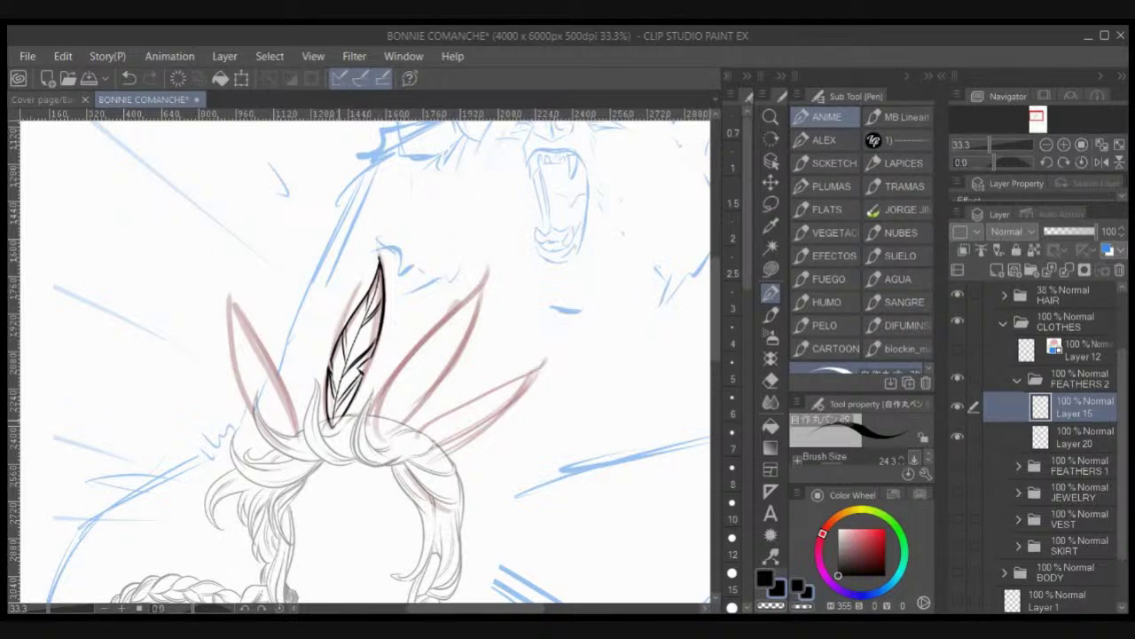
Step: Duplicate the inked feather layer, and move and rotate the copy over the leftmost sketched feather
key(ctrl+c)
key(ctrl+v)
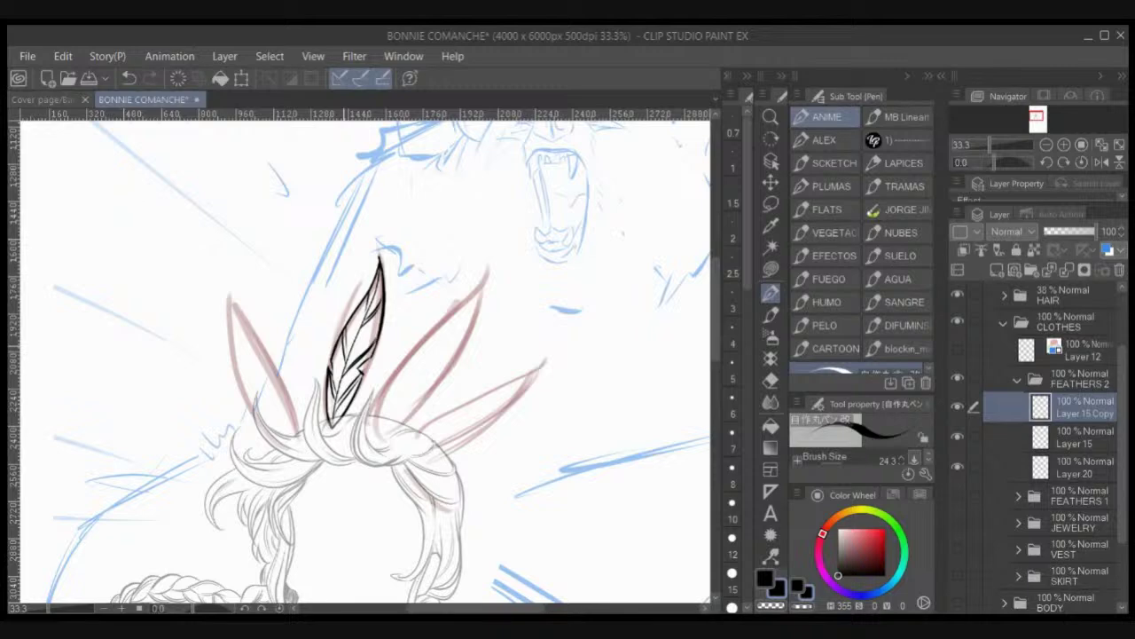
key(ctrl+t)
drag(447, 273, 407, 240)
drag(375, 322, 287, 347)
drag(339, 277, 318, 263)
drag(296, 372, 297, 371)
key(Return)
Step: Duplicate the feather again, and rotate and position the copy over the third sketched feather
key(ctrl+c)
key(ctrl+v)
key(ctrl+t)
drag(375, 280, 400, 336)
drag(288, 327, 451, 316)
mouse_move(510, 284)
mouse_down()
mouse_move(527, 313)
mouse_move(548, 298)
mouse_move(553, 311)
mouse_up()
mouse_move(476, 347)
mouse_down()
mouse_move(434, 353)
mouse_move(493, 388)
mouse_up()
key(Return)
Step: Make another feather copy, and move and rotate it over the rightmost sketched feather
key(ctrl+c)
key(ctrl+v)
key(ctrl+z)
click(771, 182)
drag(456, 340, 500, 400)
key(ctrl+t)
drag(545, 313, 546, 362)
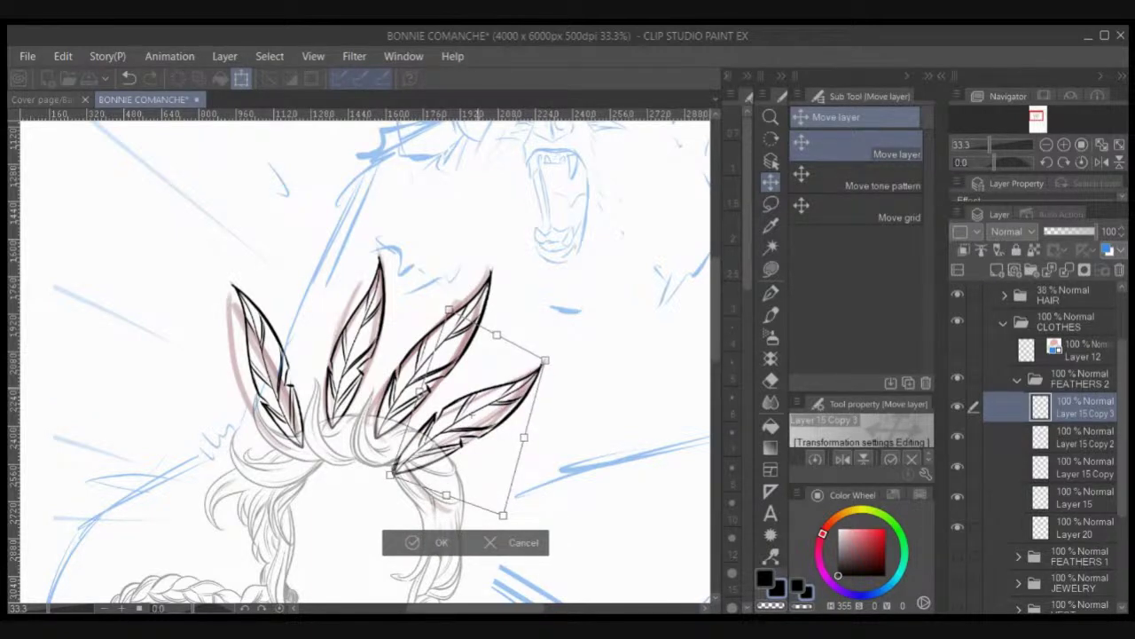
key(Return)
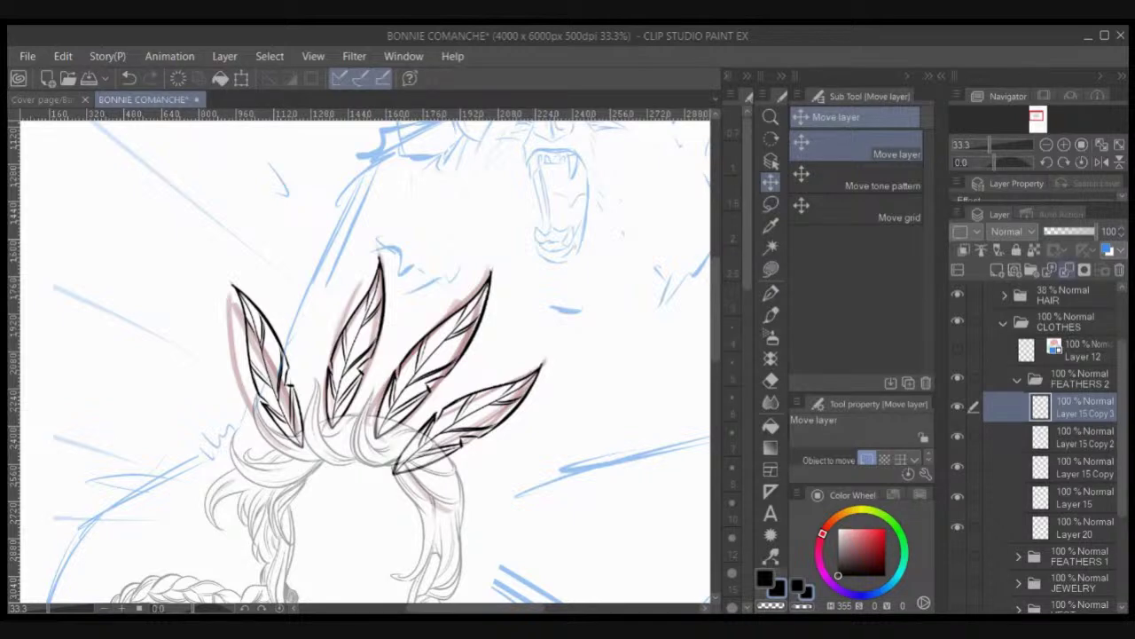
Step: Merge the upper feather copies down into Layer 15 Copy, and delete the red sketch layer, Layer 20
click(1068, 270)
click(1068, 269)
click(1068, 270)
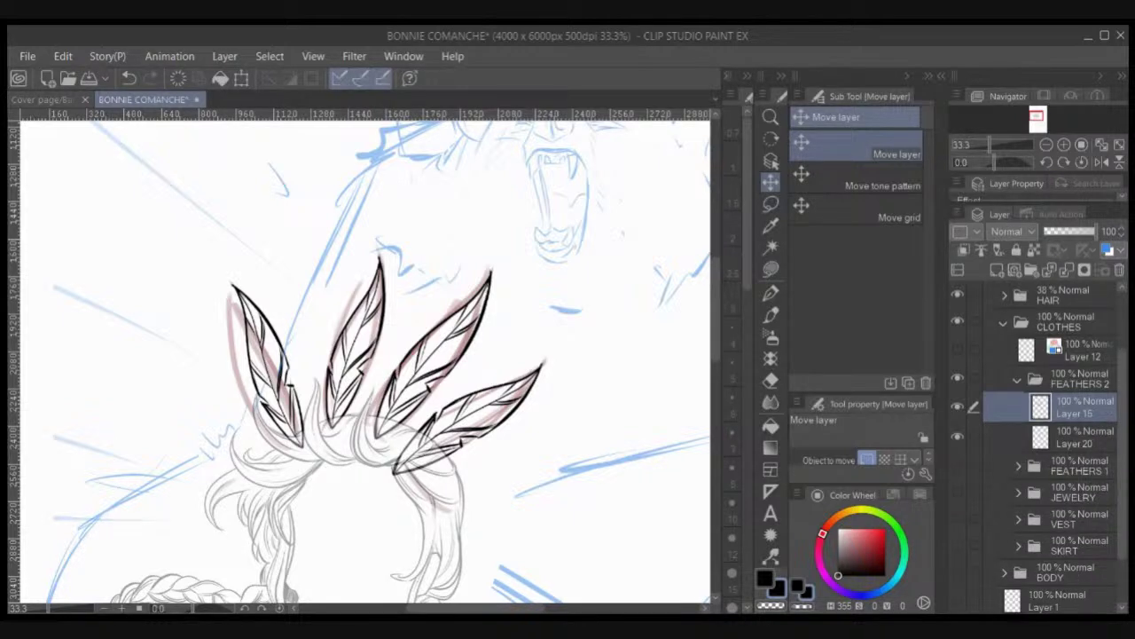
key(ctrl+z)
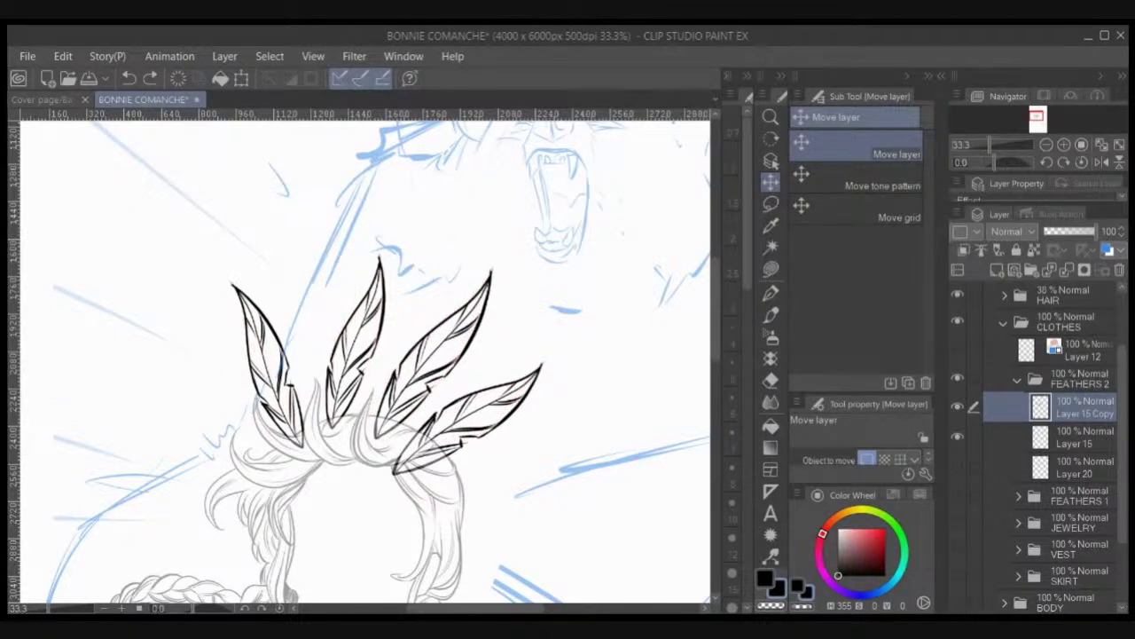
click(1084, 467)
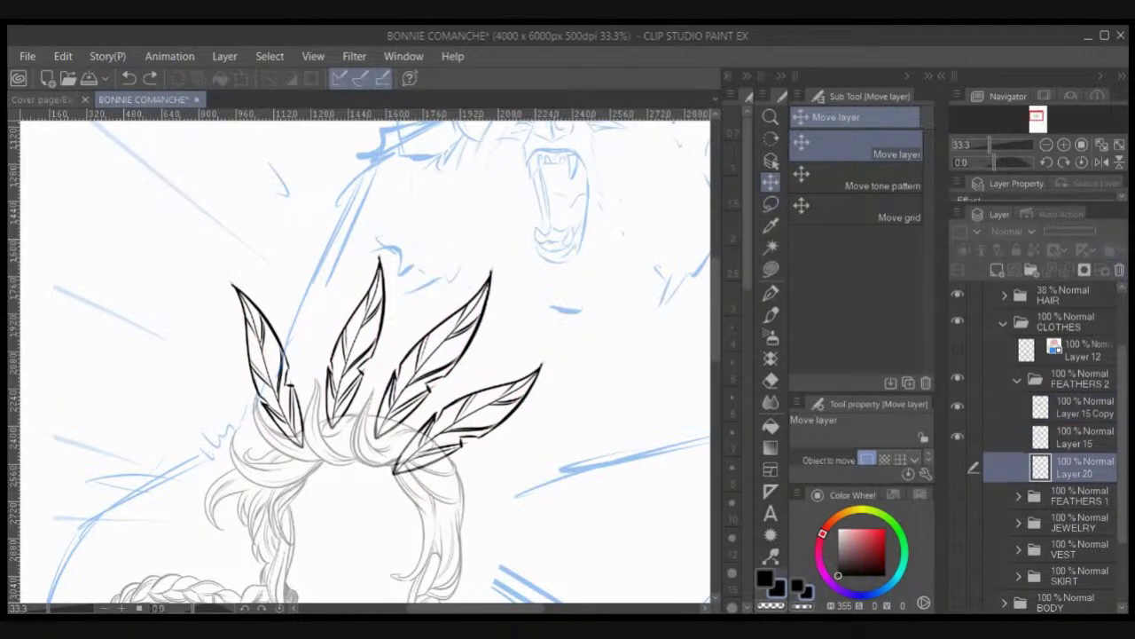
click(1120, 269)
Step: Merge Layer 15 Copy down into Layer 15, and add a new raster layer beneath the merged feathers
click(958, 436)
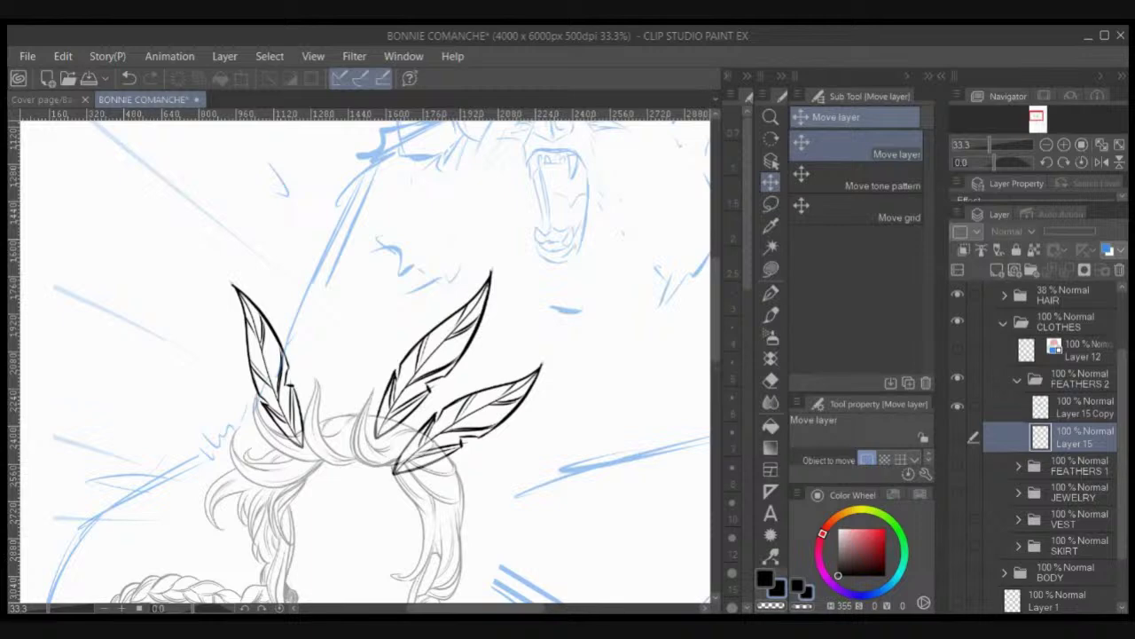
click(957, 436)
click(1084, 407)
click(1067, 270)
click(997, 269)
drag(1084, 408, 1084, 451)
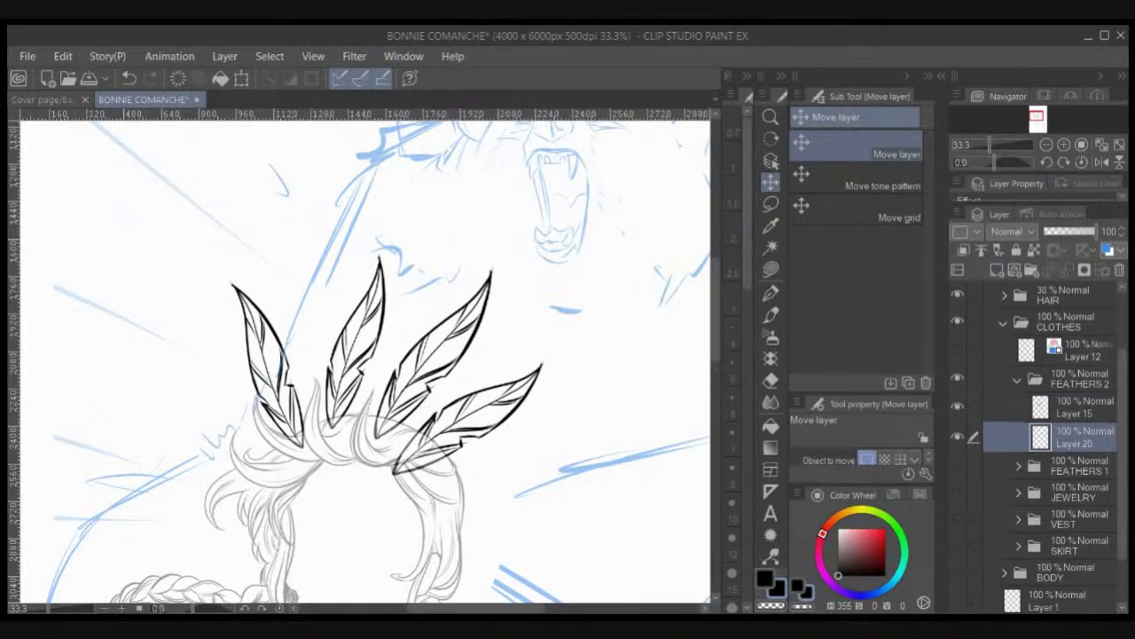
Step: Make Layer 15 active, and hide the blue sketch layers and the HAIR folder to isolate the feathers
click(1084, 407)
click(771, 248)
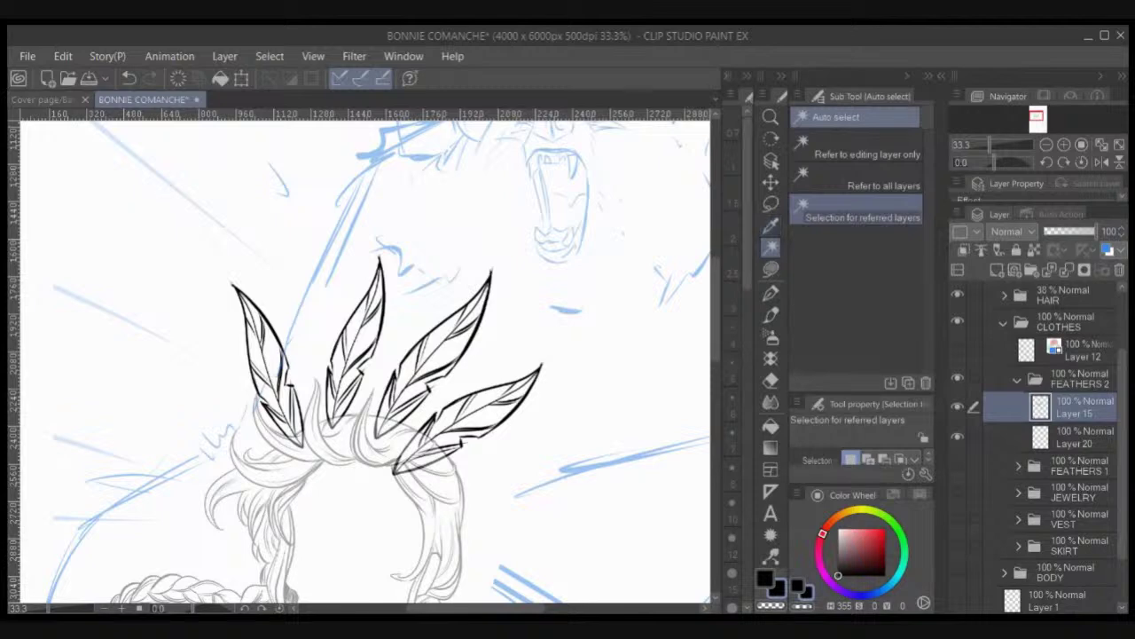
drag(1123, 426, 1123, 371)
drag(957, 327, 958, 296)
click(957, 380)
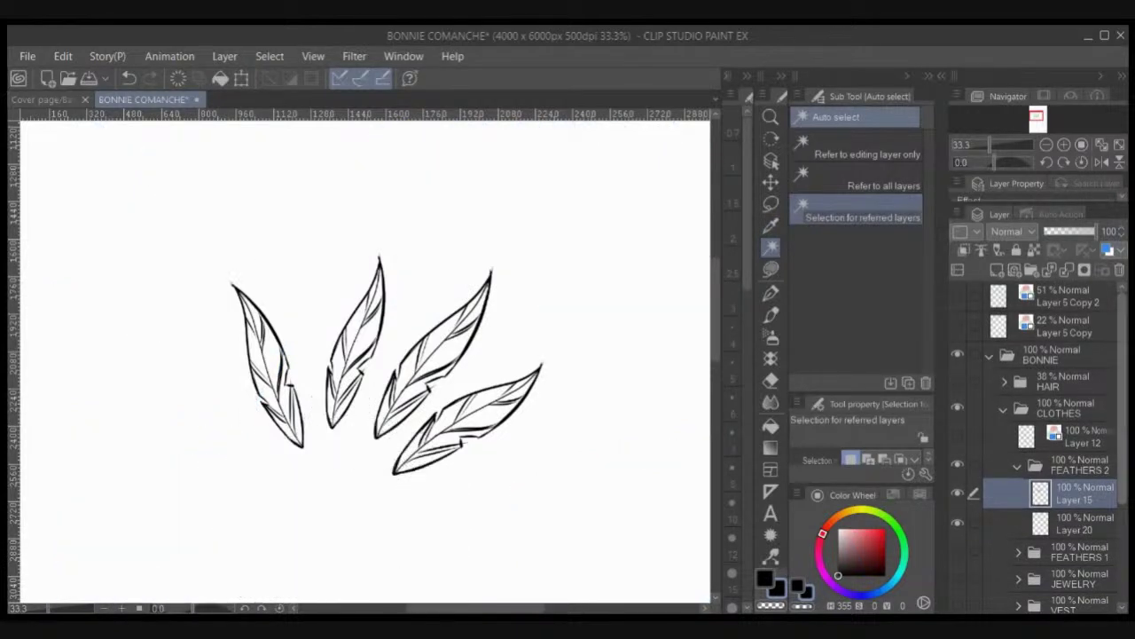
Step: Auto-select the empty area around the feathers, and invert the selection so it covers the four feather shapes
scroll(1038, 444, down, 4)
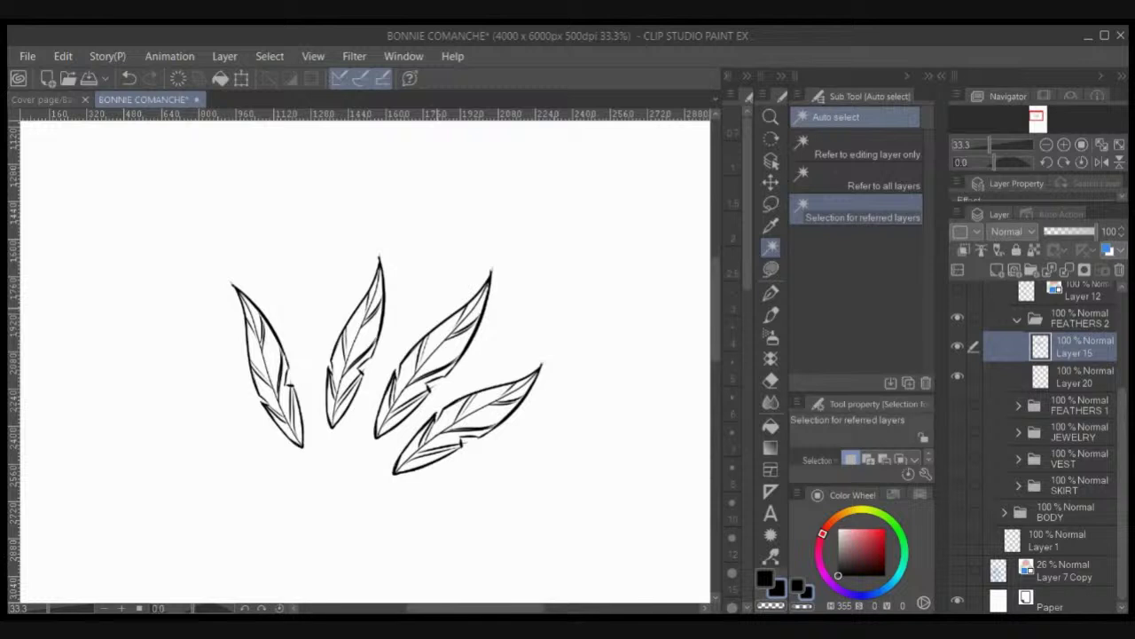
click(454, 222)
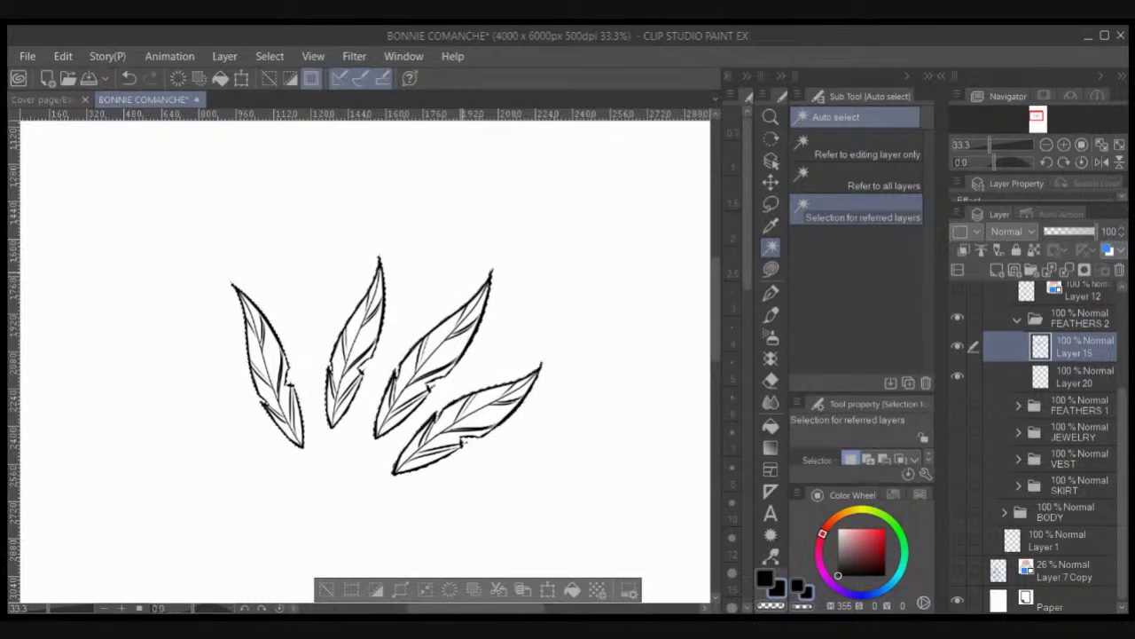
click(290, 79)
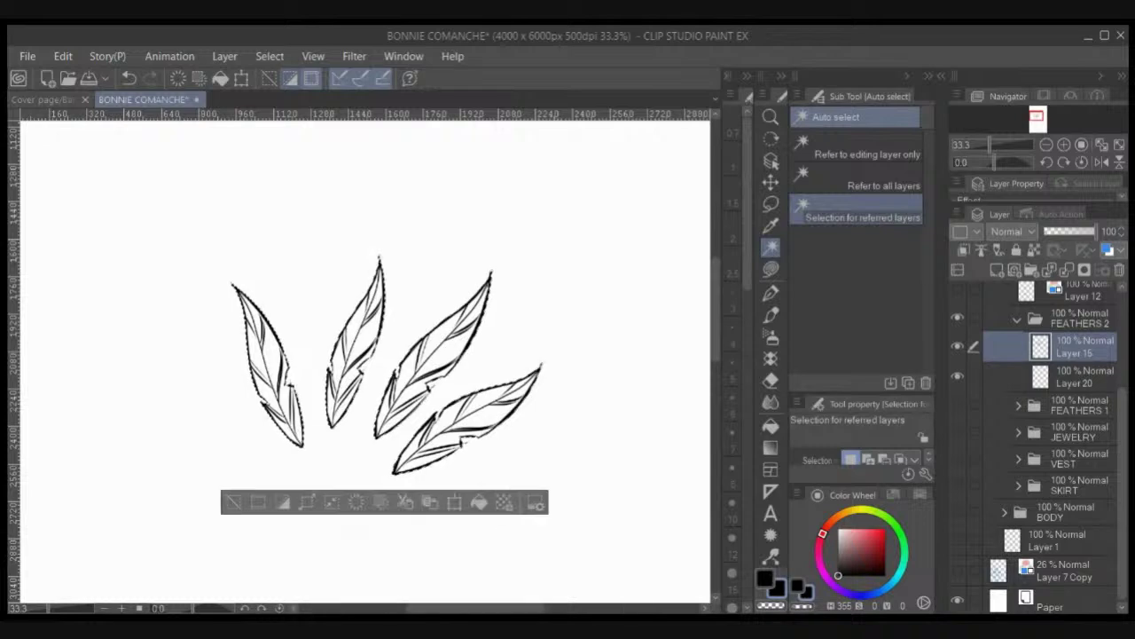
Step: Fill the selected feather shapes with white on Layer 20 using Lasso fill, and clear the selection
click(771, 268)
key(x)
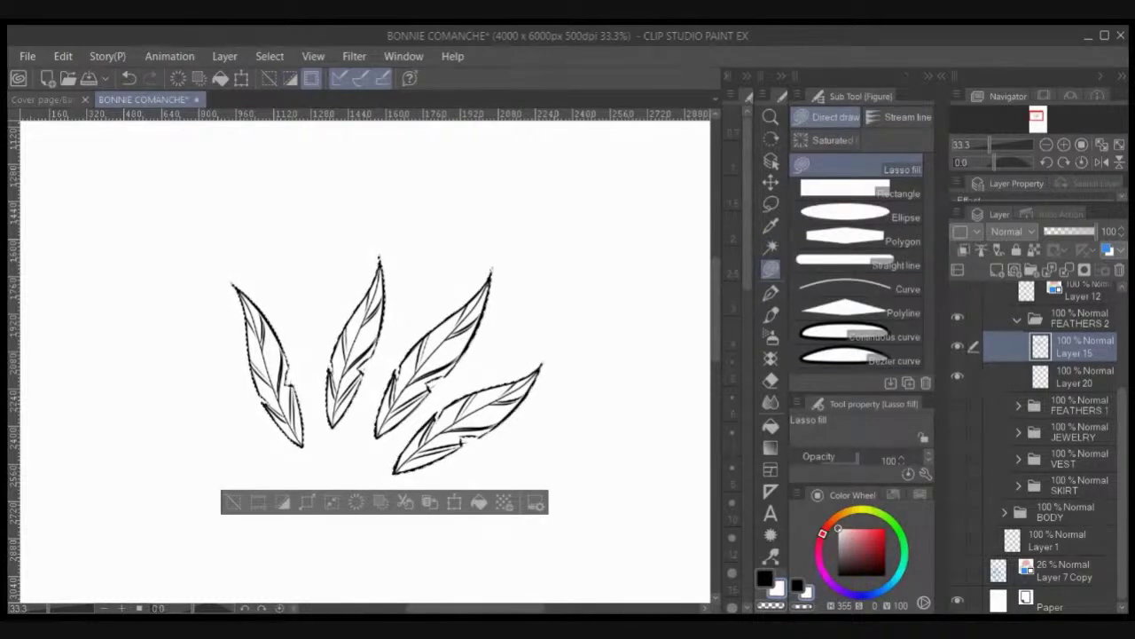
click(1074, 377)
mouse_move(568, 332)
mouse_down()
mouse_move(195, 363)
mouse_move(514, 237)
mouse_up()
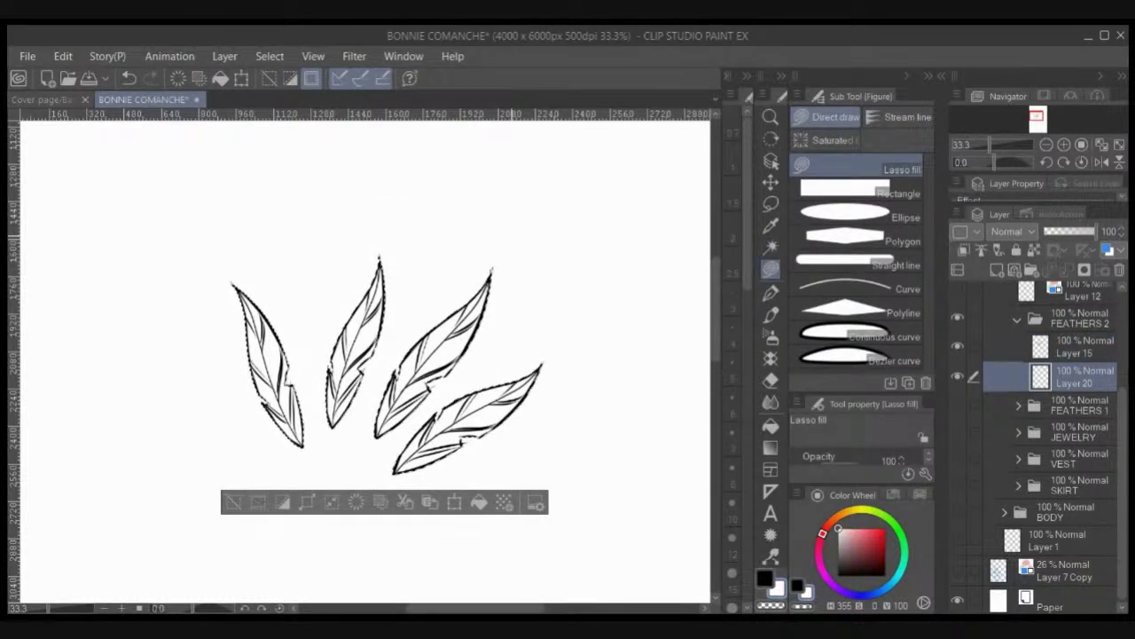
key(ctrl+d)
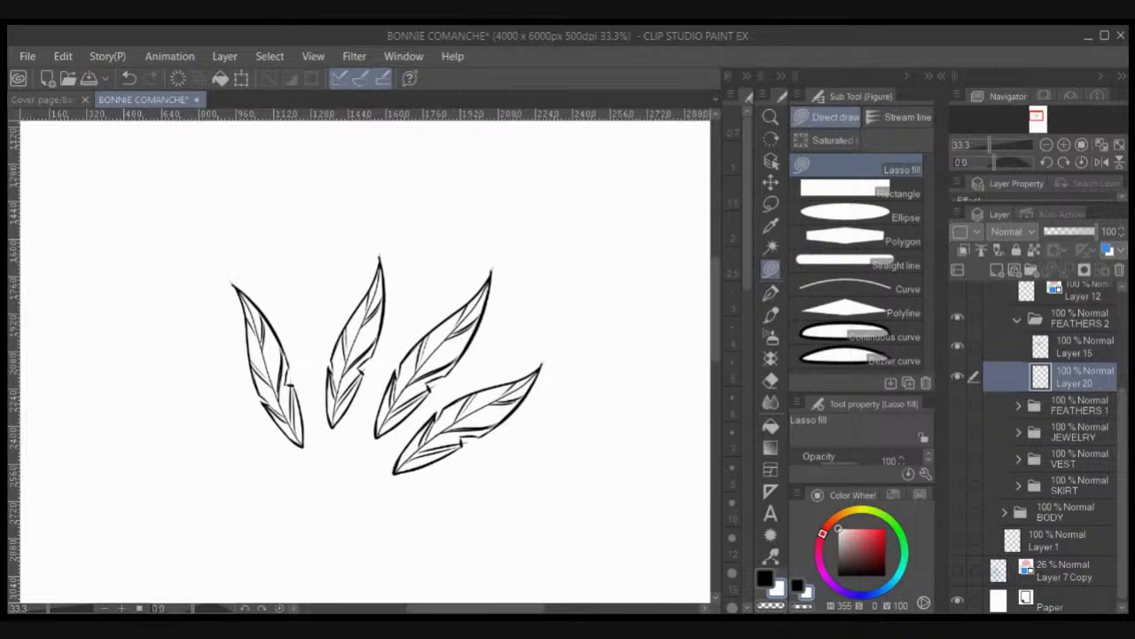
Step: Collapse FEATHERS 2, show the other clothing folders, HAIR and BODY again, and restore the HAIR folder's opacity to 100%
click(1017, 320)
drag(957, 403, 958, 482)
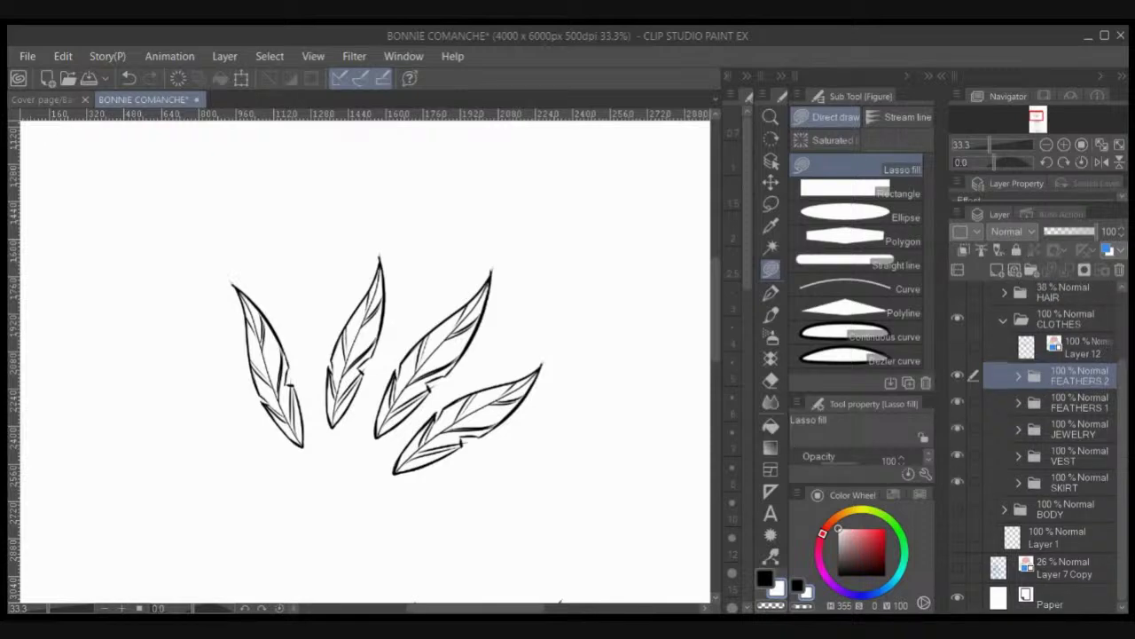
click(958, 291)
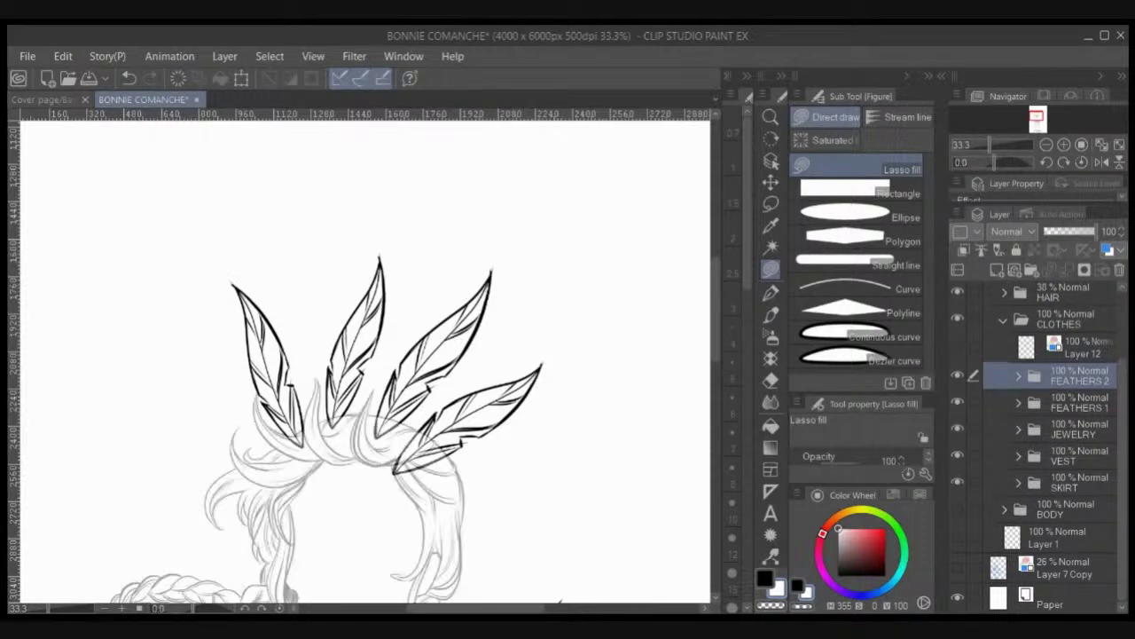
click(957, 509)
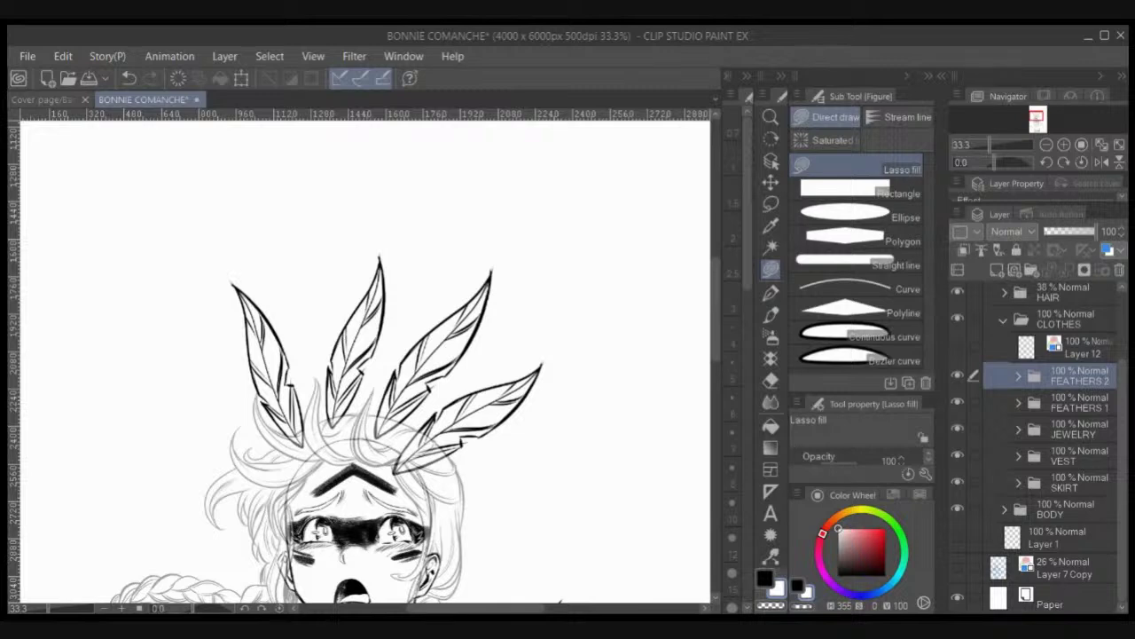
click(1065, 294)
click(1096, 232)
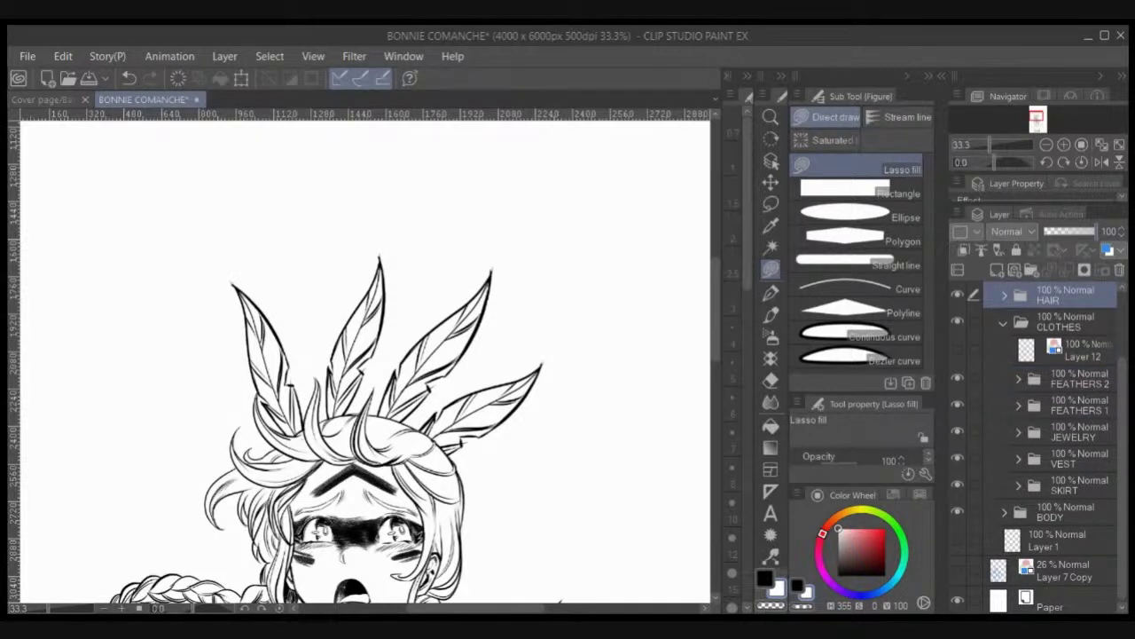
Step: Rotate the whole FEATHERS 2 folder slightly counterclockwise and shift it closer to the head
key(ctrl+minus)
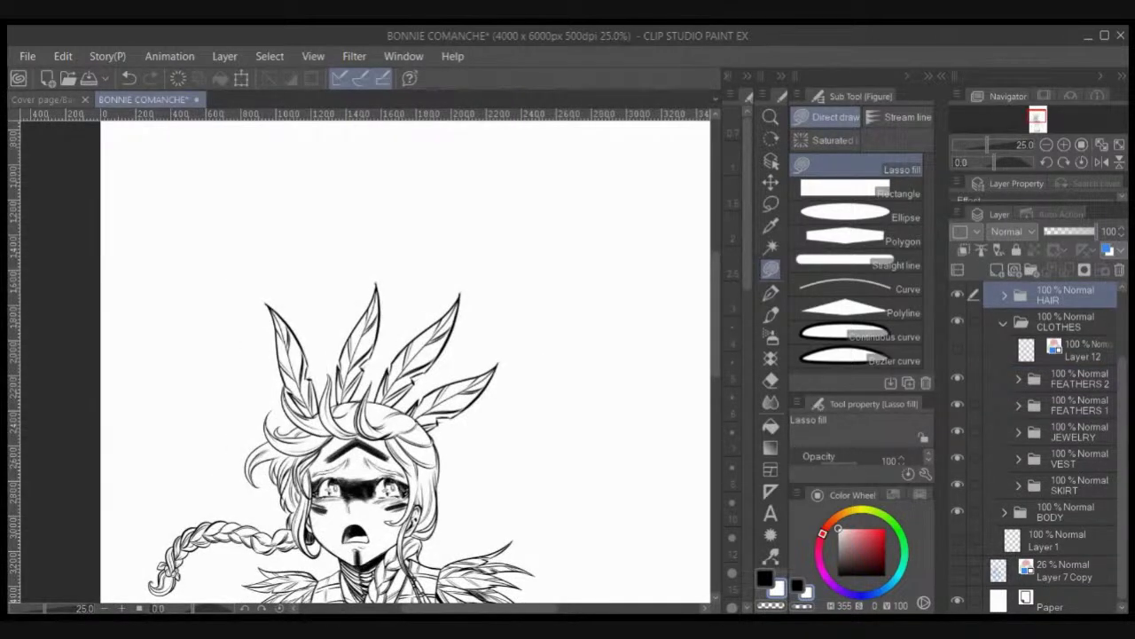
click(1079, 379)
key(ctrl+t)
drag(528, 360, 474, 365)
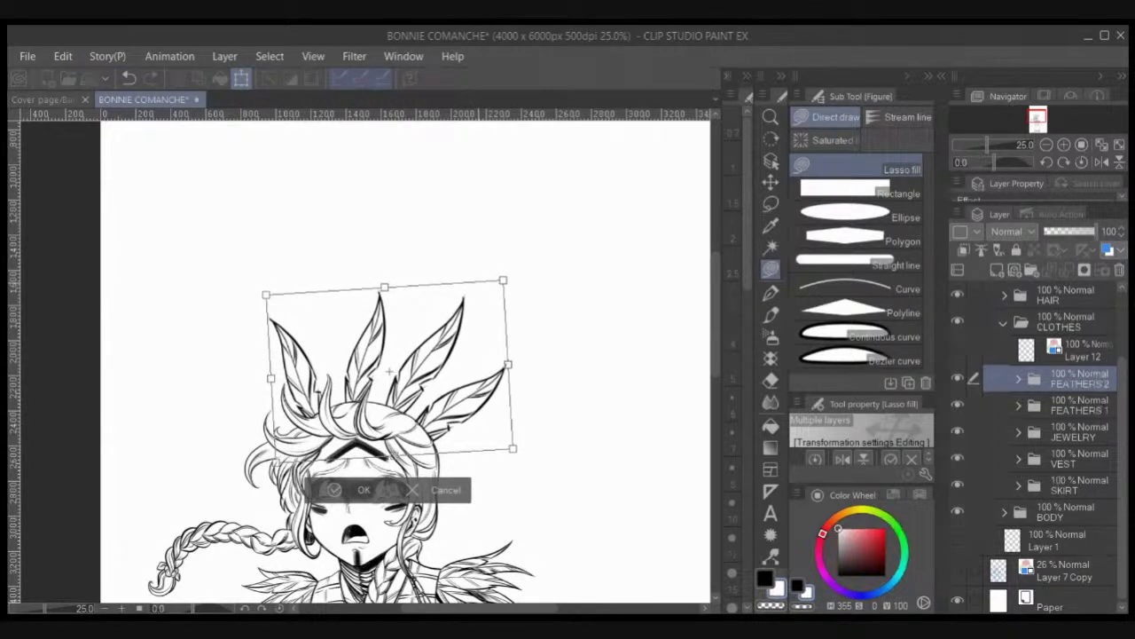
key(Return)
Step: Lasso the leftmost head feather, rotate it slightly counterclockwise with its base toward the head's centre, and hide the HAIR folder
scroll(480, 282, down, 2)
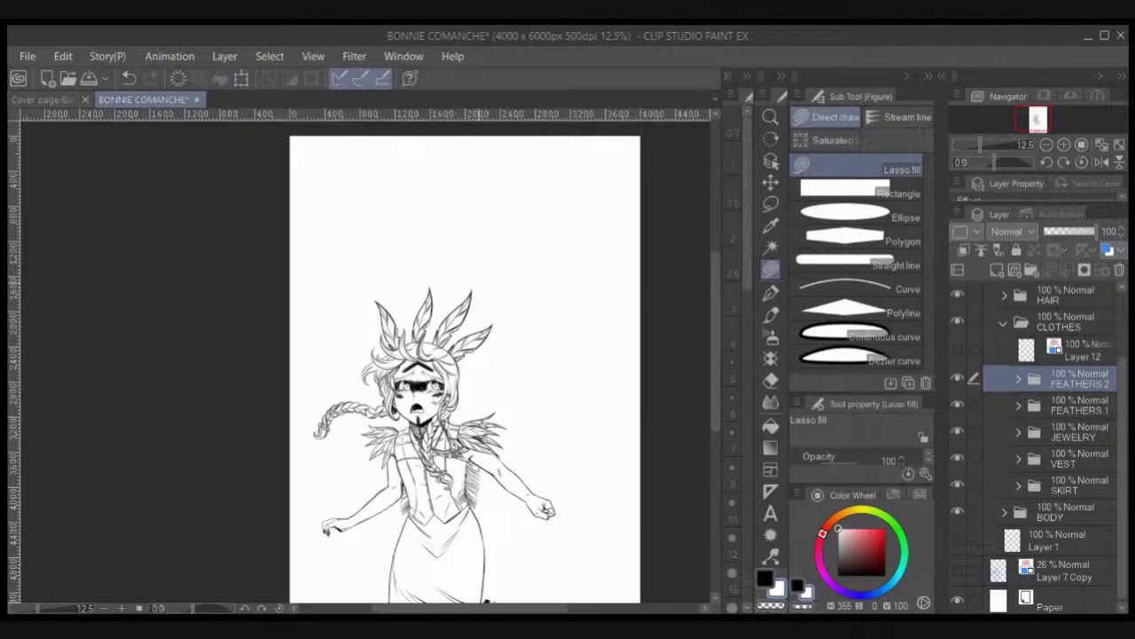
scroll(480, 285, up, 2)
click(771, 226)
click(771, 205)
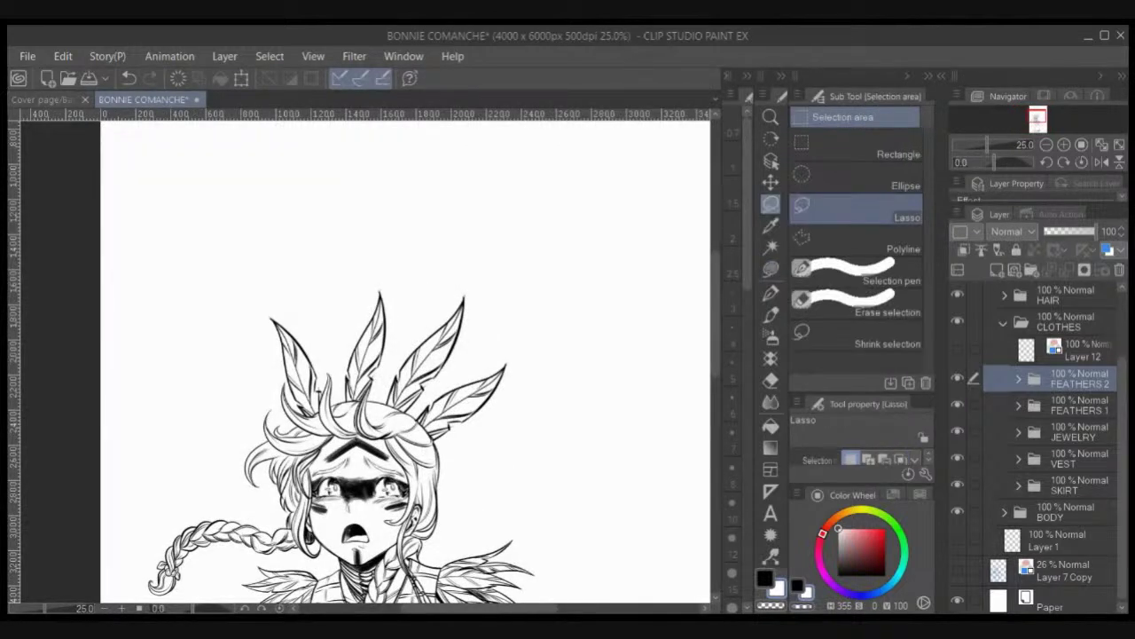
mouse_move(348, 435)
mouse_down()
mouse_move(250, 307)
mouse_move(344, 506)
mouse_up()
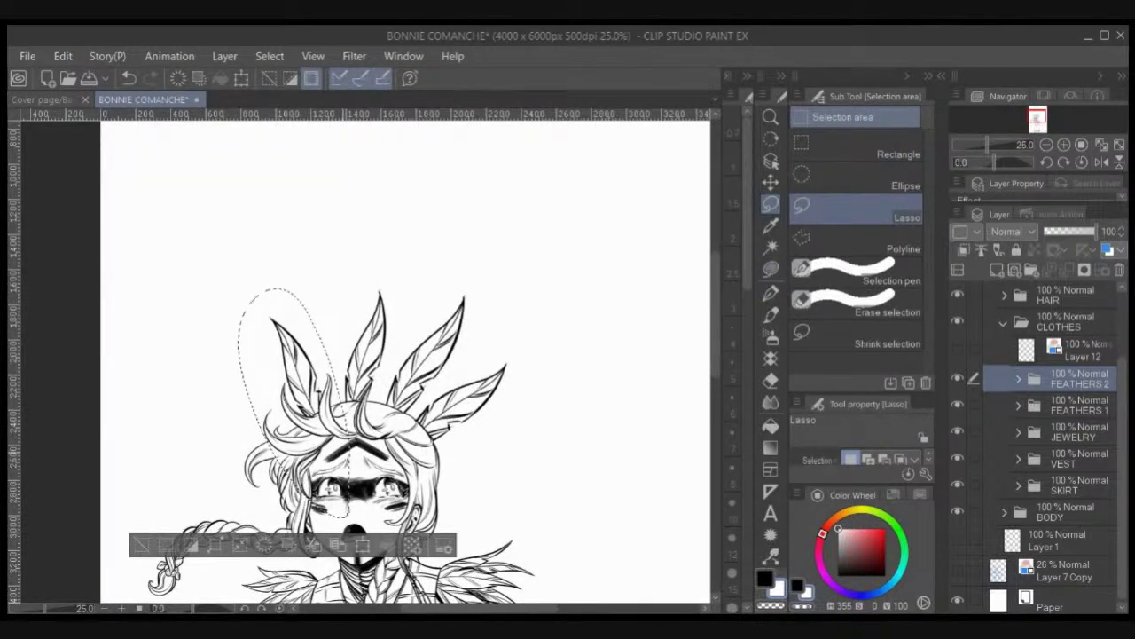
key(ctrl+t)
mouse_move(378, 396)
mouse_down()
mouse_move(381, 379)
mouse_move(325, 376)
mouse_move(301, 400)
mouse_up()
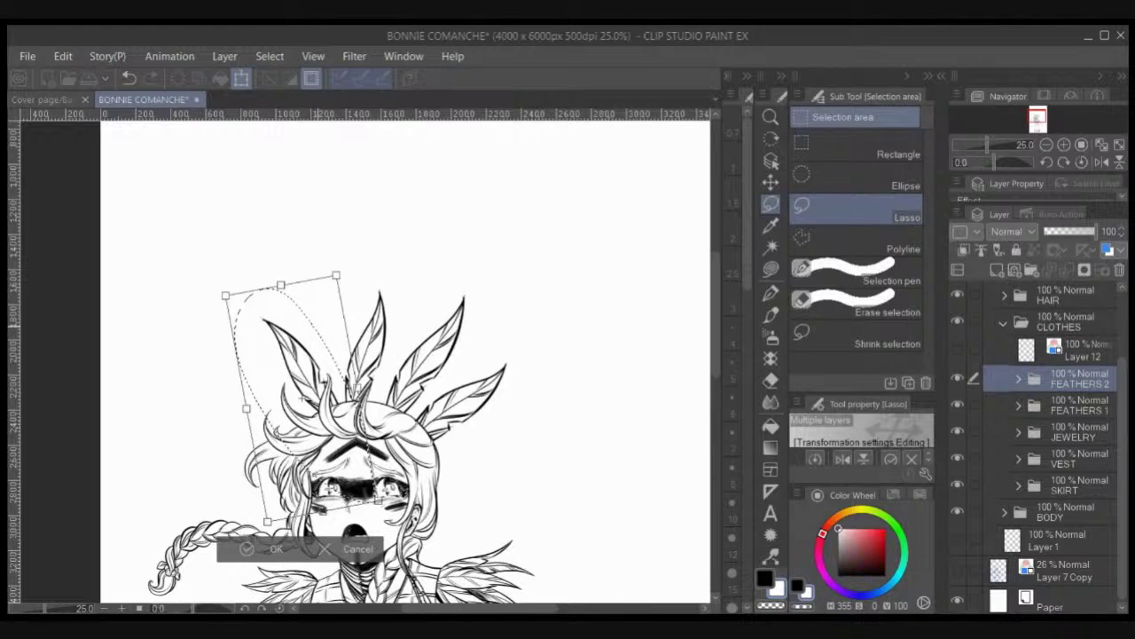
key(Return)
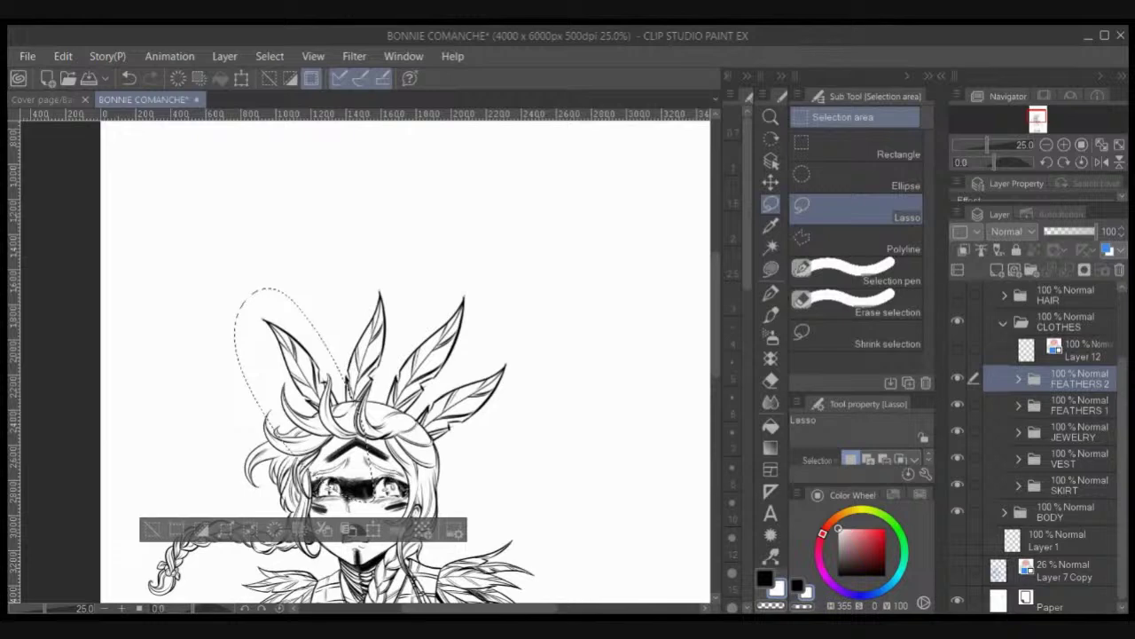
click(958, 295)
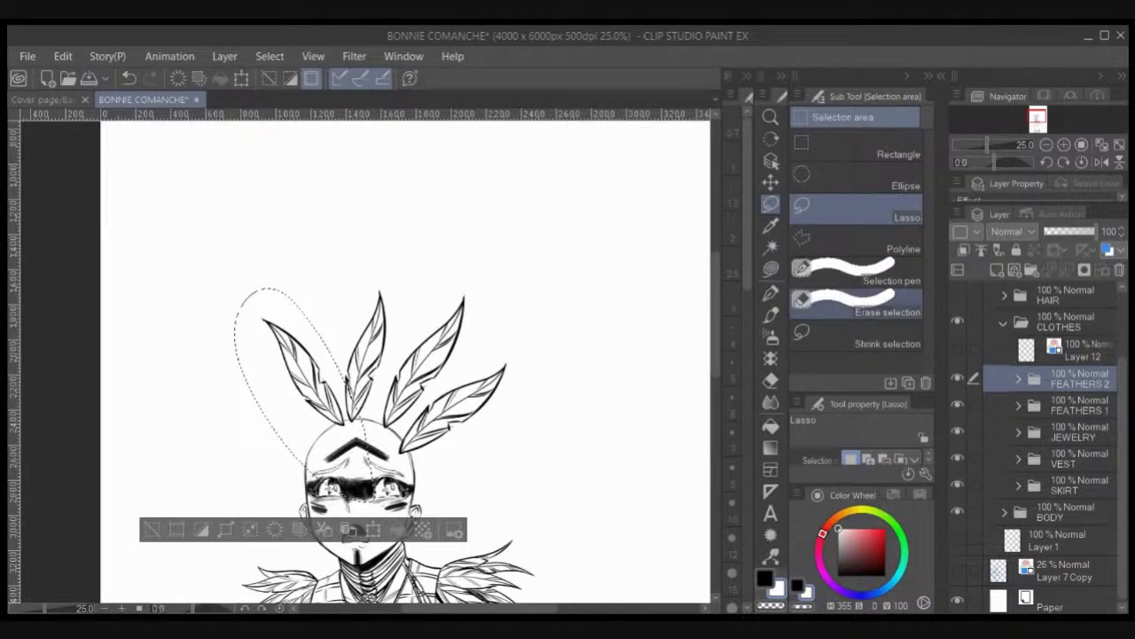
Step: Lasso the two right-hand headdress feathers and move them slightly closer to the other feathers
key(ctrl+d)
mouse_move(305, 452)
mouse_down()
mouse_move(395, 231)
mouse_move(417, 513)
mouse_up()
key(ctrl+d)
mouse_move(450, 275)
mouse_down()
mouse_move(391, 384)
mouse_move(469, 443)
mouse_move(530, 332)
mouse_up()
key(ctrl+t)
drag(463, 398, 454, 391)
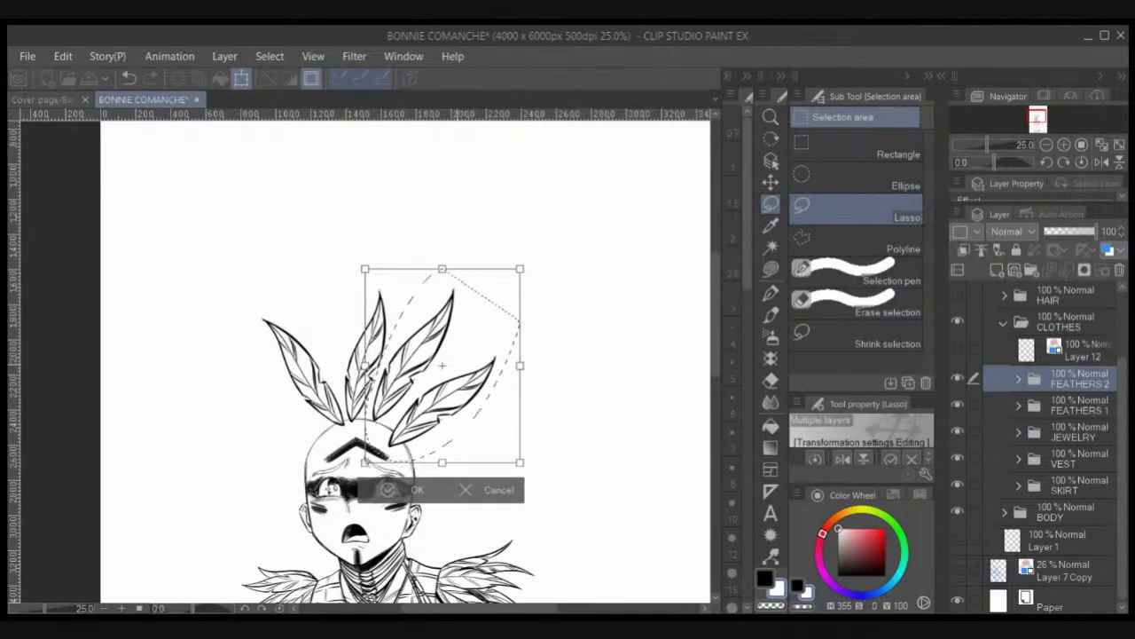
key(Return)
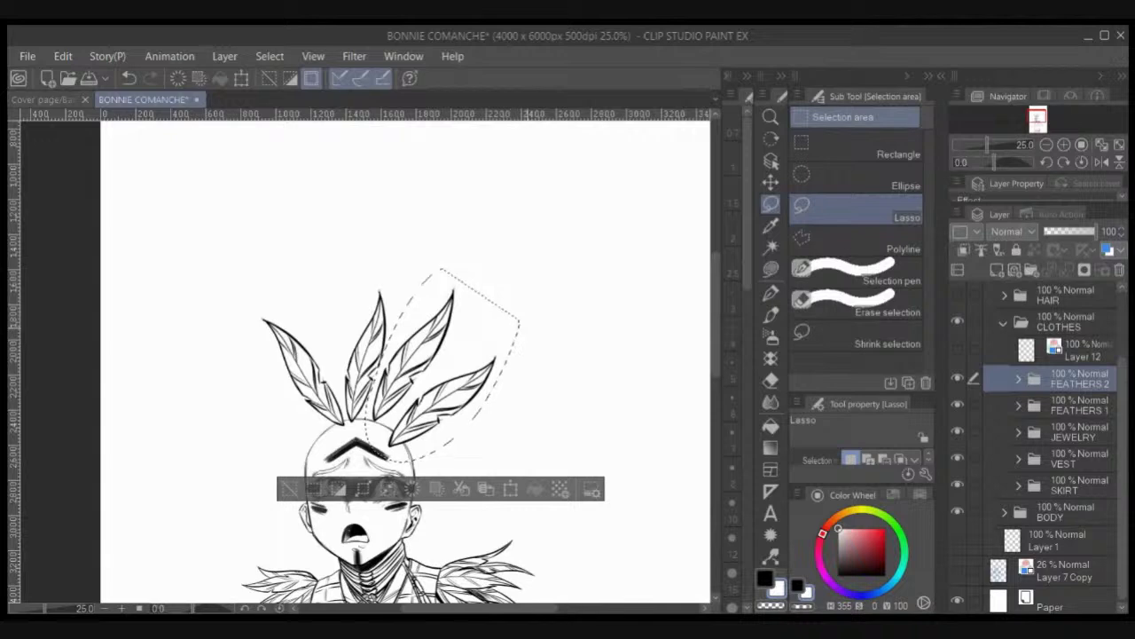
key(ctrl+d)
Step: Rotate the whole feather headdress slightly counterclockwise and shift it a little to the left above the head
key(ctrl+t)
drag(518, 346, 516, 332)
drag(471, 369, 462, 367)
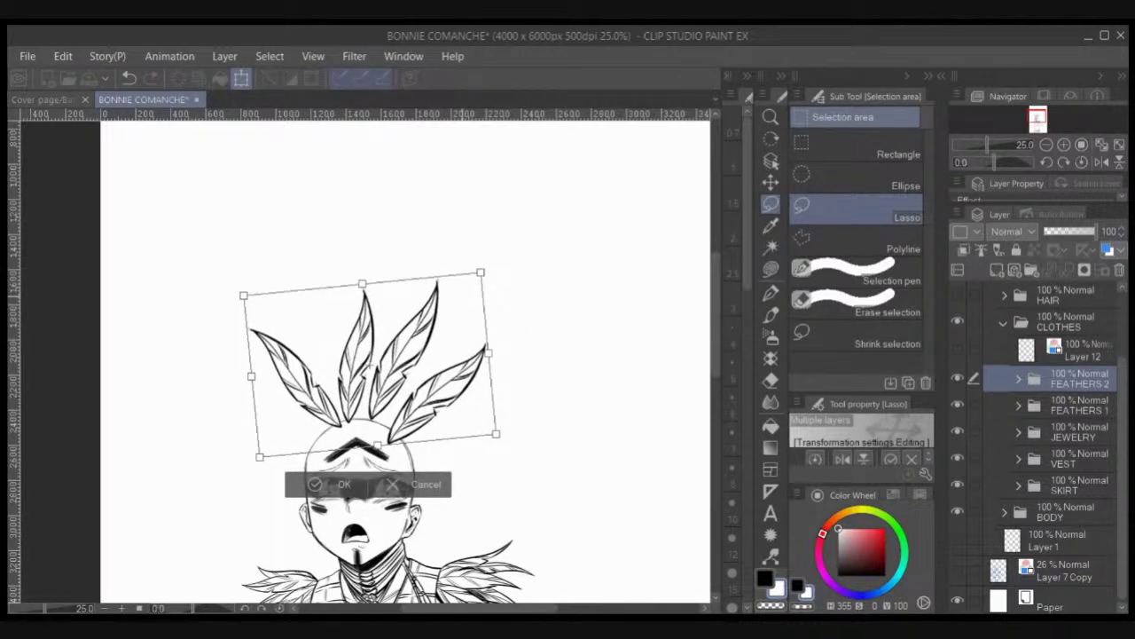
key(Return)
Step: Make the HAIR folder and the blue clothing sketch on Layer 12 visible
click(957, 295)
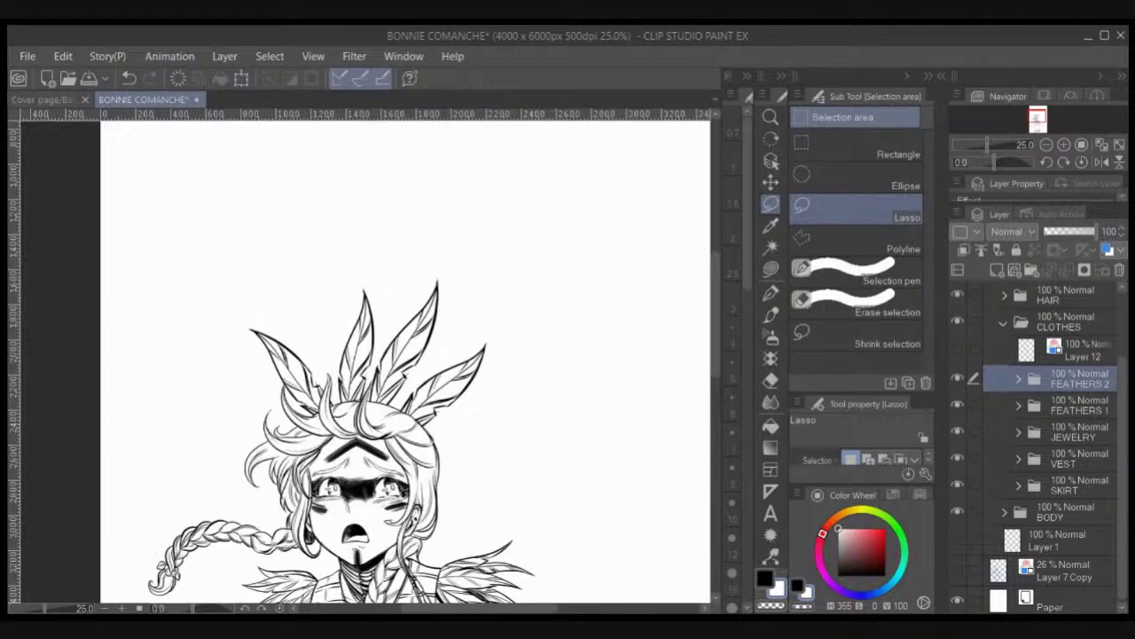
key(ctrl+minus)
key(ctrl+minus)
drag(686, 490, 645, 396)
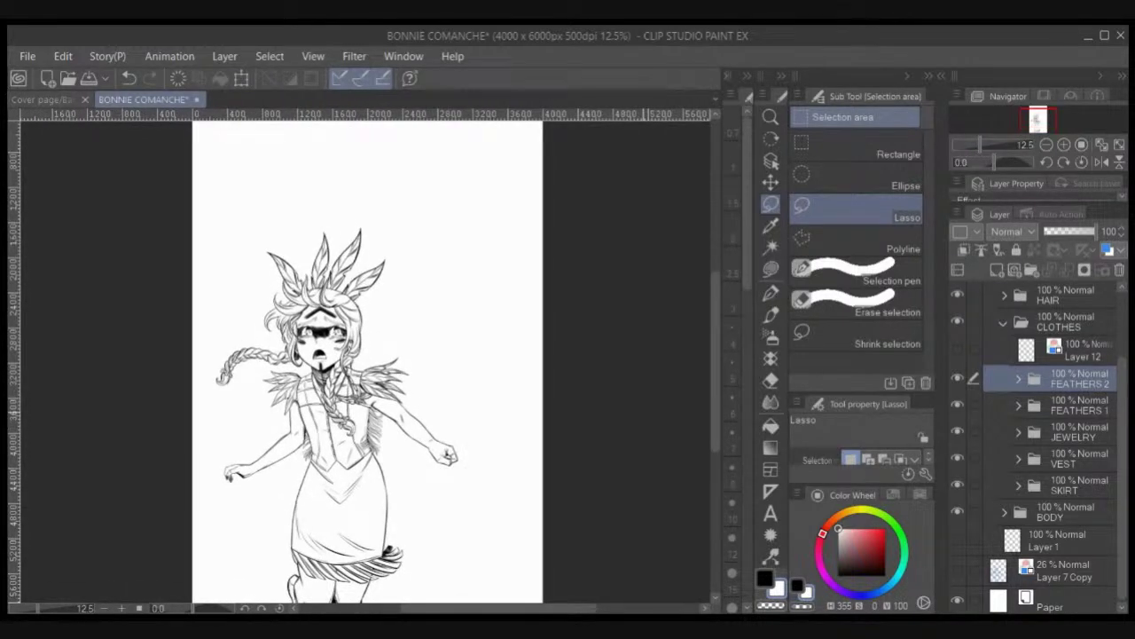
click(957, 350)
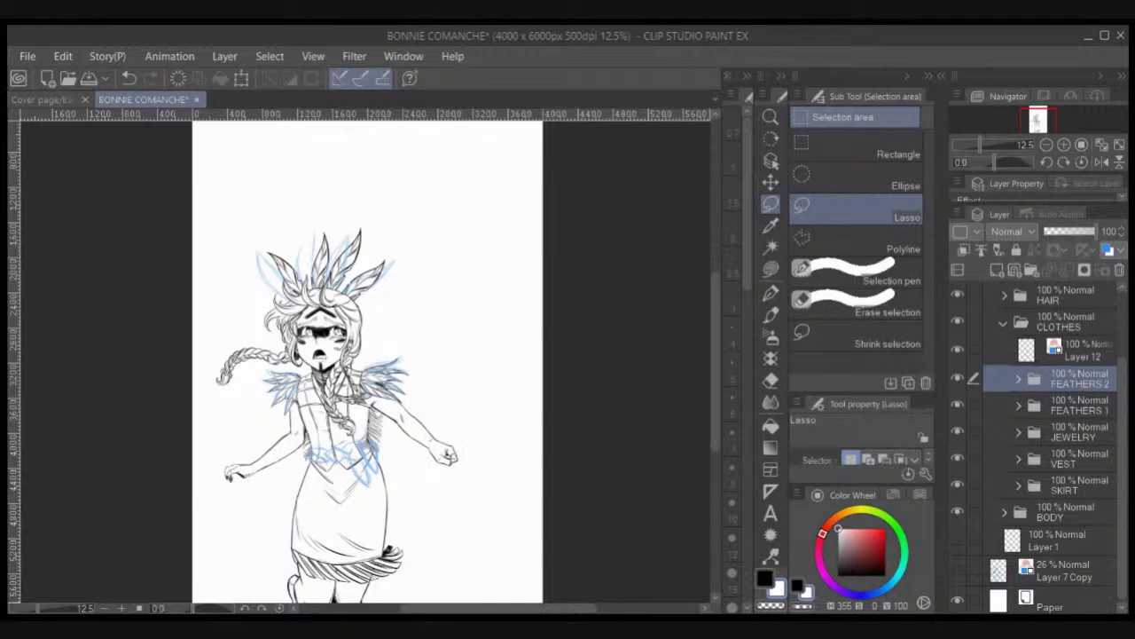
Step: Put Layer 12 into a new folder inside CLOTHES and name the folder BELT
click(1082, 351)
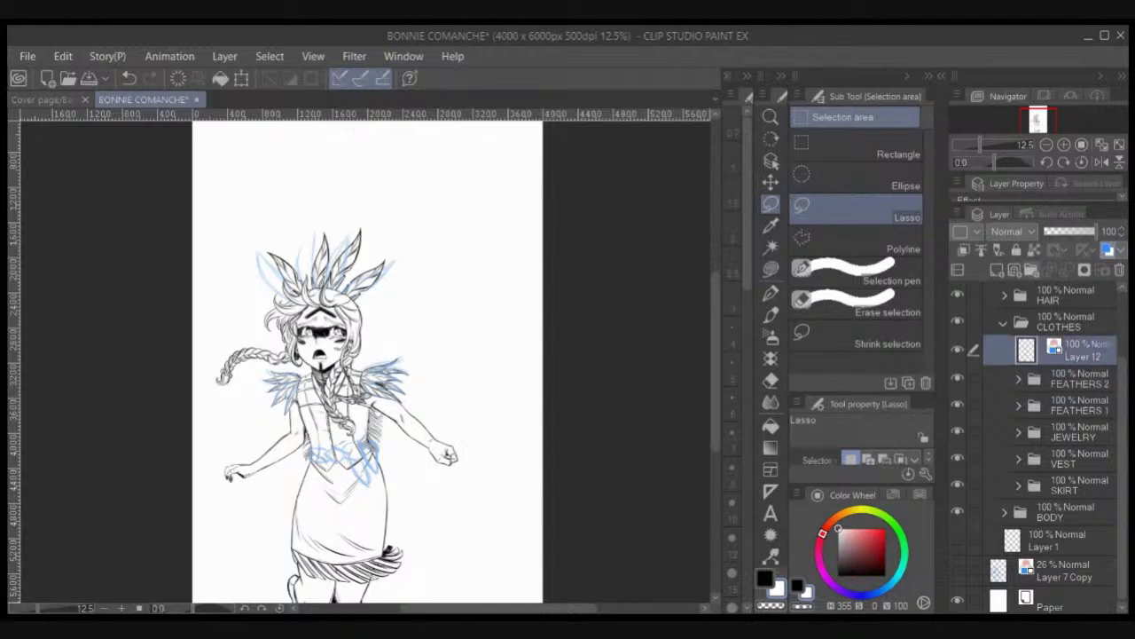
click(1032, 270)
click(1083, 378)
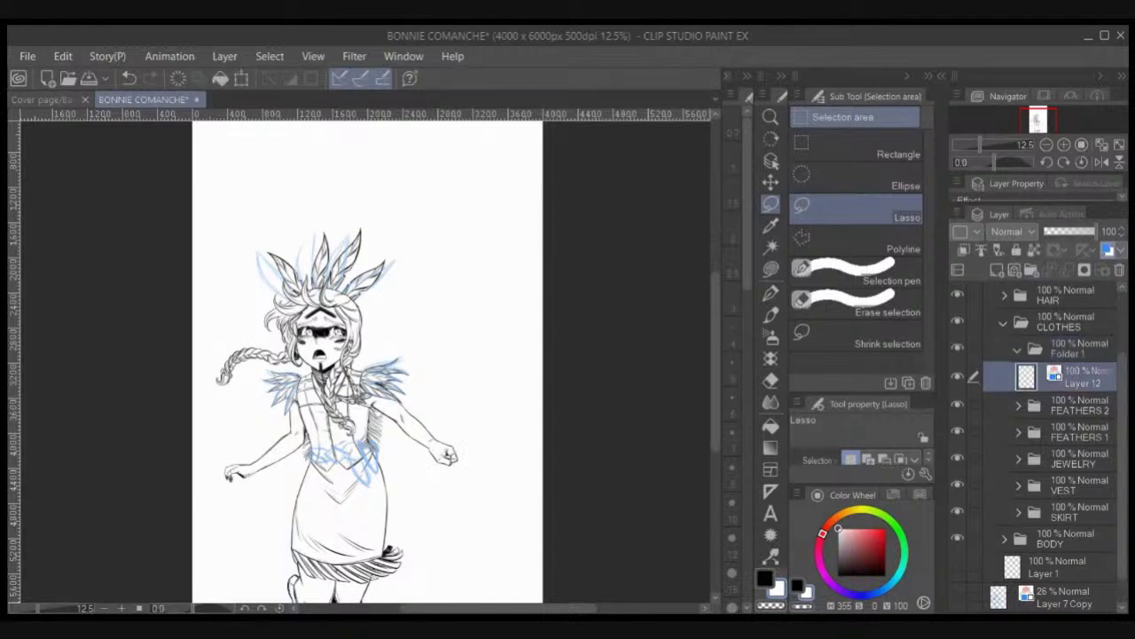
drag(1083, 378, 1079, 349)
click(1079, 350)
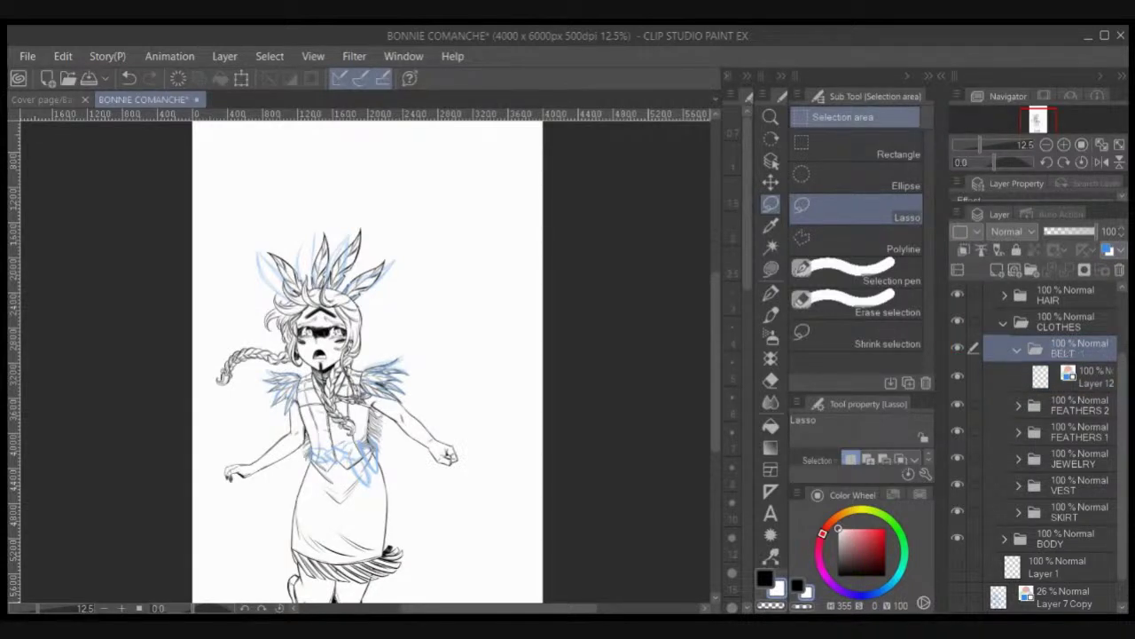
Step: Choose the Pen tool and add a new raster layer above the sketch in the BELT folder for inking the waist
scroll(368, 368, up, 4)
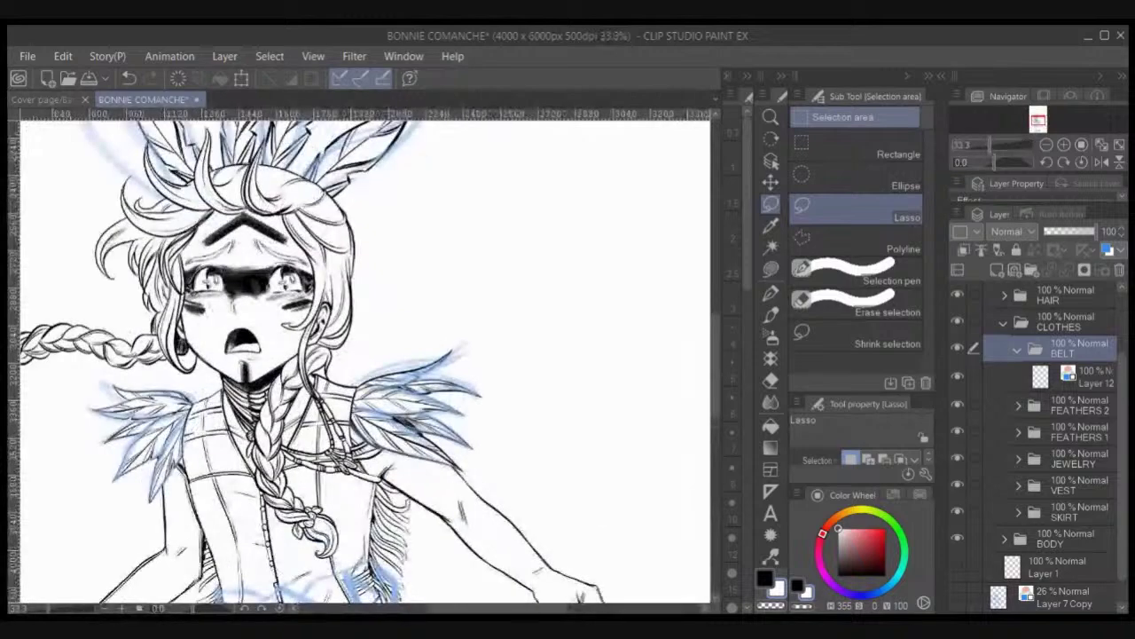
mouse_move(354, 461)
mouse_down()
mouse_move(492, 226)
mouse_move(497, 158)
mouse_up()
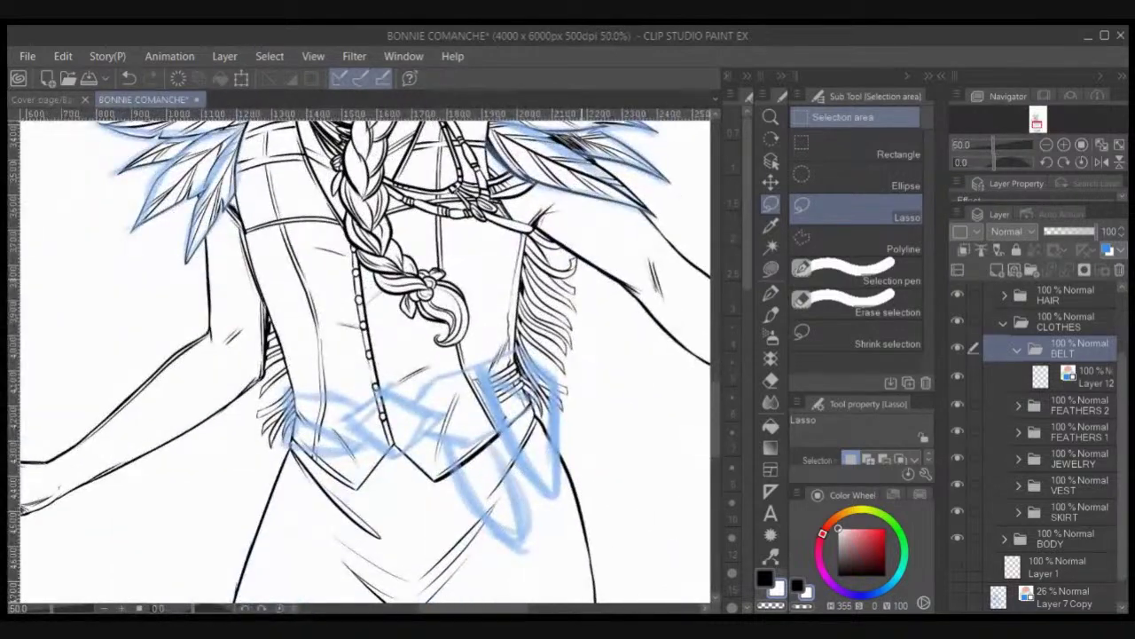
click(771, 294)
click(997, 270)
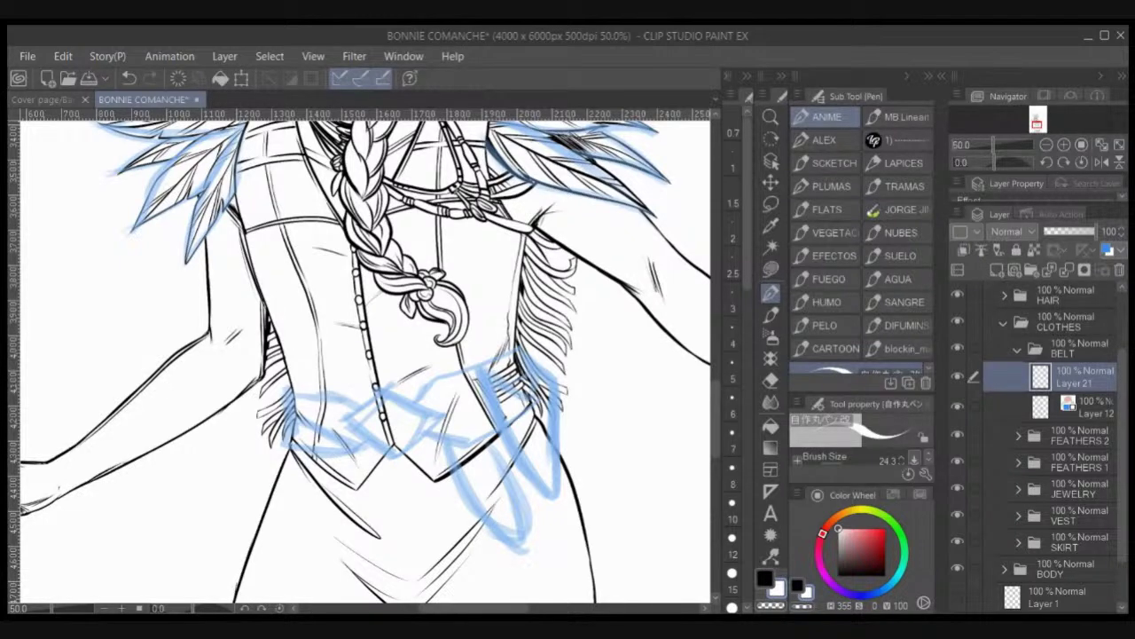
Step: Apply the blue layer color to the folders from FEATHERS 2 through BODY, and make the empty belt layer active again
click(1078, 436)
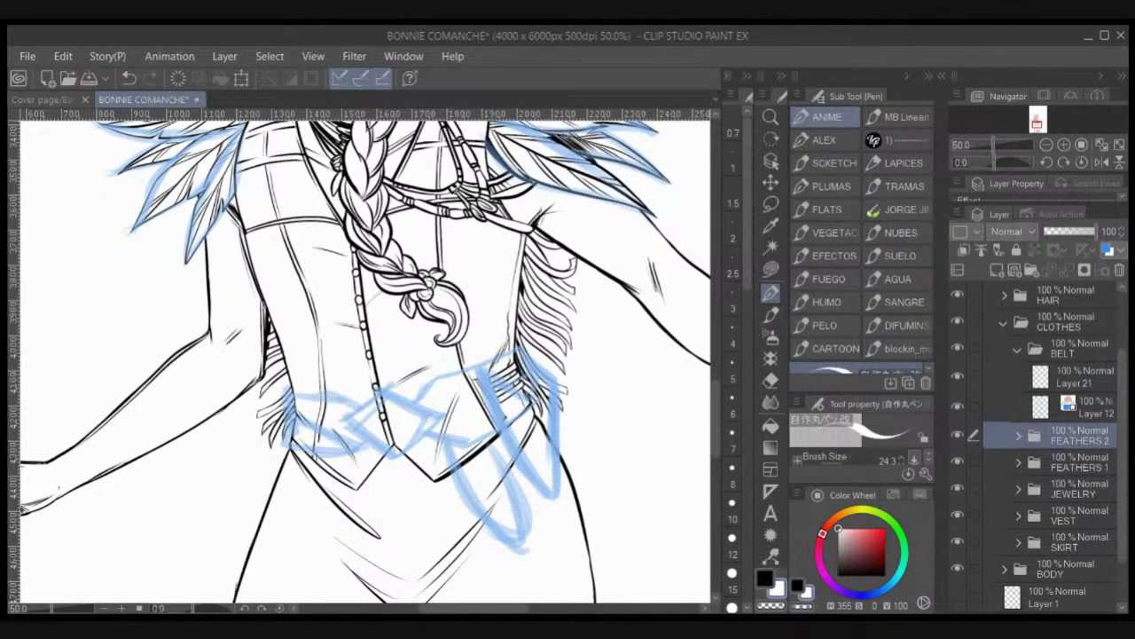
shift+click(1074, 570)
click(1107, 250)
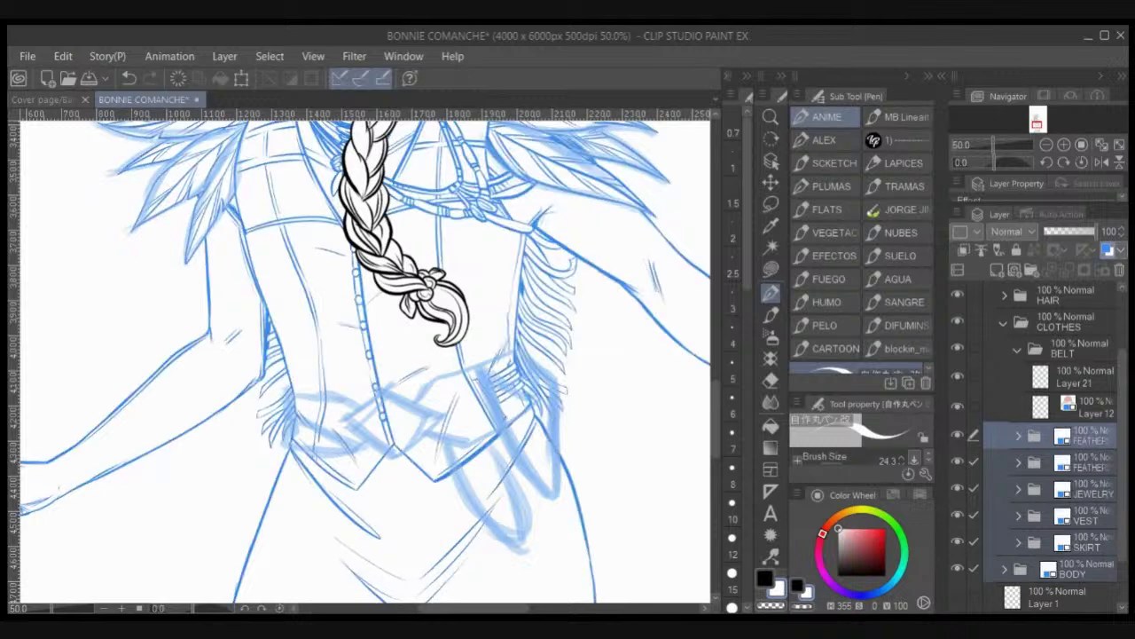
click(1090, 408)
click(1077, 378)
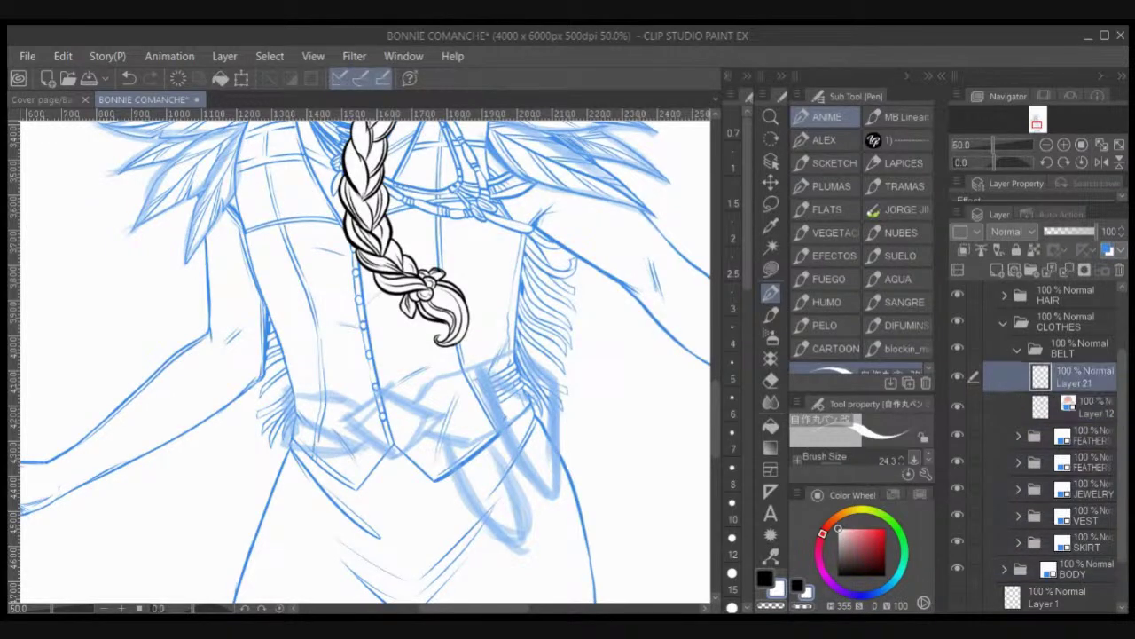
Step: Ink the outline of a diamond-shaped buckle in black at the centre of the waist, following the sketch
drag(343, 422, 375, 394)
key(ctrl+z)
click(765, 578)
mouse_move(341, 424)
mouse_down()
mouse_move(382, 390)
mouse_move(422, 414)
mouse_up()
mouse_move(340, 424)
mouse_down()
mouse_move(383, 456)
mouse_move(422, 415)
mouse_up()
key(ctrl+z)
key(ctrl+z)
mouse_move(340, 424)
mouse_down()
mouse_move(388, 453)
mouse_move(424, 414)
mouse_up()
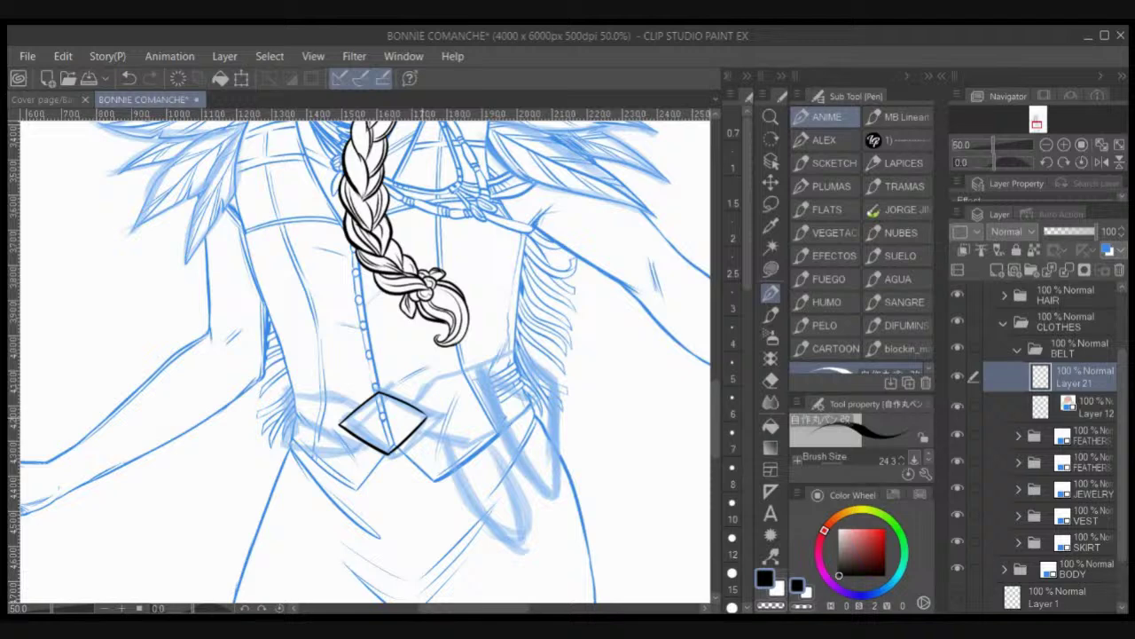
Step: Ink the belt section to the right of the buckle, redrawing its outer end and lower edge as a closed outline
mouse_move(415, 395)
mouse_down()
mouse_move(516, 349)
mouse_move(536, 399)
mouse_move(523, 417)
mouse_up()
drag(414, 431, 465, 446)
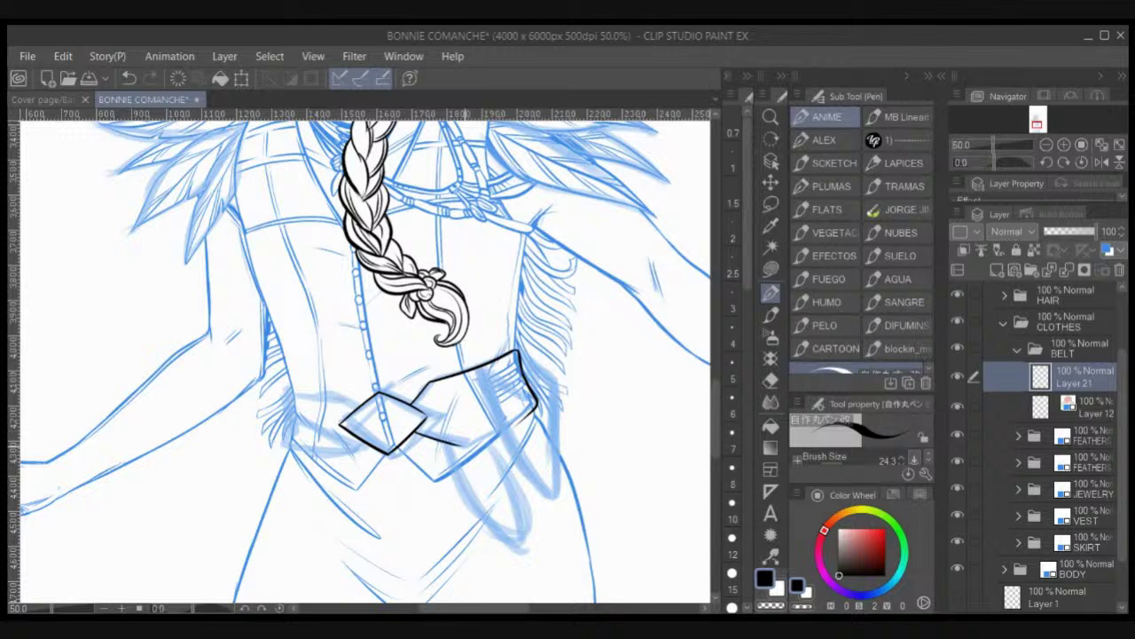
key(c)
drag(538, 406, 519, 423)
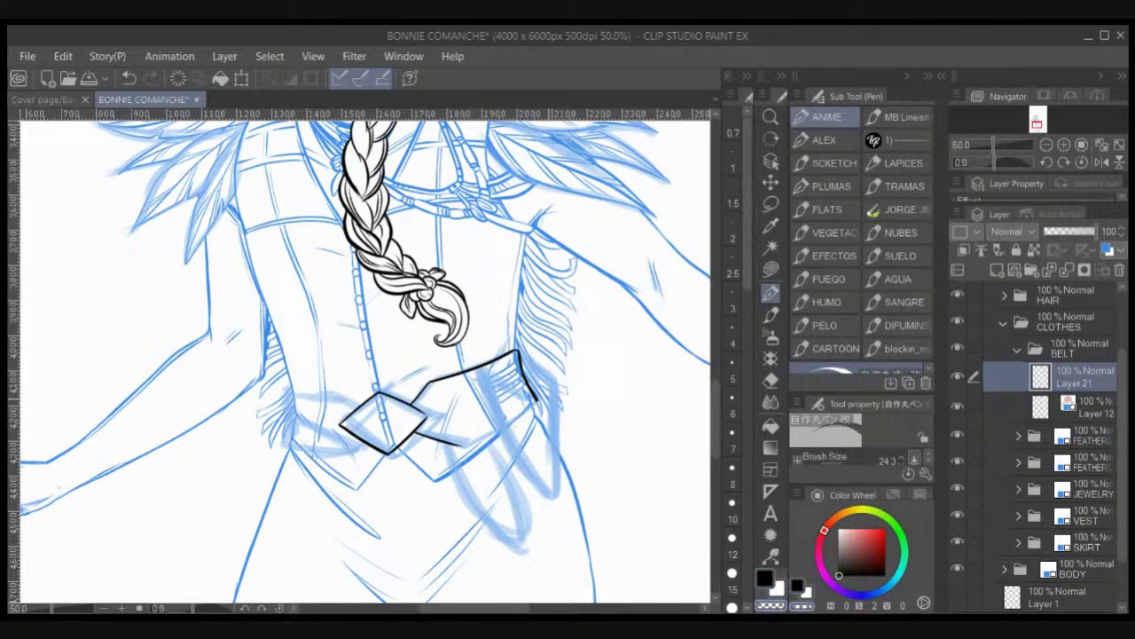
key(c)
mouse_move(462, 447)
mouse_down()
mouse_move(535, 401)
mouse_move(523, 375)
mouse_move(533, 405)
mouse_up()
key(c)
key(c)
key(c)
key(c)
key(ctrl+z)
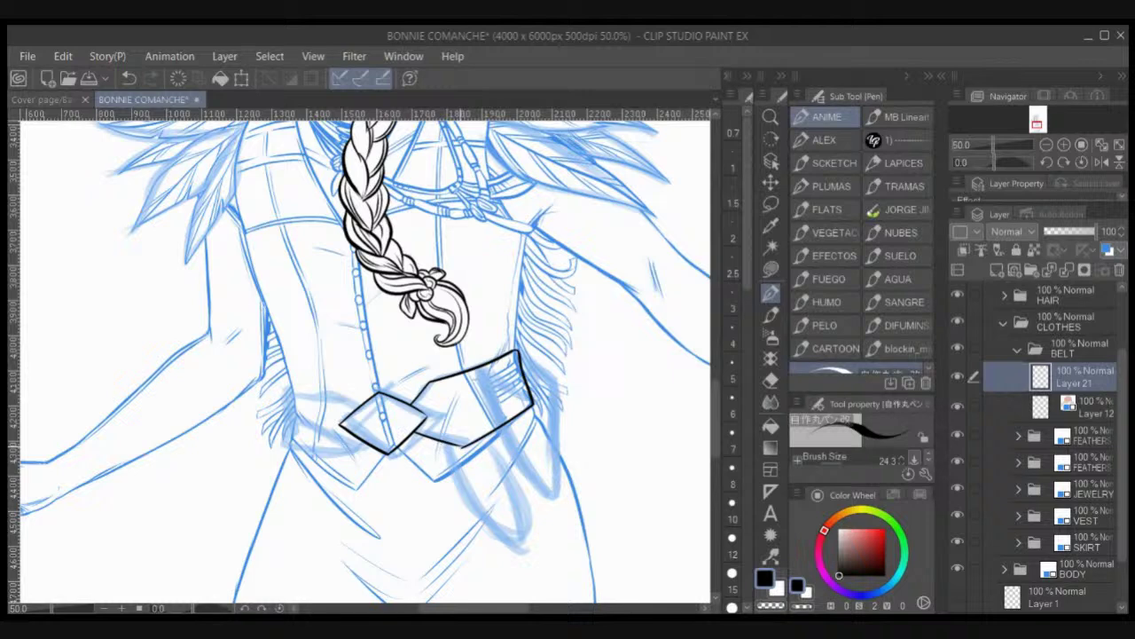
Step: Ink the belt section to the left of the buckle, closing it with an edge at the hip
drag(287, 388, 358, 406)
key(ctrl+z)
drag(287, 388, 354, 407)
key(ctrl+z)
key(ctrl+z)
mouse_move(291, 392)
mouse_down()
mouse_move(350, 403)
mouse_move(356, 450)
mouse_up()
drag(284, 453, 346, 461)
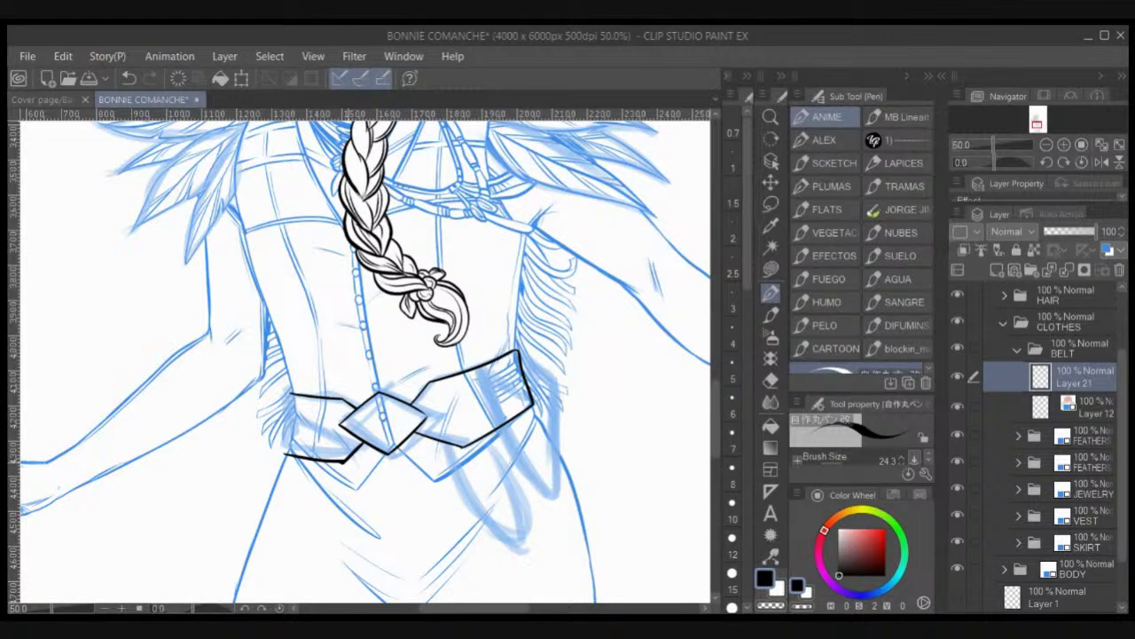
drag(284, 454, 291, 392)
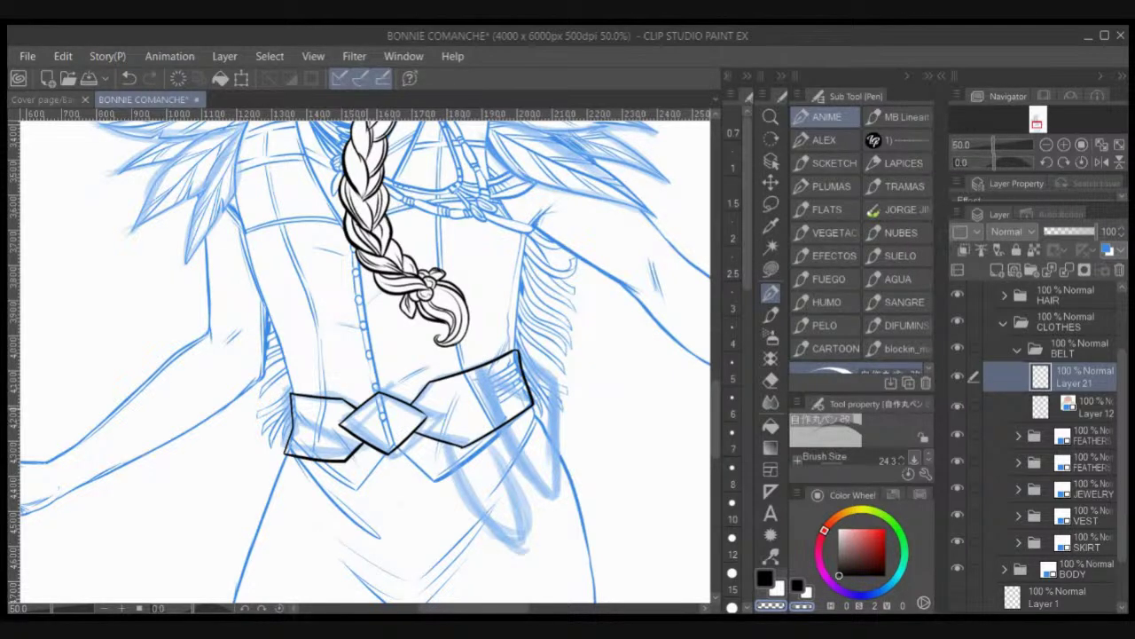
Step: Draw an inner diamond outline and a flower motif with radiating petals inside the buckle
key(c)
mouse_move(346, 423)
mouse_down()
mouse_move(371, 402)
mouse_move(382, 442)
mouse_move(368, 438)
mouse_move(382, 446)
mouse_move(417, 417)
mouse_up()
key(ctrl+z)
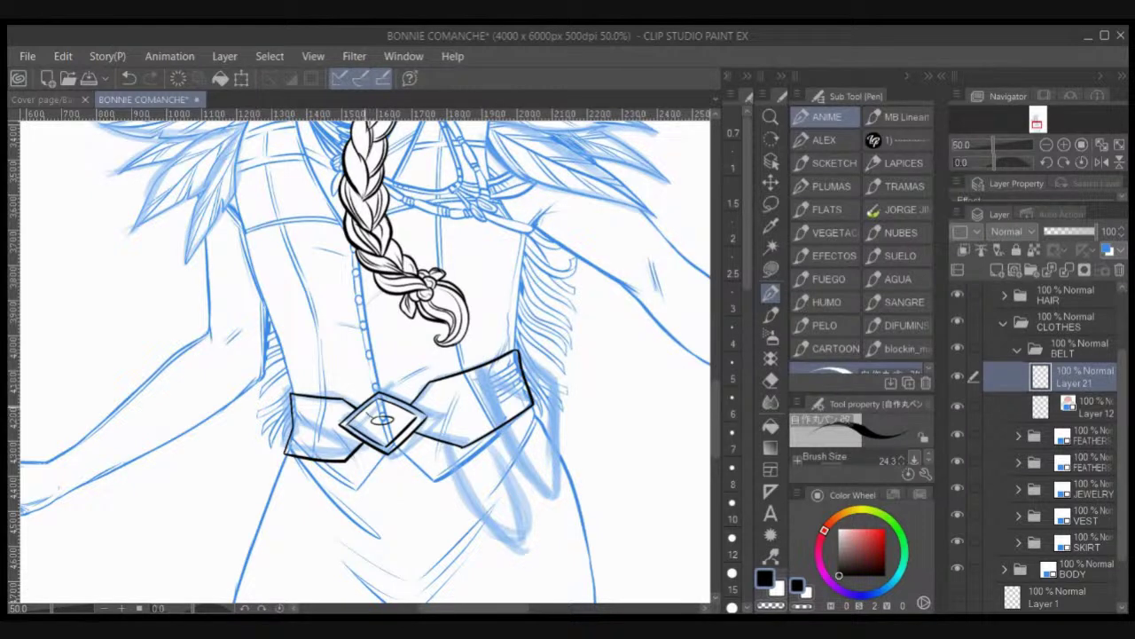
mouse_move(393, 415)
mouse_down()
mouse_move(413, 414)
mouse_move(353, 424)
mouse_up()
drag(353, 428, 377, 426)
drag(377, 434, 390, 429)
mouse_move(387, 433)
mouse_down()
mouse_move(401, 423)
mouse_move(368, 417)
mouse_up()
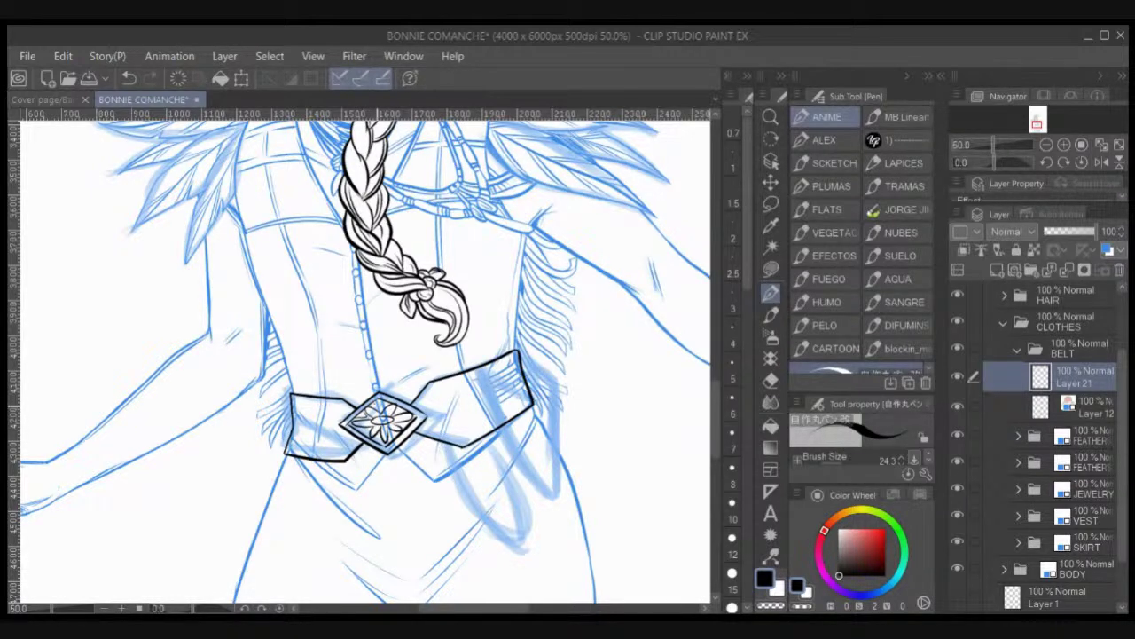
key(ctrl+z)
drag(362, 427, 382, 445)
Step: Draw pointed leaf shapes fanning out along the belt on both sides of the buckle
mouse_move(404, 409)
mouse_down()
mouse_move(389, 411)
mouse_move(397, 420)
mouse_move(330, 403)
mouse_up()
mouse_move(330, 404)
mouse_down()
mouse_move(342, 414)
mouse_move(325, 416)
mouse_move(336, 424)
mouse_move(315, 437)
mouse_move(325, 446)
mouse_up()
key(ctrl+z)
key(ctrl+z)
mouse_move(324, 446)
mouse_down()
mouse_move(344, 443)
mouse_move(334, 454)
mouse_up()
drag(334, 454, 348, 455)
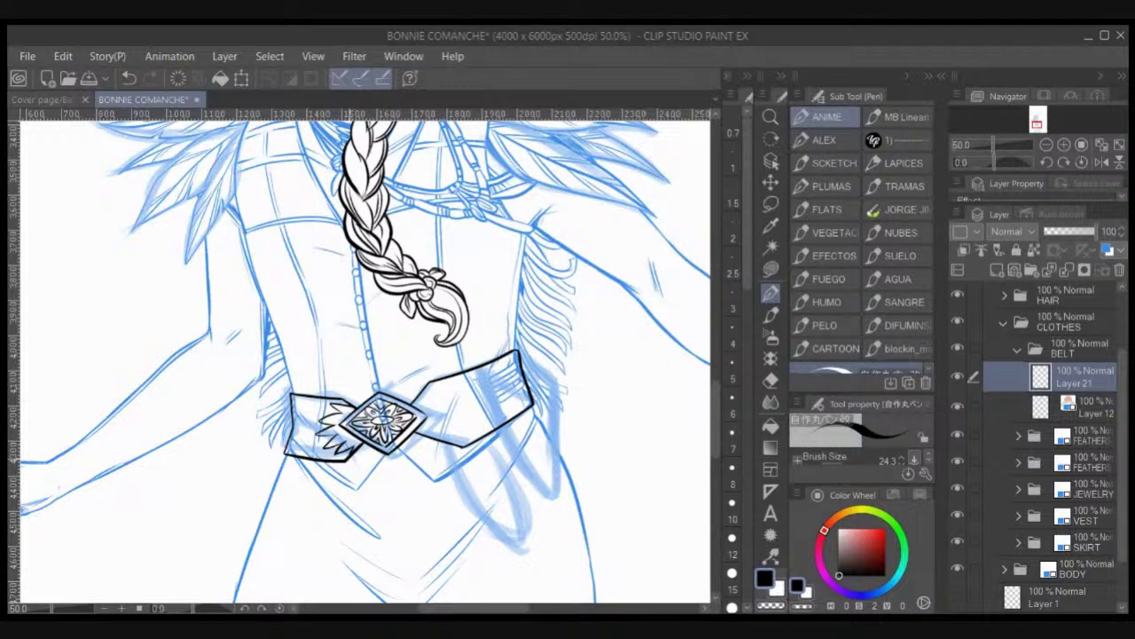
mouse_move(416, 400)
mouse_down()
mouse_move(442, 390)
mouse_move(419, 399)
mouse_move(440, 434)
mouse_up()
key(ctrl+z)
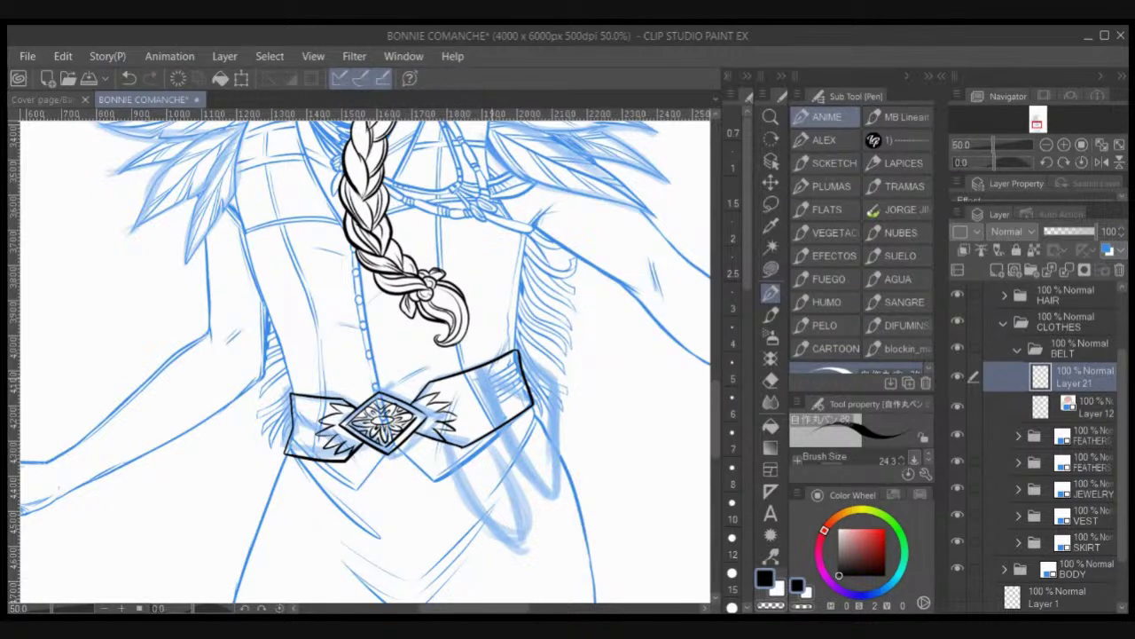
Step: Draw a triangular ornament at the right end of the belt
mouse_move(502, 367)
mouse_down()
mouse_move(490, 392)
mouse_move(523, 406)
mouse_up()
key(ctrl+z)
key(ctrl+z)
mouse_move(509, 362)
mouse_down()
mouse_move(493, 394)
mouse_move(528, 399)
mouse_up()
mouse_move(510, 359)
mouse_down()
mouse_move(500, 383)
mouse_move(521, 376)
mouse_up()
key(ctrl+z)
Step: Draw a jagged zigzag ornament at the left end of the belt
mouse_move(302, 410)
mouse_down()
mouse_move(308, 438)
mouse_move(287, 445)
mouse_up()
key(ctrl+z)
key(ctrl+z)
drag(293, 408, 302, 428)
mouse_move(295, 399)
mouse_down()
mouse_move(314, 409)
mouse_move(304, 420)
mouse_move(315, 444)
mouse_up()
key(ctrl+z)
drag(315, 445, 299, 450)
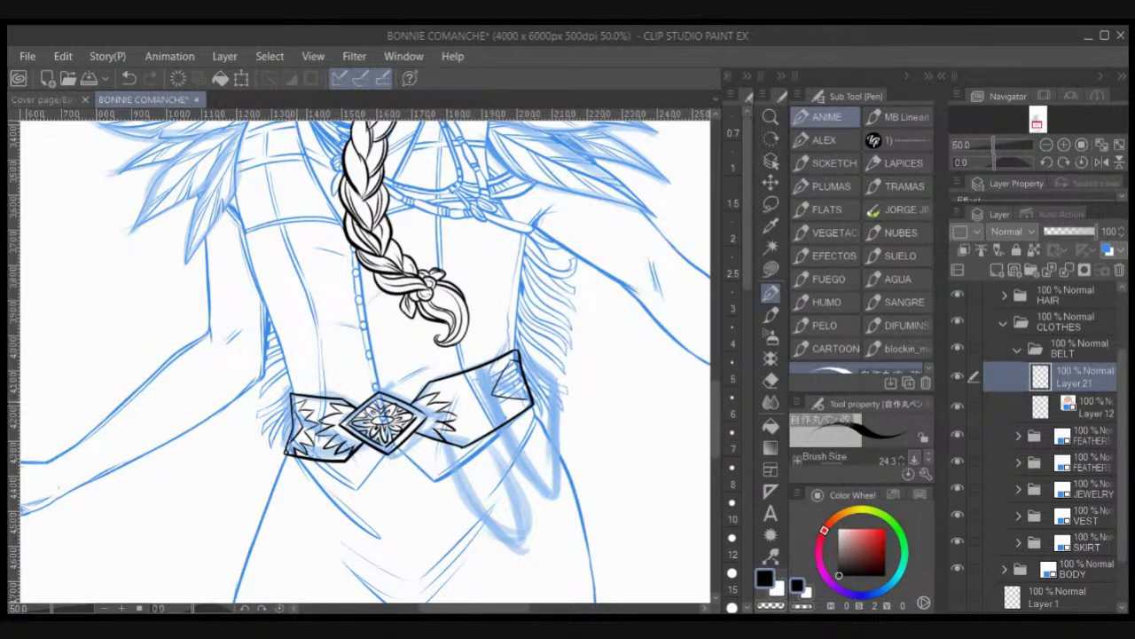
Step: Extend the ornament at the belt's right end with a zigzag border and fine inner details
mouse_move(490, 381)
mouse_down()
mouse_move(470, 383)
mouse_move(482, 392)
mouse_move(472, 405)
mouse_up()
mouse_move(473, 405)
mouse_down()
mouse_move(487, 402)
mouse_move(482, 418)
mouse_move(498, 406)
mouse_move(504, 420)
mouse_up()
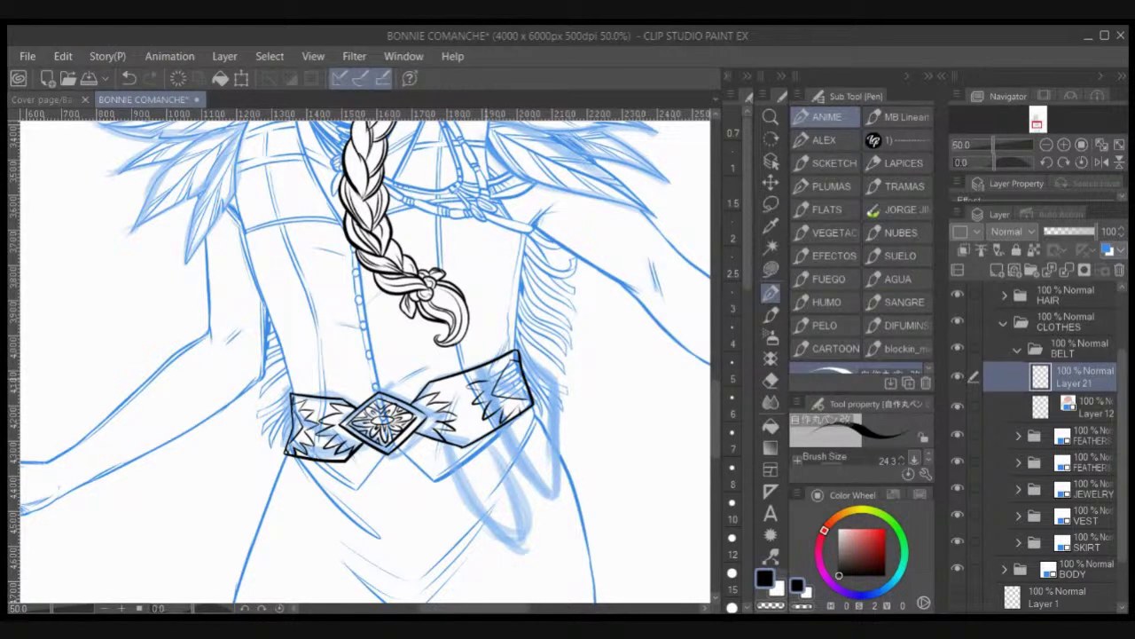
key(ctrl+z)
mouse_move(476, 374)
mouse_down()
mouse_move(495, 370)
mouse_move(499, 387)
mouse_up()
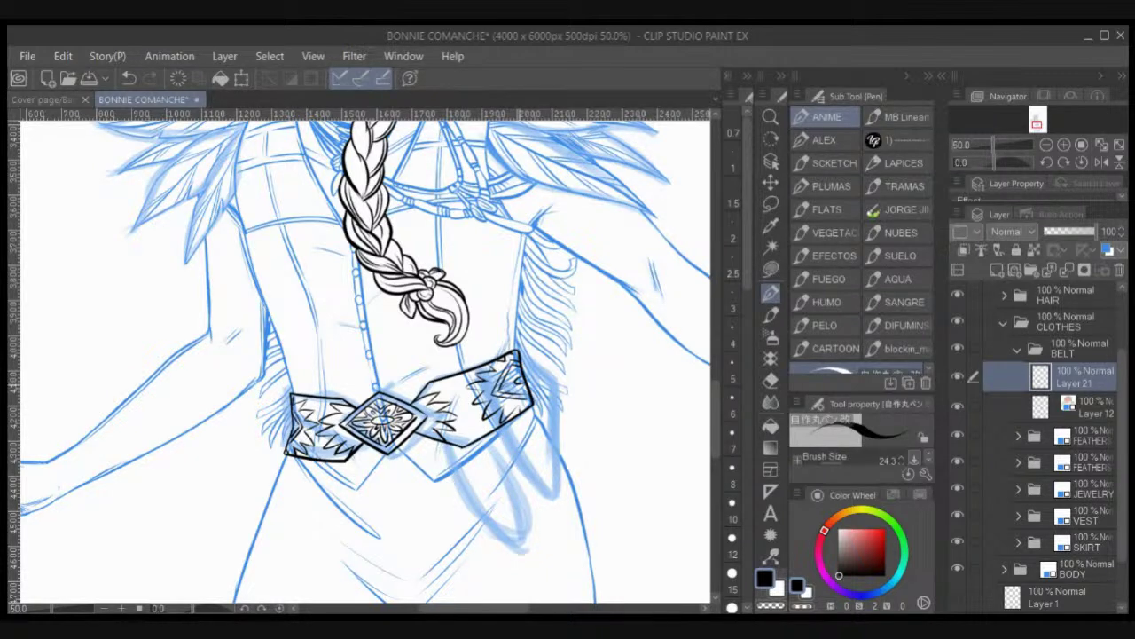
key(ctrl+z)
drag(525, 385, 518, 382)
Step: Draw a rounded double-lined strap hanging below the belt, and erase the belt's right end with a transparent Lasso fill
mouse_move(449, 444)
mouse_down()
mouse_move(470, 486)
mouse_move(524, 532)
mouse_move(507, 444)
mouse_move(479, 492)
mouse_move(506, 525)
mouse_move(518, 492)
mouse_move(489, 442)
mouse_move(493, 495)
mouse_move(507, 499)
mouse_move(483, 443)
mouse_move(498, 494)
mouse_move(475, 453)
mouse_up()
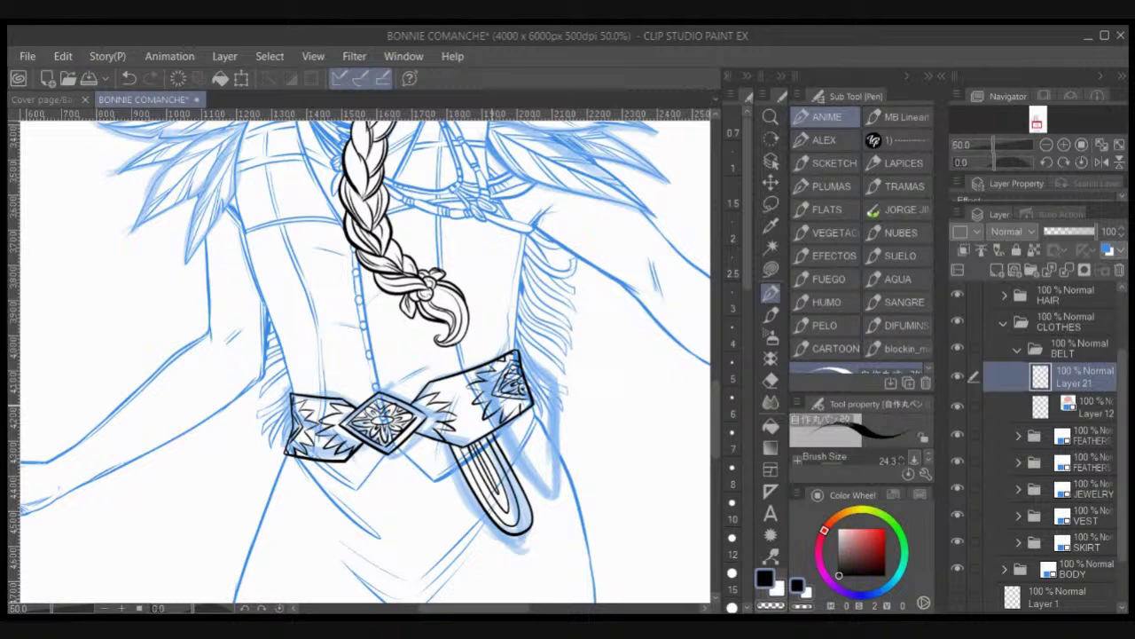
key(u)
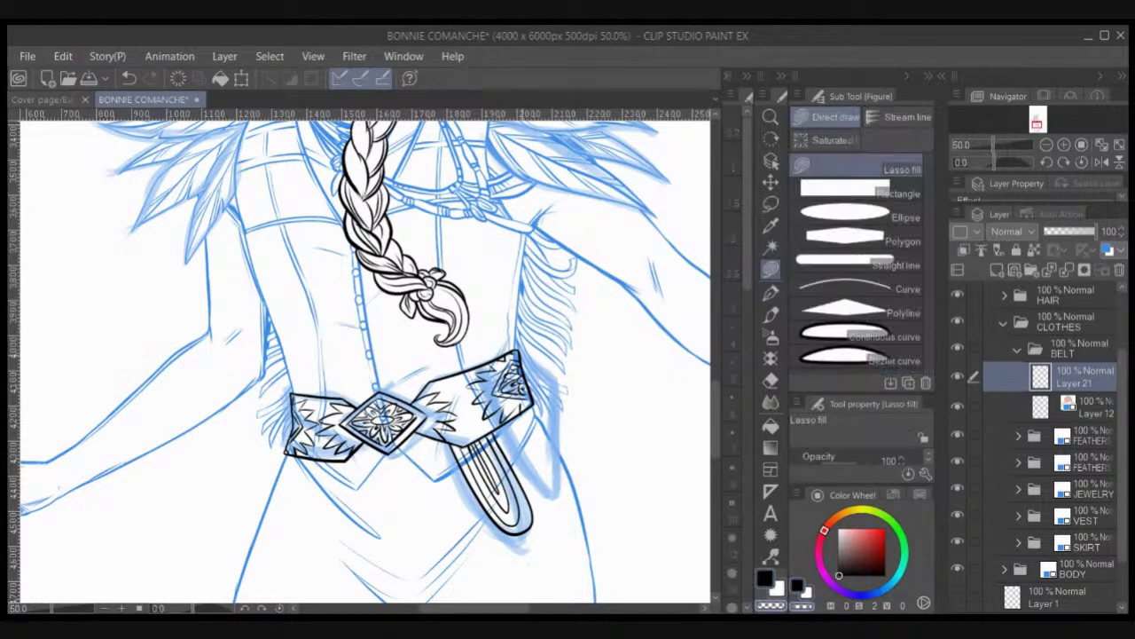
mouse_move(503, 430)
mouse_down()
mouse_move(575, 488)
mouse_move(576, 470)
mouse_up()
click(771, 293)
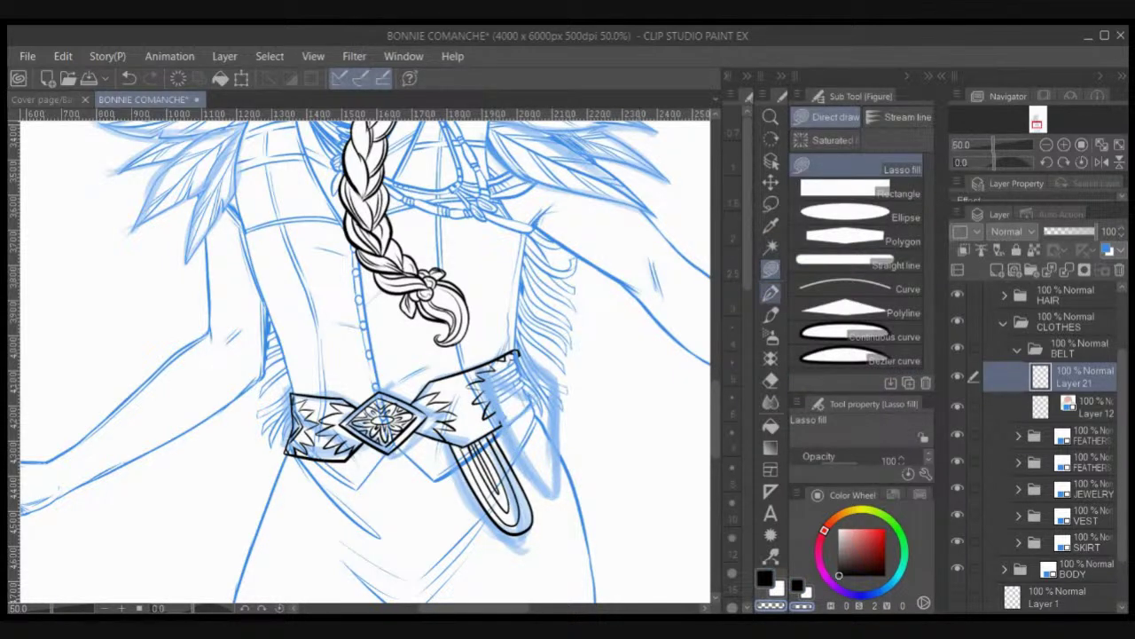
key(p)
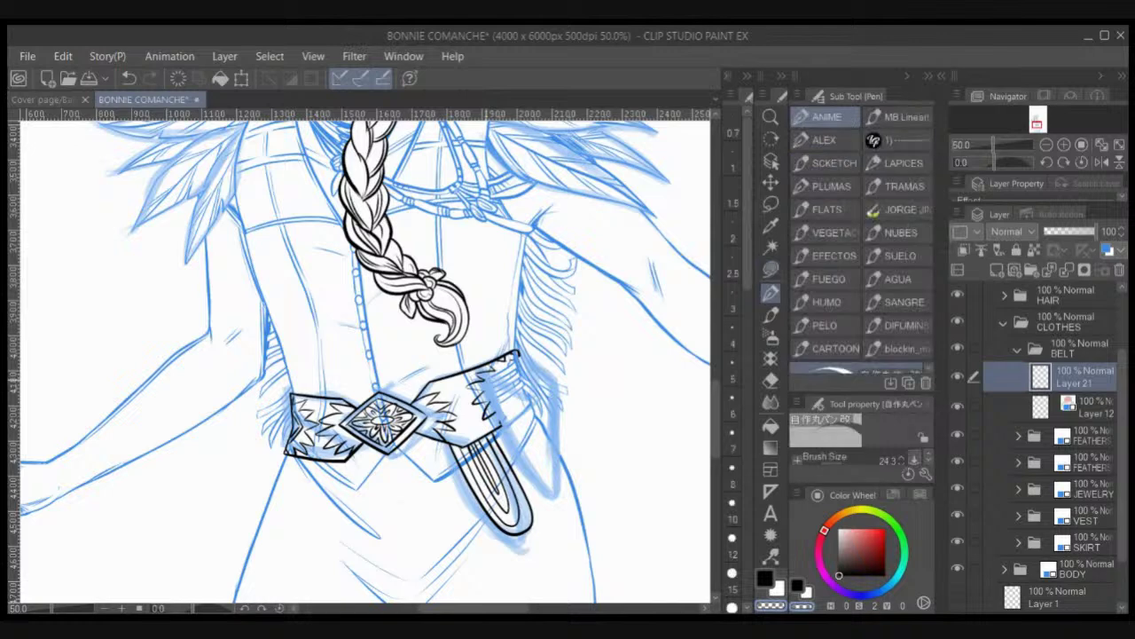
Step: Ink a second strap folded over the belt's right end, with a long pointed tail hanging down the hip
mouse_move(513, 378)
mouse_down()
mouse_move(485, 382)
mouse_move(535, 378)
mouse_move(532, 359)
mouse_move(537, 383)
mouse_move(524, 357)
mouse_move(520, 453)
mouse_move(562, 495)
mouse_move(536, 373)
mouse_move(559, 493)
mouse_up()
key(ctrl+z)
drag(485, 377, 525, 358)
key(m)
key(ctrl+z)
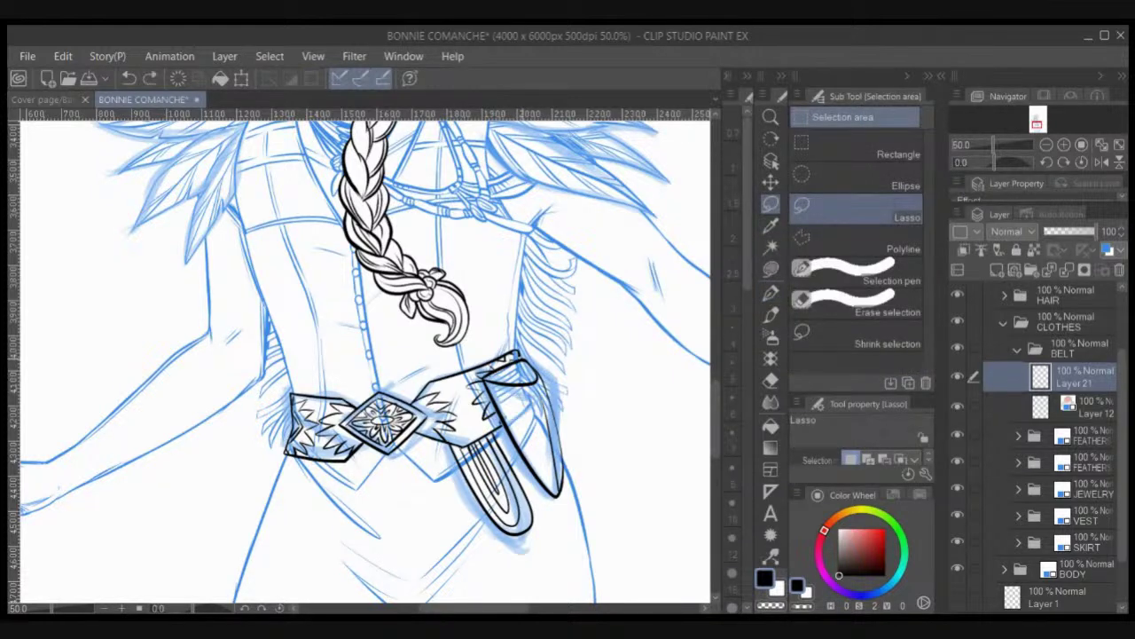
Step: Select the pointed strap tail on the hip with the Lasso, and stretch it lower with a free transform
mouse_move(534, 382)
mouse_down()
mouse_move(526, 358)
mouse_move(503, 429)
mouse_move(593, 418)
mouse_up()
key(ctrl+z)
drag(568, 519, 504, 451)
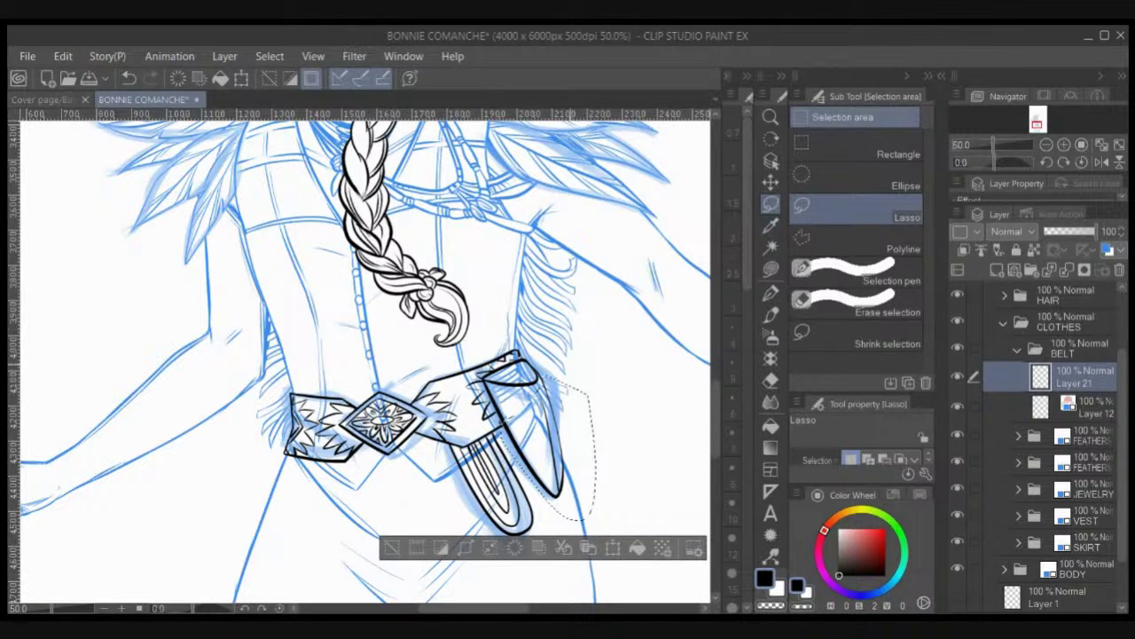
key(ctrl+t)
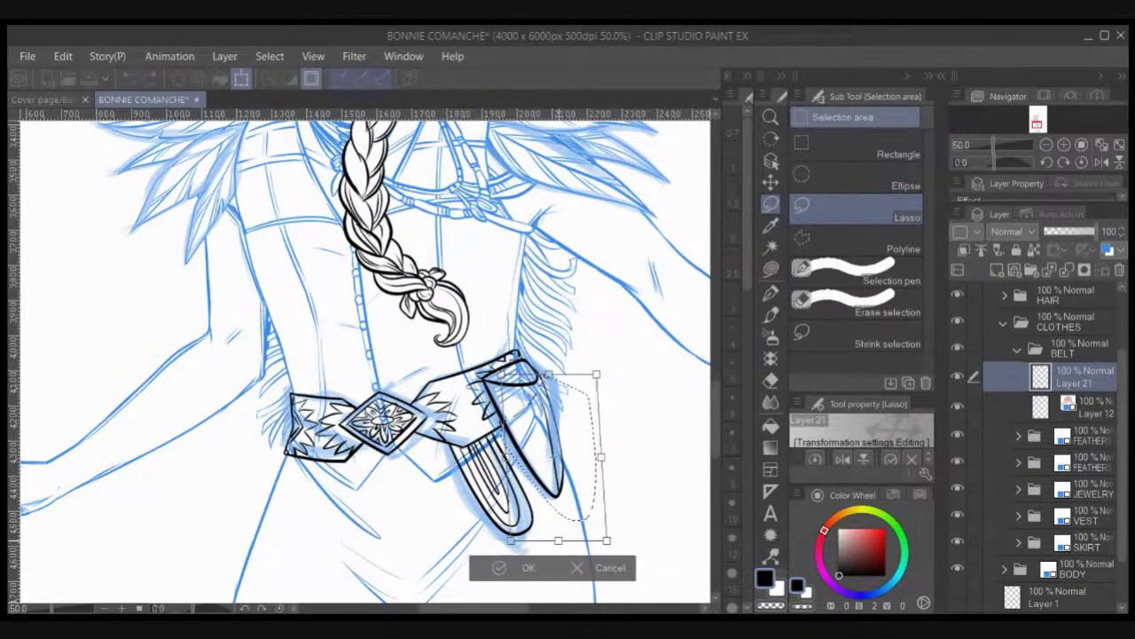
drag(566, 554, 564, 558)
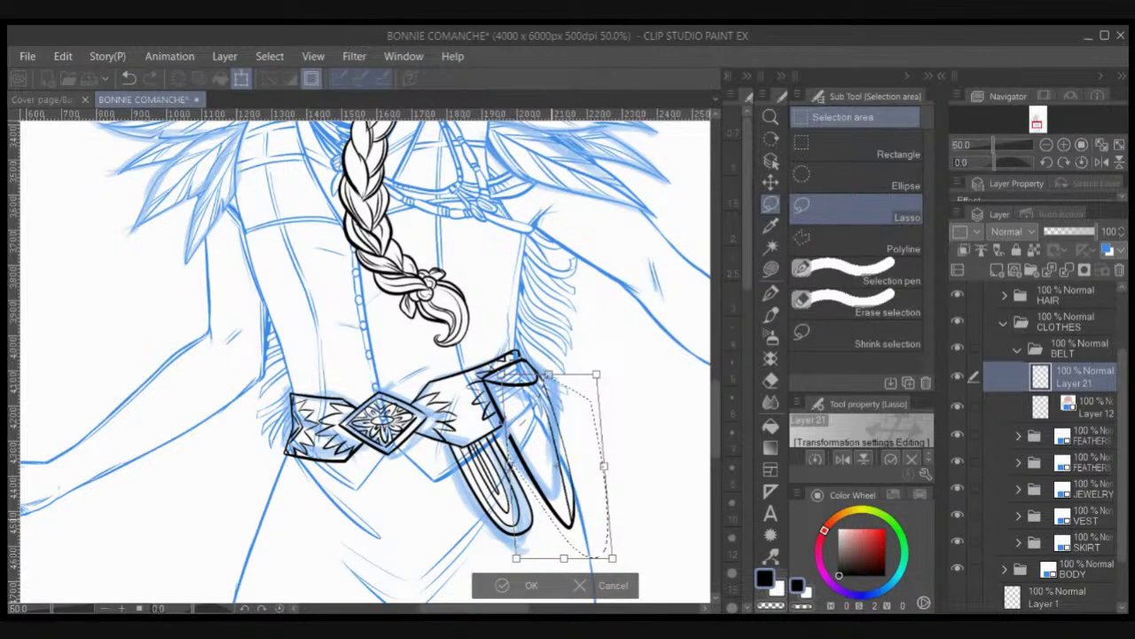
key(Return)
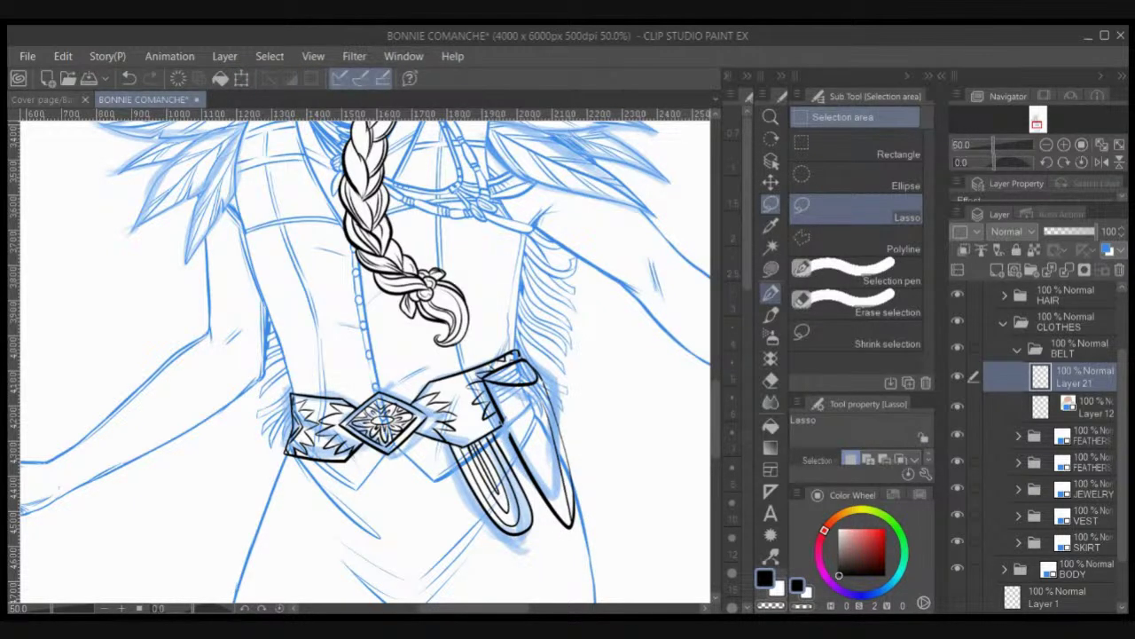
Step: Redraw the upper side edges of the pointed tail with the ANIME pen so they join the folded strap
key(p)
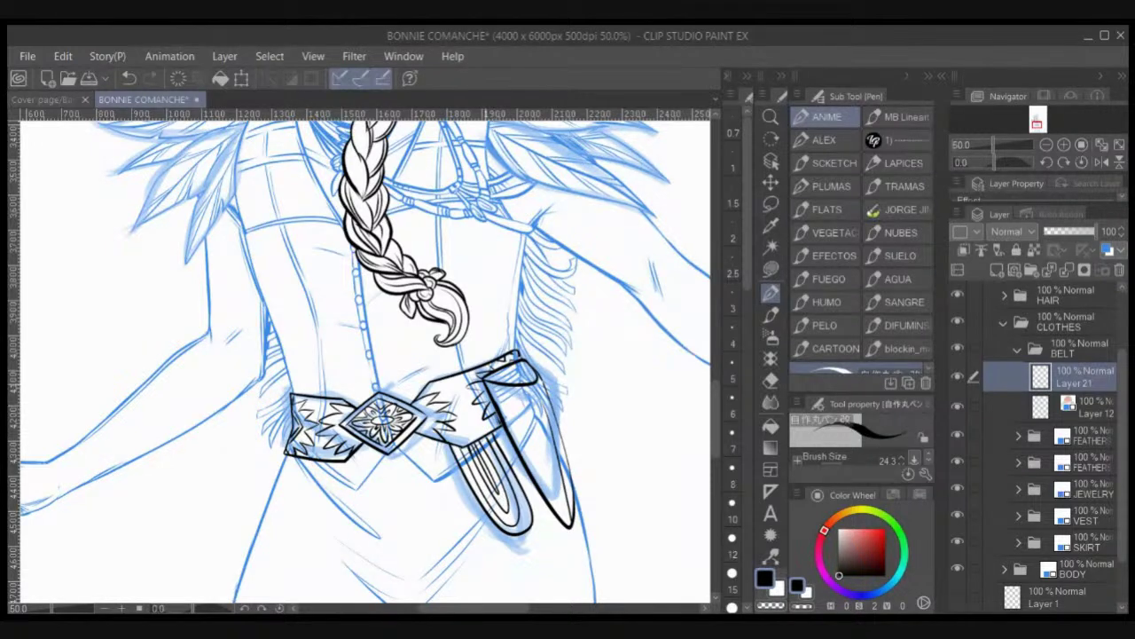
drag(493, 391, 547, 486)
drag(540, 379, 548, 398)
Step: Lasso the folded opening above the pointed tail, paint it black, and clear the selection
click(770, 204)
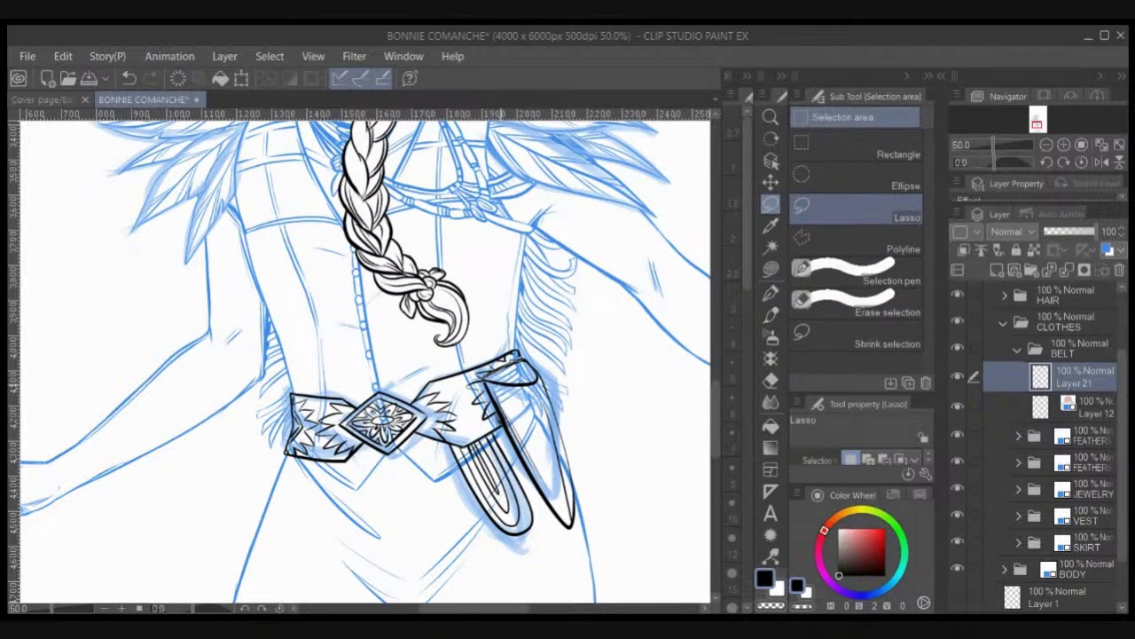
drag(525, 362, 519, 360)
click(771, 293)
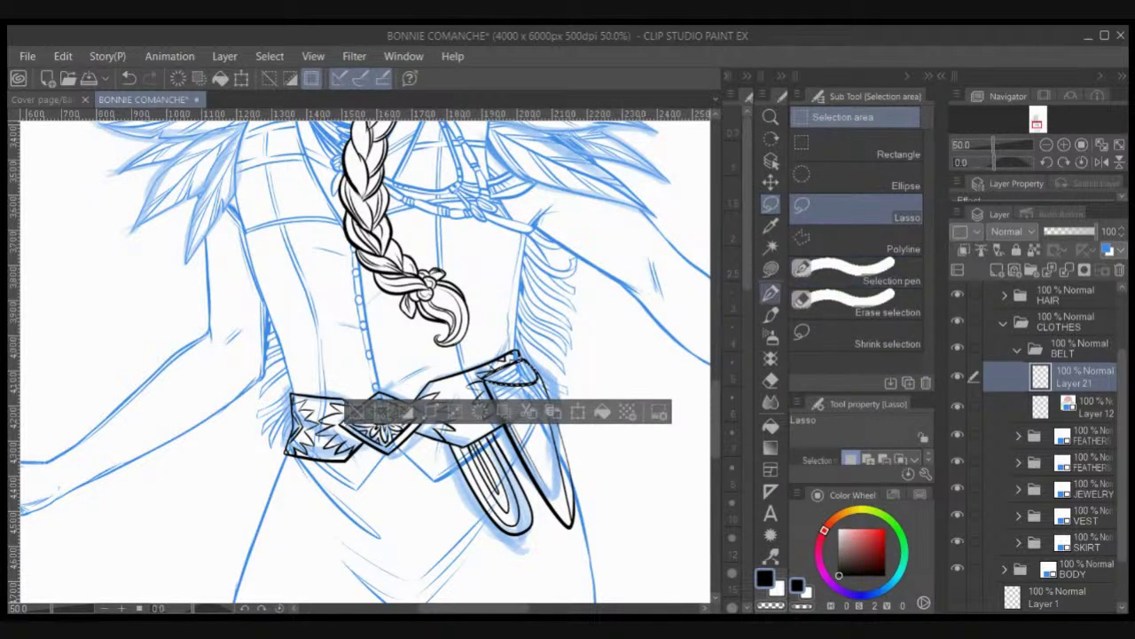
key(p)
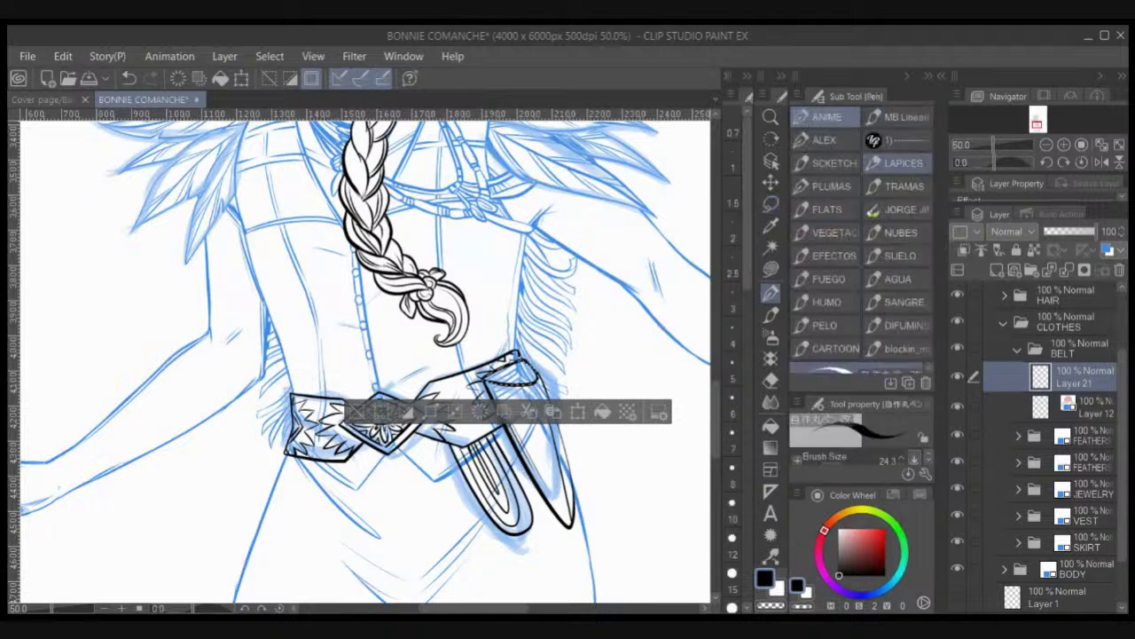
drag(492, 373, 534, 379)
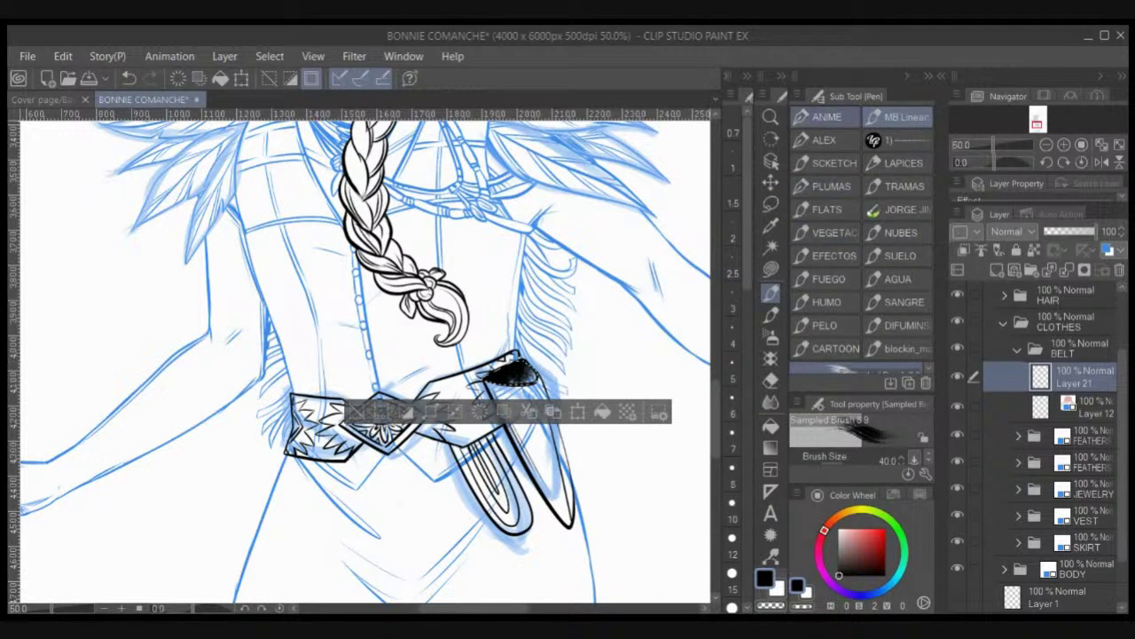
click(825, 117)
key(ctrl+d)
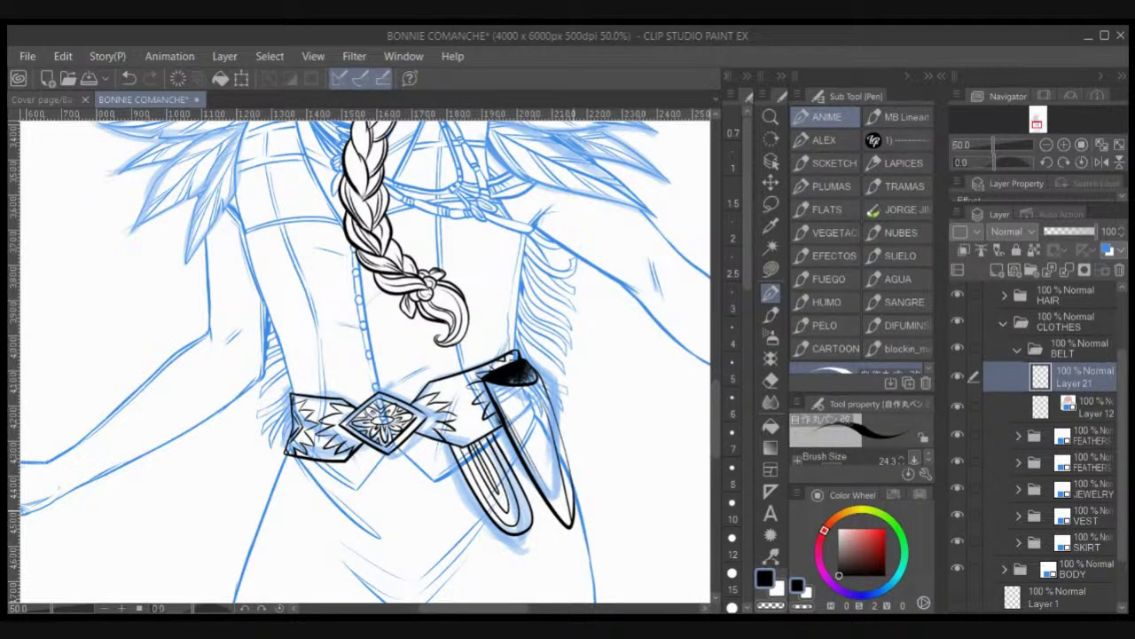
scroll(572, 525, up, 1)
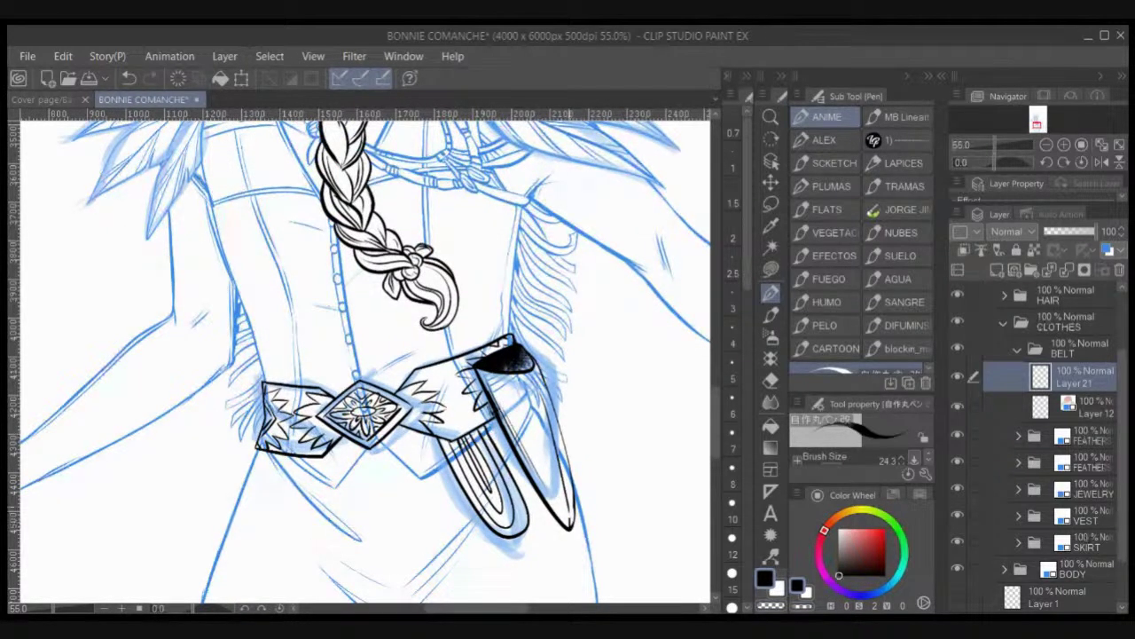
scroll(572, 525, down, 2)
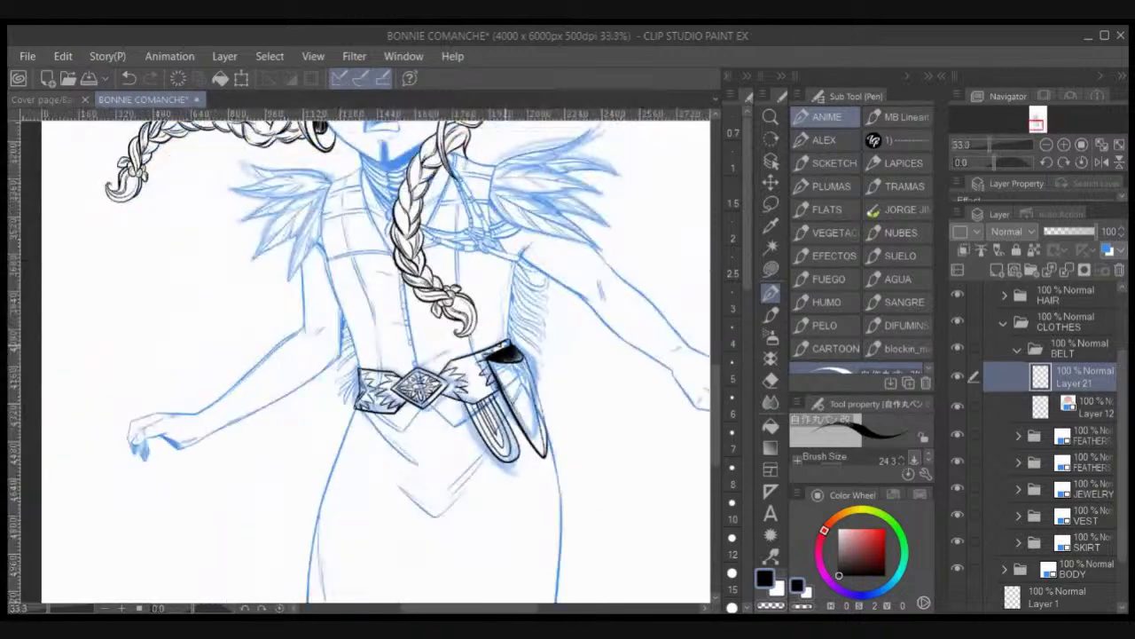
scroll(514, 335, down, 1)
scroll(514, 336, down, 1)
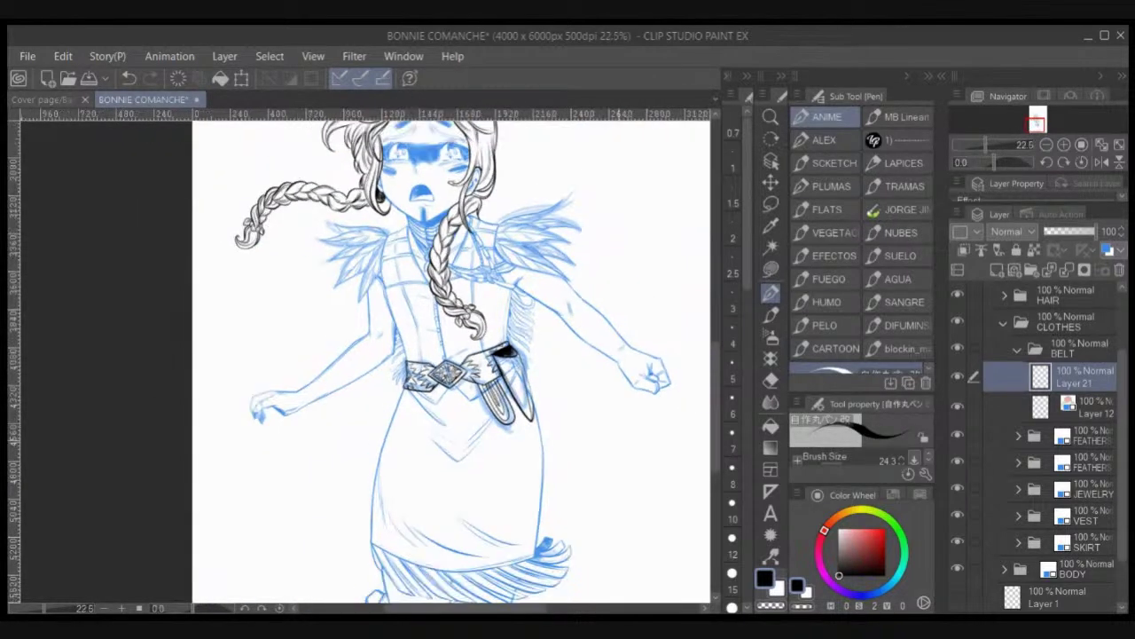
key(ctrl+t)
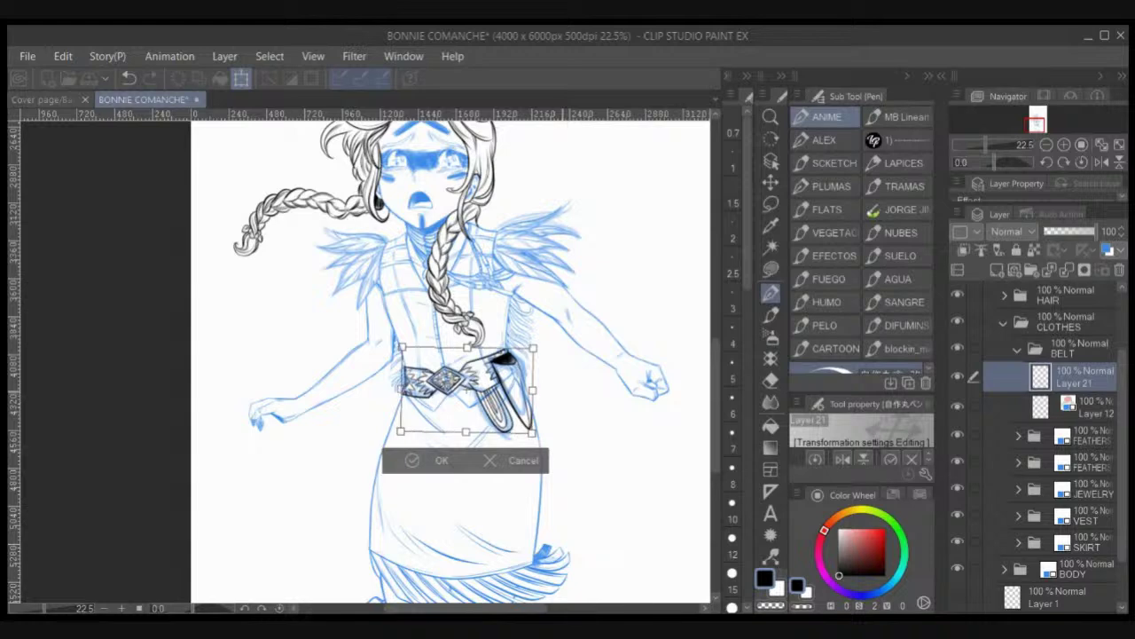
key(Return)
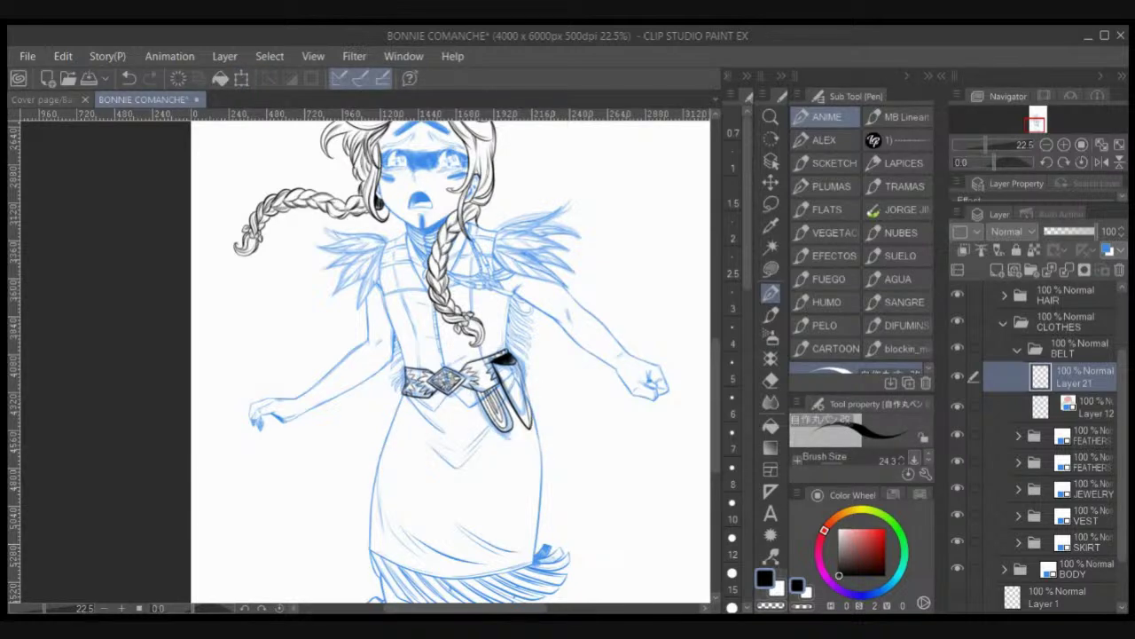
Step: Hide every layer except the belt line art, and select the belt's silhouette with an inverted Auto select
drag(957, 436, 957, 542)
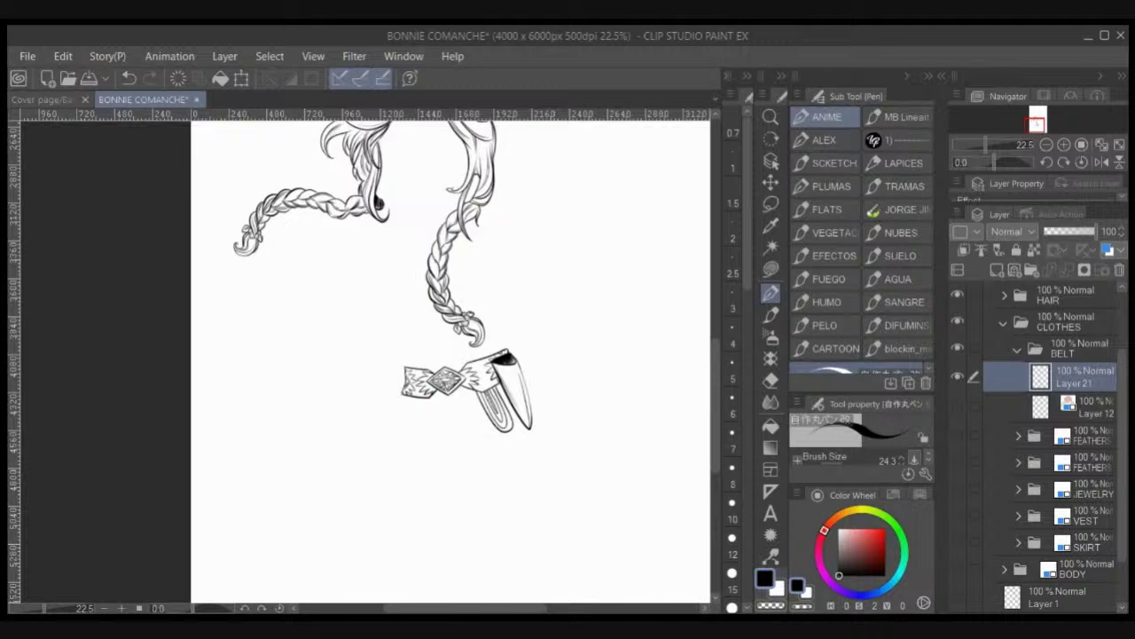
click(957, 295)
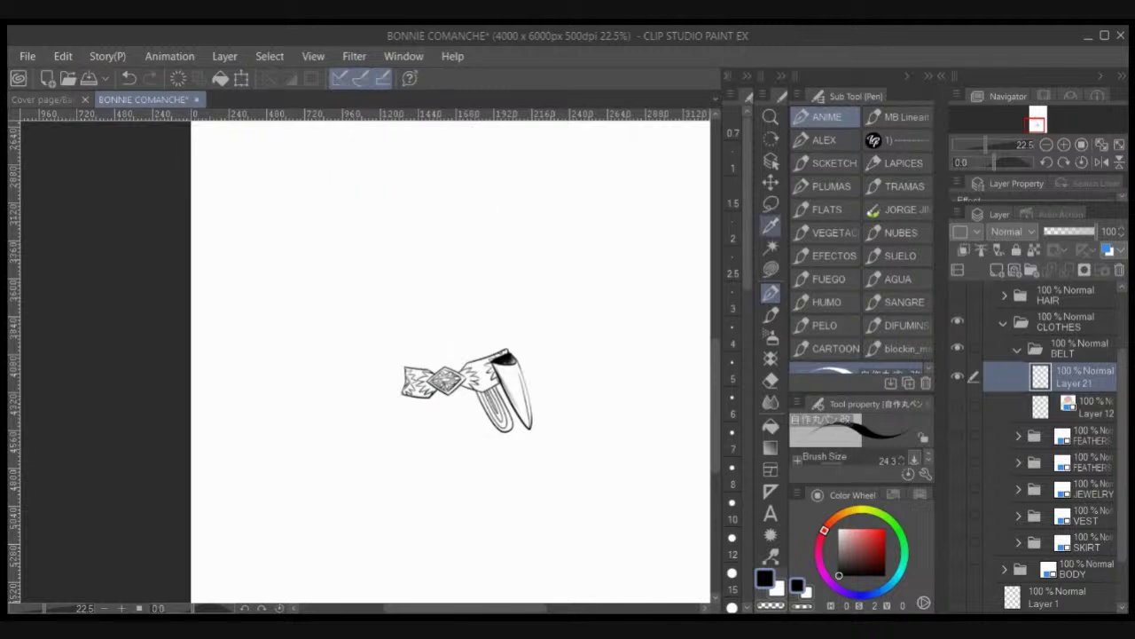
key(w)
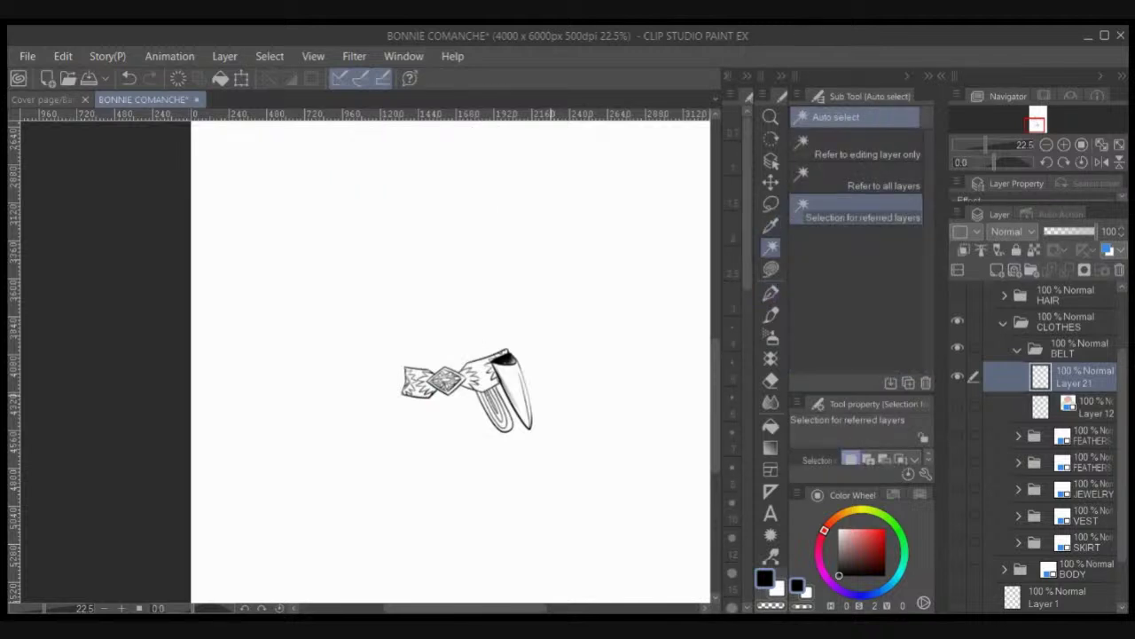
click(551, 396)
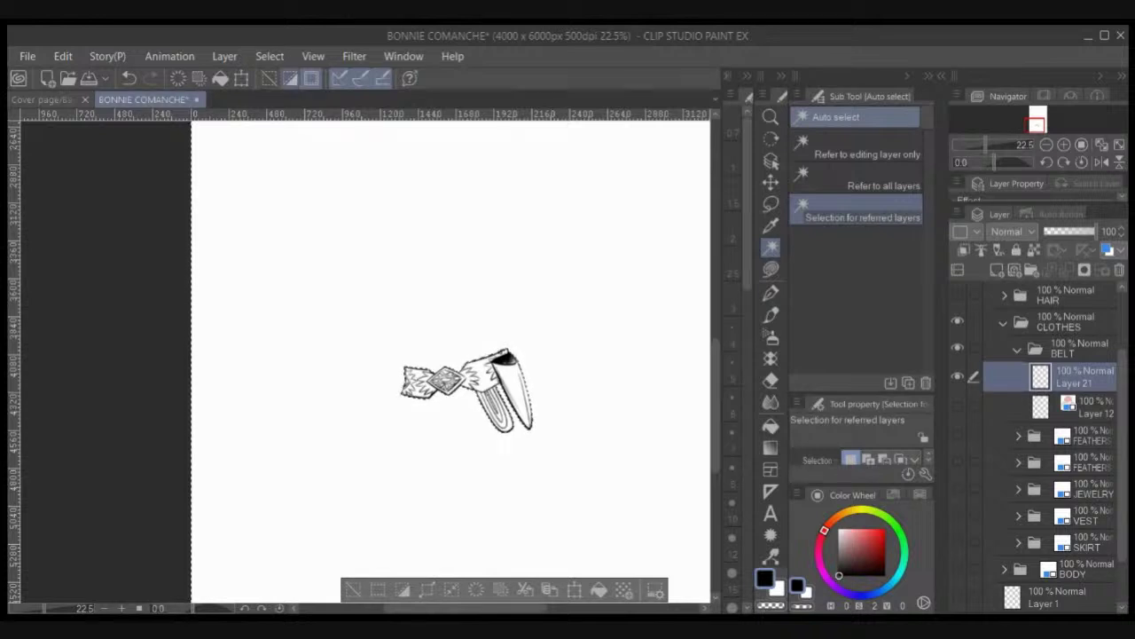
click(290, 78)
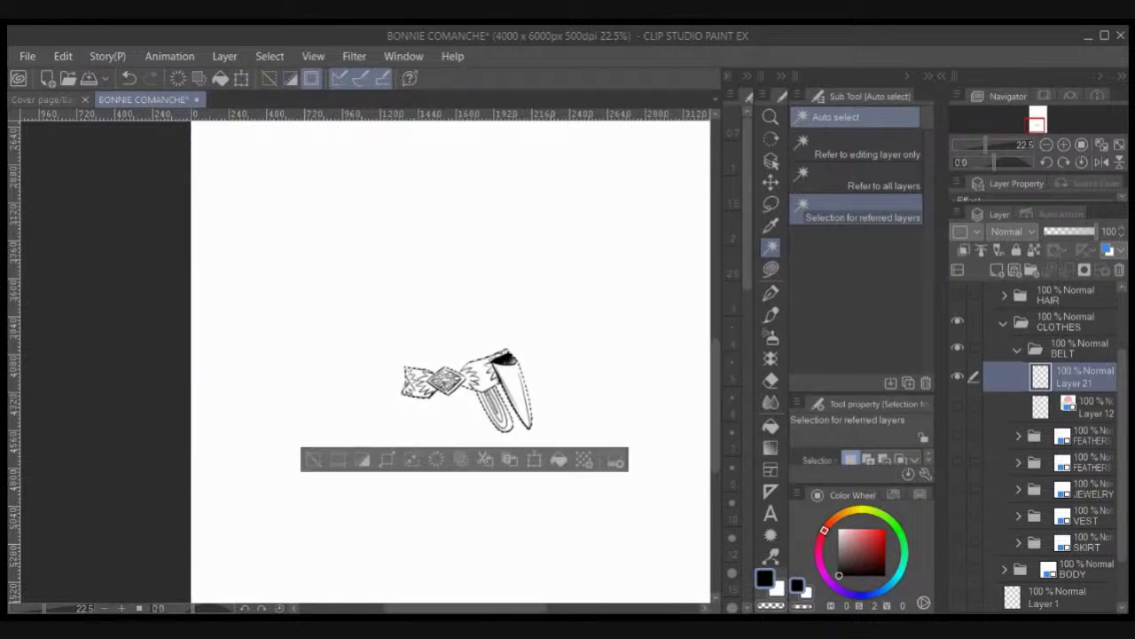
Step: Add a new layer beneath the belt line art, fill the selected silhouette with white using Lasso fill, and deselect
click(1086, 409)
click(997, 270)
click(771, 269)
click(778, 589)
mouse_move(530, 324)
mouse_down()
mouse_move(489, 312)
mouse_move(551, 318)
mouse_move(533, 323)
mouse_up()
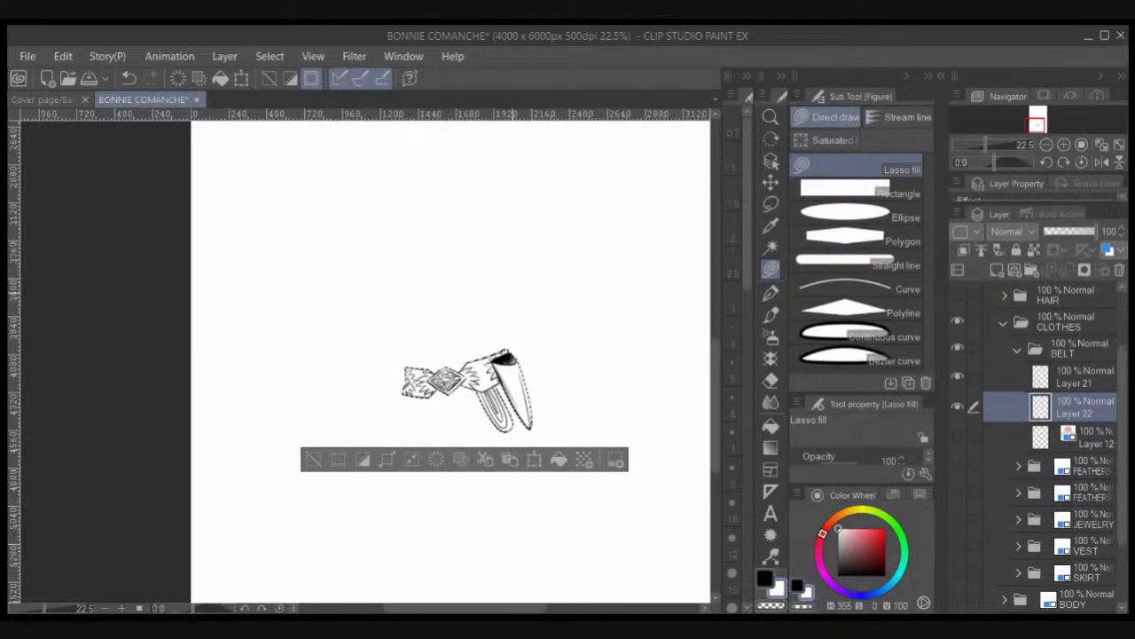
key(ctrl+d)
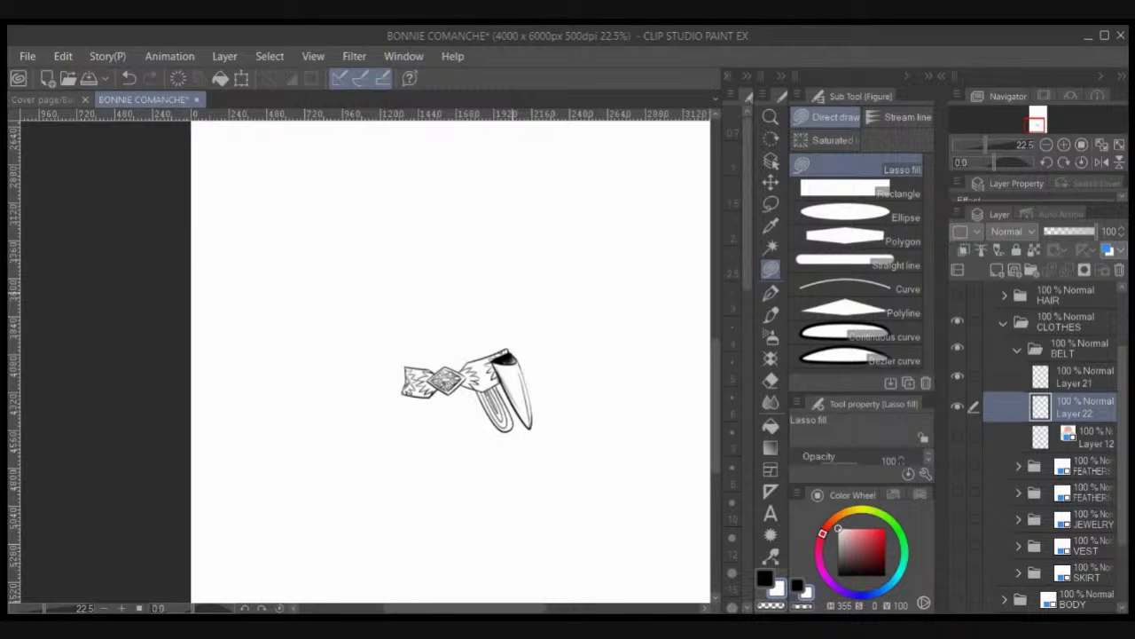
Step: Delete sketch Layer 12, and turn off the blue layer color on all folders from FEATHERS 2 through BODY
drag(1086, 437, 1119, 270)
click(1091, 437)
click(1086, 570)
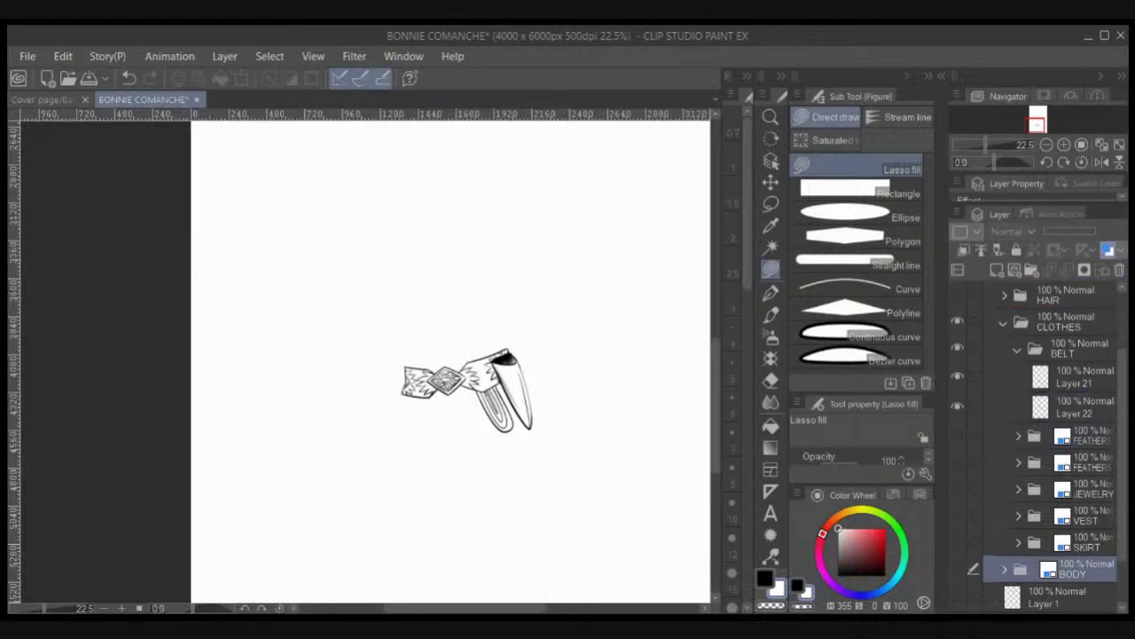
click(1091, 436)
shift+click(1086, 543)
shift+click(1087, 570)
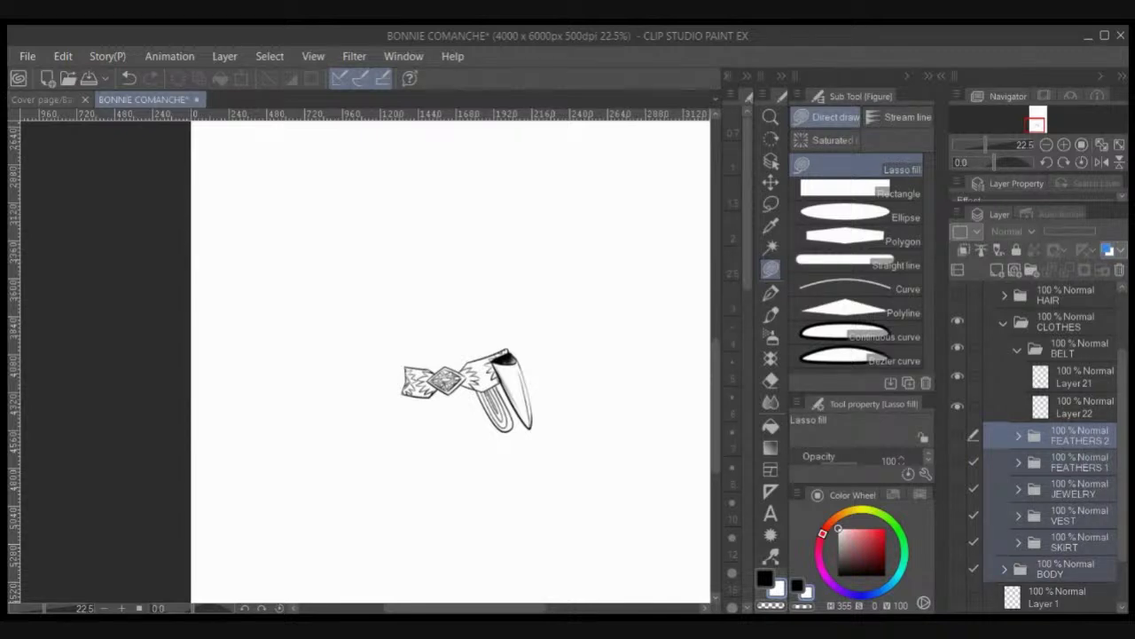
Step: Show all folders from FEATHERS 2 through BODY, and collapse the BELT folder
drag(959, 436, 958, 569)
click(1018, 349)
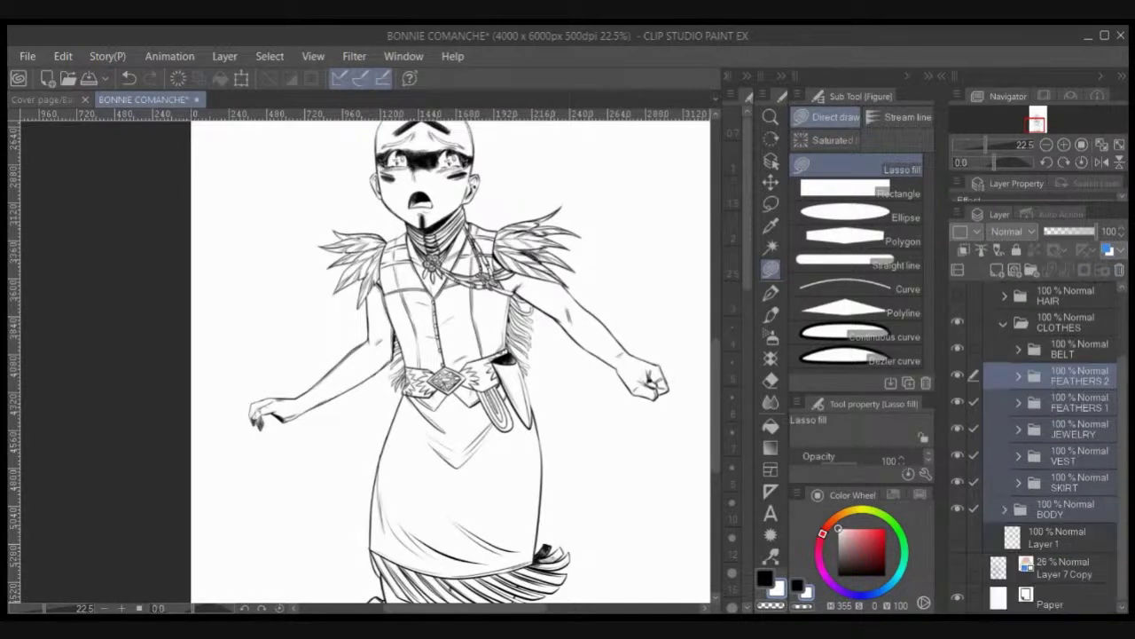
drag(610, 456, 606, 496)
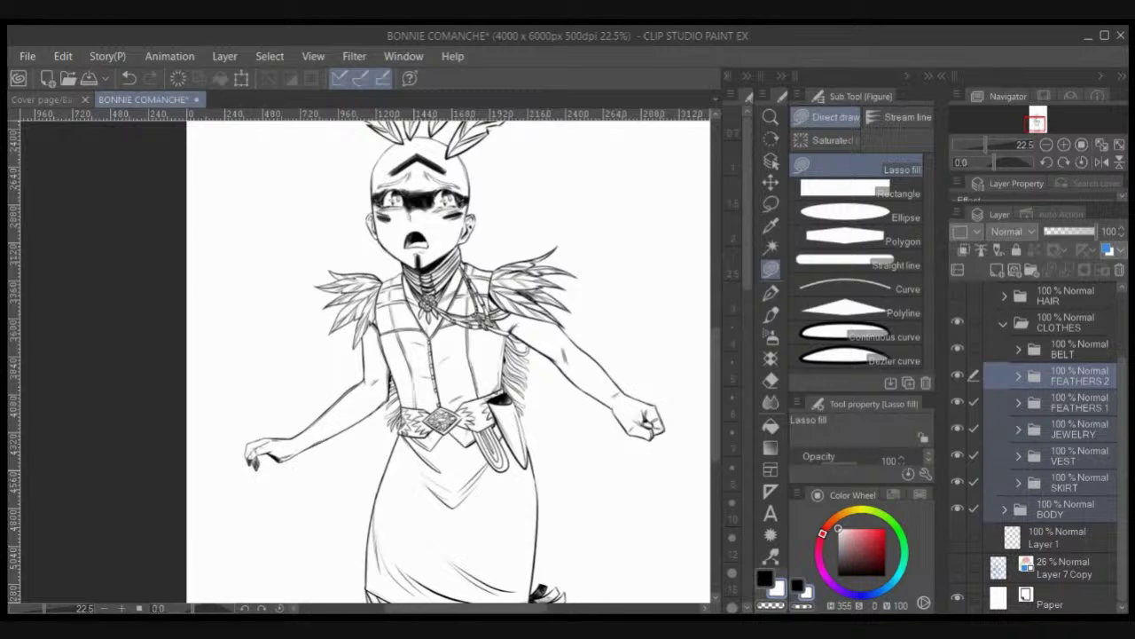
Step: On the belt line art in Layer 21, ink a heavier line along the outer edge of the pointed strap tail
click(1019, 350)
click(1075, 378)
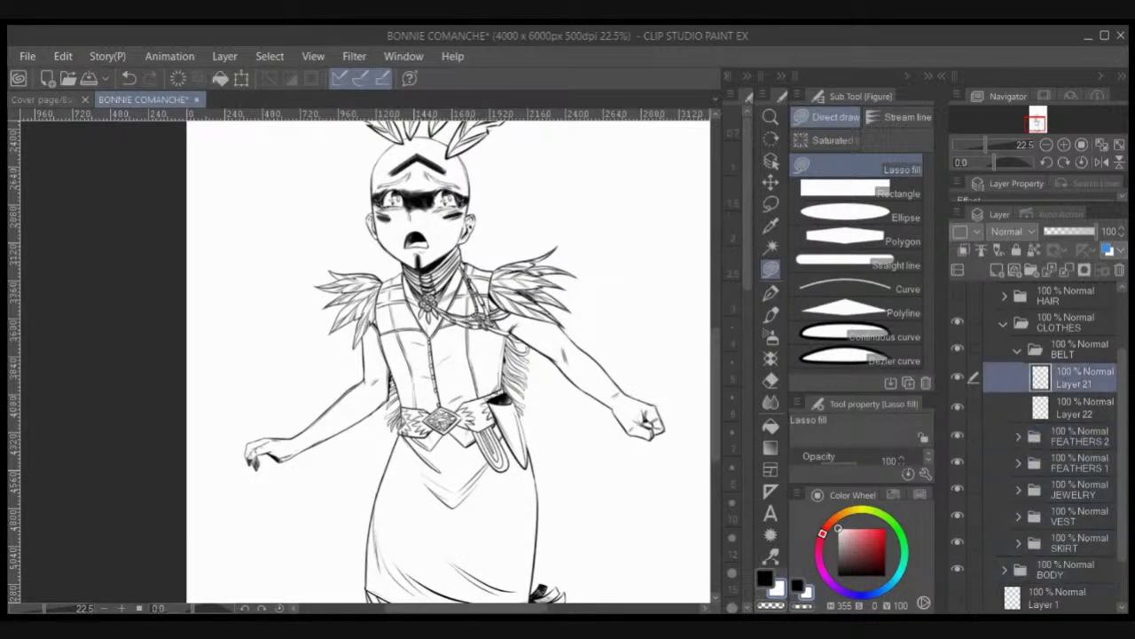
key(ctrl+plus)
key(p)
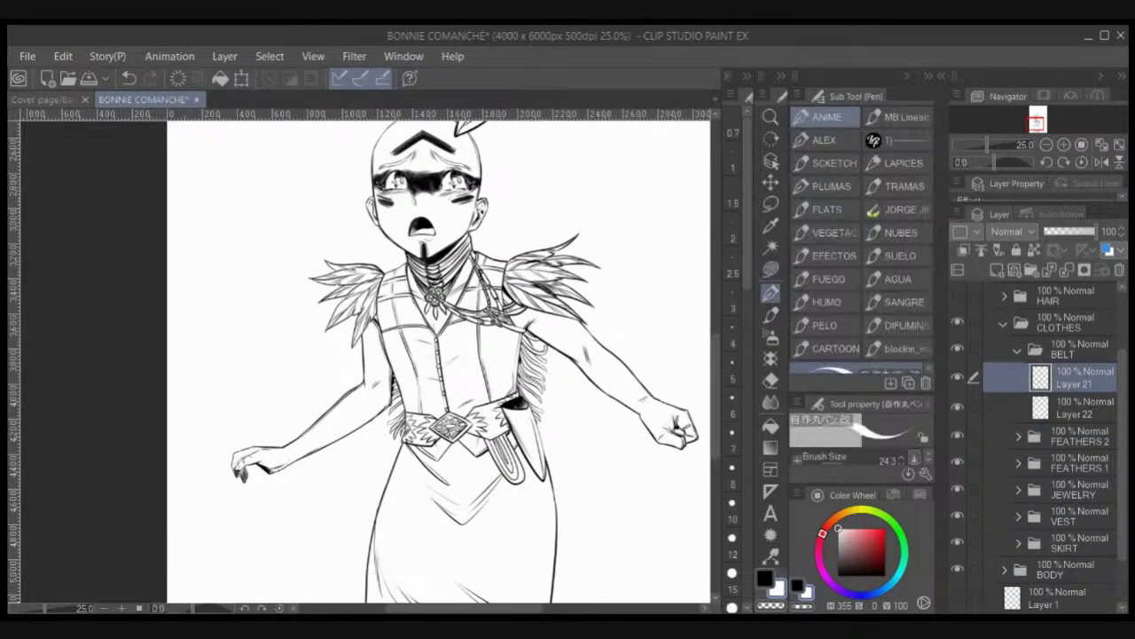
scroll(536, 474, up, 2)
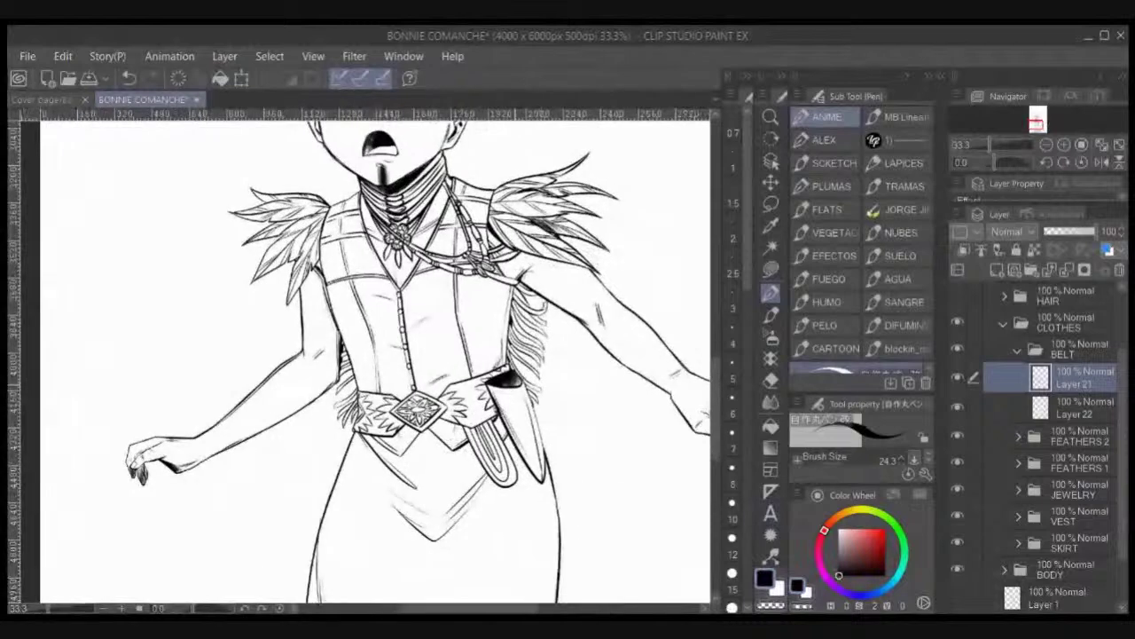
drag(527, 399, 548, 468)
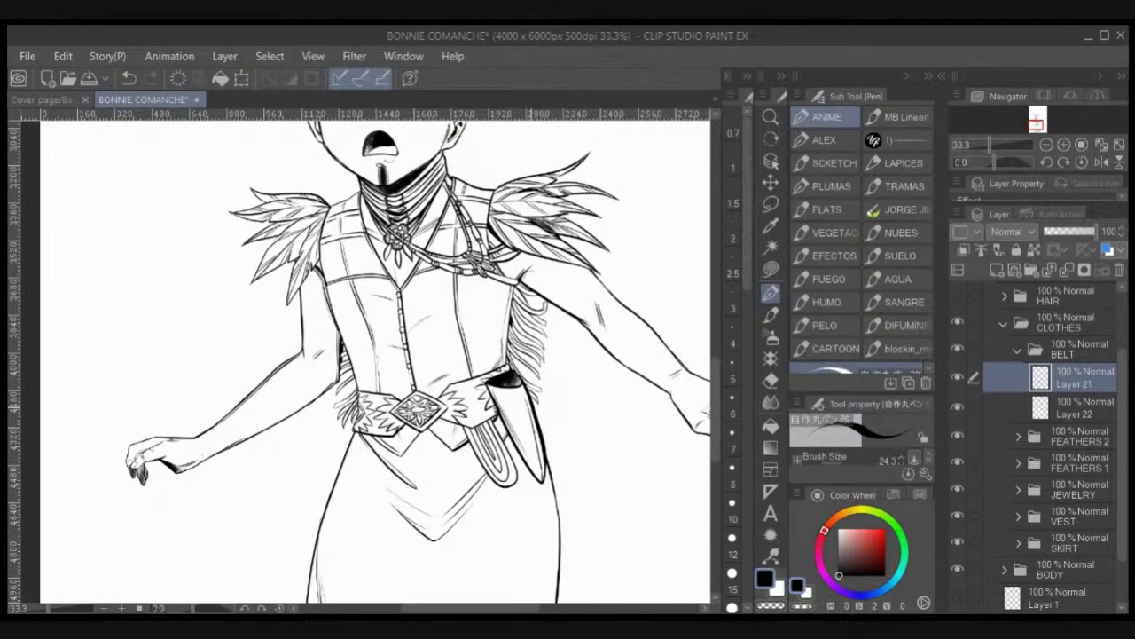
Step: Show the HAIR folder over the full figure, and save the illustration
scroll(542, 412, up, 1)
scroll(537, 410, down, 2)
scroll(528, 403, down, 2)
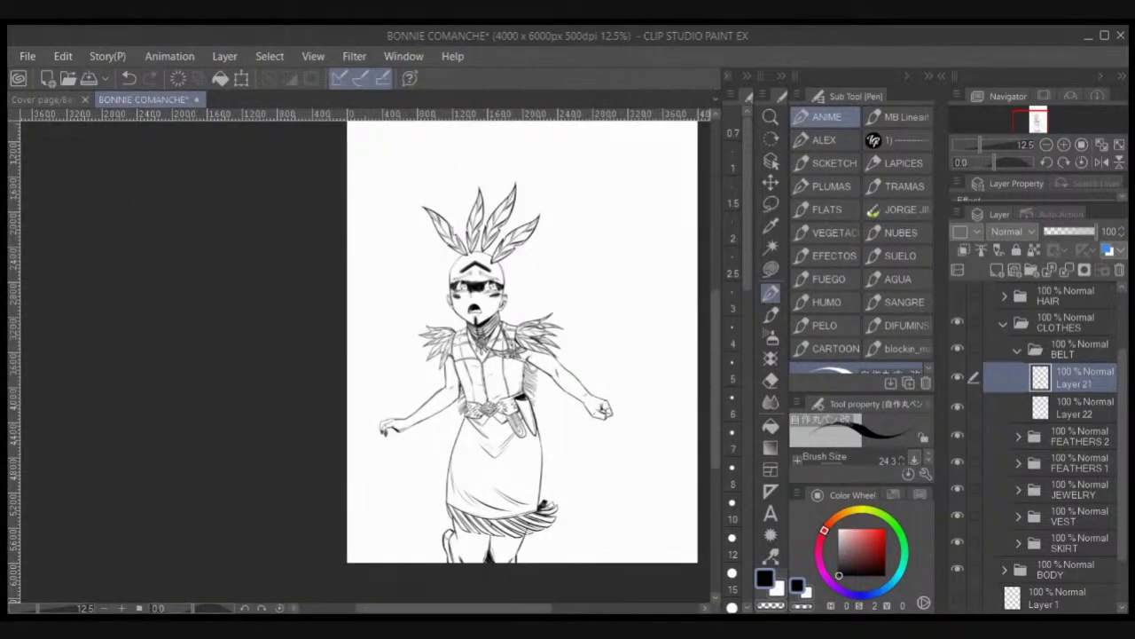
click(958, 295)
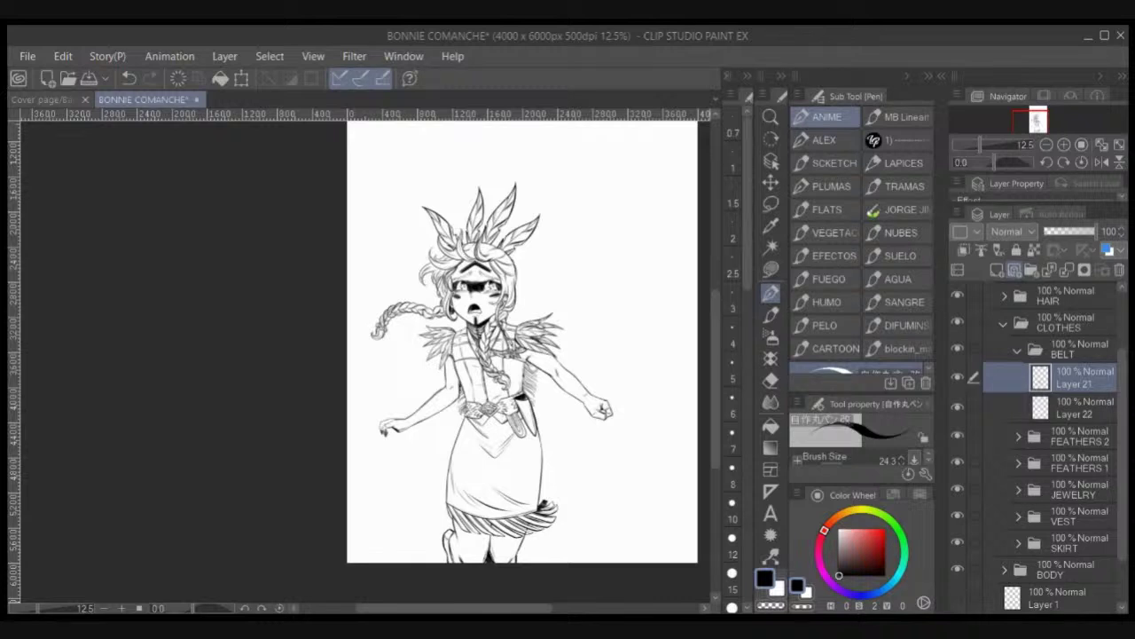
key(ctrl+s)
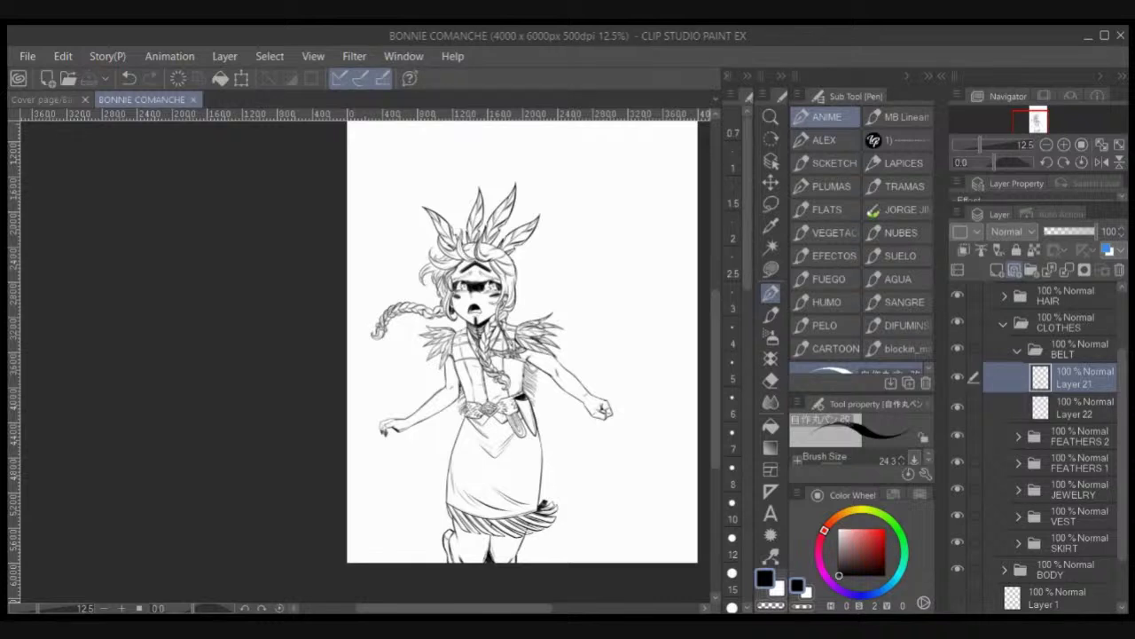
Step: Collapse the BELT and CLOTHES folders
click(1019, 350)
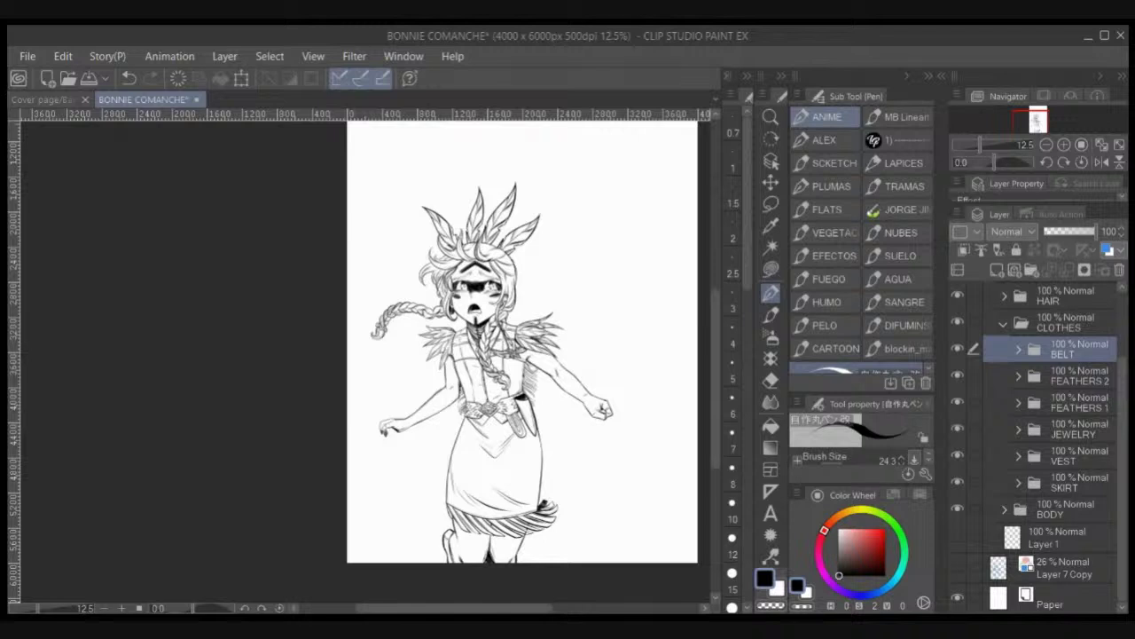
click(1004, 324)
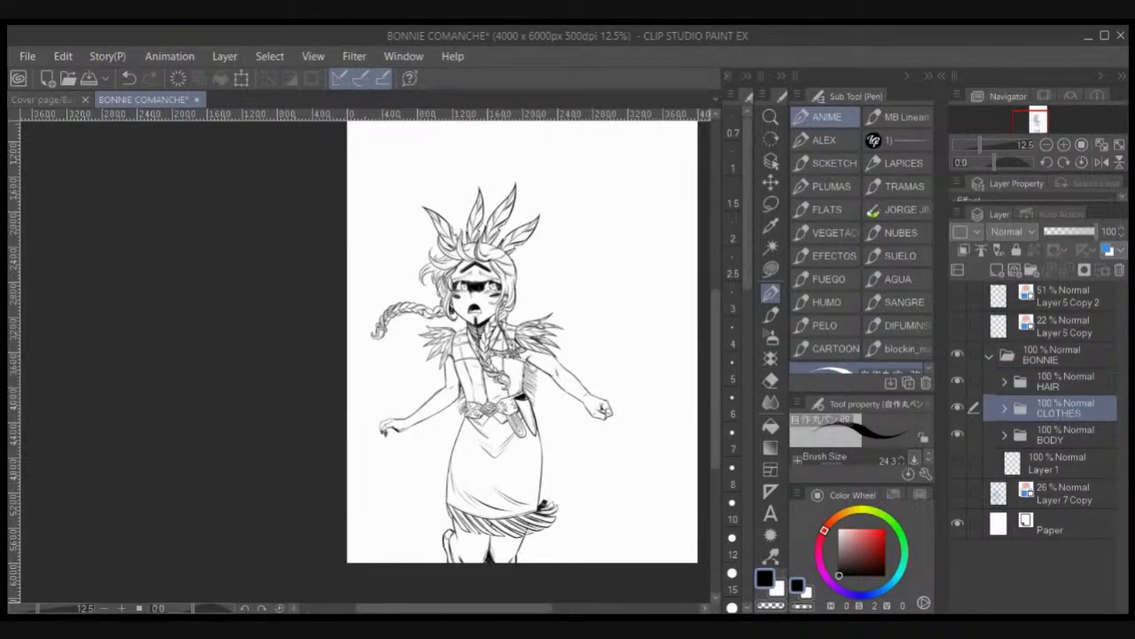
Step: Transform the BONNIE folder, pulling both lower corners of the figure slightly outward and past the bottom of the canvas
click(1054, 355)
key(ctrl+t)
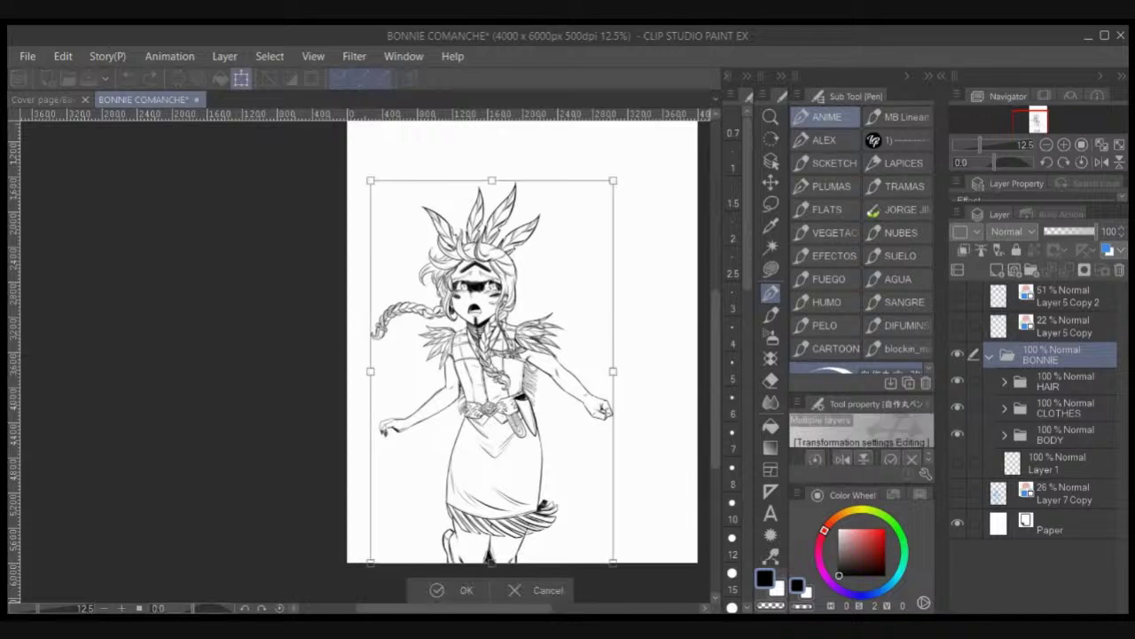
key(ctrl+minus)
drag(489, 462, 493, 466)
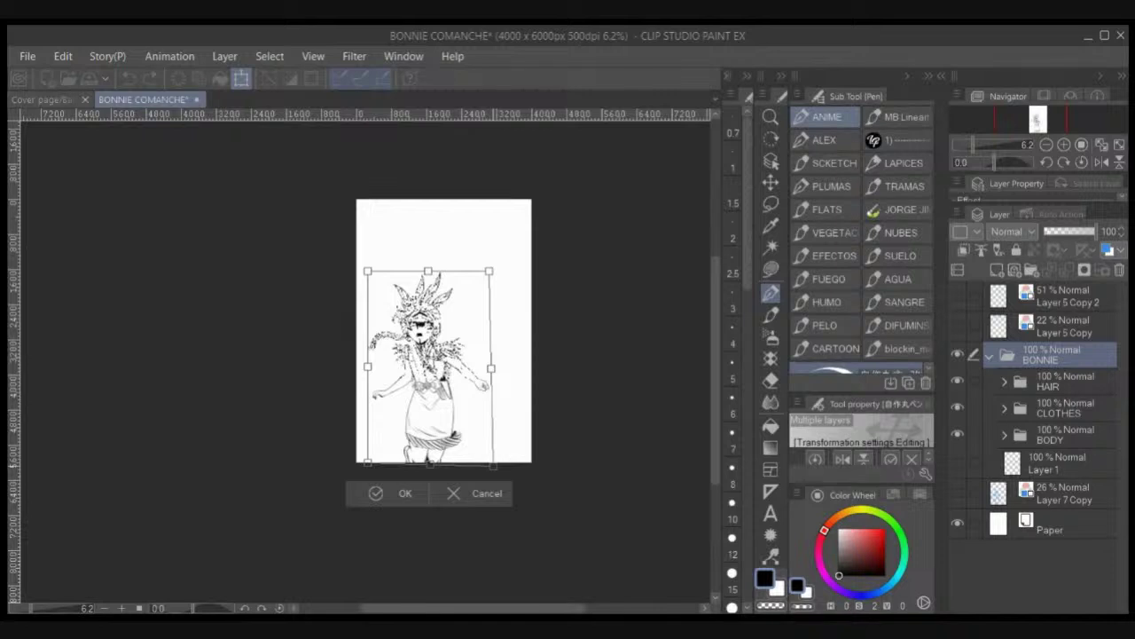
drag(368, 462, 364, 466)
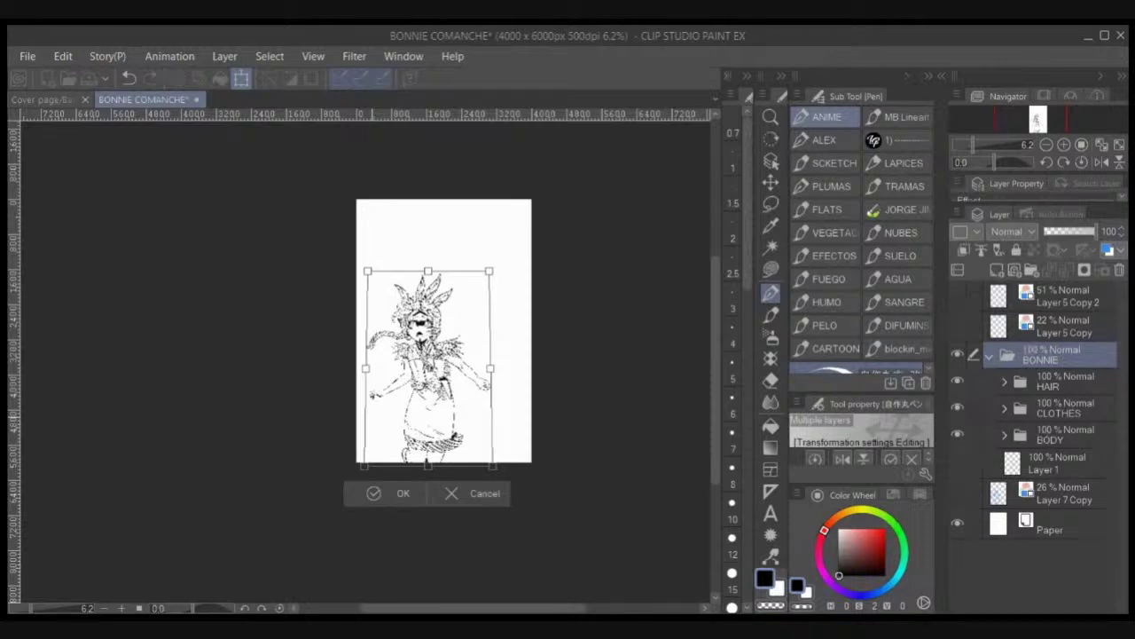
key(Return)
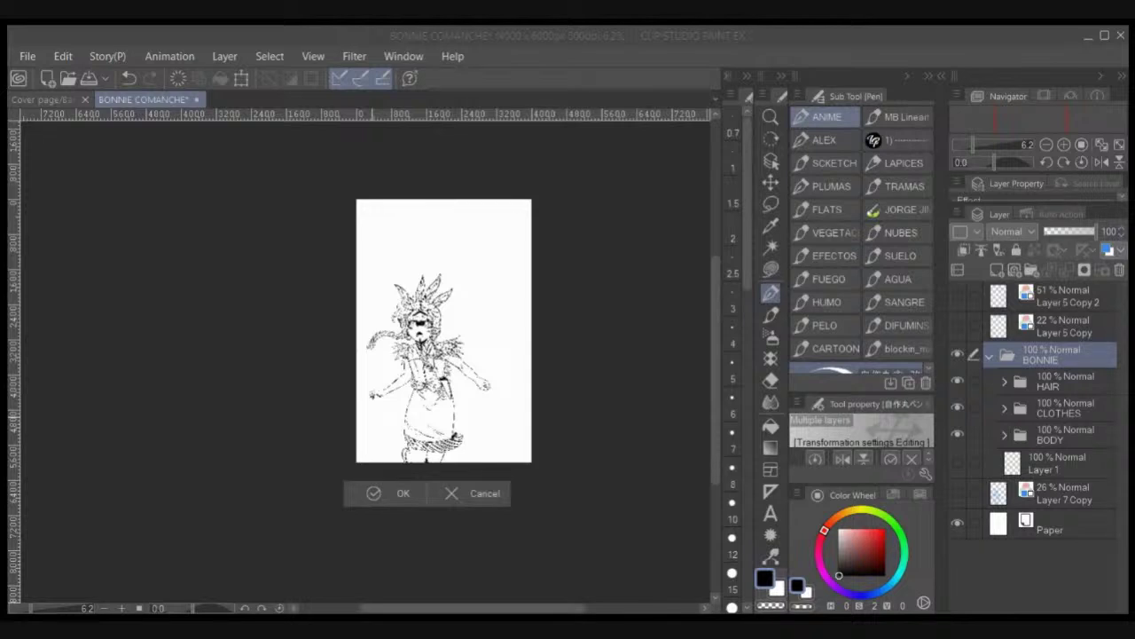
key(Return)
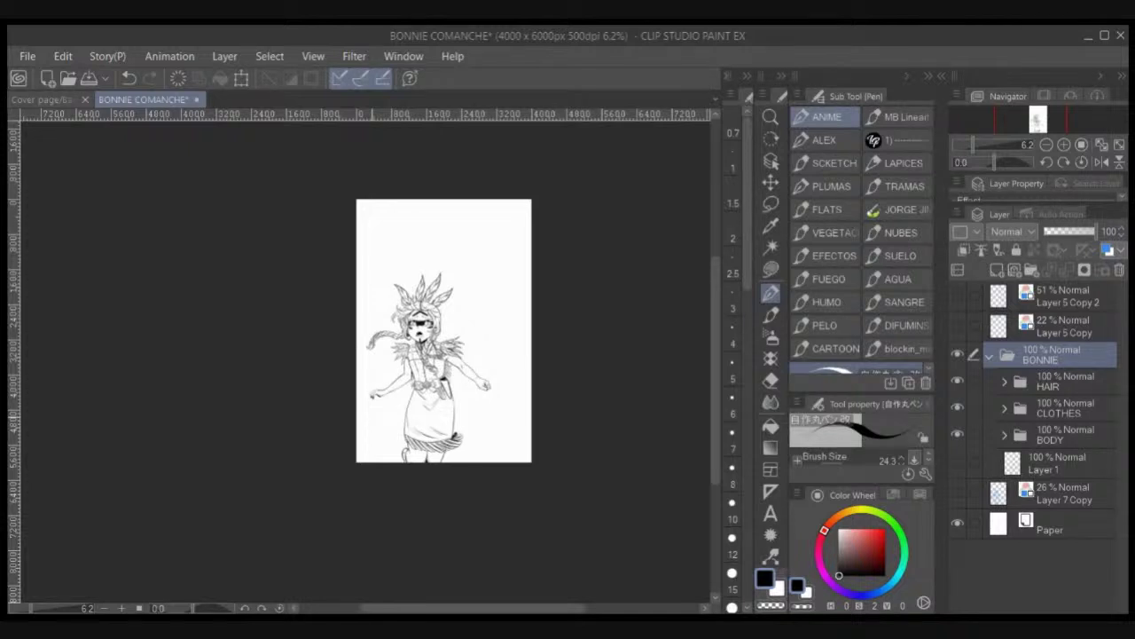
Step: Transform the BONNIE folder again, nudging the upper edge of the figure very slightly downward
scroll(372, 417, up, 3)
drag(628, 454, 514, 469)
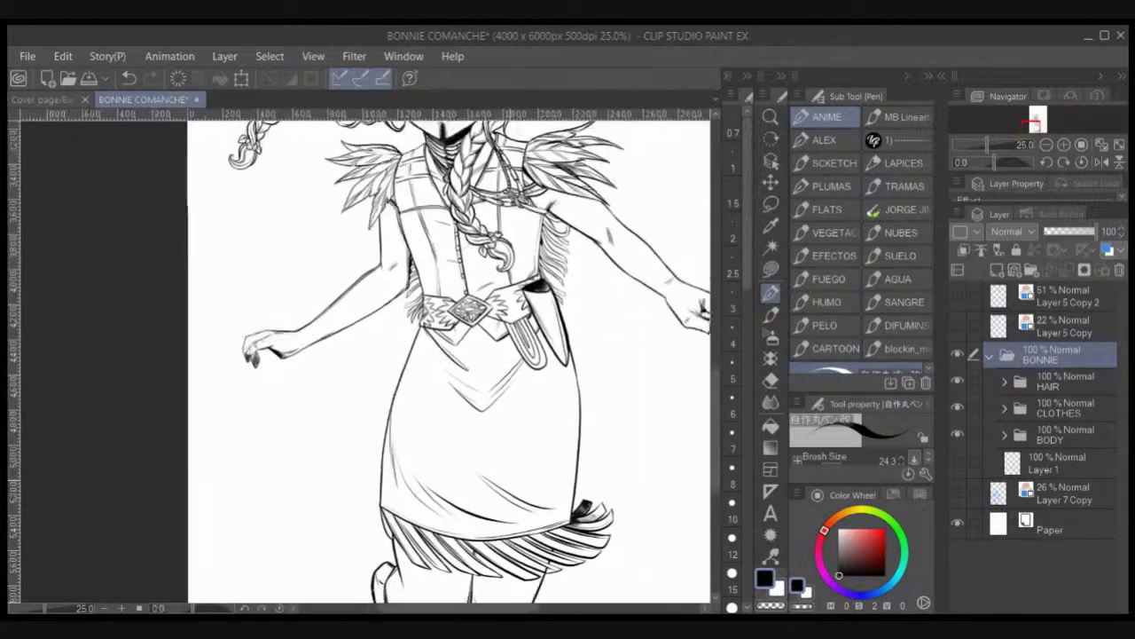
scroll(488, 444, down, 2)
drag(608, 261, 573, 291)
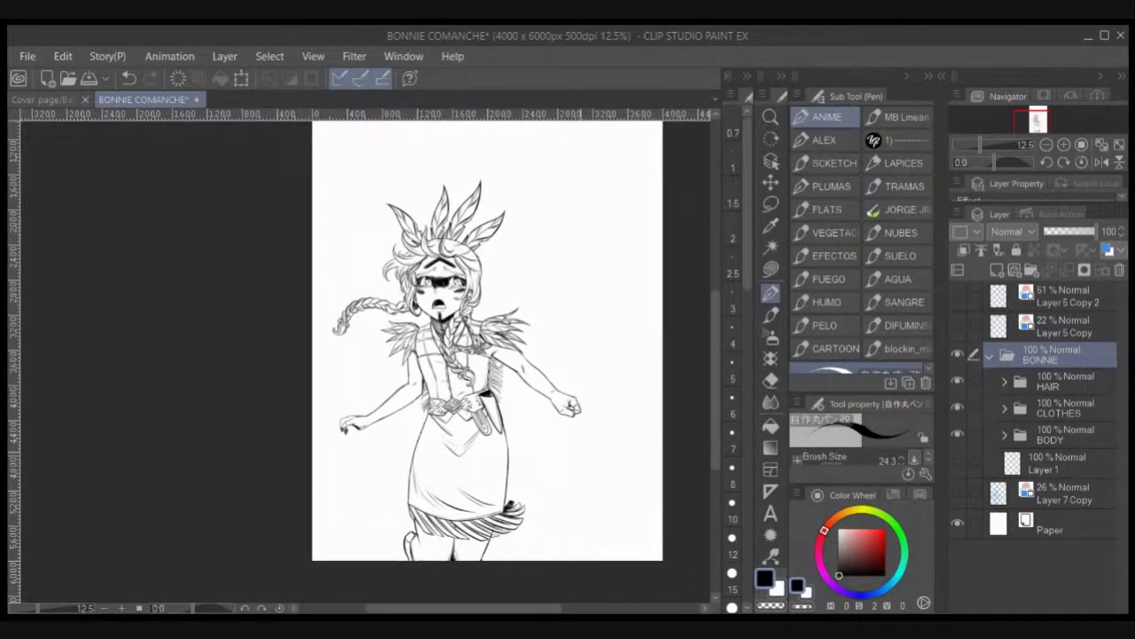
key(ctrl+t)
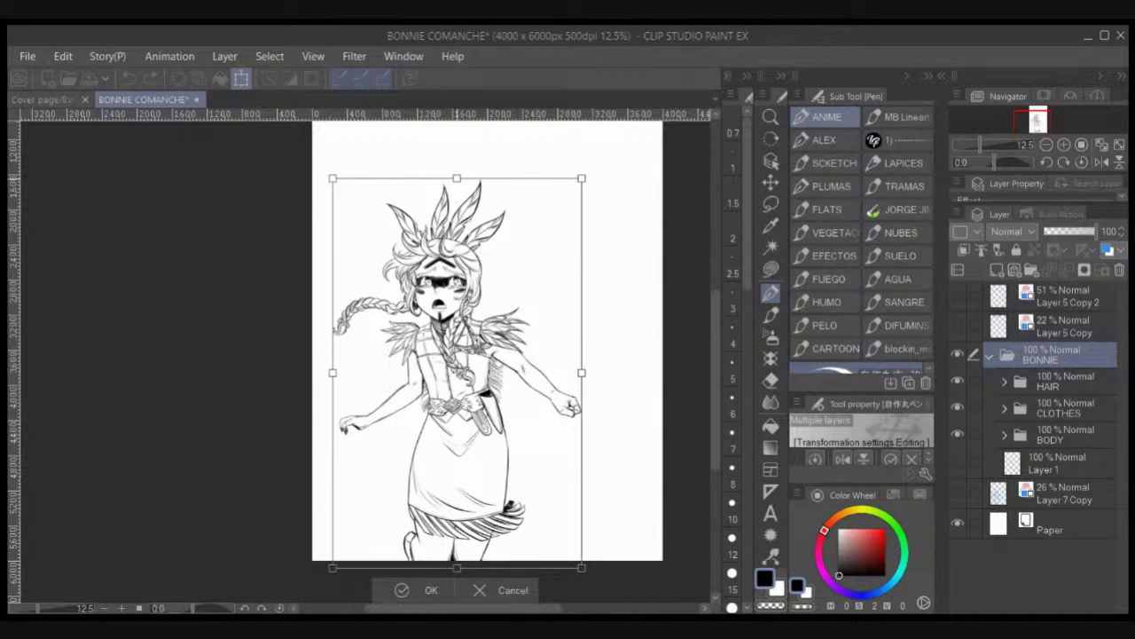
drag(459, 178, 458, 180)
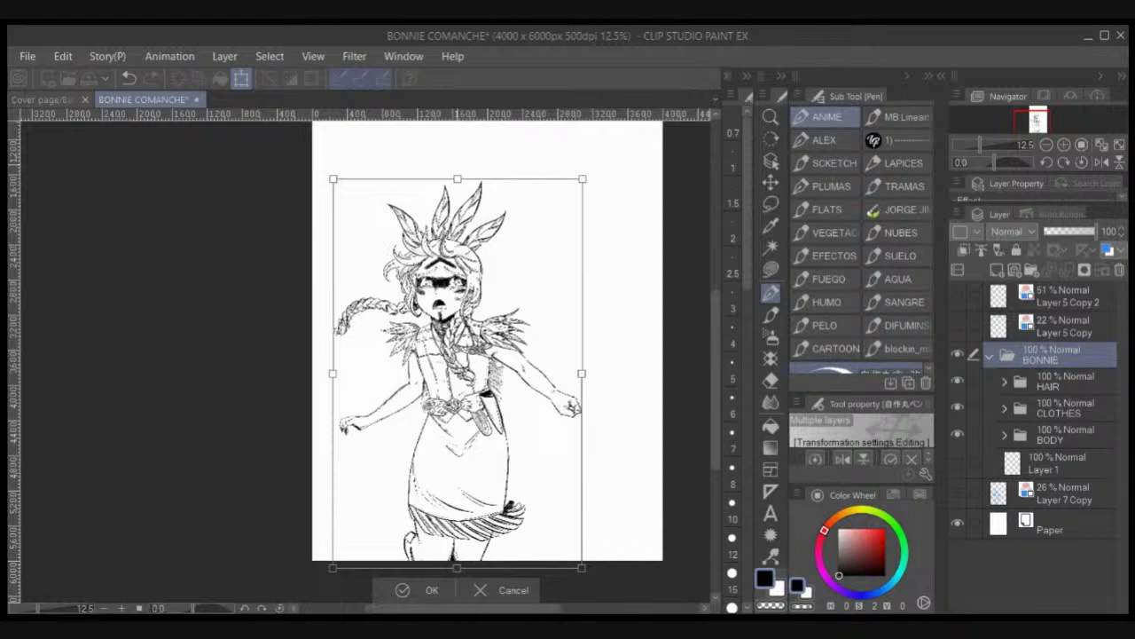
key(Return)
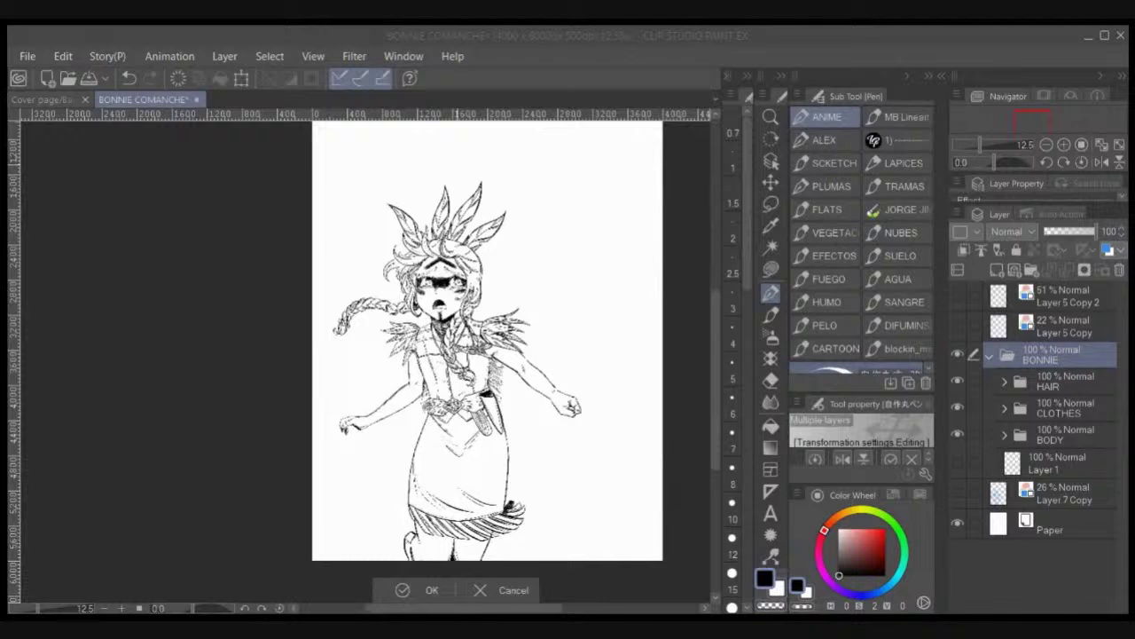
key(Return)
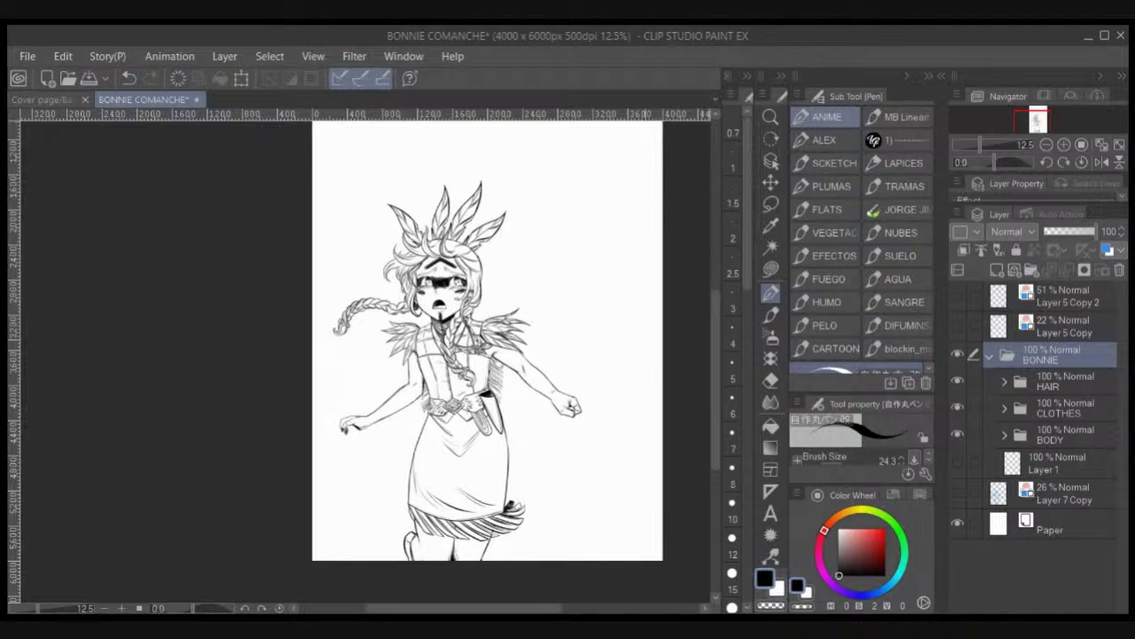
Step: Show the Layer 7 Copy sketch beneath the figure and delete Layer 1 from the BONNIE folder
click(957, 493)
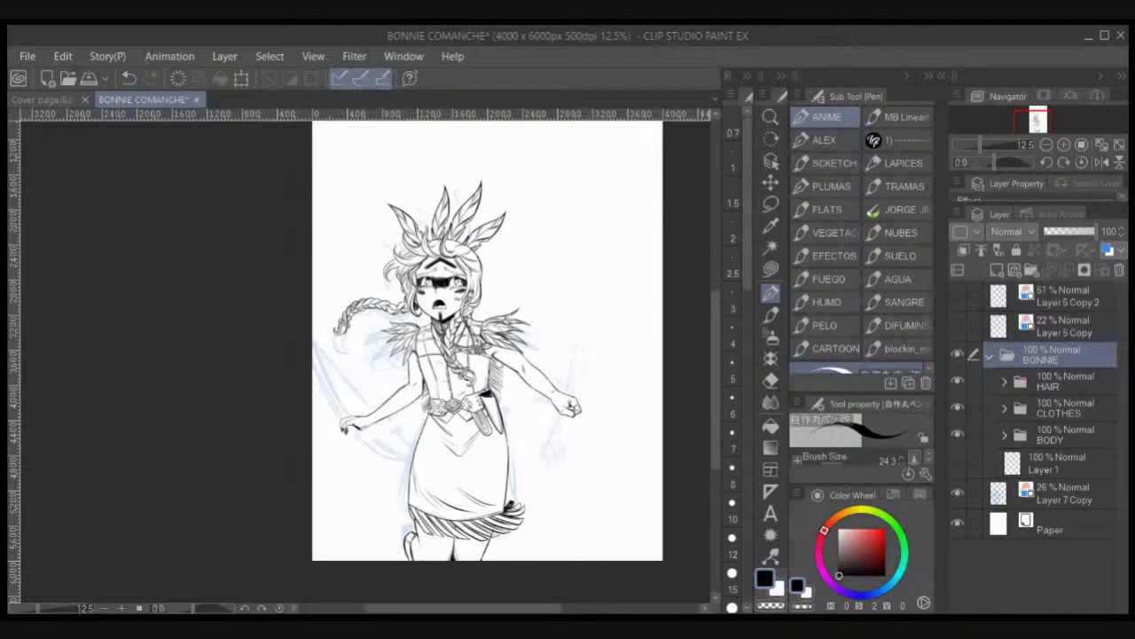
click(957, 461)
click(1055, 463)
click(1120, 269)
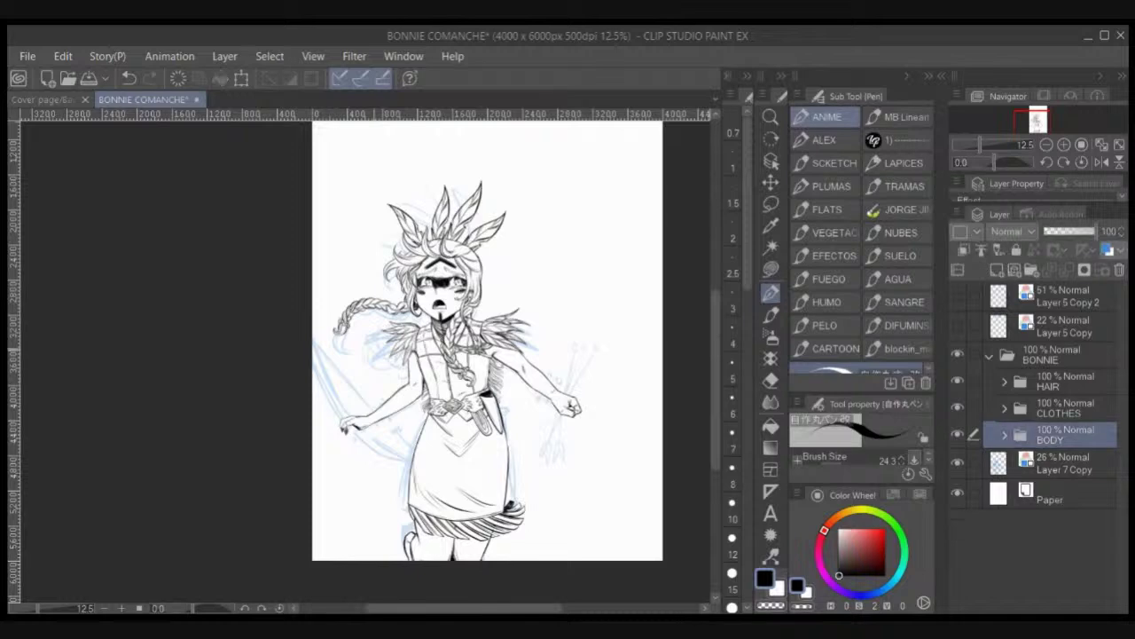
Step: Examine the inked figure against the blue sketch, from the skirt and belt up to the feather headdress
scroll(471, 414, up, 5)
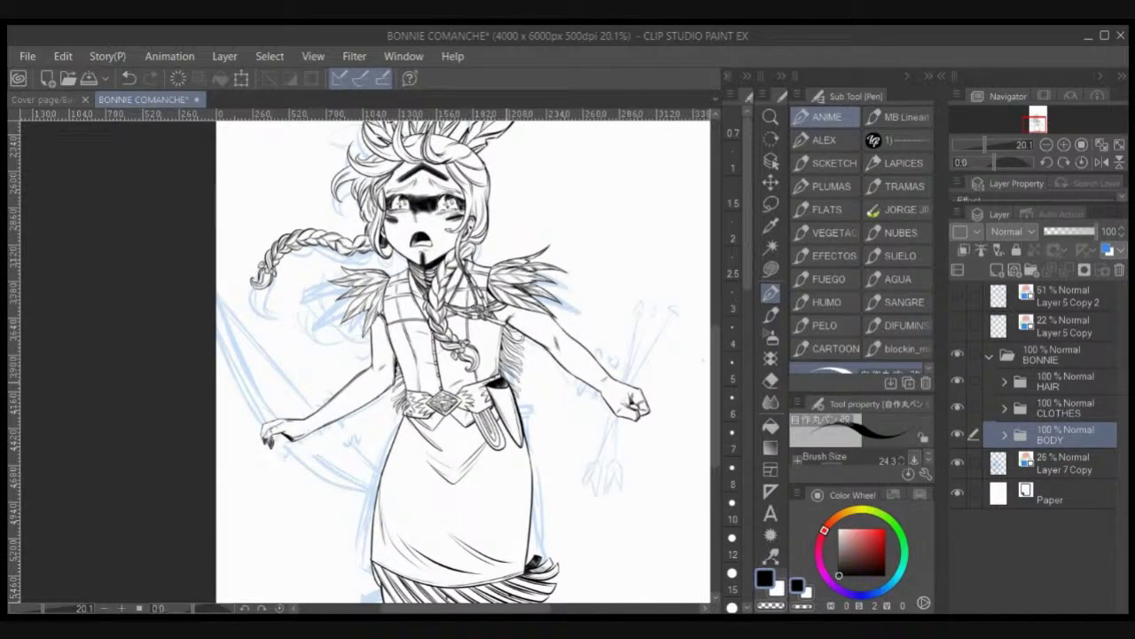
drag(471, 413, 478, 503)
scroll(443, 355, up, 4)
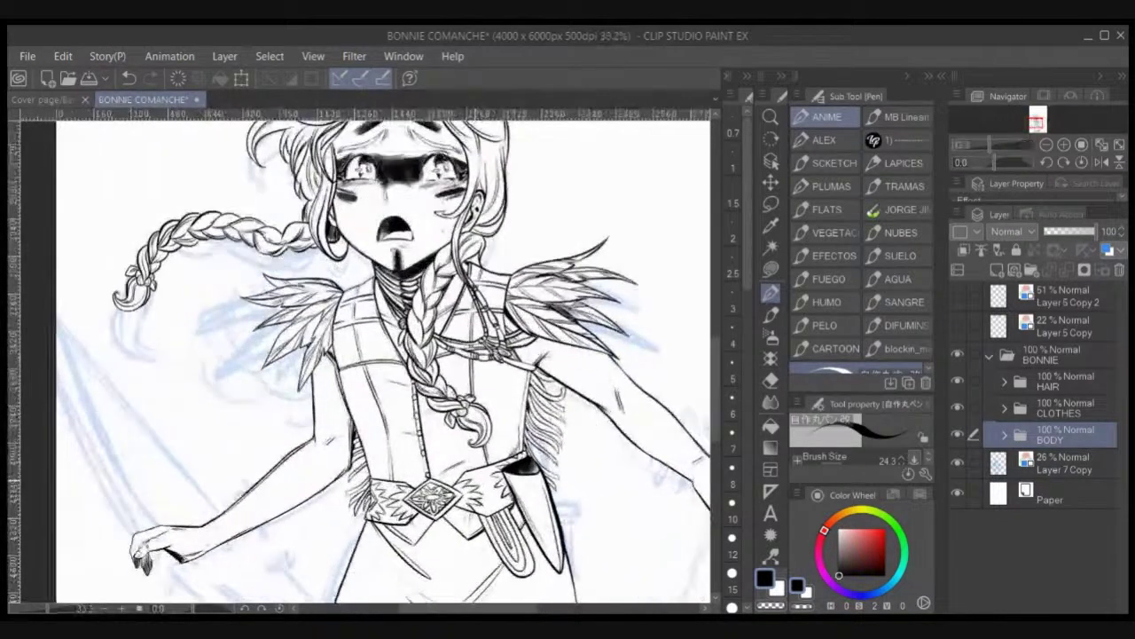
scroll(382, 354, up, 1)
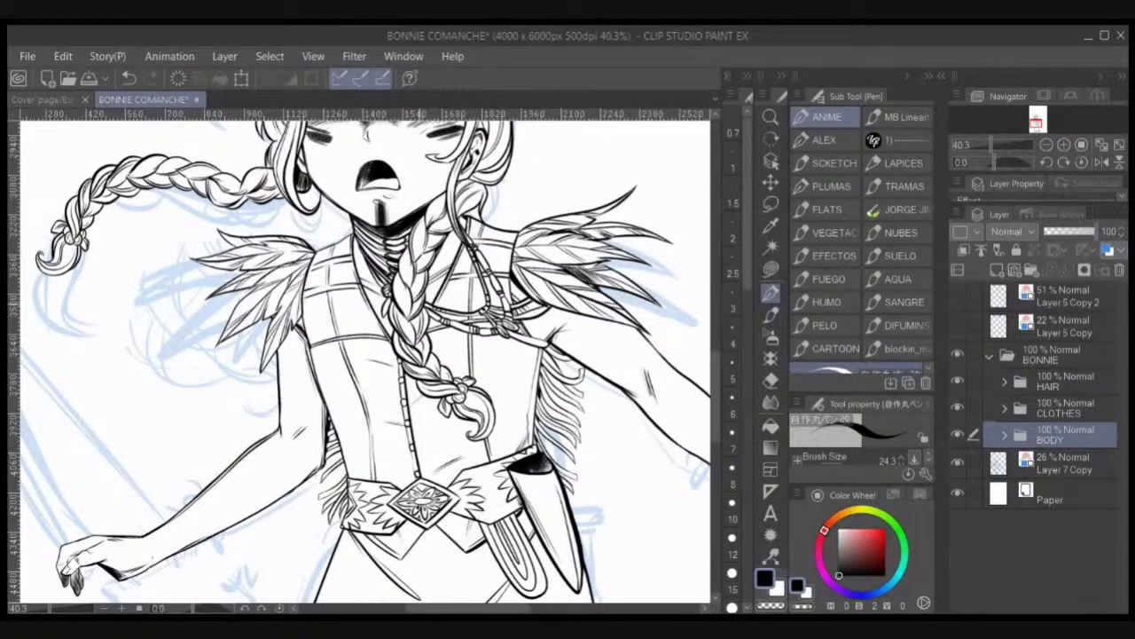
scroll(363, 355, up, 4)
scroll(364, 354, down, 5)
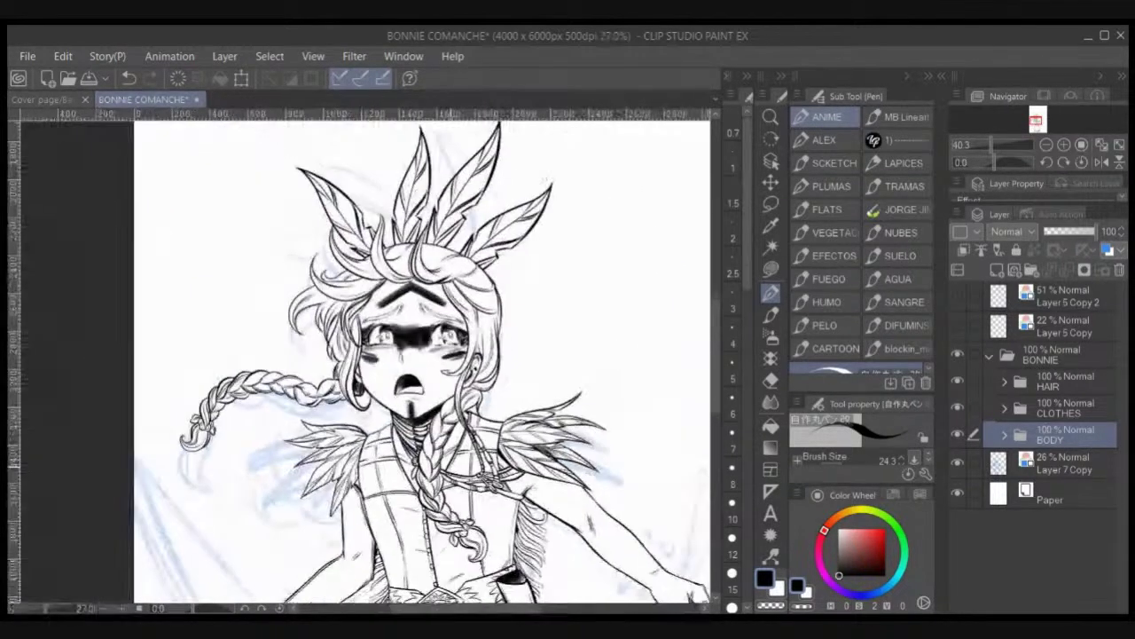
scroll(364, 355, down, 4)
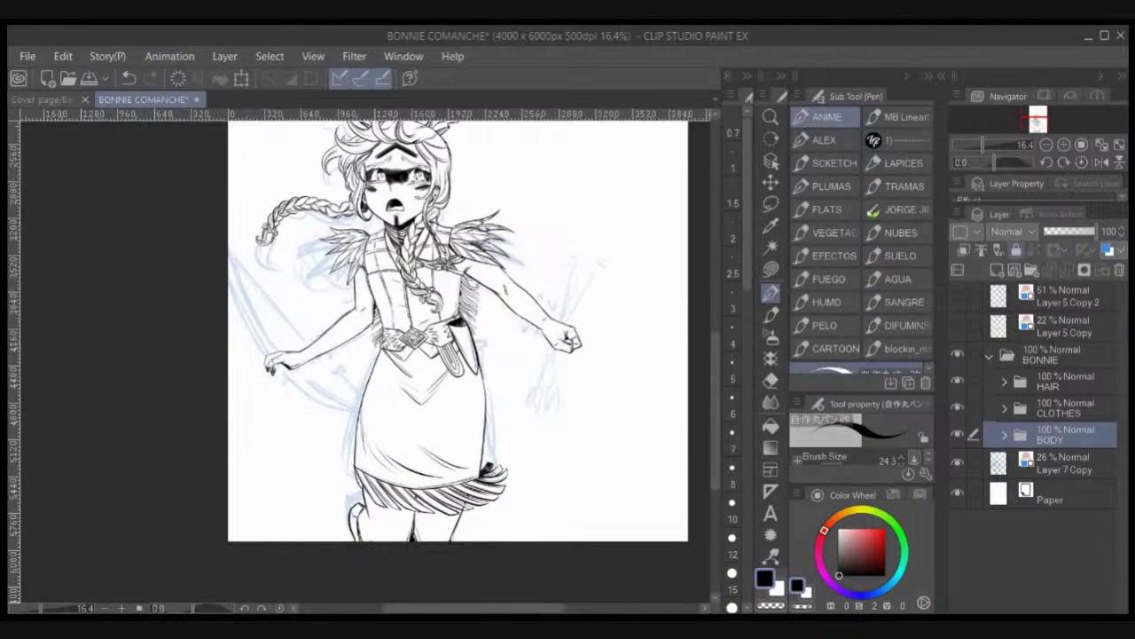
Step: Show the Layer 5 Copy 2 and Layer 5 Copy sketches over the whole page
click(957, 295)
click(957, 325)
scroll(520, 339, down, 2)
drag(543, 328, 463, 433)
scroll(458, 443, down, 1)
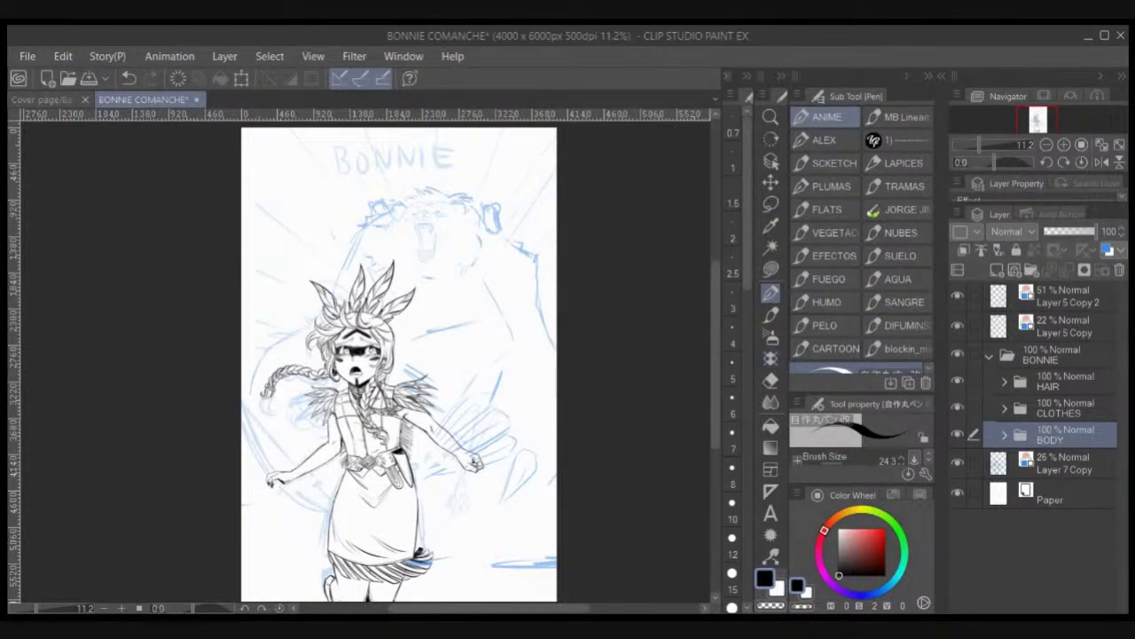
Step: Create a folder named BG directly above Paper, and add a new raster layer inside it
click(1064, 464)
click(1032, 270)
drag(1056, 462, 1051, 504)
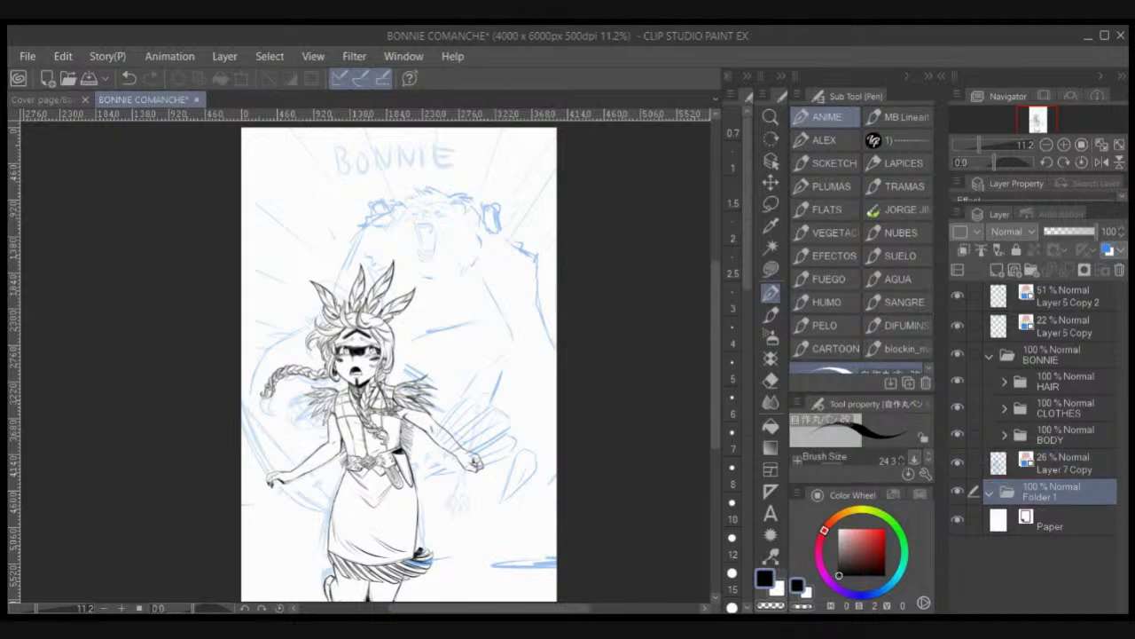
double_click(1052, 496)
text(BG)
key(Return)
click(998, 270)
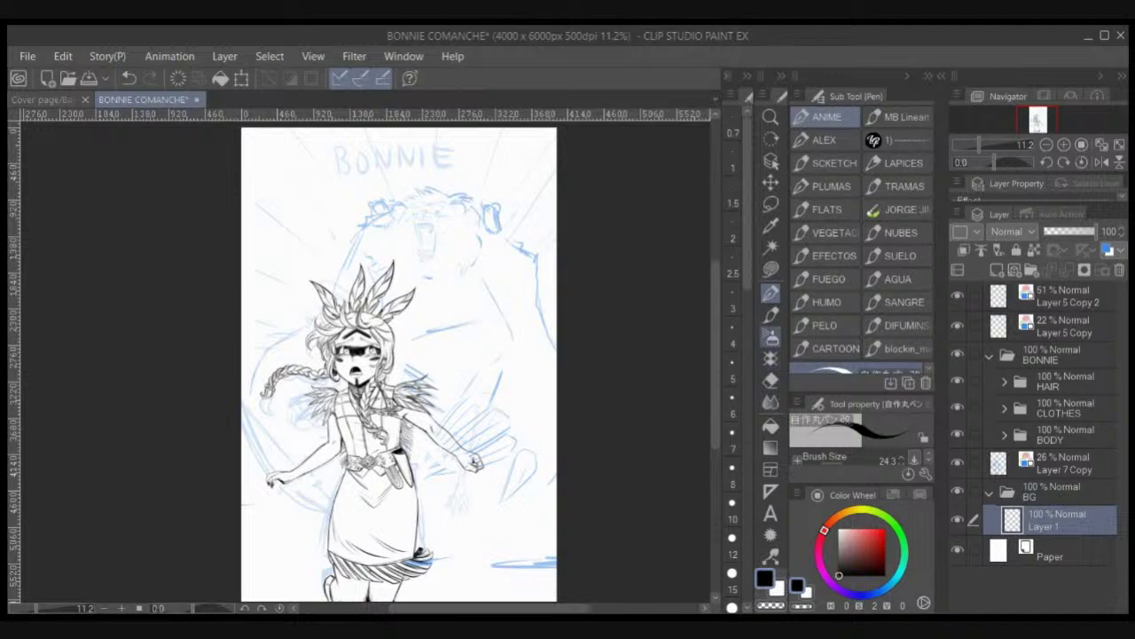
click(771, 336)
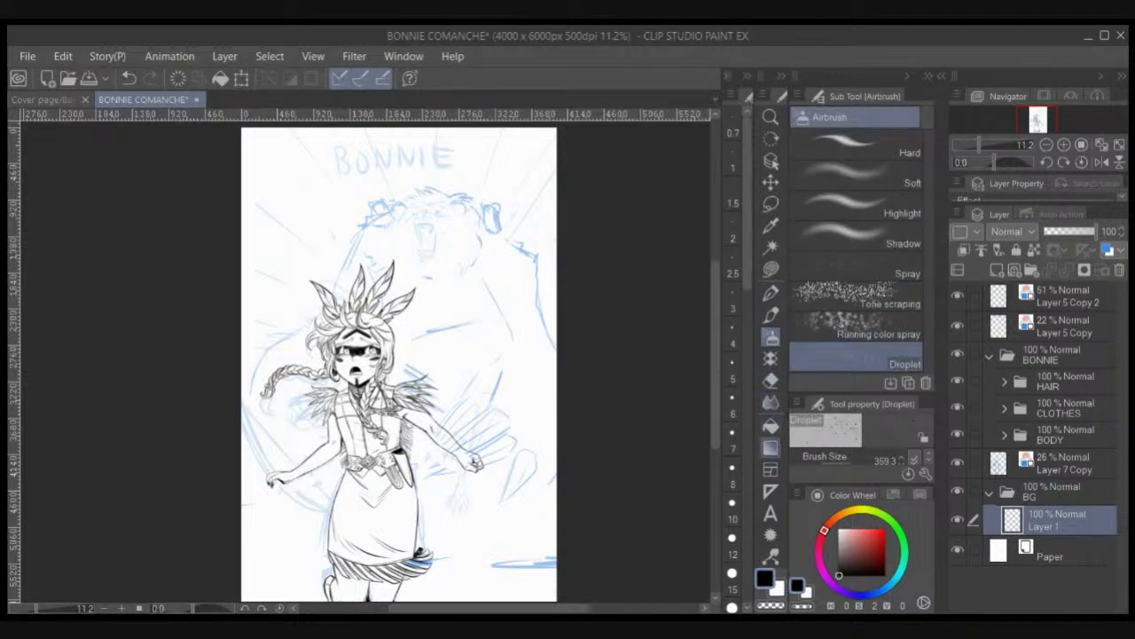
click(771, 357)
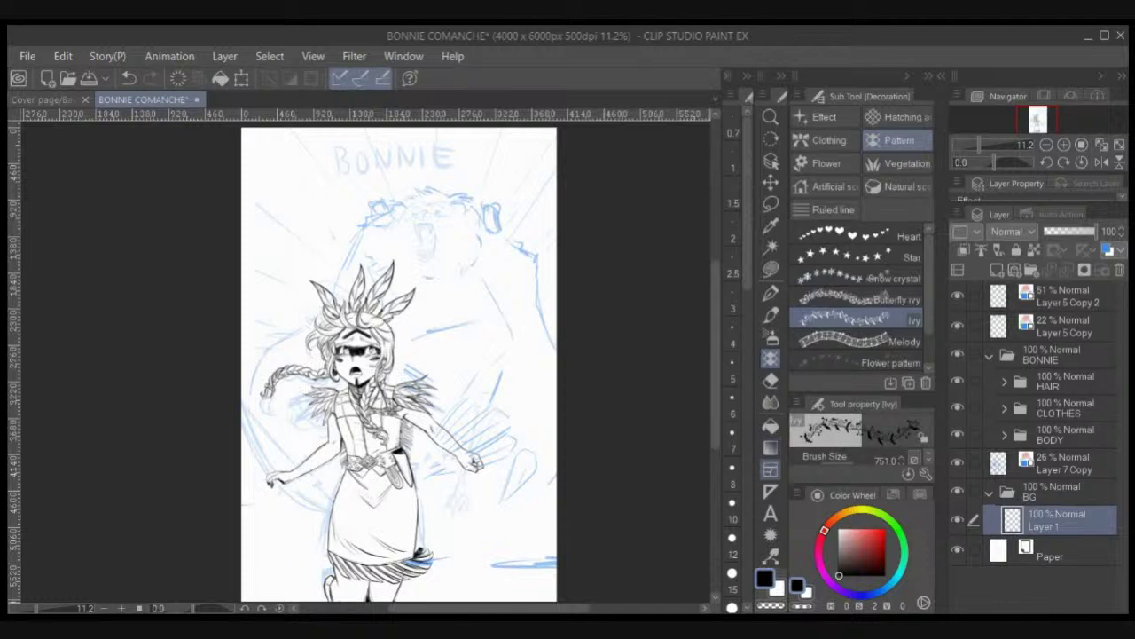
click(771, 469)
click(771, 491)
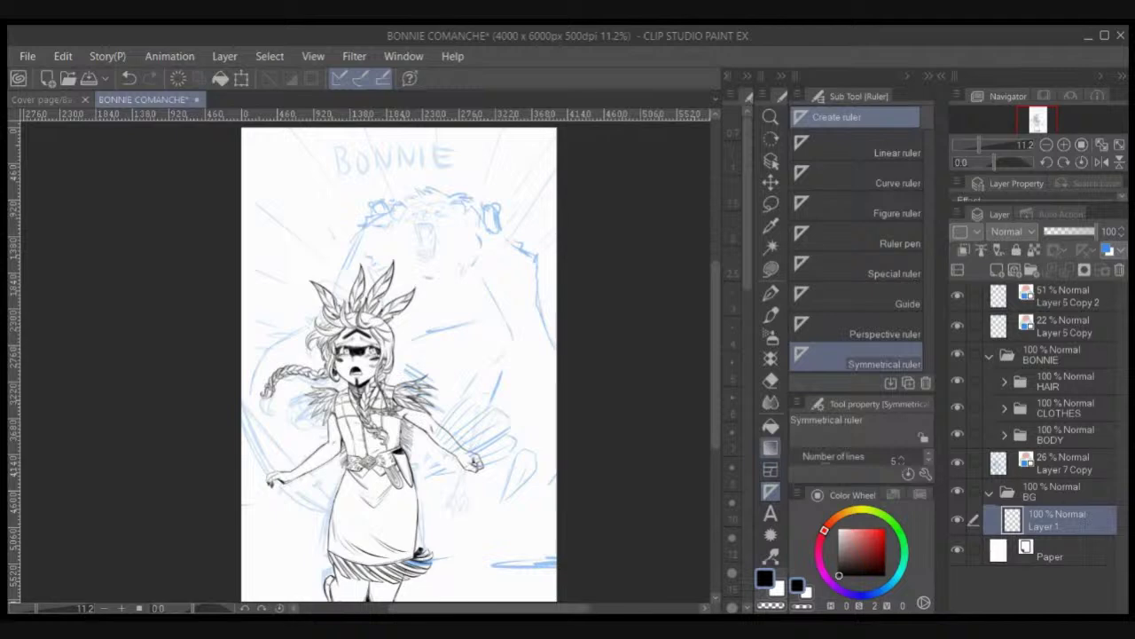
click(771, 447)
click(771, 469)
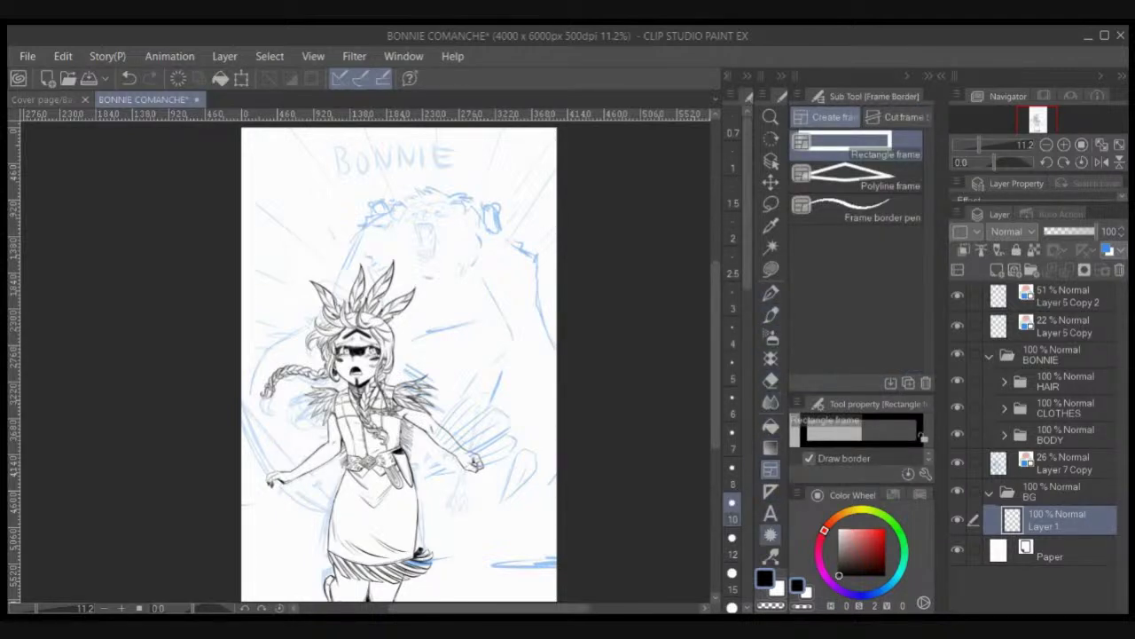
Step: Try an oval Sea urchin flash over the bear's head, and a larger one across the upper page
click(771, 534)
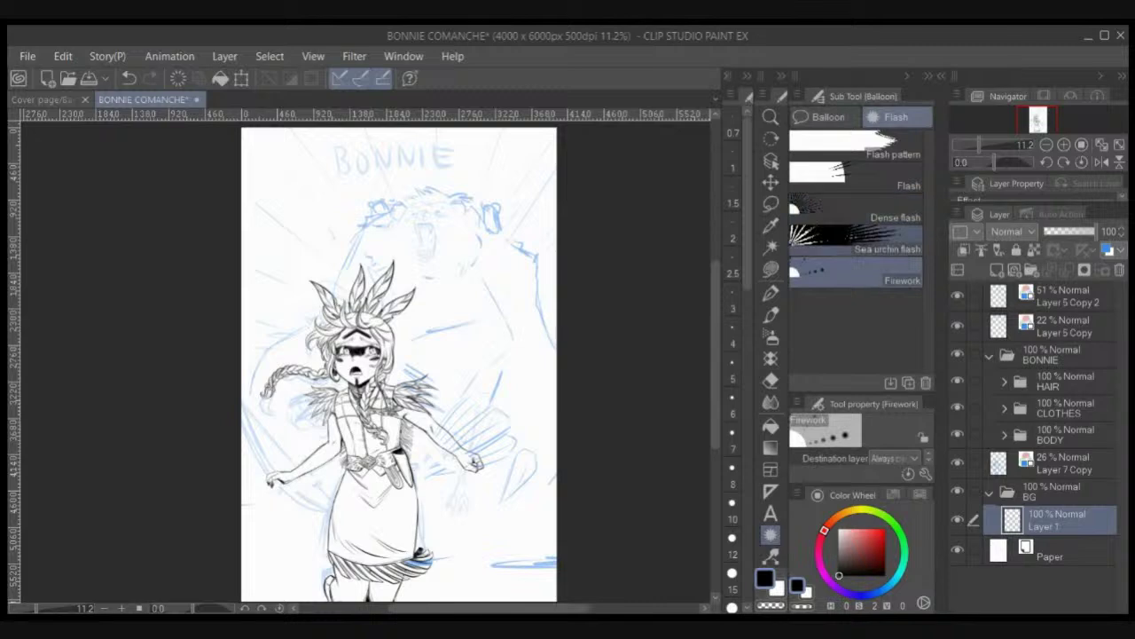
mouse_move(381, 195)
mouse_down()
mouse_move(411, 361)
mouse_move(458, 344)
mouse_move(453, 320)
mouse_up()
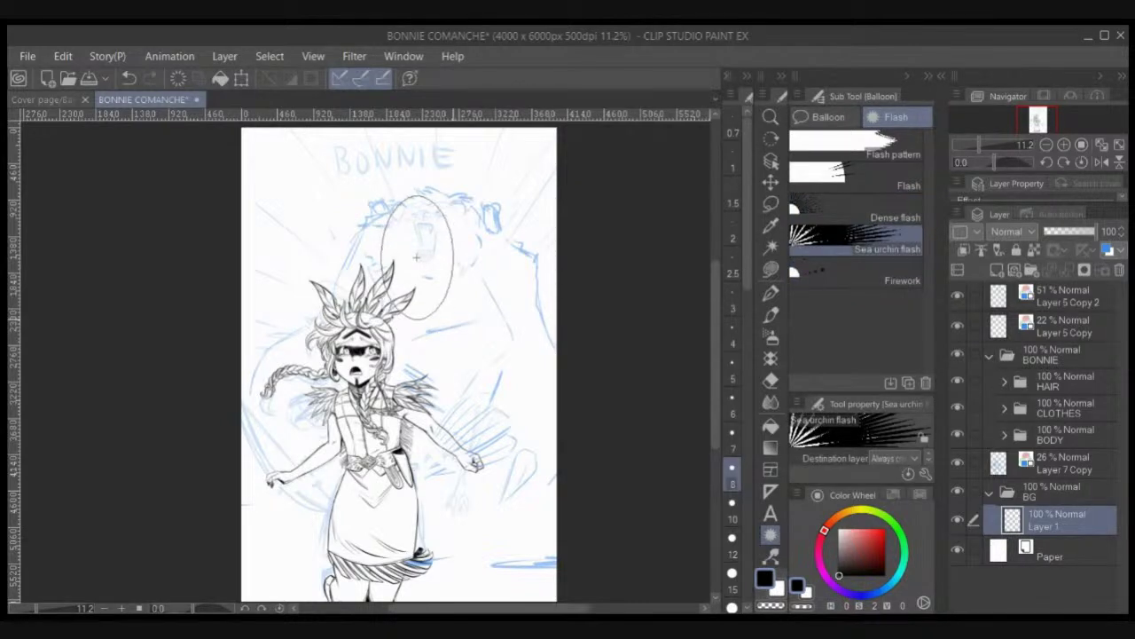
drag(415, 257, 417, 257)
scroll(461, 272, down, 3)
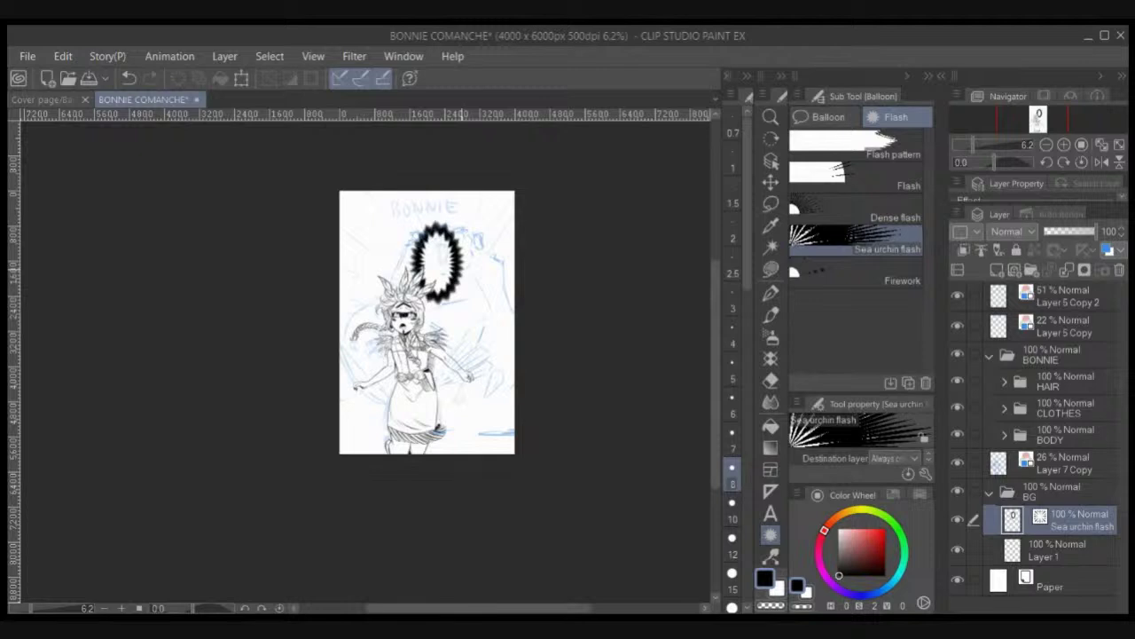
key(ctrl+z)
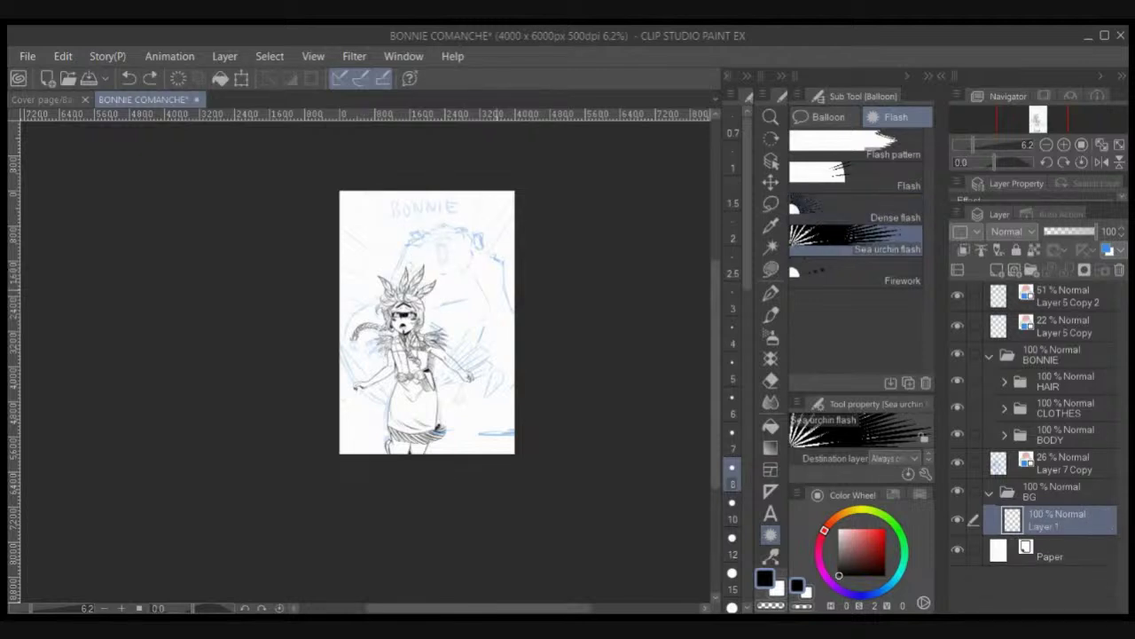
drag(350, 198, 509, 367)
key(ctrl+z)
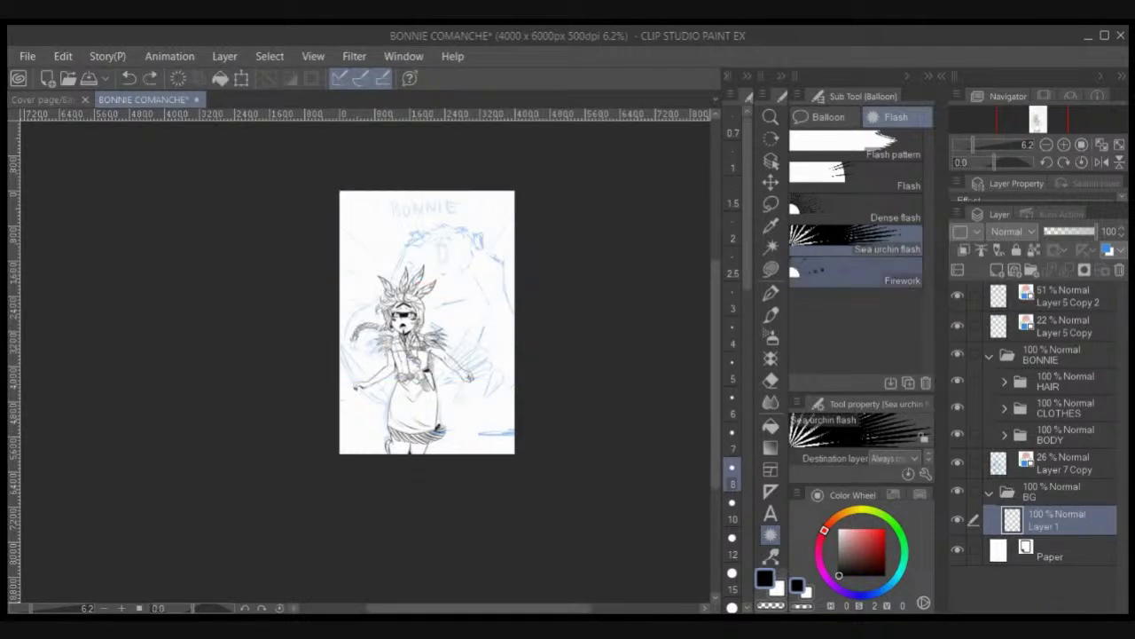
Step: Try a large circular Dense flash behind the figure, and a similar circle with the Flash pattern sub tool
click(790, 198)
drag(365, 226, 493, 349)
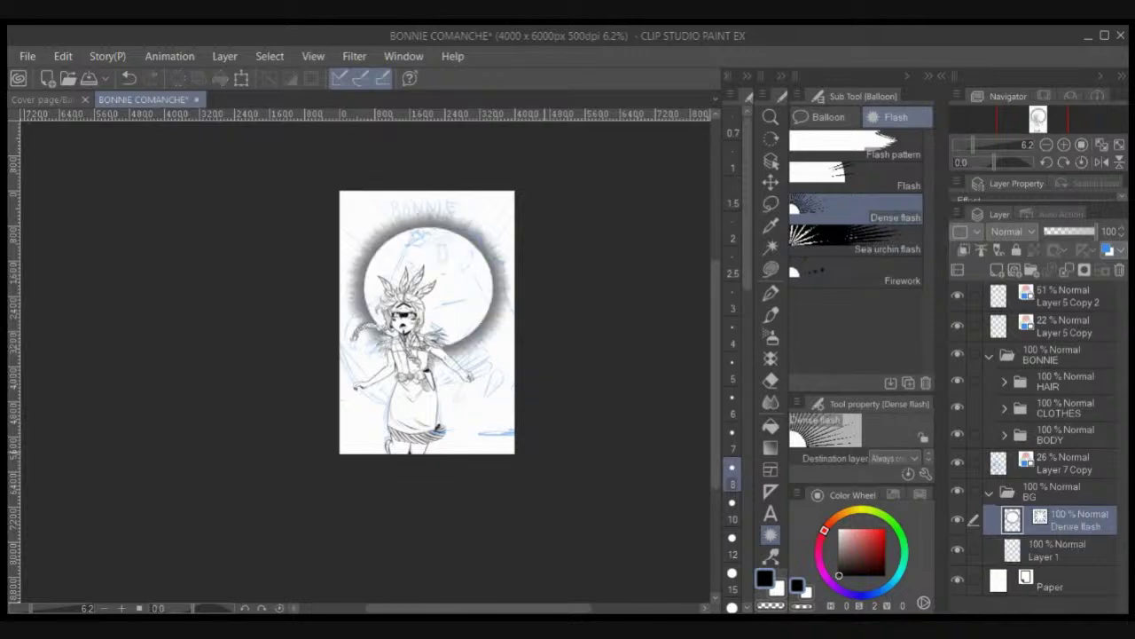
key(ctrl+z)
click(857, 145)
drag(353, 238, 494, 379)
key(ctrl+z)
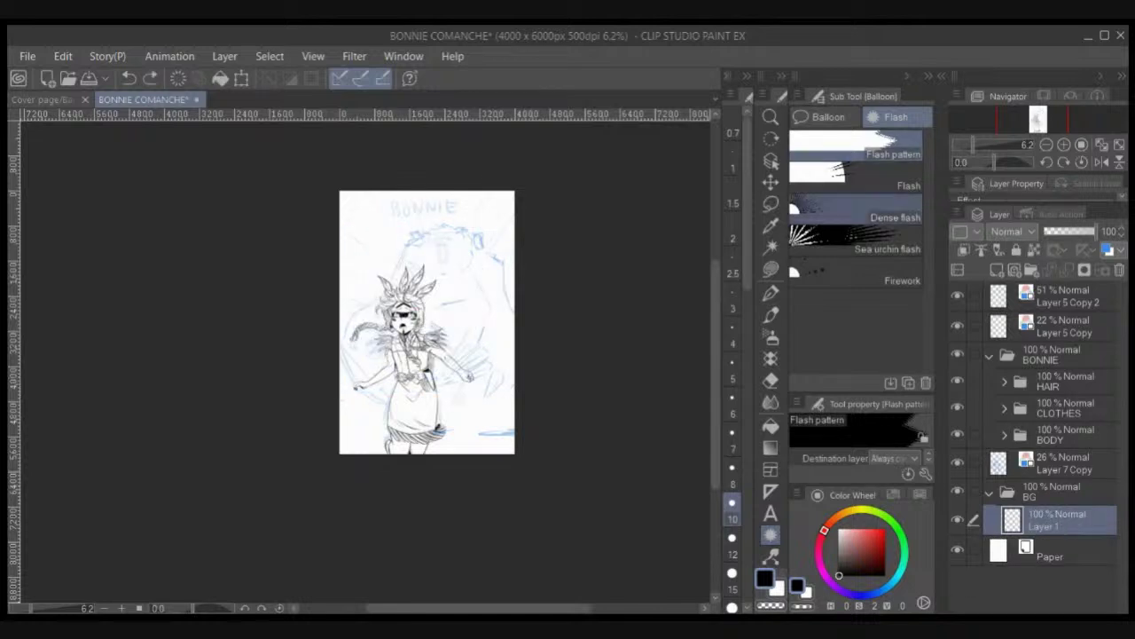
Step: Try a circular Sea urchin flash with the existing settings over the upper half of the page
click(857, 273)
click(857, 241)
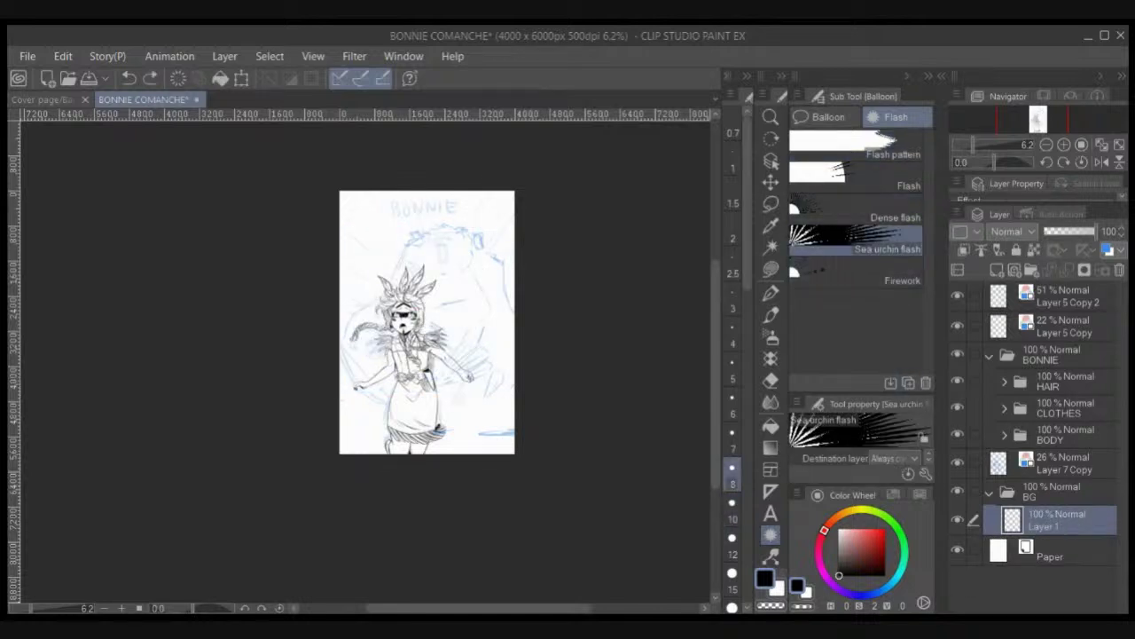
drag(373, 216, 472, 317)
key(ctrl+z)
Step: Set the Sea urchin flash's length to 381 and its gap from reference position to 437, testing with a small circle
drag(887, 393, 861, 231)
drag(833, 391, 847, 442)
click(840, 443)
drag(406, 251, 447, 291)
key(ctrl+z)
click(851, 442)
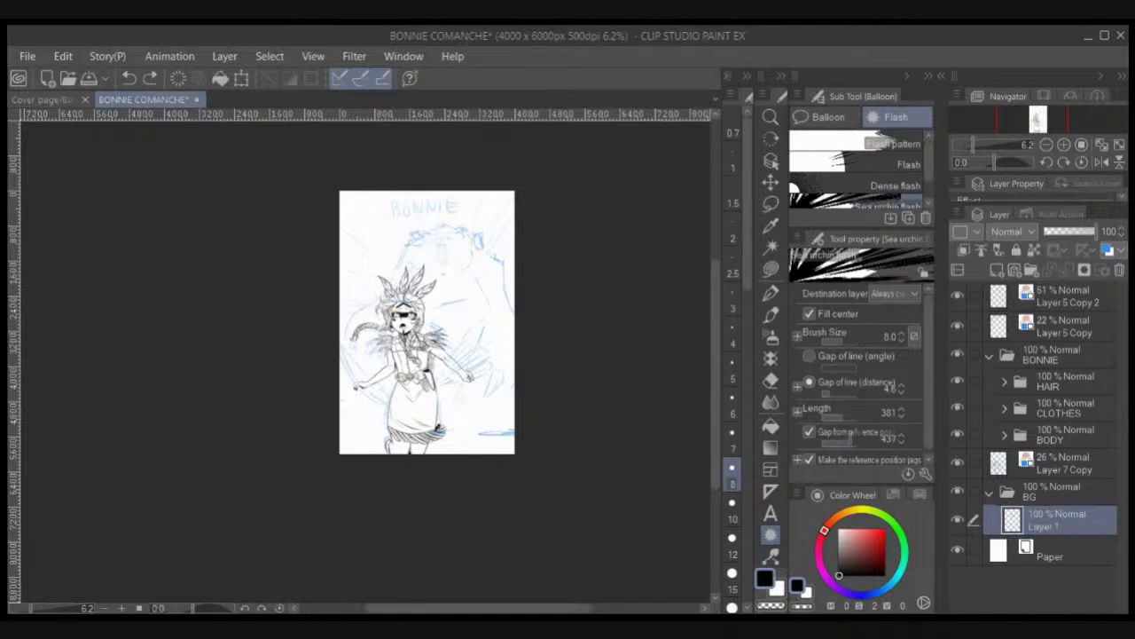
Step: Draw a large circular Sea urchin flash in the BG folder, around the bear's head and behind the figure's head
drag(420, 256, 454, 291)
key(ctrl+z)
drag(377, 230, 496, 347)
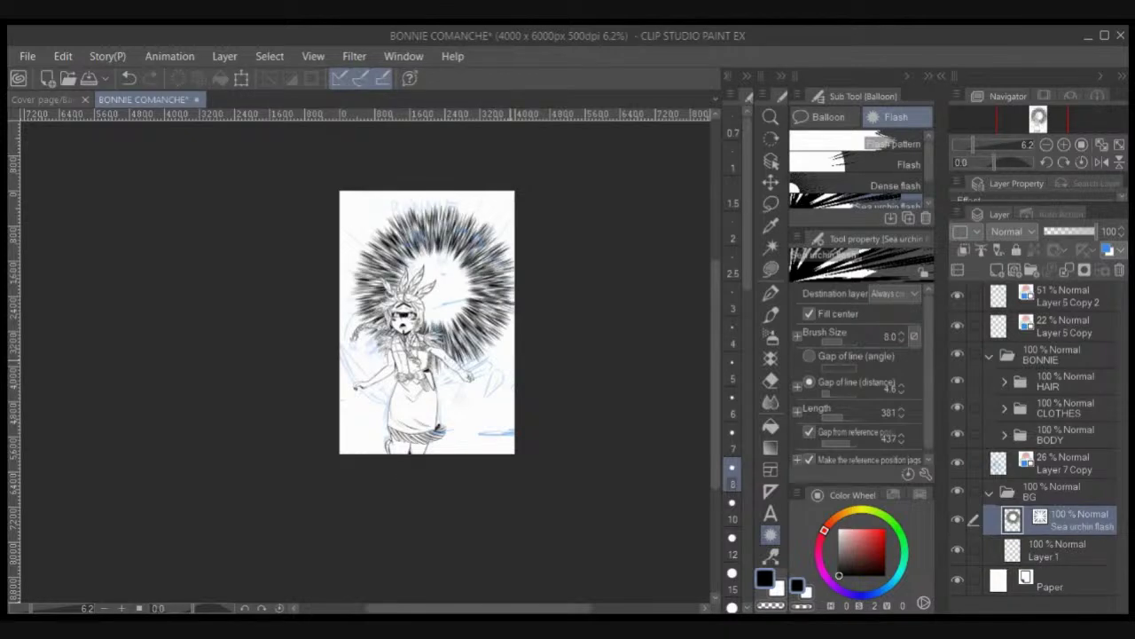
scroll(423, 260, up, 2)
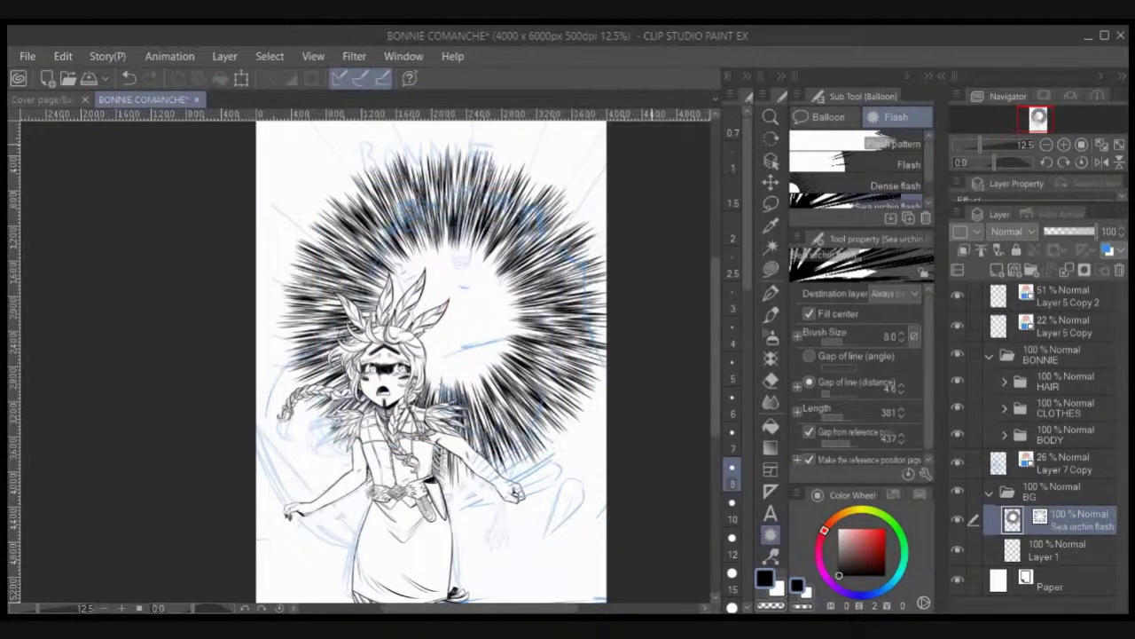
click(770, 160)
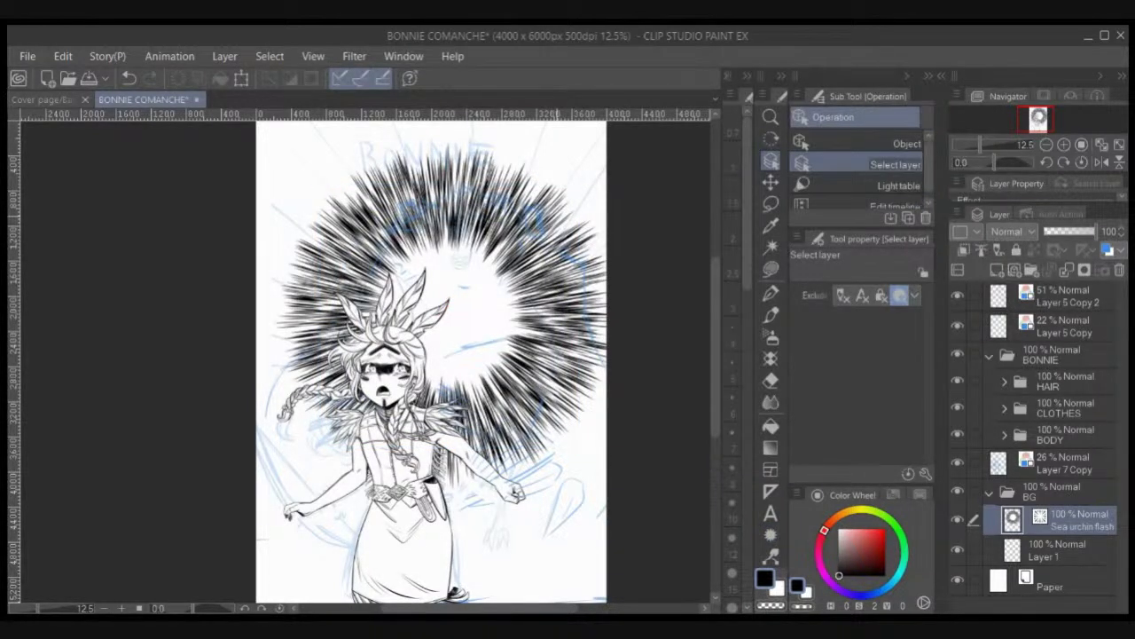
scroll(474, 122, down, 1)
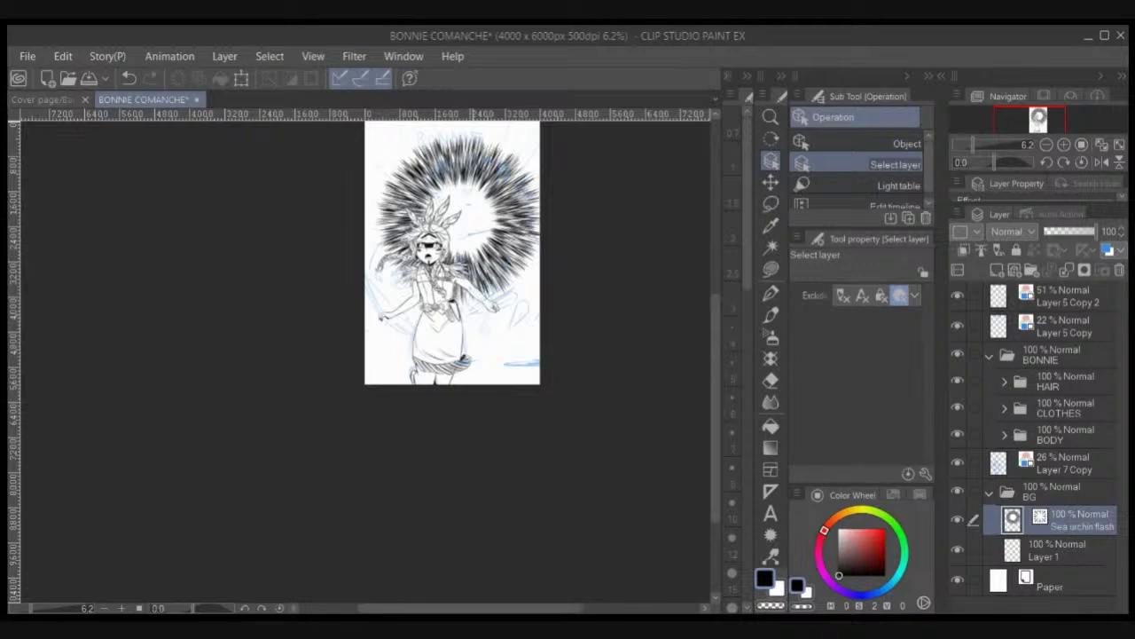
key(ctrl+t)
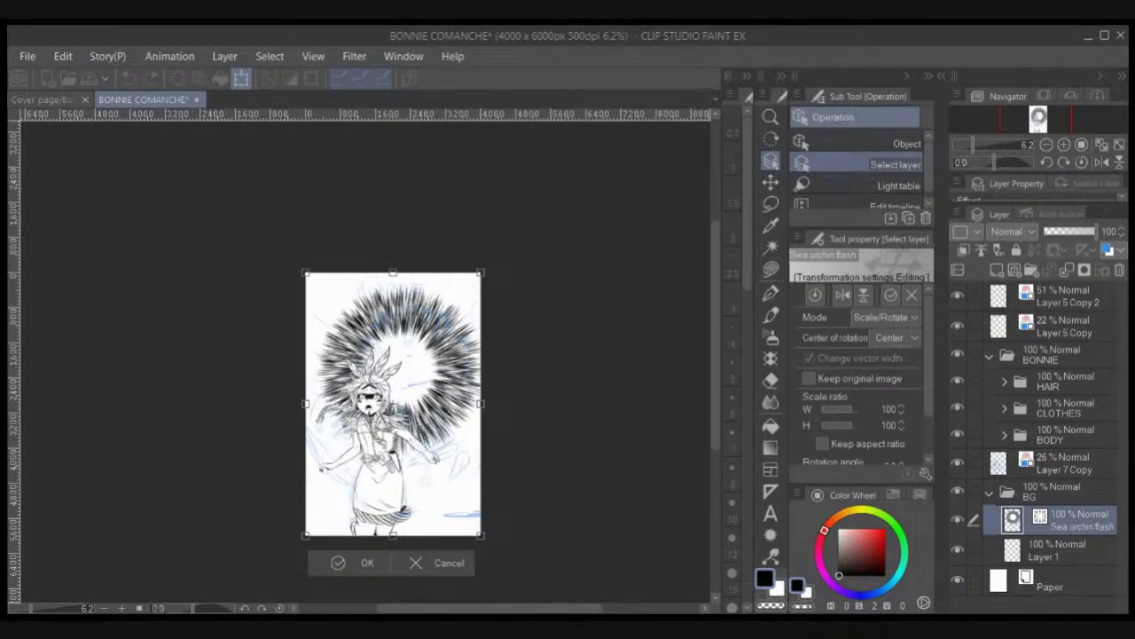
Step: Select the Sea urchin flash as an object and pull its upper outline points outward toward the top of the page
click(869, 143)
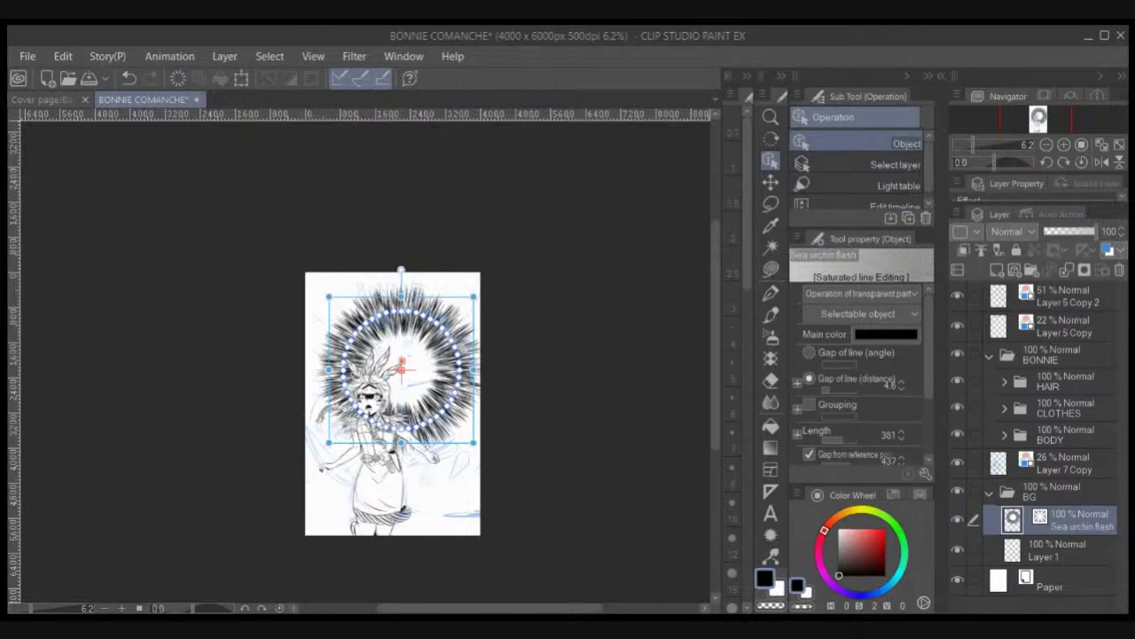
key(ctrl+plus)
key(ctrl+plus)
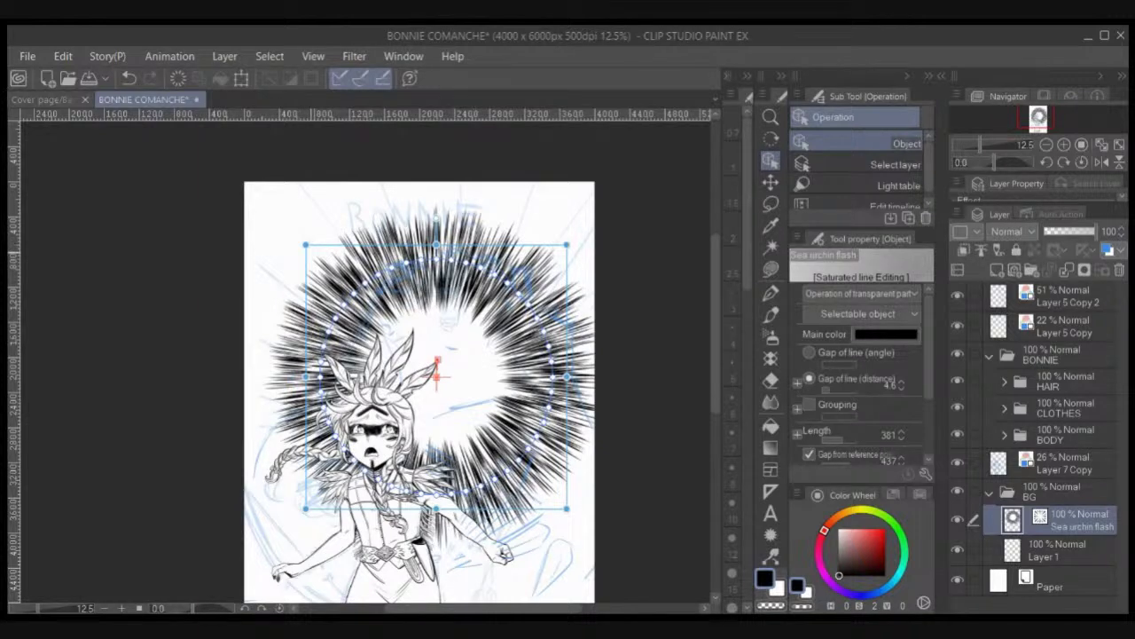
drag(330, 290, 332, 233)
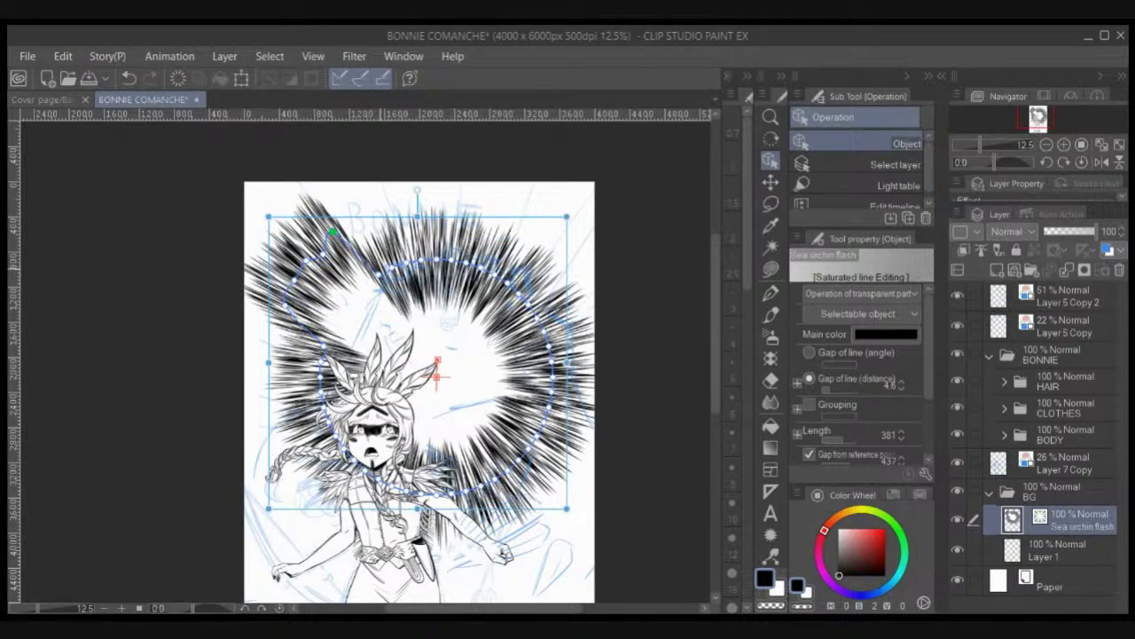
drag(390, 268, 374, 216)
drag(375, 216, 489, 224)
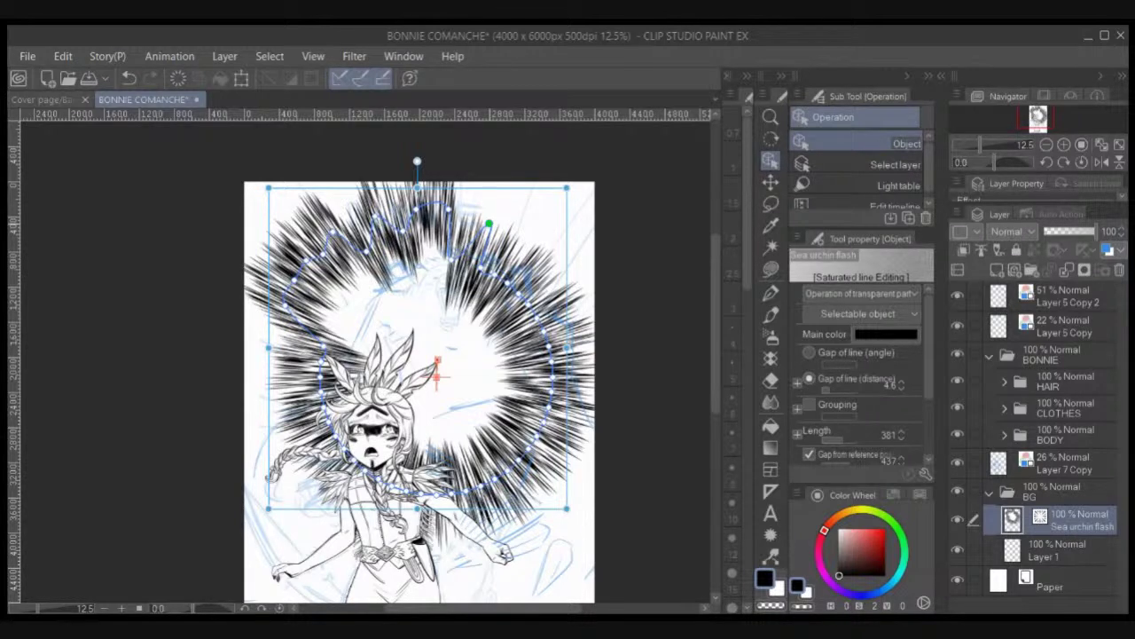
Step: Try shifting the whole flash up and to the right, undo that move, and reposition it lower around the figure's headdress
drag(489, 224, 504, 197)
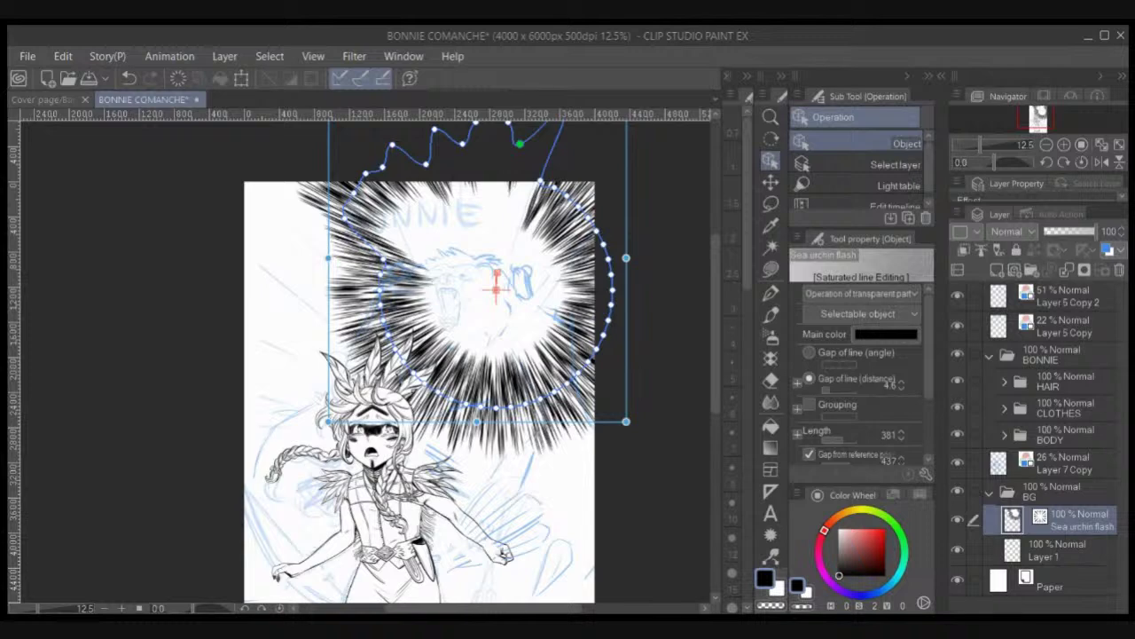
key(ctrl+z)
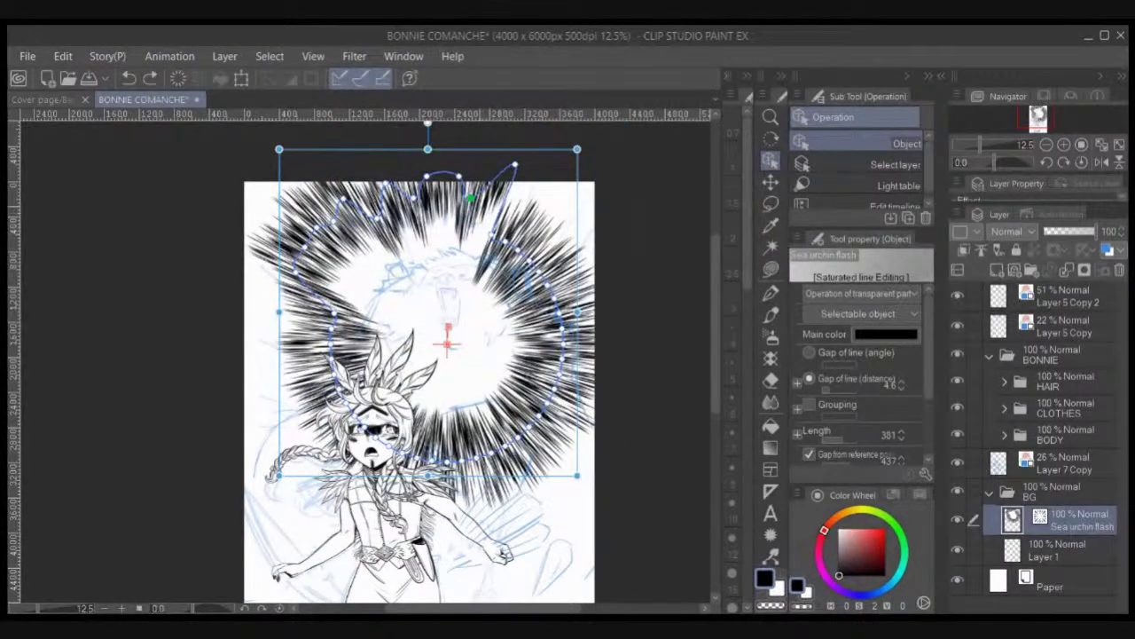
drag(471, 204, 463, 243)
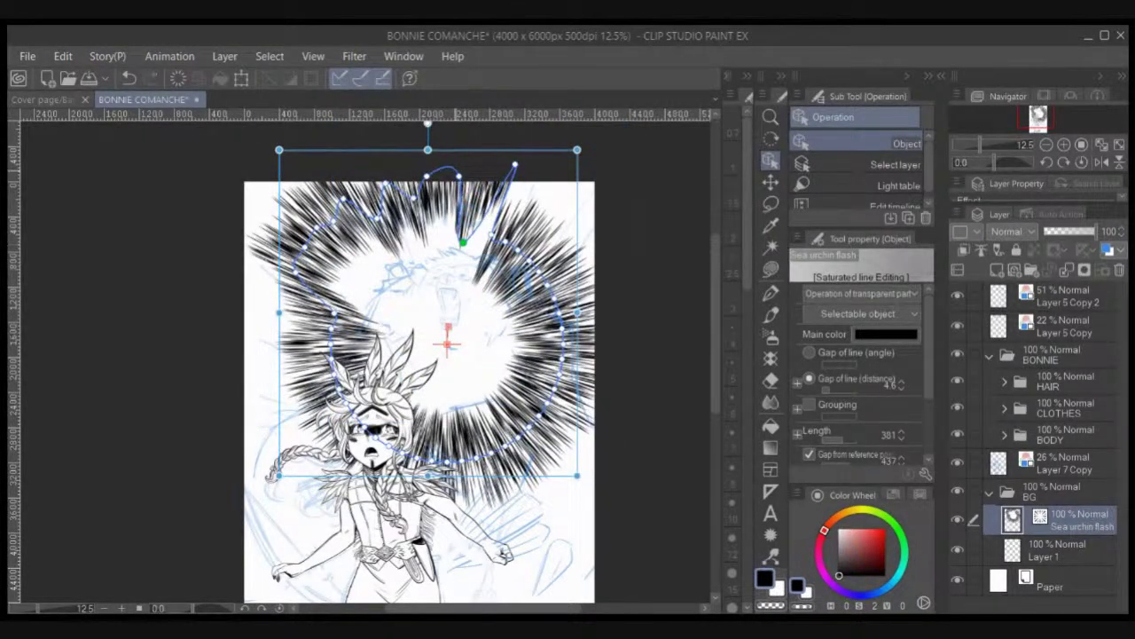
drag(508, 303, 496, 327)
Step: Pull the flash's upper-right and right outline points out toward the page edge, and undo the stray changes on the sketch layers
drag(439, 286, 454, 230)
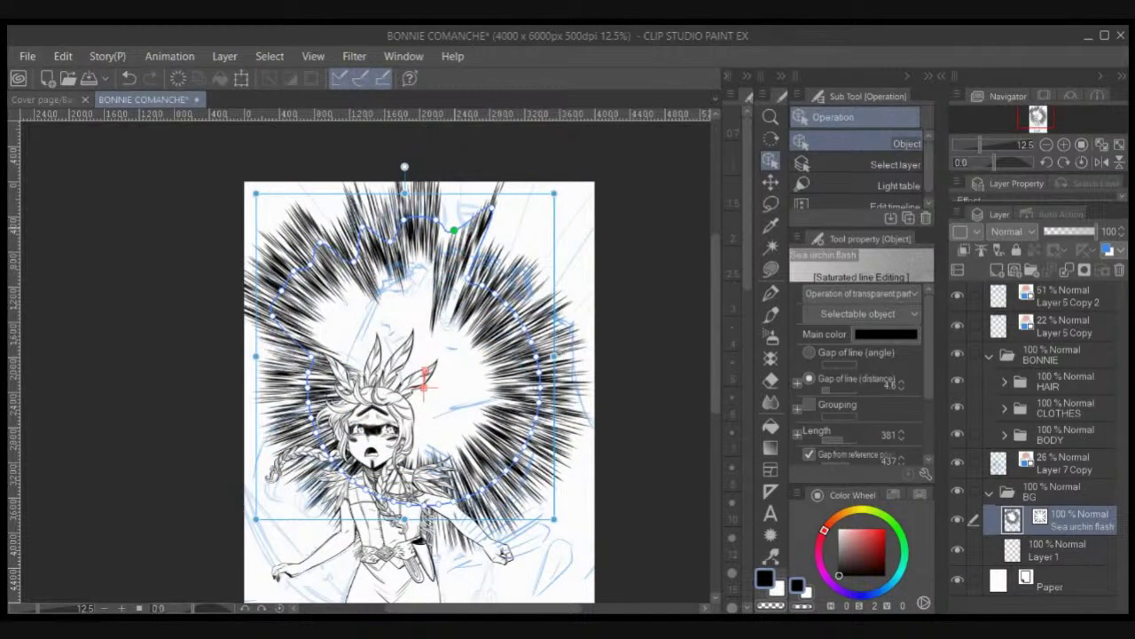
drag(469, 278, 497, 231)
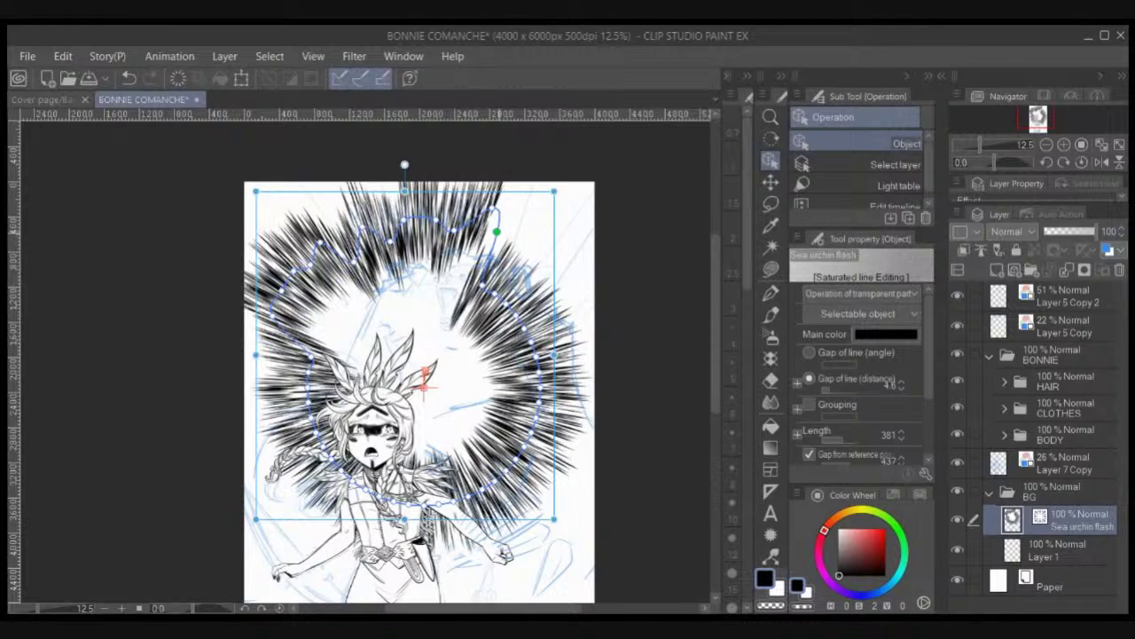
drag(482, 285, 574, 500)
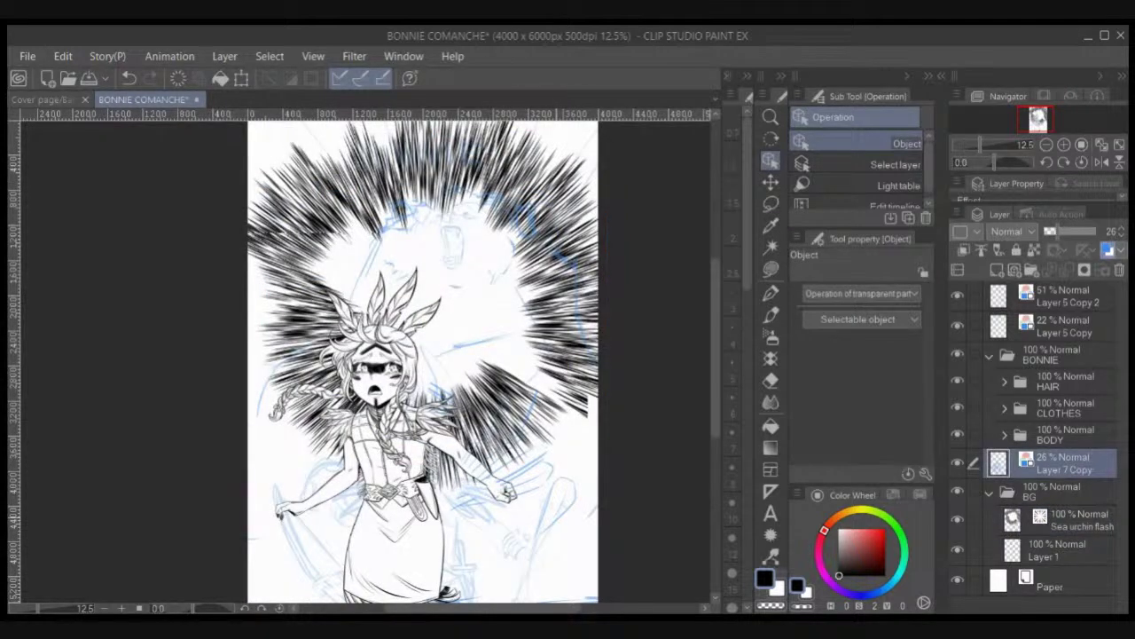
key(ctrl+z)
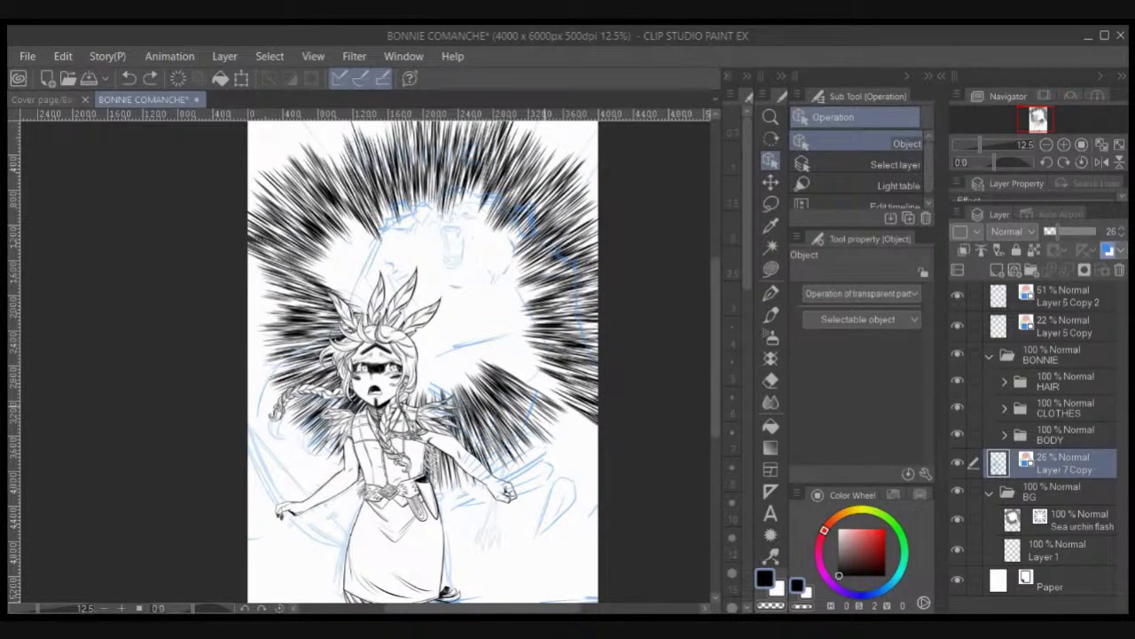
key(ctrl+z)
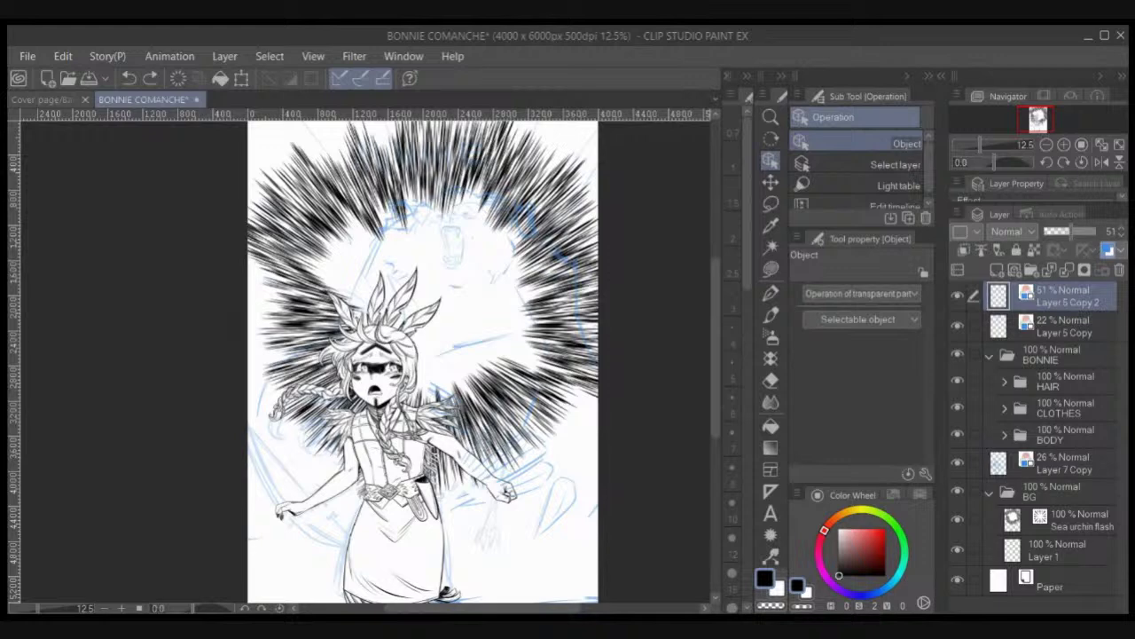
Step: Reselect the Sea urchin flash and extend its lower-right outline down beside the skirt and out to the page's right edge
click(858, 164)
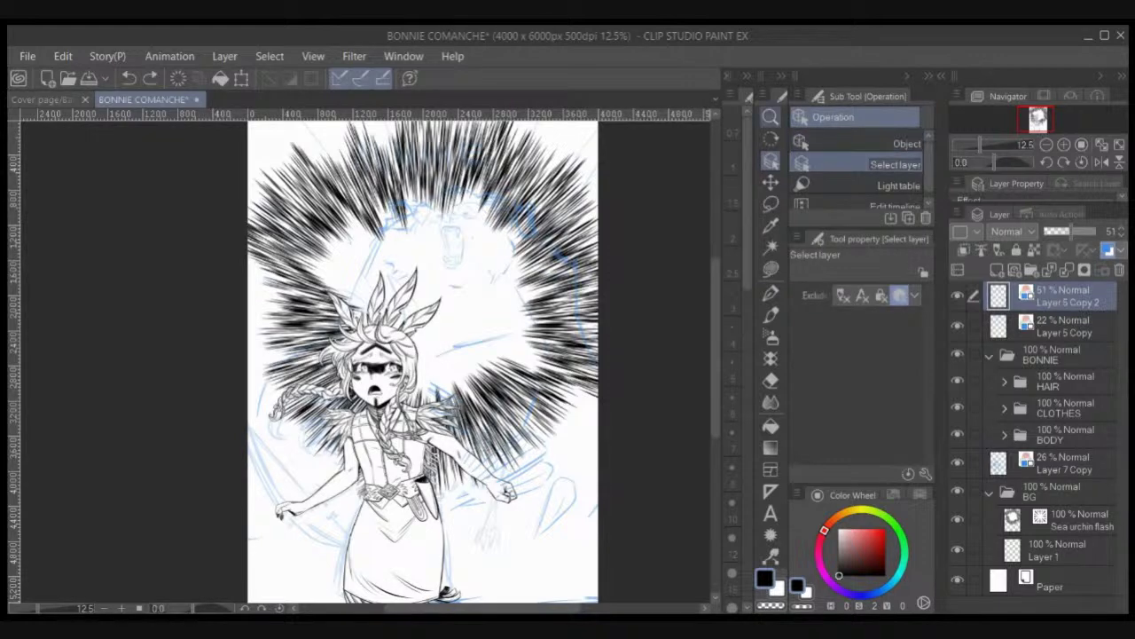
click(907, 143)
click(429, 317)
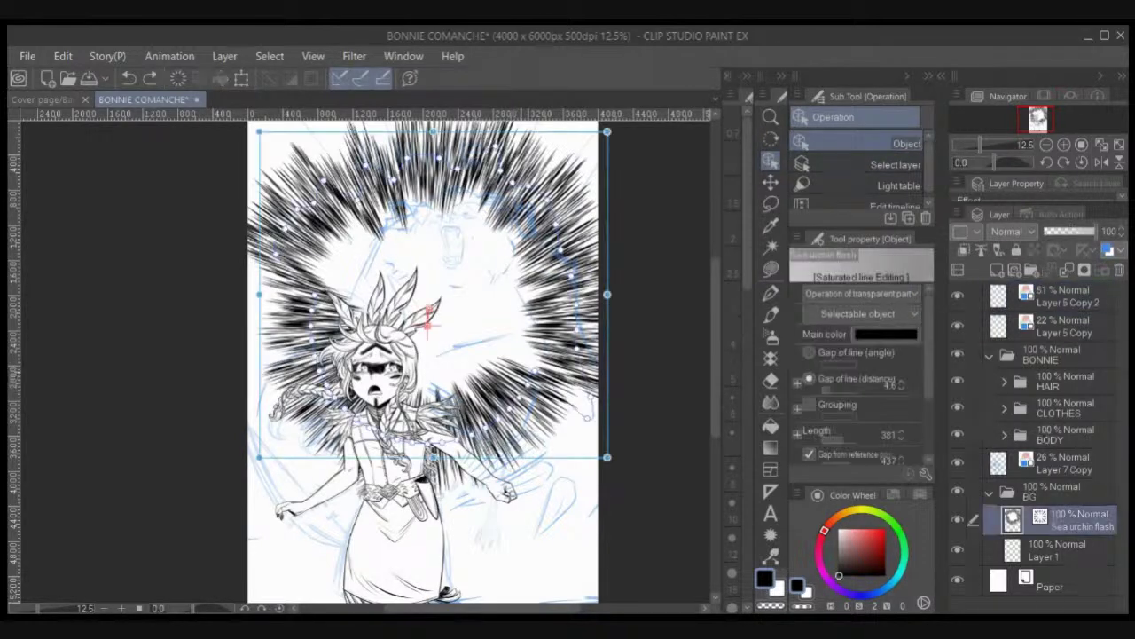
drag(426, 442, 426, 566)
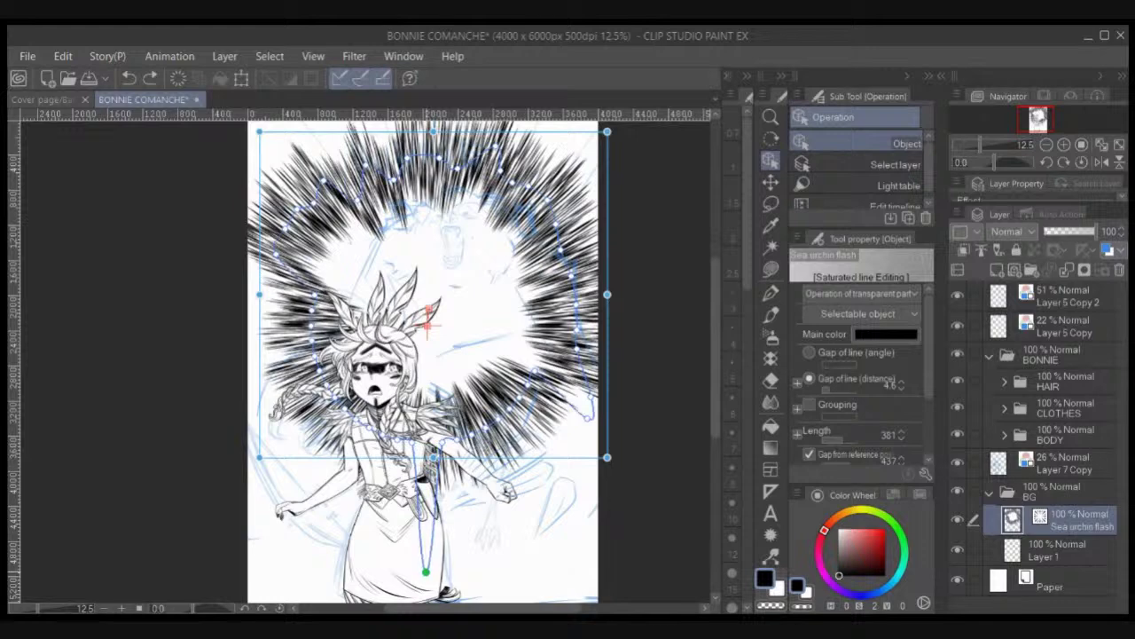
drag(441, 441, 589, 437)
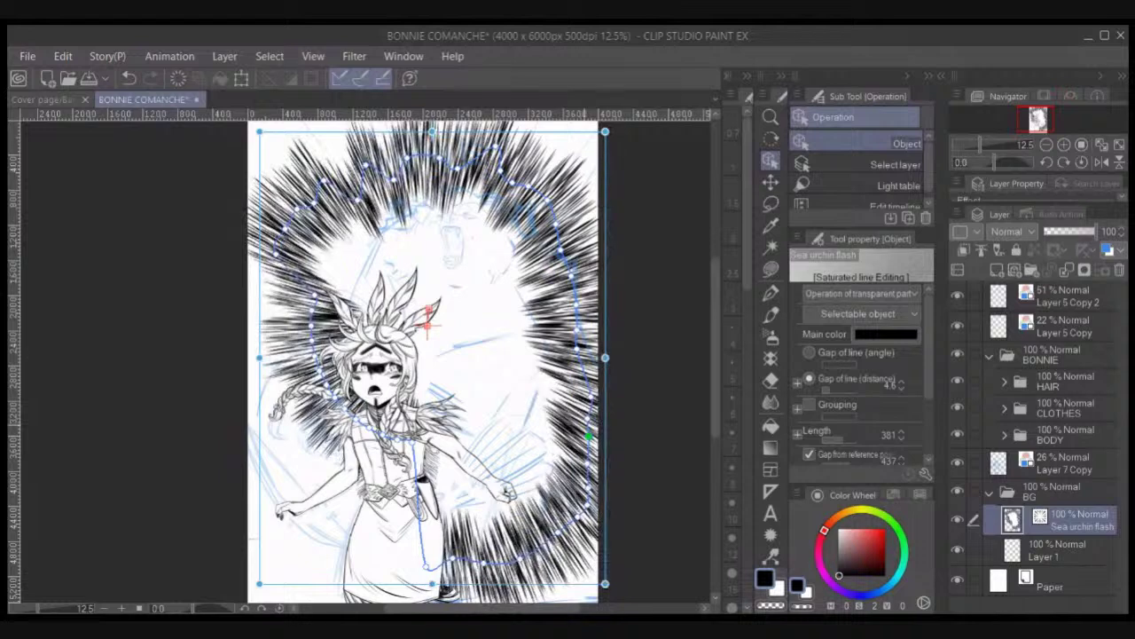
Step: Pull the flash's left outline points out and down along the page's left edge to the figure's outstretched hand
drag(314, 295, 267, 317)
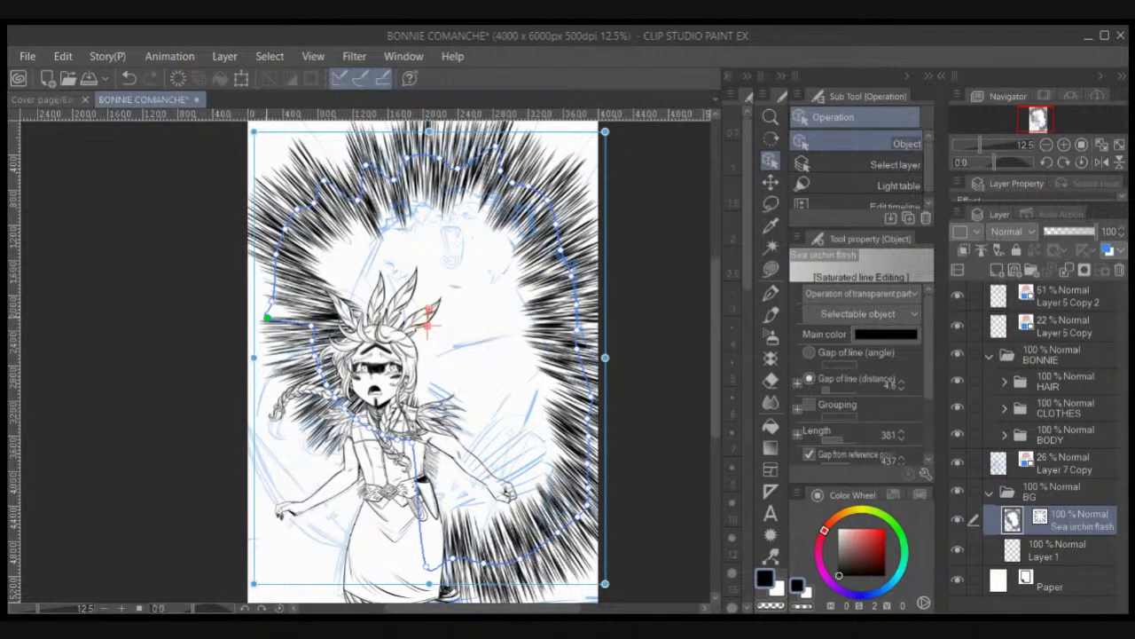
drag(267, 317, 267, 359)
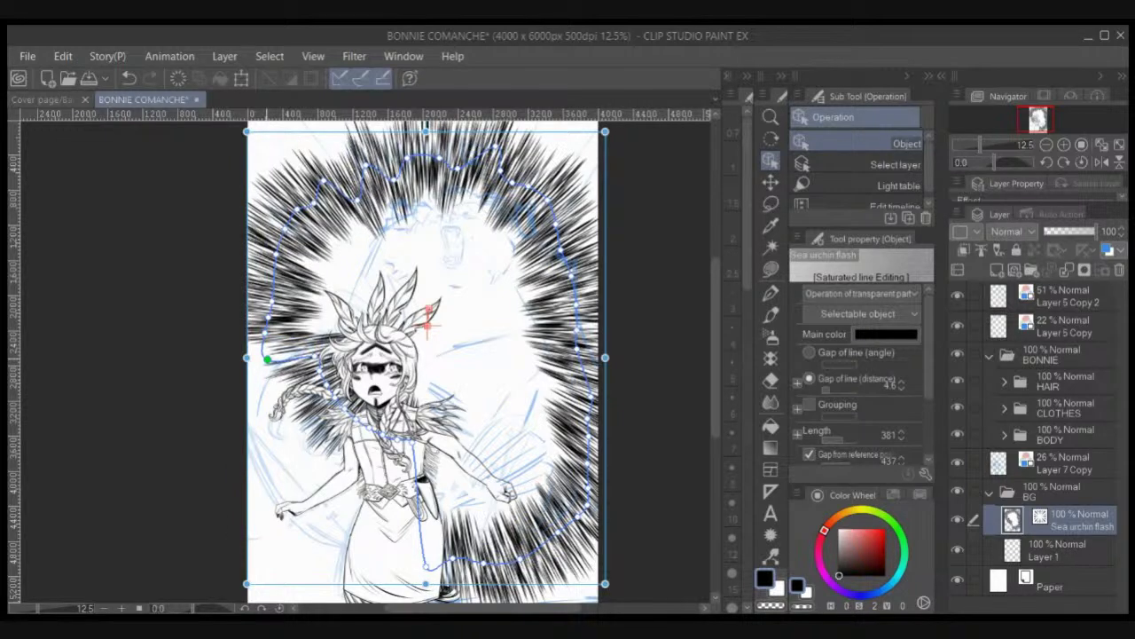
drag(267, 358, 269, 388)
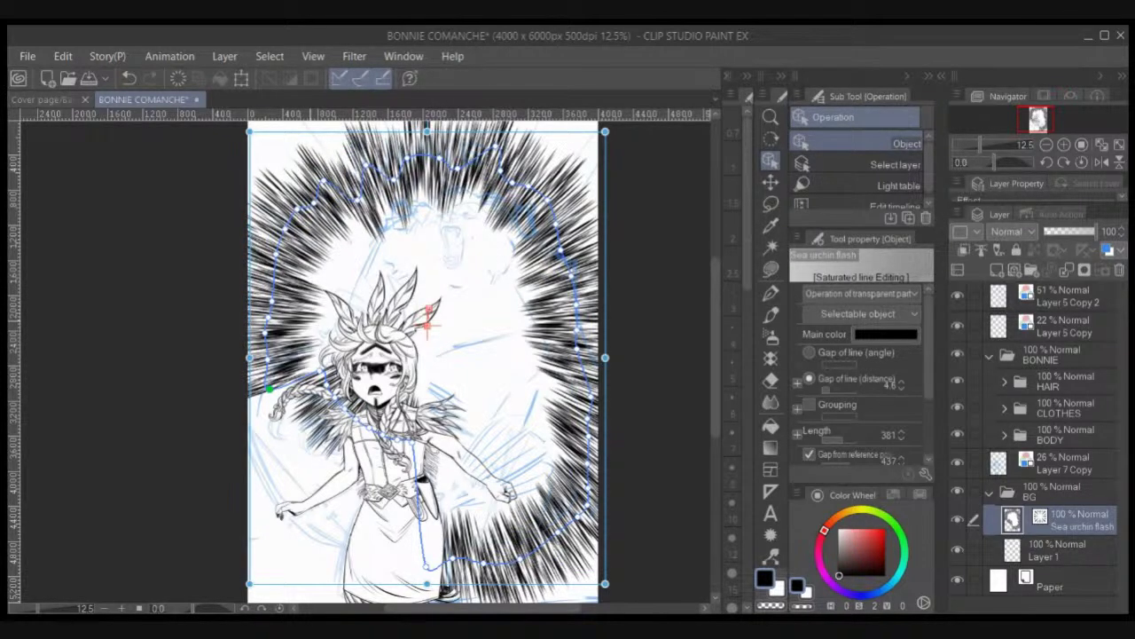
drag(270, 389, 281, 415)
drag(282, 414, 283, 502)
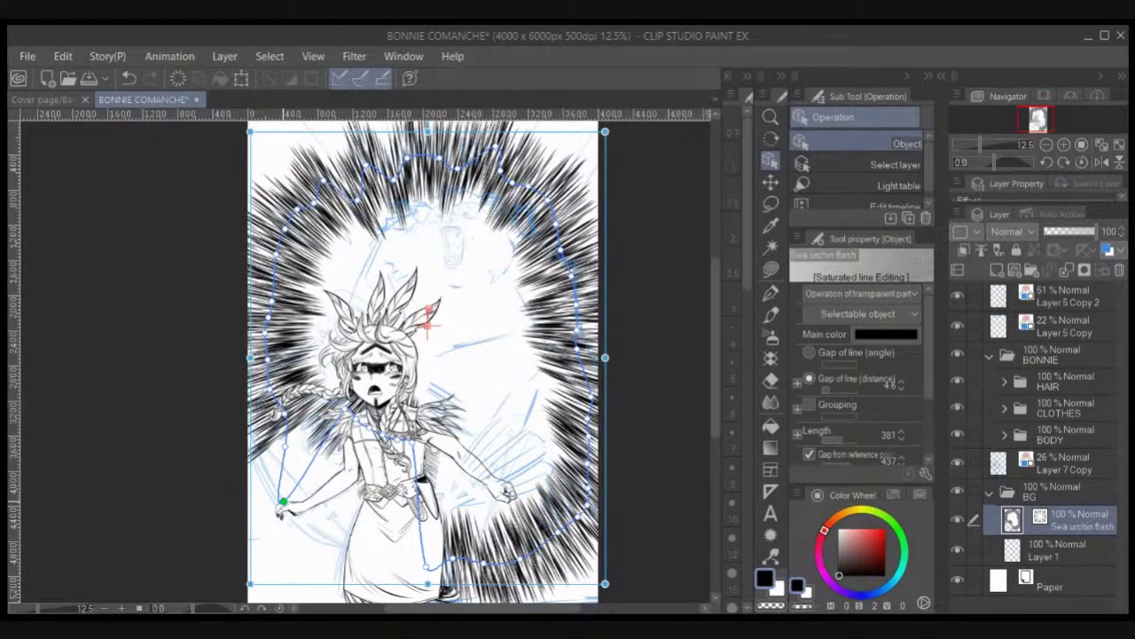
Step: Carry the flash's outline around the bottom of the skirt and push its lower-right points toward the page corner
drag(282, 502, 387, 599)
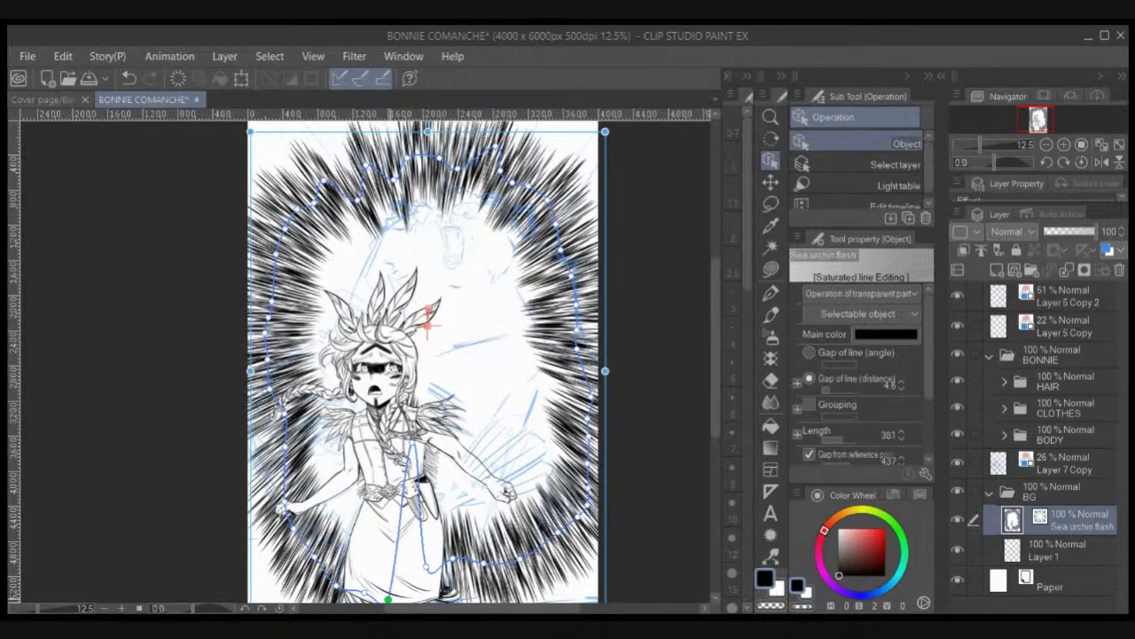
drag(388, 600, 545, 573)
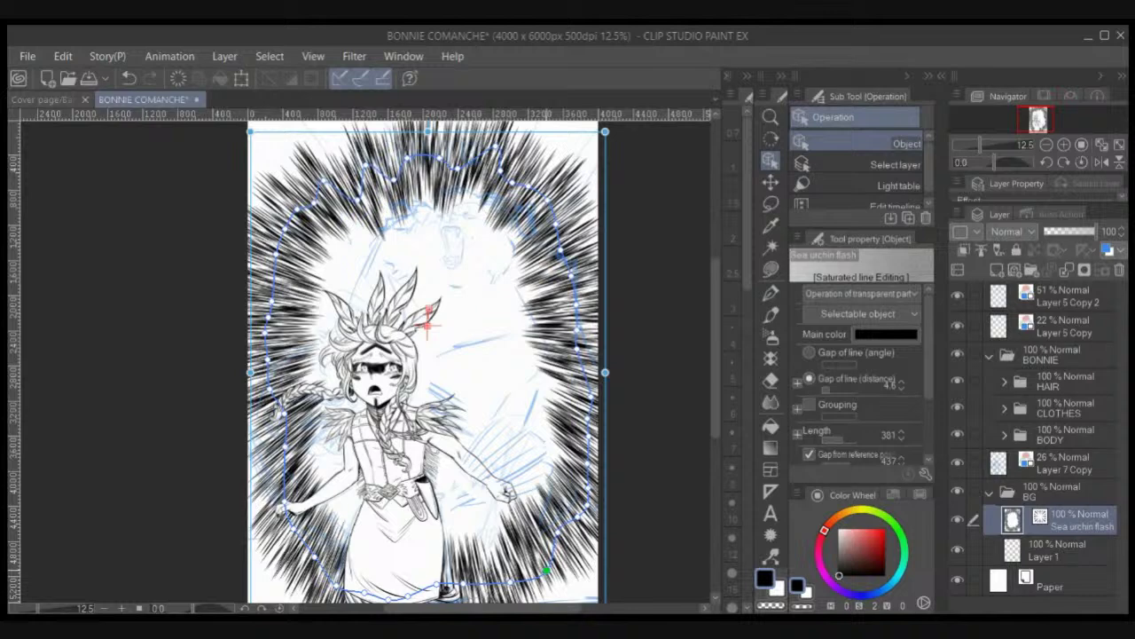
drag(546, 573, 588, 572)
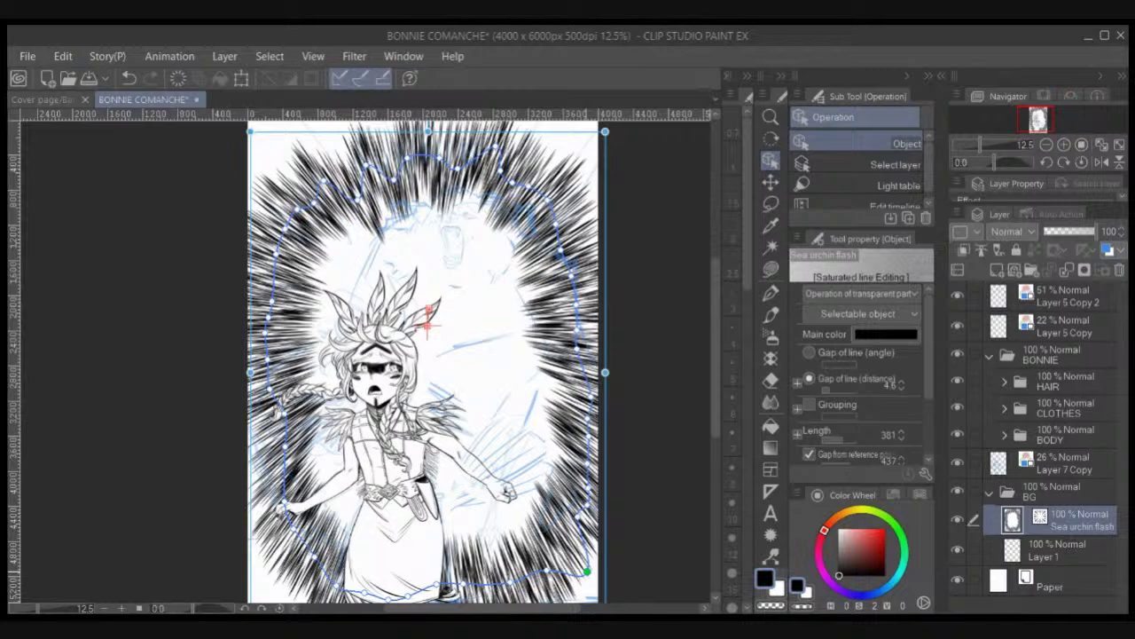
drag(549, 571, 561, 589)
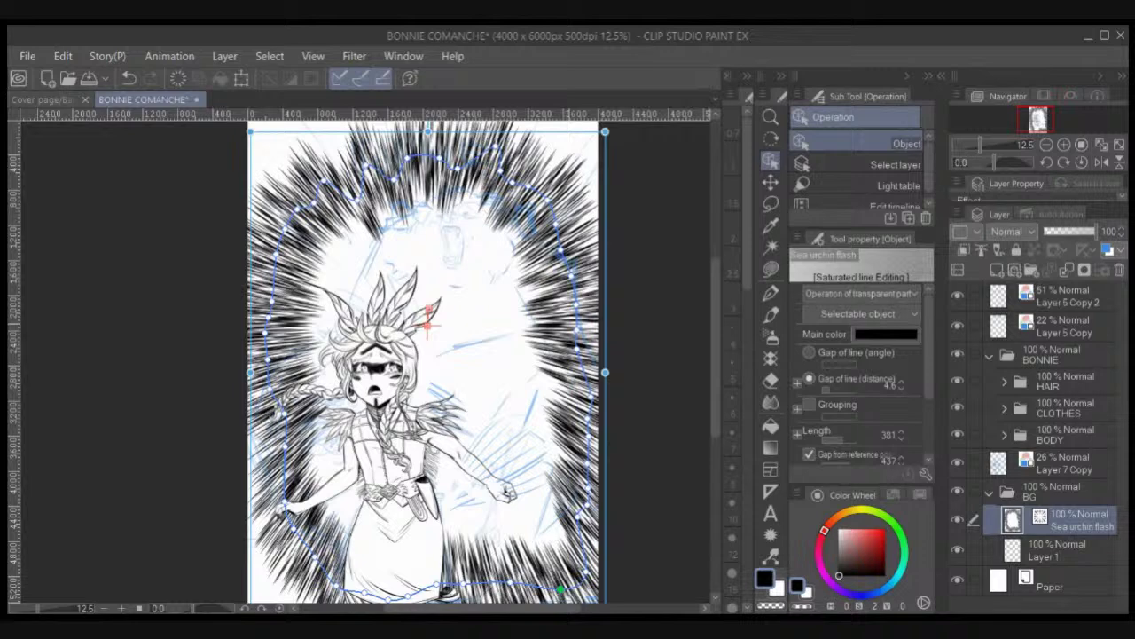
Step: Move the flash's left and lower-left outline points closer to the page's left edge, behind the braid and hand
drag(315, 557, 286, 577)
drag(282, 413, 270, 390)
drag(294, 528, 264, 422)
Step: Lower the flash's bottom outline toward the page's bottom edge and adjust its bottom-left point beside the skirt
scroll(426, 355, down, 5)
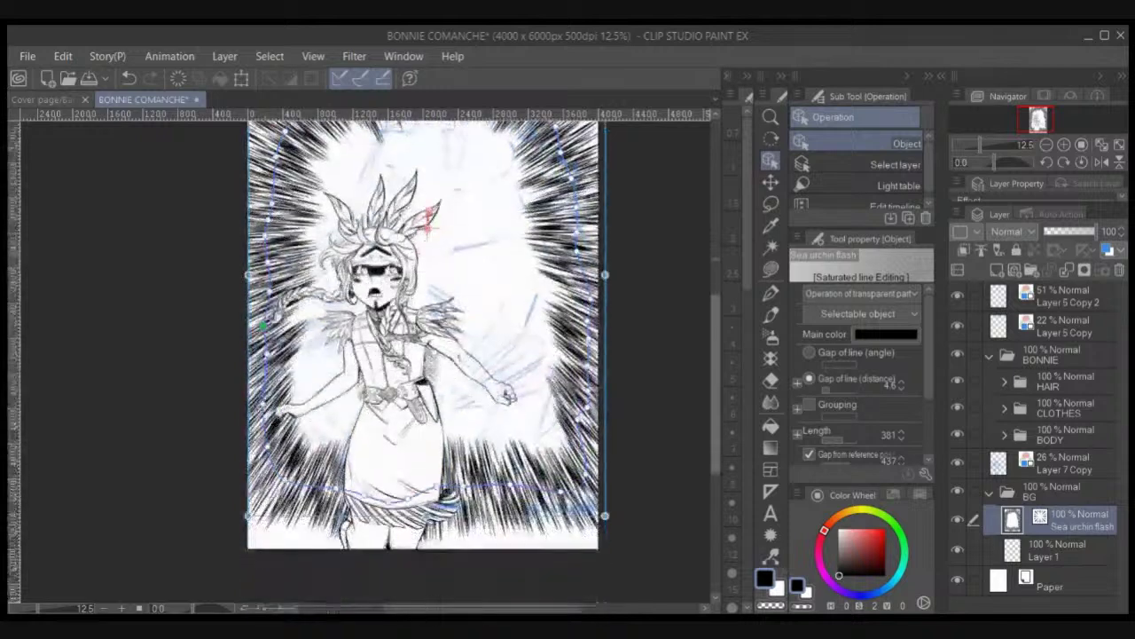
drag(337, 420, 366, 463)
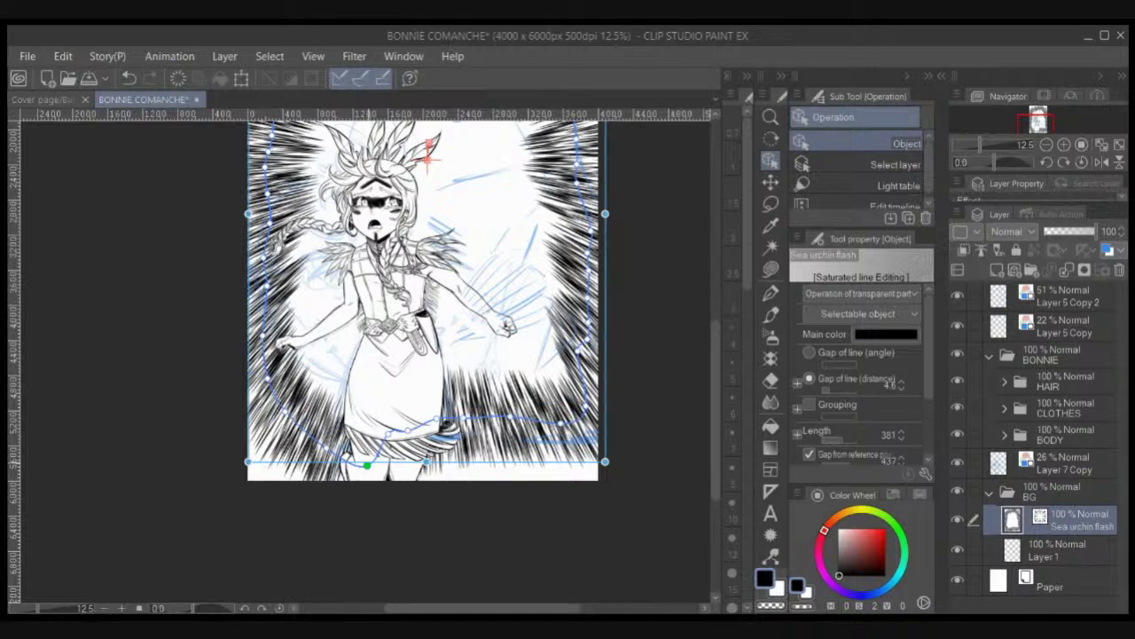
drag(388, 435, 581, 454)
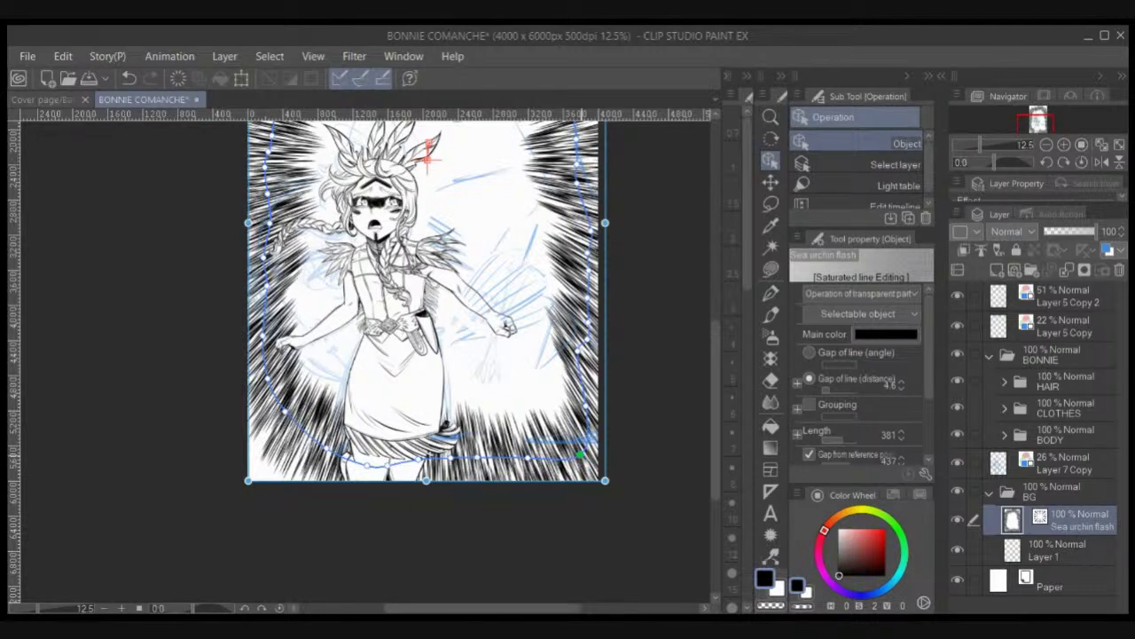
drag(285, 412, 258, 462)
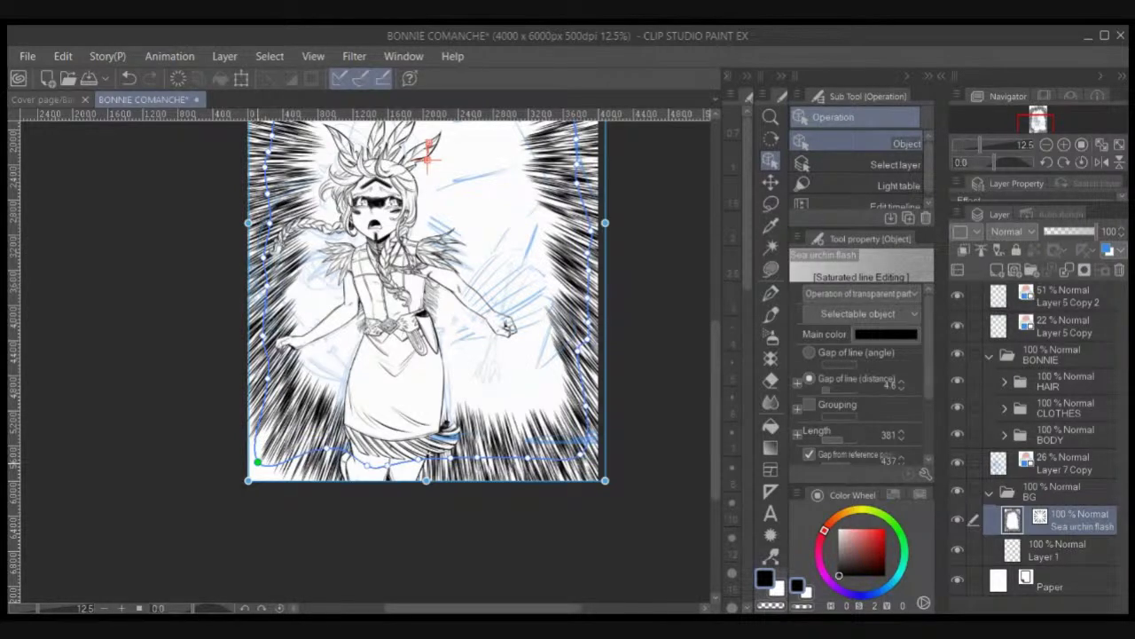
drag(257, 462, 284, 424)
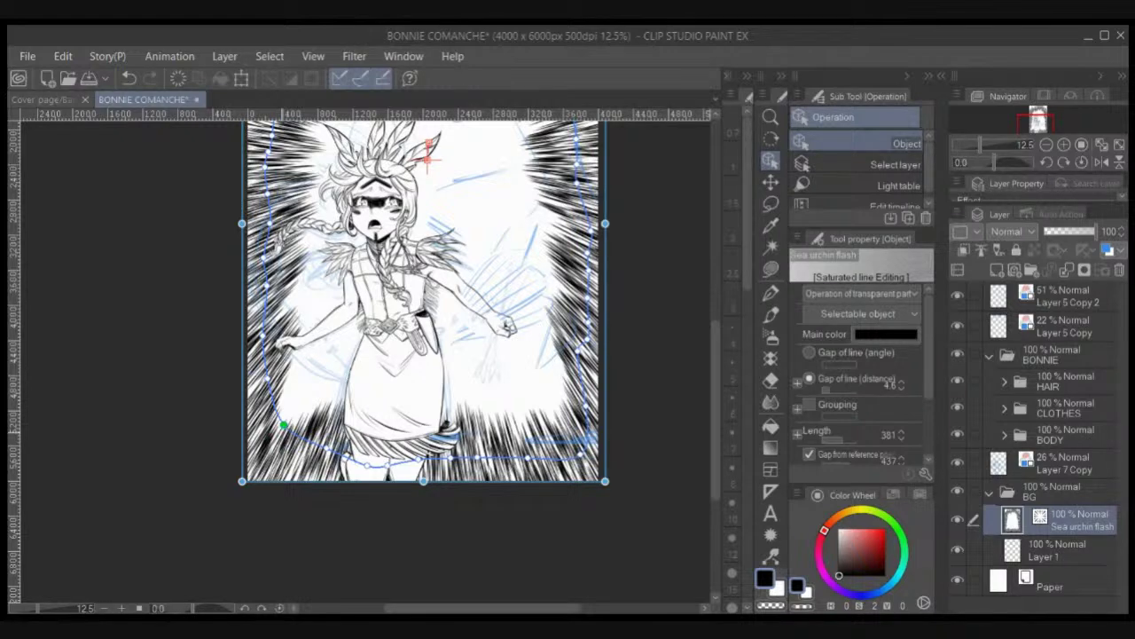
drag(284, 425, 283, 423)
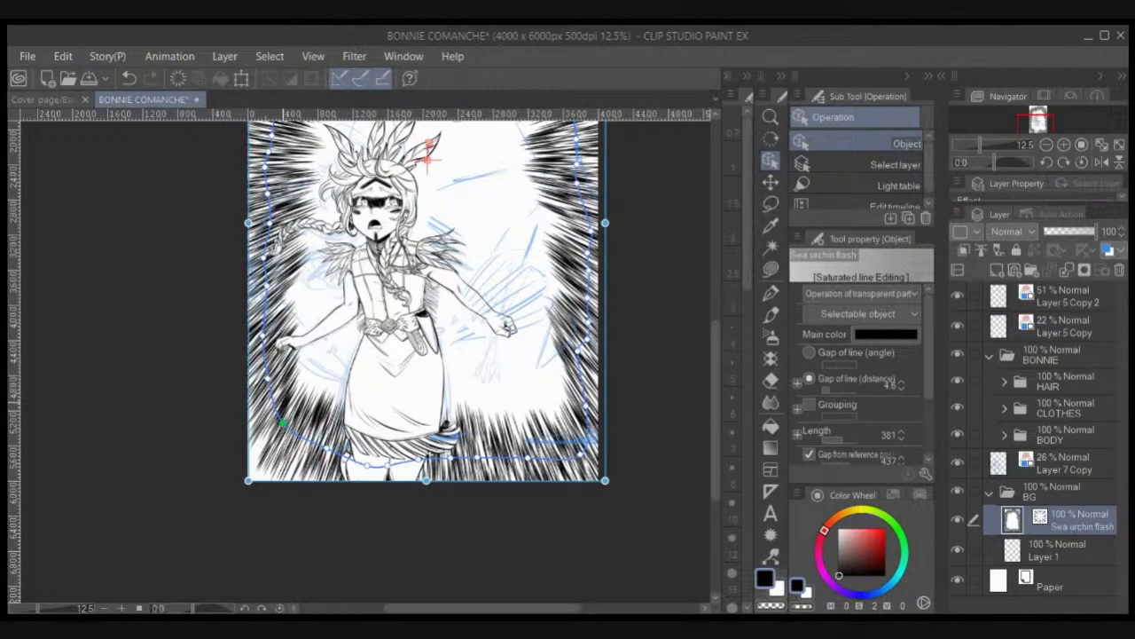
key(k)
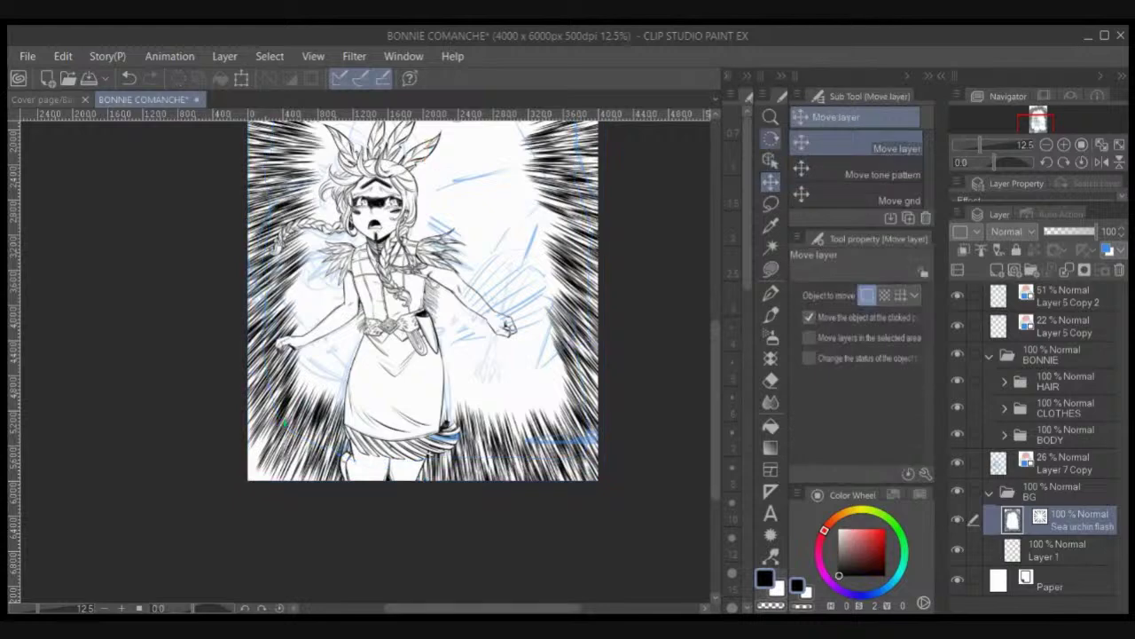
Step: Push the flash outline's upper-left point and its upper-right points outward toward the page's top corners
key(ctrl+minus)
drag(495, 329, 527, 448)
click(771, 160)
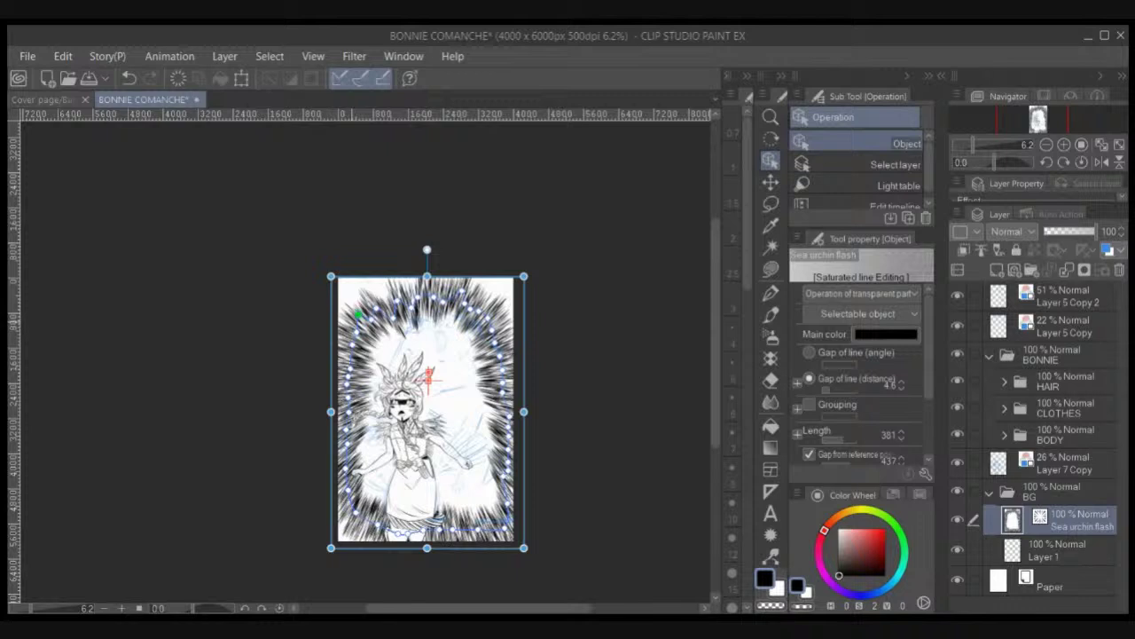
drag(358, 313, 485, 296)
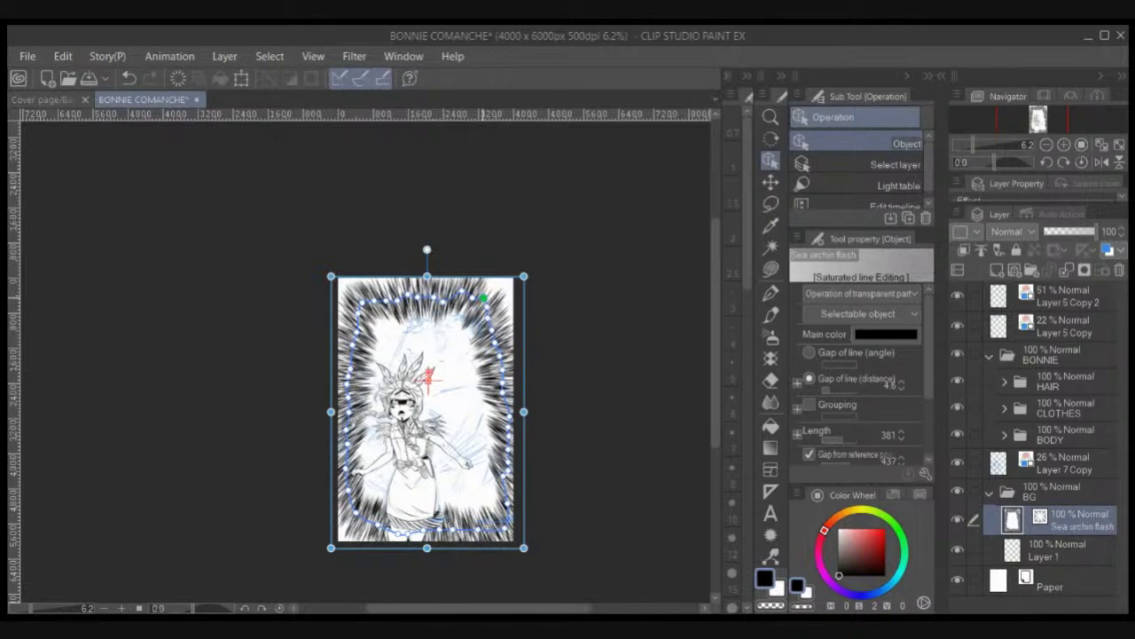
drag(485, 297, 499, 317)
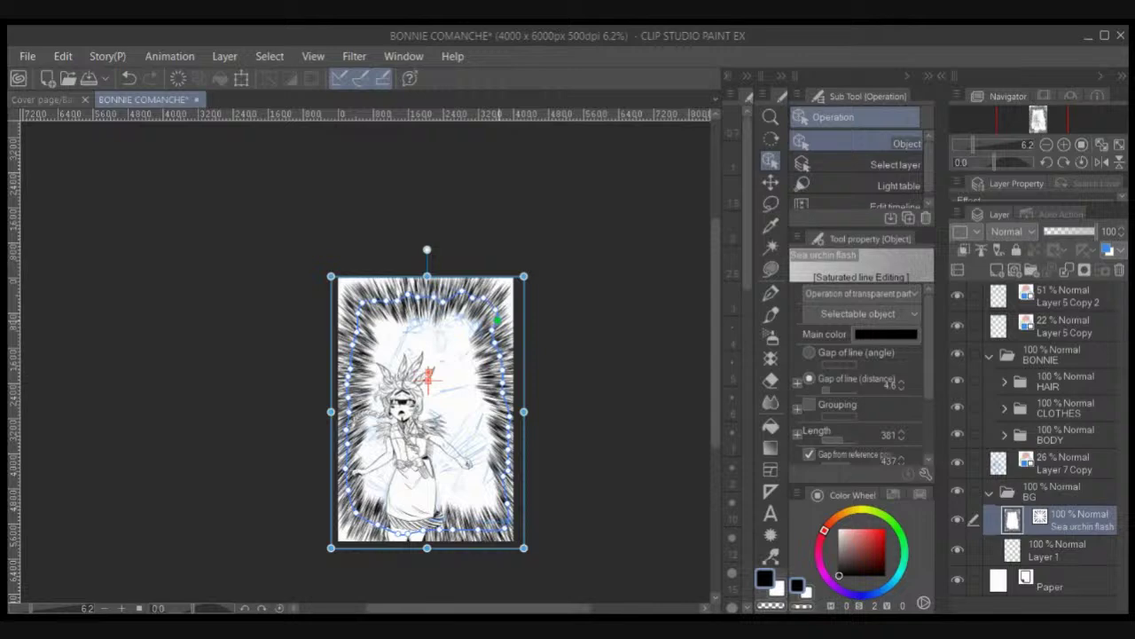
key(k)
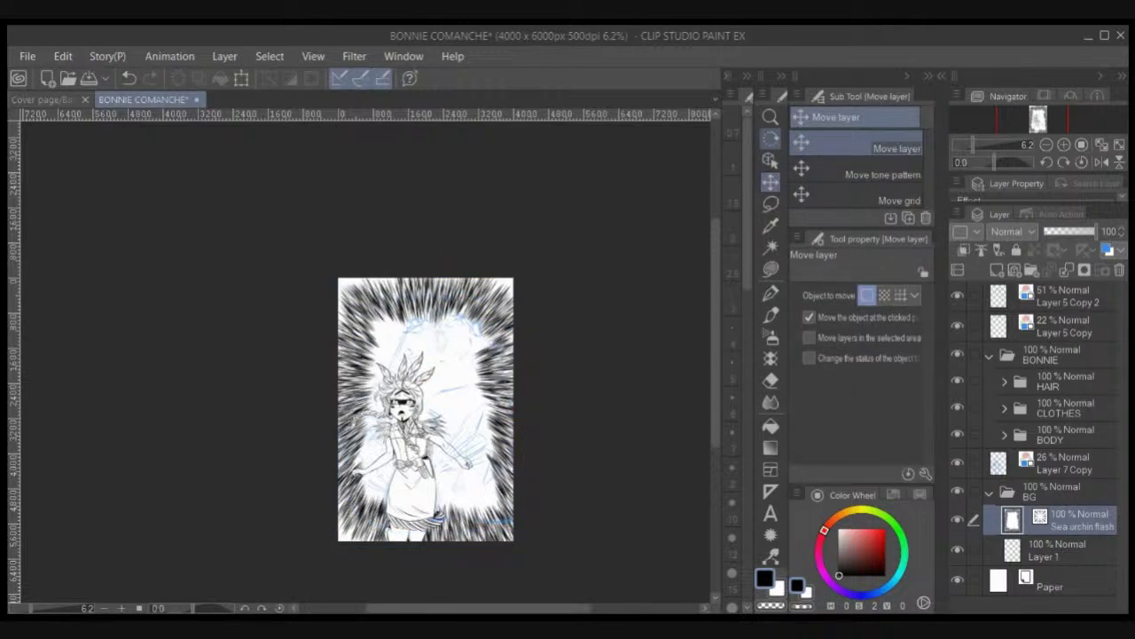
Step: Move the Sea urchin flash's upper-right side points outward, closer to the page's right edge
scroll(513, 382, up, 4)
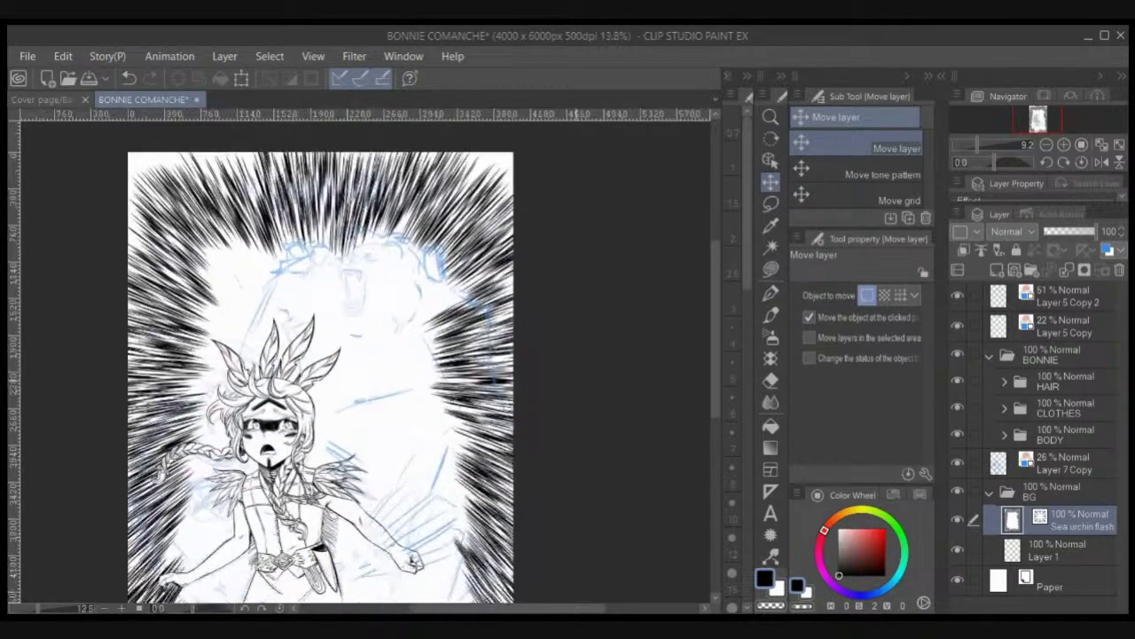
key(ctrl+shift)
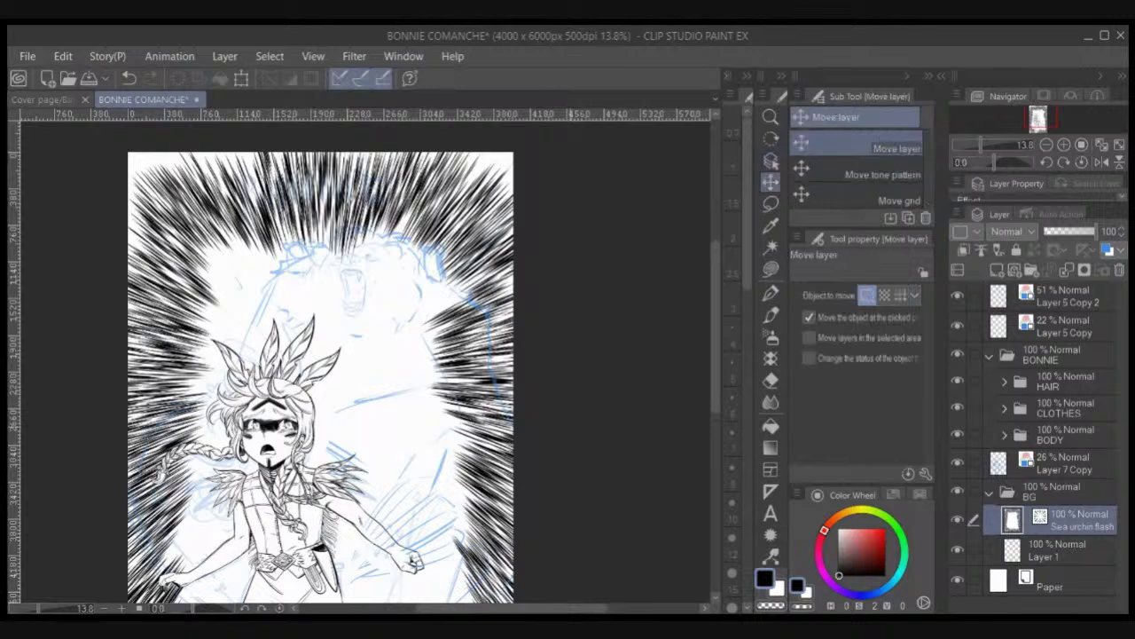
drag(355, 381, 486, 336)
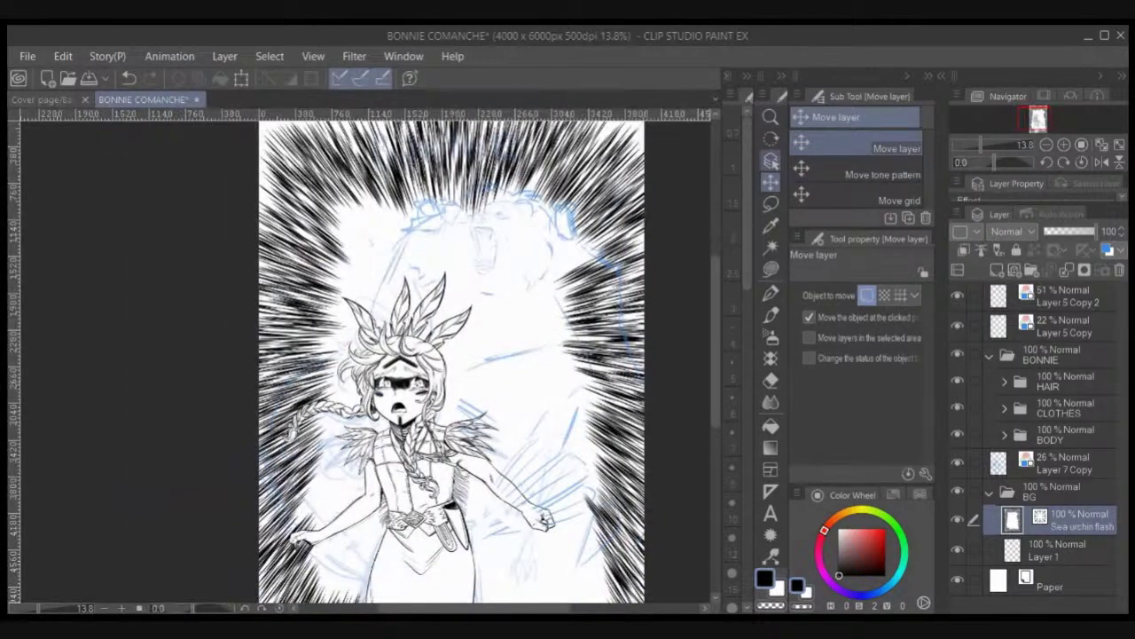
click(771, 161)
ctrl+shift+click(621, 287)
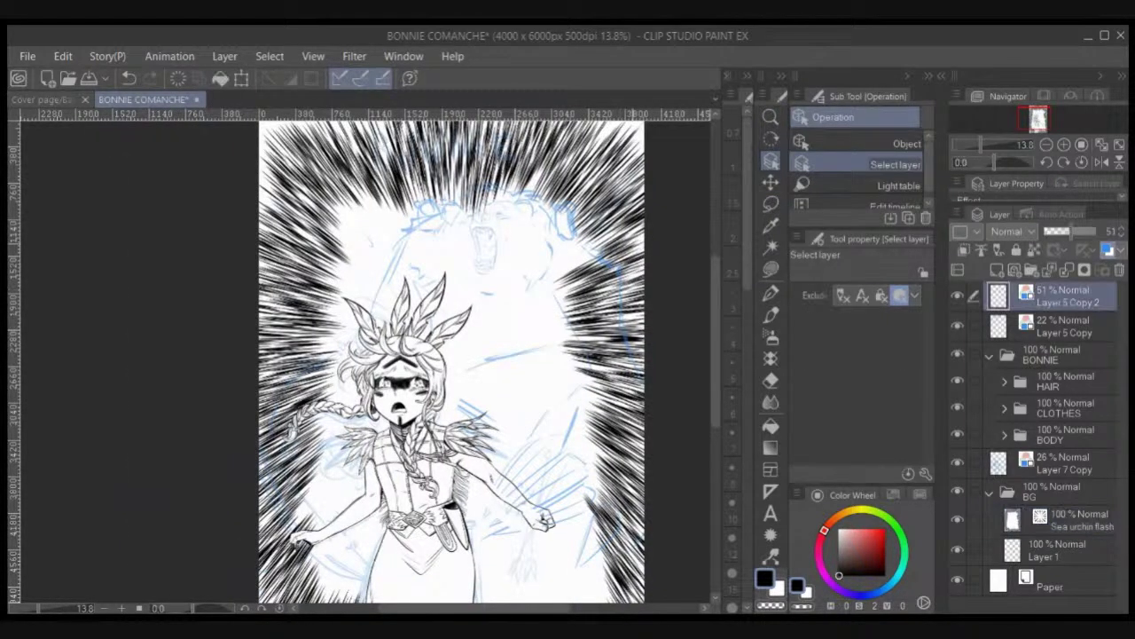
click(858, 143)
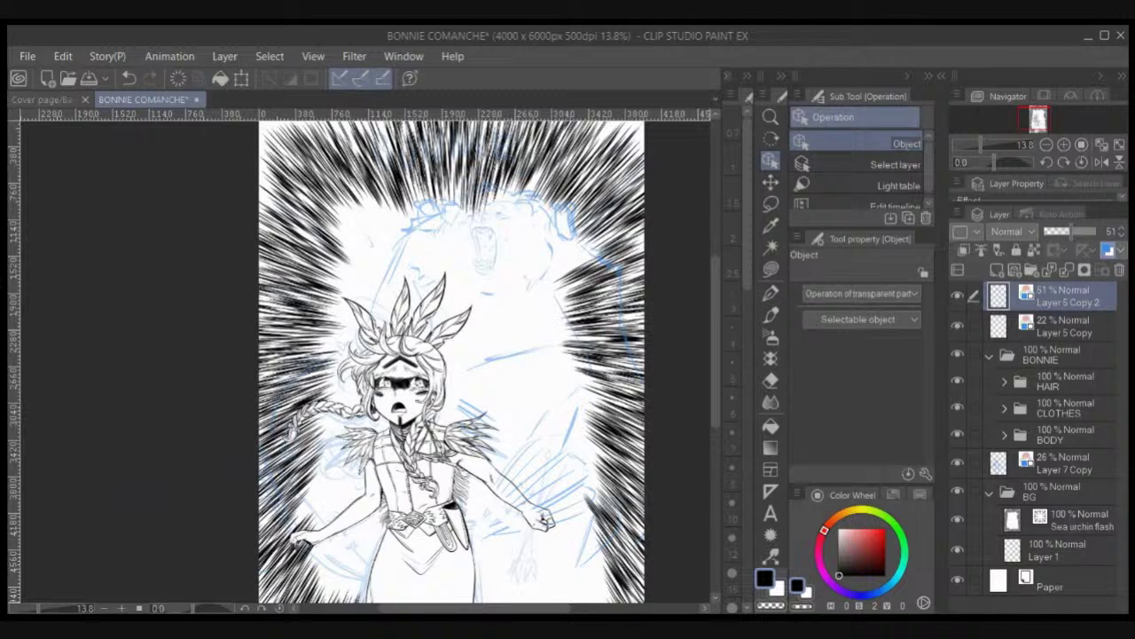
click(1081, 520)
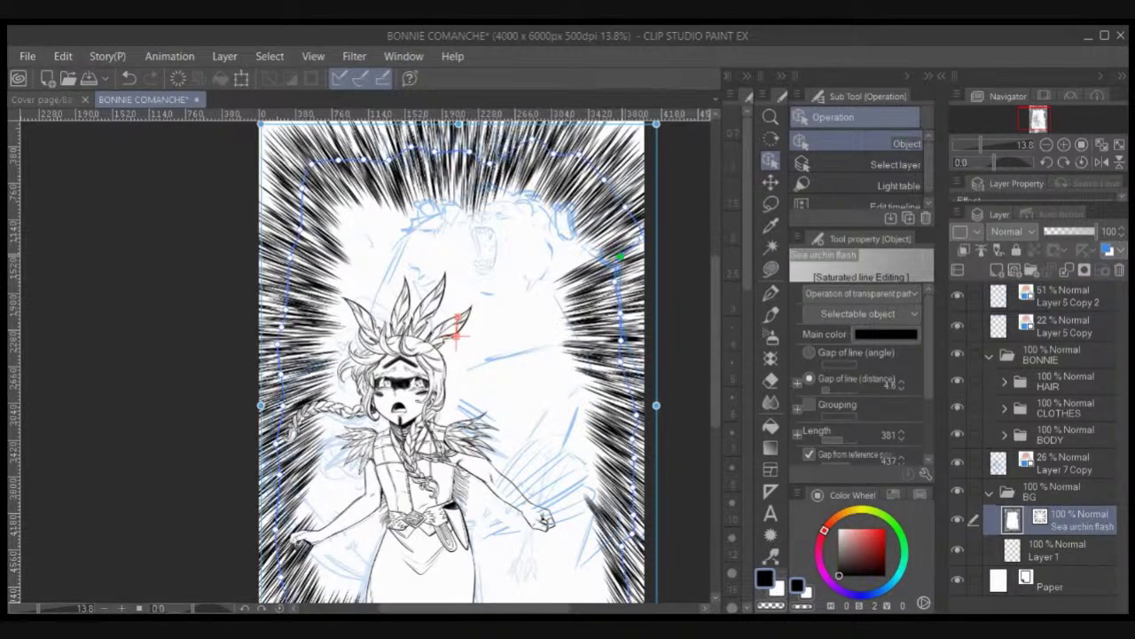
drag(620, 259, 633, 364)
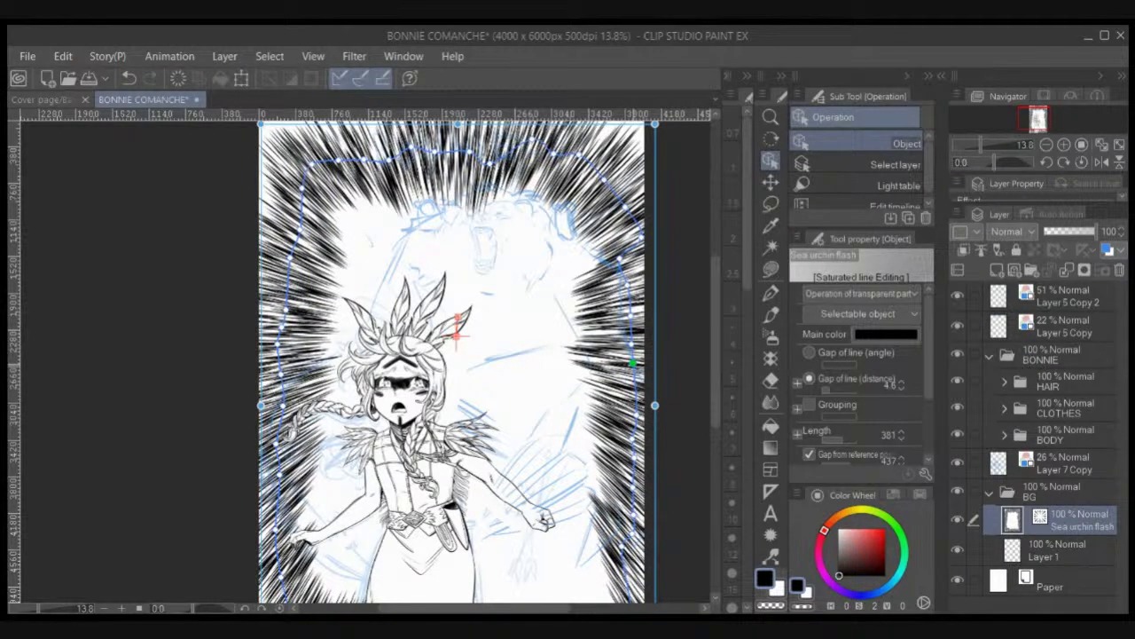
Step: Place the Sea urchin flash below Layer 1 in the BG folder and lower its opacity to 43%
scroll(619, 278, down, 2)
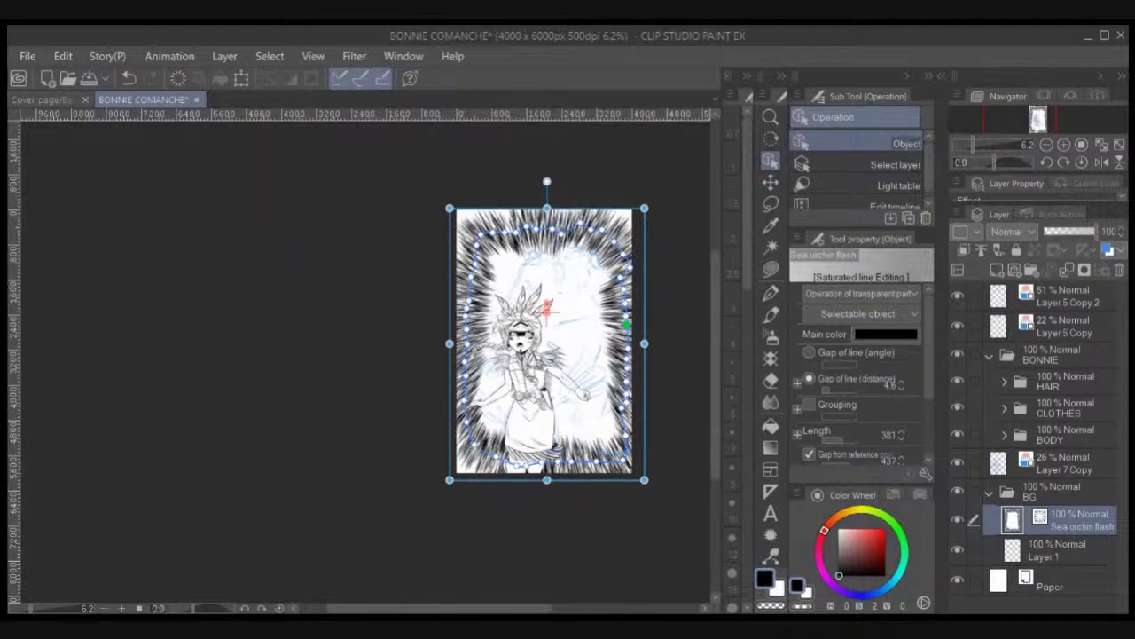
click(1055, 551)
click(1069, 520)
drag(1072, 521, 1068, 564)
click(1064, 521)
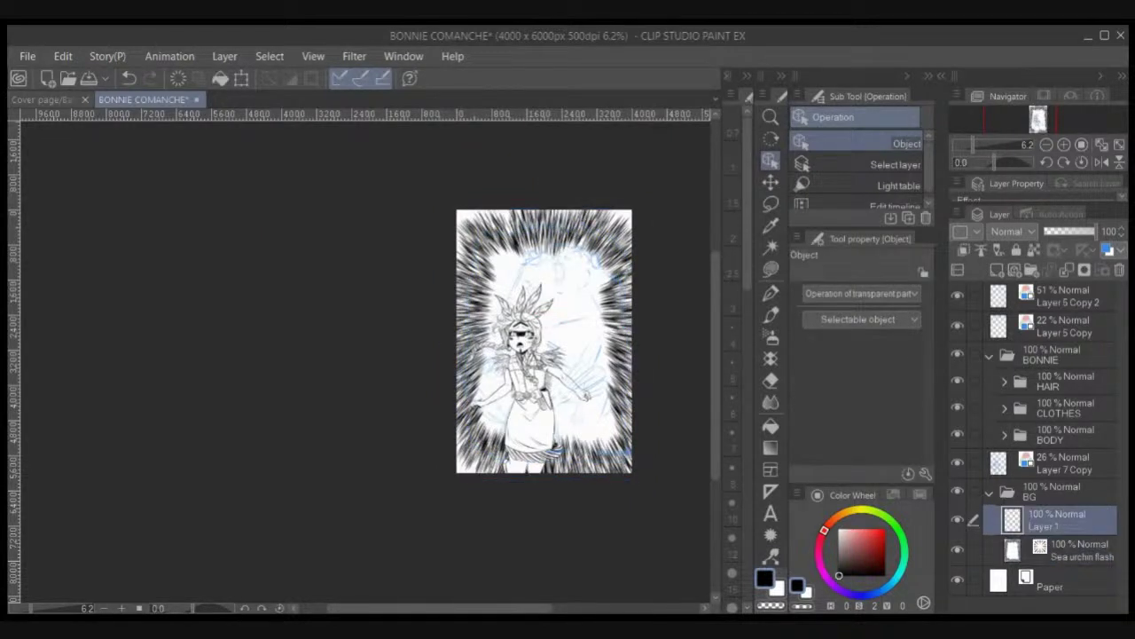
click(1072, 550)
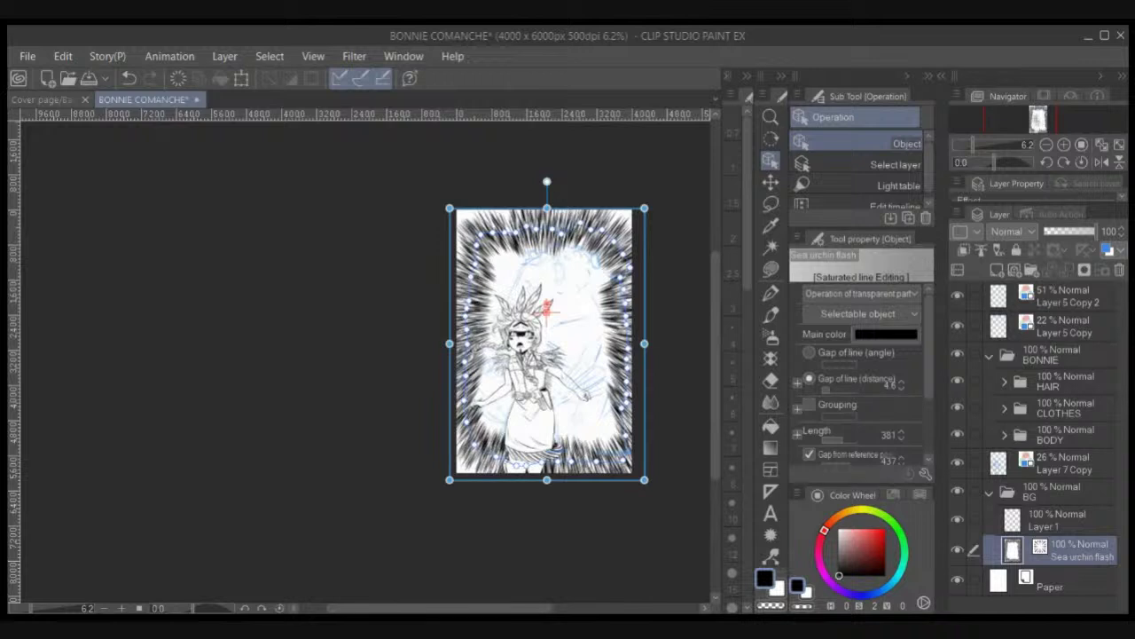
click(1067, 232)
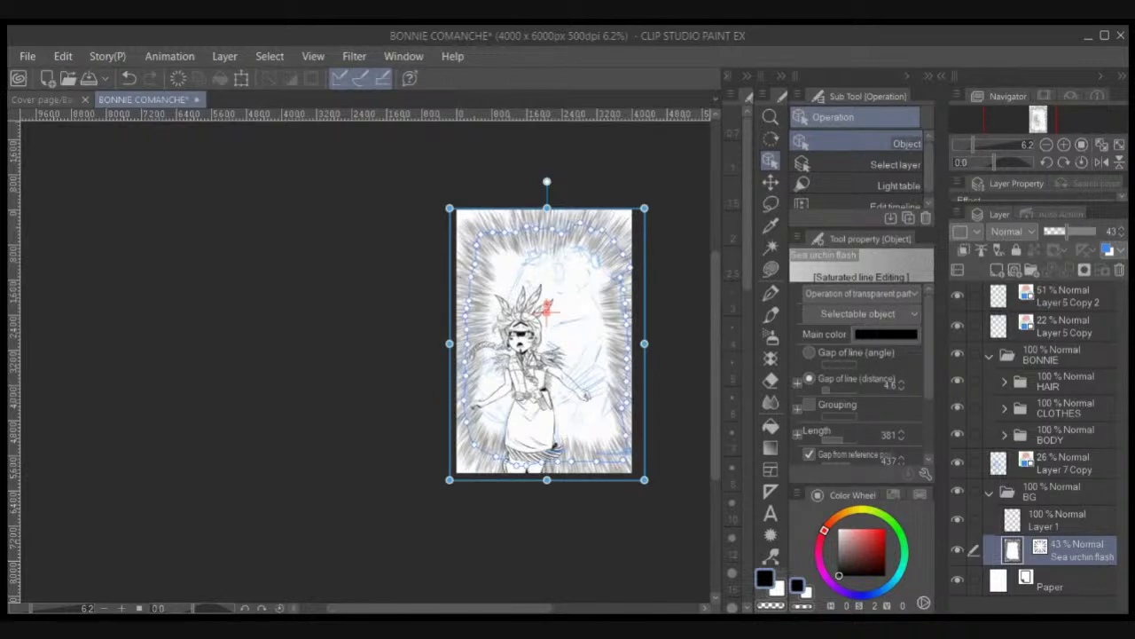
click(771, 181)
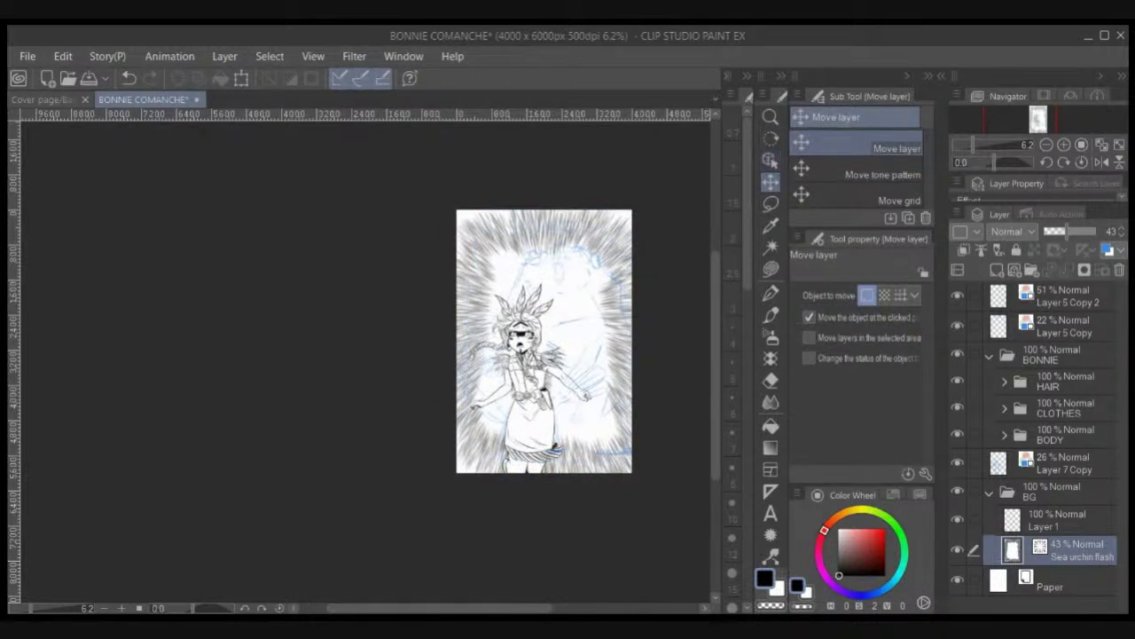
Step: Collapse the BG folder and hide it so only the figure and the blue sketch show
click(1065, 521)
key(ctrl+plus)
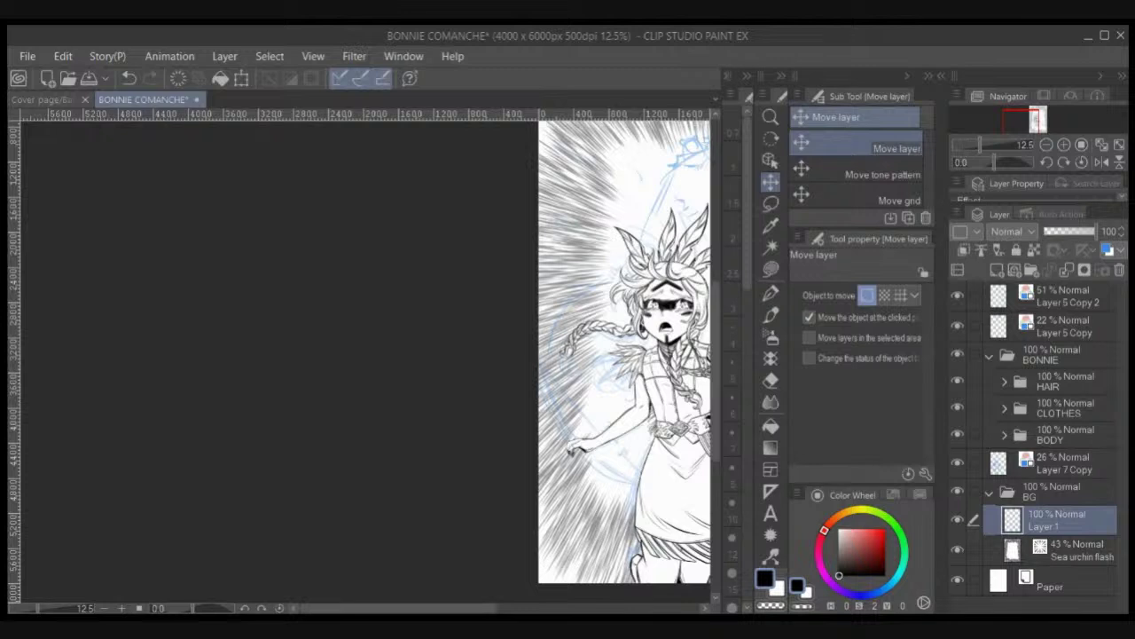
drag(568, 337, 352, 354)
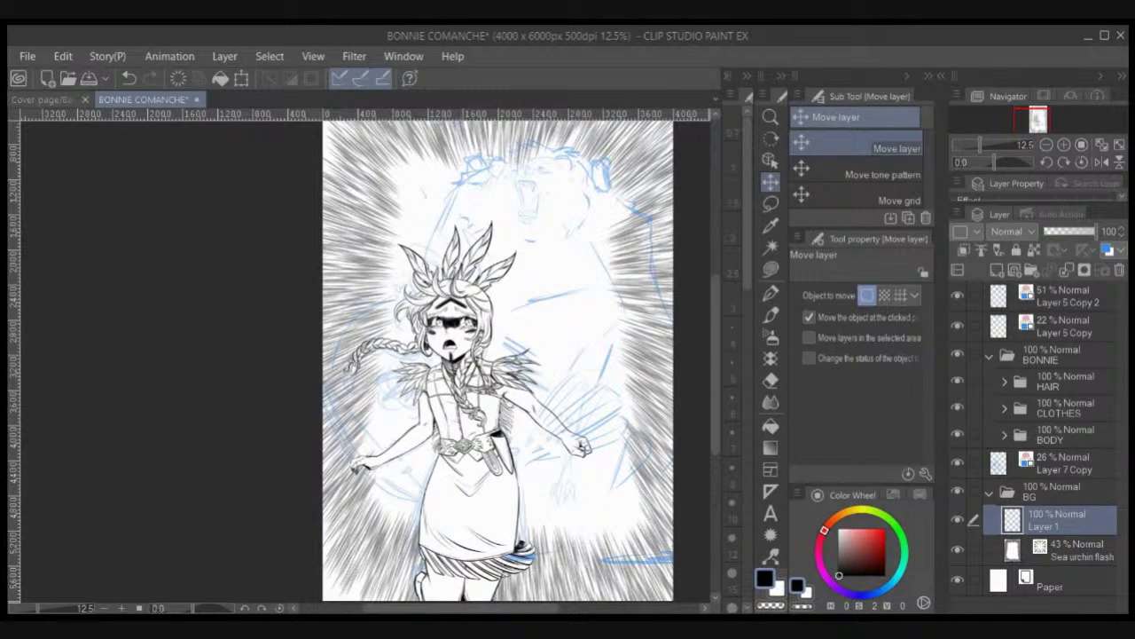
click(990, 493)
click(958, 492)
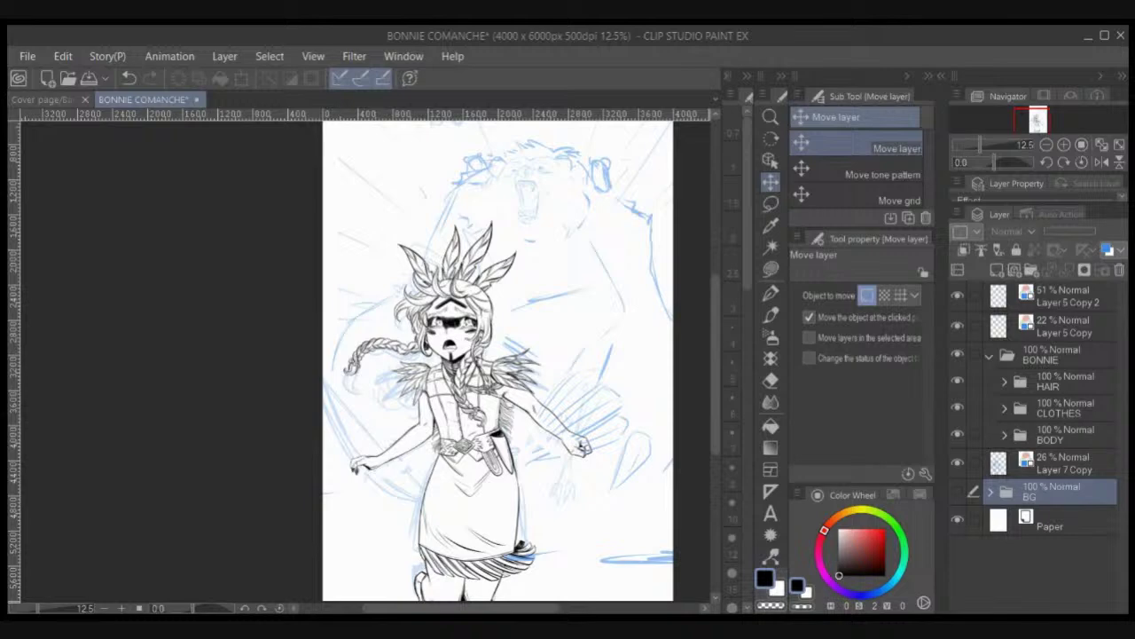
Step: Add a folder named WEAPONS above HAIR in the BONNIE folder and switch to the ANIME pen
click(1059, 382)
click(1031, 270)
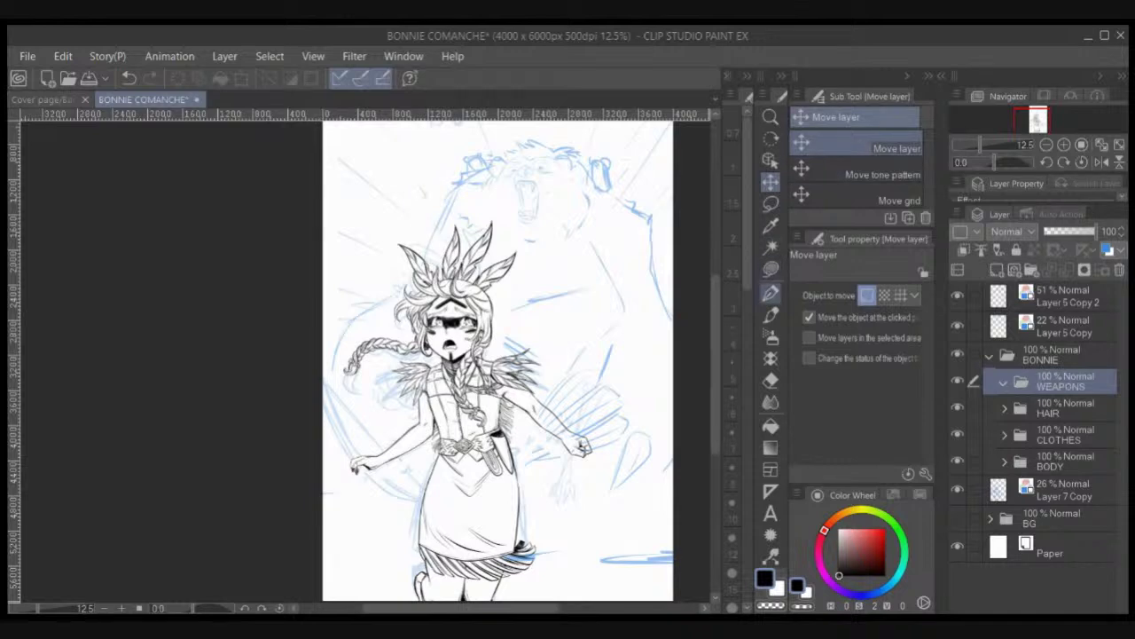
click(771, 293)
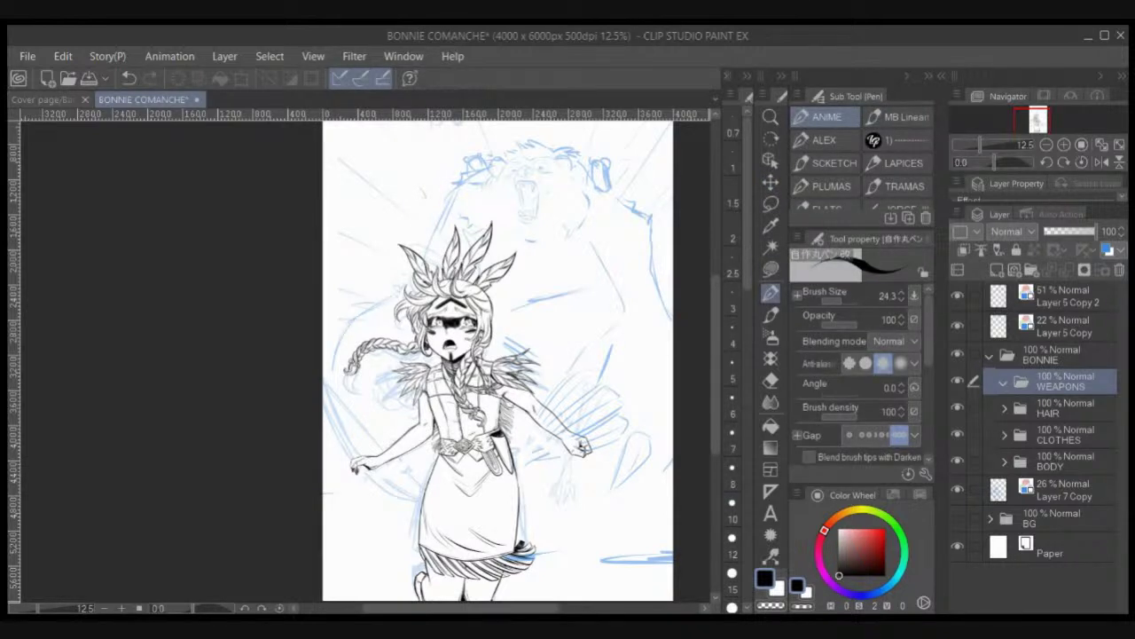
Step: Turn on the blue layer color for the HAIR, CLOTHES and BODY folders, then reselect the WEAPONS folder
key(ctrl+plus)
key(ctrl+plus)
drag(462, 442, 524, 292)
scroll(519, 284, up, 1)
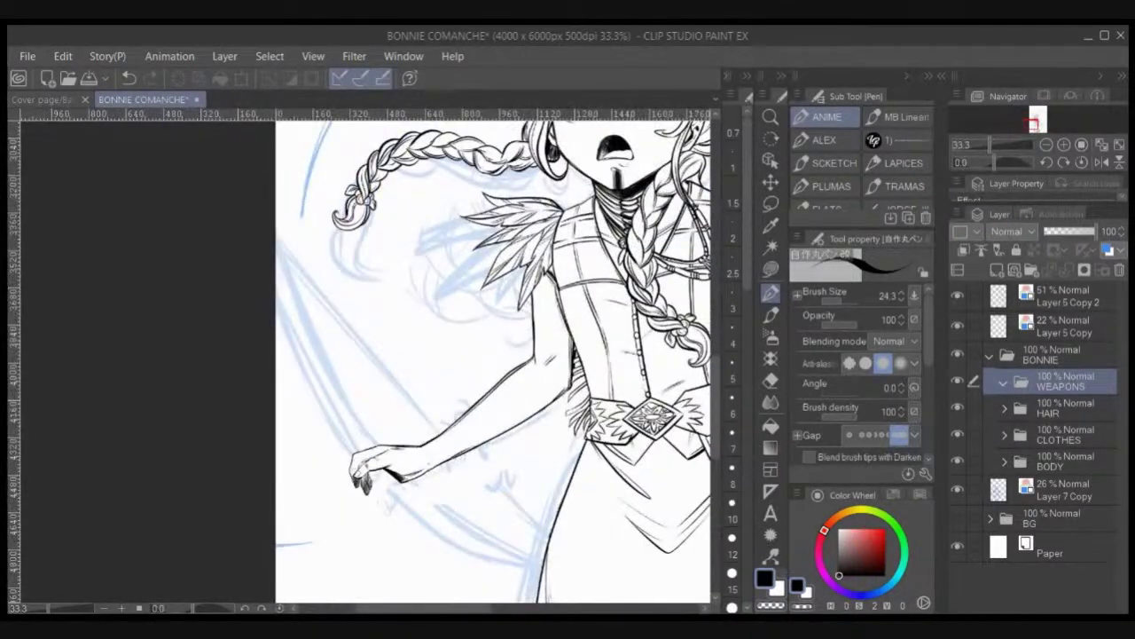
click(1056, 461)
shift+click(1056, 409)
shift+click(1056, 435)
shift+click(1056, 409)
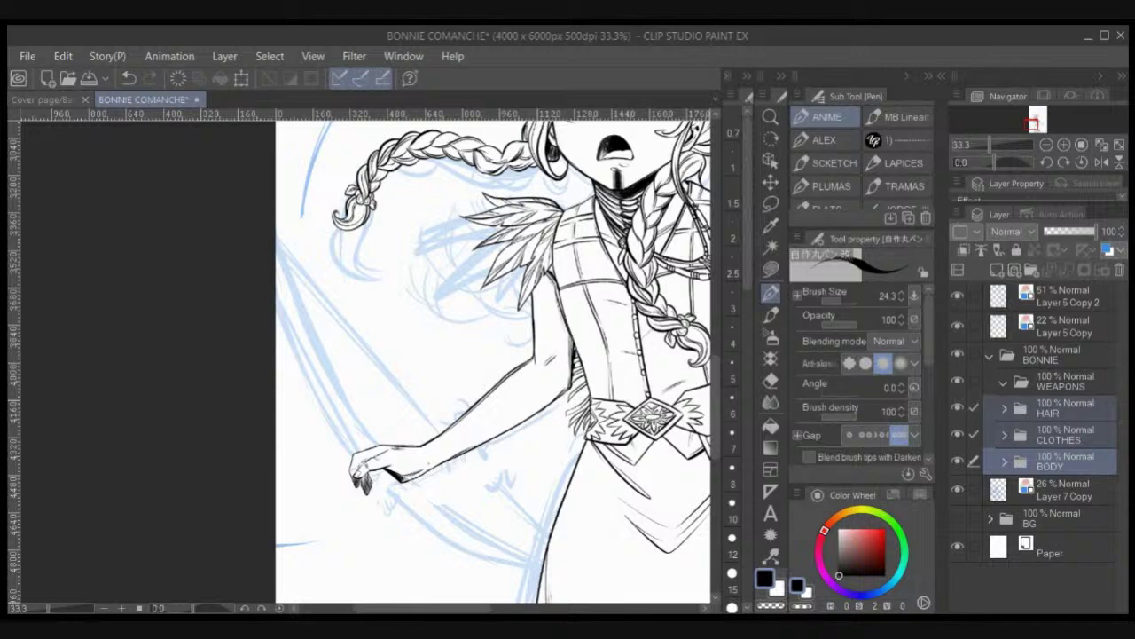
click(1108, 250)
click(1061, 382)
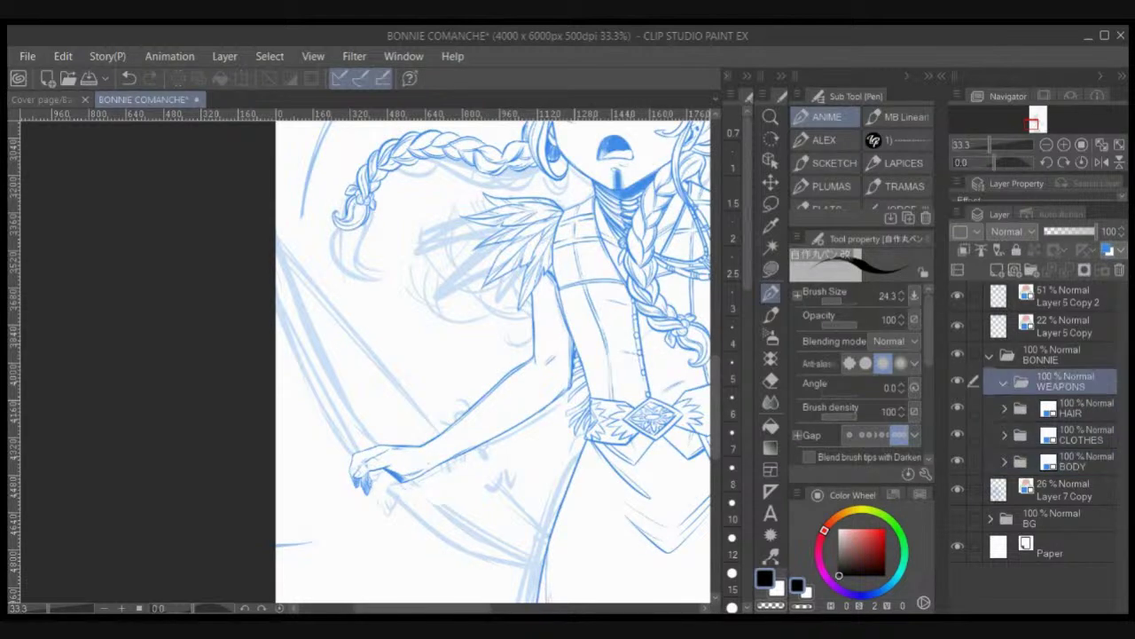
Step: Add a raster layer in WEAPONS and ink the bow's lower limb from the hand to its tip, closing it at the grip
click(997, 270)
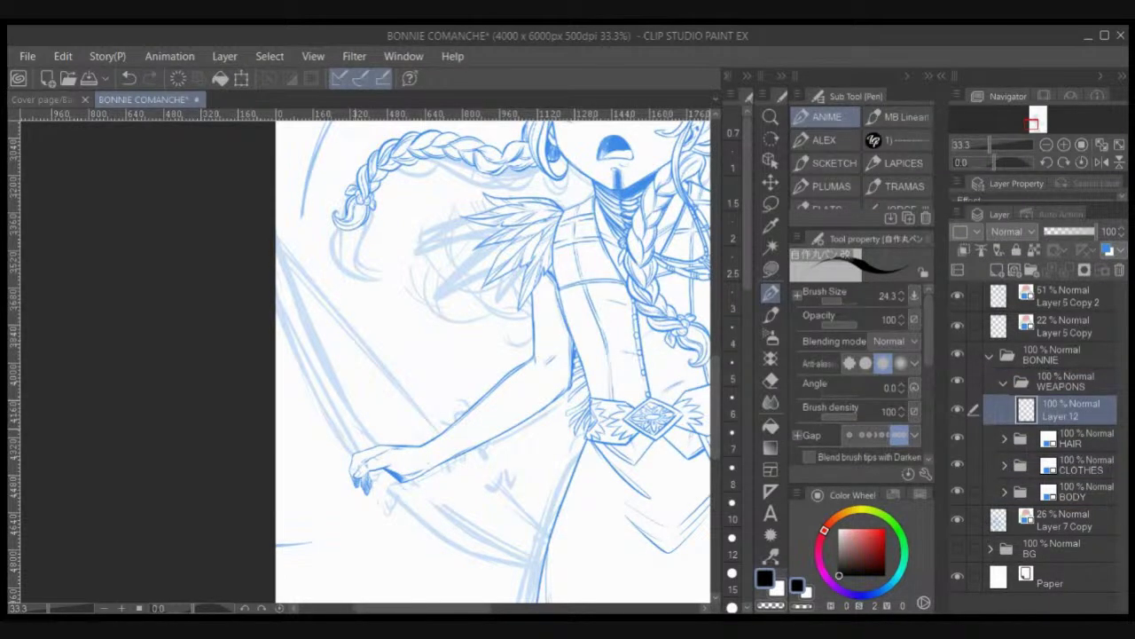
mouse_move(384, 467)
mouse_down()
mouse_move(495, 546)
mouse_move(581, 578)
mouse_move(475, 556)
mouse_move(367, 470)
mouse_up()
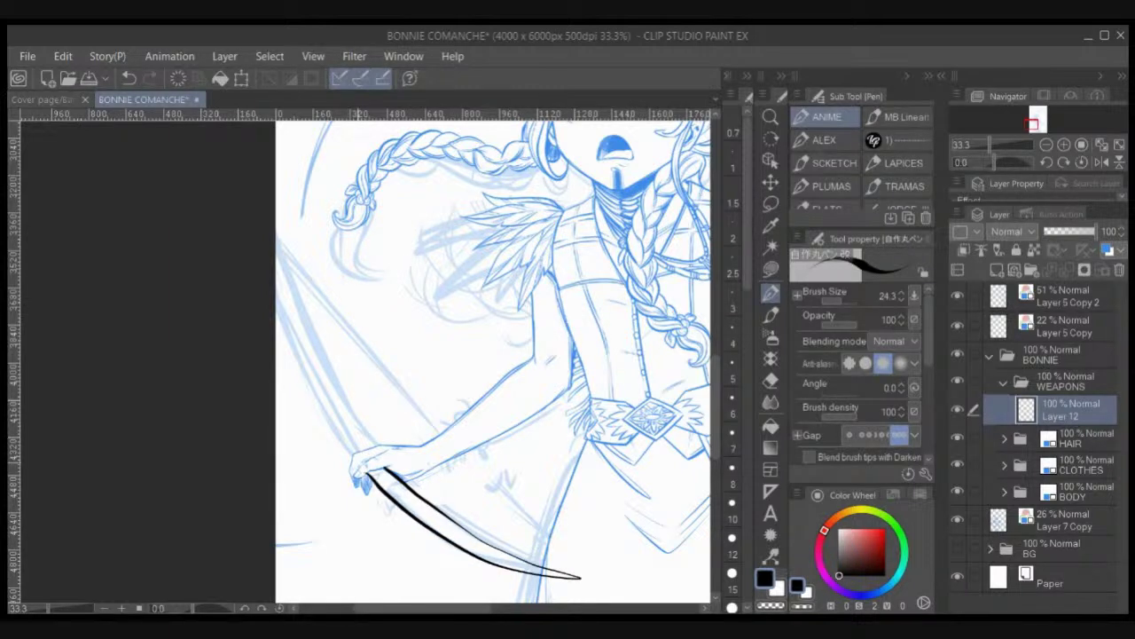
scroll(345, 398, up, 1)
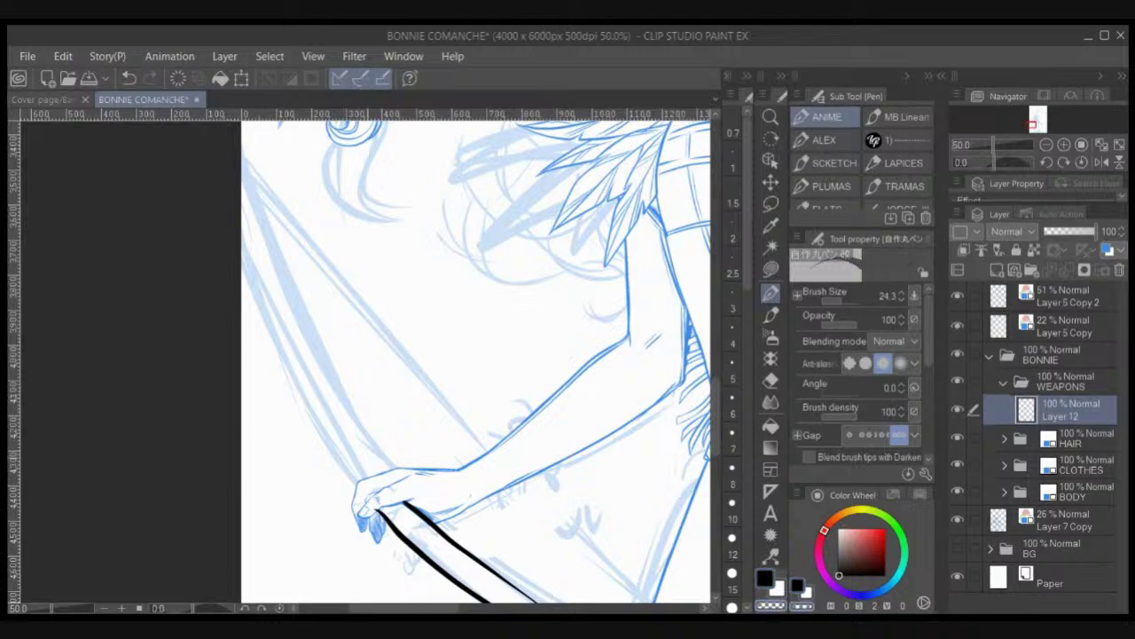
key(c)
key(ctrl+z)
drag(382, 508, 404, 503)
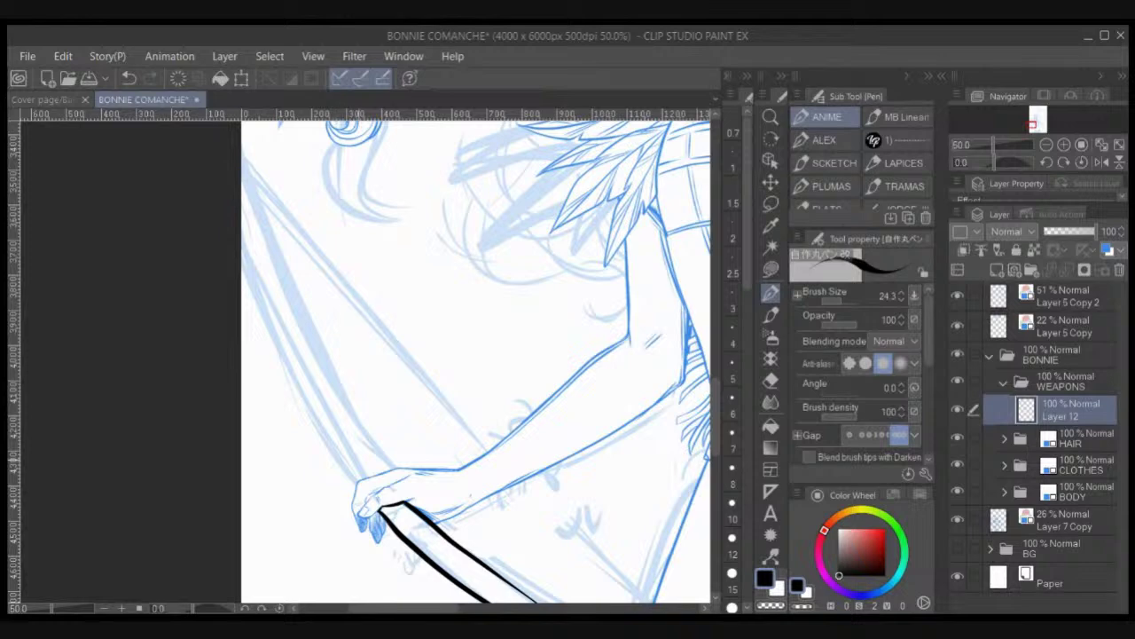
drag(369, 499, 282, 339)
mouse_move(391, 483)
mouse_down()
mouse_move(329, 384)
mouse_move(289, 284)
mouse_up()
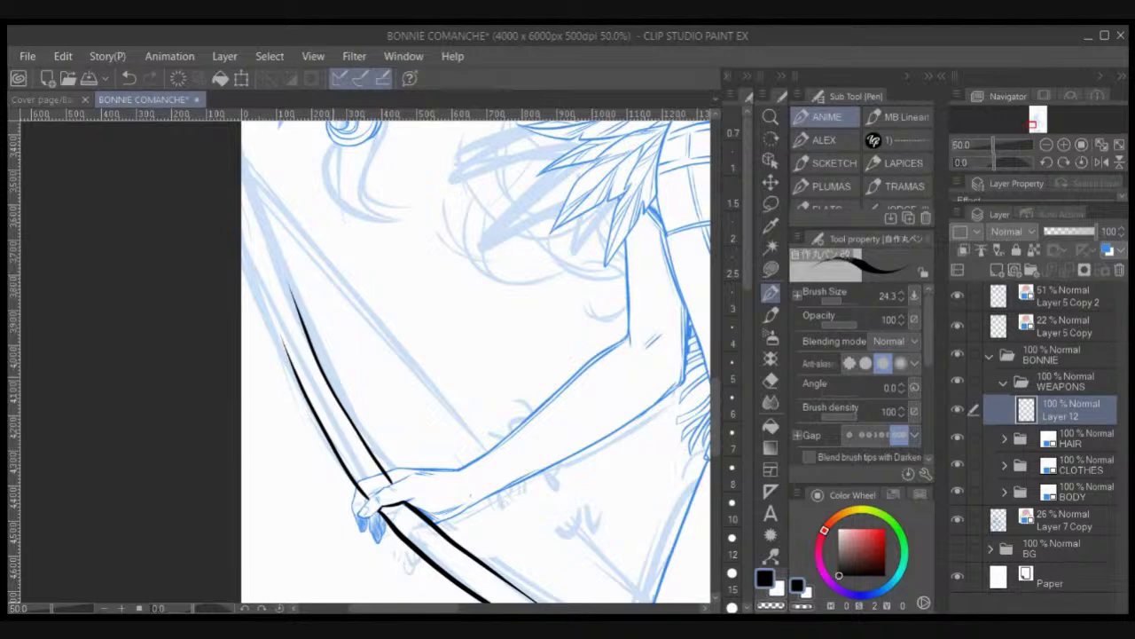
mouse_move(373, 356)
mouse_down()
mouse_move(383, 425)
mouse_move(371, 451)
mouse_move(347, 374)
mouse_move(352, 392)
mouse_up()
key(ctrl+z)
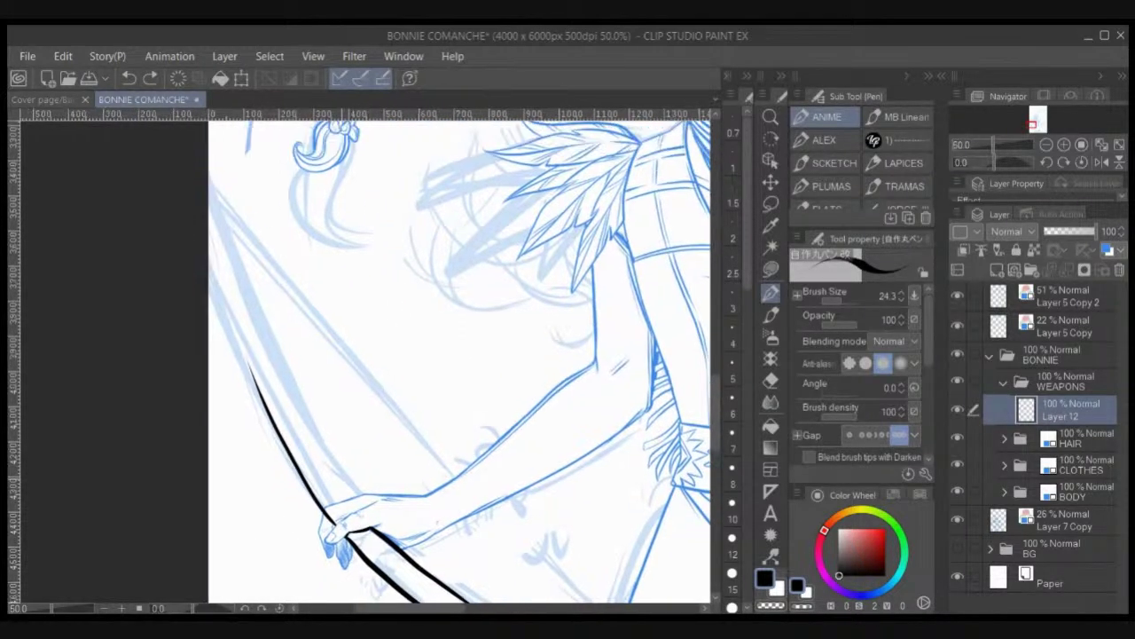
key(ctrl+z)
Step: Ink both edges of the bow's upper limb from the hand up to the page's left edge
mouse_move(337, 529)
mouse_down()
mouse_move(238, 358)
mouse_move(209, 266)
mouse_up()
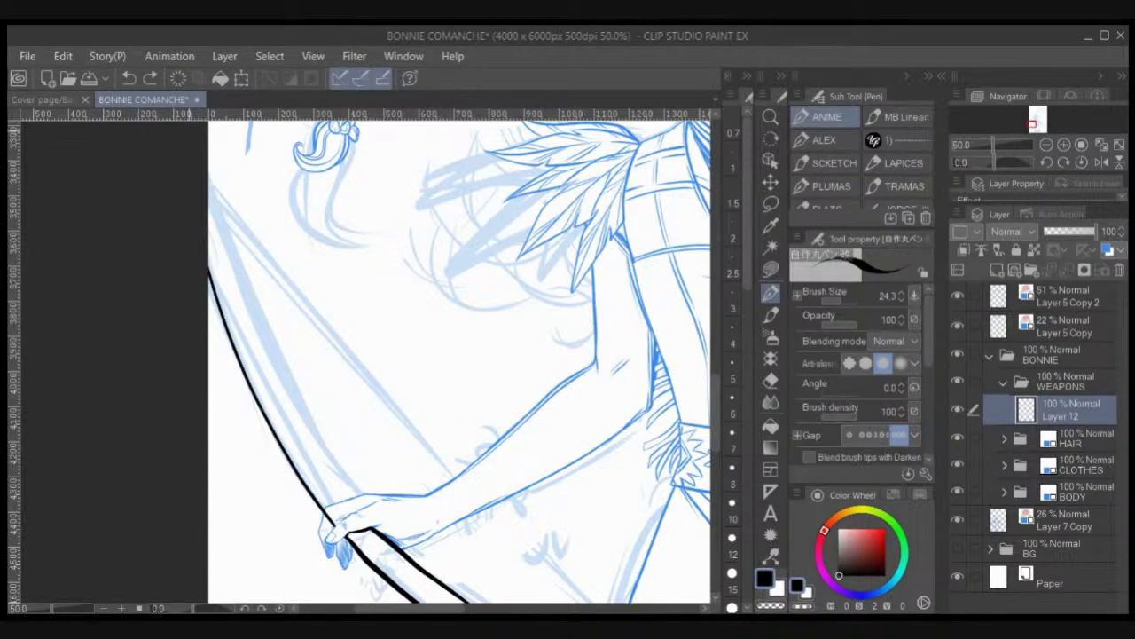
mouse_move(210, 187)
mouse_down()
mouse_move(292, 390)
mouse_move(379, 528)
mouse_move(364, 529)
mouse_move(435, 573)
mouse_up()
key(ctrl+z)
key(c)
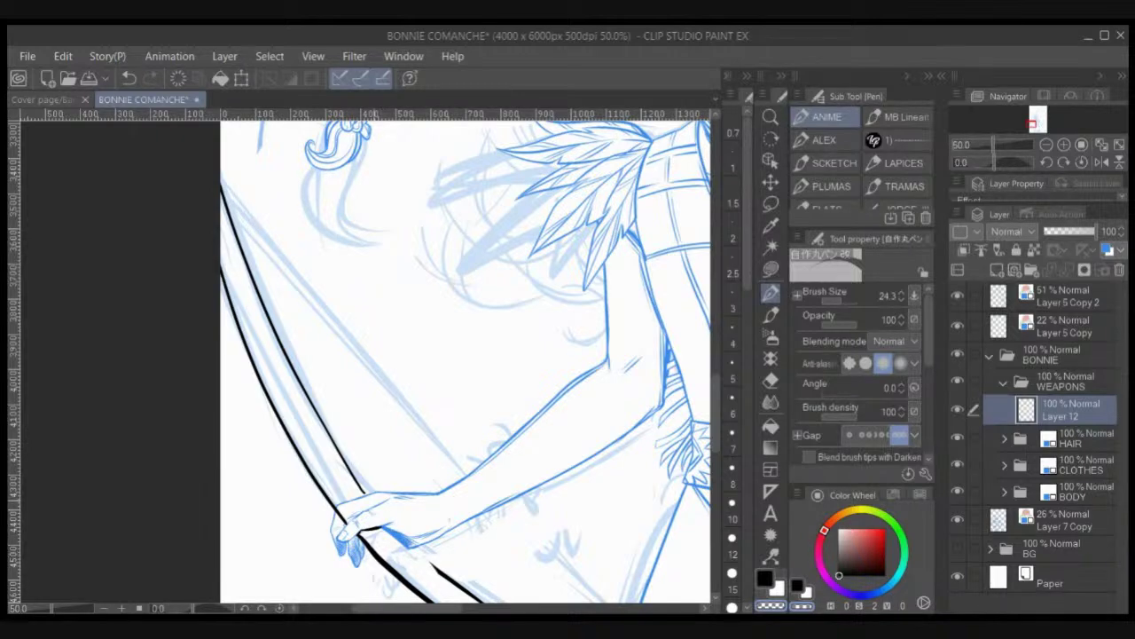
key(c)
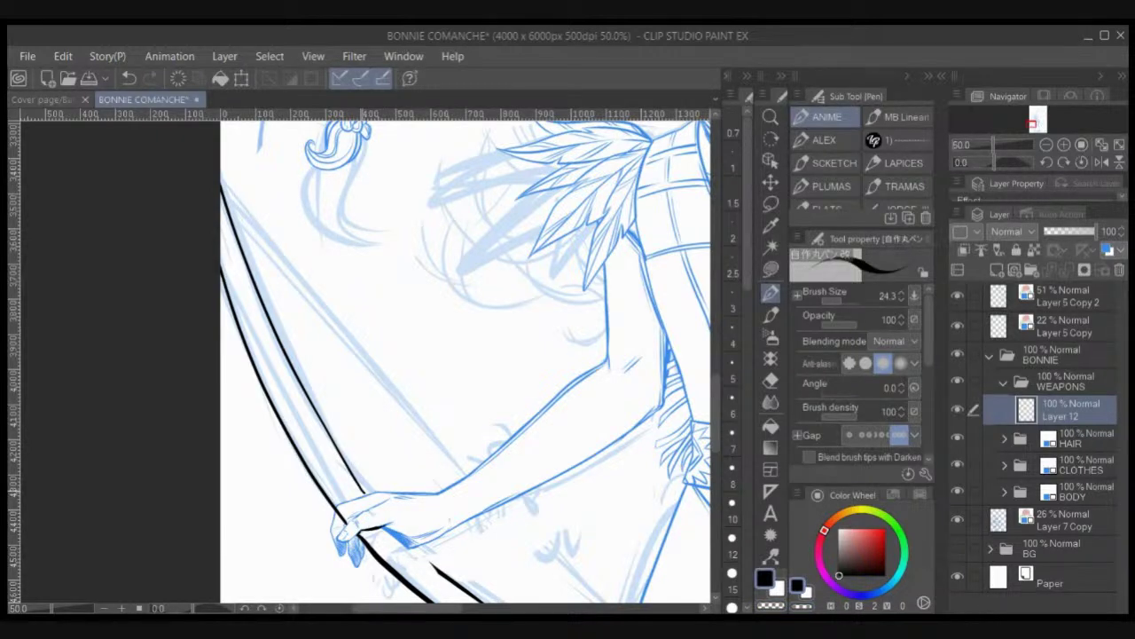
Step: Extend the upper limb's inner edge to the hand, close its end there, and redraw the lower limb's inner edge below the hand
drag(353, 472, 368, 496)
key(c)
key(c)
drag(343, 456, 366, 495)
key(ctrl+z)
drag(344, 457, 433, 569)
key(ctrl+z)
drag(387, 524, 439, 573)
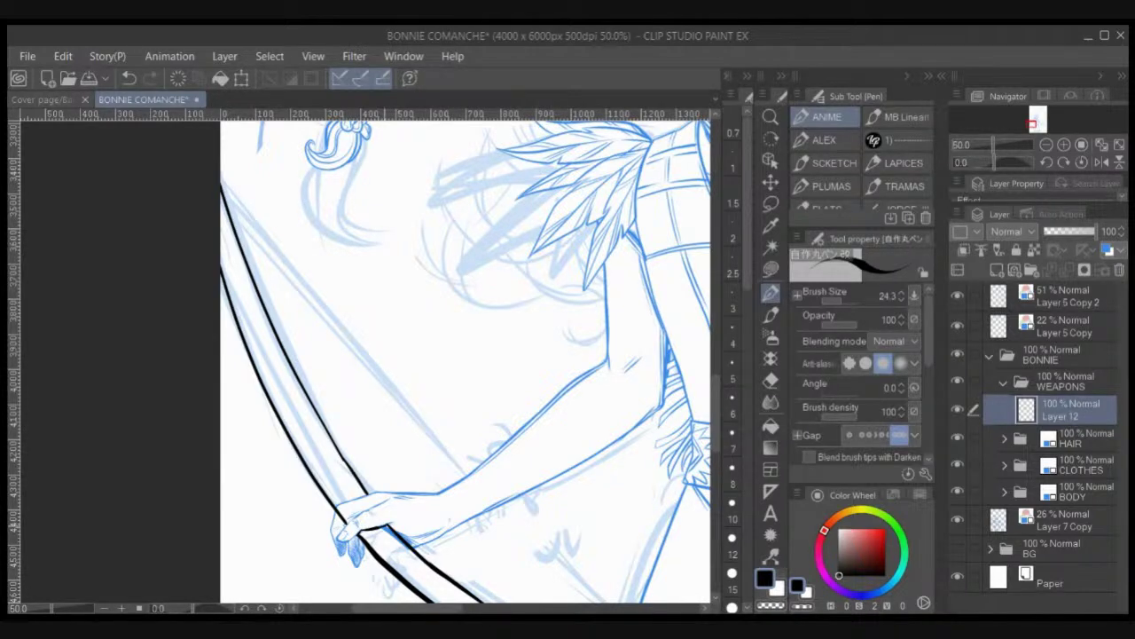
drag(349, 523, 374, 504)
scroll(297, 377, up, 1)
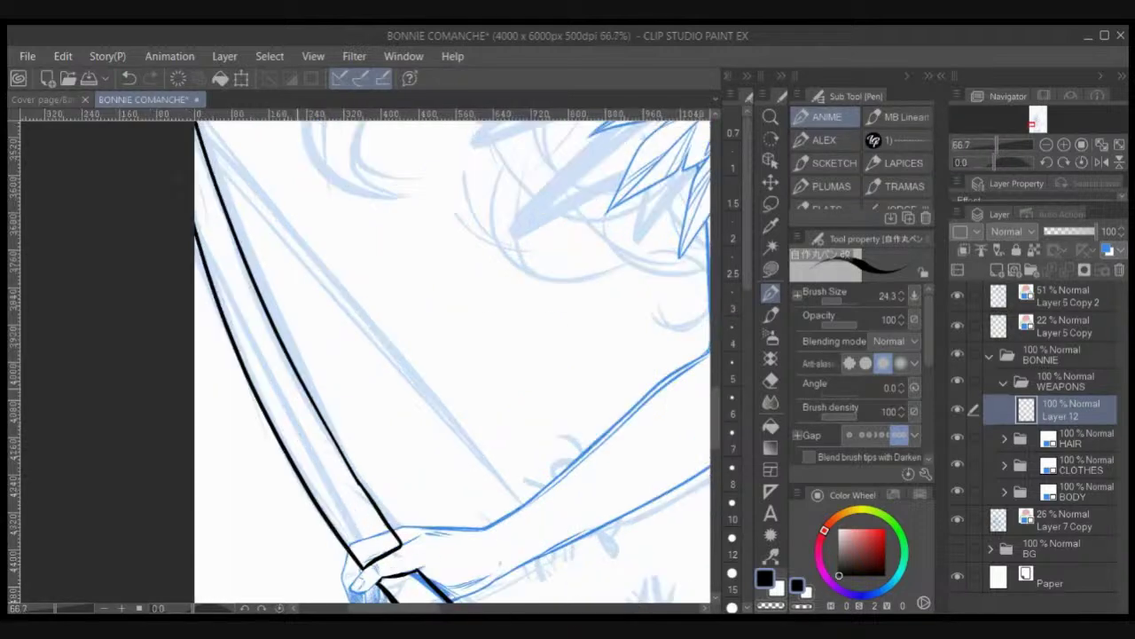
Step: Undo the last two strokes and redraw the upper limb's corner and inner edge where it ends at the hand
key(ctrl+z)
key(ctrl+z)
drag(362, 569, 366, 566)
drag(388, 527, 401, 545)
Step: Ink long thin wood-grain lines along the inside of the bow's upper limb, from the hand up to its tip
scroll(226, 319, down, 1)
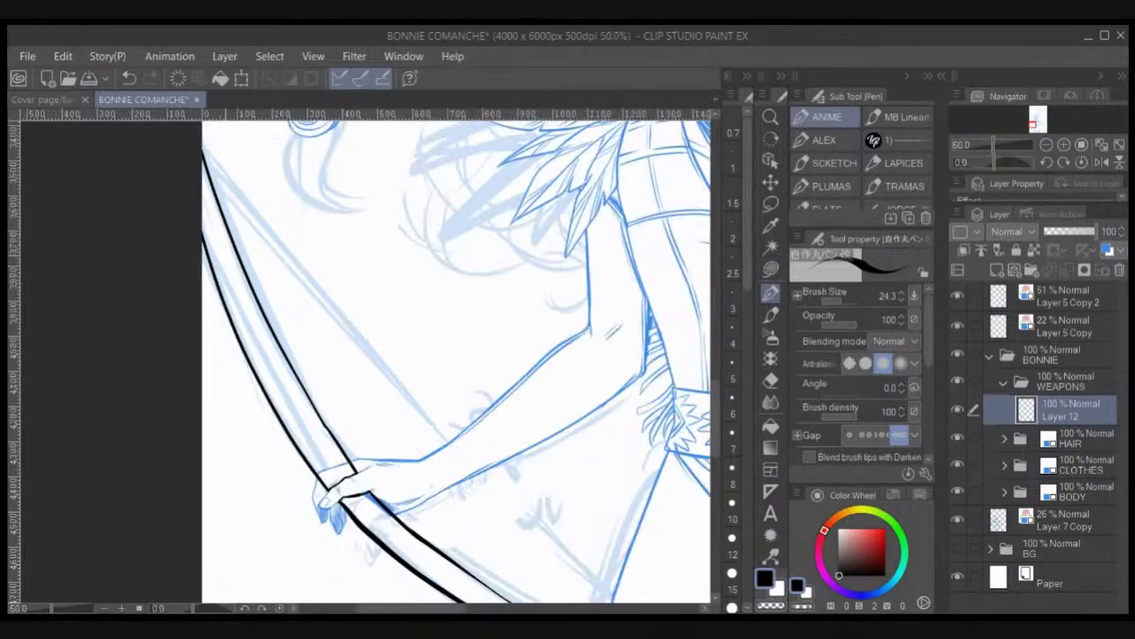
key(r)
drag(568, 248, 593, 373)
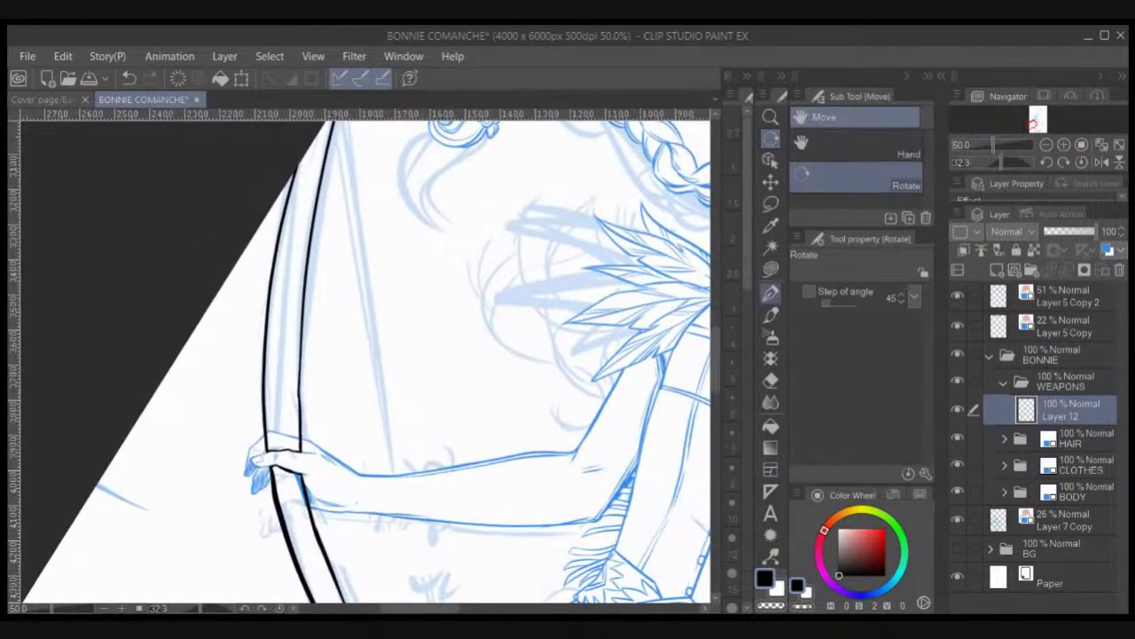
key(p)
drag(299, 449, 302, 253)
mouse_move(288, 424)
mouse_down()
mouse_move(316, 138)
mouse_move(289, 286)
mouse_up()
mouse_move(303, 160)
mouse_down()
mouse_move(278, 282)
mouse_move(272, 449)
mouse_move(275, 328)
mouse_up()
mouse_move(277, 404)
mouse_down()
mouse_move(278, 443)
mouse_move(281, 309)
mouse_up()
drag(279, 451, 283, 312)
drag(291, 448, 293, 356)
drag(337, 341, 325, 441)
drag(297, 351, 316, 222)
drag(301, 295, 326, 207)
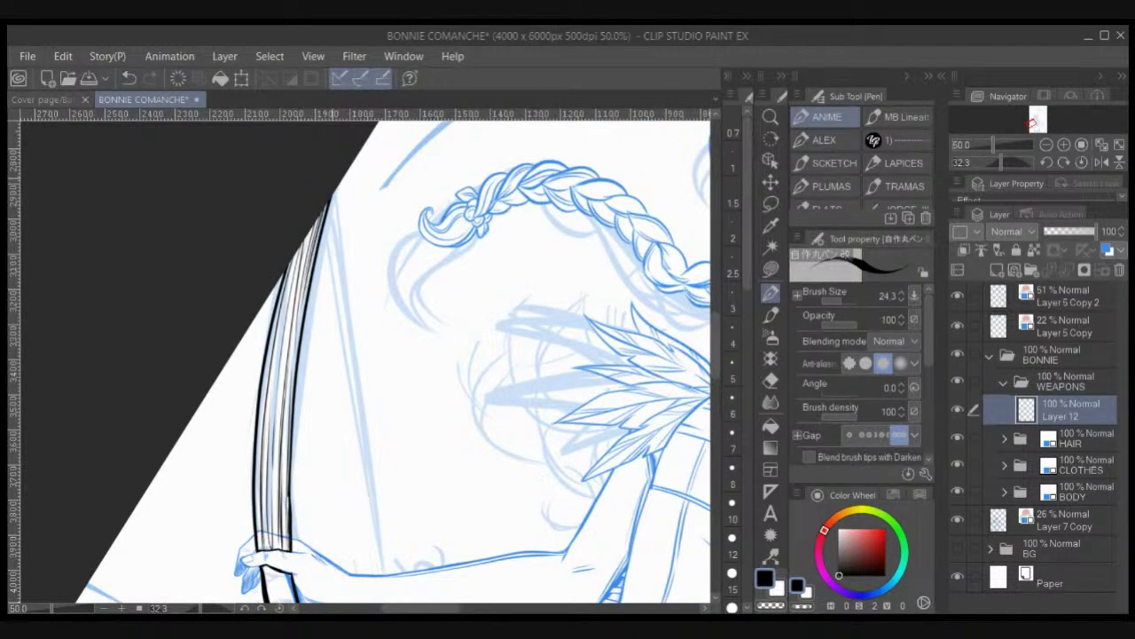
drag(308, 272, 325, 208)
drag(302, 282, 312, 235)
Step: Ink wood-grain lines along the inside of the bow's lower limb, from the hand down to its pointed tip
mouse_move(355, 461)
mouse_down()
mouse_move(361, 282)
mouse_move(306, 187)
mouse_up()
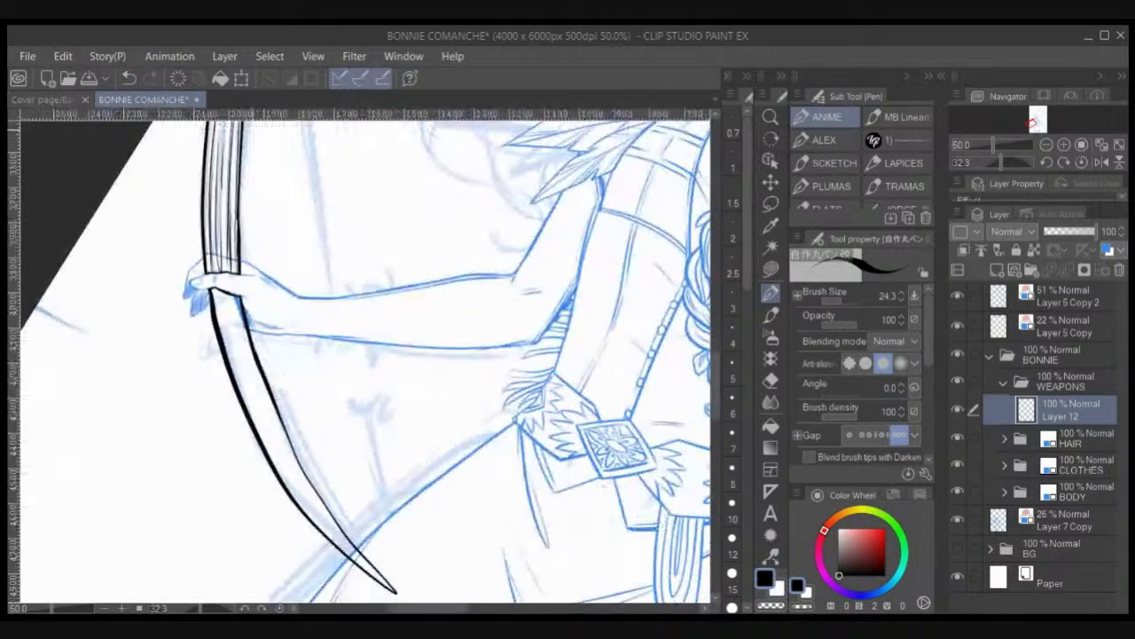
mouse_move(389, 584)
mouse_down()
mouse_move(276, 452)
mouse_move(250, 387)
mouse_up()
mouse_move(249, 375)
mouse_down()
mouse_move(280, 452)
mouse_move(369, 566)
mouse_up()
mouse_move(322, 525)
mouse_down()
mouse_move(280, 470)
mouse_move(220, 292)
mouse_move(289, 464)
mouse_move(236, 300)
mouse_move(242, 339)
mouse_up()
drag(237, 298, 245, 330)
drag(333, 524, 266, 387)
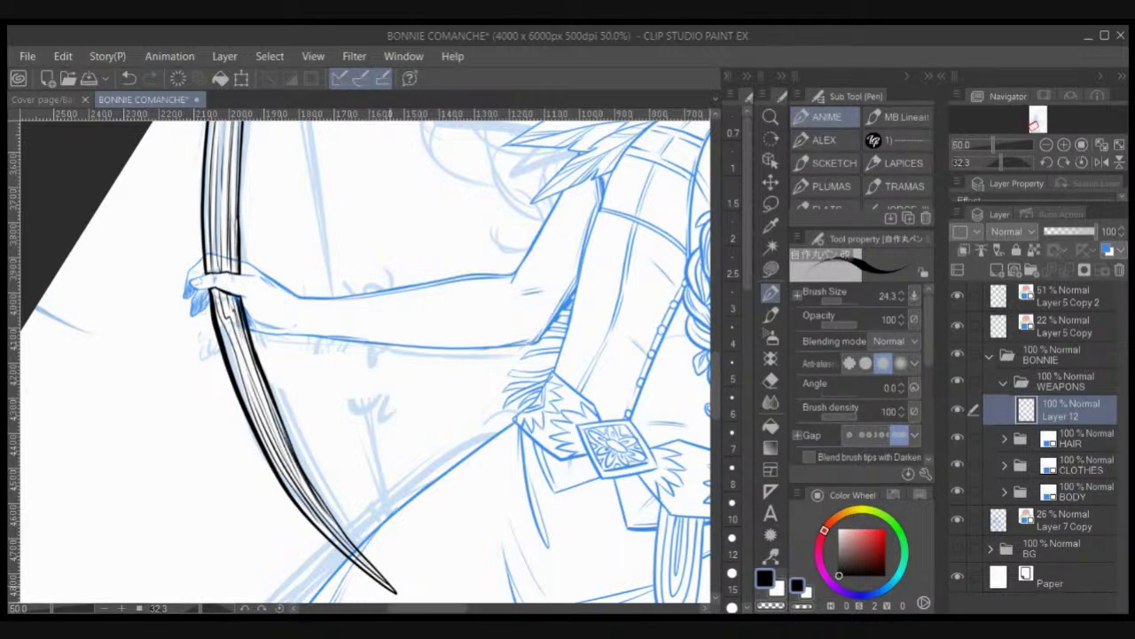
drag(388, 584, 301, 502)
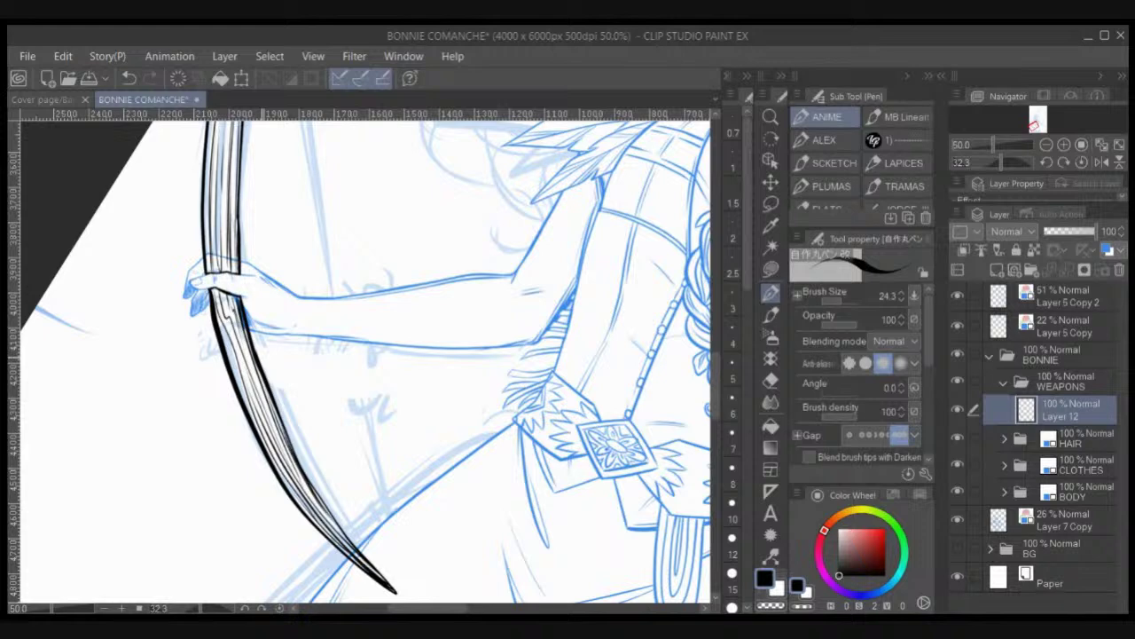
Step: Try to draw the bowstring upward from the lower limb's tip, undoing each attempt
mouse_move(392, 589)
mouse_down()
mouse_move(404, 596)
mouse_move(339, 342)
mouse_up()
key(ctrl+z)
drag(401, 593, 344, 341)
key(ctrl+z)
drag(401, 592, 349, 343)
key(ctrl+z)
Step: Rotate the view and ink the bowstring as one straight line from the lower limb's tip to the upper limb's tip
key(r)
drag(507, 518, 397, 151)
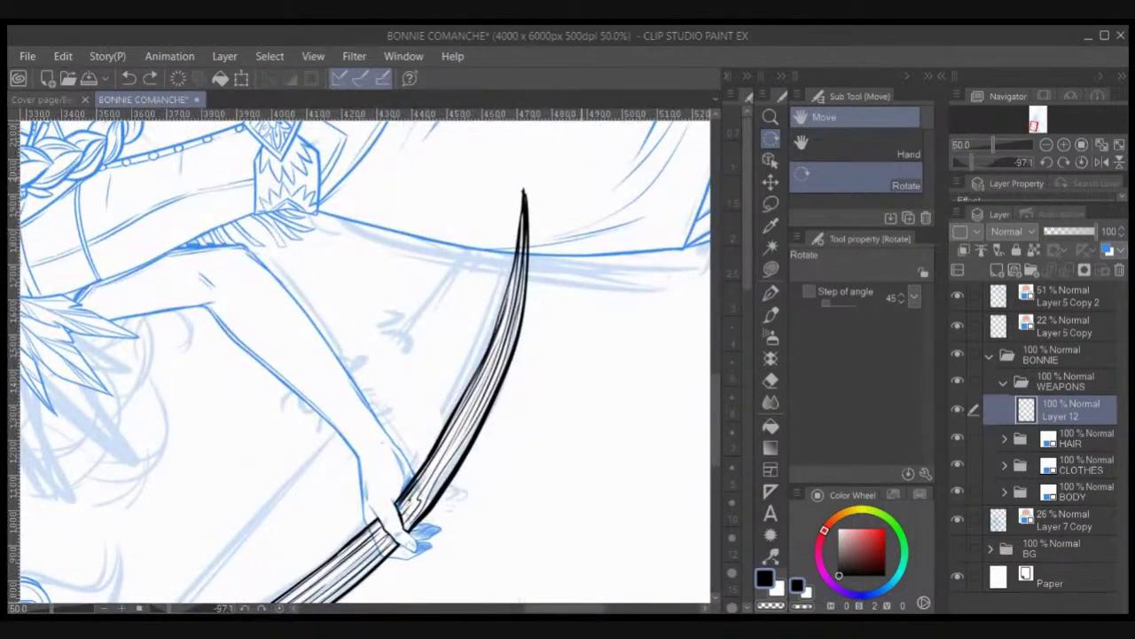
scroll(579, 188, down, 1)
mouse_move(578, 188)
mouse_down()
mouse_move(658, 165)
mouse_move(596, 193)
mouse_move(319, 513)
mouse_up()
click(771, 292)
key(ctrl+z)
drag(622, 166, 312, 515)
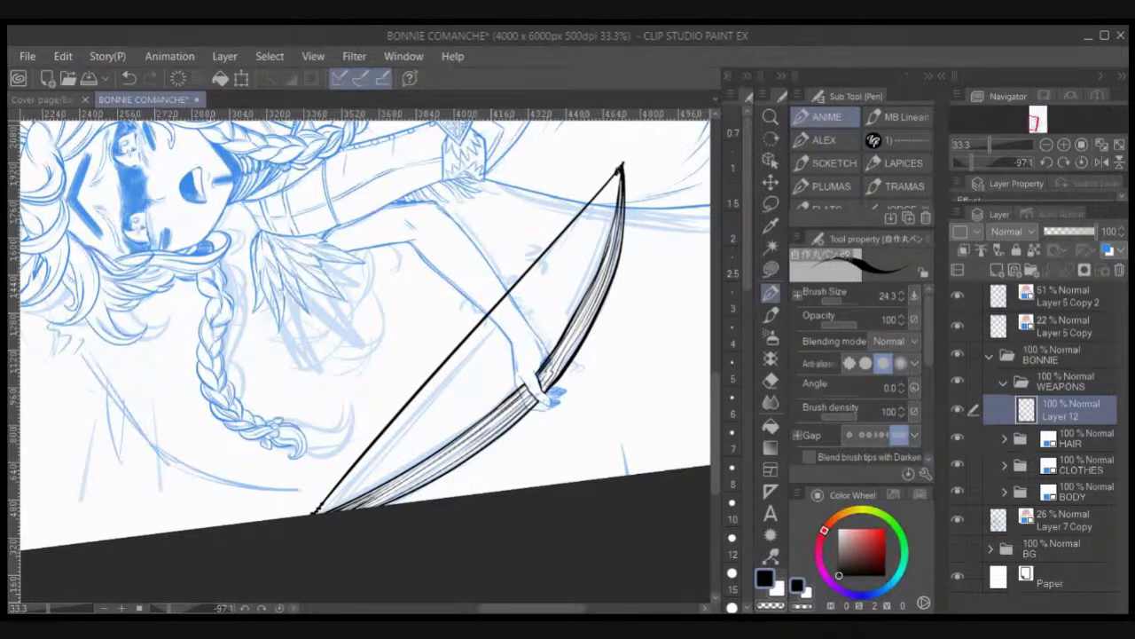
Step: Reset the view rotation and refine the bowstring's lower end with transparent color and small black wrap marks at the tip
key(ctrl+at)
key(c)
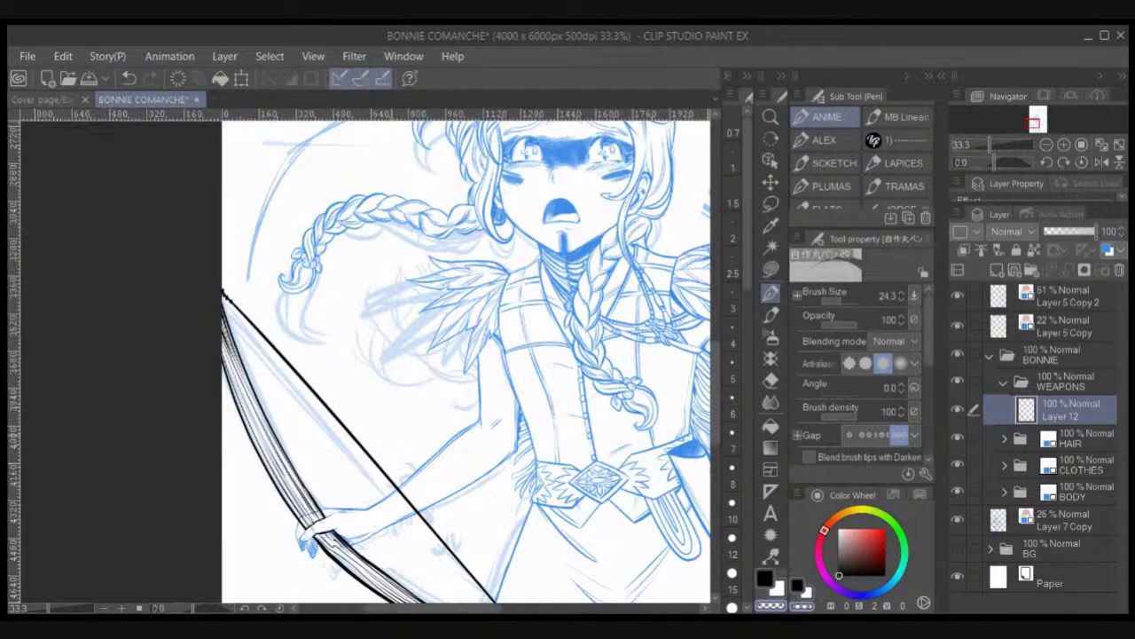
key(ctrl+minus)
drag(576, 415, 557, 355)
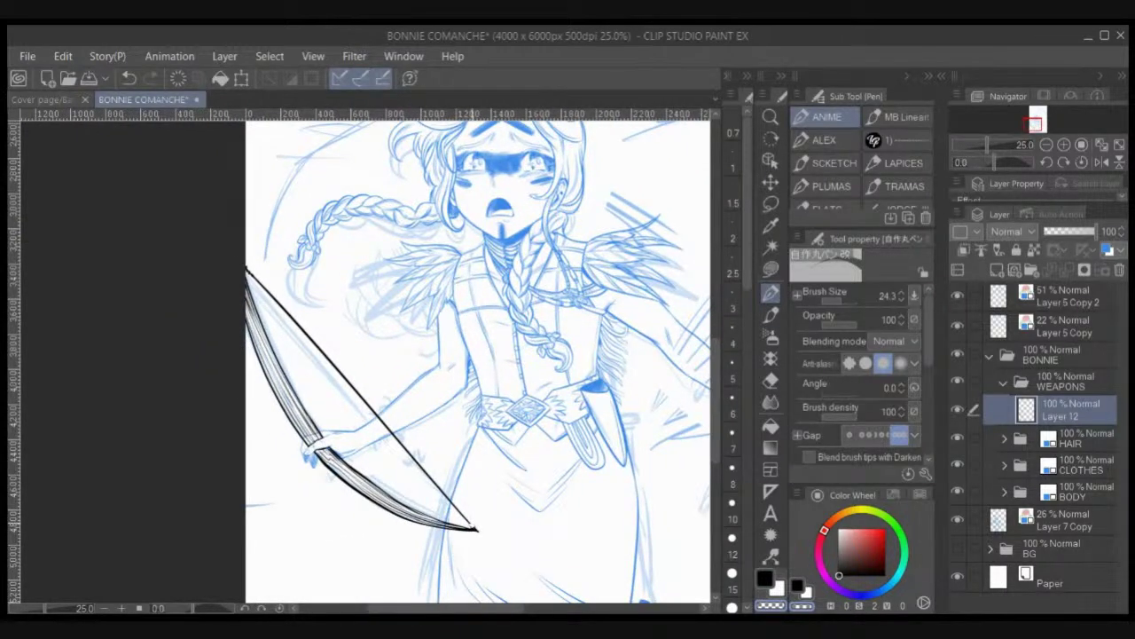
key(ctrl+z)
key(c)
key(ctrl+y)
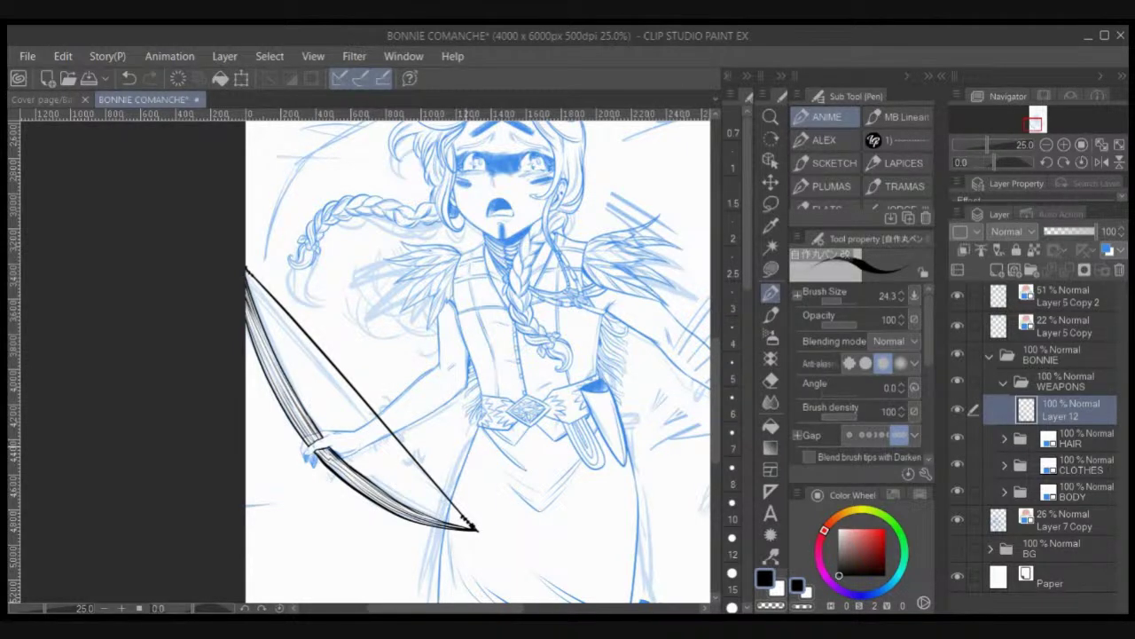
Step: Hide all other artwork layers, auto-select the area around the bow's line art, and invert the selection
click(771, 246)
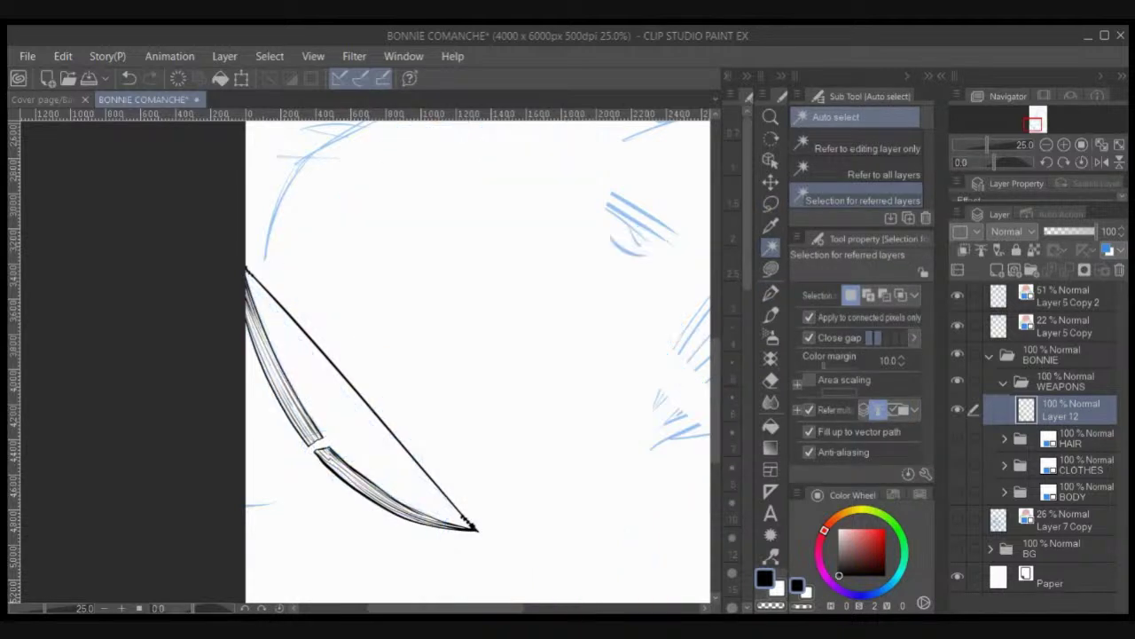
drag(957, 295, 957, 325)
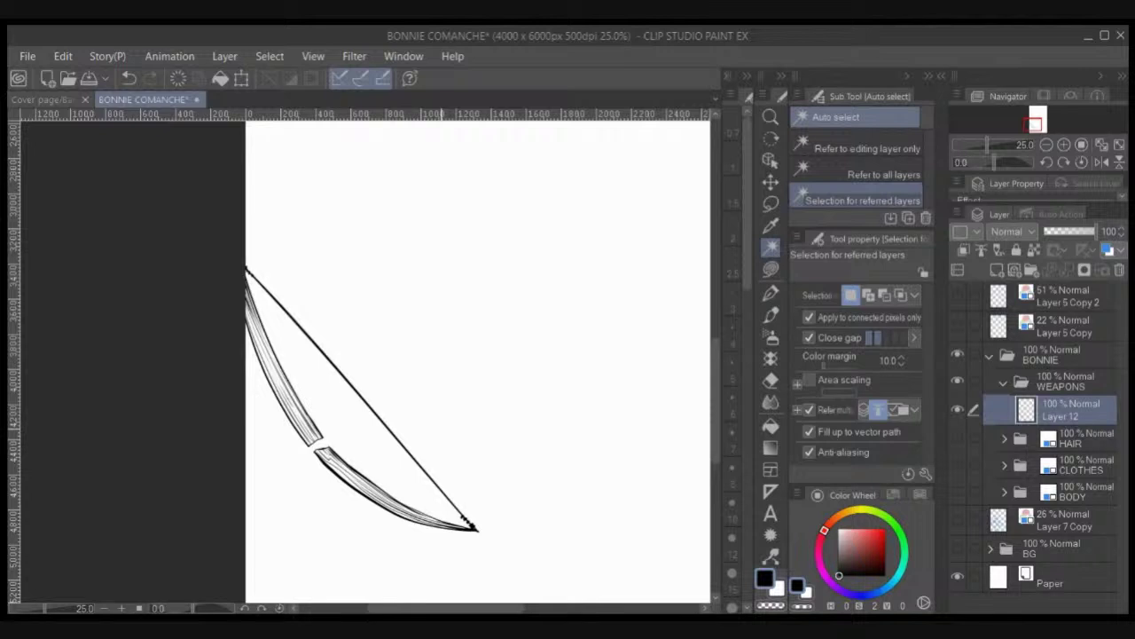
click(442, 365)
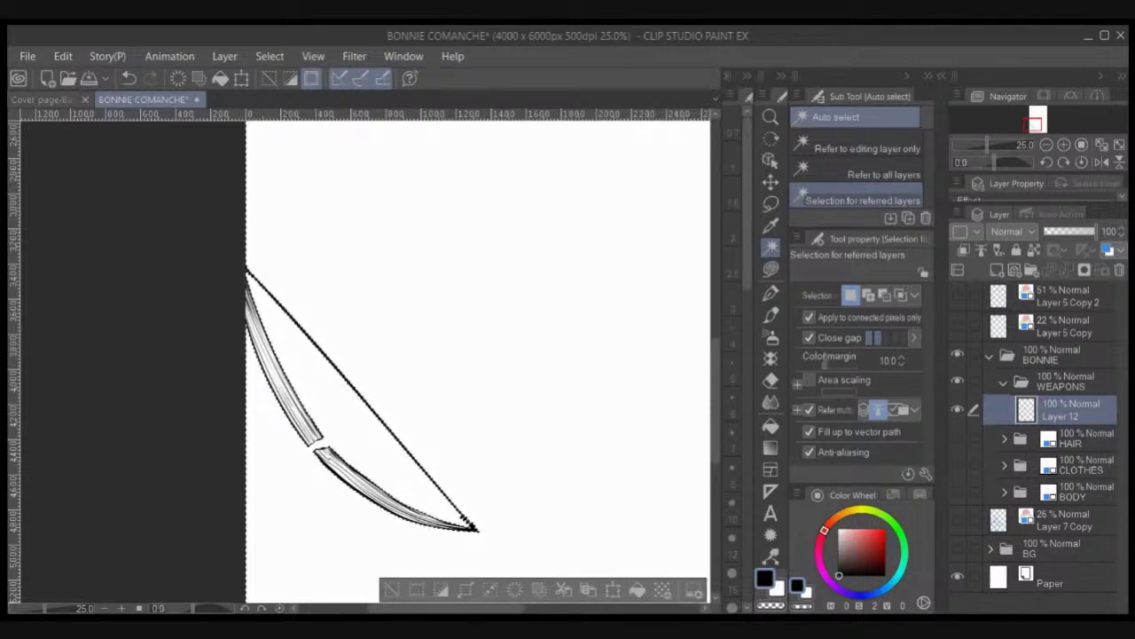
click(290, 79)
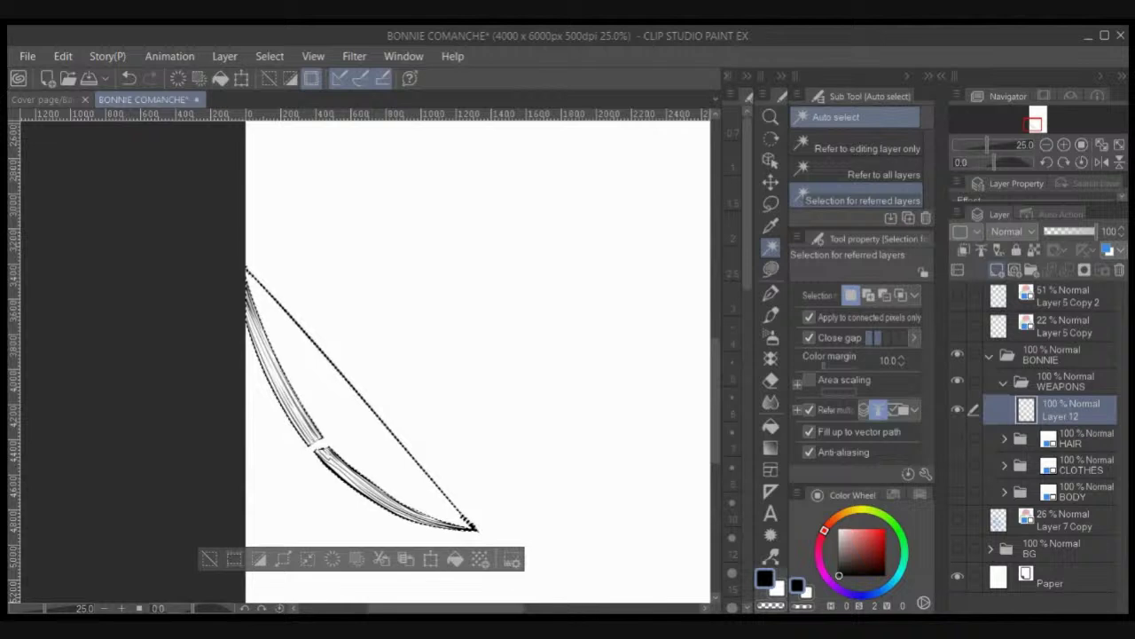
Step: Fill the bow selection with white on a new raster layer below Layer 12, and show the figure folders and sketch layer again
click(997, 269)
drag(1063, 412, 1063, 453)
click(771, 270)
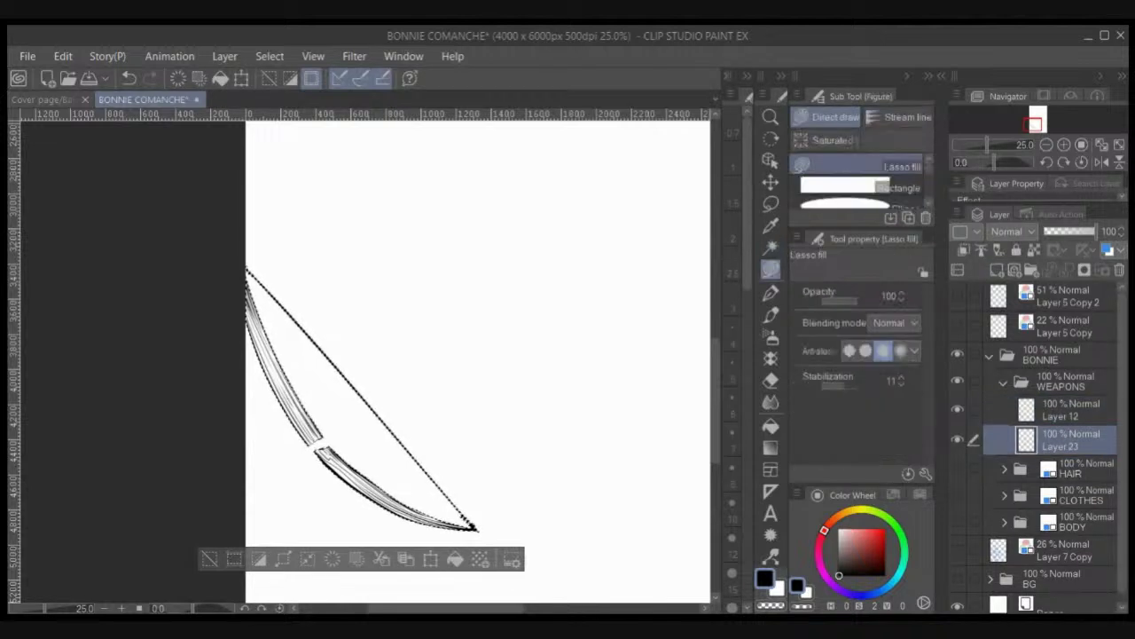
click(779, 589)
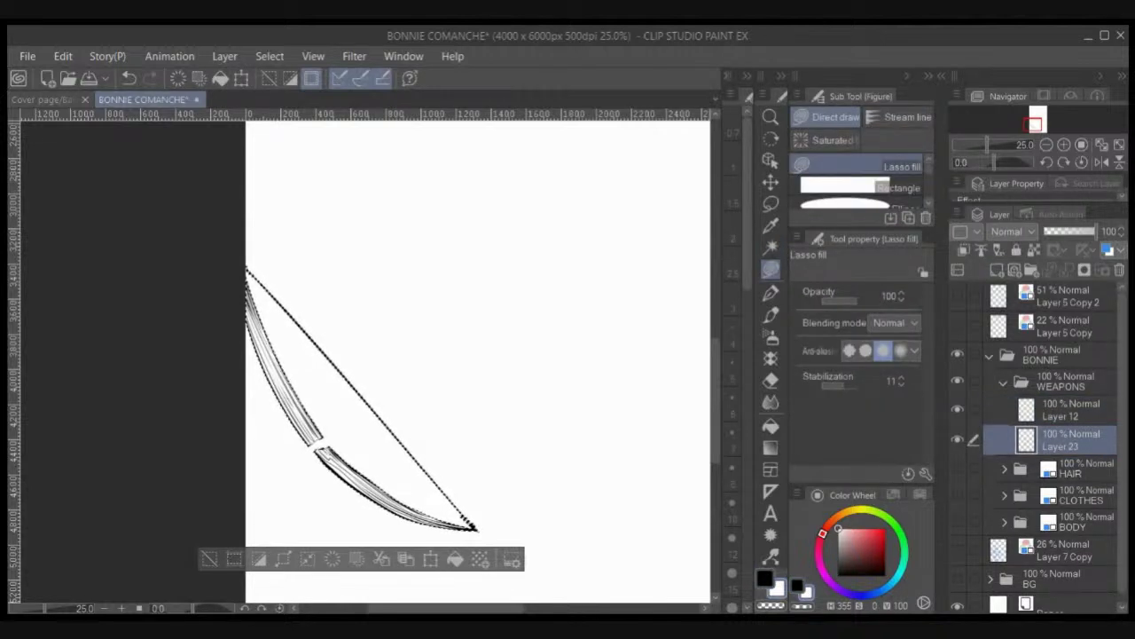
mouse_move(401, 325)
mouse_down()
mouse_move(315, 501)
mouse_move(474, 368)
mouse_up()
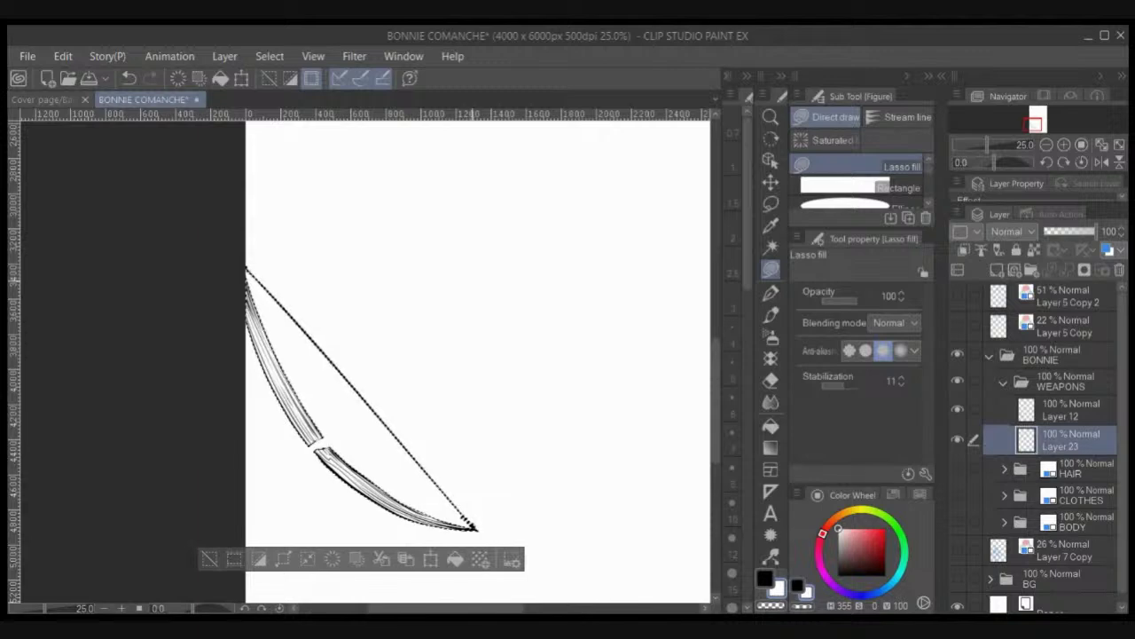
key(ctrl+d)
drag(957, 468, 958, 550)
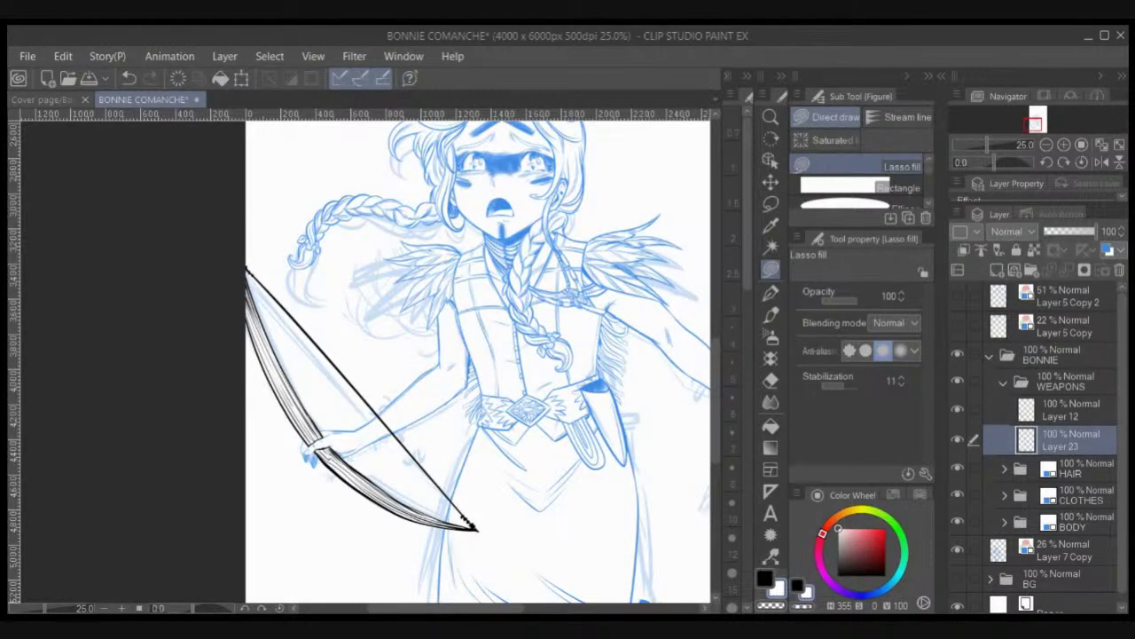
Step: Group the bow's line and white fill layers into a new folder inside WEAPONS and collapse it
drag(685, 391, 438, 357)
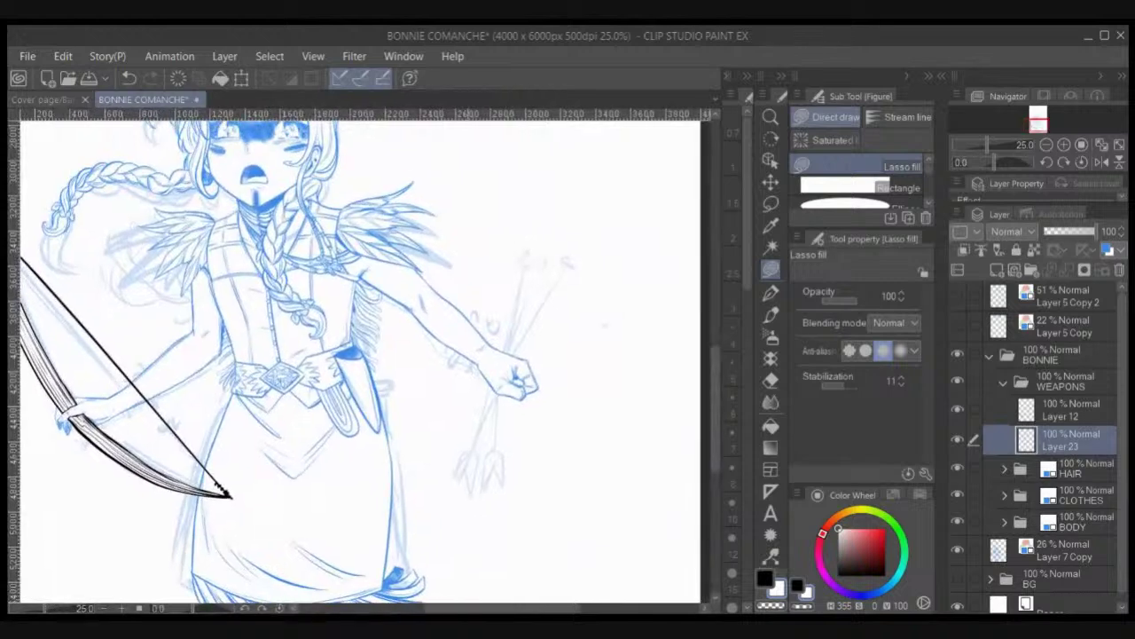
key(p)
key(ctrl+plus)
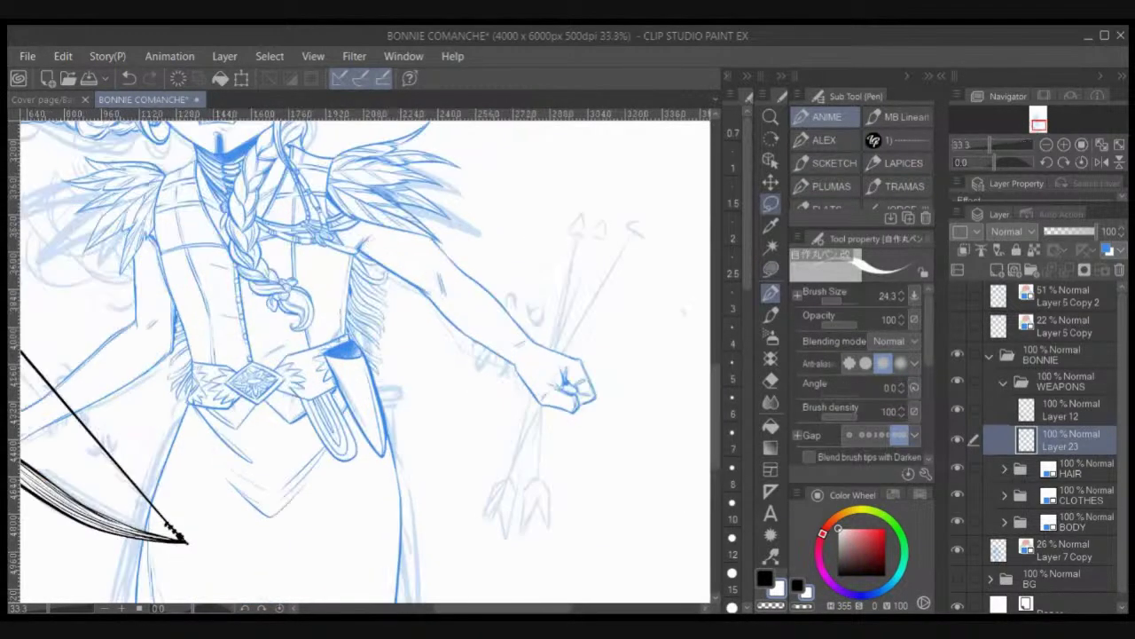
click(1071, 410)
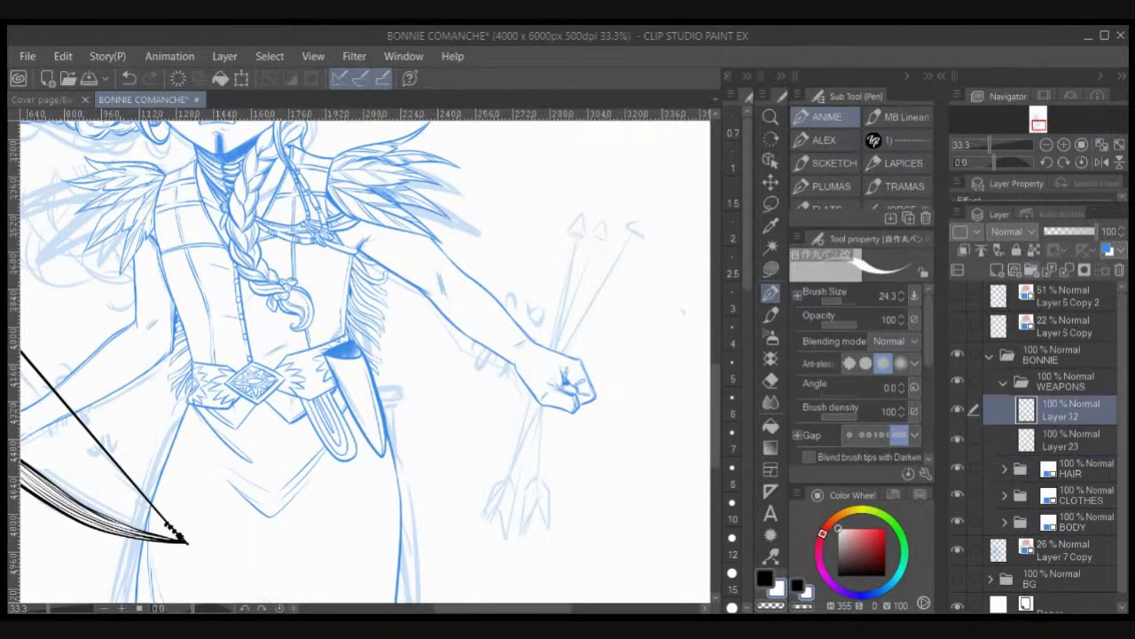
click(1032, 269)
click(1071, 437)
ctrl+click(1071, 467)
drag(1071, 465, 1071, 410)
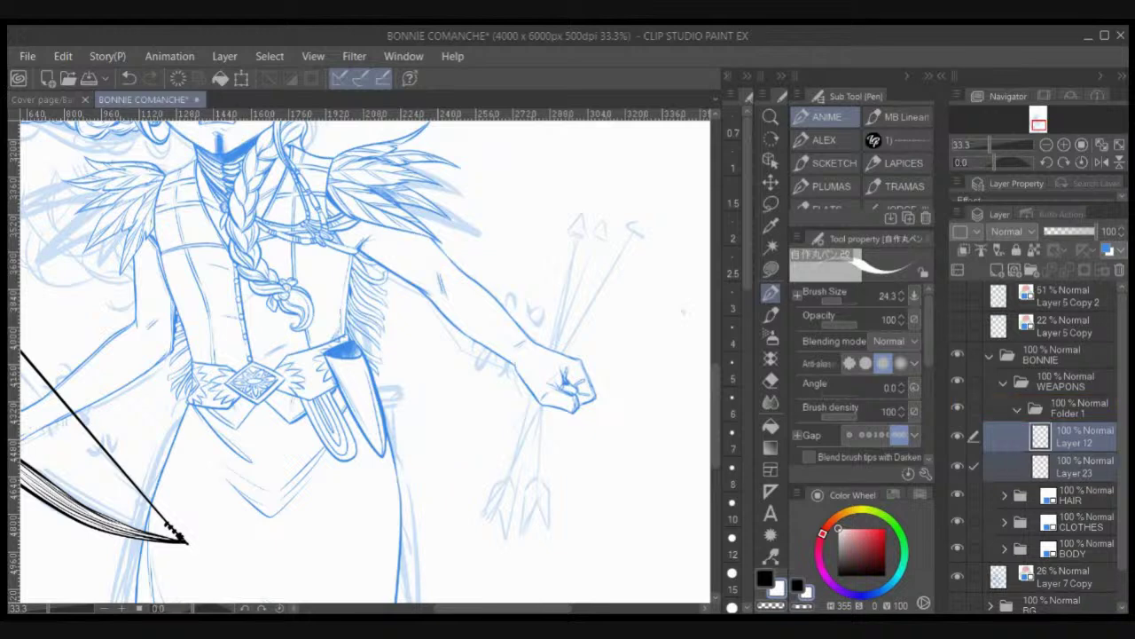
click(1018, 410)
Step: Add a second folder with a raster layer inside WEAPONS, and give that layer a black border effect
click(1032, 269)
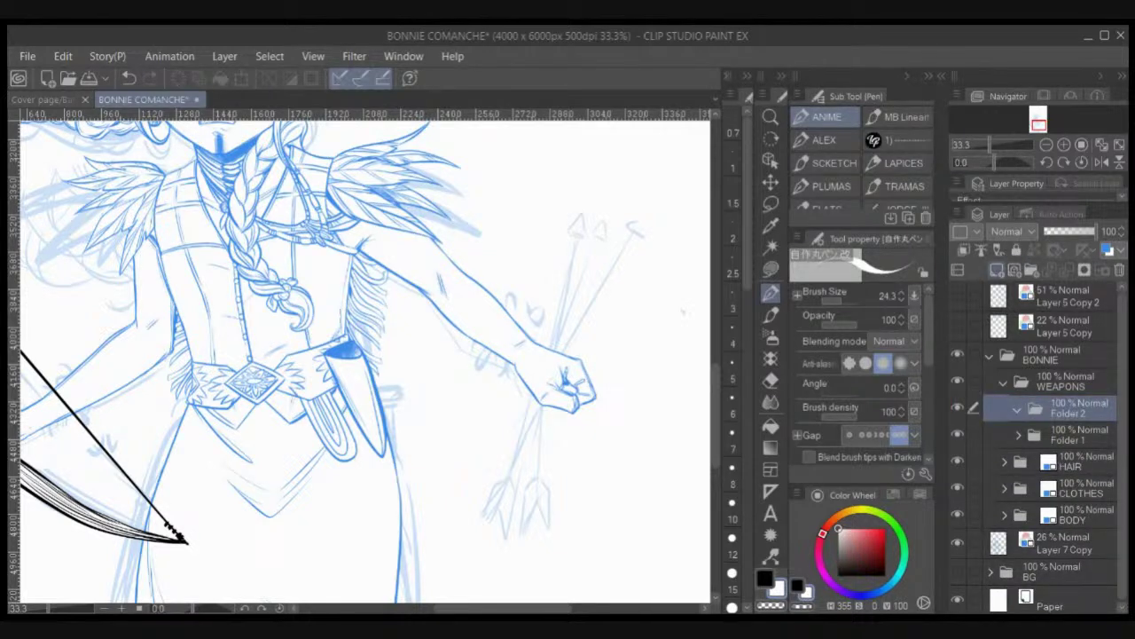
click(997, 270)
key(ctrl+plus)
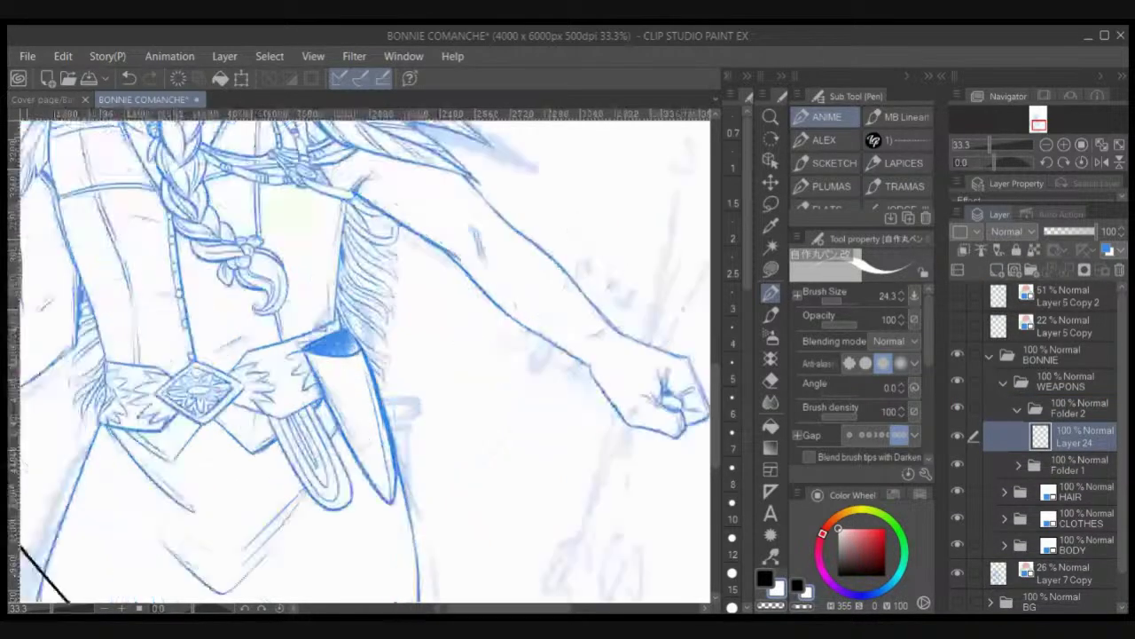
drag(692, 295, 569, 271)
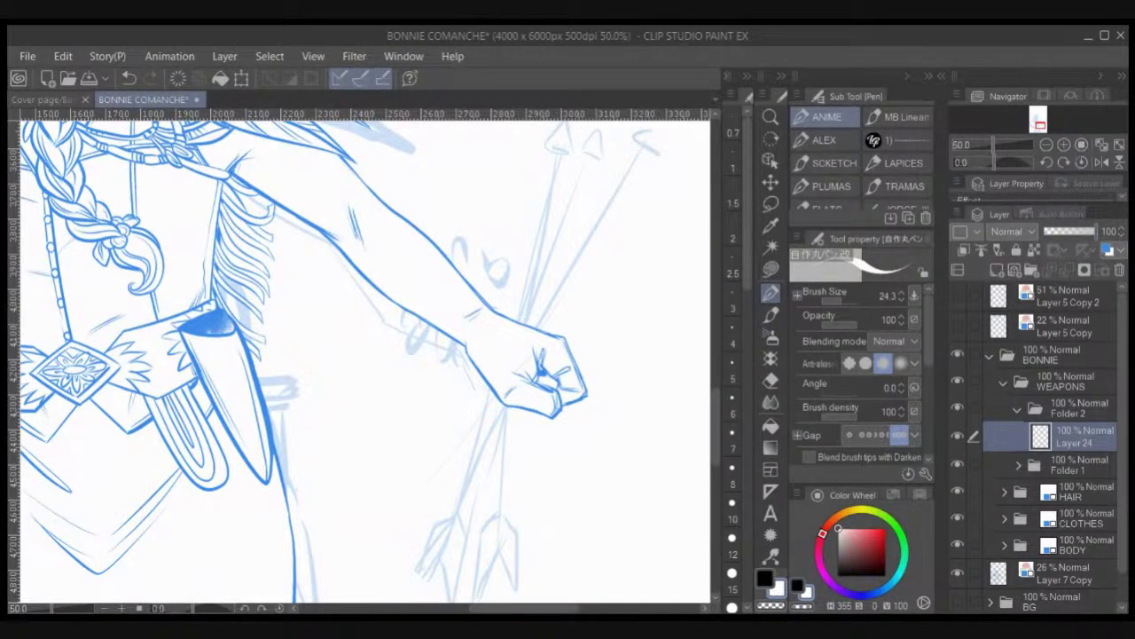
drag(1047, 205, 1021, 305)
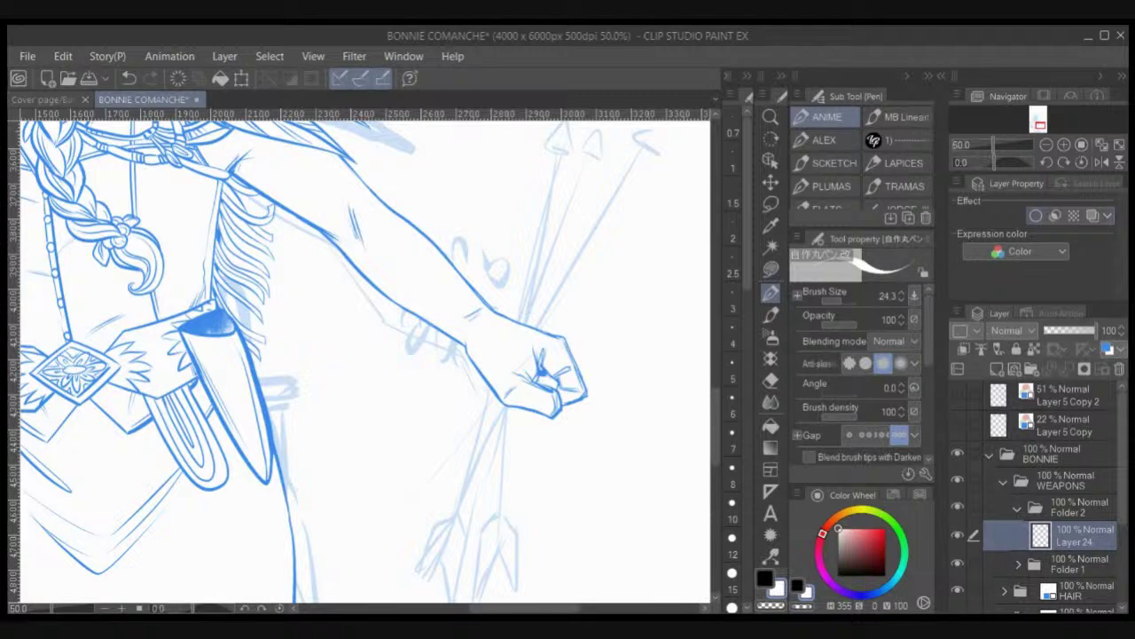
click(1036, 216)
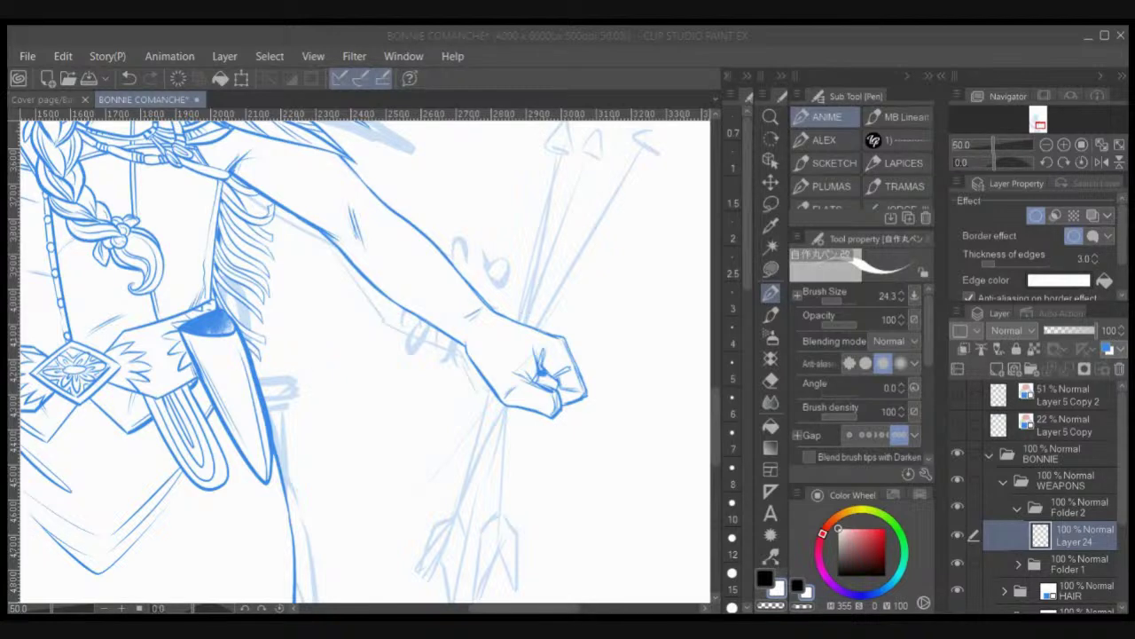
key(Return)
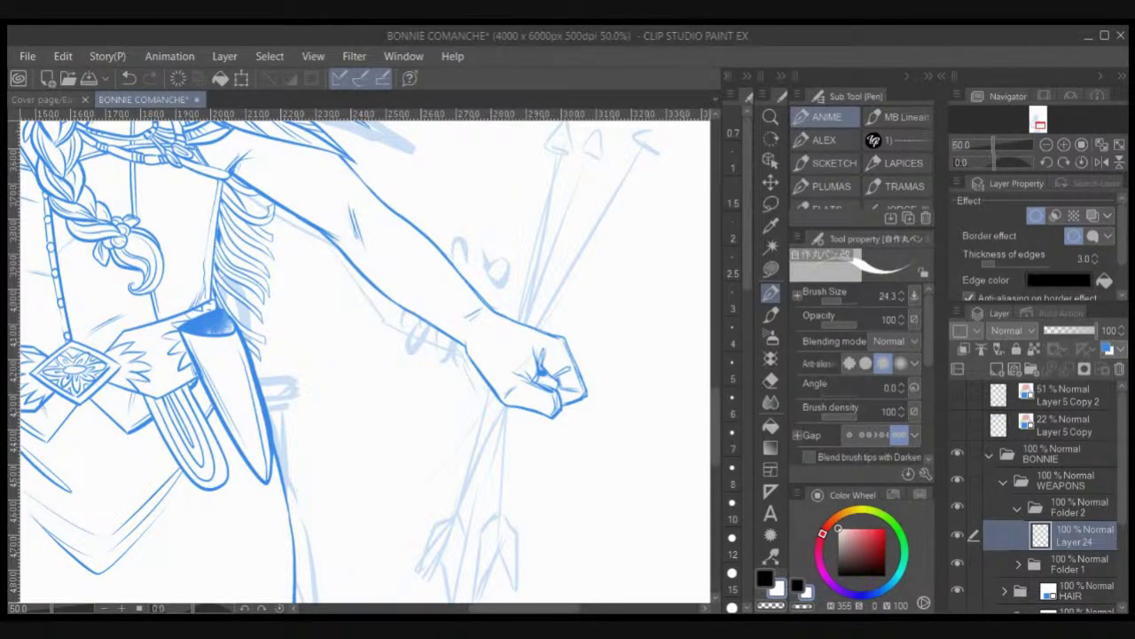
Step: Try drawing a white arrow shaft through the fist, including once at brush size 21.9, and undo each stroke
drag(534, 381, 653, 152)
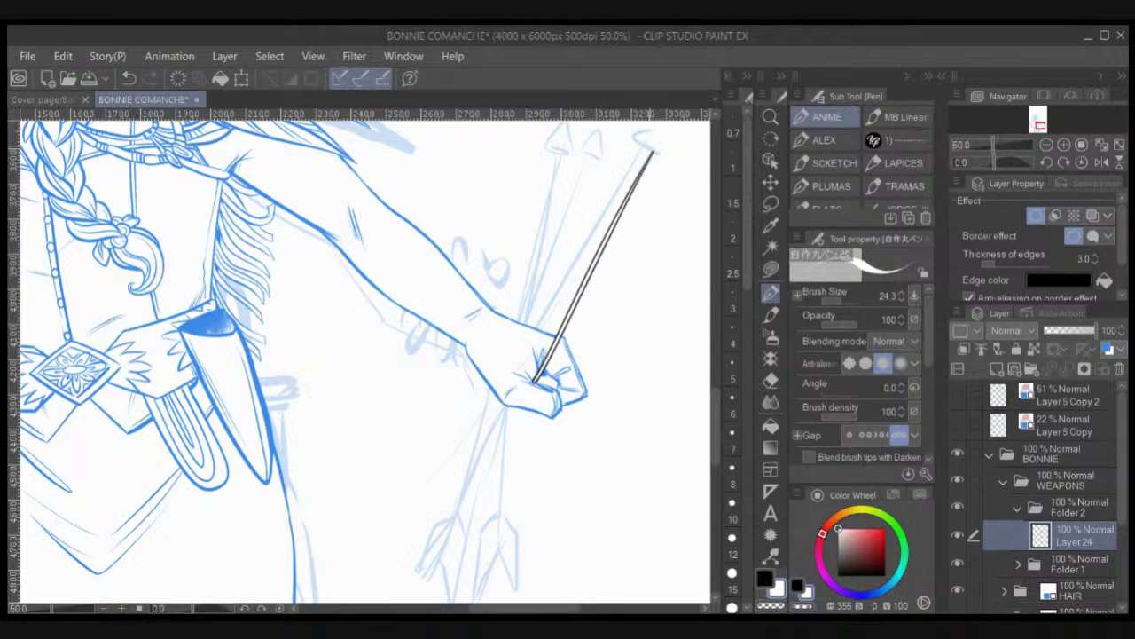
key(ctrl+z)
key(ctrl+minus)
drag(472, 415, 481, 436)
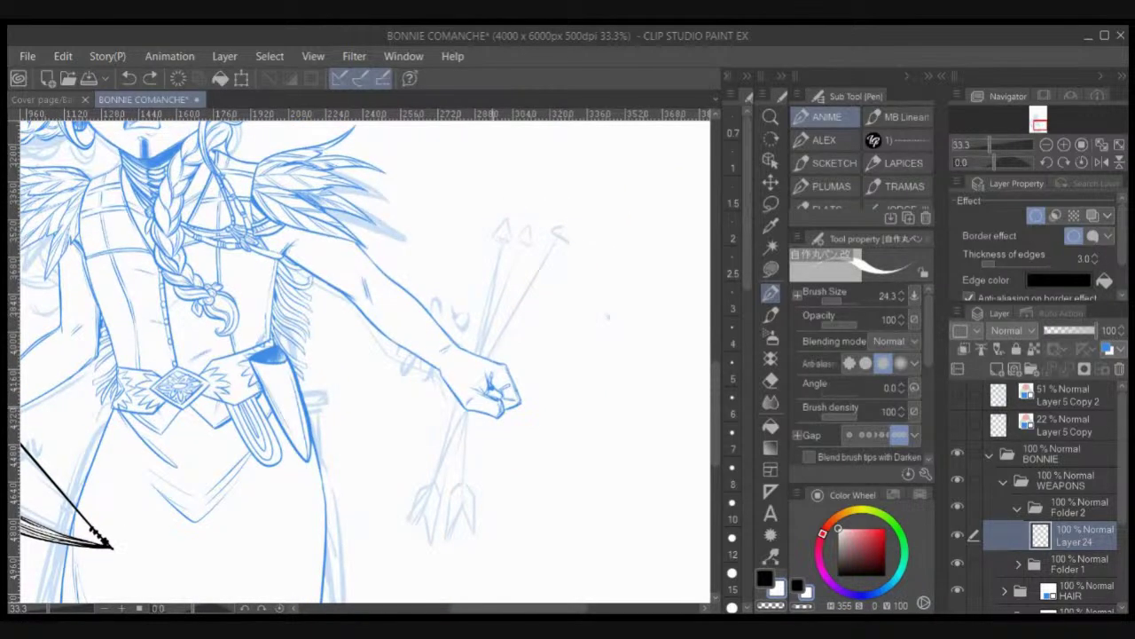
key(bracketleft)
key(bracketleft)
drag(437, 491, 560, 250)
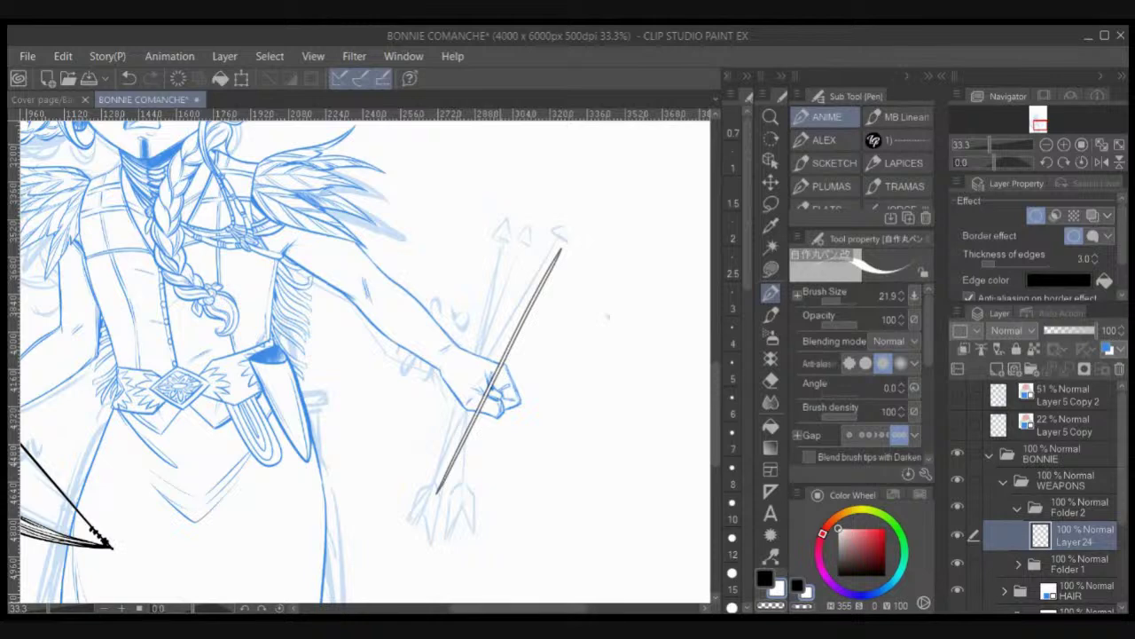
key(ctrl+z)
Step: Set the brush size to 28.1 and the border thickness to 4.0, and test arrow shaft strokes through the fist, undoing each
key(bracketright)
key(bracketright)
key(bracketright)
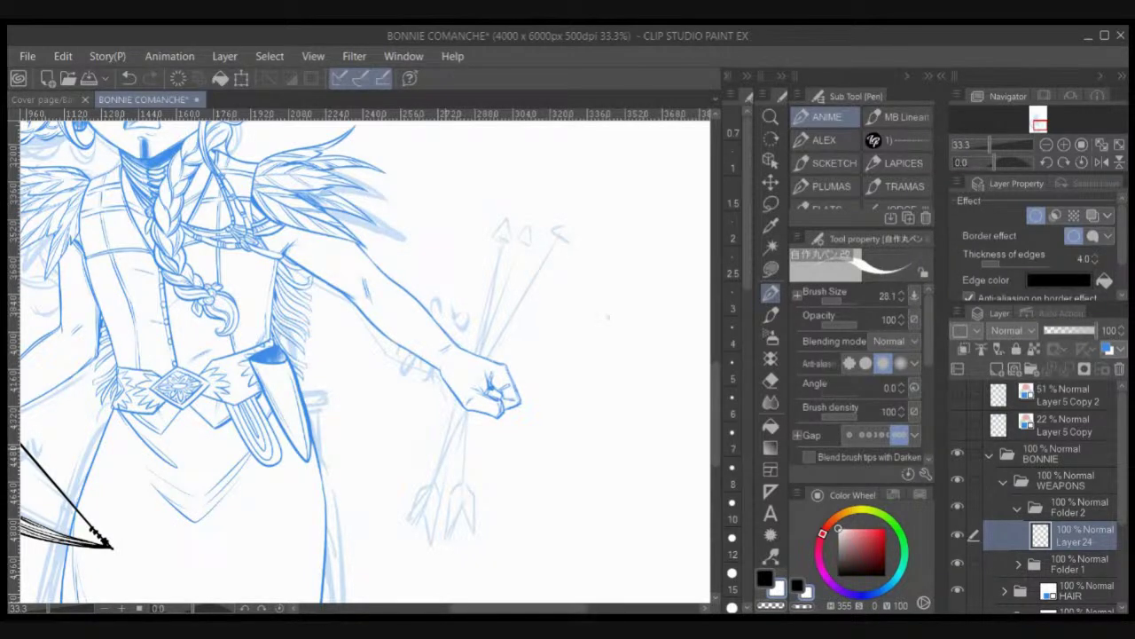
drag(438, 513, 529, 277)
key(ctrl+z)
drag(441, 523, 541, 270)
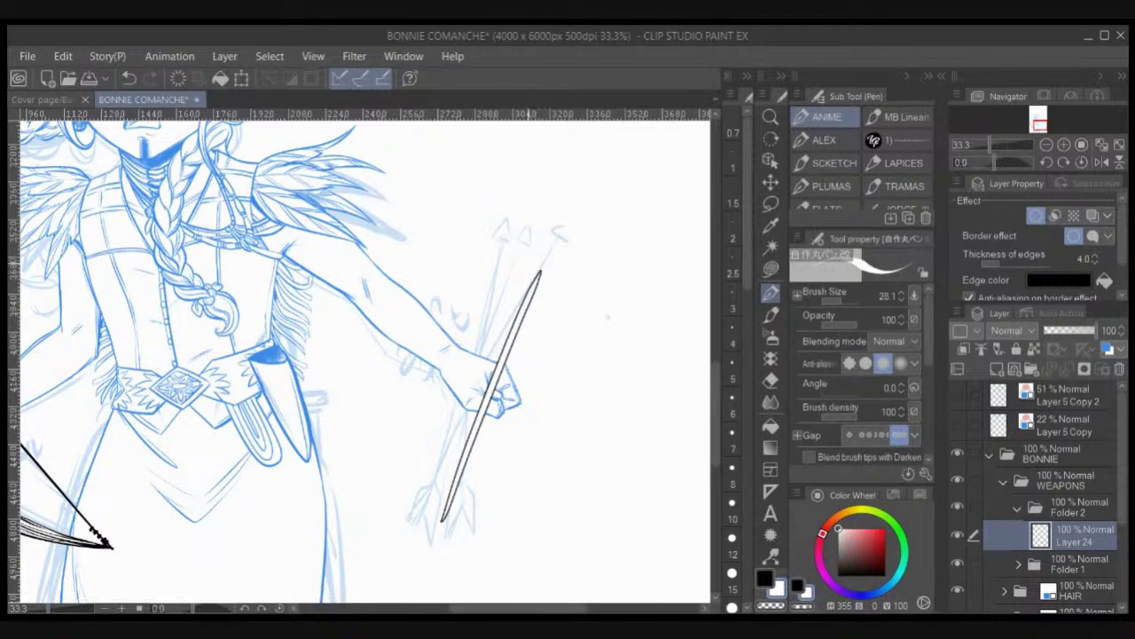
key(ctrl+z)
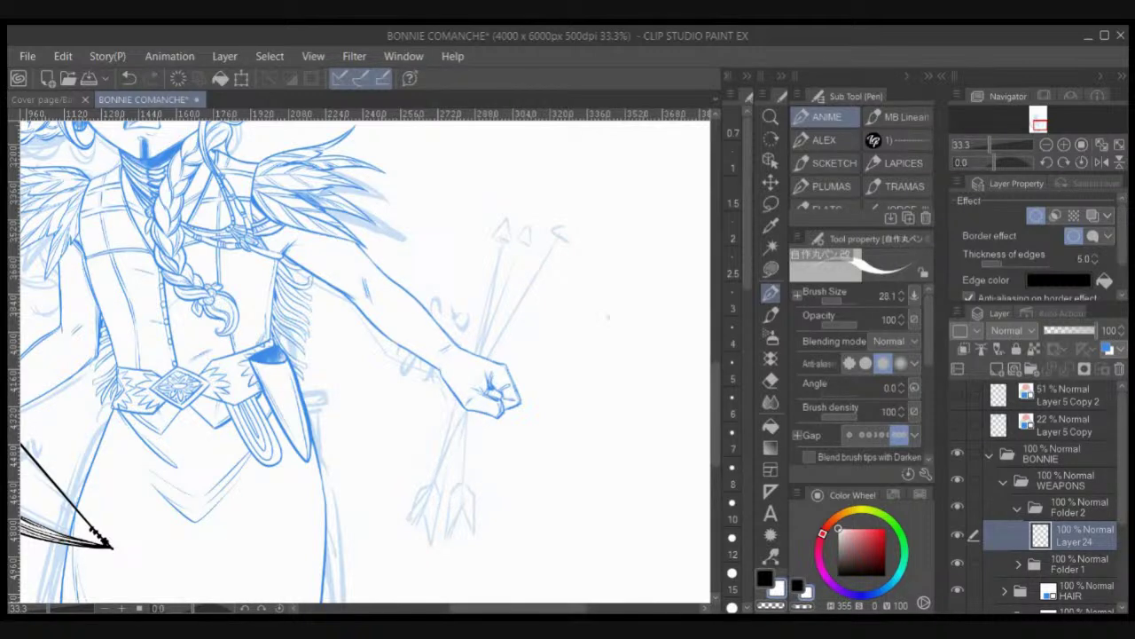
Step: Raise the border thickness to 5.0 and finally 6.0, testing a white shaft stroke through the fist at each setting and undoing it
drag(440, 513, 533, 274)
key(ctrl+z)
mouse_move(447, 525)
mouse_down()
mouse_move(526, 283)
mouse_move(452, 544)
mouse_move(456, 490)
mouse_move(524, 281)
mouse_up()
key(ctrl+z)
key(ctrl+z)
key(ctrl+z)
drag(442, 508, 533, 260)
key(ctrl+z)
drag(452, 509, 541, 268)
key(ctrl+z)
drag(453, 510, 529, 287)
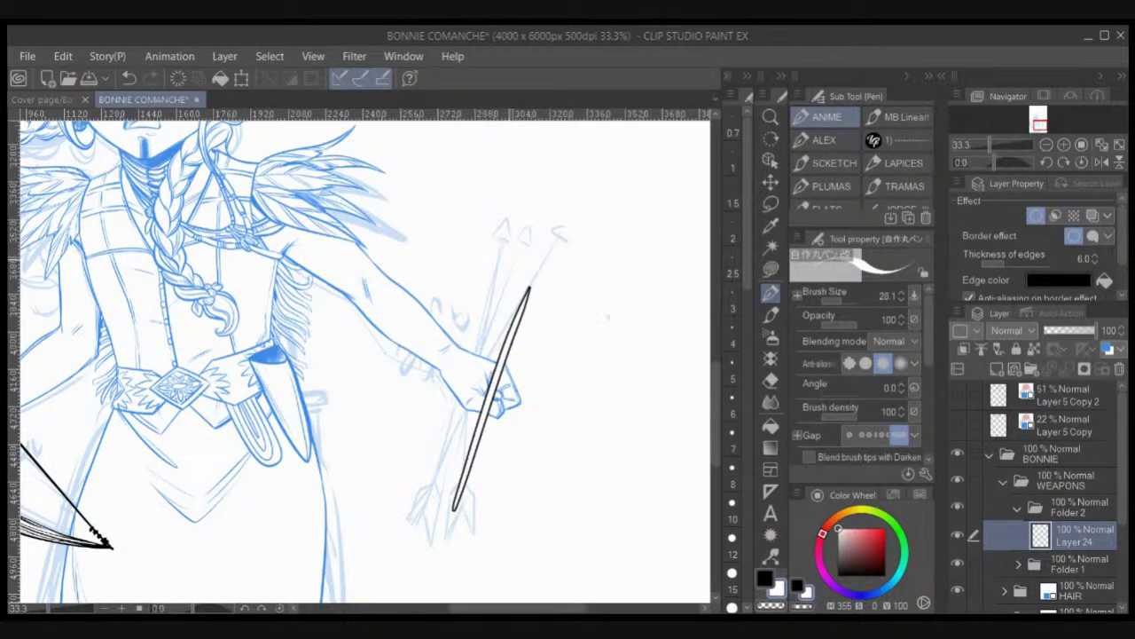
key(ctrl+z)
Step: Try several more white shaft strokes across the fist at the same brush size and border thickness, undoing each one
drag(449, 520, 525, 299)
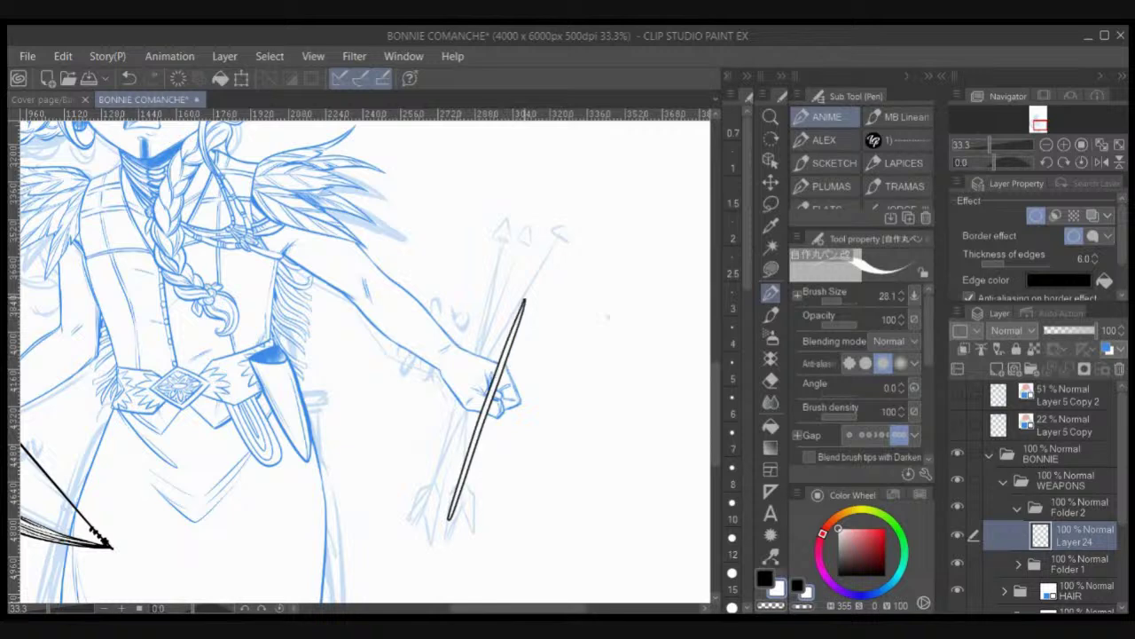
key(ctrl+z)
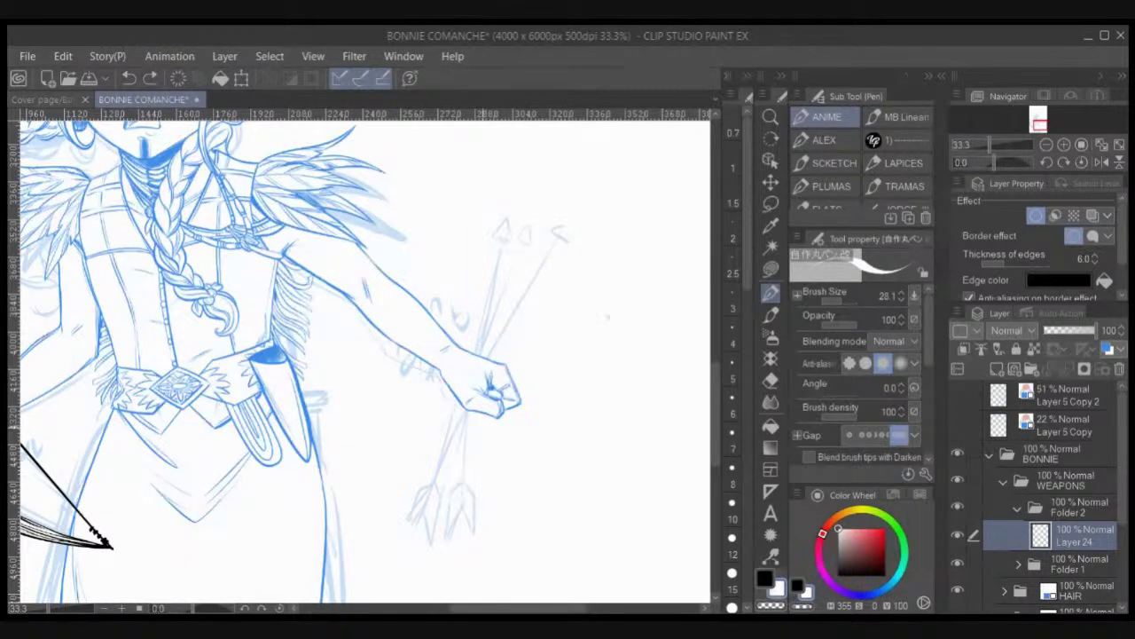
drag(447, 521, 525, 300)
key(ctrl+z)
drag(453, 512, 529, 298)
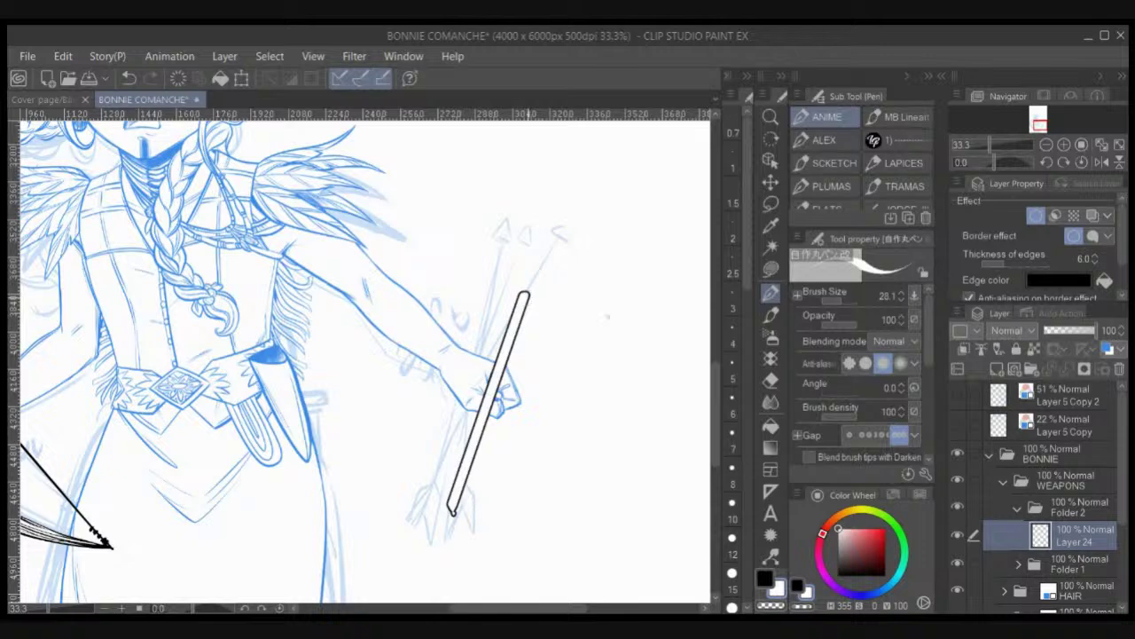
key(ctrl+z)
drag(455, 517, 531, 284)
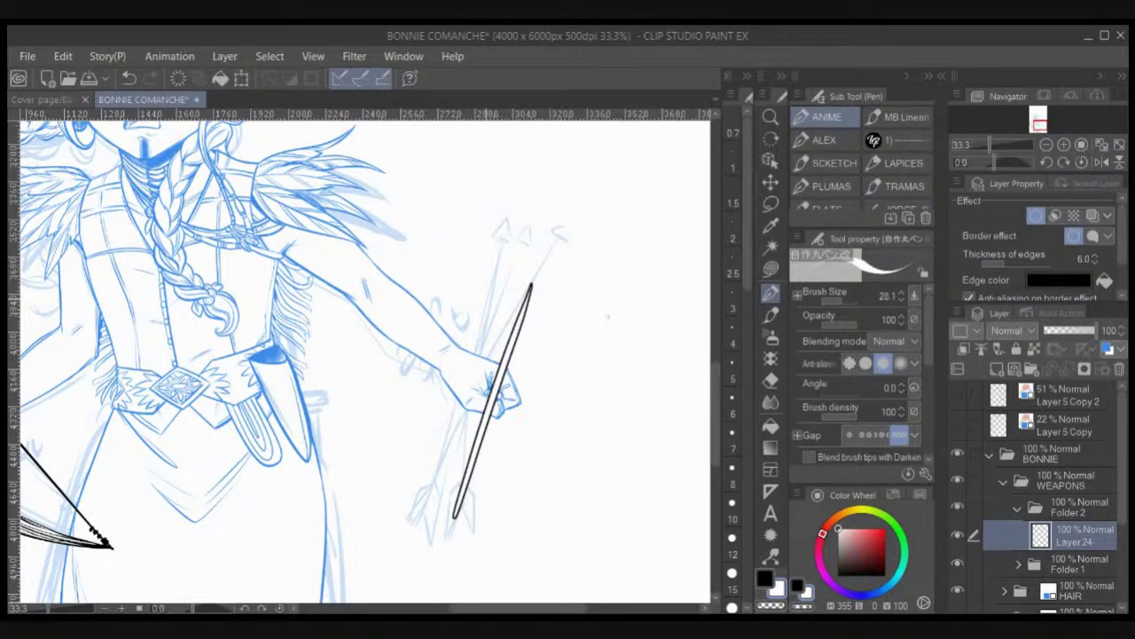
key(ctrl+z)
drag(454, 516, 520, 323)
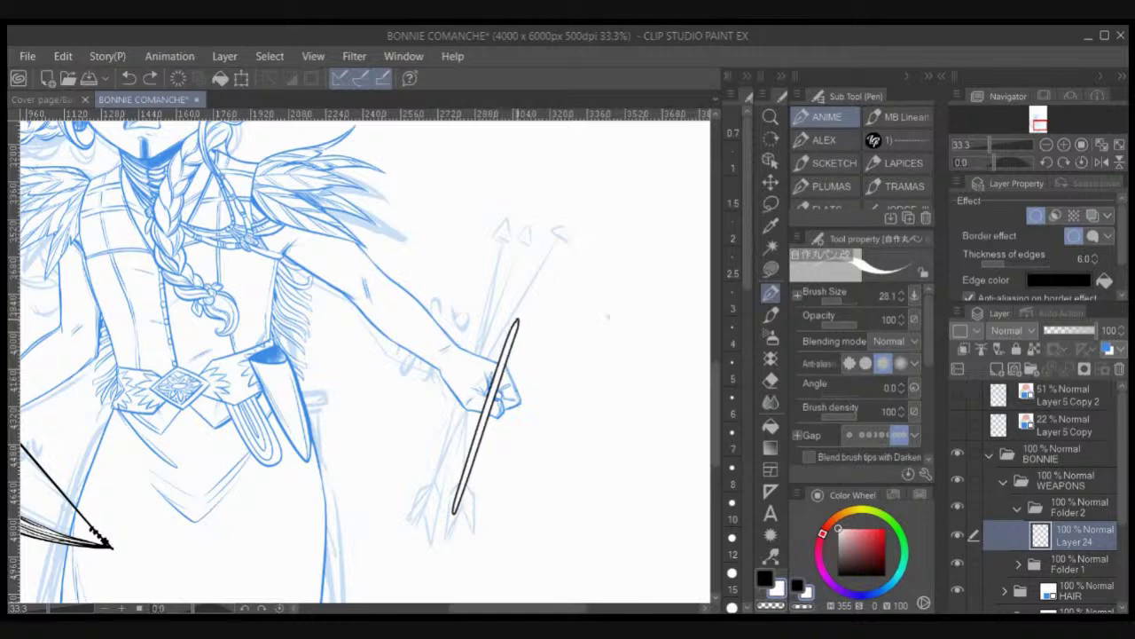
key(ctrl+z)
Step: Draw the leftmost sketched arrow's white shaft in one straight stroke, add a raster layer above it and switch to black
drag(432, 488, 505, 237)
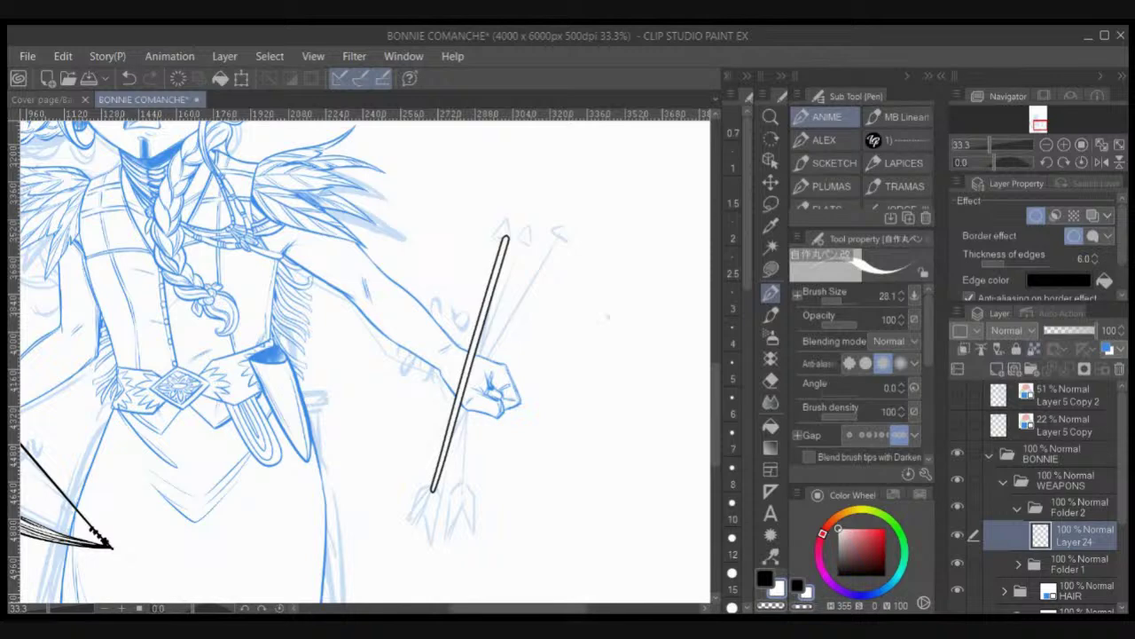
click(997, 369)
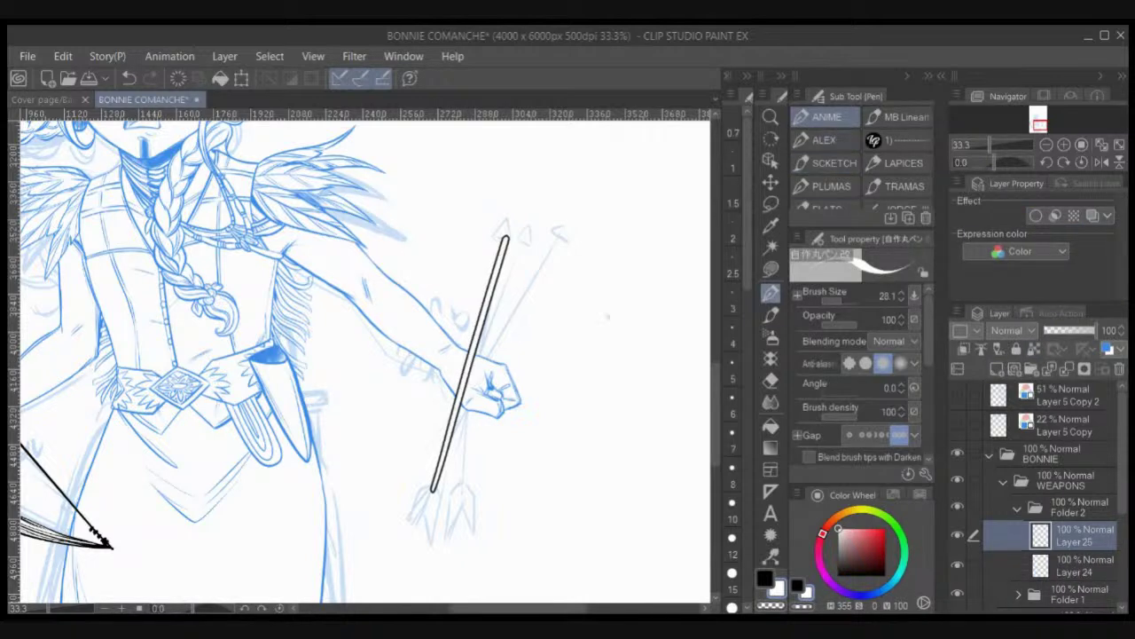
click(765, 578)
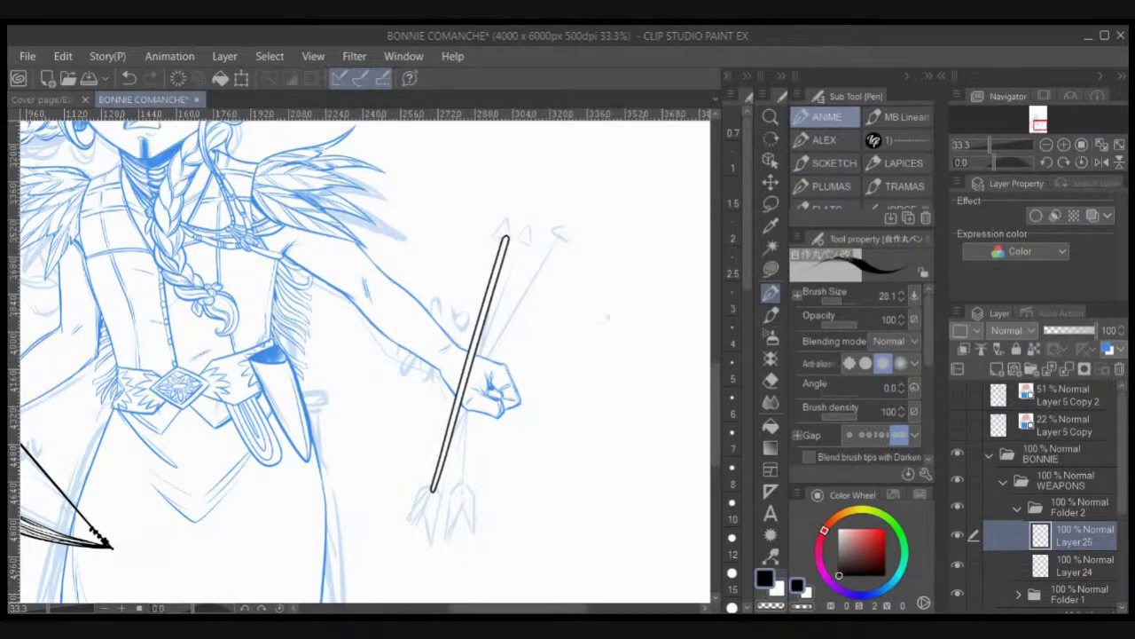
Step: Ink the left half of the arrow's fletching with an outline and diagonal barbs, and undo the last stroke
key(ctrl+plus)
mouse_move(455, 547)
mouse_down()
mouse_move(493, 395)
mouse_move(494, 440)
mouse_up()
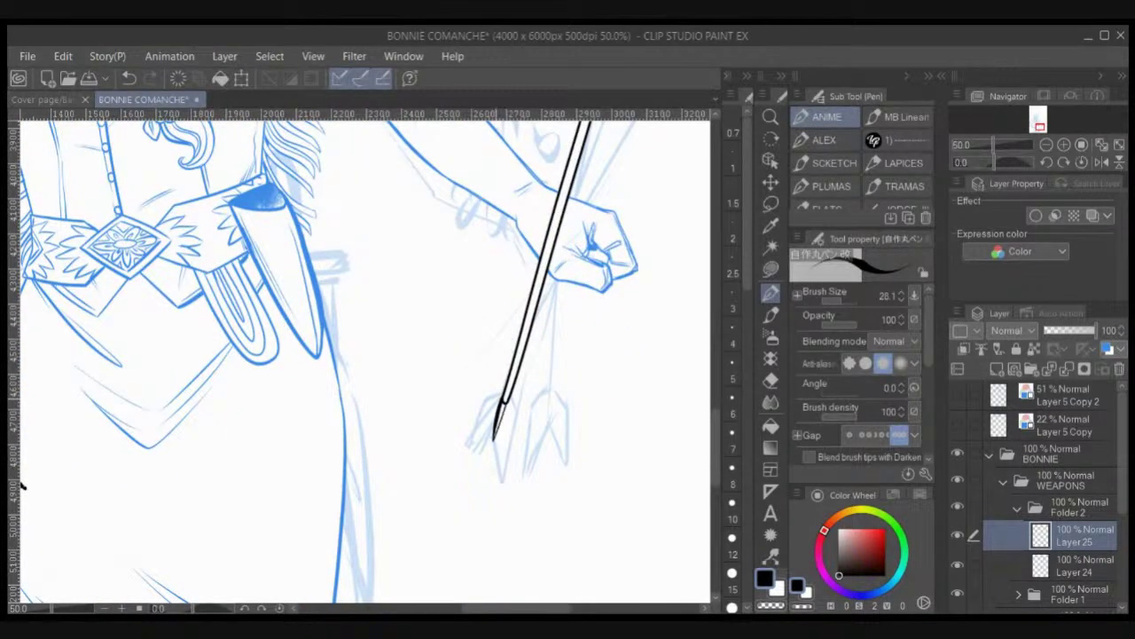
mouse_move(503, 396)
mouse_down()
mouse_move(481, 410)
mouse_move(458, 467)
mouse_up()
mouse_move(490, 426)
mouse_down()
mouse_move(459, 467)
mouse_move(467, 451)
mouse_up()
drag(495, 419, 468, 441)
drag(497, 408, 476, 426)
drag(500, 397, 460, 482)
drag(491, 446, 462, 481)
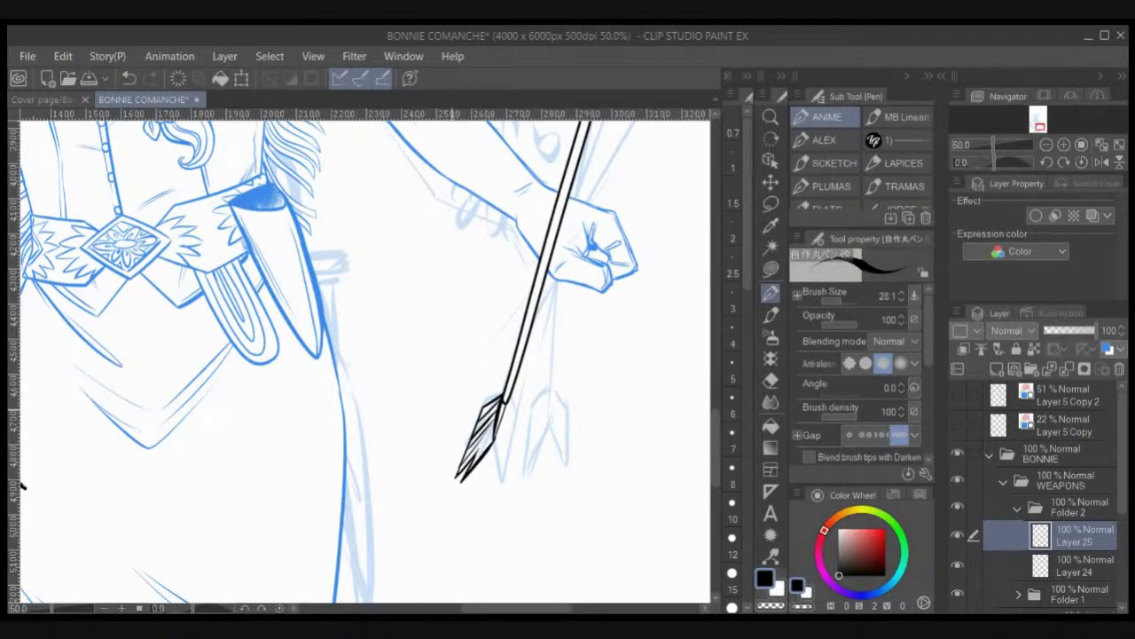
key(ctrl+z)
key(ctrl+y)
key(ctrl+z)
Step: Ink the right half of the fletching with its outline and barbs, and finish where the feathers meet the shaft
mouse_move(480, 448)
mouse_down()
mouse_move(460, 481)
mouse_move(494, 442)
mouse_move(503, 493)
mouse_move(503, 460)
mouse_move(507, 482)
mouse_up()
drag(508, 482, 518, 413)
mouse_move(518, 413)
mouse_down()
mouse_move(511, 400)
mouse_move(509, 459)
mouse_move(516, 434)
mouse_up()
drag(505, 404, 516, 427)
key(c)
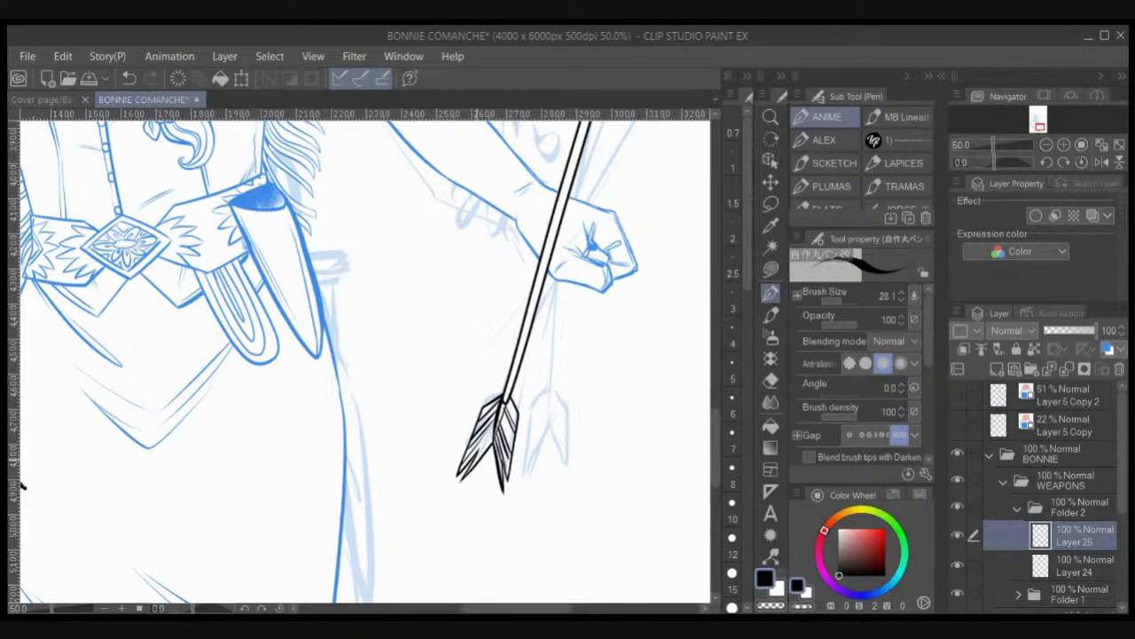
drag(494, 443, 512, 392)
Step: Ink a pointed, barbed arrowhead at the upper end of the shaft, redoing the first attempt, and detail its base
drag(525, 257, 463, 485)
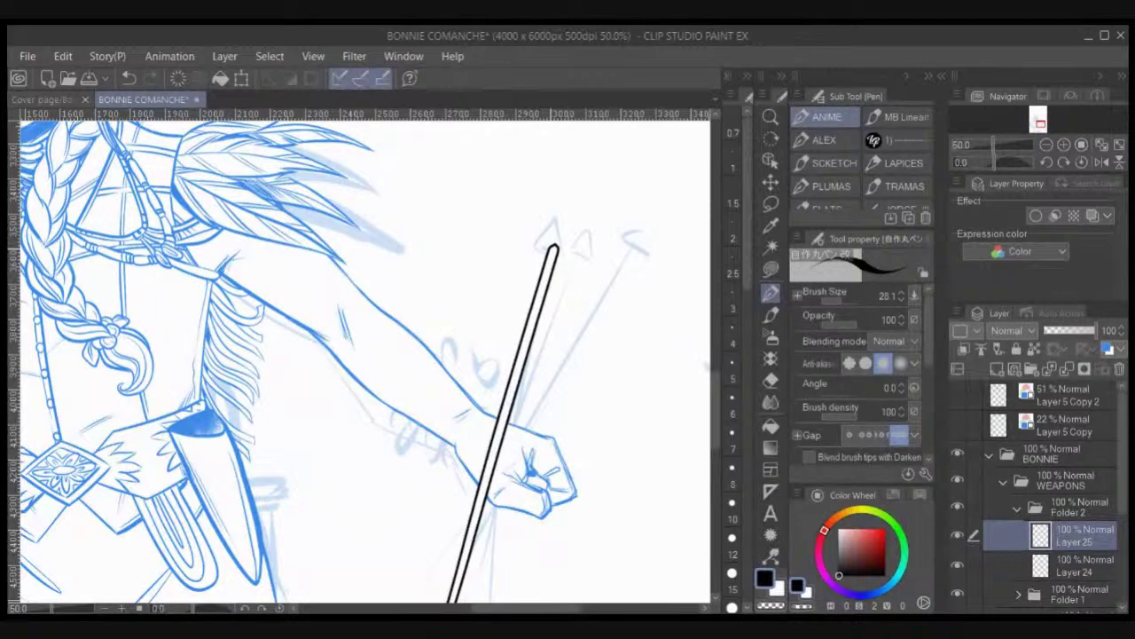
mouse_move(553, 245)
mouse_down()
mouse_move(564, 251)
mouse_move(535, 307)
mouse_move(572, 218)
mouse_up()
key(ctrl+z)
key(ctrl+z)
key(ctrl+z)
mouse_move(534, 297)
mouse_down()
mouse_move(574, 223)
mouse_move(570, 306)
mouse_move(571, 230)
mouse_up()
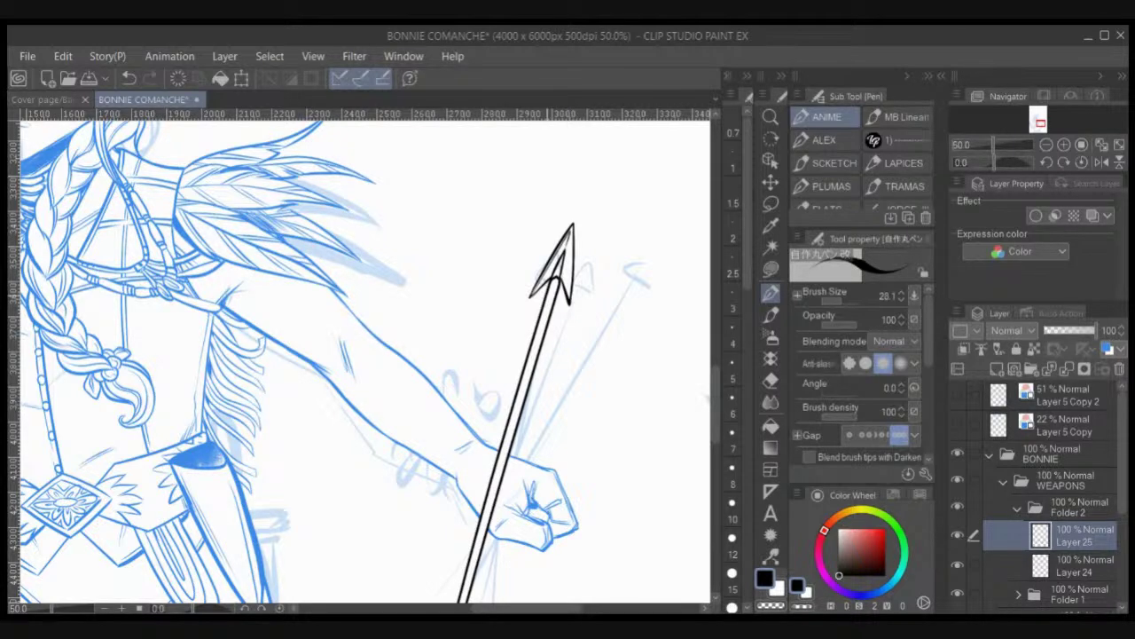
drag(550, 285, 557, 297)
drag(552, 283, 556, 290)
Step: Add thin grain lines along the arrow's shaft from the fletching up to the arrowhead
mouse_move(574, 503)
mouse_down()
mouse_move(627, 241)
mouse_move(620, 248)
mouse_up()
drag(497, 392, 524, 287)
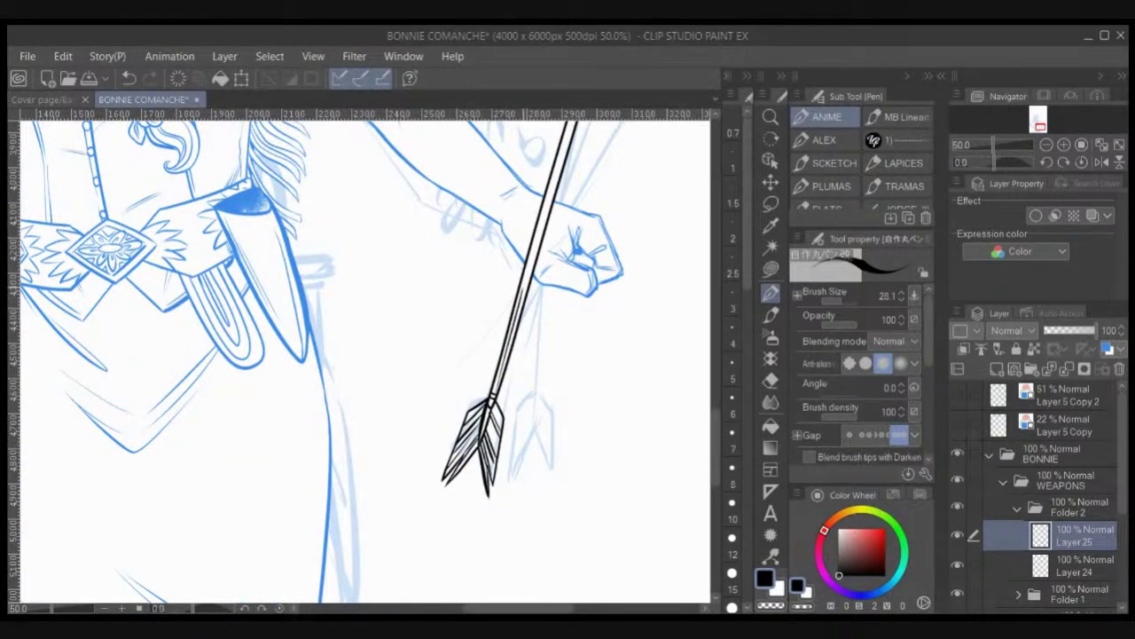
drag(555, 222, 510, 404)
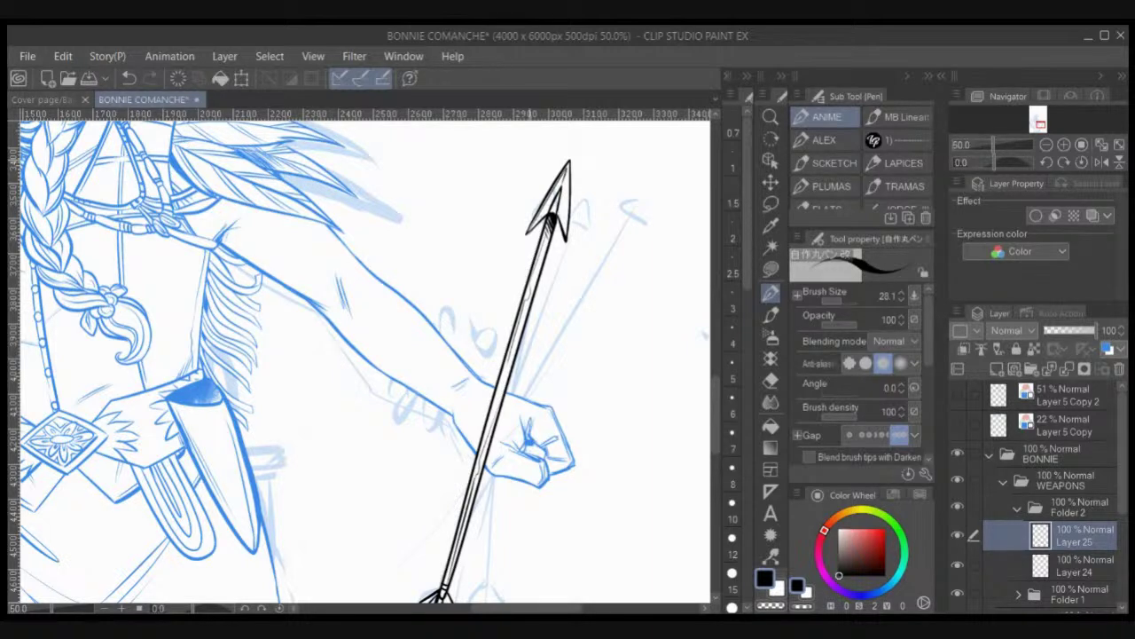
key(ctrl+minus)
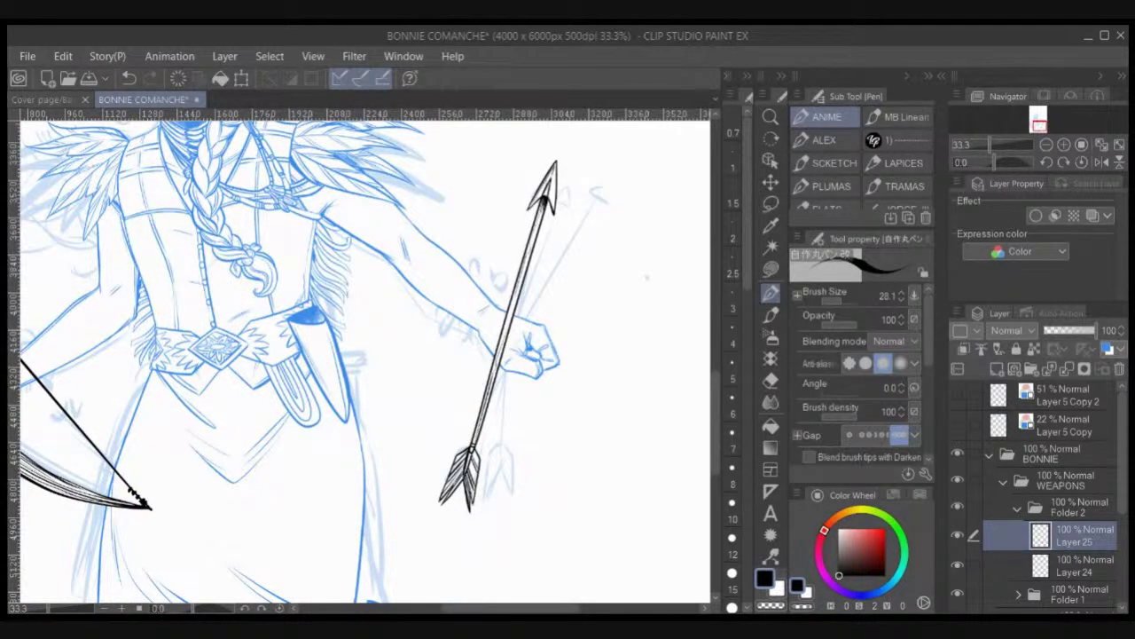
Step: Group the arrow's Layer 25 and Layer 24 into a new folder inside Folder 2 and collapse it
click(1017, 508)
click(1017, 508)
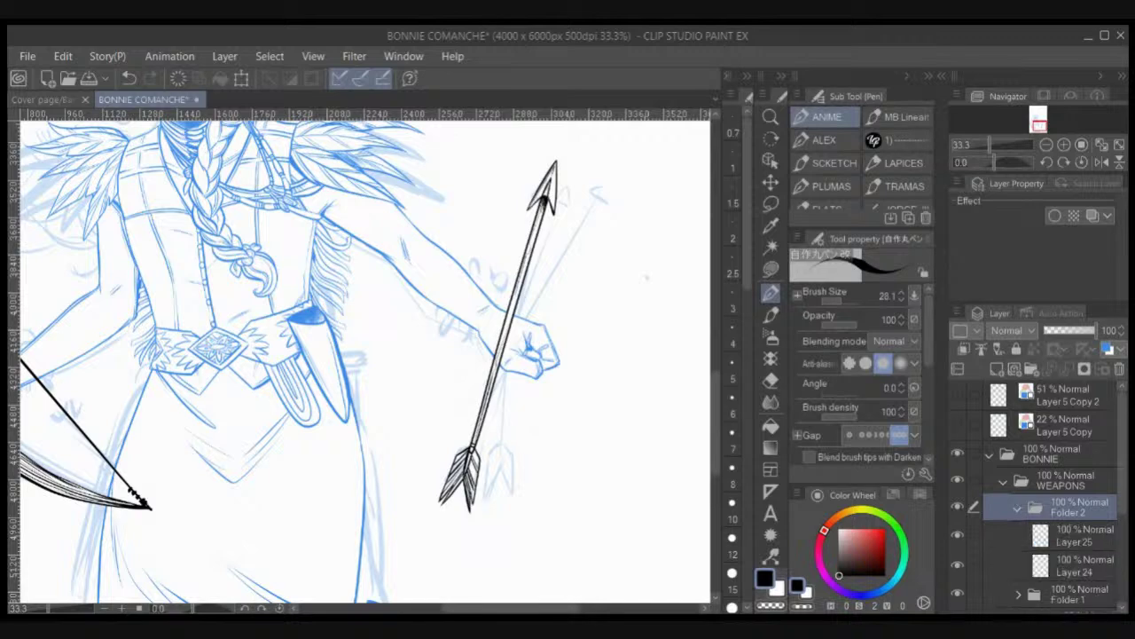
click(1078, 537)
click(1032, 369)
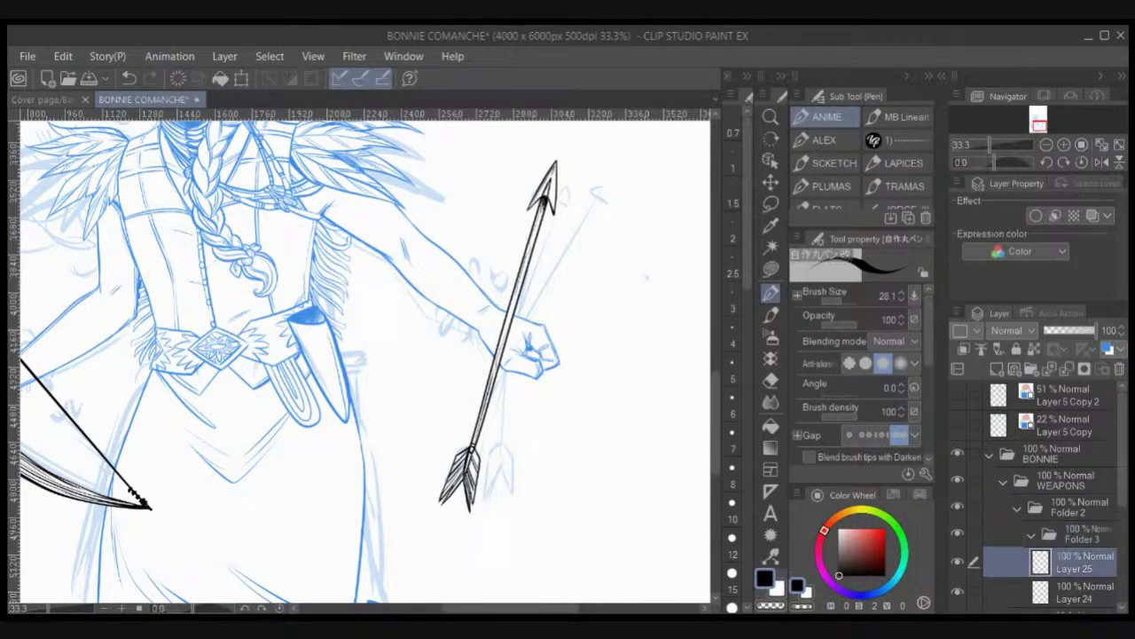
click(1031, 534)
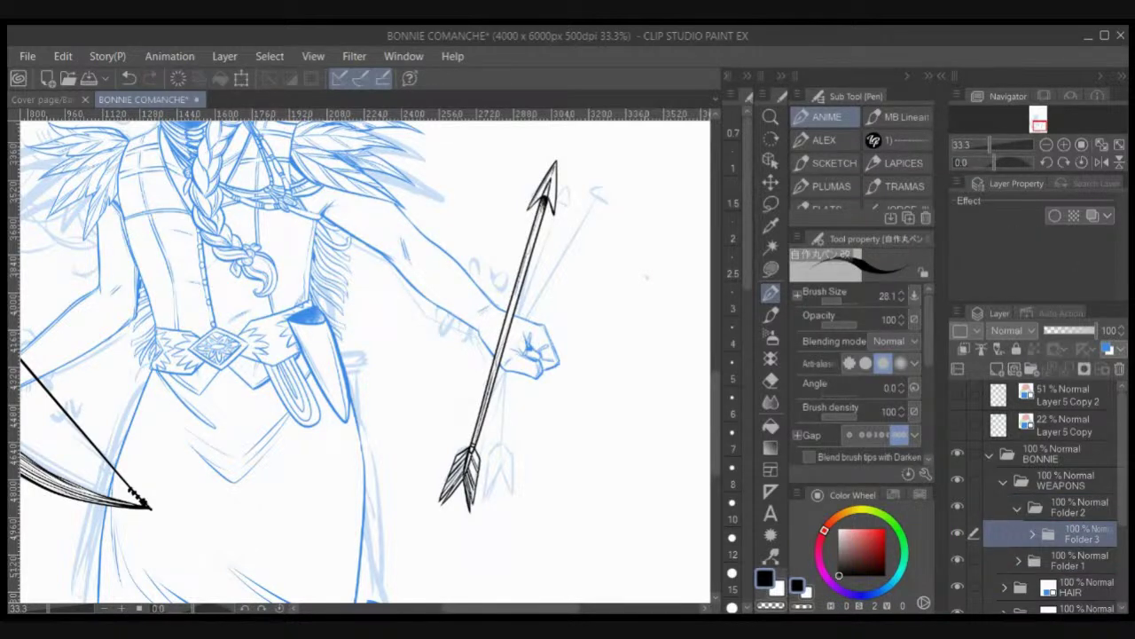
Step: Hide the HAIR, CLOTHES and BODY folders, the Layer 7 Copy sketch and the bow's Folder 1, leaving only the arrow
click(1065, 481)
drag(1122, 461, 1122, 538)
drag(957, 458, 957, 539)
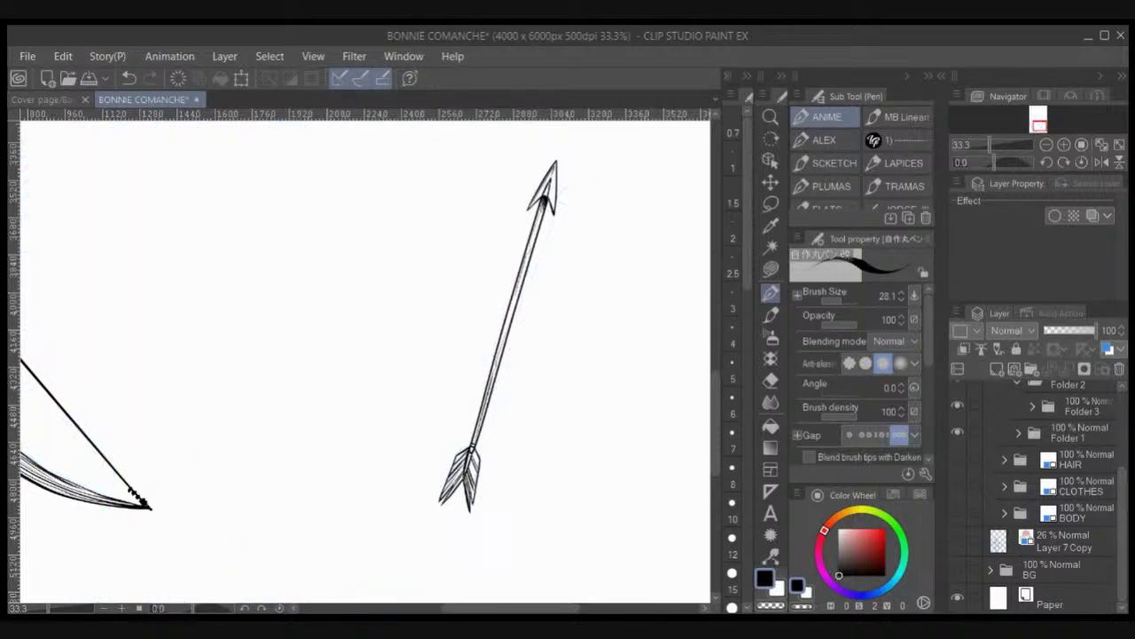
click(957, 431)
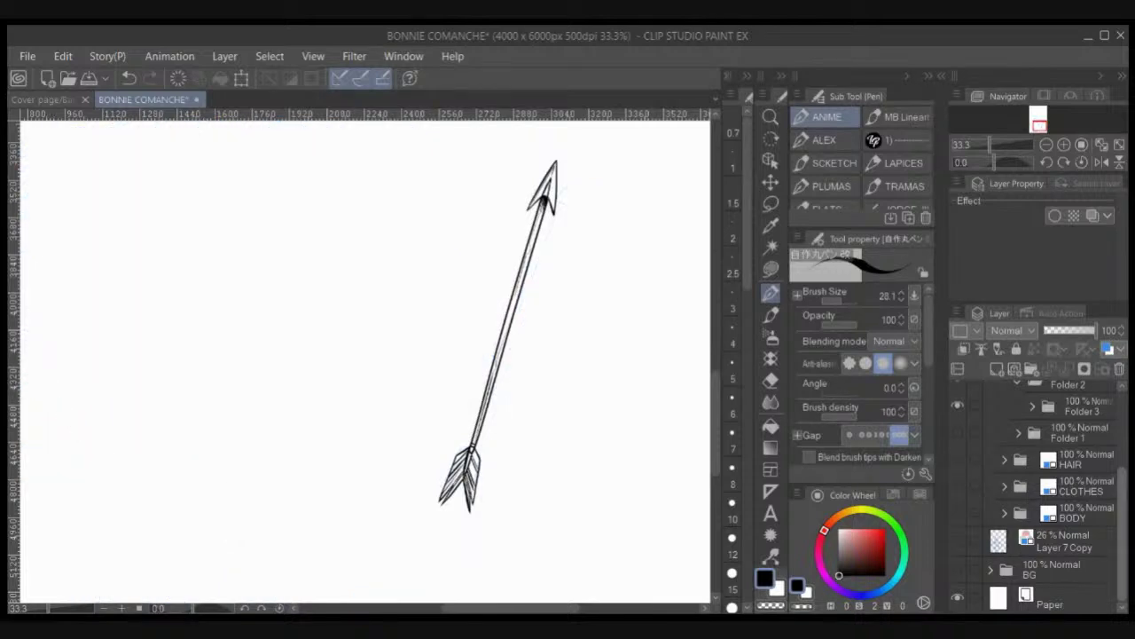
Step: Expand the arrow's folder and merge the black detail layer down into Layer 24, with the referred-layers Auto select tool active
click(1084, 406)
click(1032, 406)
click(1084, 435)
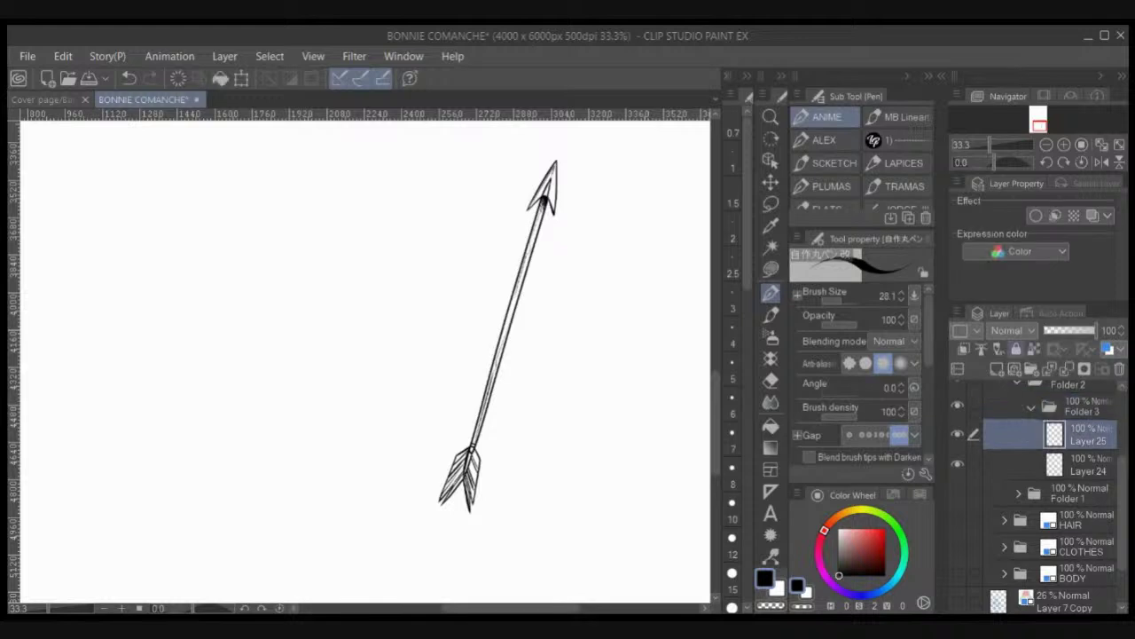
key(w)
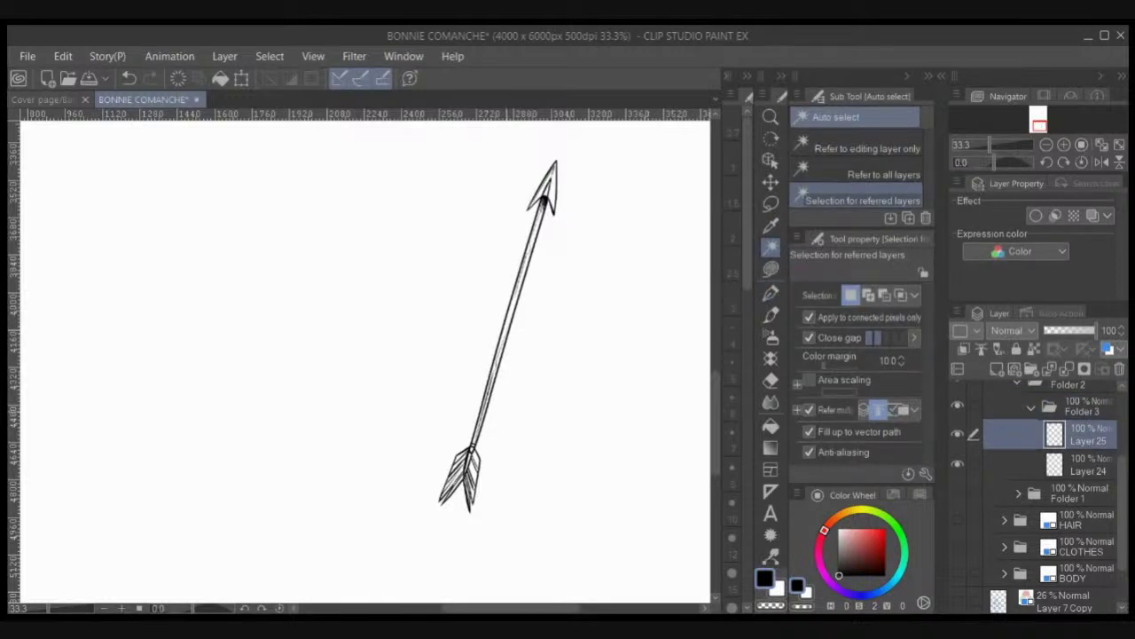
click(957, 463)
click(957, 464)
click(1068, 368)
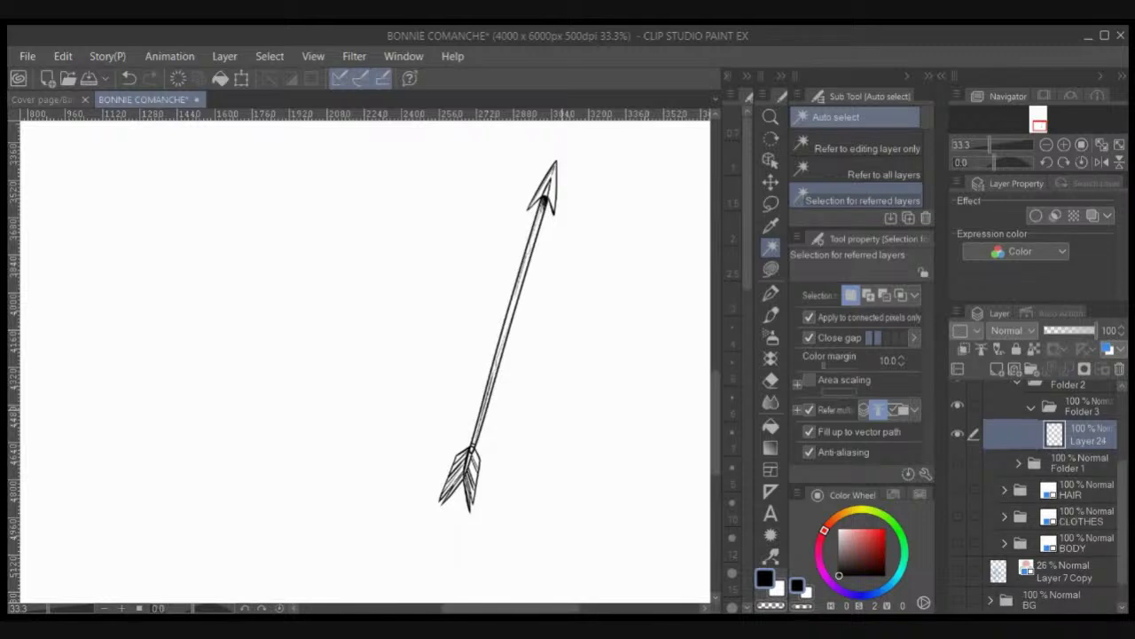
Step: Select the arrow's silhouette by inverting the outside selection, fill it with white on a new raster layer below Layer 24, and deselect
click(564, 380)
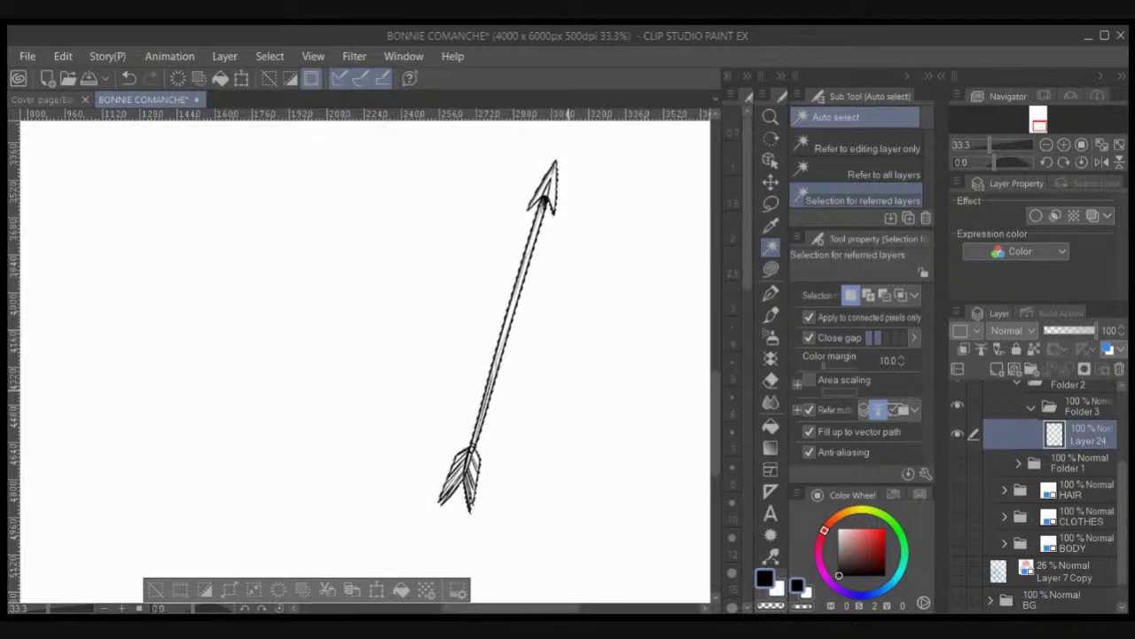
click(290, 78)
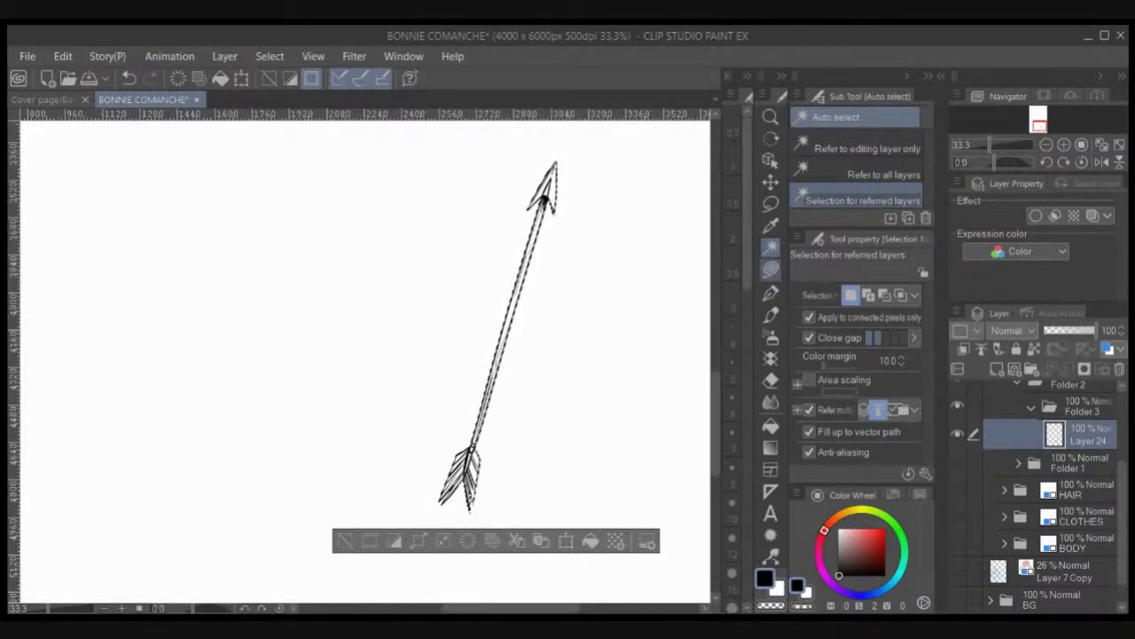
click(771, 269)
click(778, 589)
click(997, 369)
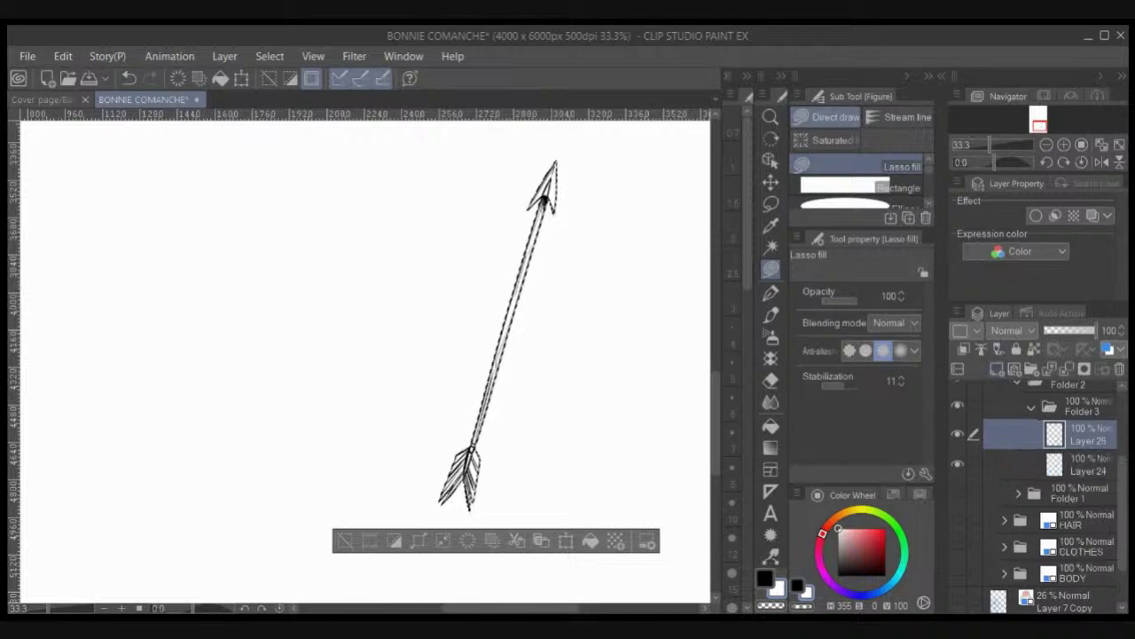
drag(1088, 435, 1088, 479)
mouse_move(589, 192)
mouse_down()
mouse_move(571, 437)
mouse_move(589, 199)
mouse_up()
key(ctrl+d)
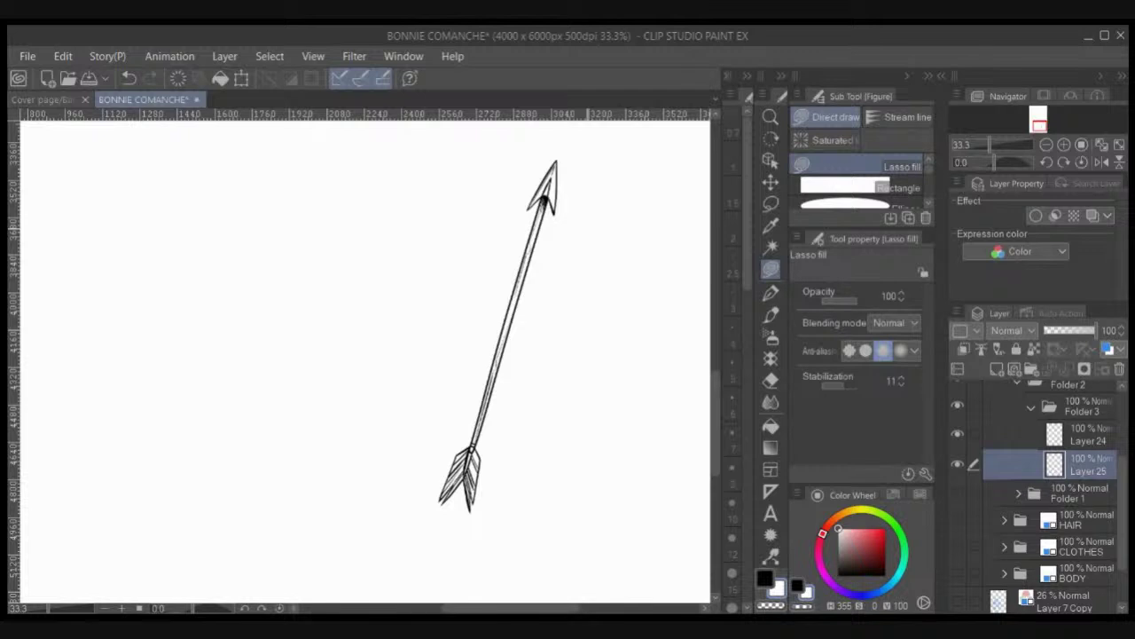
Step: Collapse the arrow's folder, rename it as 1 and duplicate it
click(1031, 407)
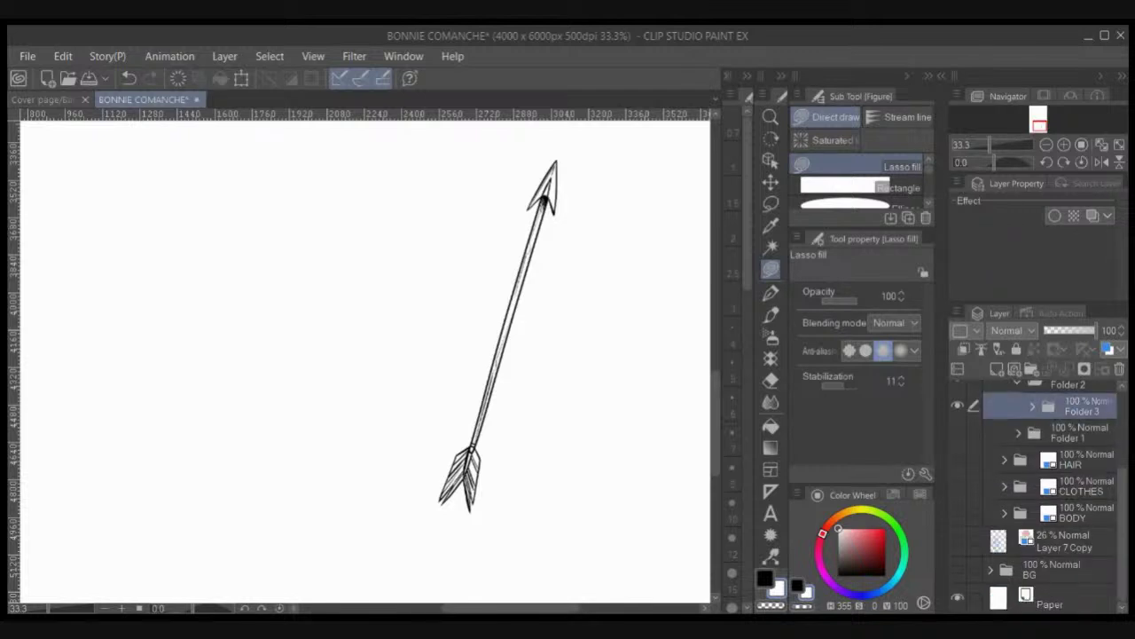
double_click(1081, 411)
text(1)
key(Return)
key(ctrl+c)
key(ctrl+v)
Step: Show the HAIR, CLOTHES and BODY folders again around the arrow
drag(957, 486, 957, 539)
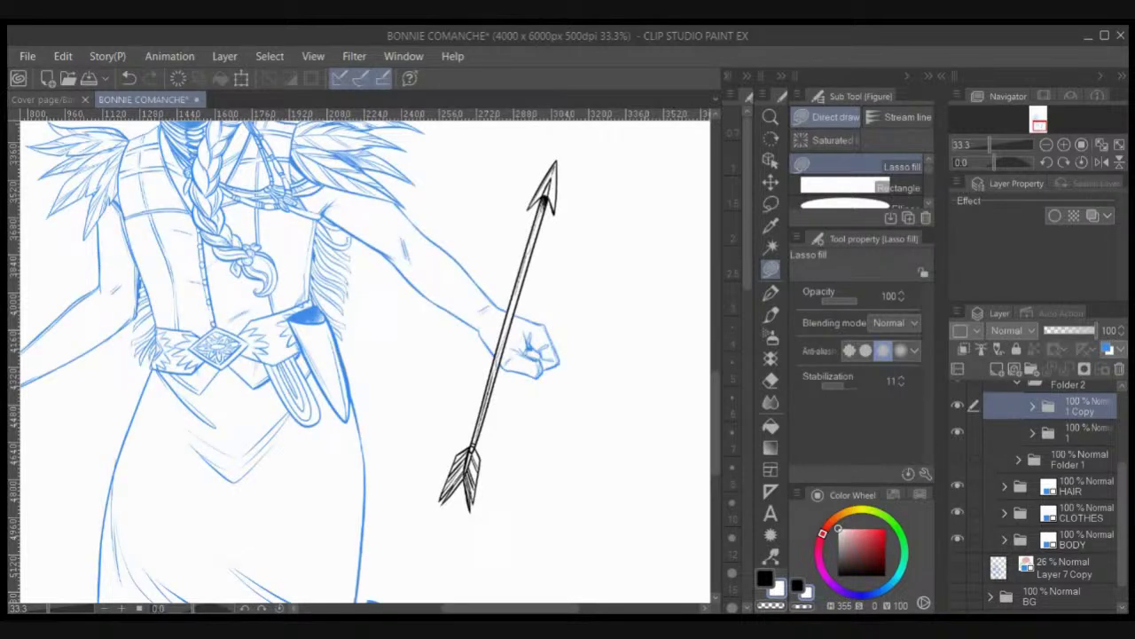
key(ctrl+minus)
drag(532, 355, 574, 377)
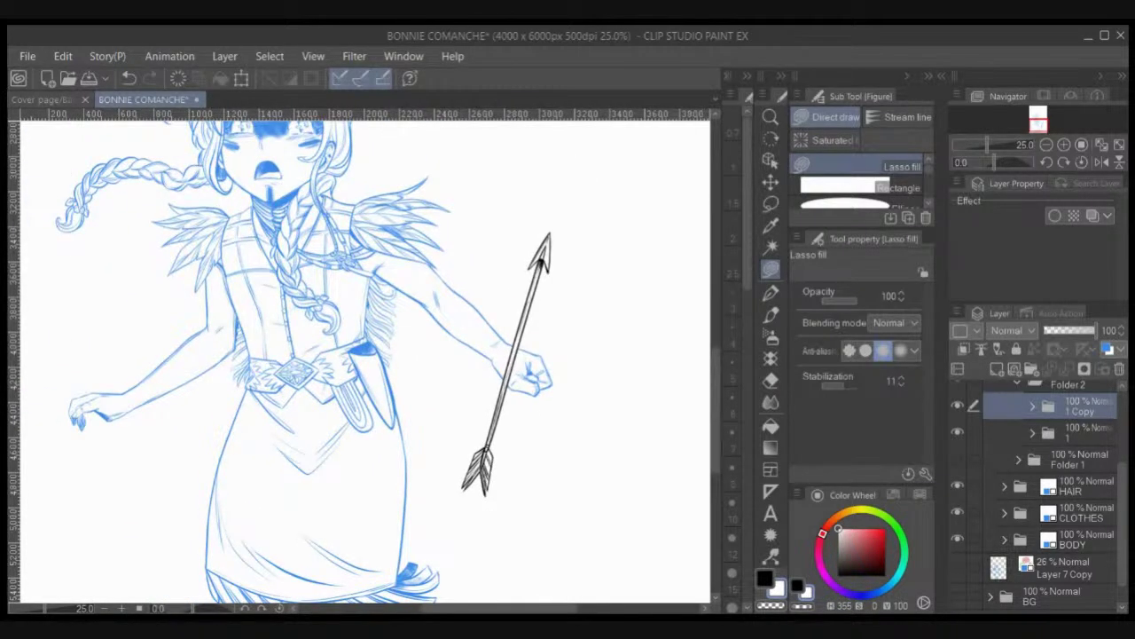
Step: Try to shift the original arrow in folder 1 with the Move layer tool
click(1078, 433)
click(770, 182)
drag(524, 346, 535, 346)
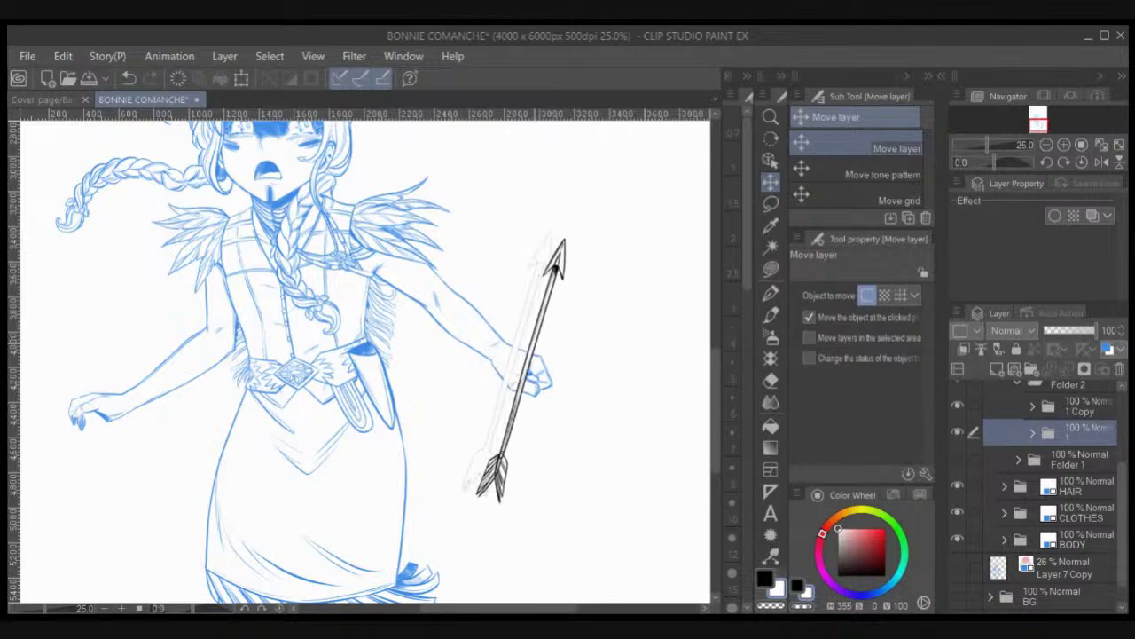
key(ctrl+z)
Step: Hide and delete the duplicate arrow folder 1 Copy
click(957, 406)
click(1079, 406)
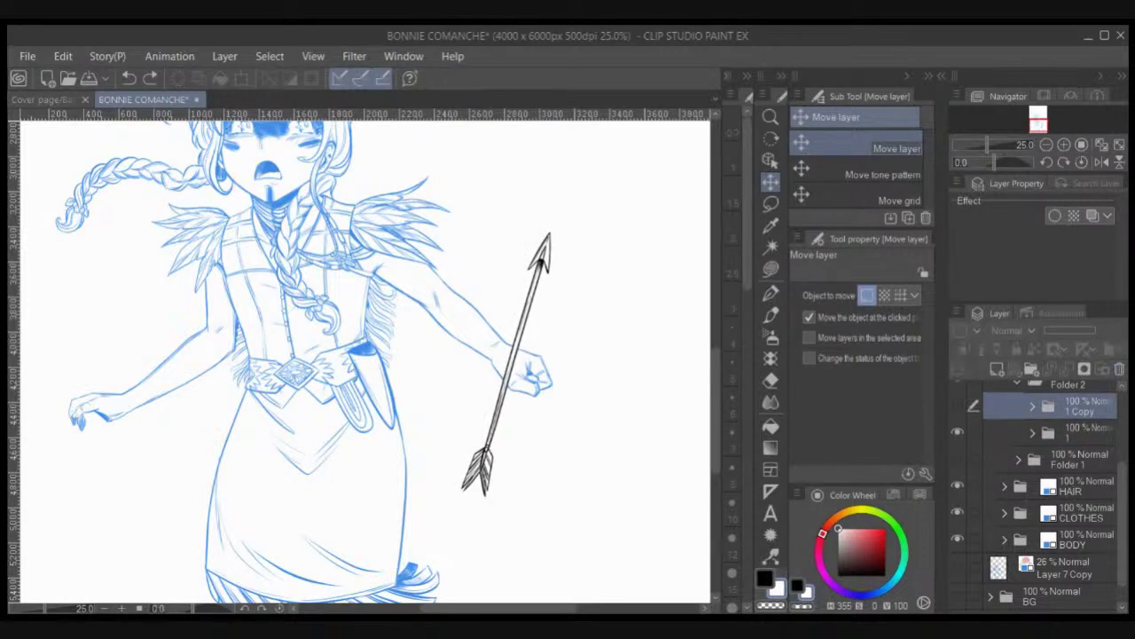
click(1120, 369)
Step: Transform the arrow in folder 1, tilting it clockwise and moving it so the shaft passes through her fist
key(ctrl+t)
drag(524, 333, 547, 335)
drag(530, 209, 560, 213)
drag(529, 366, 534, 368)
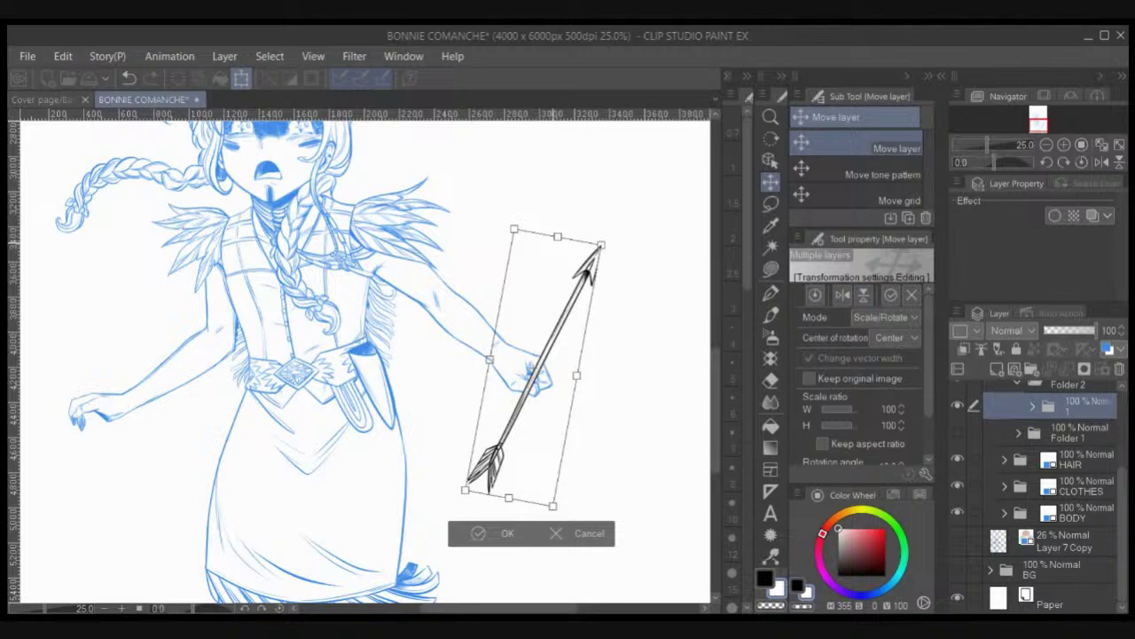
key(Return)
Step: Paste a copy of the arrow and rotate it counterclockwise so the two shafts cross at the fist
key(ctrl+c)
key(ctrl+v)
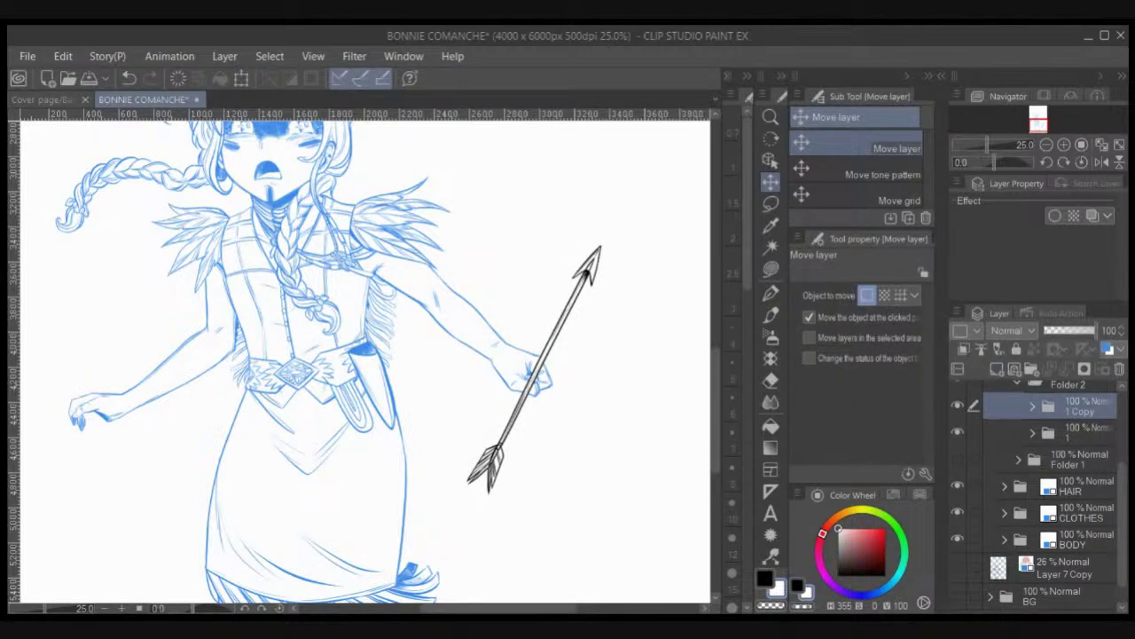
key(ctrl+t)
drag(658, 310, 644, 289)
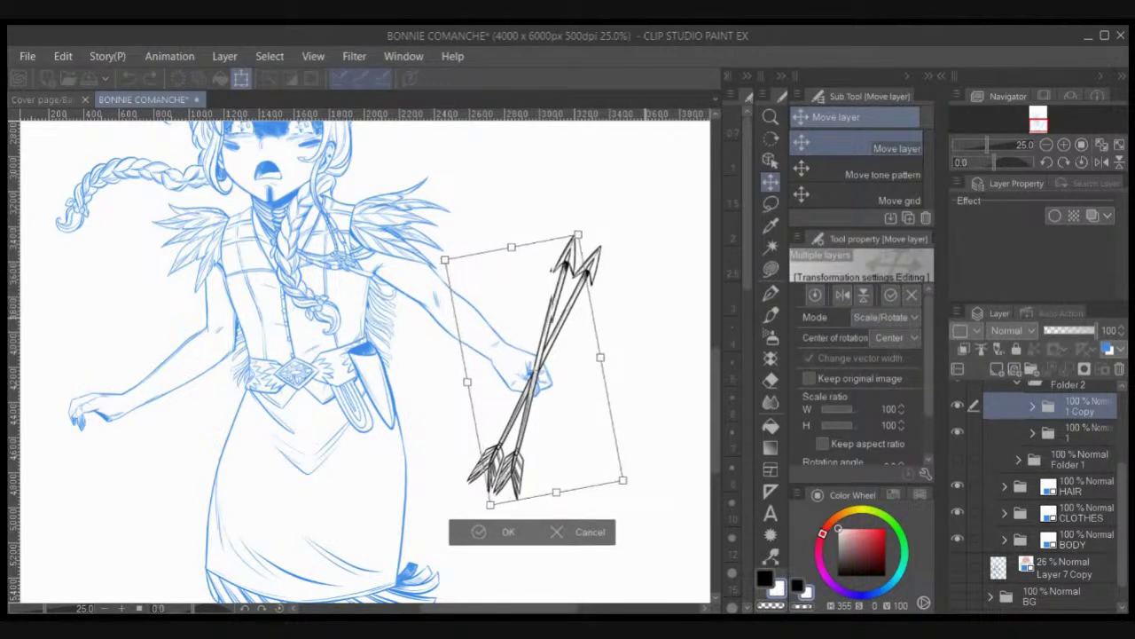
drag(534, 387, 531, 386)
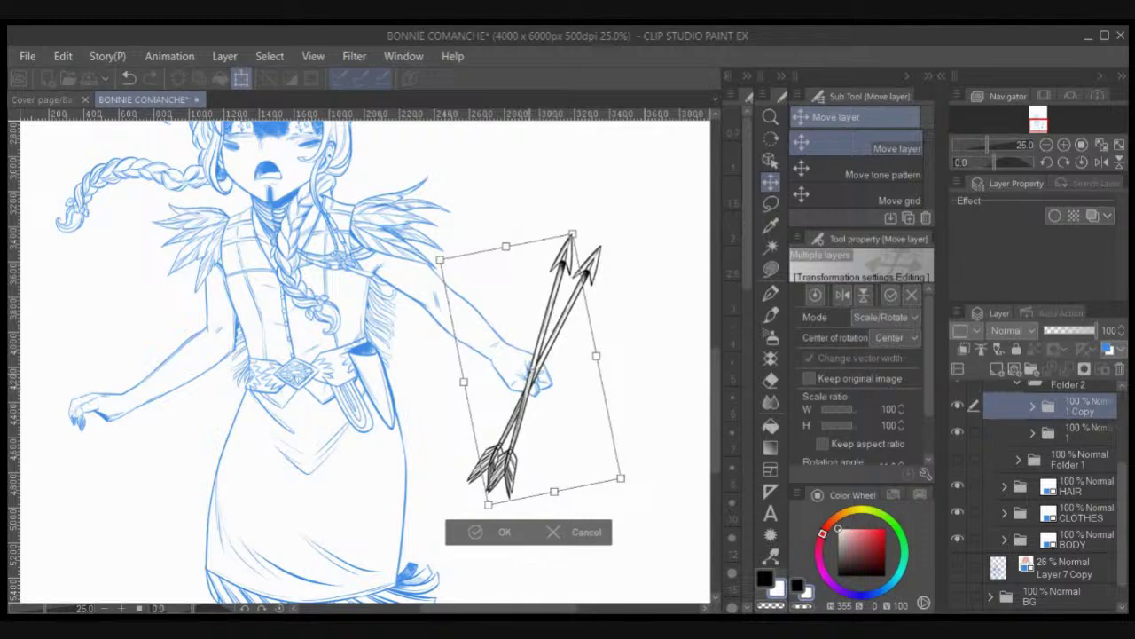
key(Return)
Step: Paste a third copy of the arrow and rotate it to sit between the other two
key(ctrl+c)
key(ctrl+v)
key(ctrl+t)
drag(630, 361, 631, 373)
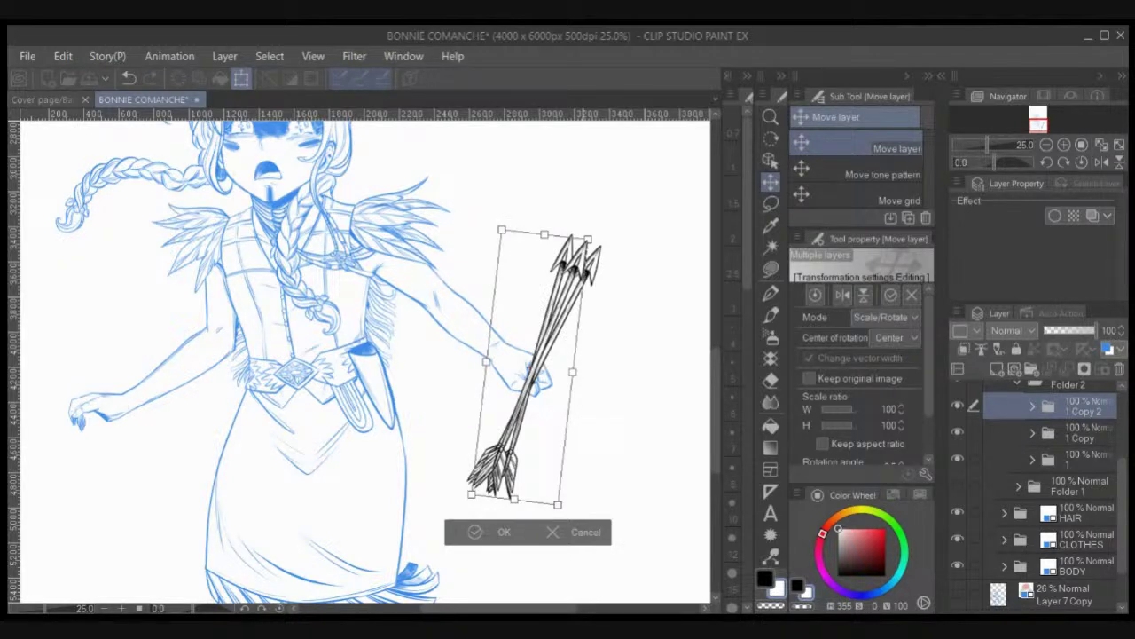
key(Return)
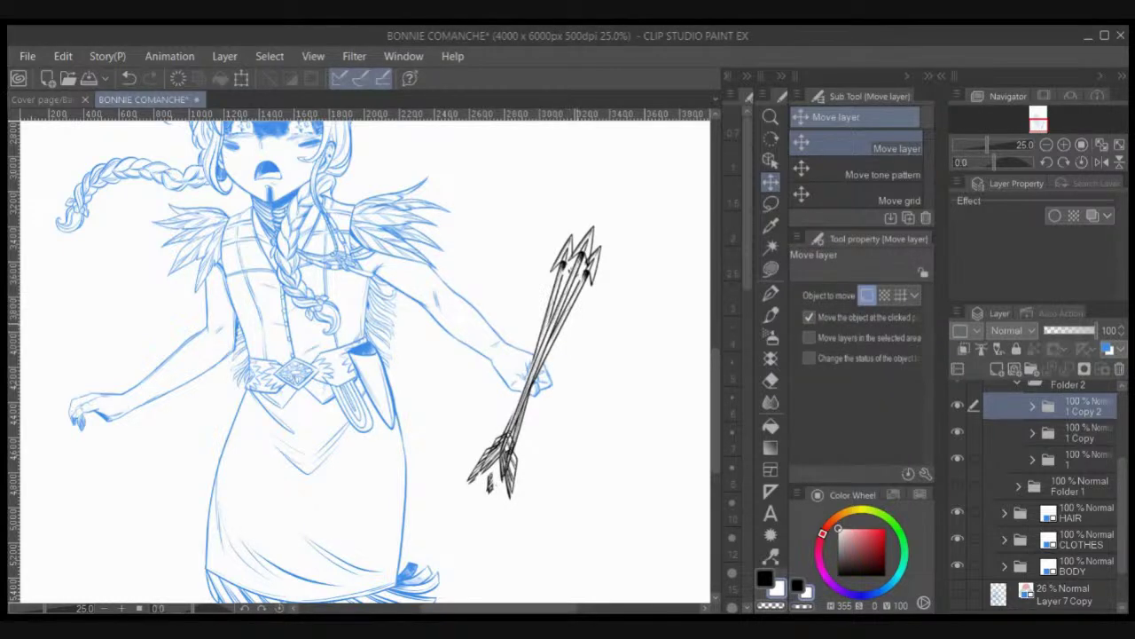
Step: Undo the last transformation and reposition the middle arrow slightly higher so its tip rises above the others
key(ctrl+z)
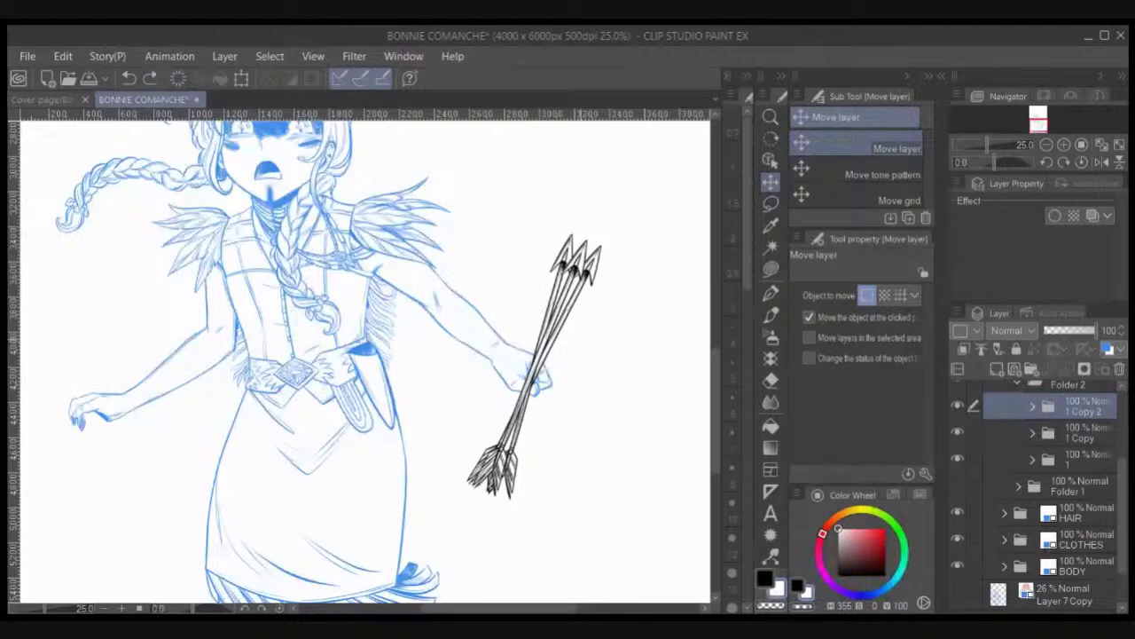
key(ctrl+t)
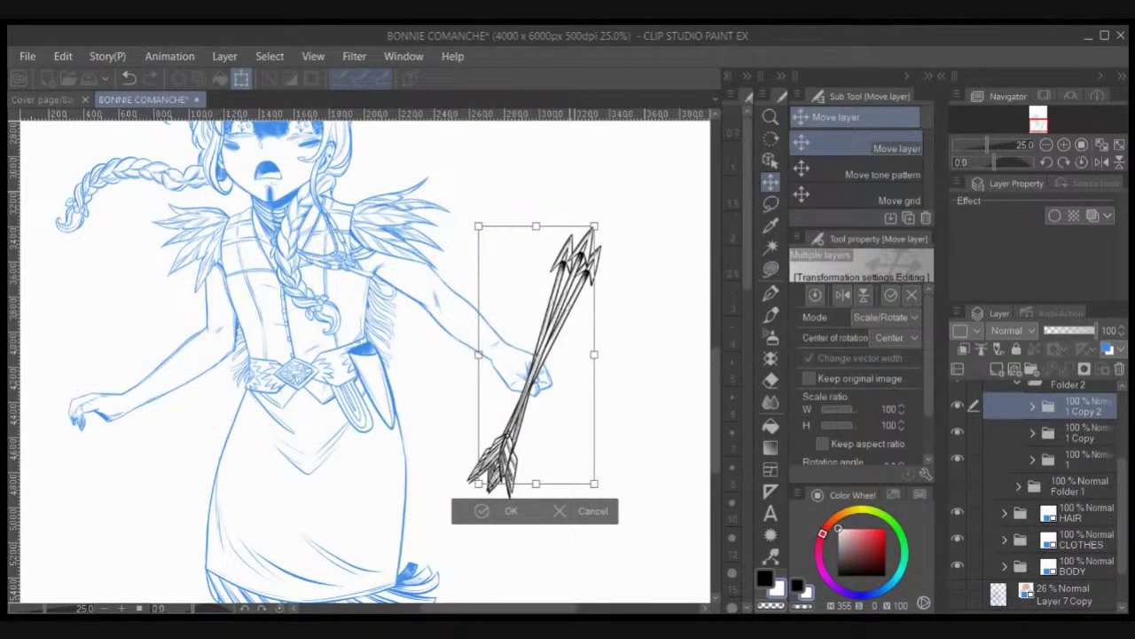
key(Return)
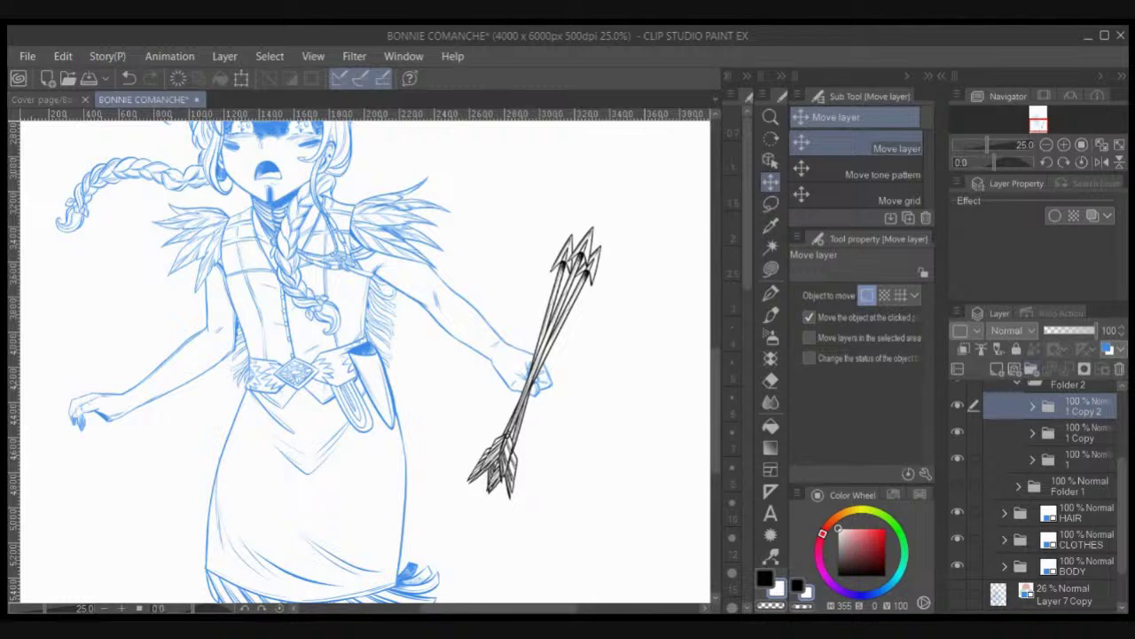
Step: Collapse Folder 2 and examine the fist with the arrows hidden and shown, with the Lasso selection tool active
click(1017, 383)
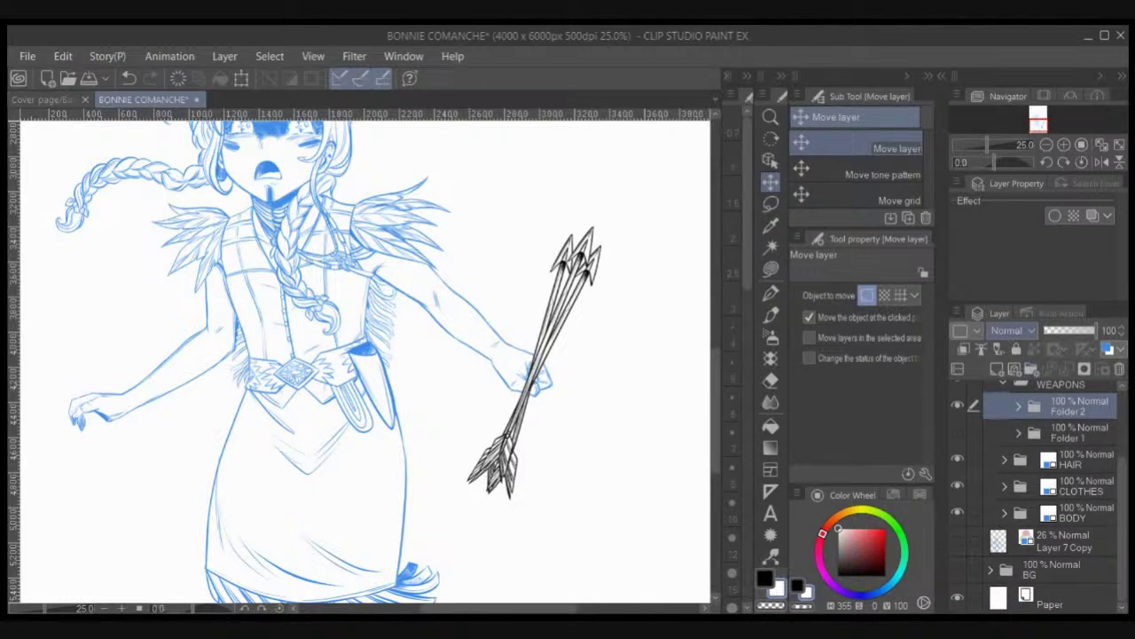
key(ctrl+minus)
key(ctrl+minus)
key(ctrl+plus)
key(ctrl+plus)
key(ctrl+plus)
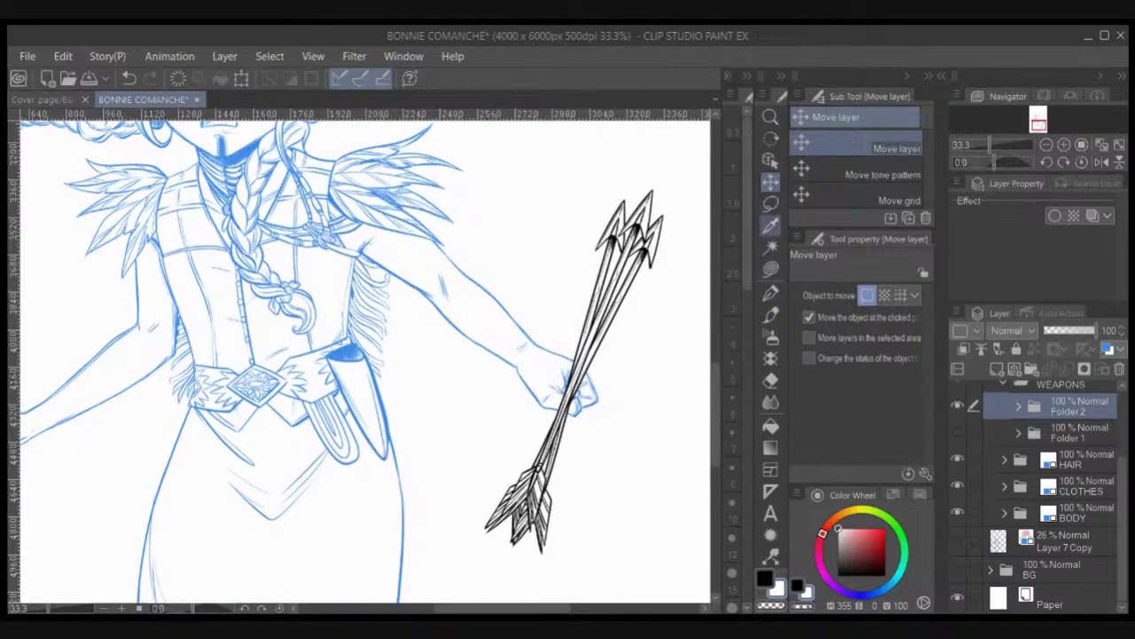
key(m)
click(957, 406)
click(957, 405)
key(ctrl+plus)
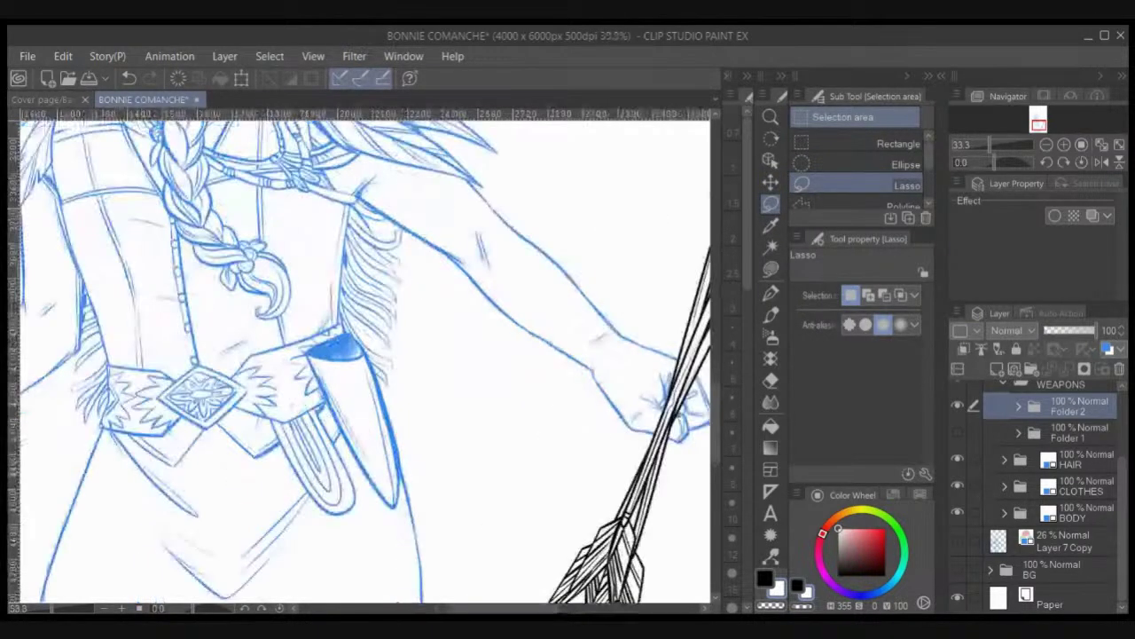
Step: Expand Folder 2, duplicate arrow folder 1 and keep the duplicate as a hidden backup beneath the three visible arrows
click(1018, 406)
click(1079, 486)
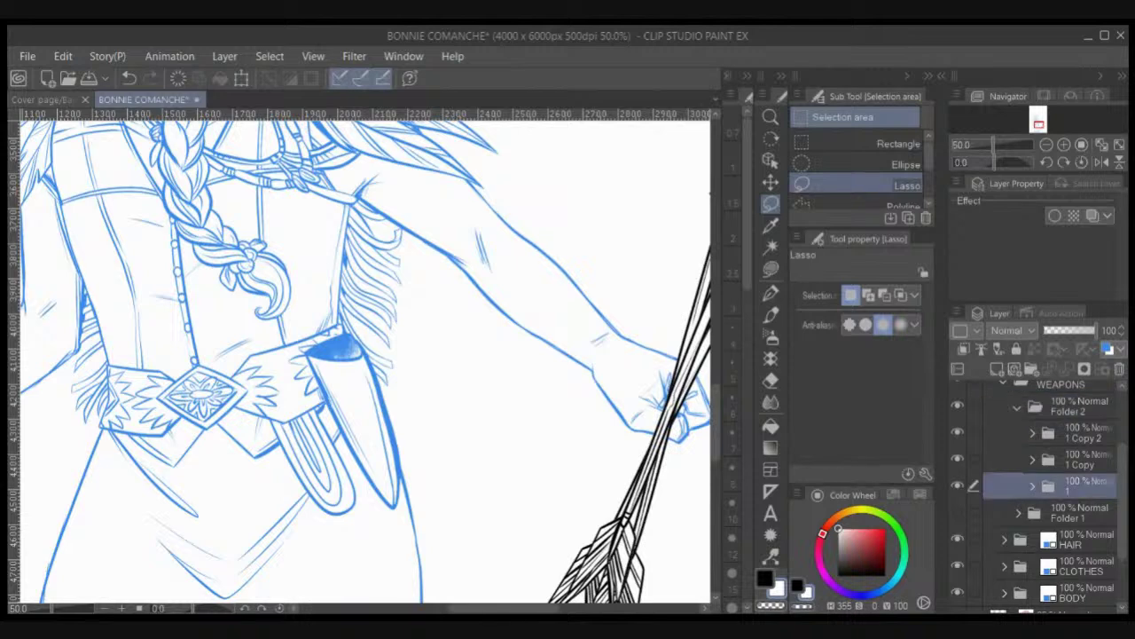
click(1079, 460)
click(1080, 486)
drag(1079, 486, 997, 369)
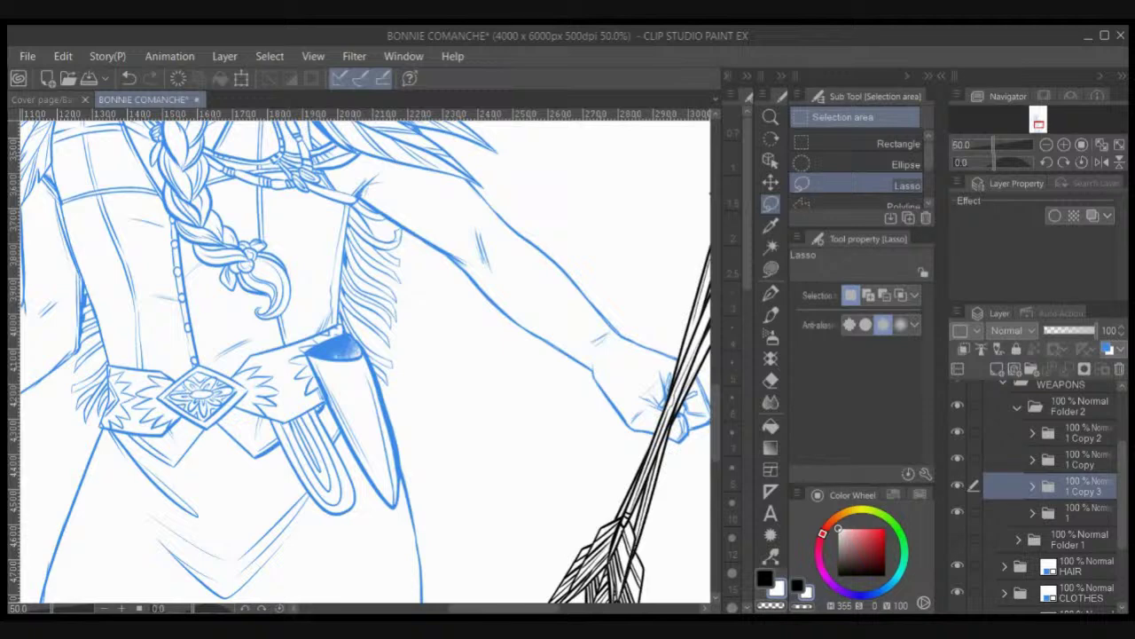
drag(1079, 513, 1080, 474)
Step: Select all three visible arrow folders, lasso the shafts where they cover the curled fingers, erase that area and deselect
ctrl+click(1079, 433)
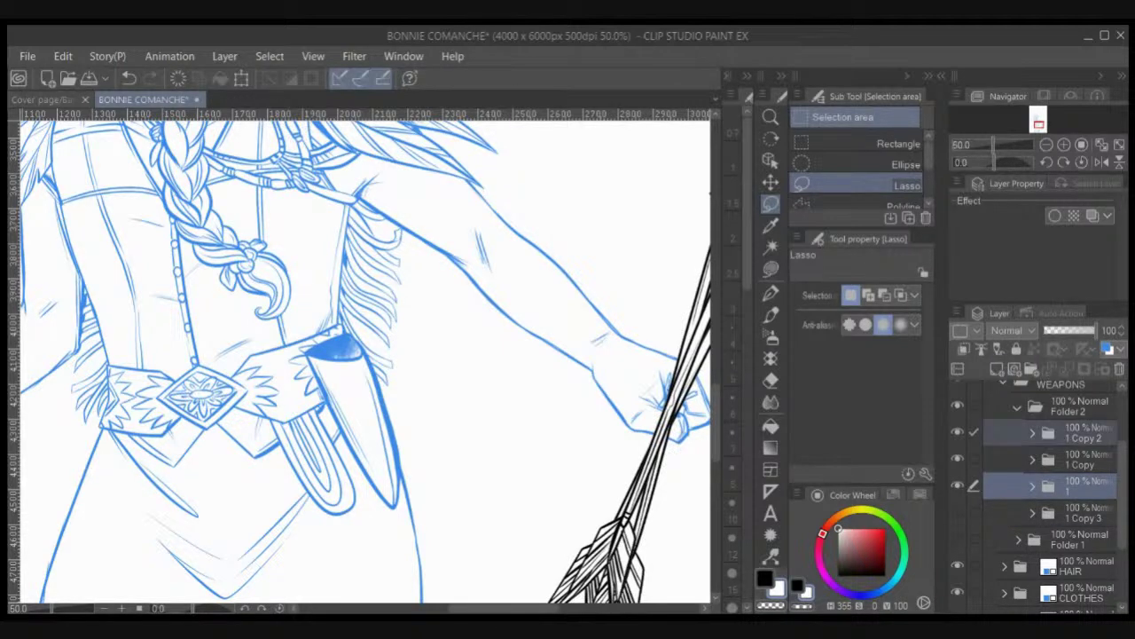
ctrl+click(1079, 459)
drag(568, 408, 491, 390)
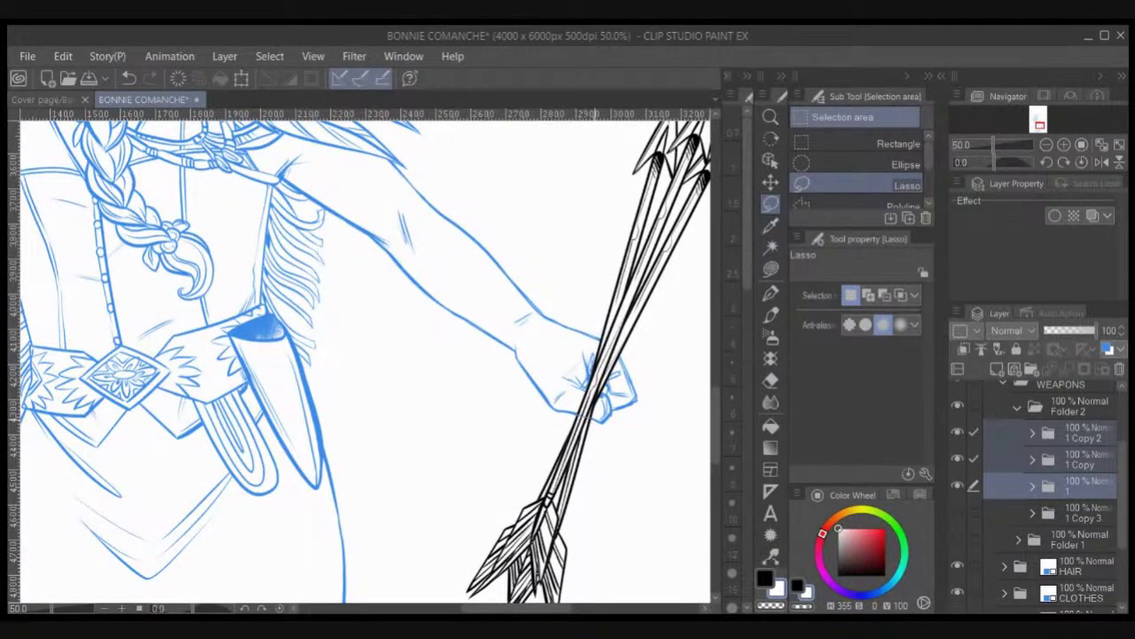
mouse_move(606, 399)
mouse_down()
mouse_move(585, 388)
mouse_move(572, 404)
mouse_up()
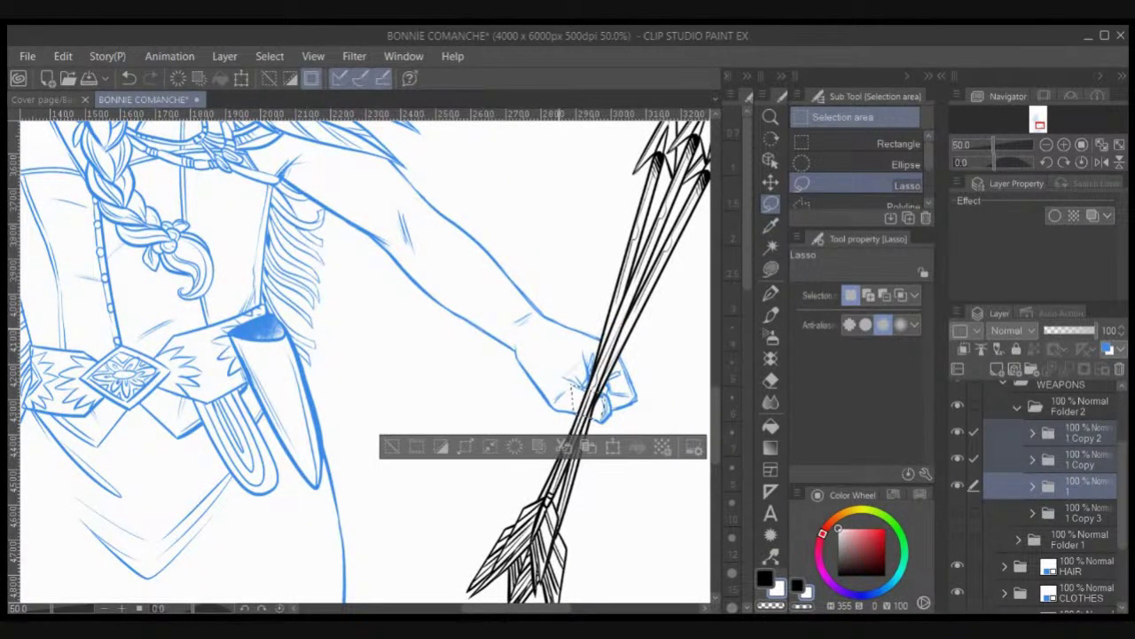
key(Delete)
key(ctrl+d)
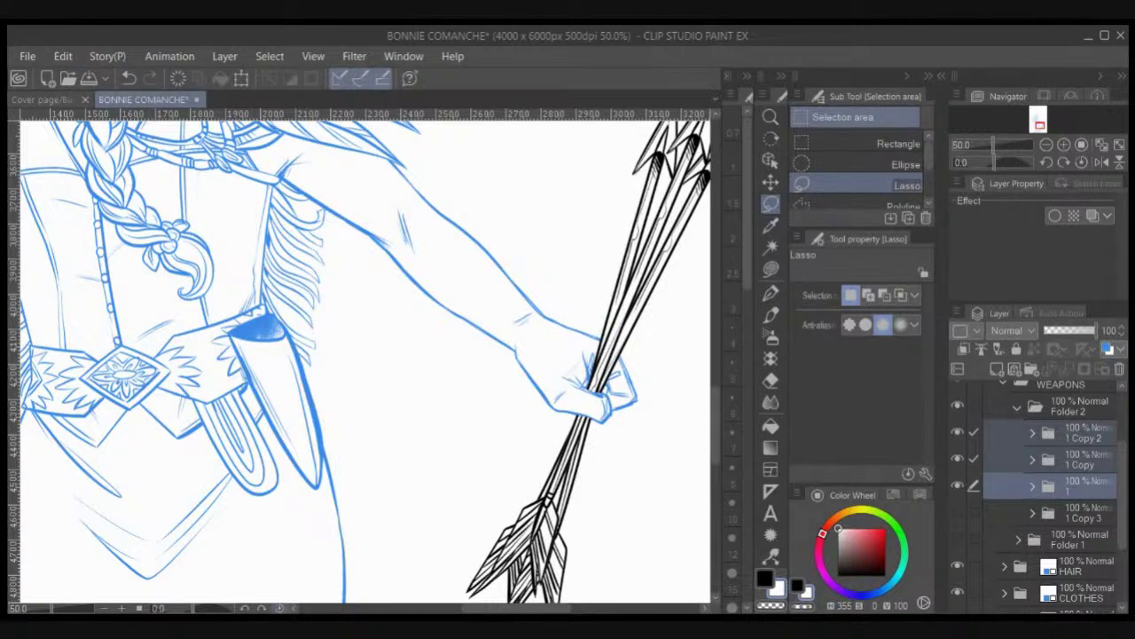
Step: Collapse Folder 2 and rename it as AROWS
scroll(296, 554, down, 2)
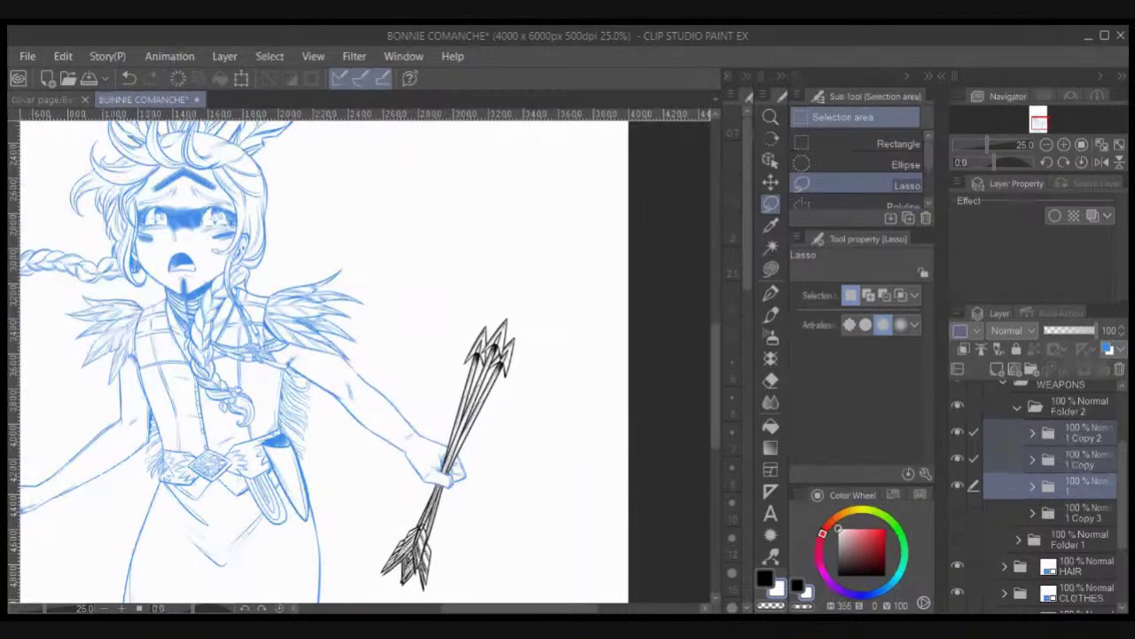
click(1084, 567)
click(1017, 407)
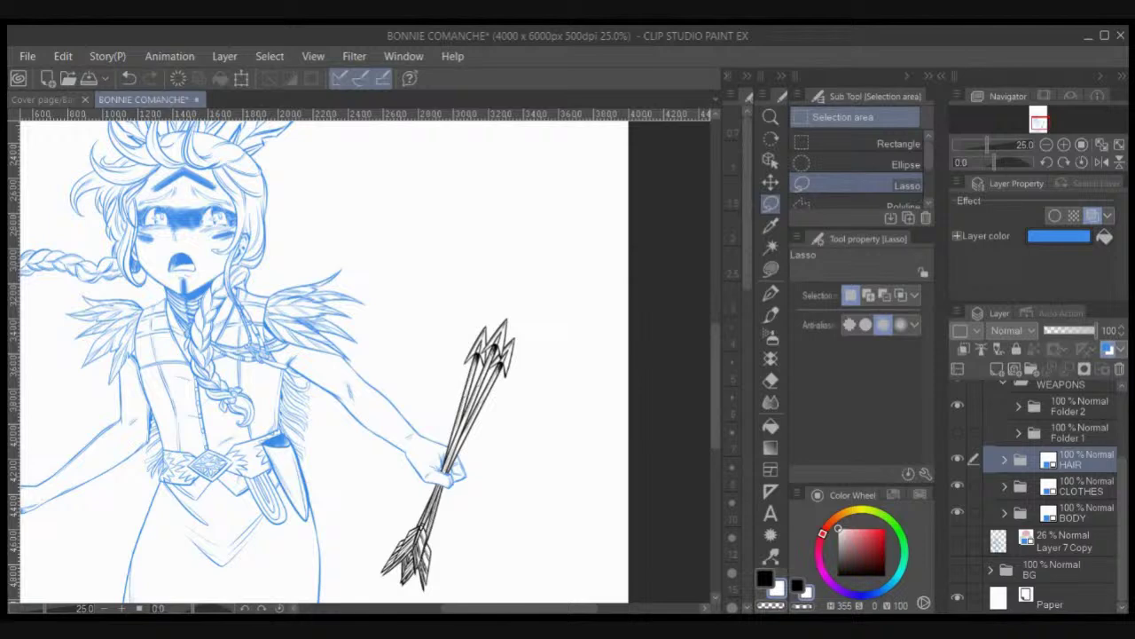
click(1079, 406)
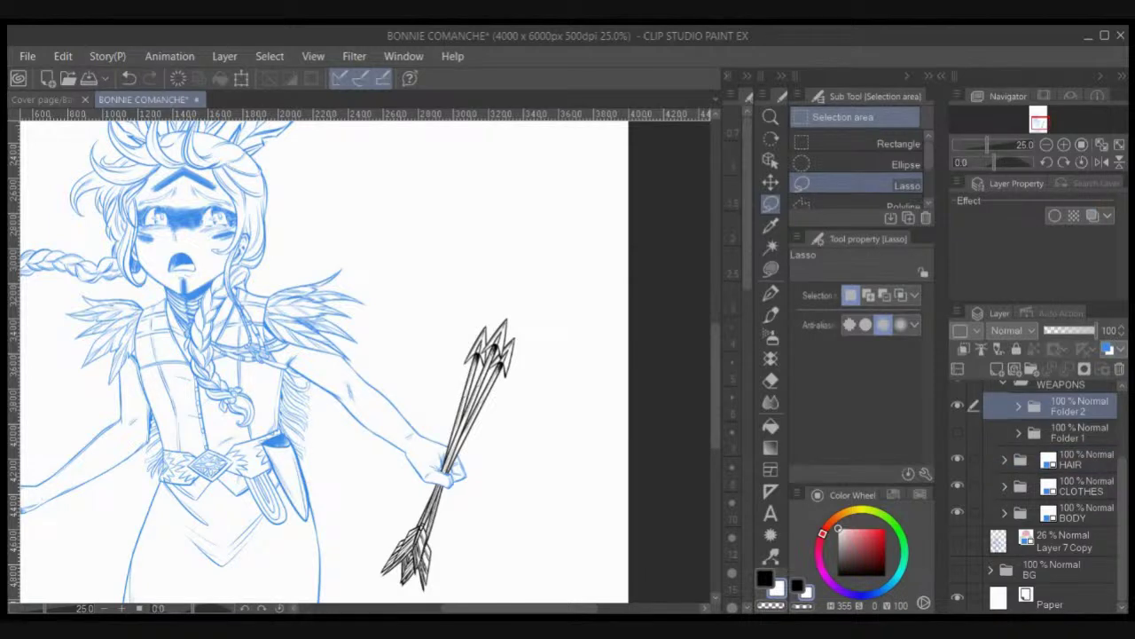
double_click(1068, 412)
text(AROWS)
key(Return)
Step: Show Folder 1 containing the bow and rename it as ARC
click(957, 433)
click(1079, 433)
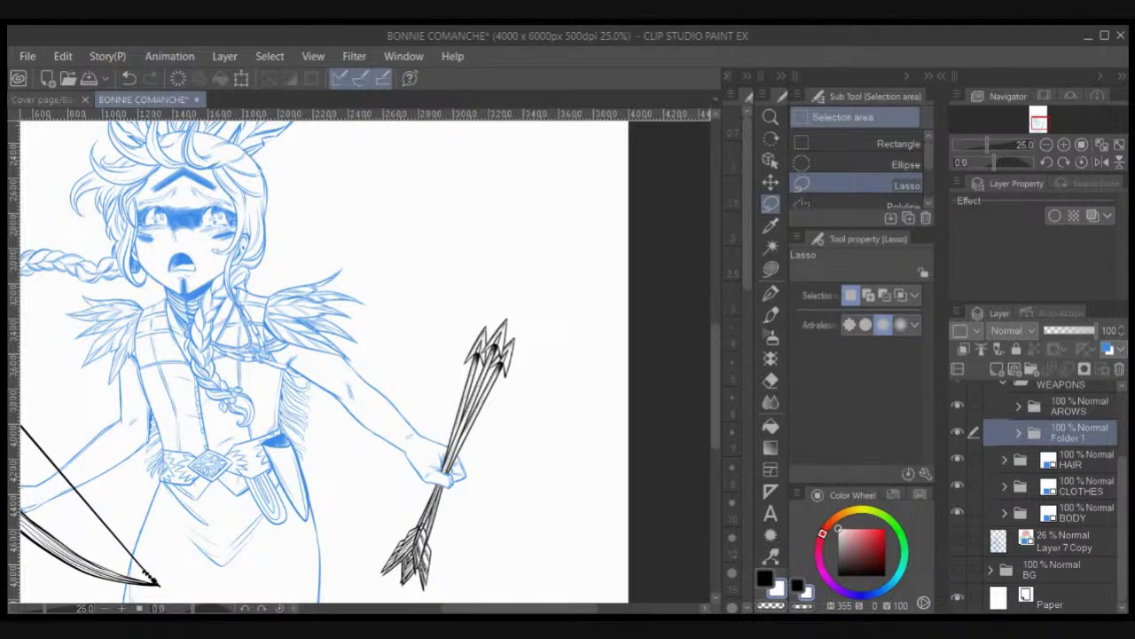
double_click(1068, 438)
text(ARC)
key(Return)
key(ctrl+minus)
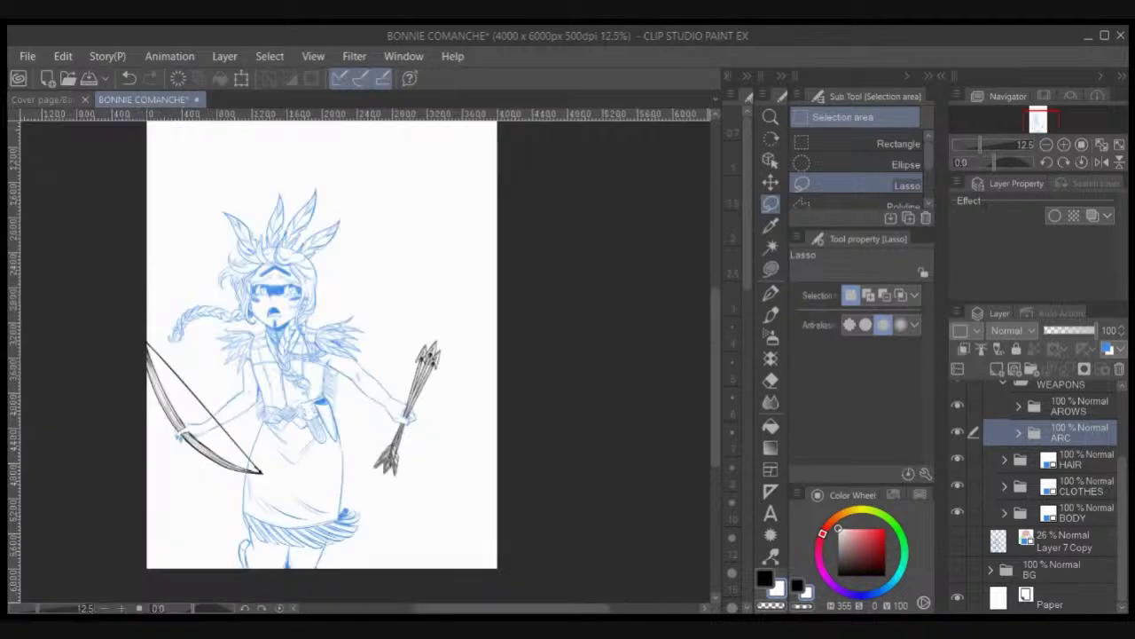
Step: Turn off the blue layer color on the HAIR, CLOTHES and BODY folders, keeping it on Layer 7 Copy
click(1078, 460)
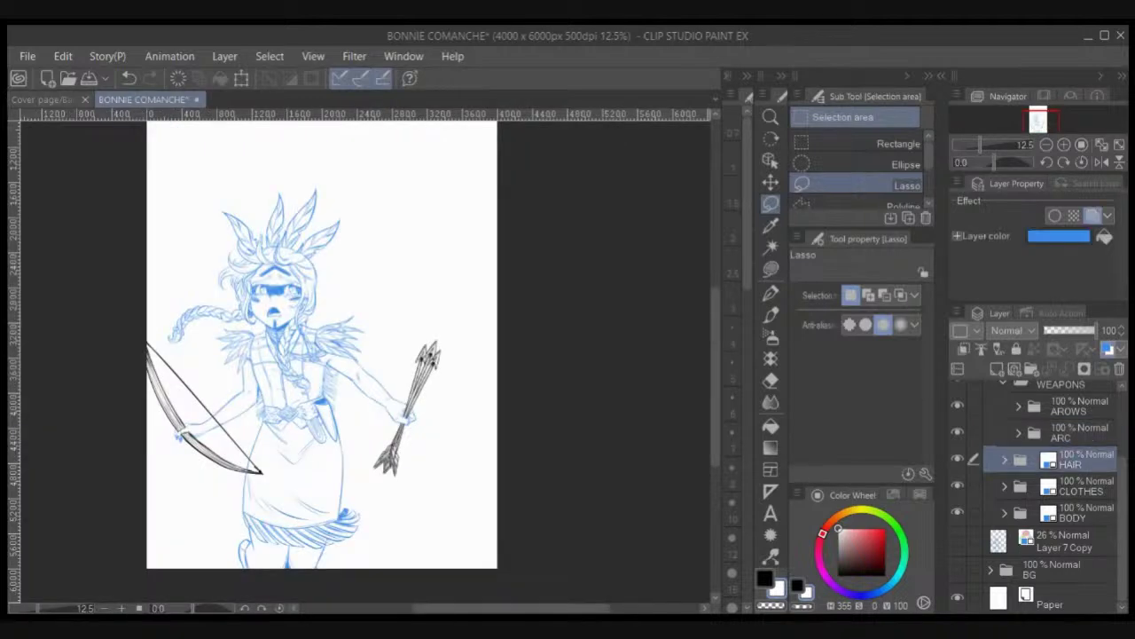
shift+click(1069, 542)
click(1108, 348)
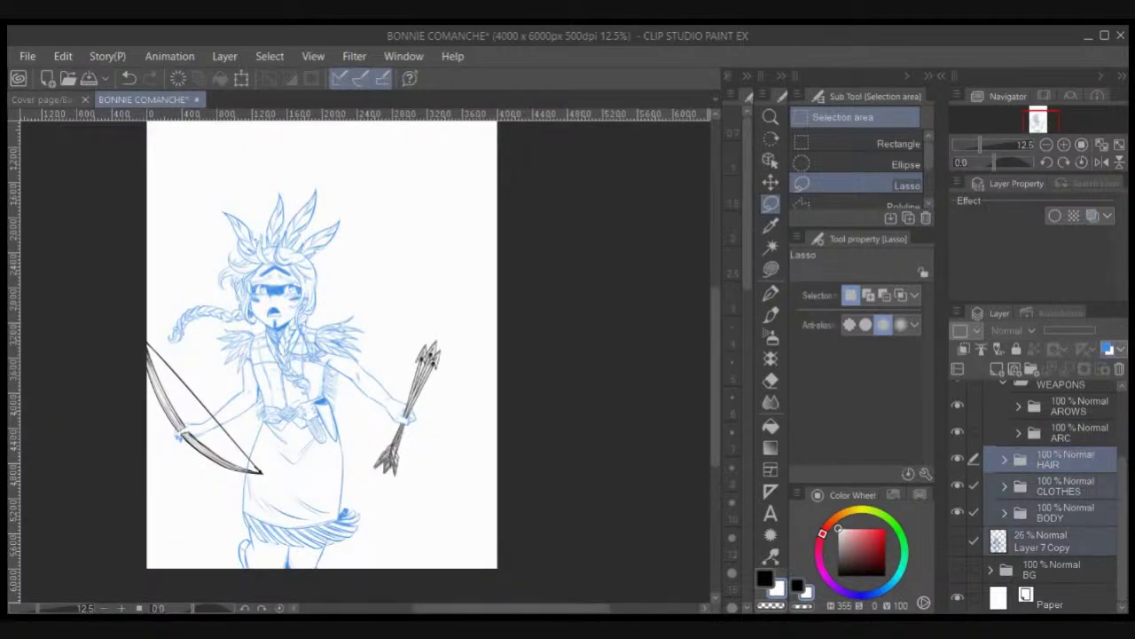
click(1067, 542)
click(1108, 348)
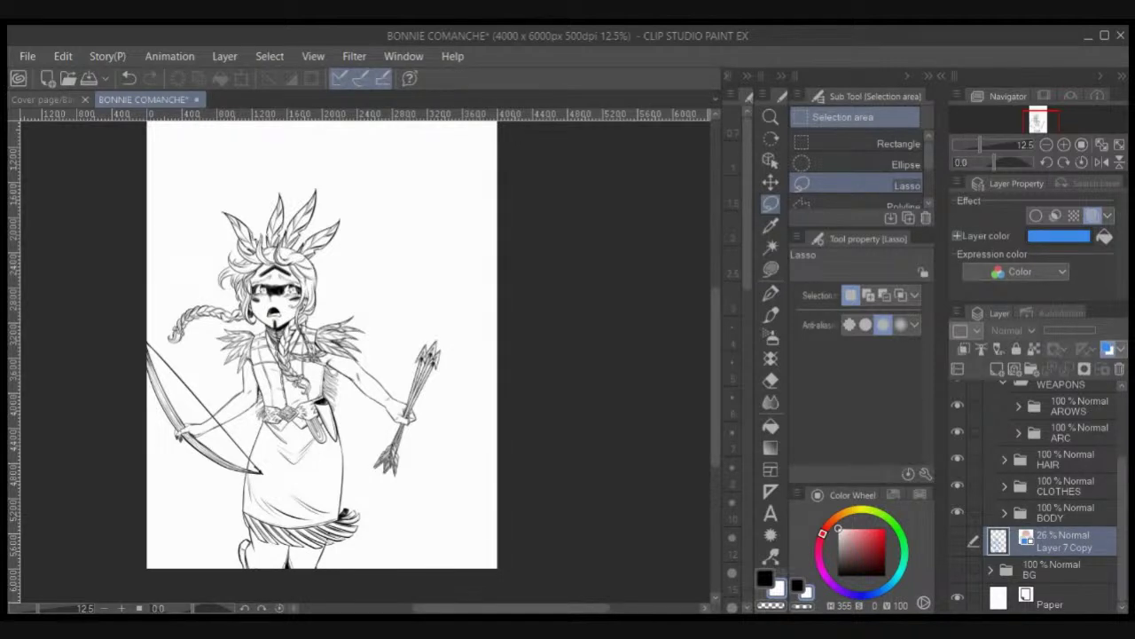
Step: Collapse the WEAPONS folder and rename Folder 1 inside CLOTHES as BOOTS
click(1004, 384)
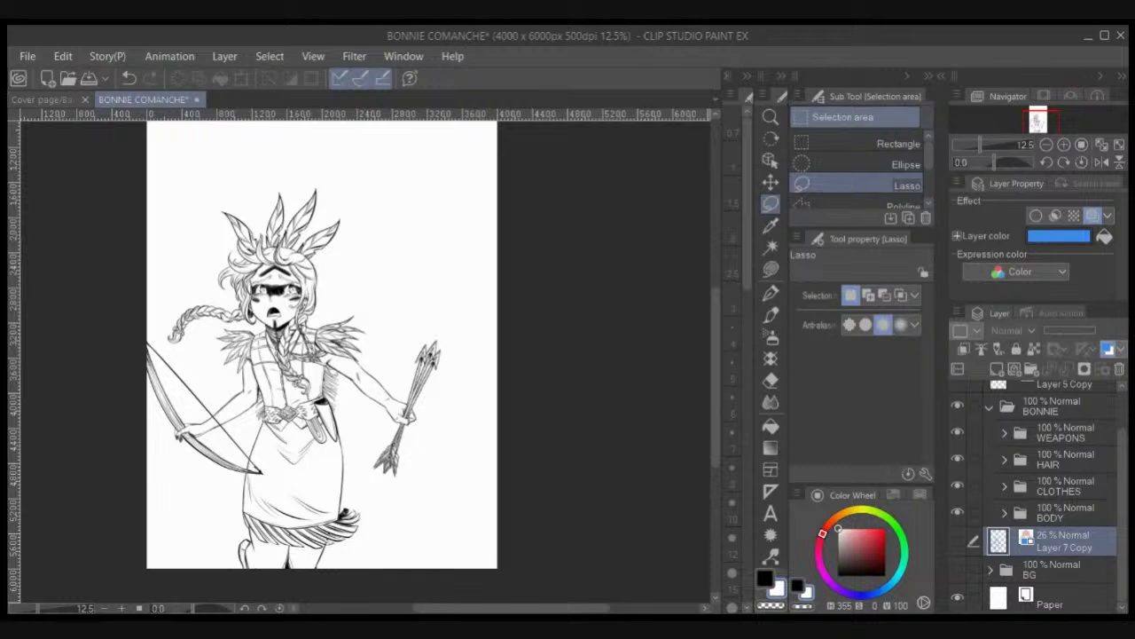
click(1004, 486)
click(1064, 513)
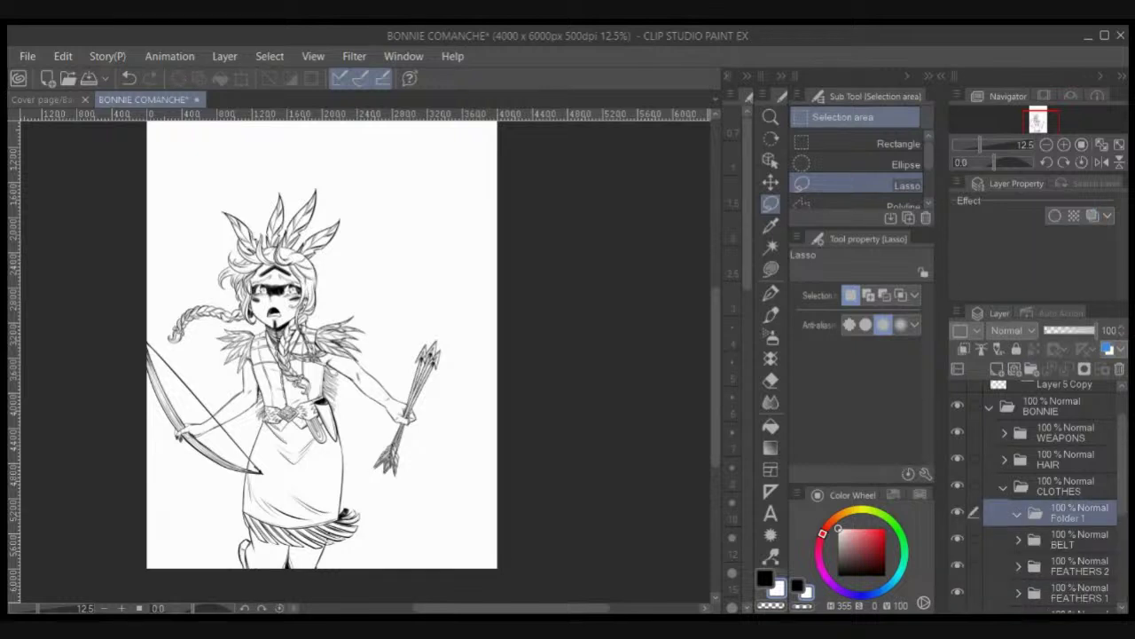
scroll(1038, 497, down, 1)
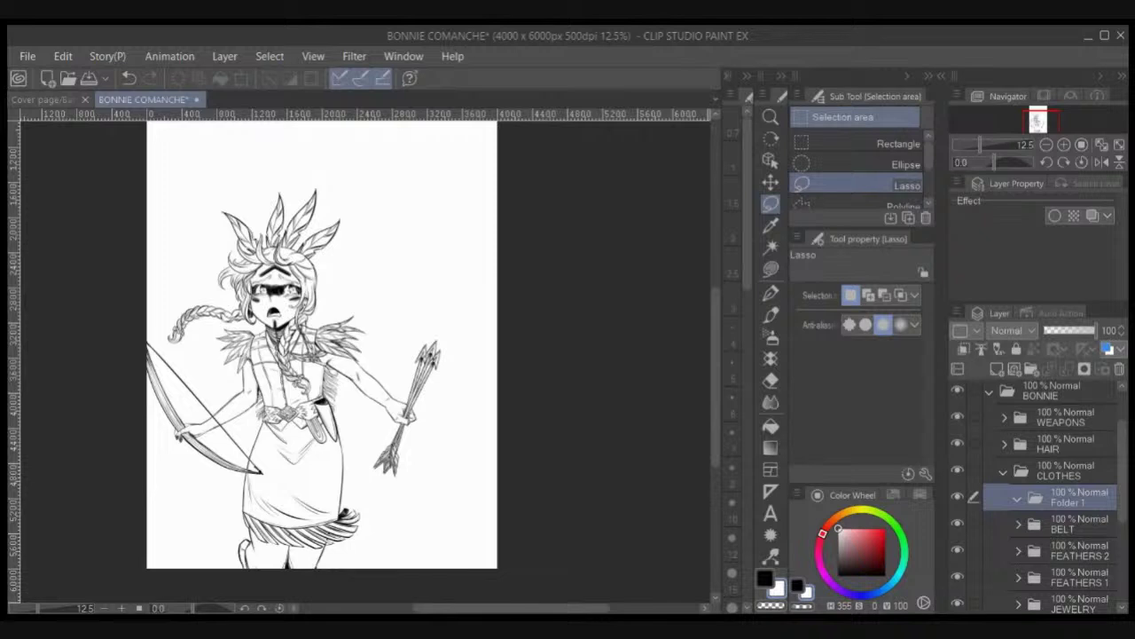
double_click(1068, 503)
text(BOOTS)
key(Return)
Step: Show the two Layer 5 sketch copies and the BG folder, with the CLOTHES and BONNIE folders collapsed
drag(1123, 470, 1123, 441)
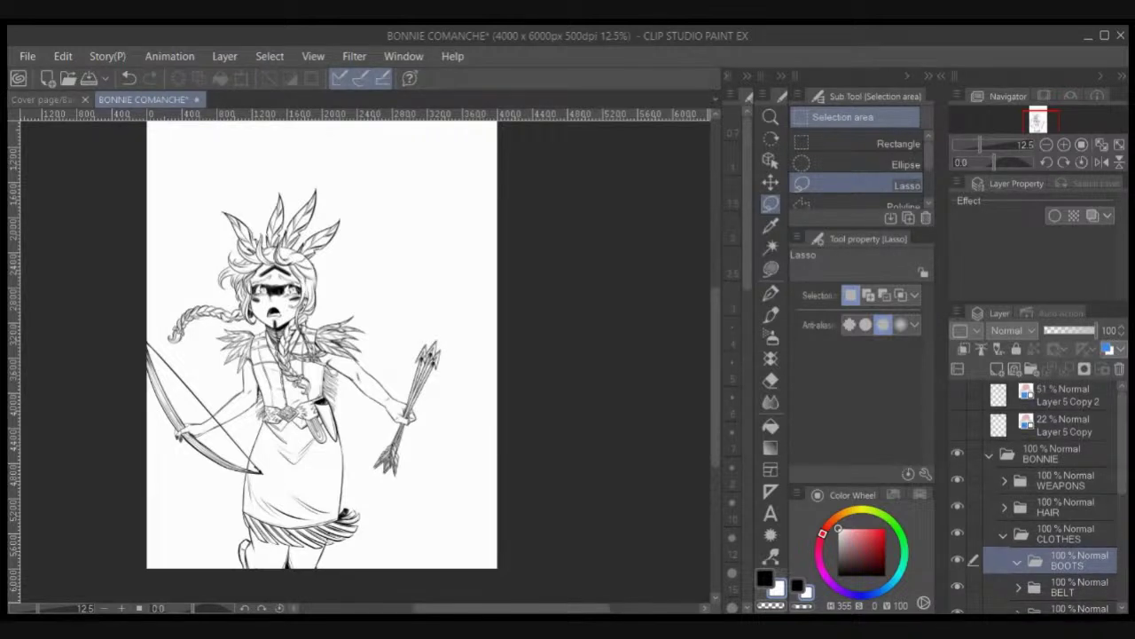
drag(957, 395, 957, 425)
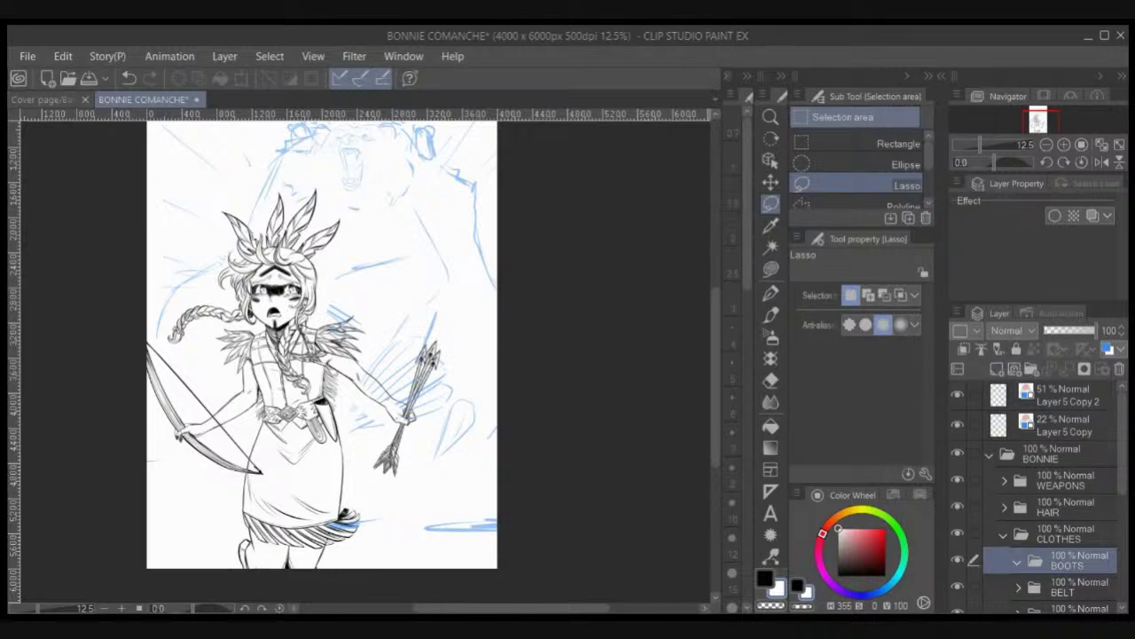
click(1004, 535)
click(989, 454)
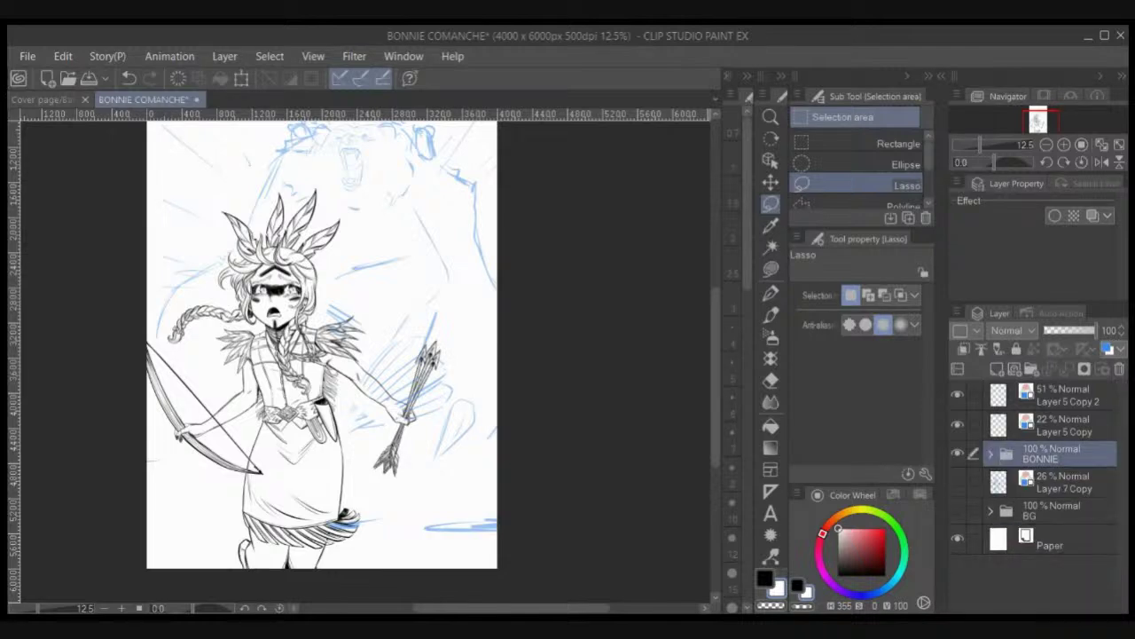
click(957, 511)
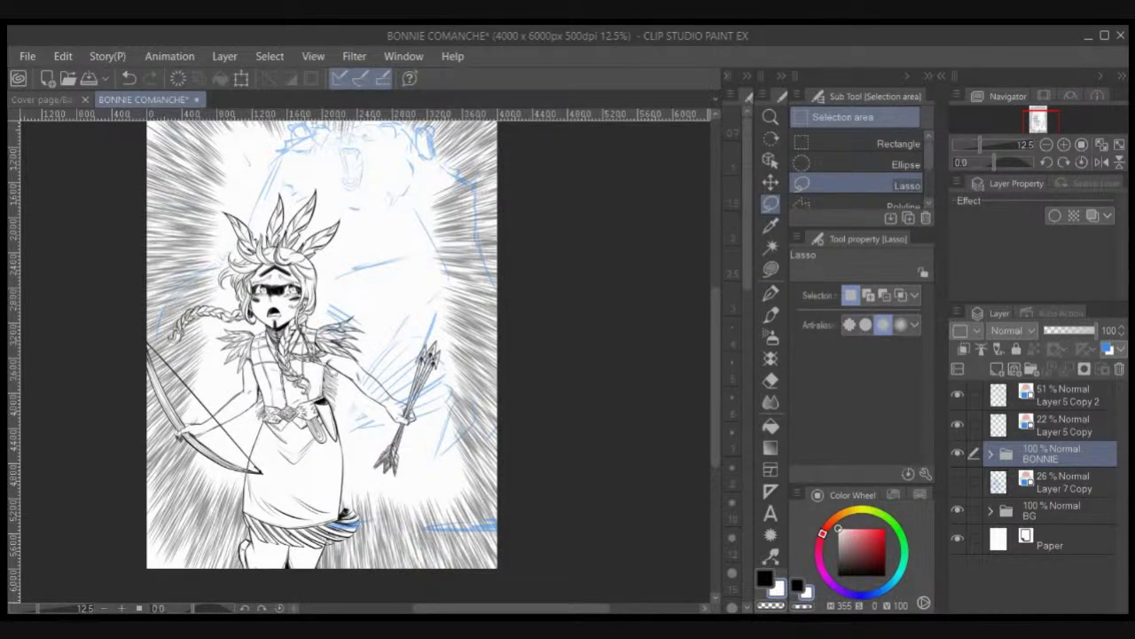
Step: Raise the opacity of the Layer 5 Copy and Layer 5 Copy 2 sketches to 100%
drag(337, 337, 363, 399)
click(1068, 396)
shift+click(1064, 426)
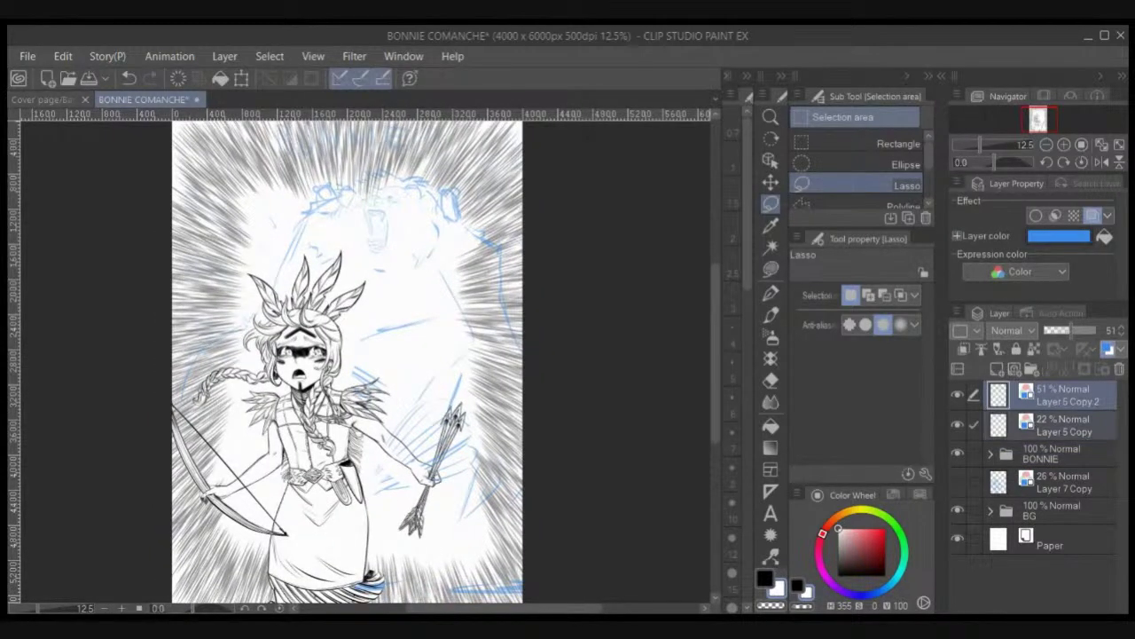
drag(1072, 331, 1098, 331)
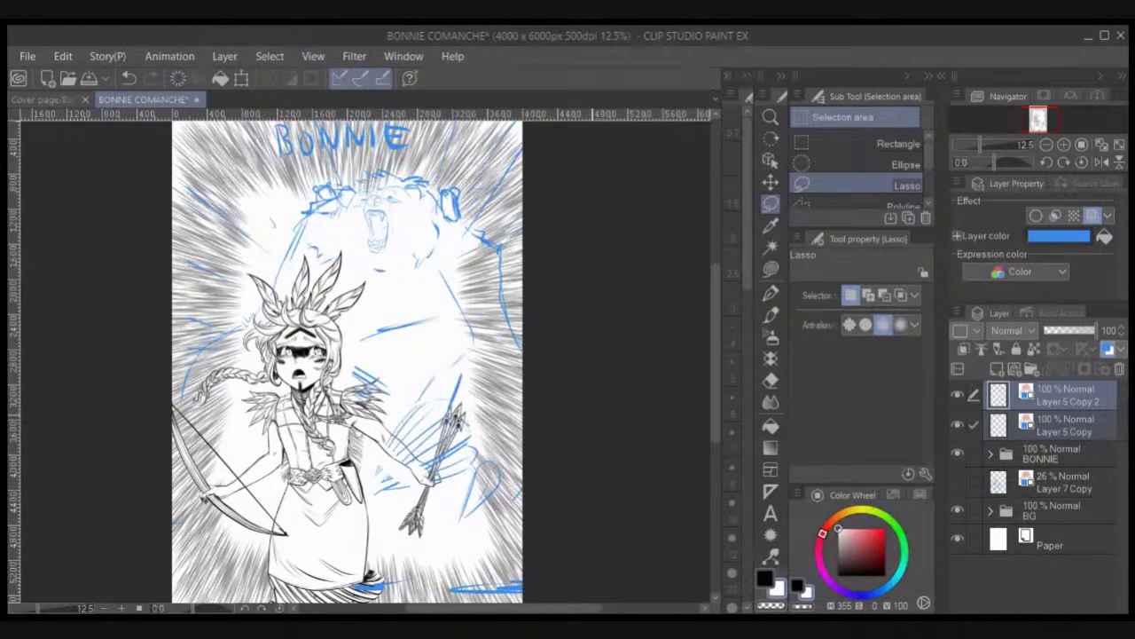
Step: Examine the inked figure, the arrows and the bear sketch up close, and the whole page with the palettes hidden
scroll(522, 422, down, 2)
drag(523, 423, 521, 396)
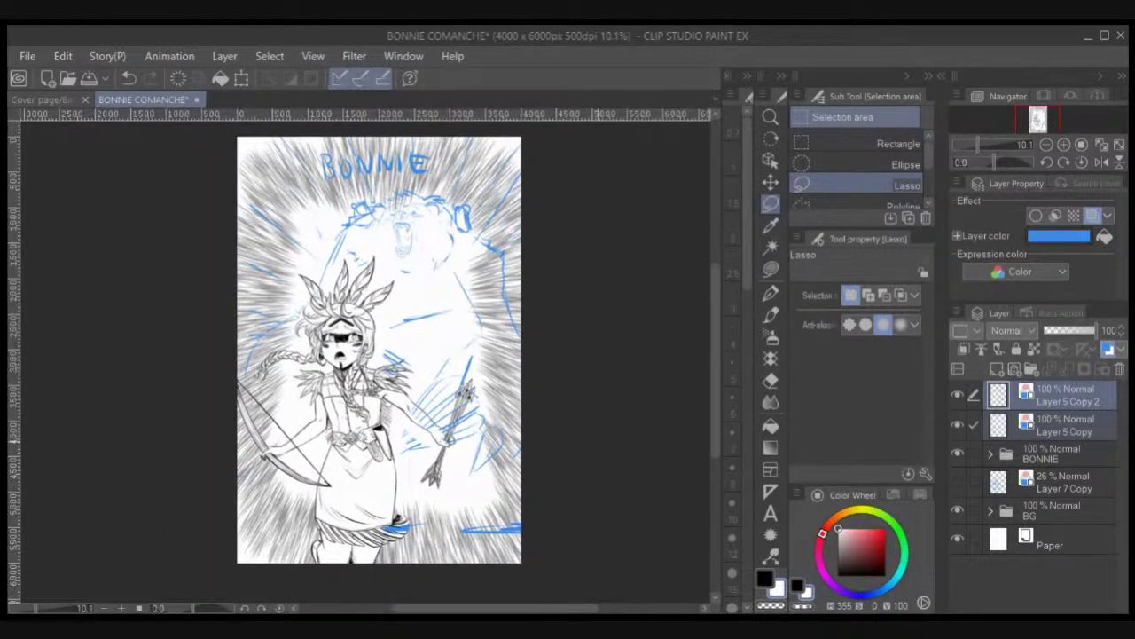
scroll(596, 438, up, 6)
drag(592, 396, 706, 431)
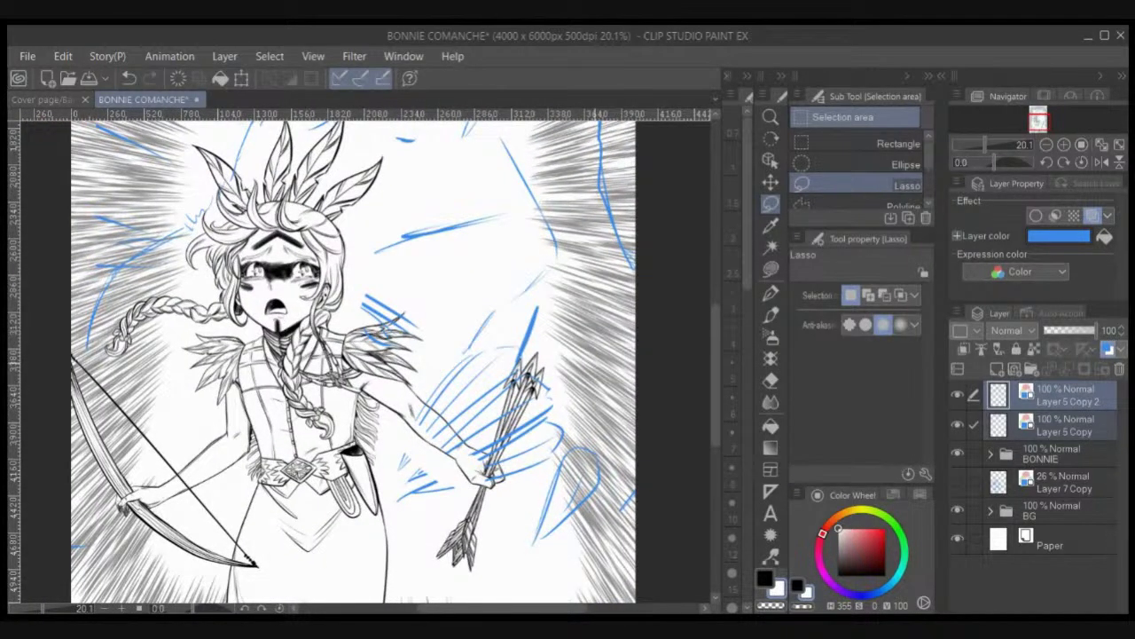
scroll(648, 243, up, 3)
drag(663, 400, 632, 467)
scroll(631, 467, up, 2)
drag(587, 262, 709, 377)
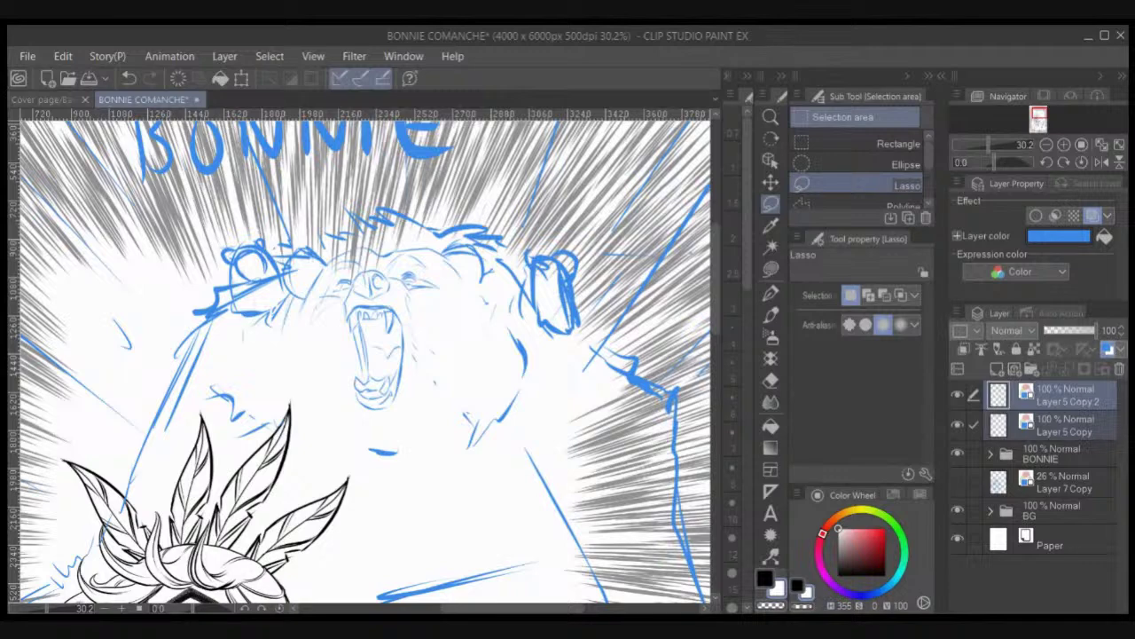
scroll(466, 358, down, 4)
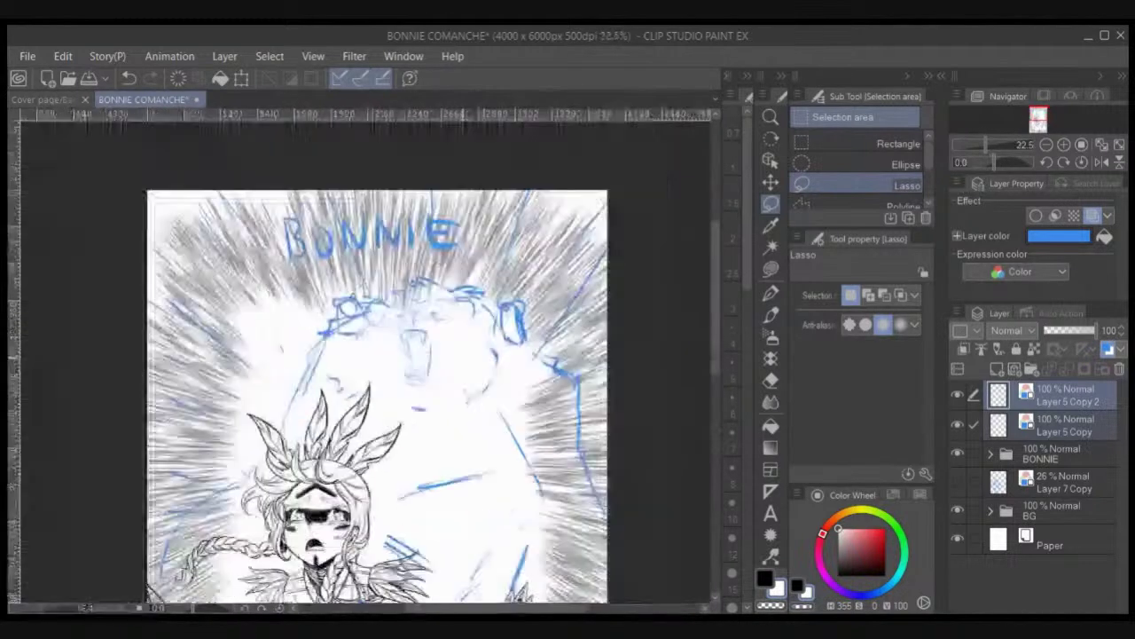
drag(456, 358, 463, 261)
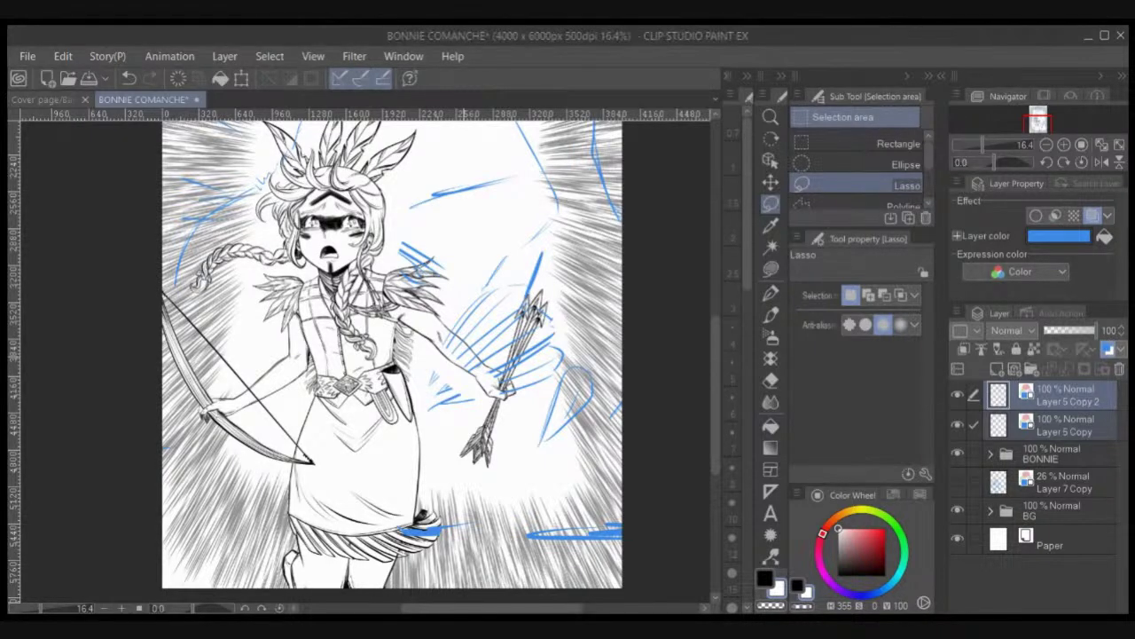
scroll(464, 356, up, 5)
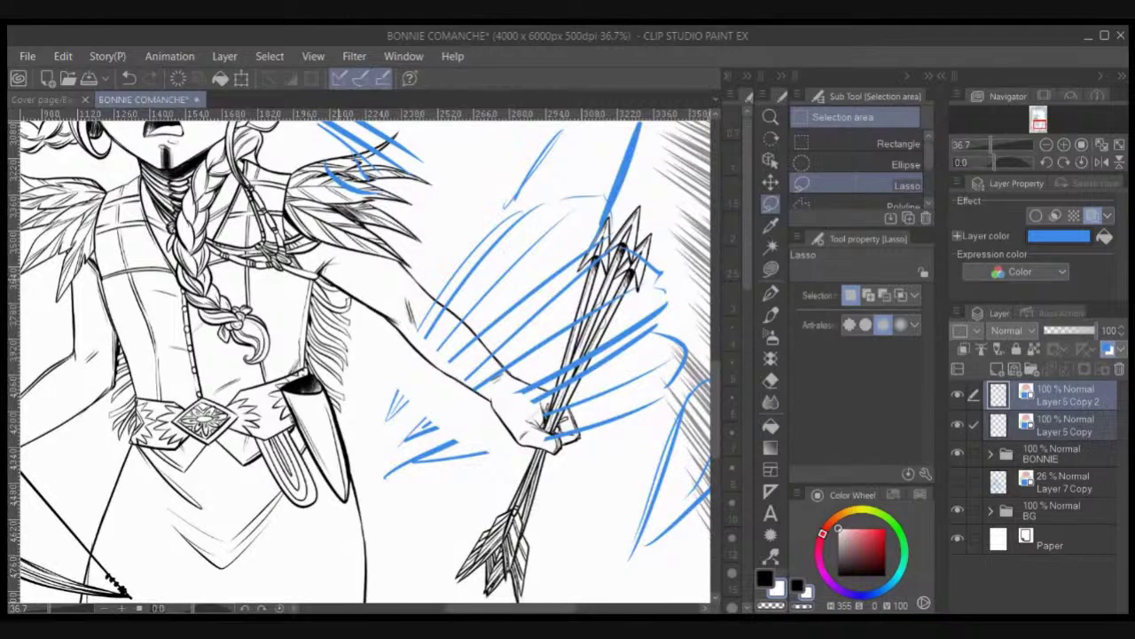
drag(337, 240, 545, 509)
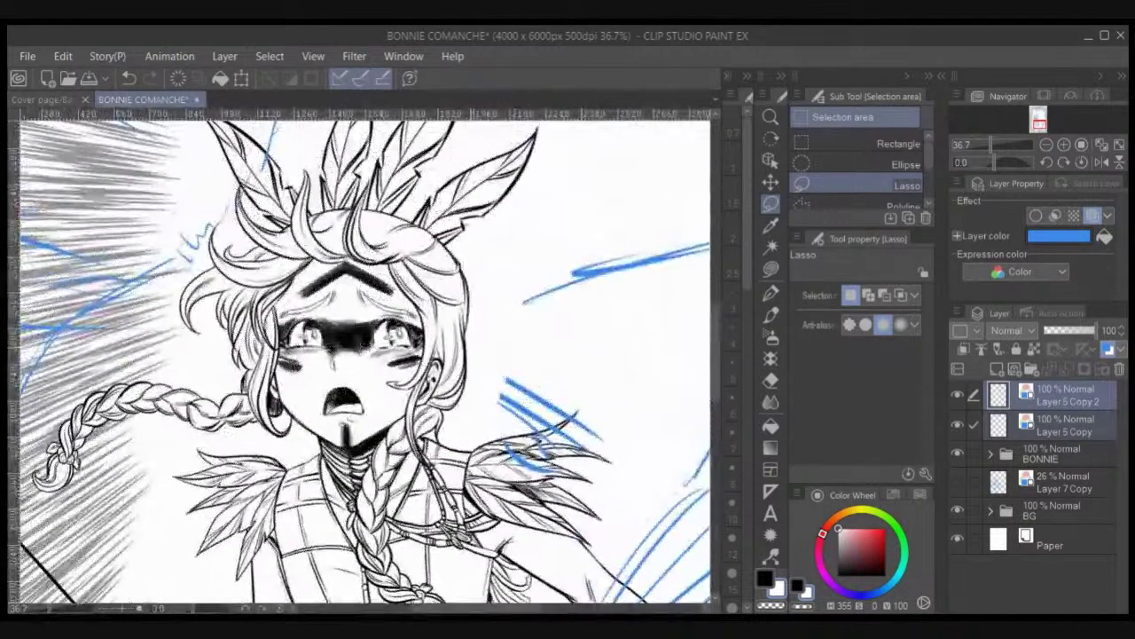
drag(381, 266, 424, 470)
drag(497, 266, 264, 499)
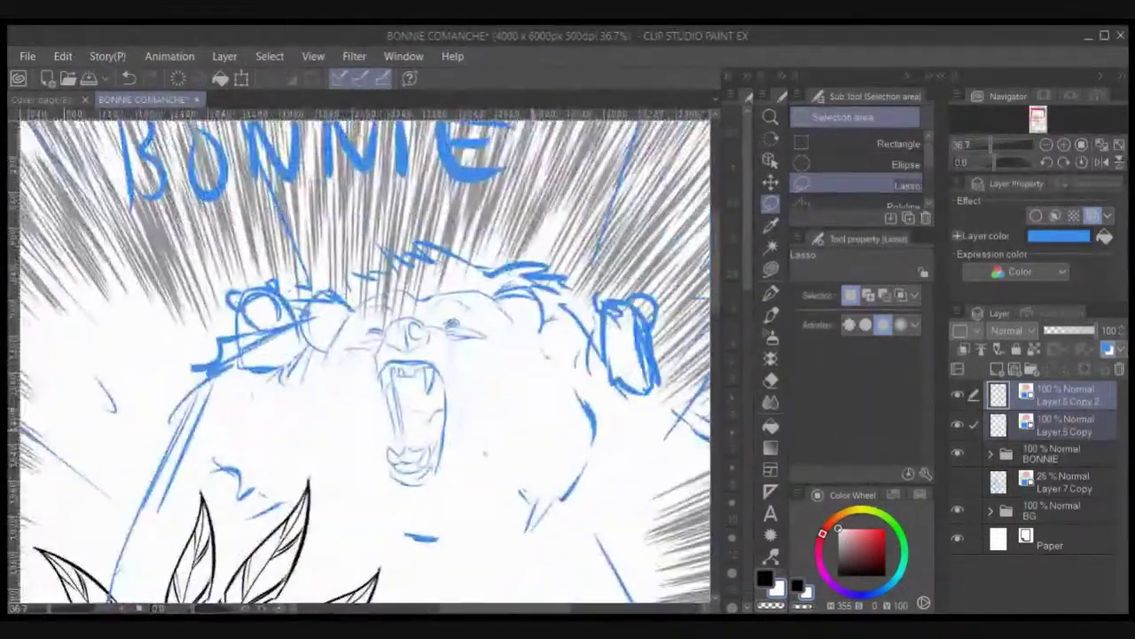
drag(532, 399, 270, 332)
scroll(359, 359, down, 8)
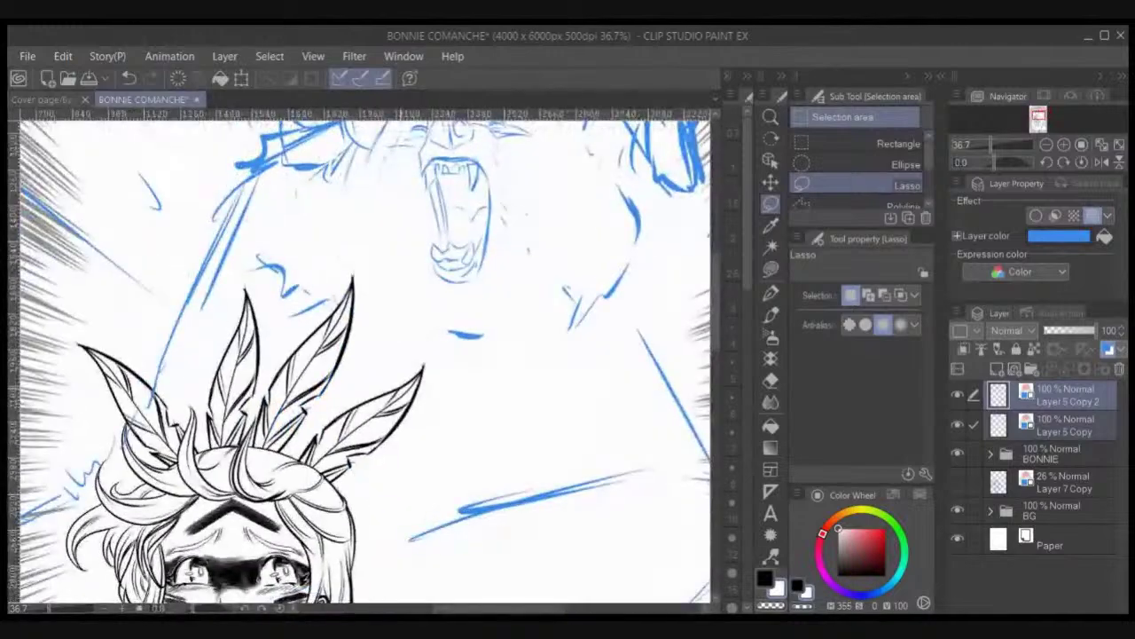
scroll(359, 359, down, 6)
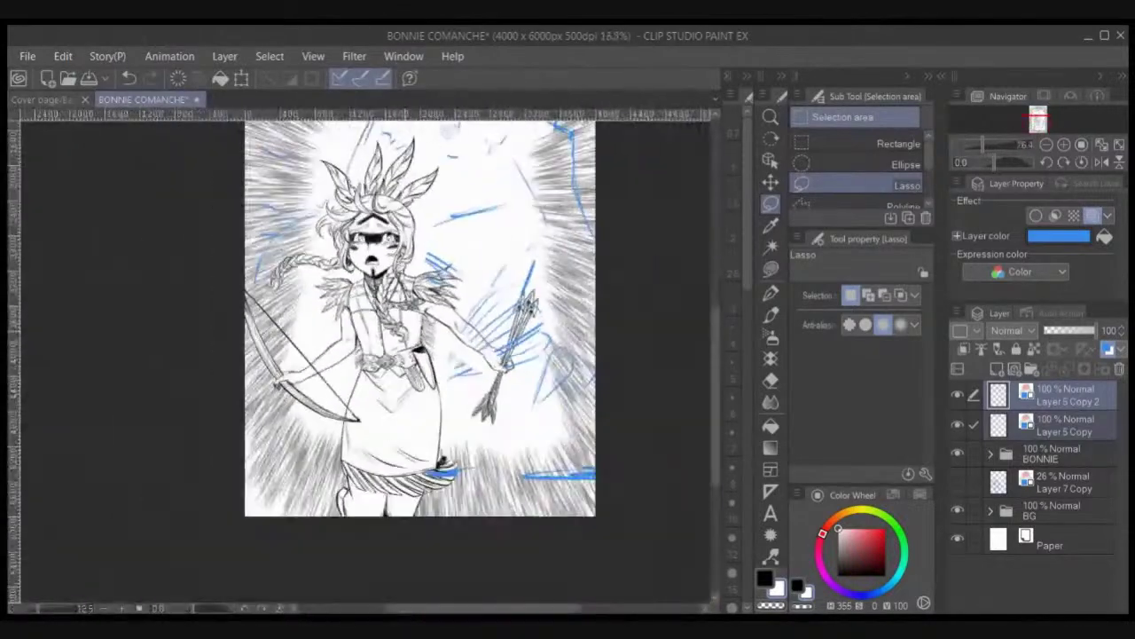
drag(450, 311, 396, 412)
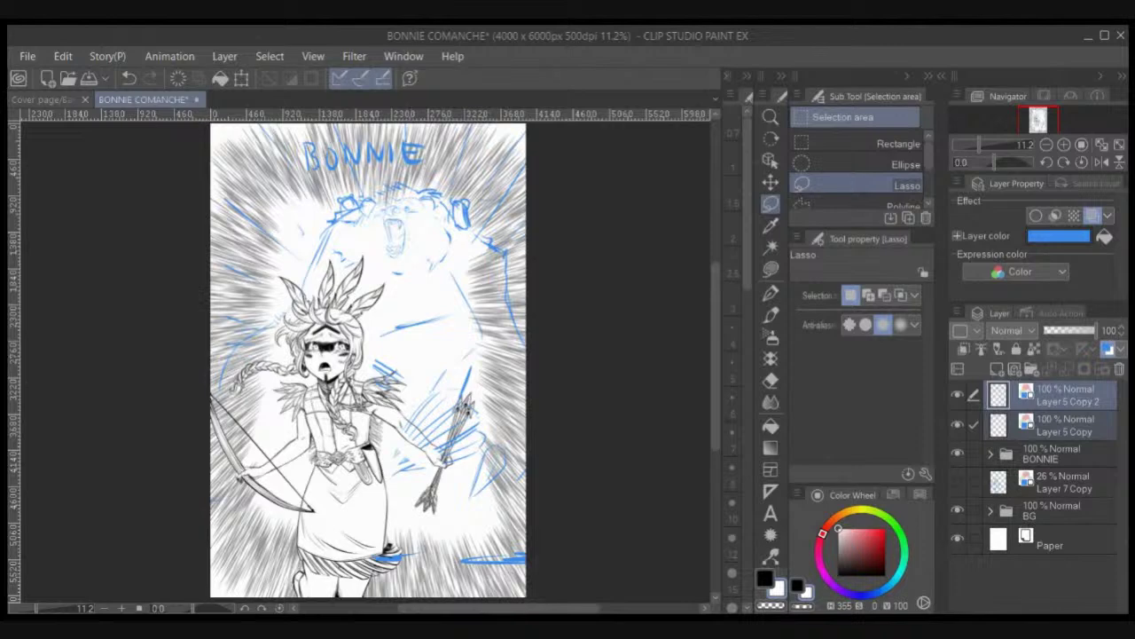
key(Tab)
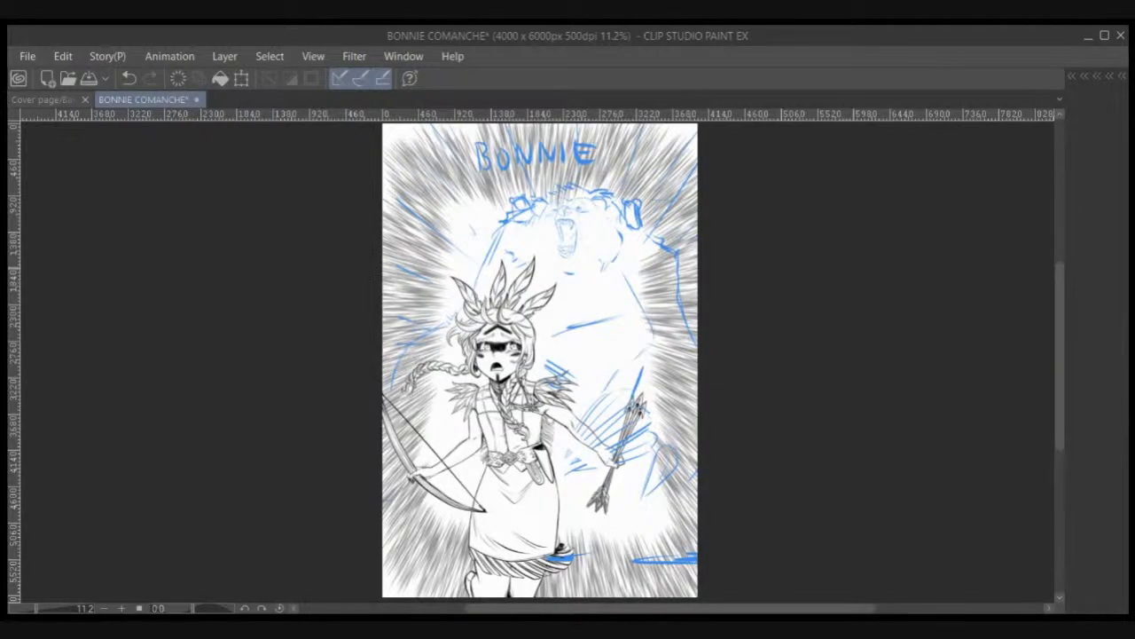
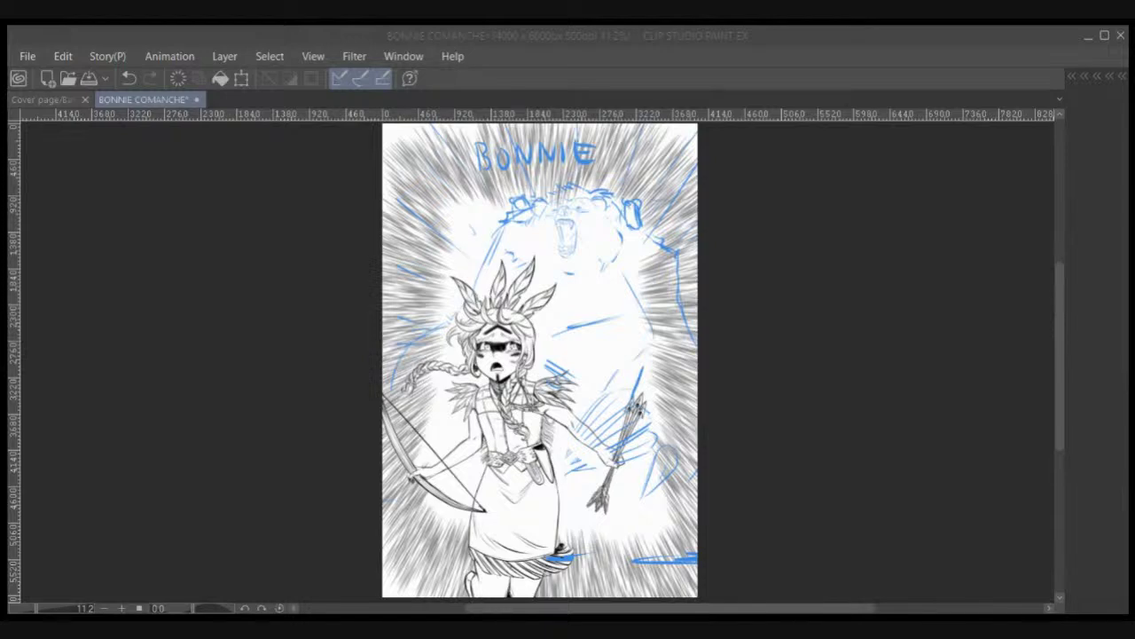
key(Tab)
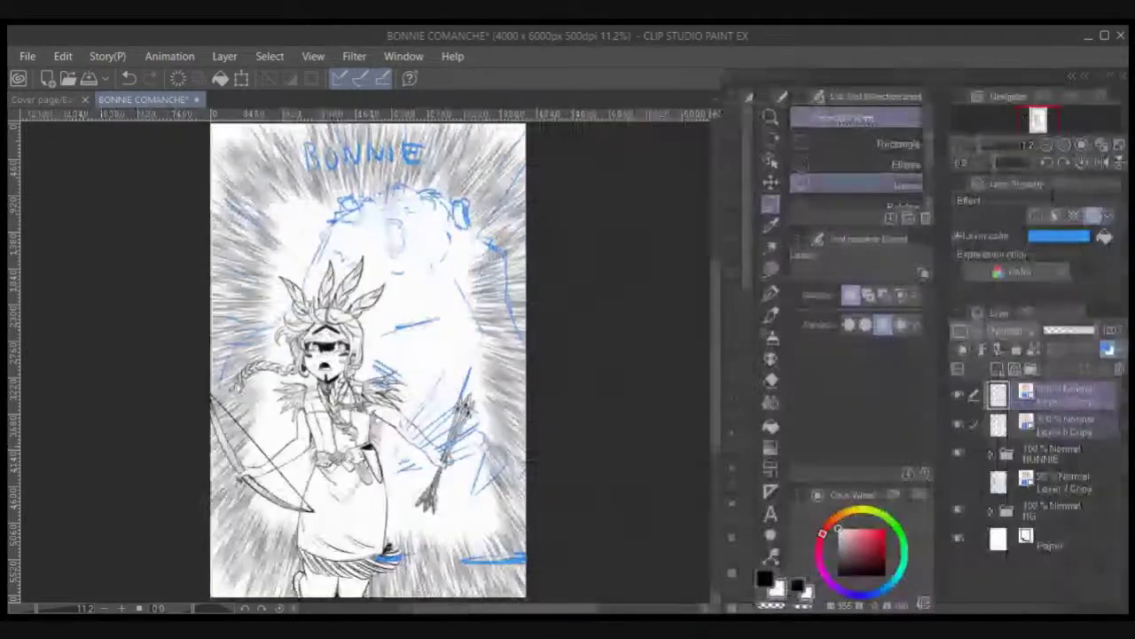
drag(640, 477, 581, 470)
Step: Hide both Layer 5 sketch copies and move Layer 7 Copy into the BONNIE folder, leaving that folder collapsed
click(957, 395)
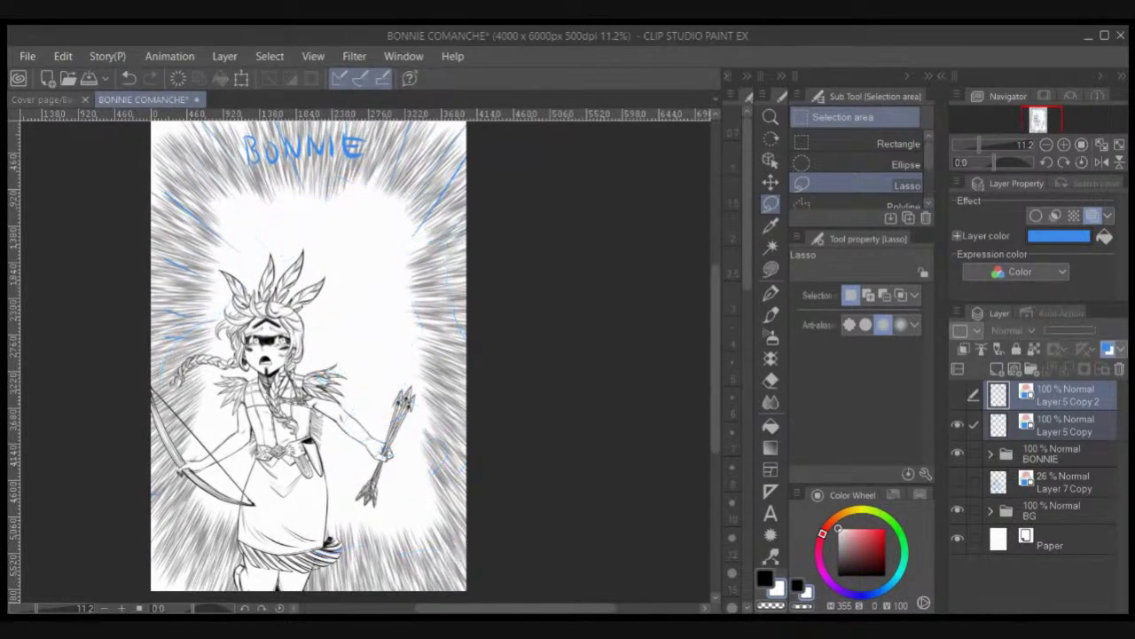
click(957, 425)
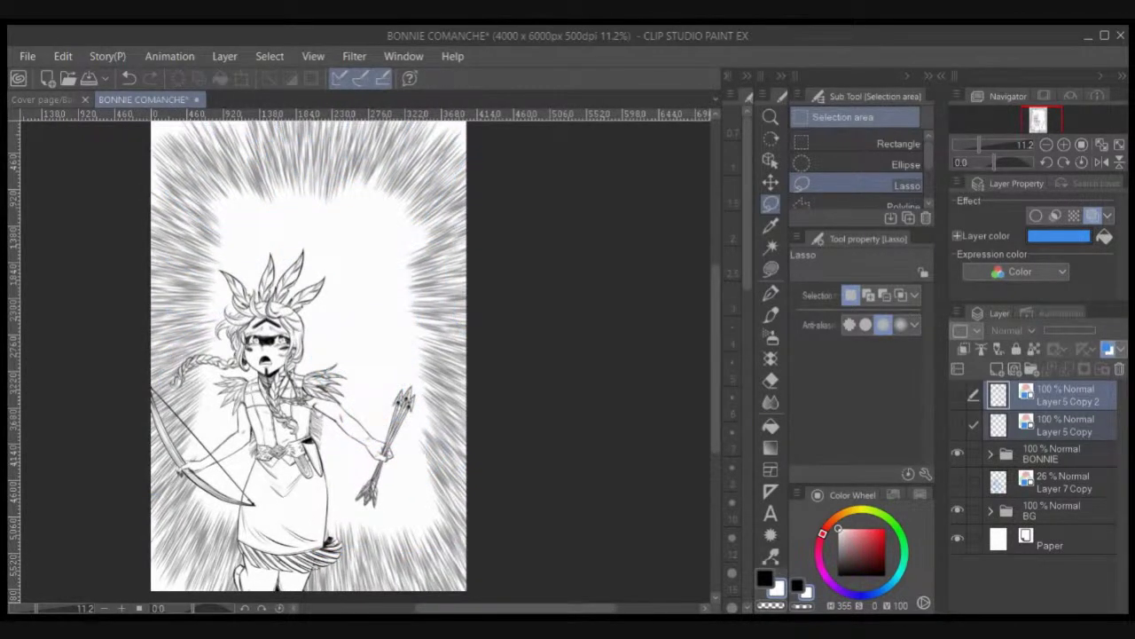
drag(1064, 425, 1064, 395)
click(1065, 483)
click(991, 393)
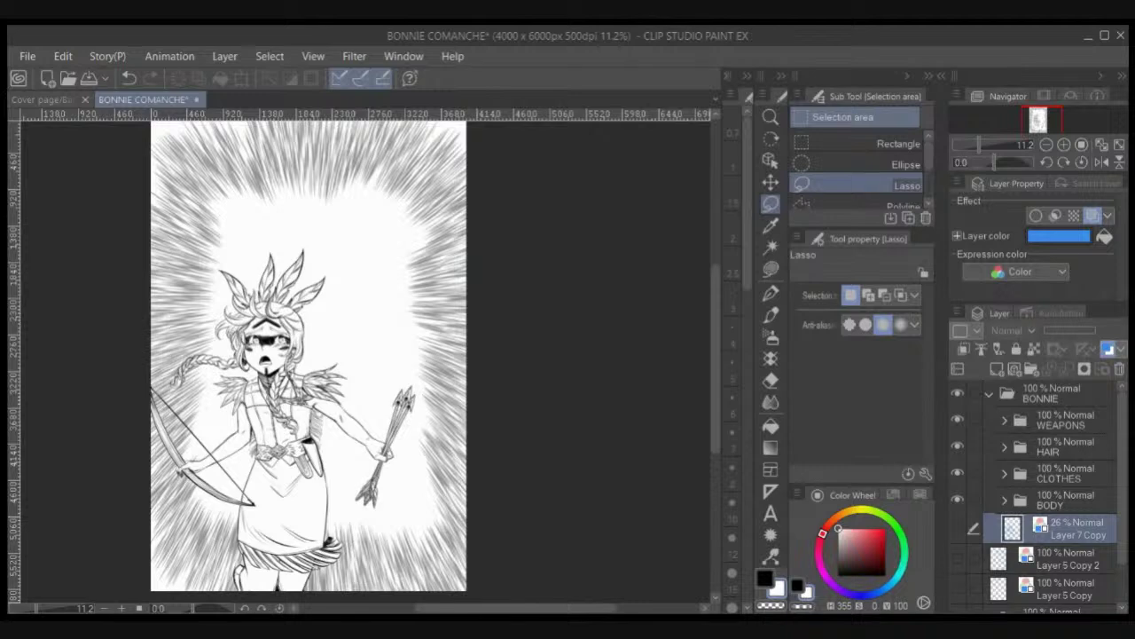
click(990, 393)
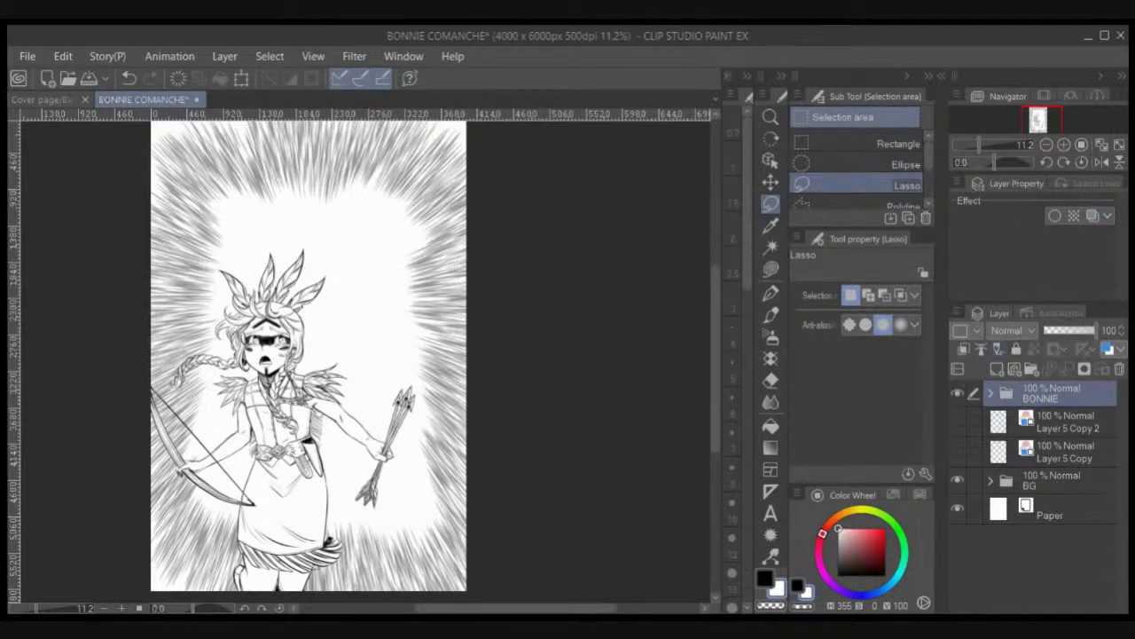
Step: Hide the BONNIE and BG folders and show only the bear sketch on Layer 5 Copy 2
click(957, 393)
click(957, 452)
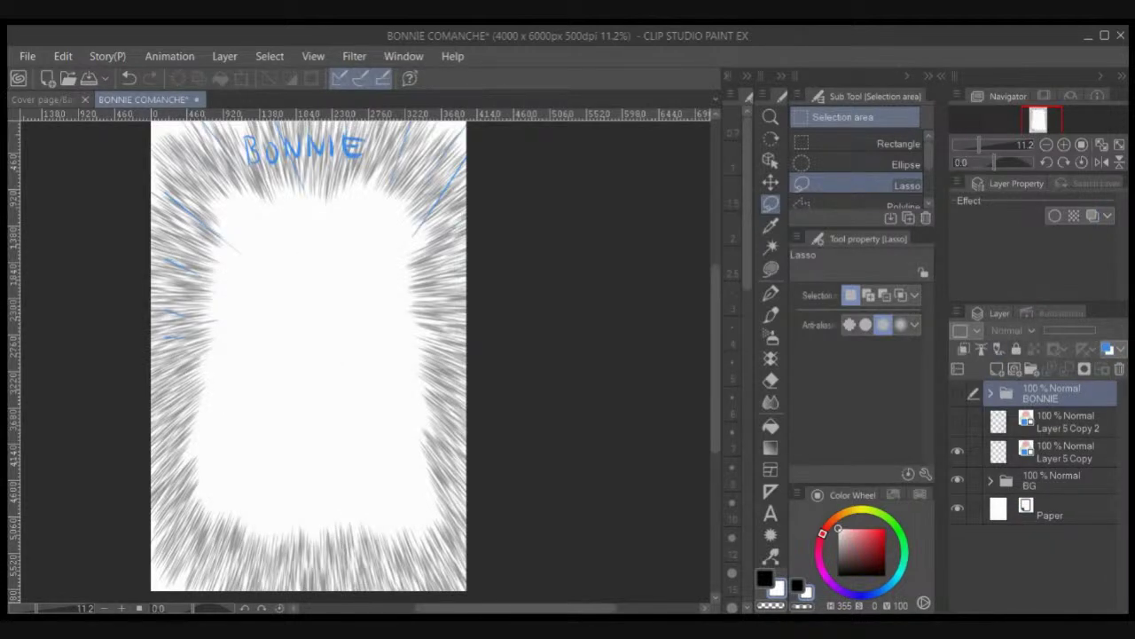
click(957, 479)
click(957, 451)
click(957, 422)
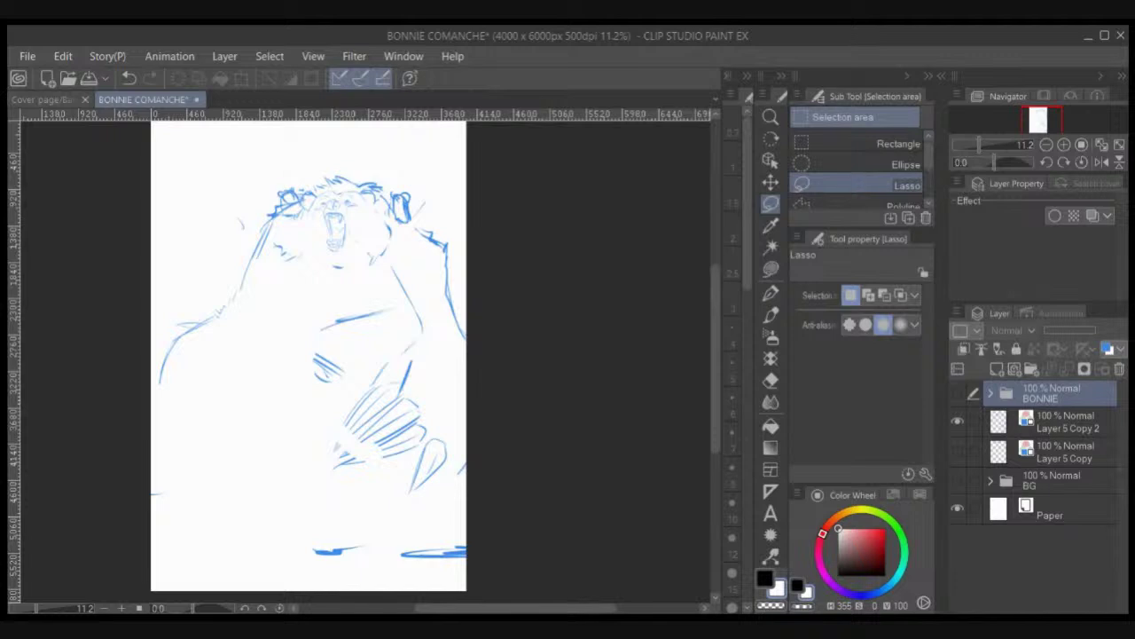
Step: Create a layer folder named BEAR and place the Layer 5 Copy 2 sketch inside it
click(1068, 423)
click(1030, 369)
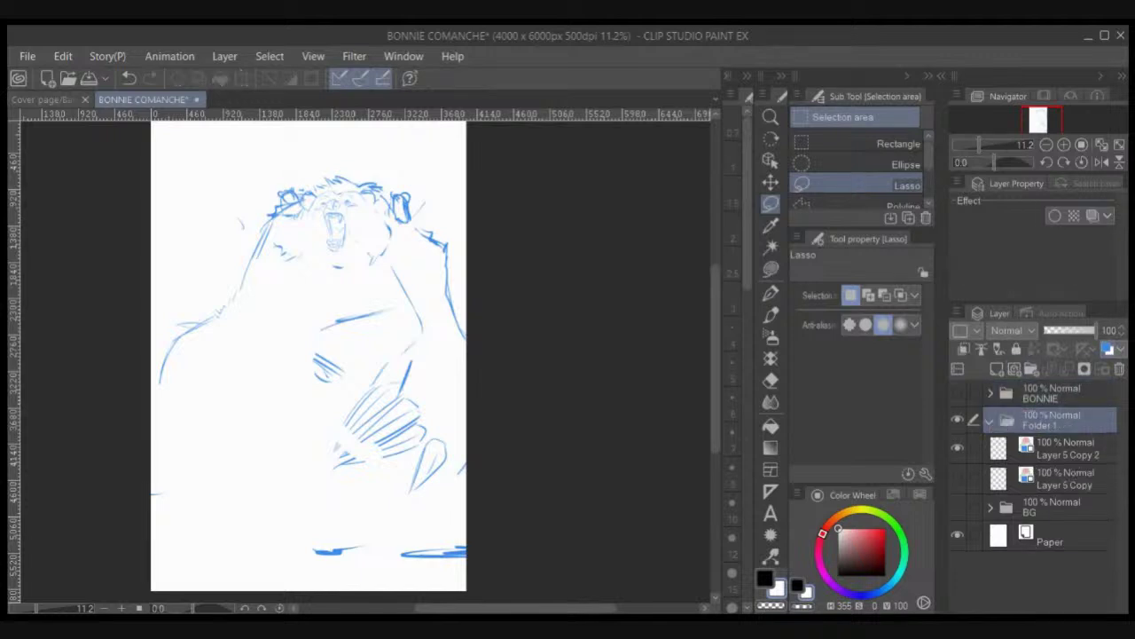
drag(1068, 449, 1063, 420)
click(1064, 421)
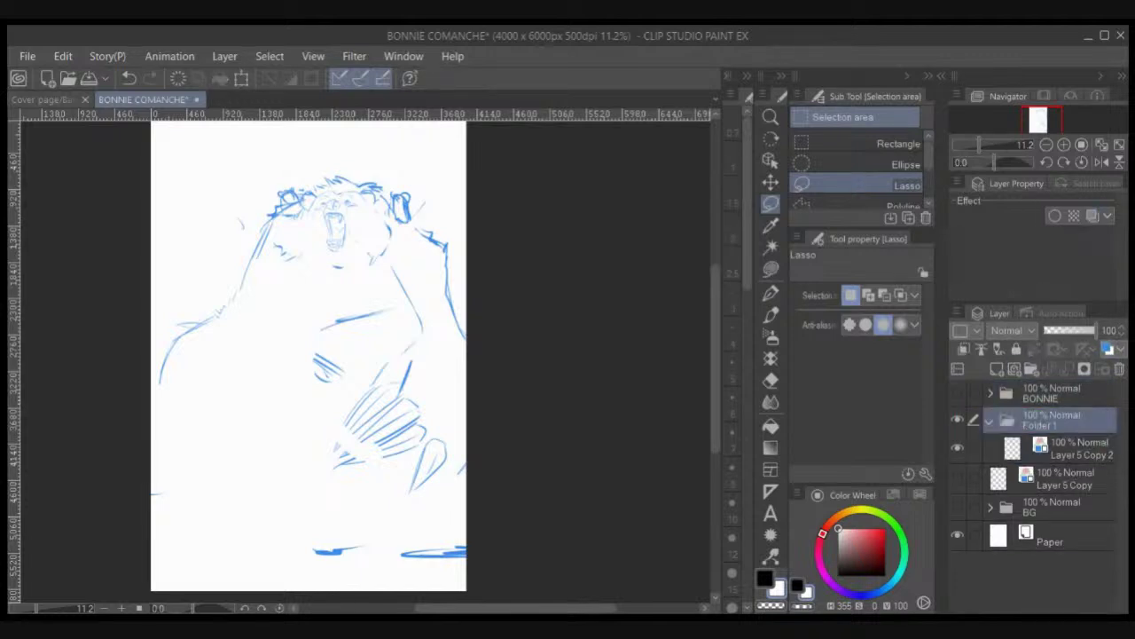
double_click(1036, 426)
text(BEAR)
key(Return)
Step: Add two new raster layers above the sketch layer in the BEAR folder
click(1068, 449)
click(998, 369)
click(997, 369)
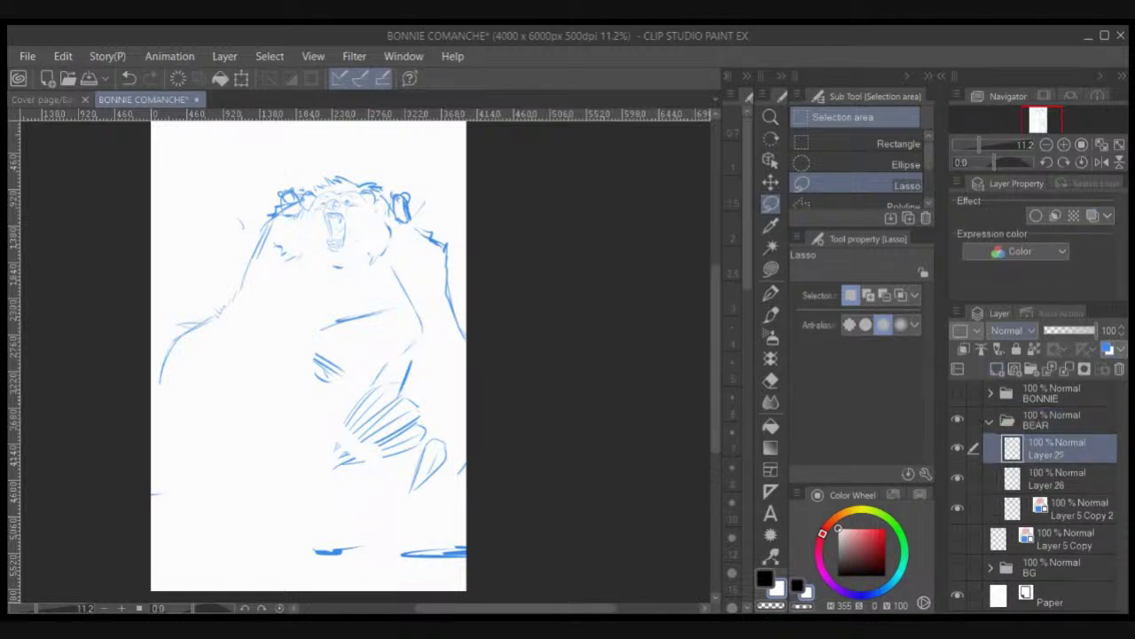
Step: Get ready to ink the bear's head with the ANIME pen, using black as the drawing color
scroll(395, 319, up, 1)
drag(417, 293, 417, 367)
scroll(471, 351, up, 3)
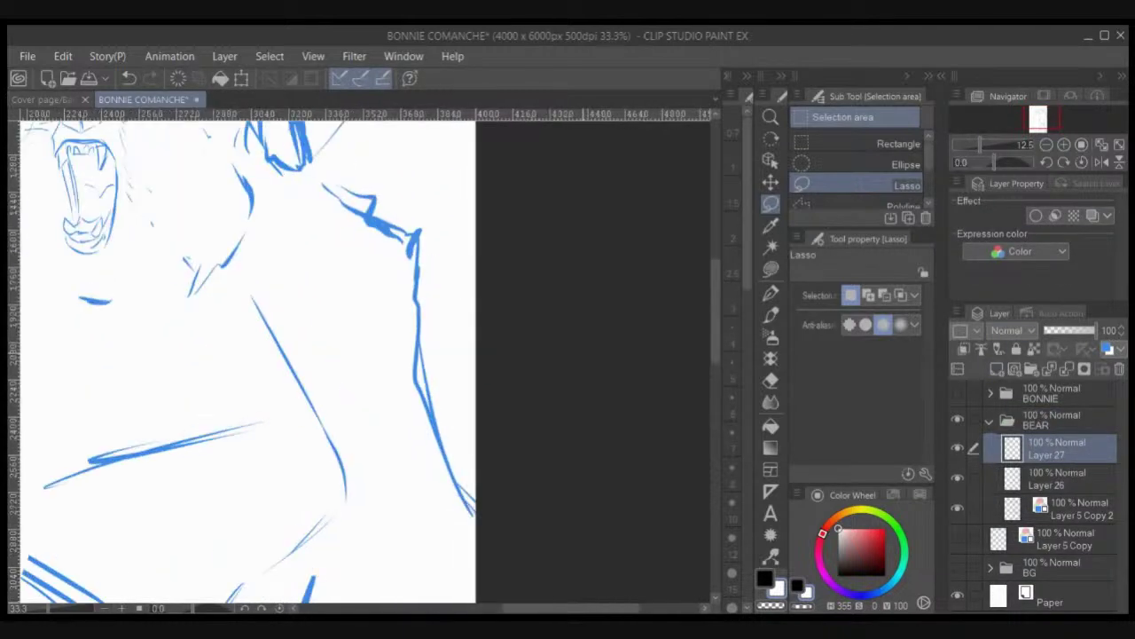
drag(337, 266, 542, 472)
click(771, 294)
click(839, 575)
mouse_move(839, 575)
mouse_down()
mouse_move(856, 539)
mouse_move(839, 531)
mouse_up()
click(764, 578)
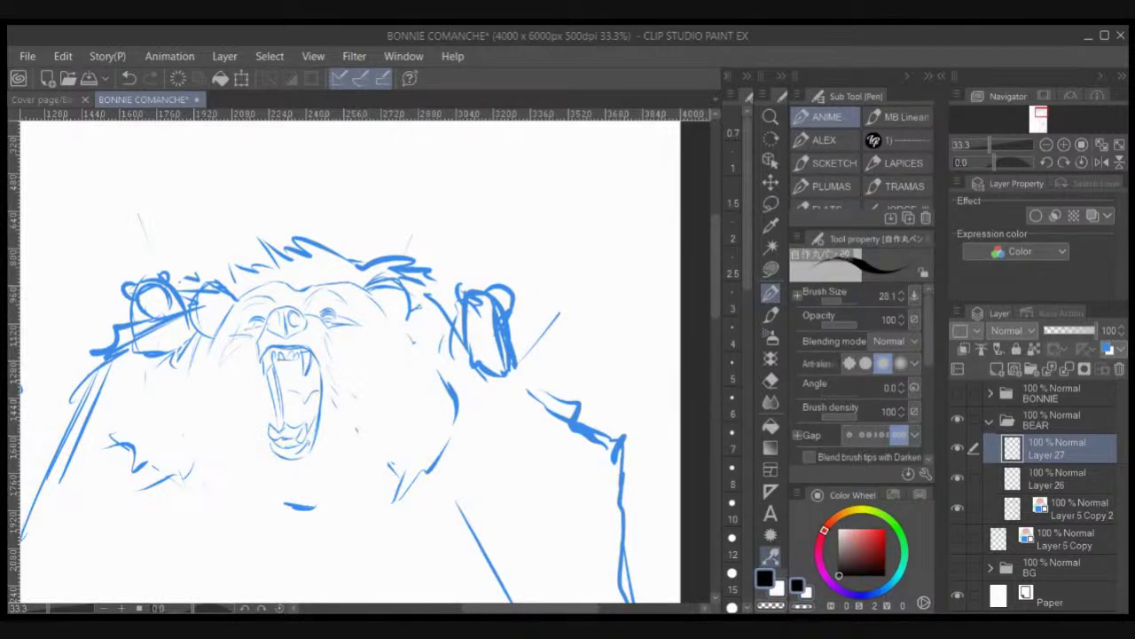
Step: Lower the bear sketch on Layer 5 Copy 2 to 36% opacity and make Layer 27 active for inking
click(957, 508)
click(957, 509)
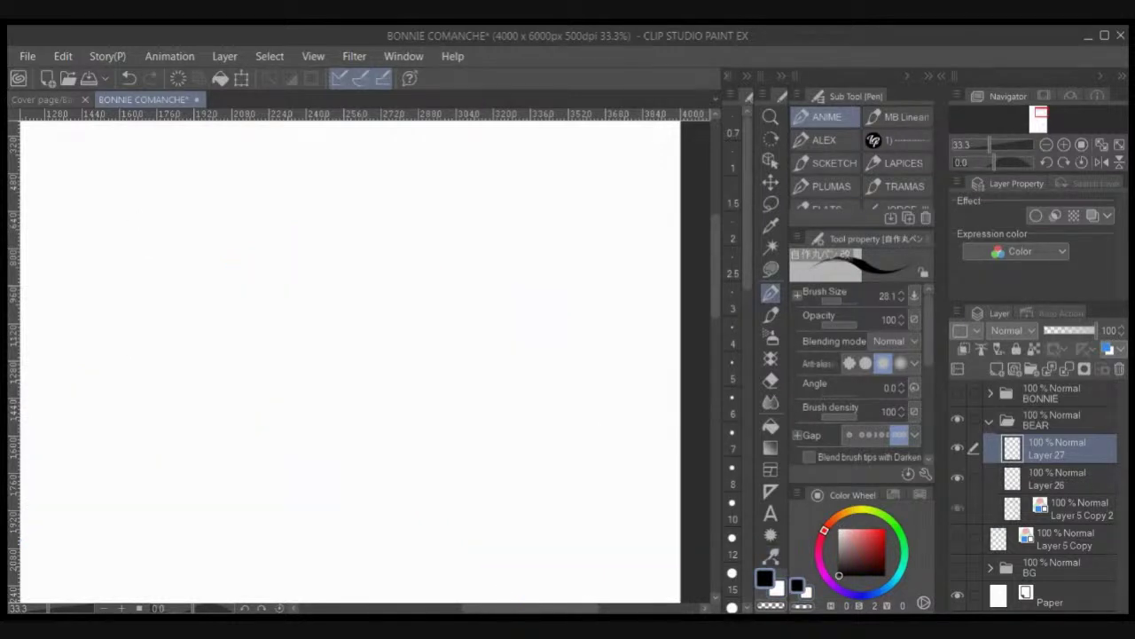
click(1081, 509)
click(1063, 331)
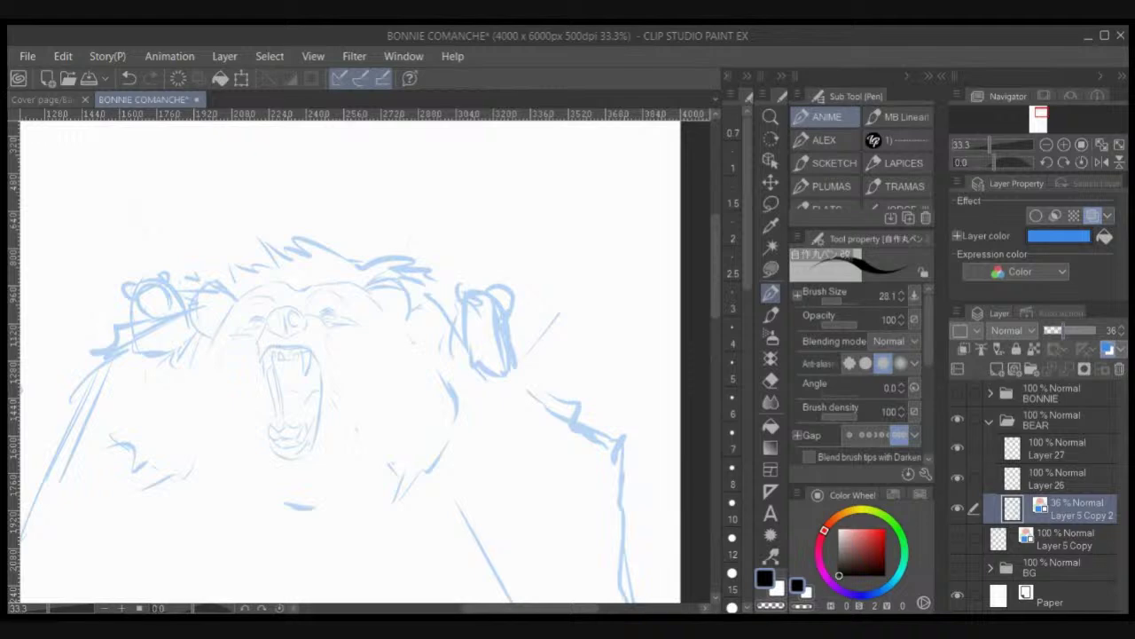
click(1057, 449)
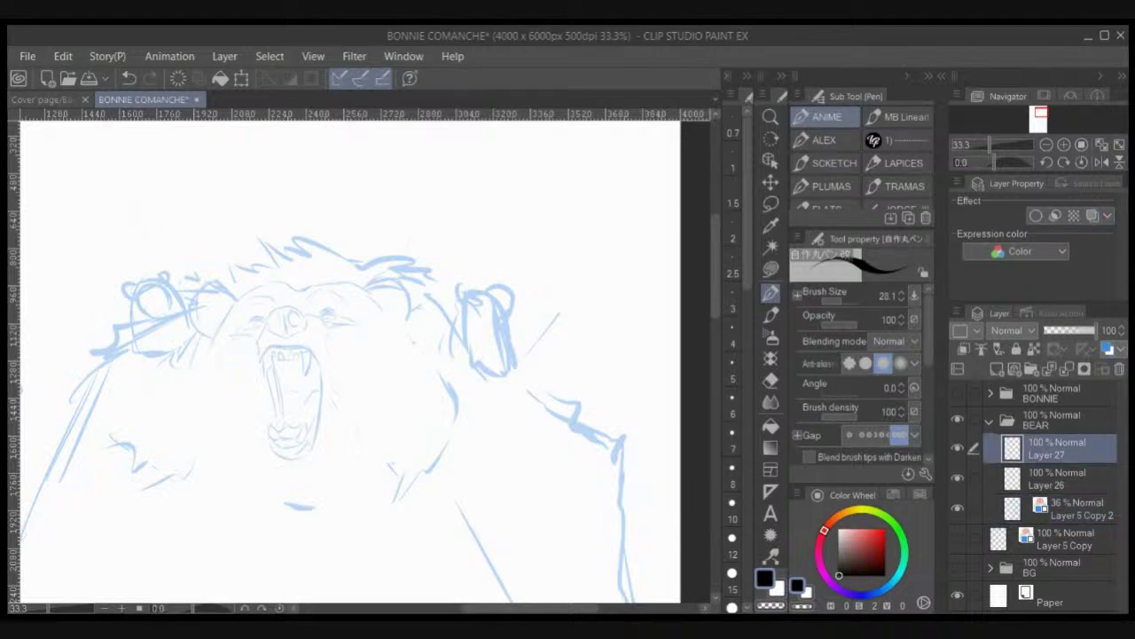
Step: Ink the upper and lower lines of the bear's two eyes over the sketch on Layer 27
key(ctrl+plus)
key(ctrl+plus)
drag(370, 250, 517, 308)
drag(284, 342, 315, 336)
mouse_move(284, 343)
mouse_down()
mouse_move(314, 337)
mouse_move(294, 327)
mouse_move(317, 330)
mouse_up()
mouse_move(428, 328)
mouse_down()
mouse_move(456, 326)
mouse_move(436, 312)
mouse_move(458, 323)
mouse_up()
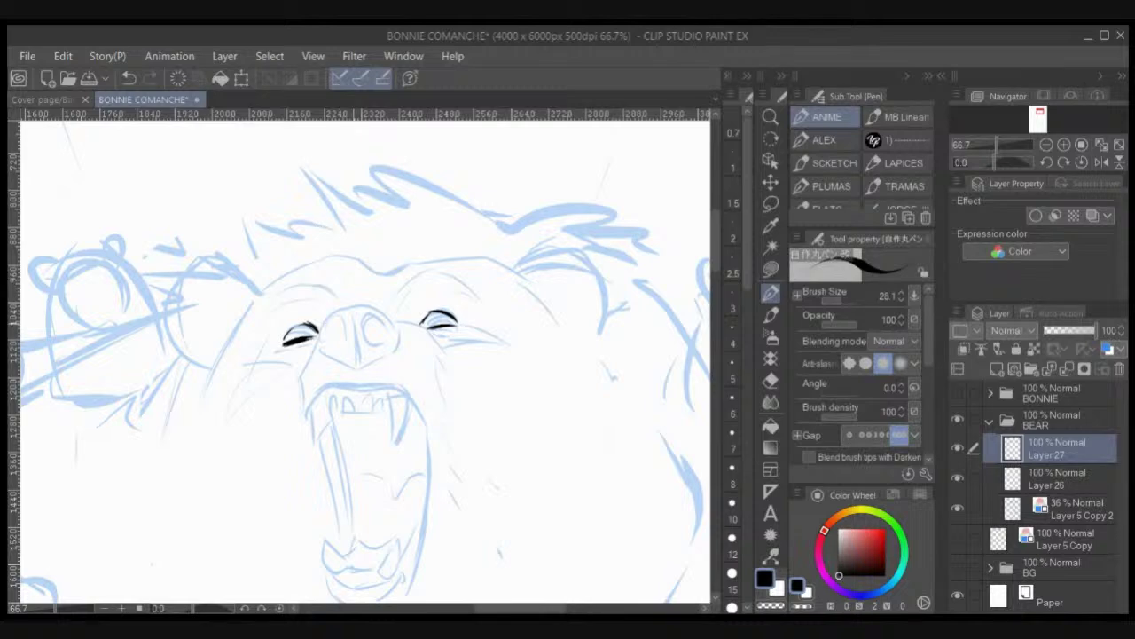
Step: Ink the bear's nose with its center line, nostrils, top curve and pointed lower outline
drag(354, 310, 360, 357)
mouse_move(346, 309)
mouse_down()
mouse_move(322, 341)
mouse_move(334, 334)
mouse_move(360, 347)
mouse_move(385, 327)
mouse_up()
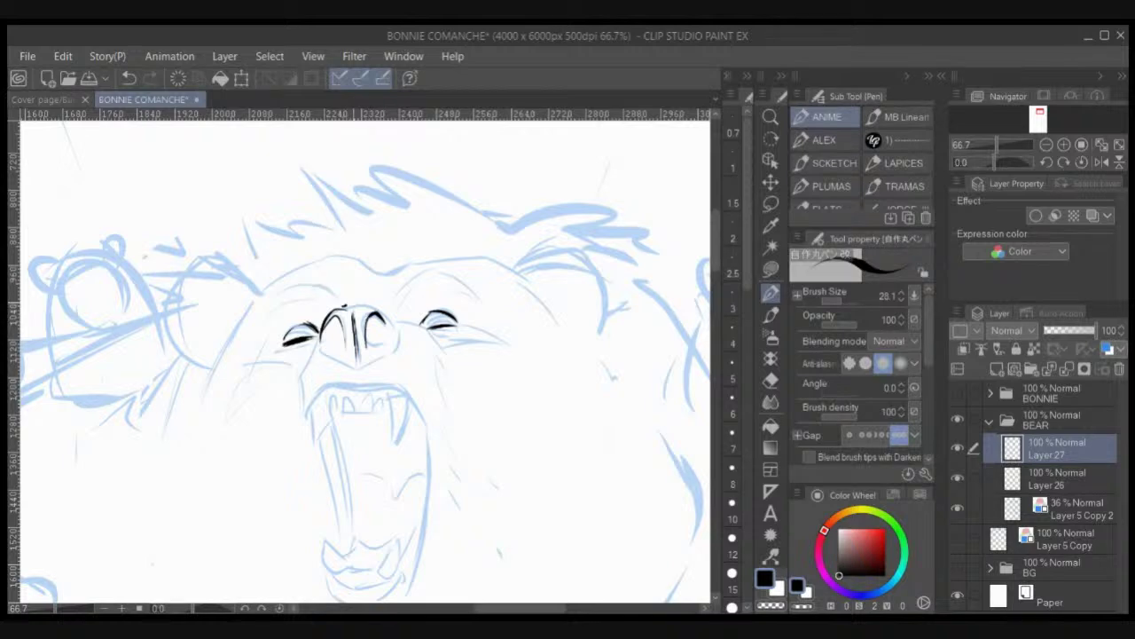
mouse_move(363, 308)
mouse_down()
mouse_move(396, 322)
mouse_move(401, 337)
mouse_up()
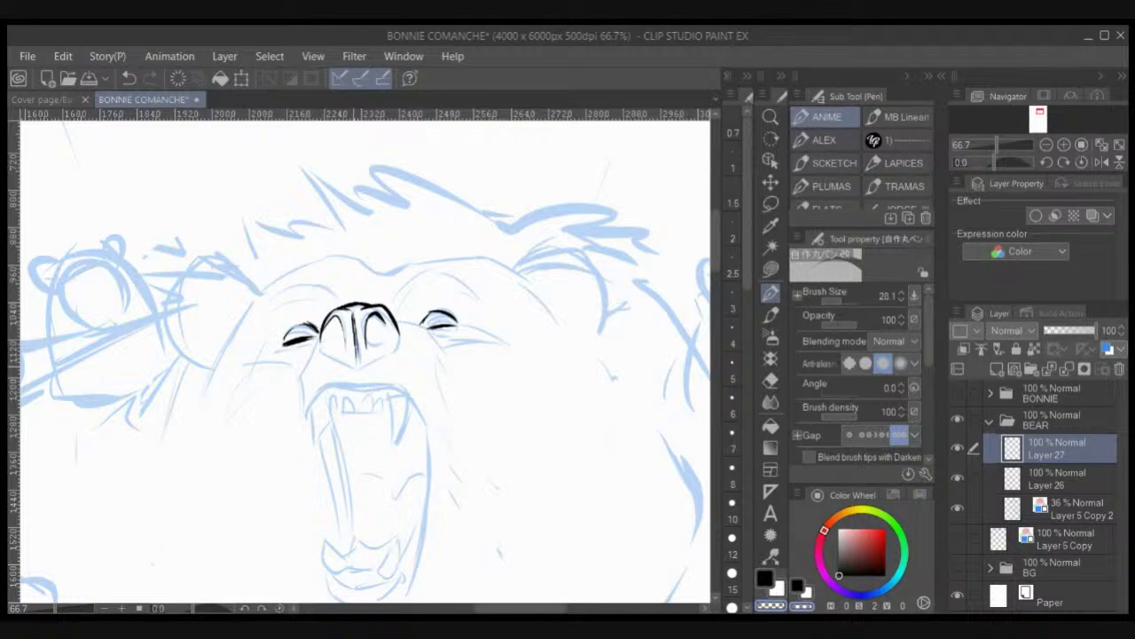
mouse_move(337, 360)
mouse_down()
mouse_move(323, 350)
mouse_move(357, 369)
mouse_move(401, 347)
mouse_move(395, 326)
mouse_up()
Step: Add black contour strokes around both of the bear's eyes and along the side of the muzzle
drag(305, 343, 275, 355)
drag(298, 320, 276, 341)
mouse_move(302, 317)
mouse_down()
mouse_move(285, 326)
mouse_move(320, 330)
mouse_up()
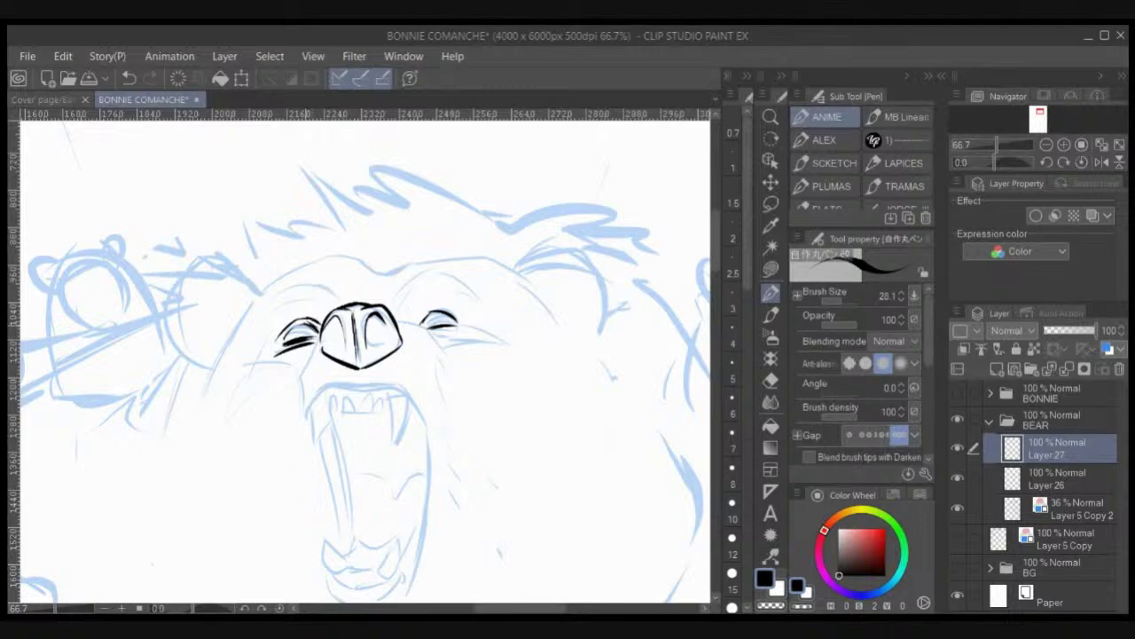
mouse_move(414, 321)
mouse_down()
mouse_move(455, 303)
mouse_move(423, 329)
mouse_move(449, 358)
mouse_move(458, 332)
mouse_move(475, 338)
mouse_move(459, 331)
mouse_up()
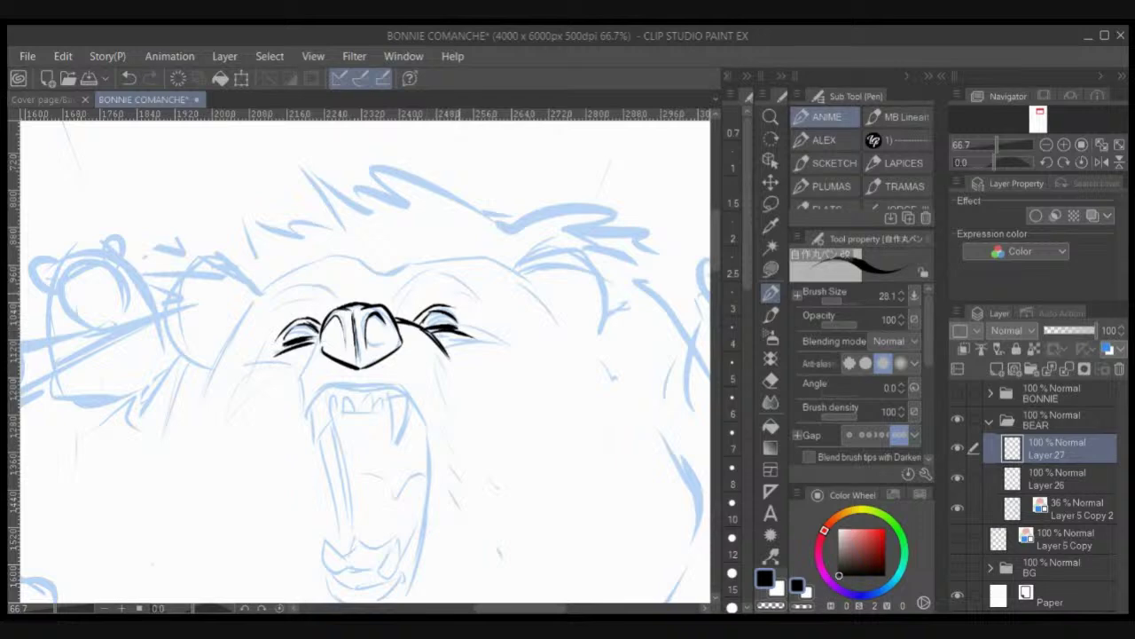
Step: Ink the brow lines above both of the bear's eyes and the arched upper edge of its open mouth
mouse_move(272, 296)
mouse_down()
mouse_move(426, 272)
mouse_move(403, 282)
mouse_move(488, 296)
mouse_up()
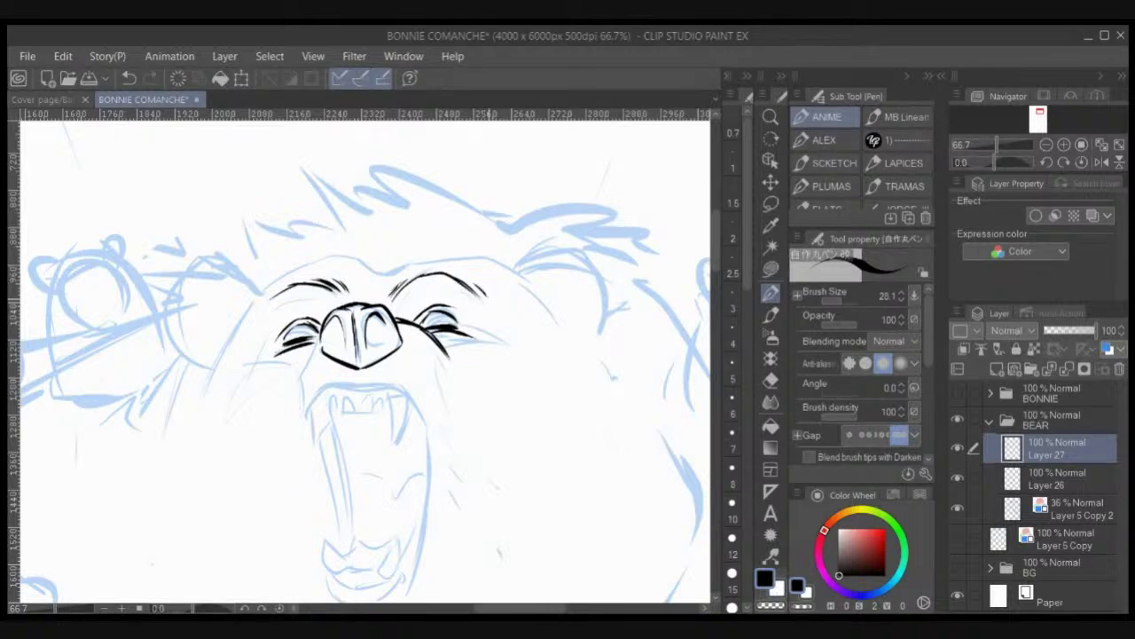
mouse_move(354, 355)
space+mouse_down()
mouse_move(370, 349)
mouse_move(358, 340)
mouse_move(391, 338)
space+mouse_up()
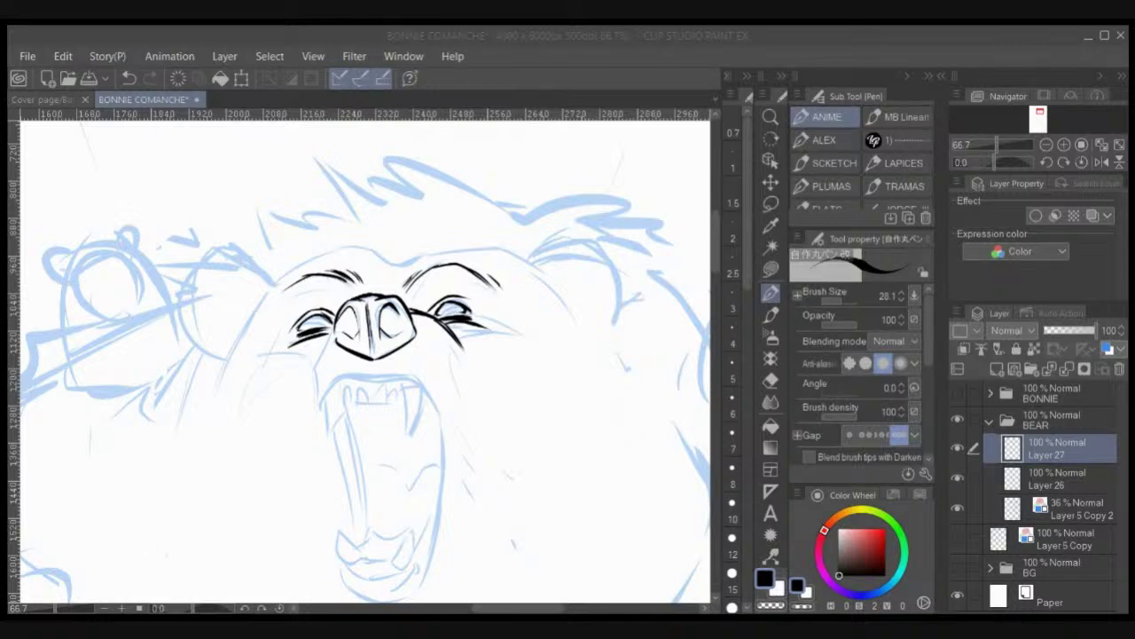
mouse_move(328, 398)
mouse_down()
mouse_move(355, 376)
mouse_move(409, 373)
mouse_move(440, 410)
mouse_up()
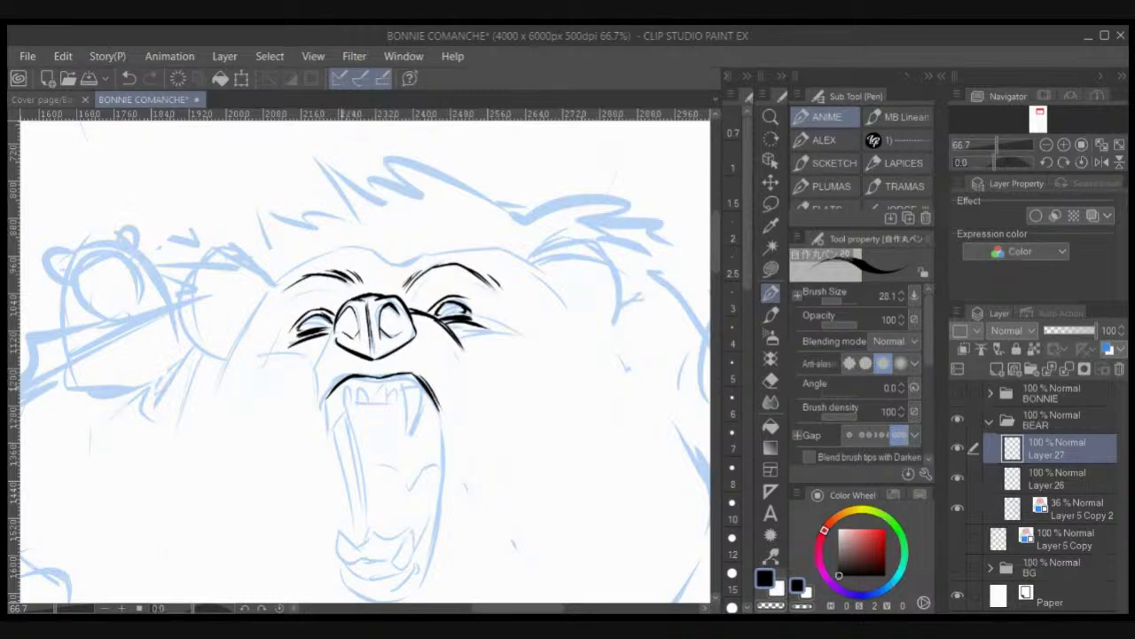
Step: Ink short fur strokes down both sides of the bear's muzzle, from the eyes to the corners of the mouth
mouse_move(324, 401)
mouse_down()
mouse_move(341, 379)
mouse_move(313, 397)
mouse_up()
drag(323, 347, 309, 366)
drag(332, 329, 321, 344)
drag(318, 359, 310, 369)
drag(331, 331, 317, 392)
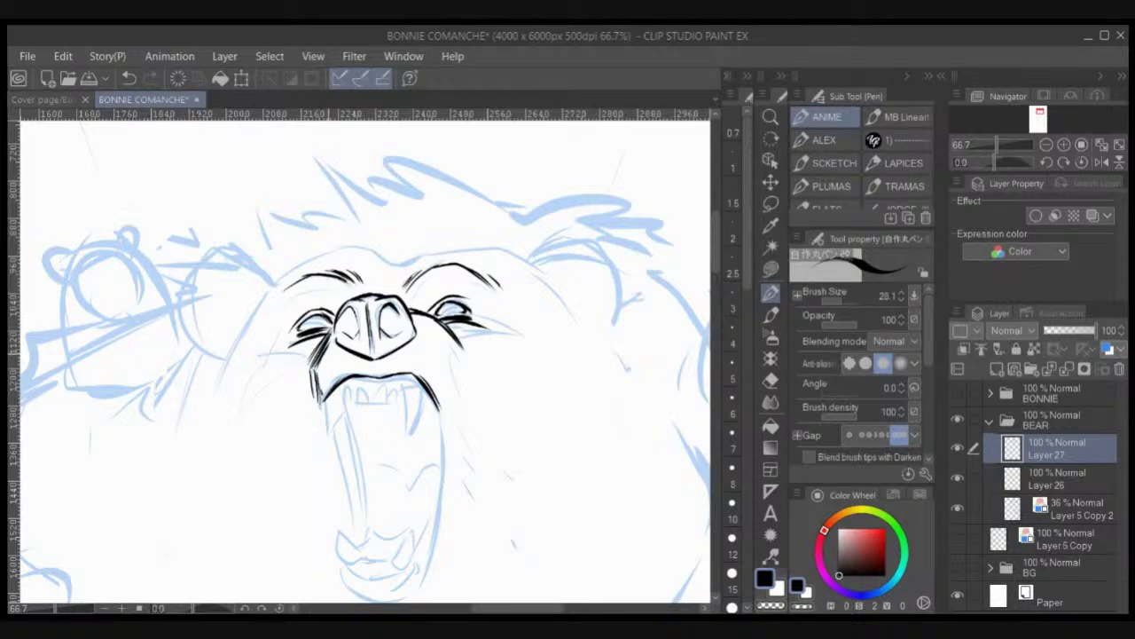
scroll(325, 359, down, 1)
drag(432, 351, 434, 404)
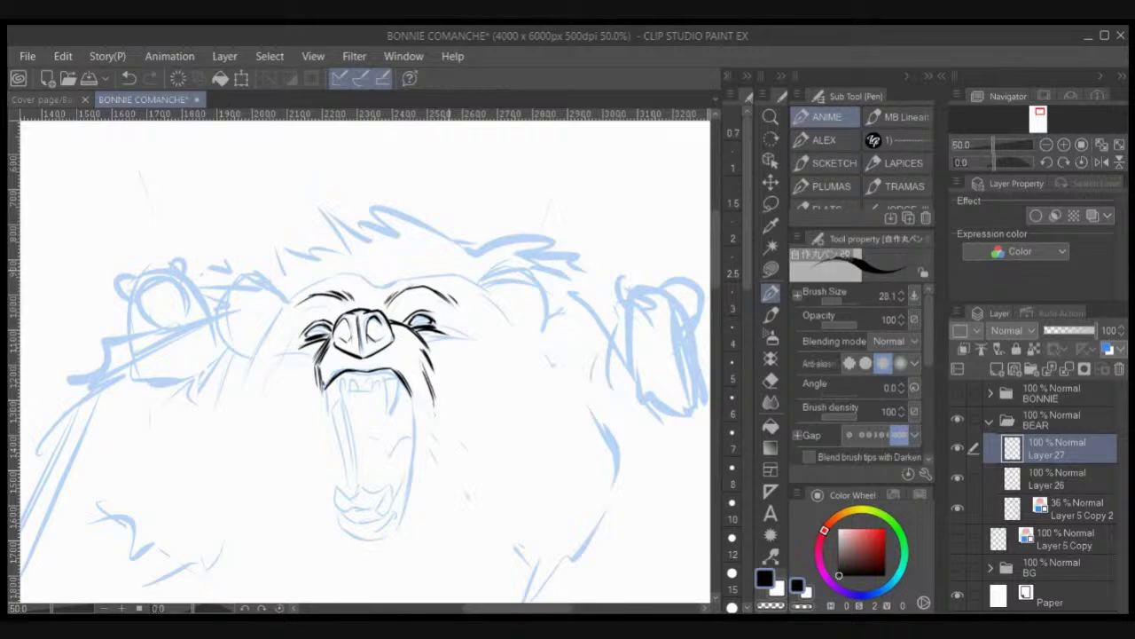
Step: Ink several slanted contour strokes along the outer cheek beside the bear's left-hand eye
drag(273, 322, 245, 370)
drag(282, 307, 251, 355)
drag(278, 312, 250, 346)
key(ctrl+minus)
mouse_move(364, 355)
mouse_down()
mouse_move(333, 314)
mouse_move(323, 329)
mouse_up()
scroll(403, 430, up, 1)
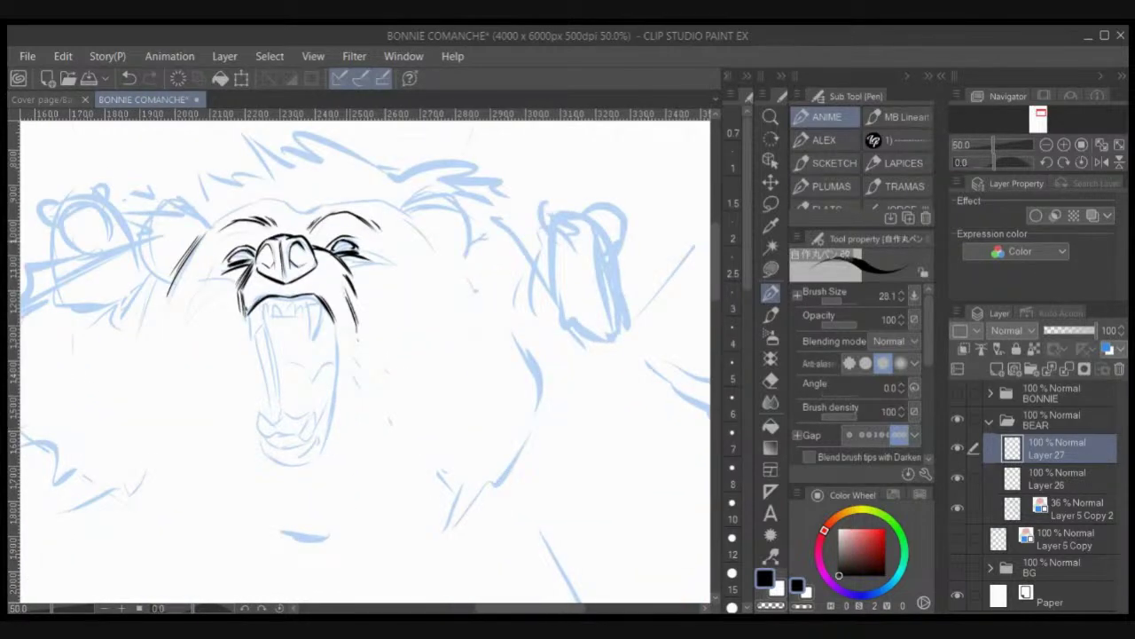
Step: Blacken the area under the right-hand eye, then shade it, the muzzle and the left cheek with the MB Linear brush
mouse_move(354, 255)
mouse_down()
mouse_move(341, 272)
mouse_move(360, 278)
mouse_up()
drag(365, 270, 367, 286)
drag(373, 277, 369, 294)
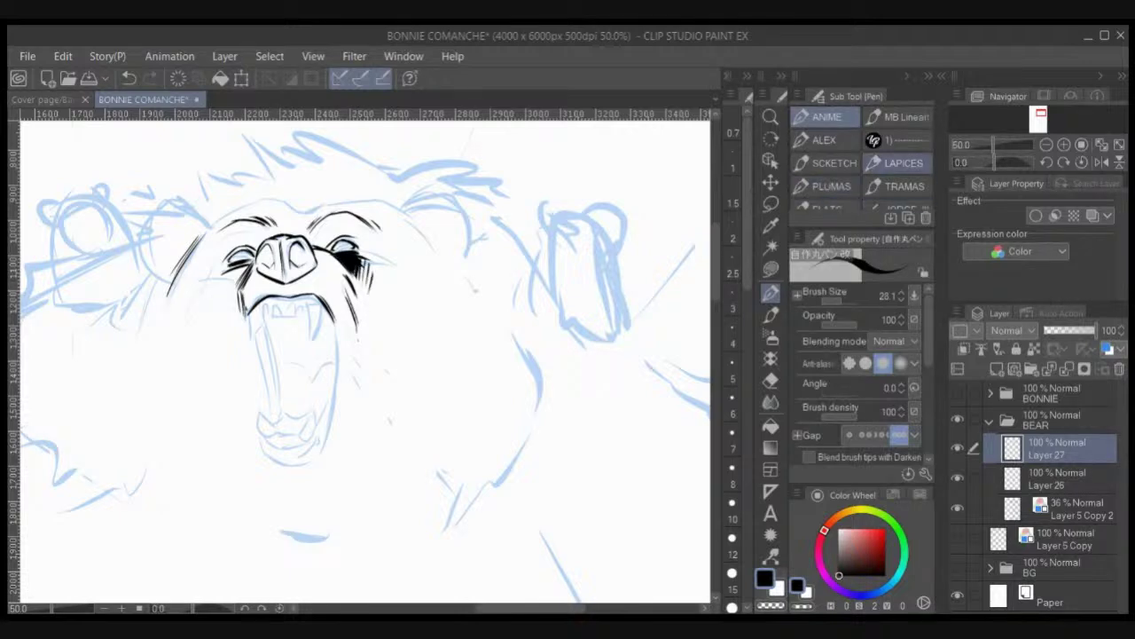
click(900, 116)
mouse_move(355, 260)
mouse_down()
mouse_move(383, 310)
mouse_move(393, 279)
mouse_up()
drag(363, 265, 388, 282)
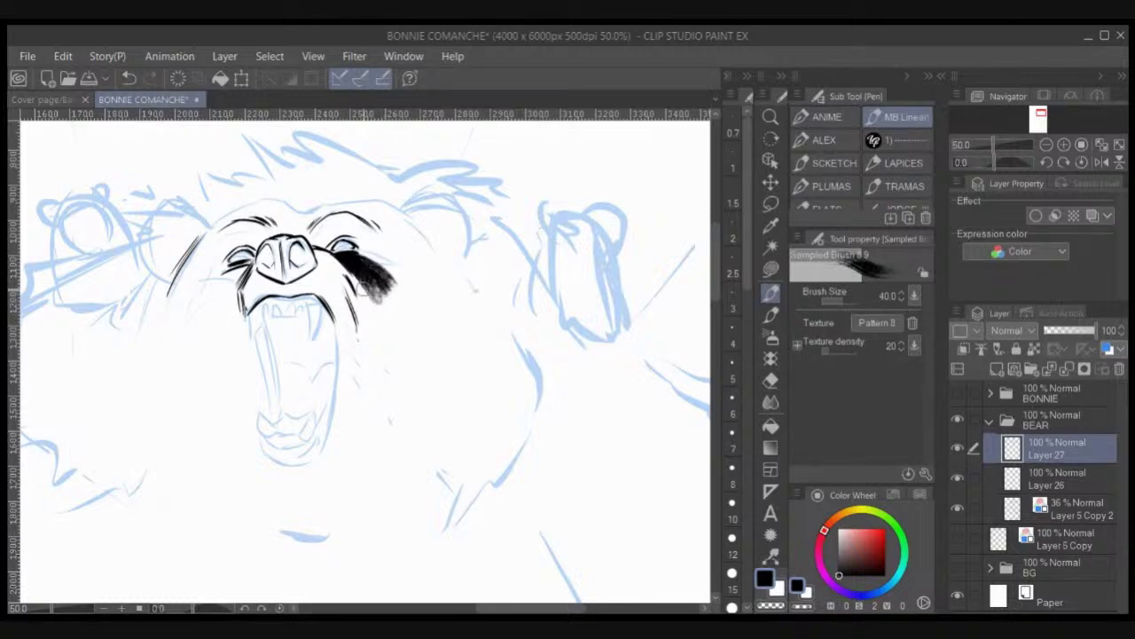
mouse_move(270, 277)
mouse_down()
mouse_move(249, 303)
mouse_move(273, 290)
mouse_move(250, 295)
mouse_move(262, 282)
mouse_move(290, 291)
mouse_move(278, 287)
mouse_move(322, 270)
mouse_move(286, 296)
mouse_move(334, 284)
mouse_move(308, 287)
mouse_move(325, 264)
mouse_move(289, 292)
mouse_move(270, 291)
mouse_move(326, 287)
mouse_move(346, 314)
mouse_move(311, 275)
mouse_move(232, 279)
mouse_move(218, 304)
mouse_move(206, 297)
mouse_move(219, 280)
mouse_move(176, 318)
mouse_move(209, 235)
mouse_move(158, 342)
mouse_move(195, 279)
mouse_move(169, 364)
mouse_move(176, 378)
mouse_move(193, 318)
mouse_move(195, 336)
mouse_move(220, 291)
mouse_move(198, 316)
mouse_move(204, 269)
mouse_move(228, 241)
mouse_up()
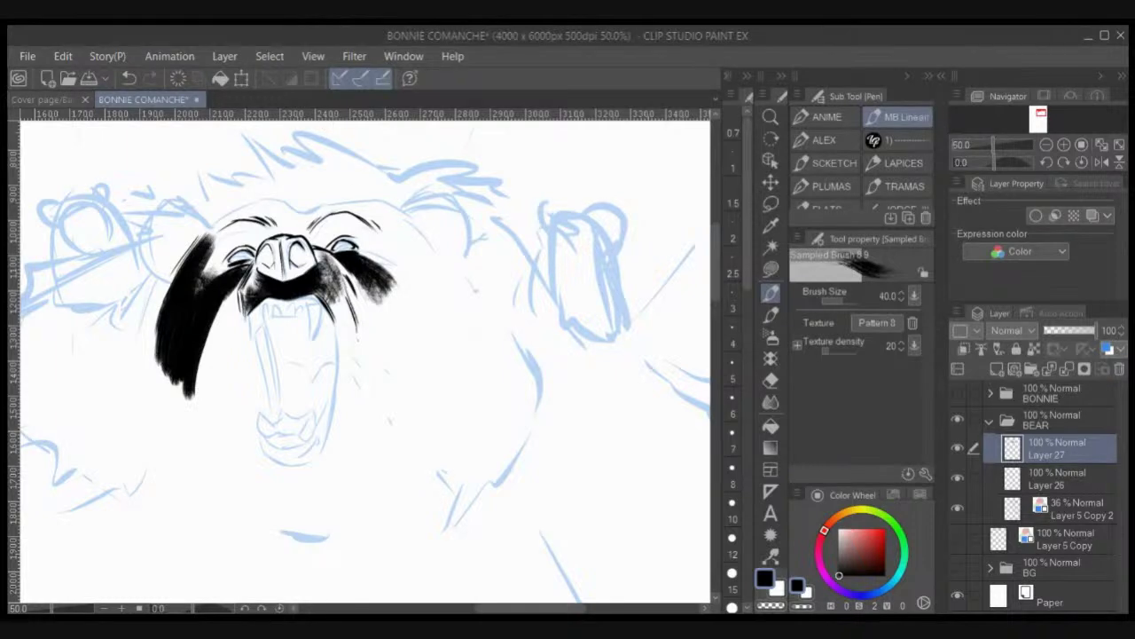
Step: Brush black fur down the bear's left cheek, neck and shoulder with the brush enlarged to 105.5
mouse_move(192, 398)
mouse_down()
mouse_move(224, 299)
mouse_move(242, 365)
mouse_move(246, 306)
mouse_move(255, 395)
mouse_move(240, 330)
mouse_move(205, 398)
mouse_move(188, 404)
mouse_move(187, 325)
mouse_up()
scroll(189, 362, down, 1)
mouse_move(228, 411)
mouse_down()
mouse_move(352, 379)
mouse_move(351, 394)
mouse_up()
mouse_move(262, 290)
mouse_down()
mouse_move(294, 286)
mouse_move(229, 354)
mouse_move(258, 359)
mouse_move(260, 425)
mouse_move(311, 433)
mouse_move(342, 416)
mouse_move(330, 360)
mouse_move(341, 335)
mouse_move(348, 352)
mouse_move(225, 402)
mouse_move(233, 337)
mouse_move(153, 403)
mouse_move(124, 499)
mouse_move(158, 433)
mouse_up()
mouse_move(205, 363)
mouse_down()
mouse_move(162, 505)
mouse_move(184, 440)
mouse_move(177, 498)
mouse_move(225, 363)
mouse_move(186, 482)
mouse_up()
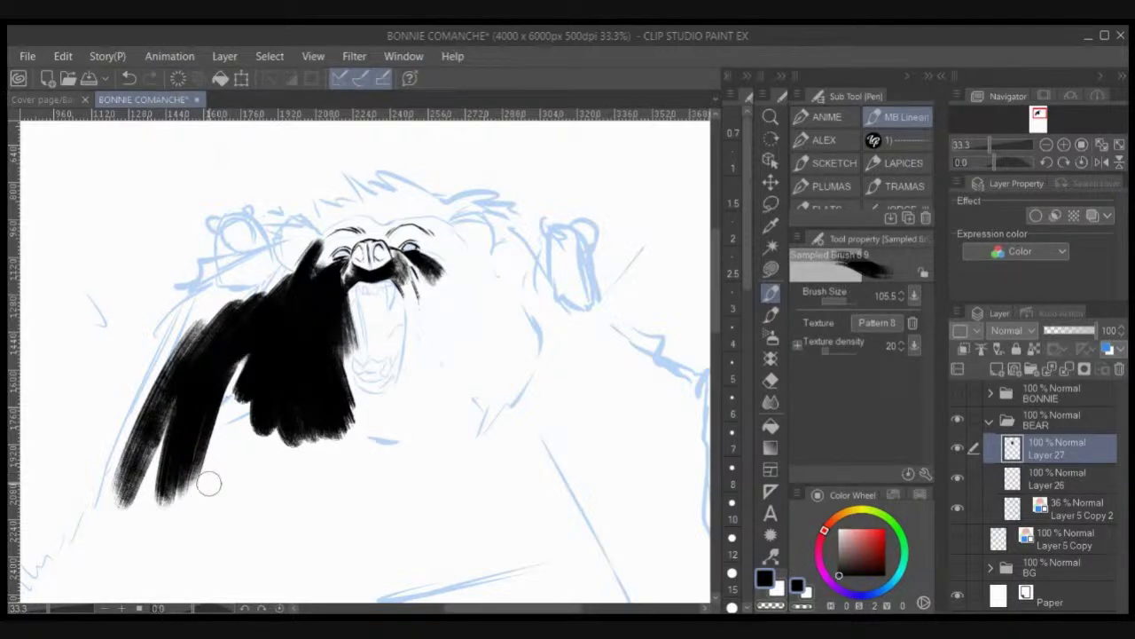
Step: Fill the gap between the bear's left shoulder and neck with long downward black fur strokes
drag(225, 458, 232, 515)
mouse_move(213, 412)
mouse_down()
mouse_move(240, 497)
mouse_move(214, 406)
mouse_move(257, 512)
mouse_up()
drag(235, 395, 261, 502)
drag(238, 368, 266, 508)
drag(252, 404, 276, 503)
drag(262, 433, 306, 502)
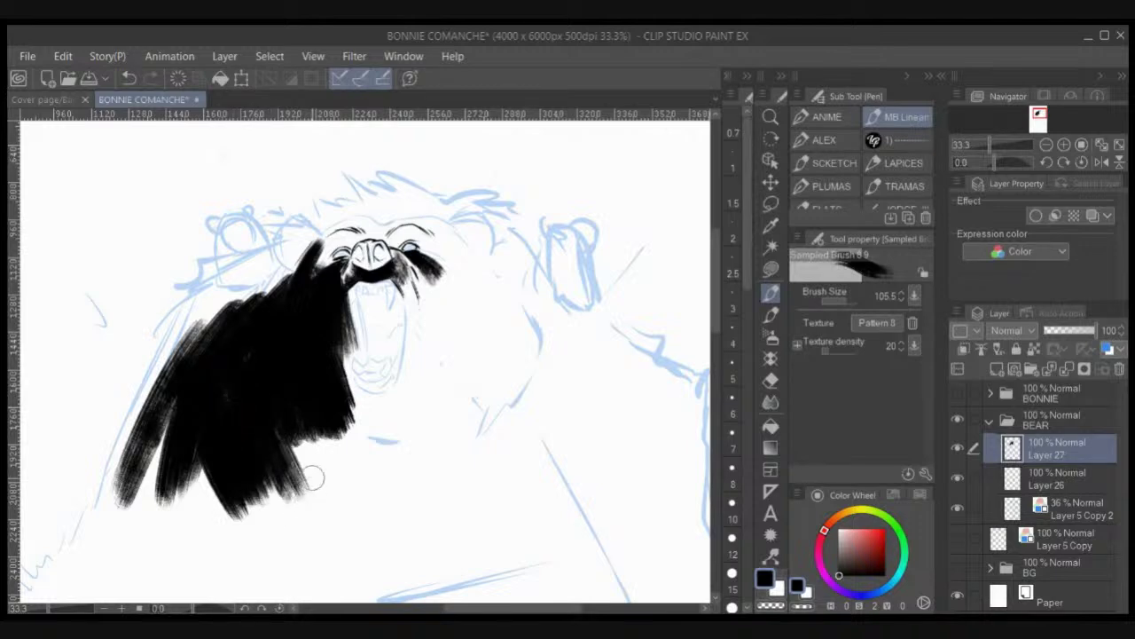
Step: Extend the ragged lower edge of the black fur across the chest toward the area below the mouth
drag(296, 435, 321, 488)
drag(291, 410, 325, 472)
drag(285, 434, 310, 454)
mouse_move(309, 415)
mouse_down()
mouse_move(342, 495)
mouse_move(359, 494)
mouse_up()
mouse_move(336, 427)
mouse_down()
mouse_move(366, 488)
mouse_move(370, 479)
mouse_up()
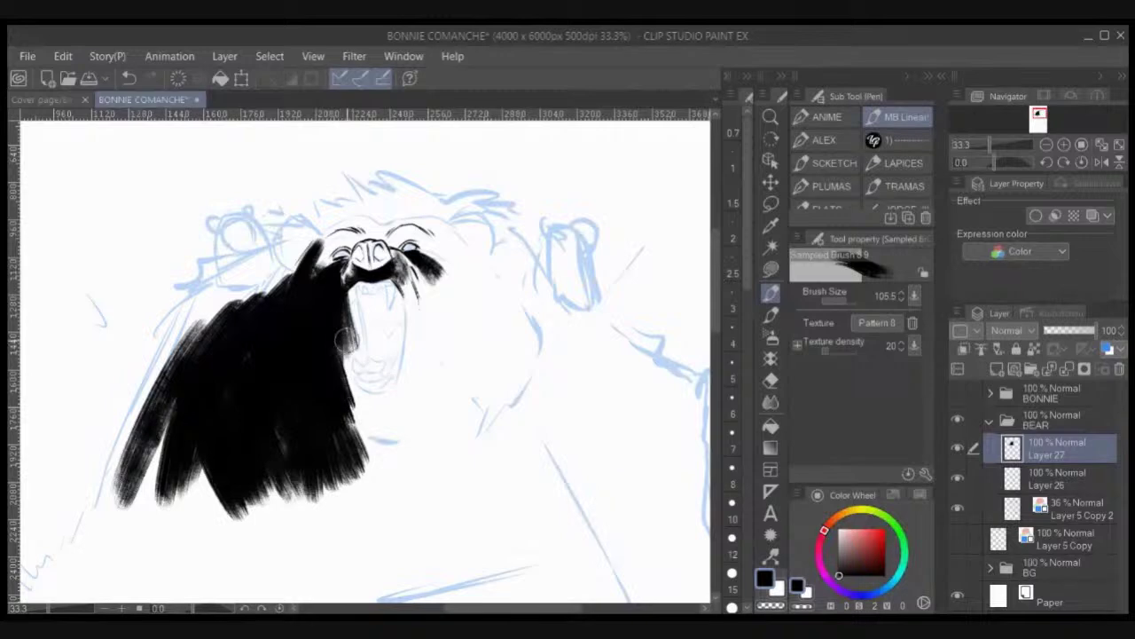
Step: Brush black fur beside and under the bear's lower jaw and block in its left ear
drag(345, 355, 380, 455)
drag(348, 380, 390, 438)
drag(364, 399, 403, 424)
drag(265, 213, 303, 270)
mouse_move(281, 231)
mouse_down()
mouse_move(316, 266)
mouse_move(307, 241)
mouse_up()
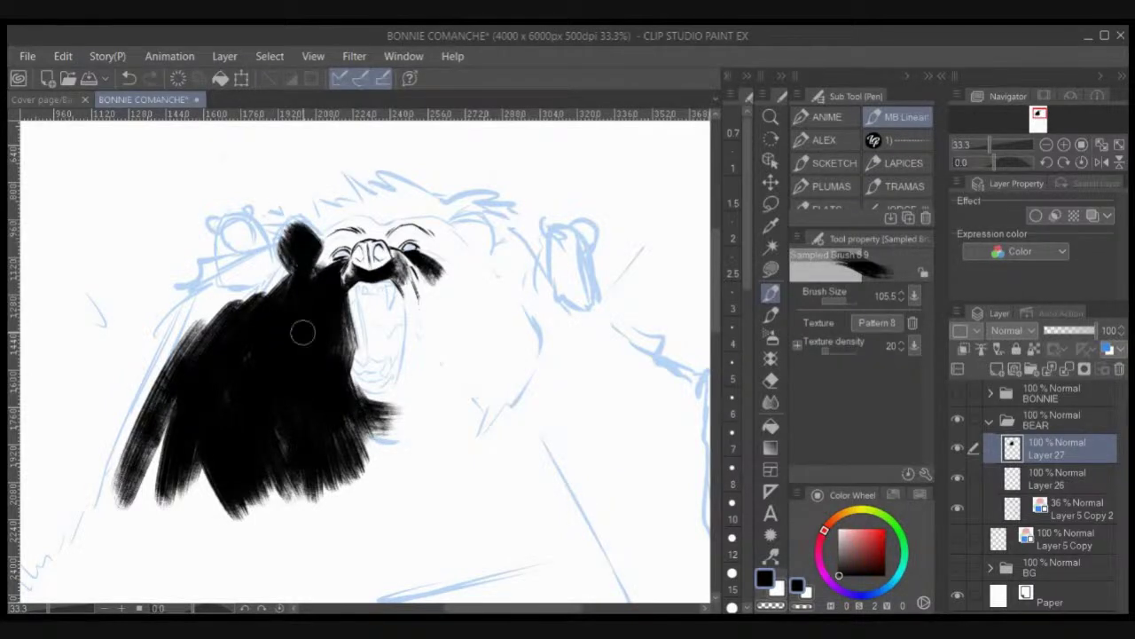
Step: Fill the bear's chest and left flank below the brushed fur with solid black using Lasso fill
drag(509, 396, 510, 264)
scroll(510, 264, down, 1)
scroll(507, 263, down, 1)
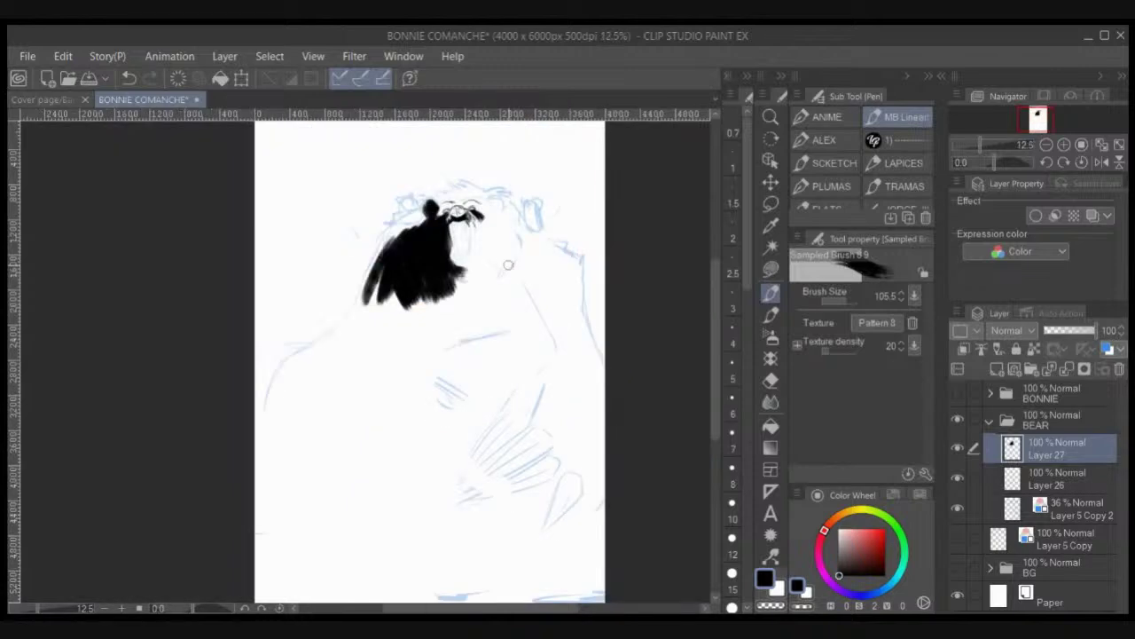
click(771, 269)
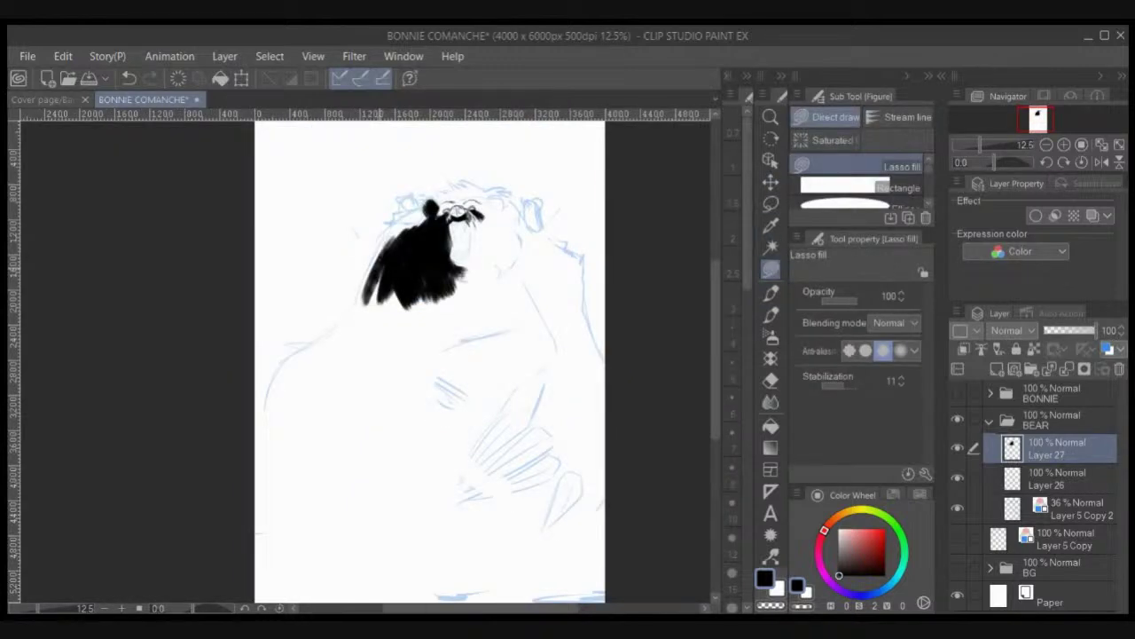
click(957, 538)
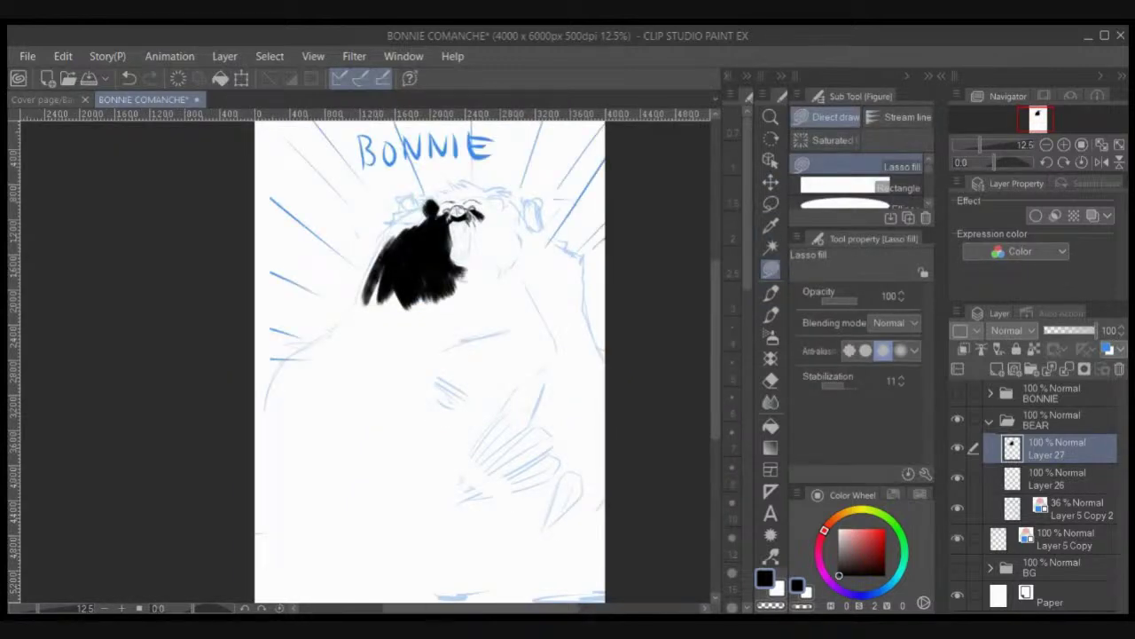
click(957, 538)
mouse_move(380, 266)
mouse_down()
mouse_move(481, 355)
mouse_move(461, 271)
mouse_move(480, 359)
mouse_move(443, 342)
mouse_up()
mouse_move(367, 282)
mouse_down()
mouse_move(375, 333)
mouse_move(390, 306)
mouse_move(345, 341)
mouse_move(362, 289)
mouse_move(350, 293)
mouse_up()
Step: Roughen the left flank's edge and brush textured black fur down the right side of the chest with MB Linear
click(771, 294)
drag(367, 295, 352, 286)
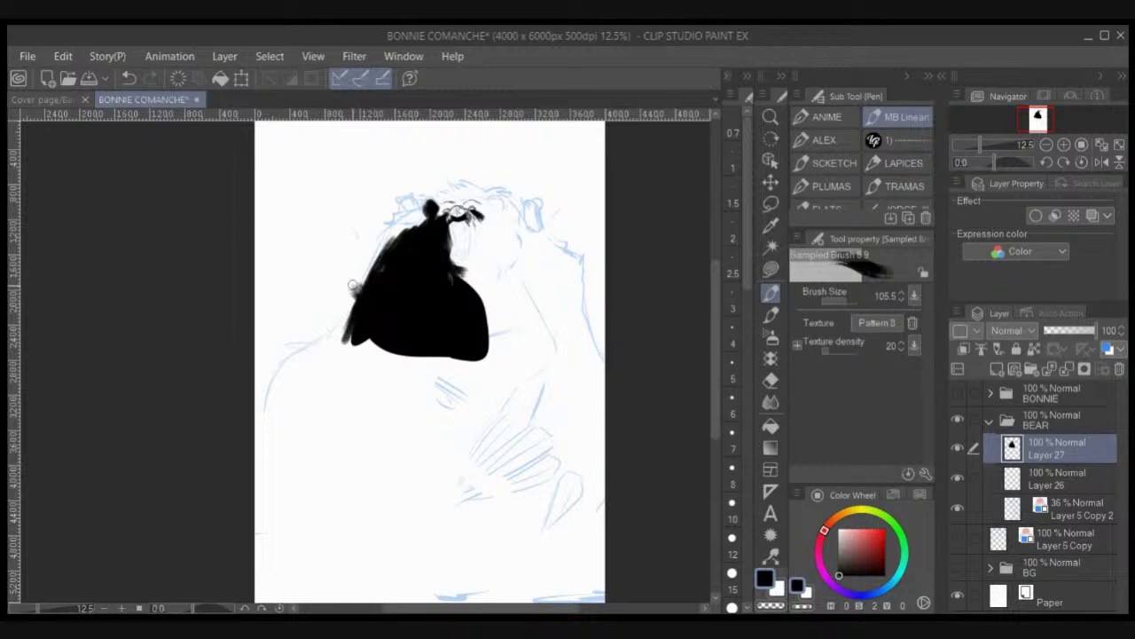
key(ctrl+z)
mouse_move(458, 297)
mouse_down()
mouse_move(477, 283)
mouse_move(497, 348)
mouse_up()
mouse_move(474, 277)
mouse_down()
mouse_move(505, 350)
mouse_move(522, 353)
mouse_up()
drag(501, 292, 534, 354)
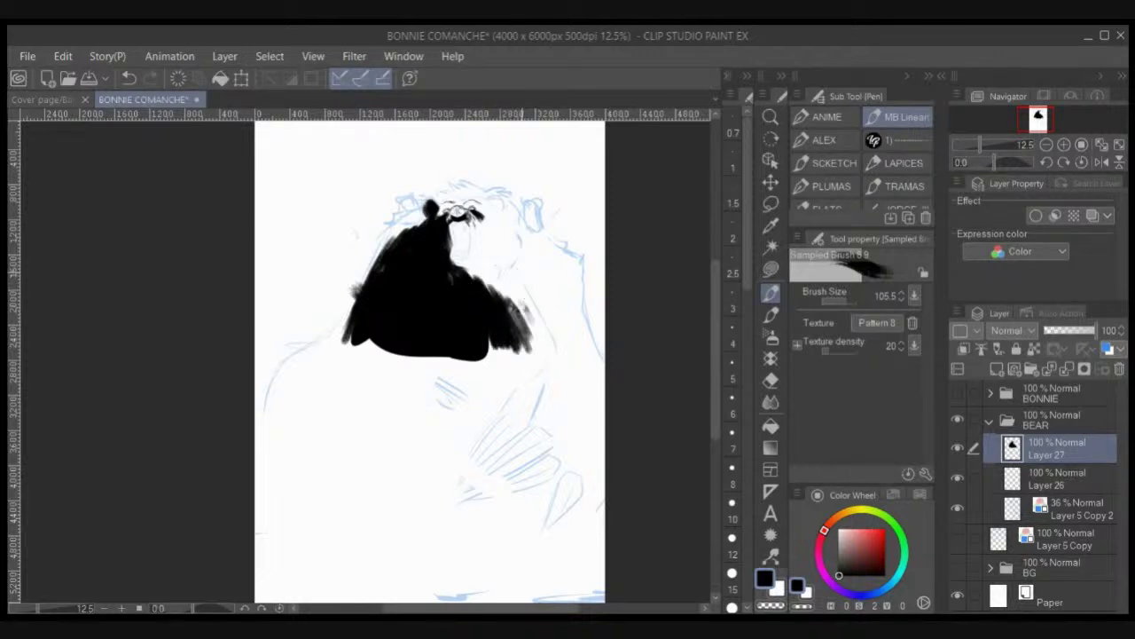
Step: Add fur strokes between the left ear and eye with the ANIME pen and blacken the left nostril
scroll(525, 279, up, 2)
drag(394, 200, 412, 313)
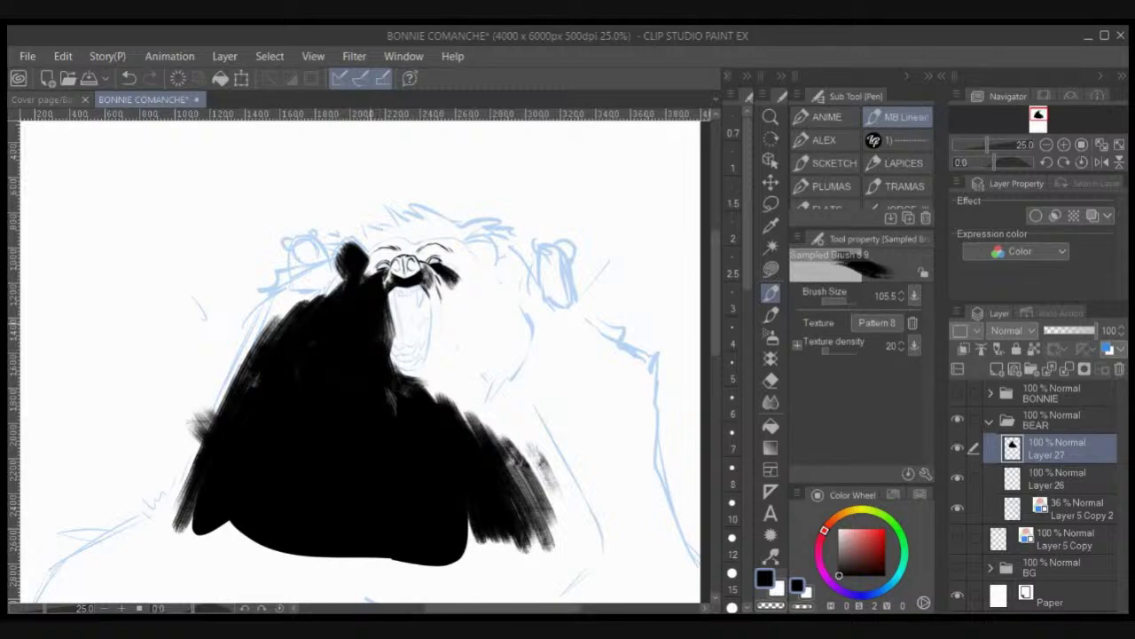
scroll(370, 324, up, 2)
click(826, 117)
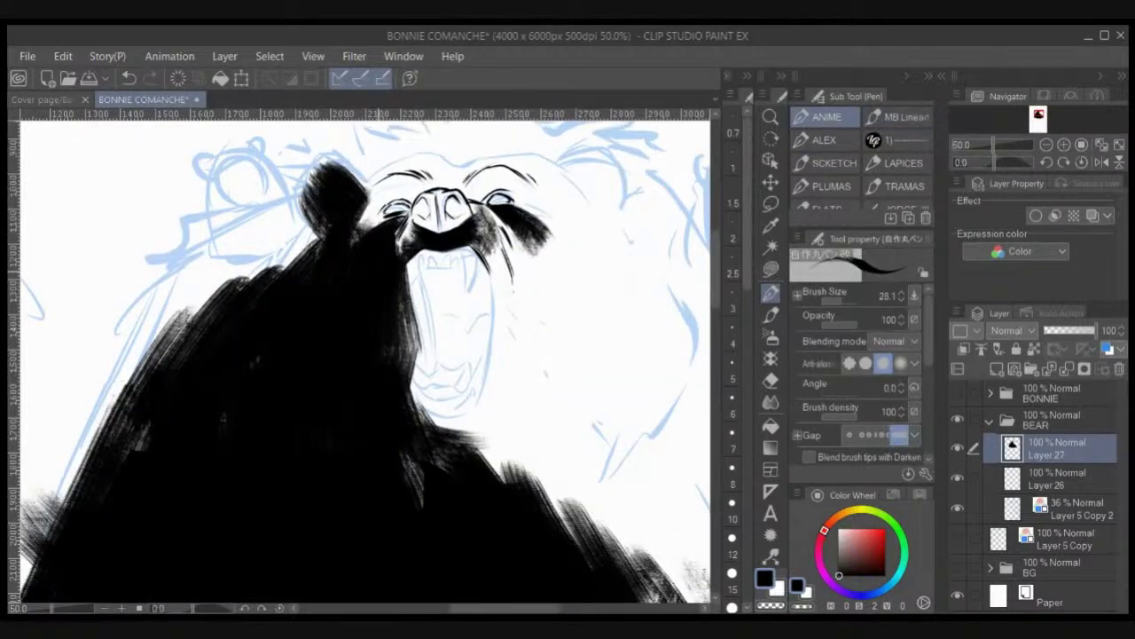
drag(426, 266, 426, 321)
mouse_move(364, 258)
mouse_down()
mouse_move(355, 288)
mouse_move(387, 242)
mouse_up()
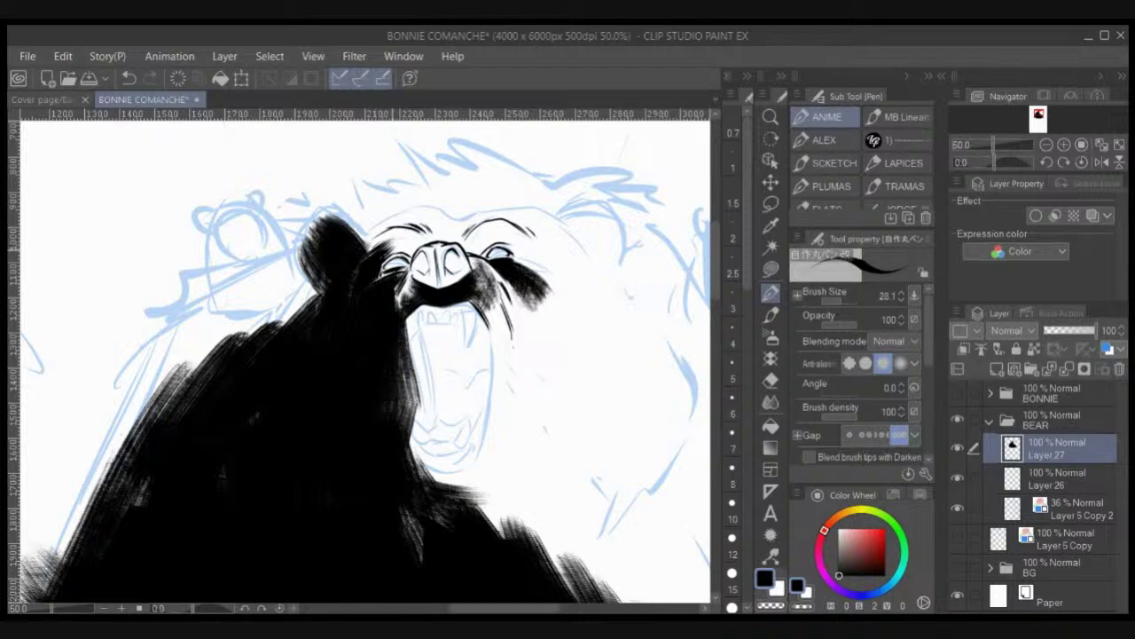
drag(396, 254, 409, 250)
drag(434, 259, 434, 286)
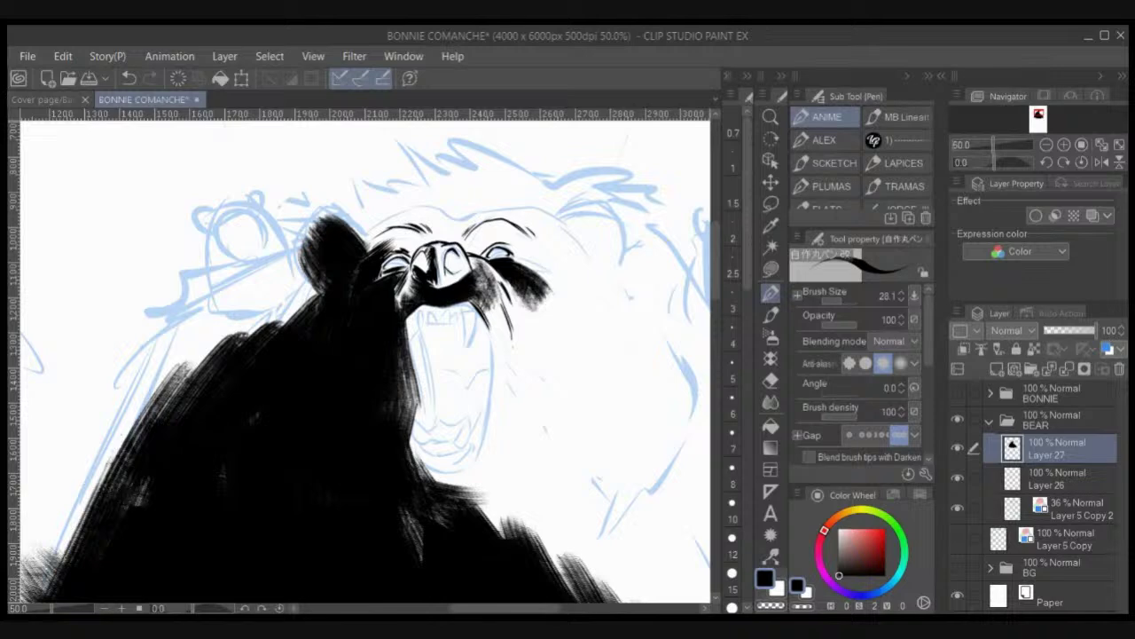
Step: Collapse the BEAR folder and show the BONNIE and BG folders to check the bear within the full composition
click(990, 420)
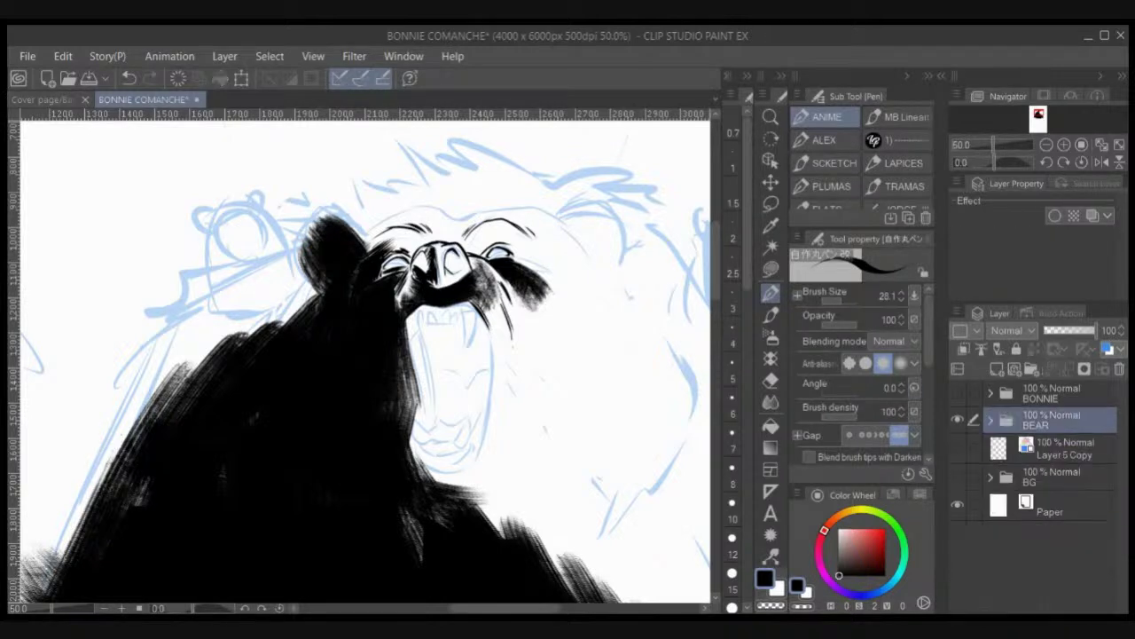
click(957, 393)
scroll(547, 353, down, 2)
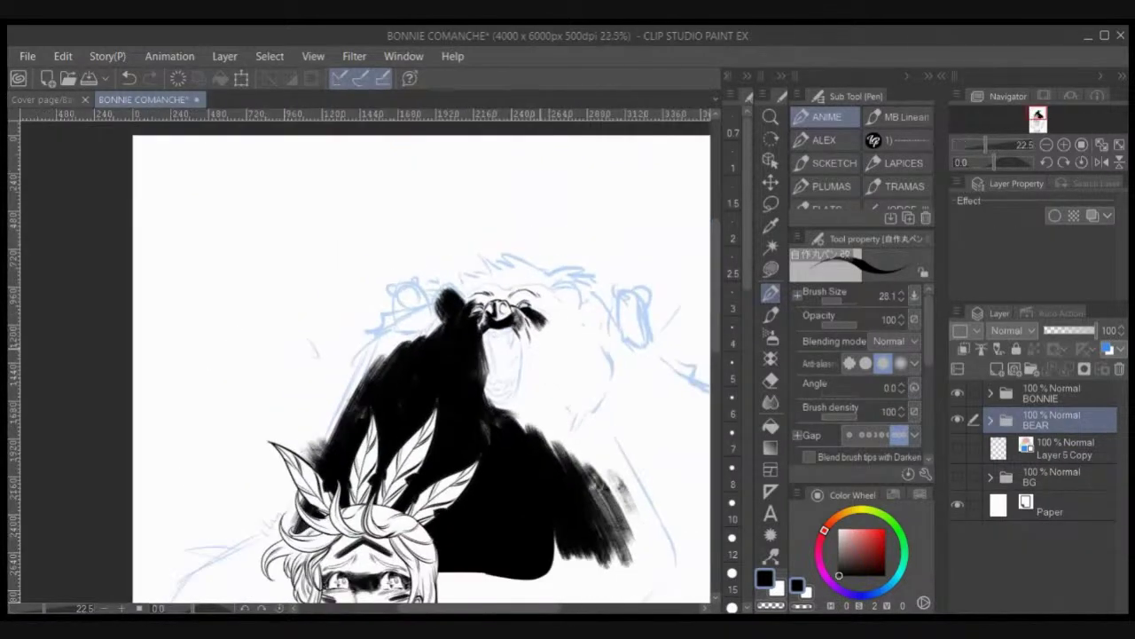
drag(511, 355, 426, 251)
scroll(426, 251, down, 1)
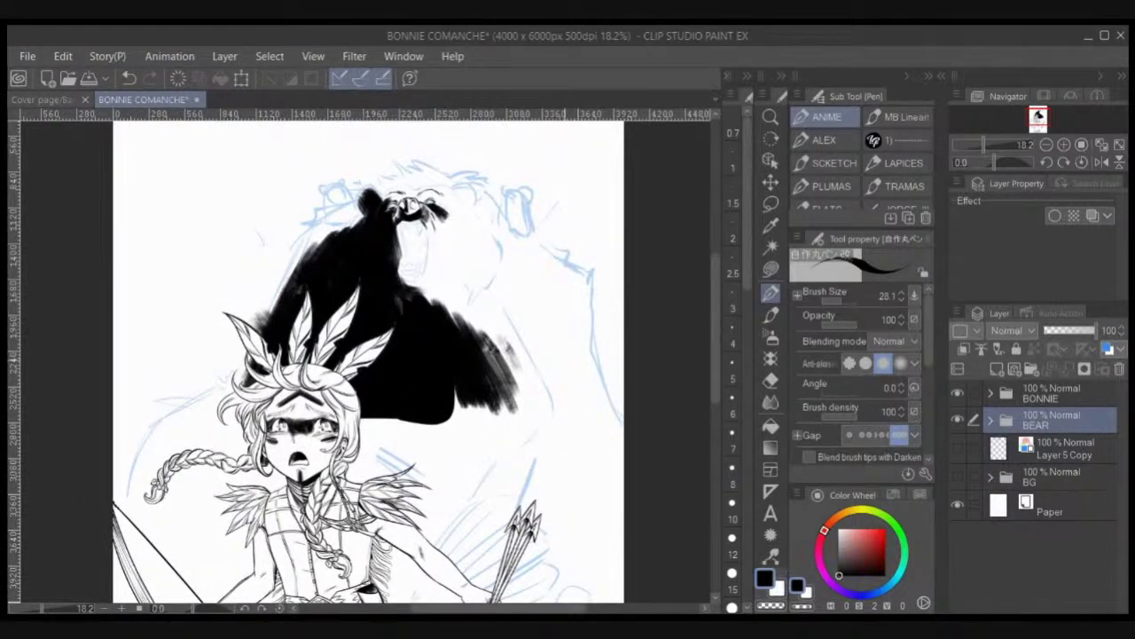
click(957, 477)
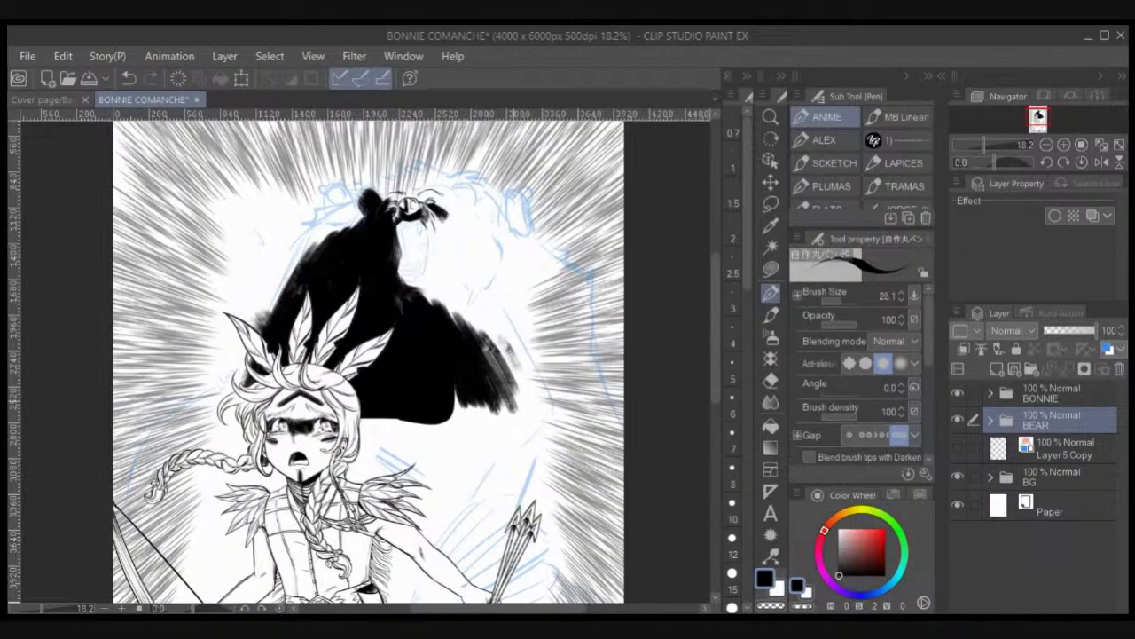
mouse_move(513, 404)
mouse_down()
mouse_move(509, 218)
mouse_move(521, 414)
mouse_up()
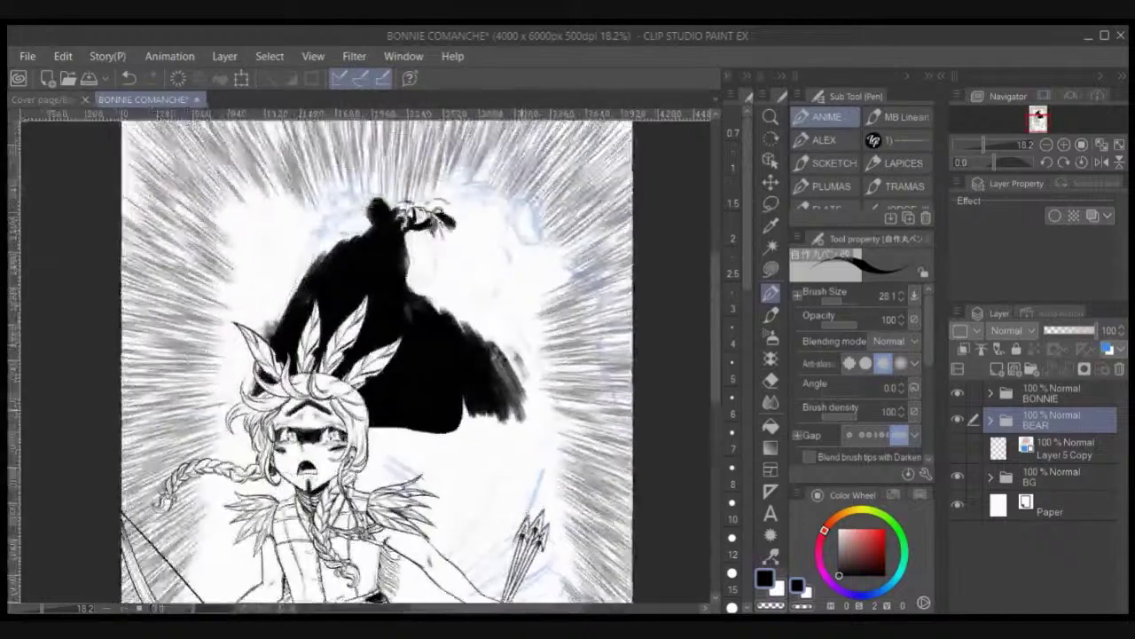
Step: Reactivate Layer 27 in the BEAR folder and lasso-fill the bear's body in black behind Bonnie's braid and shoulder
key(i)
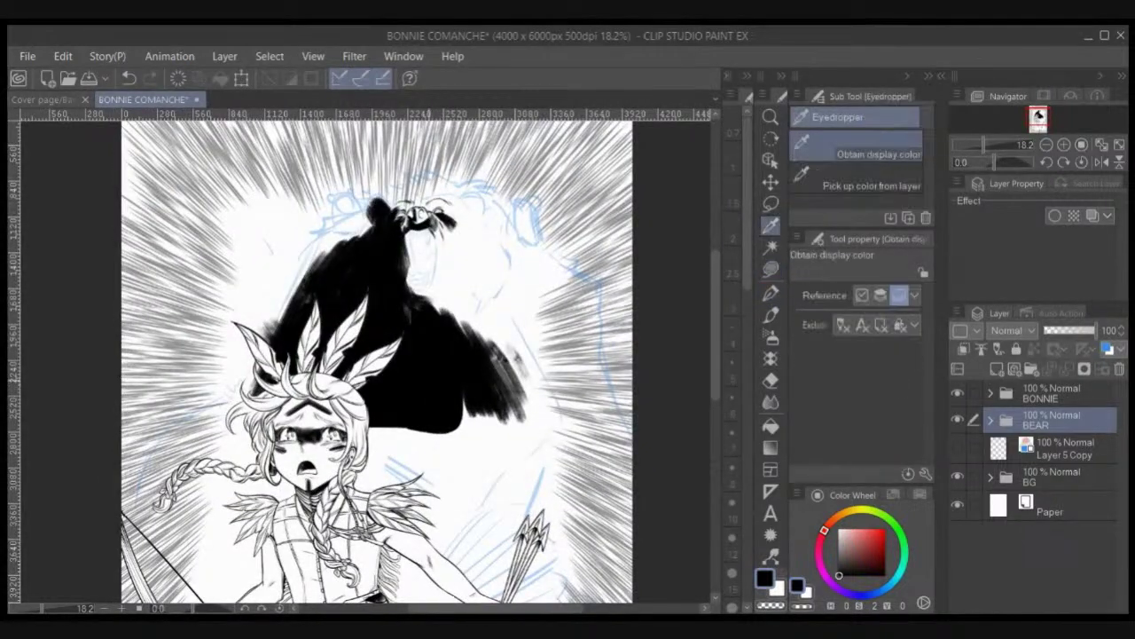
click(991, 421)
click(1058, 449)
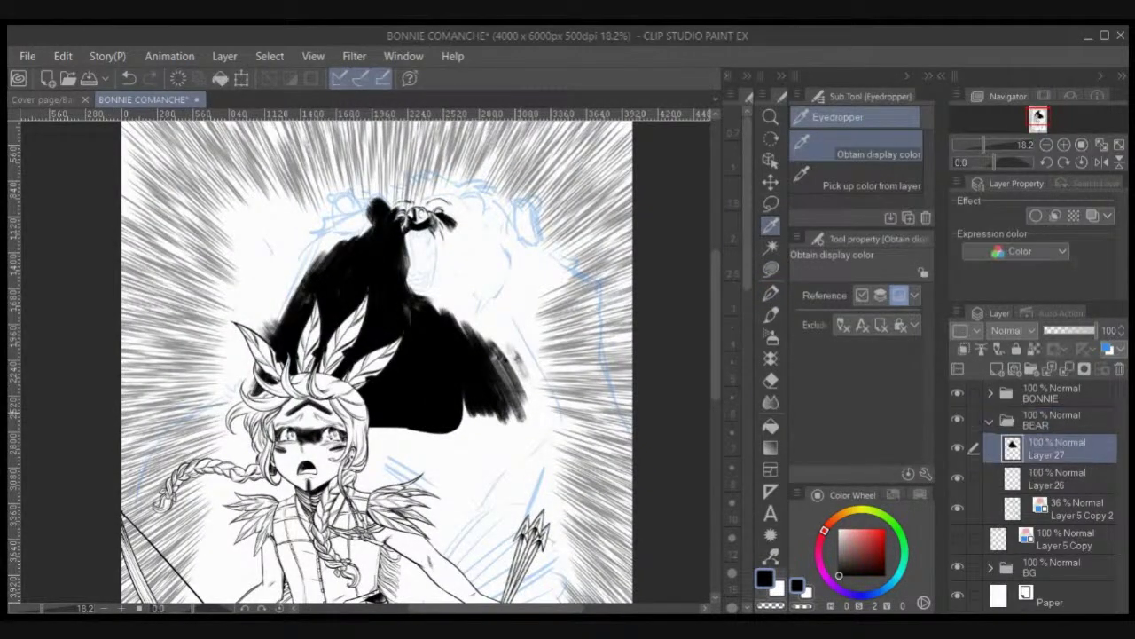
key(u)
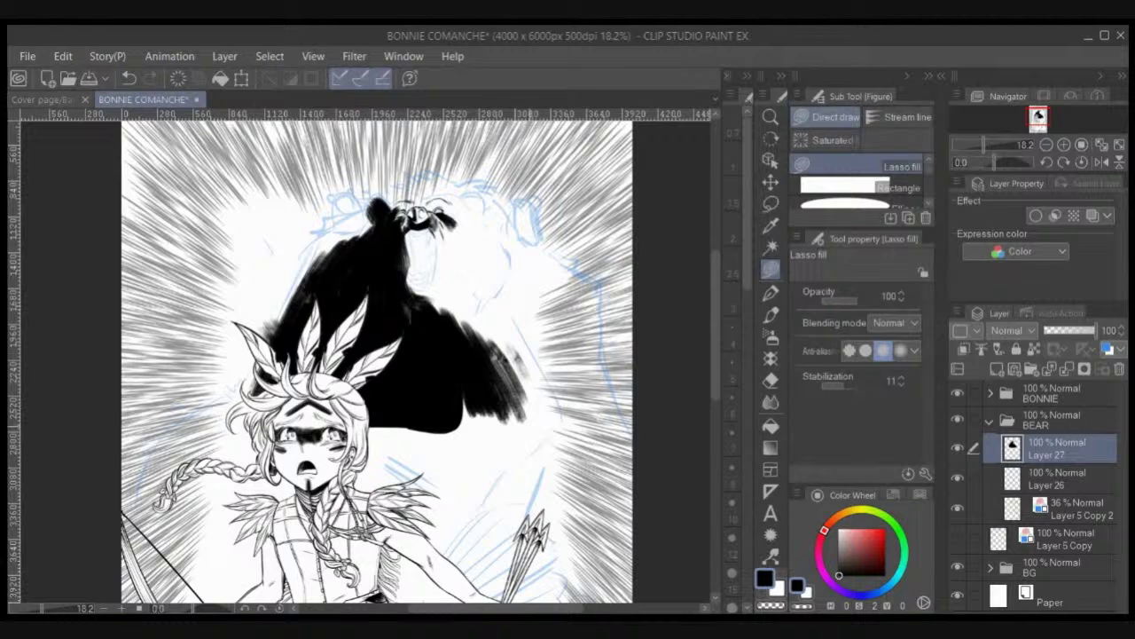
drag(496, 483, 498, 441)
mouse_move(243, 429)
mouse_down()
mouse_move(257, 582)
mouse_move(280, 512)
mouse_up()
mouse_move(180, 469)
mouse_down()
mouse_move(291, 568)
mouse_move(263, 461)
mouse_up()
Step: Lasso-fill the right side of the bear's torso and its shoulder in black, with jagged fur points along the edge
mouse_move(528, 357)
mouse_down()
mouse_move(473, 266)
mouse_move(503, 321)
mouse_move(419, 307)
mouse_move(437, 272)
mouse_up()
mouse_move(432, 277)
mouse_down()
mouse_move(450, 228)
mouse_move(484, 283)
mouse_up()
mouse_move(448, 444)
mouse_down()
mouse_move(489, 379)
mouse_move(520, 379)
mouse_move(446, 370)
mouse_move(425, 351)
mouse_up()
mouse_move(487, 434)
mouse_down()
mouse_move(497, 426)
mouse_move(485, 443)
mouse_move(533, 449)
mouse_move(499, 360)
mouse_up()
mouse_move(497, 460)
mouse_down()
mouse_move(461, 501)
mouse_move(537, 448)
mouse_up()
mouse_move(497, 479)
mouse_down()
mouse_move(522, 522)
mouse_move(559, 434)
mouse_move(532, 368)
mouse_up()
mouse_move(592, 397)
mouse_down()
mouse_move(552, 479)
mouse_move(480, 263)
mouse_move(486, 297)
mouse_up()
Step: Lasso-fill the bear's raised right arm and the area around its claws in black, leaving the claws white
scroll(532, 266, up, 3)
mouse_move(532, 329)
mouse_down()
mouse_move(470, 293)
mouse_move(456, 319)
mouse_move(419, 320)
mouse_move(477, 463)
mouse_move(543, 400)
mouse_up()
mouse_move(548, 437)
mouse_down()
mouse_move(577, 244)
mouse_move(556, 206)
mouse_up()
mouse_move(509, 442)
mouse_down()
mouse_move(494, 489)
mouse_move(550, 442)
mouse_move(582, 350)
mouse_move(603, 454)
mouse_move(604, 577)
mouse_move(582, 583)
mouse_move(480, 533)
mouse_move(492, 504)
mouse_up()
scroll(493, 504, down, 3)
Step: Lasso-fill the bear's lower body in black around Bonnie's skirt and arrows, undoing the stray fill
mouse_move(541, 290)
mouse_down()
mouse_move(490, 310)
mouse_move(435, 307)
mouse_move(357, 530)
mouse_up()
mouse_move(364, 471)
mouse_down()
mouse_move(706, 476)
mouse_move(706, 373)
mouse_up()
key(ctrl+z)
mouse_move(547, 297)
mouse_down()
mouse_move(541, 337)
mouse_move(621, 372)
mouse_move(306, 542)
mouse_move(543, 296)
mouse_move(362, 346)
mouse_move(567, 497)
mouse_move(530, 368)
mouse_move(543, 296)
mouse_up()
mouse_move(453, 301)
mouse_down()
mouse_move(560, 337)
mouse_move(608, 321)
mouse_move(522, 348)
mouse_move(572, 291)
mouse_move(523, 308)
mouse_move(381, 532)
mouse_move(525, 359)
mouse_move(544, 297)
mouse_move(541, 253)
mouse_move(505, 339)
mouse_up()
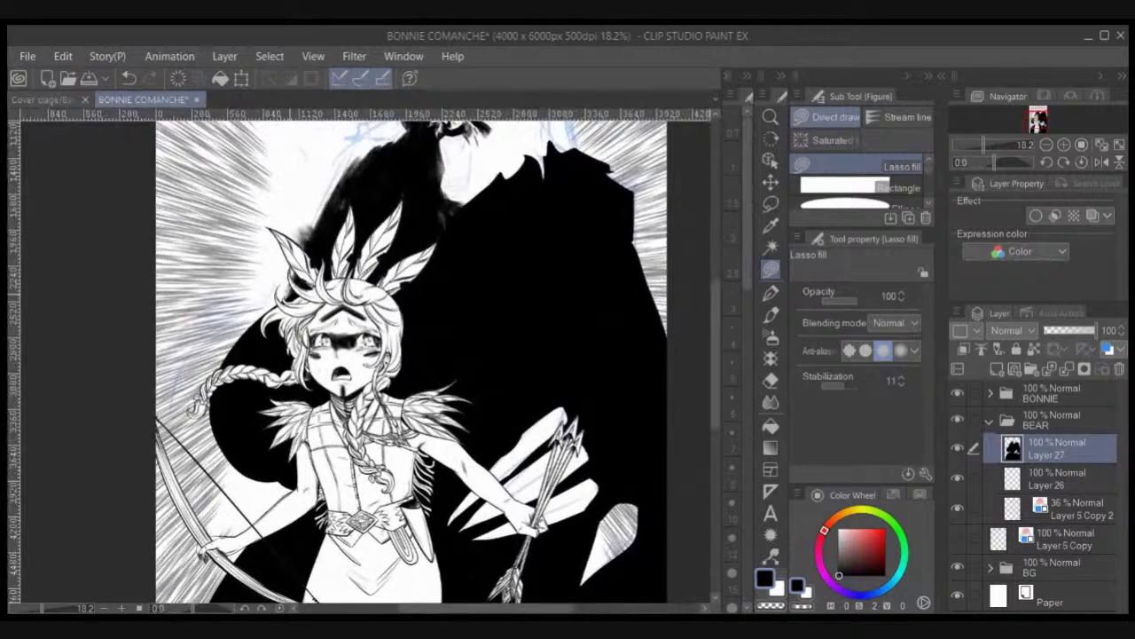
Step: Lasso-fill the bear's left arm in black behind Bonnie's braid and bow, down to the page's lower edge
drag(293, 266, 182, 372)
drag(182, 372, 159, 470)
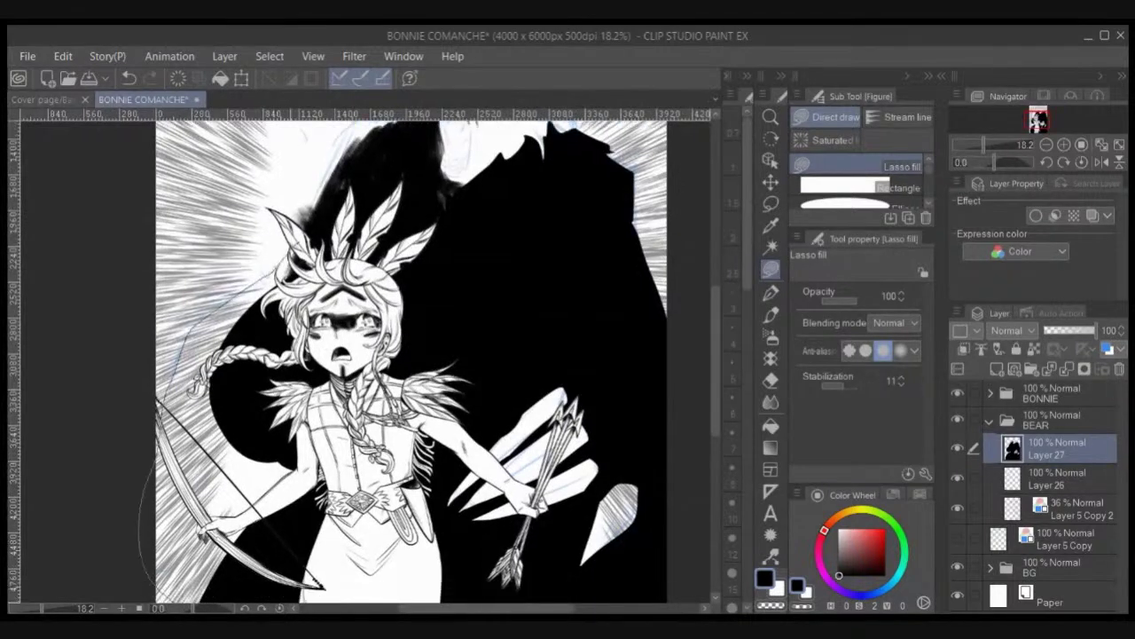
drag(177, 602, 227, 586)
mouse_move(231, 497)
mouse_down()
mouse_move(286, 333)
mouse_move(370, 530)
mouse_up()
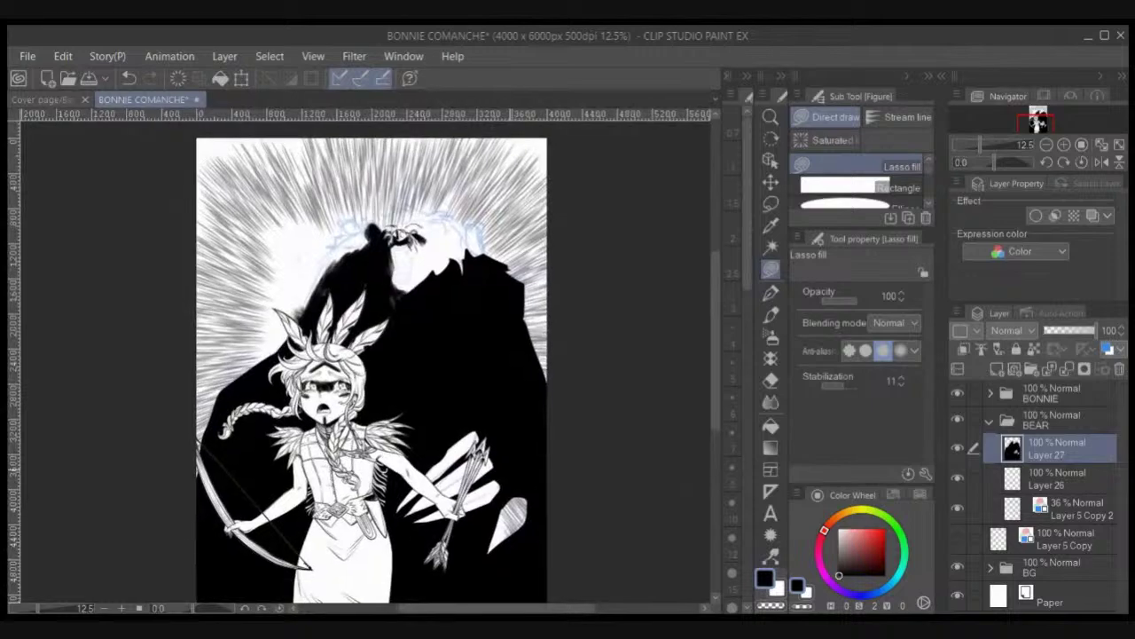
Step: Ink the outline of the bear's wide-open mouth and its inner left edge with the ANIME pen
scroll(480, 400, up, 3)
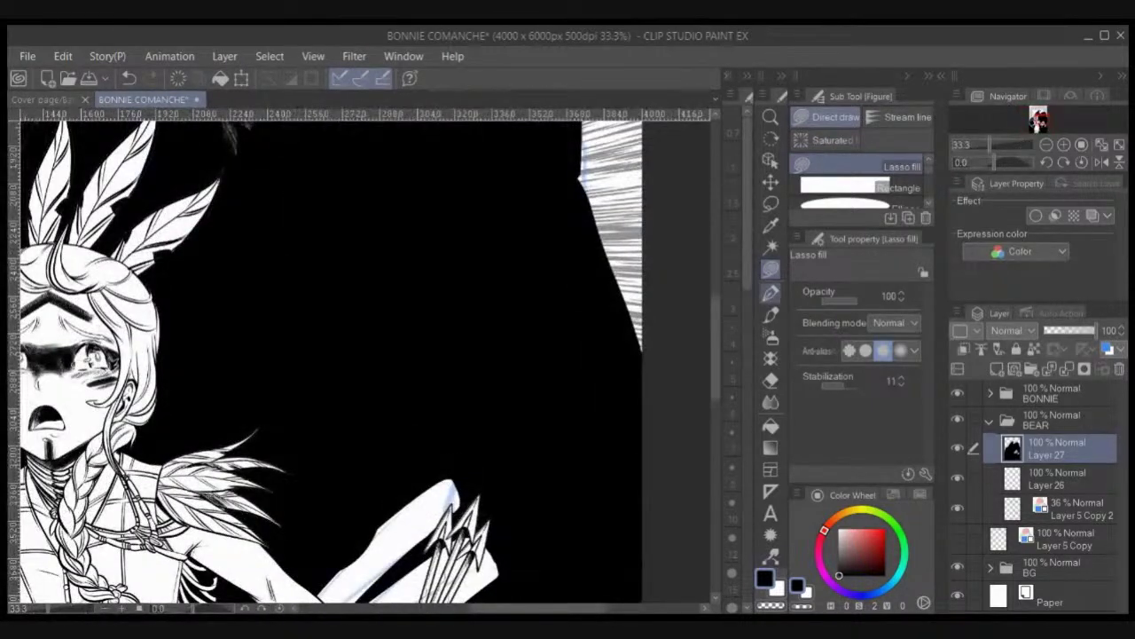
click(771, 294)
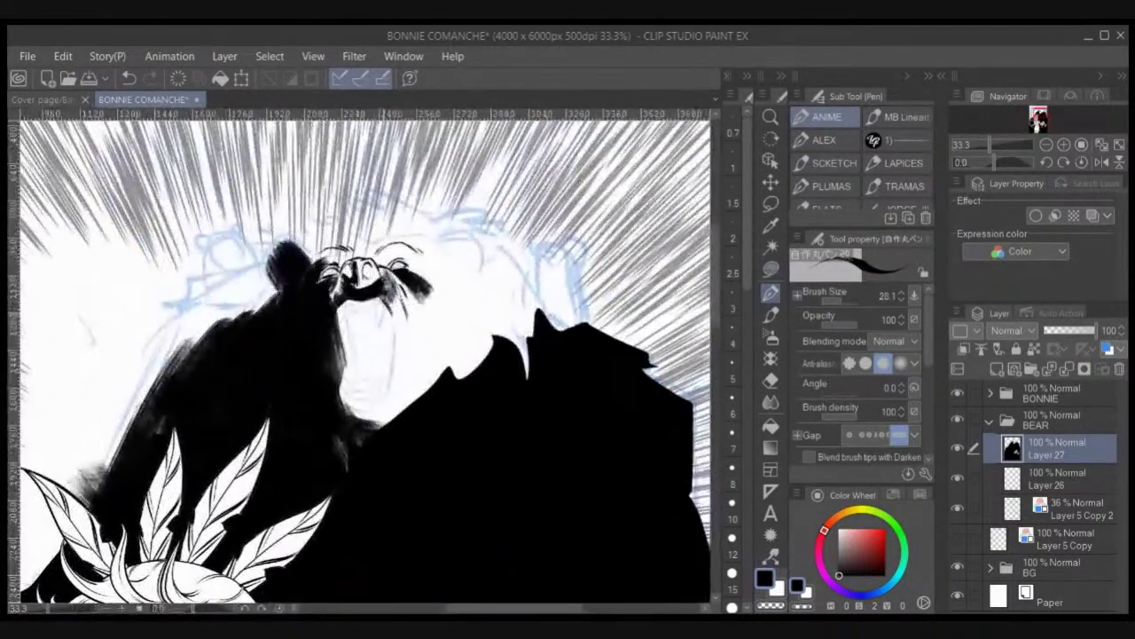
drag(384, 406, 391, 299)
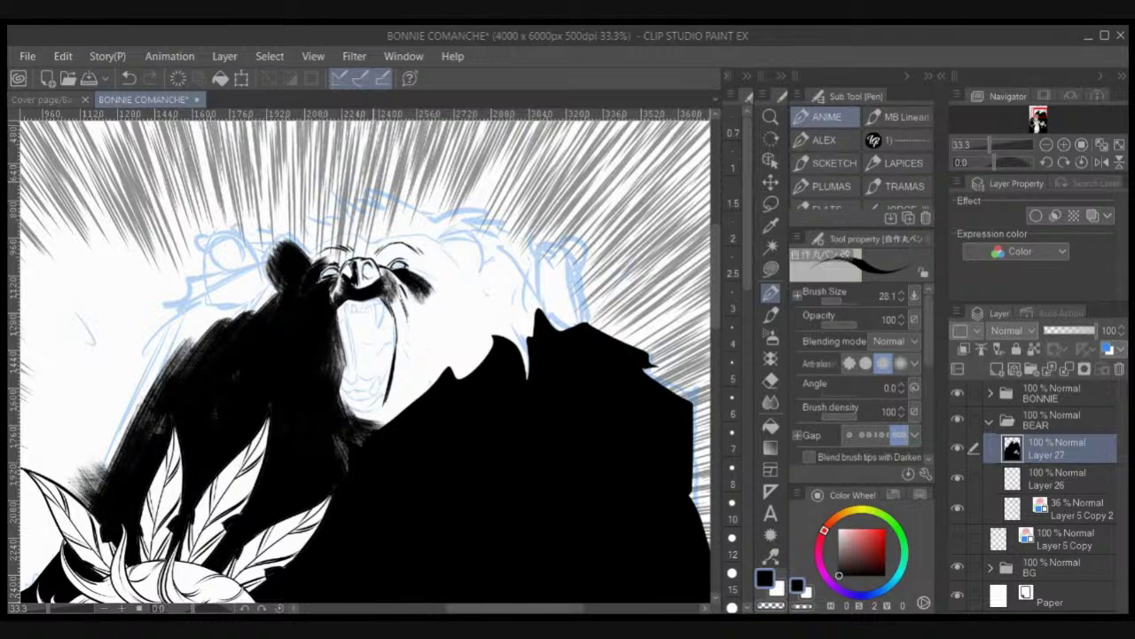
scroll(377, 183, up, 1)
mouse_move(321, 492)
mouse_down()
mouse_move(333, 520)
mouse_move(374, 525)
mouse_move(396, 499)
mouse_move(334, 387)
mouse_move(349, 474)
mouse_up()
drag(332, 384, 343, 437)
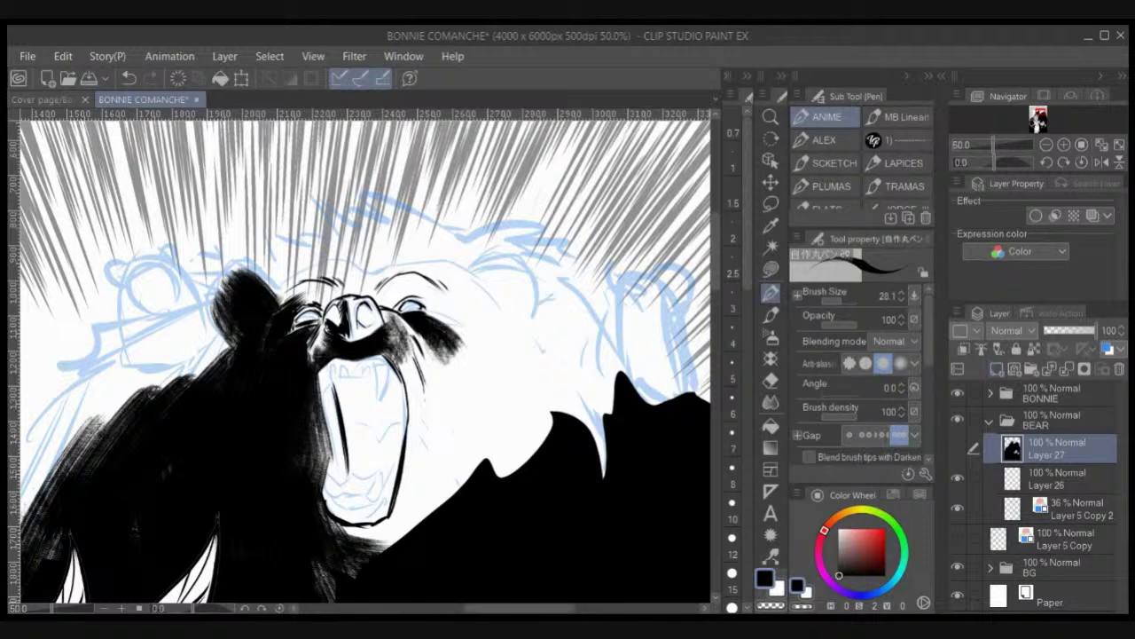
Step: Undo the last mouth stroke and ink the inner lip line, lower teeth and tongue of the bear
click(957, 448)
key(ctrl+z)
drag(329, 435, 341, 477)
drag(344, 482, 365, 478)
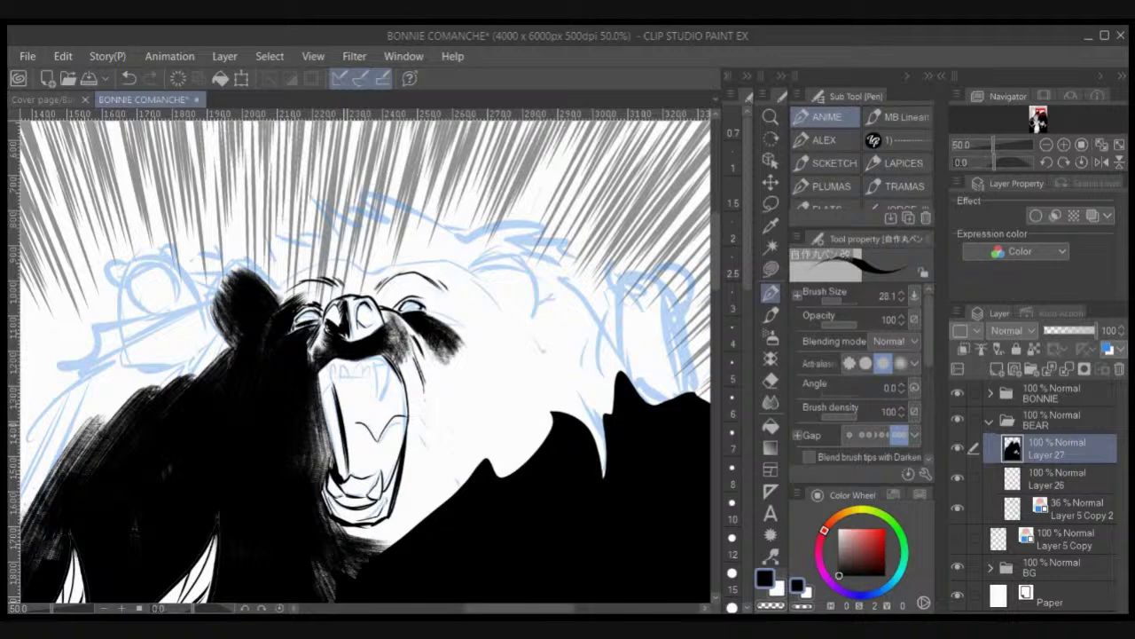
drag(331, 364, 322, 401)
mouse_move(376, 365)
mouse_down()
mouse_move(378, 398)
mouse_move(386, 360)
mouse_move(343, 375)
mouse_move(352, 375)
mouse_up()
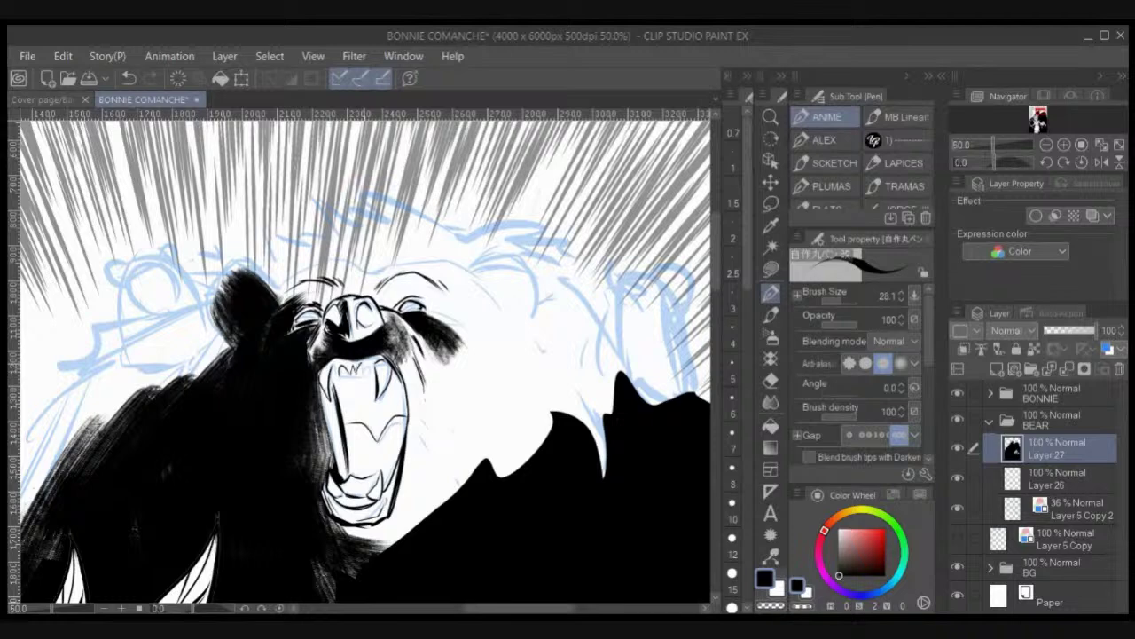
key(ctrl+z)
key(ctrl+z)
key(ctrl+z)
key(ctrl+z)
key(ctrl+z)
key(ctrl+z)
key(ctrl+z)
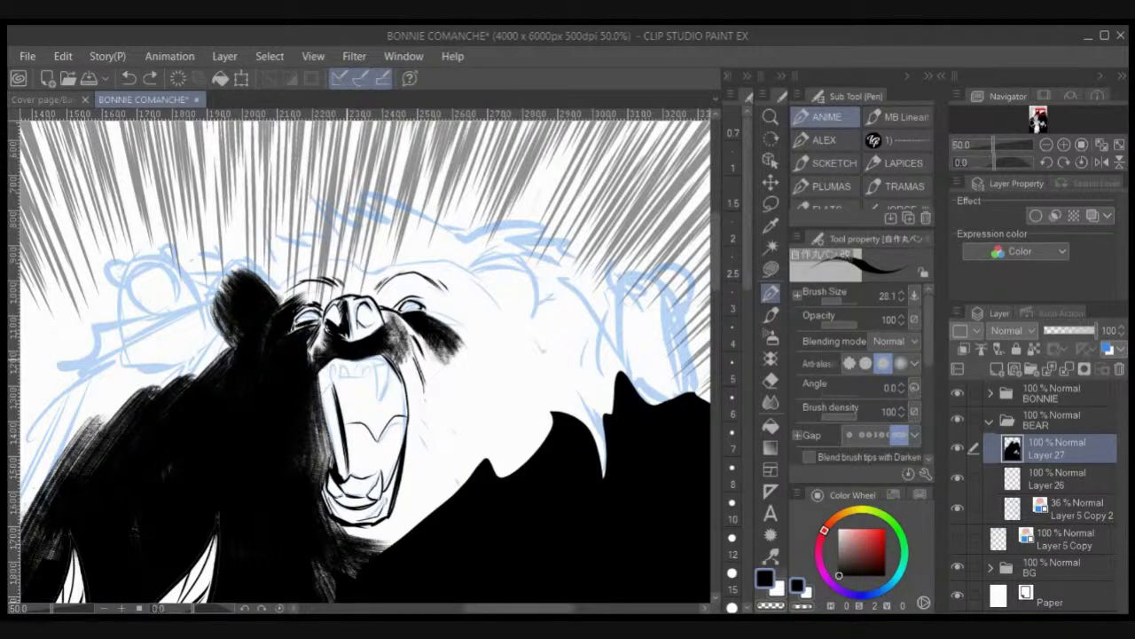
Step: Ink the bear's two upper fangs and the row of small teeth between them
drag(335, 366, 330, 402)
drag(375, 362, 385, 393)
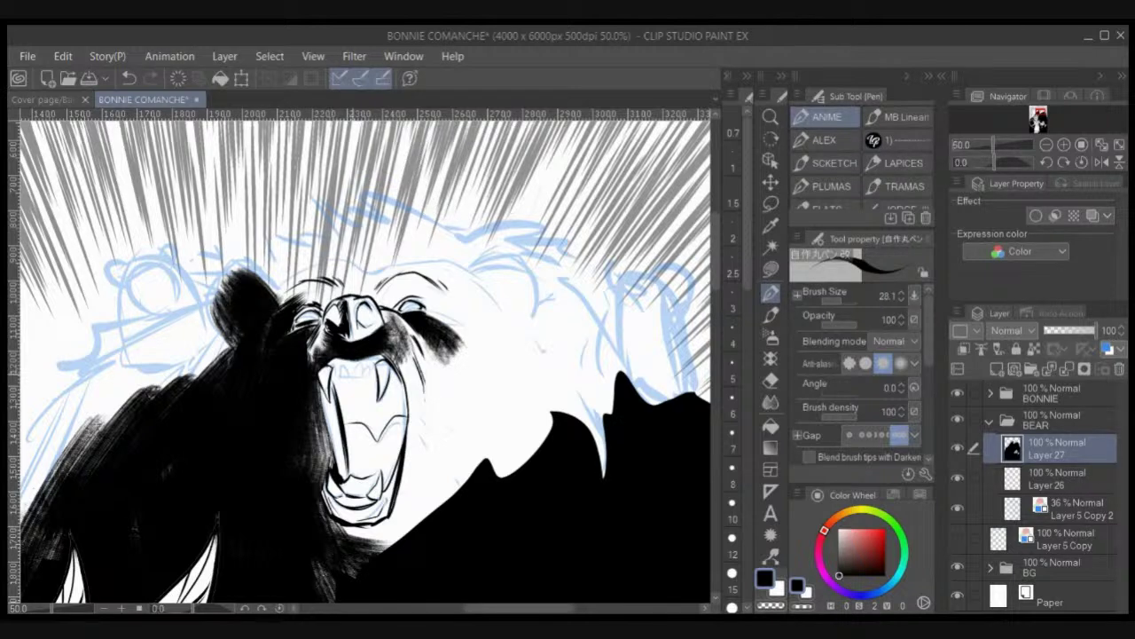
key(ctrl+z)
drag(371, 366, 378, 386)
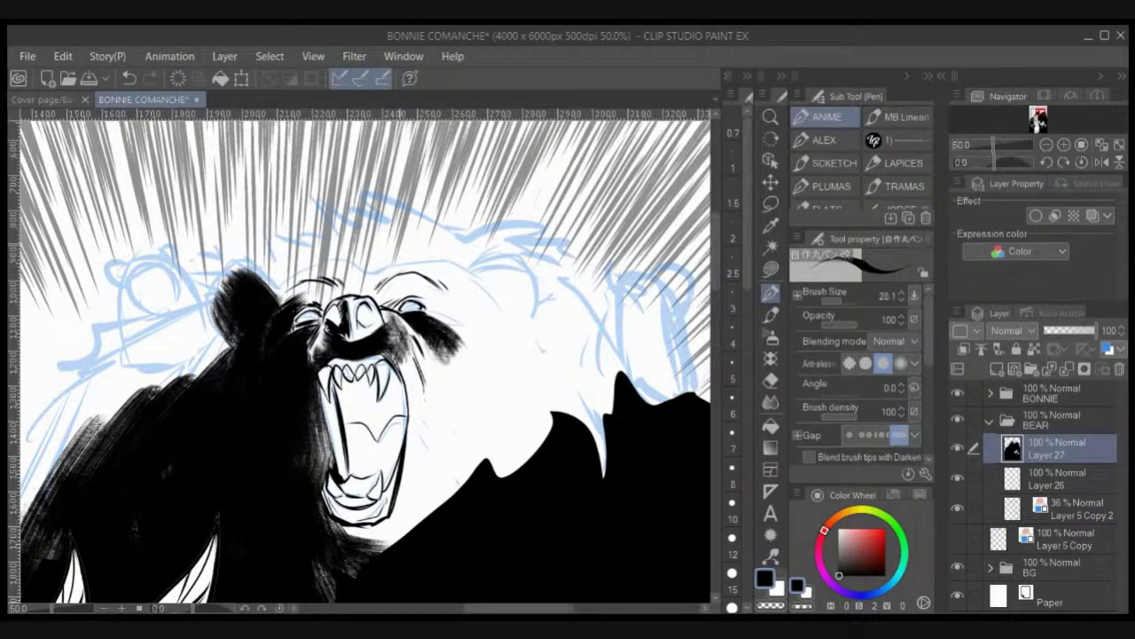
Step: Paint rough black fur around the bear's jaw, cheek and neck with the MB Linear brush at size 60.3
click(898, 116)
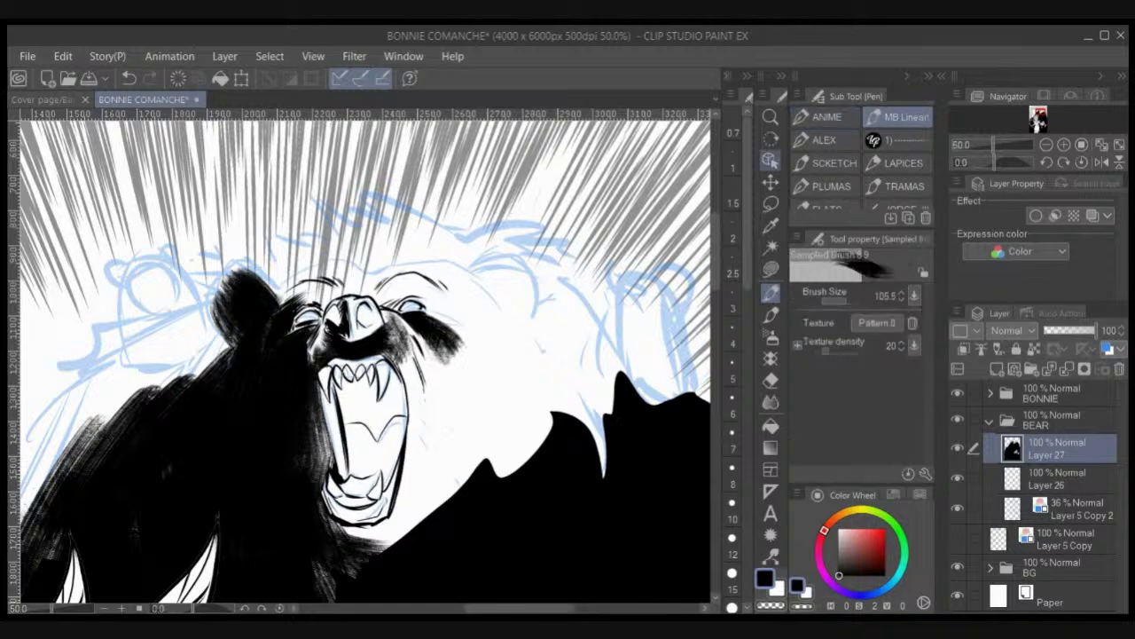
key(bracketleft)
key(bracketleft)
key(bracketleft)
key(bracketleft)
mouse_move(344, 534)
mouse_down()
mouse_move(390, 541)
mouse_move(360, 532)
mouse_move(401, 516)
mouse_move(406, 479)
mouse_move(397, 517)
mouse_move(433, 465)
mouse_move(460, 512)
mouse_move(467, 423)
mouse_move(518, 447)
mouse_move(456, 472)
mouse_move(529, 467)
mouse_move(558, 427)
mouse_move(476, 481)
mouse_move(543, 393)
mouse_move(528, 345)
mouse_move(603, 460)
mouse_move(560, 357)
mouse_move(606, 405)
mouse_up()
mouse_move(590, 335)
mouse_down()
mouse_move(626, 426)
mouse_move(585, 338)
mouse_up()
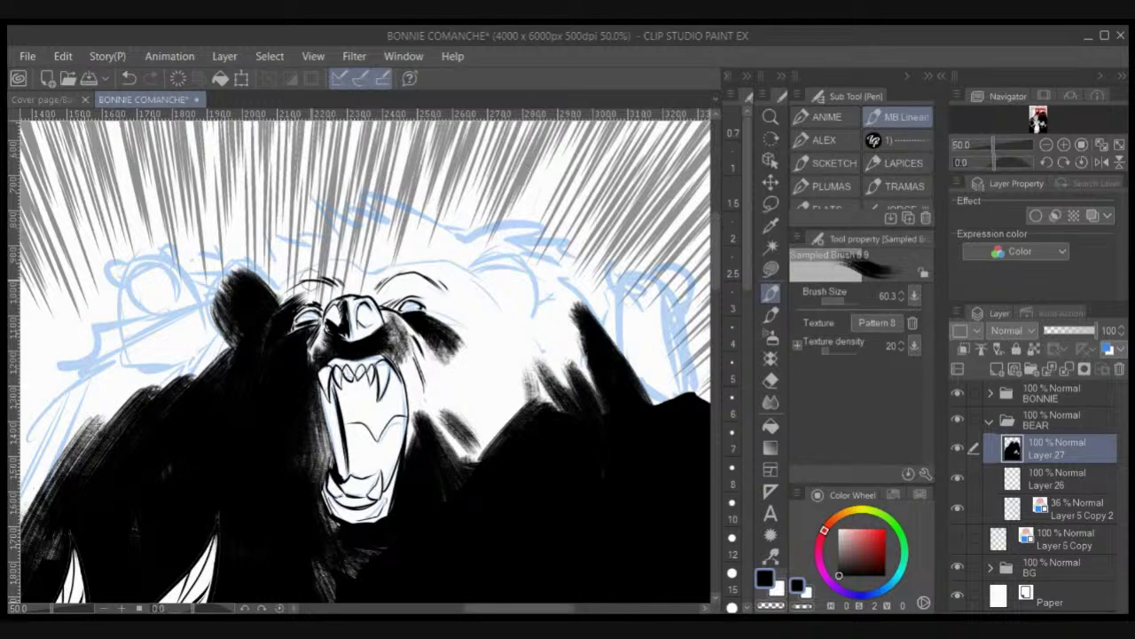
Step: Brush black fur along the bear's left shoulder and arm and below its jaw, filling gaps in the dark mass
mouse_move(231, 346)
mouse_down()
mouse_move(197, 371)
mouse_move(427, 287)
mouse_move(401, 303)
mouse_move(328, 293)
mouse_move(270, 377)
mouse_move(342, 321)
mouse_move(266, 391)
mouse_move(306, 298)
mouse_move(297, 293)
mouse_move(333, 257)
mouse_move(345, 282)
mouse_up()
scroll(396, 316, down, 1)
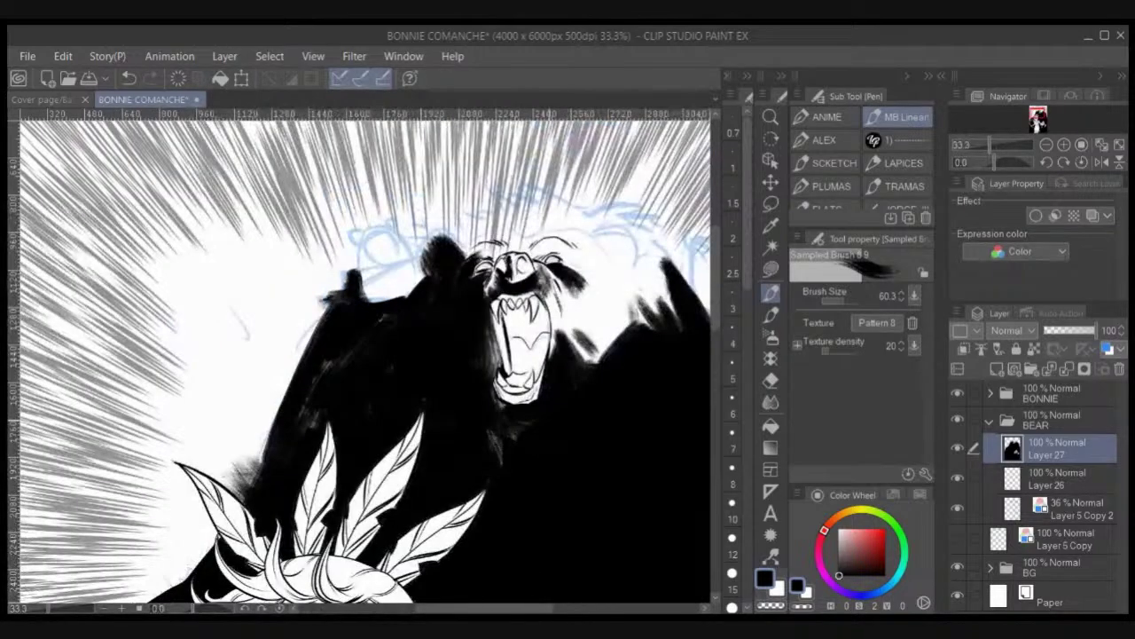
drag(423, 354, 370, 291)
mouse_move(191, 430)
mouse_down()
mouse_move(267, 259)
mouse_move(252, 321)
mouse_move(235, 320)
mouse_move(213, 364)
mouse_move(204, 417)
mouse_move(200, 373)
mouse_move(222, 310)
mouse_up()
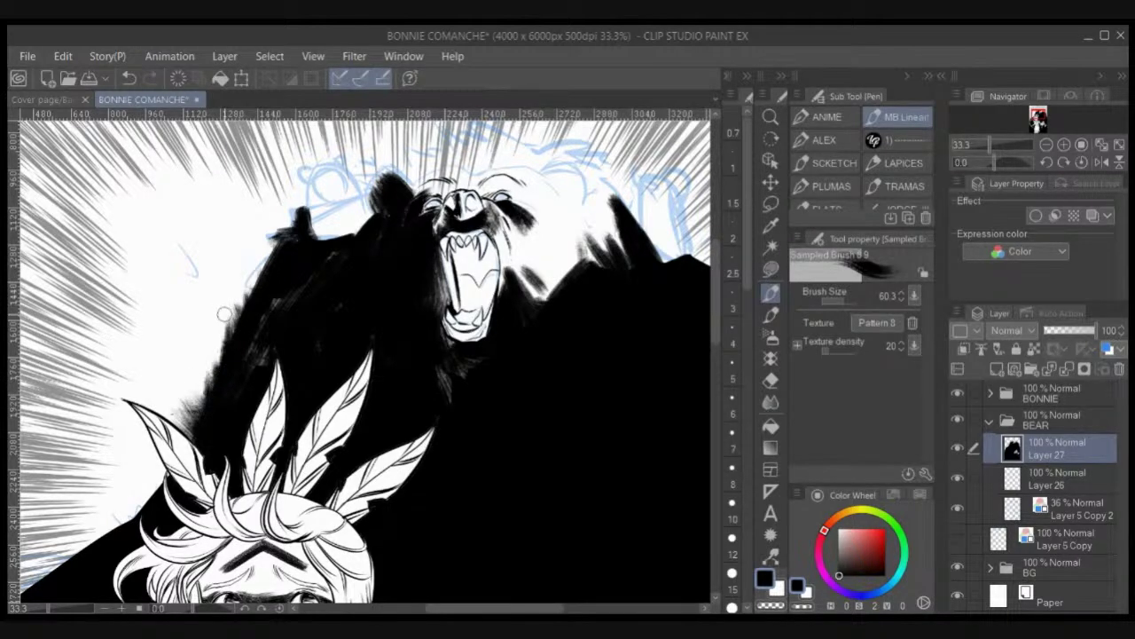
mouse_move(279, 283)
mouse_down()
mouse_move(269, 273)
mouse_move(249, 293)
mouse_move(280, 245)
mouse_move(218, 350)
mouse_move(227, 309)
mouse_up()
drag(481, 374, 566, 247)
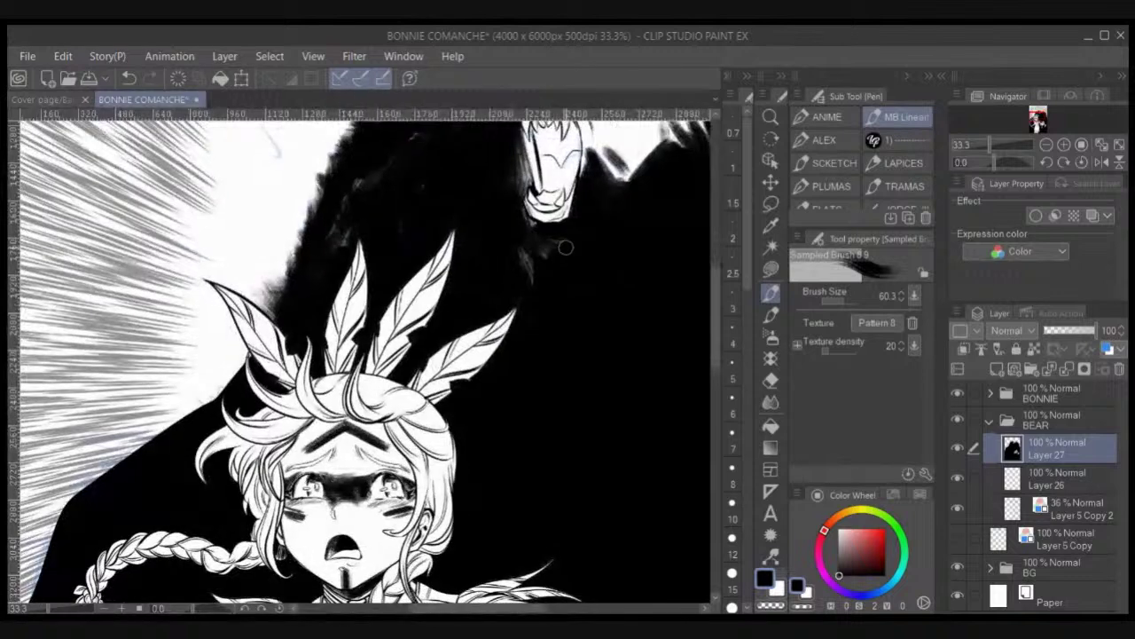
Step: Hide the BONNIE folder and lower the opacity of Layer 27 to 36% to reveal the sketch beneath
scroll(566, 248, down, 3)
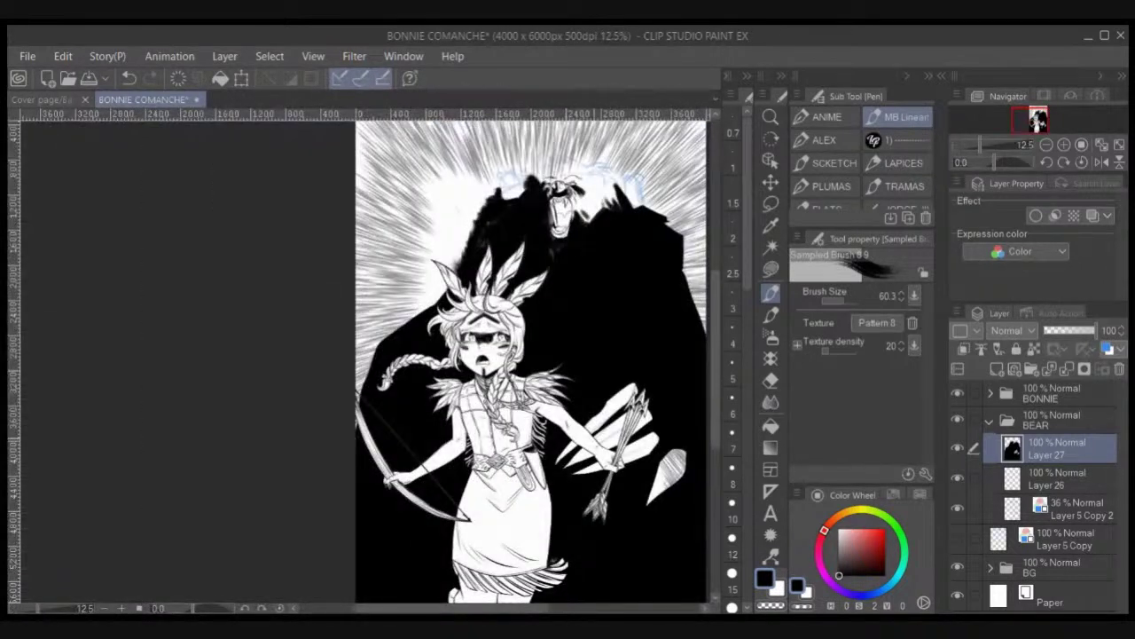
drag(662, 496, 497, 479)
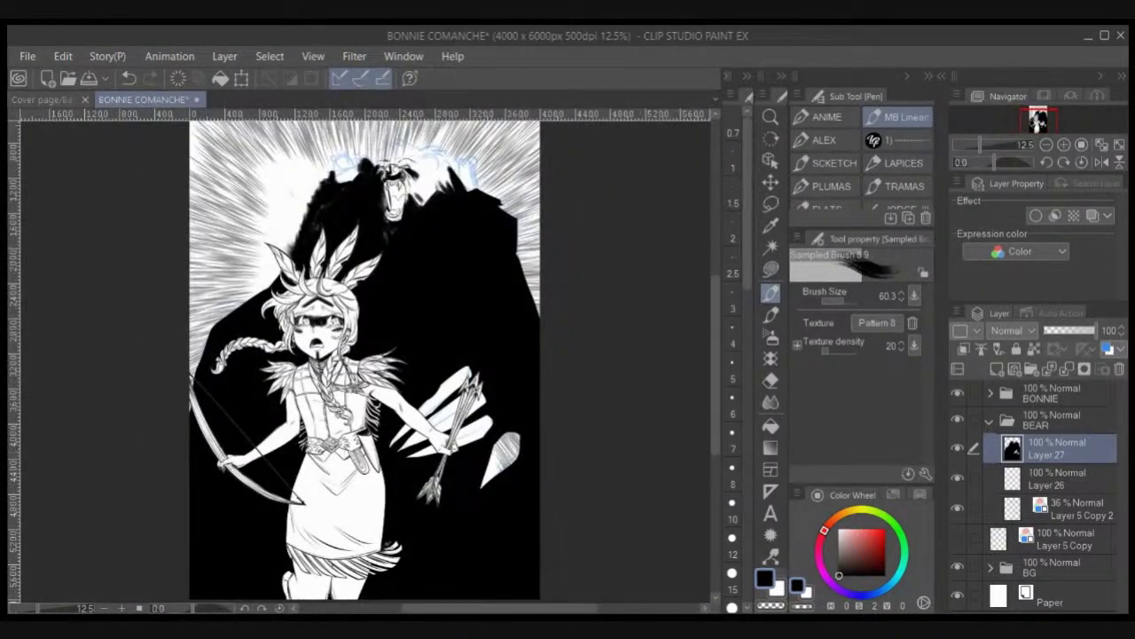
click(826, 117)
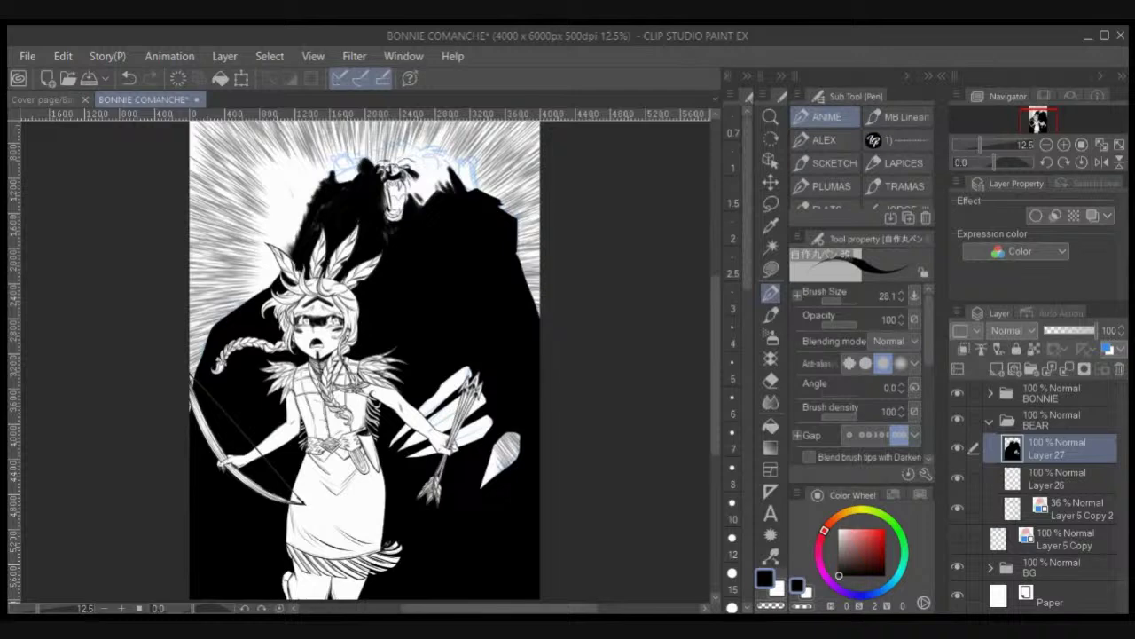
click(1062, 331)
Step: Reshape the bear's three long claws with the ANIME pen, alternating black and transparent strokes to sharpen their edges and tips
drag(438, 390, 387, 446)
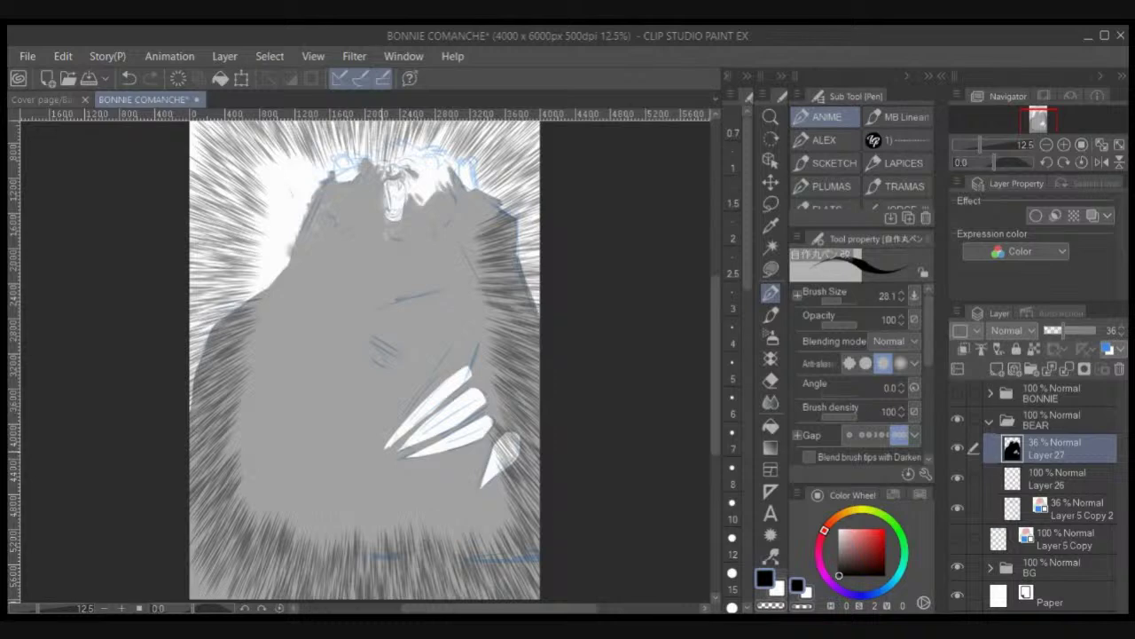
drag(442, 400, 388, 448)
drag(451, 396, 402, 442)
key(c)
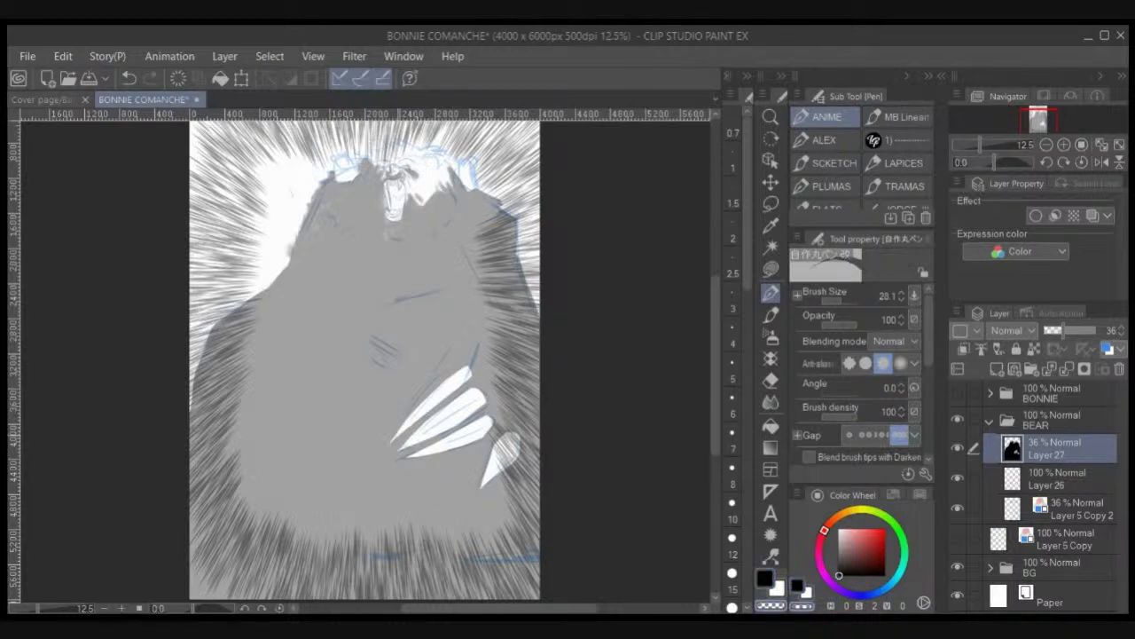
drag(431, 398, 390, 446)
drag(429, 396, 381, 453)
mouse_move(422, 417)
mouse_down()
mouse_move(386, 449)
mouse_move(415, 421)
mouse_up()
mouse_move(442, 384)
mouse_down()
mouse_move(384, 444)
mouse_move(470, 365)
mouse_up()
key(c)
mouse_move(381, 452)
mouse_down()
mouse_move(390, 433)
mouse_move(394, 443)
mouse_up()
key(c)
mouse_move(460, 392)
mouse_down()
mouse_move(393, 452)
mouse_move(468, 387)
mouse_move(481, 405)
mouse_move(400, 456)
mouse_move(465, 450)
mouse_move(401, 457)
mouse_up()
Step: Refine the bear's separate thumb claw with transparent and black strokes, extending it to a sharp point
mouse_move(495, 427)
mouse_down()
mouse_move(479, 446)
mouse_move(490, 434)
mouse_move(494, 445)
mouse_up()
mouse_move(495, 441)
mouse_down()
mouse_move(474, 496)
mouse_move(509, 465)
mouse_move(485, 490)
mouse_up()
key(c)
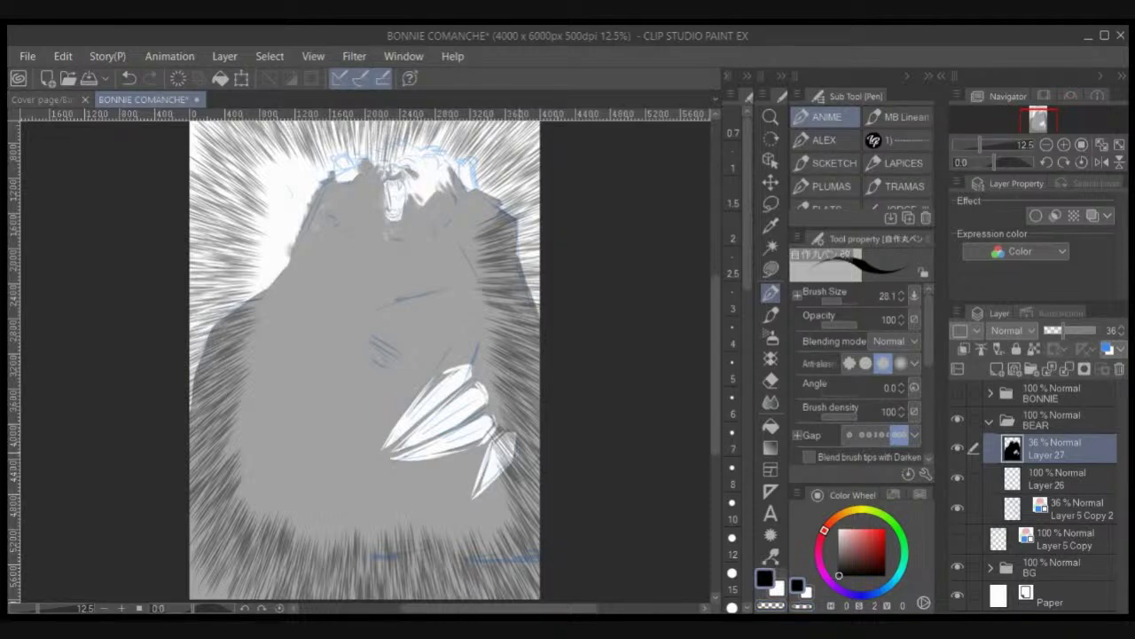
mouse_move(515, 435)
mouse_down()
mouse_move(510, 460)
mouse_move(467, 505)
mouse_up()
Step: Carve white contour lines into the black with transparent pen strokes along the bear's arm, elbow, cheeks and under its jaw
key(c)
mouse_move(470, 362)
mouse_down()
mouse_move(441, 367)
mouse_move(489, 315)
mouse_up()
drag(463, 246, 489, 298)
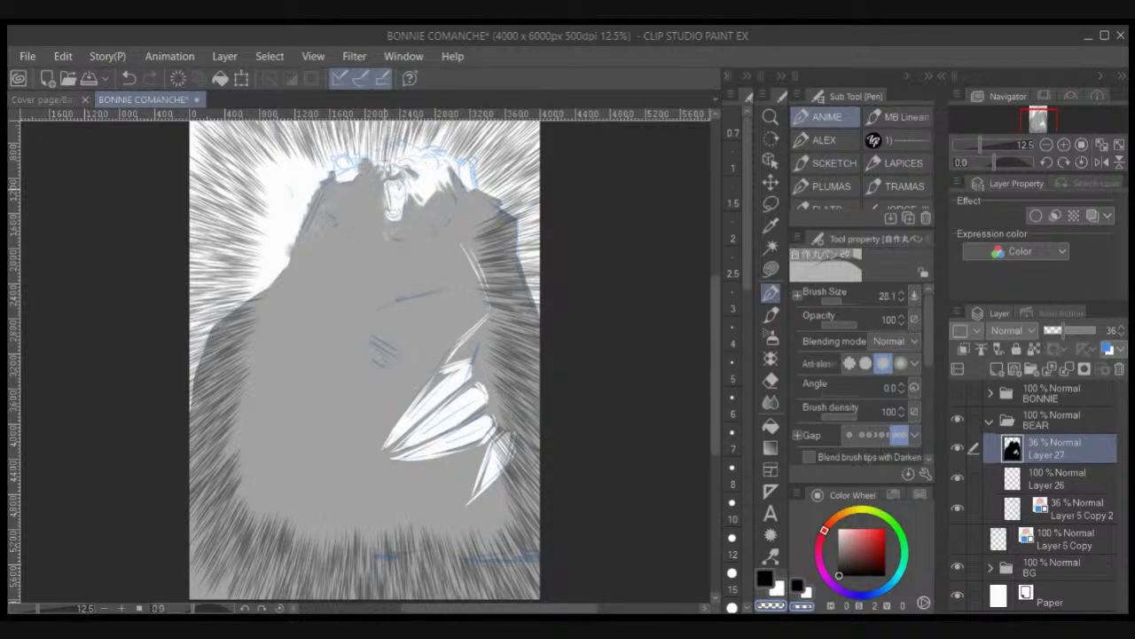
scroll(399, 190, up, 4)
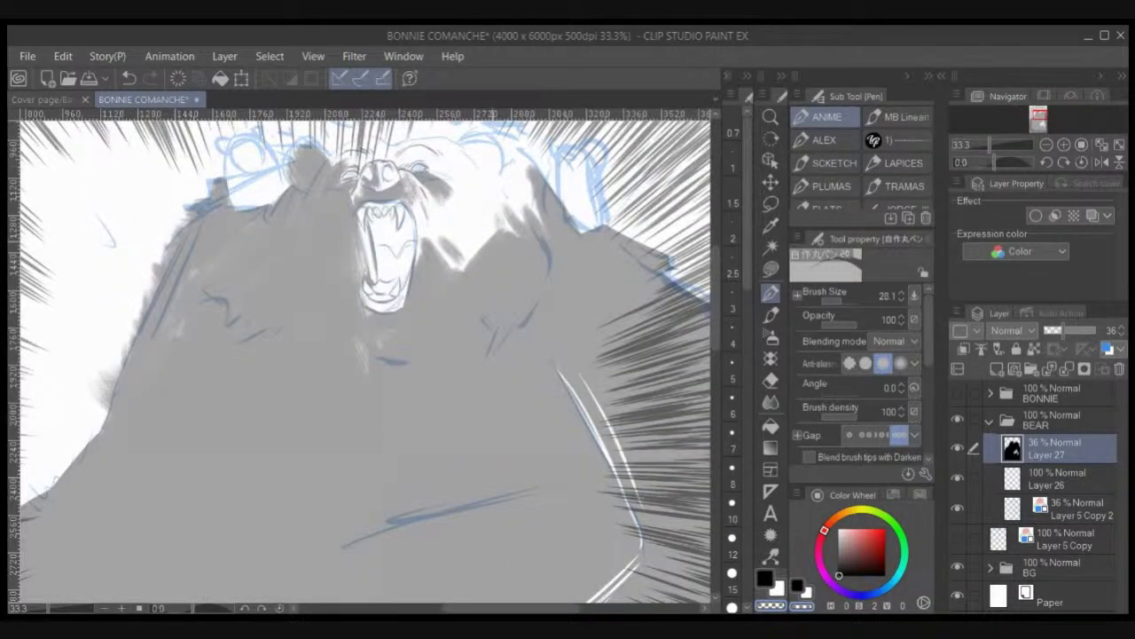
mouse_move(491, 339)
mouse_down()
mouse_move(489, 355)
mouse_move(524, 324)
mouse_move(556, 222)
mouse_up()
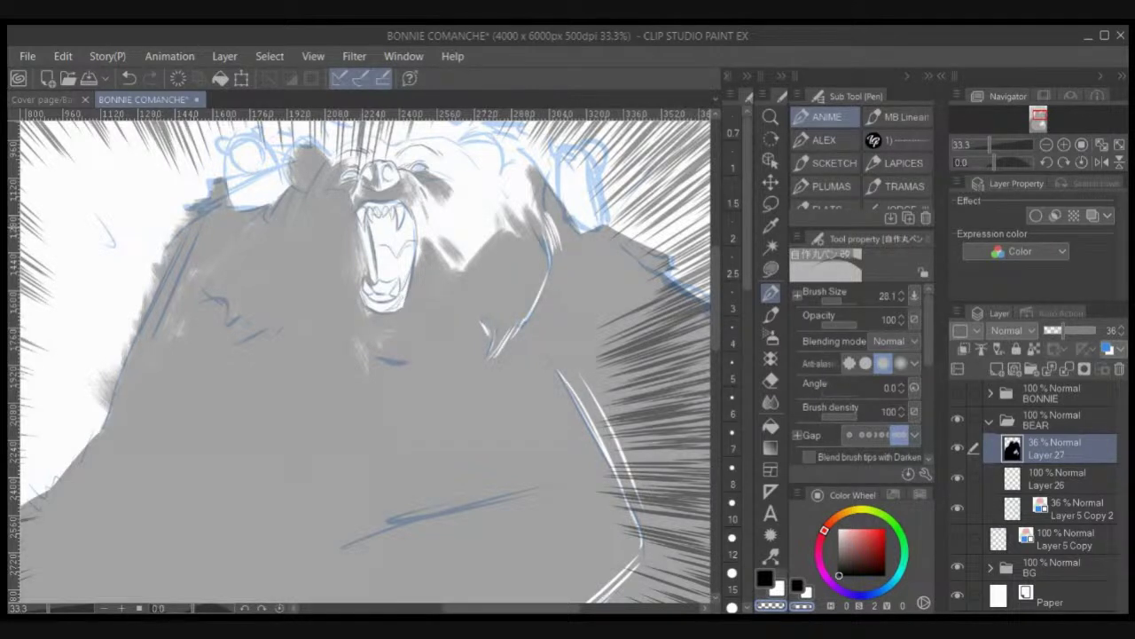
mouse_move(233, 243)
mouse_down()
mouse_move(211, 291)
mouse_move(241, 329)
mouse_move(403, 372)
mouse_move(422, 368)
mouse_up()
drag(557, 405, 462, 338)
scroll(603, 235, down, 3)
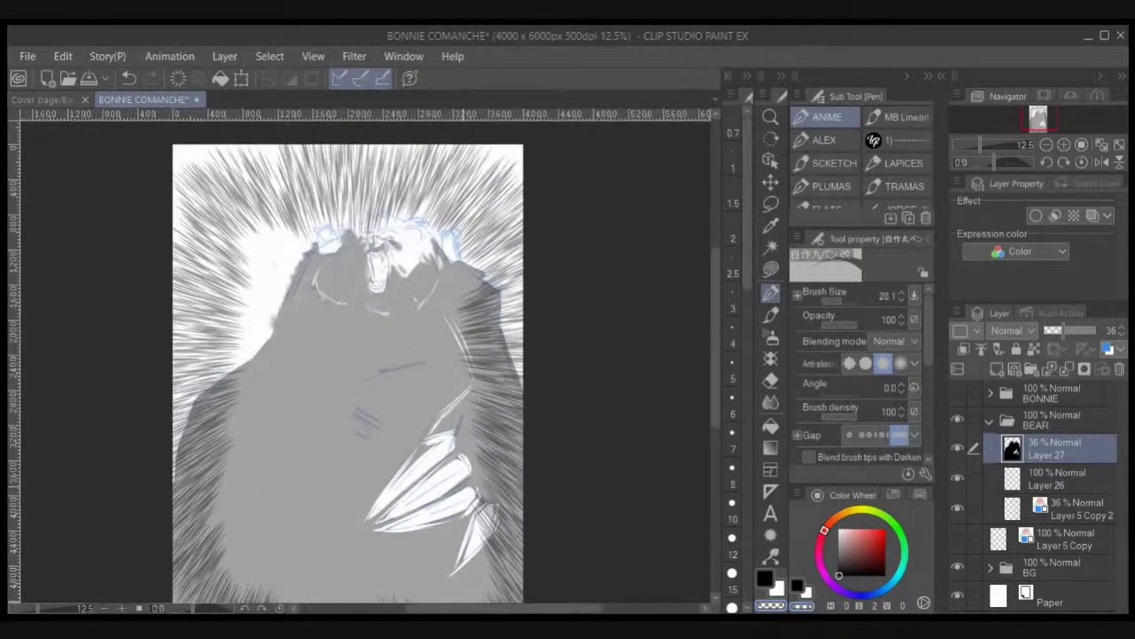
Step: Restore Layer 27 to 100% opacity, add white fur strokes around the bear's claws, and show the BONNIE folder
drag(1063, 331, 1097, 331)
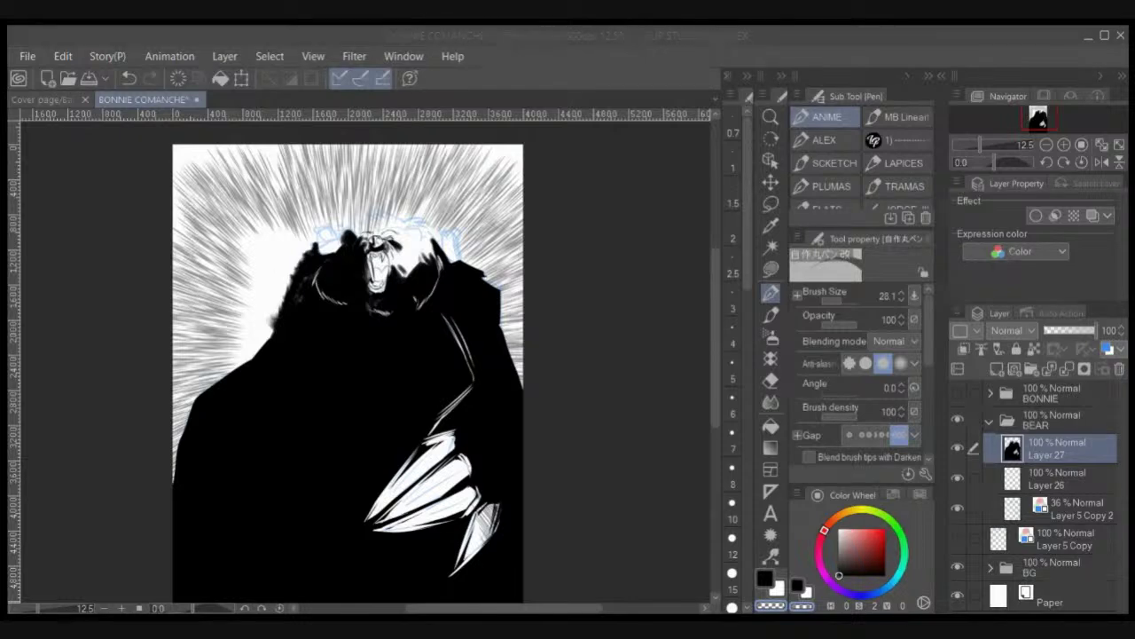
drag(508, 516, 504, 533)
mouse_move(448, 426)
mouse_down()
mouse_move(481, 467)
mouse_move(485, 452)
mouse_up()
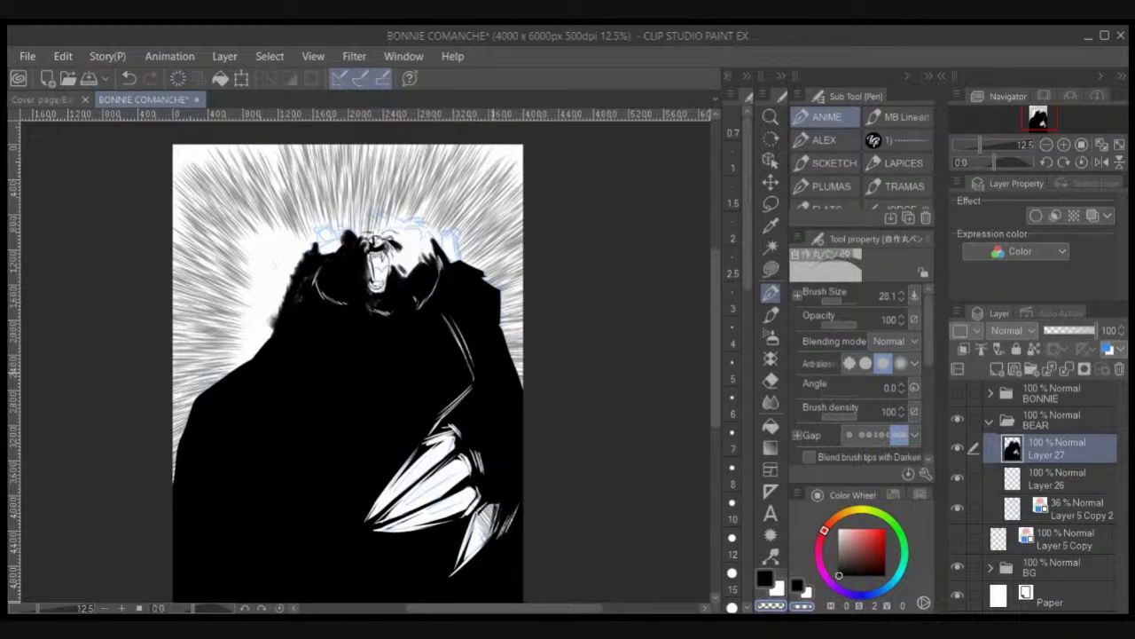
click(957, 391)
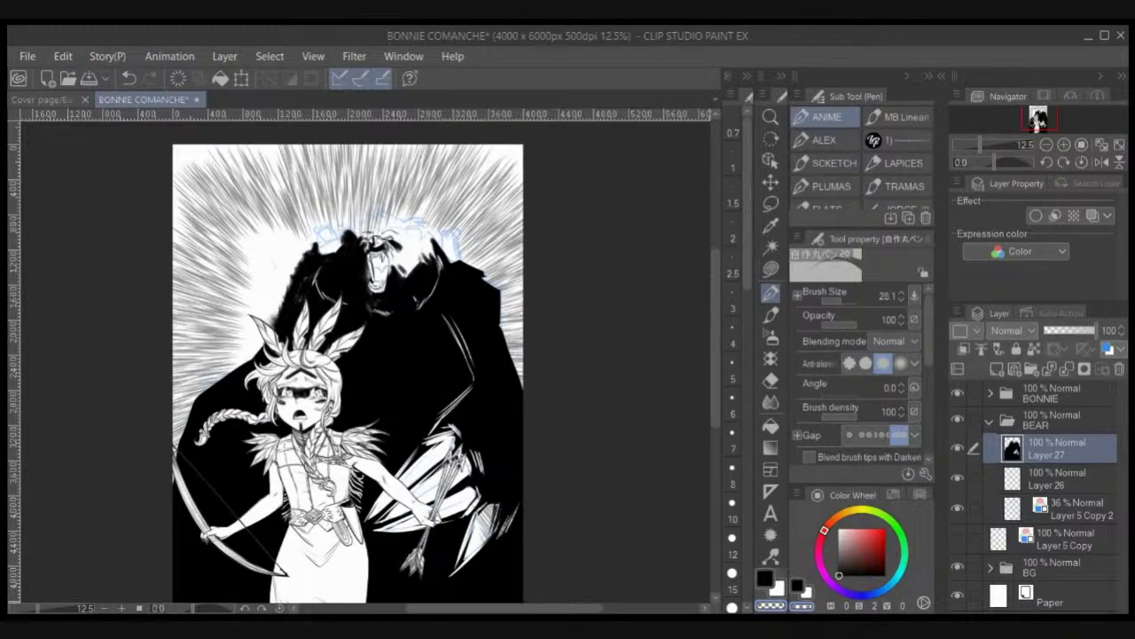
Step: Ink the contours of the bear's ears, brow and head top in black, continuing down the back of its neck
key(ctrl+plus)
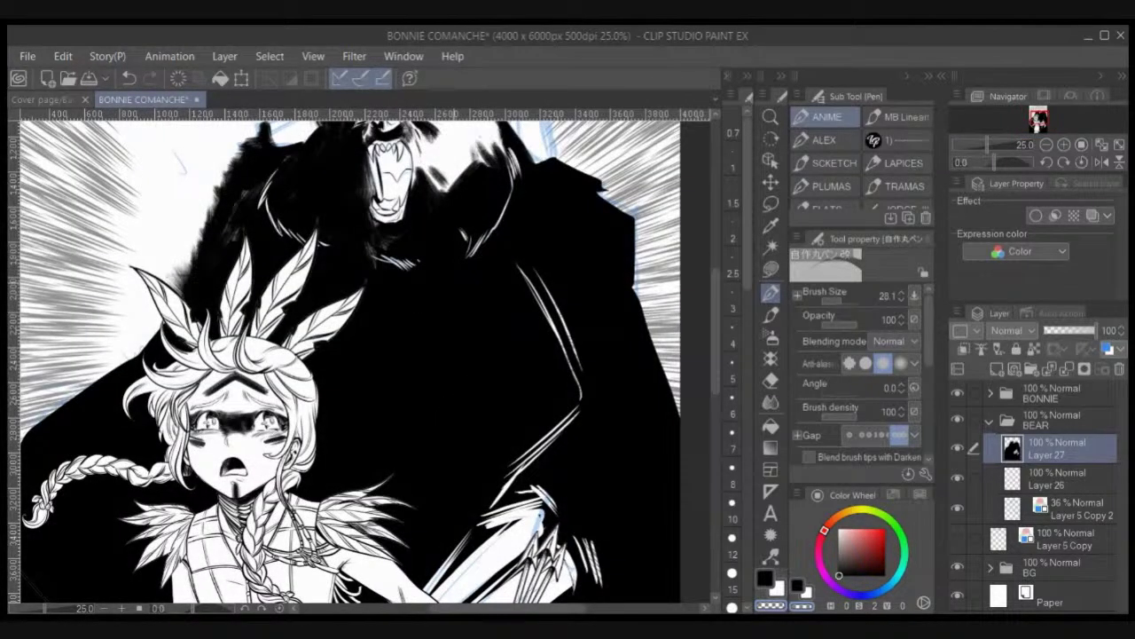
drag(455, 266, 416, 427)
key(ctrl+plus)
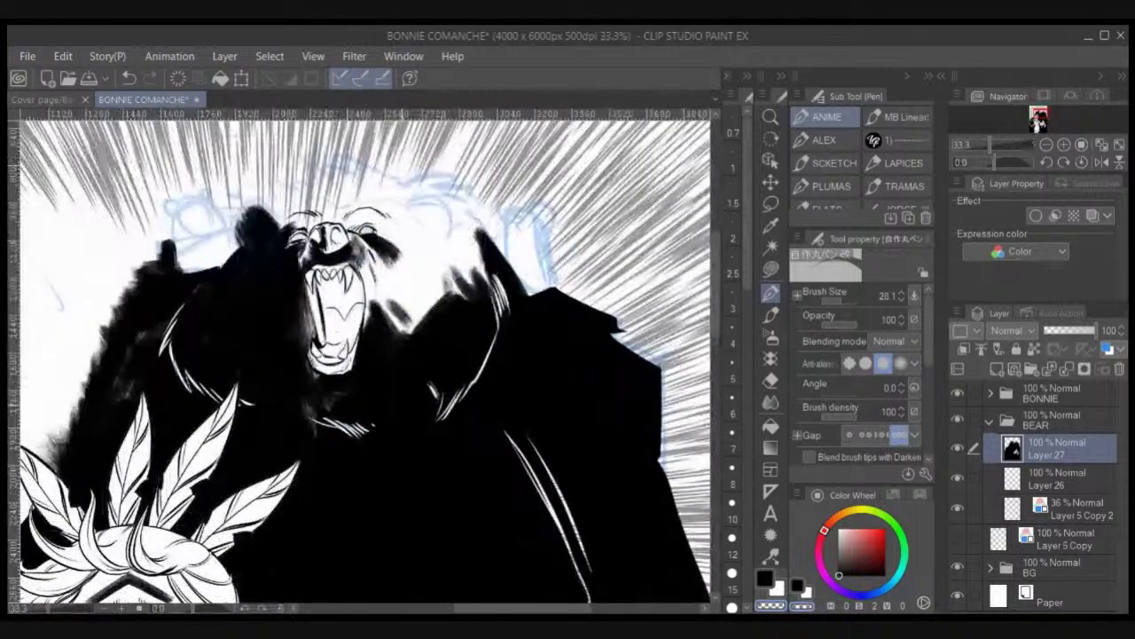
mouse_move(316, 202)
mouse_down()
mouse_move(281, 215)
mouse_move(338, 201)
mouse_move(247, 209)
mouse_move(236, 247)
mouse_up()
mouse_move(246, 207)
mouse_down()
mouse_move(236, 233)
mouse_move(238, 213)
mouse_move(275, 199)
mouse_up()
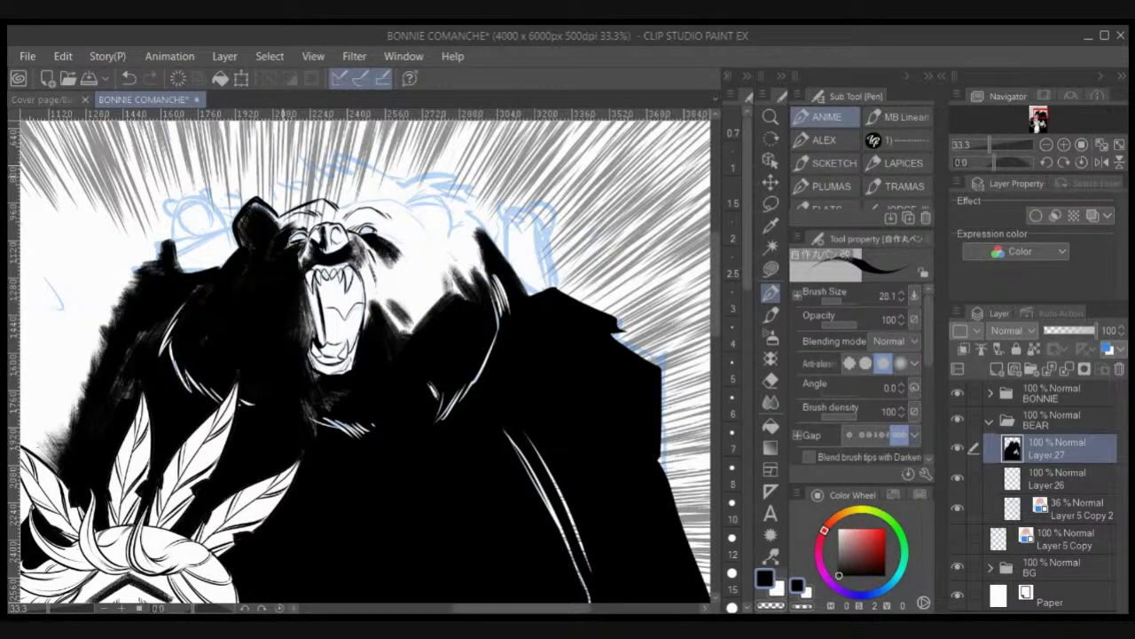
mouse_move(414, 199)
mouse_down()
mouse_move(449, 201)
mouse_move(452, 239)
mouse_up()
mouse_move(339, 207)
mouse_down()
mouse_move(402, 206)
mouse_move(446, 239)
mouse_move(491, 236)
mouse_move(506, 259)
mouse_move(504, 243)
mouse_up()
drag(520, 296, 558, 275)
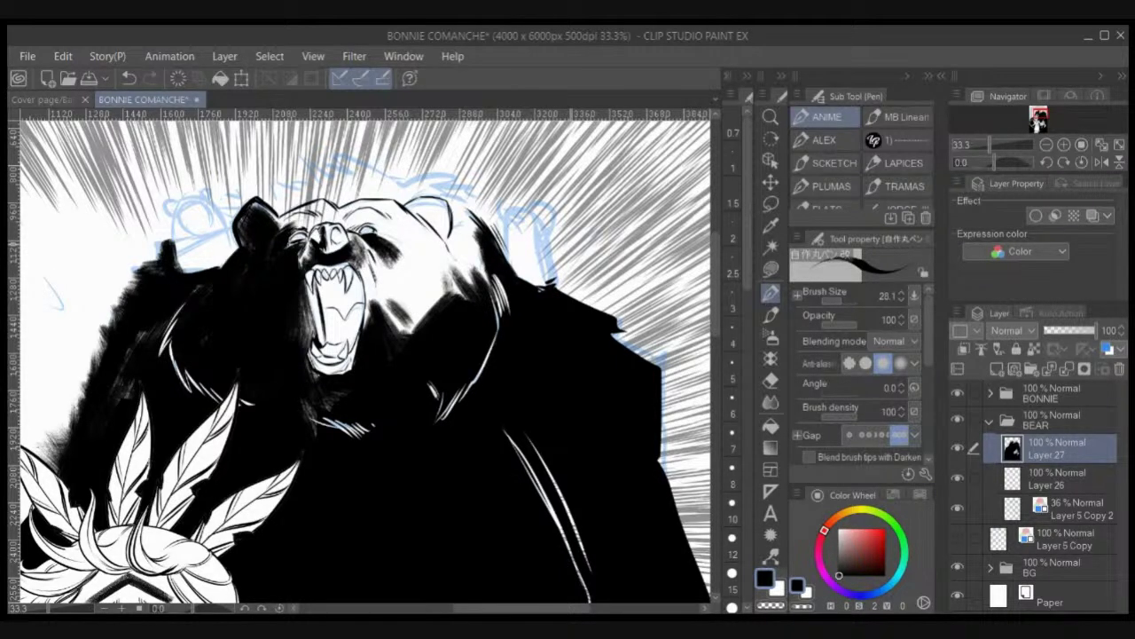
Step: Raise the Sea urchin flash layer in the BG folder to 100% opacity so the speed lines turn solid black
scroll(570, 244, down, 3)
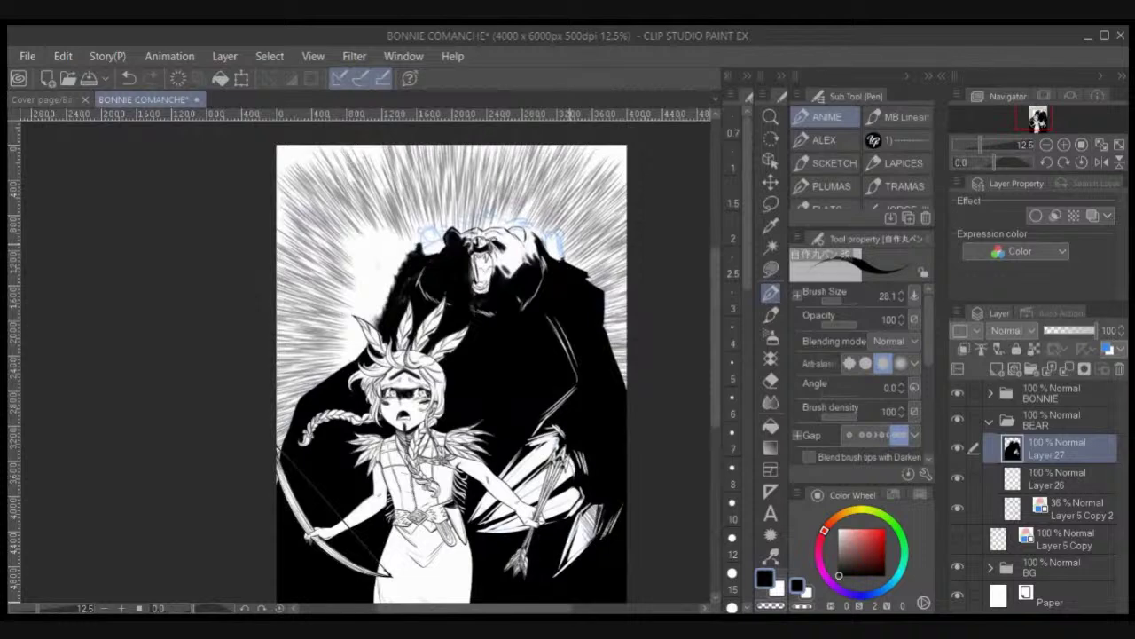
drag(570, 244, 509, 191)
scroll(565, 379, down, 1)
scroll(565, 379, up, 1)
key(ctrl+plus)
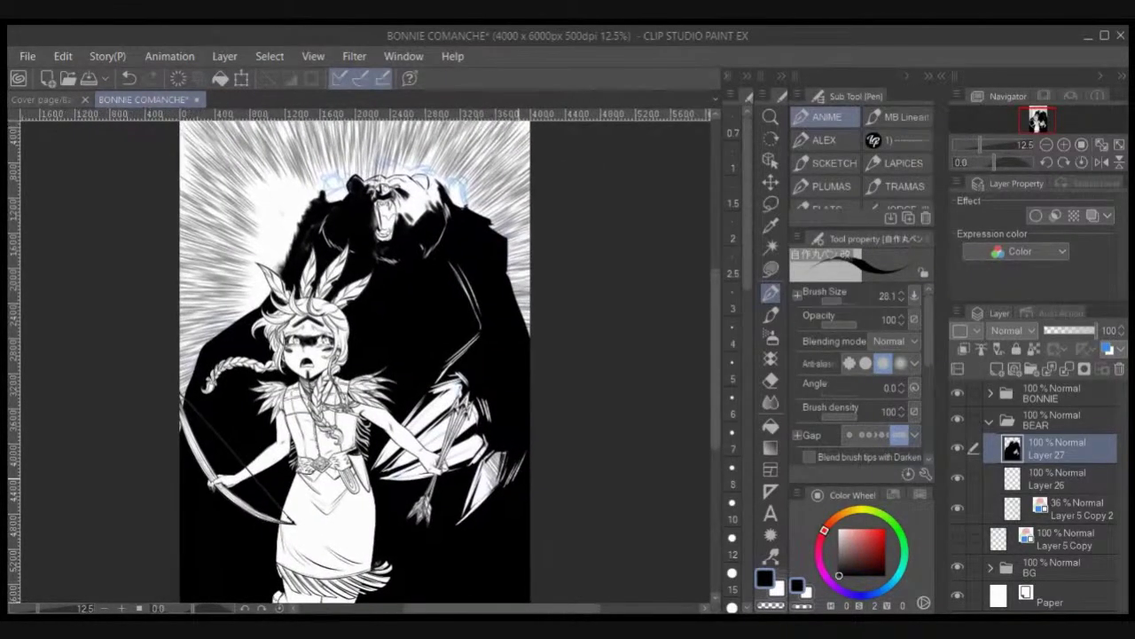
mouse_move(521, 461)
mouse_down()
mouse_move(521, 443)
mouse_move(522, 454)
mouse_up()
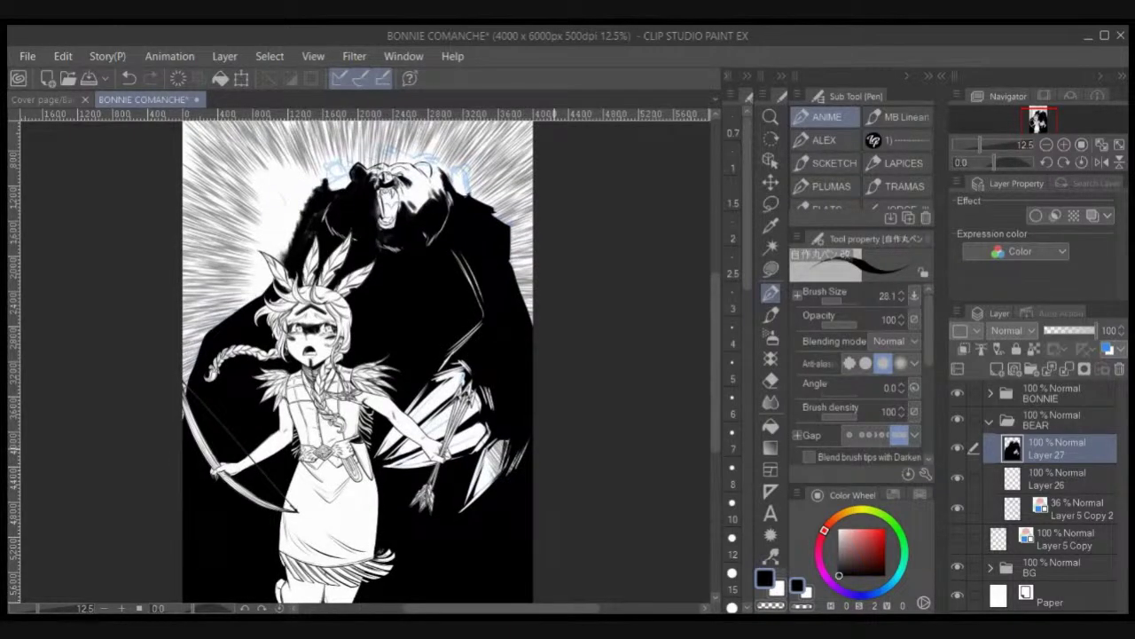
click(1052, 568)
click(991, 568)
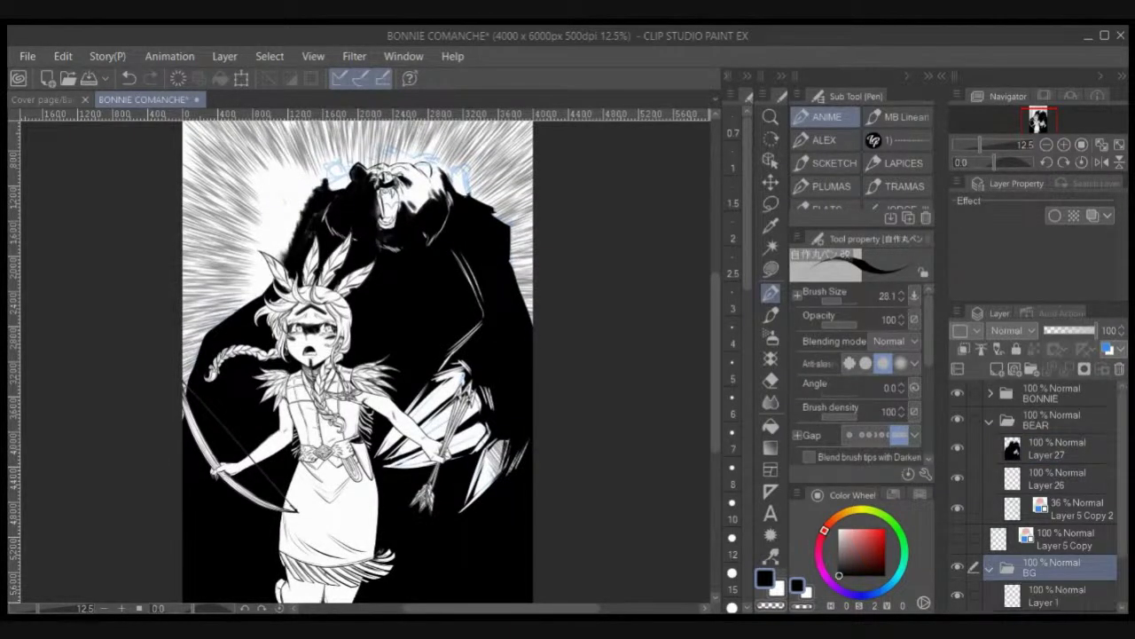
drag(1123, 488, 1123, 531)
click(1080, 567)
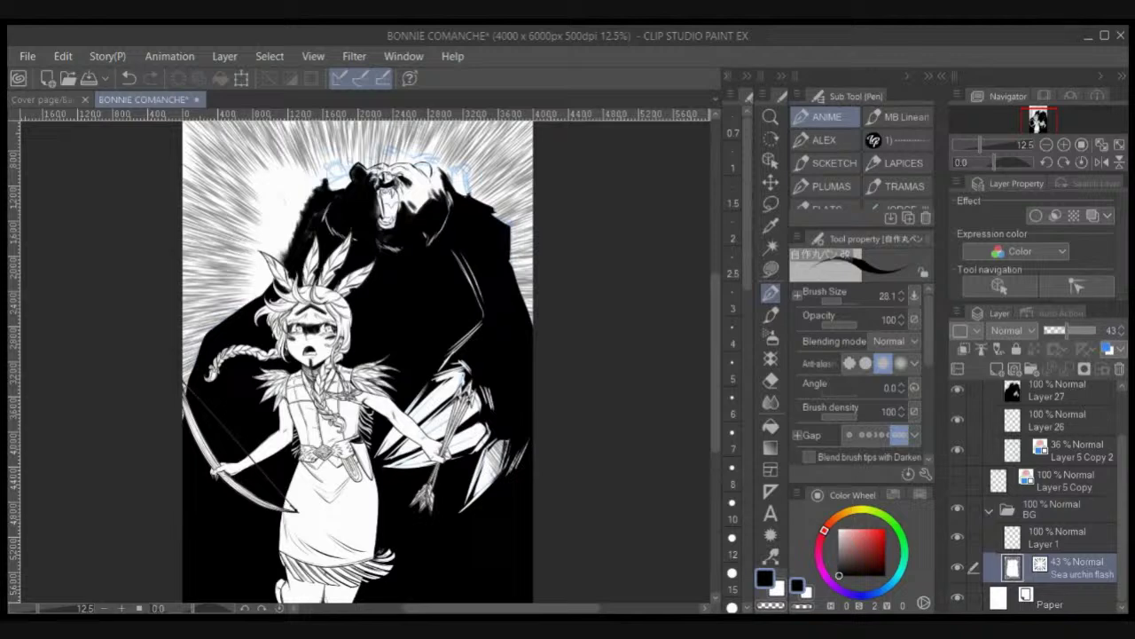
drag(1066, 330, 1097, 331)
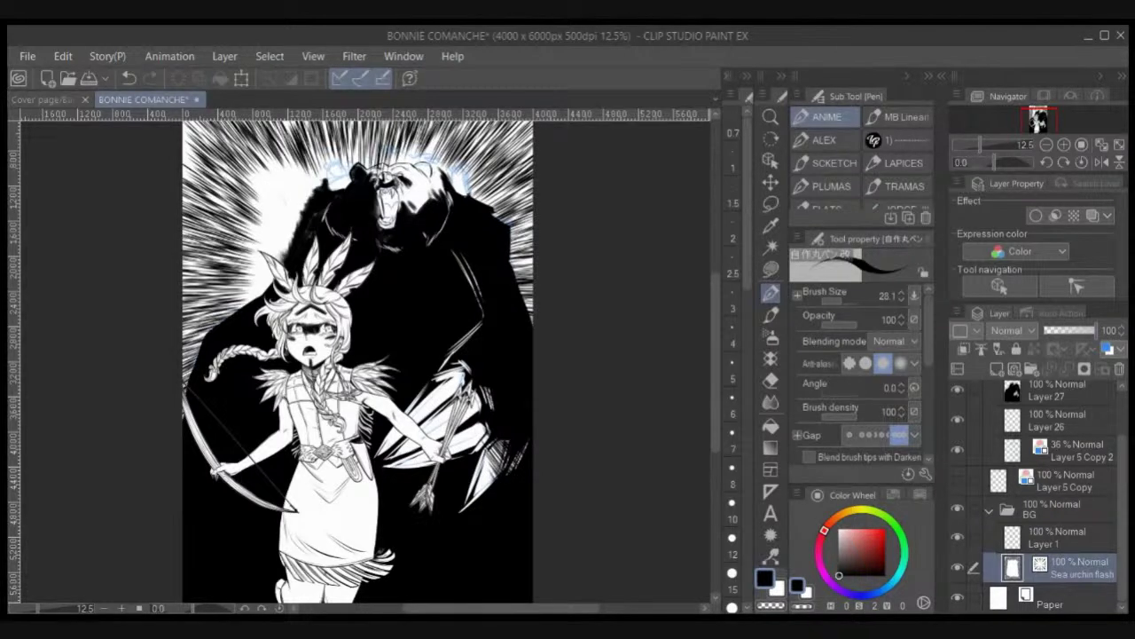
Step: Select Layer 26 and set up the Lasso fill tool with white as the drawing color
click(1057, 421)
click(770, 270)
drag(846, 552, 838, 529)
mouse_move(330, 179)
mouse_down()
mouse_move(356, 239)
mouse_move(378, 224)
mouse_move(456, 226)
mouse_move(485, 367)
mouse_move(387, 373)
mouse_up()
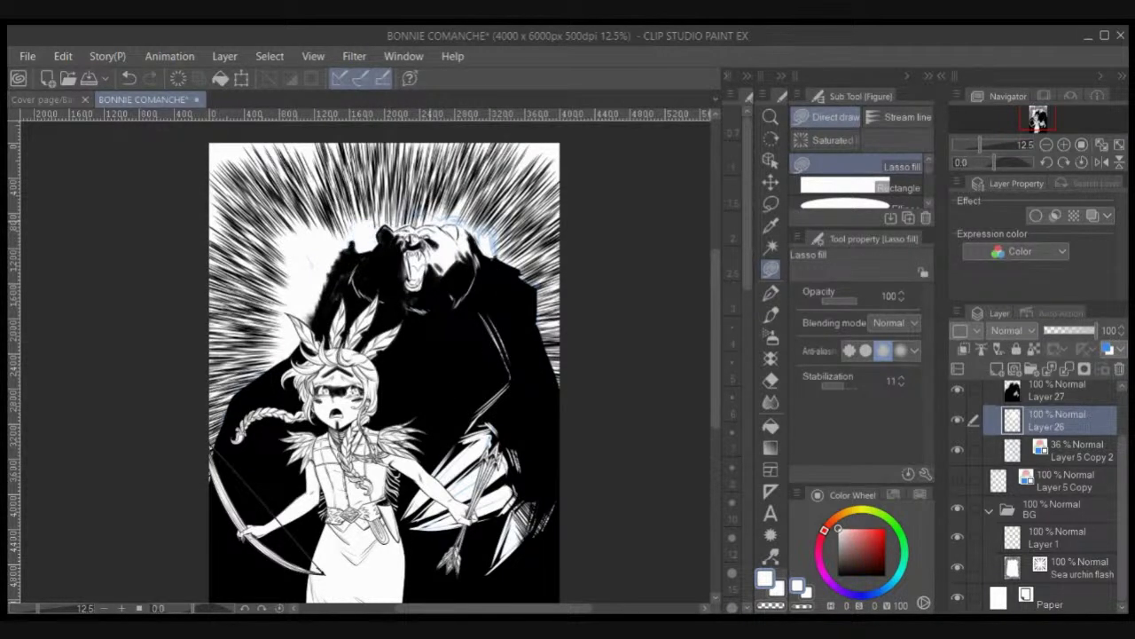
key(ctrl+z)
key(ctrl+z)
Step: Move Layer 26 below Layer 5 Copy 2 and lasso-fill white behind the top of the bear's head
drag(1057, 421, 1057, 463)
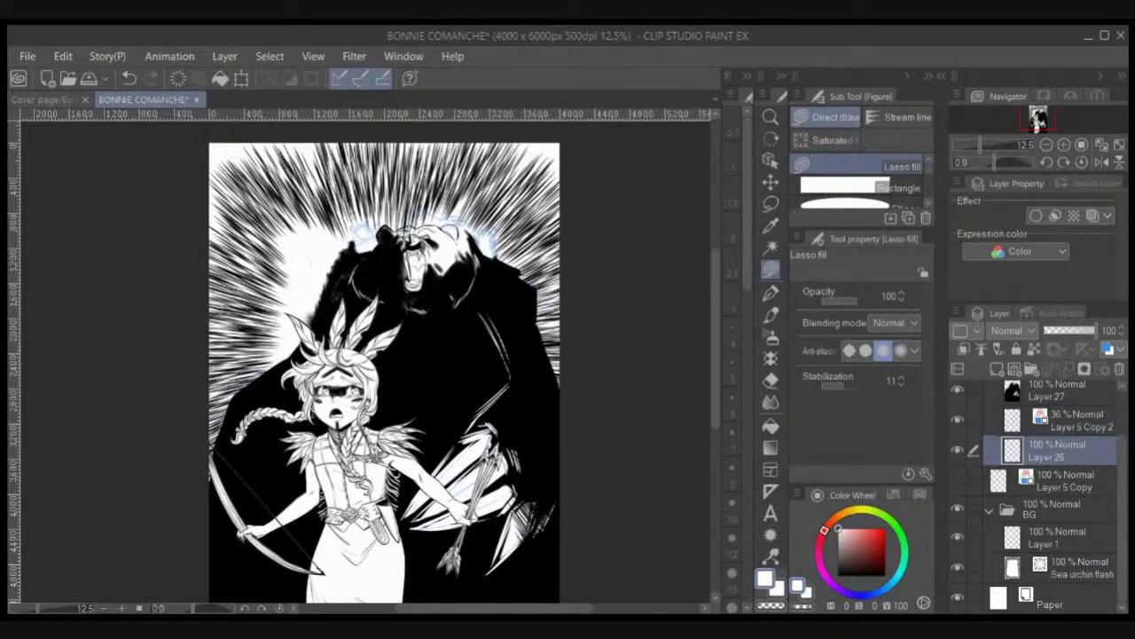
mouse_move(356, 246)
mouse_down()
mouse_move(353, 227)
mouse_move(401, 216)
mouse_move(486, 231)
mouse_move(516, 266)
mouse_move(532, 376)
mouse_move(328, 498)
mouse_move(356, 247)
mouse_move(409, 215)
mouse_up()
key(c)
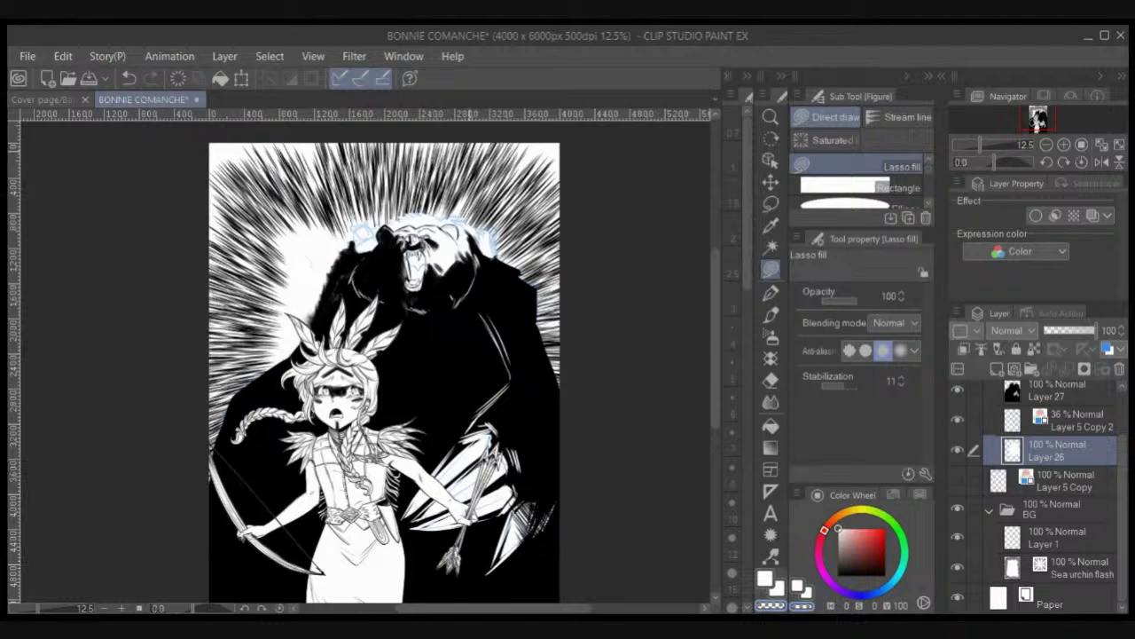
drag(468, 473, 460, 401)
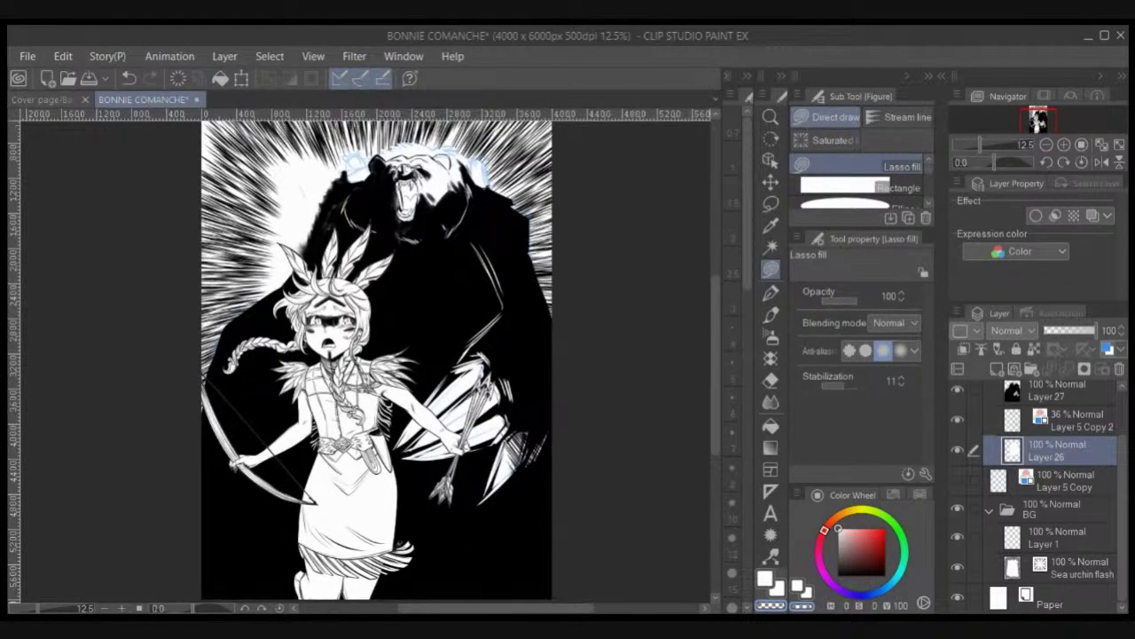
scroll(585, 302, down, 2)
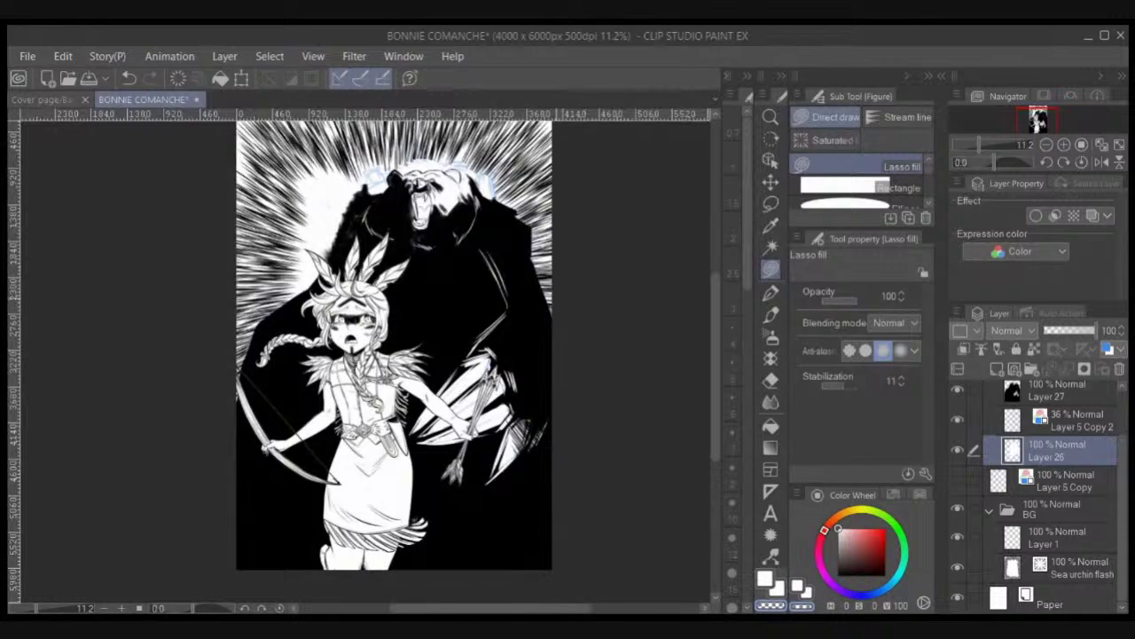
drag(408, 354, 405, 348)
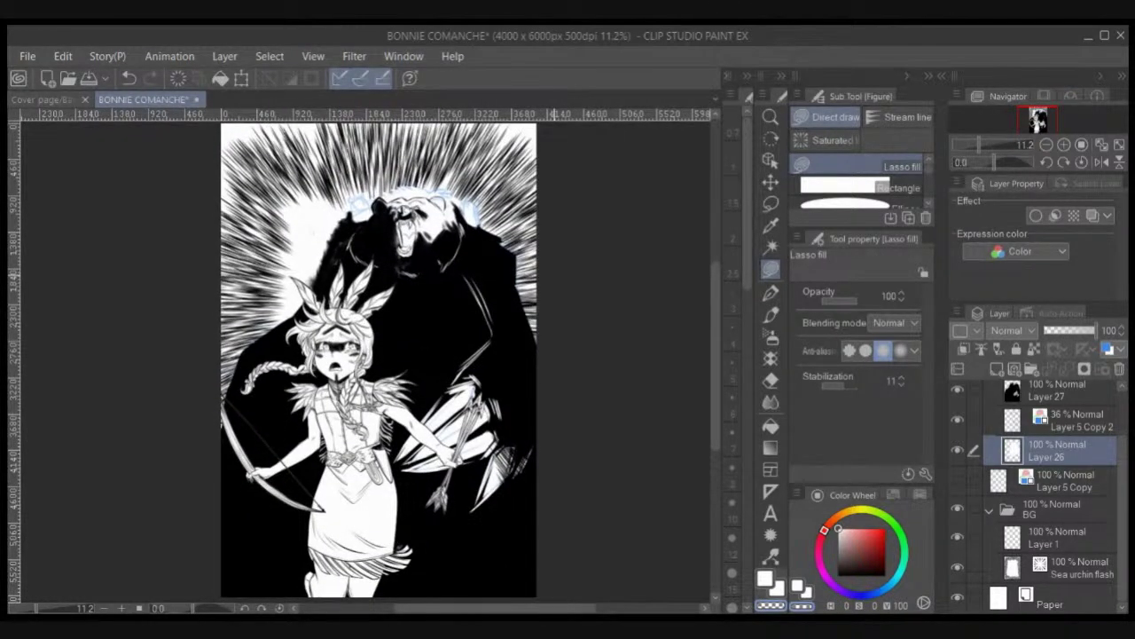